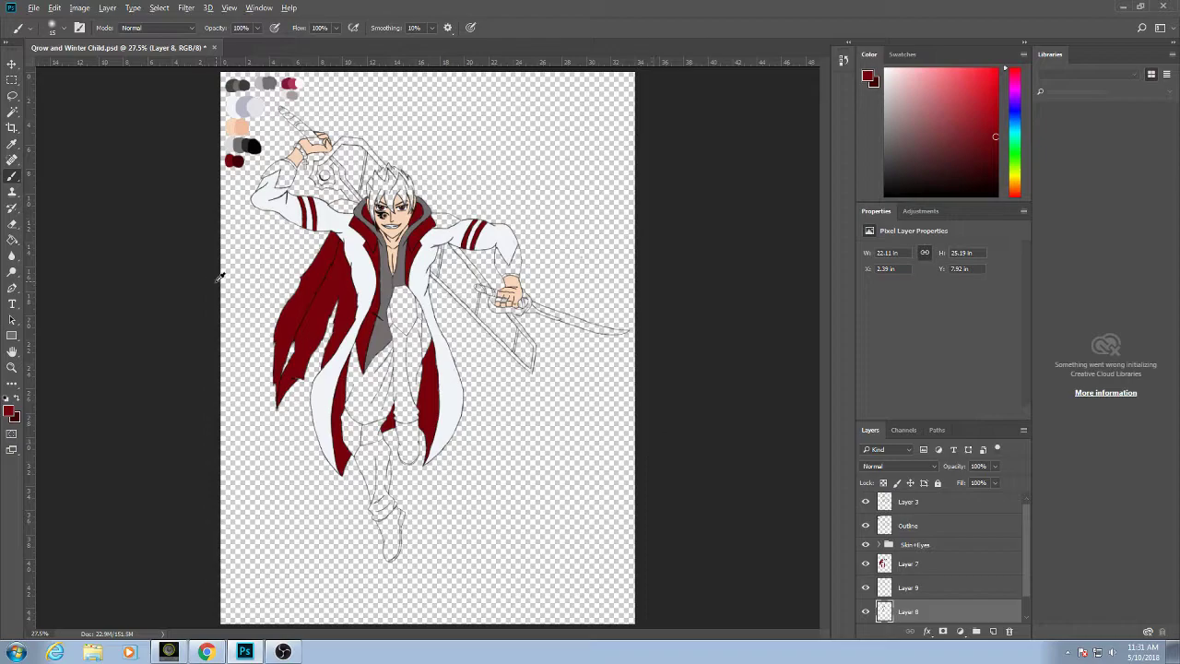
Paint the forearm cuff of the raised arm with the medium grey sampled from the hood.
{"action": "scroll", "coordinate": [385, 211], "scroll_direction": "up", "scroll_amount": 6}
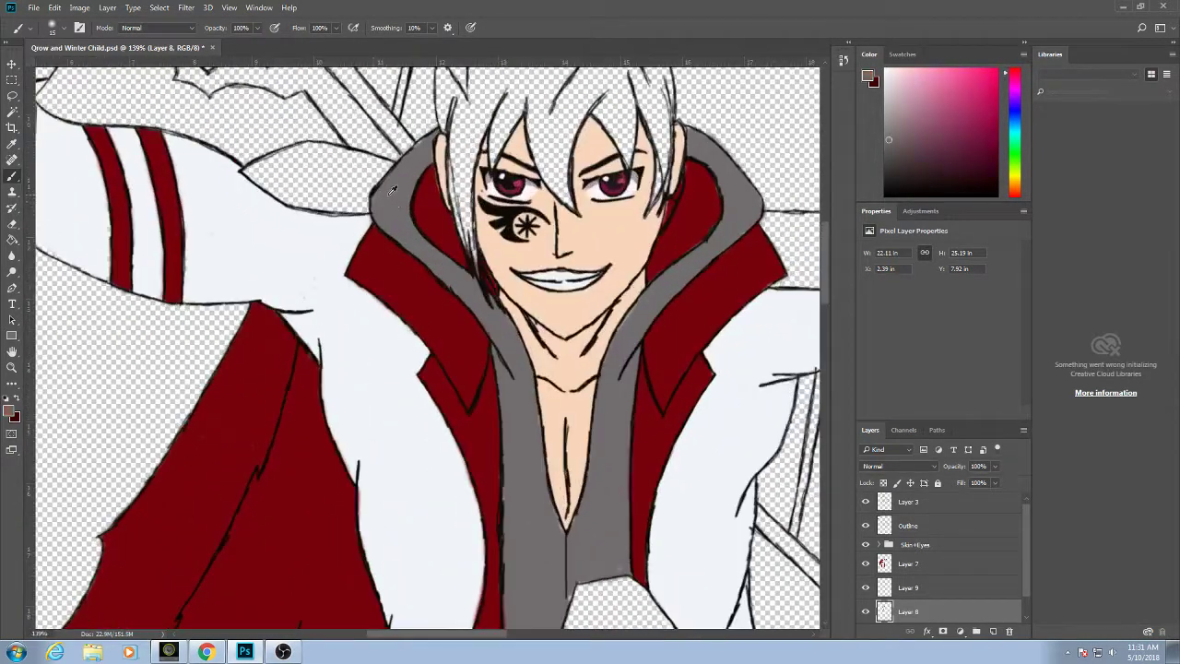
{"action": "left_click_drag", "start_coordinate": [391, 189], "coordinate": [670, 403]}
{"action": "mouse_move", "coordinate": [365, 265]}
{"action": "left_mouse_down"}
{"action": "mouse_move", "coordinate": [353, 291]}
{"action": "mouse_move", "coordinate": [367, 217]}
{"action": "mouse_move", "coordinate": [360, 247]}
{"action": "left_mouse_up"}
{"action": "key", "text": "ctrl+z"}
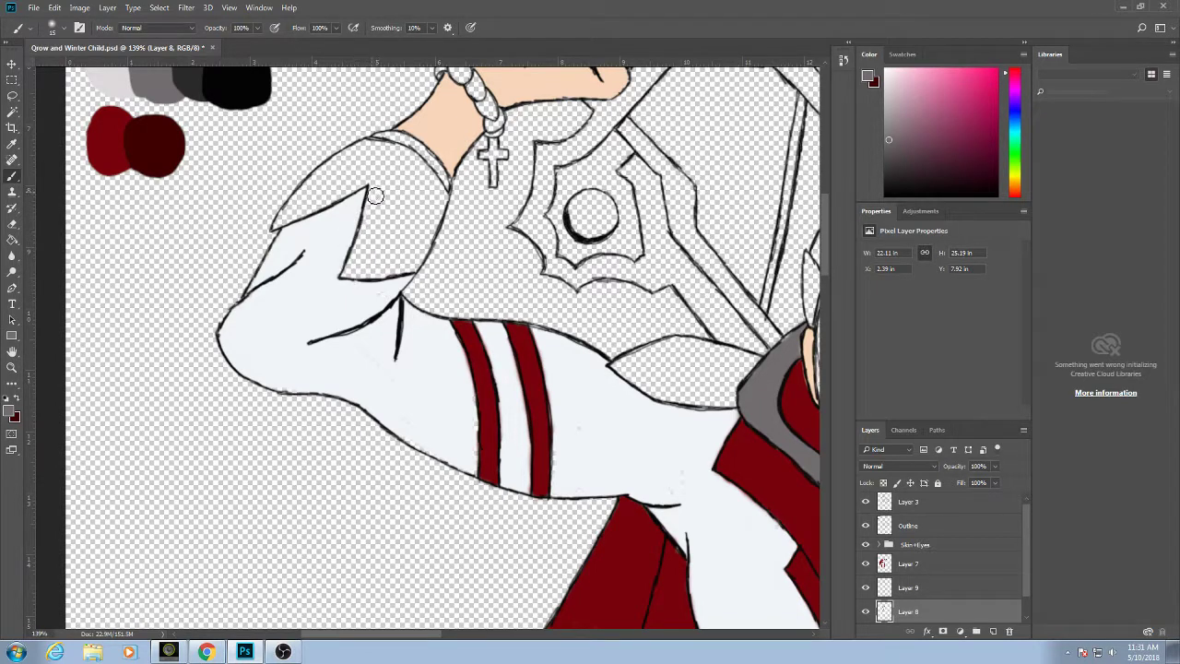
{"action": "mouse_move", "coordinate": [374, 190]}
{"action": "left_mouse_down"}
{"action": "mouse_move", "coordinate": [347, 279]}
{"action": "mouse_move", "coordinate": [422, 268]}
{"action": "mouse_move", "coordinate": [437, 216]}
{"action": "mouse_move", "coordinate": [430, 208]}
{"action": "mouse_move", "coordinate": [402, 268]}
{"action": "mouse_move", "coordinate": [387, 211]}
{"action": "mouse_move", "coordinate": [362, 269]}
{"action": "mouse_move", "coordinate": [377, 254]}
{"action": "mouse_move", "coordinate": [397, 262]}
{"action": "mouse_move", "coordinate": [394, 170]}
{"action": "mouse_move", "coordinate": [381, 192]}
{"action": "mouse_move", "coordinate": [379, 146]}
{"action": "mouse_move", "coordinate": [424, 167]}
{"action": "mouse_move", "coordinate": [448, 201]}
{"action": "mouse_move", "coordinate": [432, 242]}
{"action": "mouse_move", "coordinate": [437, 189]}
{"action": "mouse_move", "coordinate": [413, 208]}
{"action": "mouse_move", "coordinate": [434, 200]}
{"action": "mouse_move", "coordinate": [393, 185]}
{"action": "mouse_move", "coordinate": [410, 212]}
{"action": "mouse_move", "coordinate": [418, 269]}
{"action": "left_mouse_up"}
{"action": "mouse_move", "coordinate": [366, 184]}
{"action": "left_mouse_down"}
{"action": "mouse_move", "coordinate": [275, 227]}
{"action": "mouse_move", "coordinate": [300, 221]}
{"action": "mouse_move", "coordinate": [286, 226]}
{"action": "mouse_move", "coordinate": [297, 194]}
{"action": "mouse_move", "coordinate": [349, 152]}
{"action": "mouse_move", "coordinate": [376, 164]}
{"action": "mouse_move", "coordinate": [330, 191]}
{"action": "left_mouse_up"}
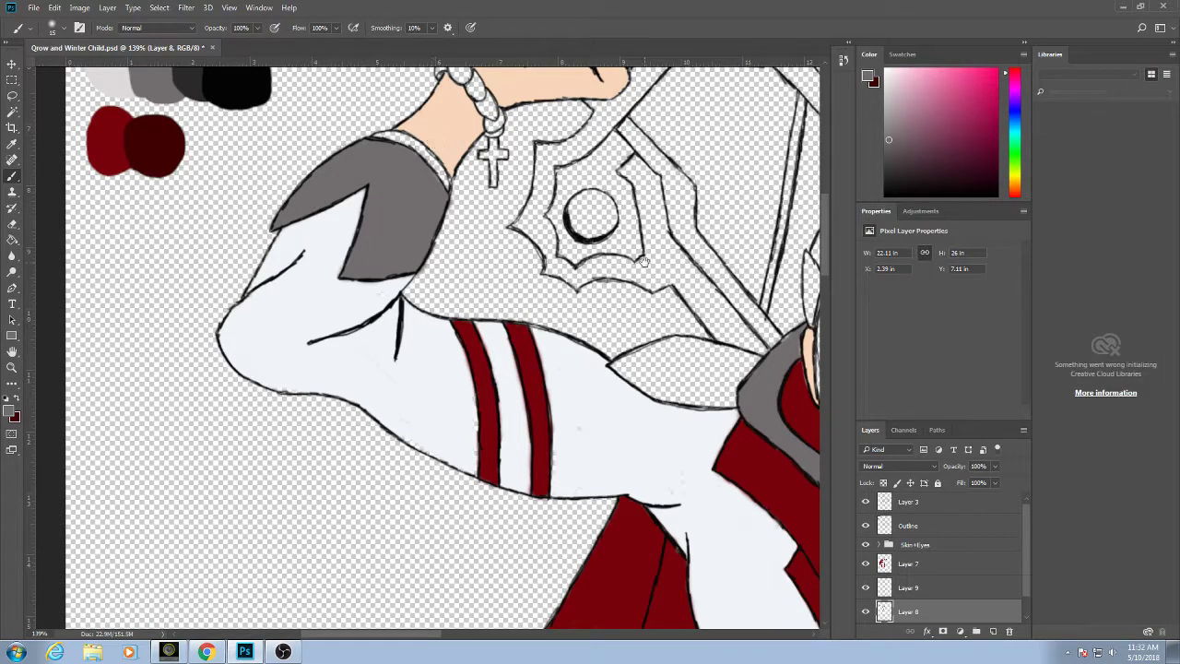
Fill the pointed forearm cuff of the lowered sword arm with the same medium grey.
{"action": "left_click_drag", "start_coordinate": [673, 404], "coordinate": [176, 142]}
{"action": "left_click_drag", "start_coordinate": [501, 324], "coordinate": [653, 564]}
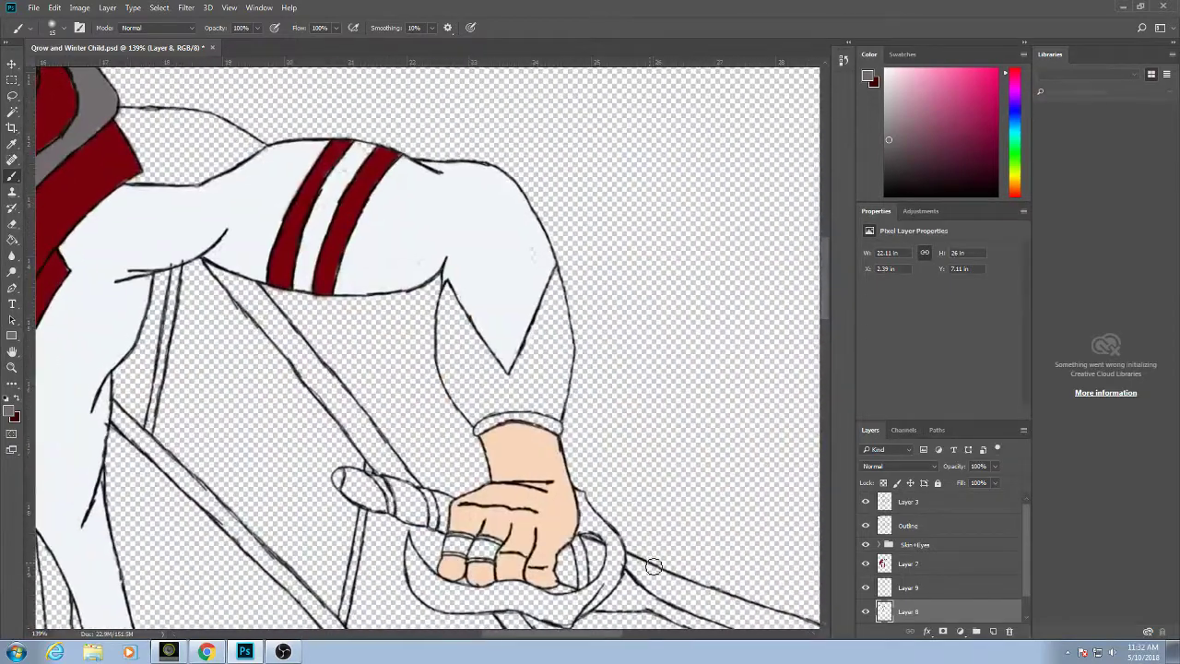
{"action": "mouse_move", "coordinate": [464, 341]}
{"action": "left_mouse_down"}
{"action": "mouse_move", "coordinate": [451, 295]}
{"action": "mouse_move", "coordinate": [448, 377]}
{"action": "mouse_move", "coordinate": [444, 363]}
{"action": "mouse_move", "coordinate": [472, 419]}
{"action": "mouse_move", "coordinate": [494, 409]}
{"action": "mouse_move", "coordinate": [477, 425]}
{"action": "mouse_move", "coordinate": [500, 411]}
{"action": "mouse_move", "coordinate": [486, 379]}
{"action": "mouse_move", "coordinate": [481, 403]}
{"action": "mouse_move", "coordinate": [467, 399]}
{"action": "mouse_move", "coordinate": [451, 344]}
{"action": "left_mouse_up"}
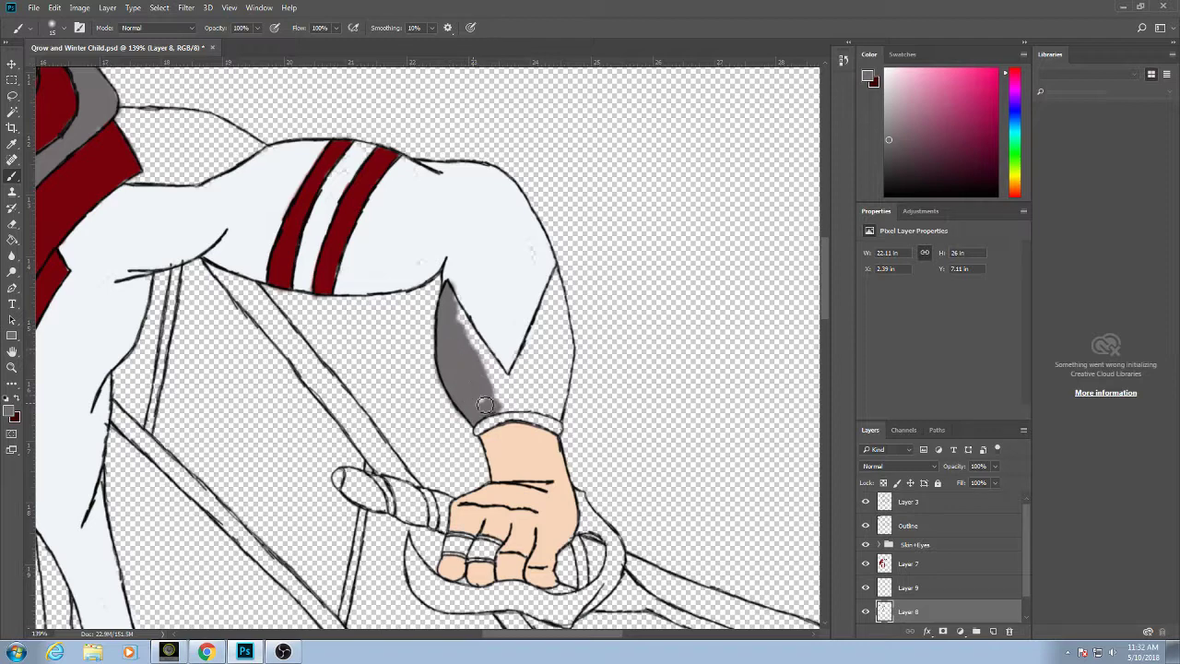
{"action": "mouse_move", "coordinate": [484, 405]}
{"action": "left_mouse_down"}
{"action": "mouse_move", "coordinate": [484, 360]}
{"action": "mouse_move", "coordinate": [503, 376]}
{"action": "mouse_move", "coordinate": [459, 312]}
{"action": "mouse_move", "coordinate": [513, 404]}
{"action": "mouse_move", "coordinate": [501, 382]}
{"action": "mouse_move", "coordinate": [511, 404]}
{"action": "mouse_move", "coordinate": [499, 409]}
{"action": "mouse_move", "coordinate": [521, 407]}
{"action": "mouse_move", "coordinate": [506, 395]}
{"action": "mouse_move", "coordinate": [562, 420]}
{"action": "mouse_move", "coordinate": [517, 376]}
{"action": "mouse_move", "coordinate": [521, 396]}
{"action": "mouse_move", "coordinate": [480, 408]}
{"action": "mouse_move", "coordinate": [548, 372]}
{"action": "mouse_move", "coordinate": [534, 400]}
{"action": "mouse_move", "coordinate": [548, 372]}
{"action": "mouse_move", "coordinate": [562, 417]}
{"action": "mouse_move", "coordinate": [574, 358]}
{"action": "mouse_move", "coordinate": [560, 276]}
{"action": "mouse_move", "coordinate": [523, 368]}
{"action": "mouse_move", "coordinate": [544, 332]}
{"action": "mouse_move", "coordinate": [550, 373]}
{"action": "mouse_move", "coordinate": [558, 312]}
{"action": "mouse_move", "coordinate": [570, 342]}
{"action": "mouse_move", "coordinate": [567, 314]}
{"action": "left_mouse_up"}
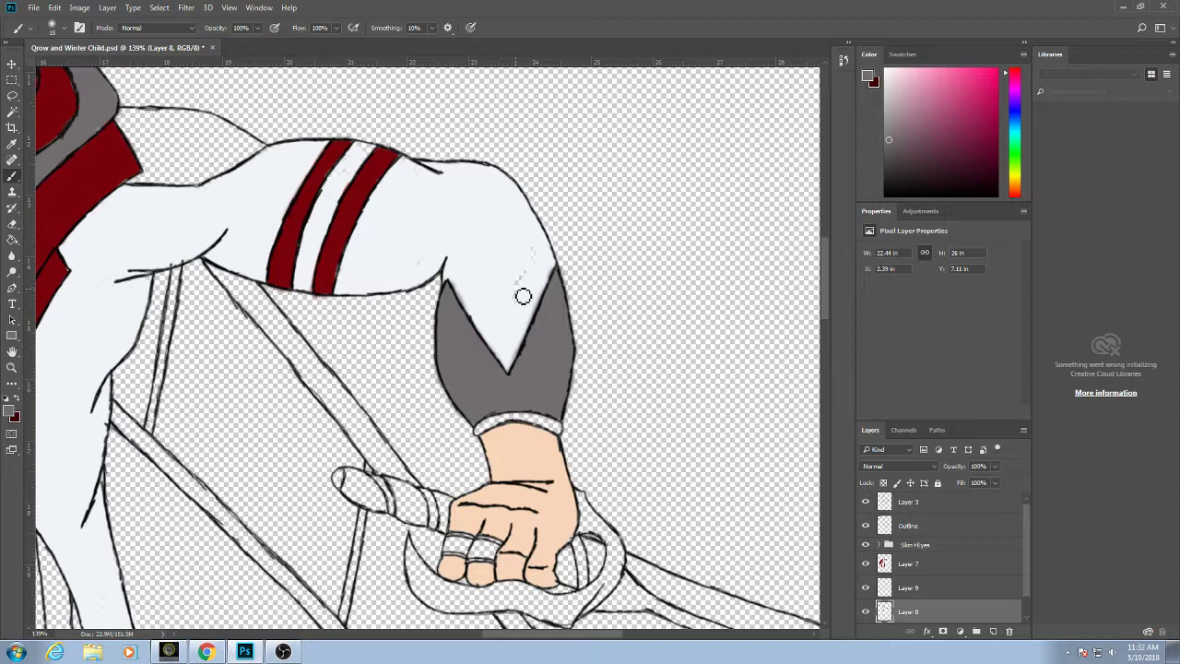
Clean up the lowered arm's sleeve and cuff edges, alternating between the sampled coat white and cuff grey.
{"action": "left_click", "coordinate": [531, 230], "text": "alt"}
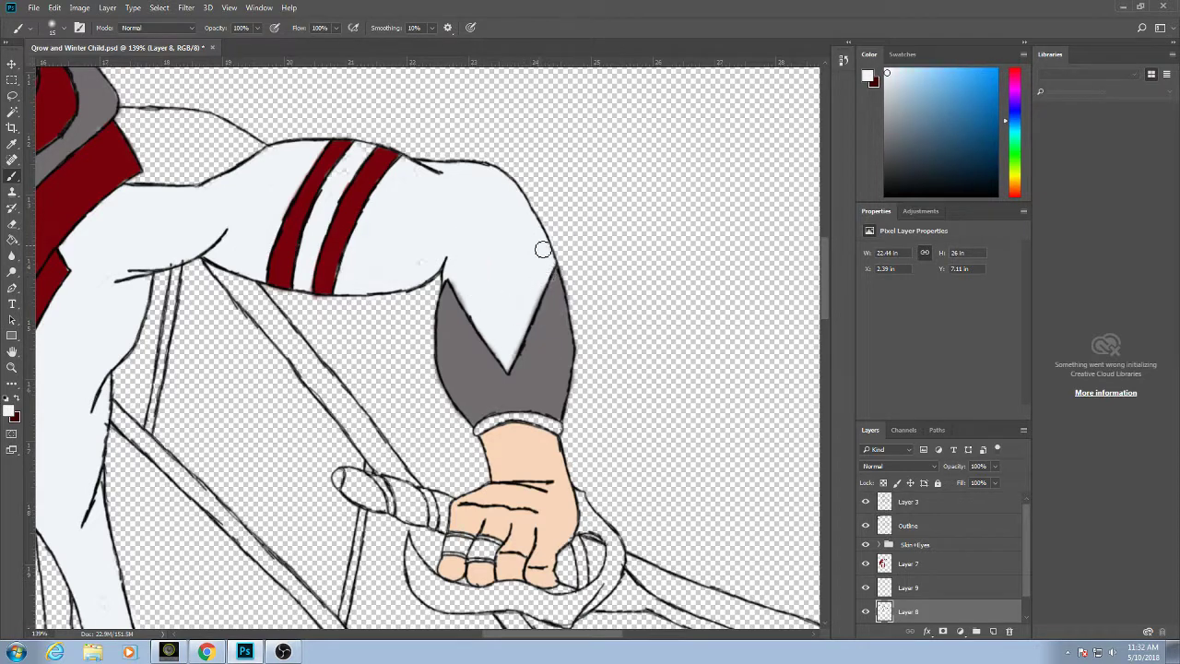
{"action": "left_click", "coordinate": [544, 328], "text": "alt"}
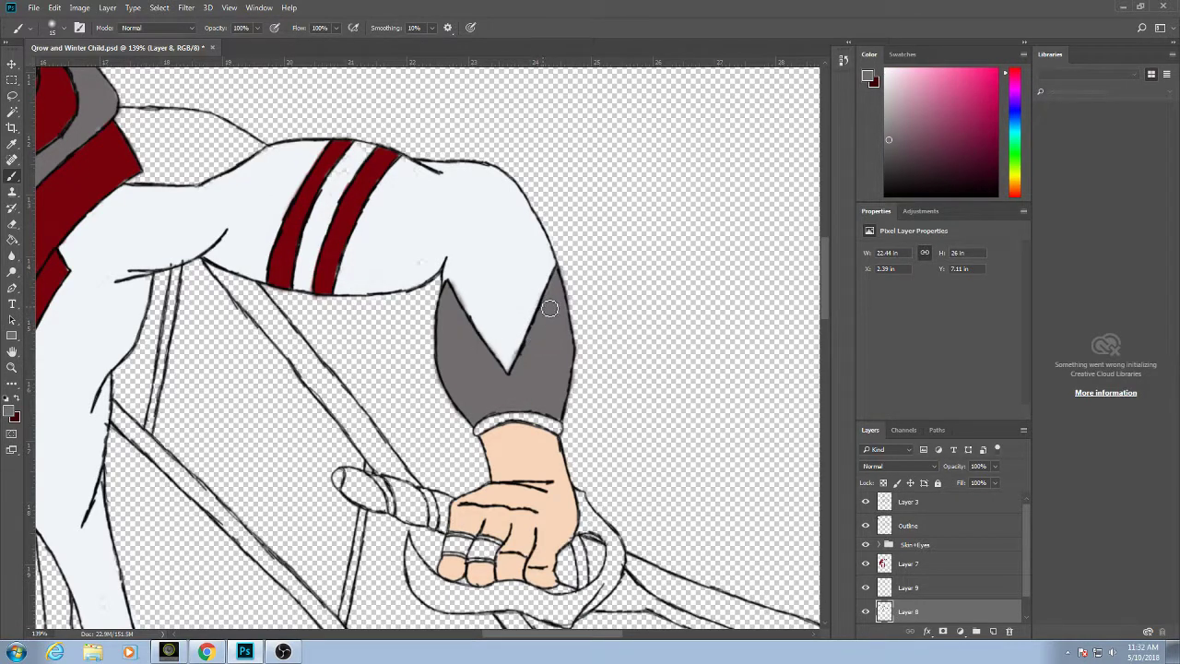
{"action": "left_click", "coordinate": [522, 312], "text": "alt"}
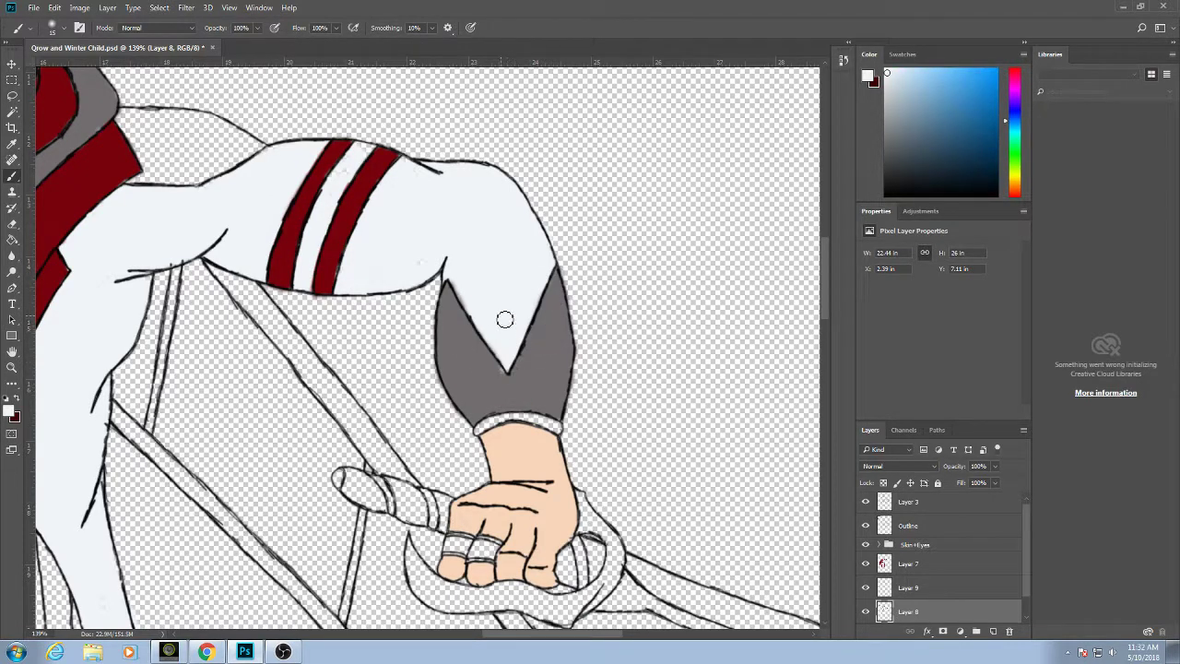
{"action": "left_click", "coordinate": [494, 379], "text": "alt"}
{"action": "left_click", "coordinate": [500, 346], "text": "alt"}
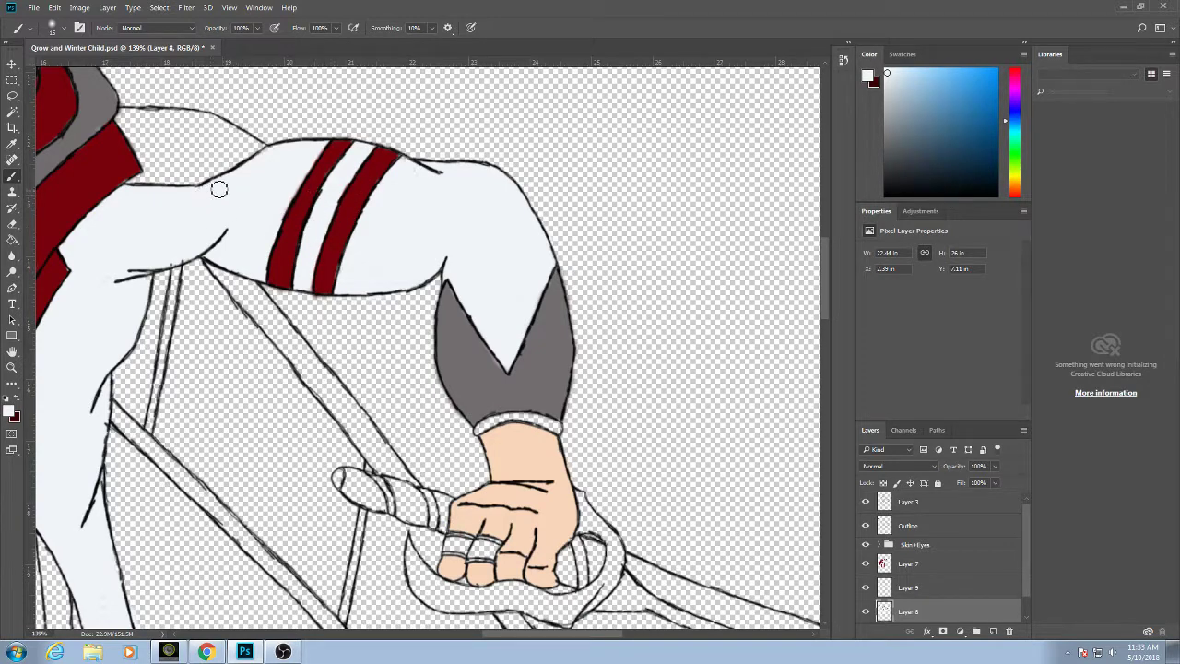
{"action": "right_click", "coordinate": [166, 213]}
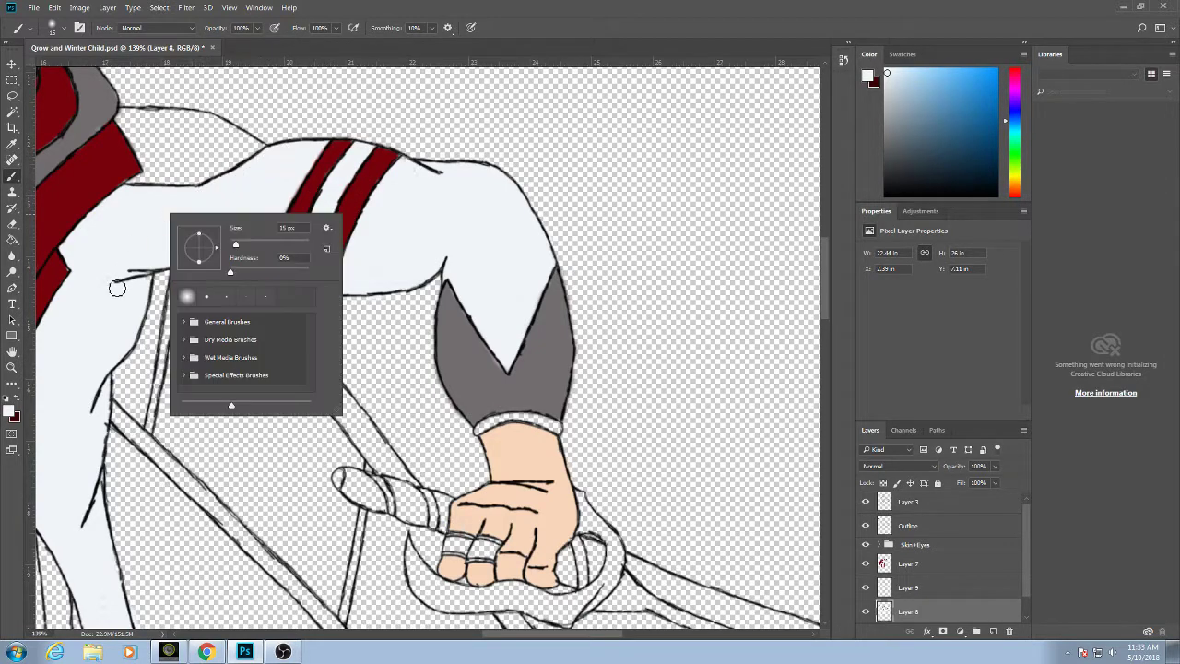
{"action": "left_click", "coordinate": [82, 384]}
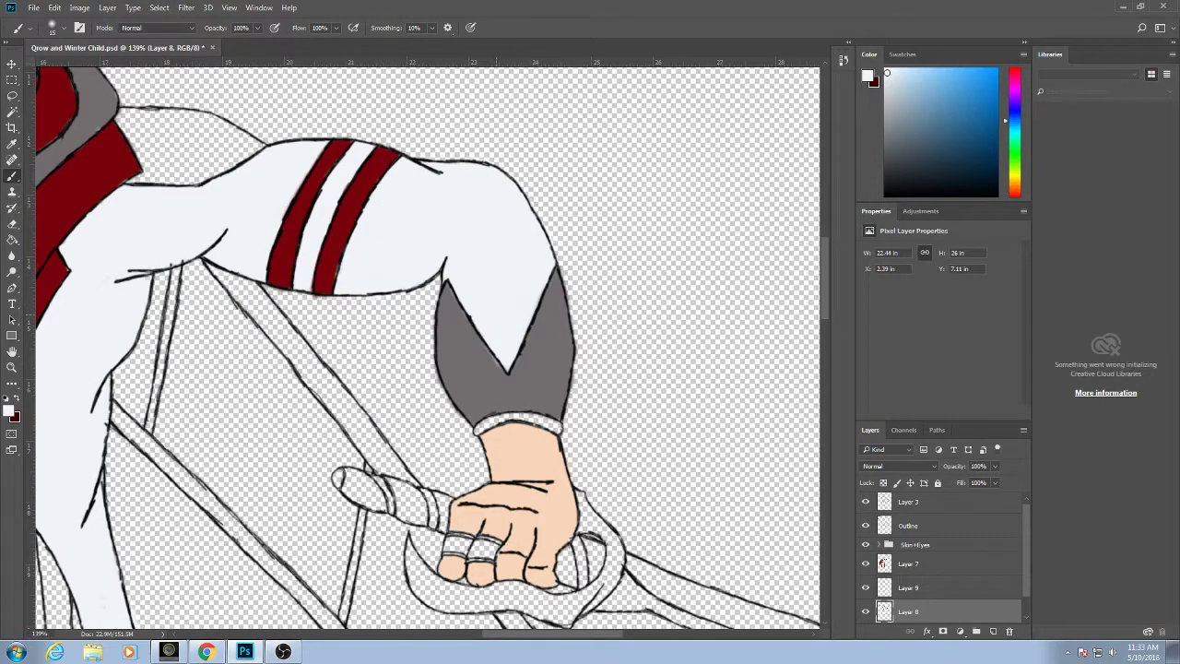
{"action": "left_click", "coordinate": [493, 371], "text": "alt"}
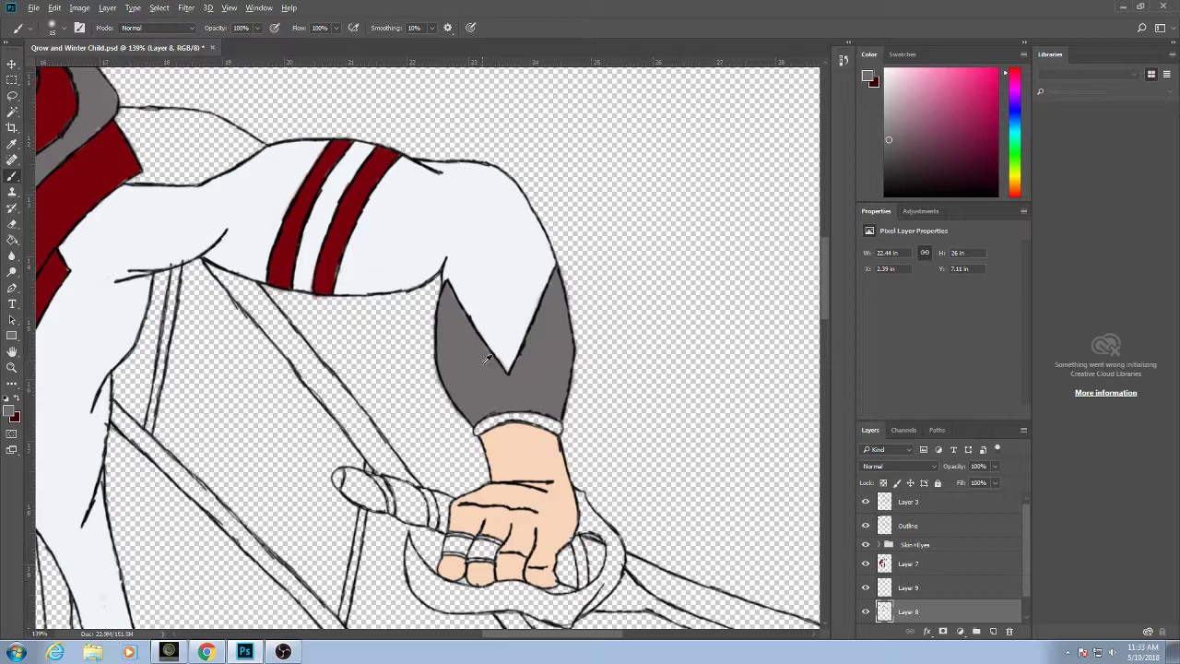
Paint the thin wrist band on the raised arm's cuff medium grey.
{"action": "scroll", "coordinate": [486, 360], "scroll_direction": "down", "scroll_amount": 5}
{"action": "scroll", "coordinate": [313, 147], "scroll_direction": "up", "scroll_amount": 4}
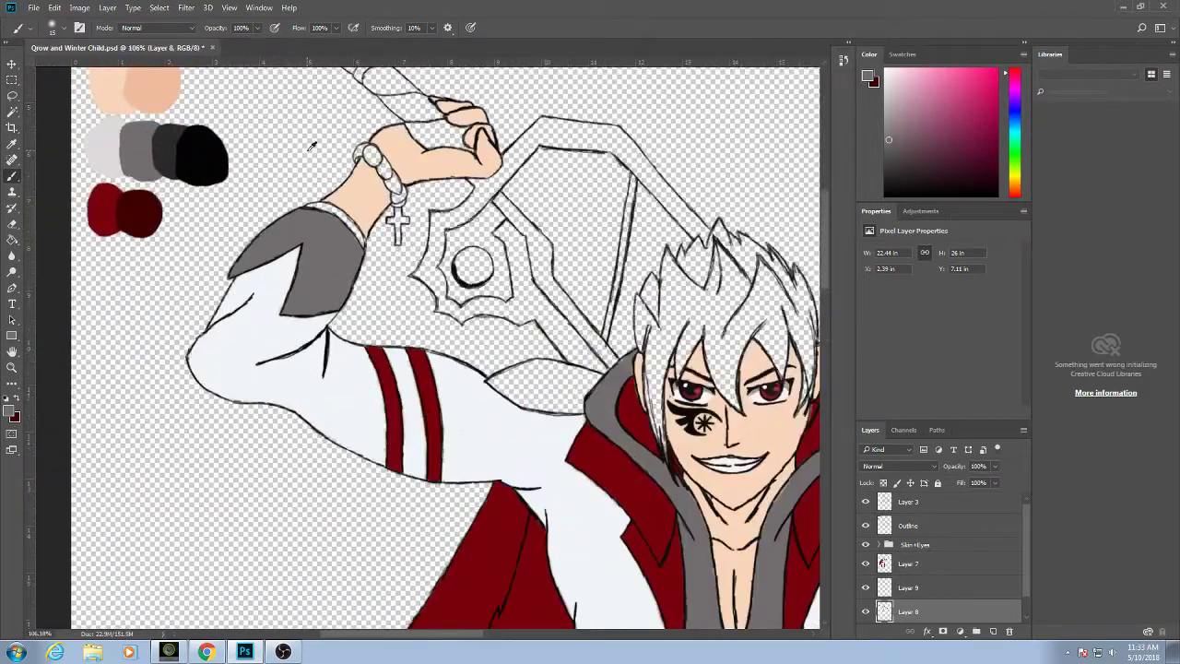
{"action": "scroll", "coordinate": [313, 146], "scroll_direction": "up", "scroll_amount": 3}
{"action": "left_click_drag", "start_coordinate": [227, 163], "coordinate": [257, 225]}
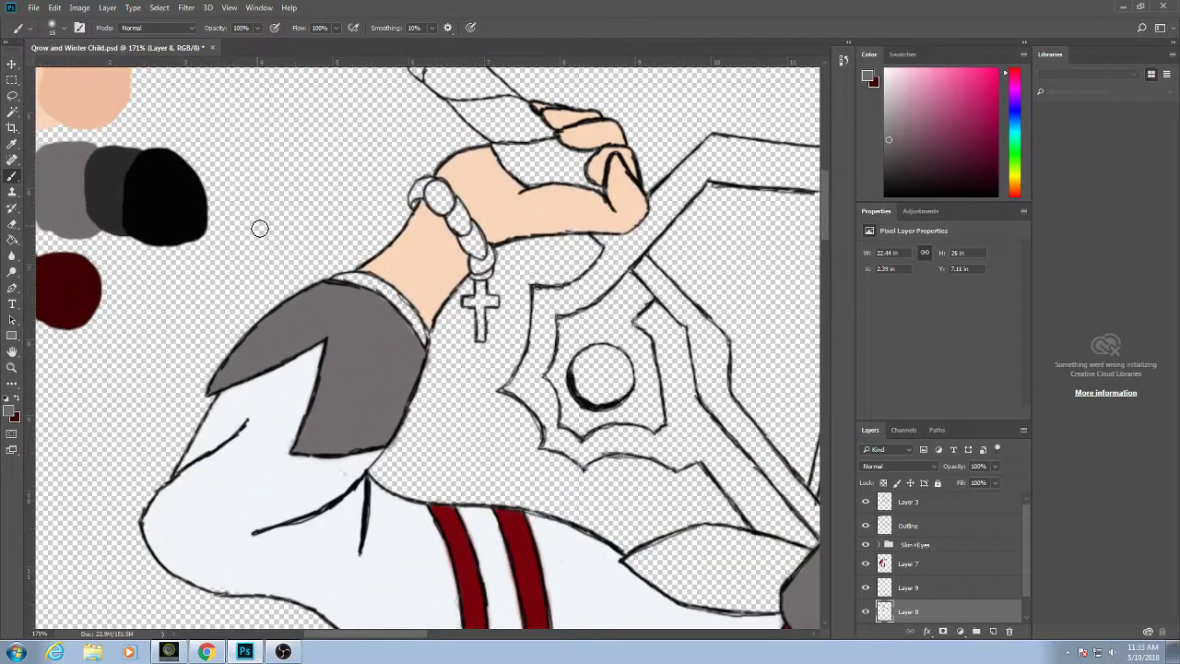
{"action": "mouse_move", "coordinate": [342, 284]}
{"action": "left_mouse_down"}
{"action": "mouse_move", "coordinate": [386, 292]}
{"action": "mouse_move", "coordinate": [425, 346]}
{"action": "mouse_move", "coordinate": [391, 299]}
{"action": "mouse_move", "coordinate": [356, 291]}
{"action": "mouse_move", "coordinate": [377, 281]}
{"action": "left_mouse_up"}
Touch up gaps and edges of the raised arm's sleeve with the coat's off-white, around the red stripes and shoulder.
{"action": "mouse_move", "coordinate": [741, 496]}
{"action": "left_mouse_down"}
{"action": "mouse_move", "coordinate": [465, 350]}
{"action": "mouse_move", "coordinate": [636, 339]}
{"action": "left_mouse_up"}
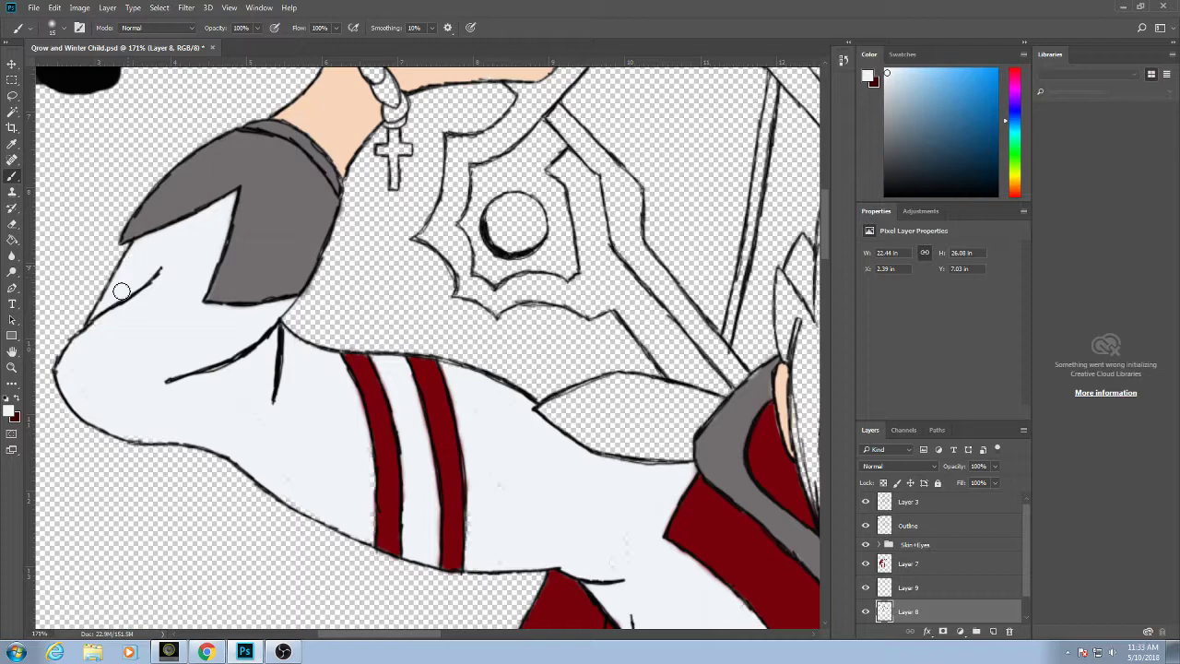
{"action": "left_click_drag", "start_coordinate": [121, 291], "coordinate": [109, 327]}
{"action": "left_click_drag", "start_coordinate": [138, 437], "coordinate": [155, 443]}
{"action": "left_click_drag", "start_coordinate": [291, 499], "coordinate": [306, 509]}
{"action": "left_click_drag", "start_coordinate": [368, 541], "coordinate": [368, 430]}
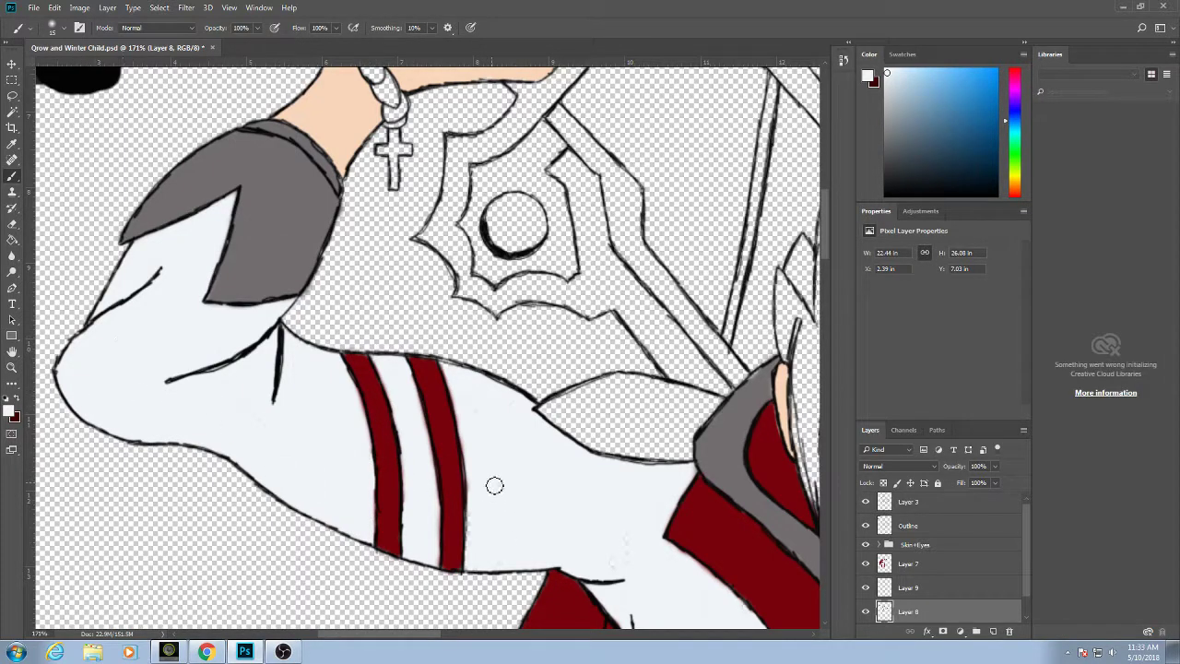
{"action": "left_click_drag", "start_coordinate": [499, 565], "coordinate": [438, 395]}
{"action": "left_click_drag", "start_coordinate": [589, 471], "coordinate": [543, 427]}
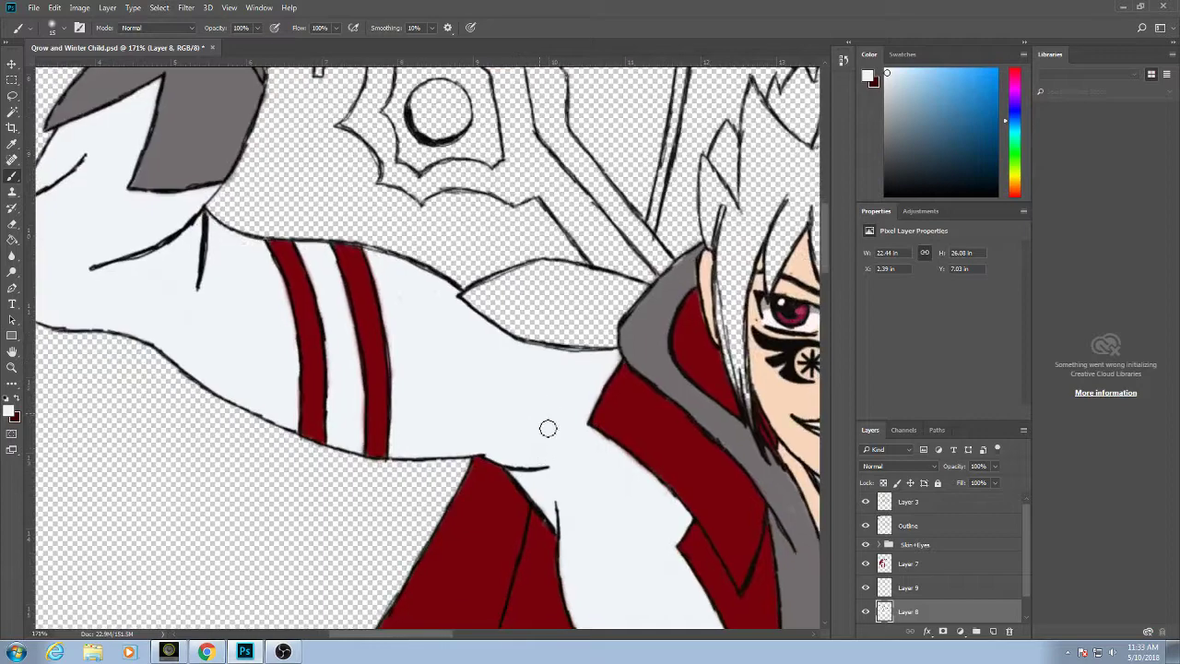
Touch up the off-white coat front below the raised arm, from the chest to the pointed hem.
{"action": "left_click_drag", "start_coordinate": [611, 473], "coordinate": [495, 224]}
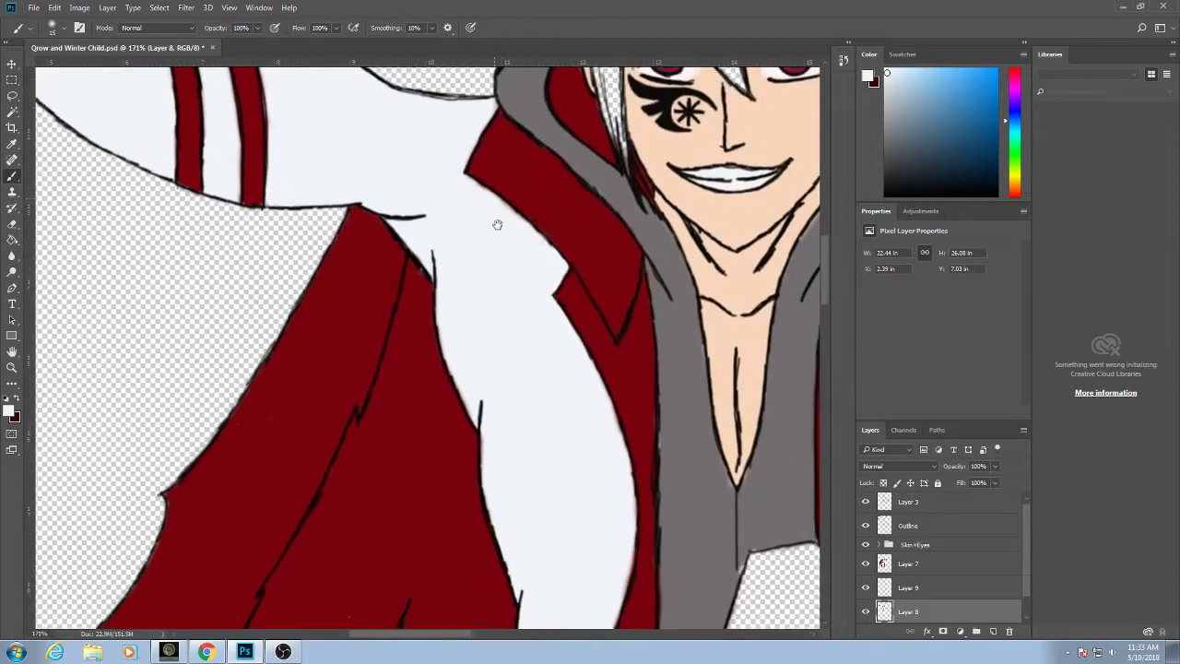
{"action": "mouse_move", "coordinate": [698, 540]}
{"action": "left_mouse_down"}
{"action": "mouse_move", "coordinate": [624, 371]}
{"action": "mouse_move", "coordinate": [591, 144]}
{"action": "left_mouse_up"}
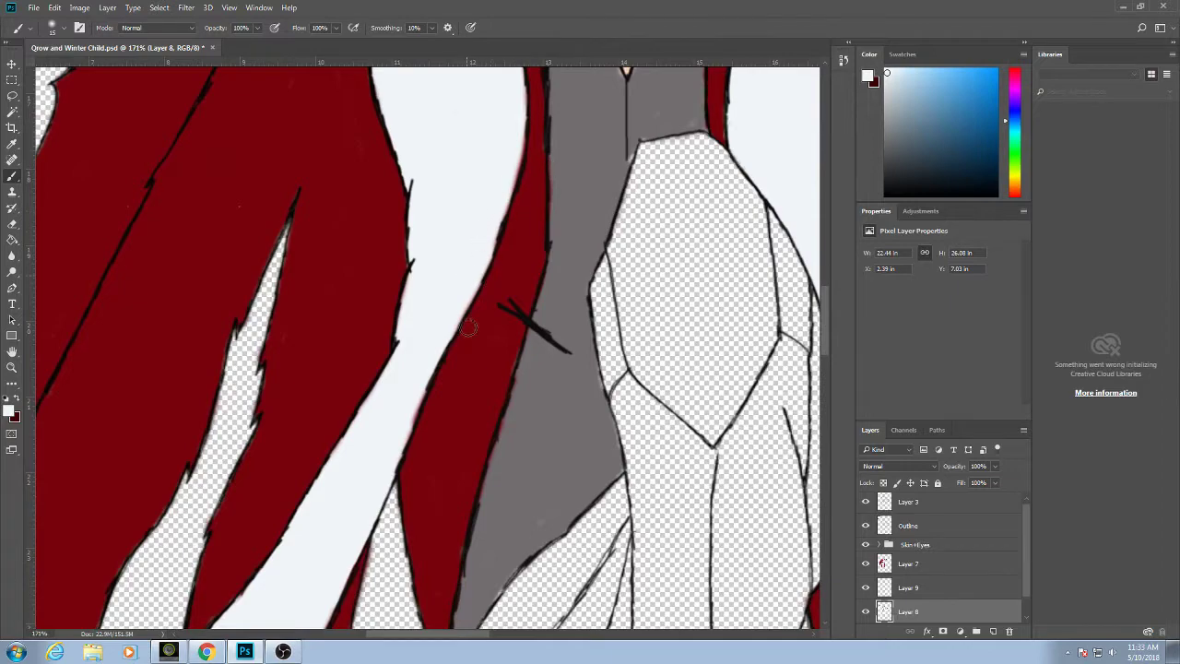
{"action": "mouse_move", "coordinate": [468, 326]}
{"action": "left_mouse_down"}
{"action": "mouse_move", "coordinate": [529, 192]}
{"action": "mouse_move", "coordinate": [526, 2]}
{"action": "left_mouse_up"}
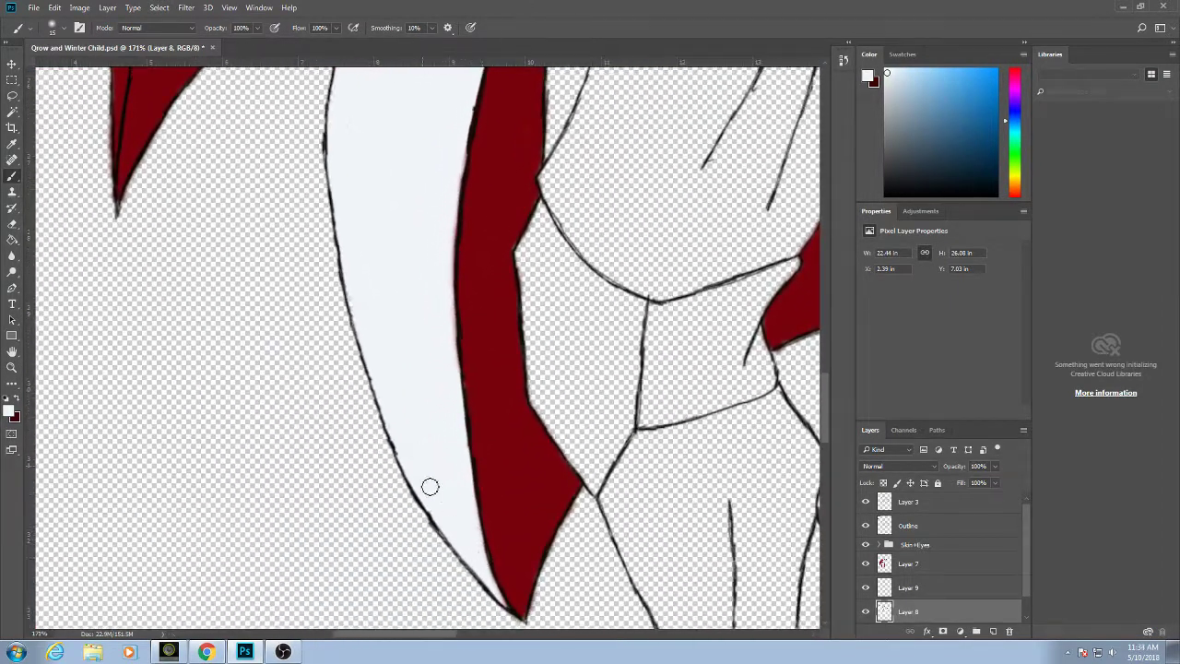
{"action": "scroll", "coordinate": [415, 304], "scroll_direction": "up", "scroll_amount": 5}
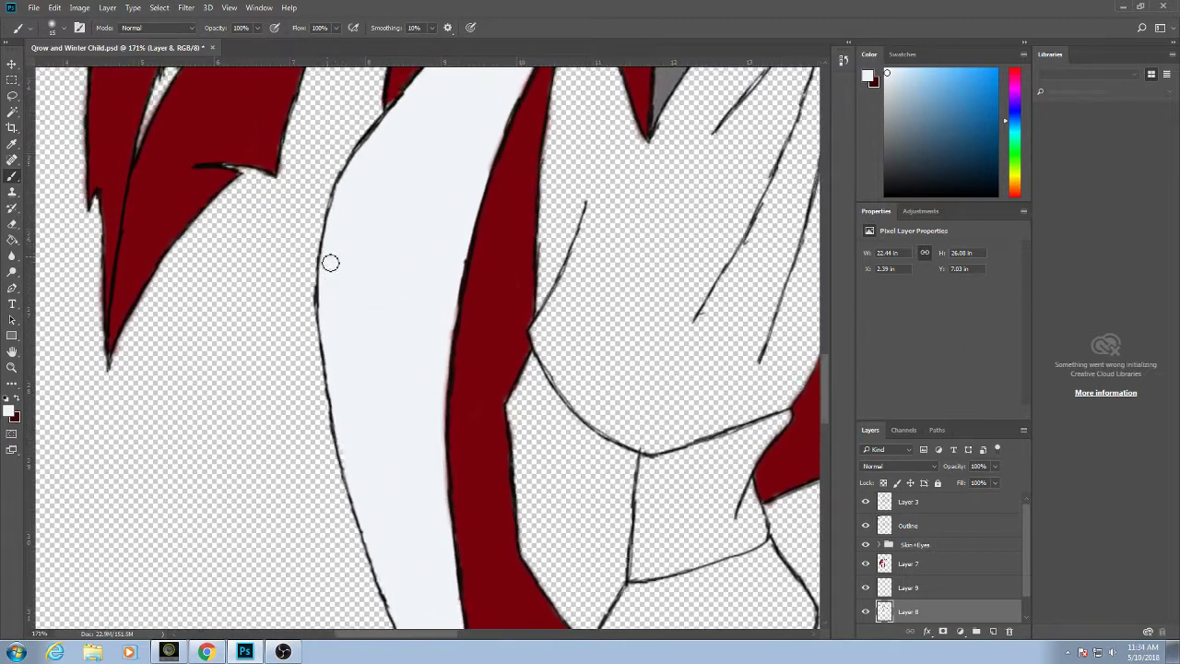
{"action": "left_click_drag", "start_coordinate": [473, 131], "coordinate": [384, 357]}
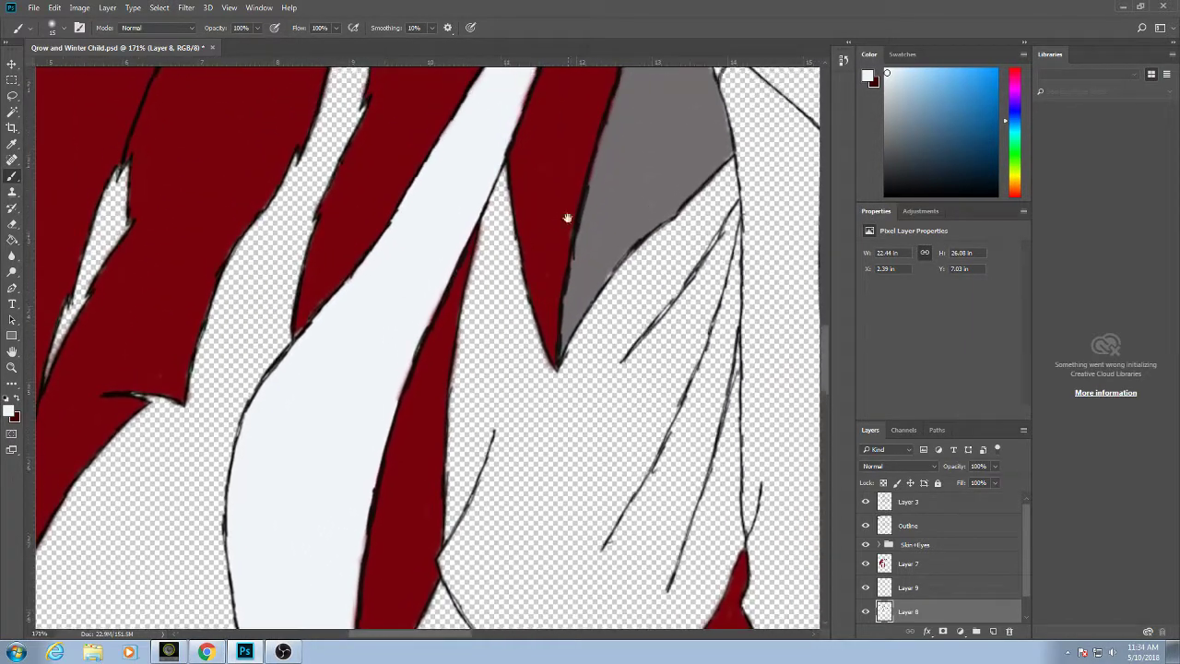
{"action": "left_click_drag", "start_coordinate": [728, 277], "coordinate": [455, 276]}
Fill the remaining gaps in the off-white coat panel below the lowered arm, from hem up to waist.
{"action": "mouse_move", "coordinate": [786, 373]}
{"action": "left_mouse_down"}
{"action": "mouse_move", "coordinate": [476, 333]}
{"action": "mouse_move", "coordinate": [434, 209]}
{"action": "left_mouse_up"}
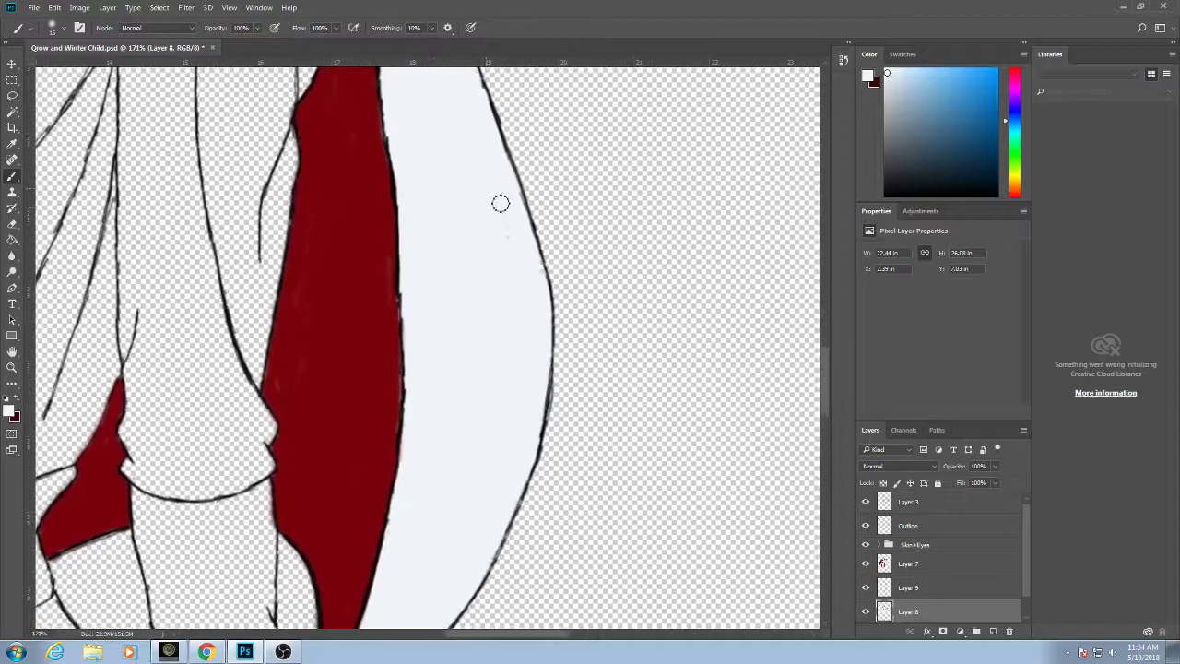
{"action": "scroll", "coordinate": [538, 295], "scroll_direction": "down", "scroll_amount": 5}
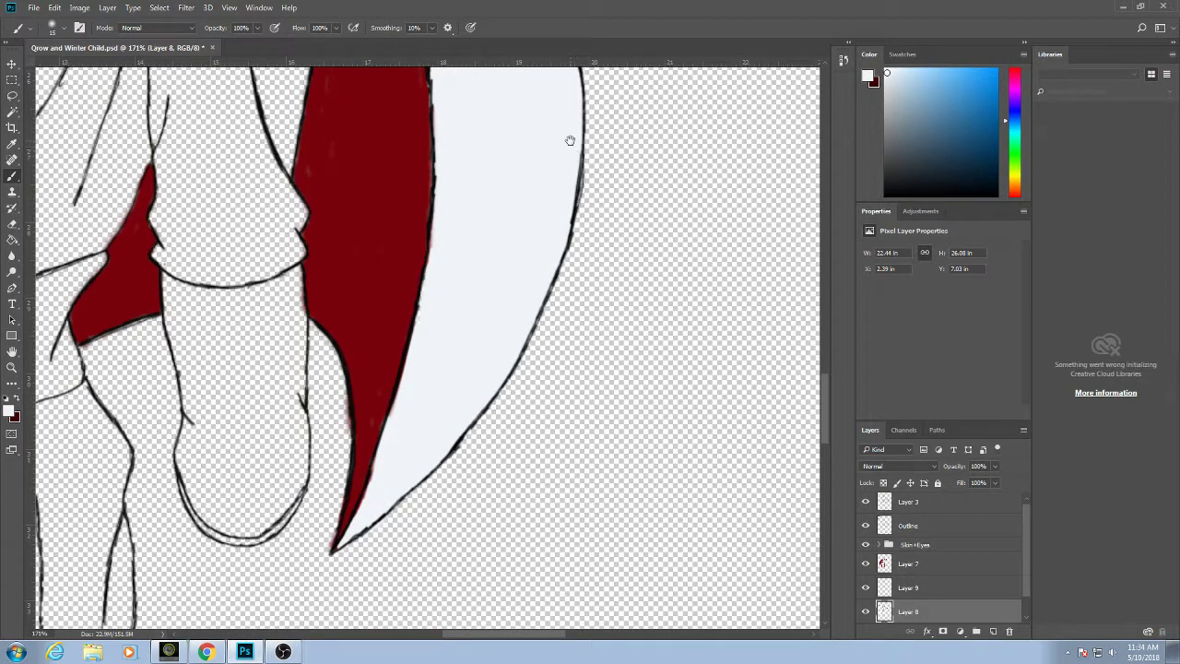
{"action": "left_click_drag", "start_coordinate": [570, 140], "coordinate": [522, 415]}
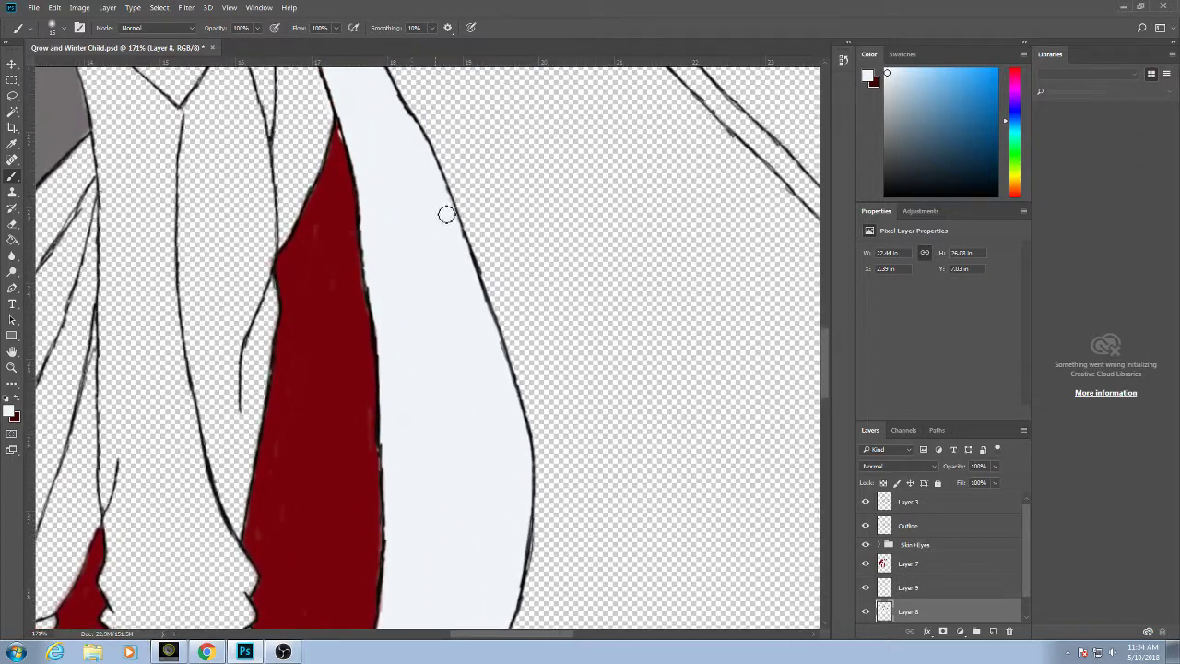
{"action": "left_click_drag", "start_coordinate": [430, 218], "coordinate": [453, 319]}
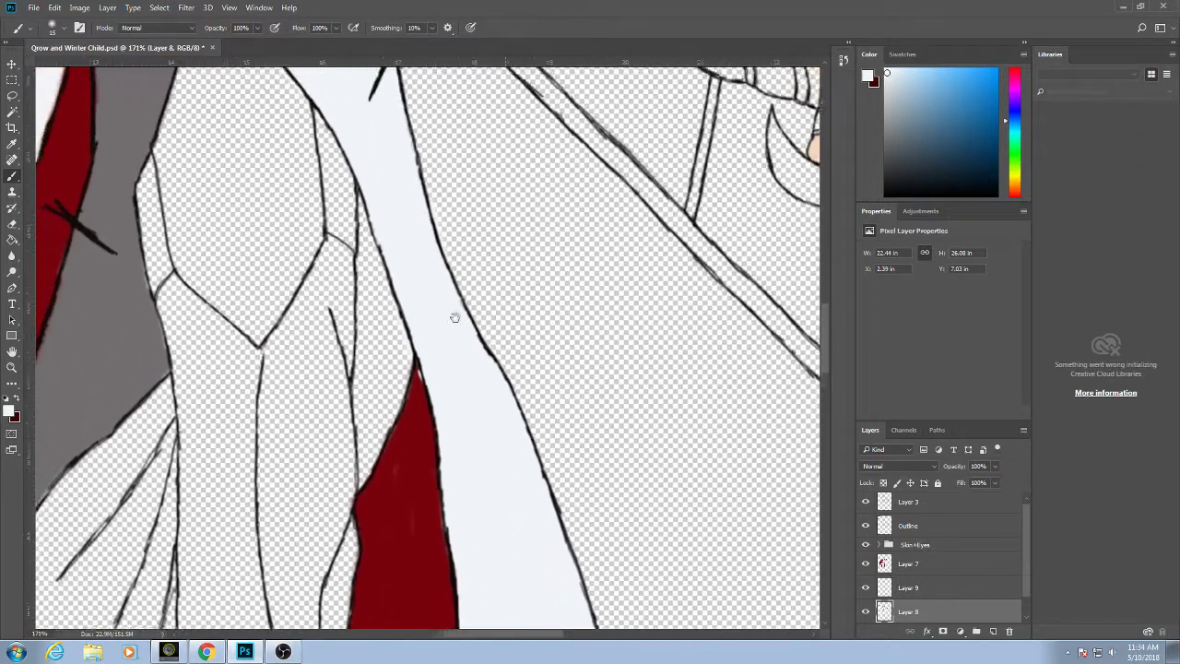
{"action": "left_click_drag", "start_coordinate": [400, 124], "coordinate": [403, 373]}
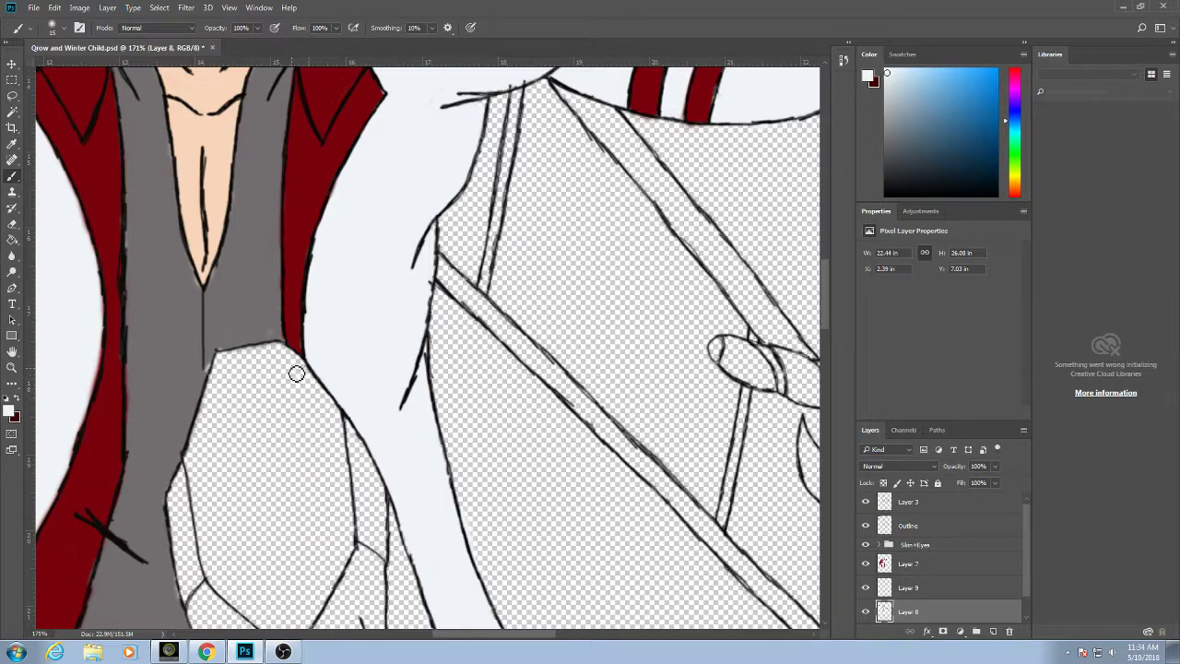
Paint the thin wrist band on the lowered arm's cuff with the sampled cuff grey.
{"action": "left_click_drag", "start_coordinate": [454, 221], "coordinate": [363, 279]}
{"action": "mouse_move", "coordinate": [430, 242]}
{"action": "left_mouse_down"}
{"action": "mouse_move", "coordinate": [273, 330]}
{"action": "mouse_move", "coordinate": [238, 321]}
{"action": "left_mouse_up"}
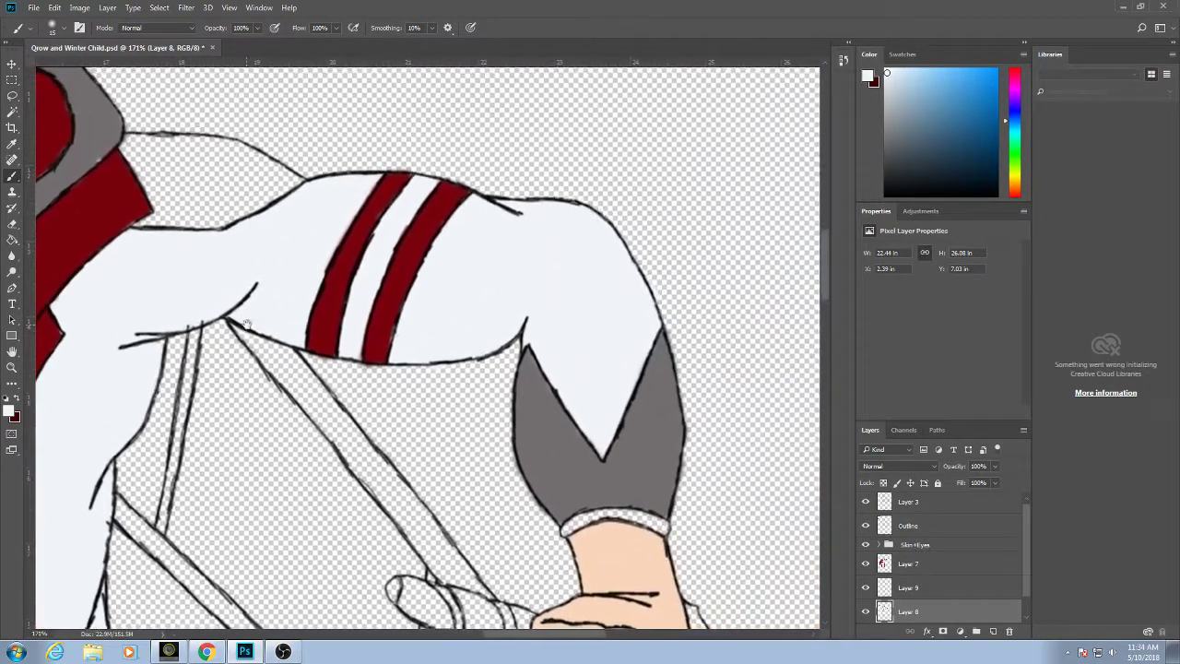
{"action": "left_click", "coordinate": [599, 488], "text": "alt"}
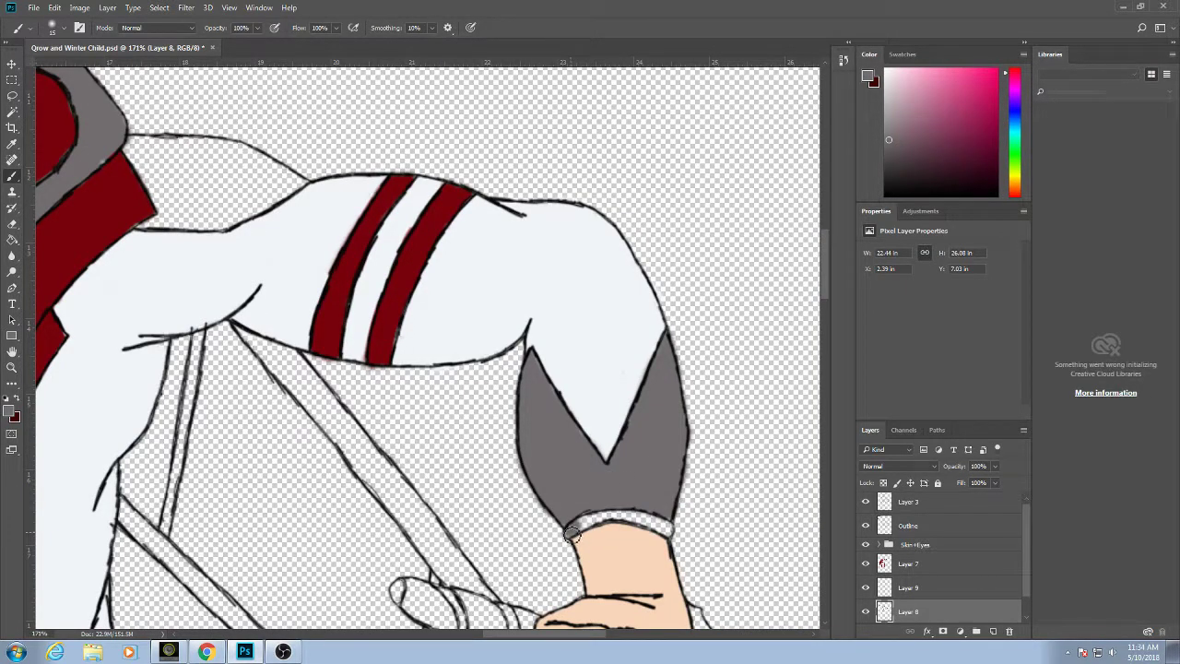
{"action": "mouse_move", "coordinate": [572, 527]}
{"action": "left_mouse_down"}
{"action": "mouse_move", "coordinate": [604, 512]}
{"action": "mouse_move", "coordinate": [597, 539]}
{"action": "mouse_move", "coordinate": [638, 511]}
{"action": "mouse_move", "coordinate": [628, 537]}
{"action": "mouse_move", "coordinate": [667, 534]}
{"action": "left_mouse_up"}
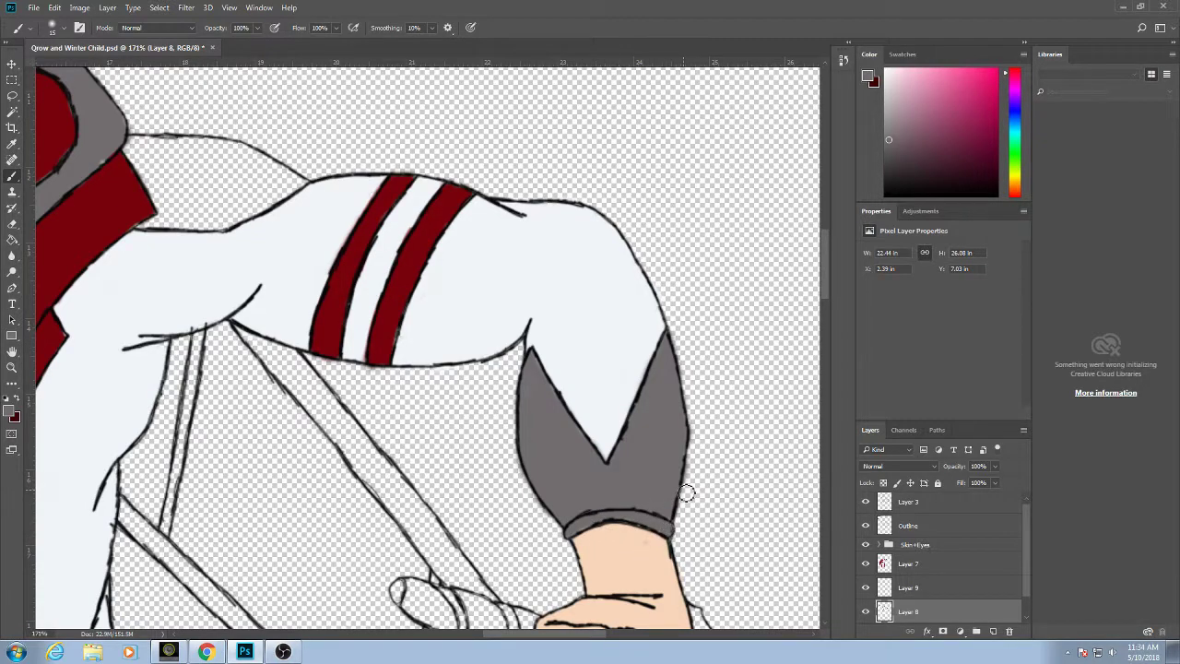
Rough in the cuff grey on the trouser thigh beside the pointed dark red coat lining, down towards the knee.
{"action": "scroll", "coordinate": [680, 492], "scroll_direction": "down", "scroll_amount": 10}
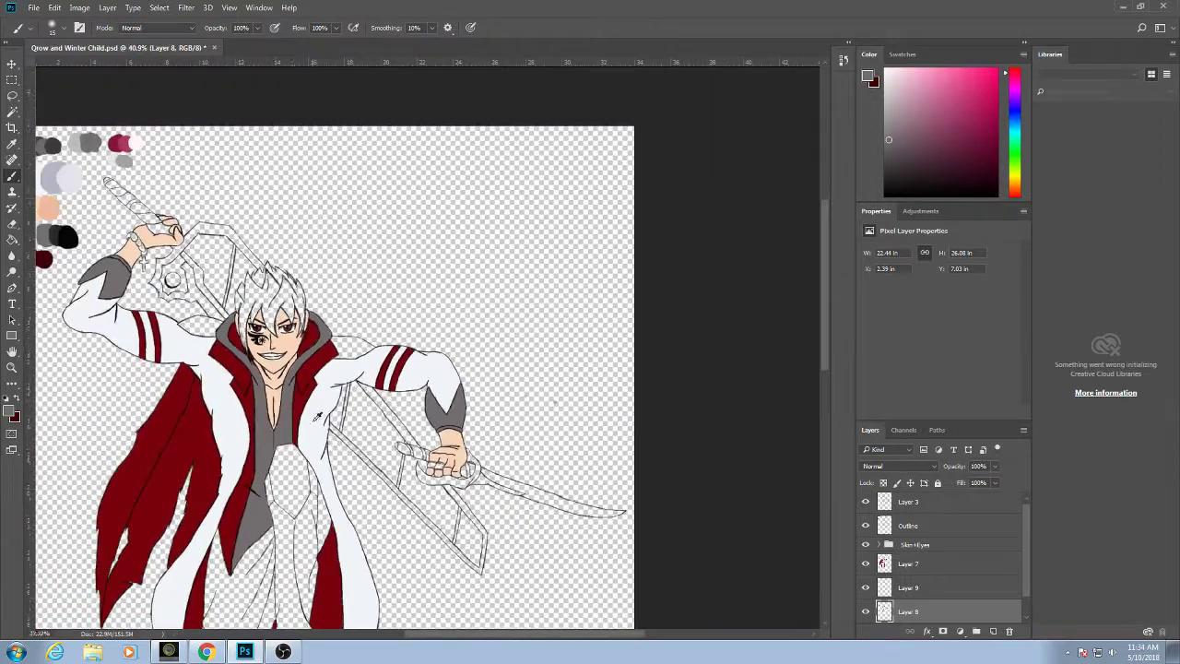
{"action": "left_click_drag", "start_coordinate": [345, 417], "coordinate": [441, 320]}
{"action": "scroll", "coordinate": [487, 324], "scroll_direction": "down", "scroll_amount": 1}
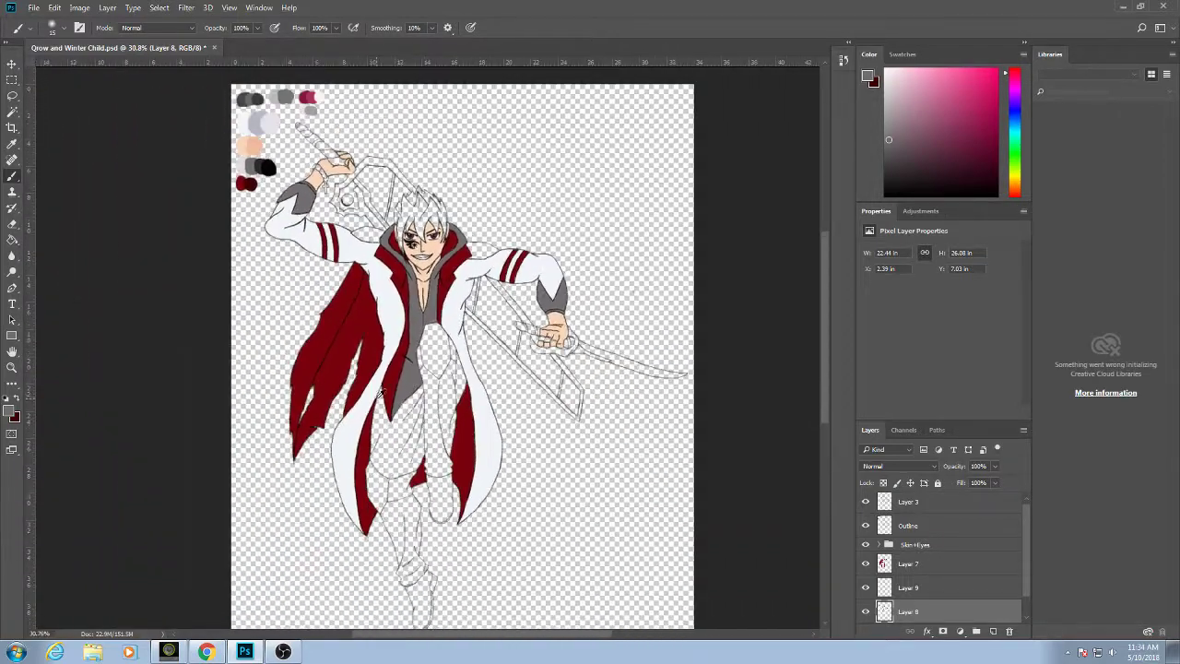
{"action": "scroll", "coordinate": [262, 157], "scroll_direction": "up", "scroll_amount": 2}
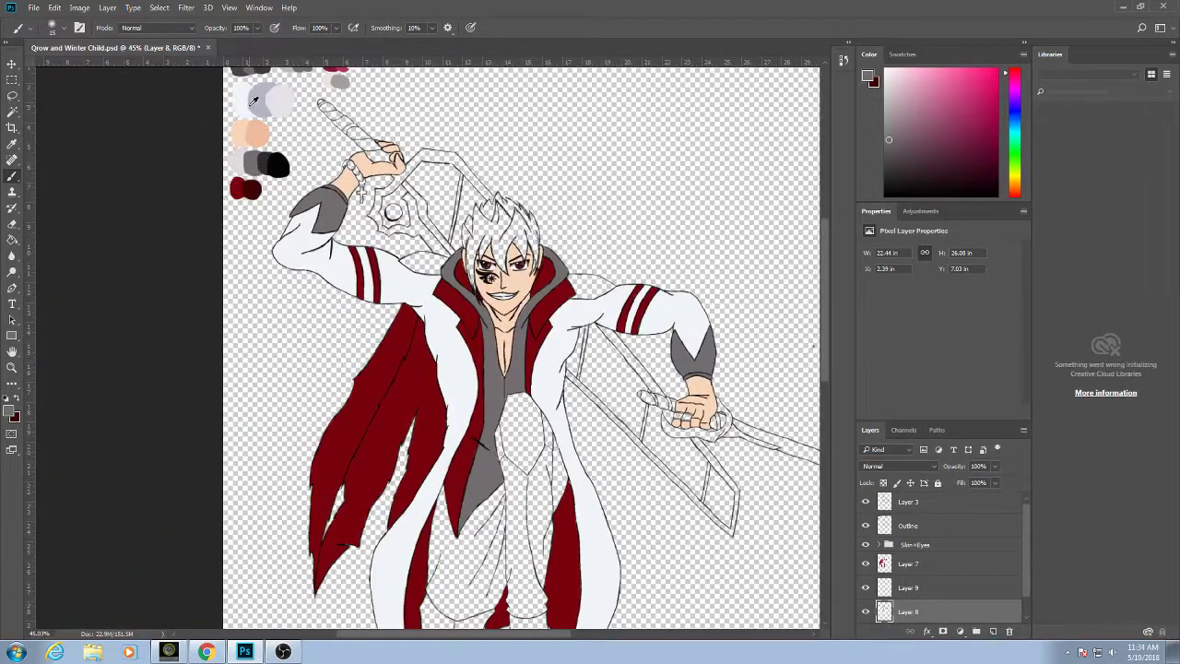
{"action": "left_click_drag", "start_coordinate": [533, 527], "coordinate": [463, 359]}
{"action": "mouse_move", "coordinate": [451, 417]}
{"action": "left_mouse_down"}
{"action": "mouse_move", "coordinate": [462, 319]}
{"action": "mouse_move", "coordinate": [425, 461]}
{"action": "mouse_move", "coordinate": [429, 351]}
{"action": "mouse_move", "coordinate": [433, 336]}
{"action": "mouse_move", "coordinate": [421, 480]}
{"action": "mouse_move", "coordinate": [417, 419]}
{"action": "mouse_move", "coordinate": [422, 398]}
{"action": "mouse_move", "coordinate": [417, 456]}
{"action": "mouse_move", "coordinate": [441, 381]}
{"action": "mouse_move", "coordinate": [437, 485]}
{"action": "mouse_move", "coordinate": [455, 369]}
{"action": "mouse_move", "coordinate": [437, 477]}
{"action": "mouse_move", "coordinate": [436, 340]}
{"action": "mouse_move", "coordinate": [447, 492]}
{"action": "mouse_move", "coordinate": [468, 361]}
{"action": "mouse_move", "coordinate": [434, 456]}
{"action": "mouse_move", "coordinate": [442, 415]}
{"action": "mouse_move", "coordinate": [475, 361]}
{"action": "mouse_move", "coordinate": [453, 489]}
{"action": "mouse_move", "coordinate": [465, 369]}
{"action": "mouse_move", "coordinate": [477, 347]}
{"action": "mouse_move", "coordinate": [469, 455]}
{"action": "mouse_move", "coordinate": [495, 343]}
{"action": "left_mouse_up"}
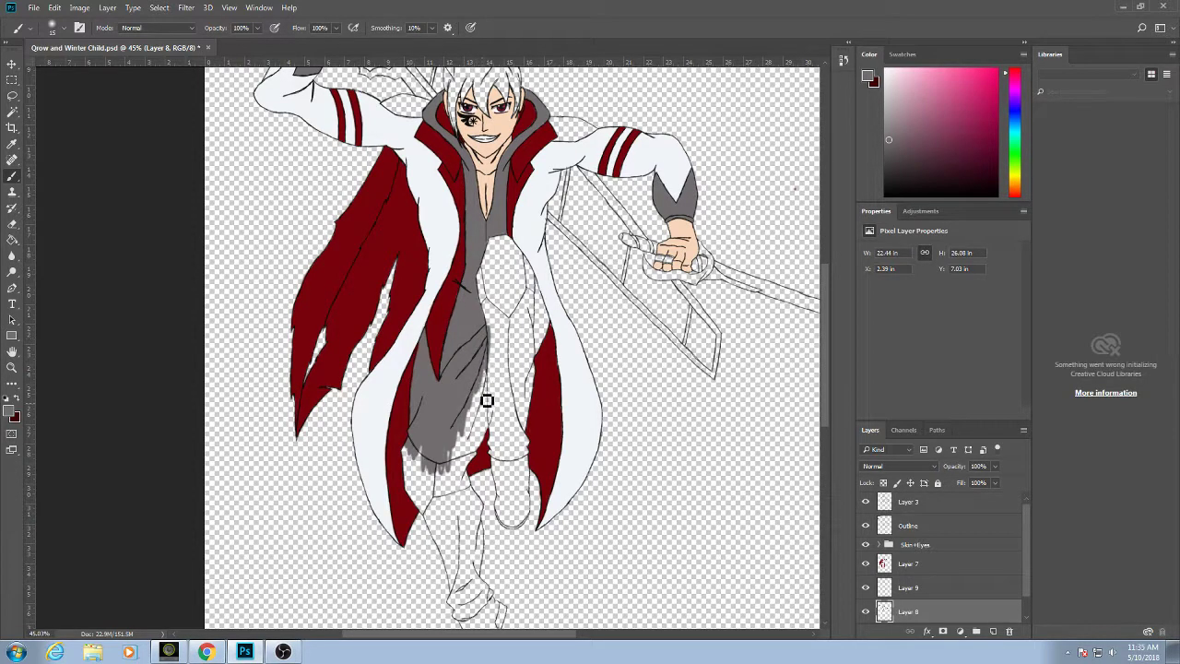
Extend the grey along the curved knee hem and the inner edge of the same baggy trouser leg.
{"action": "scroll", "coordinate": [477, 449], "scroll_direction": "down", "scroll_amount": 3}
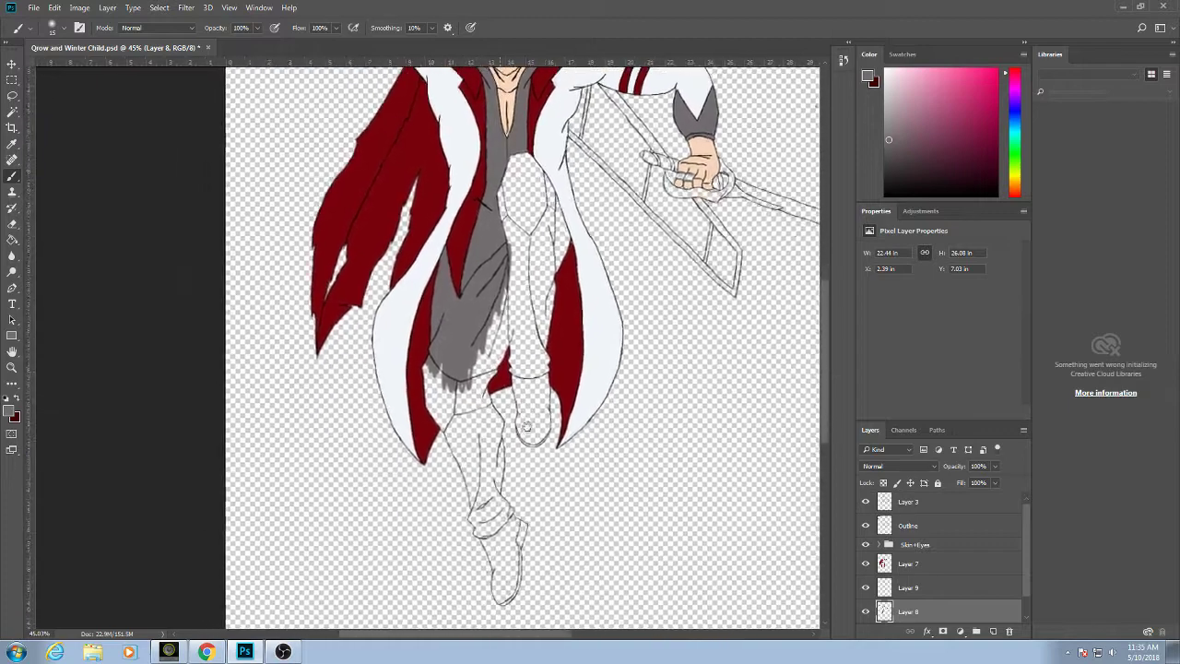
{"action": "scroll", "coordinate": [534, 434], "scroll_direction": "up", "scroll_amount": 5}
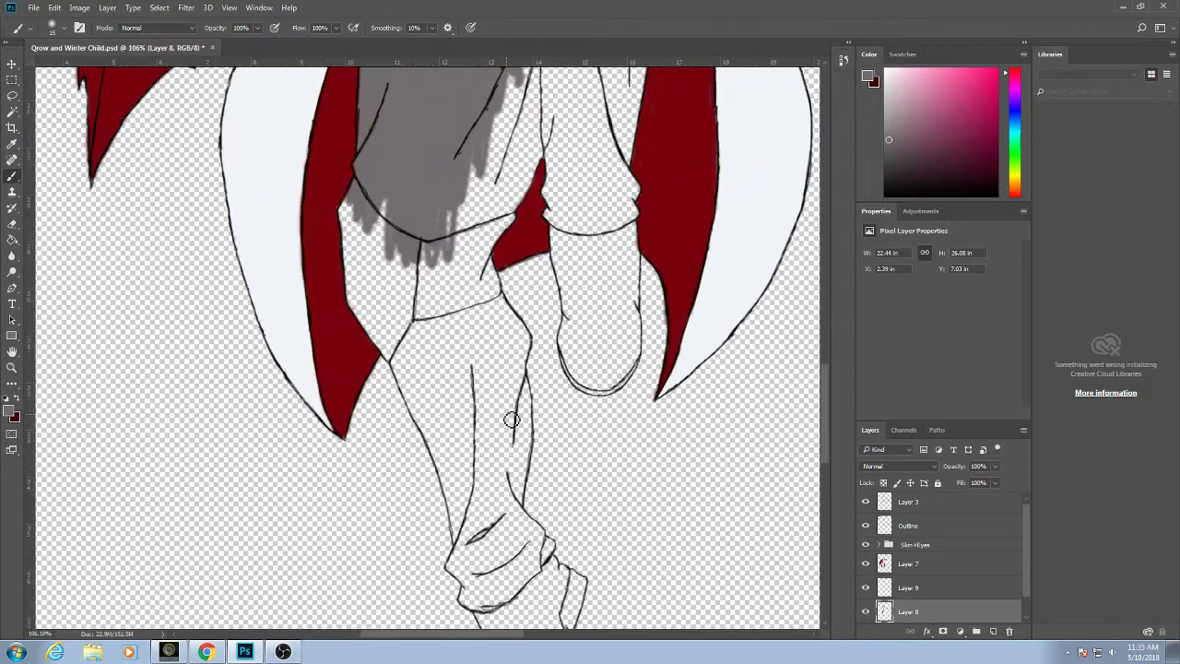
{"action": "mouse_move", "coordinate": [378, 251]}
{"action": "left_mouse_down"}
{"action": "mouse_move", "coordinate": [356, 184]}
{"action": "mouse_move", "coordinate": [407, 279]}
{"action": "mouse_move", "coordinate": [396, 275]}
{"action": "mouse_move", "coordinate": [381, 232]}
{"action": "mouse_move", "coordinate": [422, 275]}
{"action": "mouse_move", "coordinate": [395, 241]}
{"action": "mouse_move", "coordinate": [409, 240]}
{"action": "mouse_move", "coordinate": [390, 230]}
{"action": "mouse_move", "coordinate": [428, 279]}
{"action": "mouse_move", "coordinate": [428, 251]}
{"action": "mouse_move", "coordinate": [442, 265]}
{"action": "mouse_move", "coordinate": [425, 247]}
{"action": "mouse_move", "coordinate": [432, 272]}
{"action": "mouse_move", "coordinate": [419, 276]}
{"action": "mouse_move", "coordinate": [418, 259]}
{"action": "mouse_move", "coordinate": [439, 276]}
{"action": "mouse_move", "coordinate": [449, 251]}
{"action": "mouse_move", "coordinate": [467, 255]}
{"action": "mouse_move", "coordinate": [441, 253]}
{"action": "mouse_move", "coordinate": [455, 215]}
{"action": "mouse_move", "coordinate": [452, 248]}
{"action": "mouse_move", "coordinate": [434, 269]}
{"action": "left_mouse_up"}
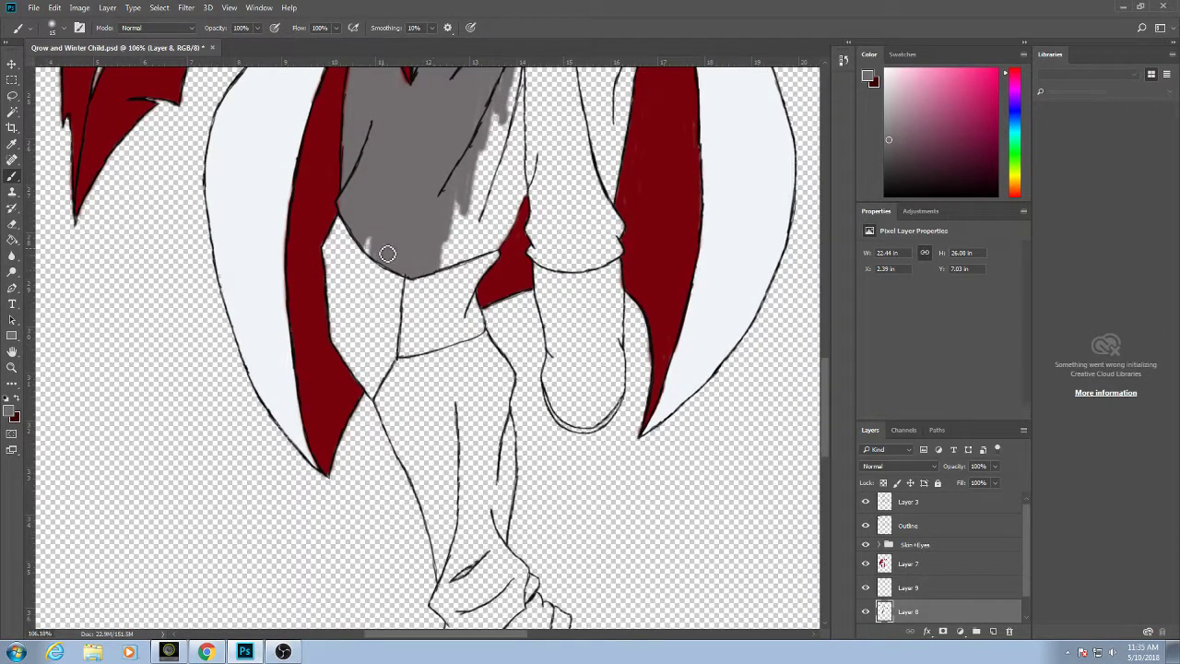
{"action": "mouse_move", "coordinate": [457, 211]}
{"action": "left_mouse_down"}
{"action": "mouse_move", "coordinate": [475, 178]}
{"action": "mouse_move", "coordinate": [444, 267]}
{"action": "mouse_move", "coordinate": [503, 250]}
{"action": "mouse_move", "coordinate": [480, 255]}
{"action": "mouse_move", "coordinate": [460, 218]}
{"action": "mouse_move", "coordinate": [453, 267]}
{"action": "mouse_move", "coordinate": [488, 169]}
{"action": "mouse_move", "coordinate": [467, 257]}
{"action": "mouse_move", "coordinate": [494, 191]}
{"action": "left_mouse_up"}
{"action": "mouse_move", "coordinate": [487, 245]}
{"action": "left_mouse_down"}
{"action": "mouse_move", "coordinate": [499, 207]}
{"action": "mouse_move", "coordinate": [507, 215]}
{"action": "mouse_move", "coordinate": [491, 249]}
{"action": "mouse_move", "coordinate": [503, 213]}
{"action": "mouse_move", "coordinate": [510, 234]}
{"action": "mouse_move", "coordinate": [498, 255]}
{"action": "mouse_move", "coordinate": [524, 193]}
{"action": "mouse_move", "coordinate": [519, 226]}
{"action": "mouse_move", "coordinate": [528, 185]}
{"action": "mouse_move", "coordinate": [524, 145]}
{"action": "mouse_move", "coordinate": [492, 226]}
{"action": "mouse_move", "coordinate": [494, 119]}
{"action": "mouse_move", "coordinate": [473, 187]}
{"action": "left_mouse_up"}
{"action": "left_click_drag", "start_coordinate": [499, 146], "coordinate": [464, 225]}
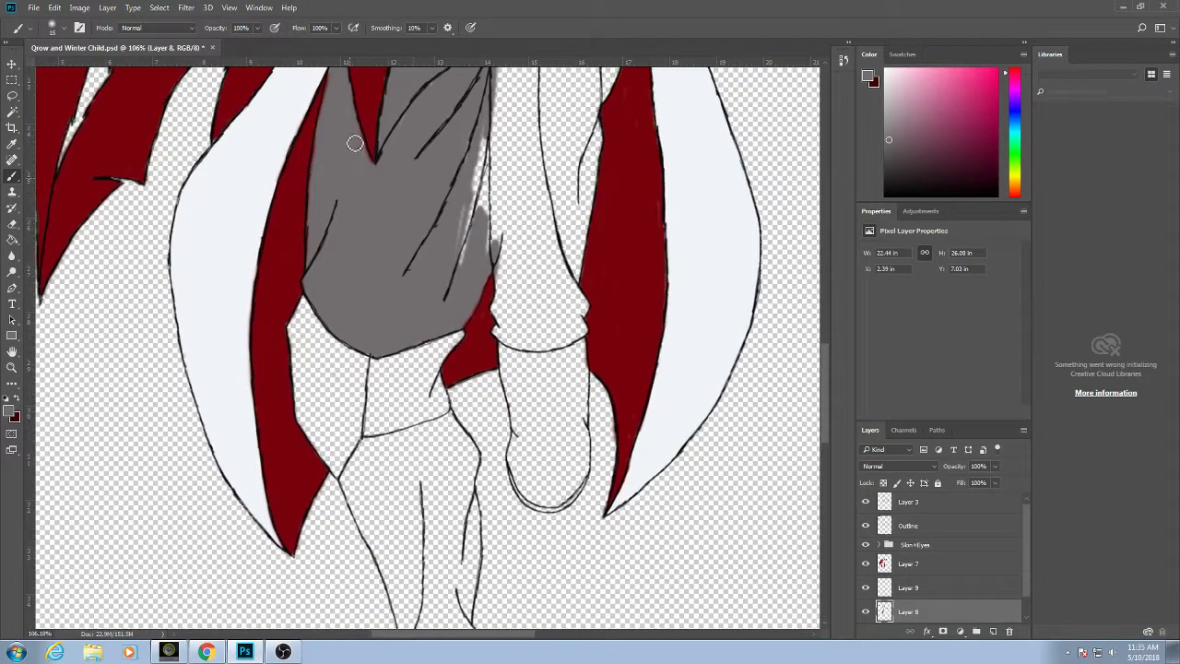
Close the last gaps in the baggy leg and paint a grey strip along the inner edge of the other trouser leg.
{"action": "mouse_move", "coordinate": [351, 120]}
{"action": "left_mouse_down"}
{"action": "mouse_move", "coordinate": [373, 185]}
{"action": "mouse_move", "coordinate": [370, 155]}
{"action": "mouse_move", "coordinate": [396, 134]}
{"action": "mouse_move", "coordinate": [425, 322]}
{"action": "mouse_move", "coordinate": [442, 260]}
{"action": "mouse_move", "coordinate": [419, 371]}
{"action": "mouse_move", "coordinate": [407, 367]}
{"action": "mouse_move", "coordinate": [414, 312]}
{"action": "mouse_move", "coordinate": [416, 347]}
{"action": "mouse_move", "coordinate": [435, 339]}
{"action": "mouse_move", "coordinate": [436, 307]}
{"action": "mouse_move", "coordinate": [444, 411]}
{"action": "left_mouse_up"}
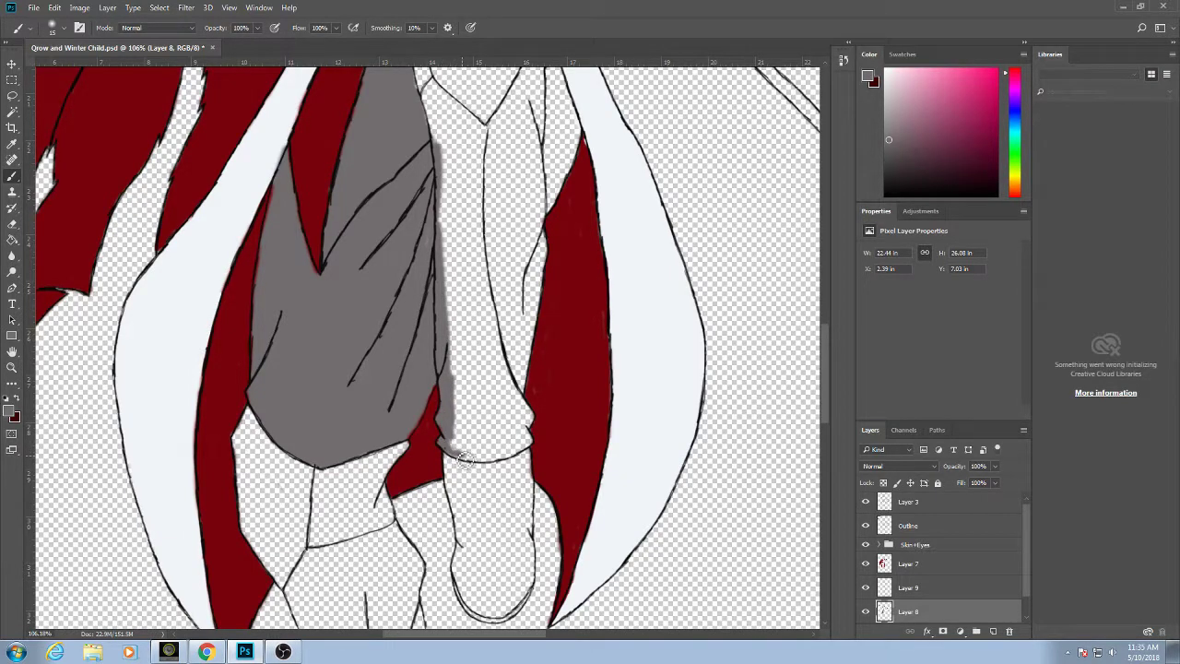
{"action": "mouse_move", "coordinate": [466, 458]}
{"action": "left_mouse_down"}
{"action": "mouse_move", "coordinate": [449, 177]}
{"action": "mouse_move", "coordinate": [450, 207]}
{"action": "left_mouse_up"}
{"action": "mouse_move", "coordinate": [452, 210]}
{"action": "left_mouse_down"}
{"action": "mouse_move", "coordinate": [439, 249]}
{"action": "mouse_move", "coordinate": [427, 250]}
{"action": "left_mouse_up"}
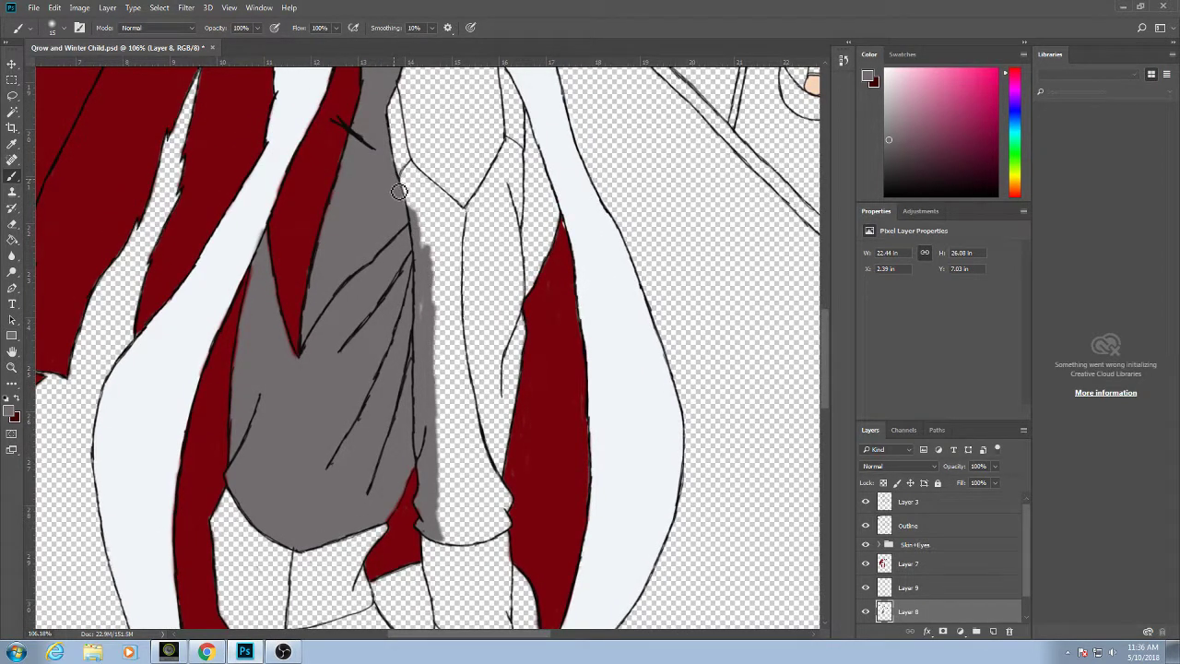
{"action": "left_click_drag", "start_coordinate": [395, 186], "coordinate": [394, 290]}
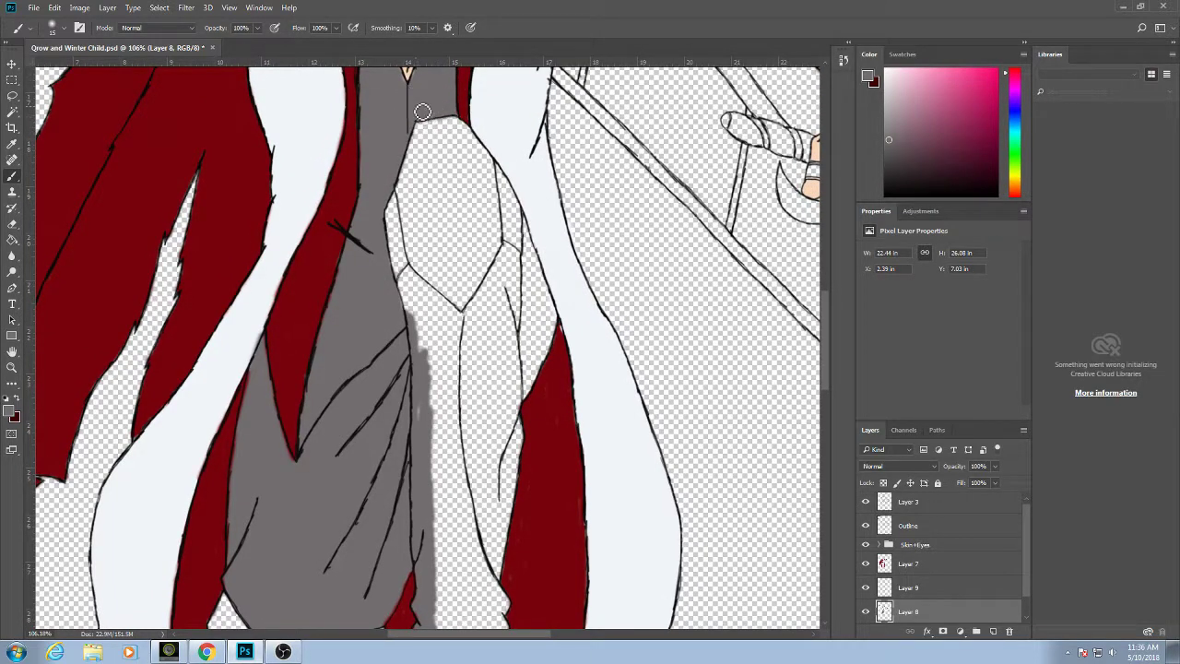
Paint the hip beside the pointed waist panel grey and clean the spill on the coat edge with its sampled off-white.
{"action": "mouse_move", "coordinate": [508, 261]}
{"action": "left_mouse_down"}
{"action": "mouse_move", "coordinate": [472, 329]}
{"action": "mouse_move", "coordinate": [502, 277]}
{"action": "mouse_move", "coordinate": [486, 303]}
{"action": "left_mouse_up"}
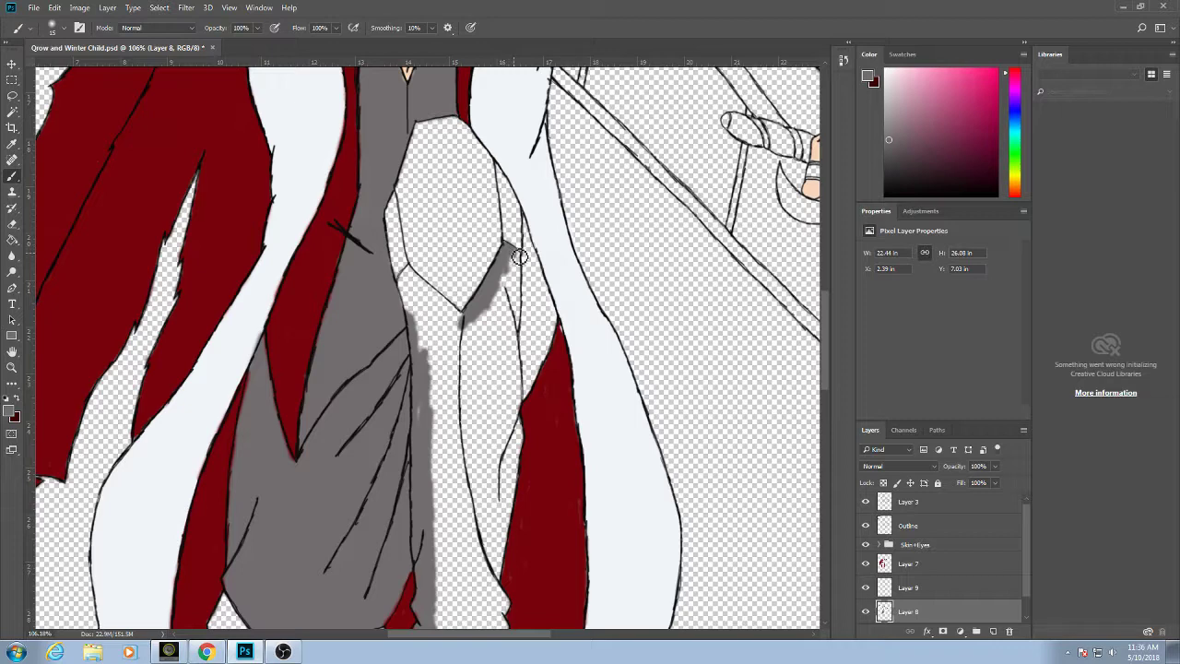
{"action": "mouse_move", "coordinate": [519, 300]}
{"action": "left_mouse_down"}
{"action": "mouse_move", "coordinate": [518, 348]}
{"action": "mouse_move", "coordinate": [518, 289]}
{"action": "mouse_move", "coordinate": [526, 387]}
{"action": "mouse_move", "coordinate": [529, 320]}
{"action": "mouse_move", "coordinate": [537, 398]}
{"action": "mouse_move", "coordinate": [532, 331]}
{"action": "mouse_move", "coordinate": [544, 314]}
{"action": "mouse_move", "coordinate": [550, 365]}
{"action": "mouse_move", "coordinate": [556, 320]}
{"action": "mouse_move", "coordinate": [559, 331]}
{"action": "mouse_move", "coordinate": [543, 290]}
{"action": "mouse_move", "coordinate": [540, 326]}
{"action": "mouse_move", "coordinate": [535, 249]}
{"action": "left_mouse_up"}
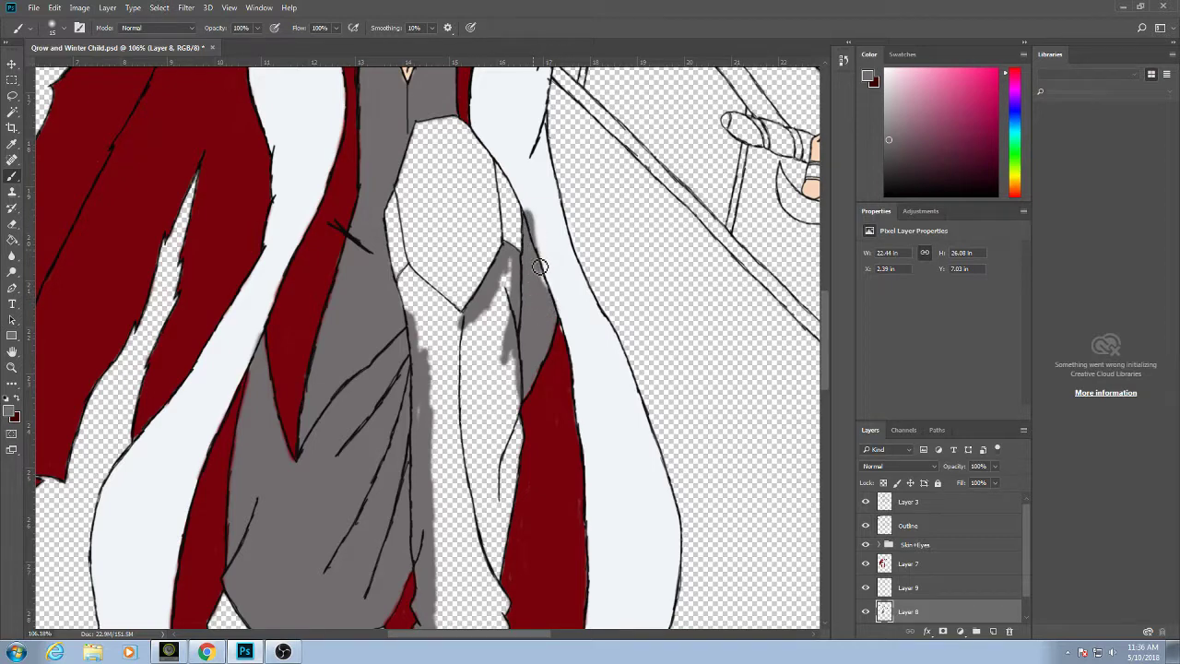
{"action": "left_click", "coordinate": [547, 238], "text": "alt"}
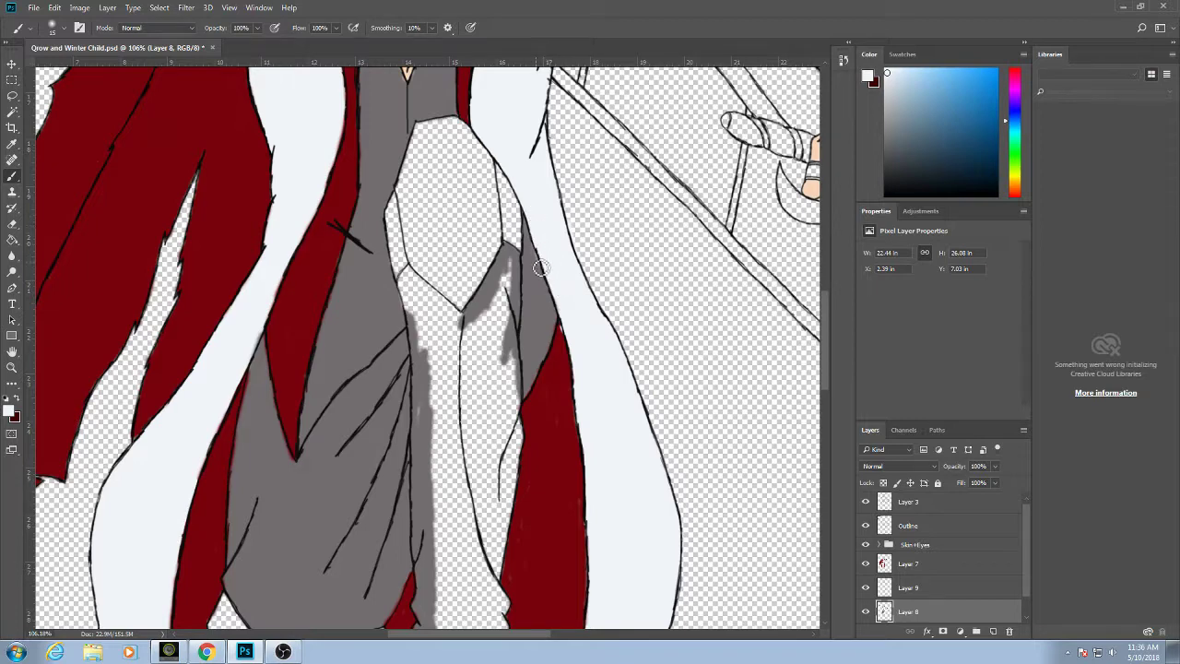
{"action": "left_click", "coordinate": [518, 286], "text": "alt"}
Fill the second trouser leg with the resampled grey, from the waist panel's pointed edge down the thigh.
{"action": "mouse_move", "coordinate": [513, 343]}
{"action": "left_mouse_down"}
{"action": "mouse_move", "coordinate": [514, 277]}
{"action": "mouse_move", "coordinate": [480, 348]}
{"action": "mouse_move", "coordinate": [514, 270]}
{"action": "left_mouse_up"}
{"action": "mouse_move", "coordinate": [501, 363]}
{"action": "left_mouse_down"}
{"action": "mouse_move", "coordinate": [495, 441]}
{"action": "mouse_move", "coordinate": [513, 396]}
{"action": "mouse_move", "coordinate": [519, 404]}
{"action": "mouse_move", "coordinate": [501, 500]}
{"action": "mouse_move", "coordinate": [527, 404]}
{"action": "mouse_move", "coordinate": [500, 563]}
{"action": "mouse_move", "coordinate": [521, 466]}
{"action": "mouse_move", "coordinate": [519, 509]}
{"action": "mouse_move", "coordinate": [496, 571]}
{"action": "mouse_move", "coordinate": [480, 482]}
{"action": "mouse_move", "coordinate": [494, 431]}
{"action": "mouse_move", "coordinate": [489, 568]}
{"action": "mouse_move", "coordinate": [492, 446]}
{"action": "mouse_move", "coordinate": [485, 593]}
{"action": "mouse_move", "coordinate": [466, 595]}
{"action": "mouse_move", "coordinate": [447, 459]}
{"action": "mouse_move", "coordinate": [456, 610]}
{"action": "mouse_move", "coordinate": [436, 507]}
{"action": "mouse_move", "coordinate": [446, 478]}
{"action": "mouse_move", "coordinate": [482, 609]}
{"action": "mouse_move", "coordinate": [471, 495]}
{"action": "mouse_move", "coordinate": [459, 575]}
{"action": "mouse_move", "coordinate": [438, 366]}
{"action": "mouse_move", "coordinate": [441, 436]}
{"action": "mouse_move", "coordinate": [423, 331]}
{"action": "mouse_move", "coordinate": [431, 353]}
{"action": "mouse_move", "coordinate": [406, 297]}
{"action": "left_mouse_up"}
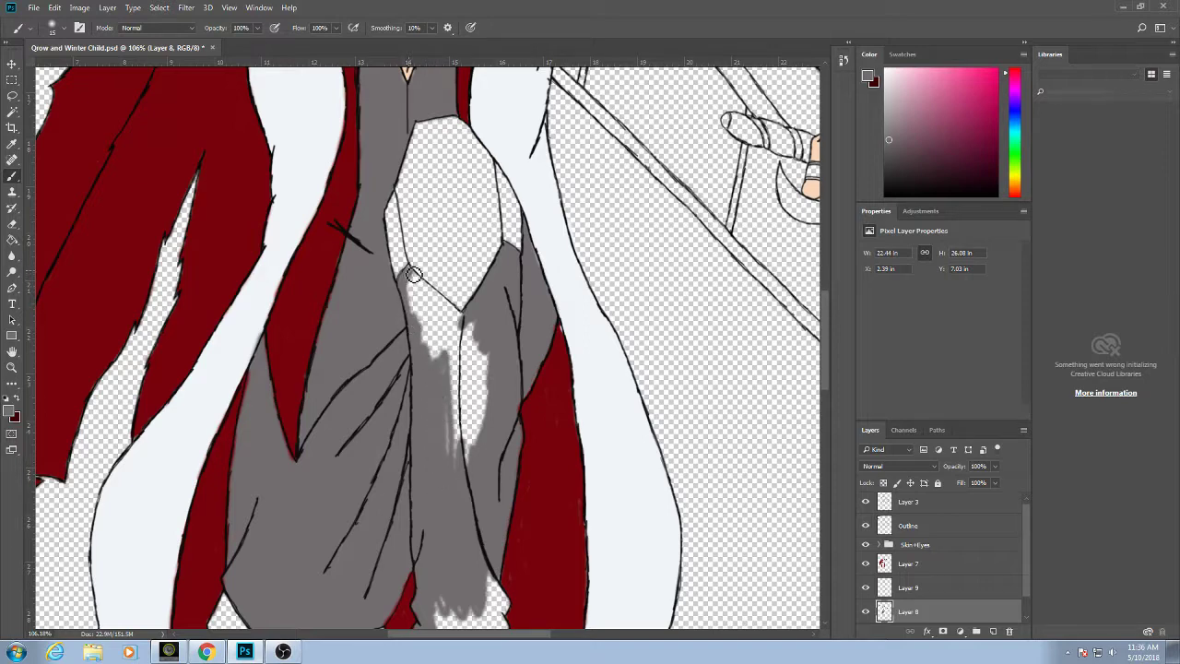
{"action": "mouse_move", "coordinate": [439, 294]}
{"action": "left_mouse_down"}
{"action": "mouse_move", "coordinate": [469, 326]}
{"action": "mouse_move", "coordinate": [473, 390]}
{"action": "mouse_move", "coordinate": [473, 445]}
{"action": "mouse_move", "coordinate": [470, 339]}
{"action": "mouse_move", "coordinate": [445, 470]}
{"action": "mouse_move", "coordinate": [436, 438]}
{"action": "mouse_move", "coordinate": [467, 331]}
{"action": "left_mouse_up"}
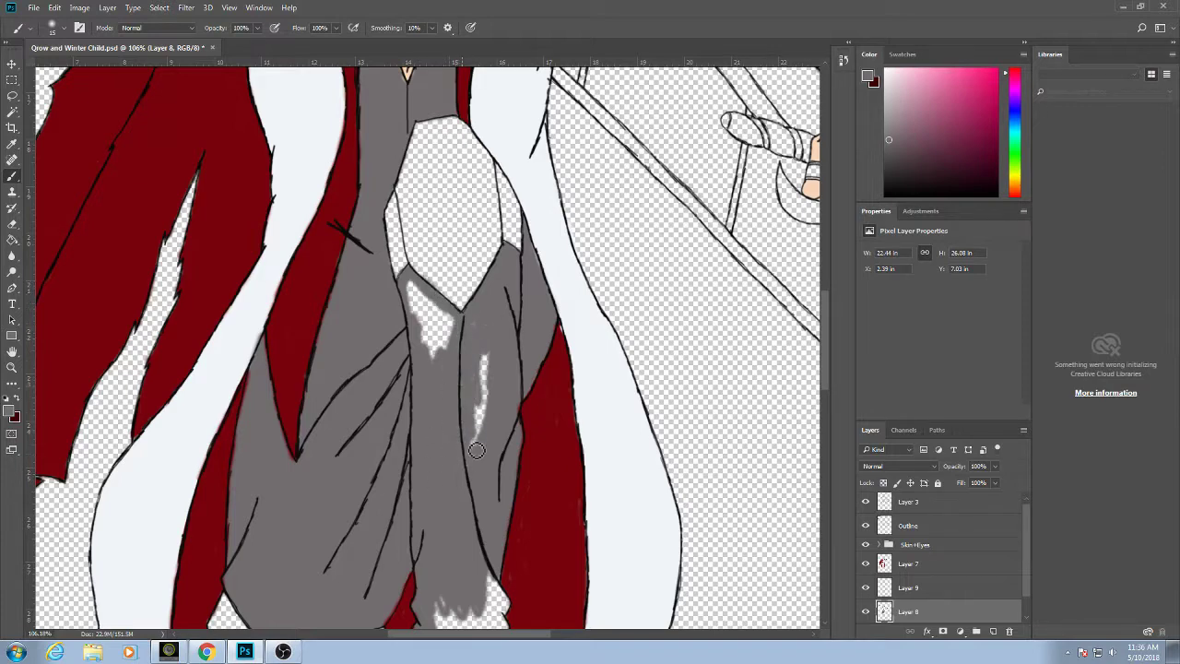
{"action": "mouse_move", "coordinate": [477, 450]}
{"action": "left_mouse_down"}
{"action": "mouse_move", "coordinate": [502, 338]}
{"action": "mouse_move", "coordinate": [479, 465]}
{"action": "mouse_move", "coordinate": [479, 320]}
{"action": "mouse_move", "coordinate": [422, 310]}
{"action": "mouse_move", "coordinate": [439, 377]}
{"action": "mouse_move", "coordinate": [413, 293]}
{"action": "mouse_move", "coordinate": [452, 364]}
{"action": "mouse_move", "coordinate": [425, 291]}
{"action": "mouse_move", "coordinate": [458, 360]}
{"action": "mouse_move", "coordinate": [448, 316]}
{"action": "left_mouse_up"}
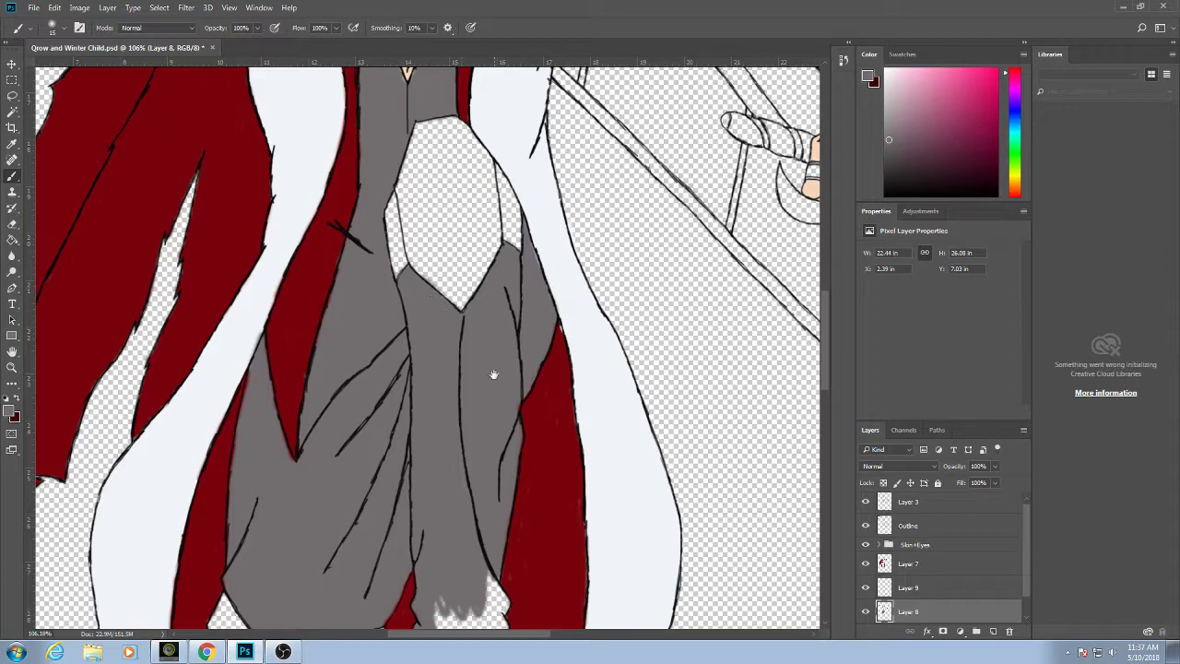
Fill the lower end of the second trouser leg with grey down to its gathered hem.
{"action": "mouse_move", "coordinate": [493, 374]}
{"action": "left_mouse_down"}
{"action": "mouse_move", "coordinate": [469, 326]}
{"action": "mouse_move", "coordinate": [392, 368]}
{"action": "left_mouse_up"}
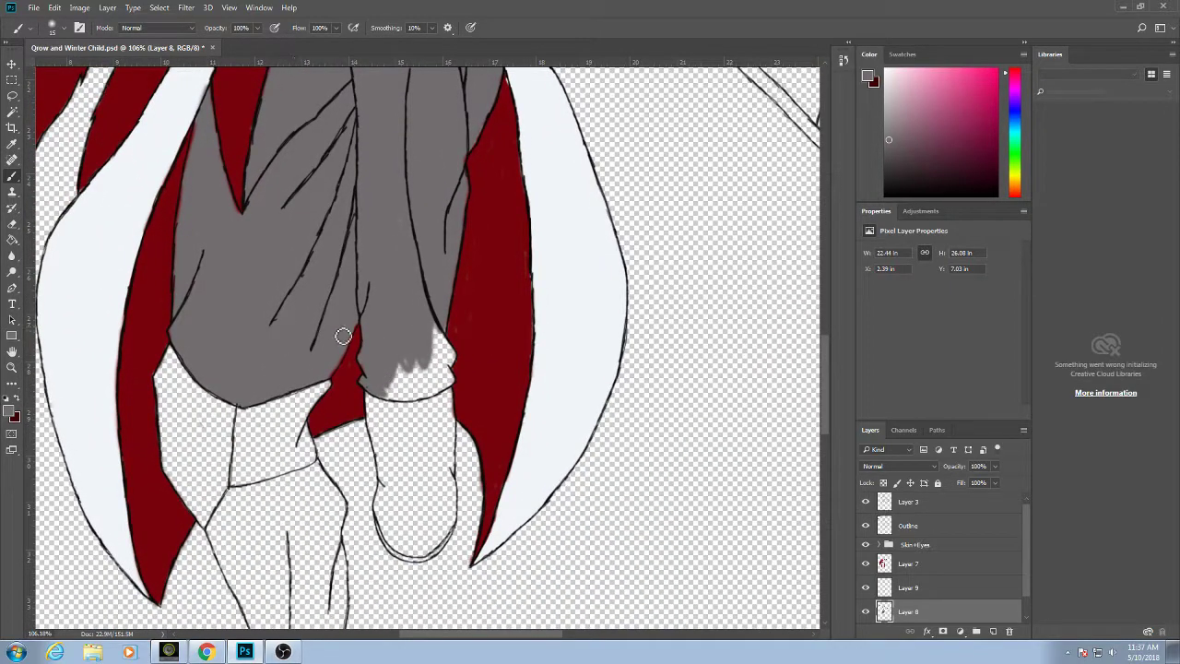
{"action": "mouse_move", "coordinate": [427, 371]}
{"action": "left_mouse_down"}
{"action": "mouse_move", "coordinate": [393, 395]}
{"action": "mouse_move", "coordinate": [442, 393]}
{"action": "mouse_move", "coordinate": [456, 365]}
{"action": "mouse_move", "coordinate": [453, 347]}
{"action": "mouse_move", "coordinate": [433, 361]}
{"action": "mouse_move", "coordinate": [437, 337]}
{"action": "left_mouse_up"}
{"action": "mouse_move", "coordinate": [442, 385]}
{"action": "left_mouse_down"}
{"action": "mouse_move", "coordinate": [398, 376]}
{"action": "mouse_move", "coordinate": [406, 393]}
{"action": "left_mouse_up"}
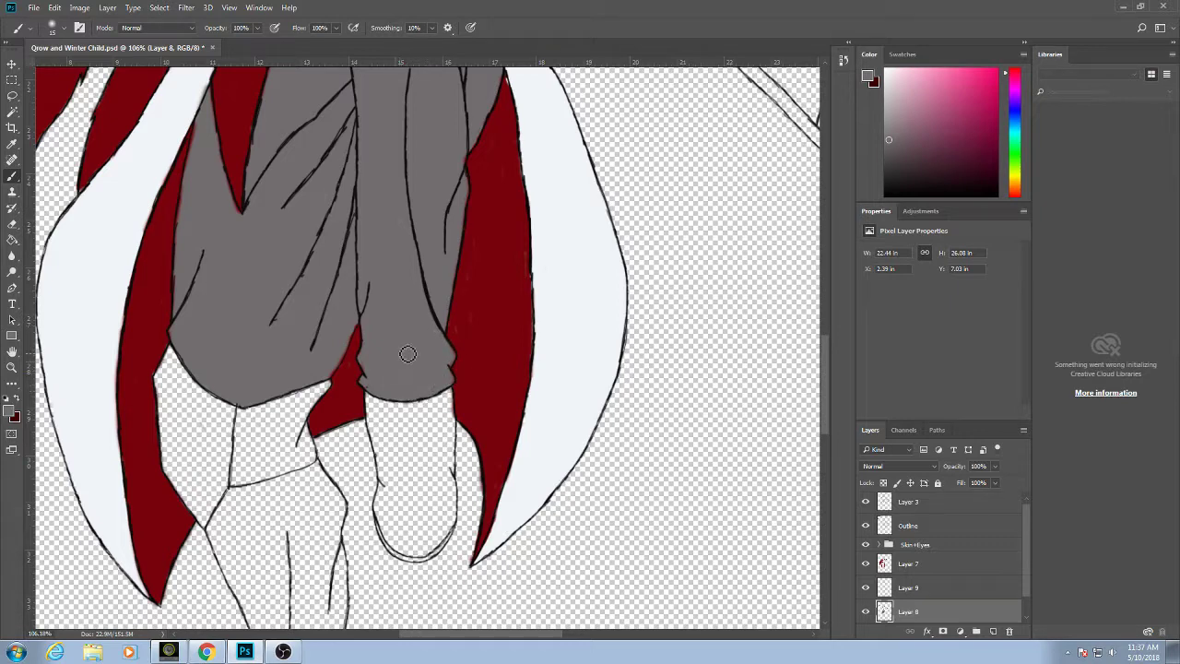
Paint grey along the inside edges of the standing leg's lower section, from below the knee to the ankle folds.
{"action": "scroll", "coordinate": [396, 479], "scroll_direction": "up", "scroll_amount": 5}
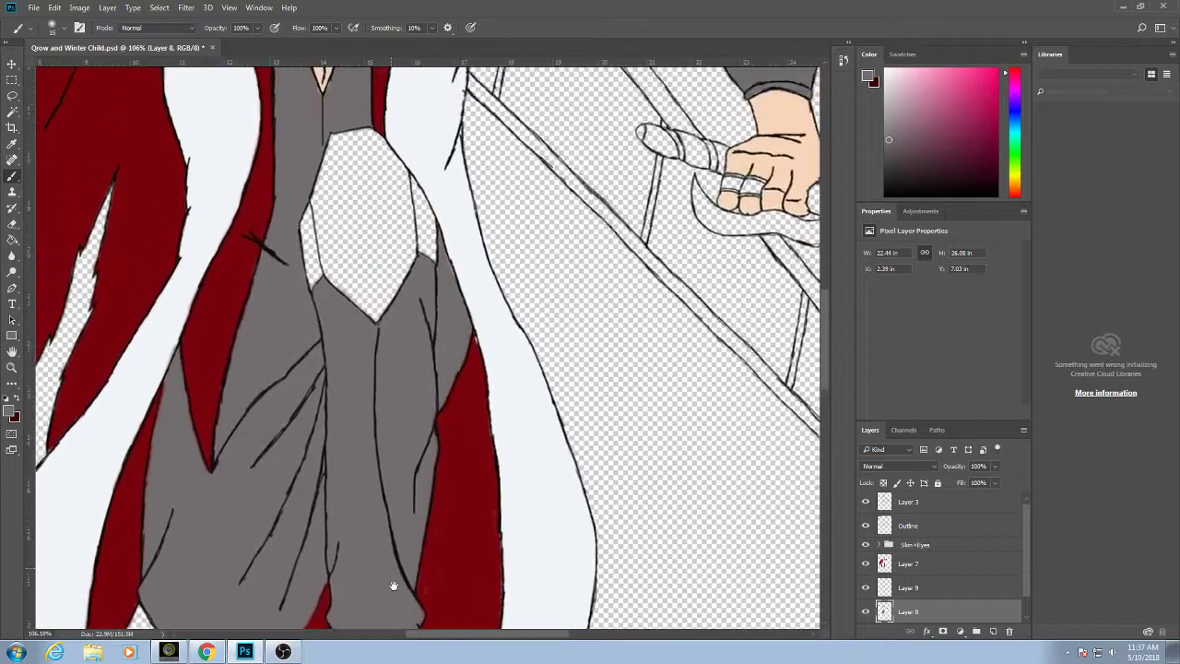
{"action": "scroll", "coordinate": [443, 368], "scroll_direction": "down", "scroll_amount": 8}
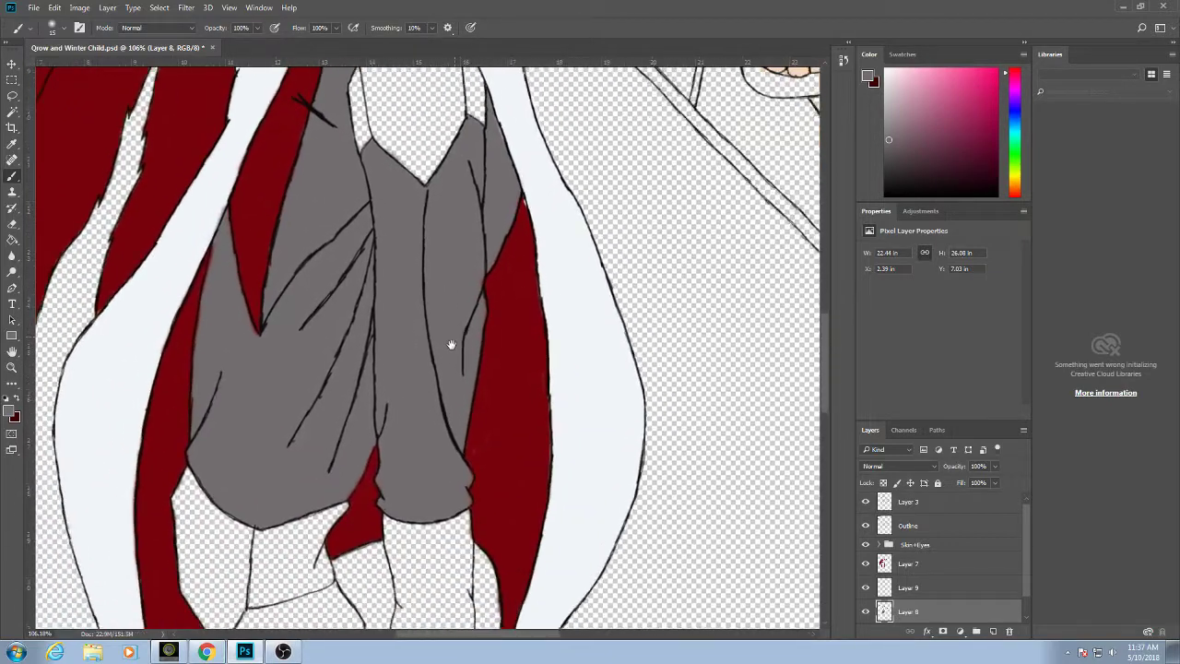
{"action": "scroll", "coordinate": [420, 305], "scroll_direction": "down", "scroll_amount": 3}
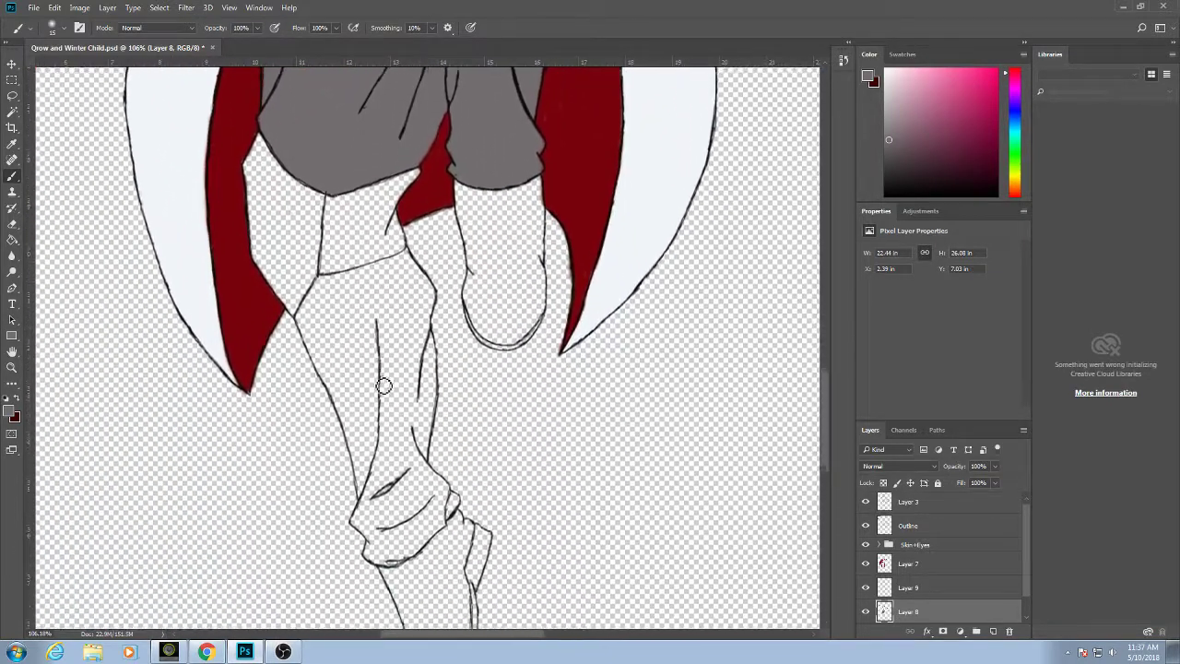
{"action": "mouse_move", "coordinate": [374, 419]}
{"action": "left_mouse_down"}
{"action": "mouse_move", "coordinate": [367, 502]}
{"action": "mouse_move", "coordinate": [363, 454]}
{"action": "mouse_move", "coordinate": [362, 474]}
{"action": "mouse_move", "coordinate": [337, 403]}
{"action": "mouse_move", "coordinate": [355, 431]}
{"action": "mouse_move", "coordinate": [303, 322]}
{"action": "mouse_move", "coordinate": [310, 337]}
{"action": "mouse_move", "coordinate": [327, 282]}
{"action": "mouse_move", "coordinate": [389, 275]}
{"action": "left_mouse_up"}
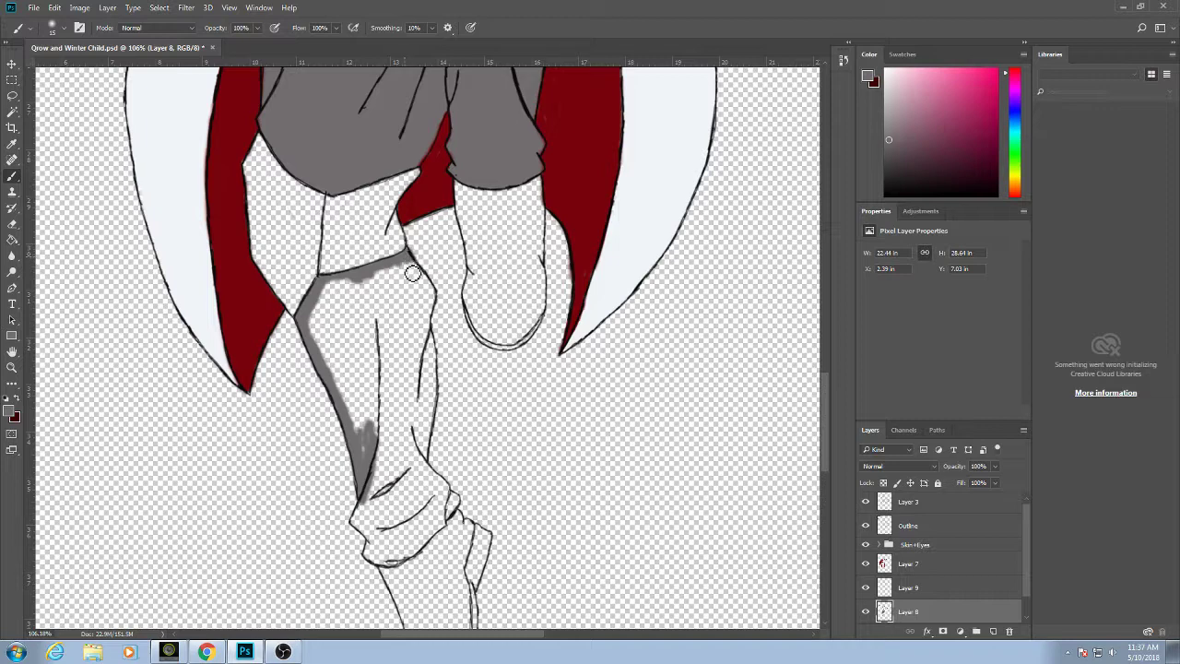
{"action": "mouse_move", "coordinate": [416, 273]}
{"action": "left_mouse_down"}
{"action": "mouse_move", "coordinate": [439, 303]}
{"action": "mouse_move", "coordinate": [420, 382]}
{"action": "mouse_move", "coordinate": [421, 366]}
{"action": "mouse_move", "coordinate": [427, 470]}
{"action": "mouse_move", "coordinate": [432, 345]}
{"action": "mouse_move", "coordinate": [436, 391]}
{"action": "left_mouse_up"}
{"action": "mouse_move", "coordinate": [414, 436]}
{"action": "left_mouse_down"}
{"action": "mouse_move", "coordinate": [365, 421]}
{"action": "mouse_move", "coordinate": [383, 392]}
{"action": "mouse_move", "coordinate": [378, 518]}
{"action": "mouse_move", "coordinate": [362, 465]}
{"action": "mouse_move", "coordinate": [367, 489]}
{"action": "mouse_move", "coordinate": [357, 482]}
{"action": "mouse_move", "coordinate": [355, 442]}
{"action": "mouse_move", "coordinate": [358, 486]}
{"action": "left_mouse_up"}
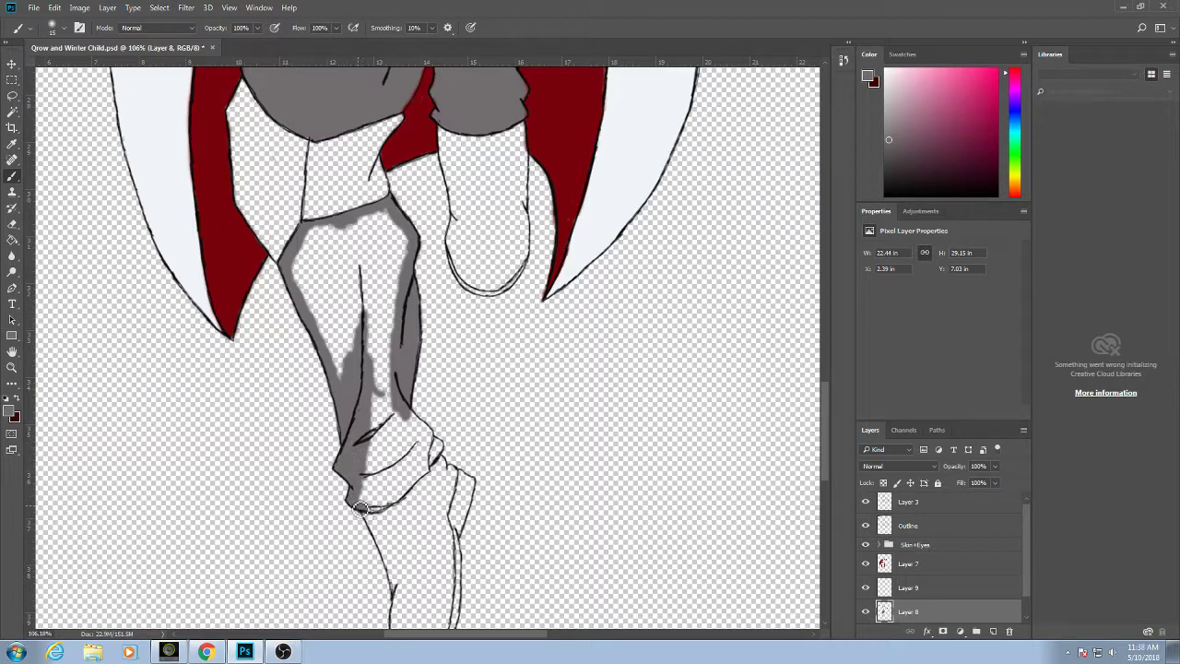
Fill the bunched ankle folds and the remaining gaps in the shin of the standing leg with grey.
{"action": "left_click_drag", "start_coordinate": [370, 500], "coordinate": [377, 507]}
{"action": "mouse_move", "coordinate": [365, 455]}
{"action": "left_mouse_down"}
{"action": "mouse_move", "coordinate": [382, 421]}
{"action": "mouse_move", "coordinate": [380, 465]}
{"action": "mouse_move", "coordinate": [375, 396]}
{"action": "mouse_move", "coordinate": [387, 482]}
{"action": "mouse_move", "coordinate": [407, 427]}
{"action": "left_mouse_up"}
{"action": "mouse_move", "coordinate": [413, 471]}
{"action": "left_mouse_down"}
{"action": "mouse_move", "coordinate": [403, 422]}
{"action": "mouse_move", "coordinate": [433, 440]}
{"action": "mouse_move", "coordinate": [426, 459]}
{"action": "mouse_move", "coordinate": [434, 449]}
{"action": "mouse_move", "coordinate": [437, 465]}
{"action": "mouse_move", "coordinate": [440, 448]}
{"action": "mouse_move", "coordinate": [444, 457]}
{"action": "mouse_move", "coordinate": [429, 445]}
{"action": "mouse_move", "coordinate": [416, 475]}
{"action": "mouse_move", "coordinate": [413, 441]}
{"action": "mouse_move", "coordinate": [404, 482]}
{"action": "mouse_move", "coordinate": [413, 465]}
{"action": "mouse_move", "coordinate": [372, 510]}
{"action": "mouse_move", "coordinate": [399, 497]}
{"action": "mouse_move", "coordinate": [395, 506]}
{"action": "mouse_move", "coordinate": [416, 477]}
{"action": "mouse_move", "coordinate": [386, 506]}
{"action": "mouse_move", "coordinate": [416, 480]}
{"action": "left_mouse_up"}
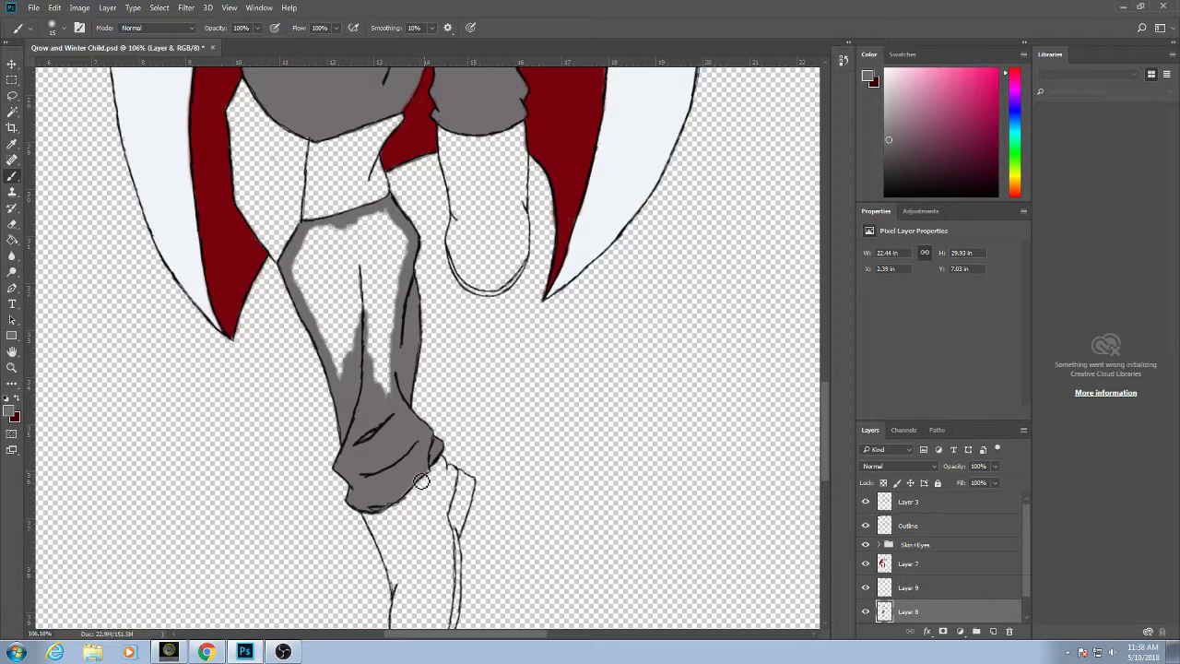
{"action": "mouse_move", "coordinate": [390, 403]}
{"action": "left_mouse_down"}
{"action": "mouse_move", "coordinate": [366, 327]}
{"action": "mouse_move", "coordinate": [369, 271]}
{"action": "mouse_move", "coordinate": [390, 239]}
{"action": "mouse_move", "coordinate": [404, 286]}
{"action": "mouse_move", "coordinate": [392, 380]}
{"action": "mouse_move", "coordinate": [410, 240]}
{"action": "mouse_move", "coordinate": [394, 277]}
{"action": "mouse_move", "coordinate": [382, 251]}
{"action": "mouse_move", "coordinate": [368, 257]}
{"action": "mouse_move", "coordinate": [350, 344]}
{"action": "mouse_move", "coordinate": [335, 312]}
{"action": "mouse_move", "coordinate": [338, 376]}
{"action": "mouse_move", "coordinate": [296, 263]}
{"action": "mouse_move", "coordinate": [307, 245]}
{"action": "mouse_move", "coordinate": [309, 276]}
{"action": "mouse_move", "coordinate": [321, 235]}
{"action": "mouse_move", "coordinate": [318, 279]}
{"action": "mouse_move", "coordinate": [345, 228]}
{"action": "mouse_move", "coordinate": [331, 233]}
{"action": "mouse_move", "coordinate": [325, 289]}
{"action": "mouse_move", "coordinate": [328, 247]}
{"action": "left_mouse_up"}
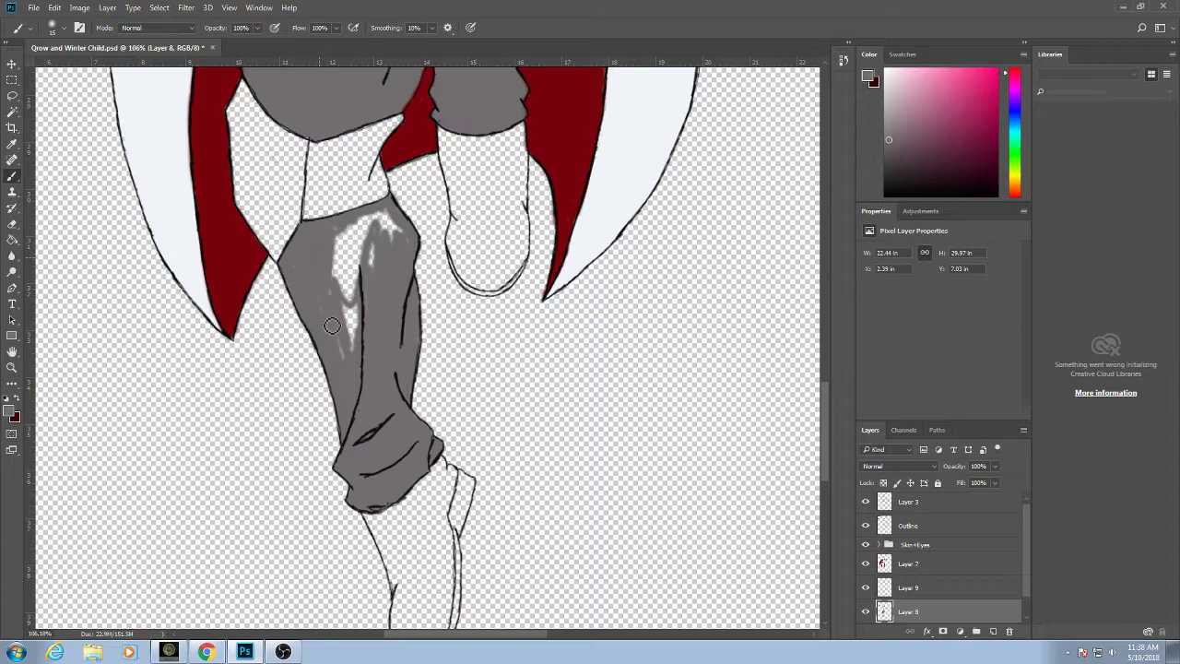
{"action": "mouse_move", "coordinate": [332, 326]}
{"action": "left_mouse_down"}
{"action": "mouse_move", "coordinate": [321, 291]}
{"action": "mouse_move", "coordinate": [335, 270]}
{"action": "mouse_move", "coordinate": [337, 291]}
{"action": "mouse_move", "coordinate": [339, 229]}
{"action": "mouse_move", "coordinate": [321, 234]}
{"action": "mouse_move", "coordinate": [333, 229]}
{"action": "mouse_move", "coordinate": [339, 294]}
{"action": "mouse_move", "coordinate": [342, 262]}
{"action": "mouse_move", "coordinate": [356, 239]}
{"action": "mouse_move", "coordinate": [362, 247]}
{"action": "mouse_move", "coordinate": [364, 356]}
{"action": "mouse_move", "coordinate": [352, 328]}
{"action": "mouse_move", "coordinate": [370, 264]}
{"action": "mouse_move", "coordinate": [371, 292]}
{"action": "mouse_move", "coordinate": [377, 234]}
{"action": "mouse_move", "coordinate": [346, 239]}
{"action": "mouse_move", "coordinate": [384, 216]}
{"action": "mouse_move", "coordinate": [406, 243]}
{"action": "left_mouse_up"}
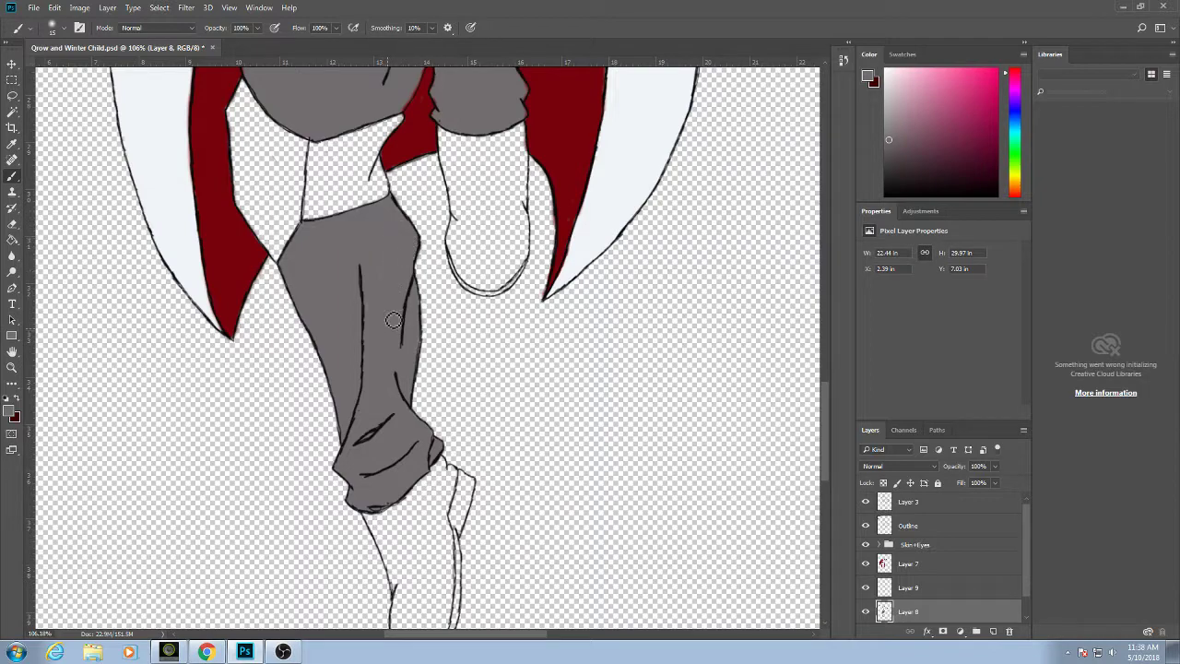
{"action": "left_click_drag", "start_coordinate": [528, 279], "coordinate": [474, 604]}
{"action": "left_click_drag", "start_coordinate": [484, 241], "coordinate": [487, 539]}
{"action": "scroll", "coordinate": [479, 513], "scroll_direction": "down", "scroll_amount": 2}
{"action": "scroll", "coordinate": [449, 431], "scroll_direction": "down", "scroll_amount": 6}
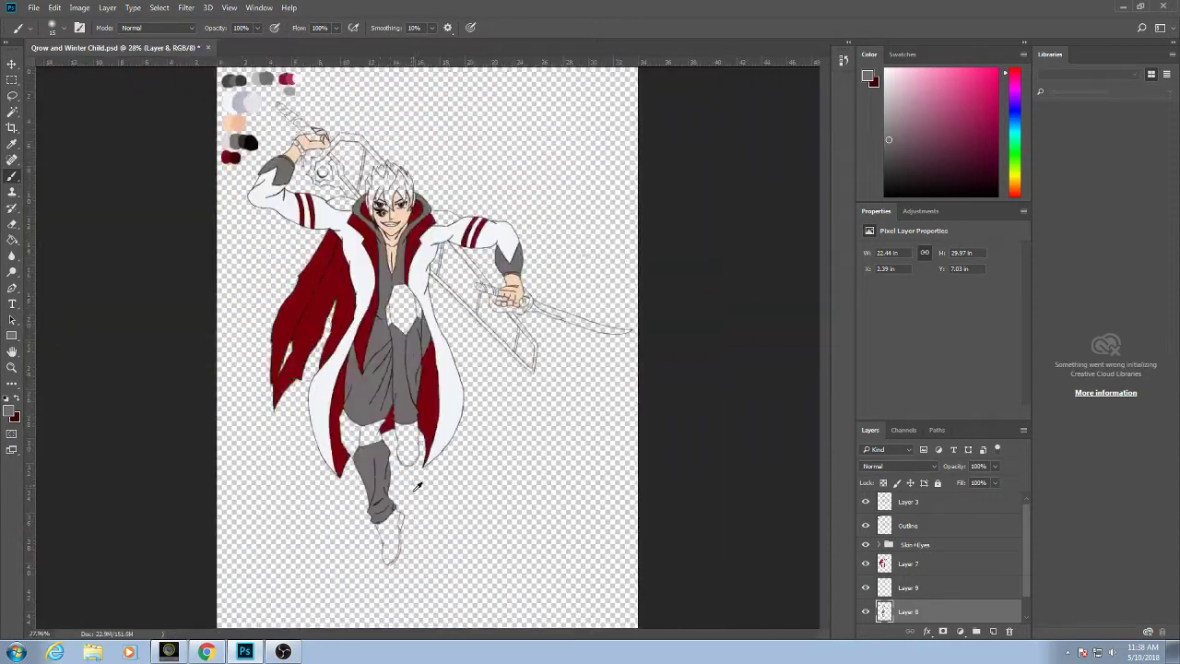
{"action": "scroll", "coordinate": [341, 431], "scroll_direction": "up", "scroll_amount": 3}
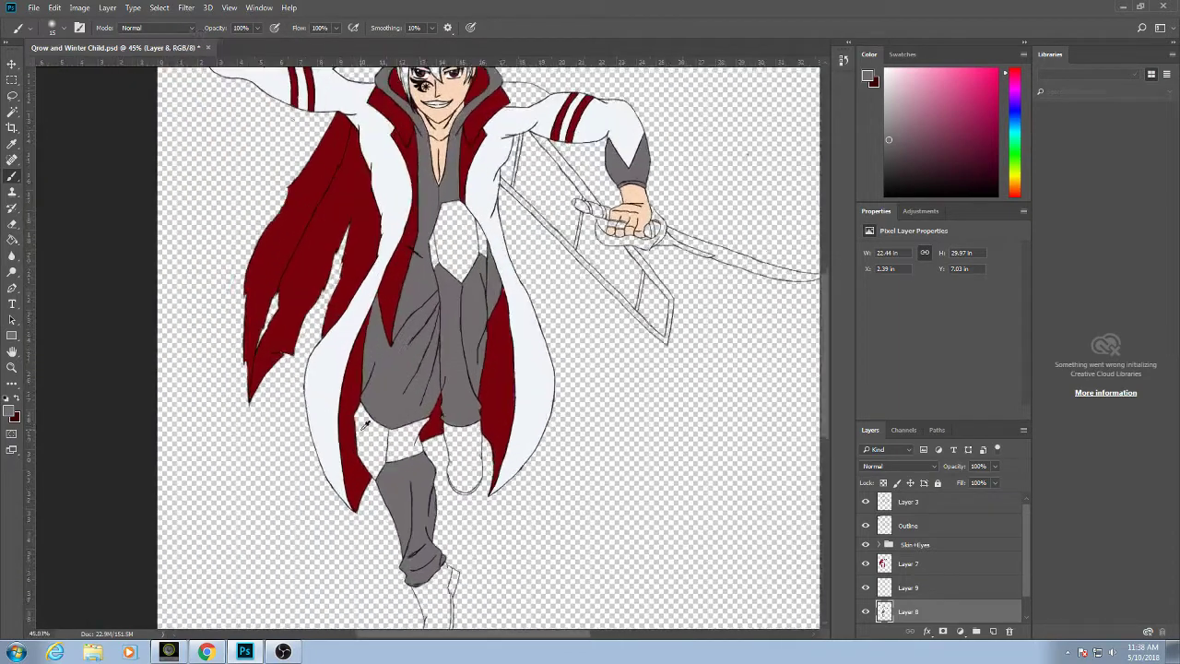
{"action": "left_click_drag", "start_coordinate": [419, 334], "coordinate": [411, 341]}
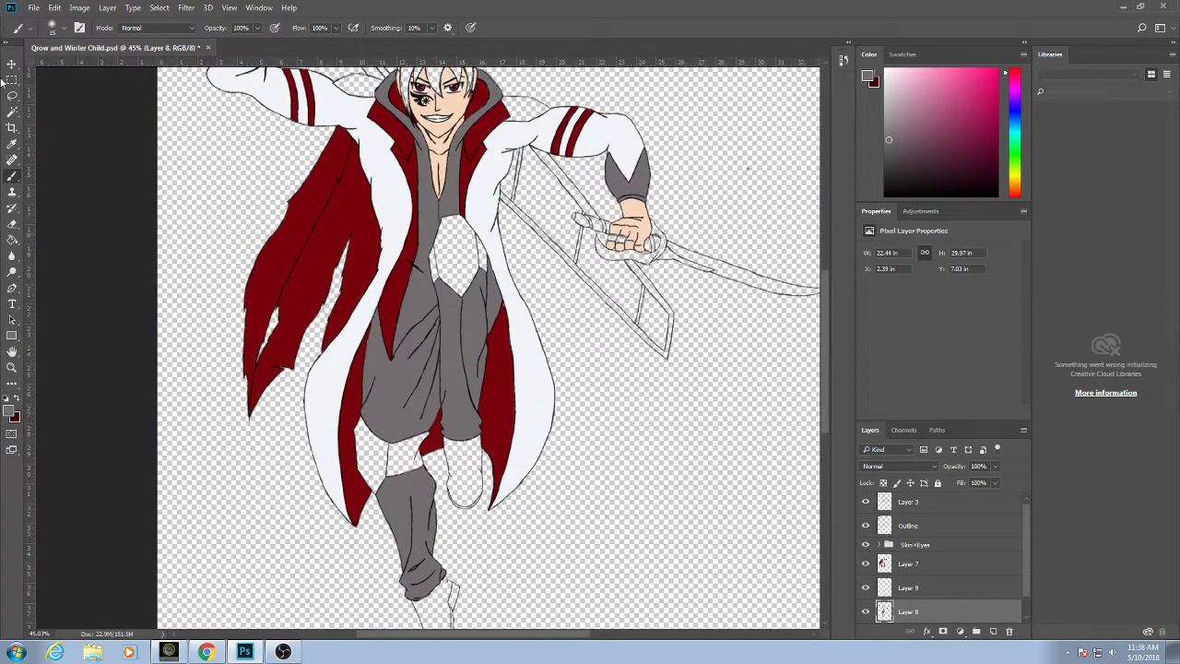
{"action": "left_click", "coordinate": [12, 111]}
{"action": "left_click", "coordinate": [422, 370]}
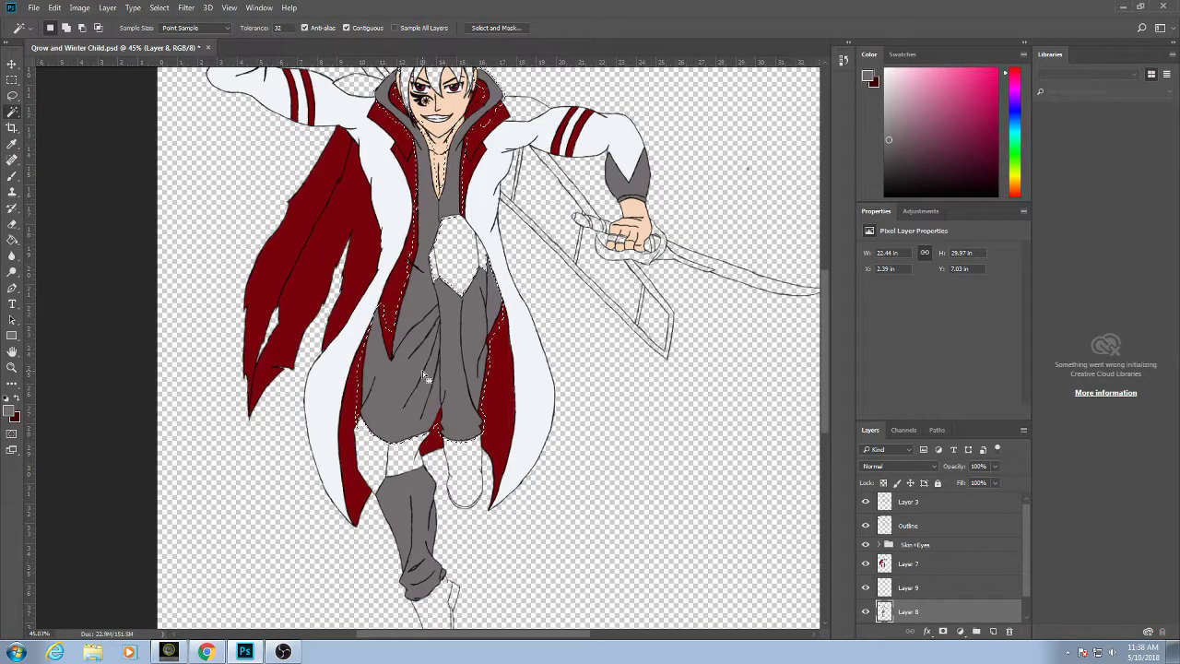
{"action": "left_click", "coordinate": [12, 80]}
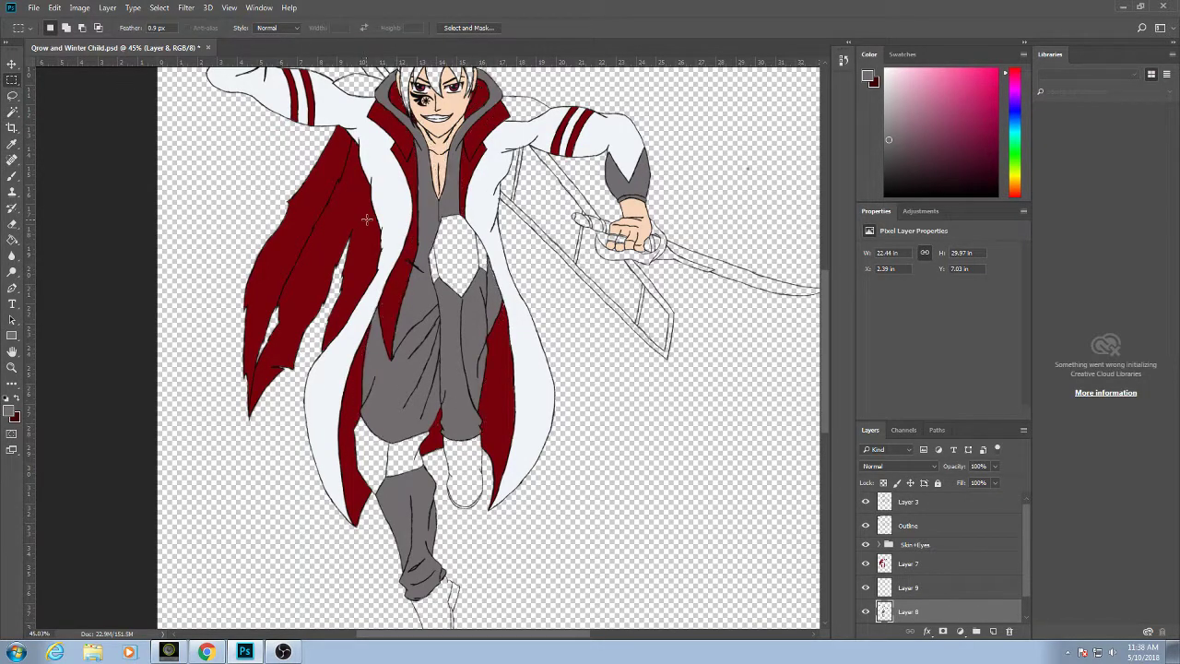
Check what Layer 7 contains by hiding and showing it, and make it the active layer.
{"action": "left_click_drag", "start_coordinate": [385, 315], "coordinate": [404, 474]}
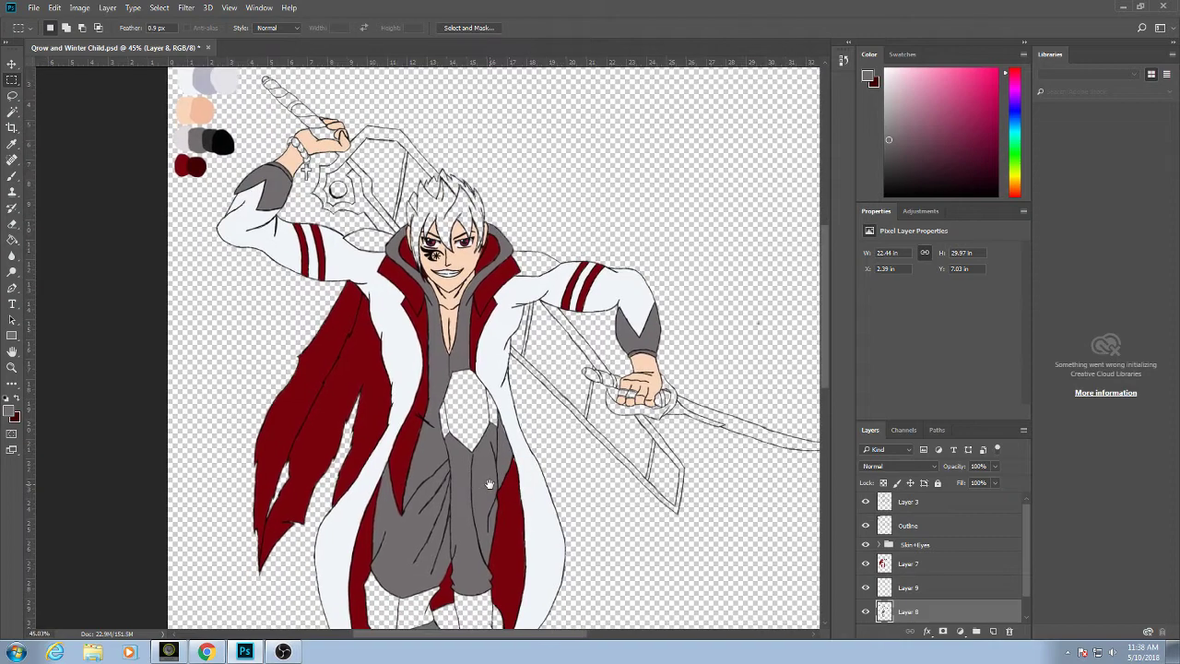
{"action": "left_click", "coordinate": [864, 563]}
{"action": "left_click", "coordinate": [864, 564]}
{"action": "left_click", "coordinate": [918, 562]}
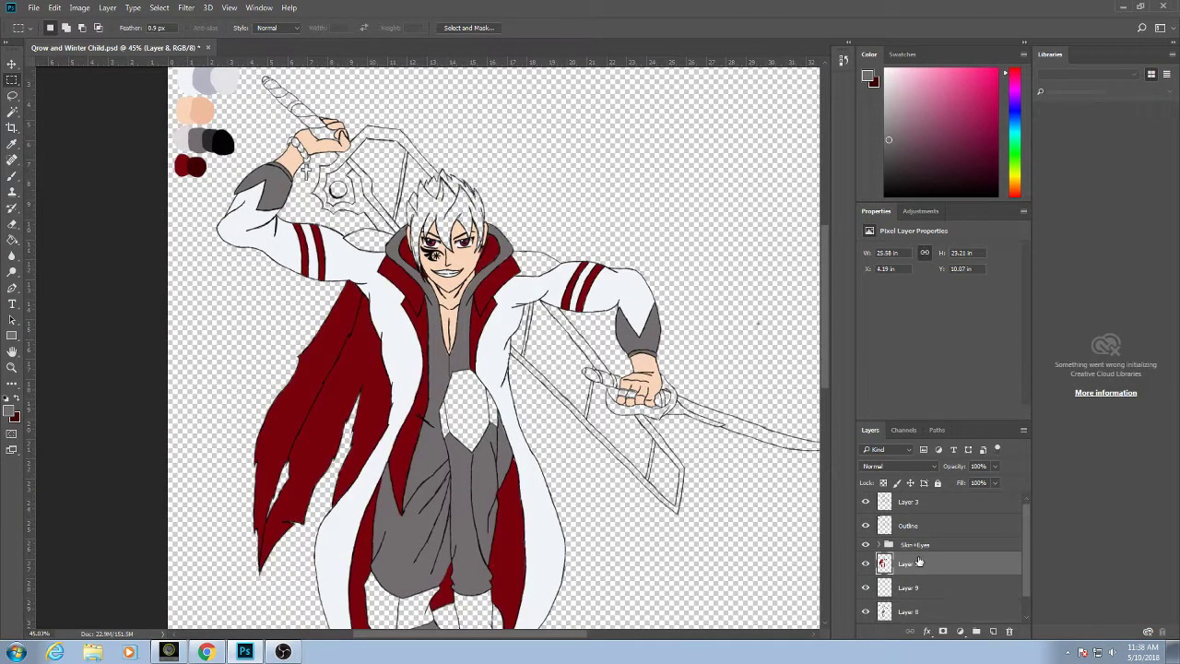
{"action": "scroll", "coordinate": [384, 473], "scroll_direction": "up", "scroll_amount": 5}
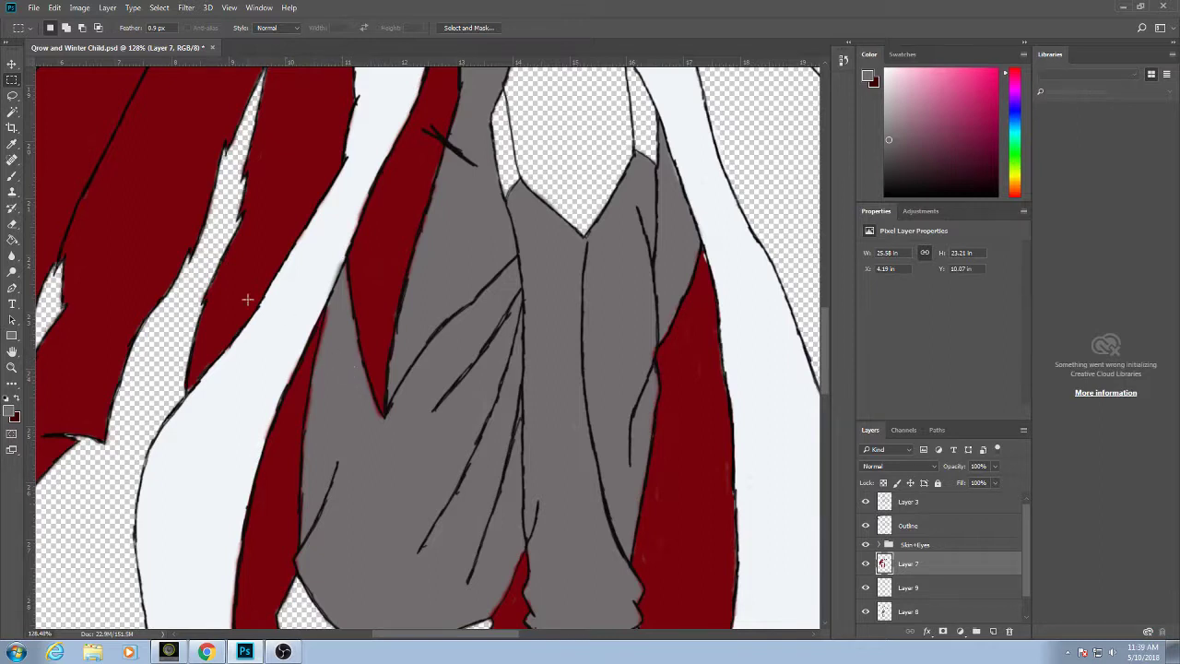
Erase the red overspill along the coat lining's edges beside the trousers and waist on Layer 7, and save the file.
{"action": "left_click", "coordinate": [13, 228]}
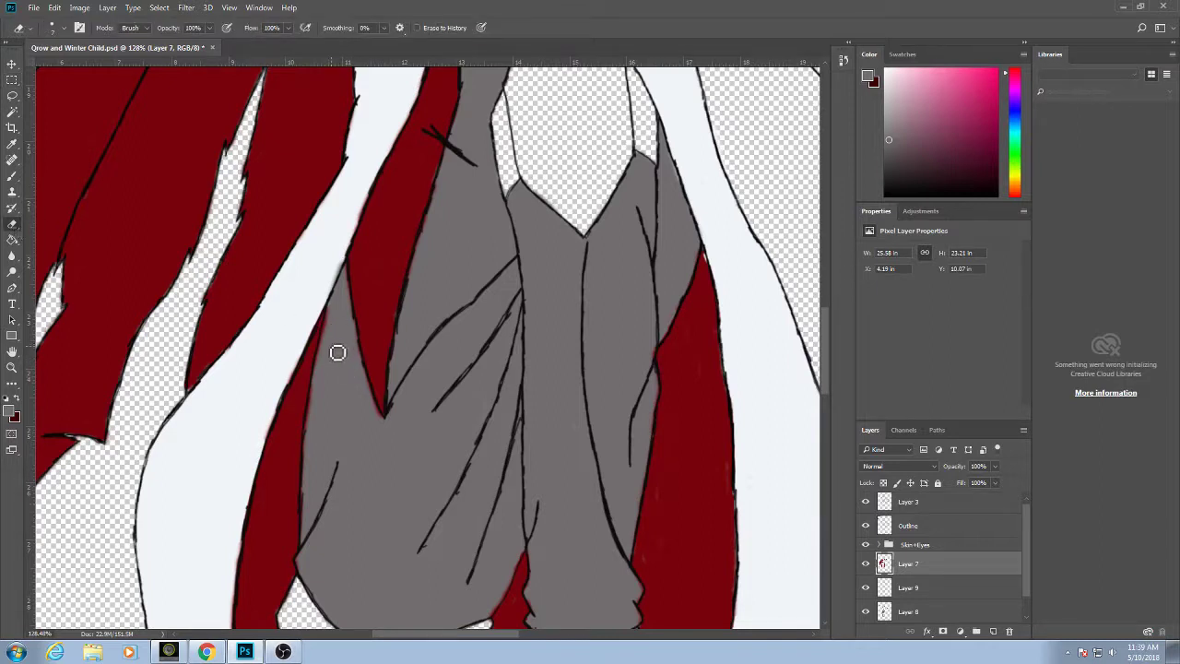
{"action": "mouse_move", "coordinate": [337, 352]}
{"action": "left_mouse_down"}
{"action": "mouse_move", "coordinate": [340, 307]}
{"action": "mouse_move", "coordinate": [310, 430]}
{"action": "mouse_move", "coordinate": [328, 355]}
{"action": "mouse_move", "coordinate": [289, 379]}
{"action": "mouse_move", "coordinate": [298, 372]}
{"action": "left_mouse_up"}
{"action": "mouse_move", "coordinate": [311, 436]}
{"action": "left_mouse_down"}
{"action": "mouse_move", "coordinate": [298, 544]}
{"action": "mouse_move", "coordinate": [307, 389]}
{"action": "mouse_move", "coordinate": [378, 402]}
{"action": "mouse_move", "coordinate": [371, 386]}
{"action": "mouse_move", "coordinate": [383, 404]}
{"action": "mouse_move", "coordinate": [363, 371]}
{"action": "mouse_move", "coordinate": [345, 245]}
{"action": "left_mouse_up"}
{"action": "mouse_move", "coordinate": [364, 171]}
{"action": "left_mouse_down"}
{"action": "mouse_move", "coordinate": [343, 255]}
{"action": "mouse_move", "coordinate": [408, 225]}
{"action": "mouse_move", "coordinate": [395, 336]}
{"action": "mouse_move", "coordinate": [429, 199]}
{"action": "left_mouse_up"}
{"action": "left_click_drag", "start_coordinate": [438, 145], "coordinate": [400, 256]}
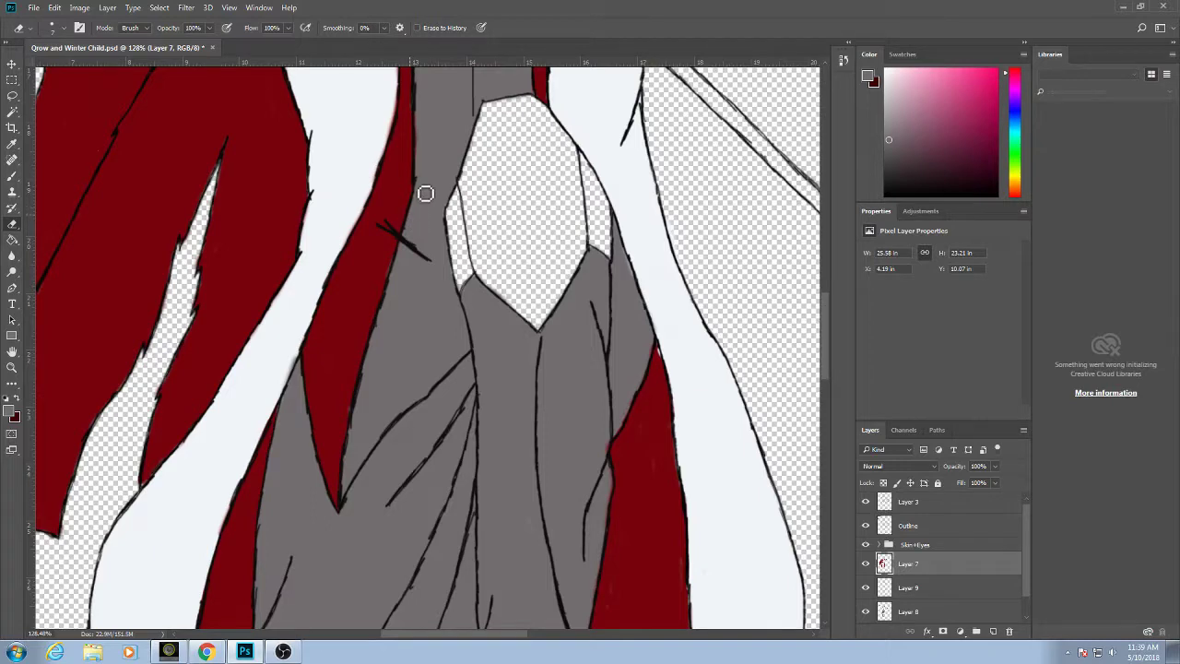
{"action": "key", "text": "ctrl+s"}
{"action": "left_click_drag", "start_coordinate": [427, 190], "coordinate": [412, 247]}
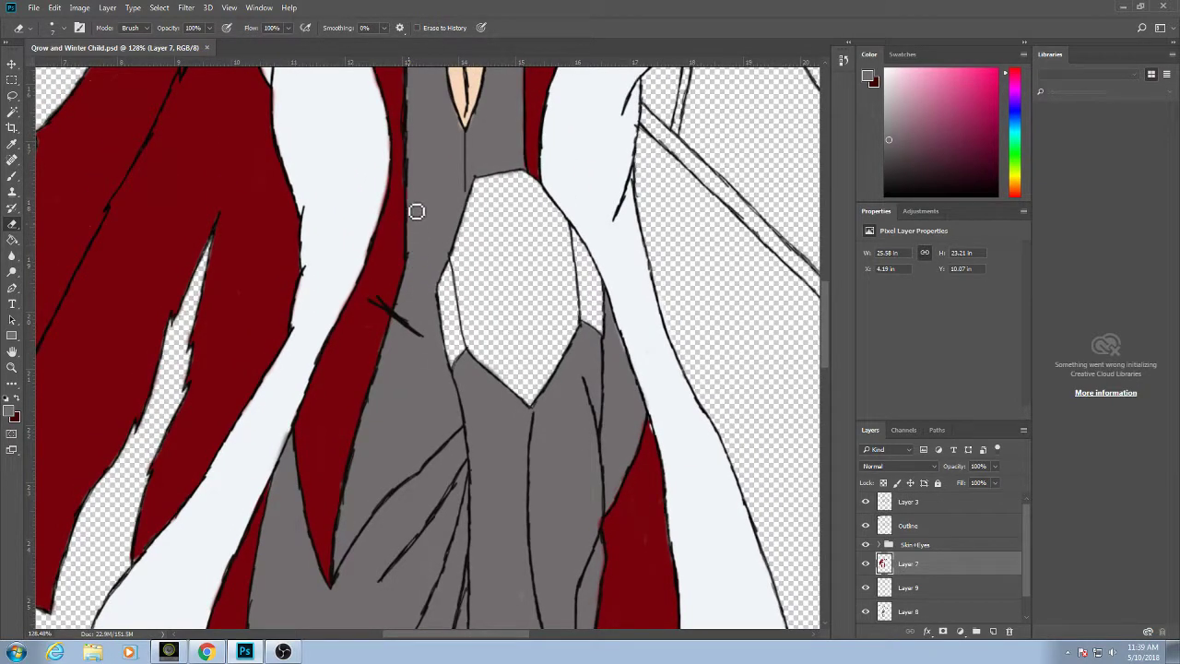
Erase red spill along the white coat front up to the armpit and collar, undoing the last erased stroke.
{"action": "scroll", "coordinate": [412, 204], "scroll_direction": "up", "scroll_amount": 2}
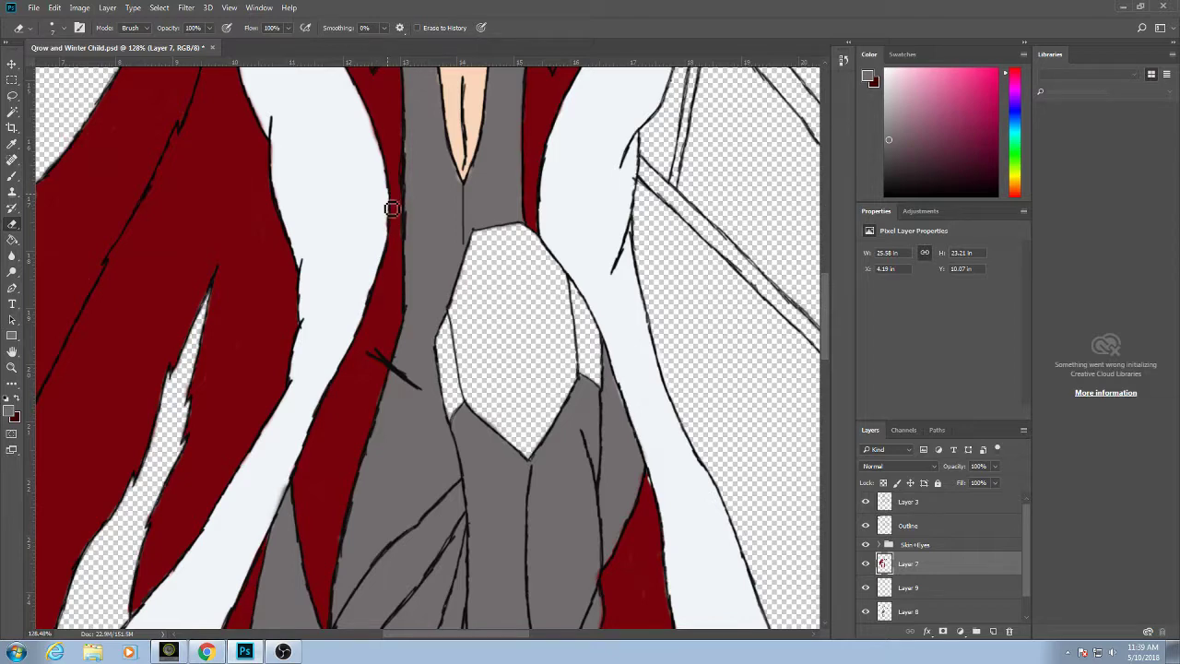
{"action": "scroll", "coordinate": [392, 236], "scroll_direction": "up", "scroll_amount": 2}
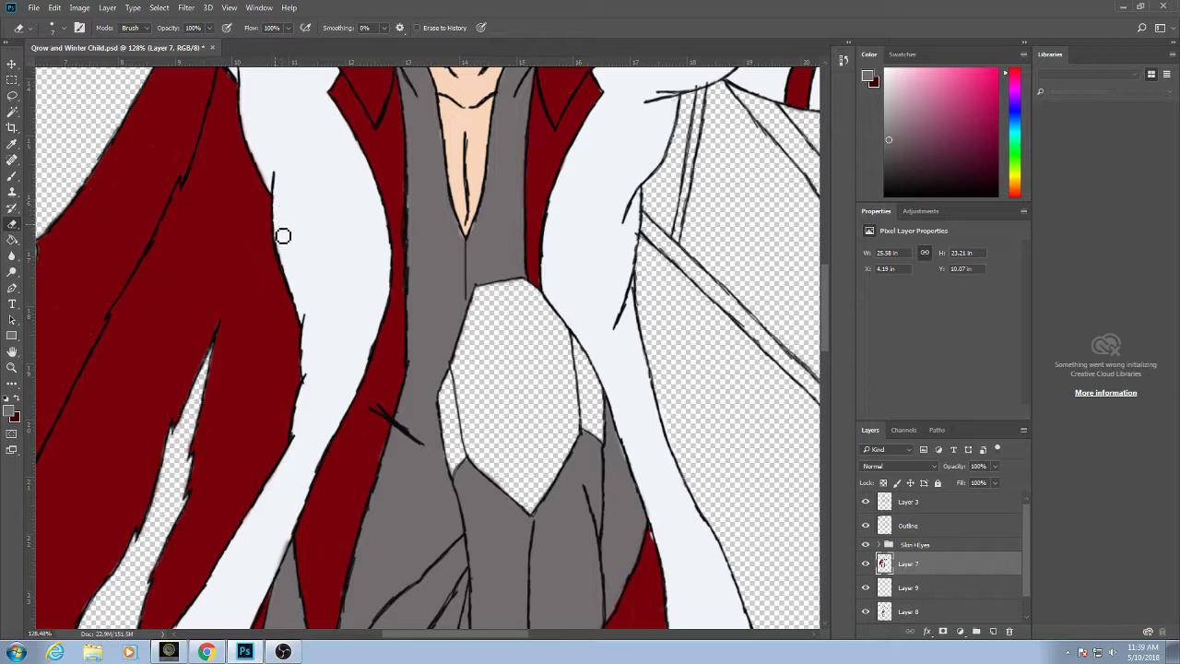
{"action": "mouse_move", "coordinate": [263, 177]}
{"action": "left_mouse_down"}
{"action": "mouse_move", "coordinate": [329, 313]}
{"action": "mouse_move", "coordinate": [305, 258]}
{"action": "left_mouse_up"}
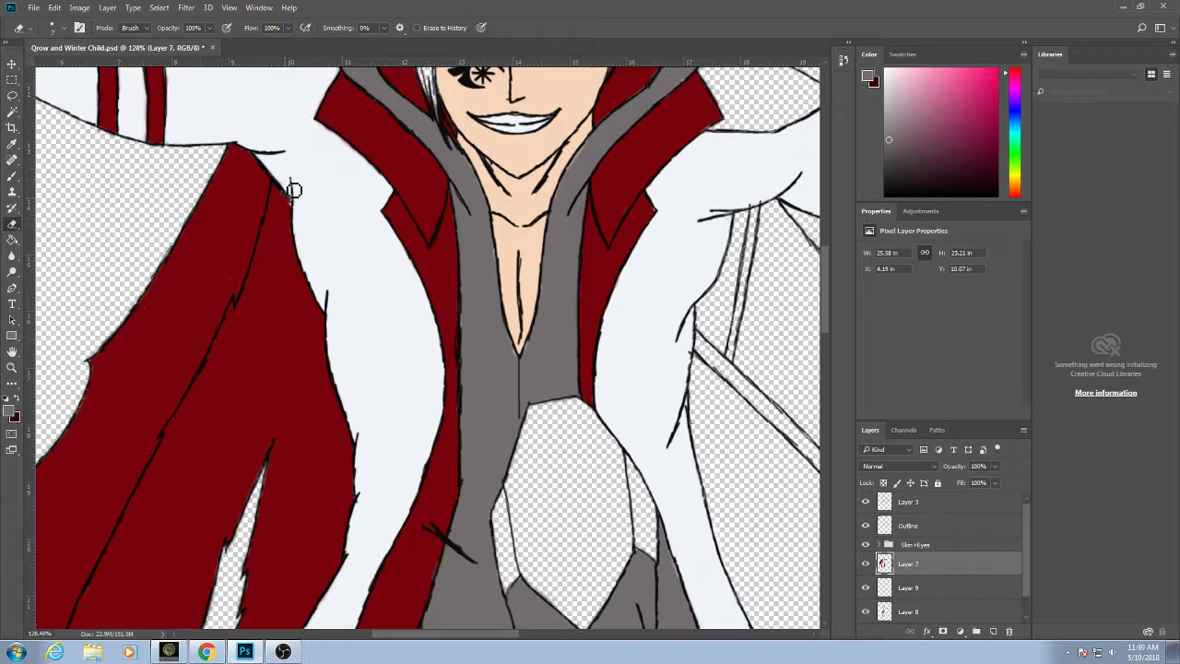
{"action": "left_click_drag", "start_coordinate": [297, 193], "coordinate": [308, 203]}
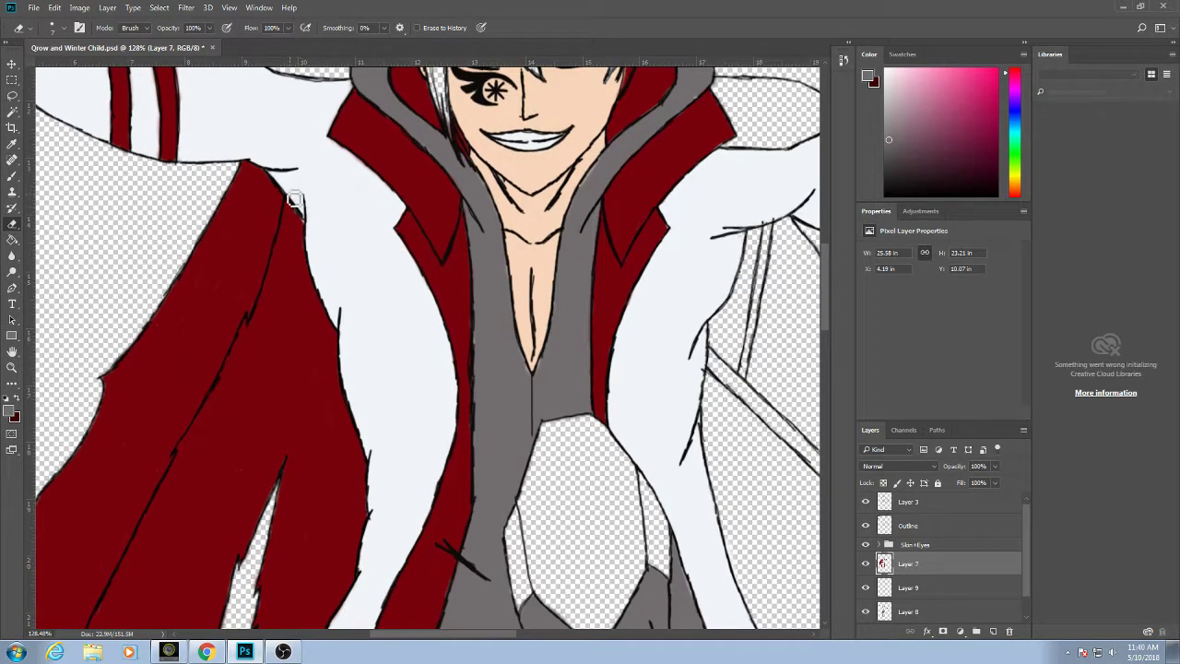
{"action": "left_click_drag", "start_coordinate": [268, 164], "coordinate": [475, 320]}
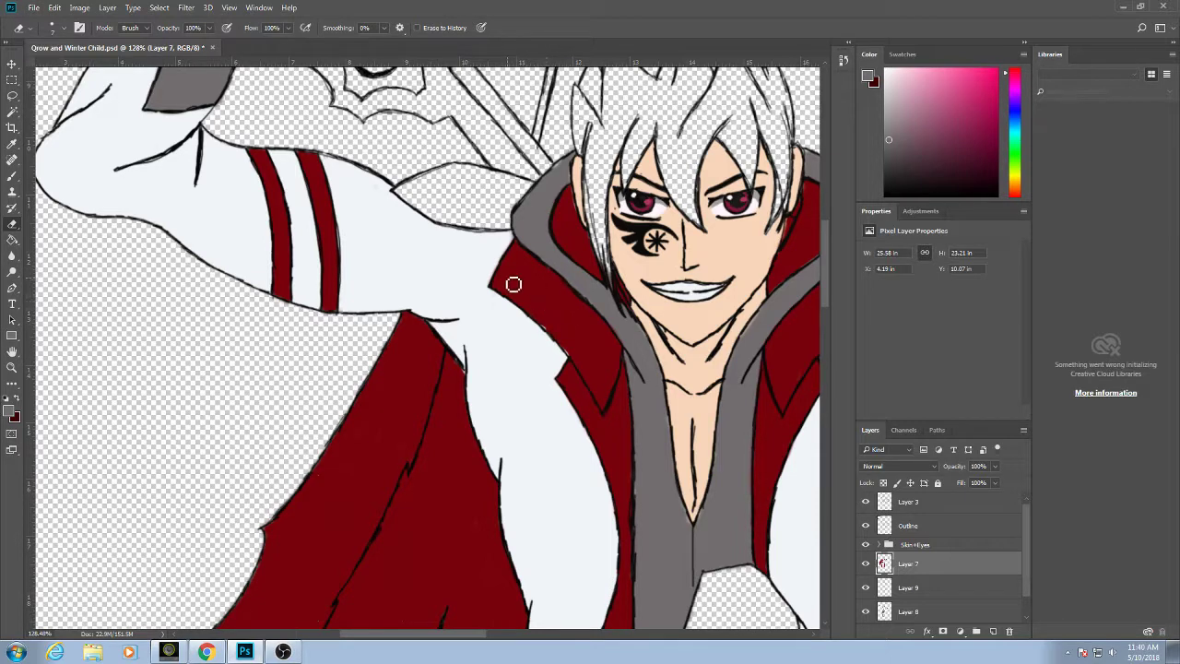
{"action": "key", "text": "ctrl+z"}
Sample the dark red from the coat and brush it into the gaps around the cape's upper corner and the adjoining collar.
{"action": "key", "text": "b"}
{"action": "left_click", "coordinate": [553, 326], "text": "alt"}
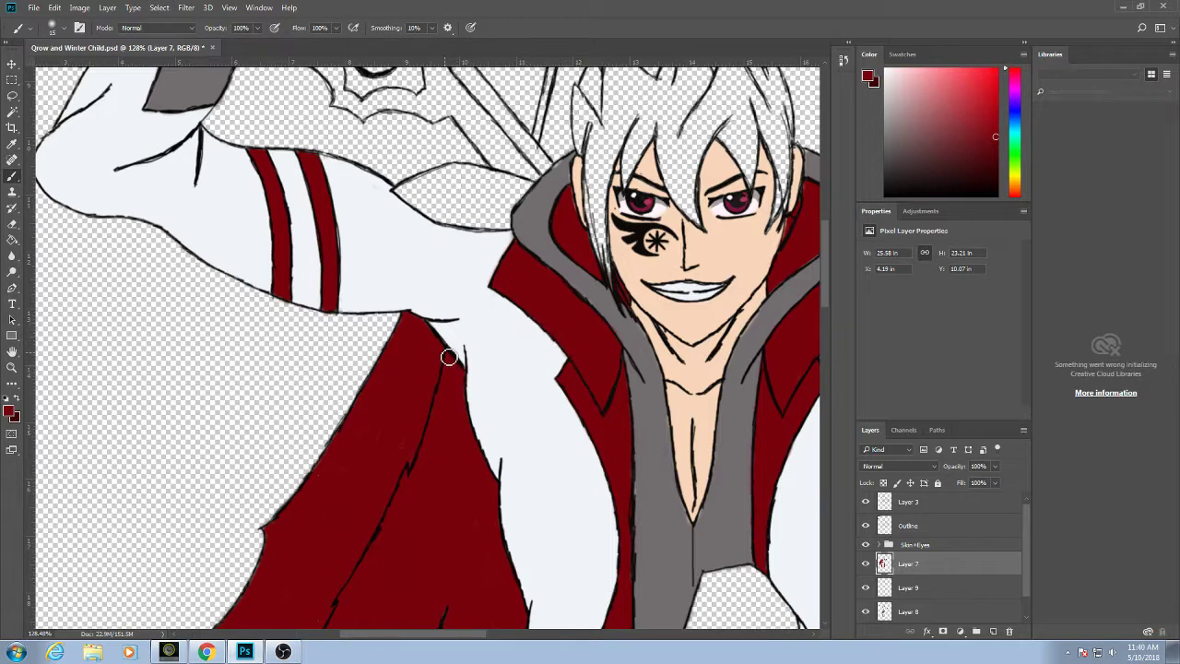
{"action": "mouse_move", "coordinate": [499, 239]}
{"action": "left_mouse_down"}
{"action": "mouse_move", "coordinate": [513, 249]}
{"action": "mouse_move", "coordinate": [497, 281]}
{"action": "left_mouse_up"}
{"action": "left_click_drag", "start_coordinate": [640, 326], "coordinate": [471, 231]}
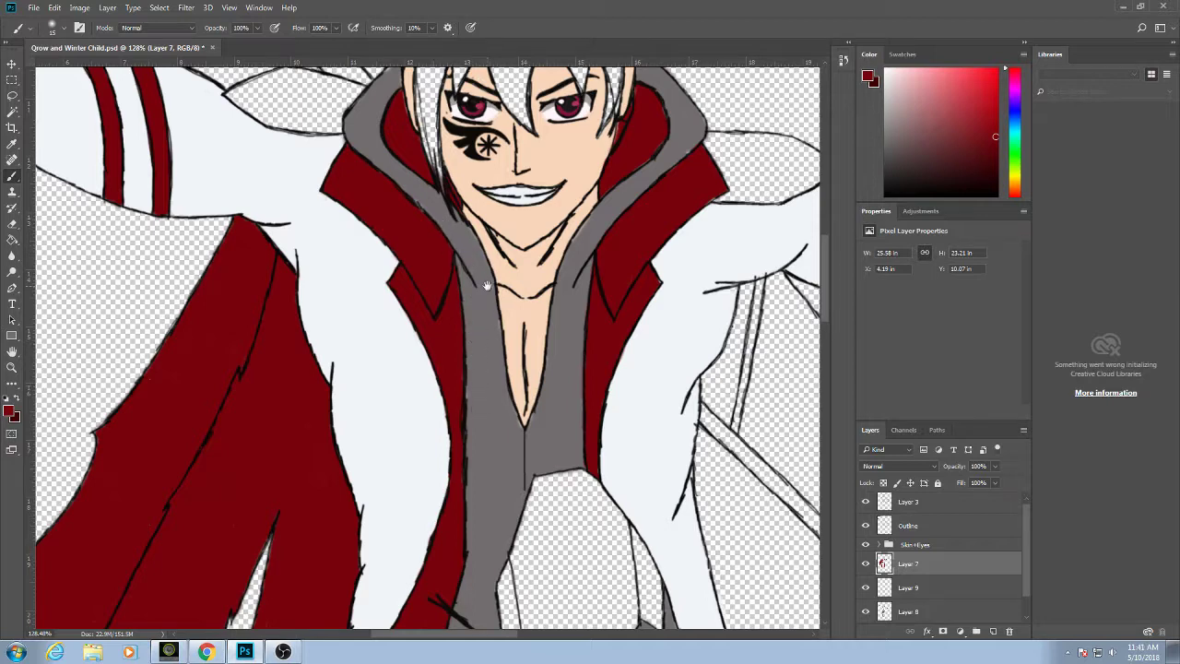
{"action": "left_click_drag", "start_coordinate": [487, 286], "coordinate": [474, 276]}
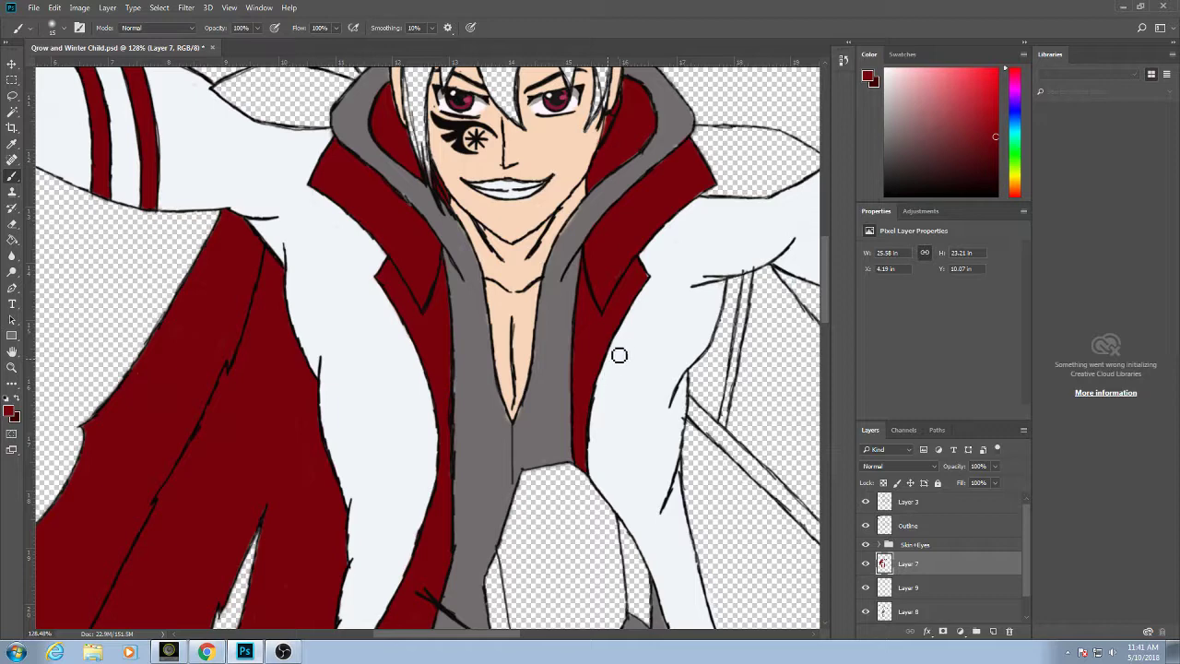
Touch up the opposite lapel down to its lower tip and the two stripes on the lowered sleeve with dark red.
{"action": "mouse_move", "coordinate": [699, 212]}
{"action": "left_mouse_down"}
{"action": "mouse_move", "coordinate": [677, 242]}
{"action": "mouse_move", "coordinate": [690, 269]}
{"action": "left_mouse_up"}
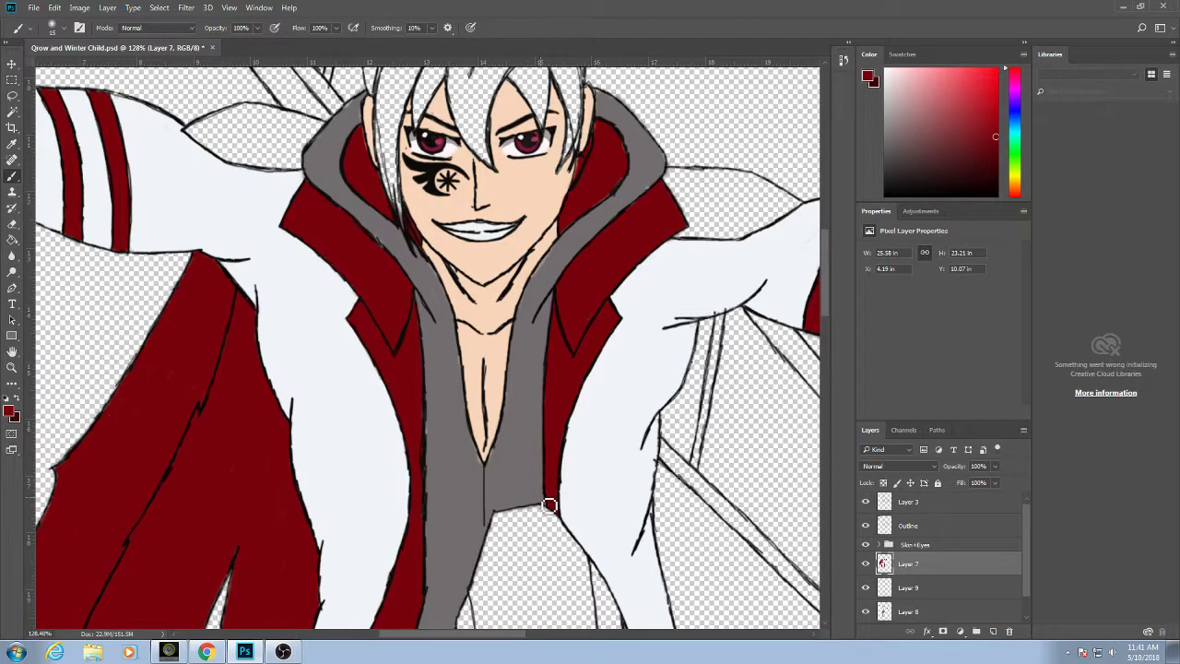
{"action": "left_click_drag", "start_coordinate": [549, 505], "coordinate": [551, 453]}
{"action": "left_click_drag", "start_coordinate": [666, 379], "coordinate": [427, 398]}
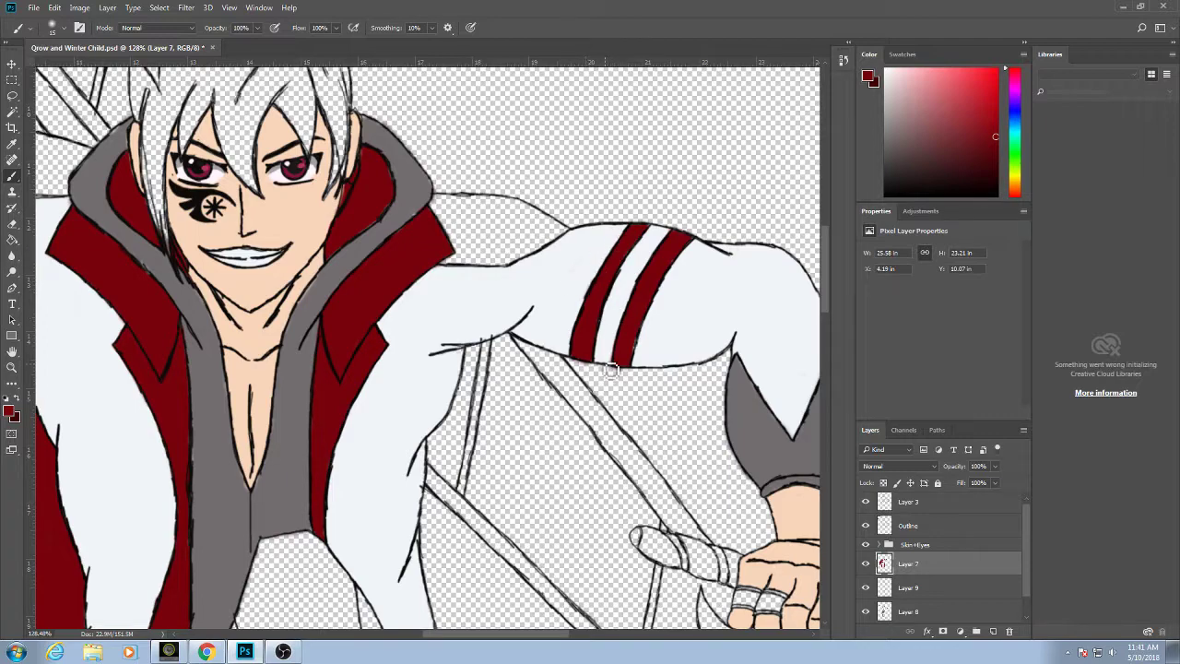
{"action": "left_click_drag", "start_coordinate": [648, 402], "coordinate": [686, 170]}
{"action": "left_click_drag", "start_coordinate": [598, 444], "coordinate": [645, 261]}
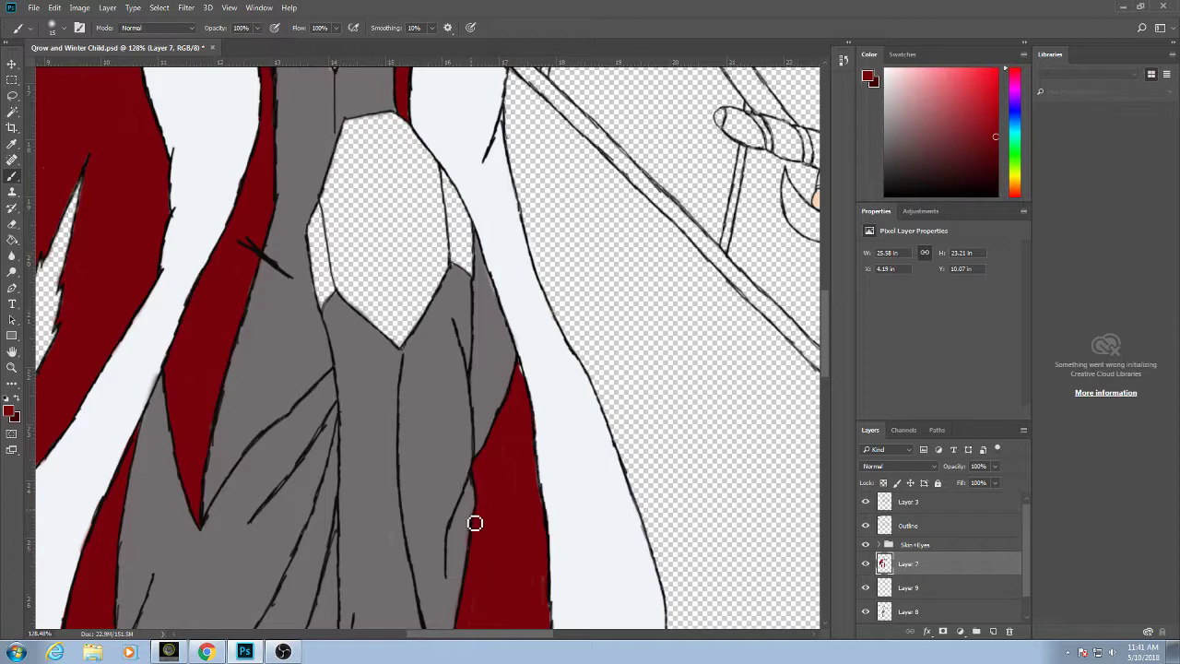
Fill the remaining gaps in the lining beside the raised leg and between the legs with dark red, and save the file.
{"action": "left_click_drag", "start_coordinate": [475, 522], "coordinate": [598, 287]}
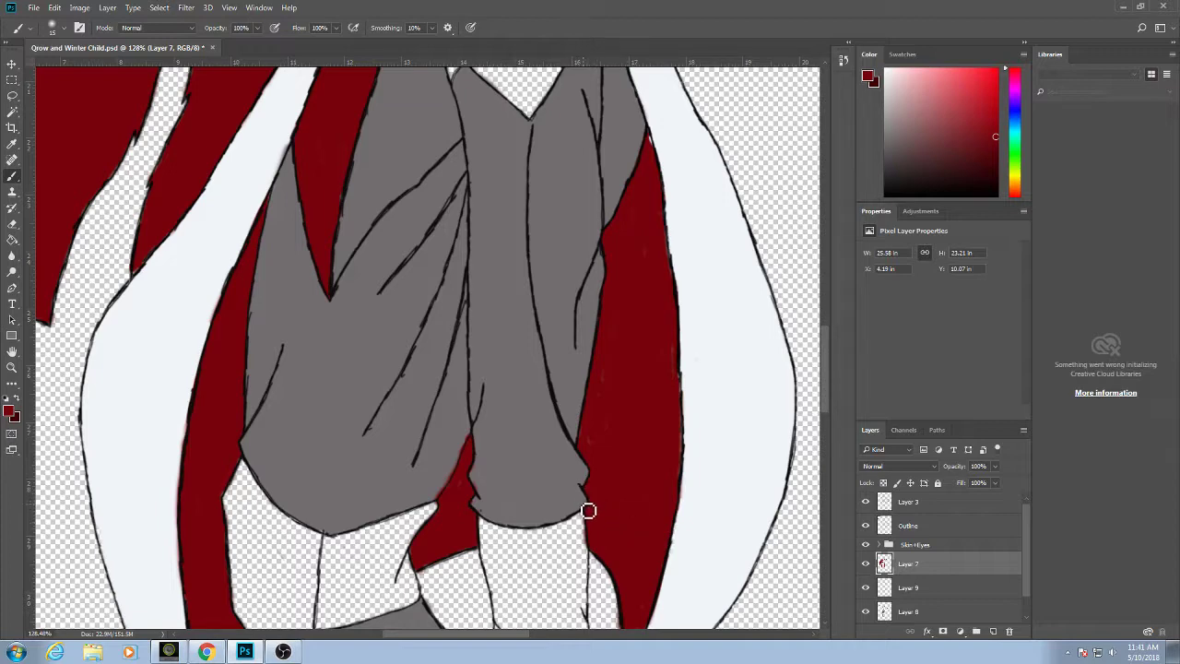
{"action": "left_click_drag", "start_coordinate": [607, 449], "coordinate": [615, 435]}
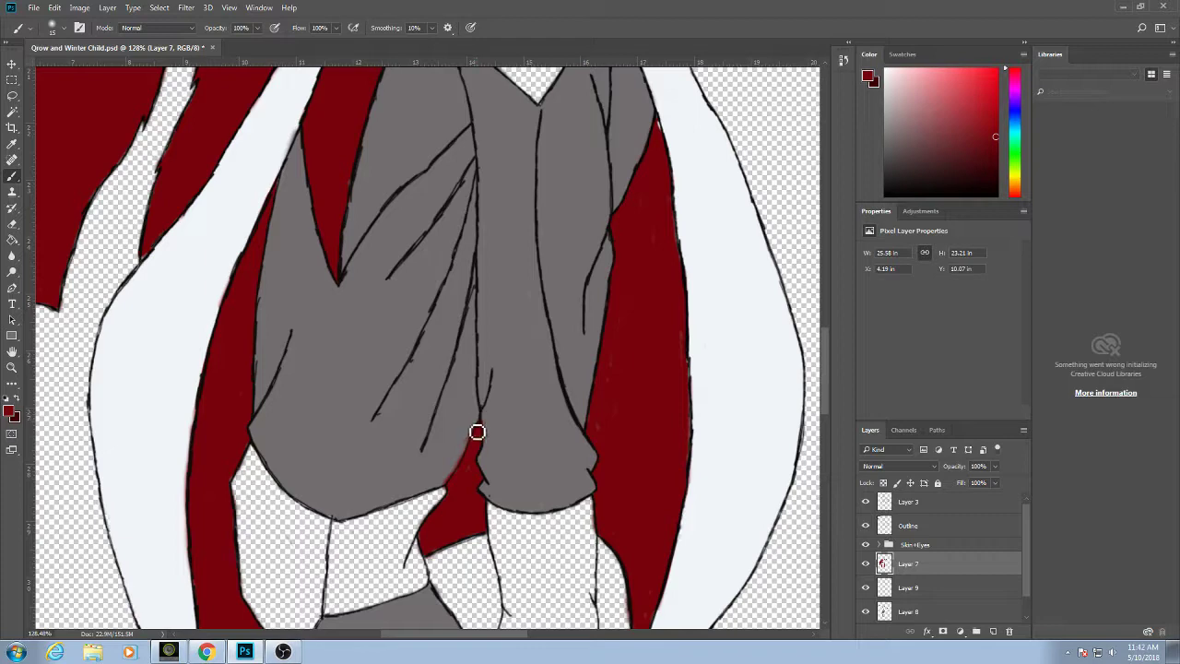
{"action": "left_click_drag", "start_coordinate": [469, 456], "coordinate": [444, 497]}
{"action": "mouse_move", "coordinate": [493, 449]}
{"action": "left_mouse_down"}
{"action": "mouse_move", "coordinate": [535, 414]}
{"action": "mouse_move", "coordinate": [544, 422]}
{"action": "left_mouse_up"}
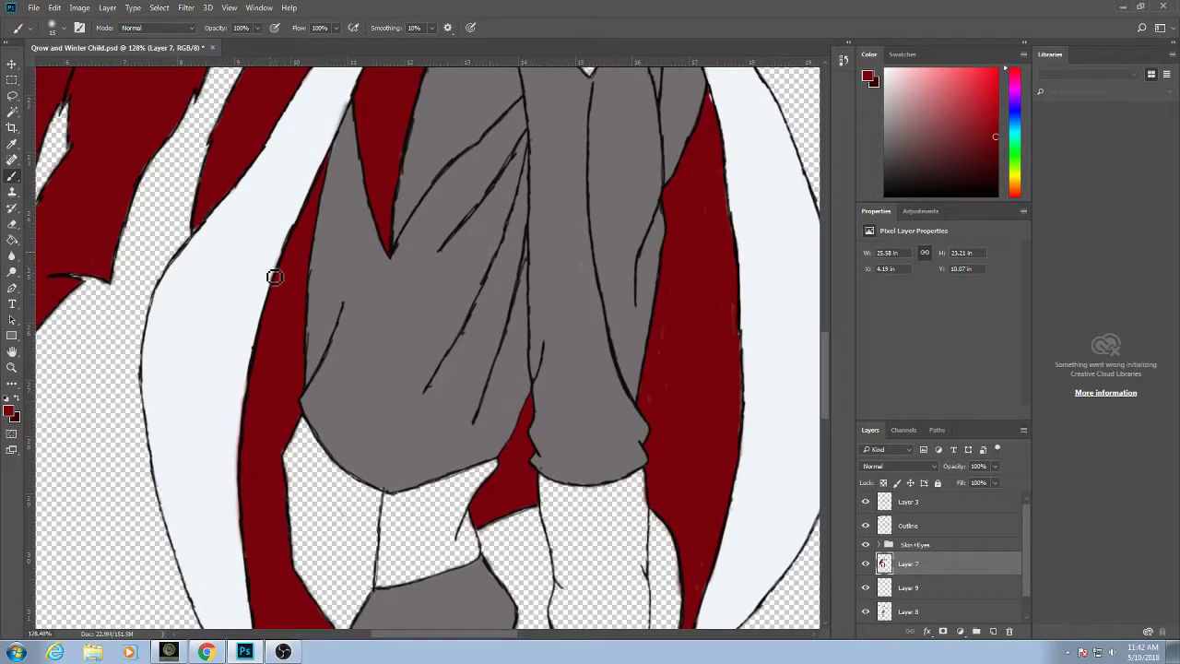
{"action": "key", "text": "ctrl+s"}
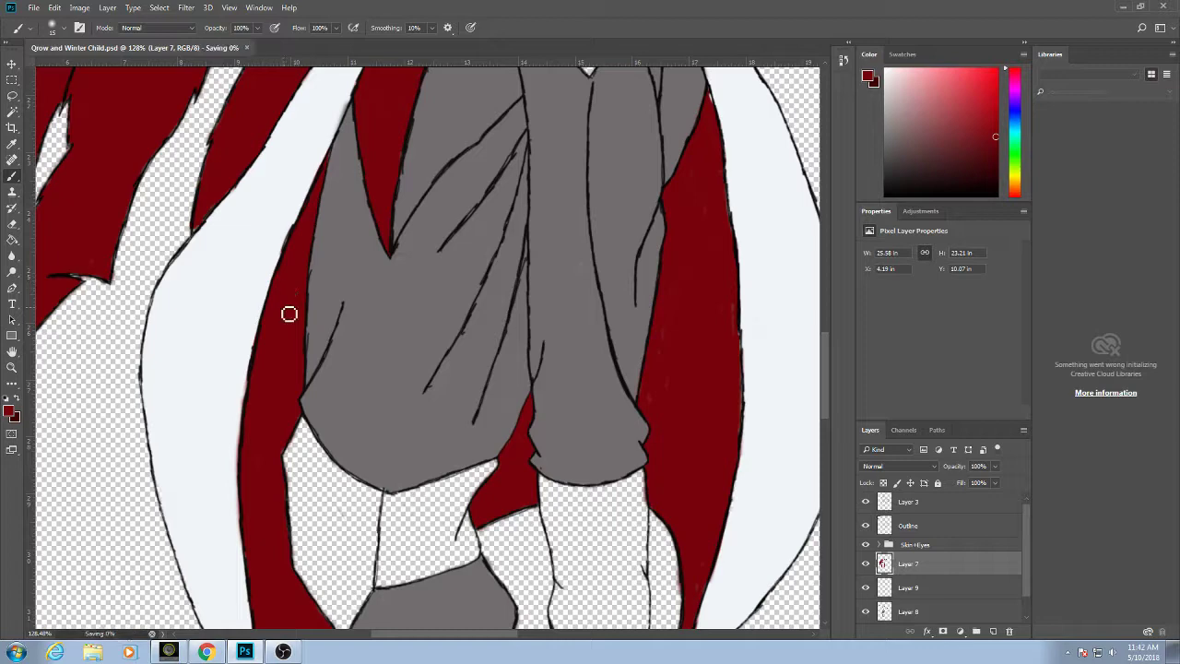
Paint dark red along the lining's edge against the white coat panel on the standing leg's side, down towards the hem.
{"action": "left_click_drag", "start_coordinate": [244, 425], "coordinate": [241, 491]}
{"action": "left_click_drag", "start_coordinate": [243, 430], "coordinate": [249, 321]}
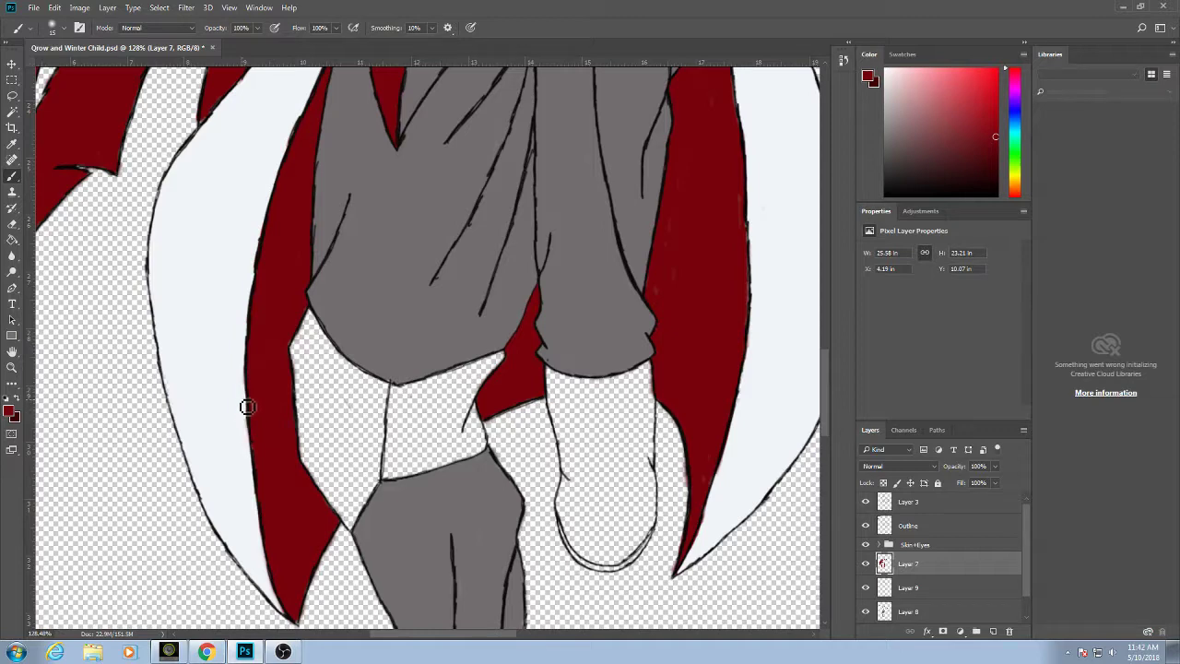
{"action": "mouse_move", "coordinate": [236, 246]}
{"action": "left_mouse_down"}
{"action": "mouse_move", "coordinate": [234, 261]}
{"action": "mouse_move", "coordinate": [336, 387]}
{"action": "mouse_move", "coordinate": [434, 372]}
{"action": "mouse_move", "coordinate": [425, 359]}
{"action": "left_mouse_up"}
{"action": "mouse_move", "coordinate": [592, 251]}
{"action": "left_mouse_down"}
{"action": "mouse_move", "coordinate": [640, 279]}
{"action": "mouse_move", "coordinate": [535, 171]}
{"action": "left_mouse_up"}
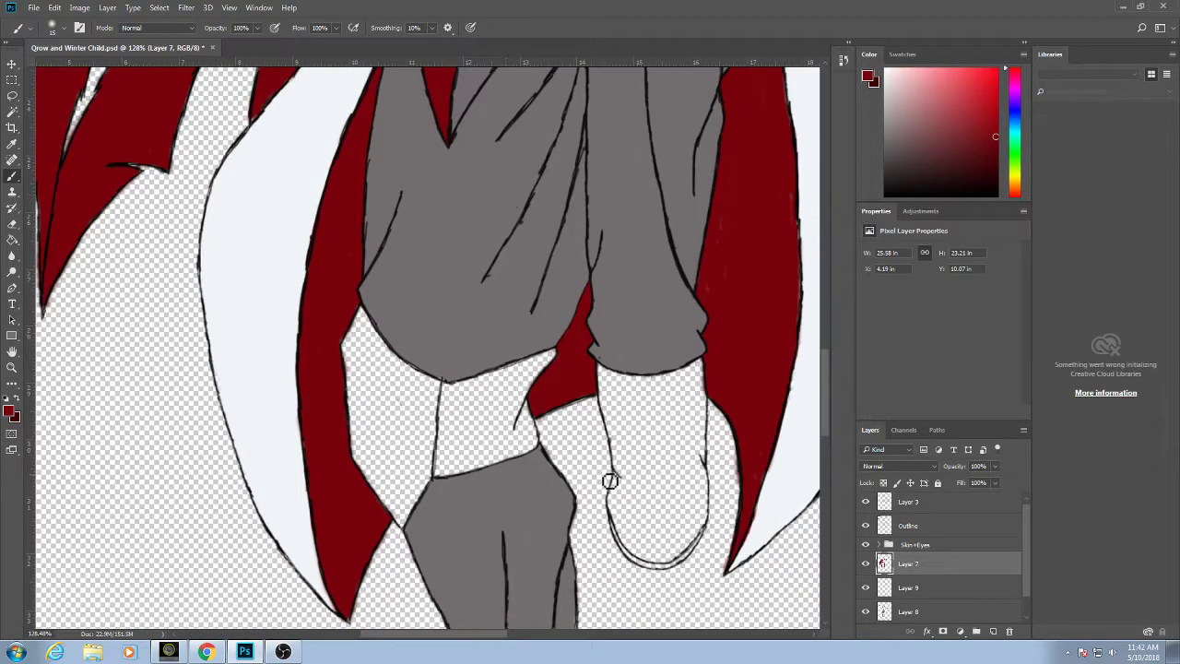
Check the whole figure and sample the dark charcoal grey from the colour swatches on the canvas.
{"action": "scroll", "coordinate": [605, 488], "scroll_direction": "down", "scroll_amount": 4}
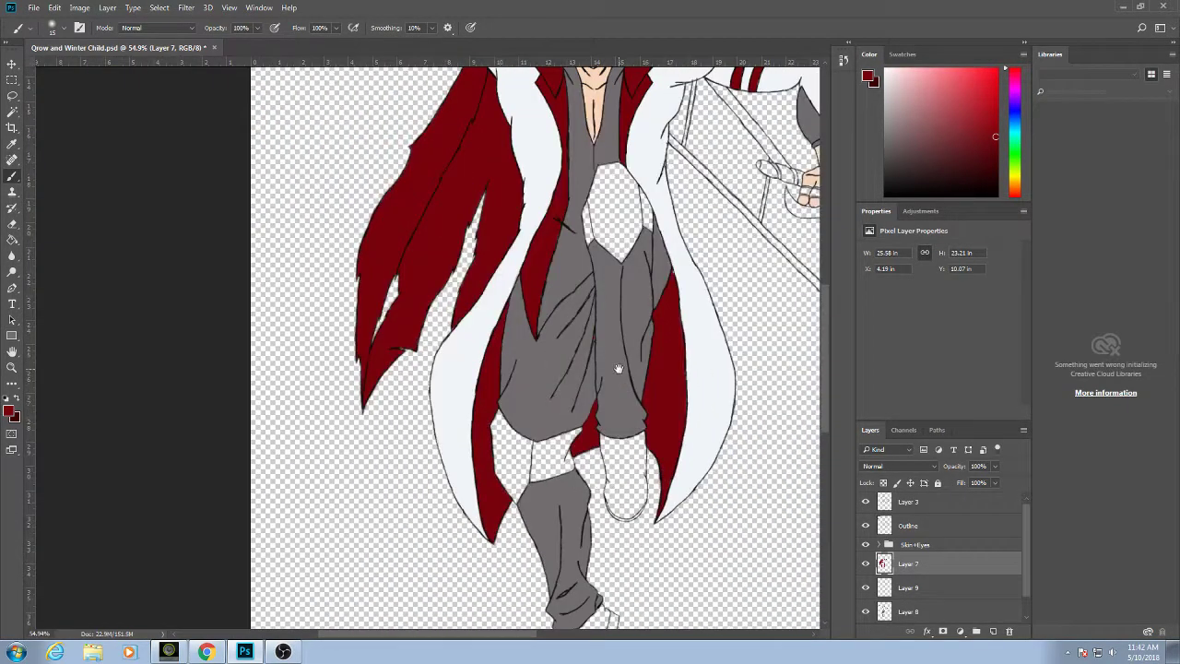
{"action": "left_click_drag", "start_coordinate": [618, 368], "coordinate": [573, 551]}
{"action": "scroll", "coordinate": [544, 375], "scroll_direction": "down", "scroll_amount": 2}
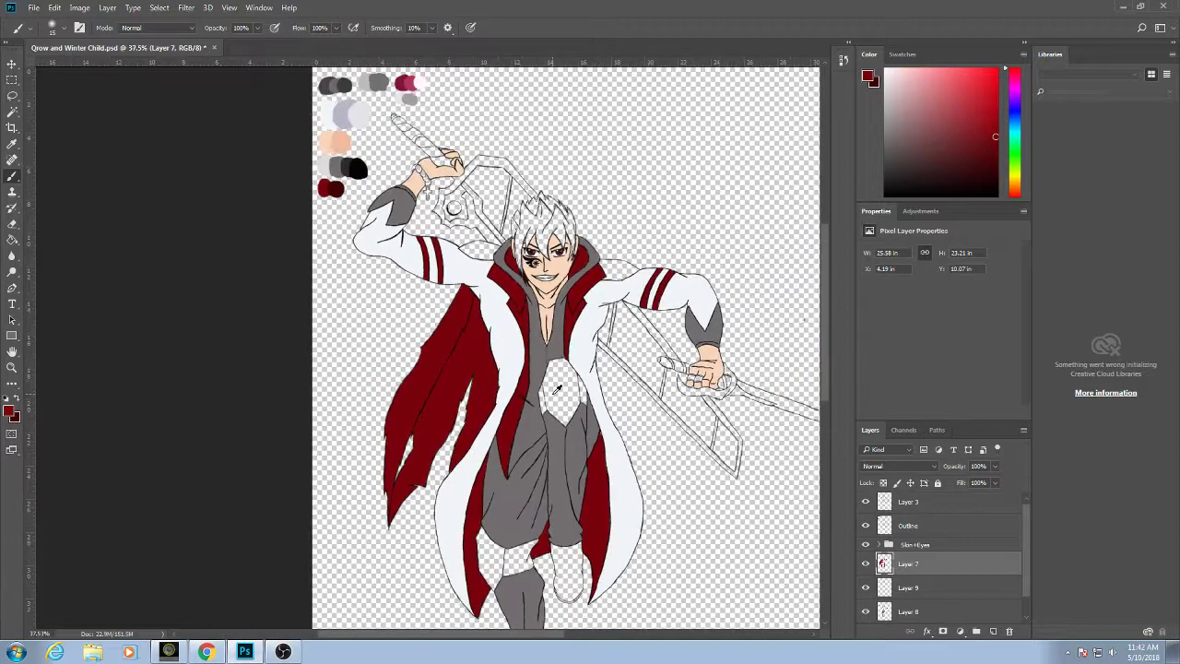
{"action": "scroll", "coordinate": [573, 338], "scroll_direction": "up", "scroll_amount": 2}
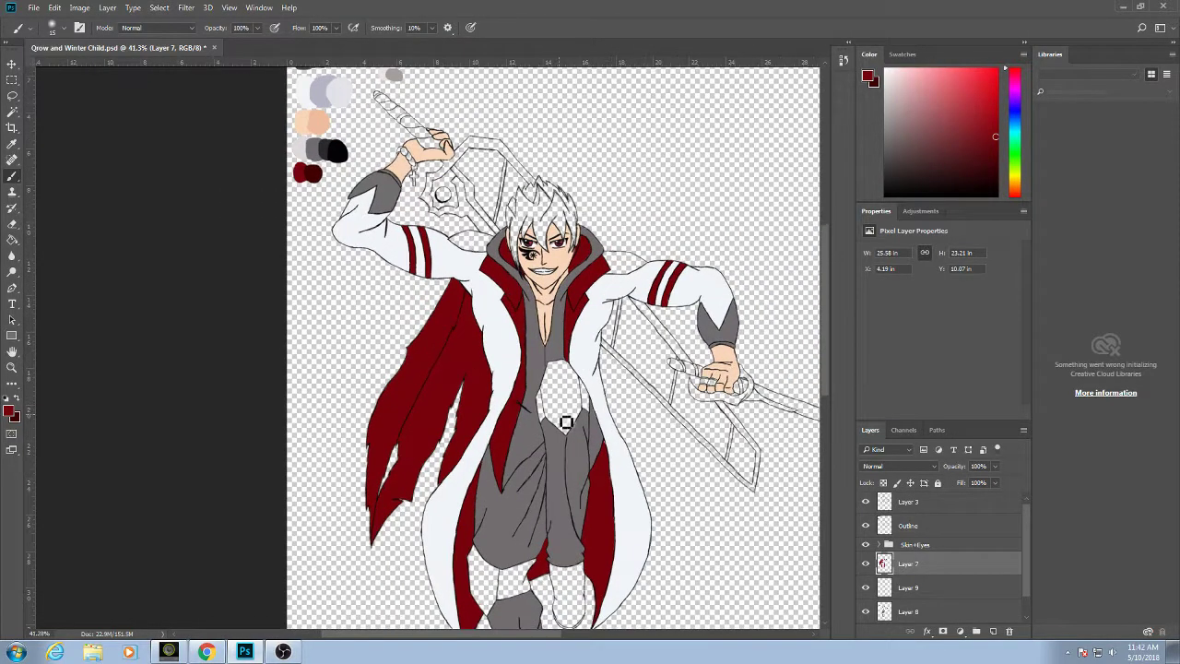
{"action": "scroll", "coordinate": [537, 348], "scroll_direction": "down", "scroll_amount": 2}
{"action": "scroll", "coordinate": [525, 365], "scroll_direction": "up", "scroll_amount": 2}
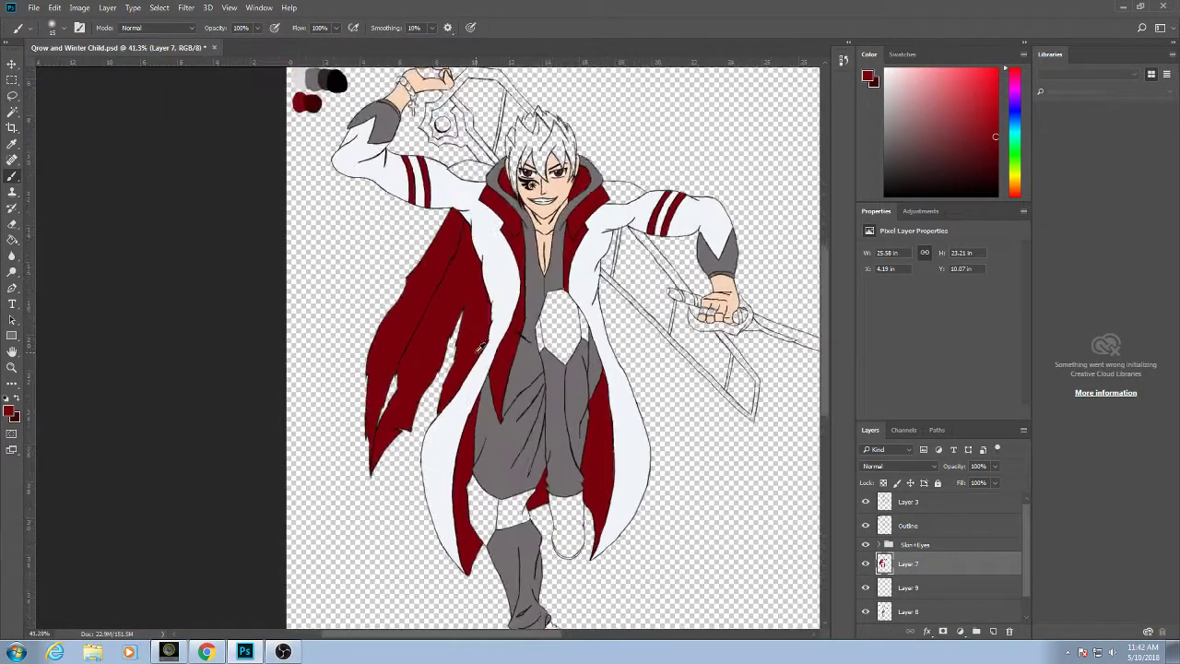
{"action": "mouse_move", "coordinate": [516, 368]}
{"action": "left_mouse_down"}
{"action": "mouse_move", "coordinate": [465, 325]}
{"action": "mouse_move", "coordinate": [500, 265]}
{"action": "mouse_move", "coordinate": [513, 366]}
{"action": "left_mouse_up"}
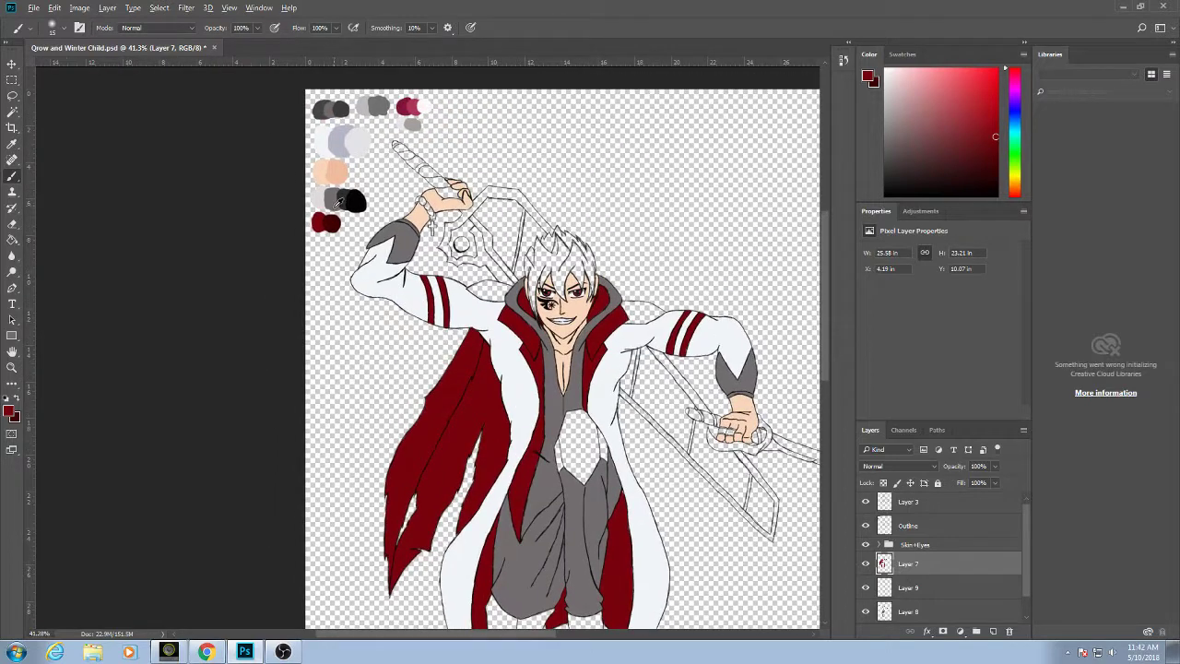
{"action": "left_click", "coordinate": [334, 199], "text": "alt"}
{"action": "left_click", "coordinate": [334, 199], "text": "alt"}
{"action": "left_click", "coordinate": [347, 194], "text": "alt"}
{"action": "left_click_drag", "start_coordinate": [402, 252], "coordinate": [341, 58]}
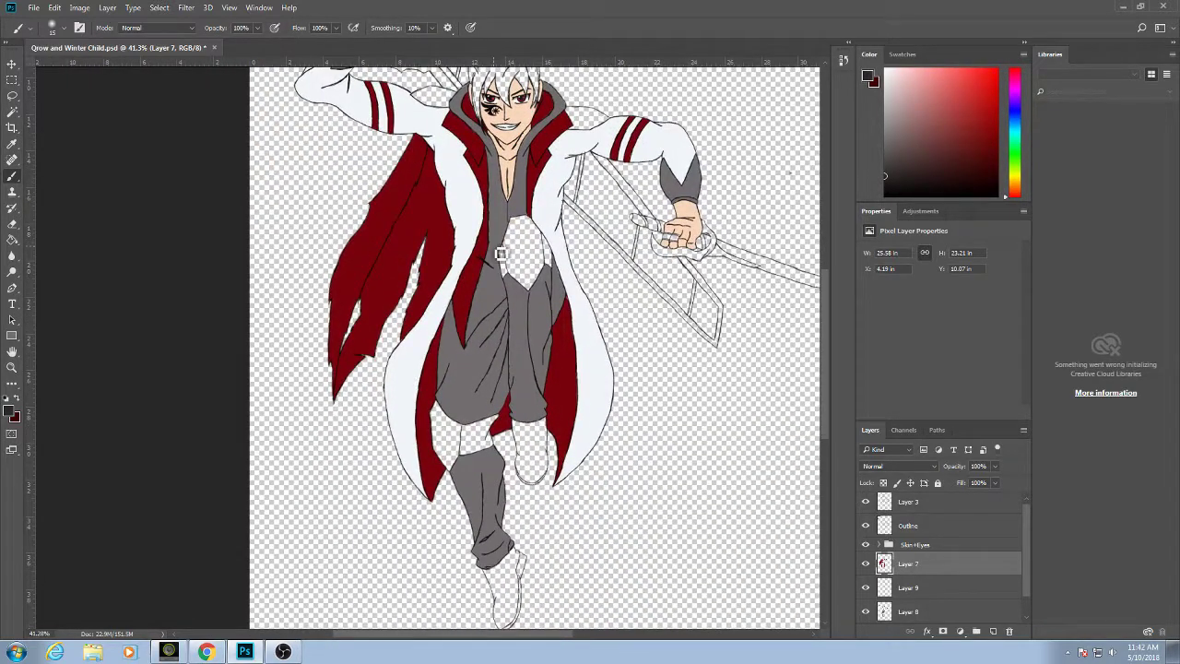
{"action": "left_click_drag", "start_coordinate": [453, 425], "coordinate": [489, 518]}
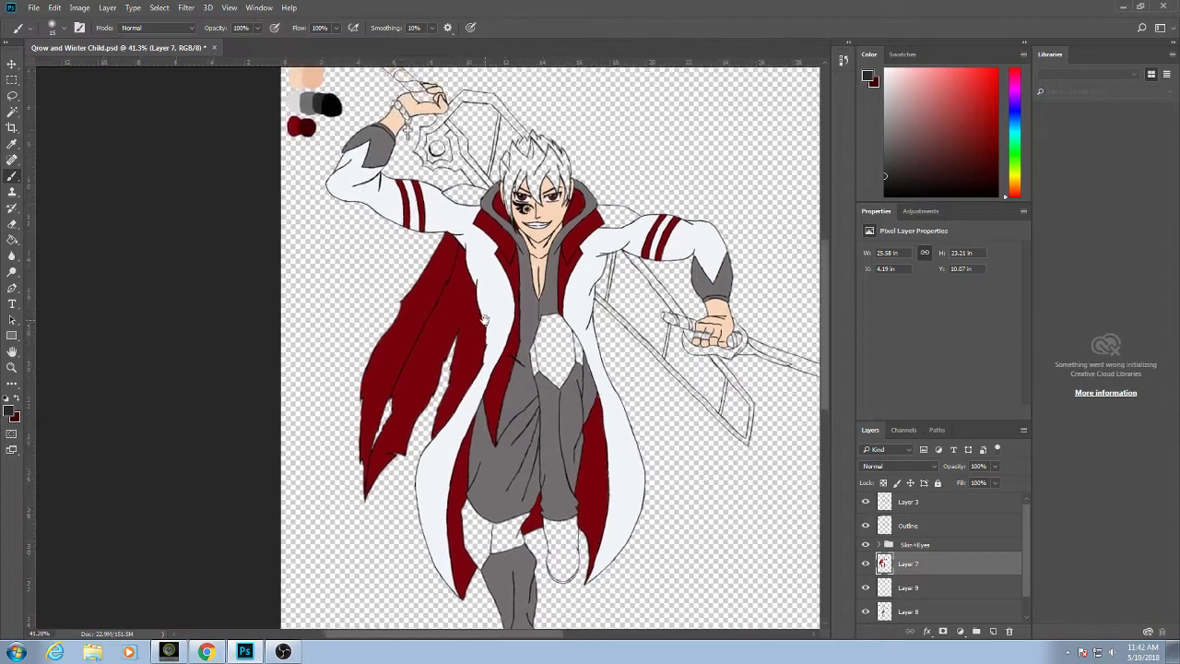
{"action": "scroll", "coordinate": [535, 510], "scroll_direction": "up", "scroll_amount": 3}
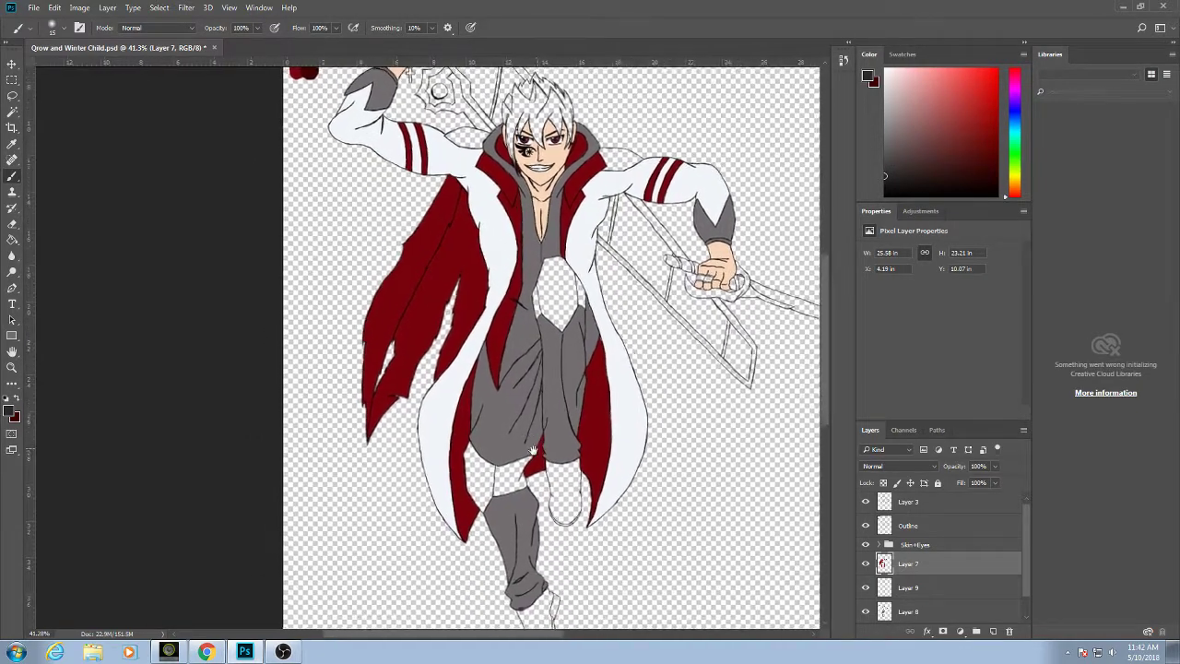
{"action": "scroll", "coordinate": [527, 513], "scroll_direction": "up", "scroll_amount": 3}
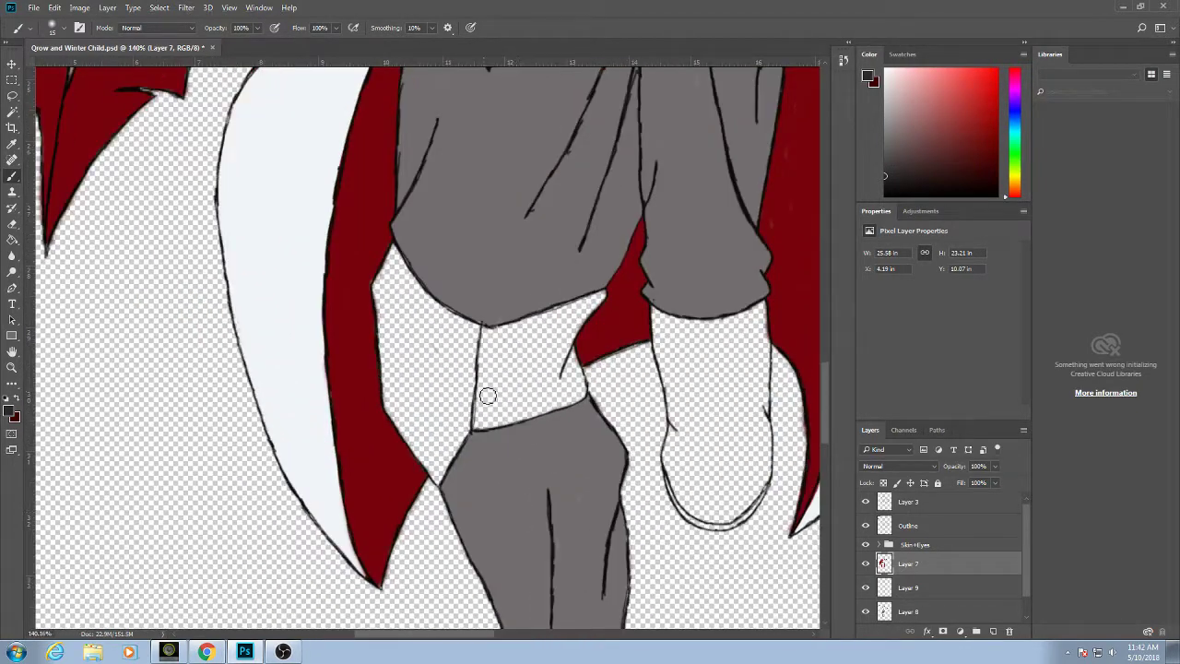
{"action": "right_click", "coordinate": [488, 396]}
{"action": "key", "text": "Escape"}
{"action": "left_click_drag", "start_coordinate": [486, 386], "coordinate": [480, 431]}
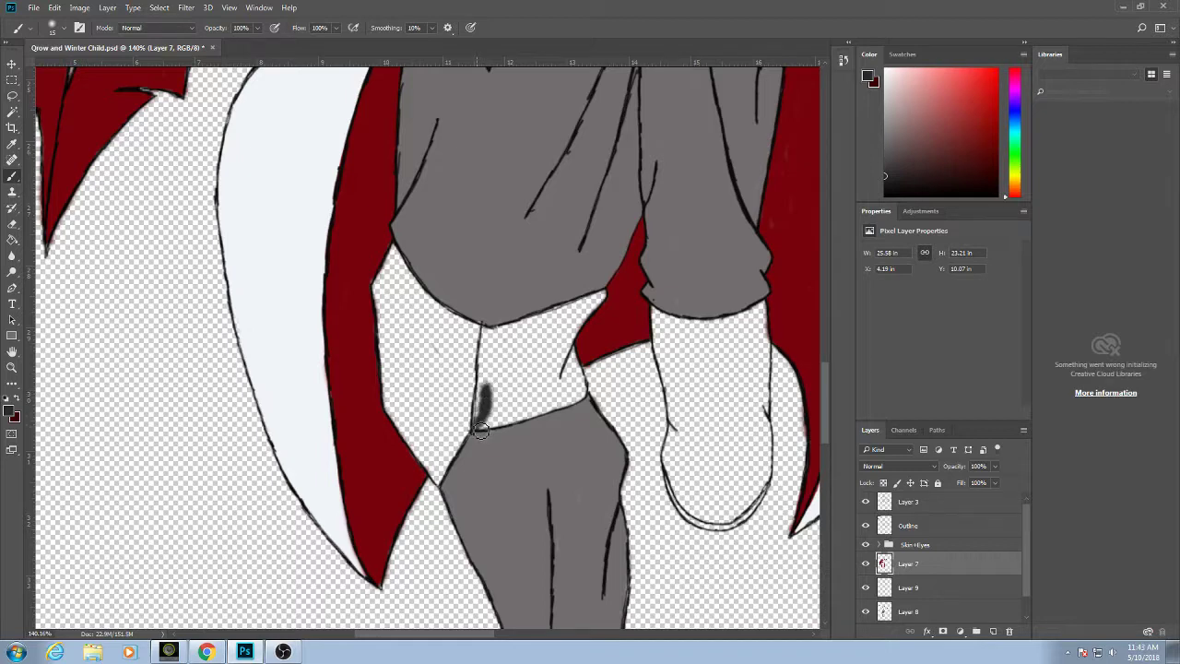
{"action": "key", "text": "ctrl+z"}
Move Layer 8 above Layer 9 in the layer stack, and undo the trial stroke on the knee area.
{"action": "left_click", "coordinate": [955, 592]}
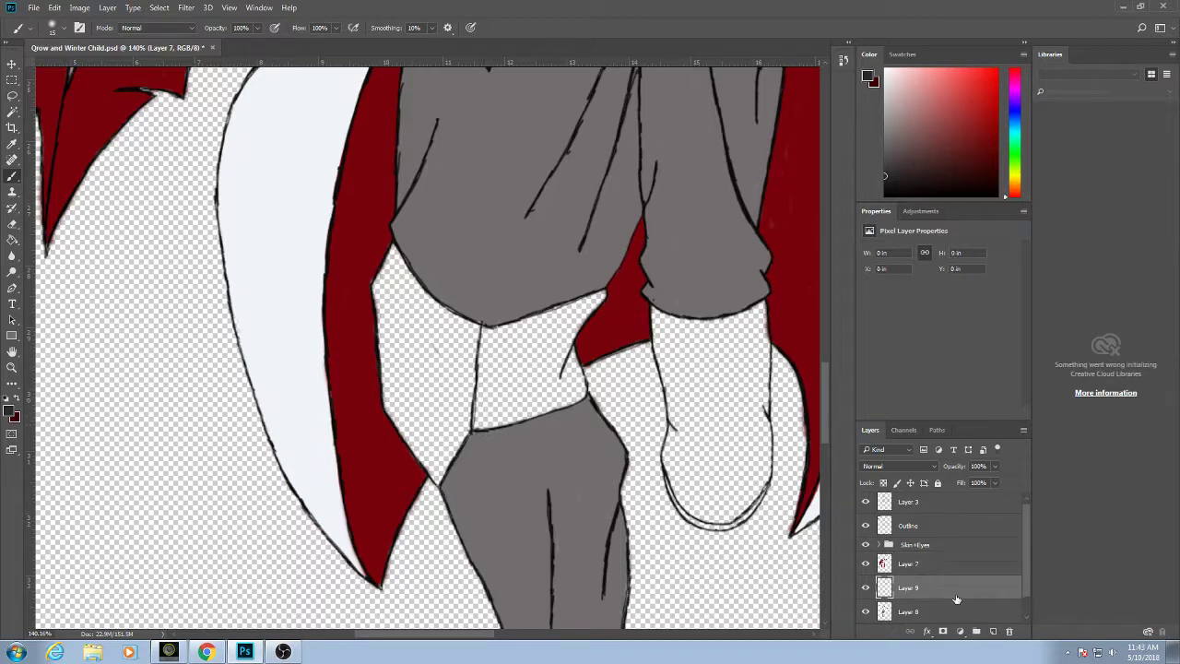
{"action": "left_click_drag", "start_coordinate": [953, 616], "coordinate": [961, 577]}
{"action": "mouse_move", "coordinate": [486, 391]}
{"action": "left_mouse_down"}
{"action": "mouse_move", "coordinate": [476, 442]}
{"action": "mouse_move", "coordinate": [481, 410]}
{"action": "mouse_move", "coordinate": [487, 420]}
{"action": "left_mouse_up"}
{"action": "key", "text": "ctrl+z"}
On Layer 9, fill the band between the standing leg's upper trouser hem and the grey lower leg with charcoal.
{"action": "left_click", "coordinate": [917, 601]}
{"action": "mouse_move", "coordinate": [495, 356]}
{"action": "left_mouse_down"}
{"action": "mouse_move", "coordinate": [483, 407]}
{"action": "mouse_move", "coordinate": [490, 332]}
{"action": "mouse_move", "coordinate": [488, 366]}
{"action": "mouse_move", "coordinate": [503, 321]}
{"action": "mouse_move", "coordinate": [495, 444]}
{"action": "mouse_move", "coordinate": [493, 373]}
{"action": "mouse_move", "coordinate": [493, 417]}
{"action": "mouse_move", "coordinate": [525, 307]}
{"action": "mouse_move", "coordinate": [506, 434]}
{"action": "mouse_move", "coordinate": [546, 318]}
{"action": "mouse_move", "coordinate": [507, 424]}
{"action": "mouse_move", "coordinate": [567, 310]}
{"action": "mouse_move", "coordinate": [582, 319]}
{"action": "mouse_move", "coordinate": [554, 363]}
{"action": "mouse_move", "coordinate": [616, 293]}
{"action": "mouse_move", "coordinate": [531, 447]}
{"action": "mouse_move", "coordinate": [561, 368]}
{"action": "mouse_move", "coordinate": [575, 389]}
{"action": "mouse_move", "coordinate": [573, 419]}
{"action": "mouse_move", "coordinate": [588, 373]}
{"action": "mouse_move", "coordinate": [579, 435]}
{"action": "mouse_move", "coordinate": [576, 395]}
{"action": "left_mouse_up"}
{"action": "left_click_drag", "start_coordinate": [502, 441], "coordinate": [492, 427]}
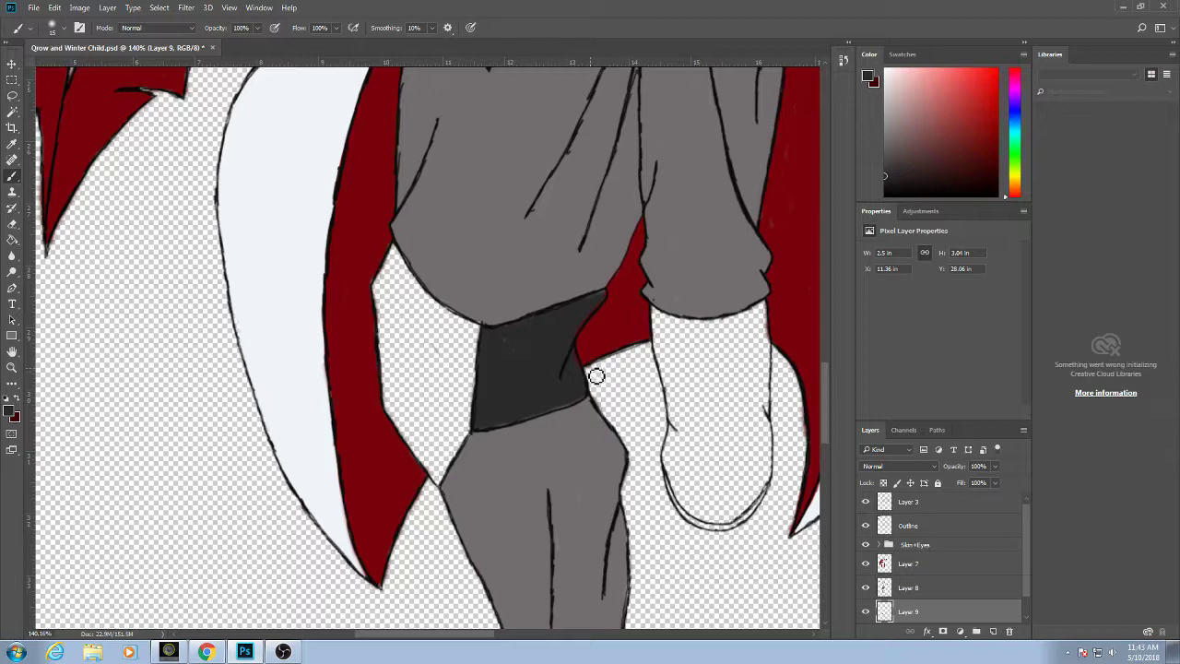
Tidy the grey and dark red edges around the charcoal knee band on Layer 8 and Layer 7.
{"action": "left_click", "coordinate": [914, 588]}
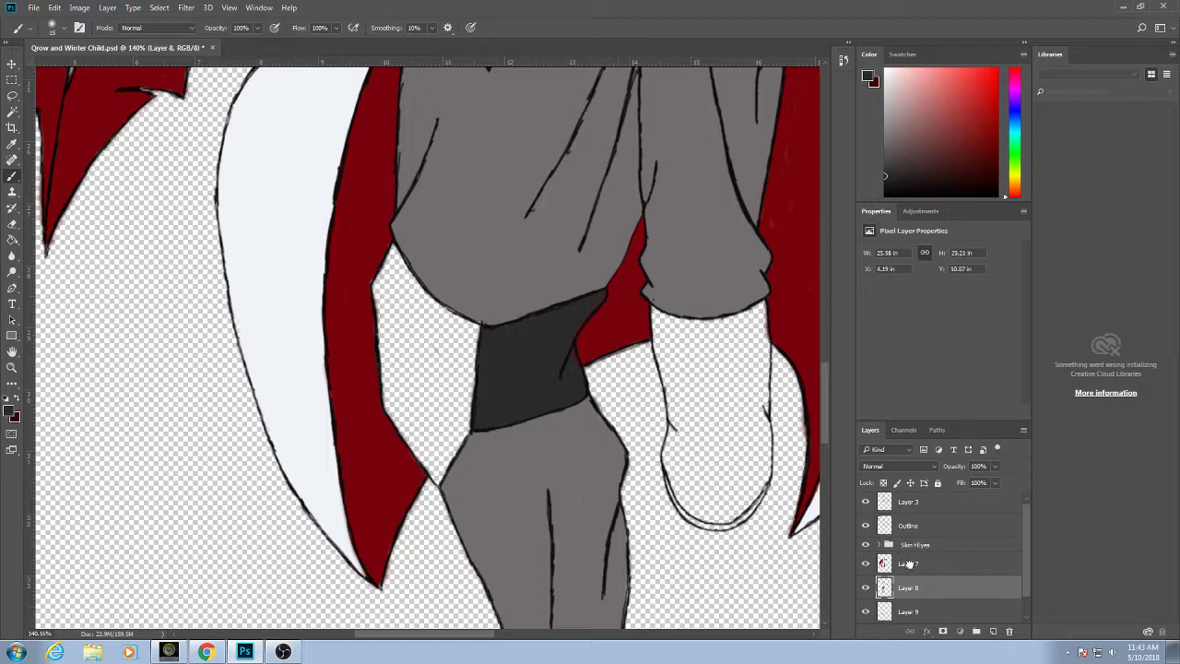
{"action": "left_click", "coordinate": [909, 563]}
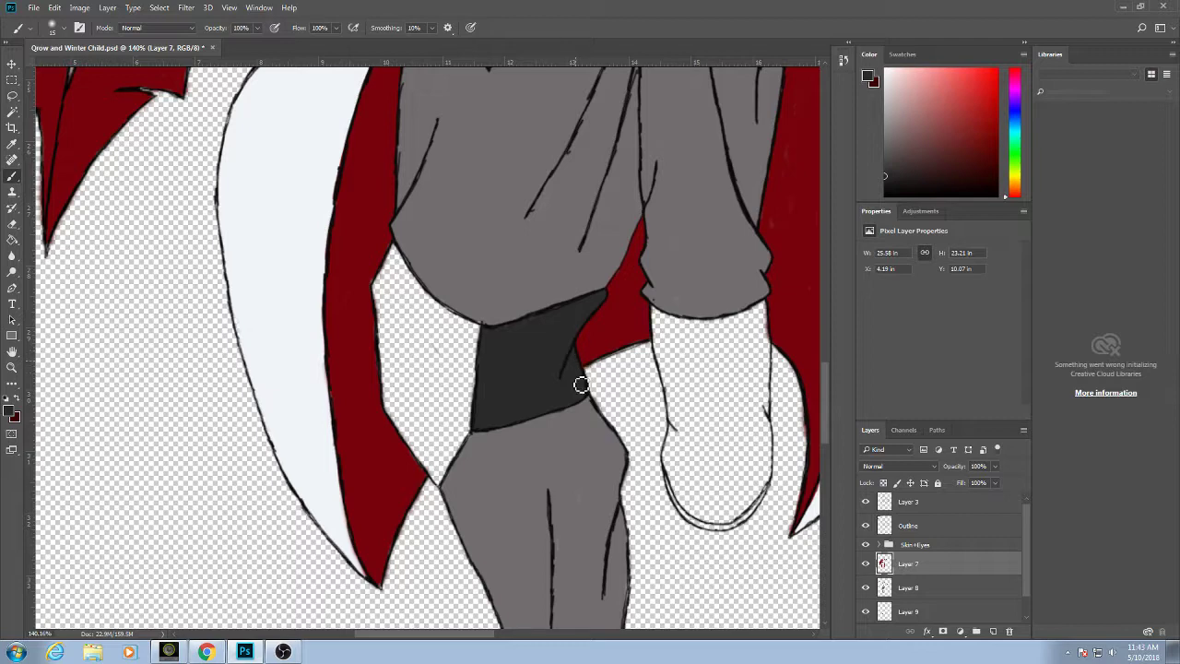
{"action": "left_click_drag", "start_coordinate": [735, 292], "coordinate": [646, 355]}
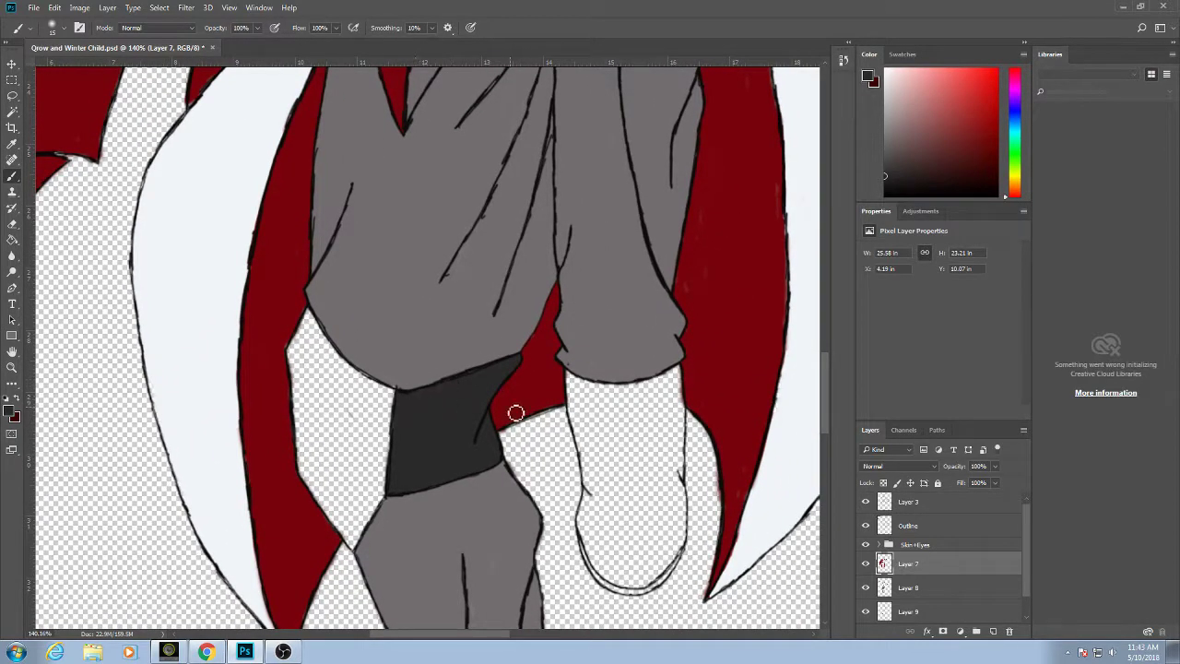
On Layer 9, fill the two narrow side pieces flanking the waist opening with charcoal.
{"action": "left_click", "coordinate": [922, 614]}
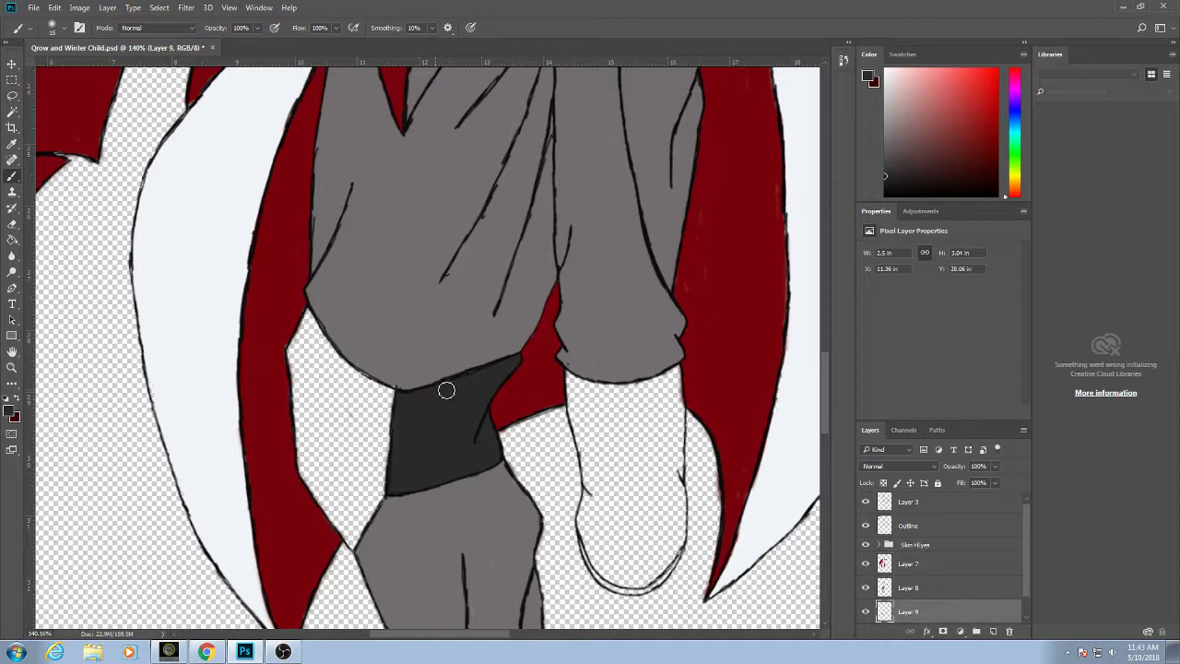
{"action": "scroll", "coordinate": [447, 392], "scroll_direction": "up", "scroll_amount": 10}
{"action": "scroll", "coordinate": [447, 392], "scroll_direction": "right", "scroll_amount": 3}
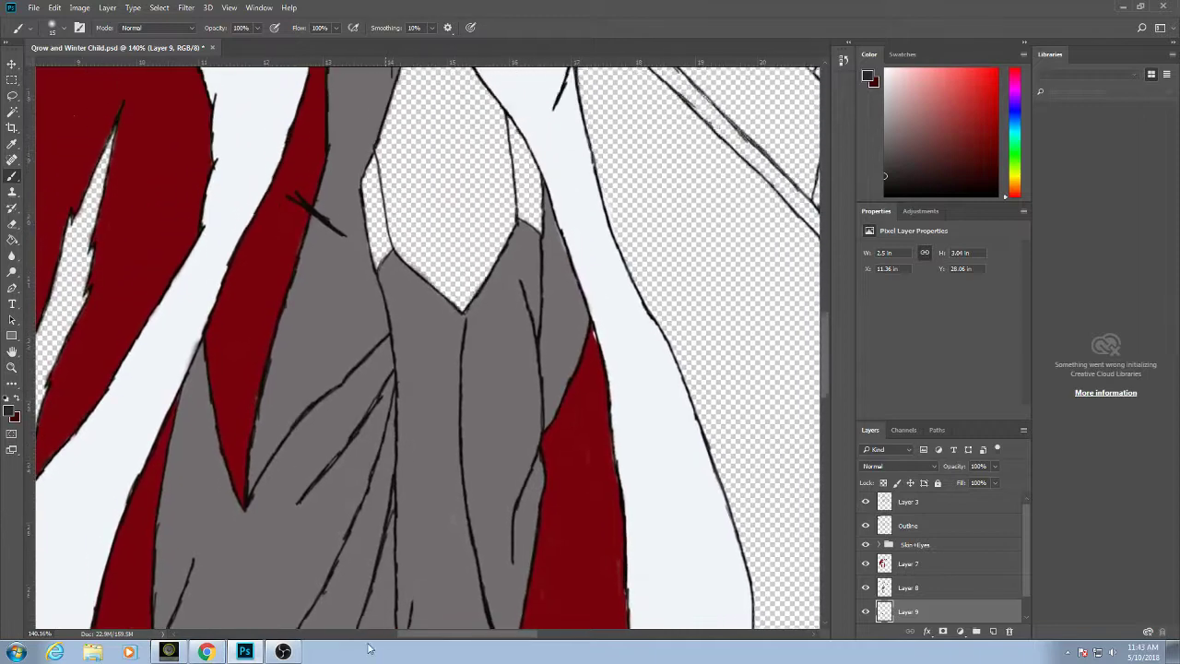
{"action": "mouse_move", "coordinate": [365, 234]}
{"action": "left_mouse_down"}
{"action": "mouse_move", "coordinate": [382, 329]}
{"action": "mouse_move", "coordinate": [374, 284]}
{"action": "mouse_move", "coordinate": [378, 316]}
{"action": "mouse_move", "coordinate": [384, 287]}
{"action": "mouse_move", "coordinate": [392, 320]}
{"action": "mouse_move", "coordinate": [372, 215]}
{"action": "left_mouse_up"}
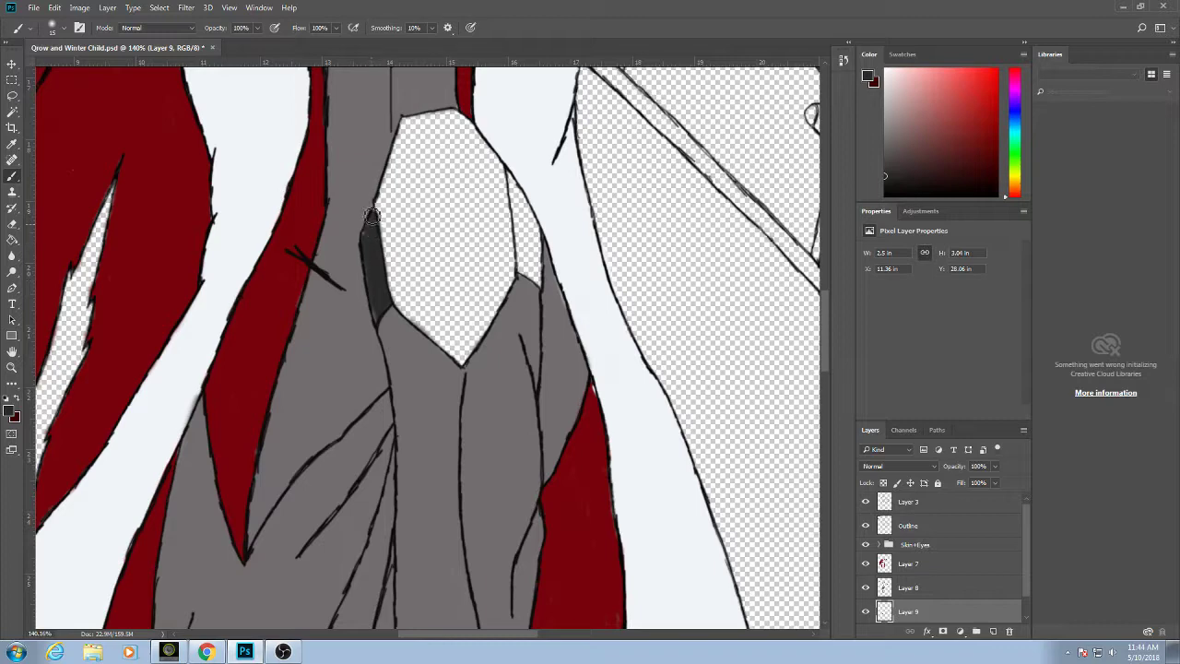
{"action": "mouse_move", "coordinate": [525, 277]}
{"action": "left_mouse_down"}
{"action": "mouse_move", "coordinate": [514, 175]}
{"action": "mouse_move", "coordinate": [529, 281]}
{"action": "mouse_move", "coordinate": [526, 210]}
{"action": "mouse_move", "coordinate": [539, 205]}
{"action": "mouse_move", "coordinate": [538, 295]}
{"action": "mouse_move", "coordinate": [545, 238]}
{"action": "mouse_move", "coordinate": [542, 264]}
{"action": "mouse_move", "coordinate": [519, 172]}
{"action": "mouse_move", "coordinate": [528, 217]}
{"action": "left_mouse_up"}
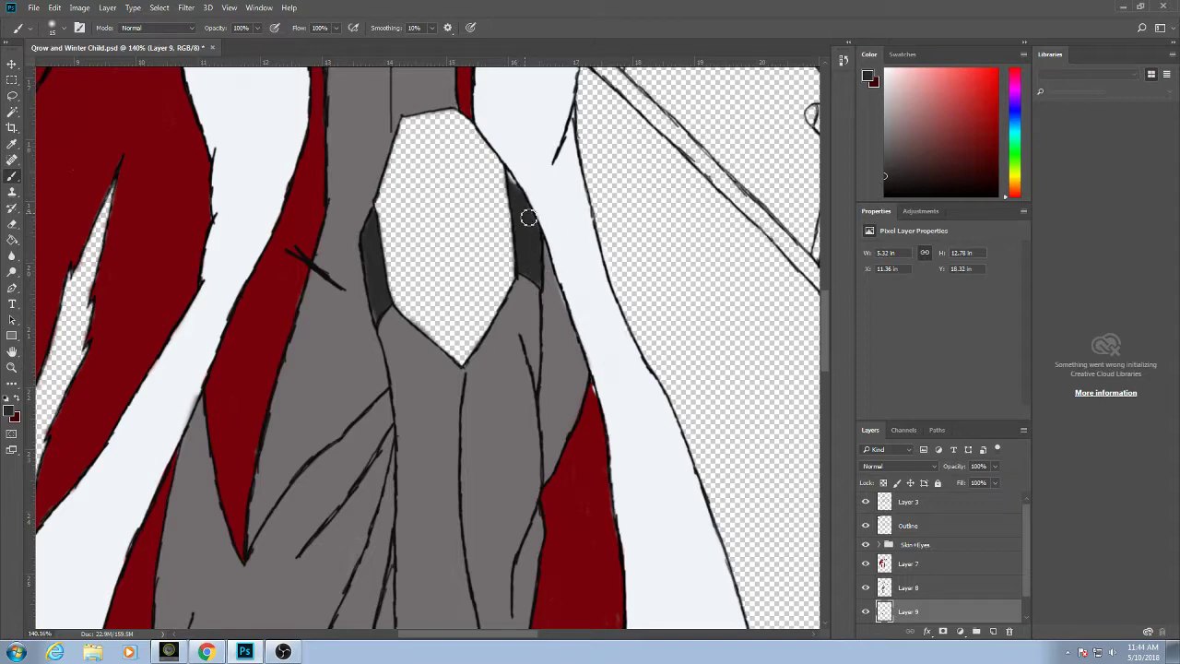
Toggle the visibility of the Outline layer, Layer 7 and Layer 8 to examine what overlaps the charcoal waist pieces.
{"action": "left_click", "coordinate": [919, 587]}
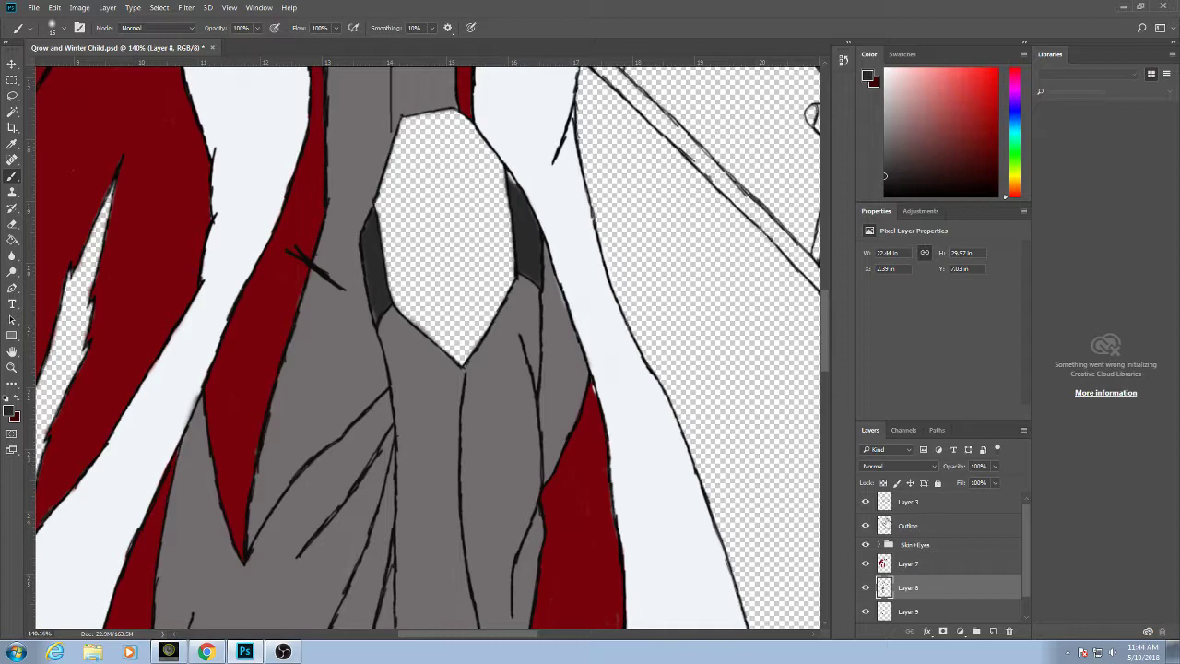
{"action": "left_click", "coordinate": [866, 526]}
{"action": "left_click", "coordinate": [866, 526]}
{"action": "left_click", "coordinate": [865, 526]}
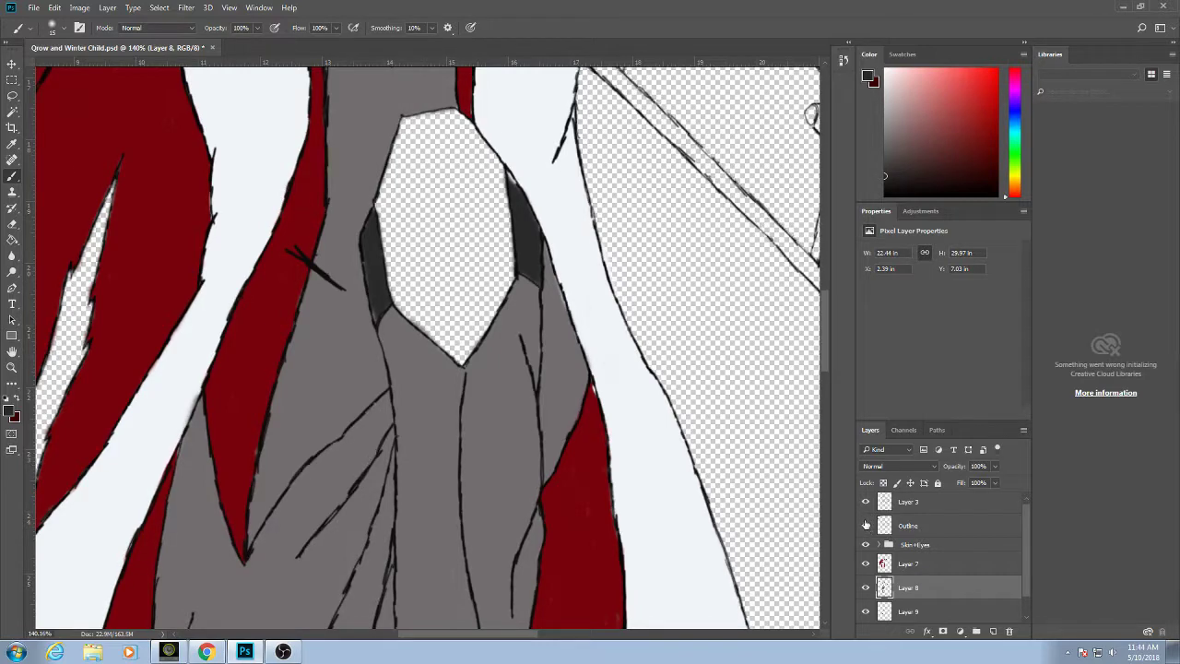
{"action": "left_click", "coordinate": [866, 525]}
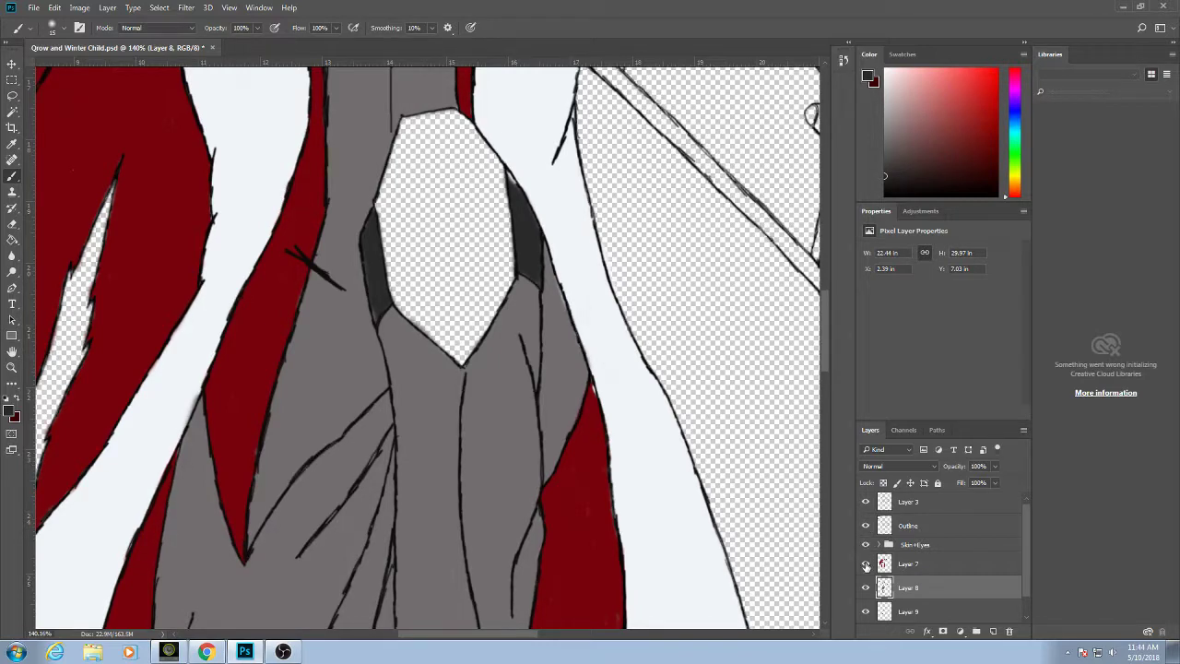
{"action": "left_click", "coordinate": [865, 564]}
{"action": "left_click", "coordinate": [866, 564]}
{"action": "left_click", "coordinate": [865, 564]}
{"action": "left_click", "coordinate": [866, 564]}
{"action": "left_click", "coordinate": [865, 587]}
{"action": "left_click", "coordinate": [865, 587]}
On Layer 8, clean the grey overlapping the inner and outer edges of the charcoal waist pieces.
{"action": "left_click_drag", "start_coordinate": [513, 182], "coordinate": [530, 211]}
{"action": "mouse_move", "coordinate": [381, 316]}
{"action": "left_mouse_down"}
{"action": "mouse_move", "coordinate": [379, 206]}
{"action": "mouse_move", "coordinate": [390, 230]}
{"action": "left_mouse_up"}
On Layer 9, fill the raised leg's boot from the trouser hem down to the sole line with charcoal.
{"action": "left_click", "coordinate": [911, 610]}
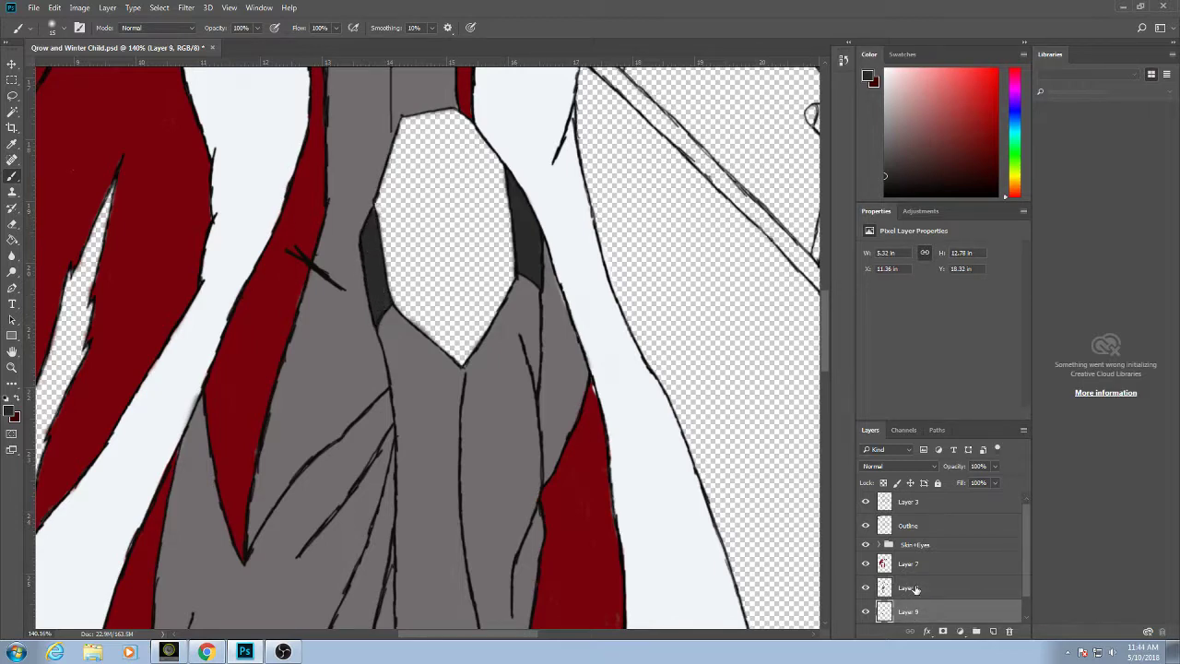
{"action": "scroll", "coordinate": [235, 337], "scroll_direction": "down", "scroll_amount": 3}
{"action": "scroll", "coordinate": [282, 344], "scroll_direction": "down", "scroll_amount": 4}
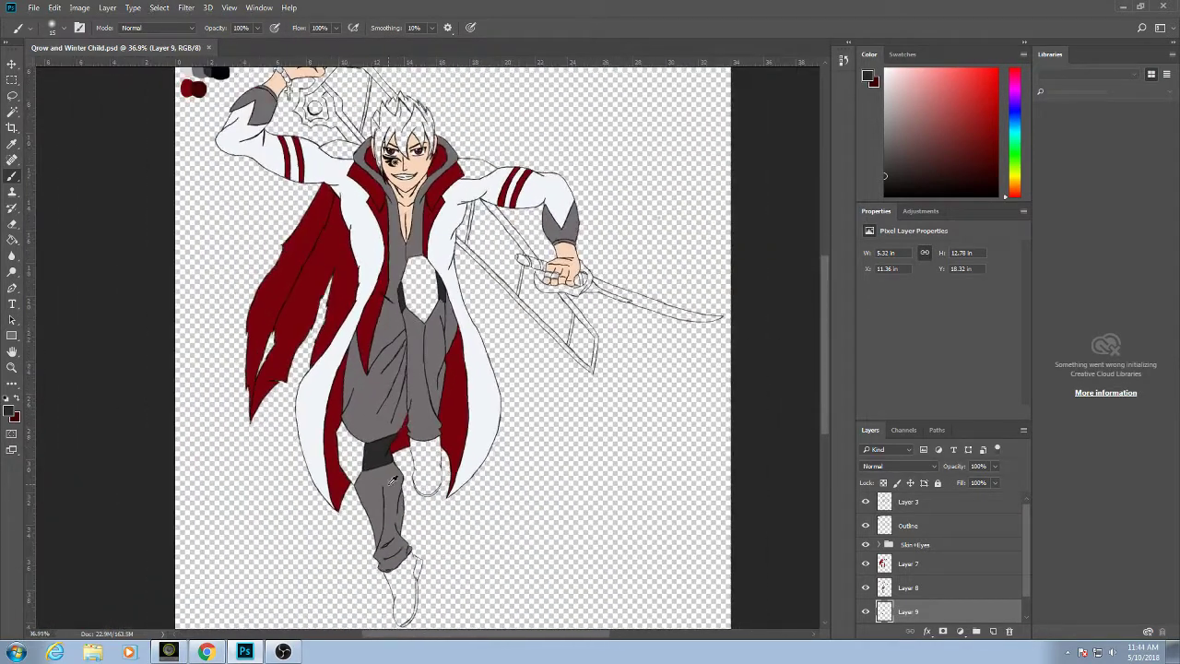
{"action": "scroll", "coordinate": [410, 418], "scroll_direction": "up", "scroll_amount": 5}
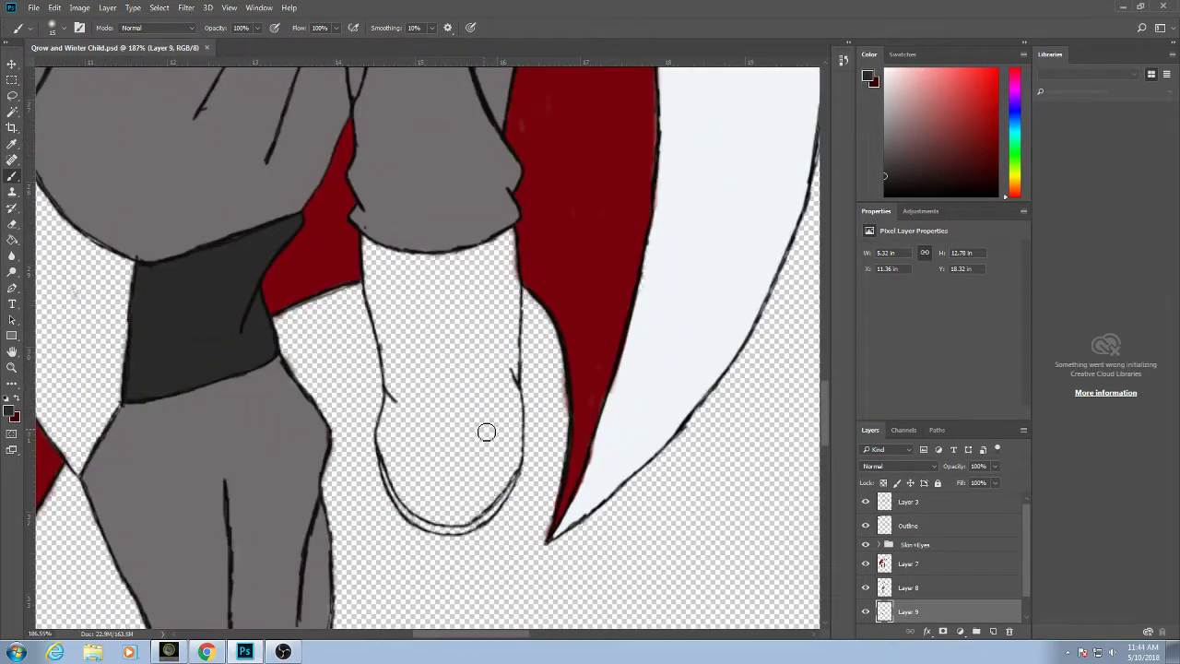
{"action": "mouse_move", "coordinate": [398, 434]}
{"action": "left_mouse_down"}
{"action": "mouse_move", "coordinate": [416, 501]}
{"action": "mouse_move", "coordinate": [404, 500]}
{"action": "mouse_move", "coordinate": [415, 506]}
{"action": "mouse_move", "coordinate": [388, 421]}
{"action": "left_mouse_up"}
{"action": "mouse_move", "coordinate": [387, 431]}
{"action": "left_mouse_down"}
{"action": "mouse_move", "coordinate": [398, 385]}
{"action": "mouse_move", "coordinate": [399, 454]}
{"action": "mouse_move", "coordinate": [397, 354]}
{"action": "mouse_move", "coordinate": [391, 392]}
{"action": "mouse_move", "coordinate": [370, 233]}
{"action": "mouse_move", "coordinate": [386, 327]}
{"action": "mouse_move", "coordinate": [405, 250]}
{"action": "mouse_move", "coordinate": [404, 379]}
{"action": "mouse_move", "coordinate": [427, 249]}
{"action": "mouse_move", "coordinate": [430, 357]}
{"action": "mouse_move", "coordinate": [443, 271]}
{"action": "mouse_move", "coordinate": [465, 262]}
{"action": "mouse_move", "coordinate": [463, 330]}
{"action": "mouse_move", "coordinate": [490, 240]}
{"action": "mouse_move", "coordinate": [500, 313]}
{"action": "mouse_move", "coordinate": [508, 238]}
{"action": "mouse_move", "coordinate": [515, 398]}
{"action": "mouse_move", "coordinate": [493, 376]}
{"action": "mouse_move", "coordinate": [500, 401]}
{"action": "mouse_move", "coordinate": [492, 283]}
{"action": "mouse_move", "coordinate": [472, 323]}
{"action": "mouse_move", "coordinate": [456, 262]}
{"action": "mouse_move", "coordinate": [455, 328]}
{"action": "mouse_move", "coordinate": [431, 397]}
{"action": "mouse_move", "coordinate": [406, 354]}
{"action": "mouse_move", "coordinate": [415, 430]}
{"action": "mouse_move", "coordinate": [428, 357]}
{"action": "mouse_move", "coordinate": [437, 401]}
{"action": "mouse_move", "coordinate": [425, 440]}
{"action": "mouse_move", "coordinate": [451, 373]}
{"action": "mouse_move", "coordinate": [451, 441]}
{"action": "mouse_move", "coordinate": [458, 387]}
{"action": "mouse_move", "coordinate": [487, 338]}
{"action": "mouse_move", "coordinate": [465, 483]}
{"action": "mouse_move", "coordinate": [491, 394]}
{"action": "mouse_move", "coordinate": [451, 442]}
{"action": "mouse_move", "coordinate": [488, 338]}
{"action": "mouse_move", "coordinate": [467, 482]}
{"action": "mouse_move", "coordinate": [493, 433]}
{"action": "mouse_move", "coordinate": [496, 455]}
{"action": "mouse_move", "coordinate": [496, 389]}
{"action": "mouse_move", "coordinate": [514, 388]}
{"action": "mouse_move", "coordinate": [513, 473]}
{"action": "mouse_move", "coordinate": [410, 486]}
{"action": "mouse_move", "coordinate": [450, 527]}
{"action": "mouse_move", "coordinate": [415, 514]}
{"action": "mouse_move", "coordinate": [474, 513]}
{"action": "mouse_move", "coordinate": [467, 522]}
{"action": "mouse_move", "coordinate": [499, 489]}
{"action": "mouse_move", "coordinate": [458, 509]}
{"action": "left_mouse_up"}
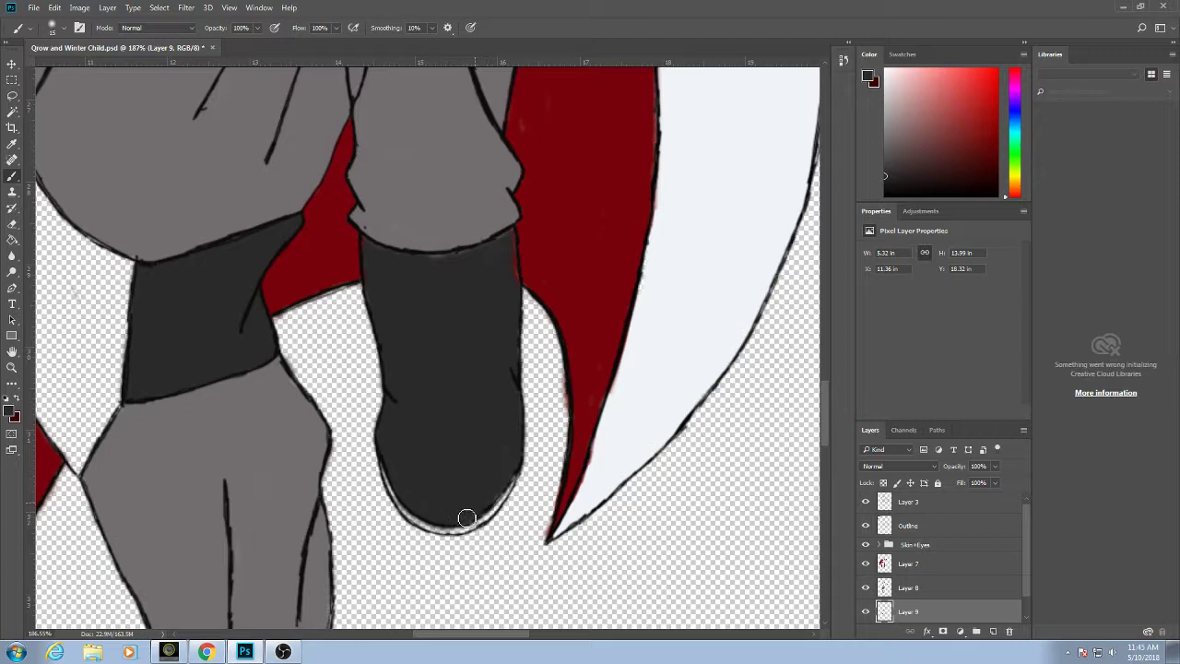
{"action": "mouse_move", "coordinate": [467, 518]}
{"action": "left_mouse_down"}
{"action": "mouse_move", "coordinate": [501, 490]}
{"action": "mouse_move", "coordinate": [492, 469]}
{"action": "left_mouse_up"}
Fill the standing leg's boot with charcoal between the trouser cuff and the sole, leaving the sole and heel strip empty.
{"action": "left_click_drag", "start_coordinate": [443, 364], "coordinate": [596, 100]}
{"action": "left_click_drag", "start_coordinate": [516, 516], "coordinate": [517, 332]}
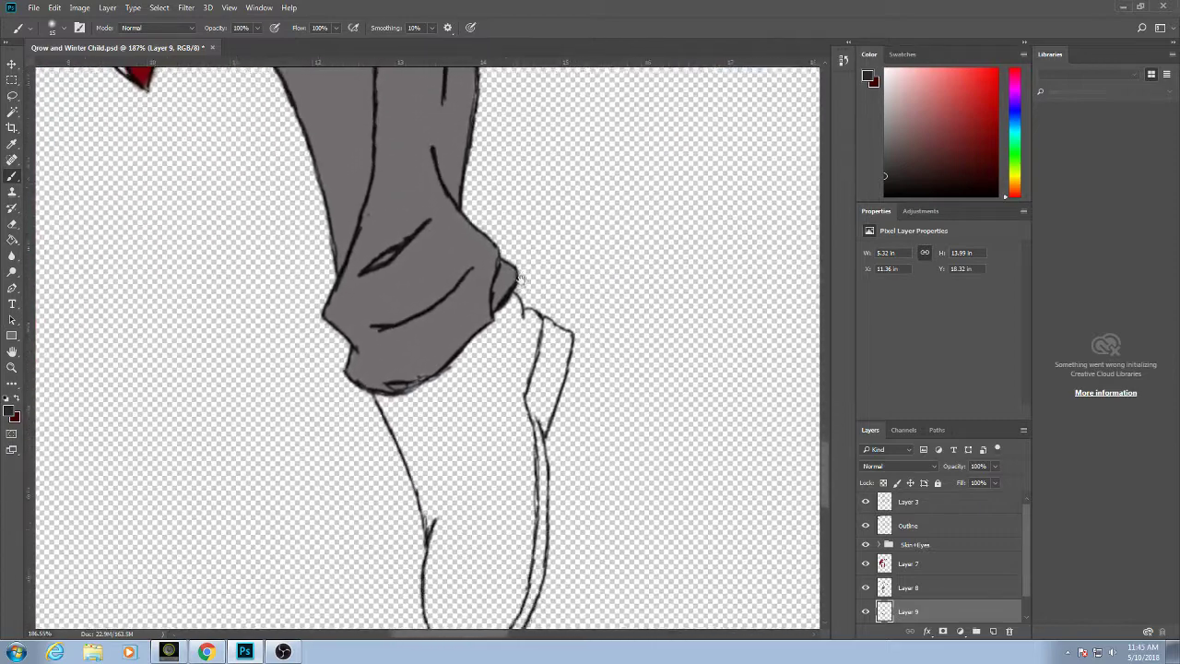
{"action": "left_click_drag", "start_coordinate": [445, 436], "coordinate": [445, 351]}
{"action": "mouse_move", "coordinate": [441, 385]}
{"action": "left_mouse_down"}
{"action": "mouse_move", "coordinate": [434, 454]}
{"action": "mouse_move", "coordinate": [425, 402]}
{"action": "mouse_move", "coordinate": [426, 493]}
{"action": "mouse_move", "coordinate": [421, 482]}
{"action": "mouse_move", "coordinate": [447, 531]}
{"action": "mouse_move", "coordinate": [424, 467]}
{"action": "mouse_move", "coordinate": [435, 366]}
{"action": "mouse_move", "coordinate": [422, 400]}
{"action": "mouse_move", "coordinate": [415, 328]}
{"action": "mouse_move", "coordinate": [400, 304]}
{"action": "mouse_move", "coordinate": [413, 352]}
{"action": "mouse_move", "coordinate": [376, 268]}
{"action": "mouse_move", "coordinate": [416, 339]}
{"action": "mouse_move", "coordinate": [400, 246]}
{"action": "mouse_move", "coordinate": [393, 261]}
{"action": "mouse_move", "coordinate": [418, 260]}
{"action": "mouse_move", "coordinate": [439, 239]}
{"action": "mouse_move", "coordinate": [424, 257]}
{"action": "mouse_move", "coordinate": [492, 178]}
{"action": "mouse_move", "coordinate": [504, 185]}
{"action": "mouse_move", "coordinate": [502, 171]}
{"action": "mouse_move", "coordinate": [506, 192]}
{"action": "mouse_move", "coordinate": [524, 188]}
{"action": "mouse_move", "coordinate": [517, 215]}
{"action": "mouse_move", "coordinate": [525, 191]}
{"action": "mouse_move", "coordinate": [507, 257]}
{"action": "mouse_move", "coordinate": [518, 225]}
{"action": "mouse_move", "coordinate": [512, 473]}
{"action": "mouse_move", "coordinate": [451, 526]}
{"action": "mouse_move", "coordinate": [496, 492]}
{"action": "mouse_move", "coordinate": [498, 433]}
{"action": "mouse_move", "coordinate": [472, 410]}
{"action": "mouse_move", "coordinate": [453, 504]}
{"action": "mouse_move", "coordinate": [435, 461]}
{"action": "mouse_move", "coordinate": [447, 433]}
{"action": "mouse_move", "coordinate": [473, 463]}
{"action": "mouse_move", "coordinate": [490, 338]}
{"action": "mouse_move", "coordinate": [447, 396]}
{"action": "mouse_move", "coordinate": [443, 338]}
{"action": "mouse_move", "coordinate": [419, 286]}
{"action": "mouse_move", "coordinate": [412, 292]}
{"action": "mouse_move", "coordinate": [487, 211]}
{"action": "mouse_move", "coordinate": [432, 319]}
{"action": "mouse_move", "coordinate": [473, 237]}
{"action": "mouse_move", "coordinate": [494, 231]}
{"action": "mouse_move", "coordinate": [461, 384]}
{"action": "mouse_move", "coordinate": [485, 292]}
{"action": "mouse_move", "coordinate": [491, 434]}
{"action": "mouse_move", "coordinate": [511, 335]}
{"action": "mouse_move", "coordinate": [497, 415]}
{"action": "left_mouse_up"}
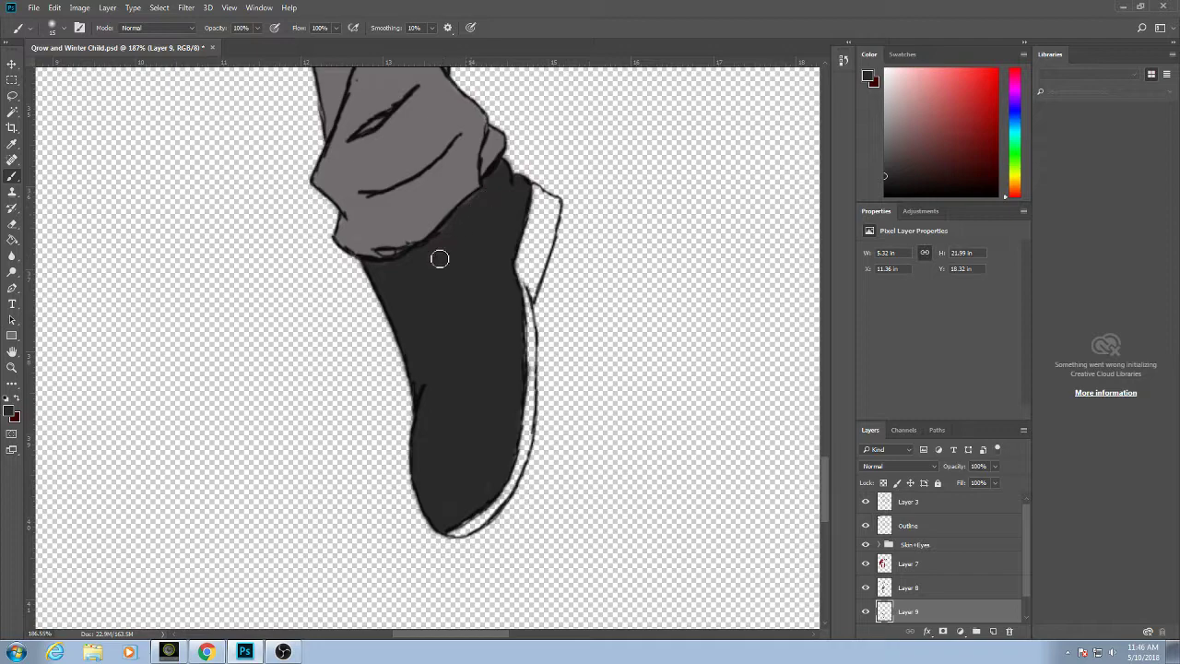
Check the whole figure and sample the neutral mid grey from the colour swatches on the canvas.
{"action": "mouse_move", "coordinate": [505, 224]}
{"action": "left_mouse_down"}
{"action": "mouse_move", "coordinate": [461, 302]}
{"action": "mouse_move", "coordinate": [445, 367]}
{"action": "left_mouse_up"}
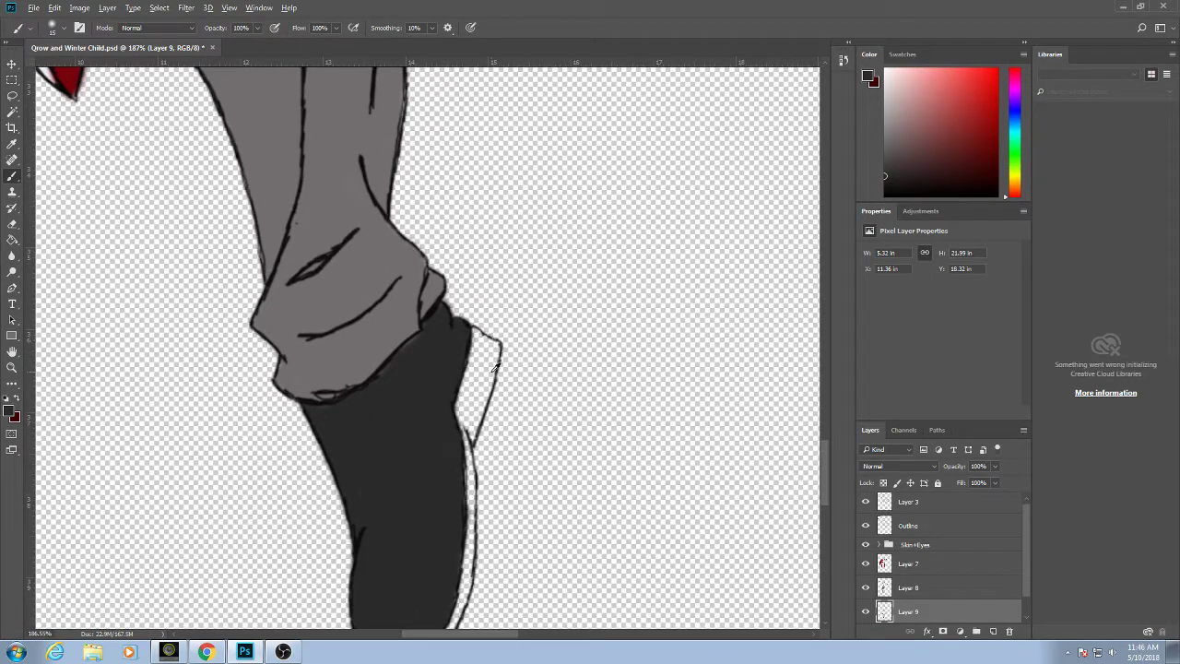
{"action": "scroll", "coordinate": [494, 366], "scroll_direction": "down", "scroll_amount": 4}
{"action": "scroll", "coordinate": [399, 320], "scroll_direction": "down", "scroll_amount": 3}
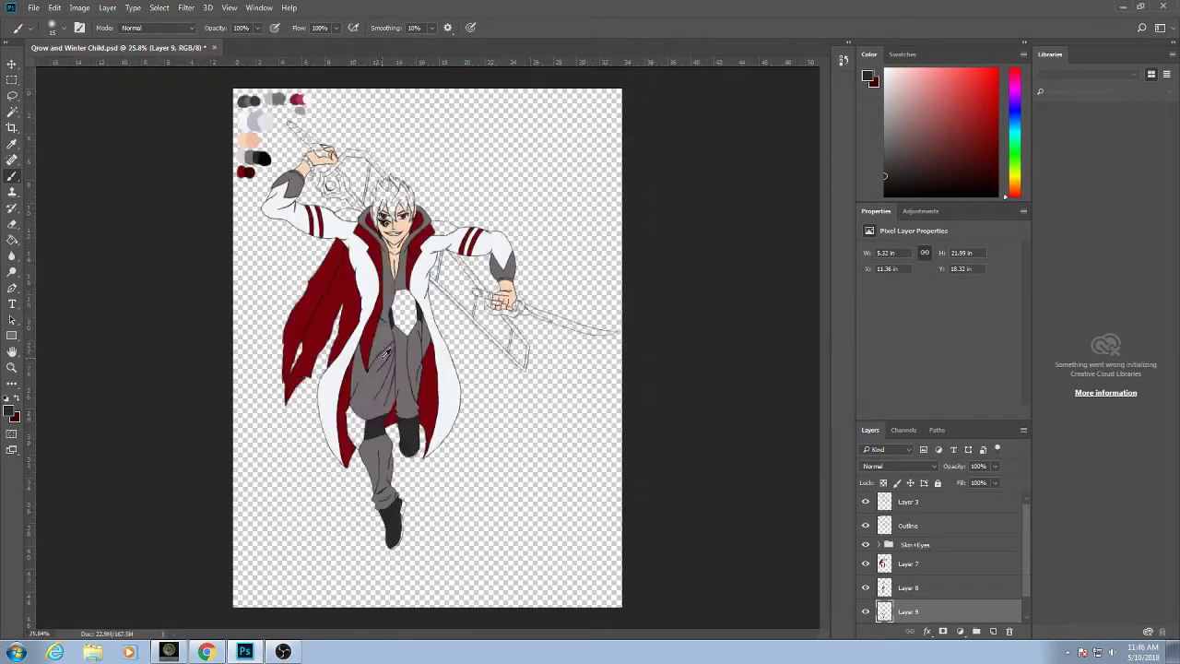
{"action": "scroll", "coordinate": [385, 351], "scroll_direction": "up", "scroll_amount": 2}
{"action": "scroll", "coordinate": [391, 319], "scroll_direction": "up", "scroll_amount": 2}
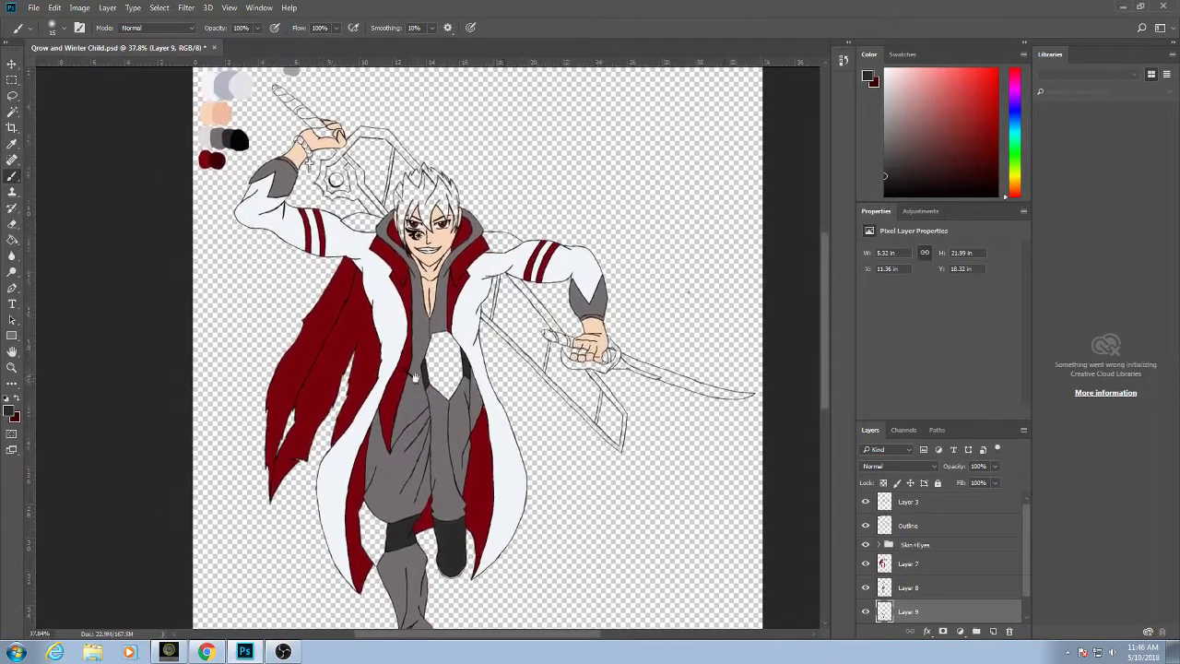
{"action": "scroll", "coordinate": [371, 232], "scroll_direction": "up", "scroll_amount": 1}
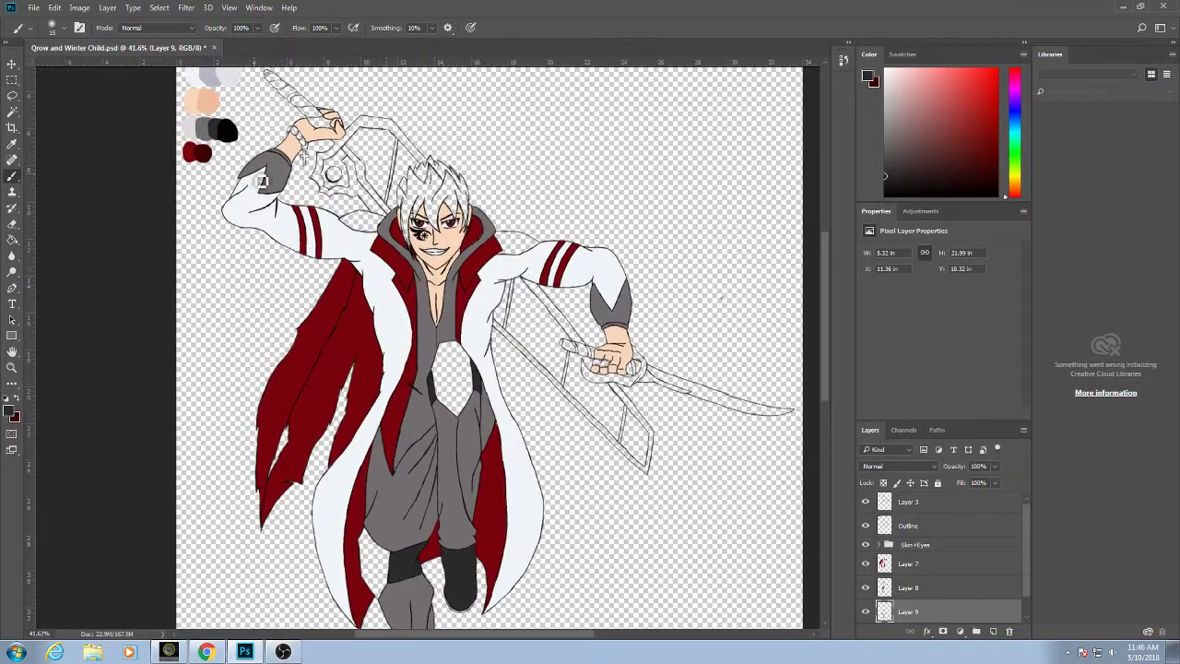
{"action": "left_click", "coordinate": [206, 128], "text": "alt"}
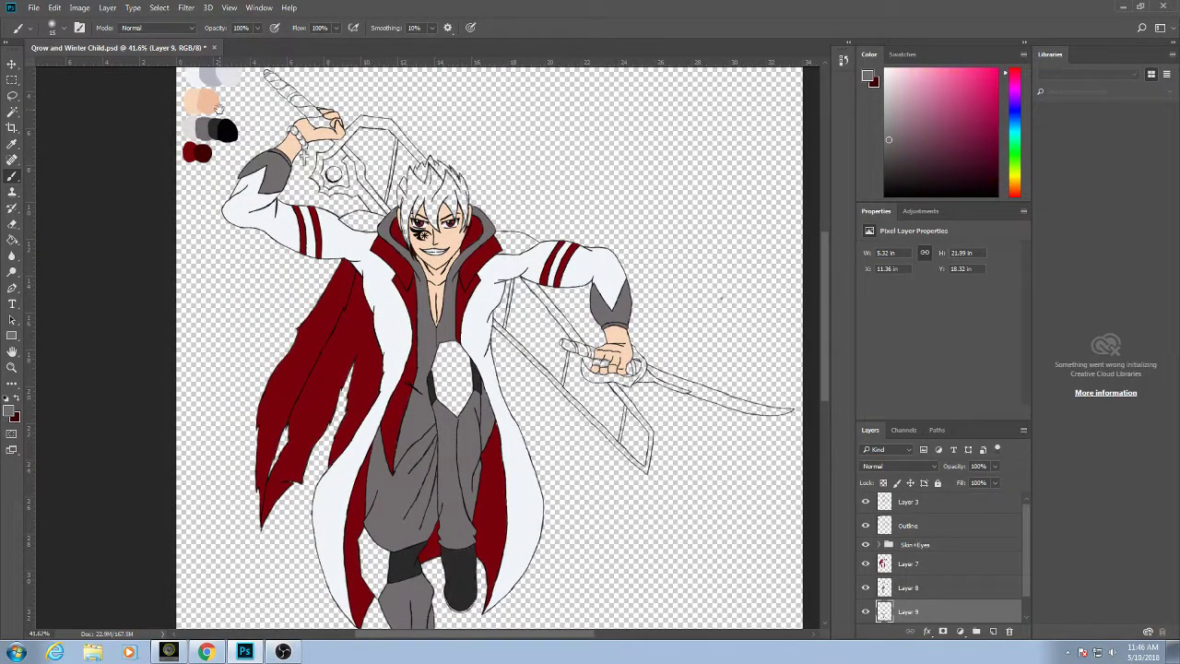
{"action": "left_click_drag", "start_coordinate": [219, 106], "coordinate": [223, 191]}
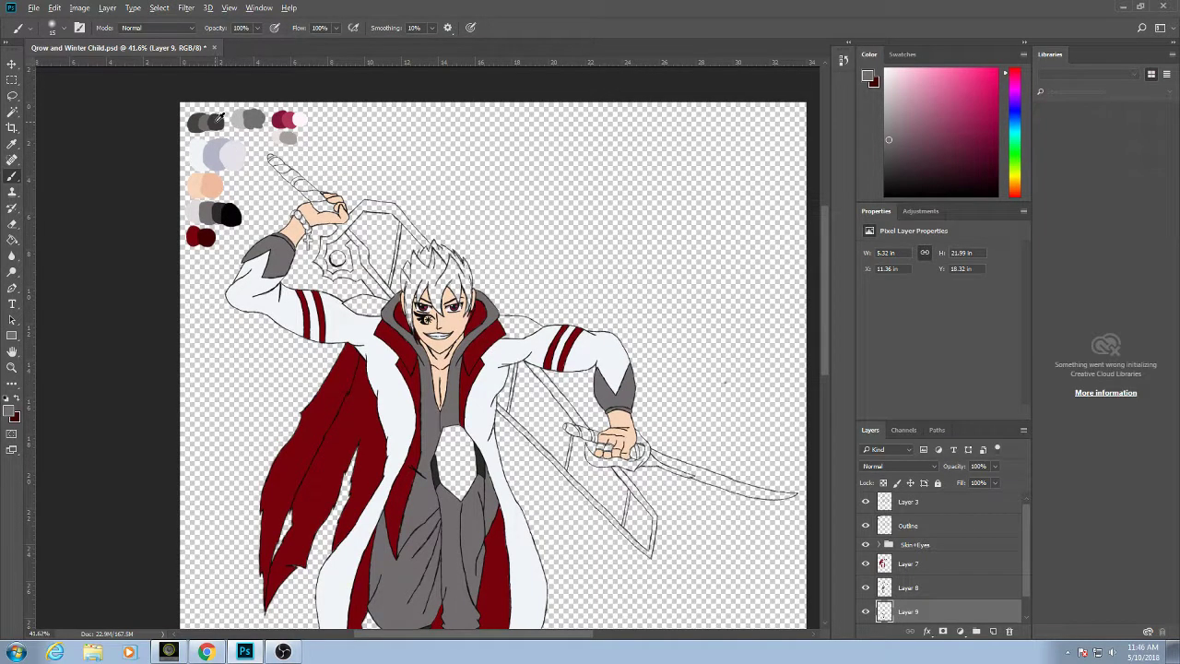
{"action": "left_click", "coordinate": [256, 115], "text": "alt"}
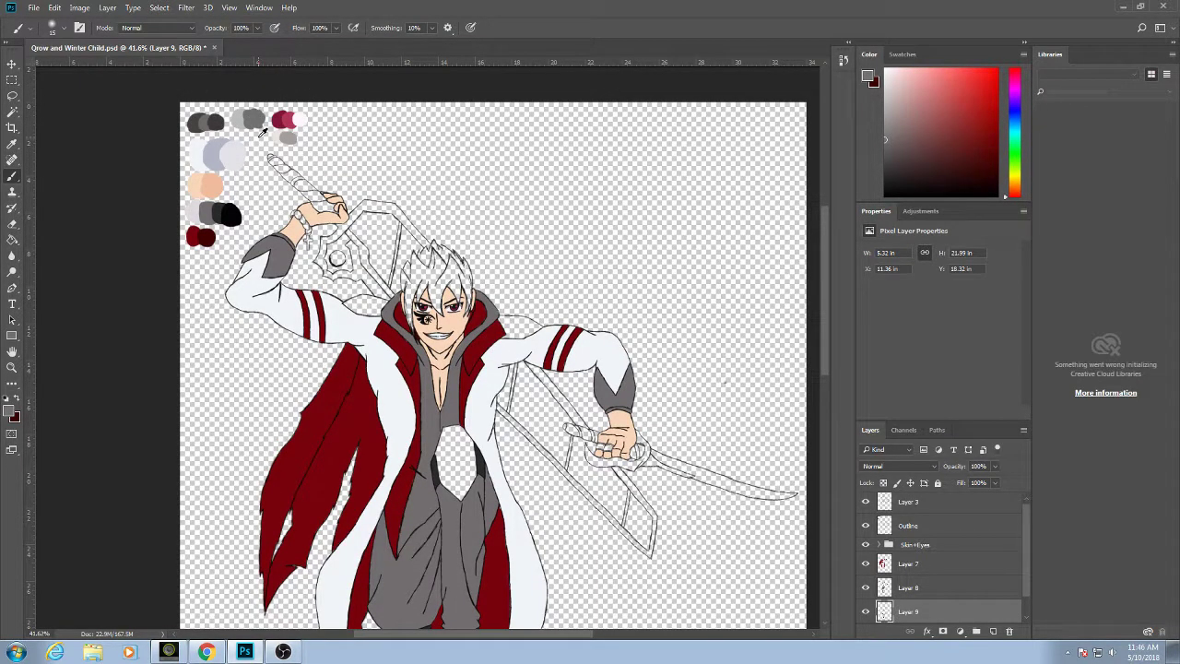
On Layer 9, fill the empty flap beside the standing leg's knee and the waist opening with the neutral grey.
{"action": "left_click_drag", "start_coordinate": [332, 417], "coordinate": [348, 198]}
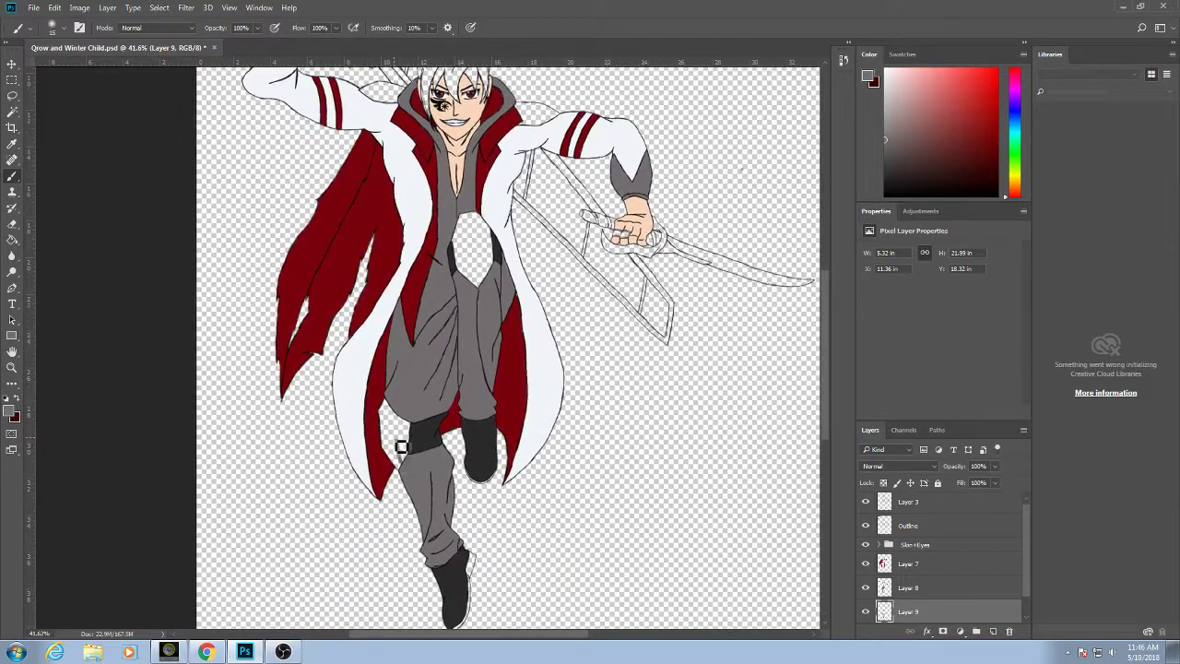
{"action": "mouse_move", "coordinate": [401, 447]}
{"action": "left_mouse_down"}
{"action": "mouse_move", "coordinate": [404, 480]}
{"action": "mouse_move", "coordinate": [389, 406]}
{"action": "mouse_move", "coordinate": [409, 475]}
{"action": "mouse_move", "coordinate": [399, 413]}
{"action": "mouse_move", "coordinate": [409, 472]}
{"action": "mouse_move", "coordinate": [416, 426]}
{"action": "mouse_move", "coordinate": [409, 462]}
{"action": "mouse_move", "coordinate": [416, 426]}
{"action": "mouse_move", "coordinate": [412, 454]}
{"action": "mouse_move", "coordinate": [392, 401]}
{"action": "left_mouse_up"}
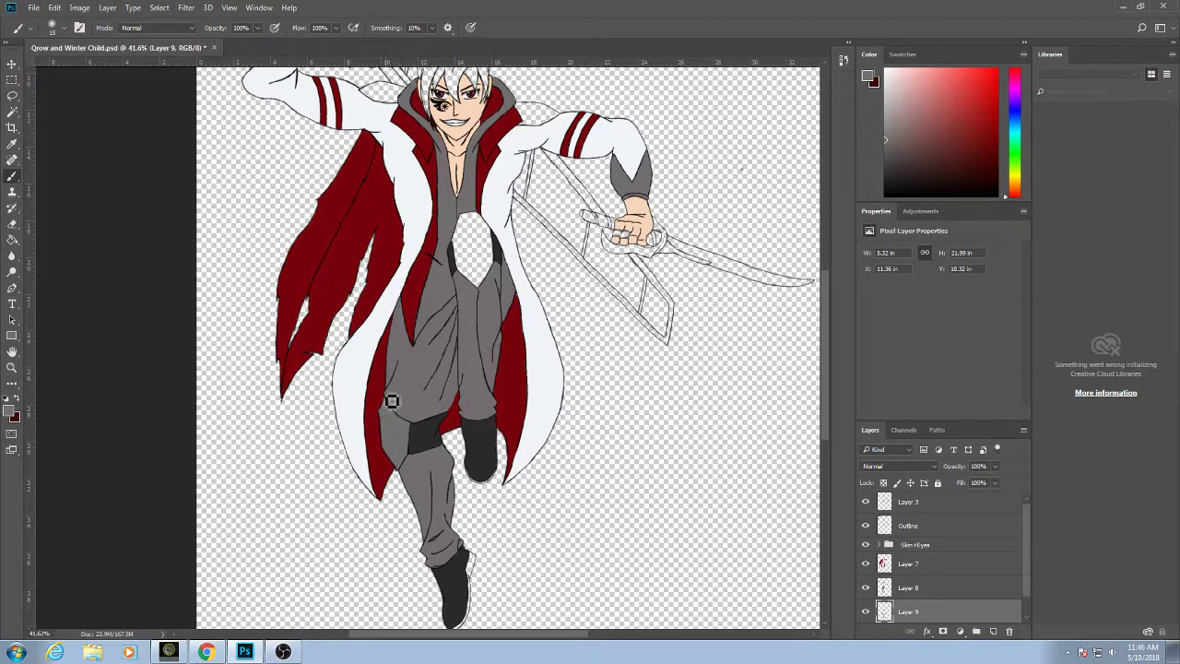
{"action": "mouse_move", "coordinate": [473, 250]}
{"action": "left_mouse_down"}
{"action": "mouse_move", "coordinate": [482, 292]}
{"action": "mouse_move", "coordinate": [473, 219]}
{"action": "mouse_move", "coordinate": [476, 293]}
{"action": "mouse_move", "coordinate": [461, 234]}
{"action": "mouse_move", "coordinate": [472, 305]}
{"action": "mouse_move", "coordinate": [465, 222]}
{"action": "mouse_move", "coordinate": [472, 292]}
{"action": "mouse_move", "coordinate": [473, 218]}
{"action": "mouse_move", "coordinate": [484, 293]}
{"action": "mouse_move", "coordinate": [485, 221]}
{"action": "mouse_move", "coordinate": [491, 295]}
{"action": "mouse_move", "coordinate": [488, 226]}
{"action": "mouse_move", "coordinate": [494, 284]}
{"action": "mouse_move", "coordinate": [496, 236]}
{"action": "mouse_move", "coordinate": [499, 268]}
{"action": "mouse_move", "coordinate": [497, 230]}
{"action": "mouse_move", "coordinate": [479, 248]}
{"action": "mouse_move", "coordinate": [477, 209]}
{"action": "left_mouse_up"}
{"action": "scroll", "coordinate": [408, 443], "scroll_direction": "up", "scroll_amount": 8}
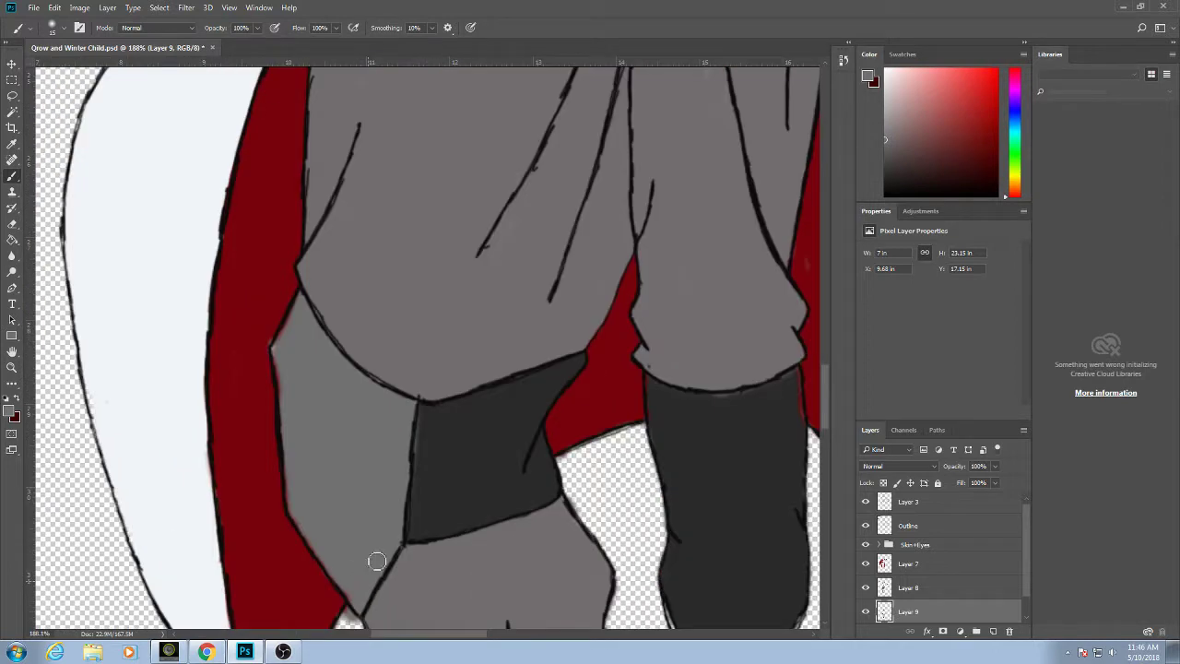
{"action": "left_click_drag", "start_coordinate": [287, 362], "coordinate": [282, 338]}
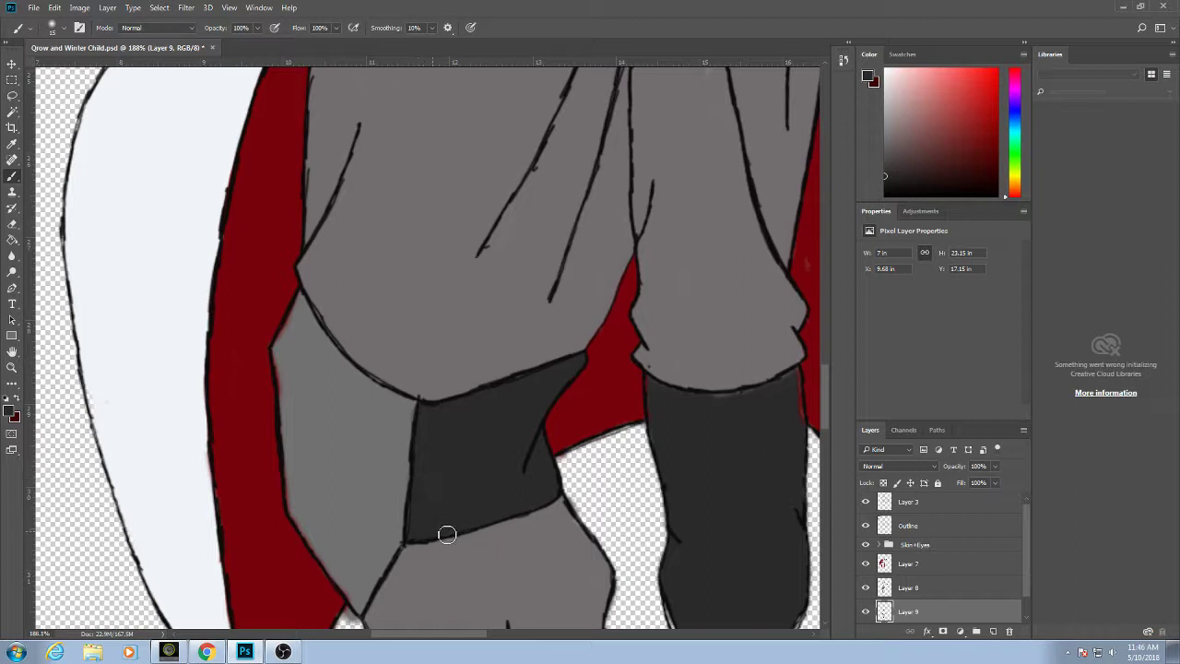
Clean the dark red overlapping the raised boot's upper edge, working on Layer 8 and Layer 7.
{"action": "left_click_drag", "start_coordinate": [595, 293], "coordinate": [508, 295]}
{"action": "scroll", "coordinate": [507, 295], "scroll_direction": "down", "scroll_amount": 5}
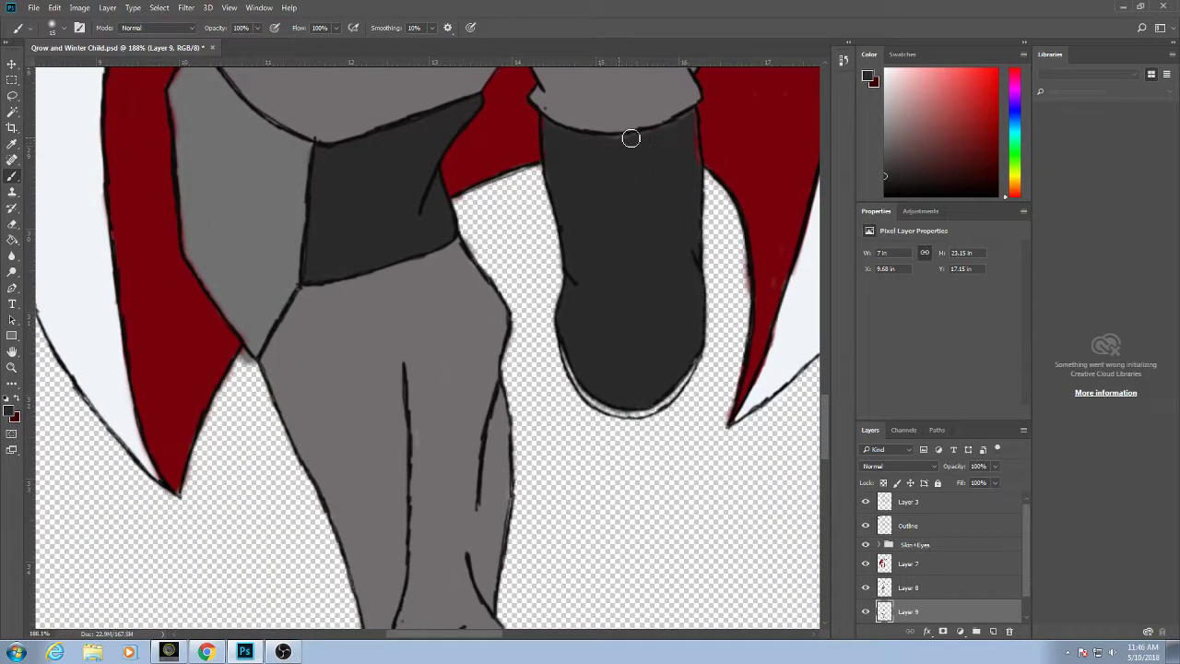
{"action": "left_click", "coordinate": [922, 590]}
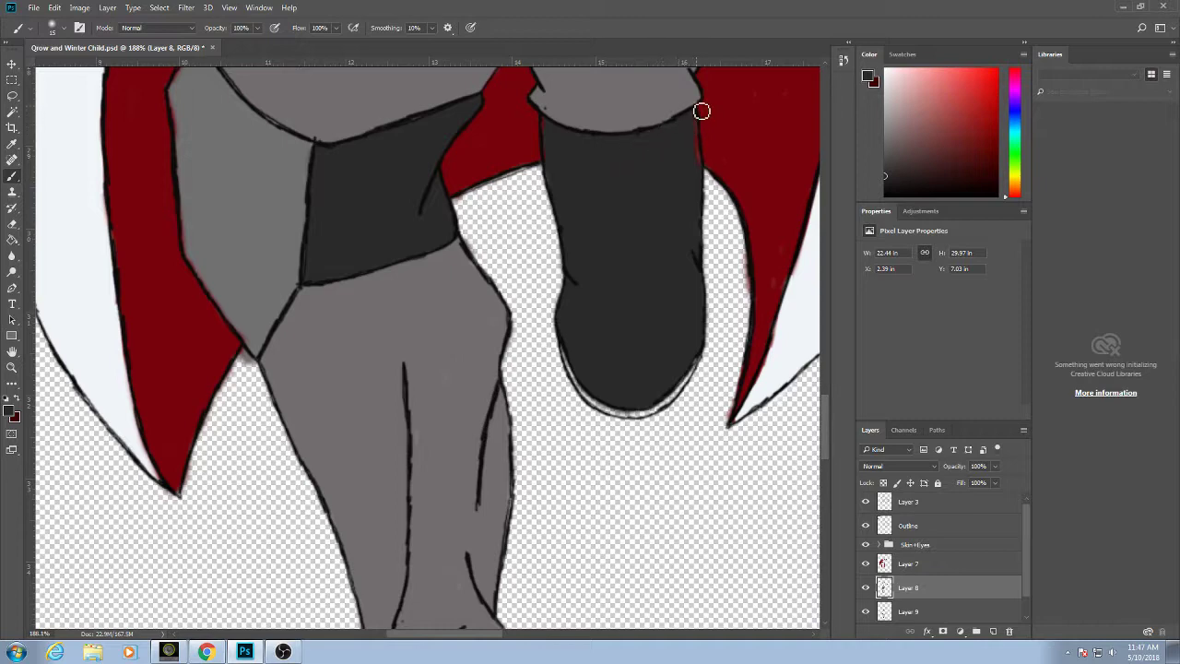
{"action": "left_click", "coordinate": [897, 564]}
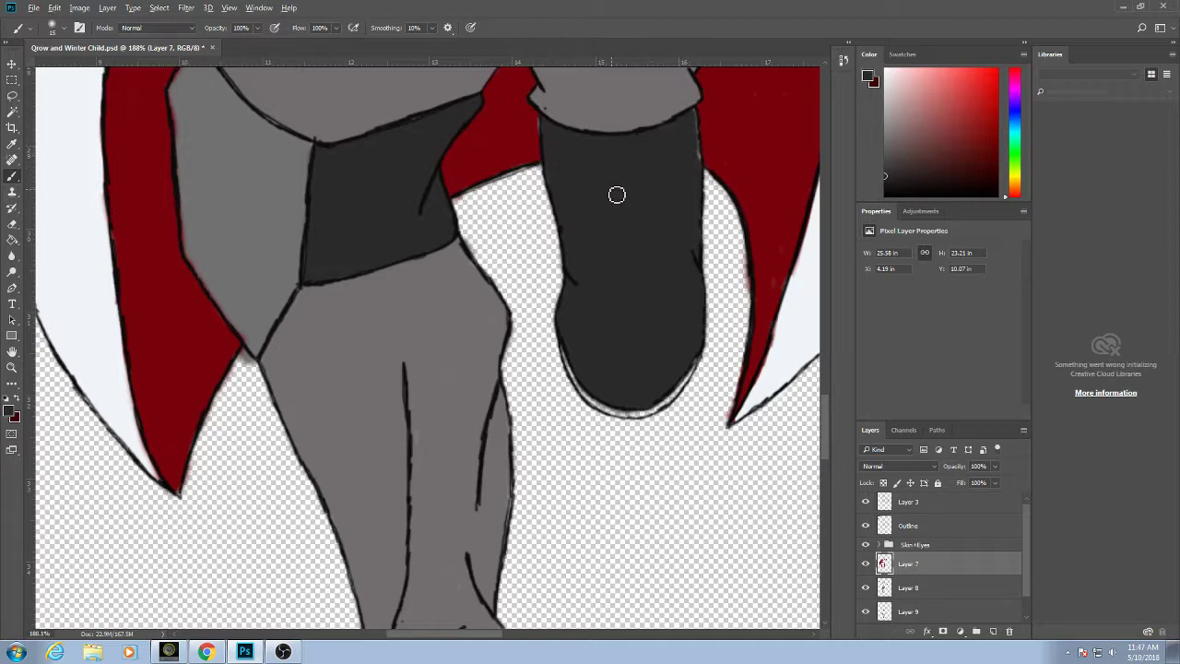
{"action": "left_click", "coordinate": [547, 134], "text": "alt"}
Refine the dark red lining's edge along the grey knee flap on Layer 7, and clean the grey spill below the flap's tip.
{"action": "scroll", "coordinate": [373, 242], "scroll_direction": "up", "scroll_amount": 2}
{"action": "scroll", "coordinate": [384, 282], "scroll_direction": "left", "scroll_amount": 2}
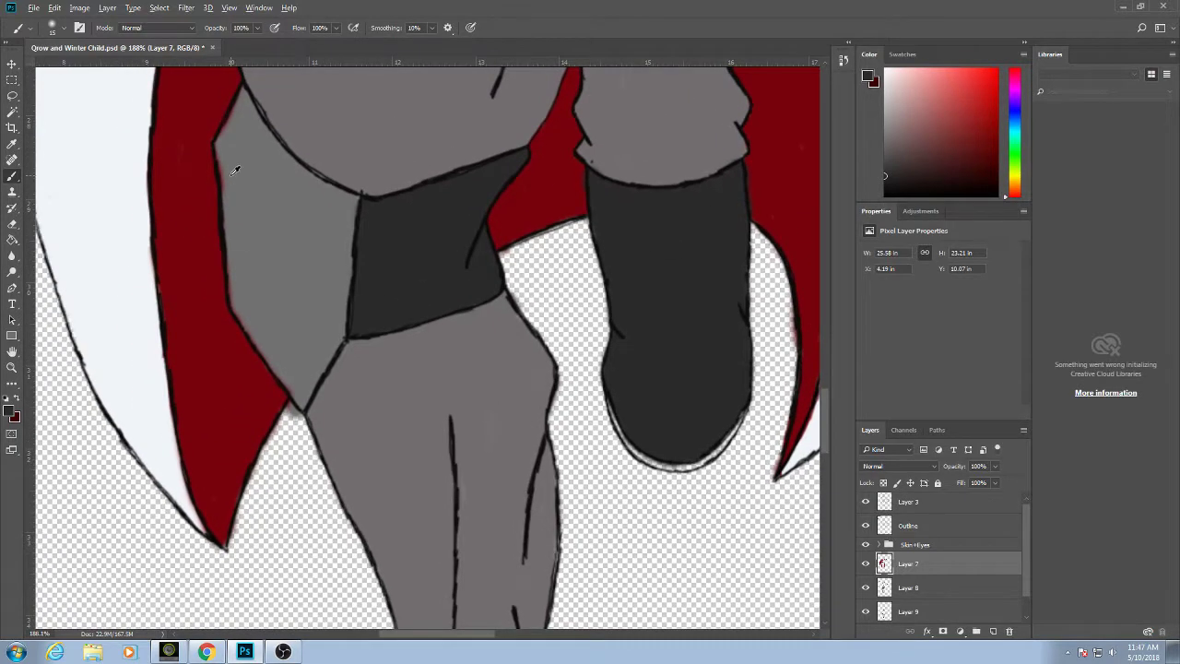
{"action": "left_click_drag", "start_coordinate": [224, 155], "coordinate": [240, 109]}
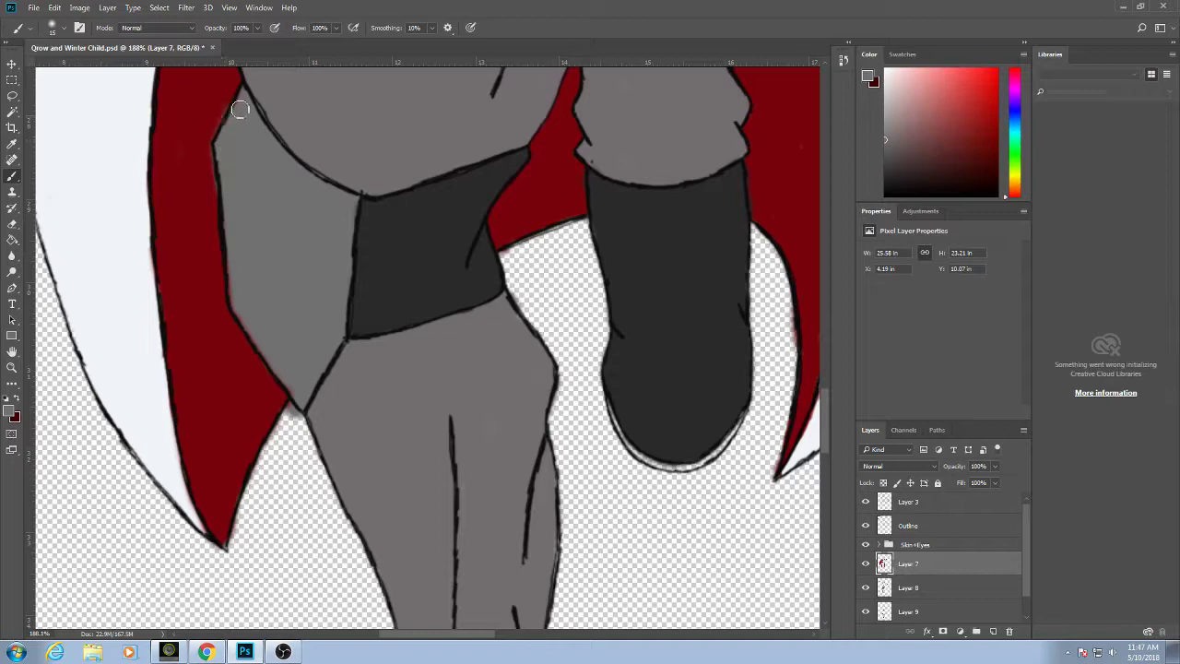
{"action": "left_click", "coordinate": [226, 91], "text": "alt"}
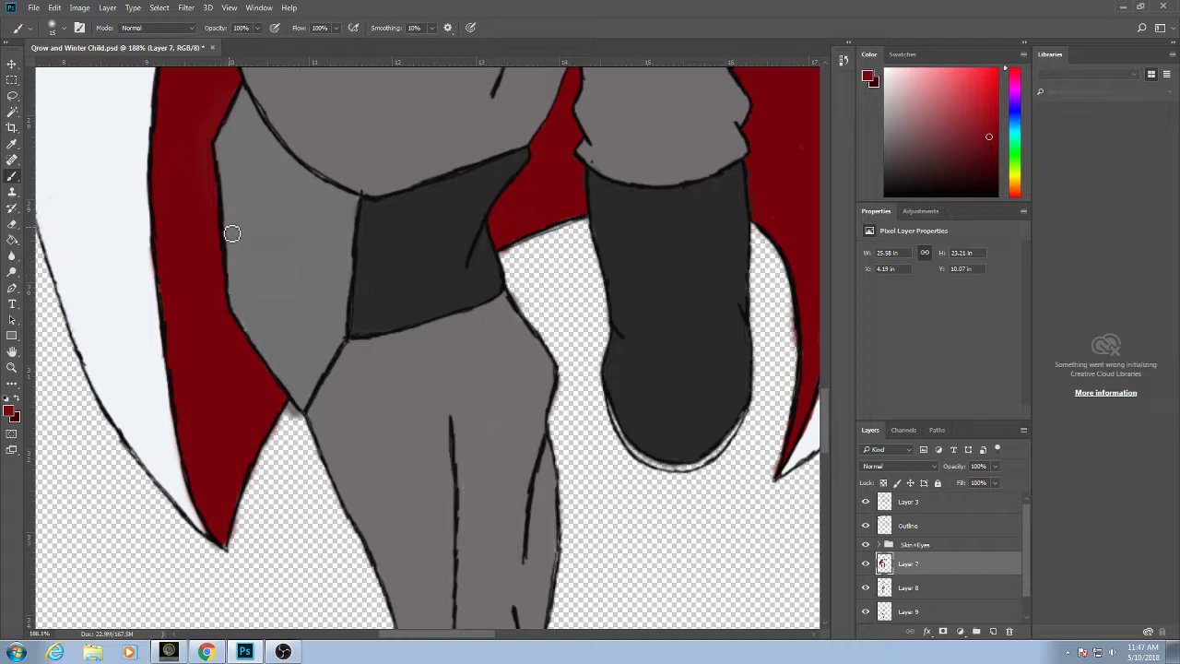
{"action": "left_click_drag", "start_coordinate": [225, 181], "coordinate": [225, 141]}
{"action": "left_click", "coordinate": [921, 592]}
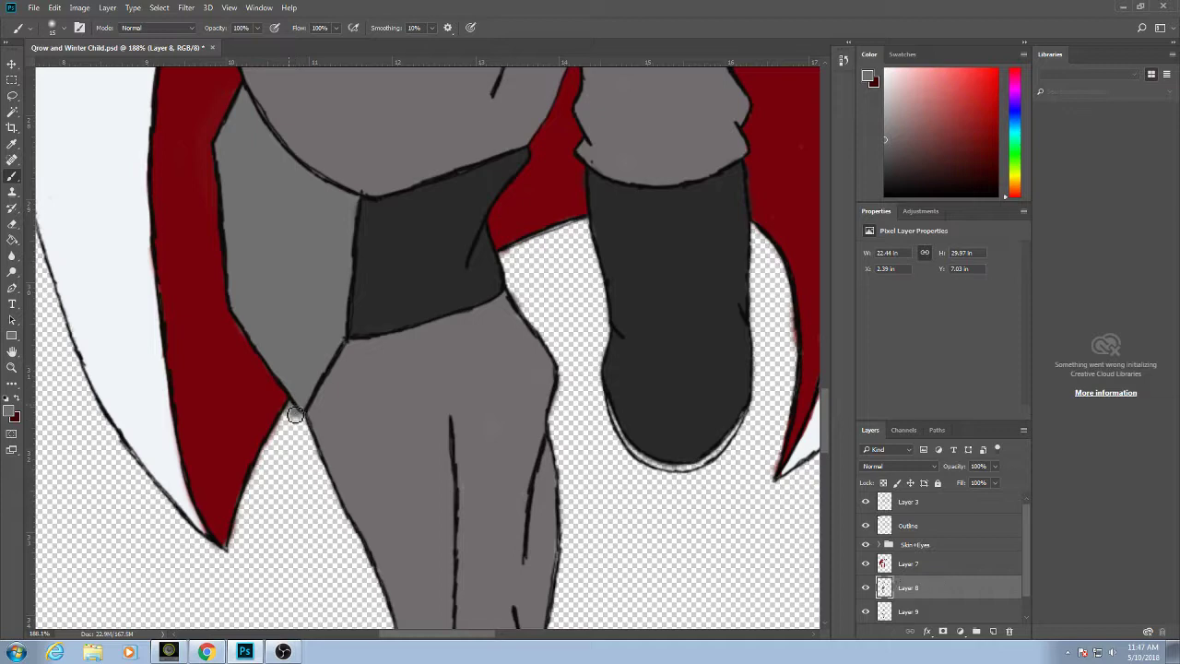
{"action": "left_click", "coordinate": [919, 613]}
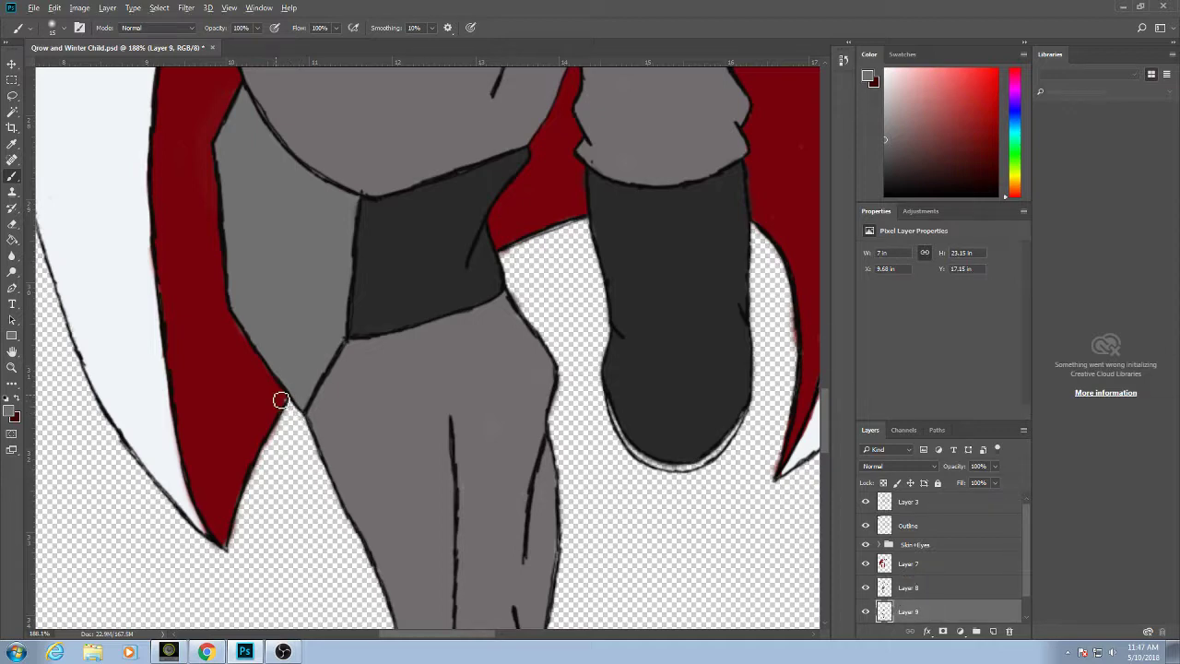
On Layer 9, cover the light streak in the narrow dark gap beside the grey waist panel with the sampled dark grey.
{"action": "scroll", "coordinate": [282, 399], "scroll_direction": "down", "scroll_amount": 5}
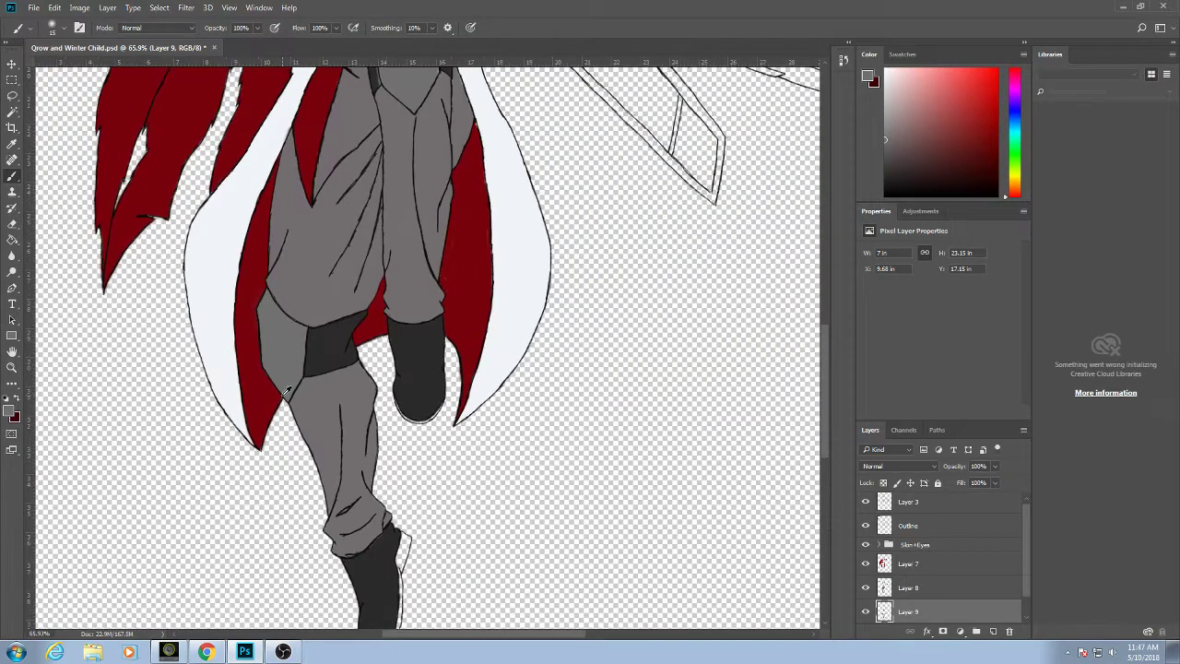
{"action": "scroll", "coordinate": [335, 342], "scroll_direction": "down", "scroll_amount": 2}
{"action": "scroll", "coordinate": [329, 247], "scroll_direction": "up", "scroll_amount": 10}
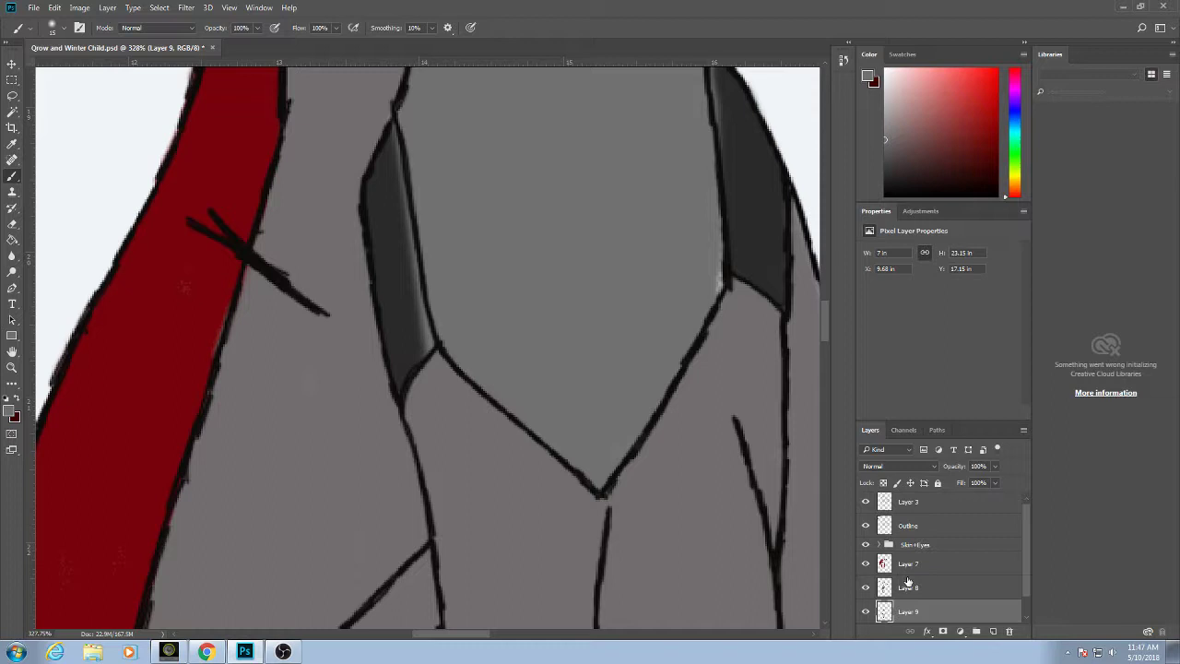
{"action": "left_click", "coordinate": [908, 582]}
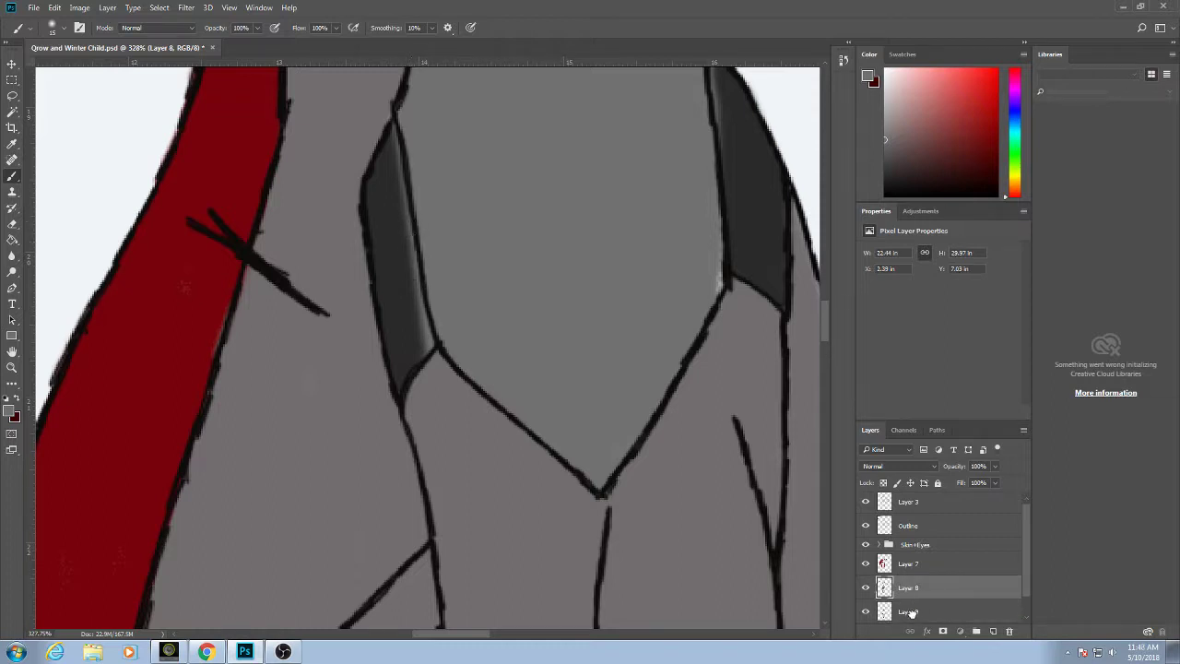
{"action": "left_click", "coordinate": [908, 611]}
{"action": "mouse_move", "coordinate": [395, 238]}
{"action": "left_mouse_down"}
{"action": "mouse_move", "coordinate": [411, 286]}
{"action": "mouse_move", "coordinate": [415, 260]}
{"action": "mouse_move", "coordinate": [424, 318]}
{"action": "left_mouse_up"}
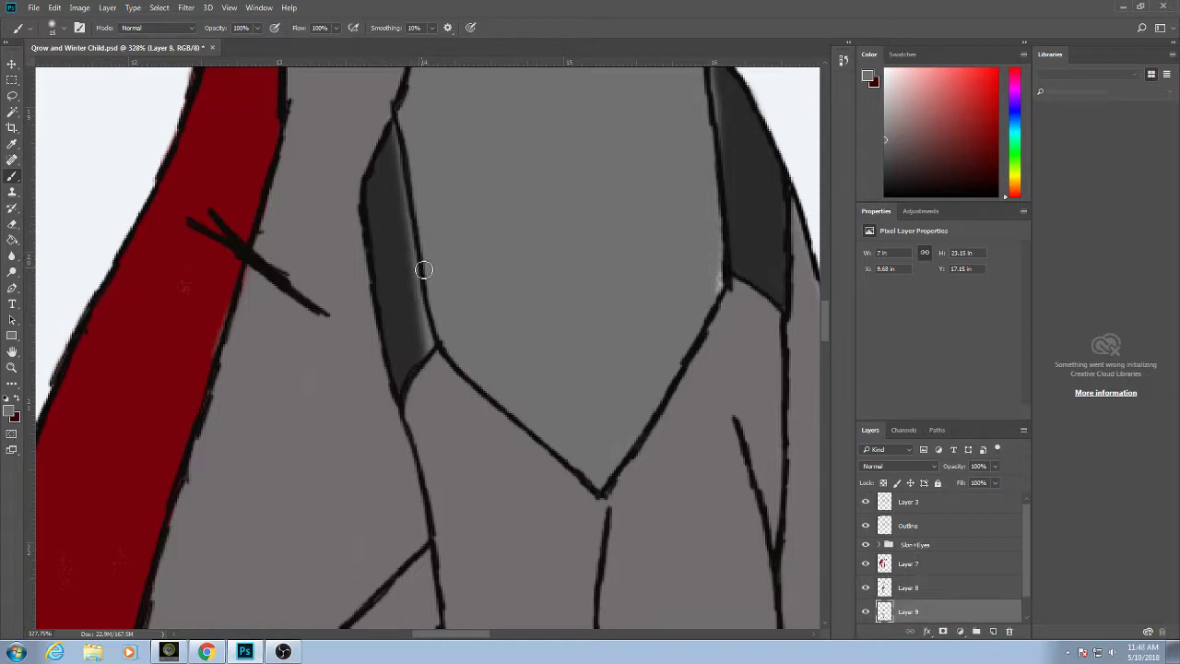
{"action": "left_click_drag", "start_coordinate": [438, 272], "coordinate": [505, 194]}
{"action": "left_click", "coordinate": [398, 239], "text": "alt"}
{"action": "left_click_drag", "start_coordinate": [406, 283], "coordinate": [418, 333]}
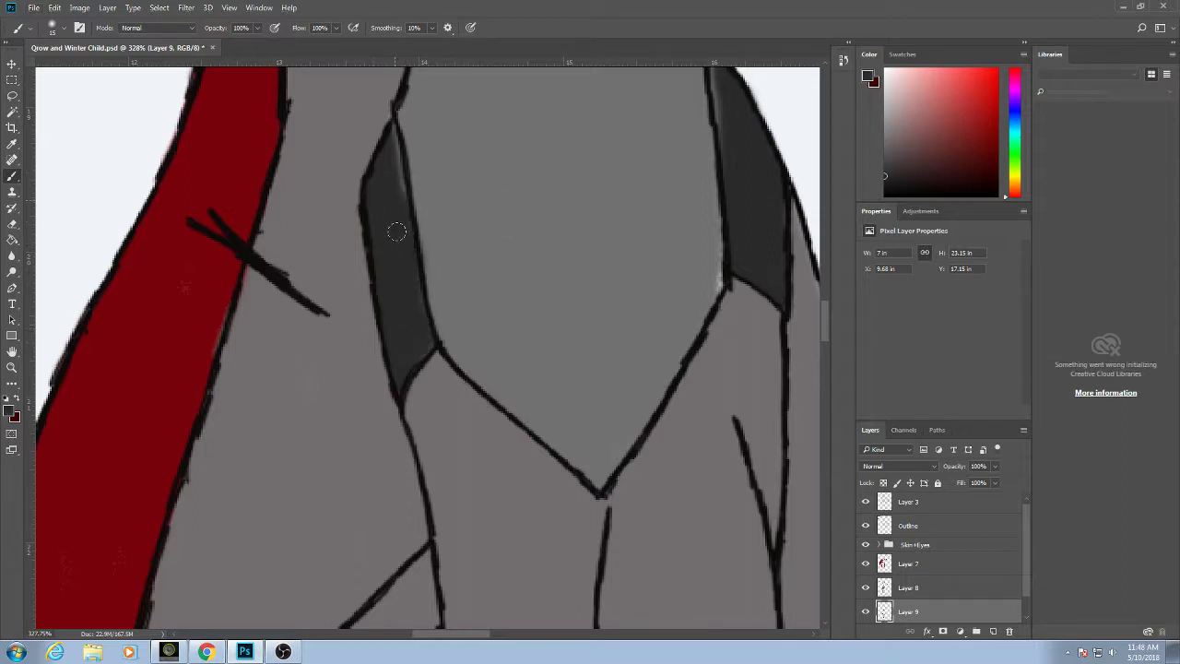
{"action": "left_click", "coordinate": [417, 117], "text": "alt"}
{"action": "left_click", "coordinate": [392, 139], "text": "alt"}
{"action": "left_click", "coordinate": [381, 201], "text": "alt"}
Clean the waist panel's opposite edge with sampled neutral grey, and fill the adjoining dark piece up to its upper tip with dark grey.
{"action": "left_click", "coordinate": [682, 237], "text": "alt"}
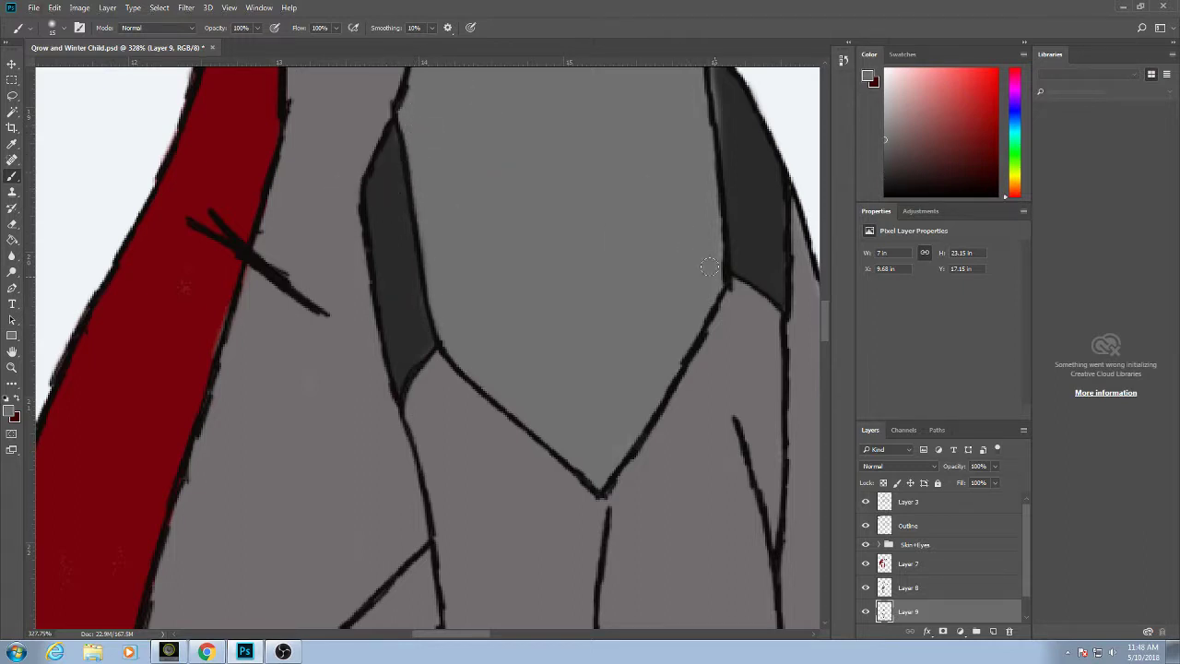
{"action": "left_click_drag", "start_coordinate": [712, 188], "coordinate": [600, 250]}
{"action": "left_click", "coordinate": [600, 250], "text": "alt"}
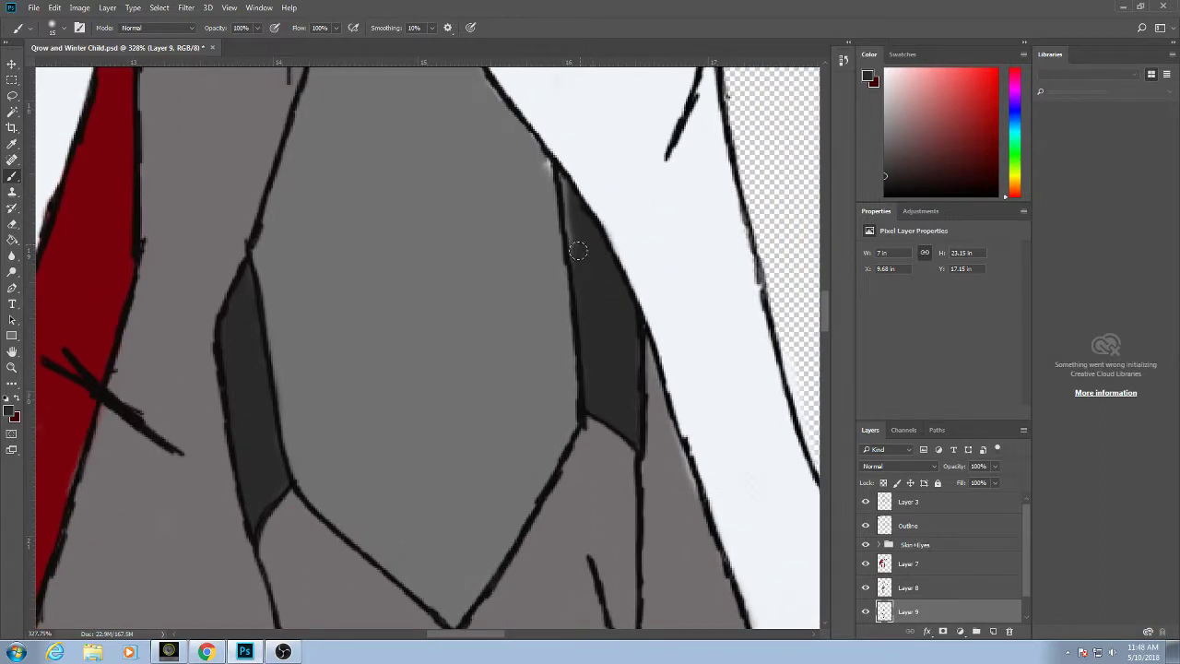
{"action": "left_click_drag", "start_coordinate": [571, 201], "coordinate": [558, 177]}
{"action": "left_click", "coordinate": [535, 157], "text": "alt"}
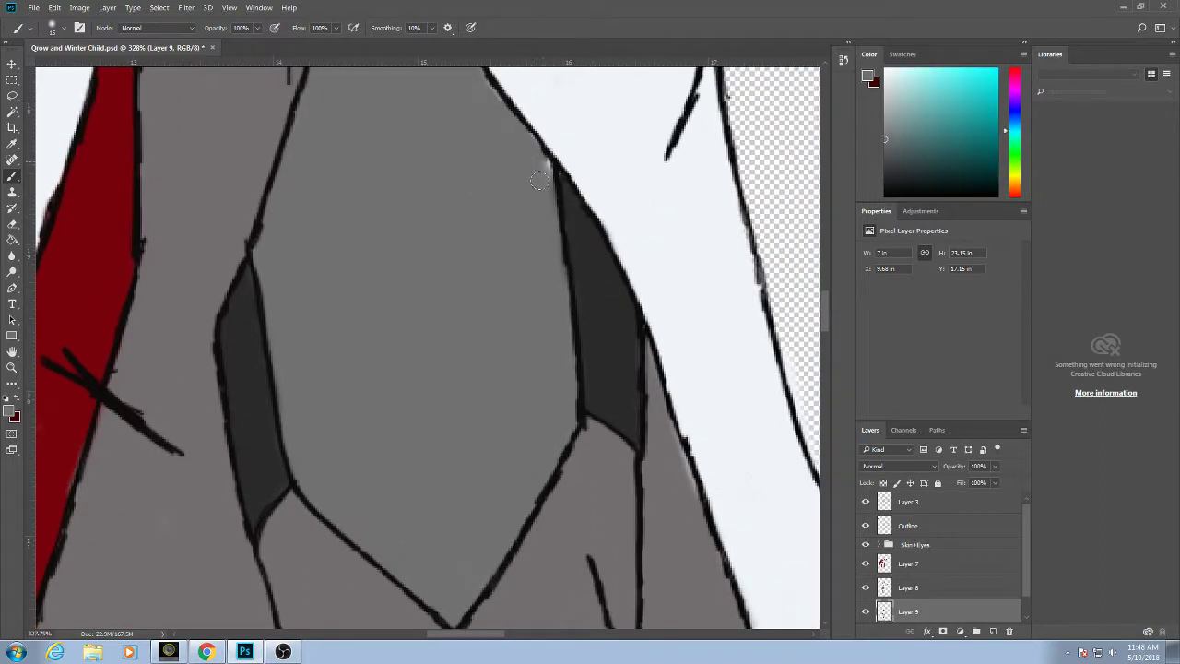
On Layer 8, touch up the white coat edge beside the waist panel and the panel's upper corner with colours sampled from the neighbouring fills.
{"action": "left_click", "coordinate": [914, 587]}
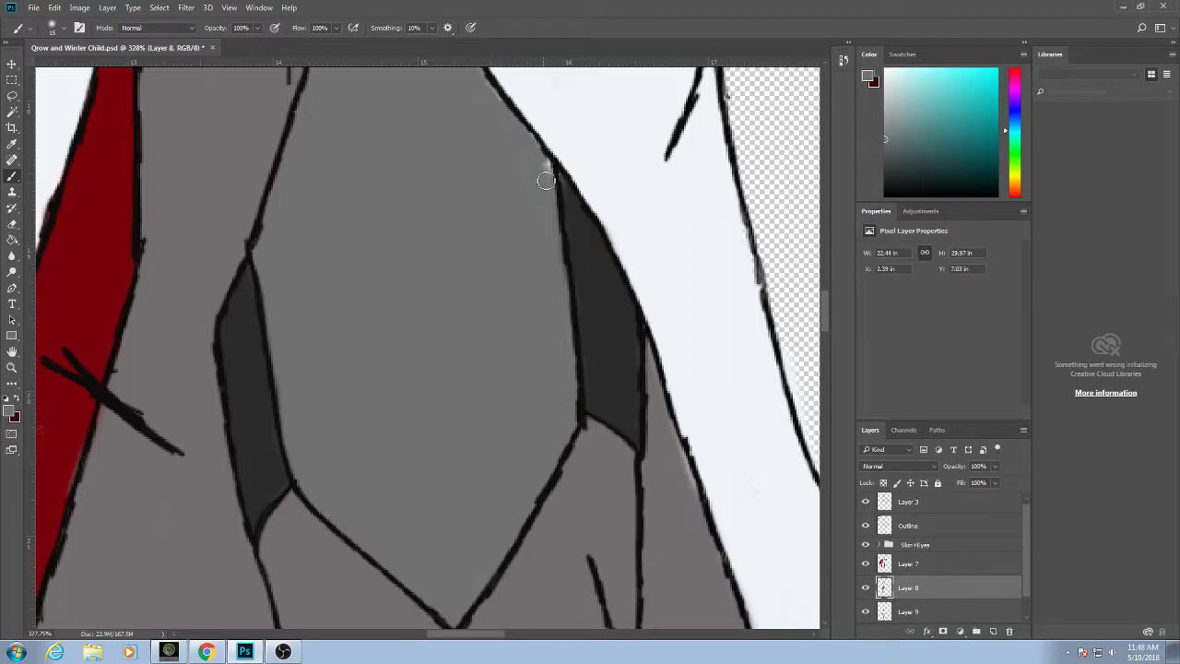
{"action": "mouse_move", "coordinate": [546, 181]}
{"action": "left_mouse_down"}
{"action": "mouse_move", "coordinate": [486, 89]}
{"action": "mouse_move", "coordinate": [510, 111]}
{"action": "mouse_move", "coordinate": [518, 148]}
{"action": "mouse_move", "coordinate": [504, 139]}
{"action": "mouse_move", "coordinate": [584, 236]}
{"action": "left_mouse_up"}
{"action": "left_click", "coordinate": [571, 191], "text": "alt"}
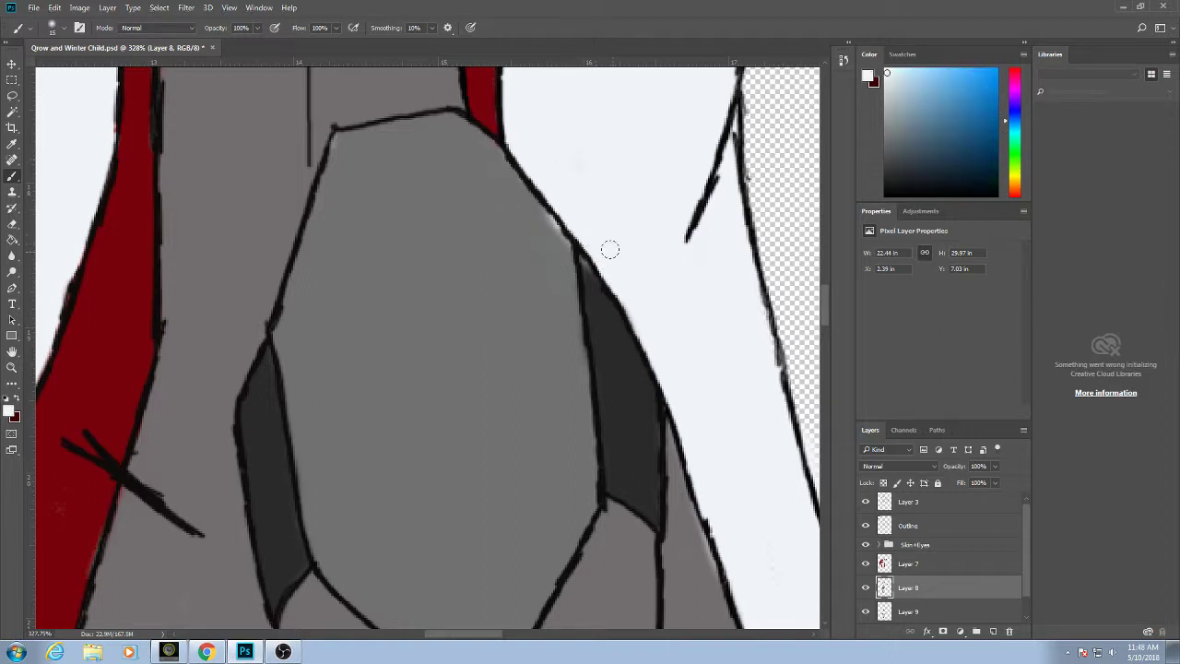
{"action": "left_click_drag", "start_coordinate": [548, 222], "coordinate": [579, 265]}
{"action": "left_click_drag", "start_coordinate": [335, 127], "coordinate": [330, 139]}
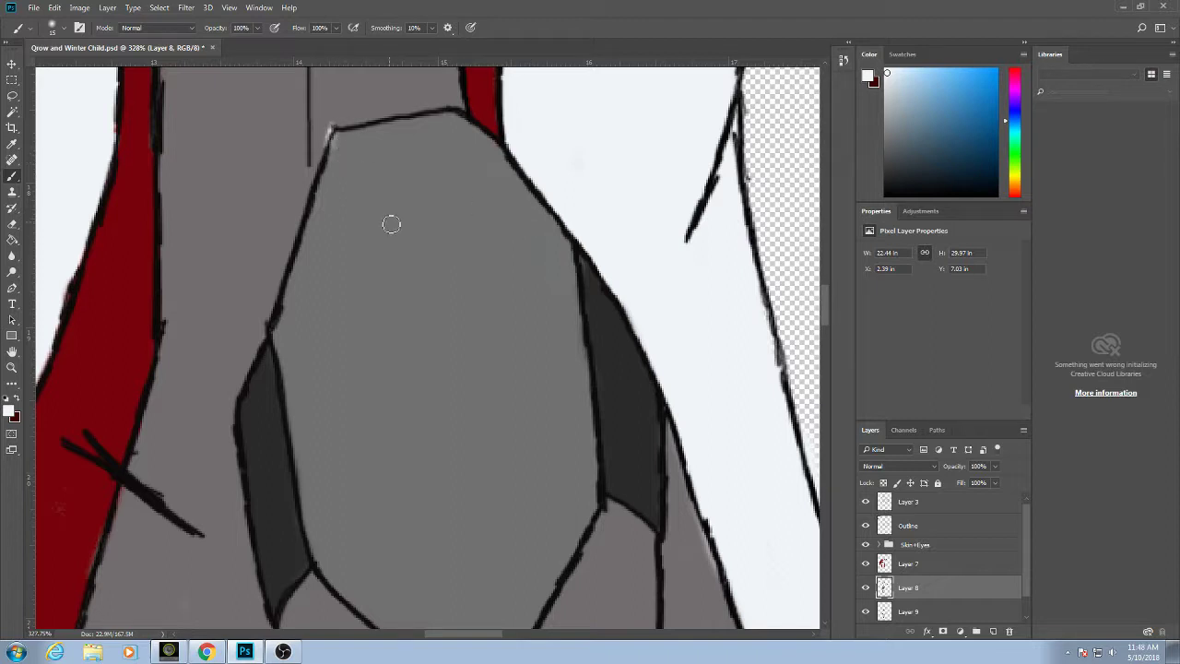
{"action": "left_click", "coordinate": [325, 135], "text": "alt"}
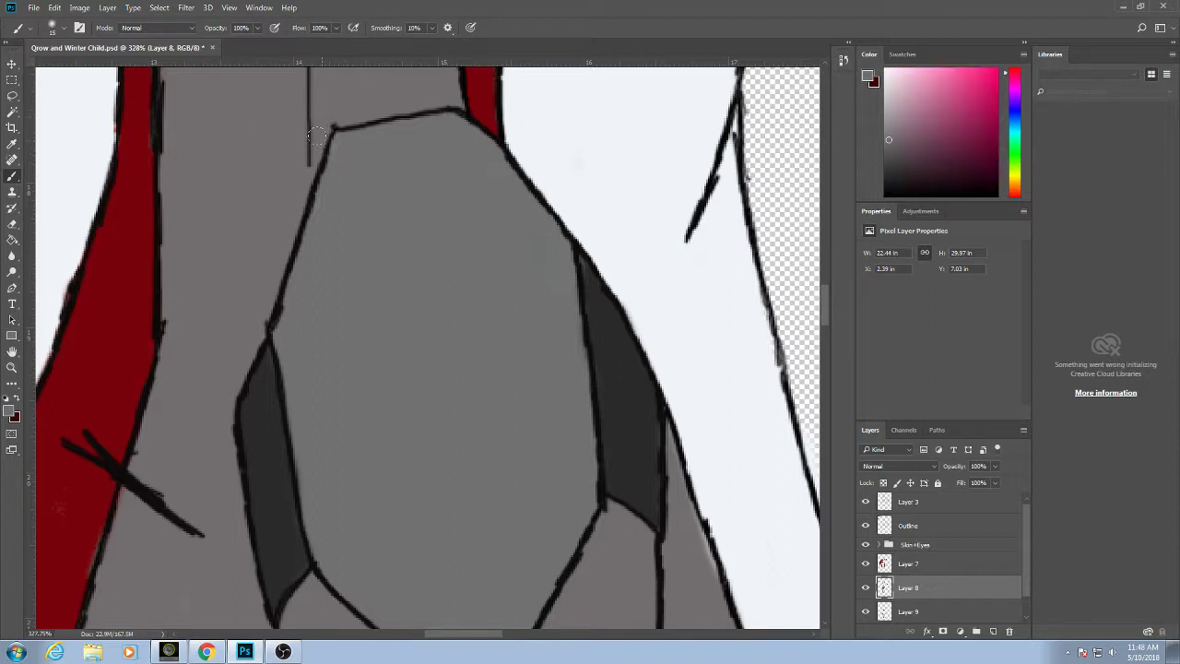
{"action": "left_click", "coordinate": [341, 155], "text": "alt"}
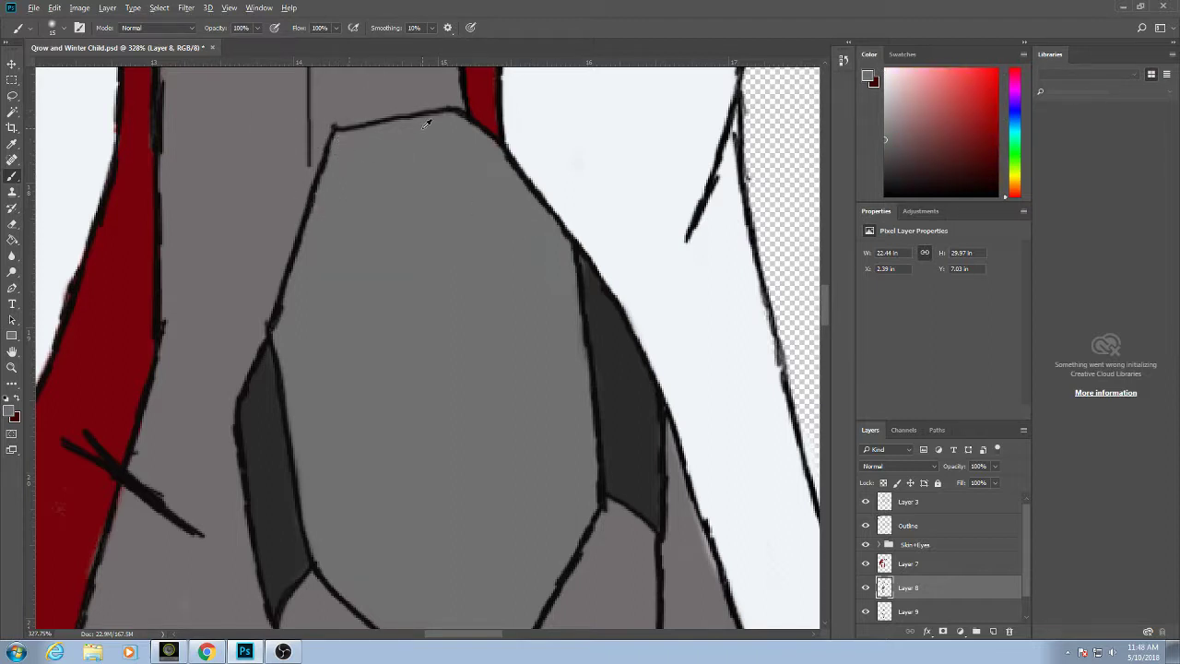
With a smaller brush, fill the white gap at the lining's upper tip with dark red and clean the adjoining trouser edge, ending on Layer 7.
{"action": "scroll", "coordinate": [387, 337], "scroll_direction": "down", "scroll_amount": 4}
{"action": "scroll", "coordinate": [421, 430], "scroll_direction": "up", "scroll_amount": 3}
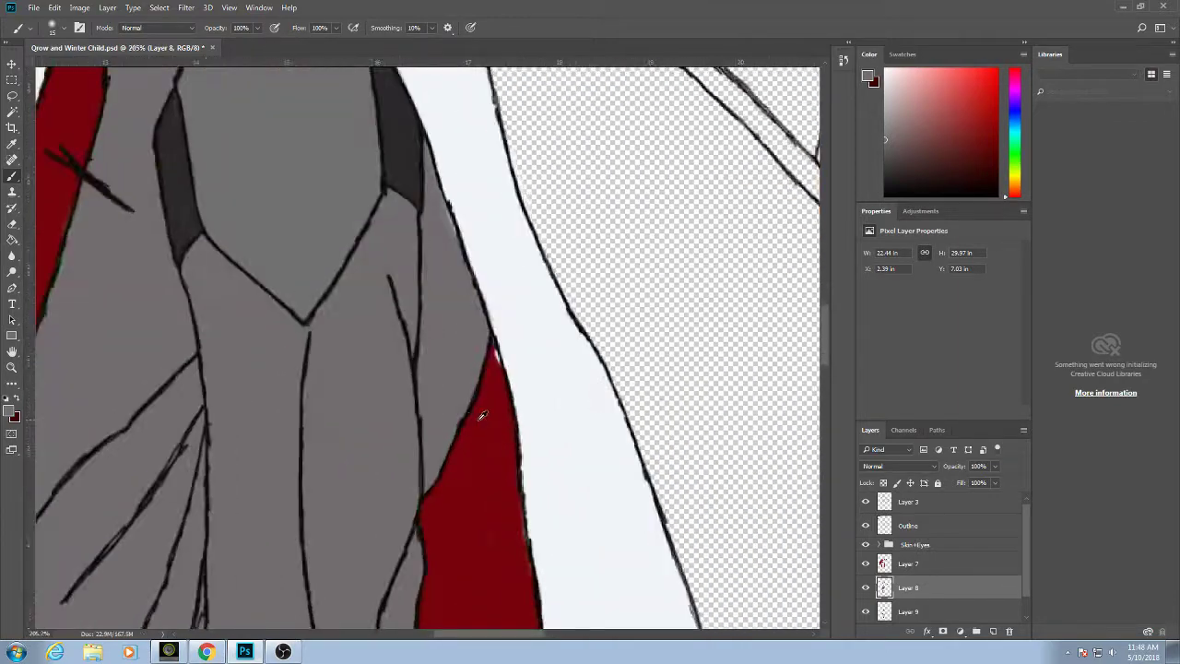
{"action": "scroll", "coordinate": [481, 415], "scroll_direction": "up", "scroll_amount": 2}
{"action": "left_click", "coordinate": [63, 29]}
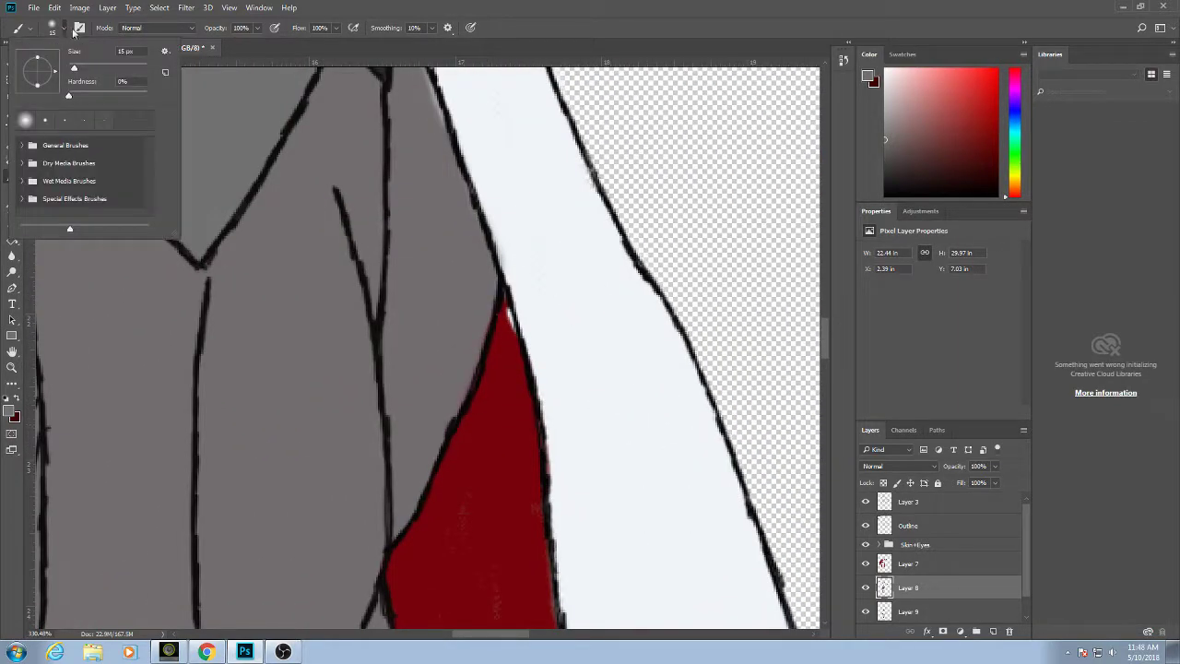
{"action": "left_click", "coordinate": [510, 344], "text": "alt"}
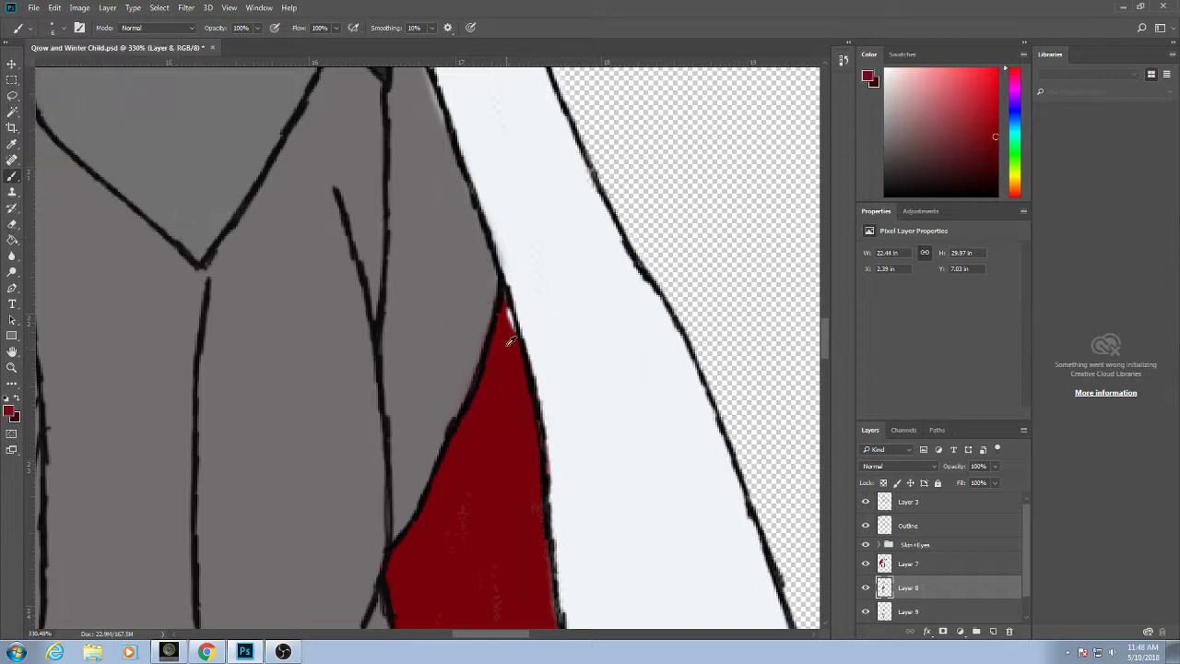
{"action": "left_click", "coordinate": [507, 335], "text": "alt"}
{"action": "left_click_drag", "start_coordinate": [513, 337], "coordinate": [512, 320]}
{"action": "key", "text": "ctrl+z"}
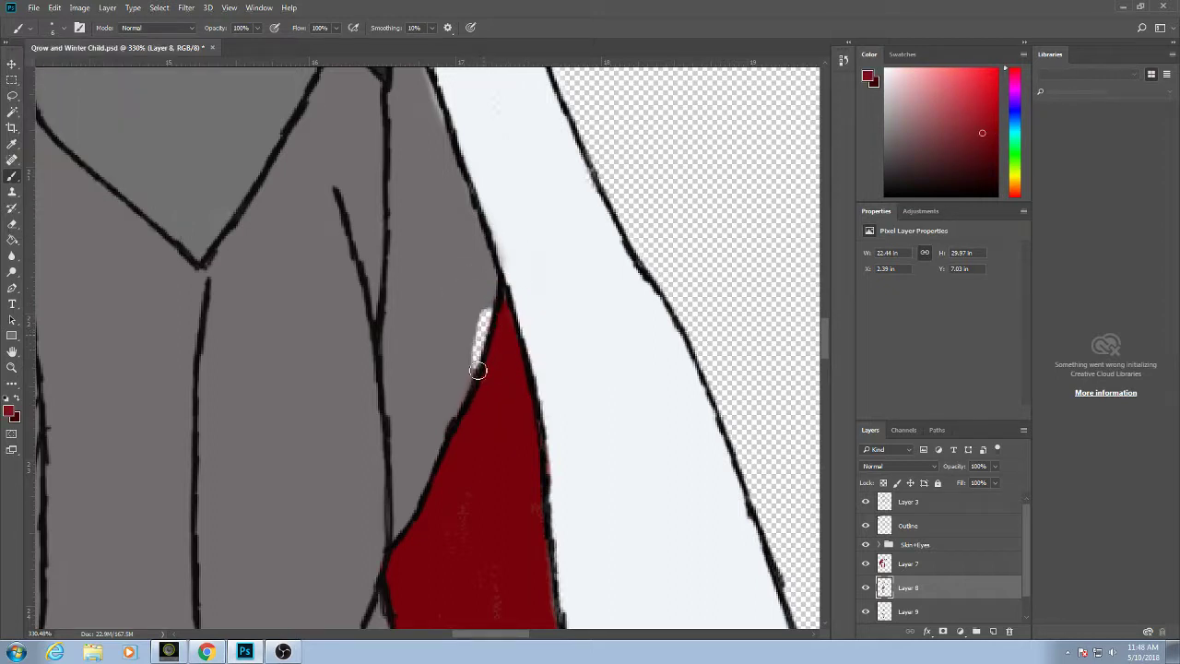
{"action": "left_click_drag", "start_coordinate": [477, 367], "coordinate": [487, 272]}
{"action": "left_click", "coordinate": [921, 563]}
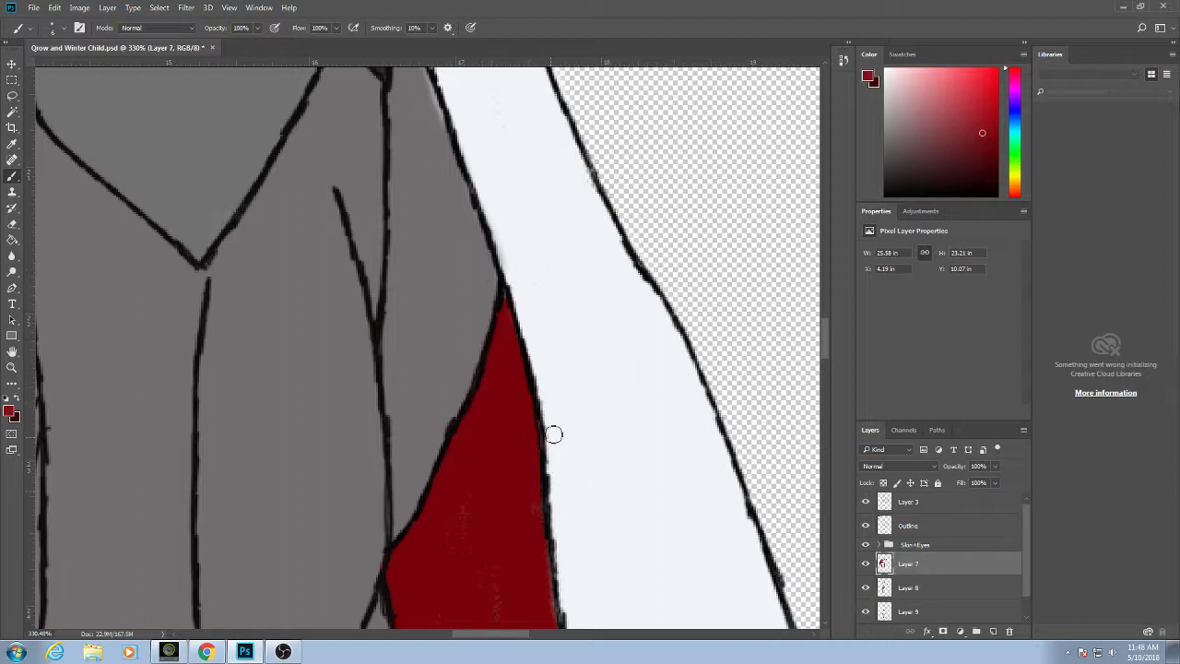
On Layer 7, paint sampled dark red over the faint specks inside the coat lining, from beside the trousers down to its narrow lower end.
{"action": "left_click_drag", "start_coordinate": [685, 513], "coordinate": [671, 338]}
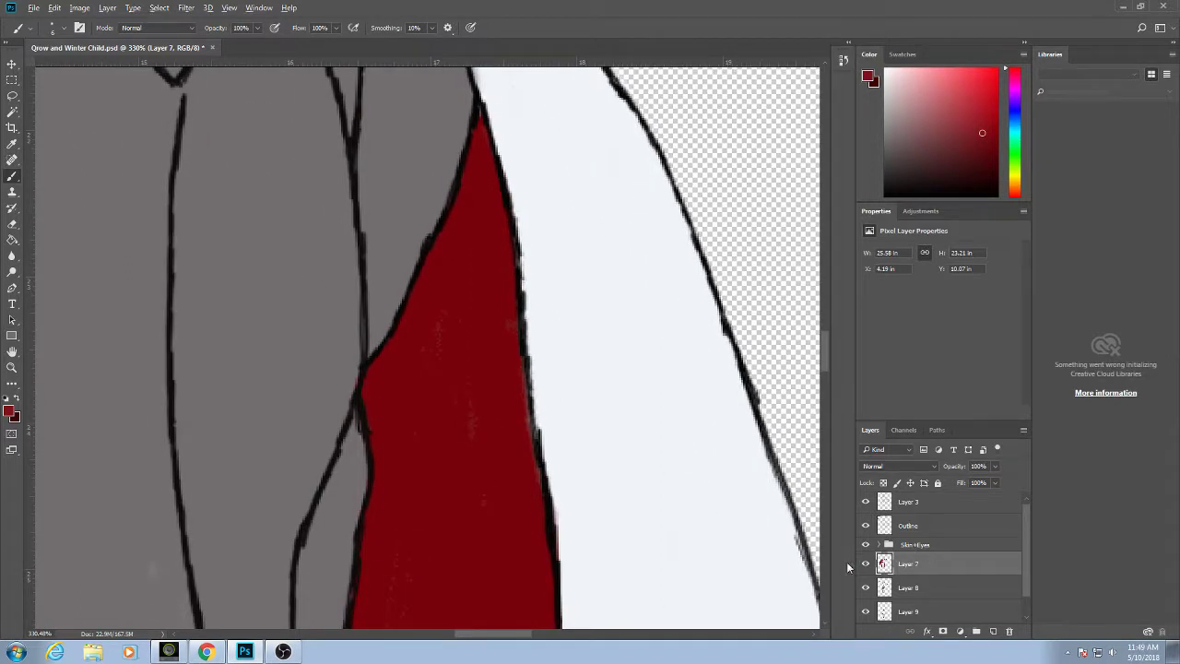
{"action": "left_click", "coordinate": [451, 323], "text": "alt"}
{"action": "scroll", "coordinate": [507, 378], "scroll_direction": "down", "scroll_amount": 5}
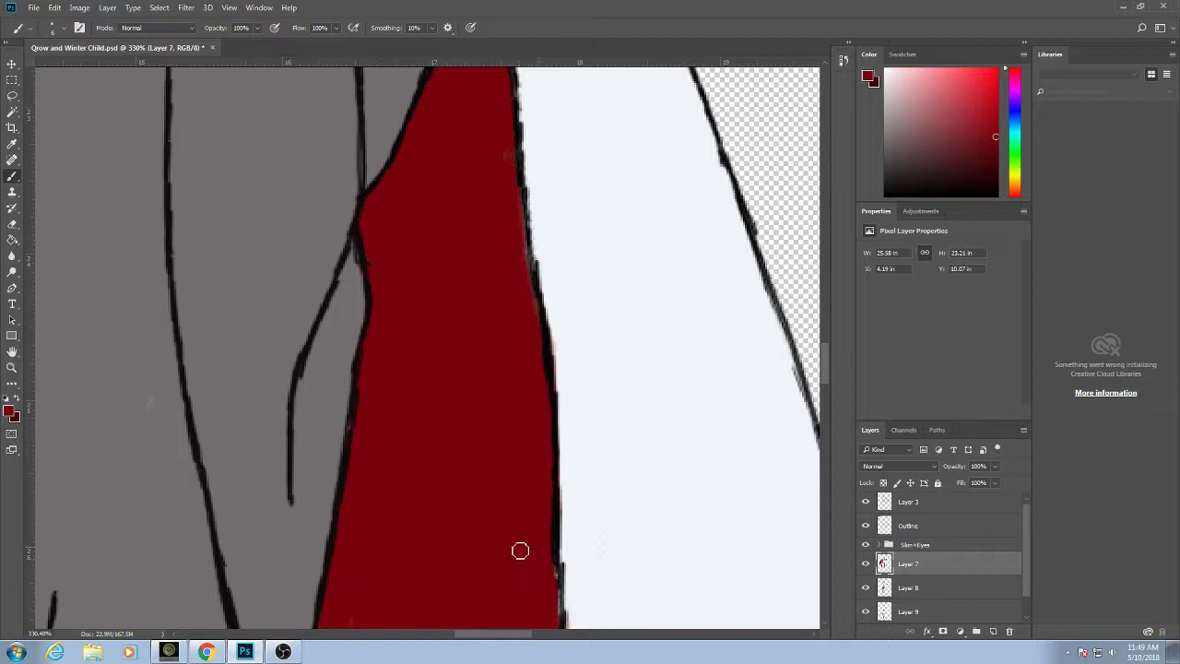
{"action": "scroll", "coordinate": [519, 351], "scroll_direction": "down", "scroll_amount": 12}
{"action": "scroll", "coordinate": [519, 350], "scroll_direction": "right", "scroll_amount": 2}
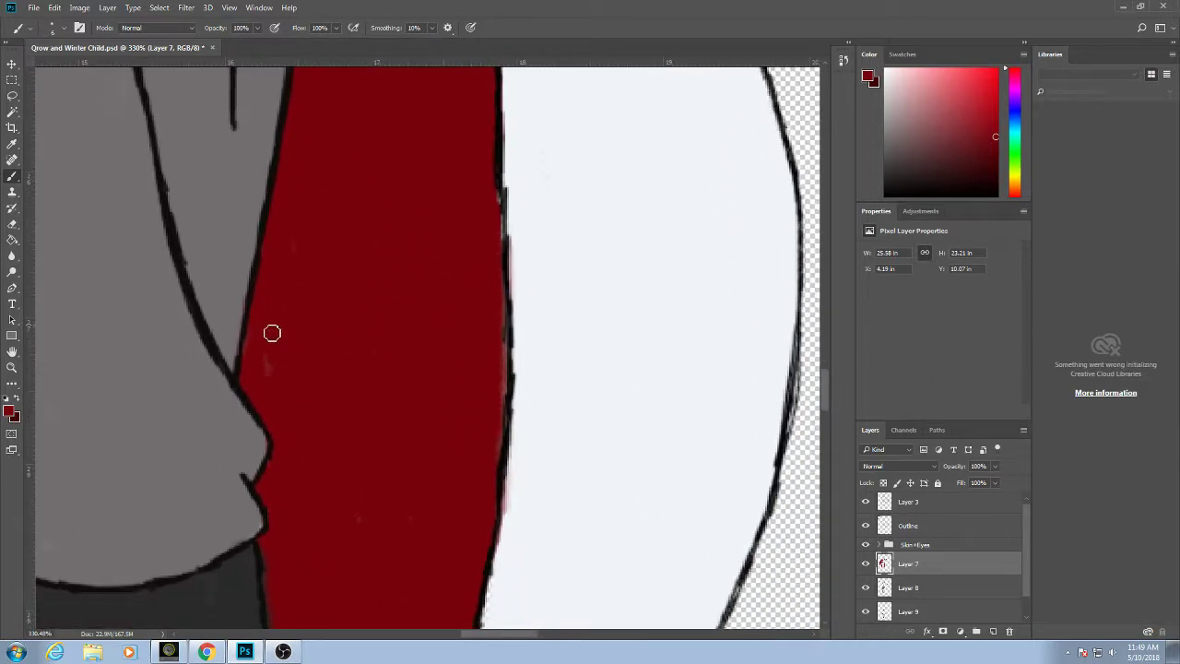
{"action": "left_click_drag", "start_coordinate": [257, 340], "coordinate": [275, 396]}
{"action": "scroll", "coordinate": [374, 218], "scroll_direction": "down", "scroll_amount": 6}
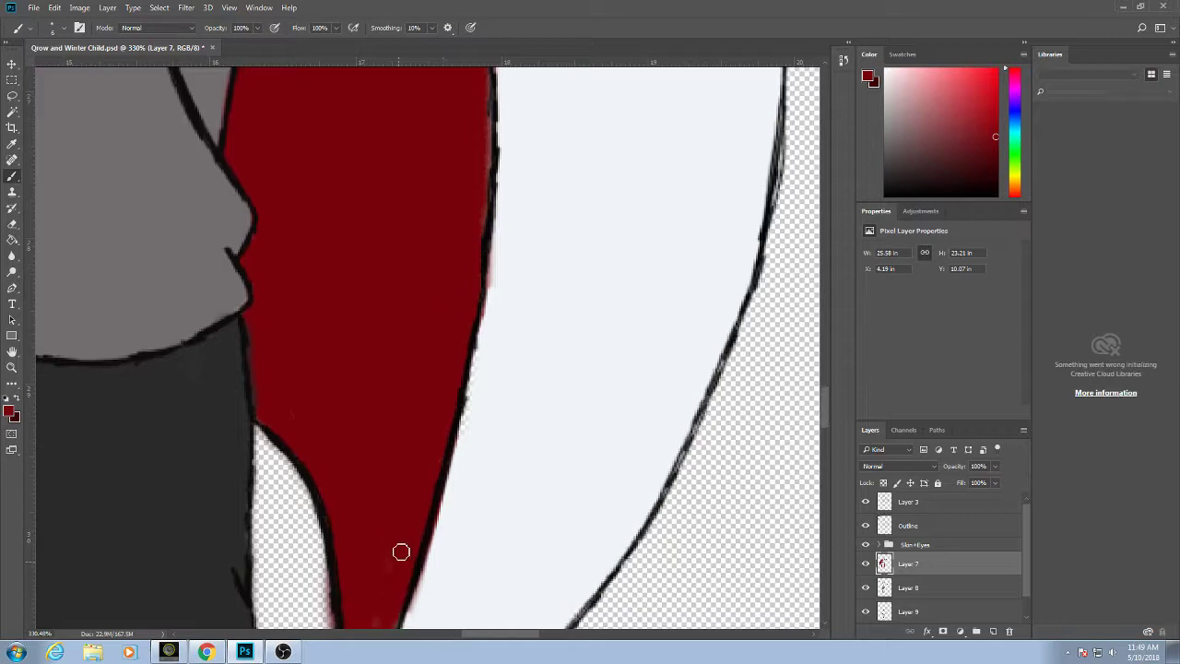
{"action": "left_click_drag", "start_coordinate": [380, 553], "coordinate": [397, 462]}
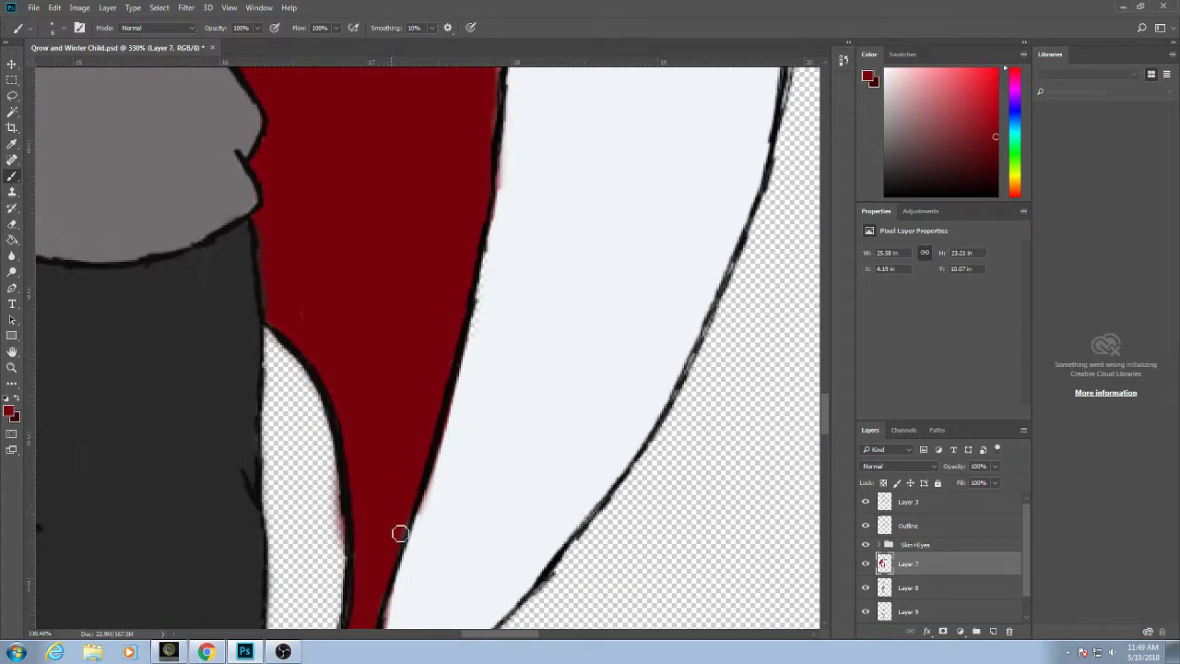
{"action": "left_click_drag", "start_coordinate": [390, 541], "coordinate": [412, 471]}
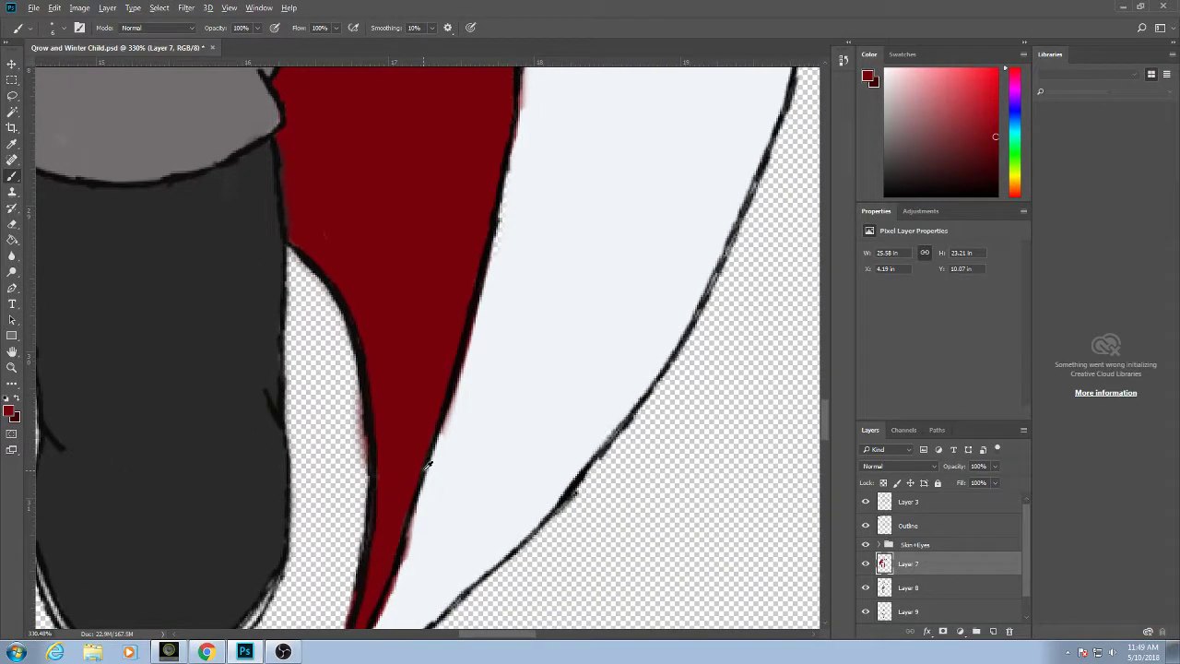
Clean the dark red spill off both sides of the lining's pointed lower tip beside the raised boot.
{"action": "scroll", "coordinate": [452, 456], "scroll_direction": "down", "scroll_amount": 3}
{"action": "scroll", "coordinate": [434, 477], "scroll_direction": "left", "scroll_amount": 1}
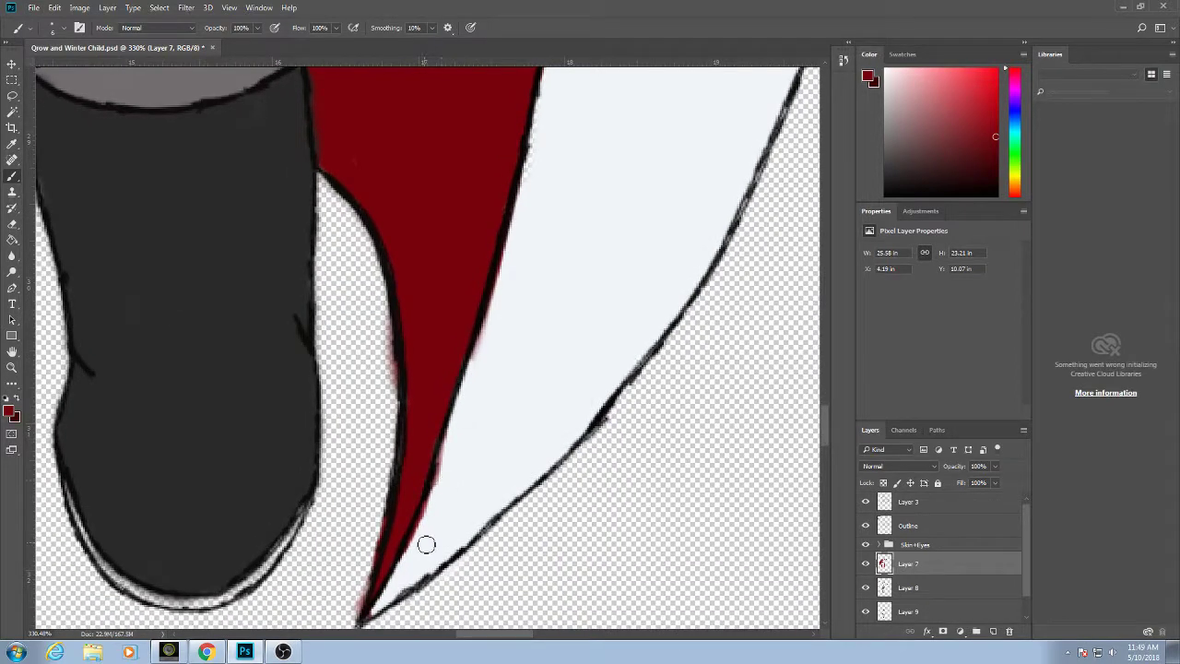
{"action": "left_click_drag", "start_coordinate": [414, 548], "coordinate": [446, 449]}
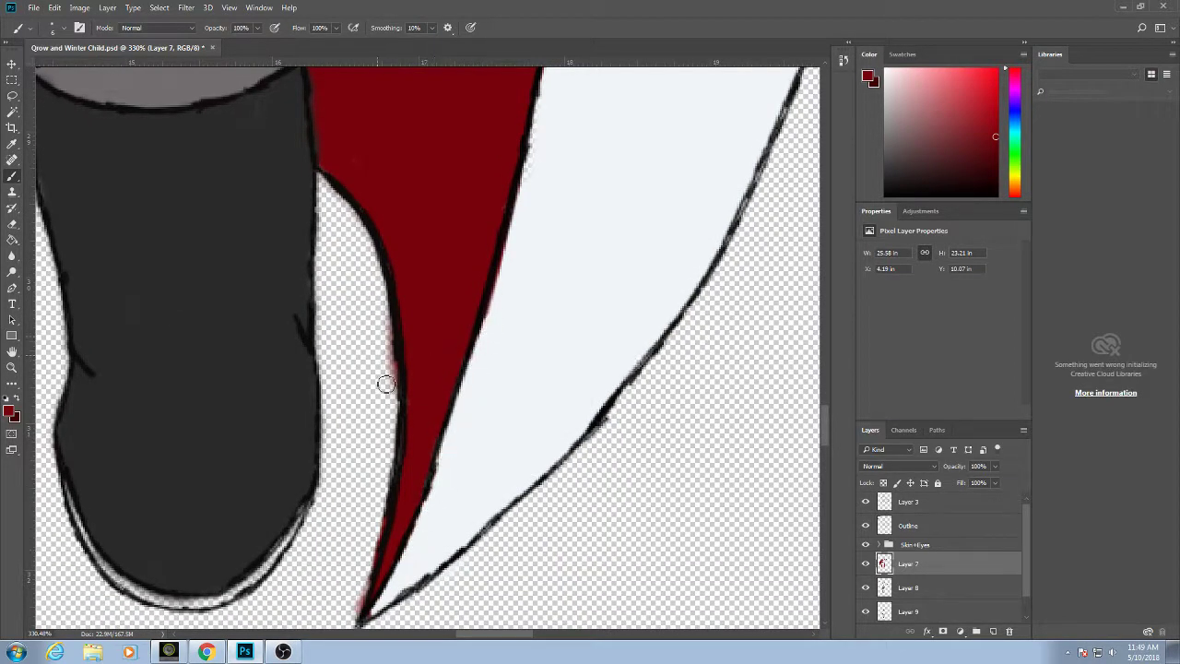
{"action": "left_click_drag", "start_coordinate": [386, 383], "coordinate": [385, 331]}
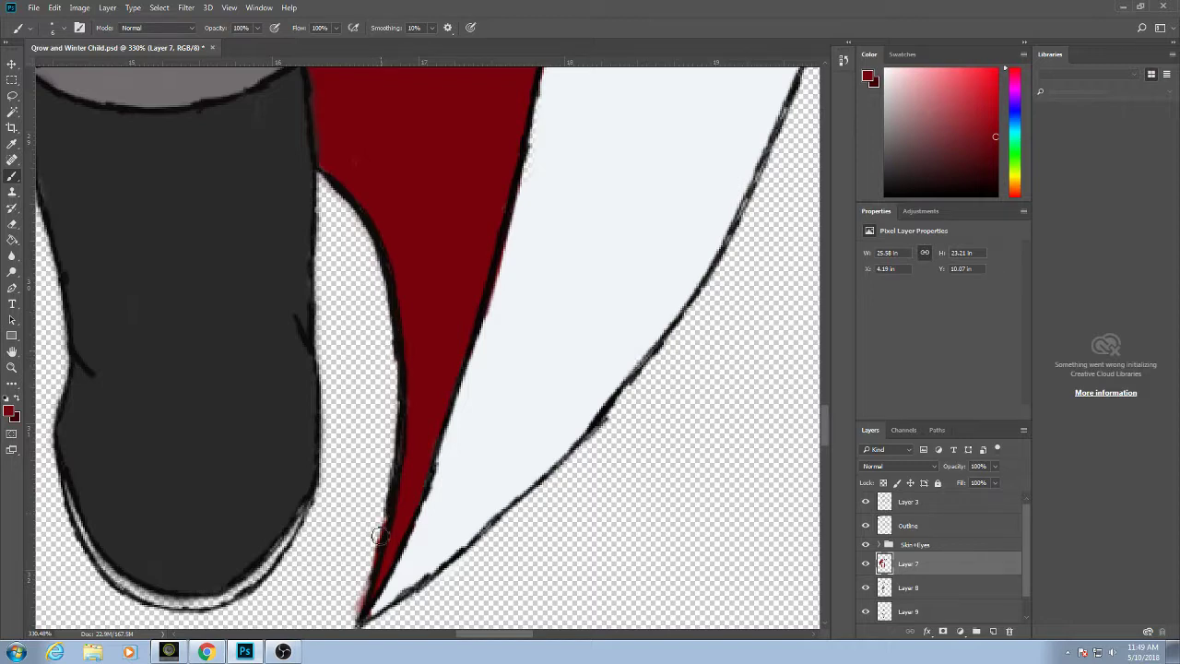
{"action": "mouse_move", "coordinate": [379, 535]}
{"action": "left_mouse_down"}
{"action": "mouse_move", "coordinate": [366, 553]}
{"action": "mouse_move", "coordinate": [362, 529]}
{"action": "mouse_move", "coordinate": [359, 581]}
{"action": "left_mouse_up"}
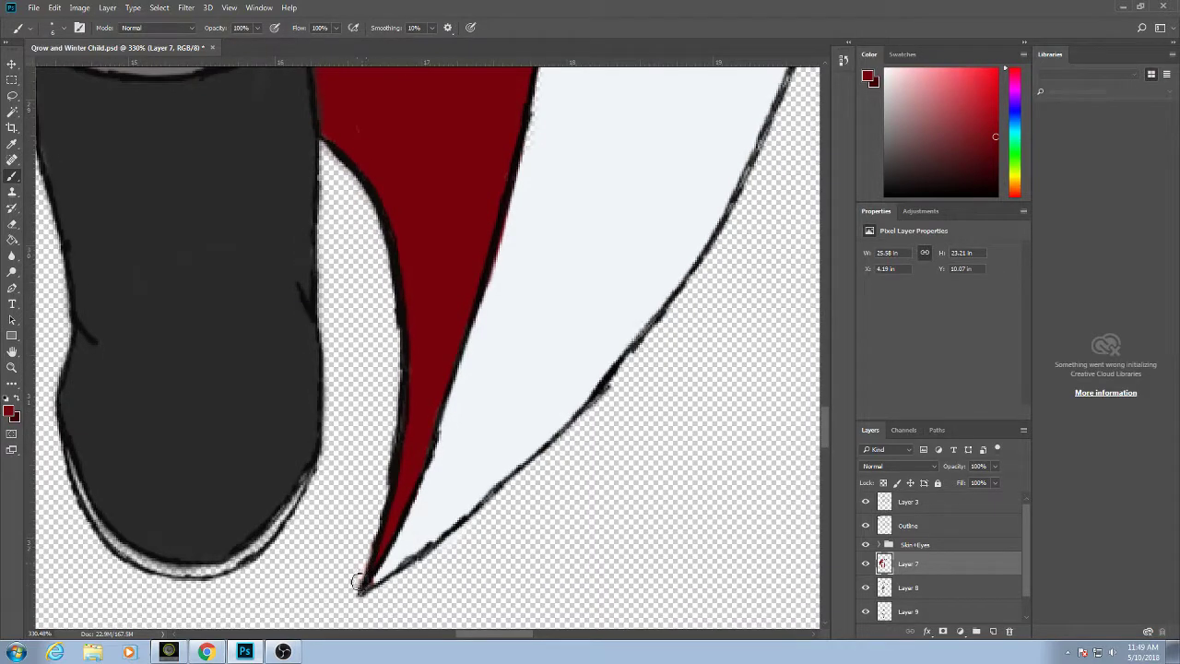
Clean the dark red spill along the lower border between the lining and the white coat panel.
{"action": "scroll", "coordinate": [385, 550], "scroll_direction": "up", "scroll_amount": 3}
{"action": "scroll", "coordinate": [385, 549], "scroll_direction": "right", "scroll_amount": 2}
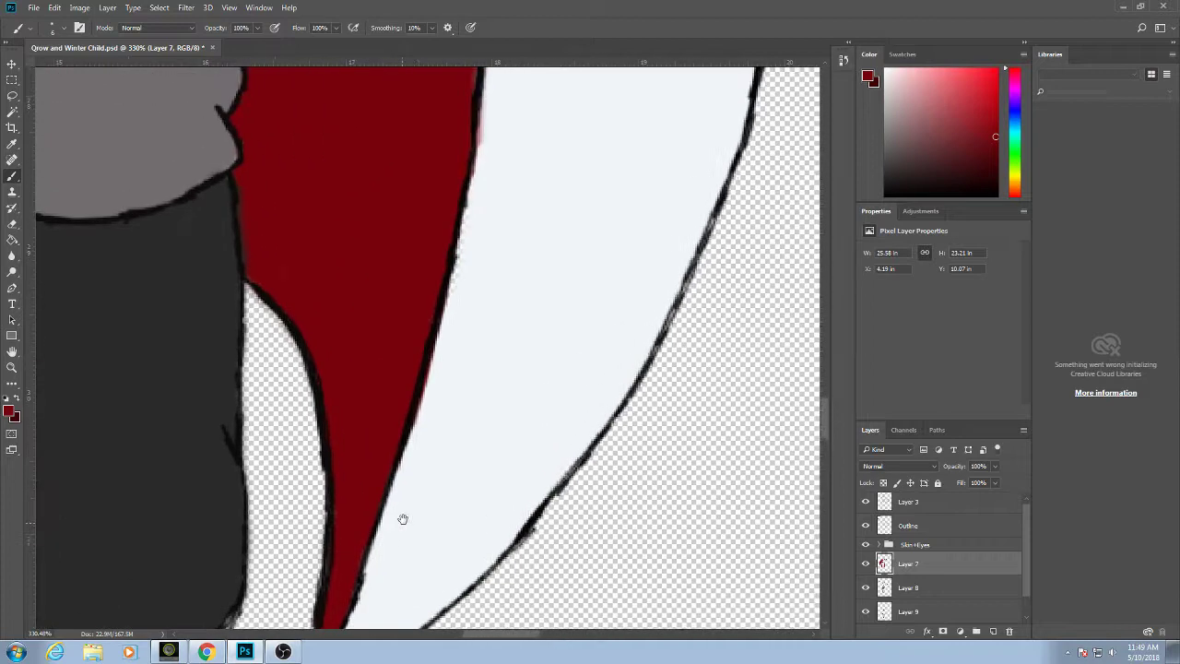
{"action": "mouse_move", "coordinate": [431, 421]}
{"action": "left_mouse_down"}
{"action": "mouse_move", "coordinate": [442, 349]}
{"action": "mouse_move", "coordinate": [423, 419]}
{"action": "left_mouse_up"}
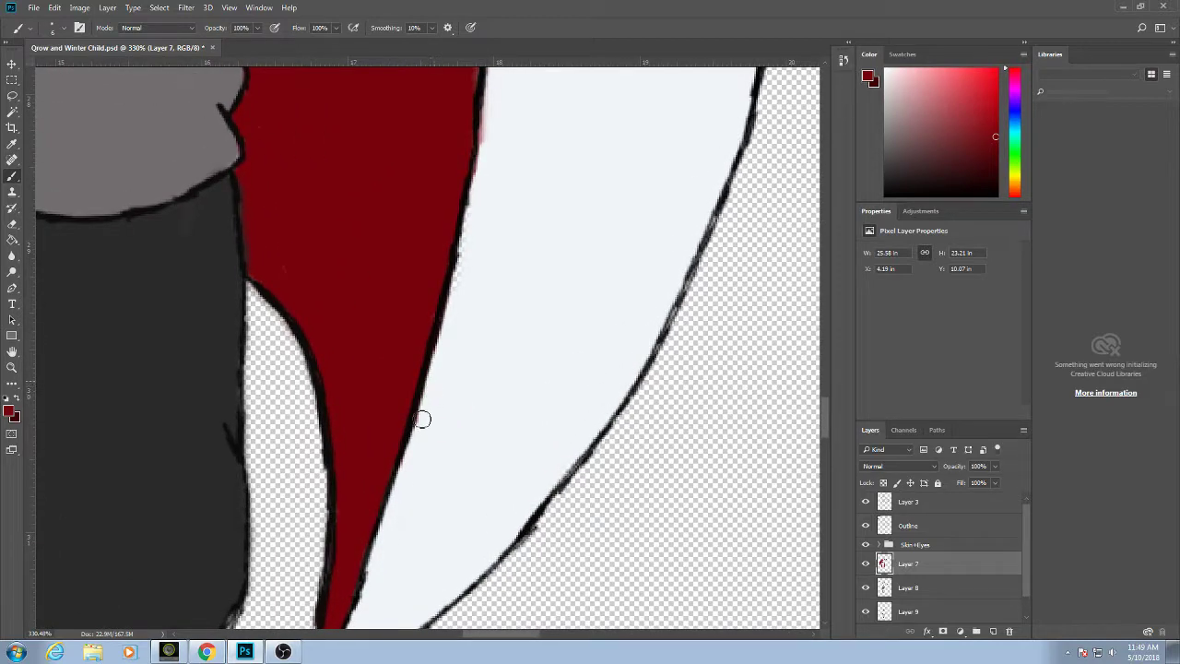
{"action": "scroll", "coordinate": [481, 419], "scroll_direction": "up", "scroll_amount": 3}
{"action": "scroll", "coordinate": [481, 418], "scroll_direction": "right", "scroll_amount": 1}
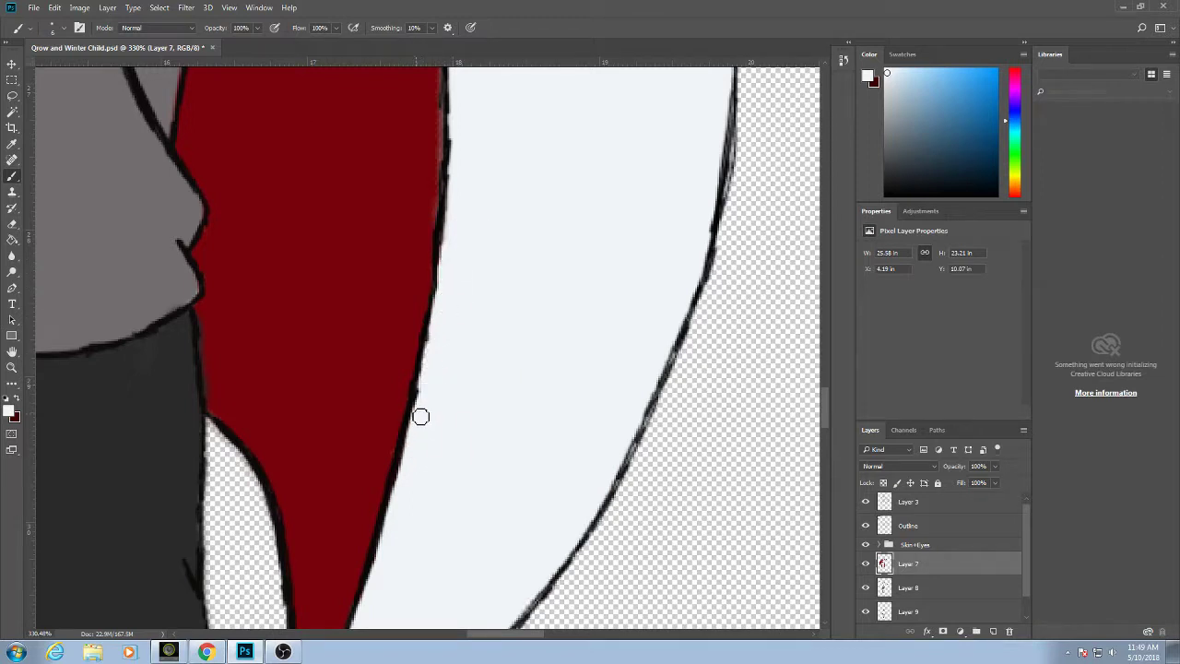
{"action": "scroll", "coordinate": [458, 282], "scroll_direction": "up", "scroll_amount": 2}
{"action": "scroll", "coordinate": [458, 282], "scroll_direction": "right", "scroll_amount": 1}
Refine the lining's border with the white coat panel beside the trousers, using sampled dark red and coat white on Layer 7.
{"action": "left_click", "coordinate": [416, 232], "text": "alt"}
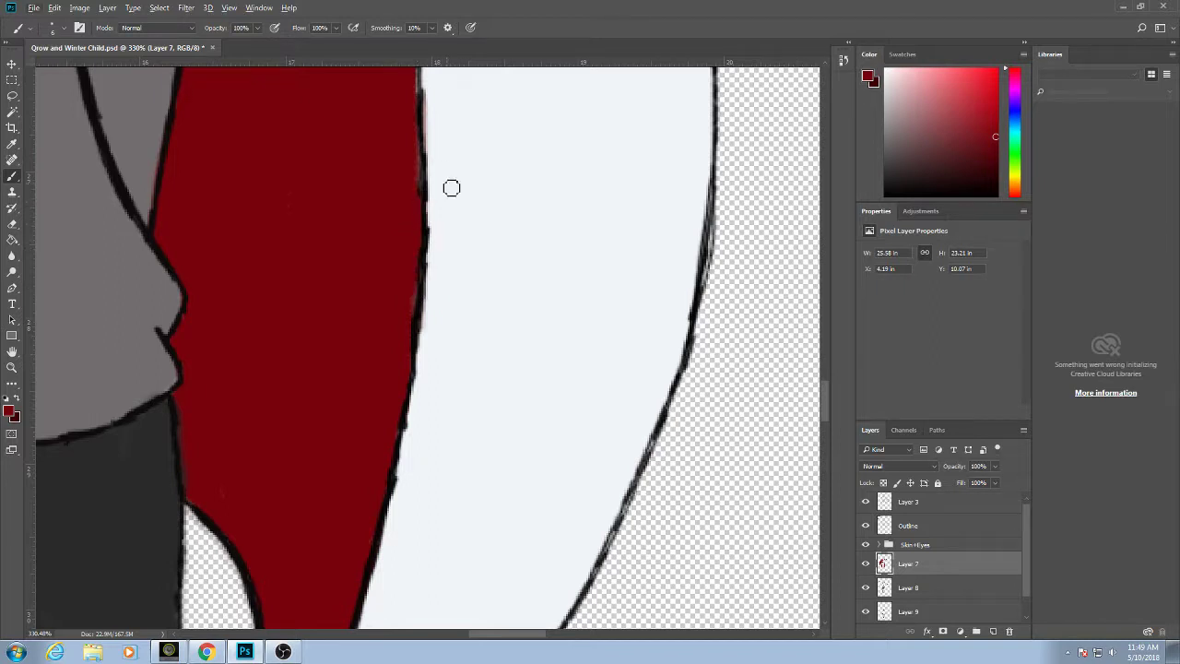
{"action": "left_click_drag", "start_coordinate": [451, 188], "coordinate": [439, 261]}
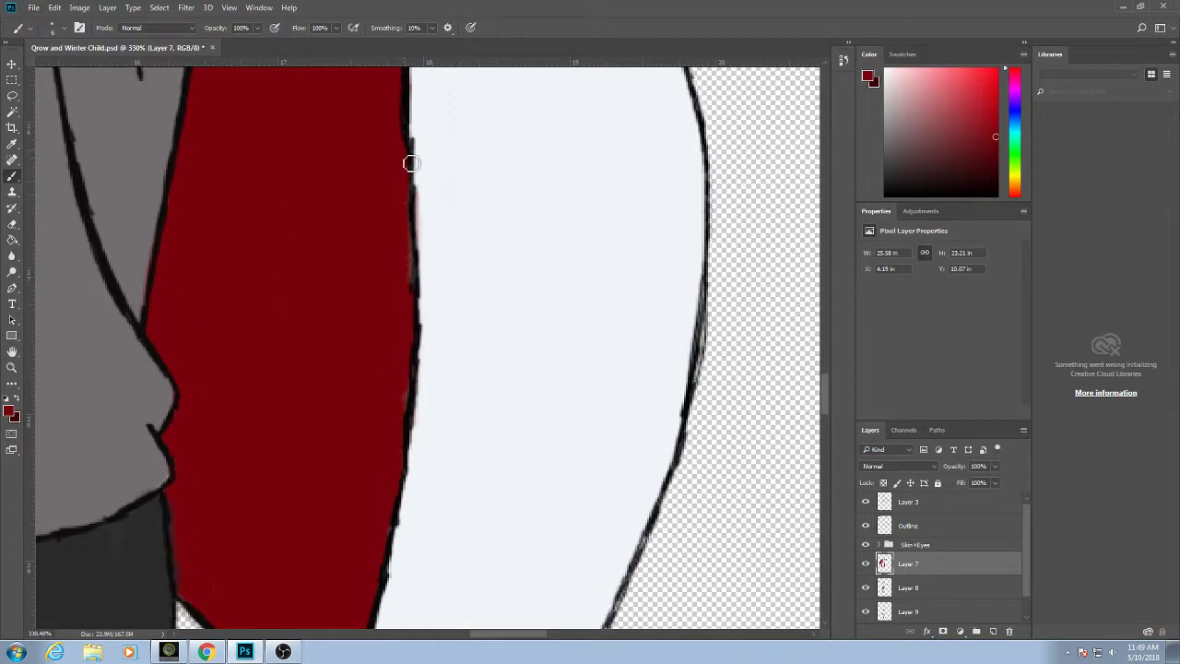
{"action": "left_click", "coordinate": [458, 139], "text": "alt"}
{"action": "left_click_drag", "start_coordinate": [427, 249], "coordinate": [428, 259]}
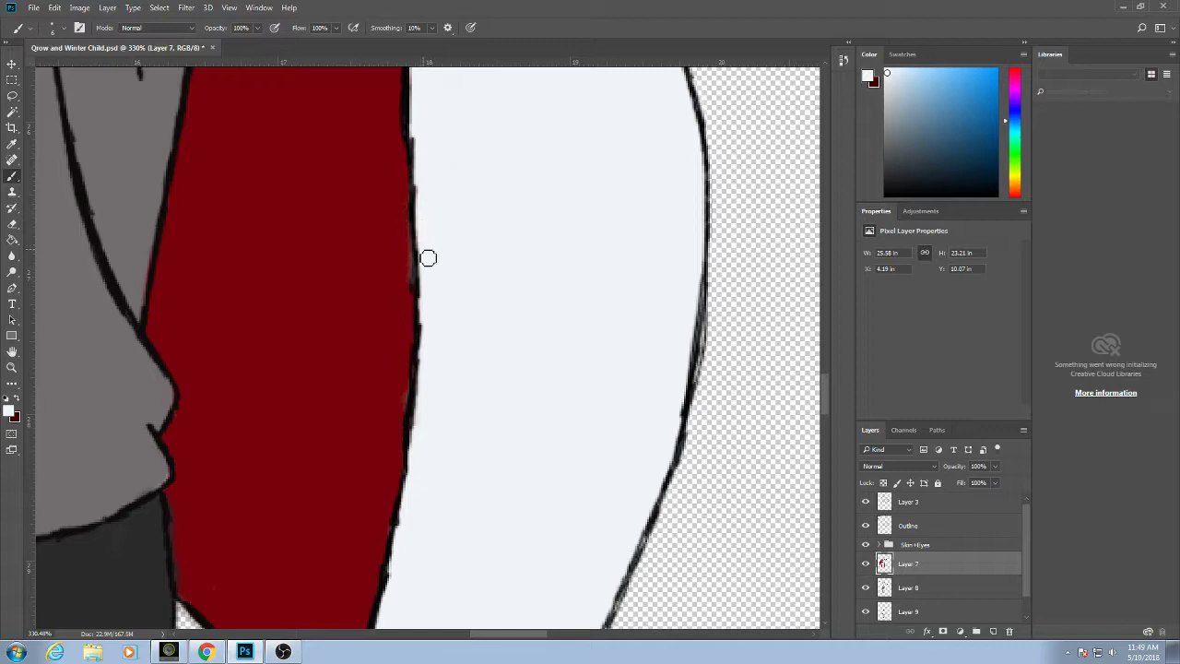
{"action": "left_click_drag", "start_coordinate": [435, 322], "coordinate": [434, 430]}
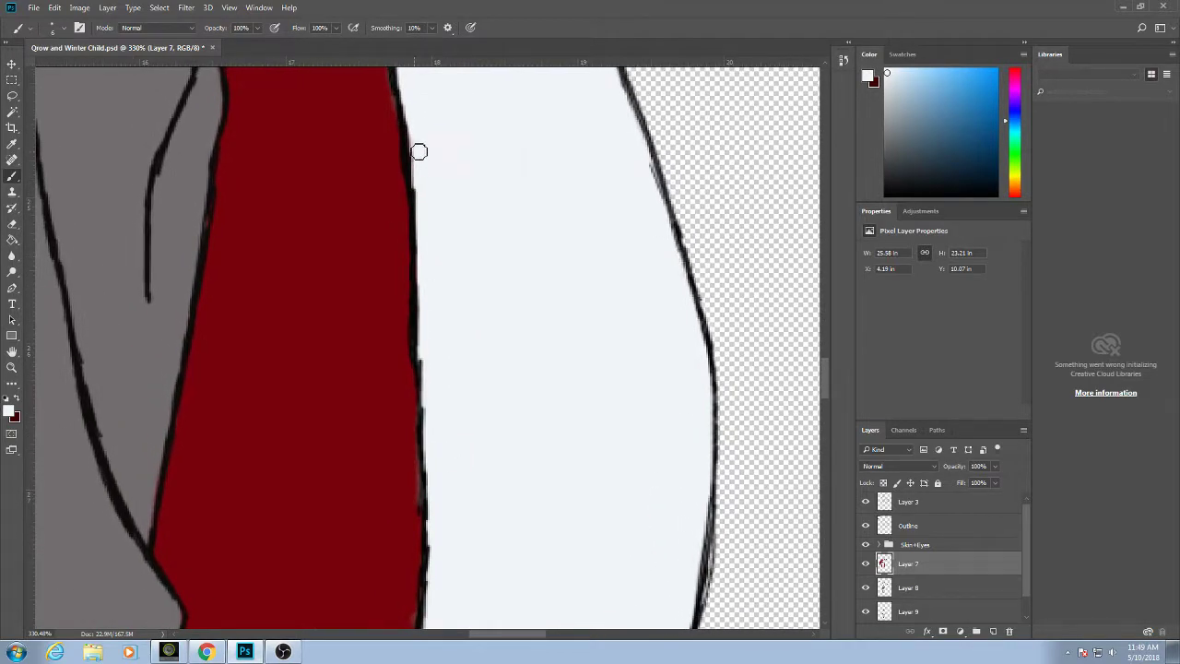
Touch up the upper part of the coat lining beside the white coat panel with sampled dark red on Layer 7.
{"action": "left_click_drag", "start_coordinate": [482, 98], "coordinate": [665, 451]}
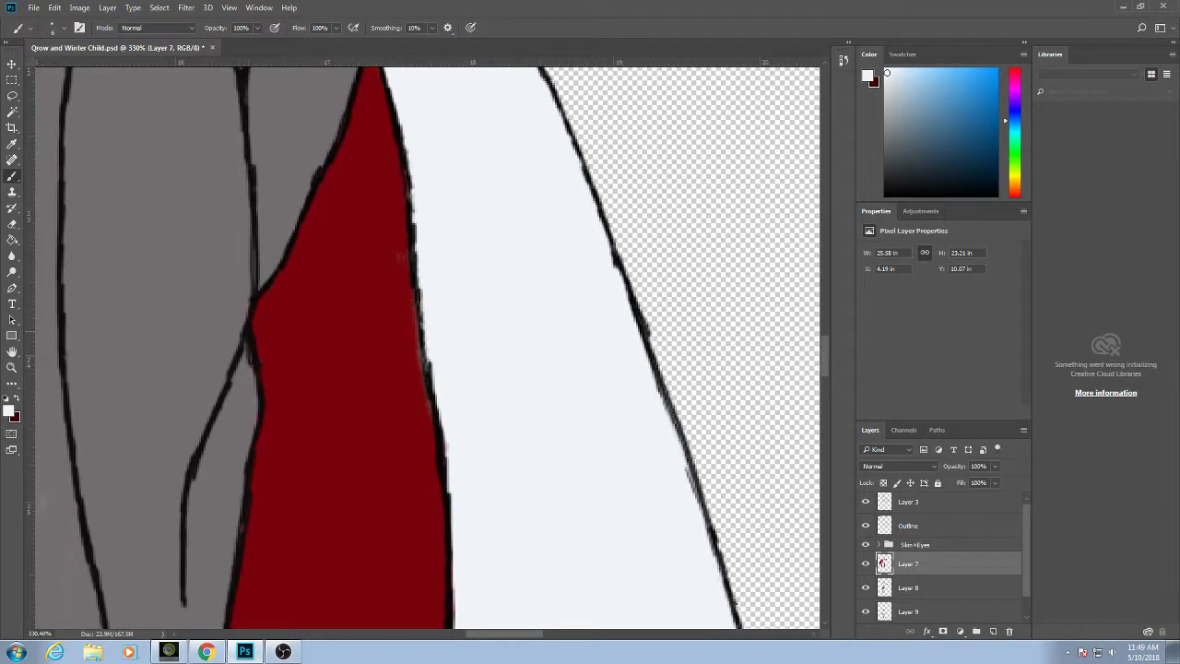
{"action": "left_click", "coordinate": [404, 317], "text": "alt"}
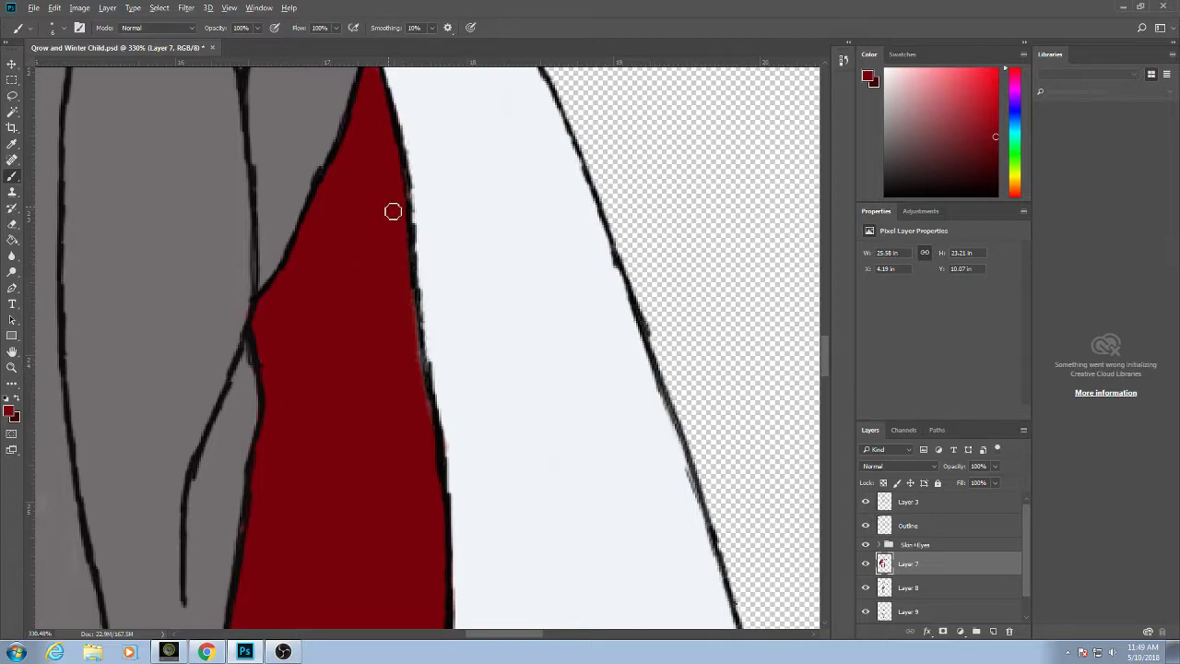
{"action": "scroll", "coordinate": [392, 211], "scroll_direction": "down", "scroll_amount": 6}
On Layer 9, fill the empty shape behind the hood collar above the raised arm's shoulder with grey.
{"action": "left_click_drag", "start_coordinate": [280, 387], "coordinate": [511, 281]}
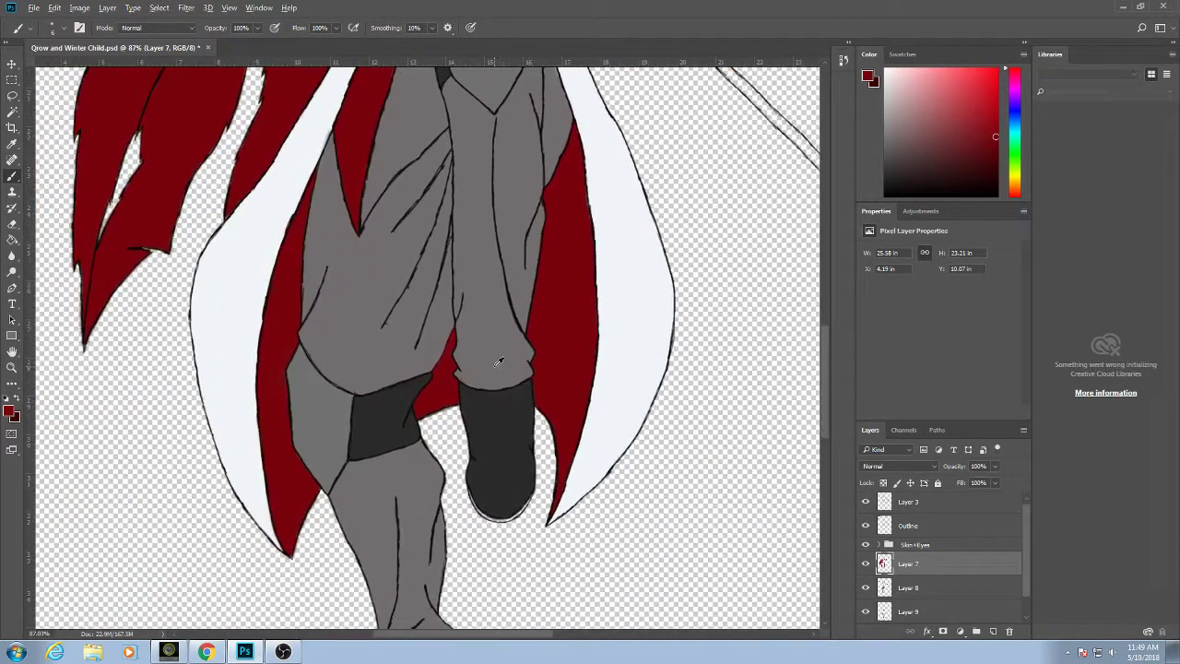
{"action": "scroll", "coordinate": [497, 361], "scroll_direction": "up", "scroll_amount": 7}
{"action": "scroll", "coordinate": [417, 377], "scroll_direction": "down", "scroll_amount": 10}
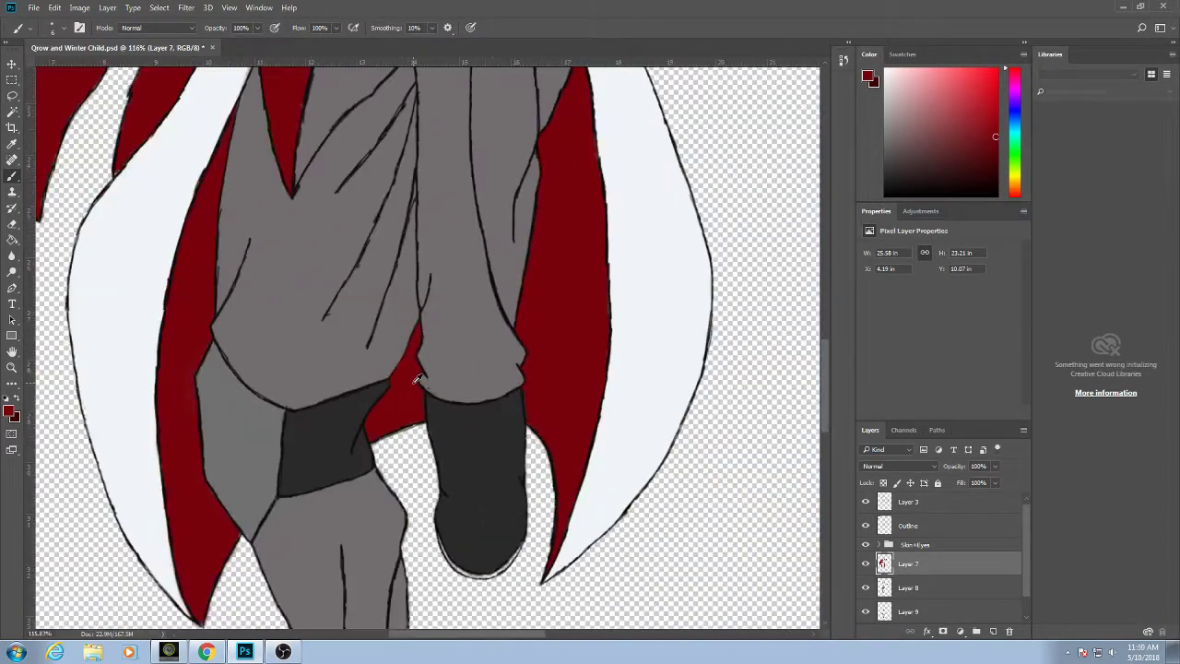
{"action": "scroll", "coordinate": [339, 228], "scroll_direction": "up", "scroll_amount": 2}
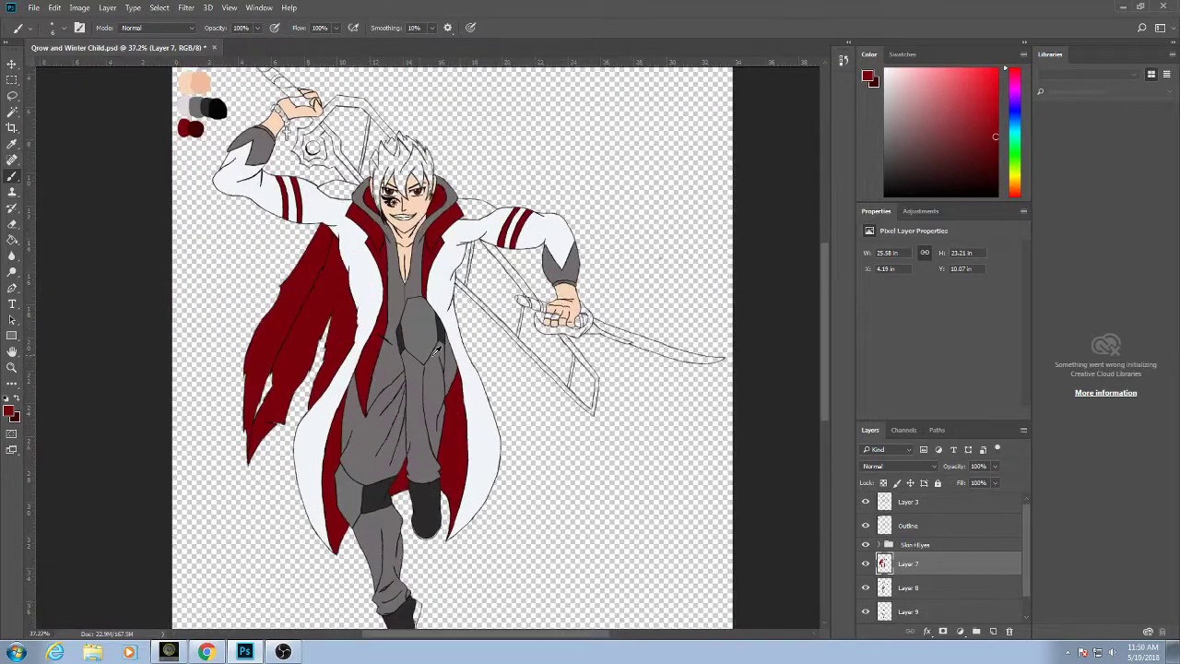
{"action": "scroll", "coordinate": [318, 228], "scroll_direction": "up", "scroll_amount": 8}
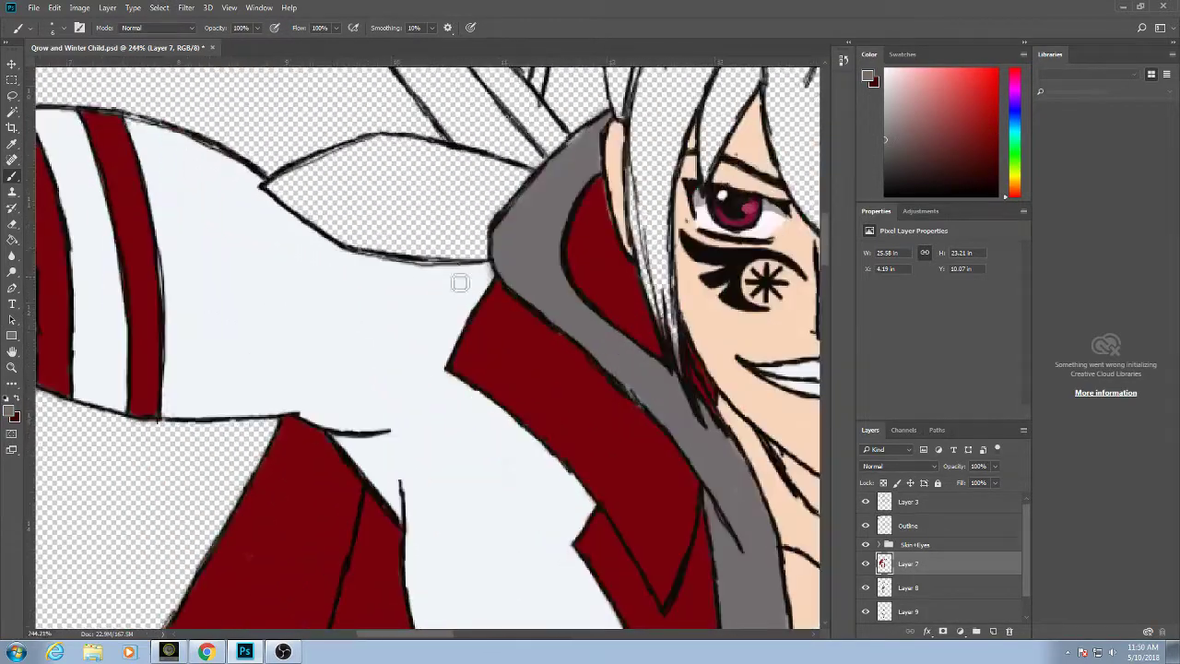
{"action": "scroll", "coordinate": [460, 283], "scroll_direction": "up", "scroll_amount": 3}
{"action": "scroll", "coordinate": [934, 572], "scroll_direction": "down", "scroll_amount": 1}
{"action": "left_click", "coordinate": [934, 588]}
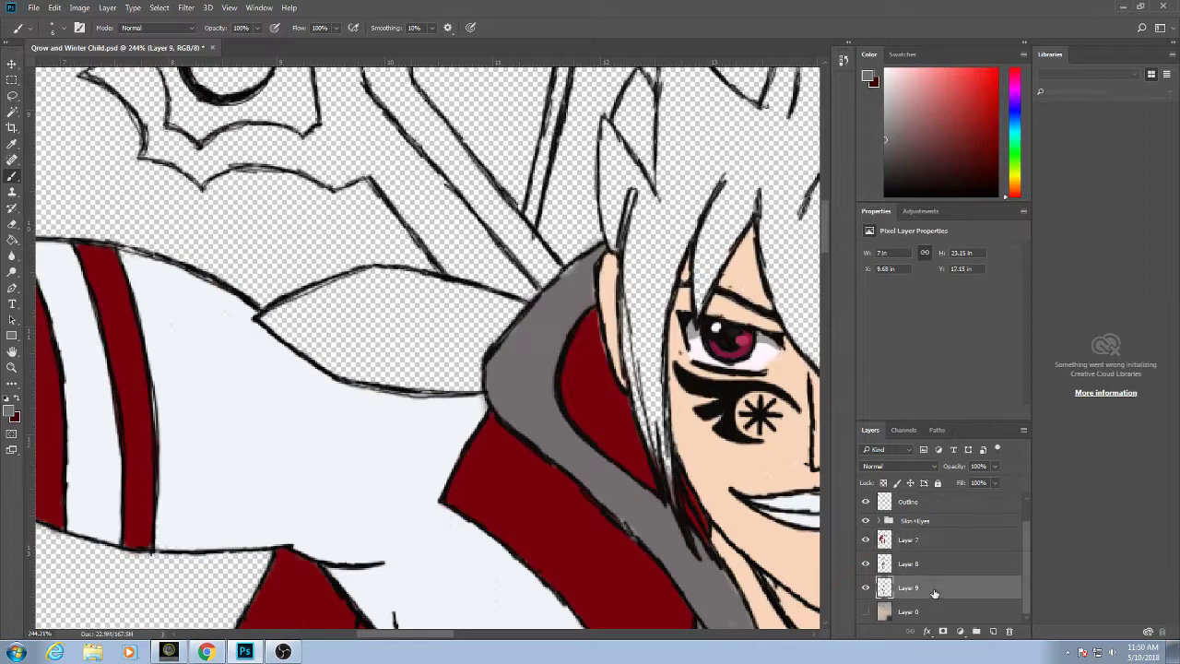
{"action": "mouse_move", "coordinate": [274, 321]}
{"action": "left_mouse_down"}
{"action": "mouse_move", "coordinate": [331, 296]}
{"action": "mouse_move", "coordinate": [266, 323]}
{"action": "mouse_move", "coordinate": [370, 279]}
{"action": "mouse_move", "coordinate": [519, 312]}
{"action": "mouse_move", "coordinate": [488, 299]}
{"action": "mouse_move", "coordinate": [505, 353]}
{"action": "mouse_move", "coordinate": [488, 352]}
{"action": "mouse_move", "coordinate": [505, 332]}
{"action": "mouse_move", "coordinate": [481, 392]}
{"action": "mouse_move", "coordinate": [478, 360]}
{"action": "mouse_move", "coordinate": [479, 394]}
{"action": "mouse_move", "coordinate": [481, 379]}
{"action": "mouse_move", "coordinate": [448, 388]}
{"action": "mouse_move", "coordinate": [492, 400]}
{"action": "mouse_move", "coordinate": [406, 397]}
{"action": "mouse_move", "coordinate": [330, 362]}
{"action": "mouse_move", "coordinate": [343, 376]}
{"action": "mouse_move", "coordinate": [297, 352]}
{"action": "mouse_move", "coordinate": [290, 330]}
{"action": "mouse_move", "coordinate": [376, 383]}
{"action": "mouse_move", "coordinate": [310, 320]}
{"action": "mouse_move", "coordinate": [395, 371]}
{"action": "mouse_move", "coordinate": [340, 342]}
{"action": "mouse_move", "coordinate": [342, 324]}
{"action": "mouse_move", "coordinate": [410, 370]}
{"action": "mouse_move", "coordinate": [401, 386]}
{"action": "mouse_move", "coordinate": [332, 320]}
{"action": "mouse_move", "coordinate": [340, 328]}
{"action": "mouse_move", "coordinate": [346, 312]}
{"action": "mouse_move", "coordinate": [314, 312]}
{"action": "mouse_move", "coordinate": [392, 292]}
{"action": "mouse_move", "coordinate": [408, 303]}
{"action": "mouse_move", "coordinate": [385, 284]}
{"action": "mouse_move", "coordinate": [472, 371]}
{"action": "mouse_move", "coordinate": [431, 356]}
{"action": "mouse_move", "coordinate": [395, 314]}
{"action": "mouse_move", "coordinate": [435, 364]}
{"action": "mouse_move", "coordinate": [331, 311]}
{"action": "mouse_move", "coordinate": [369, 332]}
{"action": "mouse_move", "coordinate": [316, 331]}
{"action": "mouse_move", "coordinate": [351, 304]}
{"action": "mouse_move", "coordinate": [387, 335]}
{"action": "mouse_move", "coordinate": [379, 303]}
{"action": "mouse_move", "coordinate": [387, 326]}
{"action": "mouse_move", "coordinate": [395, 299]}
{"action": "mouse_move", "coordinate": [397, 322]}
{"action": "mouse_move", "coordinate": [464, 343]}
{"action": "mouse_move", "coordinate": [429, 319]}
{"action": "mouse_move", "coordinate": [464, 342]}
{"action": "mouse_move", "coordinate": [437, 307]}
{"action": "mouse_move", "coordinate": [484, 339]}
{"action": "mouse_move", "coordinate": [453, 303]}
{"action": "mouse_move", "coordinate": [501, 327]}
{"action": "mouse_move", "coordinate": [490, 304]}
{"action": "mouse_move", "coordinate": [515, 313]}
{"action": "left_mouse_up"}
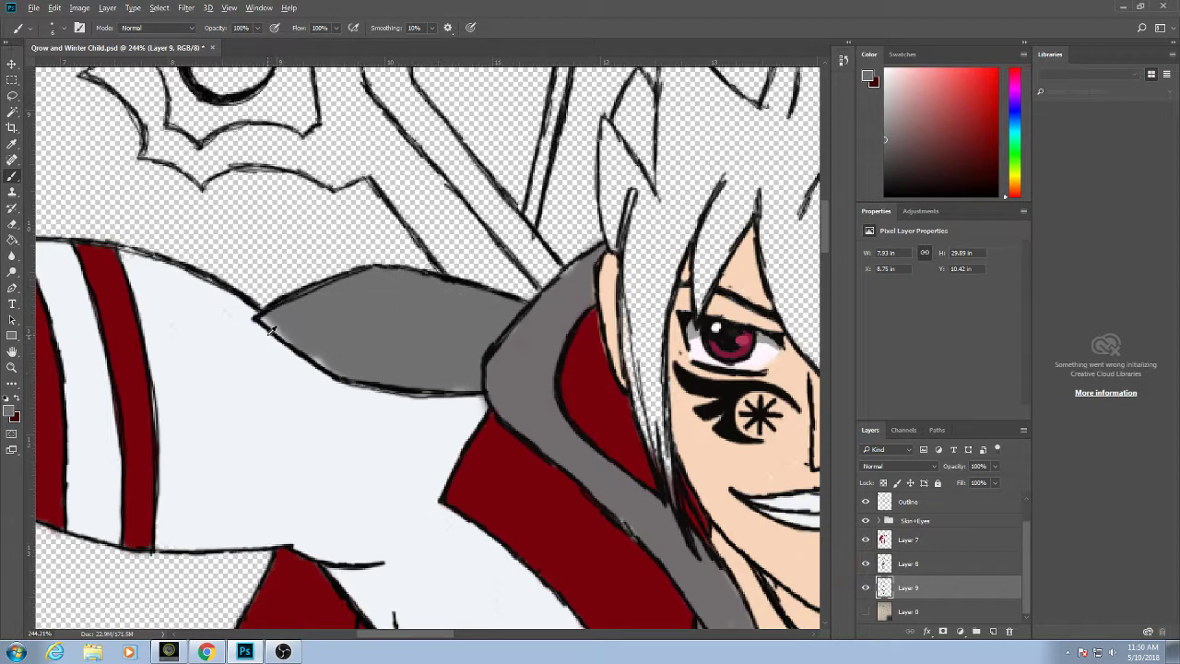
Touch up the new grey shape's borders with the collar and white shoulder on the raised arm's side, using Layers 8 and 9.
{"action": "left_click", "coordinate": [903, 566]}
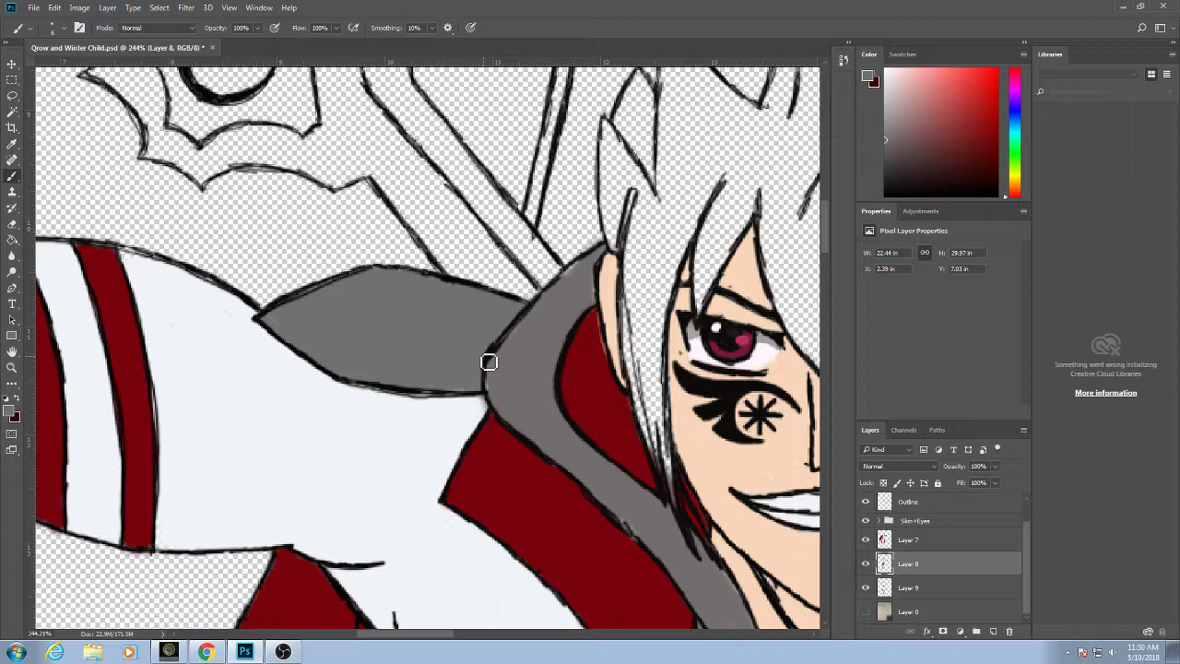
{"action": "left_click", "coordinate": [917, 585]}
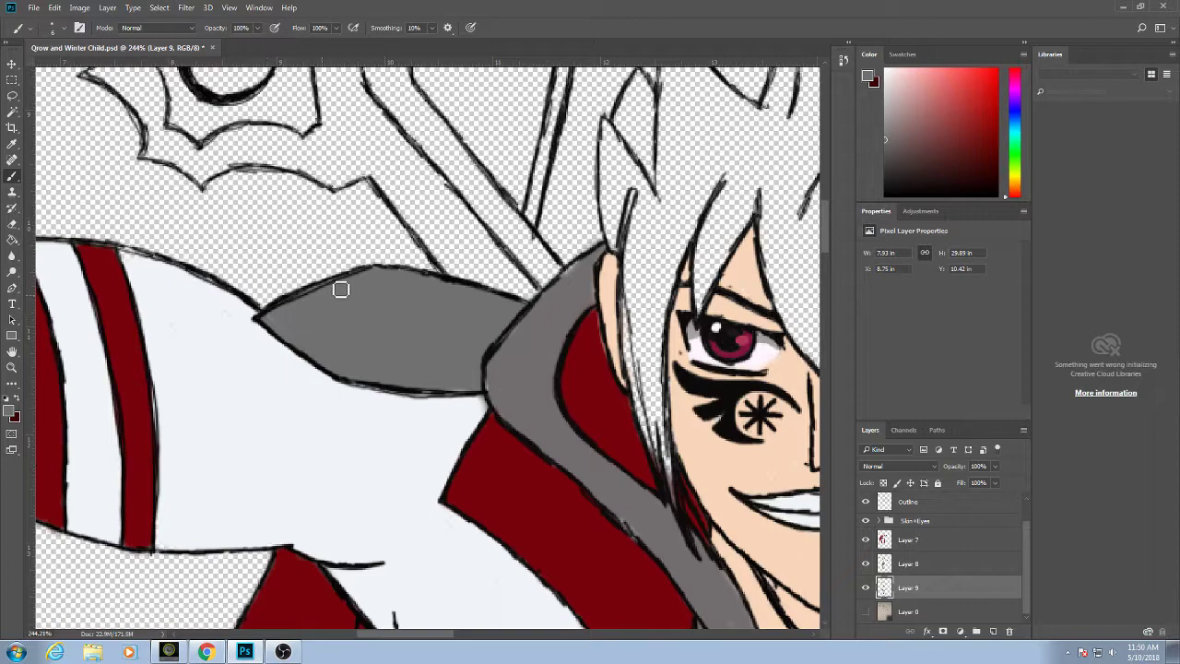
{"action": "left_click_drag", "start_coordinate": [572, 348], "coordinate": [540, 346]}
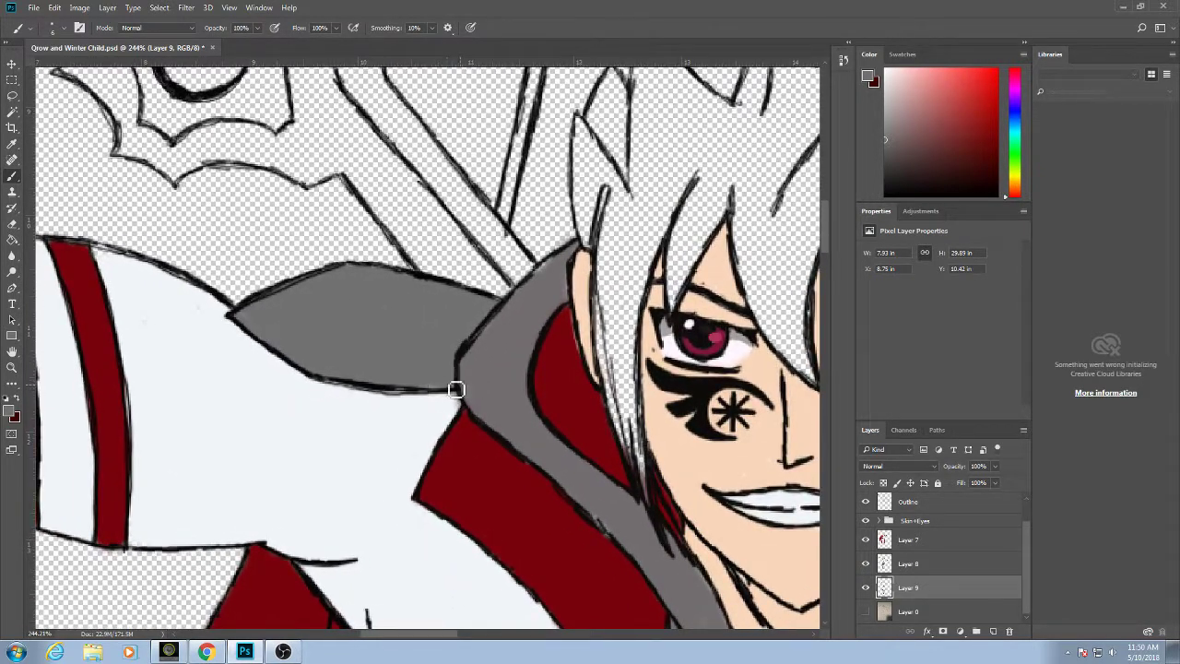
{"action": "left_click", "coordinate": [112, 281], "text": "alt"}
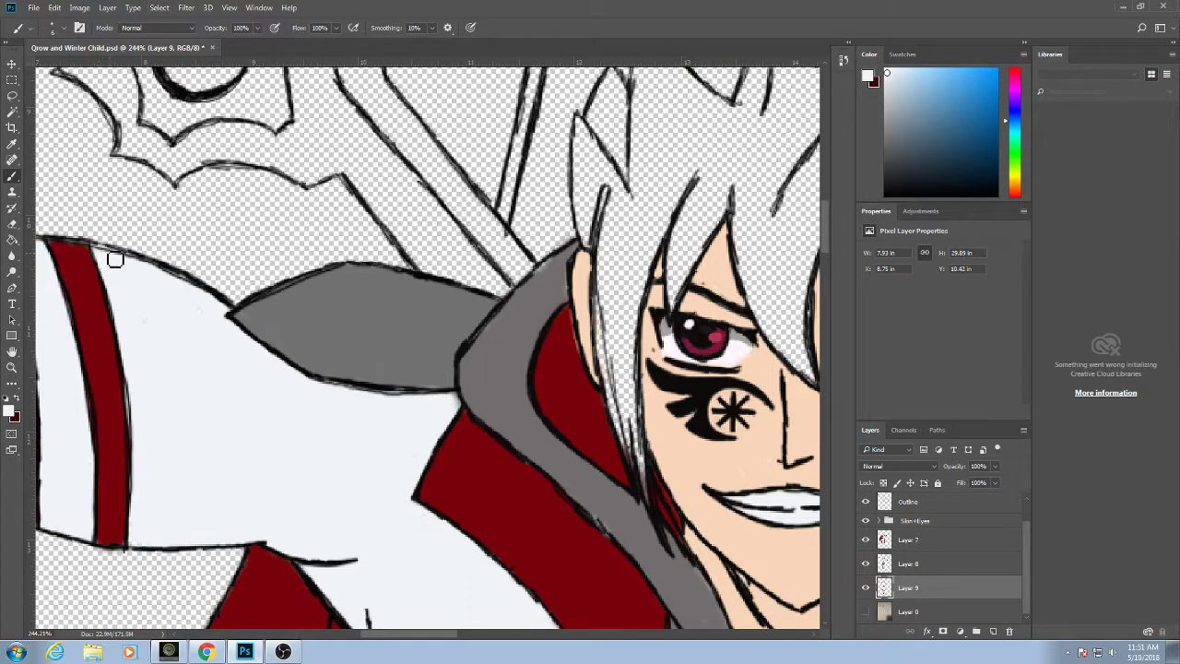
On Layer 9, fill the matching shape behind the collar above the outstretched arm's shoulder with the same sampled grey.
{"action": "left_click", "coordinate": [337, 336], "text": "alt"}
{"action": "mouse_move", "coordinate": [784, 391]}
{"action": "left_mouse_down"}
{"action": "mouse_move", "coordinate": [381, 341]}
{"action": "mouse_move", "coordinate": [355, 350]}
{"action": "left_mouse_up"}
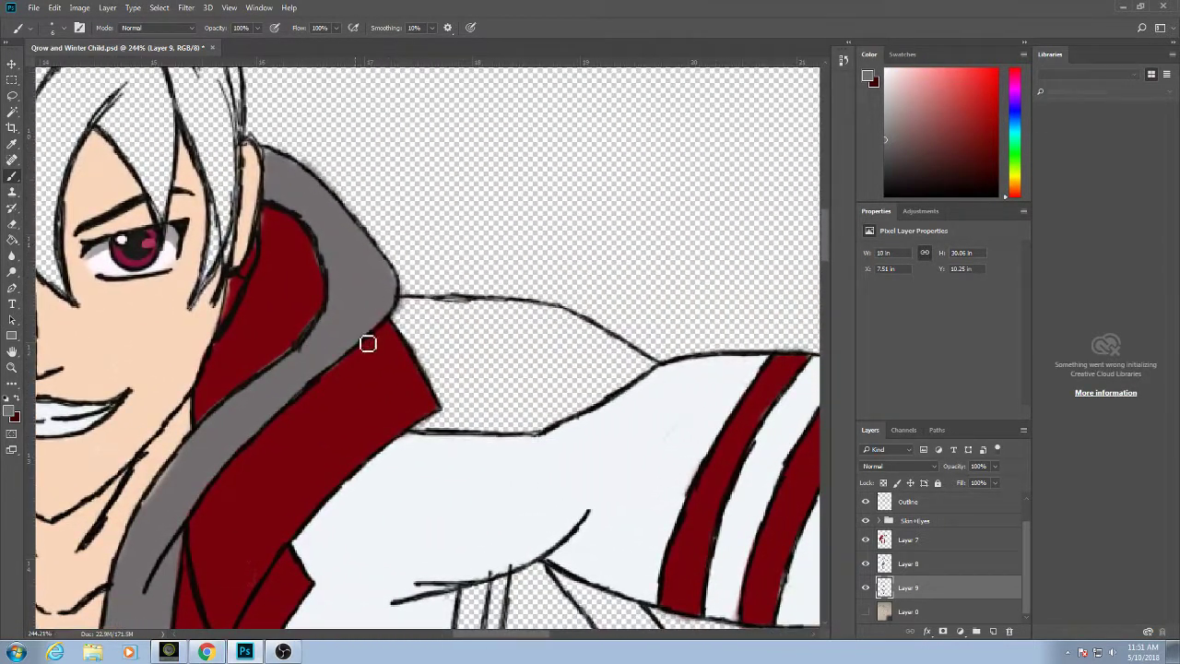
{"action": "mouse_move", "coordinate": [387, 302]}
{"action": "left_mouse_down"}
{"action": "mouse_move", "coordinate": [448, 415]}
{"action": "mouse_move", "coordinate": [428, 367]}
{"action": "mouse_move", "coordinate": [448, 436]}
{"action": "mouse_move", "coordinate": [436, 437]}
{"action": "mouse_move", "coordinate": [456, 425]}
{"action": "mouse_move", "coordinate": [488, 444]}
{"action": "mouse_move", "coordinate": [442, 390]}
{"action": "mouse_move", "coordinate": [476, 436]}
{"action": "mouse_move", "coordinate": [436, 339]}
{"action": "mouse_move", "coordinate": [500, 445]}
{"action": "mouse_move", "coordinate": [461, 360]}
{"action": "mouse_move", "coordinate": [510, 459]}
{"action": "mouse_move", "coordinate": [501, 396]}
{"action": "mouse_move", "coordinate": [530, 378]}
{"action": "mouse_move", "coordinate": [477, 418]}
{"action": "mouse_move", "coordinate": [493, 384]}
{"action": "mouse_move", "coordinate": [561, 375]}
{"action": "mouse_move", "coordinate": [451, 386]}
{"action": "mouse_move", "coordinate": [585, 354]}
{"action": "mouse_move", "coordinate": [450, 379]}
{"action": "mouse_move", "coordinate": [556, 383]}
{"action": "mouse_move", "coordinate": [476, 425]}
{"action": "mouse_move", "coordinate": [596, 383]}
{"action": "mouse_move", "coordinate": [518, 433]}
{"action": "mouse_move", "coordinate": [553, 403]}
{"action": "mouse_move", "coordinate": [625, 389]}
{"action": "mouse_move", "coordinate": [533, 446]}
{"action": "mouse_move", "coordinate": [657, 369]}
{"action": "mouse_move", "coordinate": [617, 390]}
{"action": "mouse_move", "coordinate": [644, 373]}
{"action": "left_mouse_up"}
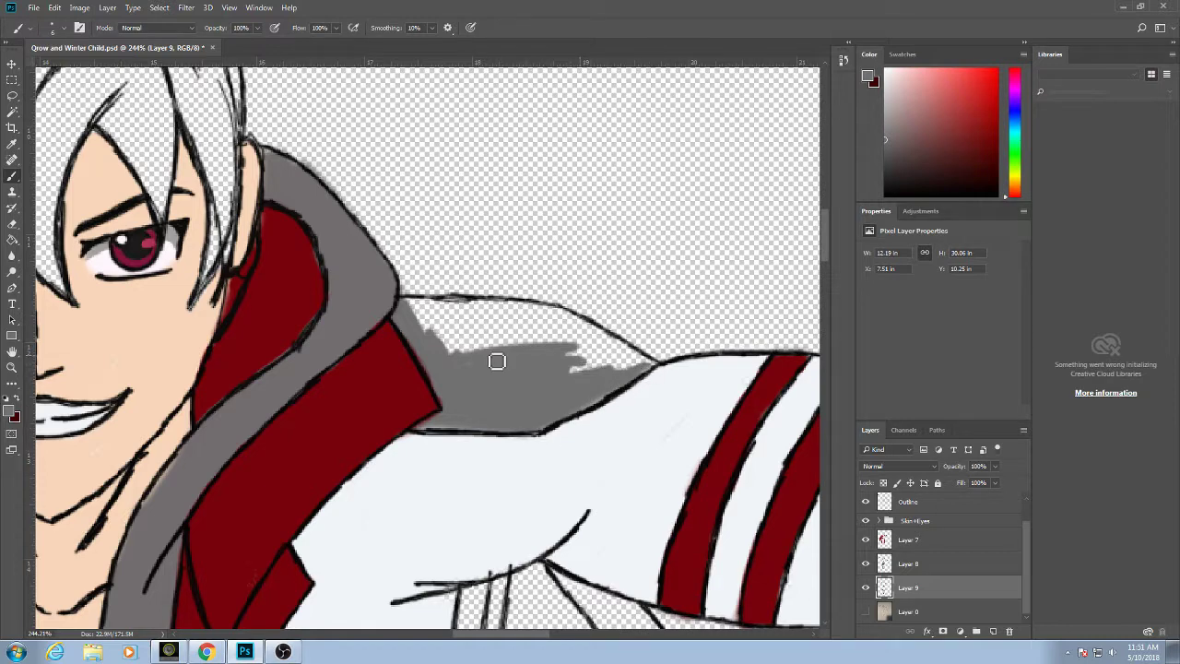
{"action": "mouse_move", "coordinate": [451, 328]}
{"action": "left_mouse_down"}
{"action": "mouse_move", "coordinate": [468, 352]}
{"action": "mouse_move", "coordinate": [421, 329]}
{"action": "left_mouse_up"}
{"action": "left_click", "coordinate": [429, 575], "text": "alt"}
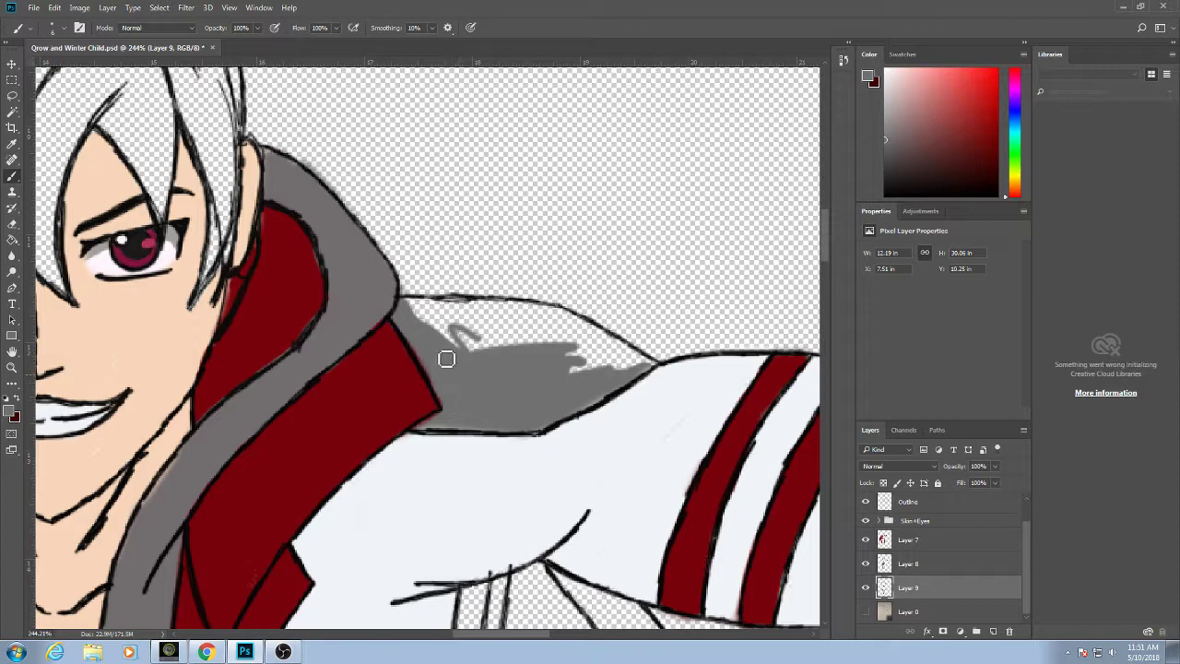
{"action": "mouse_move", "coordinate": [448, 356]}
{"action": "left_mouse_down"}
{"action": "mouse_move", "coordinate": [434, 321]}
{"action": "mouse_move", "coordinate": [462, 339]}
{"action": "mouse_move", "coordinate": [409, 309]}
{"action": "mouse_move", "coordinate": [487, 320]}
{"action": "mouse_move", "coordinate": [501, 350]}
{"action": "mouse_move", "coordinate": [446, 308]}
{"action": "mouse_move", "coordinate": [496, 366]}
{"action": "mouse_move", "coordinate": [458, 317]}
{"action": "mouse_move", "coordinate": [450, 323]}
{"action": "mouse_move", "coordinate": [514, 355]}
{"action": "mouse_move", "coordinate": [460, 312]}
{"action": "mouse_move", "coordinate": [519, 315]}
{"action": "mouse_move", "coordinate": [488, 318]}
{"action": "mouse_move", "coordinate": [492, 338]}
{"action": "mouse_move", "coordinate": [471, 324]}
{"action": "mouse_move", "coordinate": [488, 361]}
{"action": "mouse_move", "coordinate": [461, 317]}
{"action": "mouse_move", "coordinate": [497, 351]}
{"action": "mouse_move", "coordinate": [509, 348]}
{"action": "mouse_move", "coordinate": [490, 321]}
{"action": "mouse_move", "coordinate": [507, 331]}
{"action": "mouse_move", "coordinate": [473, 310]}
{"action": "mouse_move", "coordinate": [537, 324]}
{"action": "mouse_move", "coordinate": [523, 315]}
{"action": "mouse_move", "coordinate": [583, 349]}
{"action": "left_mouse_up"}
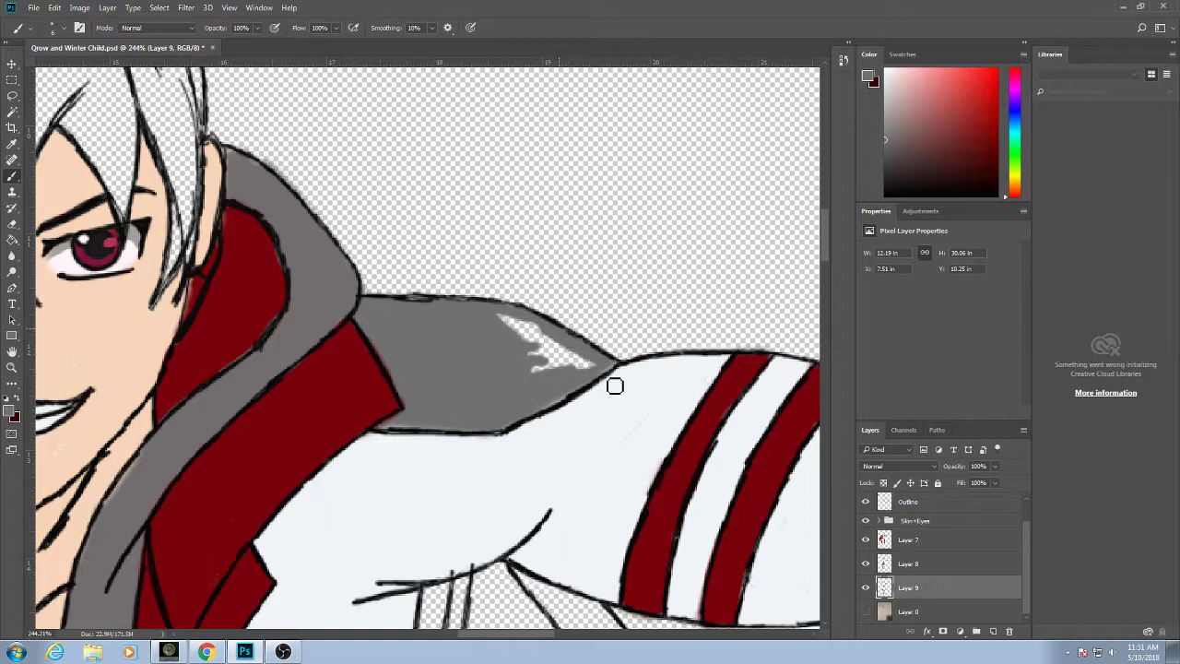
{"action": "mouse_move", "coordinate": [614, 384]}
{"action": "left_mouse_down"}
{"action": "mouse_move", "coordinate": [526, 323]}
{"action": "mouse_move", "coordinate": [557, 379]}
{"action": "mouse_move", "coordinate": [546, 387]}
{"action": "mouse_move", "coordinate": [501, 321]}
{"action": "mouse_move", "coordinate": [570, 378]}
{"action": "mouse_move", "coordinate": [558, 378]}
{"action": "mouse_move", "coordinate": [519, 328]}
{"action": "mouse_move", "coordinate": [573, 367]}
{"action": "mouse_move", "coordinate": [562, 410]}
{"action": "left_mouse_up"}
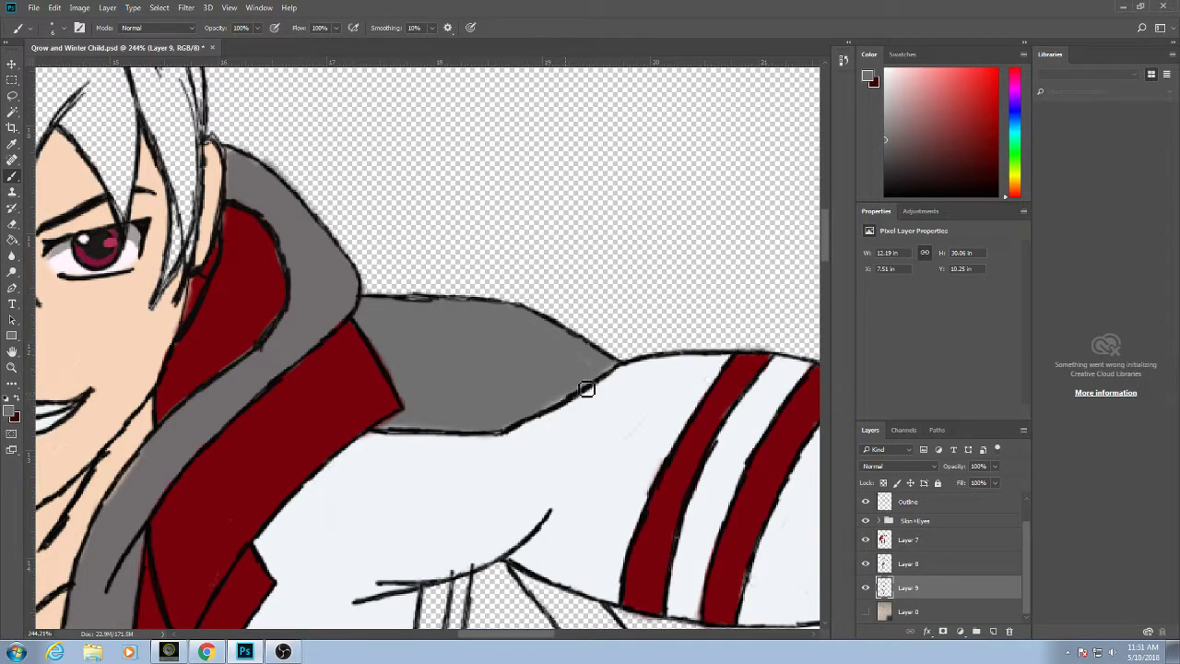
{"action": "left_click_drag", "start_coordinate": [519, 318], "coordinate": [483, 317]}
Clean up the grey shape's borders with the white shoulder and red lapel on the outstretched arm's side, using Layers 8 and 7.
{"action": "left_click", "coordinate": [925, 540]}
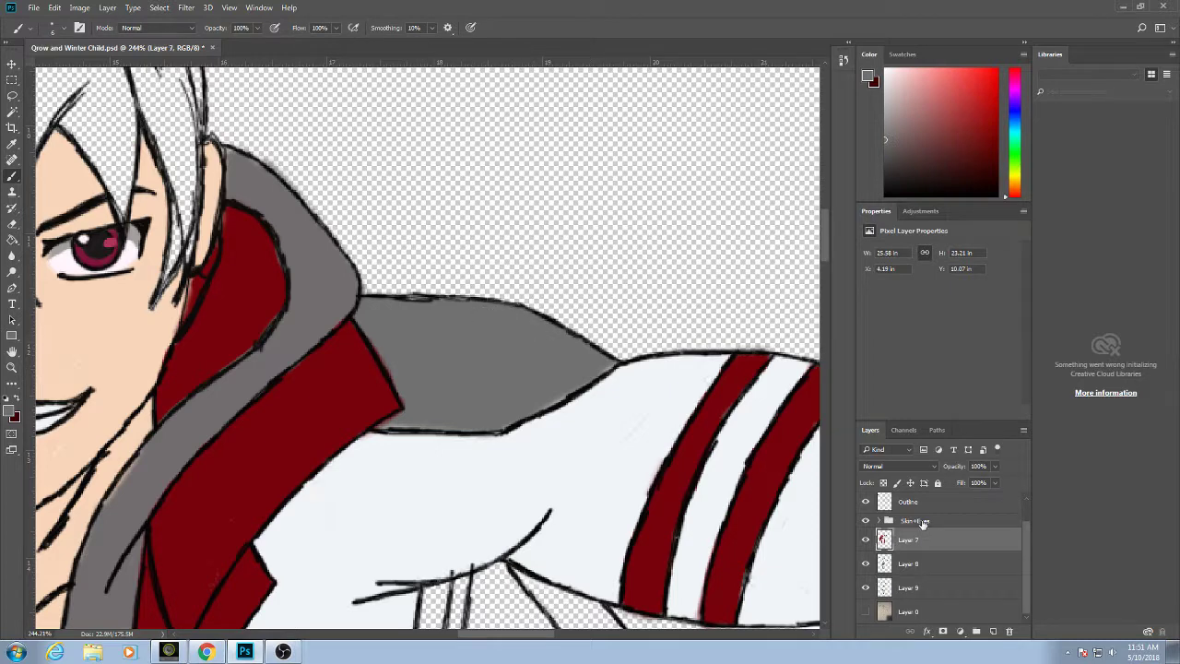
{"action": "left_click", "coordinate": [920, 560]}
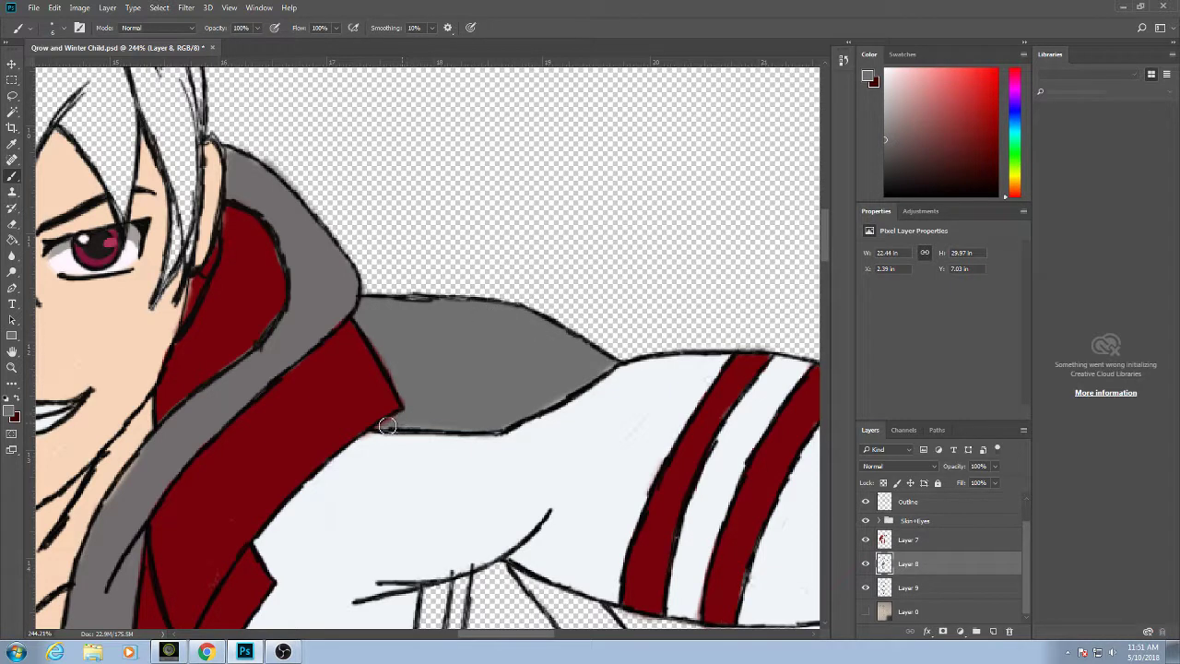
{"action": "mouse_move", "coordinate": [387, 426]}
{"action": "left_mouse_down"}
{"action": "mouse_move", "coordinate": [460, 432]}
{"action": "mouse_move", "coordinate": [536, 410]}
{"action": "mouse_move", "coordinate": [618, 363]}
{"action": "left_mouse_up"}
{"action": "left_click", "coordinate": [917, 544]}
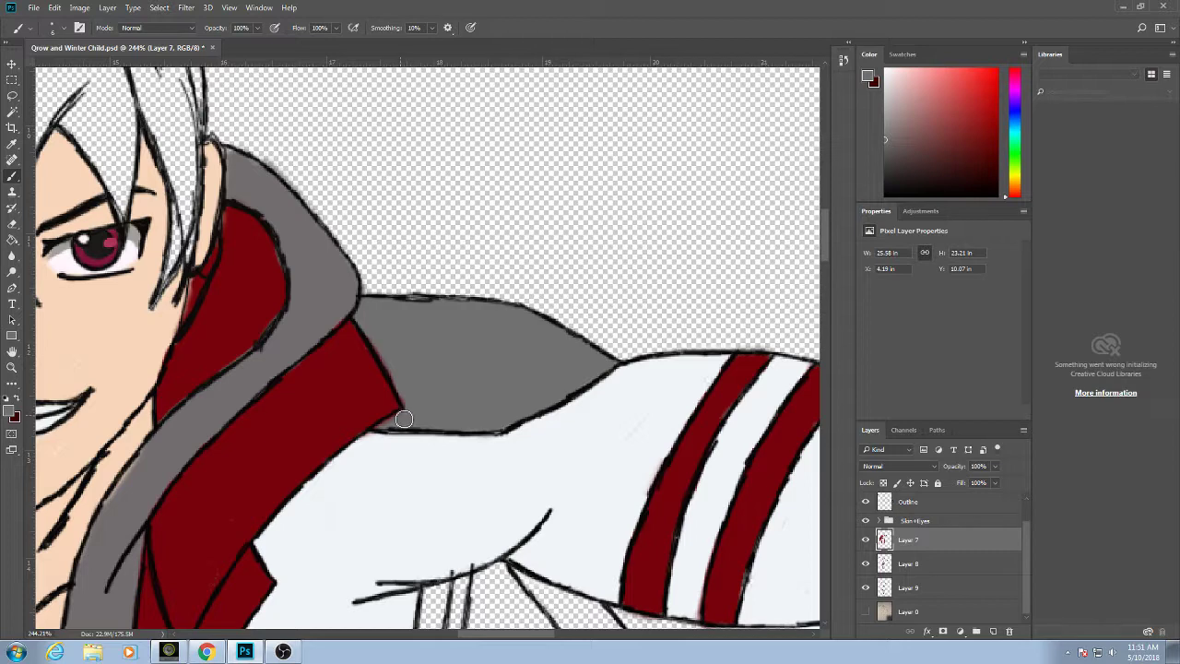
{"action": "left_click_drag", "start_coordinate": [371, 430], "coordinate": [411, 422]}
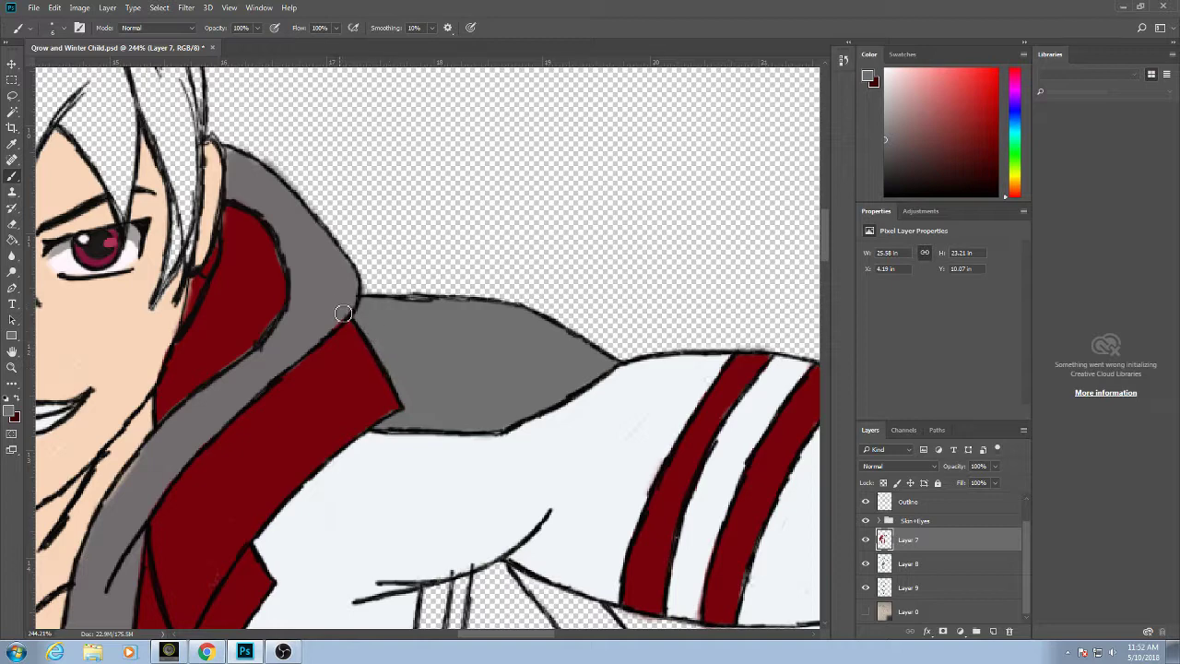
Refine the red lapel's outer corner and edge against the grey shape with sampled dark red on Layer 7.
{"action": "left_click_drag", "start_coordinate": [300, 406], "coordinate": [404, 288]}
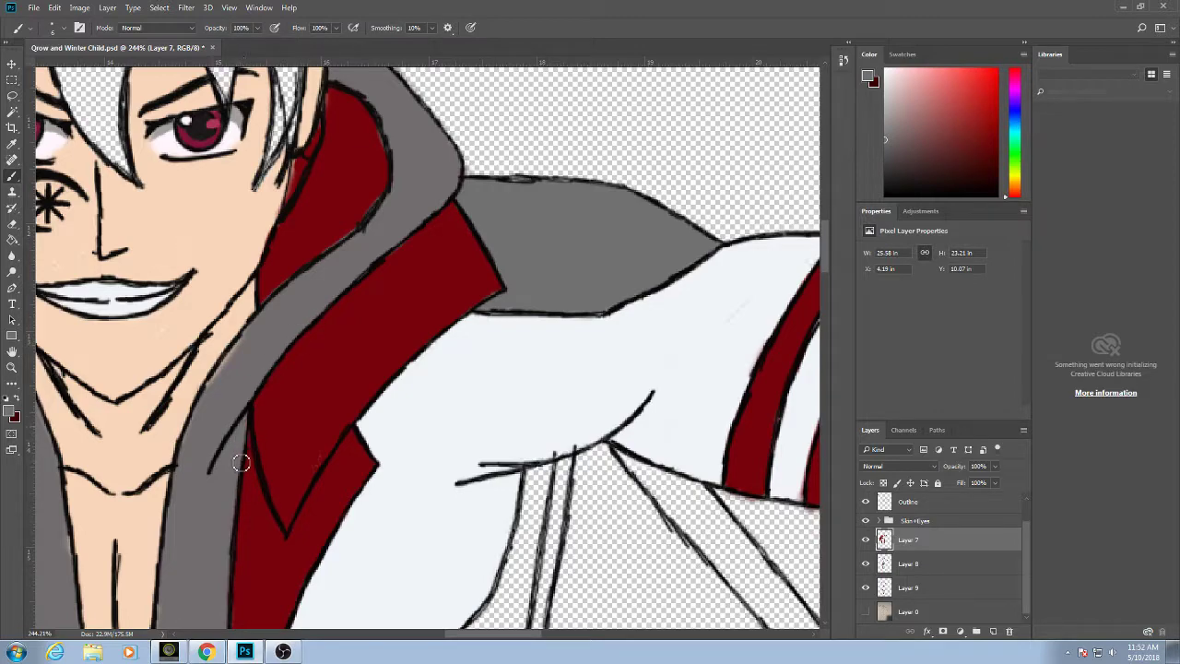
{"action": "scroll", "coordinate": [245, 440], "scroll_direction": "down", "scroll_amount": 5}
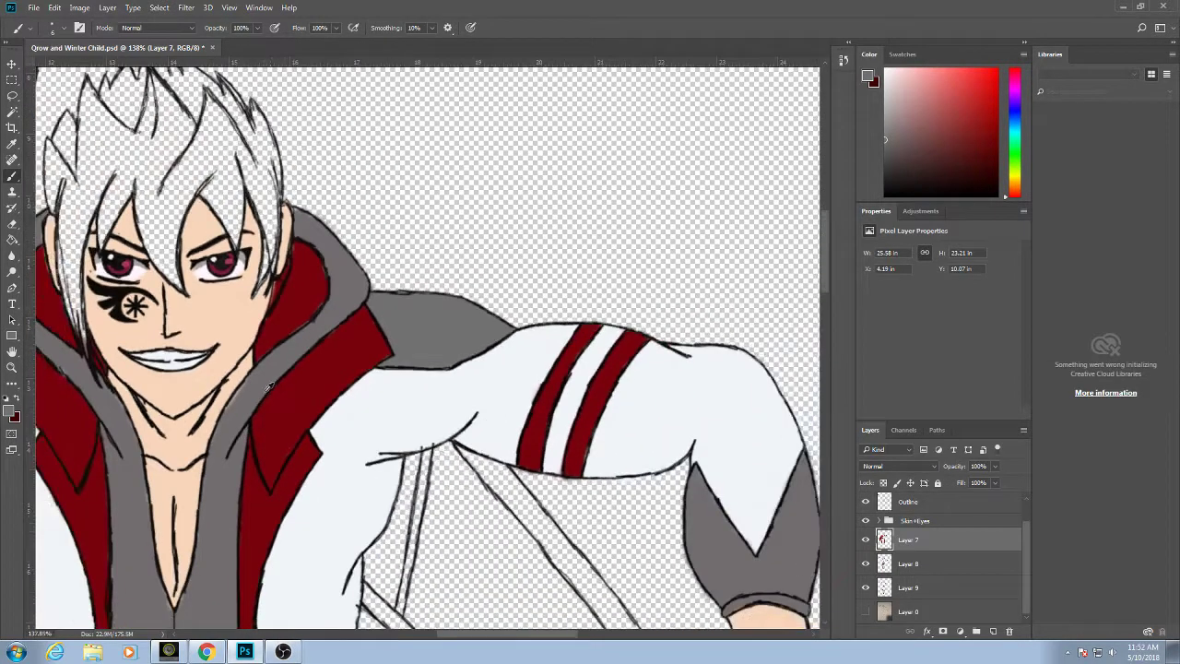
{"action": "scroll", "coordinate": [289, 367], "scroll_direction": "up", "scroll_amount": 4}
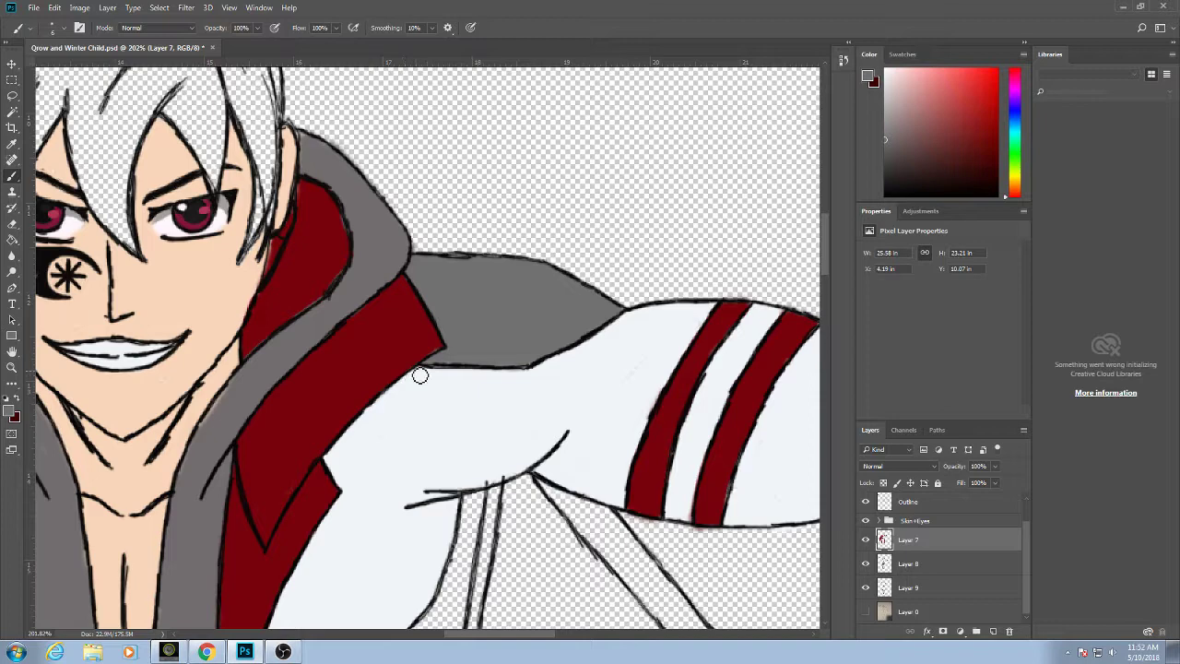
{"action": "scroll", "coordinate": [419, 375], "scroll_direction": "up", "scroll_amount": 3}
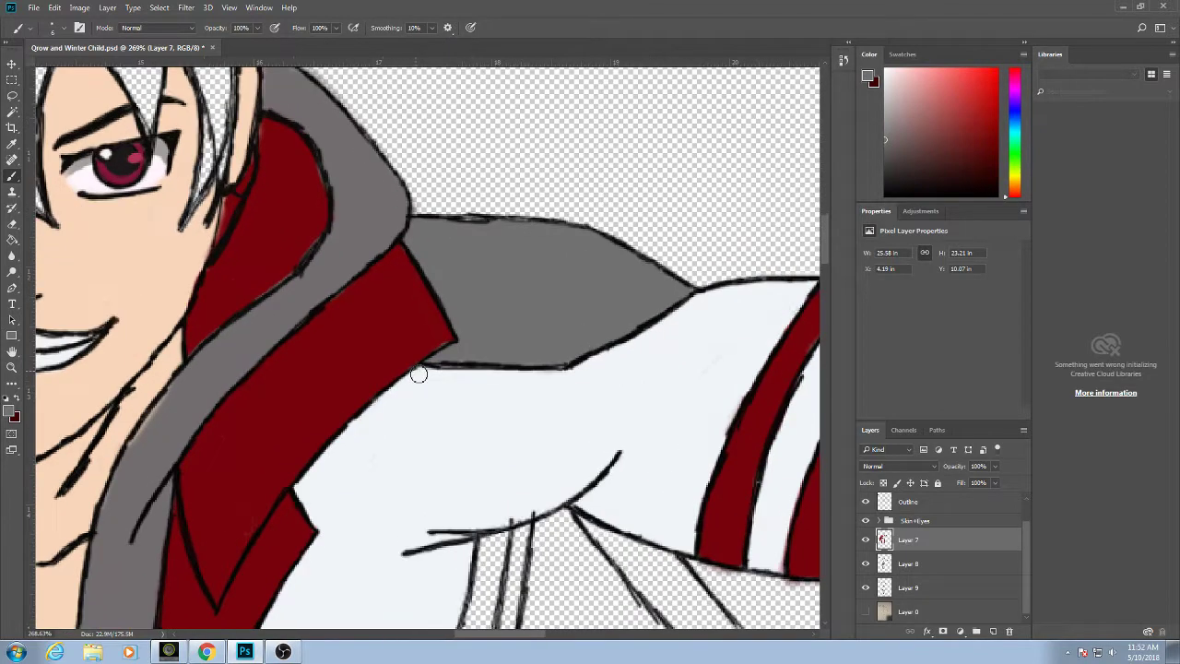
{"action": "left_click", "coordinate": [399, 310], "text": "alt"}
{"action": "left_click_drag", "start_coordinate": [447, 350], "coordinate": [449, 324]}
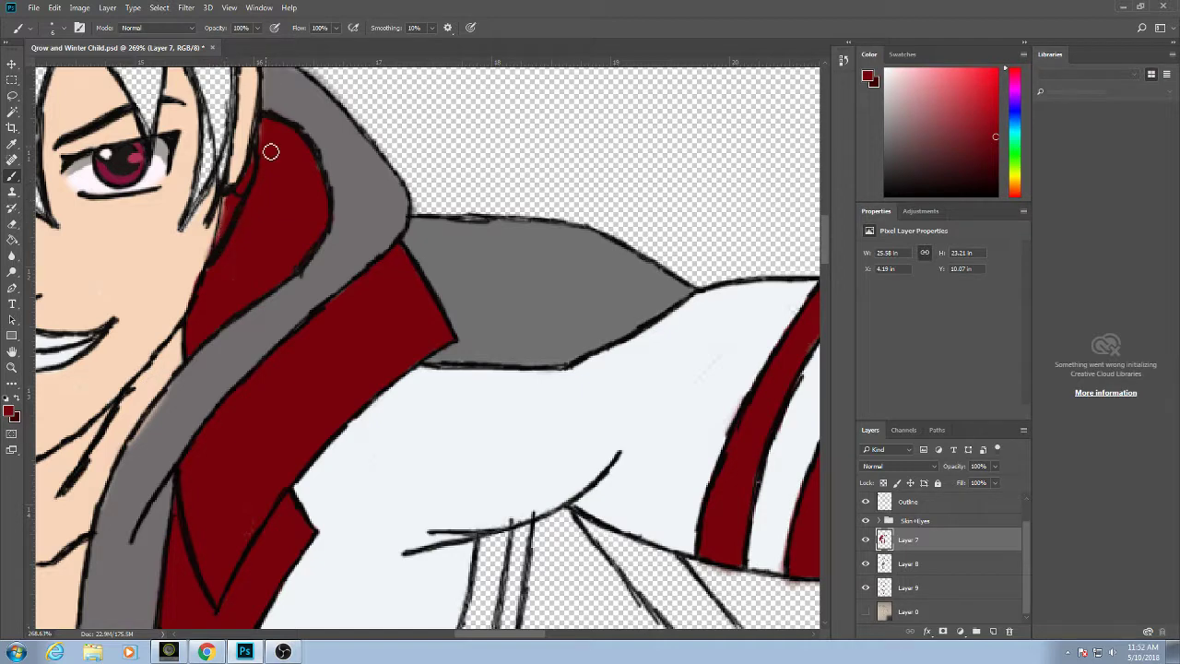
Touch up the grey hood collar along its border with the red inner lining, using sampled collar grey on Layer 7.
{"action": "scroll", "coordinate": [262, 168], "scroll_direction": "up", "scroll_amount": 2}
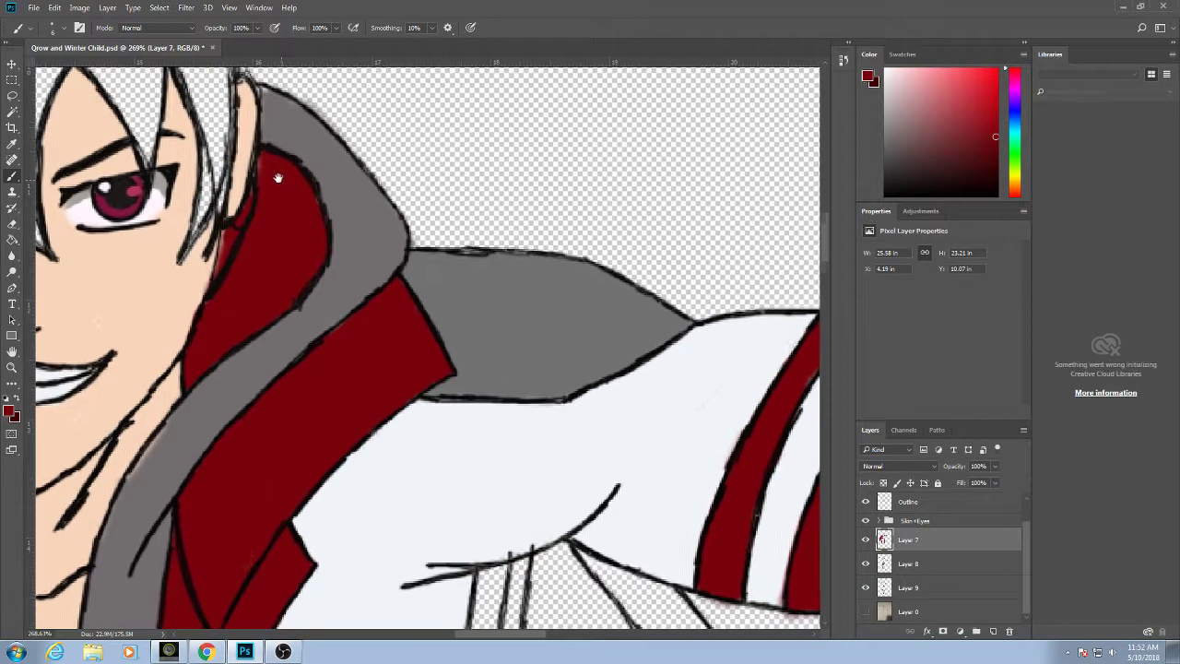
{"action": "left_click", "coordinate": [267, 121], "text": "alt"}
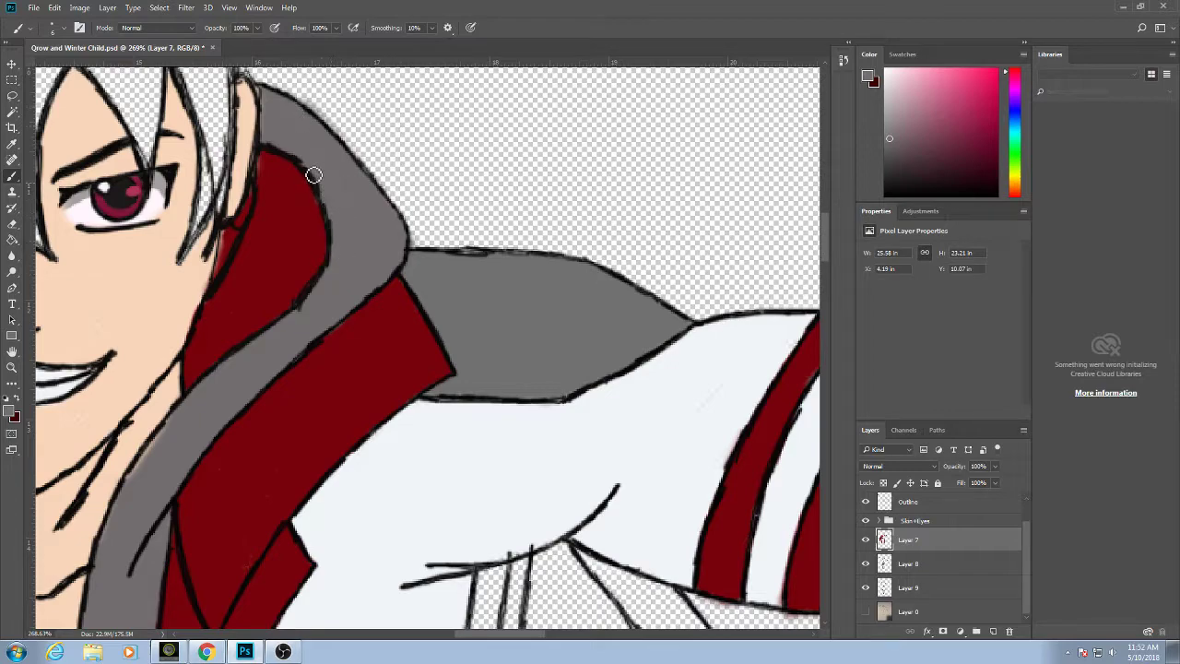
{"action": "left_click_drag", "start_coordinate": [305, 286], "coordinate": [381, 201]}
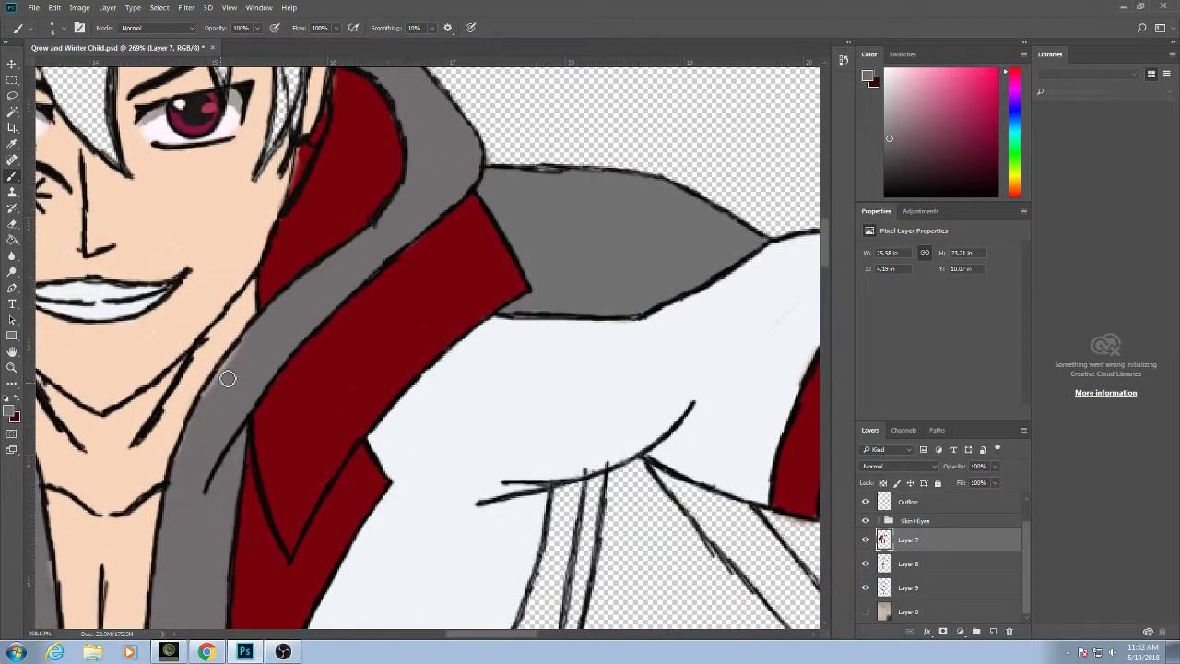
On Layer 4 in the Skin+Eyes group, paint sampled skin tone over the specks around the mouth.
{"action": "left_click_drag", "start_coordinate": [290, 386], "coordinate": [422, 373]}
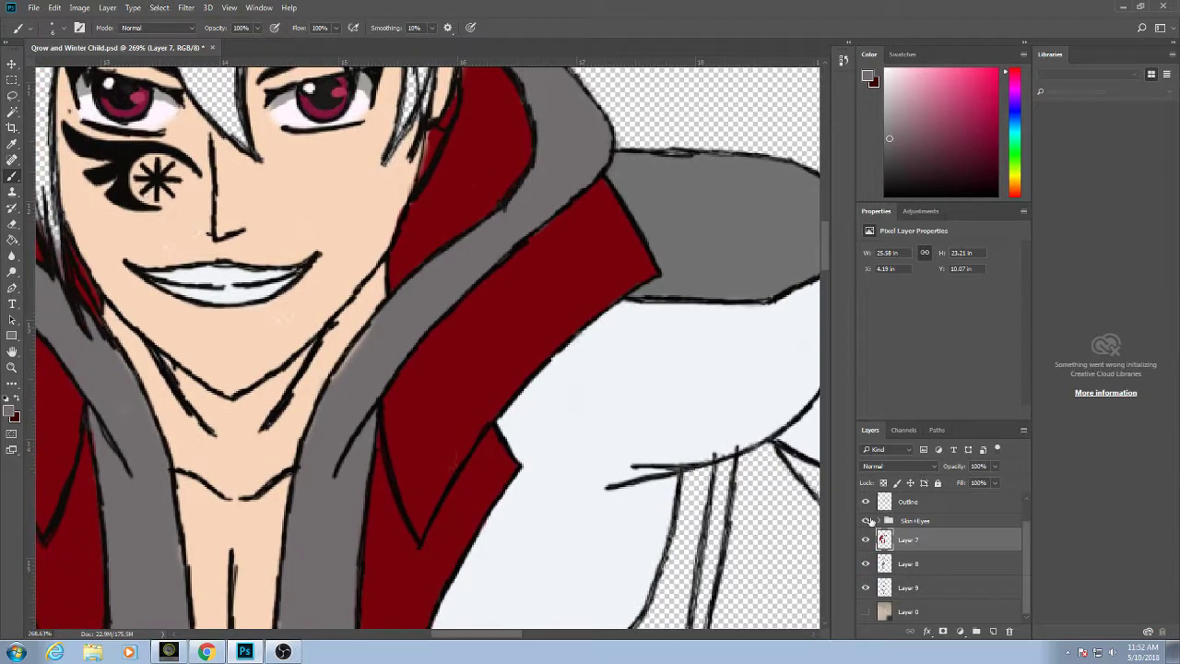
{"action": "left_click", "coordinate": [885, 521]}
{"action": "left_click", "coordinate": [879, 521]}
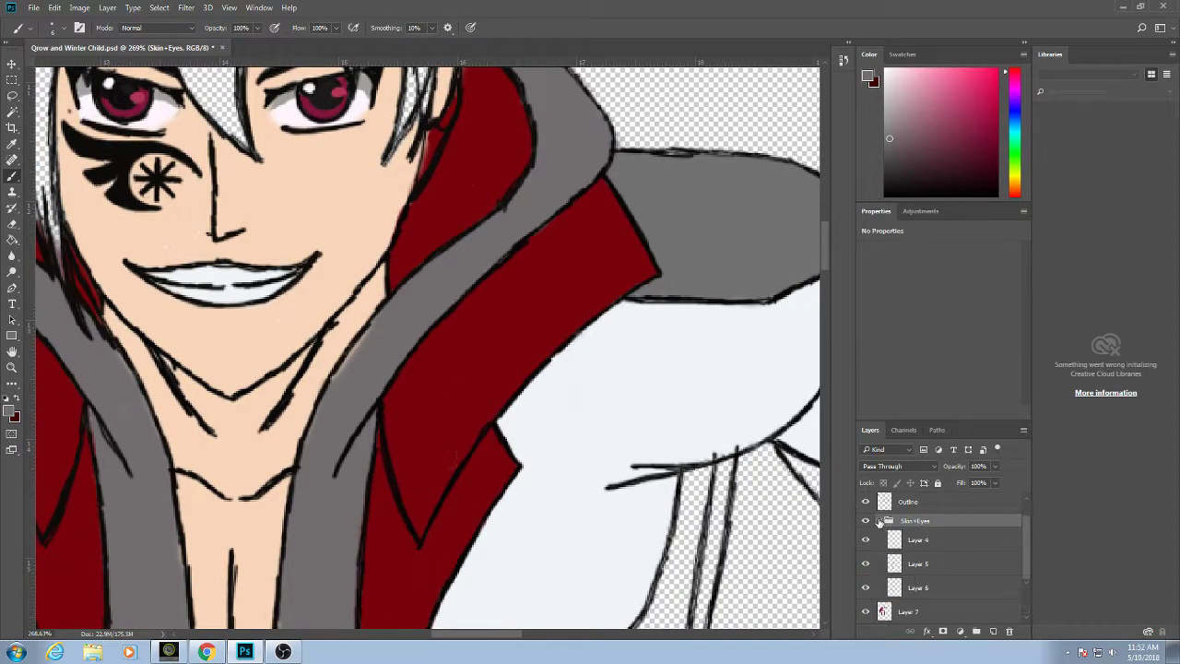
{"action": "left_click", "coordinate": [917, 540]}
{"action": "left_click", "coordinate": [312, 295], "text": "alt"}
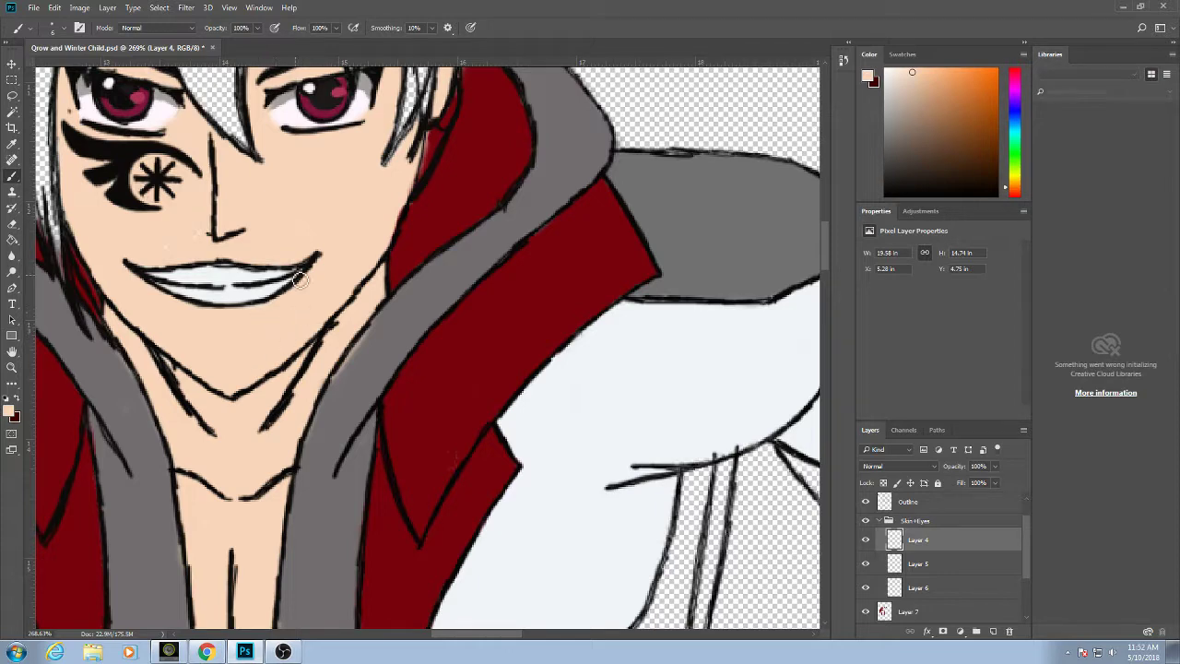
Refine the cheek and jaw edge against the red hood lining below the ear with sampled skin tone on Layer 4.
{"action": "left_click", "coordinate": [414, 233], "text": "alt"}
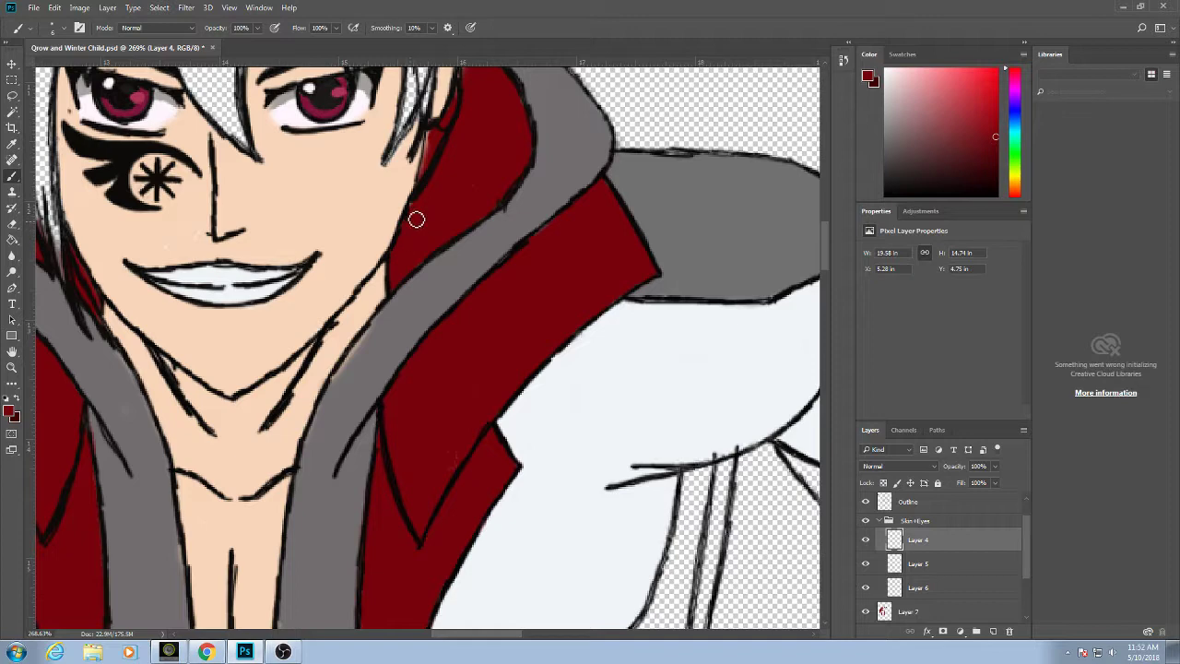
{"action": "left_click", "coordinate": [398, 194], "text": "alt"}
{"action": "left_click_drag", "start_coordinate": [399, 193], "coordinate": [439, 219]}
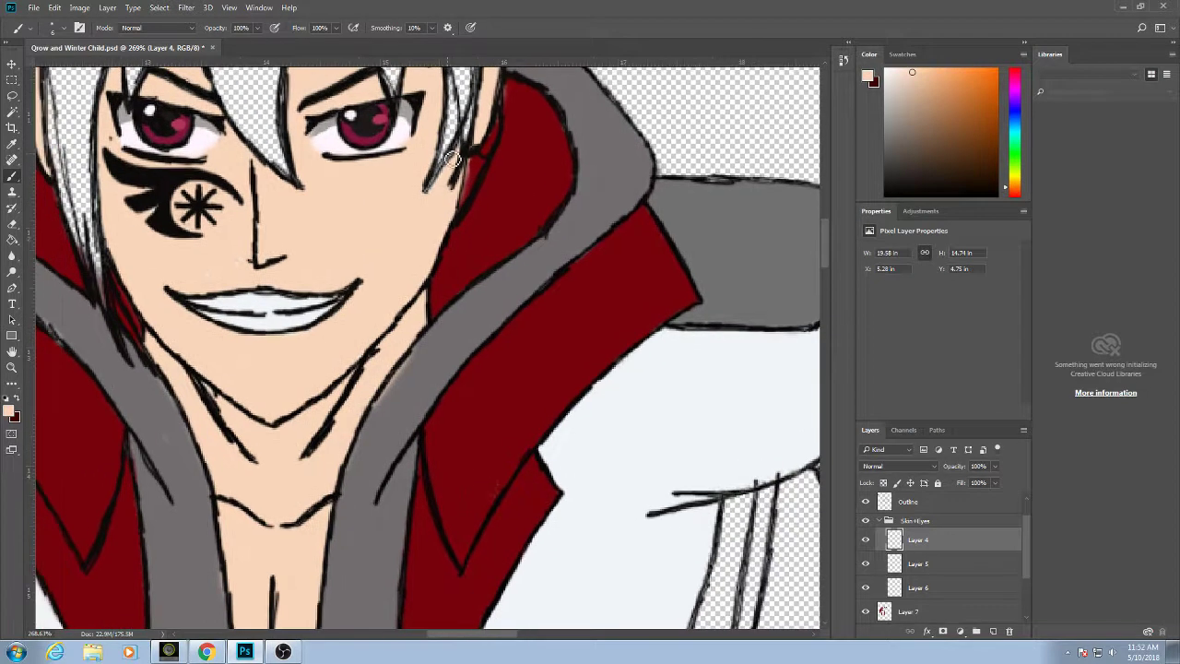
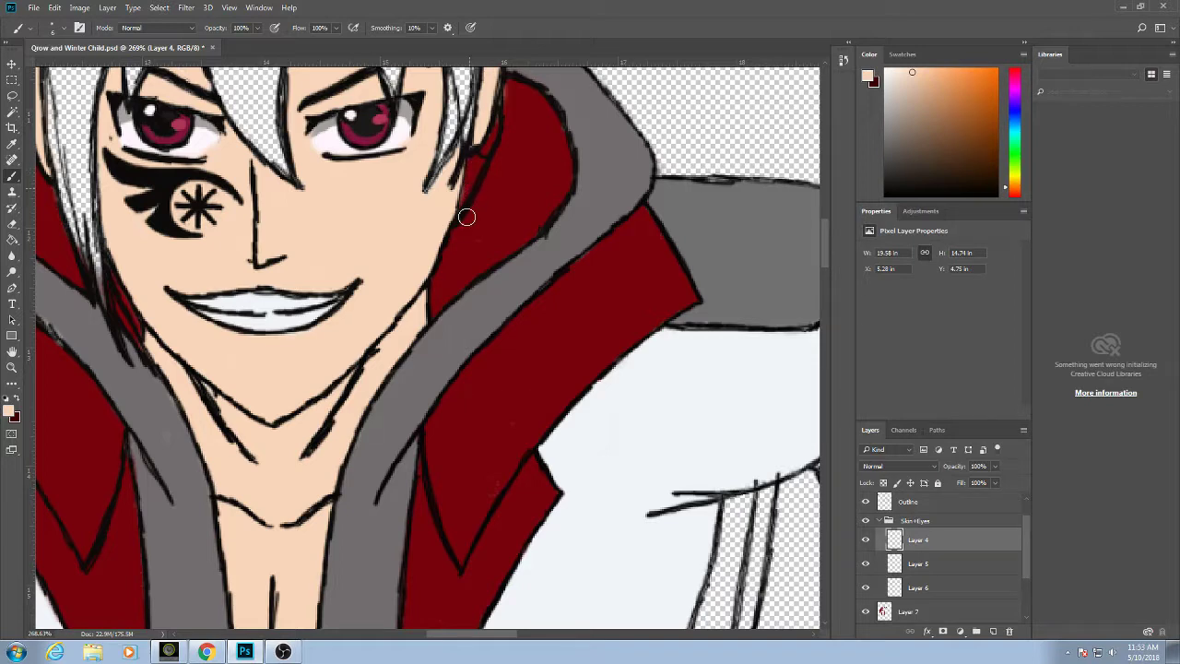
Inspect the face, hood, collar, lapels and whole figure for missed spots in the flat colours.
{"action": "mouse_move", "coordinate": [475, 241]}
{"action": "left_mouse_down"}
{"action": "mouse_move", "coordinate": [543, 305]}
{"action": "mouse_move", "coordinate": [640, 361]}
{"action": "left_mouse_up"}
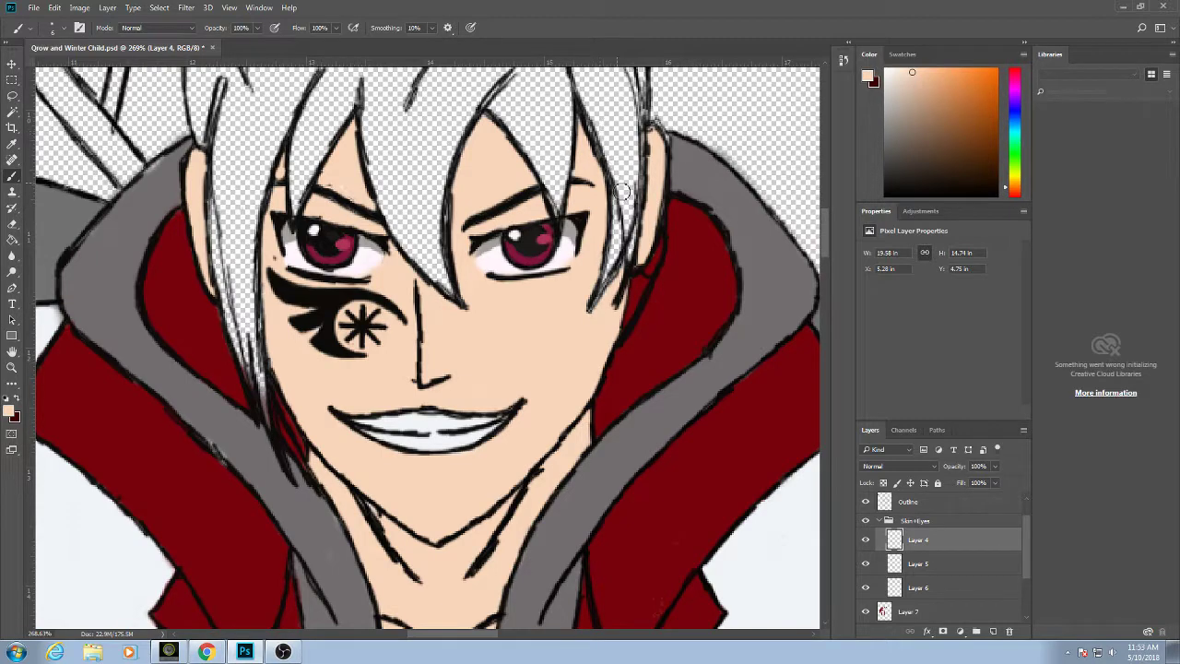
{"action": "left_click_drag", "start_coordinate": [579, 186], "coordinate": [826, 221]}
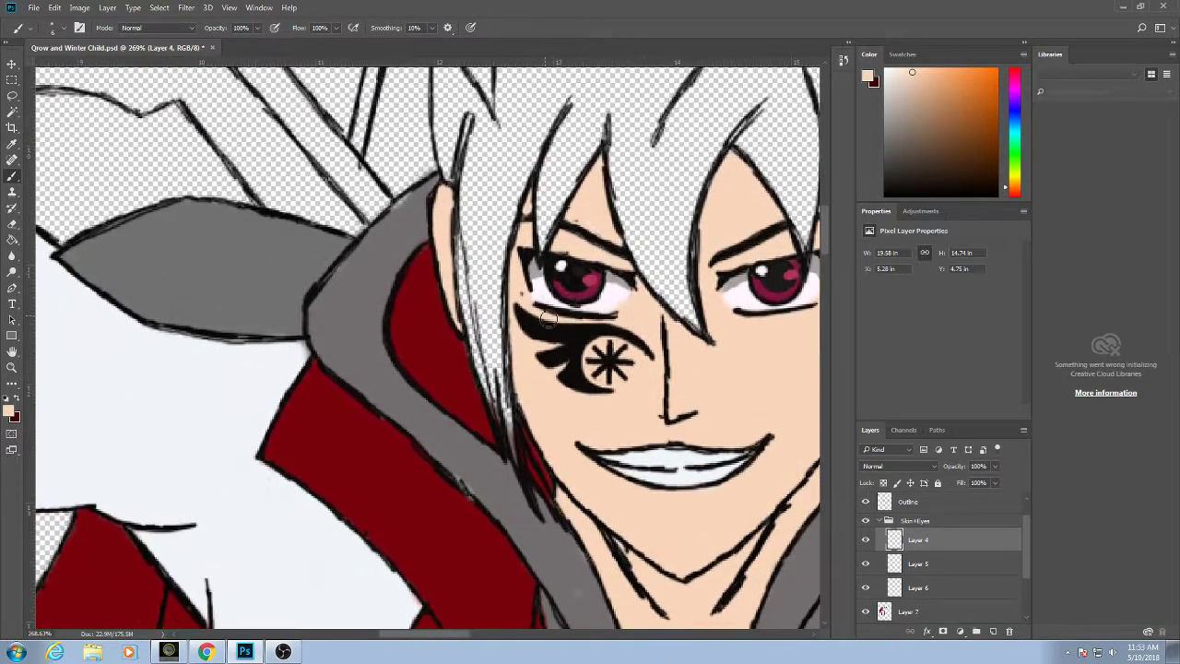
{"action": "left_click", "coordinate": [446, 450], "text": "alt"}
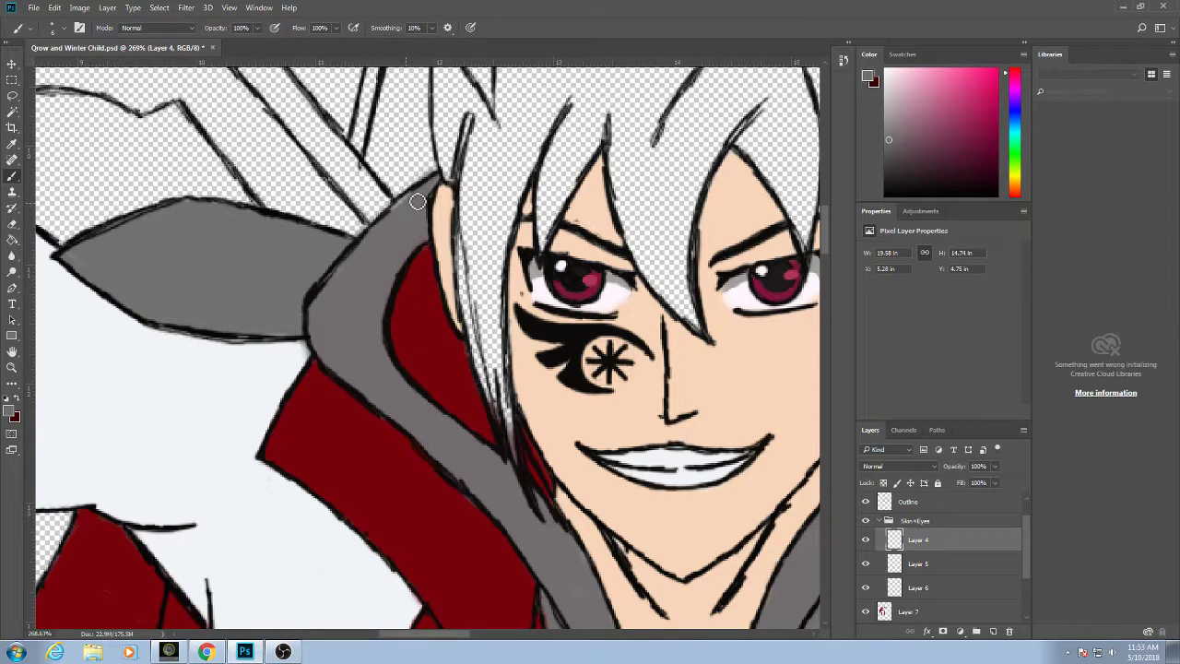
{"action": "scroll", "coordinate": [369, 304], "scroll_direction": "down", "scroll_amount": 3}
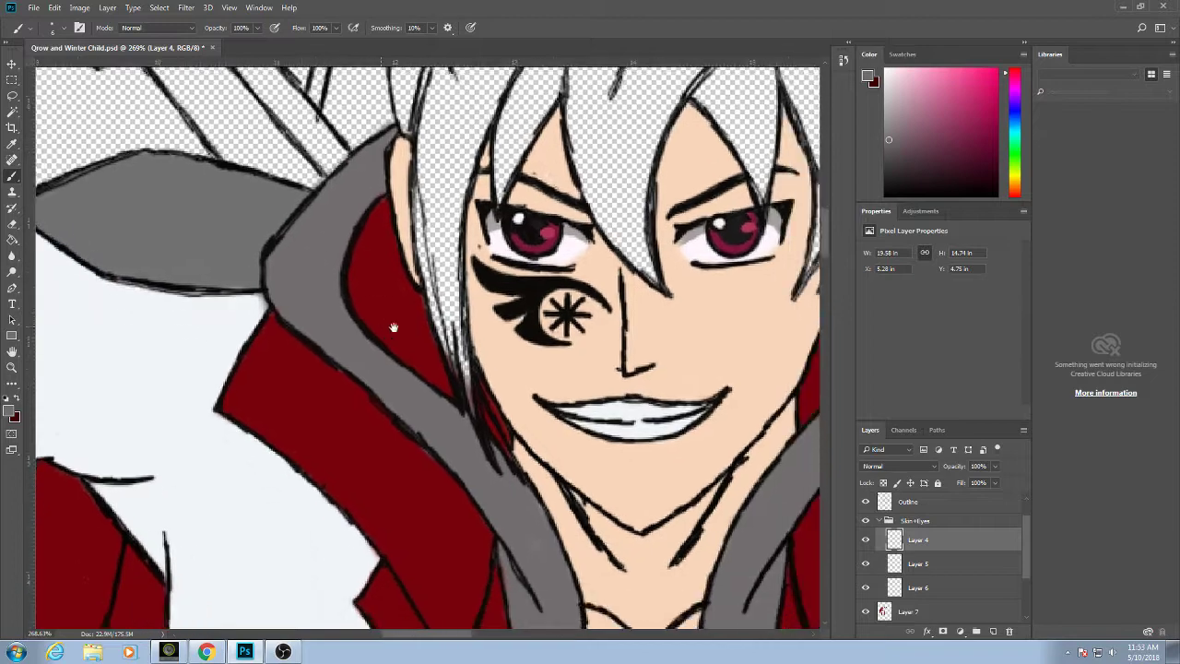
{"action": "scroll", "coordinate": [443, 415], "scroll_direction": "right", "scroll_amount": 2}
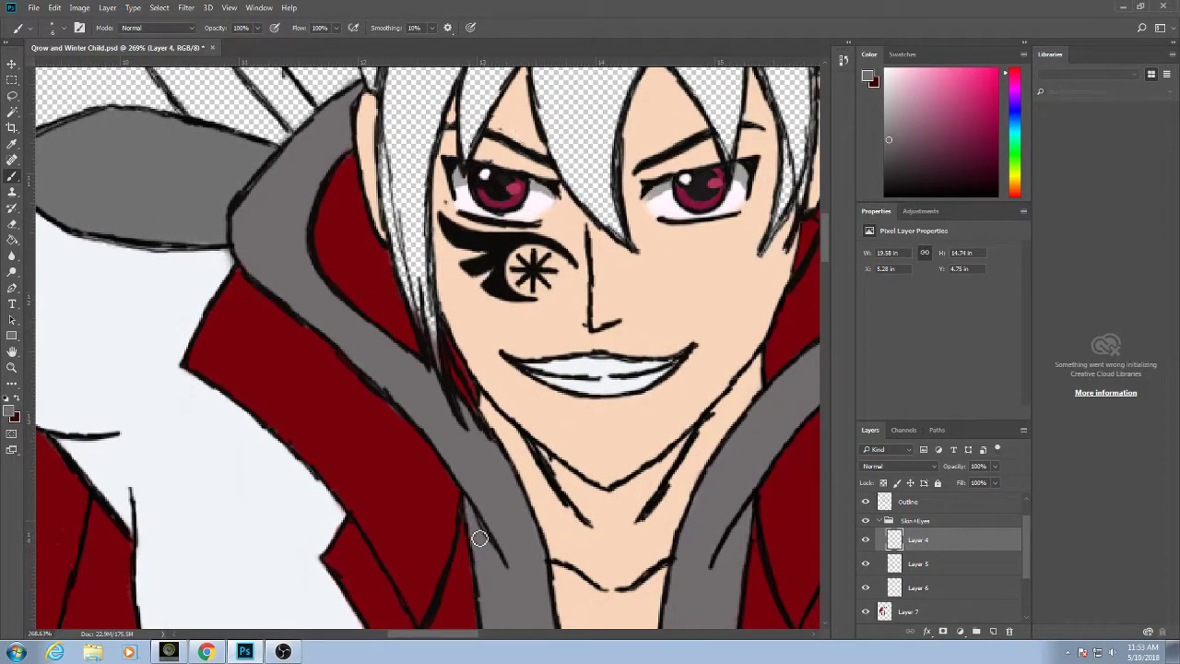
{"action": "scroll", "coordinate": [467, 500], "scroll_direction": "down", "scroll_amount": 3}
{"action": "scroll", "coordinate": [466, 501], "scroll_direction": "right", "scroll_amount": 1}
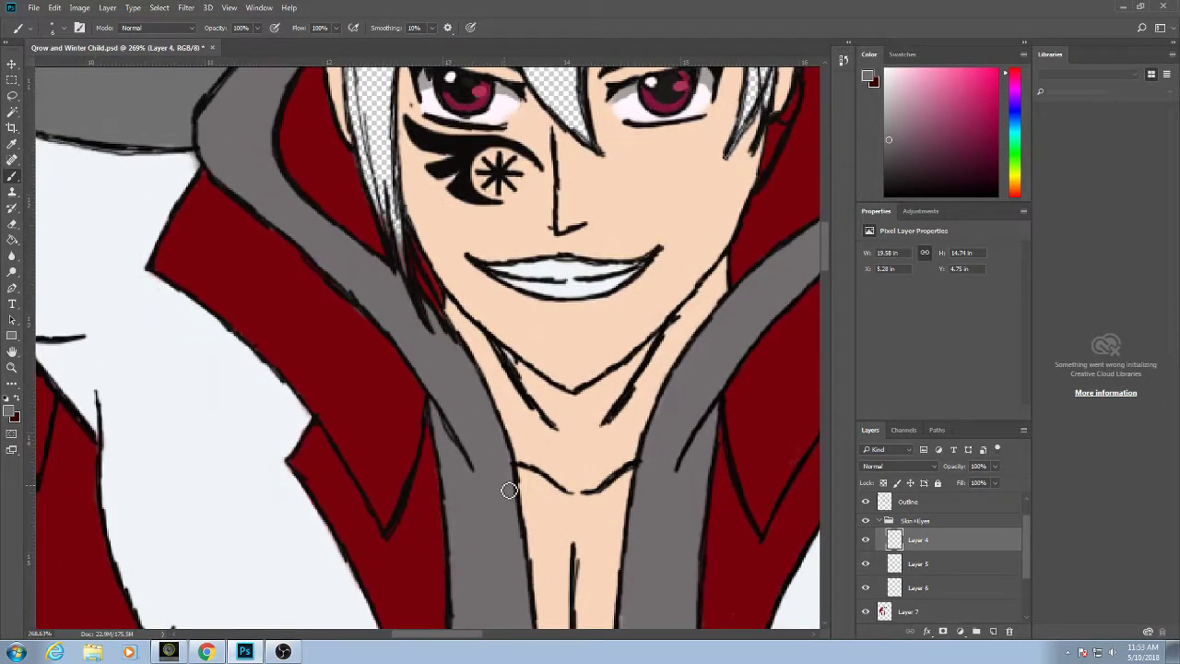
{"action": "scroll", "coordinate": [509, 490], "scroll_direction": "down", "scroll_amount": 2}
{"action": "scroll", "coordinate": [503, 484], "scroll_direction": "down", "scroll_amount": 4}
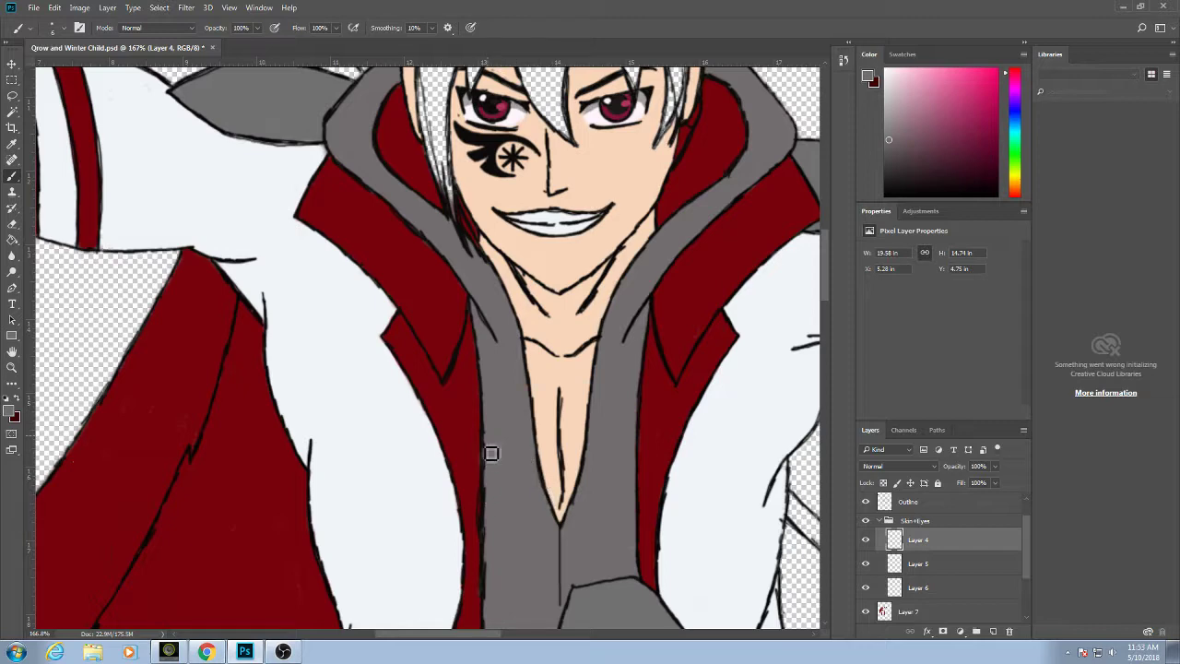
{"action": "scroll", "coordinate": [575, 360], "scroll_direction": "down", "scroll_amount": 4}
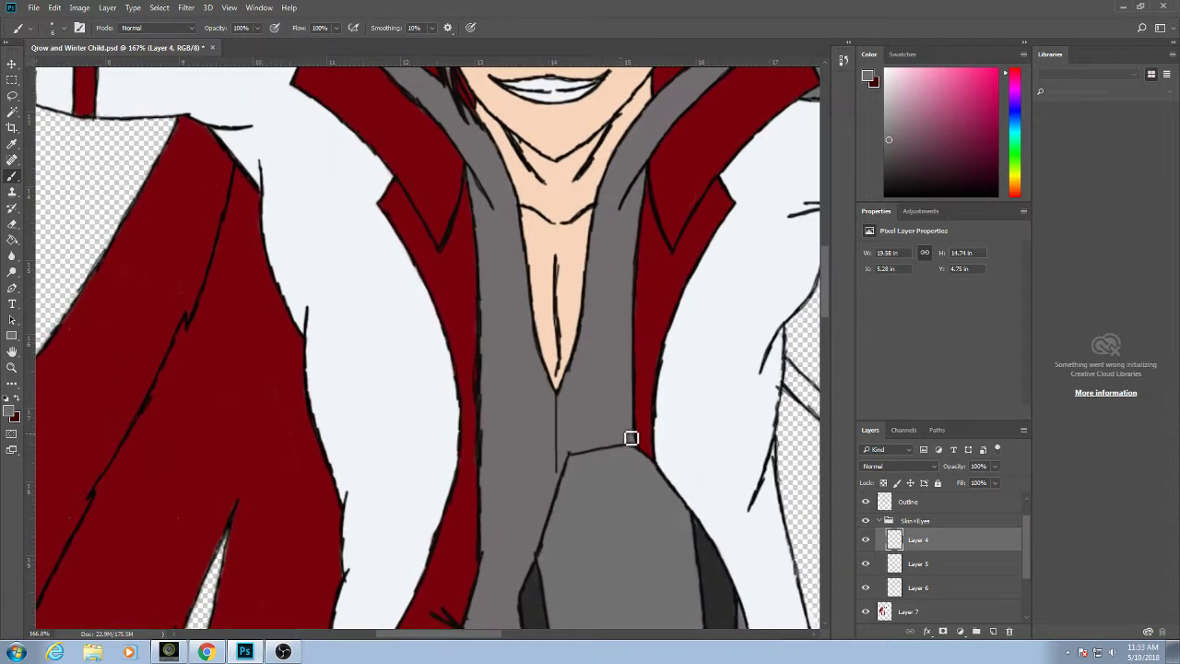
{"action": "scroll", "coordinate": [632, 407], "scroll_direction": "down", "scroll_amount": 10}
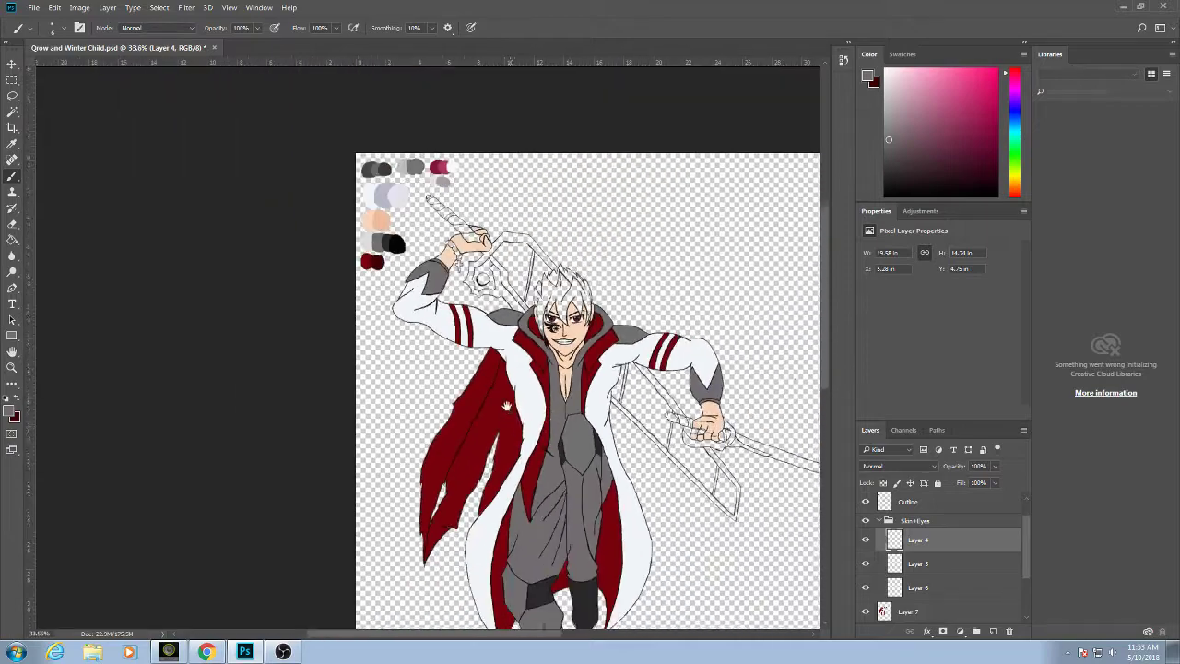
{"action": "left_click_drag", "start_coordinate": [506, 406], "coordinate": [422, 315]}
{"action": "scroll", "coordinate": [457, 363], "scroll_direction": "up", "scroll_amount": 5}
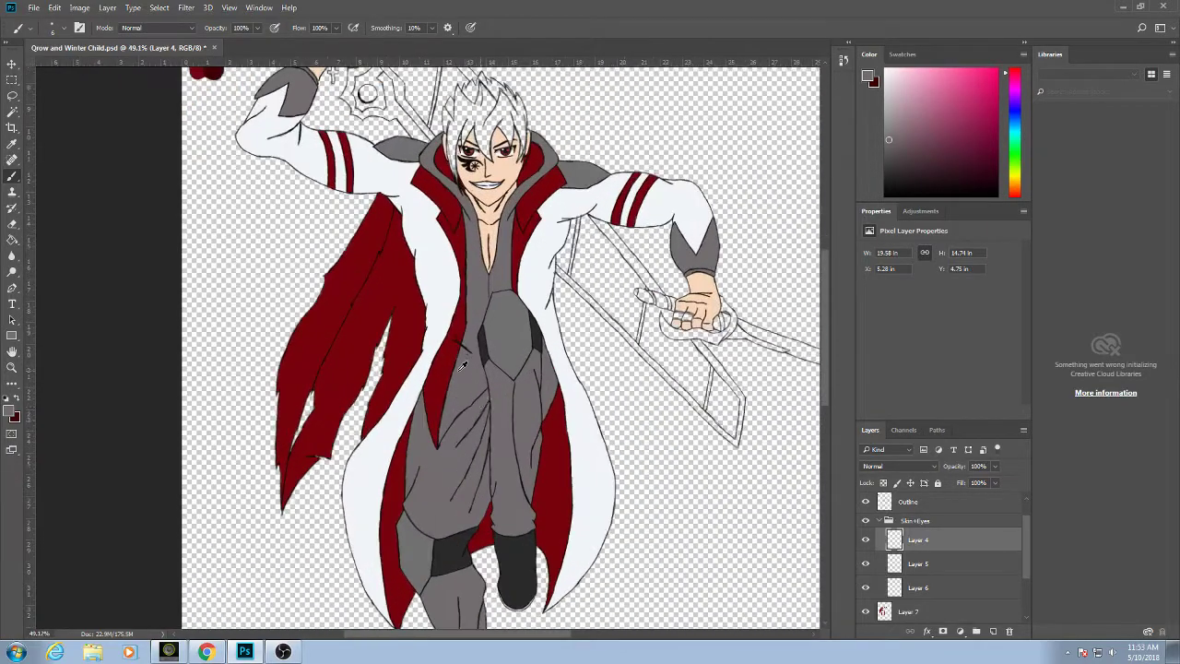
{"action": "scroll", "coordinate": [503, 507], "scroll_direction": "down", "scroll_amount": 5}
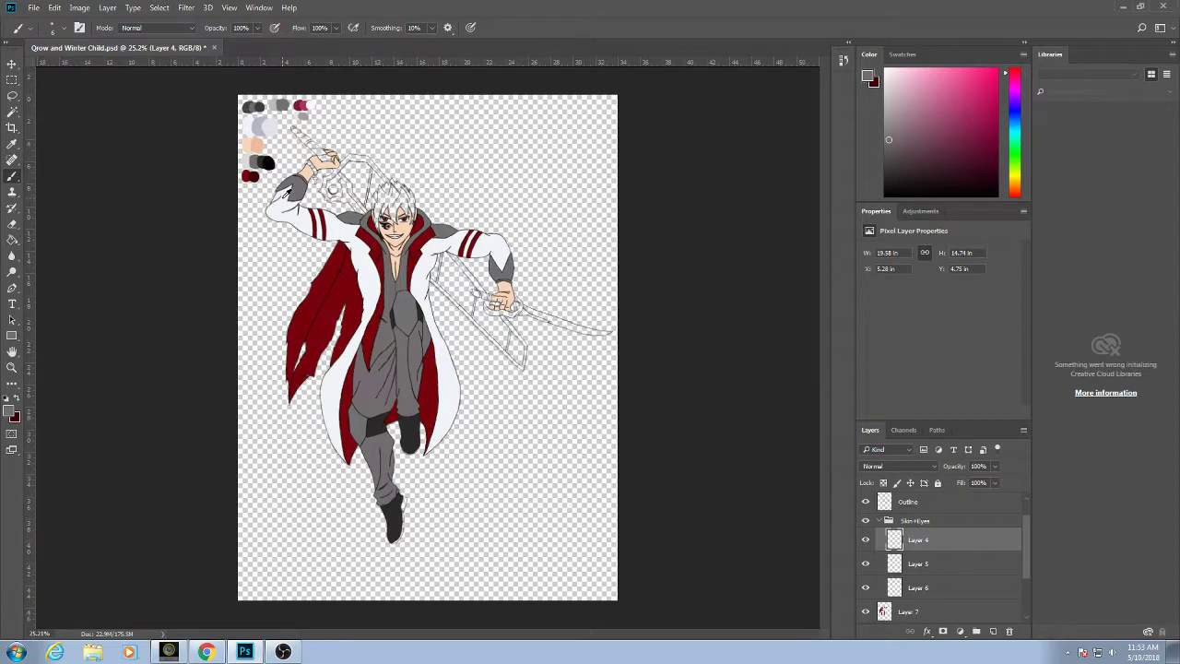
{"action": "scroll", "coordinate": [318, 196], "scroll_direction": "up", "scroll_amount": 5}
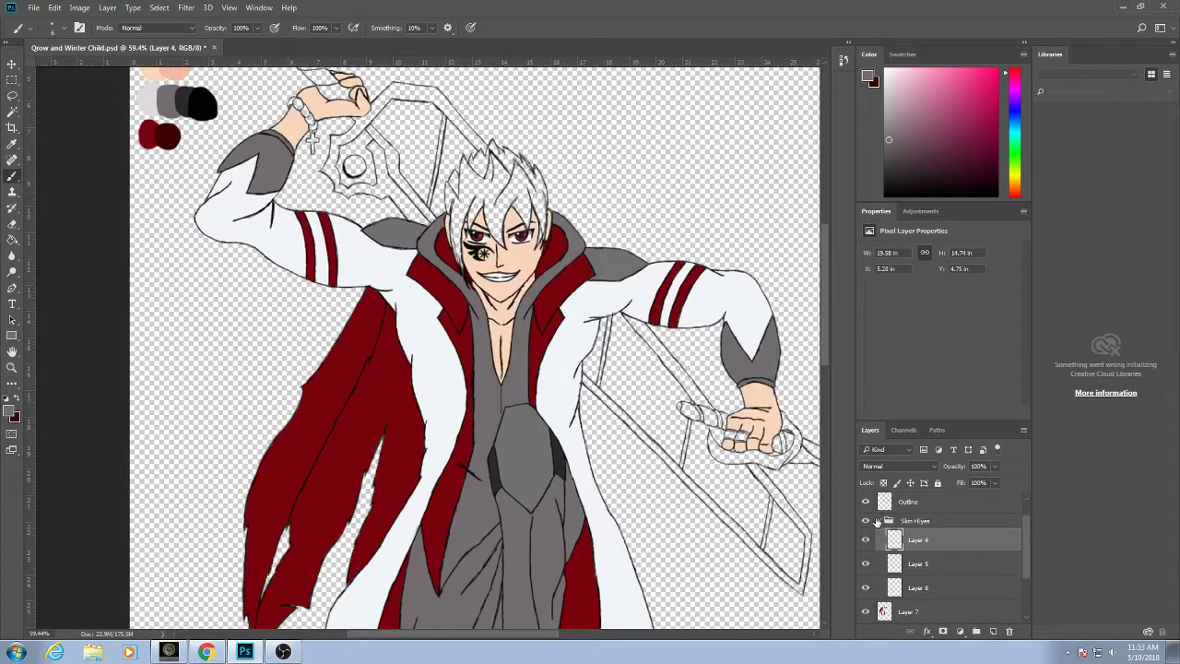
Collapse the Skin+Eyes group and add a new empty layer directly beneath it, above Layer 7.
{"action": "left_click", "coordinate": [877, 520]}
{"action": "left_click", "coordinate": [994, 630]}
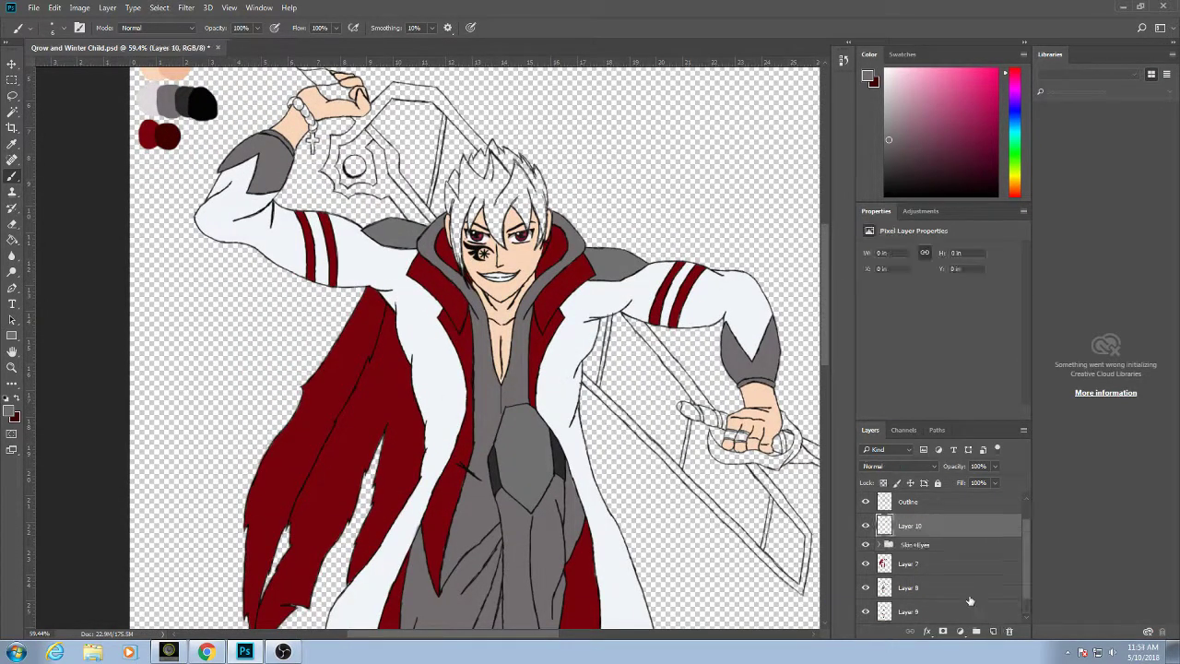
{"action": "left_click_drag", "start_coordinate": [911, 544], "coordinate": [911, 552]}
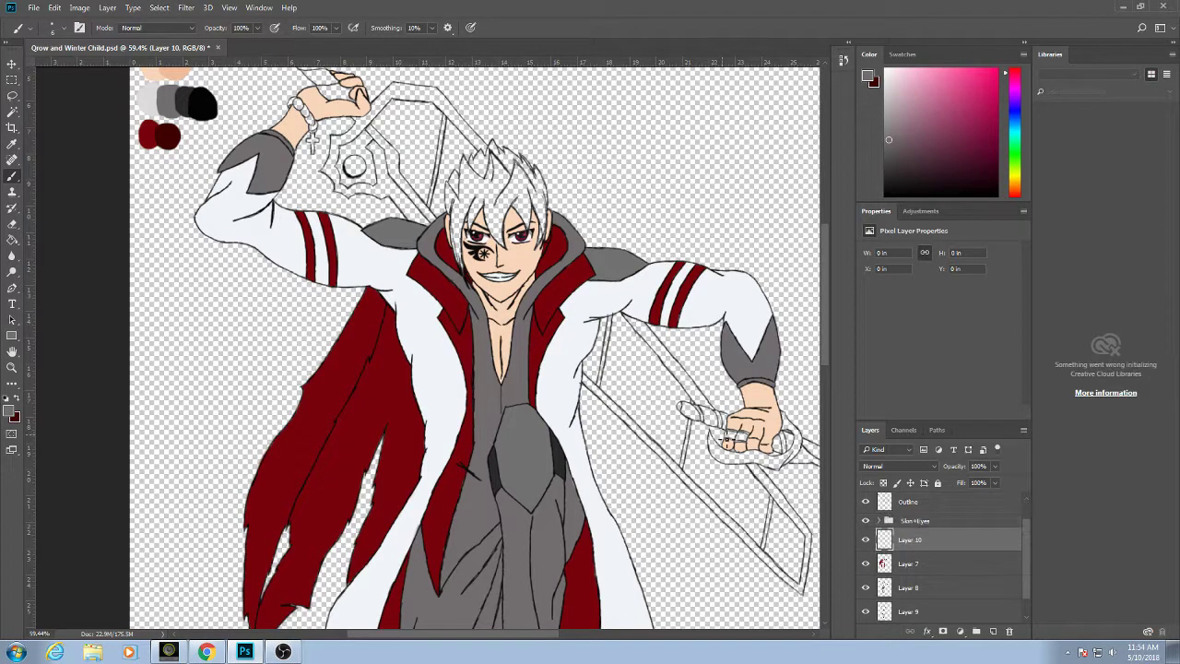
On Layer 10, paint the long strand and hair spikes on the tattooed side of the head with the sampled pale blue-white swatch colour.
{"action": "left_click_drag", "start_coordinate": [431, 197], "coordinate": [447, 364]}
{"action": "scroll", "coordinate": [548, 416], "scroll_direction": "up", "scroll_amount": 2}
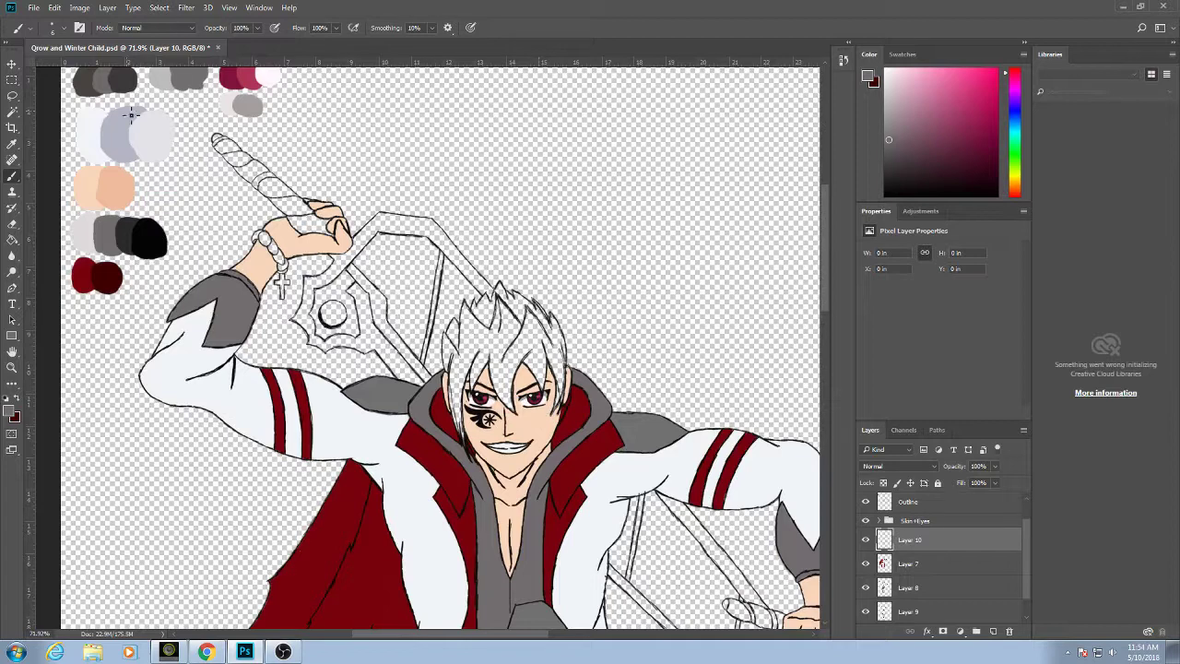
{"action": "scroll", "coordinate": [138, 126], "scroll_direction": "up", "scroll_amount": 1}
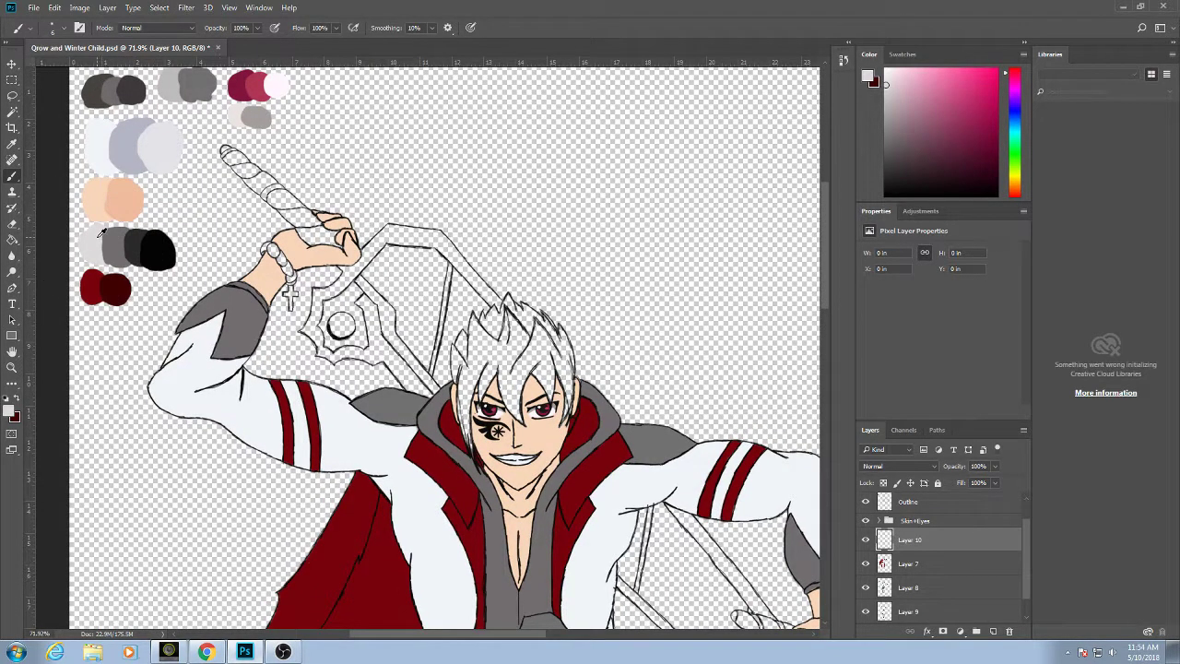
{"action": "left_click", "coordinate": [104, 164], "text": "alt"}
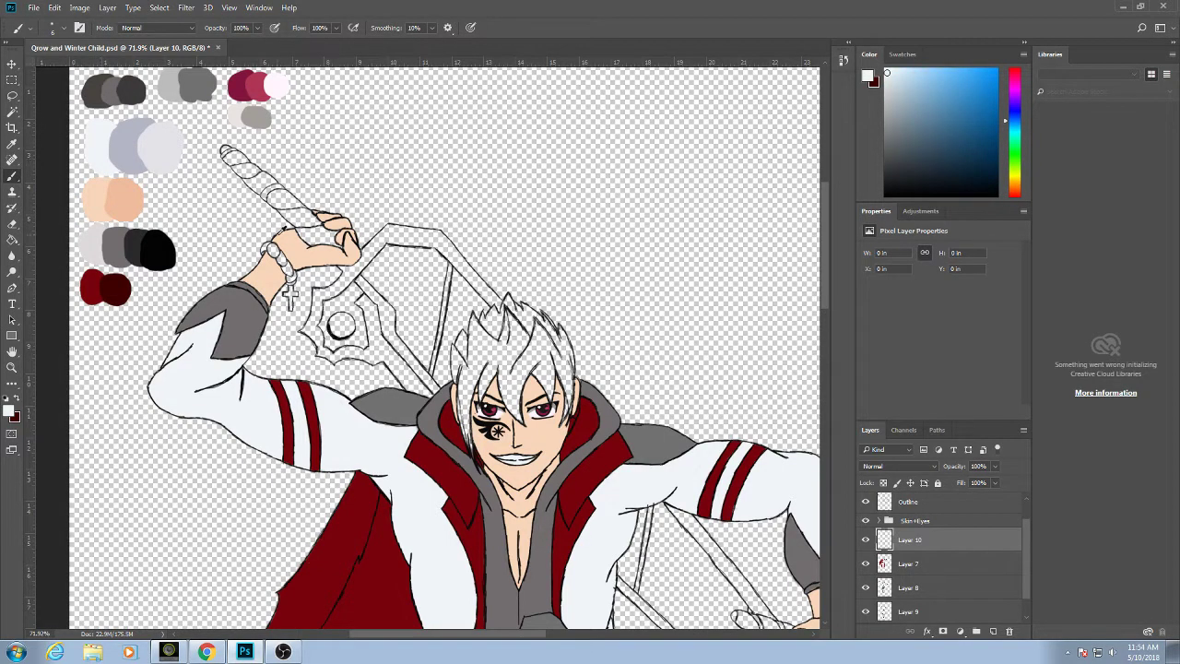
{"action": "scroll", "coordinate": [530, 424], "scroll_direction": "up", "scroll_amount": 4}
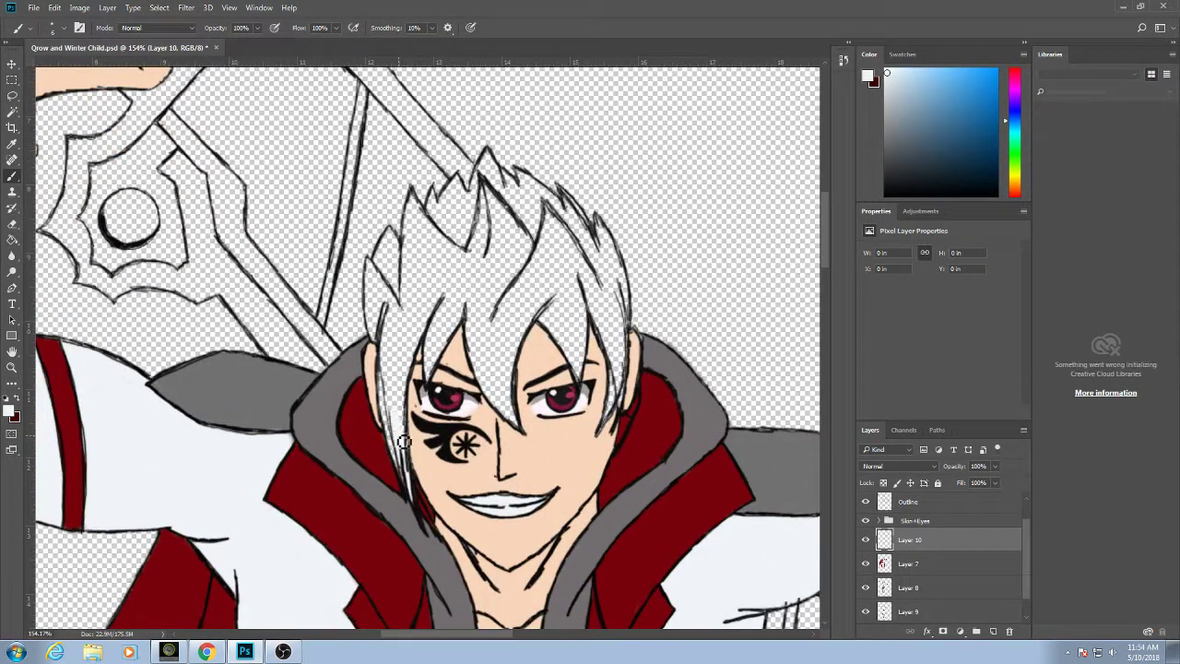
{"action": "mouse_move", "coordinate": [392, 365]}
{"action": "left_mouse_down"}
{"action": "mouse_move", "coordinate": [398, 310]}
{"action": "mouse_move", "coordinate": [394, 374]}
{"action": "mouse_move", "coordinate": [403, 432]}
{"action": "mouse_move", "coordinate": [404, 365]}
{"action": "mouse_move", "coordinate": [414, 386]}
{"action": "mouse_move", "coordinate": [413, 466]}
{"action": "mouse_move", "coordinate": [404, 418]}
{"action": "mouse_move", "coordinate": [440, 306]}
{"action": "mouse_move", "coordinate": [403, 412]}
{"action": "mouse_move", "coordinate": [405, 328]}
{"action": "mouse_move", "coordinate": [399, 425]}
{"action": "left_mouse_up"}
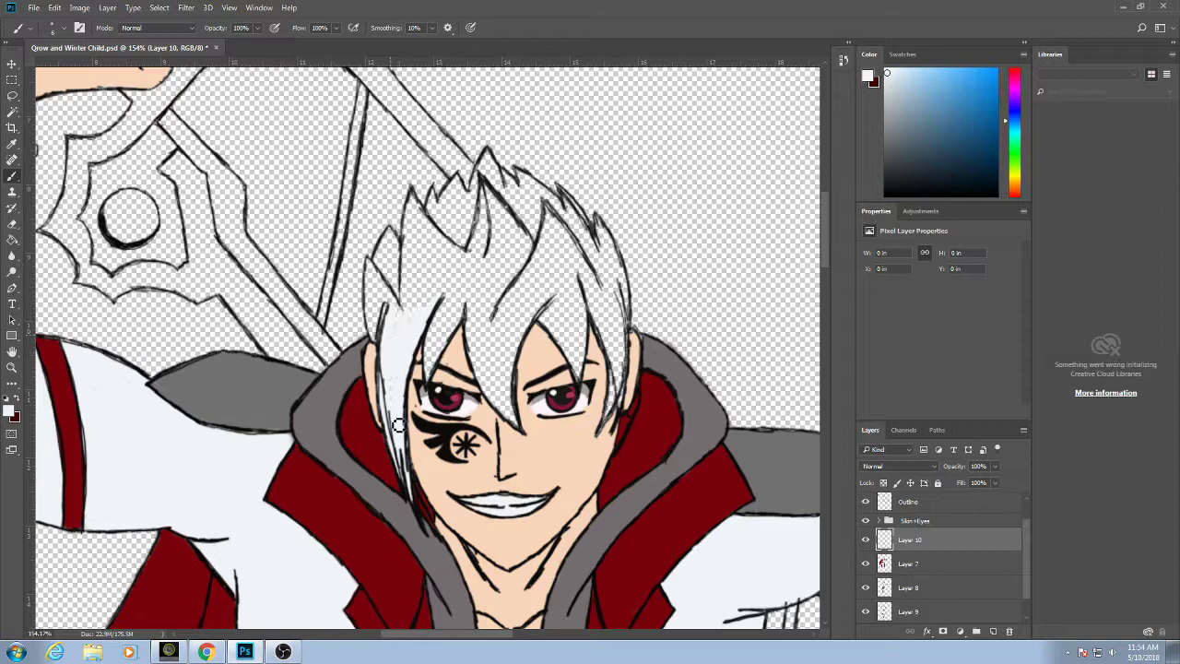
{"action": "mouse_move", "coordinate": [395, 298]}
{"action": "left_mouse_down"}
{"action": "mouse_move", "coordinate": [388, 350]}
{"action": "mouse_move", "coordinate": [376, 290]}
{"action": "mouse_move", "coordinate": [377, 309]}
{"action": "mouse_move", "coordinate": [395, 239]}
{"action": "mouse_move", "coordinate": [406, 294]}
{"action": "mouse_move", "coordinate": [391, 262]}
{"action": "mouse_move", "coordinate": [381, 319]}
{"action": "mouse_move", "coordinate": [383, 296]}
{"action": "mouse_move", "coordinate": [413, 347]}
{"action": "mouse_move", "coordinate": [418, 237]}
{"action": "mouse_move", "coordinate": [415, 340]}
{"action": "mouse_move", "coordinate": [416, 300]}
{"action": "mouse_move", "coordinate": [457, 244]}
{"action": "mouse_move", "coordinate": [421, 320]}
{"action": "mouse_move", "coordinate": [429, 274]}
{"action": "mouse_move", "coordinate": [440, 254]}
{"action": "mouse_move", "coordinate": [405, 366]}
{"action": "mouse_move", "coordinate": [409, 356]}
{"action": "mouse_move", "coordinate": [402, 432]}
{"action": "mouse_move", "coordinate": [446, 300]}
{"action": "mouse_move", "coordinate": [435, 384]}
{"action": "mouse_move", "coordinate": [442, 322]}
{"action": "mouse_move", "coordinate": [438, 367]}
{"action": "mouse_move", "coordinate": [473, 302]}
{"action": "mouse_move", "coordinate": [460, 351]}
{"action": "mouse_move", "coordinate": [453, 334]}
{"action": "mouse_move", "coordinate": [482, 238]}
{"action": "mouse_move", "coordinate": [454, 304]}
{"action": "mouse_move", "coordinate": [459, 252]}
{"action": "mouse_move", "coordinate": [480, 348]}
{"action": "mouse_move", "coordinate": [456, 295]}
{"action": "mouse_move", "coordinate": [452, 242]}
{"action": "mouse_move", "coordinate": [438, 333]}
{"action": "mouse_move", "coordinate": [439, 272]}
{"action": "mouse_move", "coordinate": [417, 219]}
{"action": "mouse_move", "coordinate": [410, 242]}
{"action": "mouse_move", "coordinate": [419, 210]}
{"action": "left_mouse_up"}
{"action": "mouse_move", "coordinate": [421, 247]}
{"action": "left_mouse_down"}
{"action": "mouse_move", "coordinate": [427, 230]}
{"action": "mouse_move", "coordinate": [449, 246]}
{"action": "mouse_move", "coordinate": [436, 212]}
{"action": "mouse_move", "coordinate": [441, 230]}
{"action": "mouse_move", "coordinate": [459, 192]}
{"action": "mouse_move", "coordinate": [447, 258]}
{"action": "mouse_move", "coordinate": [466, 221]}
{"action": "mouse_move", "coordinate": [474, 228]}
{"action": "mouse_move", "coordinate": [487, 165]}
{"action": "mouse_move", "coordinate": [490, 177]}
{"action": "left_mouse_up"}
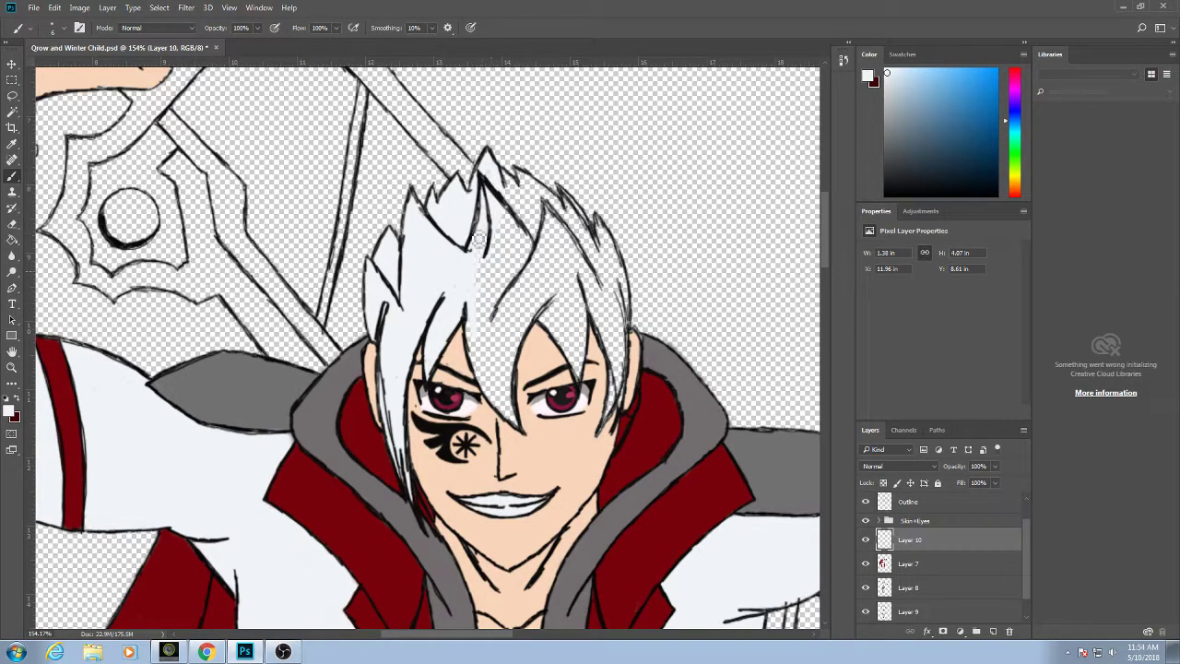
Fill the central hair and the fringe between the eyes with the same pale blue-white on Layer 10.
{"action": "mouse_move", "coordinate": [506, 236]}
{"action": "left_mouse_down"}
{"action": "mouse_move", "coordinate": [501, 286]}
{"action": "mouse_move", "coordinate": [498, 244]}
{"action": "mouse_move", "coordinate": [517, 222]}
{"action": "mouse_move", "coordinate": [487, 330]}
{"action": "mouse_move", "coordinate": [482, 271]}
{"action": "mouse_move", "coordinate": [440, 340]}
{"action": "mouse_move", "coordinate": [474, 263]}
{"action": "mouse_move", "coordinate": [484, 305]}
{"action": "left_mouse_up"}
{"action": "mouse_move", "coordinate": [517, 250]}
{"action": "left_mouse_down"}
{"action": "mouse_move", "coordinate": [512, 292]}
{"action": "mouse_move", "coordinate": [498, 295]}
{"action": "mouse_move", "coordinate": [525, 237]}
{"action": "mouse_move", "coordinate": [532, 262]}
{"action": "mouse_move", "coordinate": [511, 296]}
{"action": "mouse_move", "coordinate": [539, 219]}
{"action": "mouse_move", "coordinate": [500, 287]}
{"action": "left_mouse_up"}
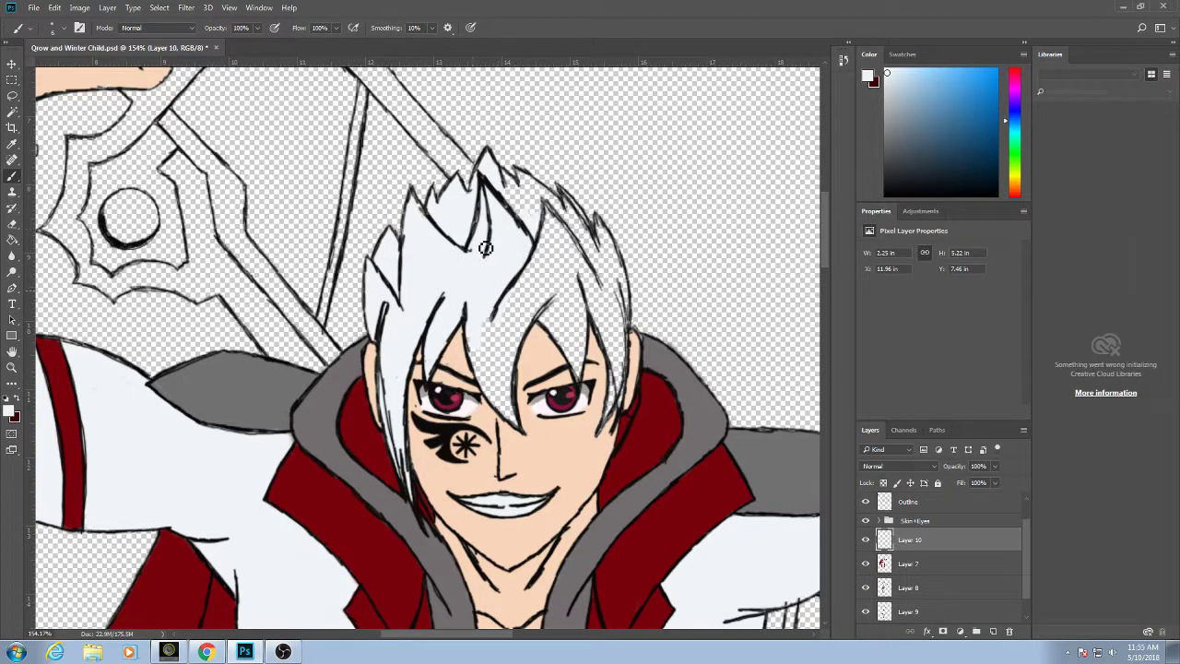
{"action": "mouse_move", "coordinate": [481, 360]}
{"action": "left_mouse_down"}
{"action": "mouse_move", "coordinate": [514, 422]}
{"action": "mouse_move", "coordinate": [497, 360]}
{"action": "mouse_move", "coordinate": [509, 328]}
{"action": "mouse_move", "coordinate": [516, 383]}
{"action": "mouse_move", "coordinate": [562, 288]}
{"action": "mouse_move", "coordinate": [505, 399]}
{"action": "mouse_move", "coordinate": [514, 289]}
{"action": "mouse_move", "coordinate": [488, 364]}
{"action": "left_mouse_up"}
{"action": "left_click_drag", "start_coordinate": [542, 256], "coordinate": [505, 392]}
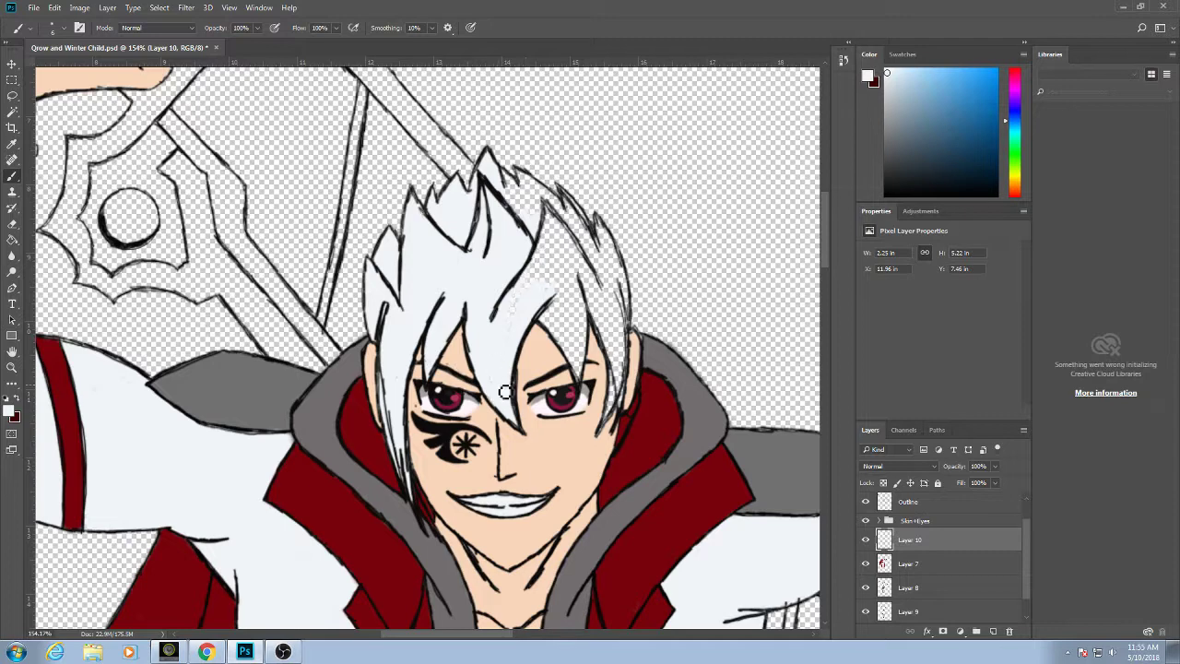
{"action": "mouse_move", "coordinate": [508, 314]}
{"action": "left_mouse_down"}
{"action": "mouse_move", "coordinate": [527, 288]}
{"action": "mouse_move", "coordinate": [510, 347]}
{"action": "mouse_move", "coordinate": [535, 277]}
{"action": "mouse_move", "coordinate": [574, 239]}
{"action": "mouse_move", "coordinate": [546, 320]}
{"action": "mouse_move", "coordinate": [574, 245]}
{"action": "left_mouse_up"}
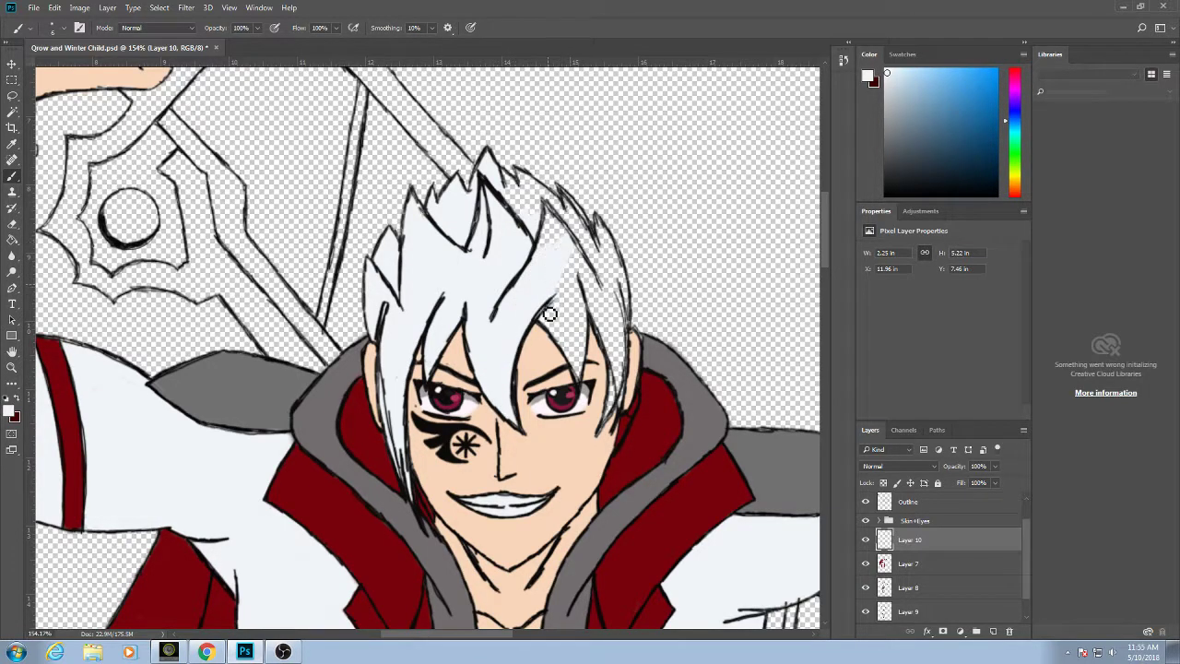
Fill the remaining hair above the untattooed eye and the spikes along the crown with pale blue-white.
{"action": "mouse_move", "coordinate": [550, 314]}
{"action": "left_mouse_down"}
{"action": "mouse_move", "coordinate": [585, 391]}
{"action": "mouse_move", "coordinate": [588, 287]}
{"action": "mouse_move", "coordinate": [572, 345]}
{"action": "mouse_move", "coordinate": [558, 340]}
{"action": "mouse_move", "coordinate": [562, 294]}
{"action": "mouse_move", "coordinate": [557, 337]}
{"action": "mouse_move", "coordinate": [579, 248]}
{"action": "mouse_move", "coordinate": [595, 342]}
{"action": "mouse_move", "coordinate": [589, 320]}
{"action": "mouse_move", "coordinate": [608, 279]}
{"action": "mouse_move", "coordinate": [608, 369]}
{"action": "mouse_move", "coordinate": [613, 317]}
{"action": "mouse_move", "coordinate": [621, 352]}
{"action": "mouse_move", "coordinate": [614, 437]}
{"action": "mouse_move", "coordinate": [635, 342]}
{"action": "mouse_move", "coordinate": [622, 409]}
{"action": "mouse_move", "coordinate": [617, 340]}
{"action": "mouse_move", "coordinate": [627, 313]}
{"action": "mouse_move", "coordinate": [631, 348]}
{"action": "mouse_move", "coordinate": [634, 298]}
{"action": "mouse_move", "coordinate": [603, 224]}
{"action": "mouse_move", "coordinate": [625, 320]}
{"action": "left_mouse_up"}
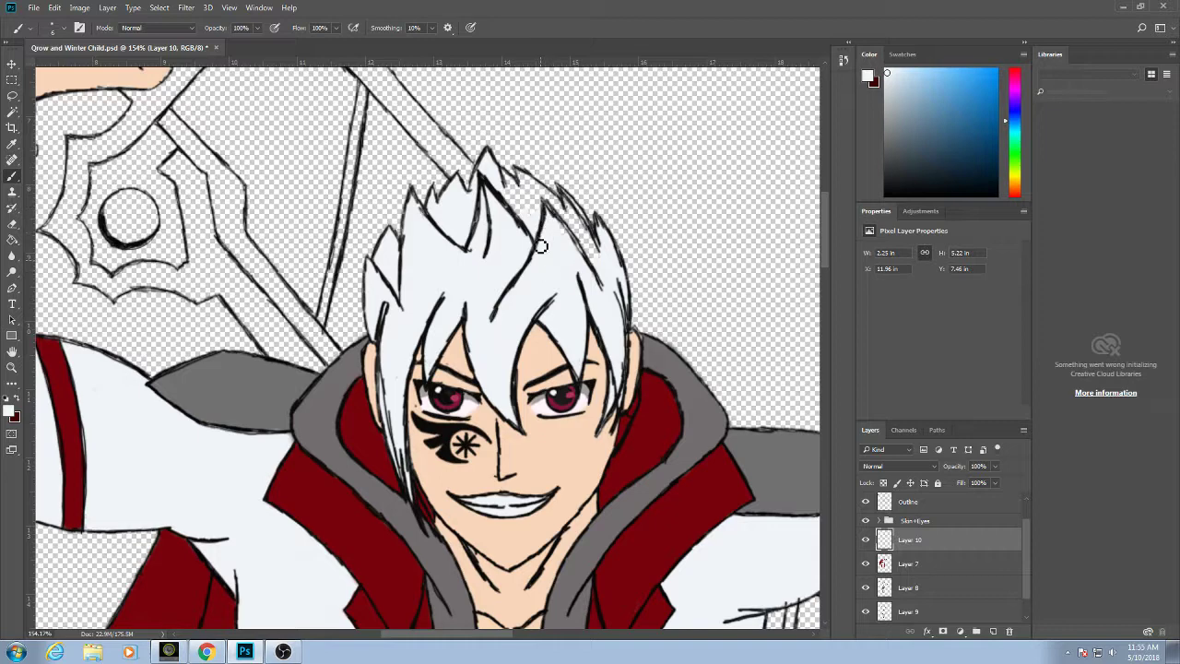
{"action": "mouse_move", "coordinate": [558, 215]}
{"action": "left_mouse_down"}
{"action": "mouse_move", "coordinate": [588, 272]}
{"action": "mouse_move", "coordinate": [579, 217]}
{"action": "mouse_move", "coordinate": [608, 268]}
{"action": "mouse_move", "coordinate": [573, 202]}
{"action": "mouse_move", "coordinate": [588, 224]}
{"action": "mouse_move", "coordinate": [530, 196]}
{"action": "mouse_move", "coordinate": [524, 219]}
{"action": "mouse_move", "coordinate": [508, 182]}
{"action": "mouse_move", "coordinate": [534, 218]}
{"action": "mouse_move", "coordinate": [534, 189]}
{"action": "left_mouse_up"}
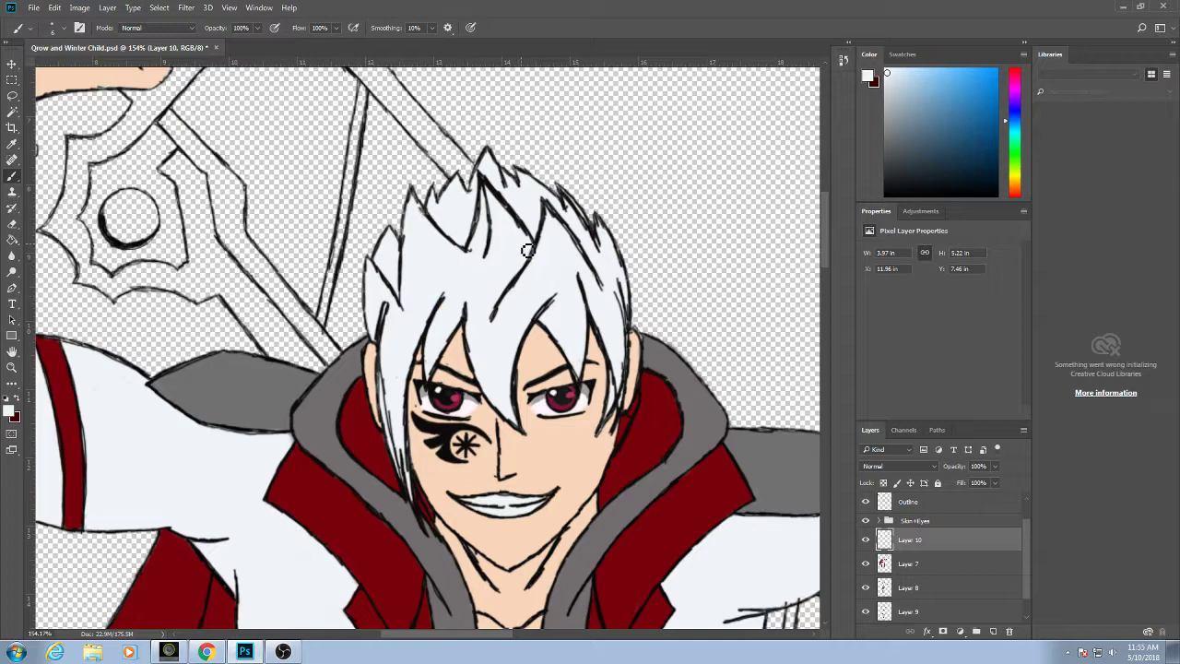
Review the whole figure for areas that still lack a base colour.
{"action": "scroll", "coordinate": [526, 251], "scroll_direction": "down", "scroll_amount": 6}
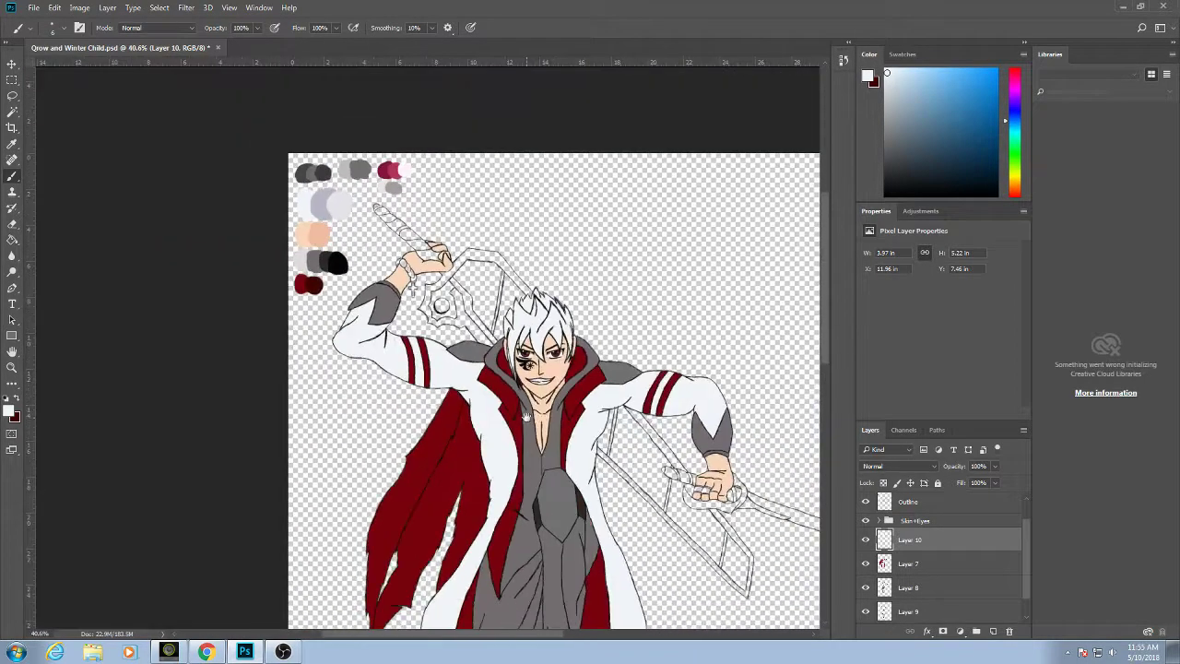
{"action": "scroll", "coordinate": [477, 305], "scroll_direction": "down", "scroll_amount": 3}
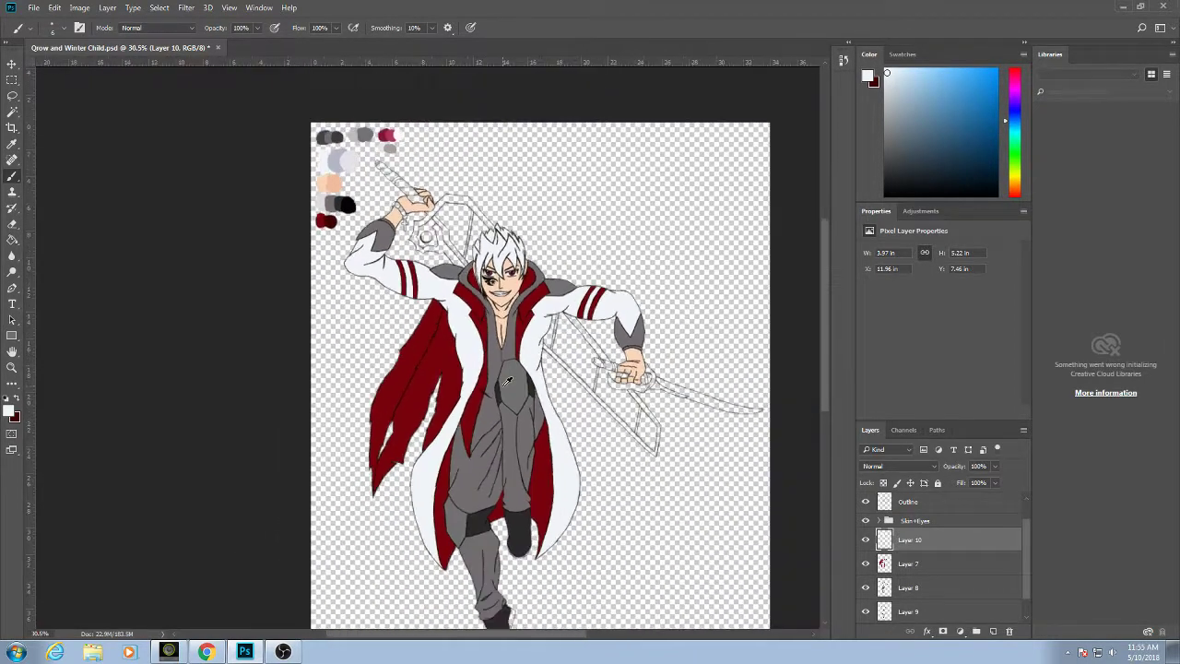
{"action": "scroll", "coordinate": [490, 424], "scroll_direction": "down", "scroll_amount": 1}
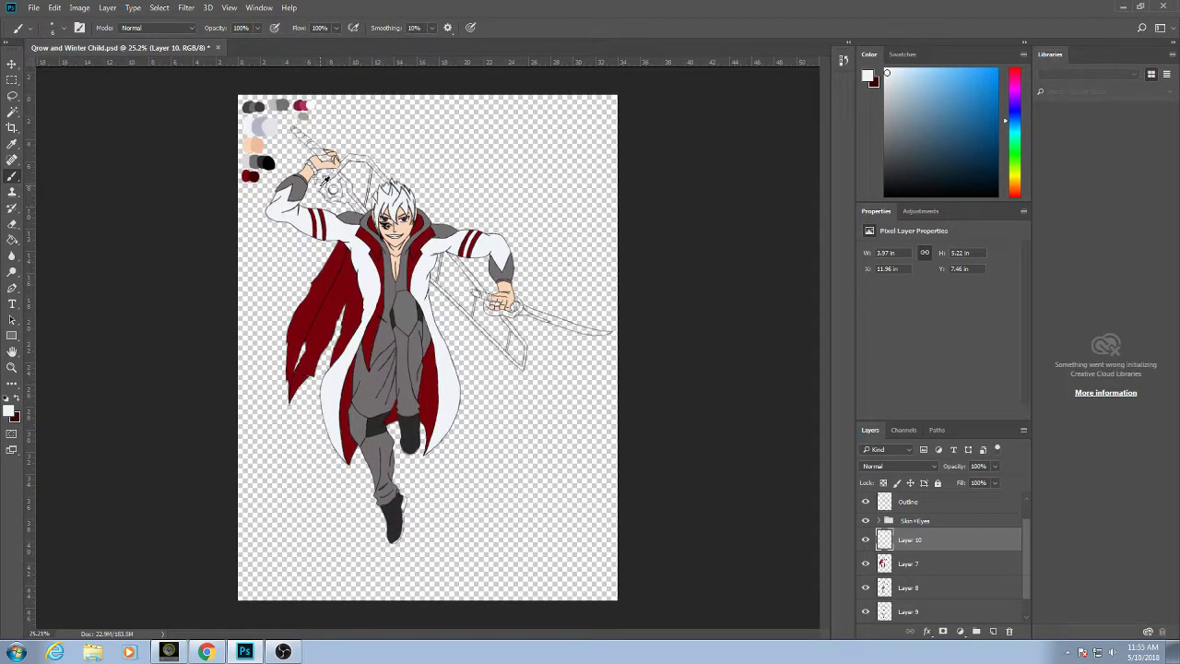
{"action": "scroll", "coordinate": [335, 181], "scroll_direction": "up", "scroll_amount": 6}
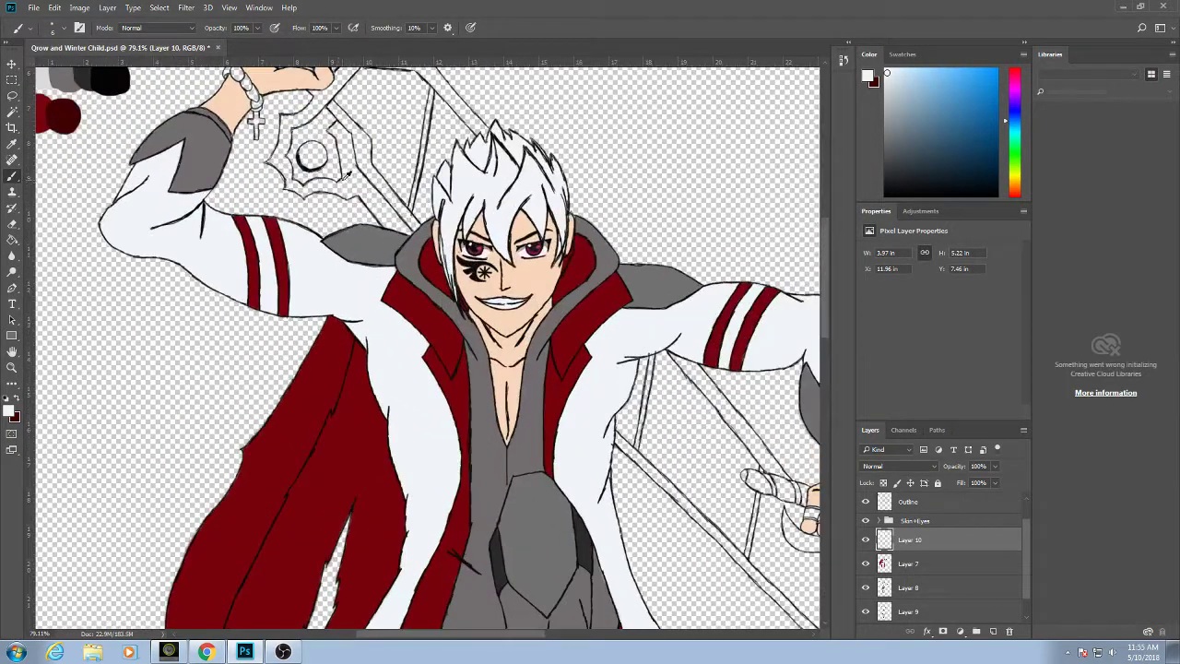
{"action": "scroll", "coordinate": [437, 306], "scroll_direction": "down", "scroll_amount": 4}
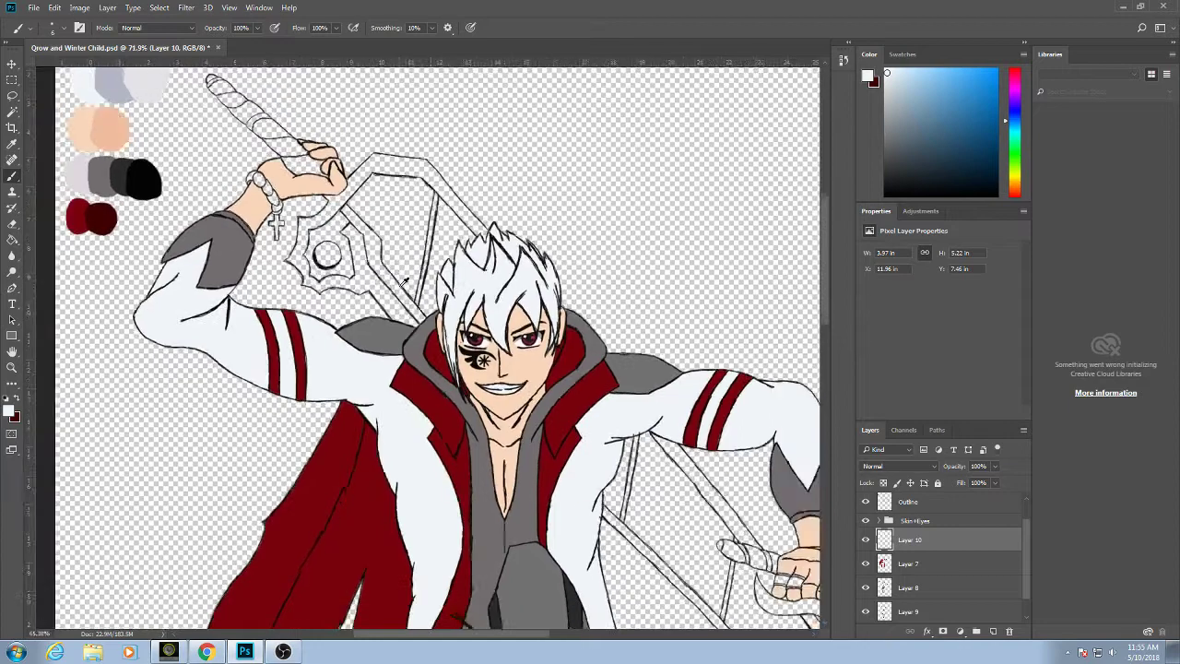
{"action": "scroll", "coordinate": [435, 348], "scroll_direction": "down", "scroll_amount": 3}
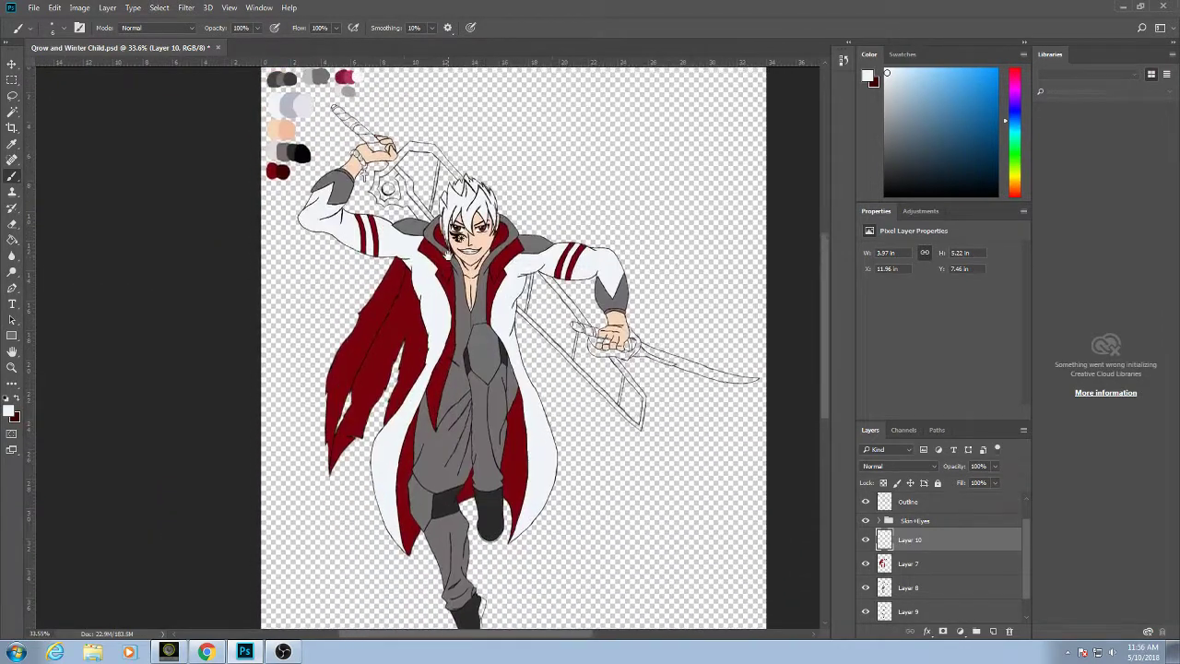
{"action": "left_click_drag", "start_coordinate": [448, 249], "coordinate": [443, 193]}
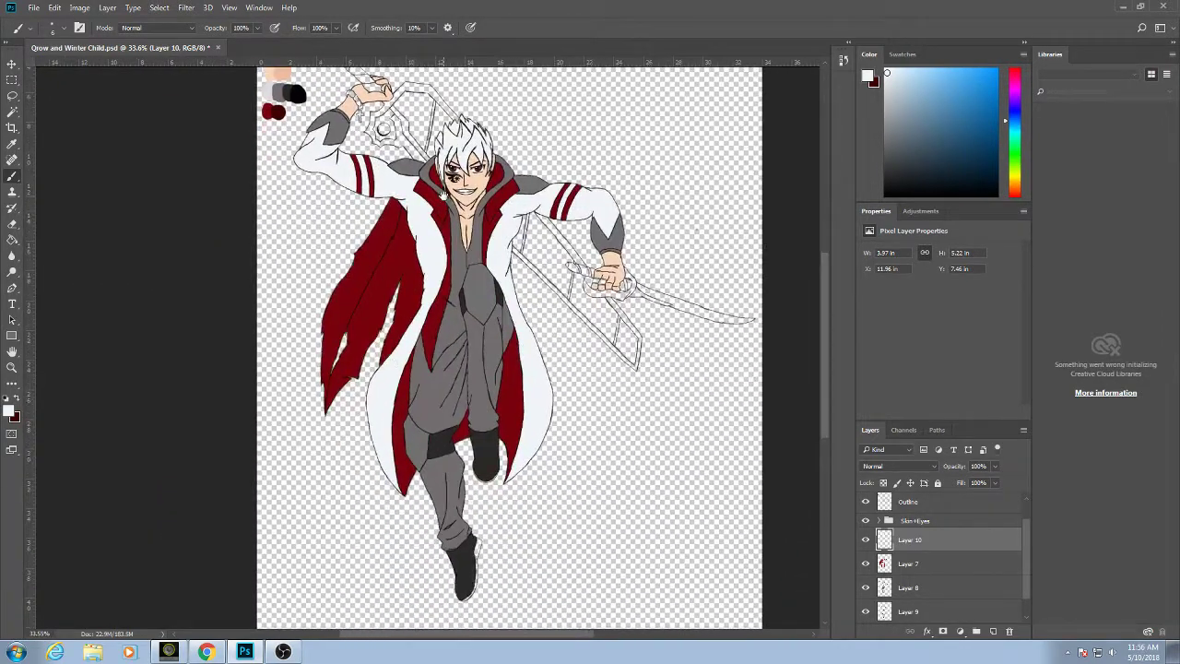
On Layer 9, fill the heel of the lower boot with the dark grey sampled from the swatches.
{"action": "left_click", "coordinate": [290, 89], "text": "alt"}
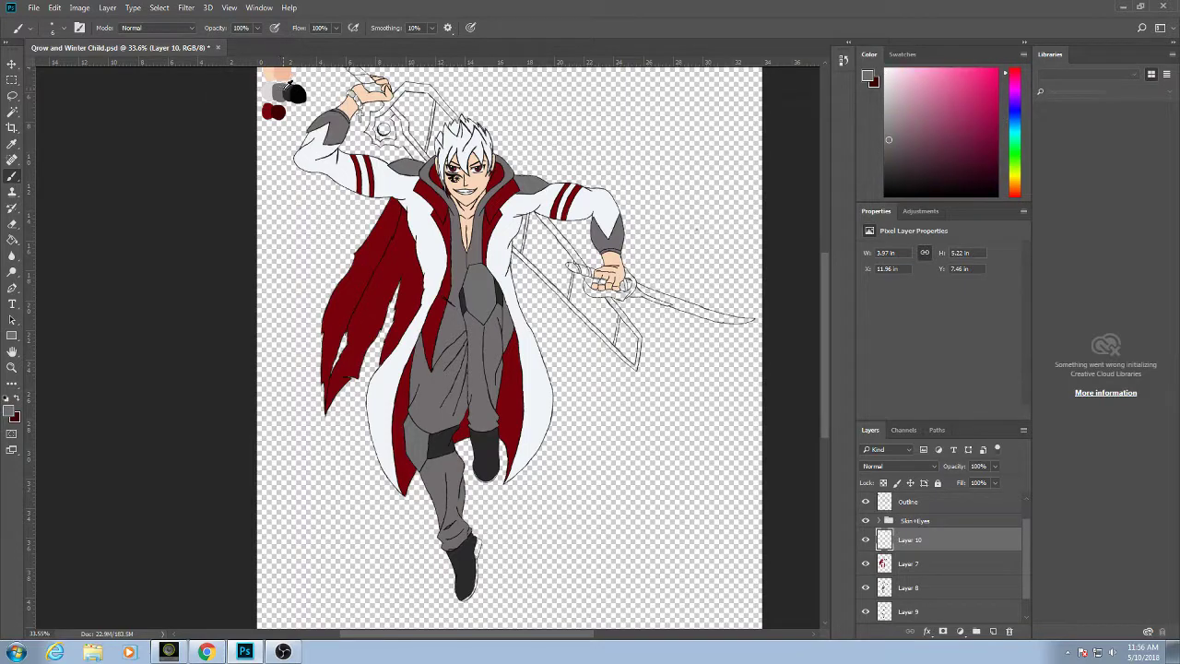
{"action": "left_click", "coordinate": [291, 90], "text": "alt"}
{"action": "scroll", "coordinate": [489, 498], "scroll_direction": "up", "scroll_amount": 6}
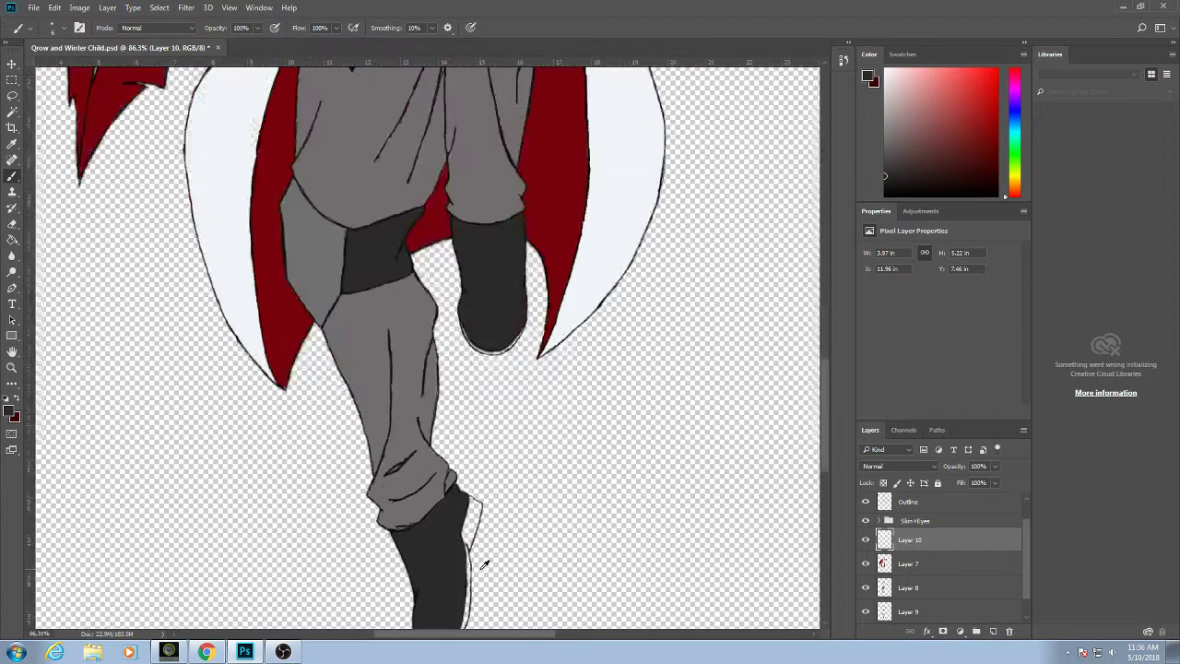
{"action": "scroll", "coordinate": [743, 551], "scroll_direction": "down", "scroll_amount": 1}
{"action": "scroll", "coordinate": [911, 594], "scroll_direction": "down", "scroll_amount": 1}
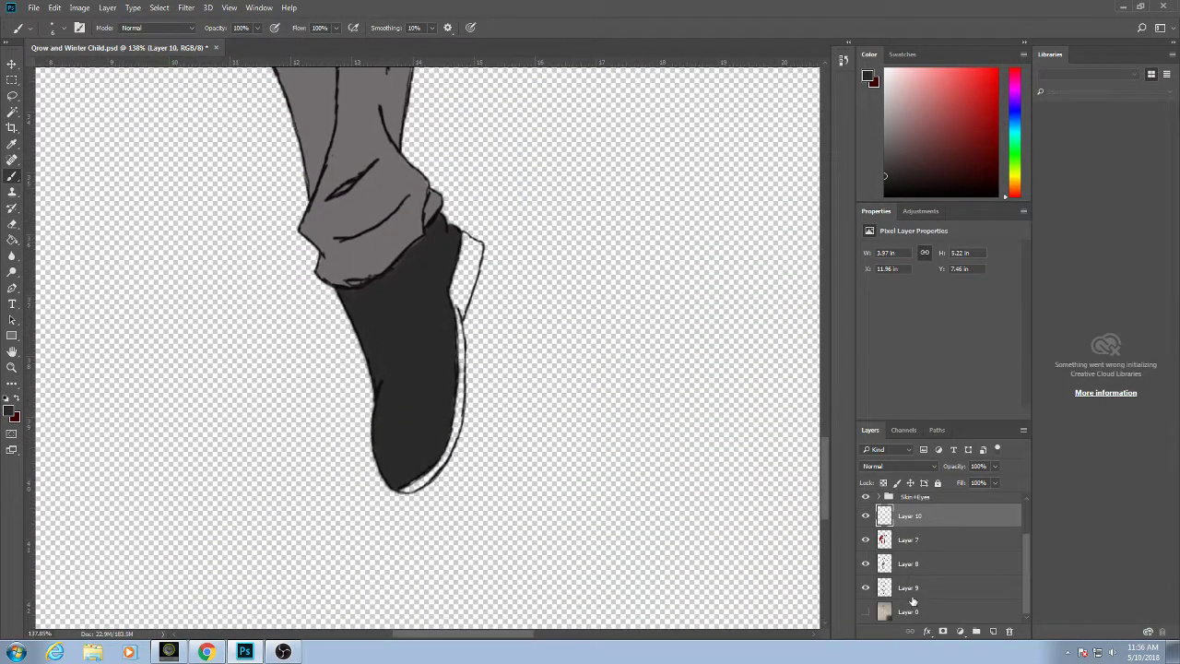
{"action": "left_click", "coordinate": [909, 588]}
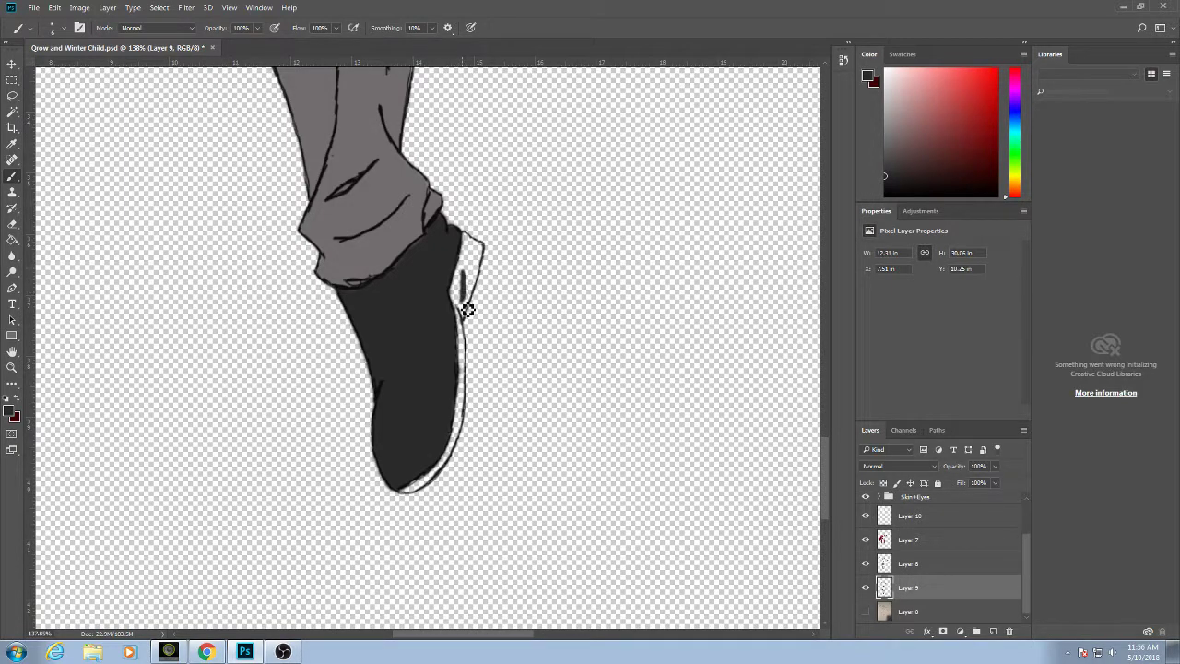
{"action": "mouse_move", "coordinate": [468, 305]}
{"action": "left_mouse_down"}
{"action": "mouse_move", "coordinate": [461, 263]}
{"action": "mouse_move", "coordinate": [458, 318]}
{"action": "mouse_move", "coordinate": [471, 258]}
{"action": "mouse_move", "coordinate": [470, 316]}
{"action": "mouse_move", "coordinate": [475, 282]}
{"action": "mouse_move", "coordinate": [477, 297]}
{"action": "mouse_move", "coordinate": [470, 243]}
{"action": "left_mouse_up"}
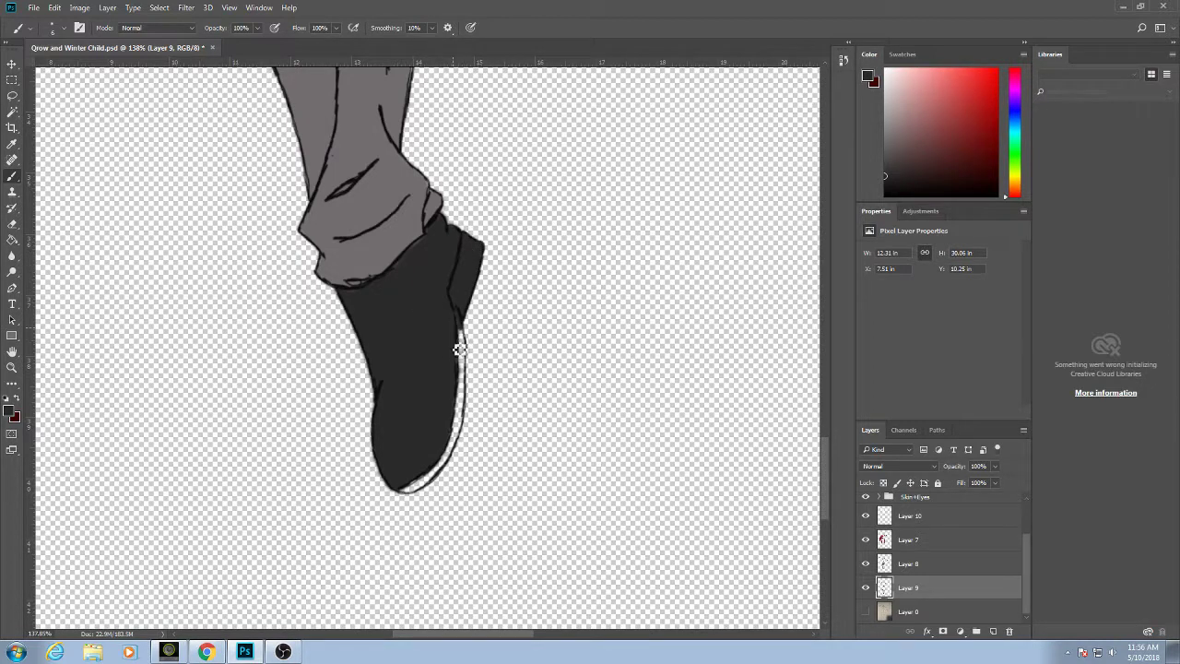
Fill the unpainted sole strip of the lower boot and the rim of the raised boot's toe with dark grey.
{"action": "mouse_move", "coordinate": [459, 350]}
{"action": "left_mouse_down"}
{"action": "mouse_move", "coordinate": [464, 337]}
{"action": "mouse_move", "coordinate": [454, 447]}
{"action": "mouse_move", "coordinate": [460, 414]}
{"action": "left_mouse_up"}
{"action": "mouse_move", "coordinate": [467, 369]}
{"action": "left_mouse_down"}
{"action": "mouse_move", "coordinate": [525, 296]}
{"action": "mouse_move", "coordinate": [535, 257]}
{"action": "left_mouse_up"}
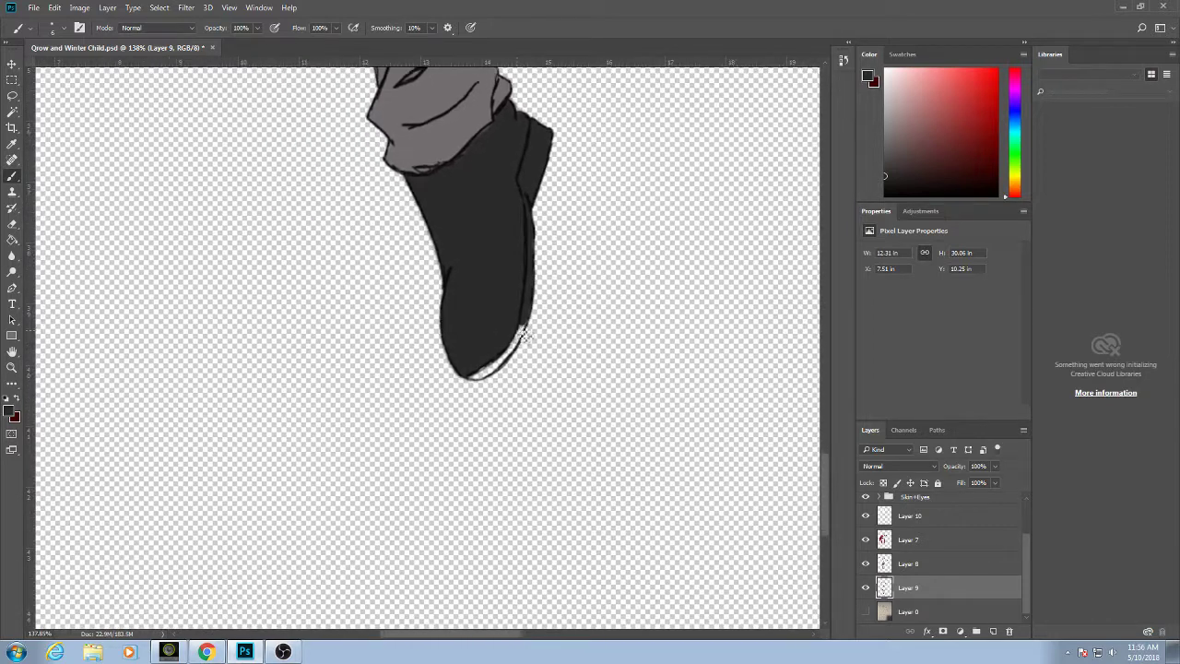
{"action": "mouse_move", "coordinate": [523, 334]}
{"action": "left_mouse_down"}
{"action": "mouse_move", "coordinate": [476, 387]}
{"action": "mouse_move", "coordinate": [509, 359]}
{"action": "mouse_move", "coordinate": [496, 383]}
{"action": "mouse_move", "coordinate": [519, 343]}
{"action": "left_mouse_up"}
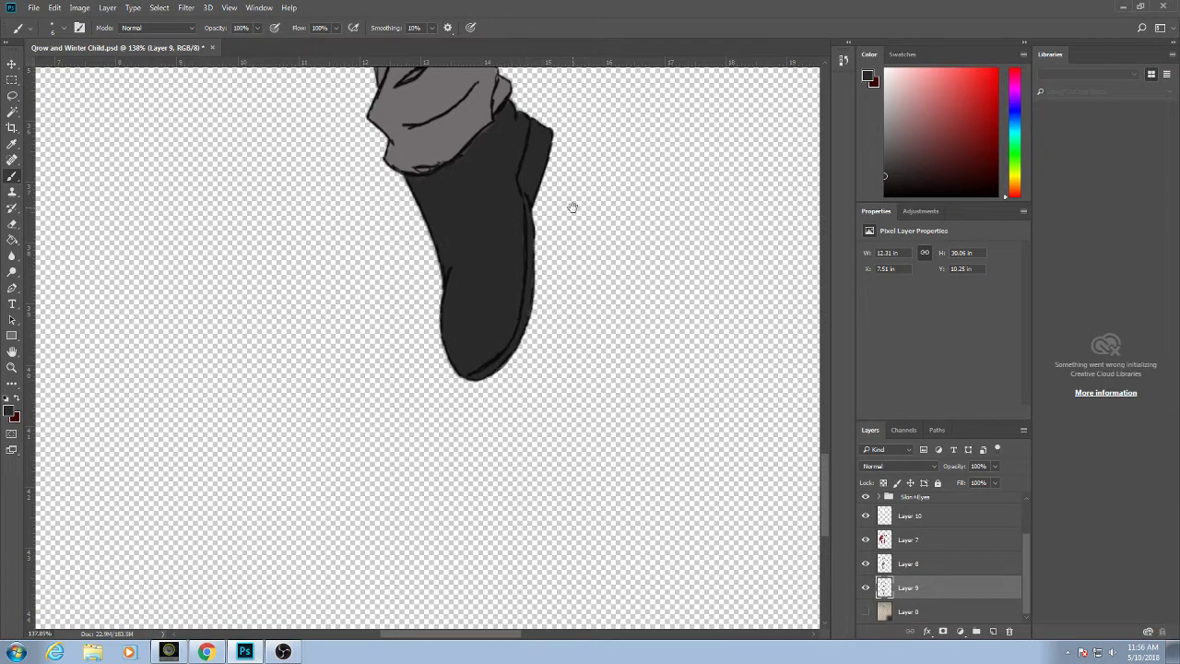
{"action": "left_click_drag", "start_coordinate": [572, 208], "coordinate": [415, 527]}
{"action": "left_click_drag", "start_coordinate": [566, 92], "coordinate": [482, 371]}
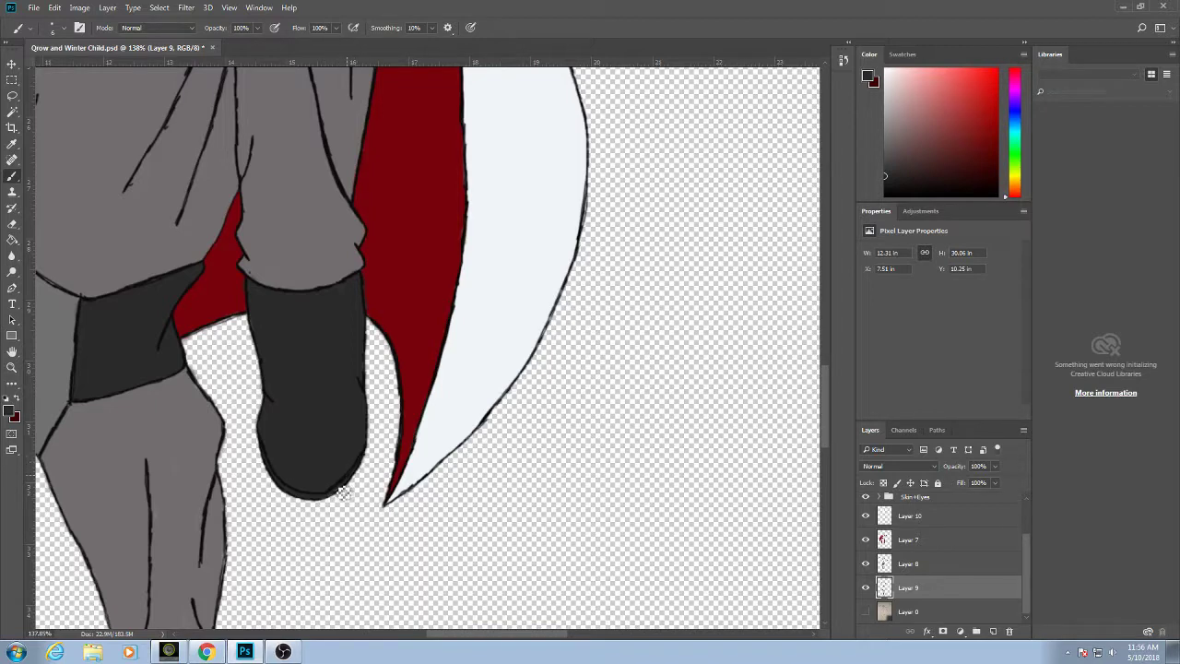
Sample the darker peach skin swatch and add a new layer above Layer 10 for skin shading.
{"action": "scroll", "coordinate": [345, 492], "scroll_direction": "up", "scroll_amount": 10}
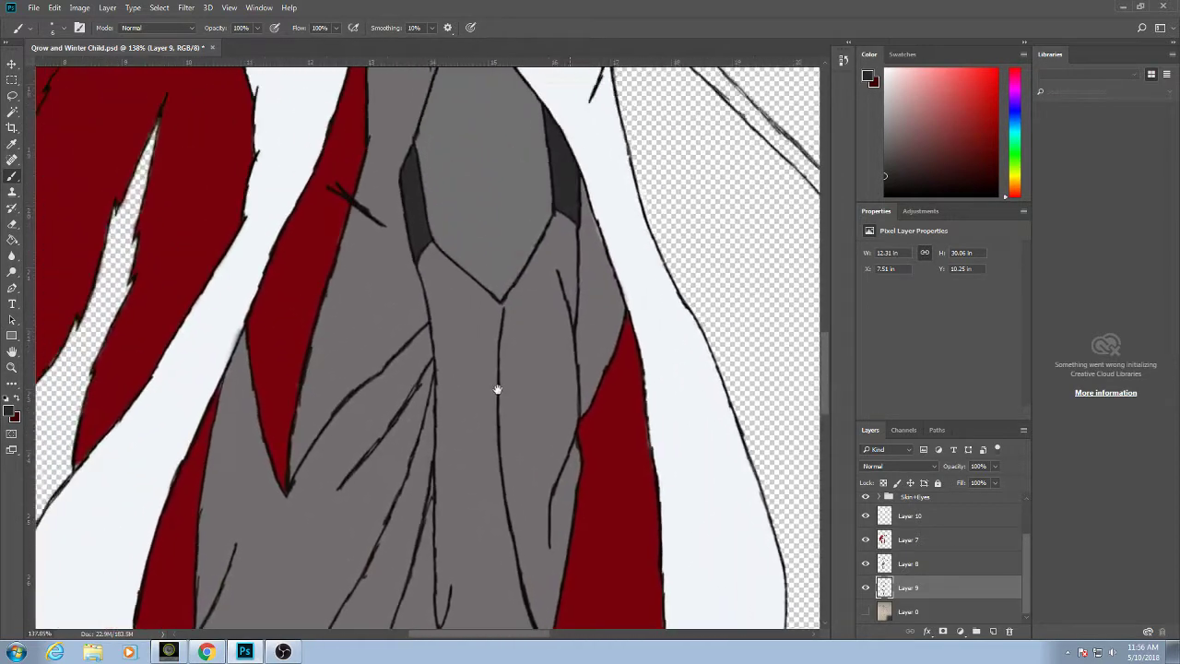
{"action": "scroll", "coordinate": [505, 381], "scroll_direction": "down", "scroll_amount": 5}
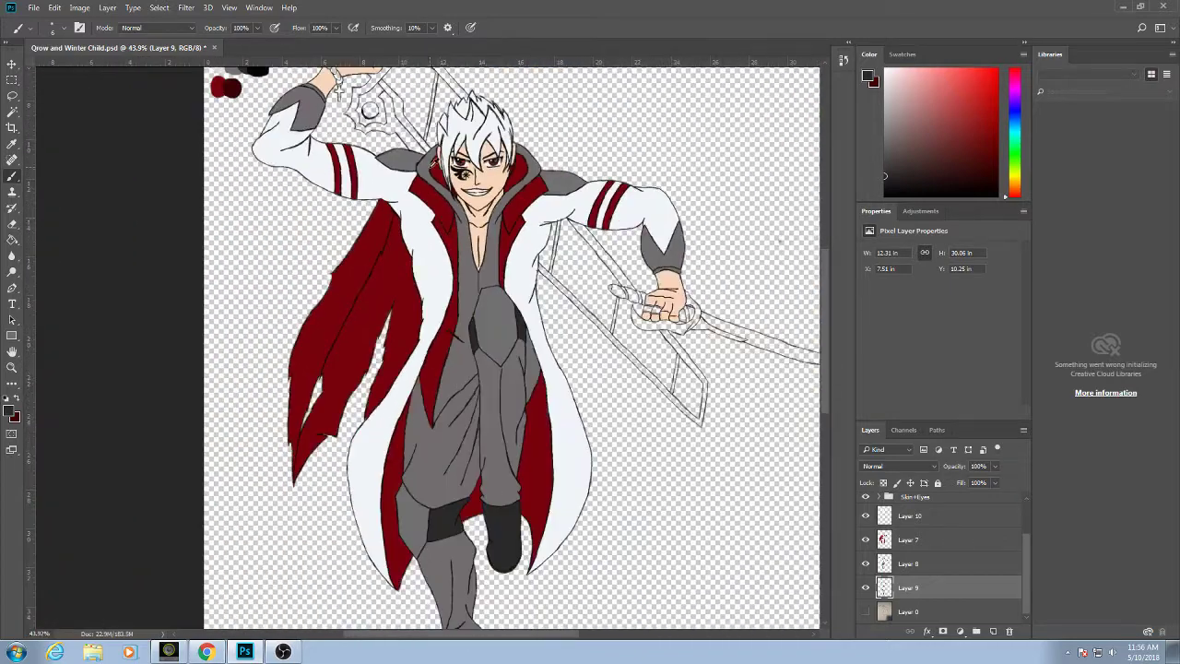
{"action": "scroll", "coordinate": [436, 162], "scroll_direction": "up", "scroll_amount": 3}
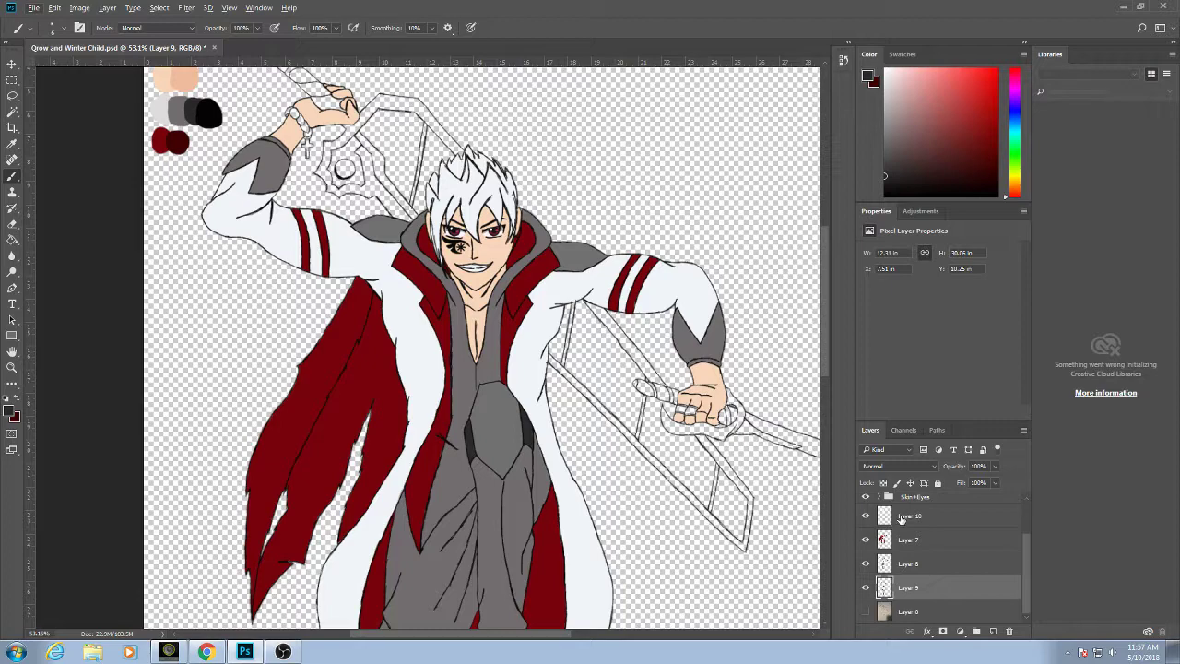
{"action": "scroll", "coordinate": [263, 167], "scroll_direction": "up", "scroll_amount": 3}
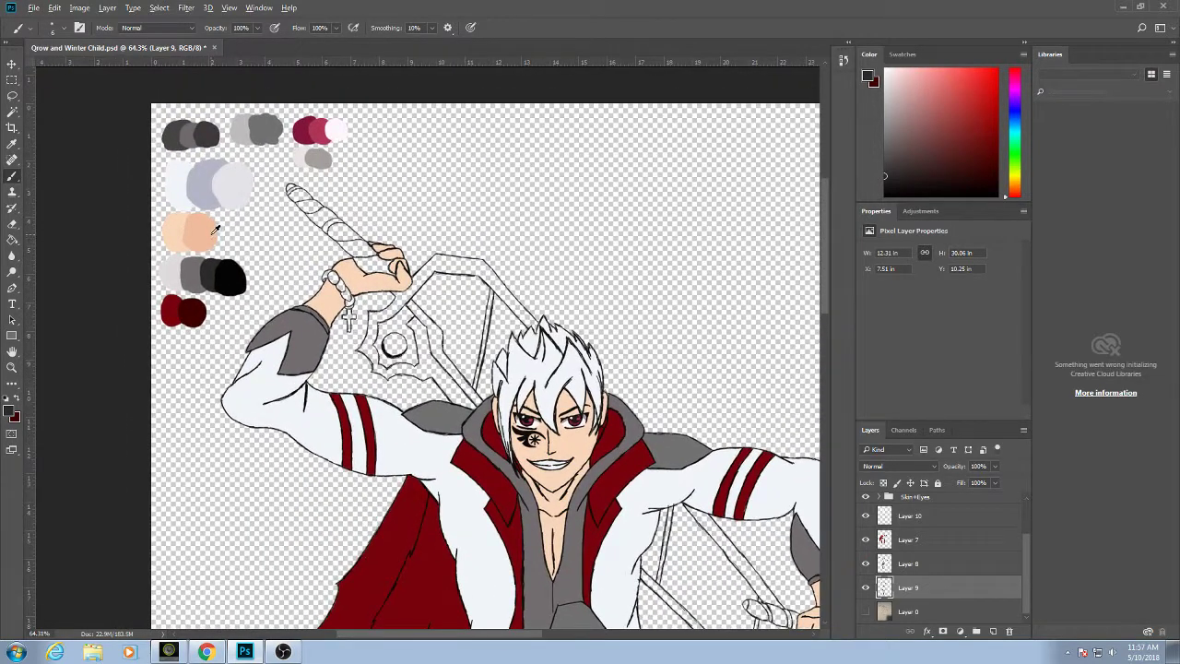
{"action": "left_click", "coordinate": [214, 231], "text": "alt"}
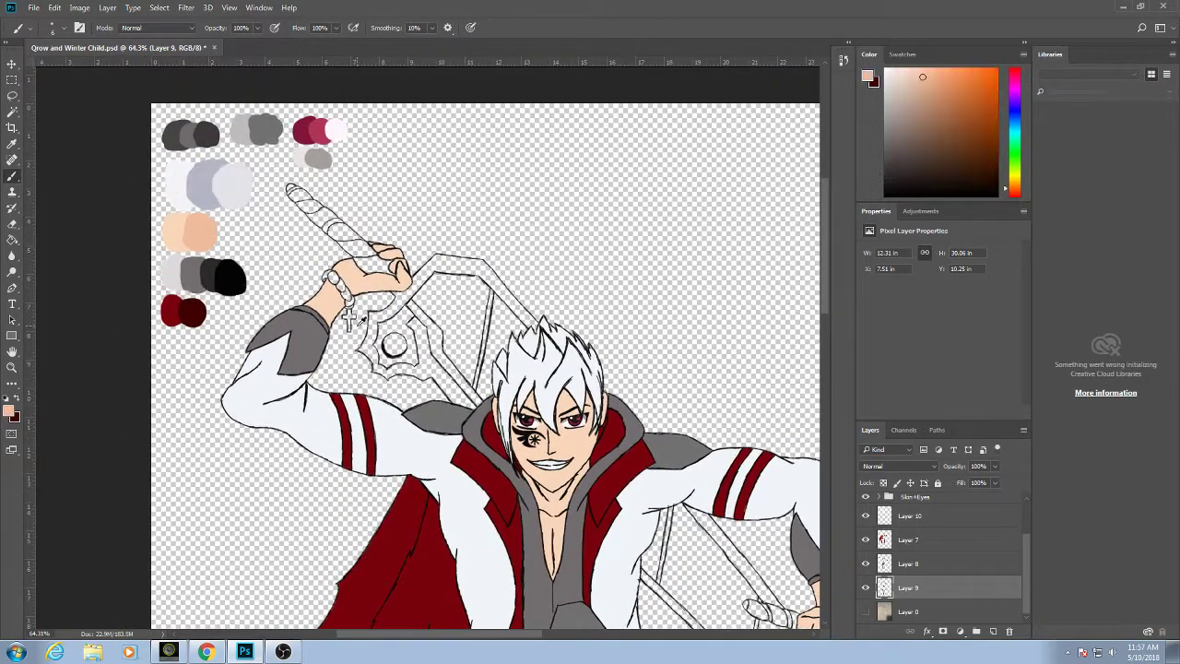
{"action": "scroll", "coordinate": [611, 473], "scroll_direction": "up", "scroll_amount": 4}
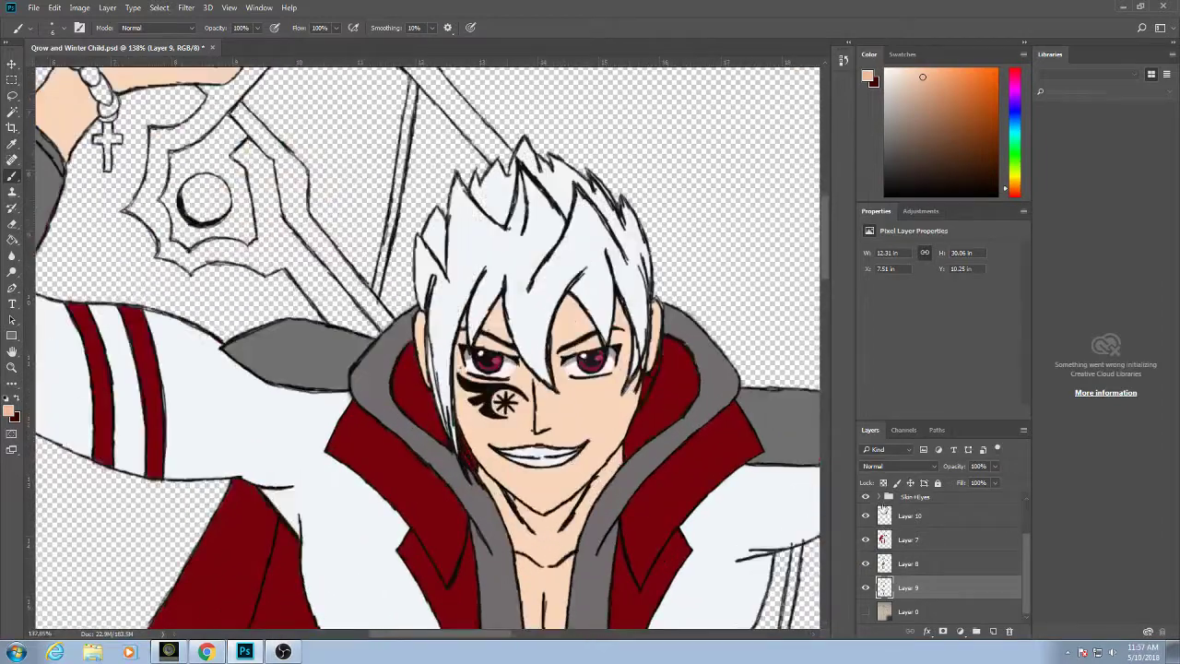
{"action": "left_click", "coordinate": [911, 516]}
{"action": "left_click", "coordinate": [994, 633]}
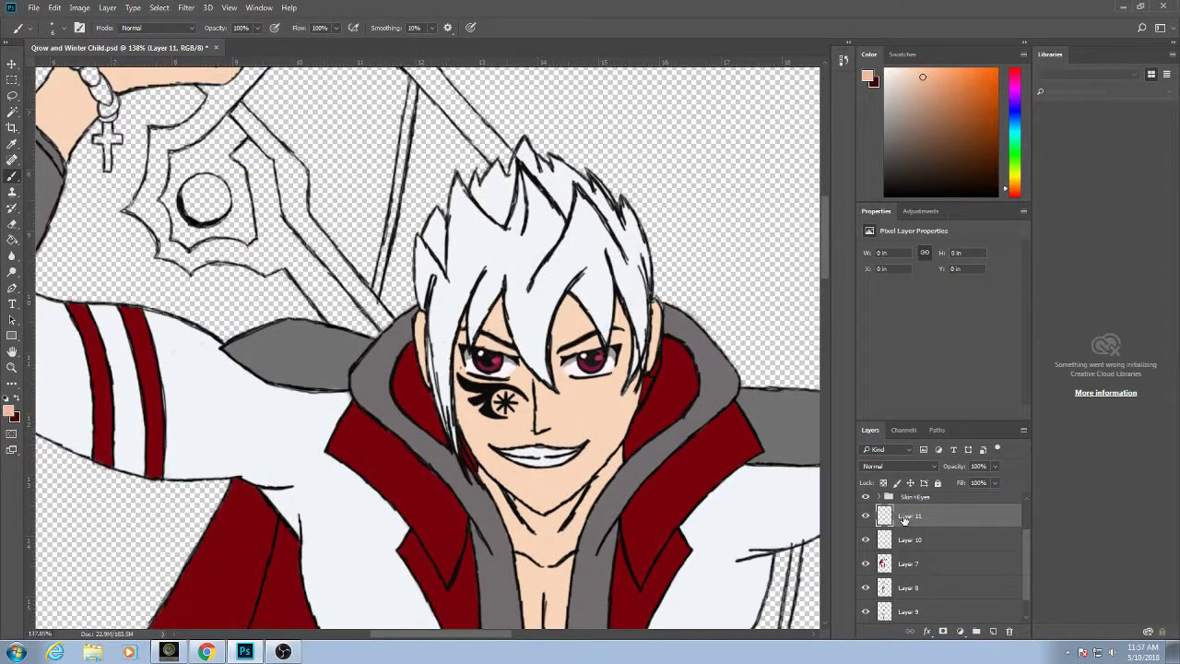
Move the new shading layer into the Skin+Eyes group, directly above Layer 4.
{"action": "mouse_move", "coordinate": [906, 516]}
{"action": "left_mouse_down"}
{"action": "mouse_move", "coordinate": [913, 487]}
{"action": "mouse_move", "coordinate": [924, 519]}
{"action": "left_mouse_up"}
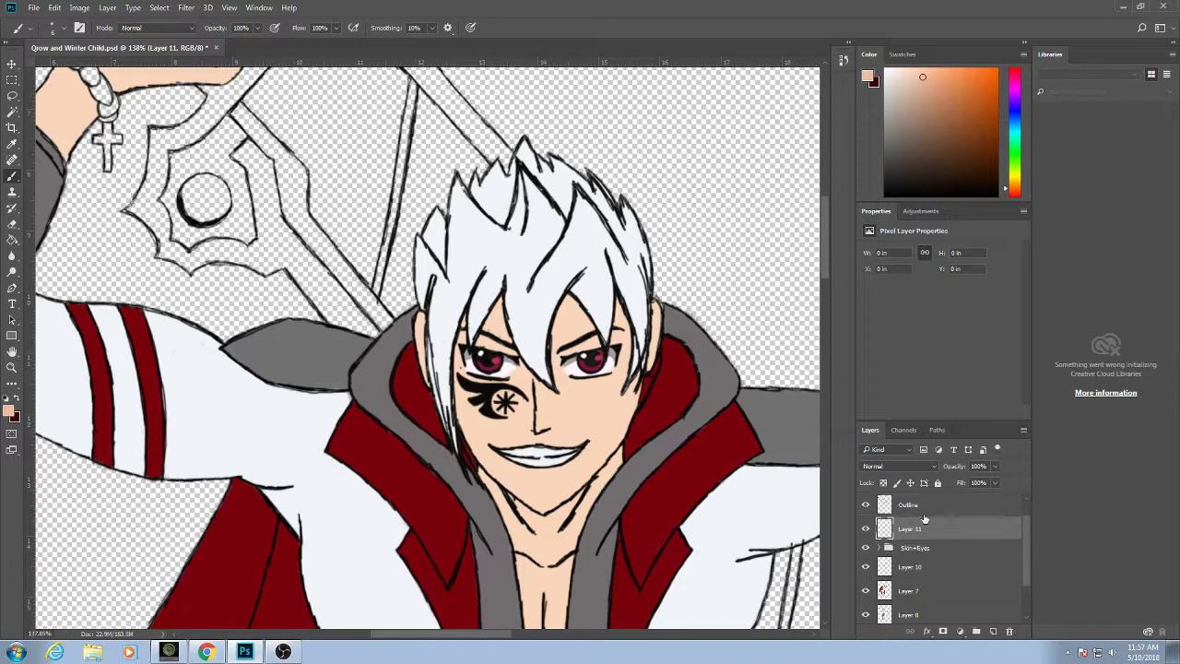
{"action": "left_click", "coordinate": [873, 547]}
{"action": "left_click", "coordinate": [878, 548]}
{"action": "left_click", "coordinate": [866, 568]}
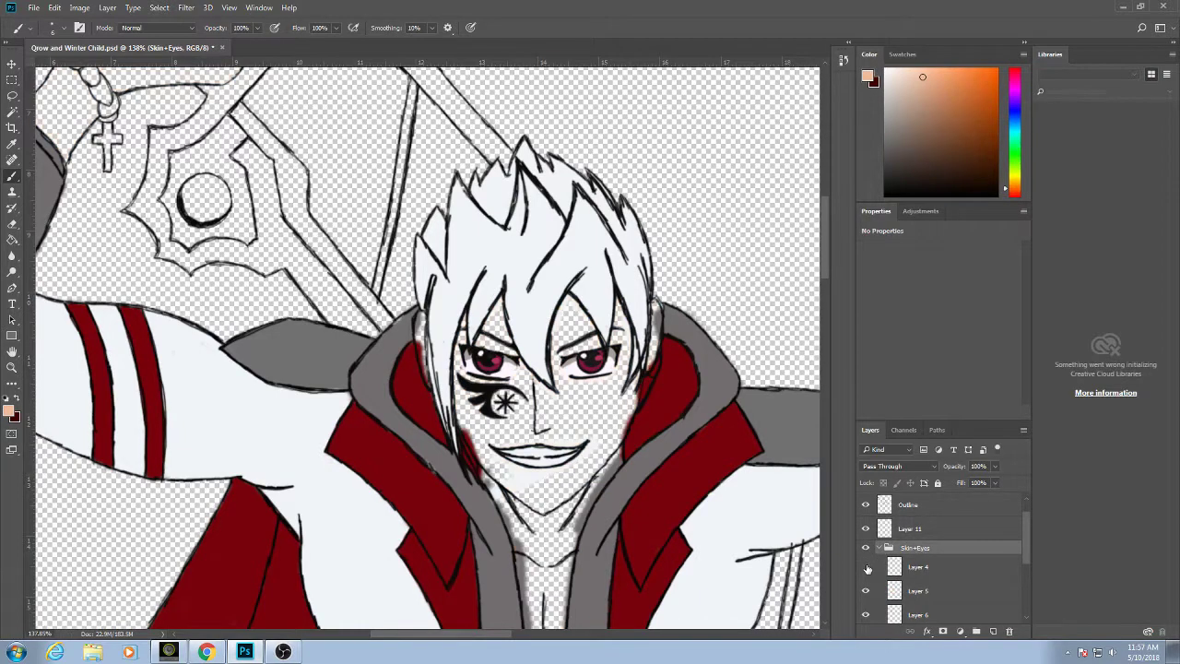
{"action": "left_click", "coordinate": [866, 568]}
{"action": "mouse_move", "coordinate": [906, 528]}
{"action": "left_mouse_down"}
{"action": "mouse_move", "coordinate": [915, 576]}
{"action": "mouse_move", "coordinate": [919, 546]}
{"action": "left_mouse_up"}
{"action": "left_click", "coordinate": [866, 543]}
{"action": "left_click", "coordinate": [866, 543]}
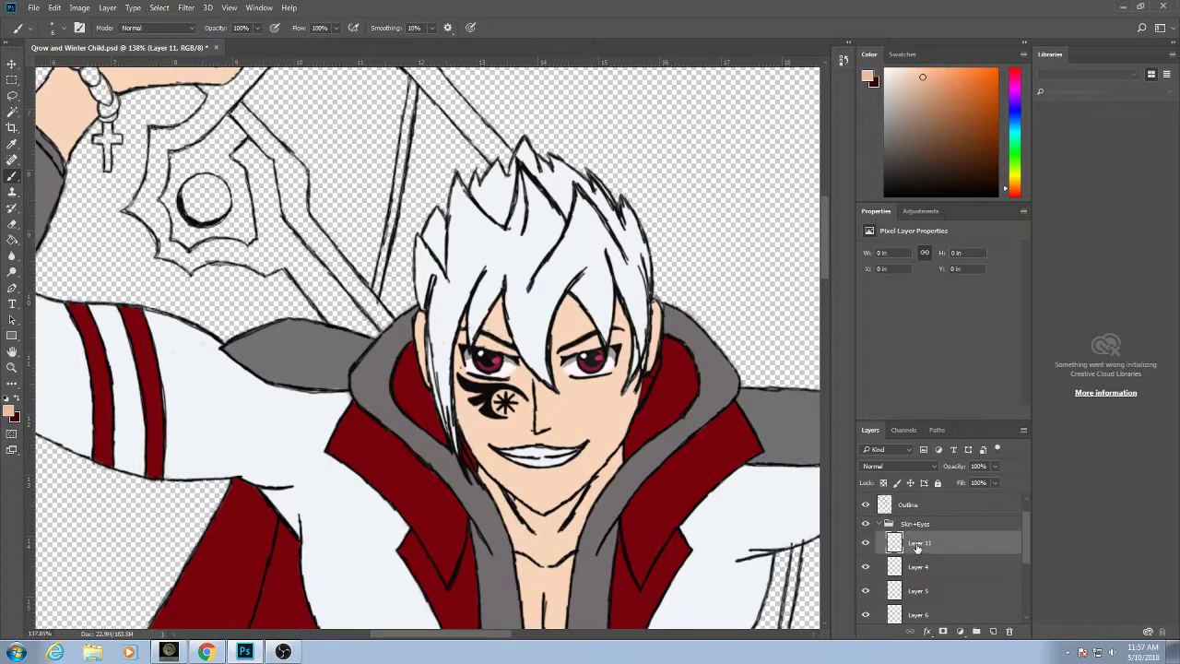
Shade the tattooed side's face edge, the forehead between the hair strands and the side of the nose with darker peach.
{"action": "scroll", "coordinate": [548, 401], "scroll_direction": "up", "scroll_amount": 5}
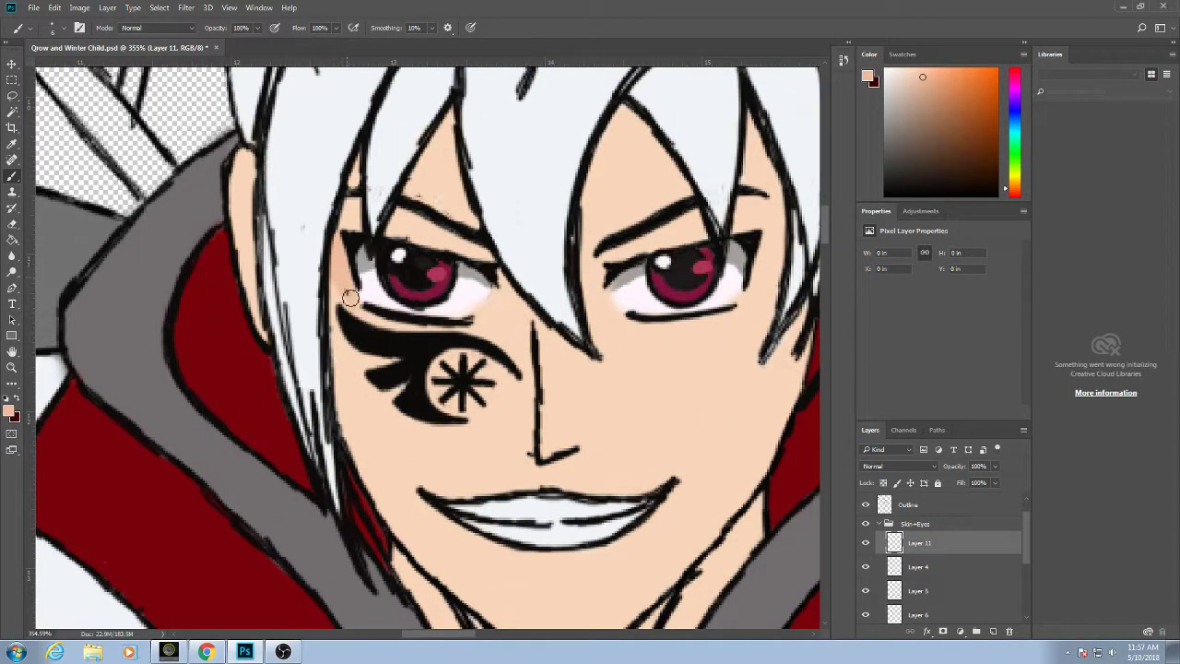
{"action": "mouse_move", "coordinate": [350, 298]}
{"action": "left_mouse_down"}
{"action": "mouse_move", "coordinate": [347, 422]}
{"action": "mouse_move", "coordinate": [345, 403]}
{"action": "mouse_move", "coordinate": [392, 523]}
{"action": "left_mouse_up"}
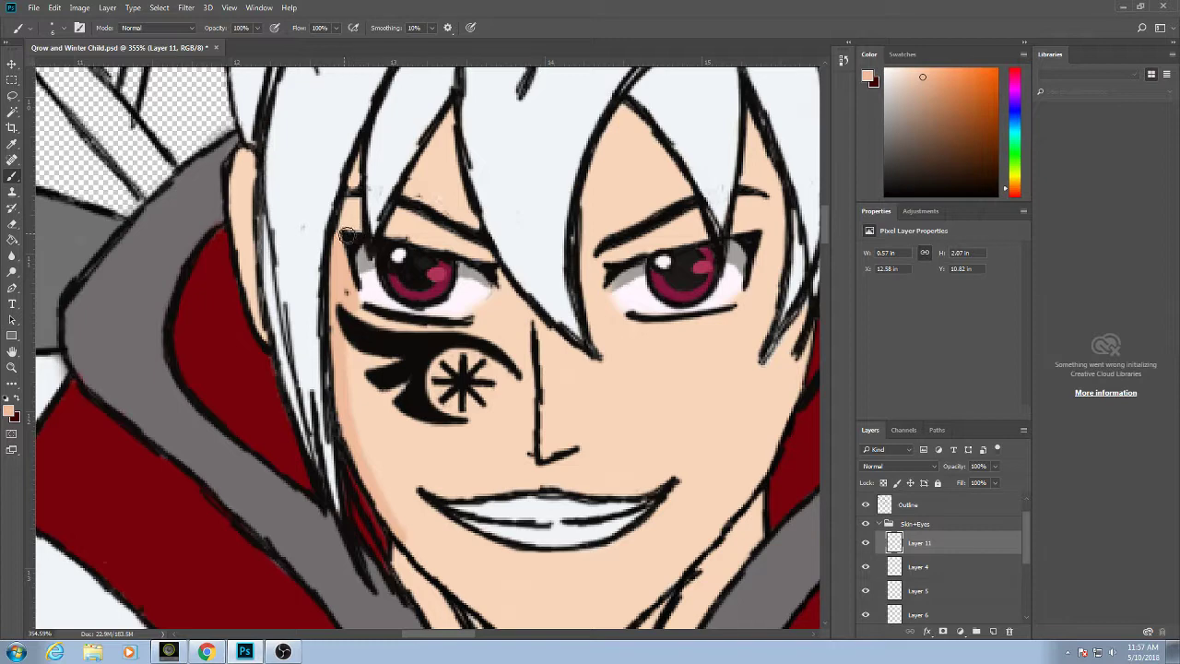
{"action": "mouse_move", "coordinate": [347, 236]}
{"action": "left_mouse_down"}
{"action": "mouse_move", "coordinate": [354, 201]}
{"action": "mouse_move", "coordinate": [360, 219]}
{"action": "mouse_move", "coordinate": [355, 182]}
{"action": "left_mouse_up"}
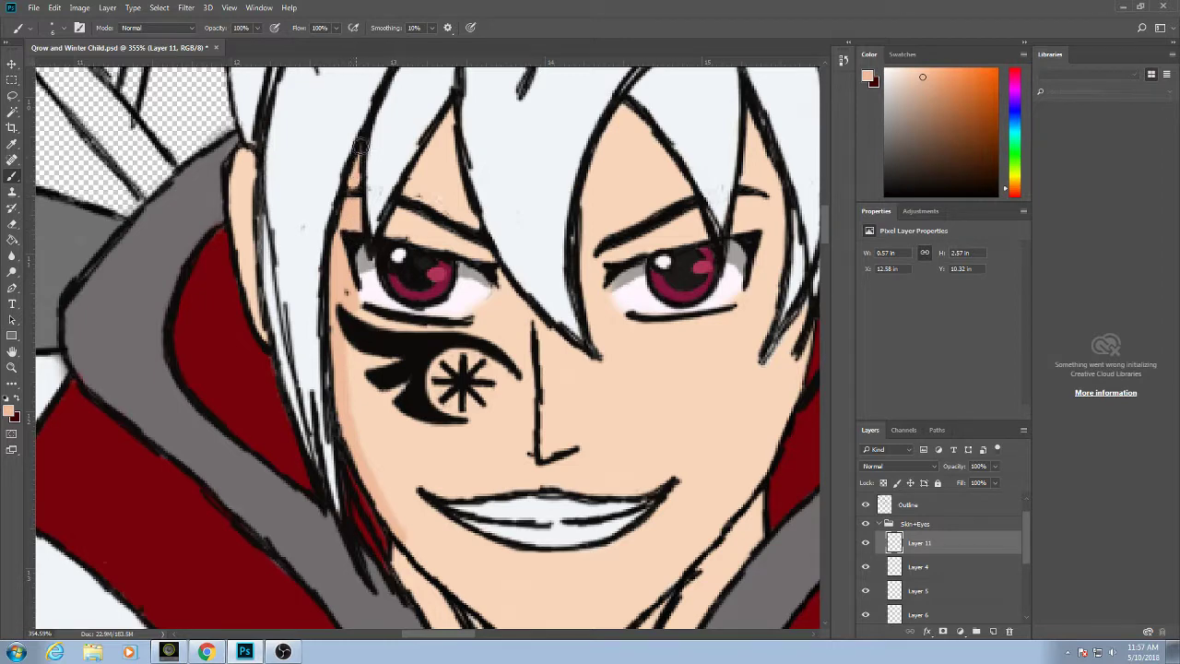
{"action": "mouse_move", "coordinate": [408, 213]}
{"action": "left_mouse_down"}
{"action": "mouse_move", "coordinate": [403, 241]}
{"action": "mouse_move", "coordinate": [426, 223]}
{"action": "mouse_move", "coordinate": [429, 249]}
{"action": "mouse_move", "coordinate": [437, 230]}
{"action": "mouse_move", "coordinate": [447, 249]}
{"action": "mouse_move", "coordinate": [452, 238]}
{"action": "mouse_move", "coordinate": [494, 266]}
{"action": "mouse_move", "coordinate": [446, 175]}
{"action": "mouse_move", "coordinate": [446, 215]}
{"action": "mouse_move", "coordinate": [430, 215]}
{"action": "mouse_move", "coordinate": [438, 143]}
{"action": "mouse_move", "coordinate": [411, 194]}
{"action": "mouse_move", "coordinate": [453, 122]}
{"action": "mouse_move", "coordinate": [453, 174]}
{"action": "left_mouse_up"}
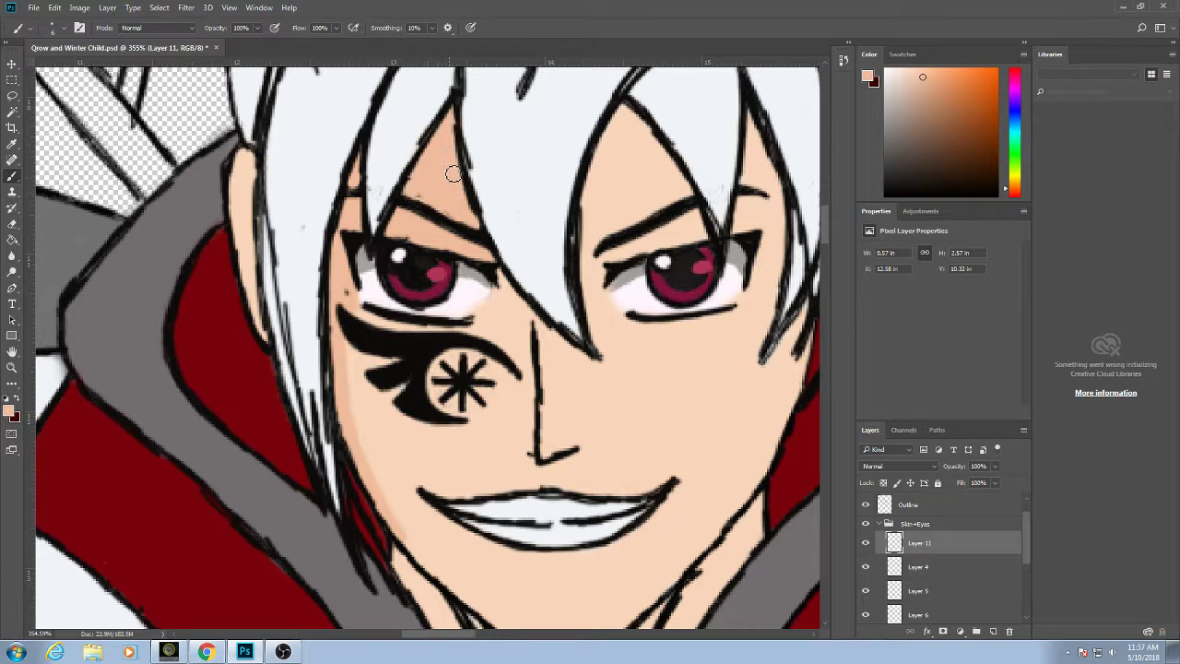
{"action": "left_click_drag", "start_coordinate": [514, 319], "coordinate": [494, 283]}
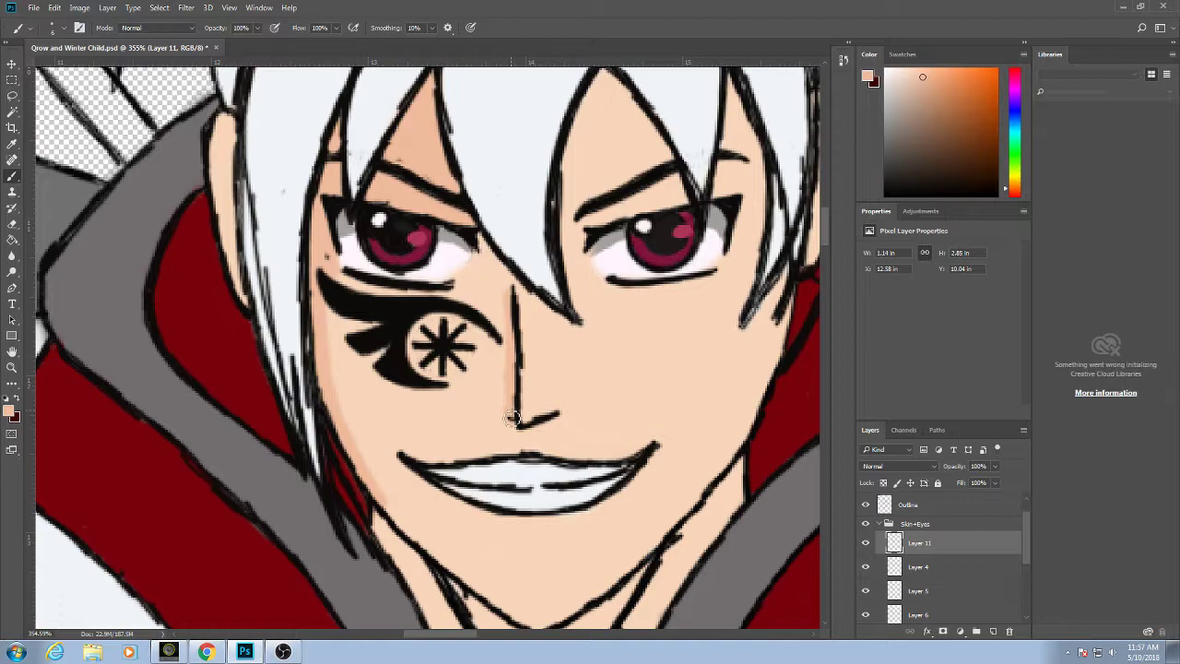
Shade the skin under the central fringe, across the forehead above the untattooed eye, and beside the hair on that temple and cheek.
{"action": "left_click_drag", "start_coordinate": [625, 262], "coordinate": [565, 368]}
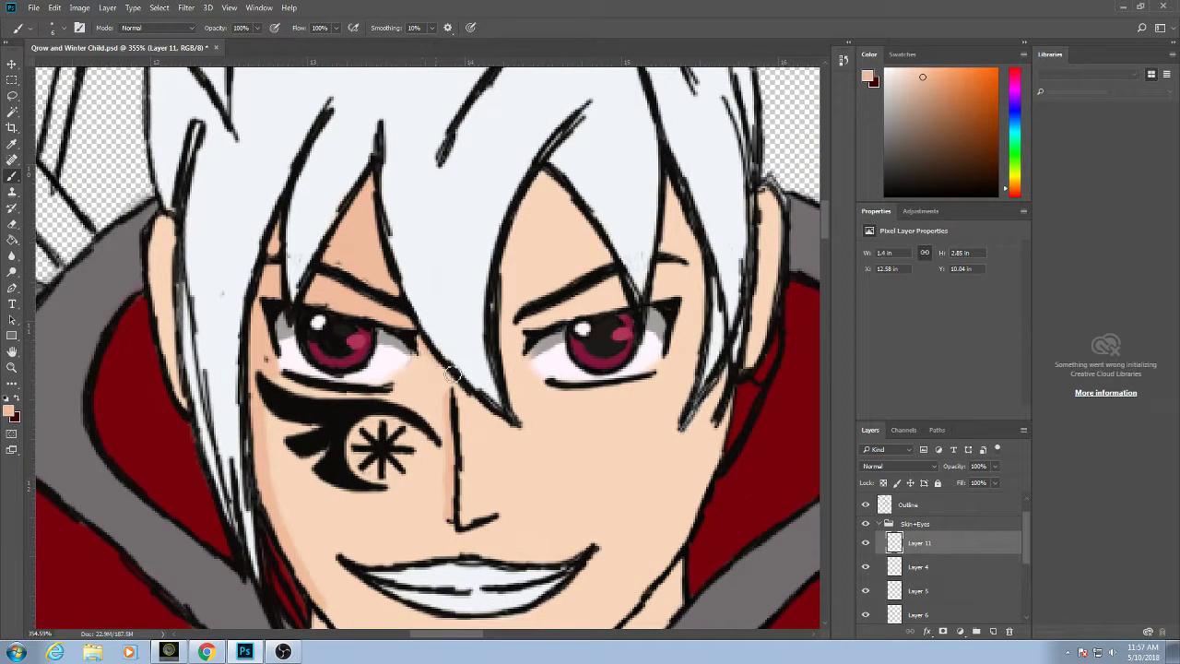
{"action": "mouse_move", "coordinate": [453, 374]}
{"action": "left_mouse_down"}
{"action": "mouse_move", "coordinate": [522, 436]}
{"action": "mouse_move", "coordinate": [536, 432]}
{"action": "mouse_move", "coordinate": [505, 318]}
{"action": "mouse_move", "coordinate": [546, 180]}
{"action": "left_mouse_up"}
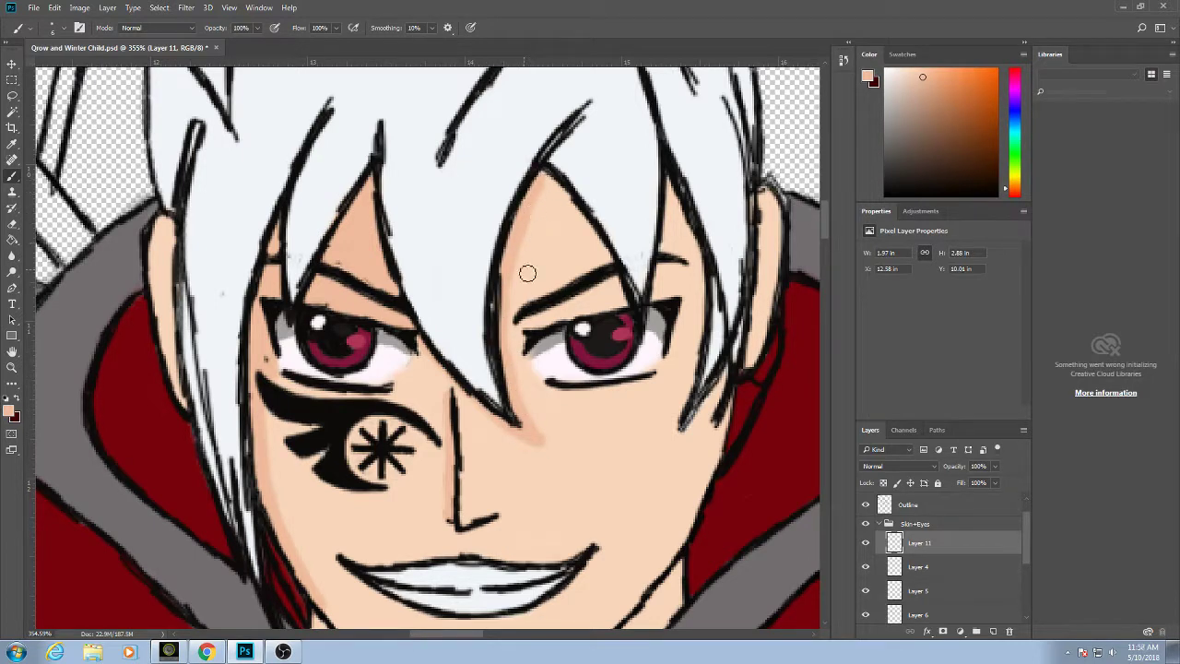
{"action": "mouse_move", "coordinate": [527, 273]}
{"action": "left_mouse_down"}
{"action": "mouse_move", "coordinate": [590, 231]}
{"action": "mouse_move", "coordinate": [554, 222]}
{"action": "mouse_move", "coordinate": [538, 238]}
{"action": "left_mouse_up"}
{"action": "left_click_drag", "start_coordinate": [554, 195], "coordinate": [567, 230]}
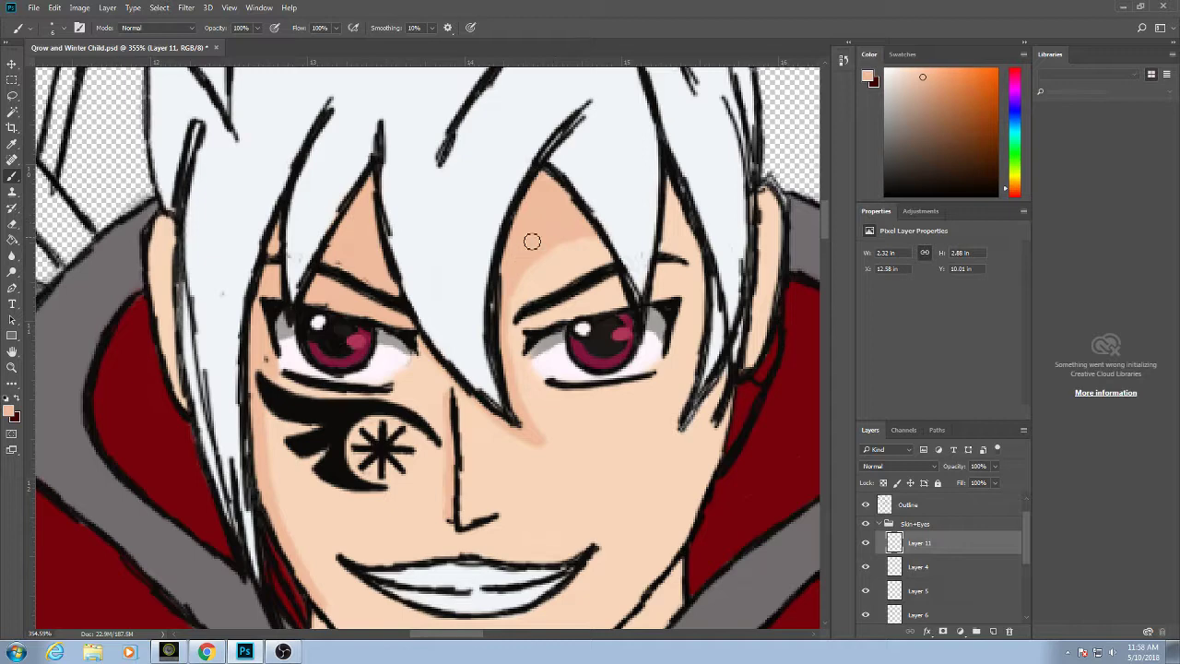
{"action": "mouse_move", "coordinate": [528, 339]}
{"action": "left_mouse_down"}
{"action": "mouse_move", "coordinate": [599, 288]}
{"action": "mouse_move", "coordinate": [609, 288]}
{"action": "mouse_move", "coordinate": [572, 315]}
{"action": "mouse_move", "coordinate": [623, 299]}
{"action": "left_mouse_up"}
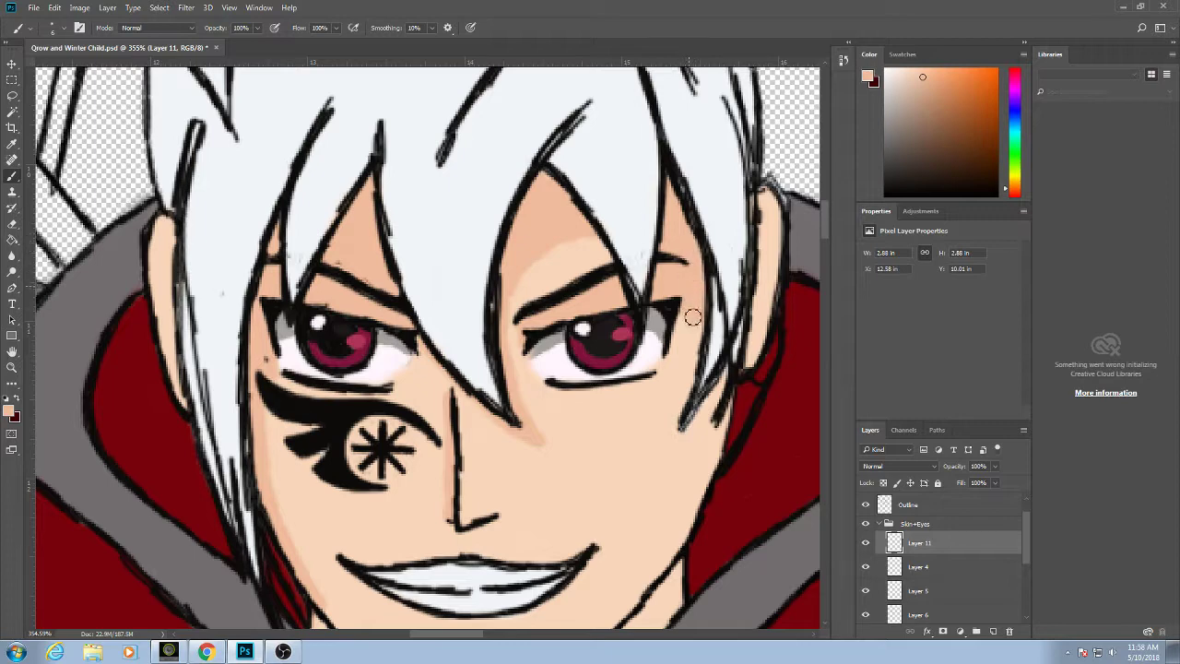
{"action": "left_click_drag", "start_coordinate": [692, 316], "coordinate": [680, 450]}
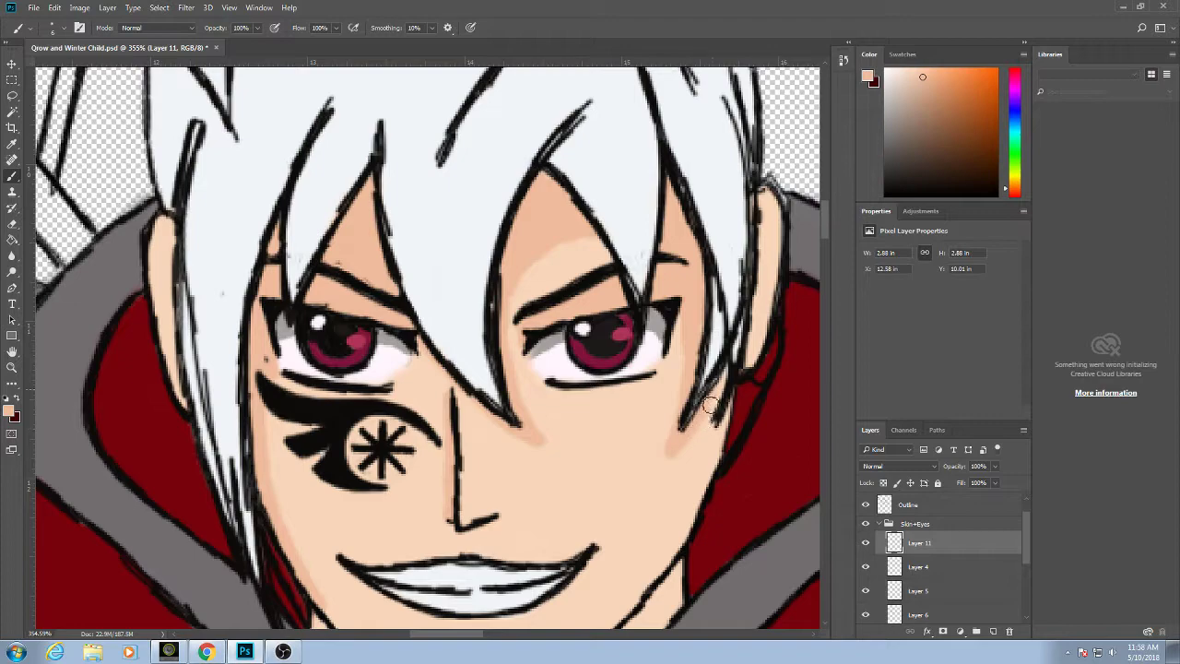
{"action": "mouse_move", "coordinate": [718, 409]}
{"action": "left_mouse_down"}
{"action": "mouse_move", "coordinate": [701, 444]}
{"action": "mouse_move", "coordinate": [711, 421]}
{"action": "mouse_move", "coordinate": [714, 444]}
{"action": "mouse_move", "coordinate": [722, 423]}
{"action": "mouse_move", "coordinate": [706, 494]}
{"action": "mouse_move", "coordinate": [722, 440]}
{"action": "left_mouse_up"}
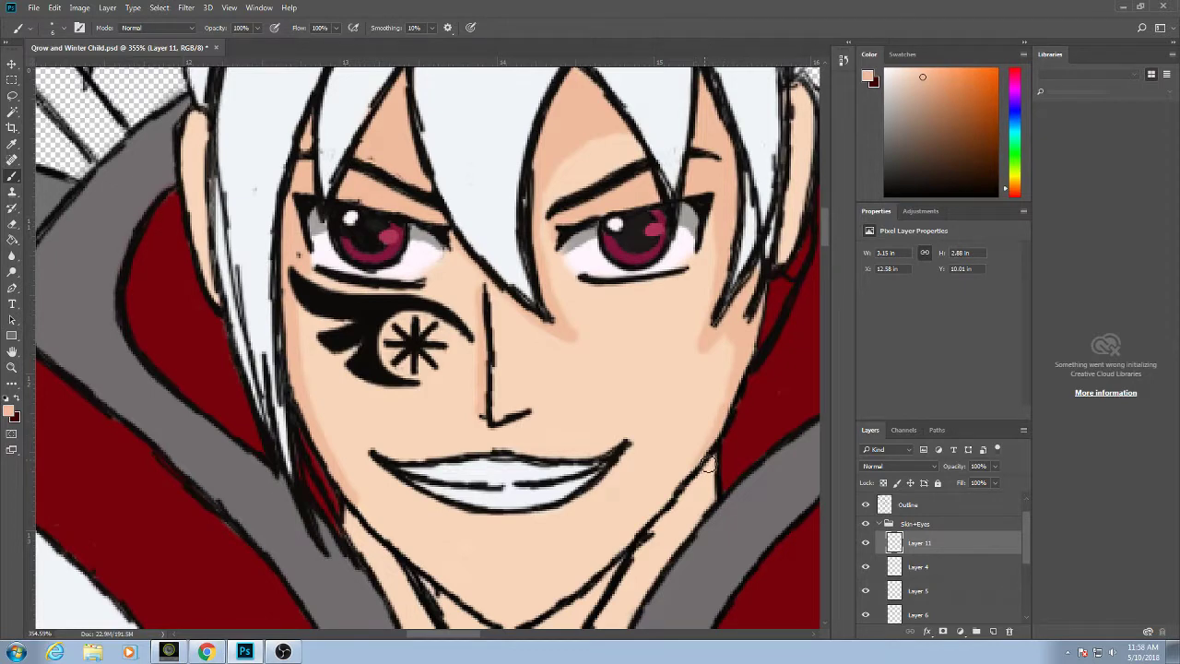
Shade the neck with darker peach along both hood edges, above the collarbones and beneath the chin.
{"action": "mouse_move", "coordinate": [699, 480]}
{"action": "left_mouse_down"}
{"action": "mouse_move", "coordinate": [693, 516]}
{"action": "mouse_move", "coordinate": [715, 503]}
{"action": "mouse_move", "coordinate": [697, 527]}
{"action": "mouse_move", "coordinate": [711, 419]}
{"action": "left_mouse_up"}
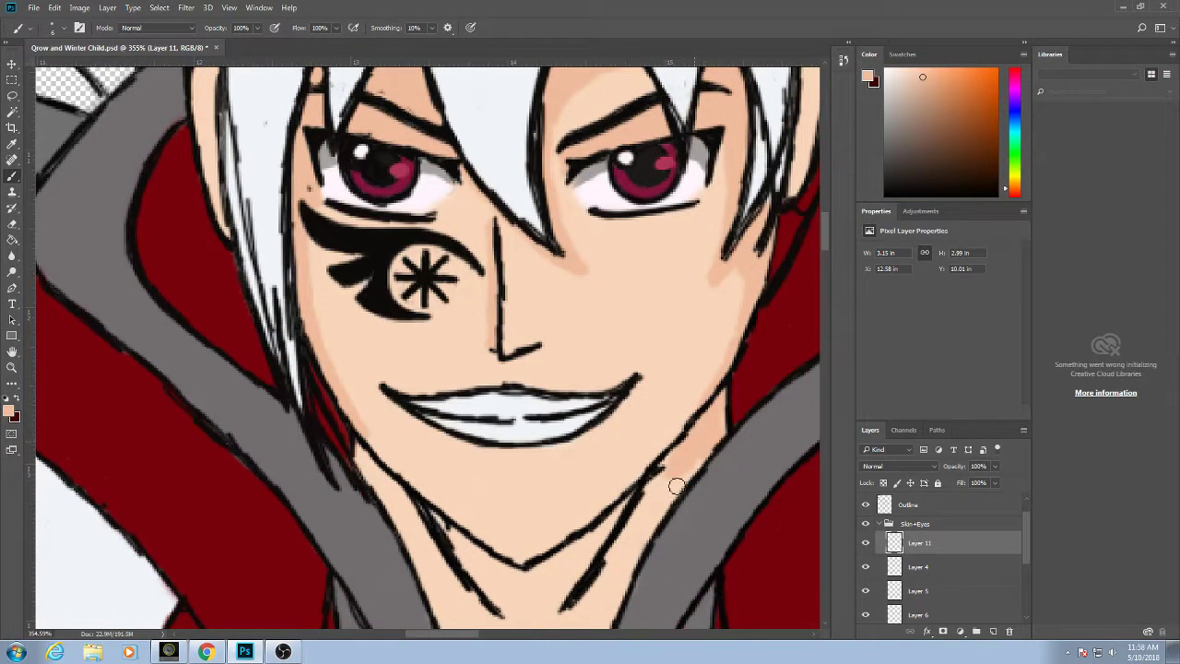
{"action": "mouse_move", "coordinate": [671, 486]}
{"action": "left_mouse_down"}
{"action": "mouse_move", "coordinate": [671, 431]}
{"action": "mouse_move", "coordinate": [694, 389]}
{"action": "mouse_move", "coordinate": [719, 389]}
{"action": "mouse_move", "coordinate": [663, 530]}
{"action": "mouse_move", "coordinate": [694, 429]}
{"action": "mouse_move", "coordinate": [708, 433]}
{"action": "left_mouse_up"}
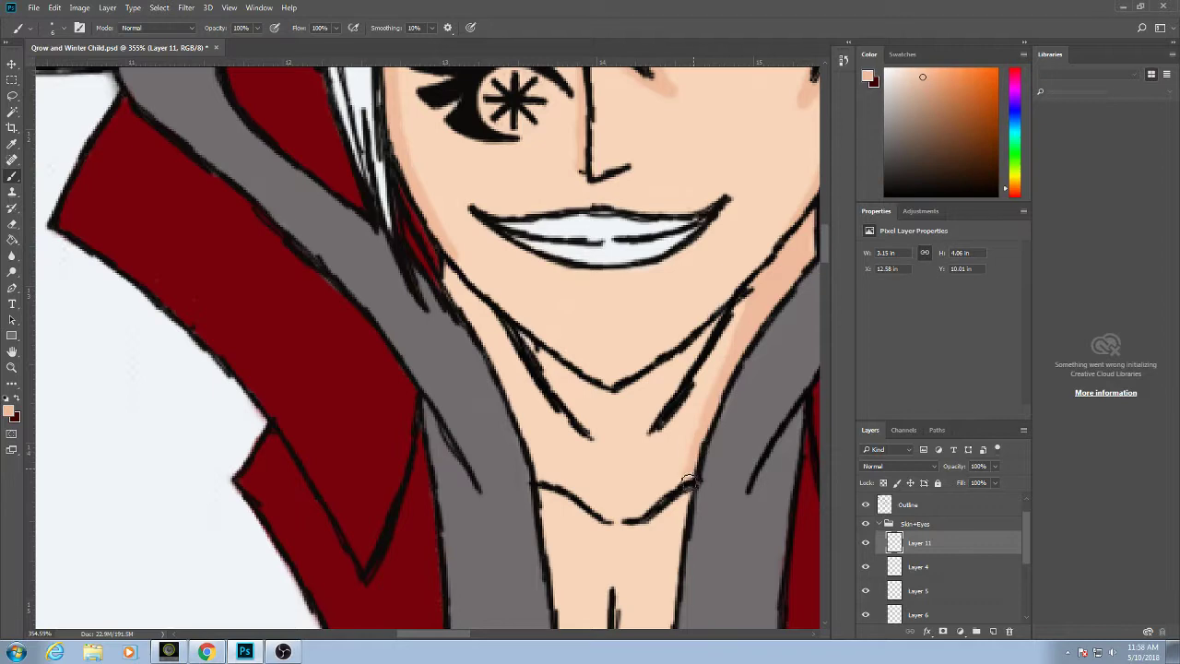
{"action": "mouse_move", "coordinate": [675, 496]}
{"action": "left_mouse_down"}
{"action": "mouse_move", "coordinate": [628, 520]}
{"action": "mouse_move", "coordinate": [689, 480]}
{"action": "mouse_move", "coordinate": [661, 495]}
{"action": "left_mouse_up"}
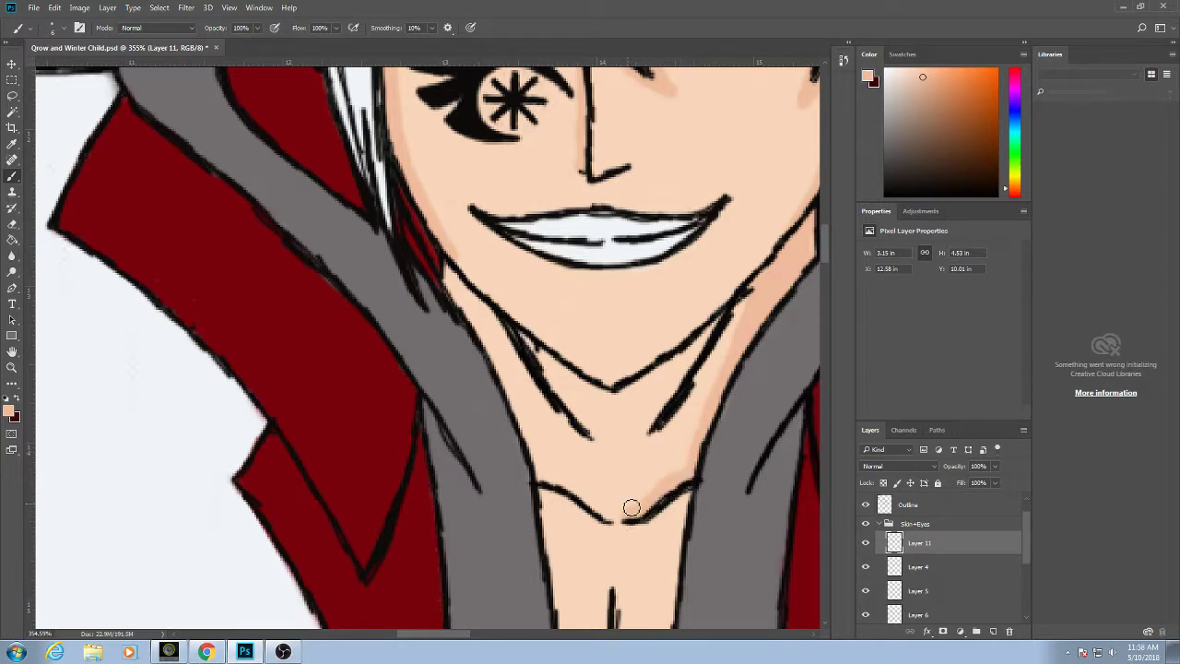
{"action": "mouse_move", "coordinate": [550, 479]}
{"action": "left_mouse_down"}
{"action": "mouse_move", "coordinate": [604, 517]}
{"action": "mouse_move", "coordinate": [546, 470]}
{"action": "mouse_move", "coordinate": [613, 520]}
{"action": "mouse_move", "coordinate": [535, 460]}
{"action": "mouse_move", "coordinate": [496, 387]}
{"action": "mouse_move", "coordinate": [523, 416]}
{"action": "mouse_move", "coordinate": [505, 368]}
{"action": "mouse_move", "coordinate": [454, 286]}
{"action": "left_mouse_up"}
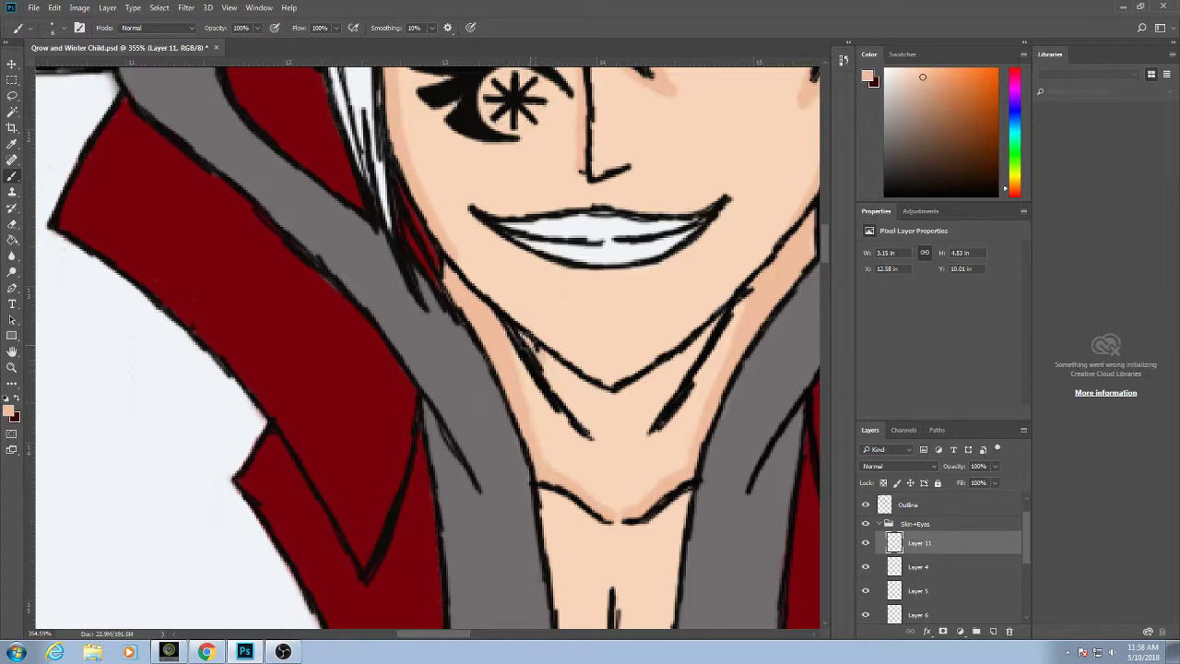
{"action": "mouse_move", "coordinate": [539, 355]}
{"action": "left_mouse_down"}
{"action": "mouse_move", "coordinate": [590, 433]}
{"action": "mouse_move", "coordinate": [582, 416]}
{"action": "mouse_move", "coordinate": [623, 403]}
{"action": "mouse_move", "coordinate": [599, 433]}
{"action": "mouse_move", "coordinate": [619, 449]}
{"action": "mouse_move", "coordinate": [647, 432]}
{"action": "mouse_move", "coordinate": [715, 330]}
{"action": "mouse_move", "coordinate": [633, 441]}
{"action": "mouse_move", "coordinate": [619, 440]}
{"action": "mouse_move", "coordinate": [627, 412]}
{"action": "mouse_move", "coordinate": [587, 402]}
{"action": "mouse_move", "coordinate": [608, 423]}
{"action": "mouse_move", "coordinate": [574, 388]}
{"action": "left_mouse_up"}
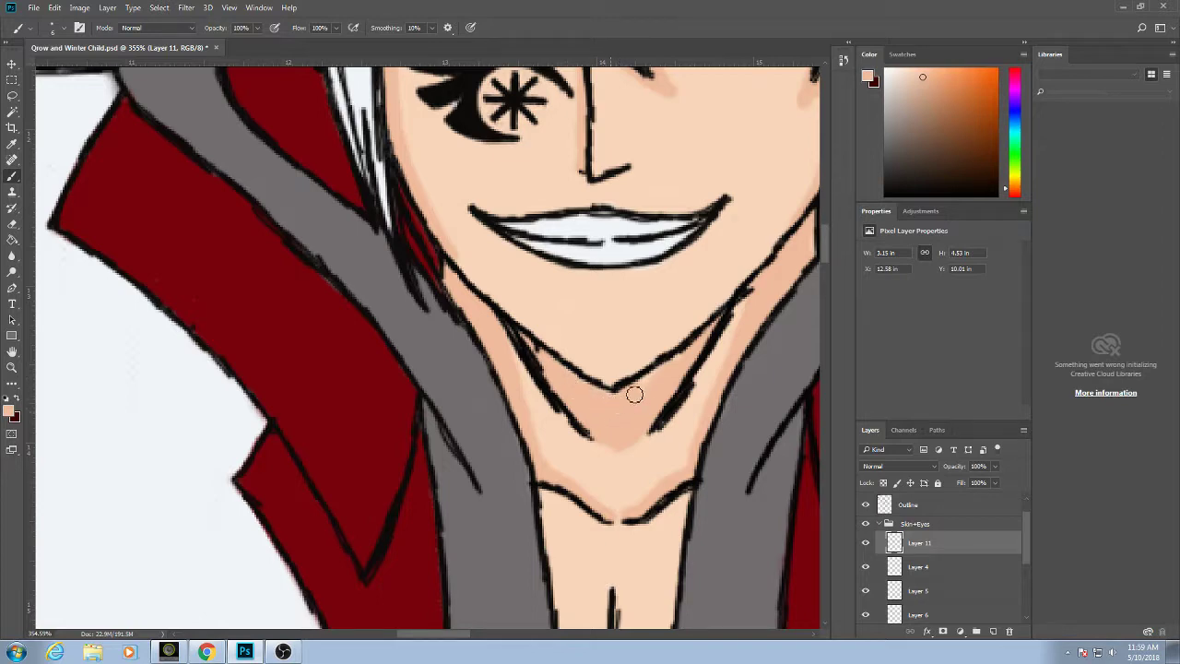
{"action": "left_click_drag", "start_coordinate": [734, 287], "coordinate": [719, 347]}
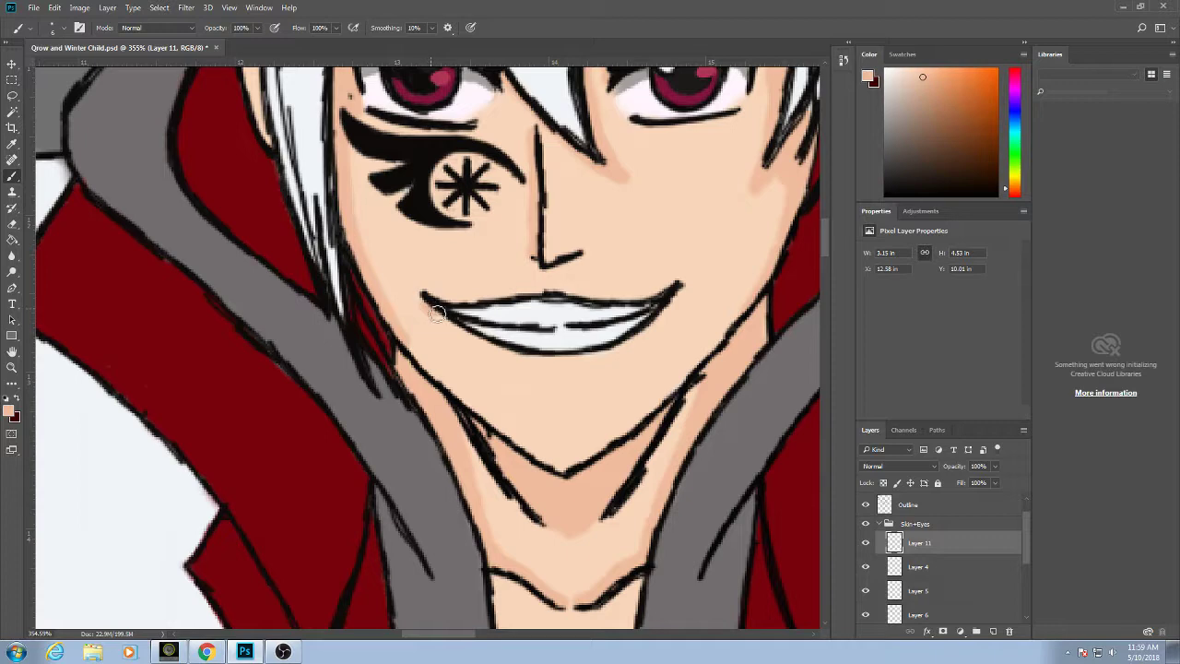
Shade the skin beneath the smile, the chin below the lower lip, and the area under both eyes with darker peach.
{"action": "mouse_move", "coordinate": [438, 313]}
{"action": "left_mouse_down"}
{"action": "mouse_move", "coordinate": [500, 354]}
{"action": "mouse_move", "coordinate": [563, 365]}
{"action": "mouse_move", "coordinate": [603, 362]}
{"action": "mouse_move", "coordinate": [673, 310]}
{"action": "left_mouse_up"}
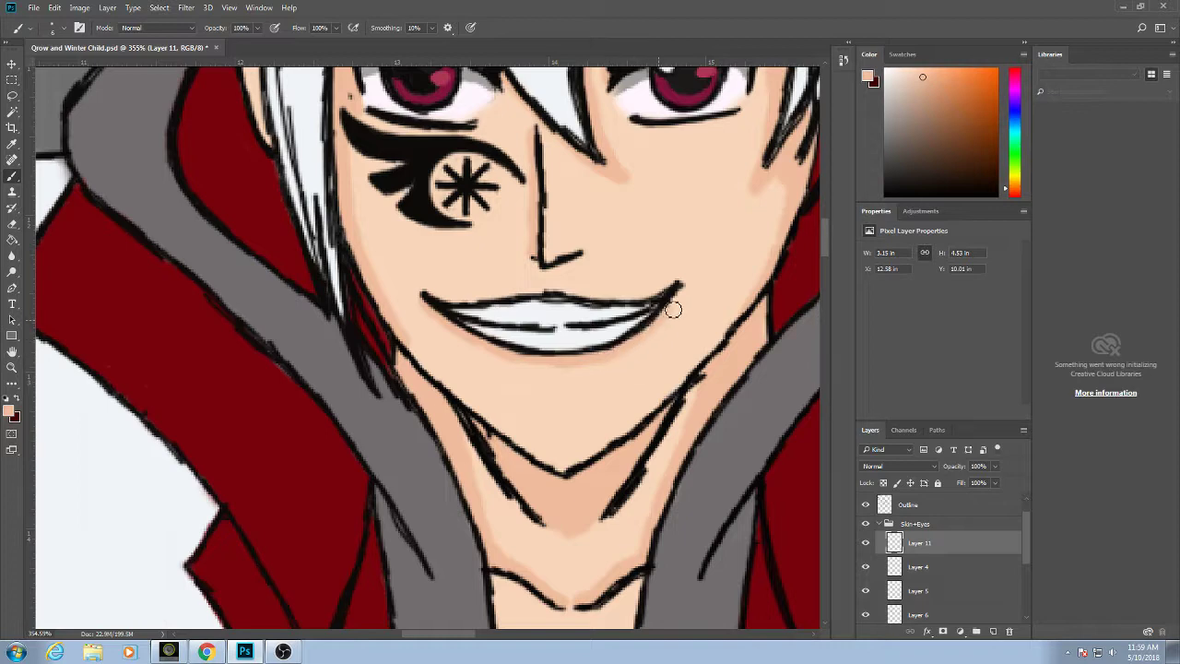
{"action": "left_click_drag", "start_coordinate": [531, 402], "coordinate": [564, 391]}
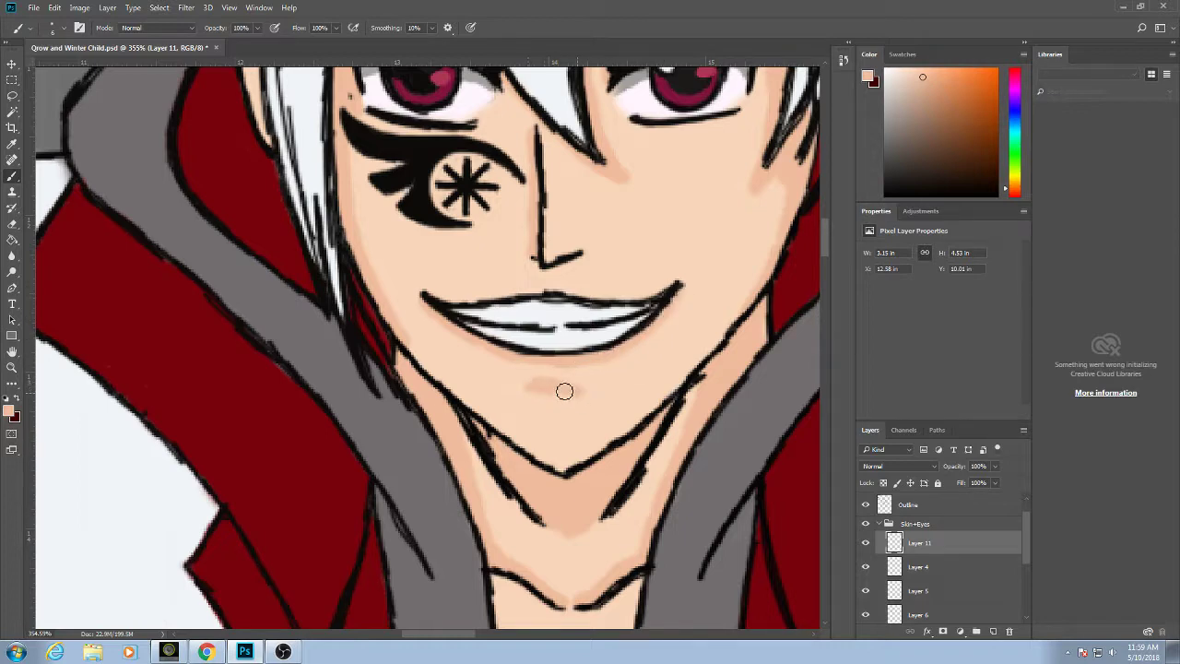
{"action": "scroll", "coordinate": [667, 380], "scroll_direction": "up", "scroll_amount": 5}
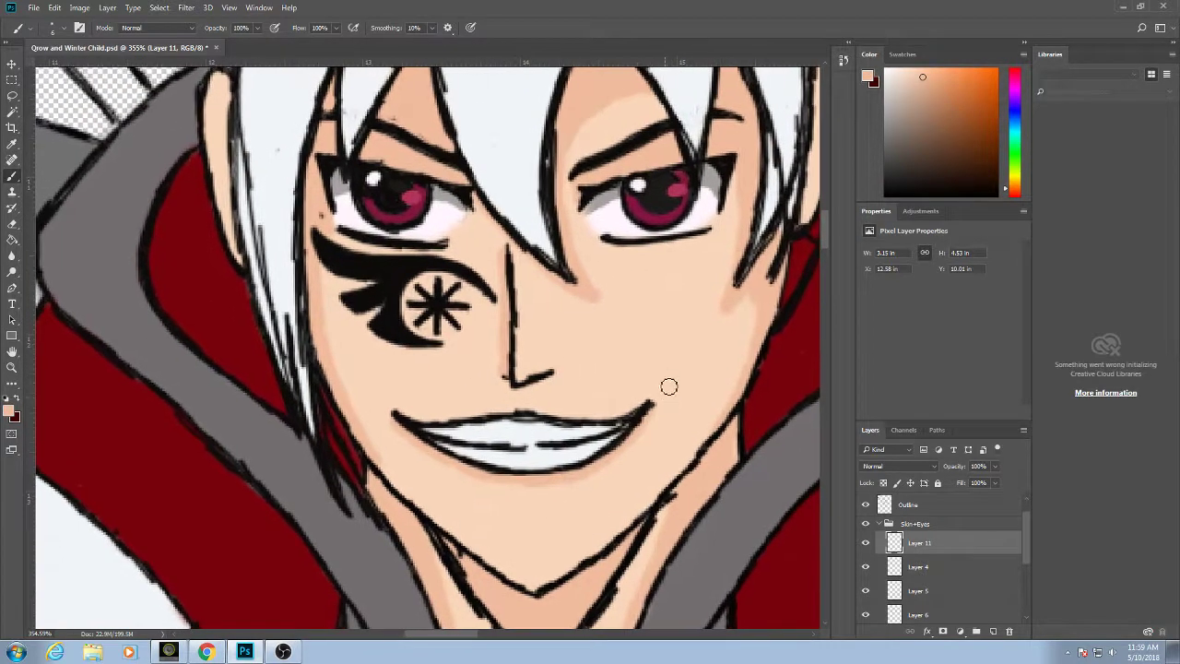
{"action": "scroll", "coordinate": [539, 237], "scroll_direction": "up", "scroll_amount": 4}
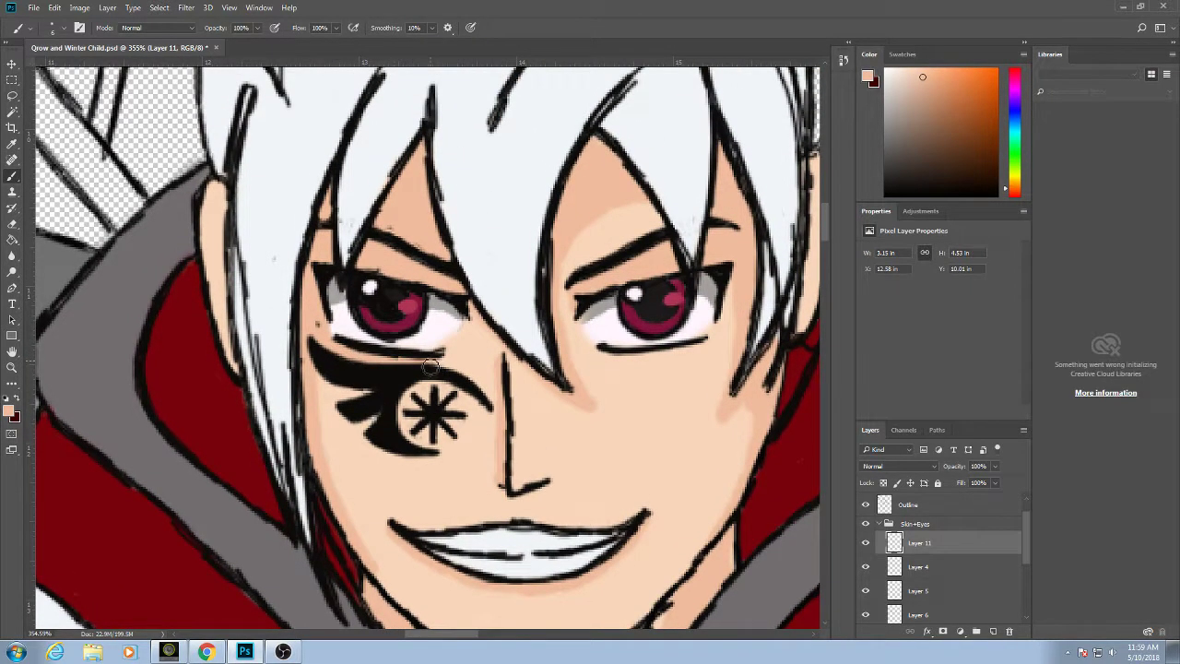
{"action": "left_click_drag", "start_coordinate": [606, 358], "coordinate": [650, 359]}
Shade the inner edge of the ear on the tattooed side, alongside the hair, with darker peach.
{"action": "scroll", "coordinate": [691, 340], "scroll_direction": "down", "scroll_amount": 5}
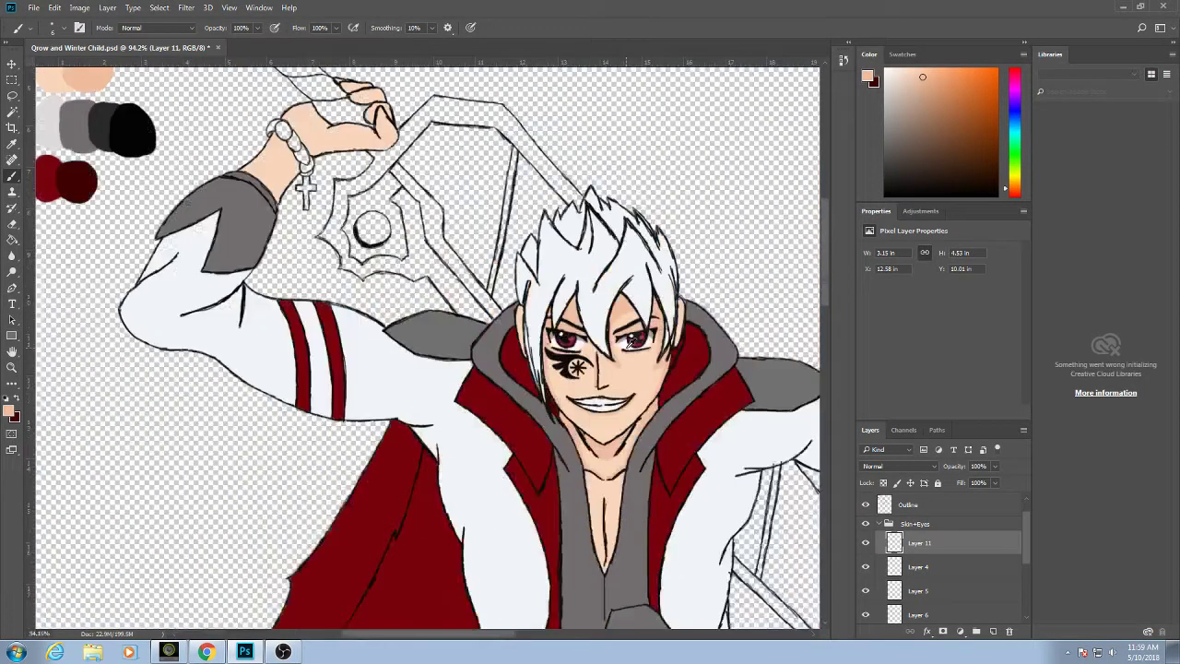
{"action": "scroll", "coordinate": [636, 339], "scroll_direction": "up", "scroll_amount": 5}
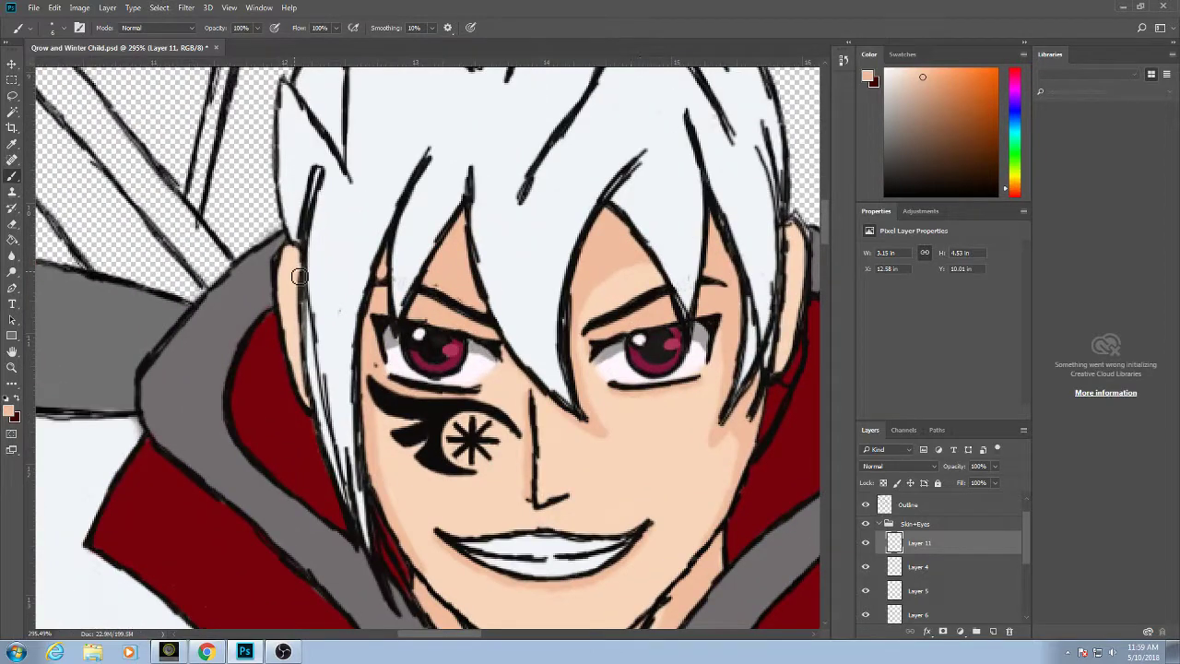
{"action": "left_click_drag", "start_coordinate": [300, 276], "coordinate": [304, 380]}
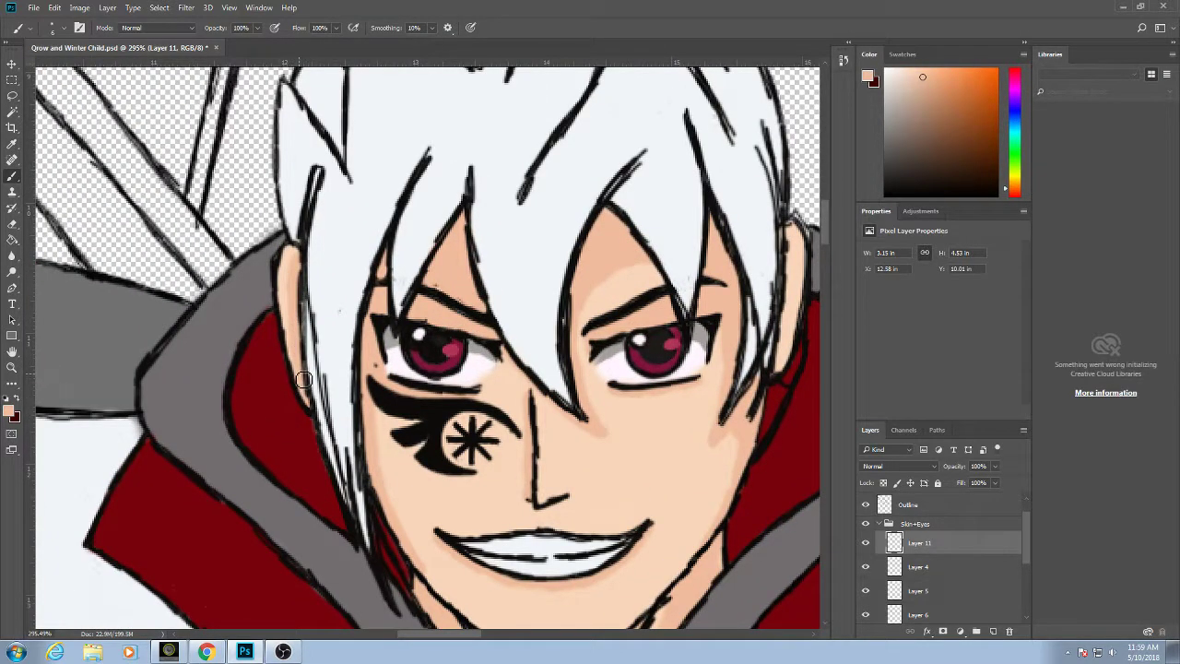
Shade the raised arm's wrist with darker peach along the grey cuff, the lower edge and beneath the beaded bracelet.
{"action": "left_click_drag", "start_coordinate": [694, 266], "coordinate": [413, 162]}
{"action": "left_click_drag", "start_coordinate": [512, 119], "coordinate": [495, 261]}
{"action": "left_click_drag", "start_coordinate": [499, 319], "coordinate": [802, 318]}
{"action": "mouse_move", "coordinate": [120, 110]}
{"action": "left_mouse_down"}
{"action": "mouse_move", "coordinate": [706, 556]}
{"action": "mouse_move", "coordinate": [726, 609]}
{"action": "left_mouse_up"}
{"action": "mouse_move", "coordinate": [387, 288]}
{"action": "left_mouse_down"}
{"action": "mouse_move", "coordinate": [395, 274]}
{"action": "mouse_move", "coordinate": [390, 284]}
{"action": "left_mouse_up"}
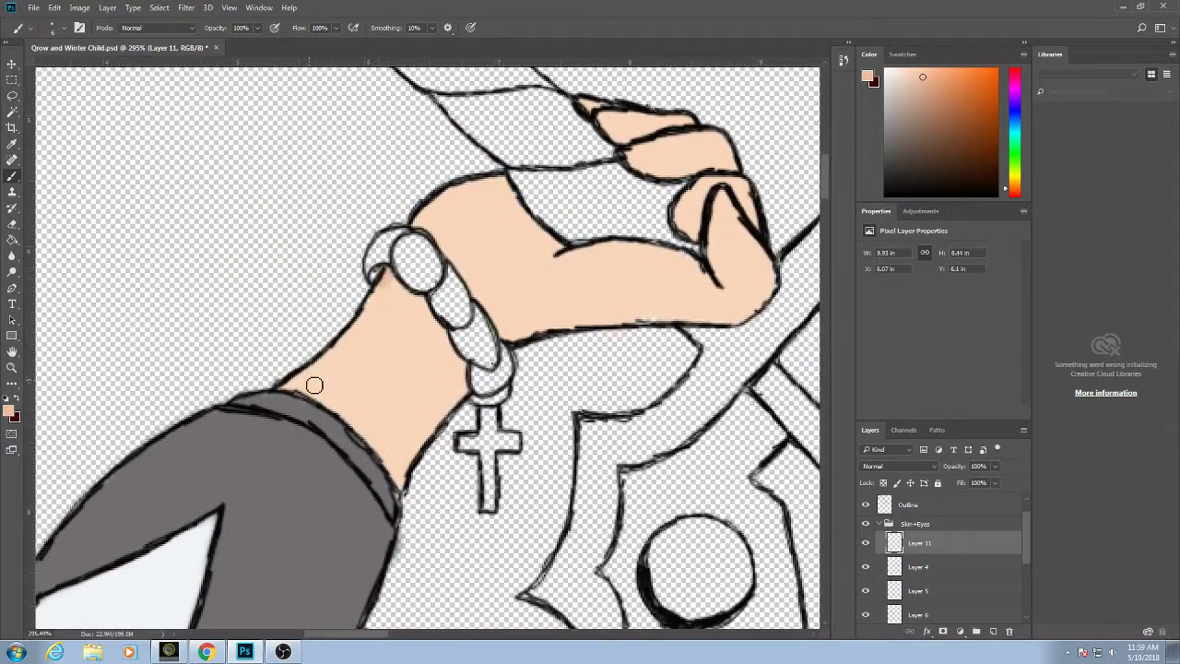
{"action": "mouse_move", "coordinate": [317, 399]}
{"action": "left_mouse_down"}
{"action": "mouse_move", "coordinate": [408, 491]}
{"action": "mouse_move", "coordinate": [413, 461]}
{"action": "mouse_move", "coordinate": [445, 423]}
{"action": "left_mouse_up"}
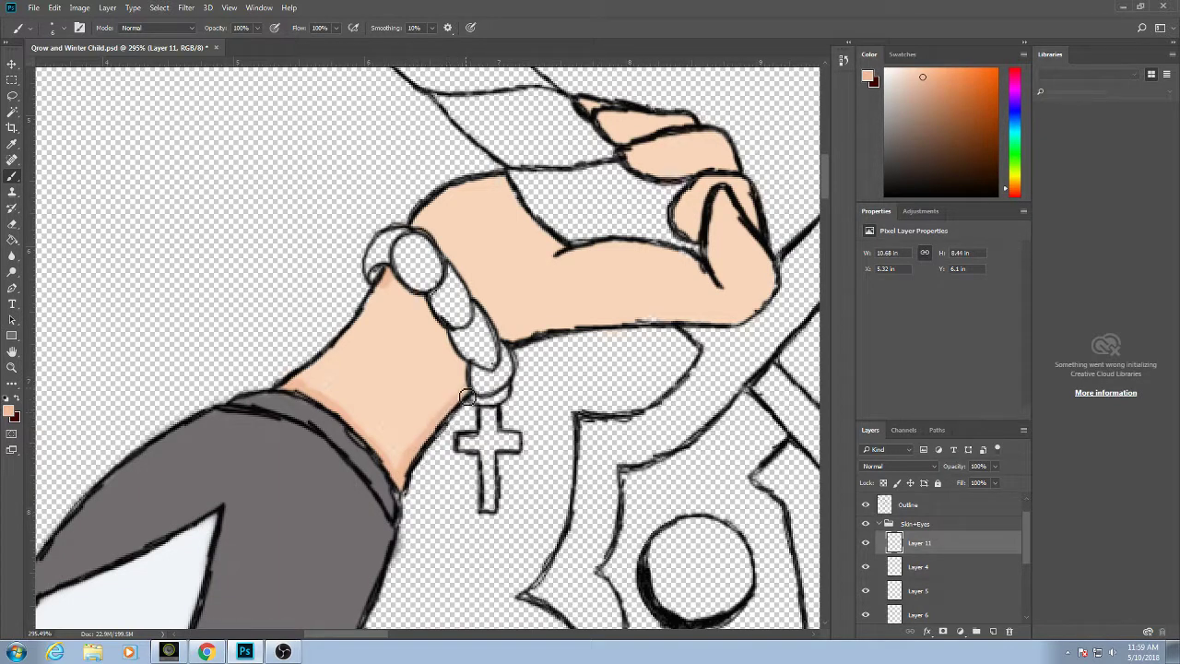
{"action": "mouse_move", "coordinate": [314, 397]}
{"action": "left_mouse_down"}
{"action": "mouse_move", "coordinate": [388, 412]}
{"action": "mouse_move", "coordinate": [355, 413]}
{"action": "mouse_move", "coordinate": [408, 416]}
{"action": "mouse_move", "coordinate": [368, 408]}
{"action": "mouse_move", "coordinate": [426, 411]}
{"action": "mouse_move", "coordinate": [460, 395]}
{"action": "mouse_move", "coordinate": [470, 370]}
{"action": "mouse_move", "coordinate": [401, 470]}
{"action": "mouse_move", "coordinate": [363, 421]}
{"action": "mouse_move", "coordinate": [385, 451]}
{"action": "mouse_move", "coordinate": [392, 419]}
{"action": "mouse_move", "coordinate": [417, 429]}
{"action": "mouse_move", "coordinate": [401, 432]}
{"action": "mouse_move", "coordinate": [435, 425]}
{"action": "left_mouse_up"}
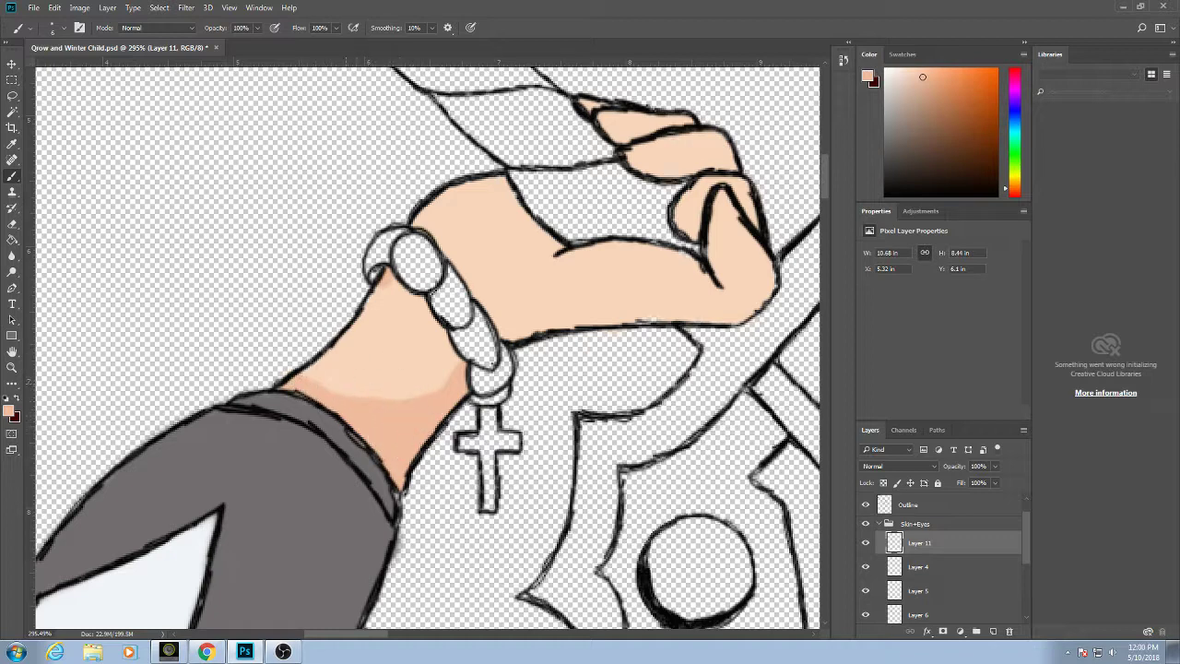
{"action": "mouse_move", "coordinate": [323, 395]}
{"action": "left_mouse_down"}
{"action": "mouse_move", "coordinate": [383, 397]}
{"action": "mouse_move", "coordinate": [371, 402]}
{"action": "mouse_move", "coordinate": [439, 384]}
{"action": "mouse_move", "coordinate": [411, 402]}
{"action": "mouse_move", "coordinate": [446, 390]}
{"action": "mouse_move", "coordinate": [448, 371]}
{"action": "mouse_move", "coordinate": [440, 398]}
{"action": "mouse_move", "coordinate": [456, 370]}
{"action": "left_mouse_up"}
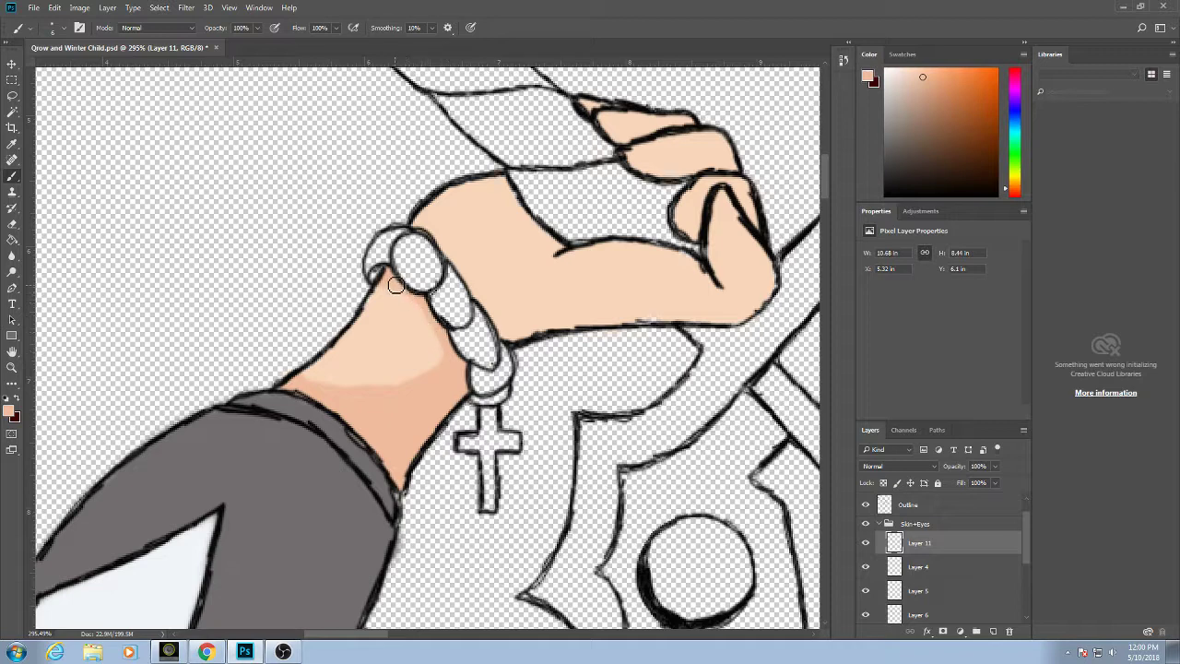
{"action": "left_click", "coordinate": [341, 362], "text": "alt"}
Shade the raised hand beside the bracelet, along the palm's inner edge and underside, and around the base of the thumb.
{"action": "left_click_drag", "start_coordinate": [478, 293], "coordinate": [516, 344]}
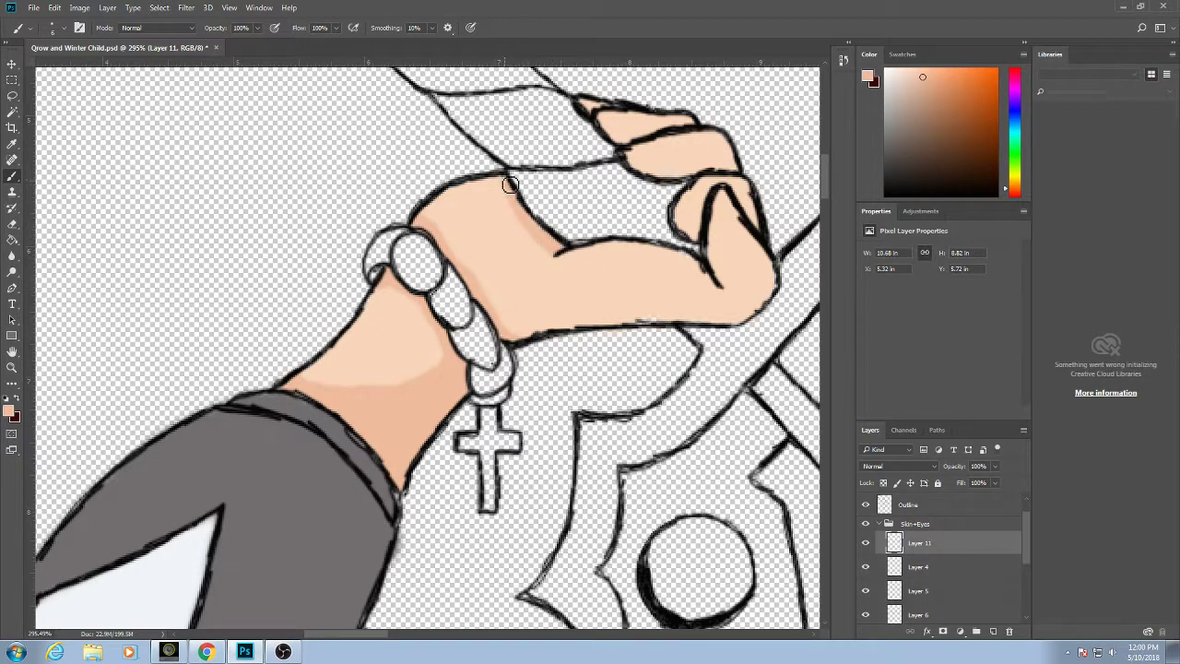
{"action": "left_click_drag", "start_coordinate": [510, 186], "coordinate": [562, 254]}
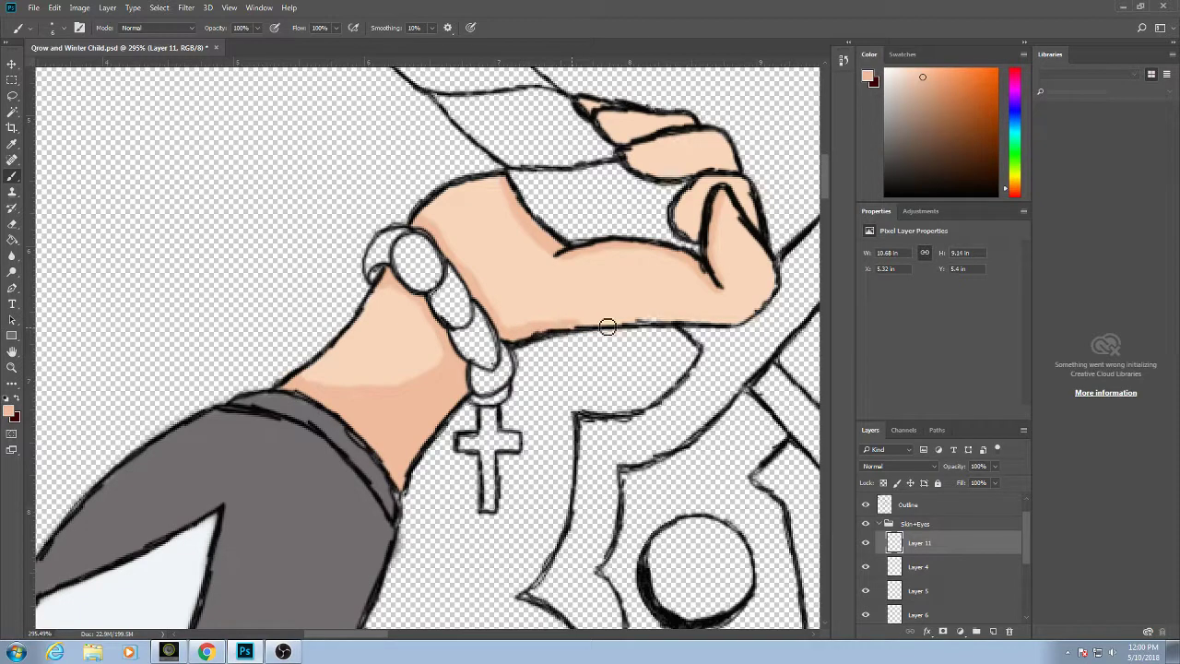
{"action": "mouse_move", "coordinate": [610, 323]}
{"action": "left_mouse_down"}
{"action": "mouse_move", "coordinate": [725, 322]}
{"action": "mouse_move", "coordinate": [727, 291]}
{"action": "mouse_move", "coordinate": [706, 286]}
{"action": "mouse_move", "coordinate": [730, 323]}
{"action": "mouse_move", "coordinate": [732, 309]}
{"action": "mouse_move", "coordinate": [738, 317]}
{"action": "mouse_move", "coordinate": [780, 292]}
{"action": "mouse_move", "coordinate": [722, 317]}
{"action": "left_mouse_up"}
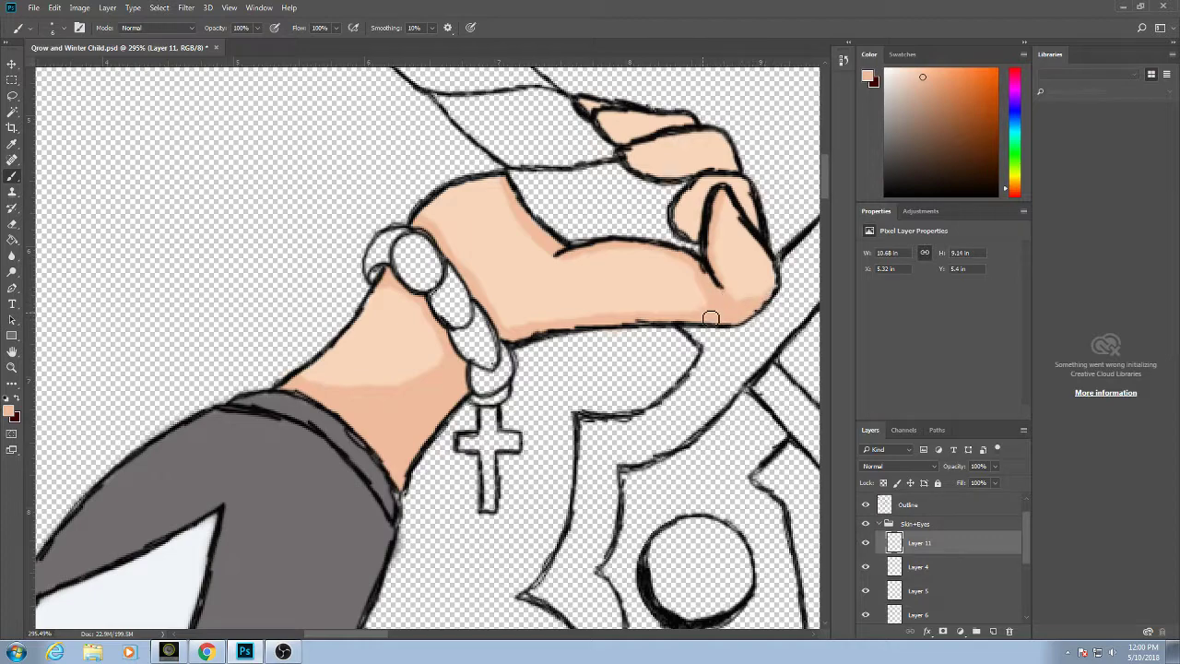
{"action": "left_click_drag", "start_coordinate": [734, 261], "coordinate": [719, 283]}
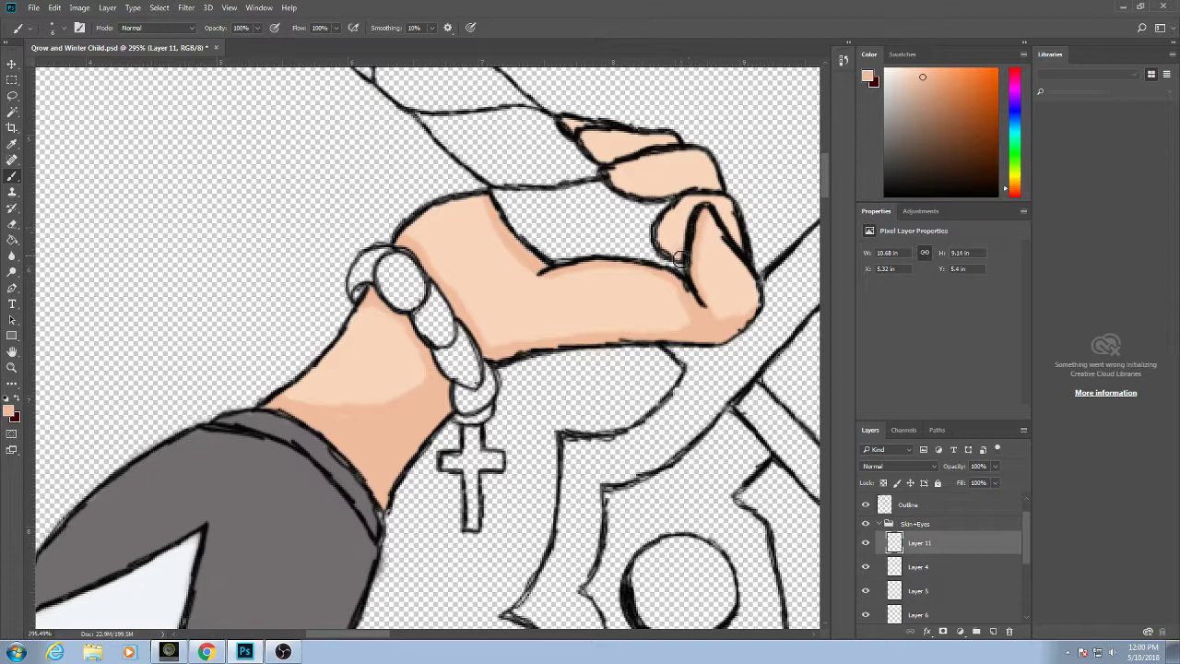
Shade the raised hand's thumb and curled fingers with darker peach, including the fingertips around the sword handle.
{"action": "mouse_move", "coordinate": [732, 231]}
{"action": "left_mouse_down"}
{"action": "mouse_move", "coordinate": [725, 217]}
{"action": "mouse_move", "coordinate": [743, 249]}
{"action": "mouse_move", "coordinate": [736, 221]}
{"action": "mouse_move", "coordinate": [741, 242]}
{"action": "mouse_move", "coordinate": [671, 242]}
{"action": "mouse_move", "coordinate": [678, 253]}
{"action": "mouse_move", "coordinate": [677, 220]}
{"action": "mouse_move", "coordinate": [684, 251]}
{"action": "mouse_move", "coordinate": [620, 184]}
{"action": "mouse_move", "coordinate": [633, 196]}
{"action": "mouse_move", "coordinate": [719, 192]}
{"action": "mouse_move", "coordinate": [664, 187]}
{"action": "mouse_move", "coordinate": [635, 169]}
{"action": "mouse_move", "coordinate": [653, 184]}
{"action": "mouse_move", "coordinate": [646, 127]}
{"action": "mouse_move", "coordinate": [590, 145]}
{"action": "mouse_move", "coordinate": [602, 165]}
{"action": "mouse_move", "coordinate": [649, 140]}
{"action": "mouse_move", "coordinate": [658, 151]}
{"action": "left_mouse_up"}
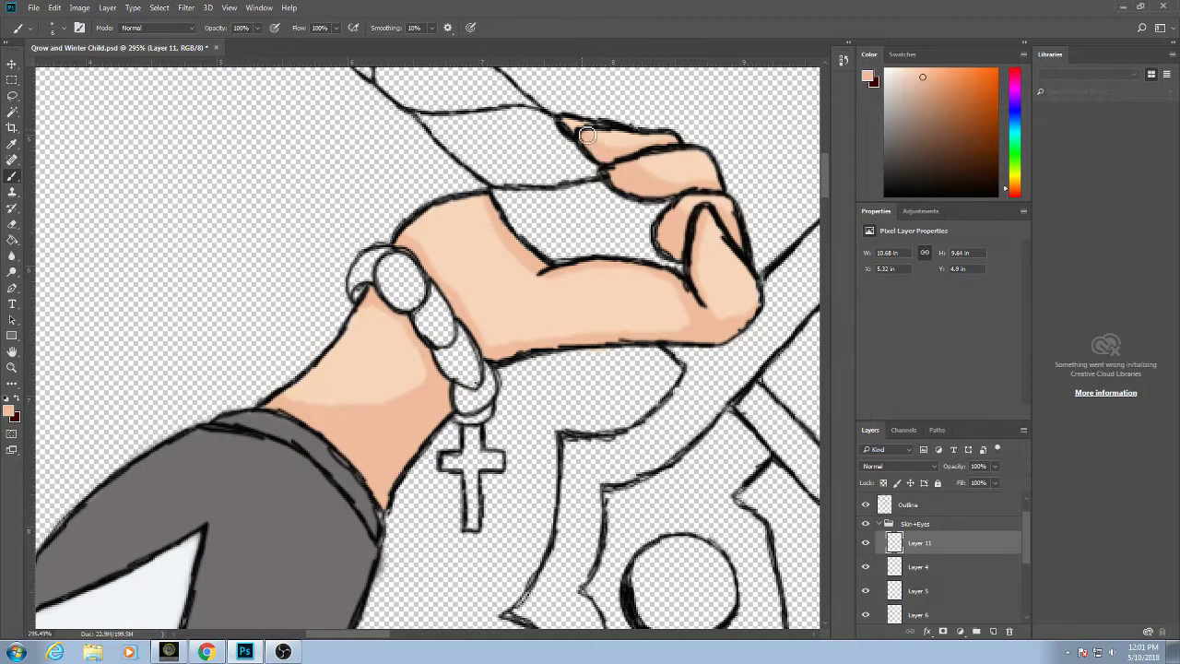
{"action": "left_click_drag", "start_coordinate": [579, 134], "coordinate": [605, 120]}
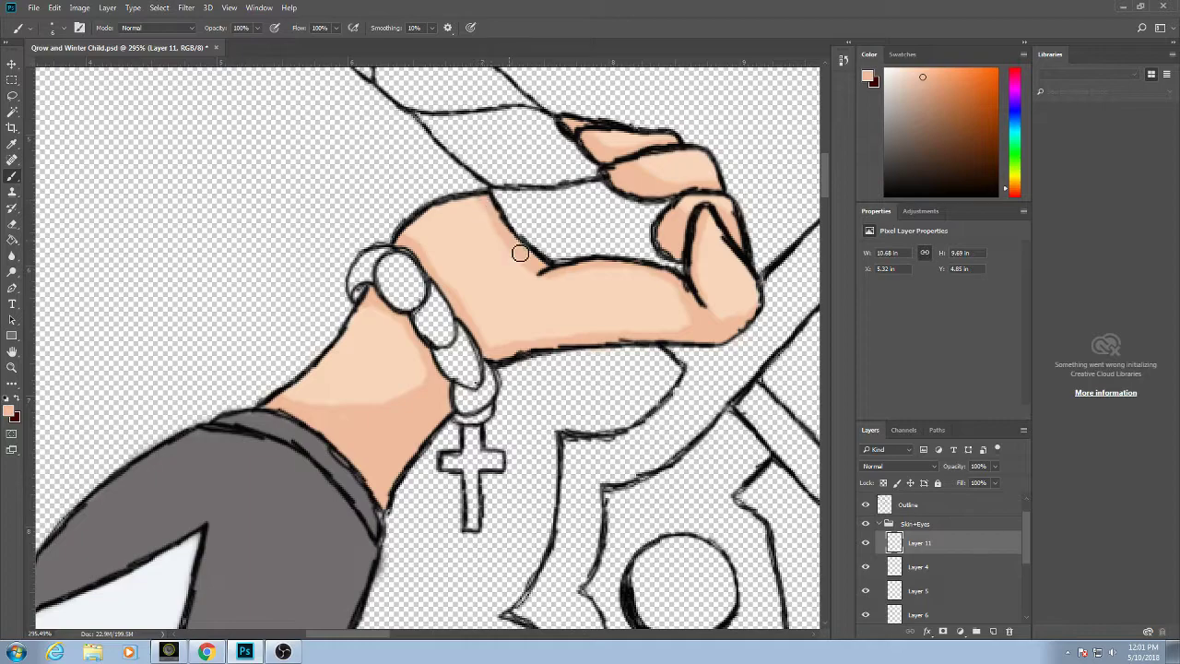
{"action": "left_click_drag", "start_coordinate": [541, 262], "coordinate": [403, 269]}
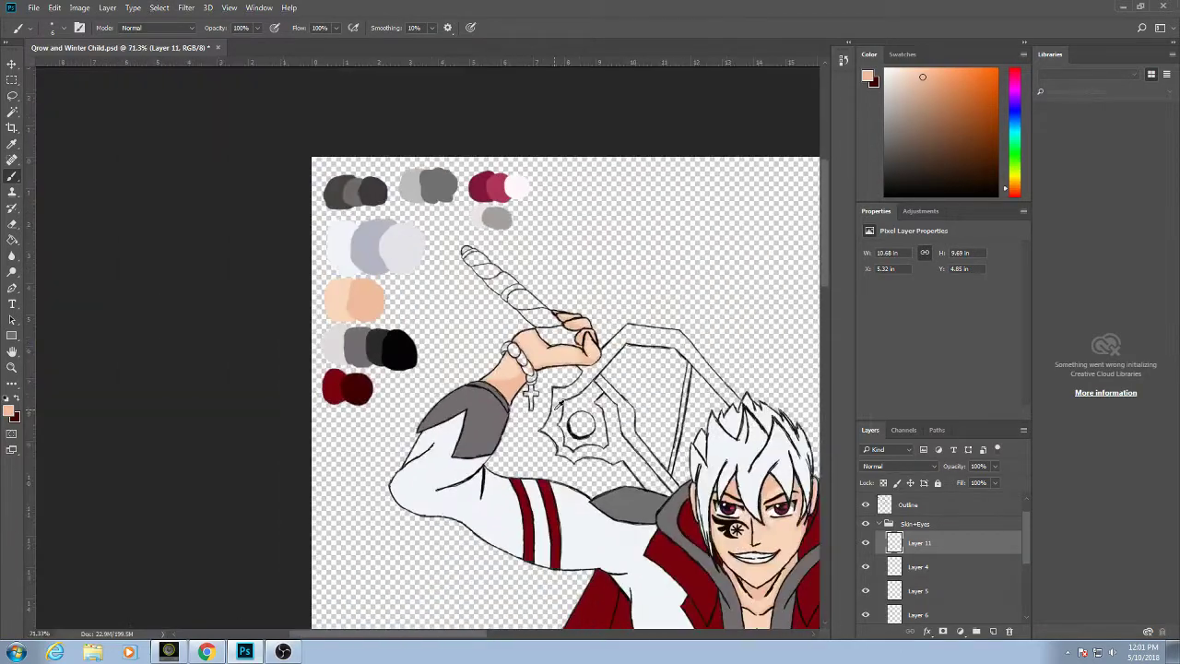
Shade the lowered sword hand's wrist crease and its outer edge from the cuff to the index finger with darker peach.
{"action": "left_click_drag", "start_coordinate": [747, 548], "coordinate": [276, 200]}
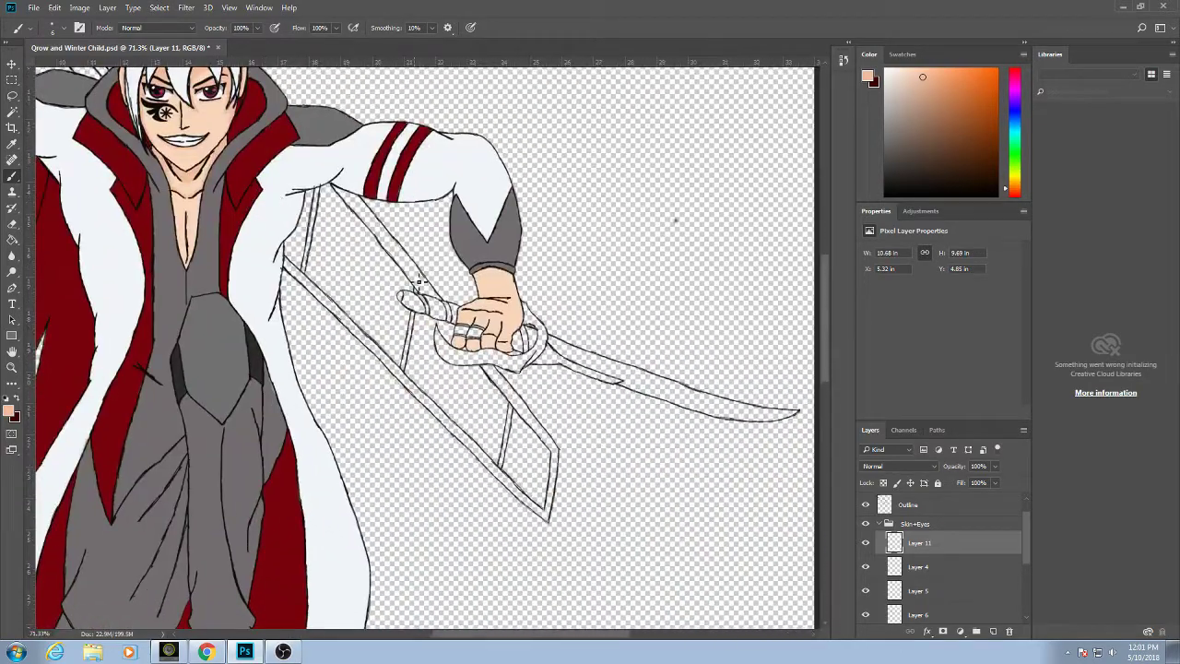
{"action": "scroll", "coordinate": [476, 302], "scroll_direction": "up", "scroll_amount": 6}
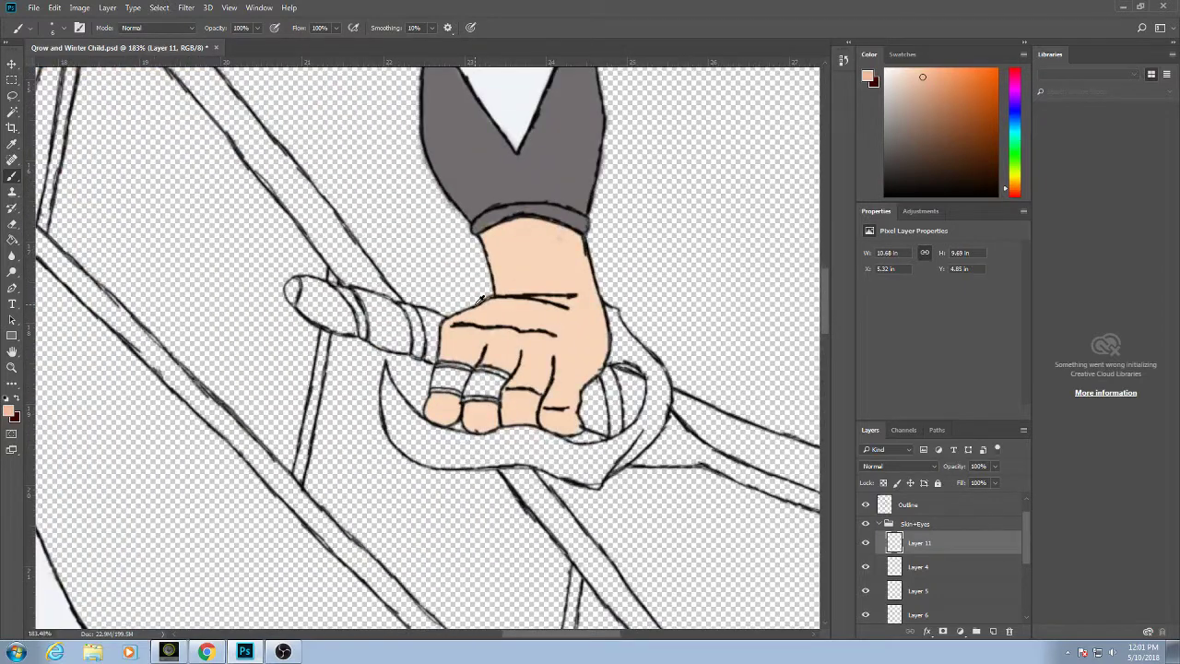
{"action": "scroll", "coordinate": [478, 300], "scroll_direction": "up", "scroll_amount": 3}
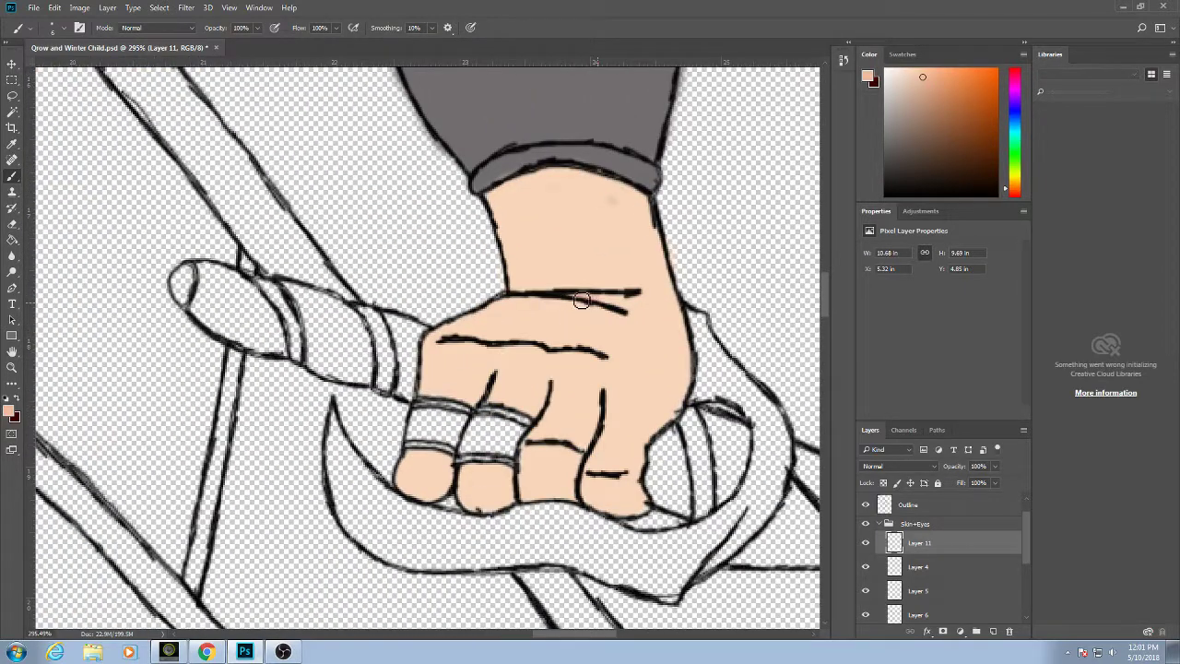
{"action": "left_click_drag", "start_coordinate": [581, 300], "coordinate": [625, 306]}
{"action": "mouse_move", "coordinate": [643, 195]}
{"action": "left_mouse_down"}
{"action": "mouse_move", "coordinate": [669, 261]}
{"action": "mouse_move", "coordinate": [677, 342]}
{"action": "mouse_move", "coordinate": [640, 492]}
{"action": "mouse_move", "coordinate": [649, 515]}
{"action": "mouse_move", "coordinate": [596, 504]}
{"action": "left_mouse_up"}
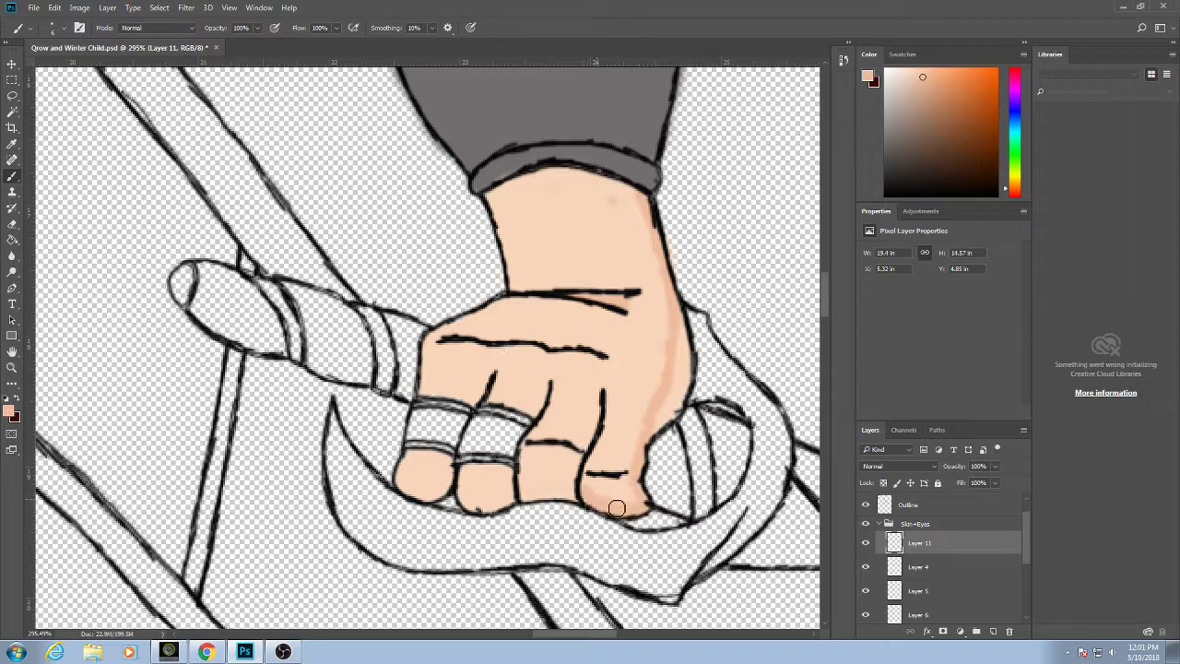
Shade the sword hand's fingertips and knuckles, and refine the shadow along its outer edge using sampled skin tones.
{"action": "mouse_move", "coordinate": [616, 508]}
{"action": "left_mouse_down"}
{"action": "mouse_move", "coordinate": [589, 484]}
{"action": "mouse_move", "coordinate": [618, 478]}
{"action": "mouse_move", "coordinate": [589, 472]}
{"action": "mouse_move", "coordinate": [590, 414]}
{"action": "mouse_move", "coordinate": [593, 457]}
{"action": "mouse_move", "coordinate": [605, 397]}
{"action": "mouse_move", "coordinate": [579, 498]}
{"action": "mouse_move", "coordinate": [557, 500]}
{"action": "mouse_move", "coordinate": [547, 486]}
{"action": "mouse_move", "coordinate": [562, 499]}
{"action": "mouse_move", "coordinate": [528, 503]}
{"action": "mouse_move", "coordinate": [528, 477]}
{"action": "mouse_move", "coordinate": [560, 495]}
{"action": "left_mouse_up"}
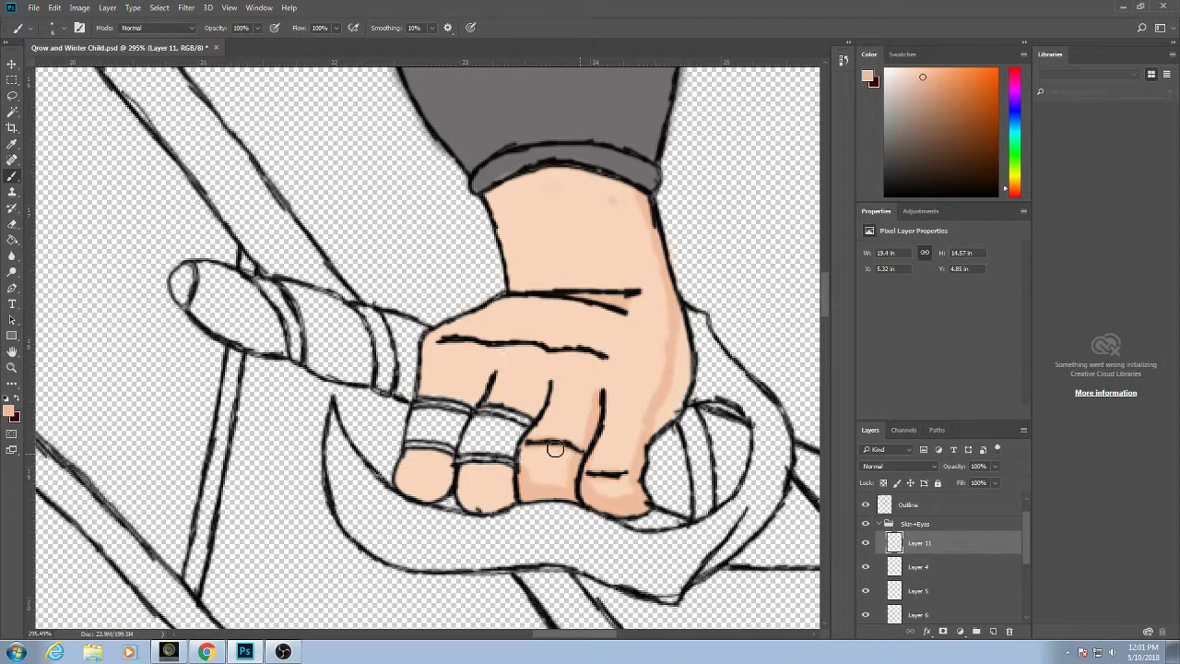
{"action": "mouse_move", "coordinate": [525, 449]}
{"action": "left_mouse_down"}
{"action": "mouse_move", "coordinate": [529, 482]}
{"action": "mouse_move", "coordinate": [568, 497]}
{"action": "left_mouse_up"}
{"action": "mouse_move", "coordinate": [670, 406]}
{"action": "left_mouse_down"}
{"action": "mouse_move", "coordinate": [655, 441]}
{"action": "mouse_move", "coordinate": [672, 415]}
{"action": "mouse_move", "coordinate": [642, 484]}
{"action": "mouse_move", "coordinate": [688, 394]}
{"action": "mouse_move", "coordinate": [670, 407]}
{"action": "mouse_move", "coordinate": [683, 342]}
{"action": "mouse_move", "coordinate": [691, 385]}
{"action": "left_mouse_up"}
{"action": "left_click", "coordinate": [676, 357], "text": "alt"}
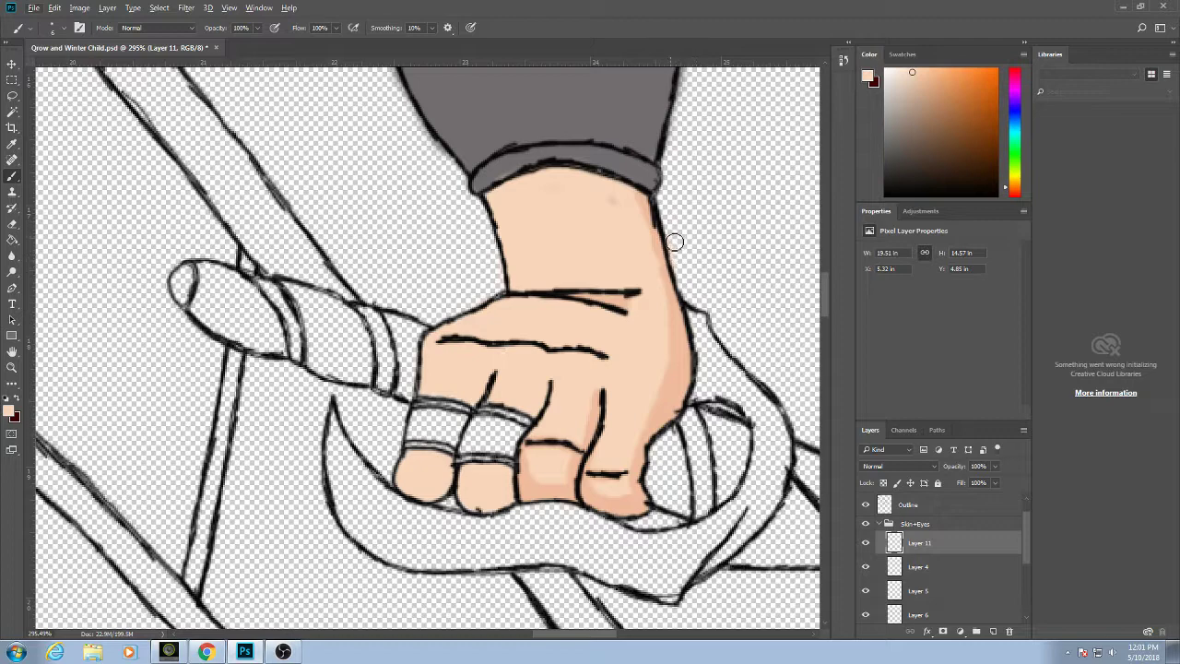
{"action": "left_click", "coordinate": [678, 377], "text": "alt"}
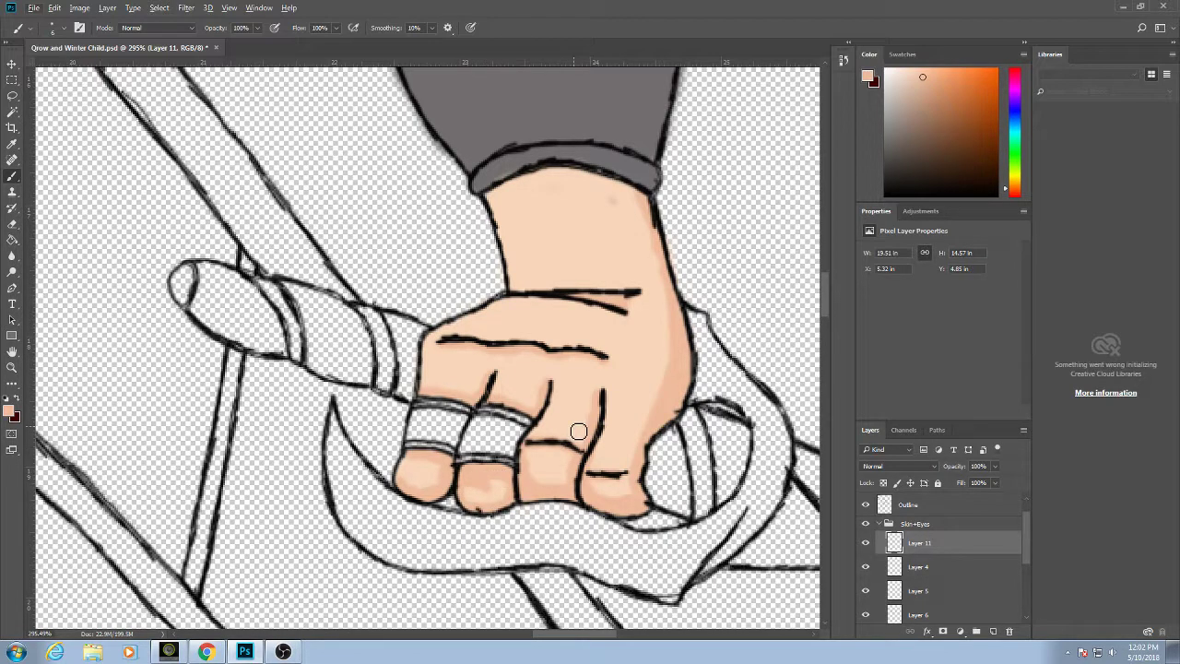
Shade the inner side of the sword arm's wrist beneath the grey cuff with darker peach.
{"action": "scroll", "coordinate": [578, 426], "scroll_direction": "down", "scroll_amount": 2, "text": "alt"}
{"action": "scroll", "coordinate": [610, 443], "scroll_direction": "up", "scroll_amount": 1, "text": "alt"}
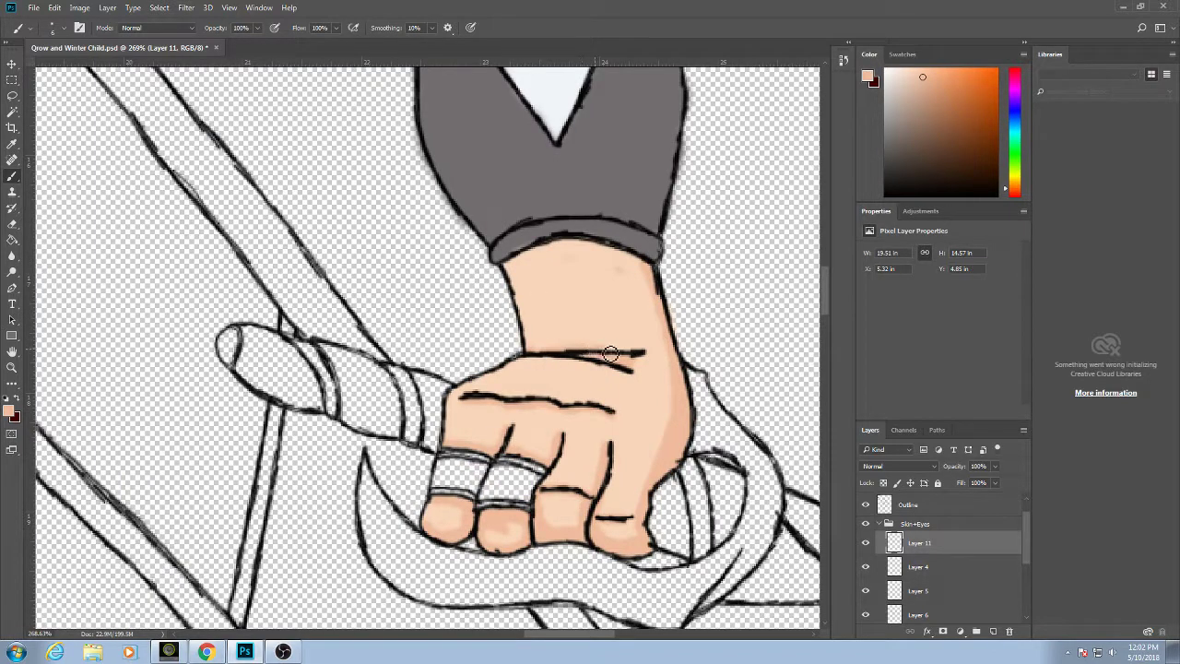
{"action": "left_click_drag", "start_coordinate": [547, 332], "coordinate": [515, 272]}
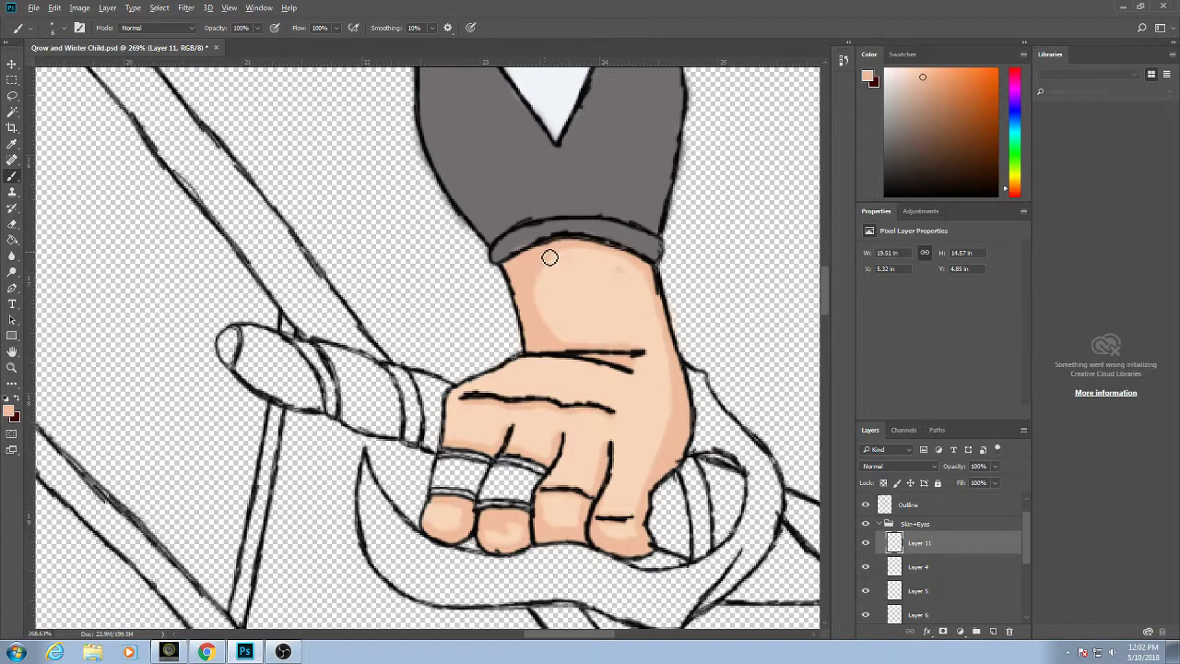
Shade the exposed chest below the collarbones with darker peach down to the point of the neckline, then sample the light skin tone.
{"action": "scroll", "coordinate": [549, 257], "scroll_direction": "down", "scroll_amount": 8}
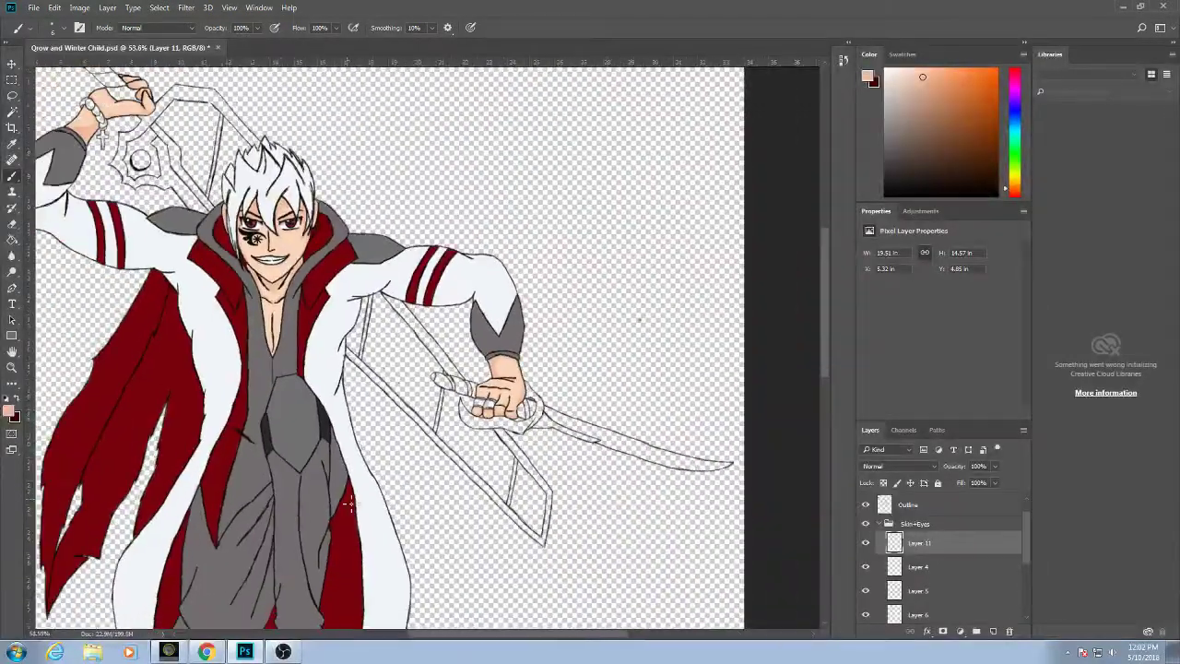
{"action": "scroll", "coordinate": [348, 502], "scroll_direction": "up", "scroll_amount": 5}
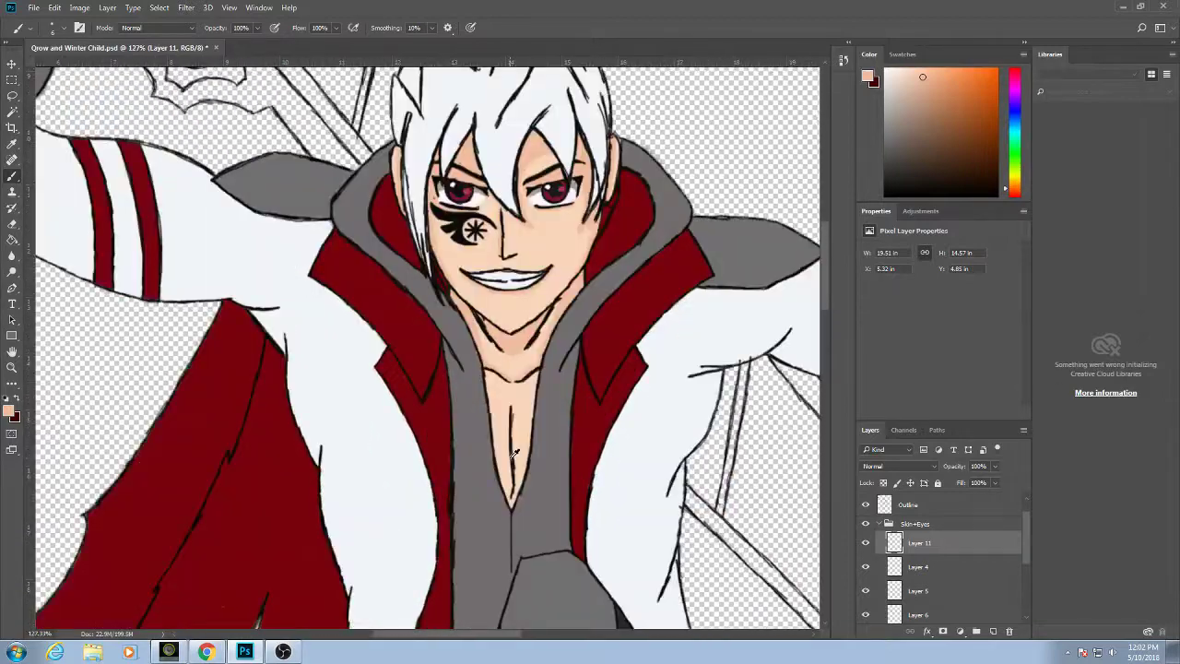
{"action": "scroll", "coordinate": [513, 452], "scroll_direction": "up", "scroll_amount": 2}
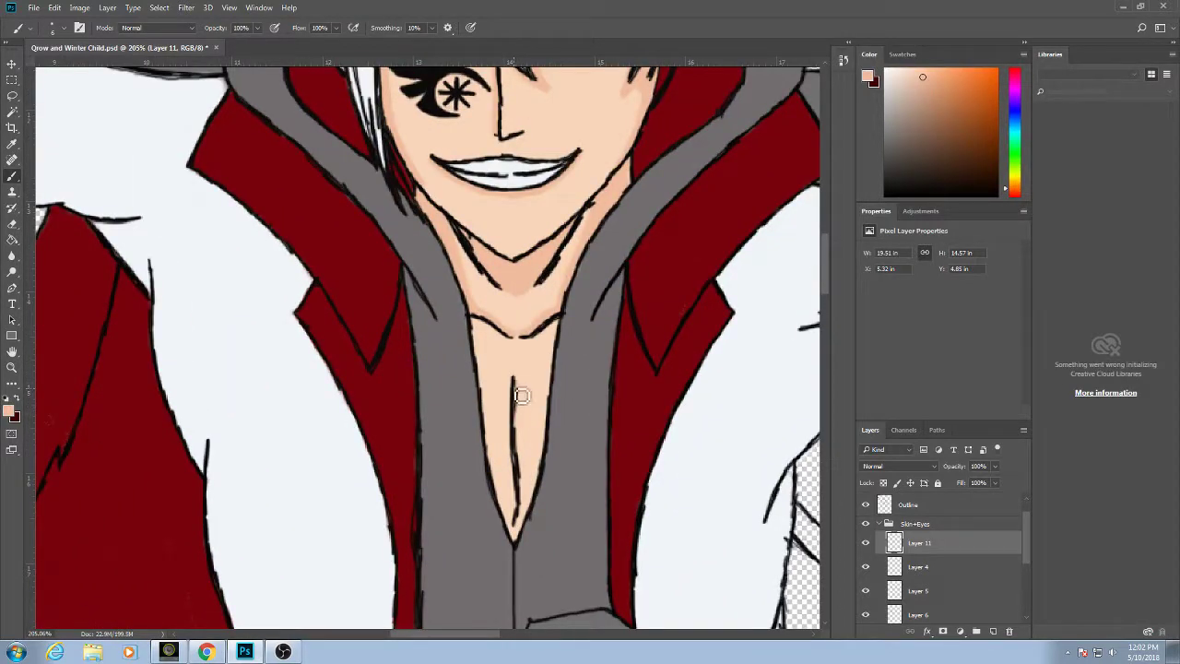
{"action": "mouse_move", "coordinate": [523, 416]}
{"action": "left_mouse_down"}
{"action": "mouse_move", "coordinate": [520, 542]}
{"action": "mouse_move", "coordinate": [554, 360]}
{"action": "mouse_move", "coordinate": [526, 497]}
{"action": "mouse_move", "coordinate": [527, 413]}
{"action": "mouse_move", "coordinate": [544, 387]}
{"action": "mouse_move", "coordinate": [523, 396]}
{"action": "mouse_move", "coordinate": [557, 362]}
{"action": "mouse_move", "coordinate": [534, 378]}
{"action": "mouse_move", "coordinate": [483, 350]}
{"action": "mouse_move", "coordinate": [517, 390]}
{"action": "mouse_move", "coordinate": [486, 373]}
{"action": "mouse_move", "coordinate": [515, 531]}
{"action": "left_mouse_up"}
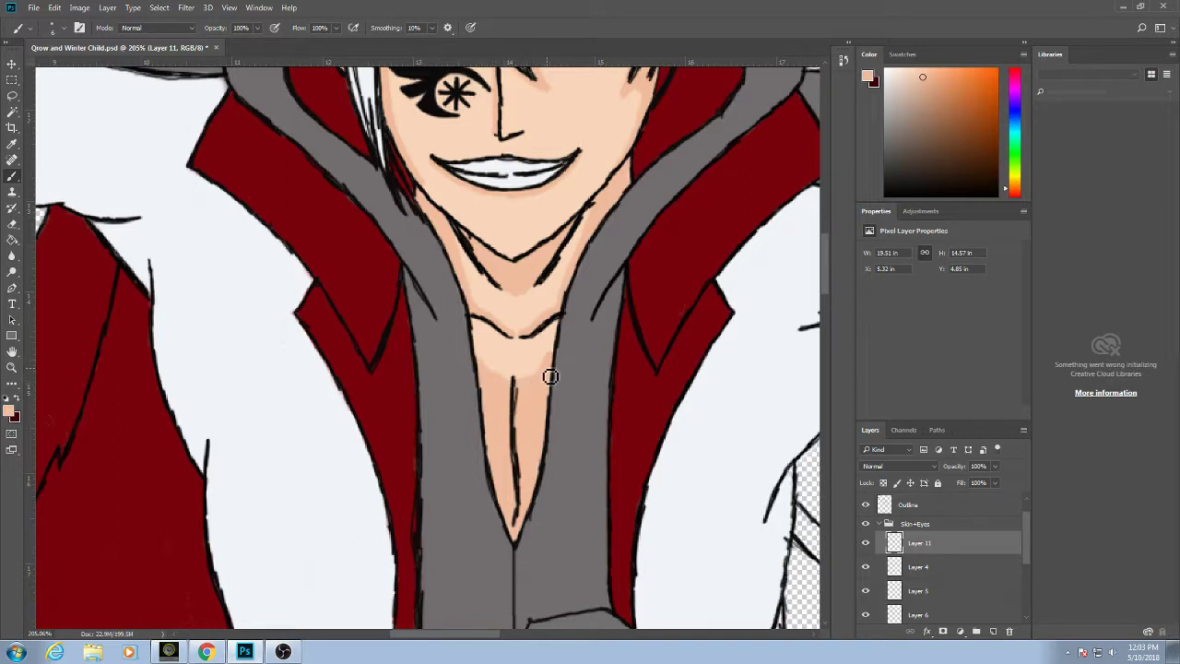
{"action": "left_click", "coordinate": [538, 346], "text": "alt"}
Rename the skin shading layer as SkinShadow.
{"action": "double_click", "coordinate": [922, 543]}
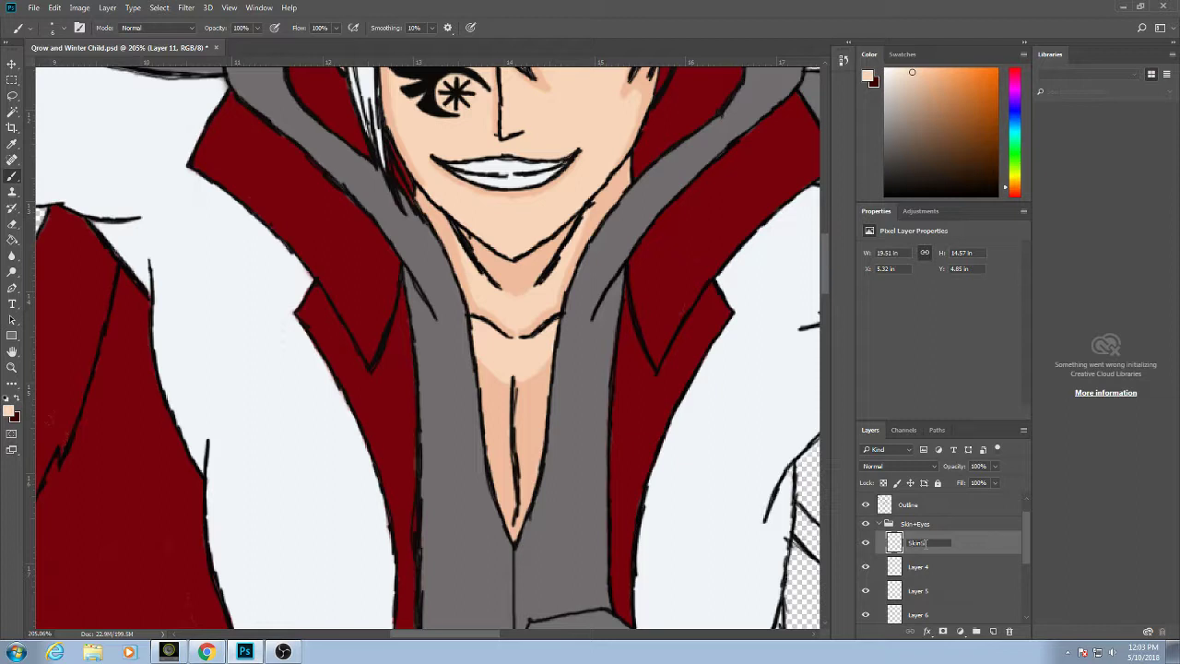
{"action": "type", "text": "SkinShadow"}
{"action": "key", "text": "Return"}
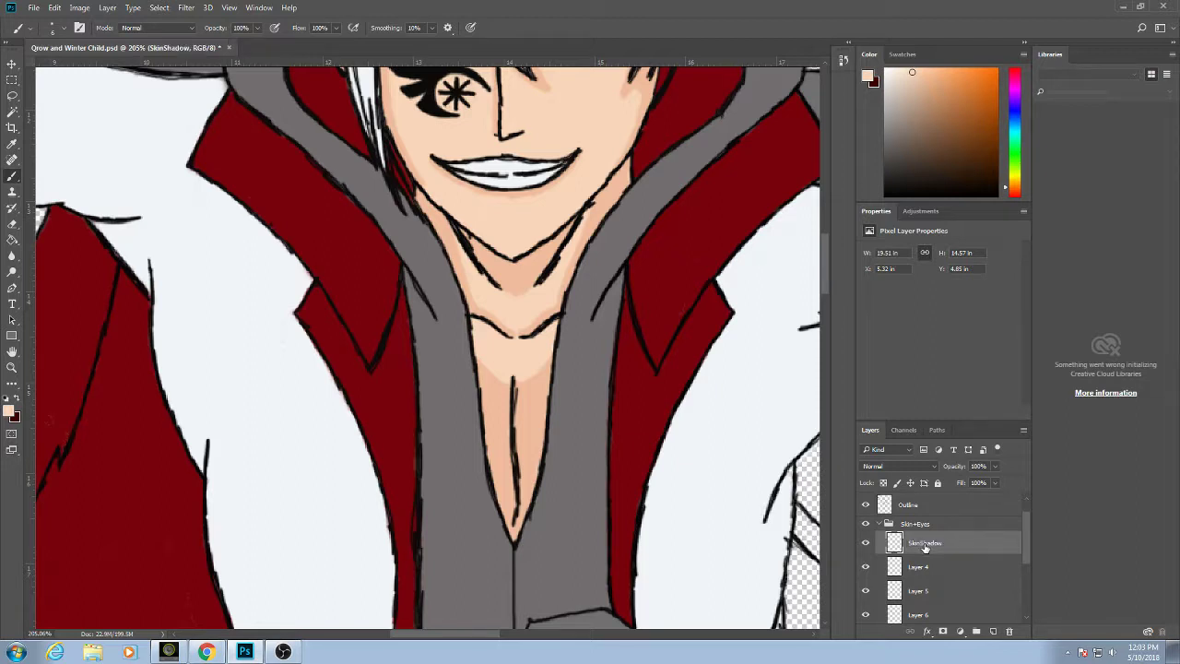
Add a layer above SkinShadow and shade the point of the neckline and the collarbones with a deeper tone based on the sampled chest shadow.
{"action": "left_click", "coordinate": [994, 631]}
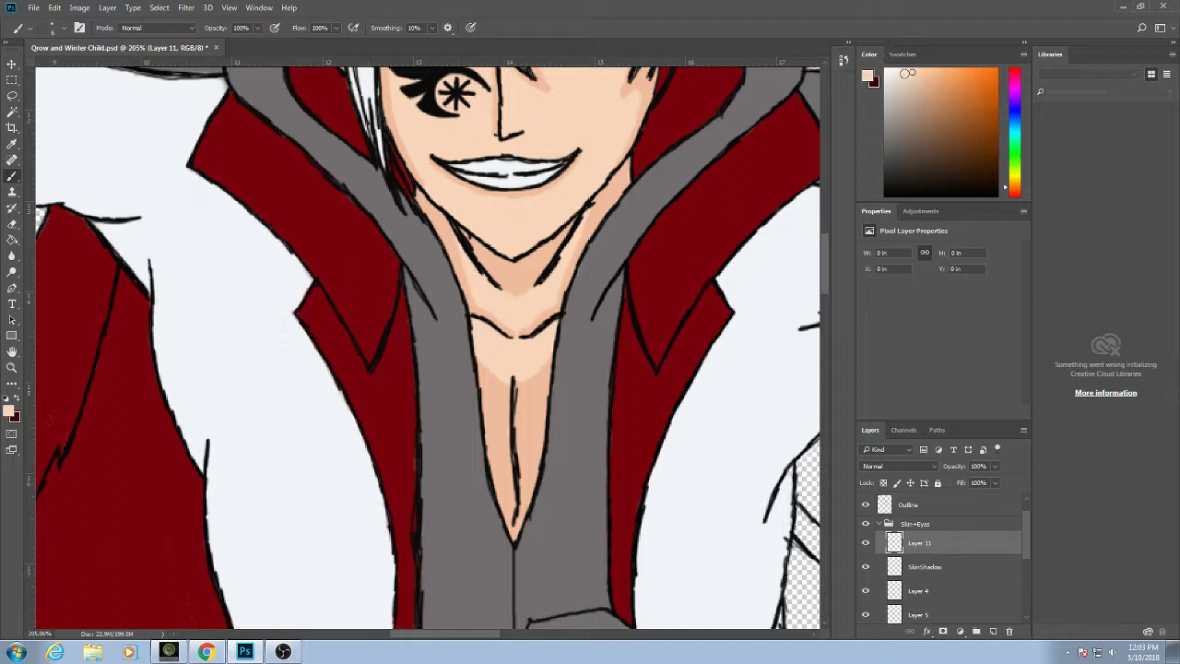
{"action": "left_click", "coordinate": [550, 395], "text": "alt"}
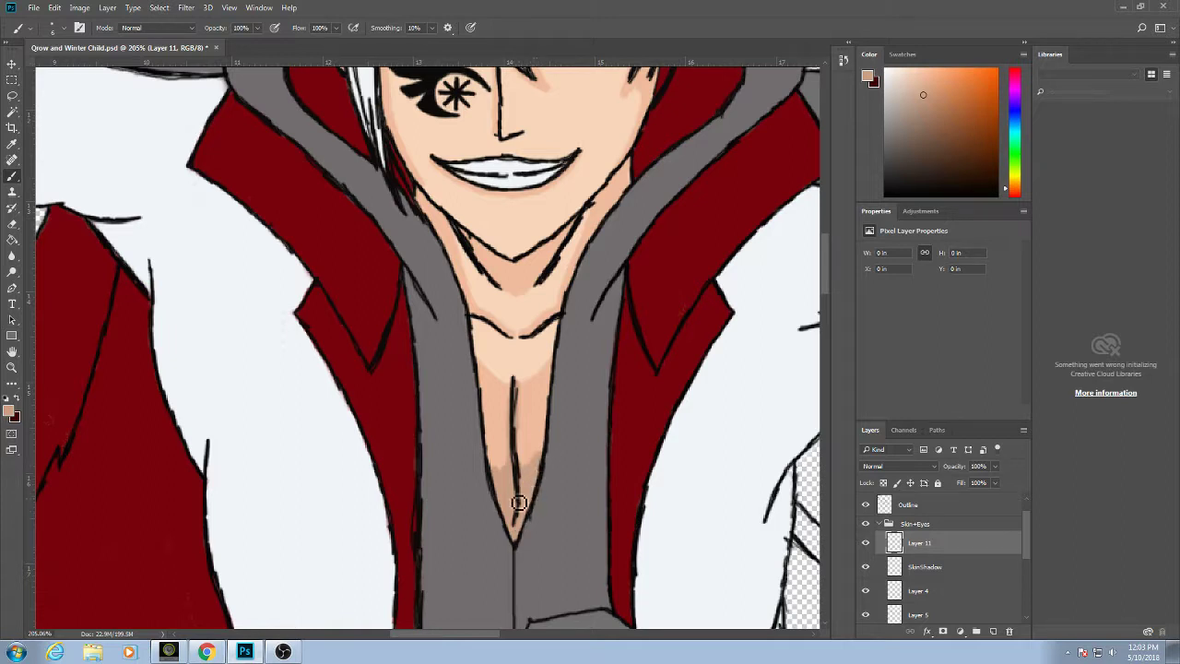
{"action": "mouse_move", "coordinate": [519, 503]}
{"action": "left_mouse_down"}
{"action": "mouse_move", "coordinate": [496, 469]}
{"action": "mouse_move", "coordinate": [509, 506]}
{"action": "left_mouse_up"}
{"action": "mouse_move", "coordinate": [492, 330]}
{"action": "left_mouse_down"}
{"action": "mouse_move", "coordinate": [500, 338]}
{"action": "mouse_move", "coordinate": [480, 316]}
{"action": "left_mouse_up"}
{"action": "mouse_move", "coordinate": [544, 337]}
{"action": "left_mouse_down"}
{"action": "mouse_move", "coordinate": [533, 339]}
{"action": "mouse_move", "coordinate": [571, 317]}
{"action": "left_mouse_up"}
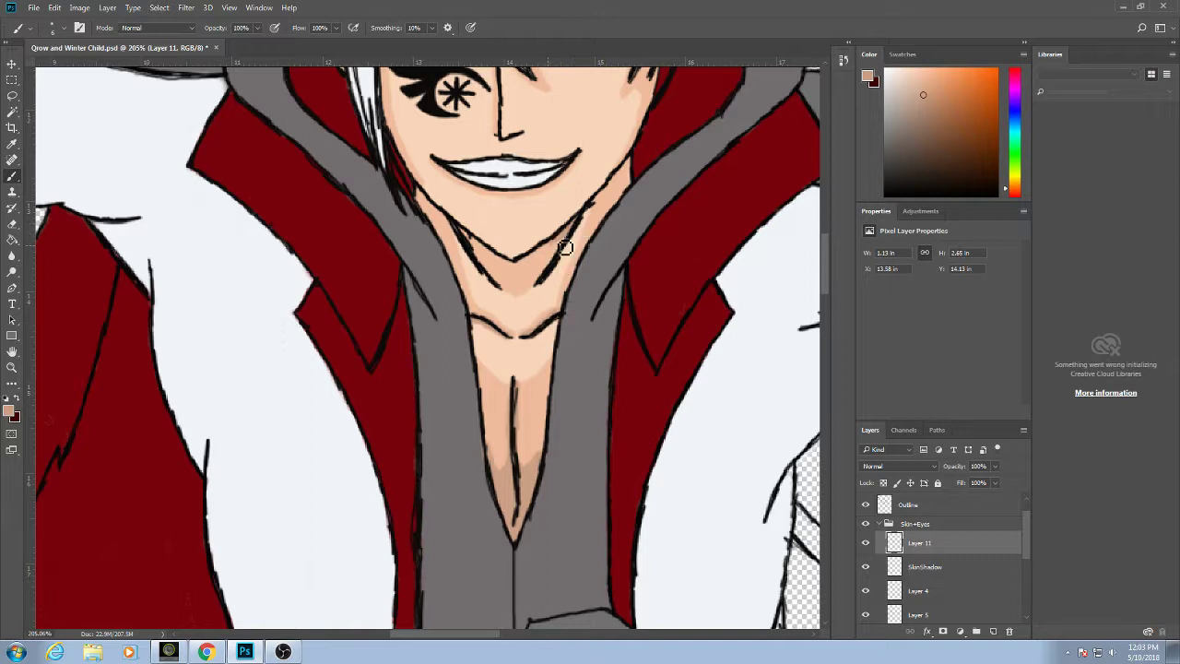
Paint the deeper skin shadow under the chin, along both sides of the neck and down the chest's edge beside the grey collar.
{"action": "mouse_move", "coordinate": [548, 255]}
{"action": "left_mouse_down"}
{"action": "mouse_move", "coordinate": [525, 266]}
{"action": "mouse_move", "coordinate": [519, 256]}
{"action": "mouse_move", "coordinate": [501, 267]}
{"action": "mouse_move", "coordinate": [511, 271]}
{"action": "left_mouse_up"}
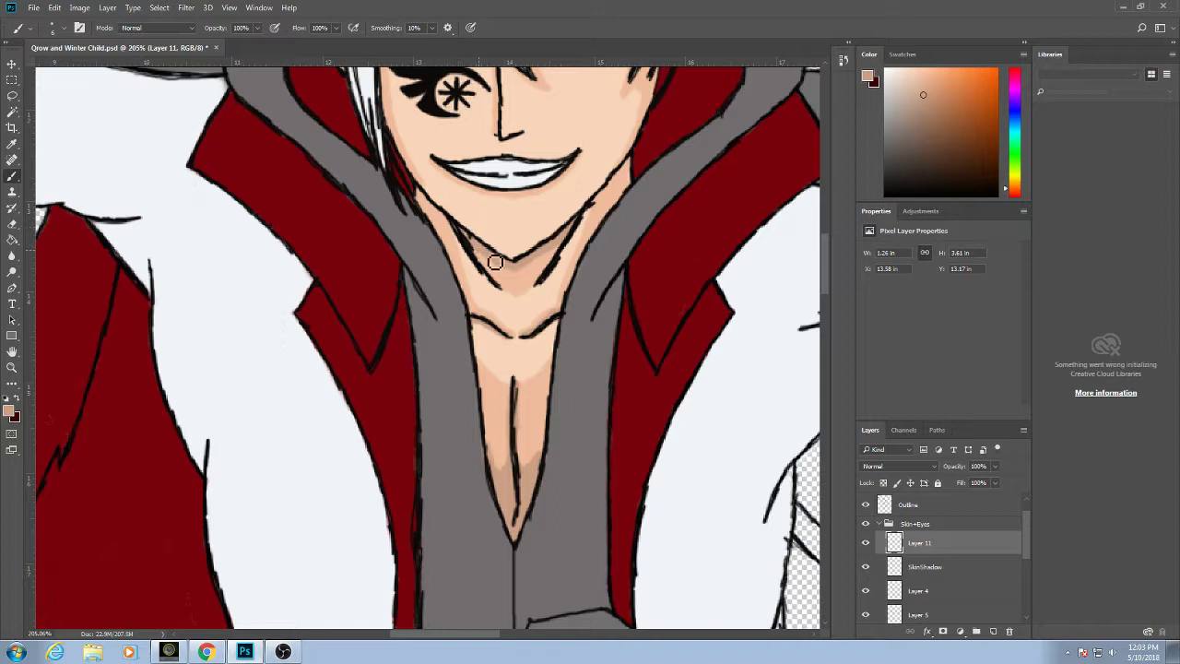
{"action": "left_click_drag", "start_coordinate": [473, 249], "coordinate": [490, 274]}
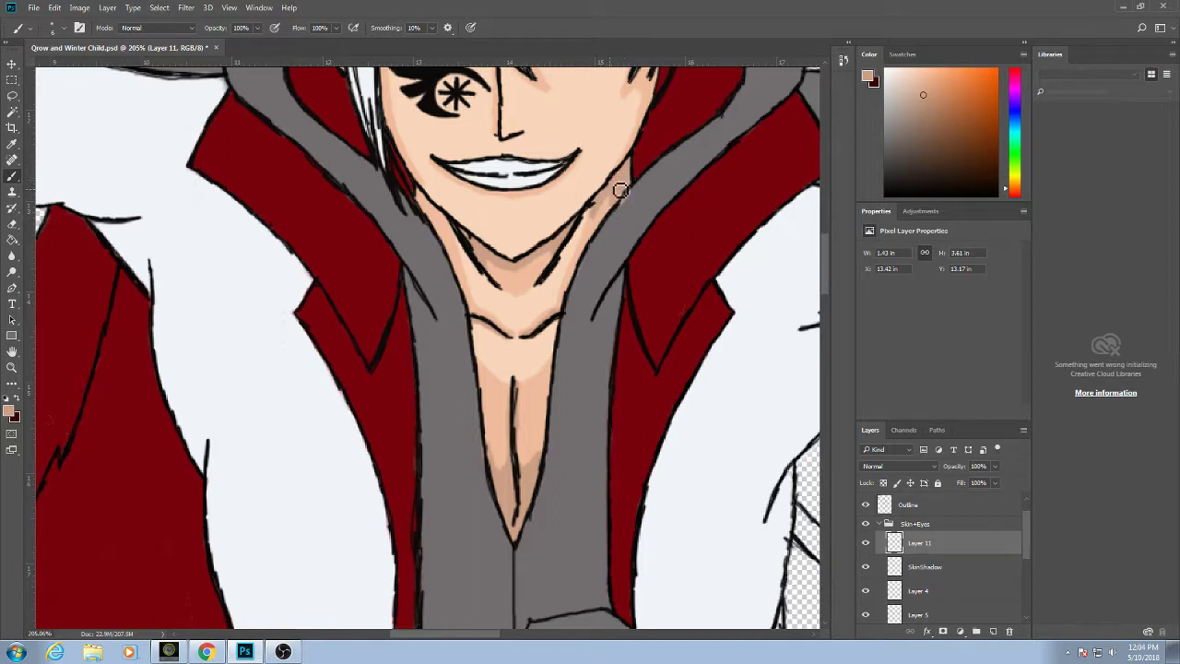
{"action": "left_click_drag", "start_coordinate": [621, 188], "coordinate": [623, 187]}
{"action": "left_click_drag", "start_coordinate": [433, 218], "coordinate": [441, 229]}
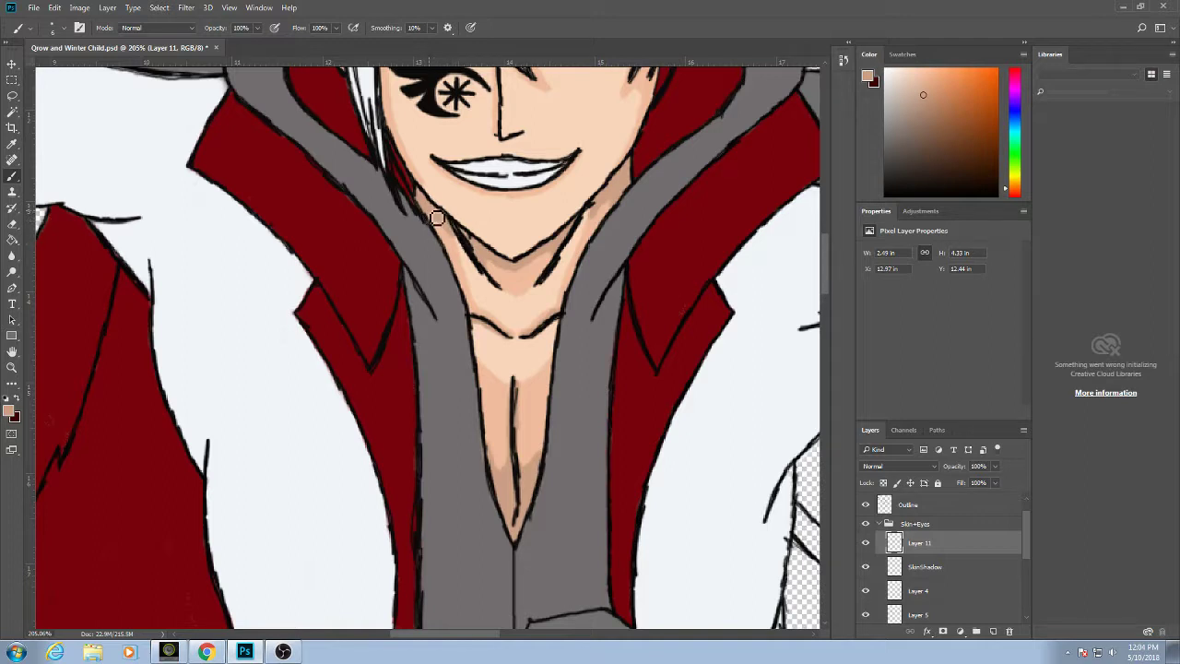
{"action": "left_click_drag", "start_coordinate": [484, 351], "coordinate": [487, 455]}
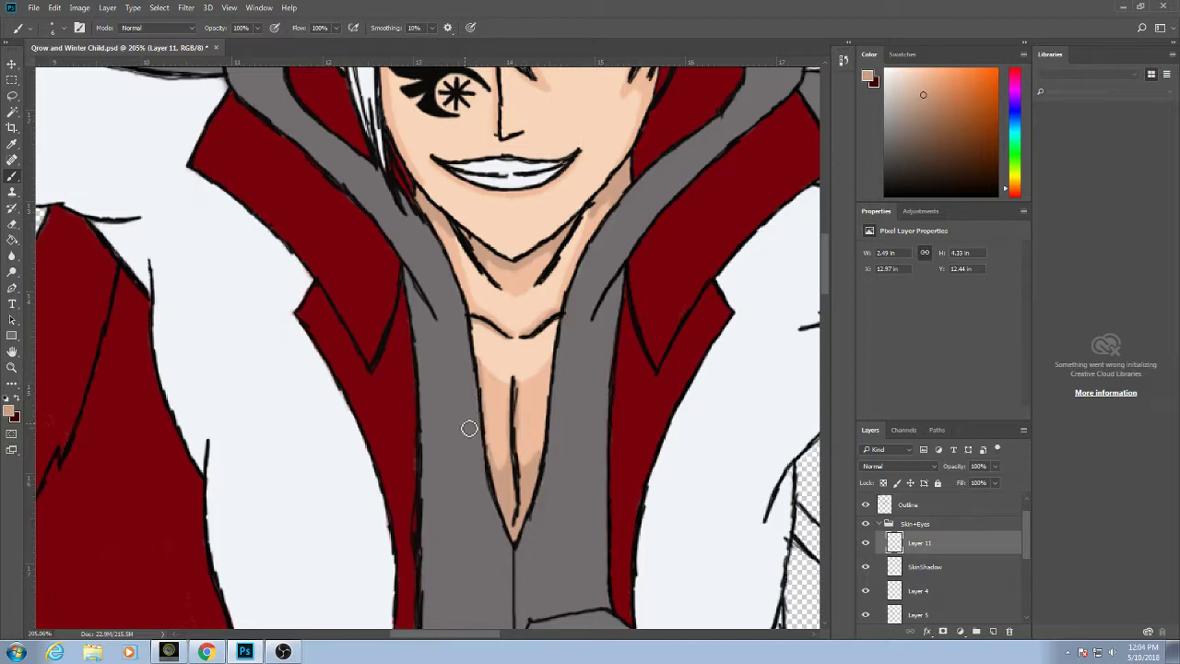
Paint the deeper skin shadow on the forehead beneath the hair, along both edges of the face and beside the nose.
{"action": "left_click_drag", "start_coordinate": [493, 159], "coordinate": [488, 336]}
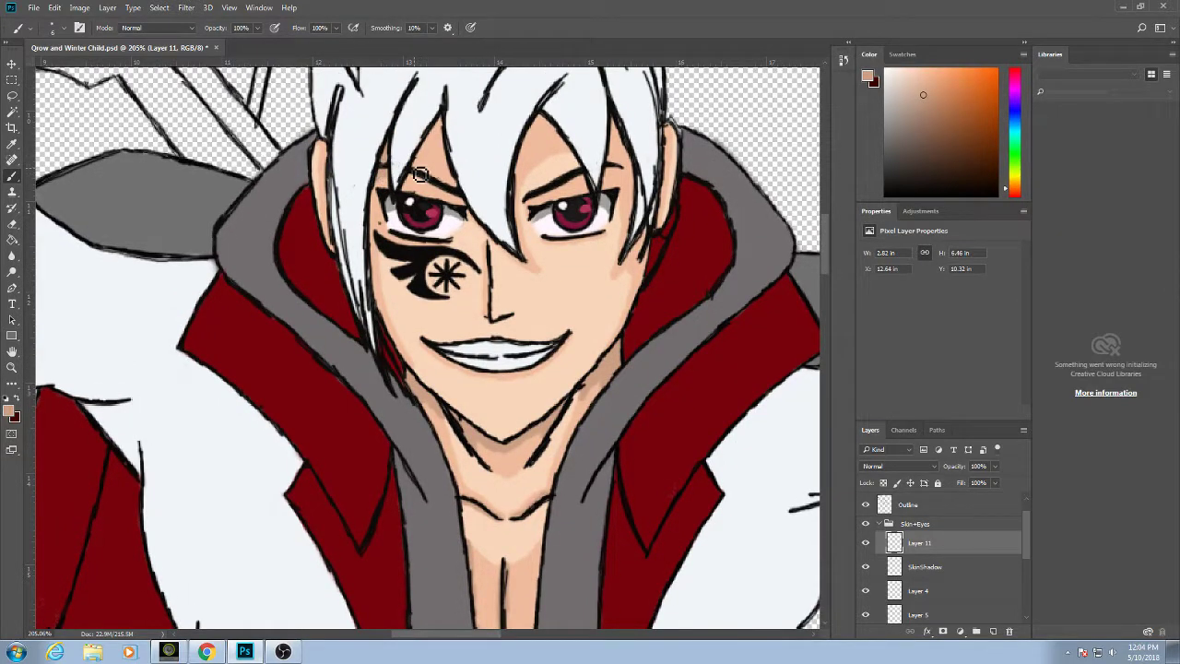
{"action": "mouse_move", "coordinate": [421, 174]}
{"action": "left_mouse_down"}
{"action": "mouse_move", "coordinate": [446, 124]}
{"action": "mouse_move", "coordinate": [459, 189]}
{"action": "mouse_move", "coordinate": [439, 148]}
{"action": "mouse_move", "coordinate": [433, 163]}
{"action": "mouse_move", "coordinate": [434, 145]}
{"action": "mouse_move", "coordinate": [429, 166]}
{"action": "mouse_move", "coordinate": [442, 130]}
{"action": "mouse_move", "coordinate": [446, 152]}
{"action": "mouse_move", "coordinate": [408, 192]}
{"action": "mouse_move", "coordinate": [422, 179]}
{"action": "mouse_move", "coordinate": [414, 189]}
{"action": "mouse_move", "coordinate": [468, 205]}
{"action": "mouse_move", "coordinate": [411, 193]}
{"action": "left_mouse_up"}
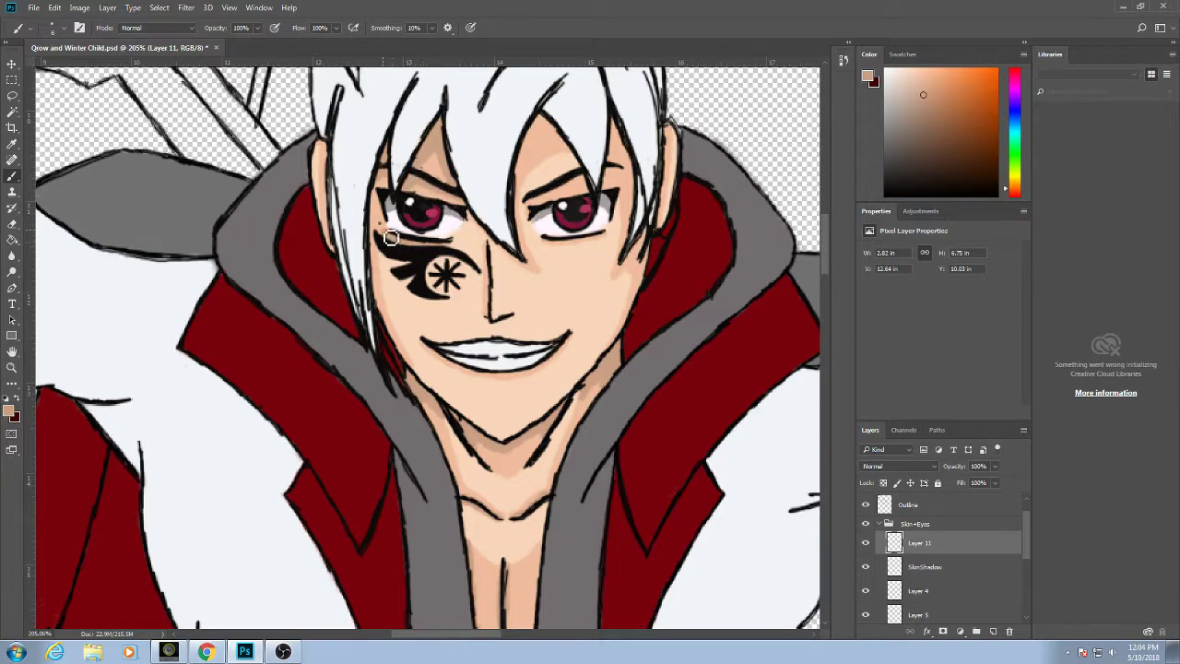
{"action": "left_click_drag", "start_coordinate": [379, 192], "coordinate": [375, 215]}
{"action": "mouse_move", "coordinate": [374, 259]}
{"action": "left_mouse_down"}
{"action": "mouse_move", "coordinate": [382, 321]}
{"action": "mouse_move", "coordinate": [408, 354]}
{"action": "left_mouse_up"}
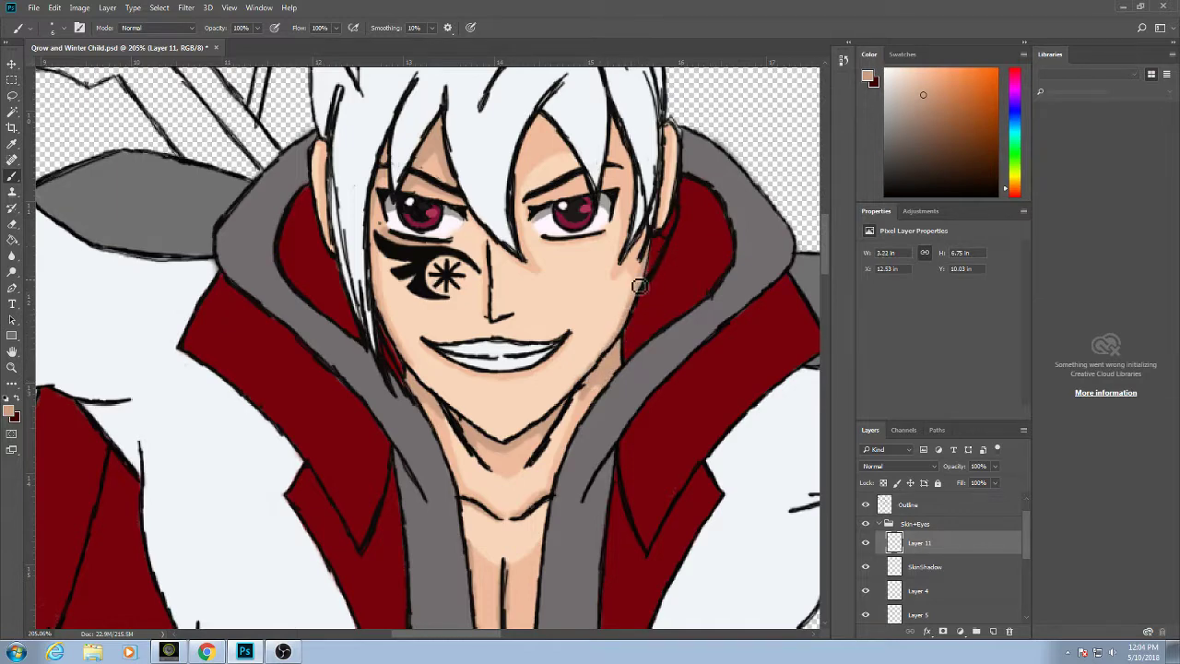
{"action": "left_click_drag", "start_coordinate": [642, 255], "coordinate": [646, 235]}
{"action": "mouse_move", "coordinate": [670, 152]}
{"action": "left_mouse_down"}
{"action": "mouse_move", "coordinate": [660, 230]}
{"action": "mouse_move", "coordinate": [630, 204]}
{"action": "mouse_move", "coordinate": [633, 245]}
{"action": "mouse_move", "coordinate": [640, 189]}
{"action": "mouse_move", "coordinate": [621, 133]}
{"action": "mouse_move", "coordinate": [612, 183]}
{"action": "mouse_move", "coordinate": [628, 166]}
{"action": "mouse_move", "coordinate": [621, 135]}
{"action": "mouse_move", "coordinate": [612, 180]}
{"action": "mouse_move", "coordinate": [533, 212]}
{"action": "mouse_move", "coordinate": [590, 186]}
{"action": "mouse_move", "coordinate": [545, 165]}
{"action": "mouse_move", "coordinate": [527, 190]}
{"action": "mouse_move", "coordinate": [522, 167]}
{"action": "mouse_move", "coordinate": [522, 179]}
{"action": "mouse_move", "coordinate": [548, 121]}
{"action": "mouse_move", "coordinate": [567, 150]}
{"action": "mouse_move", "coordinate": [532, 161]}
{"action": "mouse_move", "coordinate": [550, 130]}
{"action": "mouse_move", "coordinate": [524, 153]}
{"action": "mouse_move", "coordinate": [521, 191]}
{"action": "mouse_move", "coordinate": [546, 134]}
{"action": "mouse_move", "coordinate": [559, 166]}
{"action": "left_mouse_up"}
{"action": "mouse_move", "coordinate": [500, 288]}
{"action": "left_mouse_down"}
{"action": "mouse_move", "coordinate": [494, 317]}
{"action": "mouse_move", "coordinate": [492, 281]}
{"action": "left_mouse_up"}
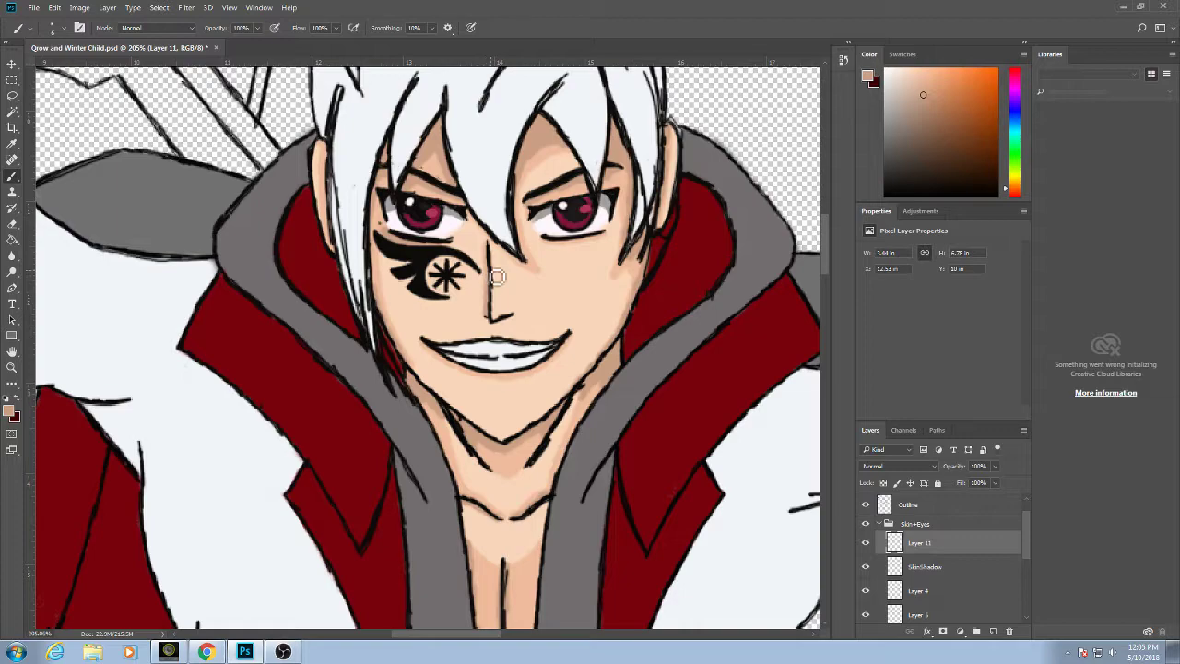
Add the deeper skin shadow to the raised arm's wrist at the cuff and bracelet, and to the palm crease and fingers.
{"action": "scroll", "coordinate": [503, 313], "scroll_direction": "down", "scroll_amount": 8}
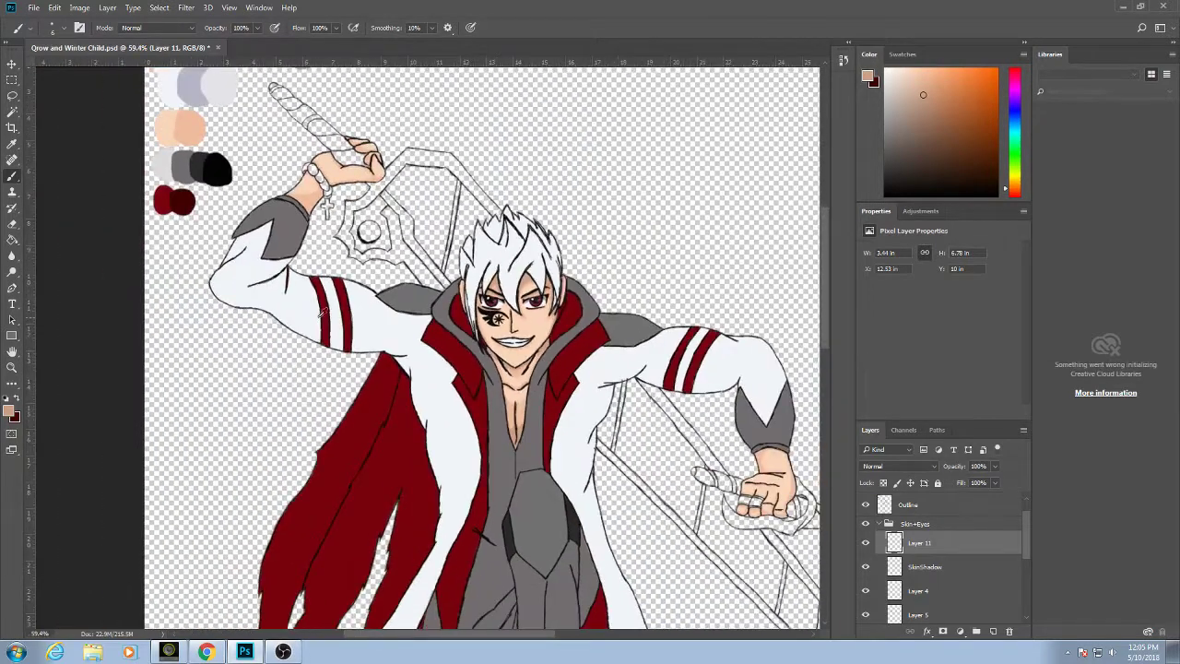
{"action": "scroll", "coordinate": [290, 197], "scroll_direction": "up", "scroll_amount": 5}
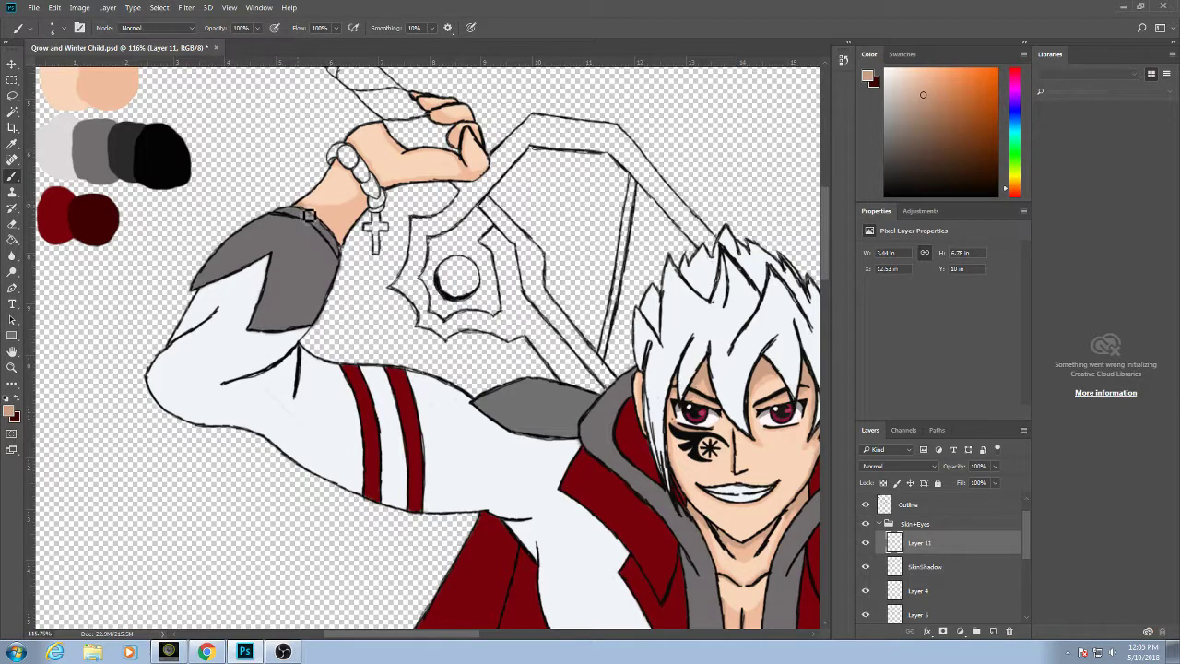
{"action": "mouse_move", "coordinate": [310, 216]}
{"action": "left_mouse_down"}
{"action": "mouse_move", "coordinate": [342, 245]}
{"action": "mouse_move", "coordinate": [350, 224]}
{"action": "left_mouse_up"}
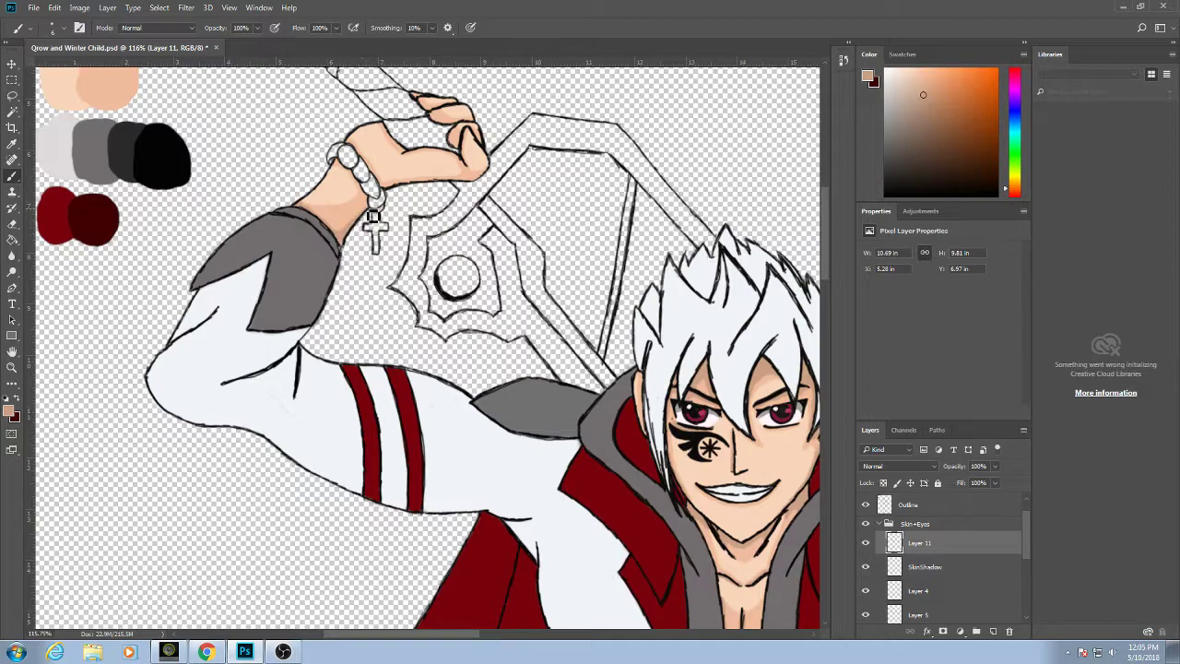
{"action": "scroll", "coordinate": [323, 183], "scroll_direction": "up", "scroll_amount": 3}
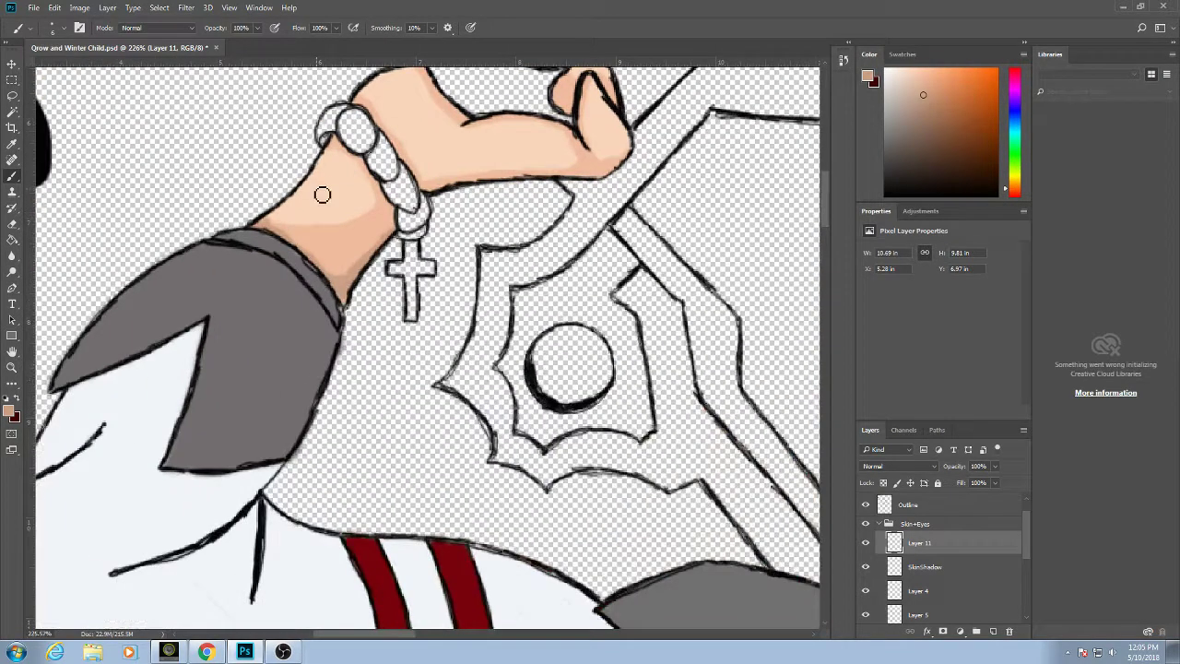
{"action": "left_click_drag", "start_coordinate": [341, 141], "coordinate": [338, 143]}
{"action": "left_click_drag", "start_coordinate": [484, 130], "coordinate": [424, 226]}
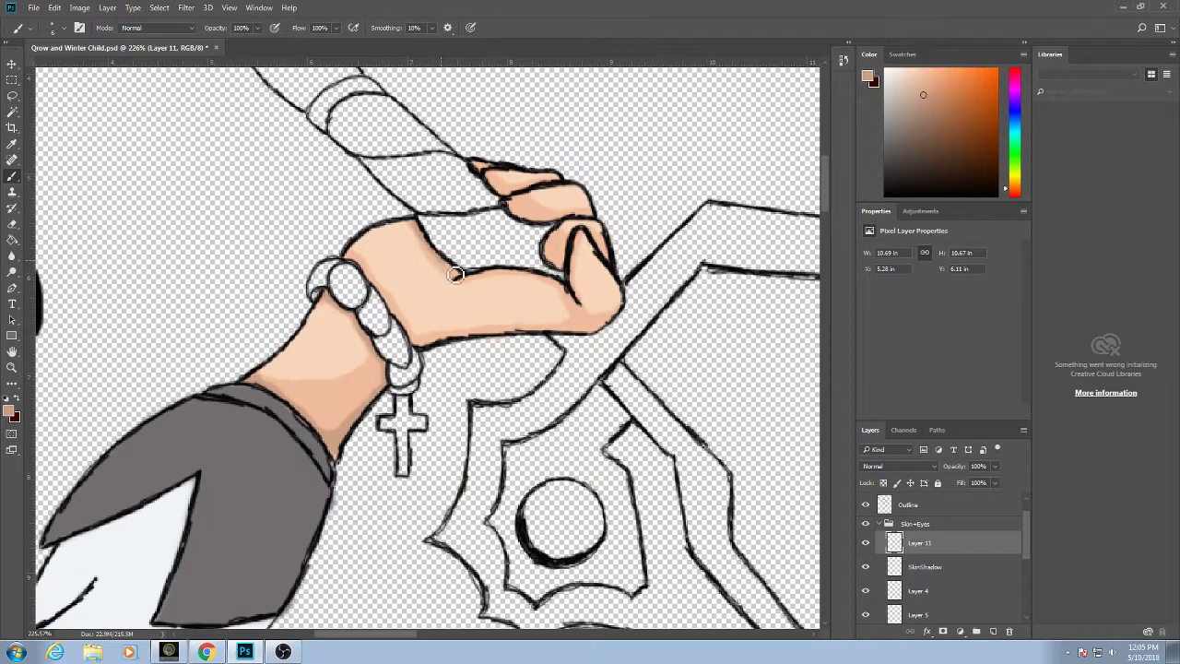
{"action": "left_click_drag", "start_coordinate": [462, 277], "coordinate": [425, 227]}
{"action": "mouse_move", "coordinate": [522, 204]}
{"action": "left_mouse_down"}
{"action": "mouse_move", "coordinate": [564, 222]}
{"action": "mouse_move", "coordinate": [530, 222]}
{"action": "mouse_move", "coordinate": [495, 180]}
{"action": "mouse_move", "coordinate": [507, 200]}
{"action": "mouse_move", "coordinate": [485, 173]}
{"action": "left_mouse_up"}
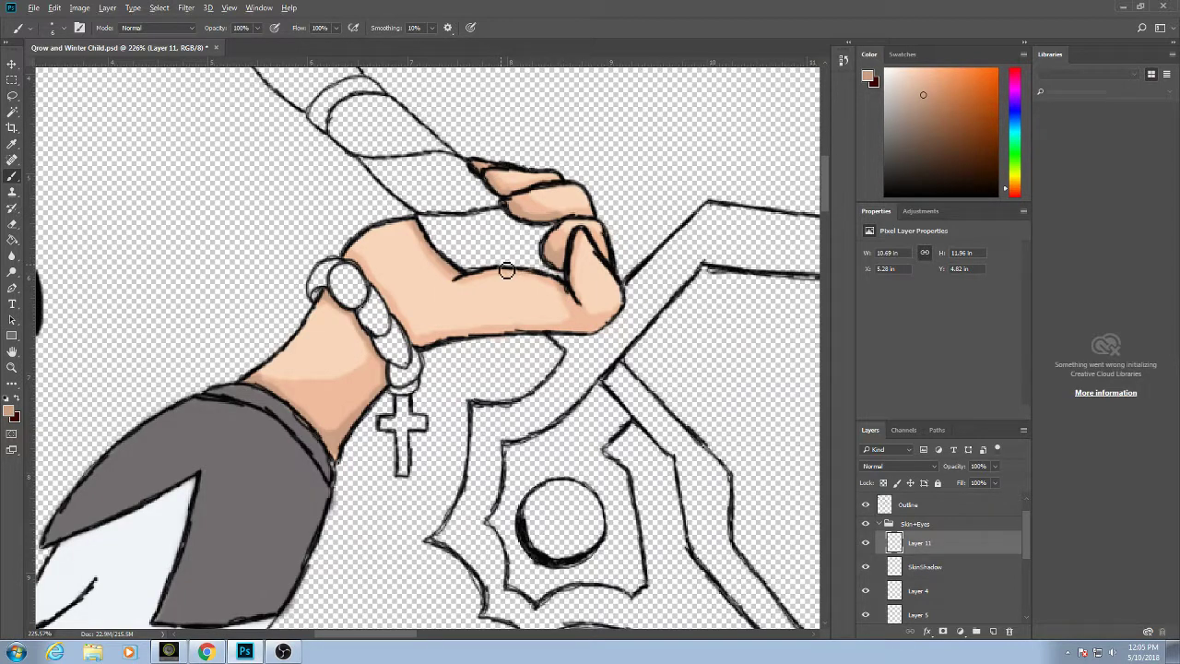
Add the deeper skin shadow to the lowered hand's fingertips, finger and wrist creases, outer edge and the wrist beneath the grey cuff.
{"action": "scroll", "coordinate": [420, 445], "scroll_direction": "down", "scroll_amount": 13}
{"action": "left_click_drag", "start_coordinate": [633, 499], "coordinate": [374, 281]}
{"action": "scroll", "coordinate": [459, 450], "scroll_direction": "down", "scroll_amount": 3}
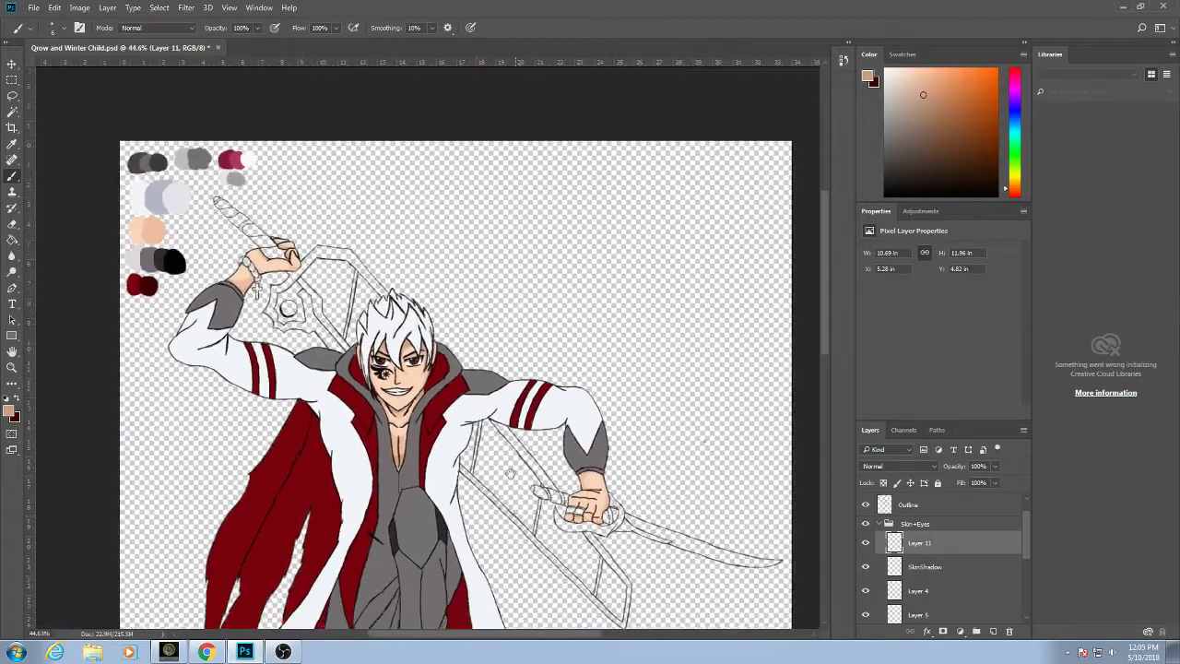
{"action": "scroll", "coordinate": [782, 358], "scroll_direction": "up", "scroll_amount": 4}
{"action": "scroll", "coordinate": [577, 466], "scroll_direction": "up", "scroll_amount": 3}
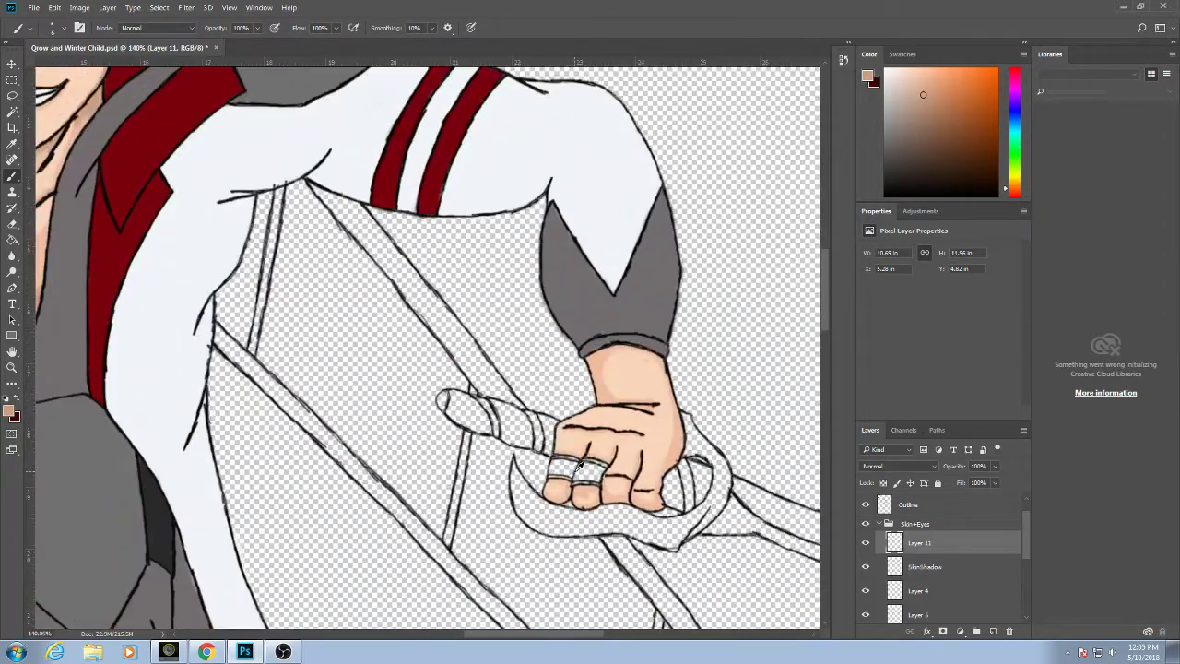
{"action": "scroll", "coordinate": [580, 465], "scroll_direction": "up", "scroll_amount": 4}
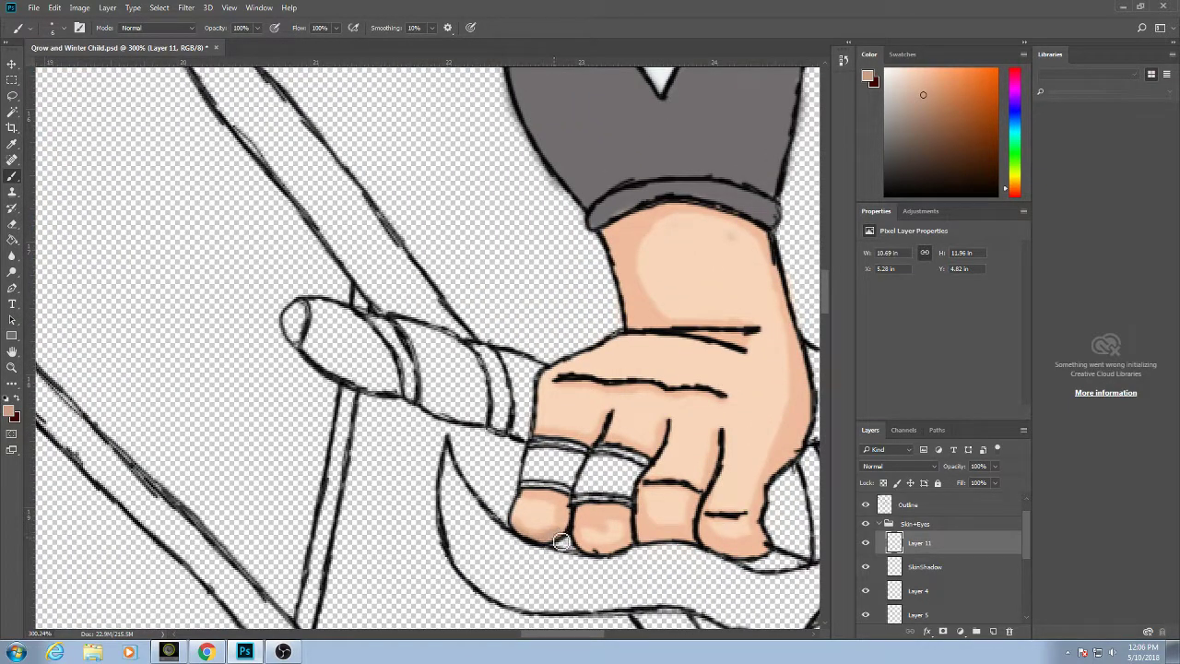
{"action": "mouse_move", "coordinate": [546, 498]}
{"action": "left_mouse_down"}
{"action": "mouse_move", "coordinate": [524, 495]}
{"action": "mouse_move", "coordinate": [581, 526]}
{"action": "mouse_move", "coordinate": [584, 545]}
{"action": "mouse_move", "coordinate": [609, 554]}
{"action": "mouse_move", "coordinate": [633, 546]}
{"action": "mouse_move", "coordinate": [609, 513]}
{"action": "mouse_move", "coordinate": [589, 509]}
{"action": "left_mouse_up"}
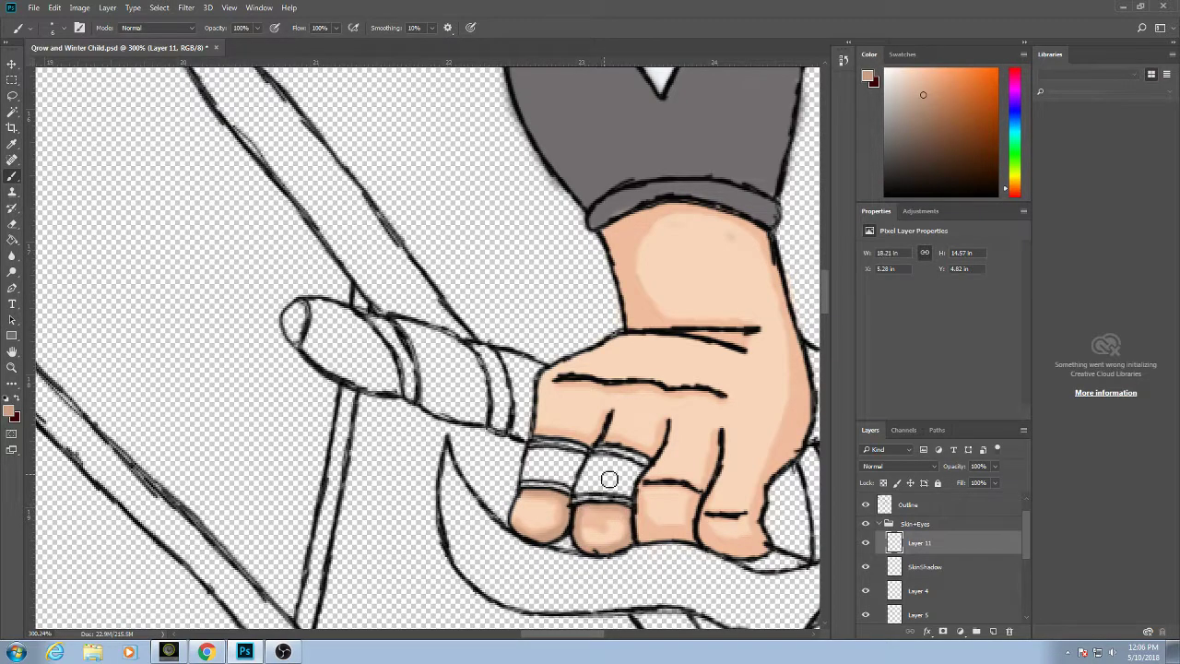
{"action": "mouse_move", "coordinate": [657, 498]}
{"action": "left_mouse_down"}
{"action": "mouse_move", "coordinate": [646, 492]}
{"action": "mouse_move", "coordinate": [634, 513]}
{"action": "mouse_move", "coordinate": [635, 540]}
{"action": "mouse_move", "coordinate": [676, 536]}
{"action": "mouse_move", "coordinate": [666, 505]}
{"action": "mouse_move", "coordinate": [675, 539]}
{"action": "mouse_move", "coordinate": [722, 533]}
{"action": "mouse_move", "coordinate": [744, 432]}
{"action": "left_mouse_up"}
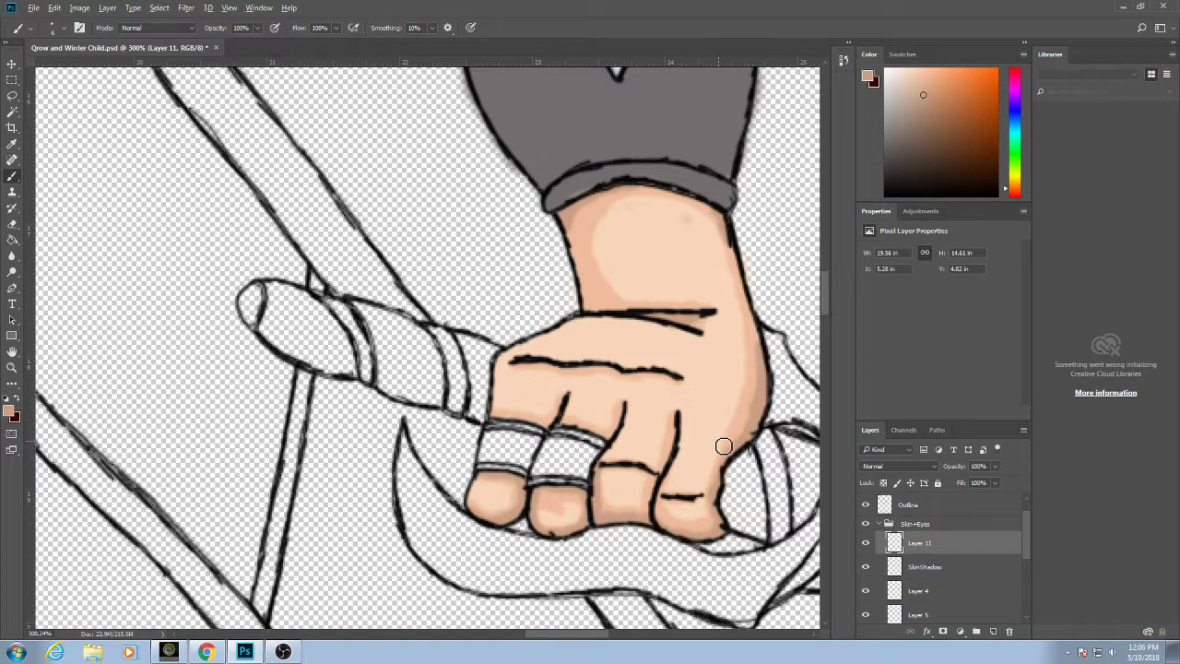
Try a lighter skin tone on the cheek below the eye without the tattoo, and undo the stroke.
{"action": "scroll", "coordinate": [724, 446], "scroll_direction": "down", "scroll_amount": 5}
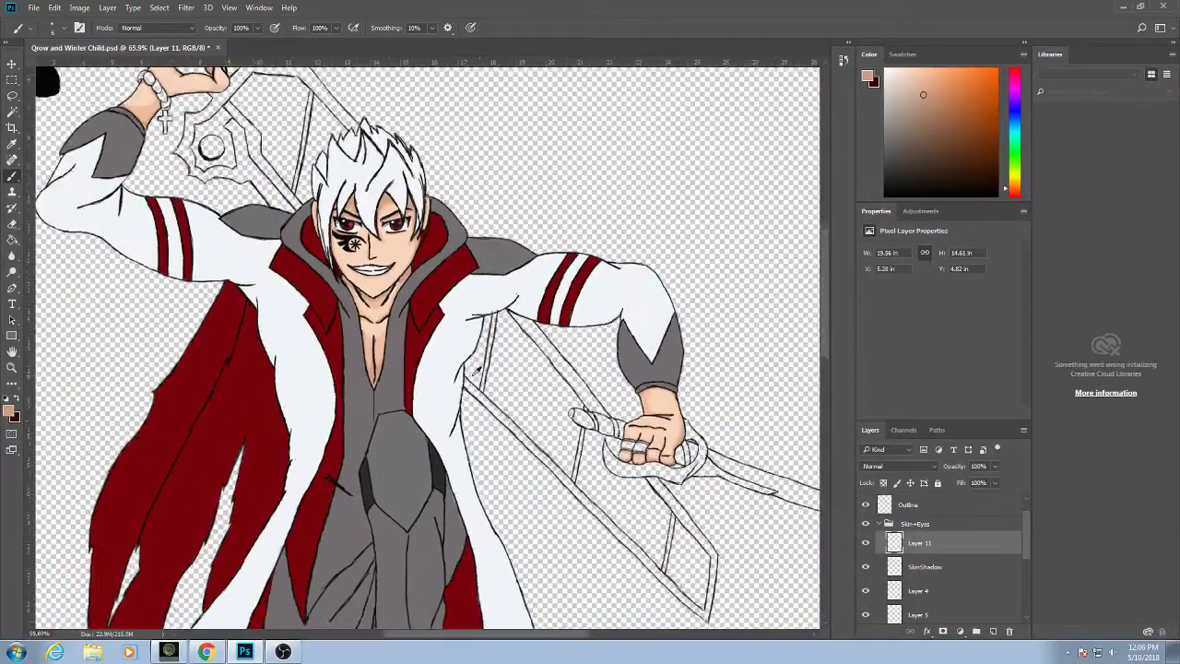
{"action": "scroll", "coordinate": [477, 371], "scroll_direction": "down", "scroll_amount": 2}
{"action": "scroll", "coordinate": [120, 140], "scroll_direction": "up", "scroll_amount": 1}
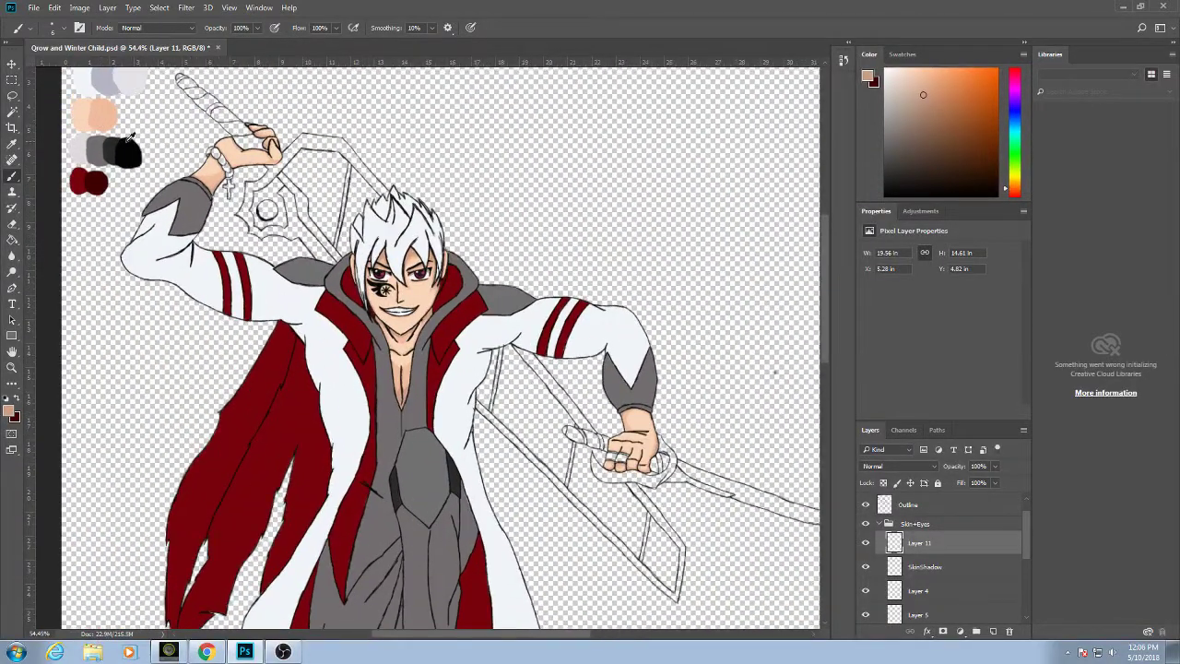
{"action": "scroll", "coordinate": [277, 231], "scroll_direction": "down", "scroll_amount": 3}
{"action": "scroll", "coordinate": [353, 181], "scroll_direction": "up", "scroll_amount": 4}
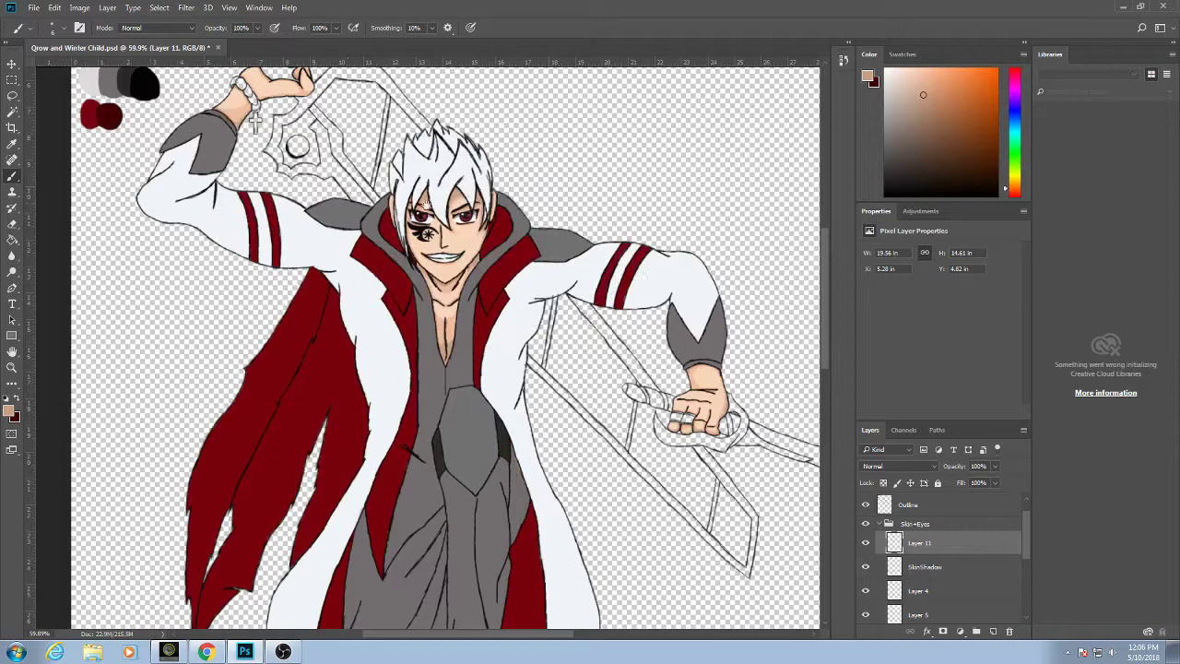
{"action": "scroll", "coordinate": [446, 244], "scroll_direction": "up", "scroll_amount": 5}
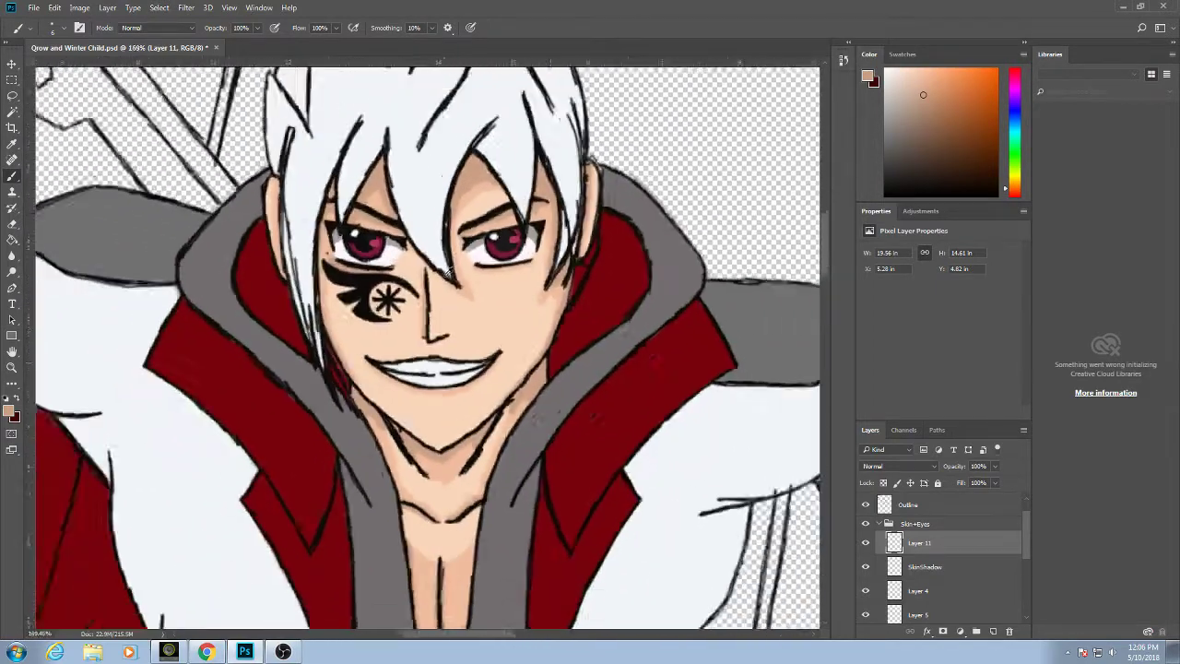
{"action": "scroll", "coordinate": [447, 273], "scroll_direction": "down", "scroll_amount": 1}
{"action": "scroll", "coordinate": [421, 360], "scroll_direction": "up", "scroll_amount": 5}
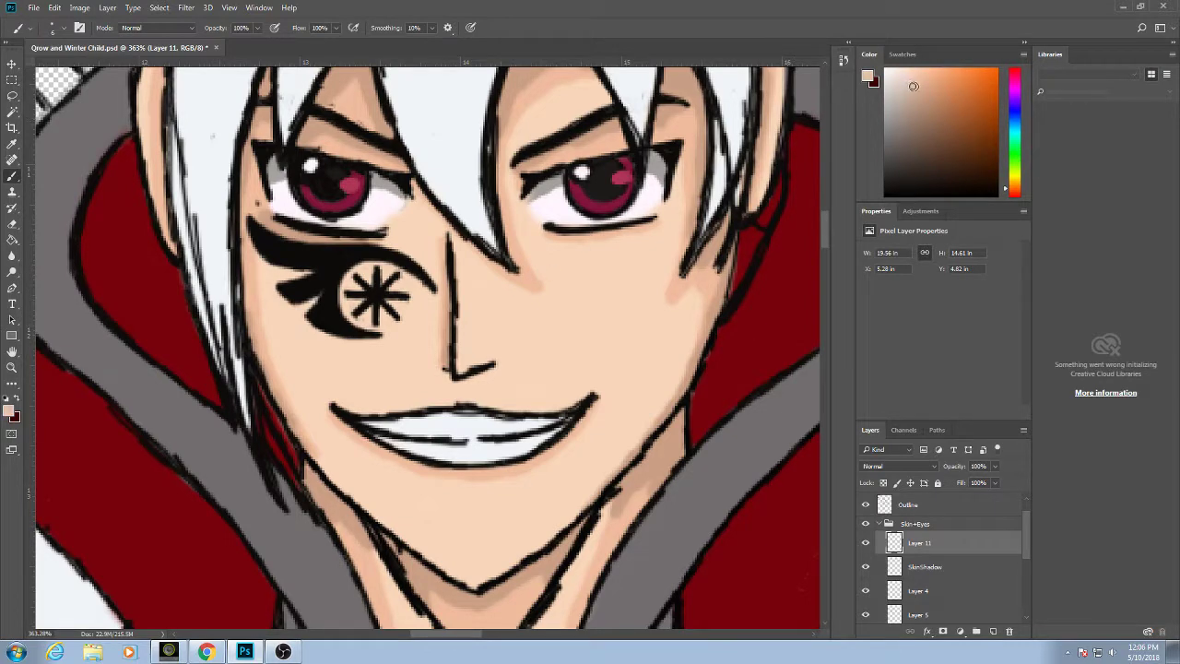
{"action": "mouse_move", "coordinate": [584, 308]}
{"action": "left_mouse_down"}
{"action": "mouse_move", "coordinate": [596, 282]}
{"action": "mouse_move", "coordinate": [615, 284]}
{"action": "left_mouse_up"}
{"action": "key", "text": "ctrl+z"}
{"action": "scroll", "coordinate": [732, 218], "scroll_direction": "down", "scroll_amount": 5}
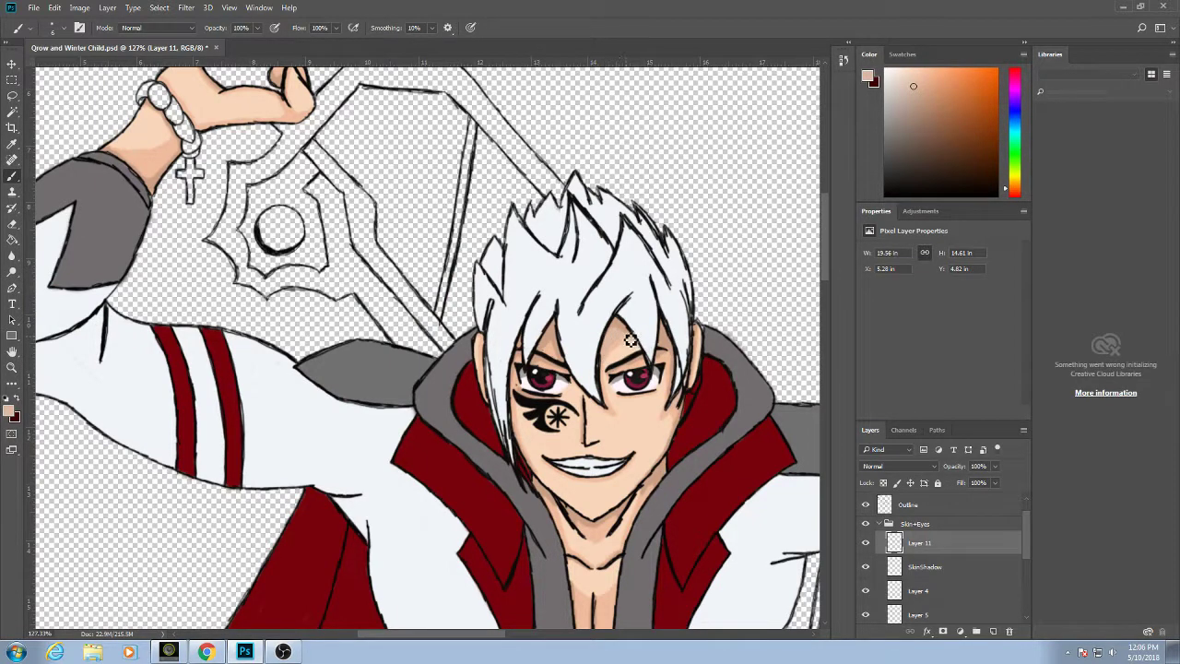
{"action": "scroll", "coordinate": [633, 324], "scroll_direction": "down", "scroll_amount": 2}
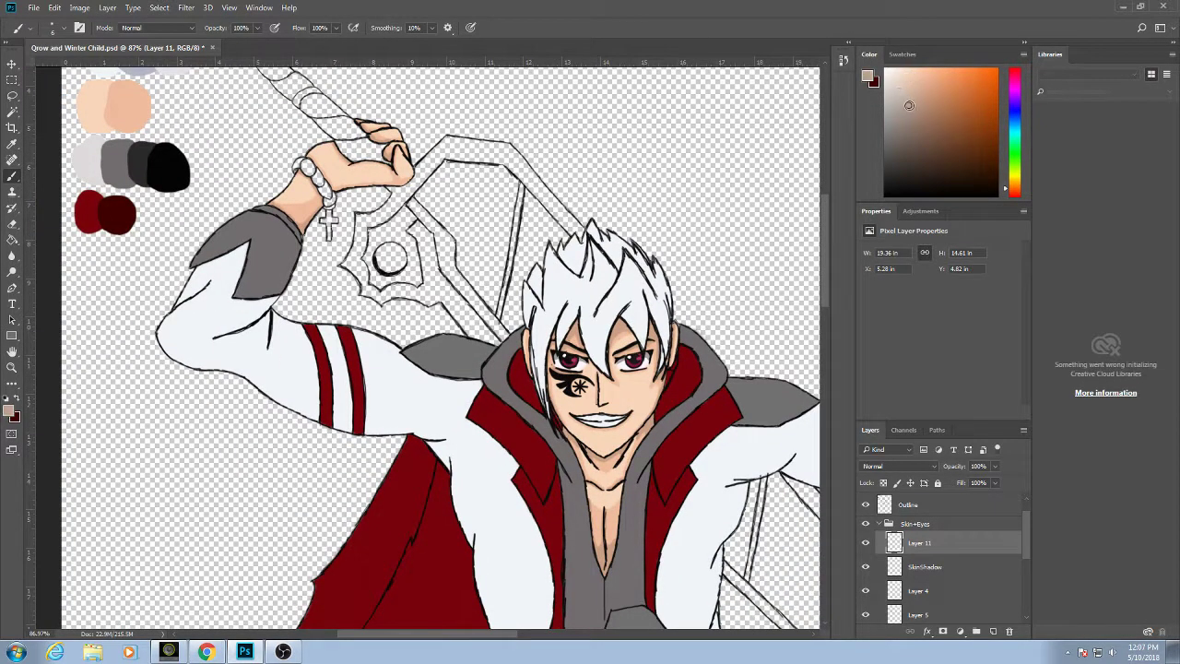
Collapse the Skin+Eyes group and add a new layer directly below it, above Layer 10.
{"action": "scroll", "coordinate": [539, 472], "scroll_direction": "down", "scroll_amount": 2}
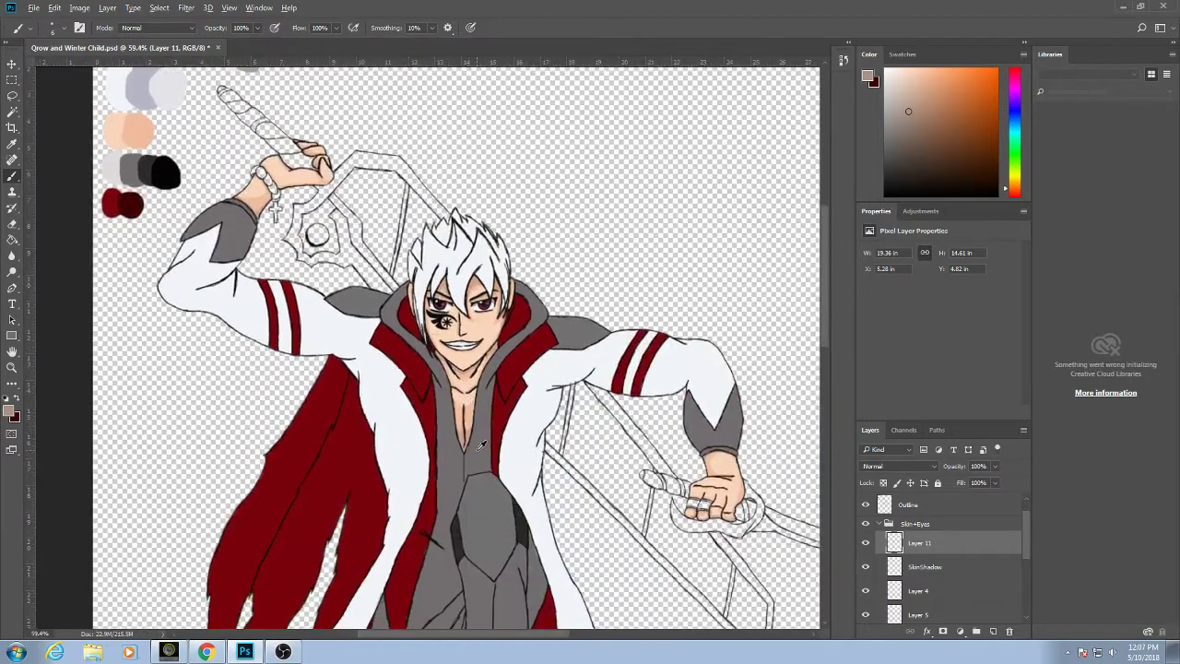
{"action": "scroll", "coordinate": [479, 446], "scroll_direction": "down", "scroll_amount": 2}
{"action": "scroll", "coordinate": [498, 424], "scroll_direction": "down", "scroll_amount": 2}
{"action": "scroll", "coordinate": [503, 419], "scroll_direction": "up", "scroll_amount": 2}
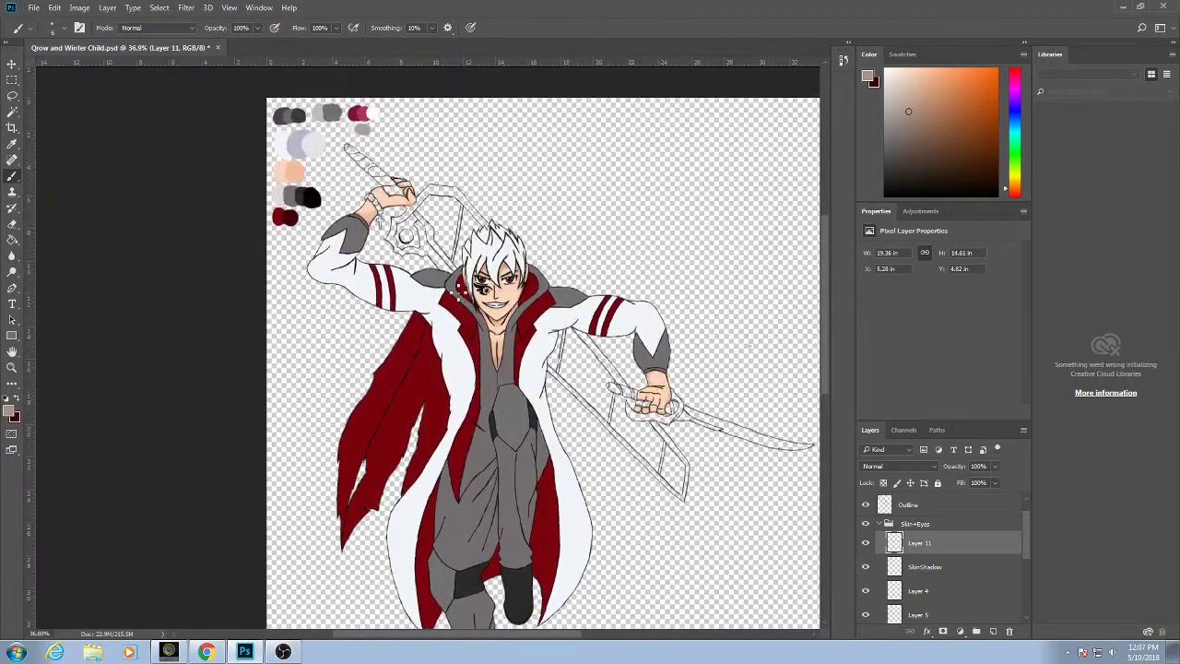
{"action": "scroll", "coordinate": [398, 203], "scroll_direction": "up", "scroll_amount": 1}
{"action": "scroll", "coordinate": [534, 327], "scroll_direction": "up", "scroll_amount": 3}
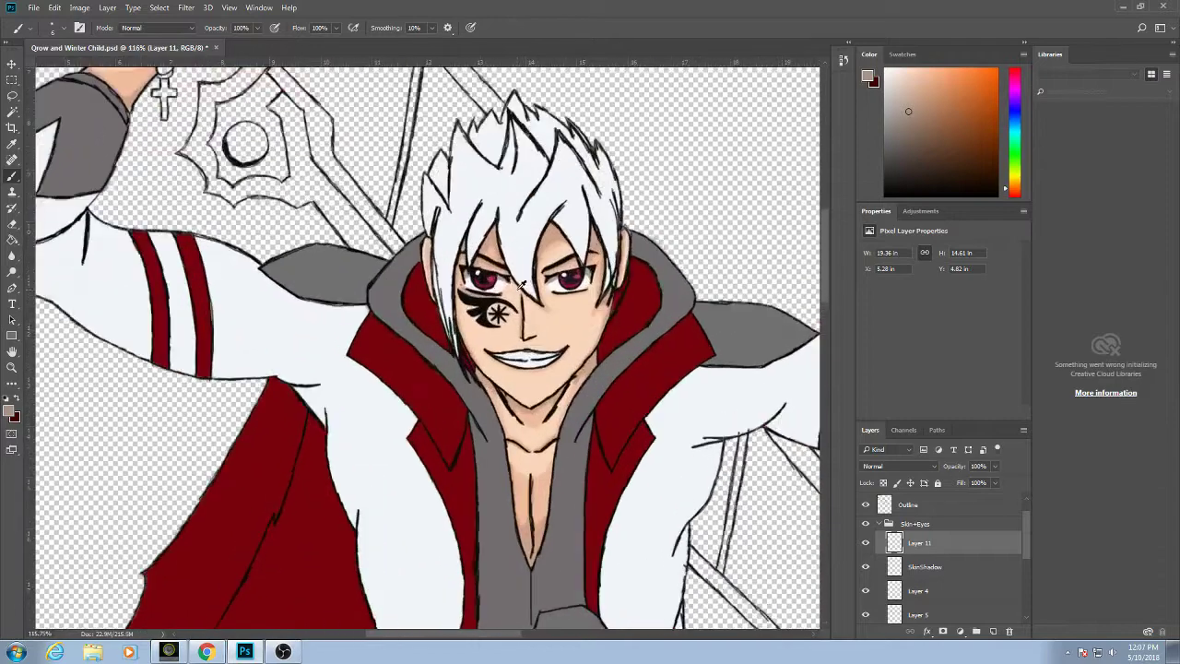
{"action": "left_click_drag", "start_coordinate": [515, 250], "coordinate": [519, 274]}
{"action": "left_click", "coordinate": [879, 523]}
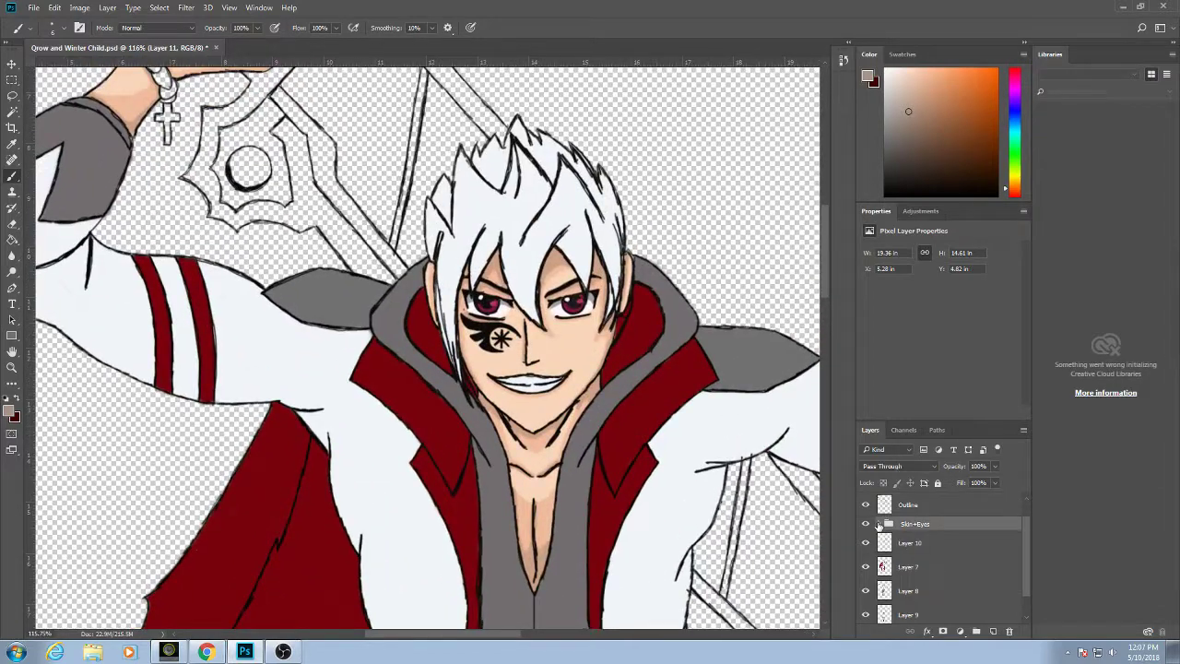
{"action": "left_click", "coordinate": [872, 543]}
{"action": "left_click", "coordinate": [872, 544]}
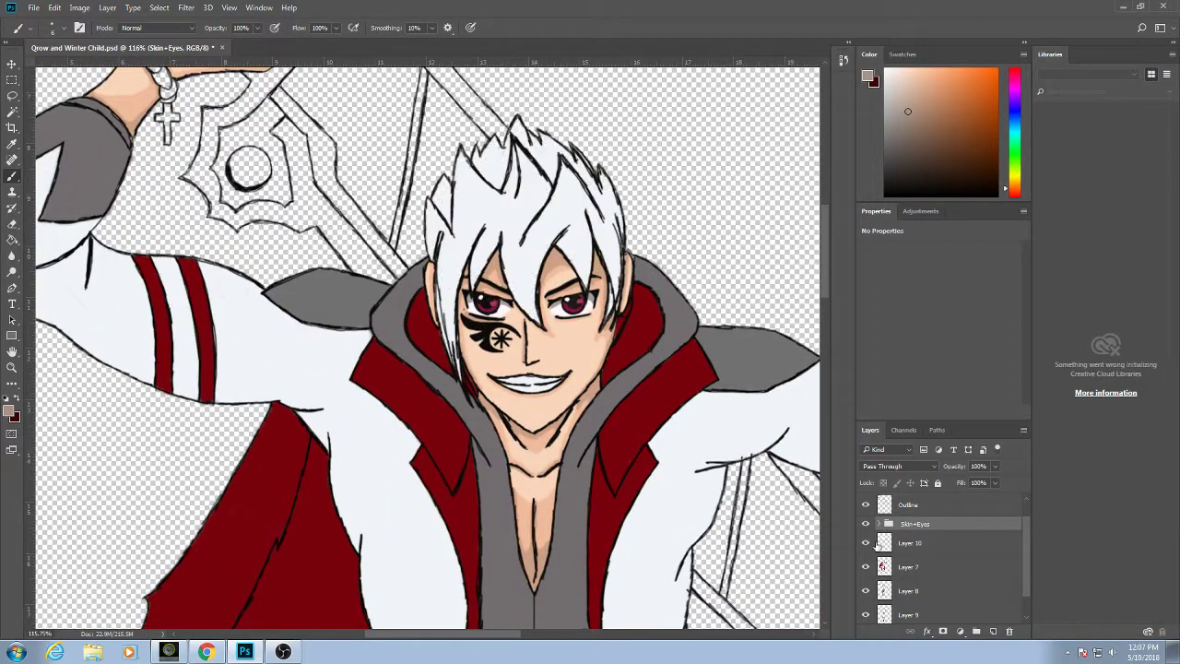
{"action": "left_click", "coordinate": [991, 631]}
{"action": "left_click_drag", "start_coordinate": [922, 533], "coordinate": [923, 555]}
Sample the light grey from the grey palette swatches as the brush color.
{"action": "scroll", "coordinate": [399, 267], "scroll_direction": "down", "scroll_amount": 4}
{"action": "scroll", "coordinate": [383, 293], "scroll_direction": "down", "scroll_amount": 3}
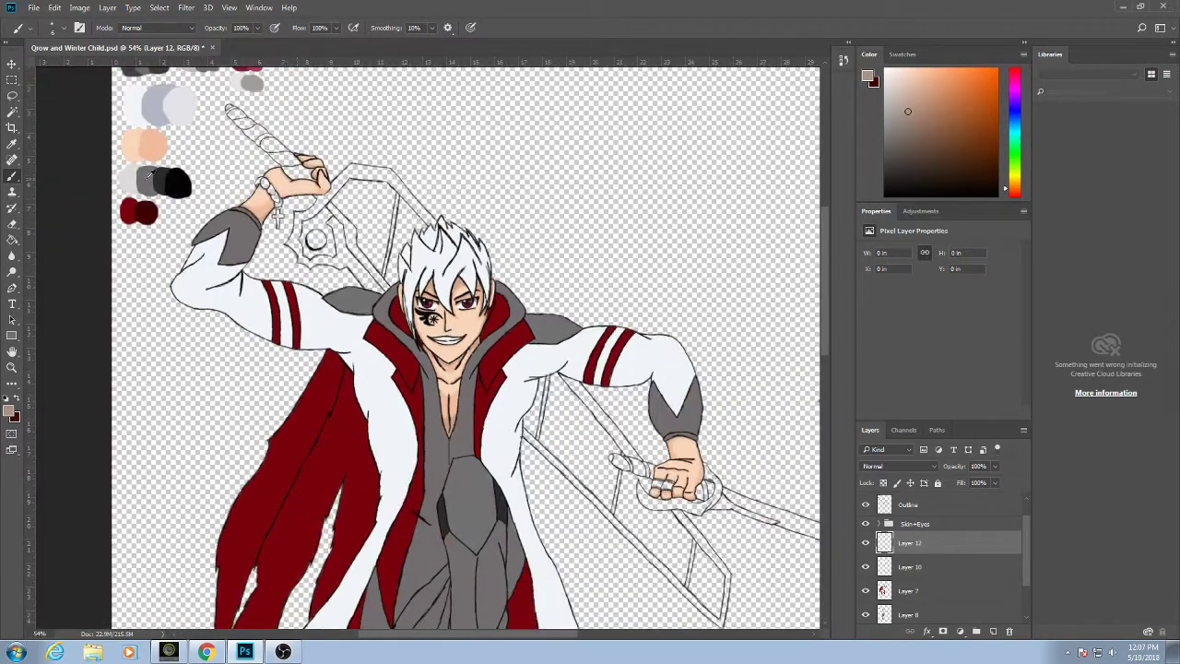
{"action": "left_click_drag", "start_coordinate": [150, 173], "coordinate": [181, 268]}
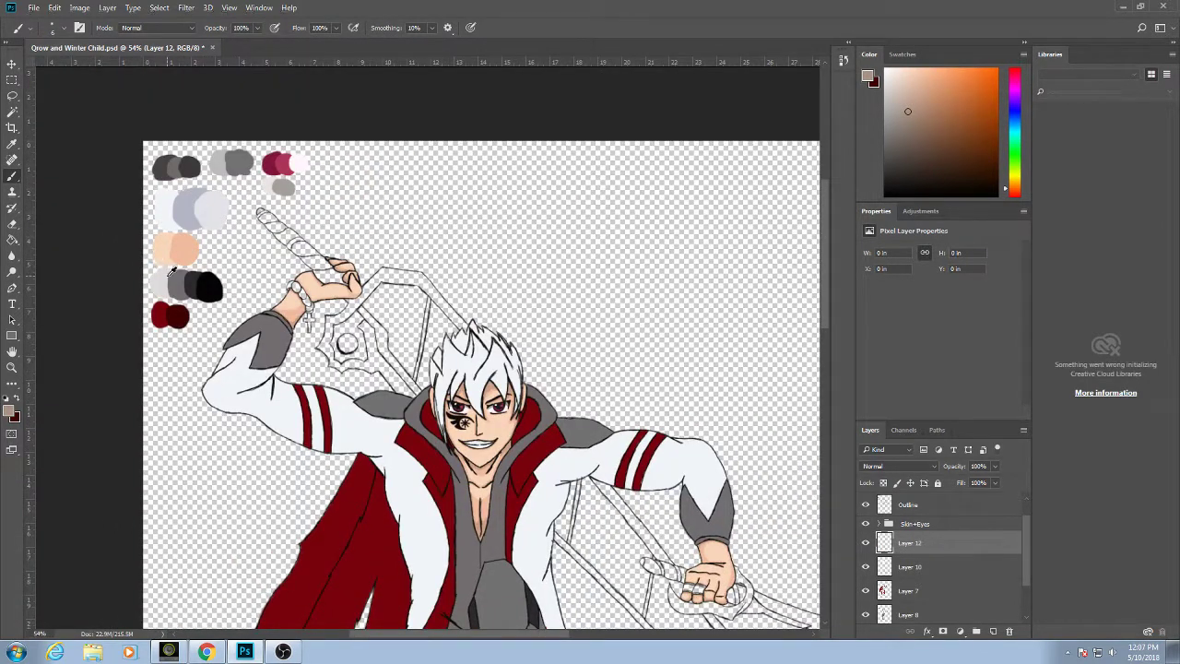
{"action": "left_click", "coordinate": [167, 270], "text": "alt"}
{"action": "left_click", "coordinate": [168, 207], "text": "alt"}
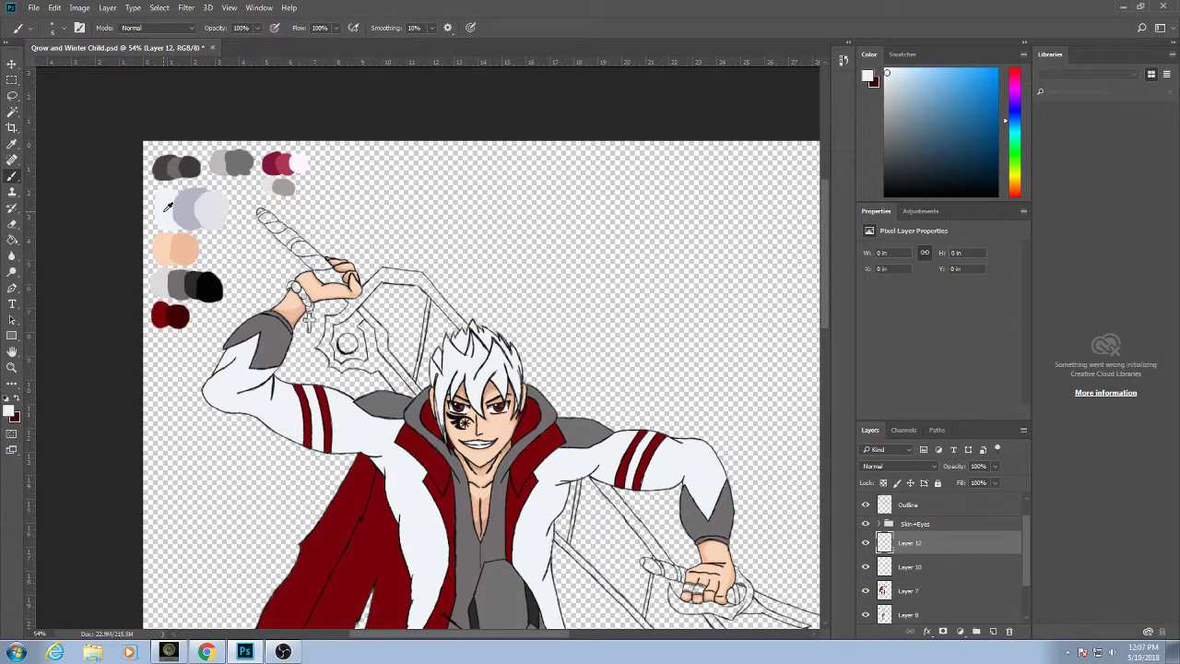
{"action": "left_click", "coordinate": [162, 274], "text": "alt"}
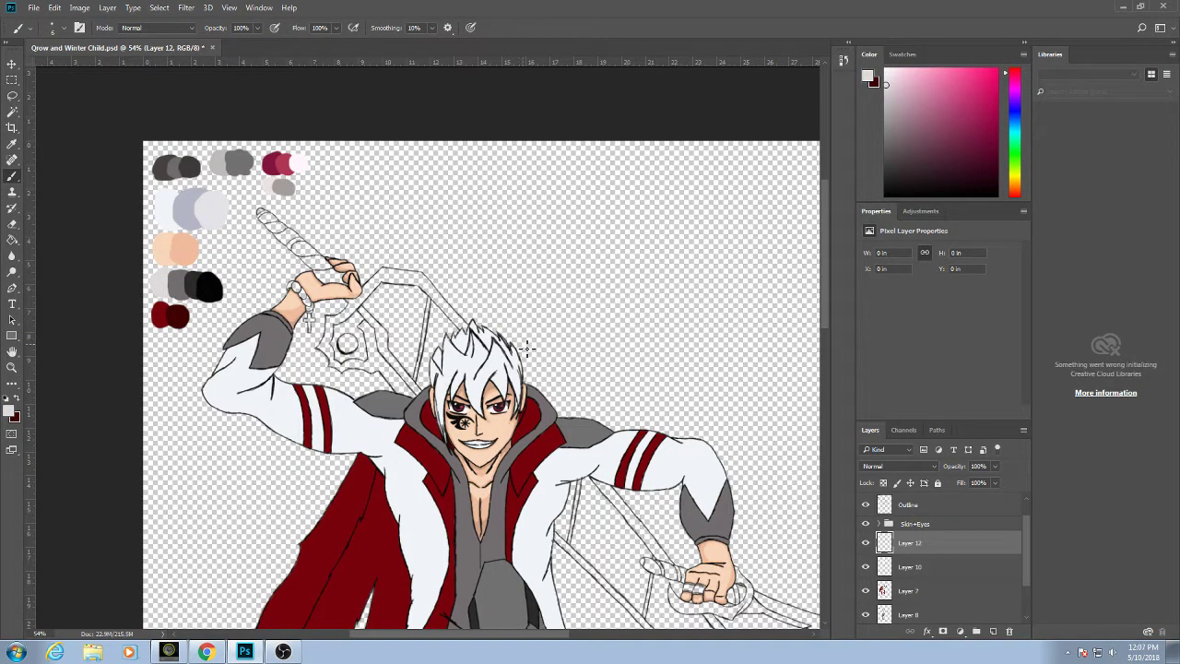
Paint light grey shading on the hair spikes and long side strand at the viewer's left of the head on Layer 12.
{"action": "scroll", "coordinate": [500, 382], "scroll_direction": "up", "scroll_amount": 5}
{"action": "left_click_drag", "start_coordinate": [496, 385], "coordinate": [519, 313]}
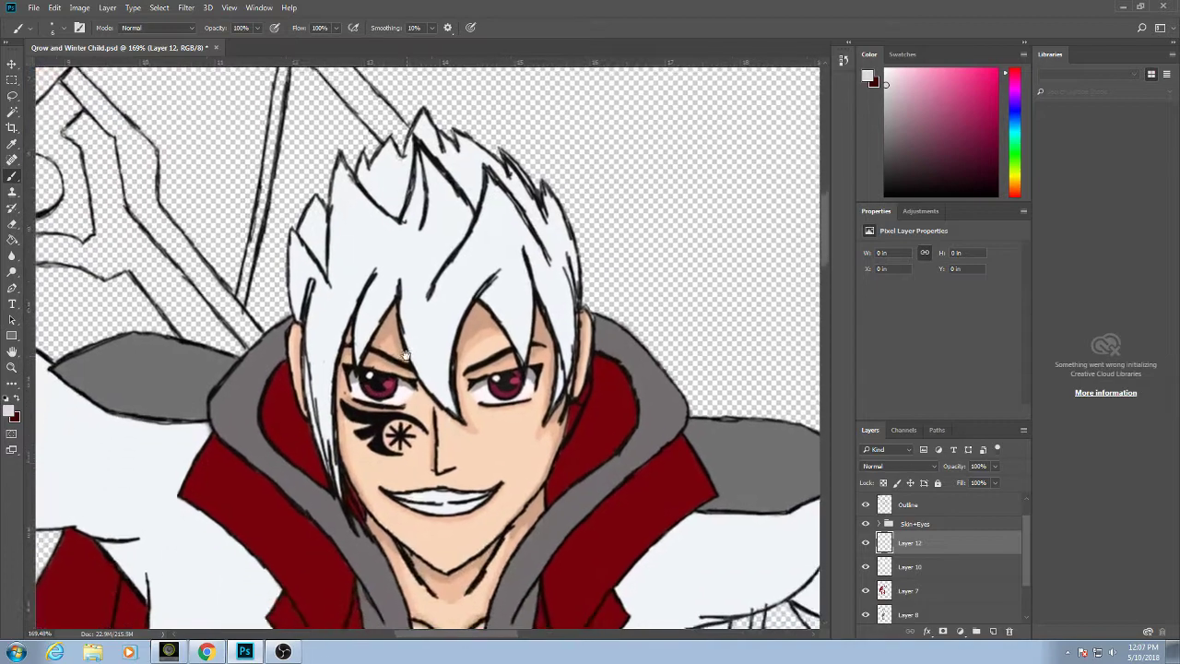
{"action": "left_click_drag", "start_coordinate": [333, 290], "coordinate": [338, 417]}
{"action": "key", "text": "ctrl+z"}
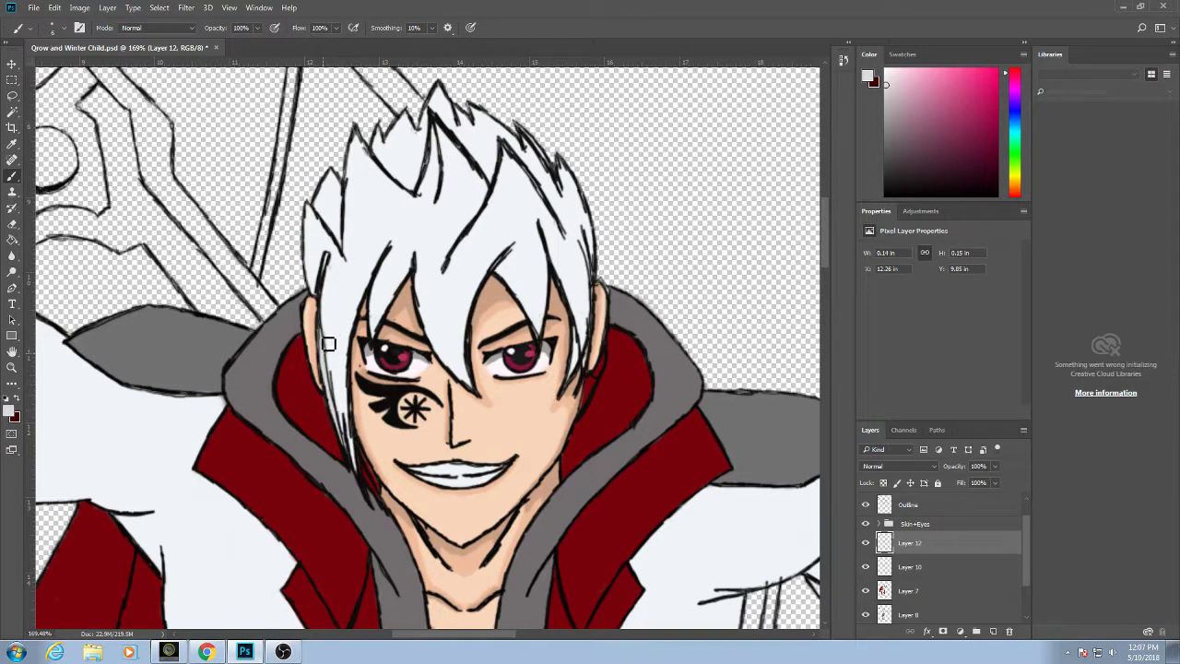
{"action": "mouse_move", "coordinate": [337, 267]}
{"action": "left_mouse_down"}
{"action": "mouse_move", "coordinate": [323, 293]}
{"action": "mouse_move", "coordinate": [315, 214]}
{"action": "mouse_move", "coordinate": [316, 265]}
{"action": "mouse_move", "coordinate": [314, 226]}
{"action": "mouse_move", "coordinate": [322, 212]}
{"action": "mouse_move", "coordinate": [344, 243]}
{"action": "mouse_move", "coordinate": [346, 195]}
{"action": "mouse_move", "coordinate": [339, 229]}
{"action": "mouse_move", "coordinate": [322, 208]}
{"action": "mouse_move", "coordinate": [367, 176]}
{"action": "left_mouse_up"}
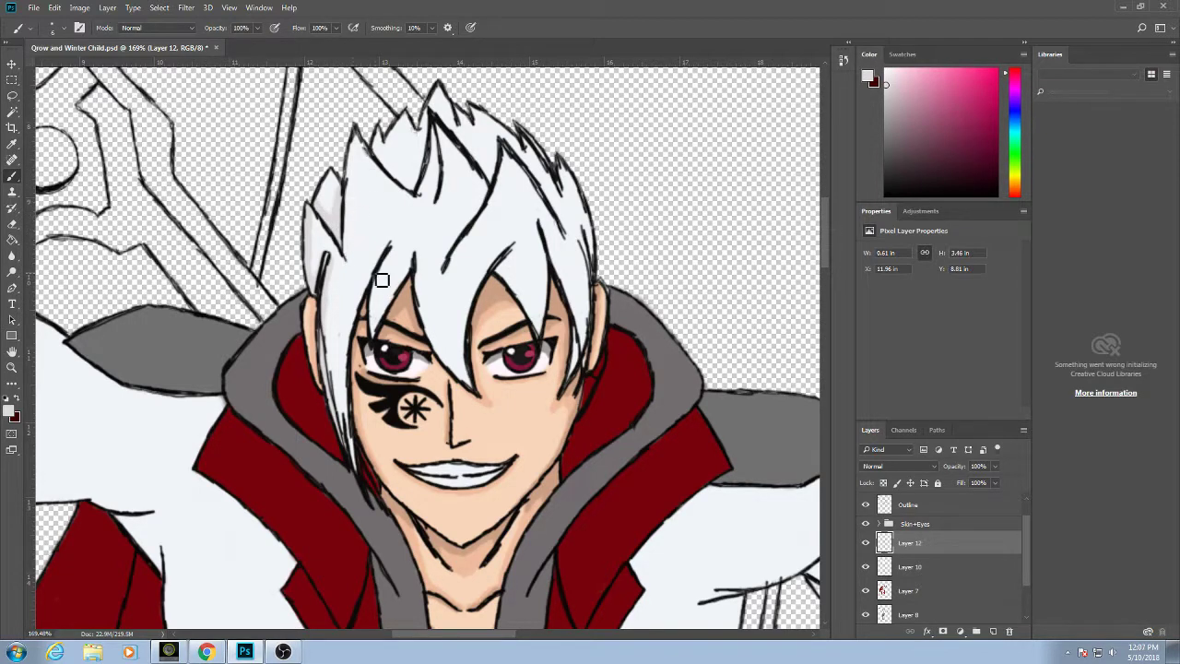
Continue the light grey shading along the fringe, the central strands and the top spikes of the hair.
{"action": "mouse_move", "coordinate": [395, 254]}
{"action": "left_mouse_down"}
{"action": "mouse_move", "coordinate": [380, 334]}
{"action": "mouse_move", "coordinate": [408, 264]}
{"action": "mouse_move", "coordinate": [394, 305]}
{"action": "left_mouse_up"}
{"action": "right_click", "coordinate": [370, 320]}
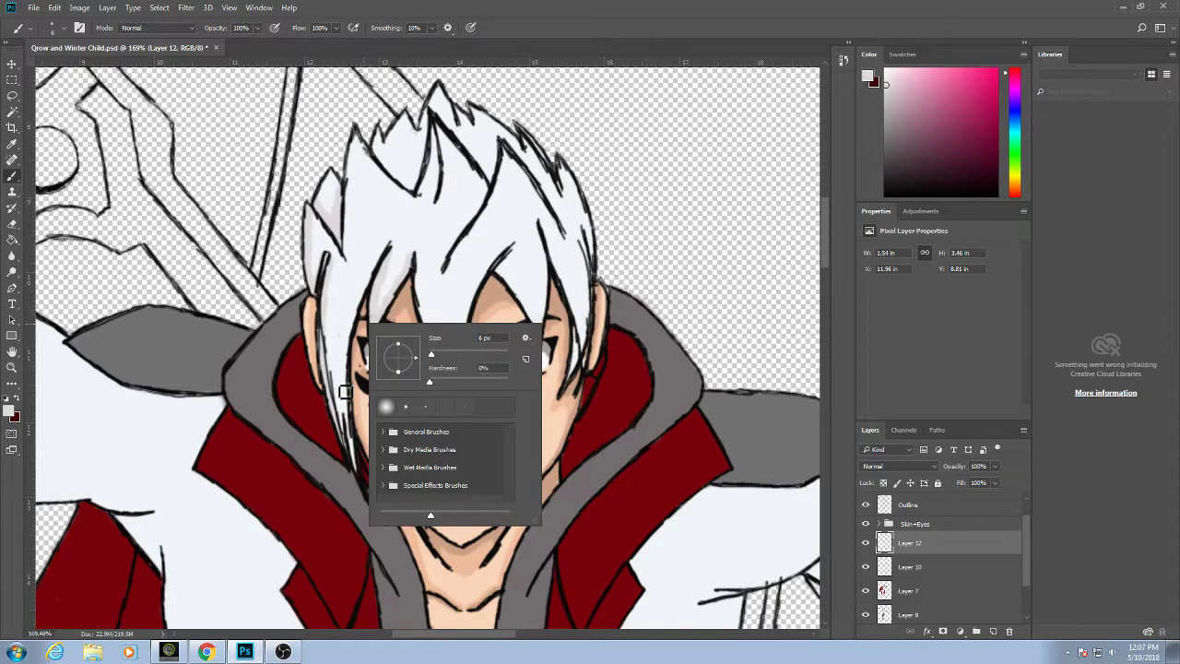
{"action": "left_click", "coordinate": [346, 394]}
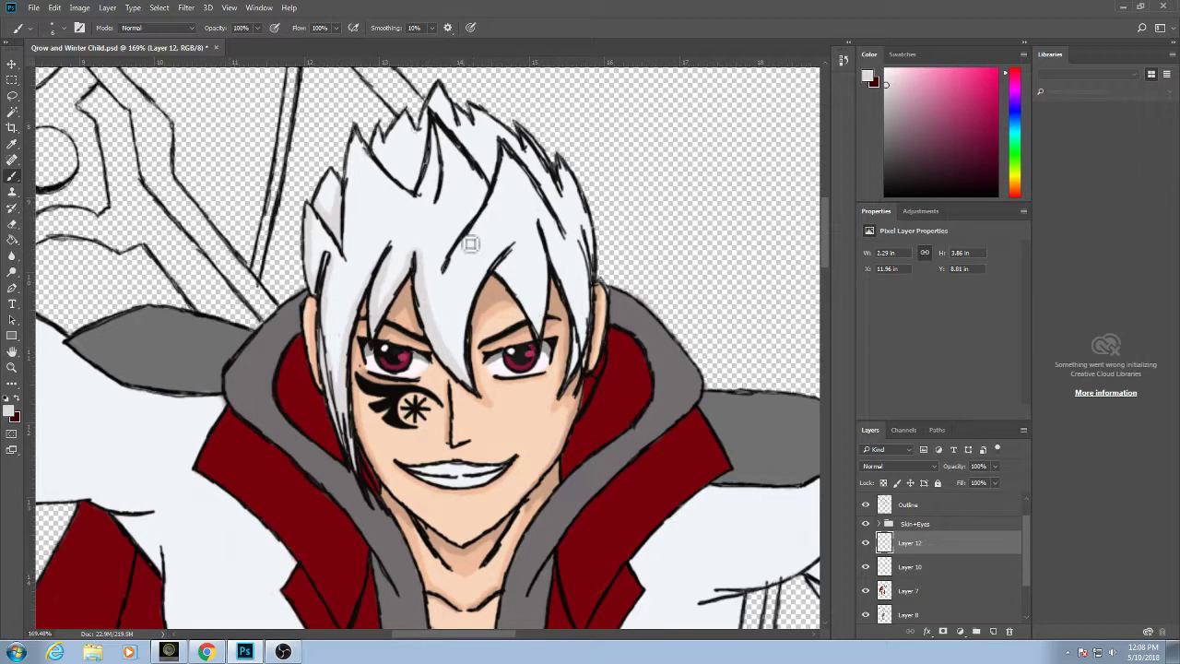
{"action": "mouse_move", "coordinate": [471, 244]}
{"action": "left_mouse_down"}
{"action": "mouse_move", "coordinate": [453, 272]}
{"action": "mouse_move", "coordinate": [489, 219]}
{"action": "mouse_move", "coordinate": [503, 166]}
{"action": "mouse_move", "coordinate": [509, 175]}
{"action": "left_mouse_up"}
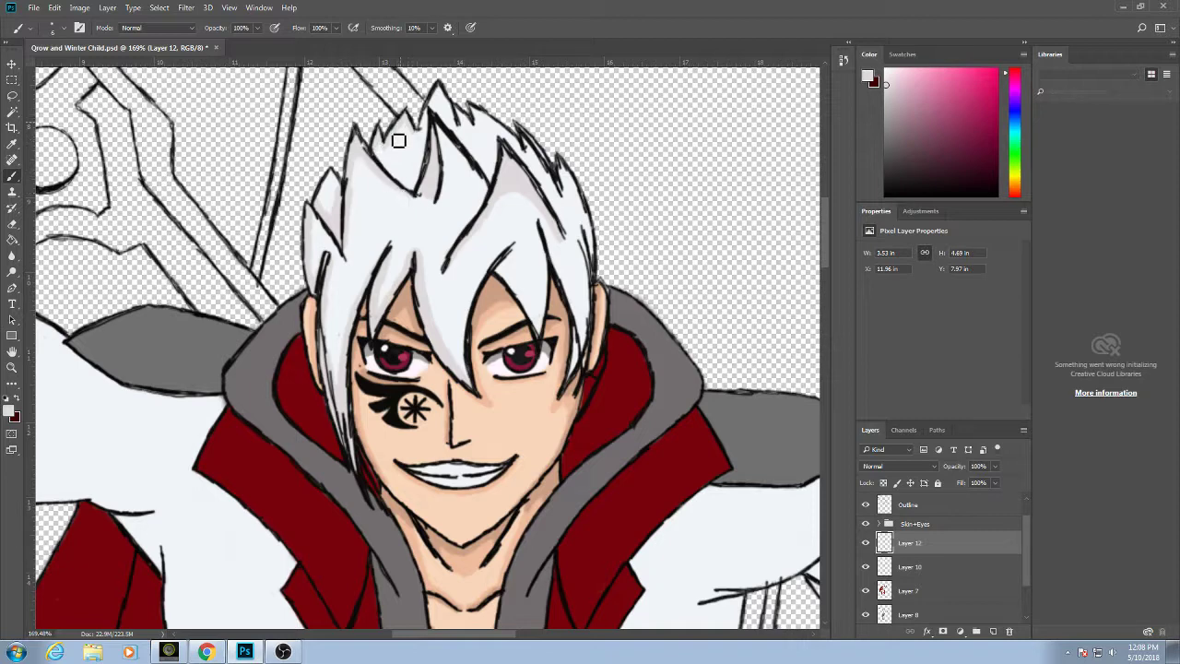
{"action": "mouse_move", "coordinate": [426, 142]}
{"action": "left_mouse_down"}
{"action": "mouse_move", "coordinate": [439, 101]}
{"action": "mouse_move", "coordinate": [453, 116]}
{"action": "mouse_move", "coordinate": [451, 96]}
{"action": "left_mouse_up"}
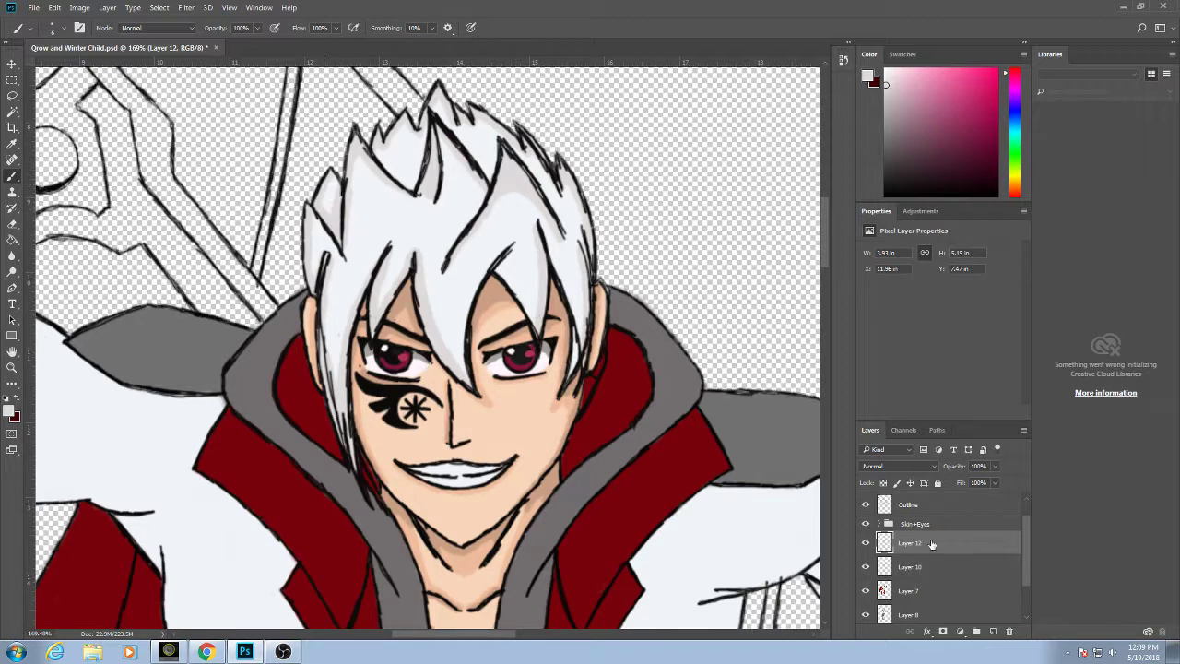
Add a new layer below Layer 12 and sample the medium grey palette swatch next to the light grey.
{"action": "left_click", "coordinate": [992, 631]}
{"action": "left_click_drag", "start_coordinate": [950, 546], "coordinate": [952, 572]}
{"action": "left_click_drag", "start_coordinate": [369, 199], "coordinate": [565, 423]}
{"action": "left_click_drag", "start_coordinate": [267, 110], "coordinate": [740, 440]}
{"action": "left_click_drag", "start_coordinate": [622, 452], "coordinate": [639, 452]}
{"action": "left_click", "coordinate": [154, 535], "text": "alt"}
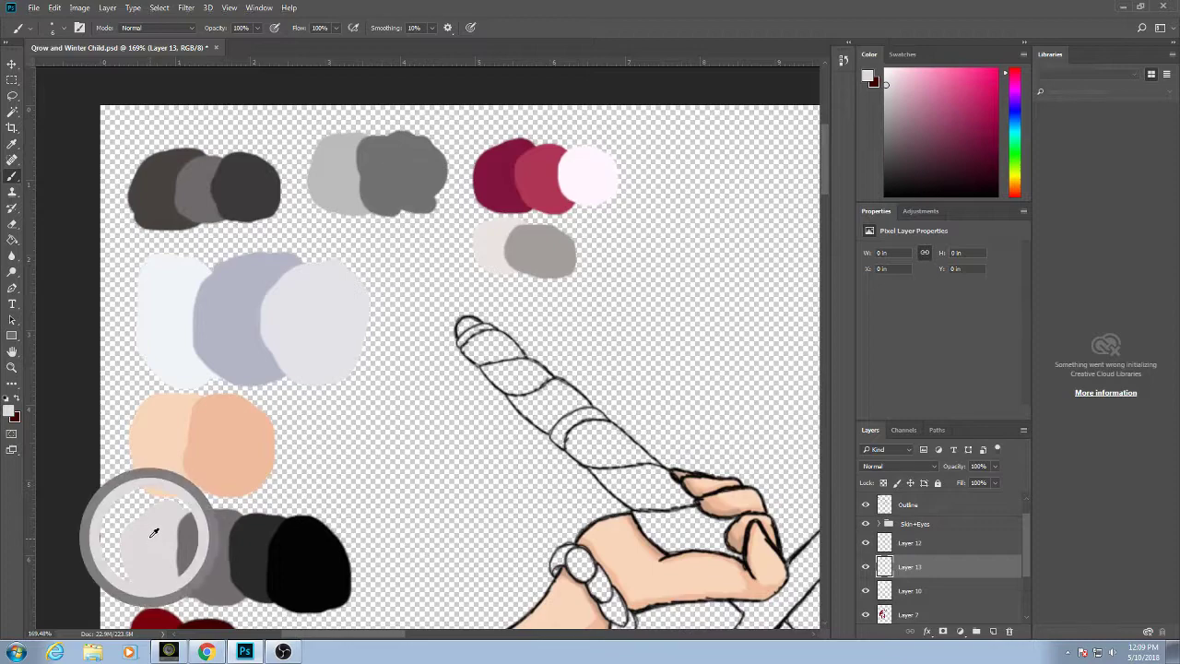
{"action": "left_click", "coordinate": [317, 326], "text": "alt"}
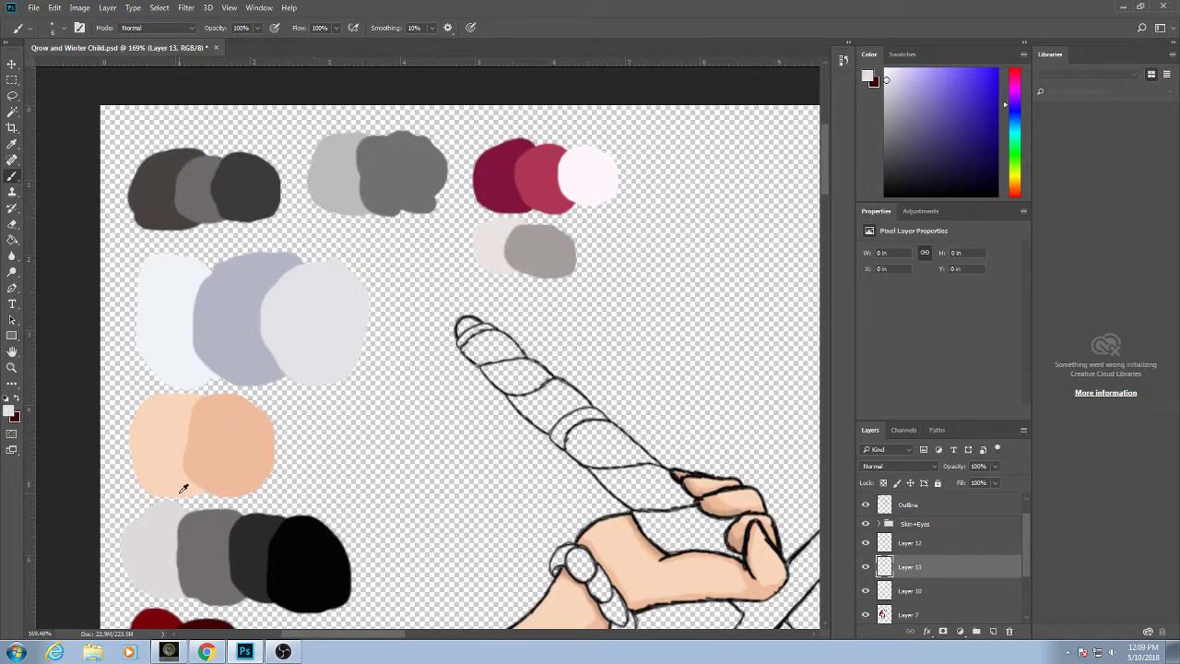
{"action": "left_click", "coordinate": [165, 535], "text": "alt"}
{"action": "mouse_move", "coordinate": [470, 535]}
{"action": "left_mouse_down"}
{"action": "mouse_move", "coordinate": [472, 381]}
{"action": "mouse_move", "coordinate": [498, 410]}
{"action": "left_mouse_up"}
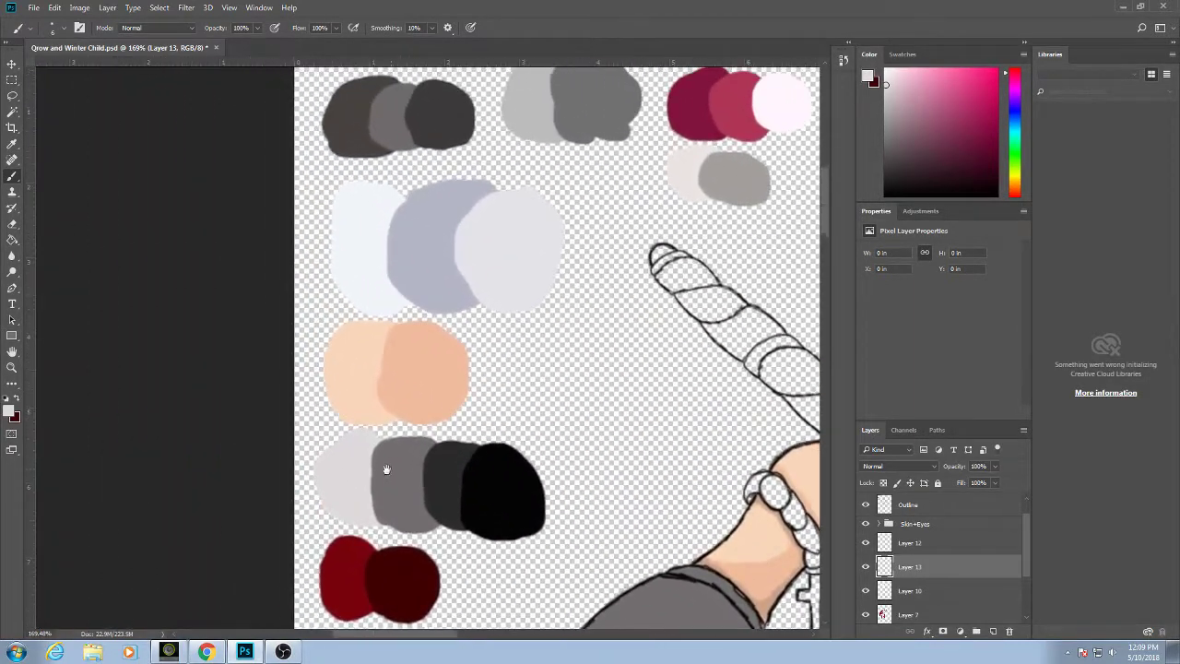
{"action": "left_click", "coordinate": [403, 464], "text": "alt"}
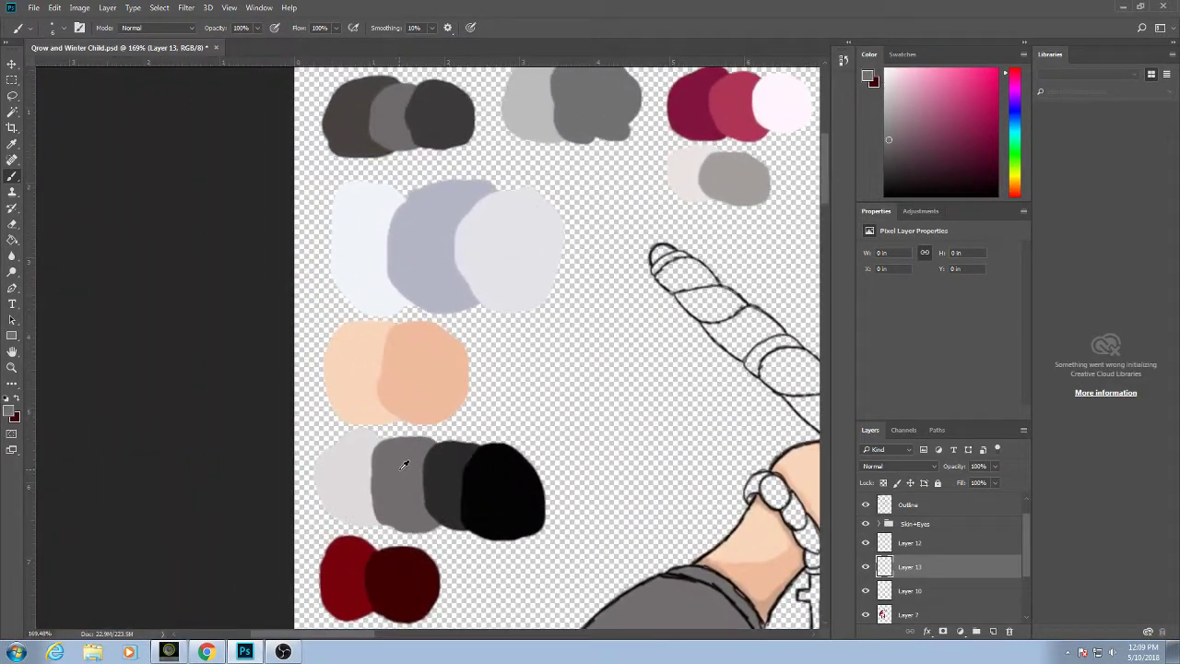
Paint medium grey shadows on the hair spikes above the ear at the viewer's left, on Layer 13.
{"action": "mouse_move", "coordinate": [602, 433]}
{"action": "left_mouse_down"}
{"action": "mouse_move", "coordinate": [374, 287]}
{"action": "mouse_move", "coordinate": [376, 327]}
{"action": "left_mouse_up"}
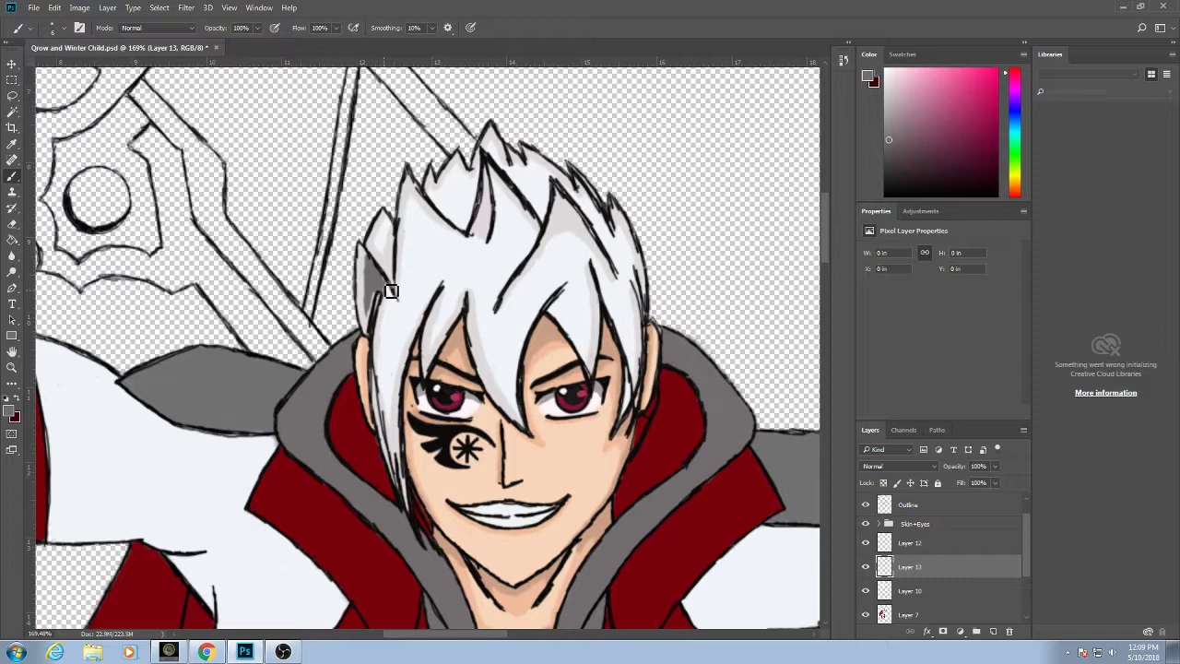
{"action": "left_click_drag", "start_coordinate": [396, 294], "coordinate": [389, 309]}
{"action": "key", "text": "ctrl+z"}
{"action": "left_click", "coordinate": [931, 546]}
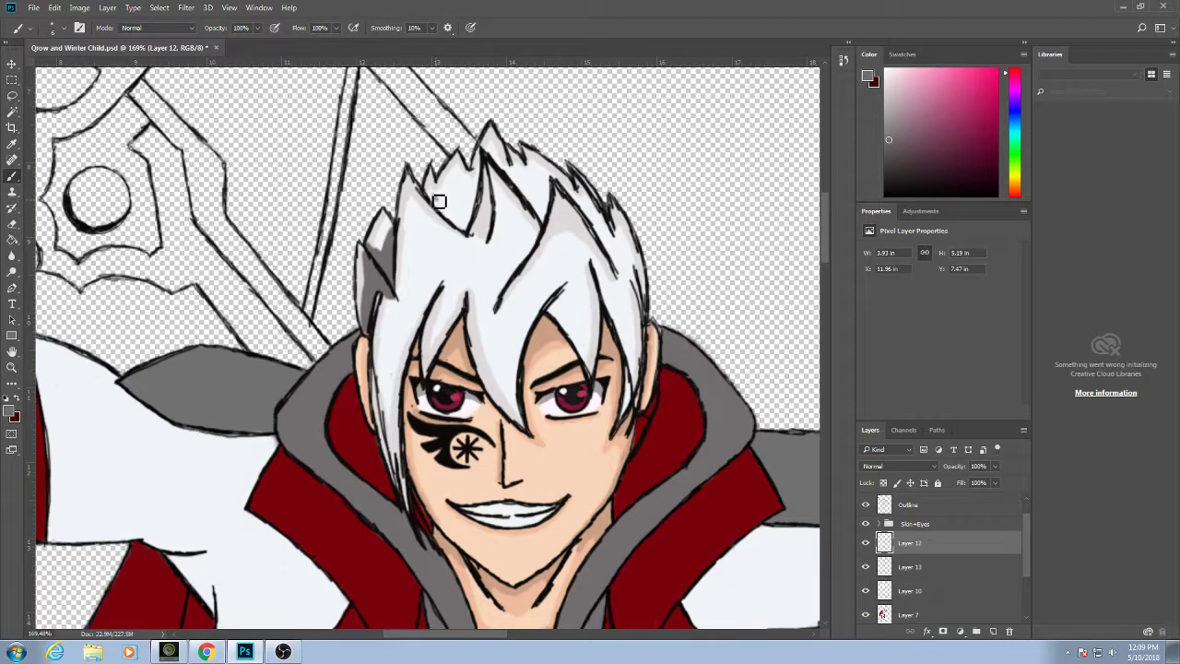
{"action": "left_click", "coordinate": [925, 565]}
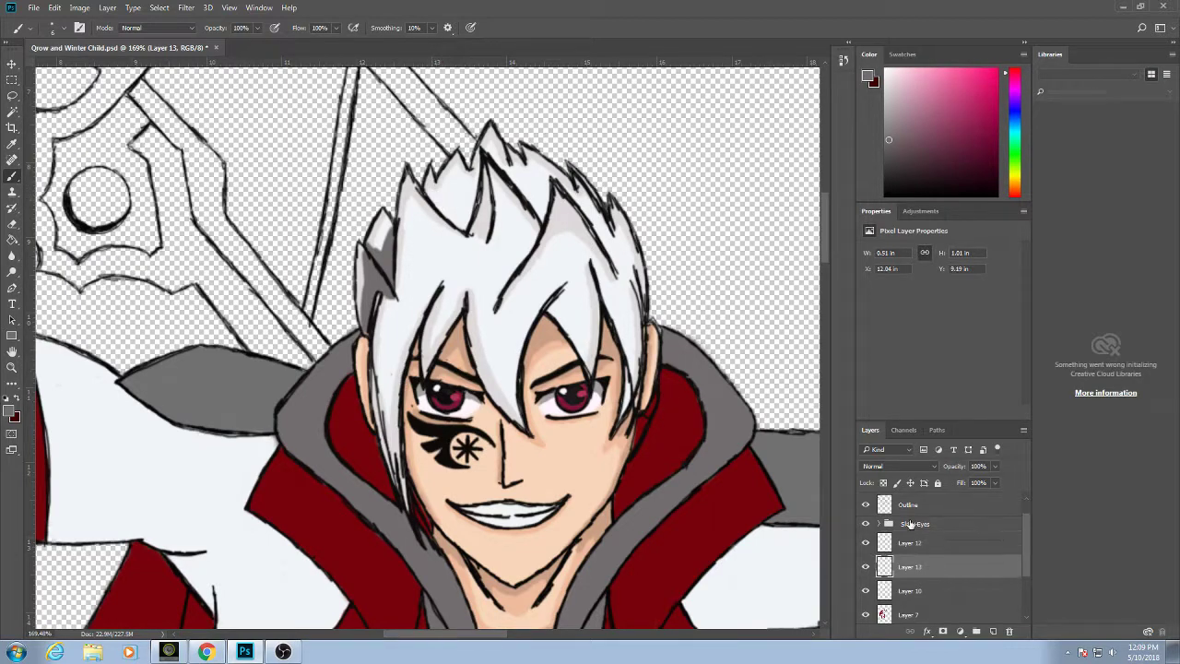
Add medium grey shadows to the top tufts and the upper strands at the viewer's right on Layer 13.
{"action": "mouse_move", "coordinate": [440, 202]}
{"action": "left_mouse_down"}
{"action": "mouse_move", "coordinate": [455, 228]}
{"action": "mouse_move", "coordinate": [456, 175]}
{"action": "mouse_move", "coordinate": [461, 231]}
{"action": "mouse_move", "coordinate": [465, 183]}
{"action": "mouse_move", "coordinate": [472, 189]}
{"action": "mouse_move", "coordinate": [467, 237]}
{"action": "mouse_move", "coordinate": [487, 169]}
{"action": "mouse_move", "coordinate": [477, 220]}
{"action": "mouse_move", "coordinate": [480, 168]}
{"action": "mouse_move", "coordinate": [474, 184]}
{"action": "mouse_move", "coordinate": [436, 199]}
{"action": "mouse_move", "coordinate": [457, 232]}
{"action": "mouse_move", "coordinate": [449, 222]}
{"action": "mouse_move", "coordinate": [473, 222]}
{"action": "mouse_move", "coordinate": [469, 237]}
{"action": "mouse_move", "coordinate": [487, 175]}
{"action": "mouse_move", "coordinate": [460, 232]}
{"action": "mouse_move", "coordinate": [439, 202]}
{"action": "mouse_move", "coordinate": [457, 223]}
{"action": "mouse_move", "coordinate": [482, 221]}
{"action": "mouse_move", "coordinate": [466, 231]}
{"action": "mouse_move", "coordinate": [472, 199]}
{"action": "left_mouse_up"}
{"action": "key", "text": "ctrl+z"}
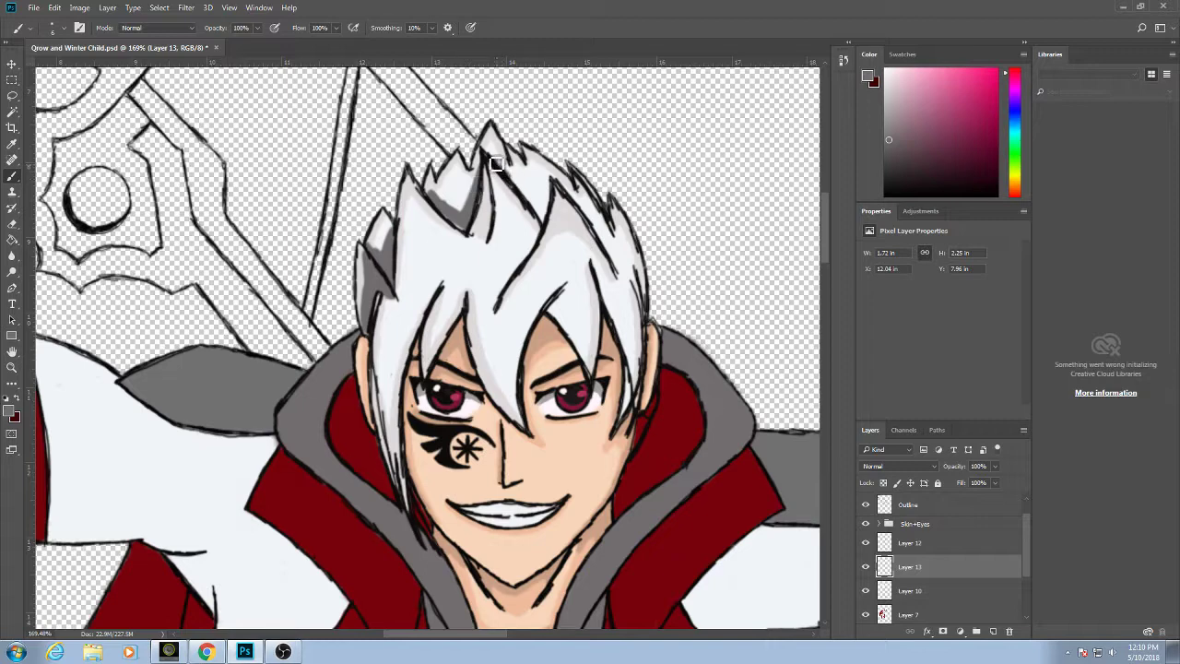
{"action": "mouse_move", "coordinate": [498, 166]}
{"action": "left_mouse_down"}
{"action": "mouse_move", "coordinate": [556, 203]}
{"action": "mouse_move", "coordinate": [540, 215]}
{"action": "mouse_move", "coordinate": [550, 220]}
{"action": "mouse_move", "coordinate": [538, 202]}
{"action": "mouse_move", "coordinate": [551, 222]}
{"action": "mouse_move", "coordinate": [579, 207]}
{"action": "mouse_move", "coordinate": [566, 191]}
{"action": "mouse_move", "coordinate": [623, 277]}
{"action": "mouse_move", "coordinate": [595, 224]}
{"action": "left_mouse_up"}
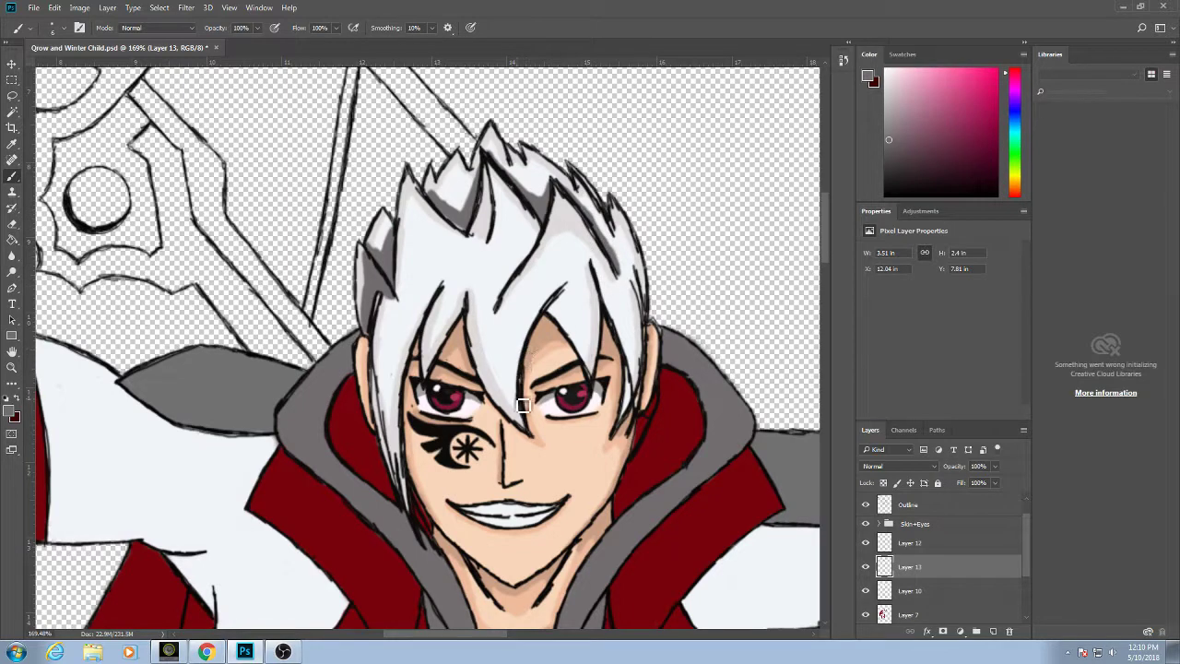
Shade the central fringe and the strands around the viewer's right eye with medium grey.
{"action": "mouse_move", "coordinate": [521, 407]}
{"action": "left_mouse_down"}
{"action": "mouse_move", "coordinate": [533, 325]}
{"action": "mouse_move", "coordinate": [564, 293]}
{"action": "left_mouse_up"}
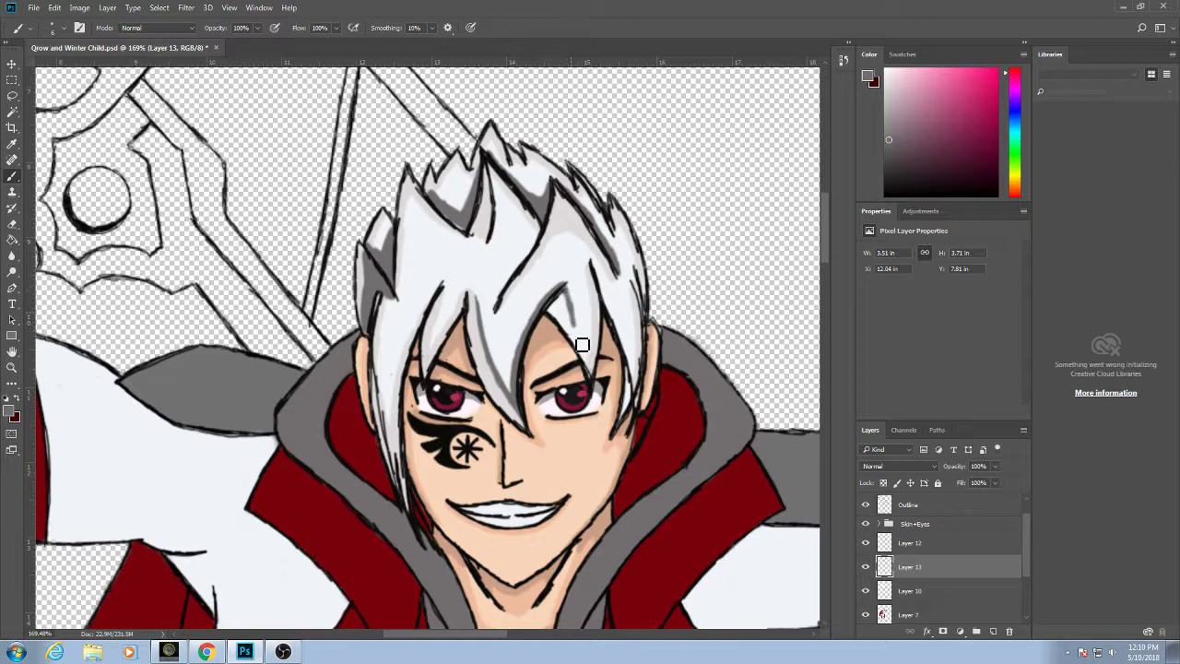
{"action": "mouse_move", "coordinate": [569, 309]}
{"action": "left_mouse_down"}
{"action": "mouse_move", "coordinate": [569, 331]}
{"action": "mouse_move", "coordinate": [554, 314]}
{"action": "mouse_move", "coordinate": [571, 329]}
{"action": "mouse_move", "coordinate": [566, 311]}
{"action": "left_mouse_up"}
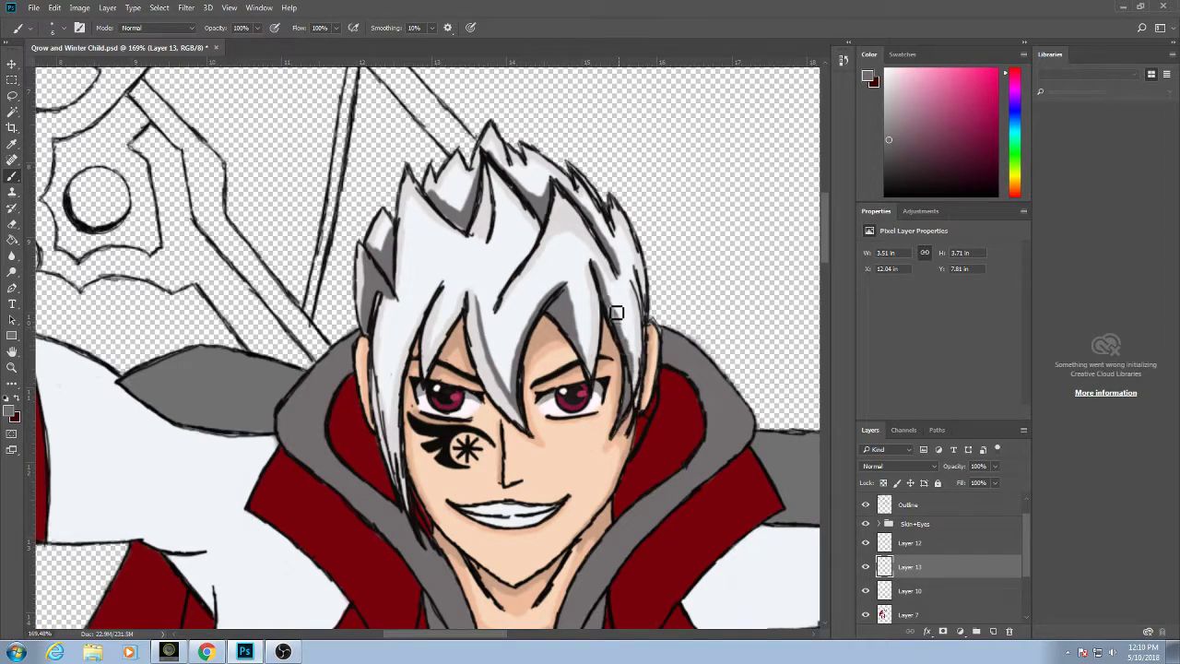
{"action": "left_click_drag", "start_coordinate": [606, 283], "coordinate": [638, 384]}
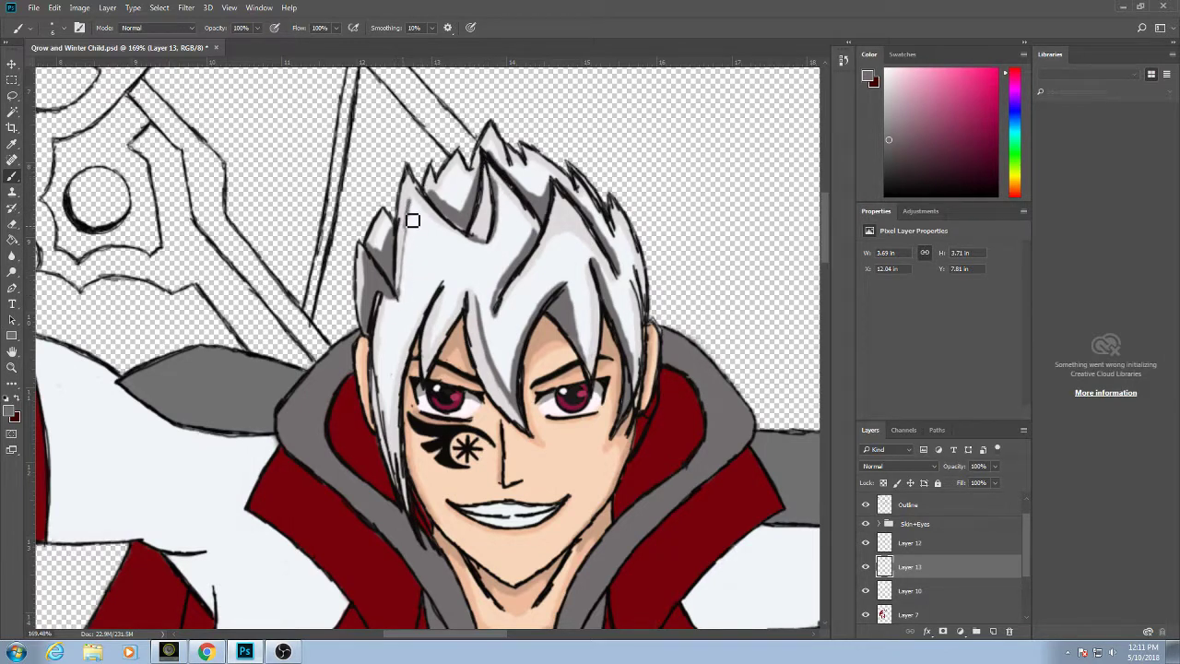
Add medium grey shadows along the side strands and small fringe lock at the viewer's left of the face.
{"action": "left_click_drag", "start_coordinate": [412, 220], "coordinate": [409, 246]}
{"action": "mouse_move", "coordinate": [387, 419]}
{"action": "left_mouse_down"}
{"action": "mouse_move", "coordinate": [408, 469]}
{"action": "mouse_move", "coordinate": [388, 322]}
{"action": "mouse_move", "coordinate": [400, 426]}
{"action": "mouse_move", "coordinate": [402, 381]}
{"action": "mouse_move", "coordinate": [396, 410]}
{"action": "mouse_move", "coordinate": [444, 343]}
{"action": "mouse_move", "coordinate": [446, 316]}
{"action": "mouse_move", "coordinate": [438, 354]}
{"action": "left_mouse_up"}
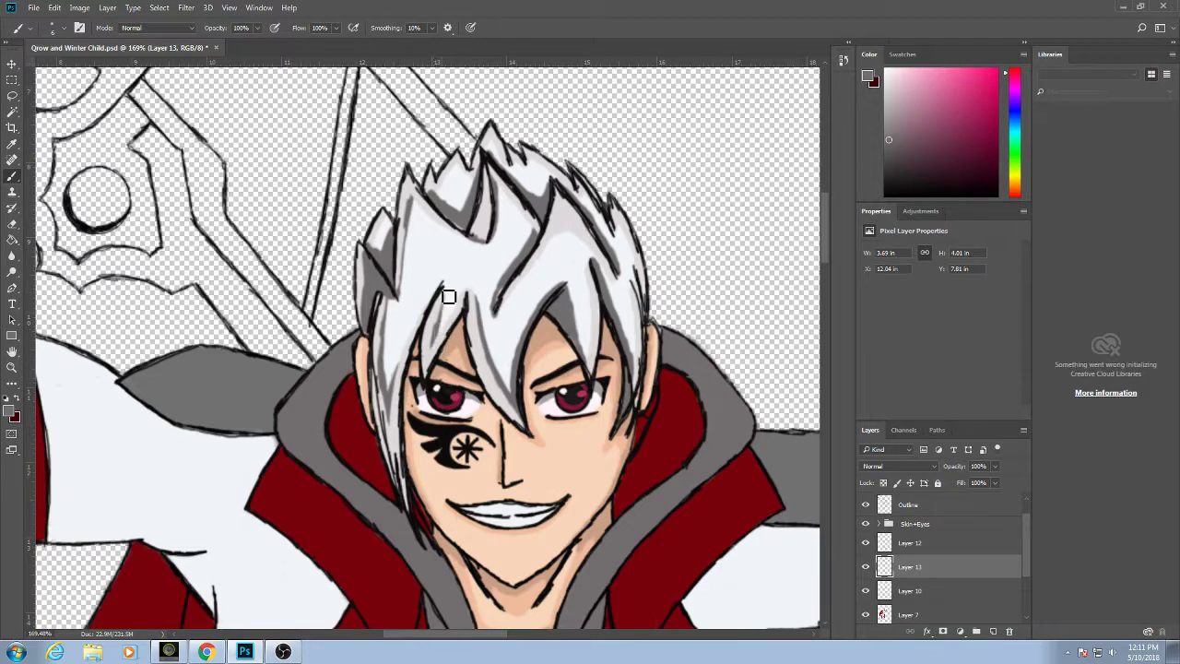
{"action": "left_click_drag", "start_coordinate": [448, 298], "coordinate": [436, 344]}
Sample the charcoal palette swatch and paint the central hair mass and fringe with it on Layer 10.
{"action": "scroll", "coordinate": [511, 286], "scroll_direction": "down", "scroll_amount": 4}
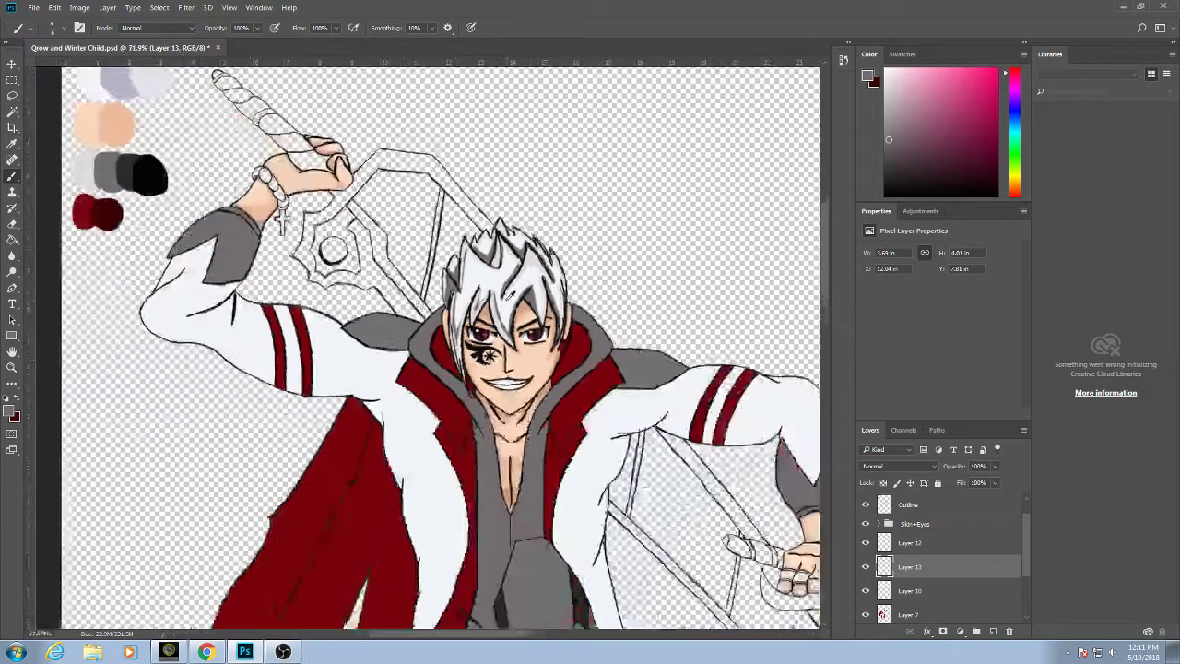
{"action": "scroll", "coordinate": [417, 306], "scroll_direction": "up", "scroll_amount": 3}
{"action": "scroll", "coordinate": [416, 307], "scroll_direction": "down", "scroll_amount": 2}
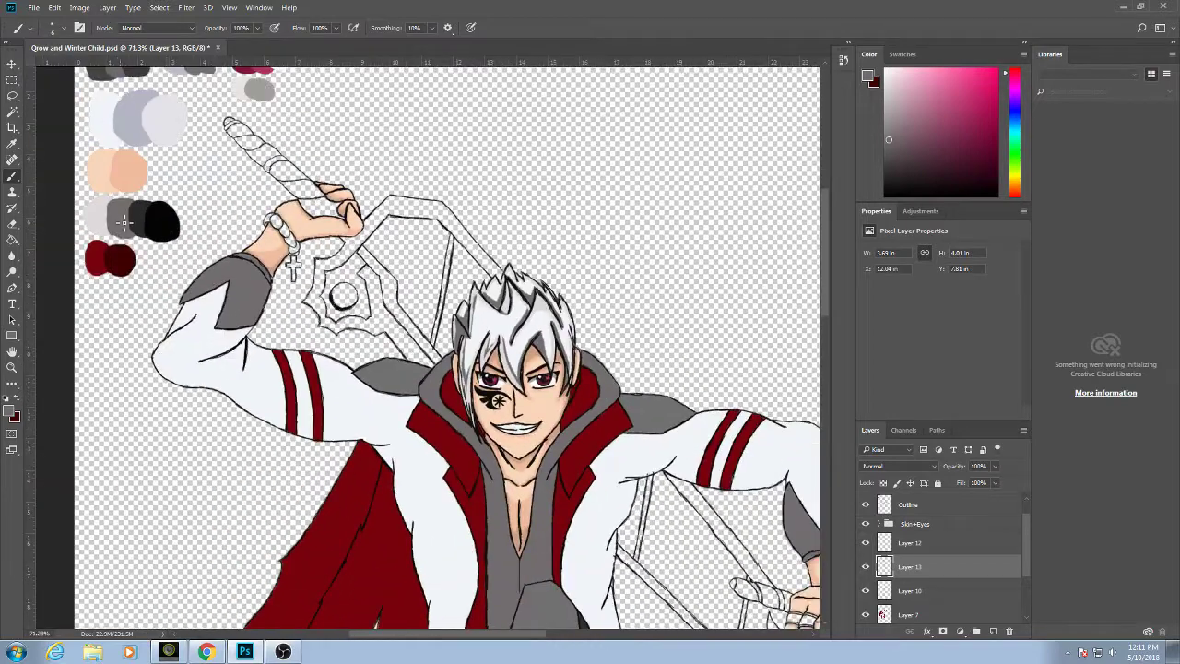
{"action": "left_click", "coordinate": [140, 208], "text": "alt"}
{"action": "scroll", "coordinate": [512, 375], "scroll_direction": "up", "scroll_amount": 3}
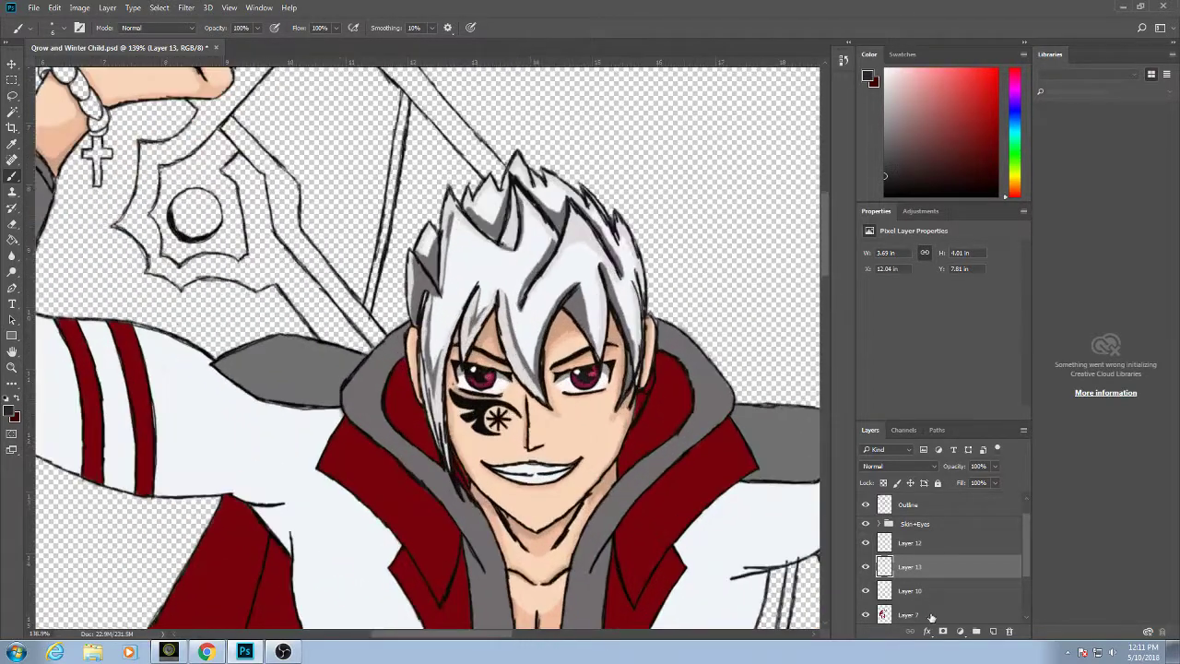
{"action": "left_click", "coordinate": [929, 595]}
{"action": "mouse_move", "coordinate": [447, 321]}
{"action": "left_mouse_down"}
{"action": "mouse_move", "coordinate": [438, 368]}
{"action": "mouse_move", "coordinate": [454, 293]}
{"action": "mouse_move", "coordinate": [440, 379]}
{"action": "mouse_move", "coordinate": [451, 318]}
{"action": "mouse_move", "coordinate": [453, 365]}
{"action": "mouse_move", "coordinate": [490, 270]}
{"action": "mouse_move", "coordinate": [458, 318]}
{"action": "mouse_move", "coordinate": [477, 253]}
{"action": "mouse_move", "coordinate": [452, 307]}
{"action": "mouse_move", "coordinate": [463, 220]}
{"action": "mouse_move", "coordinate": [452, 306]}
{"action": "mouse_move", "coordinate": [469, 224]}
{"action": "mouse_move", "coordinate": [459, 311]}
{"action": "mouse_move", "coordinate": [488, 218]}
{"action": "mouse_move", "coordinate": [481, 324]}
{"action": "mouse_move", "coordinate": [511, 235]}
{"action": "mouse_move", "coordinate": [488, 311]}
{"action": "mouse_move", "coordinate": [519, 242]}
{"action": "mouse_move", "coordinate": [503, 284]}
{"action": "mouse_move", "coordinate": [519, 244]}
{"action": "mouse_move", "coordinate": [511, 328]}
{"action": "mouse_move", "coordinate": [540, 218]}
{"action": "mouse_move", "coordinate": [517, 345]}
{"action": "mouse_move", "coordinate": [526, 275]}
{"action": "mouse_move", "coordinate": [526, 375]}
{"action": "mouse_move", "coordinate": [534, 289]}
{"action": "mouse_move", "coordinate": [535, 380]}
{"action": "mouse_move", "coordinate": [557, 268]}
{"action": "mouse_move", "coordinate": [543, 350]}
{"action": "mouse_move", "coordinate": [587, 245]}
{"action": "mouse_move", "coordinate": [561, 321]}
{"action": "mouse_move", "coordinate": [598, 254]}
{"action": "mouse_move", "coordinate": [602, 324]}
{"action": "left_mouse_up"}
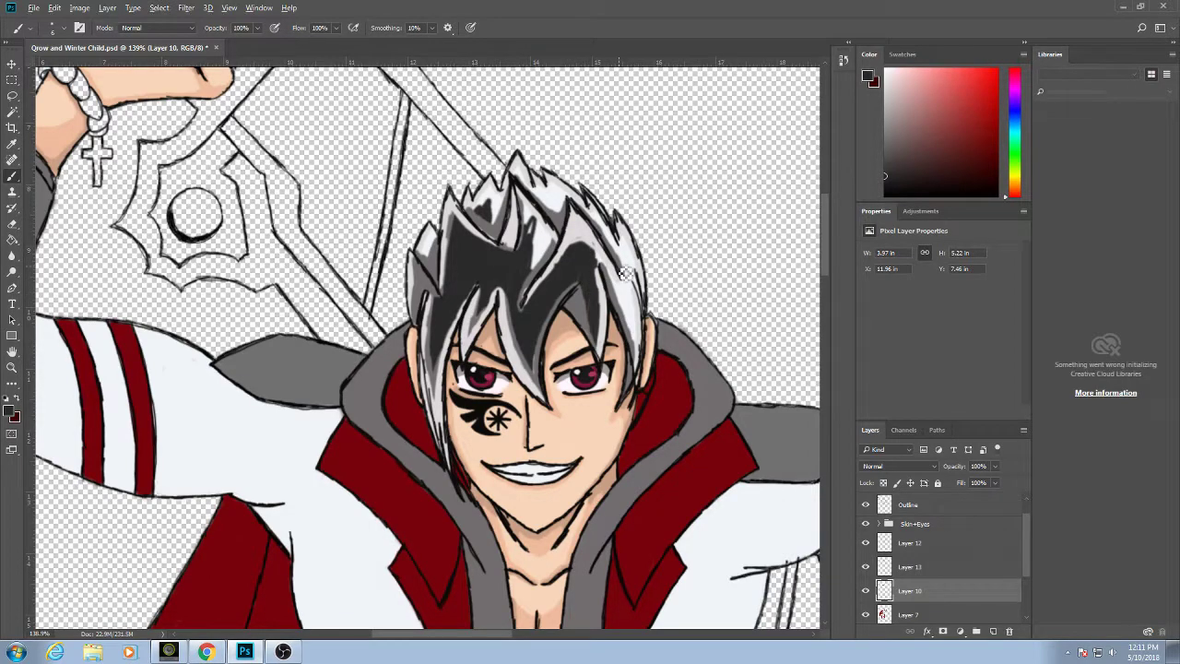
Extend the charcoal base over the crown and the strands at the viewer's right of the hair on Layer 10.
{"action": "scroll", "coordinate": [601, 324], "scroll_direction": "down", "scroll_amount": 5}
{"action": "scroll", "coordinate": [632, 297], "scroll_direction": "up", "scroll_amount": 4}
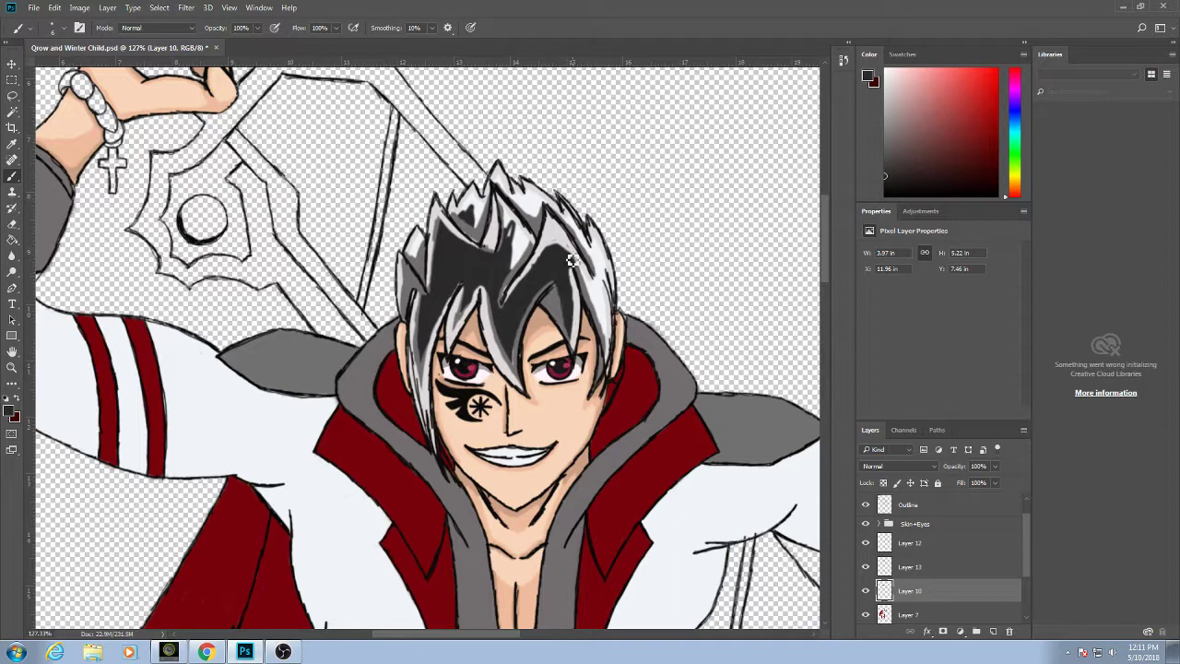
{"action": "mouse_move", "coordinate": [571, 260]}
{"action": "left_mouse_down"}
{"action": "mouse_move", "coordinate": [603, 338]}
{"action": "mouse_move", "coordinate": [601, 276]}
{"action": "mouse_move", "coordinate": [611, 307]}
{"action": "mouse_move", "coordinate": [611, 354]}
{"action": "mouse_move", "coordinate": [607, 254]}
{"action": "mouse_move", "coordinate": [616, 311]}
{"action": "mouse_move", "coordinate": [600, 304]}
{"action": "mouse_move", "coordinate": [578, 224]}
{"action": "mouse_move", "coordinate": [581, 242]}
{"action": "mouse_move", "coordinate": [531, 228]}
{"action": "mouse_move", "coordinate": [530, 271]}
{"action": "mouse_move", "coordinate": [519, 232]}
{"action": "mouse_move", "coordinate": [519, 283]}
{"action": "mouse_move", "coordinate": [509, 224]}
{"action": "mouse_move", "coordinate": [504, 311]}
{"action": "mouse_move", "coordinate": [489, 277]}
{"action": "mouse_move", "coordinate": [519, 242]}
{"action": "mouse_move", "coordinate": [525, 271]}
{"action": "mouse_move", "coordinate": [530, 233]}
{"action": "mouse_move", "coordinate": [534, 277]}
{"action": "mouse_move", "coordinate": [522, 206]}
{"action": "mouse_move", "coordinate": [532, 231]}
{"action": "mouse_move", "coordinate": [539, 198]}
{"action": "mouse_move", "coordinate": [586, 235]}
{"action": "mouse_move", "coordinate": [597, 265]}
{"action": "left_mouse_up"}
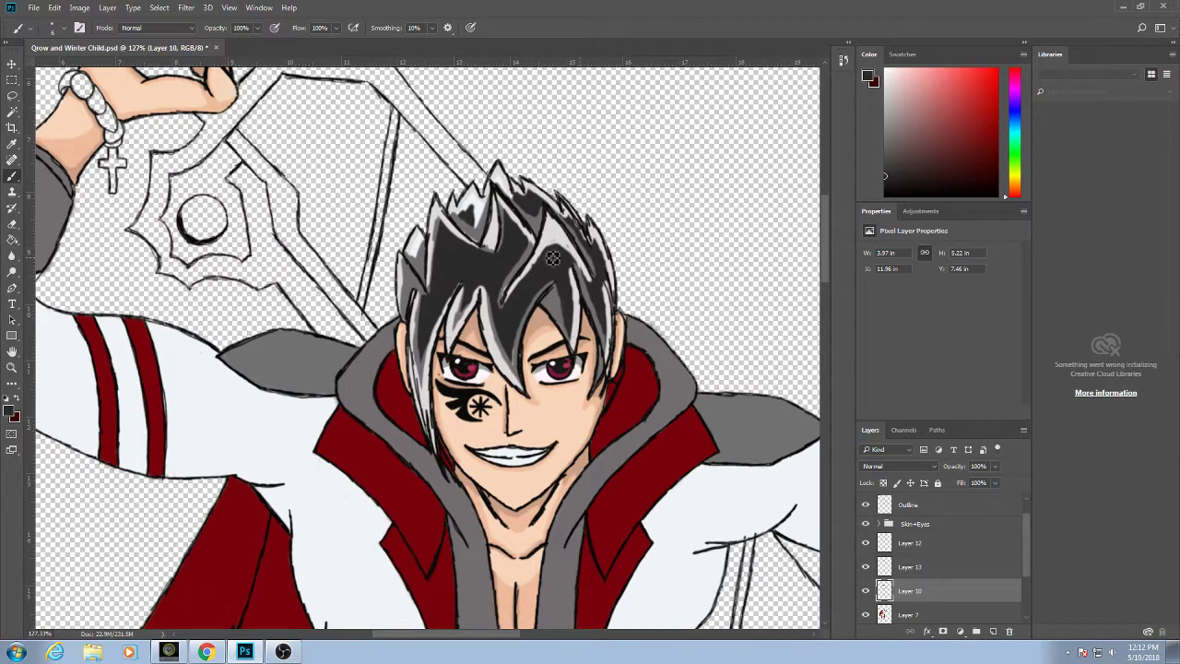
Fill the light spikes at the crown's peak and its viewer's-left side with charcoal on Layer 10.
{"action": "right_click", "coordinate": [489, 215]}
{"action": "left_click", "coordinate": [506, 220]}
{"action": "mouse_move", "coordinate": [486, 222]}
{"action": "left_mouse_down"}
{"action": "mouse_move", "coordinate": [486, 204]}
{"action": "mouse_move", "coordinate": [478, 230]}
{"action": "mouse_move", "coordinate": [476, 210]}
{"action": "mouse_move", "coordinate": [467, 227]}
{"action": "mouse_move", "coordinate": [508, 185]}
{"action": "left_mouse_up"}
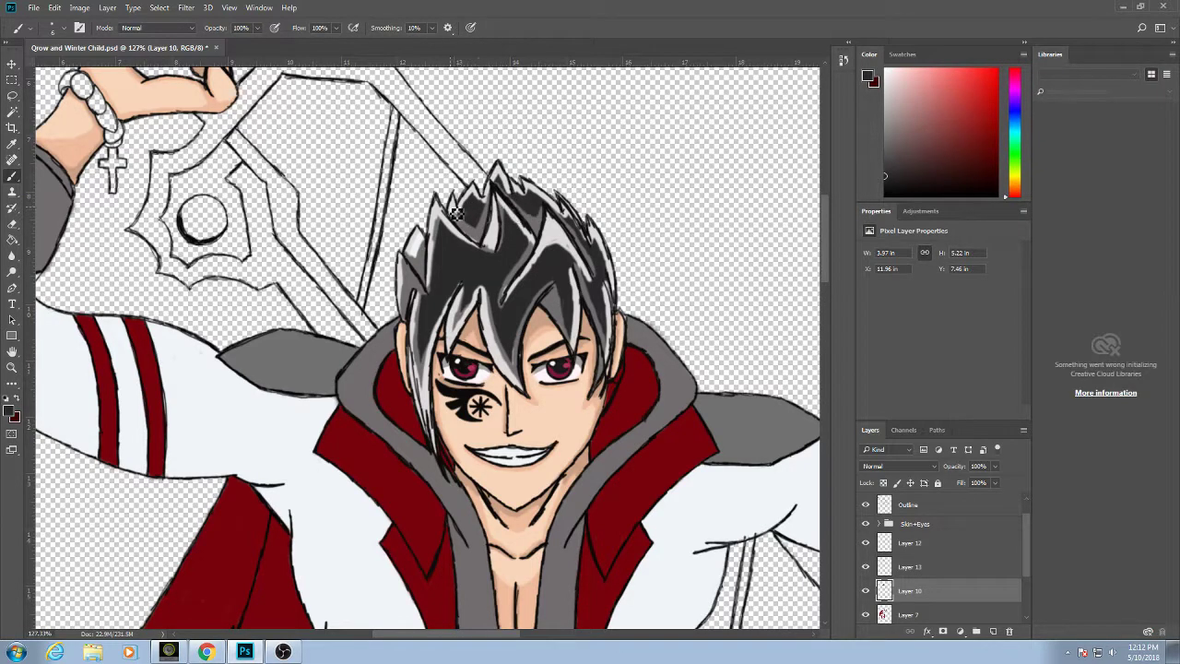
{"action": "mouse_move", "coordinate": [455, 213]}
{"action": "left_mouse_down"}
{"action": "mouse_move", "coordinate": [422, 258]}
{"action": "mouse_move", "coordinate": [430, 248]}
{"action": "left_mouse_up"}
Sample the medium grey palette swatch and paint it over the charcoal in the side, central hair mass and fringe on Layer 10.
{"action": "scroll", "coordinate": [459, 222], "scroll_direction": "down", "scroll_amount": 3}
{"action": "scroll", "coordinate": [459, 222], "scroll_direction": "up", "scroll_amount": 3}
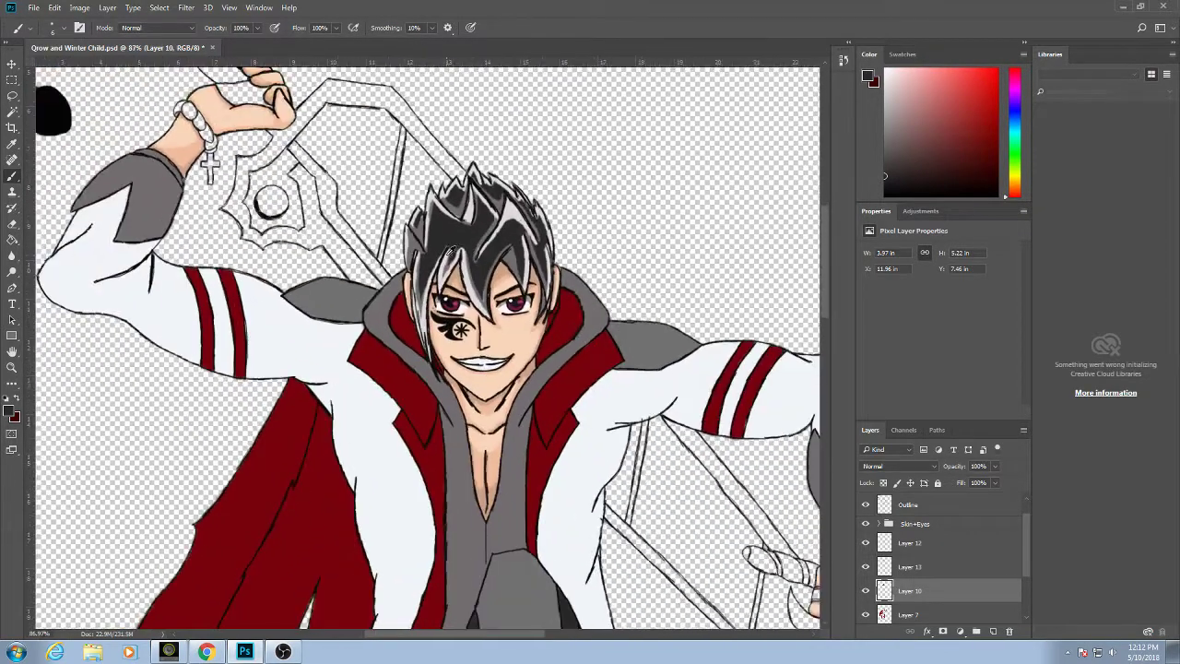
{"action": "scroll", "coordinate": [449, 251], "scroll_direction": "up", "scroll_amount": 2}
{"action": "scroll", "coordinate": [183, 216], "scroll_direction": "down", "scroll_amount": 2}
{"action": "left_click_drag", "start_coordinate": [318, 168], "coordinate": [260, 298]}
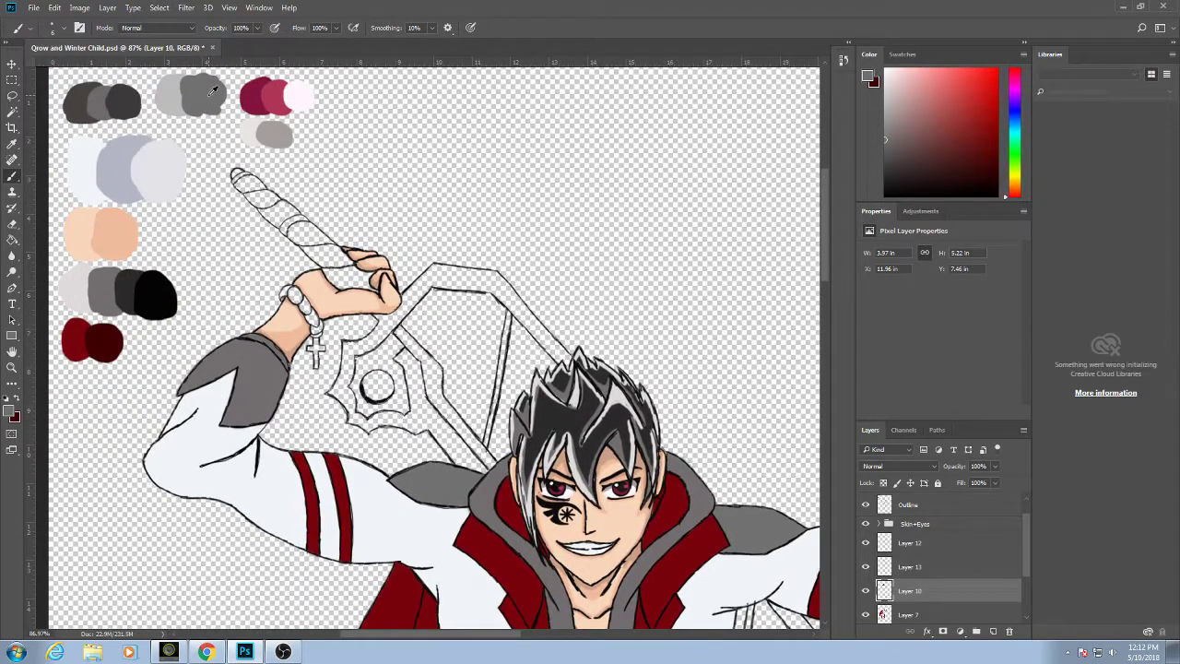
{"action": "scroll", "coordinate": [512, 355], "scroll_direction": "up", "scroll_amount": 3}
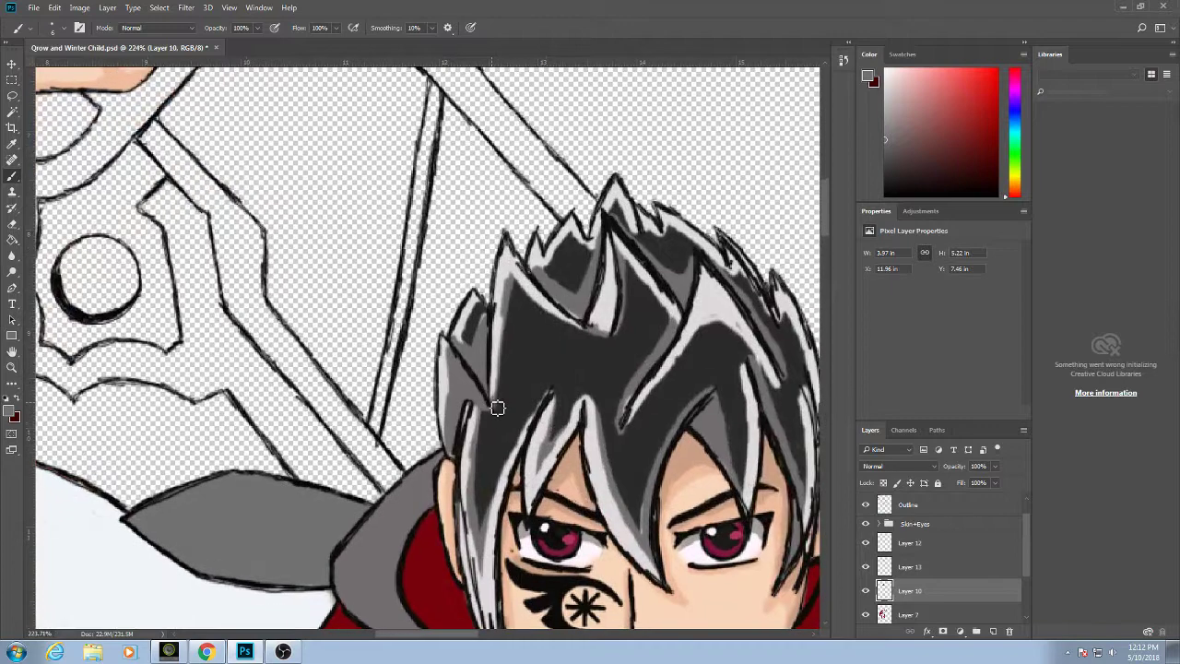
{"action": "mouse_move", "coordinate": [506, 440]}
{"action": "left_mouse_down"}
{"action": "mouse_move", "coordinate": [494, 476]}
{"action": "mouse_move", "coordinate": [490, 447]}
{"action": "mouse_move", "coordinate": [484, 459]}
{"action": "mouse_move", "coordinate": [483, 520]}
{"action": "mouse_move", "coordinate": [486, 461]}
{"action": "mouse_move", "coordinate": [496, 510]}
{"action": "mouse_move", "coordinate": [482, 383]}
{"action": "mouse_move", "coordinate": [506, 482]}
{"action": "mouse_move", "coordinate": [505, 372]}
{"action": "mouse_move", "coordinate": [515, 338]}
{"action": "mouse_move", "coordinate": [510, 412]}
{"action": "mouse_move", "coordinate": [520, 287]}
{"action": "left_mouse_up"}
{"action": "mouse_move", "coordinate": [509, 369]}
{"action": "left_mouse_down"}
{"action": "mouse_move", "coordinate": [513, 409]}
{"action": "mouse_move", "coordinate": [522, 390]}
{"action": "mouse_move", "coordinate": [506, 488]}
{"action": "mouse_move", "coordinate": [547, 396]}
{"action": "mouse_move", "coordinate": [535, 440]}
{"action": "mouse_move", "coordinate": [560, 392]}
{"action": "mouse_move", "coordinate": [547, 447]}
{"action": "mouse_move", "coordinate": [573, 417]}
{"action": "mouse_move", "coordinate": [559, 454]}
{"action": "mouse_move", "coordinate": [581, 413]}
{"action": "mouse_move", "coordinate": [564, 460]}
{"action": "mouse_move", "coordinate": [528, 388]}
{"action": "mouse_move", "coordinate": [522, 418]}
{"action": "mouse_move", "coordinate": [529, 309]}
{"action": "mouse_move", "coordinate": [513, 384]}
{"action": "mouse_move", "coordinate": [478, 361]}
{"action": "mouse_move", "coordinate": [478, 326]}
{"action": "mouse_move", "coordinate": [466, 357]}
{"action": "mouse_move", "coordinate": [486, 309]}
{"action": "mouse_move", "coordinate": [478, 342]}
{"action": "mouse_move", "coordinate": [520, 283]}
{"action": "left_mouse_up"}
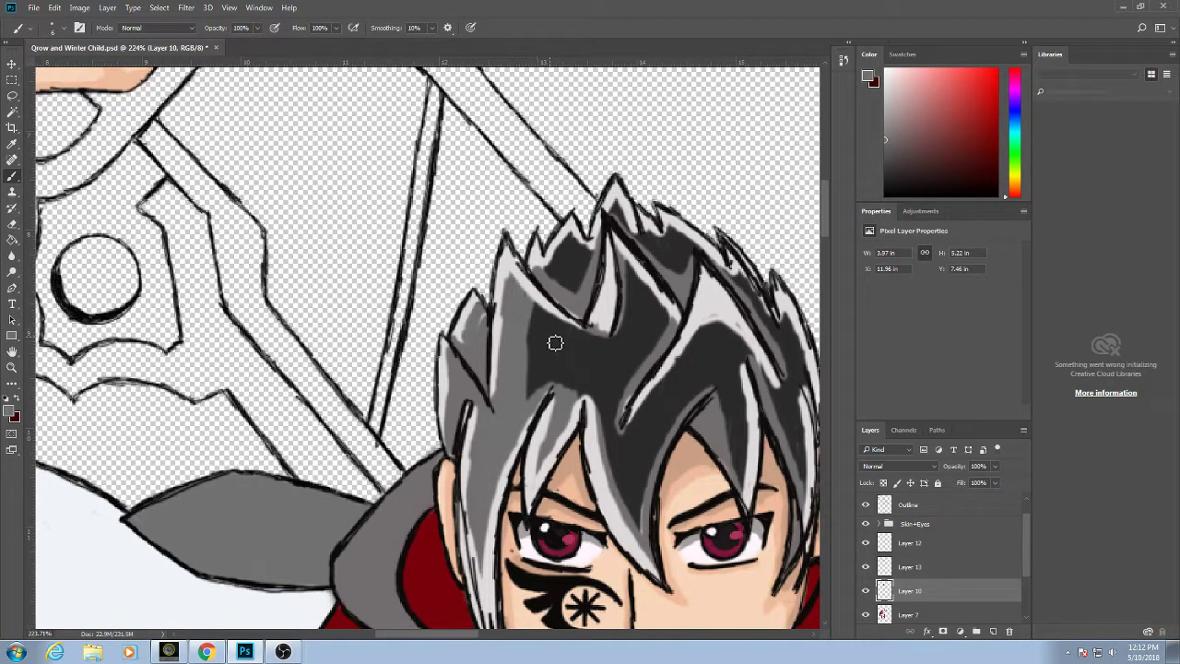
{"action": "mouse_move", "coordinate": [555, 342]}
{"action": "left_mouse_down"}
{"action": "mouse_move", "coordinate": [535, 345]}
{"action": "mouse_move", "coordinate": [546, 315]}
{"action": "mouse_move", "coordinate": [530, 398]}
{"action": "left_mouse_up"}
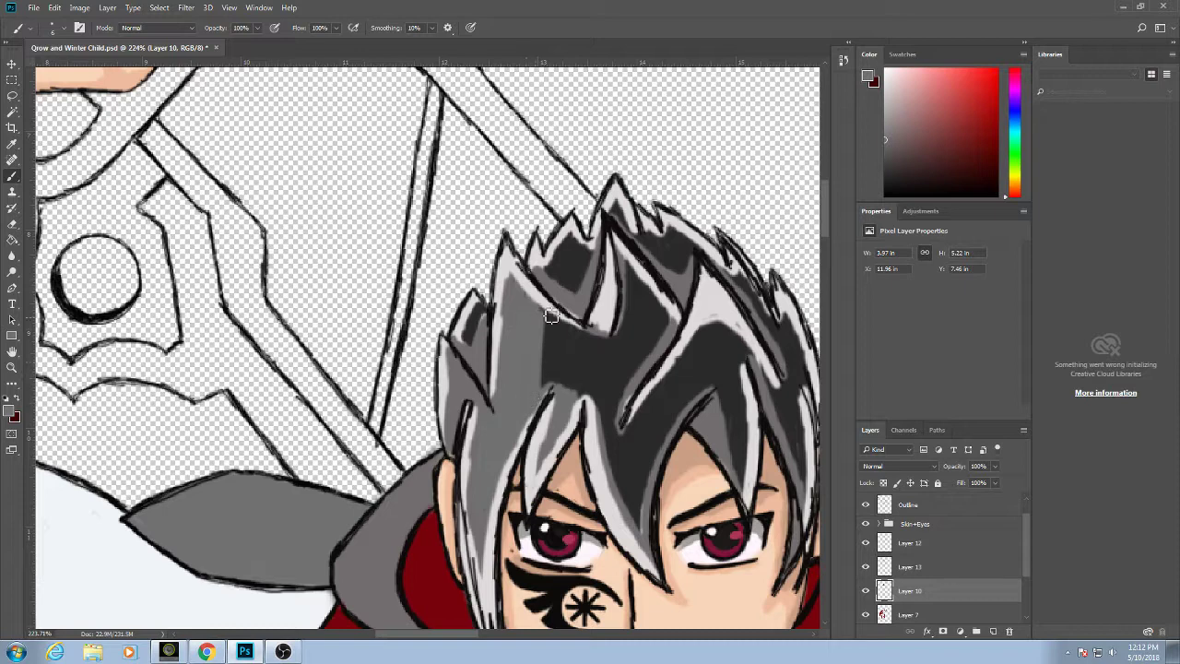
{"action": "mouse_move", "coordinate": [551, 316]}
{"action": "left_mouse_down"}
{"action": "mouse_move", "coordinate": [546, 404]}
{"action": "mouse_move", "coordinate": [545, 314]}
{"action": "mouse_move", "coordinate": [526, 304]}
{"action": "mouse_move", "coordinate": [553, 318]}
{"action": "mouse_move", "coordinate": [564, 413]}
{"action": "mouse_move", "coordinate": [555, 348]}
{"action": "mouse_move", "coordinate": [577, 330]}
{"action": "mouse_move", "coordinate": [569, 402]}
{"action": "mouse_move", "coordinate": [590, 339]}
{"action": "mouse_move", "coordinate": [594, 366]}
{"action": "mouse_move", "coordinate": [559, 394]}
{"action": "mouse_move", "coordinate": [571, 334]}
{"action": "mouse_move", "coordinate": [601, 338]}
{"action": "mouse_move", "coordinate": [586, 397]}
{"action": "mouse_move", "coordinate": [615, 321]}
{"action": "mouse_move", "coordinate": [595, 417]}
{"action": "mouse_move", "coordinate": [616, 339]}
{"action": "mouse_move", "coordinate": [635, 322]}
{"action": "mouse_move", "coordinate": [604, 441]}
{"action": "mouse_move", "coordinate": [634, 346]}
{"action": "mouse_move", "coordinate": [649, 327]}
{"action": "mouse_move", "coordinate": [621, 431]}
{"action": "mouse_move", "coordinate": [673, 322]}
{"action": "mouse_move", "coordinate": [661, 348]}
{"action": "mouse_move", "coordinate": [639, 323]}
{"action": "mouse_move", "coordinate": [630, 279]}
{"action": "mouse_move", "coordinate": [652, 336]}
{"action": "mouse_move", "coordinate": [631, 259]}
{"action": "mouse_move", "coordinate": [670, 313]}
{"action": "left_mouse_up"}
{"action": "mouse_move", "coordinate": [681, 362]}
{"action": "left_mouse_down"}
{"action": "mouse_move", "coordinate": [616, 447]}
{"action": "mouse_move", "coordinate": [619, 414]}
{"action": "mouse_move", "coordinate": [605, 468]}
{"action": "mouse_move", "coordinate": [613, 482]}
{"action": "mouse_move", "coordinate": [627, 433]}
{"action": "mouse_move", "coordinate": [644, 532]}
{"action": "mouse_move", "coordinate": [676, 421]}
{"action": "mouse_move", "coordinate": [723, 386]}
{"action": "mouse_move", "coordinate": [660, 461]}
{"action": "mouse_move", "coordinate": [647, 414]}
{"action": "mouse_move", "coordinate": [667, 375]}
{"action": "mouse_move", "coordinate": [724, 321]}
{"action": "mouse_move", "coordinate": [625, 462]}
{"action": "mouse_move", "coordinate": [655, 435]}
{"action": "mouse_move", "coordinate": [695, 355]}
{"action": "mouse_move", "coordinate": [715, 337]}
{"action": "mouse_move", "coordinate": [689, 386]}
{"action": "mouse_move", "coordinate": [731, 342]}
{"action": "mouse_move", "coordinate": [692, 409]}
{"action": "mouse_move", "coordinate": [741, 331]}
{"action": "mouse_move", "coordinate": [724, 421]}
{"action": "mouse_move", "coordinate": [729, 392]}
{"action": "mouse_move", "coordinate": [689, 365]}
{"action": "mouse_move", "coordinate": [693, 344]}
{"action": "mouse_move", "coordinate": [720, 404]}
{"action": "mouse_move", "coordinate": [718, 358]}
{"action": "mouse_move", "coordinate": [737, 452]}
{"action": "mouse_move", "coordinate": [703, 362]}
{"action": "mouse_move", "coordinate": [716, 350]}
{"action": "mouse_move", "coordinate": [739, 413]}
{"action": "mouse_move", "coordinate": [721, 278]}
{"action": "mouse_move", "coordinate": [740, 342]}
{"action": "left_mouse_up"}
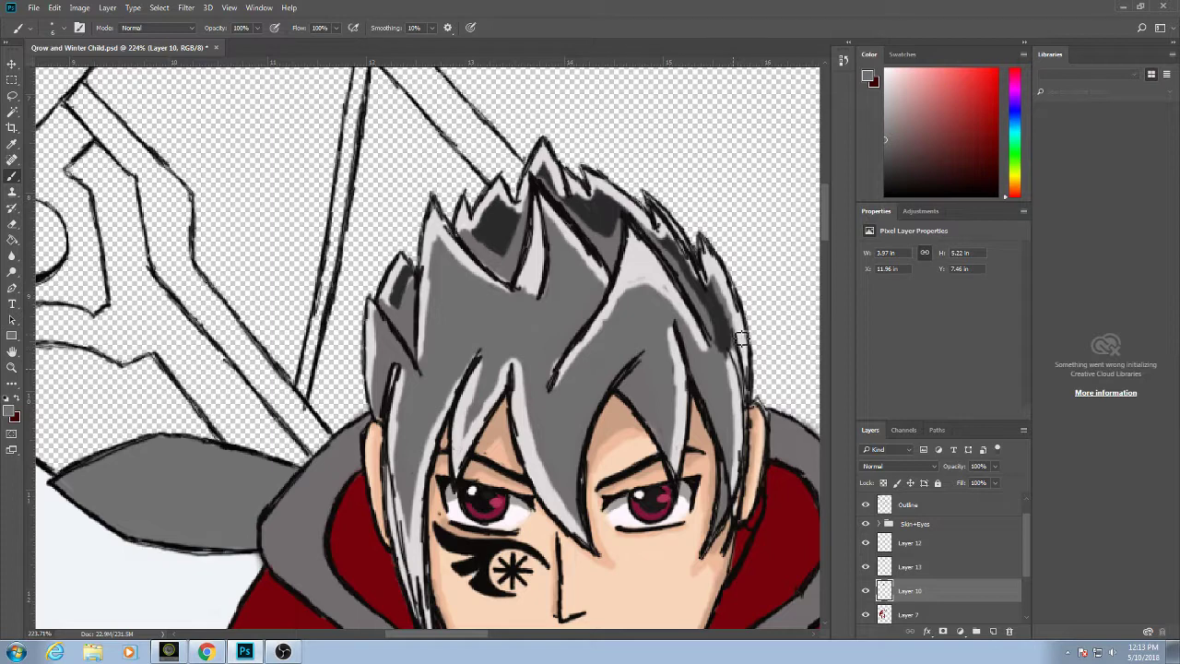
Blend medium grey around the charcoal patches in the viewer's-right strands and the crown spikes, leaving dark cores.
{"action": "mouse_move", "coordinate": [721, 284]}
{"action": "left_mouse_down"}
{"action": "mouse_move", "coordinate": [737, 378]}
{"action": "mouse_move", "coordinate": [719, 350]}
{"action": "left_mouse_up"}
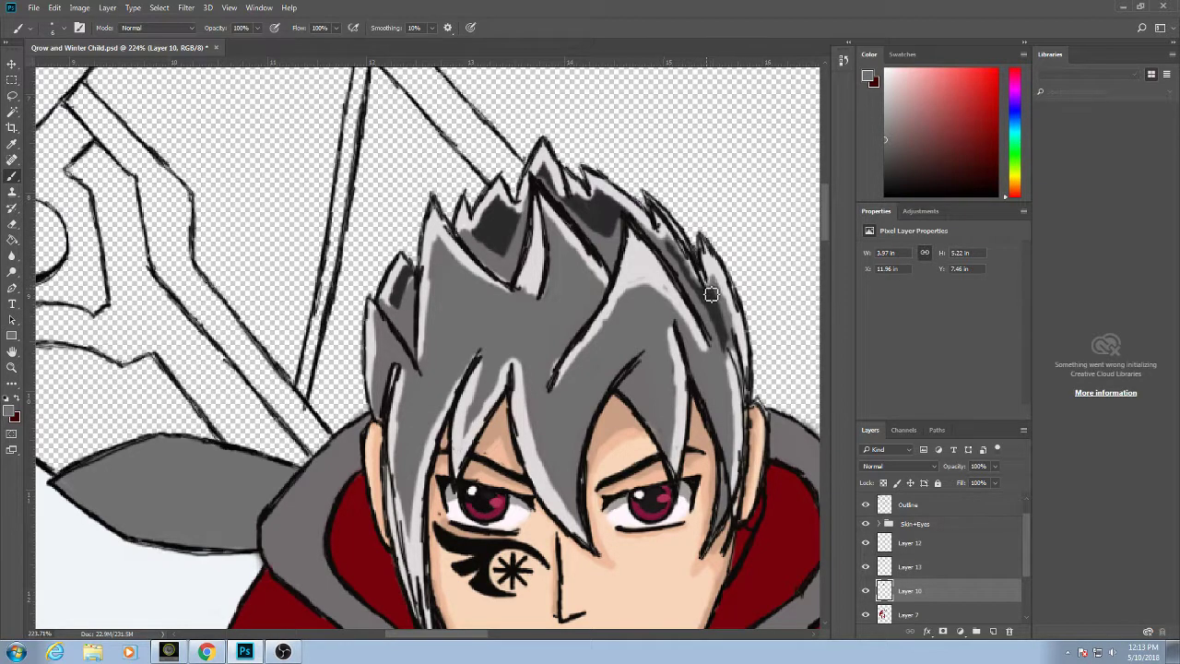
{"action": "mouse_move", "coordinate": [691, 268]}
{"action": "left_mouse_down"}
{"action": "mouse_move", "coordinate": [664, 238]}
{"action": "mouse_move", "coordinate": [711, 322]}
{"action": "left_mouse_up"}
{"action": "mouse_move", "coordinate": [558, 193]}
{"action": "left_mouse_down"}
{"action": "mouse_move", "coordinate": [551, 169]}
{"action": "mouse_move", "coordinate": [568, 202]}
{"action": "mouse_move", "coordinate": [631, 217]}
{"action": "left_mouse_up"}
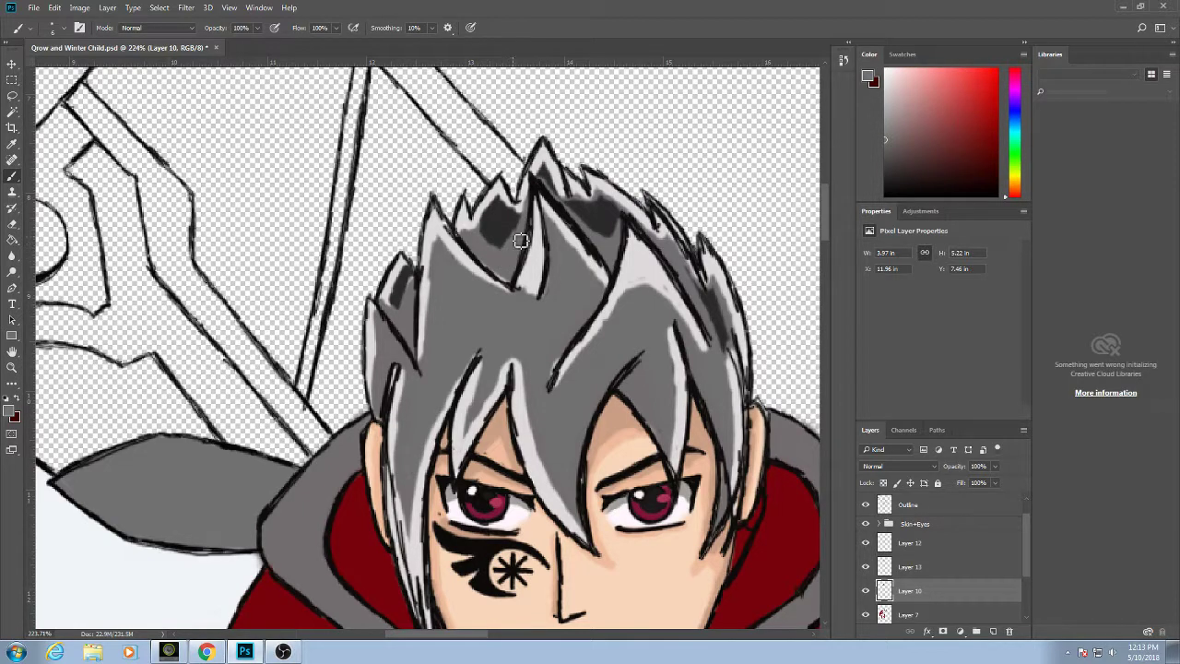
{"action": "left_click_drag", "start_coordinate": [493, 216], "coordinate": [486, 207]}
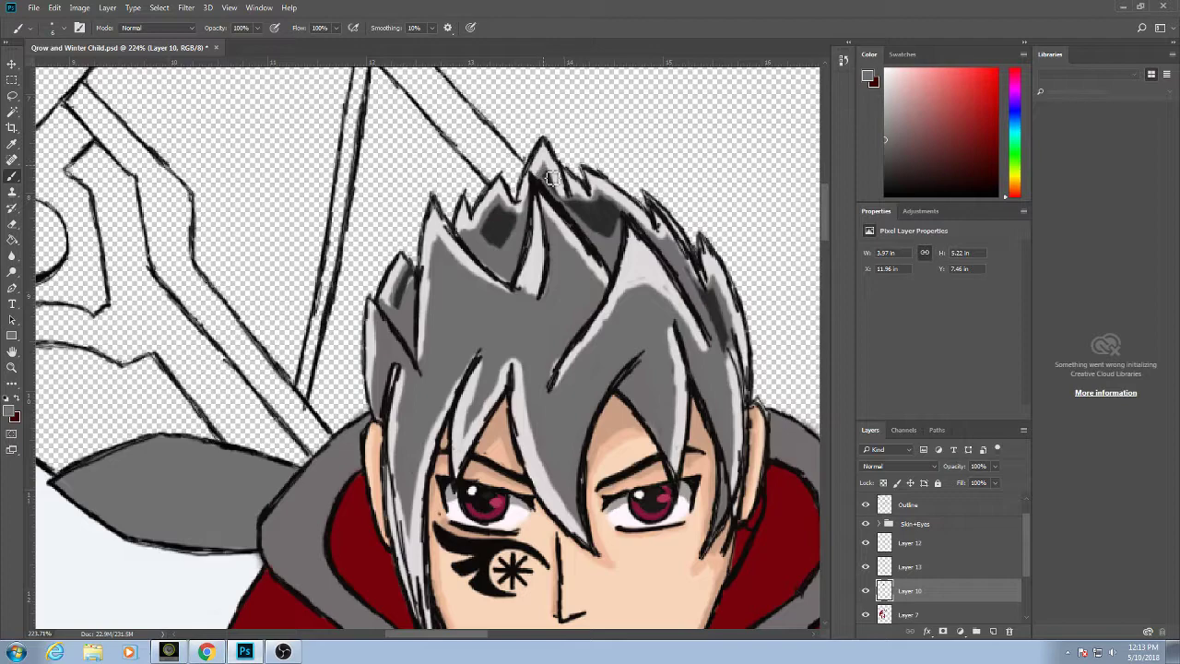
Examine the shaded hair up close and against the whole figure.
{"action": "scroll", "coordinate": [559, 159], "scroll_direction": "down", "scroll_amount": 8}
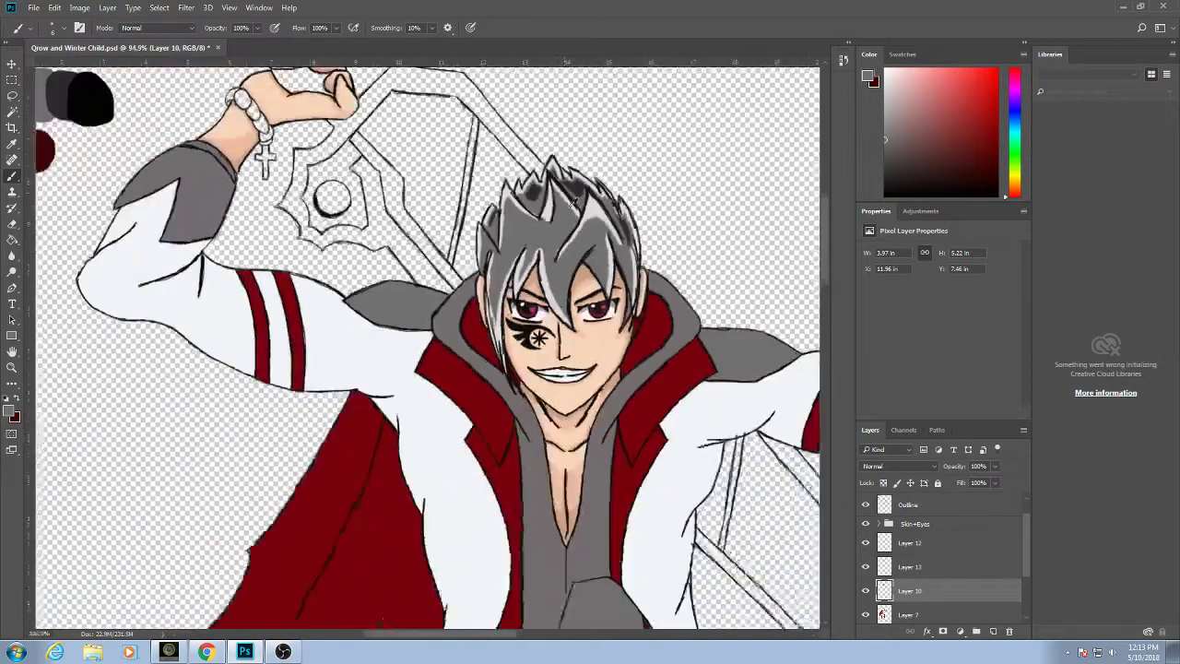
{"action": "scroll", "coordinate": [580, 261], "scroll_direction": "up", "scroll_amount": 3}
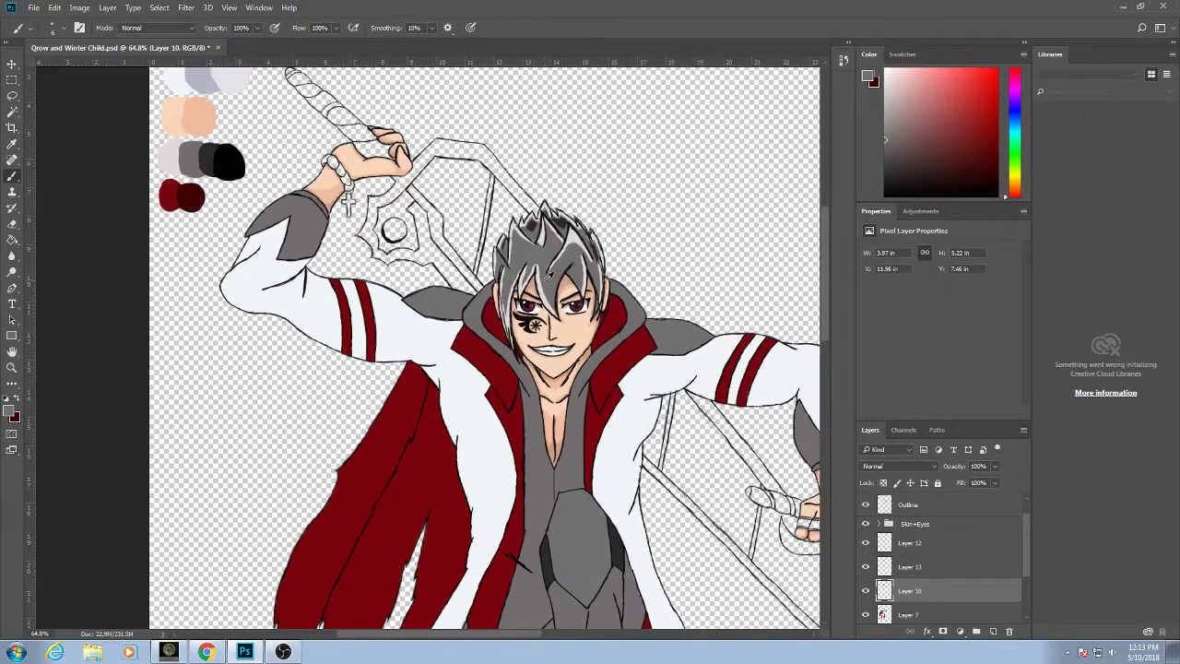
{"action": "scroll", "coordinate": [550, 272], "scroll_direction": "down", "scroll_amount": 5}
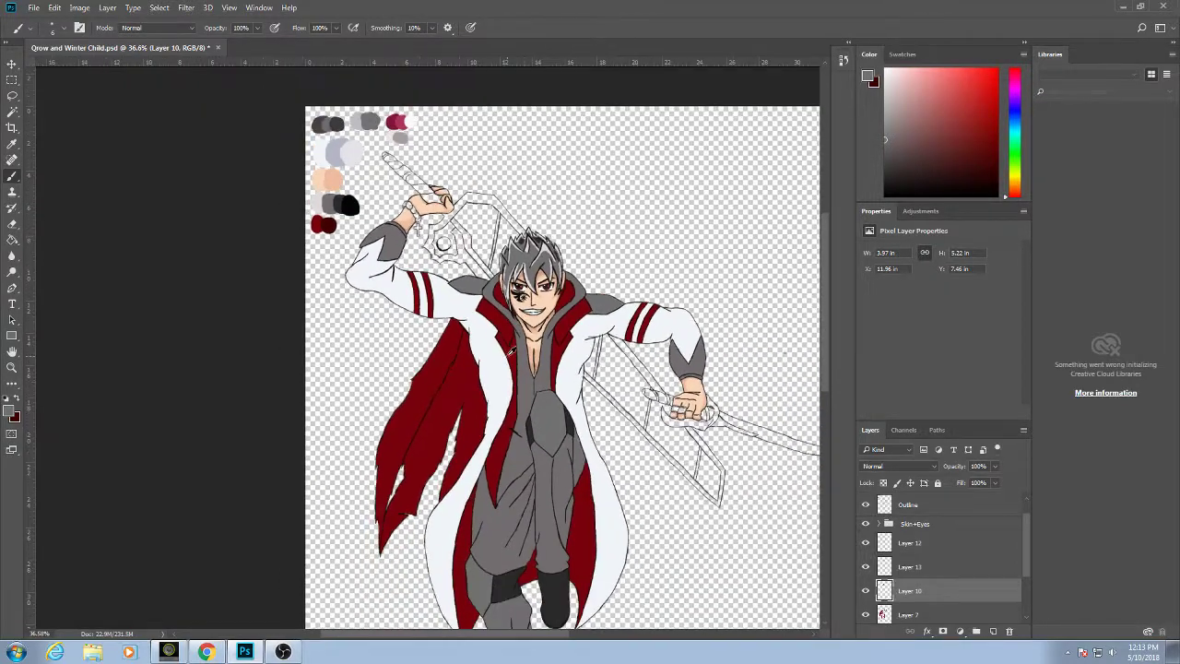
{"action": "scroll", "coordinate": [498, 329], "scroll_direction": "up", "scroll_amount": 2}
{"action": "scroll", "coordinate": [506, 305], "scroll_direction": "down", "scroll_amount": 1}
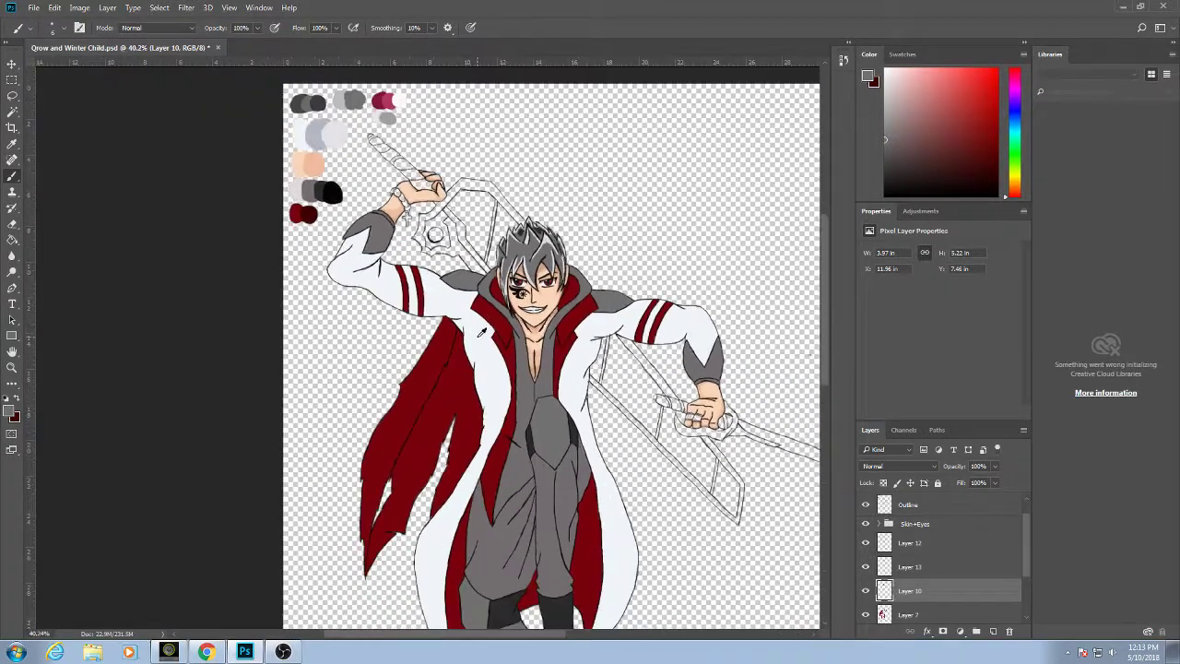
{"action": "scroll", "coordinate": [553, 231], "scroll_direction": "up", "scroll_amount": 6}
{"action": "scroll", "coordinate": [571, 205], "scroll_direction": "down", "scroll_amount": 5}
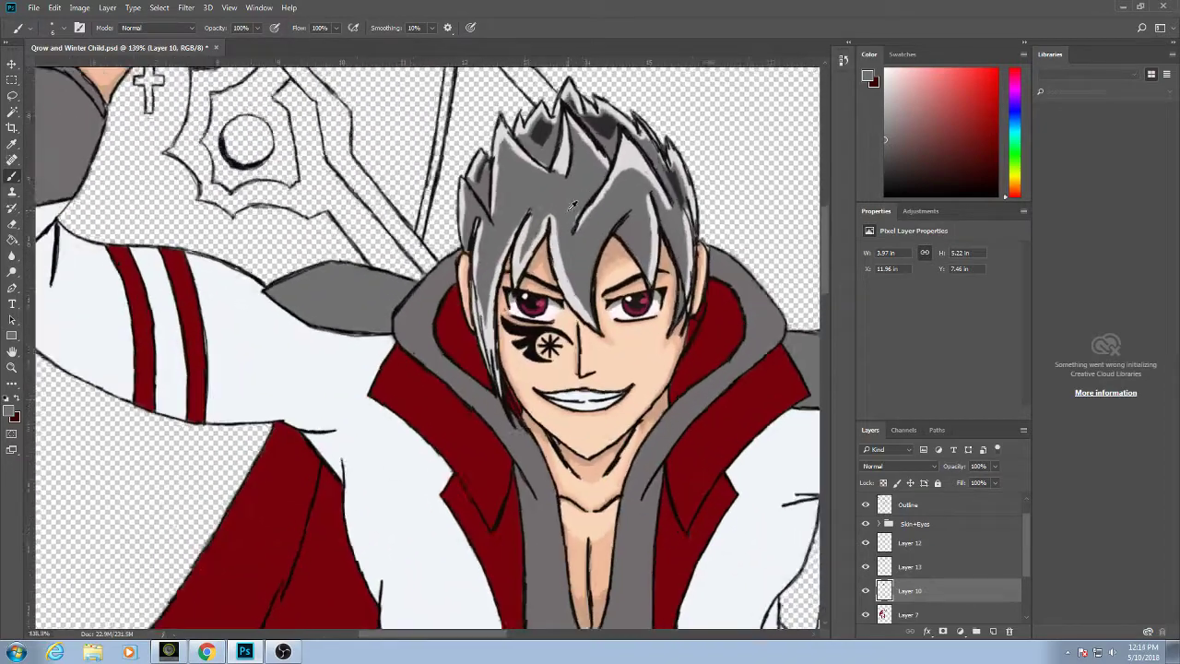
{"action": "scroll", "coordinate": [544, 345], "scroll_direction": "down", "scroll_amount": 3}
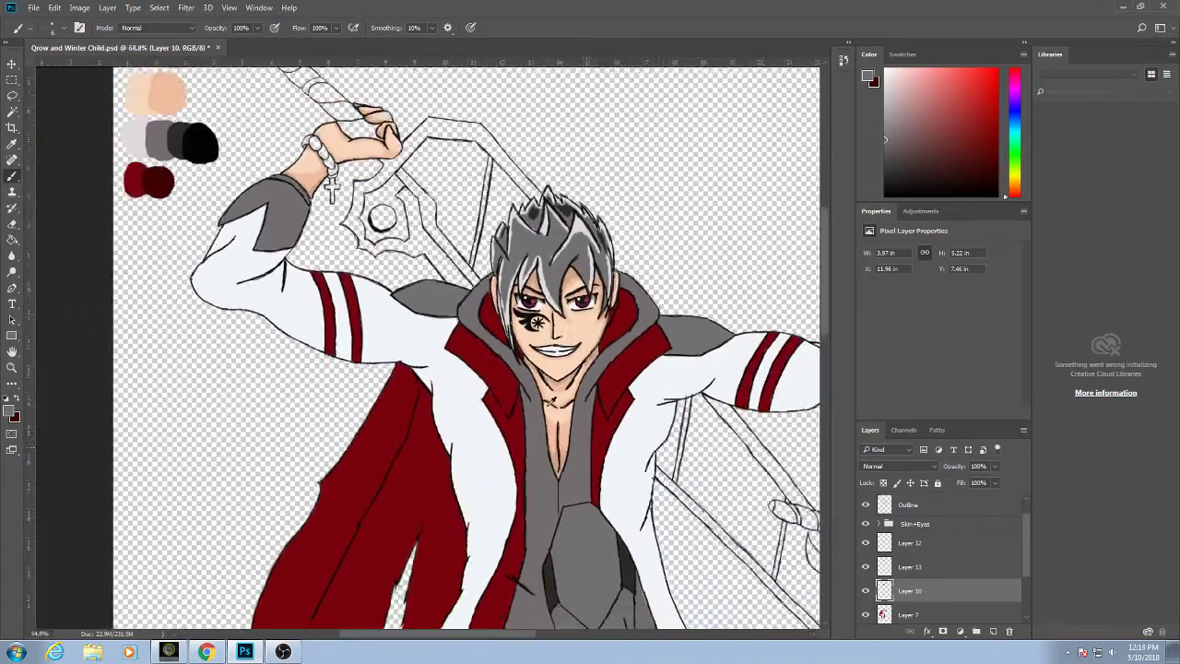
{"action": "scroll", "coordinate": [513, 322], "scroll_direction": "down", "scroll_amount": 2}
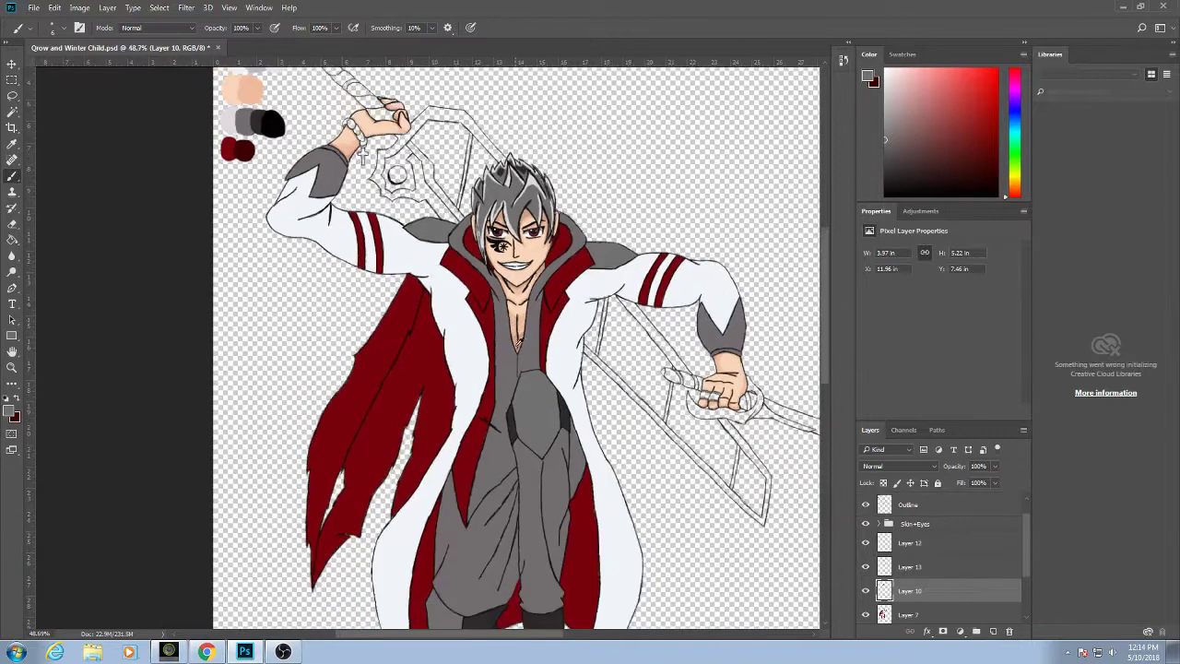
{"action": "scroll", "coordinate": [516, 326], "scroll_direction": "up", "scroll_amount": 3}
{"action": "scroll", "coordinate": [514, 325], "scroll_direction": "up", "scroll_amount": 5}
Sample the charcoal palette swatch as the brush colour for the grey hooded top.
{"action": "scroll", "coordinate": [513, 324], "scroll_direction": "left", "scroll_amount": 3}
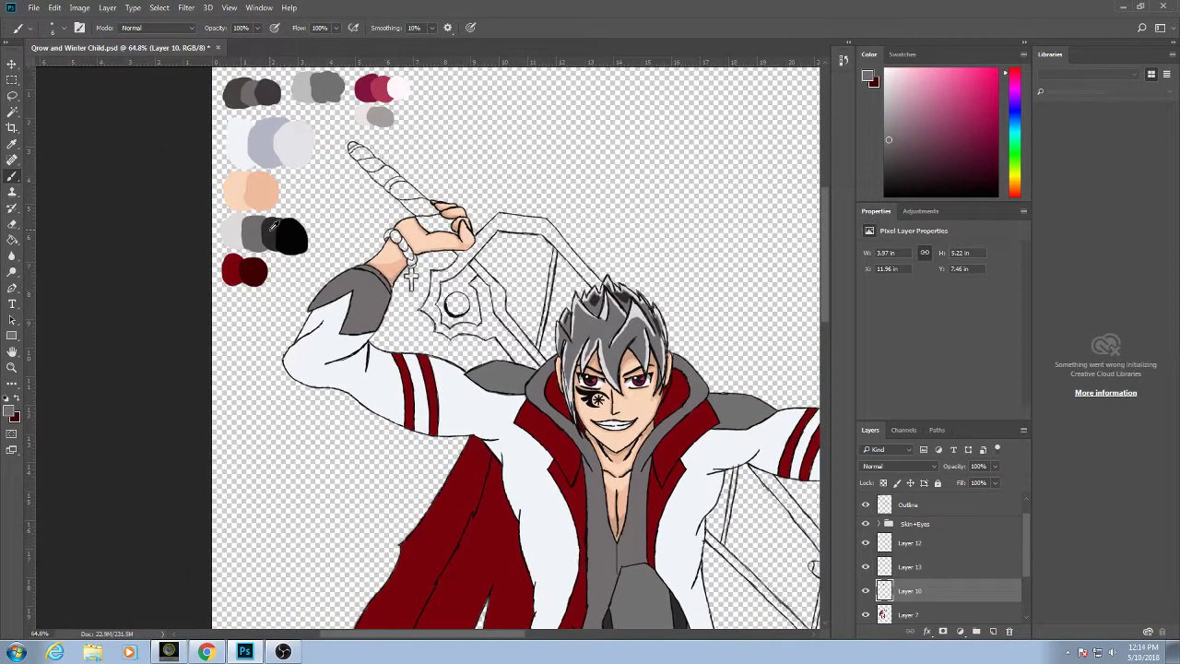
{"action": "left_click", "coordinate": [273, 226], "text": "alt"}
{"action": "scroll", "coordinate": [655, 462], "scroll_direction": "up", "scroll_amount": 2}
{"action": "scroll", "coordinate": [562, 442], "scroll_direction": "up", "scroll_amount": 2}
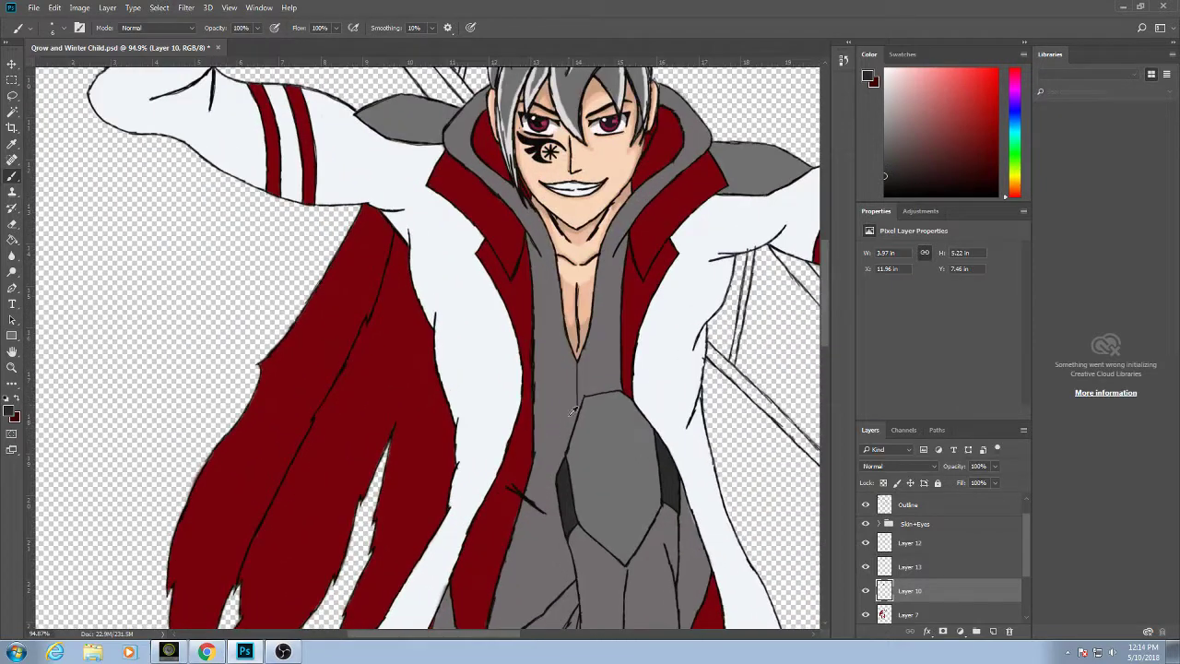
{"action": "scroll", "coordinate": [571, 410], "scroll_direction": "up", "scroll_amount": 3}
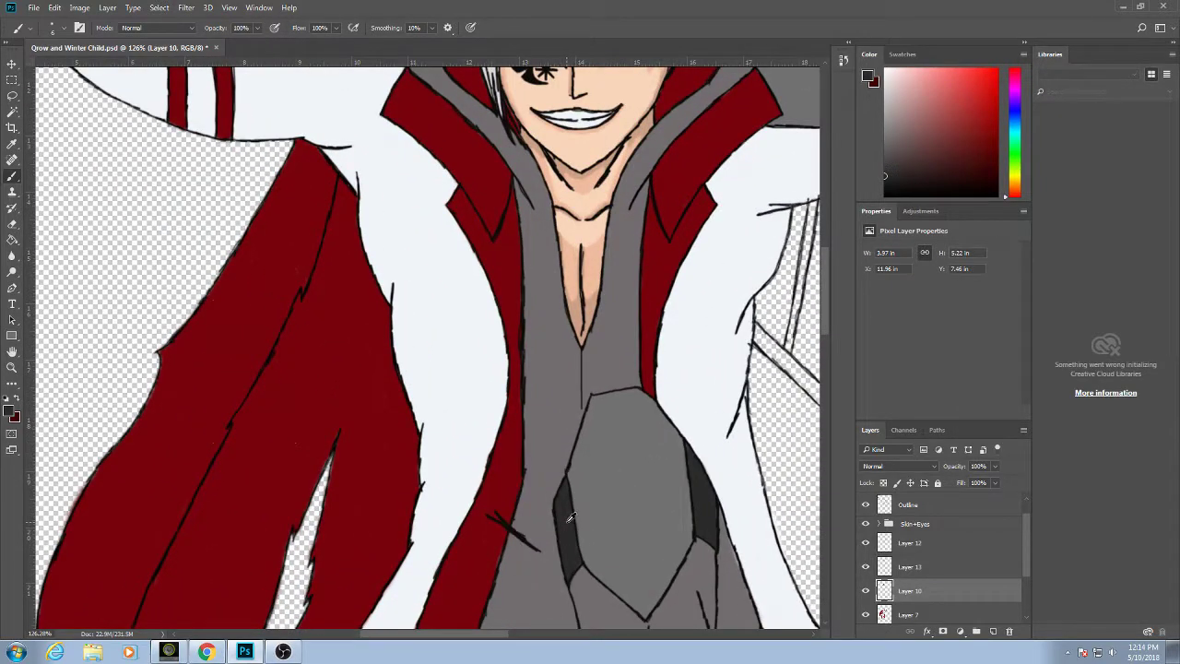
{"action": "left_click_drag", "start_coordinate": [577, 330], "coordinate": [569, 354]}
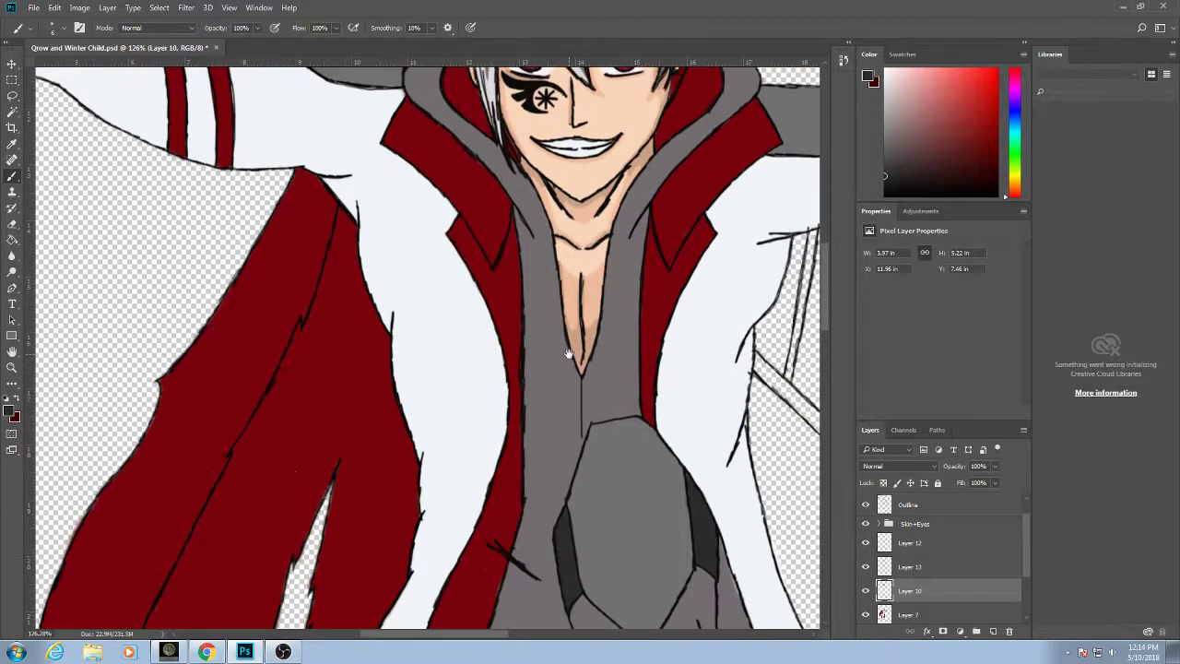
Inspect the layers inside the Skin+Eyes group and check what Layer 12 contains by toggling its visibility.
{"action": "left_click", "coordinate": [879, 524]}
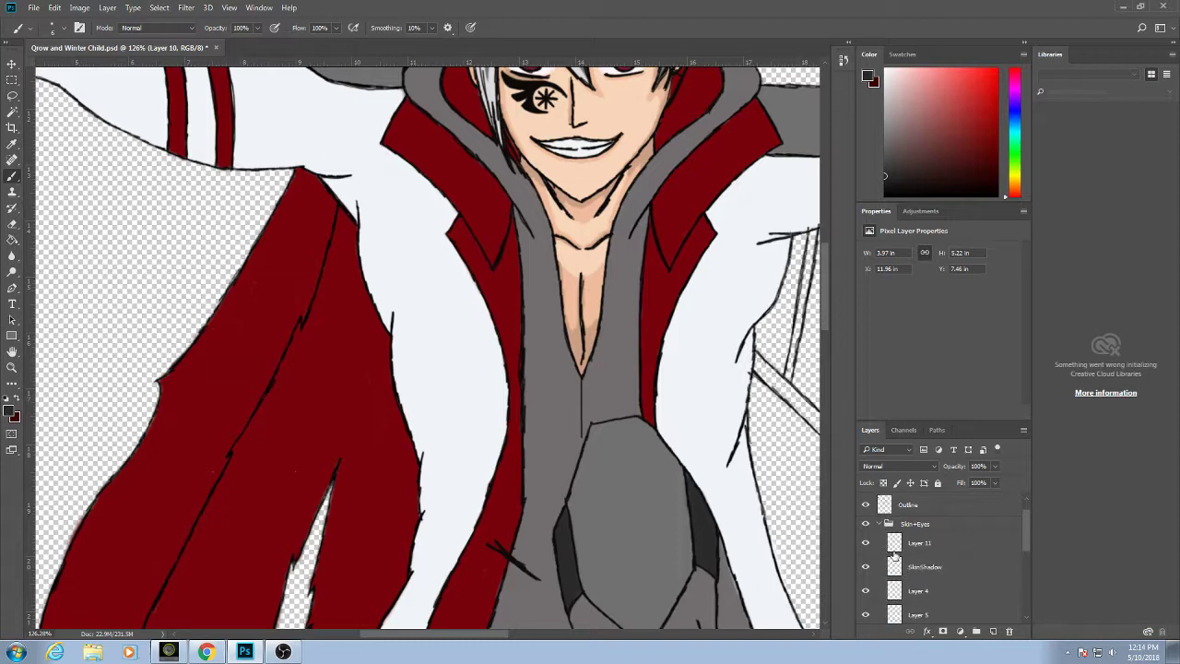
{"action": "scroll", "coordinate": [894, 555], "scroll_direction": "down", "scroll_amount": 2}
{"action": "left_click", "coordinate": [920, 590]}
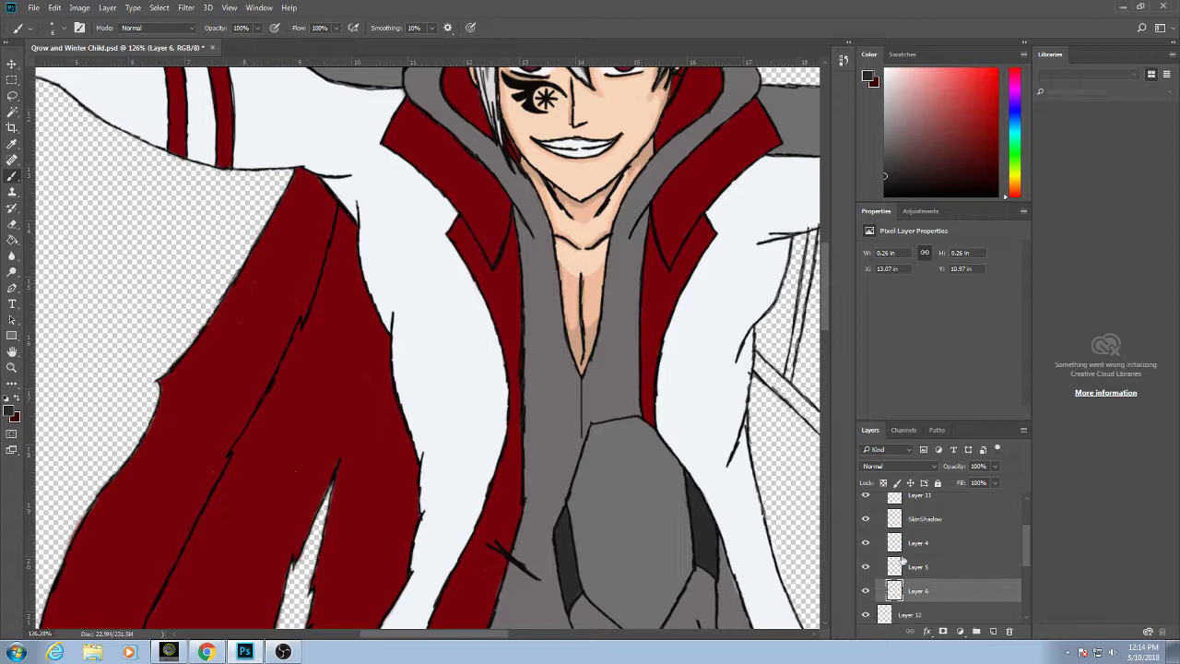
{"action": "scroll", "coordinate": [901, 559], "scroll_direction": "up", "scroll_amount": 2}
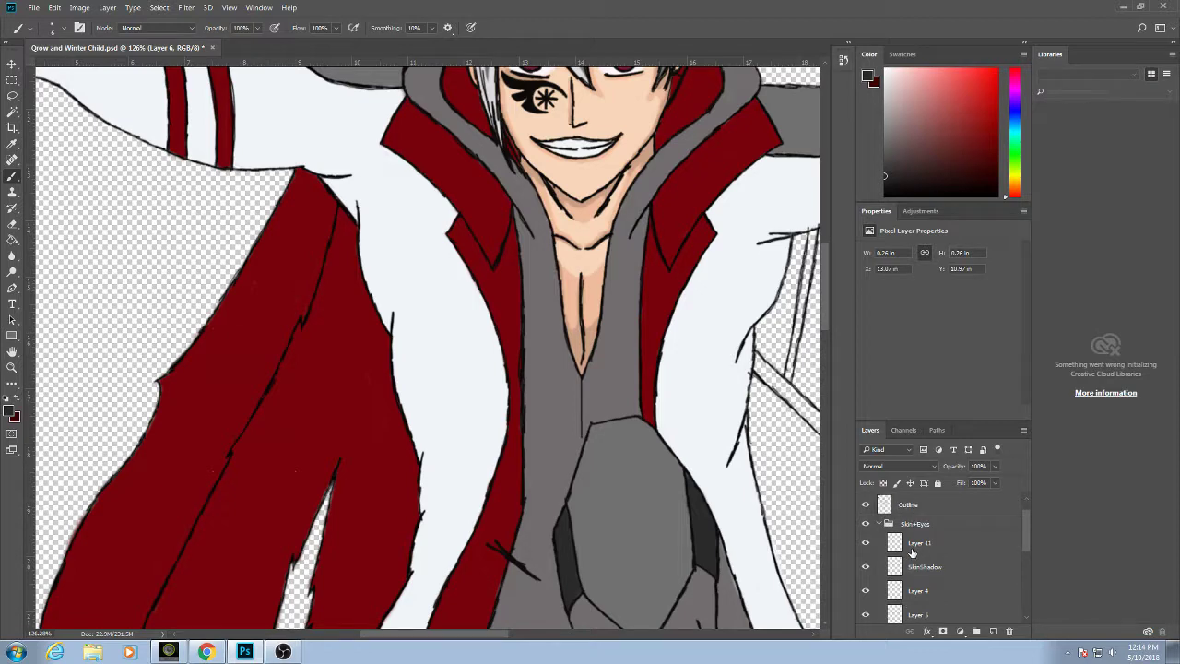
{"action": "left_click", "coordinate": [878, 525]}
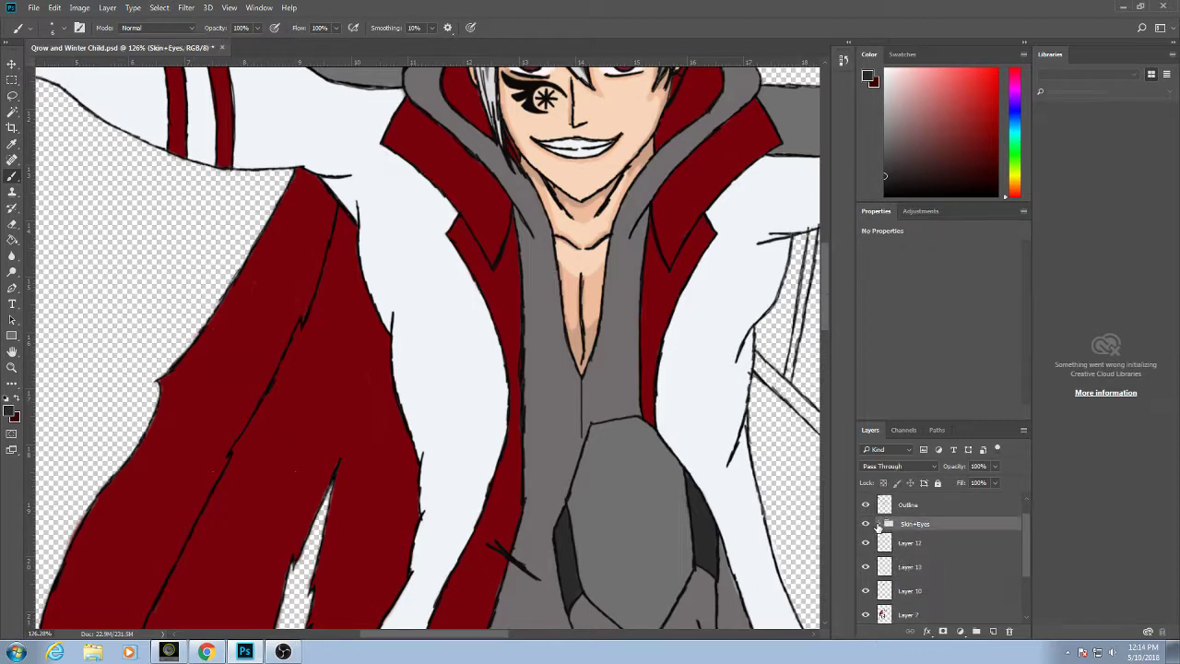
{"action": "left_click", "coordinate": [865, 544]}
{"action": "left_click", "coordinate": [865, 544]}
Add a new layer and place it between Layer 7 and Layer 8, checking Layer 8's content by toggling its visibility.
{"action": "scroll", "coordinate": [868, 588], "scroll_direction": "down", "scroll_amount": 1}
{"action": "left_click", "coordinate": [905, 588]}
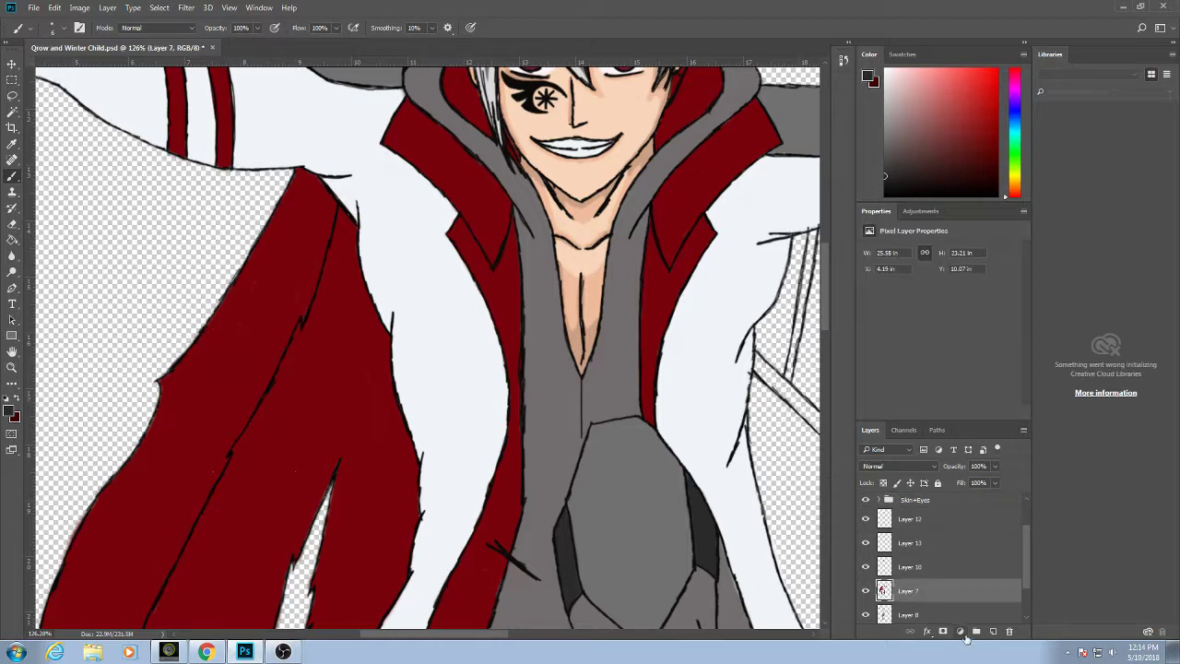
{"action": "left_click", "coordinate": [992, 631]}
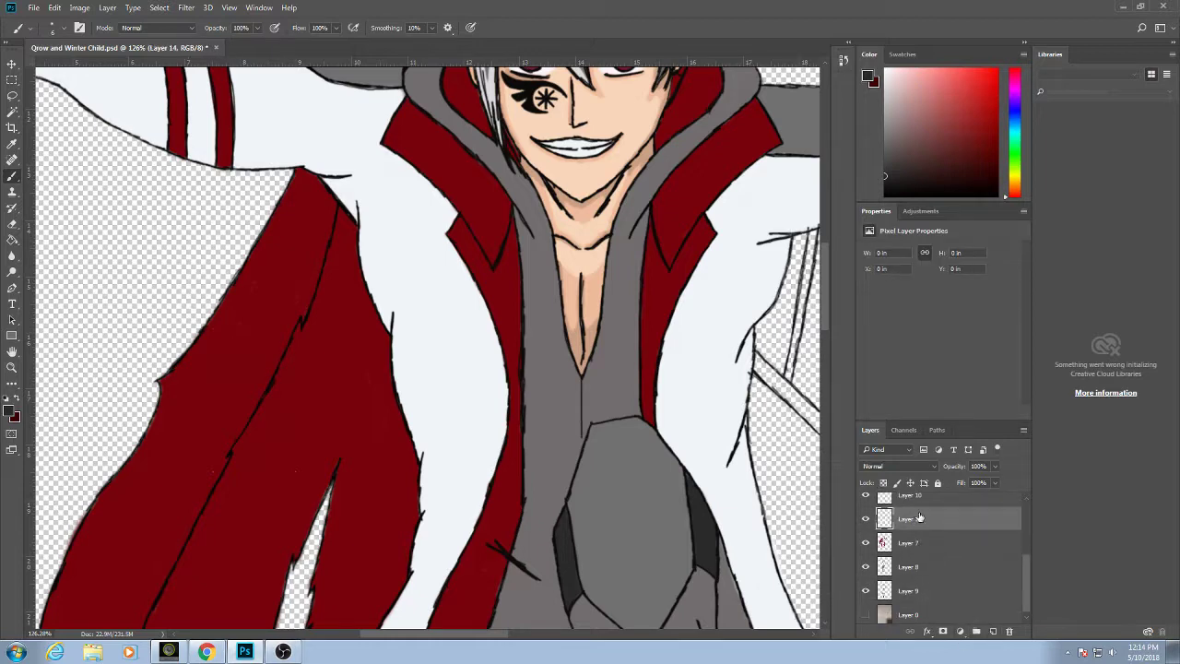
{"action": "left_click_drag", "start_coordinate": [923, 537], "coordinate": [928, 553]}
{"action": "left_click", "coordinate": [866, 567]}
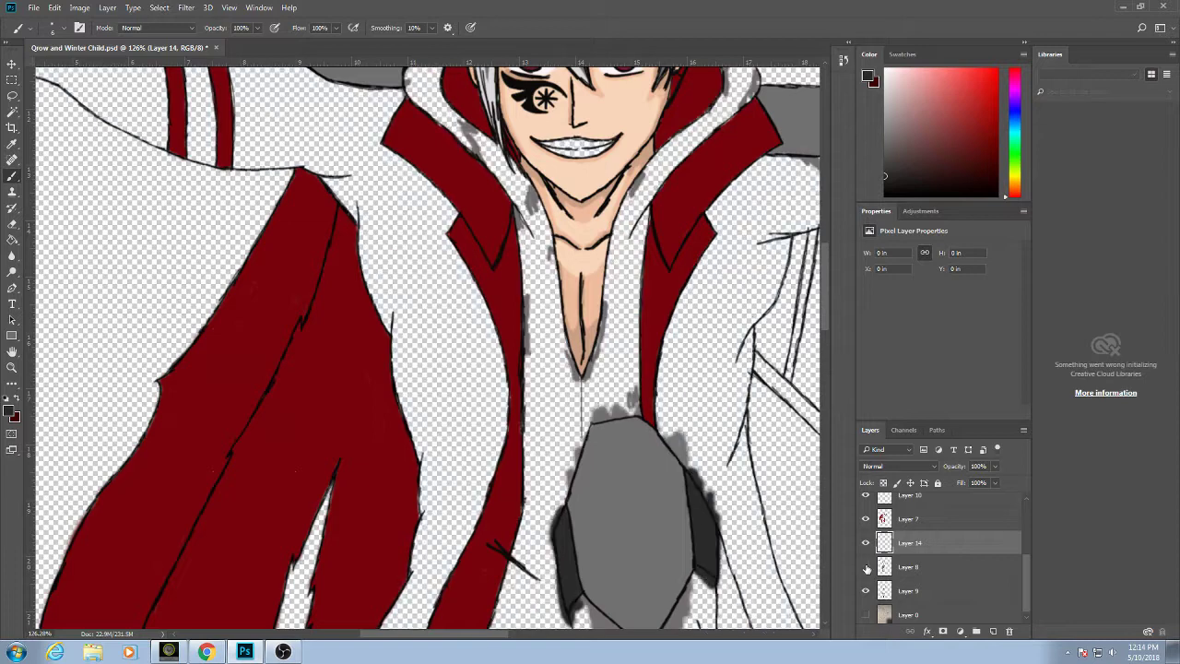
{"action": "left_click", "coordinate": [865, 566]}
Dab a charcoal shadow below the hood fold at the viewer's left of the neck.
{"action": "scroll", "coordinate": [503, 268], "scroll_direction": "up", "scroll_amount": 3}
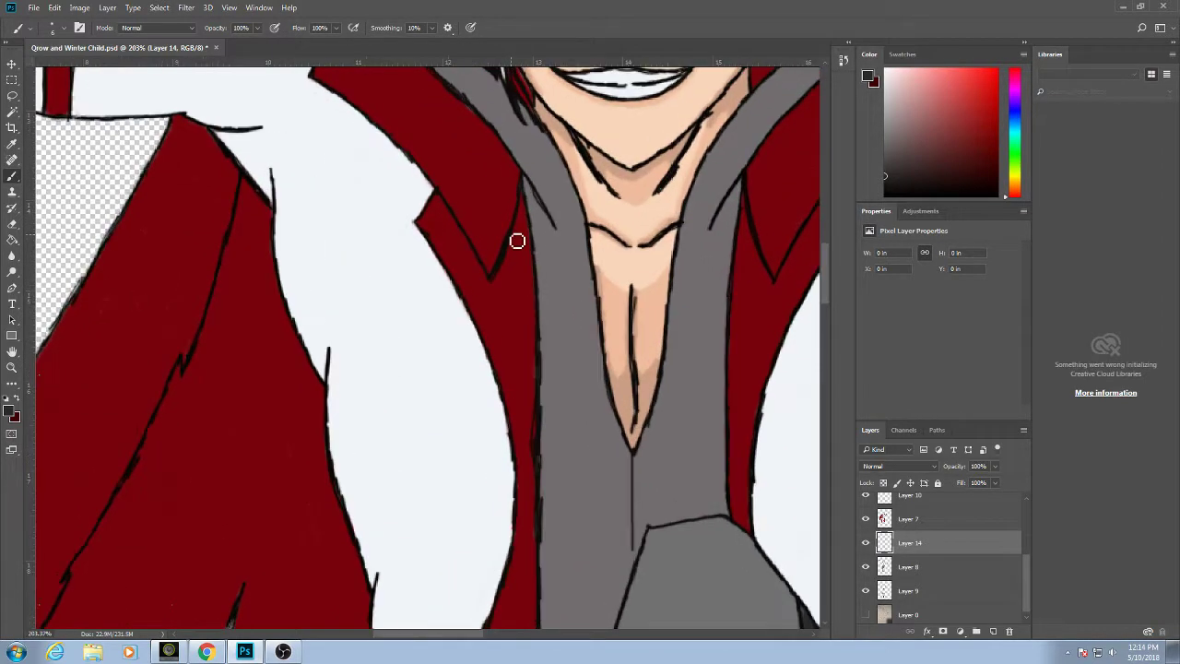
{"action": "mouse_move", "coordinate": [510, 234]}
{"action": "left_mouse_down"}
{"action": "mouse_move", "coordinate": [515, 263]}
{"action": "mouse_move", "coordinate": [547, 226]}
{"action": "left_mouse_up"}
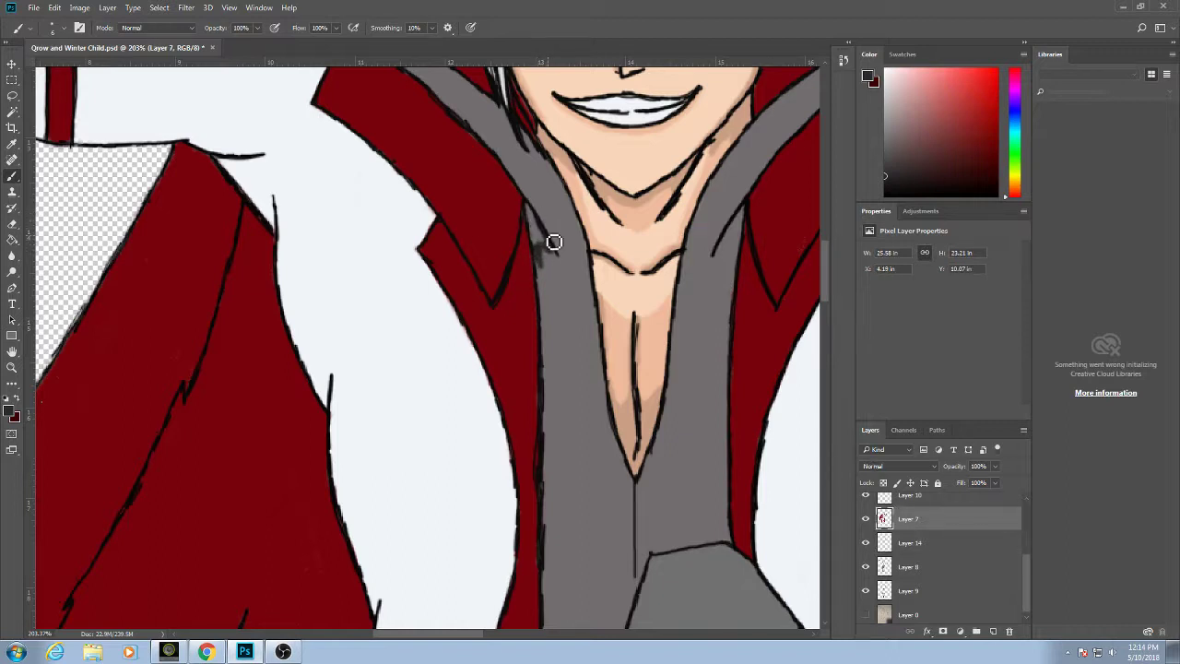
{"action": "left_click", "coordinate": [901, 564]}
{"action": "left_click", "coordinate": [913, 543]}
{"action": "left_click", "coordinate": [889, 561]}
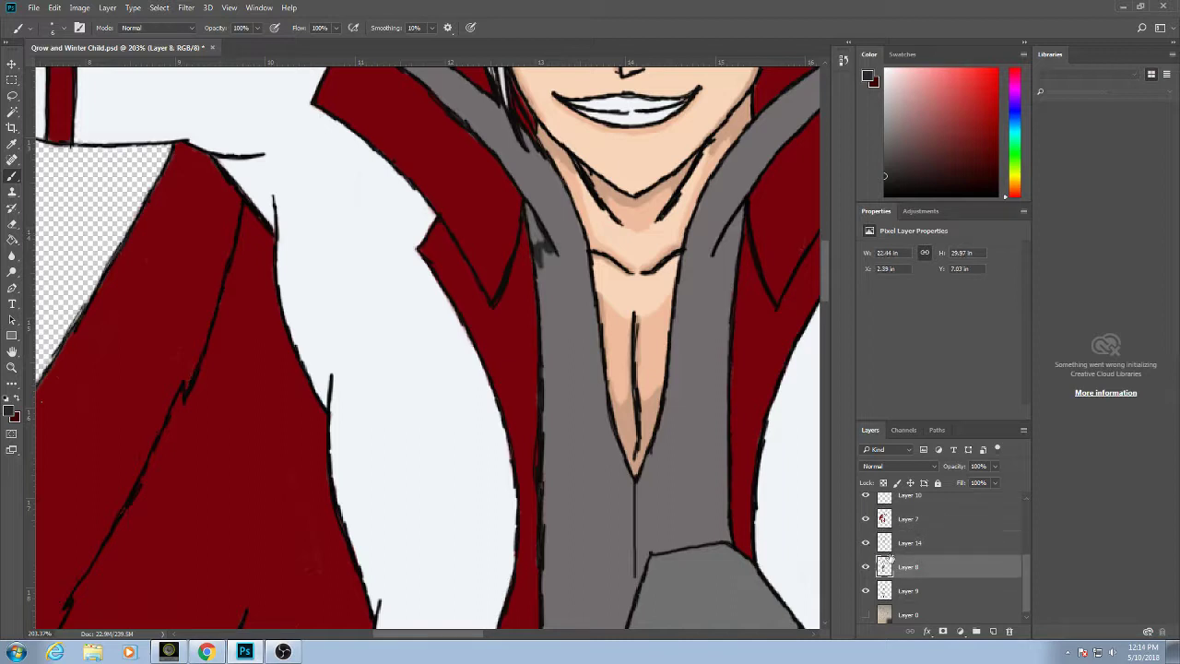
{"action": "left_click", "coordinate": [907, 591]}
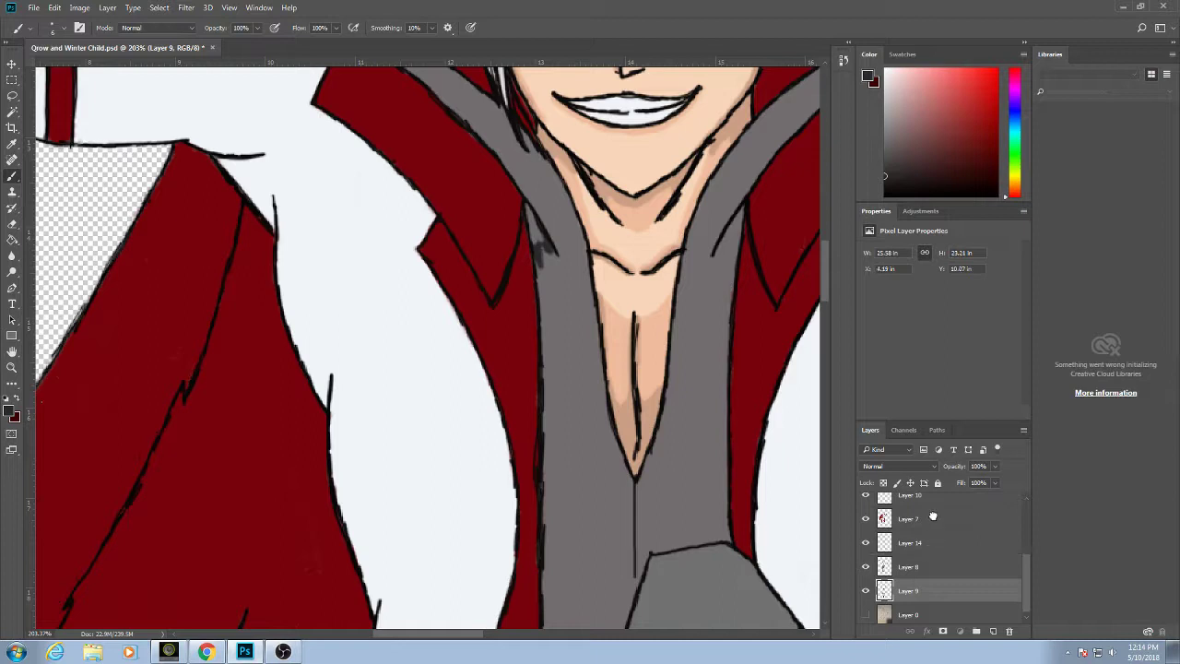
{"action": "left_click", "coordinate": [931, 518]}
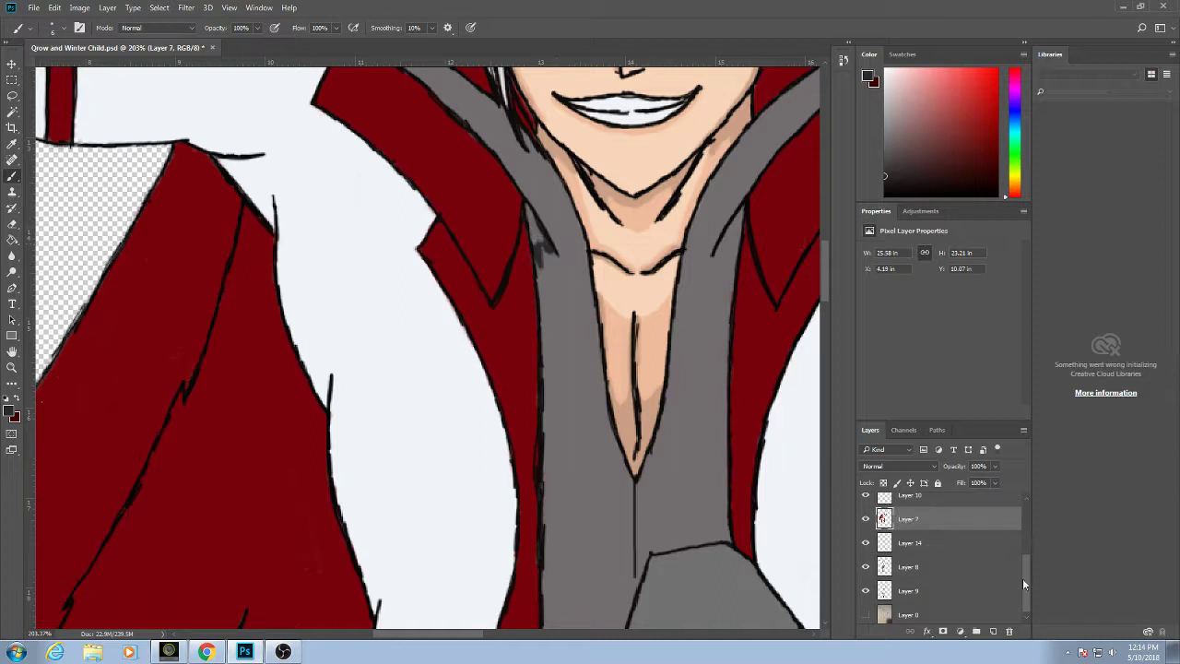
Expand the Skin+Eyes group and select Layer 11 inside it.
{"action": "left_click_drag", "start_coordinate": [1023, 583], "coordinate": [1030, 534]}
{"action": "left_click", "coordinate": [936, 545]}
{"action": "left_click", "coordinate": [908, 547]}
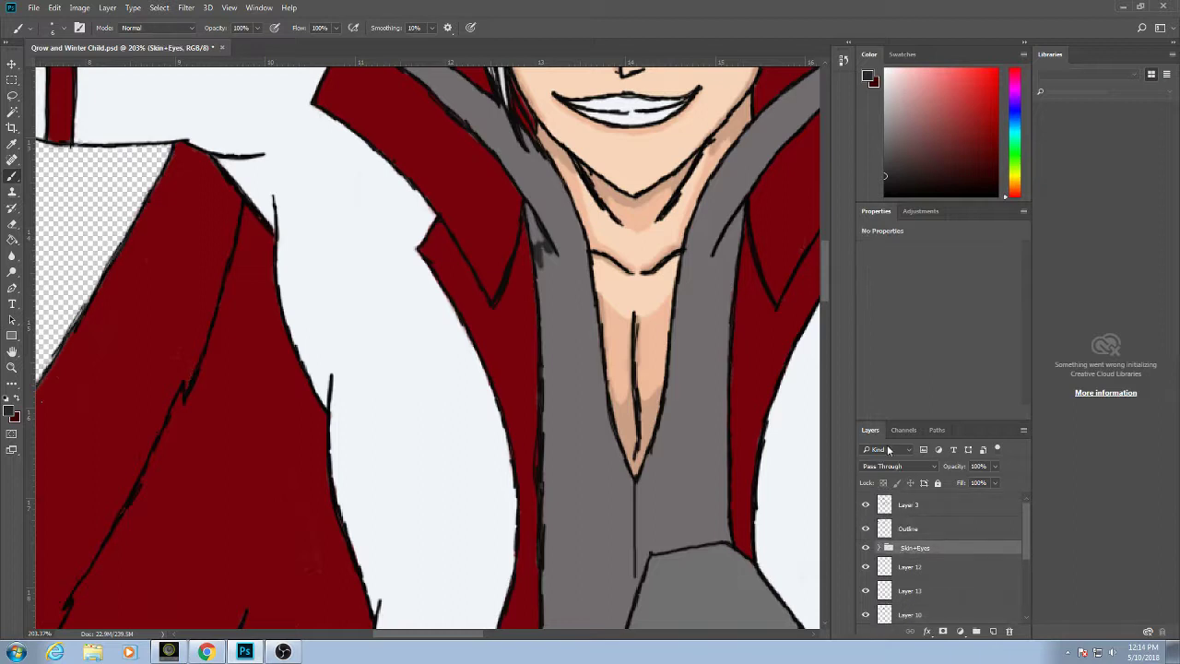
{"action": "left_click", "coordinate": [539, 242]}
{"action": "left_click", "coordinate": [592, 251]}
{"action": "left_click", "coordinate": [876, 546]}
{"action": "left_click", "coordinate": [908, 566]}
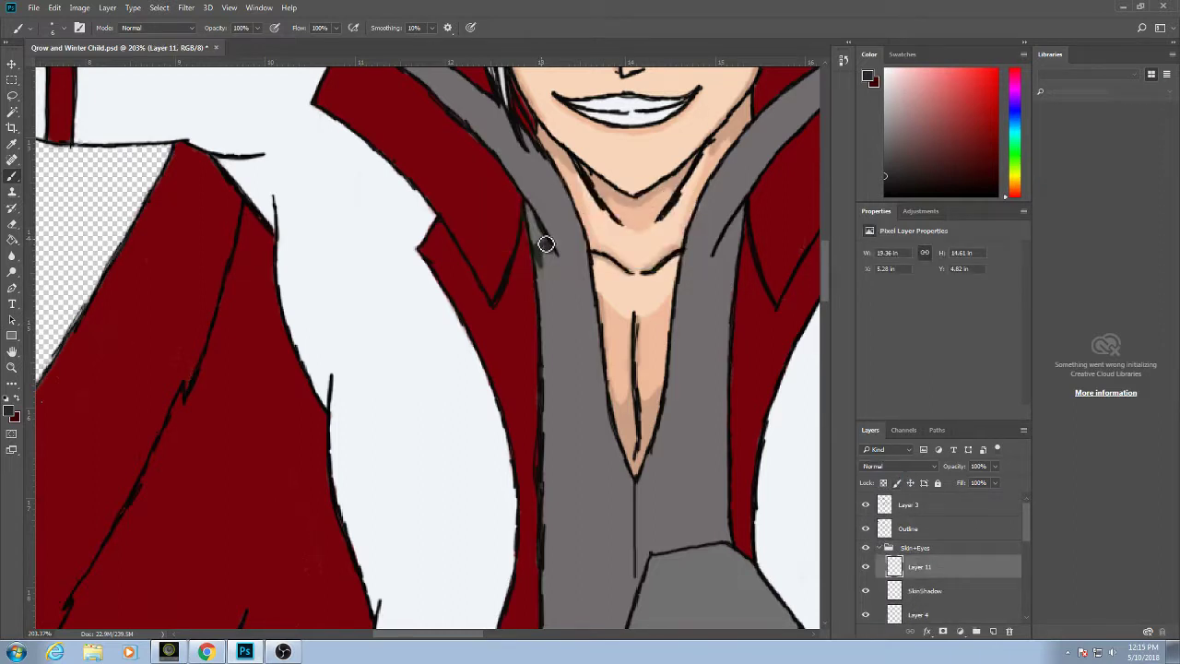
Select Layer 4 in the Skin+Eyes group and darken the charcoal shadow below the hood fold at the viewer's left of the neck.
{"action": "left_click", "coordinate": [909, 590]}
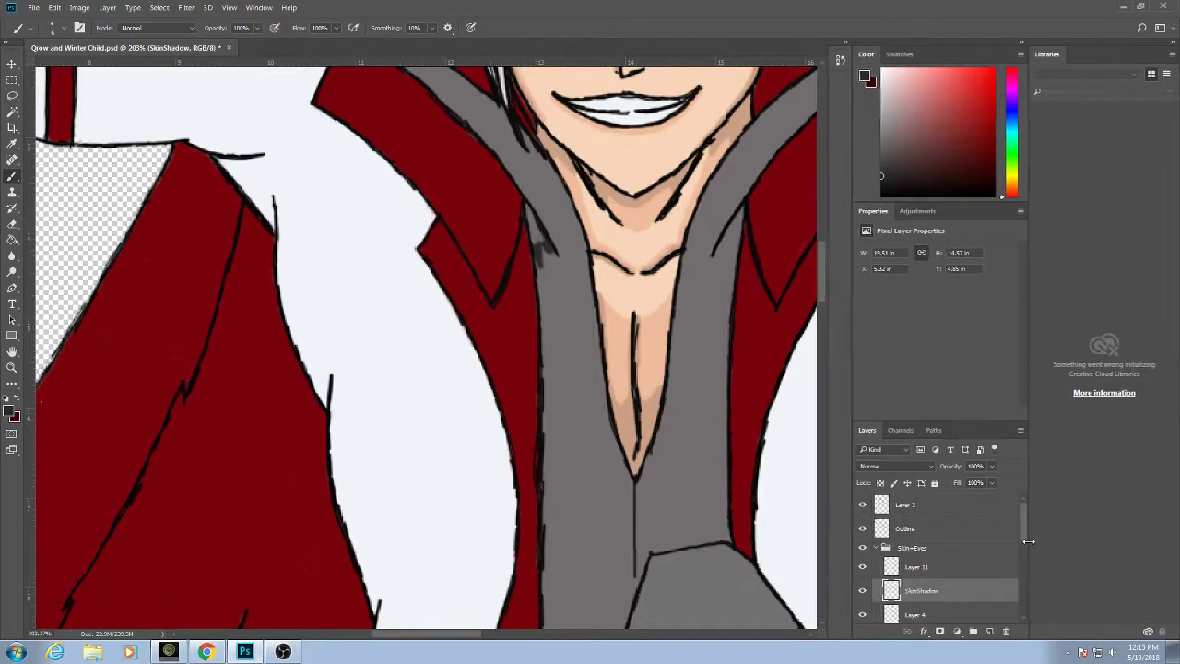
{"action": "scroll", "coordinate": [1024, 537], "scroll_direction": "down", "scroll_amount": 2}
{"action": "left_click", "coordinate": [982, 559]}
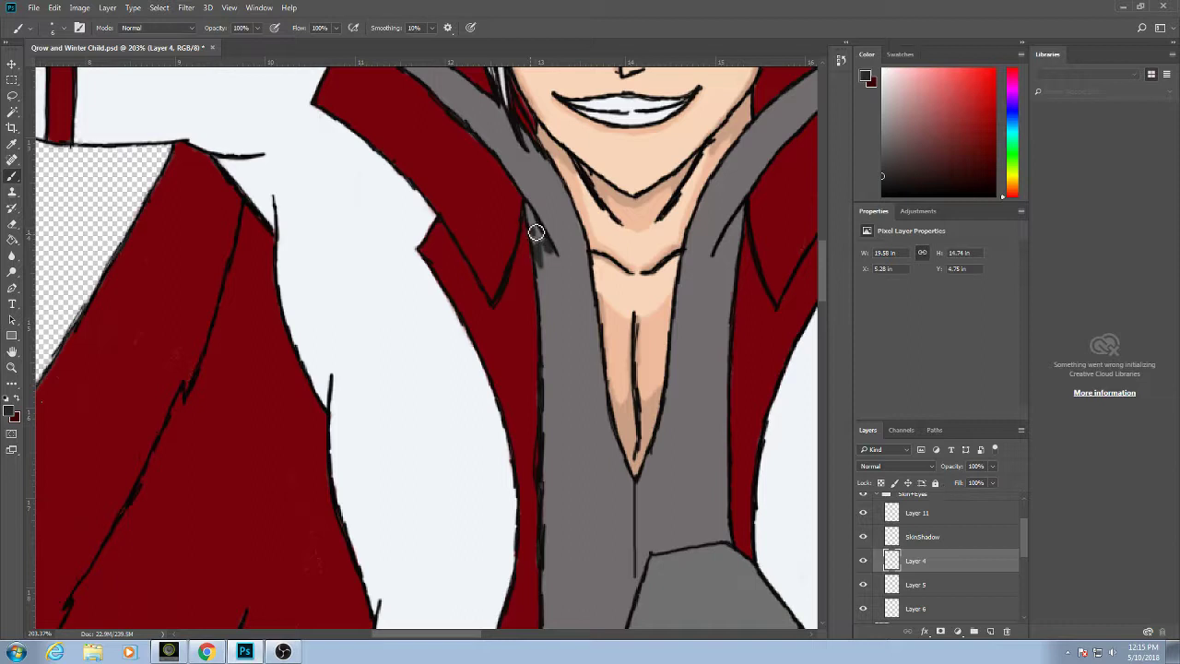
{"action": "left_click_drag", "start_coordinate": [536, 232], "coordinate": [534, 228]}
{"action": "scroll", "coordinate": [1025, 544], "scroll_direction": "up", "scroll_amount": 2}
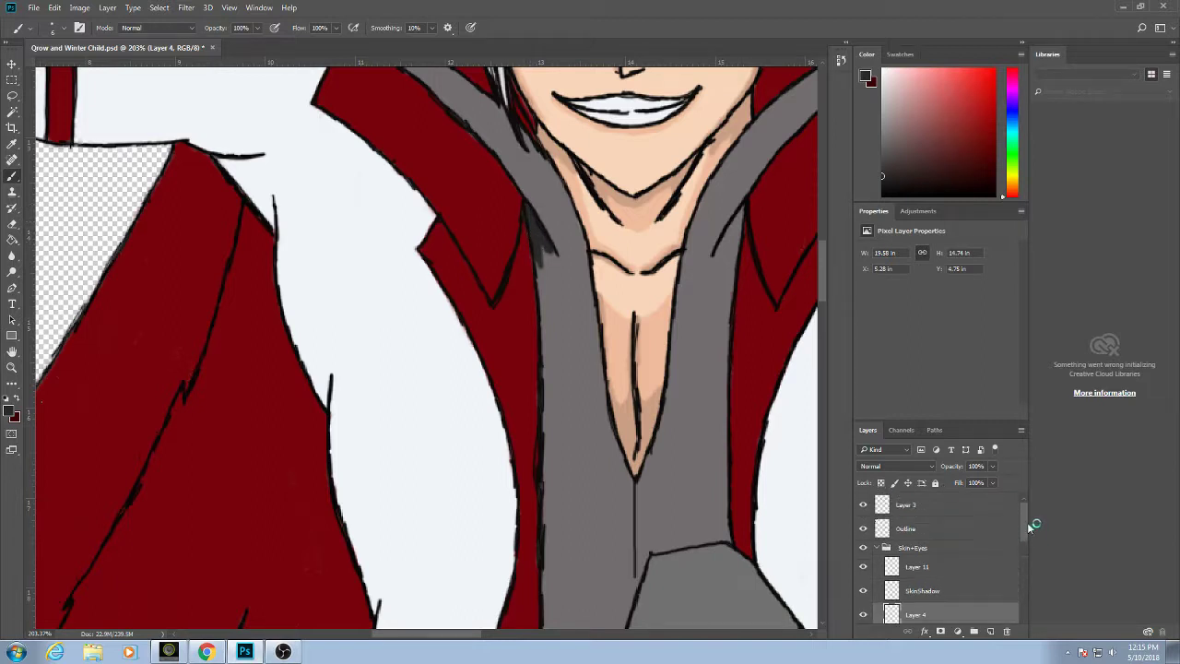
Collapse the Skin+Eyes group and, on Layer 14, fill the charcoal shadow below the viewer's-left hood fold, extending it down the grey top's outer edge.
{"action": "left_click", "coordinate": [878, 547]}
{"action": "left_click", "coordinate": [878, 548]}
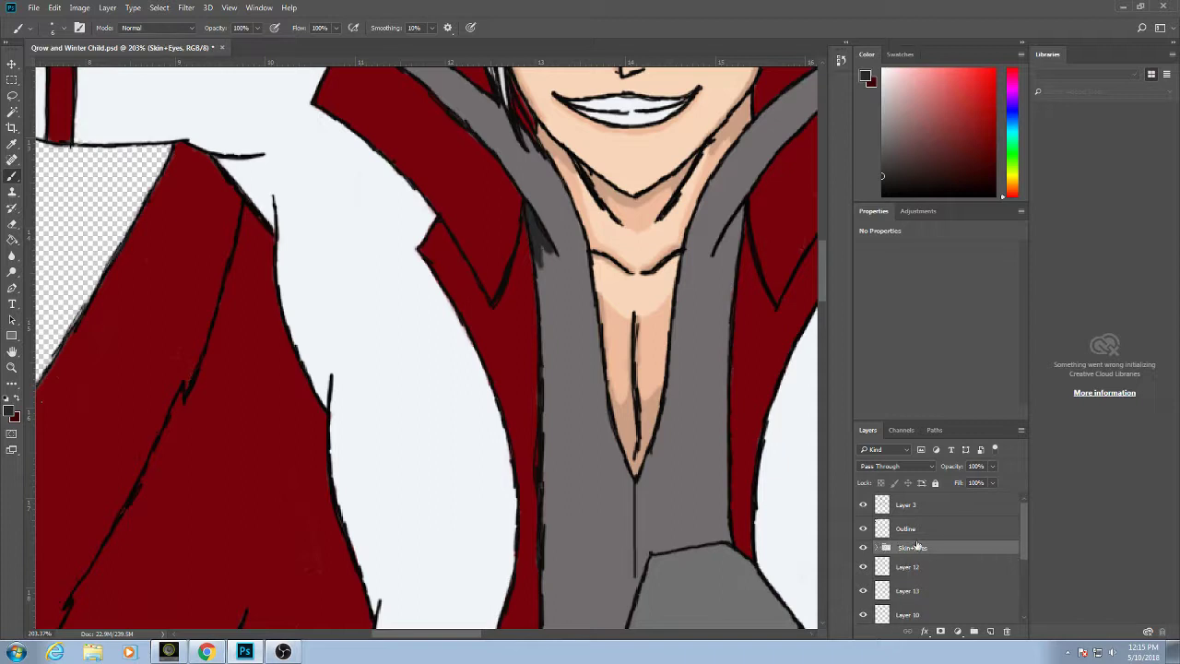
{"action": "left_click_drag", "start_coordinate": [1020, 534], "coordinate": [1026, 566]}
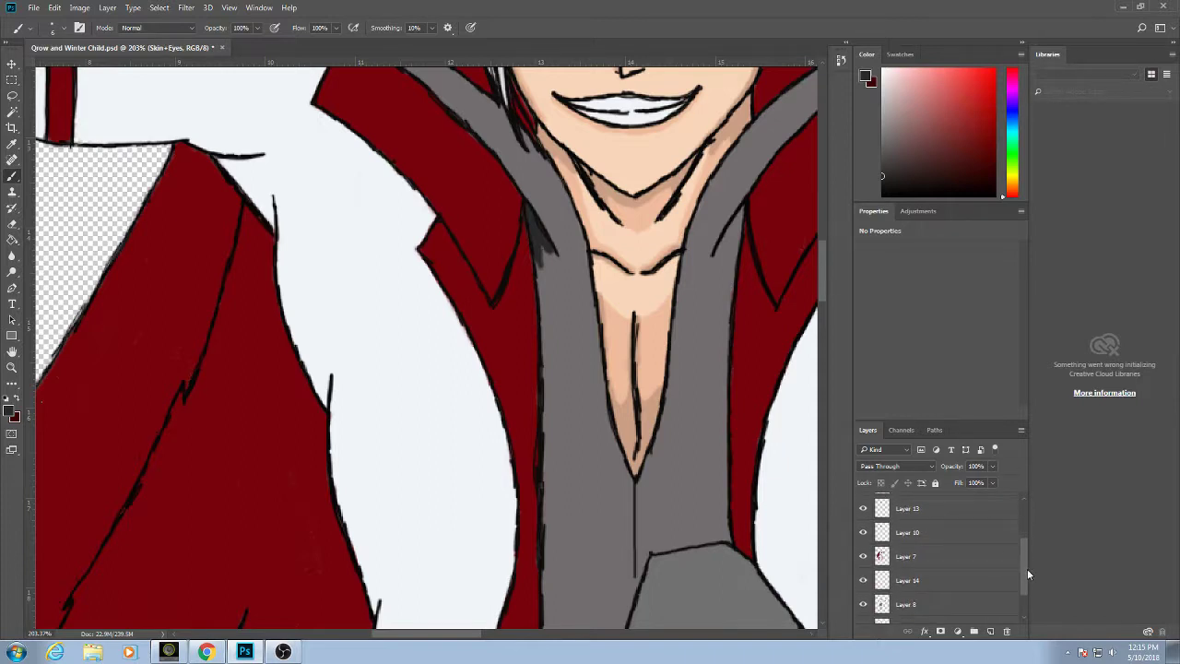
{"action": "left_click", "coordinate": [970, 576]}
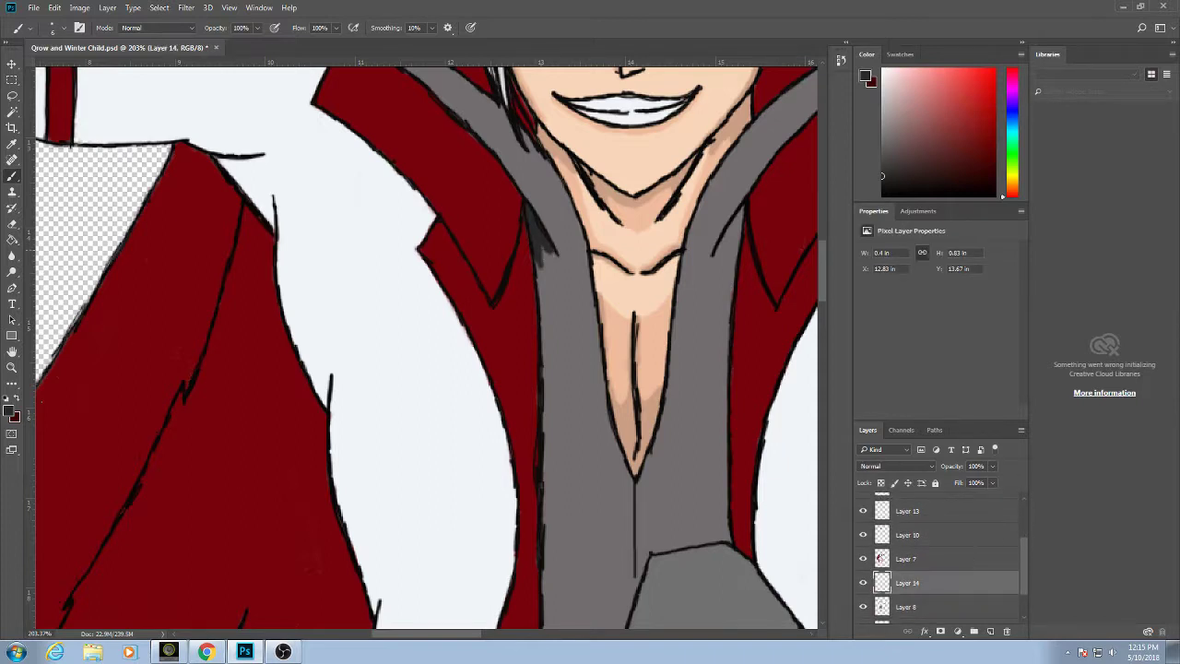
{"action": "left_click_drag", "start_coordinate": [541, 236], "coordinate": [546, 325]}
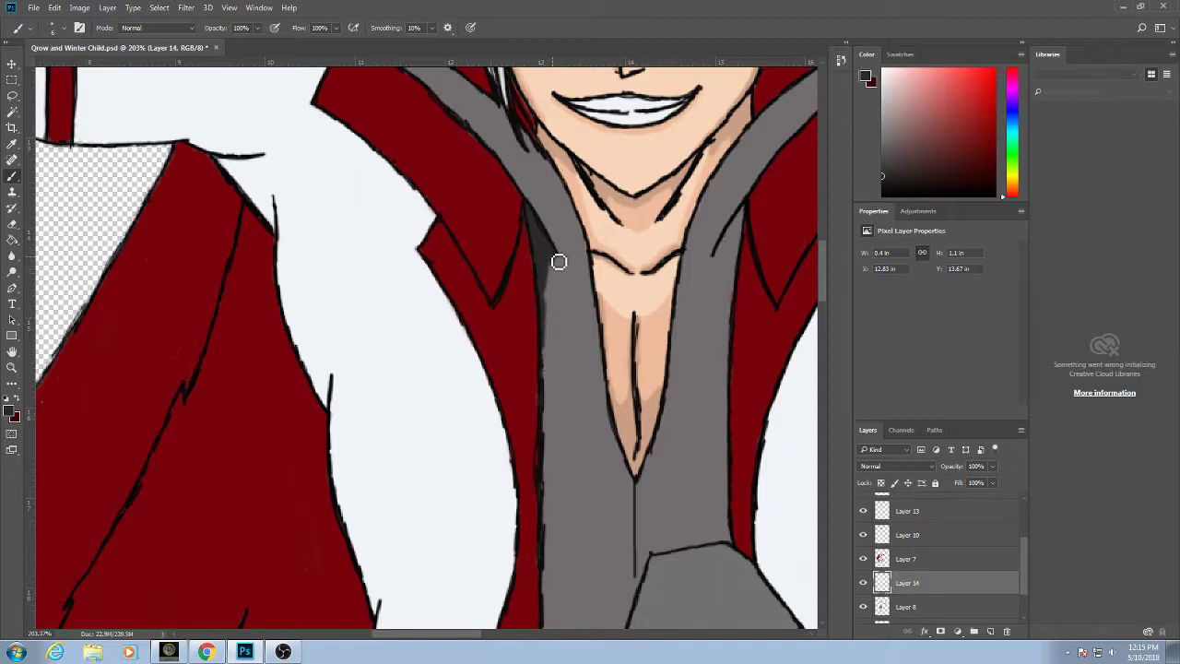
{"action": "left_click_drag", "start_coordinate": [531, 224], "coordinate": [527, 337]}
Shade the hood edge at the viewer's left of the neck, the centre seam below the V-neck and the adjoining lower edge in charcoal.
{"action": "mouse_move", "coordinate": [515, 243]}
{"action": "left_mouse_down"}
{"action": "mouse_move", "coordinate": [536, 277]}
{"action": "mouse_move", "coordinate": [538, 257]}
{"action": "mouse_move", "coordinate": [569, 294]}
{"action": "mouse_move", "coordinate": [557, 287]}
{"action": "mouse_move", "coordinate": [598, 365]}
{"action": "left_mouse_up"}
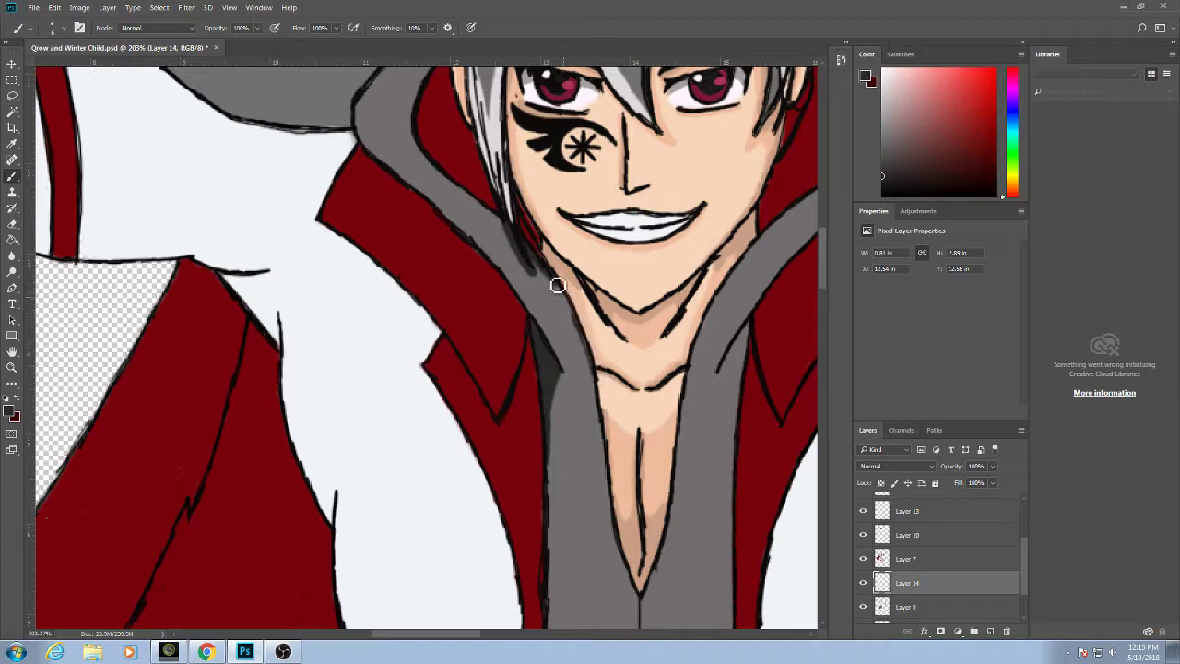
{"action": "mouse_move", "coordinate": [568, 300]}
{"action": "left_mouse_down"}
{"action": "mouse_move", "coordinate": [617, 392]}
{"action": "mouse_move", "coordinate": [603, 377]}
{"action": "mouse_move", "coordinate": [609, 449]}
{"action": "mouse_move", "coordinate": [577, 324]}
{"action": "mouse_move", "coordinate": [612, 466]}
{"action": "mouse_move", "coordinate": [593, 423]}
{"action": "mouse_move", "coordinate": [578, 309]}
{"action": "mouse_move", "coordinate": [614, 473]}
{"action": "mouse_move", "coordinate": [617, 575]}
{"action": "mouse_move", "coordinate": [625, 540]}
{"action": "mouse_move", "coordinate": [708, 526]}
{"action": "mouse_move", "coordinate": [619, 540]}
{"action": "mouse_move", "coordinate": [701, 514]}
{"action": "mouse_move", "coordinate": [632, 522]}
{"action": "mouse_move", "coordinate": [617, 482]}
{"action": "mouse_move", "coordinate": [629, 526]}
{"action": "left_mouse_up"}
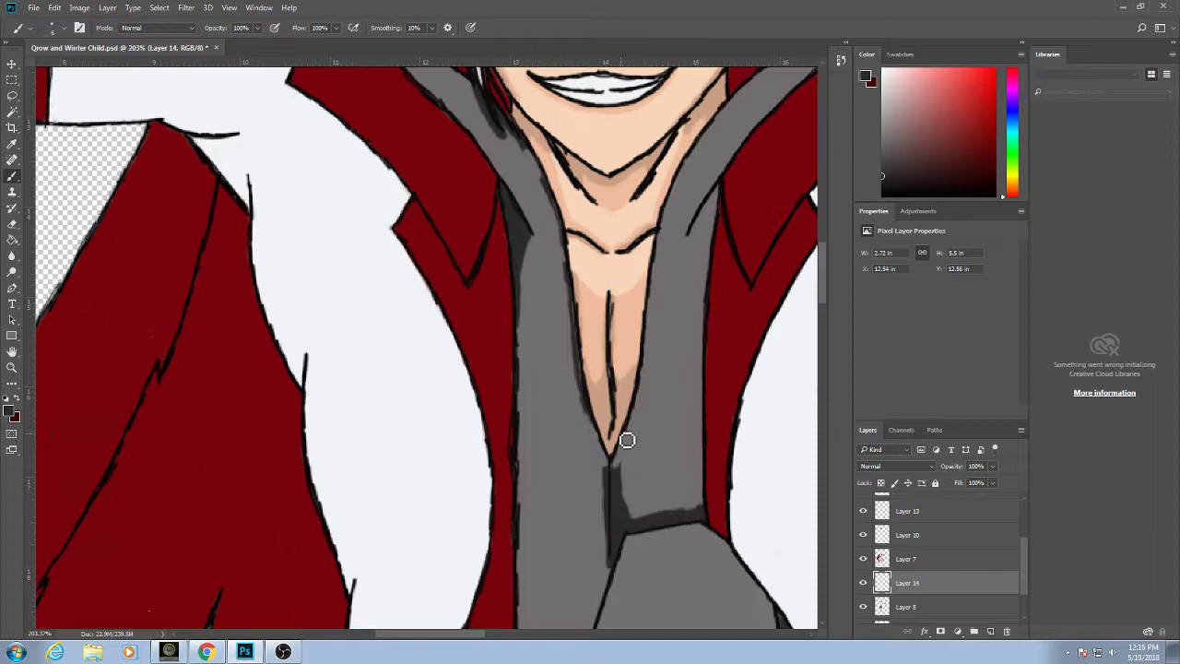
Select Layer 4 in the Skin+Eyes group and paint charcoal shading along both edges of the V-neck opening down to its point.
{"action": "scroll", "coordinate": [1001, 543], "scroll_direction": "up", "scroll_amount": 3}
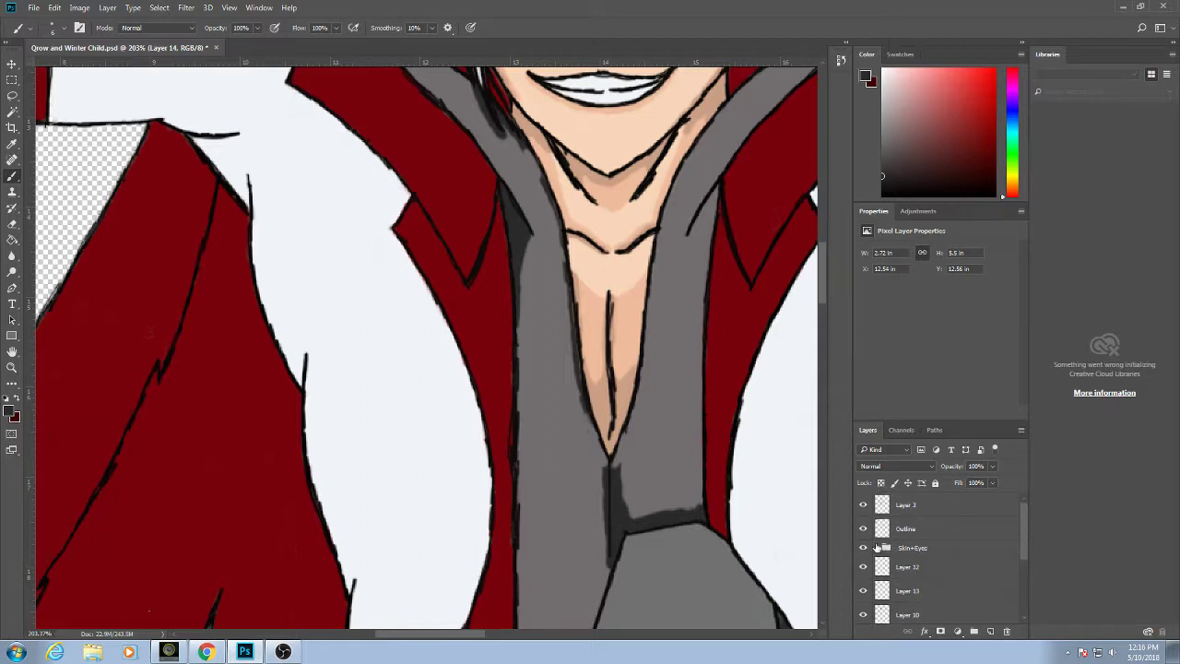
{"action": "left_click", "coordinate": [900, 567]}
{"action": "left_click", "coordinate": [877, 547]}
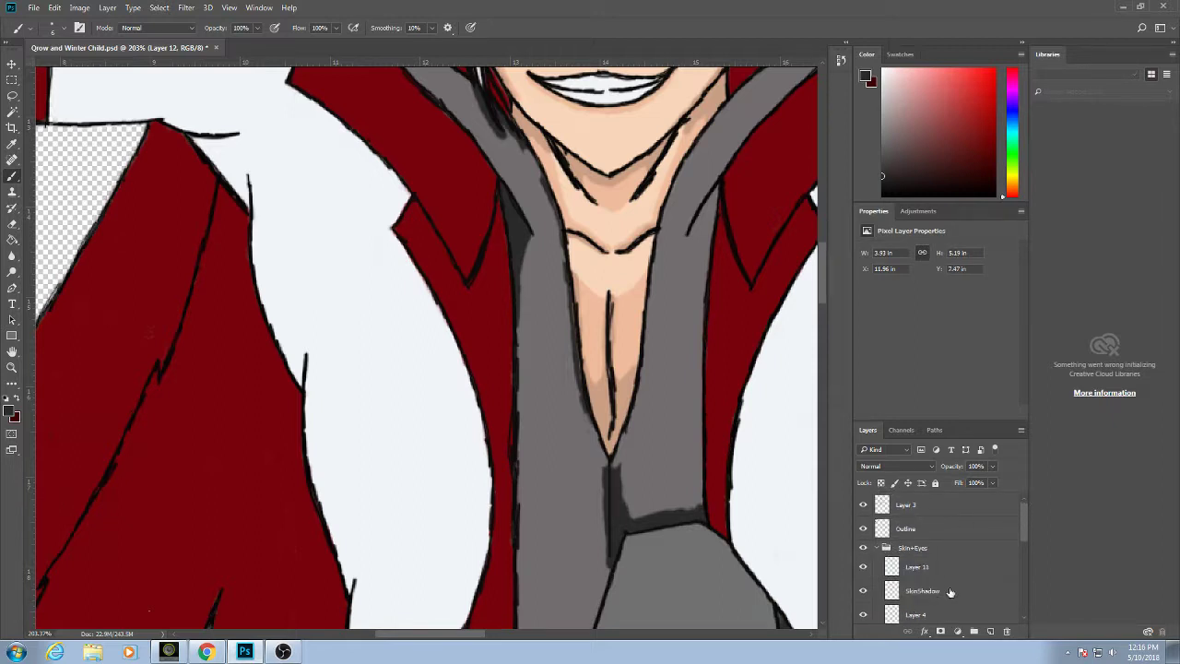
{"action": "scroll", "coordinate": [1019, 522], "scroll_direction": "down", "scroll_amount": 2}
{"action": "left_click", "coordinate": [921, 570]}
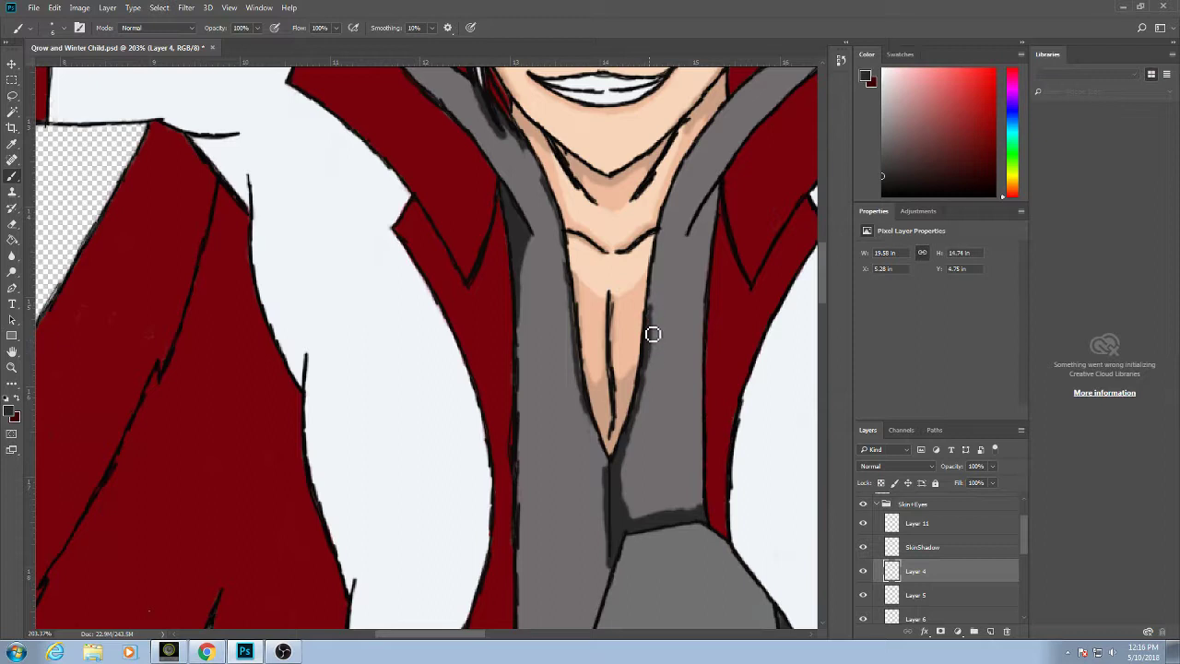
{"action": "left_click_drag", "start_coordinate": [653, 333], "coordinate": [688, 177]}
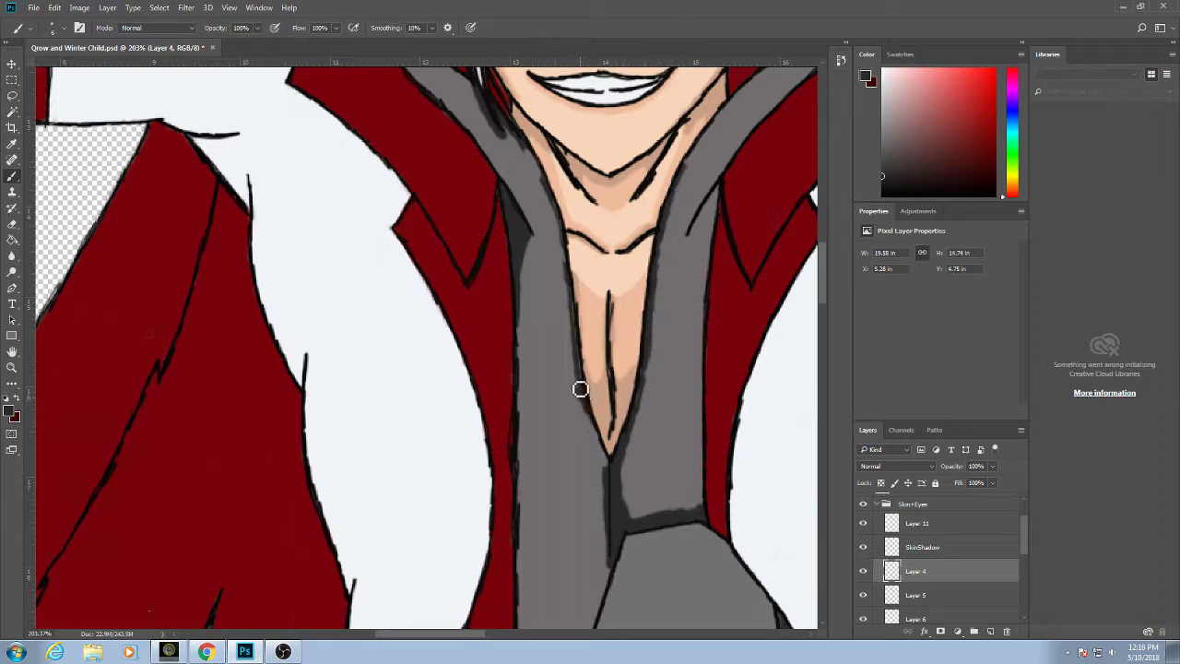
{"action": "mouse_move", "coordinate": [579, 389]}
{"action": "left_mouse_down"}
{"action": "mouse_move", "coordinate": [614, 477]}
{"action": "mouse_move", "coordinate": [609, 466]}
{"action": "left_mouse_up"}
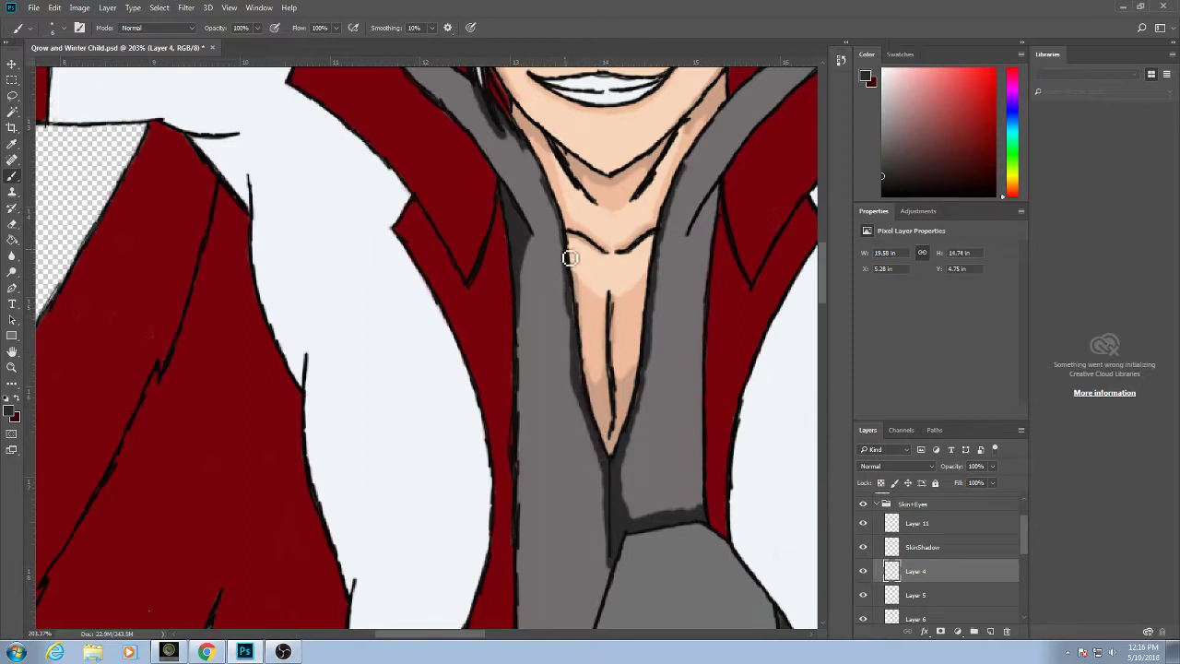
{"action": "left_click_drag", "start_coordinate": [569, 259], "coordinate": [582, 396]}
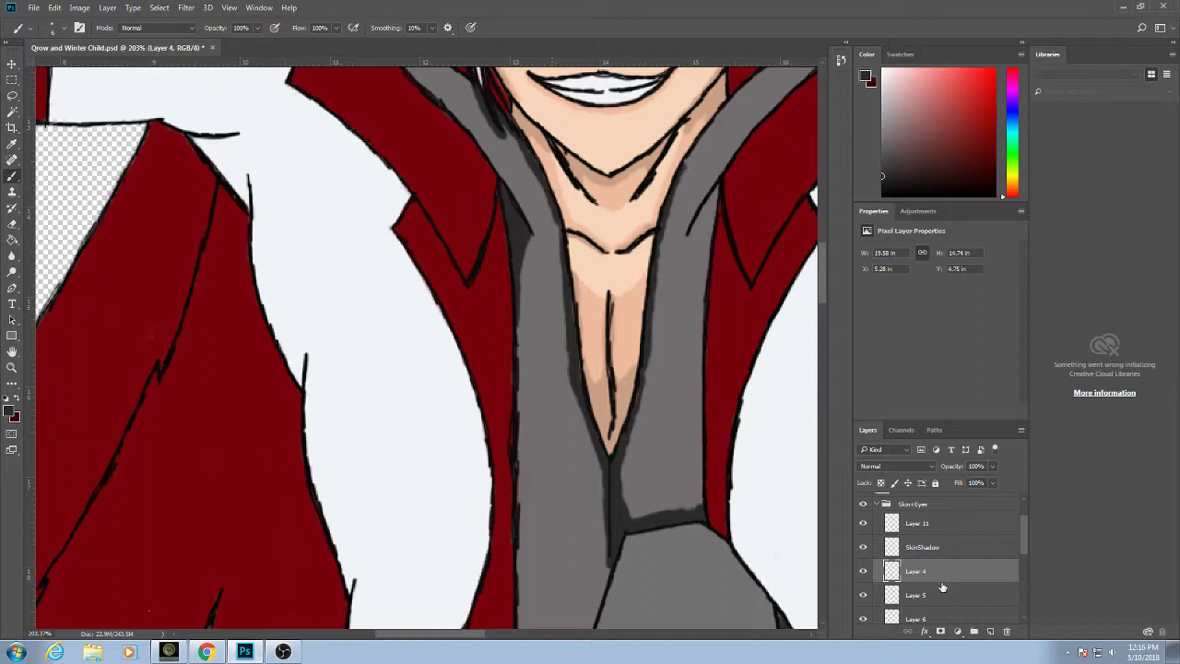
On Layer 14, paint a charcoal shadow below the viewer's-right hood fold and down that outer edge of the grey top.
{"action": "scroll", "coordinate": [928, 533], "scroll_direction": "up", "scroll_amount": 2}
{"action": "left_click", "coordinate": [876, 548]}
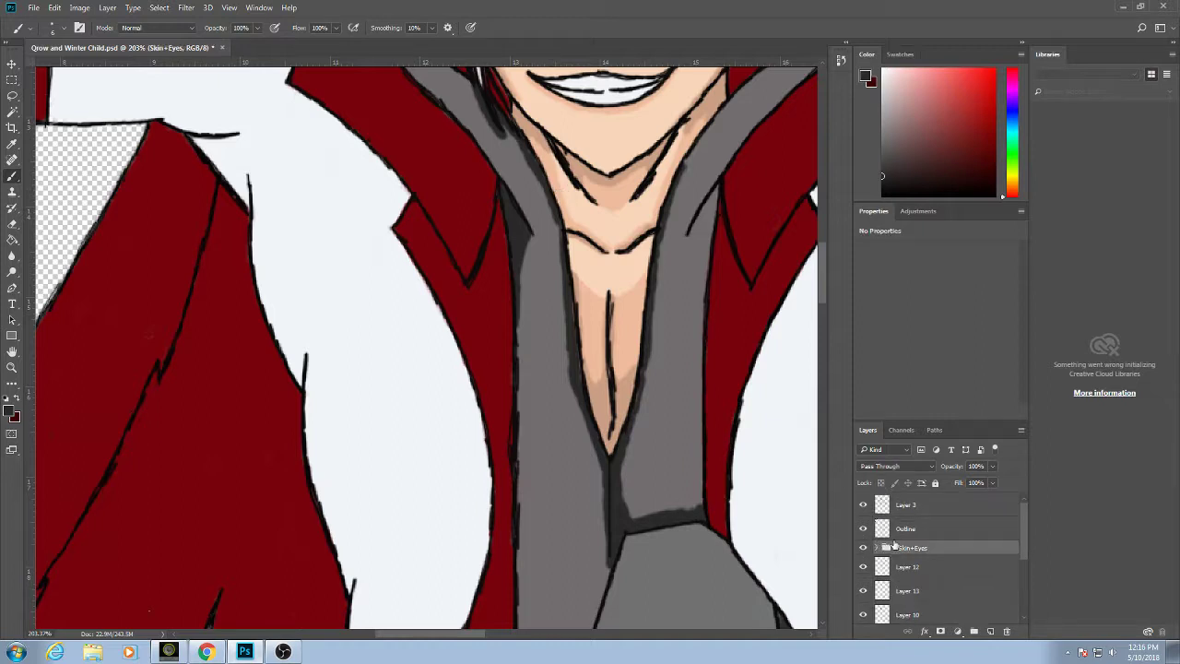
{"action": "left_click_drag", "start_coordinate": [1023, 527], "coordinate": [1024, 569]}
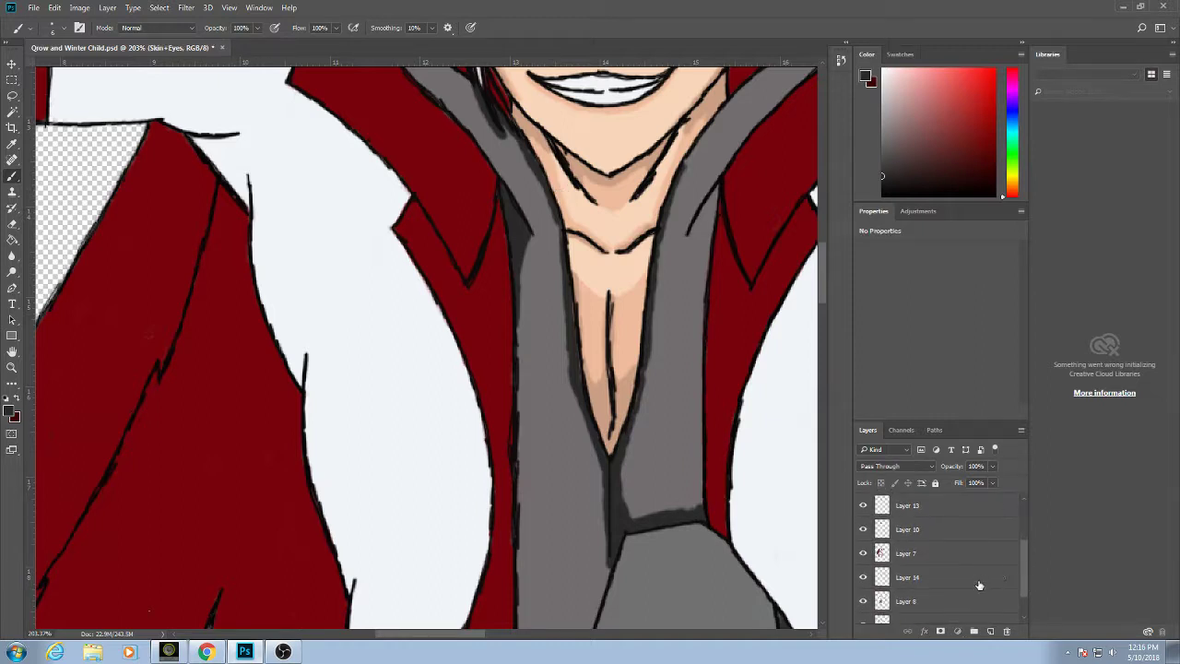
{"action": "left_click", "coordinate": [977, 577]}
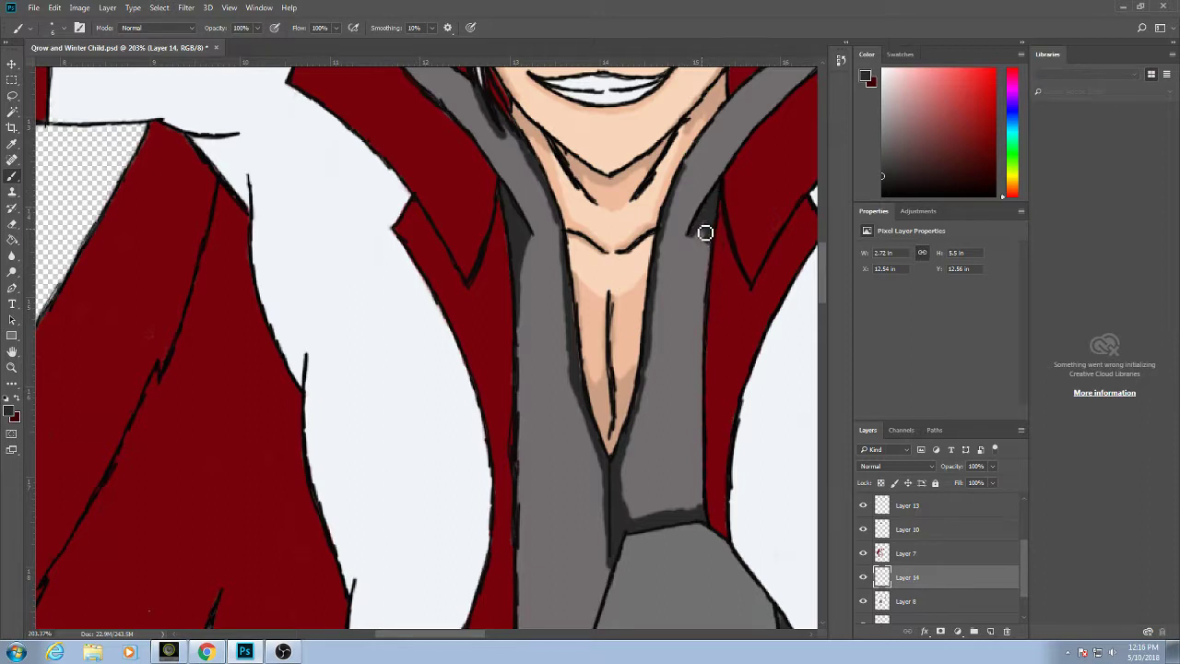
{"action": "left_click_drag", "start_coordinate": [711, 237], "coordinate": [710, 452]}
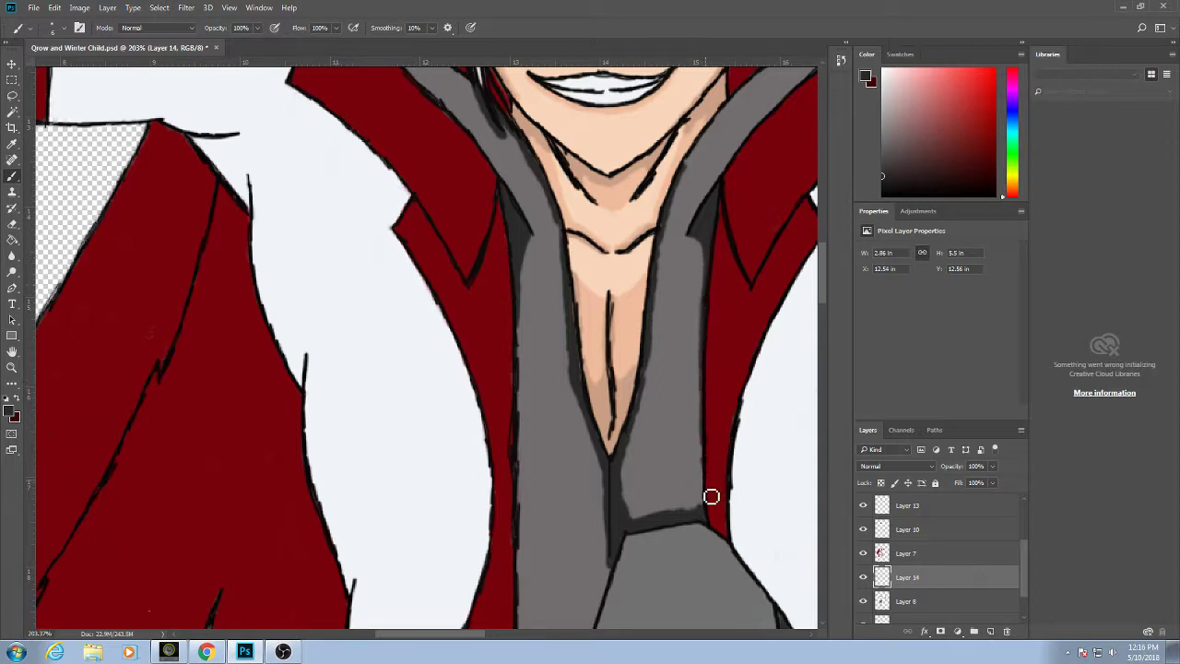
{"action": "mouse_move", "coordinate": [711, 496]}
{"action": "left_mouse_down"}
{"action": "mouse_move", "coordinate": [701, 515]}
{"action": "mouse_move", "coordinate": [692, 500]}
{"action": "mouse_move", "coordinate": [710, 428]}
{"action": "mouse_move", "coordinate": [690, 506]}
{"action": "mouse_move", "coordinate": [701, 494]}
{"action": "left_mouse_up"}
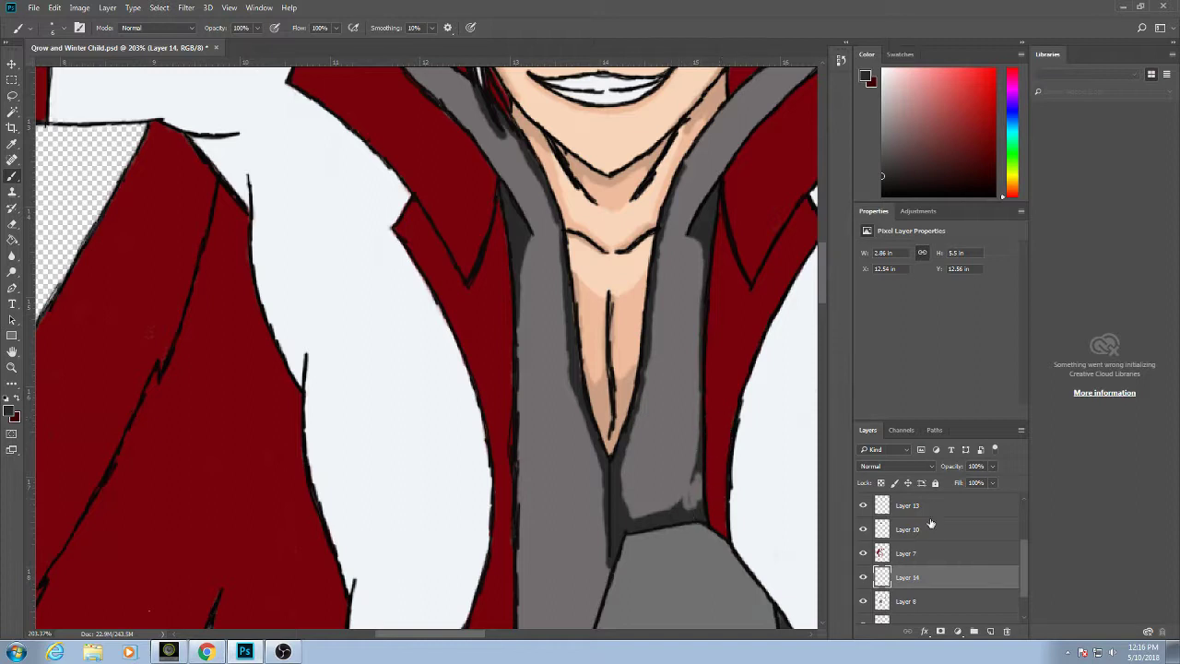
Select Layer 11 in the Skin+Eyes group and fill the charcoal shadow in the grey top's lower corner at the viewer's right.
{"action": "left_click_drag", "start_coordinate": [1020, 549], "coordinate": [1030, 509]}
{"action": "left_click", "coordinate": [876, 547]}
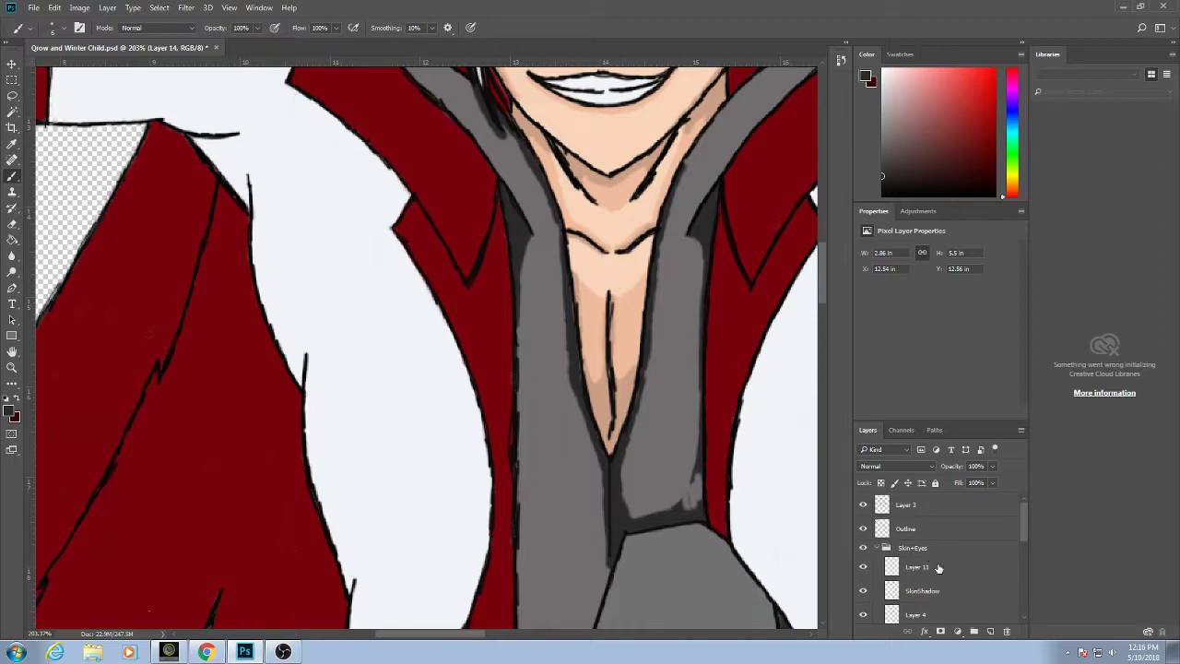
{"action": "left_click", "coordinate": [928, 557]}
{"action": "mouse_move", "coordinate": [703, 499]}
{"action": "left_mouse_down"}
{"action": "mouse_move", "coordinate": [703, 485]}
{"action": "mouse_move", "coordinate": [685, 517]}
{"action": "mouse_move", "coordinate": [704, 483]}
{"action": "left_mouse_up"}
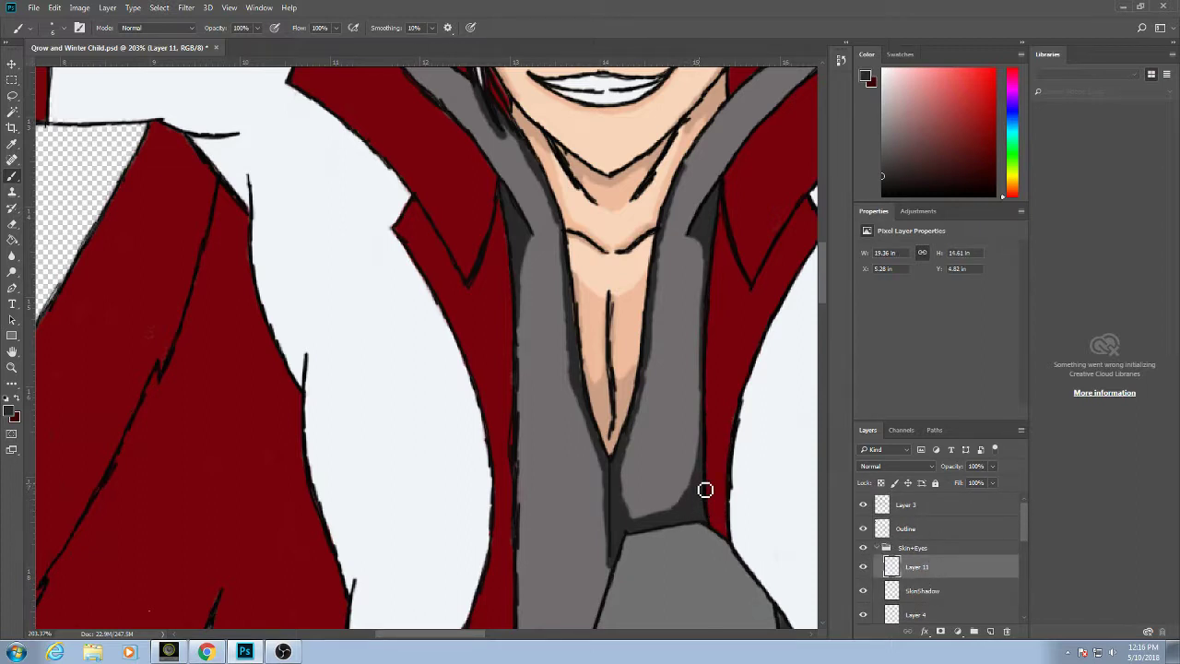
Collapse the Skin+Eyes group and, on Layer 14, shade the hood's inner rim in charcoal on both sides of the face.
{"action": "left_click", "coordinate": [885, 548]}
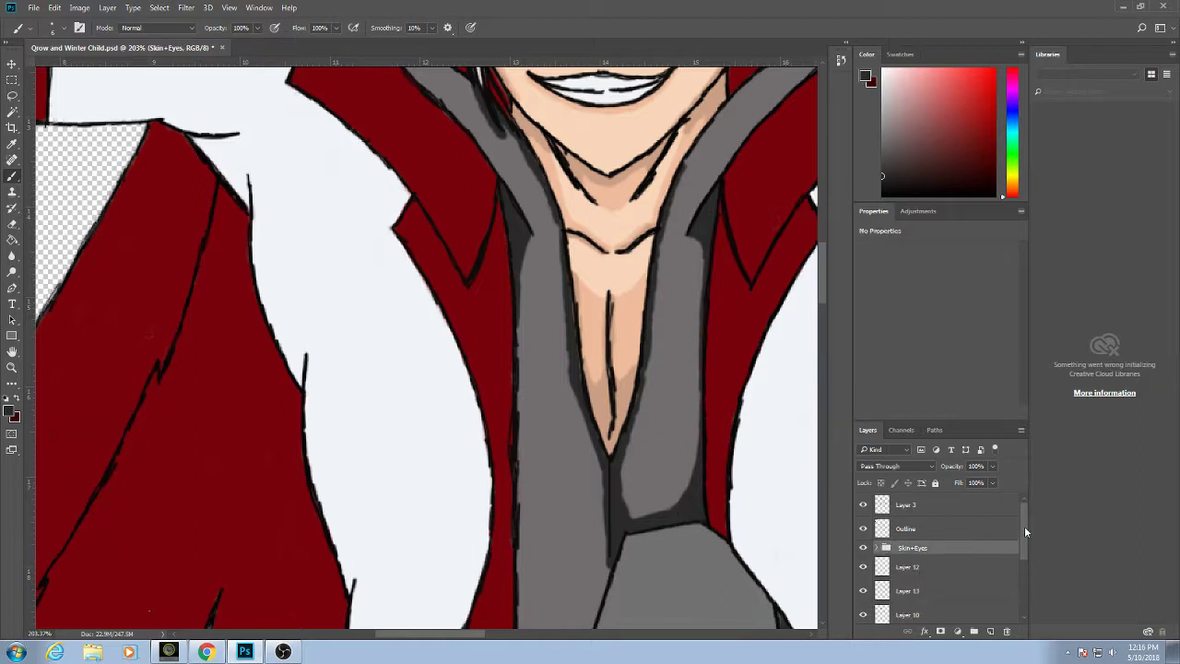
{"action": "left_click_drag", "start_coordinate": [1024, 526], "coordinate": [1025, 548]}
{"action": "left_click", "coordinate": [983, 581]}
{"action": "left_click", "coordinate": [960, 604]}
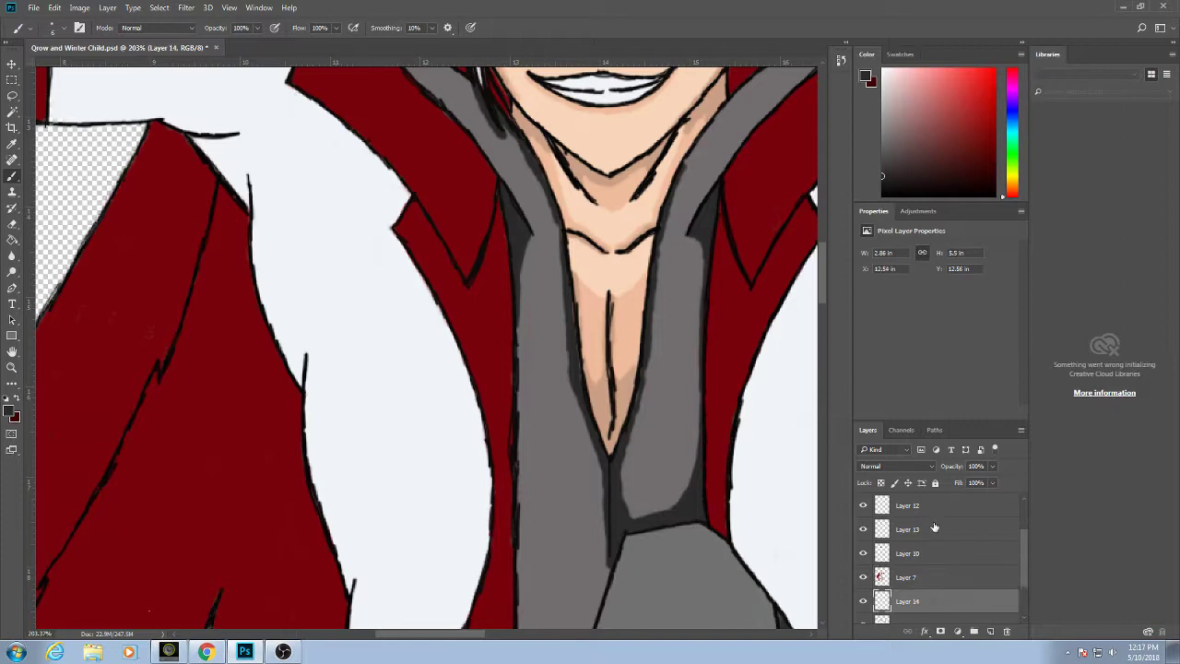
{"action": "scroll", "coordinate": [655, 308], "scroll_direction": "up", "scroll_amount": 3}
{"action": "scroll", "coordinate": [655, 308], "scroll_direction": "right", "scroll_amount": 2}
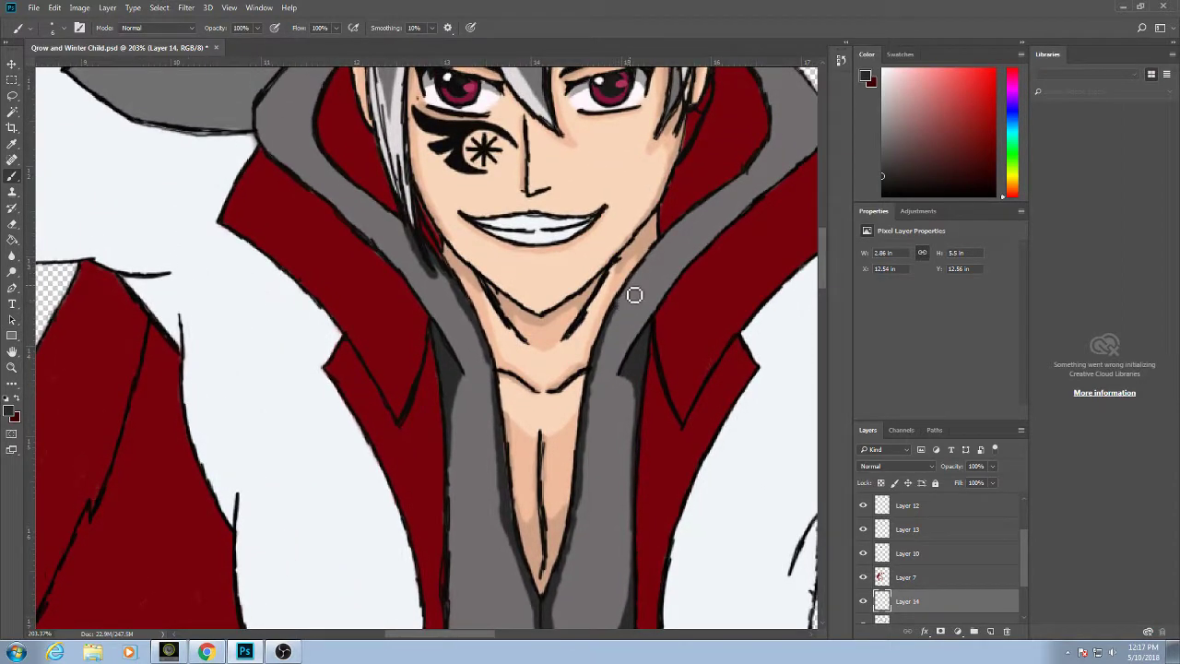
{"action": "mouse_move", "coordinate": [634, 295]}
{"action": "left_mouse_down"}
{"action": "mouse_move", "coordinate": [688, 212]}
{"action": "mouse_move", "coordinate": [643, 263]}
{"action": "mouse_move", "coordinate": [620, 315]}
{"action": "mouse_move", "coordinate": [664, 292]}
{"action": "mouse_move", "coordinate": [682, 231]}
{"action": "mouse_move", "coordinate": [651, 119]}
{"action": "mouse_move", "coordinate": [700, 184]}
{"action": "mouse_move", "coordinate": [679, 157]}
{"action": "mouse_move", "coordinate": [712, 234]}
{"action": "left_mouse_up"}
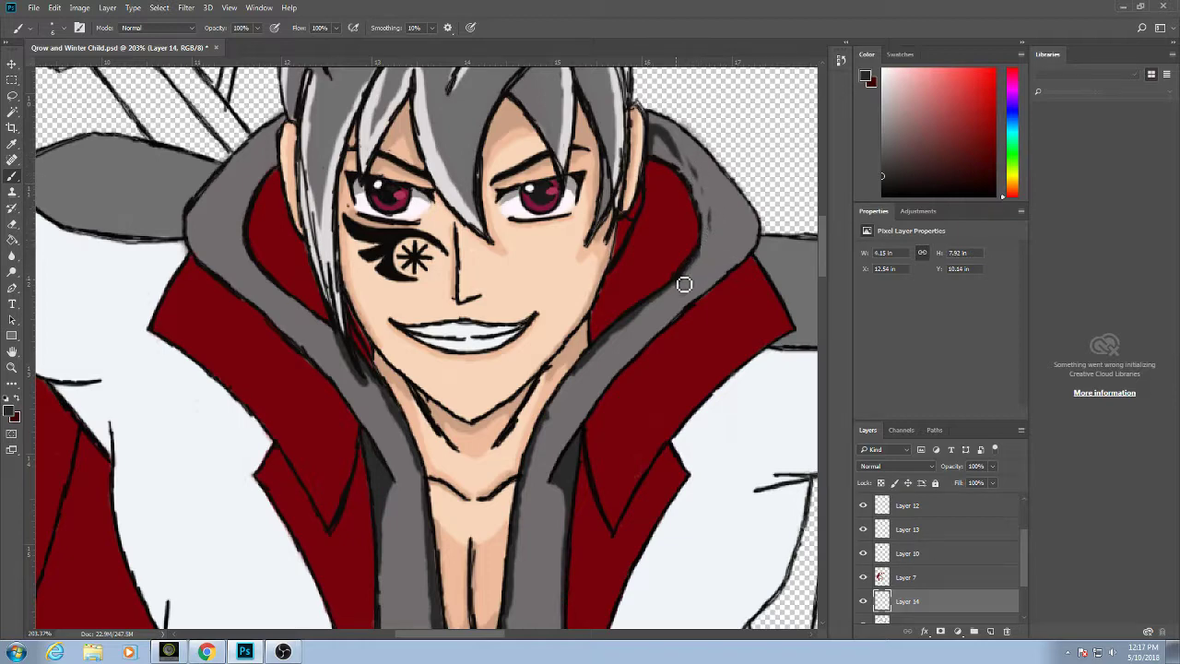
{"action": "left_click_drag", "start_coordinate": [683, 285], "coordinate": [698, 230]}
{"action": "mouse_move", "coordinate": [268, 182]}
{"action": "left_mouse_down"}
{"action": "mouse_move", "coordinate": [248, 234]}
{"action": "mouse_move", "coordinate": [248, 218]}
{"action": "mouse_move", "coordinate": [259, 266]}
{"action": "mouse_move", "coordinate": [338, 341]}
{"action": "left_mouse_up"}
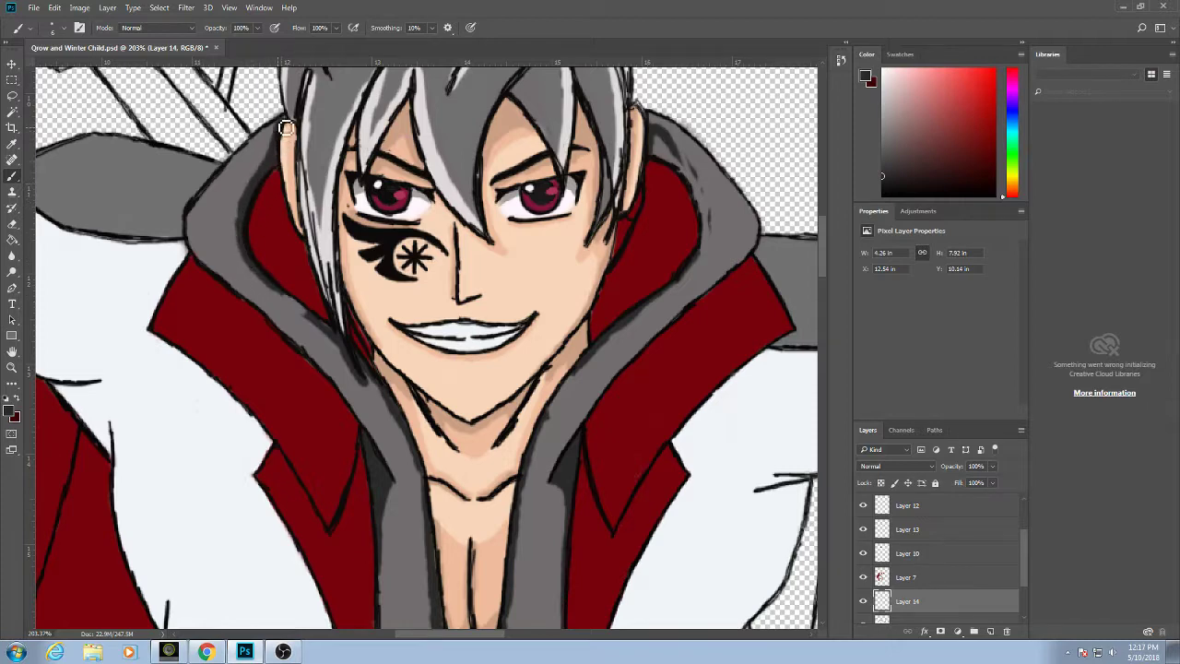
{"action": "mouse_move", "coordinate": [276, 135]}
{"action": "left_mouse_down"}
{"action": "mouse_move", "coordinate": [245, 150]}
{"action": "mouse_move", "coordinate": [274, 131]}
{"action": "mouse_move", "coordinate": [283, 155]}
{"action": "left_mouse_up"}
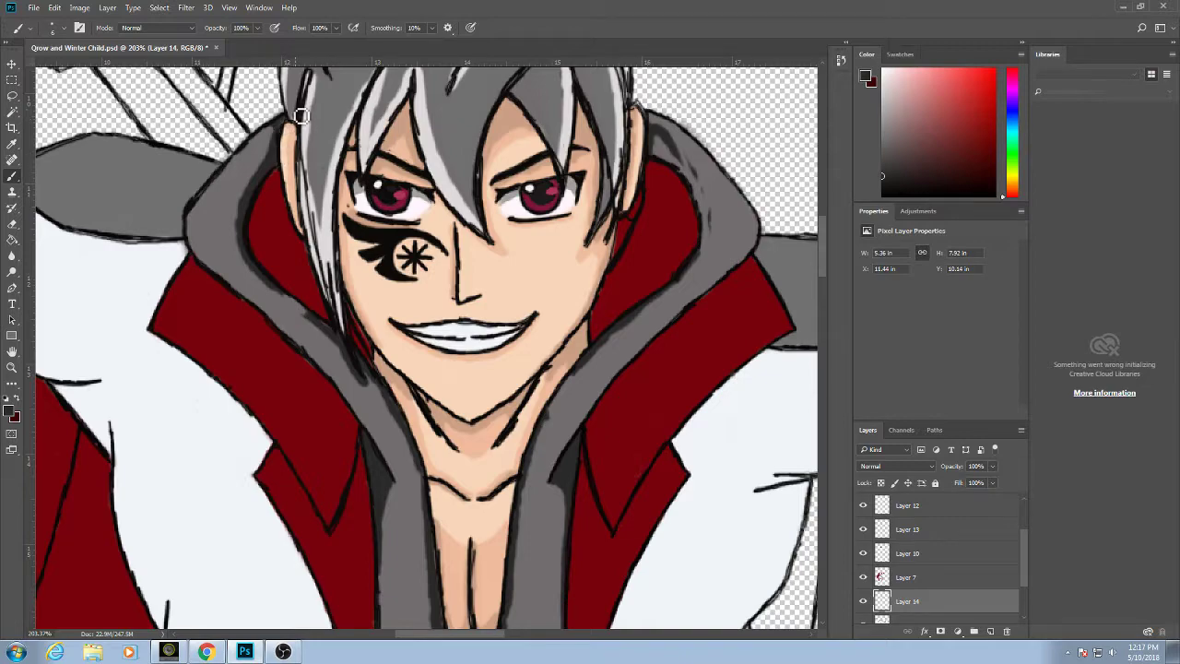
Select Layer 11 in the Skin+Eyes group and fill in the charcoal shading along the hood's inner rim at the viewer's right, up to the ear.
{"action": "scroll", "coordinate": [669, 452], "scroll_direction": "down", "scroll_amount": 5}
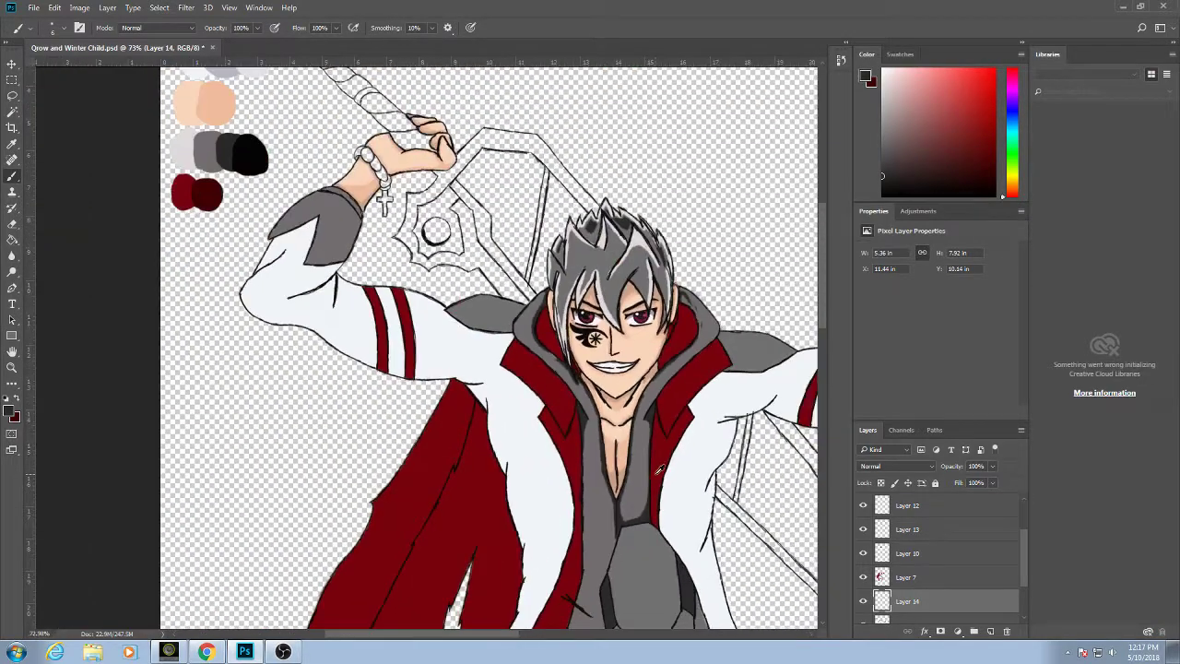
{"action": "left_click_drag", "start_coordinate": [631, 495], "coordinate": [572, 464]}
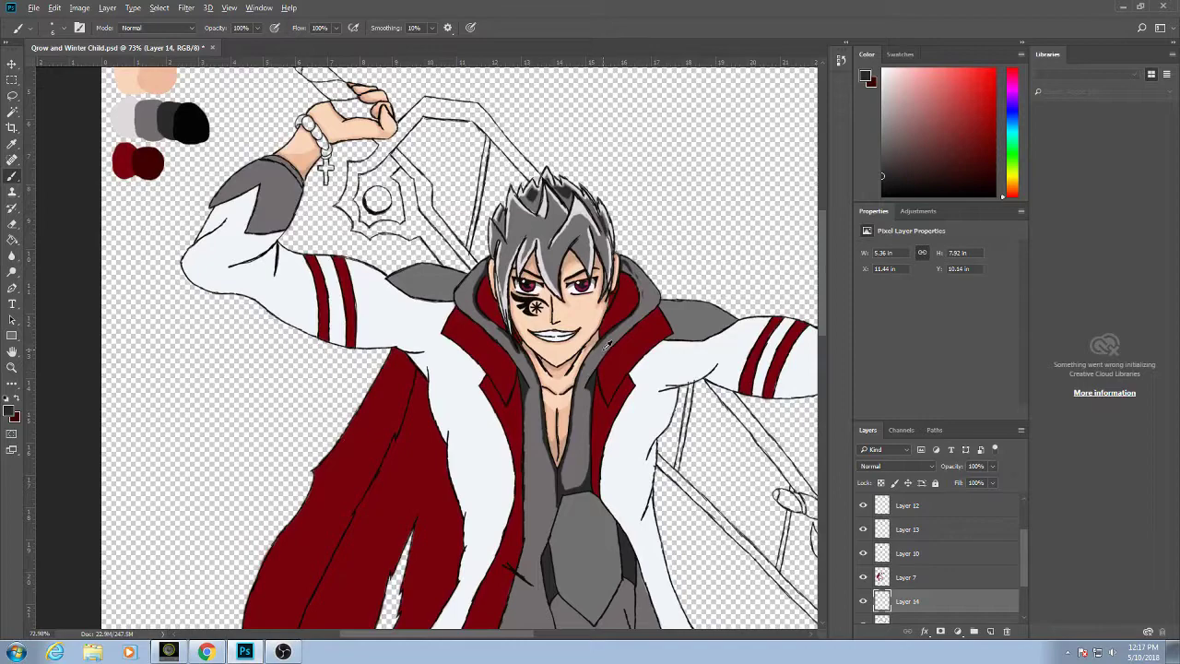
{"action": "scroll", "coordinate": [609, 343], "scroll_direction": "up", "scroll_amount": 6}
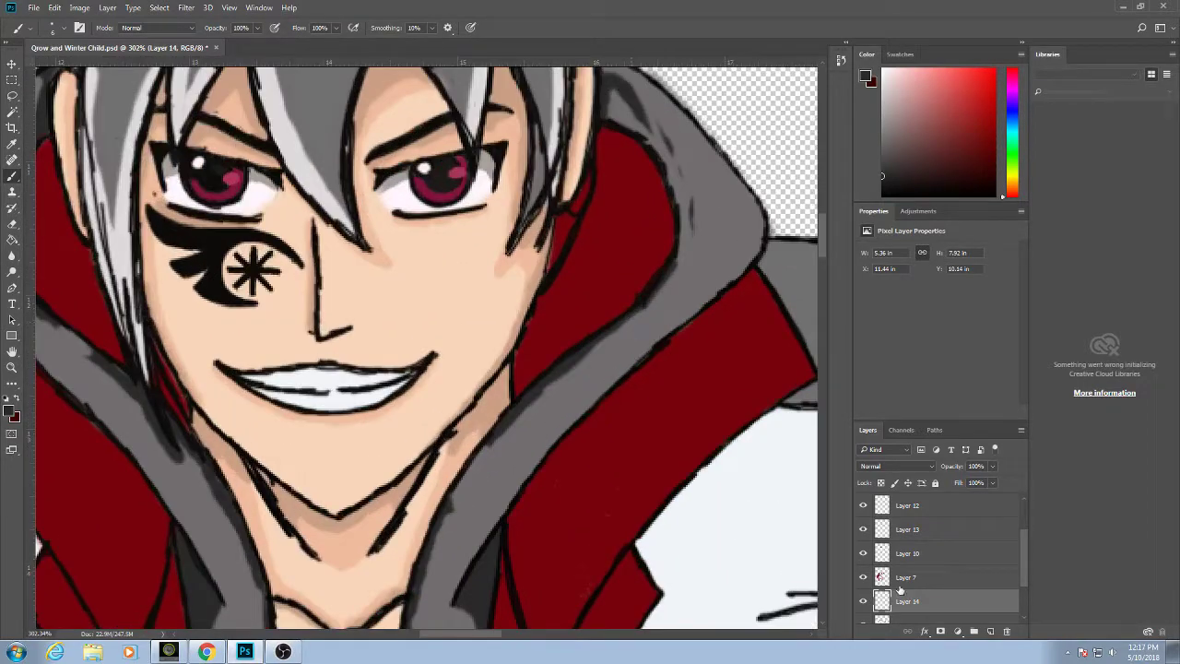
{"action": "scroll", "coordinate": [938, 540], "scroll_direction": "up", "scroll_amount": 5}
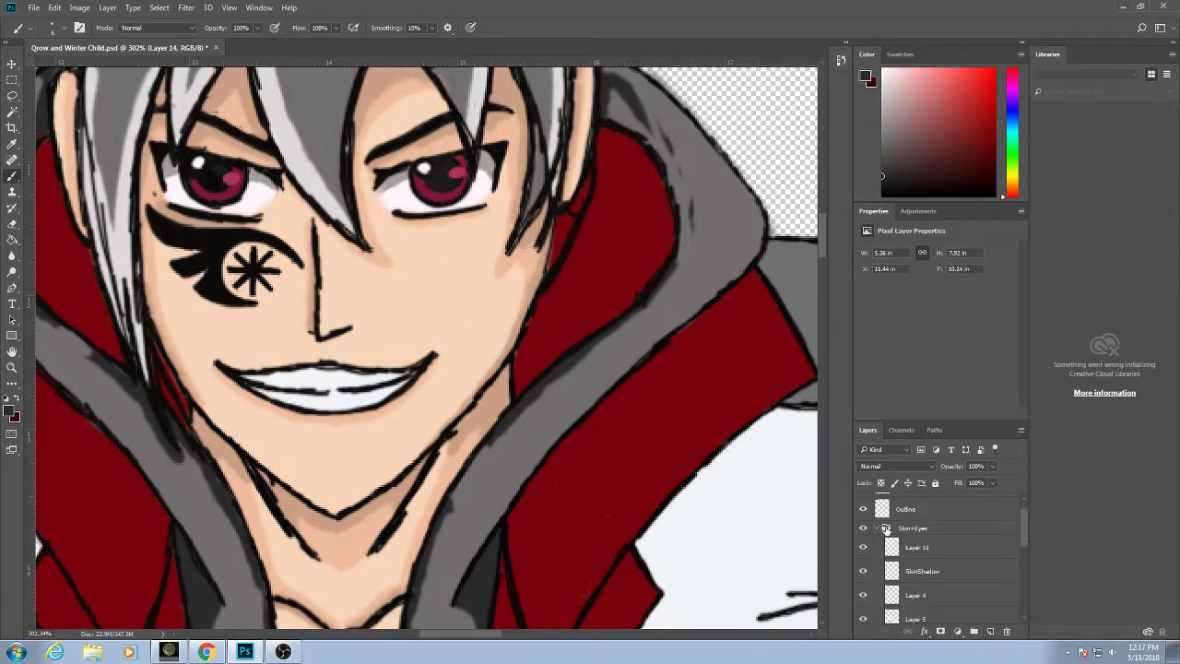
{"action": "left_click", "coordinate": [927, 552]}
{"action": "left_click_drag", "start_coordinate": [693, 201], "coordinate": [674, 280]}
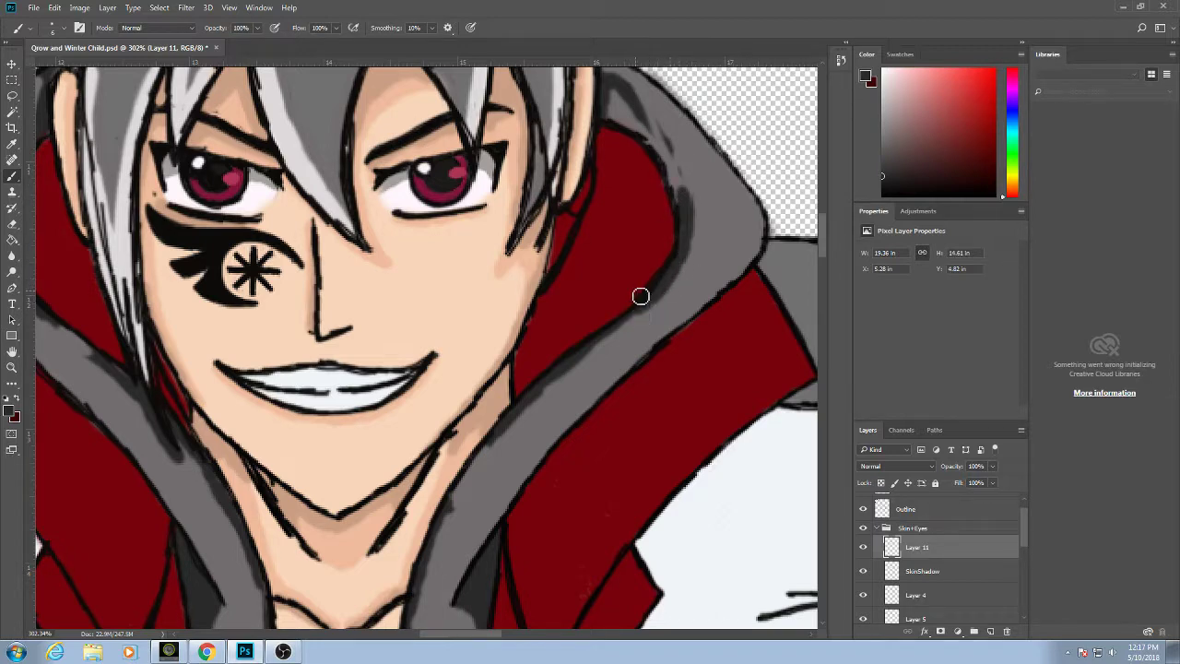
{"action": "mouse_move", "coordinate": [682, 194]}
{"action": "left_mouse_down"}
{"action": "mouse_move", "coordinate": [667, 144]}
{"action": "mouse_move", "coordinate": [646, 131]}
{"action": "mouse_move", "coordinate": [658, 126]}
{"action": "mouse_move", "coordinate": [623, 102]}
{"action": "mouse_move", "coordinate": [620, 122]}
{"action": "mouse_move", "coordinate": [610, 113]}
{"action": "mouse_move", "coordinate": [630, 110]}
{"action": "mouse_move", "coordinate": [651, 150]}
{"action": "left_mouse_up"}
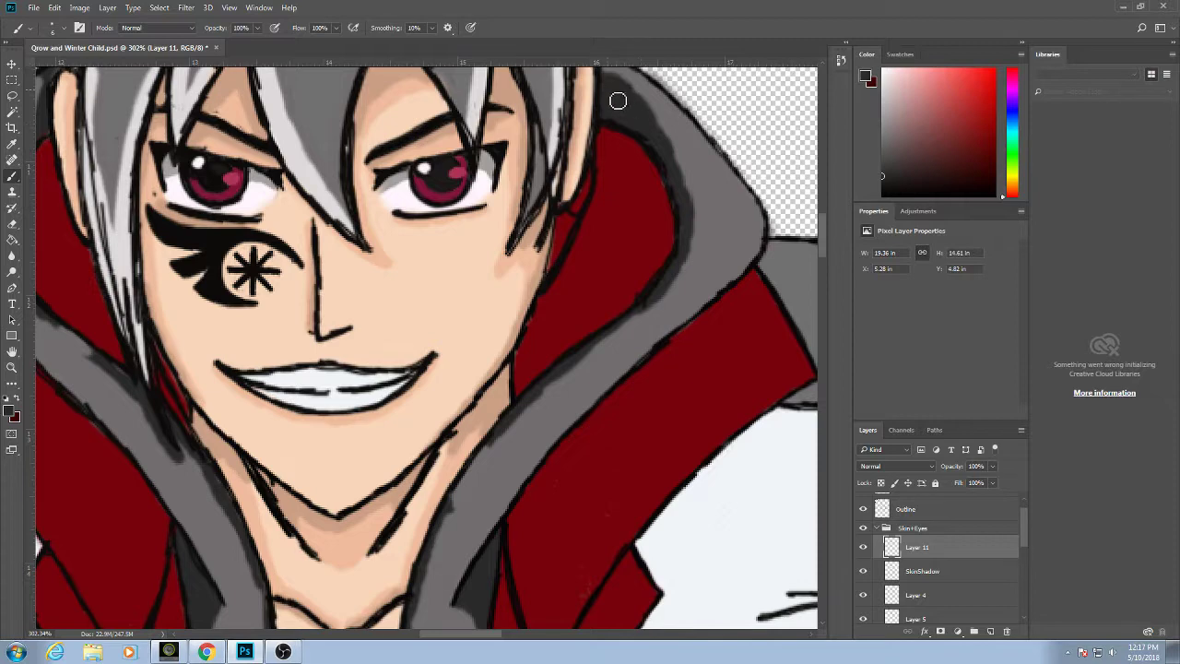
{"action": "scroll", "coordinate": [618, 100], "scroll_direction": "up", "scroll_amount": 2}
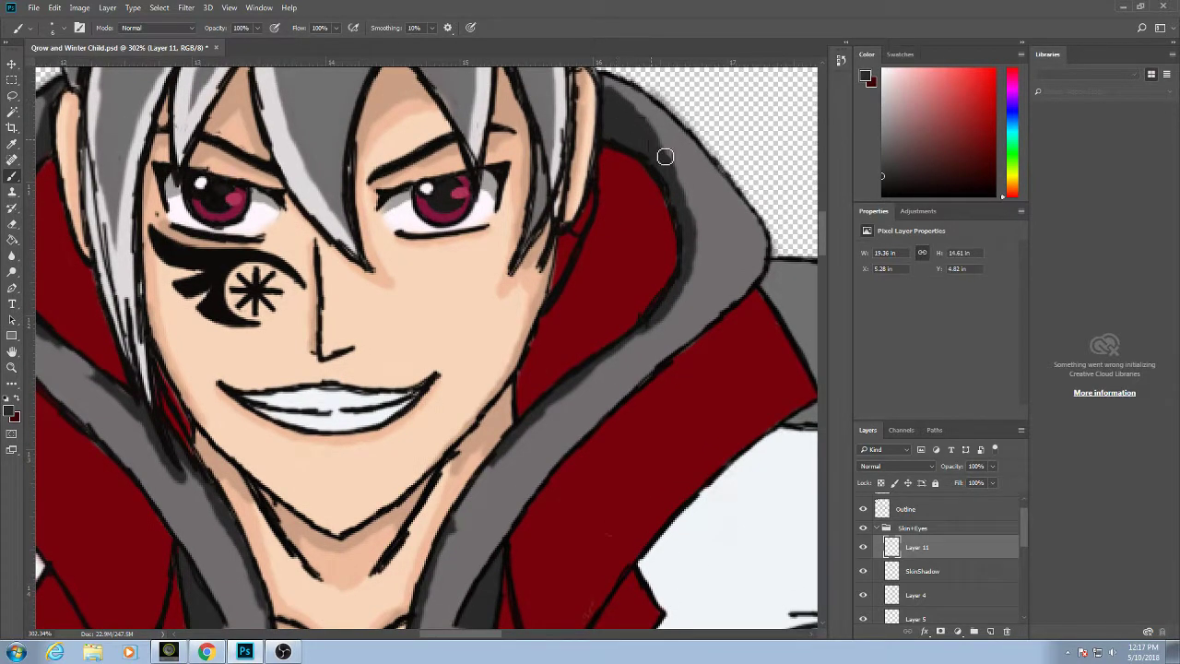
Touch up the charcoal shading along the hood's inner rim on both sides of the face on Layer 11.
{"action": "mouse_move", "coordinate": [666, 156]}
{"action": "left_mouse_down"}
{"action": "mouse_move", "coordinate": [636, 116]}
{"action": "mouse_move", "coordinate": [690, 211]}
{"action": "mouse_move", "coordinate": [682, 231]}
{"action": "left_mouse_up"}
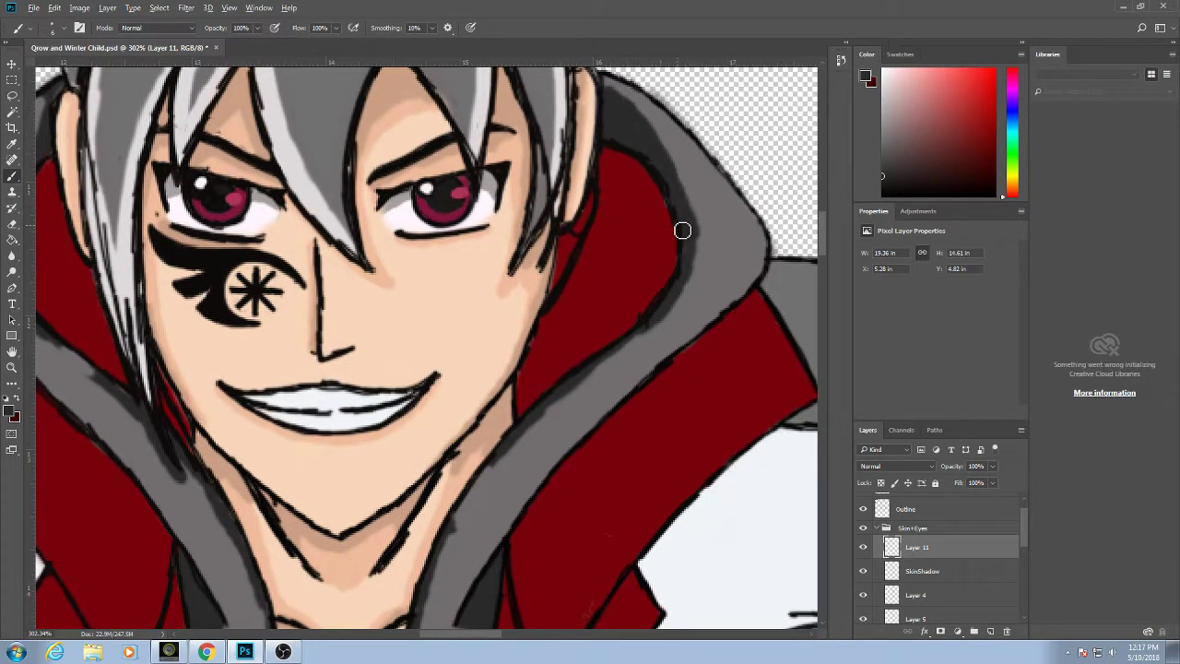
{"action": "scroll", "coordinate": [674, 317], "scroll_direction": "down", "scroll_amount": 1}
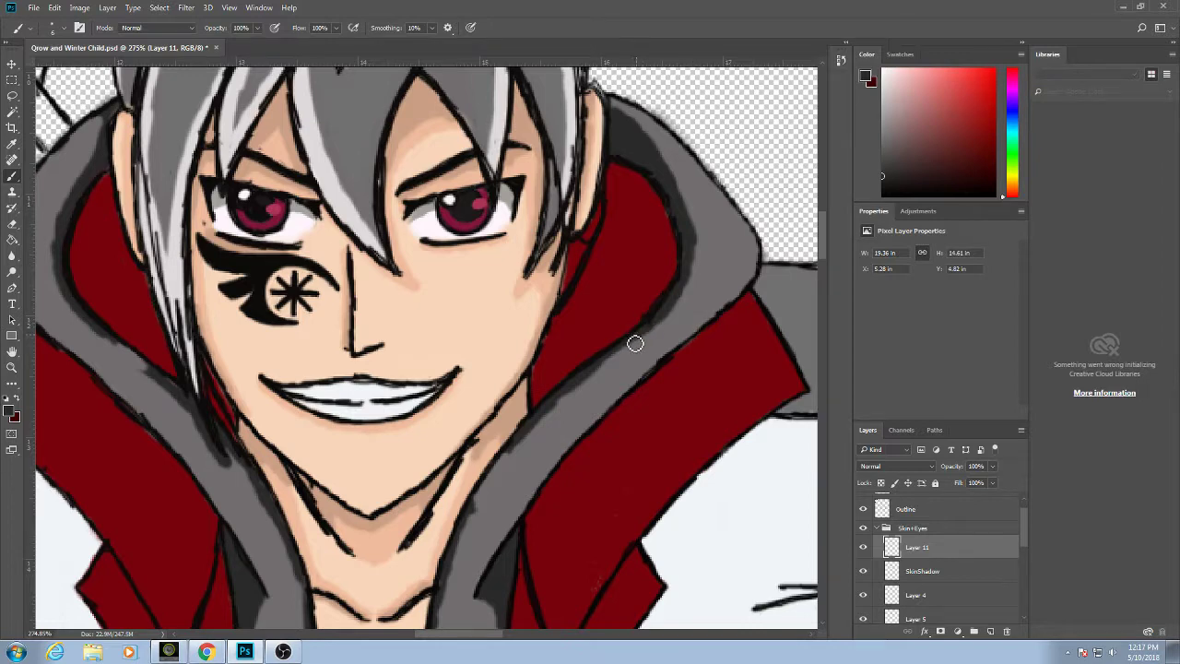
{"action": "mouse_move", "coordinate": [518, 438]}
{"action": "left_mouse_down"}
{"action": "mouse_move", "coordinate": [541, 410]}
{"action": "mouse_move", "coordinate": [488, 506]}
{"action": "left_mouse_up"}
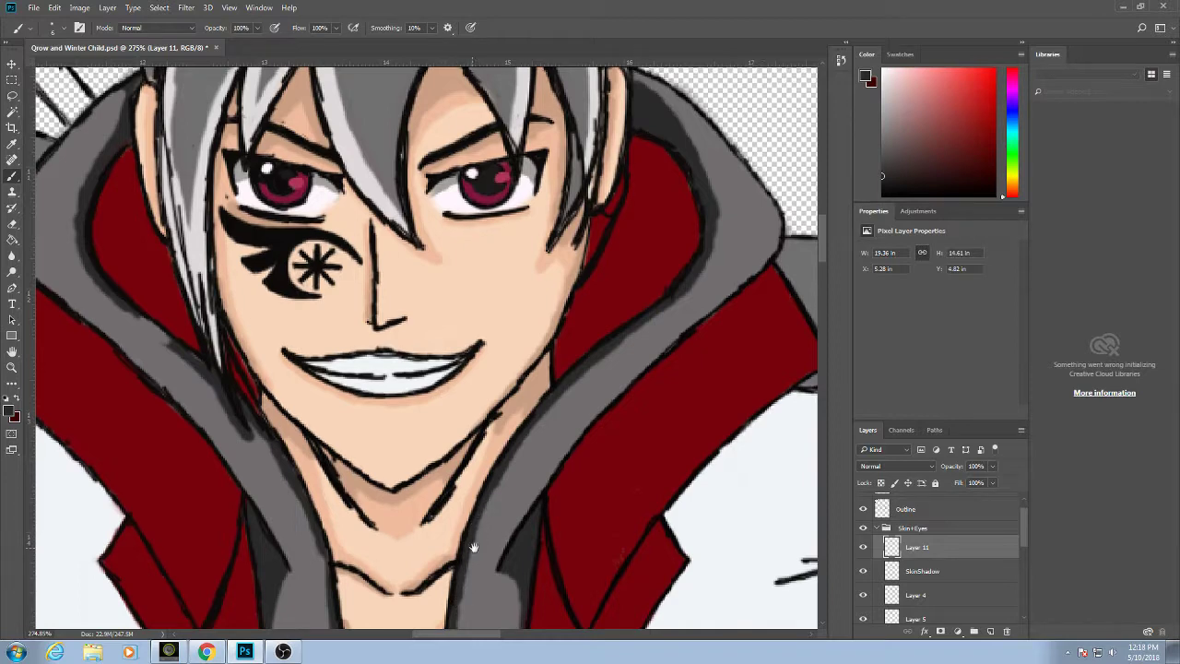
{"action": "left_click_drag", "start_coordinate": [408, 537], "coordinate": [482, 488]}
{"action": "mouse_move", "coordinate": [211, 268]}
{"action": "left_mouse_down"}
{"action": "mouse_move", "coordinate": [271, 311]}
{"action": "mouse_move", "coordinate": [216, 272]}
{"action": "left_mouse_up"}
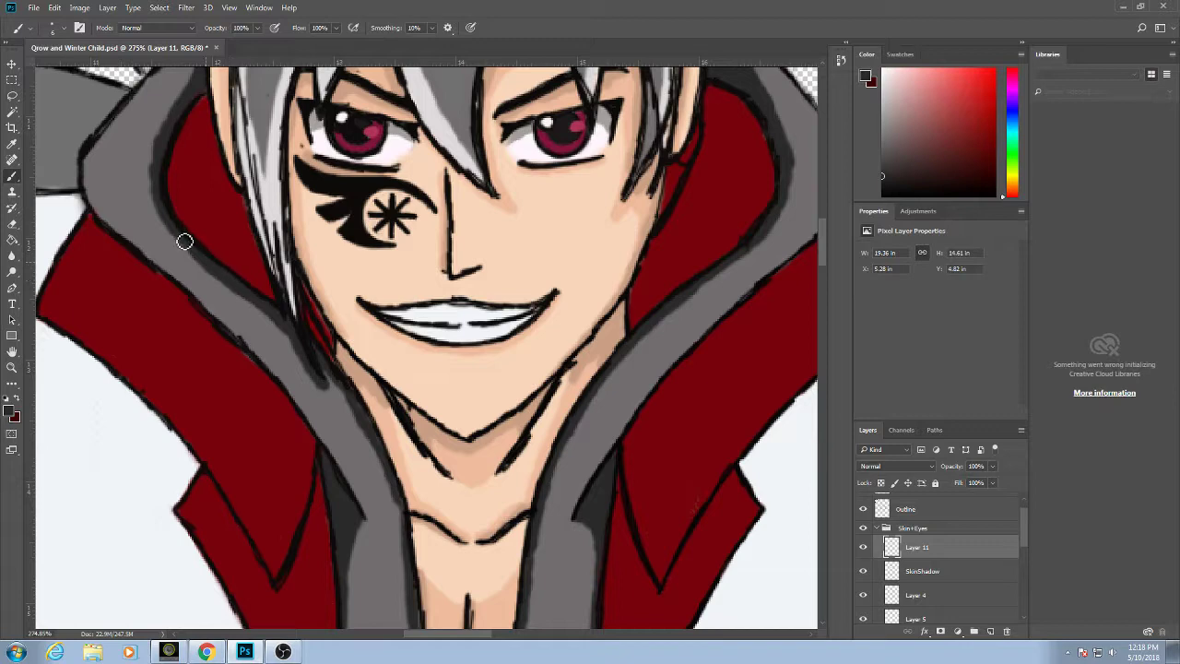
{"action": "scroll", "coordinate": [195, 93], "scroll_direction": "up", "scroll_amount": 2}
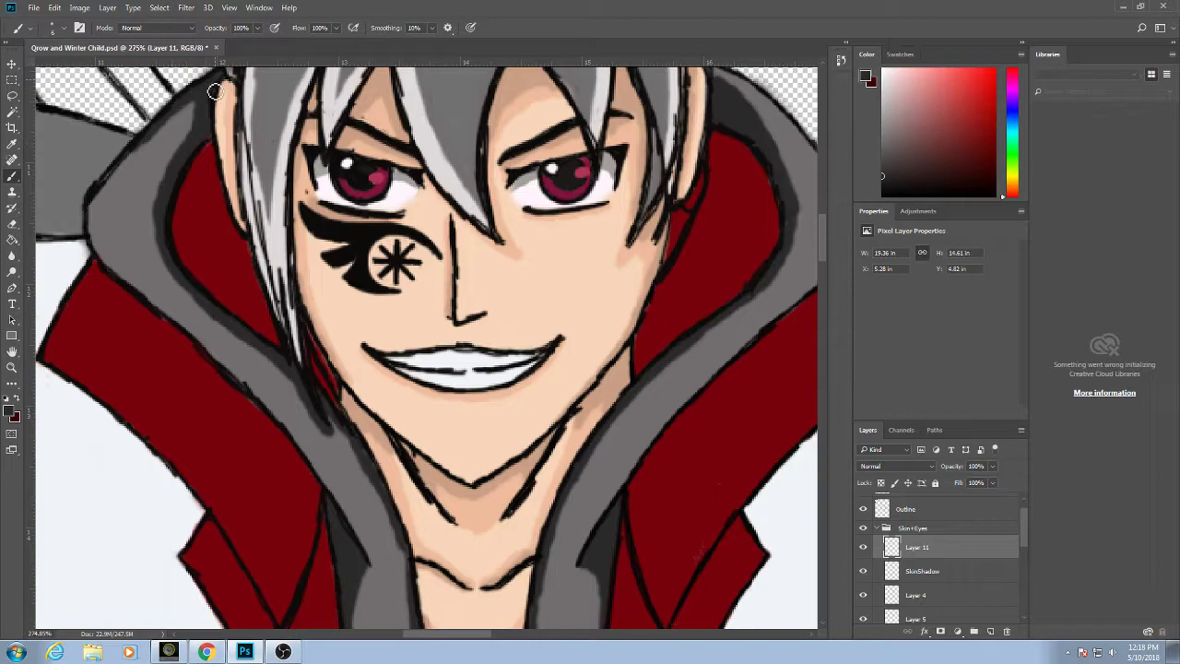
Collapse the Skin+Eyes group and, on Layer 14, paint a thin charcoal shadow from the neckline seam down along the grey oval's viewer's-left edge.
{"action": "scroll", "coordinate": [376, 360], "scroll_direction": "down", "scroll_amount": 4}
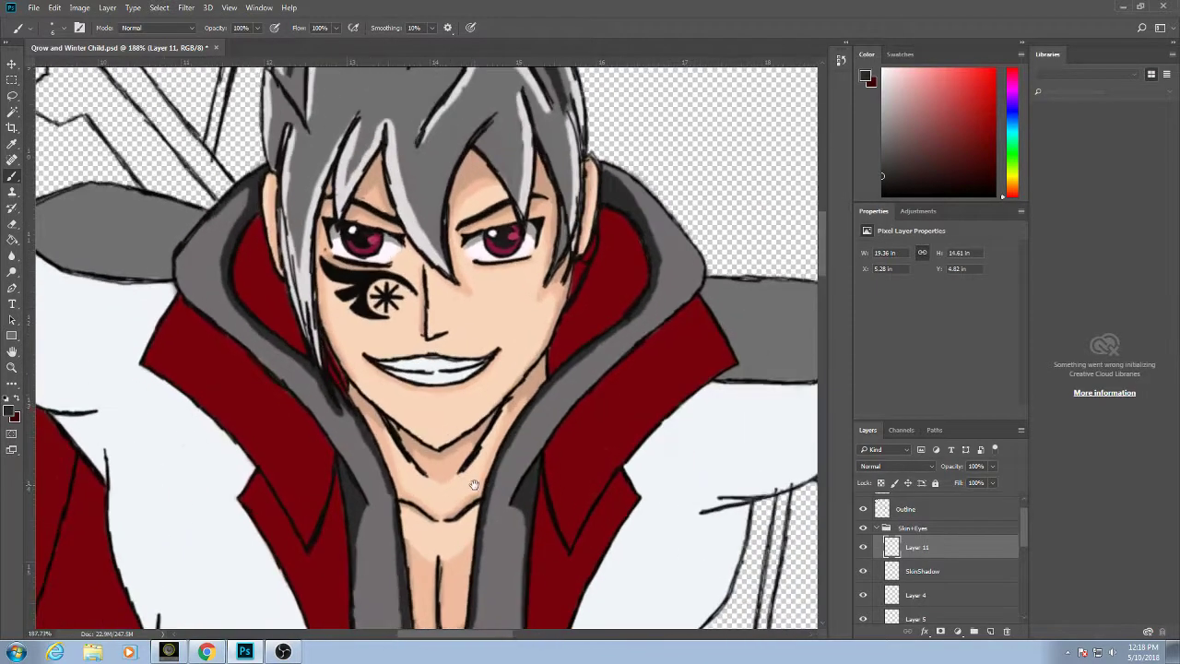
{"action": "left_click_drag", "start_coordinate": [477, 483], "coordinate": [569, 201]}
{"action": "left_click_drag", "start_coordinate": [514, 435], "coordinate": [493, 261]}
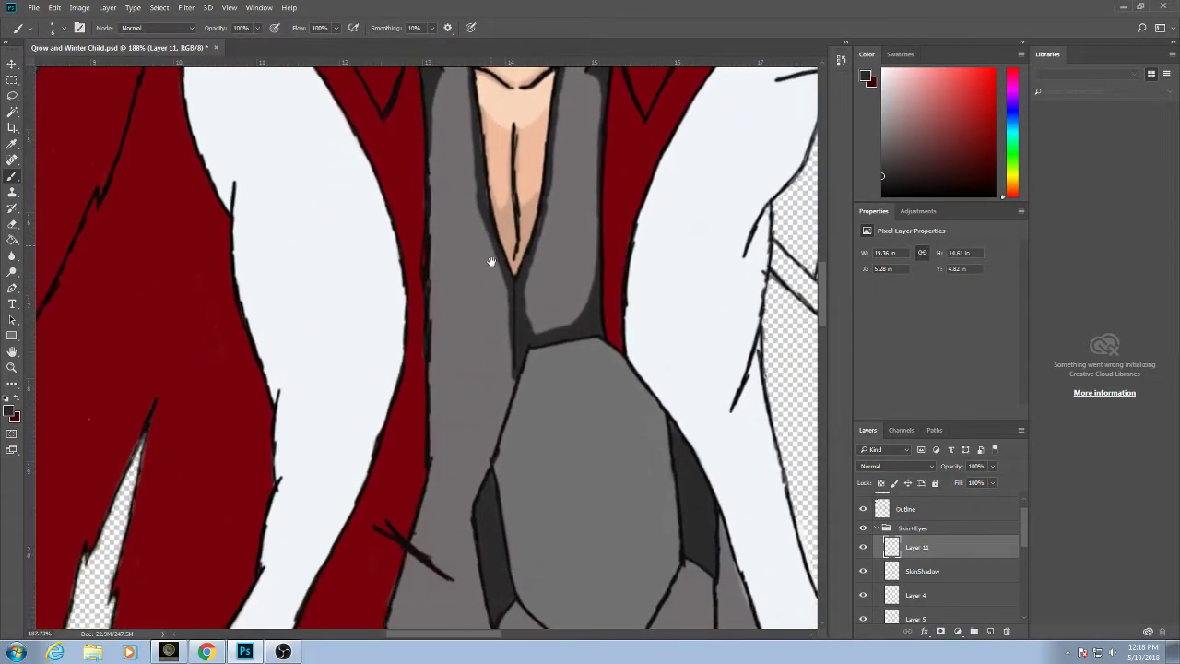
{"action": "right_click", "coordinate": [514, 371]}
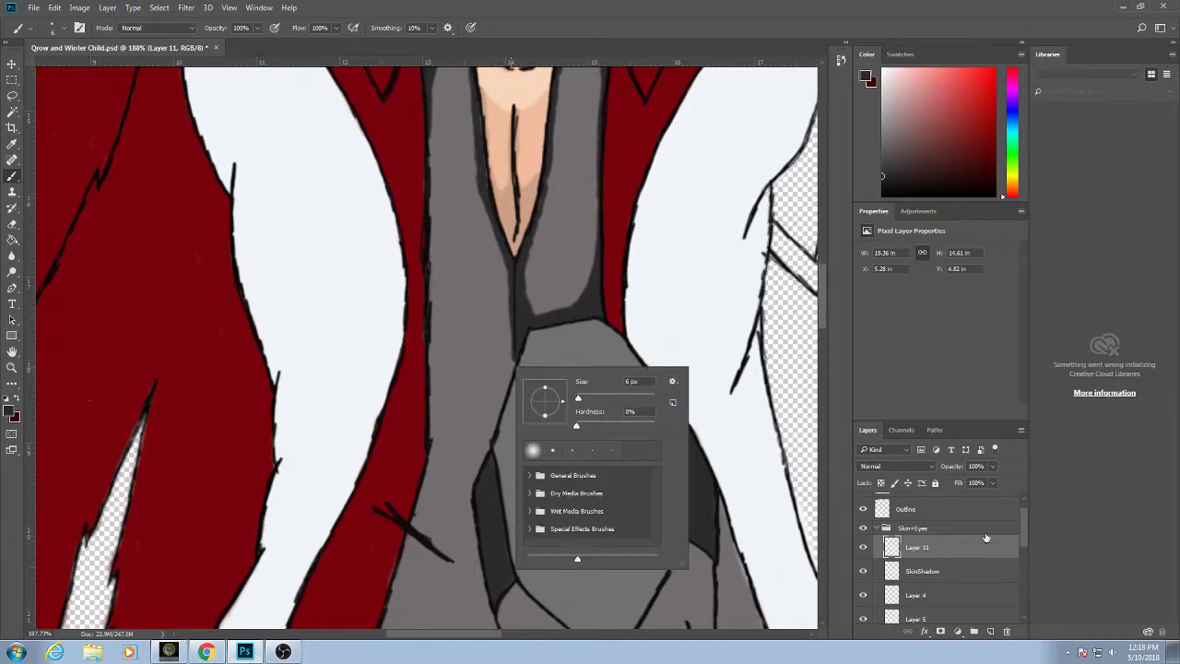
{"action": "left_click", "coordinate": [880, 528]}
{"action": "left_click_drag", "start_coordinate": [1024, 535], "coordinate": [1024, 557]}
{"action": "left_click", "coordinate": [991, 582]}
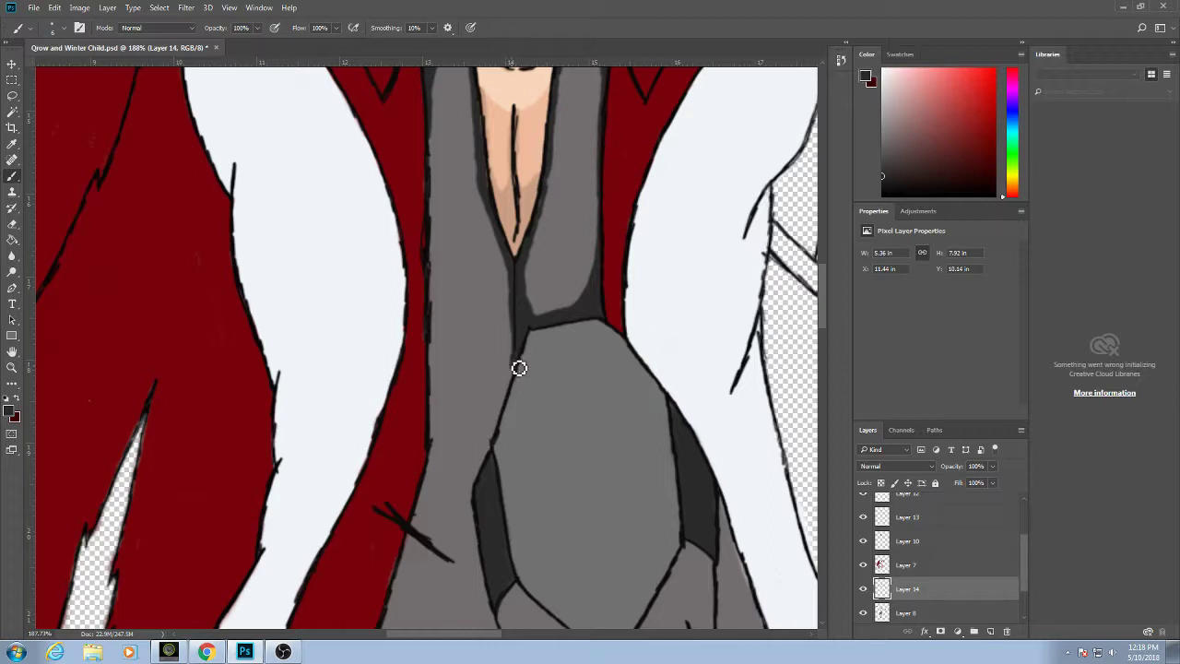
{"action": "left_click_drag", "start_coordinate": [519, 367], "coordinate": [477, 482]}
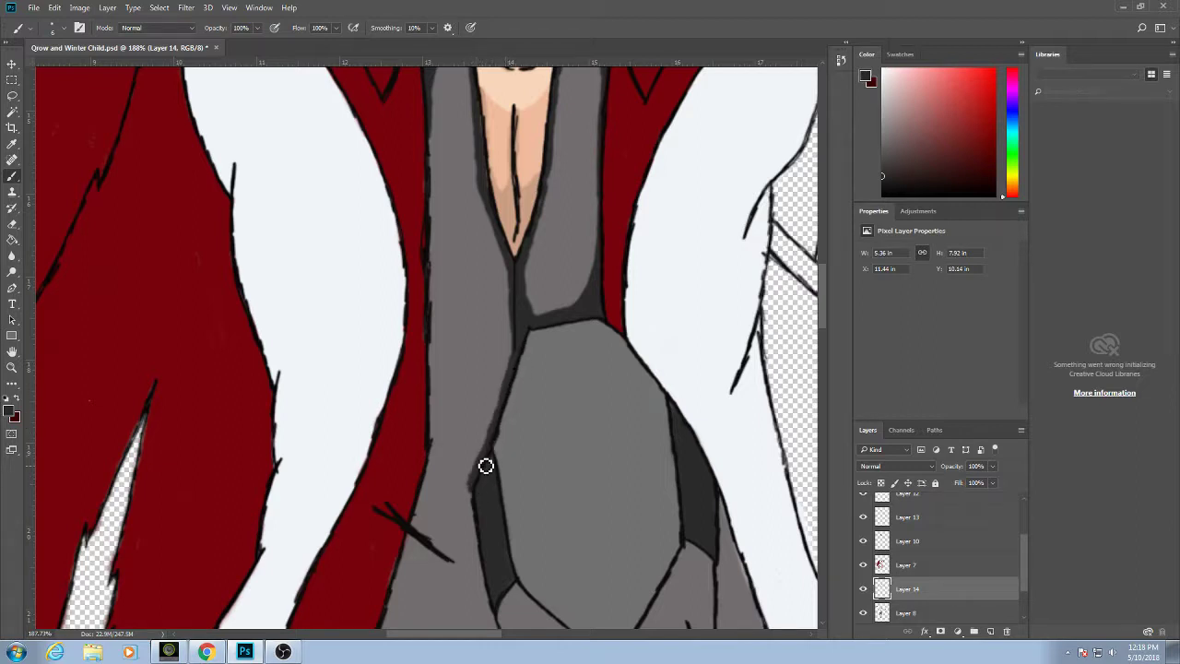
Continue the charcoal shadow down the outer edge of the dark strip beside the oval to the first trouser fold.
{"action": "scroll", "coordinate": [523, 351], "scroll_direction": "down", "scroll_amount": 5}
{"action": "scroll", "coordinate": [523, 352], "scroll_direction": "left", "scroll_amount": 2}
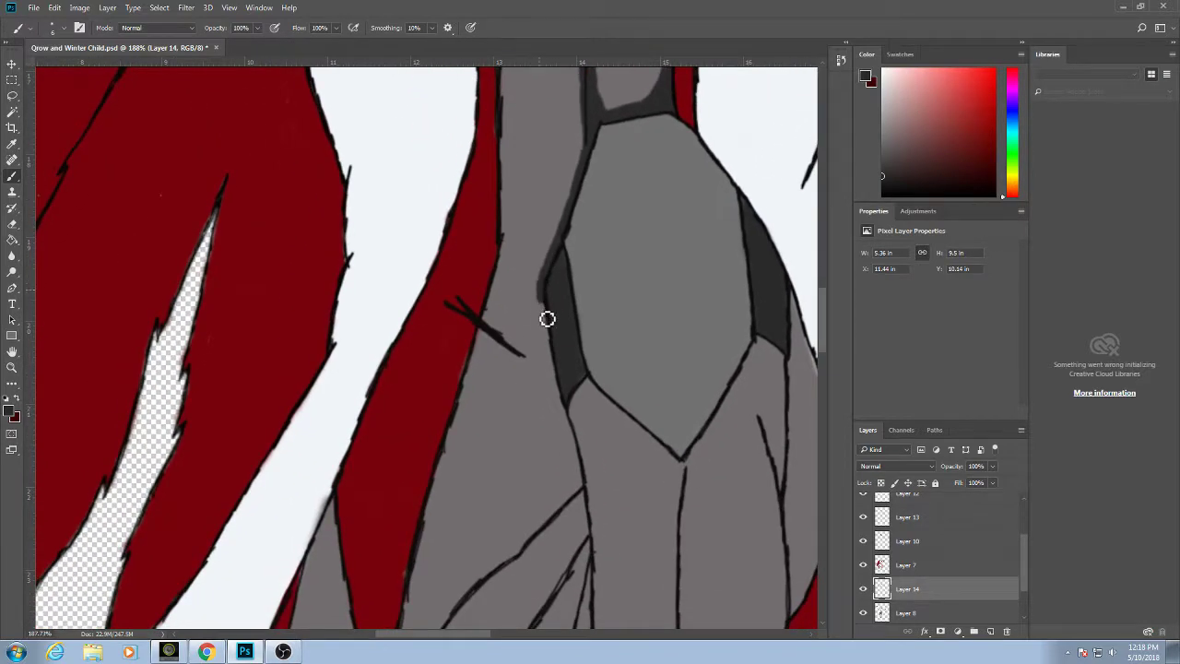
{"action": "mouse_move", "coordinate": [548, 310]}
{"action": "left_mouse_down"}
{"action": "mouse_move", "coordinate": [586, 480]}
{"action": "mouse_move", "coordinate": [580, 456]}
{"action": "left_mouse_up"}
{"action": "left_click_drag", "start_coordinate": [567, 407], "coordinate": [551, 352]}
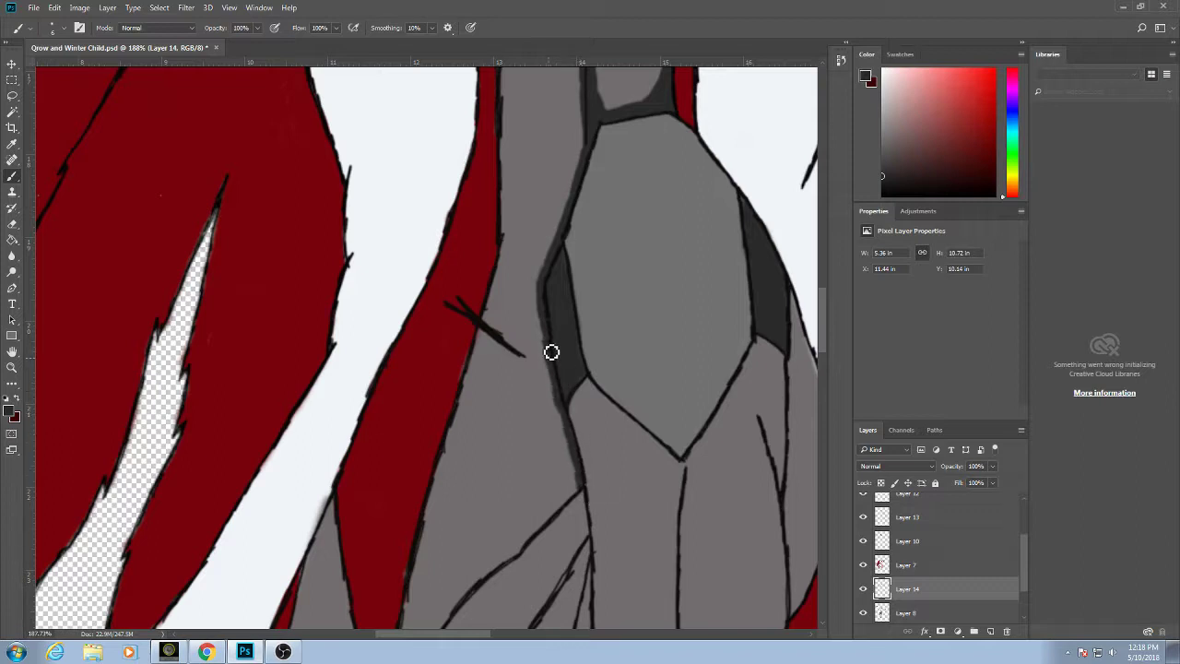
Shade under the first trouser fold and around the pointed red coat tip in charcoal, cleaning the overspill off the white cloth.
{"action": "mouse_move", "coordinate": [574, 435]}
{"action": "left_mouse_down"}
{"action": "mouse_move", "coordinate": [595, 350]}
{"action": "mouse_move", "coordinate": [632, 335]}
{"action": "mouse_move", "coordinate": [635, 356]}
{"action": "mouse_move", "coordinate": [684, 288]}
{"action": "left_mouse_up"}
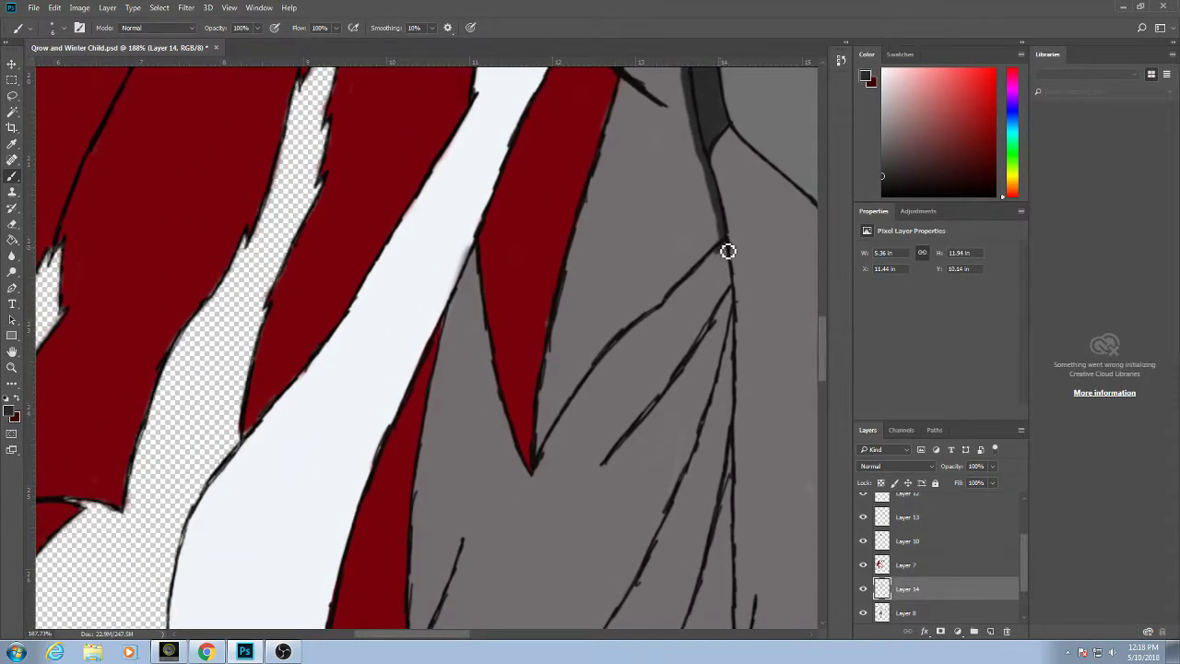
{"action": "mouse_move", "coordinate": [729, 250]}
{"action": "left_mouse_down"}
{"action": "mouse_move", "coordinate": [669, 306]}
{"action": "mouse_move", "coordinate": [595, 407]}
{"action": "mouse_move", "coordinate": [543, 525]}
{"action": "mouse_move", "coordinate": [524, 458]}
{"action": "mouse_move", "coordinate": [540, 499]}
{"action": "mouse_move", "coordinate": [557, 446]}
{"action": "mouse_move", "coordinate": [542, 517]}
{"action": "mouse_move", "coordinate": [564, 433]}
{"action": "mouse_move", "coordinate": [617, 366]}
{"action": "mouse_move", "coordinate": [587, 395]}
{"action": "mouse_move", "coordinate": [664, 319]}
{"action": "mouse_move", "coordinate": [610, 339]}
{"action": "left_mouse_up"}
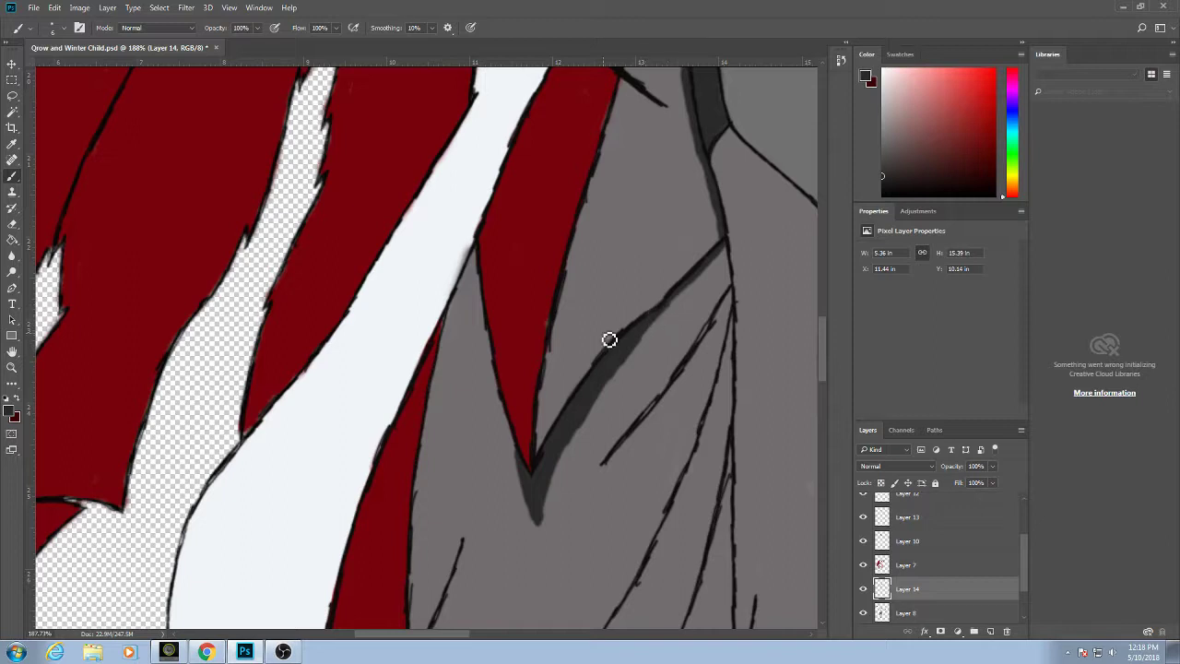
{"action": "mouse_move", "coordinate": [534, 512]}
{"action": "left_mouse_down"}
{"action": "mouse_move", "coordinate": [505, 436]}
{"action": "mouse_move", "coordinate": [481, 264]}
{"action": "left_mouse_up"}
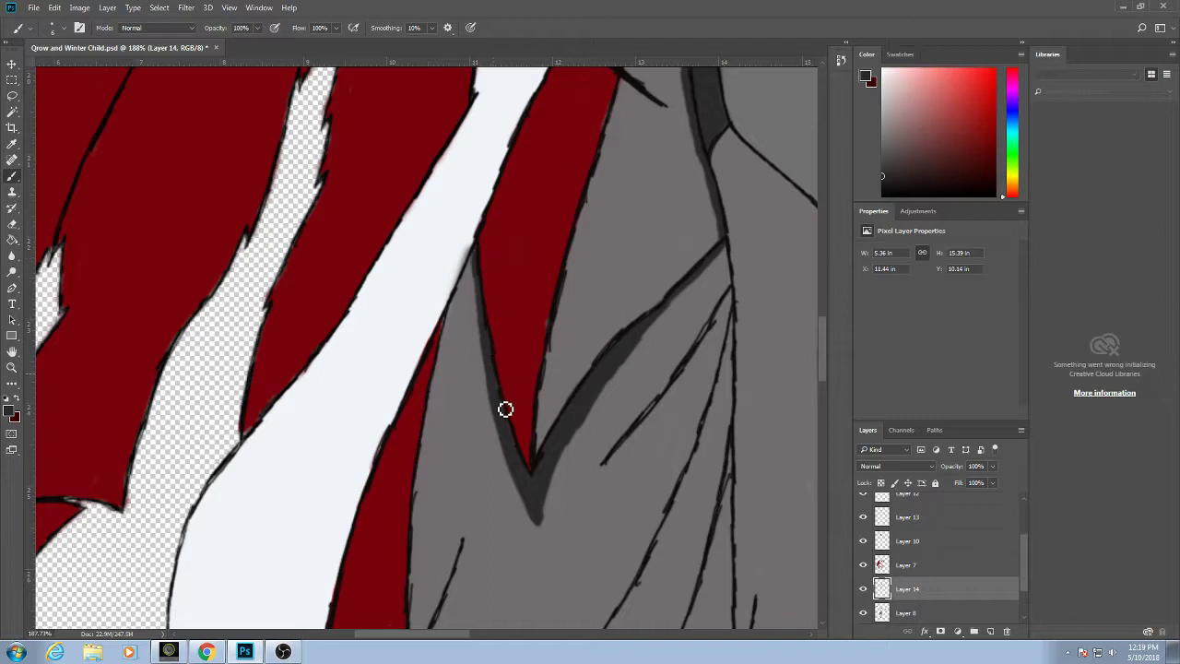
{"action": "mouse_move", "coordinate": [528, 486]}
{"action": "left_mouse_down"}
{"action": "mouse_move", "coordinate": [488, 286]}
{"action": "mouse_move", "coordinate": [461, 271]}
{"action": "mouse_move", "coordinate": [468, 297]}
{"action": "left_mouse_up"}
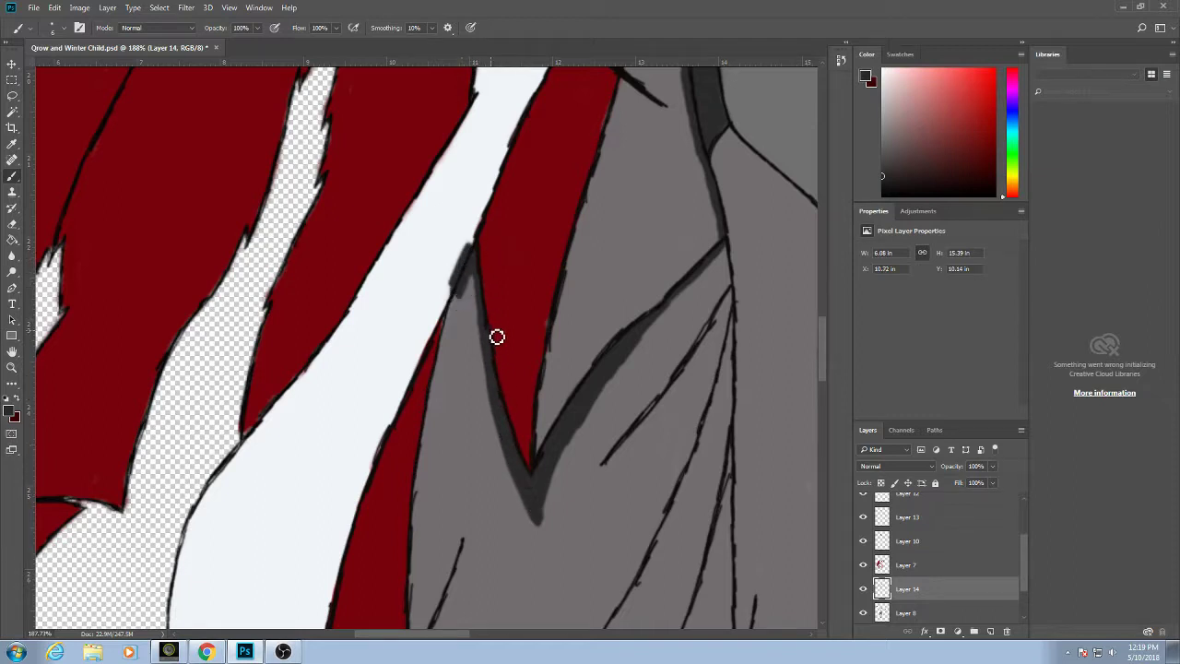
{"action": "left_click_drag", "start_coordinate": [474, 242], "coordinate": [461, 273]}
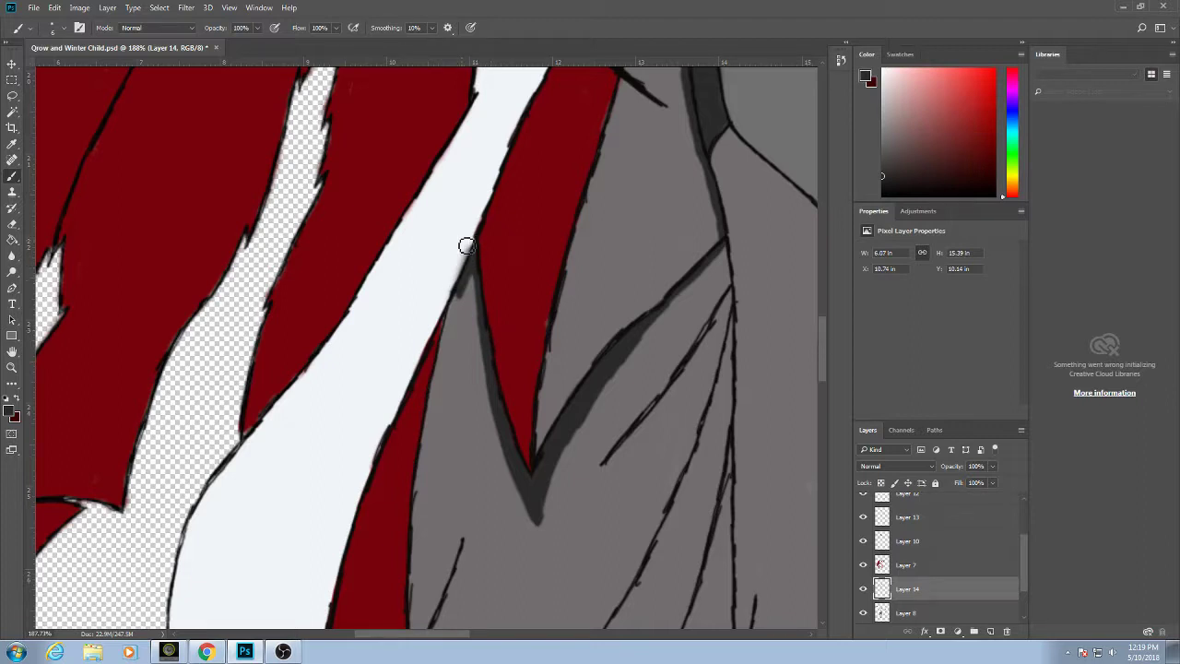
{"action": "mouse_move", "coordinate": [468, 307]}
{"action": "left_mouse_down"}
{"action": "mouse_move", "coordinate": [423, 482]}
{"action": "mouse_move", "coordinate": [477, 292]}
{"action": "mouse_move", "coordinate": [442, 387]}
{"action": "left_mouse_up"}
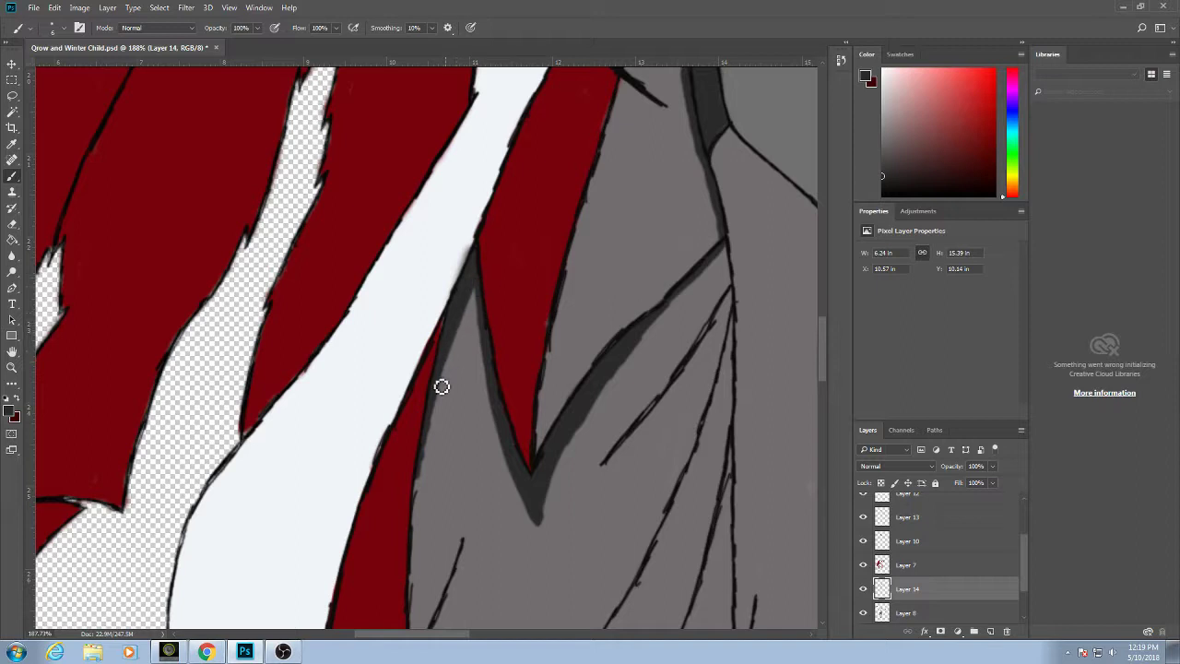
Paint tapering charcoal shadows along the second and third diagonal folds of the viewer's-left trouser leg.
{"action": "left_click_drag", "start_coordinate": [699, 301], "coordinate": [670, 270]}
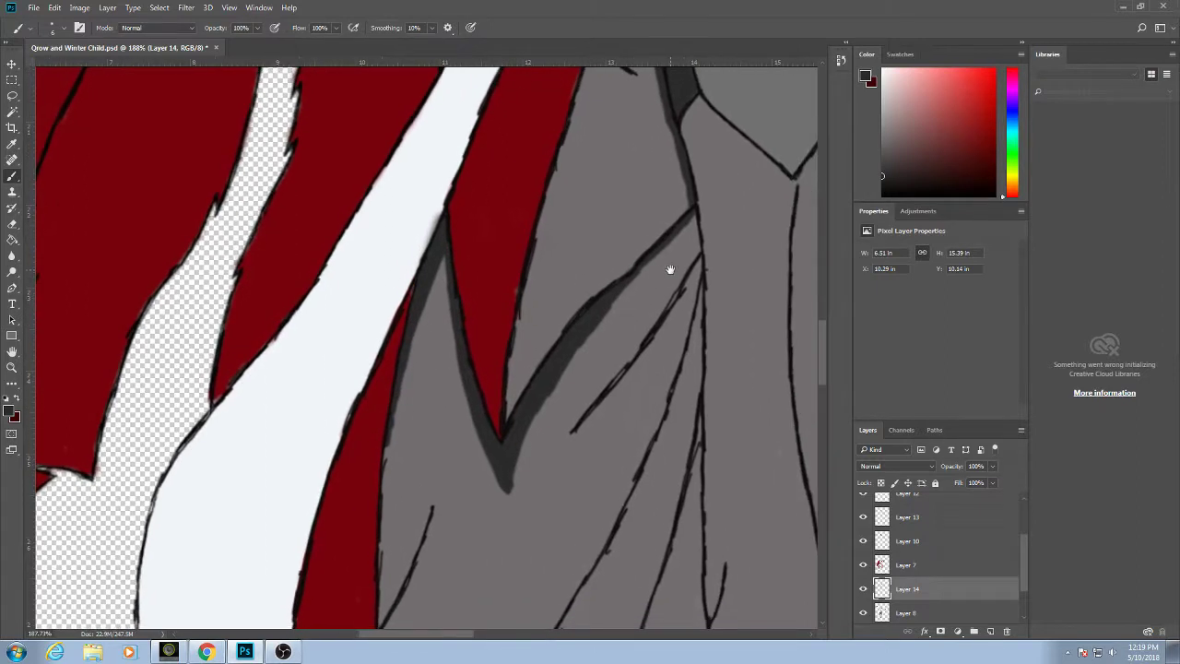
{"action": "mouse_move", "coordinate": [598, 421]}
{"action": "left_mouse_down"}
{"action": "mouse_move", "coordinate": [682, 320]}
{"action": "mouse_move", "coordinate": [643, 367]}
{"action": "mouse_move", "coordinate": [705, 268]}
{"action": "mouse_move", "coordinate": [665, 417]}
{"action": "mouse_move", "coordinate": [666, 383]}
{"action": "left_mouse_up"}
{"action": "key", "text": "space"}
{"action": "left_click_drag", "start_coordinate": [676, 367], "coordinate": [720, 216]}
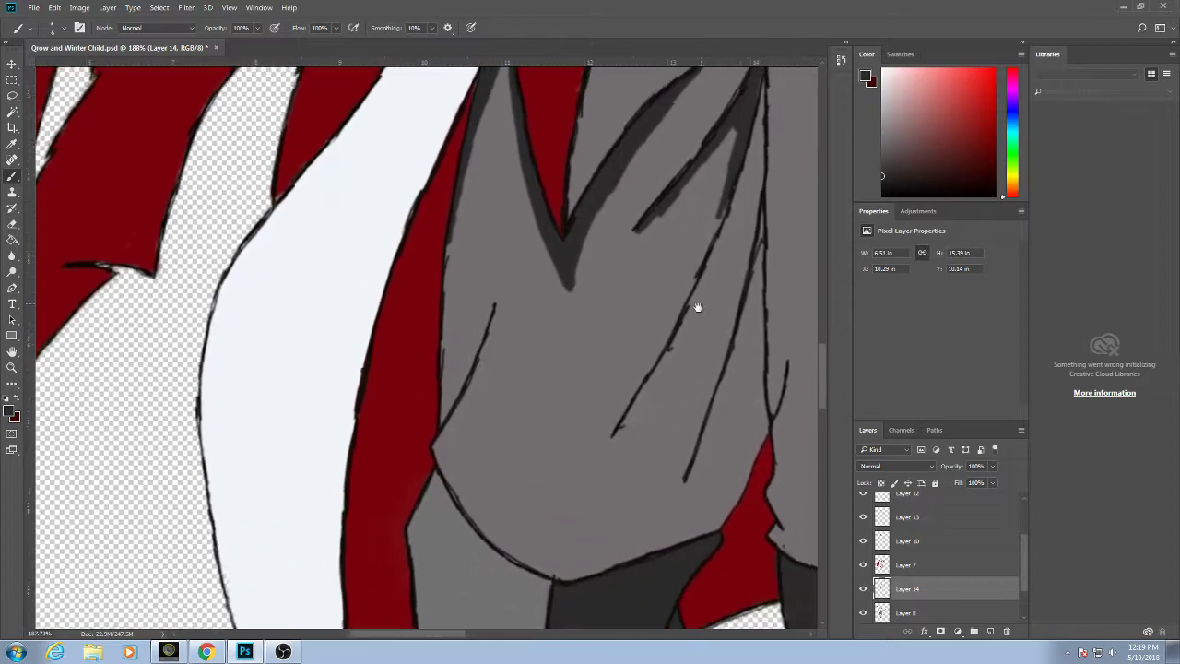
{"action": "left_click_drag", "start_coordinate": [698, 308], "coordinate": [681, 332]}
{"action": "mouse_move", "coordinate": [691, 271]}
{"action": "left_mouse_down"}
{"action": "mouse_move", "coordinate": [703, 242]}
{"action": "mouse_move", "coordinate": [674, 327]}
{"action": "mouse_move", "coordinate": [595, 465]}
{"action": "mouse_move", "coordinate": [681, 312]}
{"action": "mouse_move", "coordinate": [692, 273]}
{"action": "mouse_move", "coordinate": [658, 343]}
{"action": "mouse_move", "coordinate": [699, 253]}
{"action": "mouse_move", "coordinate": [715, 163]}
{"action": "left_mouse_up"}
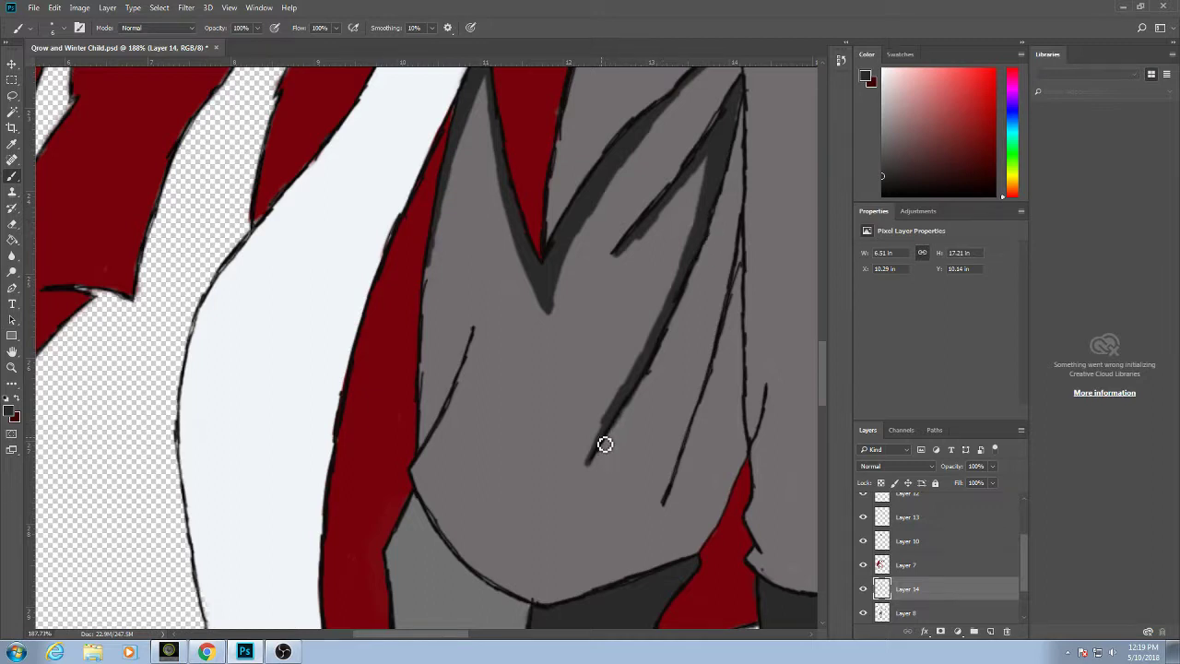
{"action": "left_click_drag", "start_coordinate": [604, 445], "coordinate": [608, 394]}
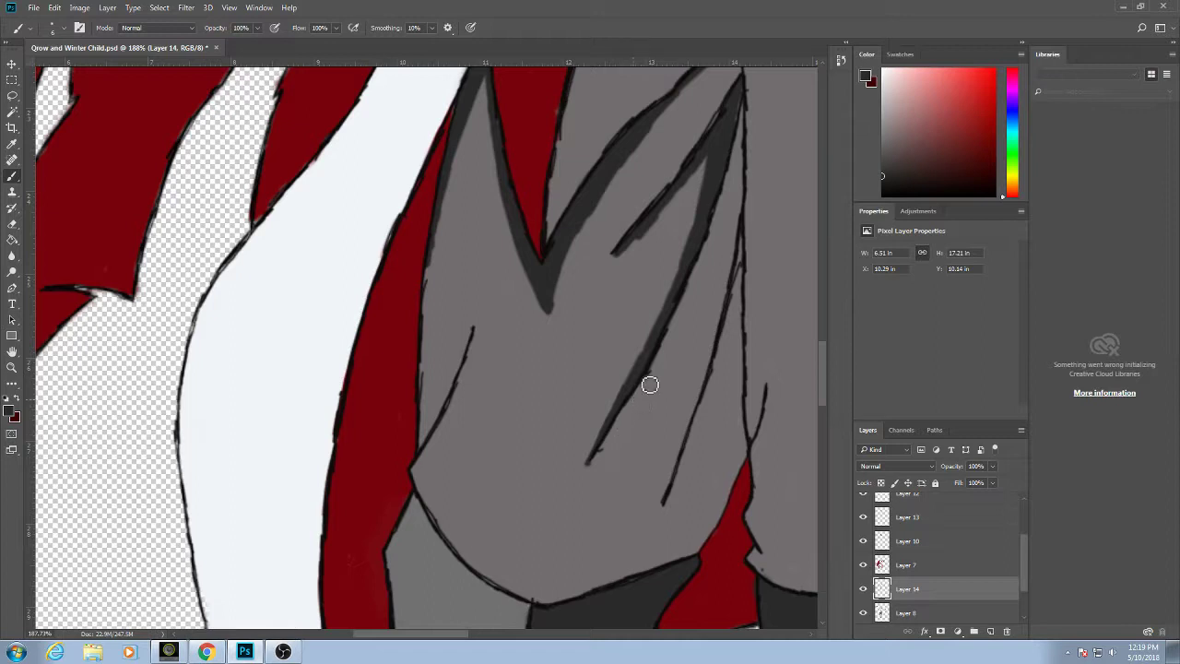
Fill a wide charcoal shadow along the fold nearest the centre seam, tapering it toward the fold's lower end.
{"action": "left_click_drag", "start_coordinate": [674, 363], "coordinate": [653, 356]}
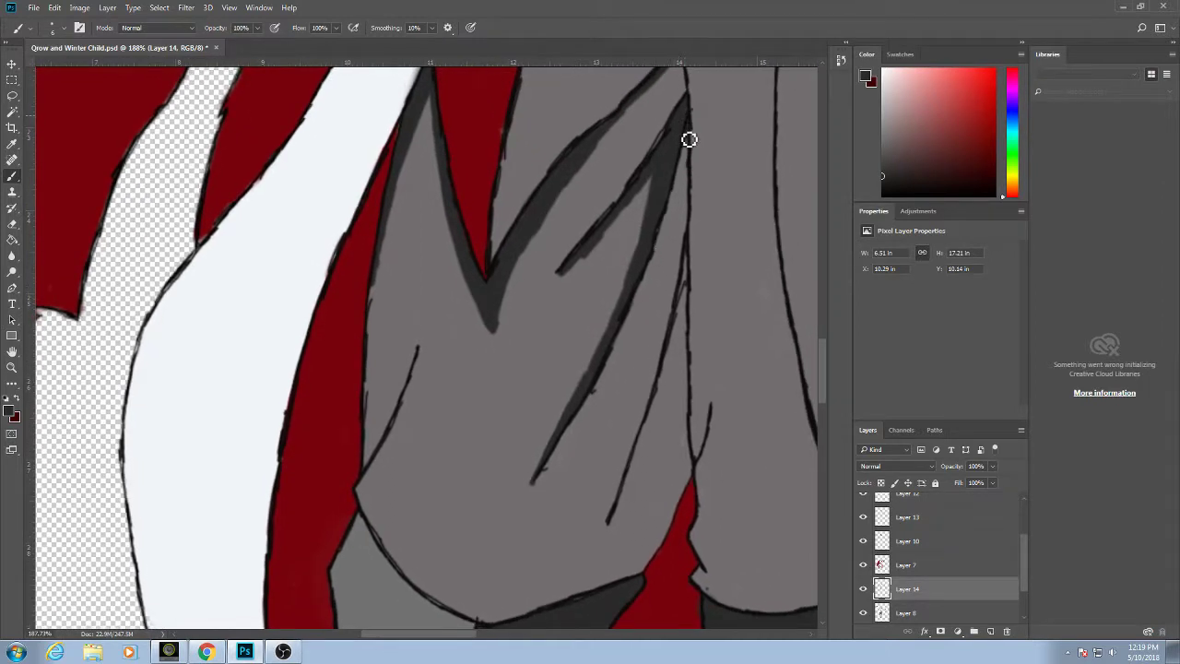
{"action": "mouse_move", "coordinate": [690, 140]}
{"action": "left_mouse_down"}
{"action": "mouse_move", "coordinate": [657, 292]}
{"action": "mouse_move", "coordinate": [660, 352]}
{"action": "mouse_move", "coordinate": [612, 526]}
{"action": "mouse_move", "coordinate": [646, 415]}
{"action": "mouse_move", "coordinate": [617, 509]}
{"action": "mouse_move", "coordinate": [642, 433]}
{"action": "mouse_move", "coordinate": [647, 350]}
{"action": "mouse_move", "coordinate": [657, 386]}
{"action": "mouse_move", "coordinate": [642, 414]}
{"action": "mouse_move", "coordinate": [661, 304]}
{"action": "mouse_move", "coordinate": [653, 281]}
{"action": "mouse_move", "coordinate": [660, 311]}
{"action": "mouse_move", "coordinate": [664, 249]}
{"action": "mouse_move", "coordinate": [645, 428]}
{"action": "mouse_move", "coordinate": [696, 192]}
{"action": "mouse_move", "coordinate": [684, 235]}
{"action": "left_mouse_up"}
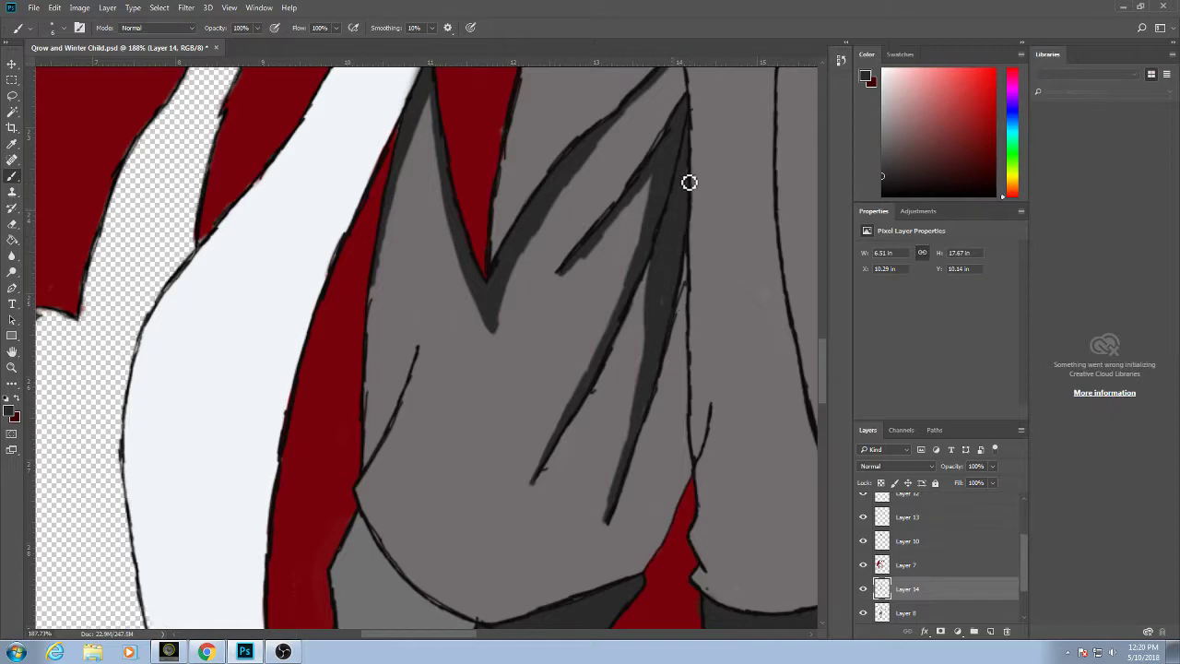
{"action": "mouse_move", "coordinate": [643, 193]}
{"action": "left_mouse_down"}
{"action": "mouse_move", "coordinate": [570, 278]}
{"action": "mouse_move", "coordinate": [667, 166]}
{"action": "left_mouse_up"}
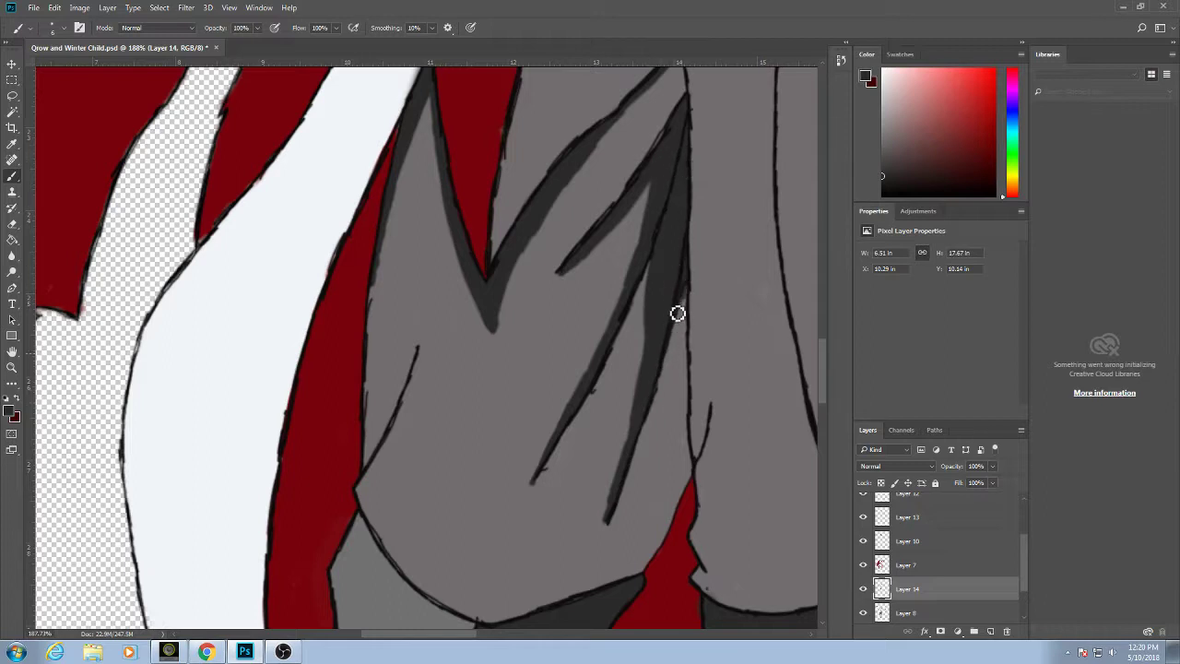
Fill the area between the last fold and the centre seam in charcoal, down to the trouser leg's lower inner corner.
{"action": "mouse_move", "coordinate": [677, 313]}
{"action": "left_mouse_down"}
{"action": "mouse_move", "coordinate": [688, 316]}
{"action": "mouse_move", "coordinate": [658, 439]}
{"action": "mouse_move", "coordinate": [674, 331]}
{"action": "mouse_move", "coordinate": [669, 396]}
{"action": "mouse_move", "coordinate": [648, 431]}
{"action": "left_mouse_up"}
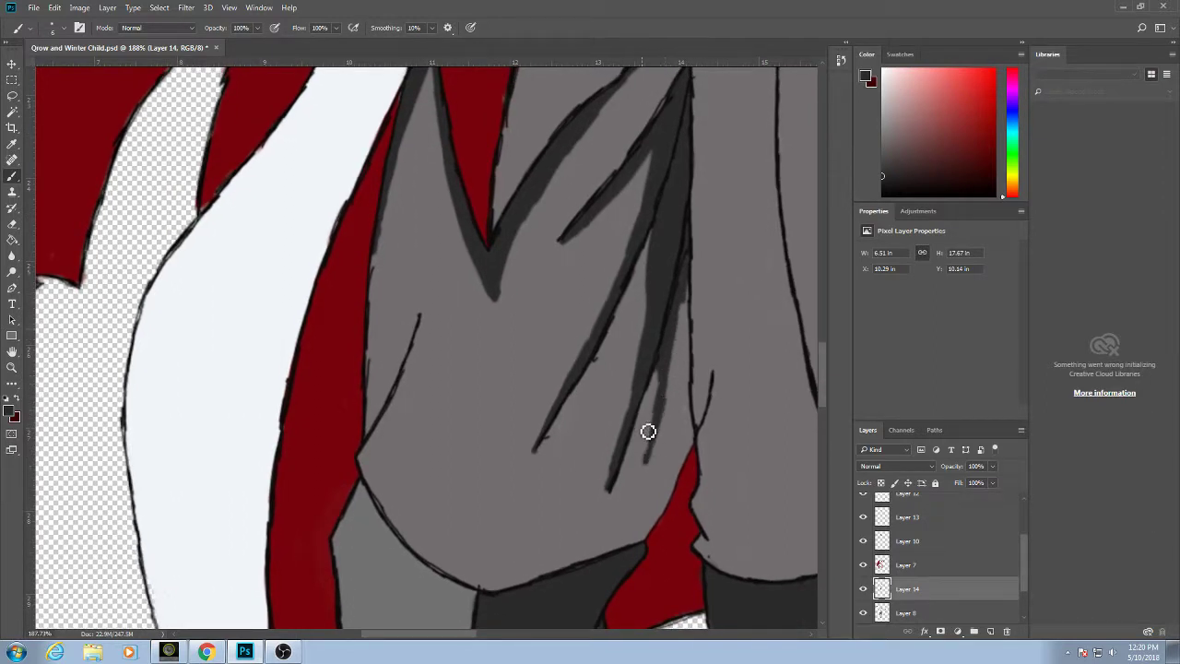
{"action": "mouse_move", "coordinate": [658, 378]}
{"action": "left_mouse_down"}
{"action": "mouse_move", "coordinate": [621, 515]}
{"action": "mouse_move", "coordinate": [592, 567]}
{"action": "mouse_move", "coordinate": [627, 507]}
{"action": "mouse_move", "coordinate": [611, 547]}
{"action": "mouse_move", "coordinate": [653, 397]}
{"action": "mouse_move", "coordinate": [663, 401]}
{"action": "mouse_move", "coordinate": [641, 515]}
{"action": "mouse_move", "coordinate": [664, 438]}
{"action": "mouse_move", "coordinate": [646, 553]}
{"action": "mouse_move", "coordinate": [671, 470]}
{"action": "mouse_move", "coordinate": [663, 536]}
{"action": "mouse_move", "coordinate": [677, 466]}
{"action": "mouse_move", "coordinate": [692, 448]}
{"action": "mouse_move", "coordinate": [678, 488]}
{"action": "mouse_move", "coordinate": [701, 436]}
{"action": "mouse_move", "coordinate": [647, 494]}
{"action": "mouse_move", "coordinate": [620, 561]}
{"action": "mouse_move", "coordinate": [626, 507]}
{"action": "mouse_move", "coordinate": [615, 573]}
{"action": "mouse_move", "coordinate": [627, 528]}
{"action": "mouse_move", "coordinate": [645, 528]}
{"action": "mouse_move", "coordinate": [634, 569]}
{"action": "mouse_move", "coordinate": [641, 490]}
{"action": "mouse_move", "coordinate": [676, 377]}
{"action": "mouse_move", "coordinate": [675, 475]}
{"action": "mouse_move", "coordinate": [666, 395]}
{"action": "mouse_move", "coordinate": [683, 358]}
{"action": "mouse_move", "coordinate": [668, 481]}
{"action": "mouse_move", "coordinate": [685, 384]}
{"action": "mouse_move", "coordinate": [684, 462]}
{"action": "mouse_move", "coordinate": [688, 387]}
{"action": "mouse_move", "coordinate": [695, 456]}
{"action": "left_mouse_up"}
{"action": "left_click_drag", "start_coordinate": [688, 393], "coordinate": [691, 430]}
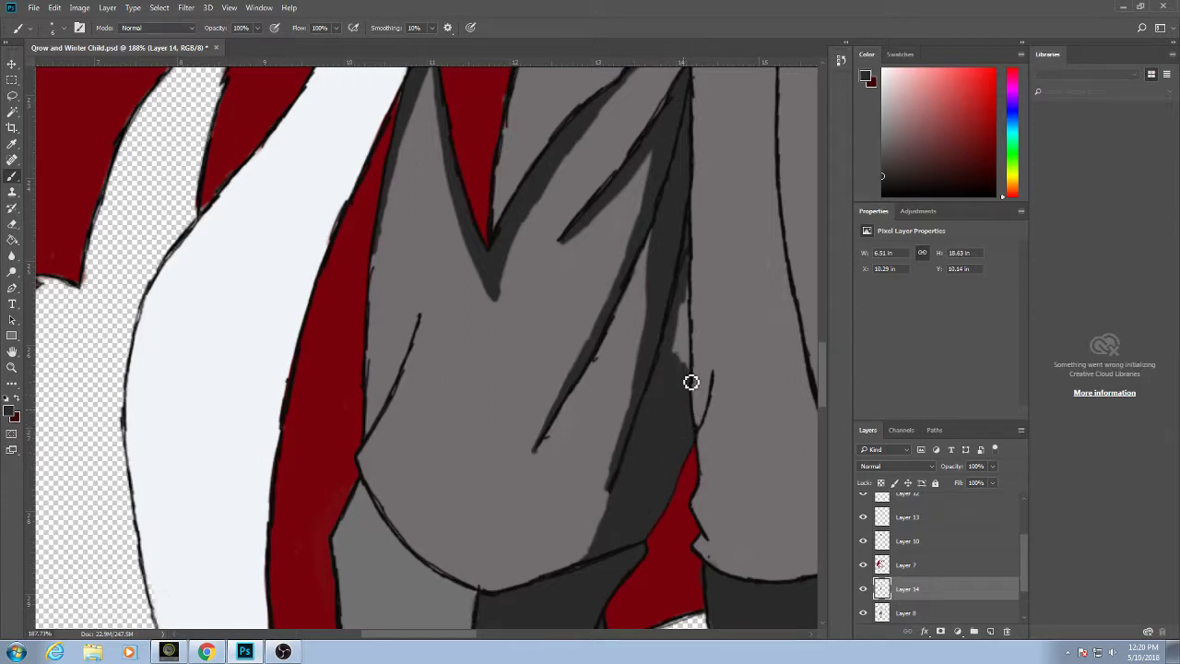
{"action": "left_click_drag", "start_coordinate": [691, 381], "coordinate": [692, 294]}
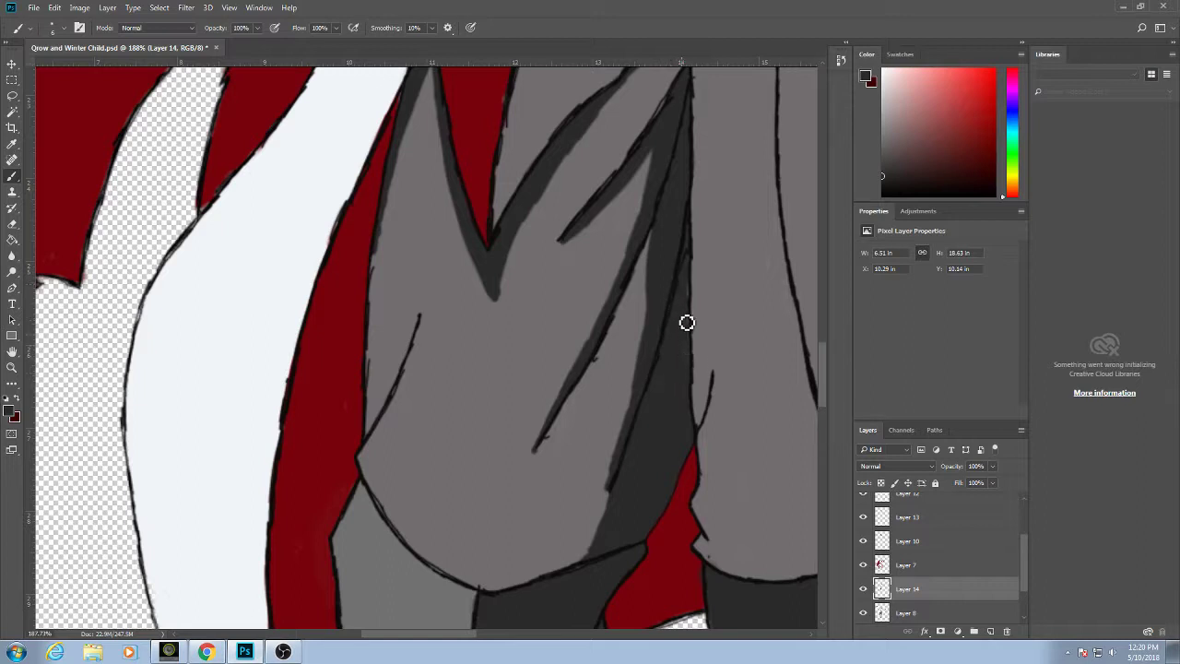
Fill the gap between the upper ends of the first and second trouser folds with charcoal shadow.
{"action": "left_click_drag", "start_coordinate": [674, 238], "coordinate": [664, 408]}
{"action": "left_click_drag", "start_coordinate": [650, 300], "coordinate": [656, 317]}
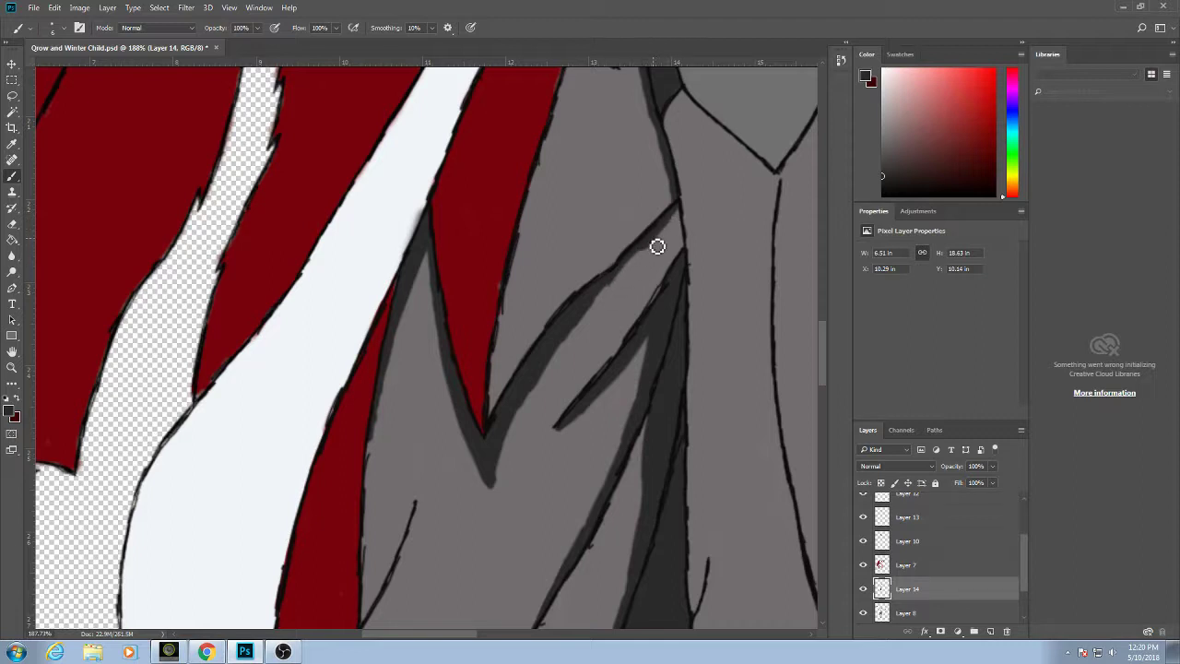
{"action": "mouse_move", "coordinate": [657, 246]}
{"action": "left_mouse_down"}
{"action": "mouse_move", "coordinate": [569, 422]}
{"action": "mouse_move", "coordinate": [637, 269]}
{"action": "mouse_move", "coordinate": [614, 292]}
{"action": "mouse_move", "coordinate": [623, 354]}
{"action": "mouse_move", "coordinate": [632, 321]}
{"action": "left_mouse_up"}
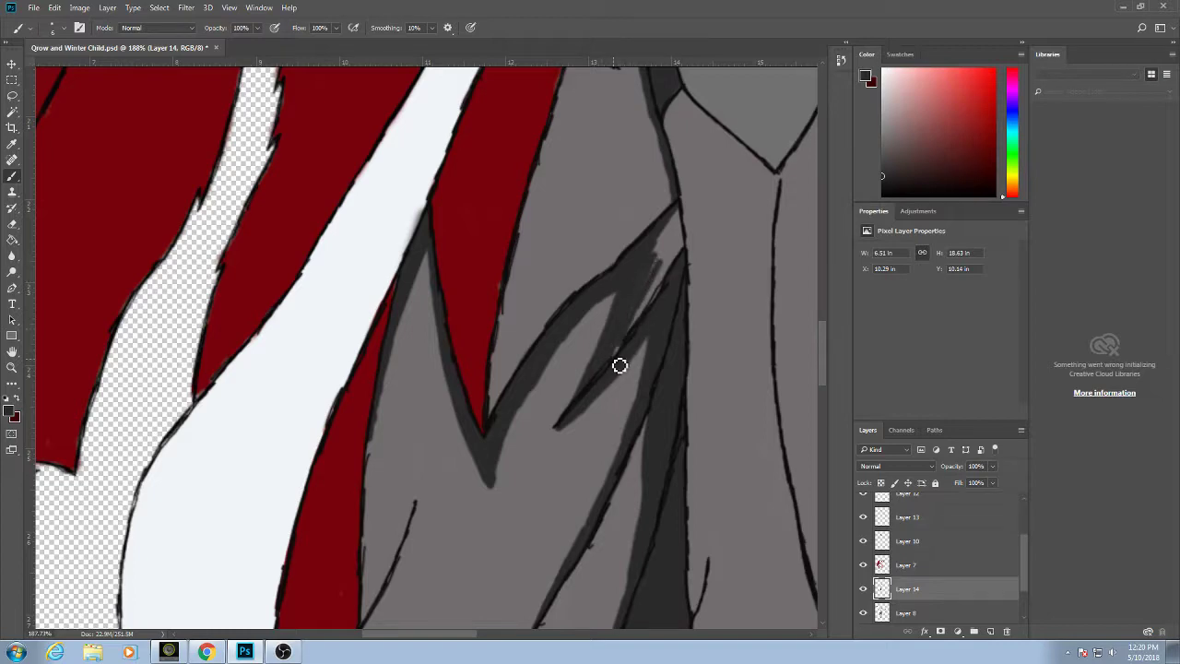
{"action": "mouse_move", "coordinate": [619, 366]}
{"action": "left_mouse_down"}
{"action": "mouse_move", "coordinate": [684, 224]}
{"action": "mouse_move", "coordinate": [672, 258]}
{"action": "mouse_move", "coordinate": [681, 264]}
{"action": "left_mouse_up"}
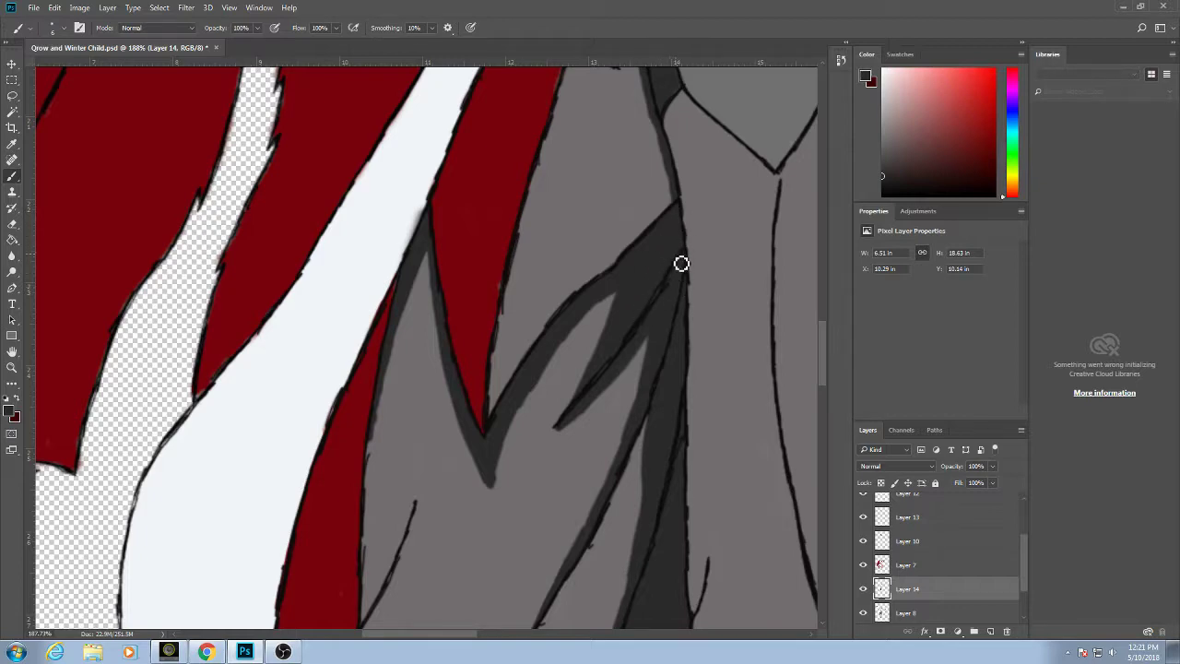
Shade the small fold at the trouser leg's outer edge in charcoal and blend it up along that edge.
{"action": "scroll", "coordinate": [650, 304], "scroll_direction": "down", "scroll_amount": 5}
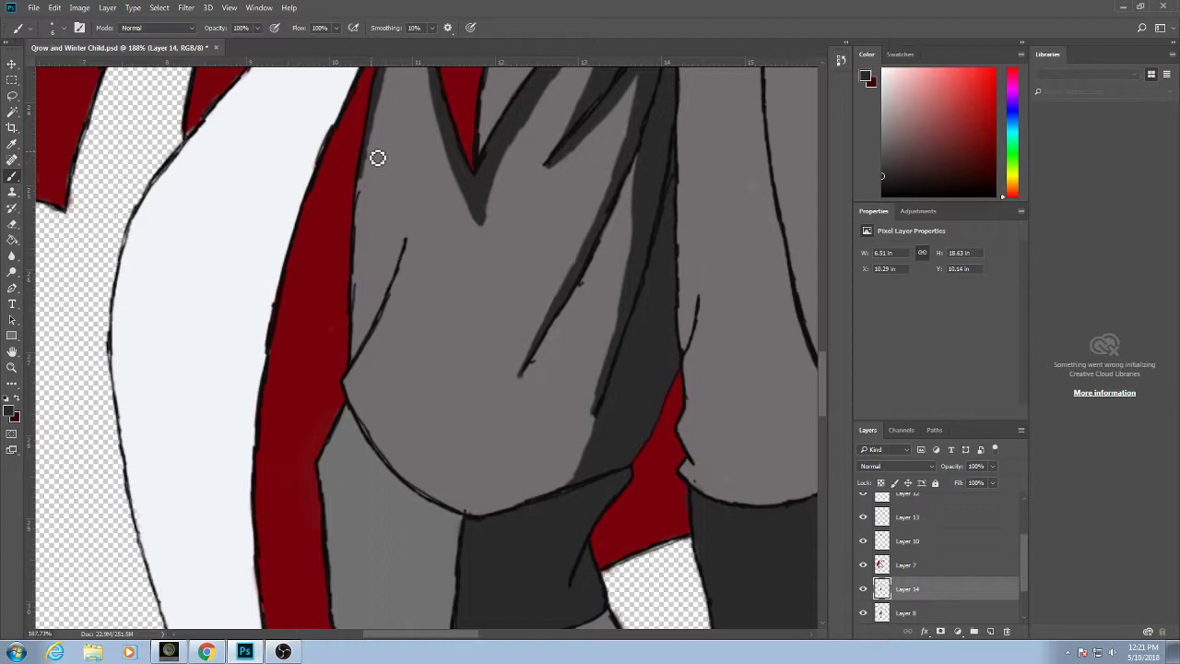
{"action": "mouse_move", "coordinate": [406, 249]}
{"action": "left_mouse_down"}
{"action": "mouse_move", "coordinate": [366, 310]}
{"action": "mouse_move", "coordinate": [358, 358]}
{"action": "mouse_move", "coordinate": [403, 271]}
{"action": "mouse_move", "coordinate": [377, 292]}
{"action": "mouse_move", "coordinate": [366, 258]}
{"action": "mouse_move", "coordinate": [357, 314]}
{"action": "mouse_move", "coordinate": [369, 325]}
{"action": "left_mouse_up"}
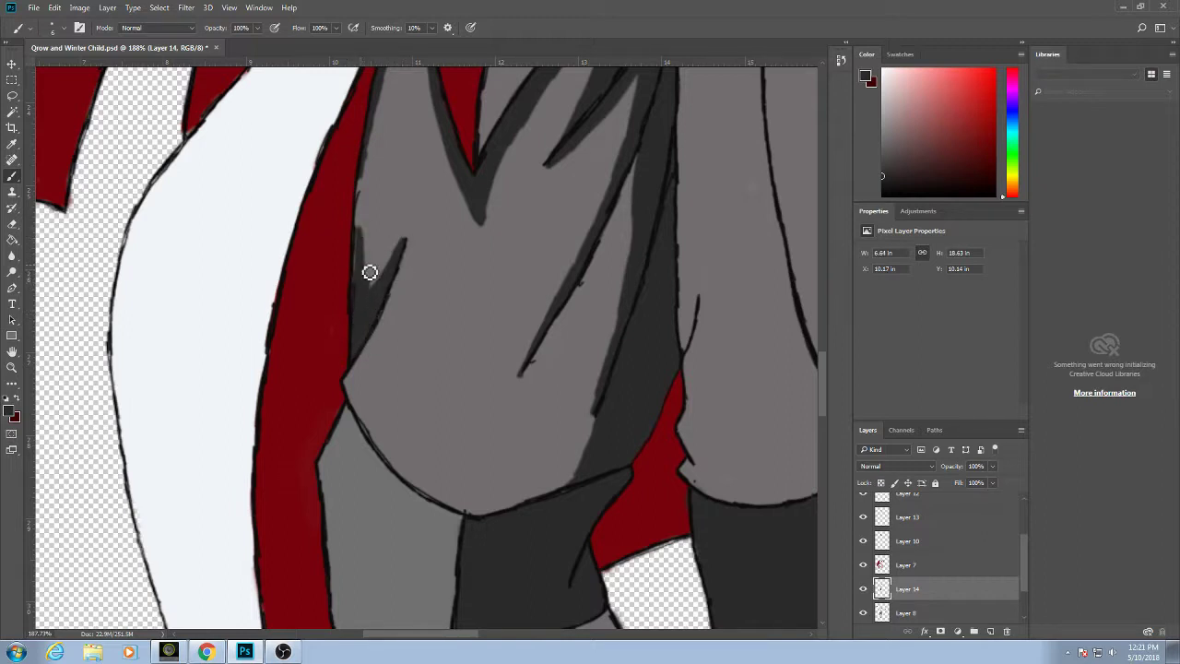
{"action": "mouse_move", "coordinate": [370, 272]}
{"action": "left_mouse_down"}
{"action": "mouse_move", "coordinate": [363, 190]}
{"action": "mouse_move", "coordinate": [358, 246]}
{"action": "left_mouse_up"}
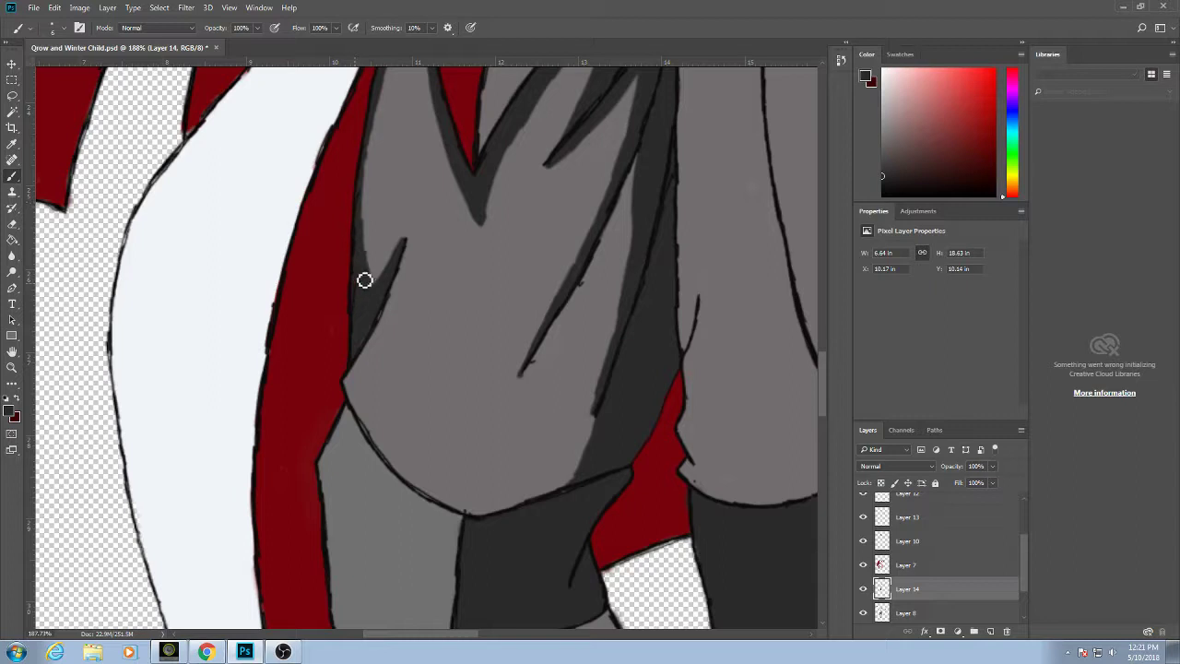
{"action": "left_click_drag", "start_coordinate": [384, 398], "coordinate": [351, 363]}
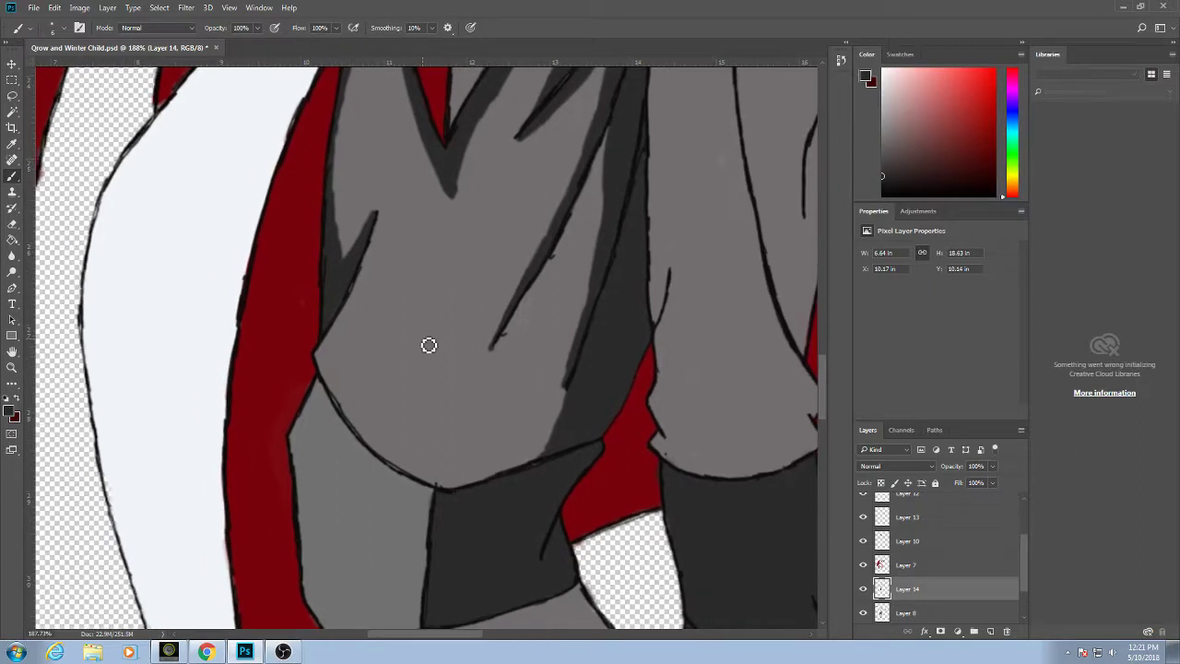
Paint a charcoal shadow band along the trouser leg's curved lower edge above the knee, from the inner corner to the outer corner.
{"action": "mouse_move", "coordinate": [455, 496]}
{"action": "left_mouse_down"}
{"action": "mouse_move", "coordinate": [548, 452]}
{"action": "mouse_move", "coordinate": [571, 403]}
{"action": "mouse_move", "coordinate": [517, 473]}
{"action": "left_mouse_up"}
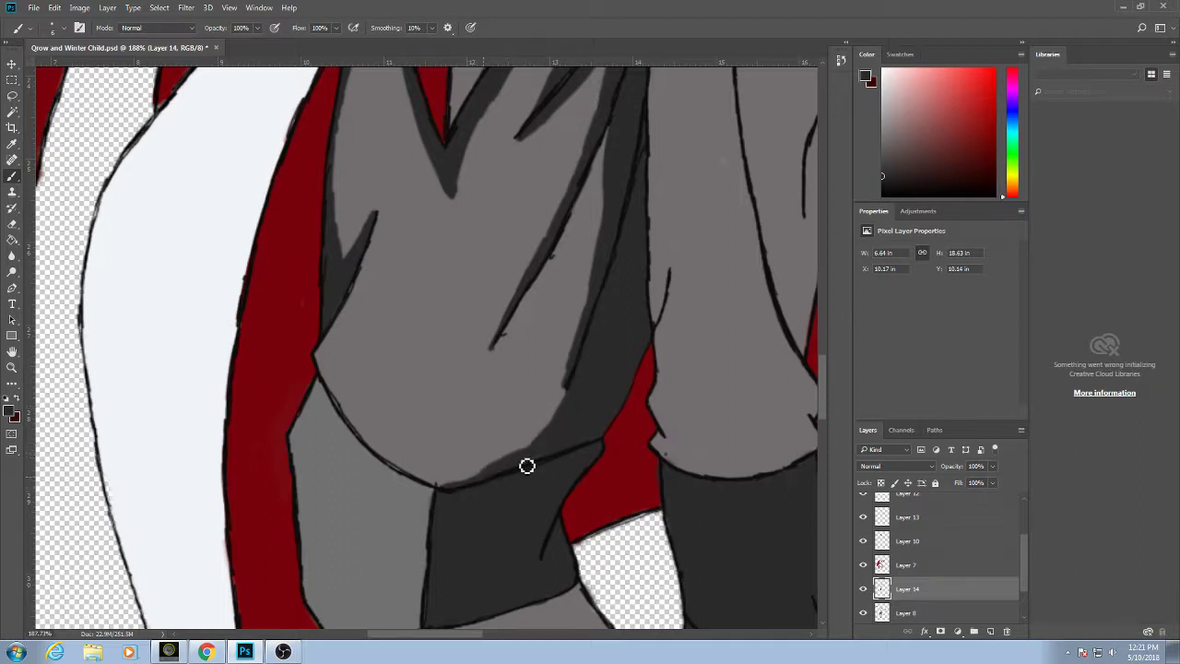
{"action": "left_click_drag", "start_coordinate": [527, 466], "coordinate": [450, 490]}
{"action": "left_click_drag", "start_coordinate": [531, 449], "coordinate": [529, 461]}
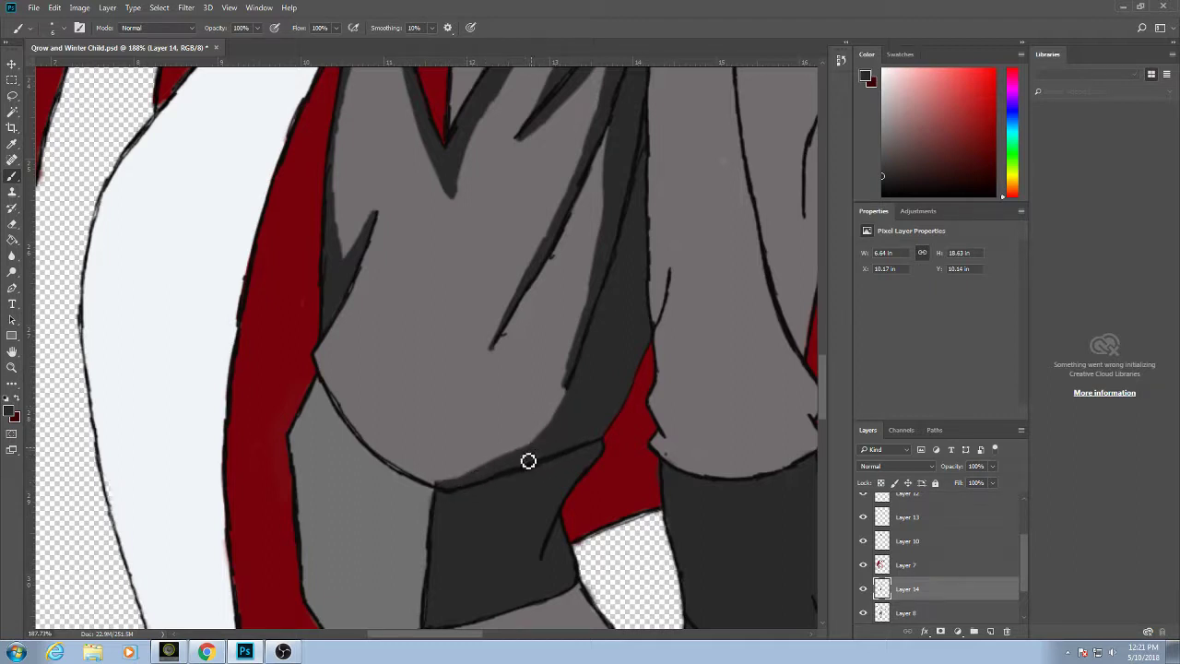
{"action": "mouse_move", "coordinate": [568, 421]}
{"action": "left_mouse_down"}
{"action": "mouse_move", "coordinate": [508, 471]}
{"action": "mouse_move", "coordinate": [429, 488]}
{"action": "mouse_move", "coordinate": [481, 486]}
{"action": "mouse_move", "coordinate": [564, 453]}
{"action": "mouse_move", "coordinate": [512, 446]}
{"action": "mouse_move", "coordinate": [445, 494]}
{"action": "mouse_move", "coordinate": [343, 422]}
{"action": "mouse_move", "coordinate": [320, 365]}
{"action": "mouse_move", "coordinate": [363, 441]}
{"action": "mouse_move", "coordinate": [402, 473]}
{"action": "mouse_move", "coordinate": [363, 442]}
{"action": "mouse_move", "coordinate": [320, 361]}
{"action": "mouse_move", "coordinate": [355, 431]}
{"action": "left_mouse_up"}
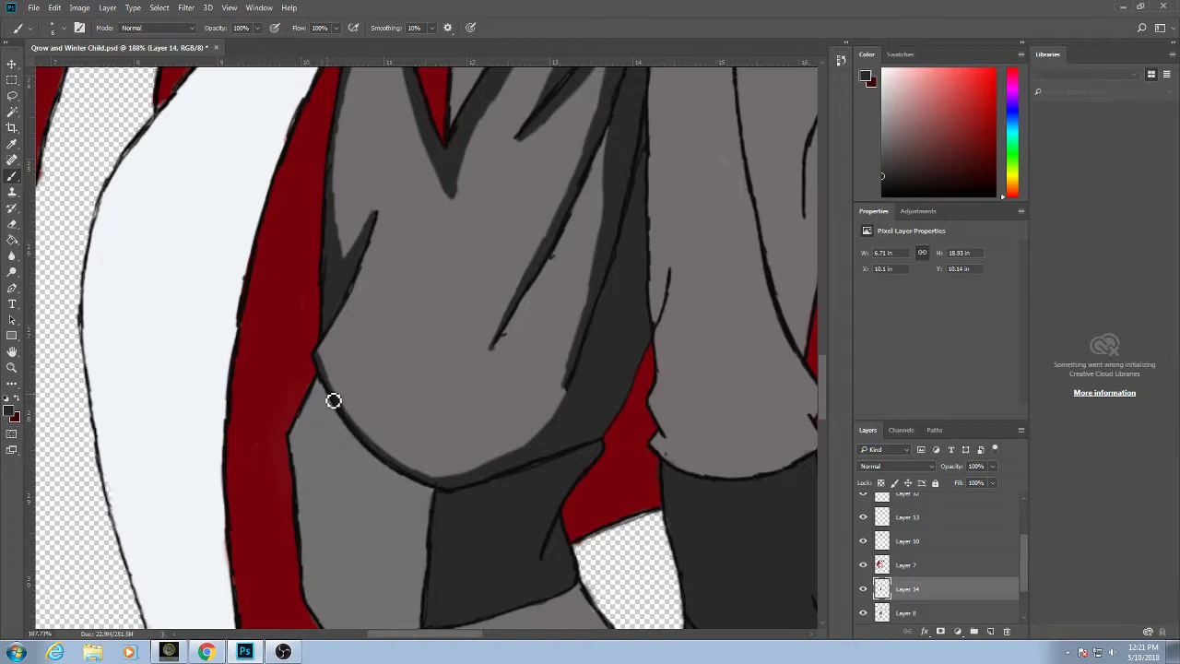
Shade the raised leg's long vertical fold in charcoal, then its outer edge and the small fold beside it.
{"action": "scroll", "coordinate": [330, 389], "scroll_direction": "down", "scroll_amount": 7}
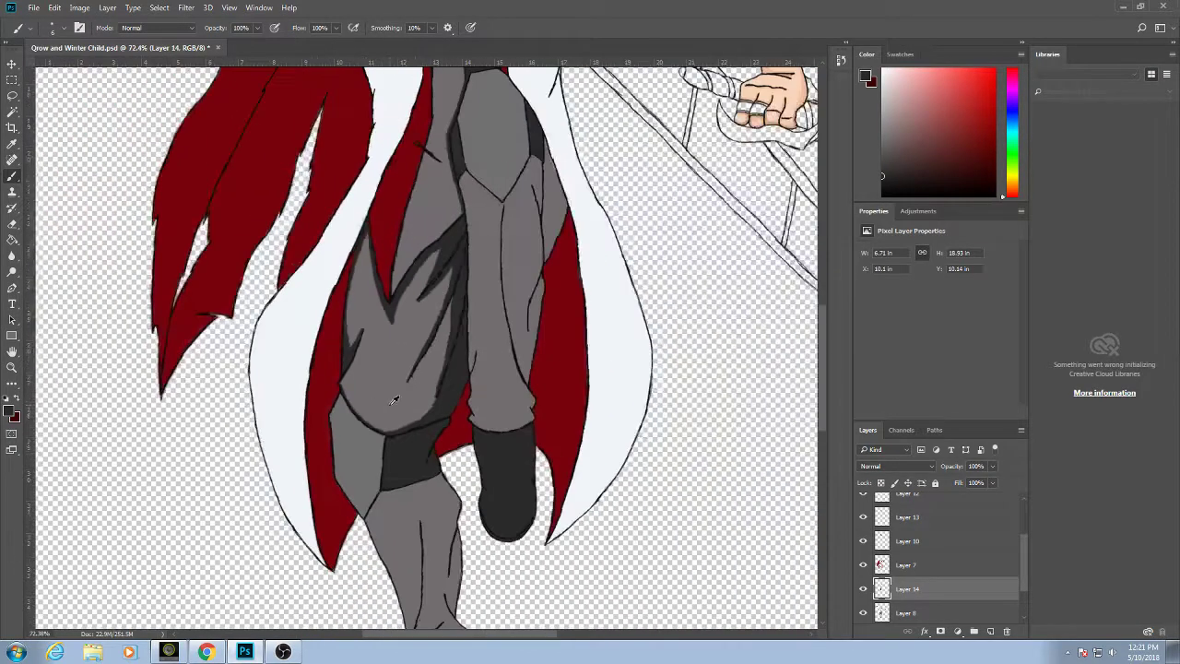
{"action": "scroll", "coordinate": [405, 348], "scroll_direction": "up", "scroll_amount": 1}
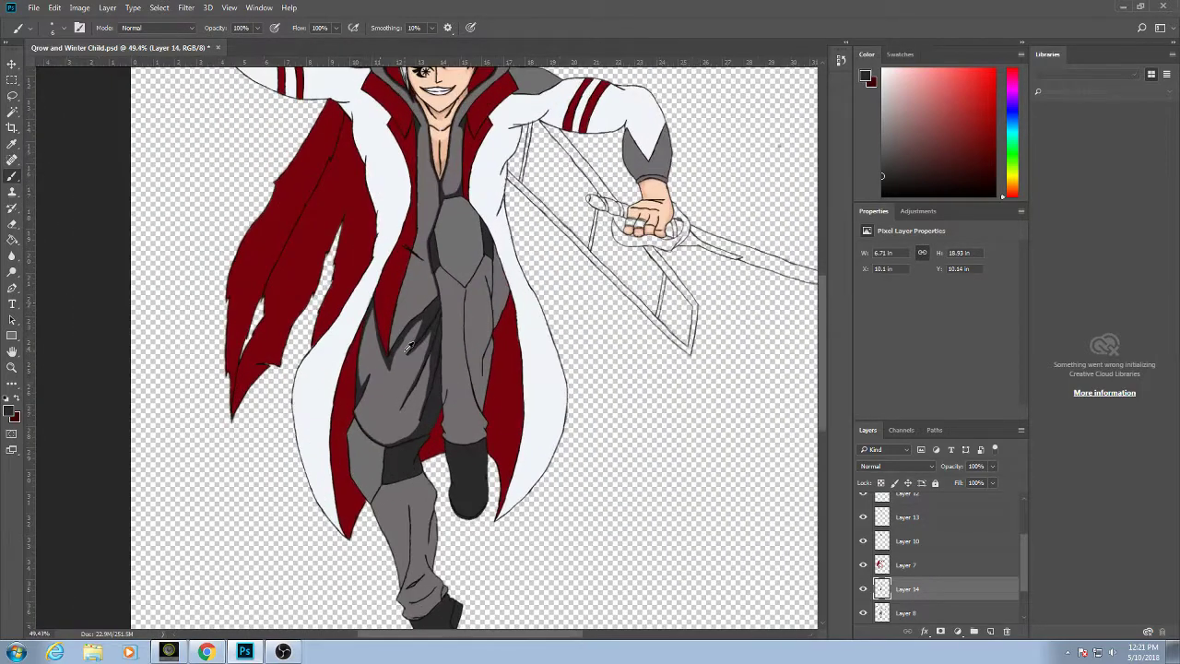
{"action": "scroll", "coordinate": [408, 347], "scroll_direction": "up", "scroll_amount": 5}
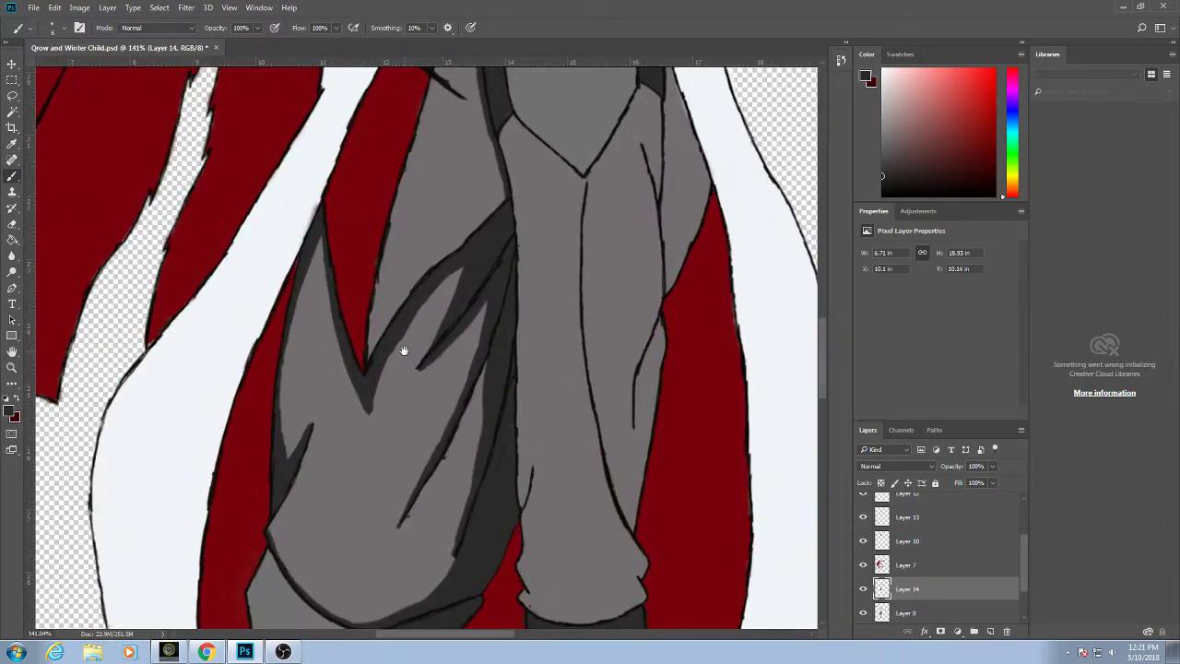
{"action": "scroll", "coordinate": [402, 352], "scroll_direction": "right", "scroll_amount": 5}
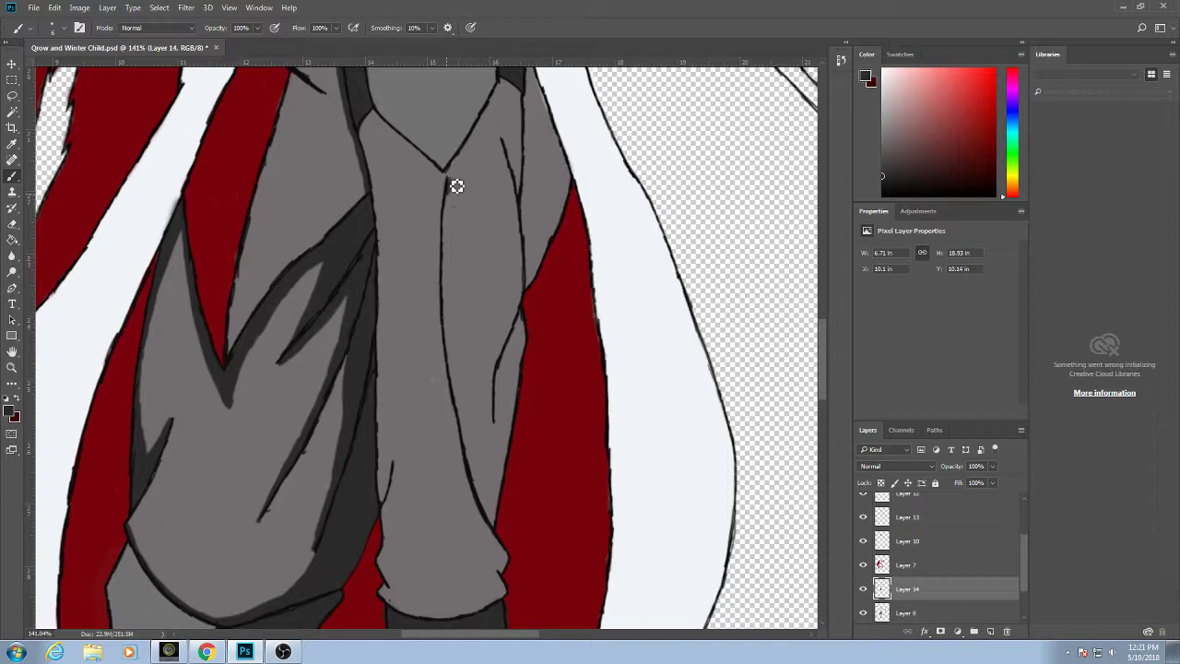
{"action": "mouse_move", "coordinate": [456, 186]}
{"action": "left_mouse_down"}
{"action": "mouse_move", "coordinate": [441, 261]}
{"action": "mouse_move", "coordinate": [453, 267]}
{"action": "mouse_move", "coordinate": [451, 361]}
{"action": "mouse_move", "coordinate": [458, 348]}
{"action": "mouse_move", "coordinate": [496, 526]}
{"action": "mouse_move", "coordinate": [479, 469]}
{"action": "left_mouse_up"}
{"action": "mouse_move", "coordinate": [491, 517]}
{"action": "left_mouse_down"}
{"action": "mouse_move", "coordinate": [454, 362]}
{"action": "mouse_move", "coordinate": [446, 184]}
{"action": "left_mouse_up"}
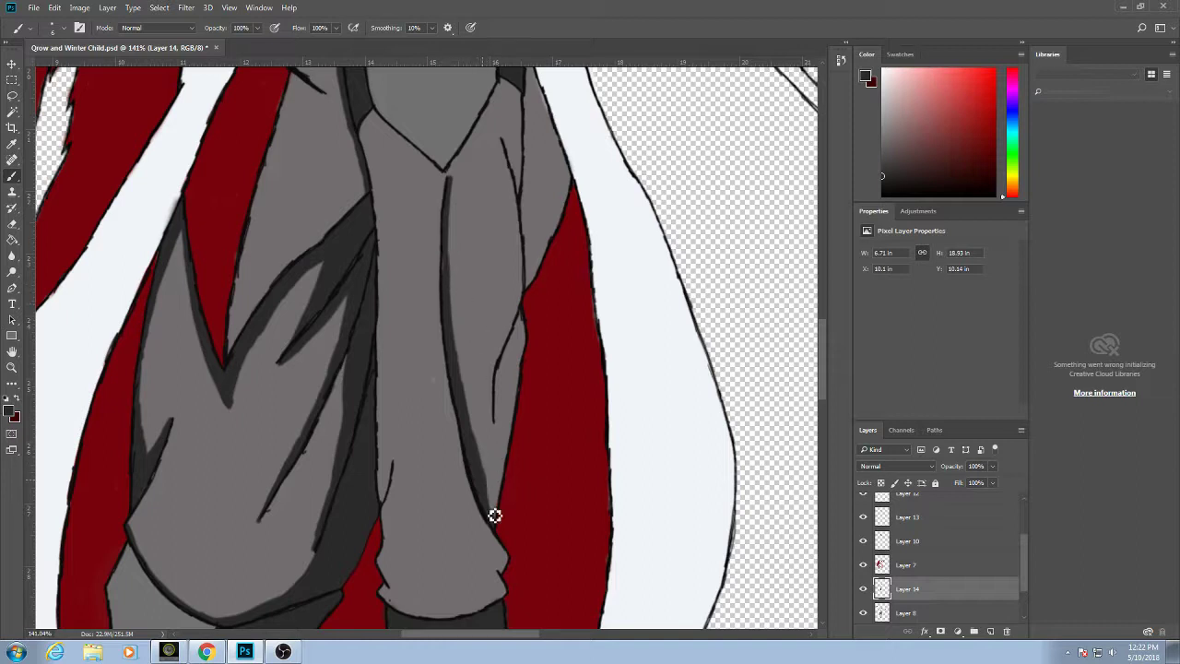
{"action": "mouse_move", "coordinate": [497, 509]}
{"action": "left_mouse_down"}
{"action": "mouse_move", "coordinate": [508, 481]}
{"action": "mouse_move", "coordinate": [499, 517]}
{"action": "mouse_move", "coordinate": [529, 325]}
{"action": "mouse_move", "coordinate": [507, 370]}
{"action": "mouse_move", "coordinate": [502, 424]}
{"action": "mouse_move", "coordinate": [518, 348]}
{"action": "left_mouse_up"}
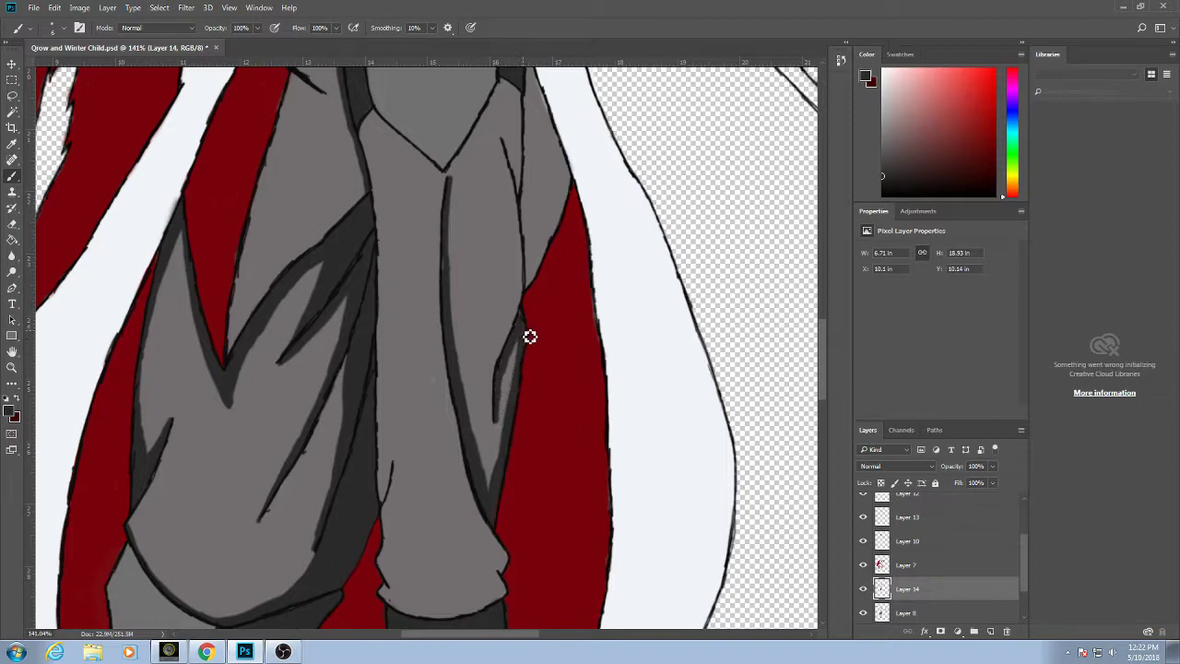
Shade the raised leg's upper outer fold and the trouser fabric behind it along the coat edge in charcoal, and save the document.
{"action": "scroll", "coordinate": [512, 325], "scroll_direction": "up", "scroll_amount": 3}
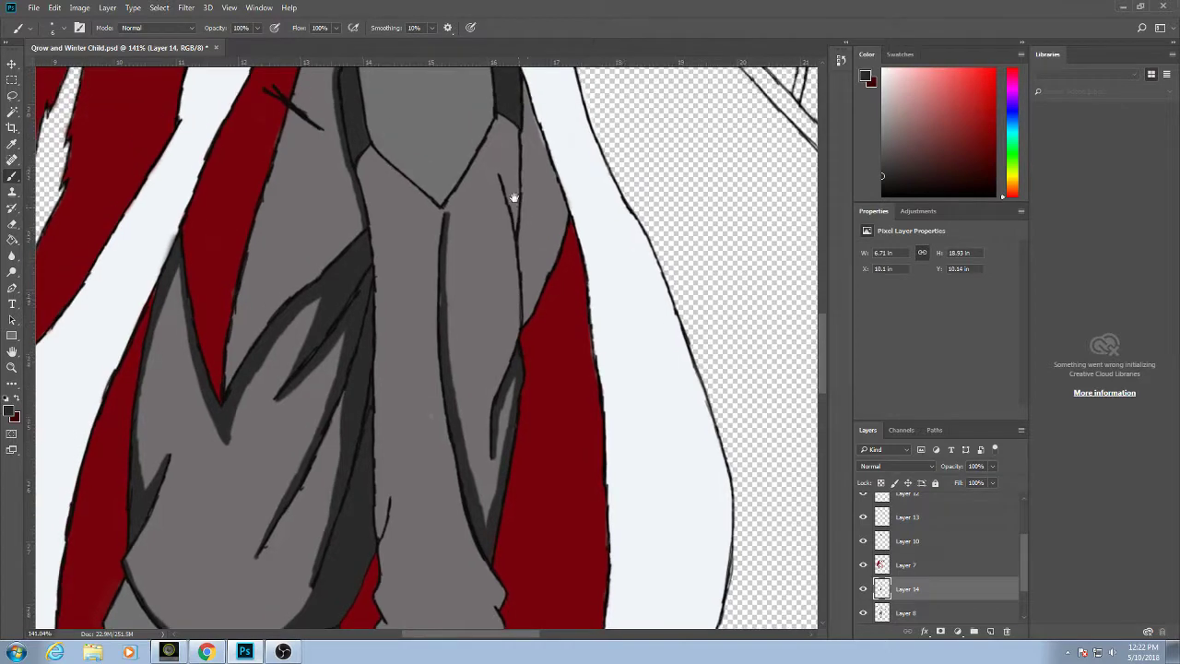
{"action": "mouse_move", "coordinate": [525, 235]}
{"action": "left_mouse_down"}
{"action": "mouse_move", "coordinate": [532, 252]}
{"action": "mouse_move", "coordinate": [533, 186]}
{"action": "left_mouse_up"}
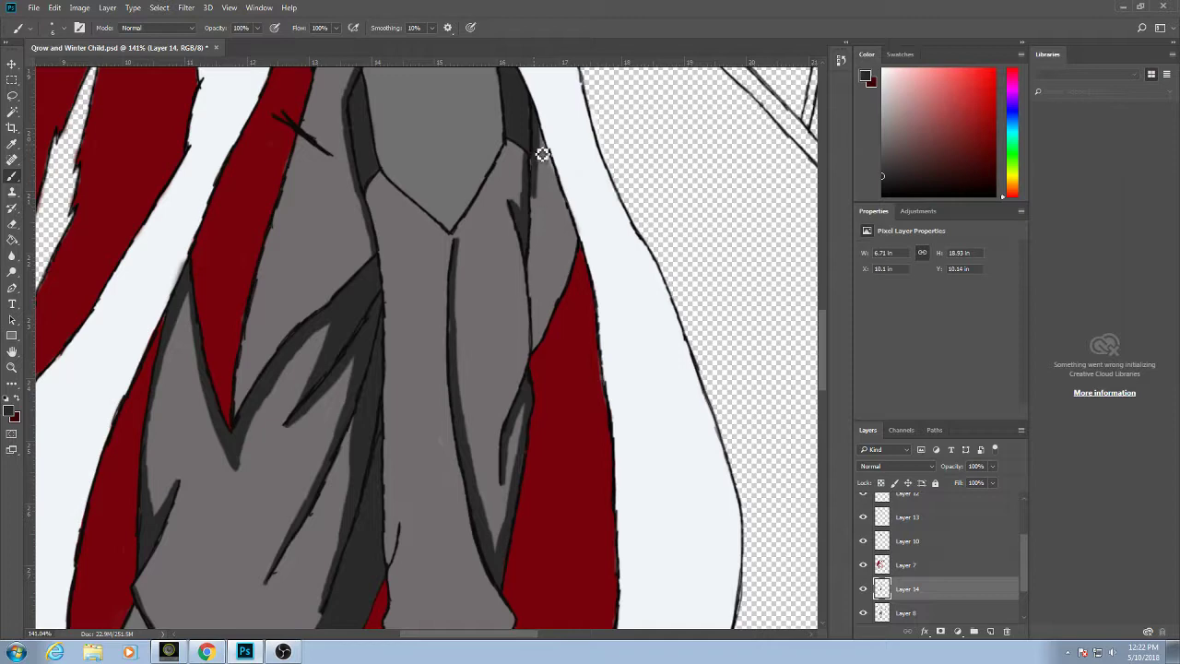
{"action": "mouse_move", "coordinate": [542, 225]}
{"action": "left_mouse_down"}
{"action": "mouse_move", "coordinate": [543, 369]}
{"action": "mouse_move", "coordinate": [539, 184]}
{"action": "left_mouse_up"}
{"action": "mouse_move", "coordinate": [539, 241]}
{"action": "left_mouse_down"}
{"action": "mouse_move", "coordinate": [548, 145]}
{"action": "mouse_move", "coordinate": [579, 266]}
{"action": "mouse_move", "coordinate": [544, 349]}
{"action": "mouse_move", "coordinate": [578, 268]}
{"action": "mouse_move", "coordinate": [572, 293]}
{"action": "mouse_move", "coordinate": [578, 222]}
{"action": "mouse_move", "coordinate": [579, 236]}
{"action": "mouse_move", "coordinate": [578, 247]}
{"action": "mouse_move", "coordinate": [539, 130]}
{"action": "mouse_move", "coordinate": [563, 182]}
{"action": "left_mouse_up"}
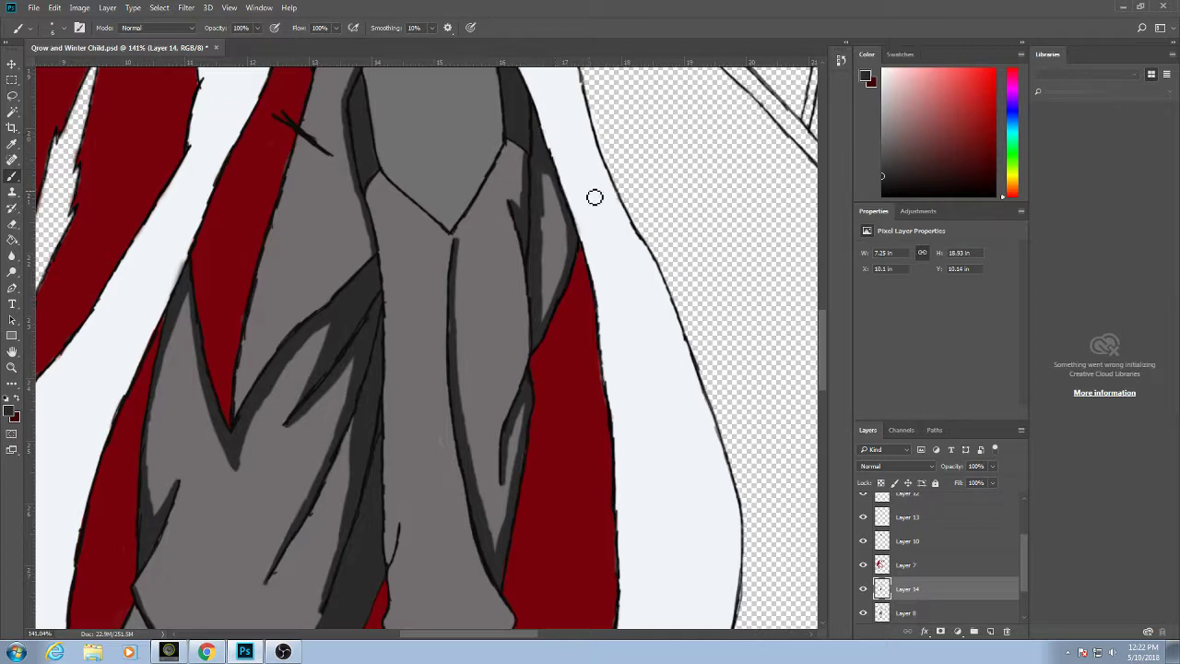
{"action": "key", "text": "ctrl+s"}
Add a charcoal shadow on the trousers directly beneath both sides of the top's pointed hem.
{"action": "mouse_move", "coordinate": [548, 228]}
{"action": "left_mouse_down"}
{"action": "mouse_move", "coordinate": [530, 189]}
{"action": "mouse_move", "coordinate": [514, 195]}
{"action": "mouse_move", "coordinate": [504, 172]}
{"action": "mouse_move", "coordinate": [529, 162]}
{"action": "mouse_move", "coordinate": [498, 172]}
{"action": "left_mouse_up"}
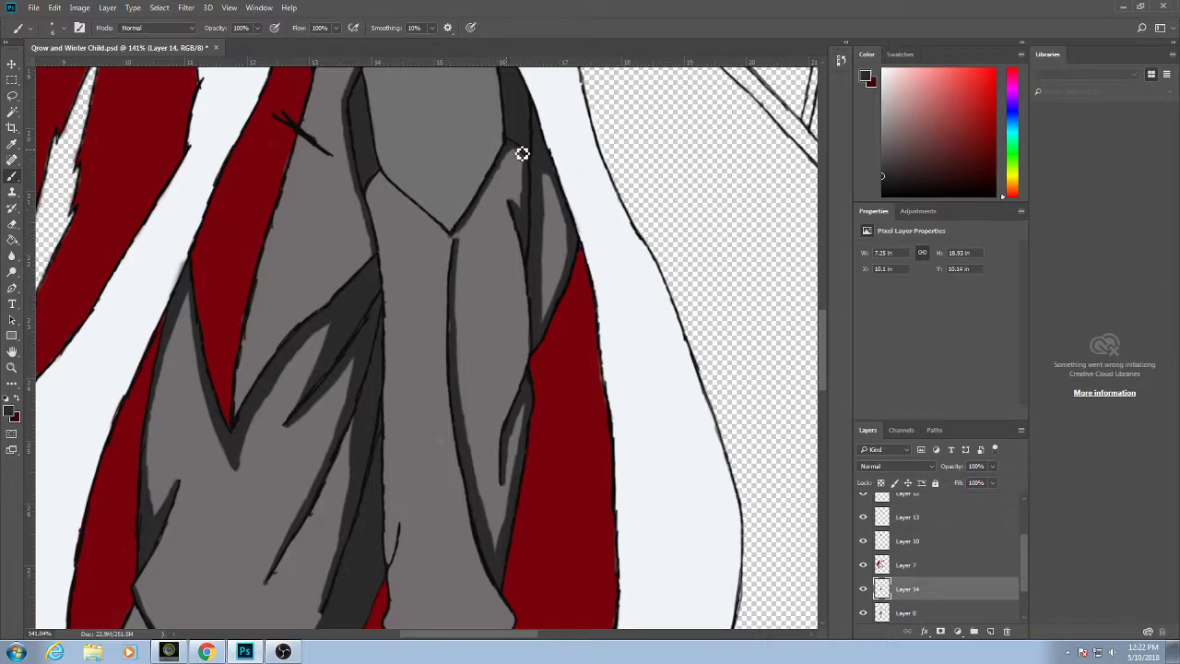
{"action": "left_click_drag", "start_coordinate": [381, 179], "coordinate": [381, 191]}
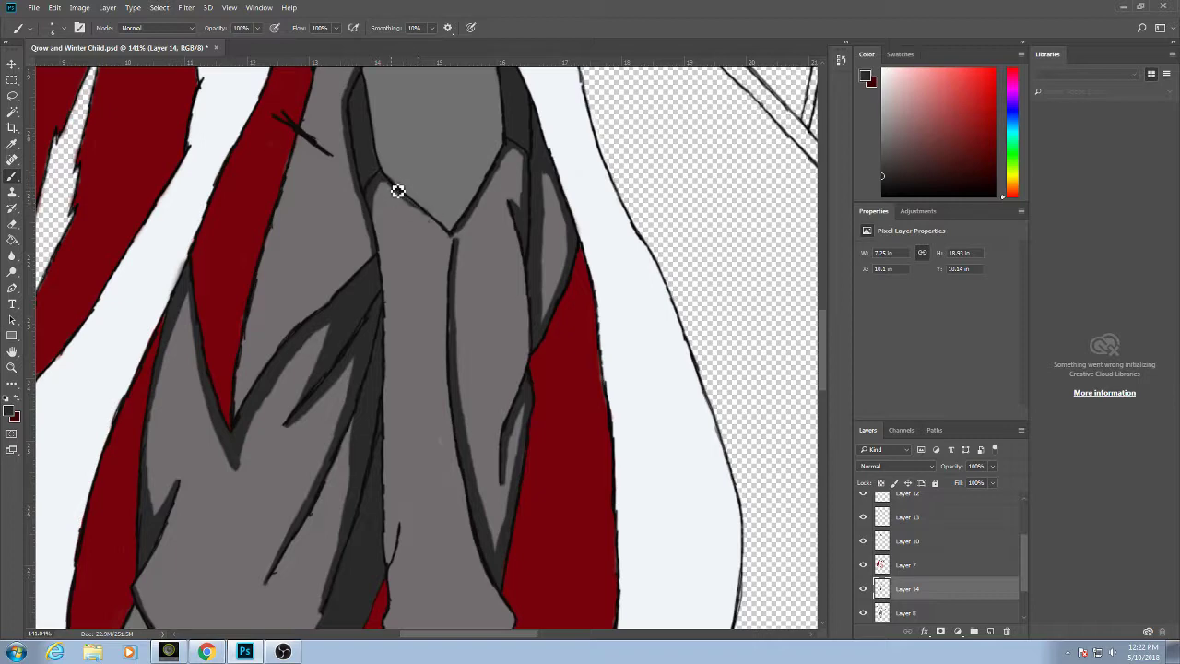
{"action": "mouse_move", "coordinate": [425, 219]}
{"action": "left_mouse_down"}
{"action": "mouse_move", "coordinate": [449, 238]}
{"action": "mouse_move", "coordinate": [385, 179]}
{"action": "left_mouse_up"}
Shade the small inner fold near the raised leg's lower end and the edges of its trouser cuff in charcoal.
{"action": "scroll", "coordinate": [396, 461], "scroll_direction": "down", "scroll_amount": 1}
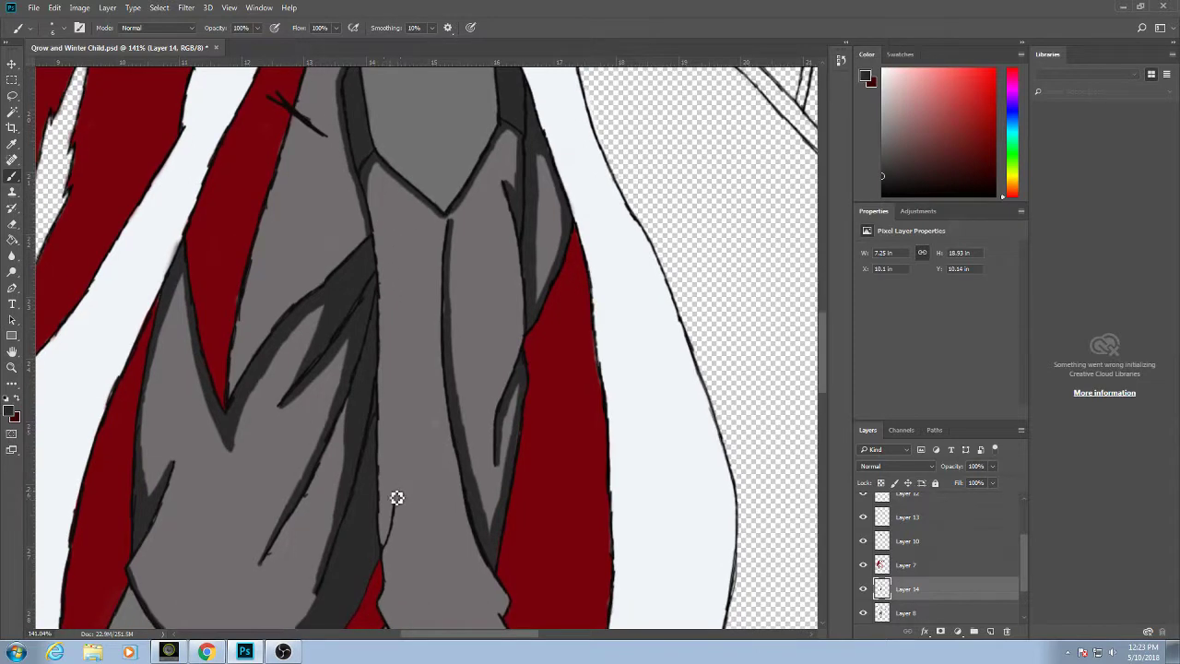
{"action": "left_click_drag", "start_coordinate": [388, 509], "coordinate": [390, 549]}
{"action": "left_click_drag", "start_coordinate": [384, 508], "coordinate": [386, 498]}
{"action": "scroll", "coordinate": [396, 497], "scroll_direction": "down", "scroll_amount": 5}
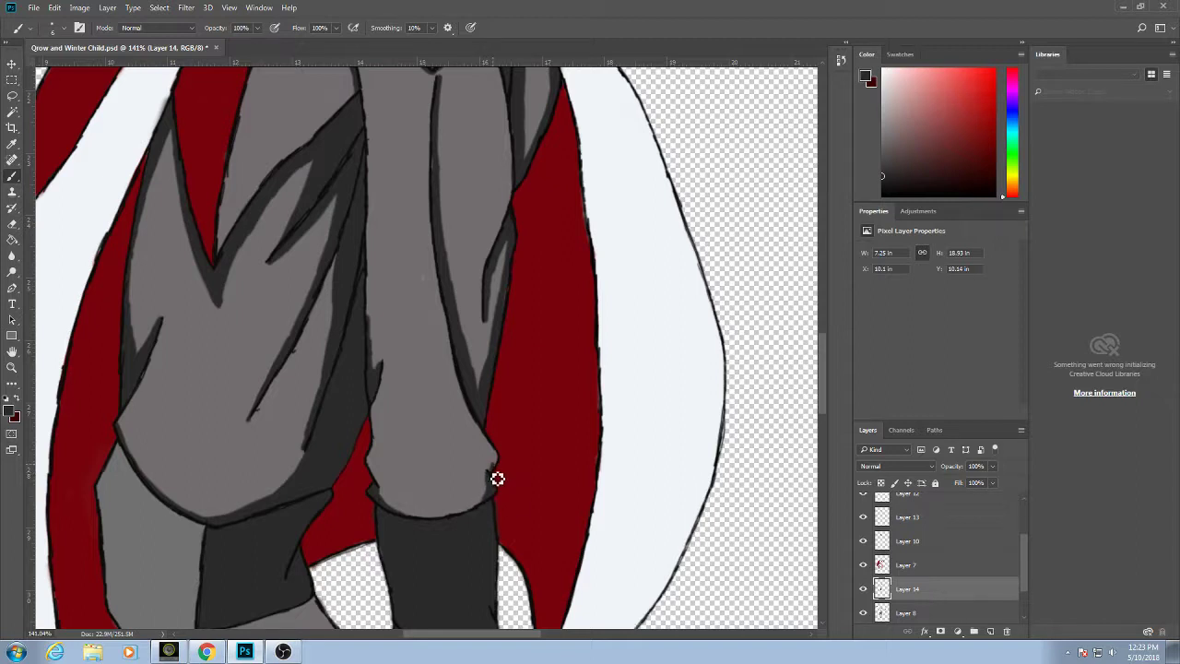
{"action": "mouse_move", "coordinate": [497, 478]}
{"action": "left_mouse_down"}
{"action": "mouse_move", "coordinate": [497, 448]}
{"action": "mouse_move", "coordinate": [499, 467]}
{"action": "left_mouse_up"}
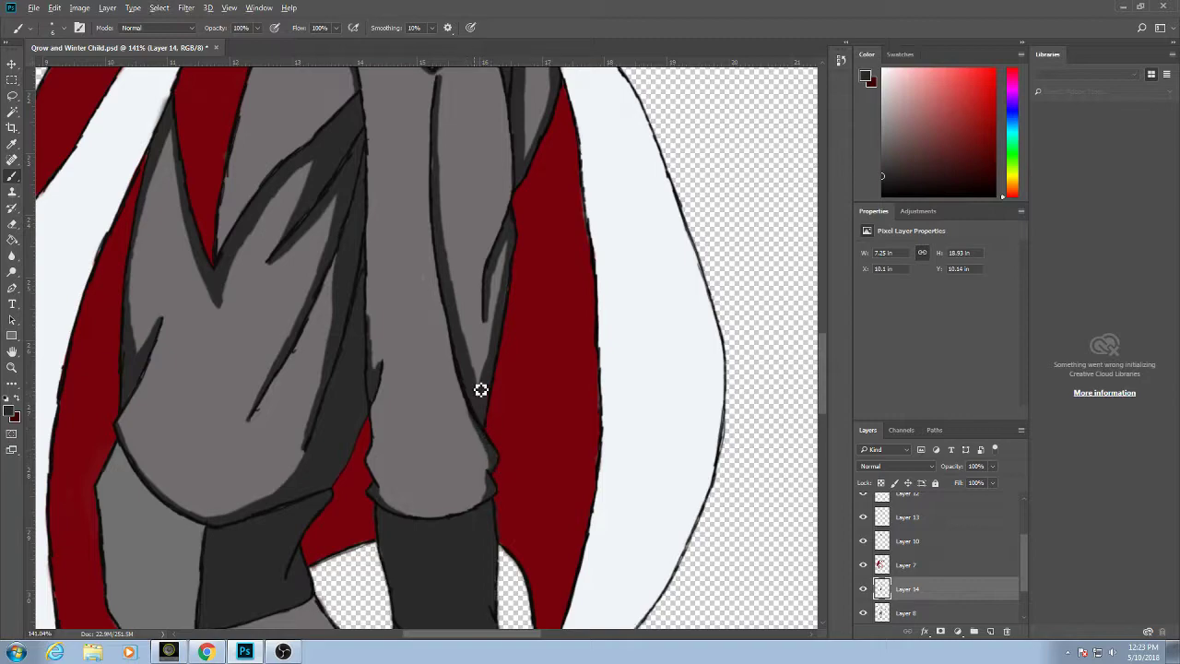
Shade the upper outer corner of the other leg's lower trouser section in charcoal, just below the knee guard.
{"action": "scroll", "coordinate": [481, 390], "scroll_direction": "down", "scroll_amount": 5}
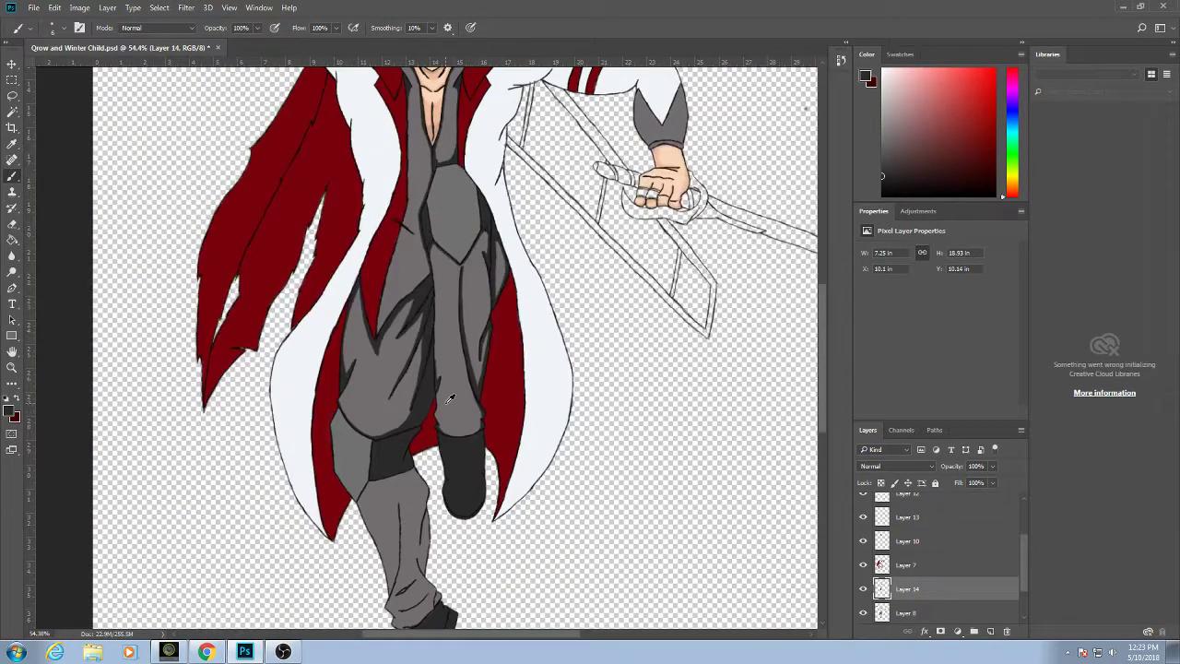
{"action": "scroll", "coordinate": [450, 399], "scroll_direction": "down", "scroll_amount": 3}
{"action": "scroll", "coordinate": [433, 393], "scroll_direction": "up", "scroll_amount": 2}
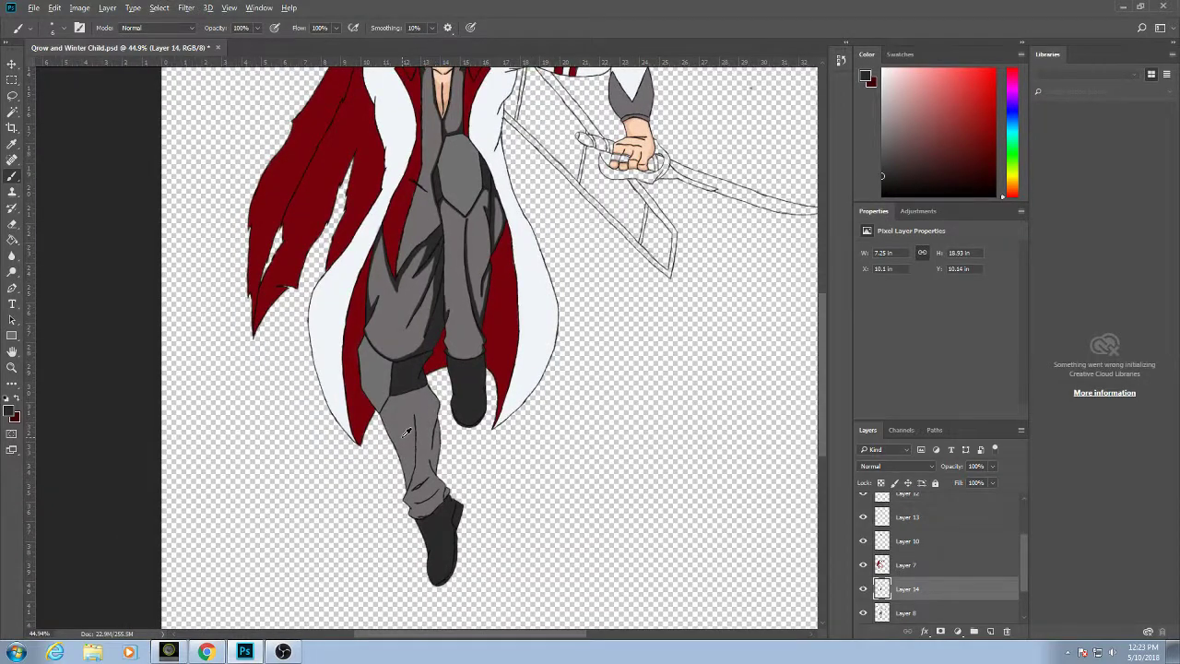
{"action": "scroll", "coordinate": [407, 433], "scroll_direction": "up", "scroll_amount": 1}
{"action": "scroll", "coordinate": [407, 432], "scroll_direction": "down", "scroll_amount": 2}
{"action": "scroll", "coordinate": [407, 432], "scroll_direction": "down", "scroll_amount": 1}
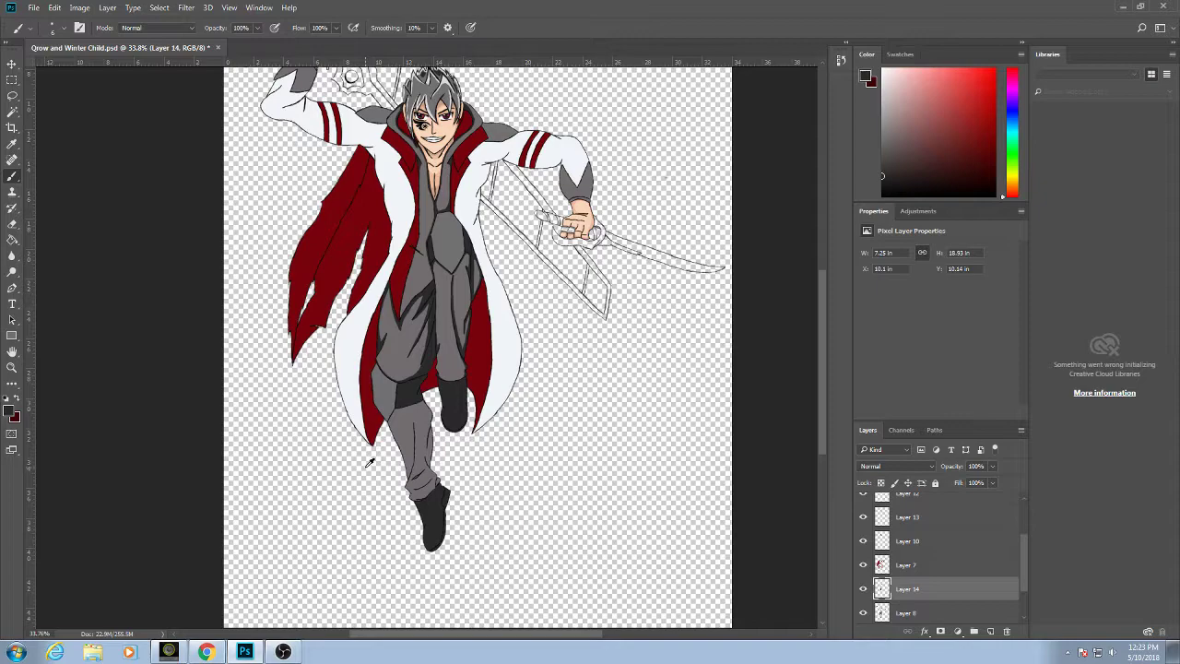
{"action": "scroll", "coordinate": [369, 462], "scroll_direction": "up", "scroll_amount": 7}
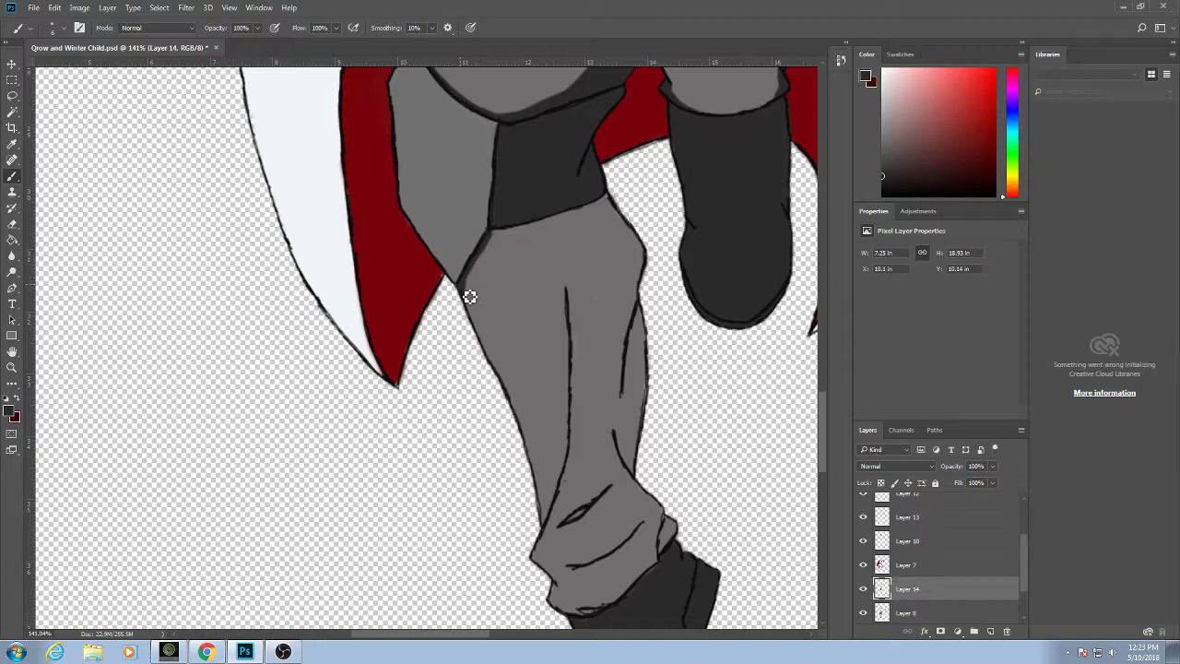
{"action": "left_click_drag", "start_coordinate": [470, 297], "coordinate": [496, 370]}
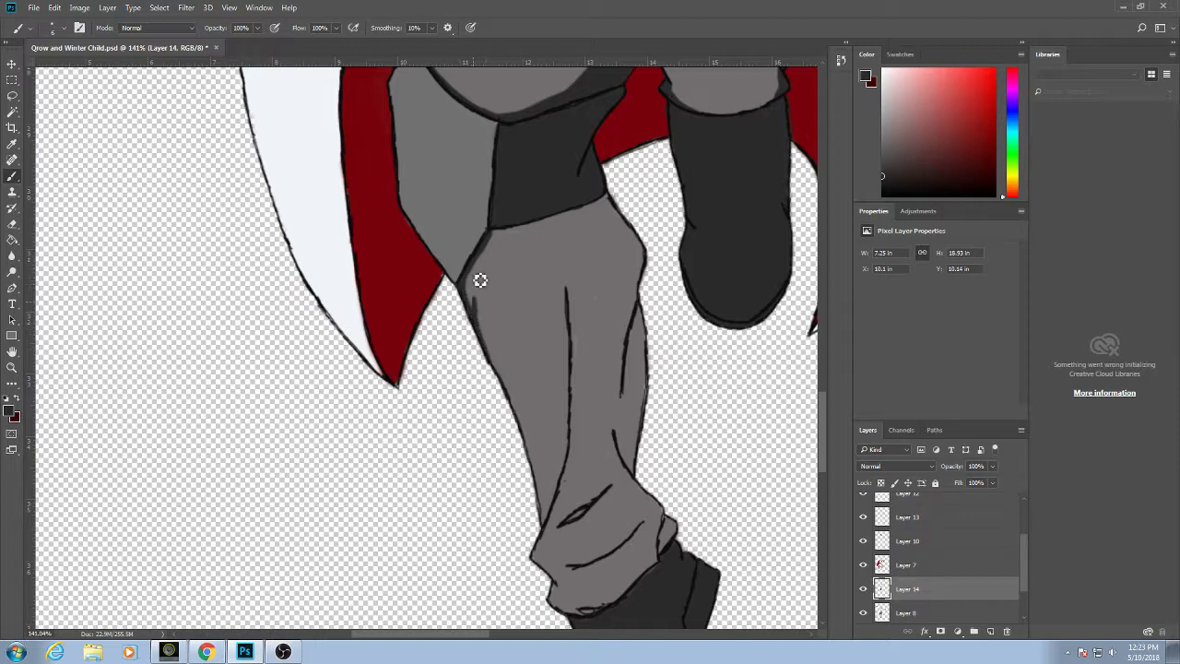
{"action": "left_click_drag", "start_coordinate": [480, 280], "coordinate": [477, 288]}
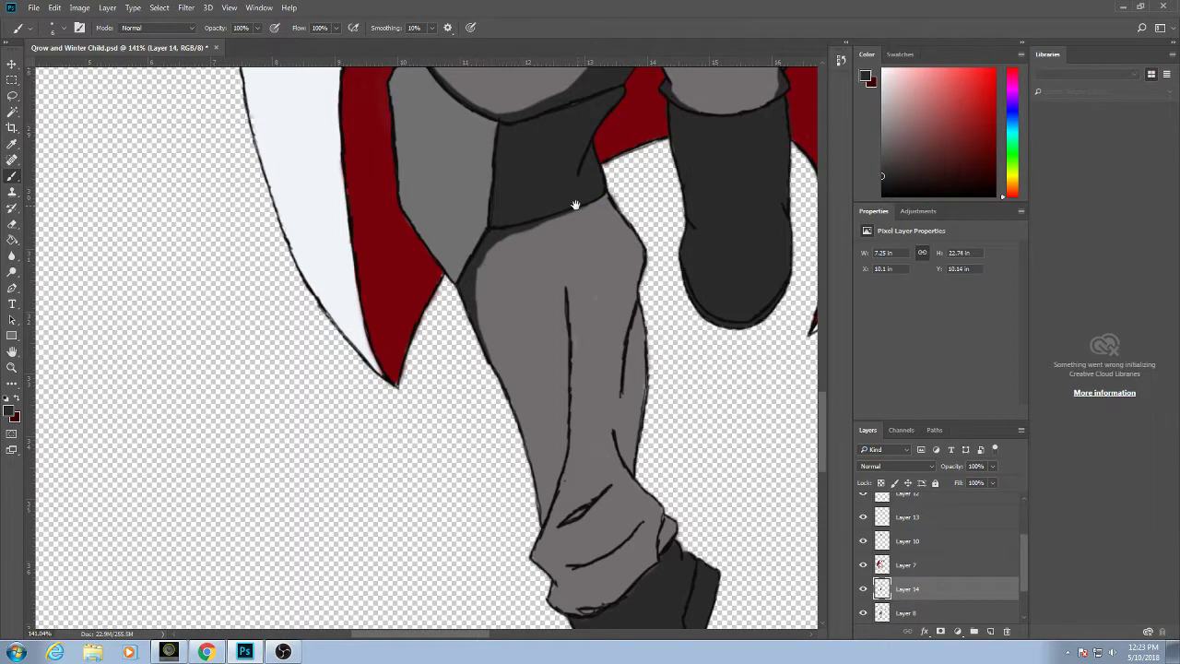
Continue the charcoal shadow under the dark knee band and down the calf's inner edge, filling the two small folds there.
{"action": "scroll", "coordinate": [575, 205], "scroll_direction": "right", "scroll_amount": 3}
{"action": "mouse_move", "coordinate": [537, 209]}
{"action": "left_mouse_down"}
{"action": "mouse_move", "coordinate": [463, 226]}
{"action": "mouse_move", "coordinate": [531, 212]}
{"action": "mouse_move", "coordinate": [561, 278]}
{"action": "left_mouse_up"}
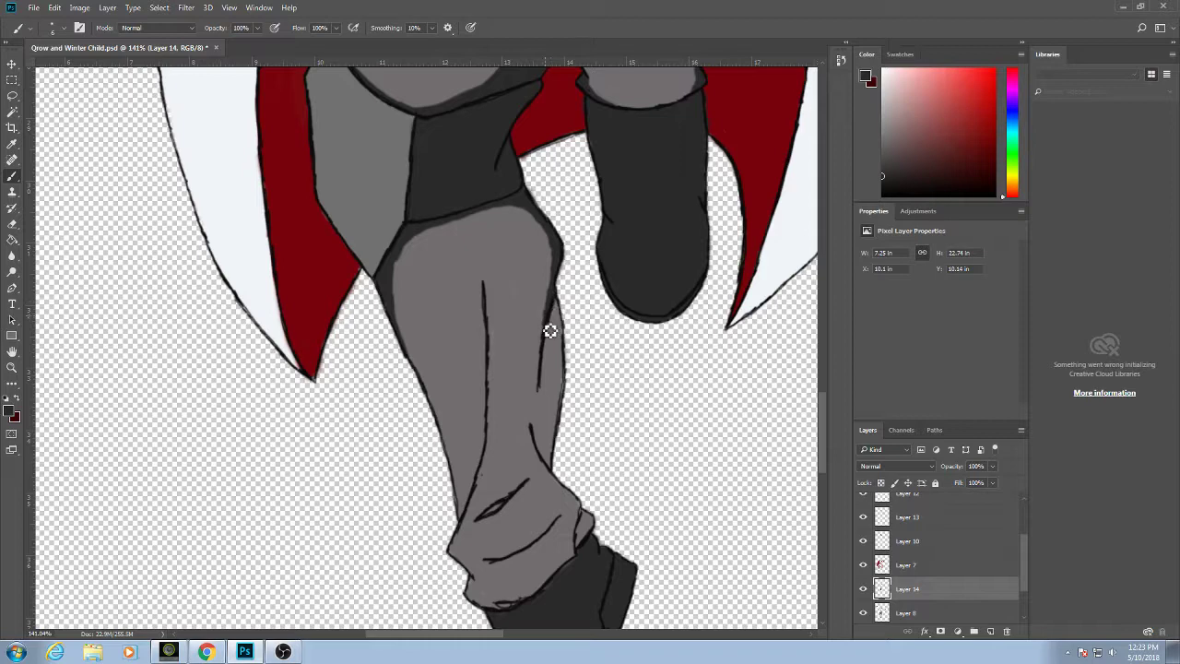
{"action": "mouse_move", "coordinate": [552, 350]}
{"action": "left_mouse_down"}
{"action": "mouse_move", "coordinate": [560, 310]}
{"action": "mouse_move", "coordinate": [568, 357]}
{"action": "mouse_move", "coordinate": [559, 332]}
{"action": "mouse_move", "coordinate": [546, 395]}
{"action": "mouse_move", "coordinate": [562, 361]}
{"action": "left_mouse_up"}
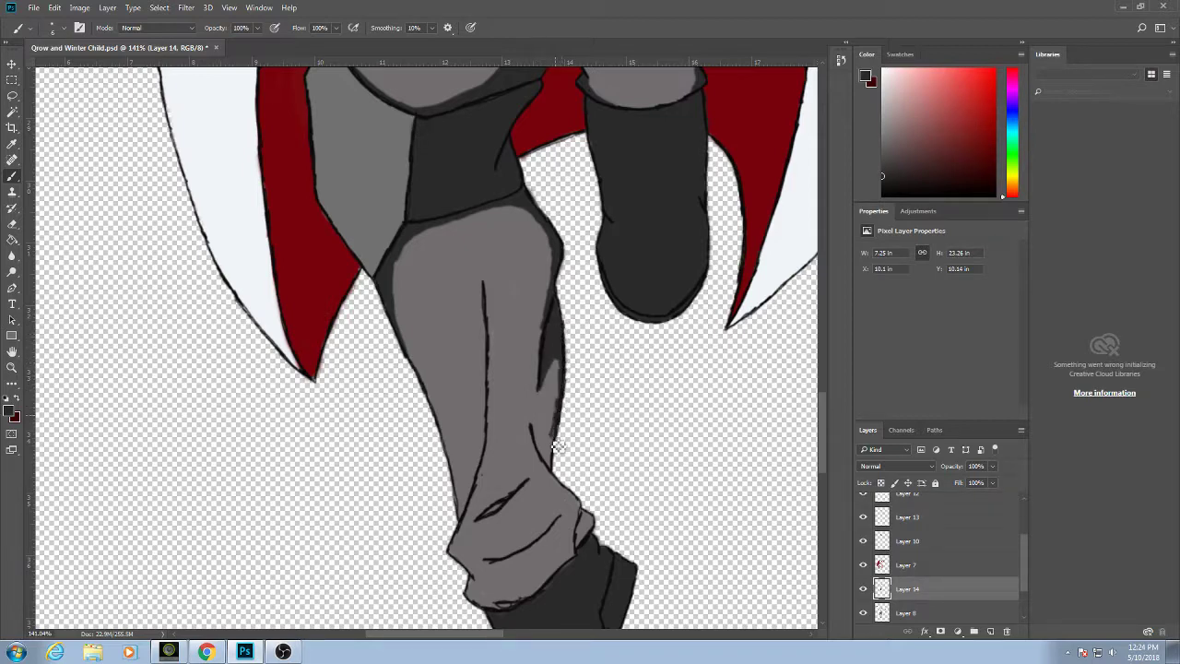
{"action": "mouse_move", "coordinate": [545, 453]}
{"action": "left_mouse_down"}
{"action": "mouse_move", "coordinate": [562, 360]}
{"action": "mouse_move", "coordinate": [564, 407]}
{"action": "mouse_move", "coordinate": [544, 419]}
{"action": "mouse_move", "coordinate": [549, 374]}
{"action": "mouse_move", "coordinate": [561, 345]}
{"action": "left_mouse_up"}
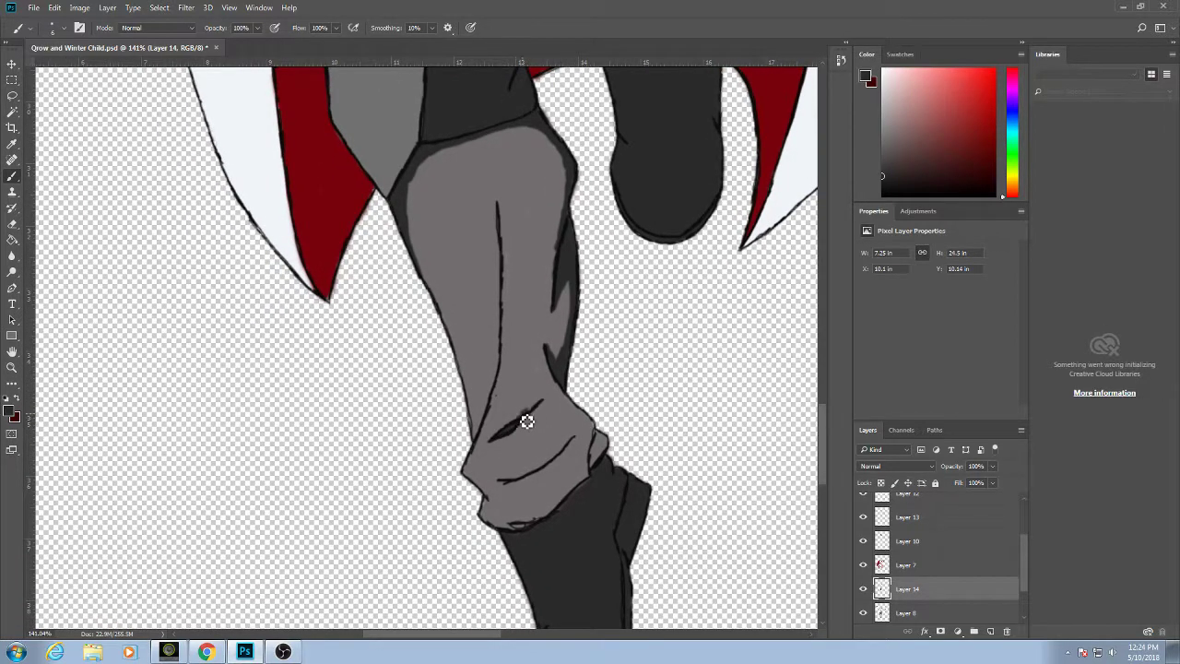
Shade the ankle creases and trouser hem in charcoal, plus the long fold down the lower leg out to its outer edge.
{"action": "mouse_move", "coordinate": [526, 422]}
{"action": "left_mouse_down"}
{"action": "mouse_move", "coordinate": [540, 408]}
{"action": "mouse_move", "coordinate": [517, 429]}
{"action": "mouse_move", "coordinate": [524, 419]}
{"action": "left_mouse_up"}
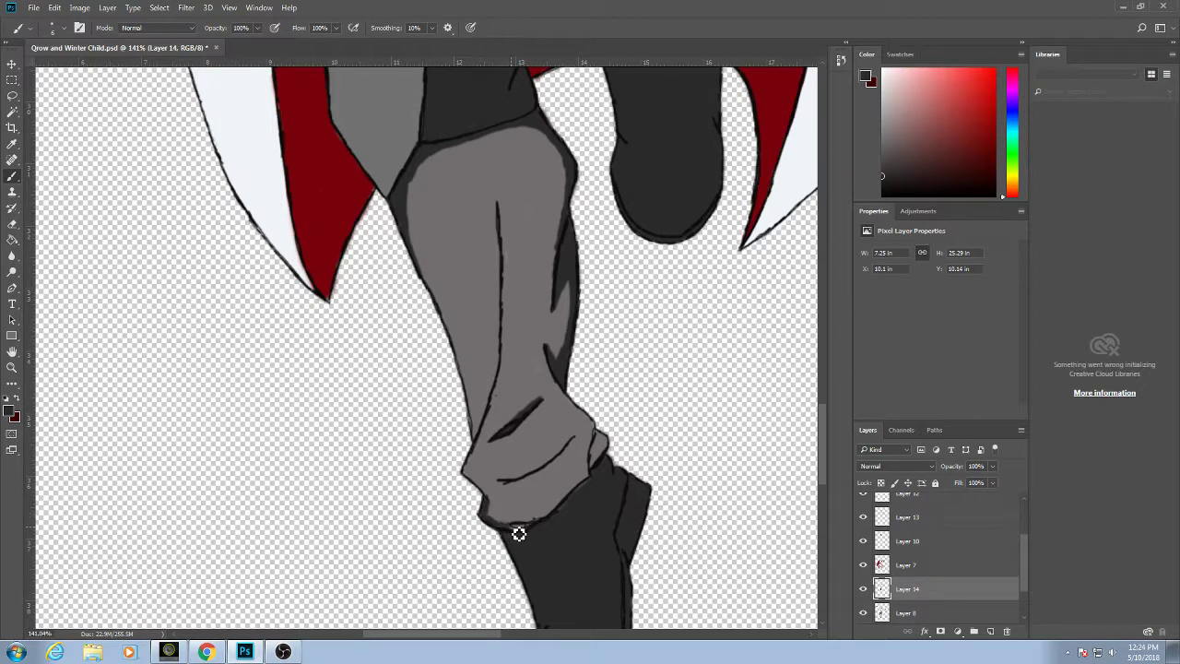
{"action": "left_click_drag", "start_coordinate": [547, 526], "coordinate": [546, 526]}
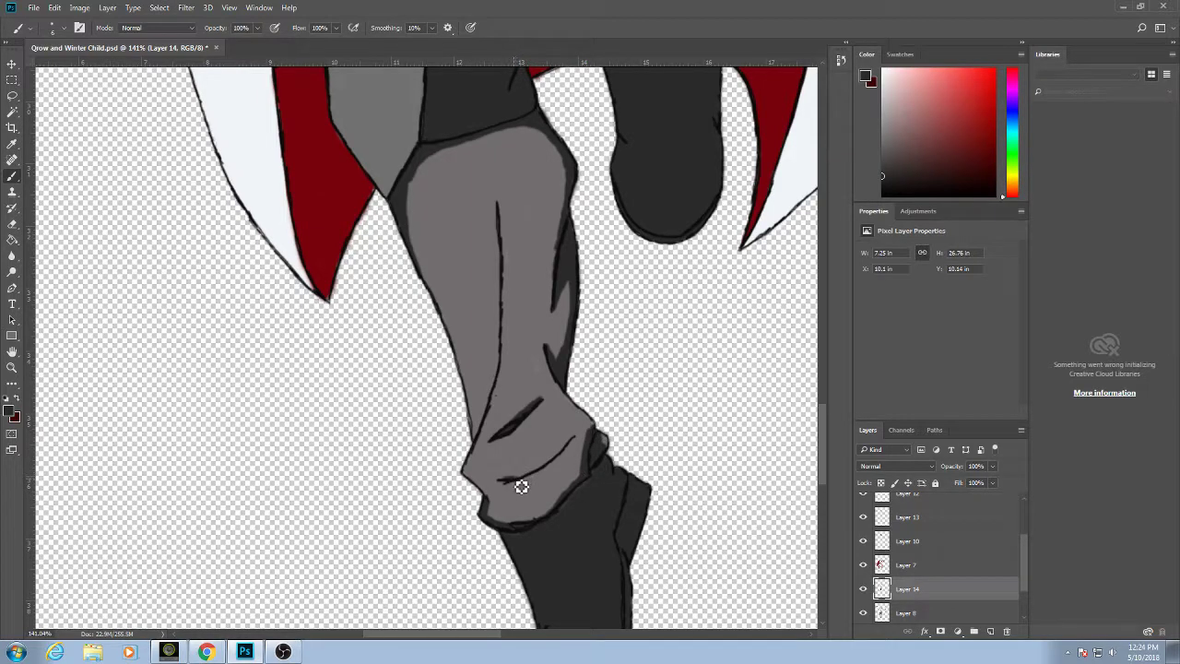
{"action": "mouse_move", "coordinate": [500, 481]}
{"action": "left_mouse_down"}
{"action": "mouse_move", "coordinate": [555, 464]}
{"action": "mouse_move", "coordinate": [577, 443]}
{"action": "left_mouse_up"}
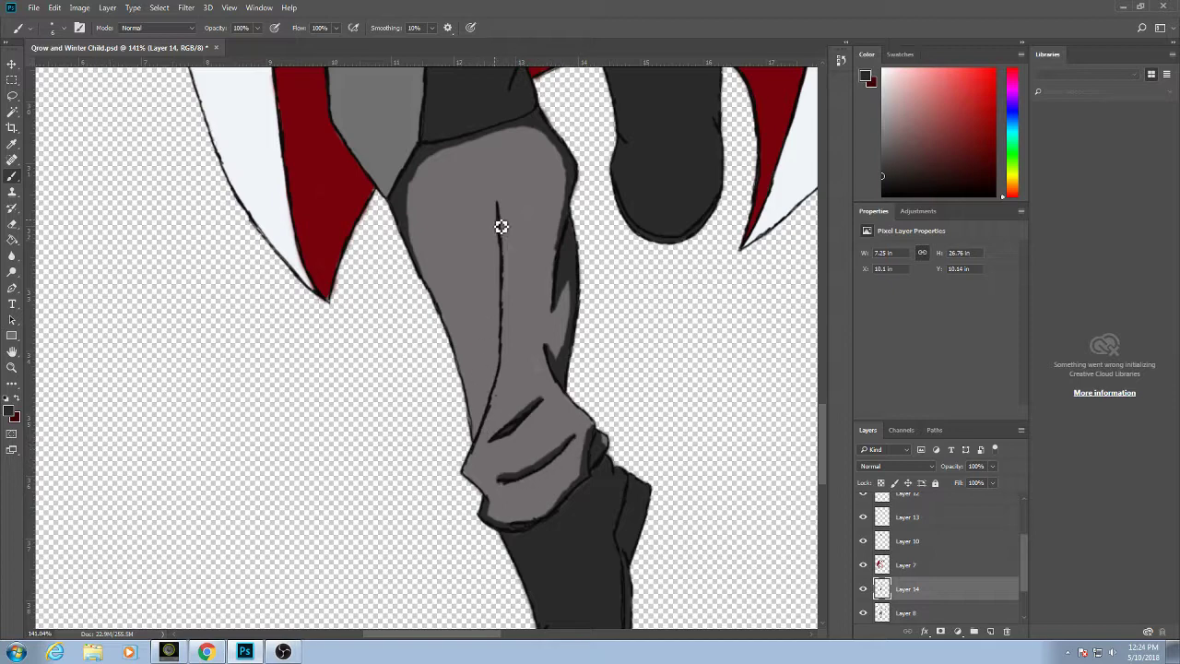
{"action": "left_click_drag", "start_coordinate": [498, 212], "coordinate": [500, 254]}
{"action": "left_click_drag", "start_coordinate": [498, 303], "coordinate": [497, 357]}
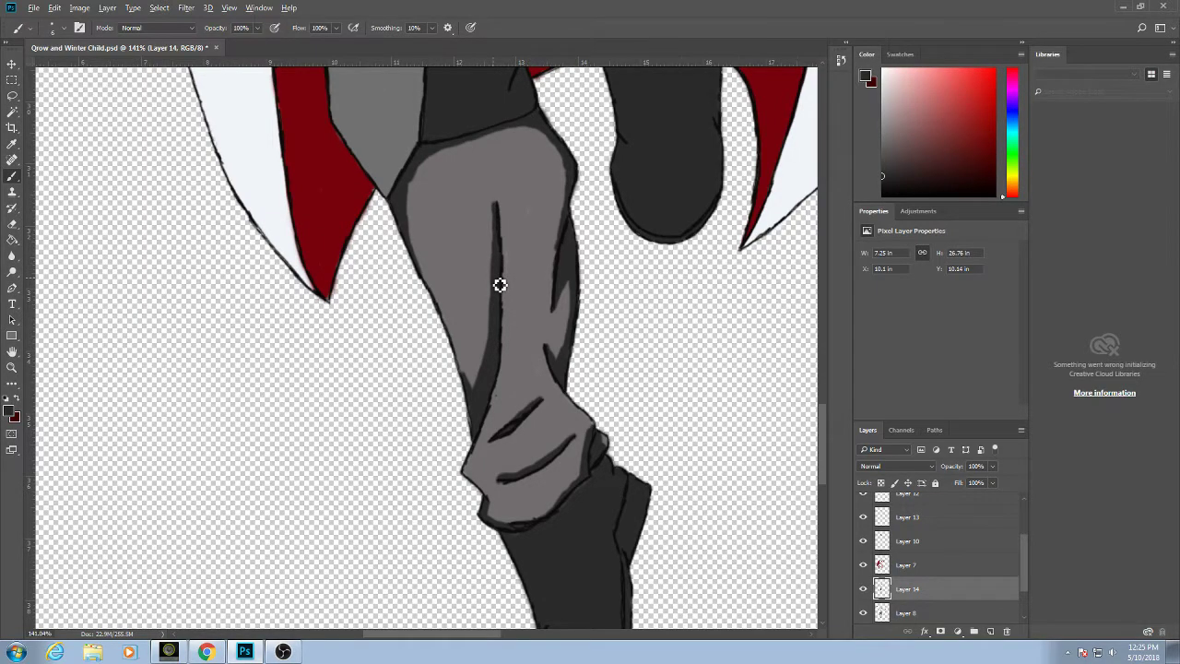
Shade the grey forearm sleeve on the sword-holding arm in charcoal along its inner edge and just above the wrist cuff.
{"action": "scroll", "coordinate": [500, 285], "scroll_direction": "down", "scroll_amount": 6}
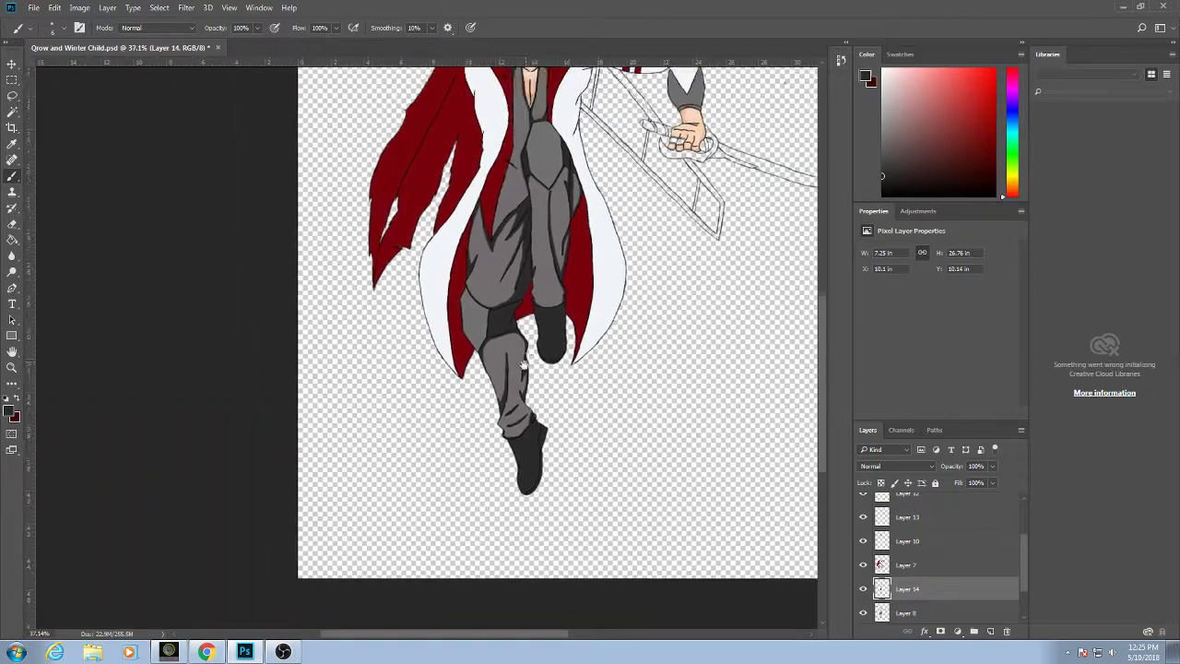
{"action": "left_click_drag", "start_coordinate": [522, 365], "coordinate": [485, 431]}
{"action": "scroll", "coordinate": [478, 206], "scroll_direction": "up", "scroll_amount": 3}
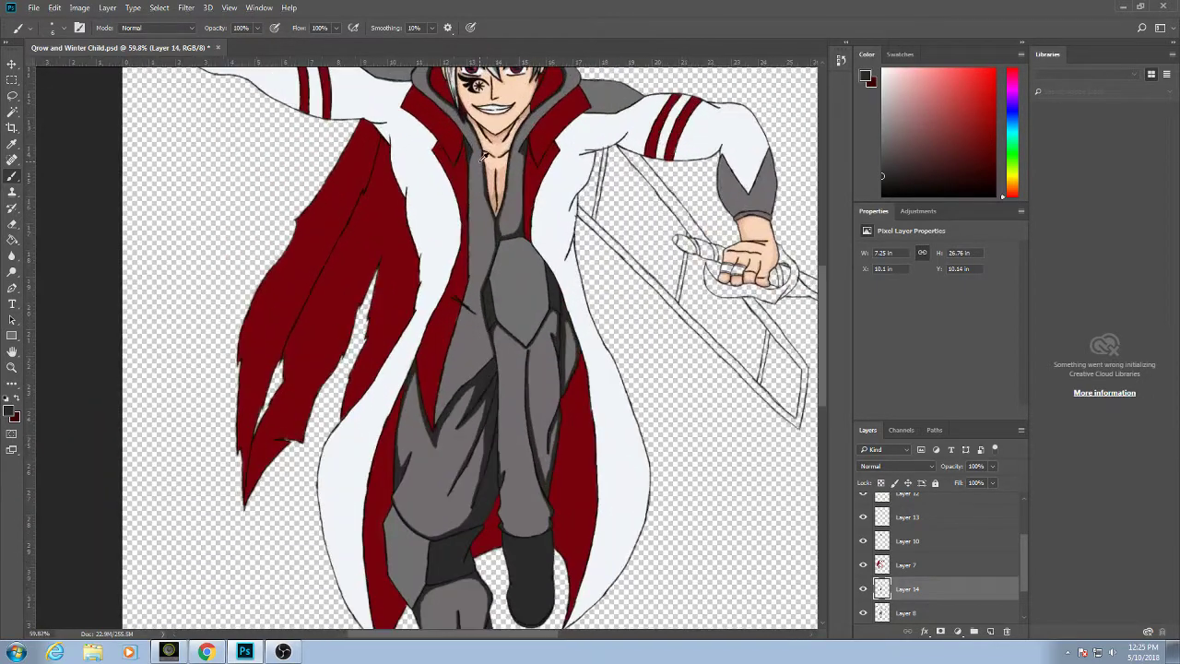
{"action": "scroll", "coordinate": [780, 310], "scroll_direction": "up", "scroll_amount": 7}
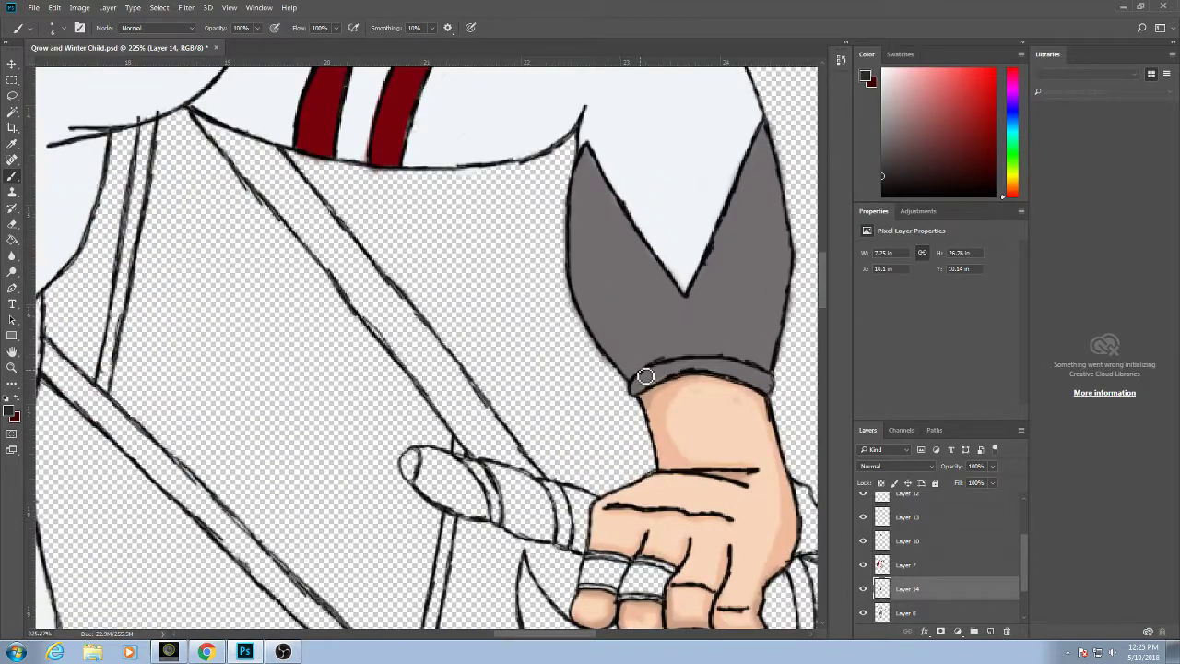
{"action": "left_click_drag", "start_coordinate": [615, 334], "coordinate": [605, 345]}
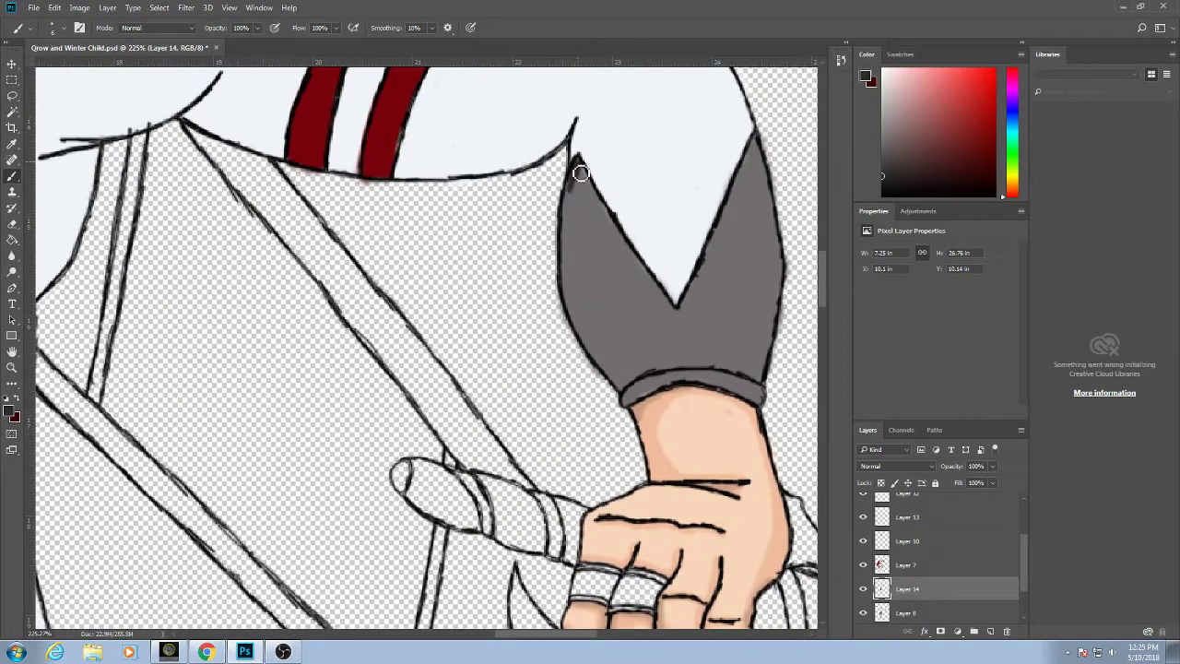
{"action": "mouse_move", "coordinate": [581, 173]}
{"action": "left_mouse_down"}
{"action": "mouse_move", "coordinate": [571, 293]}
{"action": "mouse_move", "coordinate": [595, 359]}
{"action": "mouse_move", "coordinate": [627, 395]}
{"action": "mouse_move", "coordinate": [571, 282]}
{"action": "mouse_move", "coordinate": [582, 177]}
{"action": "mouse_move", "coordinate": [571, 277]}
{"action": "mouse_move", "coordinate": [598, 354]}
{"action": "mouse_move", "coordinate": [630, 389]}
{"action": "mouse_move", "coordinate": [683, 367]}
{"action": "mouse_move", "coordinate": [750, 363]}
{"action": "left_mouse_up"}
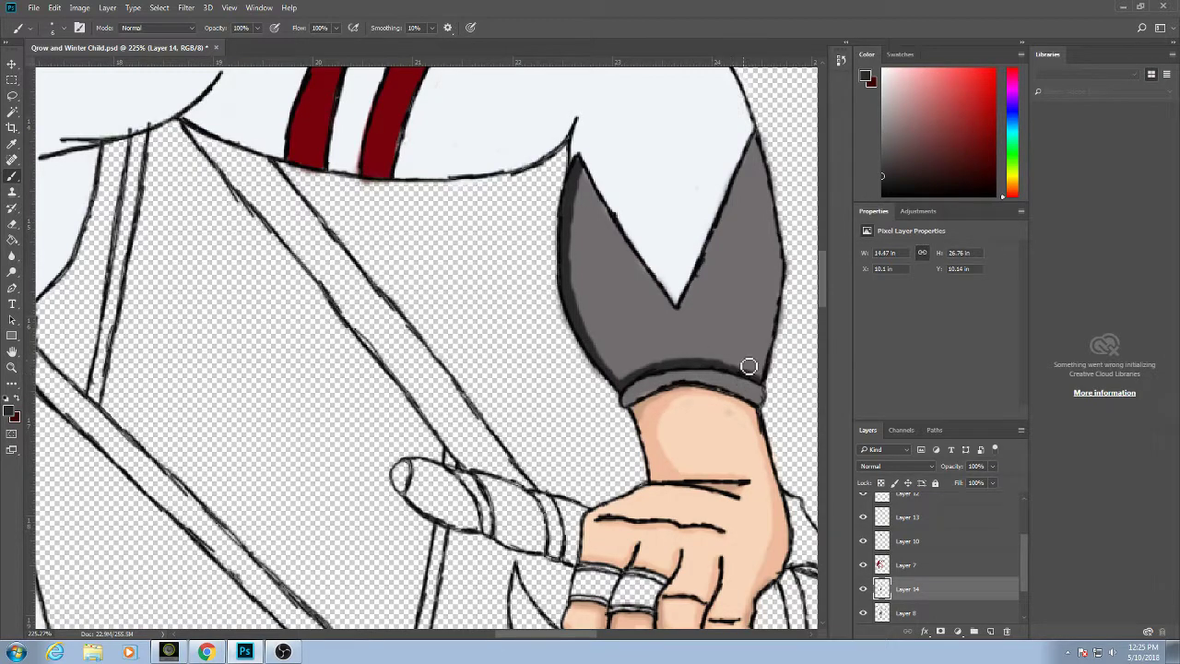
Shade the outer side of the sword-holding arm's grey sleeve in charcoal, plus the edges of its wrist cuff.
{"action": "mouse_move", "coordinate": [756, 139]}
{"action": "left_mouse_down"}
{"action": "mouse_move", "coordinate": [758, 272]}
{"action": "mouse_move", "coordinate": [716, 370]}
{"action": "mouse_move", "coordinate": [746, 311]}
{"action": "mouse_move", "coordinate": [759, 149]}
{"action": "mouse_move", "coordinate": [746, 287]}
{"action": "mouse_move", "coordinate": [711, 376]}
{"action": "mouse_move", "coordinate": [744, 296]}
{"action": "mouse_move", "coordinate": [739, 371]}
{"action": "mouse_move", "coordinate": [754, 308]}
{"action": "mouse_move", "coordinate": [739, 361]}
{"action": "mouse_move", "coordinate": [752, 349]}
{"action": "mouse_move", "coordinate": [758, 367]}
{"action": "mouse_move", "coordinate": [767, 358]}
{"action": "mouse_move", "coordinate": [763, 381]}
{"action": "mouse_move", "coordinate": [772, 353]}
{"action": "mouse_move", "coordinate": [764, 383]}
{"action": "mouse_move", "coordinate": [764, 156]}
{"action": "mouse_move", "coordinate": [787, 268]}
{"action": "mouse_move", "coordinate": [770, 348]}
{"action": "mouse_move", "coordinate": [765, 311]}
{"action": "mouse_move", "coordinate": [748, 343]}
{"action": "mouse_move", "coordinate": [763, 255]}
{"action": "left_mouse_up"}
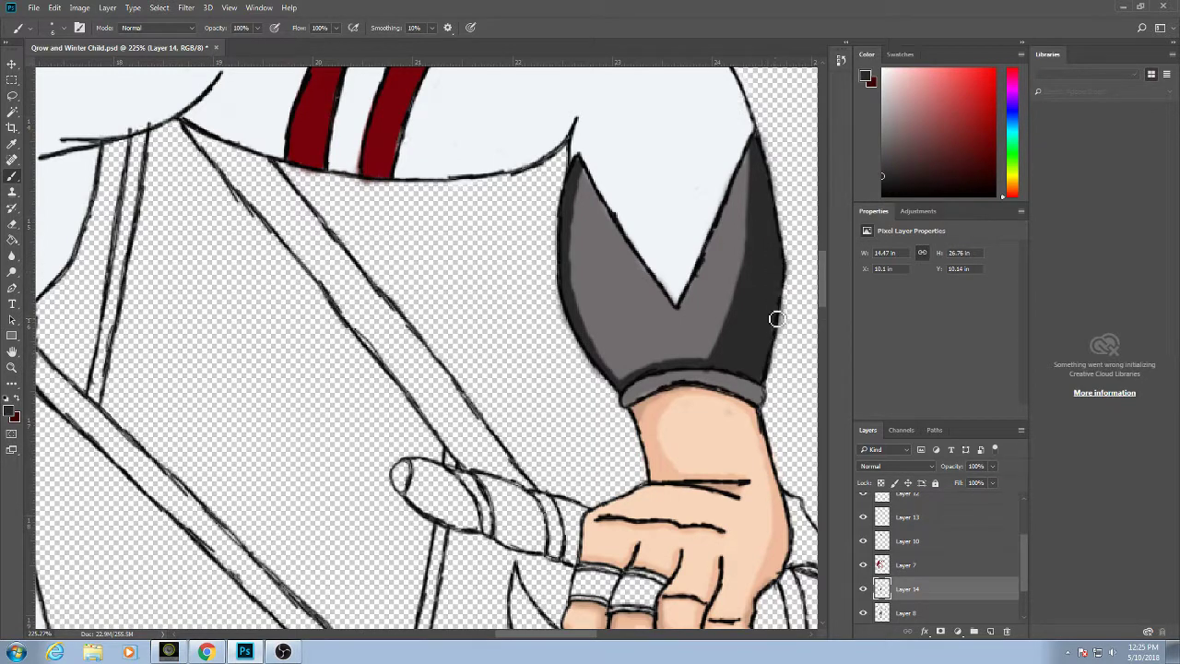
{"action": "mouse_move", "coordinate": [777, 319]}
{"action": "left_mouse_down"}
{"action": "mouse_move", "coordinate": [711, 240]}
{"action": "mouse_move", "coordinate": [691, 300]}
{"action": "left_mouse_up"}
{"action": "mouse_move", "coordinate": [645, 387]}
{"action": "left_mouse_down"}
{"action": "mouse_move", "coordinate": [630, 408]}
{"action": "mouse_move", "coordinate": [679, 348]}
{"action": "left_mouse_up"}
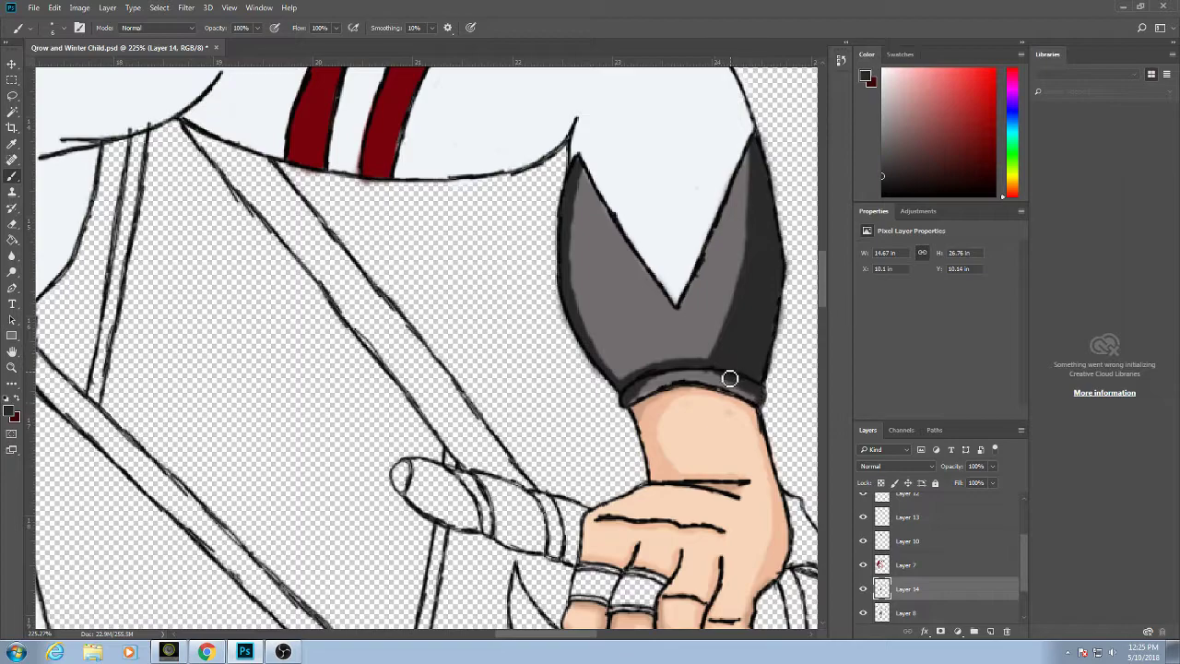
Shade the lower corner and inner edge of the raised arm's grey forearm sleeve in charcoal.
{"action": "scroll", "coordinate": [711, 353], "scroll_direction": "down", "scroll_amount": 10}
{"action": "left_click_drag", "start_coordinate": [380, 404], "coordinate": [684, 474]}
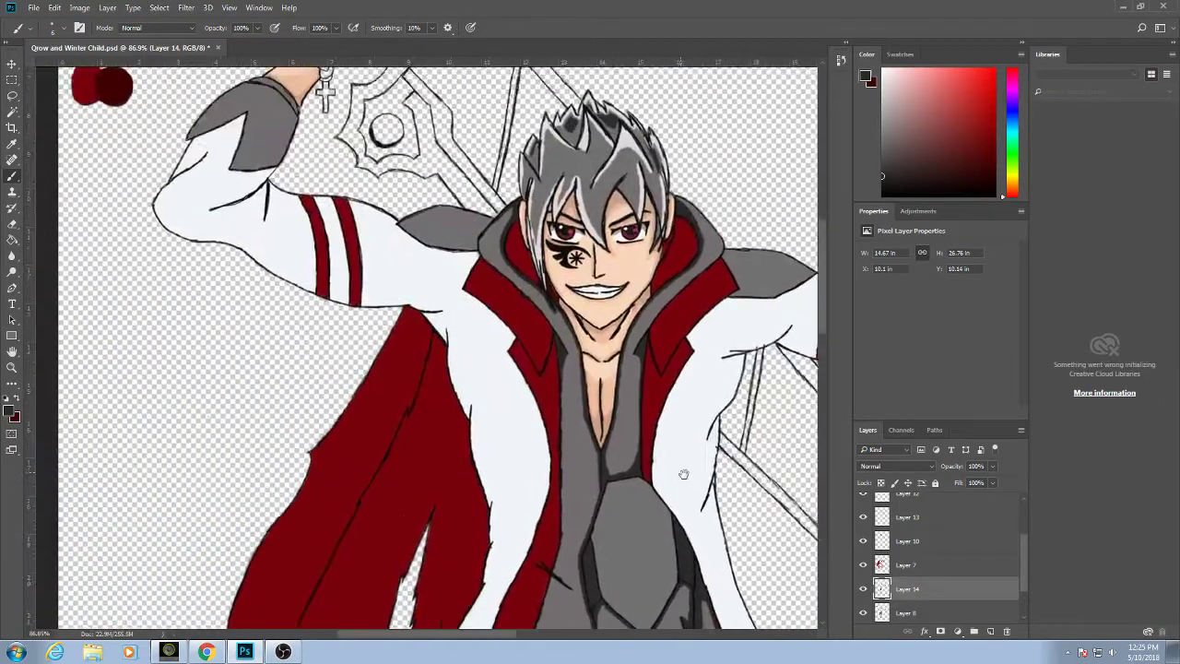
{"action": "left_click_drag", "start_coordinate": [371, 231], "coordinate": [448, 351]}
{"action": "scroll", "coordinate": [274, 232], "scroll_direction": "up", "scroll_amount": 10}
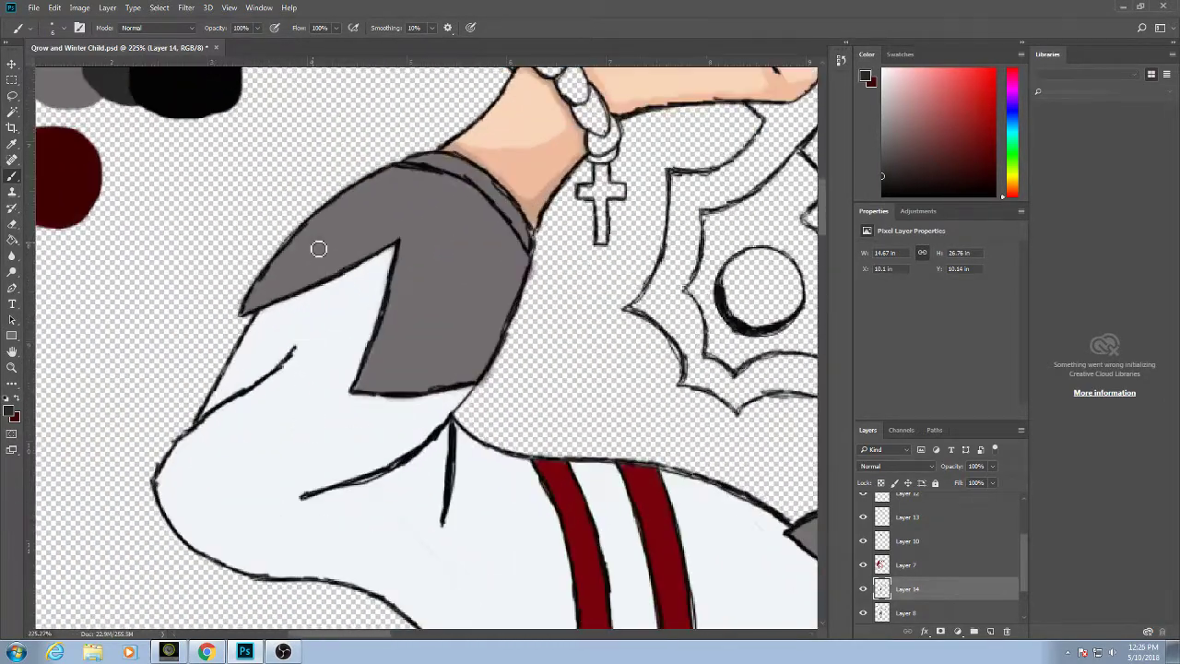
{"action": "mouse_move", "coordinate": [377, 385]}
{"action": "left_mouse_down"}
{"action": "mouse_move", "coordinate": [455, 339]}
{"action": "mouse_move", "coordinate": [527, 259]}
{"action": "mouse_move", "coordinate": [479, 383]}
{"action": "mouse_move", "coordinate": [472, 374]}
{"action": "mouse_move", "coordinate": [432, 391]}
{"action": "mouse_move", "coordinate": [370, 395]}
{"action": "mouse_move", "coordinate": [454, 388]}
{"action": "mouse_move", "coordinate": [493, 343]}
{"action": "mouse_move", "coordinate": [486, 372]}
{"action": "mouse_move", "coordinate": [478, 355]}
{"action": "mouse_move", "coordinate": [514, 280]}
{"action": "mouse_move", "coordinate": [497, 317]}
{"action": "mouse_move", "coordinate": [450, 361]}
{"action": "mouse_move", "coordinate": [447, 349]}
{"action": "mouse_move", "coordinate": [465, 346]}
{"action": "mouse_move", "coordinate": [393, 391]}
{"action": "mouse_move", "coordinate": [466, 348]}
{"action": "mouse_move", "coordinate": [438, 386]}
{"action": "mouse_move", "coordinate": [438, 368]}
{"action": "mouse_move", "coordinate": [468, 366]}
{"action": "left_mouse_up"}
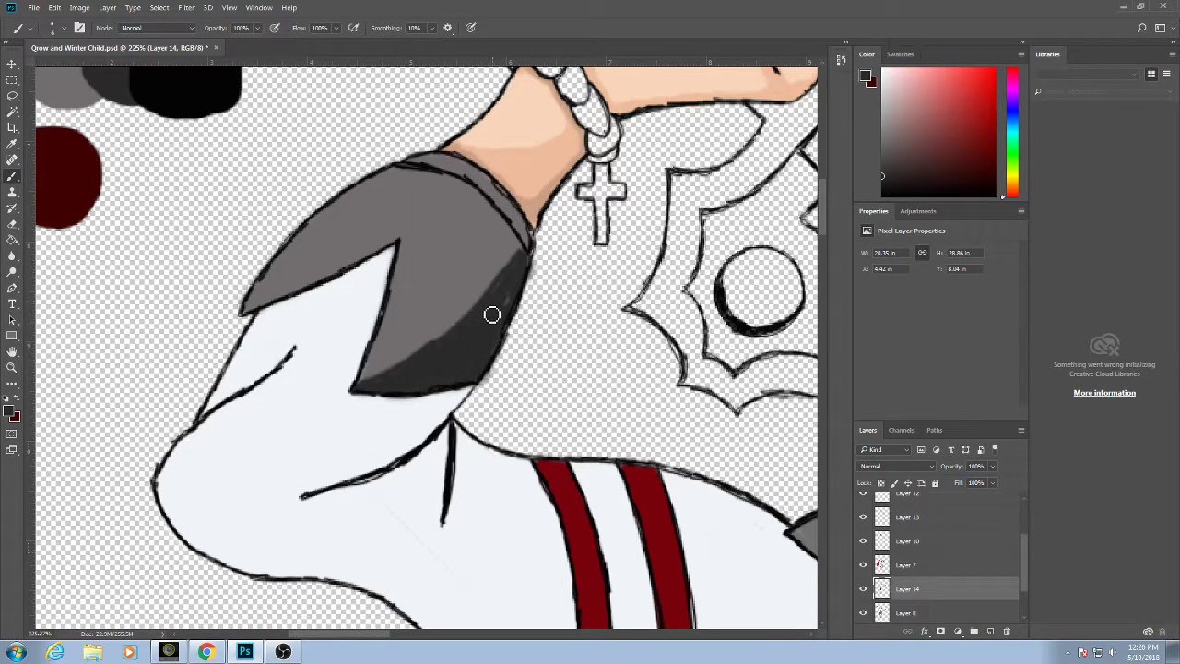
{"action": "left_click_drag", "start_coordinate": [521, 265], "coordinate": [507, 315]}
Add charcoal shadows along the raised arm's wrist cuff and the V-shaped notch where the grey sleeve meets the white.
{"action": "mouse_move", "coordinate": [409, 170]}
{"action": "left_mouse_down"}
{"action": "mouse_move", "coordinate": [482, 204]}
{"action": "mouse_move", "coordinate": [521, 300]}
{"action": "mouse_move", "coordinate": [497, 252]}
{"action": "mouse_move", "coordinate": [512, 281]}
{"action": "mouse_move", "coordinate": [513, 250]}
{"action": "mouse_move", "coordinate": [513, 271]}
{"action": "mouse_move", "coordinate": [515, 249]}
{"action": "mouse_move", "coordinate": [525, 260]}
{"action": "mouse_move", "coordinate": [478, 196]}
{"action": "mouse_move", "coordinate": [532, 253]}
{"action": "left_mouse_up"}
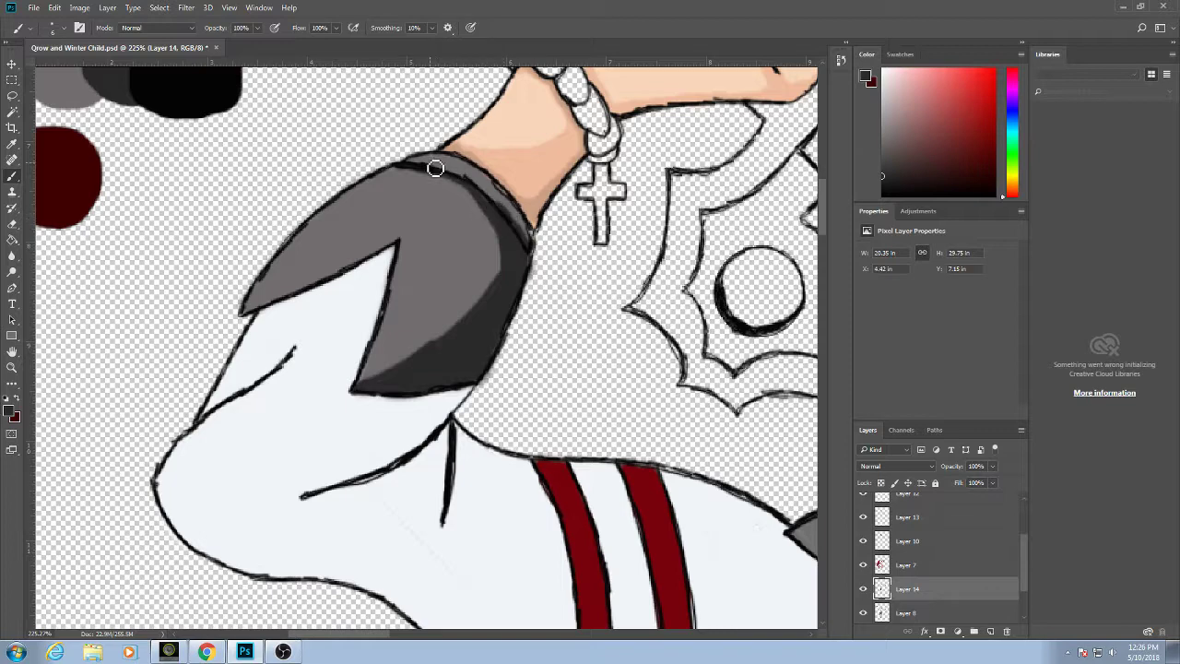
{"action": "mouse_move", "coordinate": [427, 168]}
{"action": "left_mouse_down"}
{"action": "mouse_move", "coordinate": [487, 193]}
{"action": "mouse_move", "coordinate": [480, 187]}
{"action": "mouse_move", "coordinate": [515, 229]}
{"action": "left_mouse_up"}
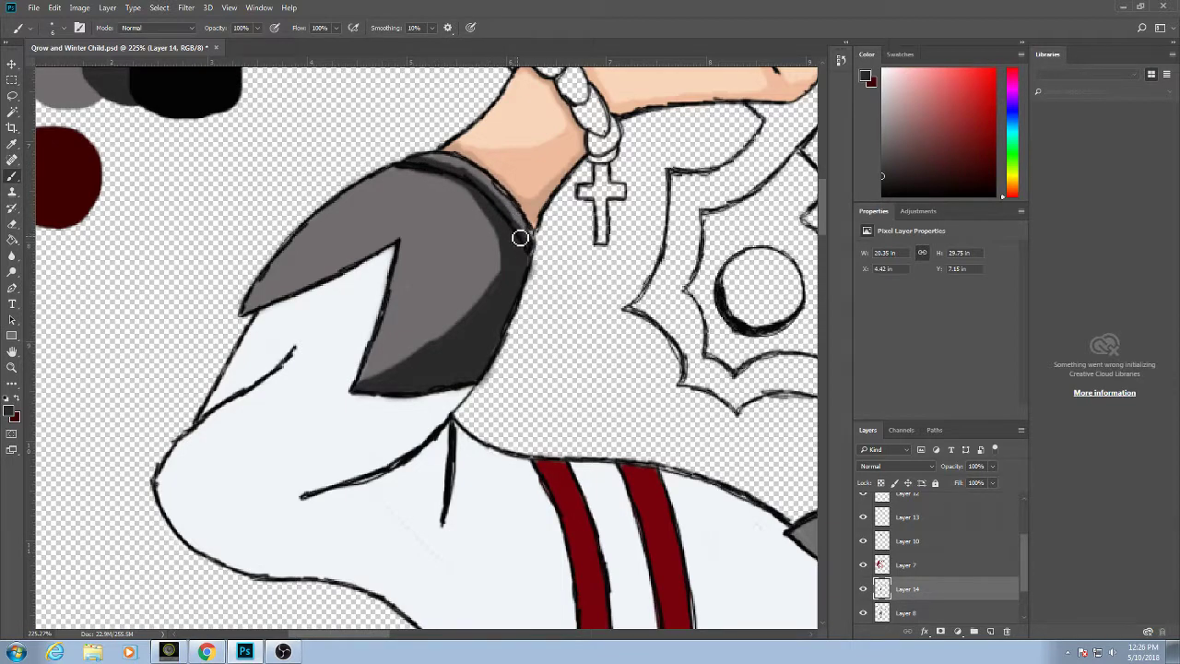
{"action": "mouse_move", "coordinate": [371, 382]}
{"action": "left_mouse_down"}
{"action": "mouse_move", "coordinate": [378, 347]}
{"action": "mouse_move", "coordinate": [379, 386]}
{"action": "mouse_move", "coordinate": [377, 347]}
{"action": "mouse_move", "coordinate": [405, 247]}
{"action": "mouse_move", "coordinate": [389, 261]}
{"action": "mouse_move", "coordinate": [347, 260]}
{"action": "left_mouse_up"}
{"action": "mouse_move", "coordinate": [287, 291]}
{"action": "left_mouse_down"}
{"action": "mouse_move", "coordinate": [276, 263]}
{"action": "mouse_move", "coordinate": [245, 316]}
{"action": "mouse_move", "coordinate": [392, 245]}
{"action": "mouse_move", "coordinate": [304, 292]}
{"action": "left_mouse_up"}
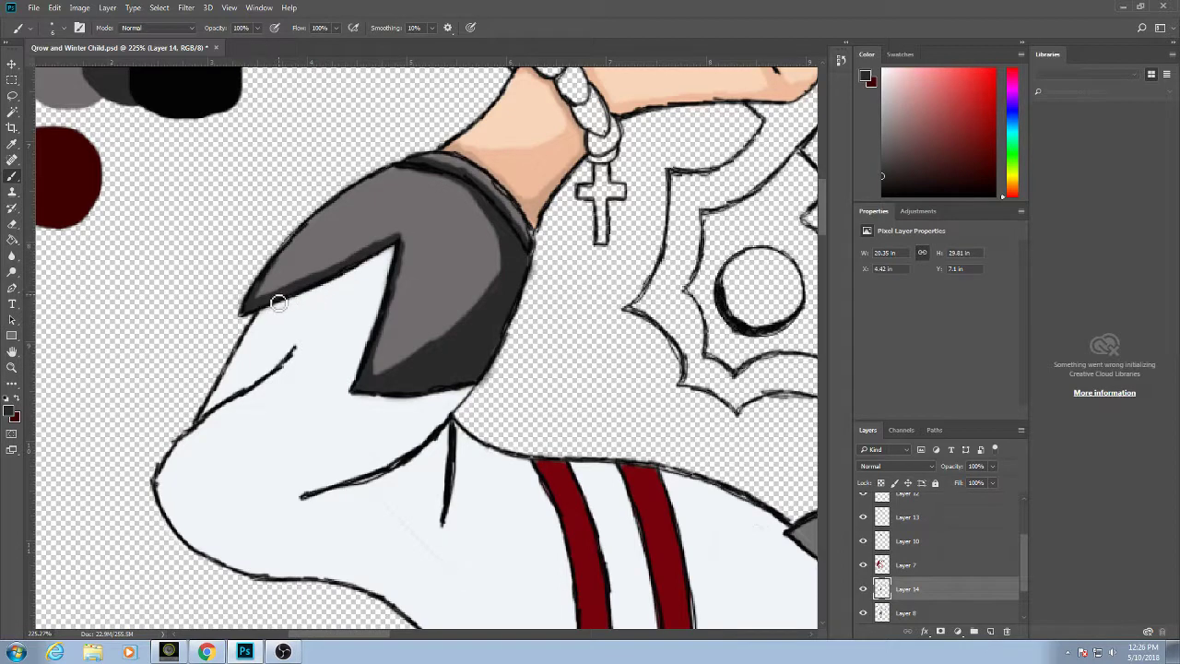
Look over the whole figure and toggle the visibility of Layers 7, 10 and 8 to check what each holds.
{"action": "scroll", "coordinate": [462, 413], "scroll_direction": "down", "scroll_amount": 9}
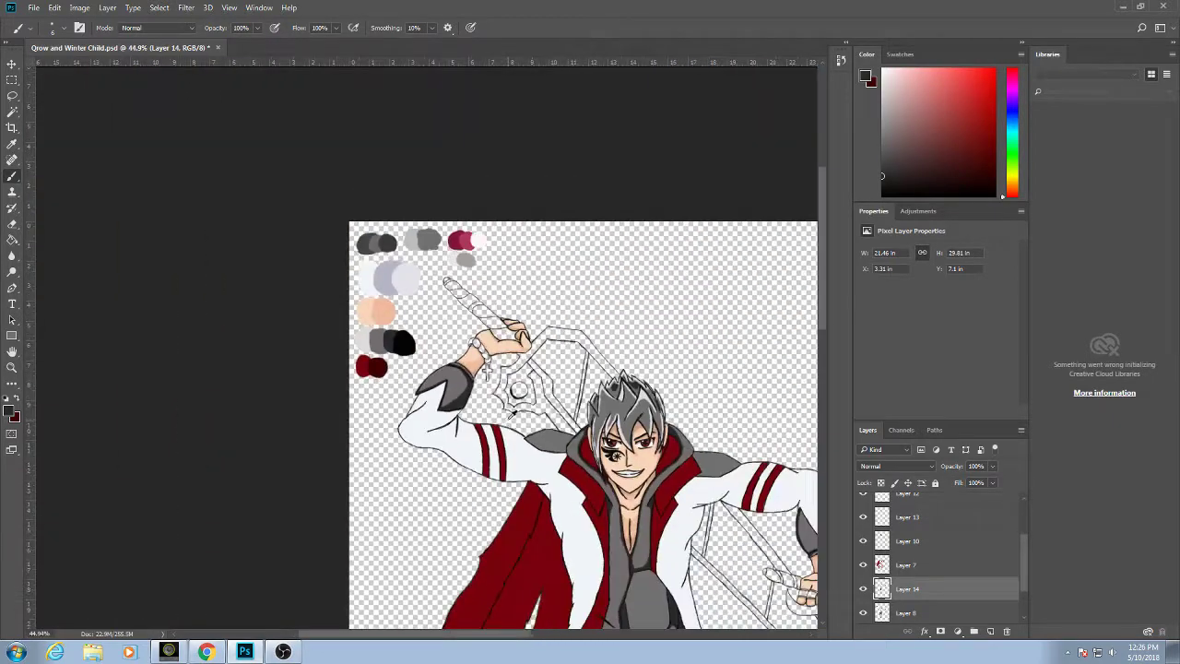
{"action": "left_click_drag", "start_coordinate": [513, 425], "coordinate": [405, 229]}
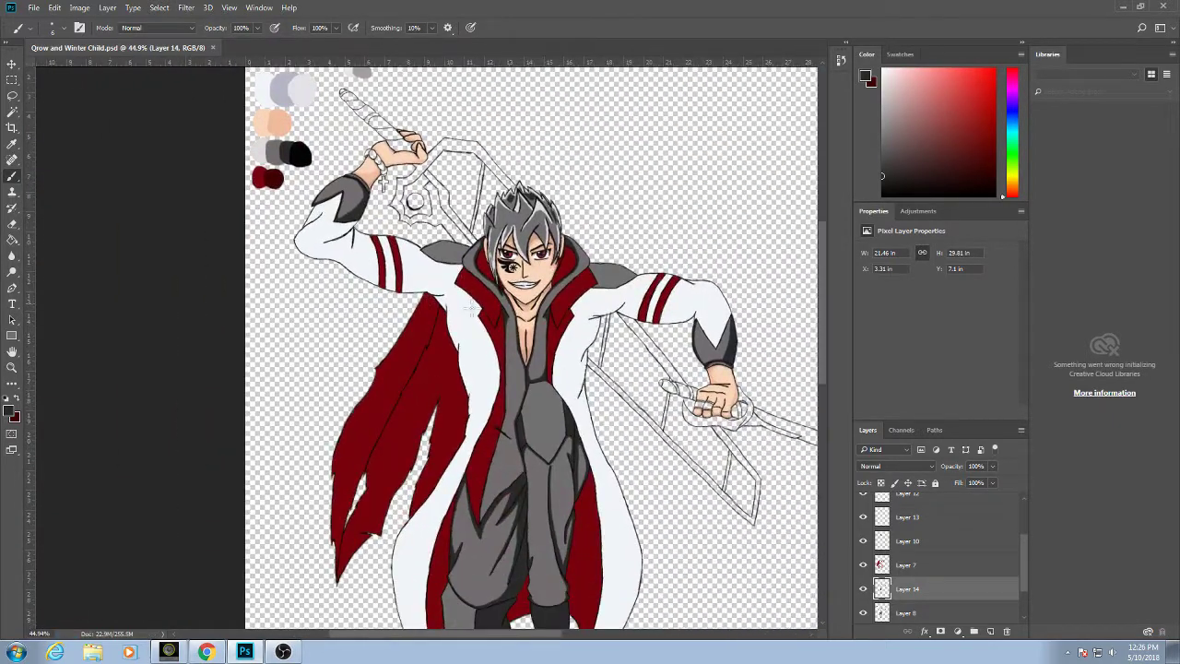
{"action": "left_click_drag", "start_coordinate": [487, 351], "coordinate": [464, 267]}
{"action": "scroll", "coordinate": [482, 315], "scroll_direction": "down", "scroll_amount": 2}
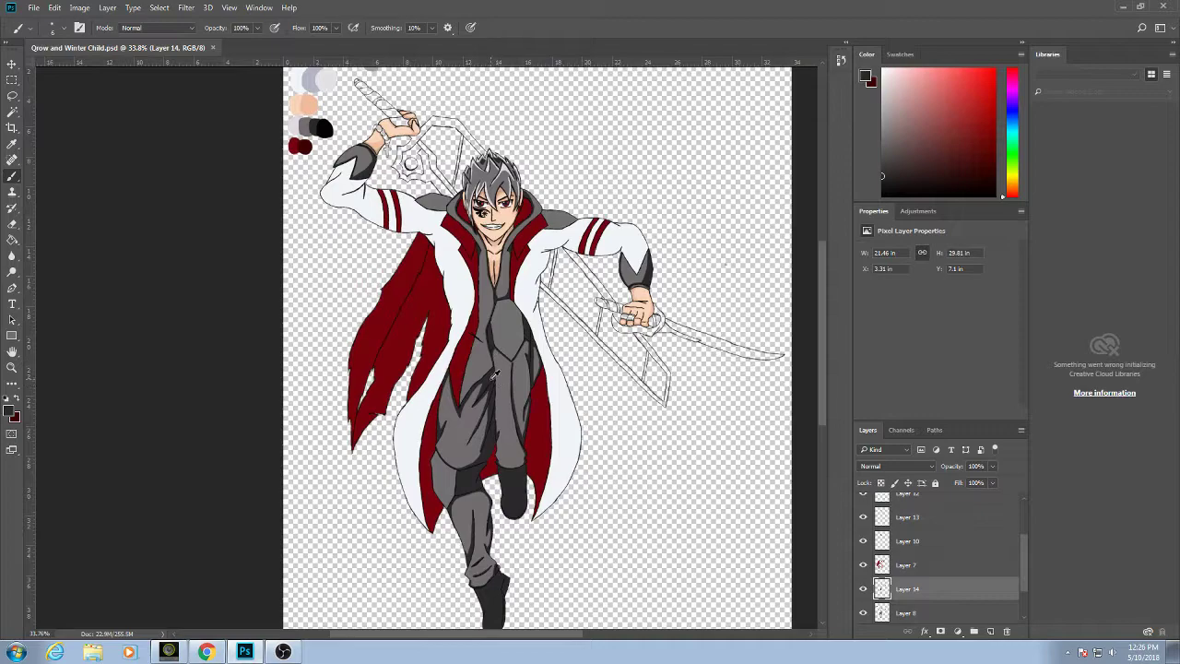
{"action": "scroll", "coordinate": [470, 354], "scroll_direction": "down", "scroll_amount": 1}
{"action": "scroll", "coordinate": [461, 350], "scroll_direction": "up", "scroll_amount": 3}
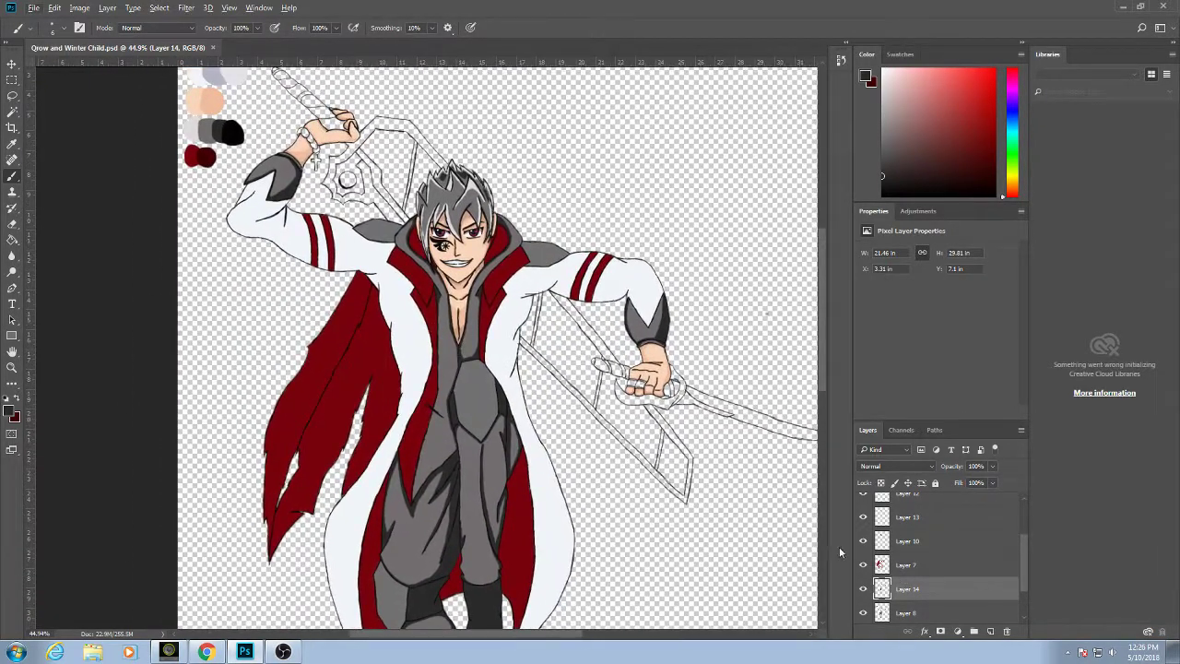
{"action": "left_click", "coordinate": [862, 565]}
{"action": "left_click", "coordinate": [863, 564]}
{"action": "left_click", "coordinate": [863, 542]}
{"action": "left_click", "coordinate": [862, 543]}
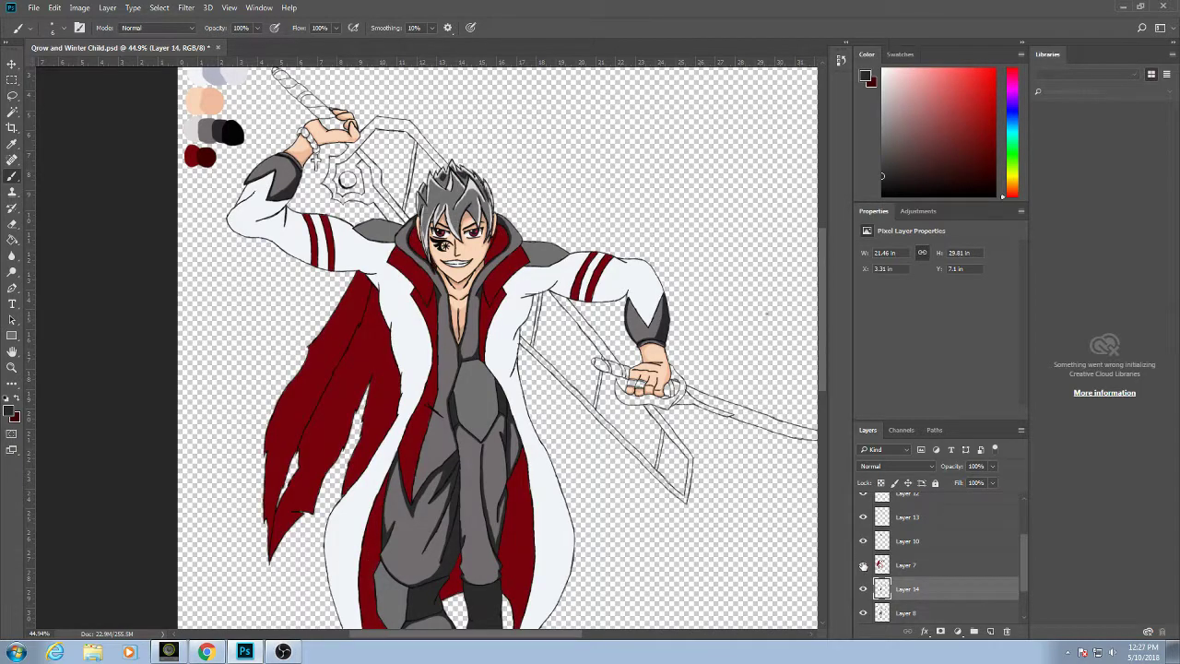
{"action": "left_click", "coordinate": [863, 612]}
{"action": "left_click", "coordinate": [864, 613]}
Create a new layer and place it beneath Layer 14, directly above Layer 8.
{"action": "scroll", "coordinate": [891, 579], "scroll_direction": "down", "scroll_amount": 1}
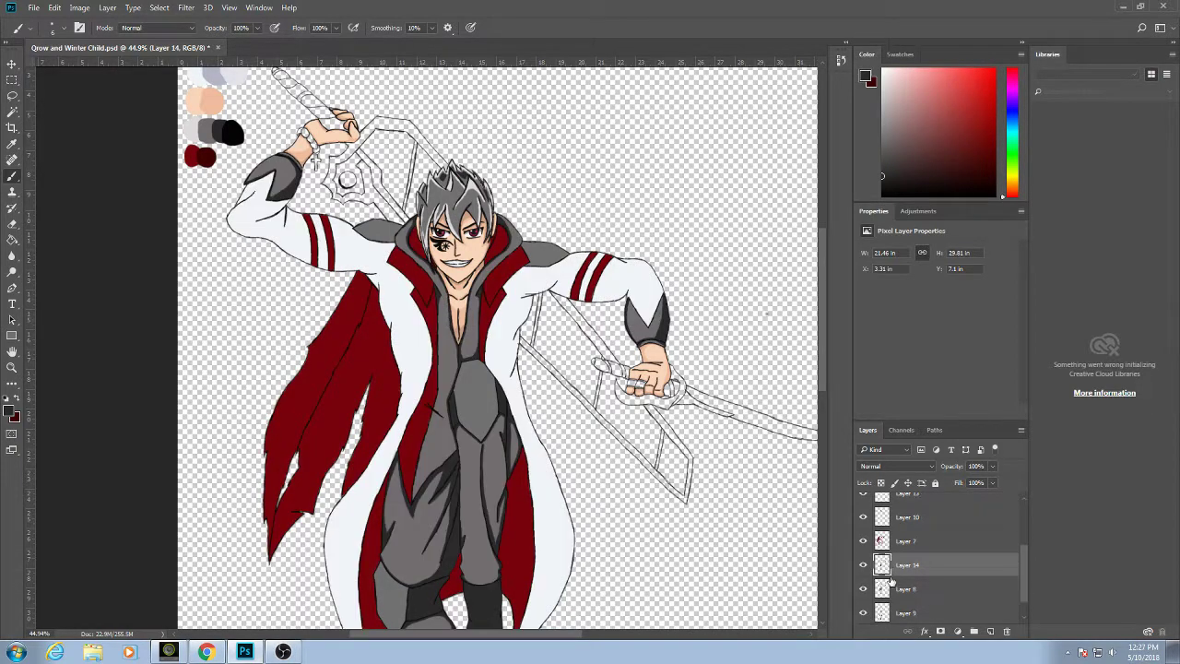
{"action": "mouse_move", "coordinate": [904, 581]}
{"action": "left_mouse_down"}
{"action": "mouse_move", "coordinate": [906, 605]}
{"action": "mouse_move", "coordinate": [907, 560]}
{"action": "left_mouse_up"}
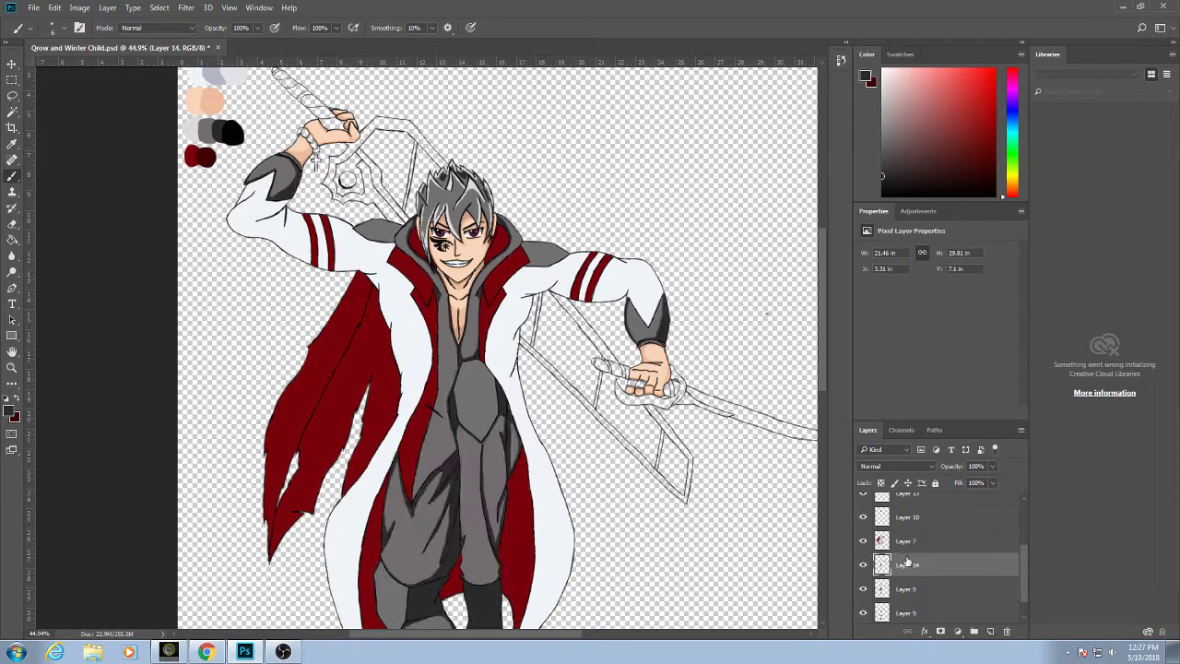
{"action": "left_click", "coordinate": [991, 631]}
{"action": "left_click_drag", "start_coordinate": [922, 584], "coordinate": [926, 600]}
Sample the darker lavender-grey palette swatch as the foreground colour and the paler lavender one as the background colour.
{"action": "scroll", "coordinate": [313, 162], "scroll_direction": "up", "scroll_amount": 3}
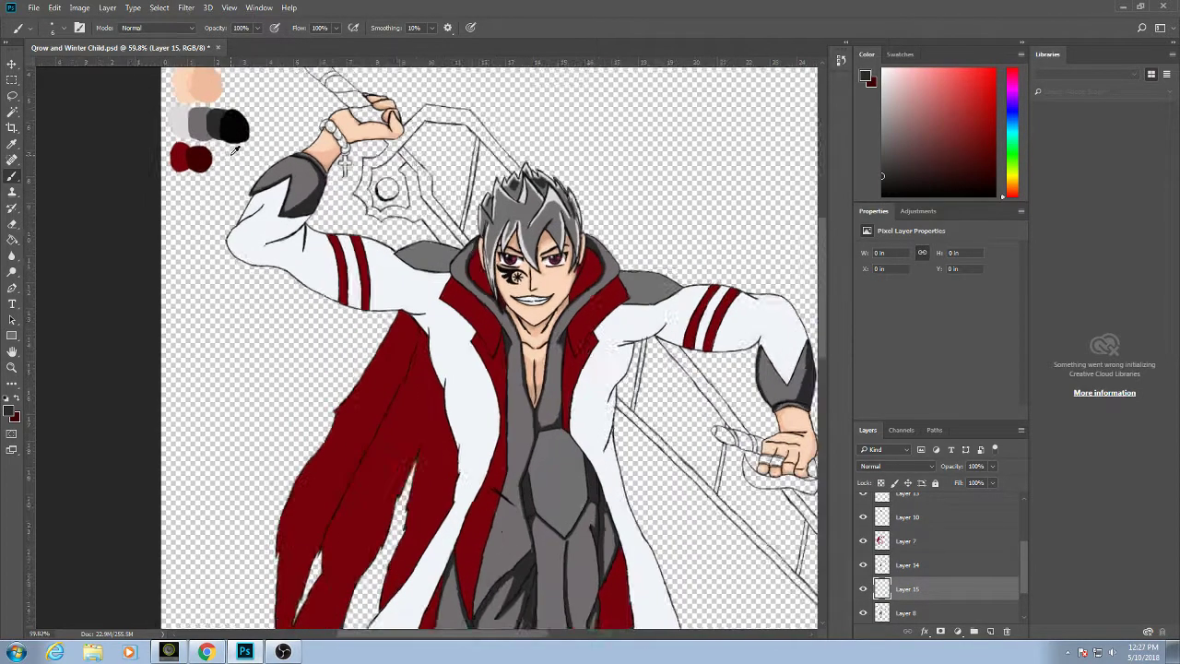
{"action": "left_click", "coordinate": [297, 241], "text": "alt"}
{"action": "scroll", "coordinate": [315, 341], "scroll_direction": "up", "scroll_amount": 2}
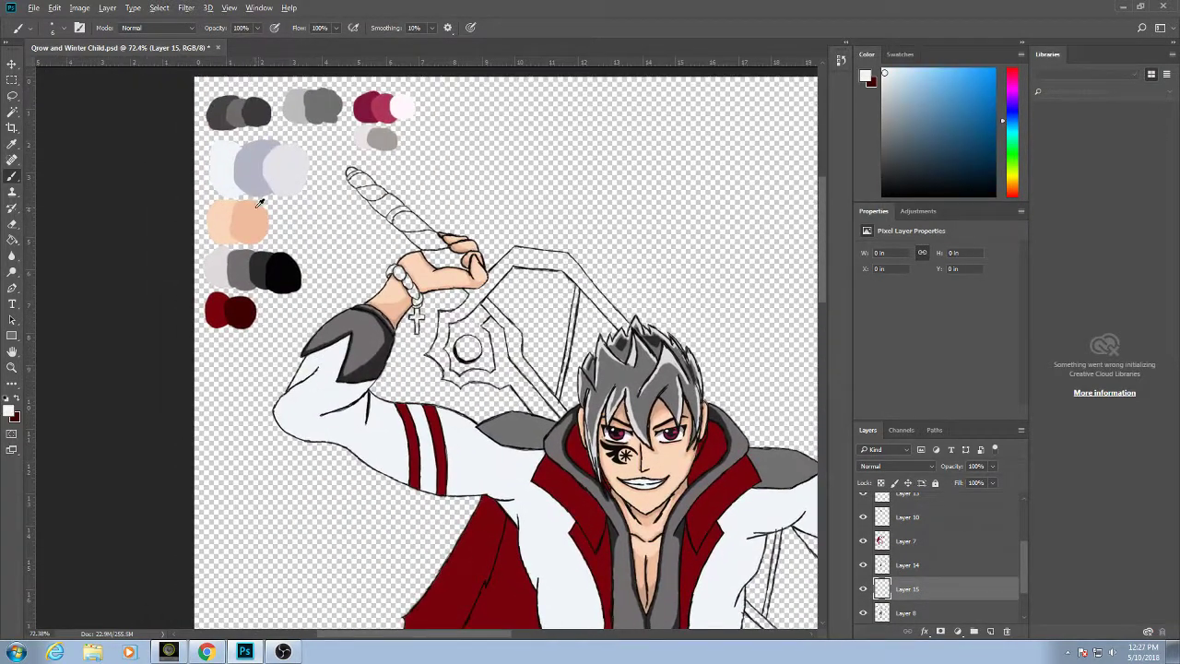
{"action": "left_click", "coordinate": [258, 170], "text": "alt"}
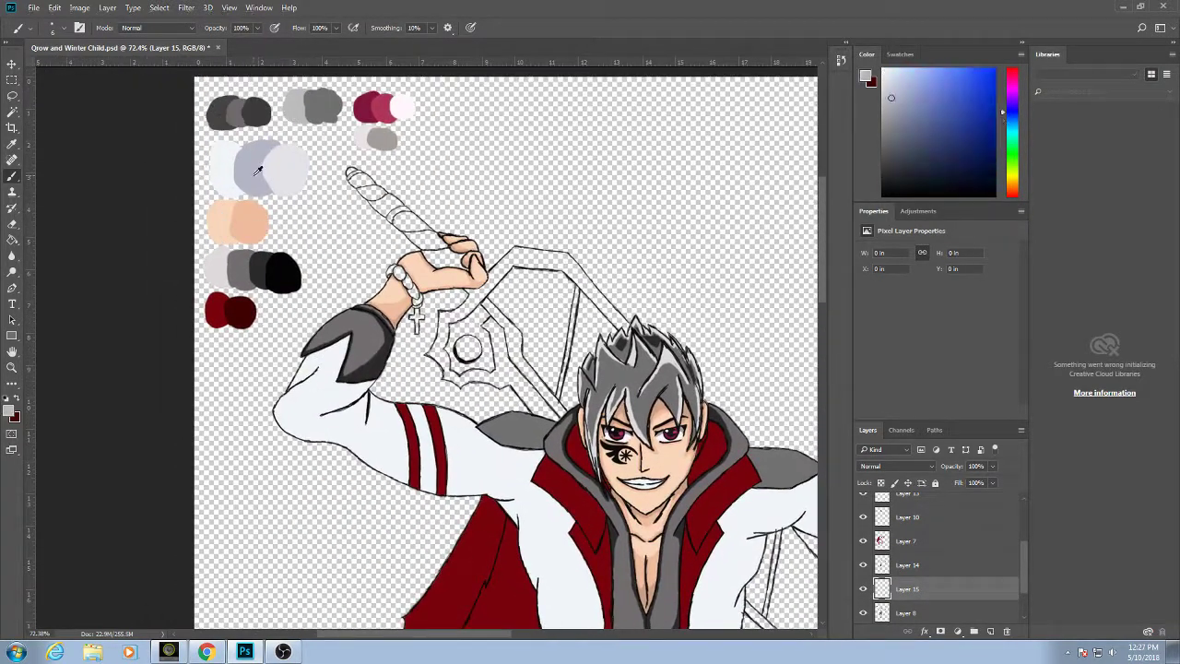
{"action": "left_click", "coordinate": [17, 398]}
{"action": "left_click", "coordinate": [297, 164], "text": "alt"}
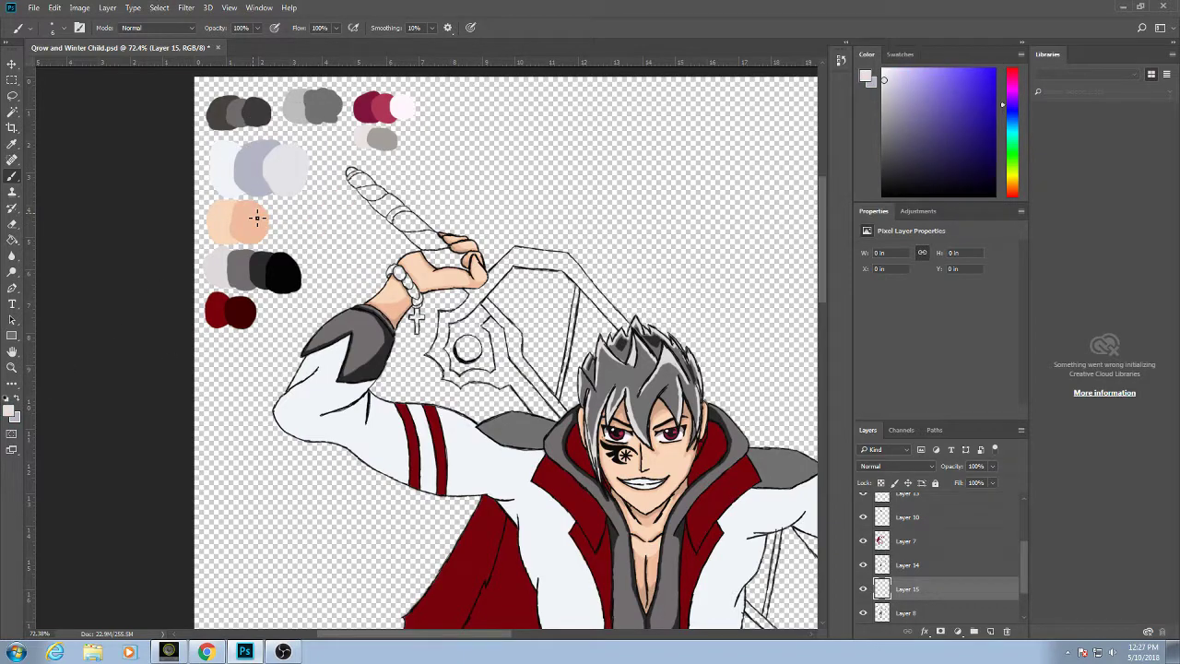
{"action": "left_click", "coordinate": [14, 395]}
Shade the raised arm's white forearm in lavender-grey along its outer fold, beneath the grey sleeve's notch and along the inner elbow crease.
{"action": "scroll", "coordinate": [318, 370], "scroll_direction": "up", "scroll_amount": 5}
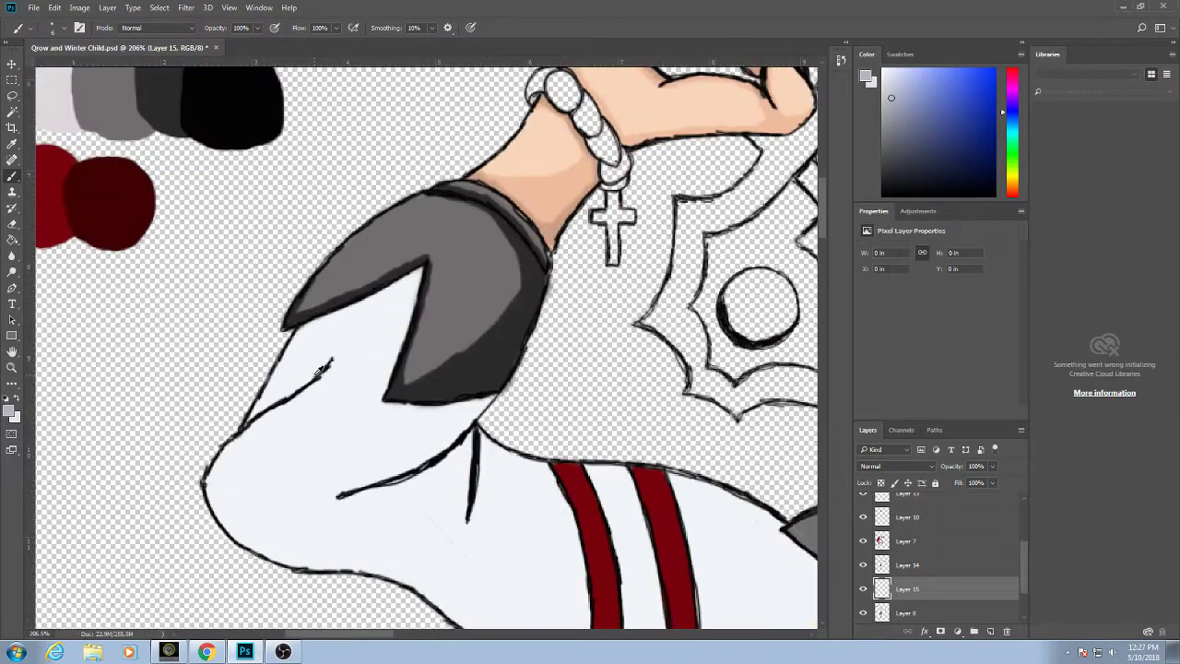
{"action": "mouse_move", "coordinate": [305, 345]}
{"action": "left_mouse_down"}
{"action": "mouse_move", "coordinate": [305, 335]}
{"action": "mouse_move", "coordinate": [271, 392]}
{"action": "mouse_move", "coordinate": [313, 387]}
{"action": "left_mouse_up"}
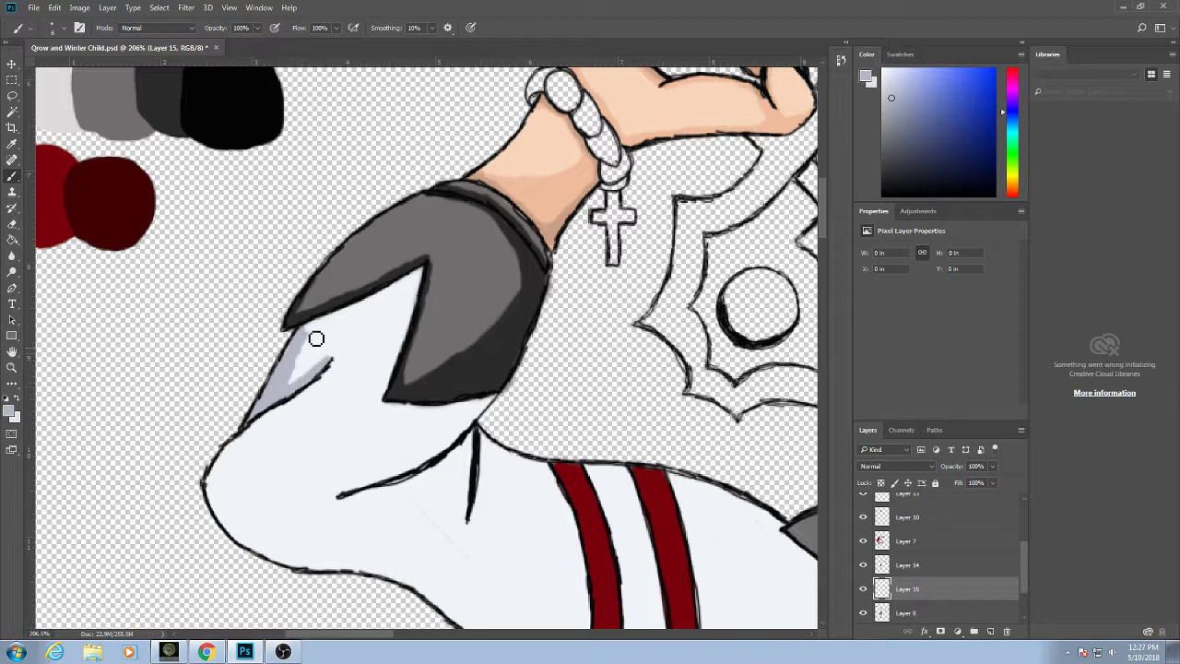
{"action": "mouse_move", "coordinate": [309, 339]}
{"action": "left_mouse_down"}
{"action": "mouse_move", "coordinate": [410, 285]}
{"action": "mouse_move", "coordinate": [327, 328]}
{"action": "mouse_move", "coordinate": [347, 319]}
{"action": "mouse_move", "coordinate": [310, 351]}
{"action": "mouse_move", "coordinate": [298, 382]}
{"action": "mouse_move", "coordinate": [320, 342]}
{"action": "mouse_move", "coordinate": [406, 296]}
{"action": "mouse_move", "coordinate": [383, 405]}
{"action": "mouse_move", "coordinate": [411, 300]}
{"action": "mouse_move", "coordinate": [388, 306]}
{"action": "mouse_move", "coordinate": [421, 278]}
{"action": "mouse_move", "coordinate": [412, 319]}
{"action": "mouse_move", "coordinate": [425, 280]}
{"action": "mouse_move", "coordinate": [396, 342]}
{"action": "mouse_move", "coordinate": [395, 329]}
{"action": "mouse_move", "coordinate": [379, 404]}
{"action": "mouse_move", "coordinate": [376, 390]}
{"action": "mouse_move", "coordinate": [409, 395]}
{"action": "mouse_move", "coordinate": [380, 411]}
{"action": "mouse_move", "coordinate": [416, 418]}
{"action": "mouse_move", "coordinate": [495, 398]}
{"action": "mouse_move", "coordinate": [452, 383]}
{"action": "mouse_move", "coordinate": [394, 405]}
{"action": "mouse_move", "coordinate": [416, 411]}
{"action": "mouse_move", "coordinate": [398, 416]}
{"action": "mouse_move", "coordinate": [465, 404]}
{"action": "mouse_move", "coordinate": [437, 398]}
{"action": "mouse_move", "coordinate": [430, 407]}
{"action": "mouse_move", "coordinate": [464, 421]}
{"action": "mouse_move", "coordinate": [495, 408]}
{"action": "mouse_move", "coordinate": [429, 463]}
{"action": "mouse_move", "coordinate": [356, 495]}
{"action": "mouse_move", "coordinate": [416, 475]}
{"action": "mouse_move", "coordinate": [473, 421]}
{"action": "mouse_move", "coordinate": [456, 398]}
{"action": "mouse_move", "coordinate": [461, 429]}
{"action": "mouse_move", "coordinate": [387, 411]}
{"action": "left_mouse_up"}
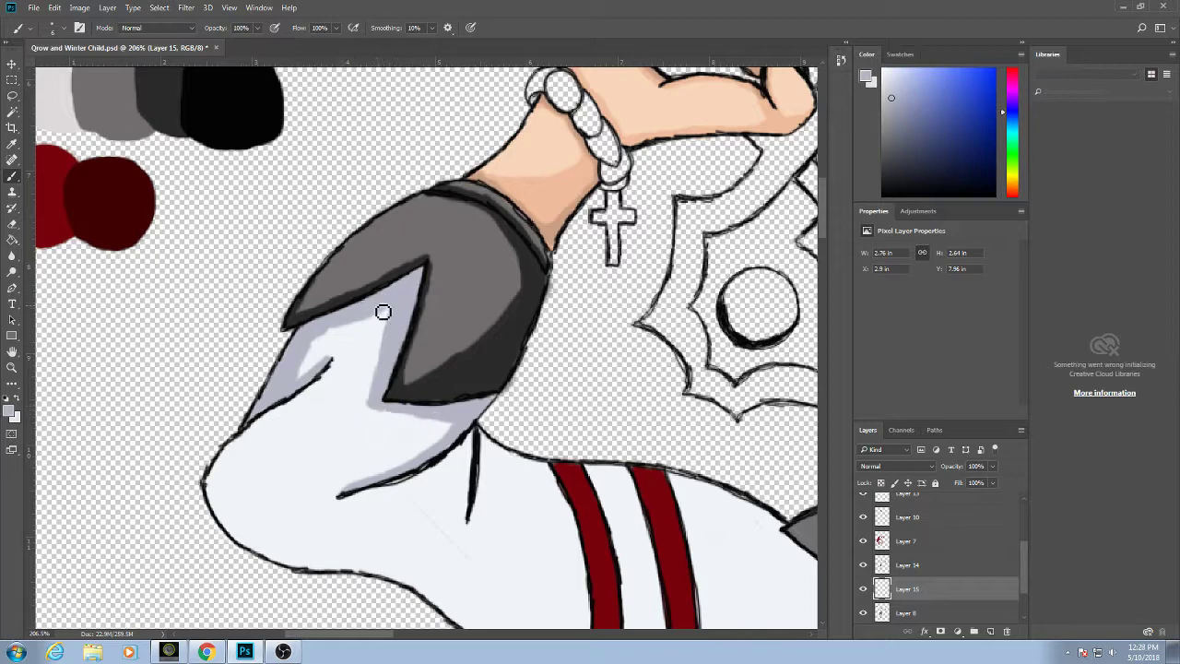
Shade the outer curve of the raised arm's elbow in lavender-grey, continuing along the sleeve's underside.
{"action": "scroll", "coordinate": [303, 387], "scroll_direction": "down", "scroll_amount": 2}
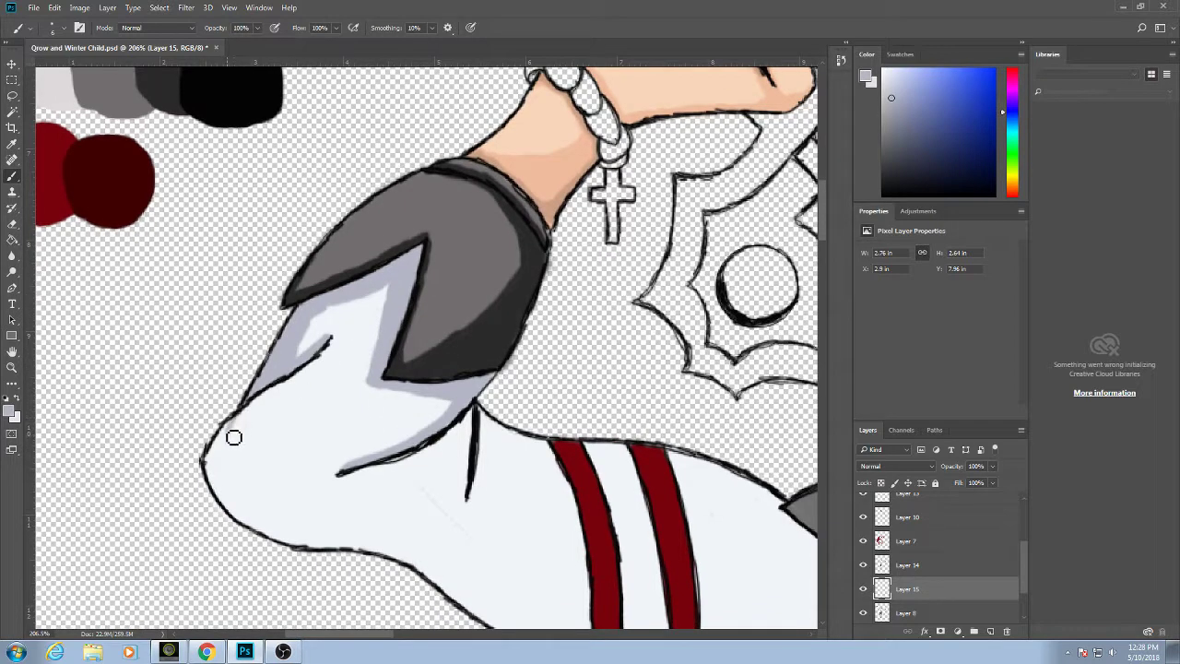
{"action": "mouse_move", "coordinate": [225, 424]}
{"action": "left_mouse_down"}
{"action": "mouse_move", "coordinate": [234, 474]}
{"action": "mouse_move", "coordinate": [268, 522]}
{"action": "mouse_move", "coordinate": [322, 552]}
{"action": "left_mouse_up"}
{"action": "mouse_move", "coordinate": [285, 542]}
{"action": "left_mouse_down"}
{"action": "mouse_move", "coordinate": [215, 483]}
{"action": "mouse_move", "coordinate": [226, 440]}
{"action": "mouse_move", "coordinate": [217, 469]}
{"action": "mouse_move", "coordinate": [270, 529]}
{"action": "mouse_move", "coordinate": [242, 511]}
{"action": "mouse_move", "coordinate": [228, 450]}
{"action": "mouse_move", "coordinate": [221, 468]}
{"action": "mouse_move", "coordinate": [215, 458]}
{"action": "mouse_move", "coordinate": [225, 477]}
{"action": "mouse_move", "coordinate": [226, 440]}
{"action": "mouse_move", "coordinate": [323, 551]}
{"action": "mouse_move", "coordinate": [370, 554]}
{"action": "mouse_move", "coordinate": [316, 549]}
{"action": "mouse_move", "coordinate": [318, 537]}
{"action": "mouse_move", "coordinate": [291, 539]}
{"action": "mouse_move", "coordinate": [268, 509]}
{"action": "left_mouse_up"}
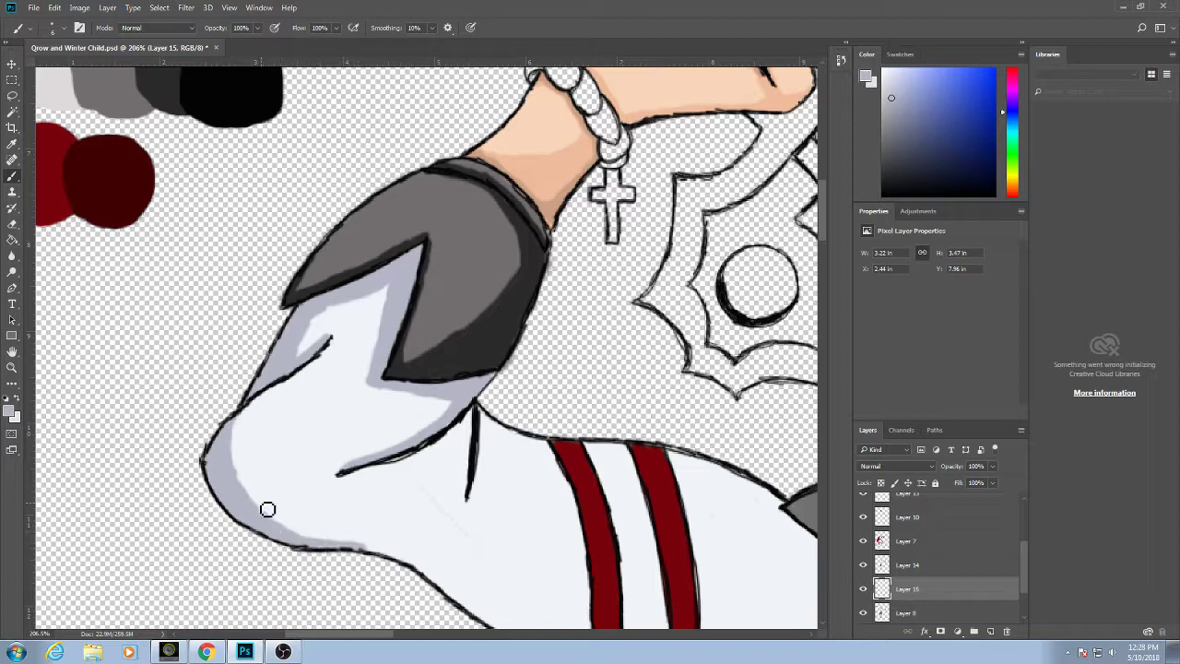
{"action": "left_click_drag", "start_coordinate": [366, 550], "coordinate": [380, 554]}
Shade the raised upper arm in lavender-grey around the elbow crease, along its underside past the red stripes and into the armpit.
{"action": "scroll", "coordinate": [471, 488], "scroll_direction": "down", "scroll_amount": 3}
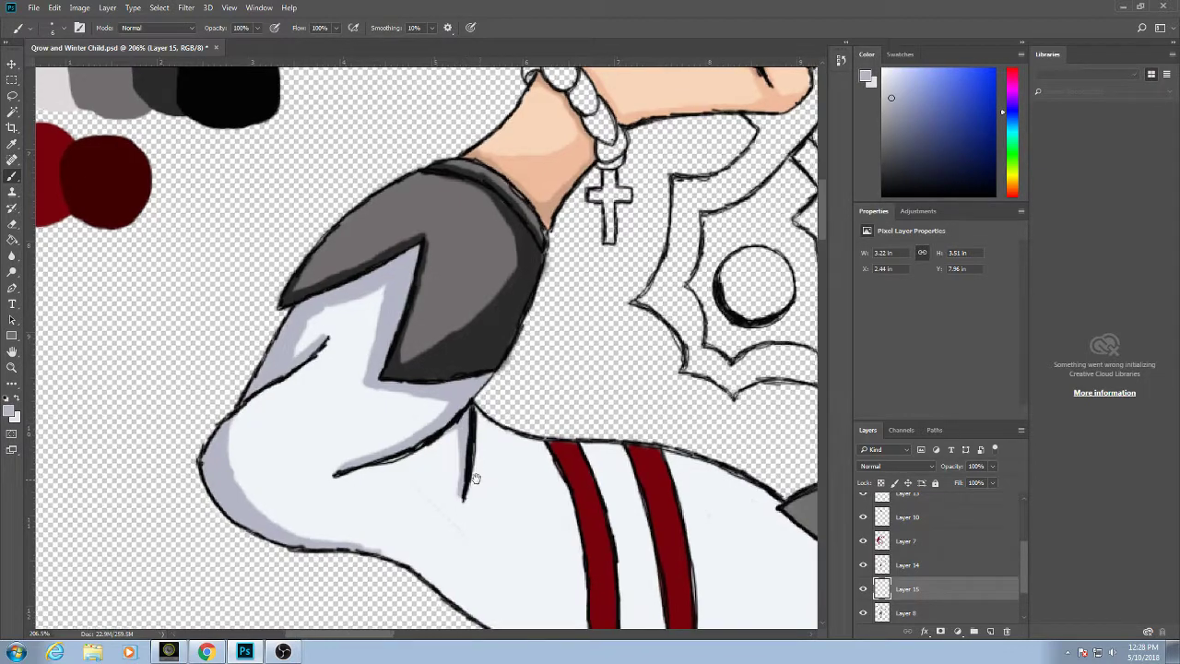
{"action": "scroll", "coordinate": [415, 415], "scroll_direction": "right", "scroll_amount": 4}
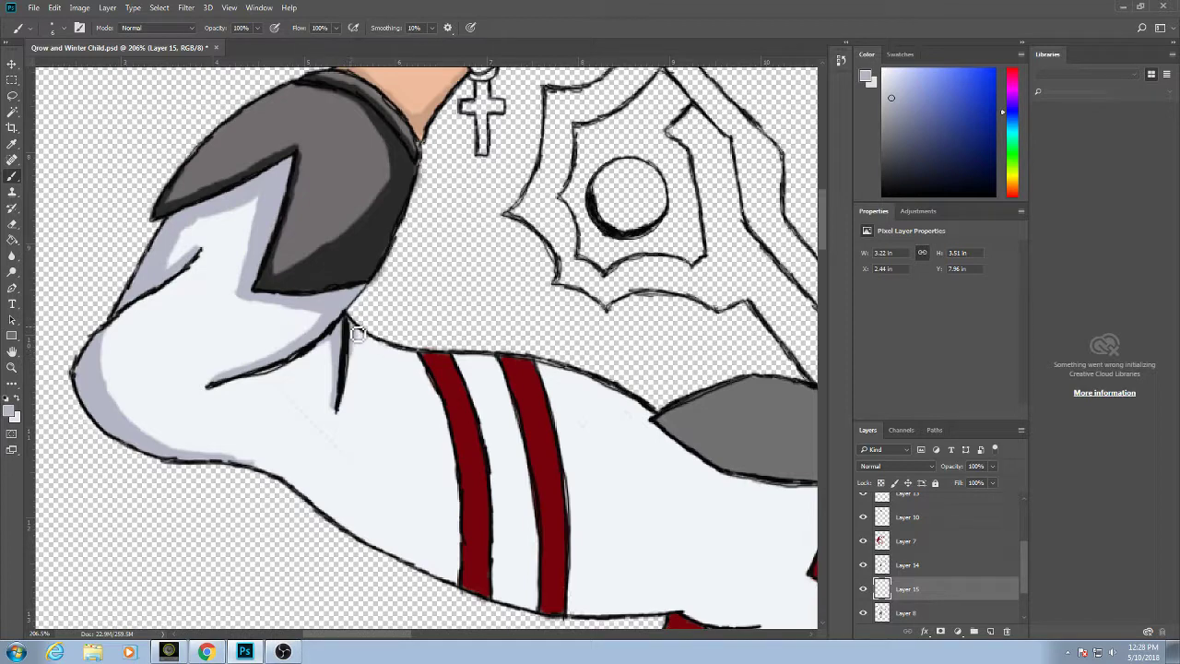
{"action": "left_click_drag", "start_coordinate": [357, 335], "coordinate": [417, 363]}
{"action": "mouse_move", "coordinate": [263, 471]}
{"action": "left_mouse_down"}
{"action": "mouse_move", "coordinate": [410, 565]}
{"action": "mouse_move", "coordinate": [469, 586]}
{"action": "mouse_move", "coordinate": [490, 569]}
{"action": "mouse_move", "coordinate": [428, 564]}
{"action": "mouse_move", "coordinate": [302, 486]}
{"action": "left_mouse_up"}
{"action": "mouse_move", "coordinate": [482, 572]}
{"action": "left_mouse_down"}
{"action": "mouse_move", "coordinate": [516, 520]}
{"action": "mouse_move", "coordinate": [512, 553]}
{"action": "mouse_move", "coordinate": [541, 612]}
{"action": "mouse_move", "coordinate": [510, 585]}
{"action": "mouse_move", "coordinate": [514, 607]}
{"action": "mouse_move", "coordinate": [491, 587]}
{"action": "mouse_move", "coordinate": [495, 574]}
{"action": "mouse_move", "coordinate": [511, 594]}
{"action": "mouse_move", "coordinate": [508, 560]}
{"action": "mouse_move", "coordinate": [525, 605]}
{"action": "mouse_move", "coordinate": [516, 608]}
{"action": "mouse_move", "coordinate": [495, 580]}
{"action": "mouse_move", "coordinate": [438, 571]}
{"action": "mouse_move", "coordinate": [442, 581]}
{"action": "mouse_move", "coordinate": [532, 595]}
{"action": "mouse_move", "coordinate": [528, 579]}
{"action": "mouse_move", "coordinate": [537, 596]}
{"action": "mouse_move", "coordinate": [520, 539]}
{"action": "mouse_move", "coordinate": [488, 558]}
{"action": "mouse_move", "coordinate": [418, 525]}
{"action": "mouse_move", "coordinate": [242, 402]}
{"action": "mouse_move", "coordinate": [283, 437]}
{"action": "mouse_move", "coordinate": [329, 447]}
{"action": "mouse_move", "coordinate": [304, 448]}
{"action": "mouse_move", "coordinate": [316, 450]}
{"action": "mouse_move", "coordinate": [300, 462]}
{"action": "mouse_move", "coordinate": [302, 444]}
{"action": "mouse_move", "coordinate": [344, 462]}
{"action": "mouse_move", "coordinate": [332, 455]}
{"action": "mouse_move", "coordinate": [412, 457]}
{"action": "mouse_move", "coordinate": [343, 450]}
{"action": "mouse_move", "coordinate": [391, 452]}
{"action": "mouse_move", "coordinate": [343, 451]}
{"action": "mouse_move", "coordinate": [360, 448]}
{"action": "mouse_move", "coordinate": [484, 472]}
{"action": "mouse_move", "coordinate": [485, 532]}
{"action": "mouse_move", "coordinate": [441, 479]}
{"action": "mouse_move", "coordinate": [473, 509]}
{"action": "left_mouse_up"}
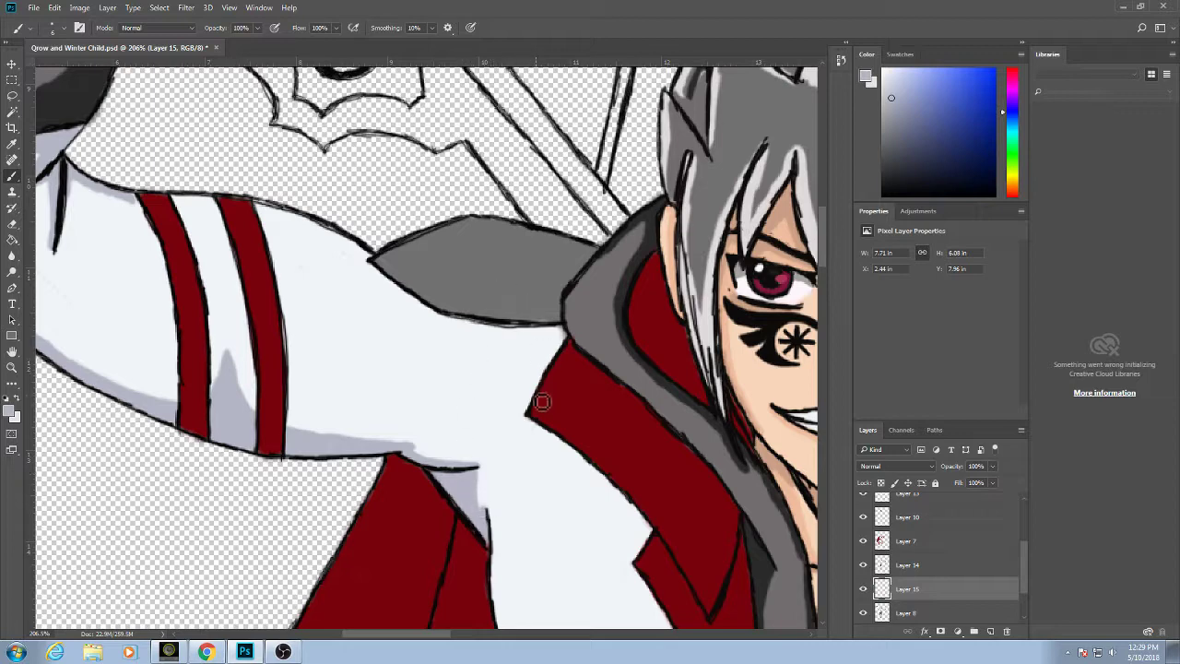
Shade the white coat in lavender-grey under the grey shoulder piece and along the red collar down the front's inner edge.
{"action": "mouse_move", "coordinate": [538, 398]}
{"action": "left_mouse_down"}
{"action": "mouse_move", "coordinate": [567, 330]}
{"action": "mouse_move", "coordinate": [383, 270]}
{"action": "mouse_move", "coordinate": [441, 321]}
{"action": "mouse_move", "coordinate": [562, 335]}
{"action": "mouse_move", "coordinate": [485, 332]}
{"action": "mouse_move", "coordinate": [511, 336]}
{"action": "mouse_move", "coordinate": [503, 339]}
{"action": "mouse_move", "coordinate": [426, 317]}
{"action": "left_mouse_up"}
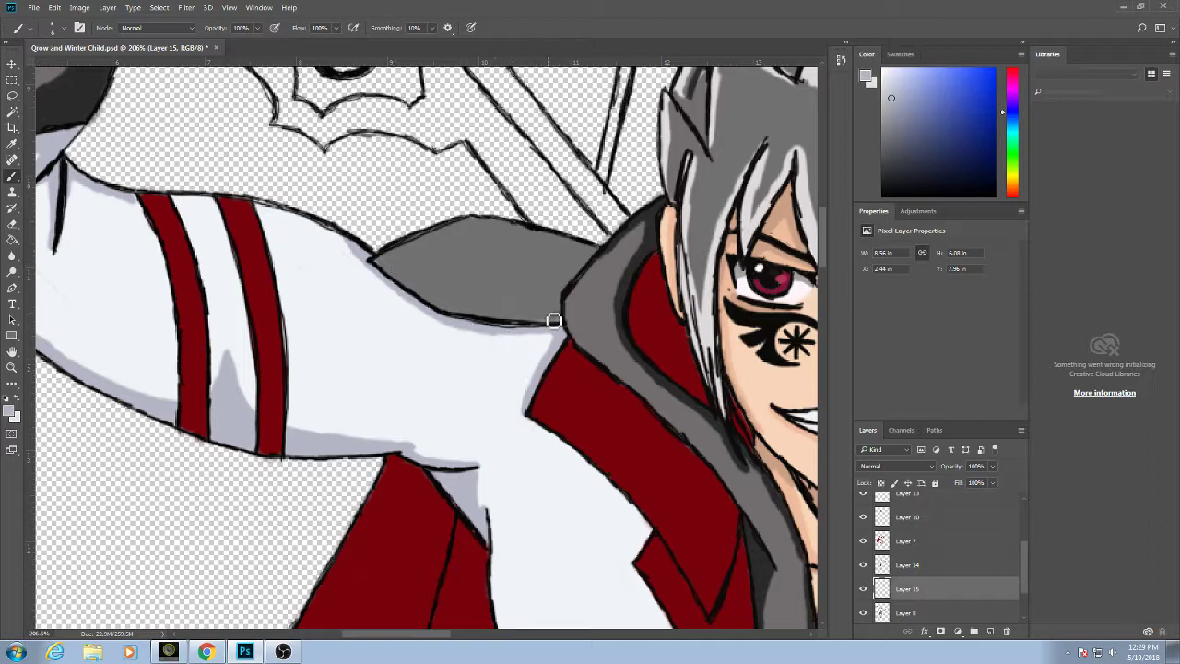
{"action": "mouse_move", "coordinate": [551, 422]}
{"action": "left_mouse_down"}
{"action": "mouse_move", "coordinate": [513, 405]}
{"action": "mouse_move", "coordinate": [611, 477]}
{"action": "mouse_move", "coordinate": [634, 517]}
{"action": "mouse_move", "coordinate": [634, 502]}
{"action": "mouse_move", "coordinate": [616, 542]}
{"action": "mouse_move", "coordinate": [625, 503]}
{"action": "left_mouse_up"}
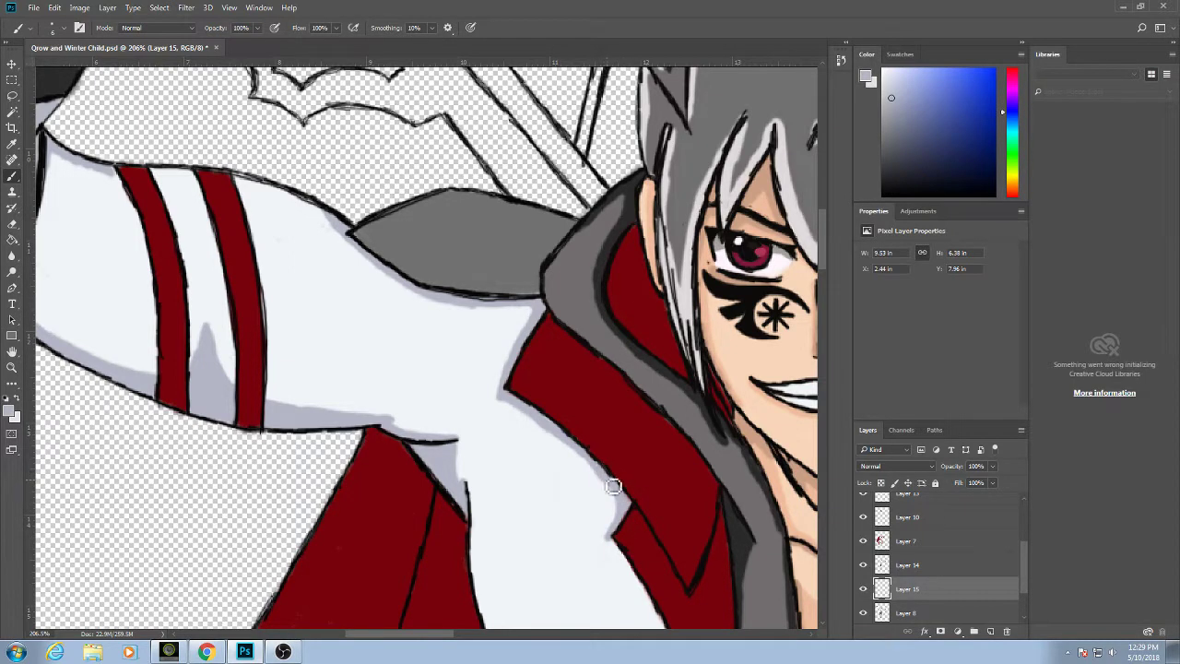
{"action": "scroll", "coordinate": [604, 470], "scroll_direction": "down", "scroll_amount": 5}
{"action": "left_click_drag", "start_coordinate": [561, 294], "coordinate": [601, 356]}
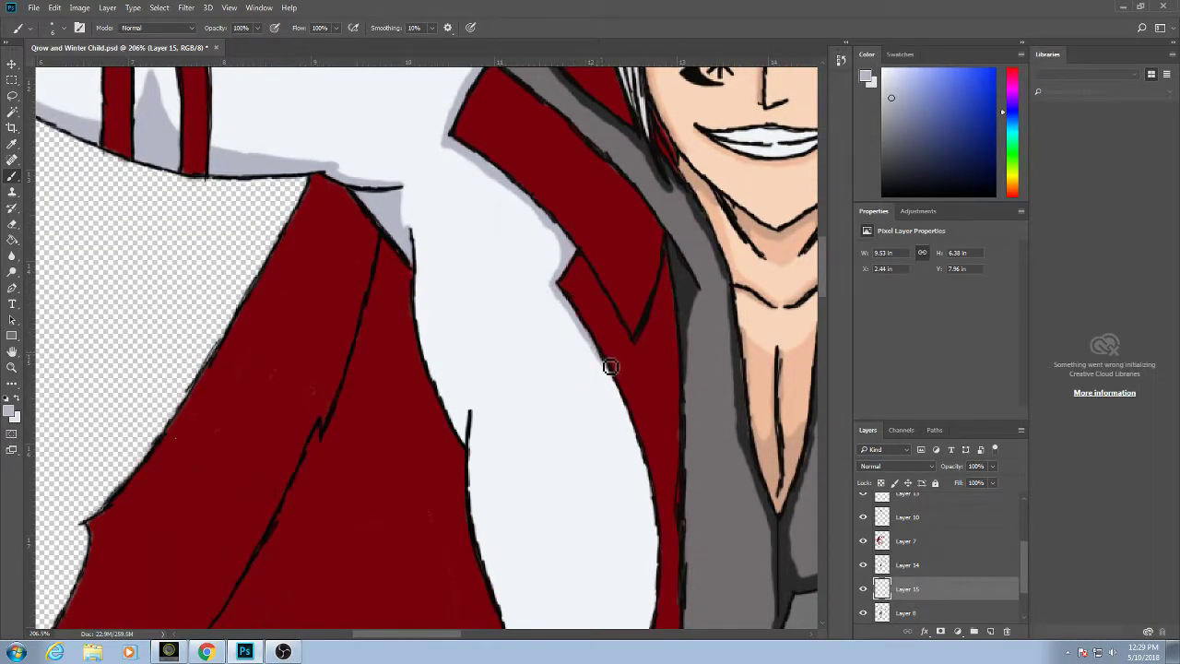
{"action": "scroll", "coordinate": [609, 367], "scroll_direction": "down", "scroll_amount": 2}
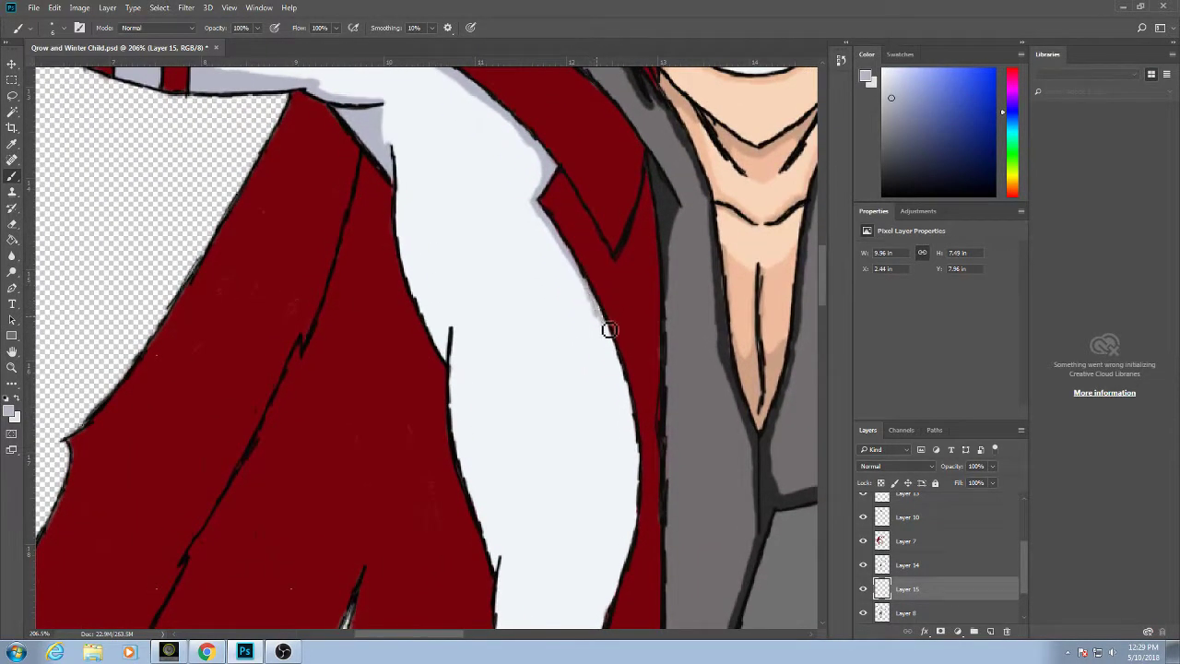
{"action": "mouse_move", "coordinate": [609, 329]}
{"action": "left_mouse_down"}
{"action": "mouse_move", "coordinate": [642, 442]}
{"action": "mouse_move", "coordinate": [621, 342]}
{"action": "mouse_move", "coordinate": [608, 474]}
{"action": "mouse_move", "coordinate": [611, 455]}
{"action": "mouse_move", "coordinate": [598, 479]}
{"action": "mouse_move", "coordinate": [585, 442]}
{"action": "left_mouse_up"}
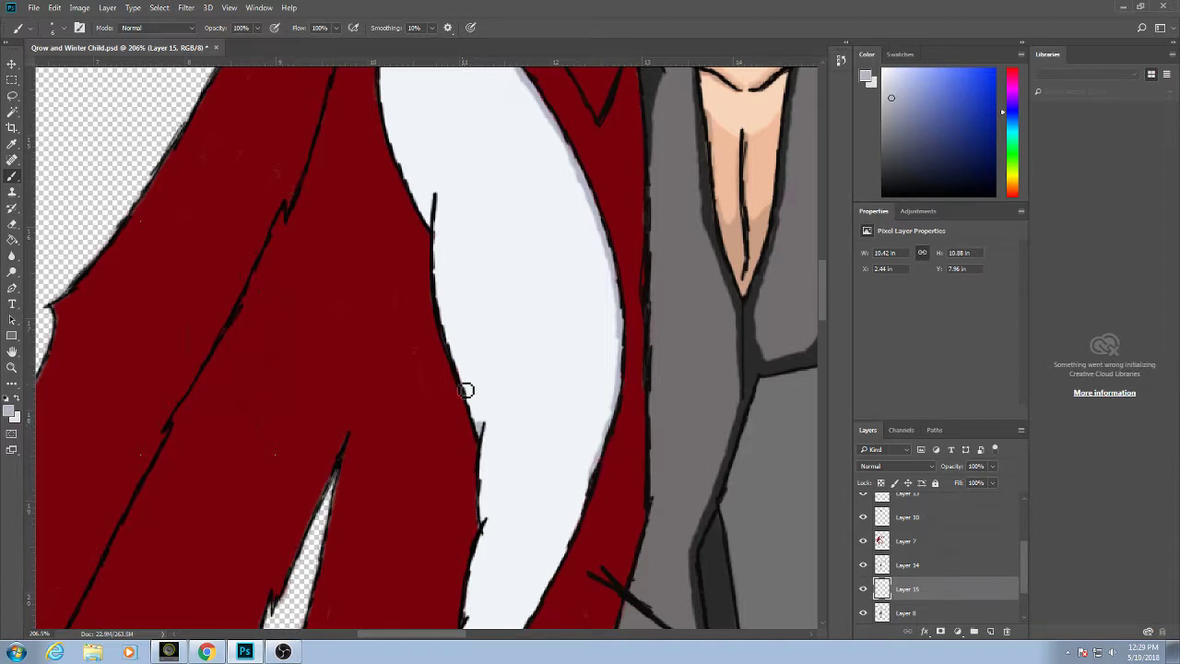
Shade the white coat's outer side edge in lavender-grey from the armpit down past the waist fold.
{"action": "mouse_move", "coordinate": [483, 434]}
{"action": "left_mouse_down"}
{"action": "mouse_move", "coordinate": [451, 319]}
{"action": "mouse_move", "coordinate": [448, 329]}
{"action": "left_mouse_up"}
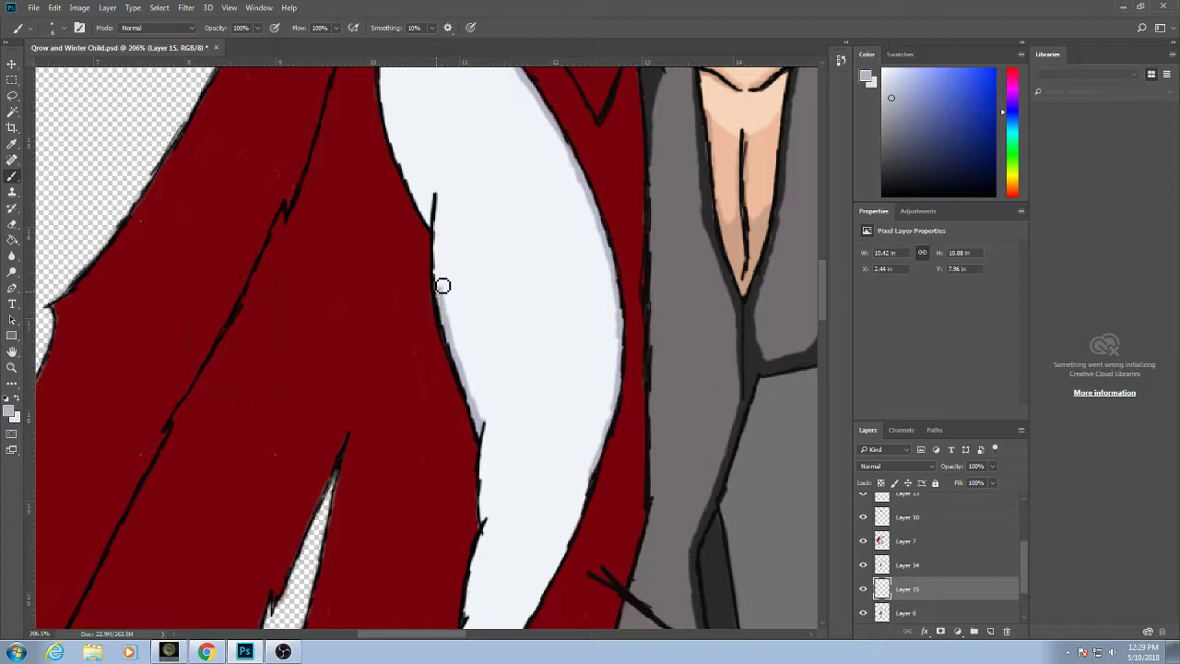
{"action": "scroll", "coordinate": [441, 208], "scroll_direction": "up", "scroll_amount": 3}
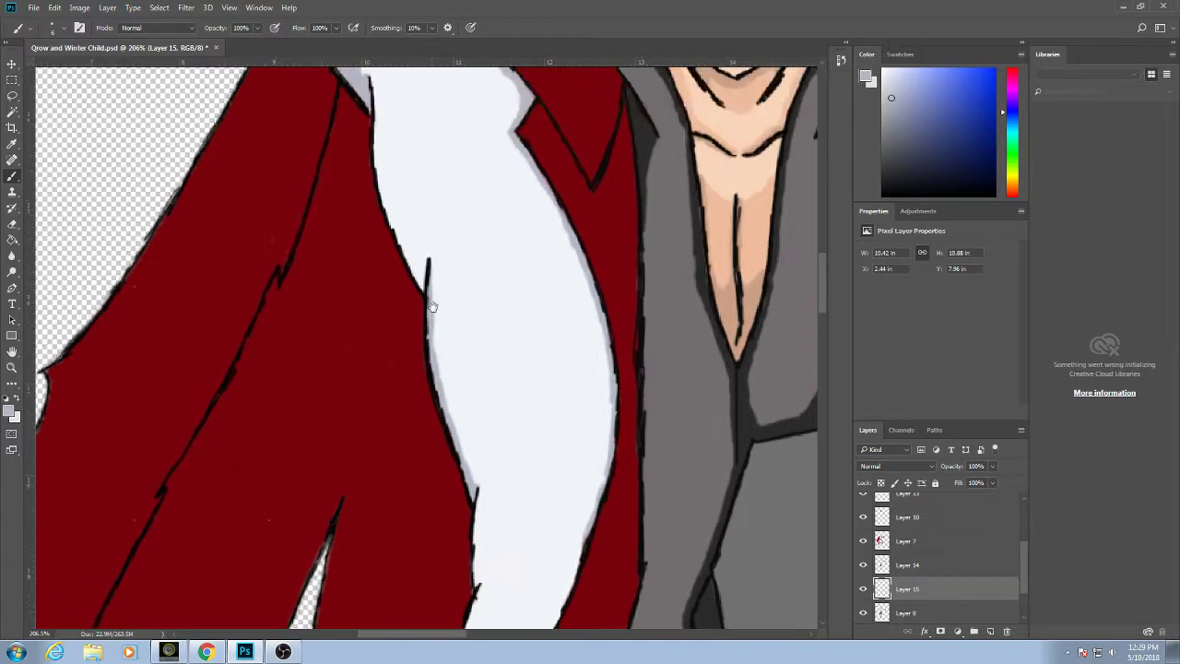
{"action": "mouse_move", "coordinate": [442, 339]}
{"action": "left_mouse_down"}
{"action": "mouse_move", "coordinate": [398, 270]}
{"action": "mouse_move", "coordinate": [387, 163]}
{"action": "mouse_move", "coordinate": [403, 280]}
{"action": "mouse_move", "coordinate": [437, 367]}
{"action": "mouse_move", "coordinate": [435, 331]}
{"action": "left_mouse_up"}
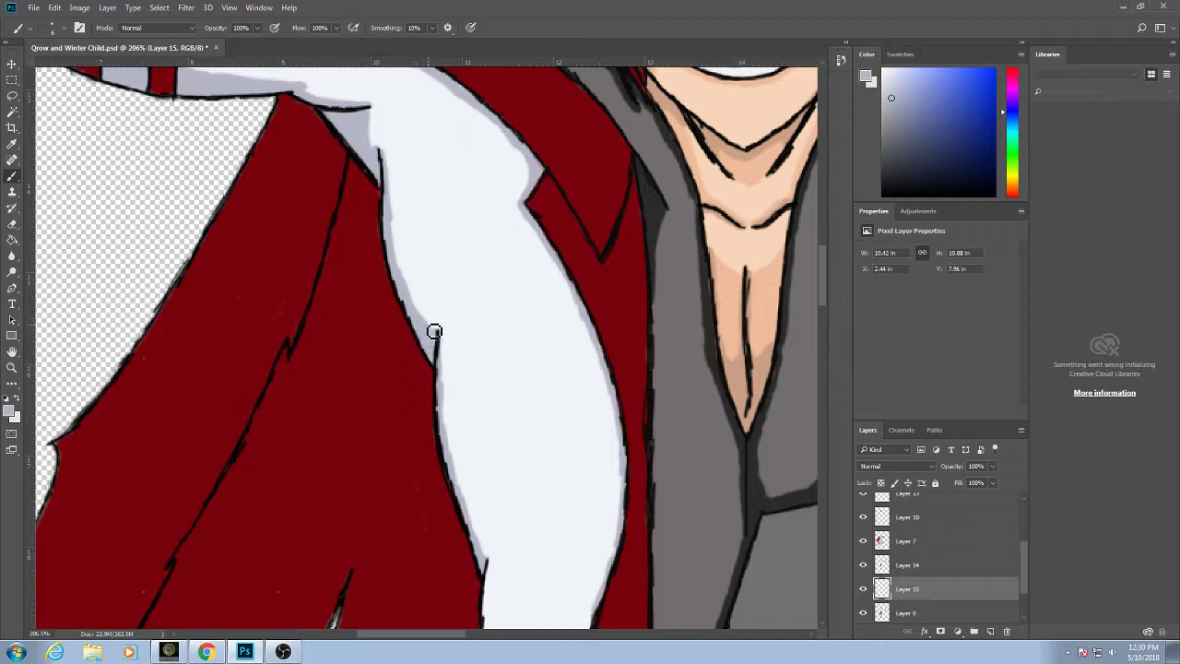
Extend the lavender-grey shadow along the white coat's outer edge below the waist fold.
{"action": "mouse_move", "coordinate": [445, 436]}
{"action": "left_mouse_down"}
{"action": "mouse_move", "coordinate": [493, 595]}
{"action": "mouse_move", "coordinate": [469, 452]}
{"action": "mouse_move", "coordinate": [464, 508]}
{"action": "mouse_move", "coordinate": [493, 313]}
{"action": "mouse_move", "coordinate": [507, 296]}
{"action": "left_mouse_up"}
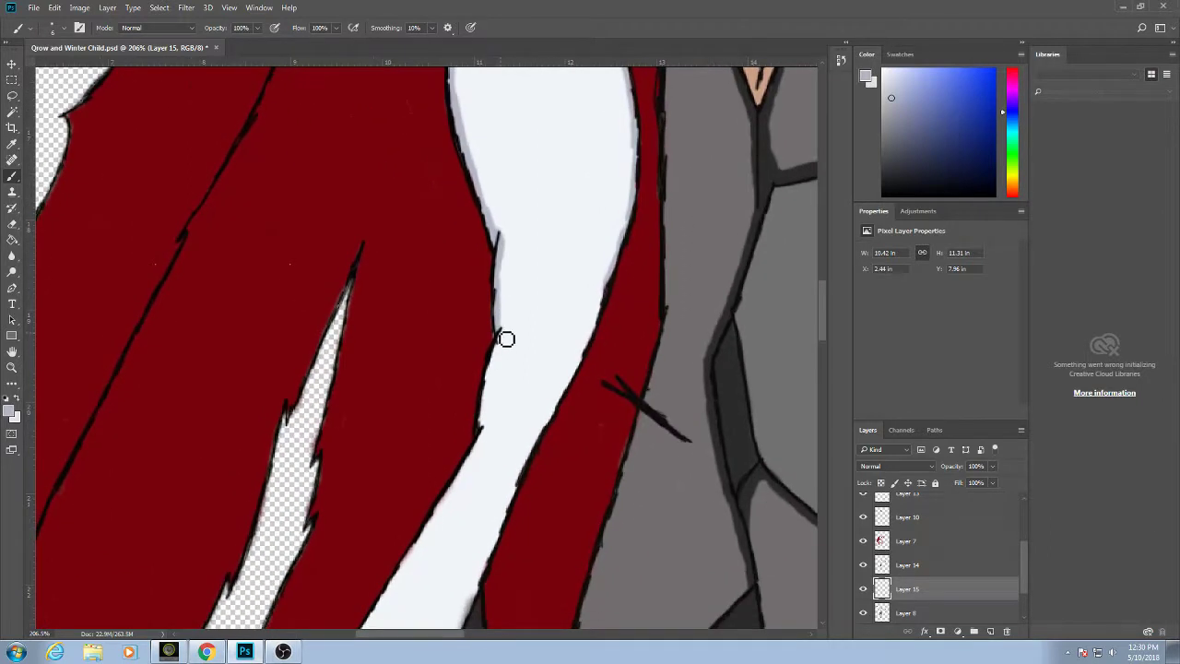
{"action": "mouse_move", "coordinate": [500, 352]}
{"action": "left_mouse_down"}
{"action": "mouse_move", "coordinate": [492, 395]}
{"action": "mouse_move", "coordinate": [596, 197]}
{"action": "mouse_move", "coordinate": [582, 292]}
{"action": "mouse_move", "coordinate": [539, 369]}
{"action": "mouse_move", "coordinate": [561, 259]}
{"action": "mouse_move", "coordinate": [513, 271]}
{"action": "mouse_move", "coordinate": [497, 193]}
{"action": "mouse_move", "coordinate": [508, 208]}
{"action": "left_mouse_up"}
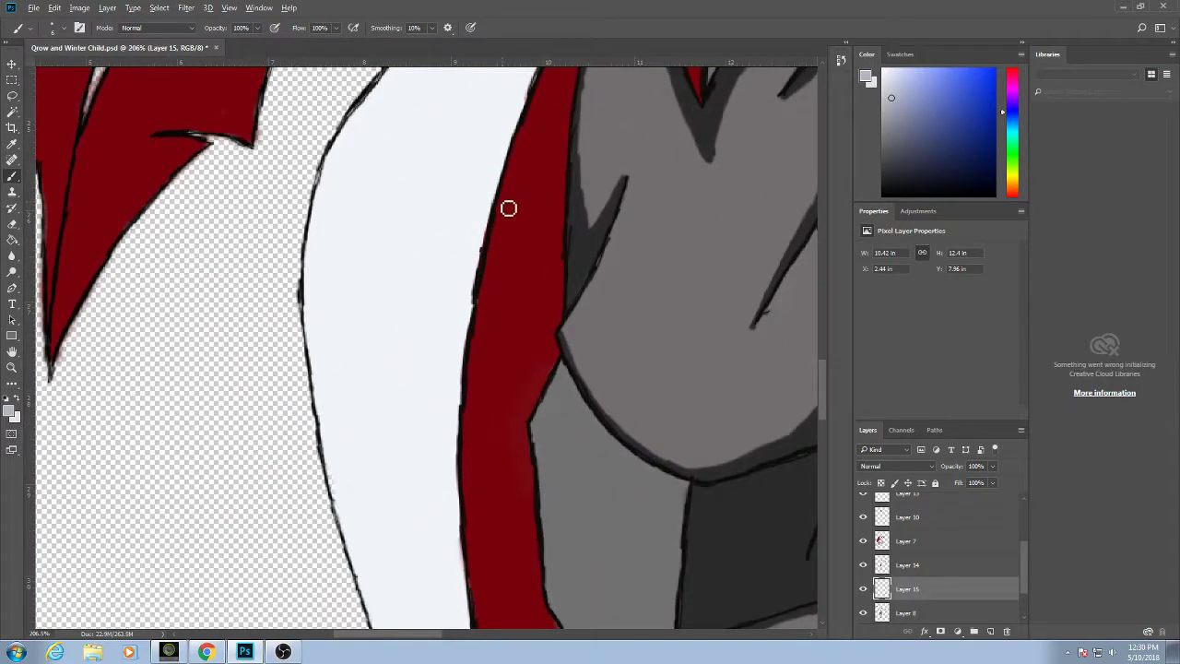
Shade the other coat front's outer side in lavender-grey from the armpit down to the waist fold.
{"action": "scroll", "coordinate": [508, 208], "scroll_direction": "down", "scroll_amount": 13}
{"action": "left_click_drag", "start_coordinate": [544, 327], "coordinate": [433, 513]}
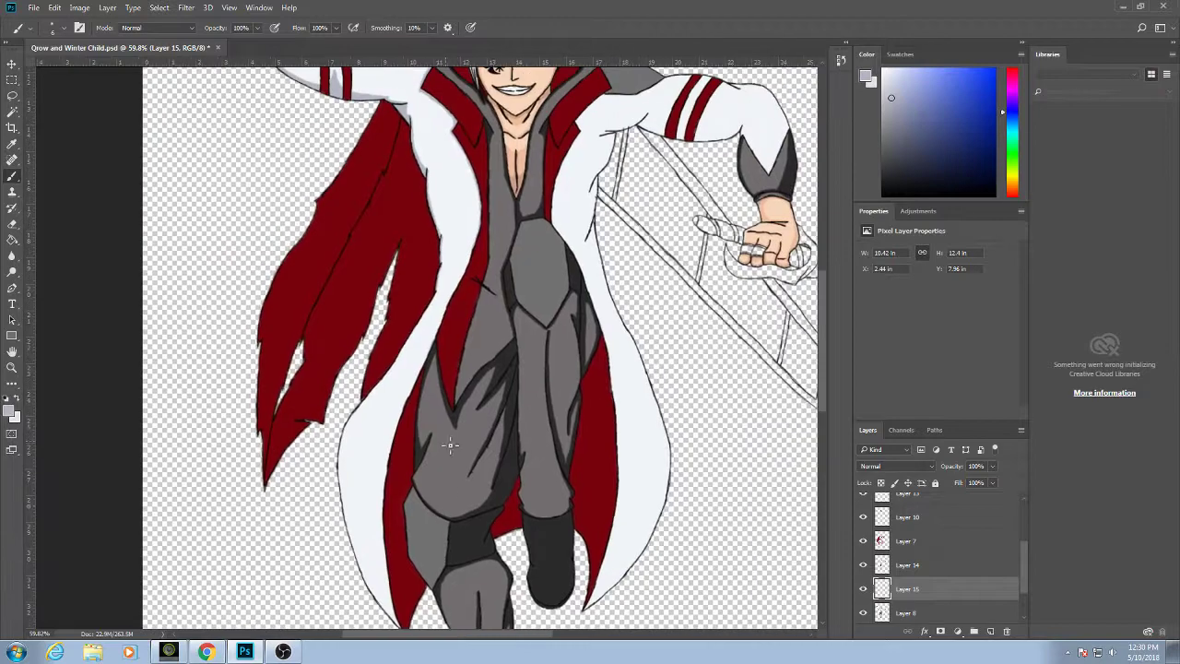
{"action": "scroll", "coordinate": [451, 446], "scroll_direction": "down", "scroll_amount": 5}
{"action": "scroll", "coordinate": [417, 199], "scroll_direction": "up", "scroll_amount": 15}
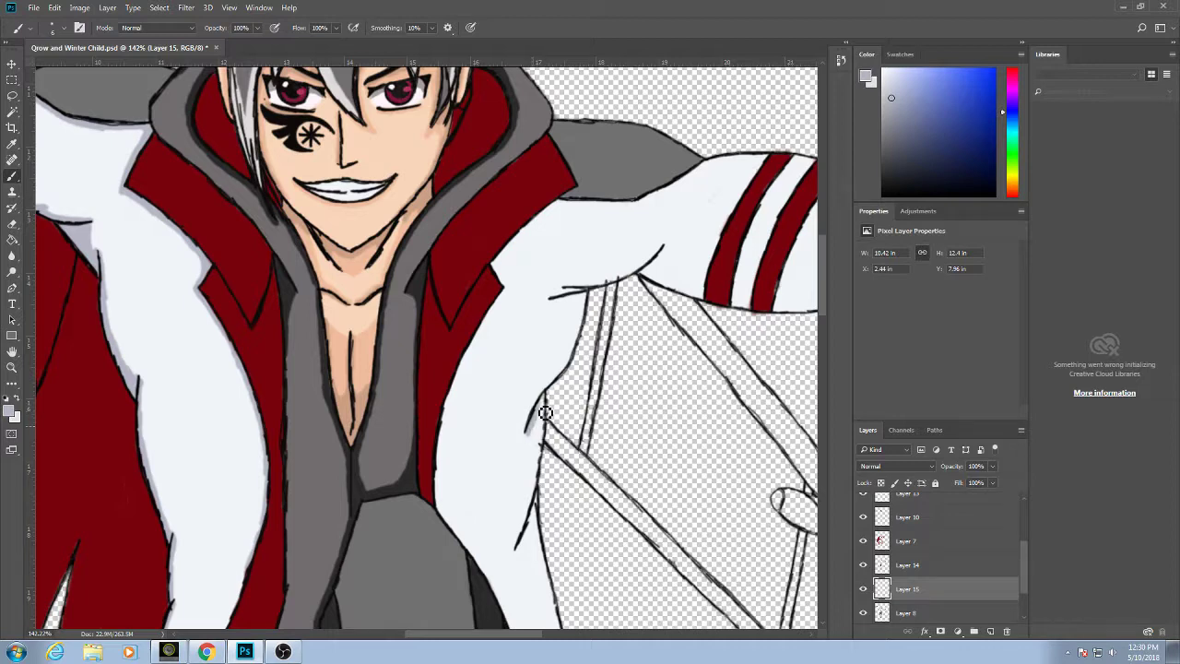
{"action": "mouse_move", "coordinate": [544, 413]}
{"action": "left_mouse_down"}
{"action": "mouse_move", "coordinate": [520, 554]}
{"action": "mouse_move", "coordinate": [537, 484]}
{"action": "mouse_move", "coordinate": [537, 500]}
{"action": "mouse_move", "coordinate": [547, 389]}
{"action": "left_mouse_up"}
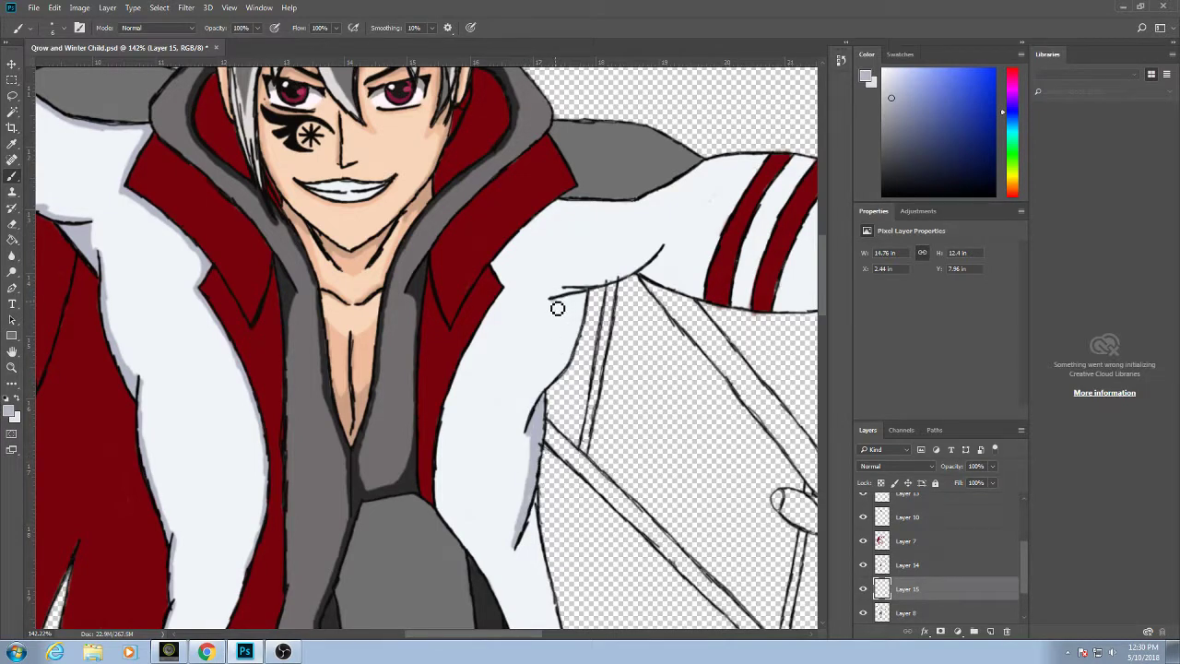
{"action": "left_click_drag", "start_coordinate": [567, 329], "coordinate": [556, 382]}
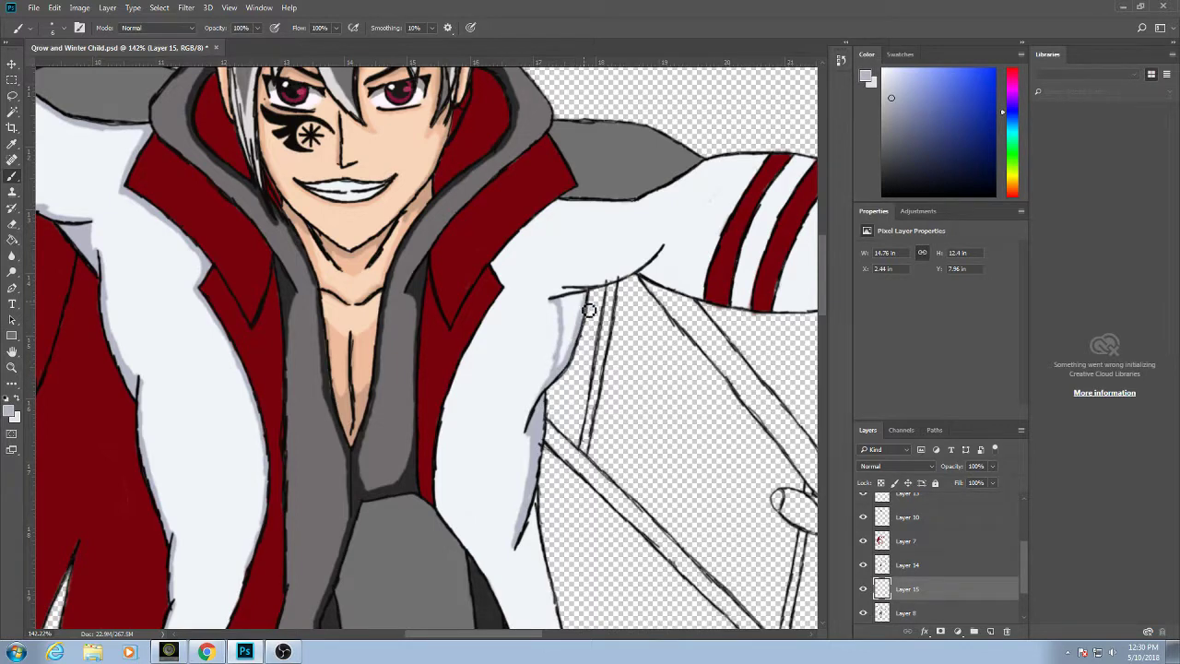
{"action": "mouse_move", "coordinate": [588, 310]}
{"action": "left_mouse_down"}
{"action": "mouse_move", "coordinate": [559, 368]}
{"action": "mouse_move", "coordinate": [574, 316]}
{"action": "mouse_move", "coordinate": [569, 337]}
{"action": "mouse_move", "coordinate": [565, 304]}
{"action": "left_mouse_up"}
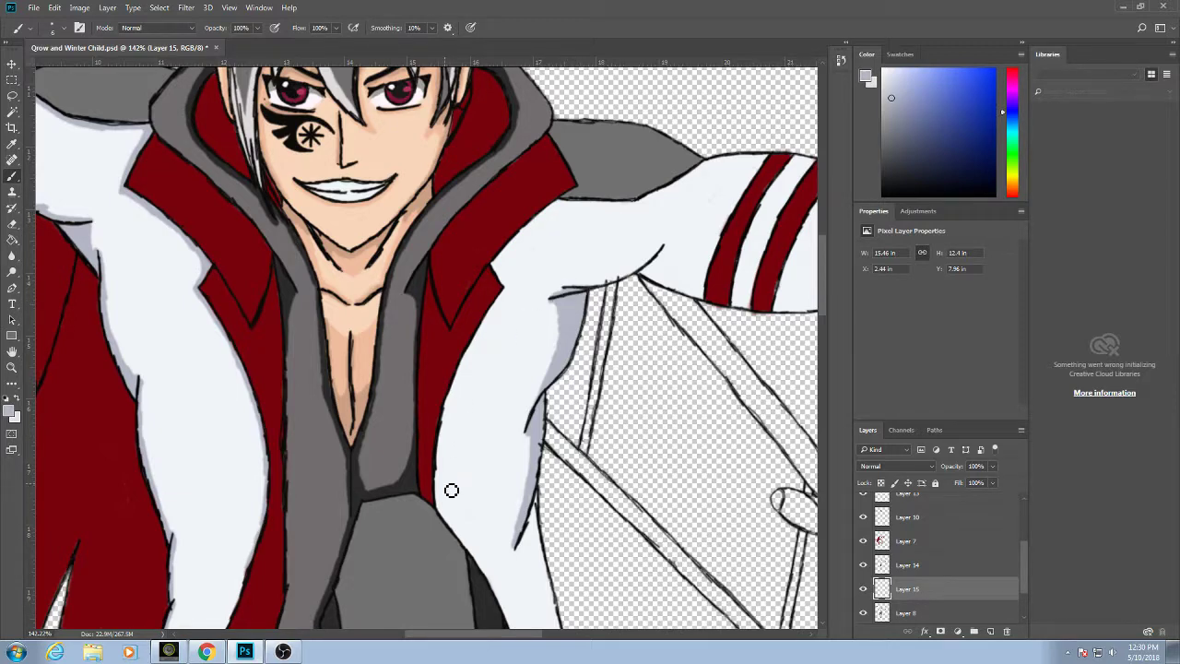
Shade that coat front's inner edge in lavender-grey along the red lapel down to the grey waist piece.
{"action": "mouse_move", "coordinate": [445, 482]}
{"action": "left_mouse_down"}
{"action": "mouse_move", "coordinate": [457, 402]}
{"action": "mouse_move", "coordinate": [488, 329]}
{"action": "left_mouse_up"}
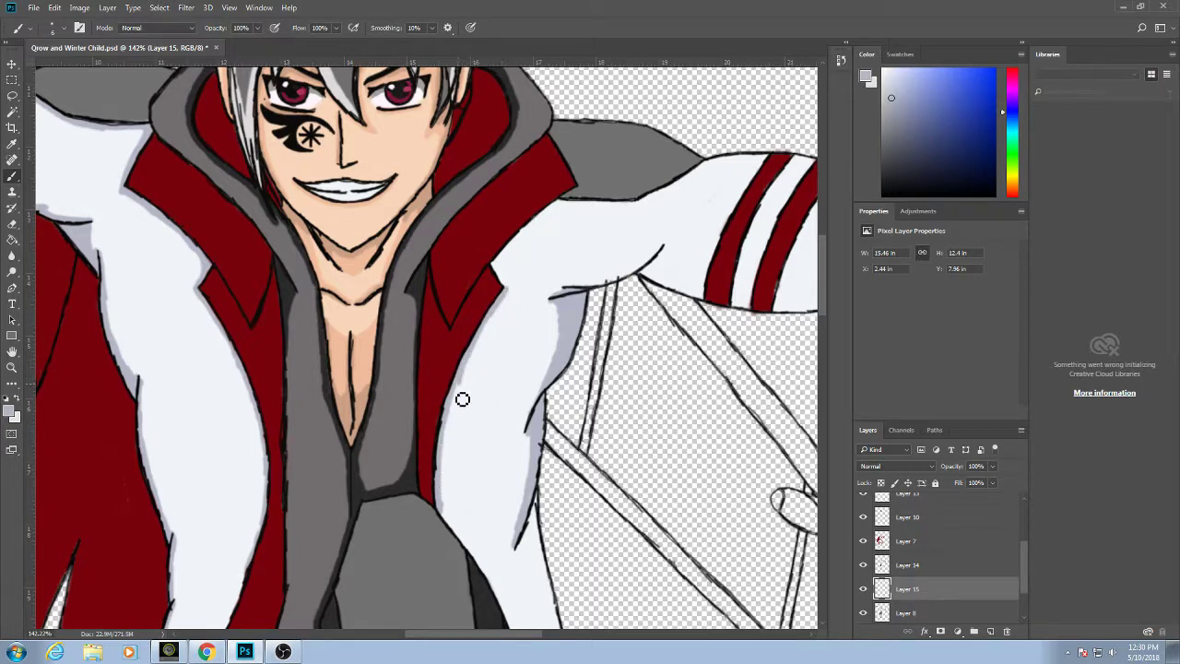
{"action": "left_click_drag", "start_coordinate": [463, 398], "coordinate": [458, 409]}
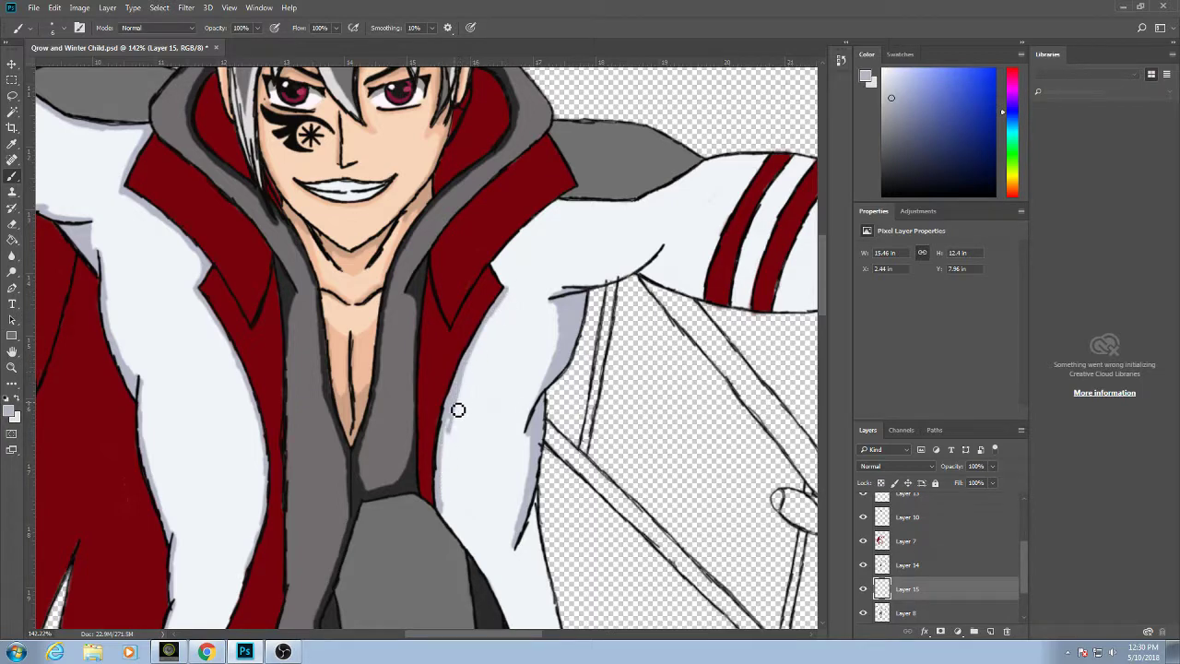
{"action": "left_click", "coordinate": [450, 539], "text": "alt"}
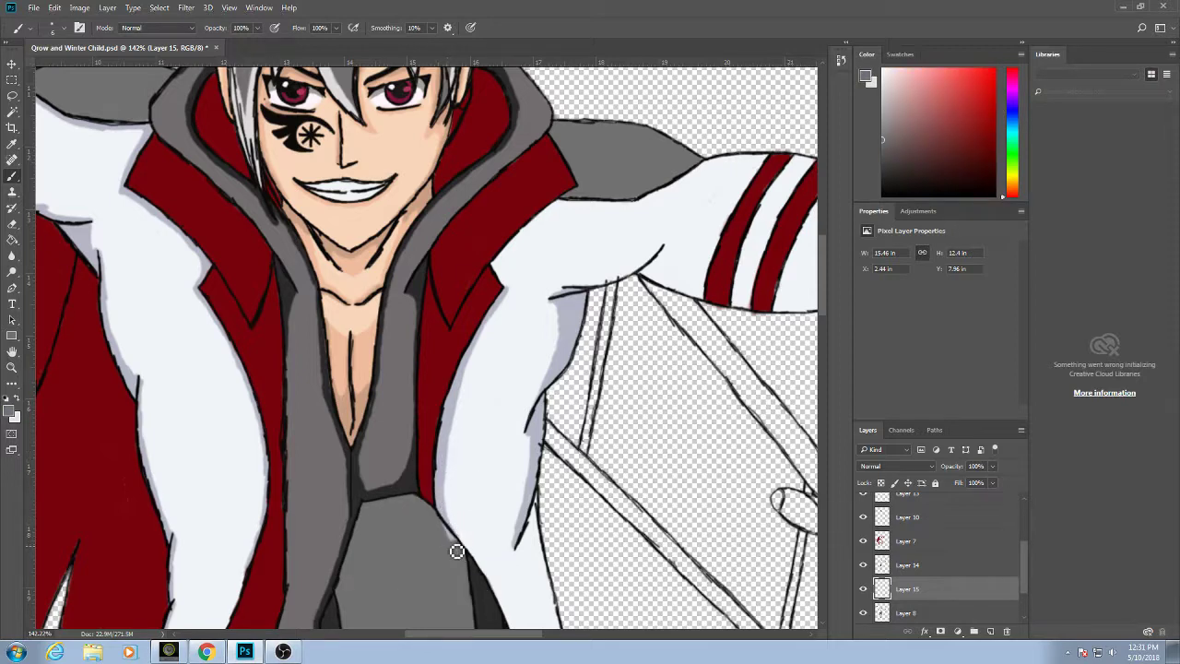
{"action": "left_click", "coordinate": [442, 505], "text": "alt"}
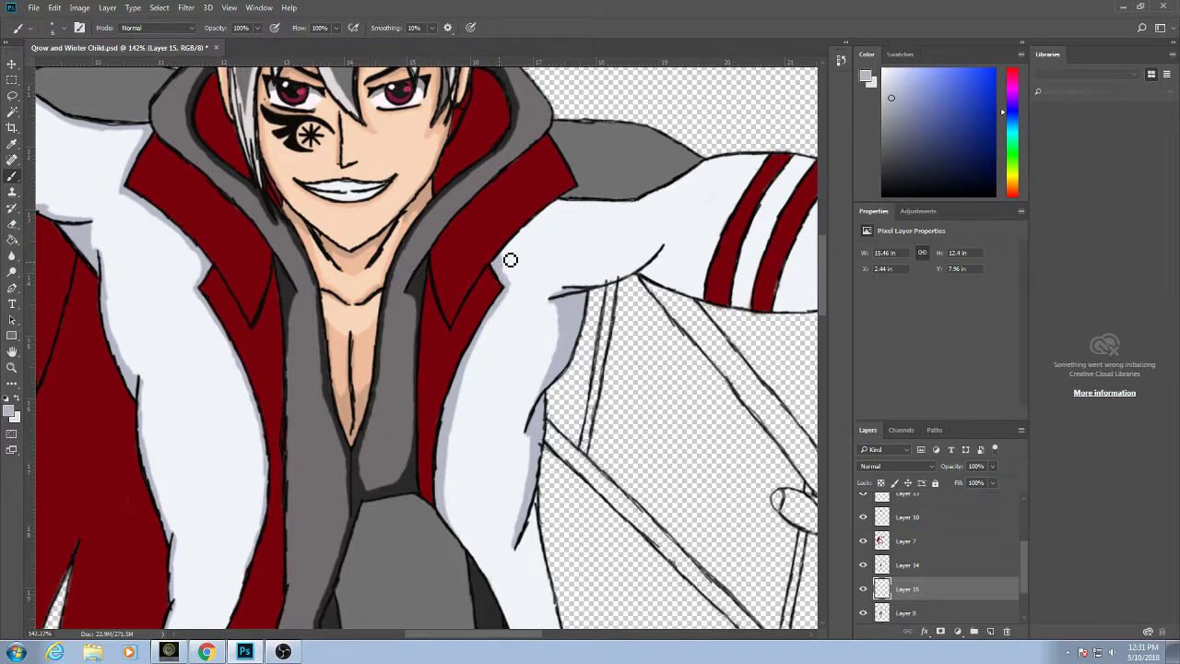
Shade the coat's shoulder in resampled lavender-grey beneath the red collar and along the grey shoulder piece.
{"action": "left_click", "coordinate": [578, 186], "text": "alt"}
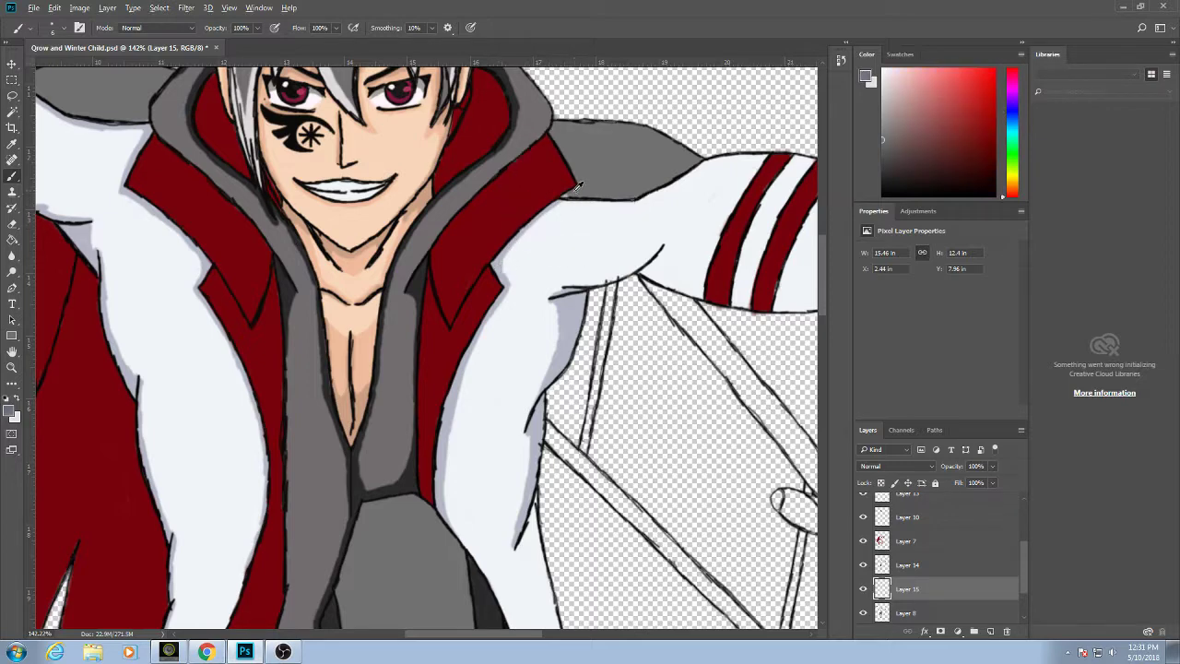
{"action": "left_click", "coordinate": [557, 207], "text": "alt"}
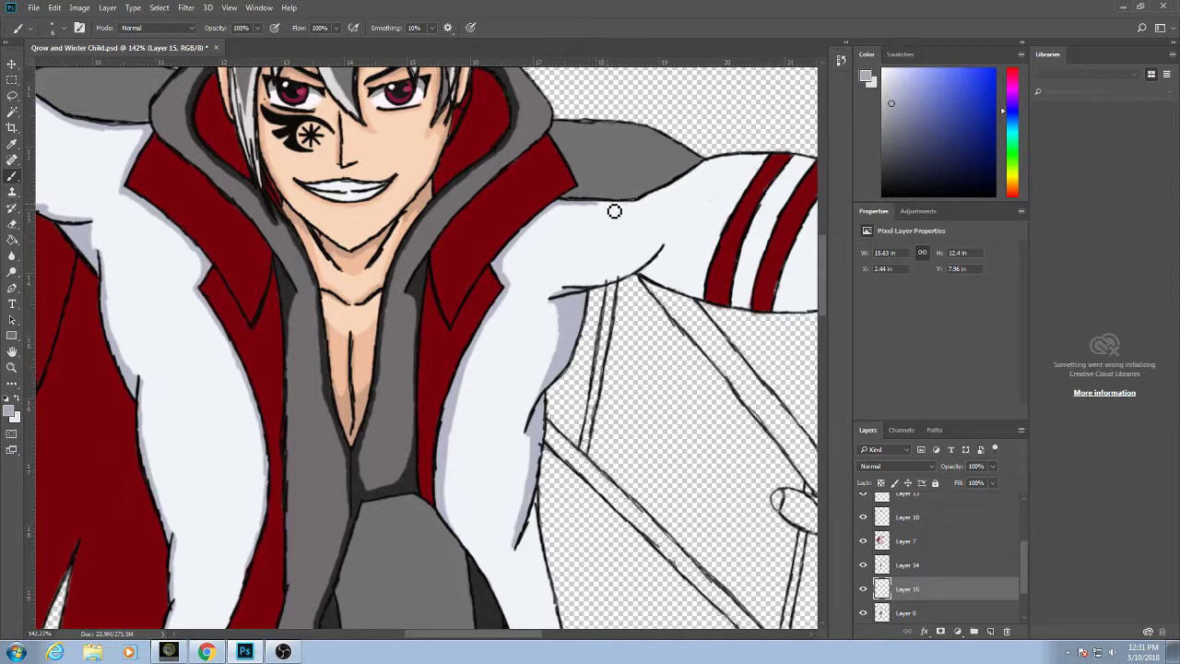
{"action": "left_click_drag", "start_coordinate": [616, 211], "coordinate": [670, 192]}
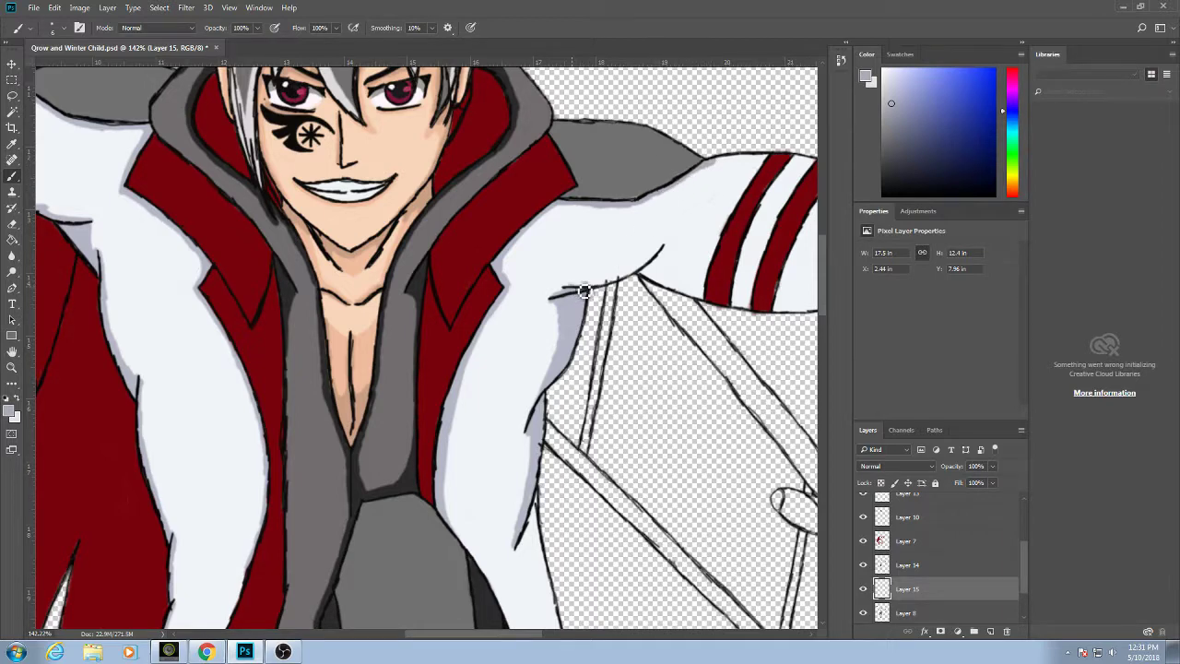
Shade the sword arm's sleeve in lavender-grey from the armpit past the red stripes to the point above the grey cuff.
{"action": "left_click_drag", "start_coordinate": [591, 292], "coordinate": [606, 288]}
{"action": "mouse_move", "coordinate": [604, 289]}
{"action": "left_mouse_down"}
{"action": "mouse_move", "coordinate": [667, 253]}
{"action": "mouse_move", "coordinate": [620, 286]}
{"action": "left_mouse_up"}
{"action": "mouse_move", "coordinate": [684, 262]}
{"action": "left_mouse_down"}
{"action": "mouse_move", "coordinate": [518, 250]}
{"action": "mouse_move", "coordinate": [570, 289]}
{"action": "mouse_move", "coordinate": [498, 259]}
{"action": "mouse_move", "coordinate": [545, 282]}
{"action": "mouse_move", "coordinate": [517, 249]}
{"action": "mouse_move", "coordinate": [552, 279]}
{"action": "mouse_move", "coordinate": [518, 268]}
{"action": "mouse_move", "coordinate": [559, 286]}
{"action": "mouse_move", "coordinate": [521, 241]}
{"action": "left_mouse_up"}
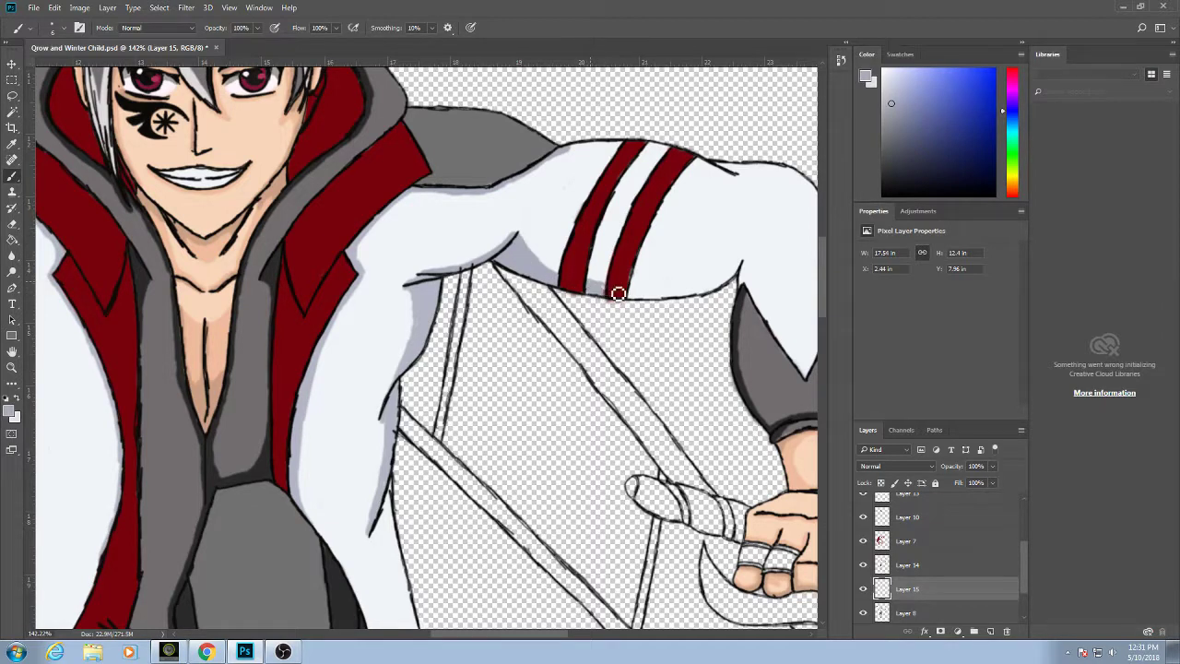
{"action": "mouse_move", "coordinate": [642, 282]}
{"action": "left_mouse_down"}
{"action": "mouse_move", "coordinate": [585, 269]}
{"action": "mouse_move", "coordinate": [549, 244]}
{"action": "mouse_move", "coordinate": [469, 302]}
{"action": "left_mouse_up"}
{"action": "mouse_move", "coordinate": [452, 311]}
{"action": "left_mouse_down"}
{"action": "mouse_move", "coordinate": [542, 310]}
{"action": "mouse_move", "coordinate": [571, 288]}
{"action": "mouse_move", "coordinate": [541, 314]}
{"action": "mouse_move", "coordinate": [462, 322]}
{"action": "mouse_move", "coordinate": [541, 317]}
{"action": "mouse_move", "coordinate": [529, 319]}
{"action": "mouse_move", "coordinate": [569, 298]}
{"action": "mouse_move", "coordinate": [528, 300]}
{"action": "mouse_move", "coordinate": [572, 309]}
{"action": "mouse_move", "coordinate": [575, 297]}
{"action": "mouse_move", "coordinate": [580, 316]}
{"action": "mouse_move", "coordinate": [574, 288]}
{"action": "mouse_move", "coordinate": [632, 395]}
{"action": "mouse_move", "coordinate": [603, 365]}
{"action": "mouse_move", "coordinate": [632, 340]}
{"action": "mouse_move", "coordinate": [629, 387]}
{"action": "mouse_move", "coordinate": [646, 368]}
{"action": "mouse_move", "coordinate": [618, 367]}
{"action": "mouse_move", "coordinate": [643, 367]}
{"action": "mouse_move", "coordinate": [683, 294]}
{"action": "mouse_move", "coordinate": [641, 374]}
{"action": "left_mouse_up"}
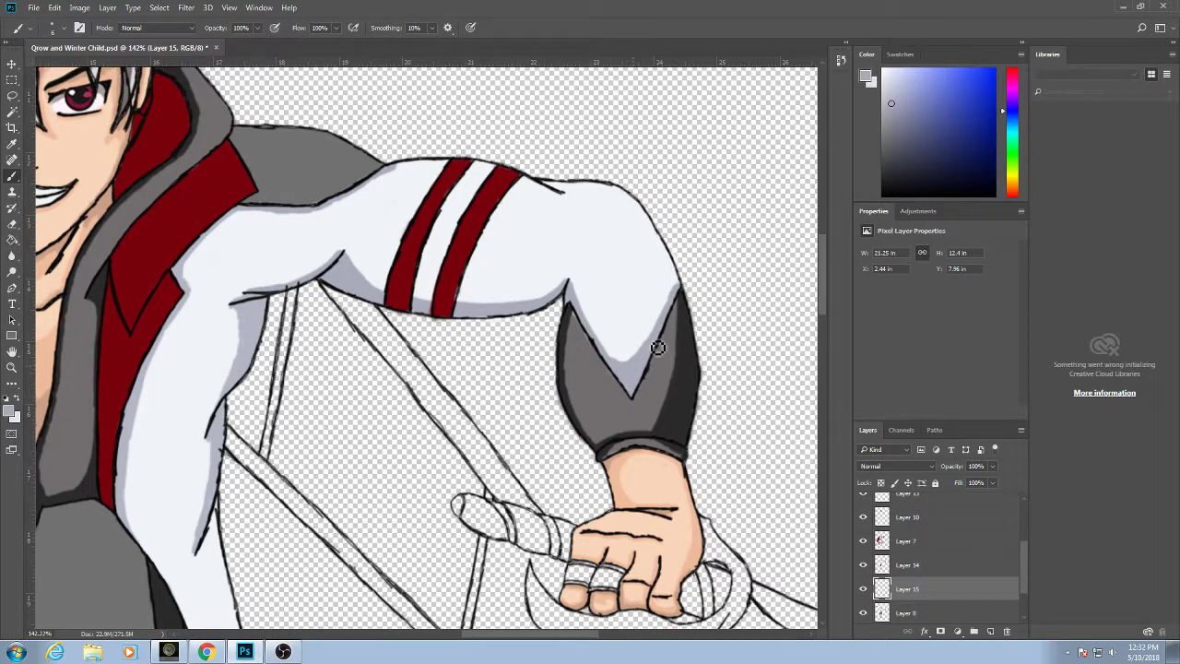
Touch up the sleeve point with sampled tones and shade the top and outer curve of the elbow in lavender-grey.
{"action": "left_click", "coordinate": [579, 329], "text": "alt"}
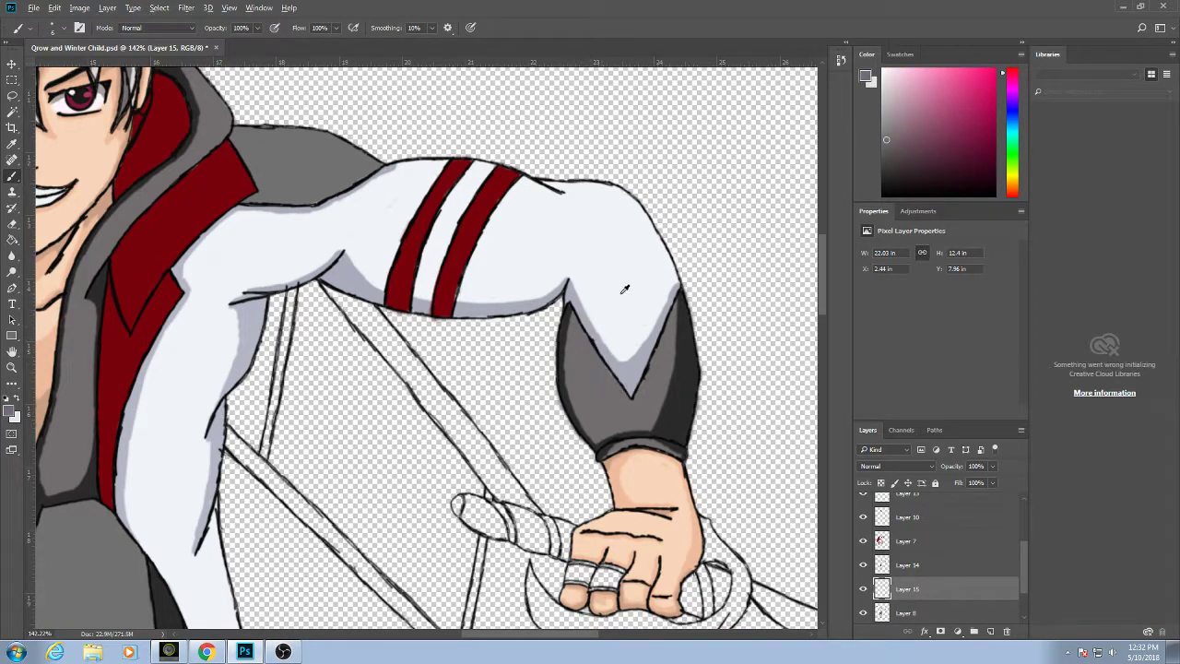
{"action": "left_click", "coordinate": [652, 320], "text": "alt"}
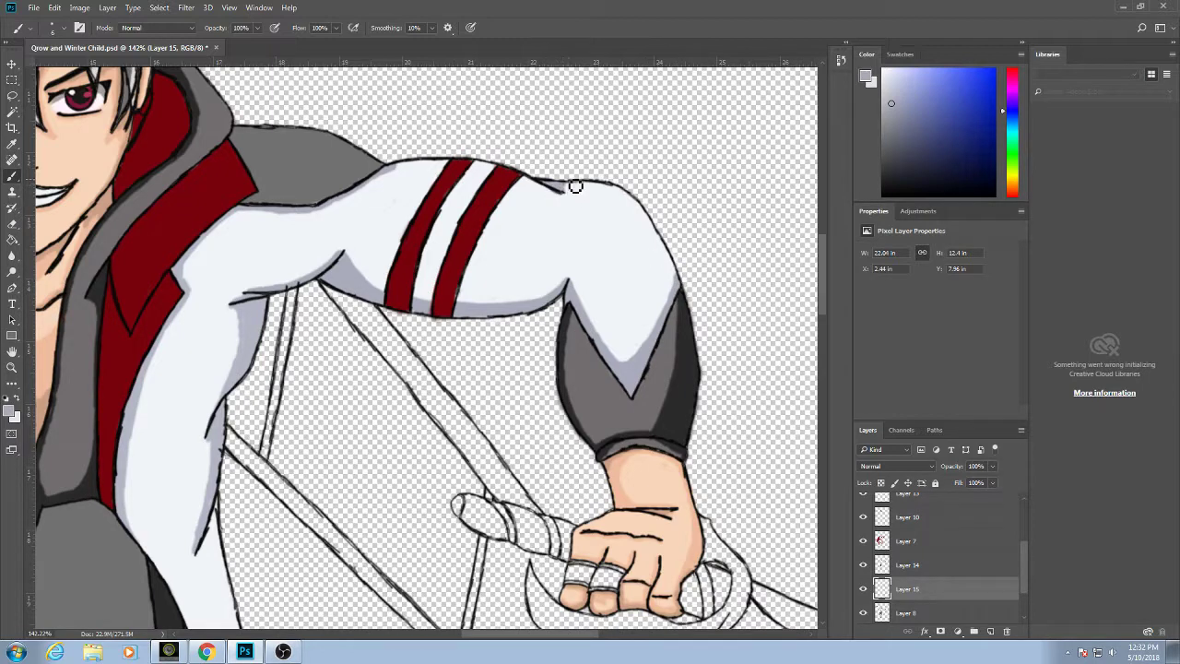
{"action": "mouse_move", "coordinate": [633, 201]}
{"action": "left_mouse_down"}
{"action": "mouse_move", "coordinate": [680, 296]}
{"action": "mouse_move", "coordinate": [668, 258]}
{"action": "left_mouse_up"}
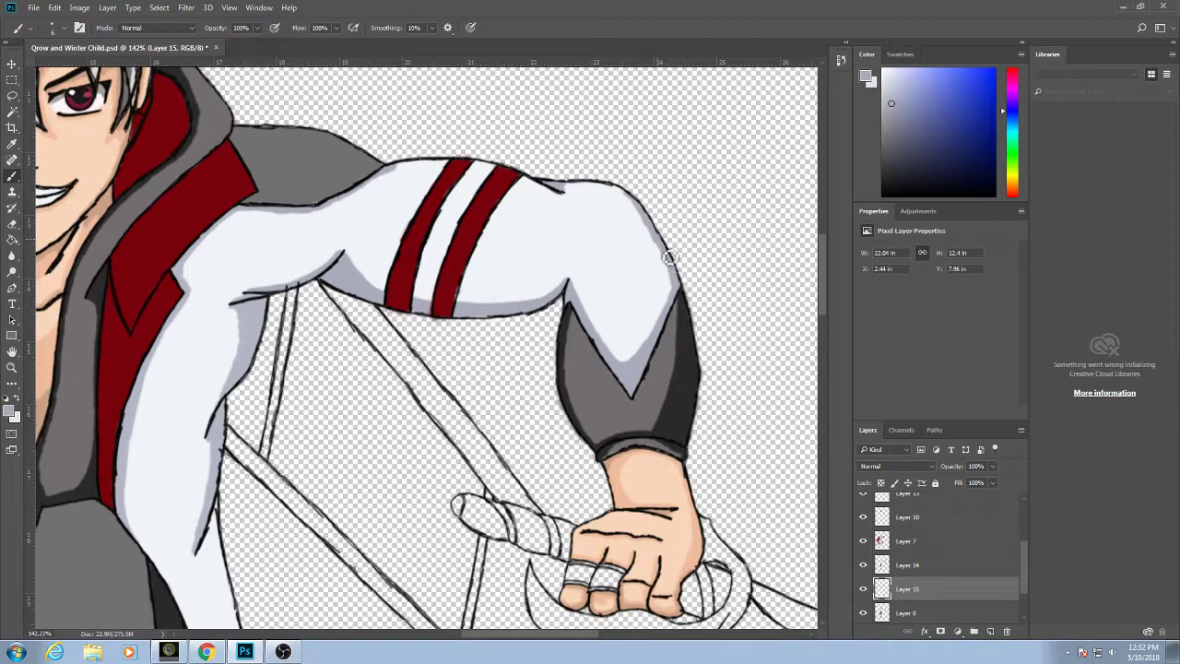
Shade both edges of the coat's waist on the sword-arm side in lavender-grey below the side fold.
{"action": "left_click_drag", "start_coordinate": [575, 479], "coordinate": [636, 239]}
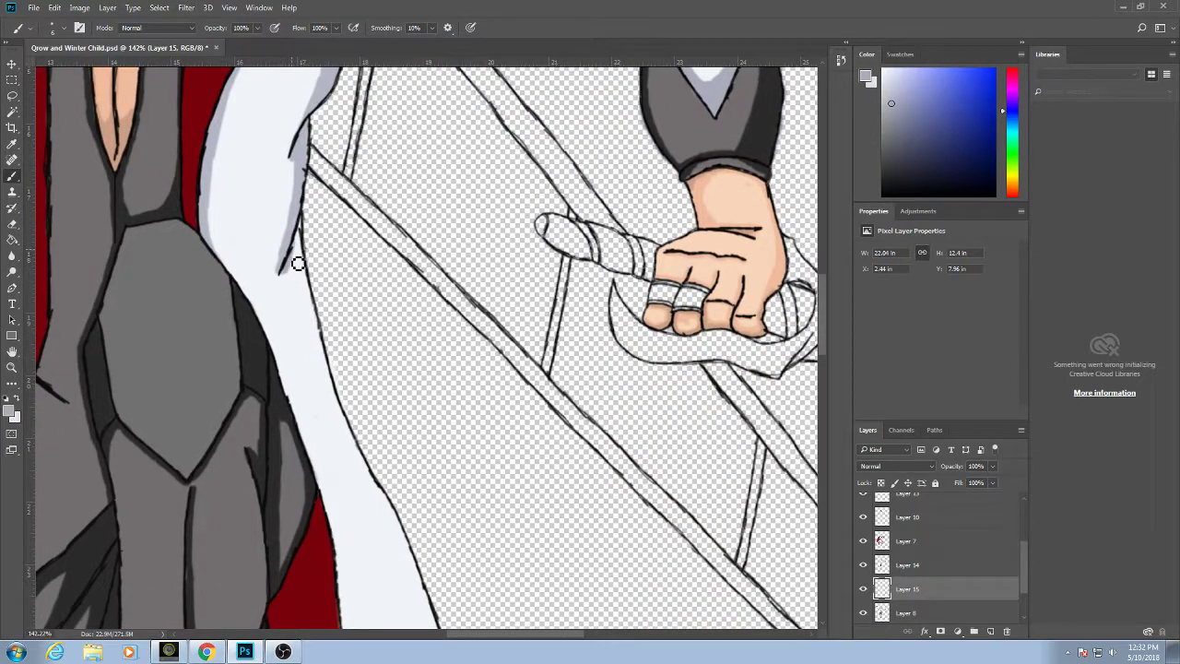
{"action": "mouse_move", "coordinate": [298, 263]}
{"action": "left_mouse_down"}
{"action": "mouse_move", "coordinate": [304, 232]}
{"action": "mouse_move", "coordinate": [331, 362]}
{"action": "left_mouse_up"}
{"action": "mouse_move", "coordinate": [218, 247]}
{"action": "left_mouse_down"}
{"action": "mouse_move", "coordinate": [234, 272]}
{"action": "mouse_move", "coordinate": [215, 220]}
{"action": "mouse_move", "coordinate": [280, 348]}
{"action": "mouse_move", "coordinate": [232, 277]}
{"action": "left_mouse_up"}
{"action": "left_click", "coordinate": [222, 270], "text": "alt"}
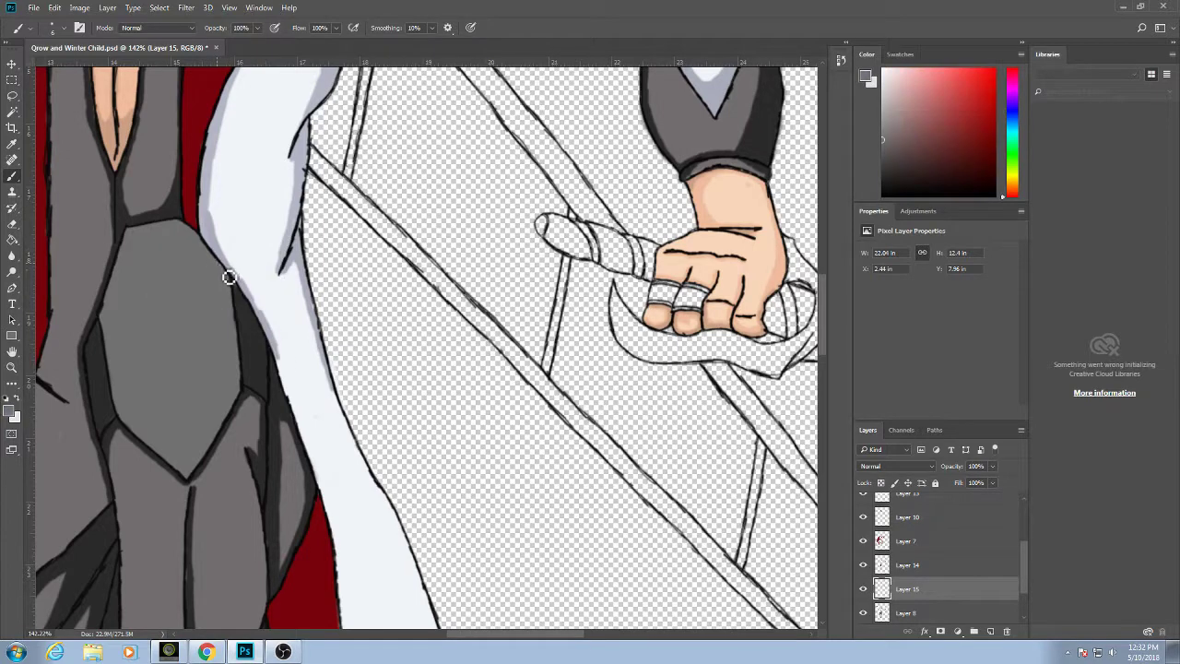
{"action": "left_click", "coordinate": [241, 291], "text": "alt"}
{"action": "left_click", "coordinate": [268, 316], "text": "alt"}
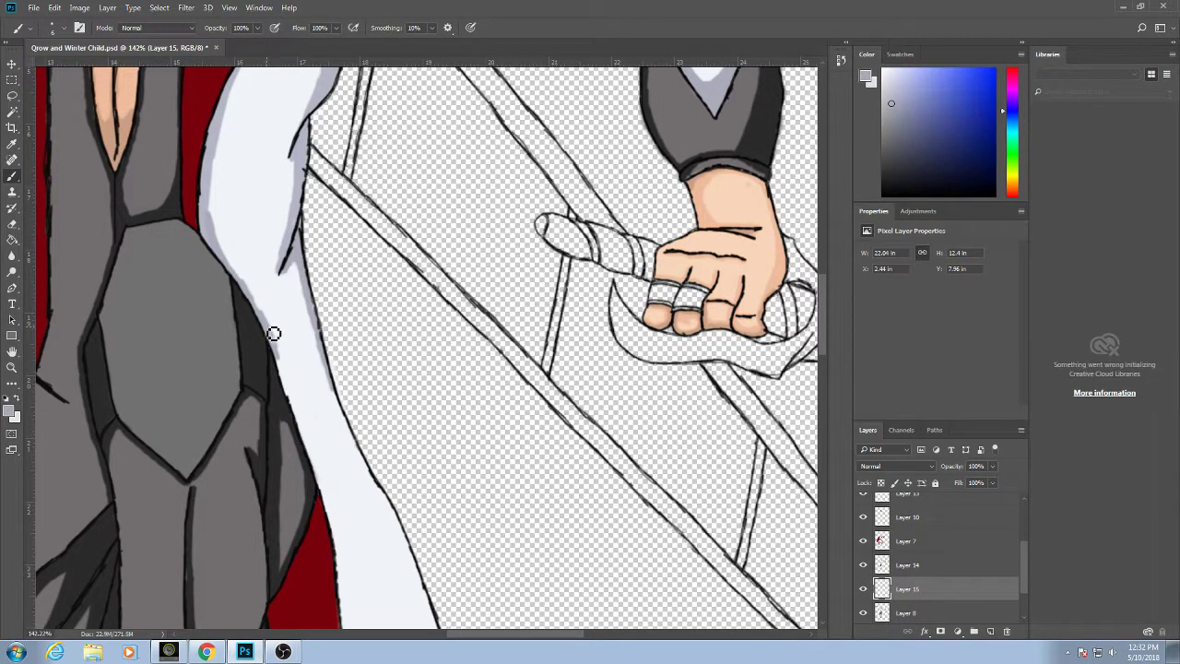
Continue the lavender-grey shadow down the coat's inner edge past the hip and along the red lining.
{"action": "scroll", "coordinate": [256, 310], "scroll_direction": "down", "scroll_amount": 3}
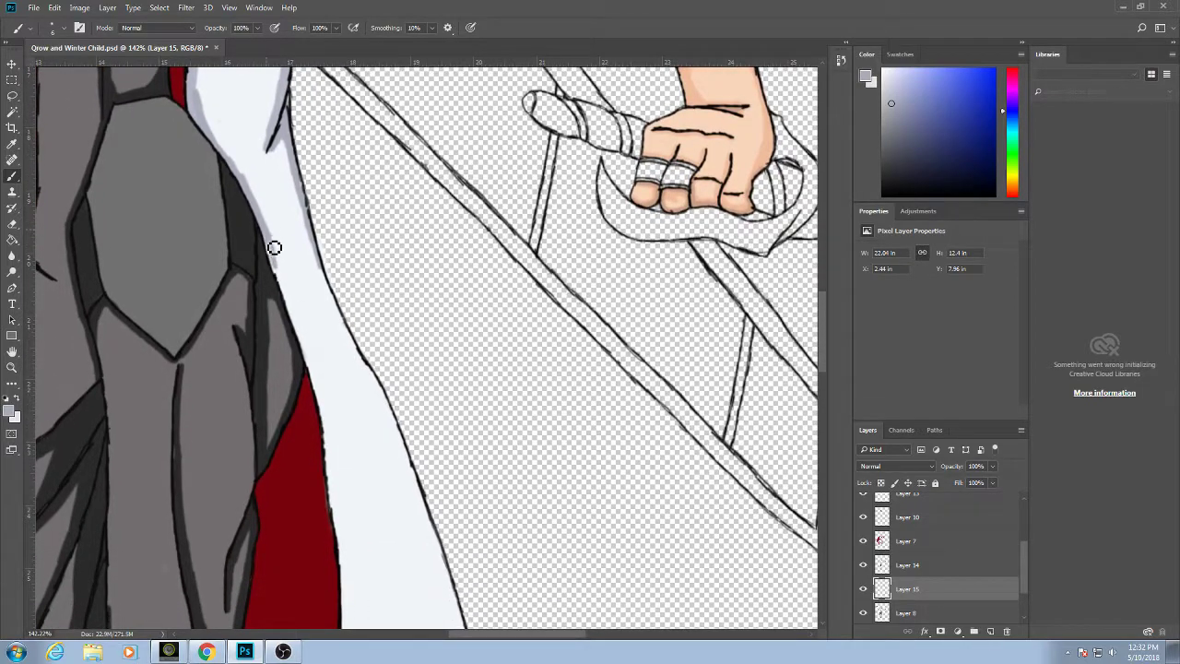
{"action": "mouse_move", "coordinate": [274, 247]}
{"action": "left_mouse_down"}
{"action": "mouse_move", "coordinate": [331, 436]}
{"action": "mouse_move", "coordinate": [321, 416]}
{"action": "left_mouse_up"}
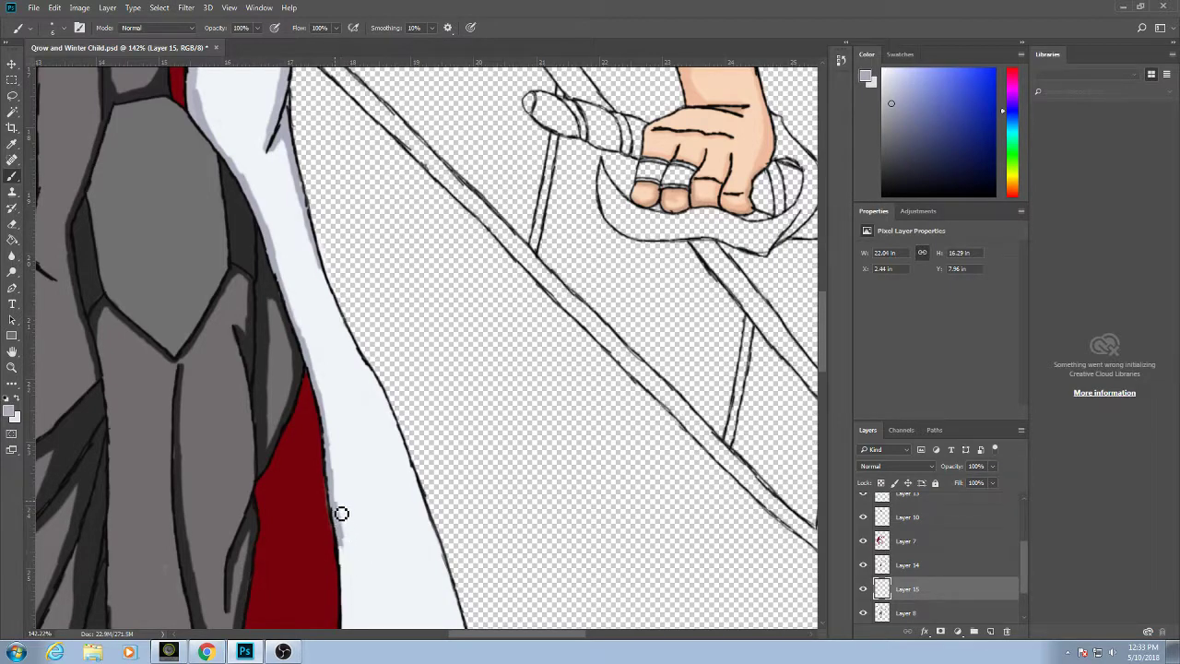
{"action": "scroll", "coordinate": [332, 457], "scroll_direction": "down", "scroll_amount": 5}
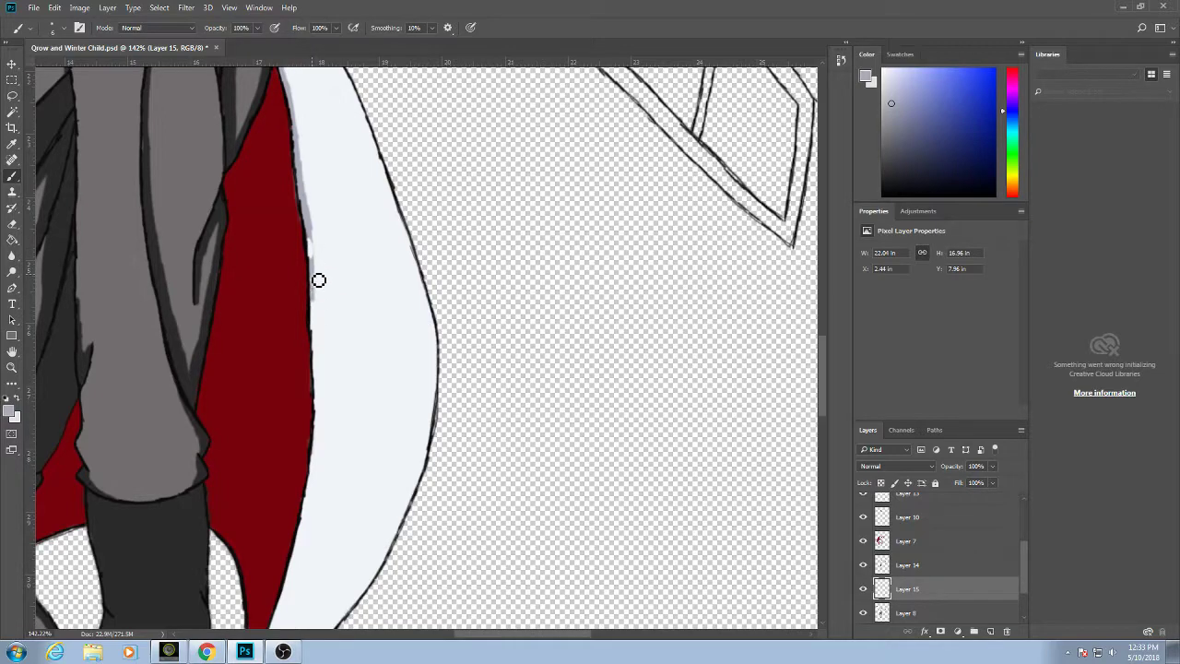
{"action": "left_click_drag", "start_coordinate": [318, 279], "coordinate": [317, 330]}
Shade the opposite coat tail in lavender-grey along its inner edge, into the tip and up the lower outer edge.
{"action": "scroll", "coordinate": [465, 371], "scroll_direction": "down", "scroll_amount": 10}
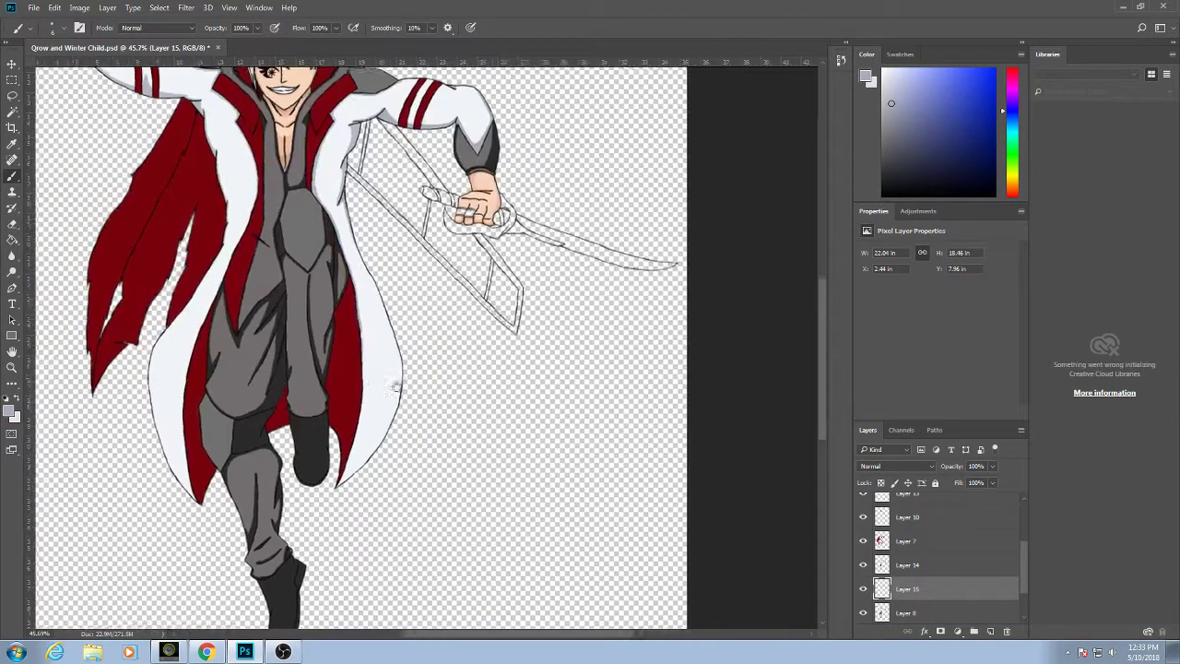
{"action": "scroll", "coordinate": [424, 393], "scroll_direction": "up", "scroll_amount": 7}
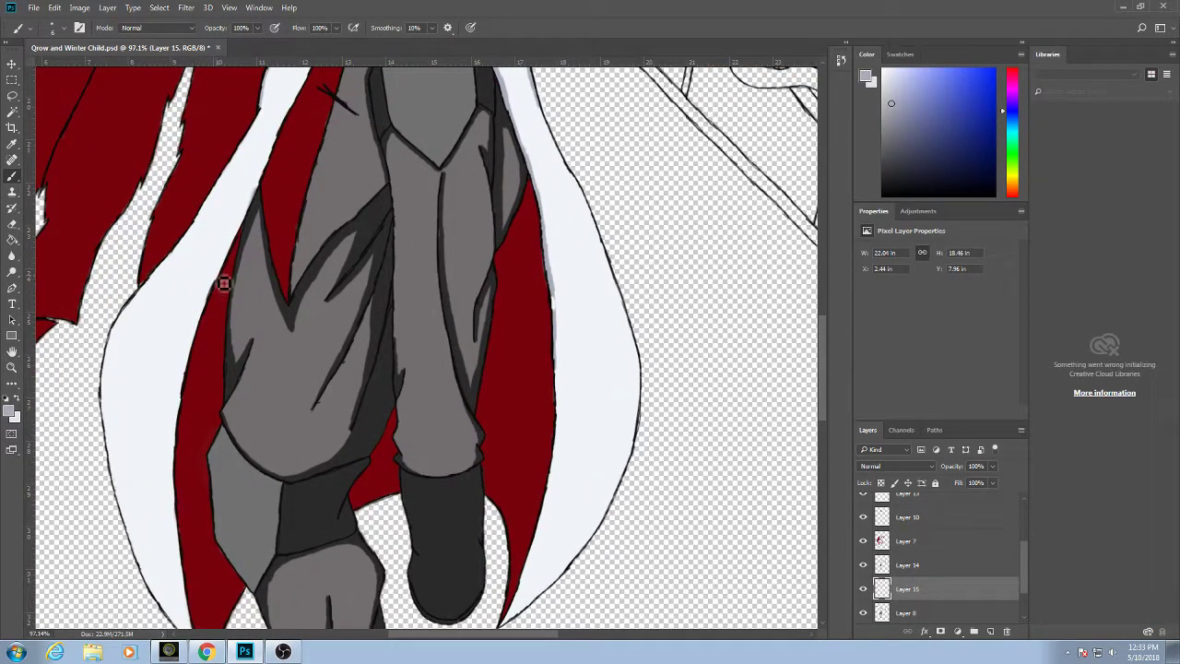
{"action": "mouse_move", "coordinate": [222, 273]}
{"action": "left_mouse_down"}
{"action": "mouse_move", "coordinate": [203, 340]}
{"action": "mouse_move", "coordinate": [187, 340]}
{"action": "mouse_move", "coordinate": [208, 292]}
{"action": "mouse_move", "coordinate": [196, 466]}
{"action": "mouse_move", "coordinate": [220, 574]}
{"action": "mouse_move", "coordinate": [149, 448]}
{"action": "mouse_move", "coordinate": [218, 561]}
{"action": "mouse_move", "coordinate": [194, 474]}
{"action": "mouse_move", "coordinate": [211, 553]}
{"action": "mouse_move", "coordinate": [194, 463]}
{"action": "mouse_move", "coordinate": [197, 355]}
{"action": "mouse_move", "coordinate": [189, 530]}
{"action": "mouse_move", "coordinate": [151, 449]}
{"action": "left_mouse_up"}
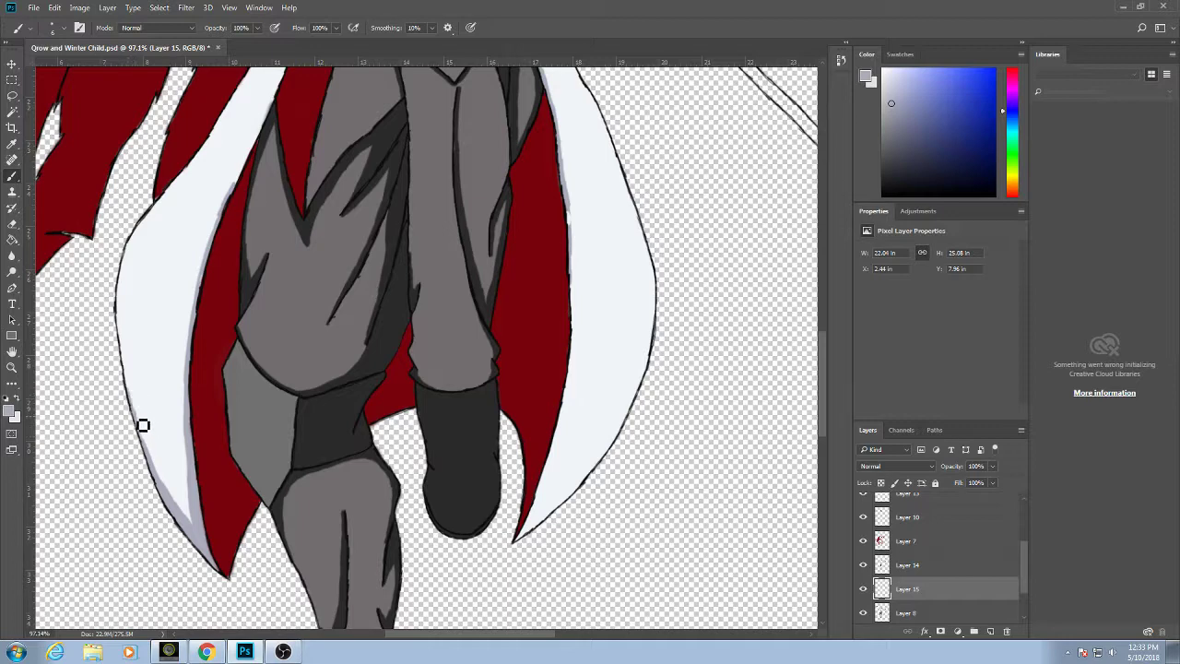
{"action": "left_click_drag", "start_coordinate": [157, 465], "coordinate": [150, 452]}
{"action": "left_click_drag", "start_coordinate": [184, 350], "coordinate": [245, 534]}
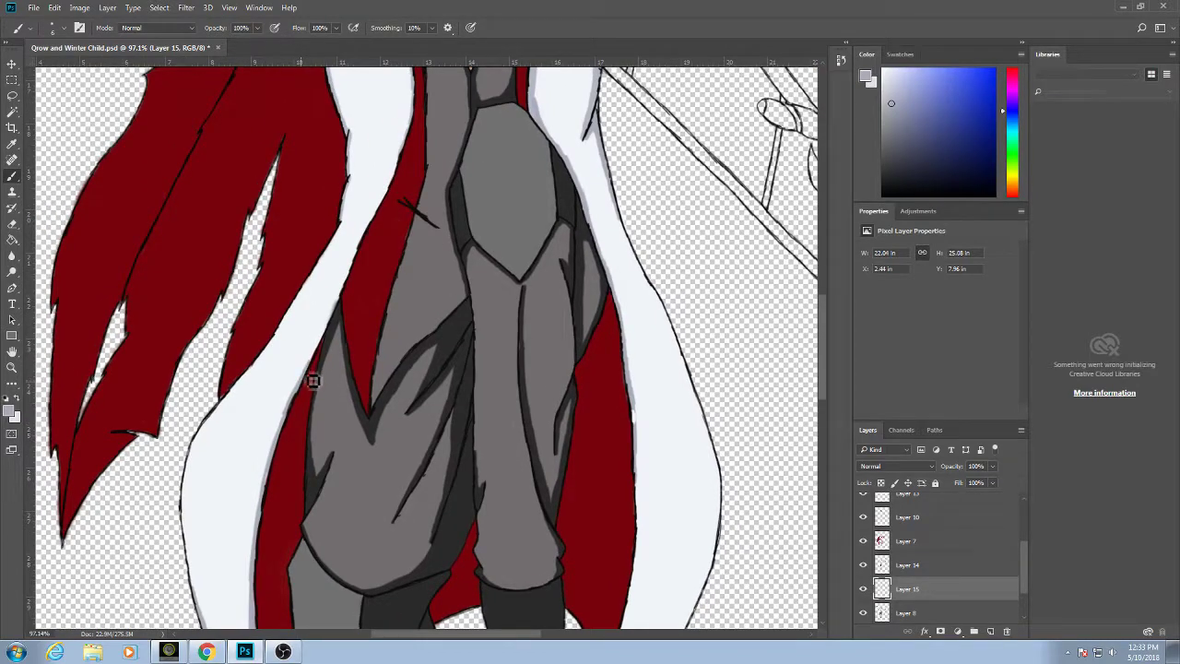
{"action": "left_click_drag", "start_coordinate": [312, 379], "coordinate": [342, 285]}
Outline the shadow on the sword-side coat tail in lavender-grey inside its outer curve and along its inner edge.
{"action": "mouse_move", "coordinate": [581, 245]}
{"action": "left_mouse_down"}
{"action": "mouse_move", "coordinate": [539, 235]}
{"action": "mouse_move", "coordinate": [455, 150]}
{"action": "left_mouse_up"}
{"action": "left_click_drag", "start_coordinate": [478, 331], "coordinate": [463, 315]}
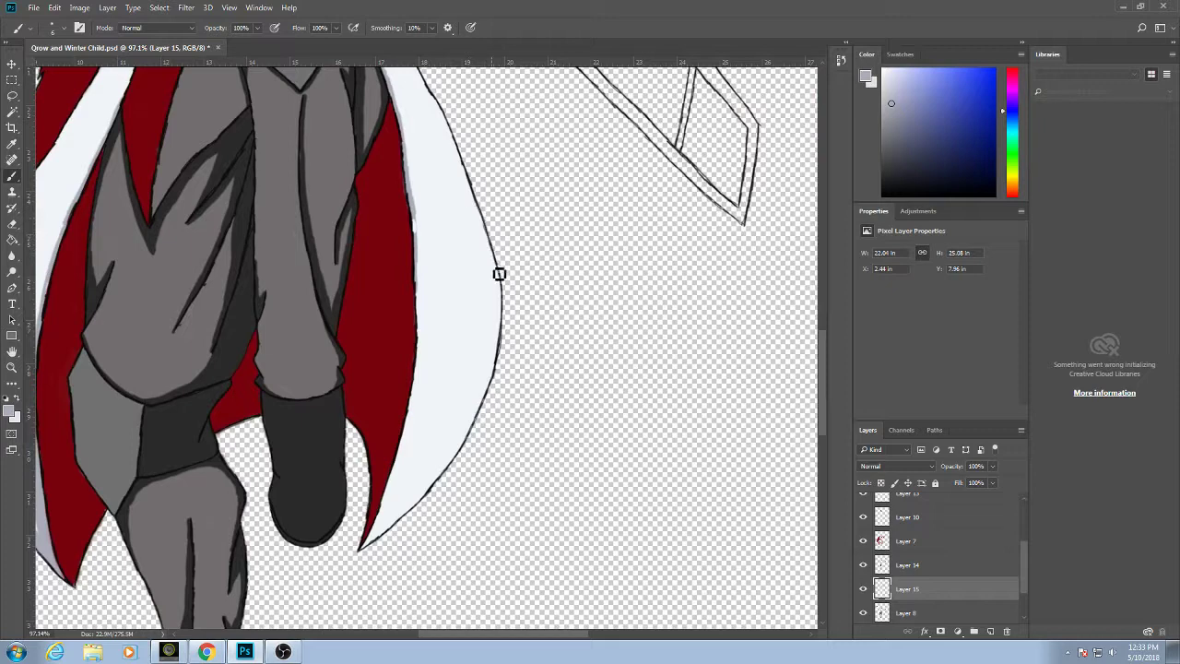
{"action": "mouse_move", "coordinate": [488, 232]}
{"action": "left_mouse_down"}
{"action": "mouse_move", "coordinate": [482, 358]}
{"action": "mouse_move", "coordinate": [424, 479]}
{"action": "mouse_move", "coordinate": [408, 481]}
{"action": "left_mouse_up"}
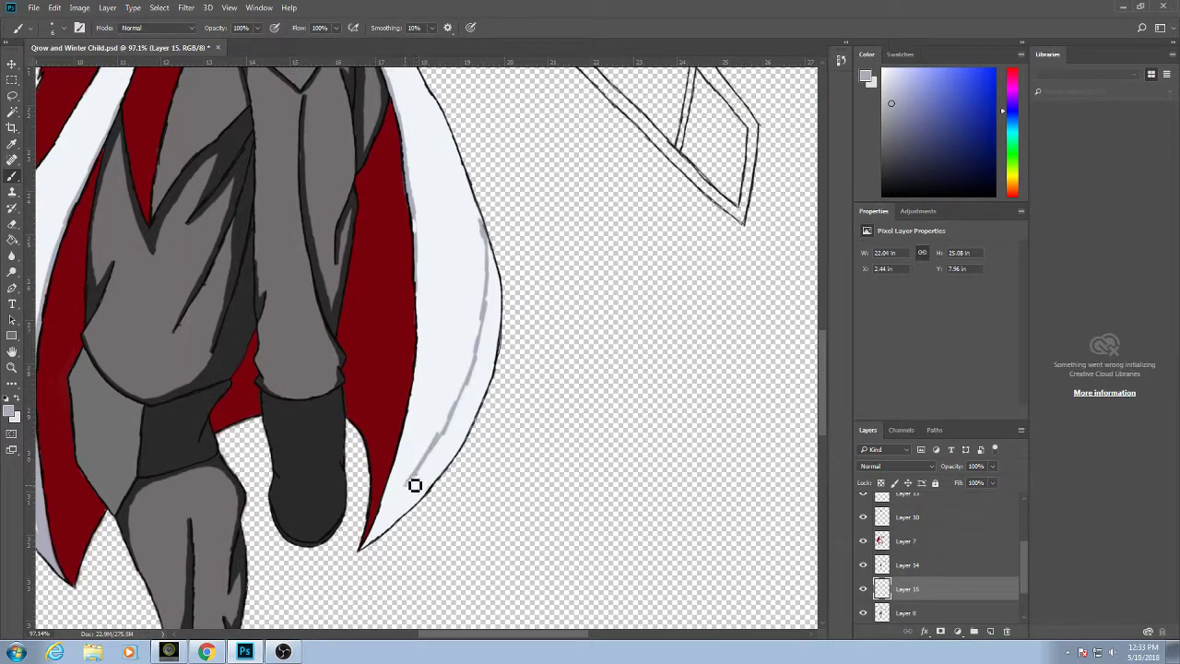
{"action": "mouse_move", "coordinate": [424, 336]}
{"action": "left_mouse_down"}
{"action": "mouse_move", "coordinate": [427, 414]}
{"action": "mouse_move", "coordinate": [405, 489]}
{"action": "mouse_move", "coordinate": [415, 422]}
{"action": "left_mouse_up"}
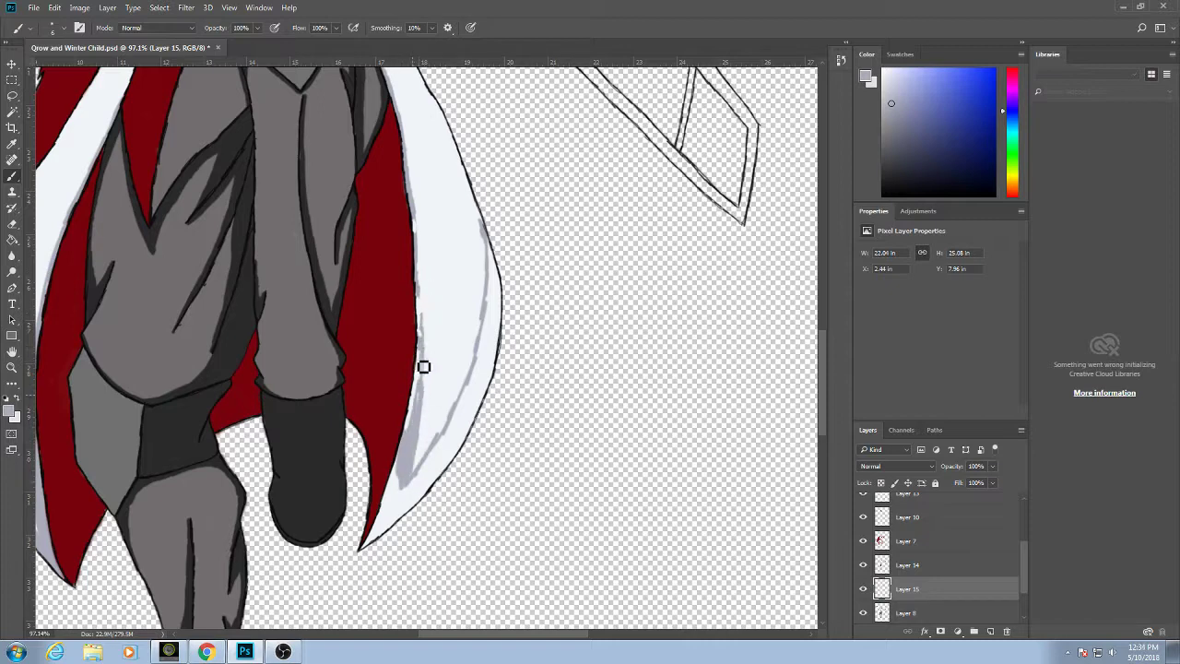
{"action": "left_click", "coordinate": [928, 564]}
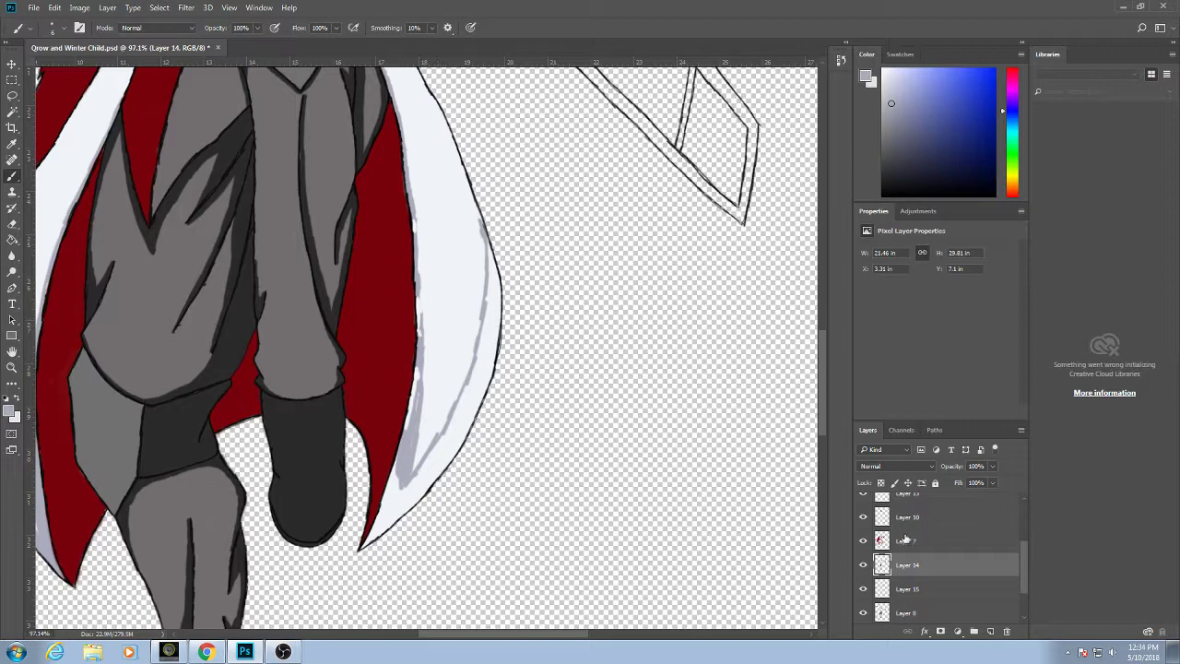
{"action": "left_click", "coordinate": [906, 540]}
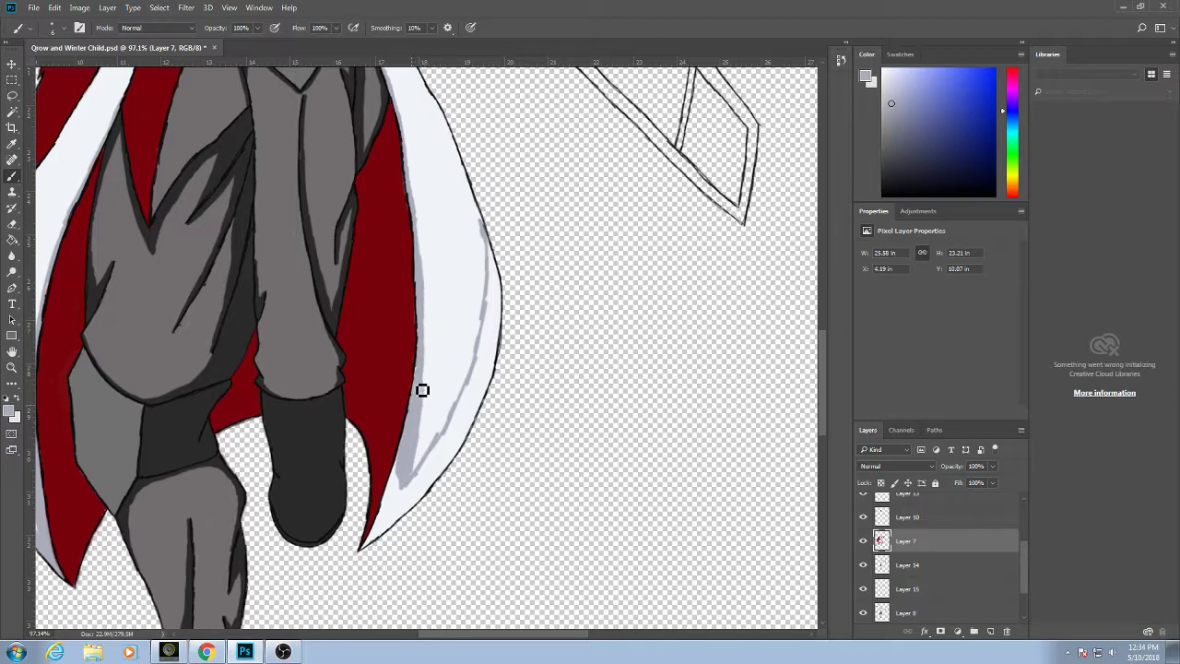
{"action": "left_click", "coordinate": [915, 580]}
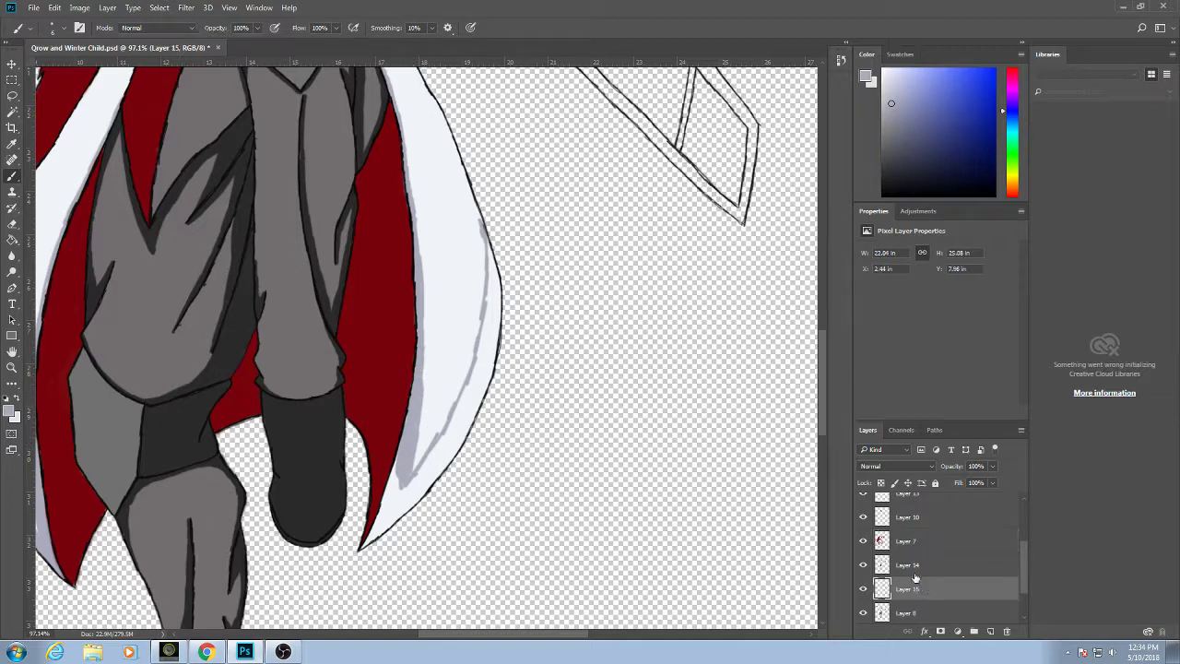
Fill the outlined shadow on the sword-side coat tail with lavender-grey from its outer curve down to the tip.
{"action": "mouse_move", "coordinate": [406, 485]}
{"action": "left_mouse_down"}
{"action": "mouse_move", "coordinate": [367, 555]}
{"action": "mouse_move", "coordinate": [393, 516]}
{"action": "mouse_move", "coordinate": [377, 547]}
{"action": "mouse_move", "coordinate": [409, 444]}
{"action": "mouse_move", "coordinate": [385, 538]}
{"action": "mouse_move", "coordinate": [454, 443]}
{"action": "mouse_move", "coordinate": [442, 453]}
{"action": "mouse_move", "coordinate": [485, 337]}
{"action": "left_mouse_up"}
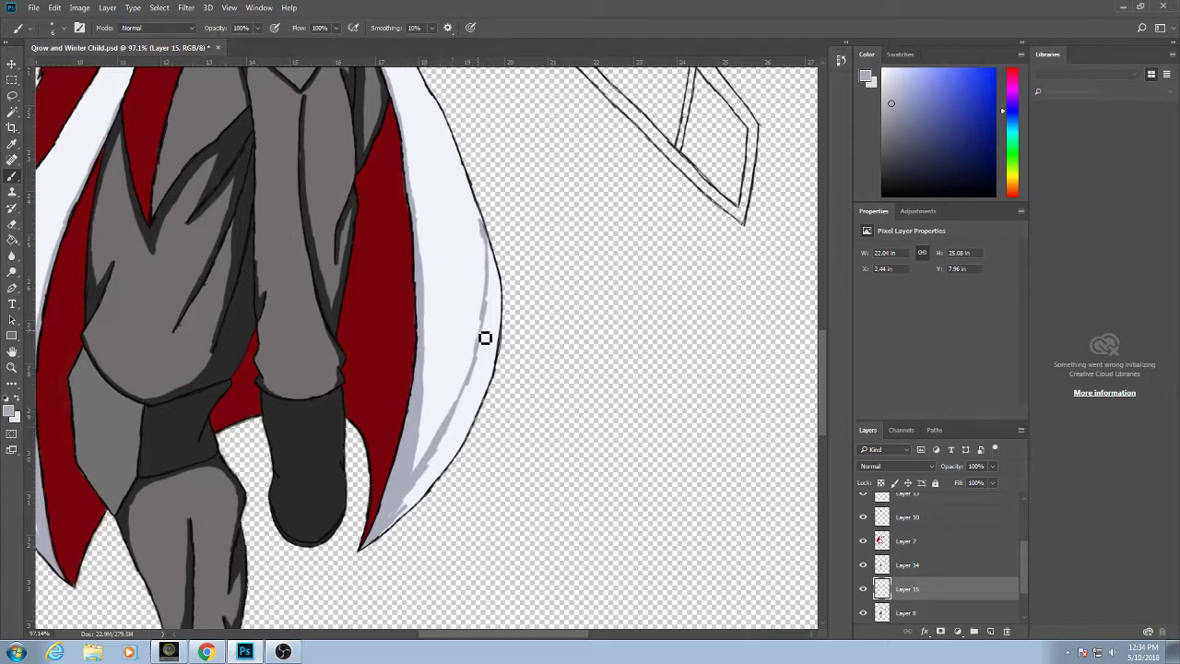
{"action": "mouse_move", "coordinate": [467, 412]}
{"action": "left_mouse_down"}
{"action": "mouse_move", "coordinate": [497, 259]}
{"action": "mouse_move", "coordinate": [506, 316]}
{"action": "mouse_move", "coordinate": [500, 342]}
{"action": "mouse_move", "coordinate": [503, 289]}
{"action": "mouse_move", "coordinate": [489, 342]}
{"action": "mouse_move", "coordinate": [498, 274]}
{"action": "mouse_move", "coordinate": [488, 400]}
{"action": "mouse_move", "coordinate": [500, 342]}
{"action": "mouse_move", "coordinate": [495, 384]}
{"action": "mouse_move", "coordinate": [500, 371]}
{"action": "mouse_move", "coordinate": [477, 426]}
{"action": "mouse_move", "coordinate": [467, 418]}
{"action": "mouse_move", "coordinate": [458, 463]}
{"action": "mouse_move", "coordinate": [388, 539]}
{"action": "left_mouse_up"}
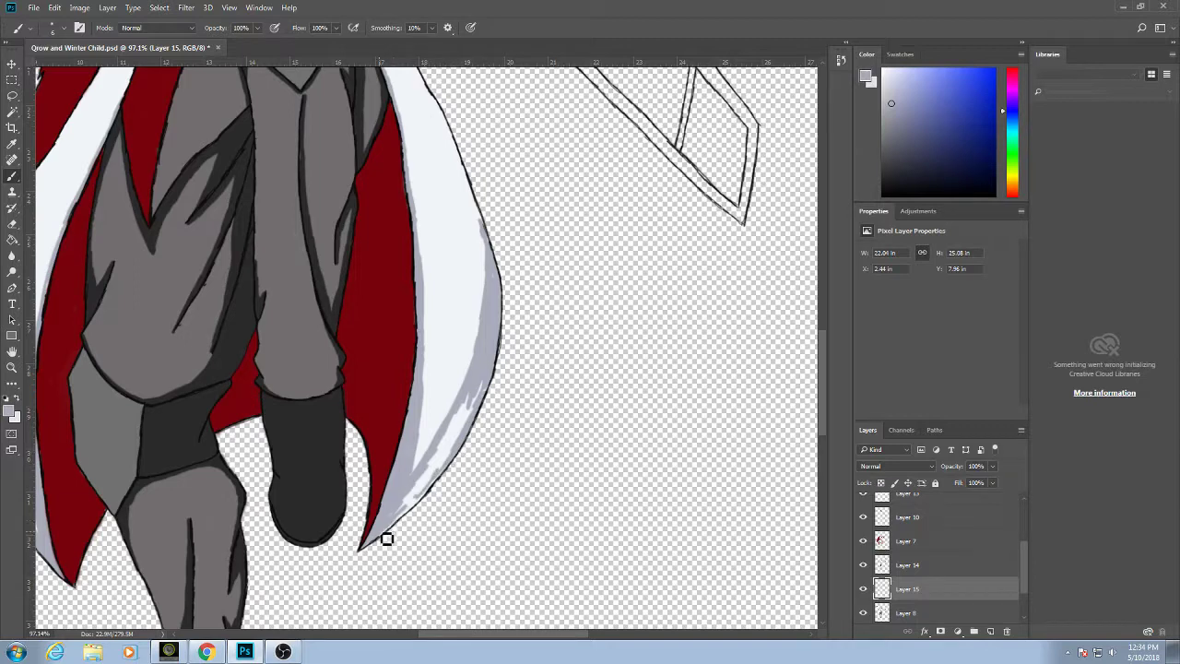
{"action": "mouse_move", "coordinate": [406, 522]}
{"action": "left_mouse_down"}
{"action": "mouse_move", "coordinate": [448, 474]}
{"action": "mouse_move", "coordinate": [444, 485]}
{"action": "mouse_move", "coordinate": [434, 477]}
{"action": "mouse_move", "coordinate": [403, 522]}
{"action": "mouse_move", "coordinate": [467, 430]}
{"action": "mouse_move", "coordinate": [455, 455]}
{"action": "mouse_move", "coordinate": [471, 421]}
{"action": "mouse_move", "coordinate": [427, 495]}
{"action": "mouse_move", "coordinate": [473, 405]}
{"action": "mouse_move", "coordinate": [467, 419]}
{"action": "mouse_move", "coordinate": [491, 400]}
{"action": "mouse_move", "coordinate": [393, 529]}
{"action": "mouse_move", "coordinate": [406, 478]}
{"action": "left_mouse_up"}
{"action": "mouse_move", "coordinate": [495, 249]}
{"action": "left_mouse_down"}
{"action": "mouse_move", "coordinate": [501, 282]}
{"action": "mouse_move", "coordinate": [488, 220]}
{"action": "mouse_move", "coordinate": [505, 305]}
{"action": "mouse_move", "coordinate": [548, 311]}
{"action": "mouse_move", "coordinate": [573, 364]}
{"action": "left_mouse_up"}
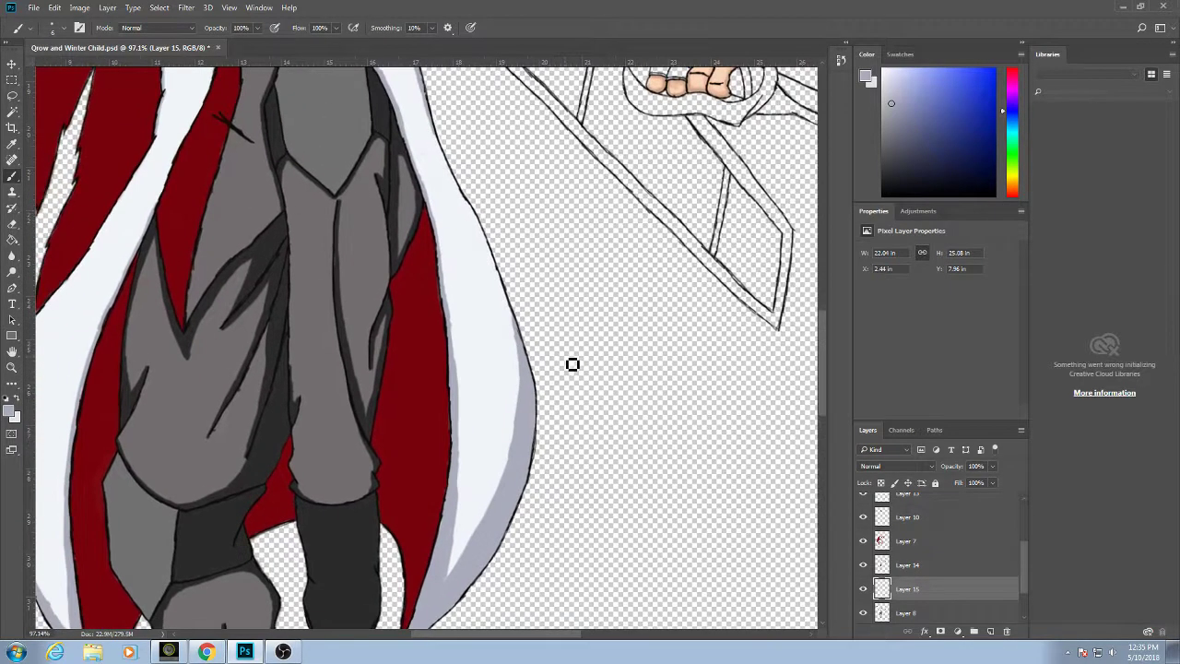
Extend the lavender-grey shadow along the sword-side coat's outer edge from the tail's curve up past the hip to the waist.
{"action": "scroll", "coordinate": [572, 364], "scroll_direction": "down", "scroll_amount": 6}
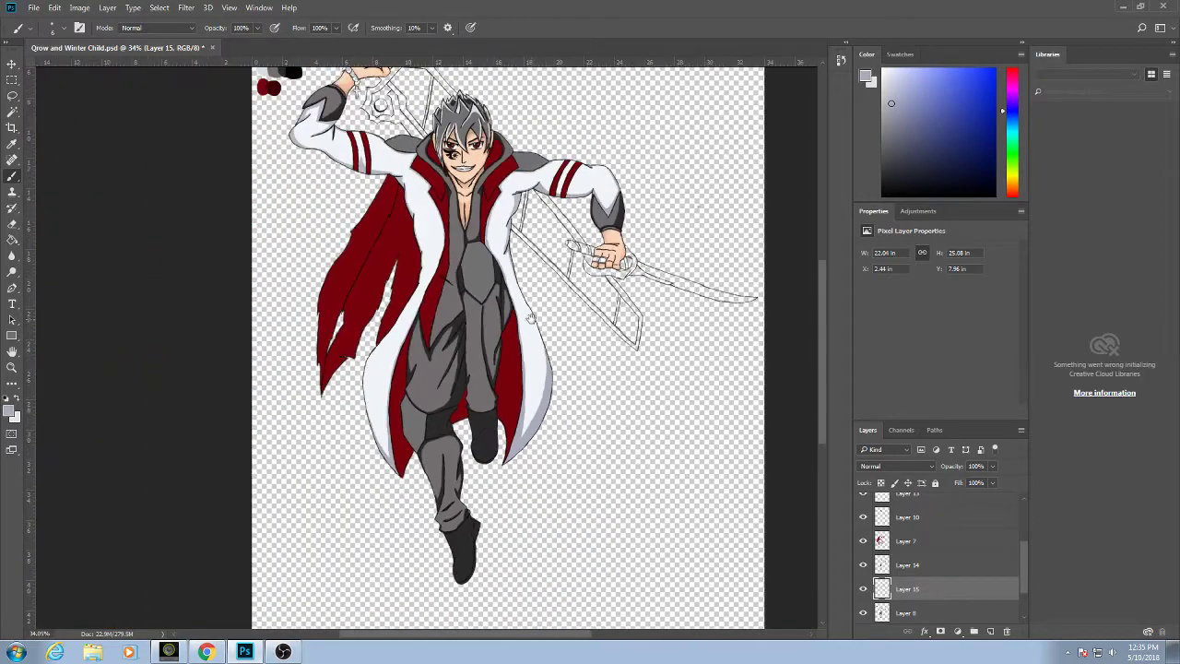
{"action": "scroll", "coordinate": [530, 317], "scroll_direction": "up", "scroll_amount": 5}
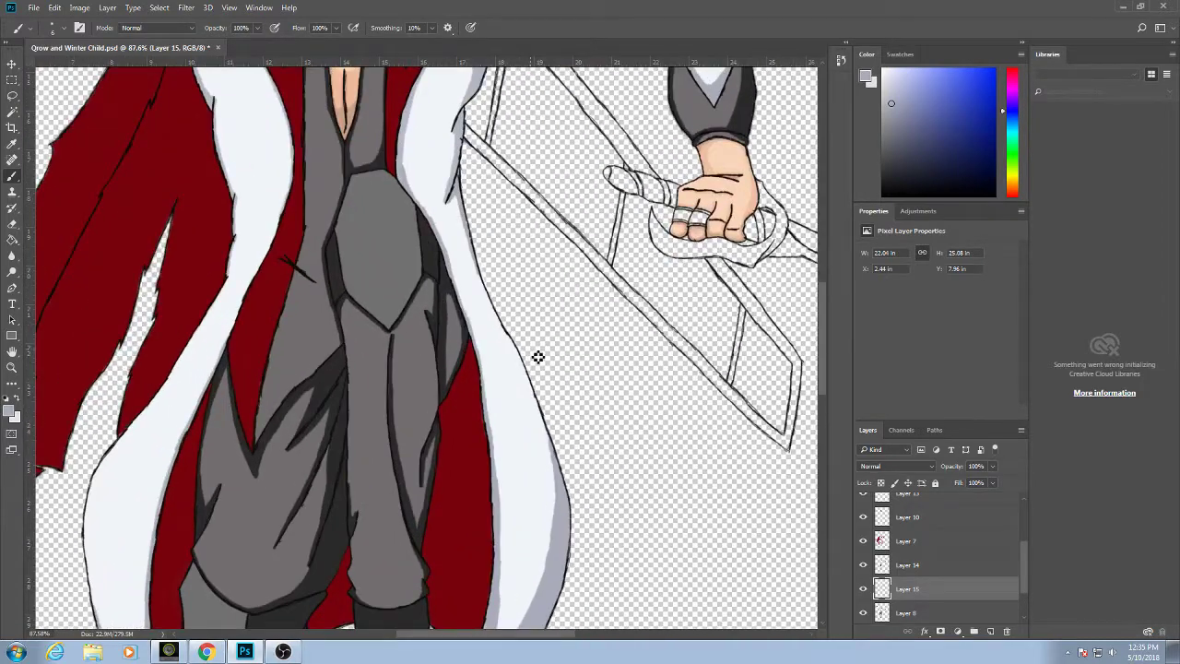
{"action": "mouse_move", "coordinate": [487, 295]}
{"action": "left_mouse_down"}
{"action": "mouse_move", "coordinate": [544, 421]}
{"action": "mouse_move", "coordinate": [526, 411]}
{"action": "mouse_move", "coordinate": [531, 398]}
{"action": "mouse_move", "coordinate": [558, 464]}
{"action": "left_mouse_up"}
{"action": "left_click_drag", "start_coordinate": [545, 424], "coordinate": [516, 350]}
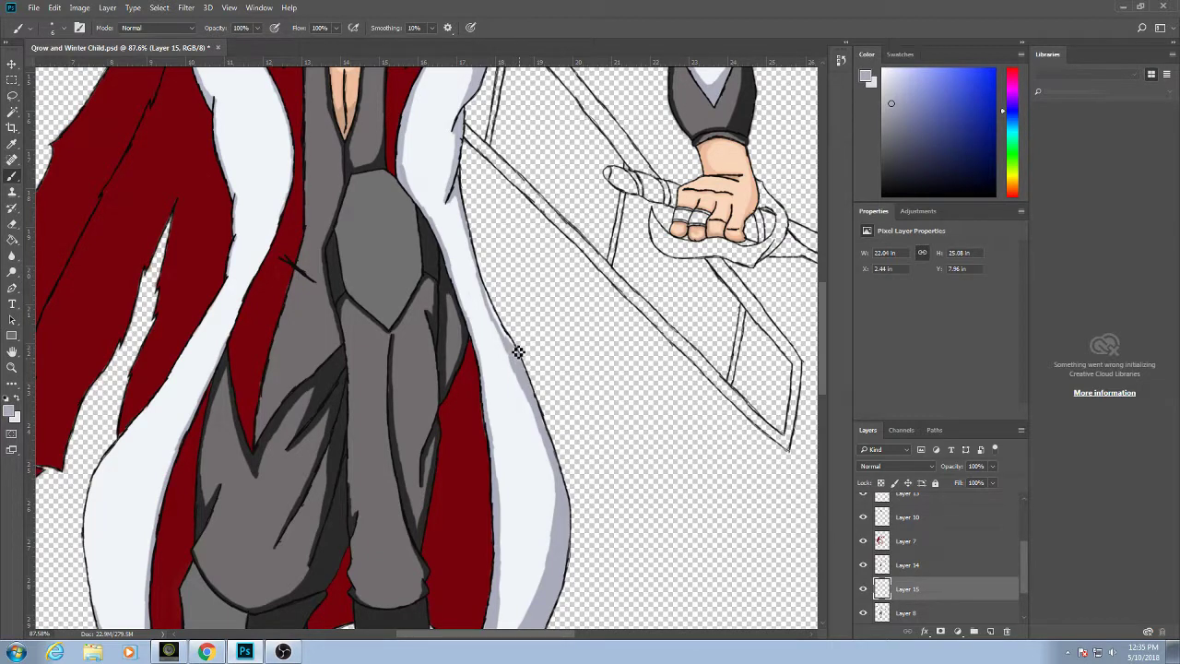
{"action": "mouse_move", "coordinate": [504, 329]}
{"action": "left_mouse_down"}
{"action": "mouse_move", "coordinate": [524, 357]}
{"action": "mouse_move", "coordinate": [502, 334]}
{"action": "mouse_move", "coordinate": [541, 414]}
{"action": "left_mouse_up"}
{"action": "left_click_drag", "start_coordinate": [479, 261], "coordinate": [465, 211]}
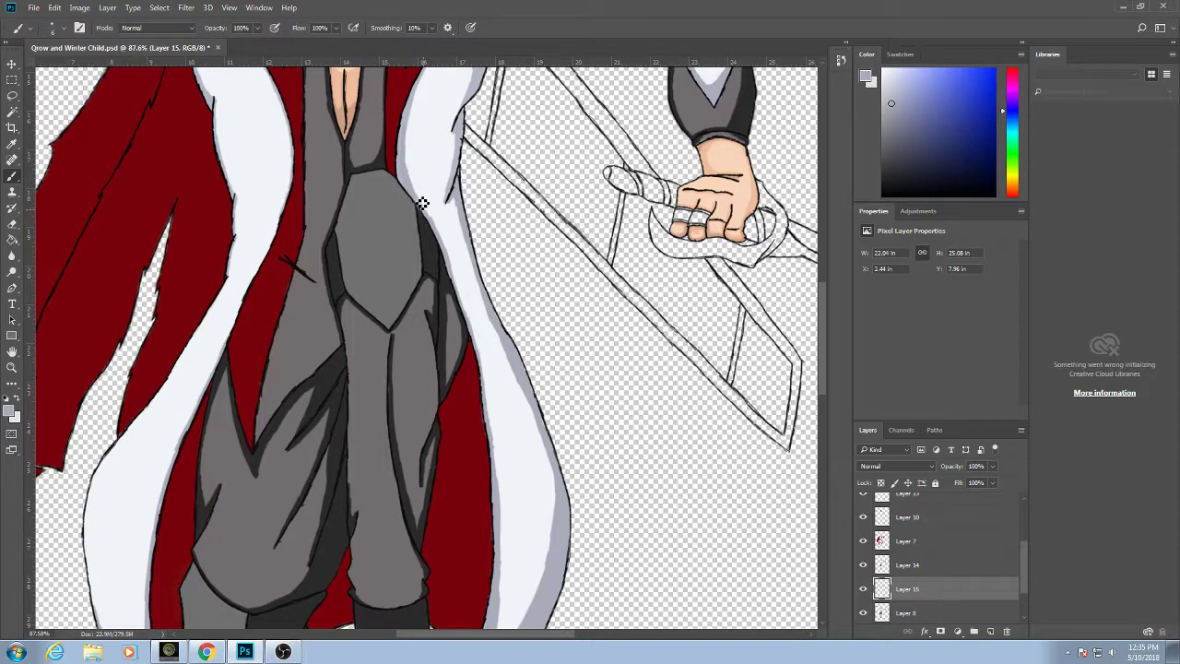
Add a new layer directly beneath Layer 15 and rename Layer 15 as Coat Shadow.
{"action": "scroll", "coordinate": [428, 229], "scroll_direction": "down", "scroll_amount": 5}
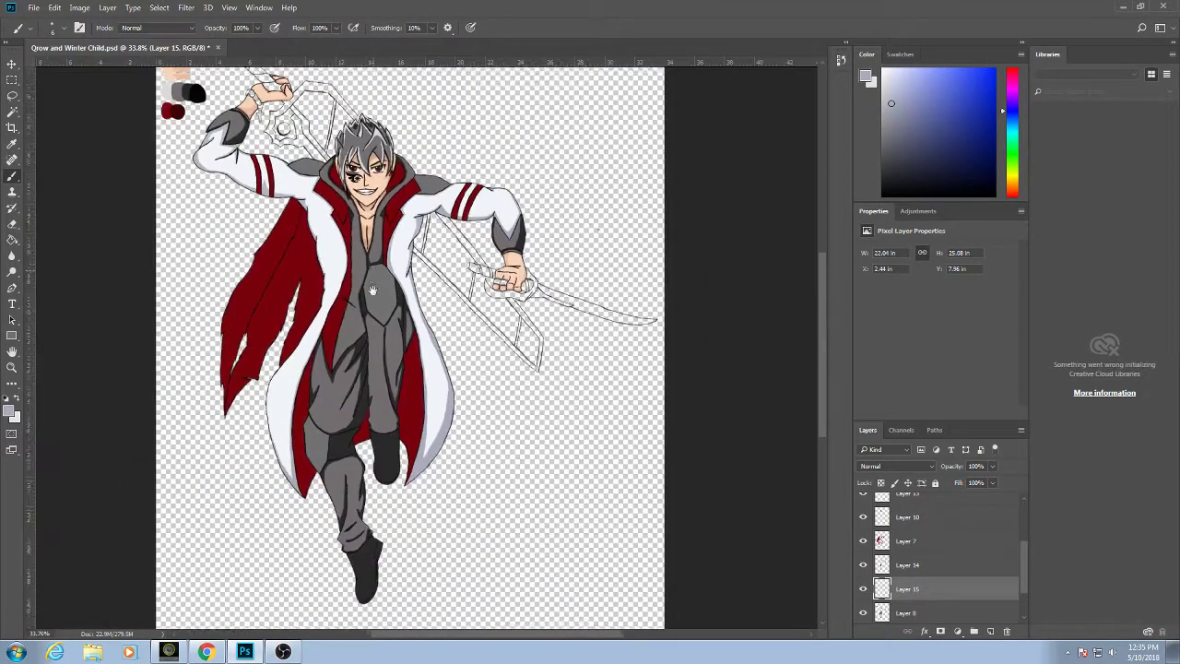
{"action": "left_click_drag", "start_coordinate": [373, 291], "coordinate": [465, 320]}
{"action": "scroll", "coordinate": [445, 313], "scroll_direction": "up", "scroll_amount": 4}
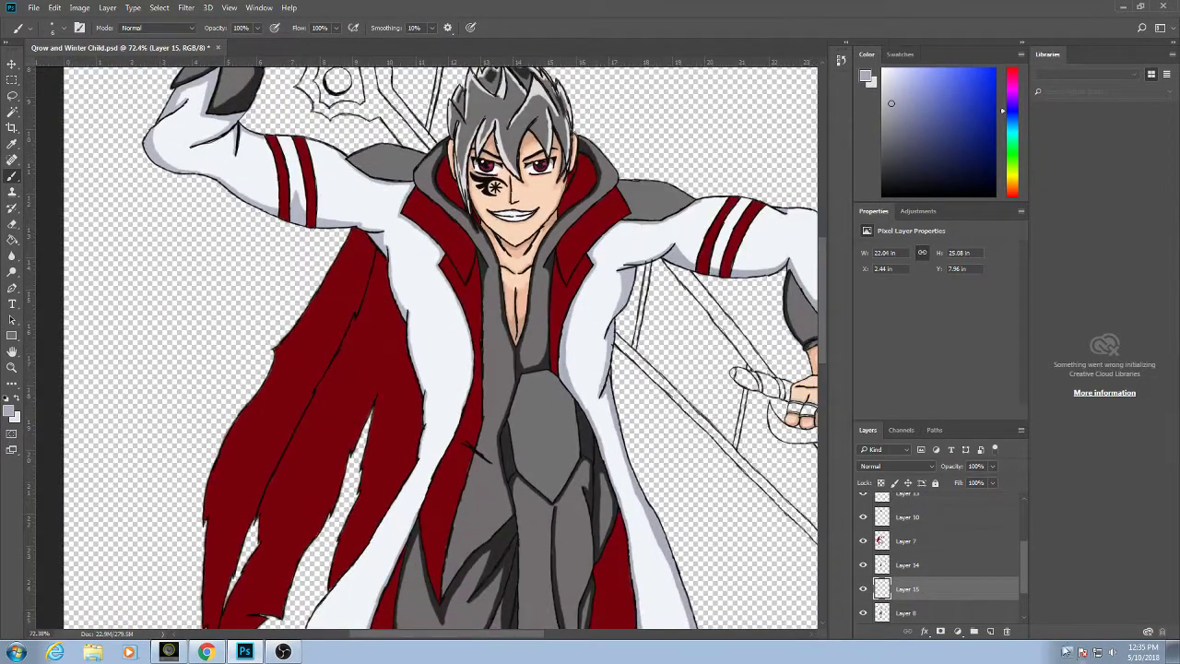
{"action": "left_click", "coordinate": [993, 630]}
{"action": "left_click_drag", "start_coordinate": [921, 583], "coordinate": [939, 567]}
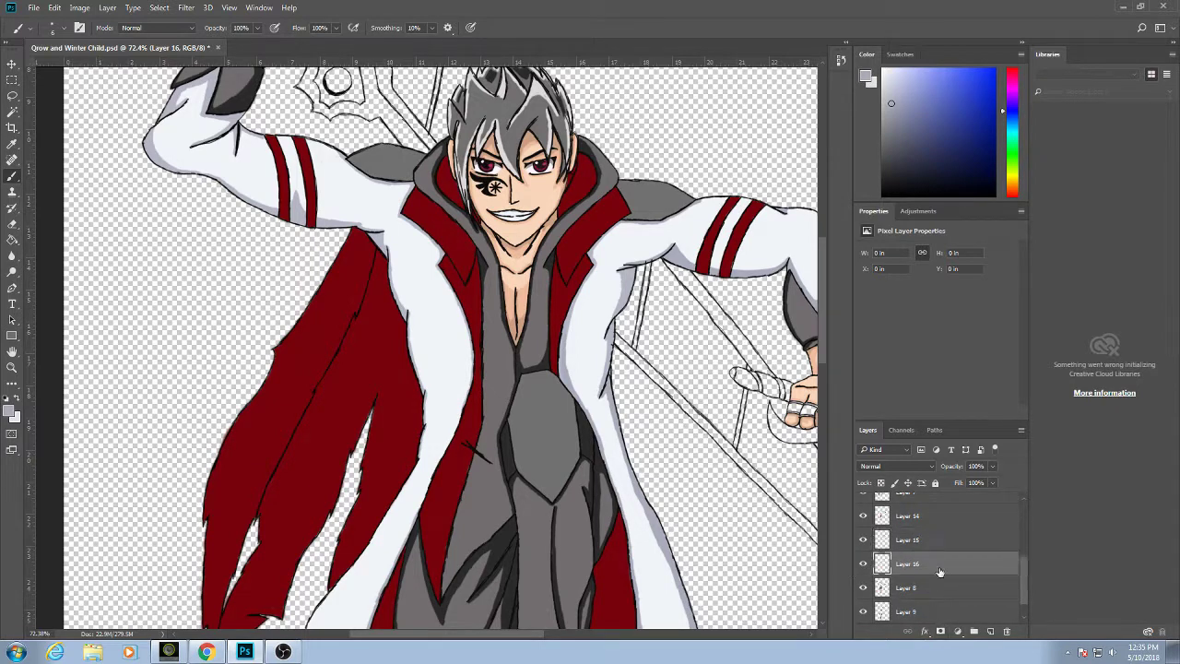
{"action": "double_click", "coordinate": [908, 539]}
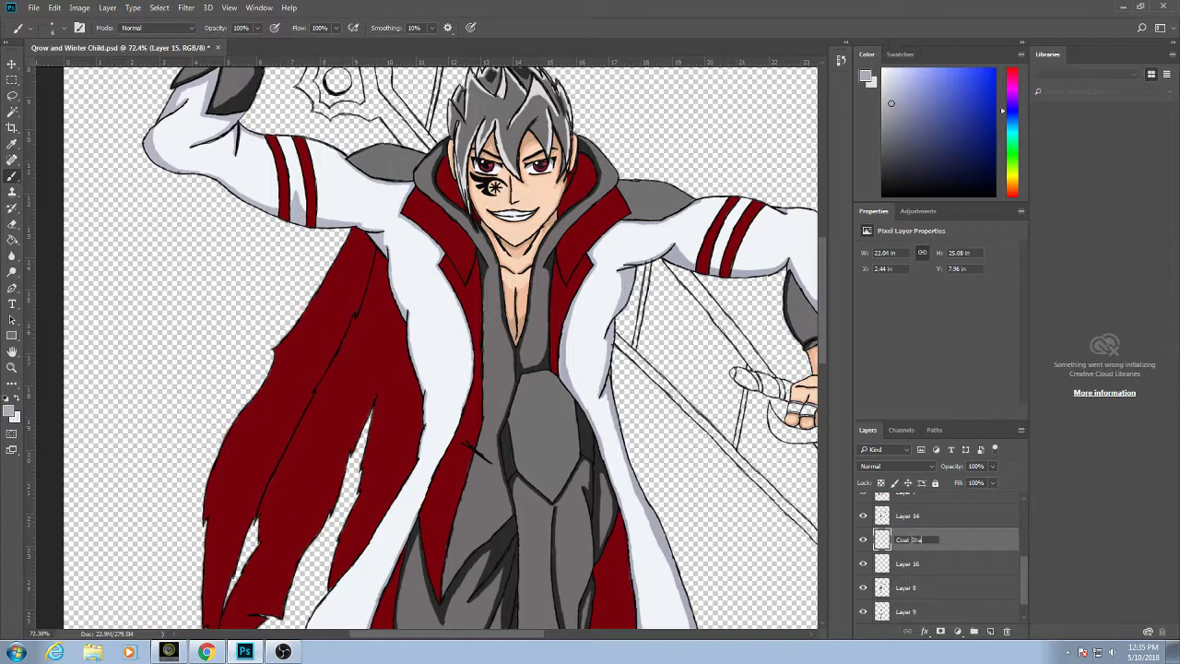
{"action": "type", "text": "Coat Shadow"}
{"action": "key", "text": "Return"}
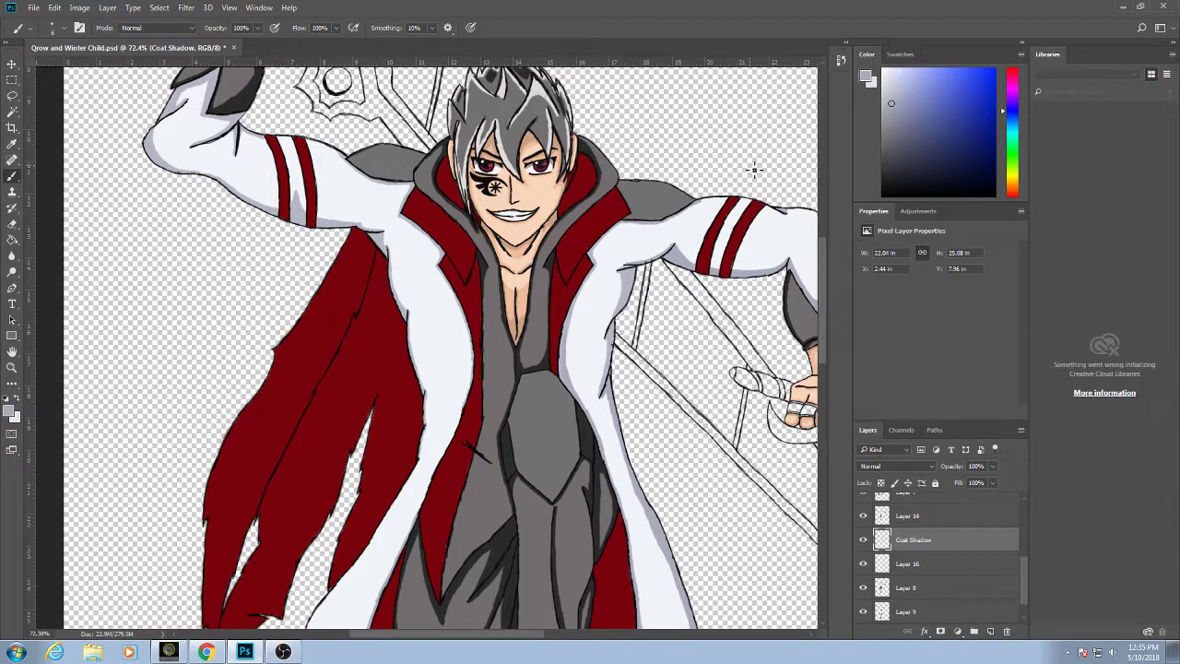
Sample the palest lavender-grey from the coat swatches in the palette and make Layer 16 the active layer.
{"action": "left_click_drag", "start_coordinate": [417, 276], "coordinate": [535, 405]}
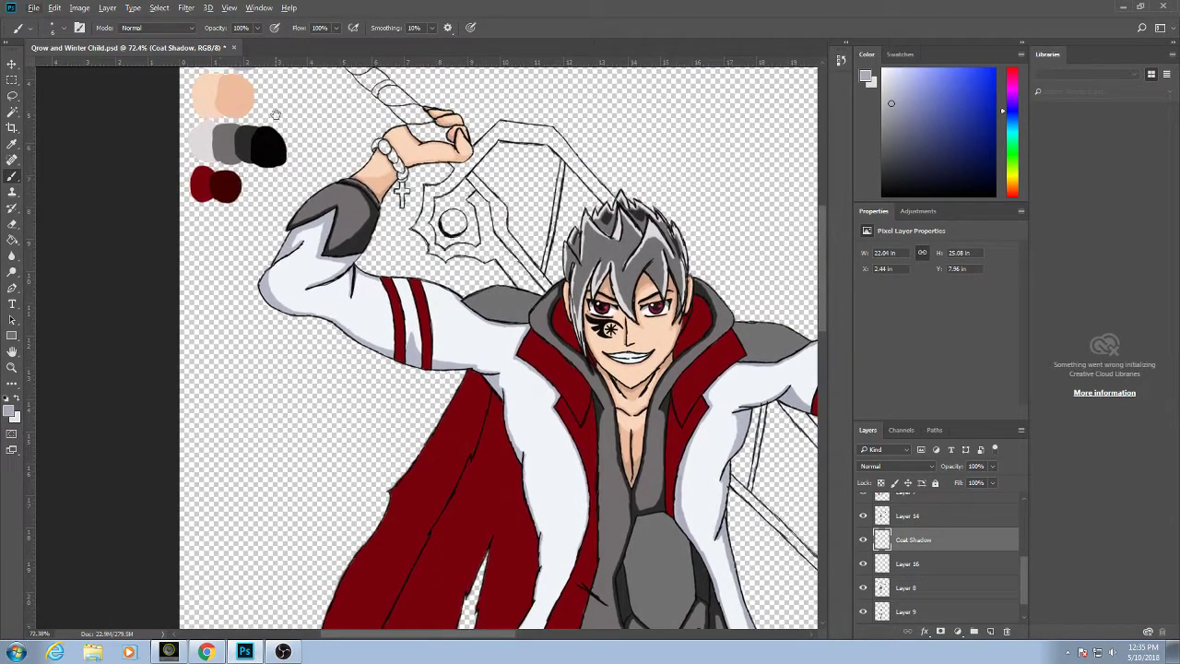
{"action": "left_click_drag", "start_coordinate": [275, 114], "coordinate": [284, 186]}
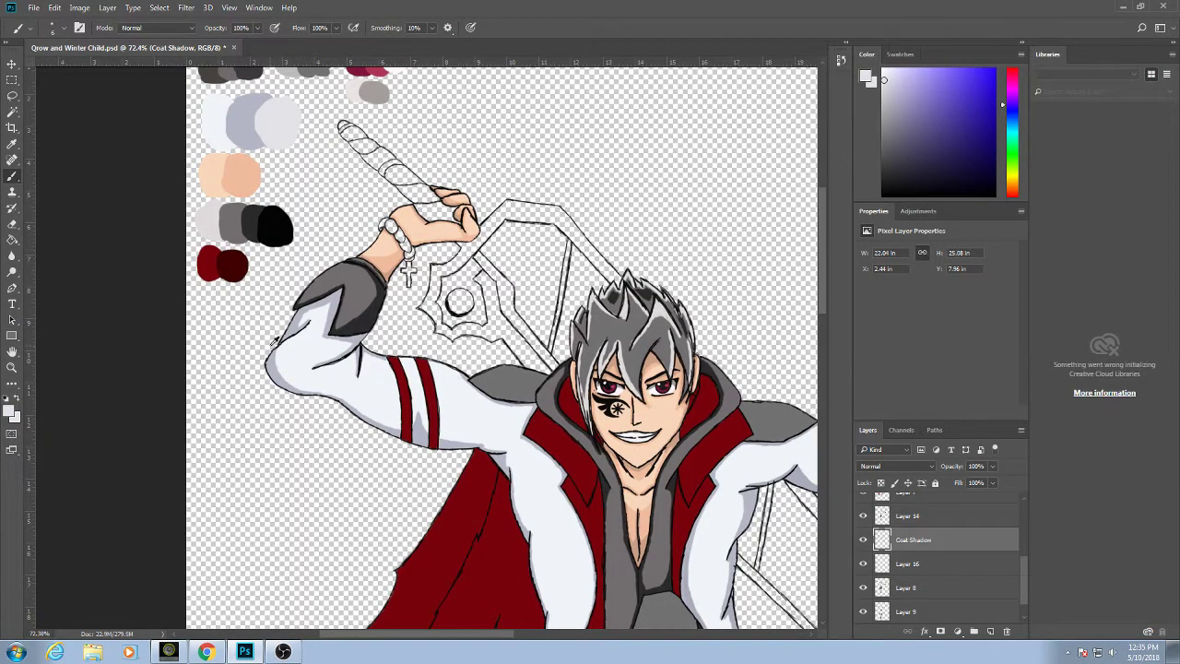
{"action": "scroll", "coordinate": [275, 343], "scroll_direction": "up", "scroll_amount": 4}
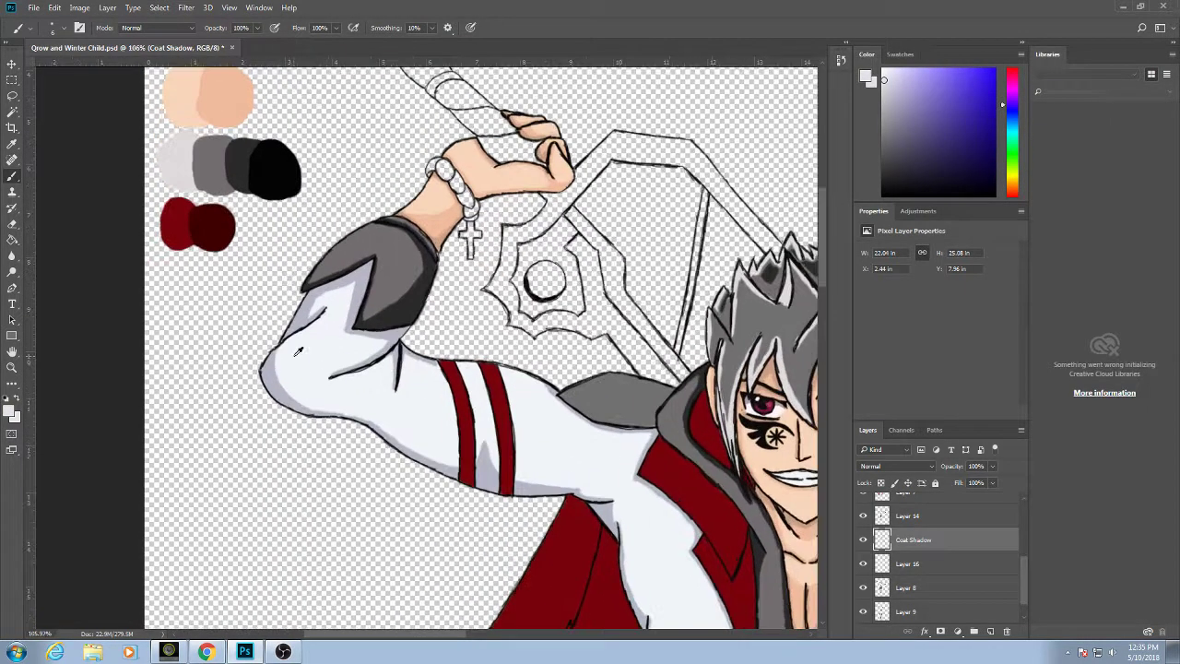
{"action": "double_click", "coordinate": [922, 561]}
{"action": "left_click_drag", "start_coordinate": [318, 286], "coordinate": [325, 296]}
{"action": "left_click", "coordinate": [783, 145]}
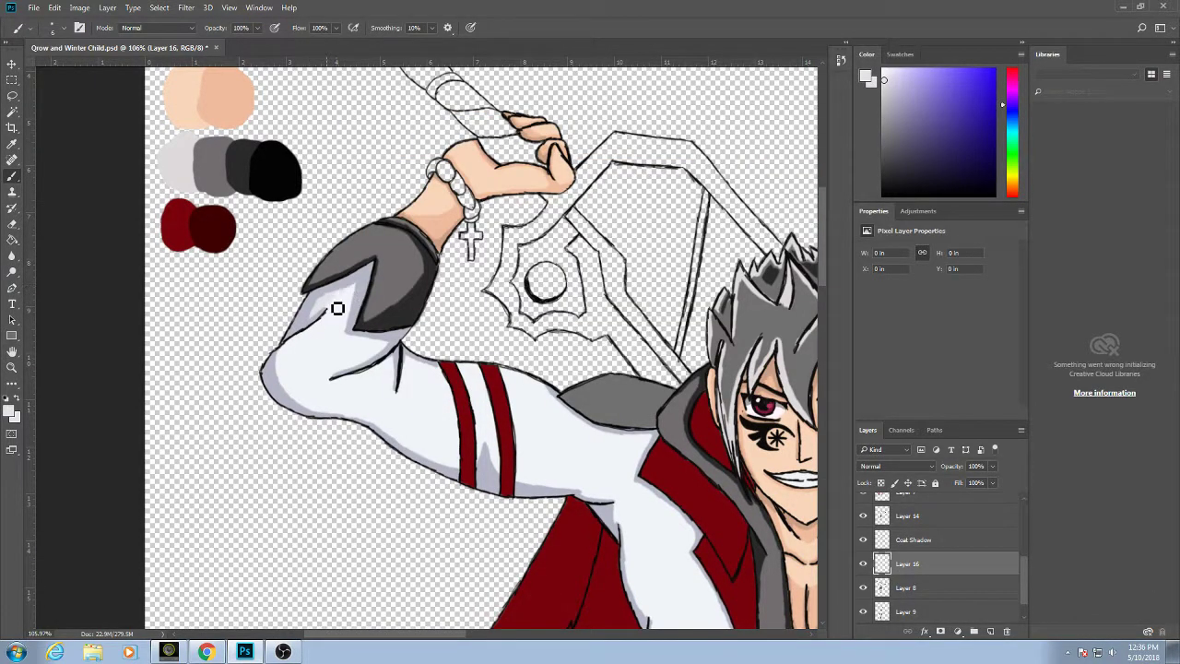
Paint pale grey midtones on the raised arm's sleeve beneath the pointed cuff and around the elbow creases.
{"action": "left_click_drag", "start_coordinate": [357, 294], "coordinate": [355, 343]}
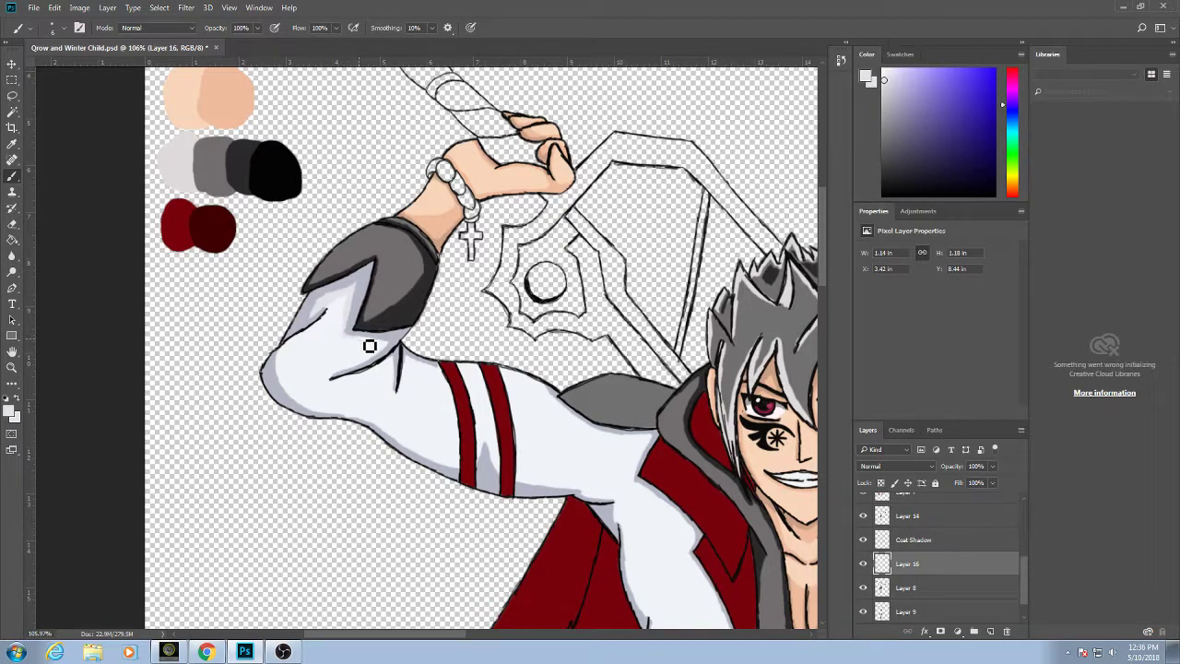
{"action": "left_click_drag", "start_coordinate": [367, 354], "coordinate": [342, 381]}
{"action": "key", "text": "ctrl+z"}
{"action": "mouse_move", "coordinate": [354, 343]}
{"action": "left_mouse_down"}
{"action": "mouse_move", "coordinate": [372, 365]}
{"action": "mouse_move", "coordinate": [377, 352]}
{"action": "mouse_move", "coordinate": [364, 371]}
{"action": "mouse_move", "coordinate": [388, 347]}
{"action": "left_mouse_up"}
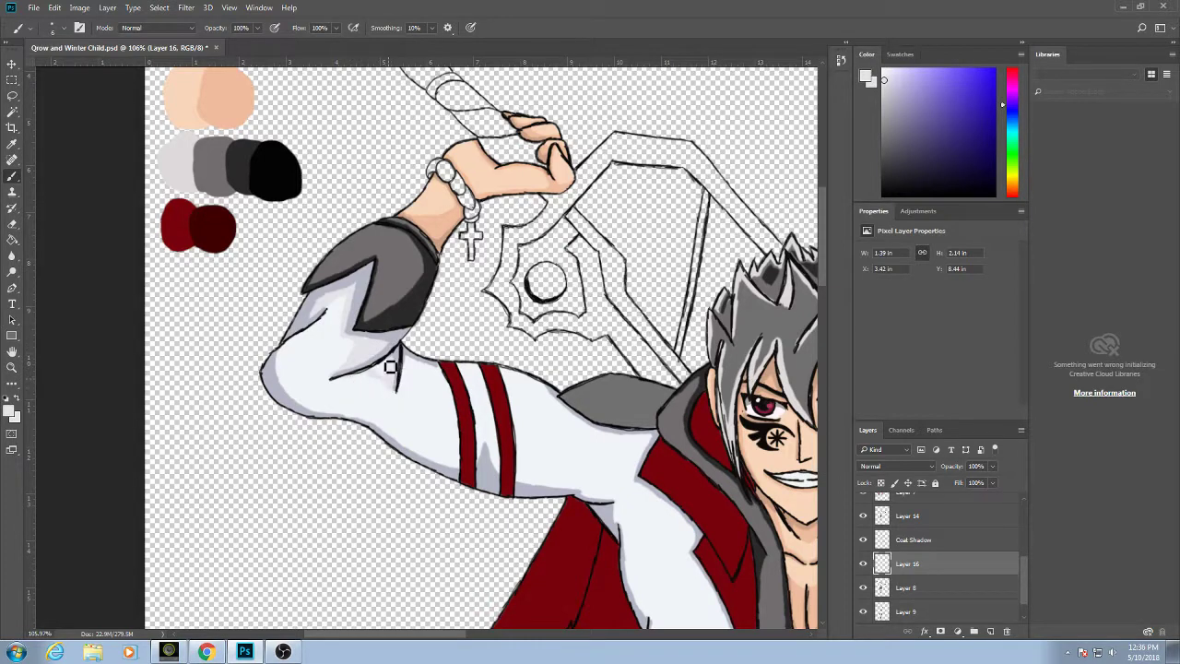
{"action": "left_click_drag", "start_coordinate": [381, 376], "coordinate": [400, 360]}
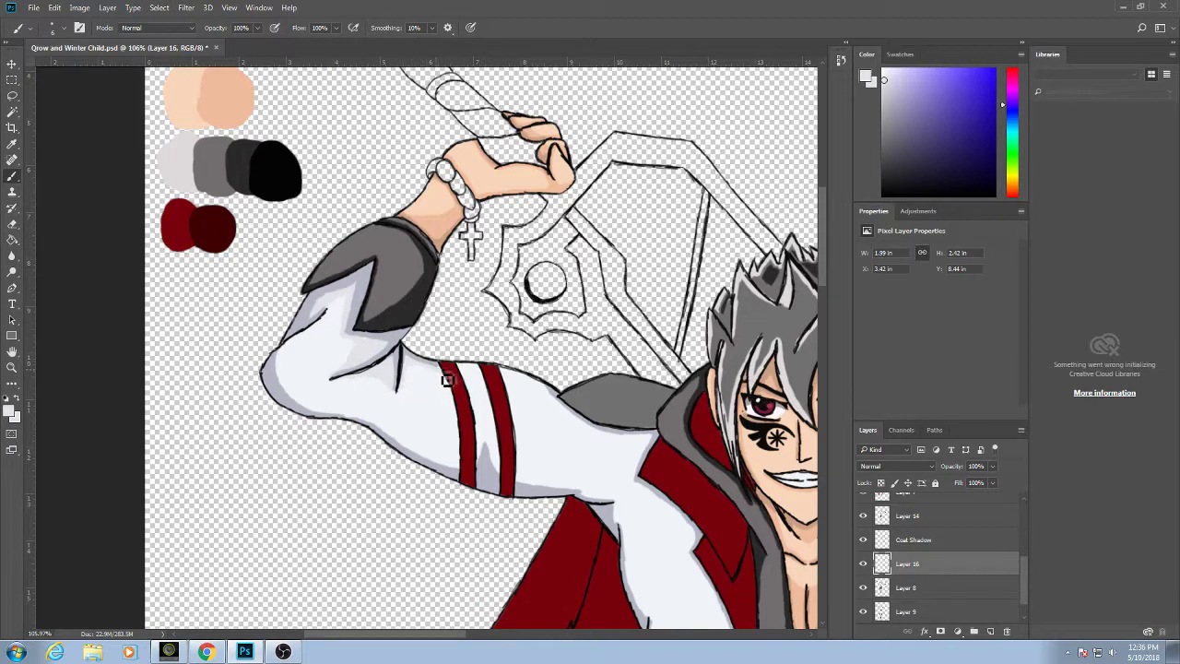
Add pale grey midtones to the raised sleeve's underside, around the elbow and between the two red bands.
{"action": "left_click_drag", "start_coordinate": [450, 378], "coordinate": [461, 466]}
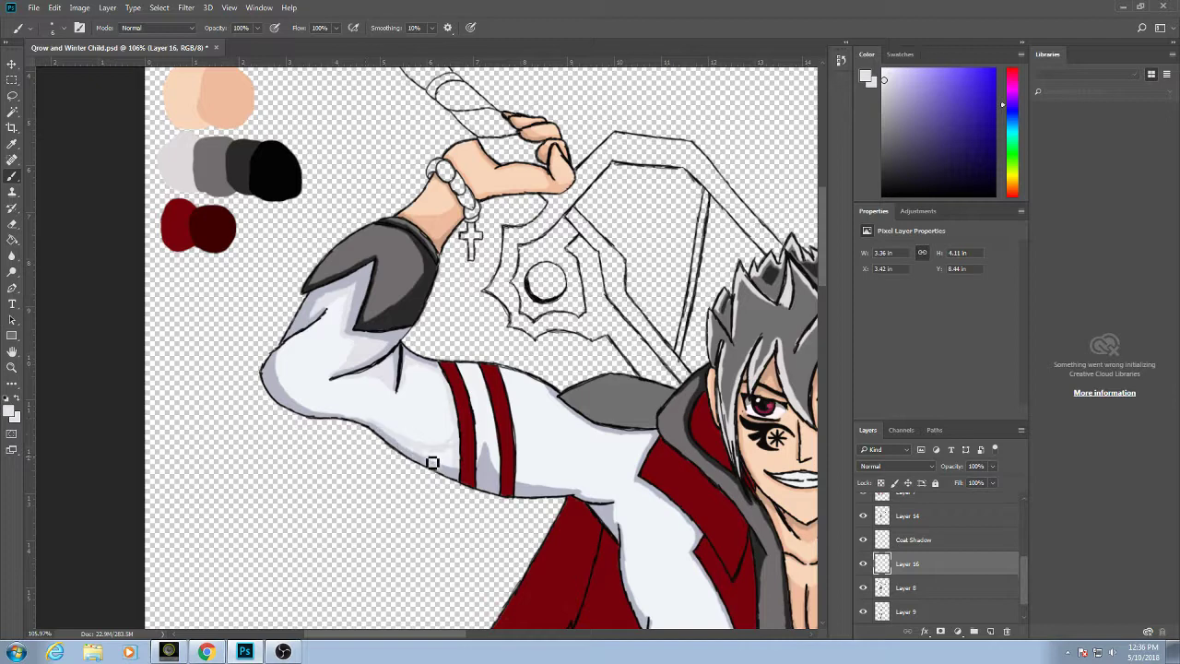
{"action": "left_click_drag", "start_coordinate": [428, 462], "coordinate": [458, 466]}
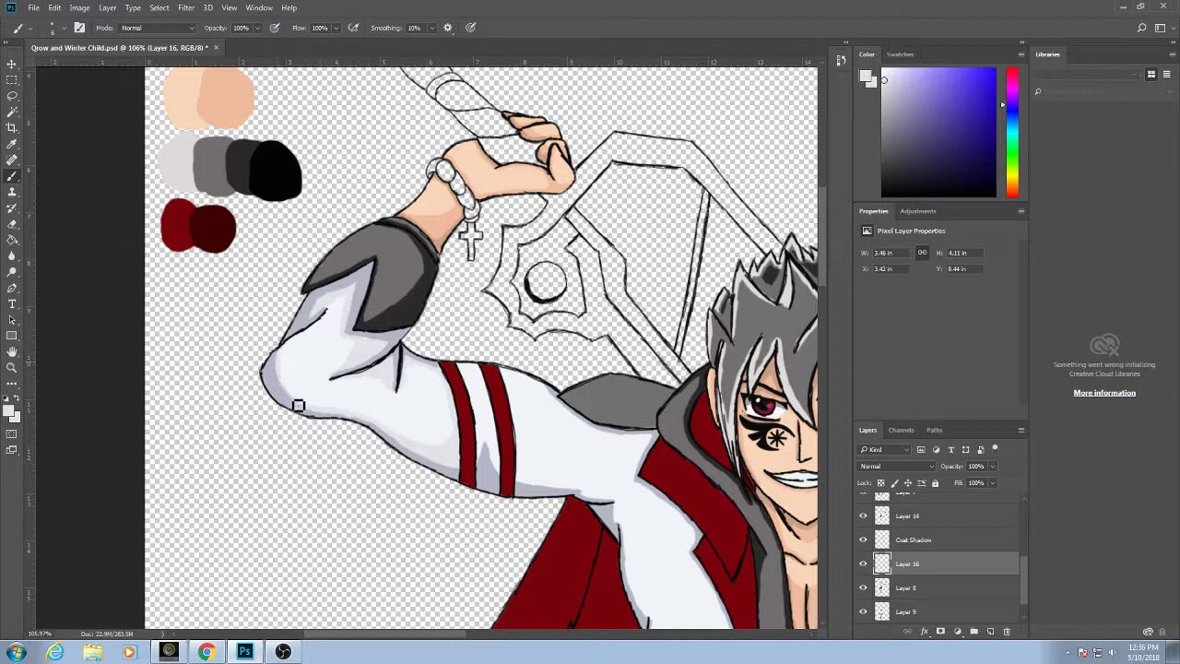
{"action": "mouse_move", "coordinate": [311, 416]}
{"action": "left_mouse_down"}
{"action": "mouse_move", "coordinate": [284, 385]}
{"action": "mouse_move", "coordinate": [280, 341]}
{"action": "left_mouse_up"}
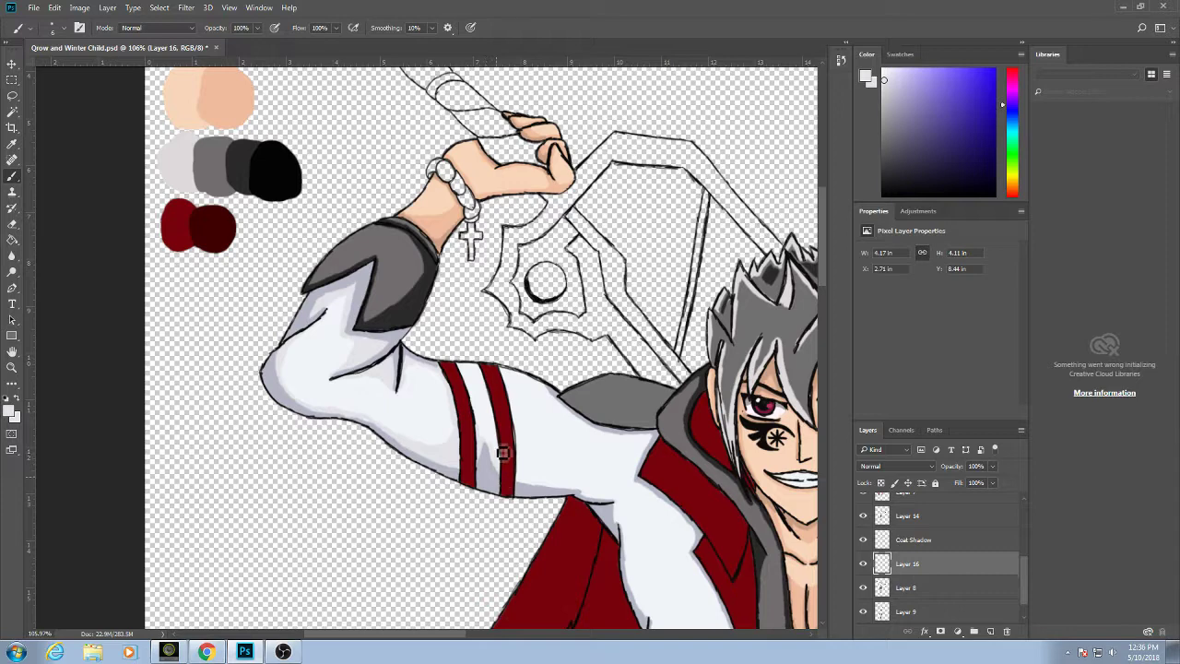
{"action": "left_click_drag", "start_coordinate": [504, 435], "coordinate": [487, 373]}
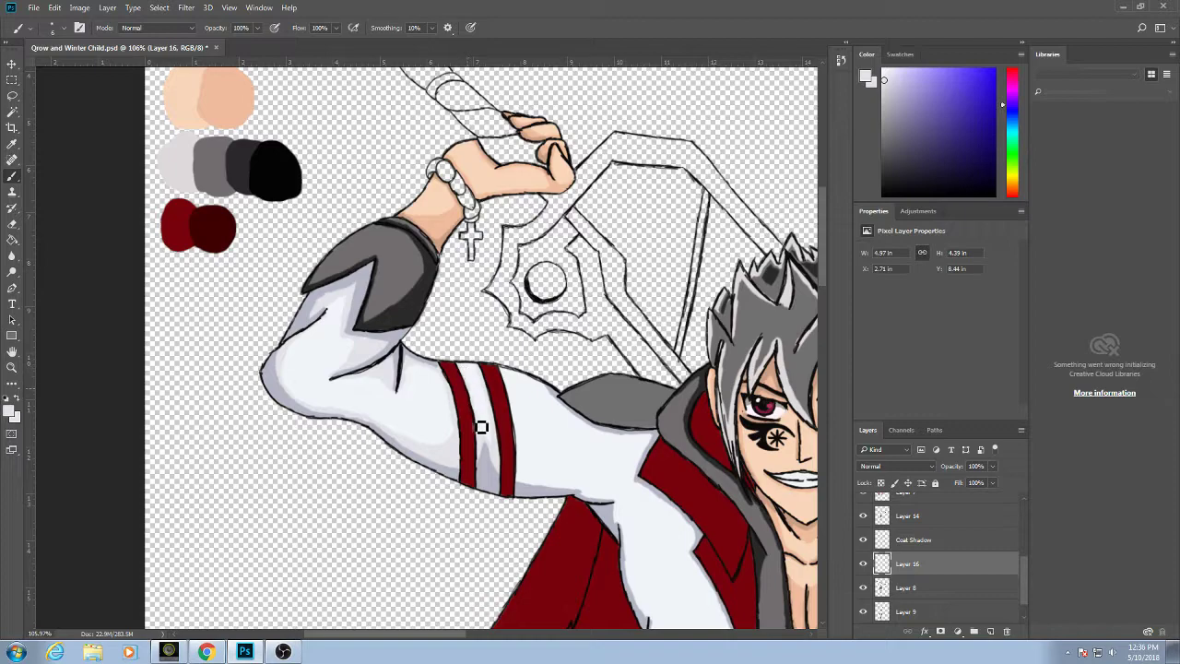
Continue the pale grey midtones past the red bands into the armpit, down the coat's side and beneath the grey shoulder patch.
{"action": "mouse_move", "coordinate": [510, 438]}
{"action": "left_mouse_down"}
{"action": "mouse_move", "coordinate": [465, 354]}
{"action": "mouse_move", "coordinate": [320, 296]}
{"action": "mouse_move", "coordinate": [294, 373]}
{"action": "left_mouse_up"}
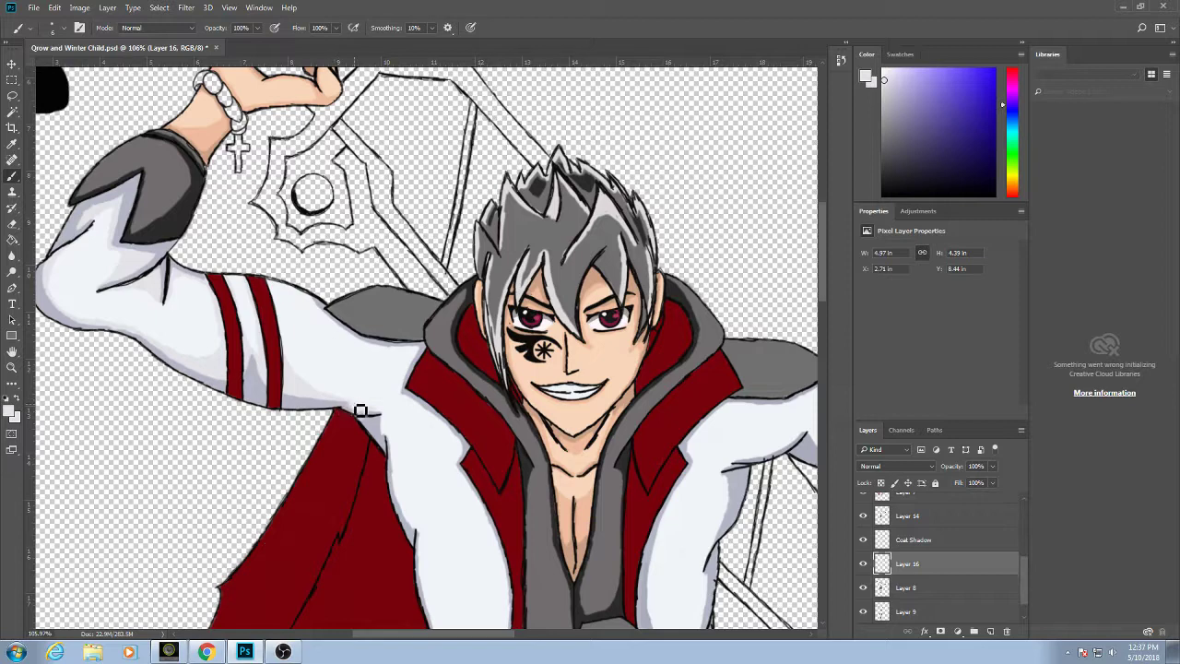
{"action": "left_click_drag", "start_coordinate": [375, 419], "coordinate": [396, 442]}
{"action": "left_click_drag", "start_coordinate": [402, 479], "coordinate": [401, 472]}
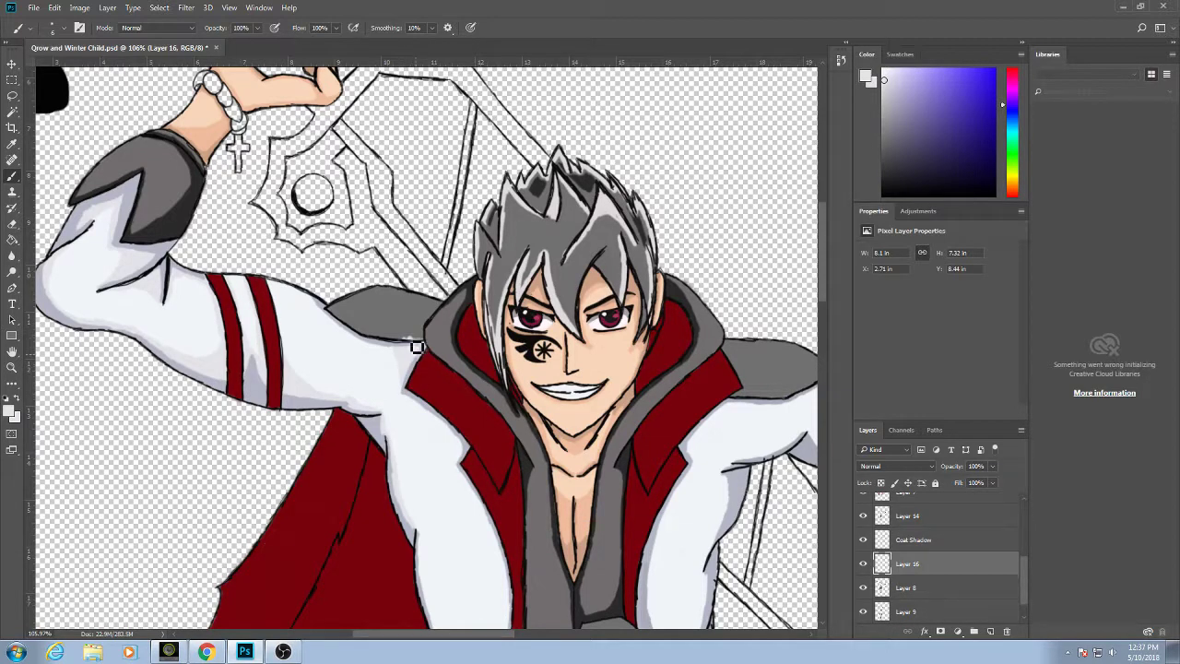
{"action": "left_click", "coordinate": [401, 321], "text": "alt"}
{"action": "left_click", "coordinate": [402, 367], "text": "alt"}
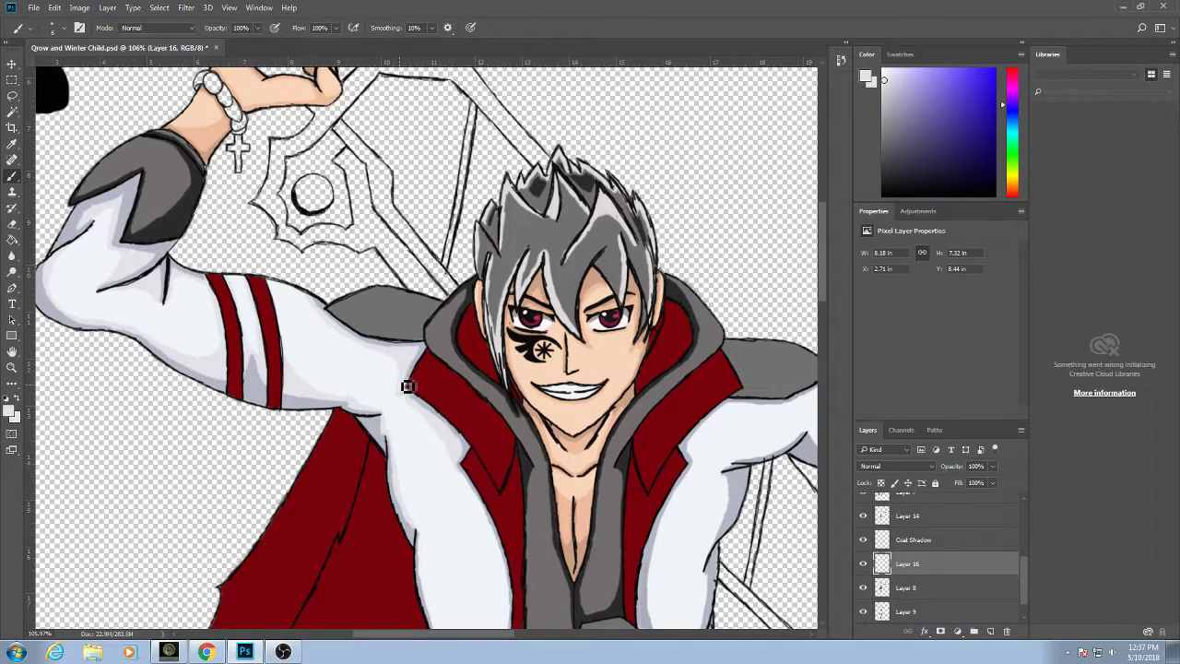
Shade the raised-arm side of the coat in pale grey beside the collar and down its inner chest edge.
{"action": "scroll", "coordinate": [433, 424], "scroll_direction": "down", "scroll_amount": 3}
{"action": "scroll", "coordinate": [433, 424], "scroll_direction": "right", "scroll_amount": 1}
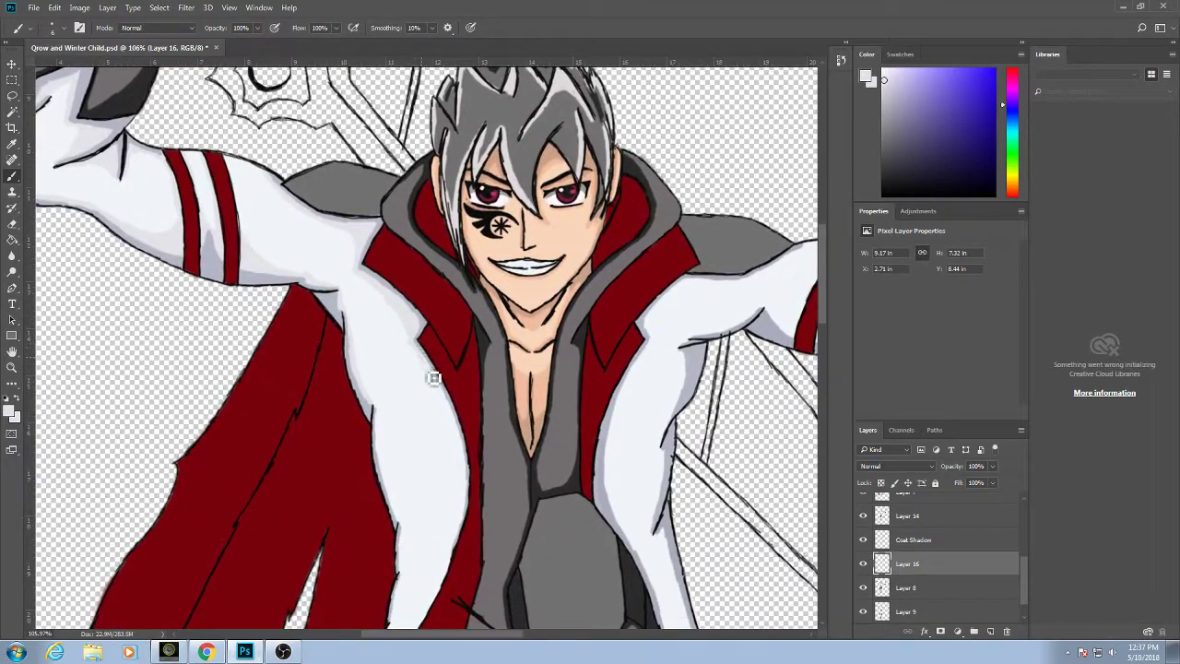
{"action": "mouse_move", "coordinate": [440, 391]}
{"action": "left_mouse_down"}
{"action": "mouse_move", "coordinate": [454, 429]}
{"action": "mouse_move", "coordinate": [448, 412]}
{"action": "left_mouse_up"}
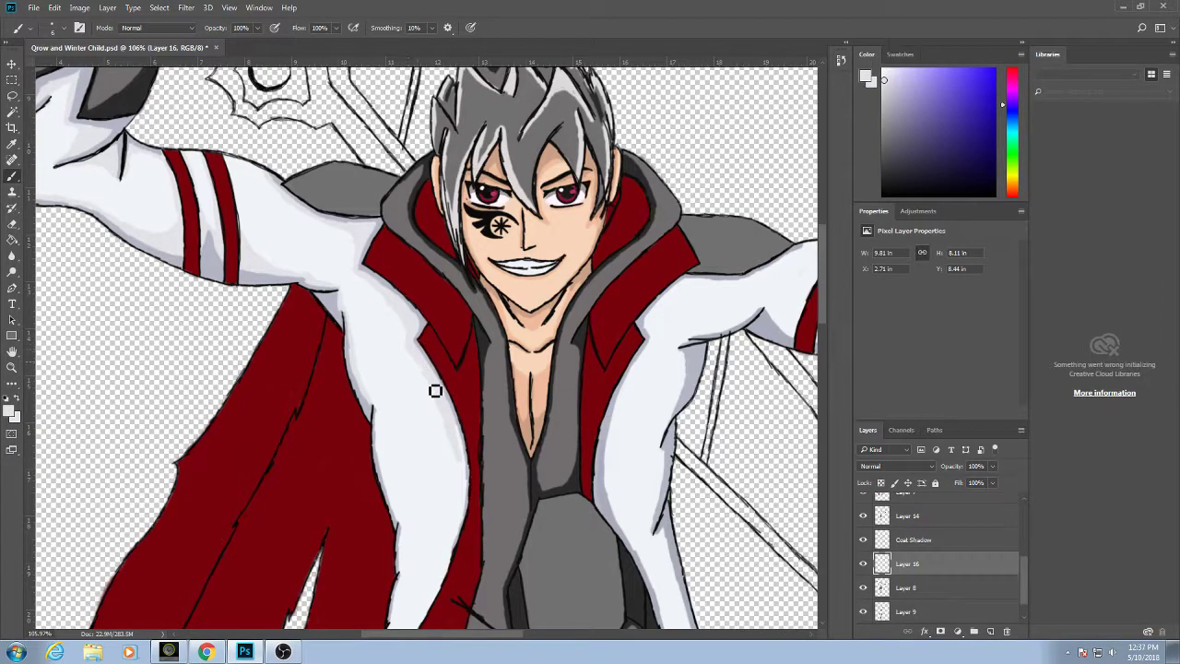
{"action": "mouse_move", "coordinate": [461, 452]}
{"action": "left_mouse_down"}
{"action": "mouse_move", "coordinate": [476, 309]}
{"action": "mouse_move", "coordinate": [500, 311]}
{"action": "left_mouse_up"}
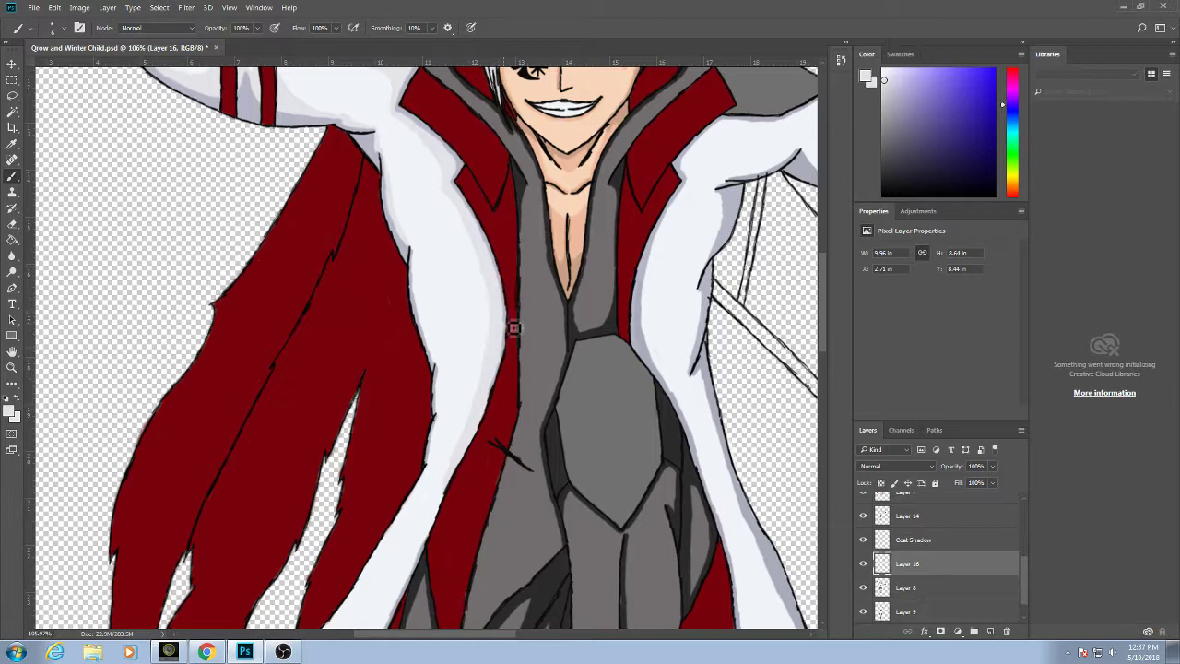
Carry the pale grey midtone down past the waist and outline its area across the coat tail and along the outer curve.
{"action": "scroll", "coordinate": [507, 323], "scroll_direction": "down", "scroll_amount": 5}
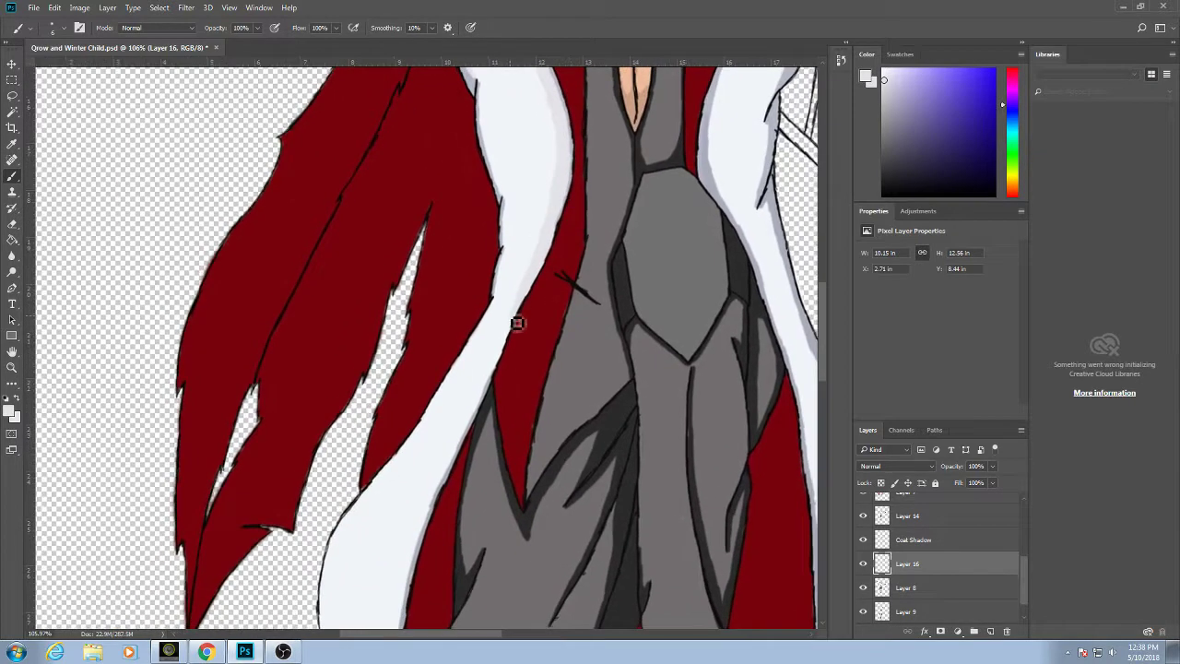
{"action": "mouse_move", "coordinate": [507, 345]}
{"action": "left_mouse_down"}
{"action": "mouse_move", "coordinate": [431, 495]}
{"action": "mouse_move", "coordinate": [487, 295]}
{"action": "mouse_move", "coordinate": [519, 279]}
{"action": "left_mouse_up"}
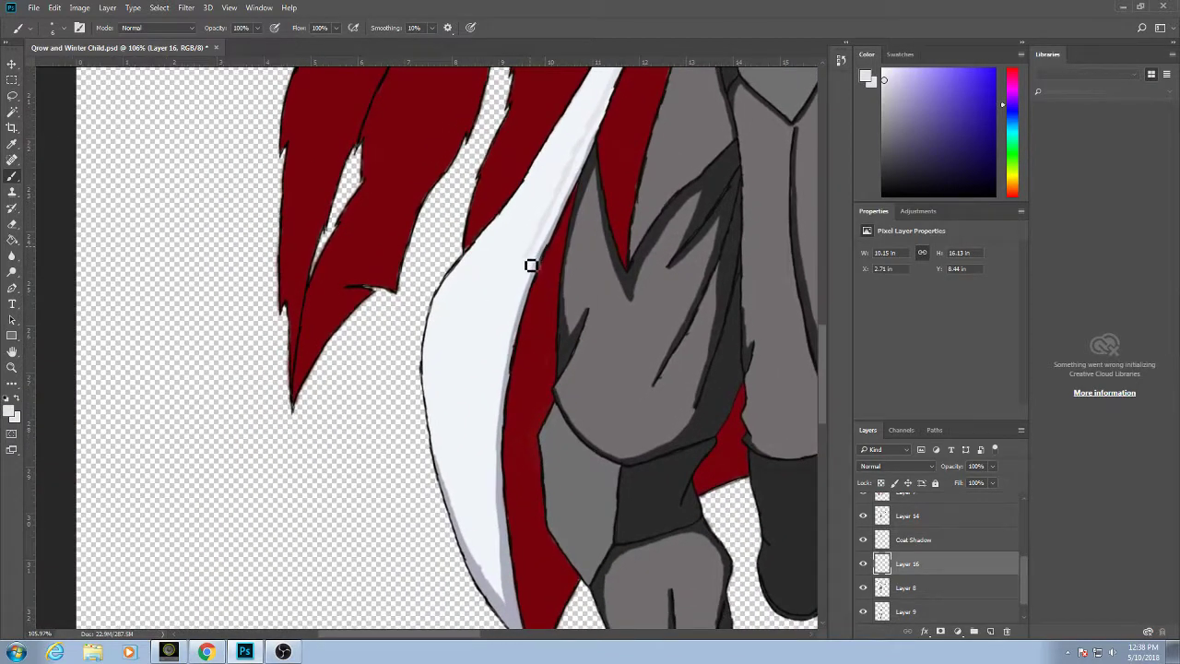
{"action": "left_click_drag", "start_coordinate": [482, 349], "coordinate": [465, 391]}
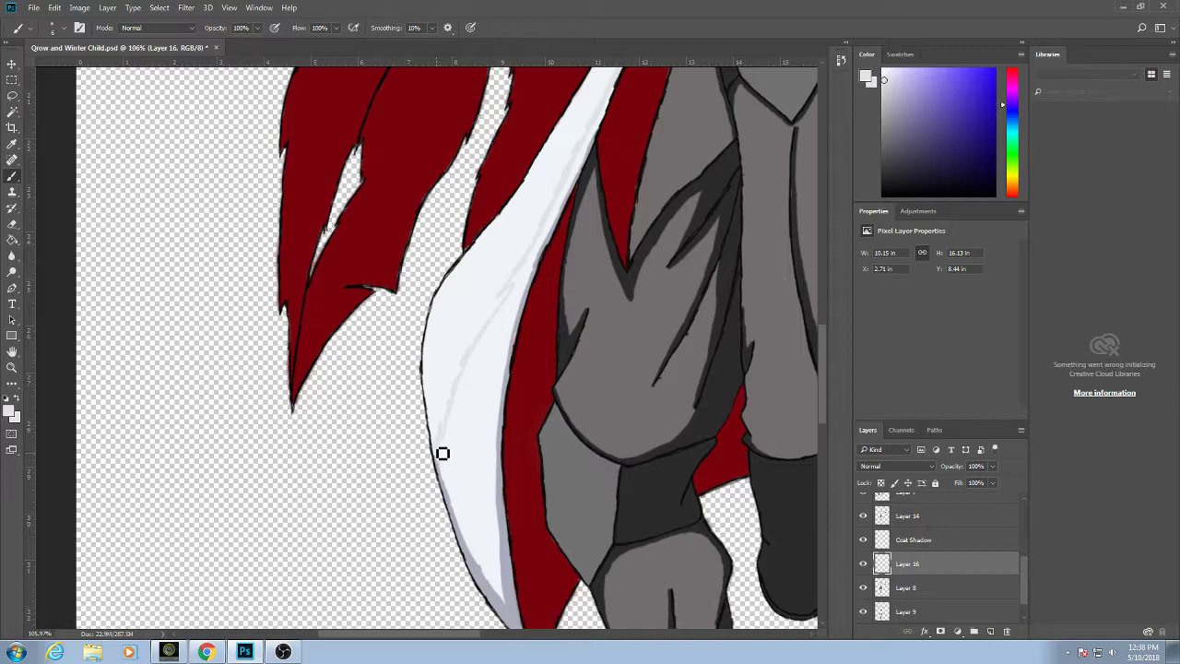
{"action": "left_click_drag", "start_coordinate": [443, 453], "coordinate": [442, 449]}
{"action": "left_click_drag", "start_coordinate": [433, 408], "coordinate": [444, 300]}
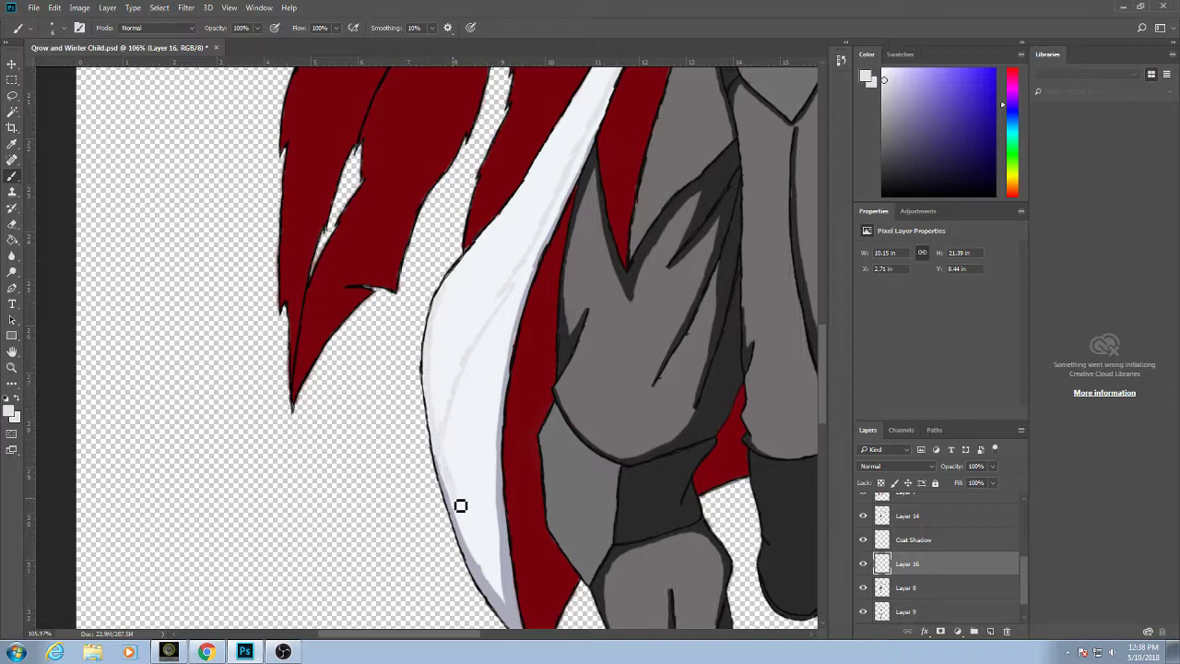
Fill the outlined area of the coat tail with pale grey from the lower tip up along the inner edge.
{"action": "mouse_move", "coordinate": [451, 477]}
{"action": "left_mouse_down"}
{"action": "mouse_move", "coordinate": [501, 602]}
{"action": "mouse_move", "coordinate": [471, 532]}
{"action": "mouse_move", "coordinate": [488, 568]}
{"action": "left_mouse_up"}
{"action": "mouse_move", "coordinate": [512, 608]}
{"action": "left_mouse_down"}
{"action": "mouse_move", "coordinate": [506, 519]}
{"action": "mouse_move", "coordinate": [502, 588]}
{"action": "mouse_move", "coordinate": [484, 459]}
{"action": "mouse_move", "coordinate": [484, 546]}
{"action": "mouse_move", "coordinate": [469, 443]}
{"action": "mouse_move", "coordinate": [464, 495]}
{"action": "mouse_move", "coordinate": [453, 427]}
{"action": "mouse_move", "coordinate": [459, 454]}
{"action": "mouse_move", "coordinate": [495, 335]}
{"action": "mouse_move", "coordinate": [451, 448]}
{"action": "mouse_move", "coordinate": [458, 398]}
{"action": "left_mouse_up"}
{"action": "mouse_move", "coordinate": [495, 331]}
{"action": "left_mouse_down"}
{"action": "mouse_move", "coordinate": [518, 298]}
{"action": "mouse_move", "coordinate": [485, 345]}
{"action": "mouse_move", "coordinate": [508, 312]}
{"action": "mouse_move", "coordinate": [467, 464]}
{"action": "mouse_move", "coordinate": [467, 420]}
{"action": "mouse_move", "coordinate": [452, 466]}
{"action": "mouse_move", "coordinate": [460, 491]}
{"action": "mouse_move", "coordinate": [485, 382]}
{"action": "mouse_move", "coordinate": [475, 429]}
{"action": "mouse_move", "coordinate": [486, 413]}
{"action": "mouse_move", "coordinate": [502, 545]}
{"action": "mouse_move", "coordinate": [509, 415]}
{"action": "mouse_move", "coordinate": [496, 479]}
{"action": "mouse_move", "coordinate": [497, 395]}
{"action": "mouse_move", "coordinate": [511, 344]}
{"action": "mouse_move", "coordinate": [473, 440]}
{"action": "mouse_move", "coordinate": [498, 365]}
{"action": "mouse_move", "coordinate": [504, 406]}
{"action": "mouse_move", "coordinate": [489, 452]}
{"action": "mouse_move", "coordinate": [524, 287]}
{"action": "mouse_move", "coordinate": [534, 345]}
{"action": "mouse_move", "coordinate": [525, 332]}
{"action": "mouse_move", "coordinate": [506, 338]}
{"action": "mouse_move", "coordinate": [520, 306]}
{"action": "mouse_move", "coordinate": [480, 371]}
{"action": "mouse_move", "coordinate": [505, 362]}
{"action": "mouse_move", "coordinate": [521, 301]}
{"action": "mouse_move", "coordinate": [537, 319]}
{"action": "mouse_move", "coordinate": [509, 386]}
{"action": "mouse_move", "coordinate": [517, 321]}
{"action": "mouse_move", "coordinate": [556, 247]}
{"action": "mouse_move", "coordinate": [510, 316]}
{"action": "mouse_move", "coordinate": [557, 235]}
{"action": "left_mouse_up"}
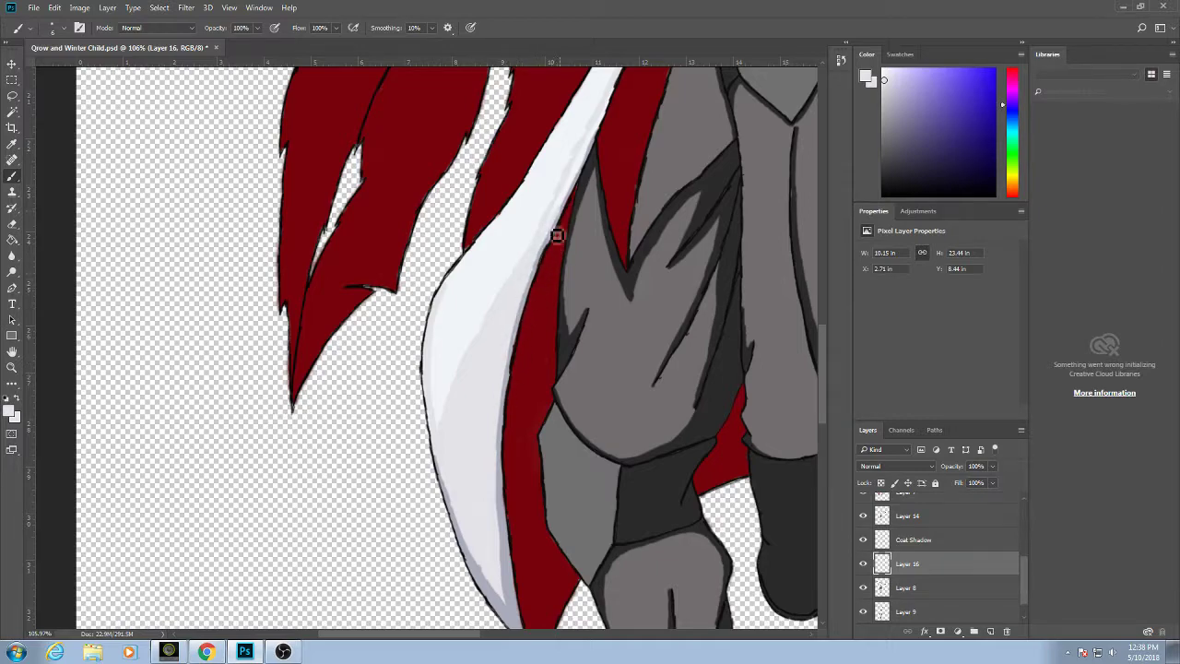
{"action": "mouse_move", "coordinate": [558, 173]}
{"action": "left_mouse_down"}
{"action": "mouse_move", "coordinate": [550, 234]}
{"action": "mouse_move", "coordinate": [532, 240]}
{"action": "mouse_move", "coordinate": [563, 218]}
{"action": "mouse_move", "coordinate": [551, 243]}
{"action": "mouse_move", "coordinate": [592, 159]}
{"action": "mouse_move", "coordinate": [534, 267]}
{"action": "mouse_move", "coordinate": [504, 359]}
{"action": "mouse_move", "coordinate": [545, 262]}
{"action": "left_mouse_up"}
{"action": "left_click_drag", "start_coordinate": [558, 238], "coordinate": [521, 323]}
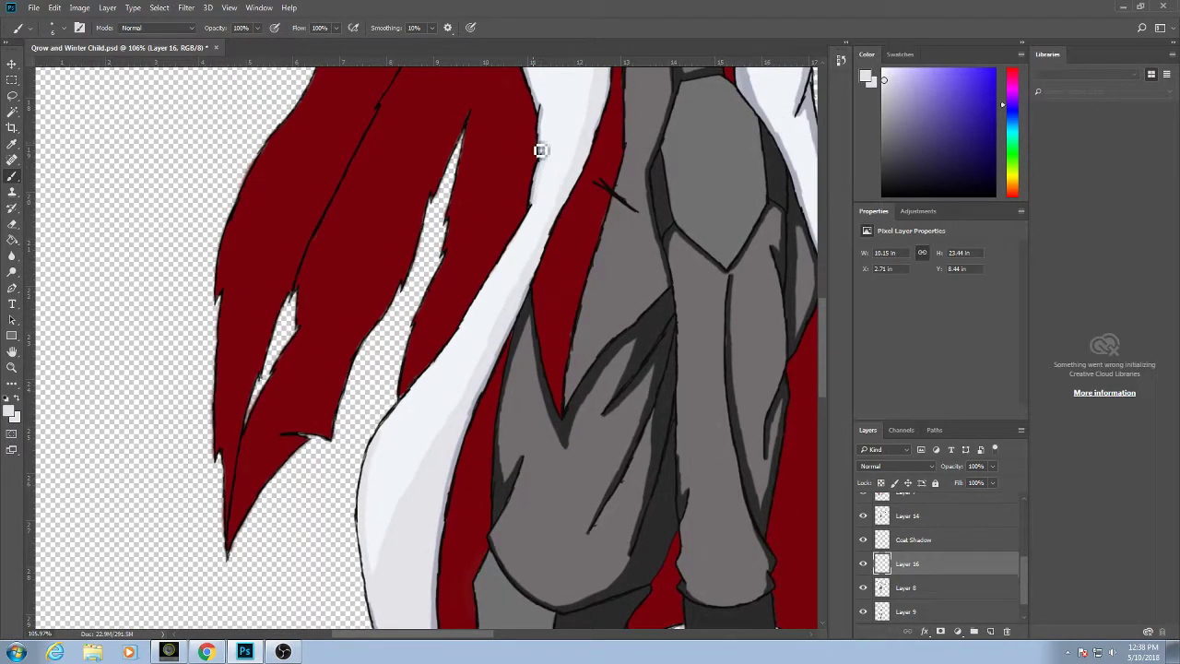
Extend the pale grey midtone along the outer edge of the raised-arm side of the coat, from the waist up to the chest.
{"action": "left_click_drag", "start_coordinate": [550, 116], "coordinate": [528, 217]}
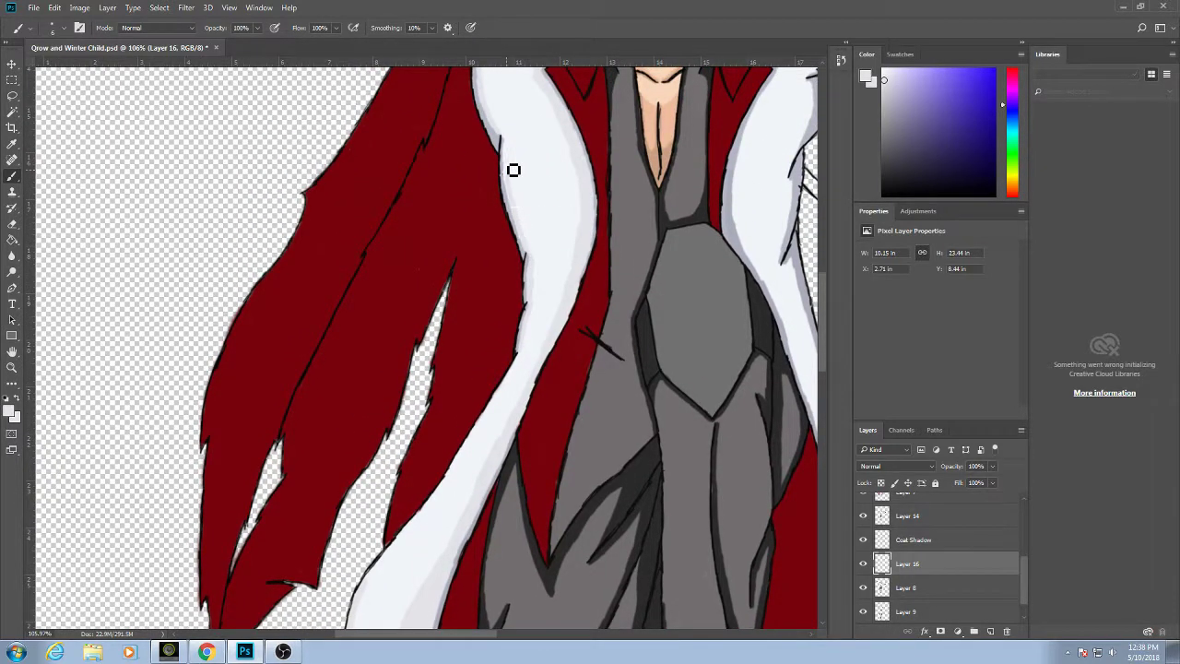
{"action": "mouse_move", "coordinate": [511, 148]}
{"action": "left_mouse_down"}
{"action": "mouse_move", "coordinate": [555, 184]}
{"action": "mouse_move", "coordinate": [567, 338]}
{"action": "left_mouse_up"}
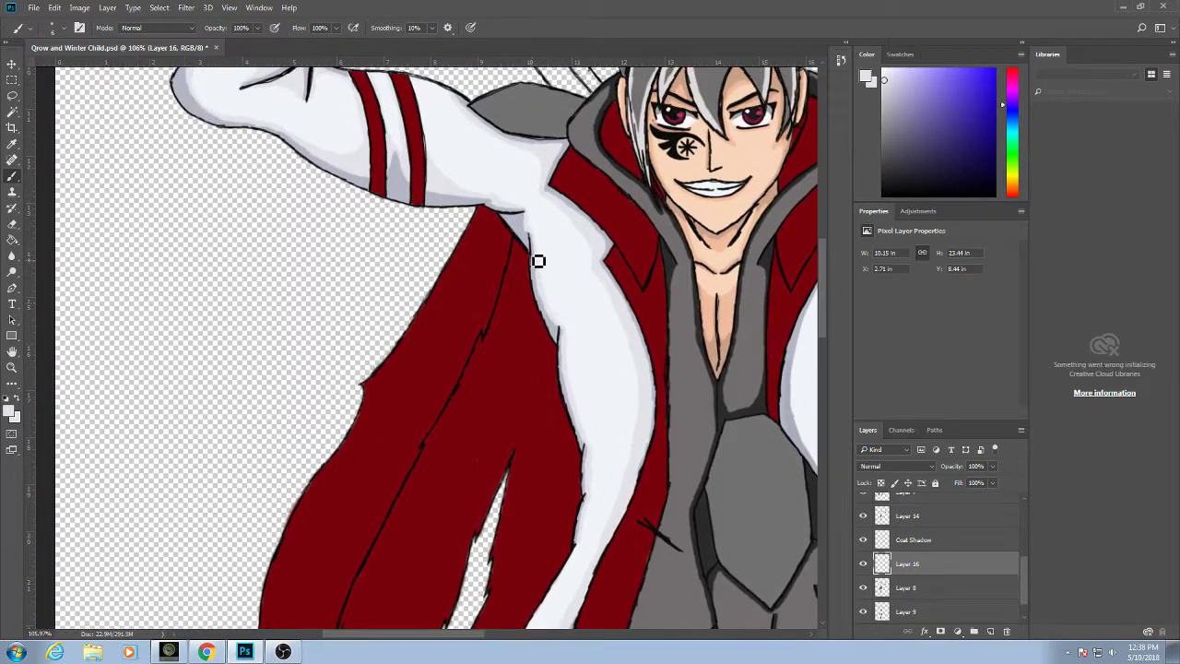
Shade the lowered-arm side of the coat in pale grey beneath the shoulder patch and from the armpit towards the waist, and save the file.
{"action": "scroll", "coordinate": [574, 288], "scroll_direction": "right", "scroll_amount": 3}
{"action": "scroll", "coordinate": [573, 287], "scroll_direction": "down", "scroll_amount": 2}
{"action": "scroll", "coordinate": [573, 288], "scroll_direction": "right", "scroll_amount": 4}
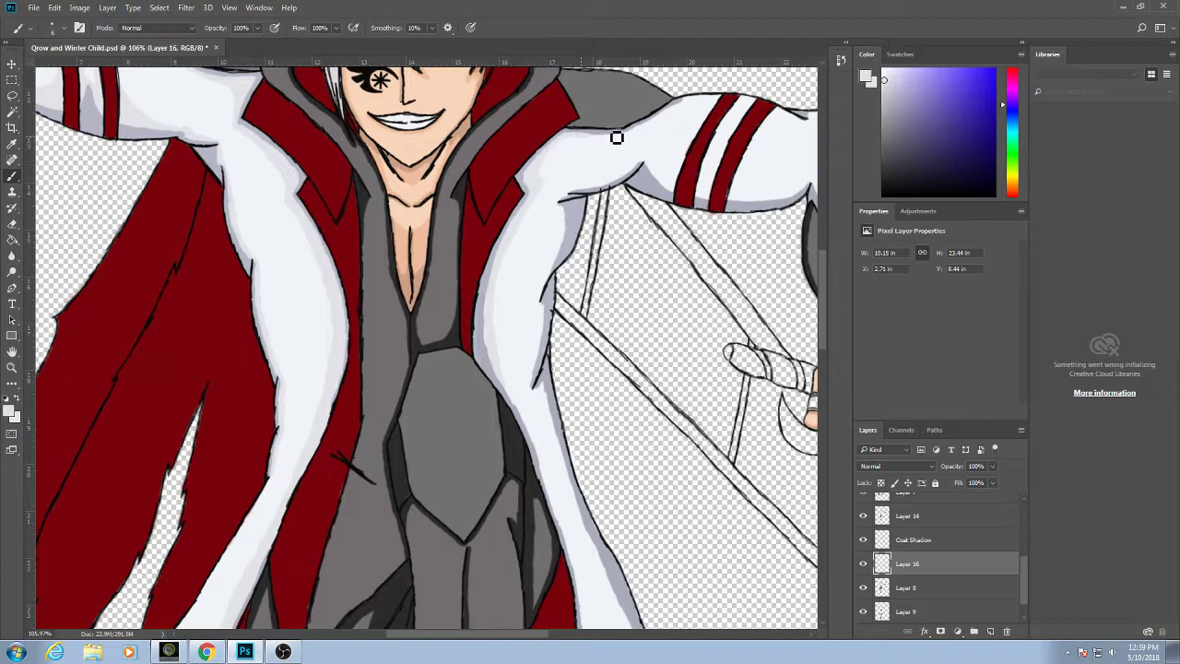
{"action": "mouse_move", "coordinate": [609, 143]}
{"action": "left_mouse_down"}
{"action": "mouse_move", "coordinate": [644, 119]}
{"action": "mouse_move", "coordinate": [622, 139]}
{"action": "left_mouse_up"}
{"action": "mouse_move", "coordinate": [654, 128]}
{"action": "left_mouse_down"}
{"action": "mouse_move", "coordinate": [597, 126]}
{"action": "mouse_move", "coordinate": [611, 144]}
{"action": "mouse_move", "coordinate": [583, 149]}
{"action": "left_mouse_up"}
{"action": "key", "text": "ctrl+s"}
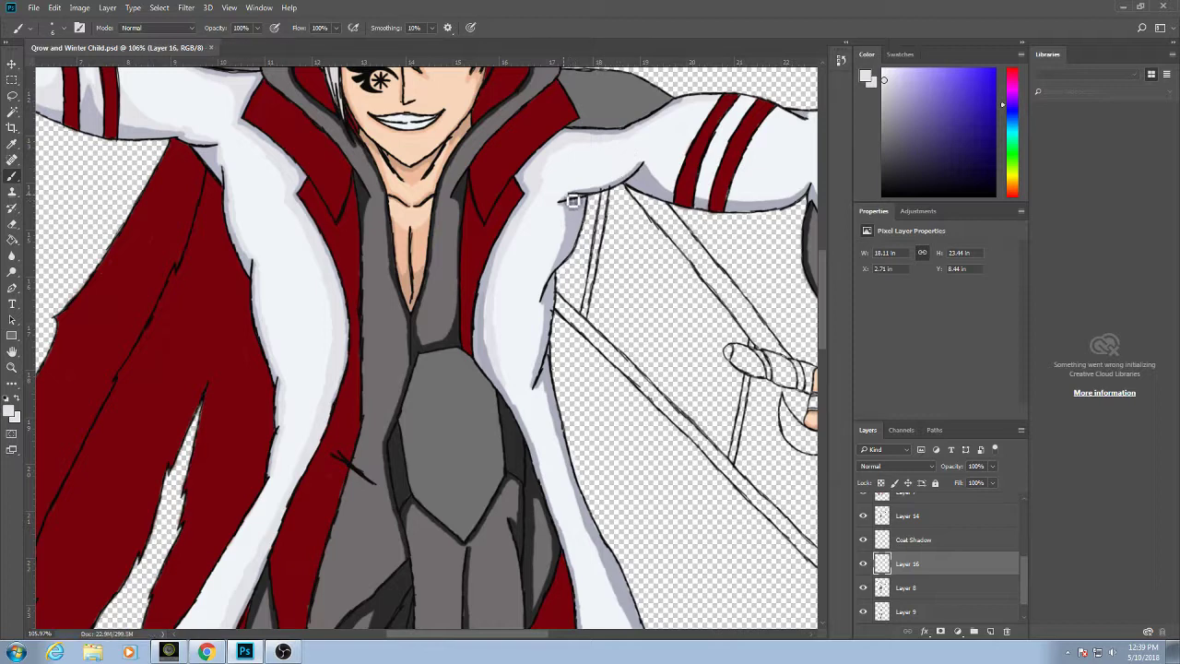
{"action": "mouse_move", "coordinate": [565, 207]}
{"action": "left_mouse_down"}
{"action": "mouse_move", "coordinate": [643, 174]}
{"action": "mouse_move", "coordinate": [563, 209]}
{"action": "mouse_move", "coordinate": [567, 252]}
{"action": "mouse_move", "coordinate": [536, 391]}
{"action": "mouse_move", "coordinate": [567, 228]}
{"action": "left_mouse_up"}
{"action": "left_click_drag", "start_coordinate": [541, 392], "coordinate": [513, 294]}
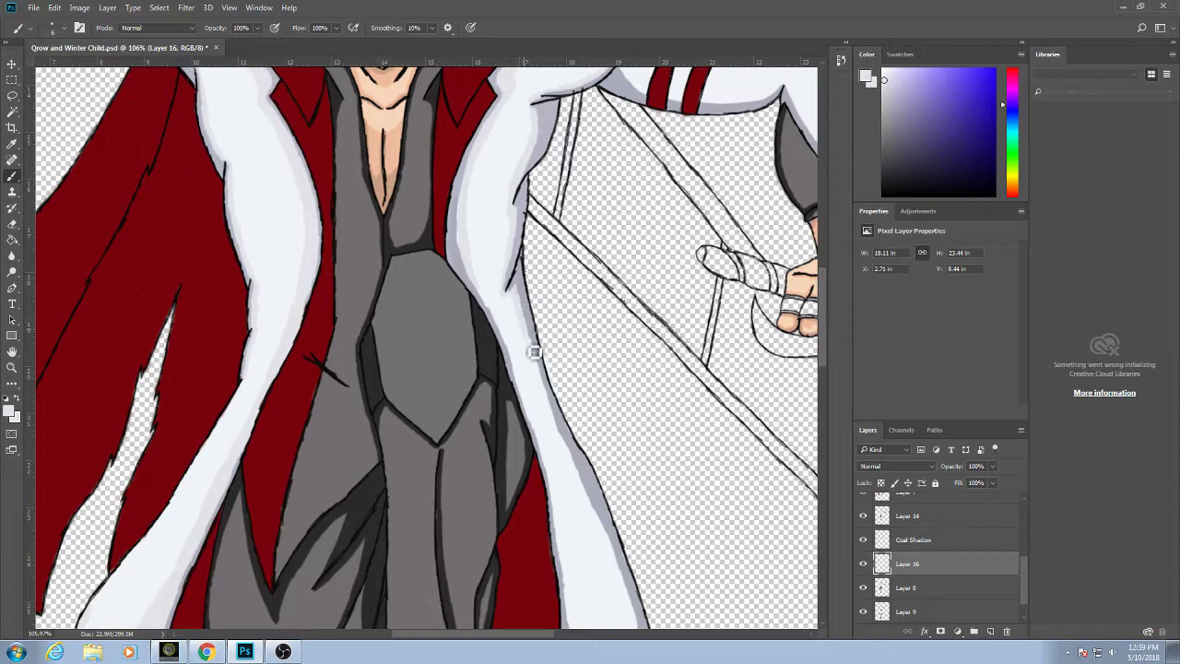
Carry the pale grey midtone down the lowered-arm side of the coat tail, following the outer curve's shadow to the lower tip.
{"action": "mouse_move", "coordinate": [560, 438]}
{"action": "left_mouse_down"}
{"action": "mouse_move", "coordinate": [504, 260]}
{"action": "mouse_move", "coordinate": [508, 237]}
{"action": "left_mouse_up"}
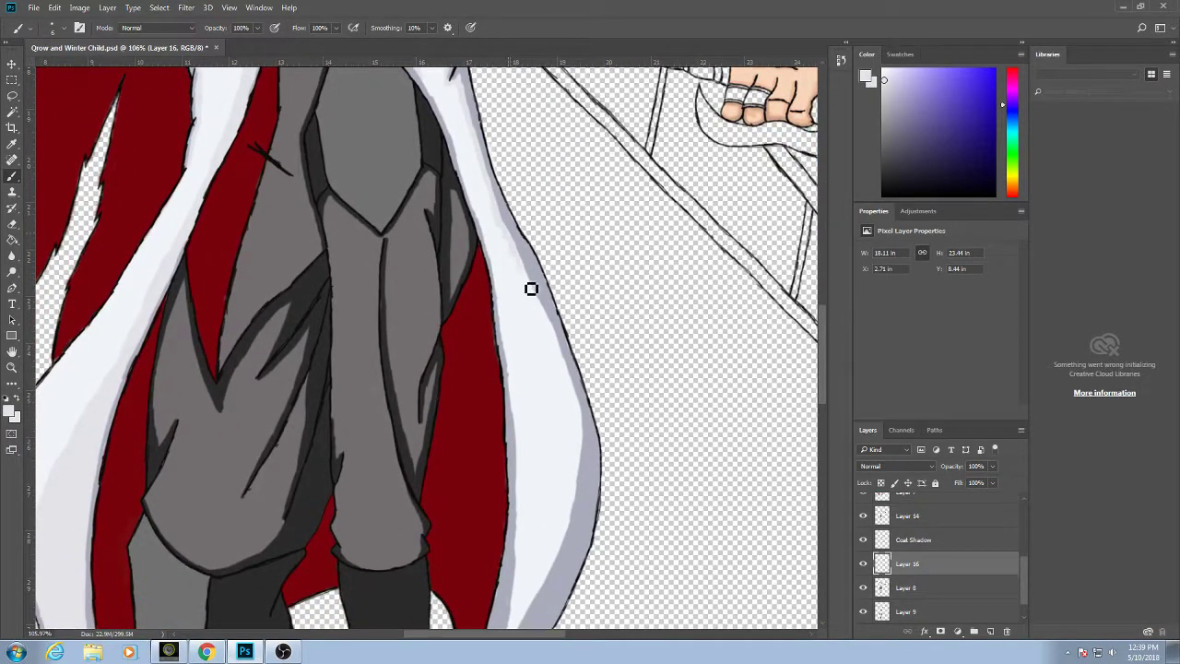
{"action": "scroll", "coordinate": [544, 318], "scroll_direction": "down", "scroll_amount": 3}
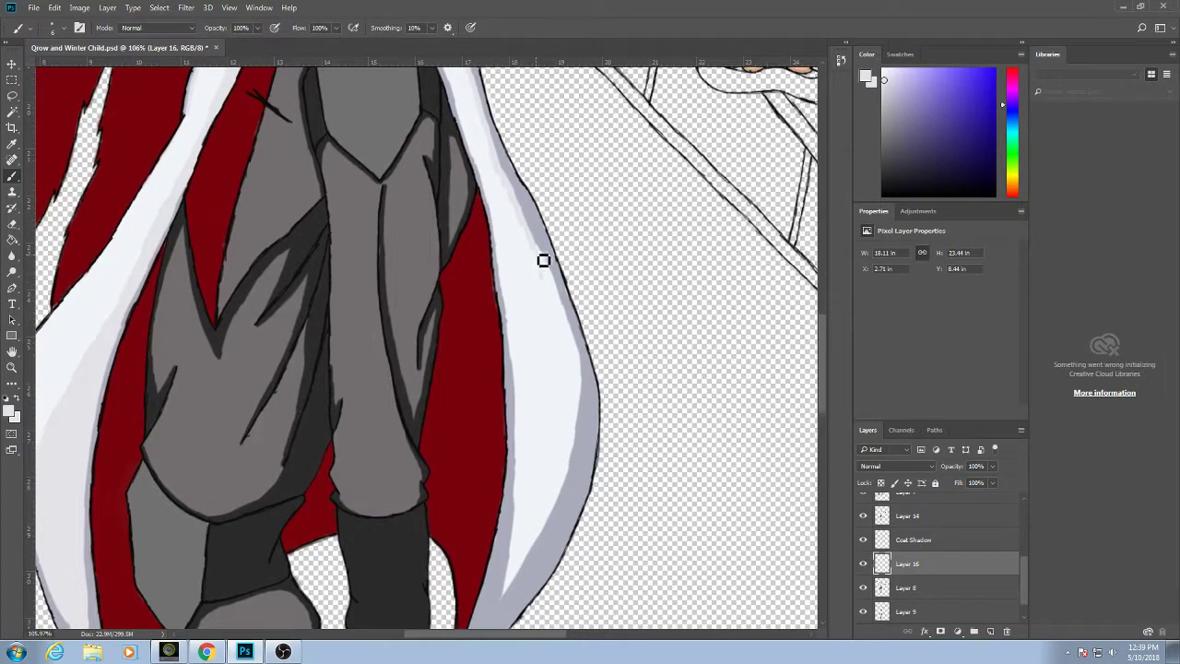
{"action": "mouse_move", "coordinate": [543, 258]}
{"action": "left_mouse_down"}
{"action": "mouse_move", "coordinate": [566, 389]}
{"action": "mouse_move", "coordinate": [535, 550]}
{"action": "mouse_move", "coordinate": [506, 609]}
{"action": "mouse_move", "coordinate": [541, 546]}
{"action": "mouse_move", "coordinate": [541, 575]}
{"action": "mouse_move", "coordinate": [563, 495]}
{"action": "mouse_move", "coordinate": [569, 518]}
{"action": "mouse_move", "coordinate": [570, 446]}
{"action": "mouse_move", "coordinate": [549, 535]}
{"action": "mouse_move", "coordinate": [558, 486]}
{"action": "mouse_move", "coordinate": [518, 580]}
{"action": "left_mouse_up"}
{"action": "mouse_move", "coordinate": [567, 435]}
{"action": "left_mouse_down"}
{"action": "mouse_move", "coordinate": [582, 388]}
{"action": "mouse_move", "coordinate": [579, 452]}
{"action": "mouse_move", "coordinate": [582, 352]}
{"action": "mouse_move", "coordinate": [573, 392]}
{"action": "mouse_move", "coordinate": [544, 247]}
{"action": "mouse_move", "coordinate": [574, 369]}
{"action": "mouse_move", "coordinate": [583, 388]}
{"action": "mouse_move", "coordinate": [569, 317]}
{"action": "mouse_move", "coordinate": [593, 390]}
{"action": "mouse_move", "coordinate": [562, 303]}
{"action": "left_mouse_up"}
{"action": "left_click_drag", "start_coordinate": [520, 207], "coordinate": [526, 217]}
{"action": "mouse_move", "coordinate": [533, 580]}
{"action": "left_mouse_down"}
{"action": "mouse_move", "coordinate": [533, 461]}
{"action": "mouse_move", "coordinate": [525, 588]}
{"action": "mouse_move", "coordinate": [537, 508]}
{"action": "mouse_move", "coordinate": [542, 540]}
{"action": "mouse_move", "coordinate": [514, 419]}
{"action": "mouse_move", "coordinate": [533, 490]}
{"action": "mouse_move", "coordinate": [523, 431]}
{"action": "mouse_move", "coordinate": [530, 449]}
{"action": "mouse_move", "coordinate": [543, 548]}
{"action": "mouse_move", "coordinate": [535, 513]}
{"action": "left_mouse_up"}
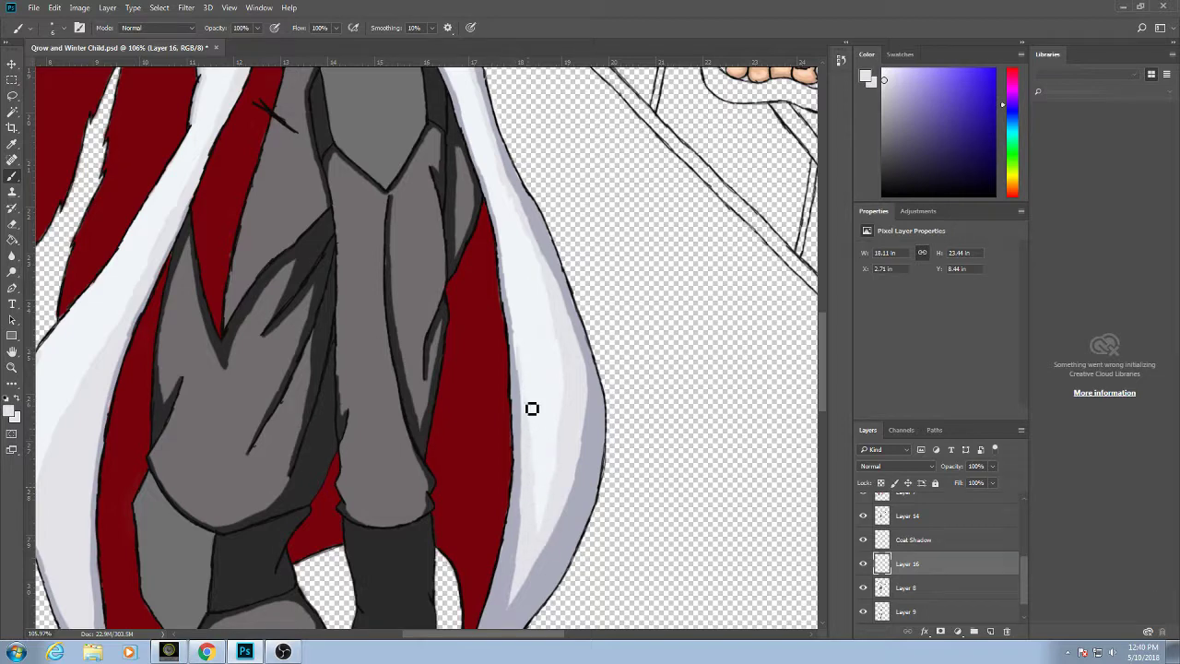
Add pale grey midtones along the inner edge of the same coat tail and up past the waist.
{"action": "left_click_drag", "start_coordinate": [531, 408], "coordinate": [508, 290]}
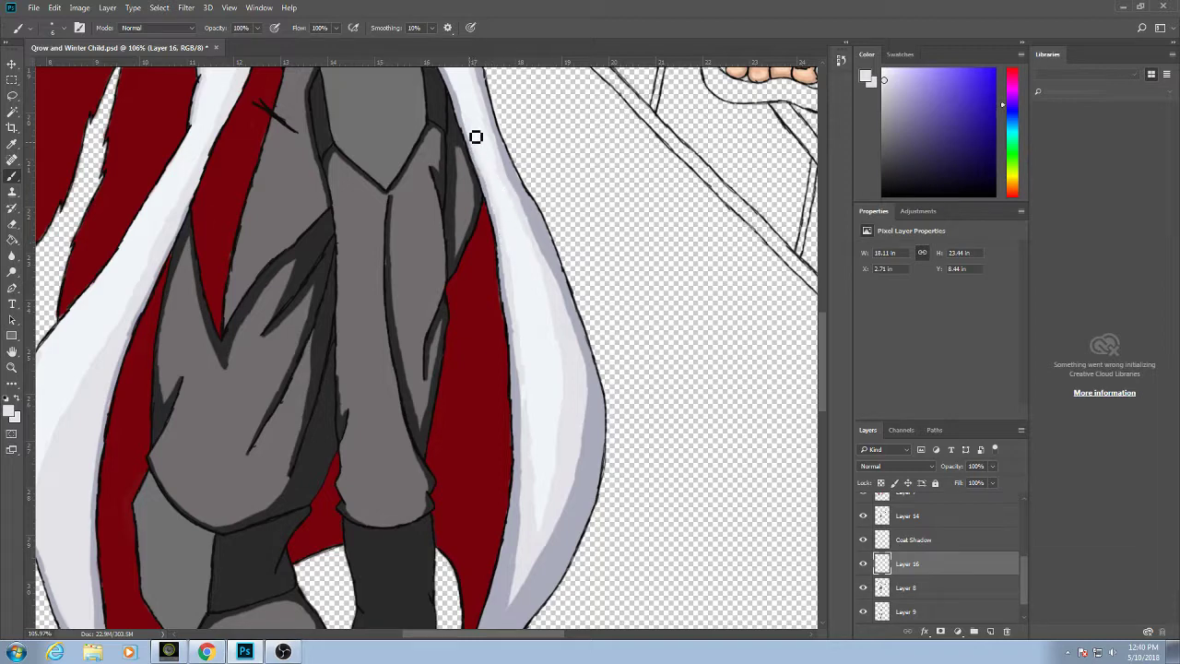
{"action": "left_click_drag", "start_coordinate": [466, 113], "coordinate": [482, 187]}
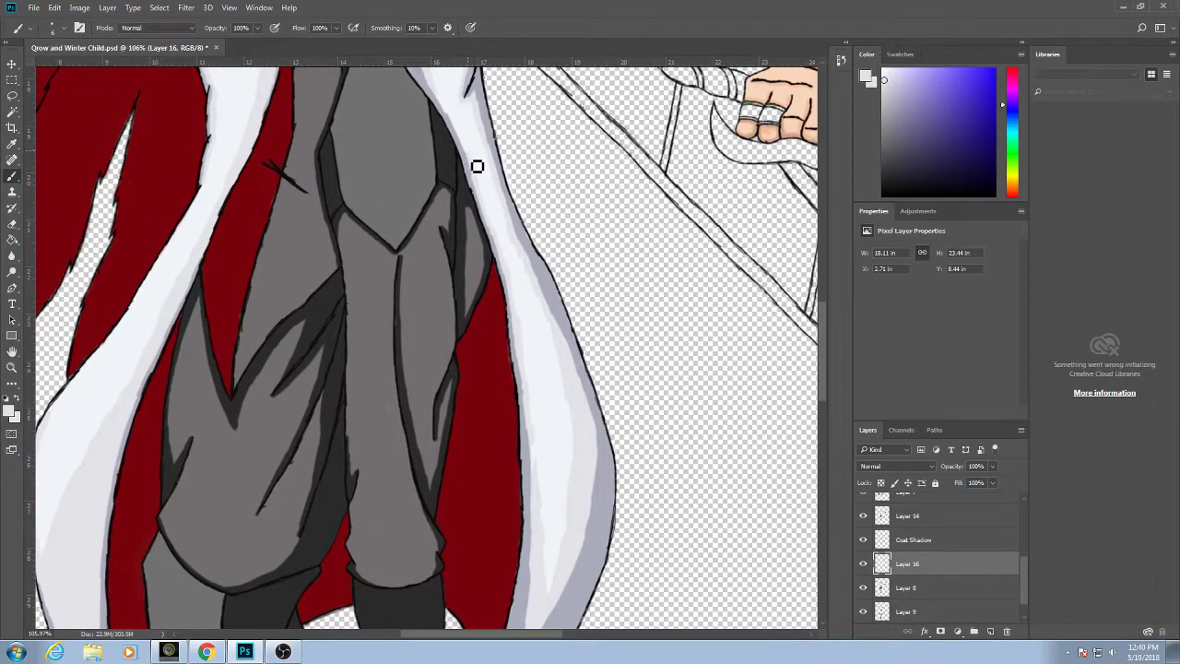
{"action": "left_click_drag", "start_coordinate": [458, 117], "coordinate": [493, 224]}
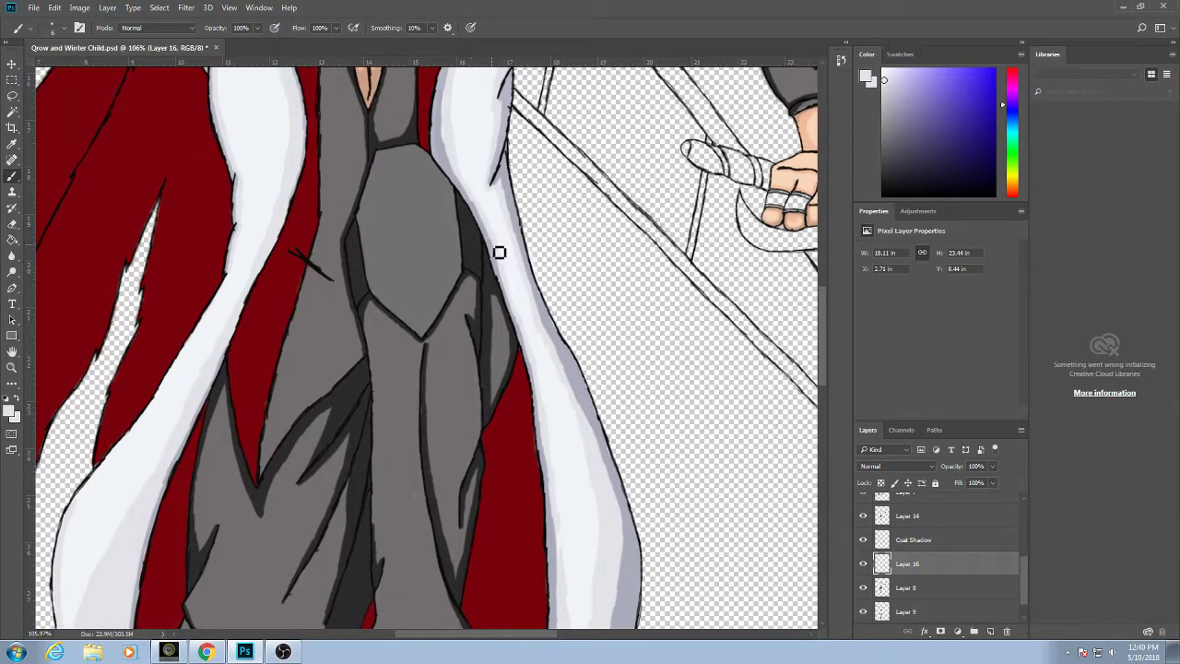
{"action": "scroll", "coordinate": [518, 322], "scroll_direction": "down", "scroll_amount": 2}
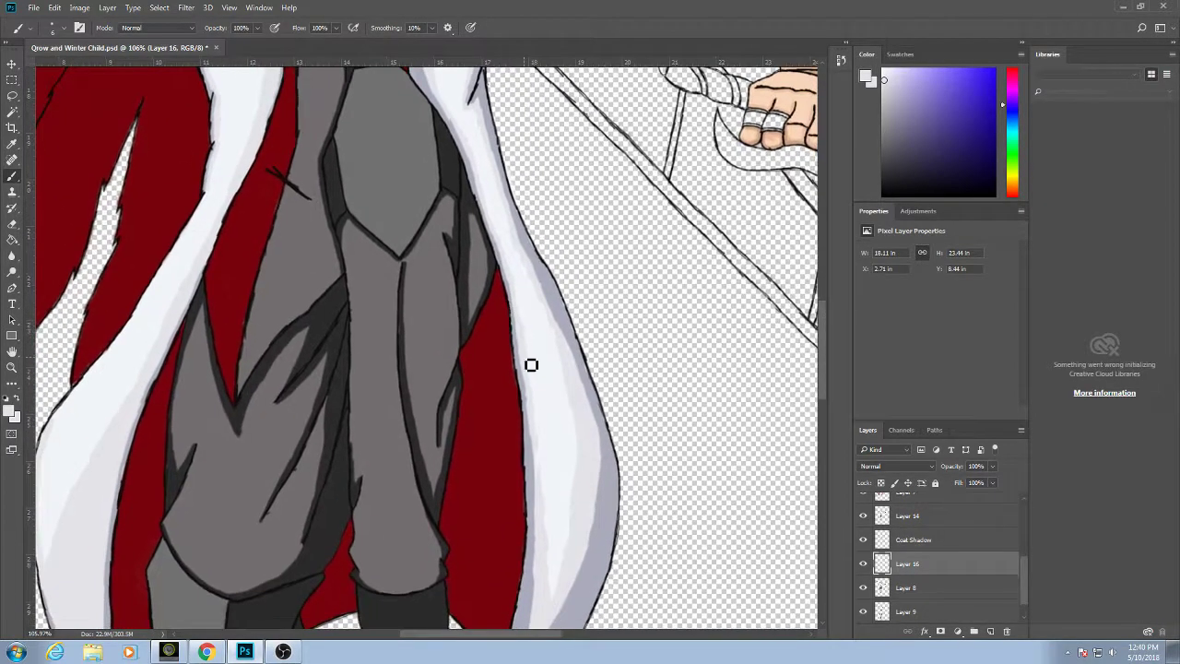
{"action": "left_click", "coordinate": [918, 541]}
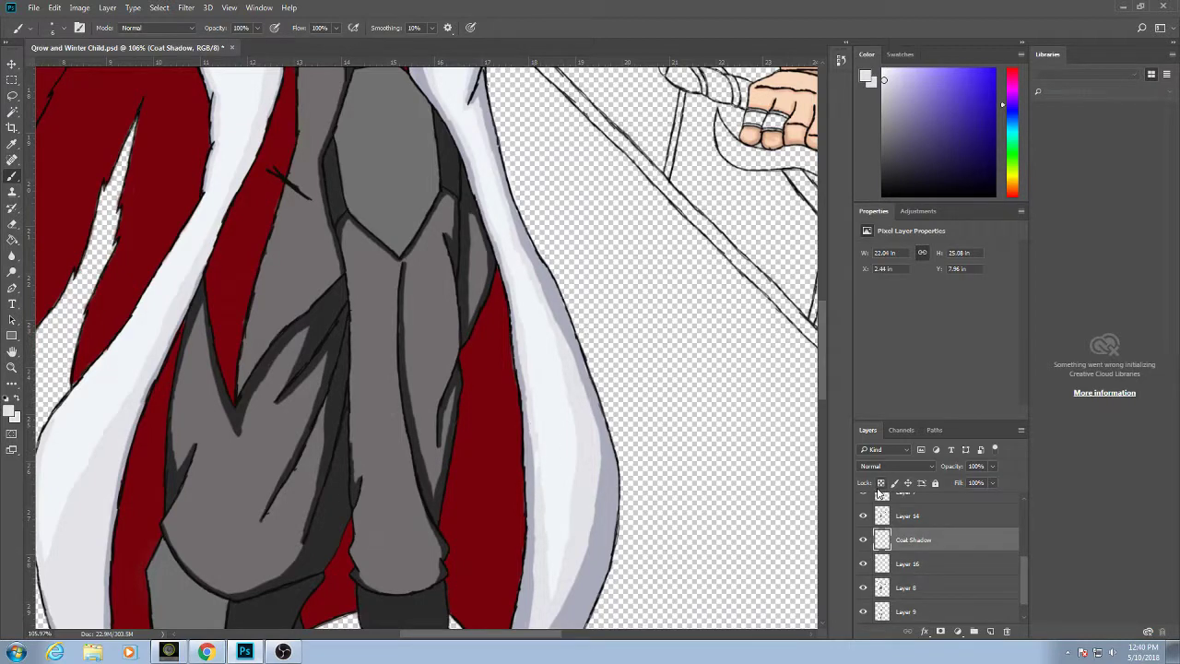
{"action": "left_click", "coordinate": [938, 515]}
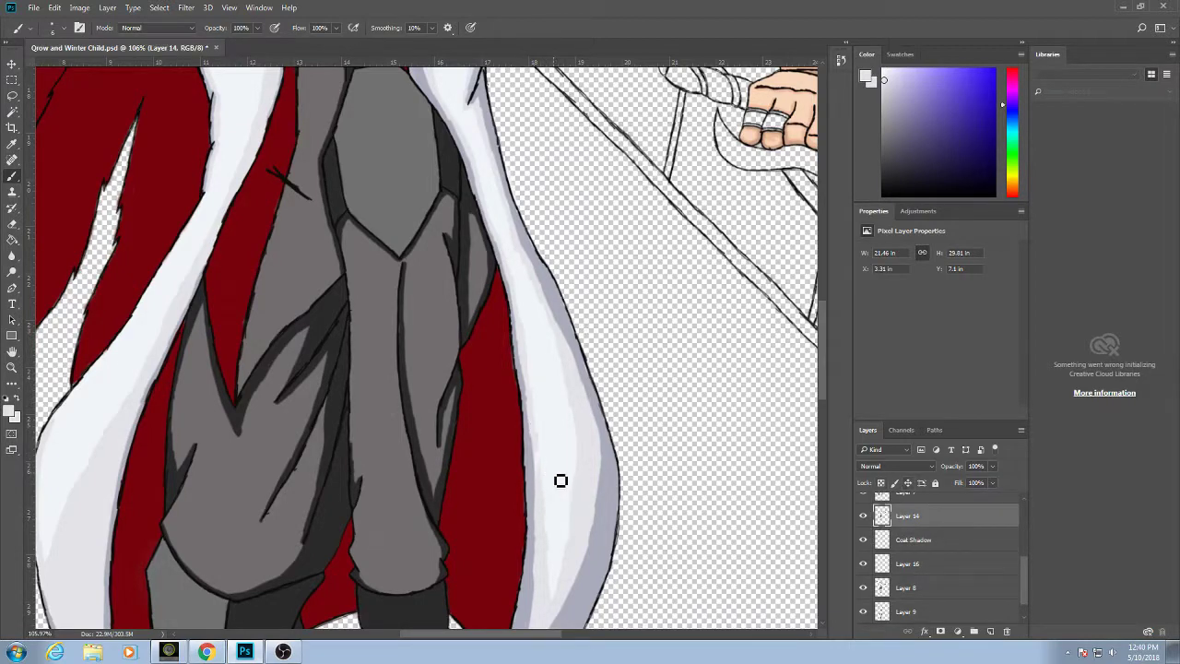
{"action": "scroll", "coordinate": [1014, 548], "scroll_direction": "up", "scroll_amount": 3}
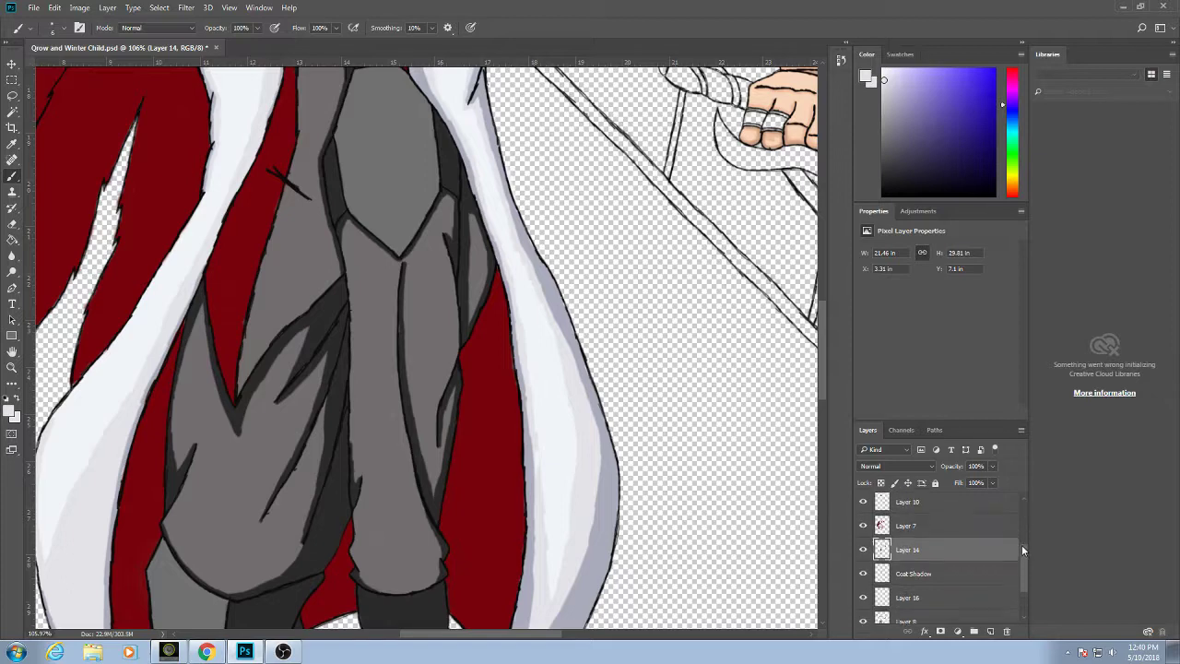
{"action": "left_click", "coordinate": [922, 546]}
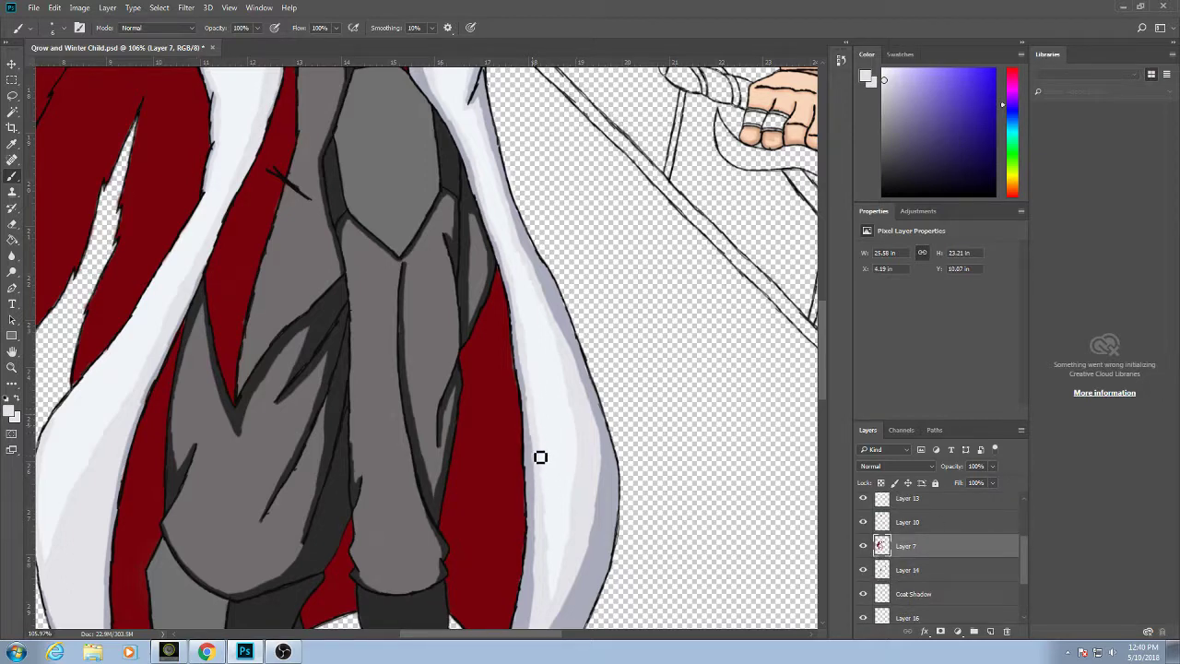
{"action": "scroll", "coordinate": [1020, 569], "scroll_direction": "down", "scroll_amount": 2}
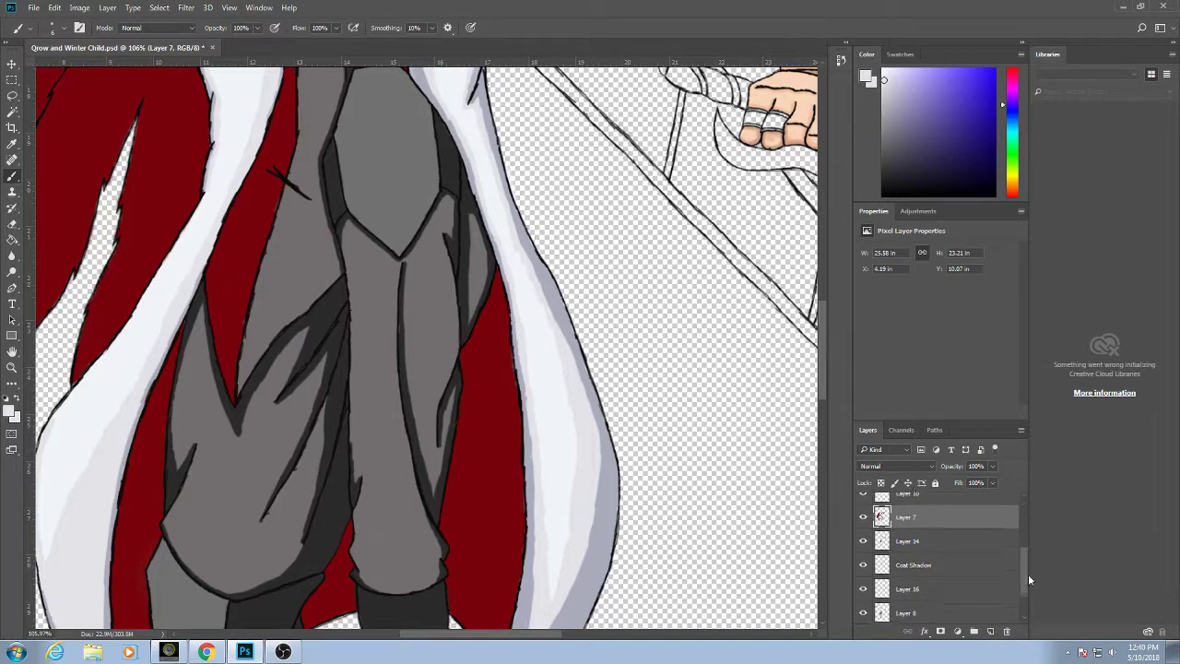
{"action": "left_click", "coordinate": [985, 593]}
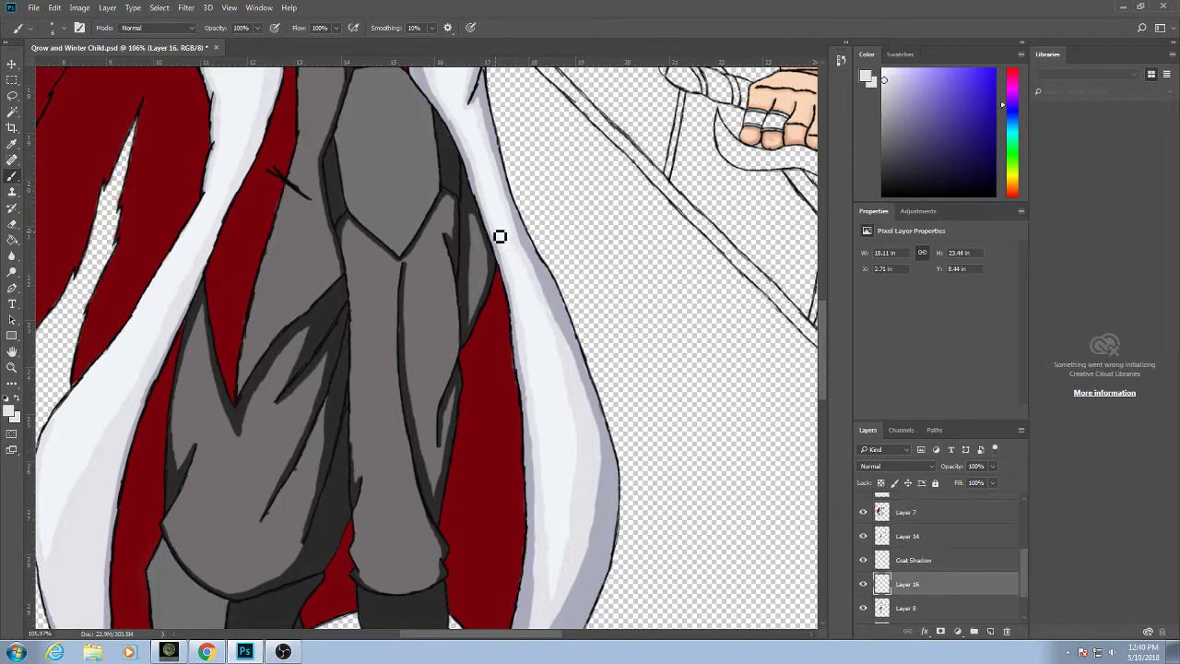
Shade the lowered arm's sleeve in pale grey around the red bands and on the pointed forearm section above the dark cuff.
{"action": "scroll", "coordinate": [516, 222], "scroll_direction": "down", "scroll_amount": 12}
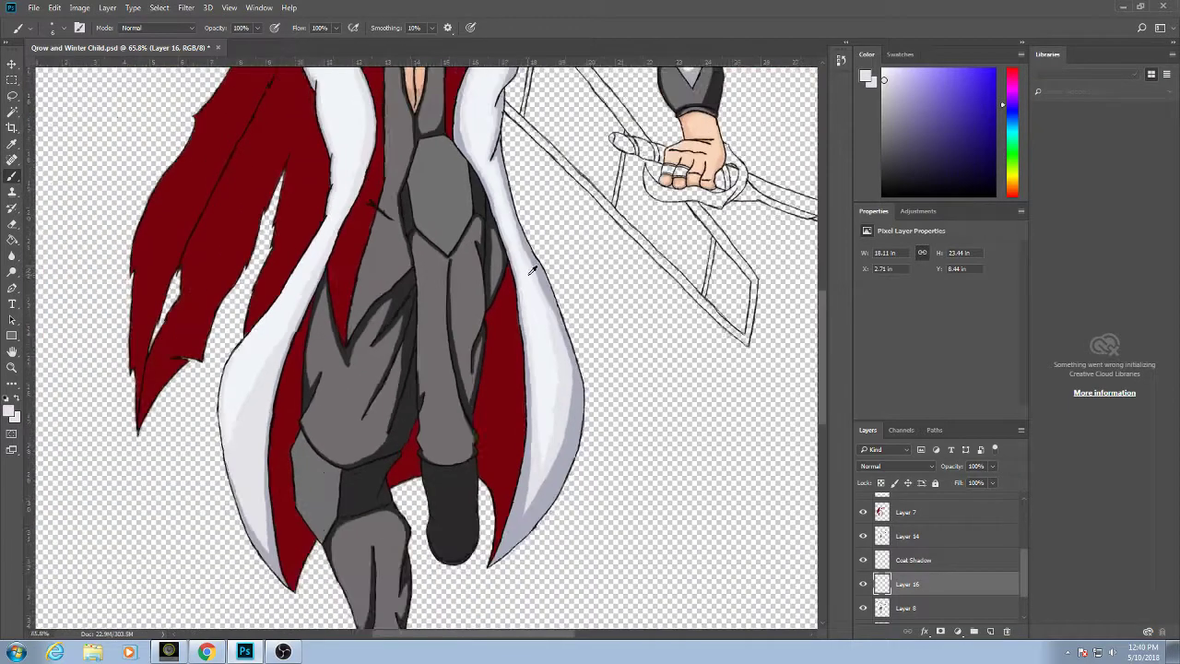
{"action": "scroll", "coordinate": [520, 218], "scroll_direction": "up", "scroll_amount": 1}
{"action": "scroll", "coordinate": [581, 247], "scroll_direction": "up", "scroll_amount": 6}
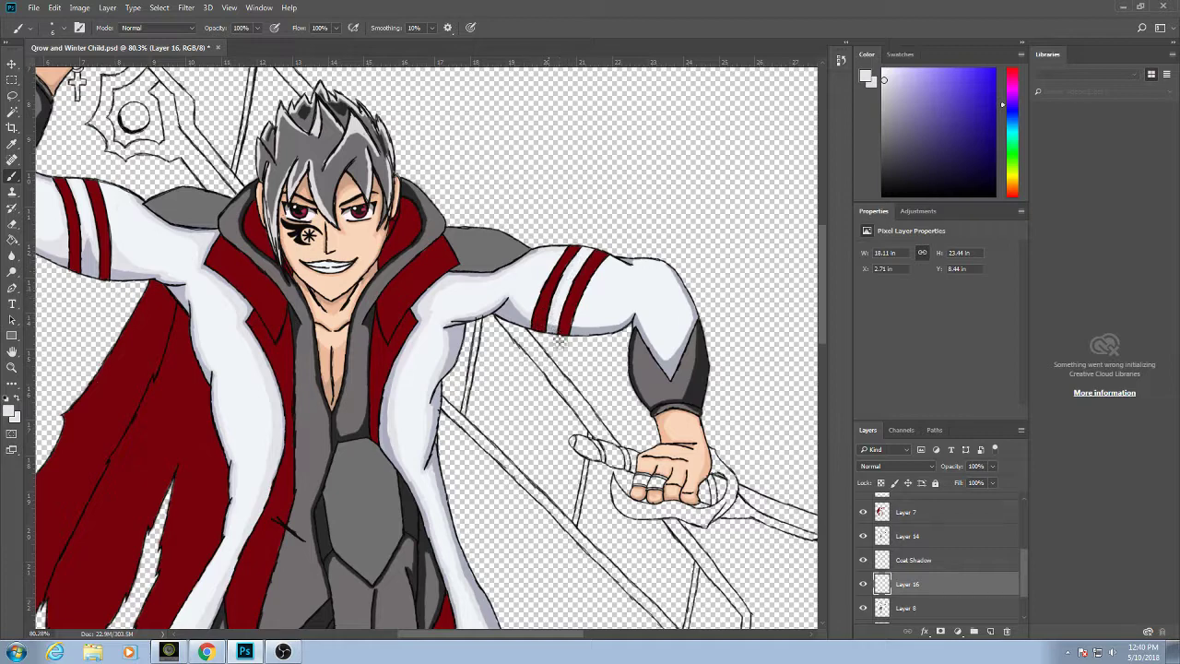
{"action": "mouse_move", "coordinate": [575, 295]}
{"action": "left_mouse_down"}
{"action": "mouse_move", "coordinate": [596, 271]}
{"action": "mouse_move", "coordinate": [576, 287]}
{"action": "left_mouse_up"}
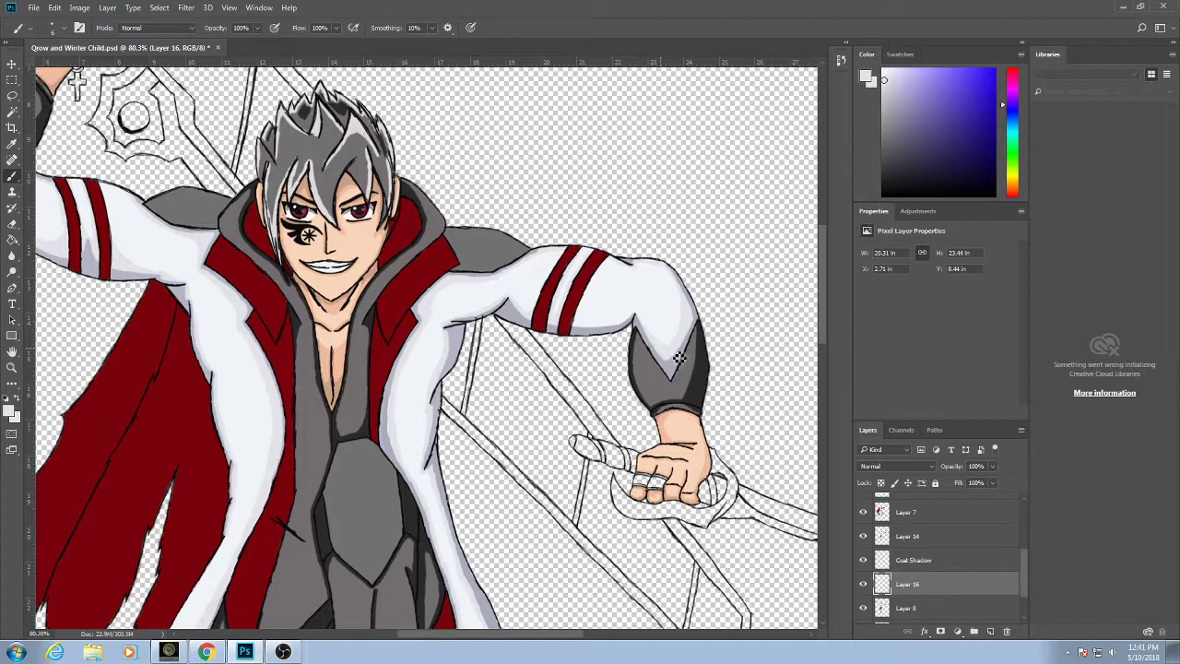
{"action": "left_click_drag", "start_coordinate": [666, 353], "coordinate": [636, 320]}
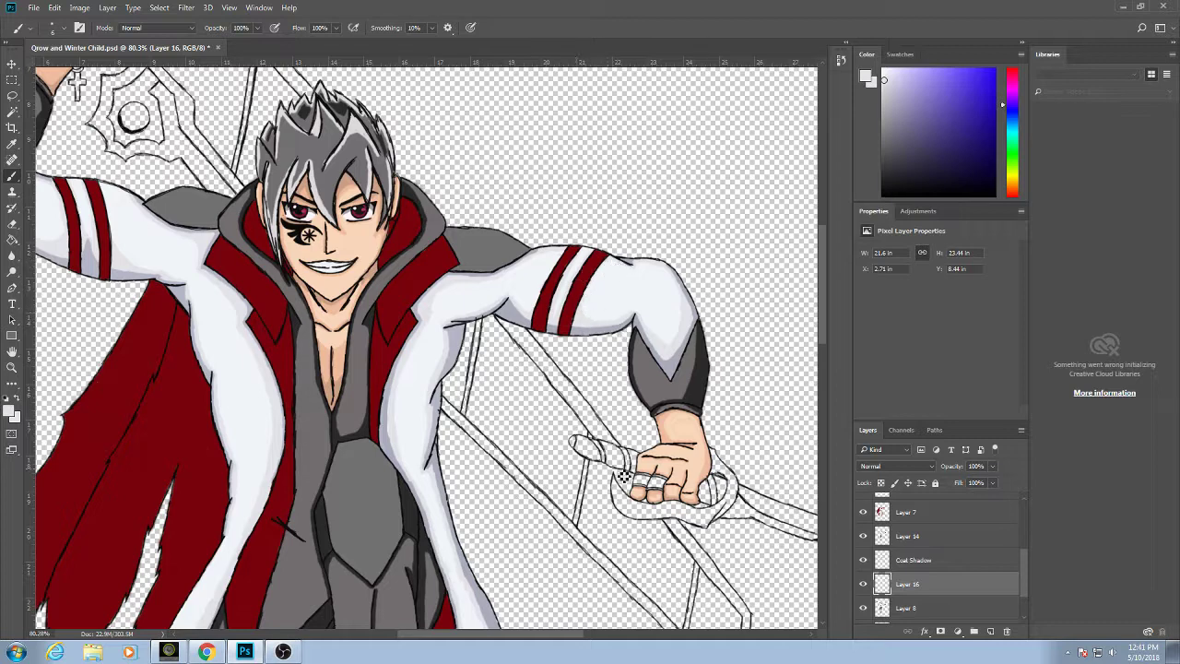
Group the Coat Shadow layer with Layer 16 and name the group Coat.
{"action": "scroll", "coordinate": [431, 457], "scroll_direction": "down", "scroll_amount": 8}
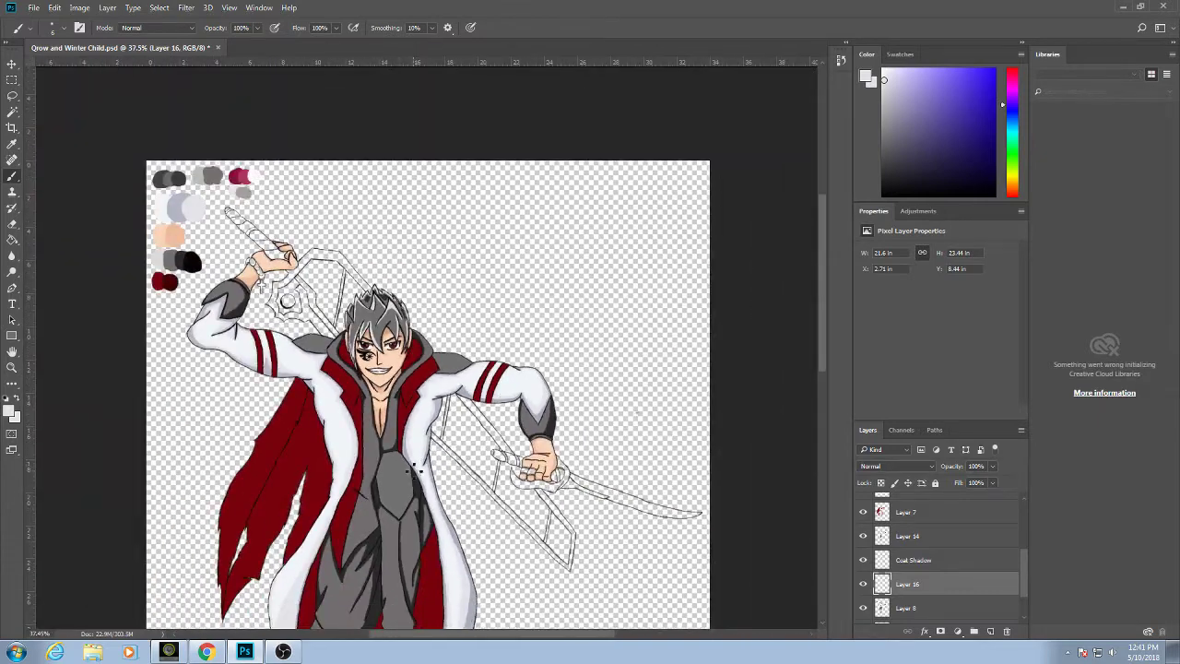
{"action": "left_click_drag", "start_coordinate": [406, 462], "coordinate": [443, 358]}
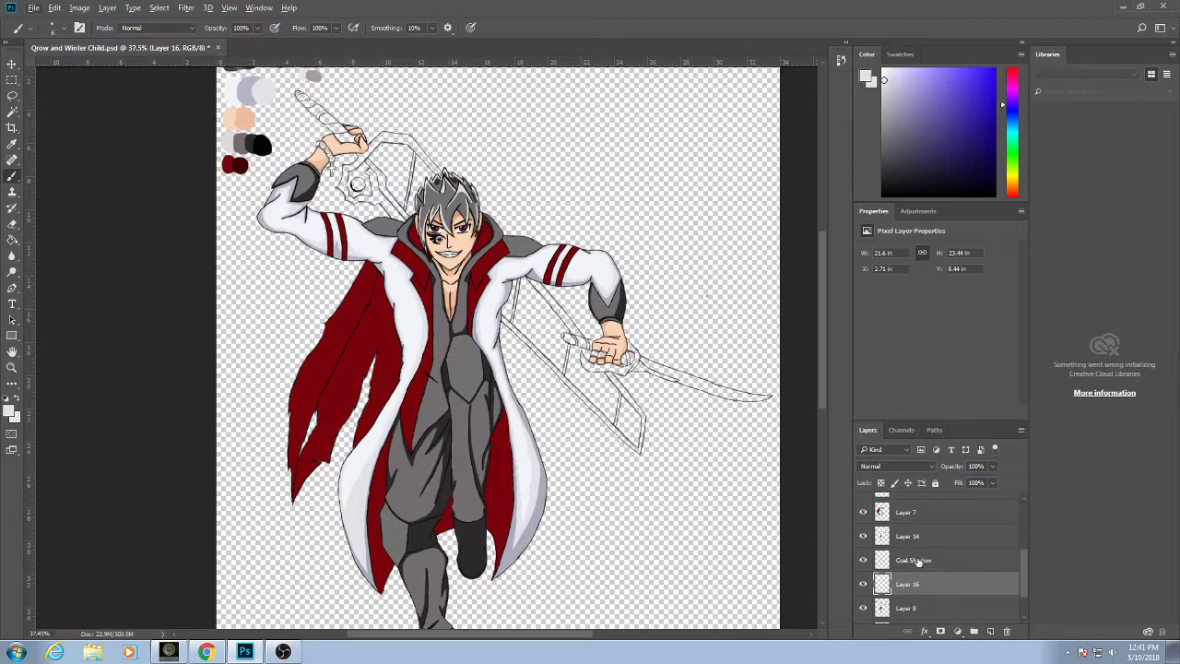
{"action": "left_click", "coordinate": [863, 537]}
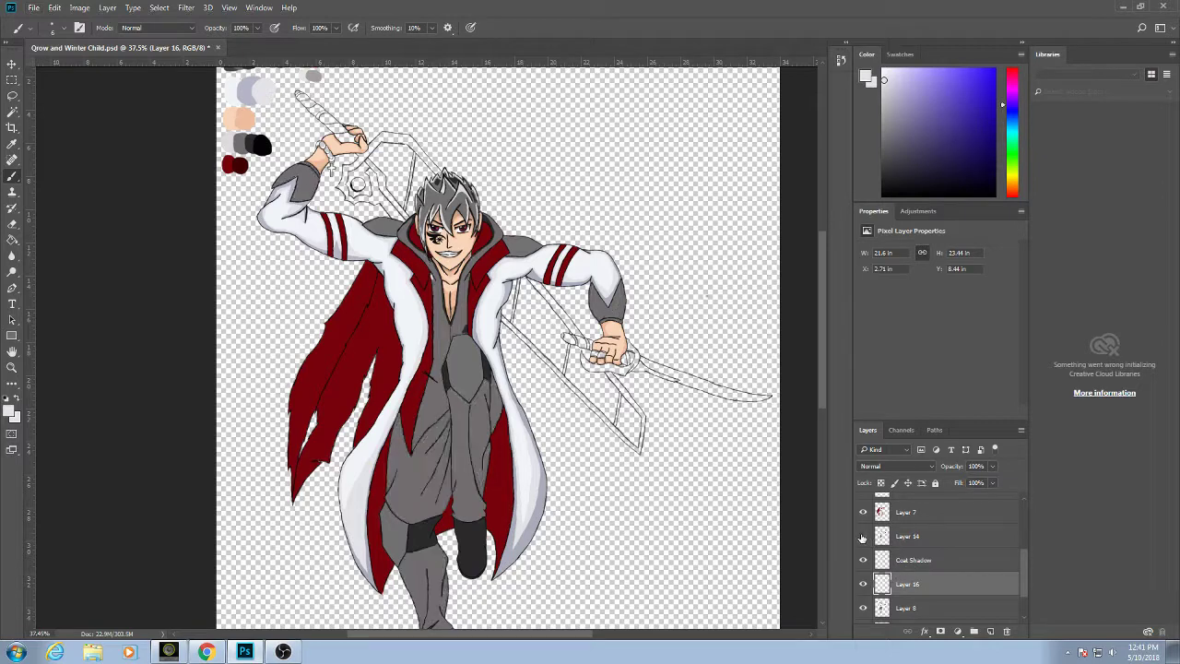
{"action": "left_click", "coordinate": [863, 536]}
{"action": "left_click", "coordinate": [906, 560], "text": "ctrl"}
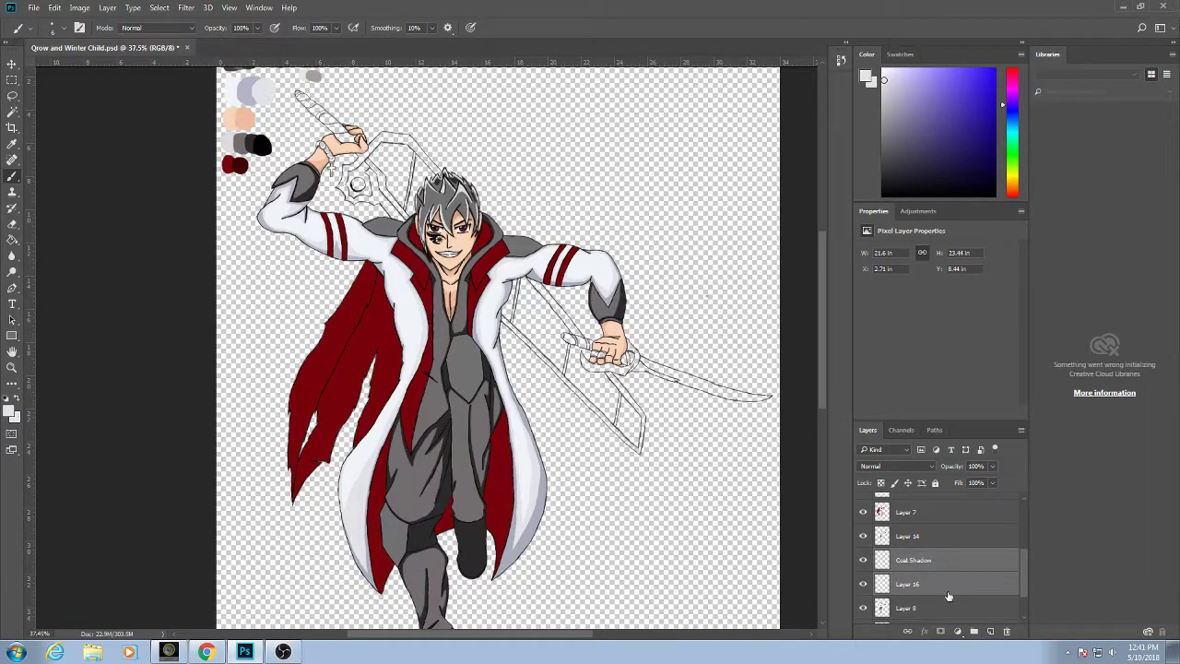
{"action": "left_click", "coordinate": [975, 632]}
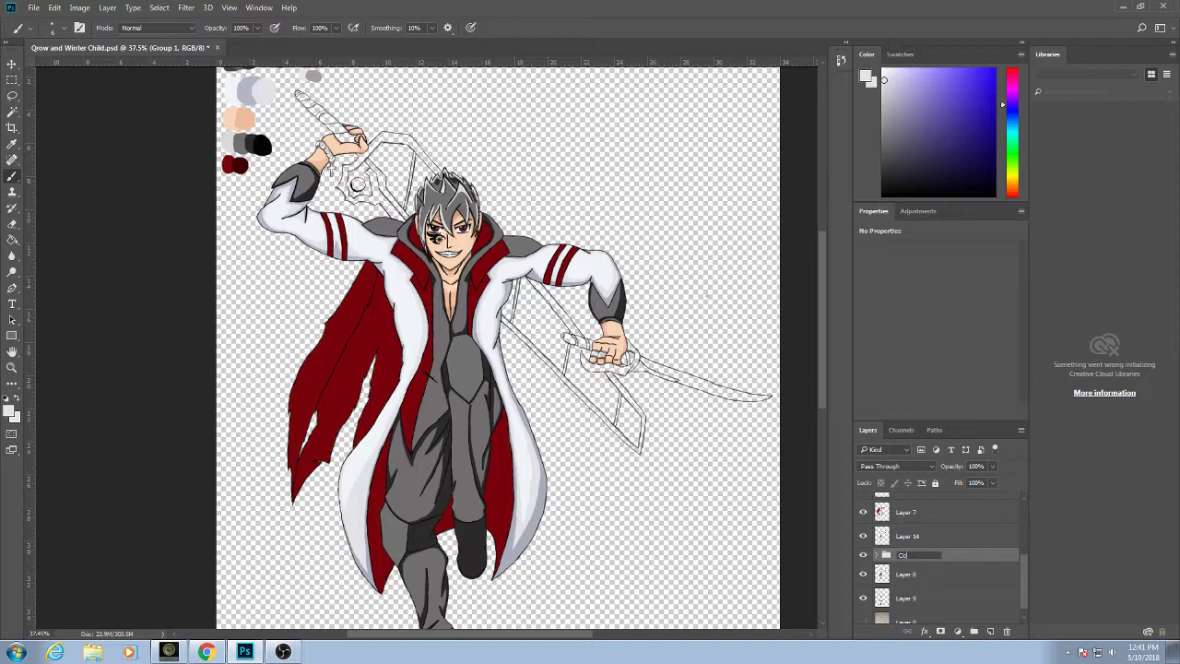
{"action": "type", "text": "Coat"}
{"action": "key", "text": "Return"}
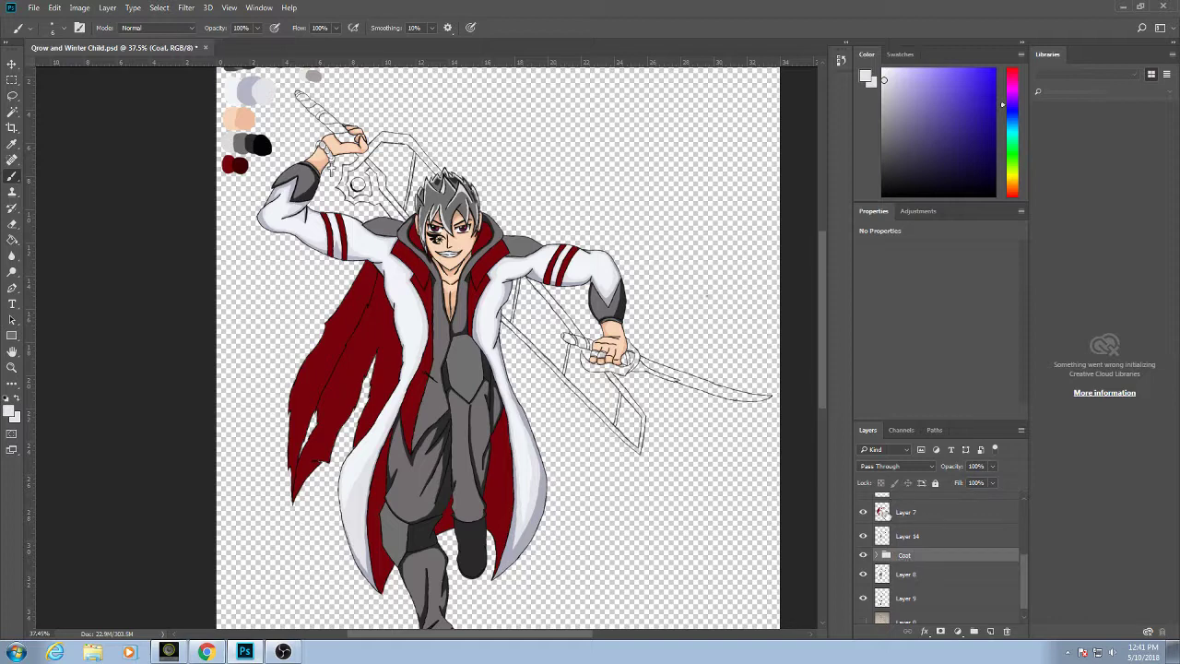
Toggle Layer 14 to check its dark clothing shadows, and add a new layer between Layer 14 and the Coat group.
{"action": "left_click", "coordinate": [863, 537]}
{"action": "left_click", "coordinate": [862, 536]}
{"action": "left_click", "coordinate": [862, 536]}
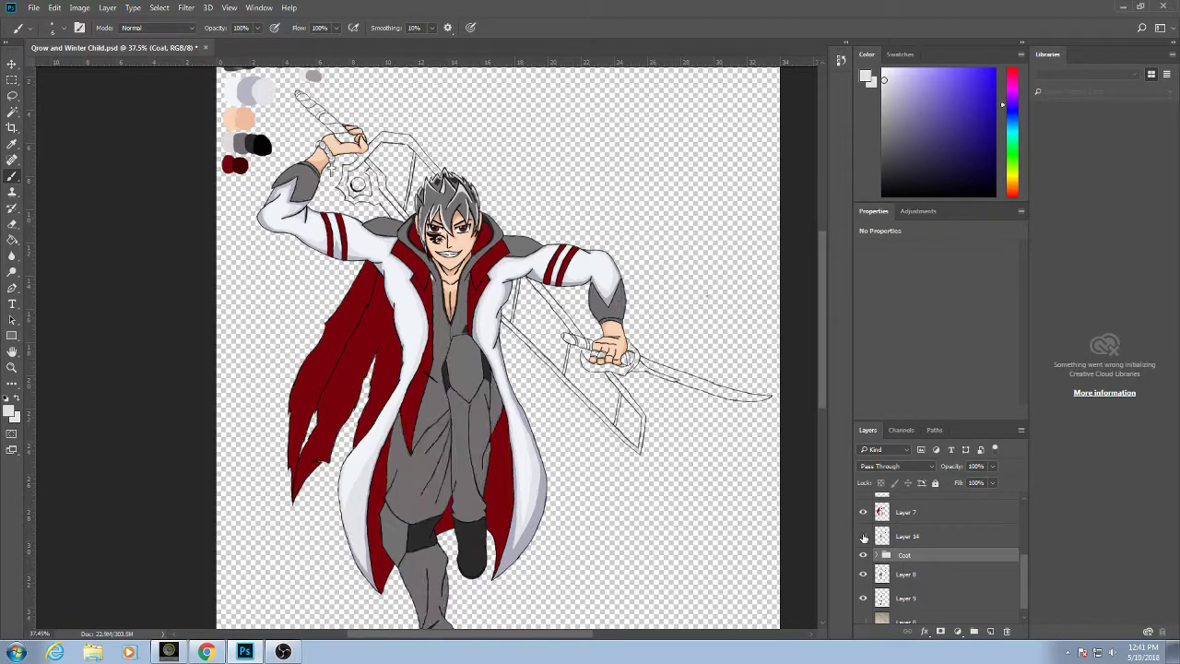
{"action": "left_click", "coordinate": [862, 536]}
{"action": "left_click", "coordinate": [913, 540]}
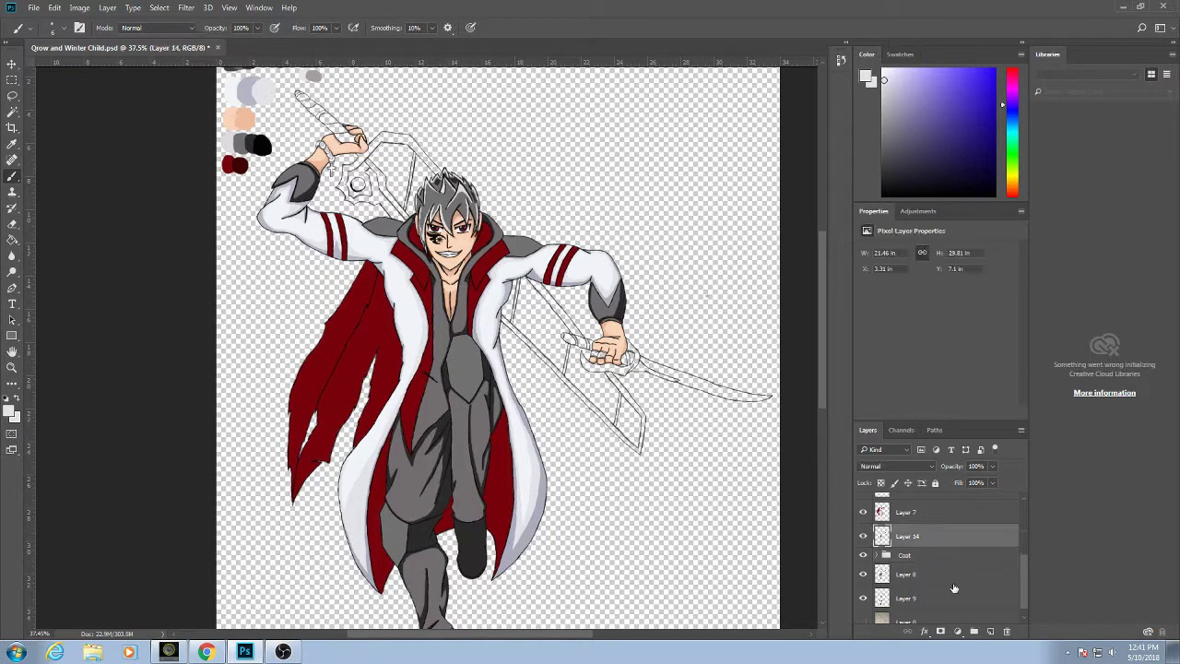
{"action": "left_click", "coordinate": [989, 632]}
{"action": "left_click_drag", "start_coordinate": [910, 559], "coordinate": [906, 562]}
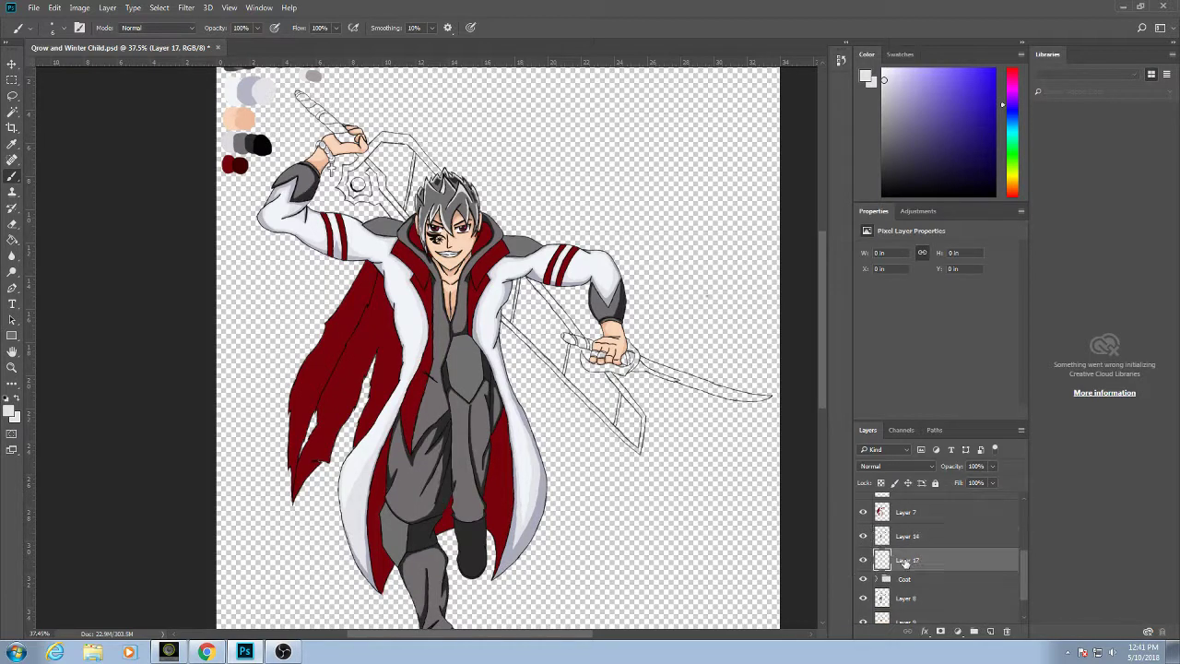
{"action": "left_click", "coordinate": [864, 536]}
{"action": "left_click", "coordinate": [865, 538]}
Sample the palette's light grey and paint highlights along the upper edge and wrist rim of the raised arm's dark cuff on Layer 17.
{"action": "scroll", "coordinate": [255, 138], "scroll_direction": "up", "scroll_amount": 5}
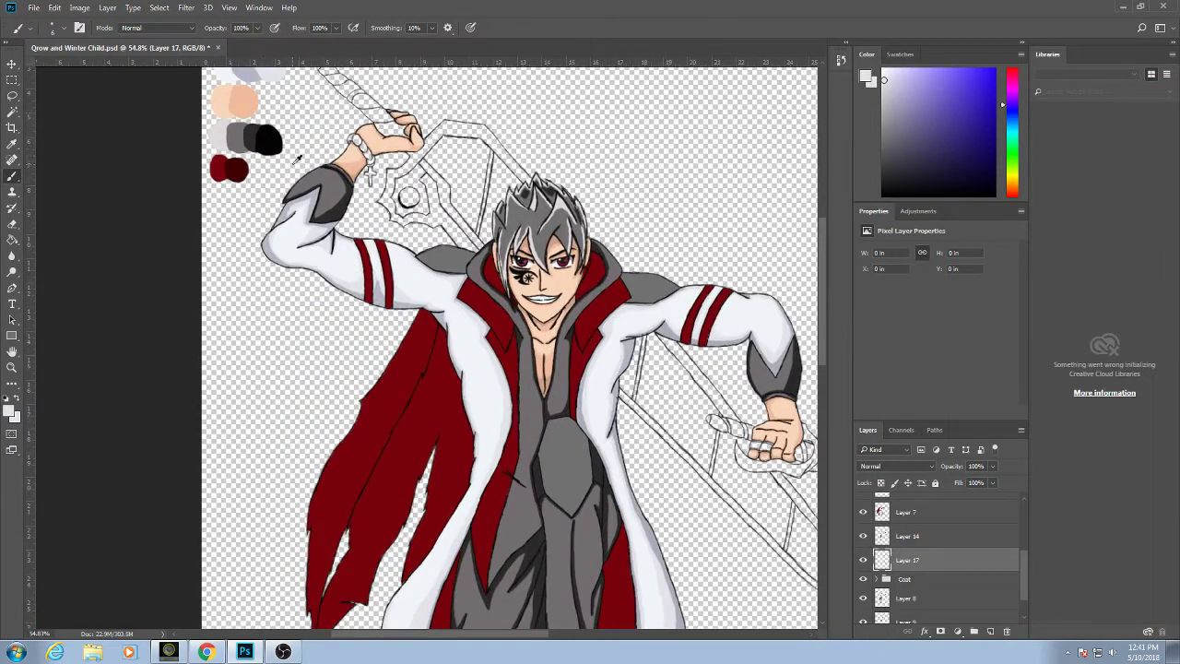
{"action": "left_click", "coordinate": [394, 237], "text": "alt"}
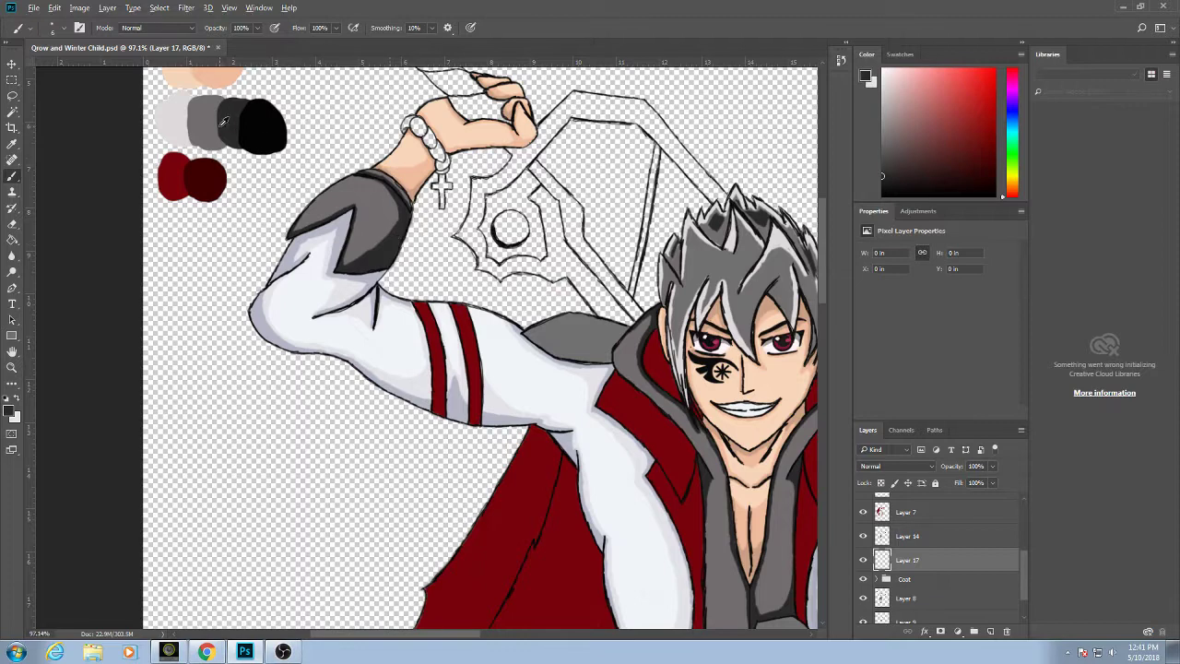
{"action": "left_click", "coordinate": [223, 121], "text": "alt"}
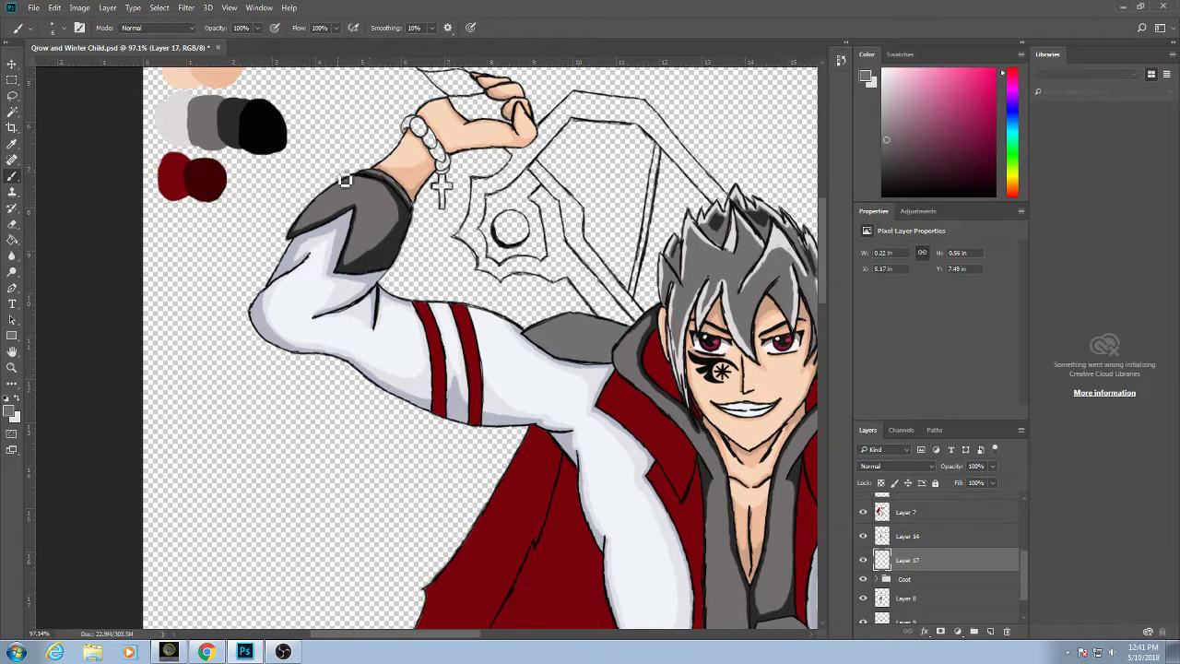
{"action": "left_click", "coordinate": [267, 128], "text": "alt"}
{"action": "scroll", "coordinate": [211, 127], "scroll_direction": "up", "scroll_amount": 1}
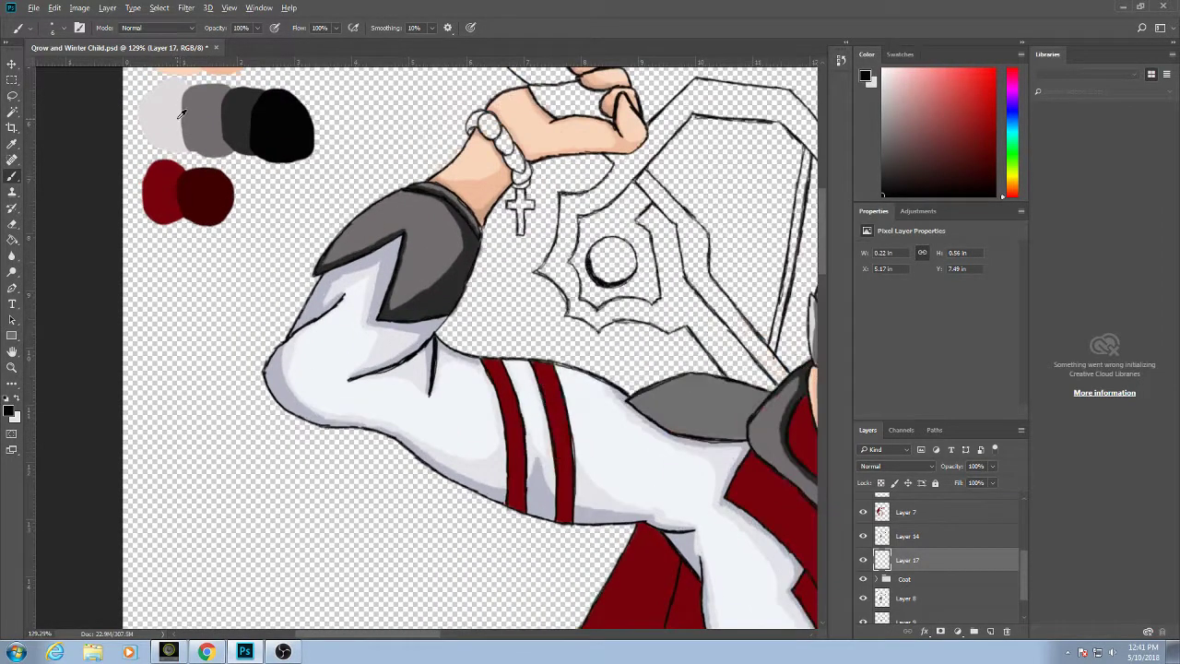
{"action": "left_click", "coordinate": [185, 129], "text": "alt"}
{"action": "left_click_drag", "start_coordinate": [387, 192], "coordinate": [408, 238]}
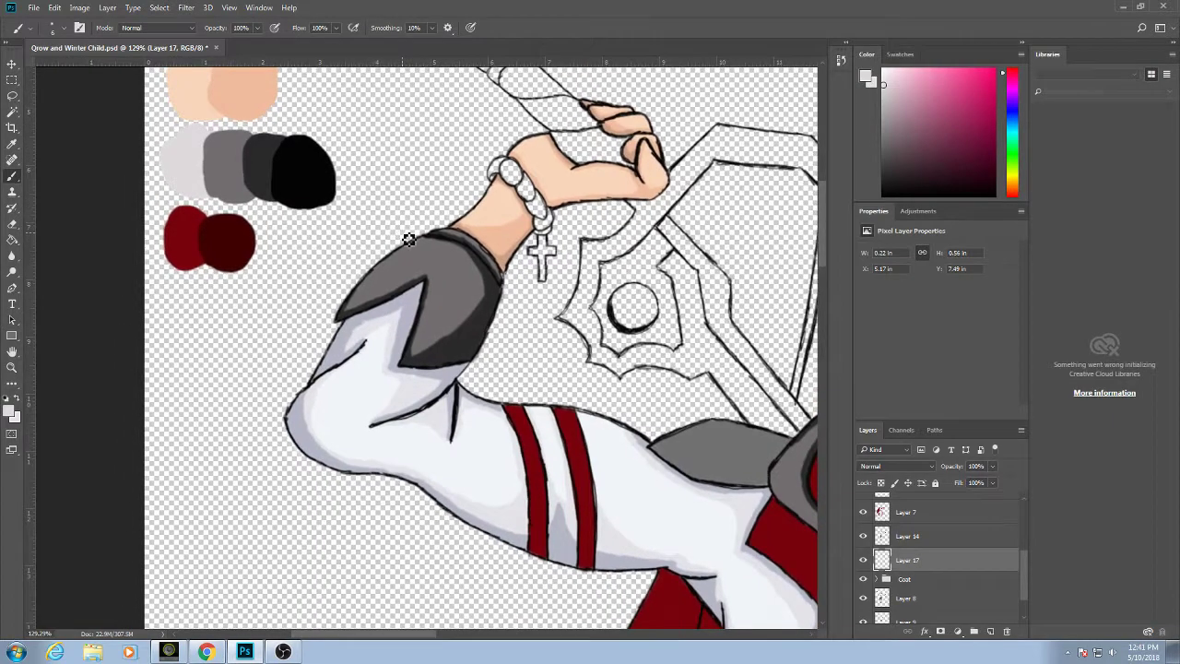
{"action": "scroll", "coordinate": [364, 270], "scroll_direction": "up", "scroll_amount": 4}
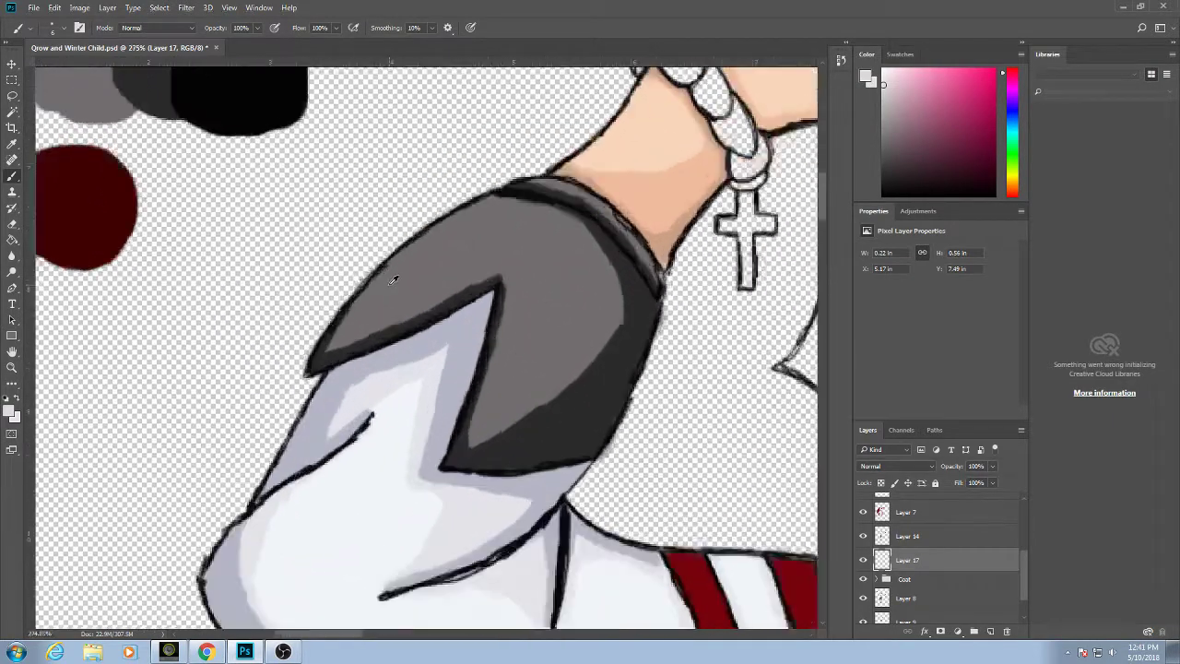
{"action": "mouse_move", "coordinate": [396, 262]}
{"action": "left_mouse_down"}
{"action": "mouse_move", "coordinate": [325, 366]}
{"action": "mouse_move", "coordinate": [412, 249]}
{"action": "mouse_move", "coordinate": [508, 194]}
{"action": "mouse_move", "coordinate": [398, 267]}
{"action": "mouse_move", "coordinate": [338, 359]}
{"action": "mouse_move", "coordinate": [445, 315]}
{"action": "left_mouse_up"}
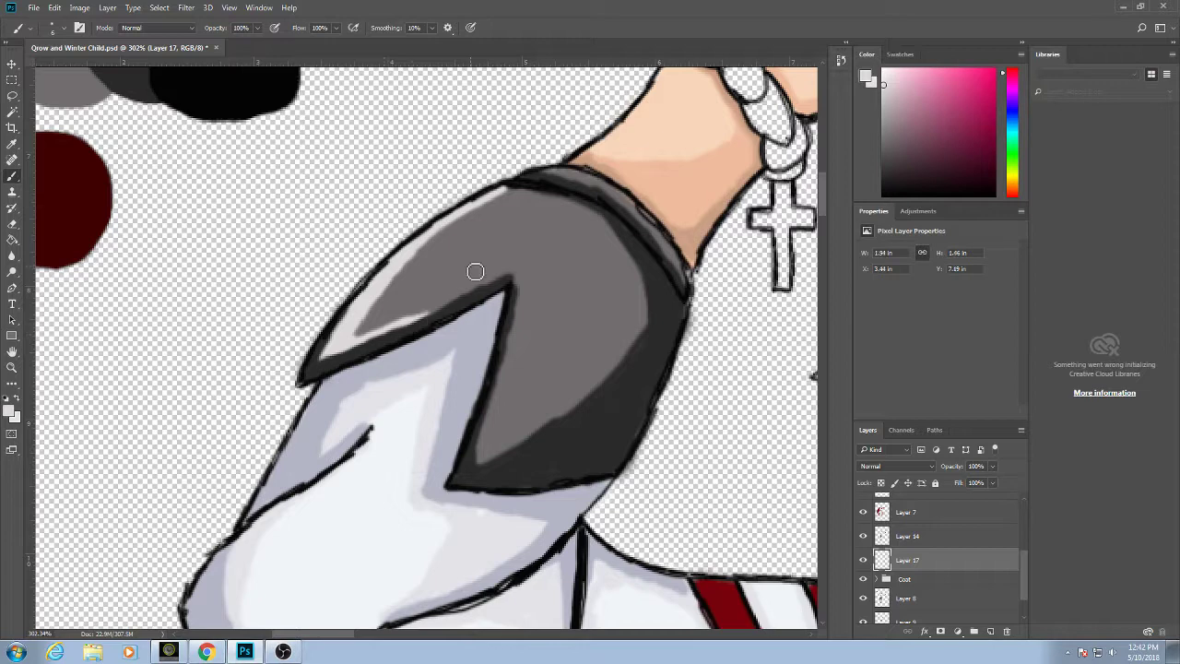
{"action": "mouse_move", "coordinate": [515, 196]}
{"action": "left_mouse_down"}
{"action": "mouse_move", "coordinate": [548, 196]}
{"action": "mouse_move", "coordinate": [504, 193]}
{"action": "mouse_move", "coordinate": [585, 205]}
{"action": "mouse_move", "coordinate": [546, 176]}
{"action": "mouse_move", "coordinate": [594, 182]}
{"action": "mouse_move", "coordinate": [658, 228]}
{"action": "mouse_move", "coordinate": [577, 184]}
{"action": "left_mouse_up"}
{"action": "left_click_drag", "start_coordinate": [664, 242], "coordinate": [663, 234]}
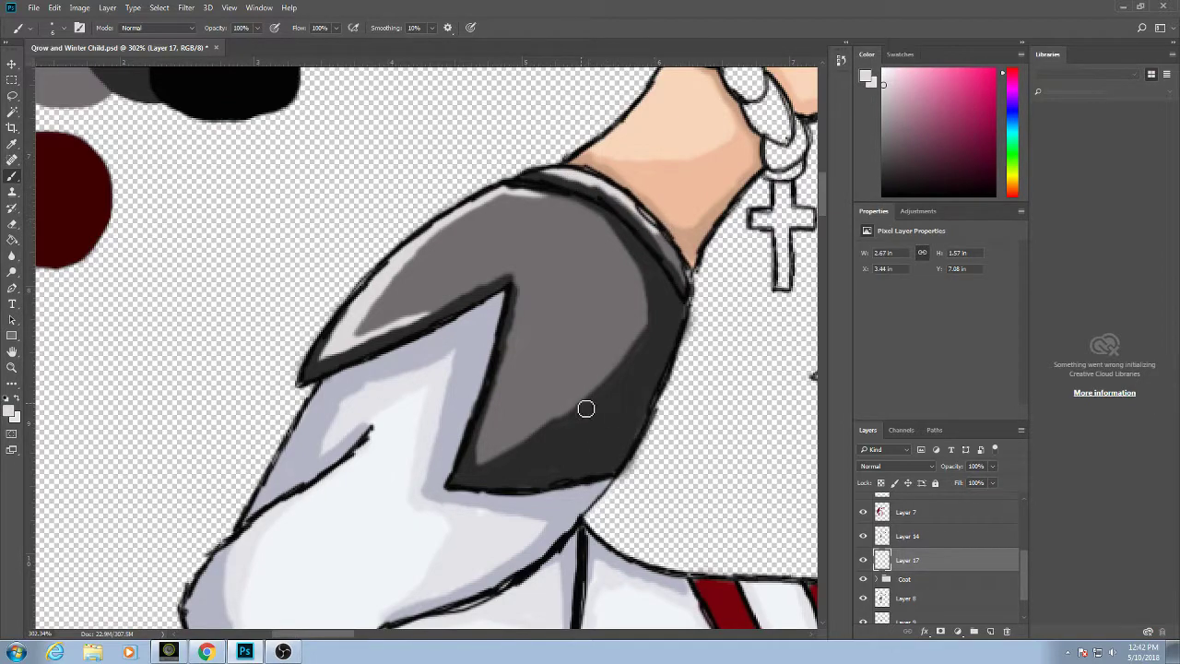
Paint a light grey highlight along the top edge of the grey shoulder piece beside the raised arm.
{"action": "scroll", "coordinate": [595, 427], "scroll_direction": "down", "scroll_amount": 9}
{"action": "left_click_drag", "start_coordinate": [596, 426], "coordinate": [327, 324]}
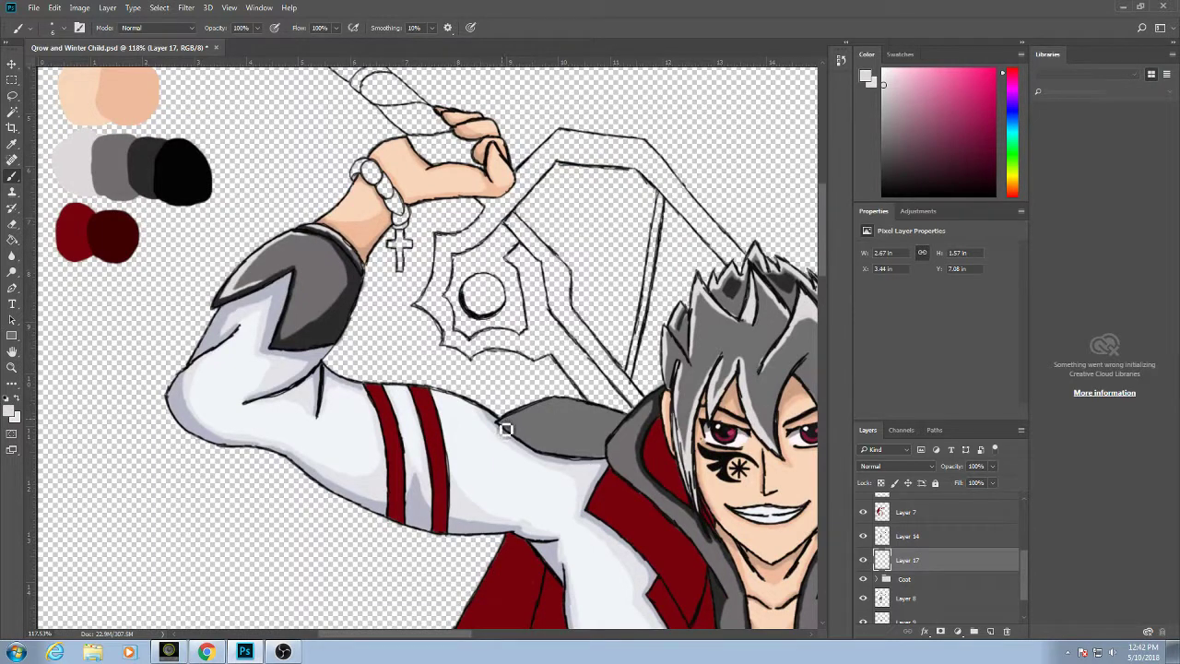
{"action": "mouse_move", "coordinate": [533, 418]}
{"action": "left_mouse_down"}
{"action": "mouse_move", "coordinate": [564, 382]}
{"action": "mouse_move", "coordinate": [566, 407]}
{"action": "mouse_move", "coordinate": [605, 416]}
{"action": "mouse_move", "coordinate": [567, 394]}
{"action": "left_mouse_up"}
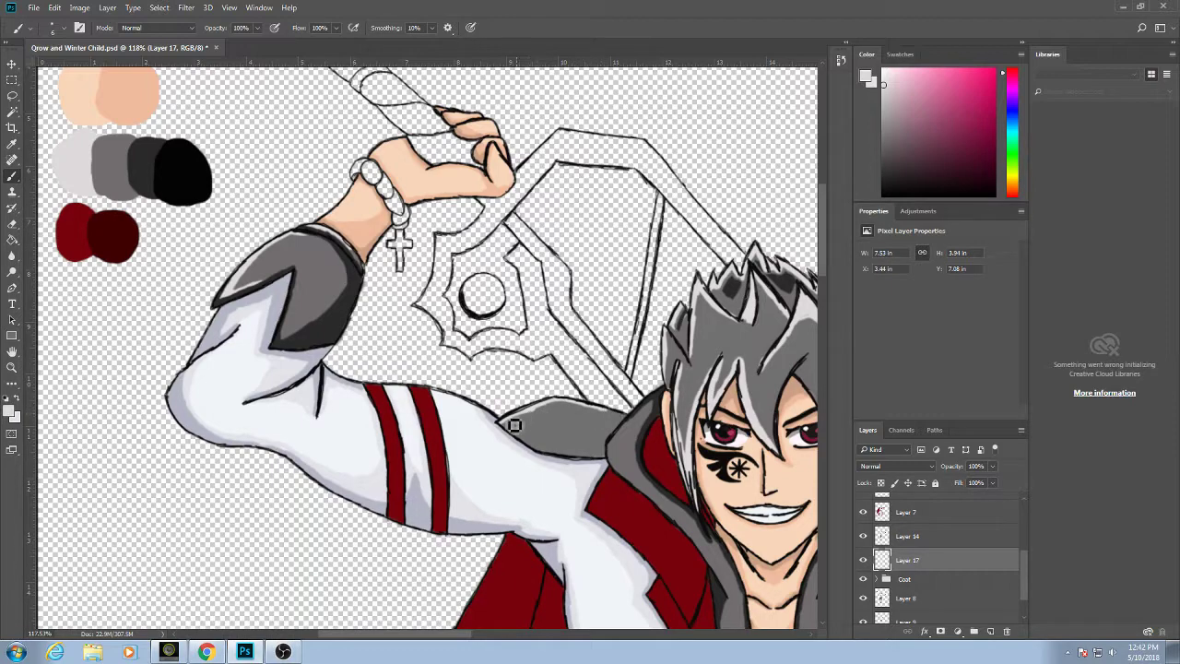
Highlight the outer edge of the grey collar on the raised arm's side in light grey, continuing down to the chest.
{"action": "scroll", "coordinate": [622, 375], "scroll_direction": "down", "scroll_amount": 2}
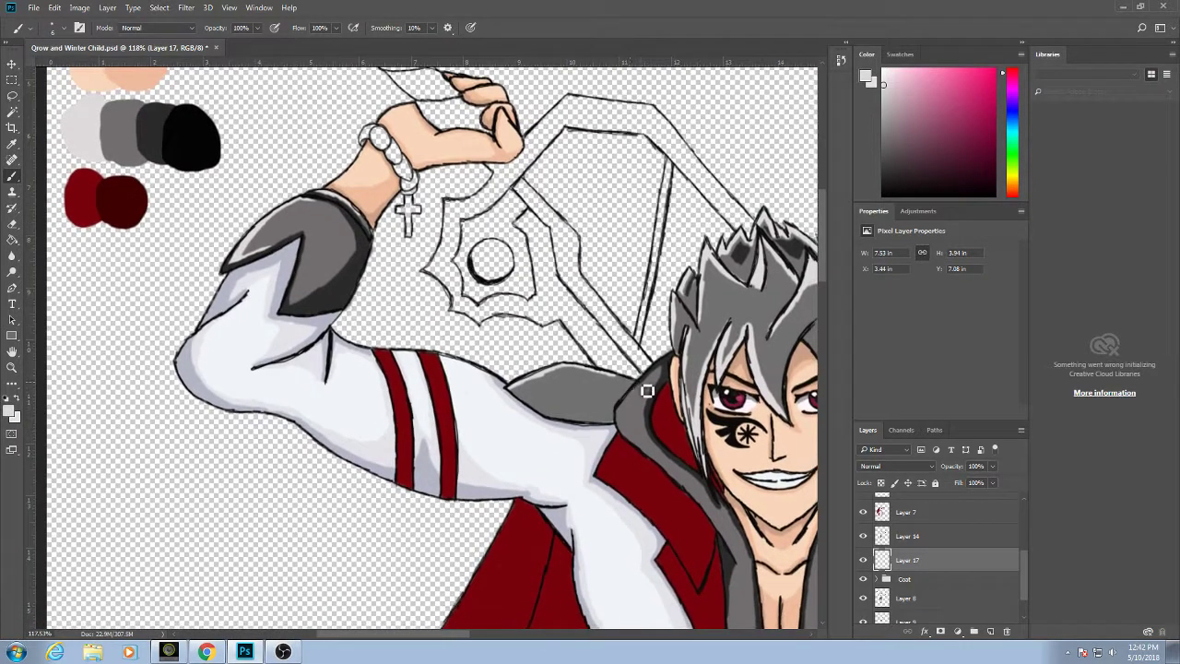
{"action": "left_click_drag", "start_coordinate": [624, 424], "coordinate": [649, 459]}
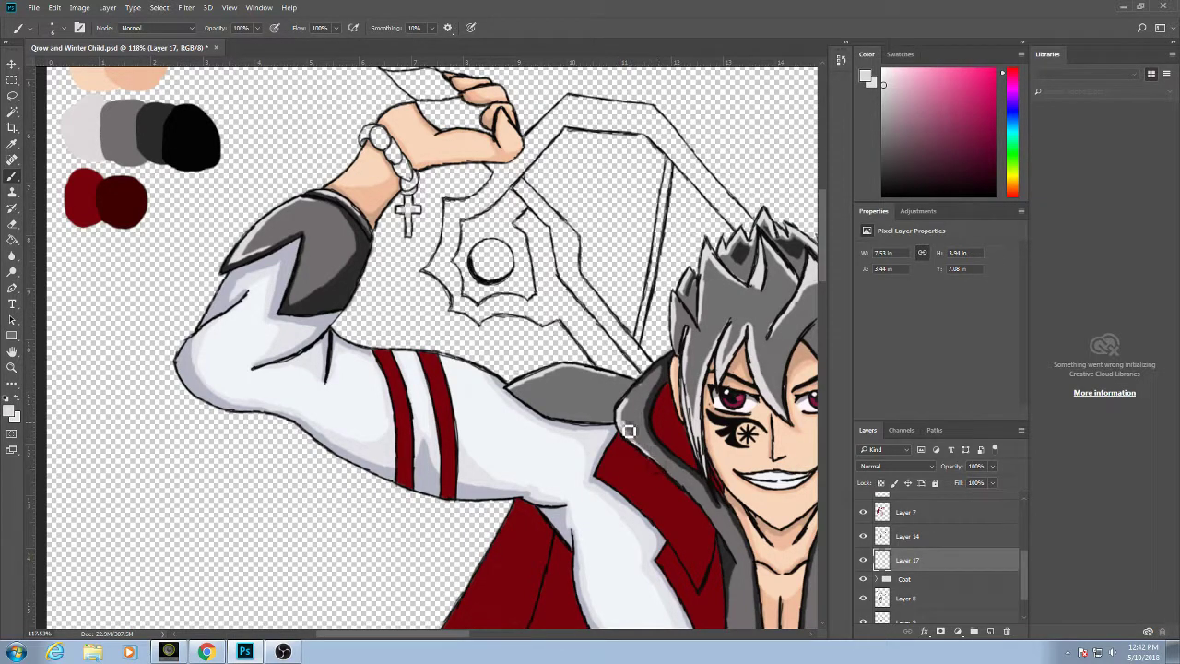
{"action": "left_click_drag", "start_coordinate": [637, 403], "coordinate": [584, 314]}
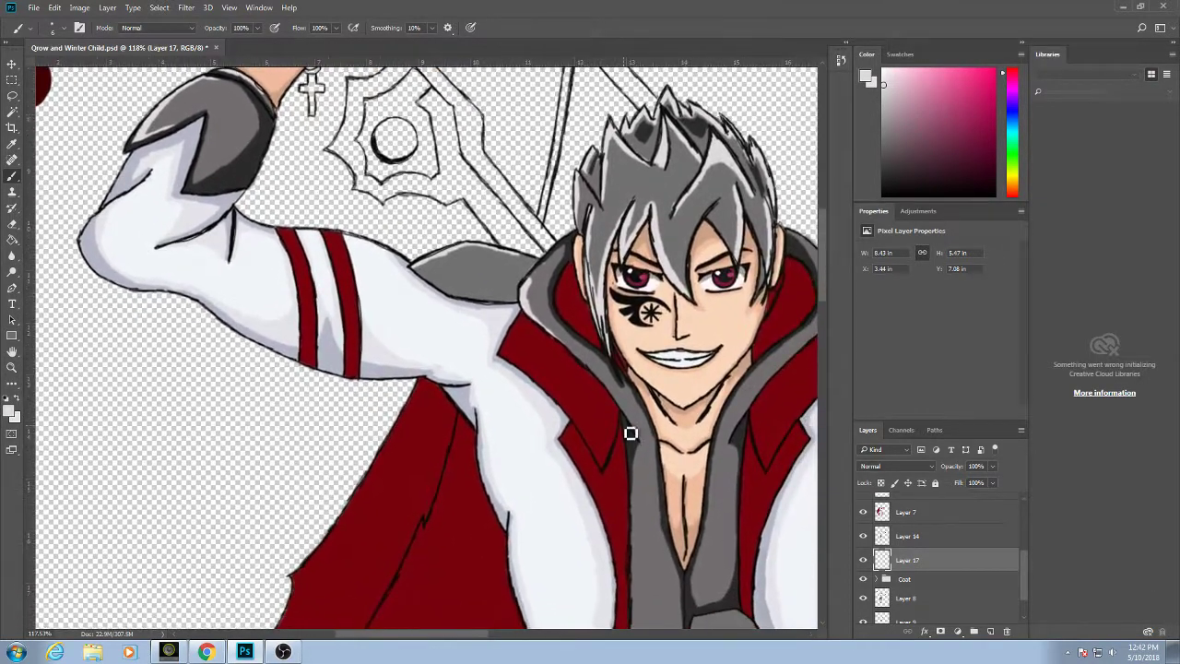
{"action": "mouse_move", "coordinate": [622, 408]}
{"action": "left_mouse_down"}
{"action": "mouse_move", "coordinate": [646, 446]}
{"action": "mouse_move", "coordinate": [608, 388]}
{"action": "left_mouse_up"}
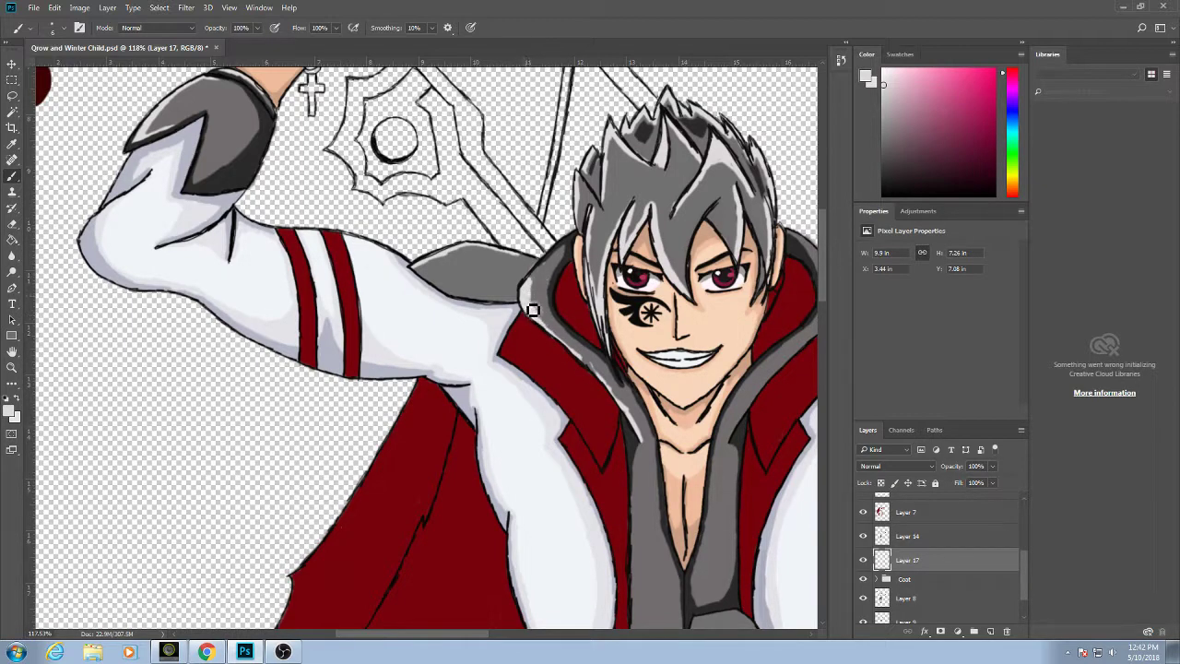
Add light grey highlights along the grey collar on the lowered arm's side, from the chest up toward the hair.
{"action": "left_click_drag", "start_coordinate": [646, 356], "coordinate": [577, 279]}
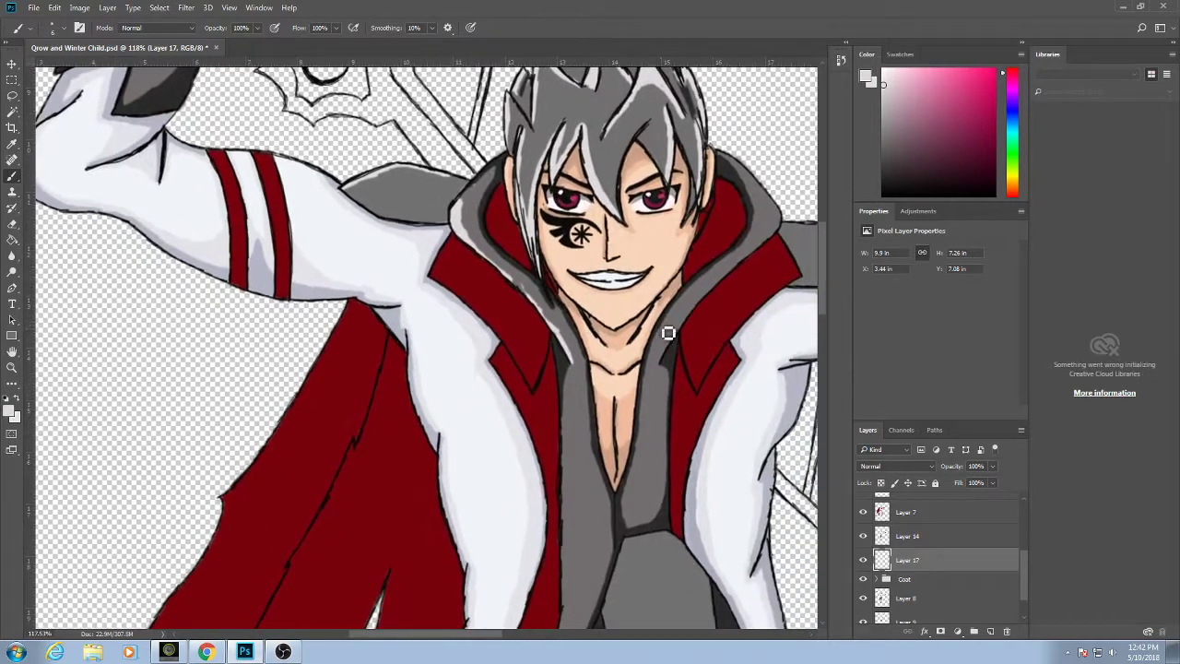
{"action": "left_click_drag", "start_coordinate": [772, 248], "coordinate": [742, 275]}
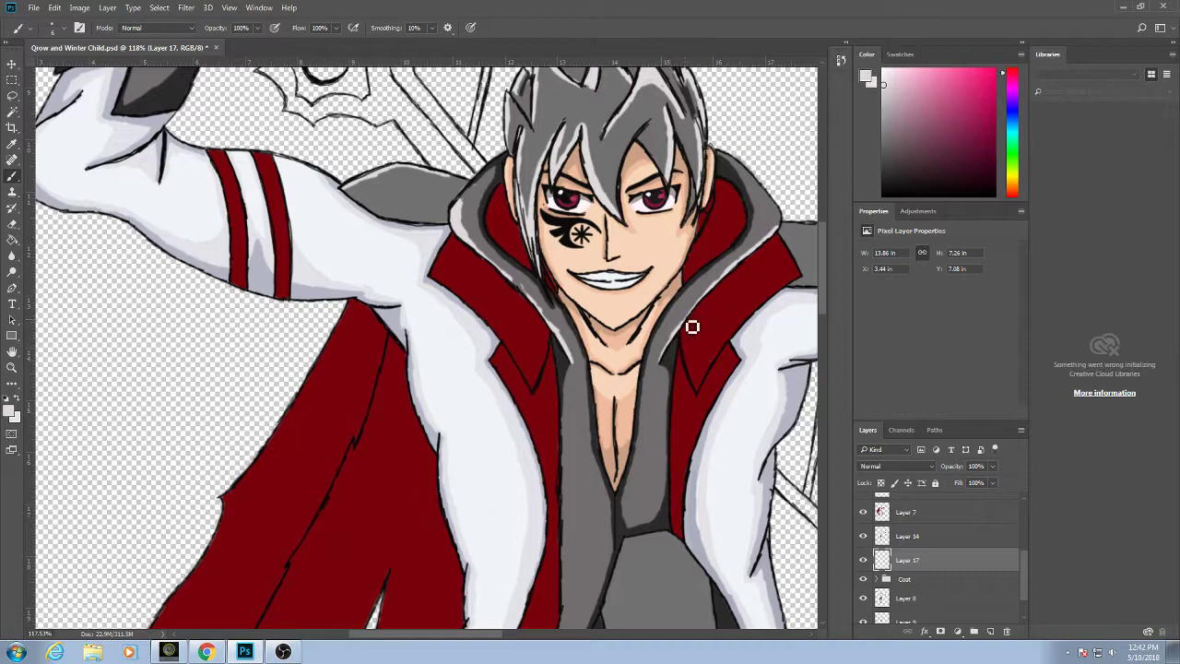
{"action": "scroll", "coordinate": [687, 322], "scroll_direction": "up", "scroll_amount": 3}
{"action": "scroll", "coordinate": [687, 323], "scroll_direction": "right", "scroll_amount": 3}
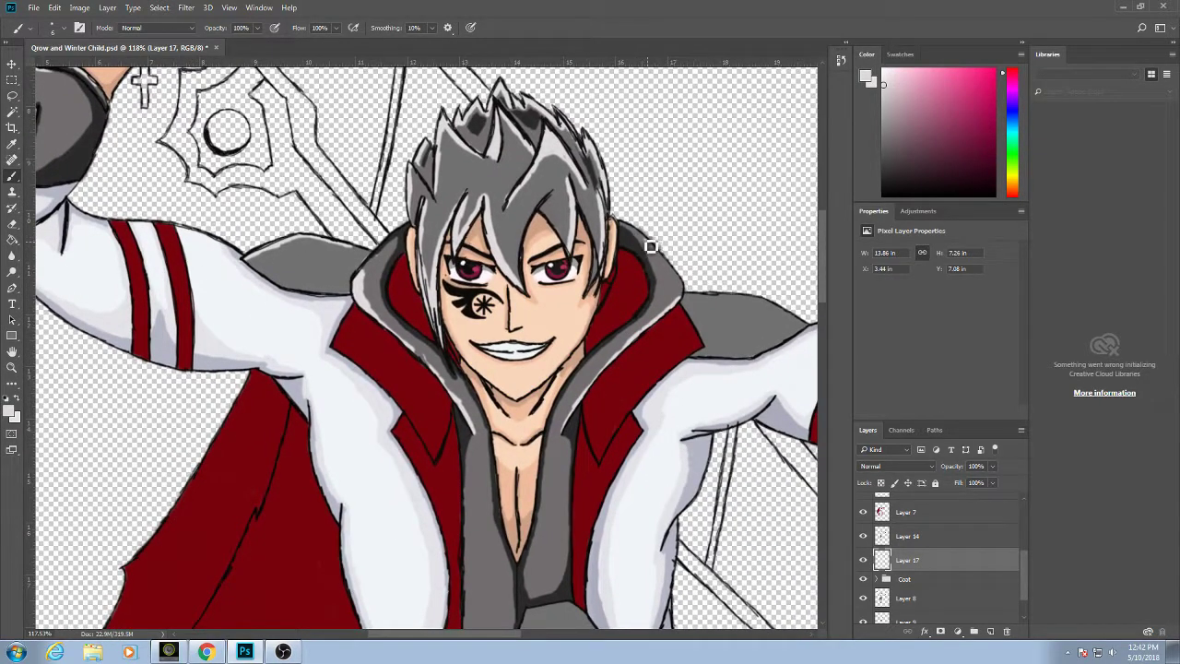
{"action": "mouse_move", "coordinate": [651, 246]}
{"action": "left_mouse_down"}
{"action": "mouse_move", "coordinate": [681, 276]}
{"action": "mouse_move", "coordinate": [684, 304]}
{"action": "mouse_move", "coordinate": [680, 279]}
{"action": "mouse_move", "coordinate": [648, 243]}
{"action": "left_mouse_up"}
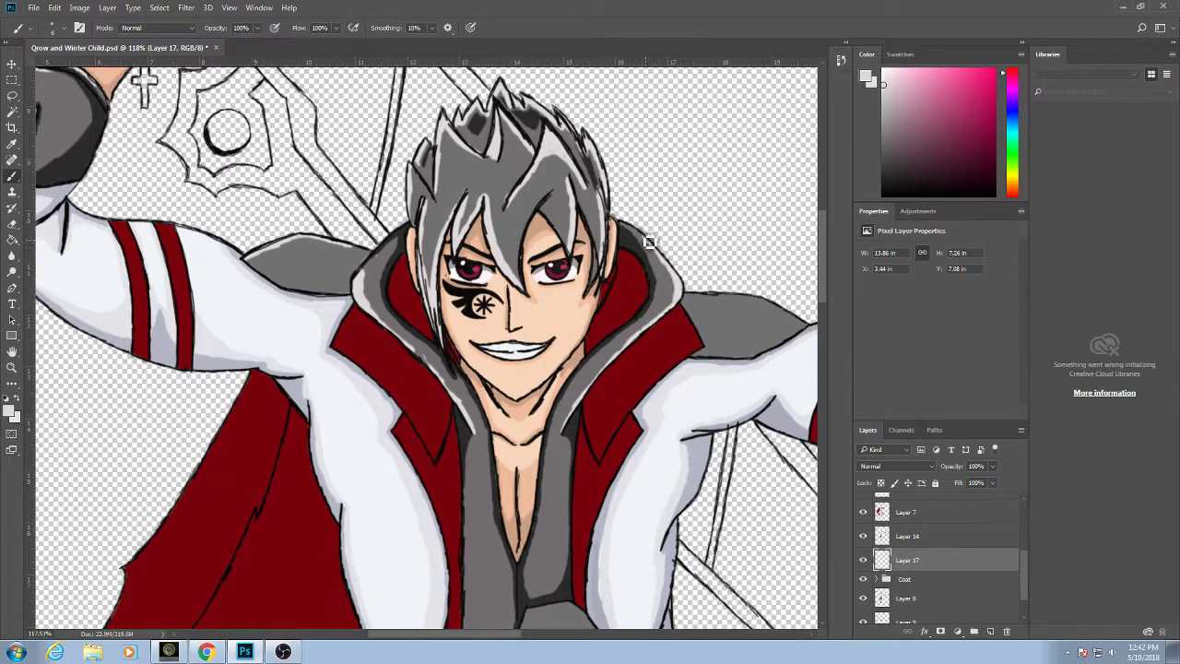
Paint a light grey highlight along the top edge of the grey shoulder piece beside the lowered arm.
{"action": "scroll", "coordinate": [648, 245], "scroll_direction": "down", "scroll_amount": 10}
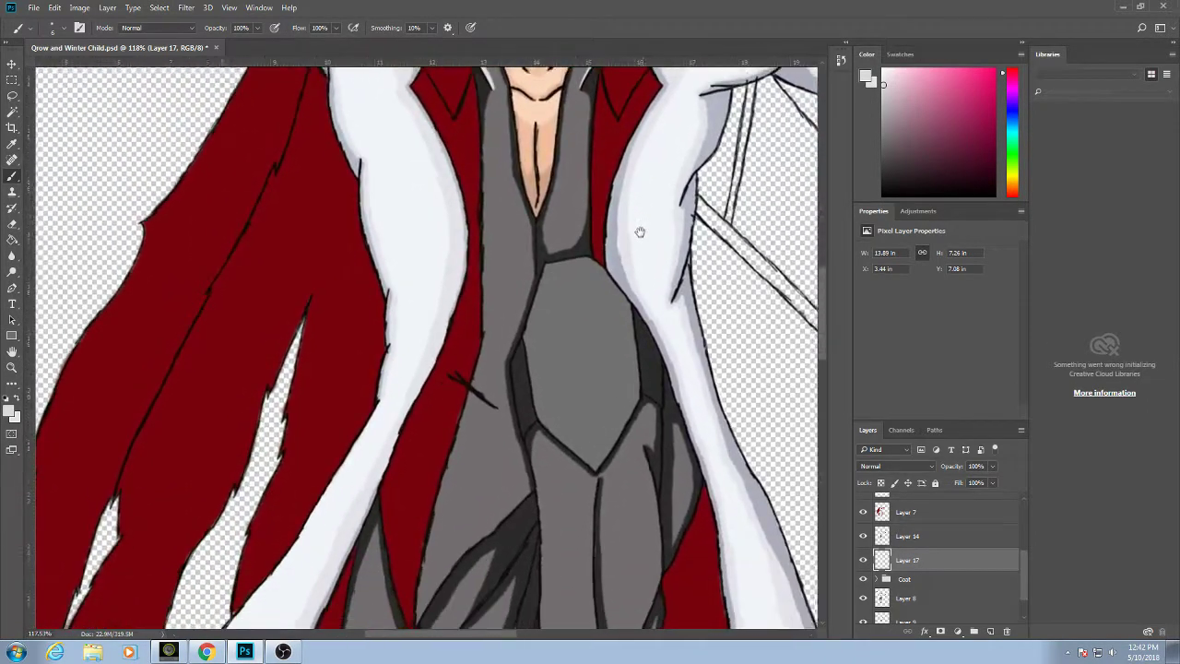
{"action": "left_click_drag", "start_coordinate": [660, 192], "coordinate": [469, 464]}
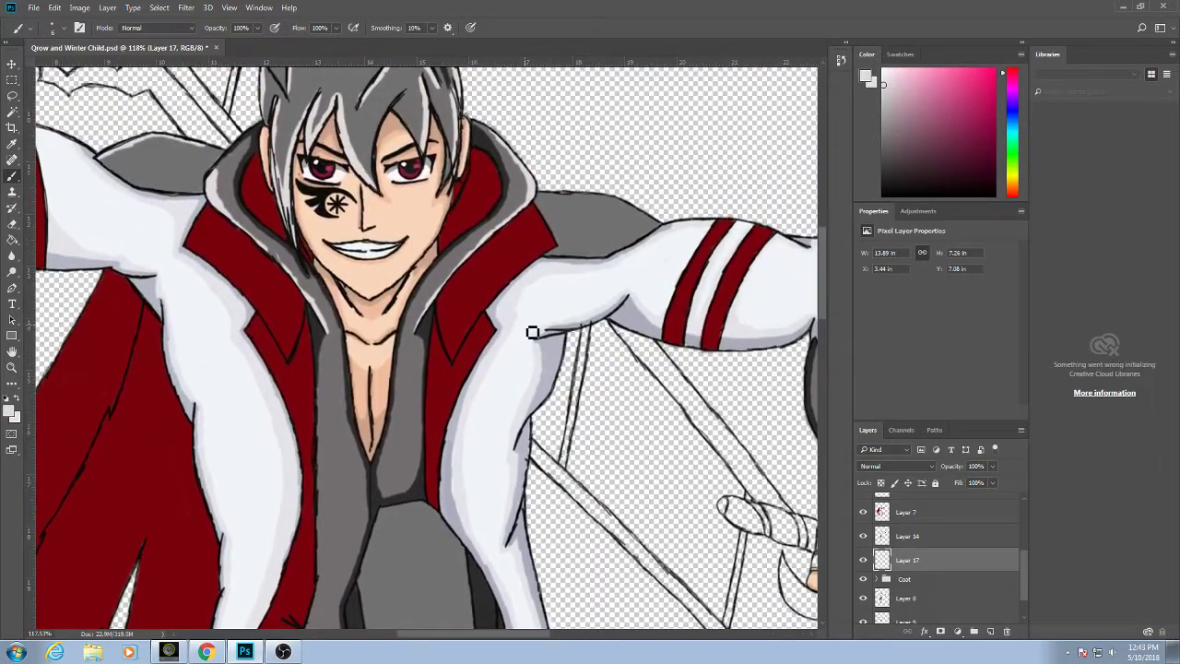
{"action": "mouse_move", "coordinate": [552, 210]}
{"action": "left_mouse_down"}
{"action": "mouse_move", "coordinate": [436, 244]}
{"action": "mouse_move", "coordinate": [508, 242]}
{"action": "mouse_move", "coordinate": [544, 262]}
{"action": "mouse_move", "coordinate": [533, 255]}
{"action": "left_mouse_up"}
Add light grey highlights to the dark cuff of the lowered arm.
{"action": "left_click_drag", "start_coordinate": [678, 327], "coordinate": [579, 292]}
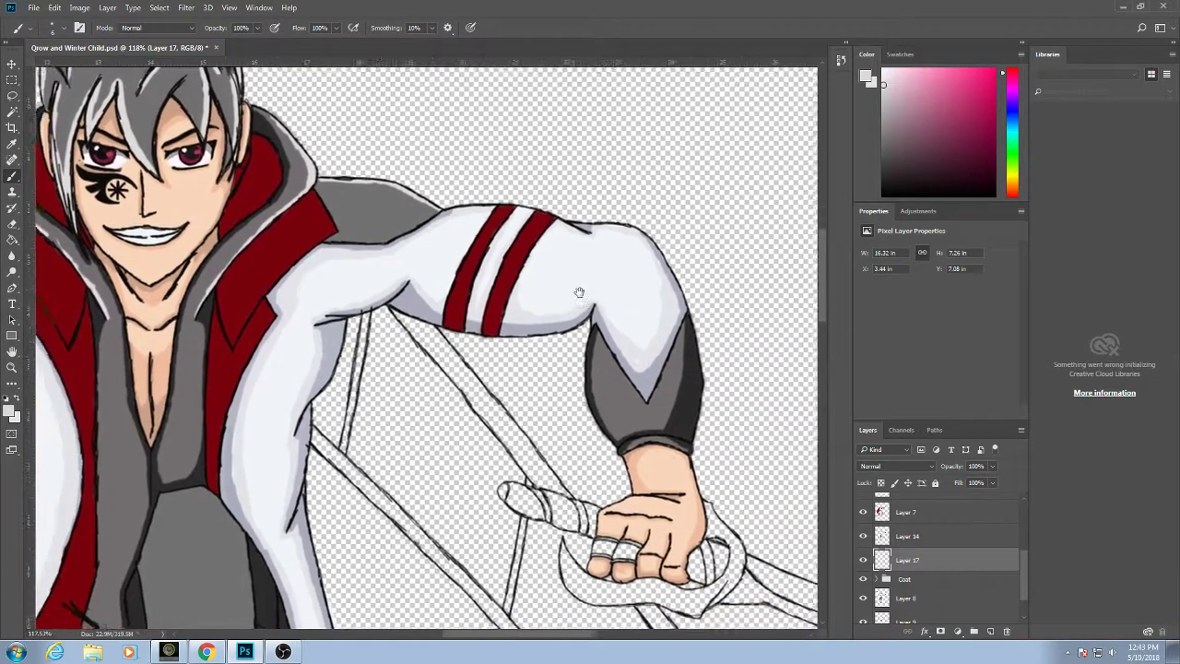
{"action": "scroll", "coordinate": [647, 396], "scroll_direction": "up", "scroll_amount": 3}
{"action": "scroll", "coordinate": [648, 396], "scroll_direction": "up", "scroll_amount": 3}
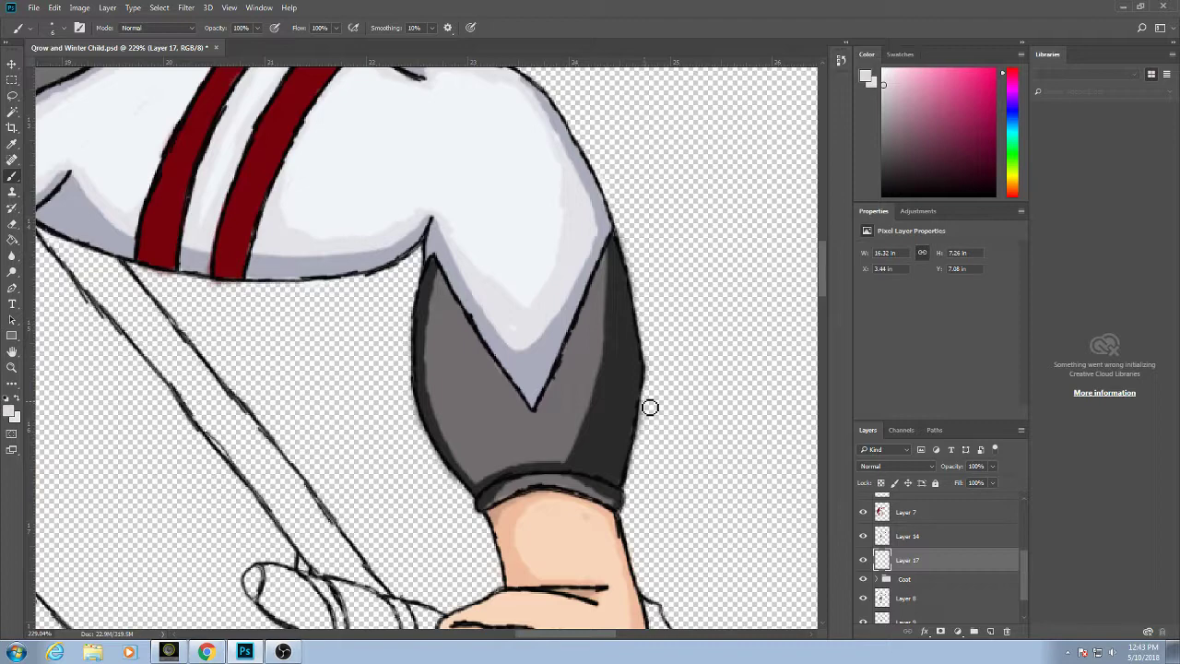
Paint light grey highlights along the inner edges and wristband of the grey cuff on the bent right-hand arm.
{"action": "mouse_move", "coordinate": [443, 280]}
{"action": "left_mouse_down"}
{"action": "mouse_move", "coordinate": [435, 389]}
{"action": "mouse_move", "coordinate": [461, 474]}
{"action": "left_mouse_up"}
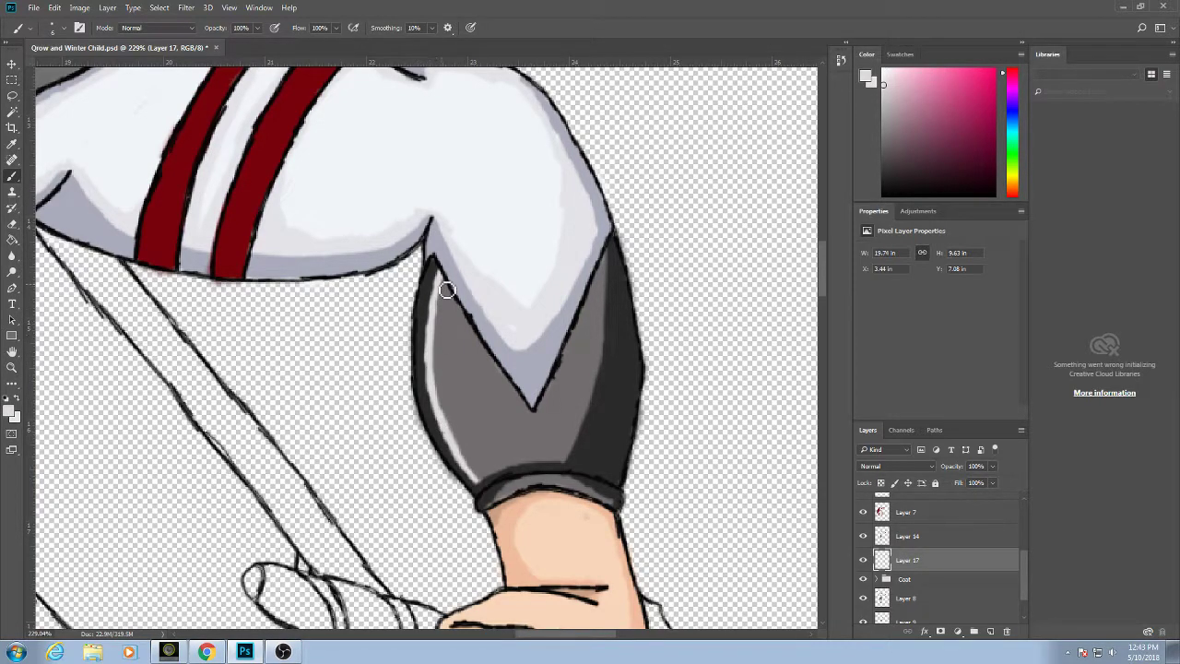
{"action": "left_click_drag", "start_coordinate": [449, 289], "coordinate": [538, 414]}
{"action": "left_click_drag", "start_coordinate": [606, 248], "coordinate": [584, 319]}
{"action": "left_click_drag", "start_coordinate": [612, 262], "coordinate": [598, 406]}
{"action": "mouse_move", "coordinate": [508, 498]}
{"action": "left_mouse_down"}
{"action": "mouse_move", "coordinate": [567, 475]}
{"action": "mouse_move", "coordinate": [557, 495]}
{"action": "mouse_move", "coordinate": [607, 505]}
{"action": "left_mouse_up"}
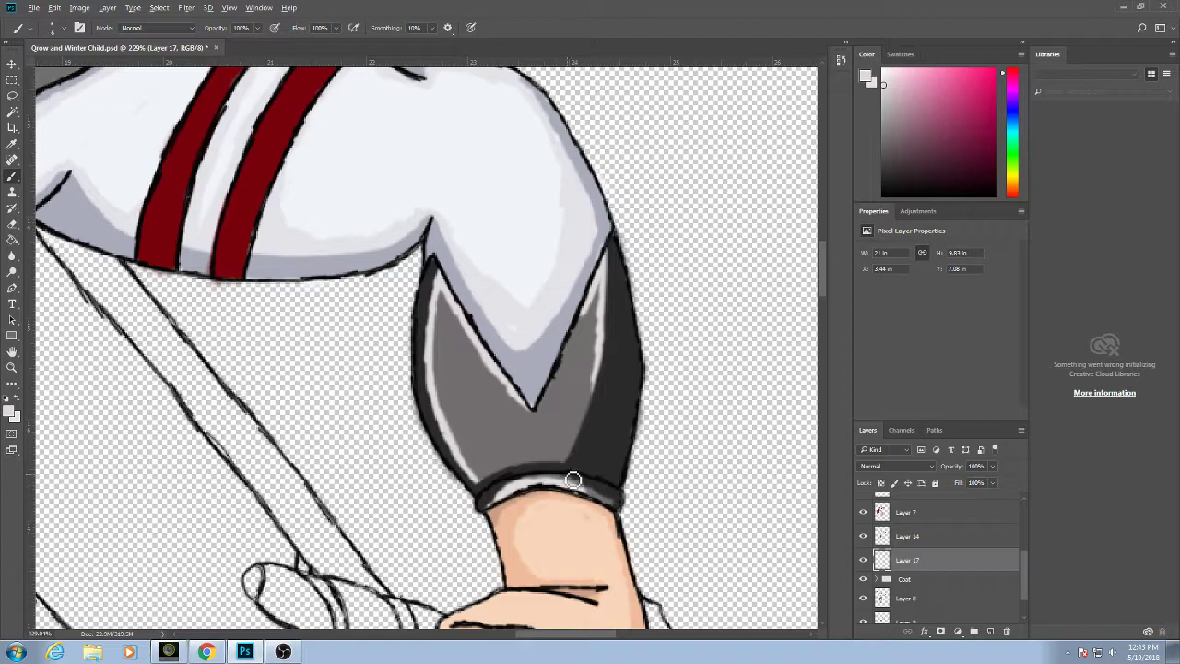
Shade the lower edge and hood side of the left grey shoulder piece with sampled dark grey, and save the document.
{"action": "scroll", "coordinate": [573, 479], "scroll_direction": "down", "scroll_amount": 10}
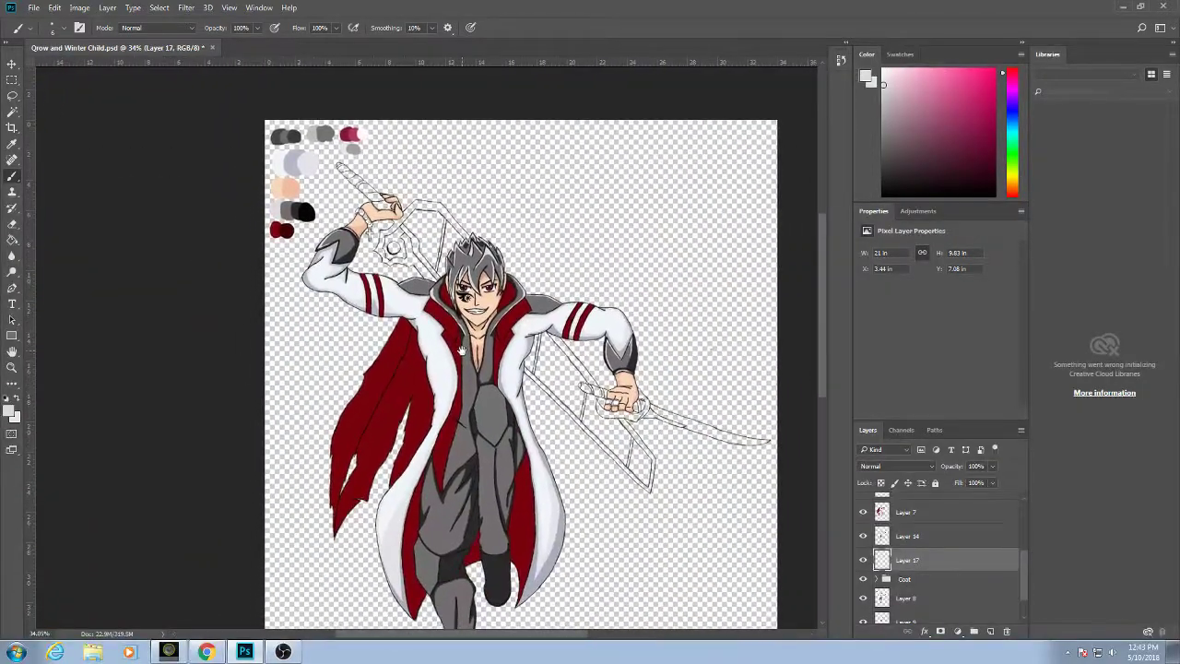
{"action": "scroll", "coordinate": [446, 553], "scroll_direction": "up", "scroll_amount": 2}
{"action": "left_click_drag", "start_coordinate": [446, 553], "coordinate": [429, 501]}
{"action": "scroll", "coordinate": [419, 461], "scroll_direction": "down", "scroll_amount": 2}
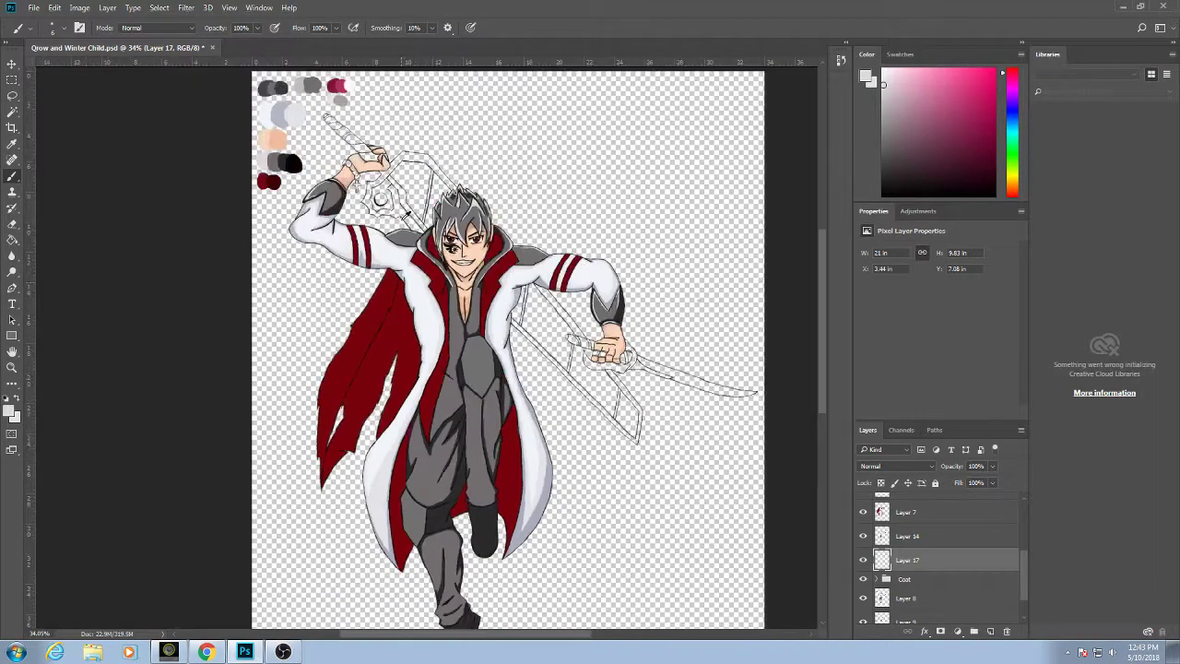
{"action": "scroll", "coordinate": [422, 226], "scroll_direction": "up", "scroll_amount": 2}
{"action": "scroll", "coordinate": [423, 257], "scroll_direction": "up", "scroll_amount": 1}
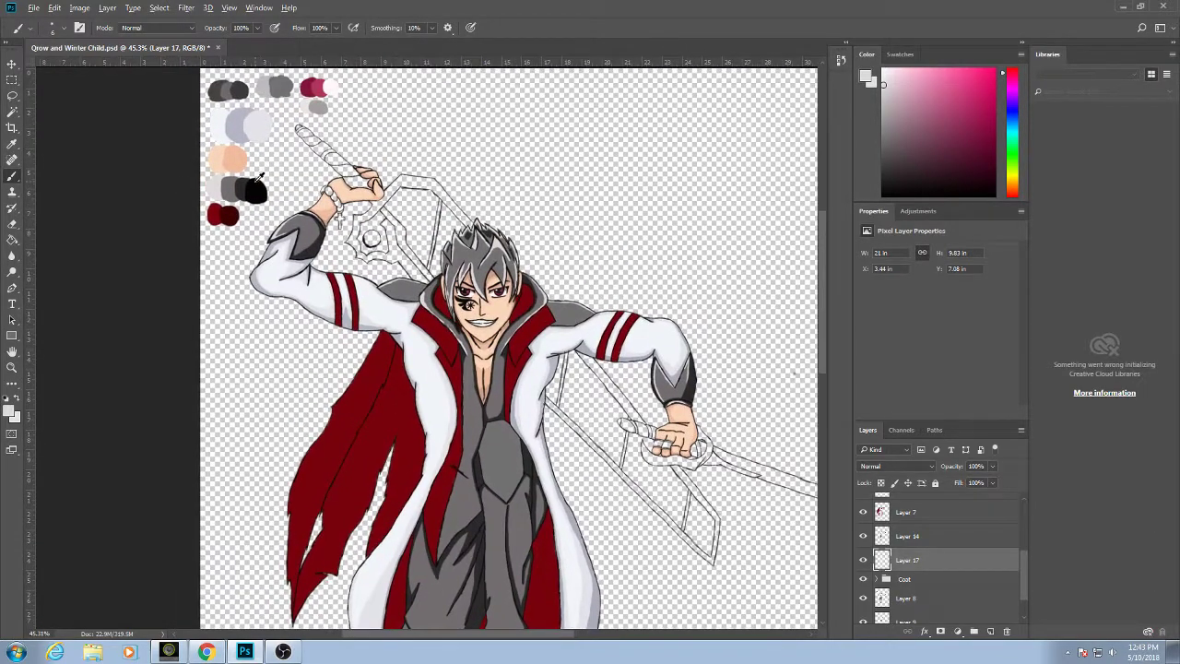
{"action": "scroll", "coordinate": [364, 263], "scroll_direction": "up", "scroll_amount": 4}
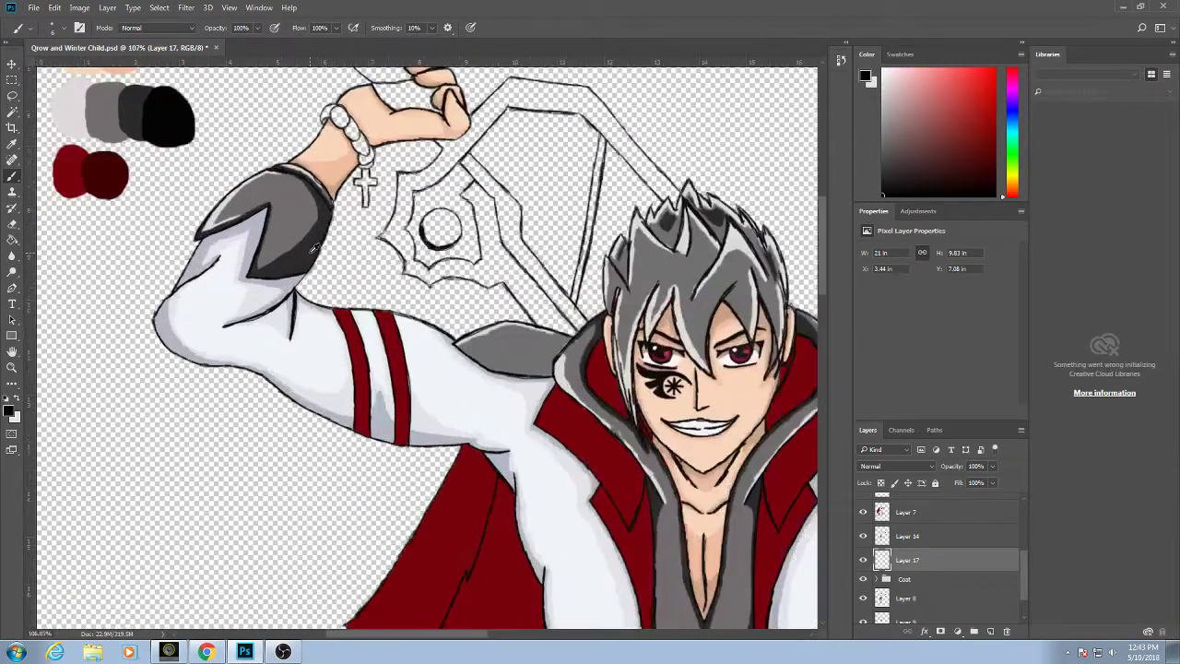
{"action": "scroll", "coordinate": [557, 369], "scroll_direction": "up", "scroll_amount": 1}
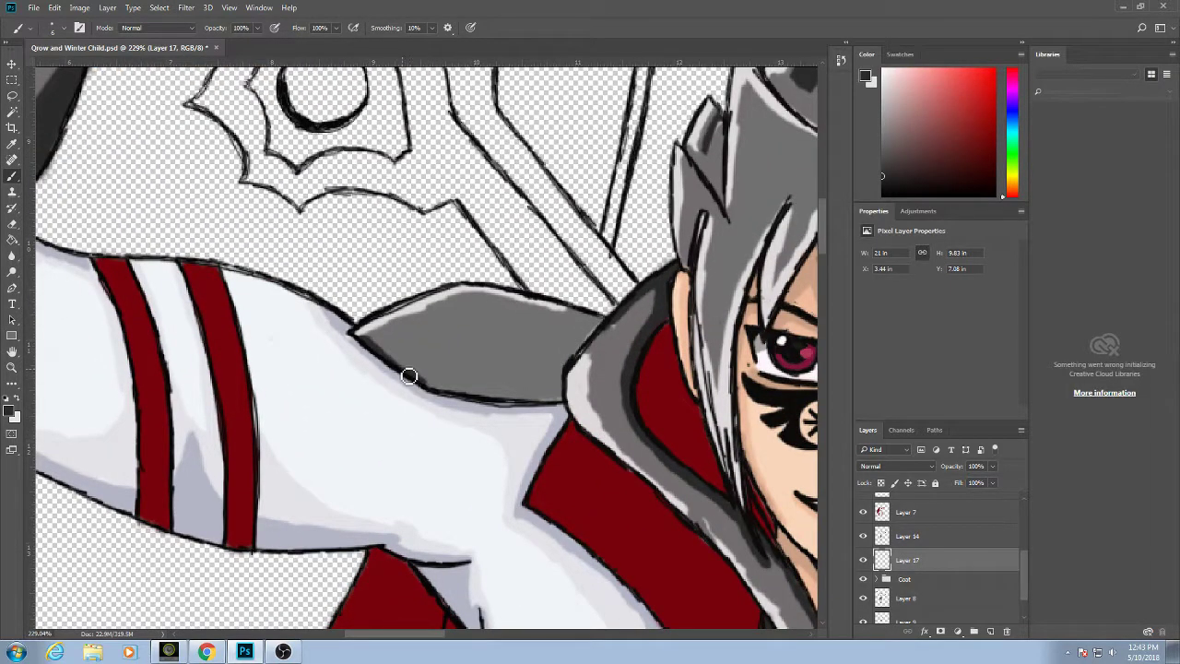
{"action": "mouse_move", "coordinate": [359, 333]}
{"action": "left_mouse_down"}
{"action": "mouse_move", "coordinate": [437, 389]}
{"action": "mouse_move", "coordinate": [529, 405]}
{"action": "mouse_move", "coordinate": [517, 383]}
{"action": "mouse_move", "coordinate": [528, 407]}
{"action": "mouse_move", "coordinate": [515, 400]}
{"action": "mouse_move", "coordinate": [564, 409]}
{"action": "mouse_move", "coordinate": [557, 389]}
{"action": "mouse_move", "coordinate": [559, 401]}
{"action": "mouse_move", "coordinate": [527, 393]}
{"action": "mouse_move", "coordinate": [565, 399]}
{"action": "mouse_move", "coordinate": [598, 327]}
{"action": "left_mouse_up"}
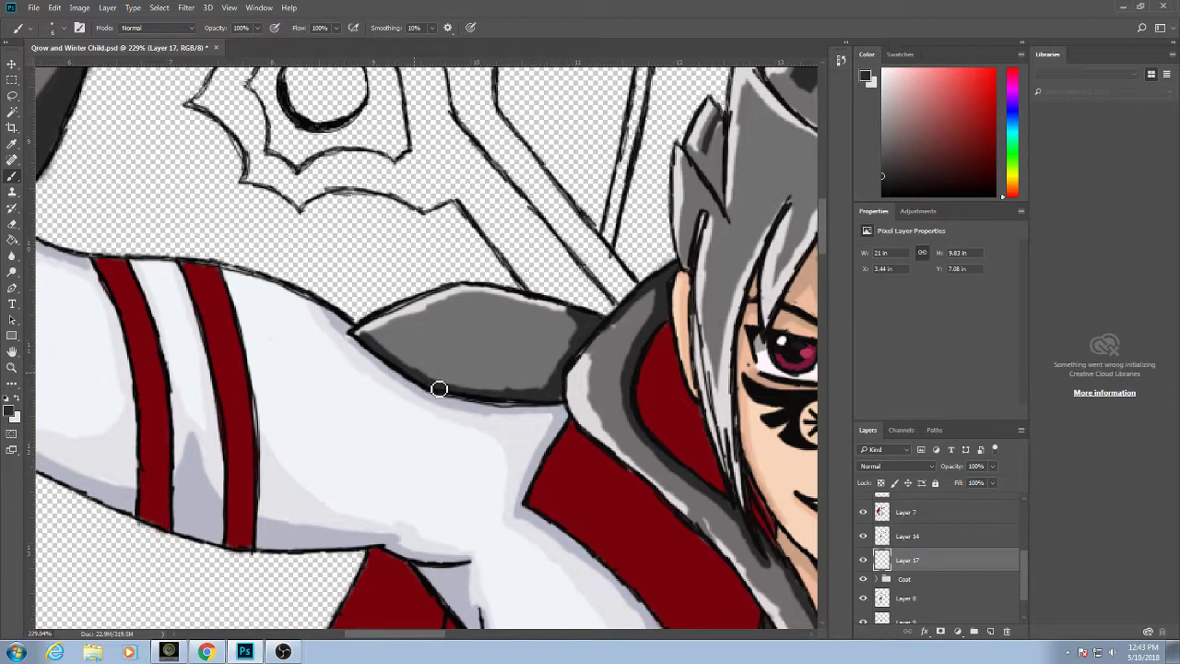
{"action": "left_click_drag", "start_coordinate": [439, 389], "coordinate": [555, 393]}
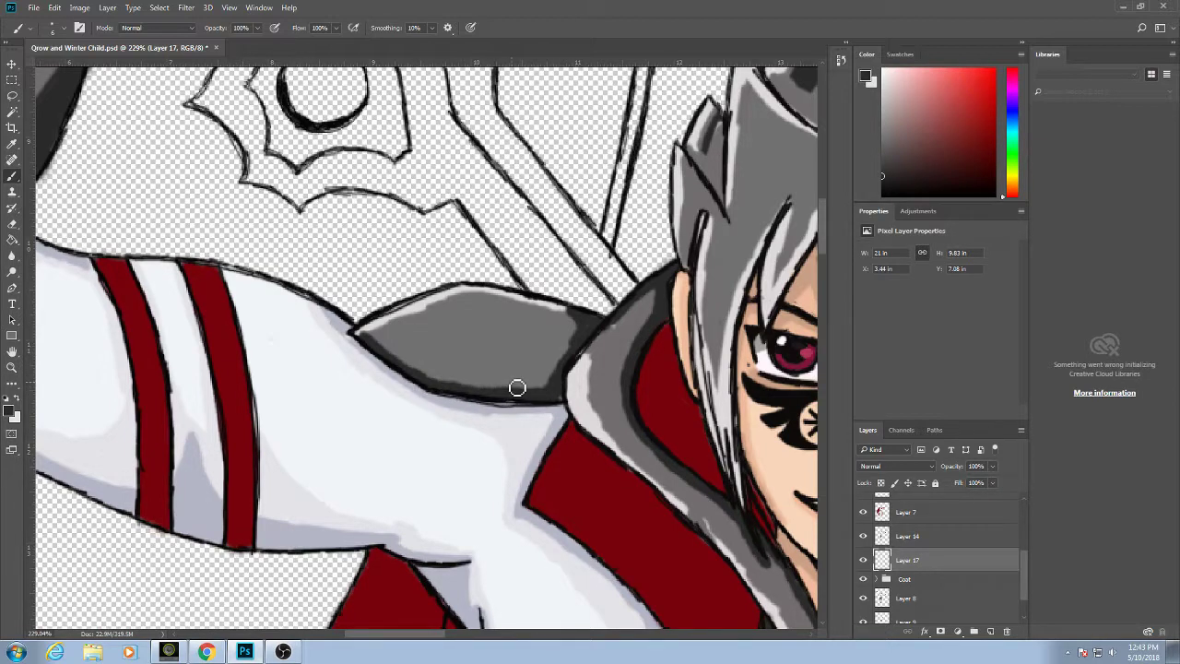
{"action": "key", "text": "ctrl+s"}
Select Layer 3 and paint dark grey shading on the left side of the raised collar, beside the ear.
{"action": "left_click_drag", "start_coordinate": [602, 347], "coordinate": [608, 326]}
{"action": "left_click", "coordinate": [927, 531]}
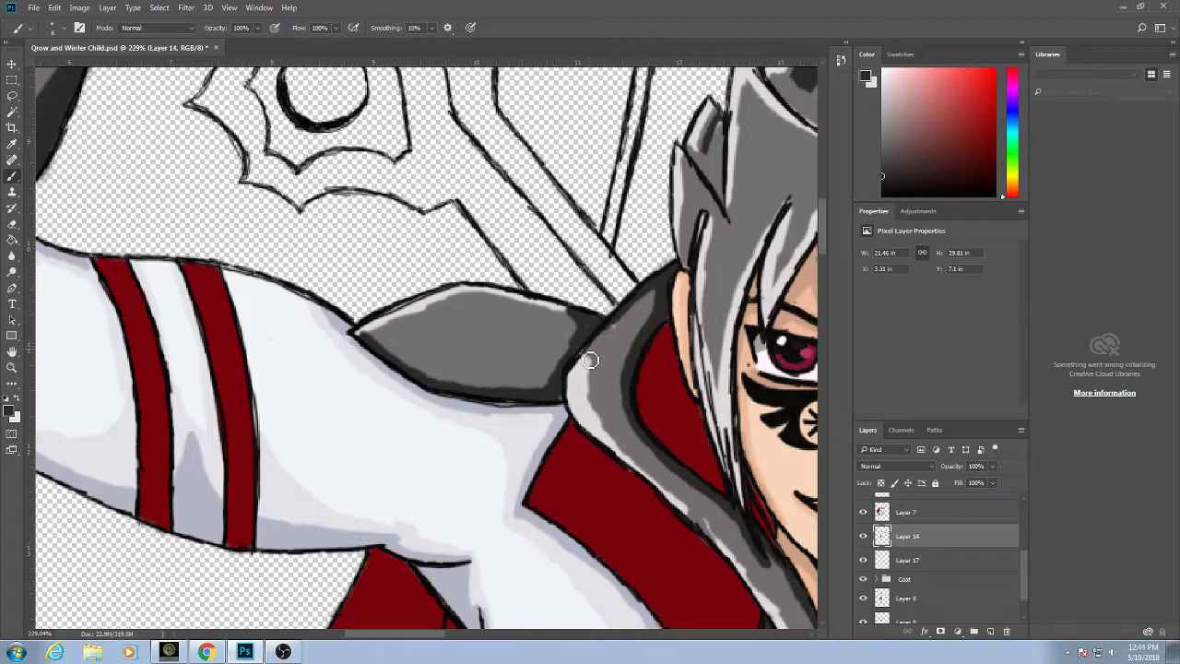
{"action": "left_click", "coordinate": [918, 509]}
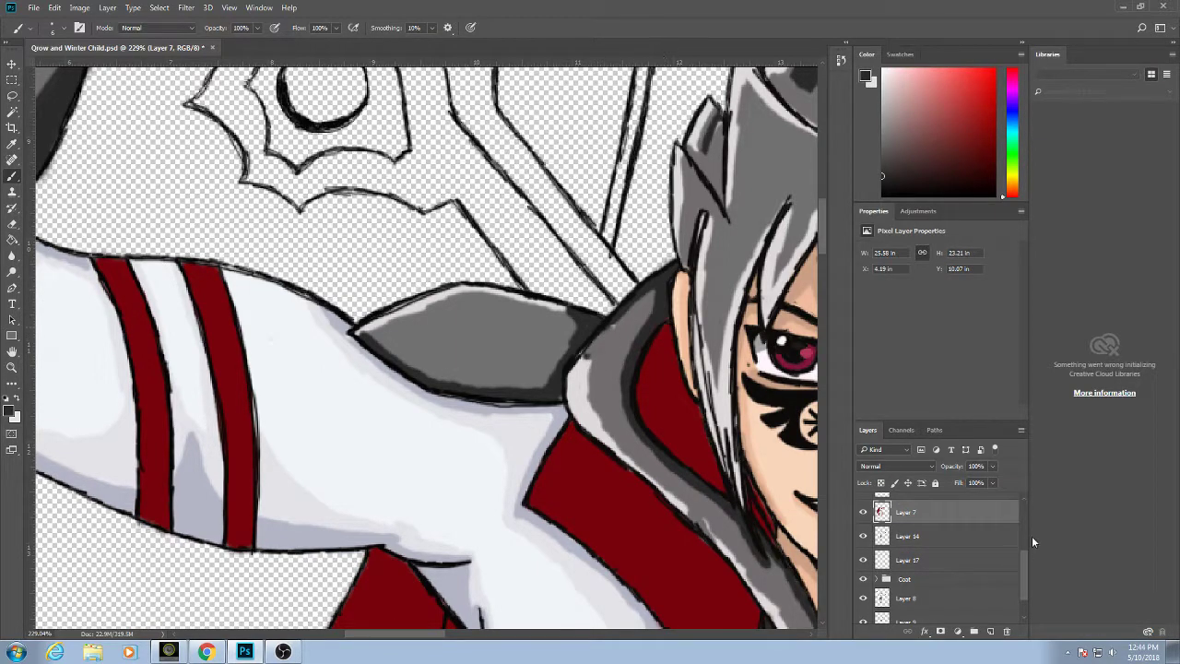
{"action": "left_click_drag", "start_coordinate": [1023, 562], "coordinate": [1022, 513]}
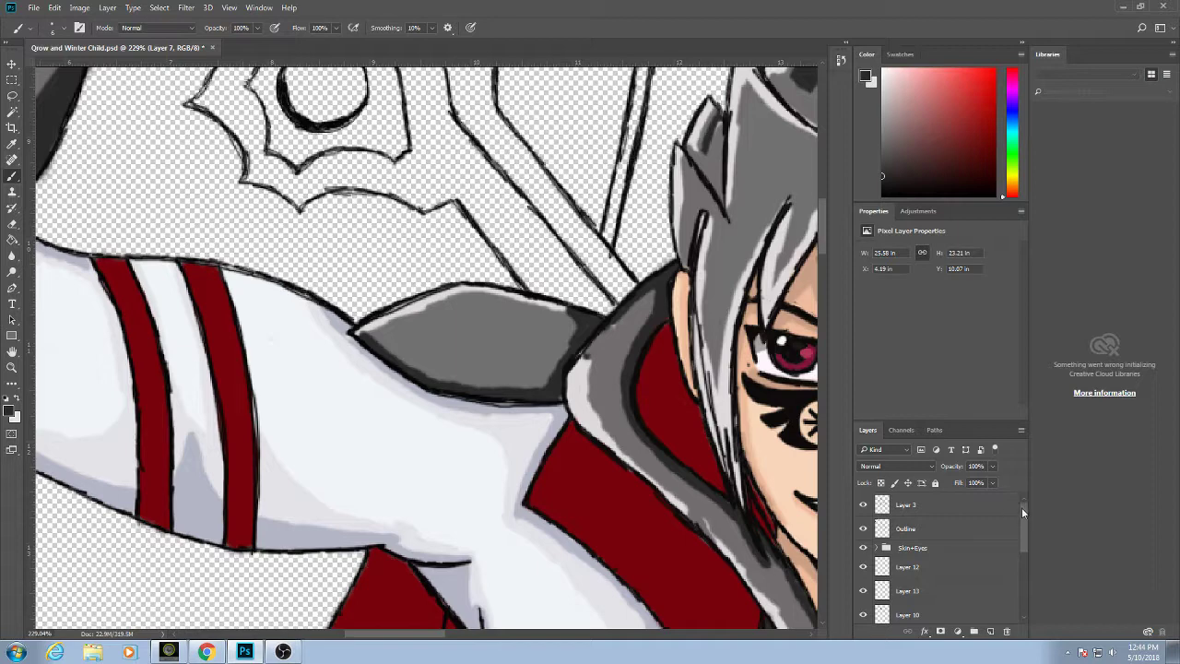
{"action": "left_click", "coordinate": [935, 510]}
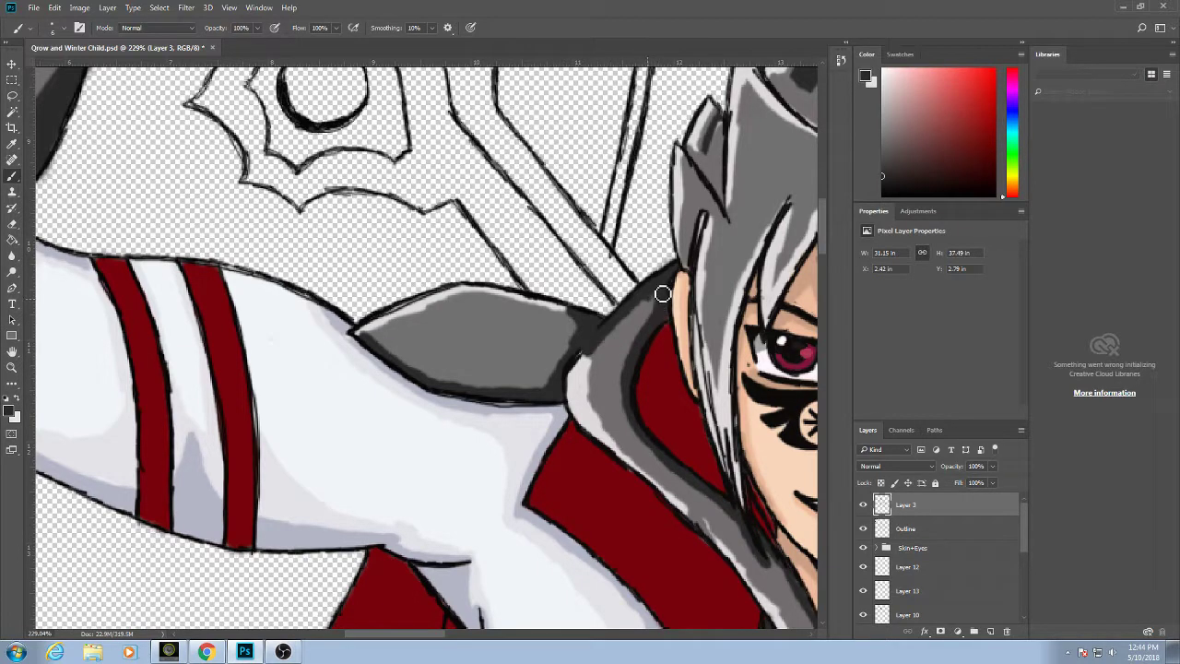
{"action": "mouse_move", "coordinate": [660, 313]}
{"action": "left_mouse_down"}
{"action": "mouse_move", "coordinate": [595, 378]}
{"action": "mouse_move", "coordinate": [602, 348]}
{"action": "mouse_move", "coordinate": [598, 408]}
{"action": "mouse_move", "coordinate": [605, 345]}
{"action": "mouse_move", "coordinate": [652, 303]}
{"action": "left_mouse_up"}
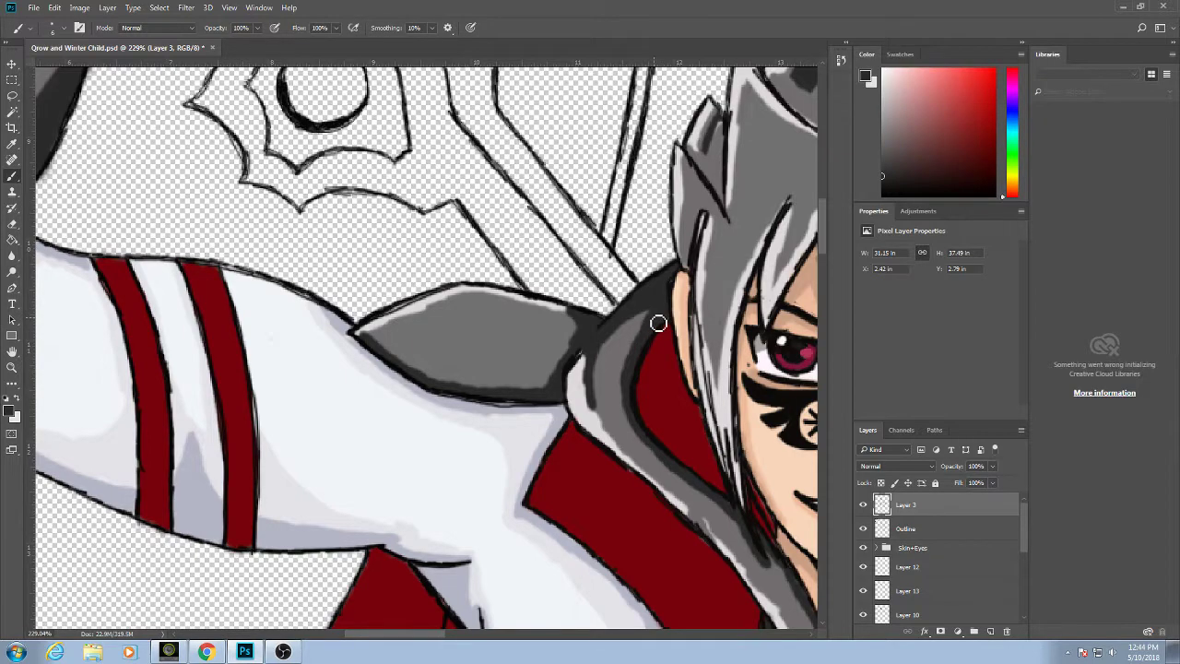
Sample the light grey and extend the highlight along the outer edge of the left collar.
{"action": "left_click_drag", "start_coordinate": [630, 370], "coordinate": [548, 251]}
{"action": "left_click", "coordinate": [598, 384], "text": "alt"}
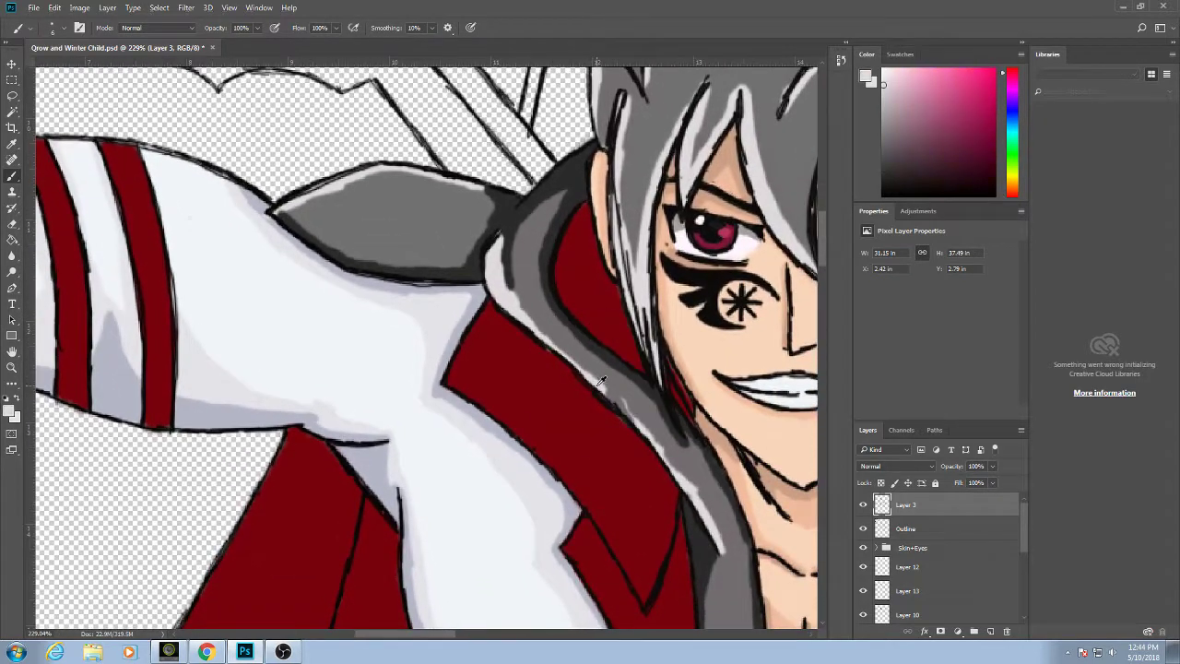
{"action": "mouse_move", "coordinate": [601, 379]}
{"action": "left_mouse_down"}
{"action": "mouse_move", "coordinate": [632, 416]}
{"action": "mouse_move", "coordinate": [551, 344]}
{"action": "left_mouse_up"}
{"action": "left_click_drag", "start_coordinate": [590, 378], "coordinate": [516, 295]}
Refine the border between highlight and shadow on the left collar with greys sampled from it.
{"action": "left_click", "coordinate": [506, 267], "text": "alt"}
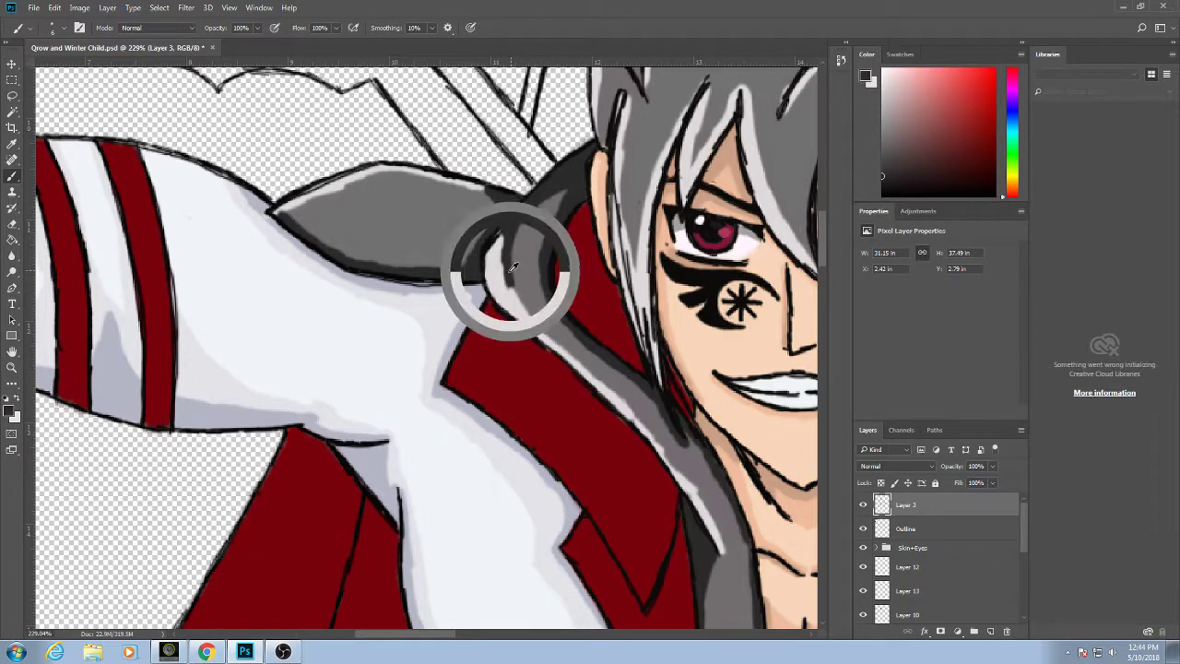
{"action": "mouse_move", "coordinate": [593, 336]}
{"action": "left_mouse_down"}
{"action": "mouse_move", "coordinate": [566, 335]}
{"action": "mouse_move", "coordinate": [510, 273]}
{"action": "left_mouse_up"}
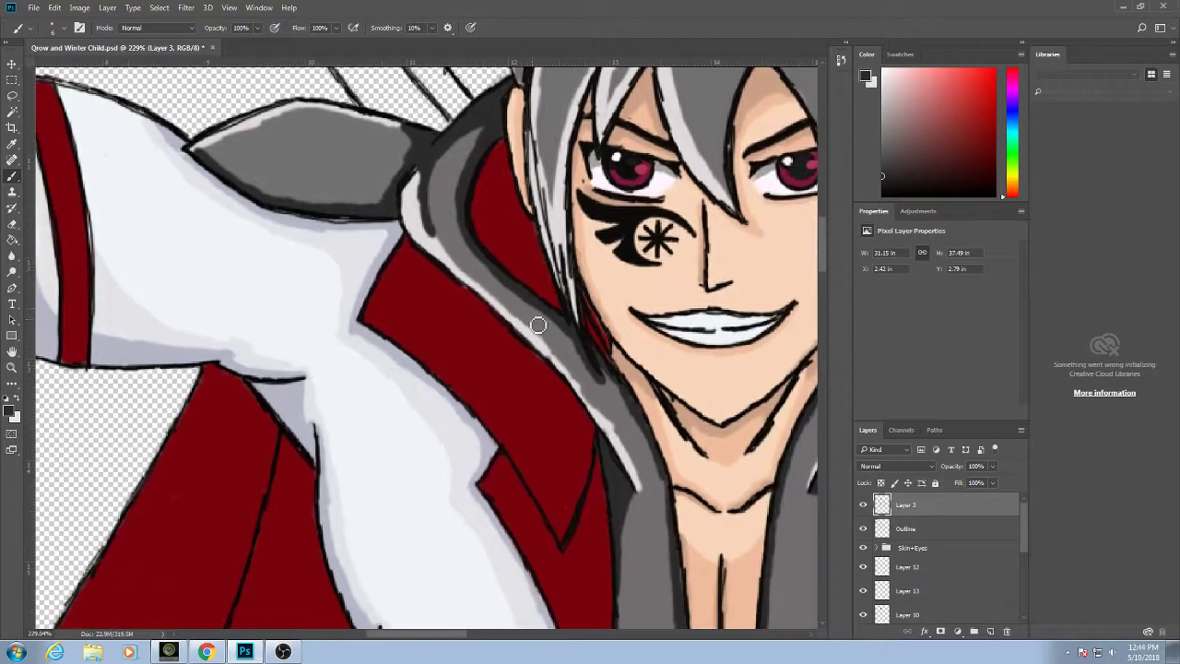
{"action": "left_click", "coordinate": [594, 395], "text": "alt"}
{"action": "left_click_drag", "start_coordinate": [592, 395], "coordinate": [611, 419]}
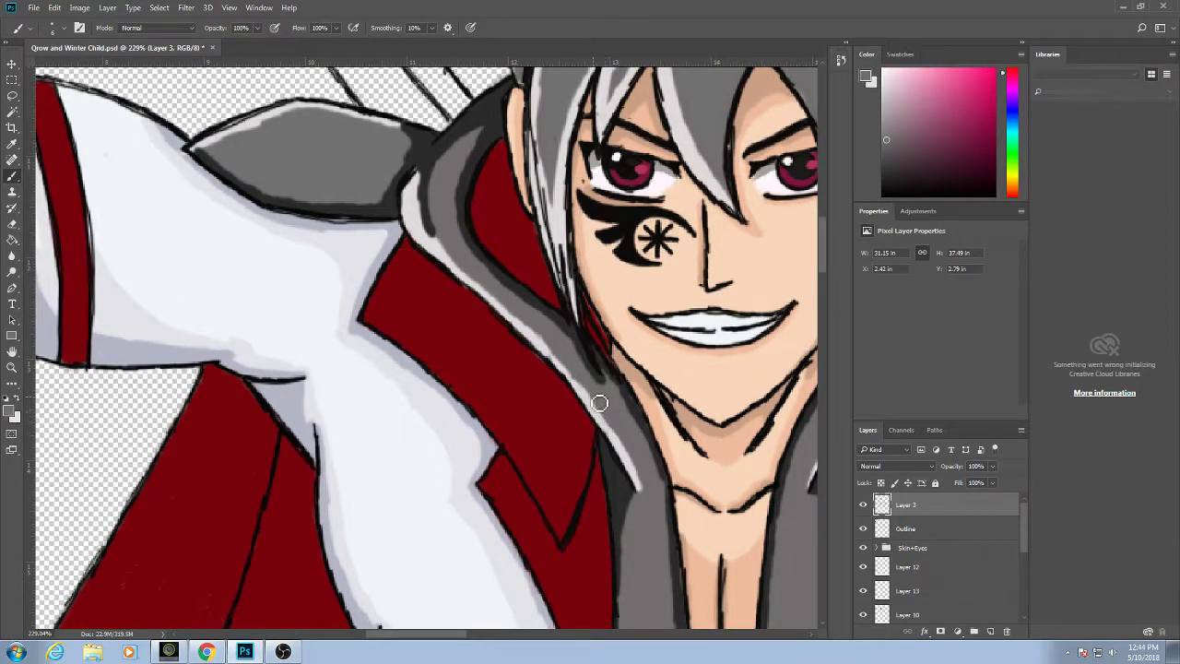
{"action": "left_click_drag", "start_coordinate": [553, 341], "coordinate": [573, 376]}
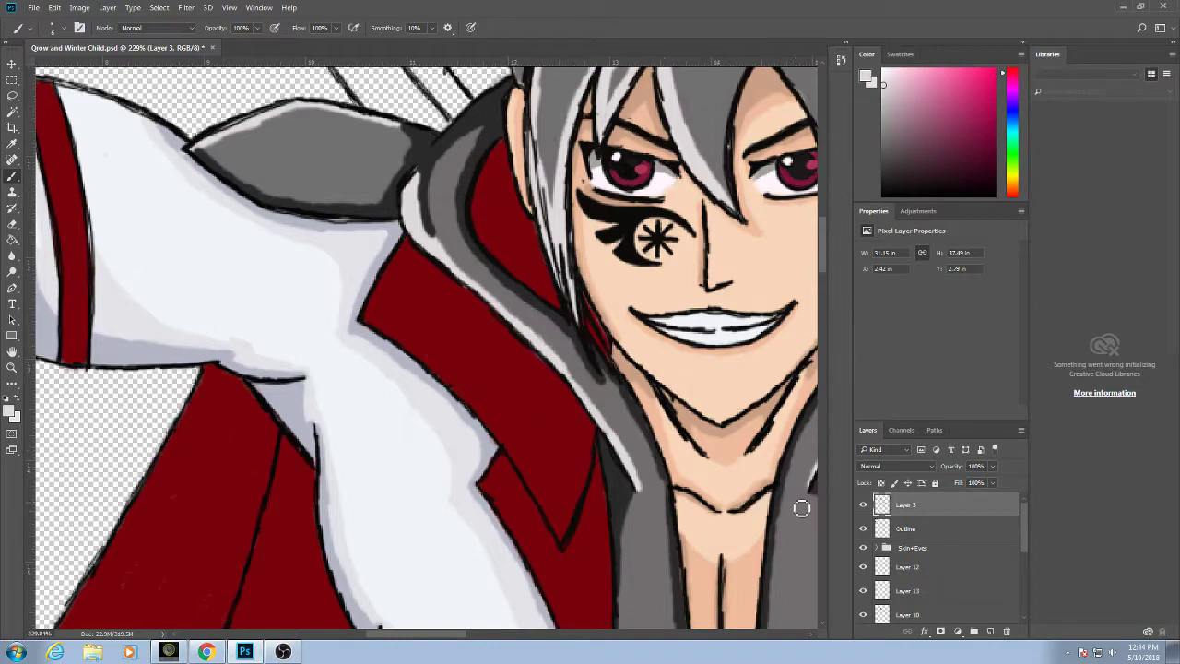
Blend the highlight along the outer edge of the right collar using light and mid greys sampled from it.
{"action": "scroll", "coordinate": [802, 508], "scroll_direction": "down", "scroll_amount": 5}
{"action": "left_click_drag", "start_coordinate": [768, 489], "coordinate": [498, 446]}
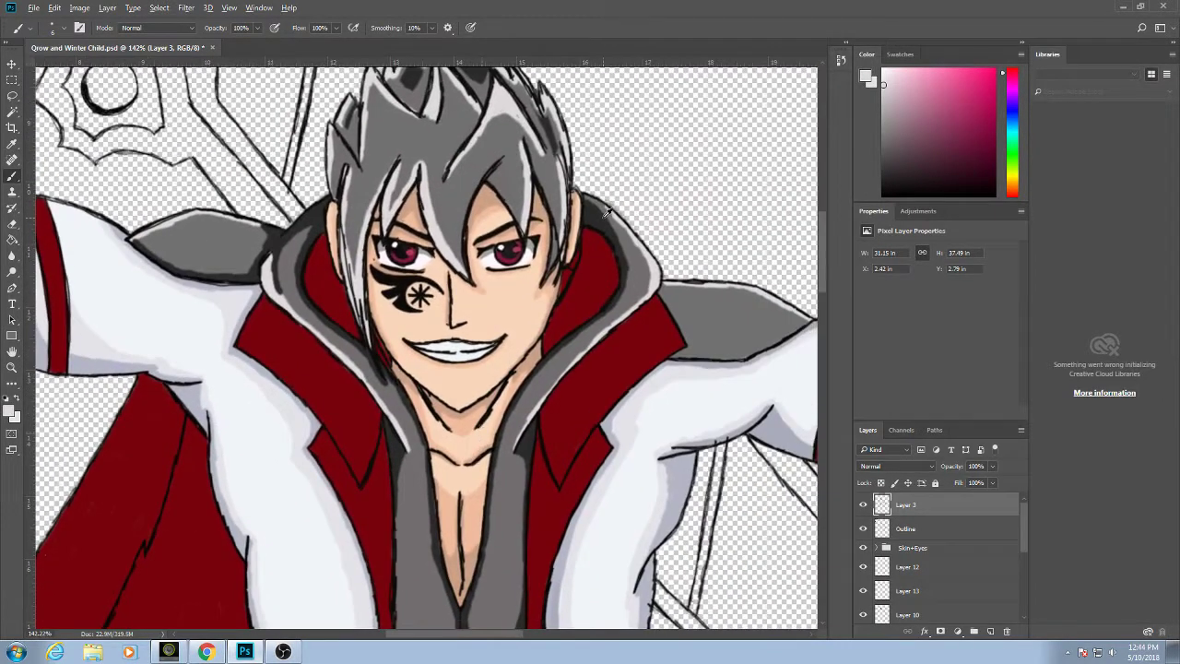
{"action": "scroll", "coordinate": [632, 214], "scroll_direction": "up", "scroll_amount": 9}
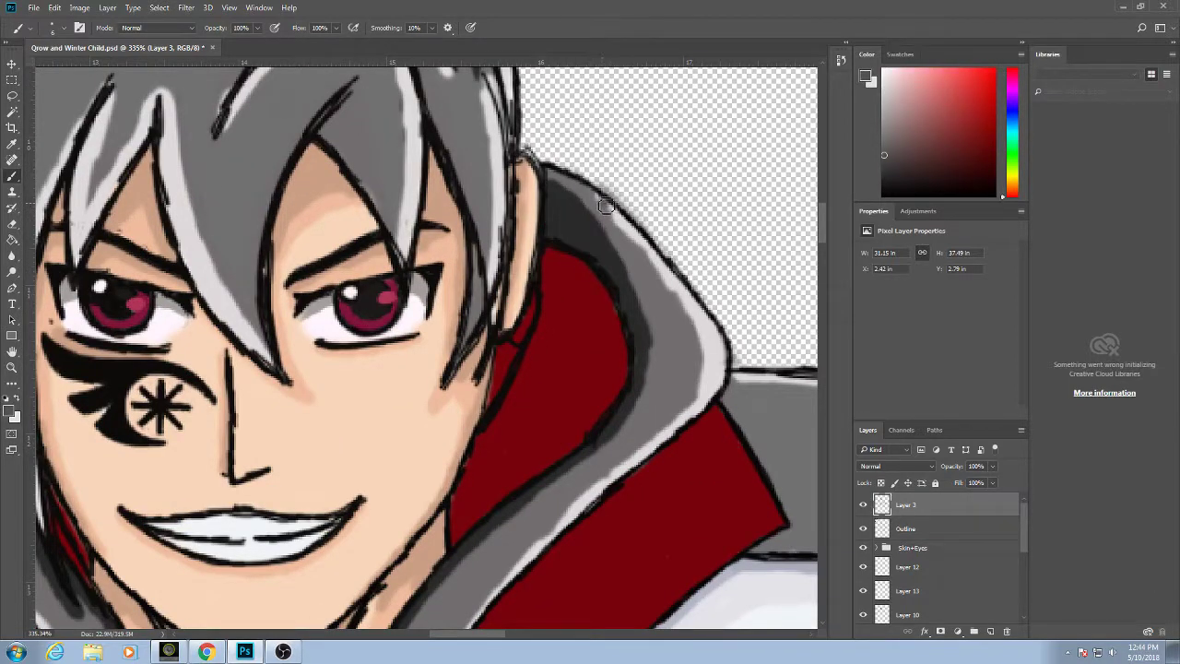
{"action": "left_click", "coordinate": [601, 203], "text": "alt"}
{"action": "left_click_drag", "start_coordinate": [602, 202], "coordinate": [678, 289]}
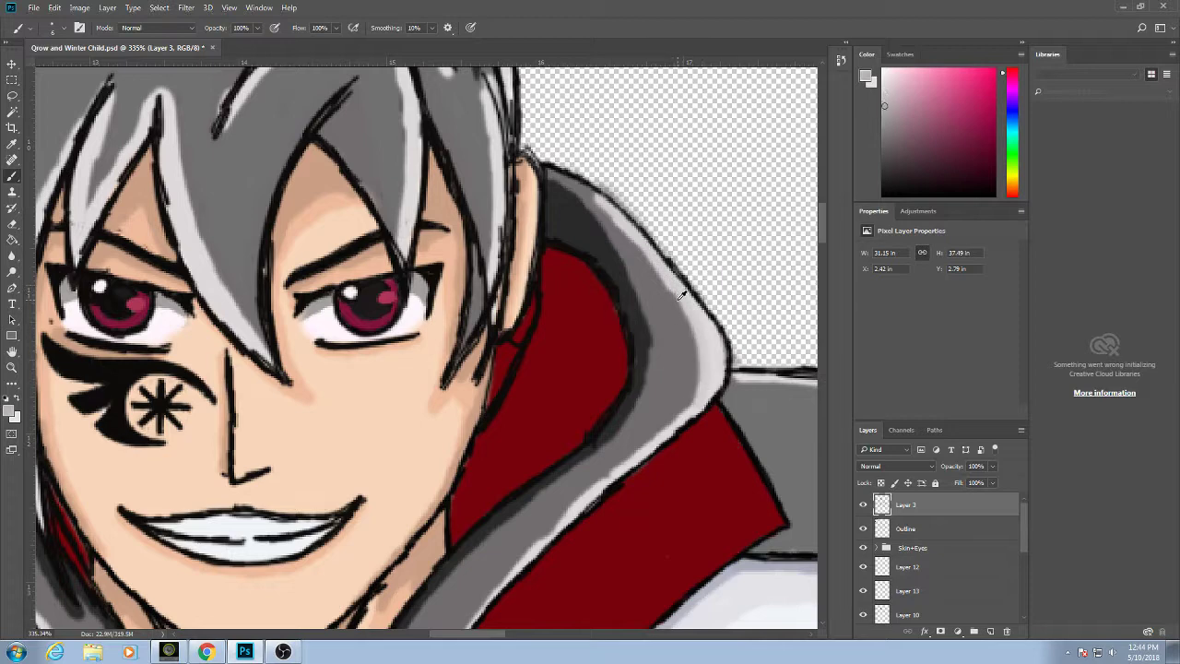
{"action": "left_click", "coordinate": [680, 294], "text": "alt"}
{"action": "mouse_move", "coordinate": [685, 311]}
{"action": "left_mouse_down"}
{"action": "mouse_move", "coordinate": [699, 350]}
{"action": "mouse_move", "coordinate": [692, 408]}
{"action": "left_mouse_up"}
Sample dark grey and shade the top of the right collar next to the ear.
{"action": "scroll", "coordinate": [664, 275], "scroll_direction": "down", "scroll_amount": 5}
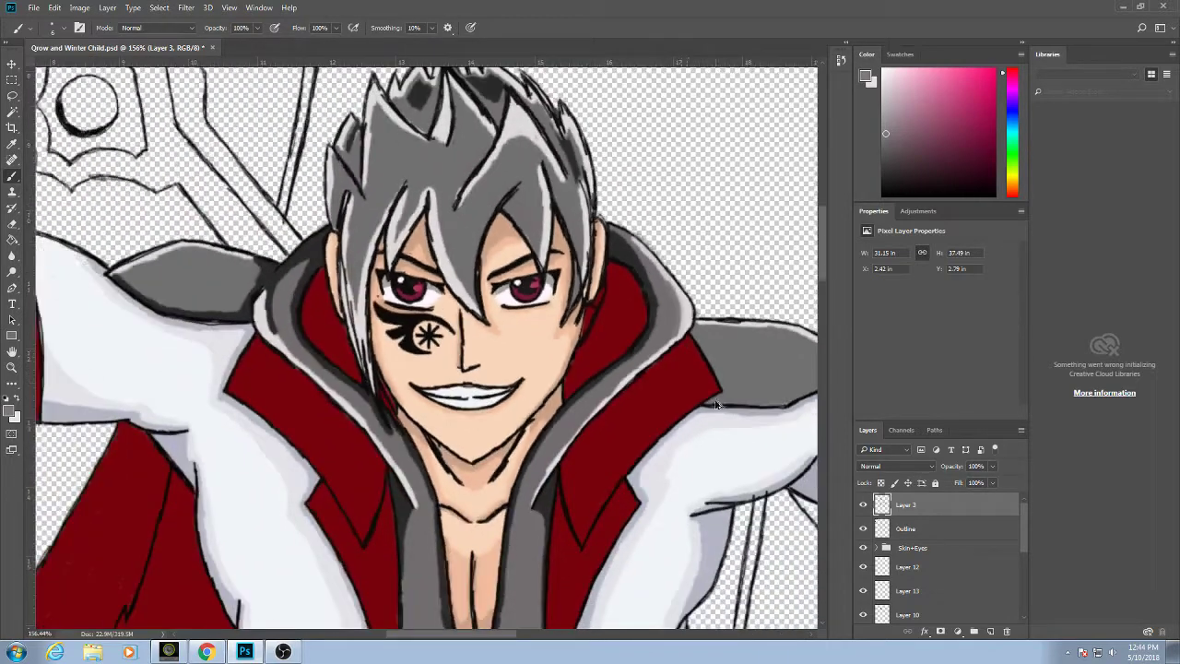
{"action": "scroll", "coordinate": [665, 408], "scroll_direction": "down", "scroll_amount": 3}
{"action": "scroll", "coordinate": [635, 276], "scroll_direction": "up", "scroll_amount": 5}
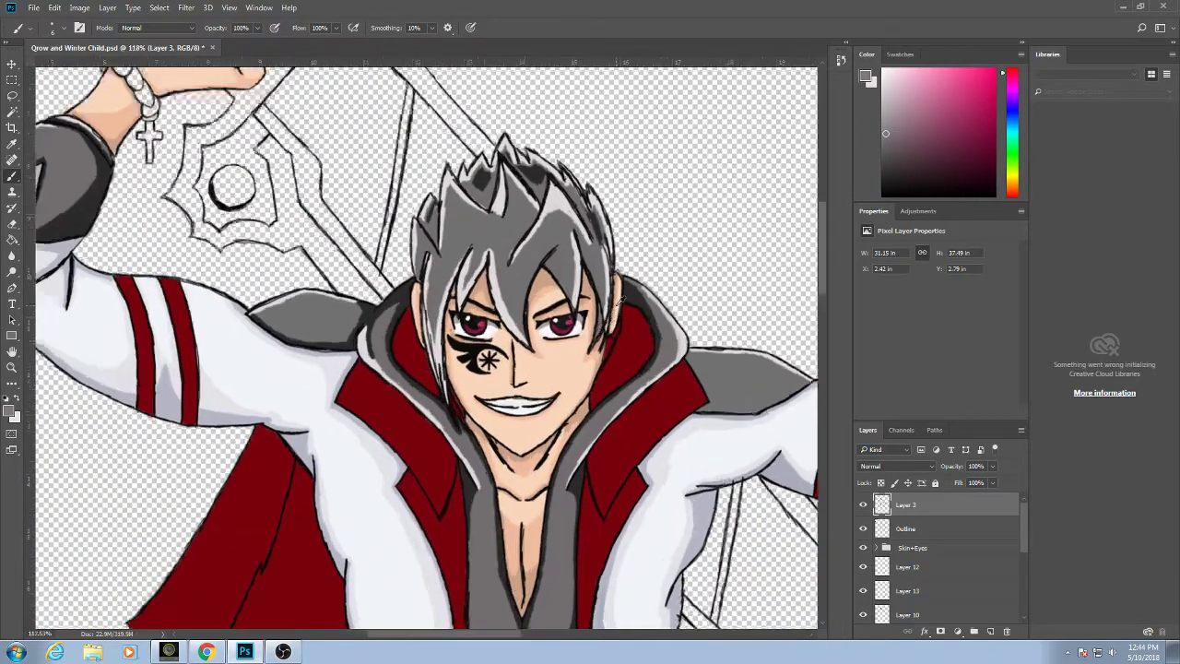
{"action": "scroll", "coordinate": [634, 277], "scroll_direction": "up", "scroll_amount": 1}
{"action": "left_click", "coordinate": [643, 289], "text": "alt"}
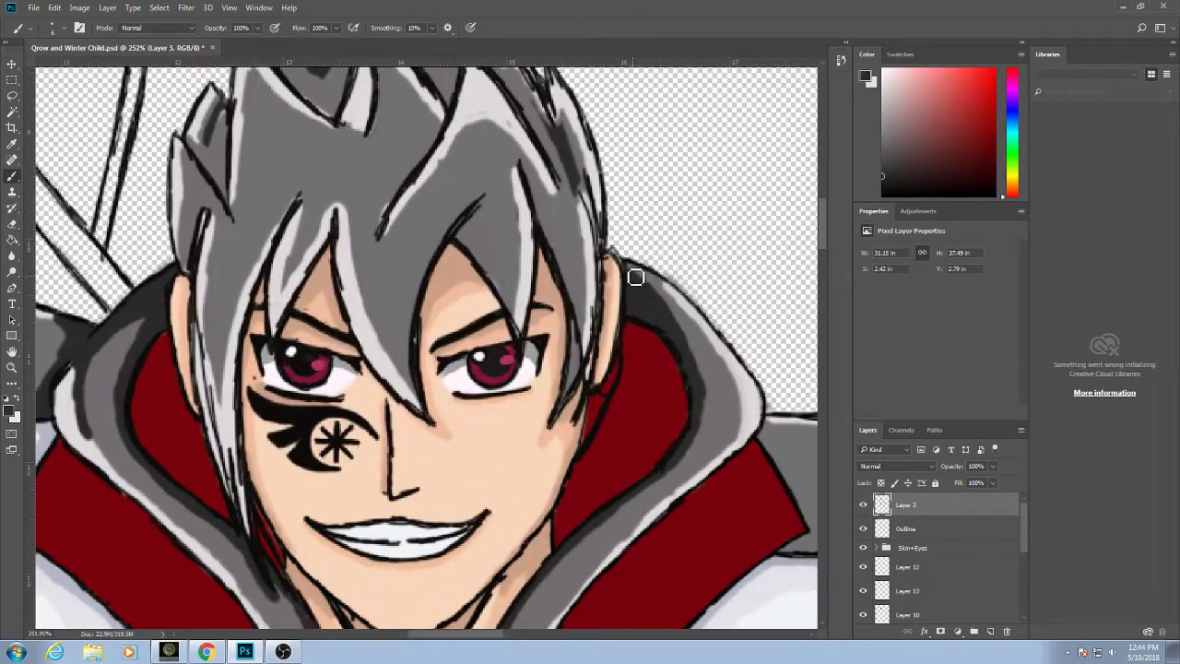
{"action": "mouse_move", "coordinate": [638, 277]}
{"action": "left_mouse_down"}
{"action": "mouse_move", "coordinate": [658, 276]}
{"action": "mouse_move", "coordinate": [653, 291]}
{"action": "mouse_move", "coordinate": [649, 268]}
{"action": "left_mouse_up"}
Paint dark grey shading along the collar side and lower edge of the right grey shoulder piece.
{"action": "scroll", "coordinate": [642, 260], "scroll_direction": "down", "scroll_amount": 5}
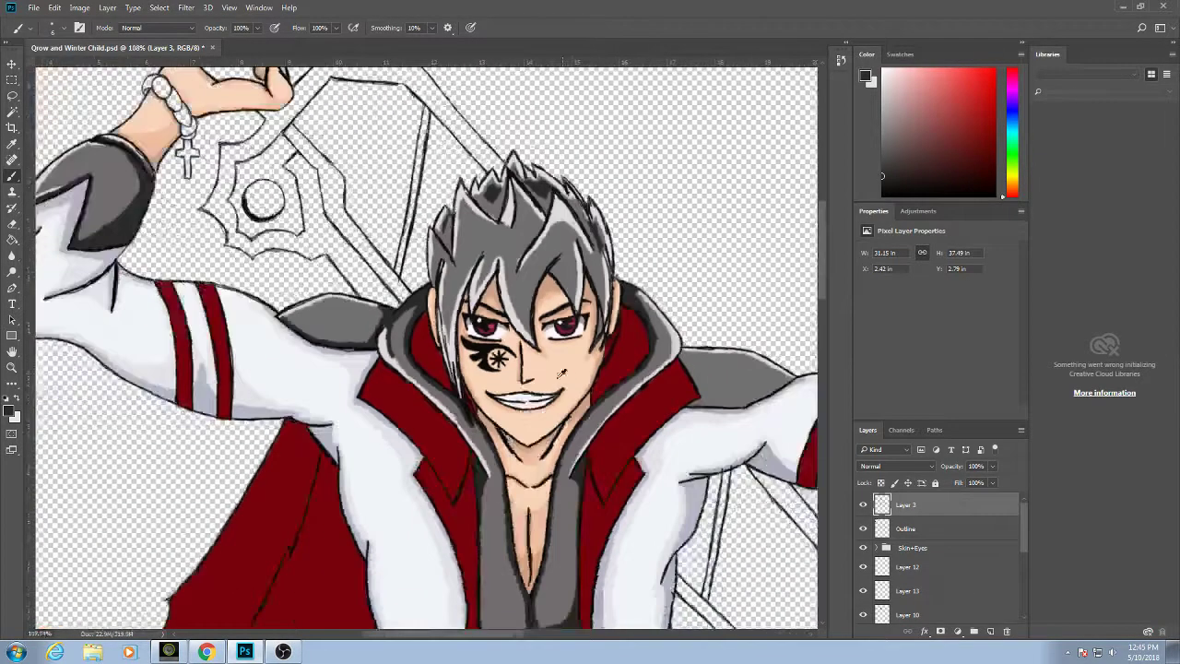
{"action": "scroll", "coordinate": [664, 366], "scroll_direction": "up", "scroll_amount": 3}
{"action": "scroll", "coordinate": [664, 366], "scroll_direction": "up", "scroll_amount": 3}
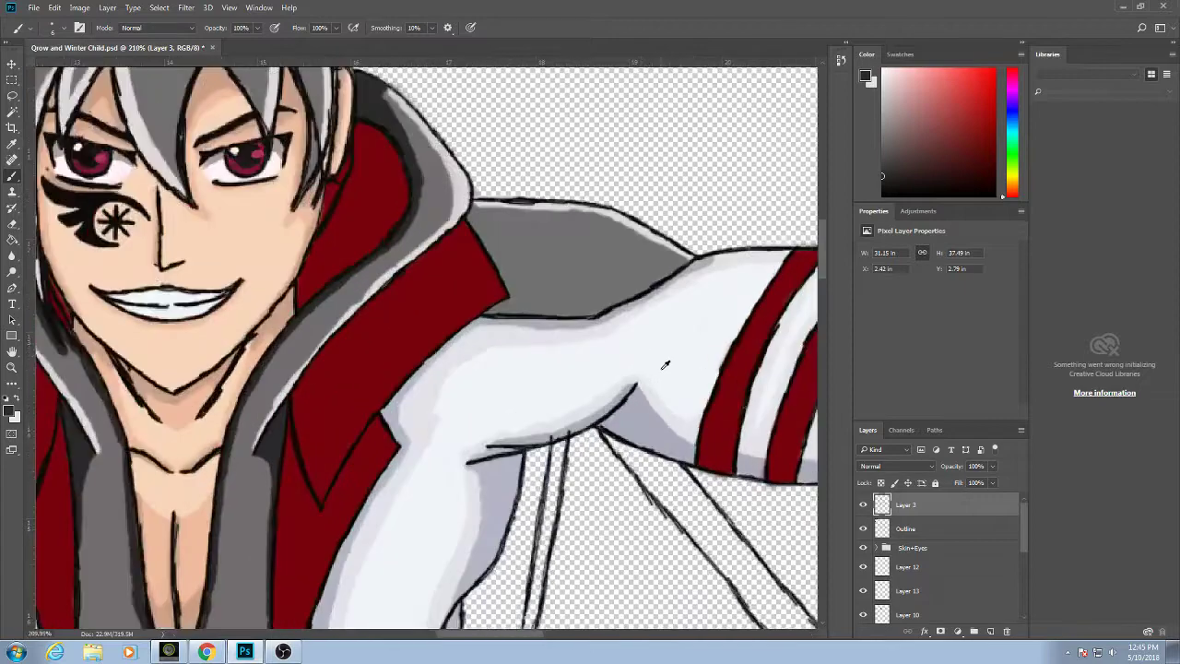
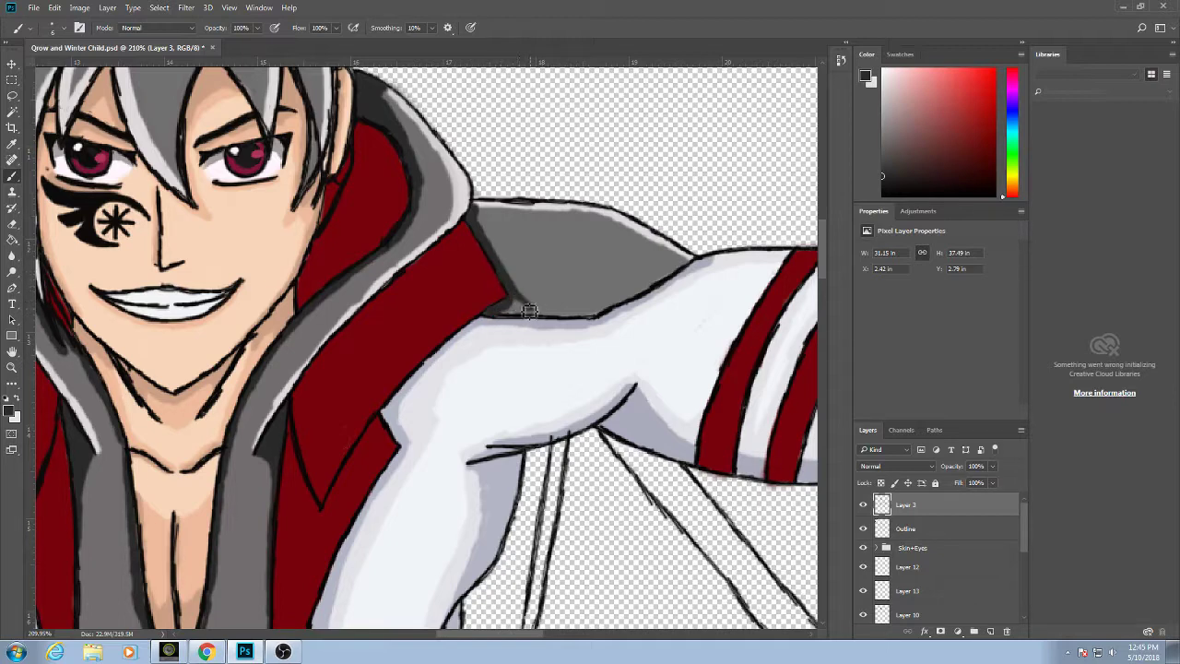
{"action": "mouse_move", "coordinate": [532, 314]}
{"action": "left_mouse_down"}
{"action": "mouse_move", "coordinate": [561, 307]}
{"action": "mouse_move", "coordinate": [527, 307]}
{"action": "mouse_move", "coordinate": [572, 315]}
{"action": "mouse_move", "coordinate": [574, 302]}
{"action": "mouse_move", "coordinate": [590, 311]}
{"action": "mouse_move", "coordinate": [574, 315]}
{"action": "mouse_move", "coordinate": [597, 318]}
{"action": "mouse_move", "coordinate": [573, 321]}
{"action": "mouse_move", "coordinate": [623, 306]}
{"action": "mouse_move", "coordinate": [566, 307]}
{"action": "mouse_move", "coordinate": [601, 308]}
{"action": "left_mouse_up"}
{"action": "left_click", "coordinate": [570, 304], "text": "alt"}
{"action": "left_click", "coordinate": [595, 304], "text": "alt"}
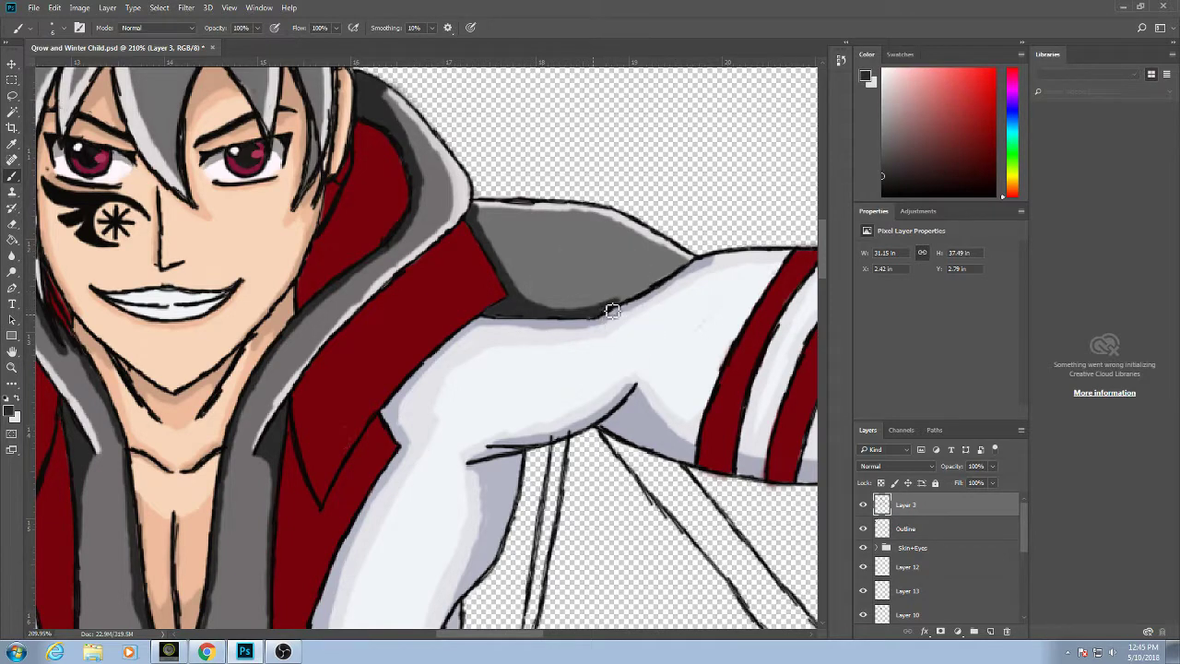
{"action": "mouse_move", "coordinate": [651, 291]}
{"action": "left_mouse_down"}
{"action": "mouse_move", "coordinate": [692, 267]}
{"action": "mouse_move", "coordinate": [625, 310]}
{"action": "left_mouse_up"}
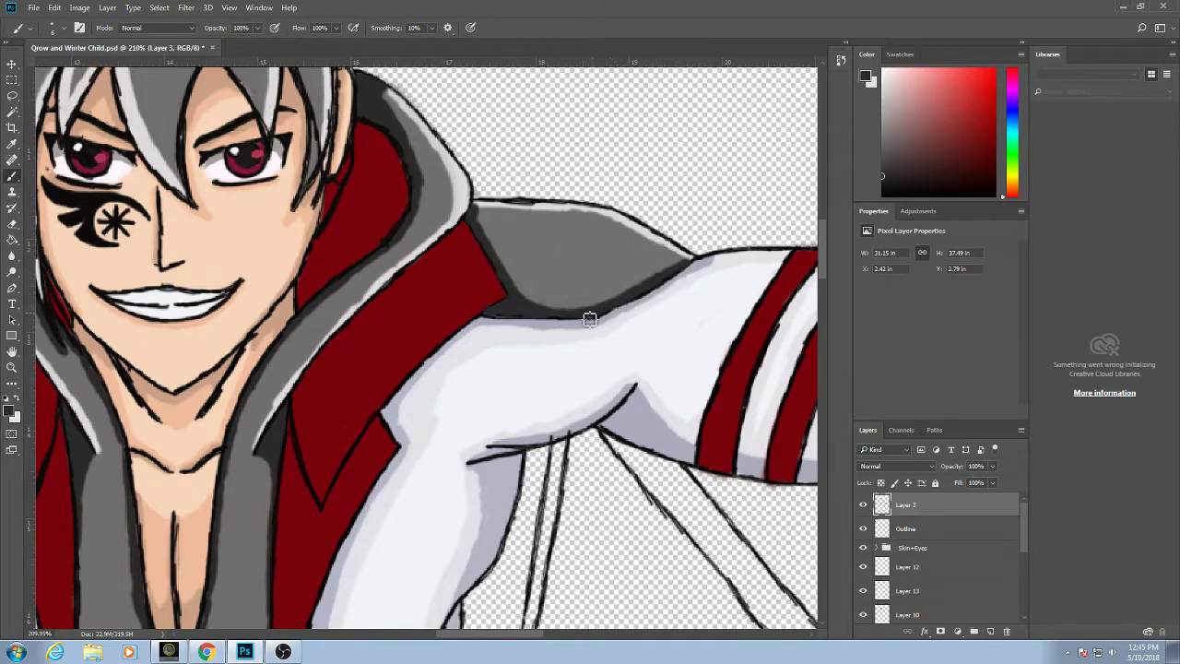
Sample black from the grey-to-black palette swatches beside the figure as the painting colour.
{"action": "scroll", "coordinate": [610, 276], "scroll_direction": "down", "scroll_amount": 5}
{"action": "scroll", "coordinate": [609, 269], "scroll_direction": "down", "scroll_amount": 2}
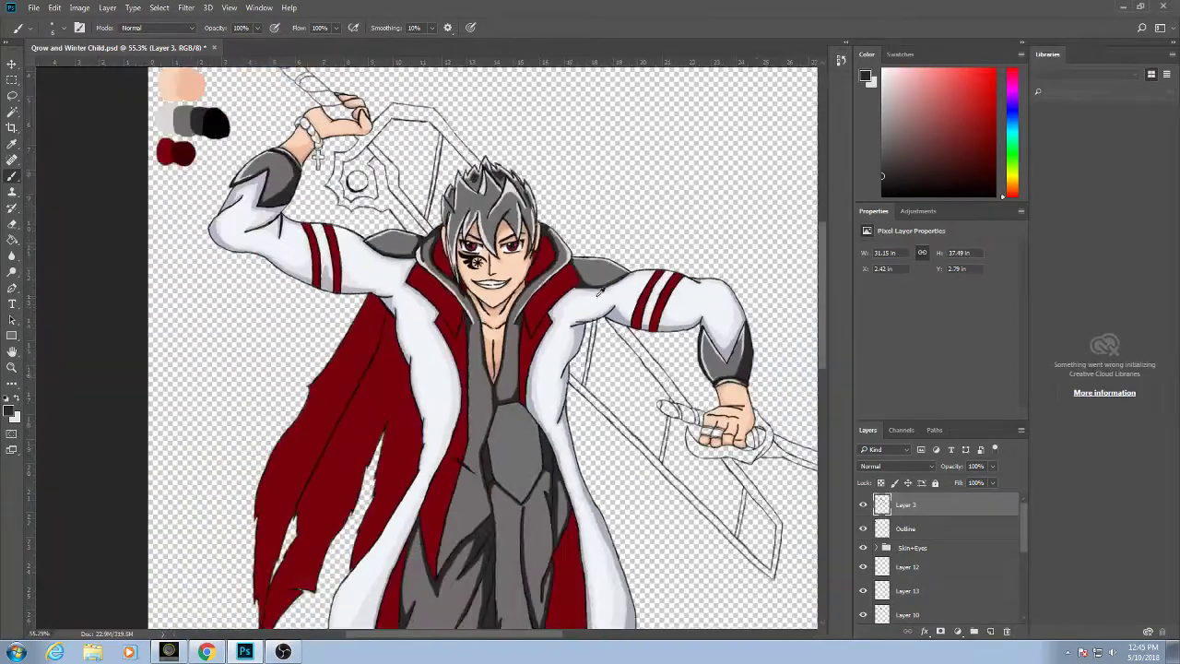
{"action": "scroll", "coordinate": [431, 309], "scroll_direction": "down", "scroll_amount": 1}
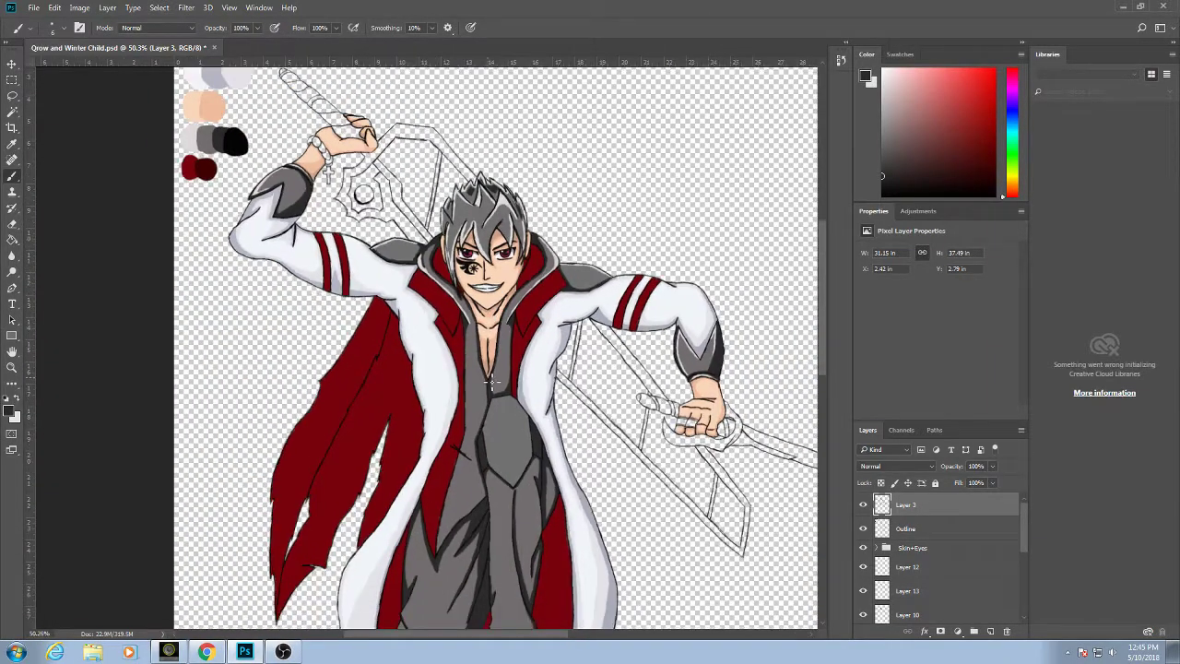
{"action": "scroll", "coordinate": [452, 332], "scroll_direction": "down", "scroll_amount": 1}
{"action": "left_click_drag", "start_coordinate": [482, 439], "coordinate": [528, 449]}
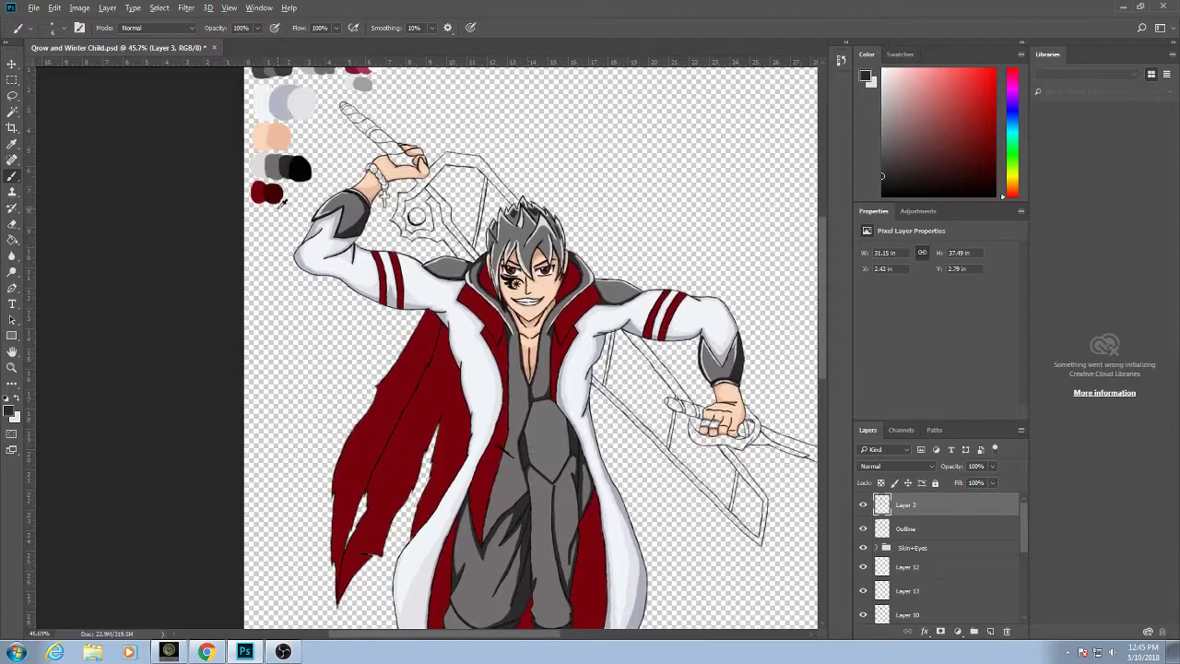
{"action": "left_click", "coordinate": [276, 165], "text": "alt"}
{"action": "left_click", "coordinate": [307, 167], "text": "alt"}
On Layer 14, paint black shadows into the crotch folds and down the inner edge of the left trouser leg.
{"action": "scroll", "coordinate": [501, 561], "scroll_direction": "up", "scroll_amount": 5}
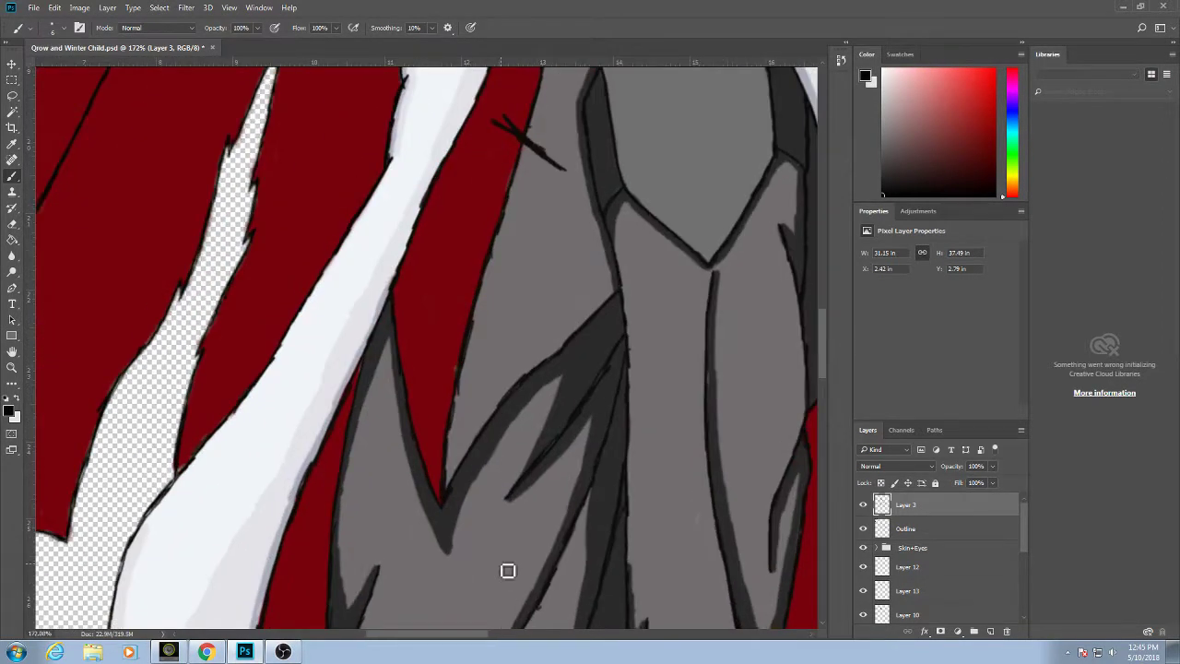
{"action": "left_click_drag", "start_coordinate": [1025, 530], "coordinate": [1018, 566]}
{"action": "left_click", "coordinate": [987, 526]}
{"action": "left_click", "coordinate": [986, 559]}
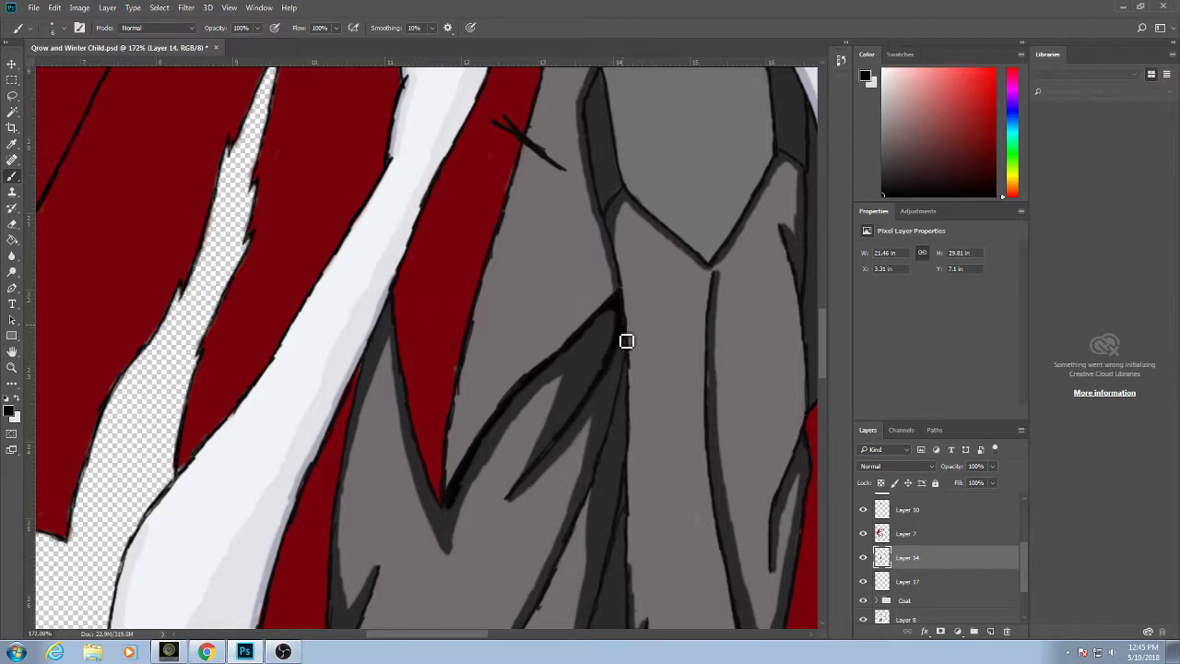
{"action": "mouse_move", "coordinate": [621, 369]}
{"action": "left_mouse_down"}
{"action": "mouse_move", "coordinate": [629, 353]}
{"action": "mouse_move", "coordinate": [624, 383]}
{"action": "left_mouse_up"}
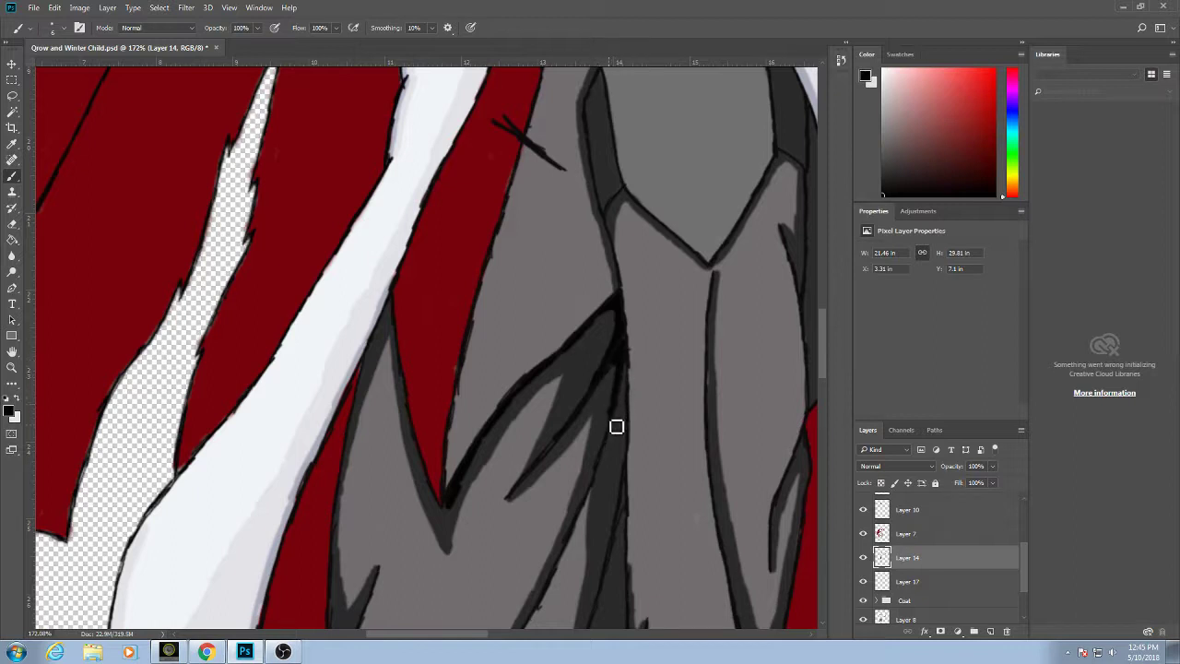
{"action": "mouse_move", "coordinate": [621, 418]}
{"action": "left_mouse_down"}
{"action": "mouse_move", "coordinate": [630, 374]}
{"action": "mouse_move", "coordinate": [627, 458]}
{"action": "mouse_move", "coordinate": [622, 395]}
{"action": "mouse_move", "coordinate": [632, 389]}
{"action": "mouse_move", "coordinate": [635, 414]}
{"action": "mouse_move", "coordinate": [627, 452]}
{"action": "mouse_move", "coordinate": [621, 414]}
{"action": "mouse_move", "coordinate": [635, 371]}
{"action": "mouse_move", "coordinate": [635, 439]}
{"action": "mouse_move", "coordinate": [640, 371]}
{"action": "mouse_move", "coordinate": [650, 385]}
{"action": "mouse_move", "coordinate": [645, 437]}
{"action": "mouse_move", "coordinate": [630, 436]}
{"action": "mouse_move", "coordinate": [632, 495]}
{"action": "mouse_move", "coordinate": [612, 532]}
{"action": "mouse_move", "coordinate": [648, 447]}
{"action": "left_mouse_up"}
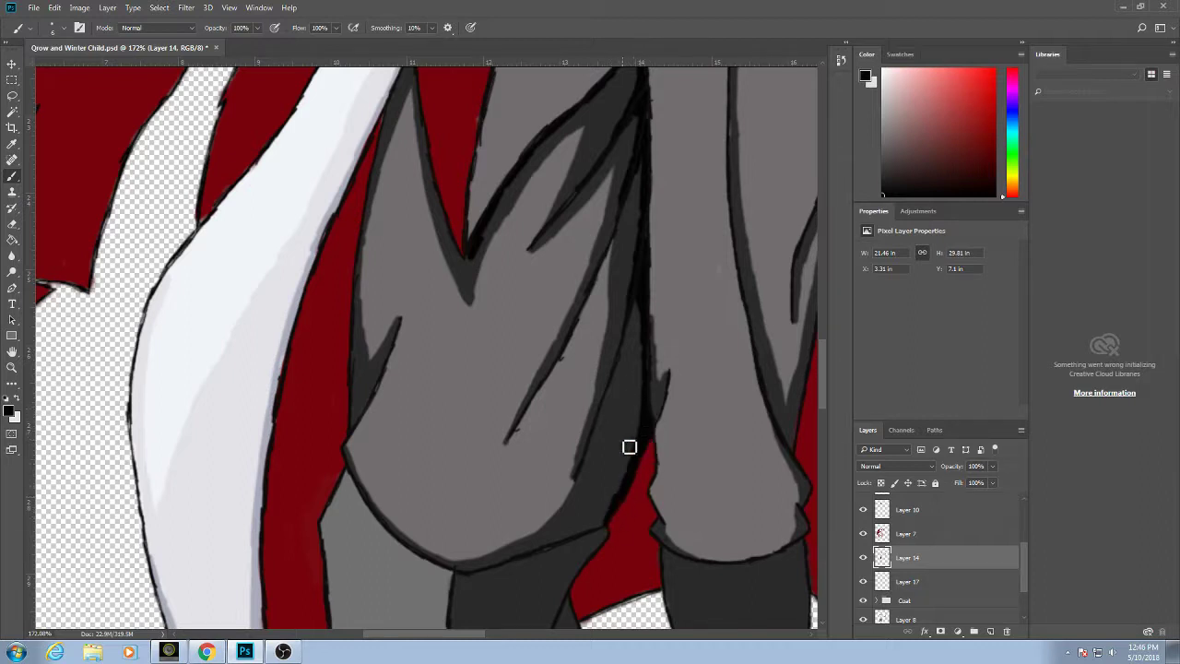
Paint black shading along the left trouser leg's rounded knee hem and the edges of the dark section beneath it.
{"action": "mouse_move", "coordinate": [621, 442]}
{"action": "left_mouse_down"}
{"action": "mouse_move", "coordinate": [637, 387]}
{"action": "mouse_move", "coordinate": [670, 360]}
{"action": "left_mouse_up"}
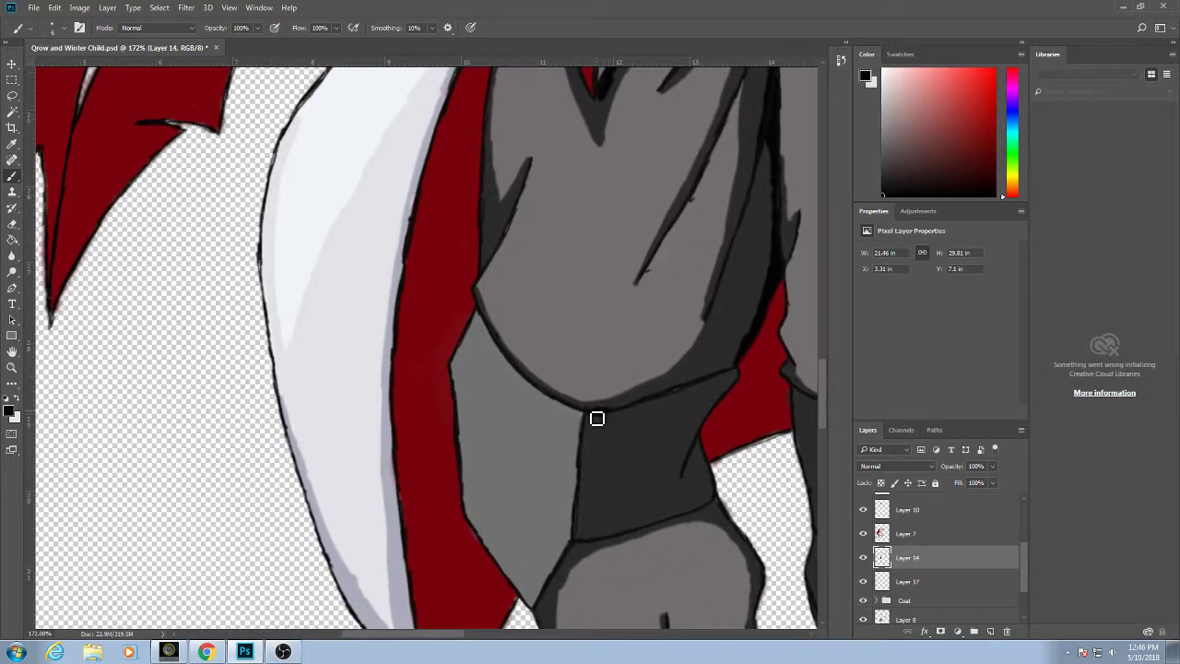
{"action": "left_click_drag", "start_coordinate": [598, 419], "coordinate": [744, 363]}
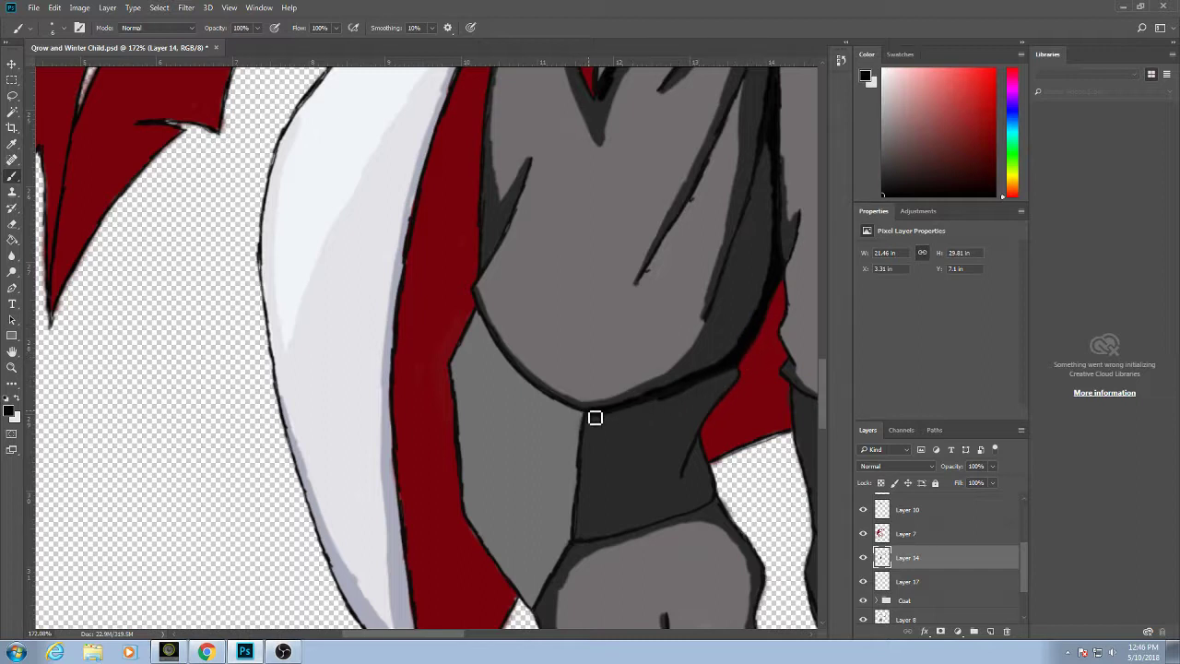
{"action": "left_click_drag", "start_coordinate": [593, 415], "coordinate": [540, 390]}
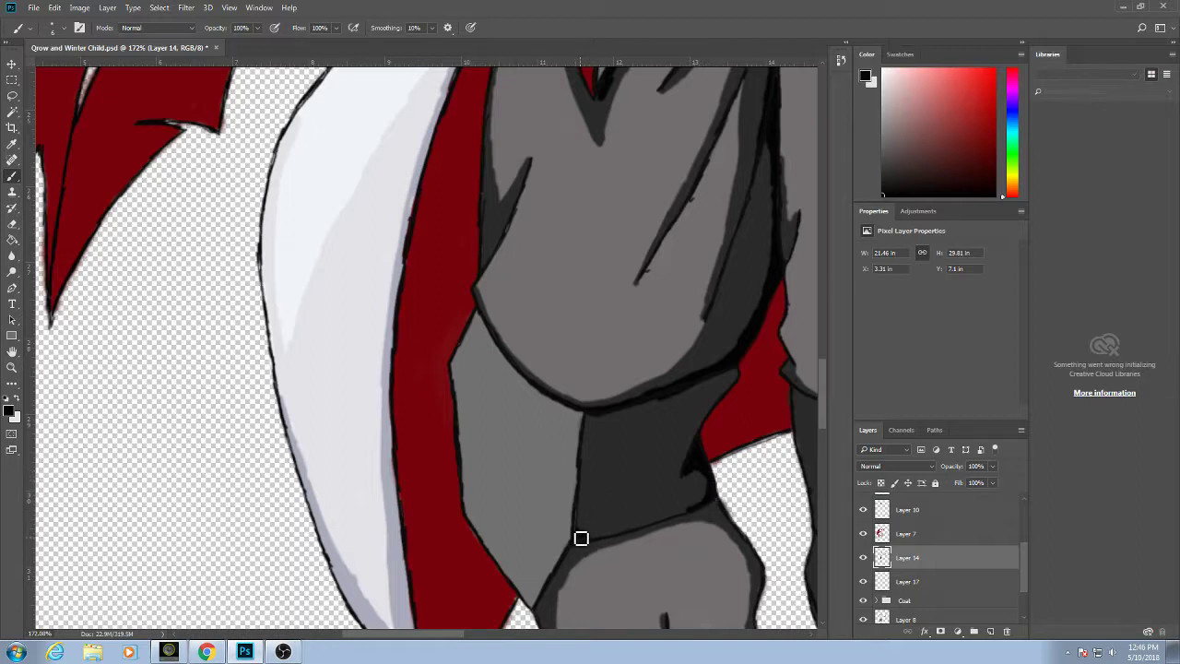
{"action": "left_click_drag", "start_coordinate": [583, 531], "coordinate": [593, 432]}
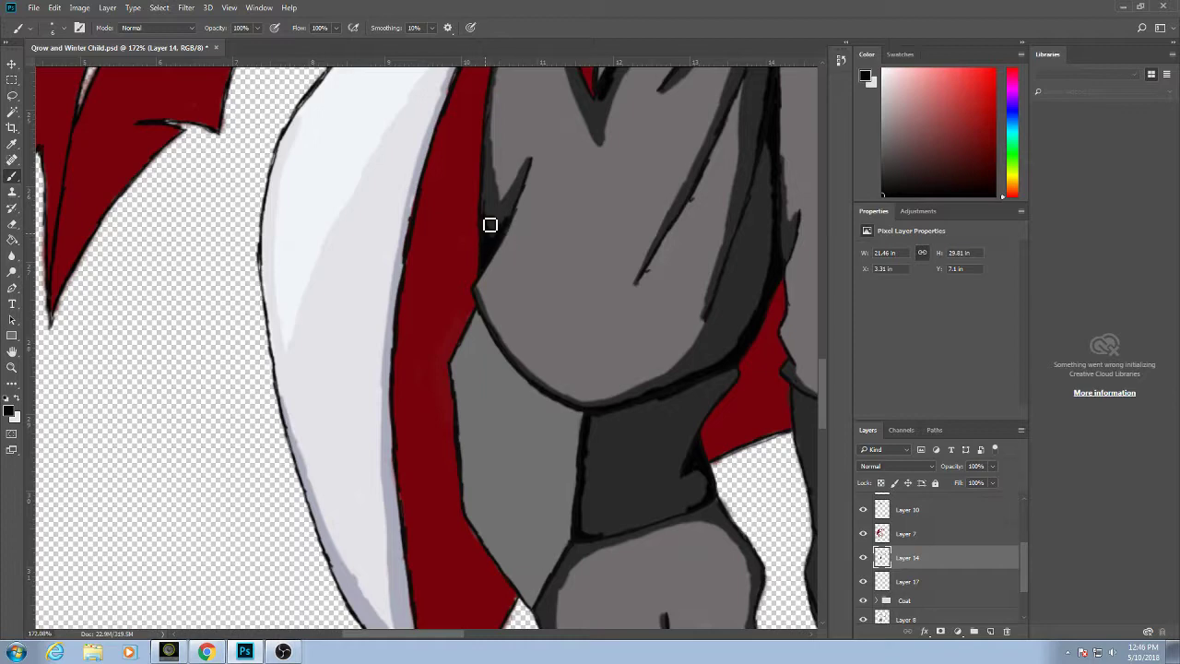
Paint black shading in the left trouser leg's outer fold and at its upper tip beside the white coat.
{"action": "mouse_move", "coordinate": [506, 191]}
{"action": "left_mouse_down"}
{"action": "mouse_move", "coordinate": [474, 303]}
{"action": "mouse_move", "coordinate": [599, 256]}
{"action": "left_mouse_up"}
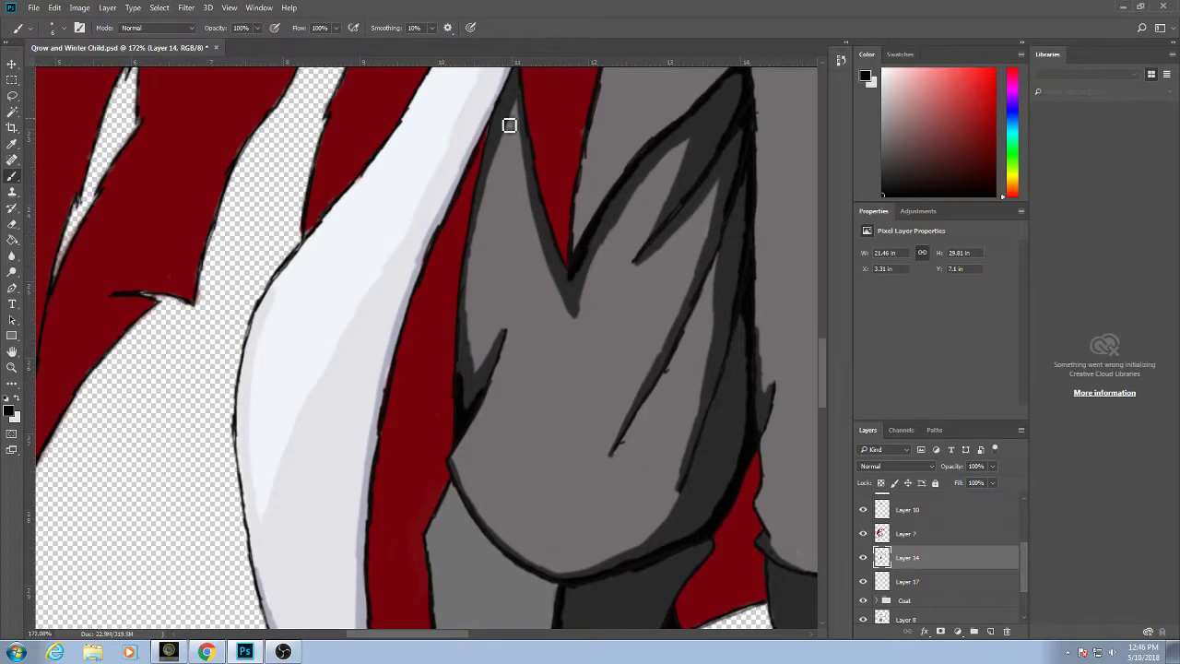
{"action": "mouse_move", "coordinate": [510, 123]}
{"action": "left_mouse_down"}
{"action": "mouse_move", "coordinate": [486, 225]}
{"action": "mouse_move", "coordinate": [508, 181]}
{"action": "mouse_move", "coordinate": [483, 220]}
{"action": "left_mouse_up"}
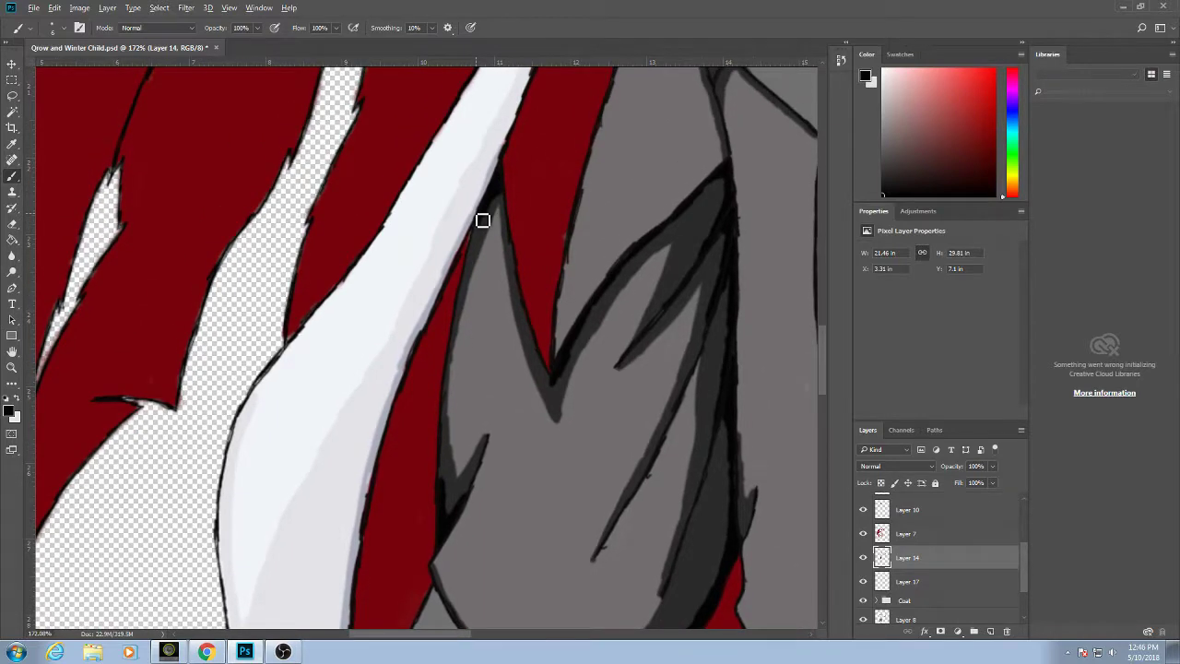
{"action": "scroll", "coordinate": [519, 282], "scroll_direction": "down", "scroll_amount": 13}
{"action": "left_click_drag", "start_coordinate": [630, 253], "coordinate": [547, 372]}
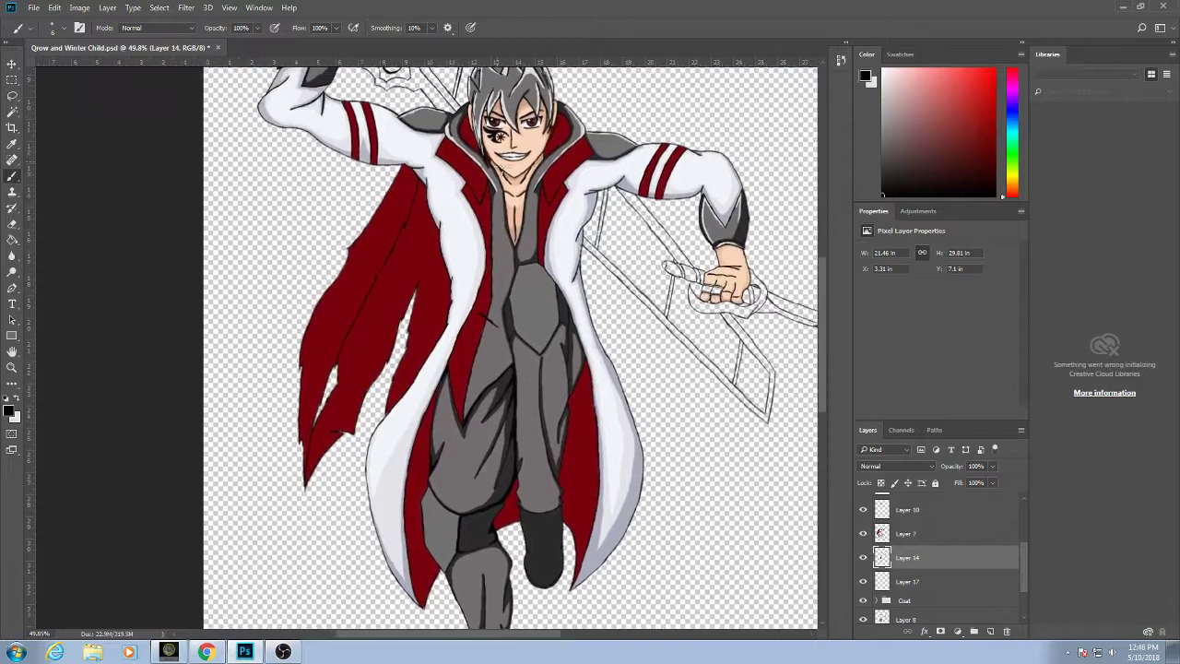
Paint black shading on the right hip along the coat edge, the trouser's outer edge and the narrow fold beside it.
{"action": "scroll", "coordinate": [498, 136], "scroll_direction": "up", "scroll_amount": 15}
{"action": "scroll", "coordinate": [498, 147], "scroll_direction": "down", "scroll_amount": 3}
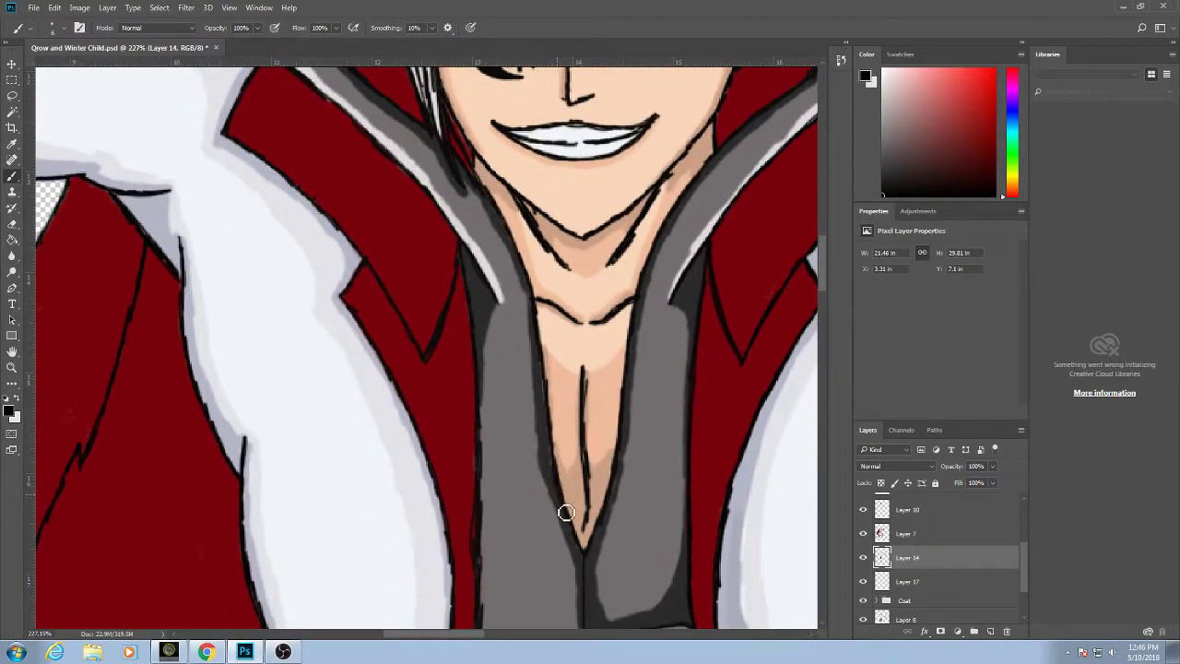
{"action": "scroll", "coordinate": [566, 513], "scroll_direction": "down", "scroll_amount": 20}
{"action": "scroll", "coordinate": [566, 513], "scroll_direction": "right", "scroll_amount": 7}
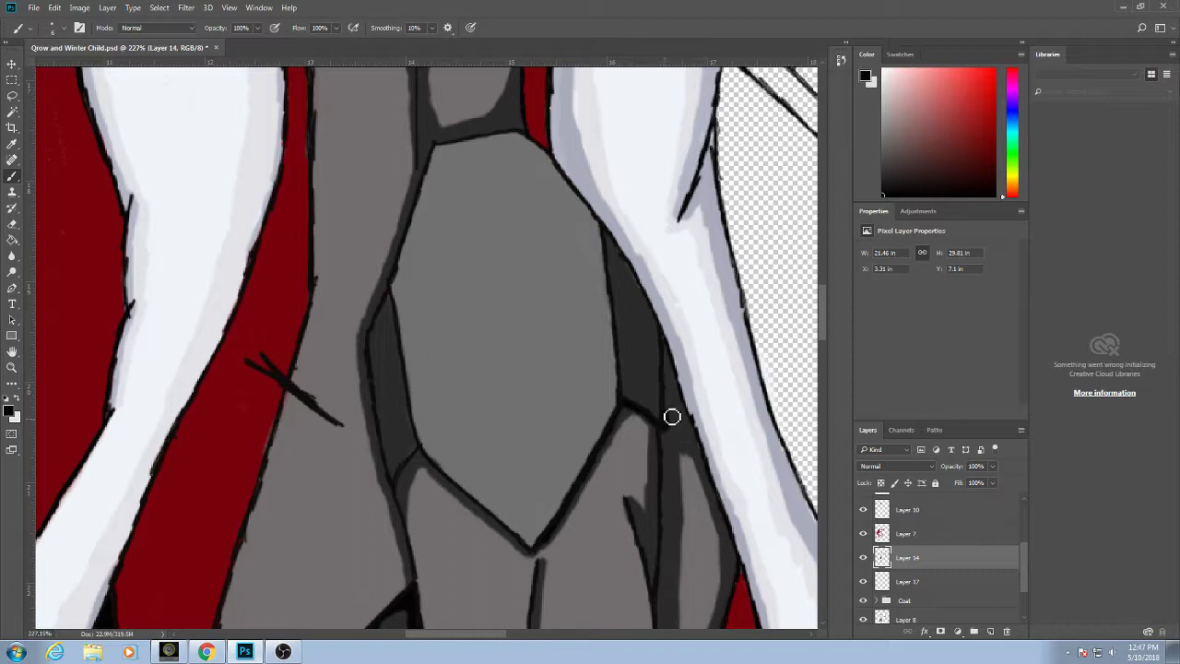
{"action": "mouse_move", "coordinate": [672, 417]}
{"action": "left_mouse_down"}
{"action": "mouse_move", "coordinate": [671, 356]}
{"action": "mouse_move", "coordinate": [692, 425]}
{"action": "mouse_move", "coordinate": [674, 425]}
{"action": "left_mouse_up"}
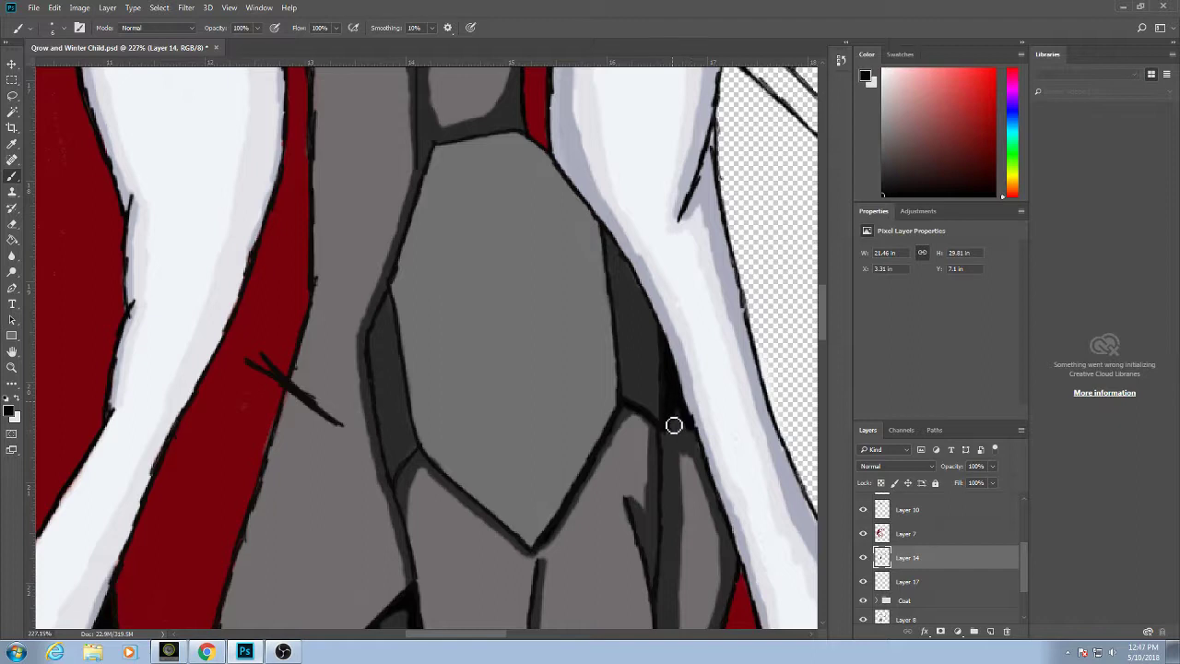
{"action": "scroll", "coordinate": [664, 414], "scroll_direction": "down", "scroll_amount": 3}
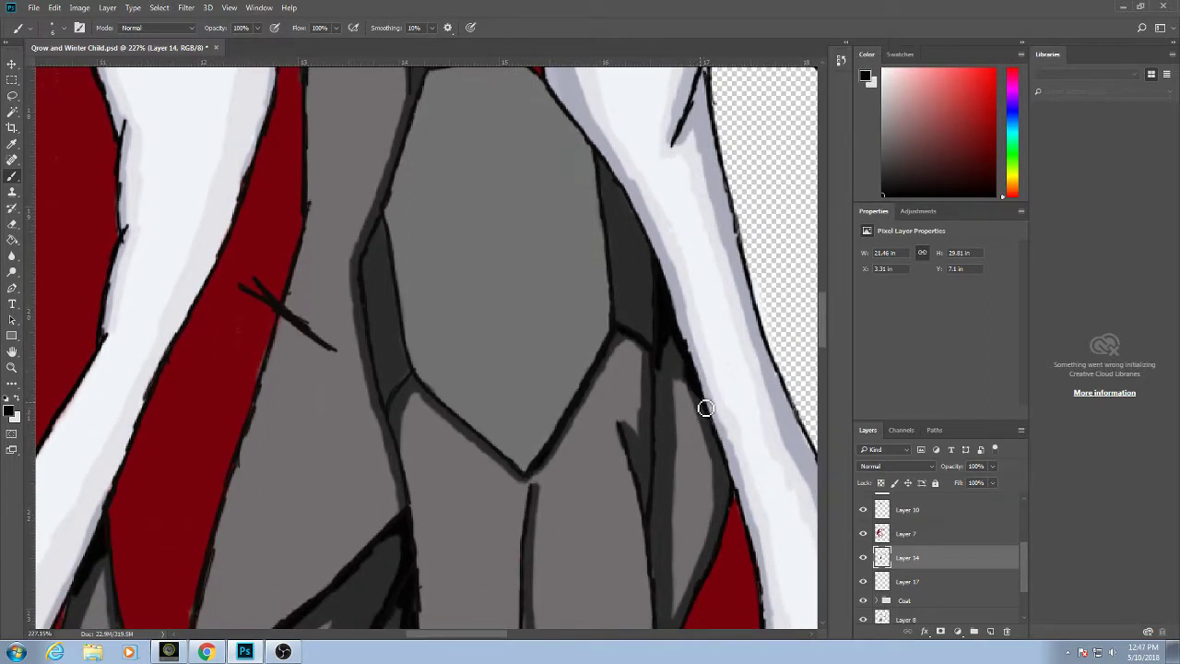
{"action": "left_click_drag", "start_coordinate": [727, 473], "coordinate": [693, 367]}
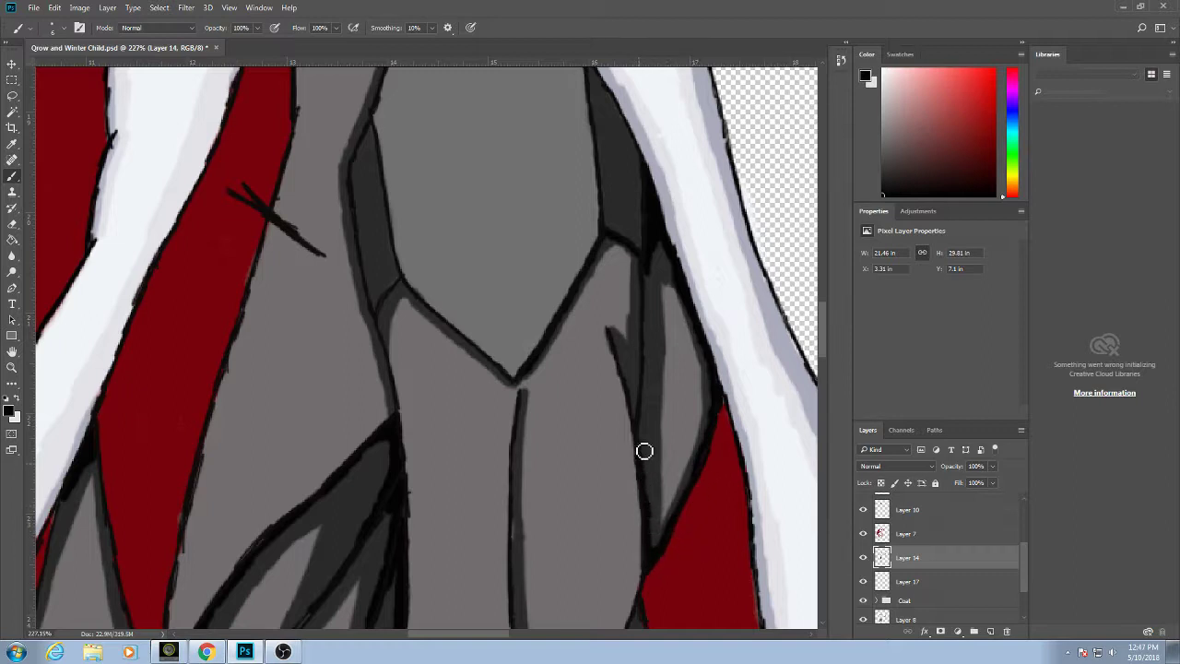
{"action": "mouse_move", "coordinate": [614, 337]}
{"action": "left_mouse_down"}
{"action": "mouse_move", "coordinate": [638, 425]}
{"action": "mouse_move", "coordinate": [641, 395]}
{"action": "left_mouse_up"}
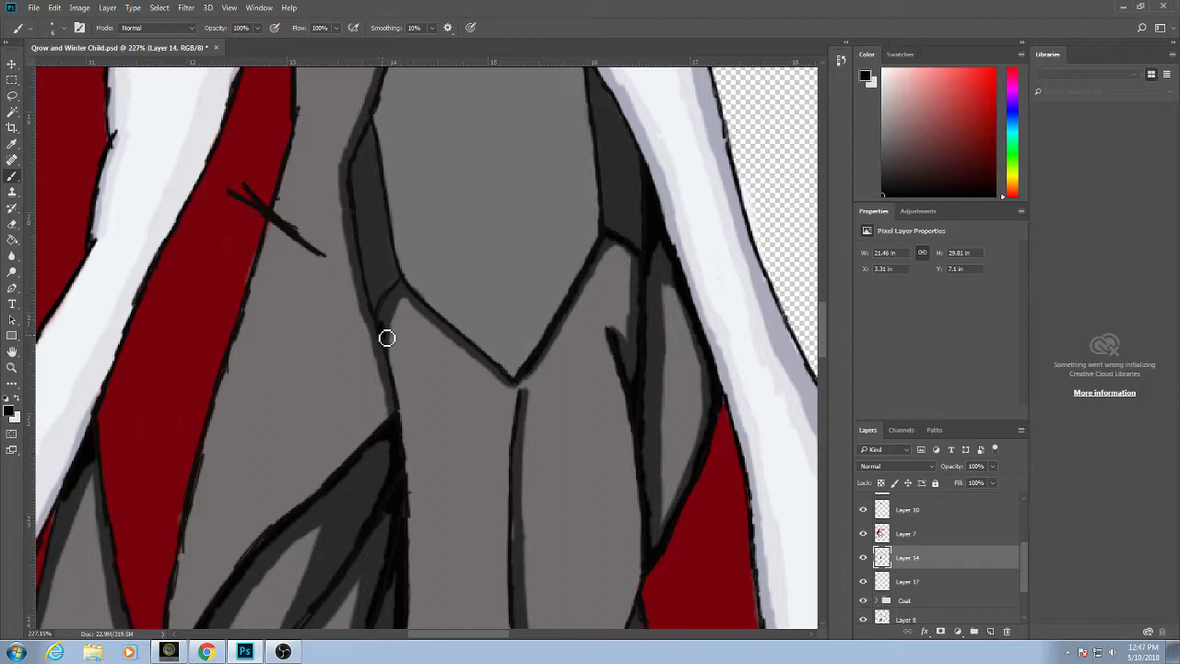
Paint black shading around the grey waist plate and its dark side panels, continuing up the shirt's central seam.
{"action": "mouse_move", "coordinate": [387, 338]}
{"action": "left_mouse_down"}
{"action": "mouse_move", "coordinate": [405, 289]}
{"action": "mouse_move", "coordinate": [398, 274]}
{"action": "mouse_move", "coordinate": [490, 362]}
{"action": "left_mouse_up"}
{"action": "mouse_move", "coordinate": [411, 260]}
{"action": "left_mouse_down"}
{"action": "mouse_move", "coordinate": [416, 325]}
{"action": "mouse_move", "coordinate": [391, 172]}
{"action": "mouse_move", "coordinate": [371, 218]}
{"action": "mouse_move", "coordinate": [383, 191]}
{"action": "left_mouse_up"}
{"action": "scroll", "coordinate": [392, 192], "scroll_direction": "up", "scroll_amount": 2}
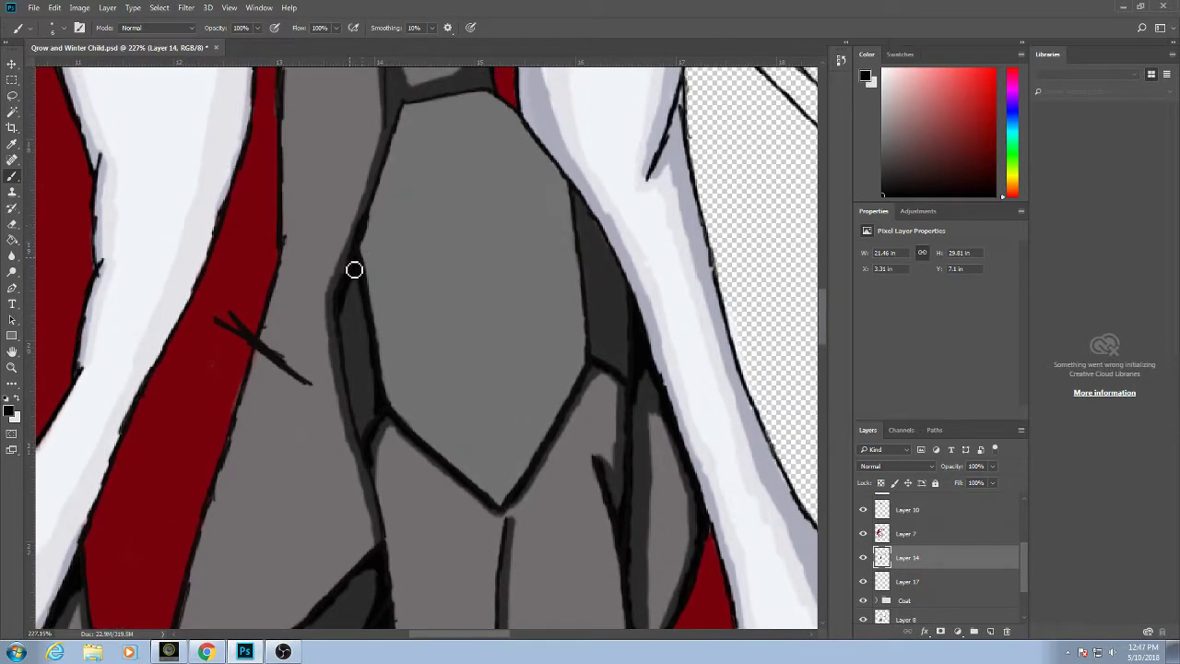
{"action": "left_click_drag", "start_coordinate": [376, 195], "coordinate": [419, 92]}
{"action": "mouse_move", "coordinate": [419, 93]}
{"action": "left_mouse_down"}
{"action": "mouse_move", "coordinate": [386, 154]}
{"action": "mouse_move", "coordinate": [399, 169]}
{"action": "mouse_move", "coordinate": [387, 170]}
{"action": "mouse_move", "coordinate": [454, 157]}
{"action": "left_mouse_up"}
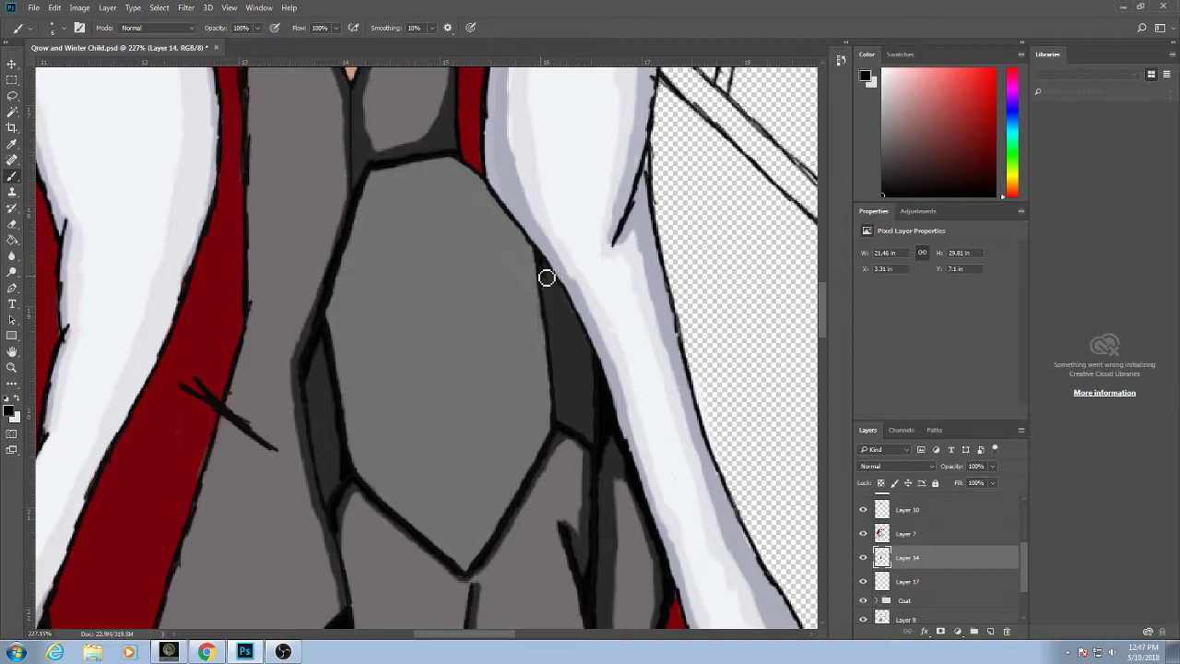
{"action": "left_click_drag", "start_coordinate": [546, 276], "coordinate": [562, 419]}
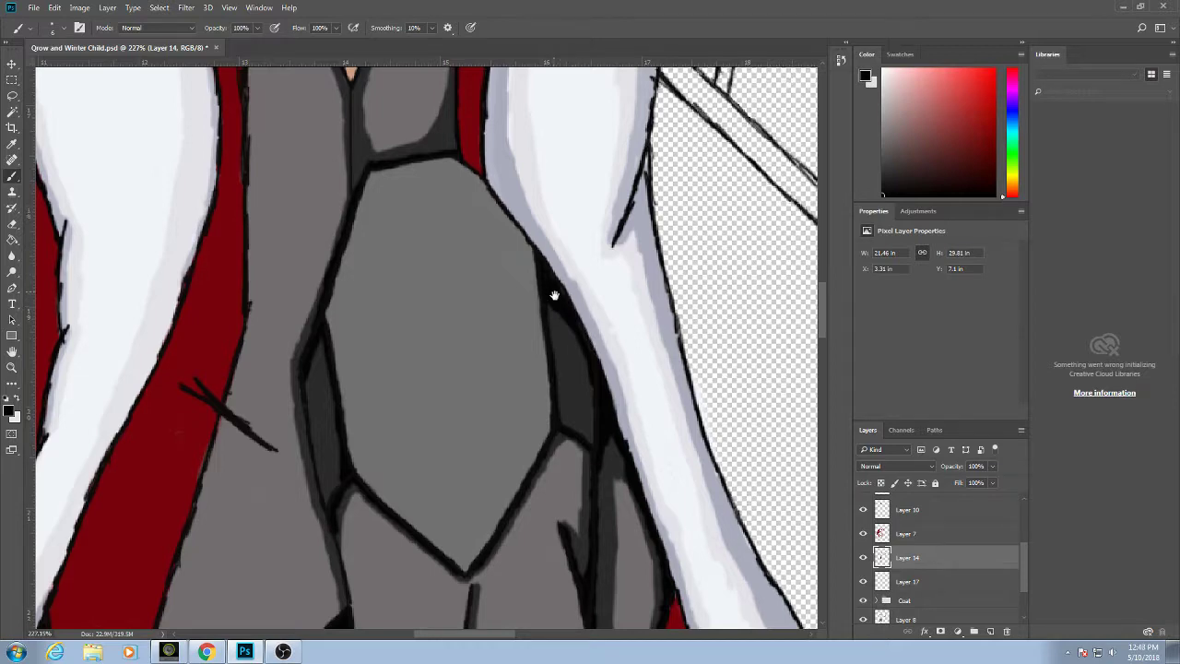
{"action": "scroll", "coordinate": [553, 298], "scroll_direction": "up", "scroll_amount": 3}
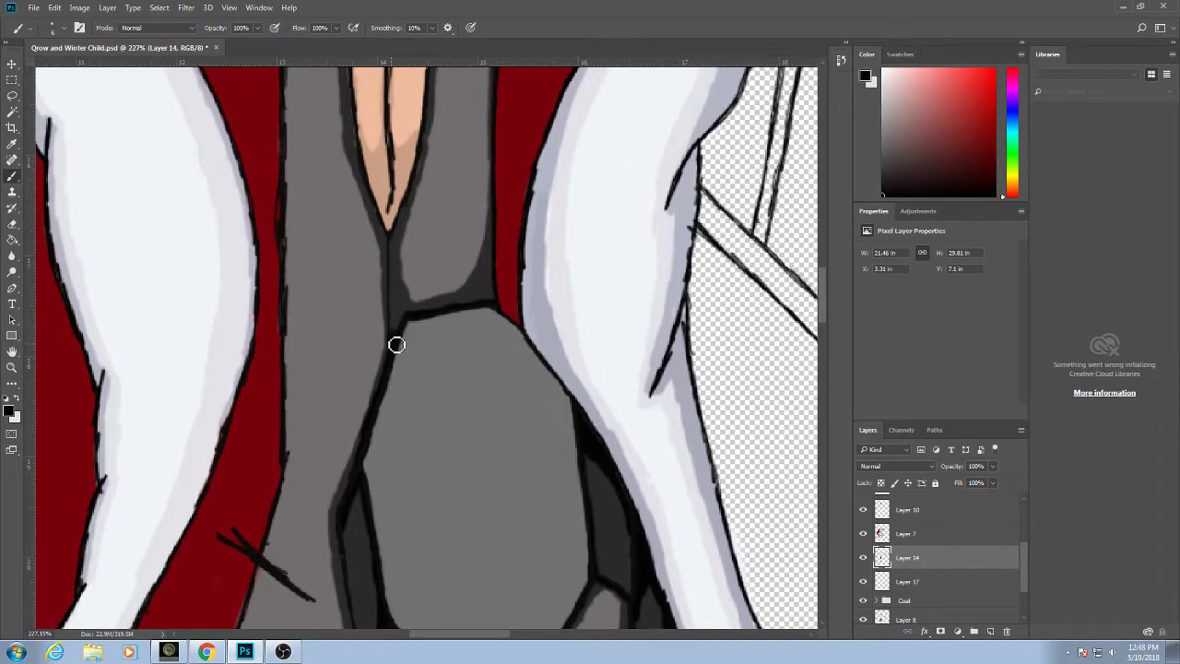
{"action": "left_click_drag", "start_coordinate": [397, 345], "coordinate": [393, 243]}
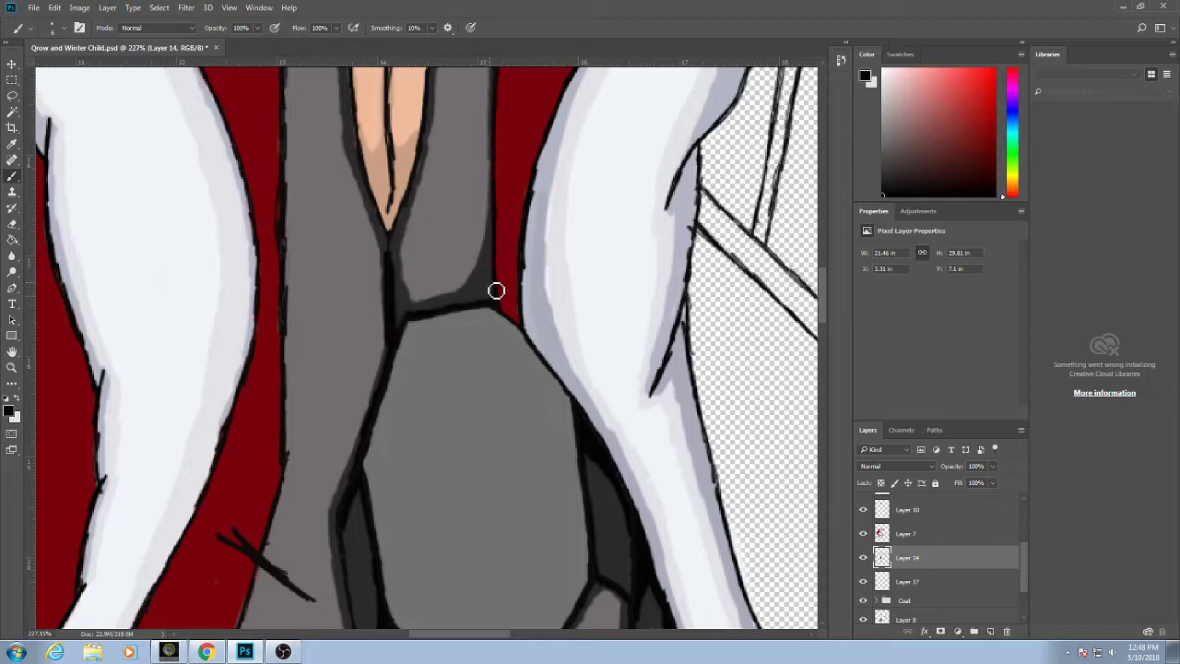
{"action": "left_click", "coordinate": [953, 534]}
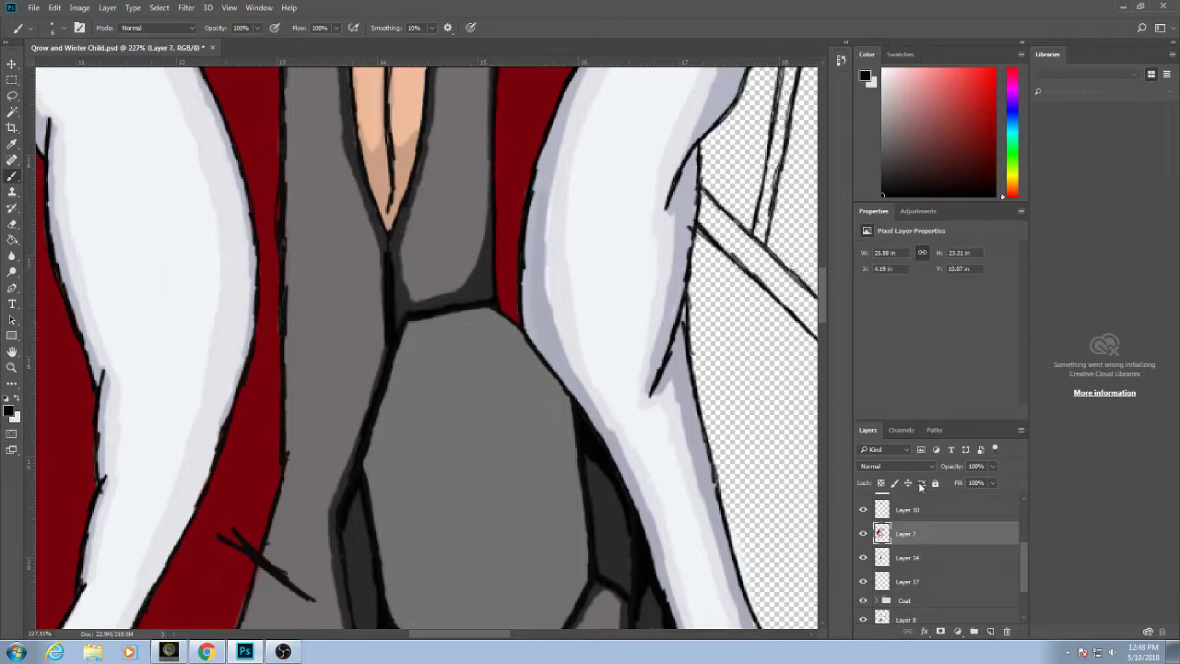
{"action": "left_click", "coordinate": [908, 509]}
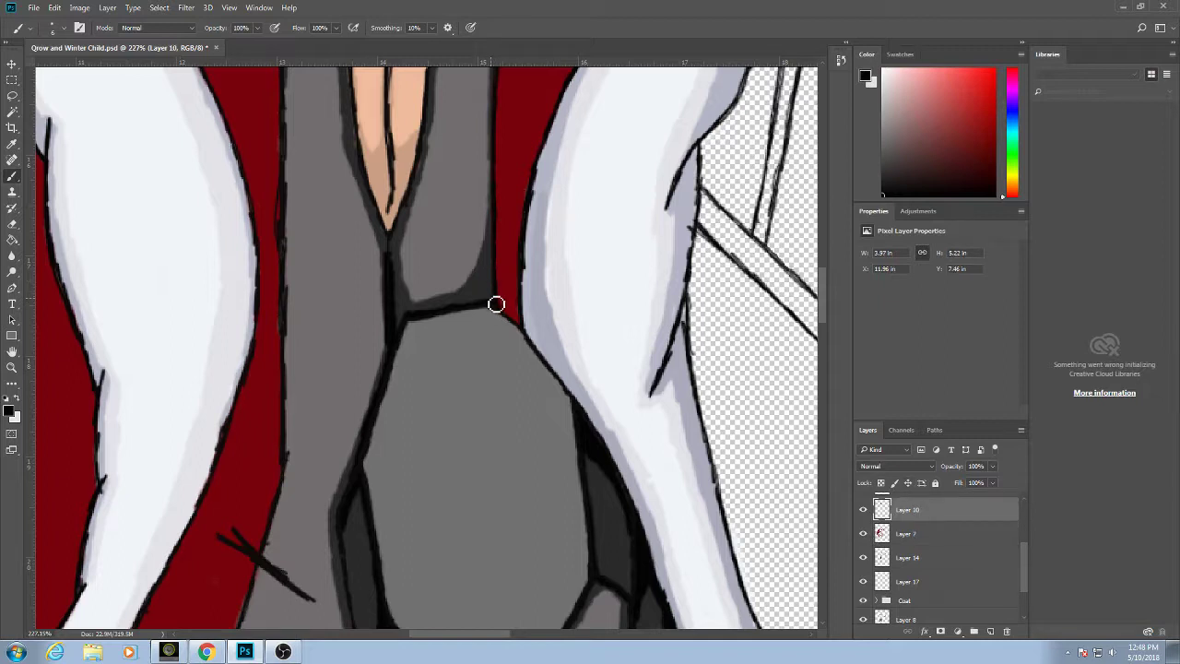
{"action": "scroll", "coordinate": [1018, 544], "scroll_direction": "up", "scroll_amount": 2}
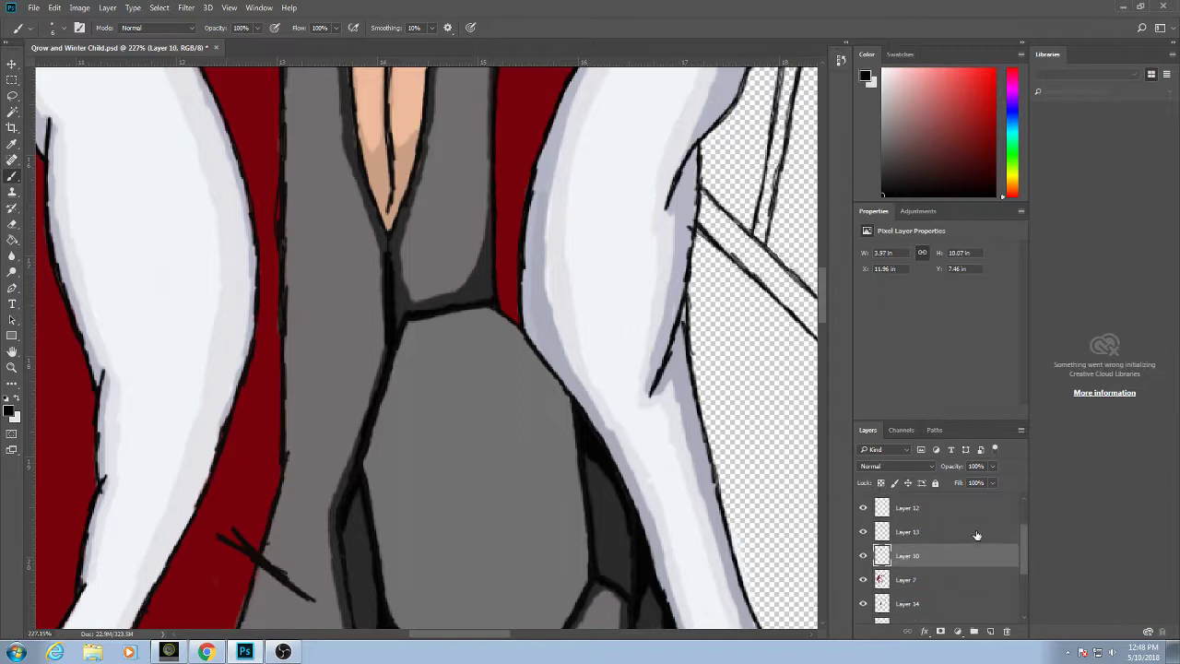
{"action": "left_click", "coordinate": [974, 532]}
{"action": "left_click", "coordinate": [922, 499]}
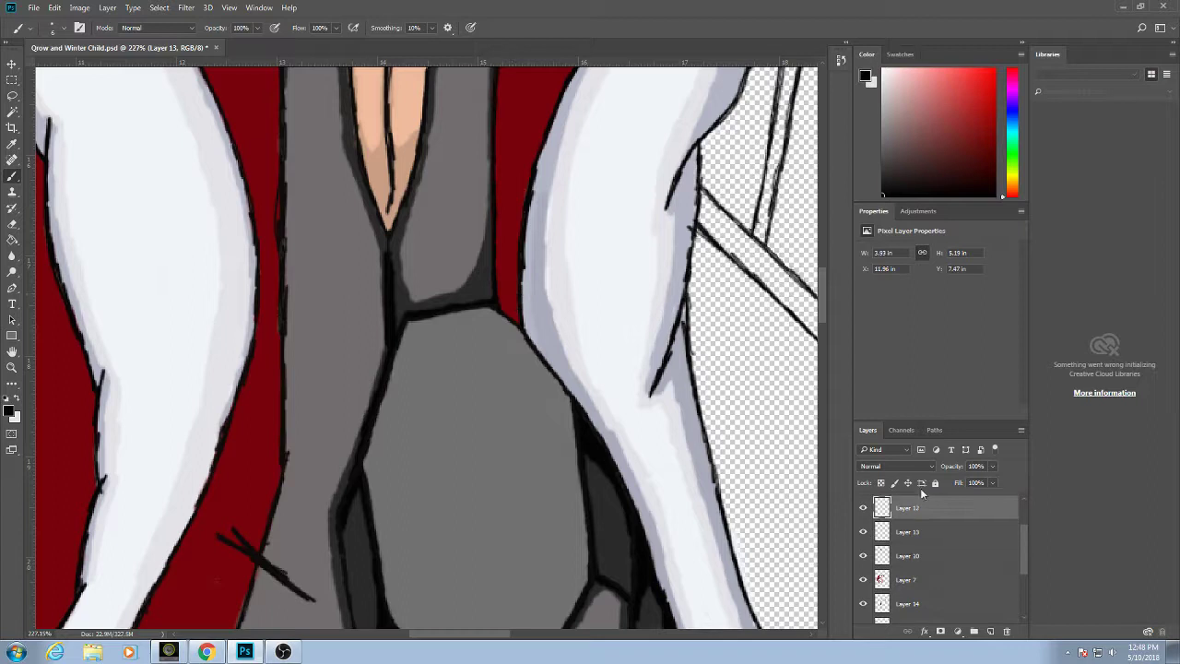
{"action": "scroll", "coordinate": [1018, 535], "scroll_direction": "up", "scroll_amount": 2}
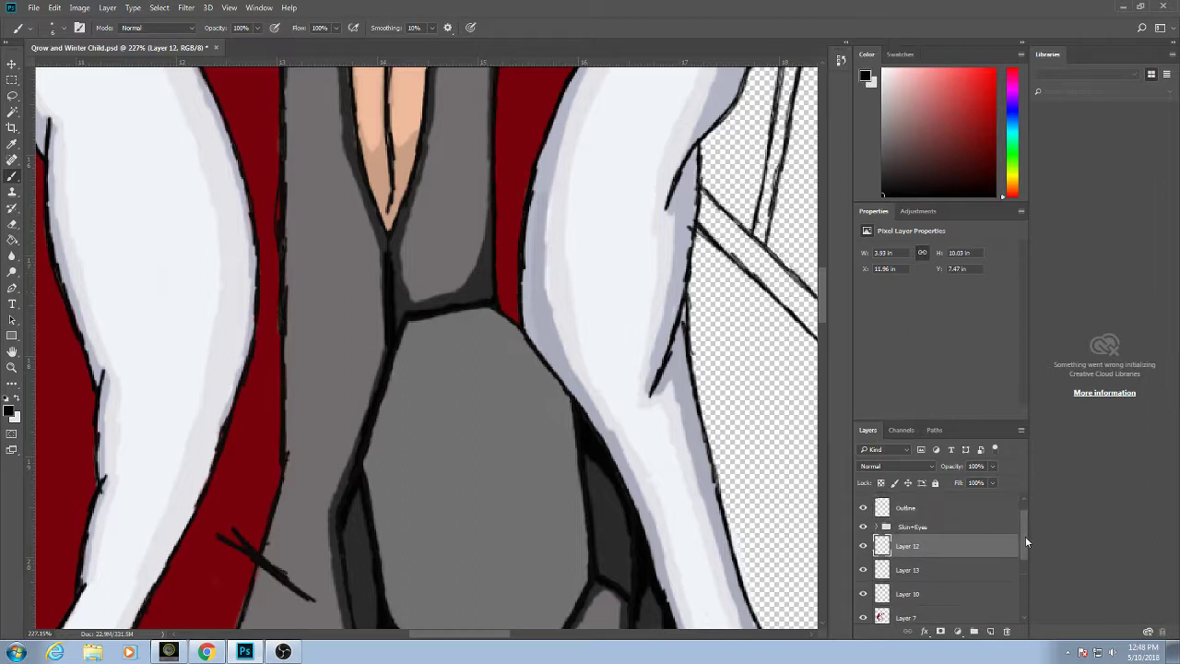
Create a new layer directly below the Outline layer.
{"action": "left_click", "coordinate": [922, 516]}
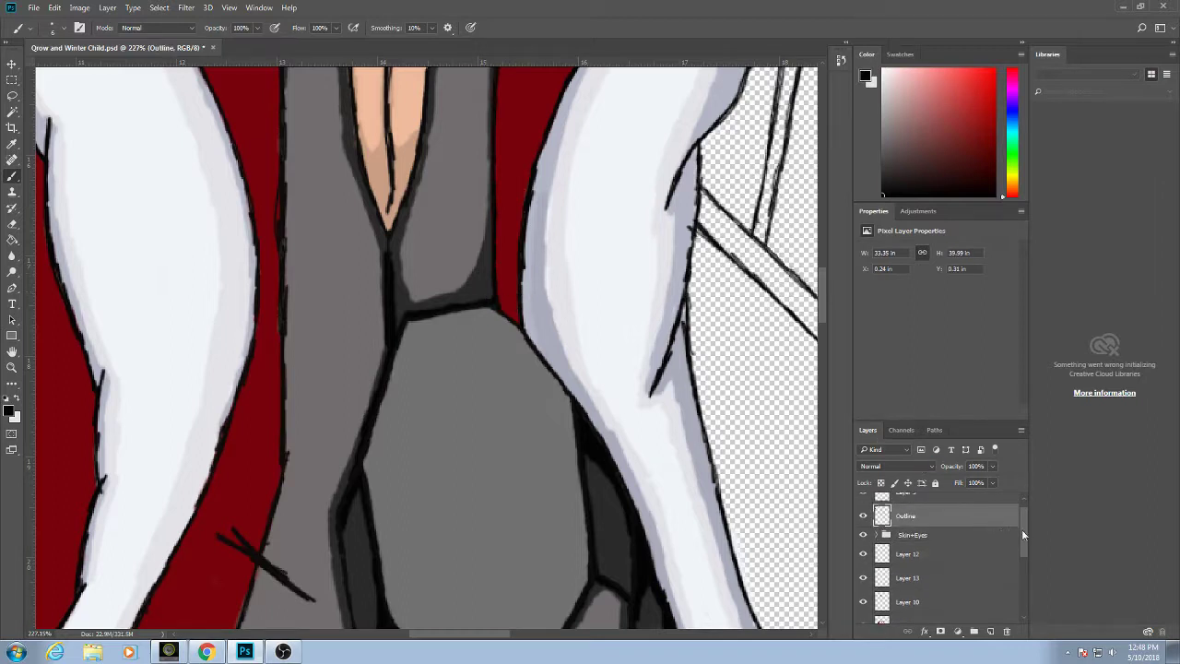
{"action": "left_click", "coordinate": [990, 632]}
{"action": "left_click_drag", "start_coordinate": [961, 521], "coordinate": [957, 547]}
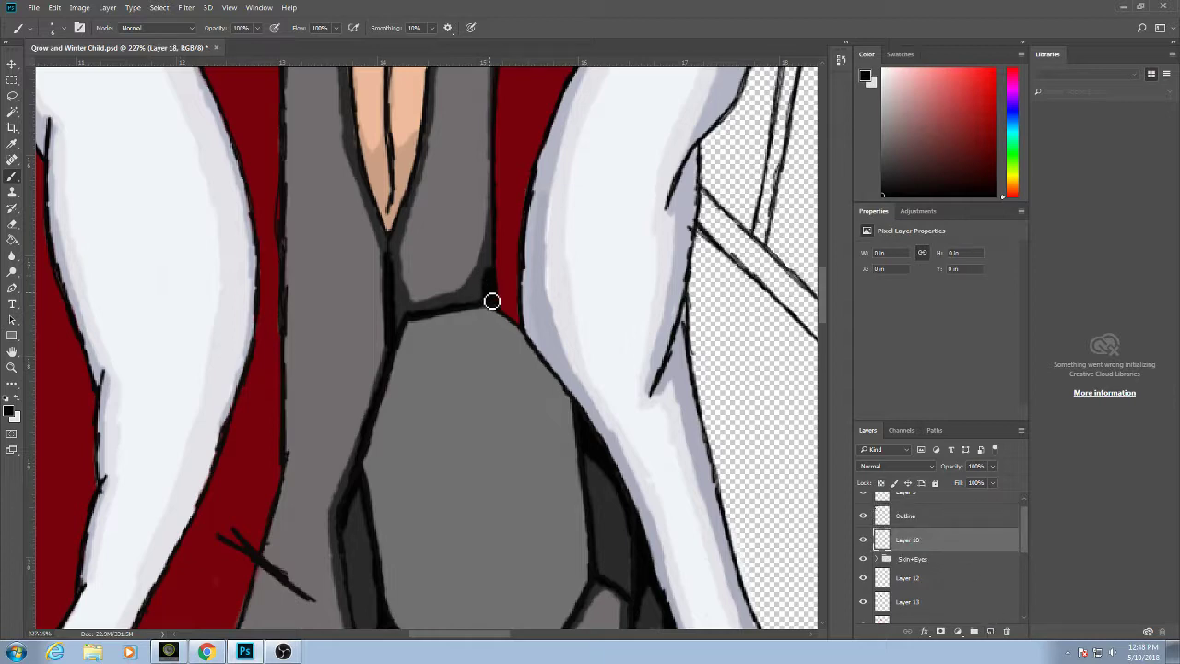
Paint black shading at the shirt's lower corner above the waist plate and along one edge of the chest opening.
{"action": "mouse_move", "coordinate": [498, 247]}
{"action": "left_mouse_down"}
{"action": "mouse_move", "coordinate": [499, 231]}
{"action": "mouse_move", "coordinate": [500, 289]}
{"action": "left_mouse_up"}
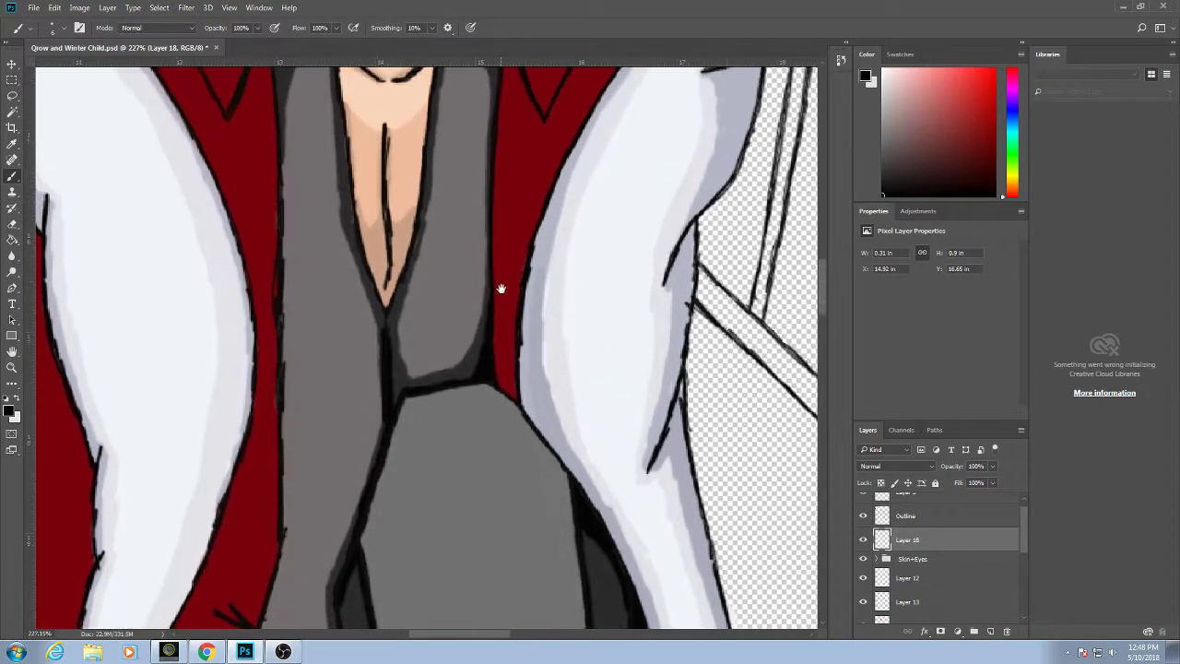
{"action": "left_click_drag", "start_coordinate": [449, 228], "coordinate": [495, 274]}
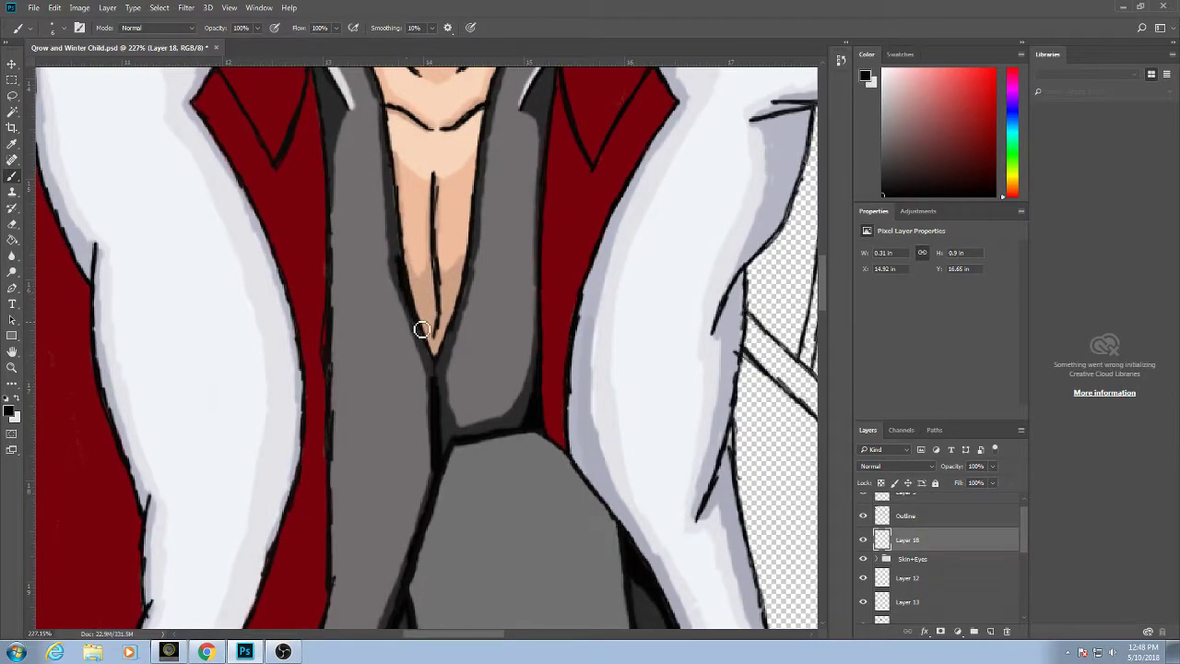
{"action": "left_click_drag", "start_coordinate": [440, 378], "coordinate": [395, 203]}
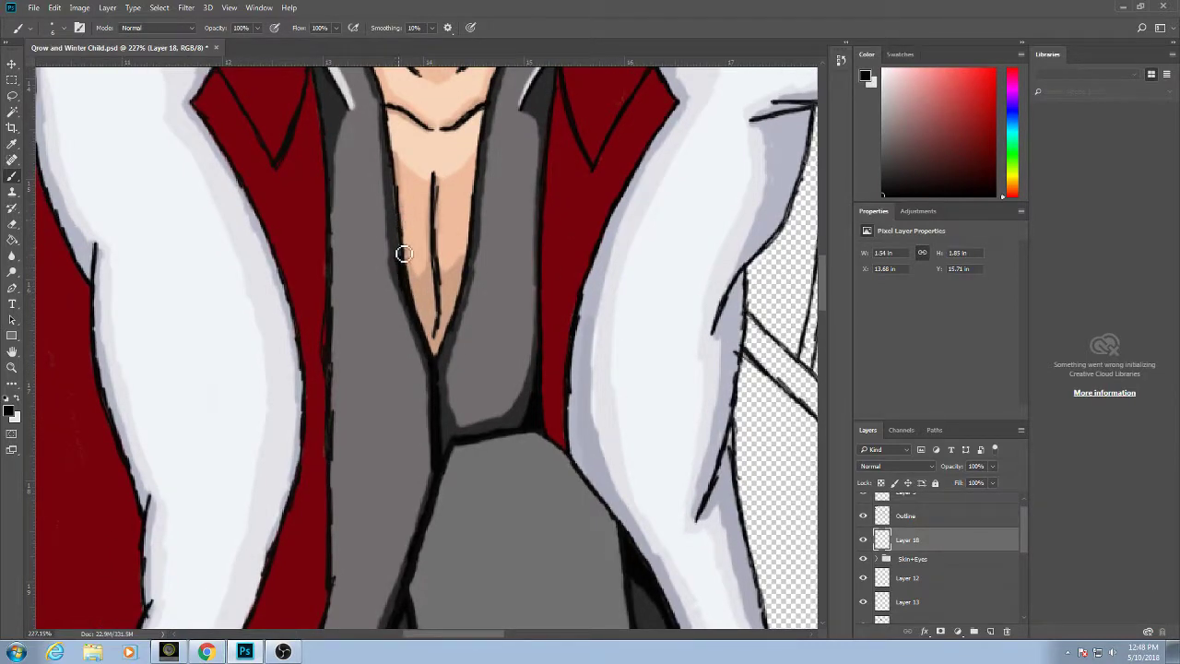
{"action": "left_click_drag", "start_coordinate": [404, 249], "coordinate": [397, 199]}
{"action": "left_click_drag", "start_coordinate": [397, 188], "coordinate": [398, 240]}
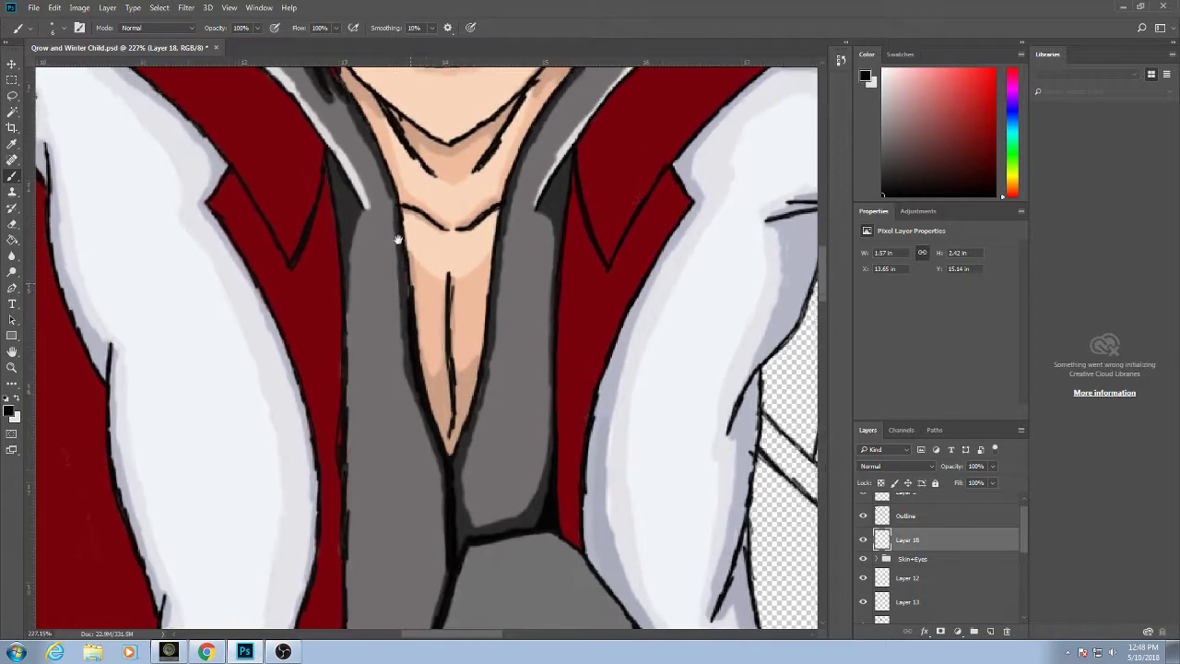
{"action": "left_click_drag", "start_coordinate": [372, 150], "coordinate": [435, 326]}
{"action": "left_click_drag", "start_coordinate": [390, 252], "coordinate": [416, 390]}
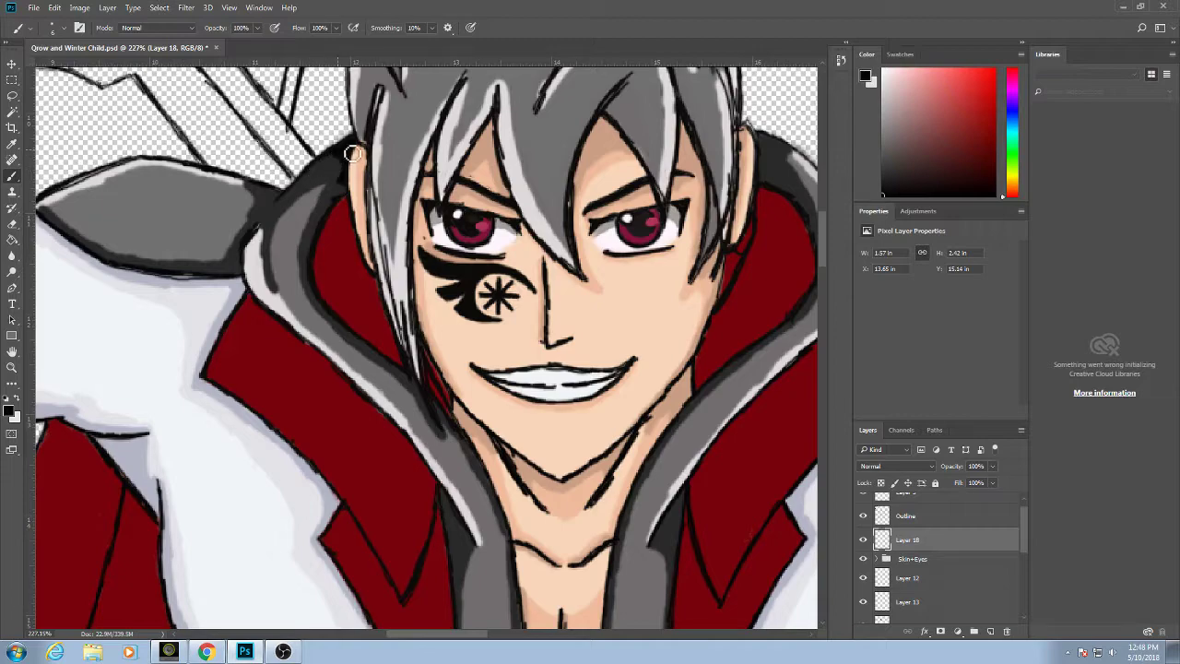
Paint black shading on the grey collar behind both ears and make Layer 3 active.
{"action": "left_click_drag", "start_coordinate": [353, 152], "coordinate": [349, 183]}
{"action": "scroll", "coordinate": [338, 203], "scroll_direction": "right", "scroll_amount": 10}
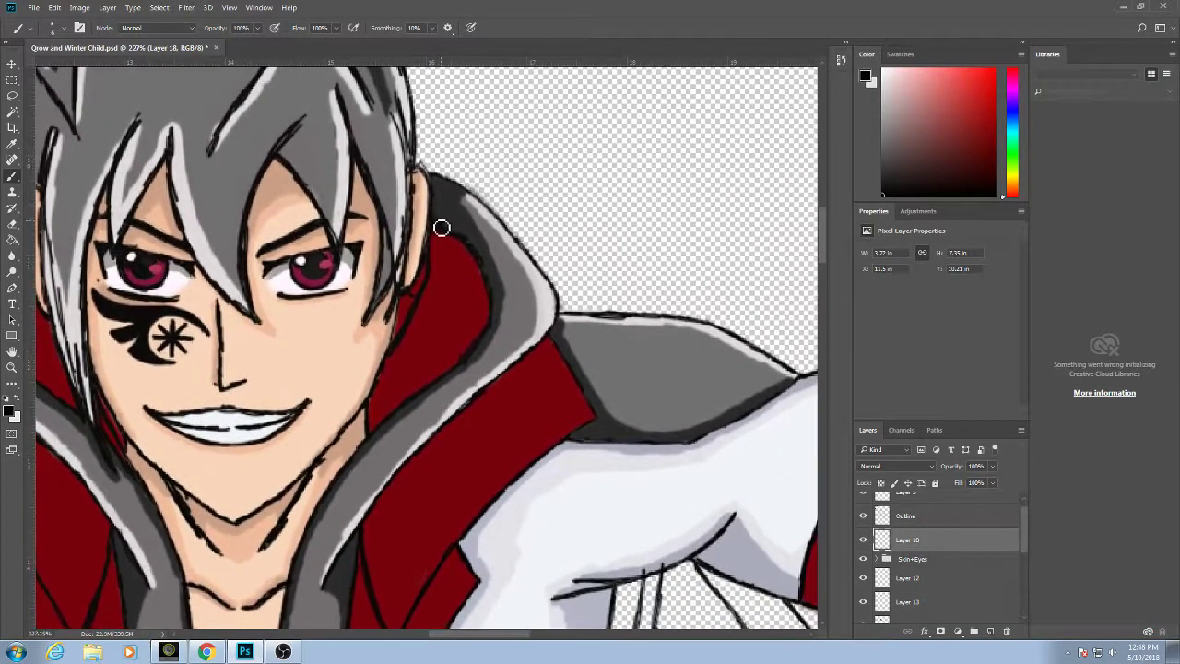
{"action": "left_click_drag", "start_coordinate": [442, 228], "coordinate": [440, 188]}
{"action": "left_click", "coordinate": [913, 515]}
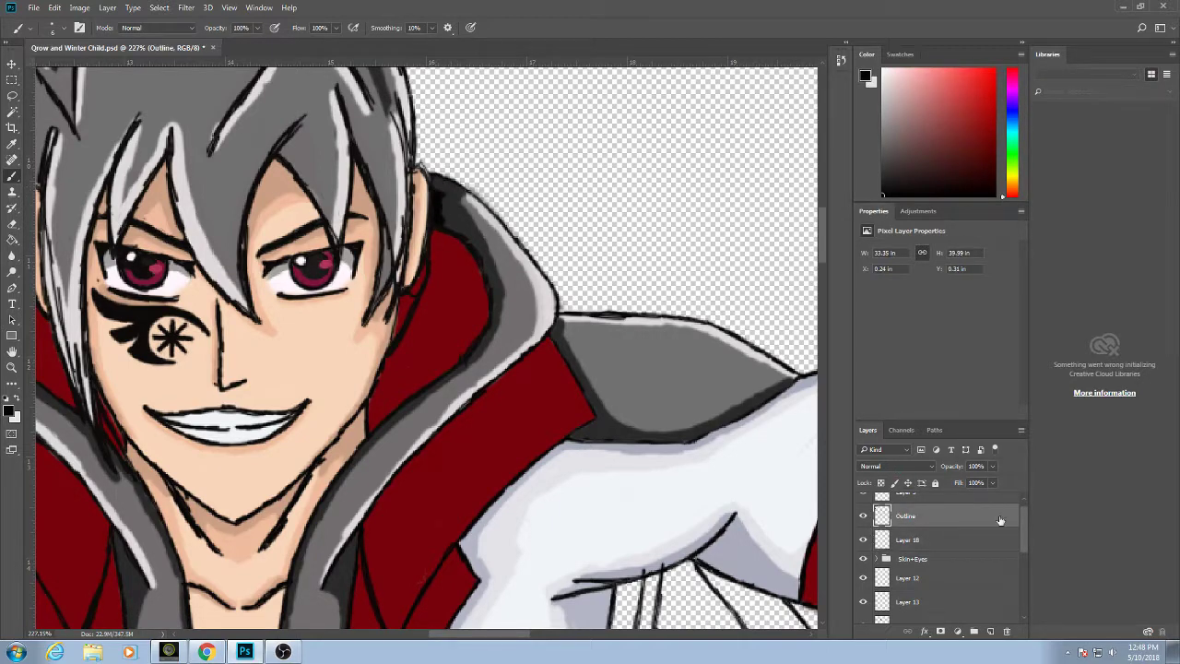
{"action": "scroll", "coordinate": [1014, 507], "scroll_direction": "up", "scroll_amount": 1}
{"action": "left_click", "coordinate": [977, 504]}
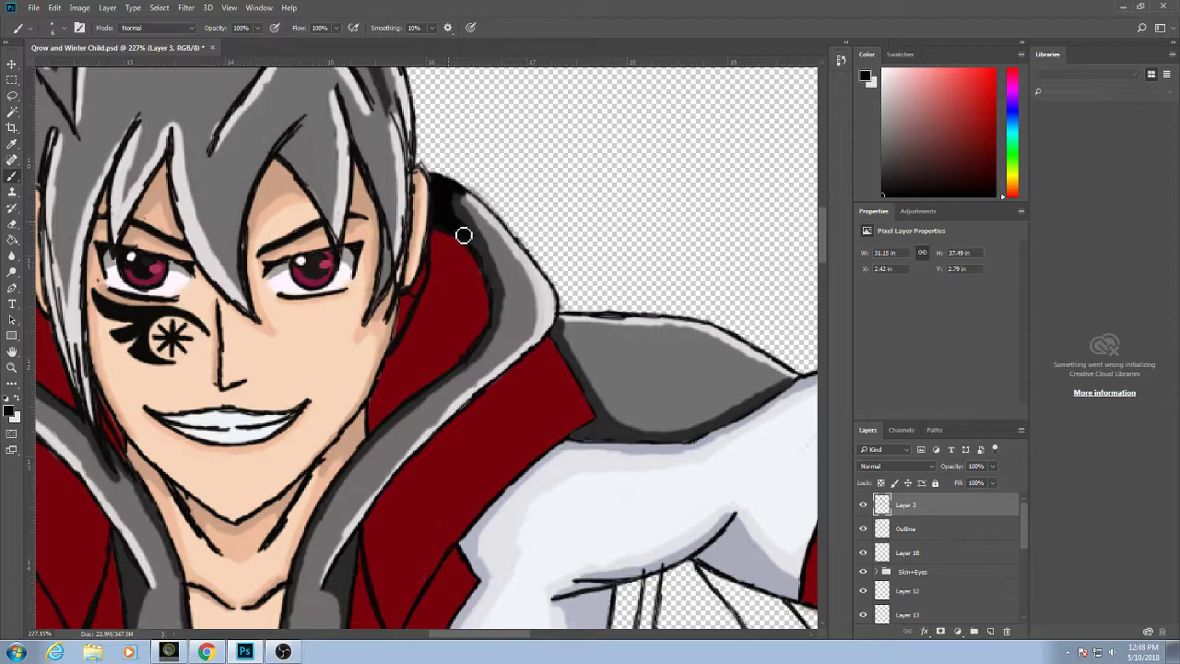
Reactivate Layer 18 and paint black shading over the dark shirt corners beneath both ends of the collar highlights.
{"action": "scroll", "coordinate": [450, 211], "scroll_direction": "down", "scroll_amount": 5}
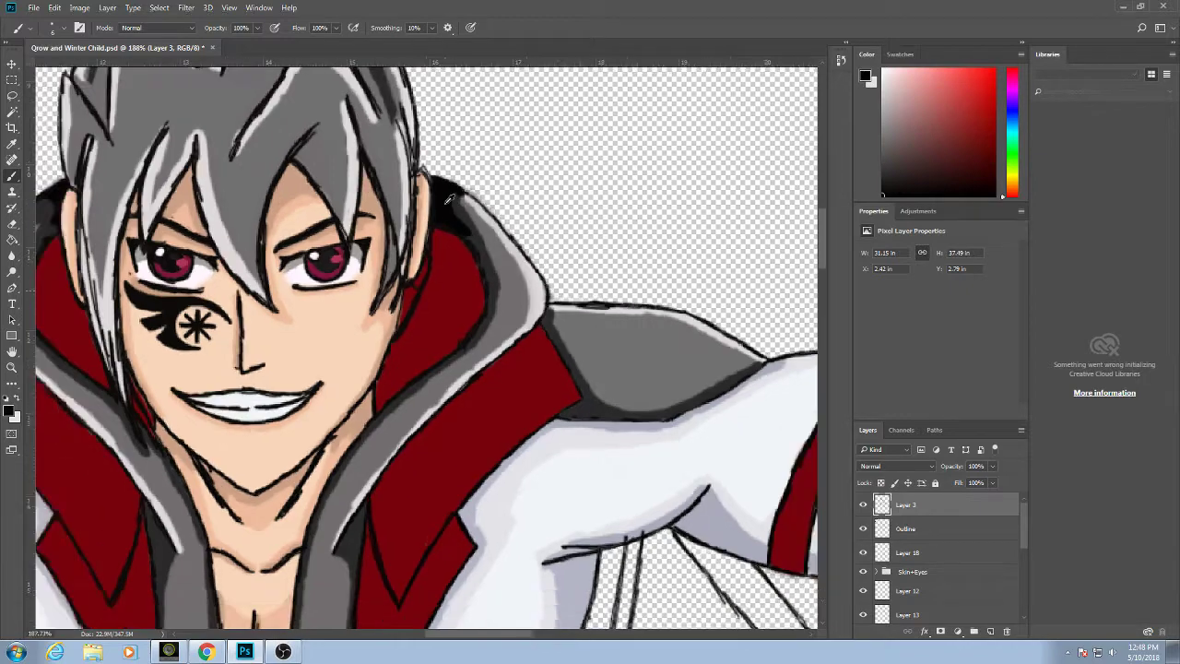
{"action": "left_click_drag", "start_coordinate": [470, 341], "coordinate": [562, 341]}
{"action": "scroll", "coordinate": [562, 341], "scroll_direction": "down", "scroll_amount": 4}
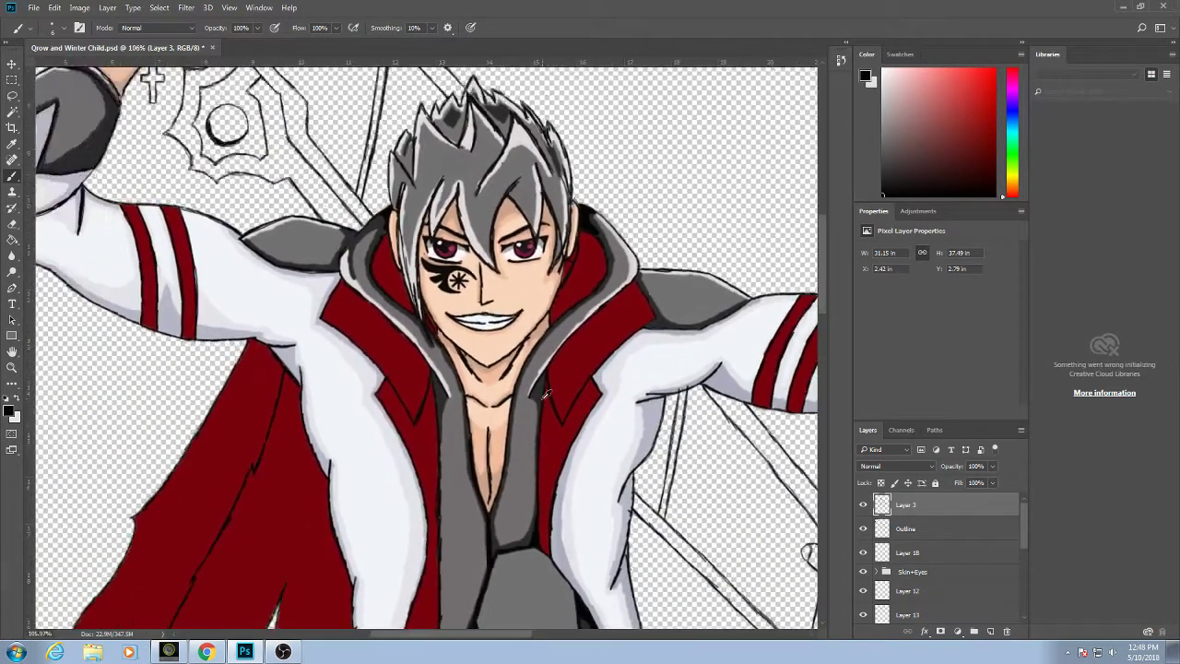
{"action": "scroll", "coordinate": [526, 461], "scroll_direction": "down", "scroll_amount": 3}
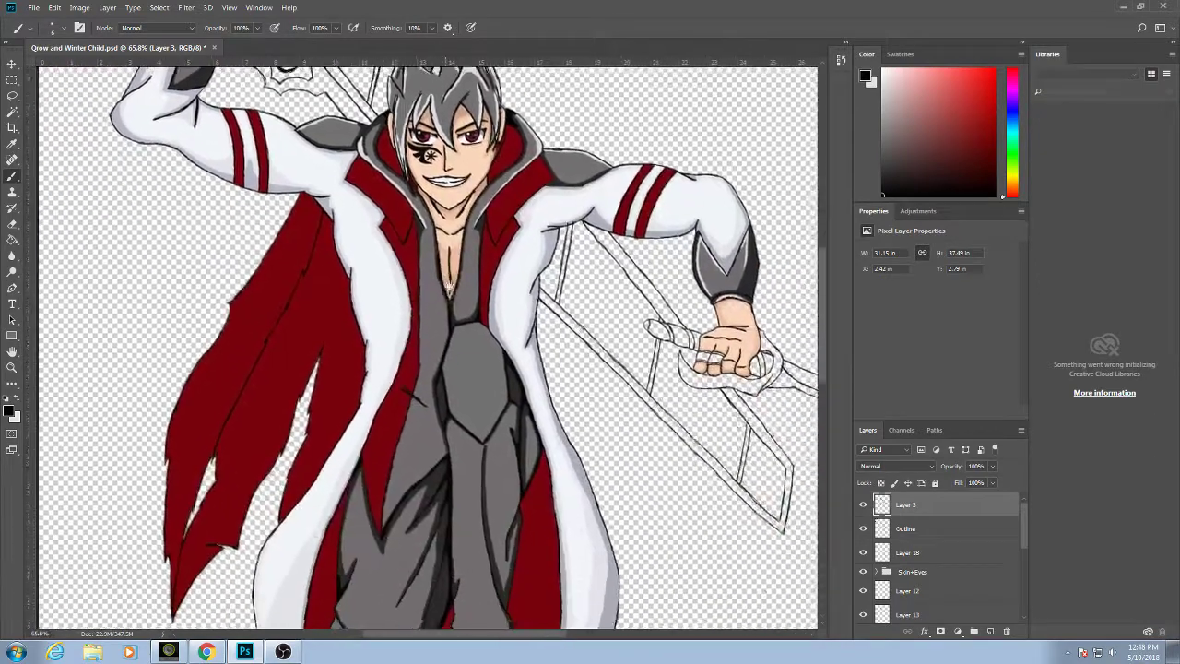
{"action": "scroll", "coordinate": [451, 327], "scroll_direction": "down", "scroll_amount": 1}
{"action": "scroll", "coordinate": [452, 327], "scroll_direction": "up", "scroll_amount": 3}
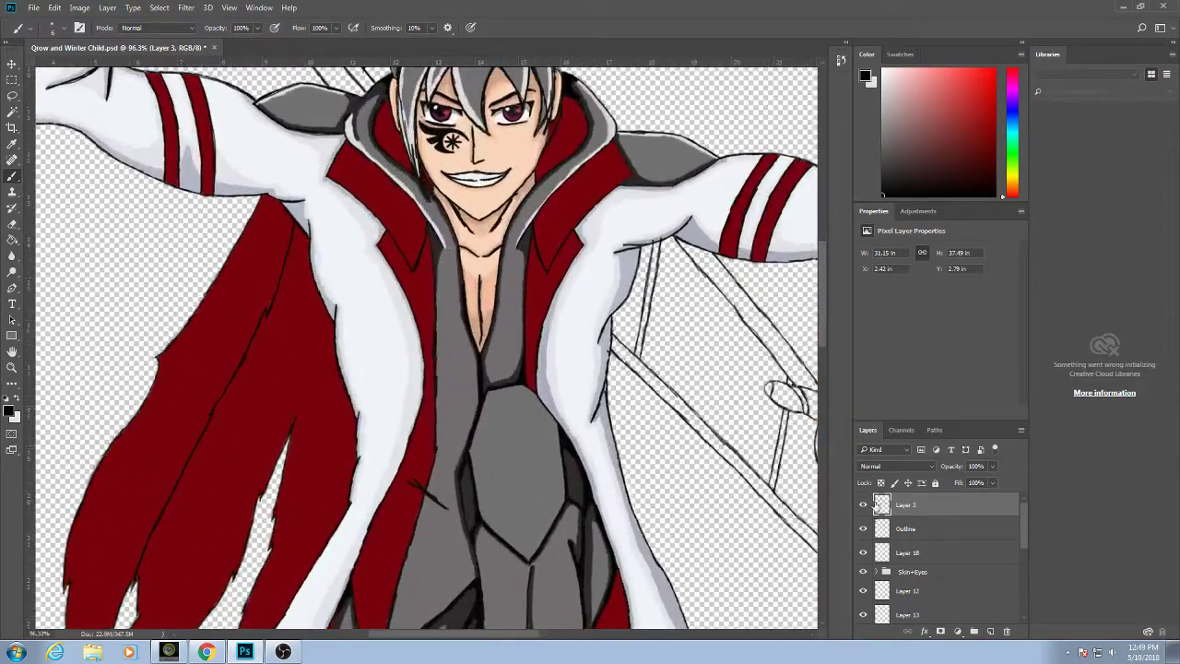
{"action": "left_click", "coordinate": [922, 553]}
{"action": "scroll", "coordinate": [420, 221], "scroll_direction": "up", "scroll_amount": 6}
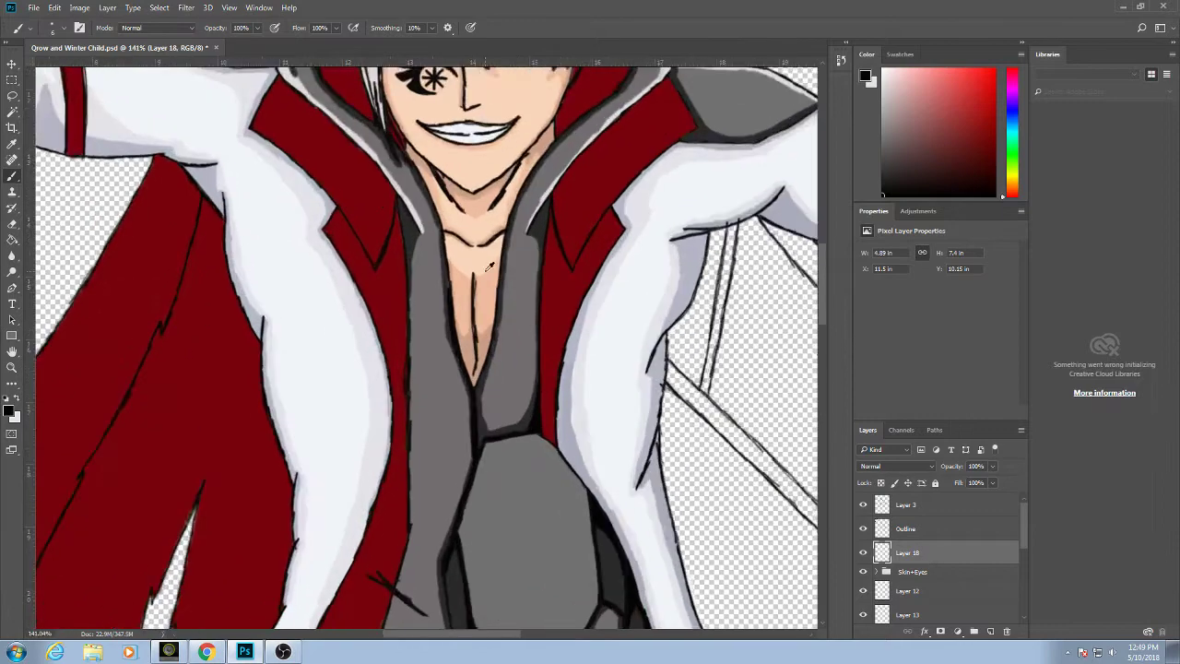
{"action": "mouse_move", "coordinate": [422, 230]}
{"action": "left_mouse_down"}
{"action": "mouse_move", "coordinate": [394, 259]}
{"action": "mouse_move", "coordinate": [401, 251]}
{"action": "mouse_move", "coordinate": [400, 283]}
{"action": "mouse_move", "coordinate": [383, 183]}
{"action": "mouse_move", "coordinate": [416, 232]}
{"action": "mouse_move", "coordinate": [395, 304]}
{"action": "left_mouse_up"}
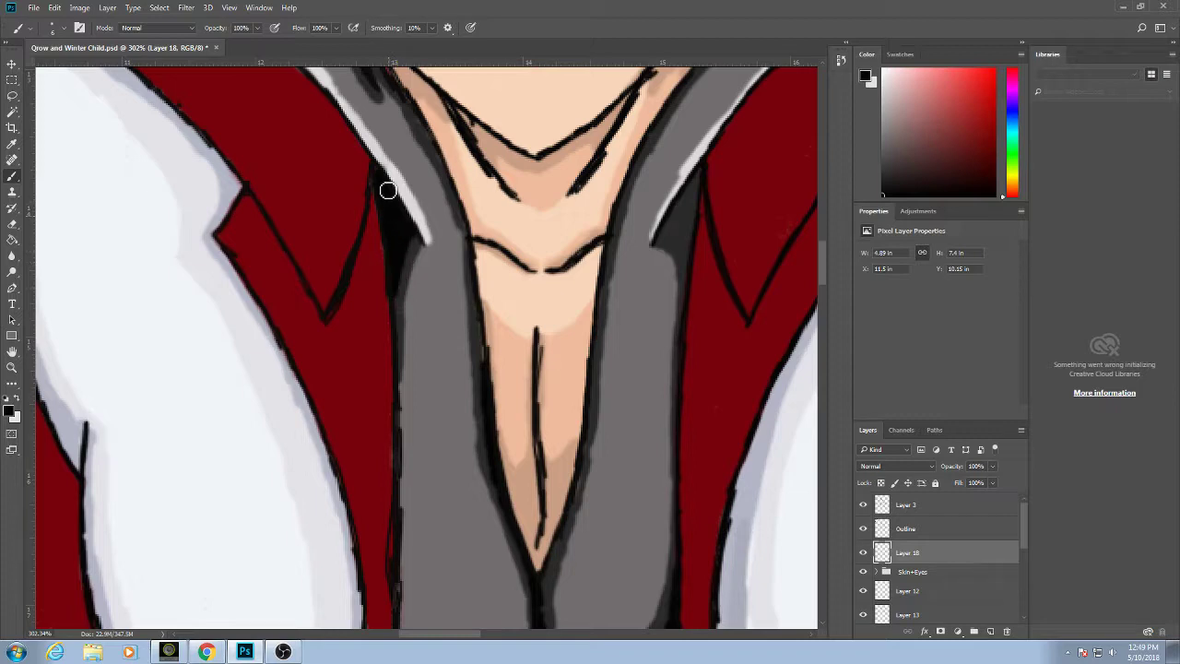
{"action": "mouse_move", "coordinate": [662, 212]}
{"action": "left_mouse_down"}
{"action": "mouse_move", "coordinate": [630, 201]}
{"action": "mouse_move", "coordinate": [632, 225]}
{"action": "mouse_move", "coordinate": [663, 175]}
{"action": "mouse_move", "coordinate": [646, 240]}
{"action": "mouse_move", "coordinate": [649, 224]}
{"action": "mouse_move", "coordinate": [658, 256]}
{"action": "mouse_move", "coordinate": [644, 226]}
{"action": "left_mouse_up"}
Paint black shading on the lower leg's knee edge and calf folds, the base of its long central fold and the upper ankle crease.
{"action": "scroll", "coordinate": [649, 214], "scroll_direction": "down", "scroll_amount": 8}
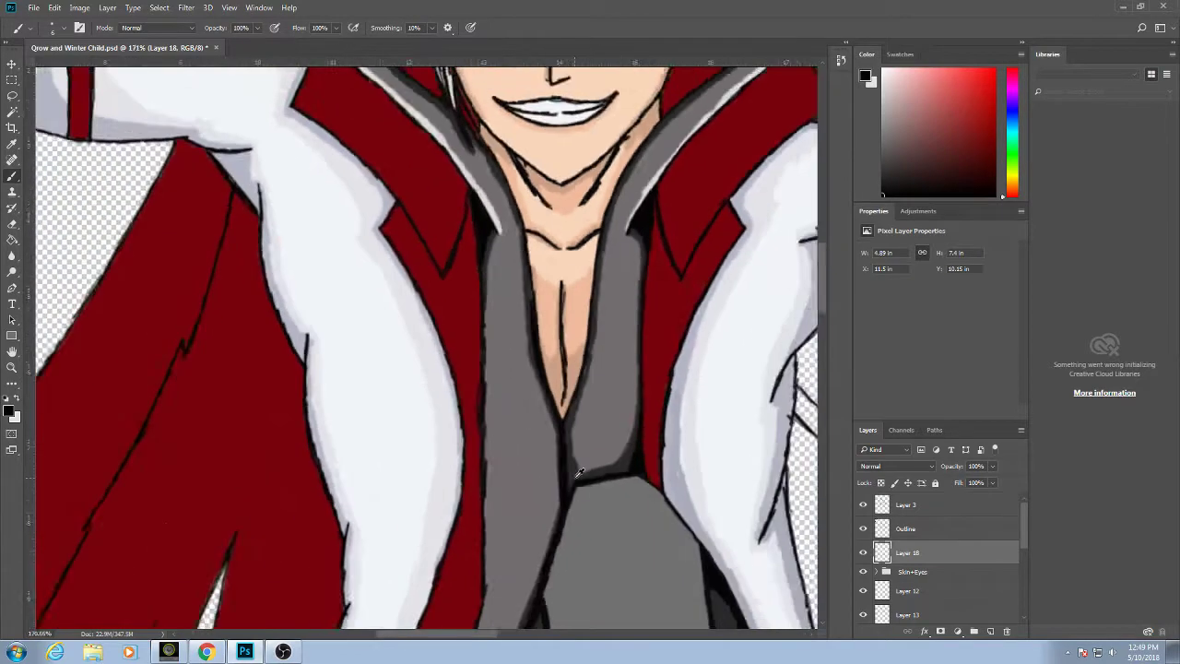
{"action": "scroll", "coordinate": [547, 218], "scroll_direction": "up", "scroll_amount": 2}
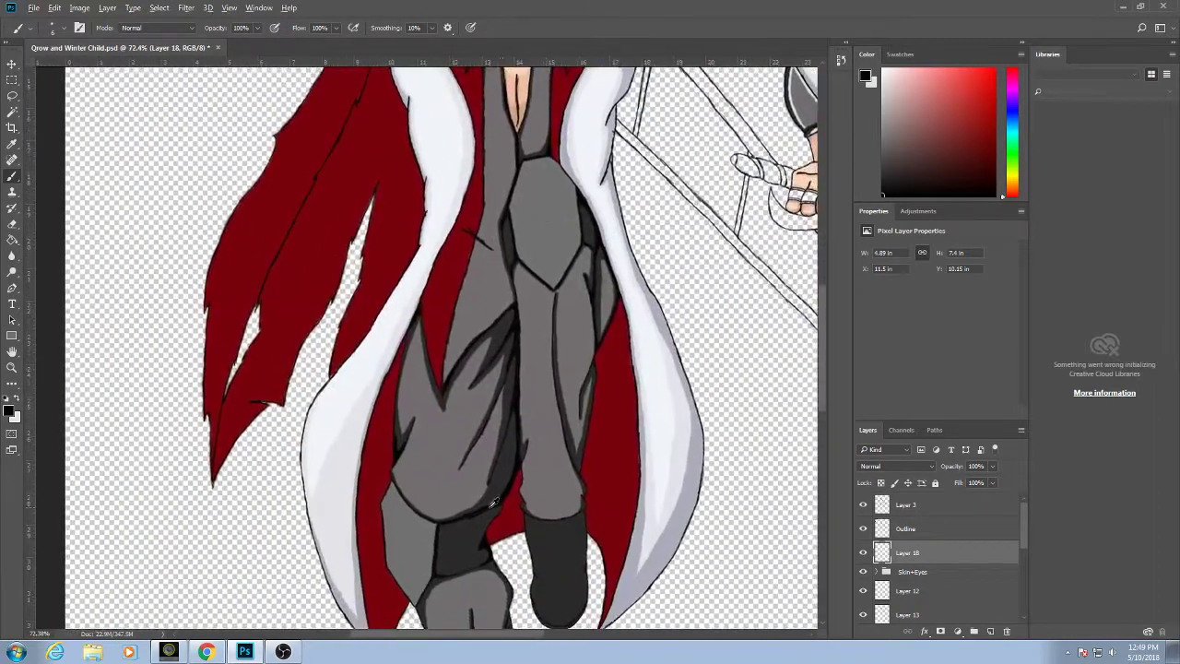
{"action": "scroll", "coordinate": [493, 502], "scroll_direction": "down", "scroll_amount": 2}
{"action": "left_click_drag", "start_coordinate": [508, 527], "coordinate": [495, 375]}
{"action": "scroll", "coordinate": [499, 446], "scroll_direction": "up", "scroll_amount": 5}
{"action": "scroll", "coordinate": [498, 446], "scroll_direction": "up", "scroll_amount": 5}
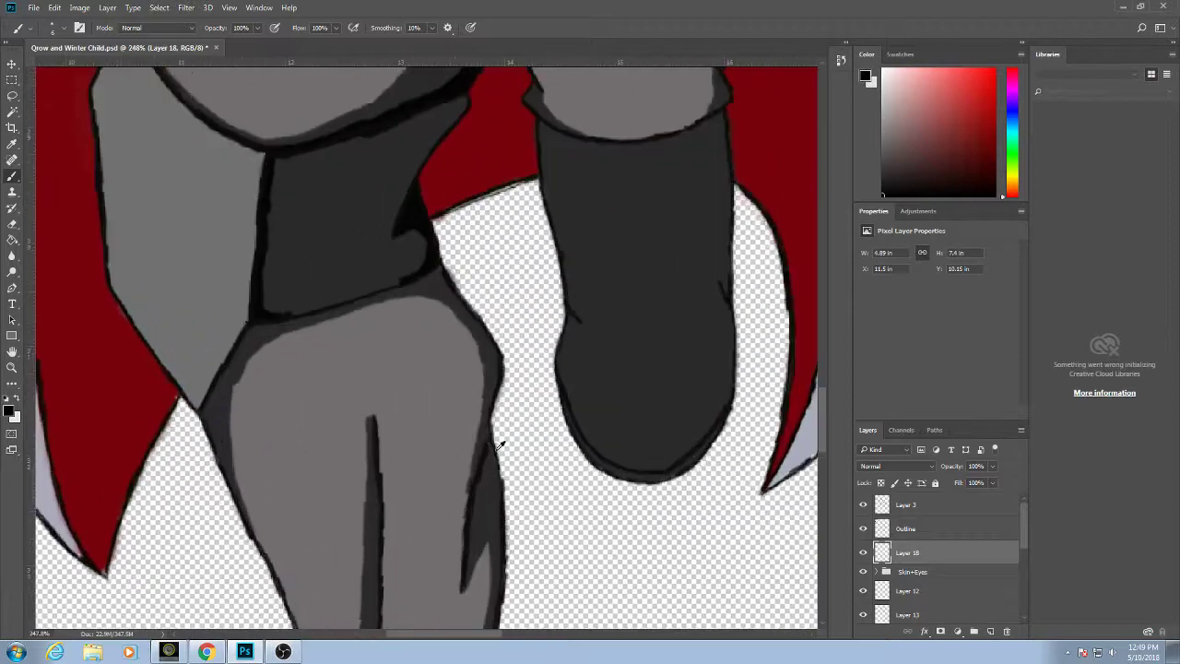
{"action": "mouse_move", "coordinate": [428, 242]}
{"action": "left_mouse_down"}
{"action": "mouse_move", "coordinate": [490, 322]}
{"action": "mouse_move", "coordinate": [497, 359]}
{"action": "mouse_move", "coordinate": [497, 344]}
{"action": "mouse_move", "coordinate": [472, 526]}
{"action": "mouse_move", "coordinate": [490, 470]}
{"action": "mouse_move", "coordinate": [505, 579]}
{"action": "left_mouse_up"}
{"action": "mouse_move", "coordinate": [505, 579]}
{"action": "left_mouse_down"}
{"action": "mouse_move", "coordinate": [499, 453]}
{"action": "mouse_move", "coordinate": [484, 569]}
{"action": "mouse_move", "coordinate": [467, 565]}
{"action": "mouse_move", "coordinate": [451, 529]}
{"action": "mouse_move", "coordinate": [482, 589]}
{"action": "mouse_move", "coordinate": [484, 548]}
{"action": "left_mouse_up"}
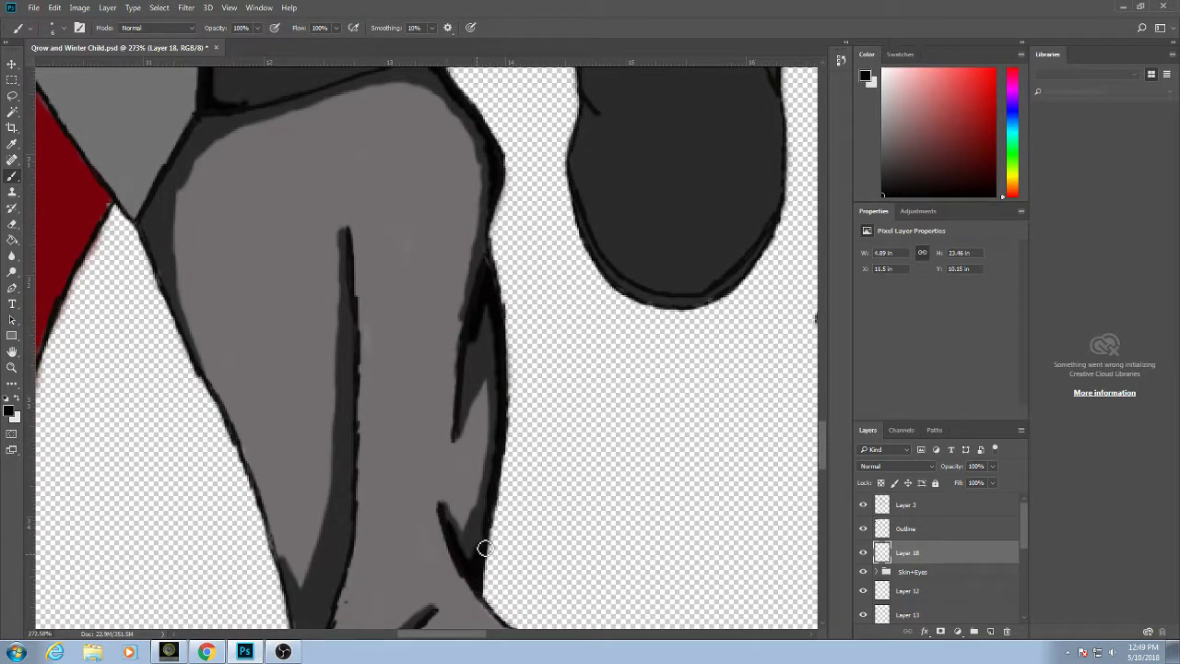
{"action": "left_click_drag", "start_coordinate": [476, 493], "coordinate": [525, 381]}
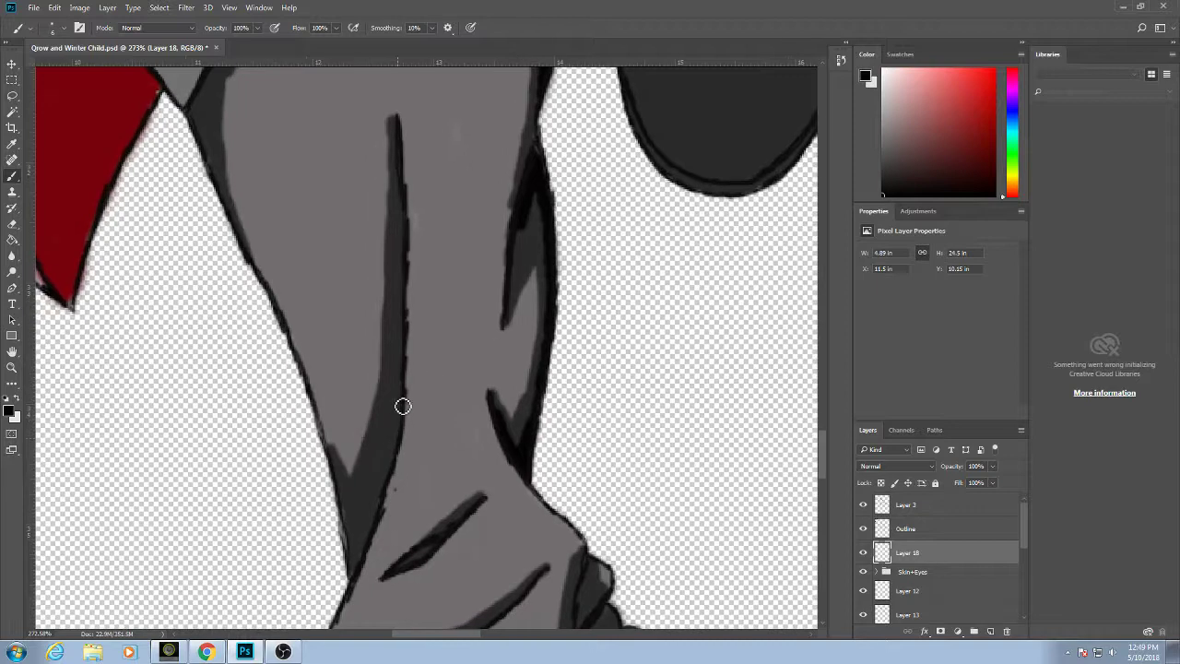
{"action": "mouse_move", "coordinate": [403, 393]}
{"action": "left_mouse_down"}
{"action": "mouse_move", "coordinate": [357, 551]}
{"action": "mouse_move", "coordinate": [348, 511]}
{"action": "mouse_move", "coordinate": [359, 572]}
{"action": "mouse_move", "coordinate": [378, 505]}
{"action": "mouse_move", "coordinate": [361, 536]}
{"action": "mouse_move", "coordinate": [342, 492]}
{"action": "mouse_move", "coordinate": [359, 530]}
{"action": "mouse_move", "coordinate": [372, 504]}
{"action": "left_mouse_up"}
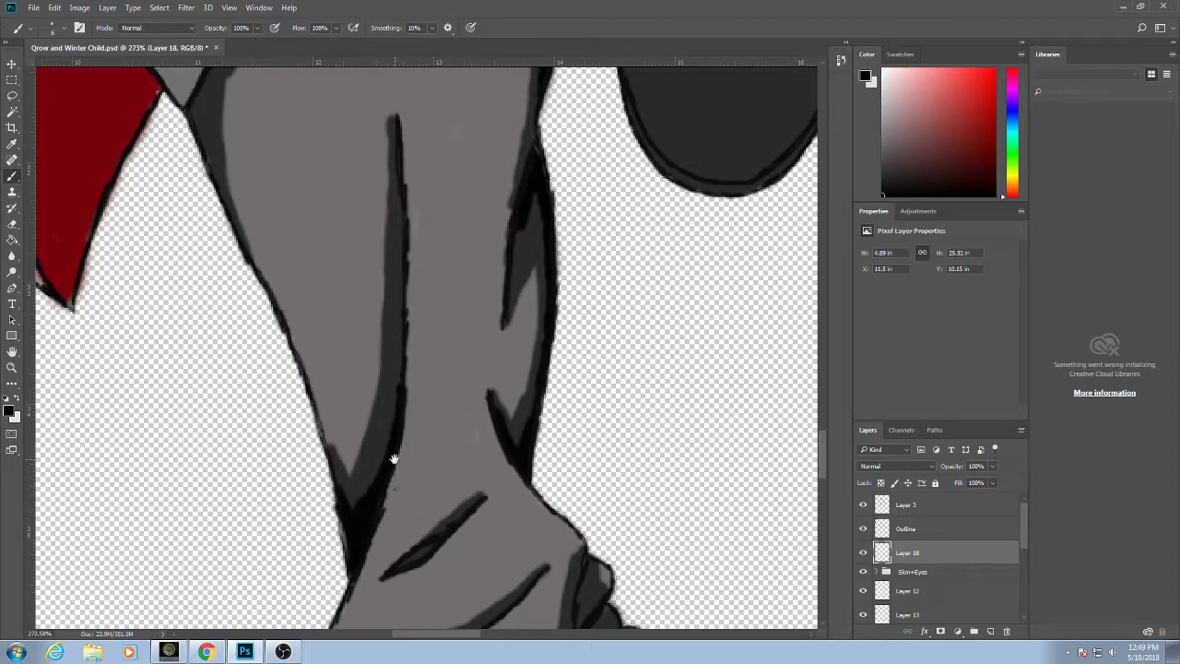
{"action": "mouse_move", "coordinate": [394, 459]}
{"action": "left_mouse_down"}
{"action": "mouse_move", "coordinate": [500, 361]}
{"action": "mouse_move", "coordinate": [519, 395]}
{"action": "mouse_move", "coordinate": [502, 422]}
{"action": "left_mouse_up"}
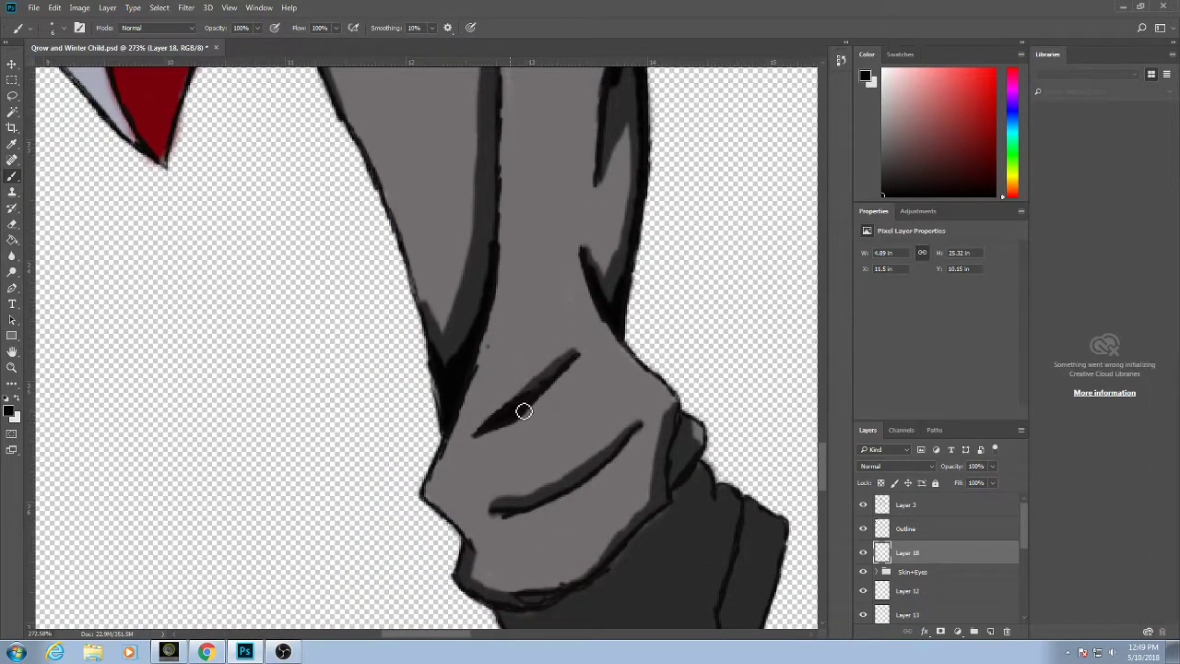
Paint black shading around the gathered trouser cuff and the shadow it casts across the top of the lower boot.
{"action": "mouse_move", "coordinate": [469, 567]}
{"action": "left_mouse_down"}
{"action": "mouse_move", "coordinate": [505, 608]}
{"action": "mouse_move", "coordinate": [543, 605]}
{"action": "mouse_move", "coordinate": [522, 612]}
{"action": "mouse_move", "coordinate": [571, 582]}
{"action": "left_mouse_up"}
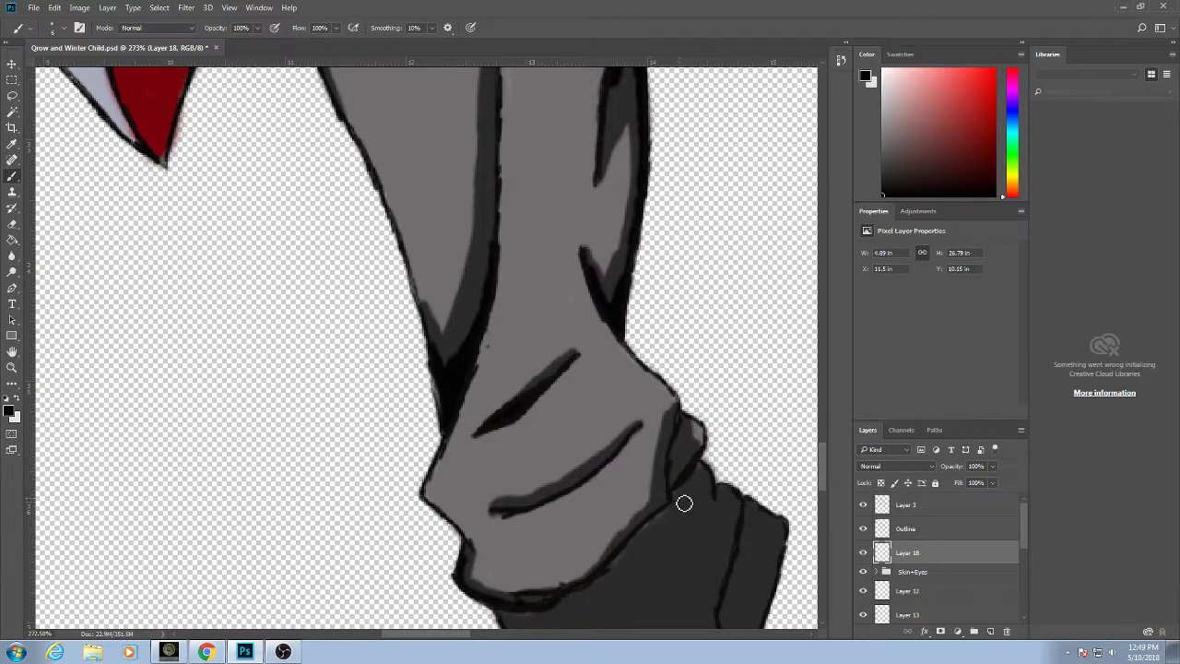
{"action": "mouse_move", "coordinate": [676, 488]}
{"action": "left_mouse_down"}
{"action": "mouse_move", "coordinate": [687, 434]}
{"action": "mouse_move", "coordinate": [678, 458]}
{"action": "mouse_move", "coordinate": [700, 461]}
{"action": "mouse_move", "coordinate": [691, 429]}
{"action": "mouse_move", "coordinate": [671, 439]}
{"action": "mouse_move", "coordinate": [686, 412]}
{"action": "mouse_move", "coordinate": [725, 432]}
{"action": "mouse_move", "coordinate": [729, 458]}
{"action": "mouse_move", "coordinate": [724, 485]}
{"action": "mouse_move", "coordinate": [709, 395]}
{"action": "mouse_move", "coordinate": [682, 377]}
{"action": "left_mouse_up"}
{"action": "mouse_move", "coordinate": [706, 335]}
{"action": "left_mouse_down"}
{"action": "mouse_move", "coordinate": [655, 419]}
{"action": "mouse_move", "coordinate": [551, 492]}
{"action": "mouse_move", "coordinate": [541, 461]}
{"action": "mouse_move", "coordinate": [553, 454]}
{"action": "mouse_move", "coordinate": [563, 482]}
{"action": "mouse_move", "coordinate": [554, 477]}
{"action": "mouse_move", "coordinate": [597, 446]}
{"action": "mouse_move", "coordinate": [569, 482]}
{"action": "mouse_move", "coordinate": [630, 427]}
{"action": "mouse_move", "coordinate": [603, 450]}
{"action": "left_mouse_up"}
{"action": "mouse_move", "coordinate": [643, 409]}
{"action": "left_mouse_down"}
{"action": "mouse_move", "coordinate": [635, 421]}
{"action": "mouse_move", "coordinate": [672, 375]}
{"action": "left_mouse_up"}
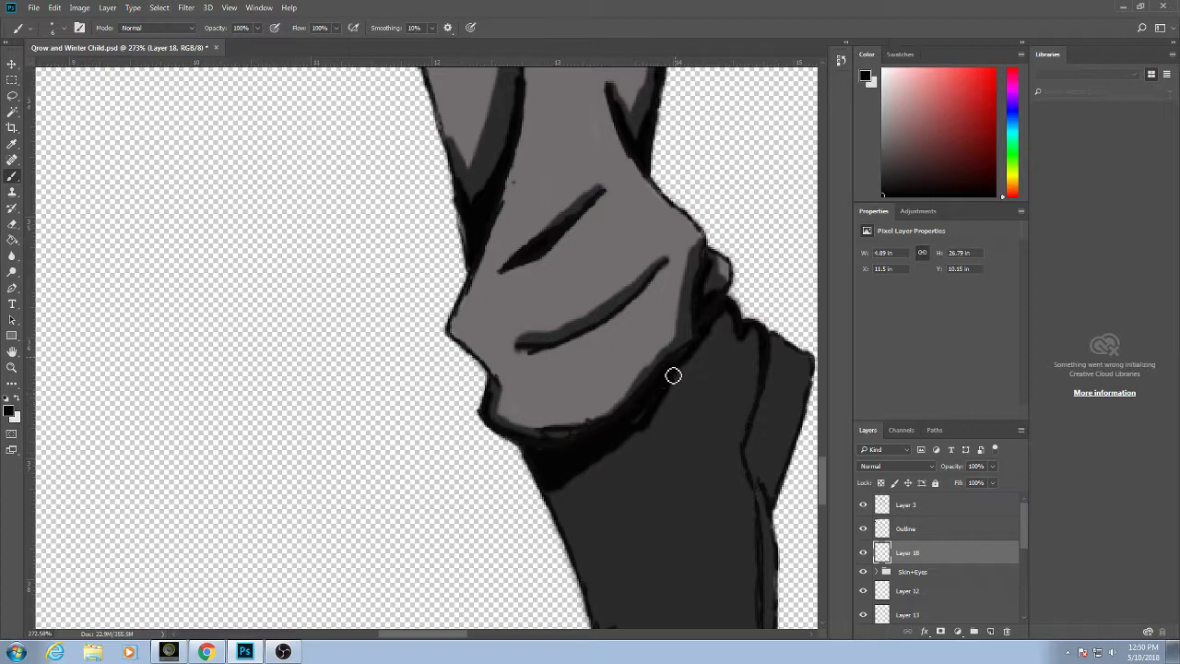
Paint black shading around the lower boot's heel and along its sole edge down to the toe.
{"action": "scroll", "coordinate": [665, 389], "scroll_direction": "down", "scroll_amount": 10}
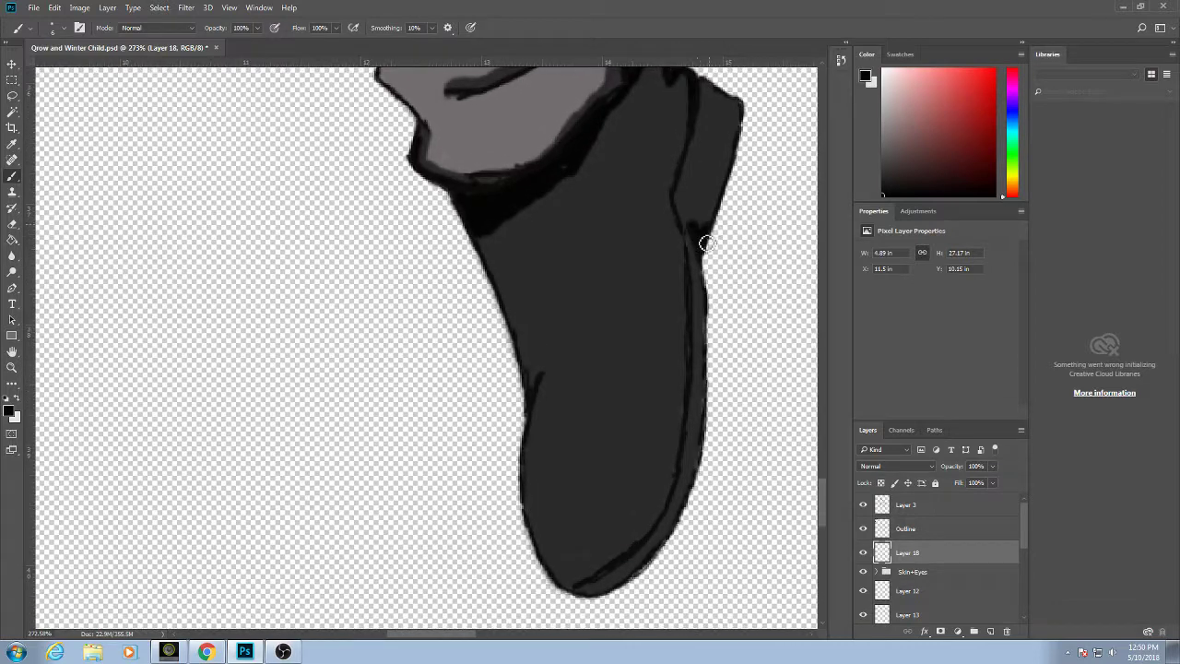
{"action": "left_click_drag", "start_coordinate": [705, 243], "coordinate": [710, 216]}
{"action": "mouse_move", "coordinate": [710, 86]}
{"action": "left_mouse_down"}
{"action": "mouse_move", "coordinate": [682, 199]}
{"action": "mouse_move", "coordinate": [690, 233]}
{"action": "left_mouse_up"}
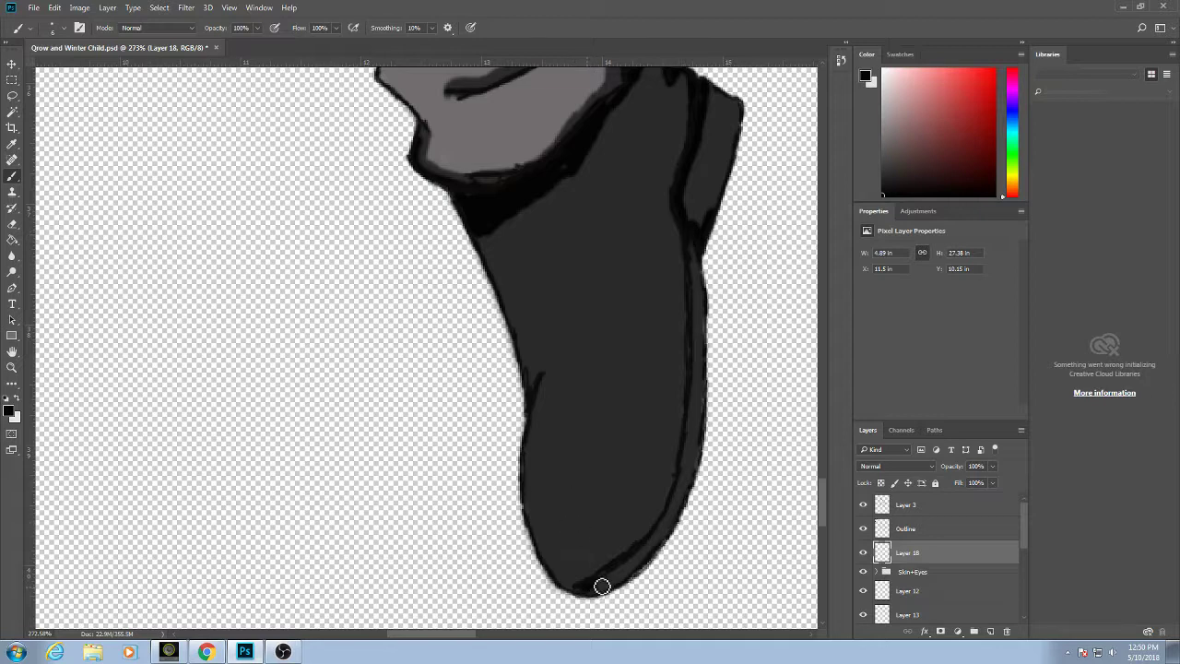
{"action": "mouse_move", "coordinate": [601, 586]}
{"action": "left_mouse_down"}
{"action": "mouse_move", "coordinate": [666, 529]}
{"action": "mouse_move", "coordinate": [680, 490]}
{"action": "mouse_move", "coordinate": [680, 509]}
{"action": "mouse_move", "coordinate": [685, 441]}
{"action": "mouse_move", "coordinate": [694, 479]}
{"action": "mouse_move", "coordinate": [697, 370]}
{"action": "left_mouse_up"}
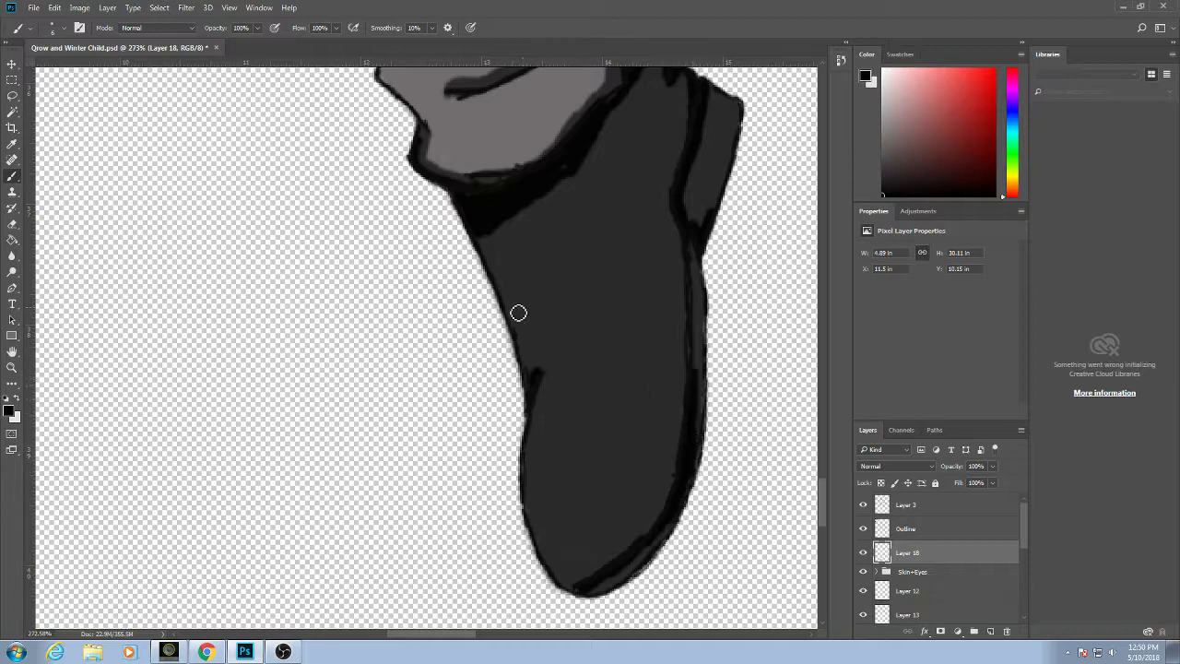
Paint black shading along the lower boot's front edge and toe, adding a short diagonal crease at the instep.
{"action": "left_click_drag", "start_coordinate": [540, 378], "coordinate": [488, 255]}
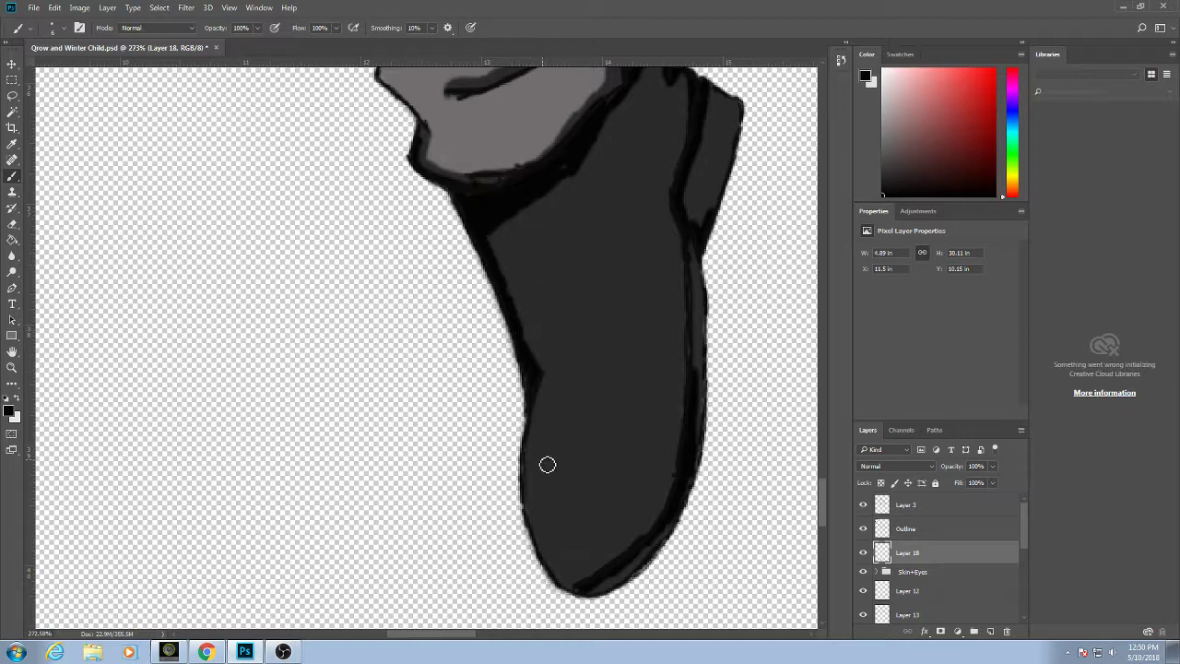
{"action": "mouse_move", "coordinate": [532, 476]}
{"action": "left_mouse_down"}
{"action": "mouse_move", "coordinate": [554, 557]}
{"action": "mouse_move", "coordinate": [595, 548]}
{"action": "mouse_move", "coordinate": [669, 491]}
{"action": "mouse_move", "coordinate": [660, 497]}
{"action": "mouse_move", "coordinate": [684, 452]}
{"action": "mouse_move", "coordinate": [648, 535]}
{"action": "mouse_move", "coordinate": [650, 520]}
{"action": "mouse_move", "coordinate": [611, 567]}
{"action": "mouse_move", "coordinate": [558, 562]}
{"action": "left_mouse_up"}
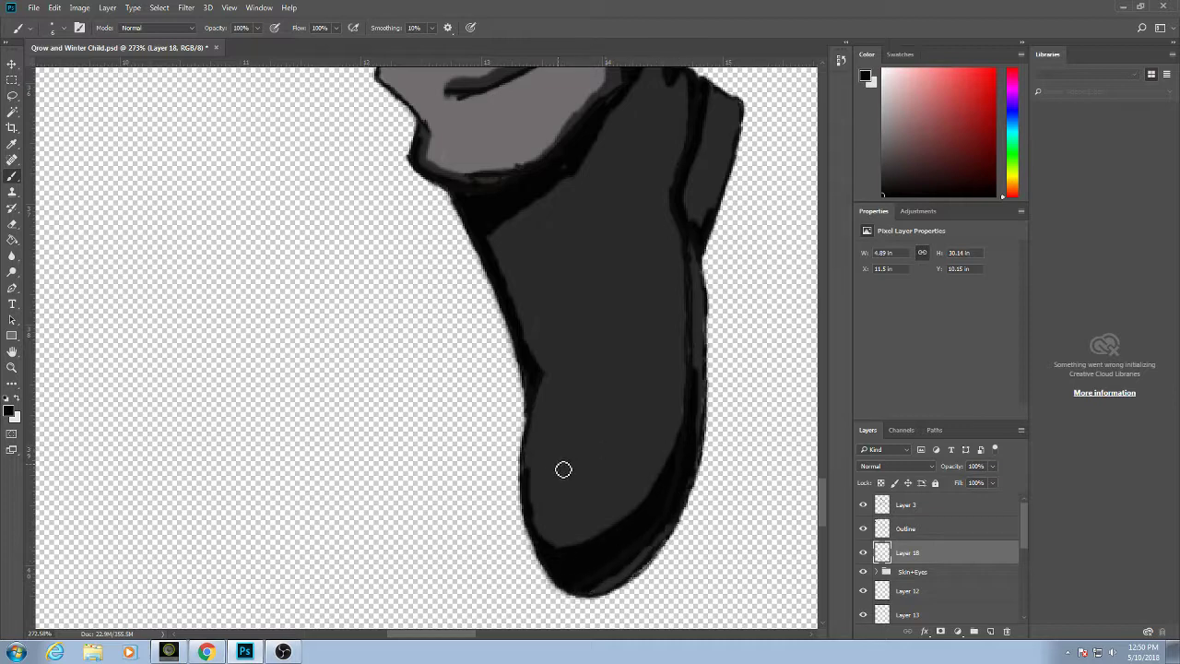
{"action": "mouse_move", "coordinate": [530, 472]}
{"action": "left_mouse_down"}
{"action": "mouse_move", "coordinate": [535, 527]}
{"action": "mouse_move", "coordinate": [555, 556]}
{"action": "left_mouse_up"}
{"action": "left_click_drag", "start_coordinate": [550, 373], "coordinate": [591, 331]}
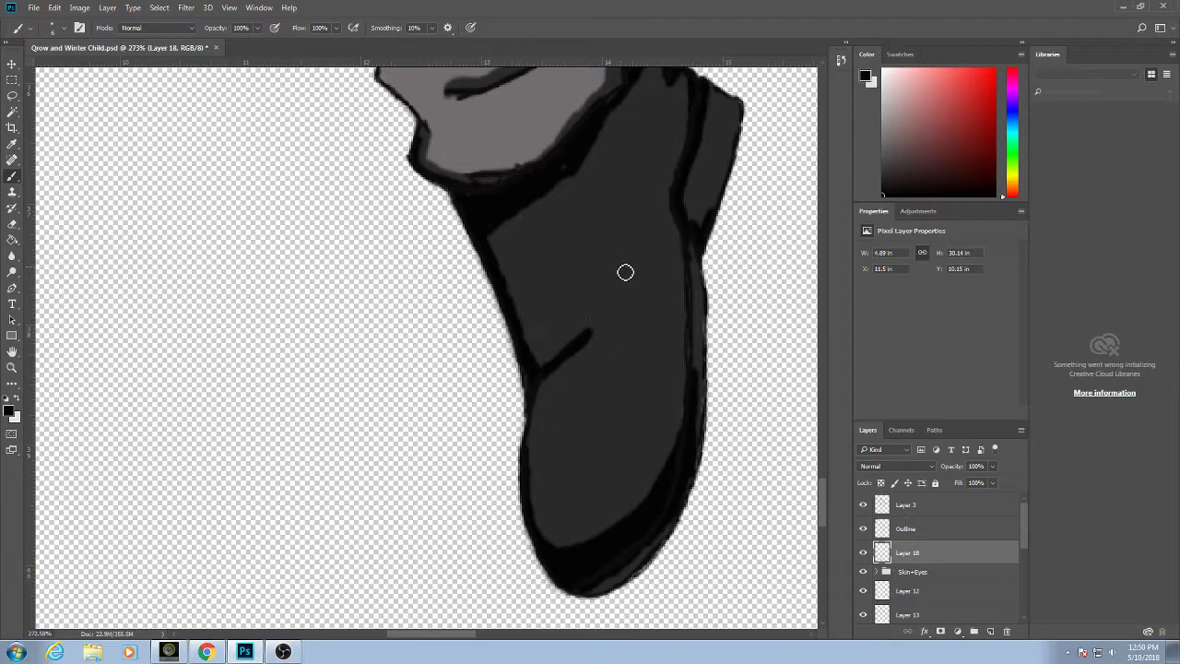
Paint black creases at both sides of the raised boot's ankle and thick black shading around its toe.
{"action": "scroll", "coordinate": [637, 278], "scroll_direction": "down", "scroll_amount": 6}
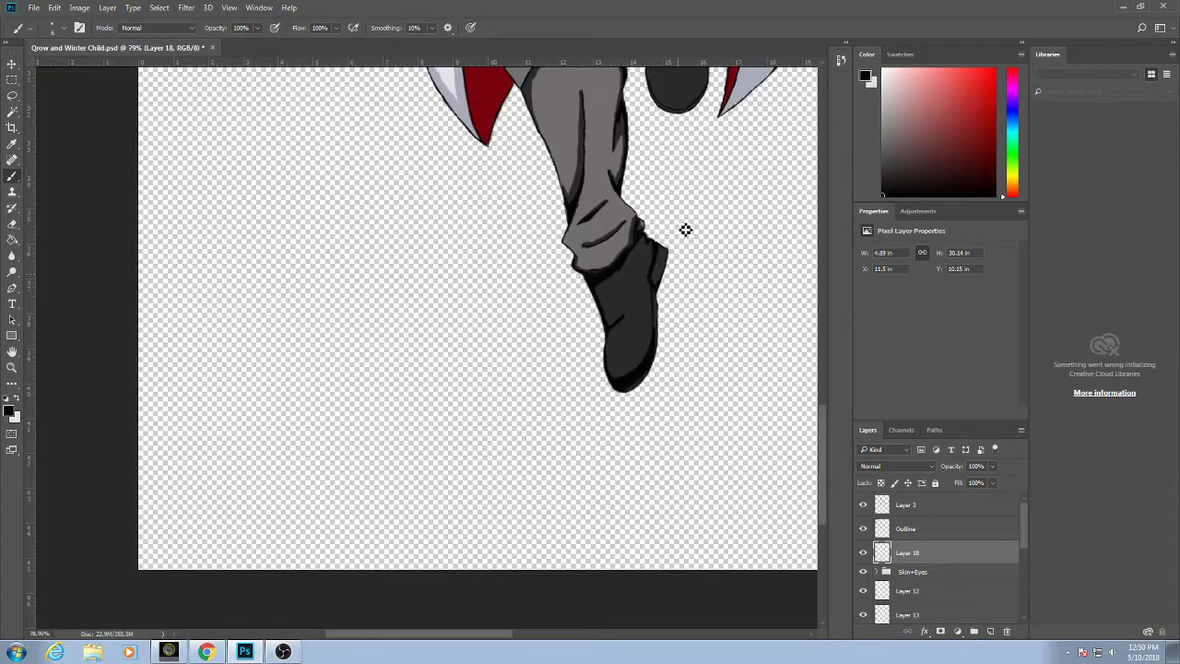
{"action": "left_click_drag", "start_coordinate": [685, 229], "coordinate": [550, 381]}
{"action": "scroll", "coordinate": [550, 381], "scroll_direction": "up", "scroll_amount": 6}
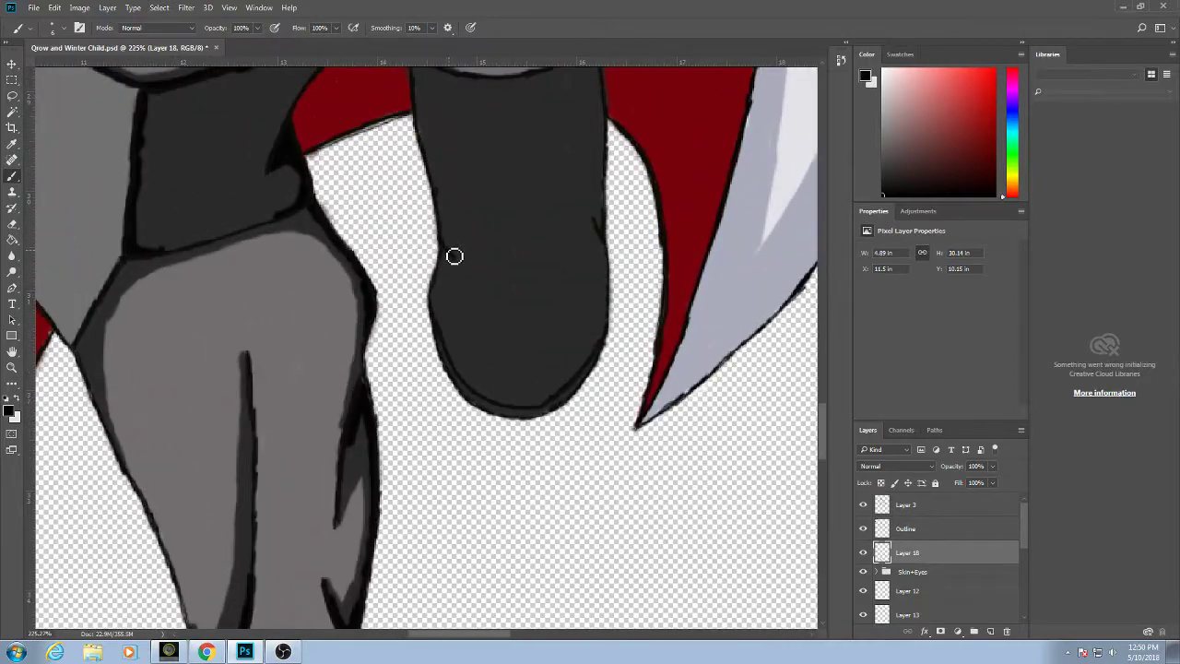
{"action": "mouse_move", "coordinate": [461, 266]}
{"action": "left_mouse_down"}
{"action": "mouse_move", "coordinate": [494, 270]}
{"action": "mouse_move", "coordinate": [441, 208]}
{"action": "left_mouse_up"}
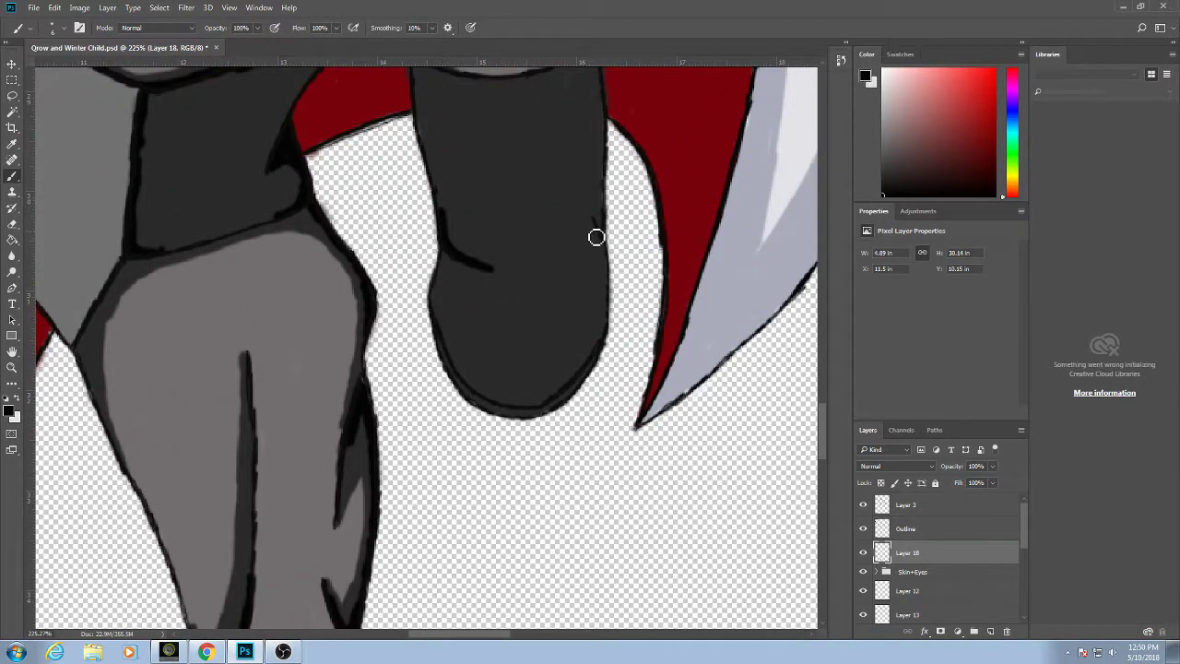
{"action": "mouse_move", "coordinate": [601, 232]}
{"action": "left_mouse_down"}
{"action": "mouse_move", "coordinate": [582, 264]}
{"action": "mouse_move", "coordinate": [592, 259]}
{"action": "mouse_move", "coordinate": [604, 288]}
{"action": "mouse_move", "coordinate": [604, 248]}
{"action": "mouse_move", "coordinate": [607, 325]}
{"action": "mouse_move", "coordinate": [583, 374]}
{"action": "mouse_move", "coordinate": [560, 374]}
{"action": "mouse_move", "coordinate": [587, 367]}
{"action": "mouse_move", "coordinate": [546, 398]}
{"action": "mouse_move", "coordinate": [483, 375]}
{"action": "mouse_move", "coordinate": [450, 330]}
{"action": "mouse_move", "coordinate": [444, 282]}
{"action": "mouse_move", "coordinate": [467, 380]}
{"action": "mouse_move", "coordinate": [470, 367]}
{"action": "mouse_move", "coordinate": [491, 400]}
{"action": "mouse_move", "coordinate": [491, 381]}
{"action": "mouse_move", "coordinate": [534, 403]}
{"action": "left_mouse_up"}
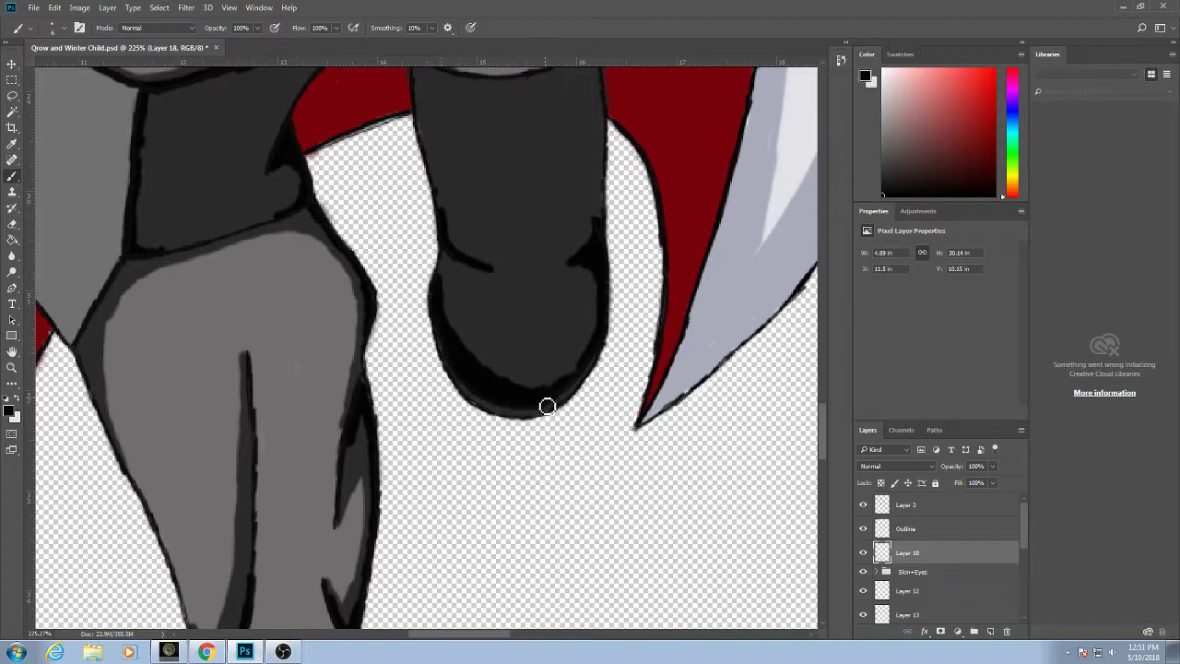
{"action": "left_click_drag", "start_coordinate": [548, 407], "coordinate": [571, 385]}
Paint black shading down the raised boot's sides and beneath its trouser cuff, with a pointed fold hanging from the shadow.
{"action": "scroll", "coordinate": [580, 332], "scroll_direction": "up", "scroll_amount": 3}
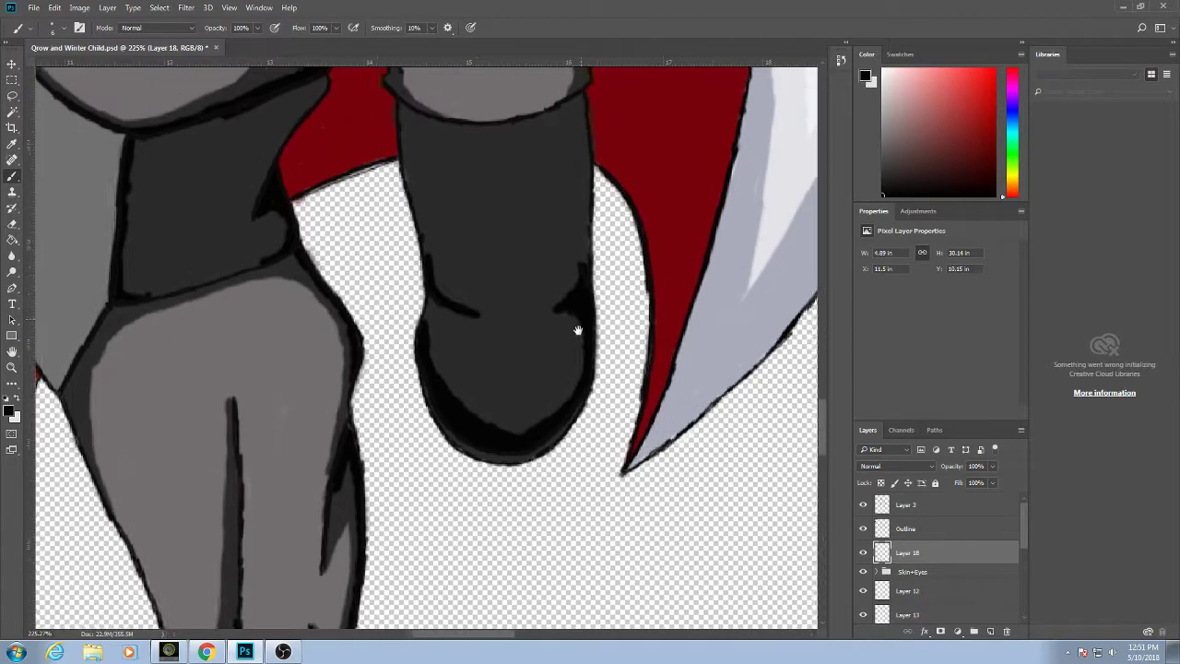
{"action": "mouse_move", "coordinate": [423, 316]}
{"action": "left_mouse_down"}
{"action": "mouse_move", "coordinate": [421, 267]}
{"action": "mouse_move", "coordinate": [443, 213]}
{"action": "mouse_move", "coordinate": [429, 221]}
{"action": "mouse_move", "coordinate": [417, 291]}
{"action": "mouse_move", "coordinate": [408, 197]}
{"action": "mouse_move", "coordinate": [422, 243]}
{"action": "mouse_move", "coordinate": [426, 202]}
{"action": "mouse_move", "coordinate": [459, 223]}
{"action": "mouse_move", "coordinate": [448, 229]}
{"action": "mouse_move", "coordinate": [584, 193]}
{"action": "mouse_move", "coordinate": [584, 340]}
{"action": "mouse_move", "coordinate": [587, 238]}
{"action": "left_mouse_up"}
{"action": "mouse_move", "coordinate": [581, 186]}
{"action": "left_mouse_down"}
{"action": "mouse_move", "coordinate": [516, 201]}
{"action": "mouse_move", "coordinate": [485, 248]}
{"action": "mouse_move", "coordinate": [512, 217]}
{"action": "left_mouse_up"}
{"action": "mouse_move", "coordinate": [491, 222]}
{"action": "left_mouse_down"}
{"action": "mouse_move", "coordinate": [441, 223]}
{"action": "mouse_move", "coordinate": [583, 186]}
{"action": "mouse_move", "coordinate": [497, 232]}
{"action": "mouse_move", "coordinate": [471, 287]}
{"action": "mouse_move", "coordinate": [503, 225]}
{"action": "mouse_move", "coordinate": [472, 267]}
{"action": "mouse_move", "coordinate": [455, 227]}
{"action": "mouse_move", "coordinate": [468, 274]}
{"action": "mouse_move", "coordinate": [455, 238]}
{"action": "mouse_move", "coordinate": [470, 254]}
{"action": "mouse_move", "coordinate": [476, 227]}
{"action": "mouse_move", "coordinate": [481, 239]}
{"action": "mouse_move", "coordinate": [449, 239]}
{"action": "mouse_move", "coordinate": [430, 259]}
{"action": "mouse_move", "coordinate": [470, 231]}
{"action": "mouse_move", "coordinate": [465, 302]}
{"action": "mouse_move", "coordinate": [448, 262]}
{"action": "mouse_move", "coordinate": [480, 269]}
{"action": "left_mouse_up"}
{"action": "left_click", "coordinate": [494, 207], "text": "alt"}
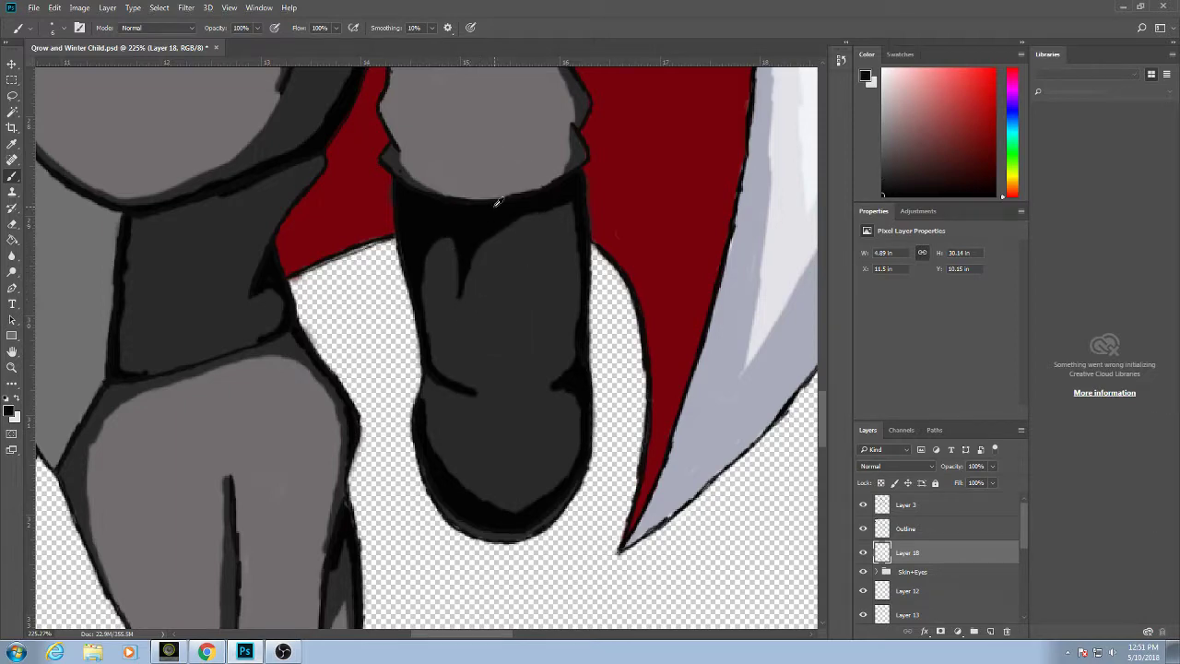
Save the document with the finished clothing and boot shading.
{"action": "scroll", "coordinate": [507, 480], "scroll_direction": "down", "scroll_amount": 8}
{"action": "scroll", "coordinate": [530, 362], "scroll_direction": "down", "scroll_amount": 3}
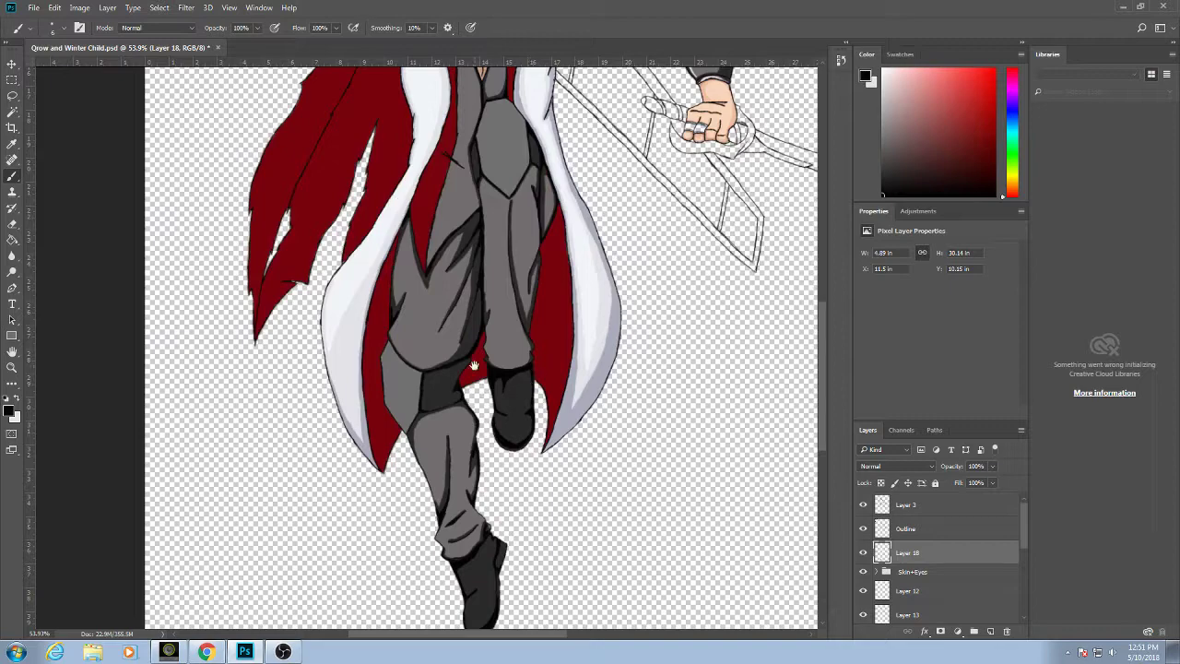
{"action": "scroll", "coordinate": [473, 366], "scroll_direction": "down", "scroll_amount": 3}
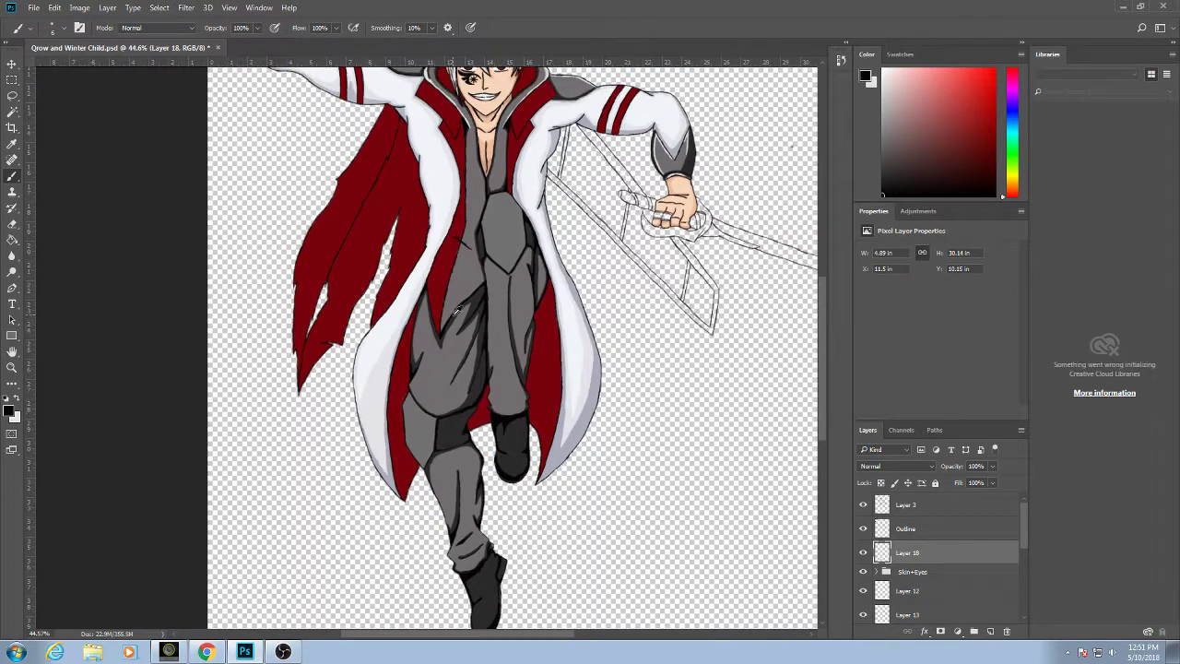
{"action": "left_click_drag", "start_coordinate": [514, 174], "coordinate": [529, 248]}
{"action": "key", "text": "ctrl+s"}
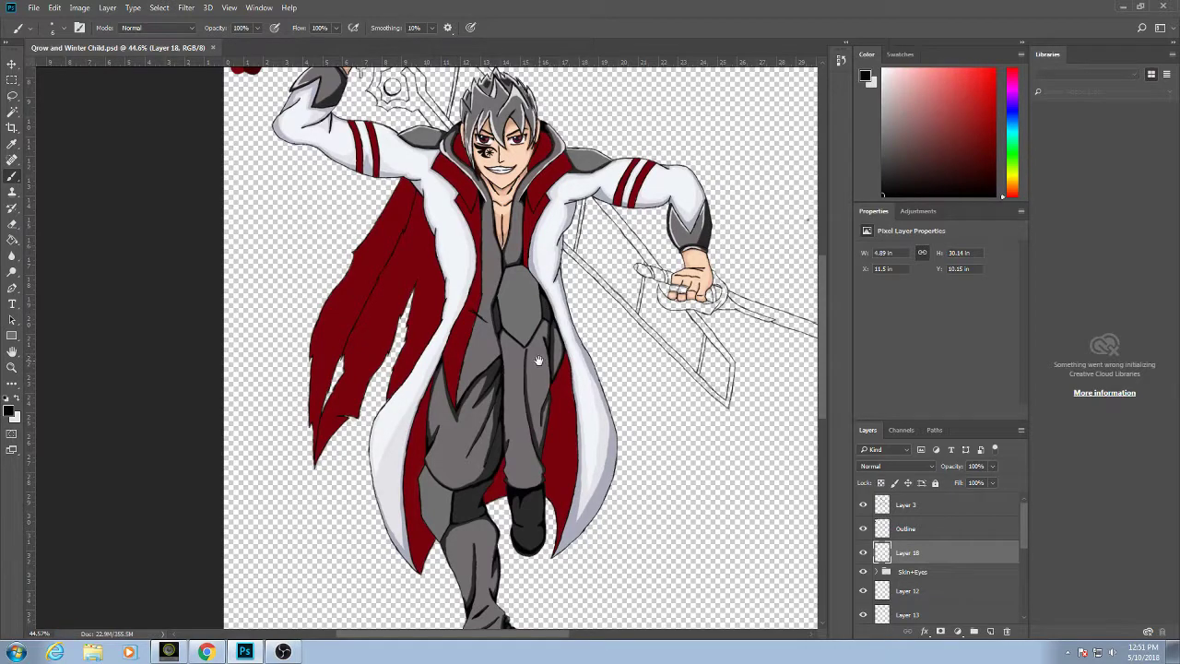
Add a new layer directly above Layer 7 for the red cape's shadows.
{"action": "left_click_drag", "start_coordinate": [527, 369], "coordinate": [507, 281]}
{"action": "scroll", "coordinate": [510, 285], "scroll_direction": "down", "scroll_amount": 2}
{"action": "scroll", "coordinate": [513, 284], "scroll_direction": "up", "scroll_amount": 5}
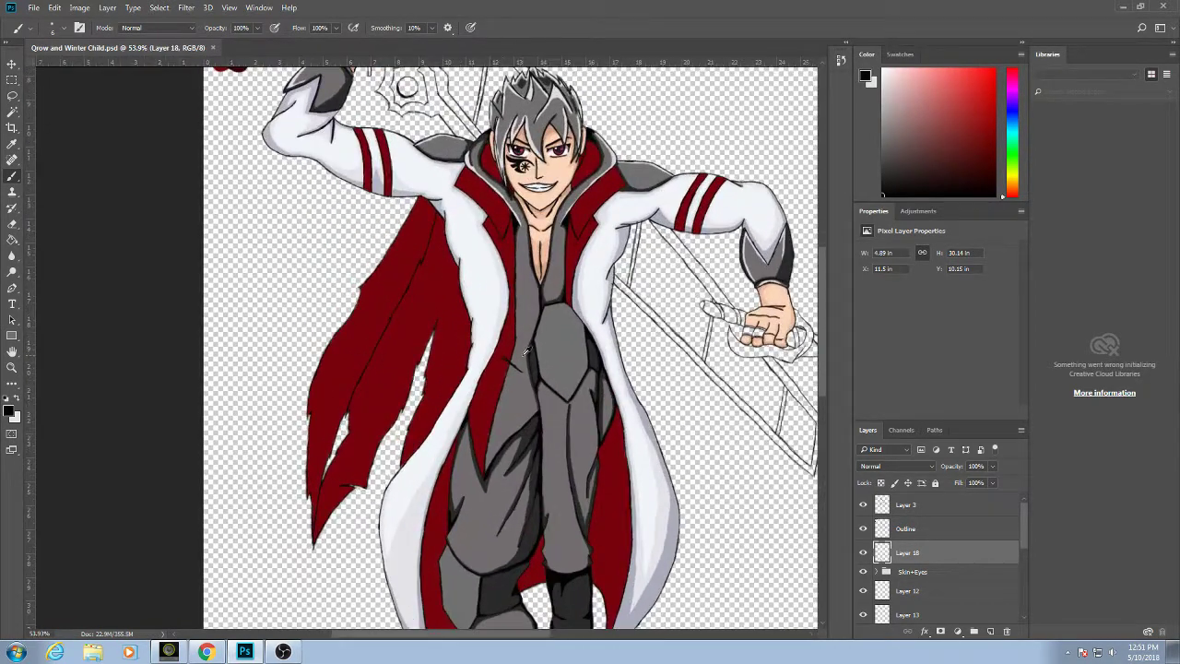
{"action": "scroll", "coordinate": [526, 351], "scroll_direction": "up", "scroll_amount": 5}
{"action": "left_click_drag", "start_coordinate": [423, 278], "coordinate": [460, 364]}
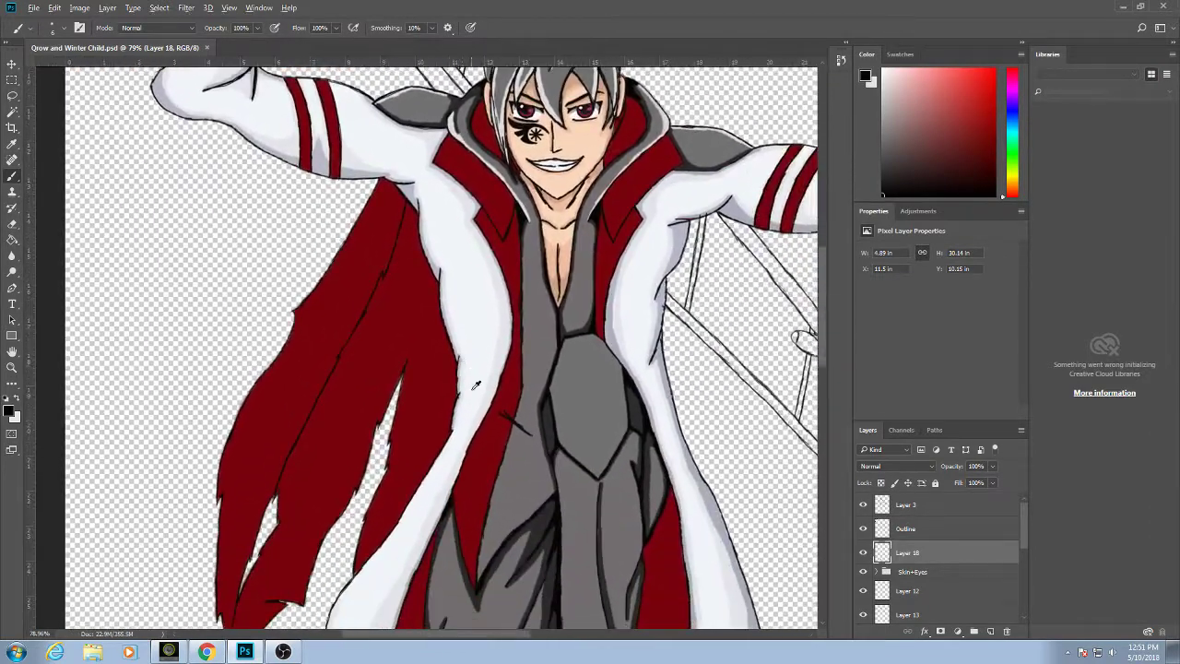
{"action": "scroll", "coordinate": [476, 384], "scroll_direction": "down", "scroll_amount": 2}
{"action": "scroll", "coordinate": [885, 558], "scroll_direction": "down", "scroll_amount": 2}
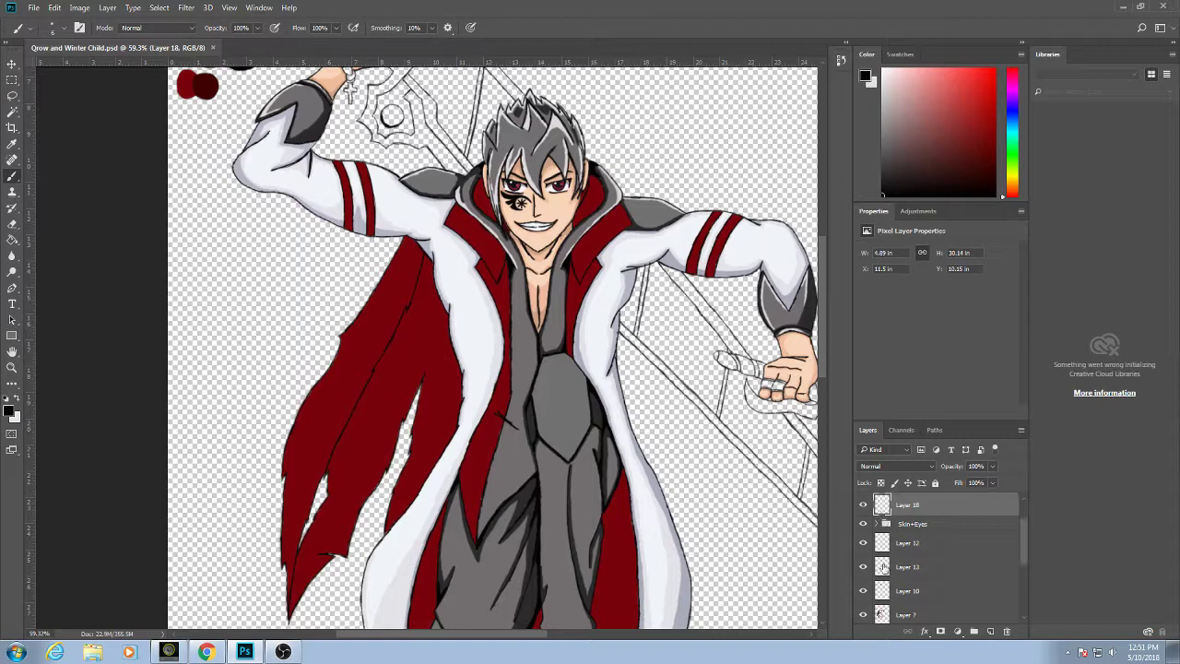
{"action": "scroll", "coordinate": [871, 535], "scroll_direction": "down", "scroll_amount": 4}
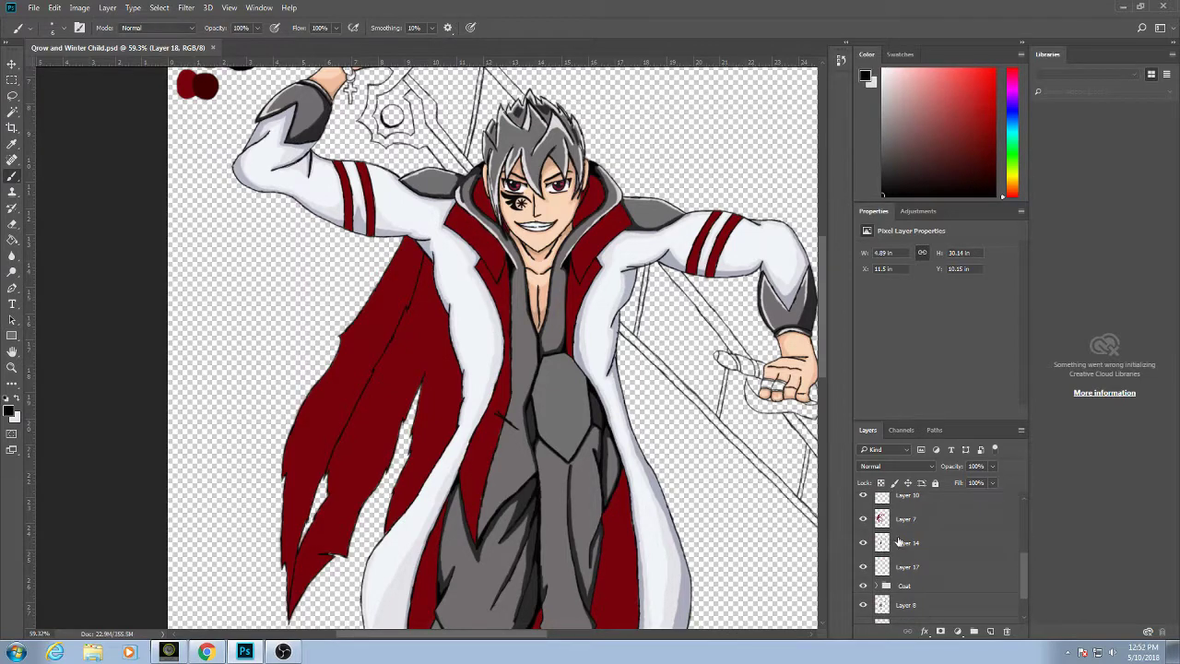
{"action": "left_click", "coordinate": [910, 525]}
{"action": "left_click", "coordinate": [991, 631]}
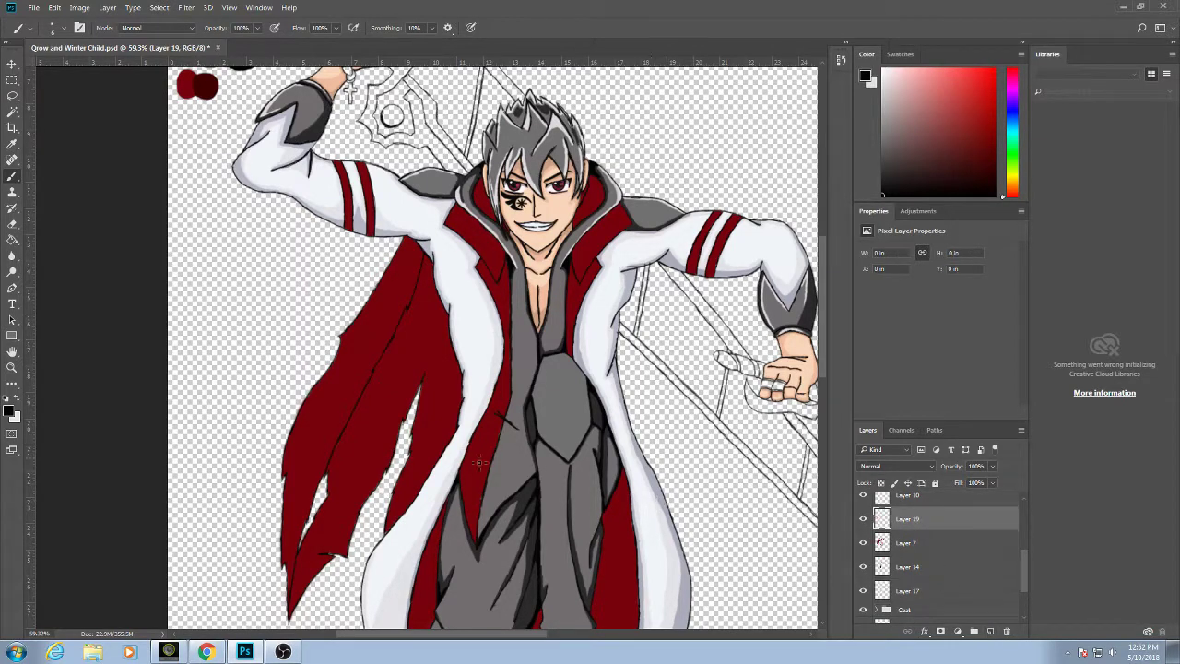
Sample the dark red palette swatch and paint a shadow along the cape's fold line beside the narrow slit.
{"action": "left_click", "coordinate": [204, 88], "text": "alt"}
{"action": "scroll", "coordinate": [399, 484], "scroll_direction": "up", "scroll_amount": 3}
{"action": "left_click_drag", "start_coordinate": [408, 350], "coordinate": [466, 246]}
{"action": "mouse_move", "coordinate": [316, 355]}
{"action": "left_mouse_down"}
{"action": "mouse_move", "coordinate": [342, 295]}
{"action": "mouse_move", "coordinate": [325, 353]}
{"action": "left_mouse_up"}
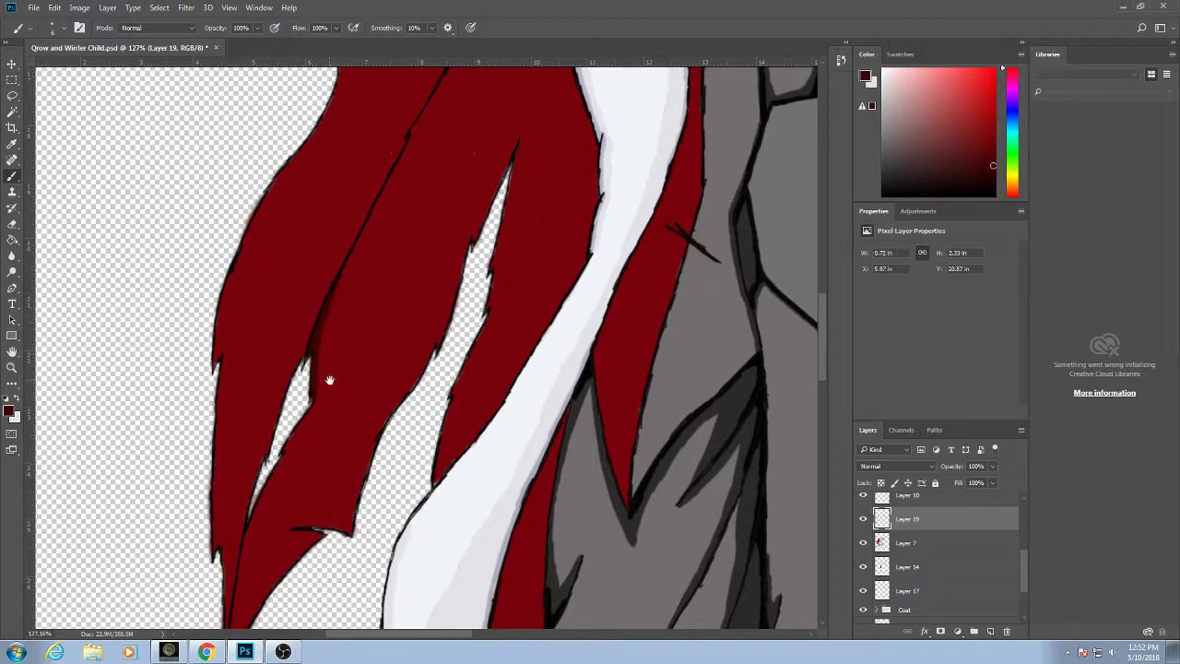
Paint dark red shading from the narrow slit down to the cape's tip, around the notched hem and up the strip's inner edge.
{"action": "left_click_drag", "start_coordinate": [329, 381], "coordinate": [450, 270]}
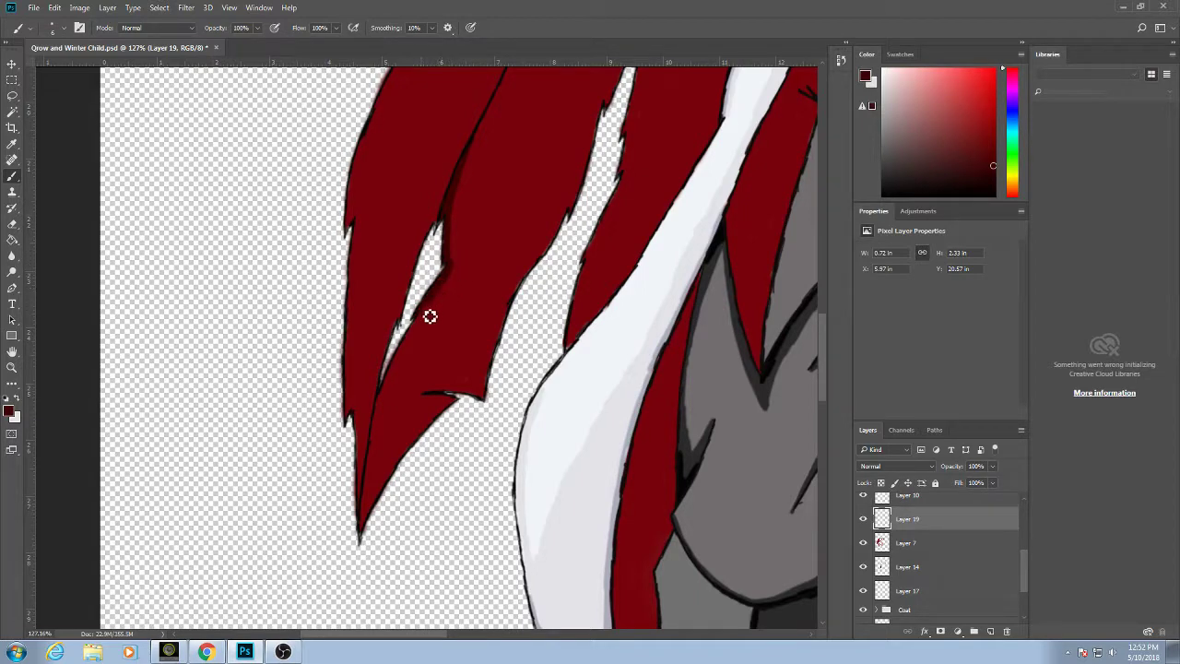
{"action": "mouse_move", "coordinate": [429, 316]}
{"action": "left_mouse_down"}
{"action": "mouse_move", "coordinate": [395, 354]}
{"action": "mouse_move", "coordinate": [419, 339]}
{"action": "mouse_move", "coordinate": [376, 449]}
{"action": "mouse_move", "coordinate": [379, 430]}
{"action": "mouse_move", "coordinate": [366, 534]}
{"action": "mouse_move", "coordinate": [373, 481]}
{"action": "mouse_move", "coordinate": [367, 519]}
{"action": "mouse_move", "coordinate": [450, 412]}
{"action": "mouse_move", "coordinate": [436, 420]}
{"action": "mouse_move", "coordinate": [430, 402]}
{"action": "mouse_move", "coordinate": [435, 426]}
{"action": "mouse_move", "coordinate": [442, 406]}
{"action": "mouse_move", "coordinate": [463, 409]}
{"action": "mouse_move", "coordinate": [443, 421]}
{"action": "mouse_move", "coordinate": [450, 390]}
{"action": "mouse_move", "coordinate": [431, 401]}
{"action": "mouse_move", "coordinate": [501, 361]}
{"action": "mouse_move", "coordinate": [489, 395]}
{"action": "mouse_move", "coordinate": [461, 396]}
{"action": "mouse_move", "coordinate": [480, 390]}
{"action": "mouse_move", "coordinate": [485, 368]}
{"action": "mouse_move", "coordinate": [486, 400]}
{"action": "left_mouse_up"}
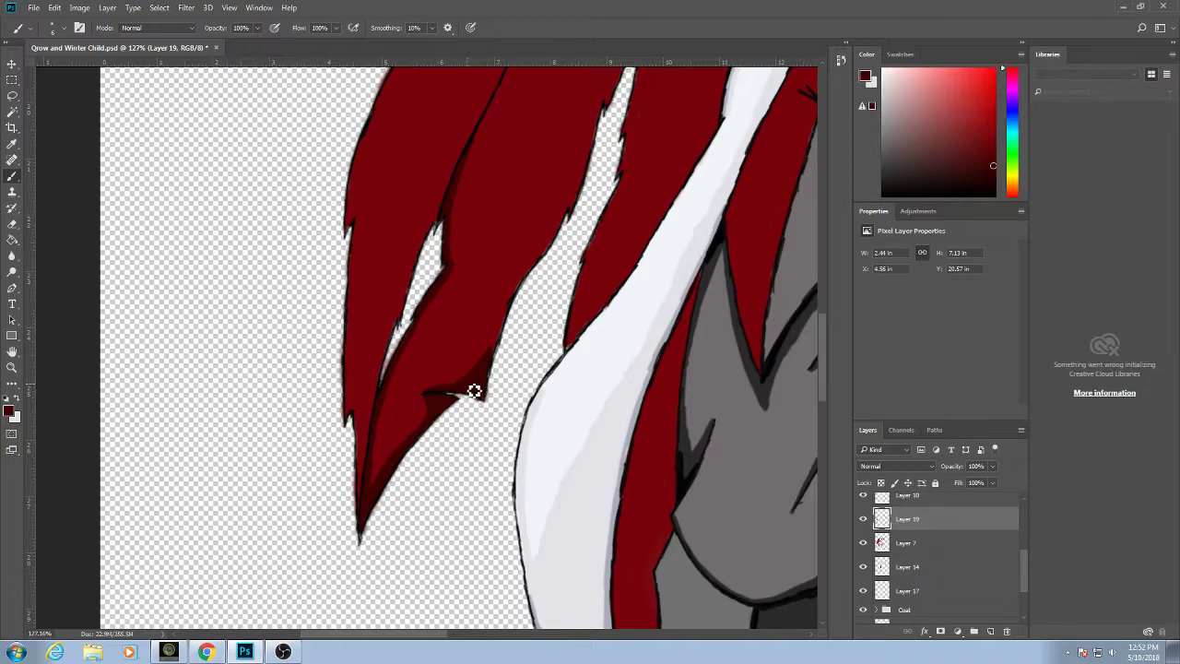
{"action": "mouse_move", "coordinate": [474, 391]}
{"action": "left_mouse_down"}
{"action": "mouse_move", "coordinate": [493, 326]}
{"action": "mouse_move", "coordinate": [500, 352]}
{"action": "mouse_move", "coordinate": [570, 215]}
{"action": "mouse_move", "coordinate": [556, 247]}
{"action": "left_mouse_up"}
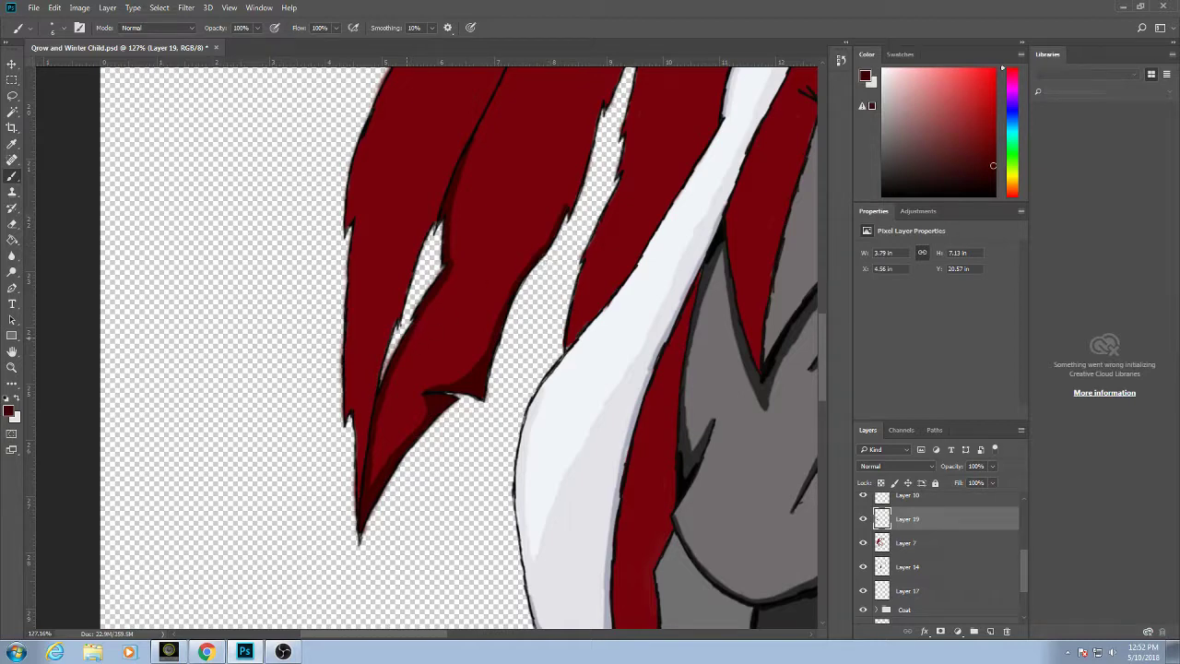
Paint dark red shading along both edges of the cape's long tear, continuing down to the inner strip's lower tip.
{"action": "left_click_drag", "start_coordinate": [430, 315], "coordinate": [394, 392]}
{"action": "left_click_drag", "start_coordinate": [519, 240], "coordinate": [491, 322]}
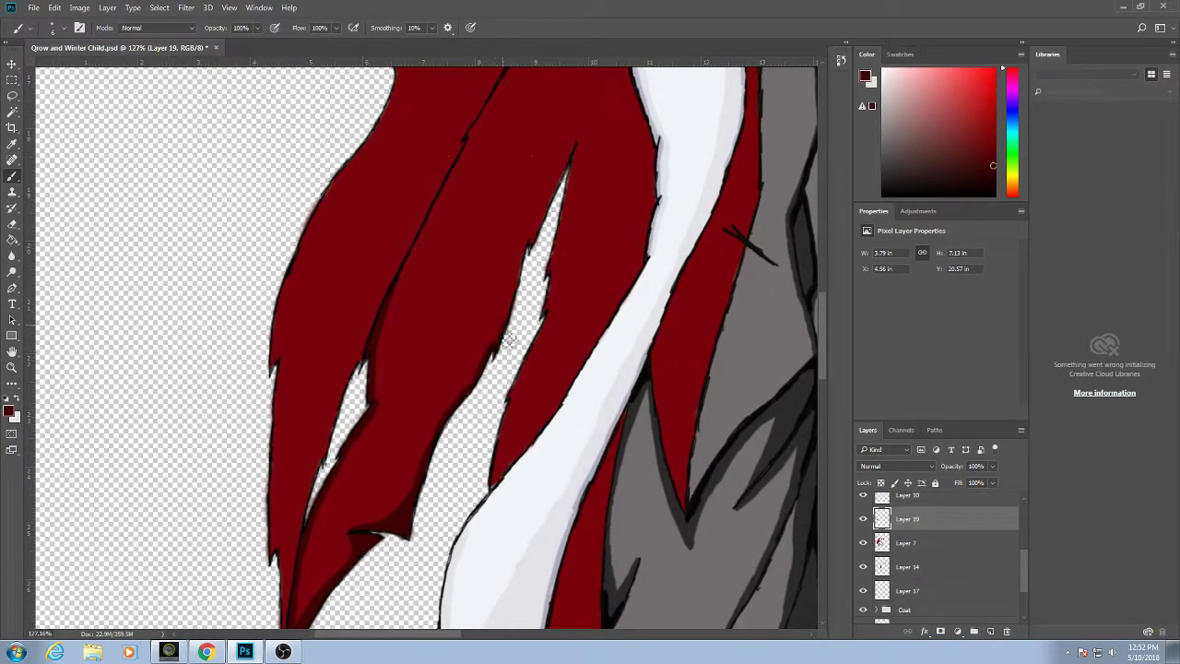
{"action": "mouse_move", "coordinate": [531, 247]}
{"action": "left_mouse_down"}
{"action": "mouse_move", "coordinate": [578, 159]}
{"action": "mouse_move", "coordinate": [537, 179]}
{"action": "mouse_move", "coordinate": [507, 328]}
{"action": "left_mouse_up"}
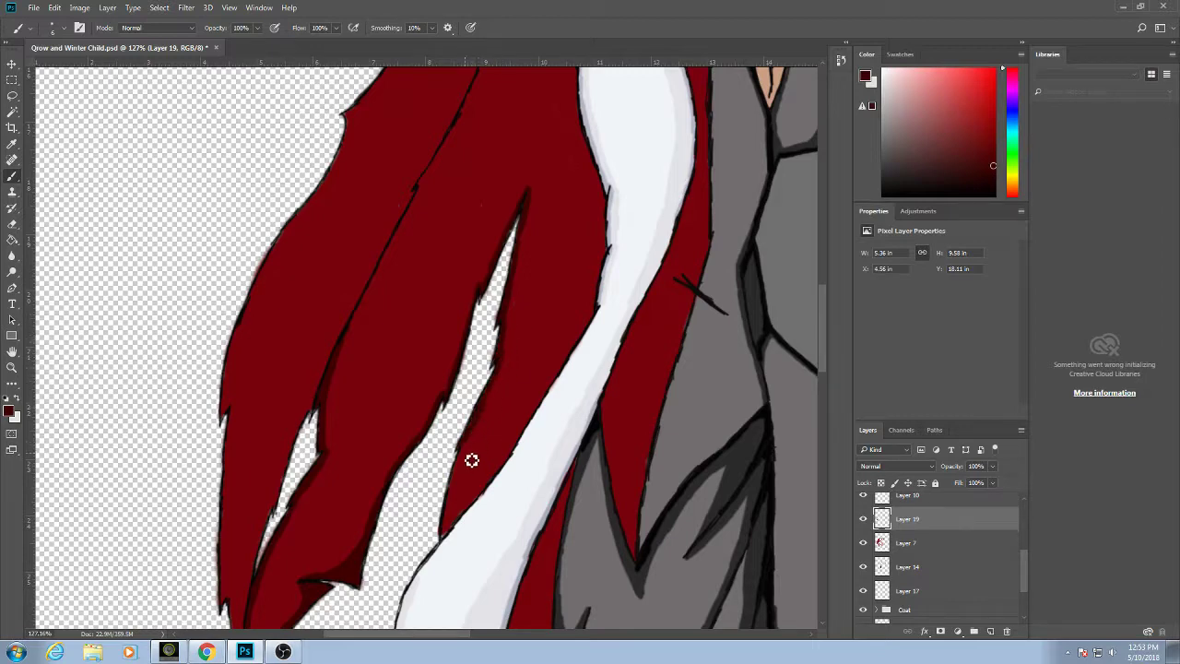
{"action": "left_click_drag", "start_coordinate": [460, 484], "coordinate": [448, 541]}
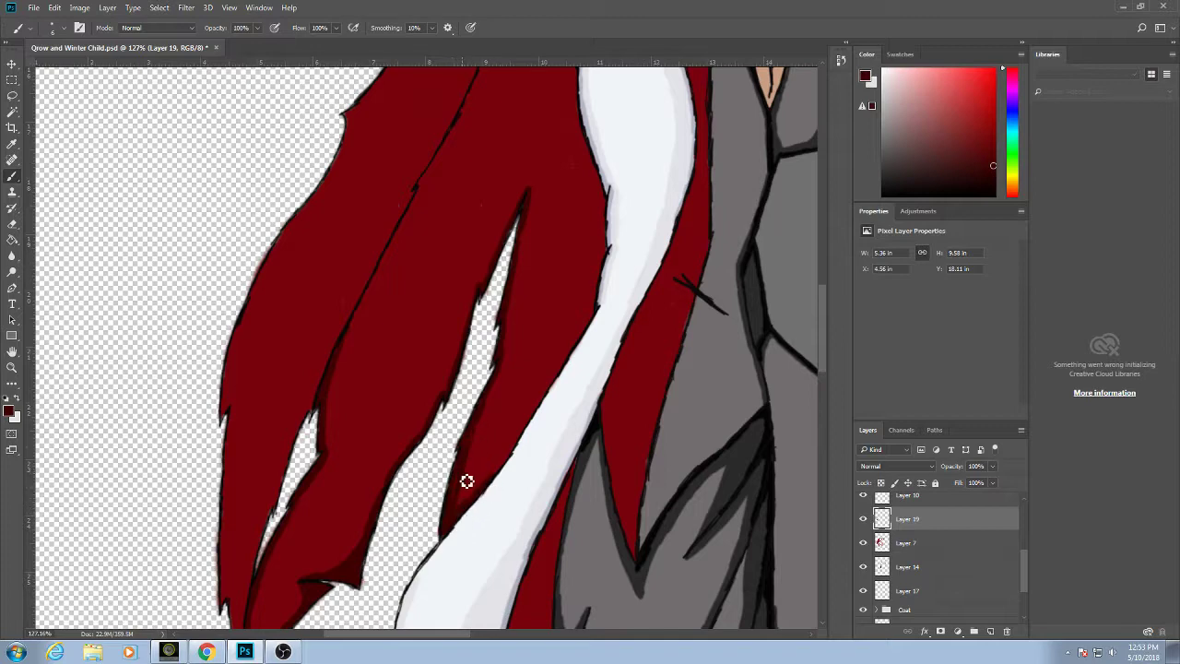
Fill the inner strip's lower tip with shadow and sample a darker red to shade its edge along the white coat.
{"action": "mouse_move", "coordinate": [467, 482]}
{"action": "left_mouse_down"}
{"action": "mouse_move", "coordinate": [464, 500]}
{"action": "mouse_move", "coordinate": [489, 479]}
{"action": "mouse_move", "coordinate": [474, 490]}
{"action": "left_mouse_up"}
{"action": "mouse_move", "coordinate": [493, 445]}
{"action": "left_mouse_down"}
{"action": "mouse_move", "coordinate": [478, 500]}
{"action": "mouse_move", "coordinate": [543, 410]}
{"action": "mouse_move", "coordinate": [529, 435]}
{"action": "left_mouse_up"}
{"action": "key", "text": "x"}
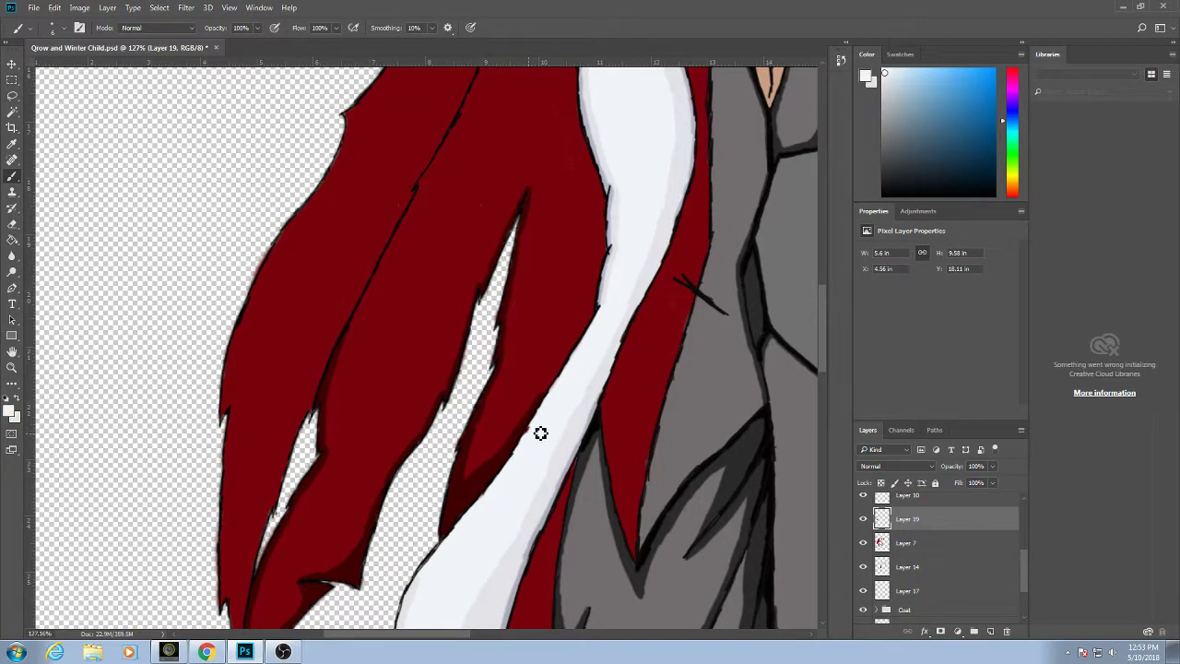
{"action": "left_click", "coordinate": [541, 391], "text": "alt"}
{"action": "mouse_move", "coordinate": [548, 404]}
{"action": "left_mouse_down"}
{"action": "mouse_move", "coordinate": [578, 324]}
{"action": "mouse_move", "coordinate": [577, 360]}
{"action": "mouse_move", "coordinate": [584, 339]}
{"action": "mouse_move", "coordinate": [560, 381]}
{"action": "mouse_move", "coordinate": [599, 320]}
{"action": "mouse_move", "coordinate": [556, 387]}
{"action": "left_mouse_up"}
{"action": "key", "text": "x"}
{"action": "key", "text": "x"}
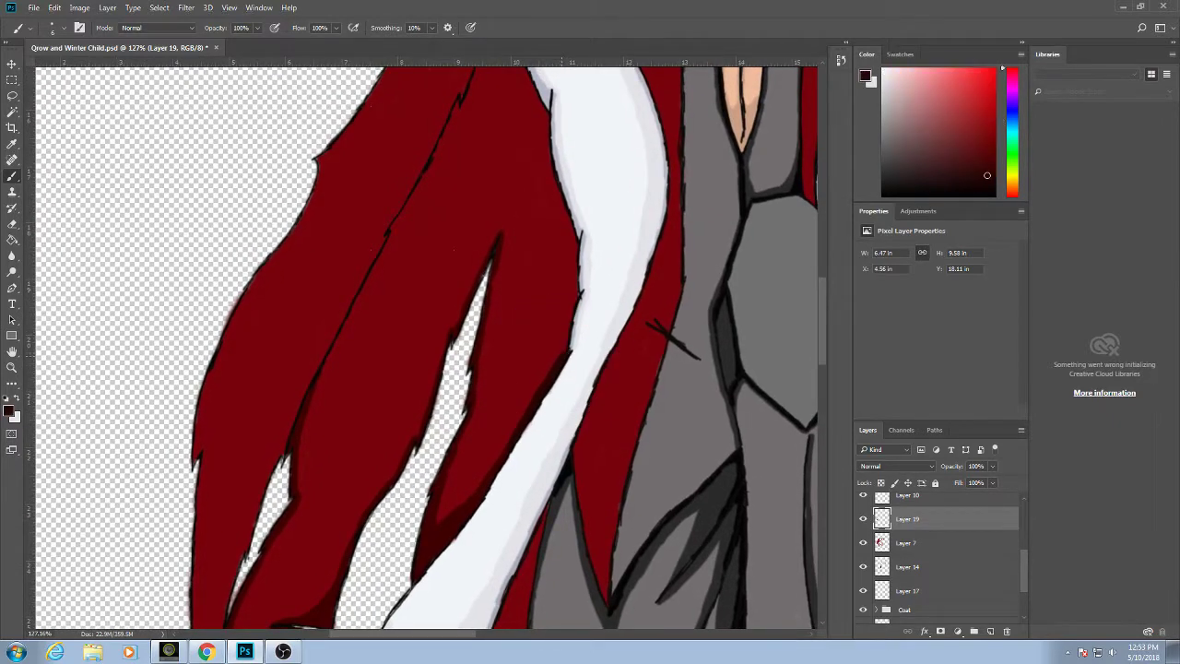
Extend the darker red shadow up the cape beside the white coat's edge to the armpit.
{"action": "left_click_drag", "start_coordinate": [572, 325], "coordinate": [571, 345]}
{"action": "mouse_move", "coordinate": [581, 303]}
{"action": "left_mouse_down"}
{"action": "mouse_move", "coordinate": [567, 356]}
{"action": "mouse_move", "coordinate": [559, 327]}
{"action": "mouse_move", "coordinate": [571, 290]}
{"action": "mouse_move", "coordinate": [581, 298]}
{"action": "mouse_move", "coordinate": [584, 254]}
{"action": "mouse_move", "coordinate": [553, 299]}
{"action": "mouse_move", "coordinate": [564, 366]}
{"action": "mouse_move", "coordinate": [546, 271]}
{"action": "left_mouse_up"}
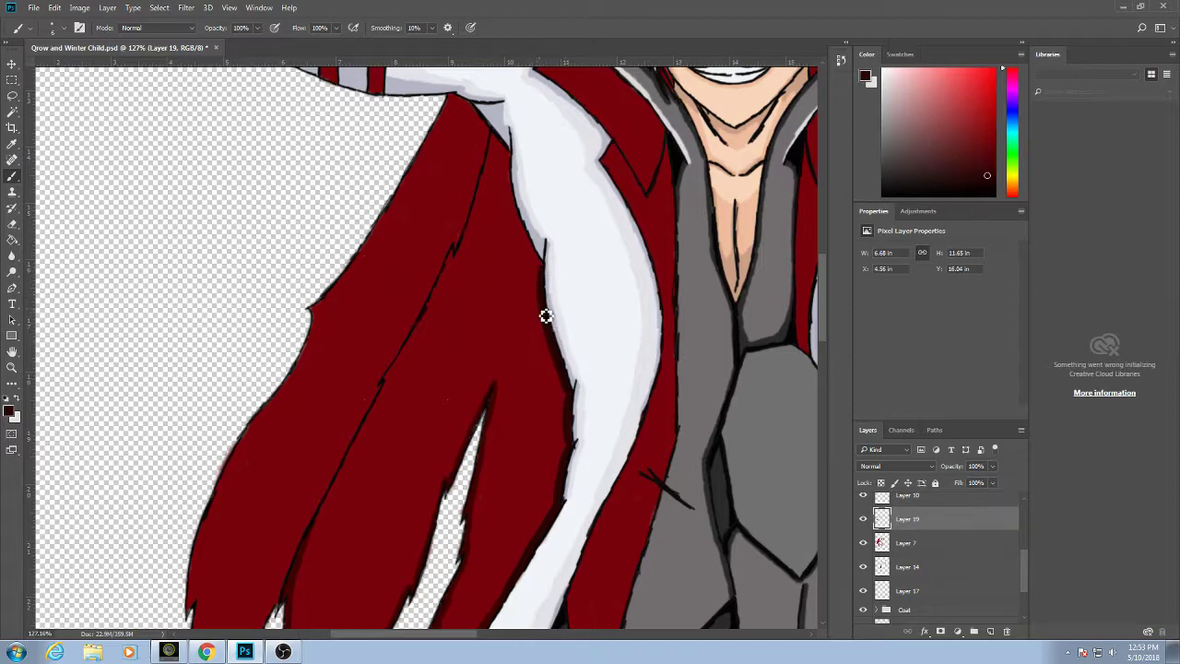
{"action": "mouse_move", "coordinate": [545, 316]}
{"action": "left_mouse_down"}
{"action": "mouse_move", "coordinate": [498, 140]}
{"action": "mouse_move", "coordinate": [535, 279]}
{"action": "mouse_move", "coordinate": [525, 245]}
{"action": "mouse_move", "coordinate": [552, 298]}
{"action": "mouse_move", "coordinate": [513, 203]}
{"action": "mouse_move", "coordinate": [529, 236]}
{"action": "mouse_move", "coordinate": [511, 154]}
{"action": "mouse_move", "coordinate": [490, 199]}
{"action": "left_mouse_up"}
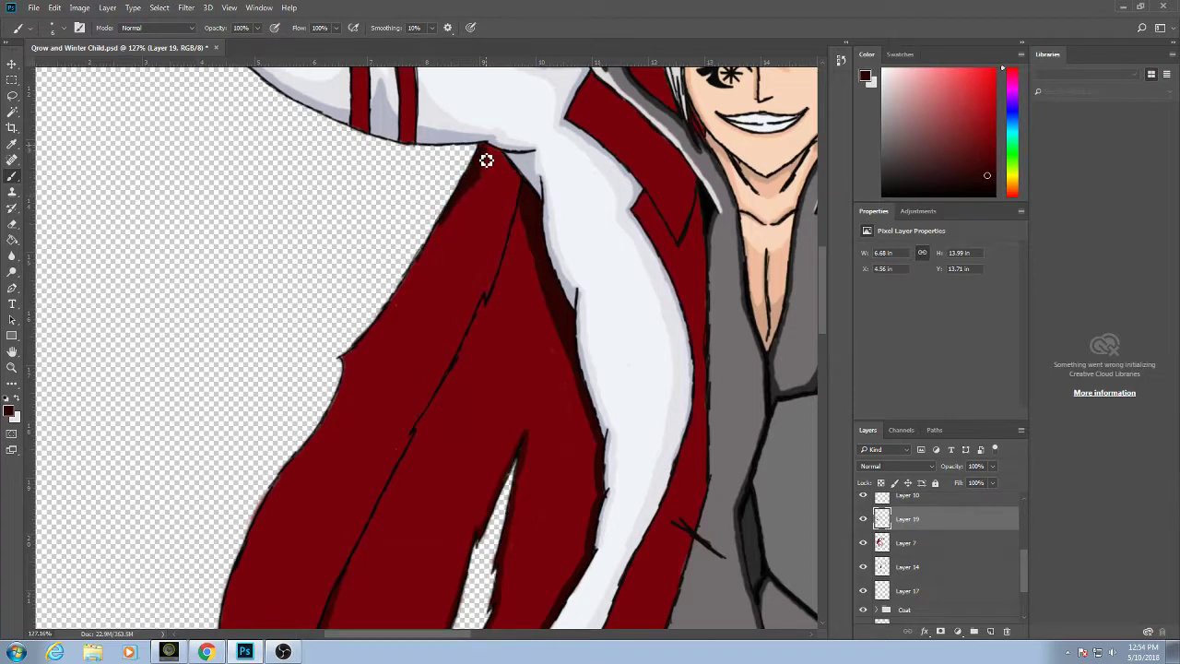
Paint a pointed dark red shadow at the cape's top under the arm and continue it down the central fold line.
{"action": "left_click_drag", "start_coordinate": [500, 153], "coordinate": [493, 298]}
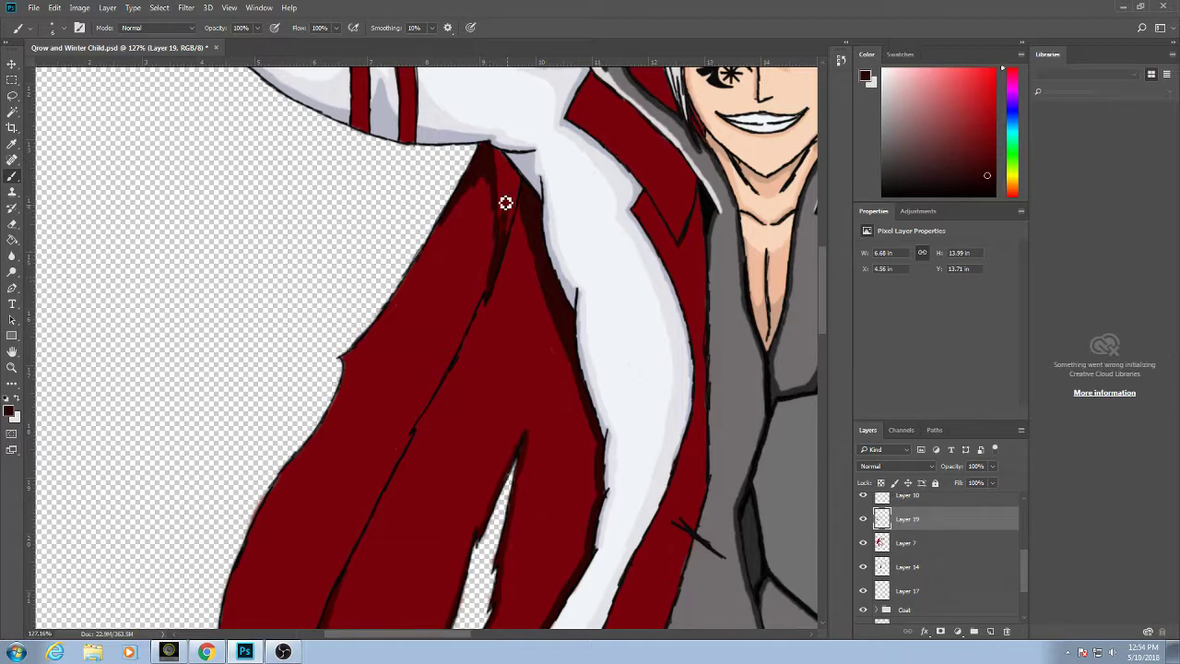
{"action": "left_click_drag", "start_coordinate": [506, 200], "coordinate": [507, 236]}
{"action": "mouse_move", "coordinate": [487, 177]}
{"action": "left_mouse_down"}
{"action": "mouse_move", "coordinate": [474, 197]}
{"action": "mouse_move", "coordinate": [499, 181]}
{"action": "mouse_move", "coordinate": [513, 190]}
{"action": "mouse_move", "coordinate": [510, 245]}
{"action": "mouse_move", "coordinate": [514, 203]}
{"action": "left_mouse_up"}
{"action": "mouse_move", "coordinate": [510, 255]}
{"action": "left_mouse_down"}
{"action": "mouse_move", "coordinate": [551, 122]}
{"action": "mouse_move", "coordinate": [477, 292]}
{"action": "mouse_move", "coordinate": [503, 233]}
{"action": "mouse_move", "coordinate": [485, 277]}
{"action": "left_mouse_up"}
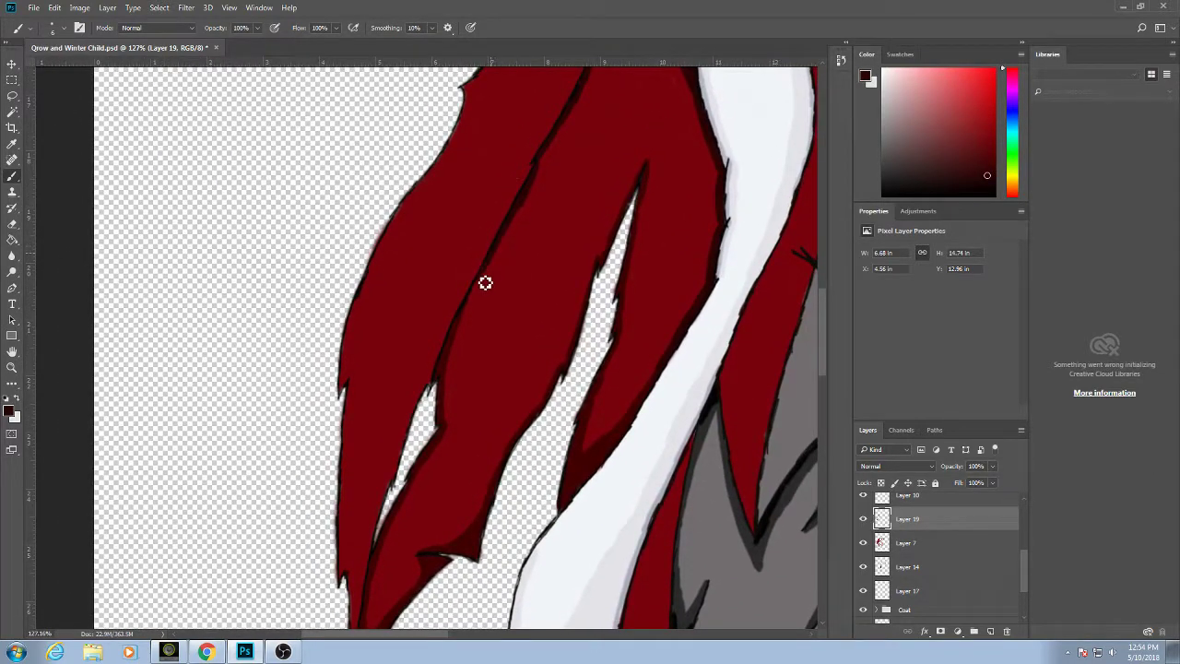
Paint dark red shading at the outer cape strip's lower tip and up its edge along the narrow slit.
{"action": "scroll", "coordinate": [412, 413], "scroll_direction": "down", "scroll_amount": 2}
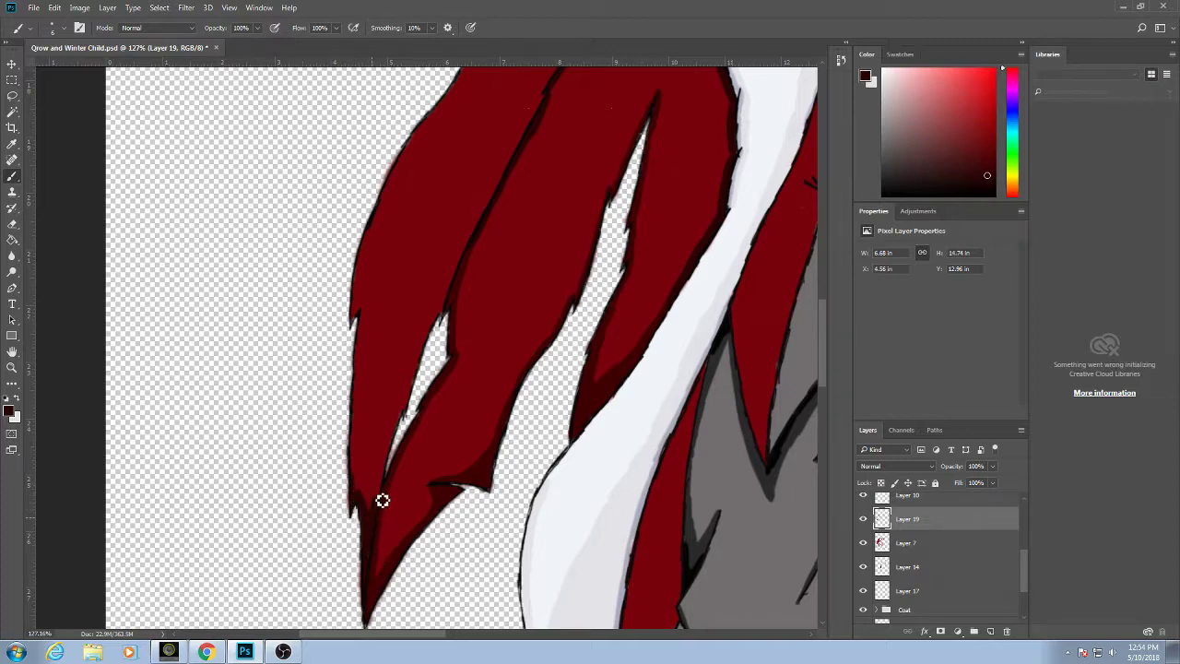
{"action": "left_click_drag", "start_coordinate": [383, 495], "coordinate": [408, 407]}
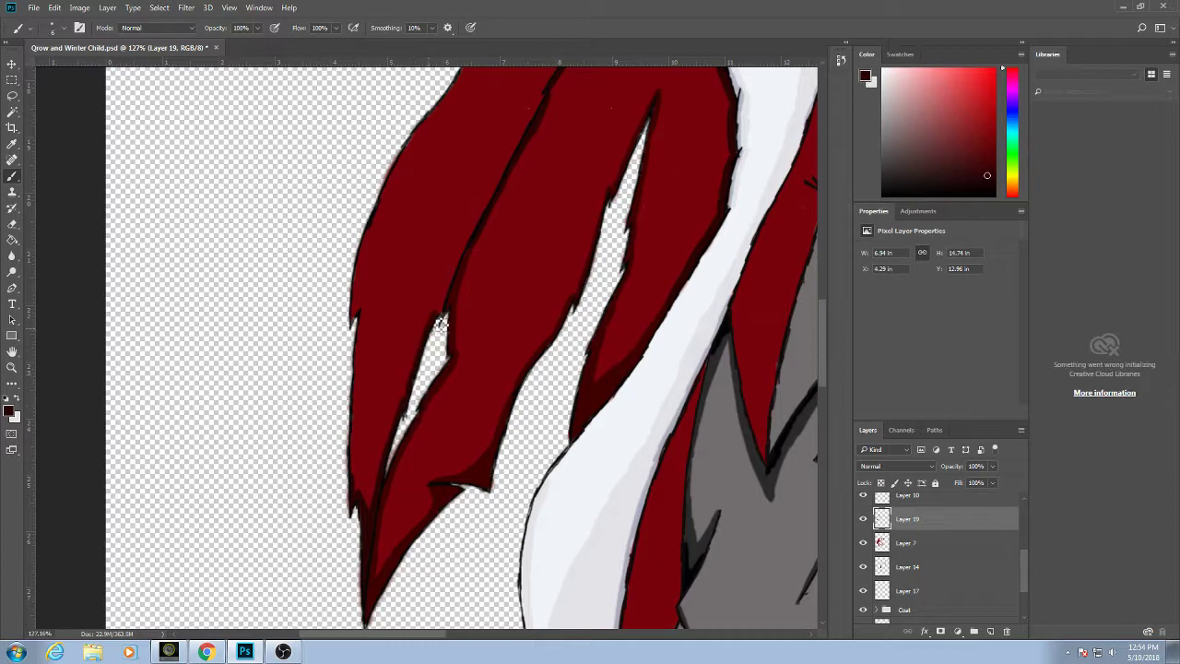
{"action": "scroll", "coordinate": [448, 297], "scroll_direction": "up", "scroll_amount": 1}
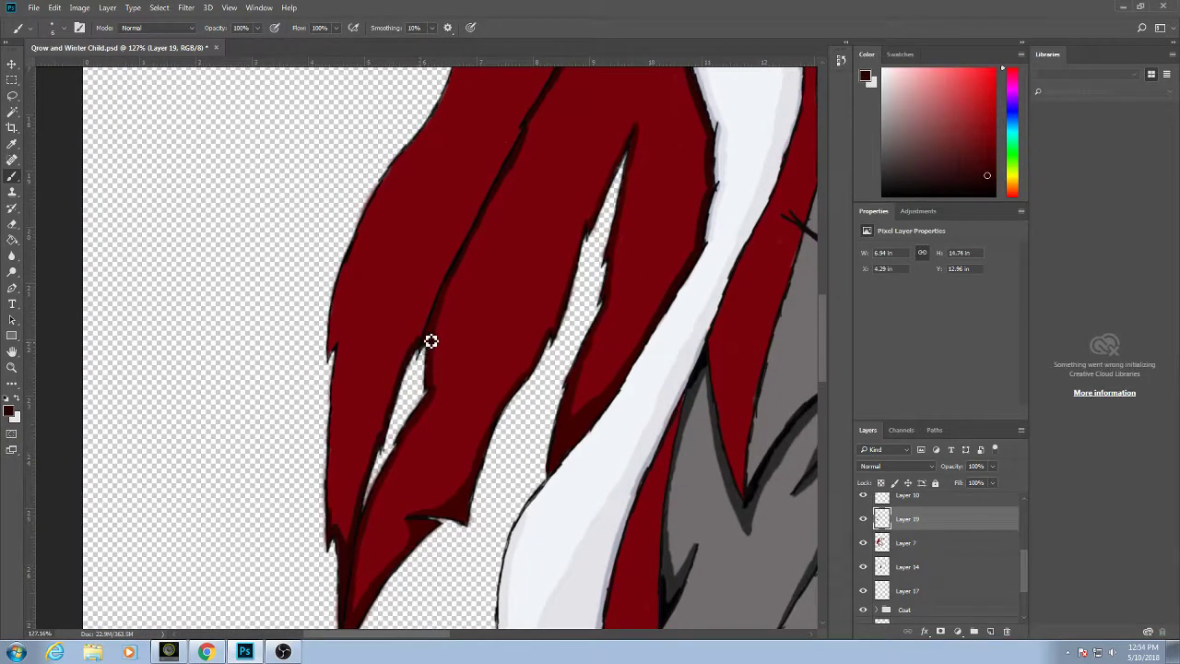
{"action": "left_click_drag", "start_coordinate": [429, 340], "coordinate": [361, 490]}
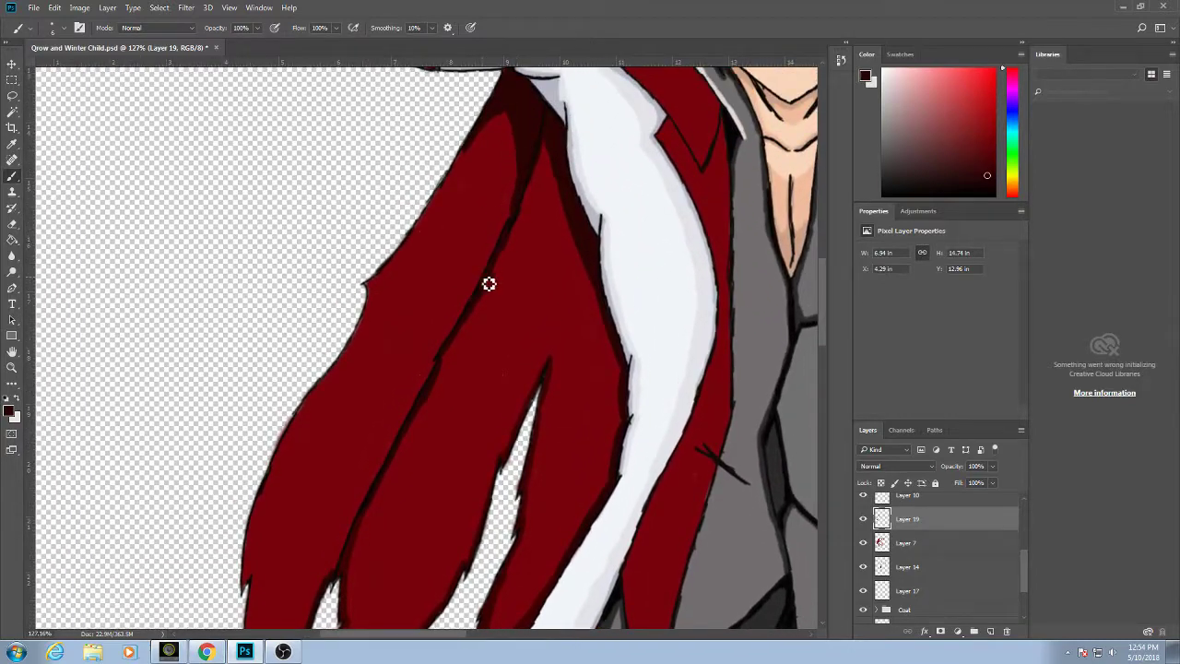
Sample the cape's base red and paint over stray marks in the upper outer strip on Layer 7.
{"action": "left_click", "coordinate": [473, 209], "text": "alt"}
{"action": "left_click", "coordinate": [479, 229], "text": "ctrl"}
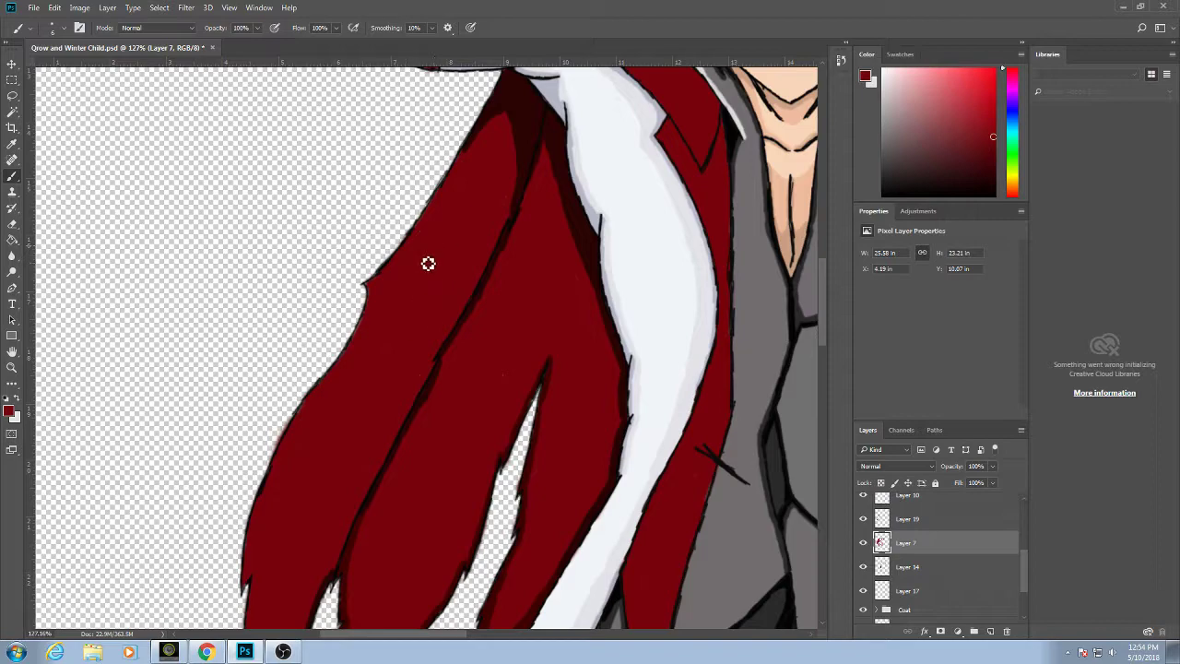
{"action": "left_click_drag", "start_coordinate": [427, 255], "coordinate": [397, 291]}
Paint base red over the specks around the cape's central fold on Layer 3, and enlarge the brush to 28 px.
{"action": "scroll", "coordinate": [398, 291], "scroll_direction": "up", "scroll_amount": 6}
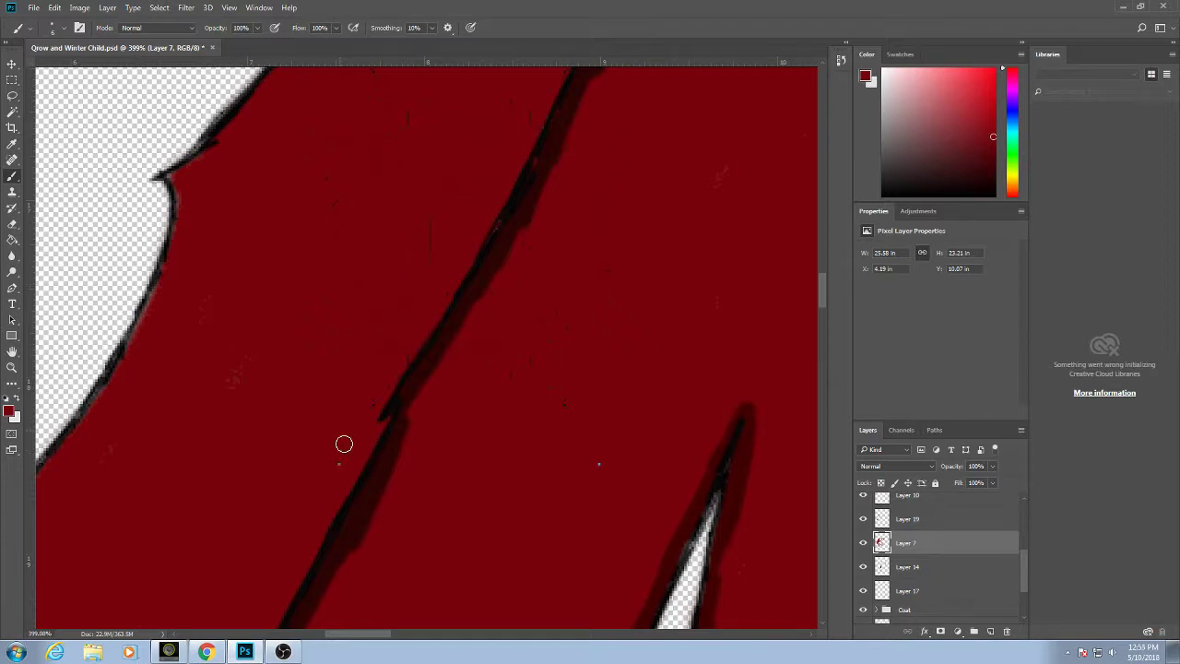
{"action": "scroll", "coordinate": [1015, 527], "scroll_direction": "up", "scroll_amount": 5}
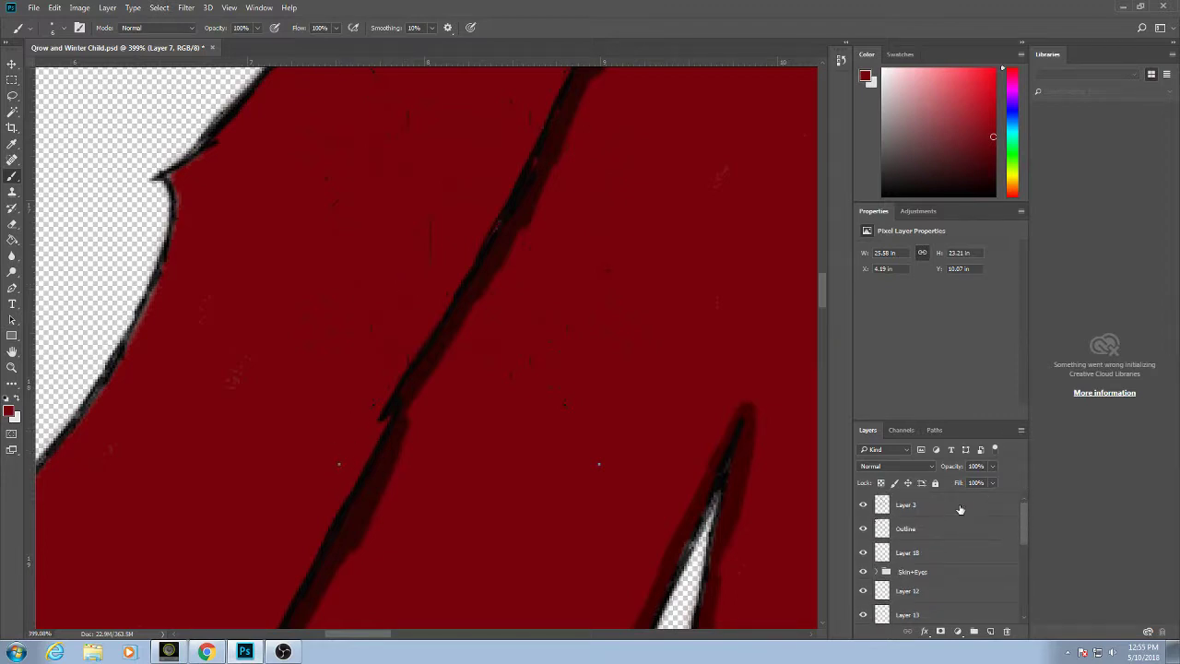
{"action": "left_click", "coordinate": [961, 506]}
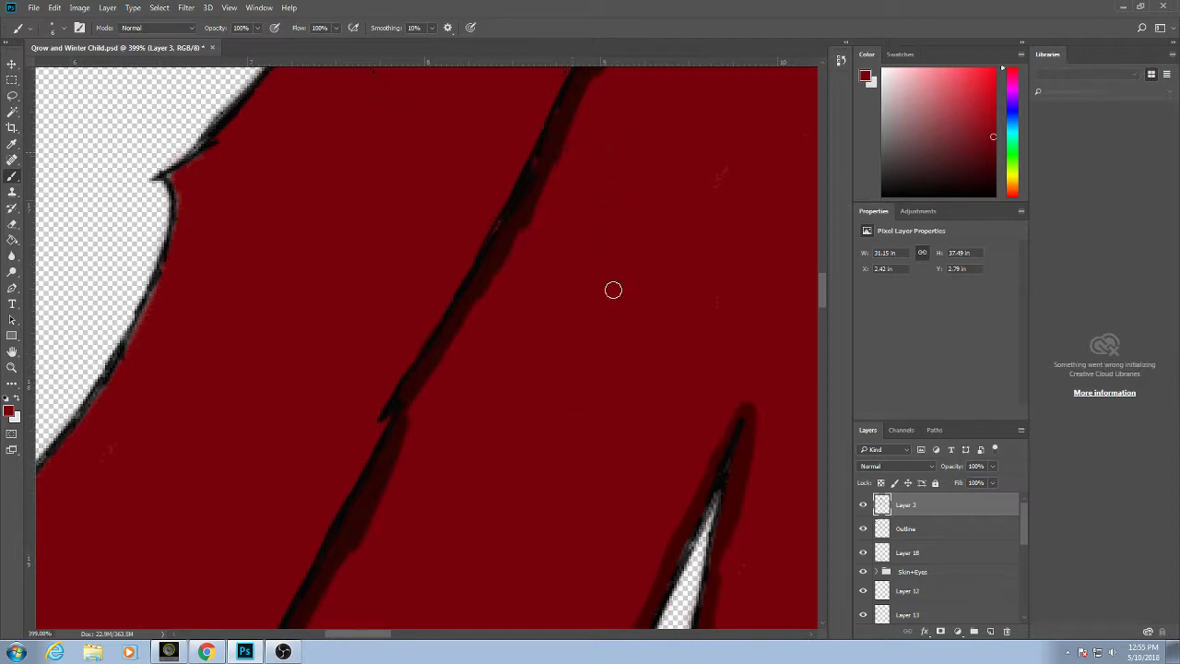
{"action": "left_click", "coordinate": [63, 29]}
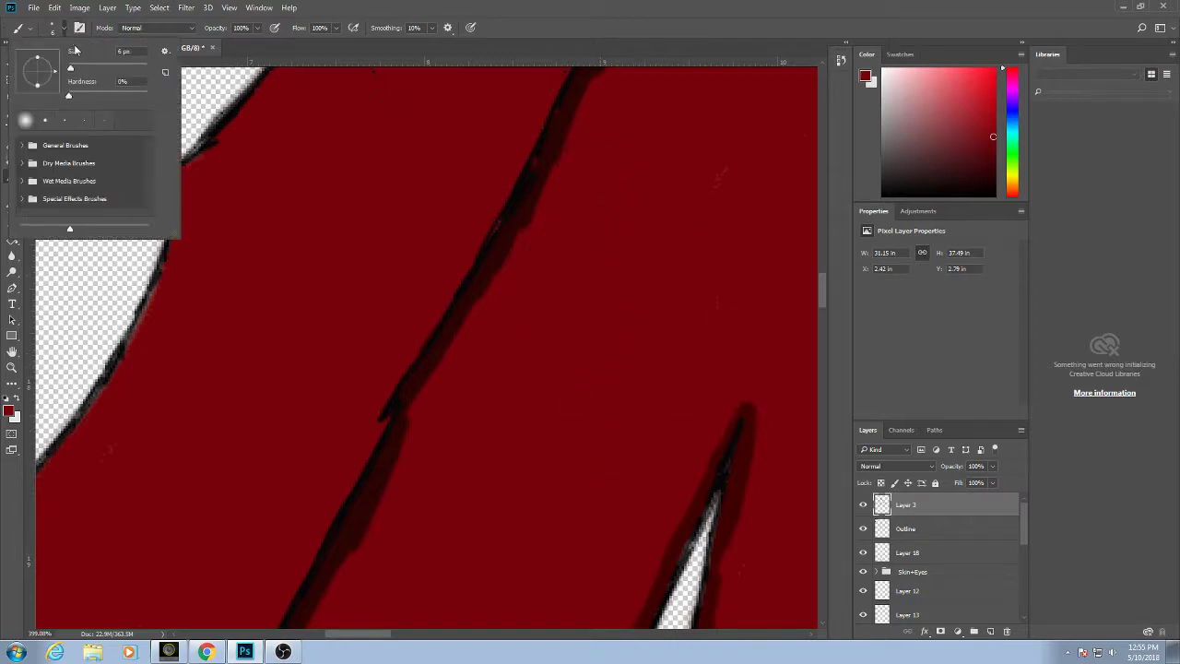
{"action": "left_click_drag", "start_coordinate": [70, 70], "coordinate": [89, 66]}
{"action": "left_click", "coordinate": [651, 303]}
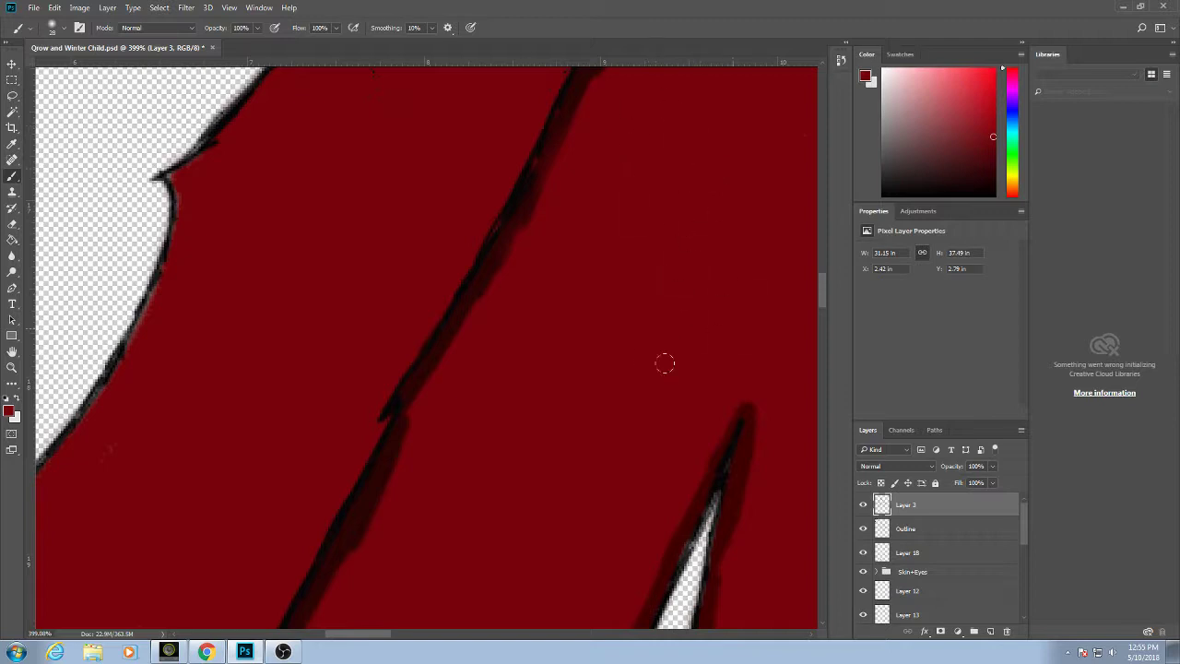
Paint base red over the faint specks in the cape's inner area between the central fold and the white coat.
{"action": "left_click_drag", "start_coordinate": [717, 311], "coordinate": [590, 410]}
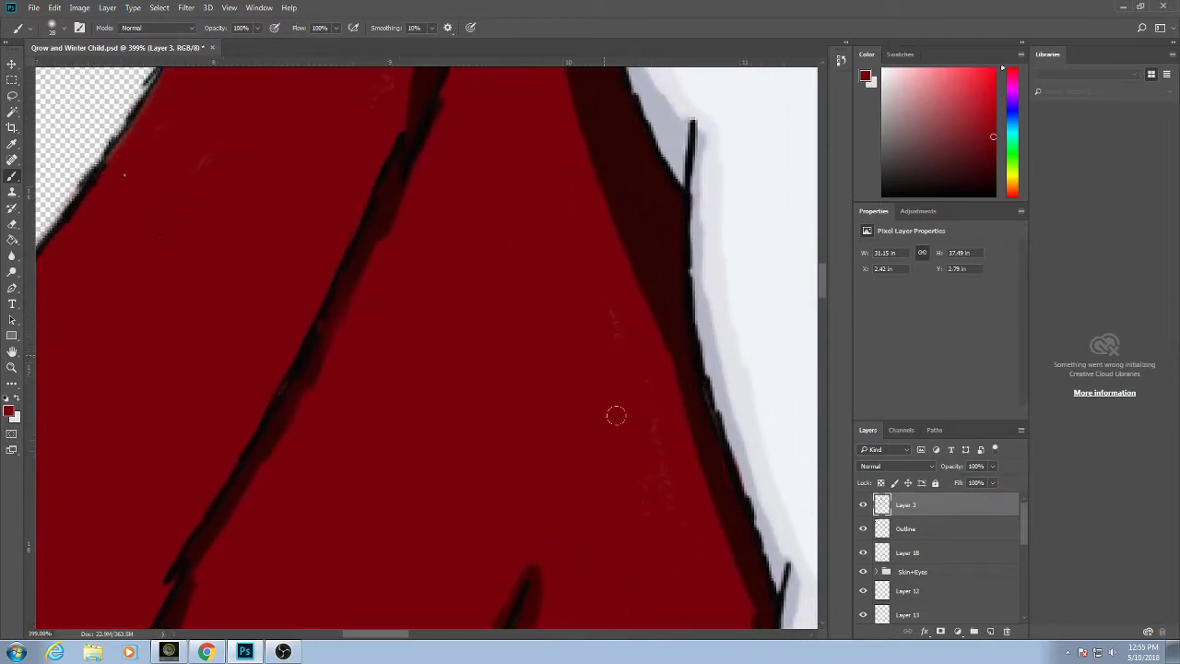
{"action": "left_click_drag", "start_coordinate": [639, 482], "coordinate": [639, 405]}
{"action": "left_click_drag", "start_coordinate": [675, 543], "coordinate": [663, 380]}
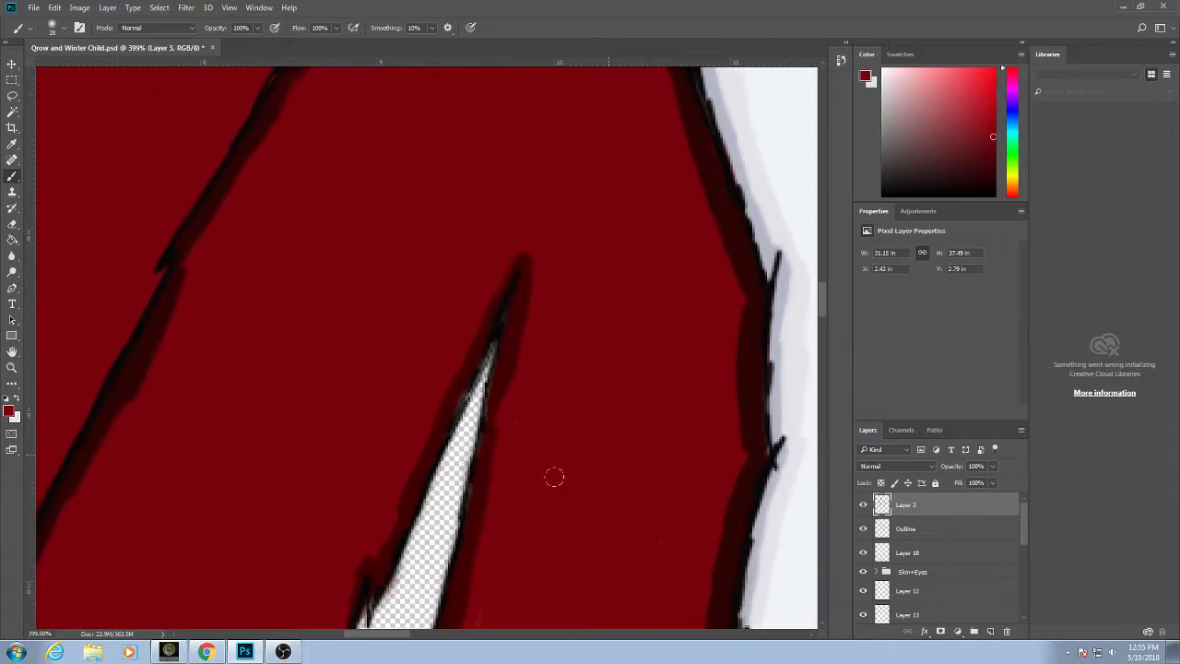
{"action": "left_click_drag", "start_coordinate": [554, 477], "coordinate": [608, 415]}
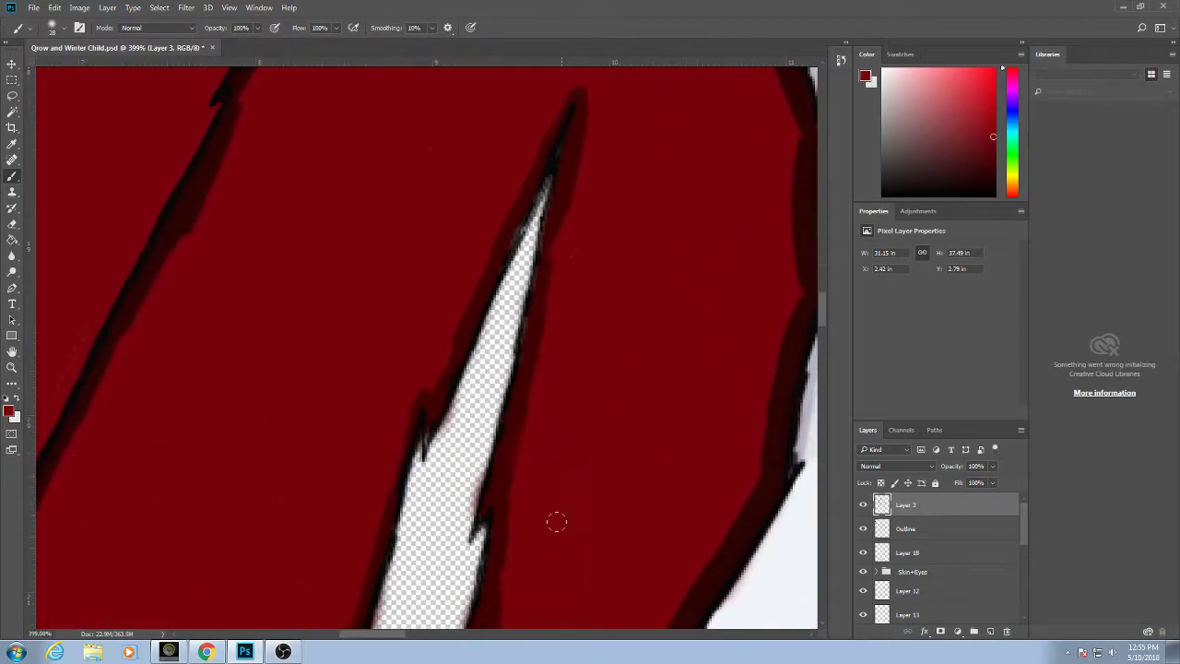
Paint base red over the remaining specks in the cape's upper outer strip, up to the dark shadow under the arm.
{"action": "scroll", "coordinate": [677, 332], "scroll_direction": "up", "scroll_amount": 10}
{"action": "scroll", "coordinate": [708, 403], "scroll_direction": "left", "scroll_amount": 5}
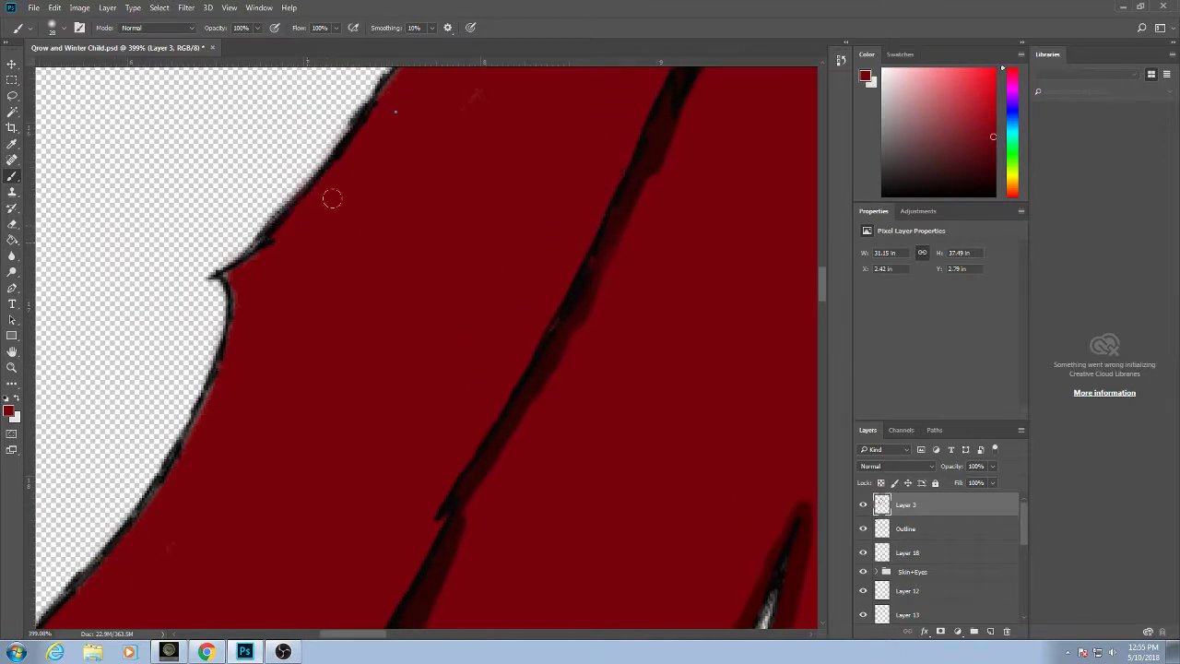
{"action": "left_click_drag", "start_coordinate": [433, 137], "coordinate": [430, 249]}
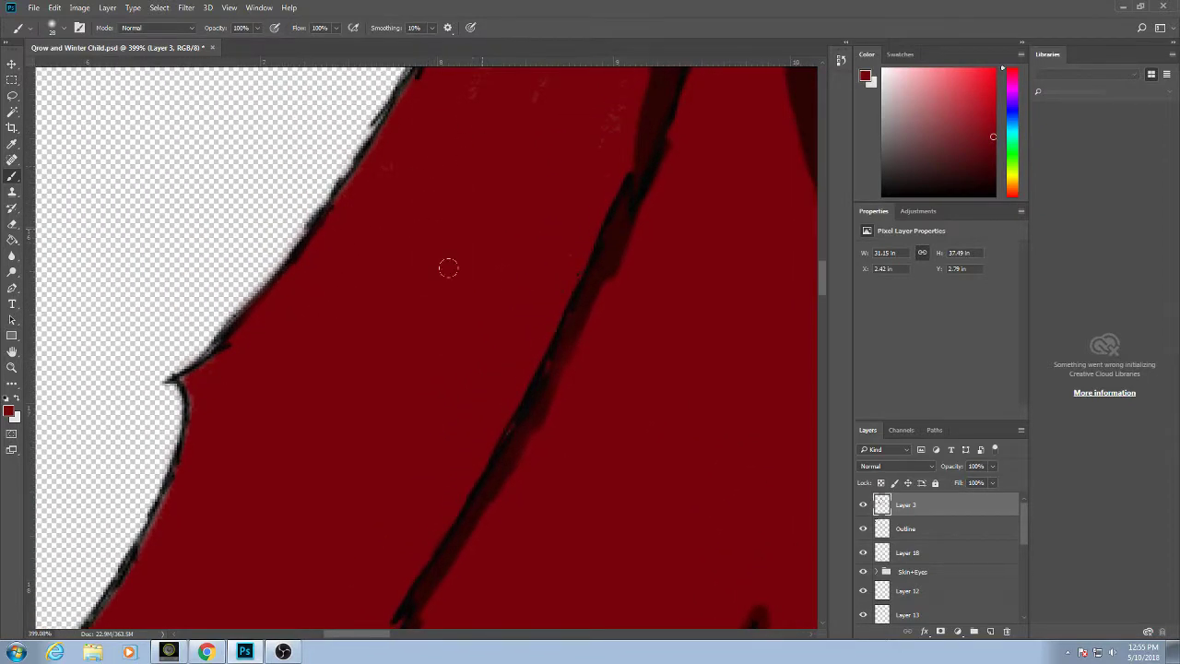
{"action": "left_click_drag", "start_coordinate": [561, 229], "coordinate": [543, 314]}
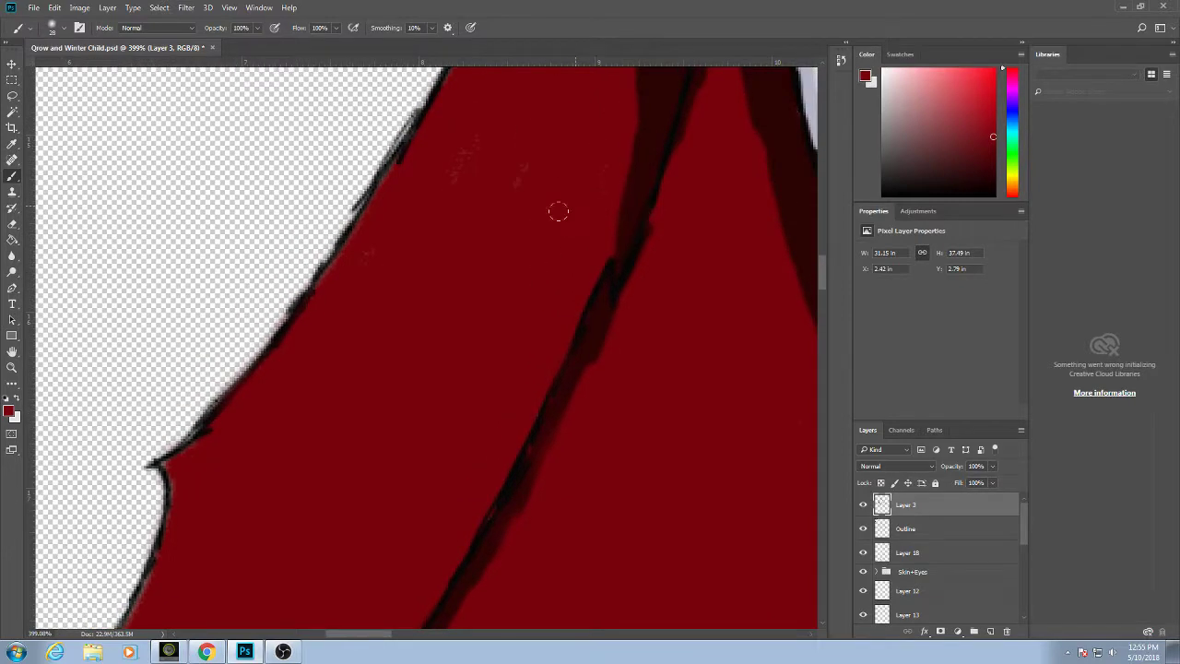
{"action": "left_click_drag", "start_coordinate": [476, 181], "coordinate": [387, 382]}
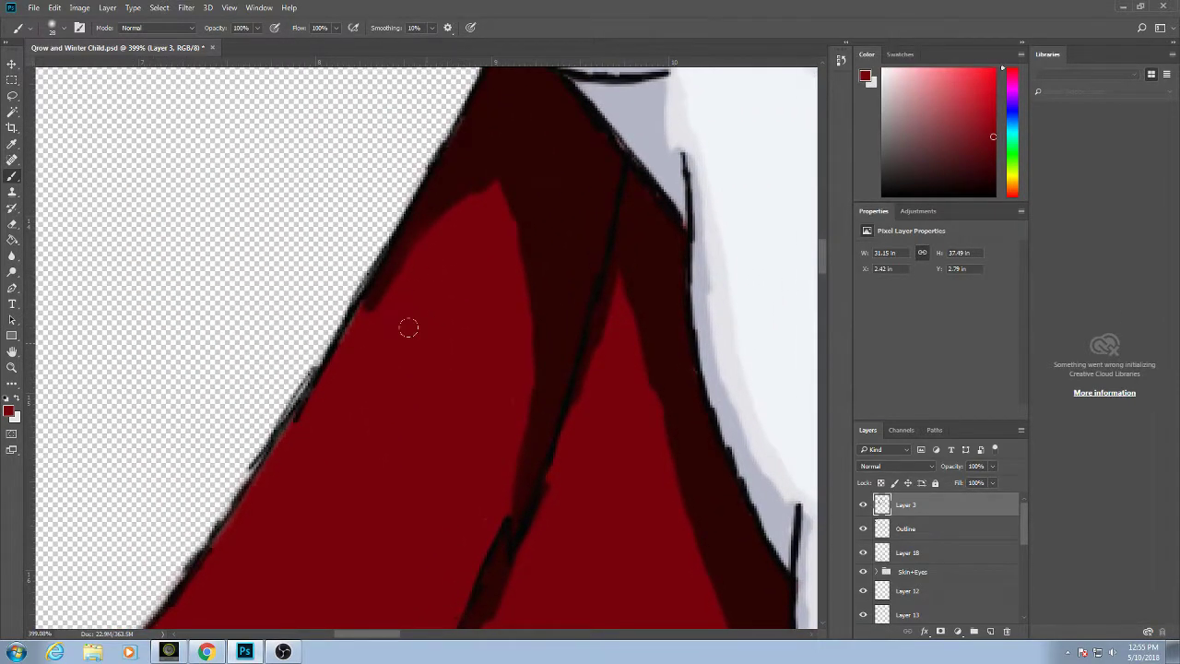
Sample the dark shadow red, set the brush to 7 px, and extend the upper shadow in a taper along the cape's outer edge.
{"action": "left_click", "coordinate": [507, 138], "text": "alt"}
{"action": "left_click", "coordinate": [66, 35]}
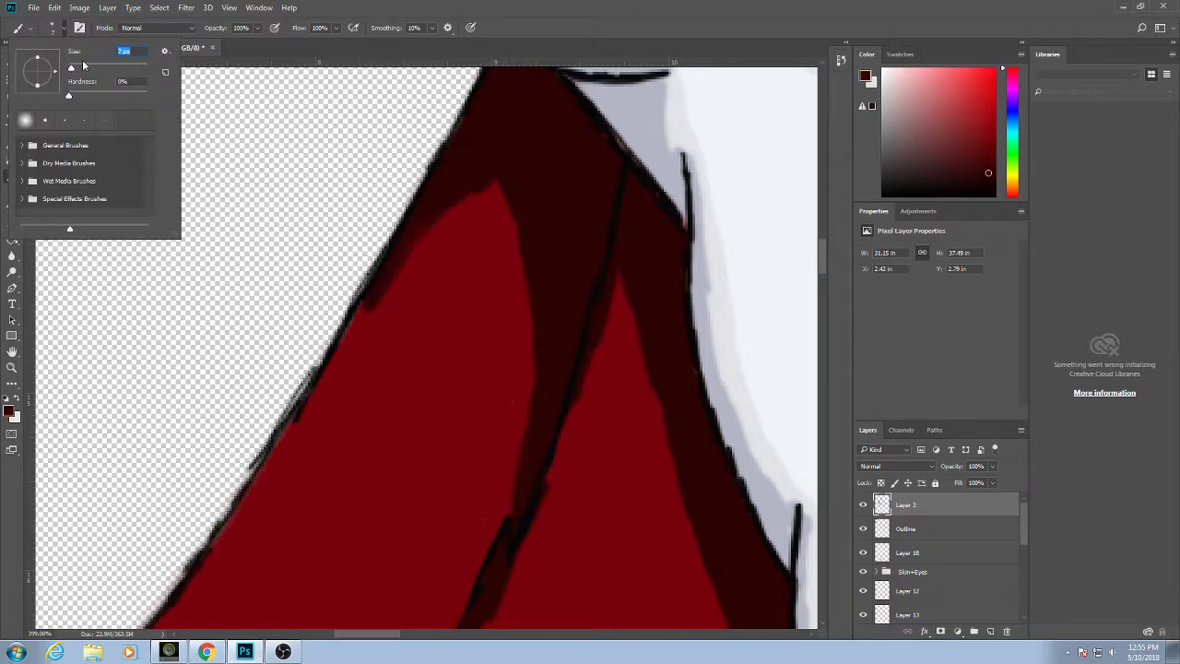
{"action": "key", "text": "Return"}
{"action": "left_click_drag", "start_coordinate": [366, 310], "coordinate": [336, 349]}
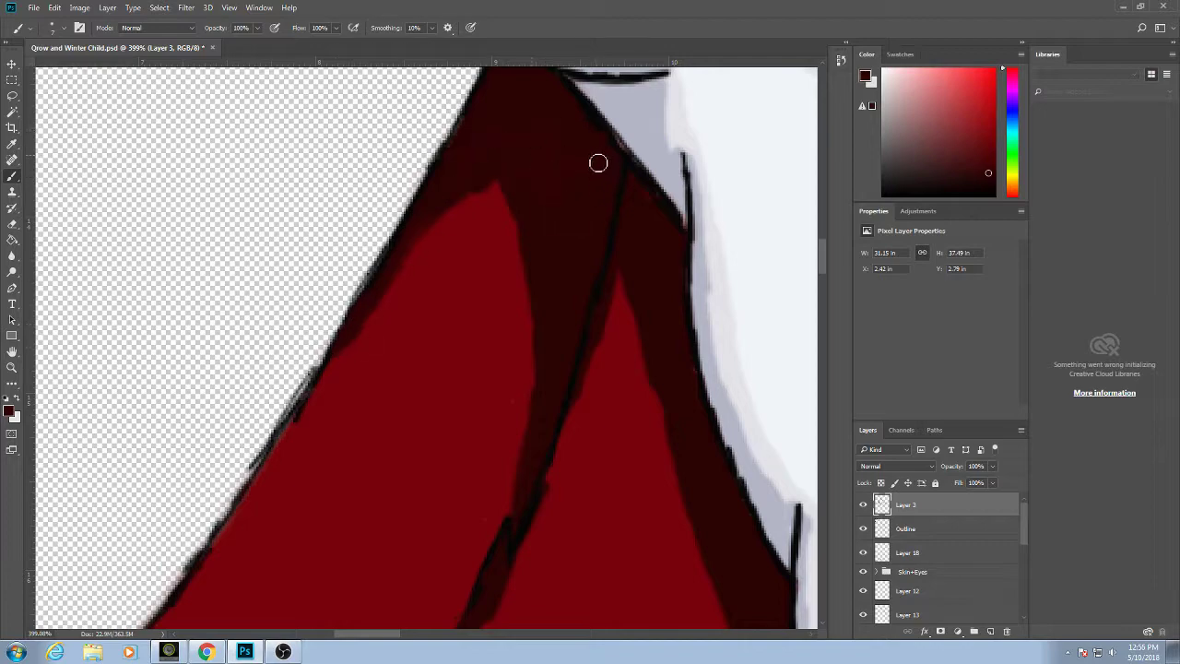
Paint a dark red shadow on the coat lining's lower tip beside the front leg, from the point up to the knee.
{"action": "scroll", "coordinate": [597, 211], "scroll_direction": "down", "scroll_amount": 10}
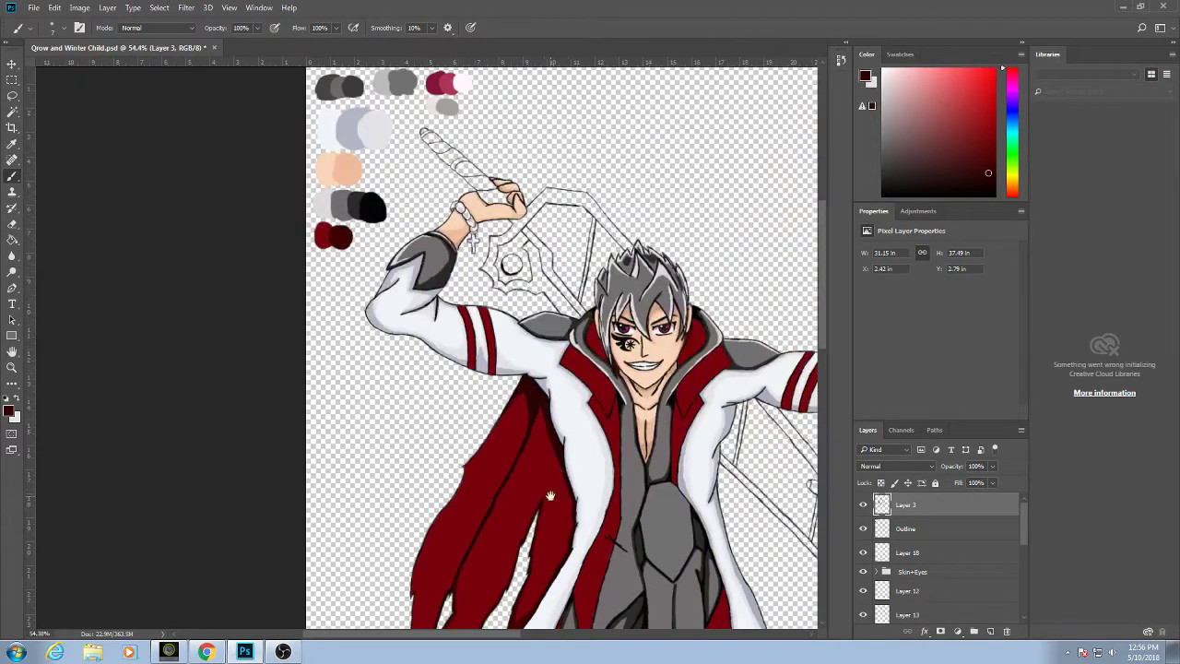
{"action": "left_click_drag", "start_coordinate": [551, 496], "coordinate": [506, 328]}
{"action": "scroll", "coordinate": [484, 289], "scroll_direction": "down", "scroll_amount": 4}
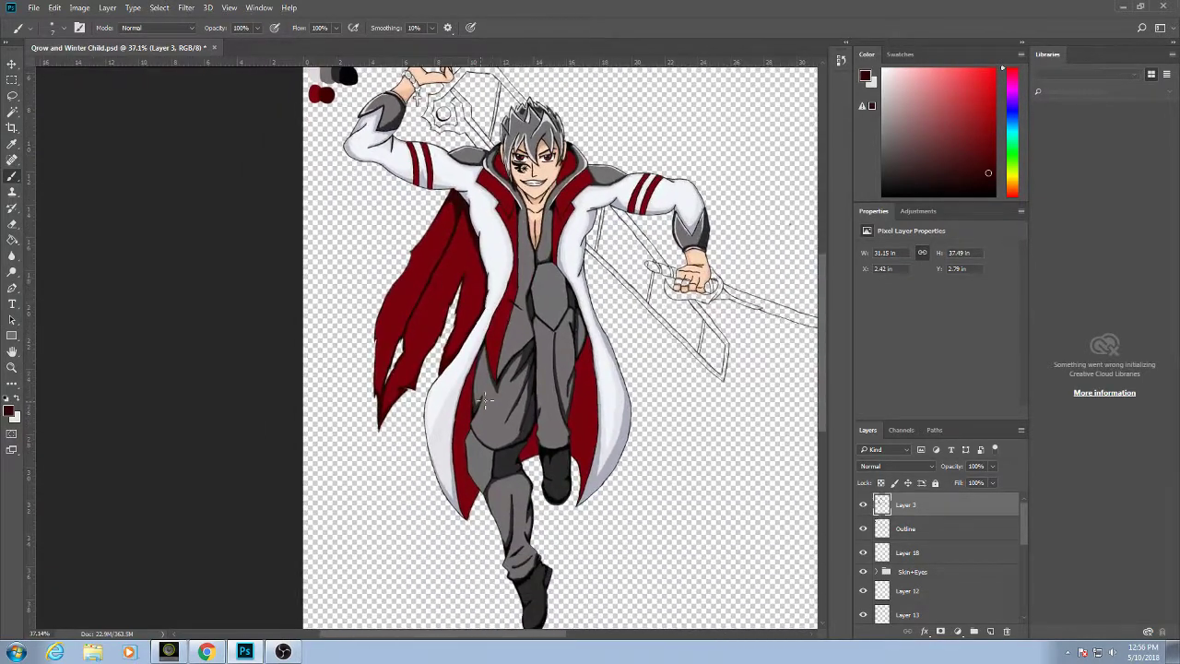
{"action": "scroll", "coordinate": [516, 475], "scroll_direction": "up", "scroll_amount": 8}
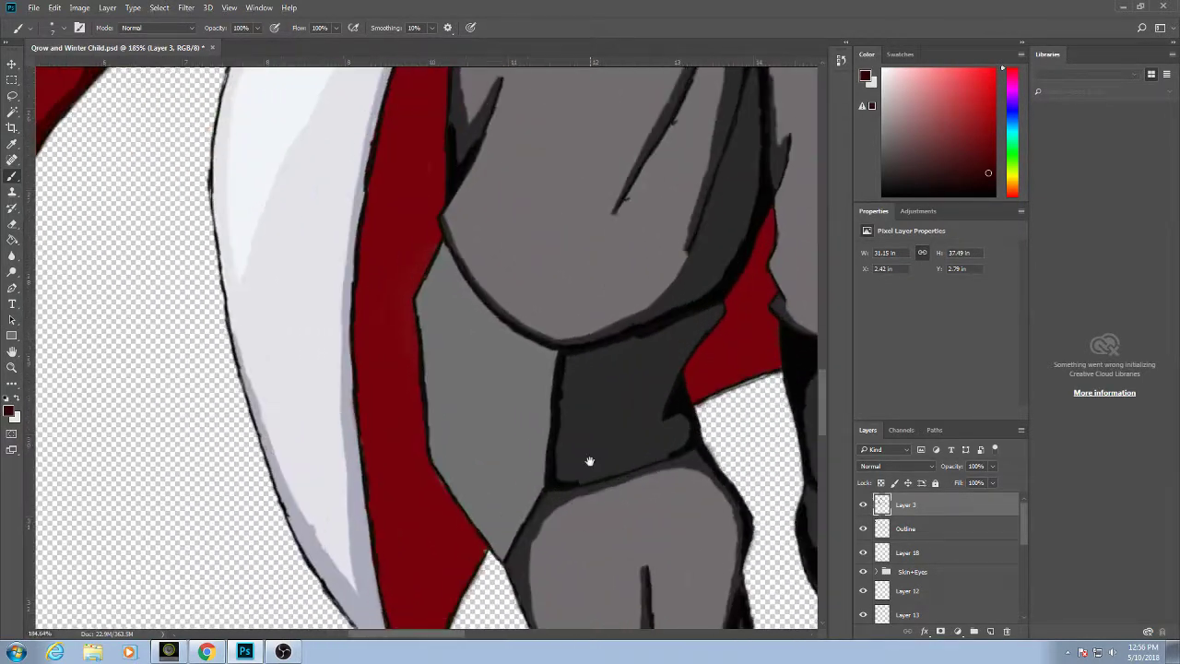
{"action": "left_click_drag", "start_coordinate": [590, 461], "coordinate": [614, 378]}
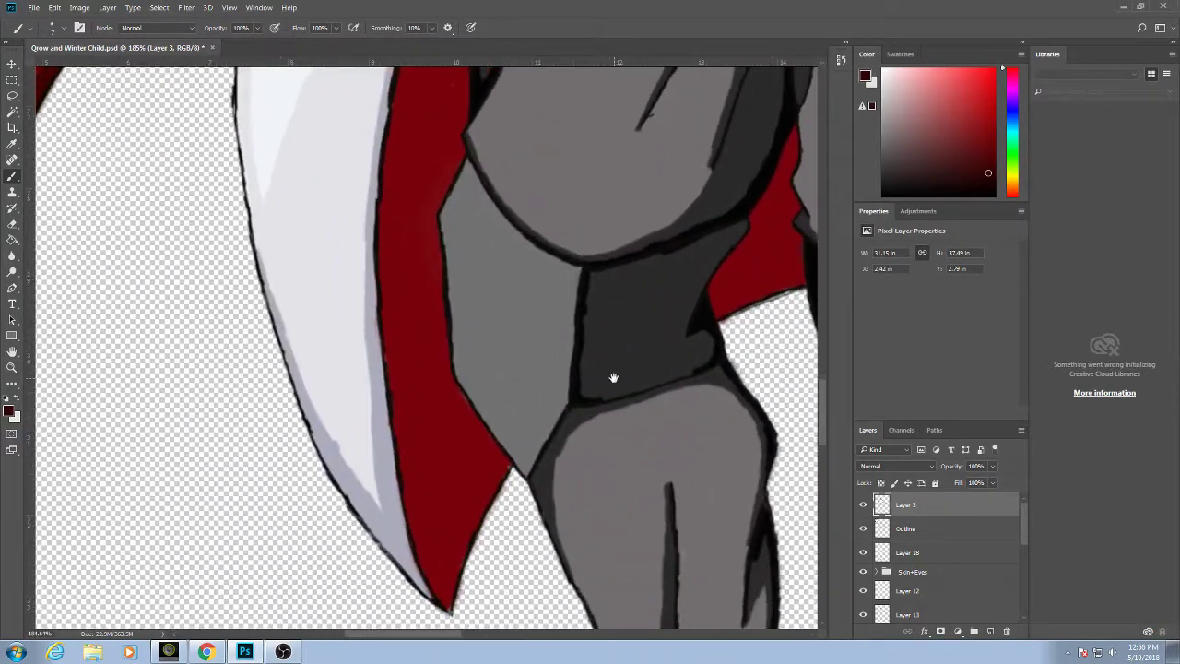
{"action": "left_click_drag", "start_coordinate": [464, 500], "coordinate": [480, 455]}
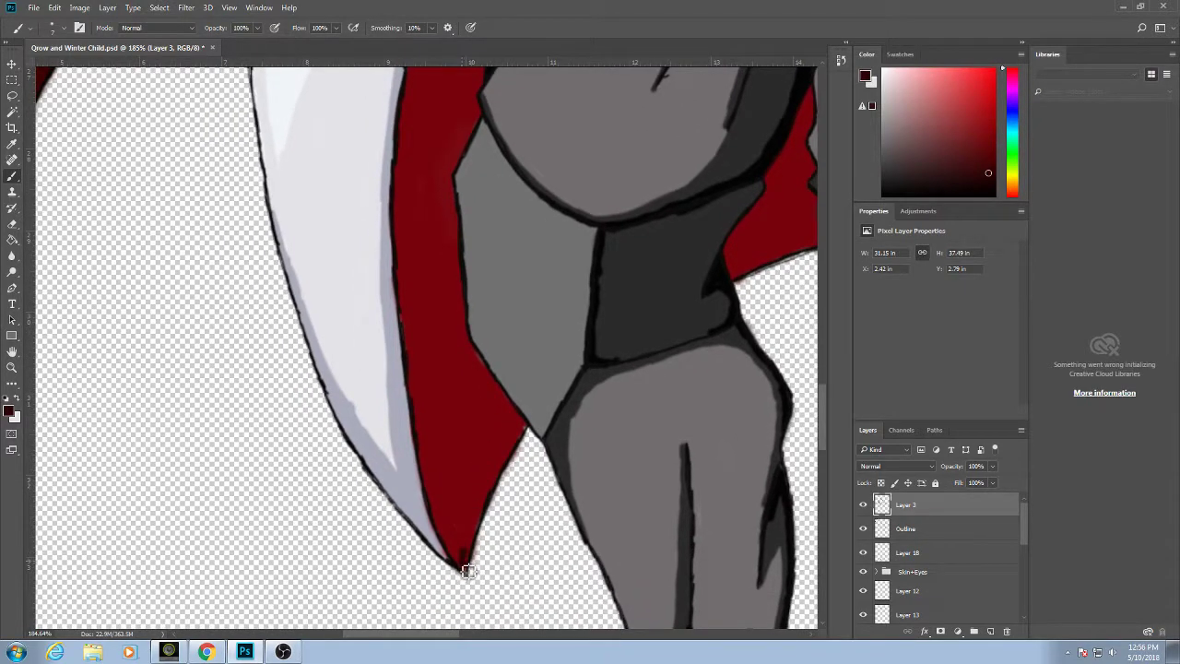
{"action": "mouse_move", "coordinate": [471, 554]}
{"action": "left_mouse_down"}
{"action": "mouse_move", "coordinate": [503, 464]}
{"action": "mouse_move", "coordinate": [493, 422]}
{"action": "mouse_move", "coordinate": [491, 502]}
{"action": "mouse_move", "coordinate": [497, 427]}
{"action": "mouse_move", "coordinate": [477, 352]}
{"action": "mouse_move", "coordinate": [504, 446]}
{"action": "mouse_move", "coordinate": [505, 435]}
{"action": "mouse_move", "coordinate": [497, 474]}
{"action": "mouse_move", "coordinate": [528, 435]}
{"action": "mouse_move", "coordinate": [525, 424]}
{"action": "mouse_move", "coordinate": [519, 441]}
{"action": "mouse_move", "coordinate": [498, 405]}
{"action": "mouse_move", "coordinate": [521, 425]}
{"action": "mouse_move", "coordinate": [519, 443]}
{"action": "mouse_move", "coordinate": [475, 462]}
{"action": "mouse_move", "coordinate": [480, 354]}
{"action": "left_mouse_up"}
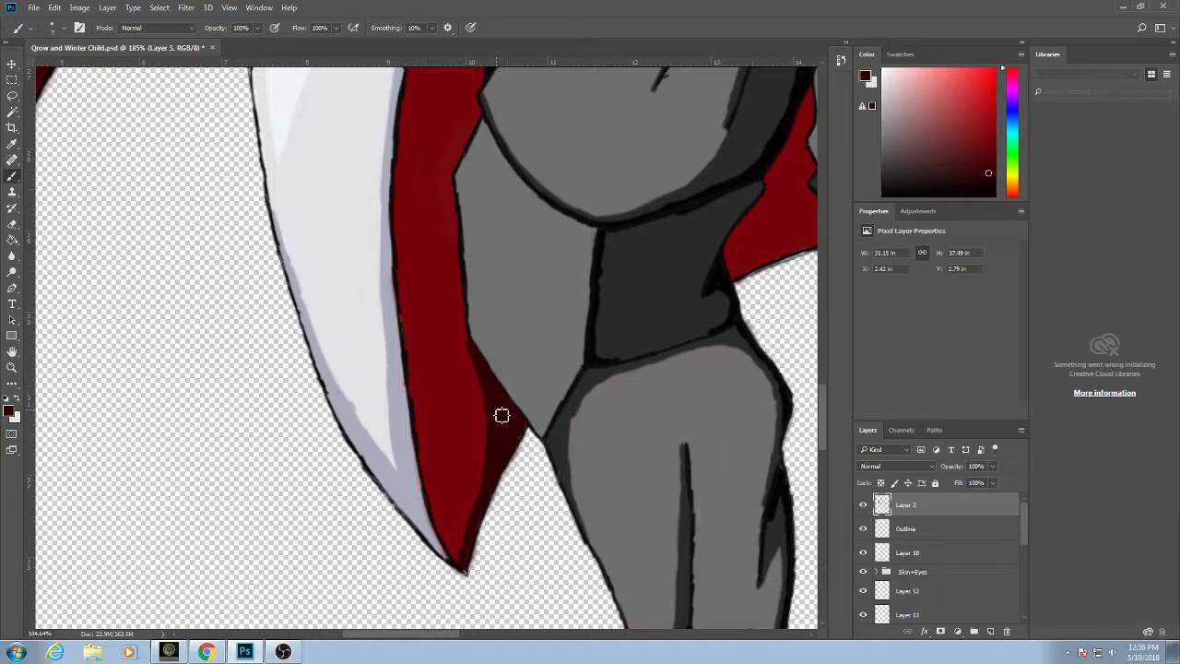
Select Layer 19 and paint dark red shading around the edges of the red lining patch between the legs.
{"action": "left_click_drag", "start_coordinate": [729, 358], "coordinate": [614, 388]}
{"action": "left_click_drag", "start_coordinate": [1026, 530], "coordinate": [1028, 574]}
{"action": "left_click", "coordinate": [977, 533]}
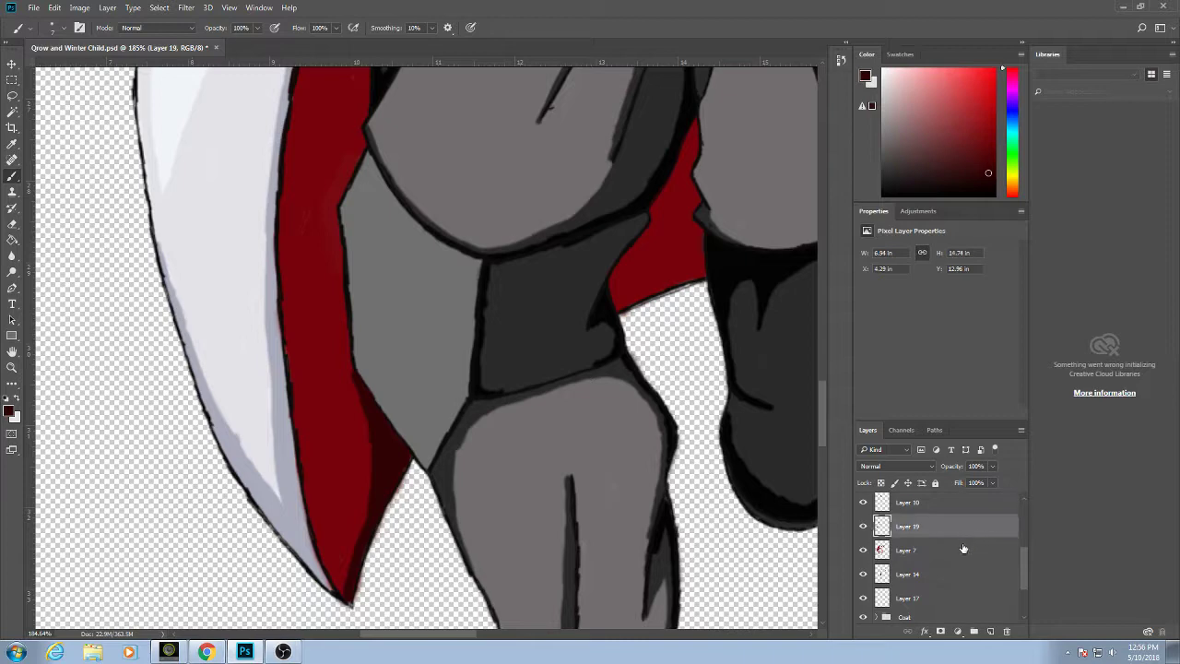
{"action": "mouse_move", "coordinate": [619, 309]}
{"action": "left_mouse_down"}
{"action": "mouse_move", "coordinate": [663, 191]}
{"action": "mouse_move", "coordinate": [622, 311]}
{"action": "mouse_move", "coordinate": [620, 279]}
{"action": "mouse_move", "coordinate": [650, 244]}
{"action": "mouse_move", "coordinate": [645, 256]}
{"action": "mouse_move", "coordinate": [697, 130]}
{"action": "mouse_move", "coordinate": [689, 179]}
{"action": "mouse_move", "coordinate": [707, 263]}
{"action": "mouse_move", "coordinate": [704, 241]}
{"action": "mouse_move", "coordinate": [704, 257]}
{"action": "mouse_move", "coordinate": [693, 246]}
{"action": "mouse_move", "coordinate": [707, 275]}
{"action": "mouse_move", "coordinate": [629, 313]}
{"action": "mouse_move", "coordinate": [710, 263]}
{"action": "mouse_move", "coordinate": [710, 278]}
{"action": "mouse_move", "coordinate": [700, 203]}
{"action": "mouse_move", "coordinate": [716, 227]}
{"action": "mouse_move", "coordinate": [711, 173]}
{"action": "left_mouse_up"}
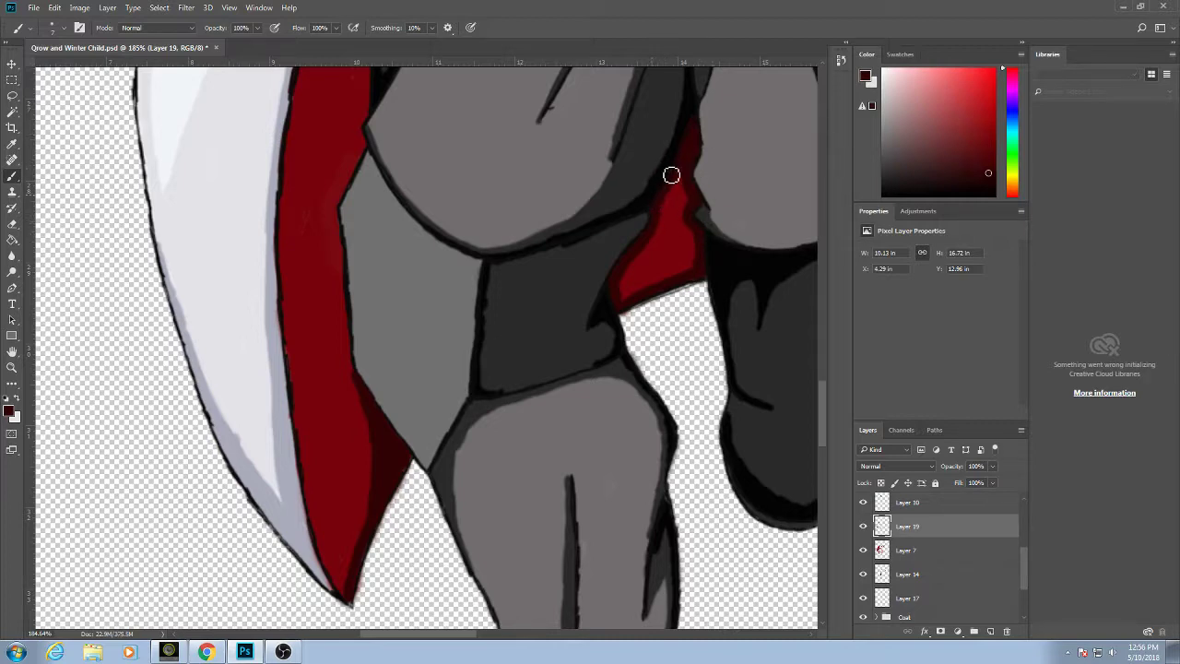
{"action": "left_click_drag", "start_coordinate": [684, 141], "coordinate": [682, 137]}
Paint a dark red shadow along the inner edge of the lining beside the raised boot, from the coat's tip to the trouser cuff.
{"action": "left_click_drag", "start_coordinate": [765, 252], "coordinate": [521, 327]}
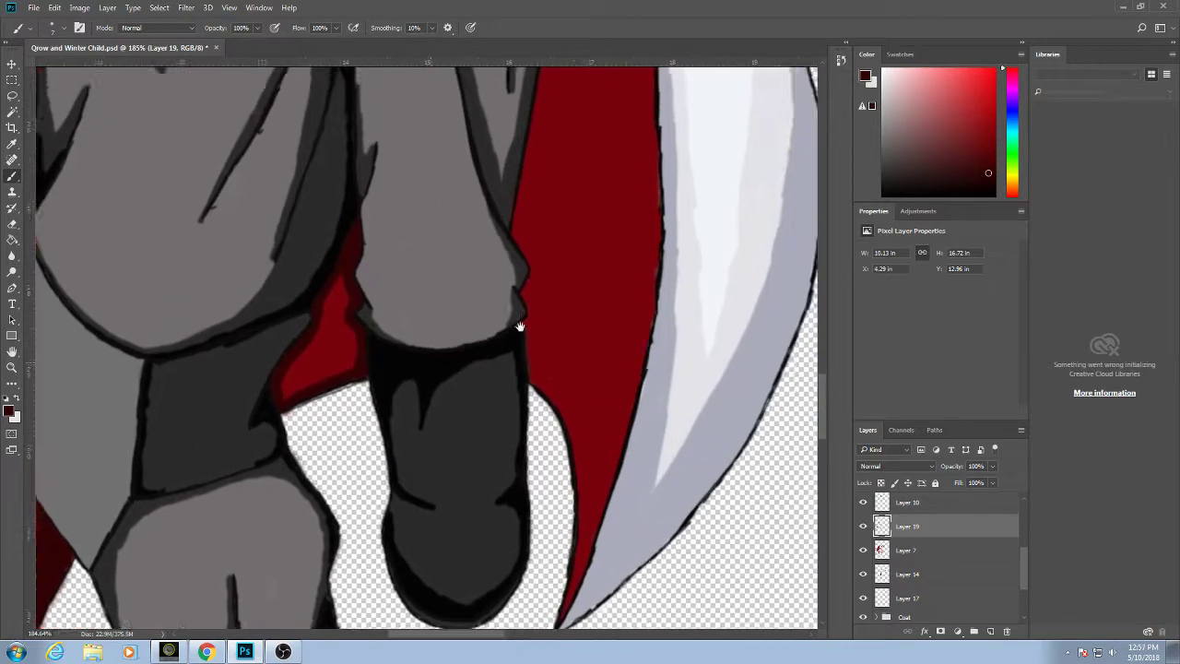
{"action": "left_click_drag", "start_coordinate": [409, 335], "coordinate": [456, 206]}
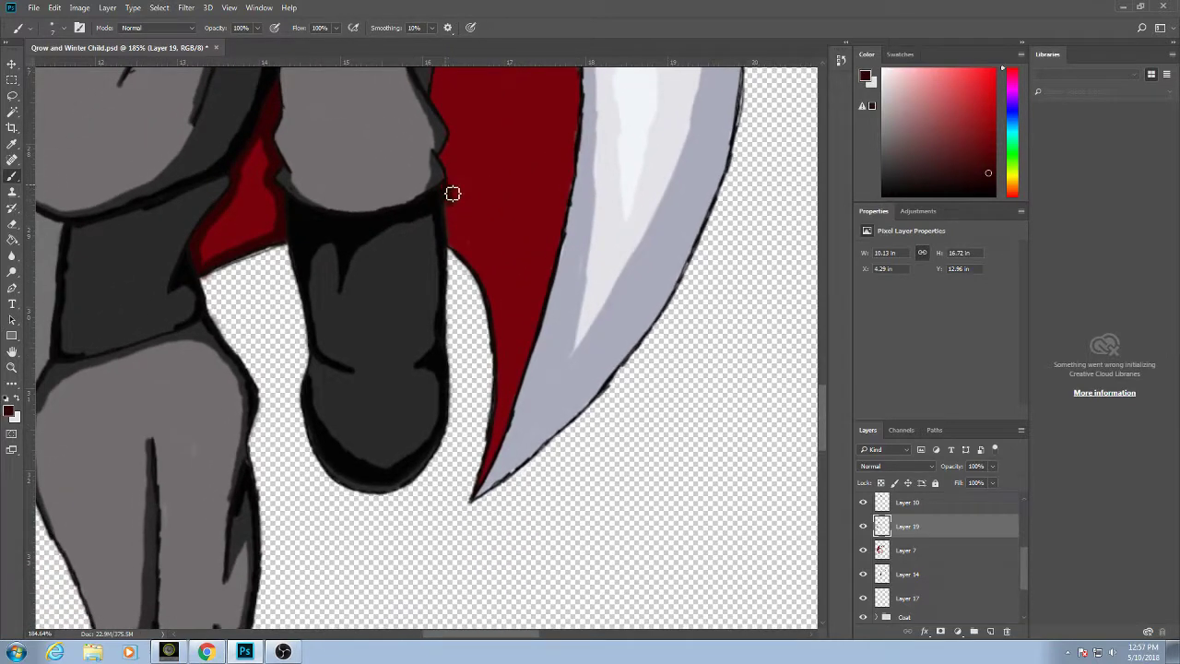
{"action": "mouse_move", "coordinate": [456, 243]}
{"action": "left_mouse_down"}
{"action": "mouse_move", "coordinate": [458, 204]}
{"action": "mouse_move", "coordinate": [508, 342]}
{"action": "mouse_move", "coordinate": [511, 415]}
{"action": "mouse_move", "coordinate": [482, 490]}
{"action": "mouse_move", "coordinate": [503, 443]}
{"action": "mouse_move", "coordinate": [506, 367]}
{"action": "mouse_move", "coordinate": [507, 441]}
{"action": "mouse_move", "coordinate": [502, 336]}
{"action": "mouse_move", "coordinate": [502, 430]}
{"action": "mouse_move", "coordinate": [523, 377]}
{"action": "mouse_move", "coordinate": [519, 398]}
{"action": "mouse_move", "coordinate": [499, 295]}
{"action": "mouse_move", "coordinate": [474, 256]}
{"action": "mouse_move", "coordinate": [488, 286]}
{"action": "left_mouse_up"}
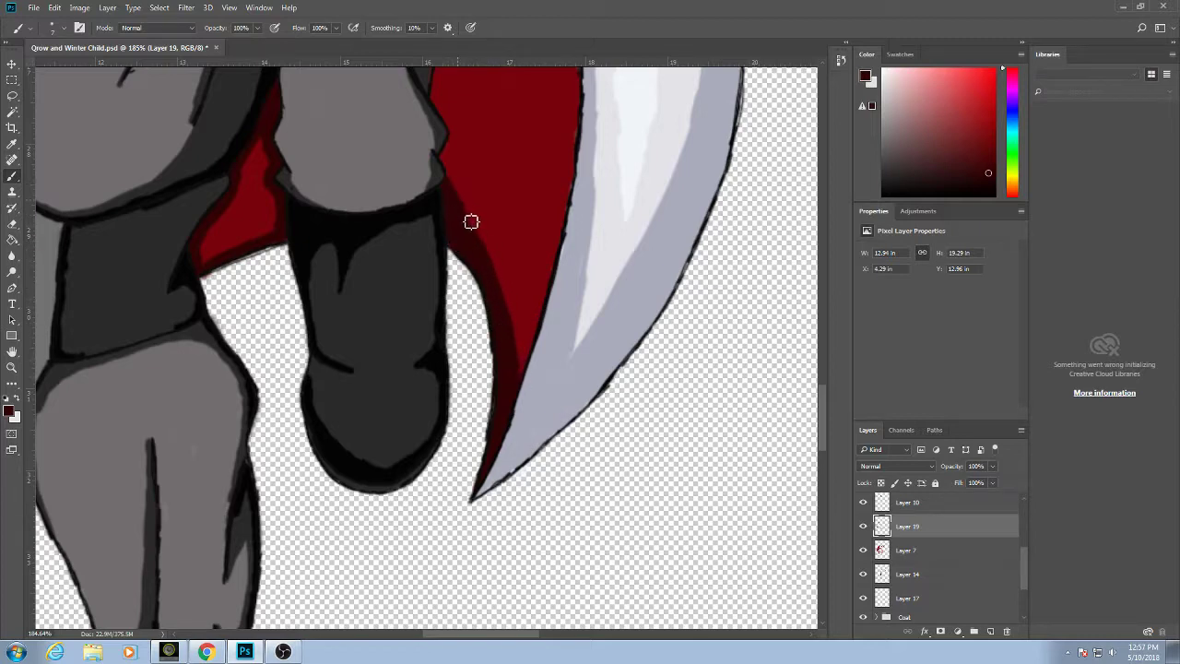
{"action": "scroll", "coordinate": [468, 216], "scroll_direction": "up", "scroll_amount": 2}
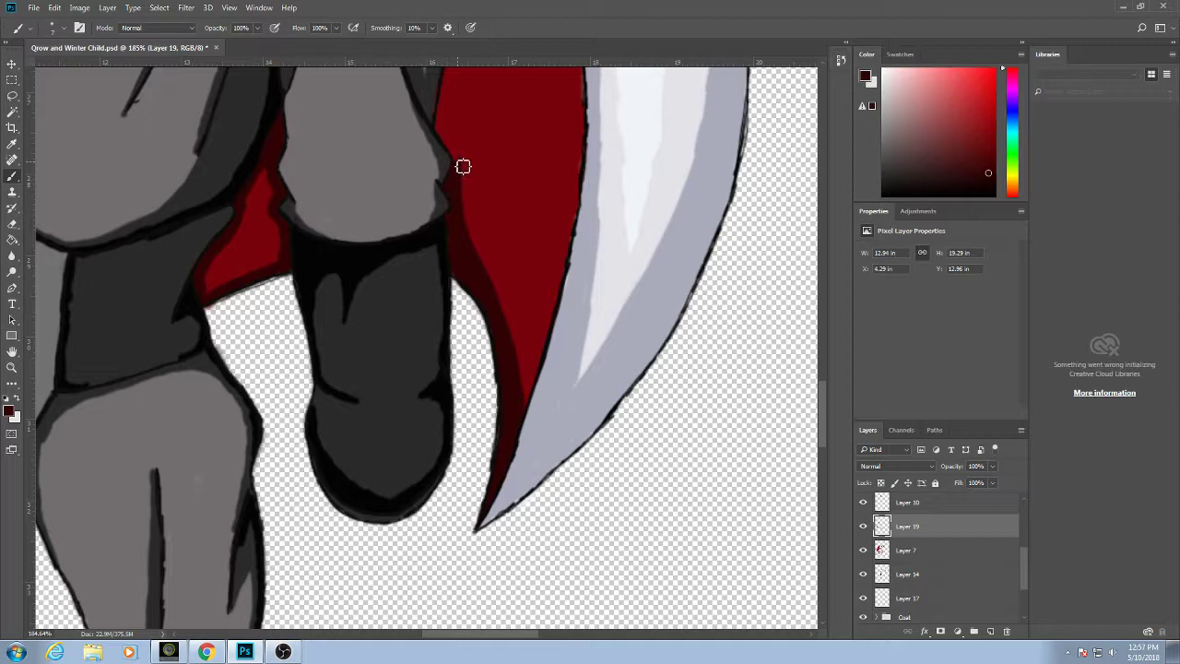
{"action": "scroll", "coordinate": [458, 205], "scroll_direction": "up", "scroll_amount": 2}
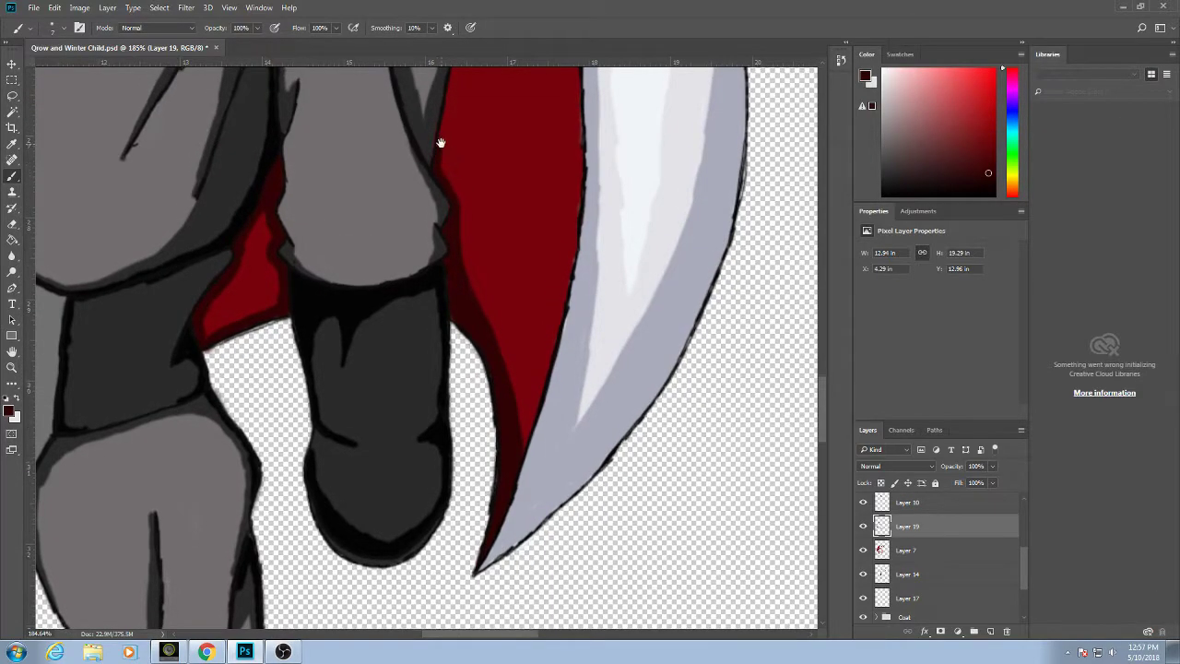
Continue the dark red lining shadow up along the raised leg's trouser edge to the lining's narrow top.
{"action": "left_click_drag", "start_coordinate": [437, 108], "coordinate": [430, 209]}
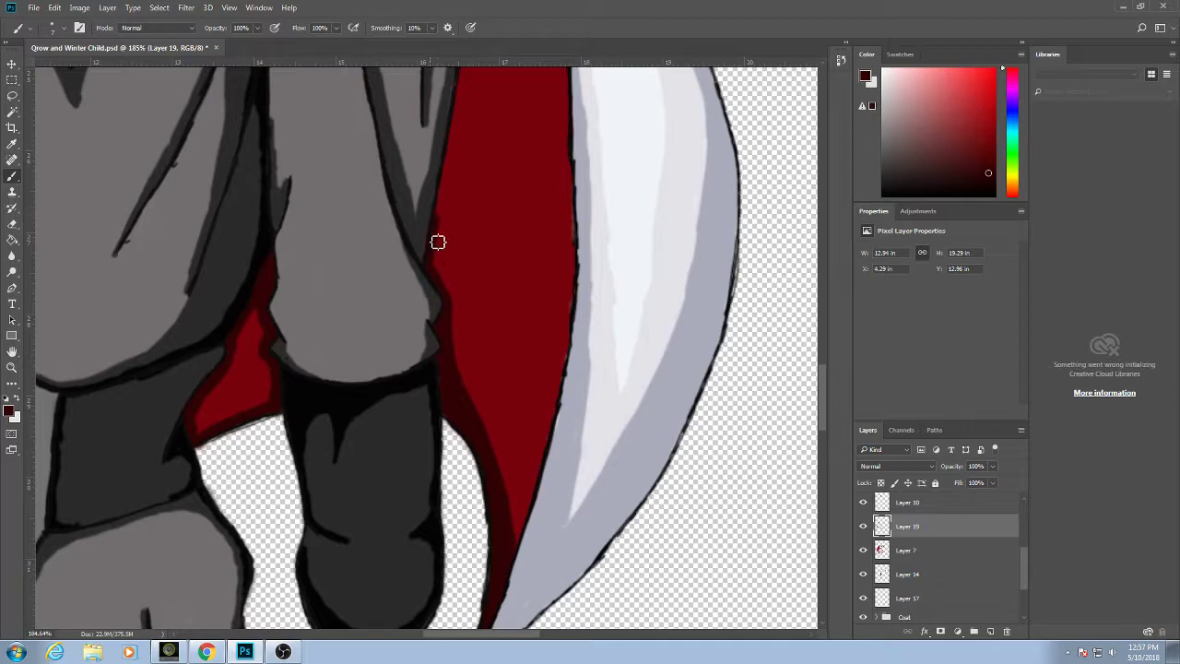
{"action": "left_click_drag", "start_coordinate": [453, 163], "coordinate": [445, 305]}
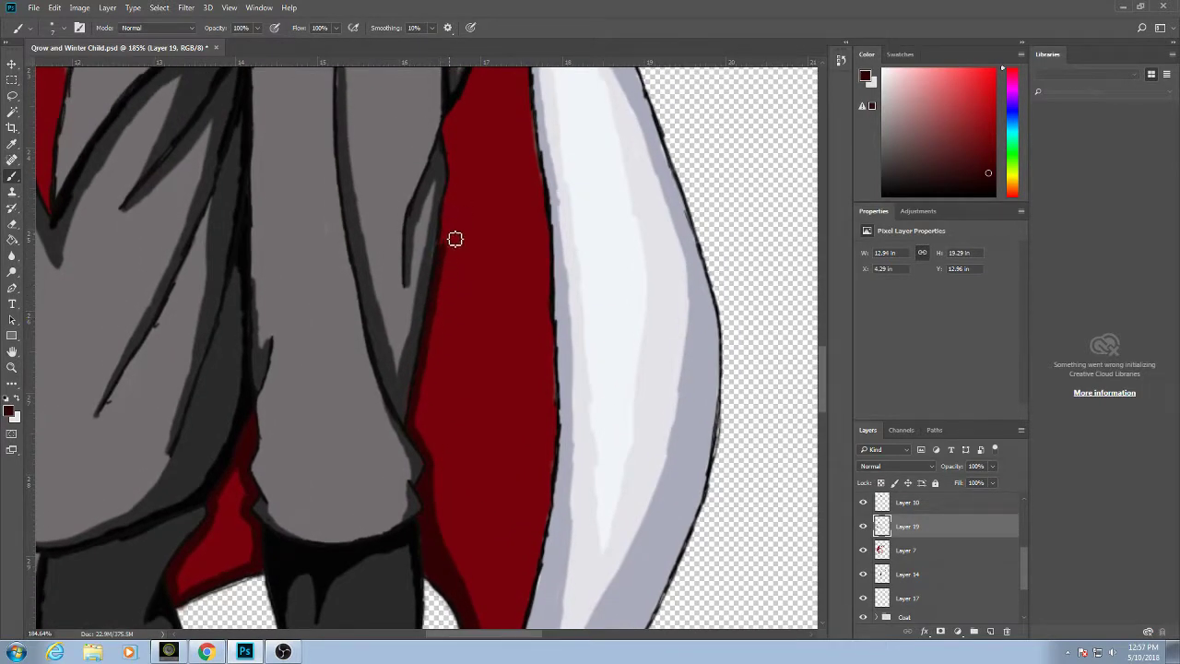
{"action": "left_click_drag", "start_coordinate": [454, 200], "coordinate": [452, 243]}
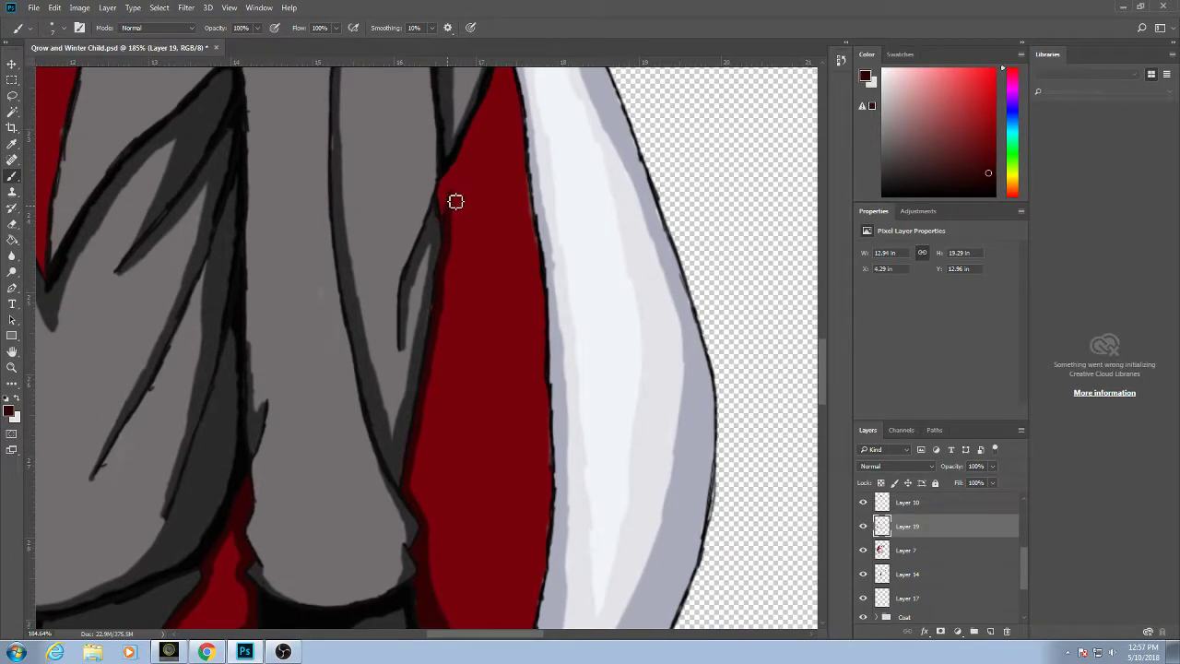
{"action": "scroll", "coordinate": [464, 175], "scroll_direction": "up", "scroll_amount": 2}
{"action": "scroll", "coordinate": [464, 175], "scroll_direction": "right", "scroll_amount": 1}
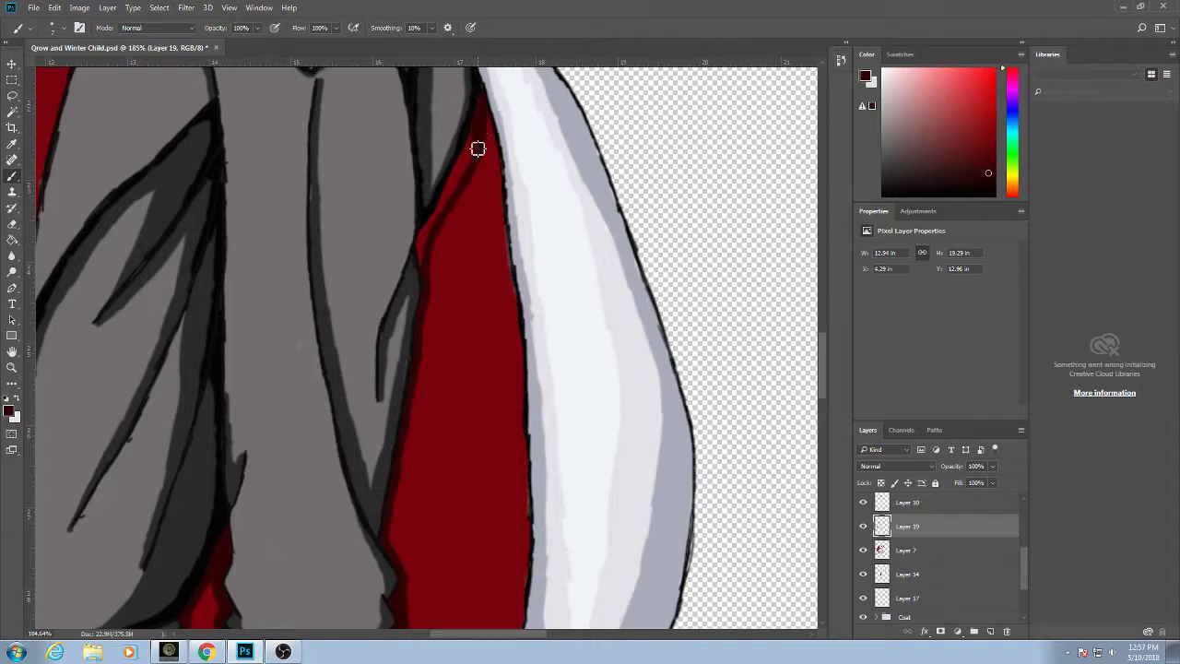
{"action": "left_click_drag", "start_coordinate": [477, 149], "coordinate": [429, 255]}
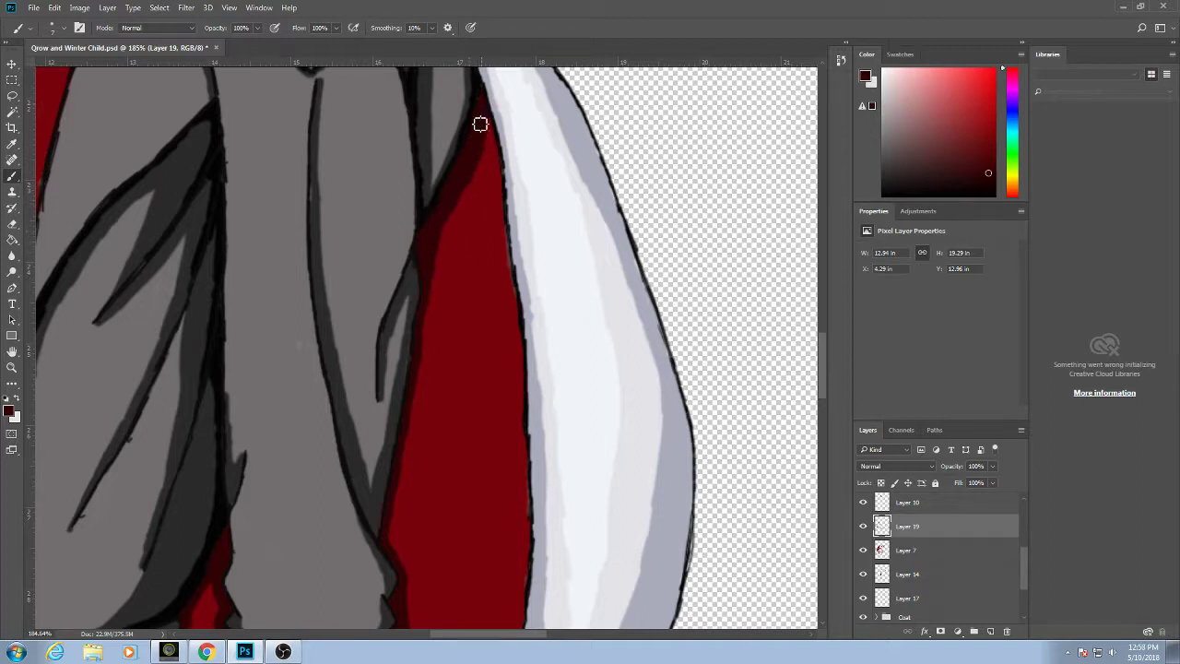
Shade the top and inner edge of the coat lining beside the front thigh in dark red, resampling the shadow color.
{"action": "scroll", "coordinate": [472, 286], "scroll_direction": "down", "scroll_amount": 10}
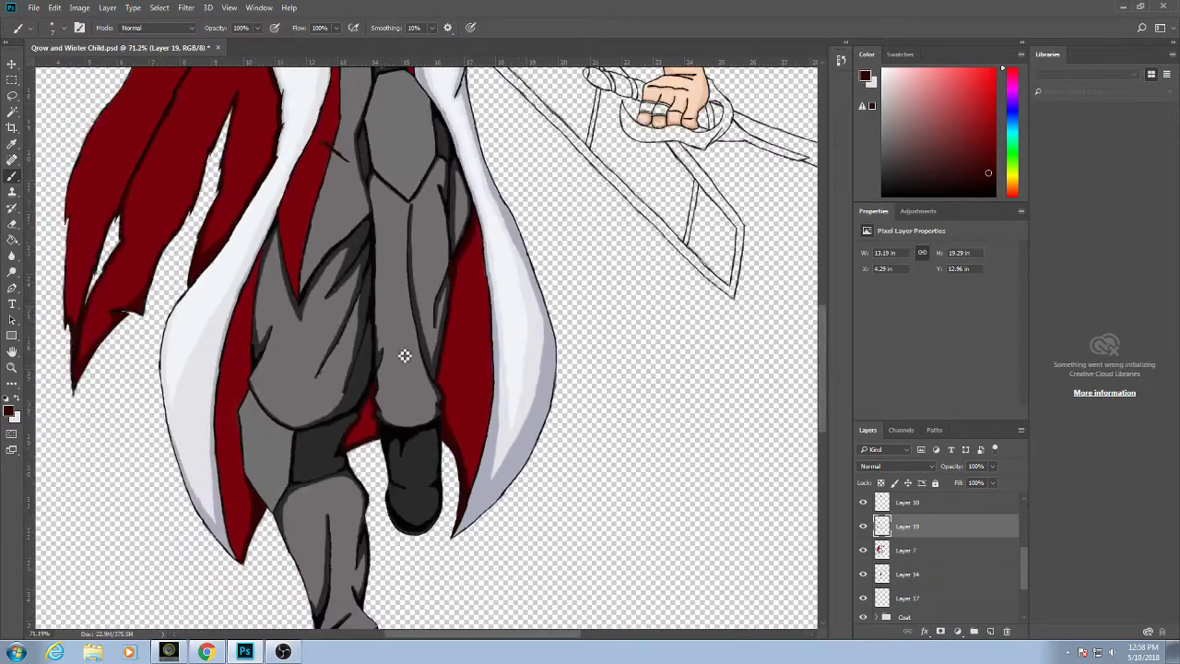
{"action": "left_click_drag", "start_coordinate": [360, 319], "coordinate": [392, 431]}
{"action": "scroll", "coordinate": [378, 530], "scroll_direction": "up", "scroll_amount": 5}
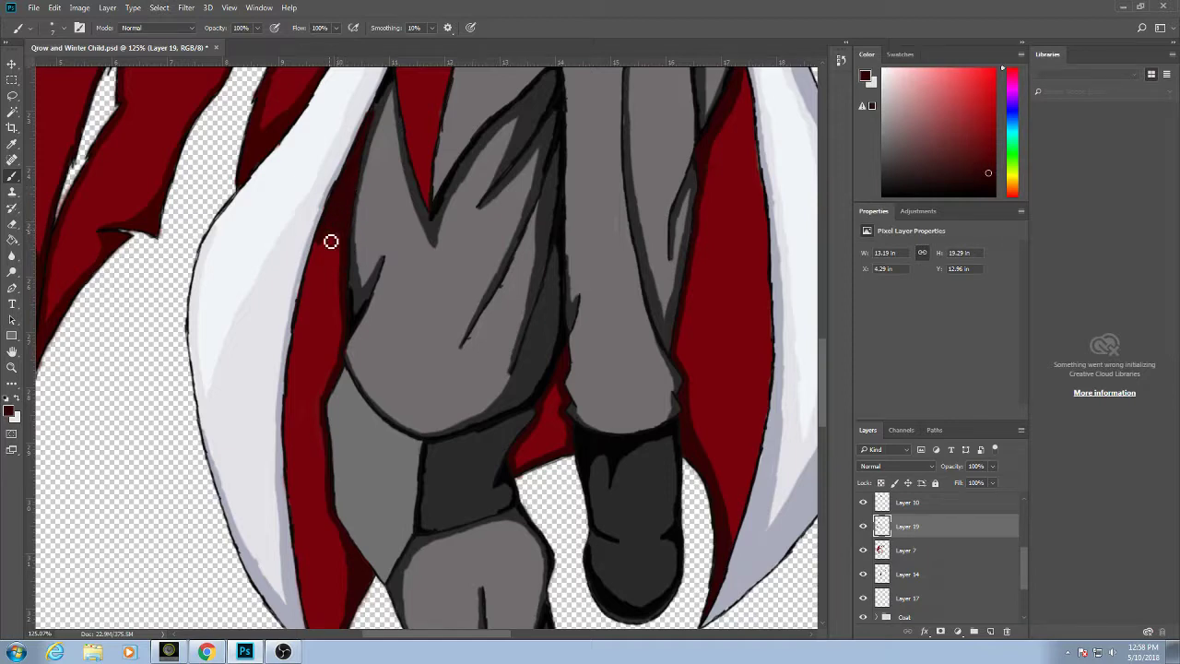
{"action": "left_click", "coordinate": [319, 271], "text": "alt"}
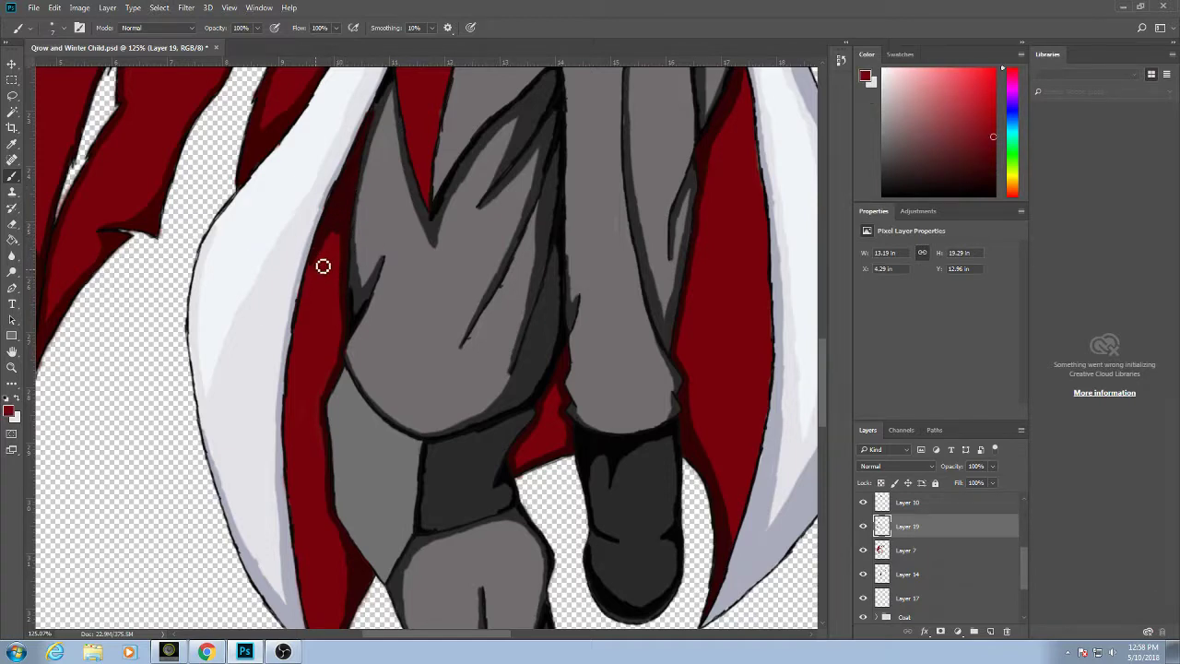
{"action": "left_click", "coordinate": [341, 239], "text": "alt"}
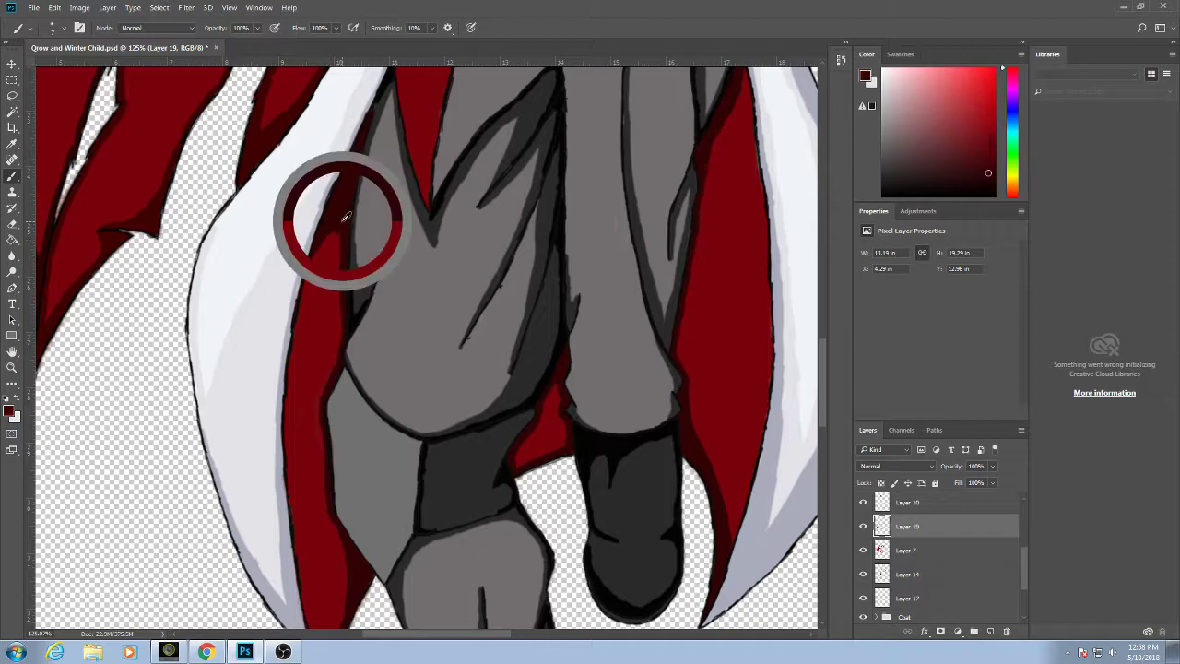
{"action": "left_click_drag", "start_coordinate": [362, 120], "coordinate": [353, 203]}
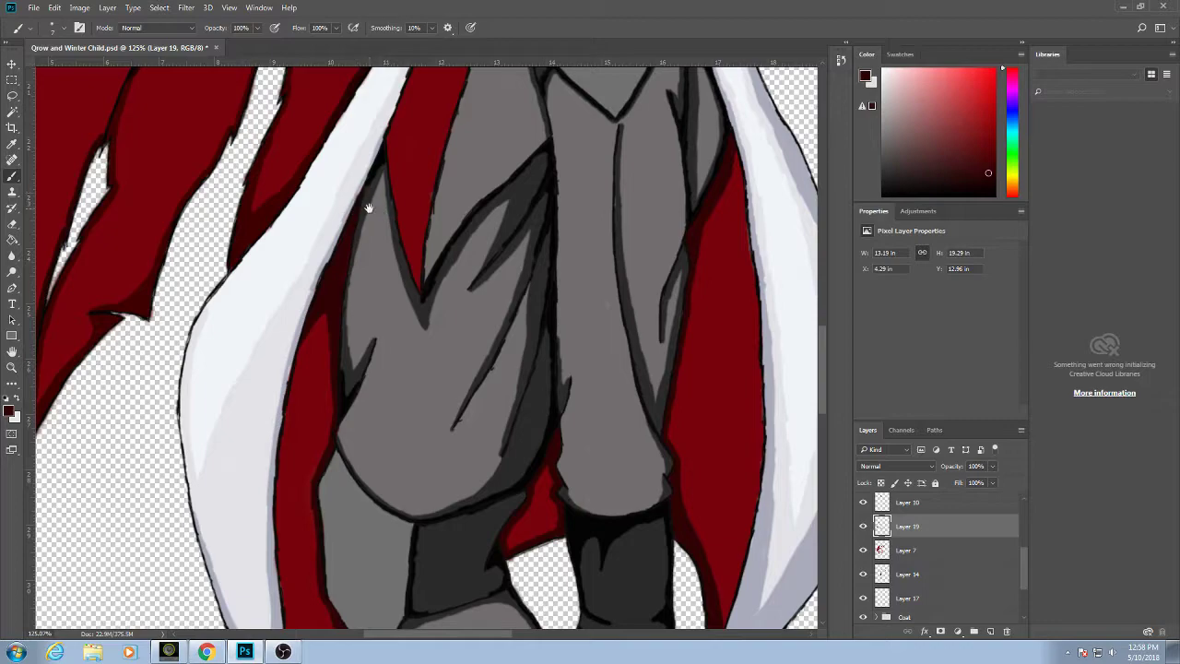
{"action": "left_click_drag", "start_coordinate": [434, 238], "coordinate": [408, 223]}
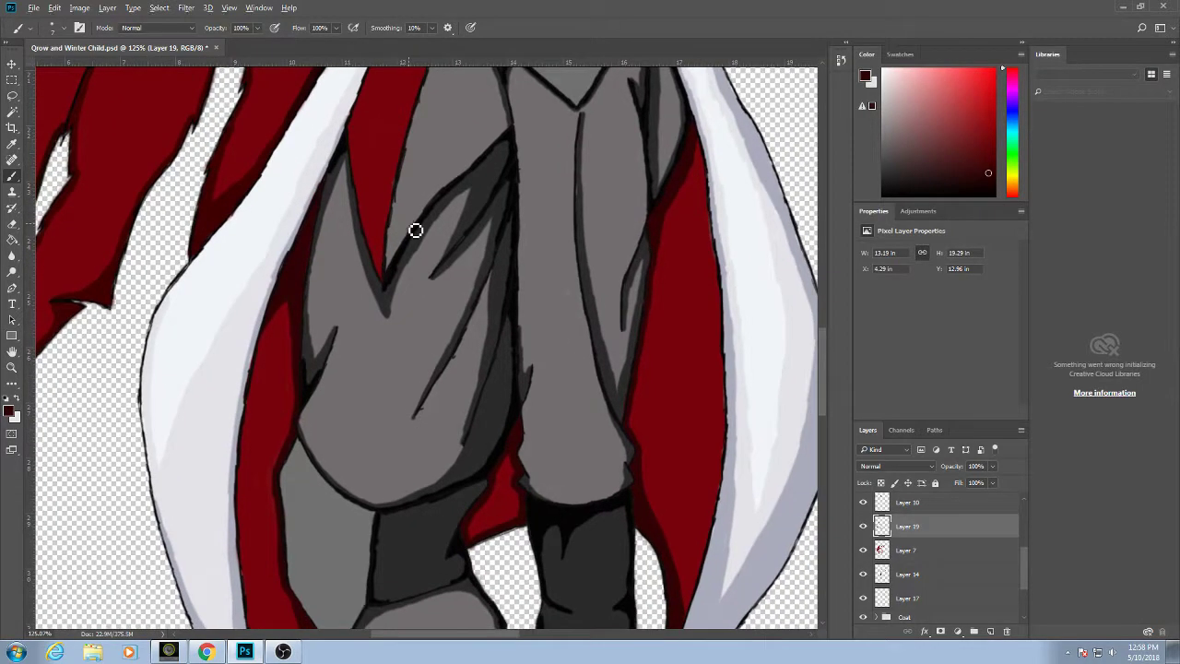
{"action": "scroll", "coordinate": [415, 231], "scroll_direction": "down", "scroll_amount": 5}
{"action": "left_click_drag", "start_coordinate": [440, 305], "coordinate": [430, 441]}
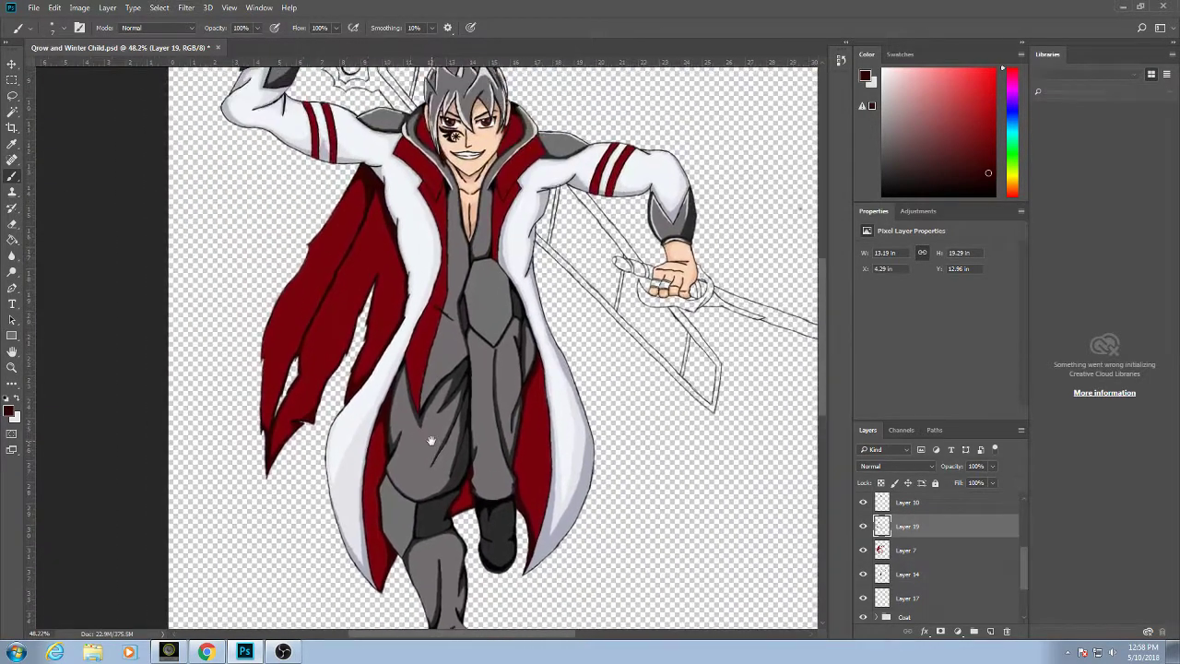
{"action": "scroll", "coordinate": [461, 245], "scroll_direction": "up", "scroll_amount": 15}
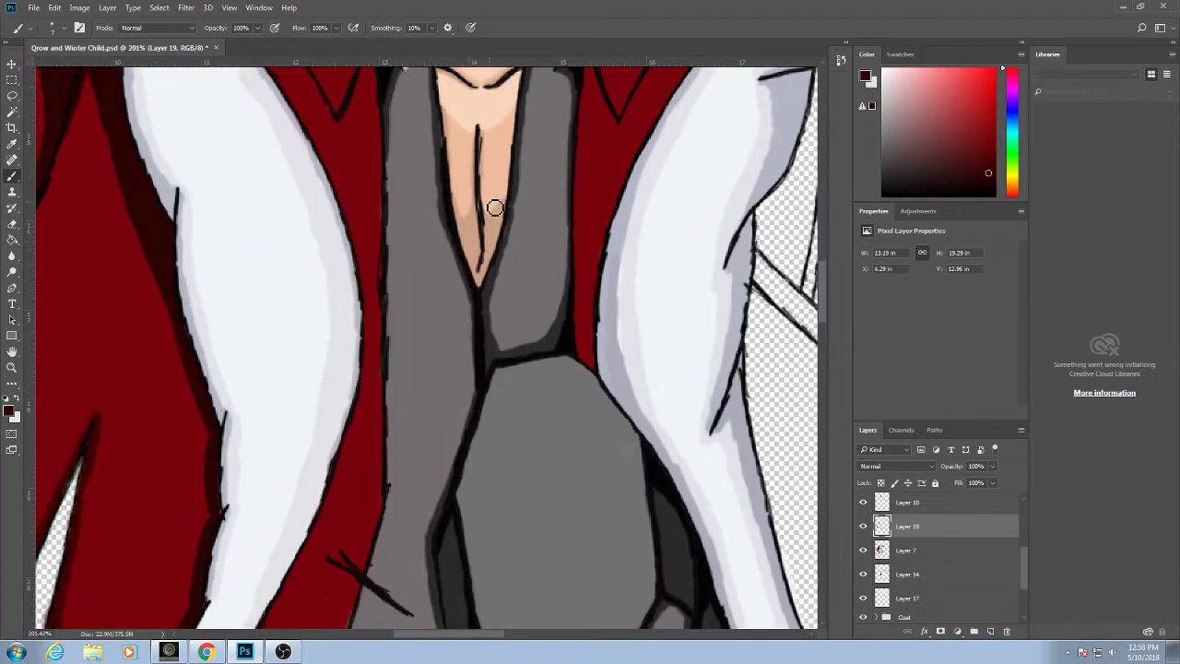
Shade the pointed red lining panel beside the trousers in dark red, around the strap and along the white coat's edge down to the tip.
{"action": "mouse_move", "coordinate": [441, 409]}
{"action": "left_mouse_down"}
{"action": "mouse_move", "coordinate": [451, 331]}
{"action": "mouse_move", "coordinate": [538, 119]}
{"action": "mouse_move", "coordinate": [477, 292]}
{"action": "mouse_move", "coordinate": [459, 458]}
{"action": "mouse_move", "coordinate": [410, 430]}
{"action": "mouse_move", "coordinate": [438, 380]}
{"action": "mouse_move", "coordinate": [442, 251]}
{"action": "left_mouse_up"}
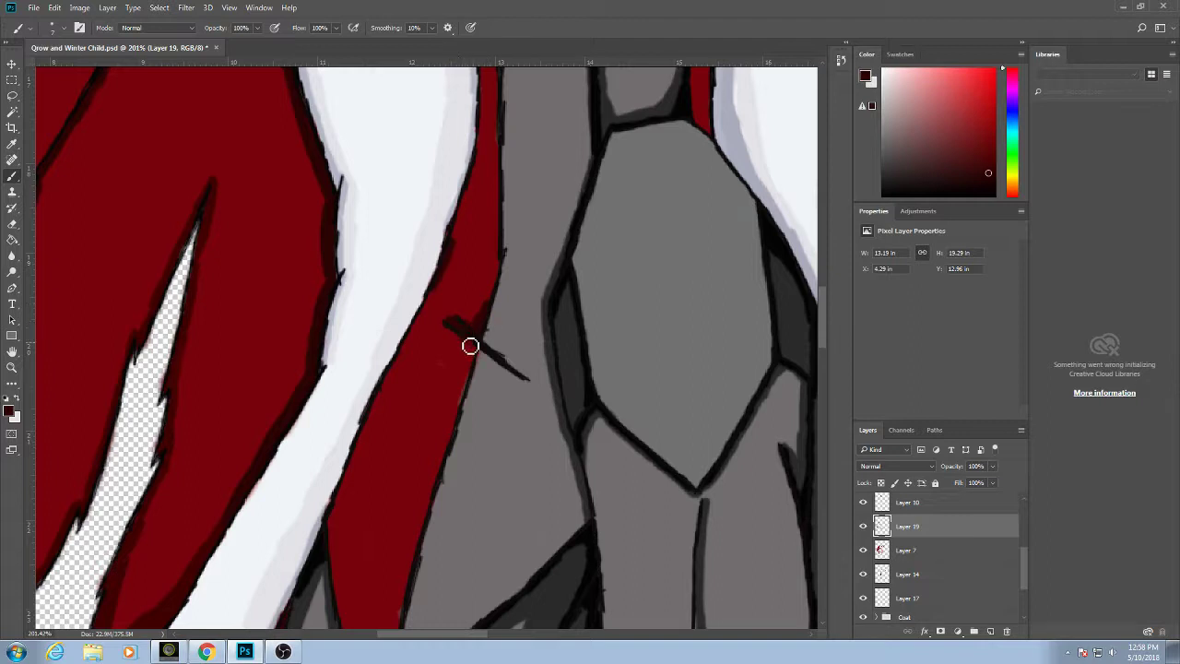
{"action": "left_click_drag", "start_coordinate": [475, 337], "coordinate": [479, 328]}
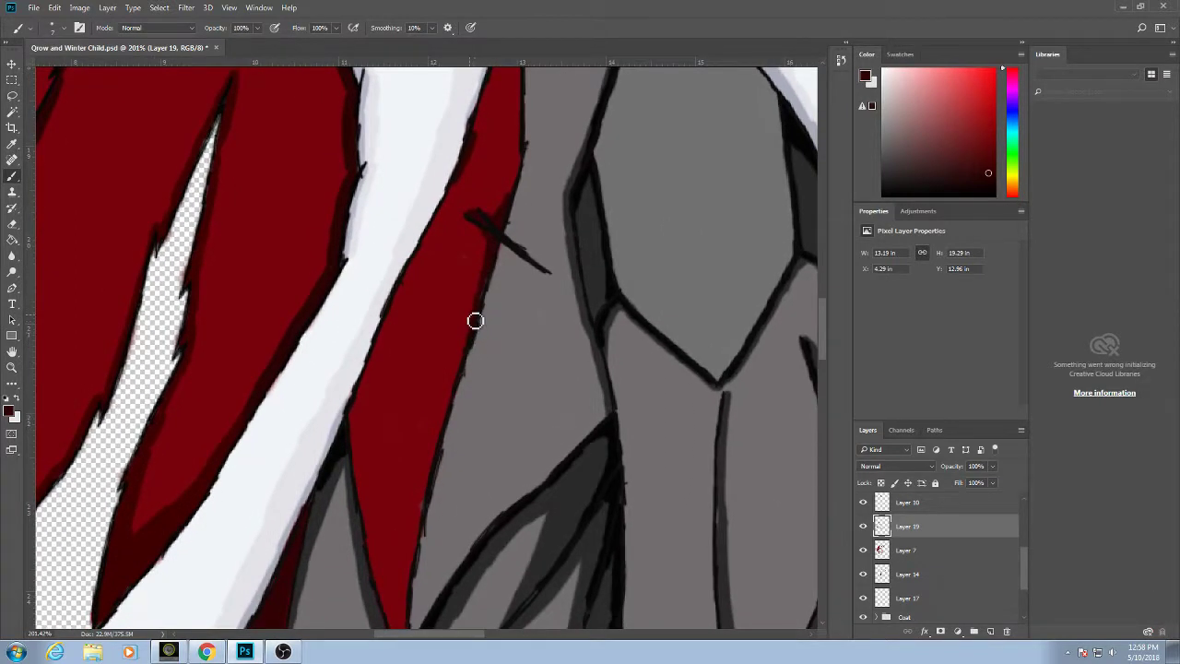
{"action": "left_click_drag", "start_coordinate": [390, 520], "coordinate": [387, 484]}
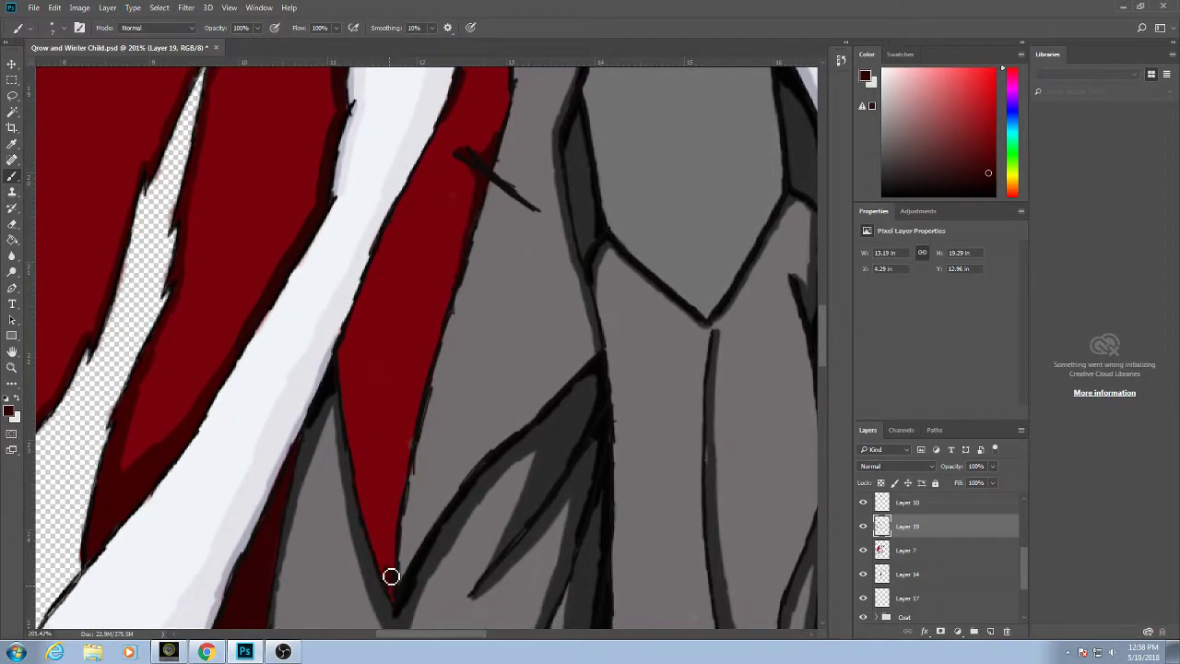
{"action": "mouse_move", "coordinate": [390, 577]}
{"action": "left_mouse_down"}
{"action": "mouse_move", "coordinate": [350, 403]}
{"action": "mouse_move", "coordinate": [355, 347]}
{"action": "mouse_move", "coordinate": [345, 364]}
{"action": "mouse_move", "coordinate": [385, 287]}
{"action": "mouse_move", "coordinate": [354, 338]}
{"action": "mouse_move", "coordinate": [371, 273]}
{"action": "left_mouse_up"}
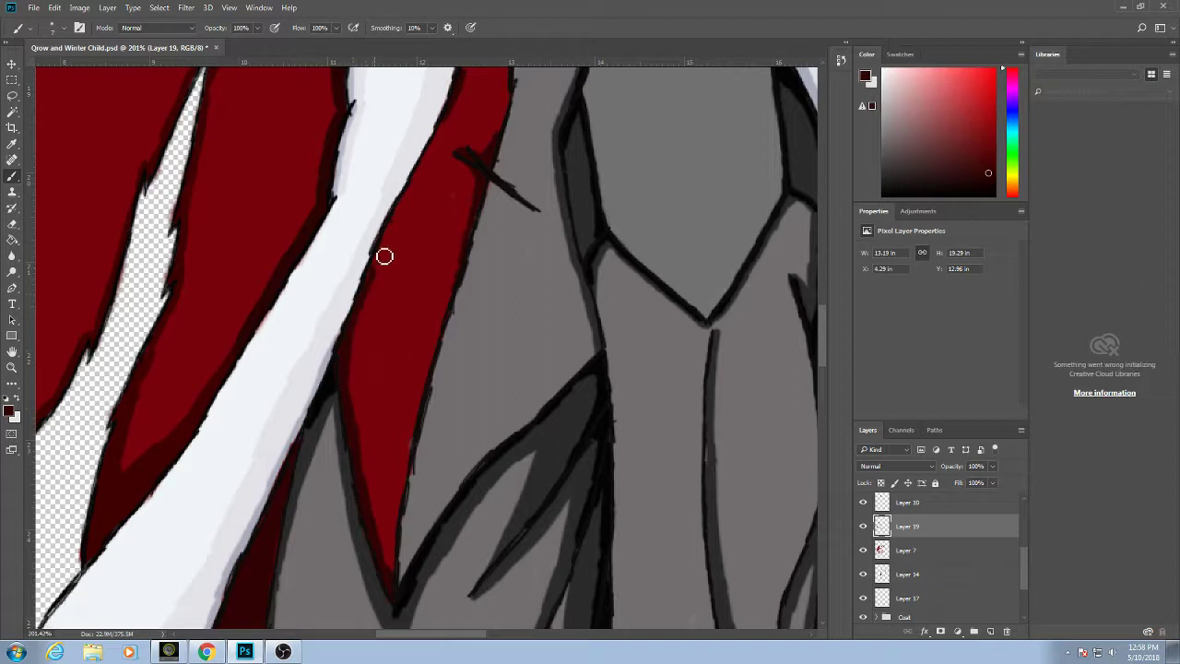
{"action": "mouse_move", "coordinate": [397, 223]}
{"action": "left_mouse_down"}
{"action": "mouse_move", "coordinate": [442, 132]}
{"action": "mouse_move", "coordinate": [432, 162]}
{"action": "left_mouse_up"}
{"action": "mouse_move", "coordinate": [364, 380]}
{"action": "left_mouse_down"}
{"action": "mouse_move", "coordinate": [358, 353]}
{"action": "mouse_move", "coordinate": [363, 440]}
{"action": "mouse_move", "coordinate": [397, 579]}
{"action": "left_mouse_up"}
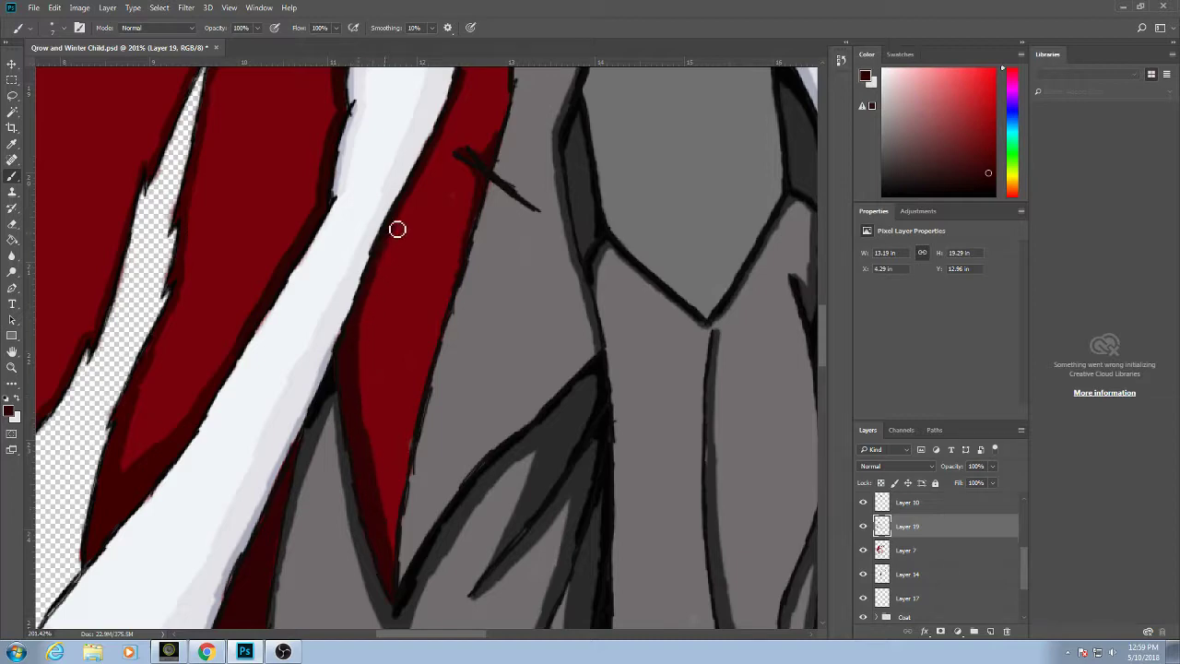
{"action": "mouse_move", "coordinate": [398, 230]}
{"action": "left_mouse_down"}
{"action": "mouse_move", "coordinate": [341, 337]}
{"action": "mouse_move", "coordinate": [355, 447]}
{"action": "left_mouse_up"}
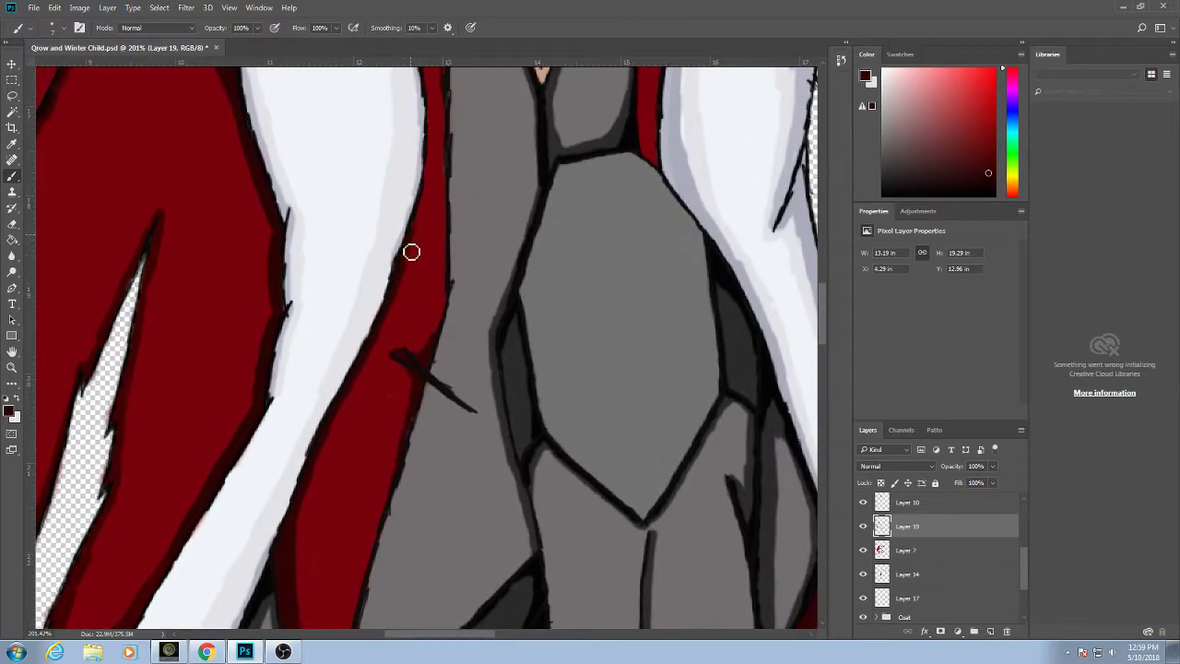
Continue the dark red lining shadow up along the white coat front's curved inner edge to the chest.
{"action": "left_click_drag", "start_coordinate": [421, 179], "coordinate": [400, 258]}
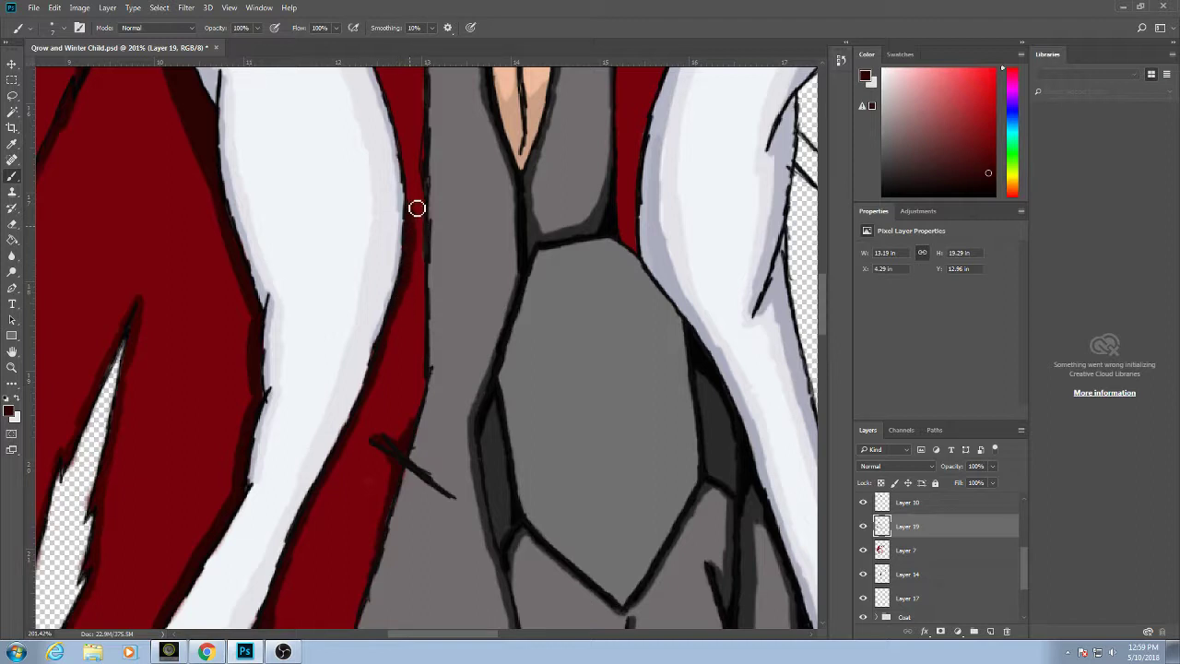
{"action": "left_click_drag", "start_coordinate": [417, 208], "coordinate": [410, 317]}
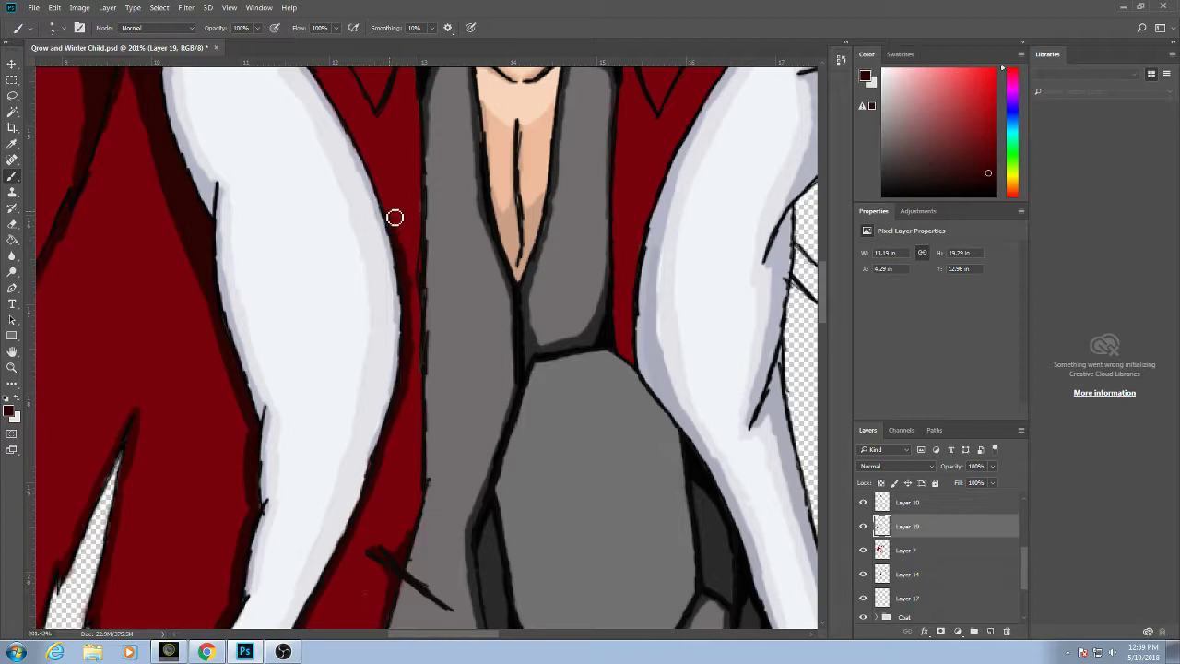
{"action": "left_click_drag", "start_coordinate": [371, 157], "coordinate": [402, 272]}
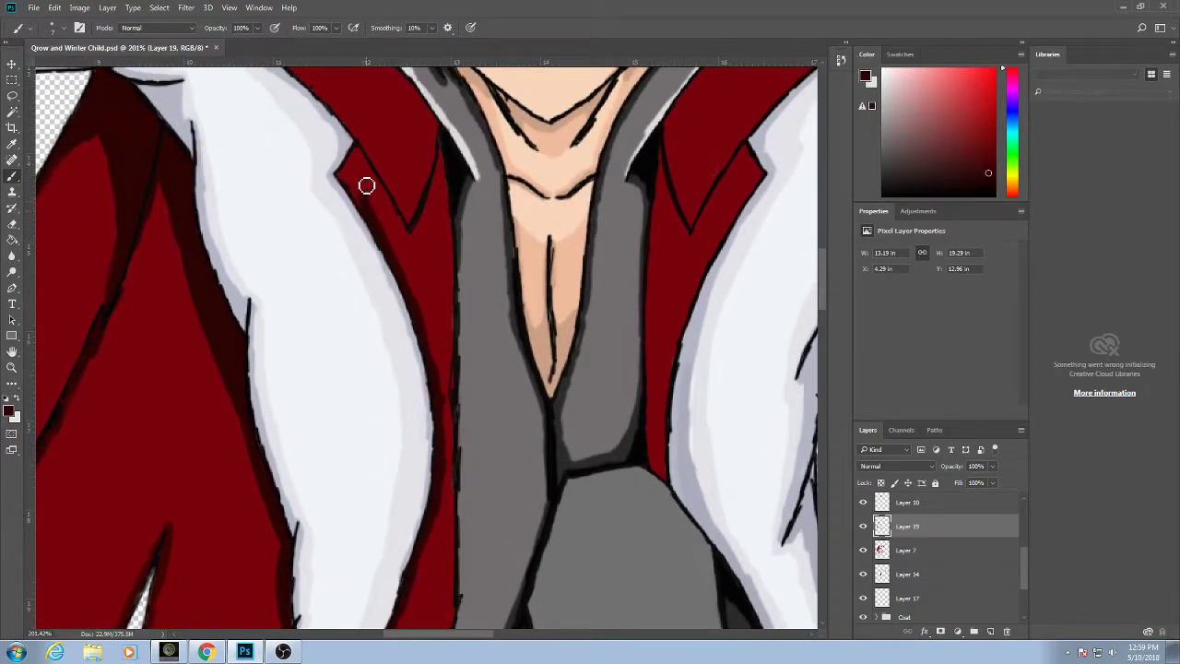
Paint the cast shadow beneath the collar flap on the raised arm's side of the chest, and save the document.
{"action": "mouse_move", "coordinate": [367, 187]}
{"action": "left_mouse_down"}
{"action": "mouse_move", "coordinate": [363, 158]}
{"action": "mouse_move", "coordinate": [365, 201]}
{"action": "left_mouse_up"}
{"action": "mouse_move", "coordinate": [422, 236]}
{"action": "left_mouse_down"}
{"action": "mouse_move", "coordinate": [445, 154]}
{"action": "mouse_move", "coordinate": [456, 265]}
{"action": "mouse_move", "coordinate": [447, 205]}
{"action": "mouse_move", "coordinate": [430, 227]}
{"action": "mouse_move", "coordinate": [442, 220]}
{"action": "mouse_move", "coordinate": [453, 247]}
{"action": "mouse_move", "coordinate": [432, 231]}
{"action": "mouse_move", "coordinate": [454, 271]}
{"action": "mouse_move", "coordinate": [459, 343]}
{"action": "mouse_move", "coordinate": [456, 290]}
{"action": "left_mouse_up"}
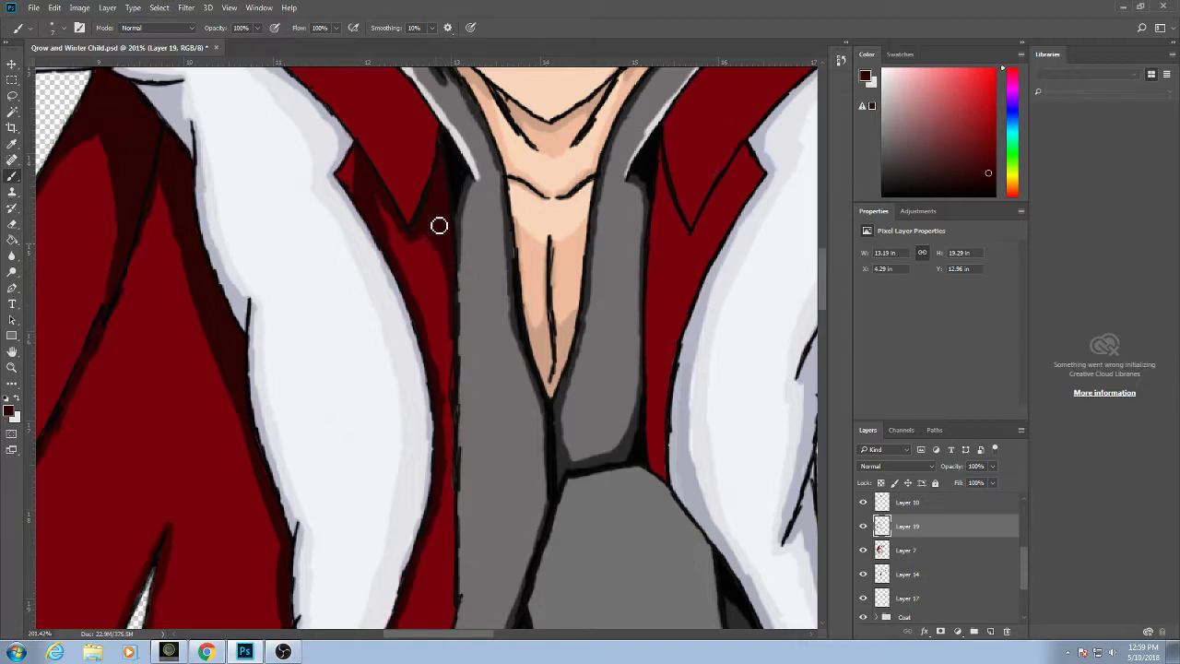
{"action": "left_click_drag", "start_coordinate": [389, 227], "coordinate": [392, 246]}
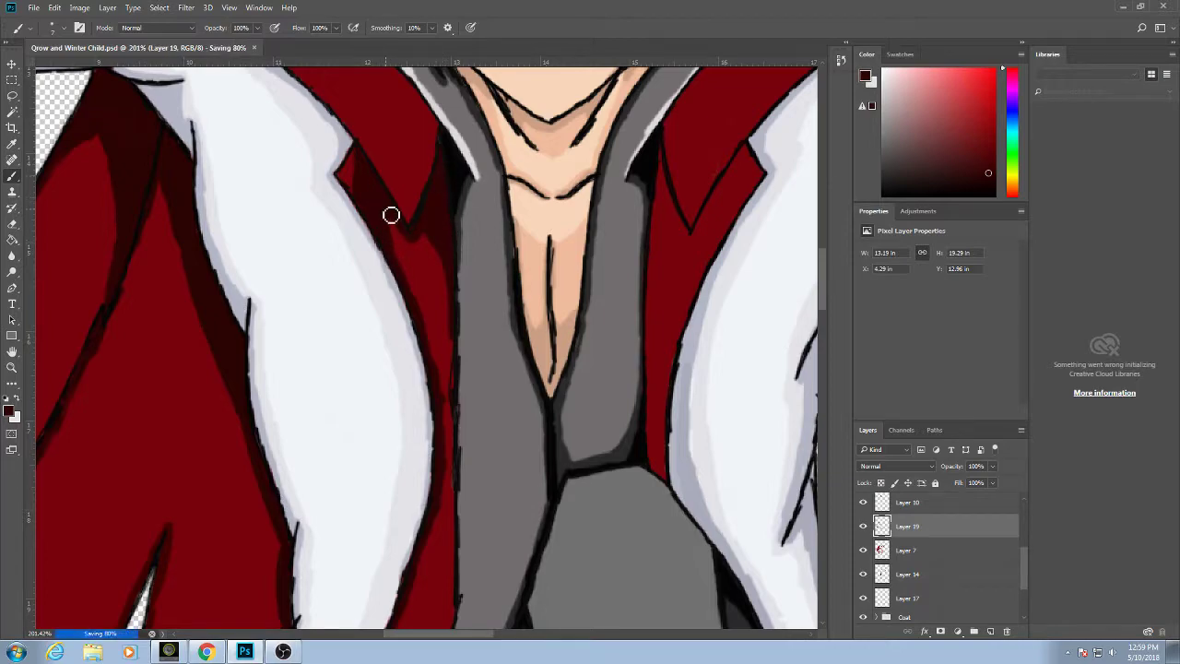
Shade the narrow red lining on the sword-arm side of the chest, beneath the collar flap and along the gray vest.
{"action": "scroll", "coordinate": [390, 215], "scroll_direction": "down", "scroll_amount": 5}
{"action": "scroll", "coordinate": [449, 264], "scroll_direction": "up", "scroll_amount": 5}
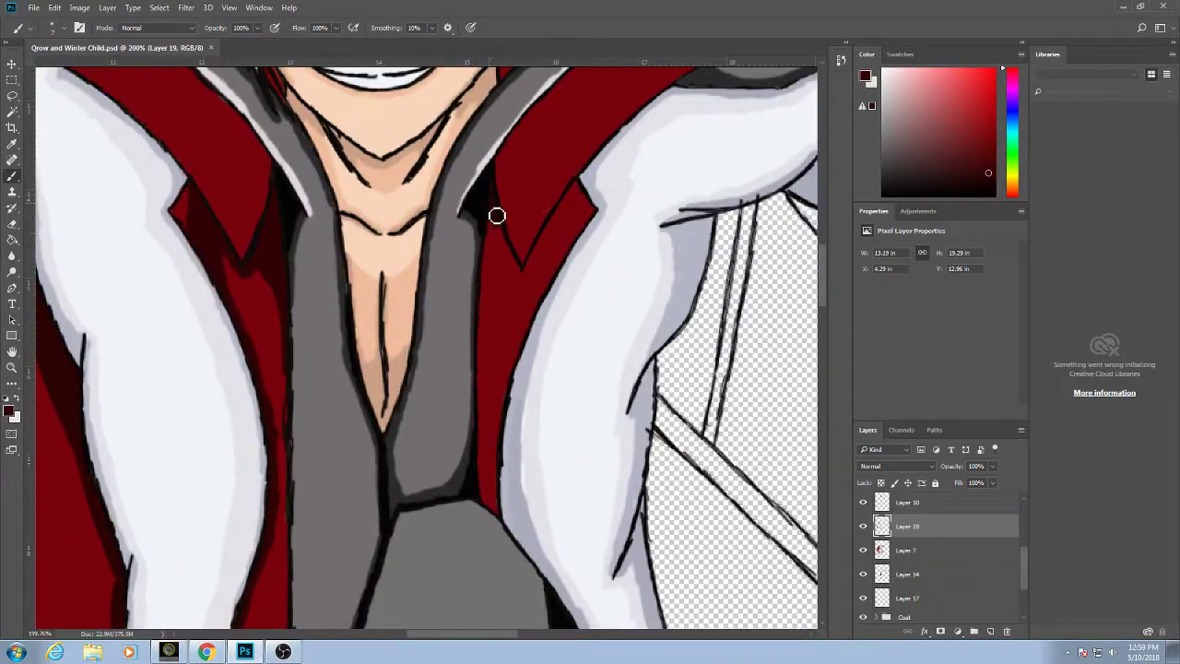
{"action": "mouse_move", "coordinate": [495, 211]}
{"action": "left_mouse_down"}
{"action": "mouse_move", "coordinate": [520, 277]}
{"action": "mouse_move", "coordinate": [509, 258]}
{"action": "mouse_move", "coordinate": [519, 271]}
{"action": "mouse_move", "coordinate": [524, 244]}
{"action": "mouse_move", "coordinate": [528, 281]}
{"action": "mouse_move", "coordinate": [581, 188]}
{"action": "mouse_move", "coordinate": [547, 286]}
{"action": "mouse_move", "coordinate": [535, 285]}
{"action": "mouse_move", "coordinate": [545, 297]}
{"action": "mouse_move", "coordinate": [513, 381]}
{"action": "mouse_move", "coordinate": [512, 366]}
{"action": "mouse_move", "coordinate": [500, 517]}
{"action": "mouse_move", "coordinate": [501, 428]}
{"action": "mouse_move", "coordinate": [492, 503]}
{"action": "mouse_move", "coordinate": [479, 391]}
{"action": "mouse_move", "coordinate": [491, 508]}
{"action": "mouse_move", "coordinate": [479, 357]}
{"action": "left_mouse_up"}
{"action": "left_click_drag", "start_coordinate": [486, 413], "coordinate": [493, 237]}
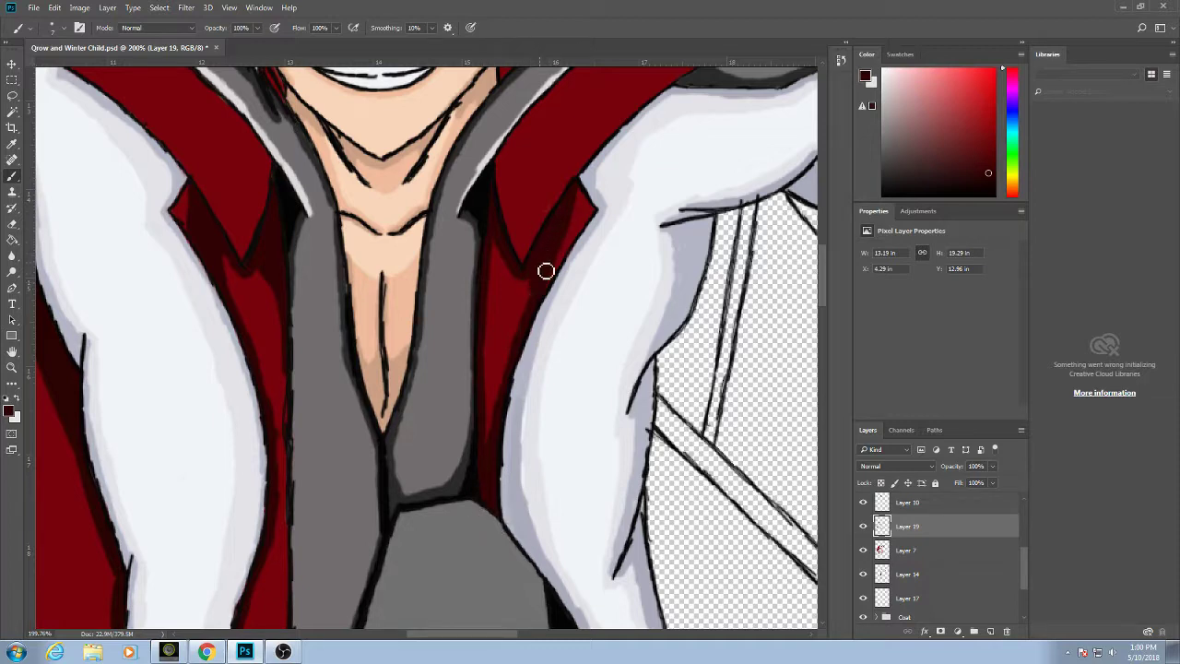
Paint a dark red shadow along the inner edge of the collar flap on the raised arm's side, from shoulder to point.
{"action": "scroll", "coordinate": [526, 321], "scroll_direction": "up", "scroll_amount": 3}
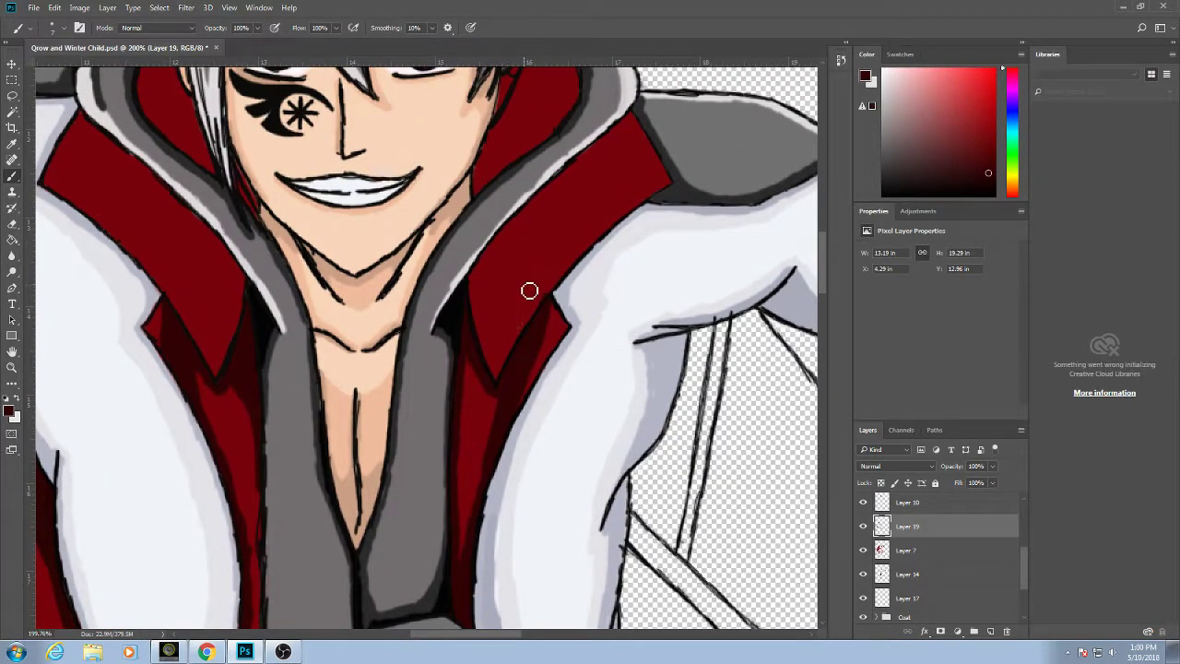
{"action": "scroll", "coordinate": [529, 291], "scroll_direction": "left", "scroll_amount": 3}
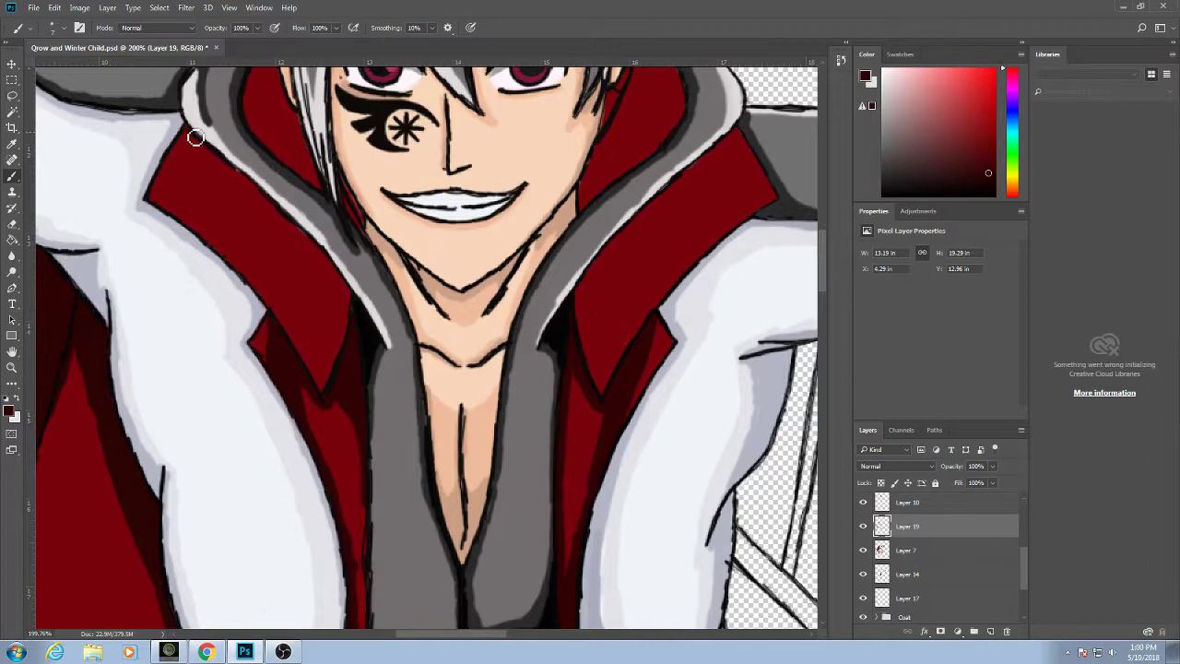
{"action": "left_click_drag", "start_coordinate": [177, 161], "coordinate": [180, 160]}
{"action": "mouse_move", "coordinate": [289, 226]}
{"action": "left_mouse_down"}
{"action": "mouse_move", "coordinate": [326, 260]}
{"action": "mouse_move", "coordinate": [342, 306]}
{"action": "mouse_move", "coordinate": [338, 375]}
{"action": "left_mouse_up"}
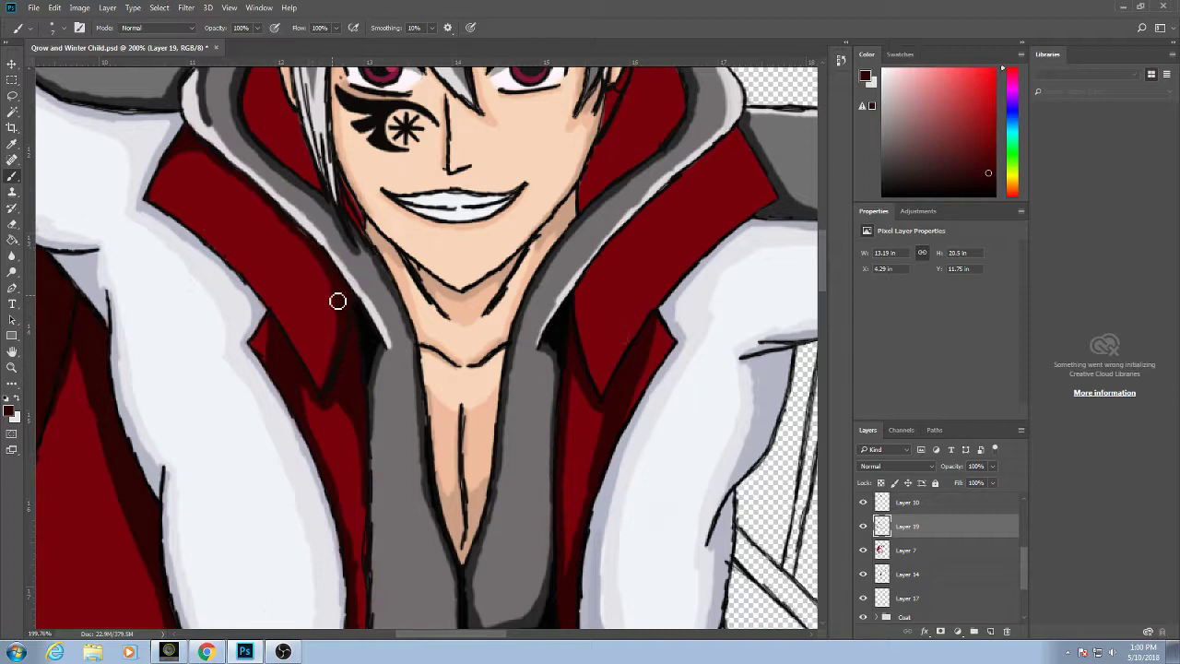
Shade the opposite collar flap in dark red along its inner edge and across its top at the shoulder.
{"action": "mouse_move", "coordinate": [605, 395]}
{"action": "left_mouse_down"}
{"action": "mouse_move", "coordinate": [634, 255]}
{"action": "mouse_move", "coordinate": [681, 187]}
{"action": "mouse_move", "coordinate": [626, 259]}
{"action": "mouse_move", "coordinate": [601, 383]}
{"action": "mouse_move", "coordinate": [593, 276]}
{"action": "mouse_move", "coordinate": [581, 298]}
{"action": "mouse_move", "coordinate": [622, 247]}
{"action": "mouse_move", "coordinate": [592, 339]}
{"action": "left_mouse_up"}
{"action": "mouse_move", "coordinate": [618, 278]}
{"action": "left_mouse_down"}
{"action": "mouse_move", "coordinate": [592, 296]}
{"action": "mouse_move", "coordinate": [648, 217]}
{"action": "left_mouse_up"}
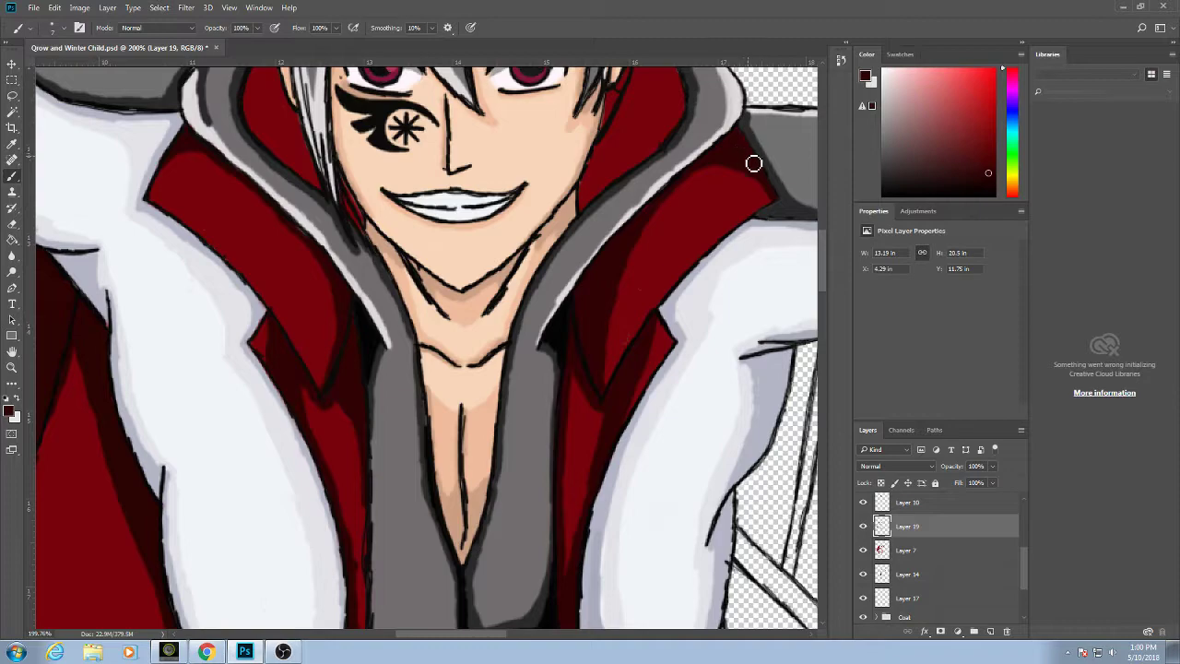
{"action": "left_click_drag", "start_coordinate": [739, 137], "coordinate": [692, 284]}
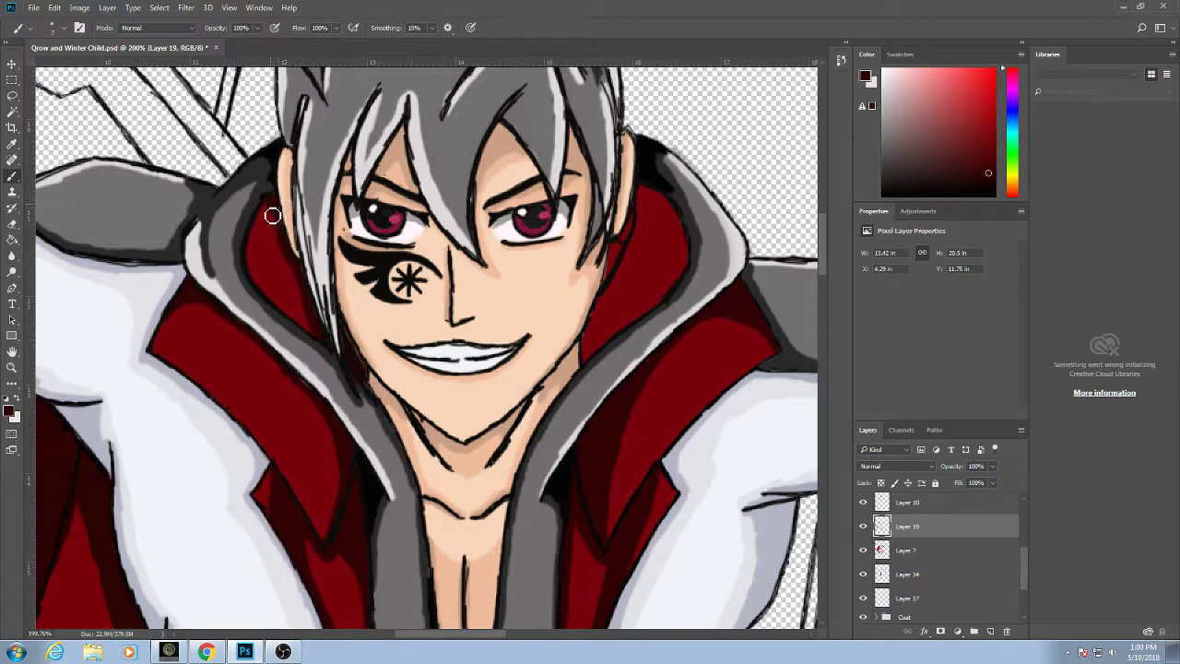
Shade the red inner collar on both sides of the face on Layer 19, and toggle the layer's visibility to compare.
{"action": "left_click_drag", "start_coordinate": [273, 216], "coordinate": [292, 266]}
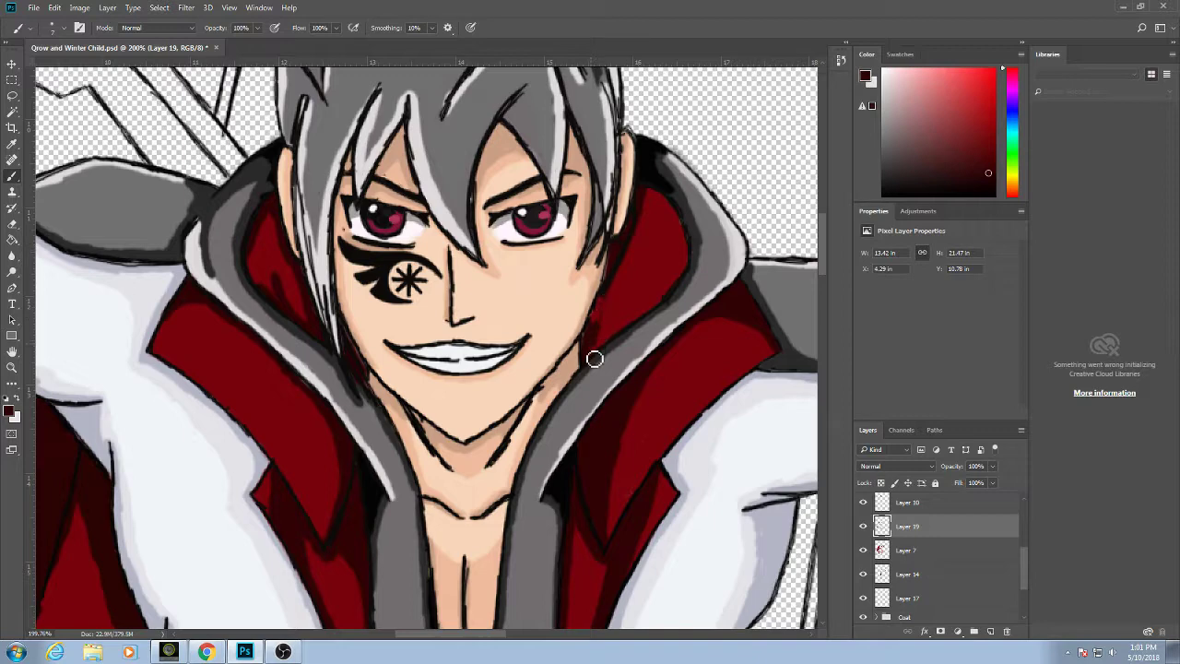
{"action": "left_click_drag", "start_coordinate": [638, 323], "coordinate": [657, 311]}
{"action": "scroll", "coordinate": [1024, 512], "scroll_direction": "up", "scroll_amount": 3}
{"action": "left_click", "coordinate": [949, 528]}
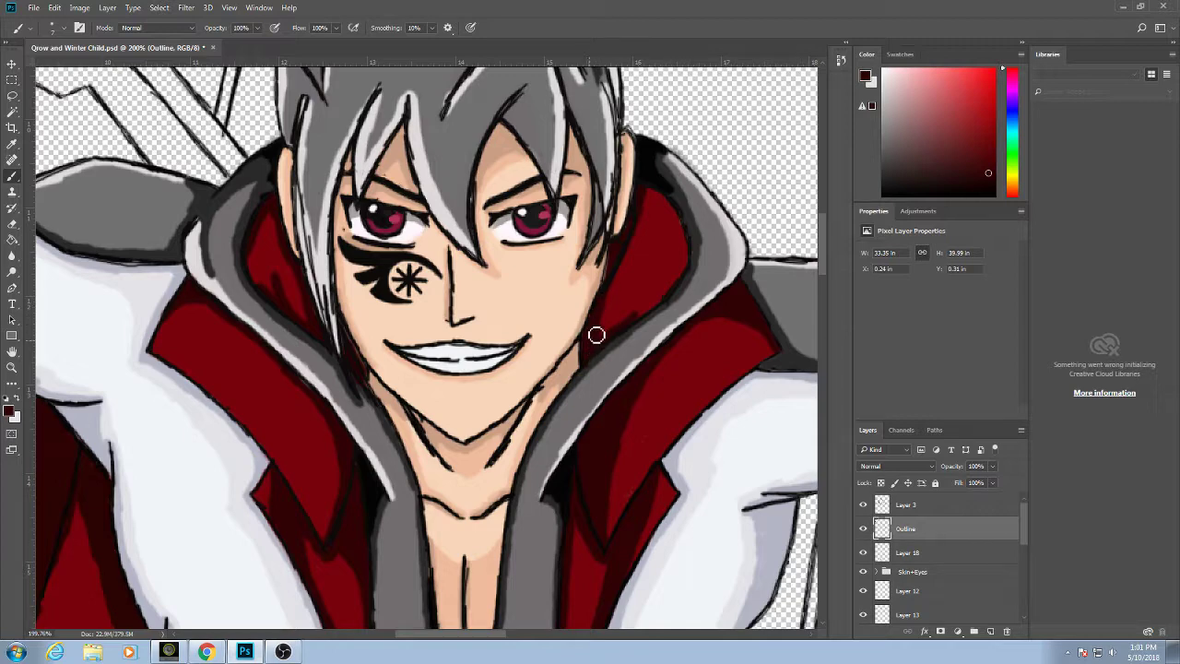
{"action": "scroll", "coordinate": [1022, 545], "scroll_direction": "down", "scroll_amount": 5}
{"action": "left_click", "coordinate": [981, 512]}
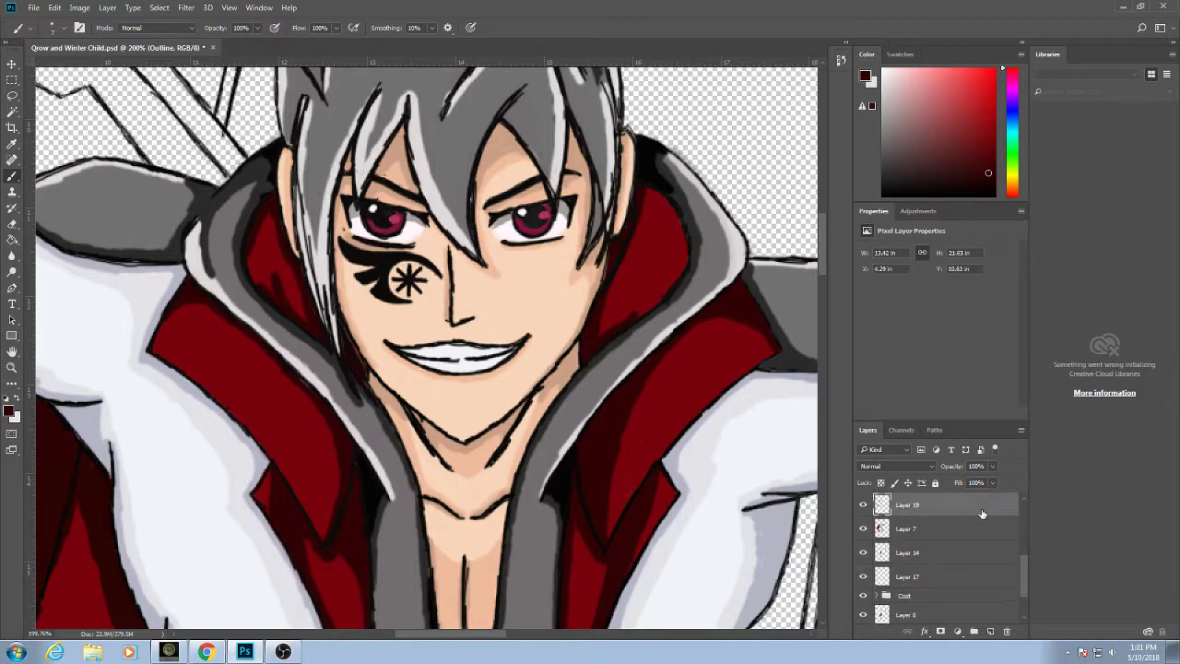
{"action": "left_click", "coordinate": [864, 503]}
{"action": "left_click", "coordinate": [864, 503]}
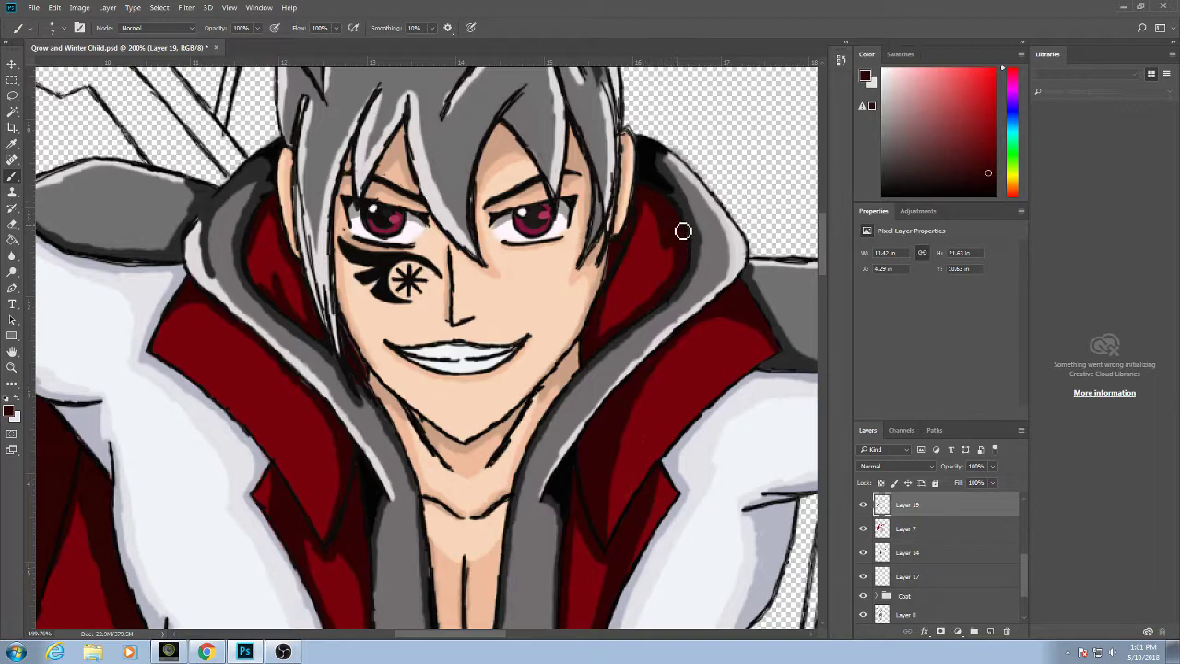
Select Layer 7 and paint a dark red shadow on the lower part of the raised sleeve's stripe nearer the elbow.
{"action": "scroll", "coordinate": [683, 231], "scroll_direction": "down", "scroll_amount": 6}
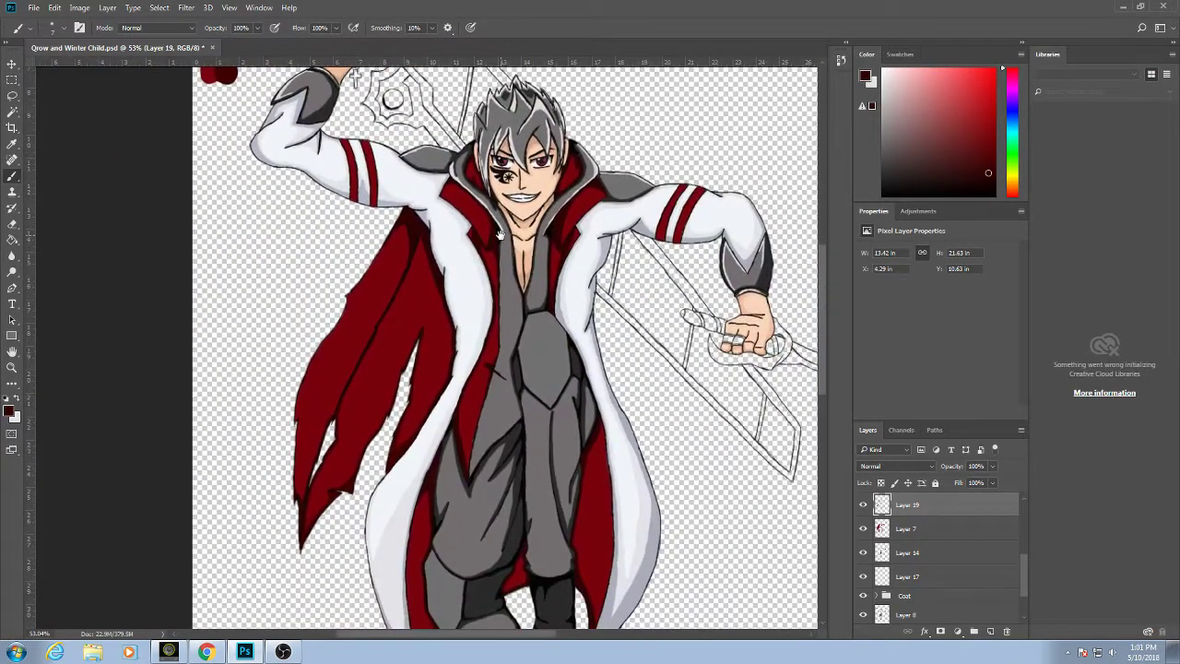
{"action": "left_click_drag", "start_coordinate": [498, 235], "coordinate": [589, 264]}
{"action": "scroll", "coordinate": [433, 226], "scroll_direction": "up", "scroll_amount": 6}
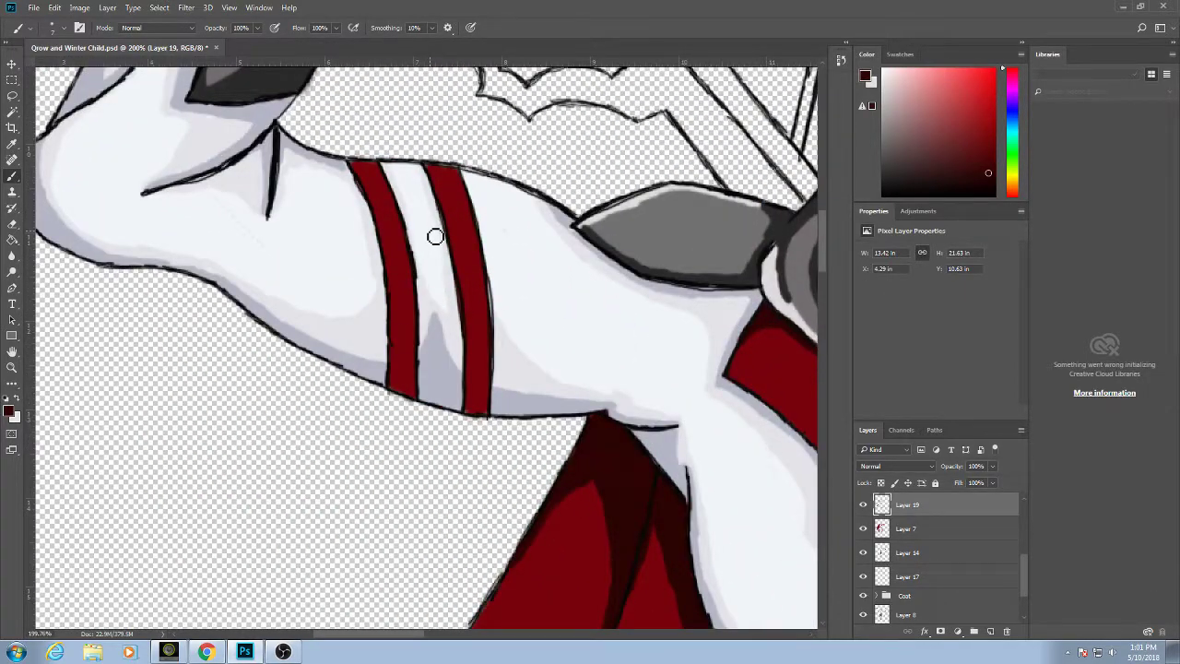
{"action": "left_click_drag", "start_coordinate": [394, 359], "coordinate": [397, 389]}
{"action": "left_click_drag", "start_coordinate": [395, 334], "coordinate": [397, 394]}
{"action": "left_click", "coordinate": [395, 327], "text": "ctrl"}
{"action": "mouse_move", "coordinate": [397, 320]}
{"action": "left_mouse_down"}
{"action": "mouse_move", "coordinate": [401, 394]}
{"action": "mouse_move", "coordinate": [415, 402]}
{"action": "mouse_move", "coordinate": [406, 375]}
{"action": "mouse_move", "coordinate": [416, 402]}
{"action": "mouse_move", "coordinate": [413, 264]}
{"action": "mouse_move", "coordinate": [418, 405]}
{"action": "mouse_move", "coordinate": [409, 325]}
{"action": "left_mouse_up"}
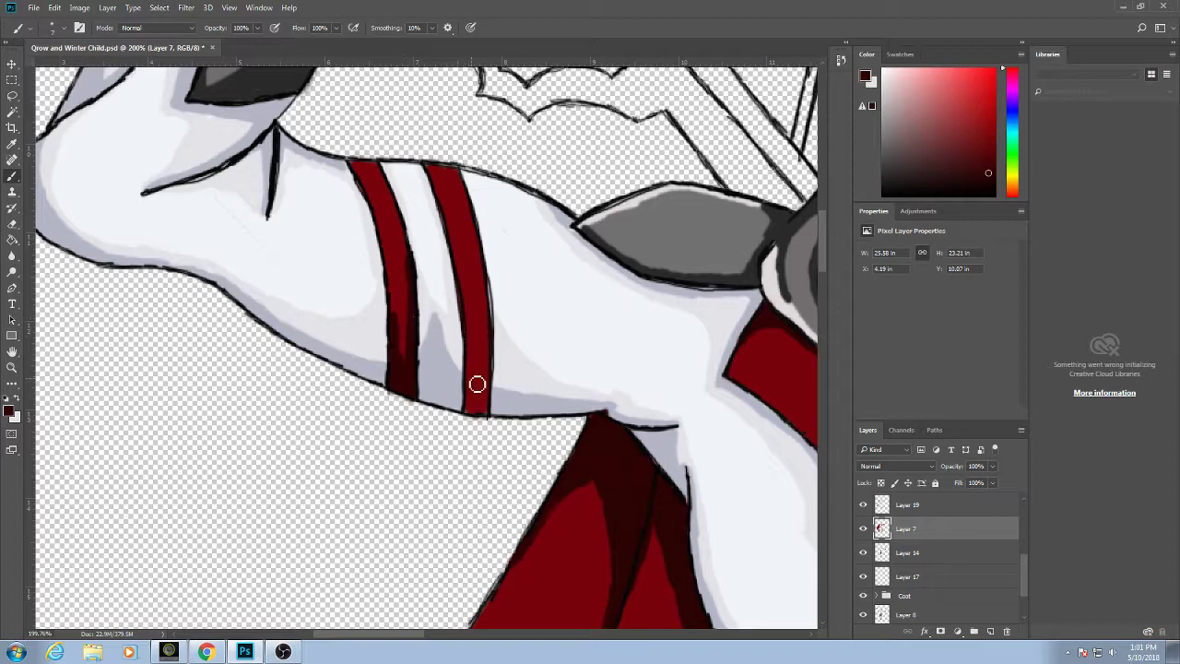
Shade the raised sleeve's stripe nearer the shoulder, and extend the dark red edge shadows to the tops of both stripes.
{"action": "mouse_move", "coordinate": [473, 396]}
{"action": "left_mouse_down"}
{"action": "mouse_move", "coordinate": [474, 414]}
{"action": "mouse_move", "coordinate": [487, 403]}
{"action": "mouse_move", "coordinate": [492, 324]}
{"action": "mouse_move", "coordinate": [488, 409]}
{"action": "mouse_move", "coordinate": [480, 374]}
{"action": "left_mouse_up"}
{"action": "mouse_move", "coordinate": [382, 220]}
{"action": "left_mouse_down"}
{"action": "mouse_move", "coordinate": [414, 268]}
{"action": "mouse_move", "coordinate": [397, 208]}
{"action": "left_mouse_up"}
{"action": "mouse_move", "coordinate": [491, 300]}
{"action": "left_mouse_down"}
{"action": "mouse_move", "coordinate": [486, 266]}
{"action": "mouse_move", "coordinate": [468, 297]}
{"action": "mouse_move", "coordinate": [434, 171]}
{"action": "left_mouse_up"}
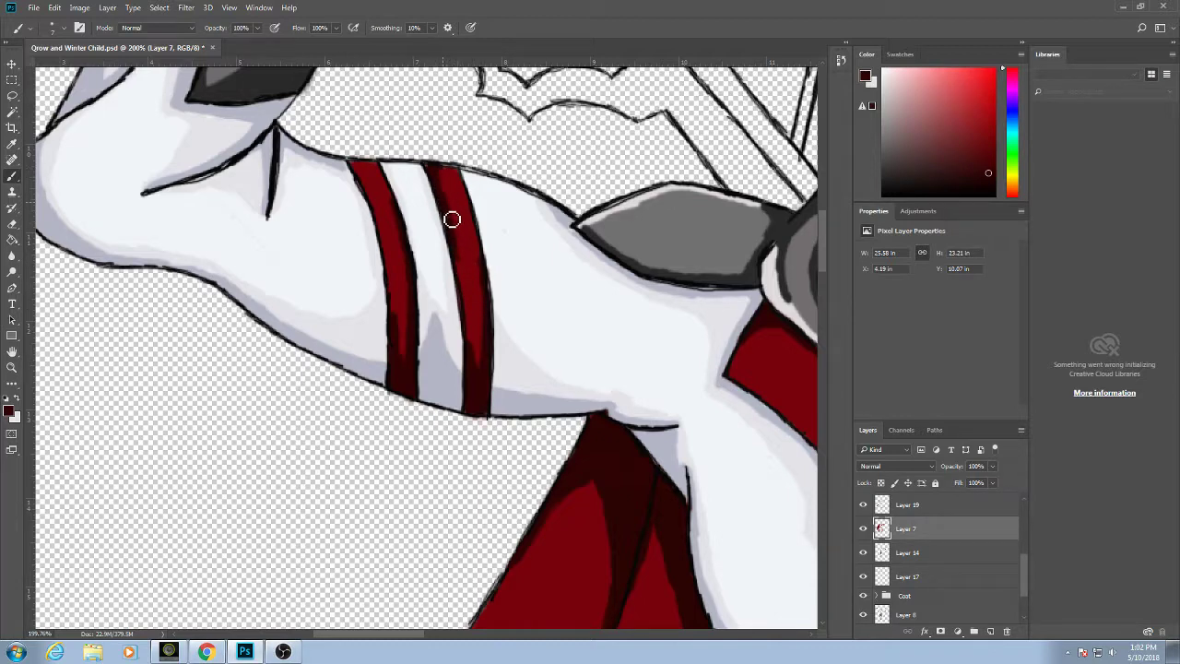
{"action": "mouse_move", "coordinate": [357, 169]}
{"action": "left_mouse_down"}
{"action": "mouse_move", "coordinate": [373, 169]}
{"action": "mouse_move", "coordinate": [377, 197]}
{"action": "mouse_move", "coordinate": [379, 171]}
{"action": "left_mouse_up"}
Shade the lower ends and edges of both red stripes on the sword arm's sleeve in dark red, and save the document.
{"action": "scroll", "coordinate": [424, 231], "scroll_direction": "down", "scroll_amount": 7}
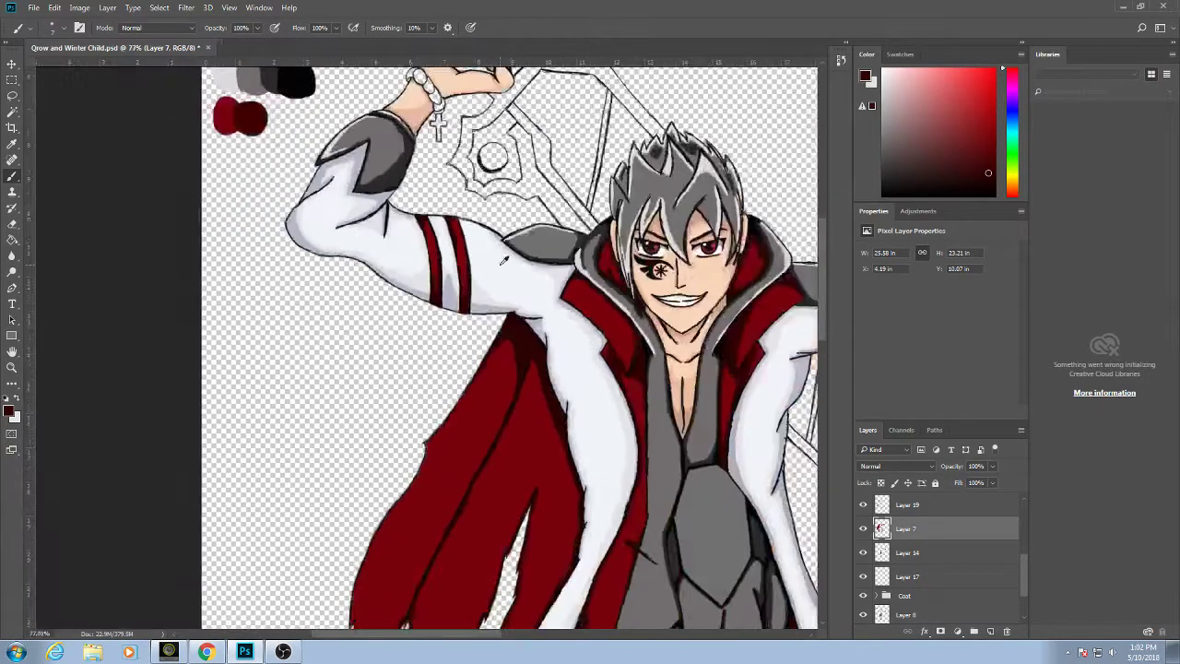
{"action": "left_click_drag", "start_coordinate": [624, 317], "coordinate": [441, 278]}
{"action": "scroll", "coordinate": [592, 259], "scroll_direction": "up", "scroll_amount": 6}
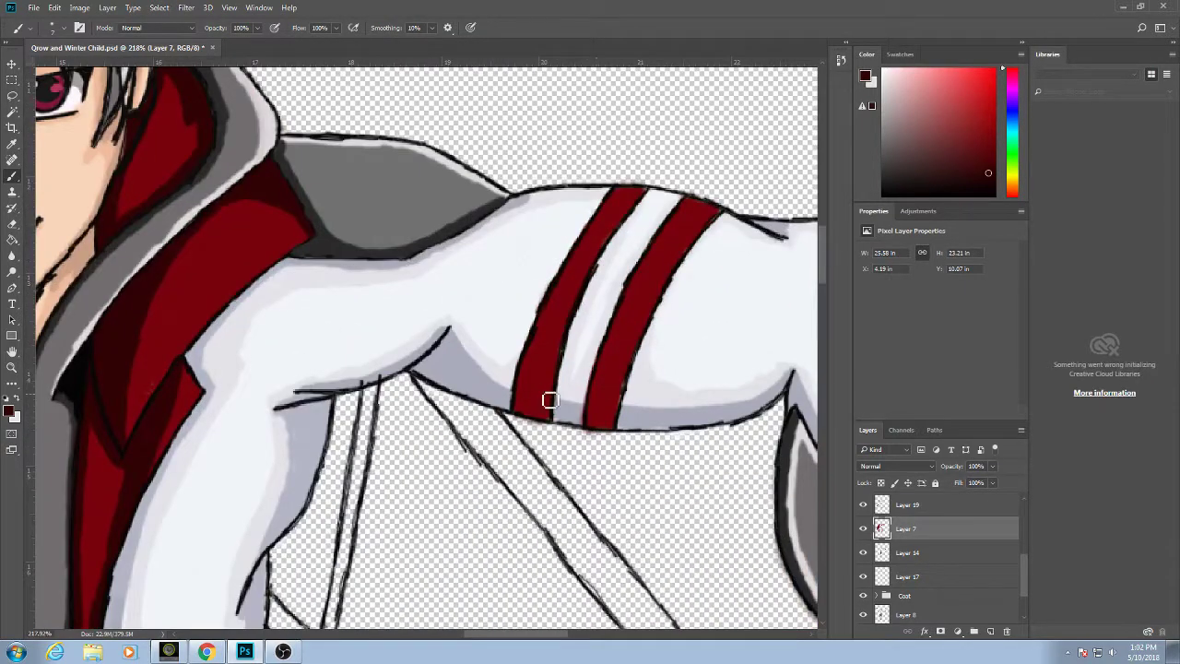
{"action": "mouse_move", "coordinate": [543, 390]}
{"action": "left_mouse_down"}
{"action": "mouse_move", "coordinate": [542, 343]}
{"action": "mouse_move", "coordinate": [521, 413]}
{"action": "mouse_move", "coordinate": [537, 390]}
{"action": "mouse_move", "coordinate": [539, 413]}
{"action": "mouse_move", "coordinate": [536, 400]}
{"action": "mouse_move", "coordinate": [536, 417]}
{"action": "mouse_move", "coordinate": [519, 417]}
{"action": "mouse_move", "coordinate": [554, 408]}
{"action": "mouse_move", "coordinate": [590, 275]}
{"action": "mouse_move", "coordinate": [648, 196]}
{"action": "mouse_move", "coordinate": [540, 350]}
{"action": "left_mouse_up"}
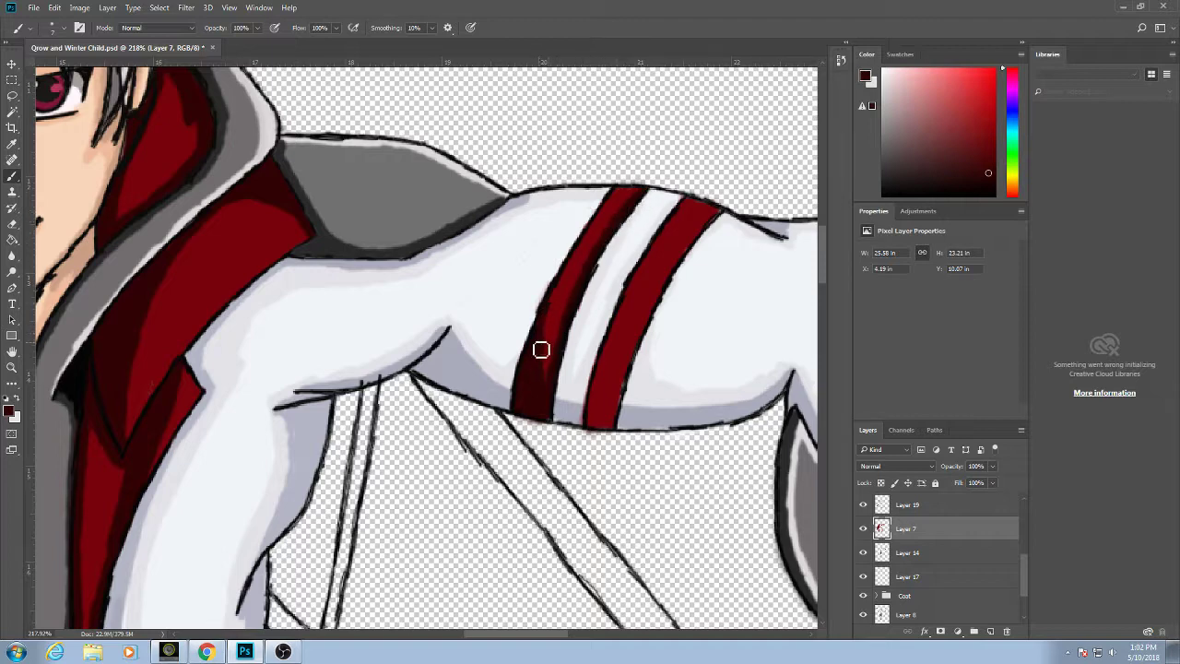
{"action": "mouse_move", "coordinate": [608, 411]}
{"action": "left_mouse_down"}
{"action": "mouse_move", "coordinate": [636, 288]}
{"action": "mouse_move", "coordinate": [609, 352]}
{"action": "mouse_move", "coordinate": [609, 423]}
{"action": "mouse_move", "coordinate": [595, 405]}
{"action": "mouse_move", "coordinate": [609, 433]}
{"action": "mouse_move", "coordinate": [650, 319]}
{"action": "mouse_move", "coordinate": [723, 217]}
{"action": "mouse_move", "coordinate": [694, 206]}
{"action": "mouse_move", "coordinate": [708, 228]}
{"action": "mouse_move", "coordinate": [704, 215]}
{"action": "mouse_move", "coordinate": [715, 216]}
{"action": "mouse_move", "coordinate": [700, 237]}
{"action": "mouse_move", "coordinate": [696, 209]}
{"action": "mouse_move", "coordinate": [707, 231]}
{"action": "mouse_move", "coordinate": [683, 259]}
{"action": "left_mouse_up"}
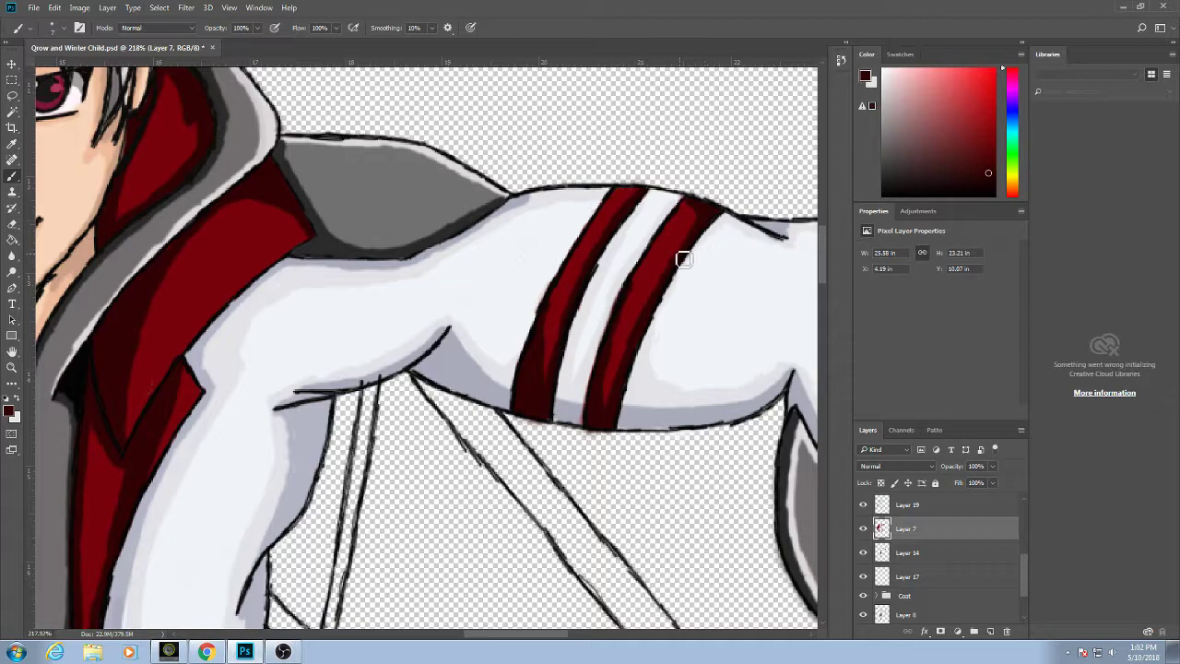
{"action": "scroll", "coordinate": [681, 257], "scroll_direction": "down", "scroll_amount": 10}
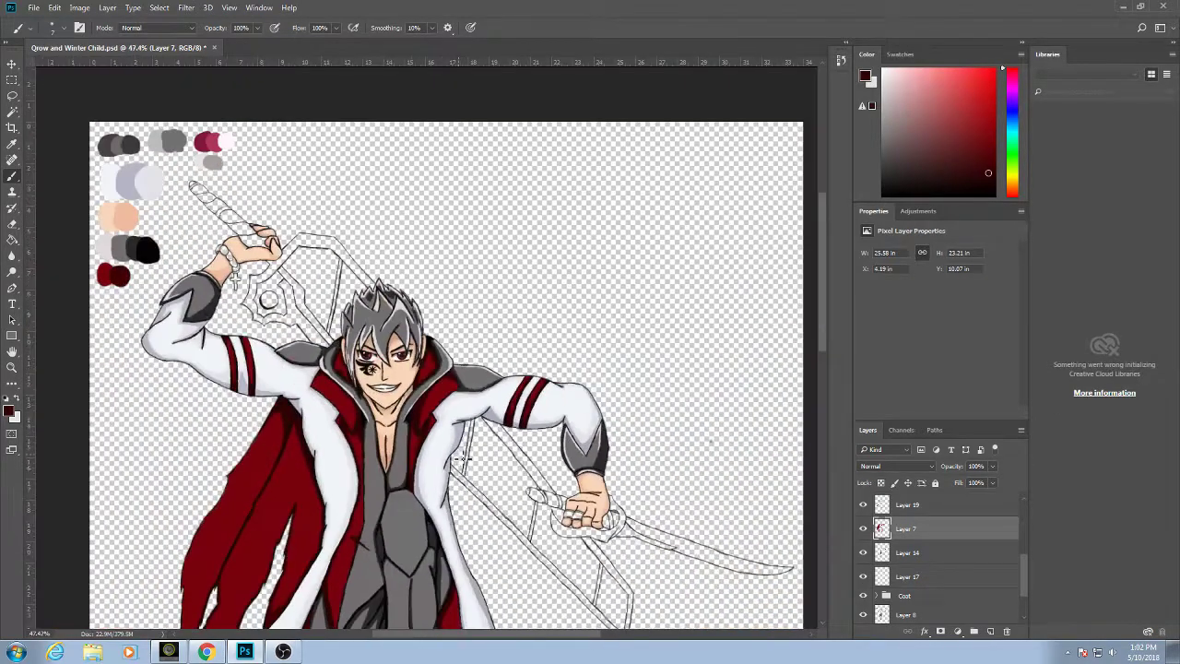
{"action": "key", "text": "ctrl+s"}
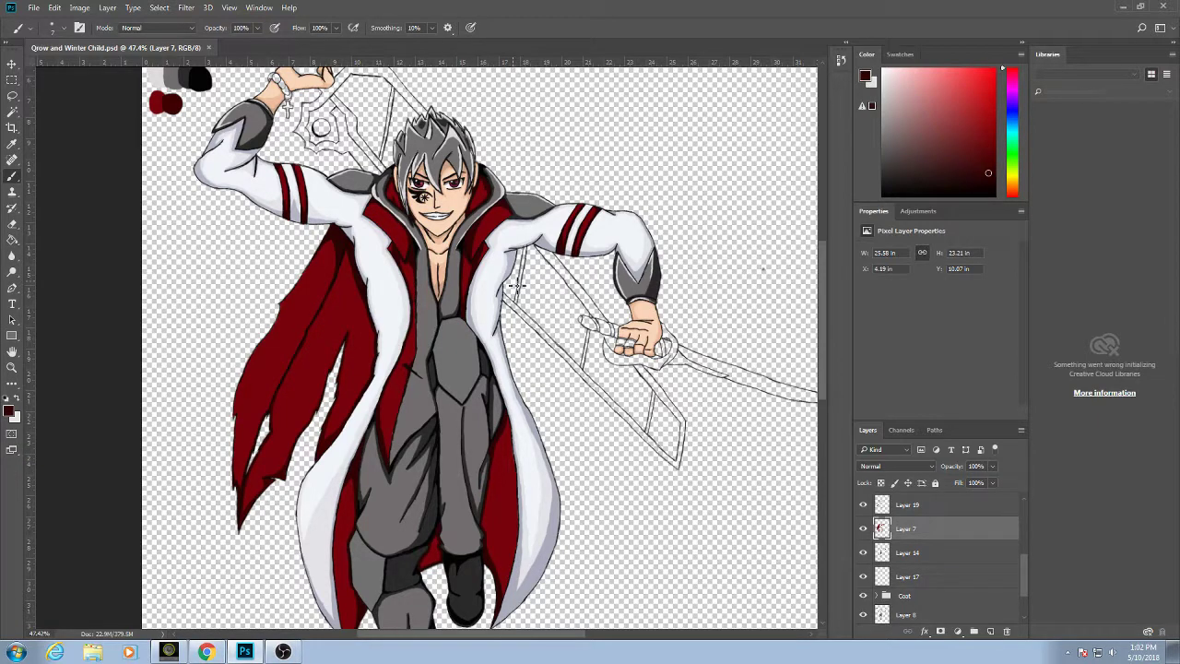
Add a new layer above Layer 19 and move it directly beneath Layer 7.
{"action": "left_click_drag", "start_coordinate": [421, 237], "coordinate": [487, 228]}
{"action": "left_click", "coordinate": [906, 505]}
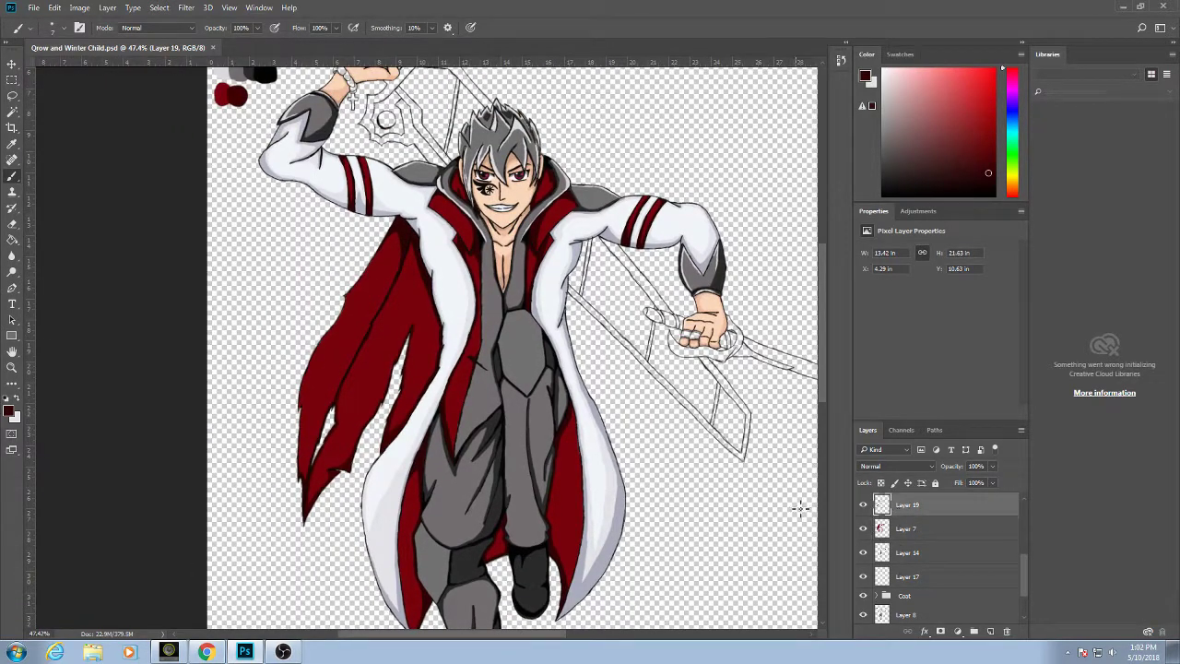
{"action": "left_click", "coordinate": [986, 629]}
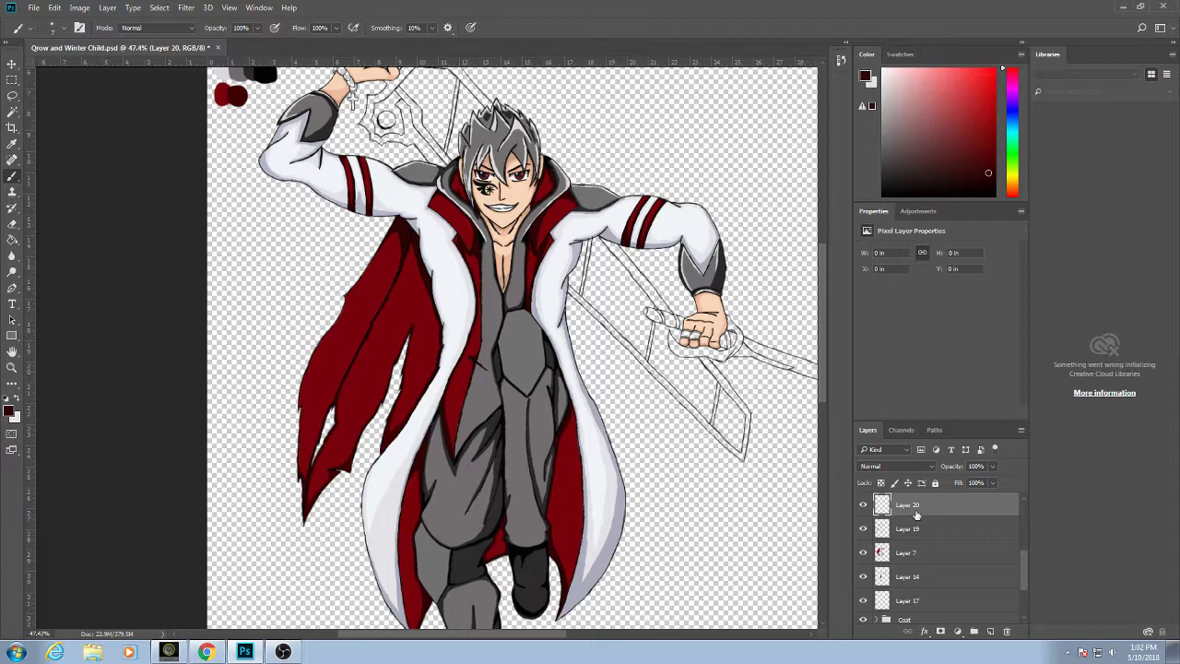
{"action": "left_click_drag", "start_coordinate": [915, 515], "coordinate": [905, 564]}
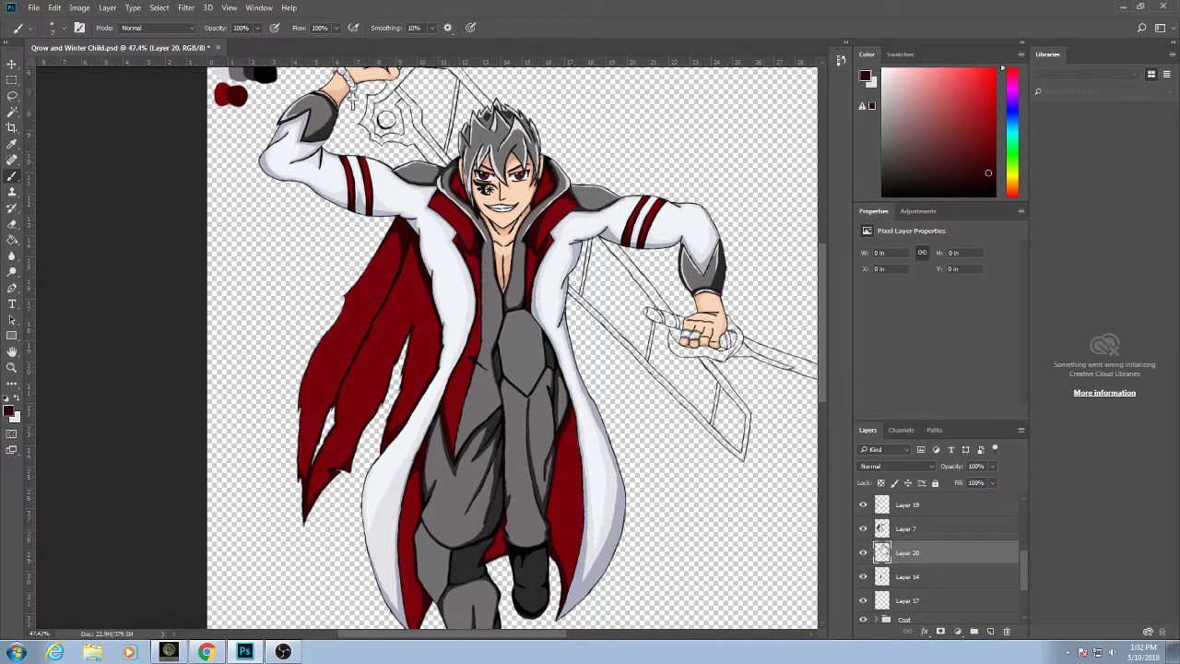
Compare the artwork with Layer 7 and Layer 19 hidden and shown, and move Layer 20 directly above Layer 7.
{"action": "left_click", "coordinate": [864, 529]}
{"action": "left_click", "coordinate": [863, 529]}
{"action": "left_click", "coordinate": [864, 529]}
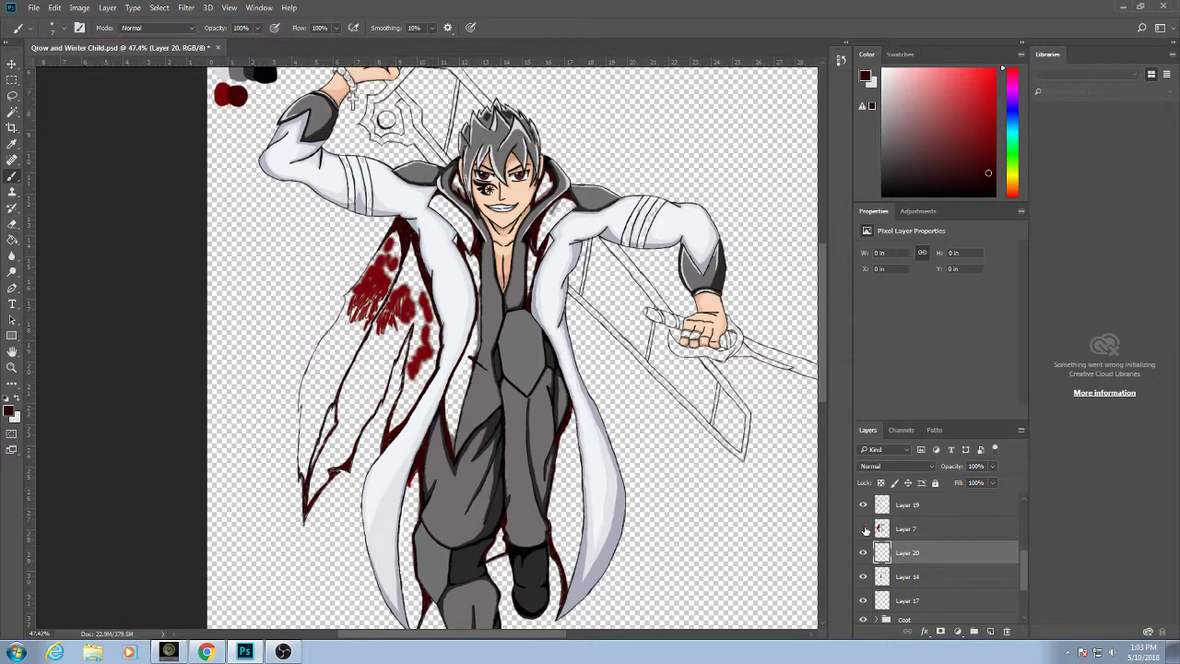
{"action": "left_click", "coordinate": [864, 529]}
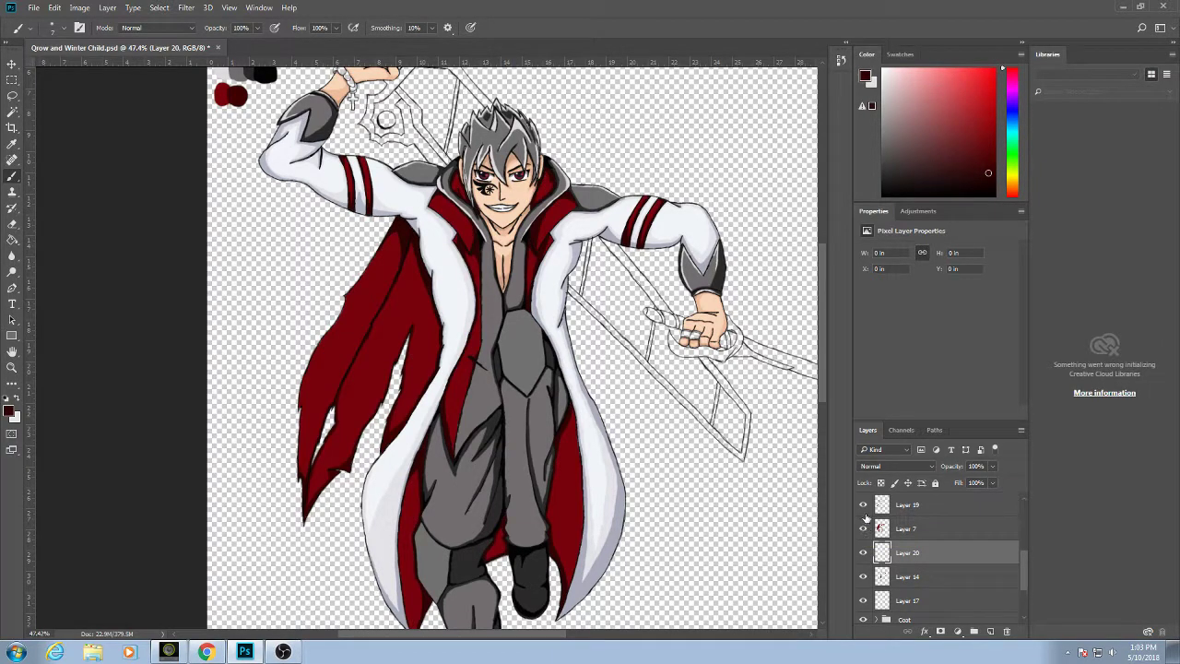
{"action": "left_click", "coordinate": [863, 505]}
{"action": "left_click", "coordinate": [864, 505]}
{"action": "left_click", "coordinate": [863, 505]}
{"action": "left_click", "coordinate": [863, 506]}
{"action": "left_click", "coordinate": [864, 505]}
{"action": "left_click", "coordinate": [864, 505]}
{"action": "left_click_drag", "start_coordinate": [892, 528], "coordinate": [893, 524]}
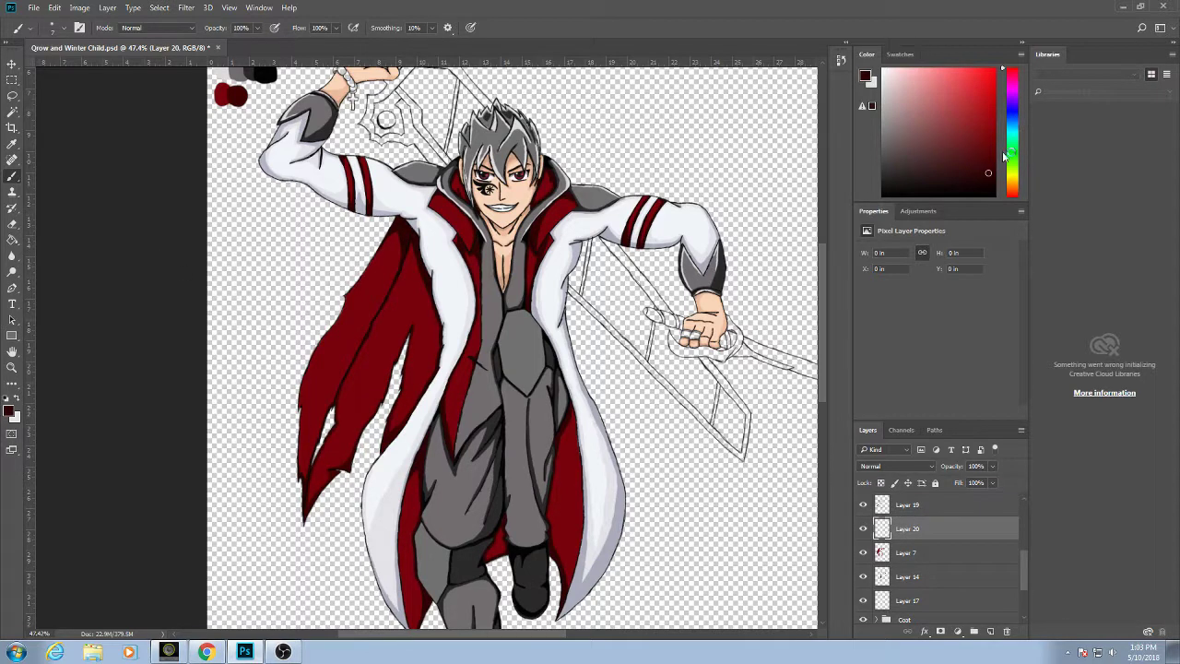
Try a medium red shade on the cape's upper folds with Layer 20 moved above Layer 19.
{"action": "left_click_drag", "start_coordinate": [990, 157], "coordinate": [990, 144]}
{"action": "scroll", "coordinate": [346, 273], "scroll_direction": "up", "scroll_amount": 2}
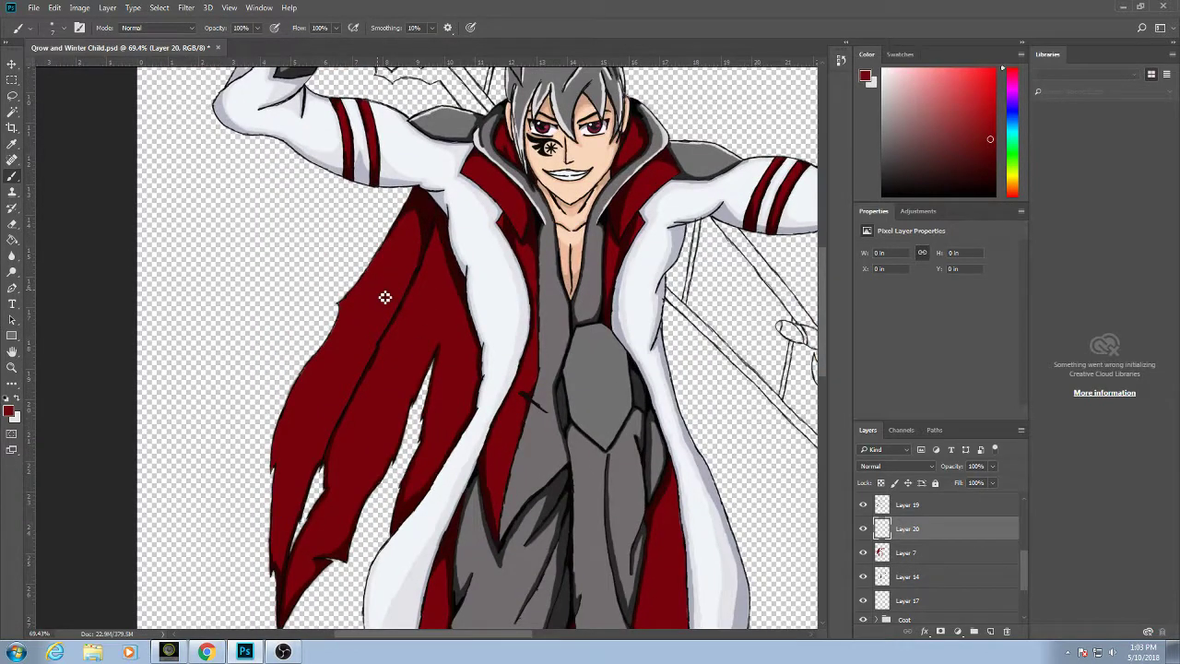
{"action": "left_click_drag", "start_coordinate": [388, 268], "coordinate": [418, 229]}
{"action": "left_click_drag", "start_coordinate": [908, 521], "coordinate": [905, 500]}
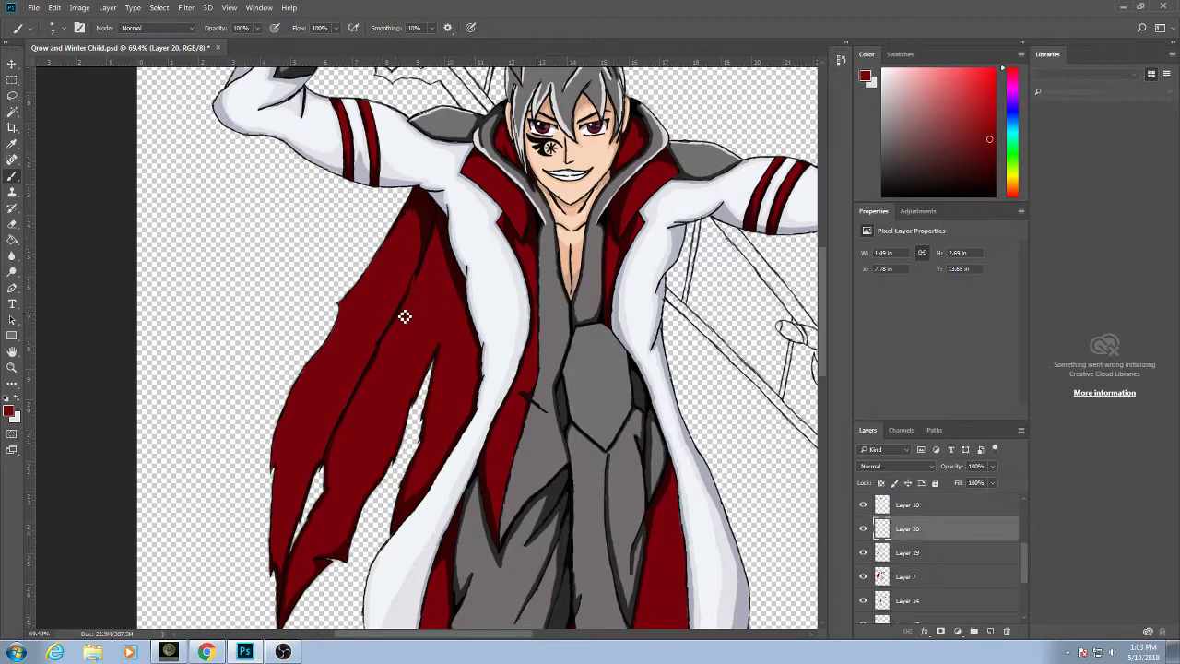
{"action": "left_click_drag", "start_coordinate": [405, 316], "coordinate": [392, 328]}
Sample the cape's dark shadow, choose a slightly brighter red from it, and move Layer 20 back beneath Layer 19.
{"action": "left_click", "coordinate": [437, 208], "text": "alt"}
{"action": "left_click_drag", "start_coordinate": [987, 175], "coordinate": [987, 160]}
{"action": "left_click_drag", "start_coordinate": [924, 532], "coordinate": [922, 564]}
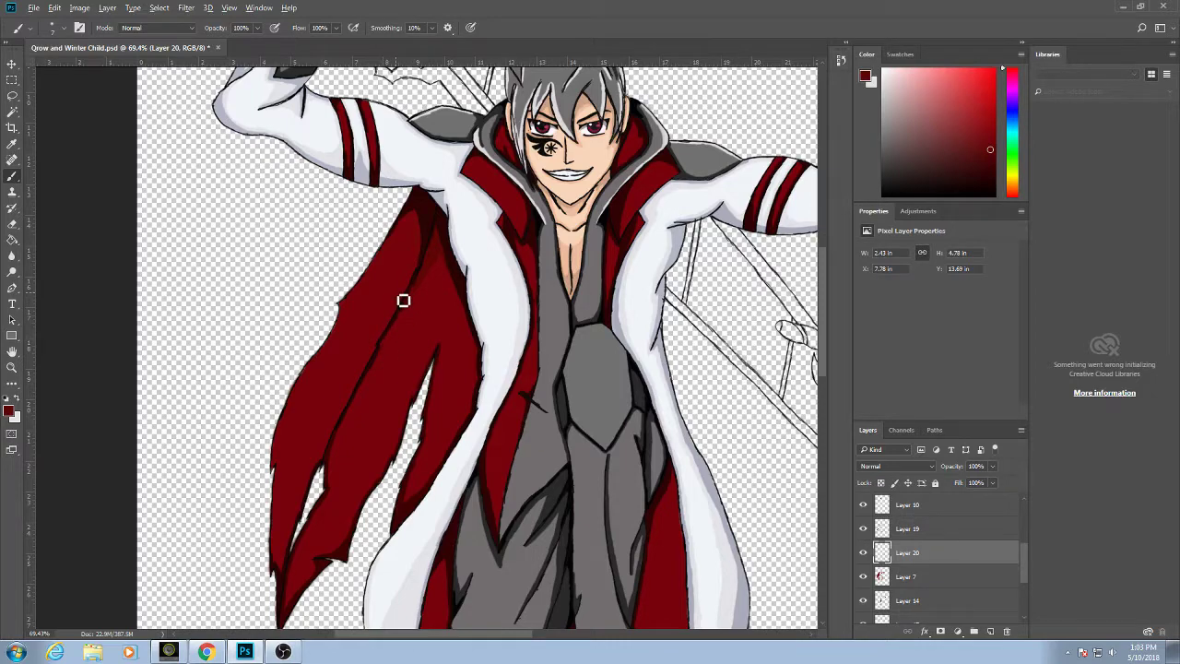
Paint mid-tone red shadows on the cape's inner panel, along the white coat's edge and around its lower end.
{"action": "scroll", "coordinate": [403, 300], "scroll_direction": "up", "scroll_amount": 3}
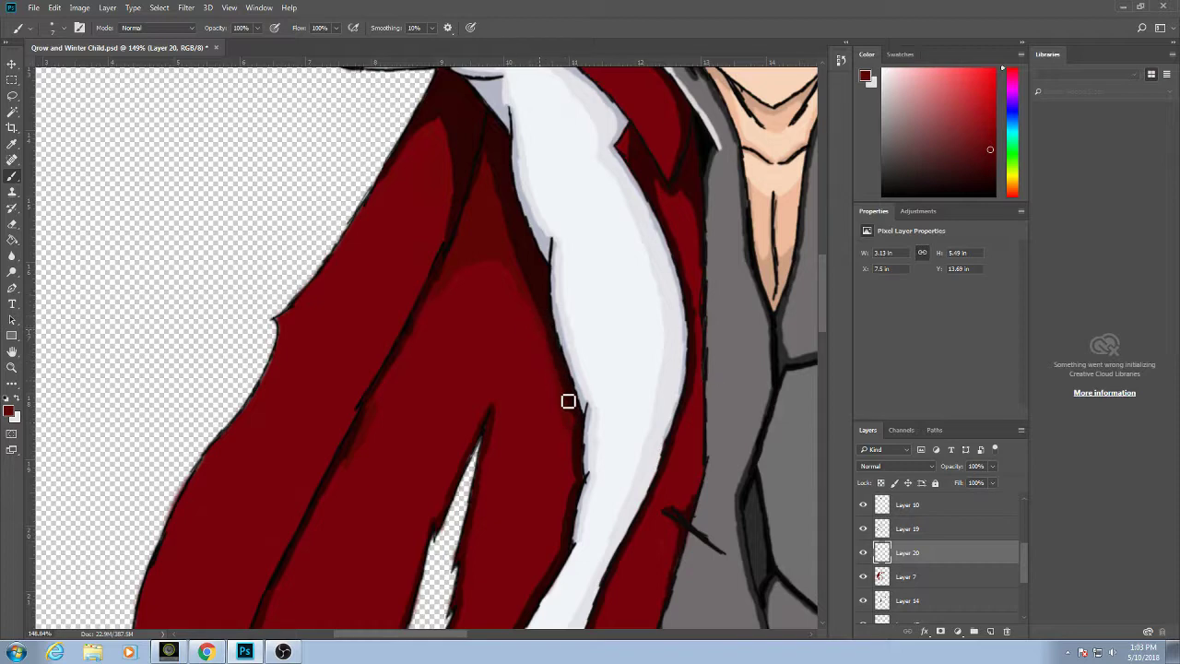
{"action": "mouse_move", "coordinate": [566, 400]}
{"action": "left_mouse_down"}
{"action": "mouse_move", "coordinate": [571, 414]}
{"action": "mouse_move", "coordinate": [582, 318]}
{"action": "left_mouse_up"}
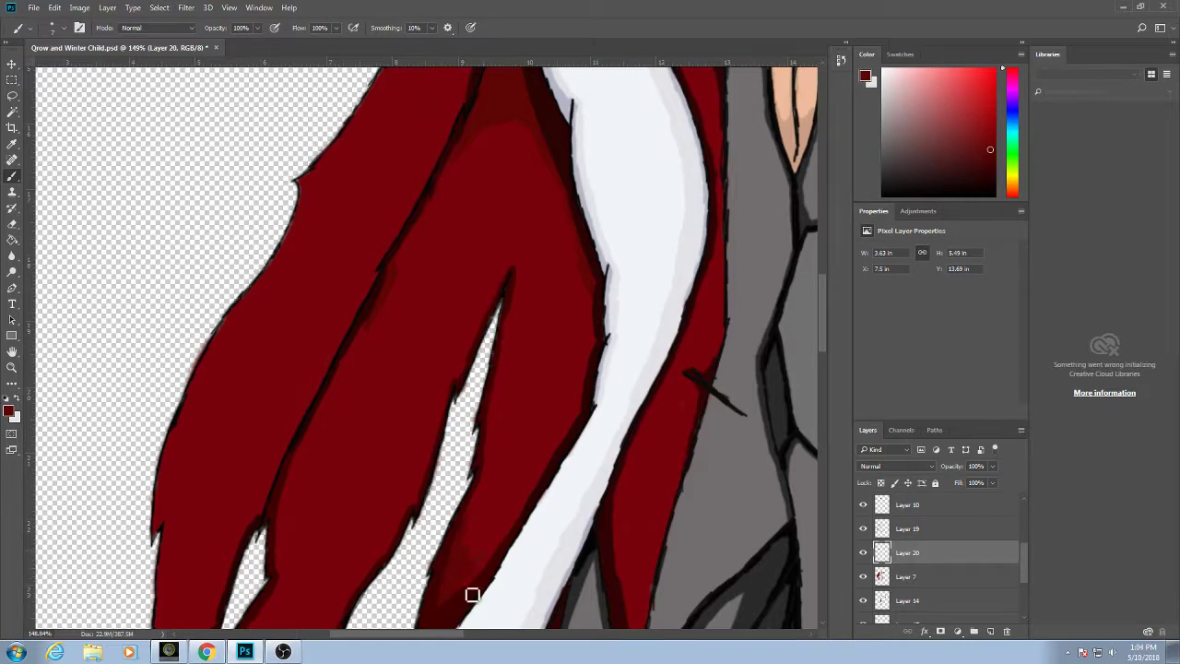
{"action": "left_click_drag", "start_coordinate": [484, 572], "coordinate": [570, 453]}
{"action": "left_click_drag", "start_coordinate": [538, 503], "coordinate": [590, 409]}
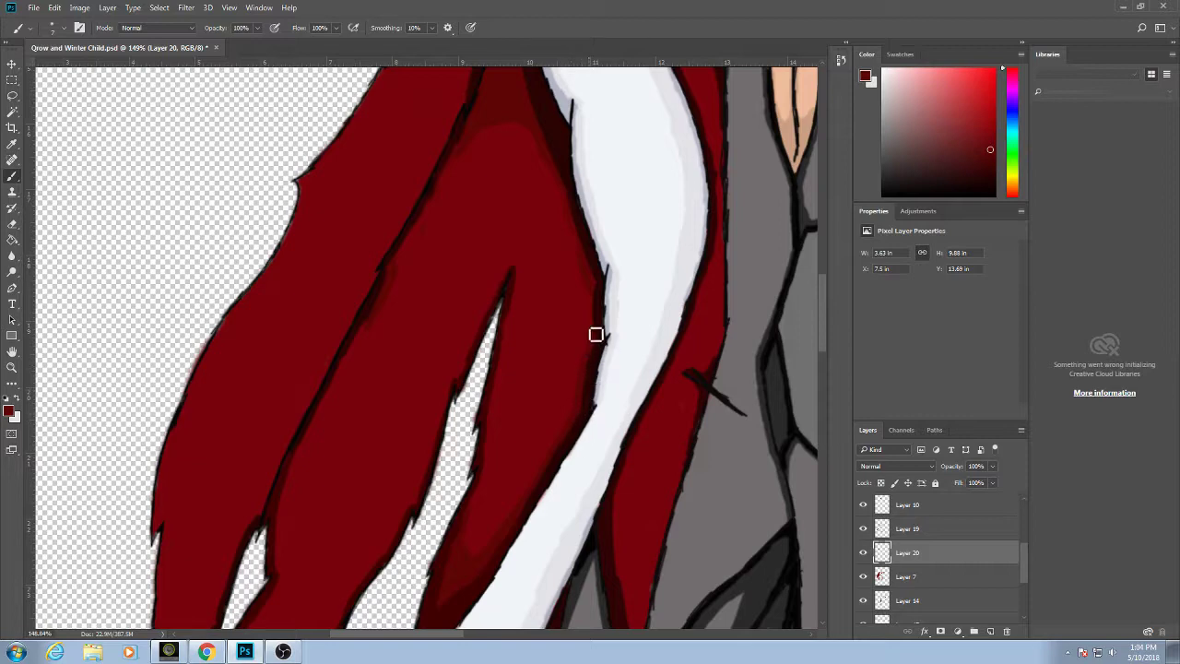
{"action": "left_click_drag", "start_coordinate": [599, 307], "coordinate": [590, 294]}
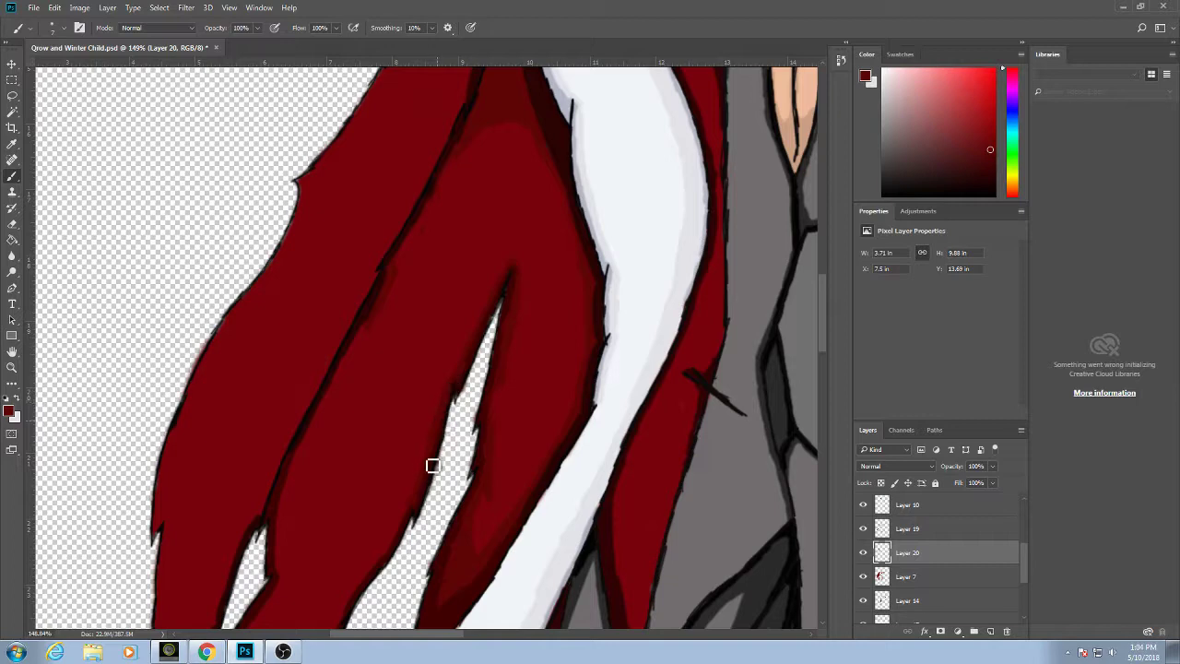
Add mid-tone red shadows along the torn edges of the cape's middle panel and around its pointed lower tip.
{"action": "mouse_move", "coordinate": [433, 467]}
{"action": "left_mouse_down"}
{"action": "mouse_move", "coordinate": [503, 323]}
{"action": "mouse_move", "coordinate": [493, 331]}
{"action": "mouse_move", "coordinate": [510, 363]}
{"action": "mouse_move", "coordinate": [464, 427]}
{"action": "mouse_move", "coordinate": [470, 409]}
{"action": "mouse_move", "coordinate": [437, 502]}
{"action": "mouse_move", "coordinate": [372, 541]}
{"action": "mouse_move", "coordinate": [408, 526]}
{"action": "left_mouse_up"}
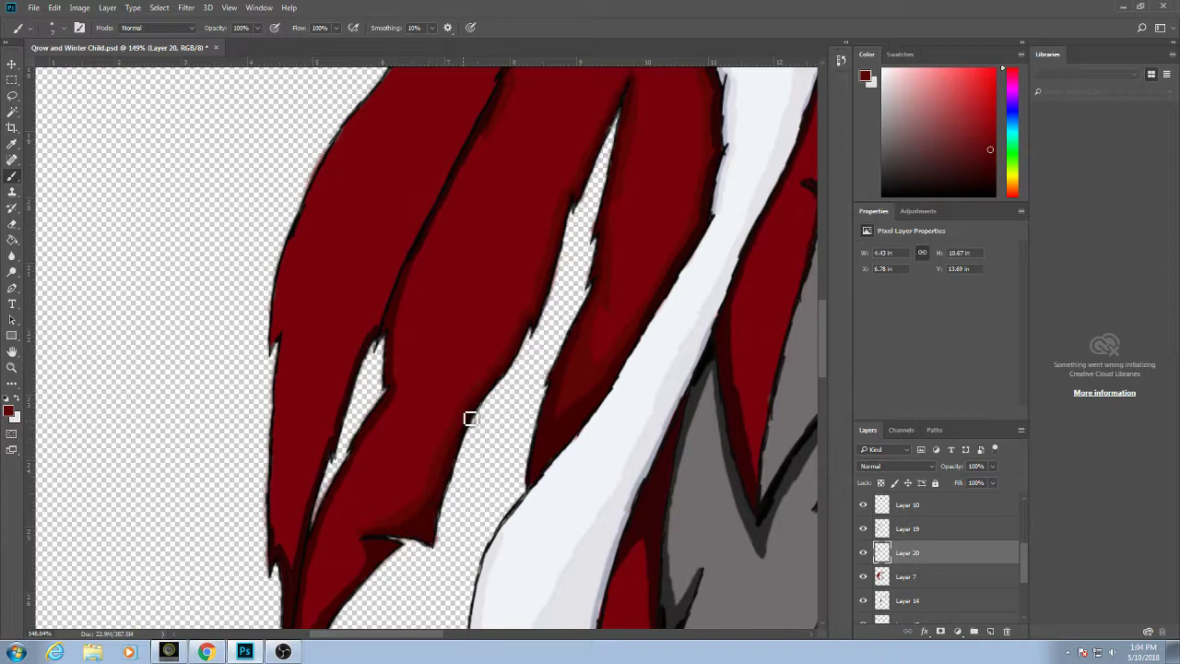
{"action": "left_click_drag", "start_coordinate": [494, 381], "coordinate": [584, 249]}
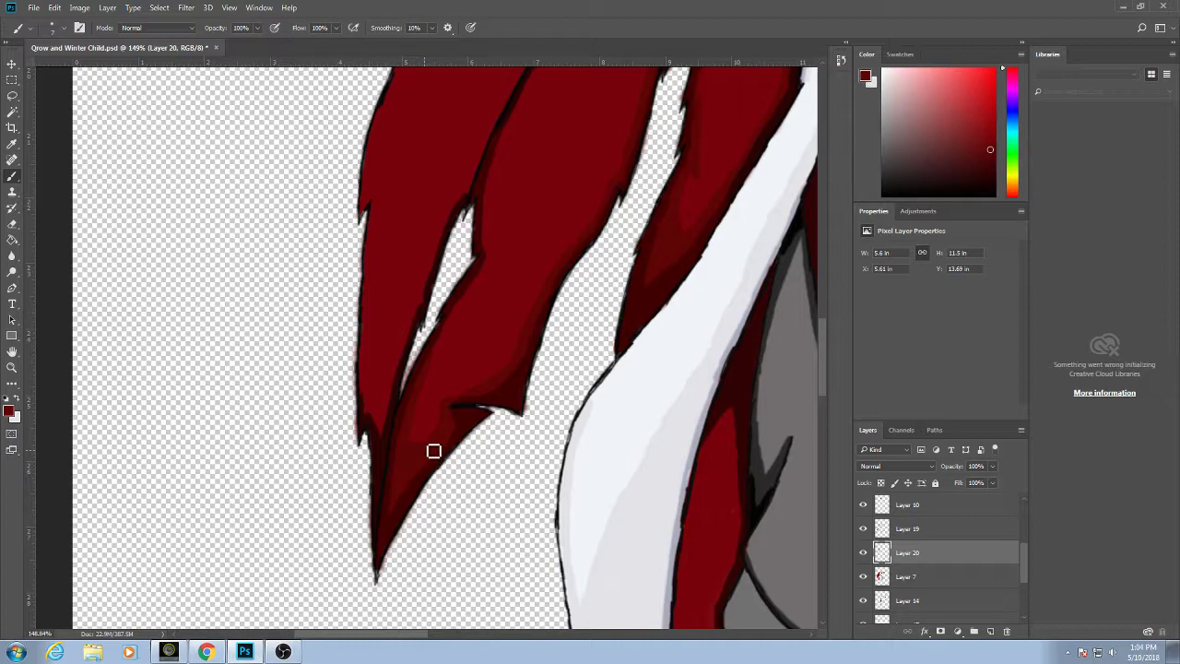
{"action": "left_click_drag", "start_coordinate": [433, 450], "coordinate": [423, 410]}
{"action": "left_click_drag", "start_coordinate": [421, 452], "coordinate": [422, 416]}
{"action": "left_click_drag", "start_coordinate": [505, 255], "coordinate": [456, 337]}
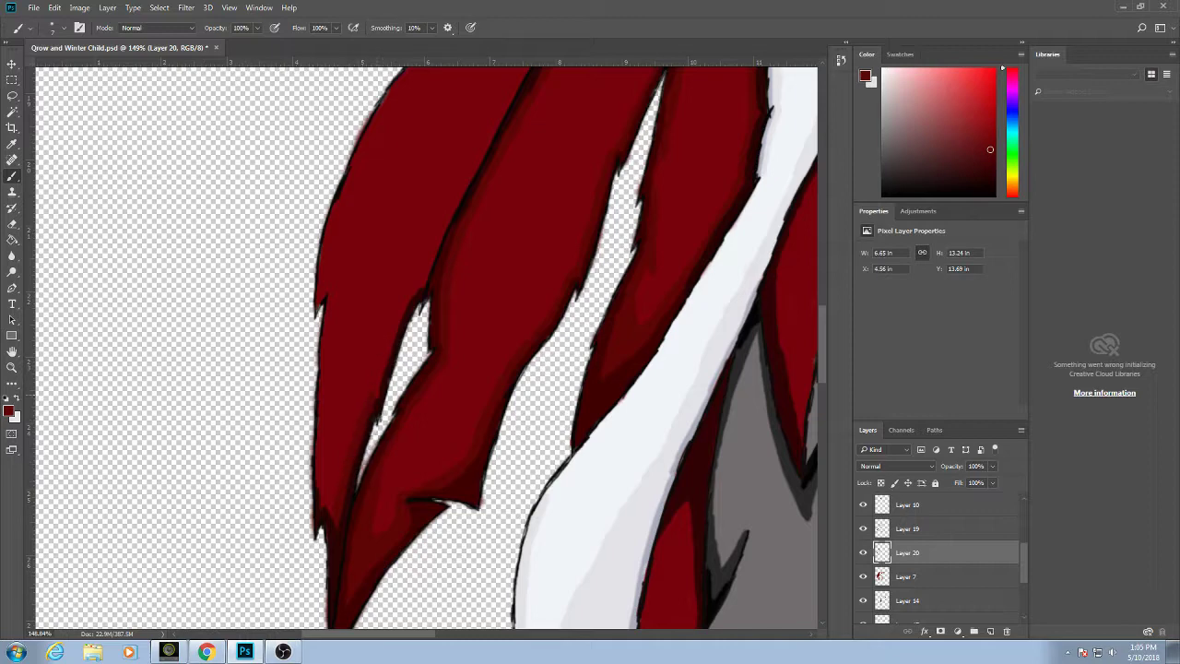
Shade the outer cape strip's inner edge and tip in mid-tone red, continuing along the fold line up to the shoulder.
{"action": "left_click_drag", "start_coordinate": [389, 373], "coordinate": [379, 410]}
{"action": "left_click_drag", "start_coordinate": [325, 481], "coordinate": [335, 513]}
{"action": "mouse_move", "coordinate": [452, 245]}
{"action": "left_mouse_down"}
{"action": "mouse_move", "coordinate": [470, 267]}
{"action": "mouse_move", "coordinate": [377, 348]}
{"action": "mouse_move", "coordinate": [354, 390]}
{"action": "left_mouse_up"}
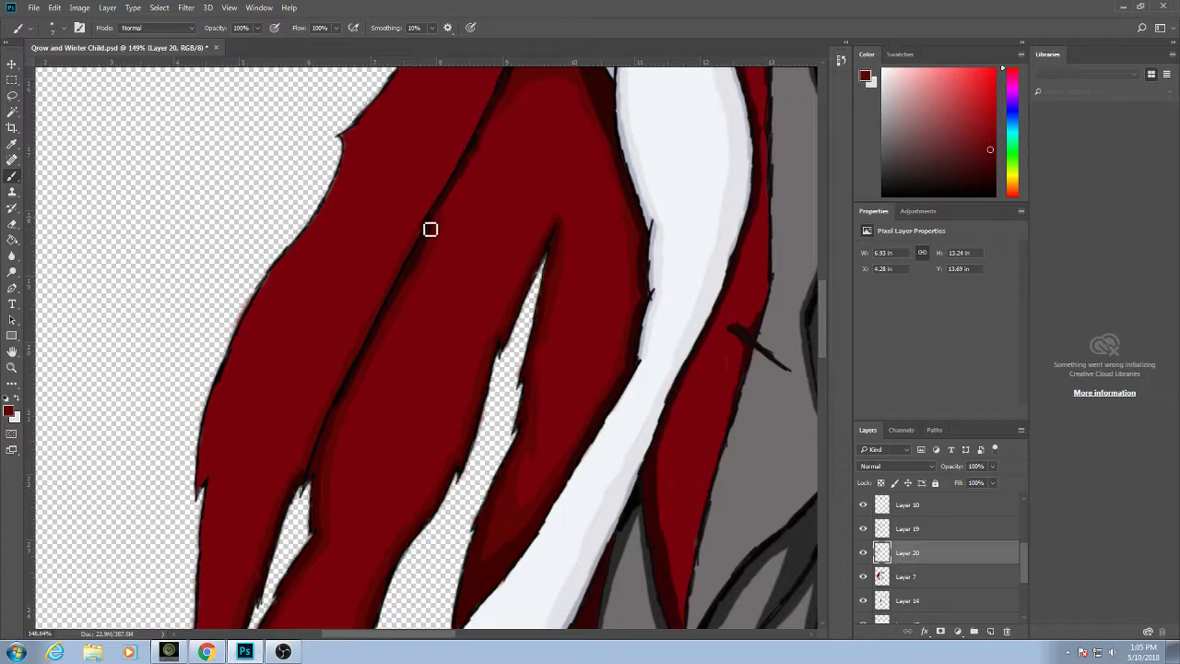
{"action": "mouse_move", "coordinate": [430, 229]}
{"action": "left_mouse_down"}
{"action": "mouse_move", "coordinate": [453, 193]}
{"action": "mouse_move", "coordinate": [416, 263]}
{"action": "left_mouse_up"}
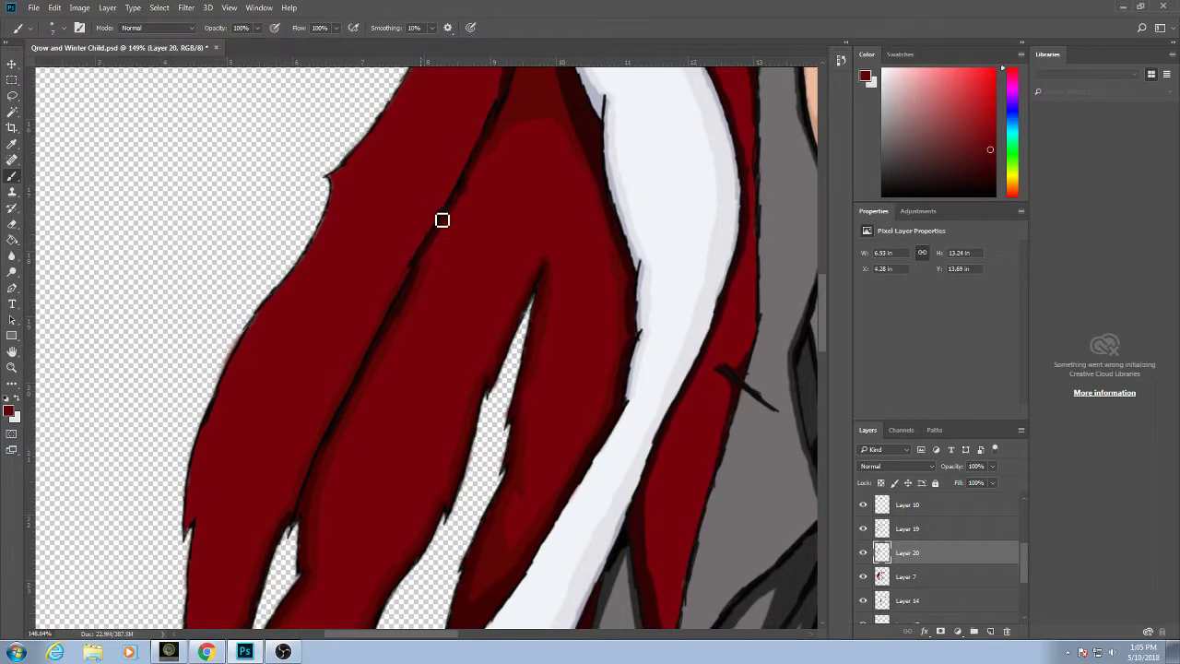
{"action": "left_click_drag", "start_coordinate": [471, 159], "coordinate": [450, 237]}
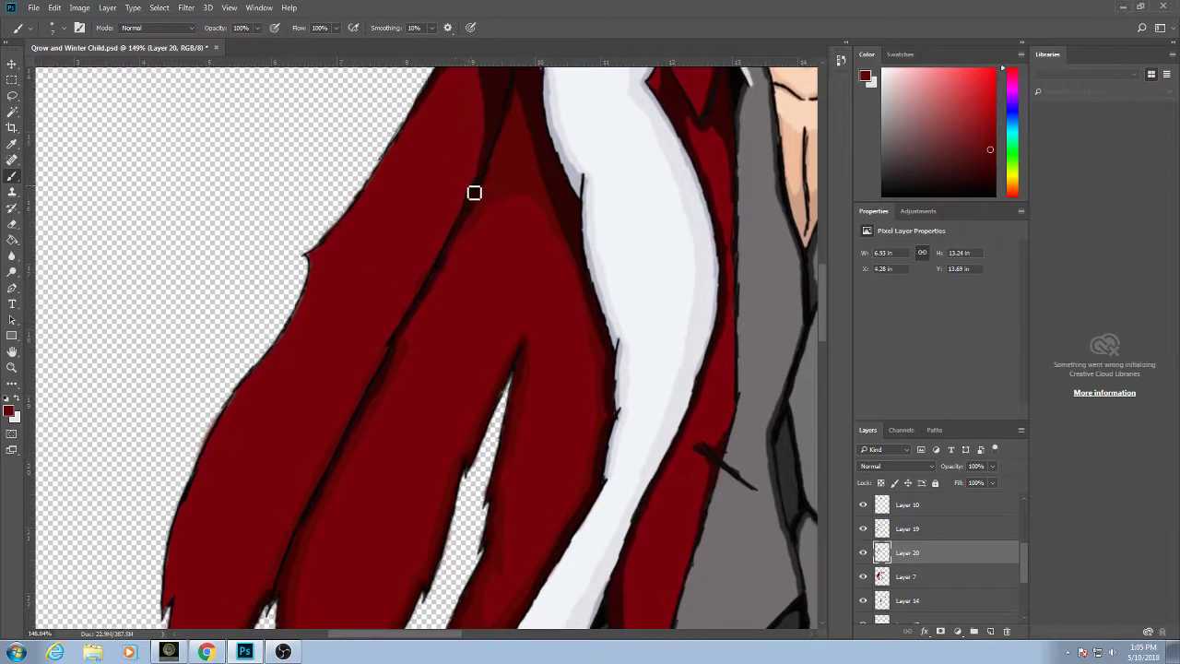
{"action": "left_click_drag", "start_coordinate": [486, 144], "coordinate": [493, 230]}
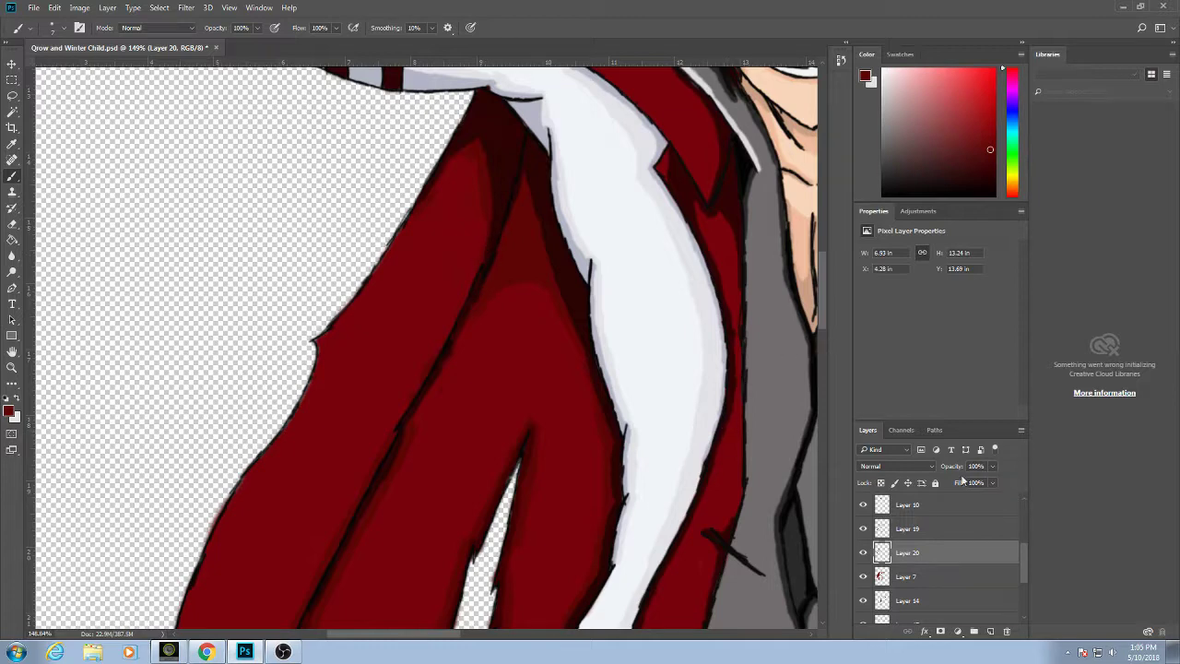
Examine the cape's shading against the whole figure, and reselect Layer 20.
{"action": "scroll", "coordinate": [1023, 548], "scroll_direction": "up", "scroll_amount": 5}
{"action": "left_click", "coordinate": [921, 505]}
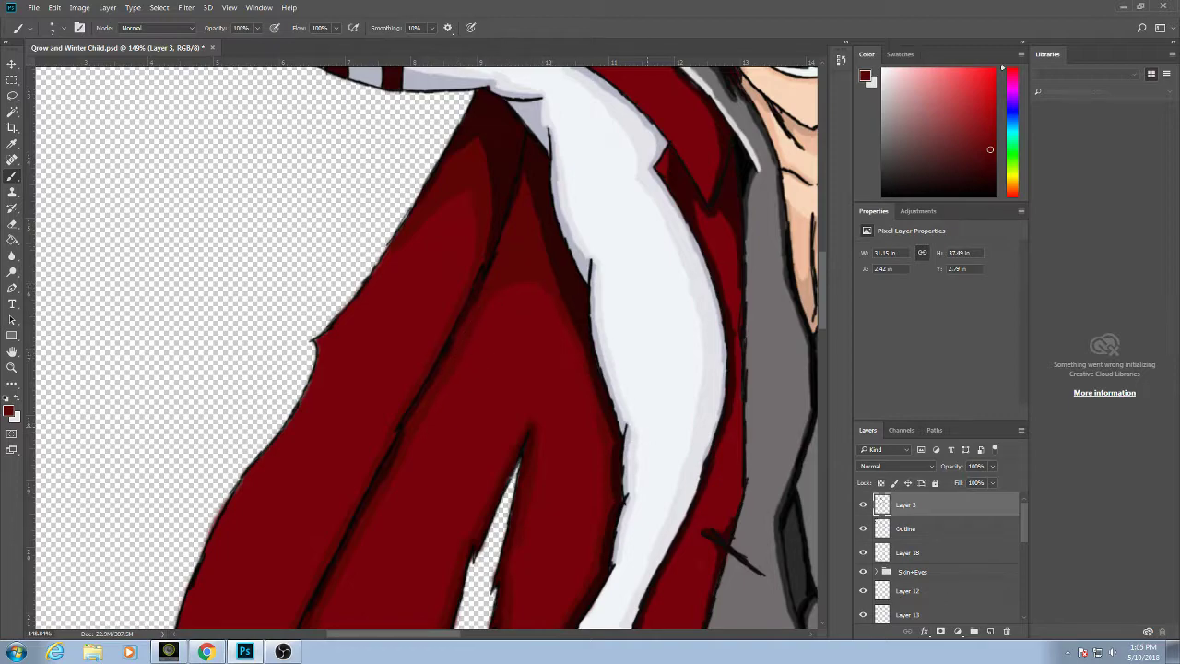
{"action": "scroll", "coordinate": [655, 434], "scroll_direction": "down", "scroll_amount": 5}
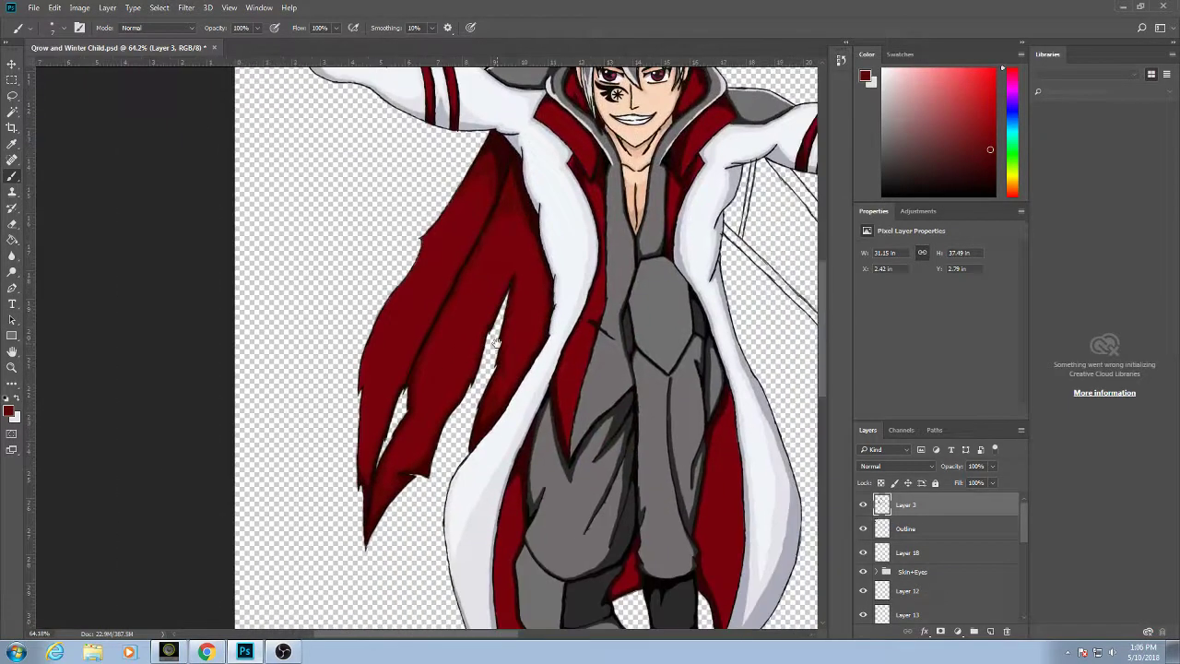
{"action": "scroll", "coordinate": [453, 395], "scroll_direction": "up", "scroll_amount": 3}
{"action": "scroll", "coordinate": [453, 396], "scroll_direction": "down", "scroll_amount": 2}
{"action": "scroll", "coordinate": [580, 280], "scroll_direction": "up", "scroll_amount": 3}
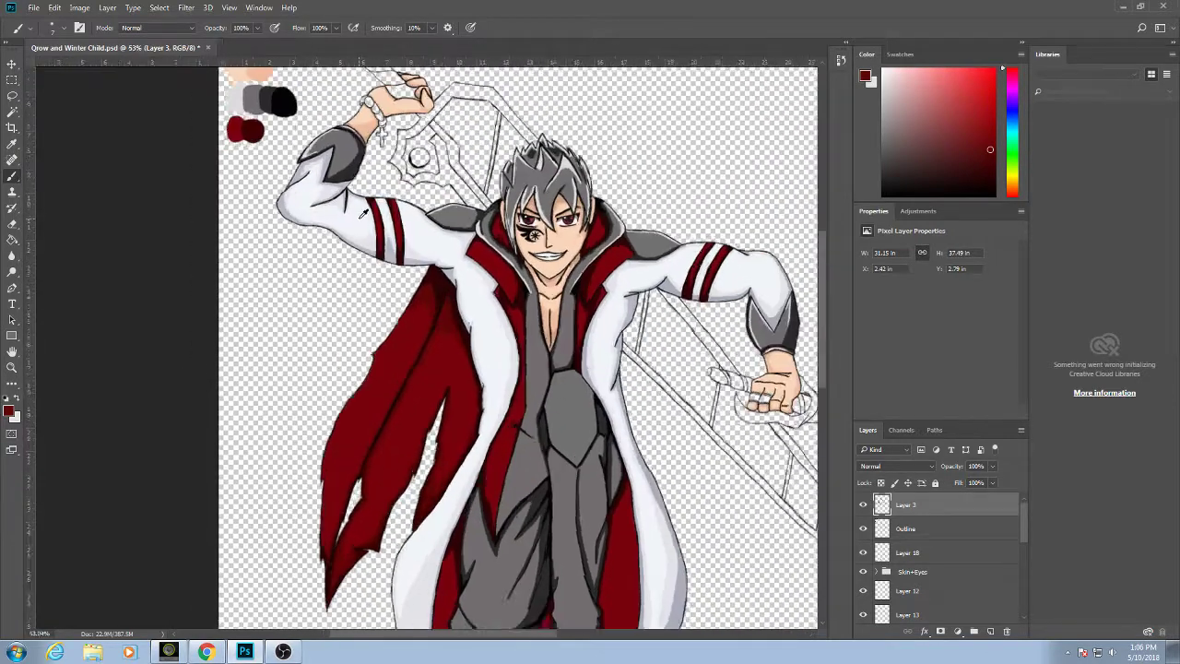
{"action": "scroll", "coordinate": [917, 539], "scroll_direction": "down", "scroll_amount": 8}
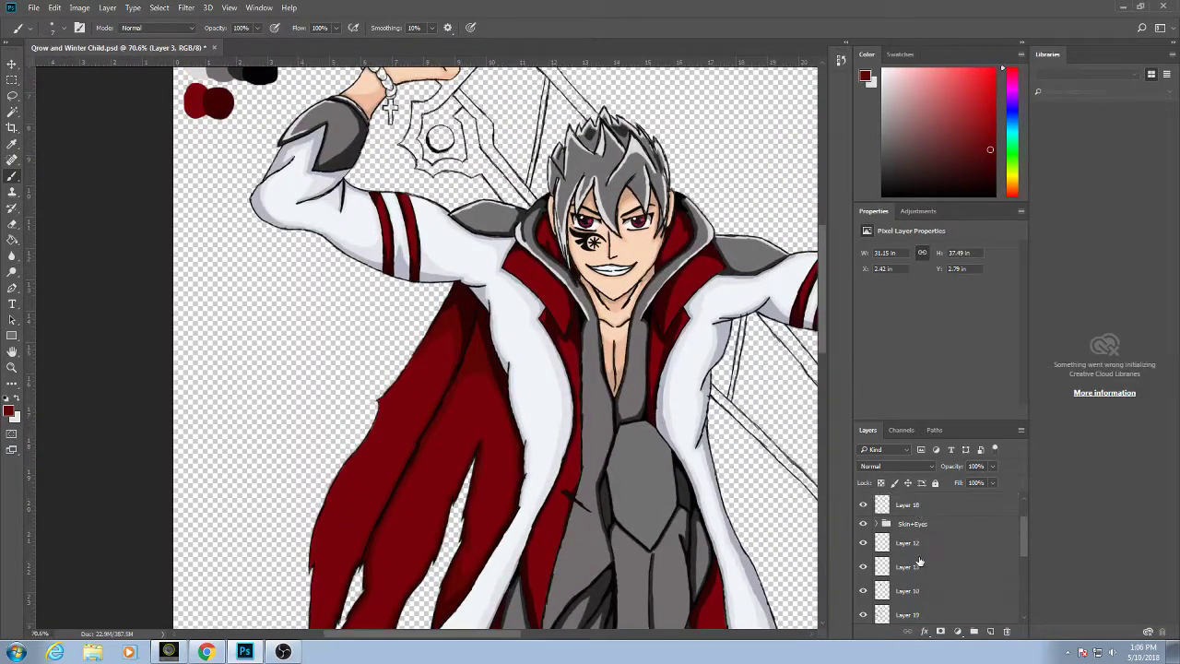
{"action": "left_click", "coordinate": [916, 544]}
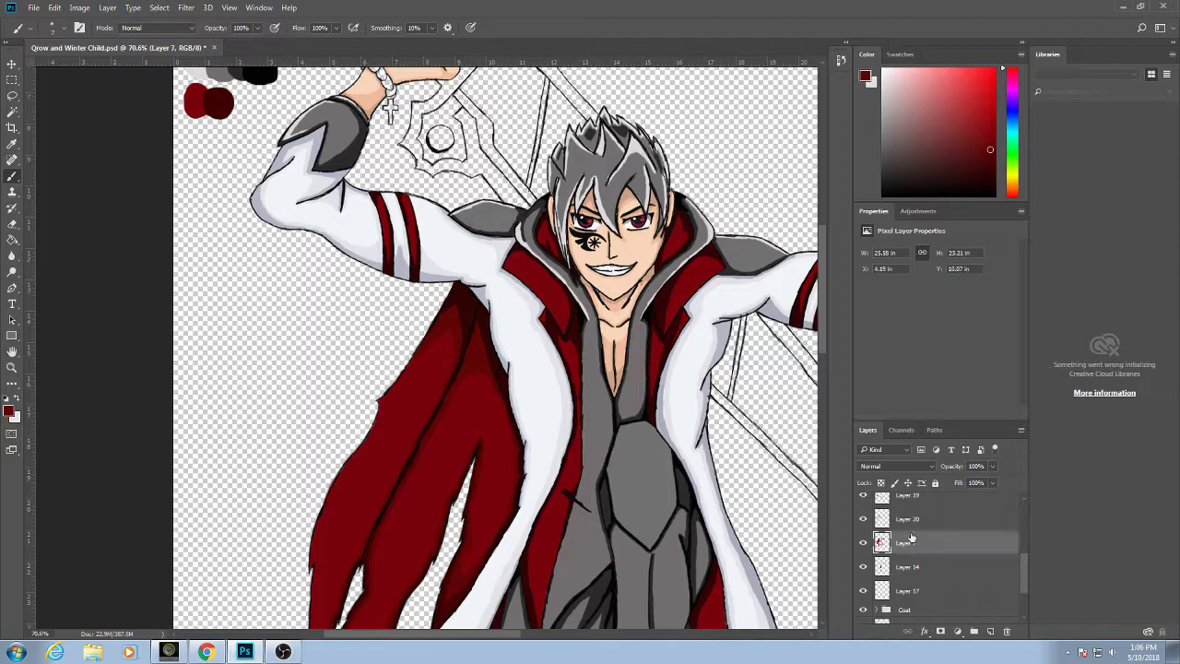
{"action": "left_click", "coordinate": [909, 522]}
{"action": "left_click", "coordinate": [909, 546]}
{"action": "left_click", "coordinate": [909, 525]}
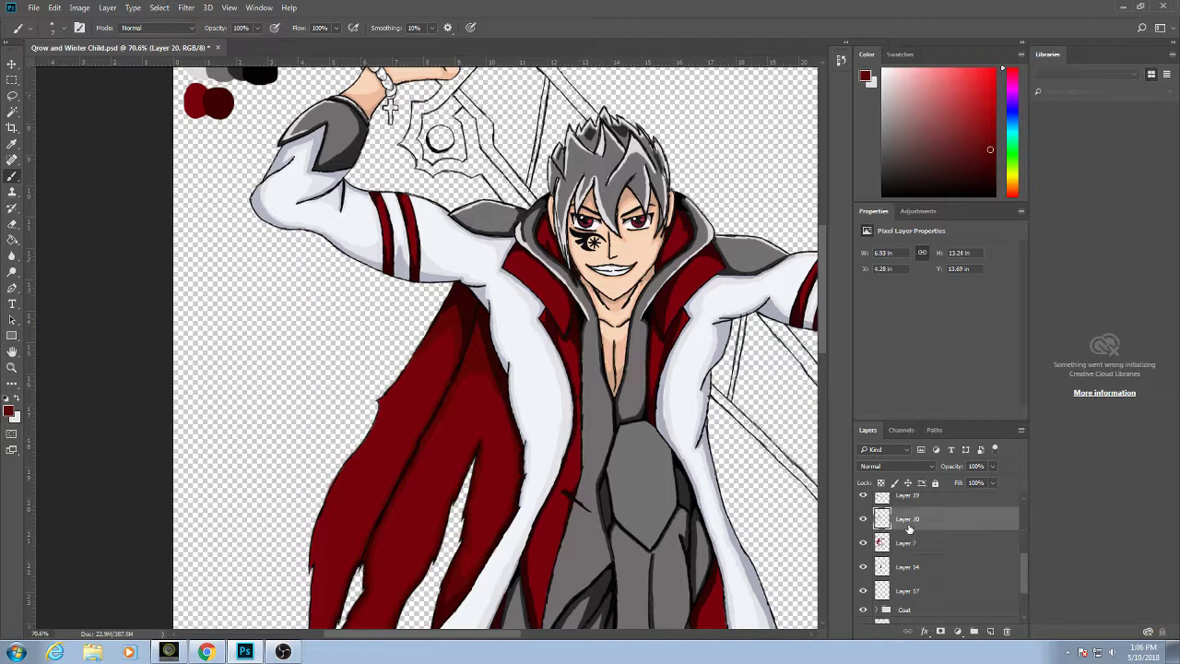
Compare the raised sleeve's stripes and the cape with Layer 19 and Layer 20 hidden and shown.
{"action": "scroll", "coordinate": [398, 223], "scroll_direction": "up", "scroll_amount": 3}
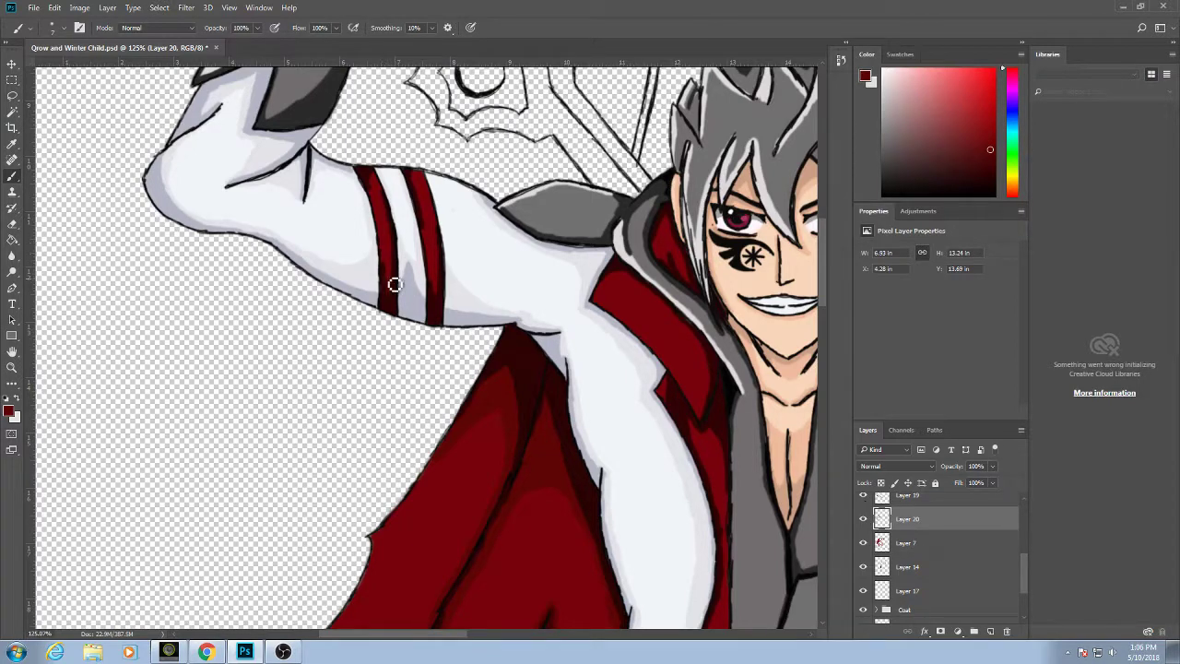
{"action": "left_click_drag", "start_coordinate": [397, 280], "coordinate": [406, 241]}
{"action": "left_click", "coordinate": [863, 496]}
{"action": "left_click", "coordinate": [864, 496]}
{"action": "left_click", "coordinate": [864, 496]}
{"action": "left_click", "coordinate": [863, 496]}
{"action": "left_click", "coordinate": [865, 519]}
{"action": "left_click", "coordinate": [864, 519]}
{"action": "left_click", "coordinate": [865, 519]}
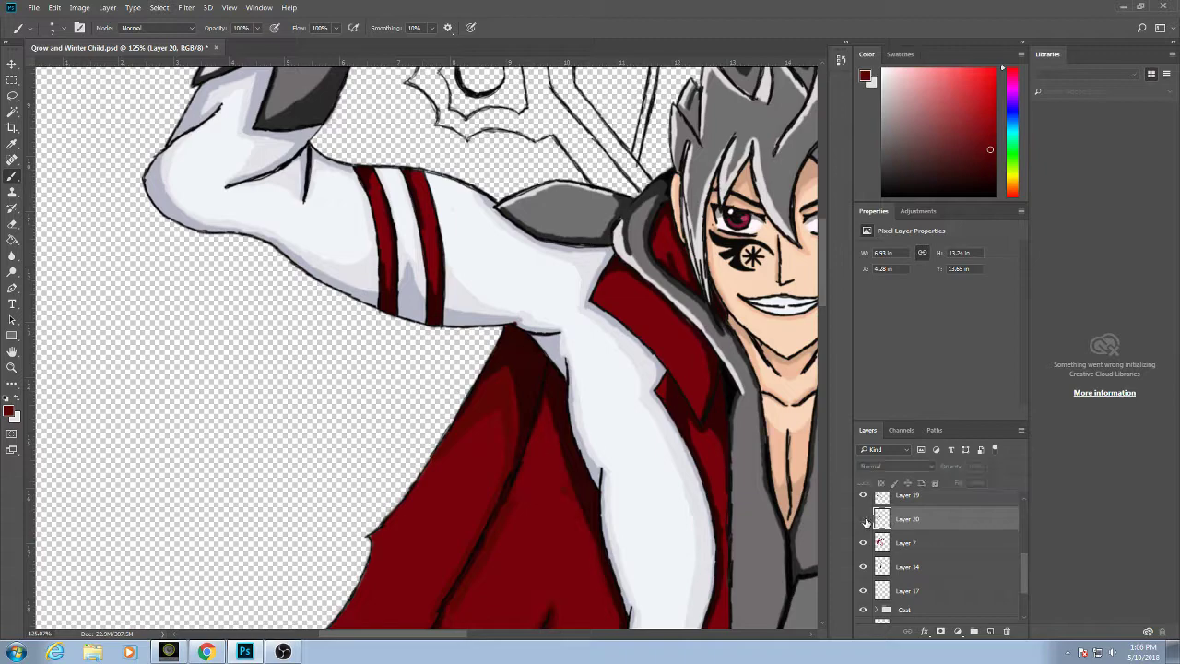
{"action": "left_click", "coordinate": [865, 519]}
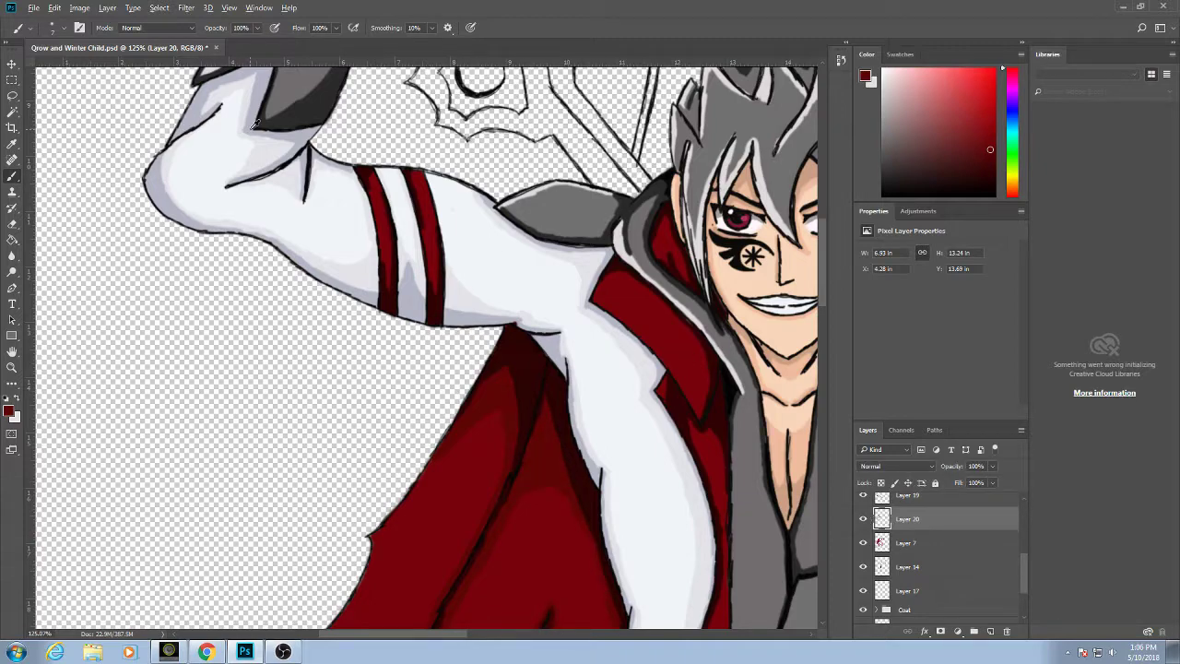
Paint mid-tone red shadows along the edges and lower parts of both stripes on the raised sleeve.
{"action": "scroll", "coordinate": [369, 180], "scroll_direction": "up", "scroll_amount": 5}
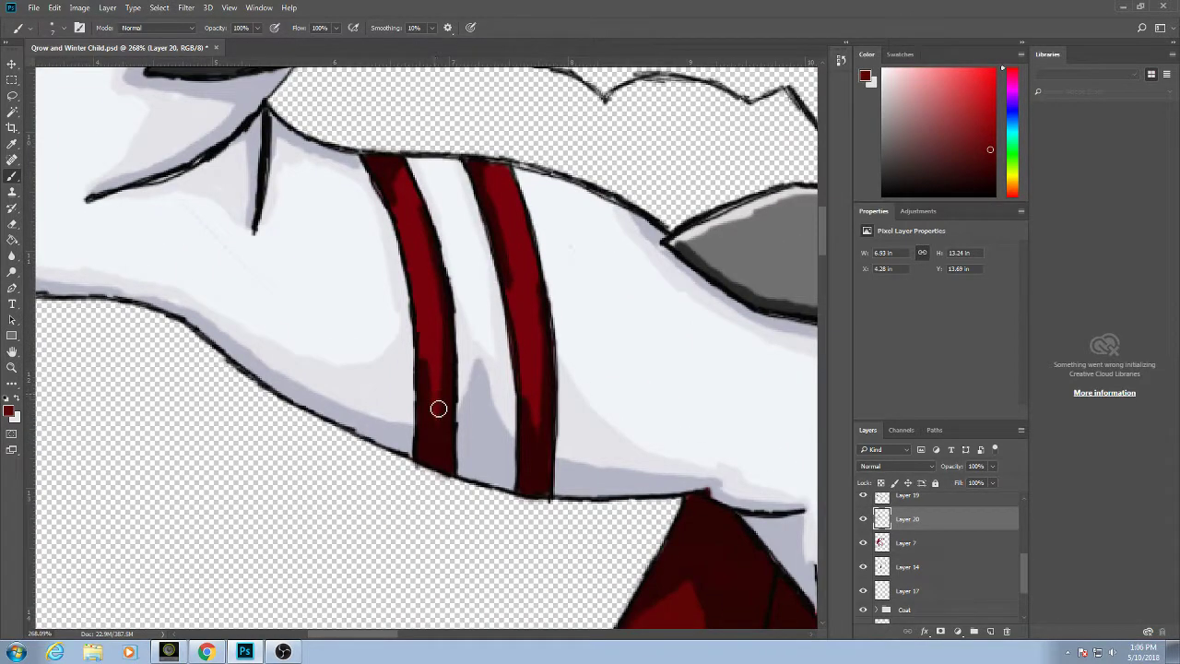
{"action": "left_click_drag", "start_coordinate": [437, 406], "coordinate": [439, 369]}
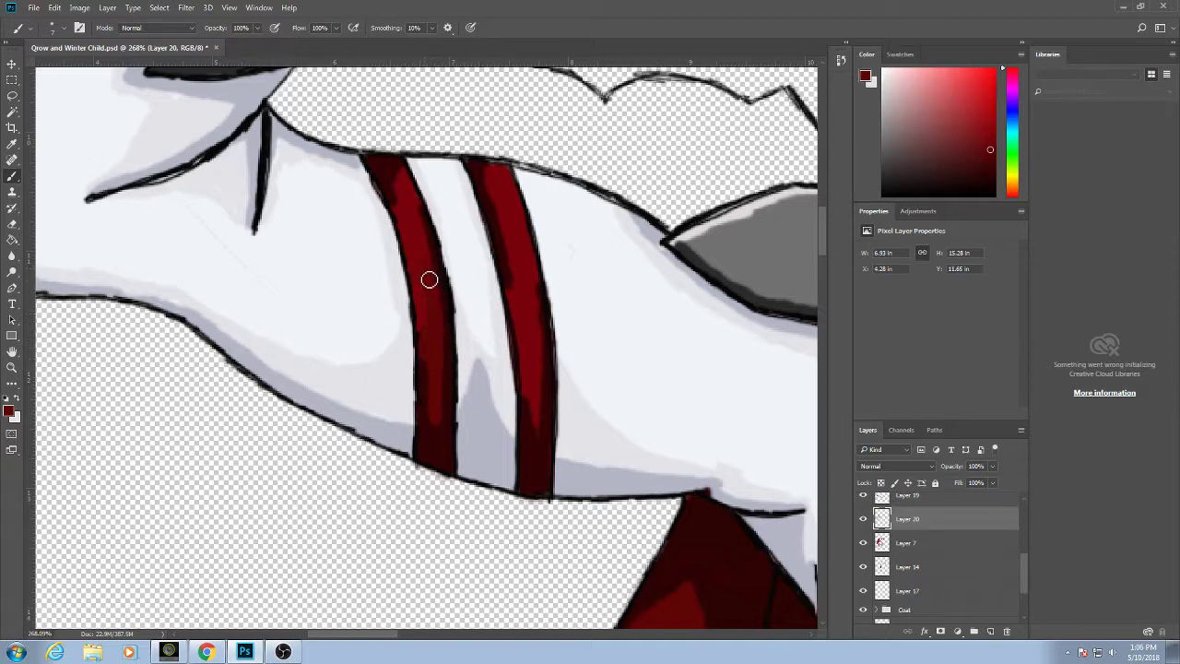
{"action": "left_click_drag", "start_coordinate": [429, 280], "coordinate": [428, 273]}
{"action": "left_click_drag", "start_coordinate": [409, 183], "coordinate": [430, 286]}
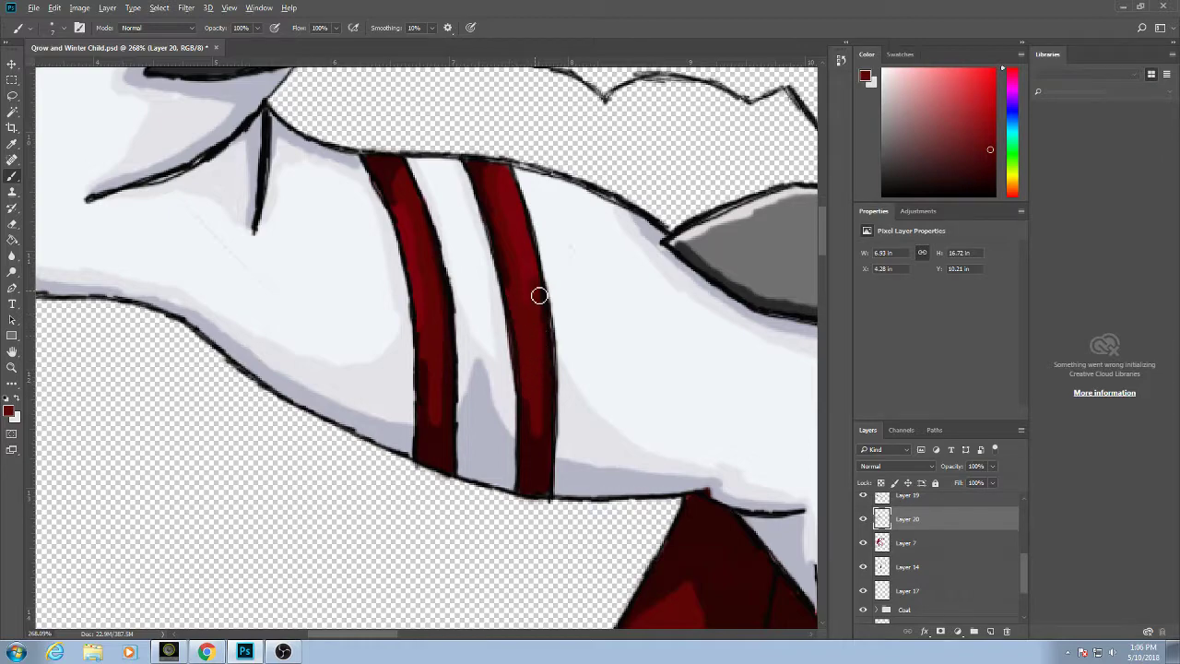
Shade the red lapel beside the raised arm in mid-tone red, across its upper end and down its inner edge.
{"action": "scroll", "coordinate": [539, 295], "scroll_direction": "down", "scroll_amount": 6}
{"action": "left_click_drag", "start_coordinate": [595, 339], "coordinate": [261, 271]}
{"action": "scroll", "coordinate": [398, 350], "scroll_direction": "up", "scroll_amount": 4}
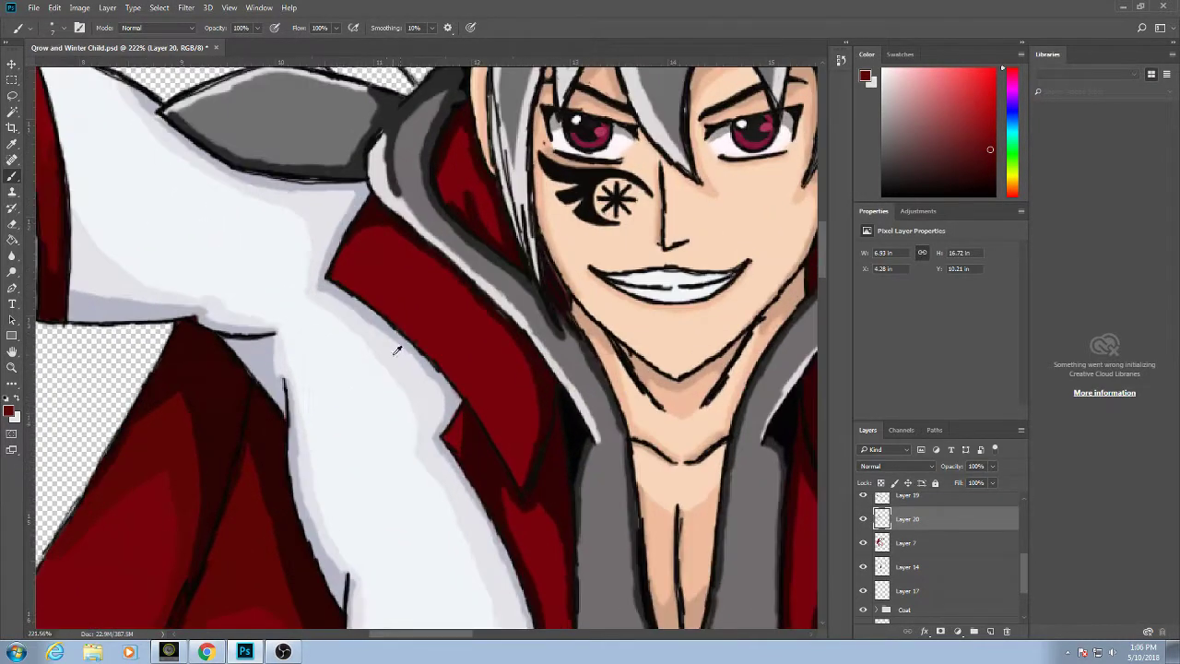
{"action": "scroll", "coordinate": [397, 351], "scroll_direction": "up", "scroll_amount": 2}
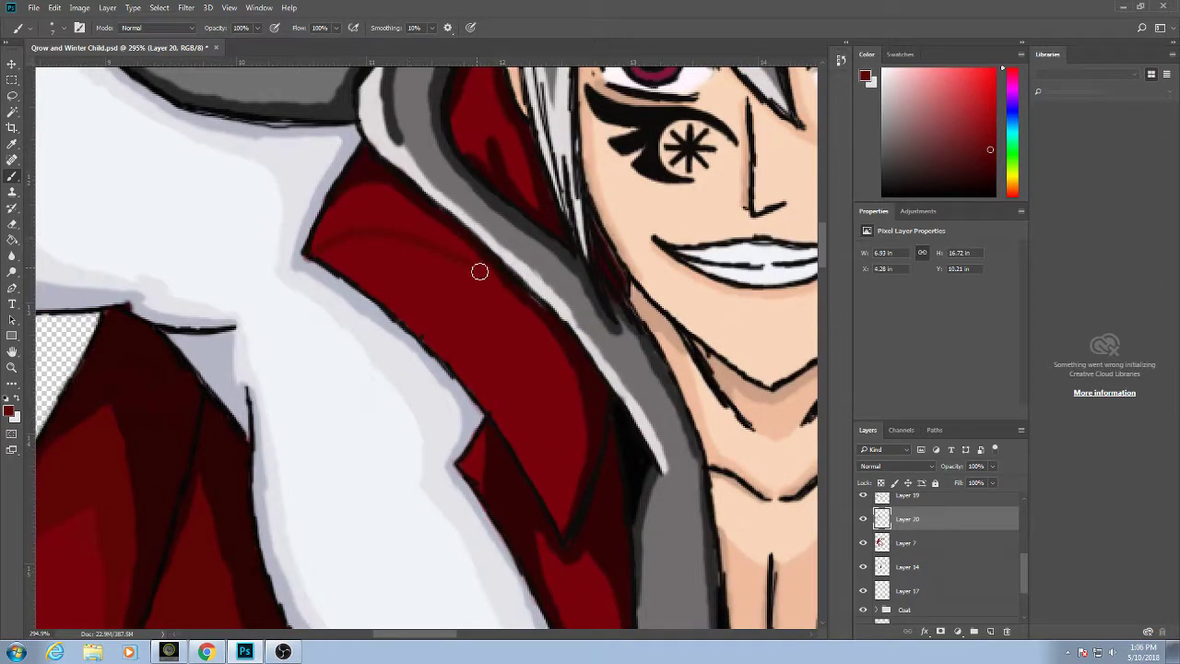
{"action": "left_click_drag", "start_coordinate": [480, 271], "coordinate": [322, 247]}
{"action": "mouse_move", "coordinate": [500, 293]}
{"action": "left_mouse_down"}
{"action": "mouse_move", "coordinate": [541, 363]}
{"action": "mouse_move", "coordinate": [567, 537]}
{"action": "left_mouse_up"}
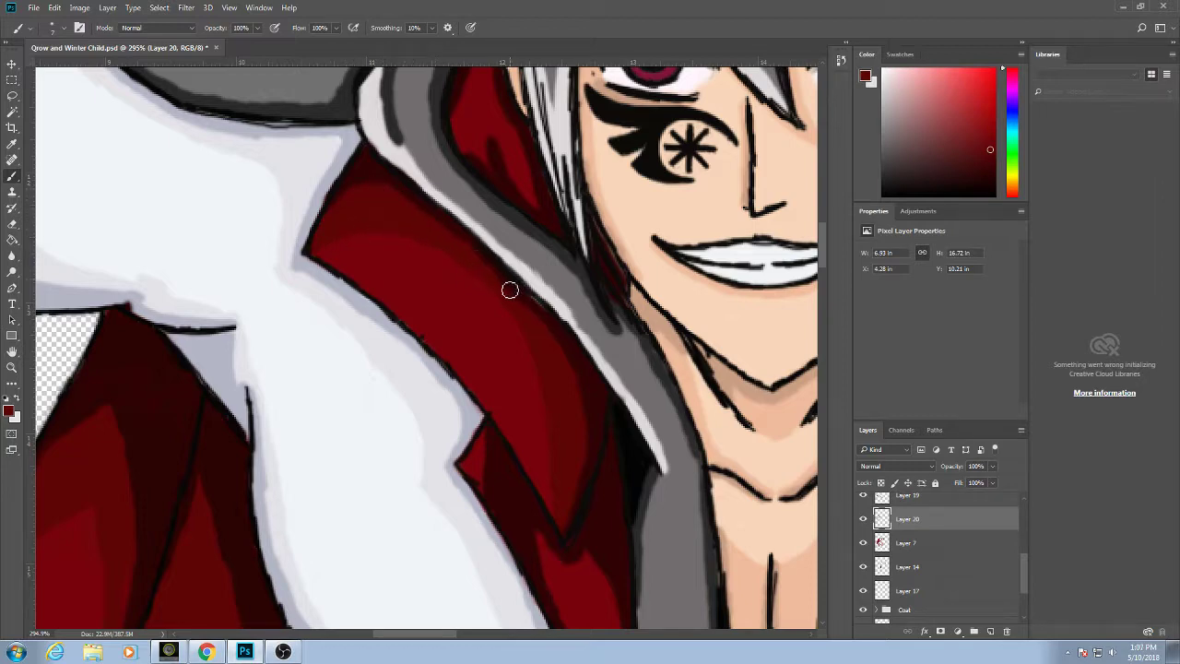
Paint mid-tone red shadows down the narrow coat lining below the lapel on the raised-arm side, as far as the waist.
{"action": "scroll", "coordinate": [526, 342], "scroll_direction": "down", "scroll_amount": 3}
{"action": "scroll", "coordinate": [526, 342], "scroll_direction": "right", "scroll_amount": 1}
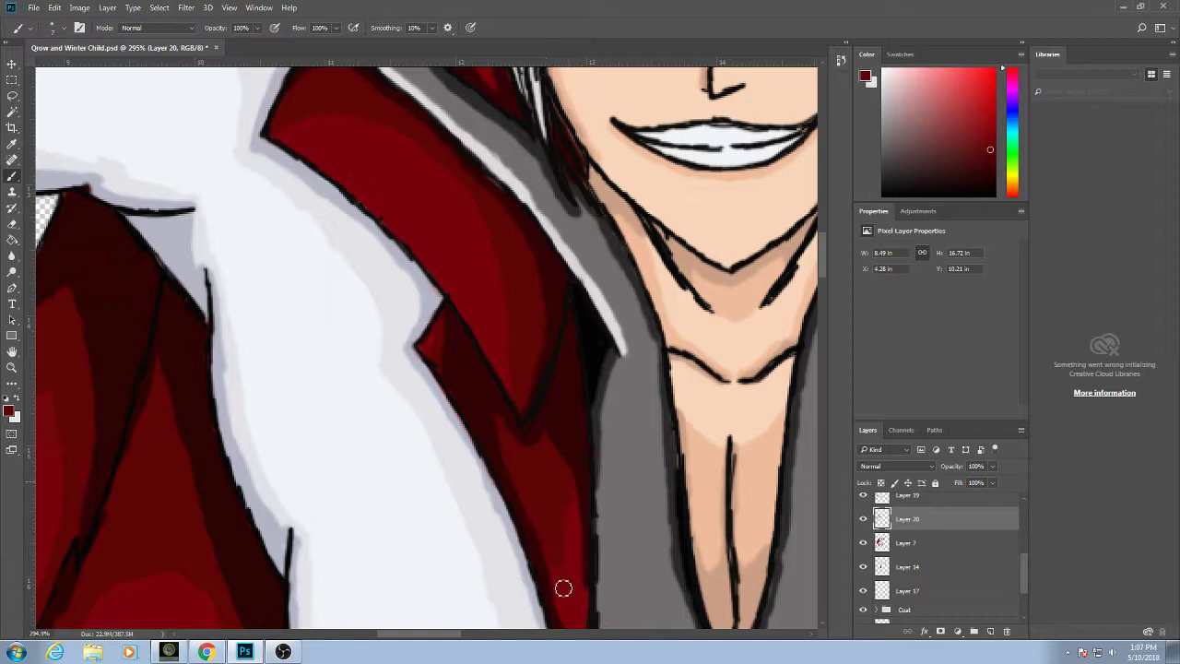
{"action": "scroll", "coordinate": [563, 588], "scroll_direction": "down", "scroll_amount": 3}
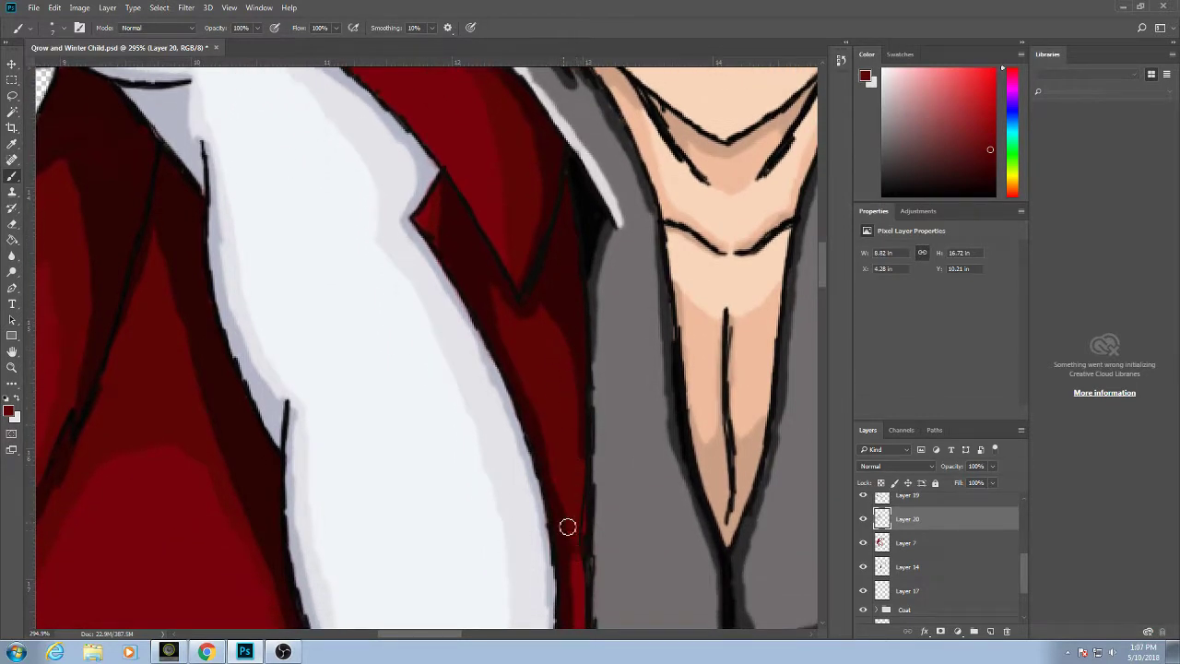
{"action": "mouse_move", "coordinate": [567, 526]}
{"action": "left_mouse_down"}
{"action": "mouse_move", "coordinate": [571, 469]}
{"action": "mouse_move", "coordinate": [527, 344]}
{"action": "mouse_move", "coordinate": [527, 269]}
{"action": "left_mouse_up"}
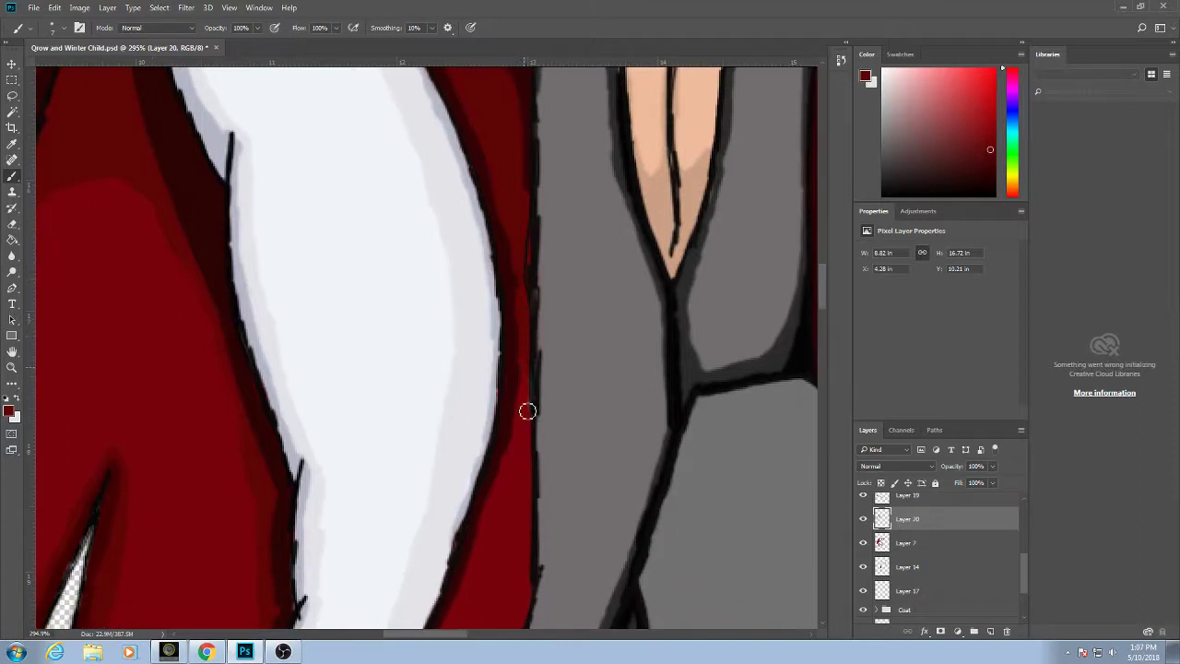
{"action": "left_click_drag", "start_coordinate": [508, 416], "coordinate": [512, 255]}
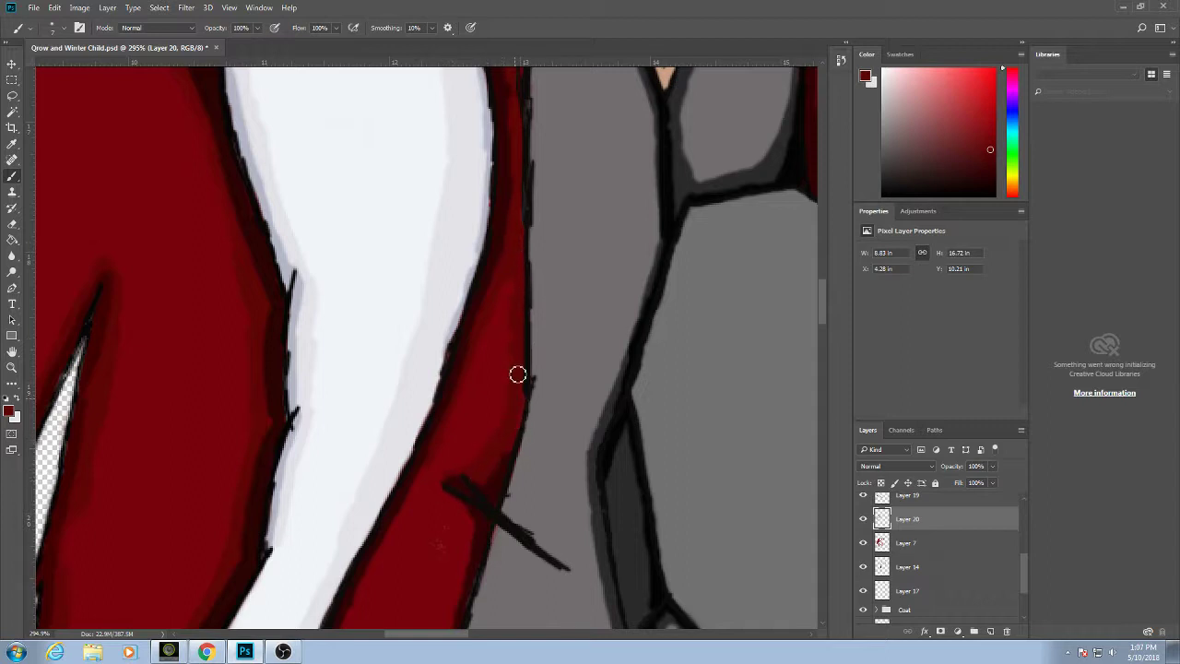
{"action": "mouse_move", "coordinate": [515, 394]}
{"action": "left_mouse_down"}
{"action": "mouse_move", "coordinate": [553, 237]}
{"action": "mouse_move", "coordinate": [523, 231]}
{"action": "left_mouse_up"}
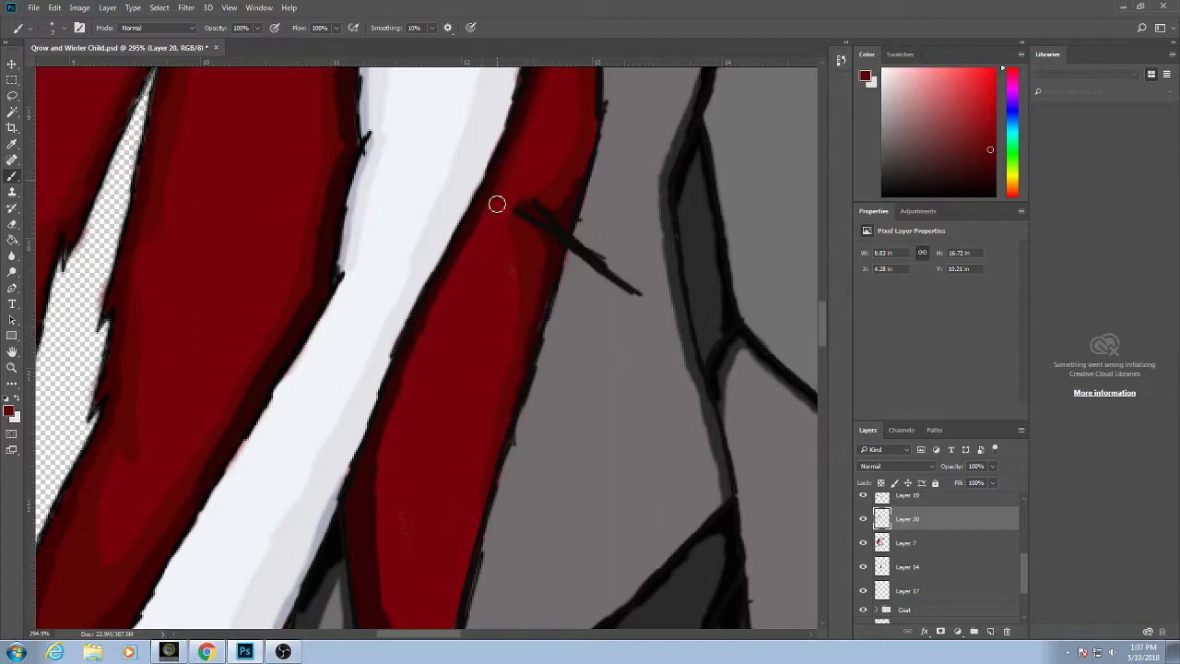
Shade both edges of the lining's pointed lower end, below the waist on the raised-arm side, in mid-tone red.
{"action": "scroll", "coordinate": [423, 354], "scroll_direction": "down", "scroll_amount": 3}
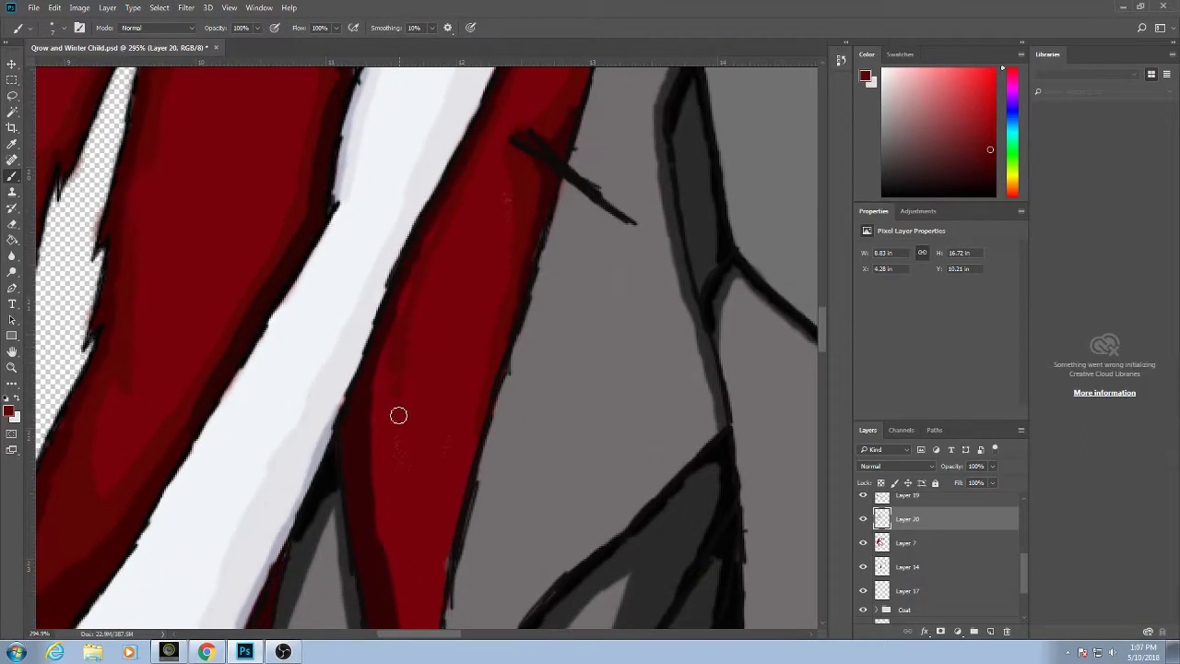
{"action": "scroll", "coordinate": [411, 543], "scroll_direction": "down", "scroll_amount": 5}
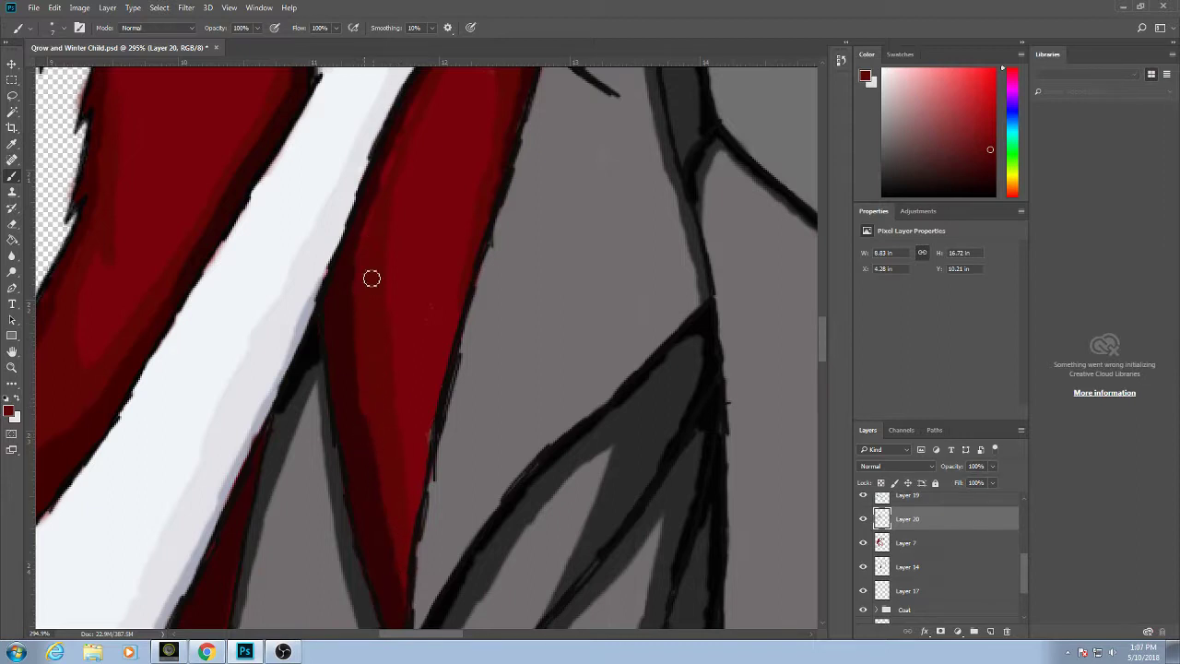
{"action": "left_click_drag", "start_coordinate": [403, 143], "coordinate": [390, 211]}
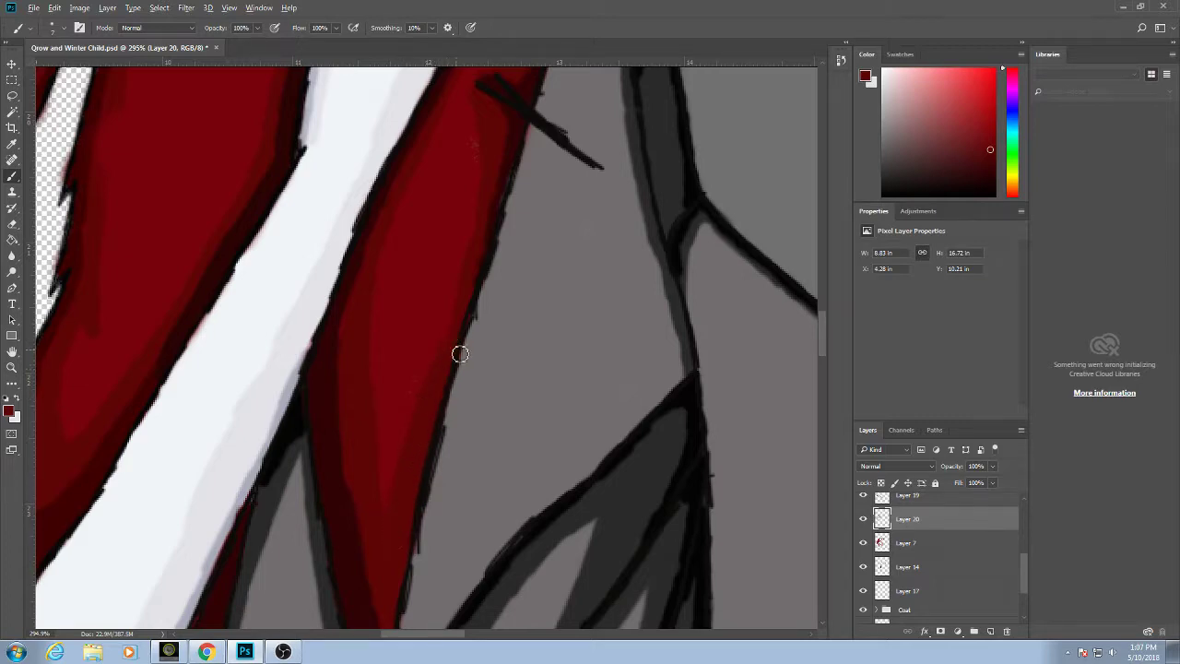
Shade the red inner collar on both sides of the face and the lapel on the lowered-arm side in mid-tone red.
{"action": "scroll", "coordinate": [458, 350], "scroll_direction": "down", "scroll_amount": 5}
{"action": "left_click_drag", "start_coordinate": [543, 264], "coordinate": [489, 660]}
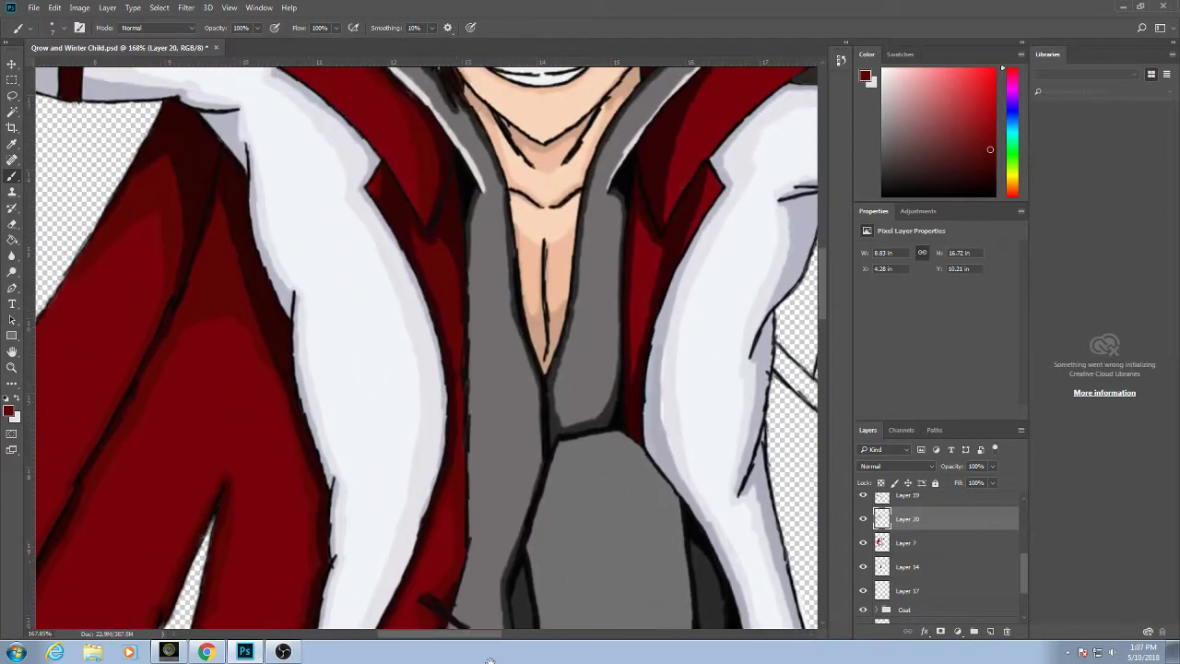
{"action": "mouse_move", "coordinate": [469, 330]}
{"action": "left_mouse_down"}
{"action": "mouse_move", "coordinate": [516, 498]}
{"action": "mouse_move", "coordinate": [479, 535]}
{"action": "mouse_move", "coordinate": [490, 546]}
{"action": "left_mouse_up"}
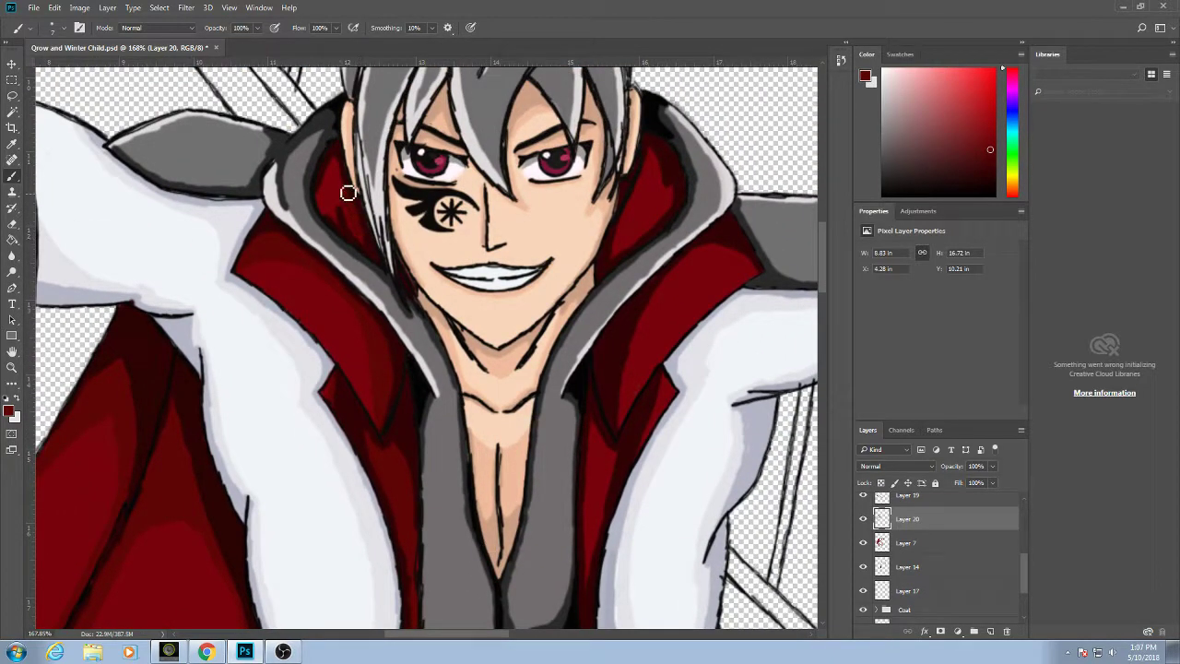
{"action": "mouse_move", "coordinate": [341, 176]}
{"action": "left_mouse_down"}
{"action": "mouse_move", "coordinate": [329, 184]}
{"action": "mouse_move", "coordinate": [338, 230]}
{"action": "left_mouse_up"}
{"action": "left_click_drag", "start_coordinate": [669, 186], "coordinate": [678, 197]}
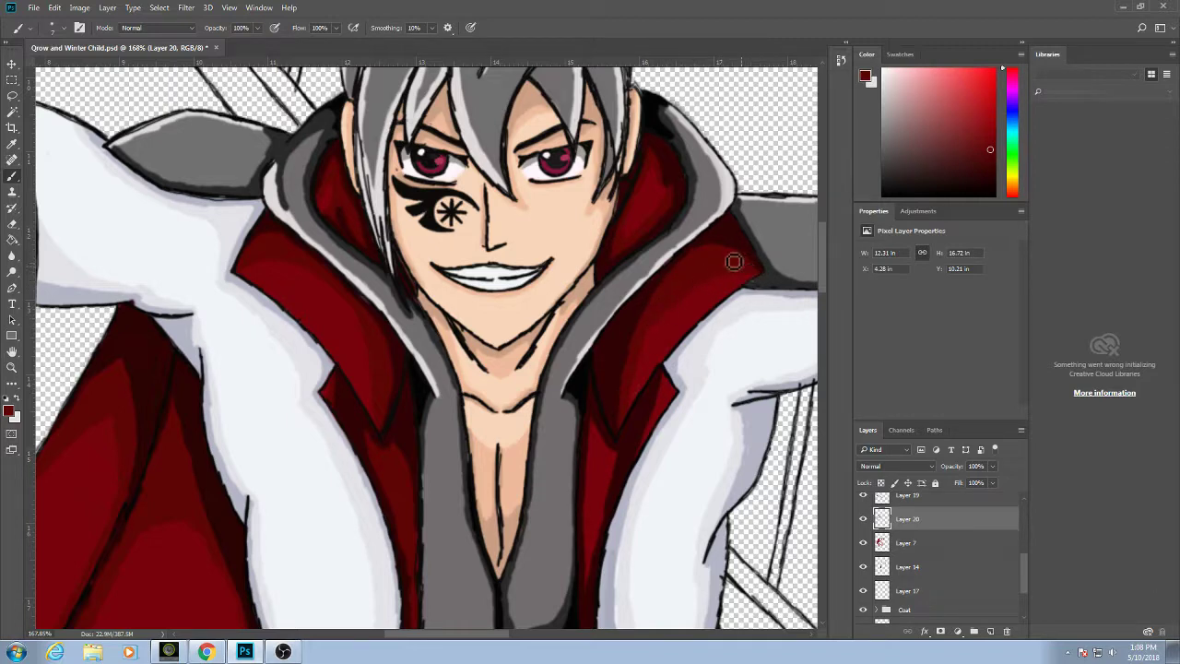
{"action": "mouse_move", "coordinate": [733, 261]}
{"action": "left_mouse_down"}
{"action": "mouse_move", "coordinate": [699, 265]}
{"action": "mouse_move", "coordinate": [650, 332]}
{"action": "mouse_move", "coordinate": [714, 278]}
{"action": "mouse_move", "coordinate": [687, 291]}
{"action": "mouse_move", "coordinate": [655, 343]}
{"action": "mouse_move", "coordinate": [661, 296]}
{"action": "left_mouse_up"}
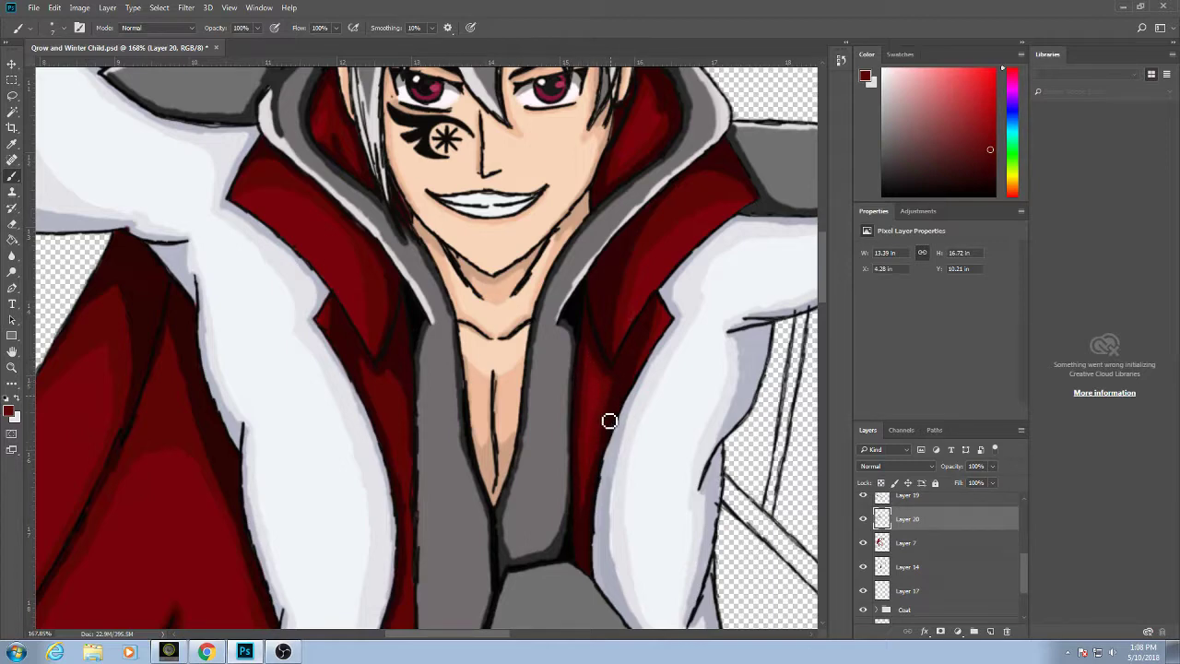
Paint mid-tone red shadows on the lowered-arm side's lining, from below the lapel down its inner edge beside the trousers.
{"action": "mouse_move", "coordinate": [599, 488]}
{"action": "left_mouse_down"}
{"action": "mouse_move", "coordinate": [618, 526]}
{"action": "mouse_move", "coordinate": [600, 374]}
{"action": "mouse_move", "coordinate": [608, 403]}
{"action": "mouse_move", "coordinate": [635, 286]}
{"action": "mouse_move", "coordinate": [607, 203]}
{"action": "left_mouse_up"}
{"action": "left_click_drag", "start_coordinate": [630, 338], "coordinate": [527, 260]}
{"action": "left_click_drag", "start_coordinate": [633, 363], "coordinate": [605, 341]}
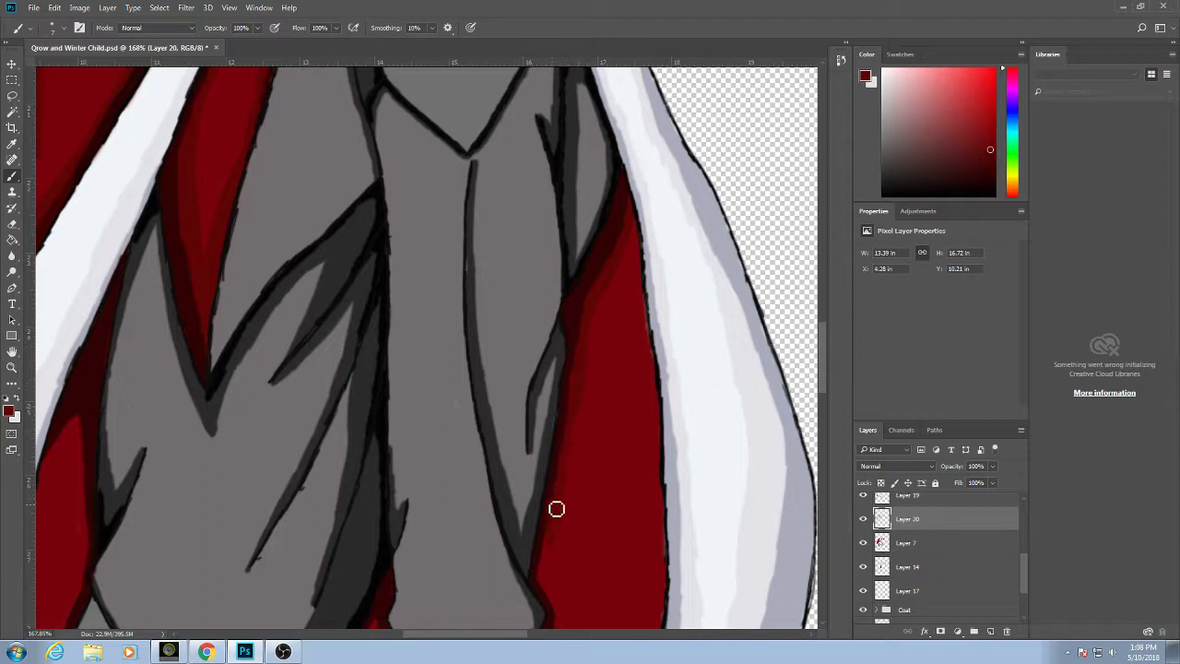
{"action": "left_click_drag", "start_coordinate": [560, 614], "coordinate": [556, 488]}
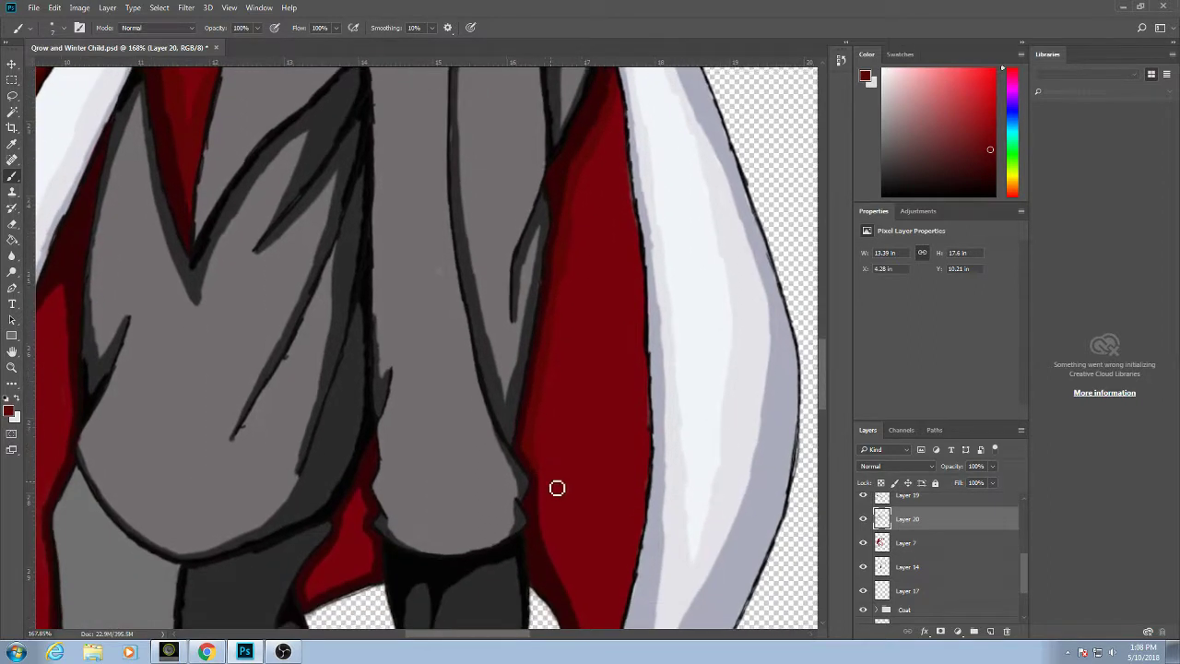
{"action": "left_click_drag", "start_coordinate": [560, 557], "coordinate": [539, 470]}
{"action": "mouse_move", "coordinate": [563, 562]}
{"action": "left_mouse_down"}
{"action": "mouse_move", "coordinate": [588, 531]}
{"action": "mouse_move", "coordinate": [585, 506]}
{"action": "mouse_move", "coordinate": [562, 542]}
{"action": "left_mouse_up"}
Resample the mid-tone red and shade the same lining's outer edge along the white coat, from the lower tip upward.
{"action": "left_click", "coordinate": [594, 522], "text": "alt"}
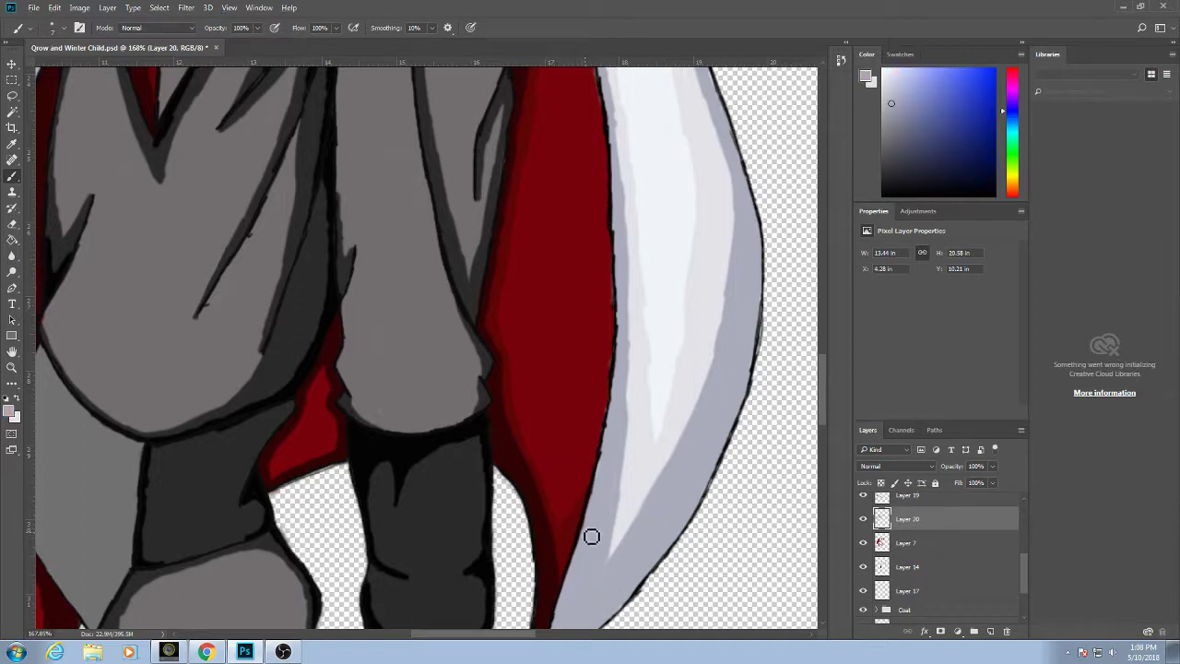
{"action": "left_click", "coordinate": [558, 527], "text": "alt"}
{"action": "mouse_move", "coordinate": [575, 526]}
{"action": "left_mouse_down"}
{"action": "mouse_move", "coordinate": [599, 480]}
{"action": "mouse_move", "coordinate": [585, 458]}
{"action": "left_mouse_up"}
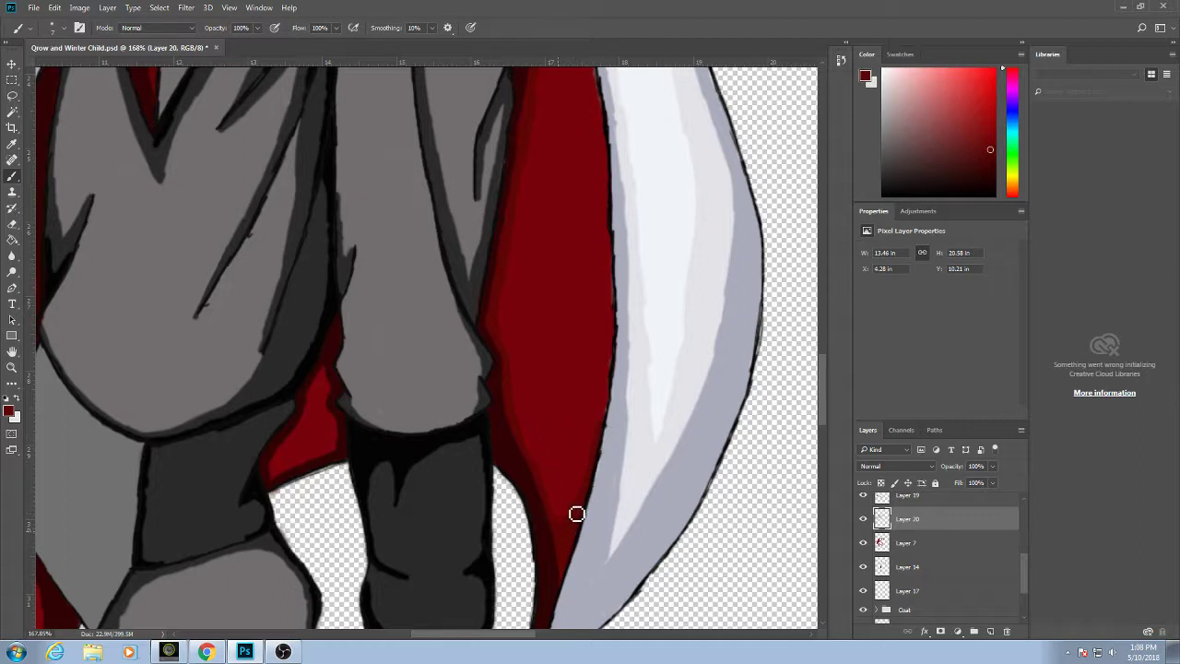
{"action": "mouse_move", "coordinate": [587, 501]}
{"action": "left_mouse_down"}
{"action": "mouse_move", "coordinate": [614, 397]}
{"action": "mouse_move", "coordinate": [606, 365]}
{"action": "mouse_move", "coordinate": [591, 463]}
{"action": "left_mouse_up"}
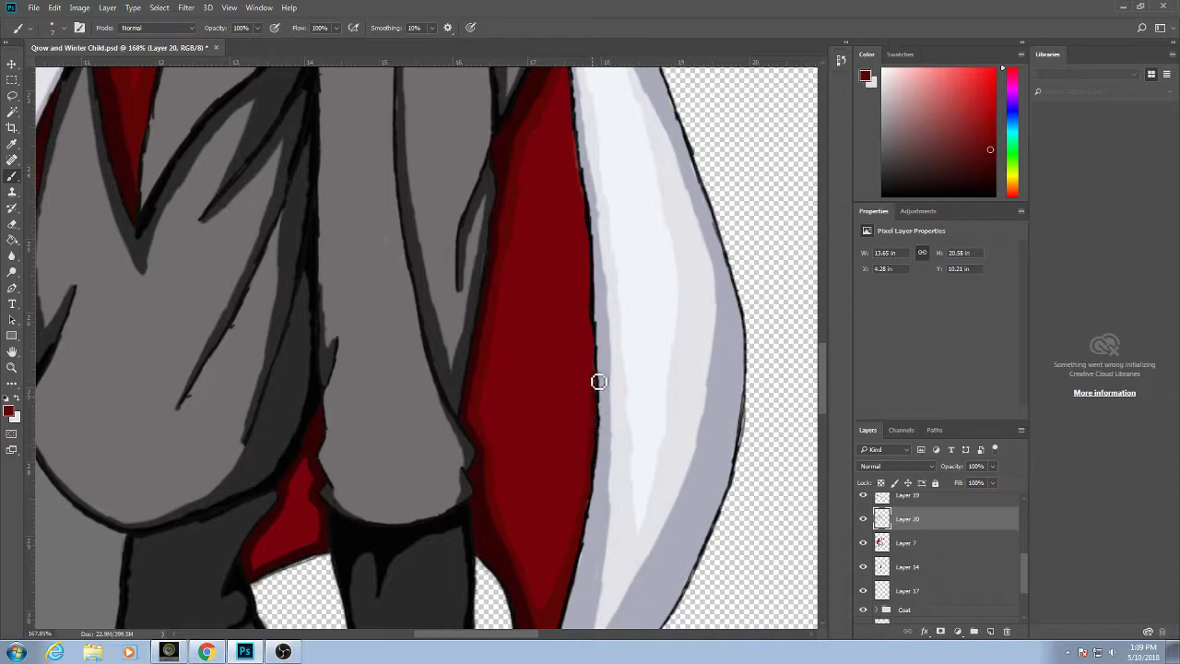
{"action": "left_click_drag", "start_coordinate": [596, 385], "coordinate": [596, 439]}
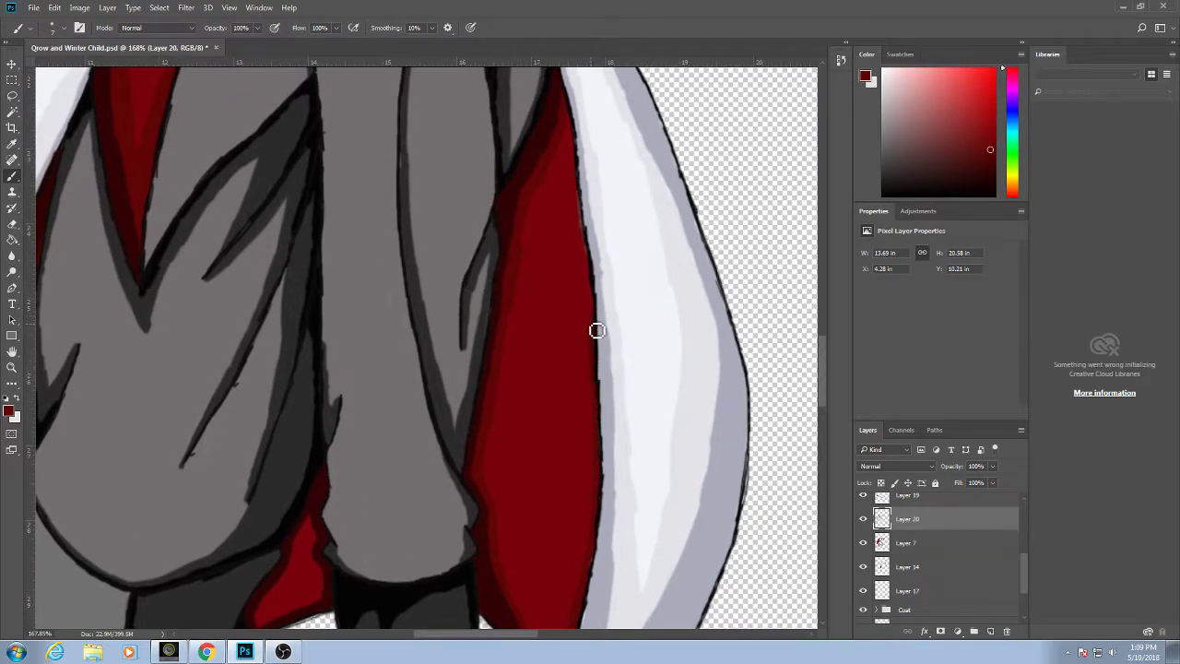
{"action": "left_click_drag", "start_coordinate": [585, 291], "coordinate": [593, 349]}
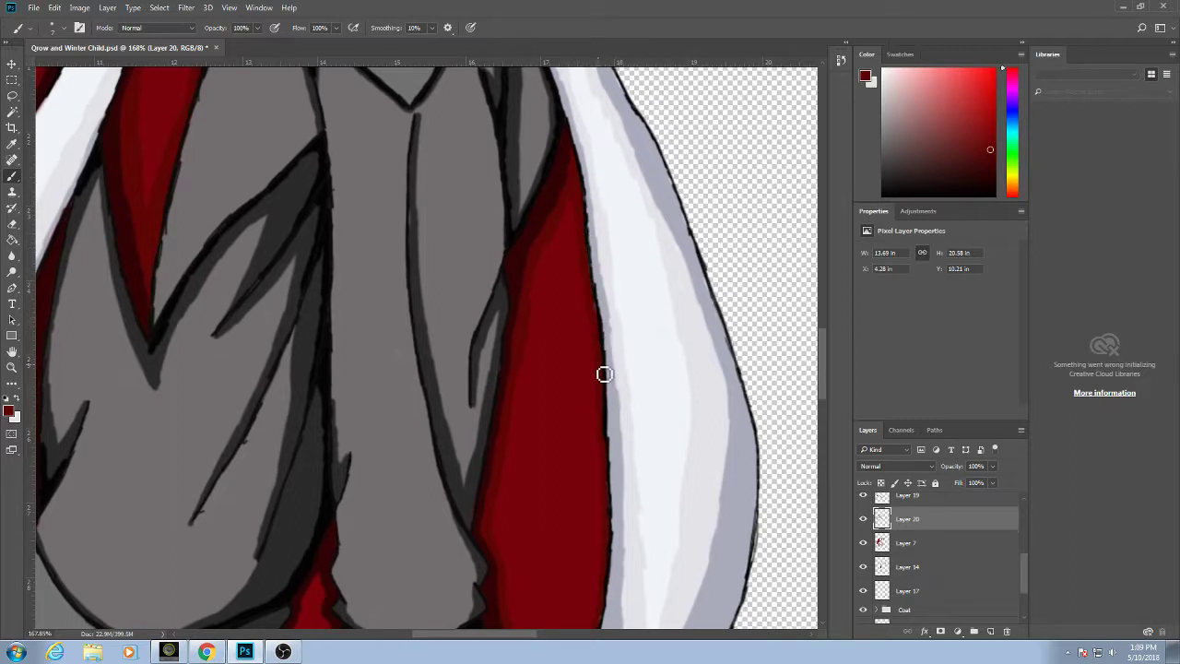
{"action": "mouse_move", "coordinate": [603, 377]}
{"action": "left_mouse_down"}
{"action": "mouse_move", "coordinate": [540, 452]}
{"action": "mouse_move", "coordinate": [627, 234]}
{"action": "left_mouse_up"}
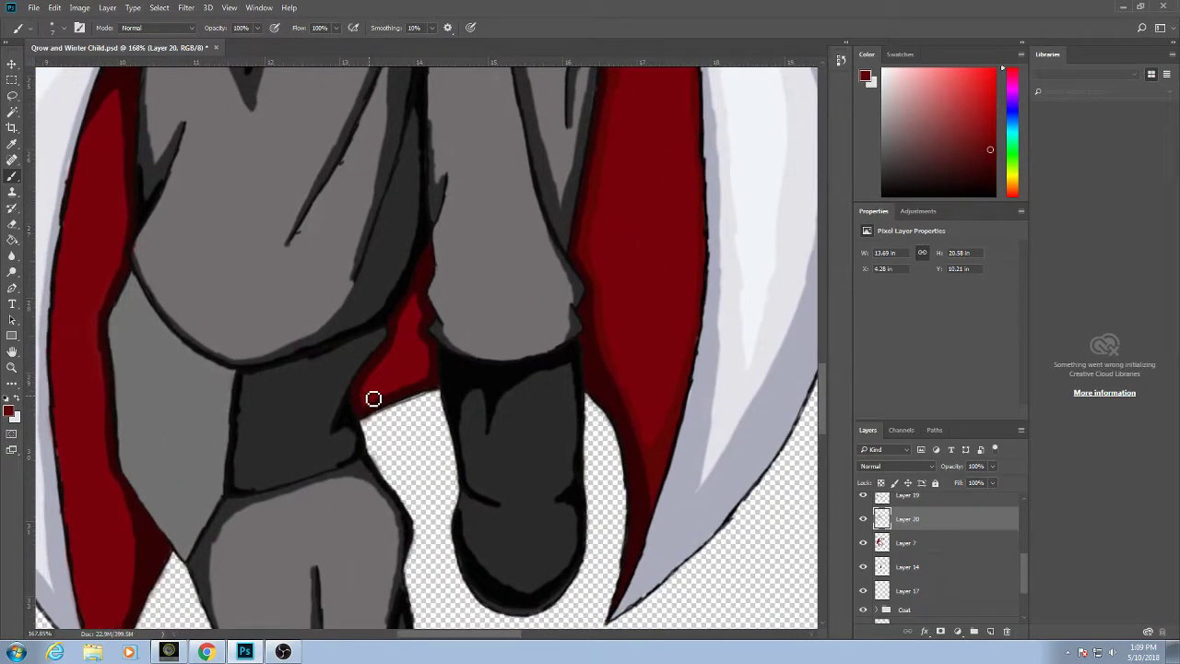
Shade the edges of the small piece of red lining between the legs in mid-tone red.
{"action": "left_click_drag", "start_coordinate": [373, 398], "coordinate": [376, 384]}
{"action": "mouse_move", "coordinate": [433, 360]}
{"action": "left_mouse_down"}
{"action": "mouse_move", "coordinate": [410, 395]}
{"action": "mouse_move", "coordinate": [392, 397]}
{"action": "mouse_move", "coordinate": [506, 351]}
{"action": "left_mouse_up"}
{"action": "left_click_drag", "start_coordinate": [466, 388], "coordinate": [497, 376]}
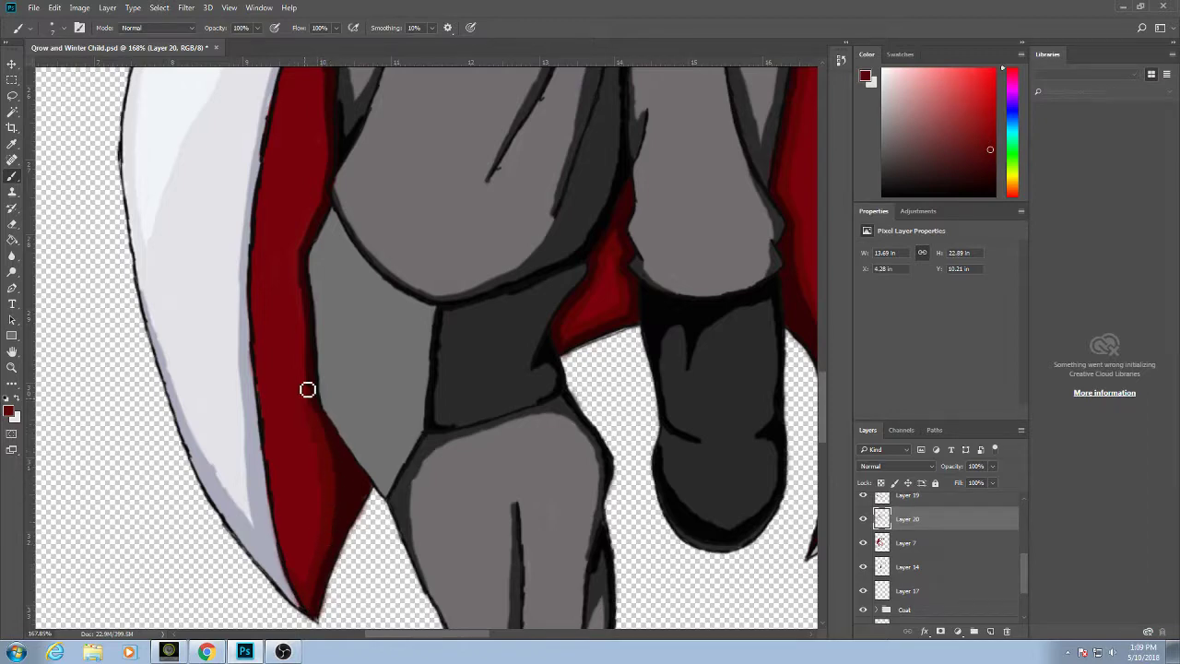
Shade the inner edge of the lower lining on the raised-arm side in mid-tone red, switching briefly to Layer 19 and back to Layer 20.
{"action": "left_click_drag", "start_coordinate": [304, 275], "coordinate": [308, 351]}
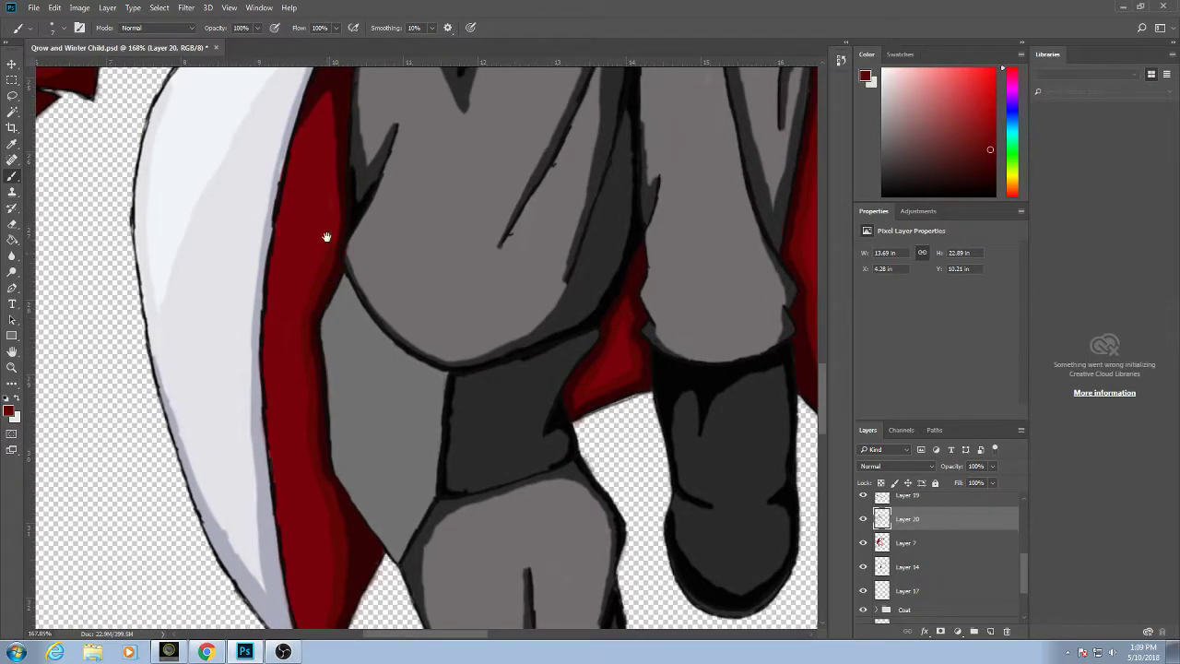
{"action": "mouse_move", "coordinate": [326, 238]}
{"action": "left_mouse_down"}
{"action": "mouse_move", "coordinate": [311, 250]}
{"action": "mouse_move", "coordinate": [317, 303]}
{"action": "left_mouse_up"}
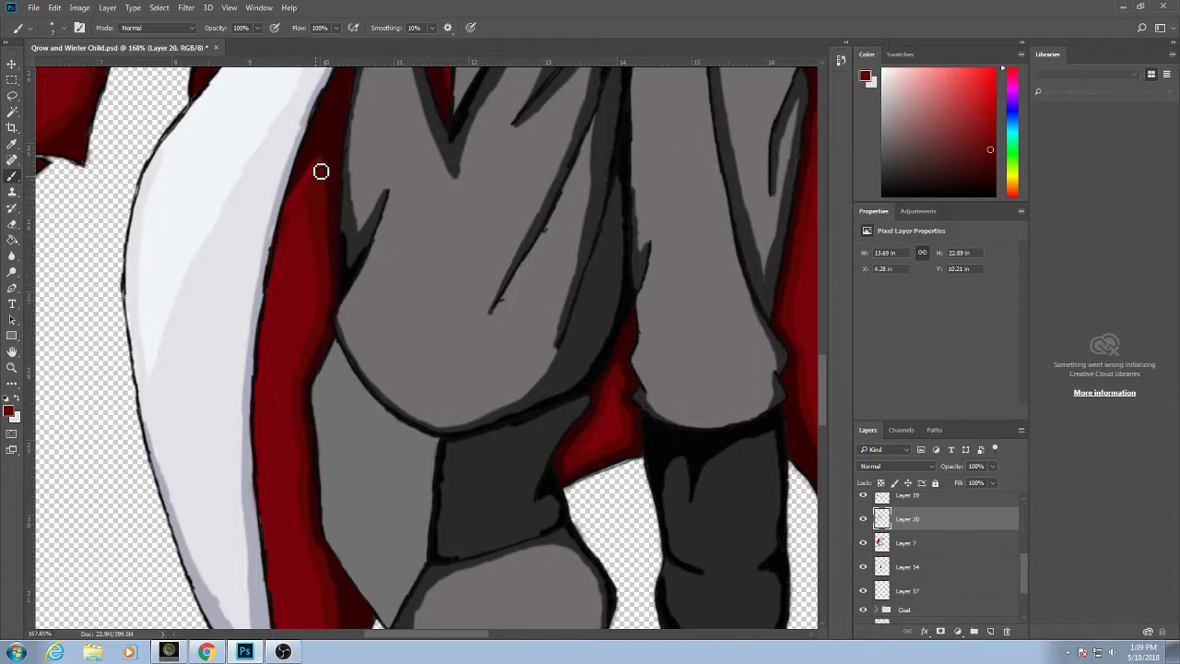
{"action": "left_click", "coordinate": [920, 498]}
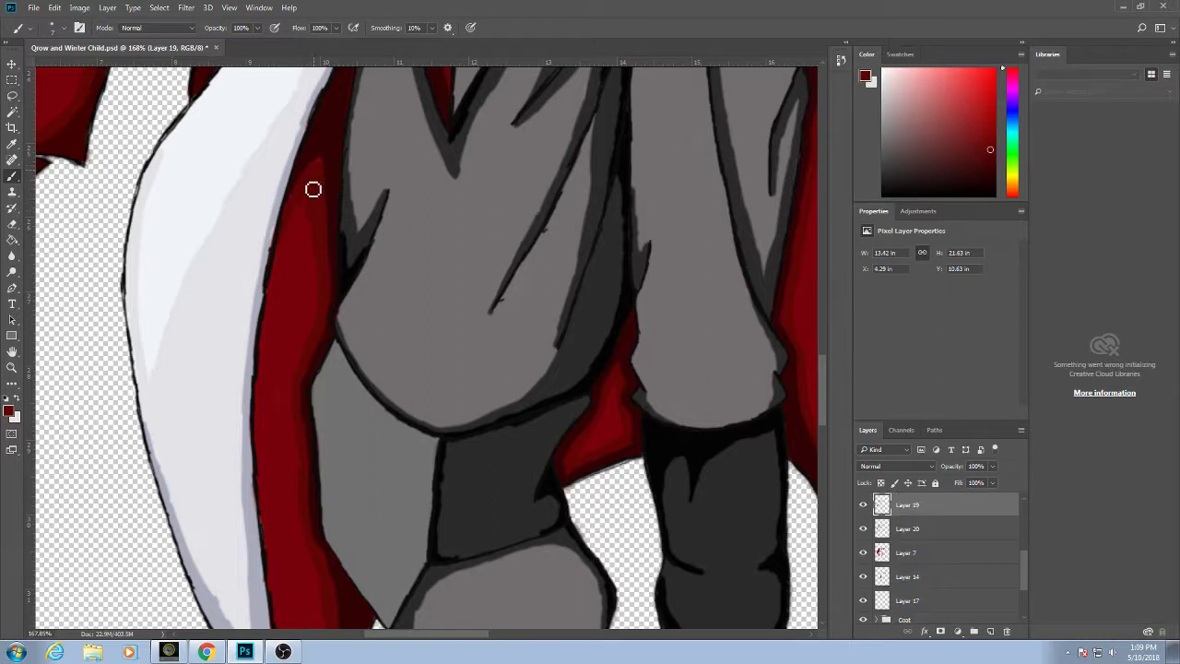
{"action": "left_click", "coordinate": [920, 531]}
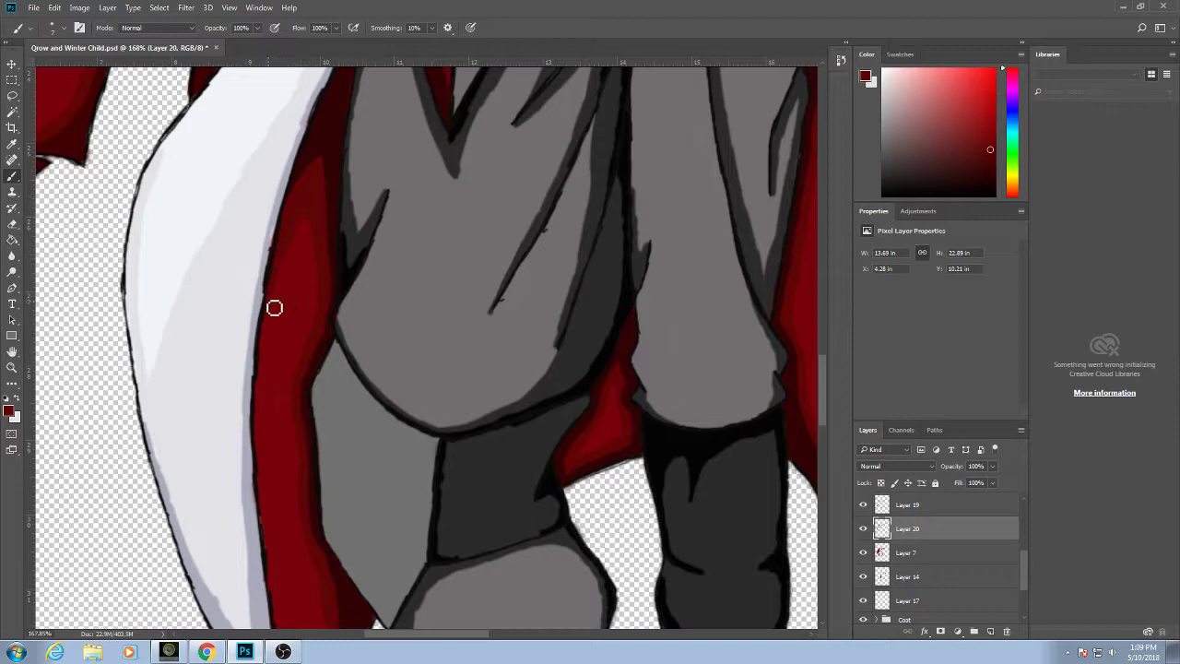
Shade that lining's outer edge down to its tip, touch up the adjoining coat edge in sampled grey, and resample the mid-tone red.
{"action": "left_click_drag", "start_coordinate": [290, 323], "coordinate": [305, 242]}
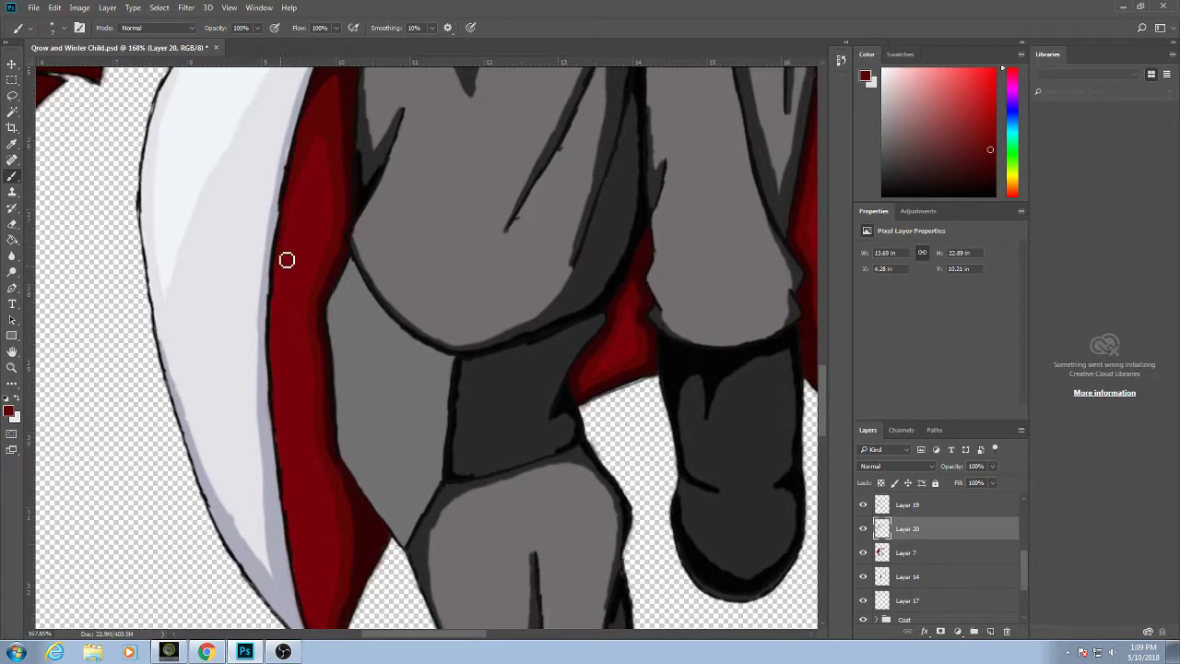
{"action": "left_click_drag", "start_coordinate": [285, 427], "coordinate": [279, 353]}
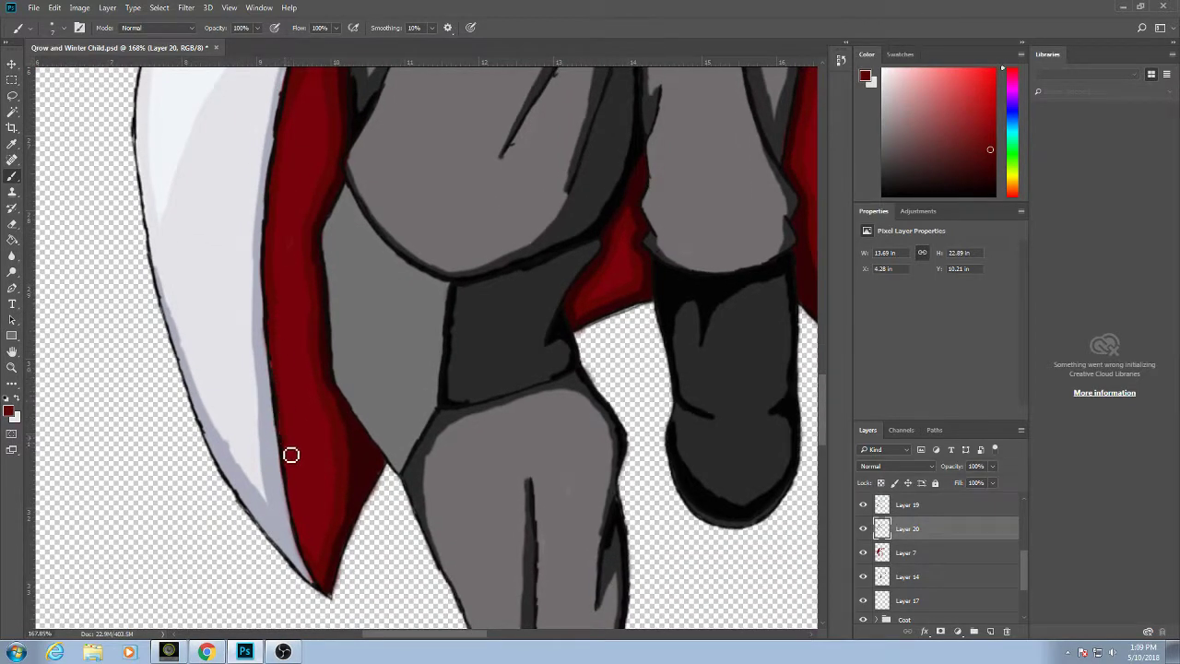
{"action": "left_click_drag", "start_coordinate": [297, 516], "coordinate": [318, 571]}
{"action": "left_click", "coordinate": [277, 514], "text": "alt"}
{"action": "left_click_drag", "start_coordinate": [286, 519], "coordinate": [303, 561]}
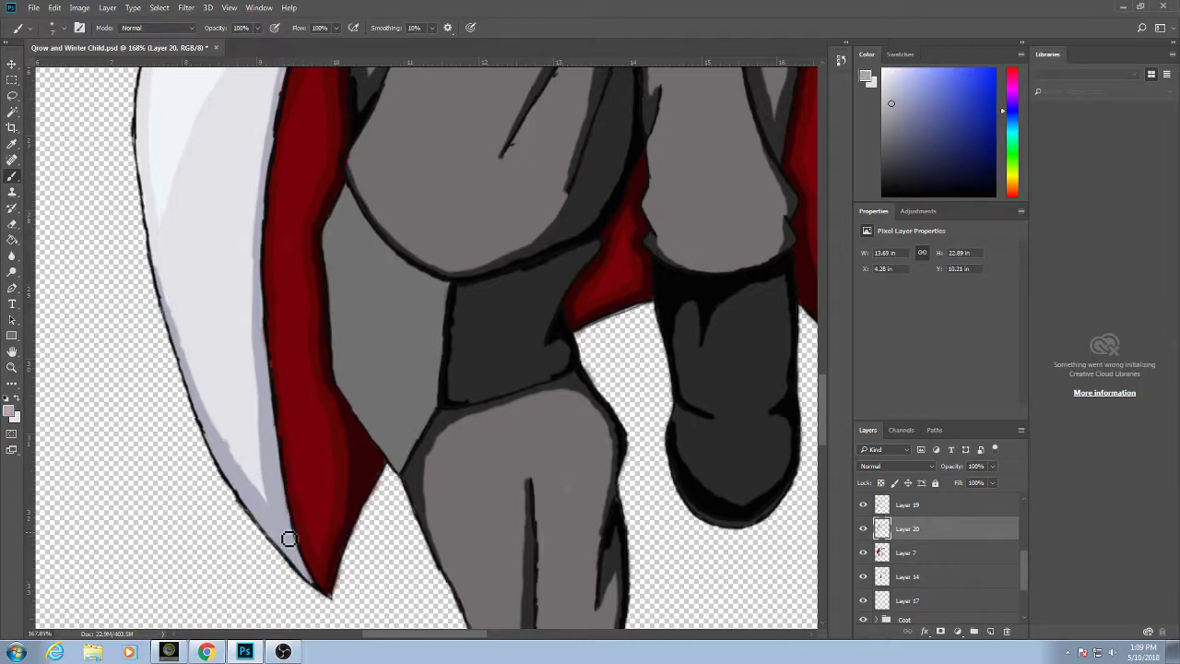
{"action": "left_click", "coordinate": [344, 444], "text": "alt"}
Paint mid-tone red shadows along the edges and ends of both stripes on the lowered arm's sleeve.
{"action": "scroll", "coordinate": [344, 444], "scroll_direction": "down", "scroll_amount": 8}
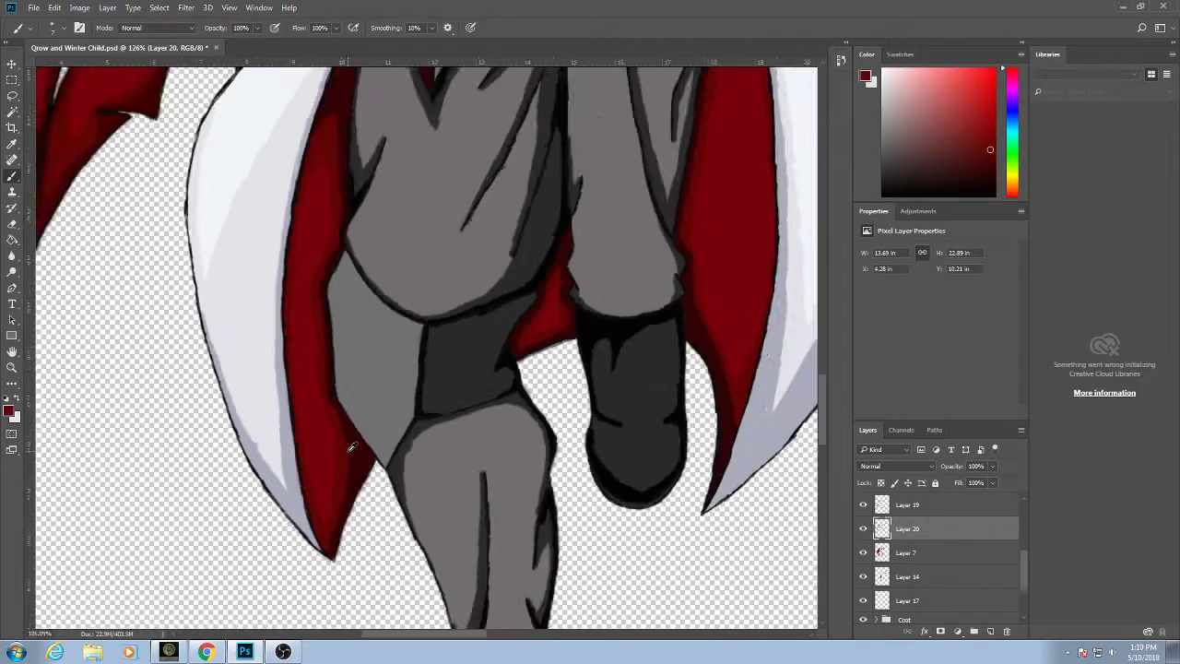
{"action": "scroll", "coordinate": [503, 397], "scroll_direction": "up", "scroll_amount": 1}
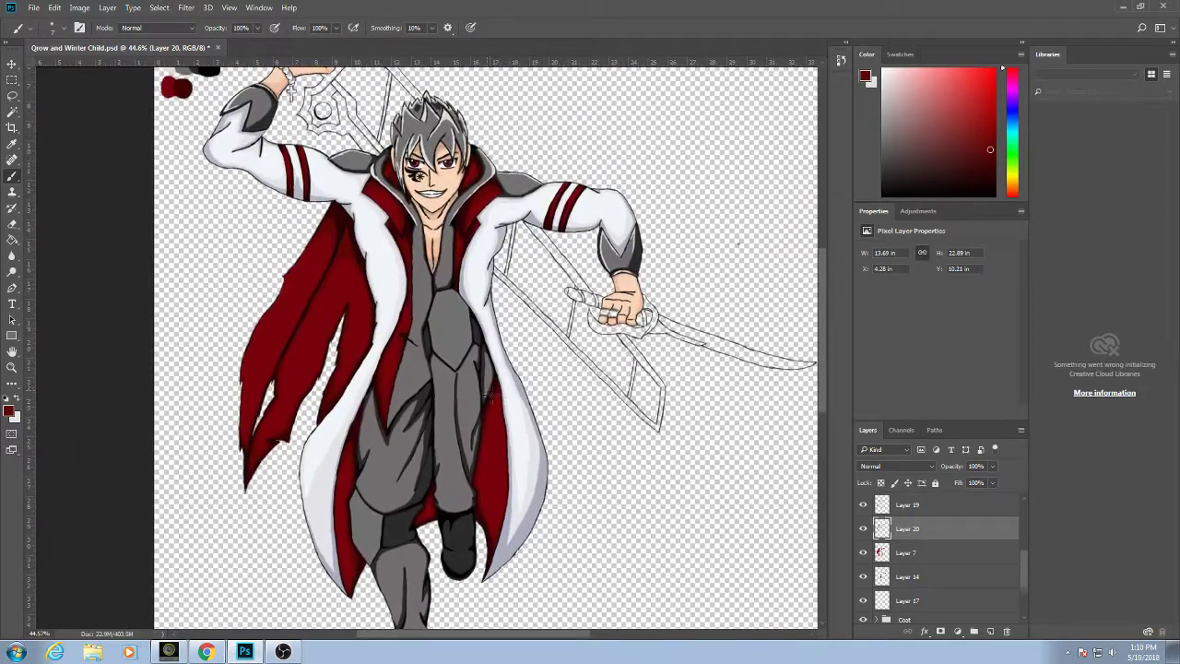
{"action": "scroll", "coordinate": [572, 176], "scroll_direction": "up", "scroll_amount": 10}
{"action": "scroll", "coordinate": [573, 173], "scroll_direction": "up", "scroll_amount": 1}
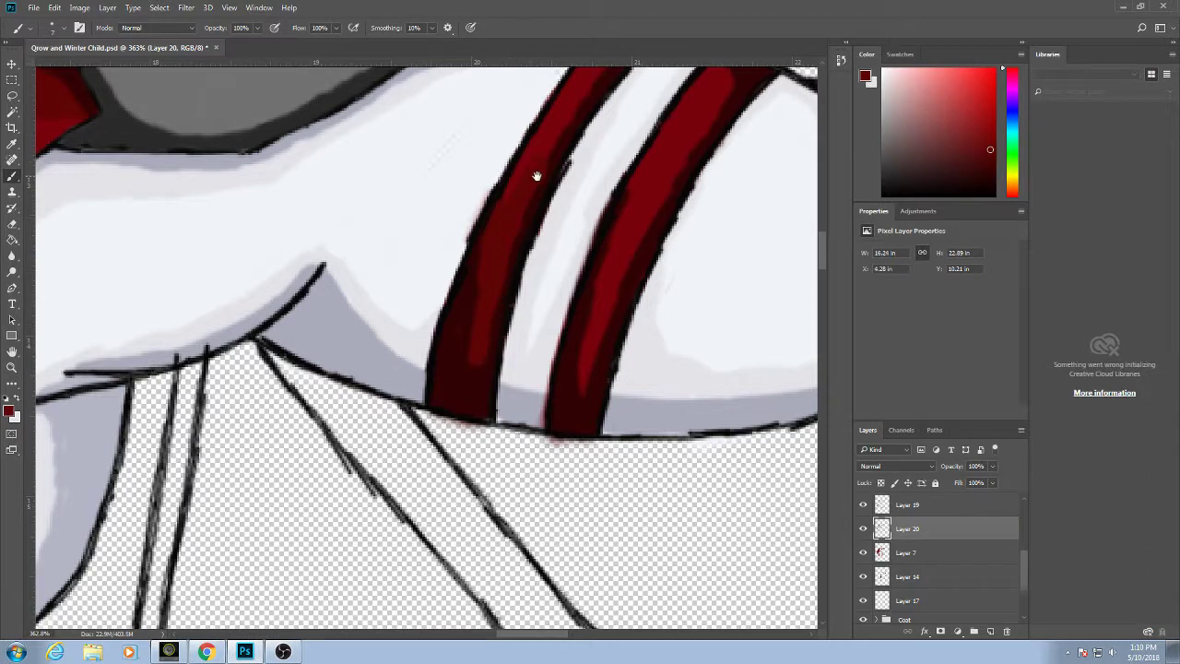
{"action": "left_click_drag", "start_coordinate": [536, 175], "coordinate": [476, 282]}
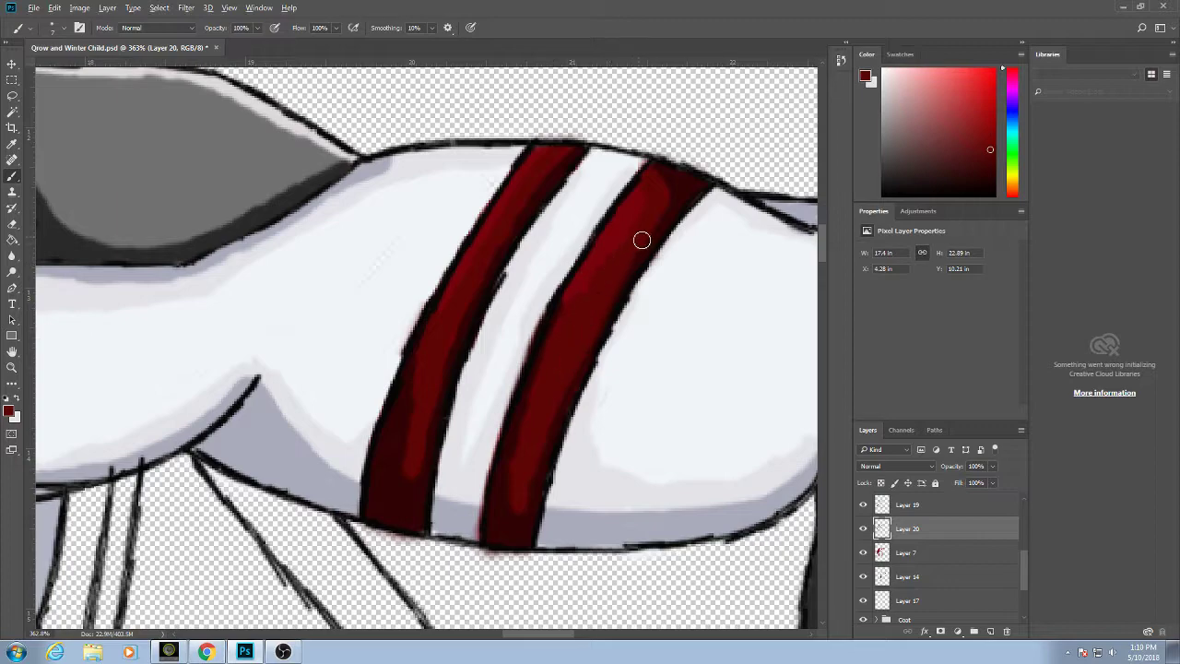
Save the document and examine the shaded clothing across the whole figure.
{"action": "scroll", "coordinate": [641, 240], "scroll_direction": "down", "scroll_amount": 10}
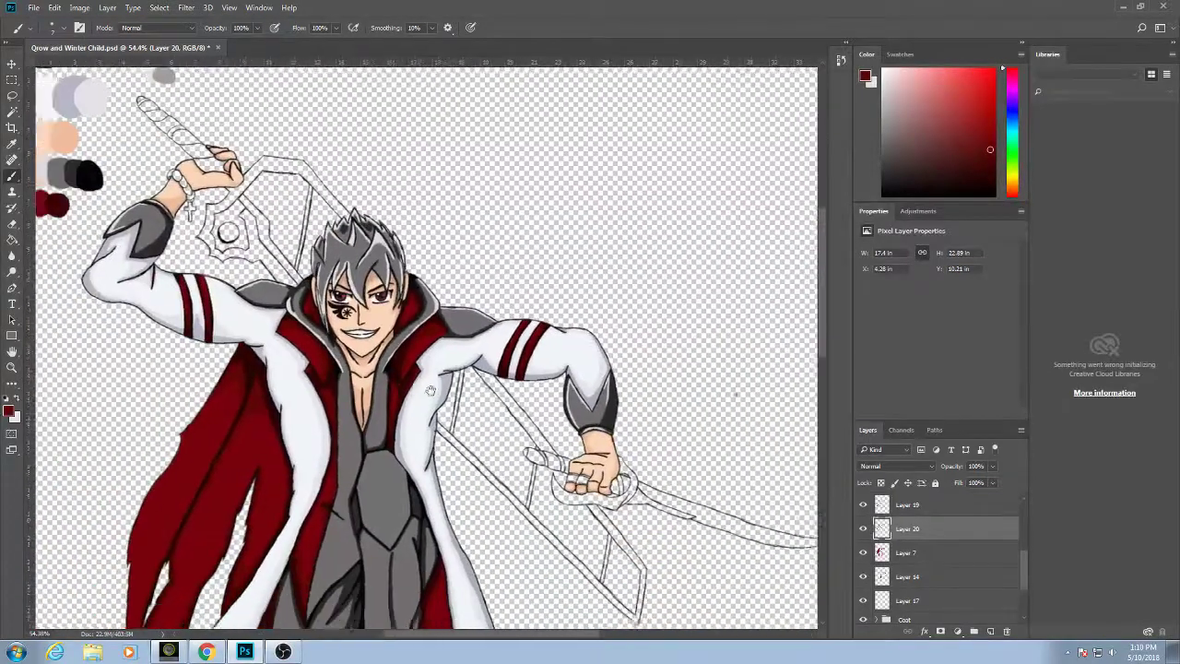
{"action": "left_click_drag", "start_coordinate": [431, 390], "coordinate": [449, 355]}
{"action": "left_click_drag", "start_coordinate": [394, 435], "coordinate": [452, 330]}
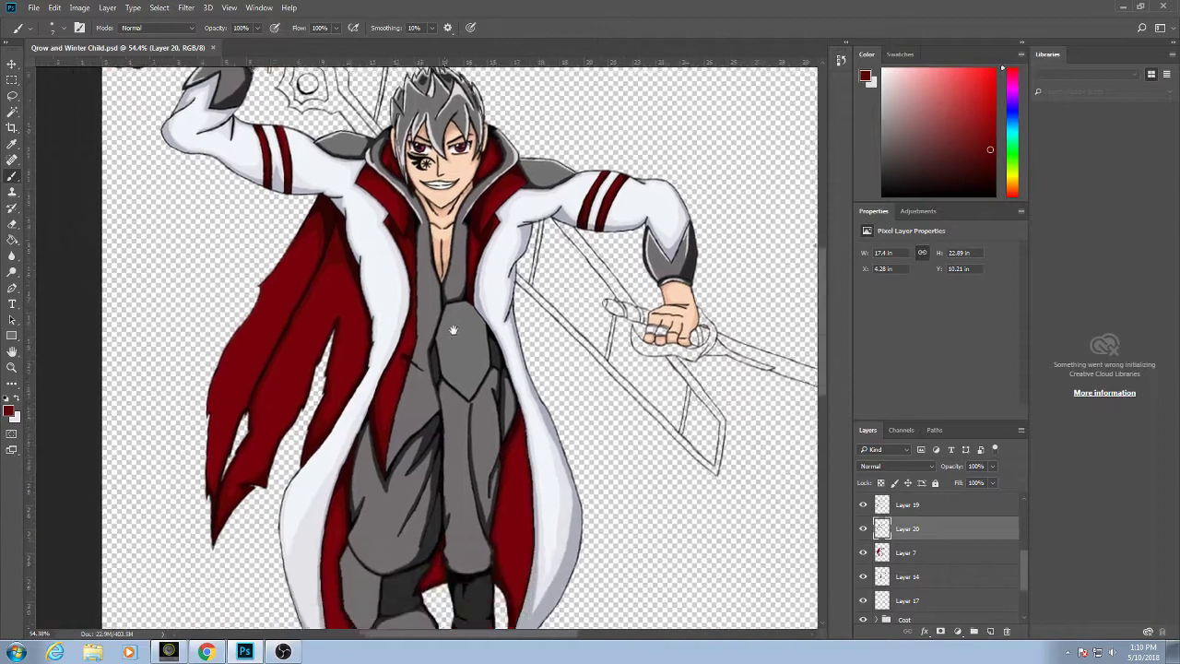
{"action": "scroll", "coordinate": [452, 330], "scroll_direction": "down", "scroll_amount": 3}
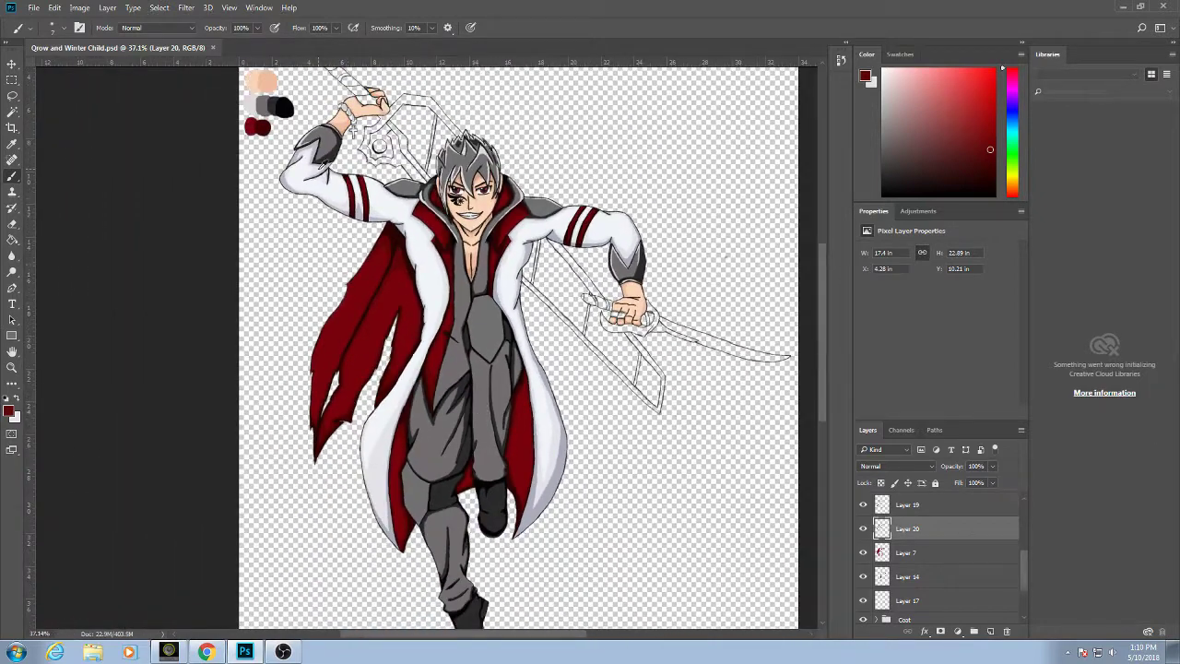
Sample the greys of the clothing and swatches, and choose a lighter grey as the highlight colour for the grey clothing.
{"action": "scroll", "coordinate": [366, 127], "scroll_direction": "up", "scroll_amount": 4}
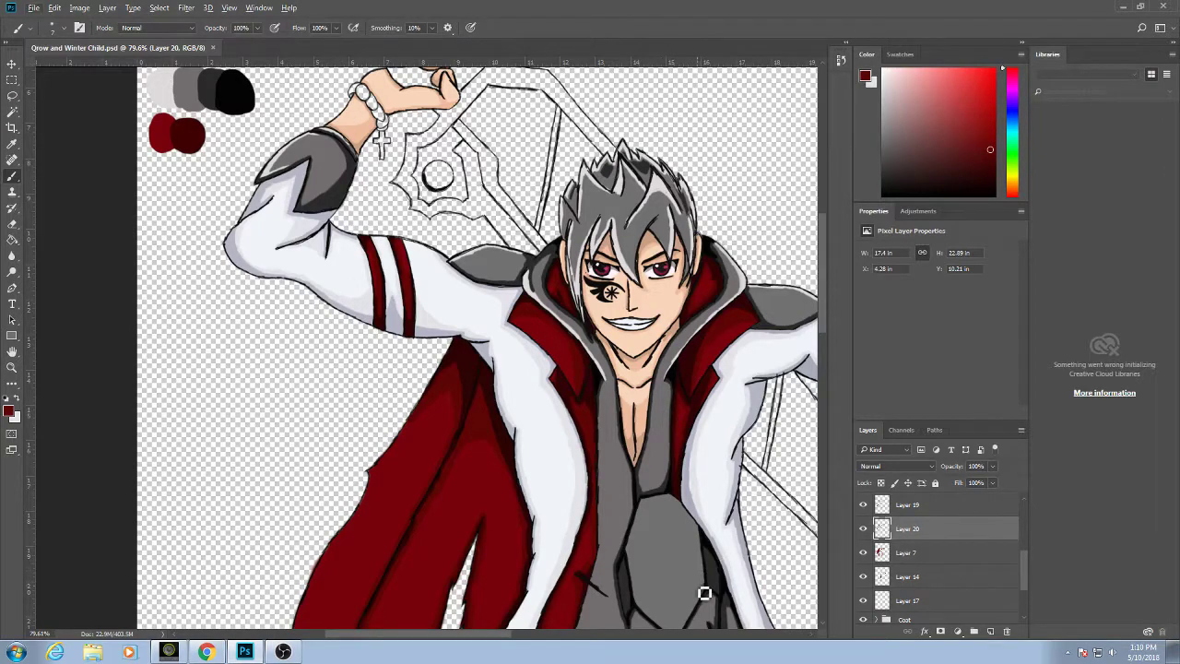
{"action": "scroll", "coordinate": [704, 593], "scroll_direction": "down", "scroll_amount": 5}
{"action": "left_click", "coordinate": [477, 421], "text": "alt"}
{"action": "scroll", "coordinate": [498, 452], "scroll_direction": "up", "scroll_amount": 3}
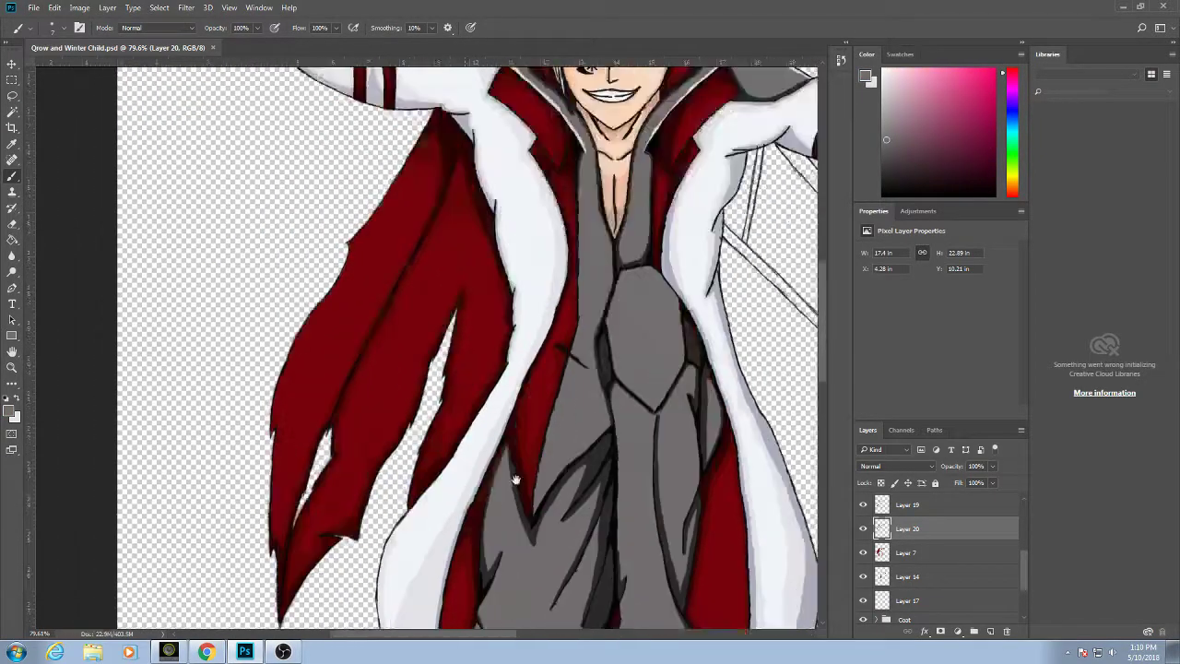
{"action": "left_click_drag", "start_coordinate": [515, 480], "coordinate": [597, 624]}
{"action": "left_click", "coordinate": [281, 94], "text": "alt"}
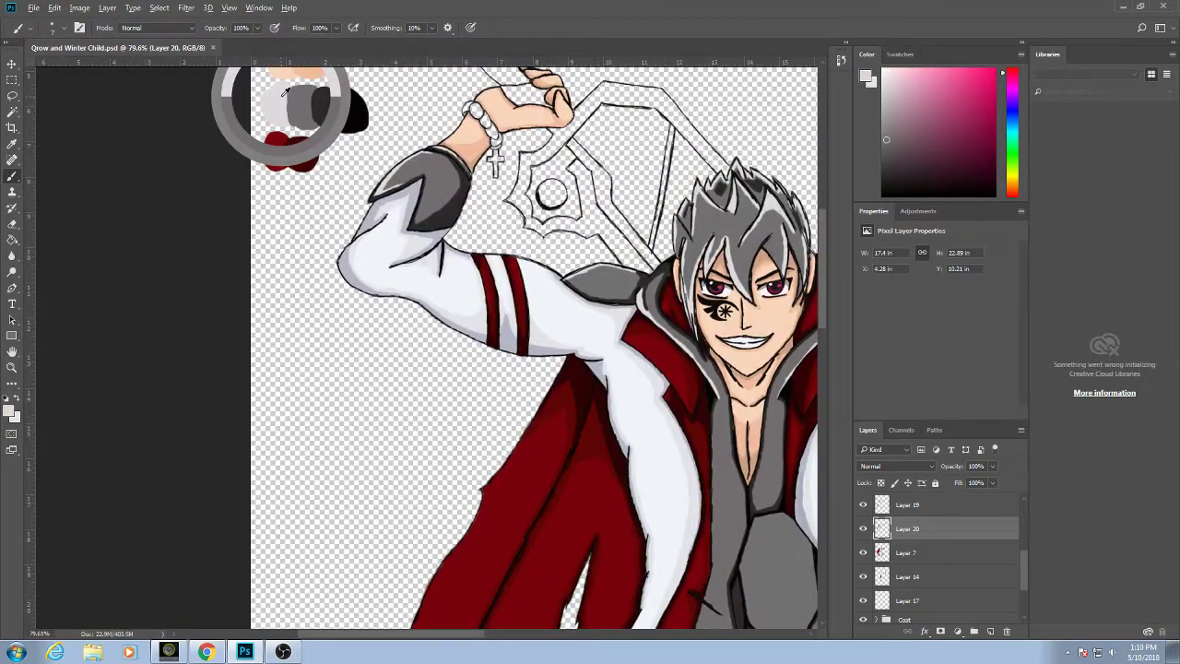
{"action": "left_click_drag", "start_coordinate": [720, 514], "coordinate": [604, 277]}
{"action": "left_click", "coordinate": [711, 175], "text": "alt"}
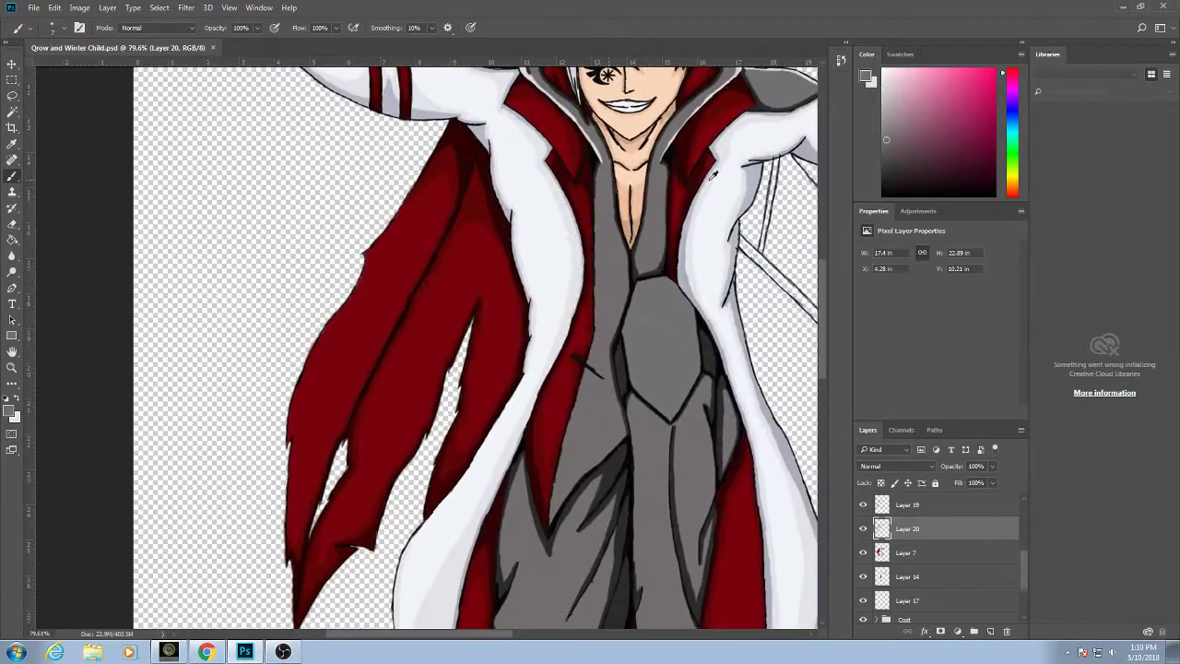
{"action": "left_click_drag", "start_coordinate": [887, 138], "coordinate": [884, 124]}
{"action": "left_click_drag", "start_coordinate": [680, 396], "coordinate": [691, 331]}
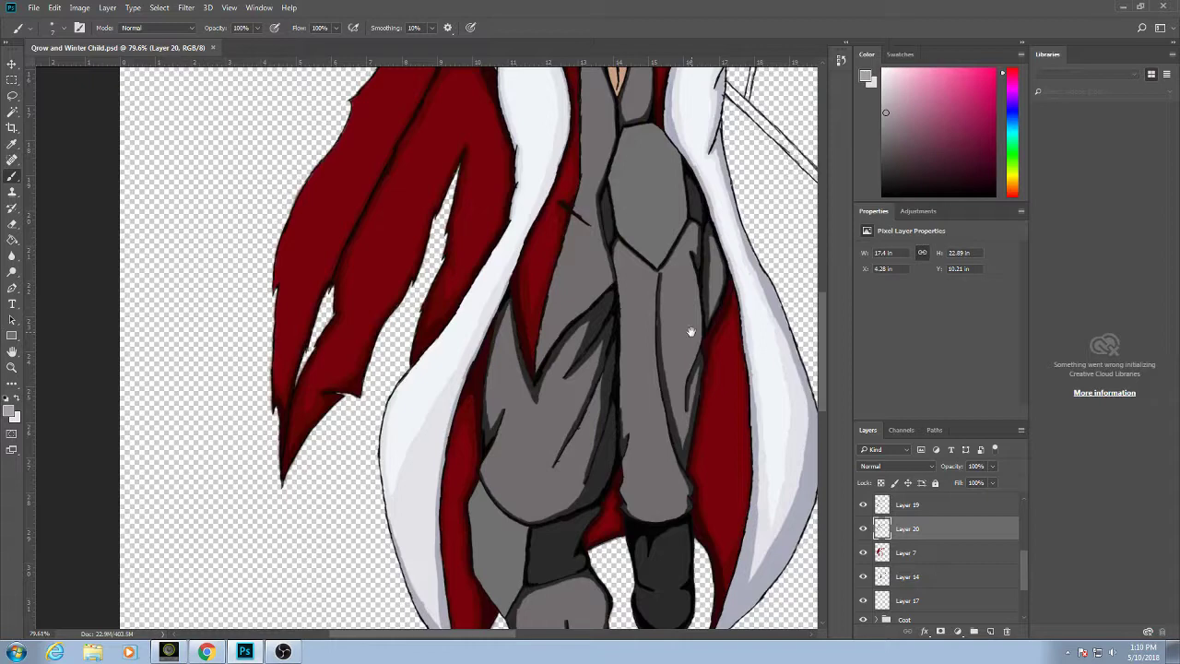
Create a new layer for the highlights and place it directly below Layer 14, using visibility toggles to identify that layer's contents.
{"action": "left_click", "coordinate": [863, 576]}
{"action": "left_click", "coordinate": [862, 576]}
{"action": "left_click", "coordinate": [949, 576]}
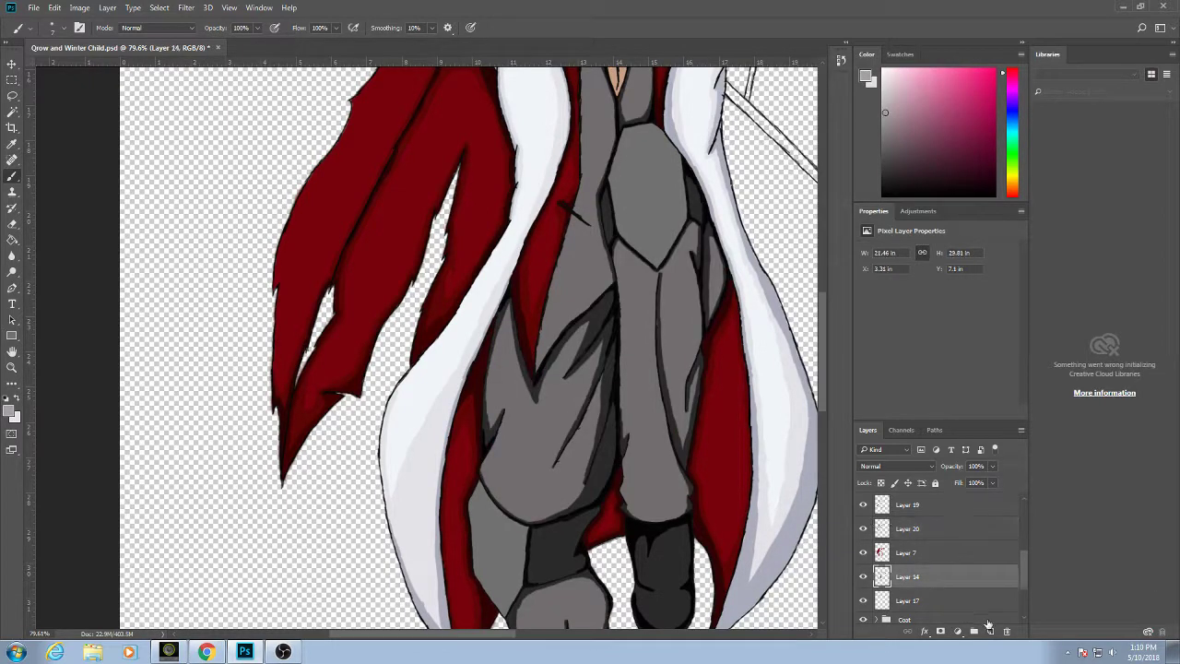
{"action": "left_click", "coordinate": [991, 631]}
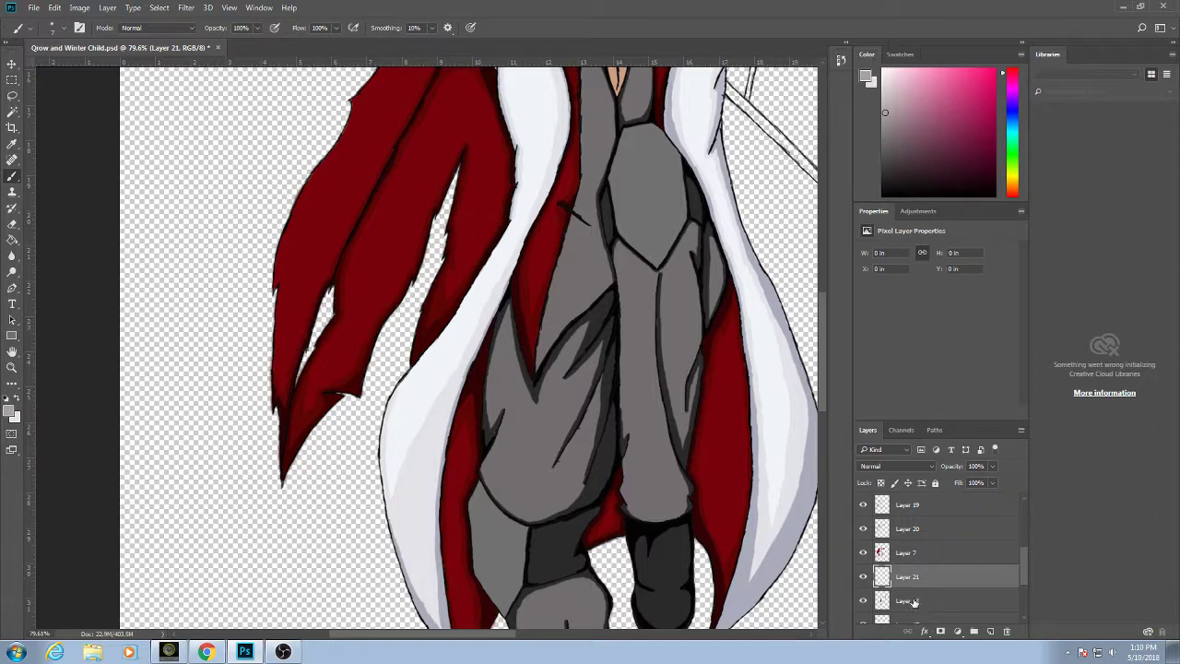
{"action": "left_click", "coordinate": [865, 601]}
{"action": "left_click", "coordinate": [865, 601]}
{"action": "left_click_drag", "start_coordinate": [911, 577], "coordinate": [922, 611]}
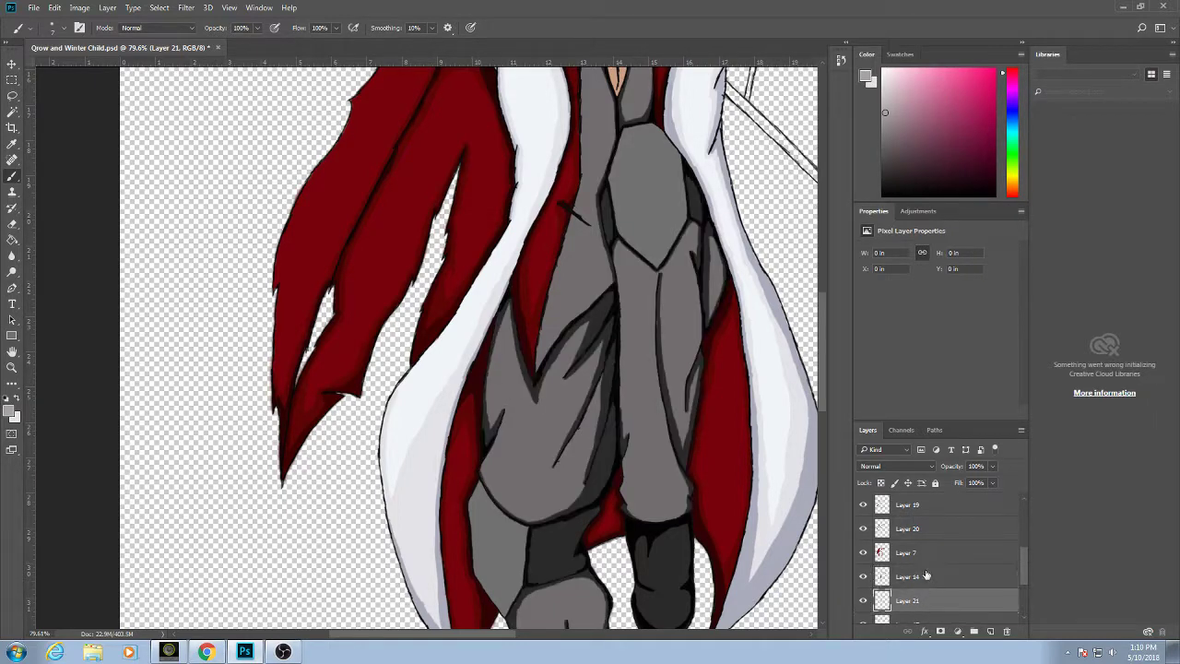
Paint light grey highlights on Layer 21 along the outer edge and small fold of the front thigh.
{"action": "mouse_move", "coordinate": [498, 399]}
{"action": "left_mouse_down"}
{"action": "mouse_move", "coordinate": [497, 435]}
{"action": "mouse_move", "coordinate": [494, 415]}
{"action": "left_mouse_up"}
{"action": "mouse_move", "coordinate": [498, 366]}
{"action": "left_mouse_down"}
{"action": "mouse_move", "coordinate": [512, 319]}
{"action": "mouse_move", "coordinate": [500, 359]}
{"action": "left_mouse_up"}
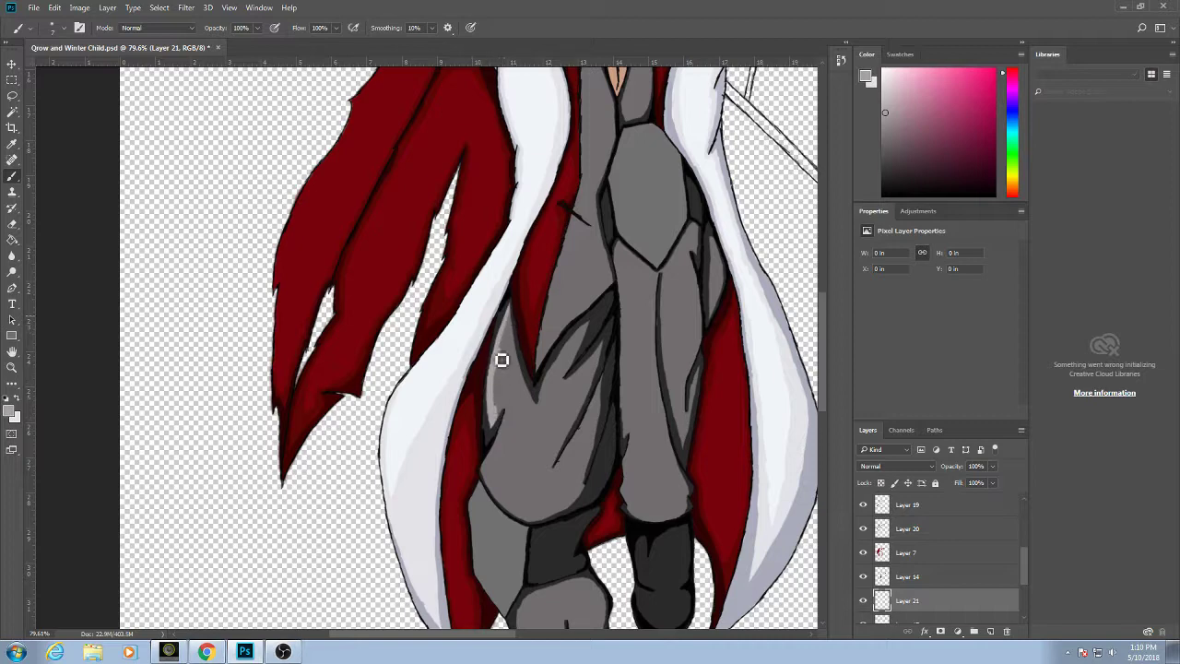
{"action": "left_click_drag", "start_coordinate": [504, 414], "coordinate": [497, 388]}
{"action": "scroll", "coordinate": [515, 323], "scroll_direction": "down", "scroll_amount": 4}
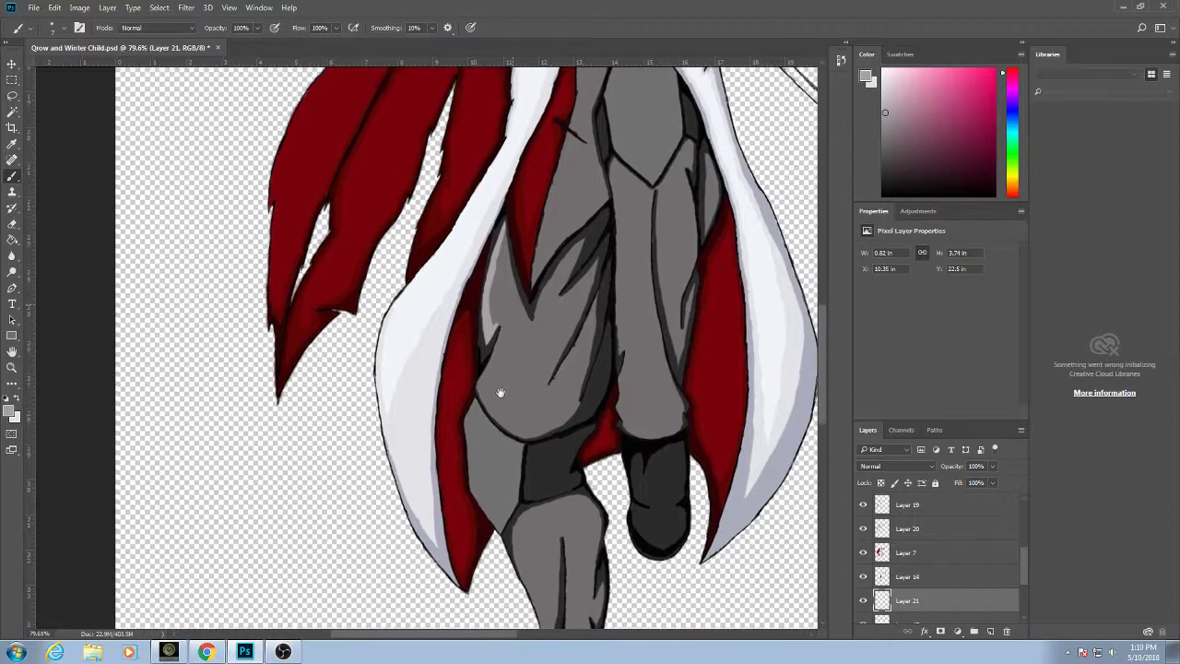
Highlight the edges of the side knee panel and the plate at the waist in light grey, switching to Layer 14.
{"action": "mouse_move", "coordinate": [481, 411]}
{"action": "left_mouse_down"}
{"action": "mouse_move", "coordinate": [488, 508]}
{"action": "mouse_move", "coordinate": [481, 493]}
{"action": "mouse_move", "coordinate": [509, 538]}
{"action": "mouse_move", "coordinate": [476, 476]}
{"action": "mouse_move", "coordinate": [484, 396]}
{"action": "left_mouse_up"}
{"action": "left_click", "coordinate": [935, 581]}
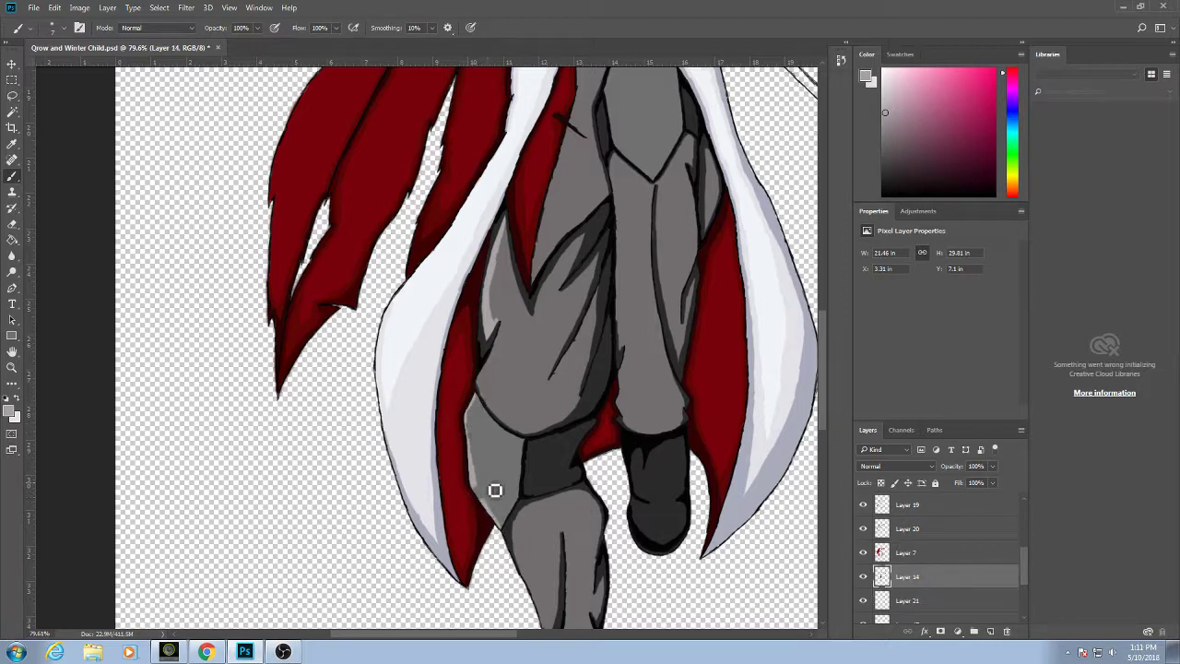
{"action": "left_click", "coordinate": [917, 552]}
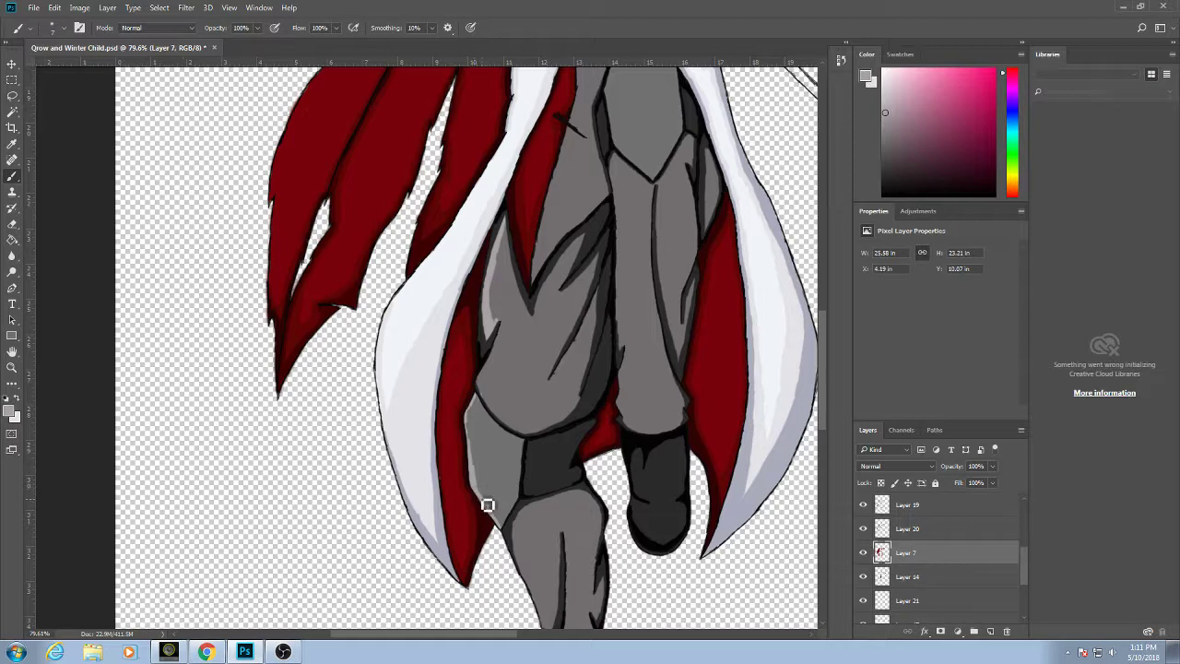
{"action": "left_click", "coordinate": [940, 579]}
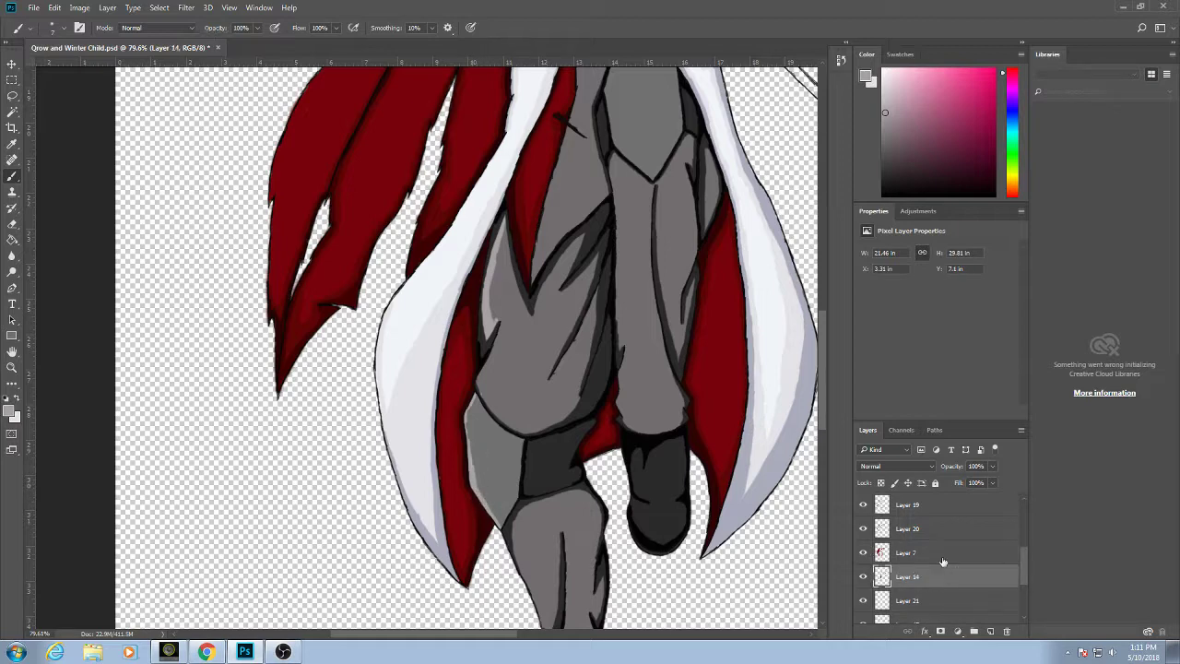
{"action": "mouse_move", "coordinate": [520, 498]}
{"action": "left_mouse_down"}
{"action": "mouse_move", "coordinate": [514, 529]}
{"action": "mouse_move", "coordinate": [521, 509]}
{"action": "left_mouse_up"}
{"action": "left_click_drag", "start_coordinate": [575, 342], "coordinate": [566, 365]}
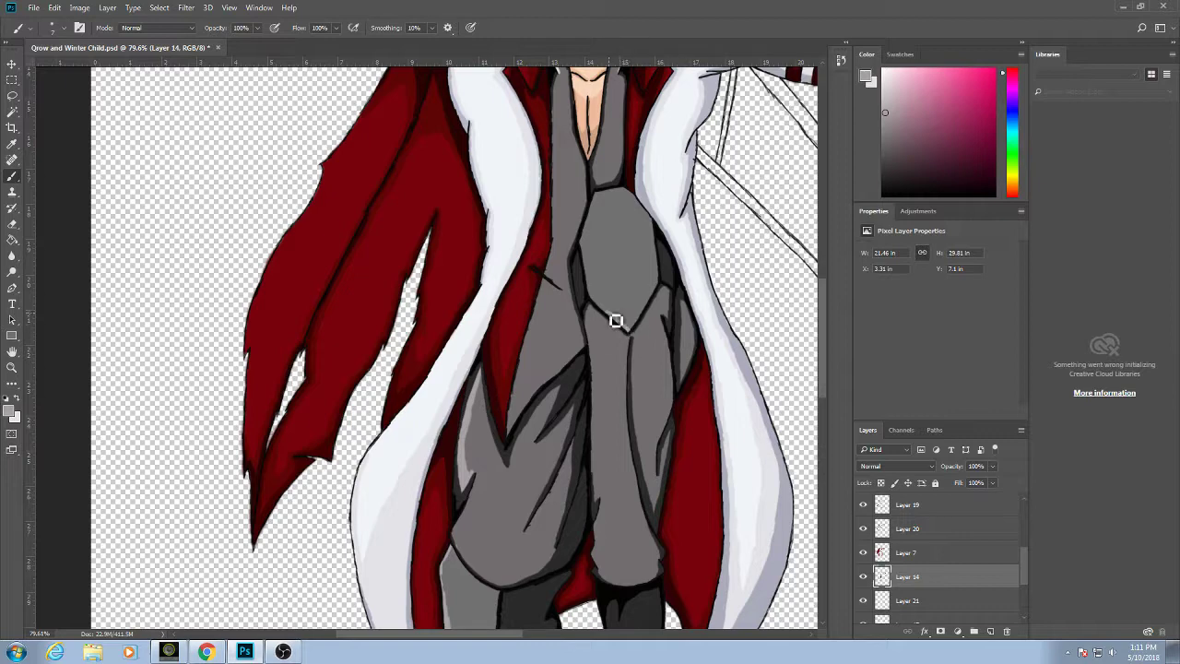
{"action": "mouse_move", "coordinate": [616, 320]}
{"action": "left_mouse_down"}
{"action": "mouse_move", "coordinate": [587, 244]}
{"action": "mouse_move", "coordinate": [606, 201]}
{"action": "mouse_move", "coordinate": [632, 196]}
{"action": "mouse_move", "coordinate": [654, 227]}
{"action": "left_mouse_up"}
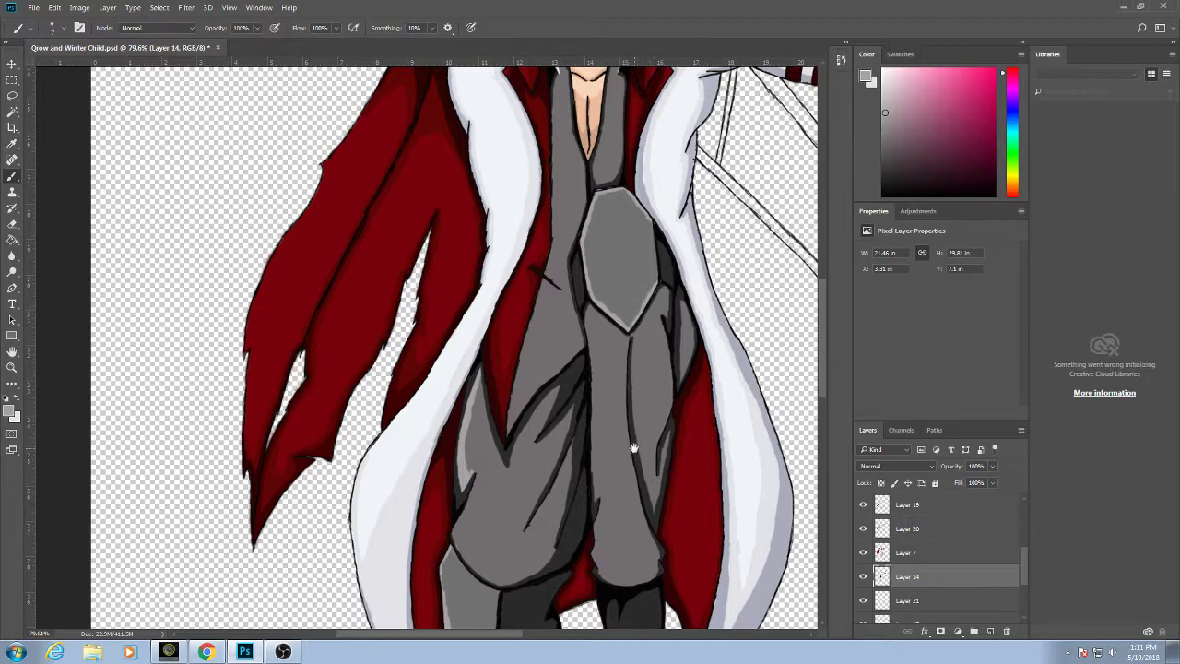
Highlight the rear leg's trouser edges and long crease in light grey, plus the front thigh's lower edge and lining-side fold, mainly on Layer 21.
{"action": "left_click_drag", "start_coordinate": [635, 448], "coordinate": [619, 423]}
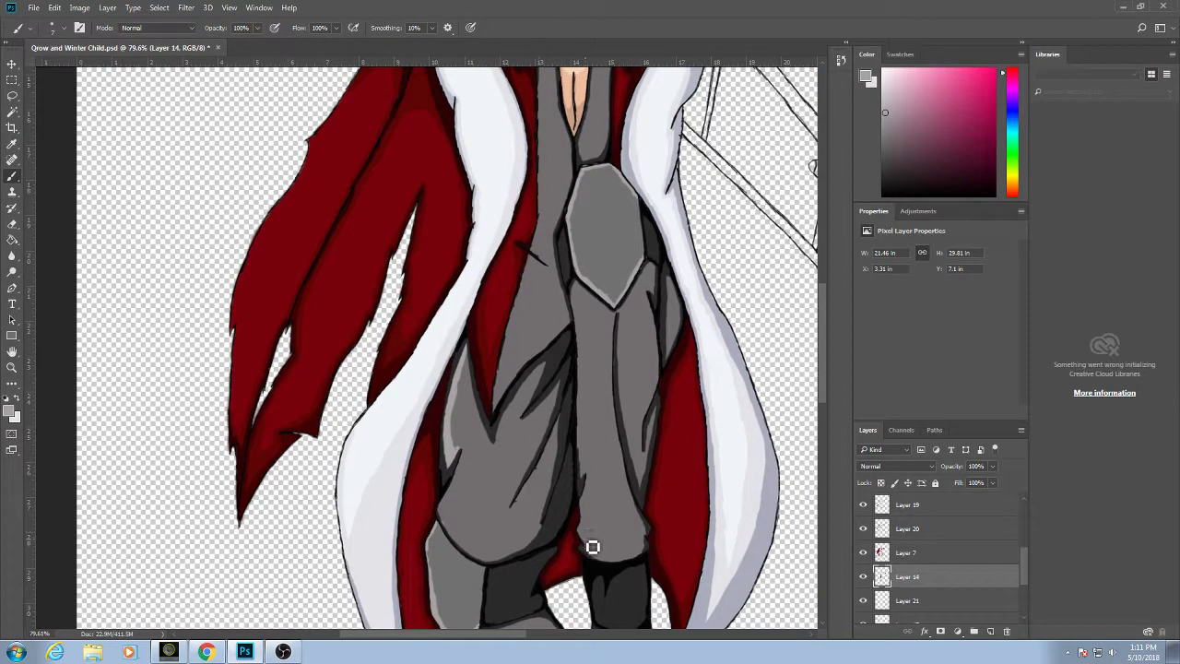
{"action": "left_click_drag", "start_coordinate": [588, 537], "coordinate": [595, 487]}
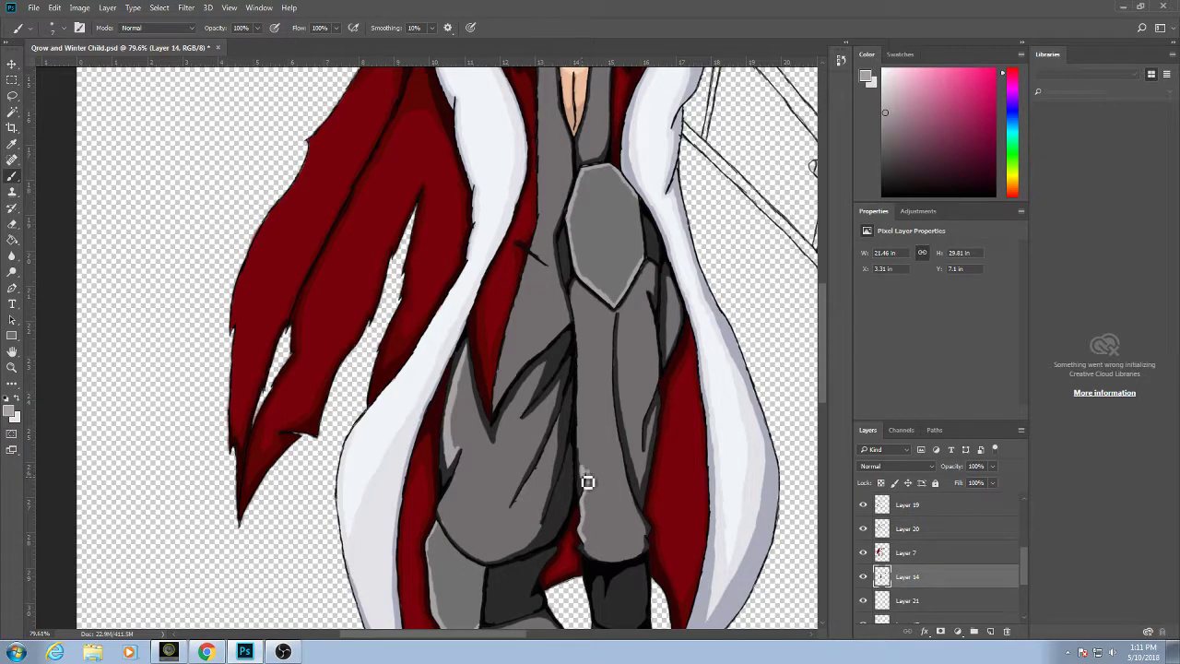
{"action": "left_click", "coordinate": [932, 601]}
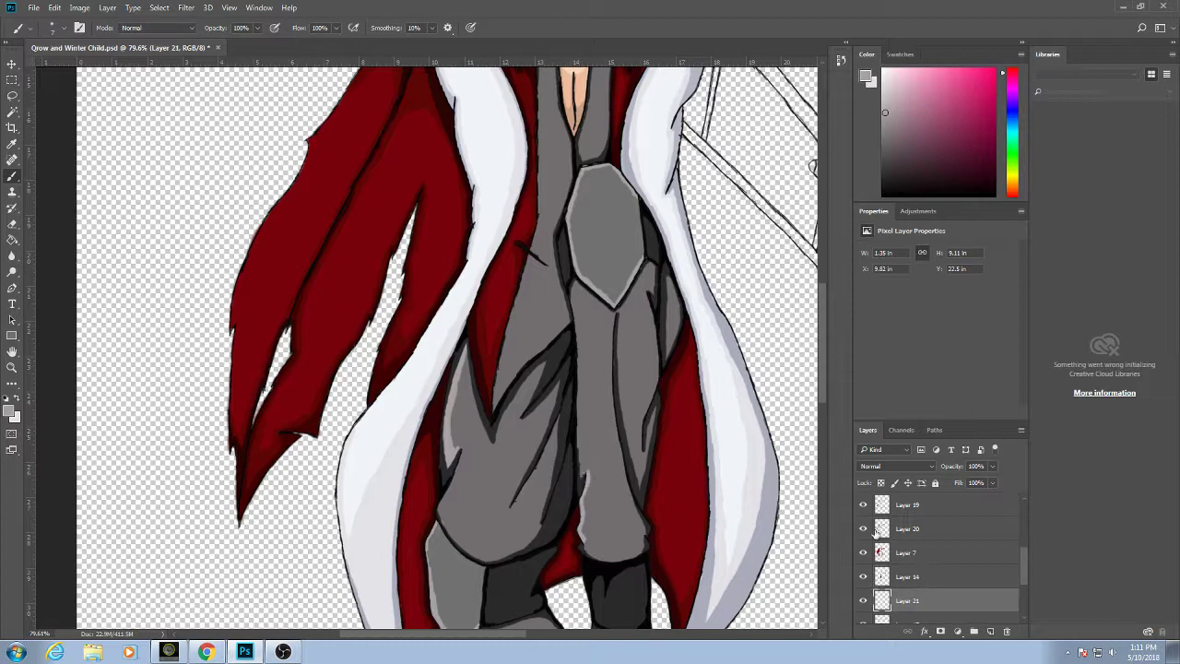
{"action": "left_click_drag", "start_coordinate": [587, 477], "coordinate": [586, 428]}
{"action": "mouse_move", "coordinate": [615, 318]}
{"action": "left_mouse_down"}
{"action": "mouse_move", "coordinate": [619, 415]}
{"action": "mouse_move", "coordinate": [653, 542]}
{"action": "mouse_move", "coordinate": [641, 566]}
{"action": "mouse_move", "coordinate": [596, 558]}
{"action": "left_mouse_up"}
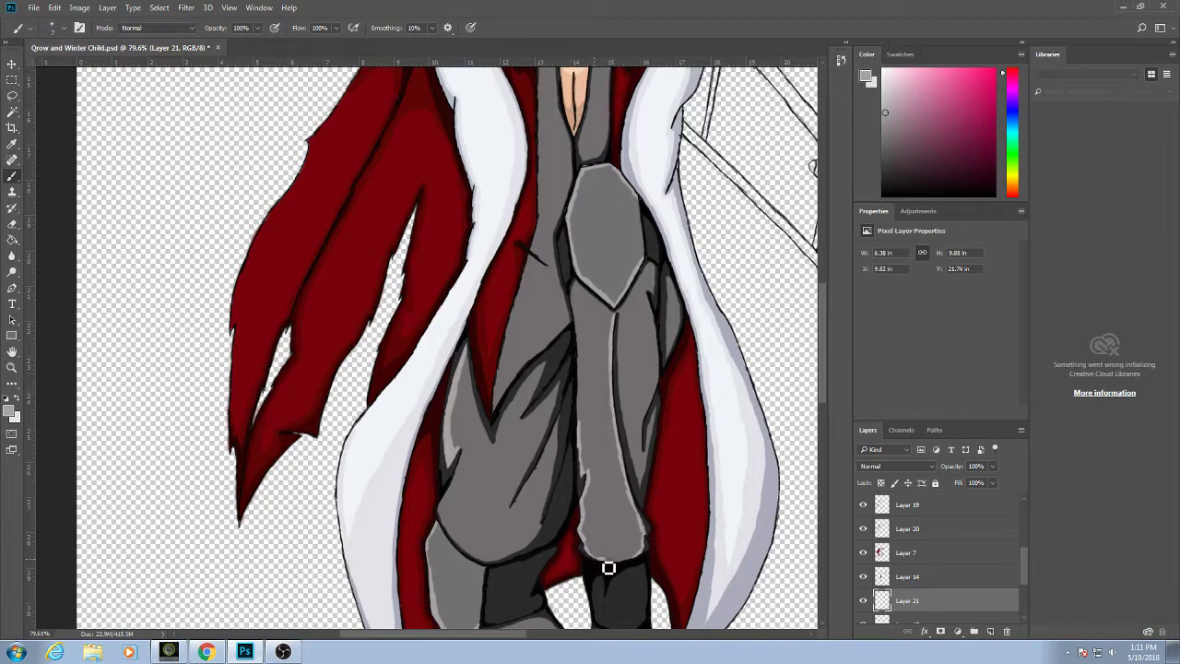
{"action": "left_click_drag", "start_coordinate": [594, 558], "coordinate": [587, 546]}
{"action": "left_click_drag", "start_coordinate": [469, 458], "coordinate": [446, 522]}
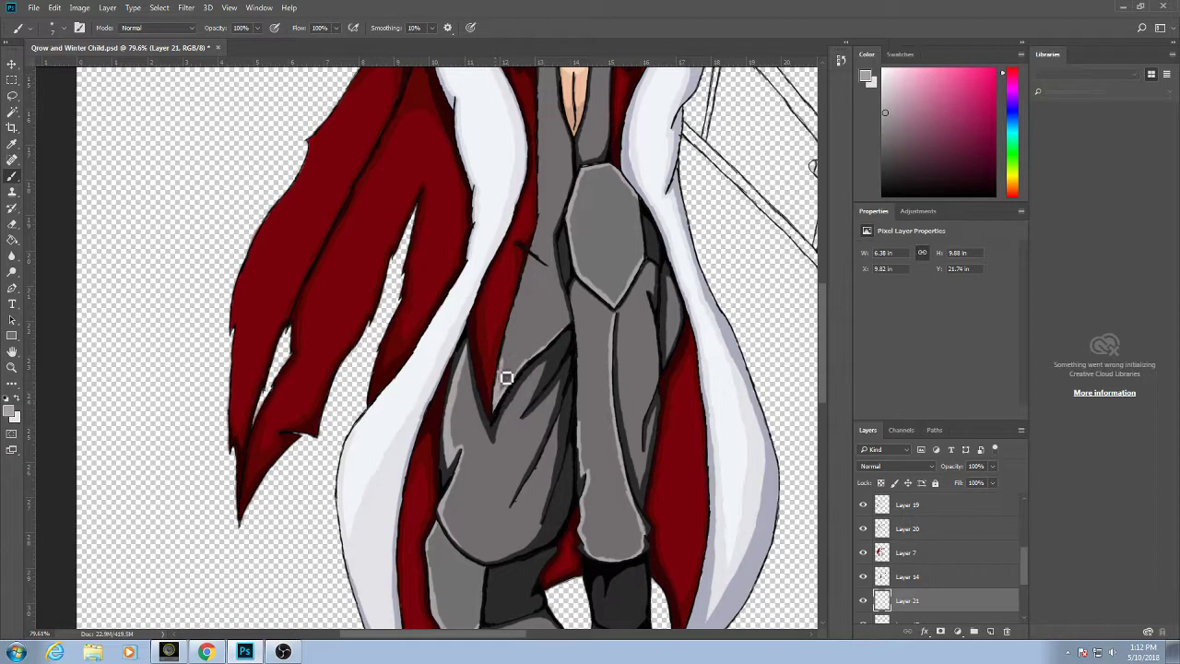
{"action": "left_click_drag", "start_coordinate": [527, 292], "coordinate": [501, 361]}
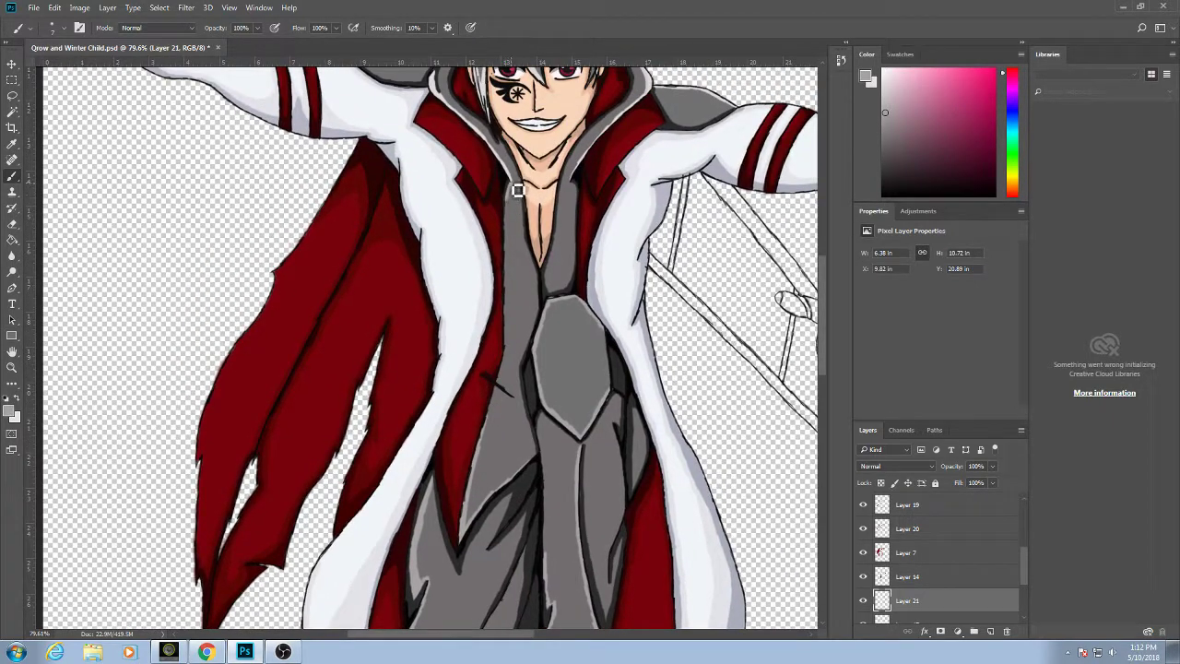
Paint a light grey highlight down the shirt panel on the raised-arm side, trying Layers 14, 20 and 3.
{"action": "left_click_drag", "start_coordinate": [518, 190], "coordinate": [513, 277]}
{"action": "left_click_drag", "start_coordinate": [513, 229], "coordinate": [508, 390]}
{"action": "left_click", "coordinate": [919, 575]}
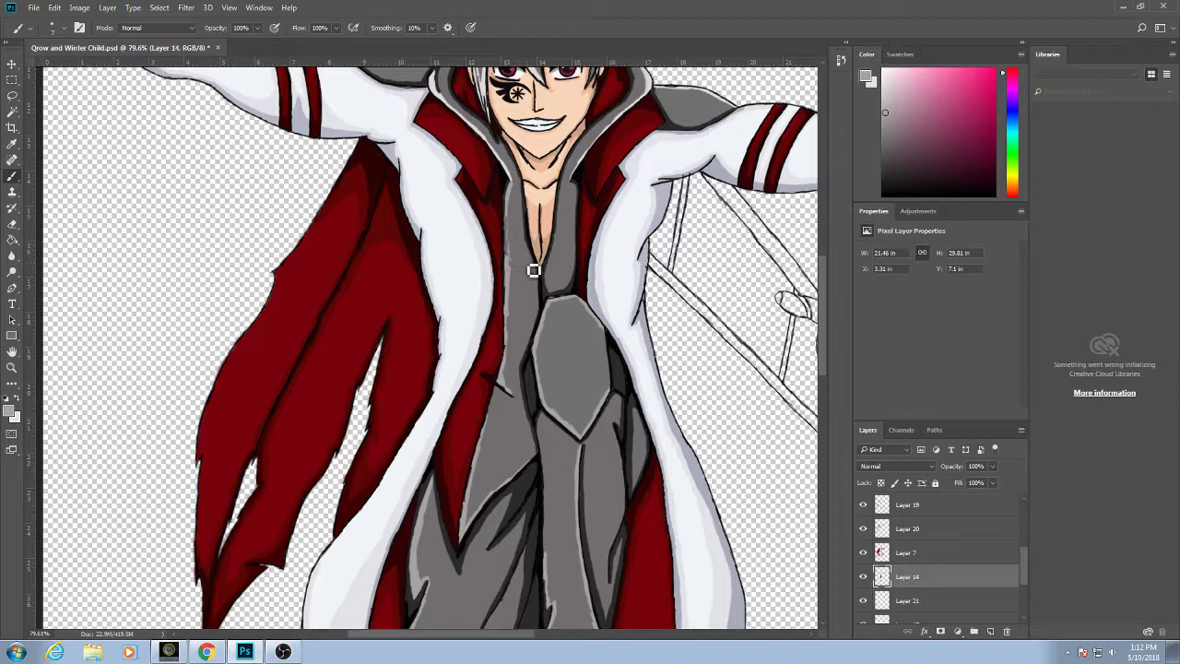
{"action": "left_click", "coordinate": [907, 526]}
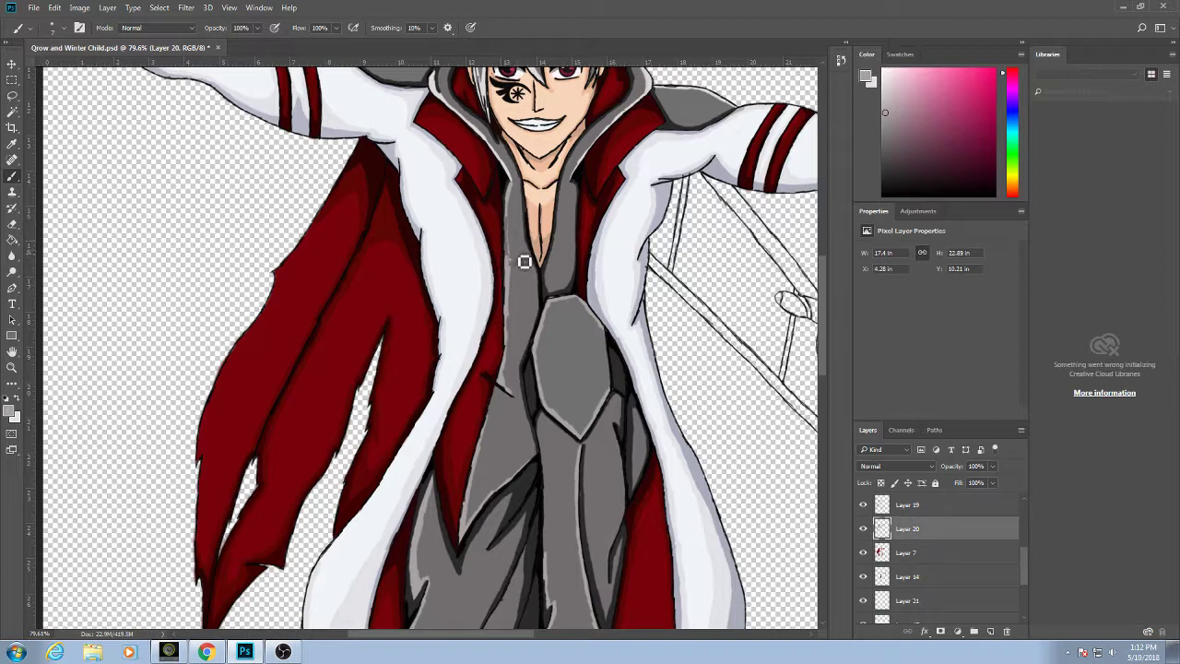
{"action": "left_click_drag", "start_coordinate": [1027, 559], "coordinate": [1019, 490]}
{"action": "left_click", "coordinate": [922, 504]}
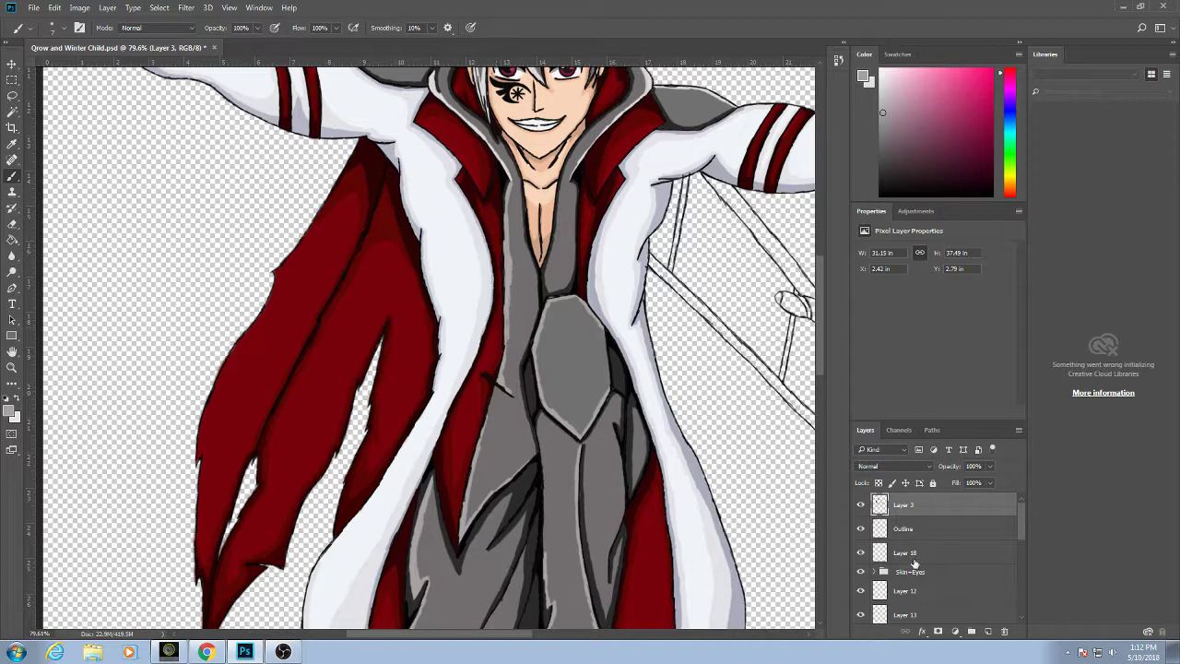
{"action": "left_click_drag", "start_coordinate": [1023, 537], "coordinate": [1024, 592]}
On Layer 14, complete the light grey highlights on both shirt panels and along the collar on the lowered-arm side.
{"action": "left_click", "coordinate": [969, 551]}
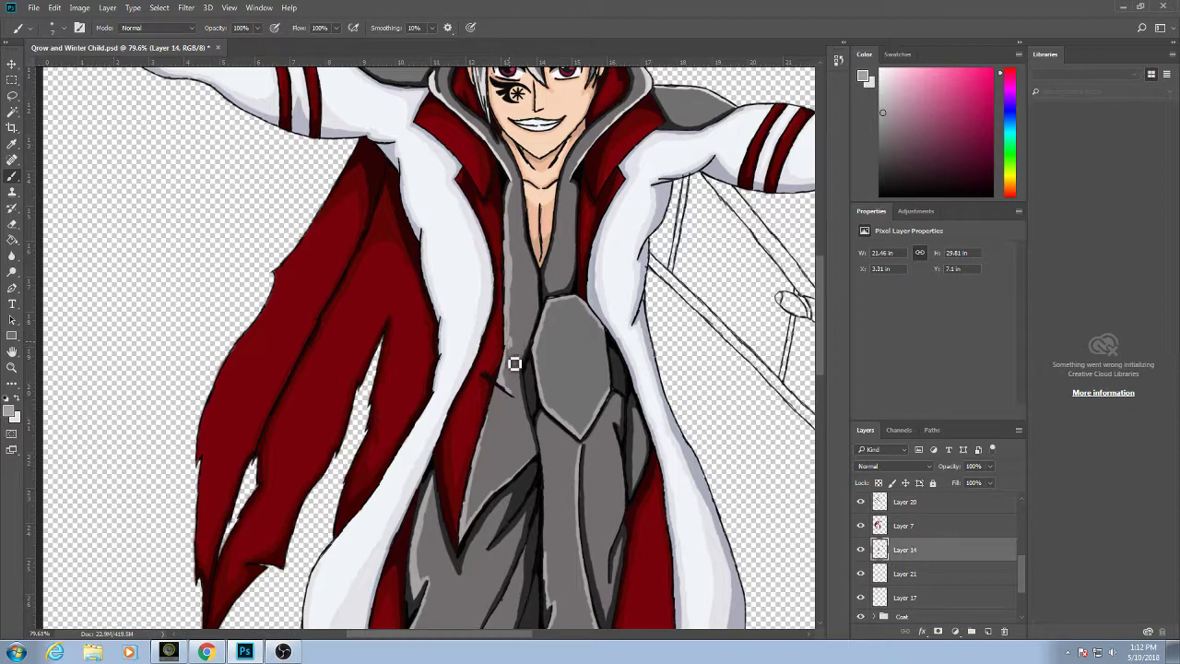
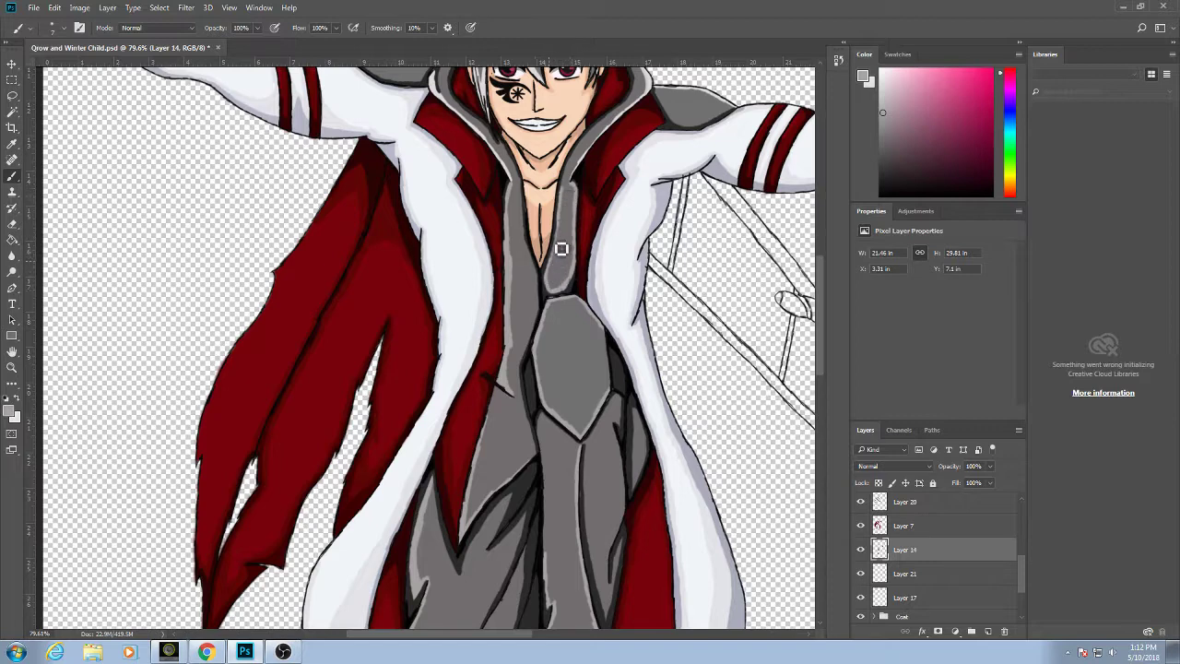
{"action": "left_click_drag", "start_coordinate": [569, 183], "coordinate": [553, 229]}
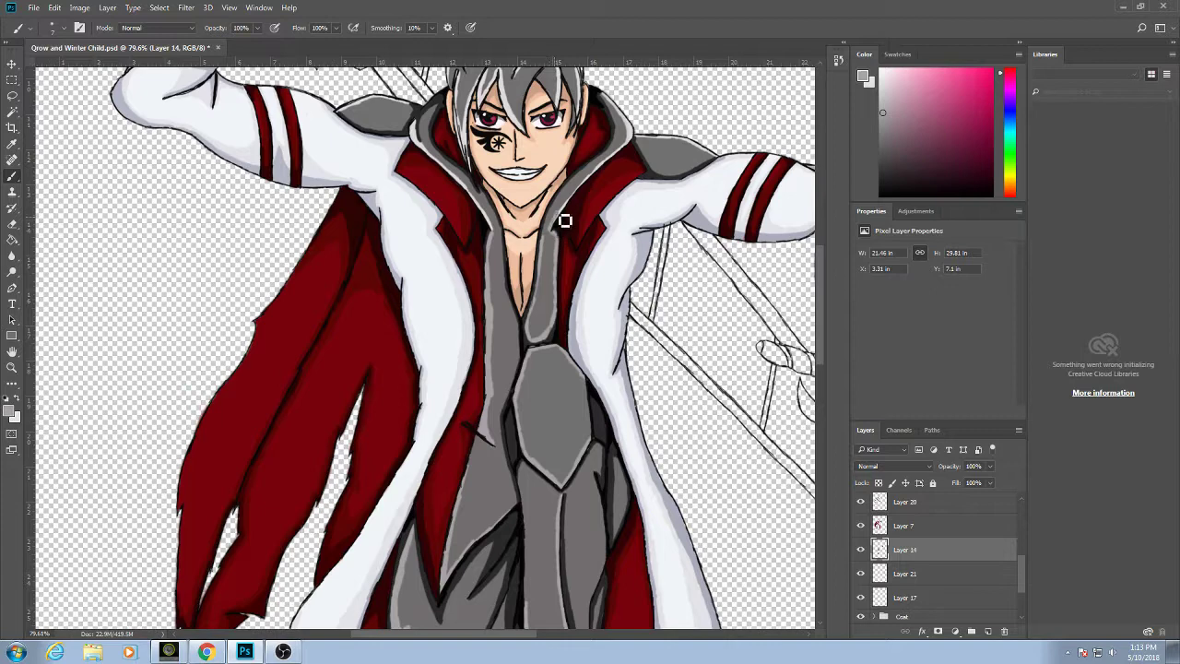
{"action": "left_click_drag", "start_coordinate": [584, 194], "coordinate": [625, 156]}
Highlight the front lower leg's trouser cuff edge and long central crease in light grey.
{"action": "scroll", "coordinate": [586, 355], "scroll_direction": "down", "scroll_amount": 3}
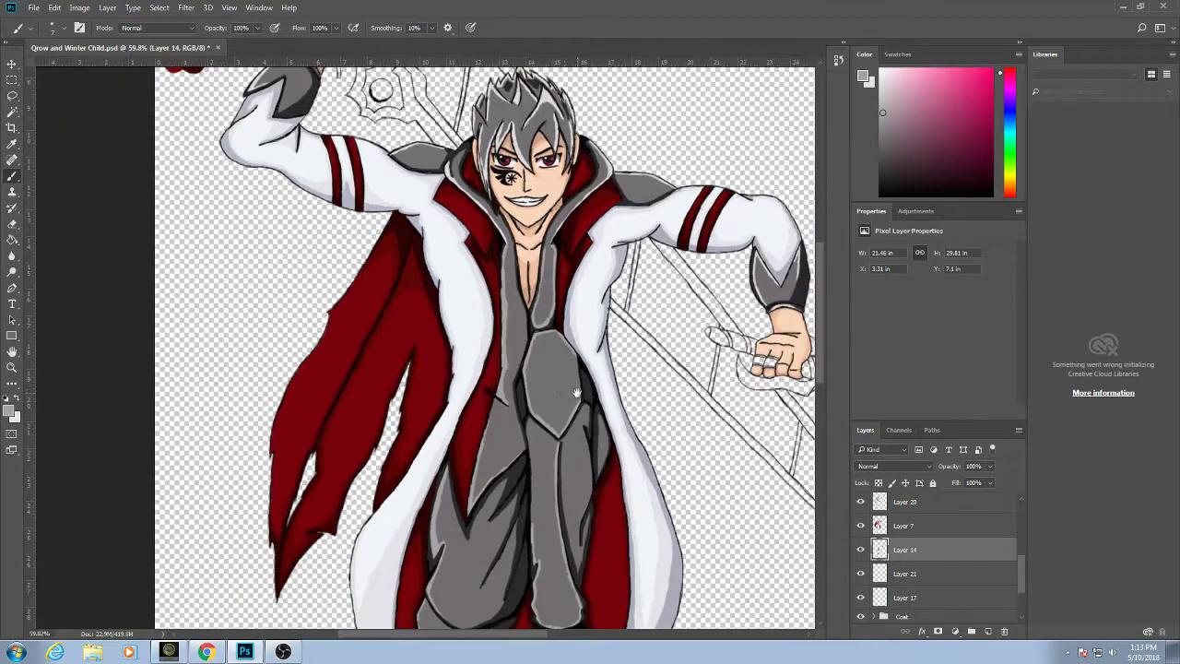
{"action": "left_click_drag", "start_coordinate": [577, 393], "coordinate": [562, 233]}
{"action": "left_click_drag", "start_coordinate": [510, 539], "coordinate": [508, 396]}
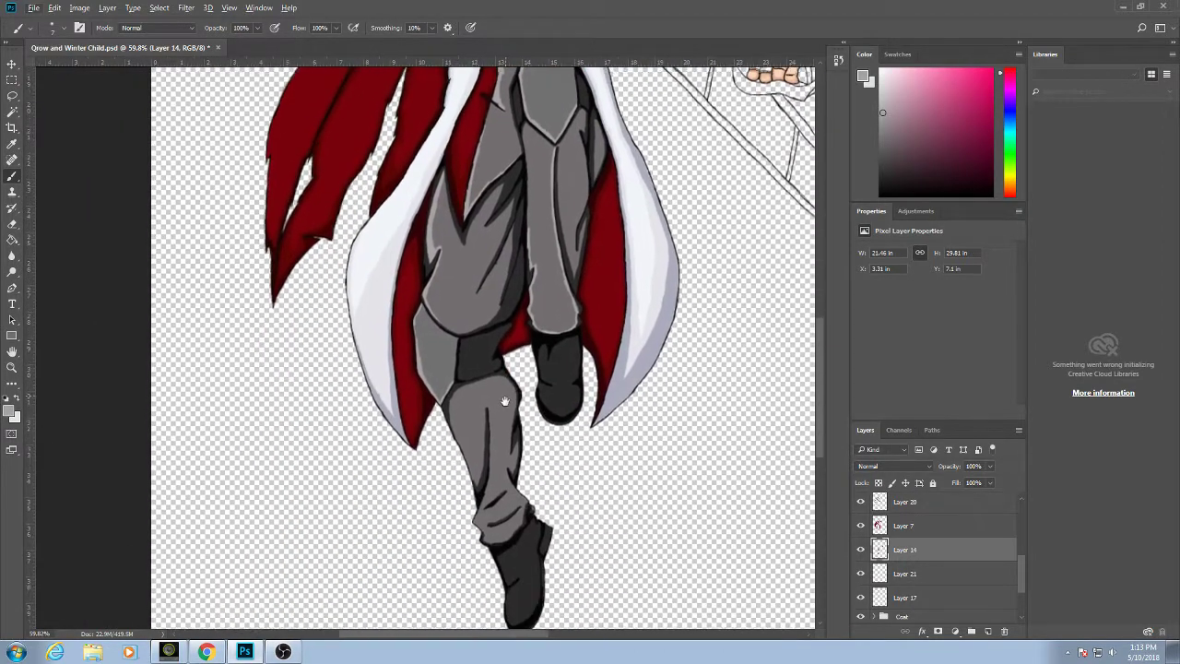
{"action": "scroll", "coordinate": [499, 512], "scroll_direction": "up", "scroll_amount": 4}
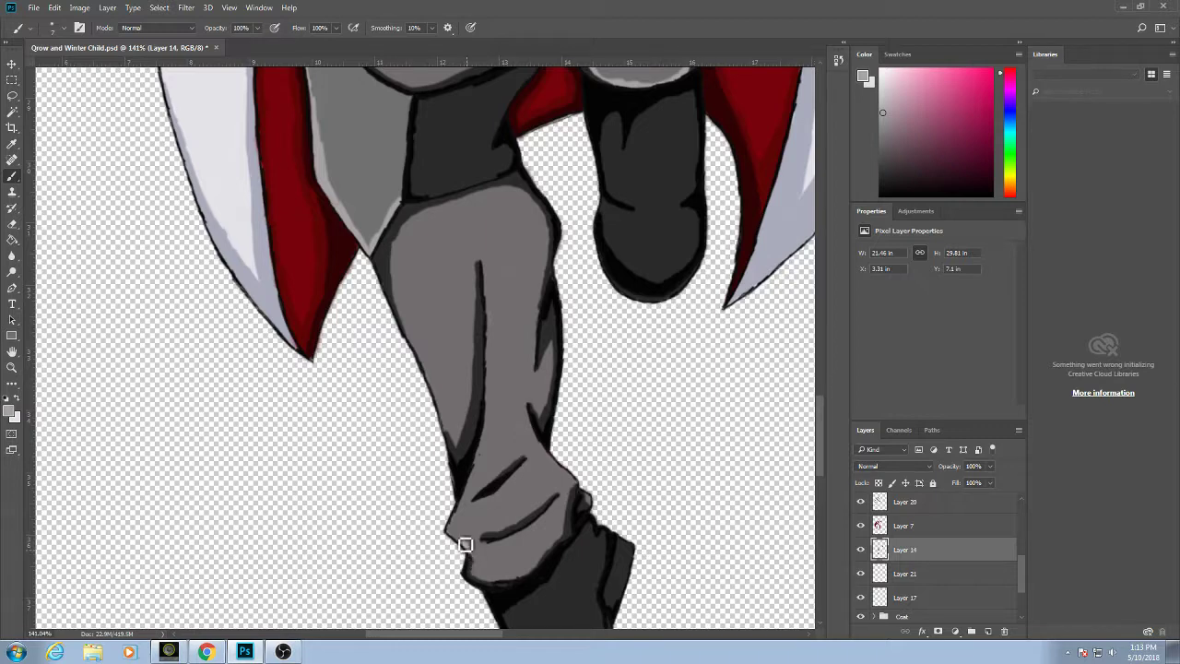
{"action": "mouse_move", "coordinate": [458, 541]}
{"action": "left_mouse_down"}
{"action": "mouse_move", "coordinate": [494, 422]}
{"action": "mouse_move", "coordinate": [484, 263]}
{"action": "left_mouse_up"}
{"action": "right_click", "coordinate": [483, 423]}
{"action": "key", "text": "Escape"}
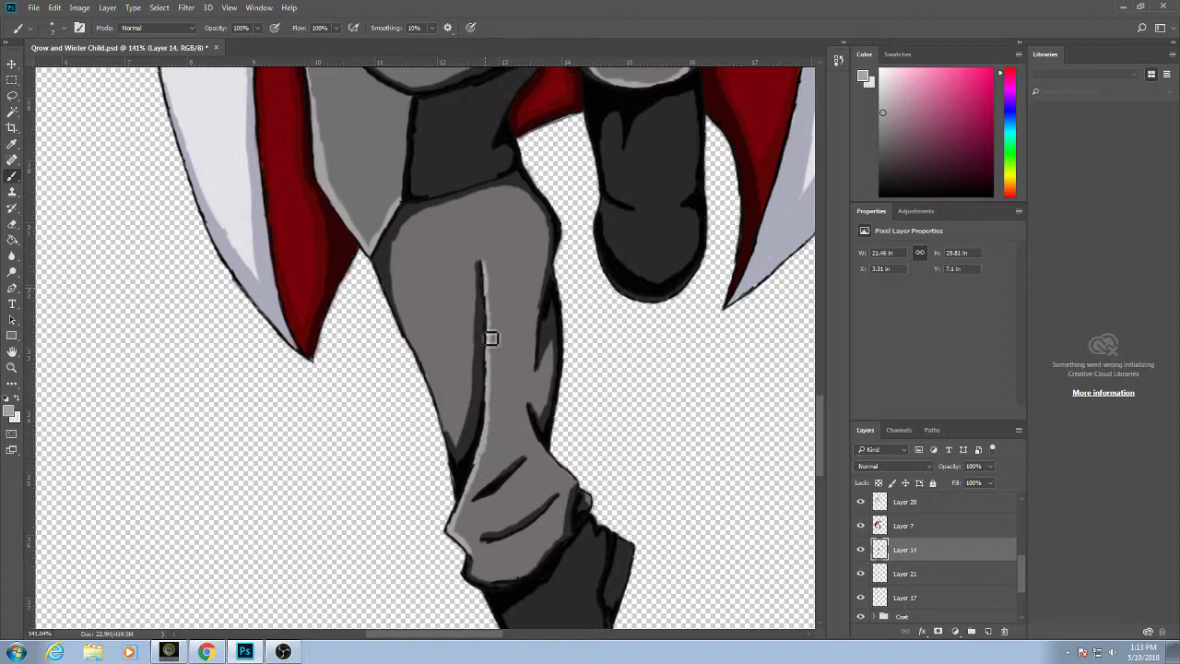
Paint light grey highlights along the front shin's outer edge, beside its rear folds and down to the cuff's back edge.
{"action": "mouse_move", "coordinate": [406, 338]}
{"action": "left_mouse_down"}
{"action": "mouse_move", "coordinate": [464, 445]}
{"action": "mouse_move", "coordinate": [479, 394]}
{"action": "mouse_move", "coordinate": [474, 356]}
{"action": "left_mouse_up"}
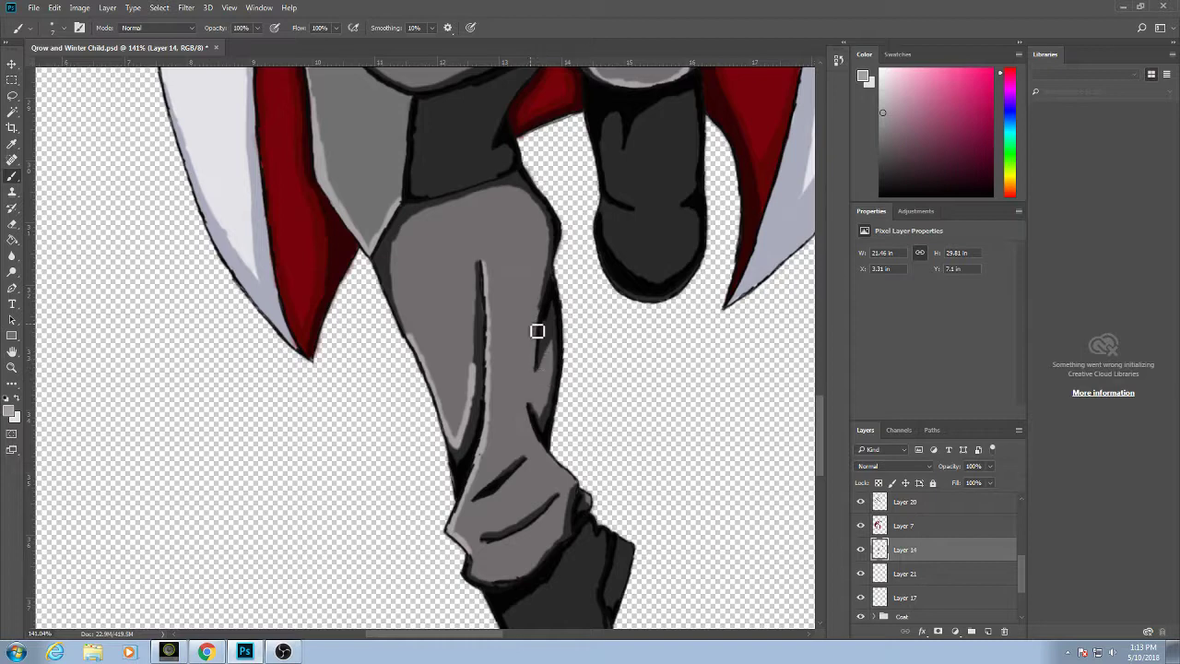
{"action": "mouse_move", "coordinate": [538, 331]}
{"action": "left_mouse_down"}
{"action": "mouse_move", "coordinate": [543, 305]}
{"action": "mouse_move", "coordinate": [540, 376]}
{"action": "left_mouse_up"}
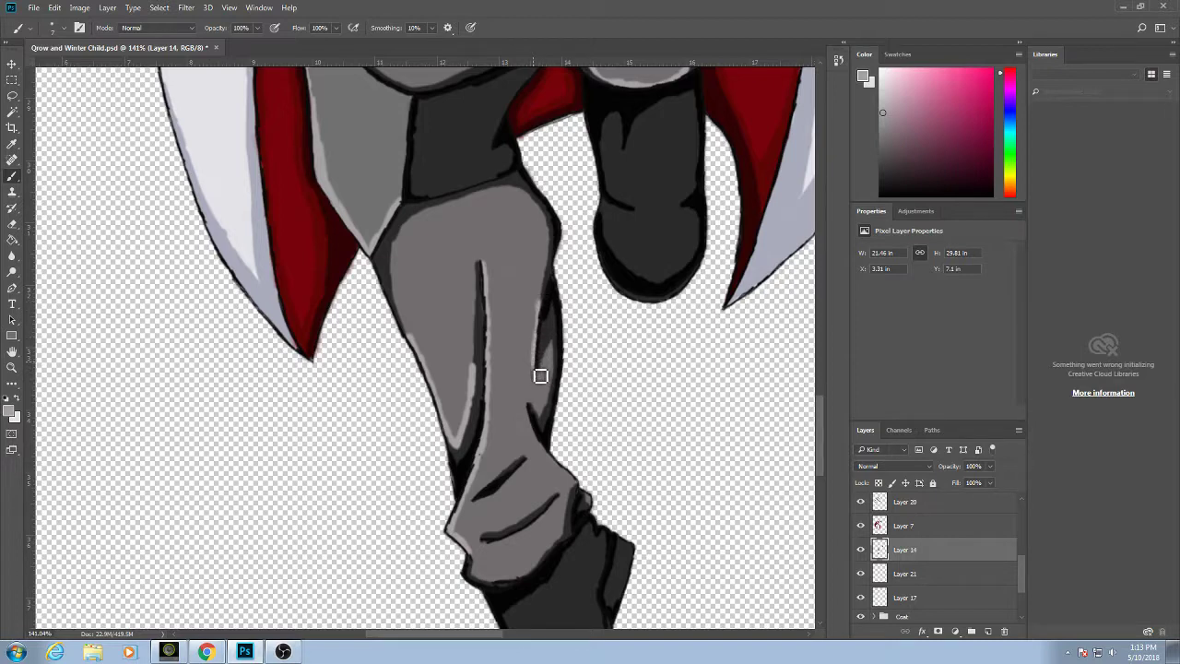
{"action": "left_click_drag", "start_coordinate": [540, 426], "coordinate": [572, 480]}
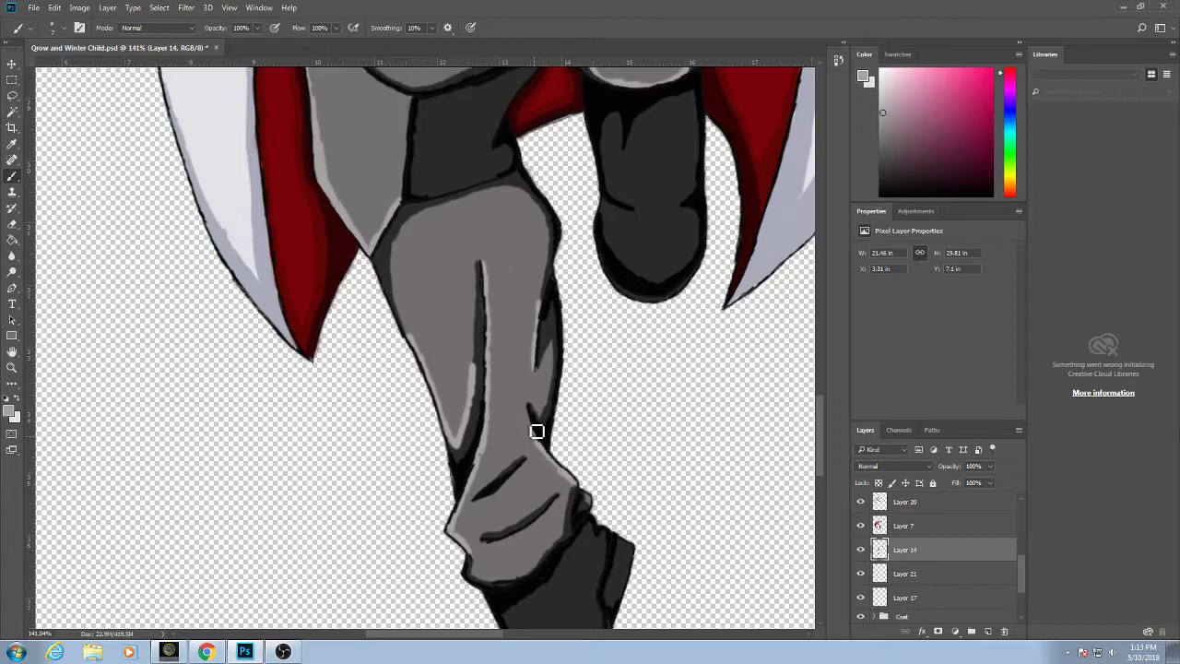
{"action": "left_click_drag", "start_coordinate": [532, 411], "coordinate": [542, 440]}
{"action": "scroll", "coordinate": [561, 463], "scroll_direction": "down", "scroll_amount": 5}
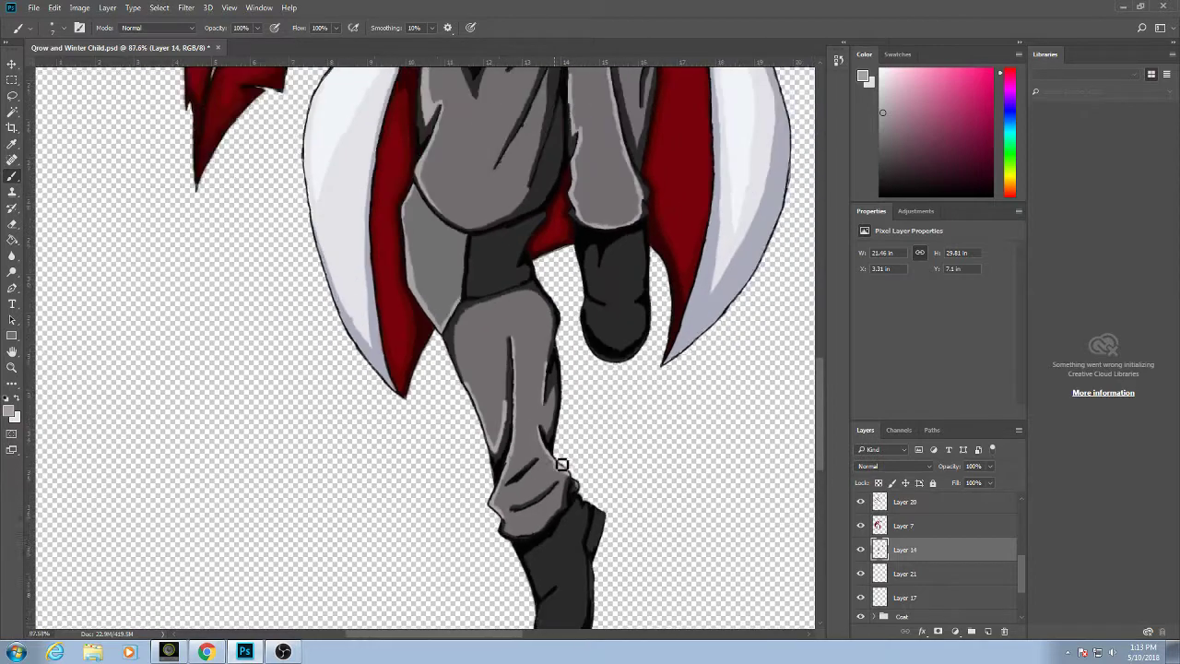
Save the document with the finished trouser highlights.
{"action": "left_click_drag", "start_coordinate": [574, 279], "coordinate": [532, 387]}
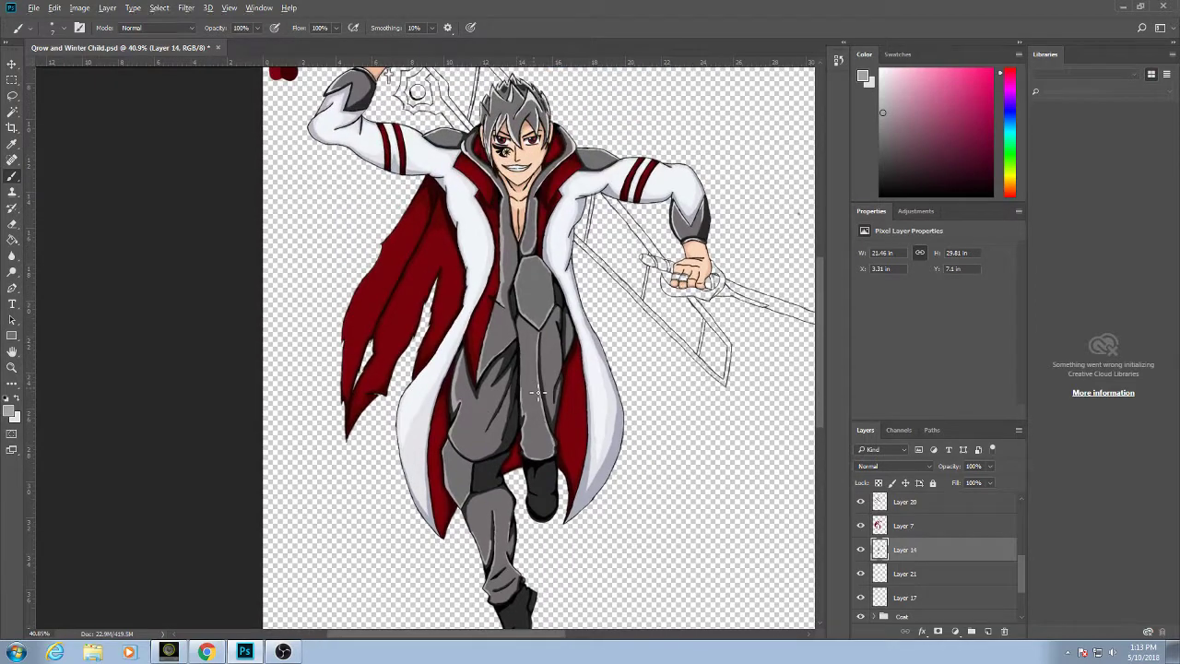
{"action": "scroll", "coordinate": [536, 393], "scroll_direction": "down", "scroll_amount": 2}
{"action": "scroll", "coordinate": [510, 284], "scroll_direction": "up", "scroll_amount": 2}
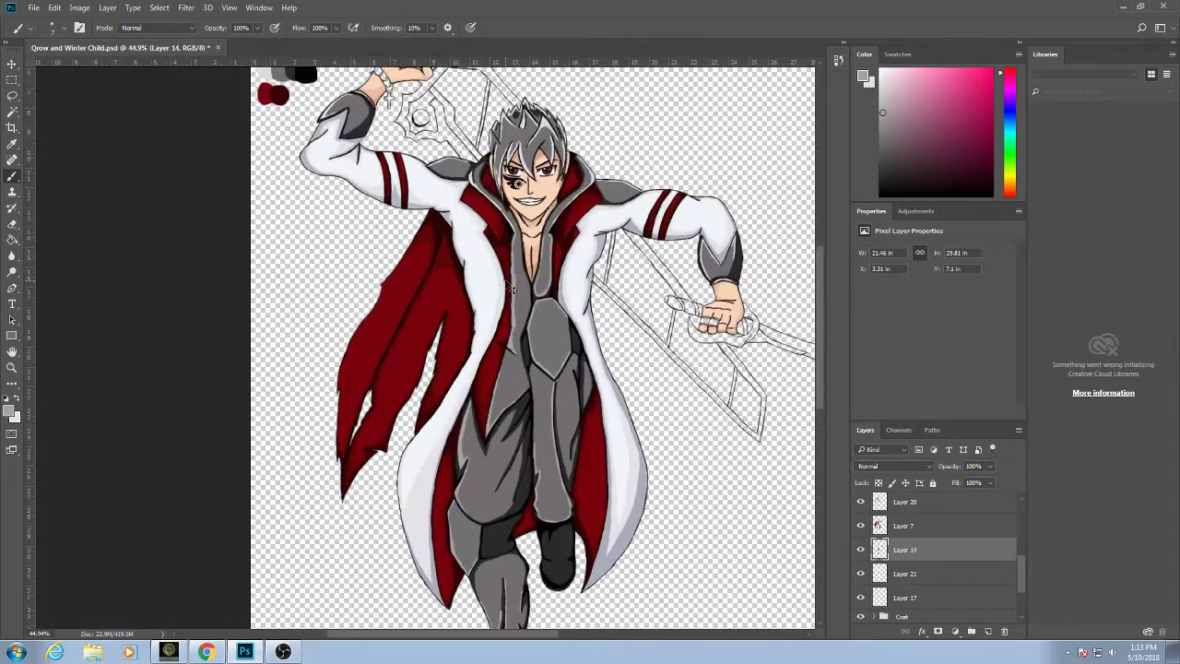
{"action": "key", "text": "ctrl+s"}
{"action": "scroll", "coordinate": [532, 348], "scroll_direction": "up", "scroll_amount": 1}
{"action": "scroll", "coordinate": [489, 258], "scroll_direction": "down", "scroll_amount": 3}
{"action": "scroll", "coordinate": [445, 156], "scroll_direction": "up", "scroll_amount": 2}
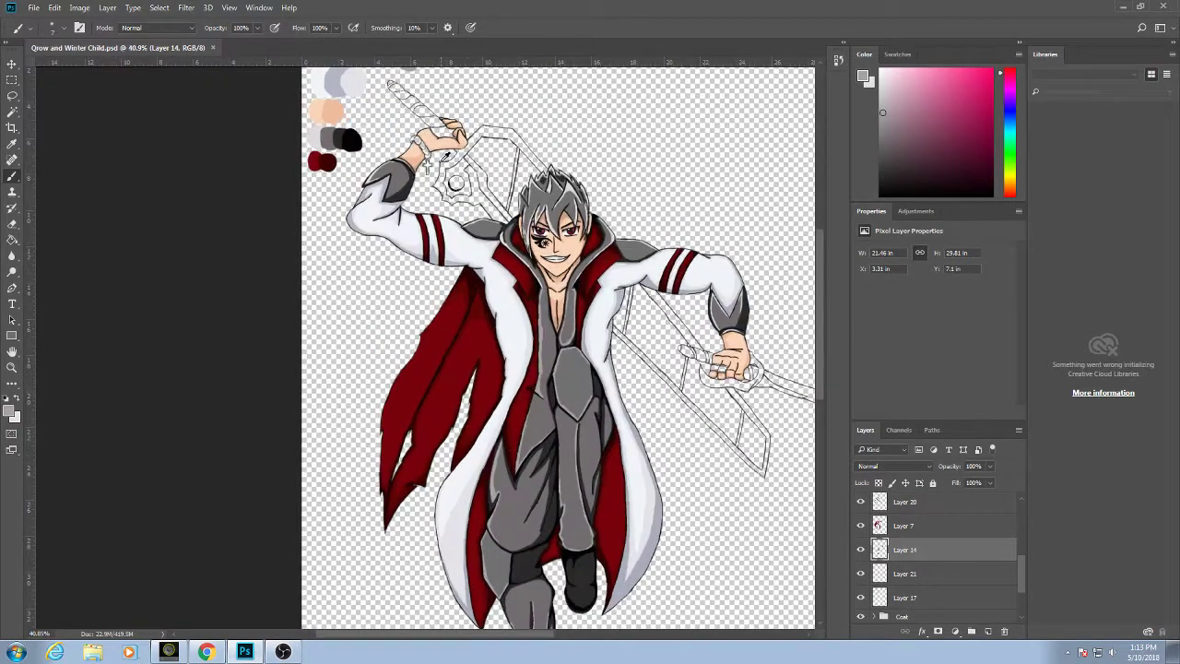
Group the layers from Layer 12 down to Layer 17 and name the group Clothings.
{"action": "scroll", "coordinate": [473, 191], "scroll_direction": "up", "scroll_amount": 3}
{"action": "scroll", "coordinate": [476, 193], "scroll_direction": "down", "scroll_amount": 2}
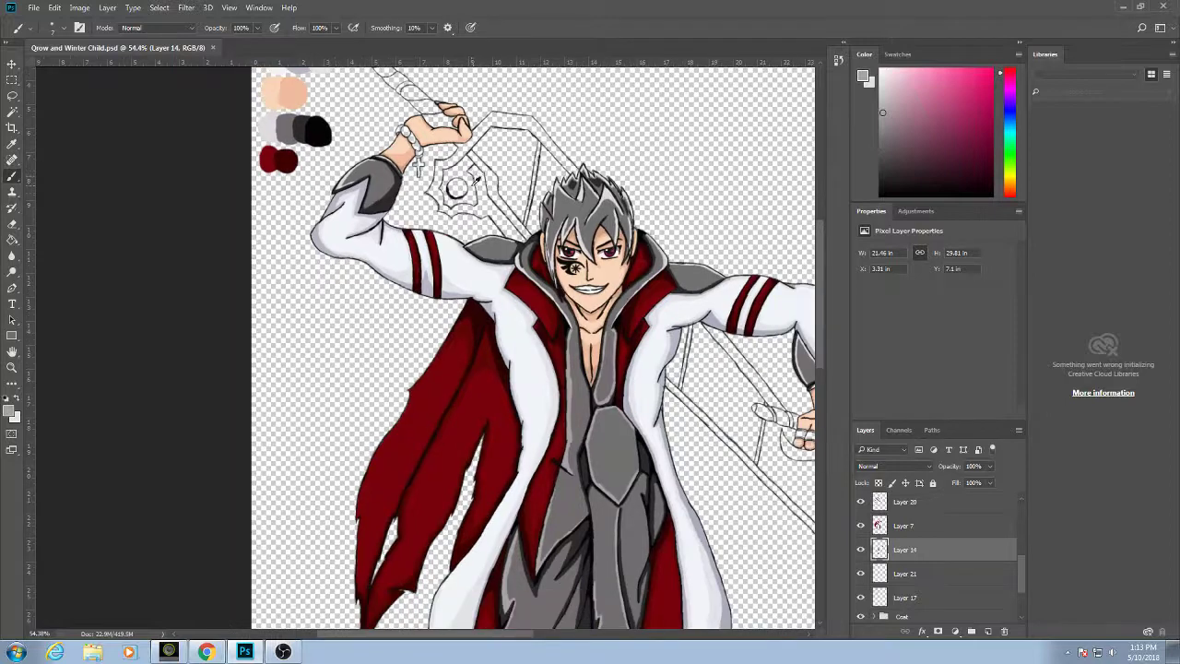
{"action": "scroll", "coordinate": [476, 193], "scroll_direction": "up", "scroll_amount": 2}
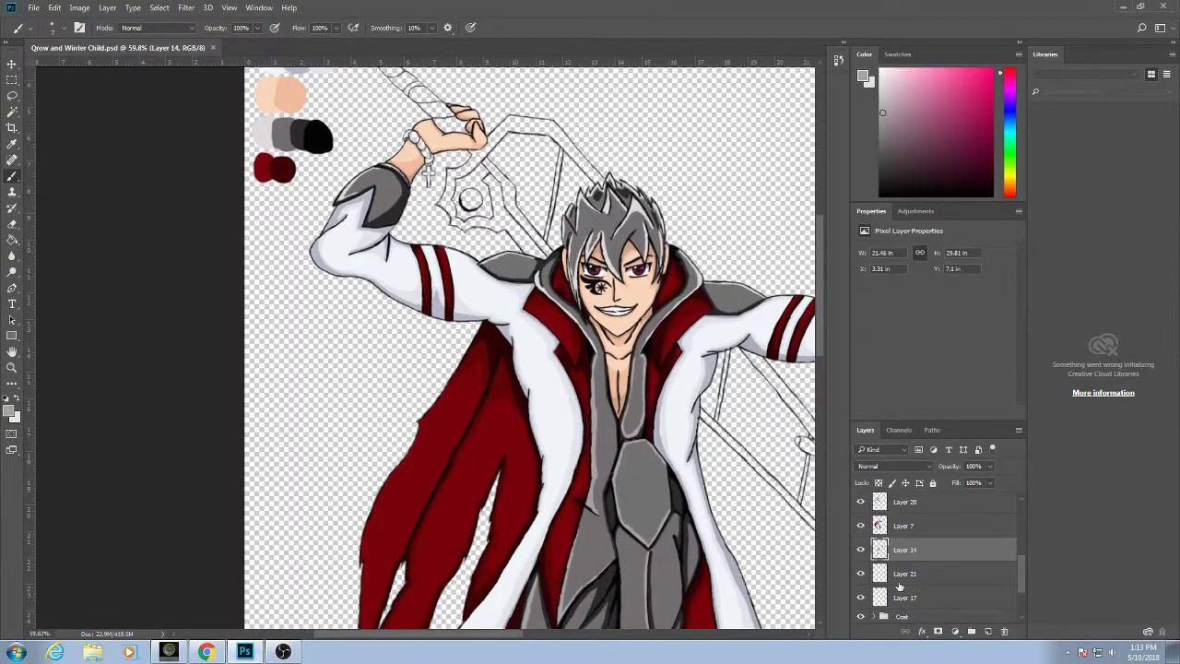
{"action": "left_click", "coordinate": [905, 597]}
{"action": "scroll", "coordinate": [908, 560], "scroll_direction": "up", "scroll_amount": 3}
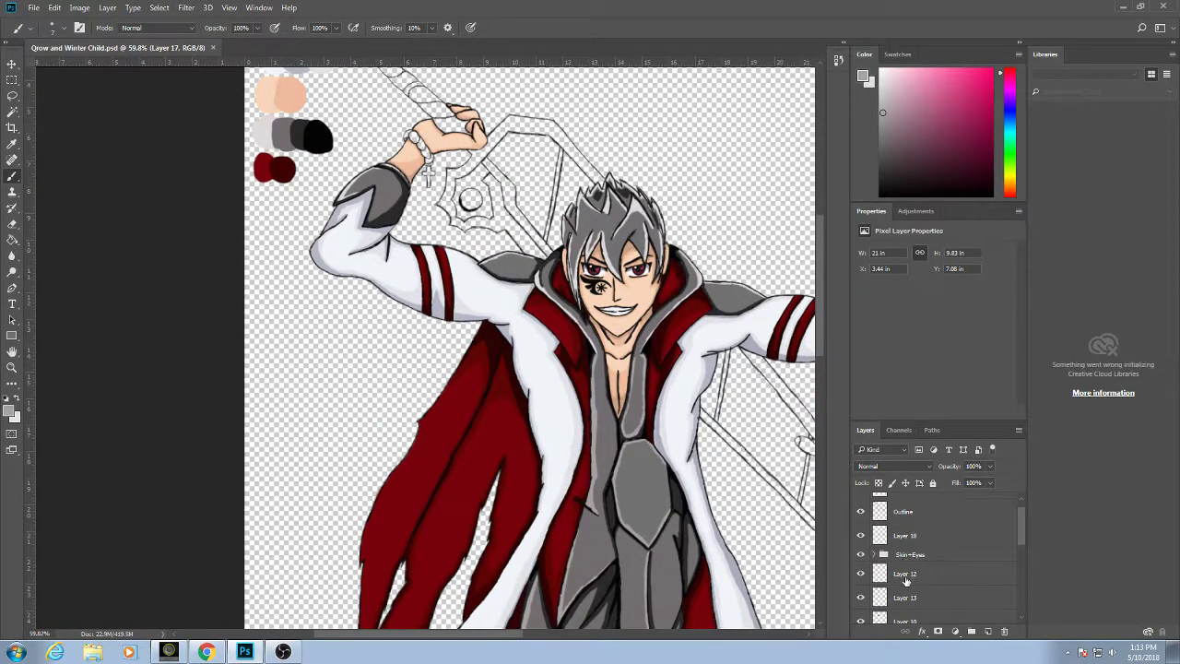
{"action": "left_click", "coordinate": [906, 574], "text": "shift"}
{"action": "left_click_drag", "start_coordinate": [979, 621], "coordinate": [971, 630]}
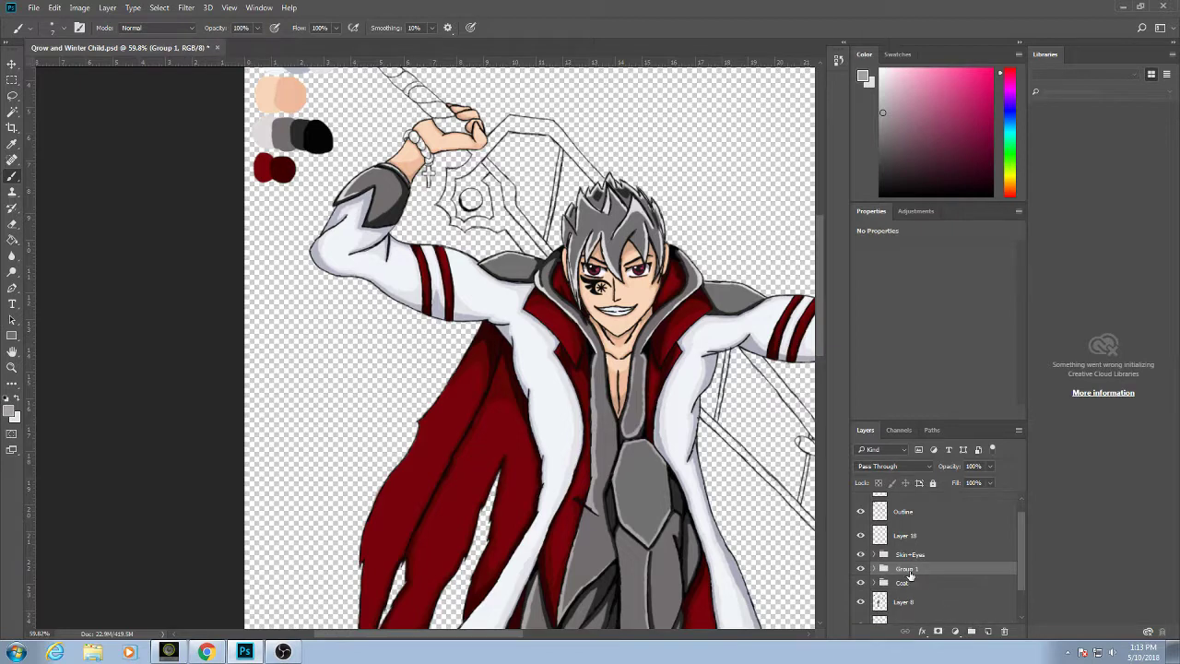
{"action": "double_click", "coordinate": [908, 568]}
{"action": "type", "text": "Clothings"}
{"action": "key", "text": "Return"}
Check what Layer 8 and Layer 9 contain by toggling their visibility, and group both layers as Pants.
{"action": "scroll", "coordinate": [878, 579], "scroll_direction": "down", "scroll_amount": 2}
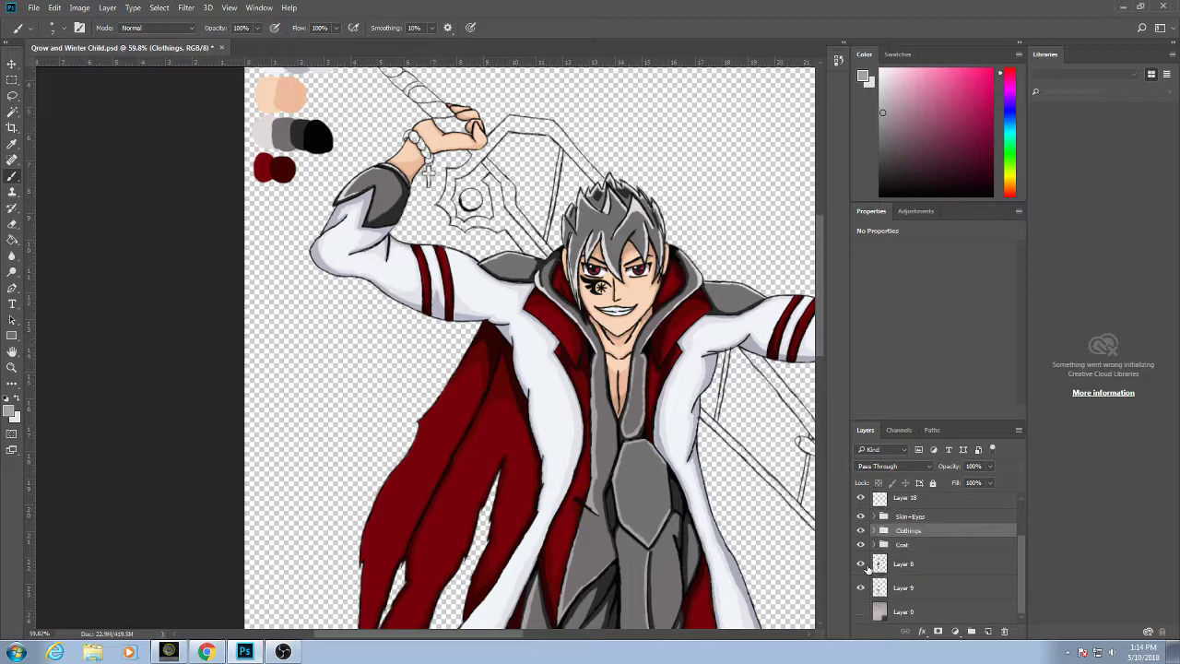
{"action": "left_click", "coordinate": [860, 564]}
{"action": "left_click", "coordinate": [861, 564]}
{"action": "left_click", "coordinate": [861, 587]}
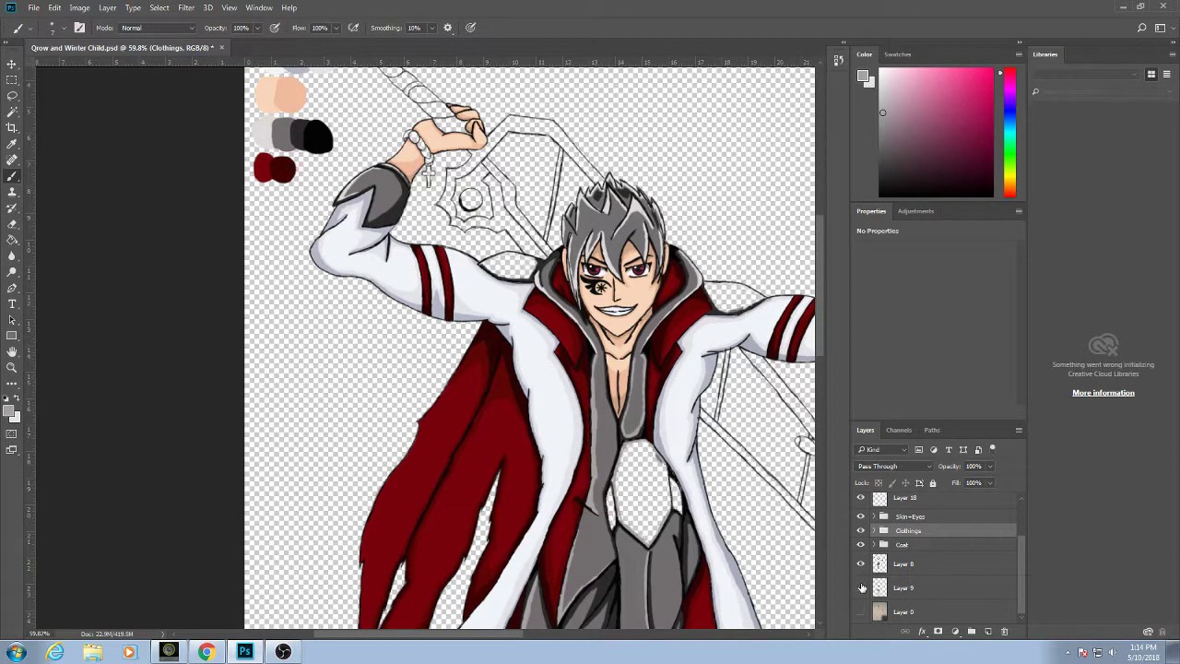
{"action": "left_click", "coordinate": [861, 587]}
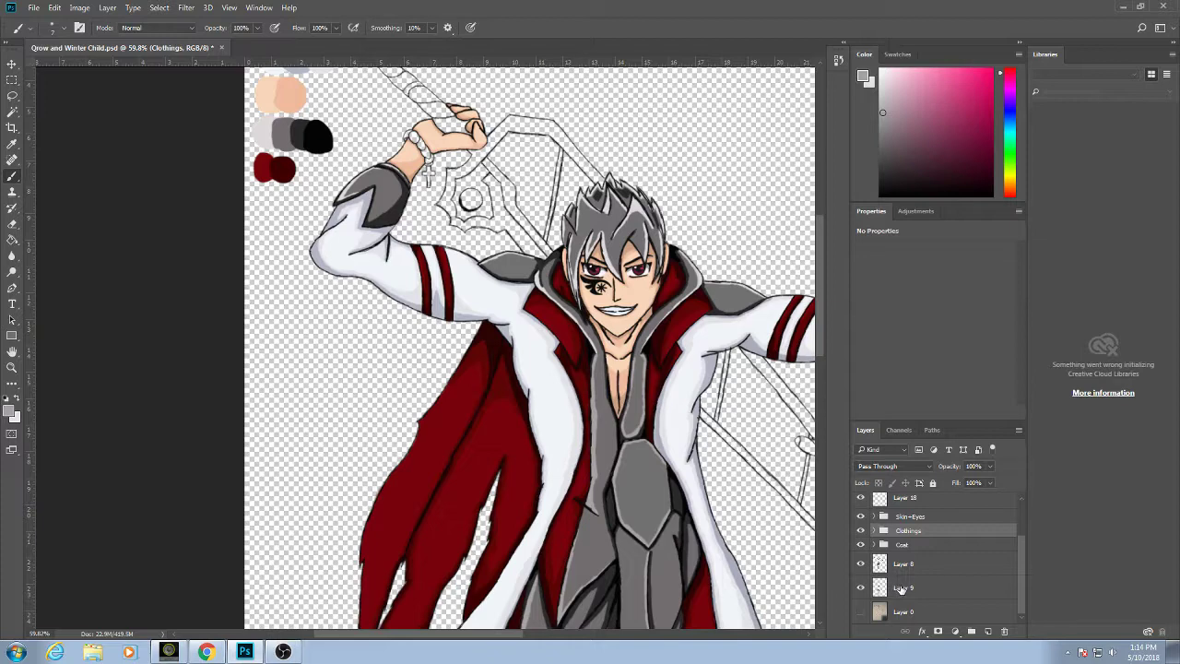
{"action": "left_click", "coordinate": [903, 589]}
{"action": "left_click", "coordinate": [905, 565], "text": "ctrl"}
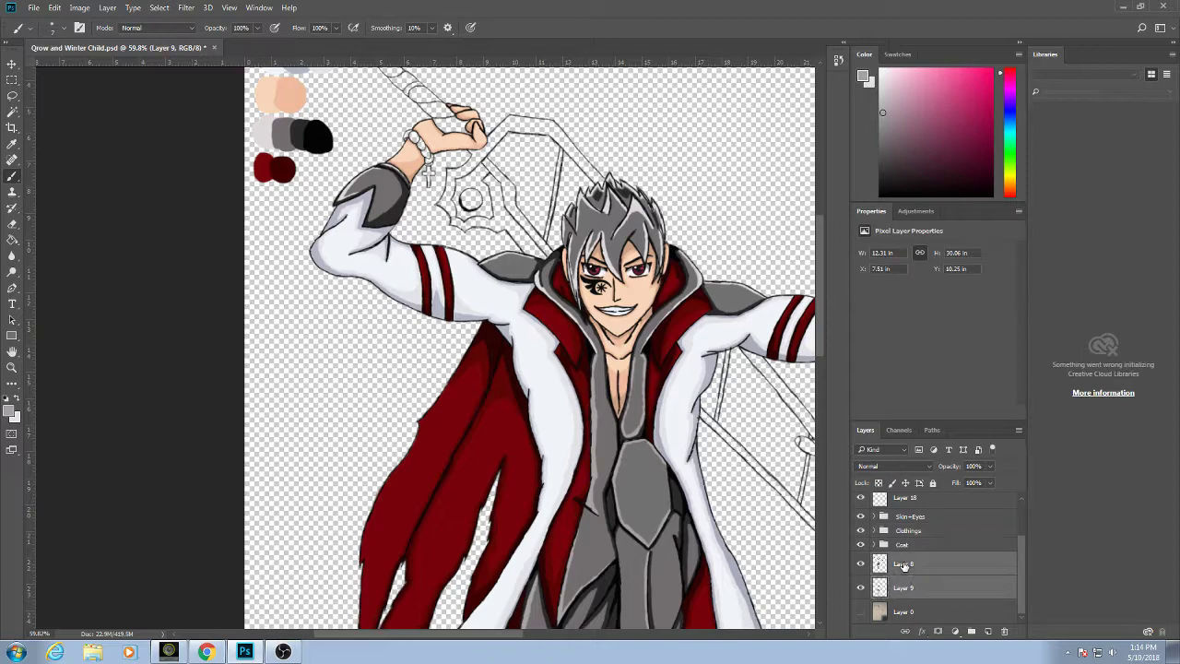
{"action": "left_click", "coordinate": [972, 631]}
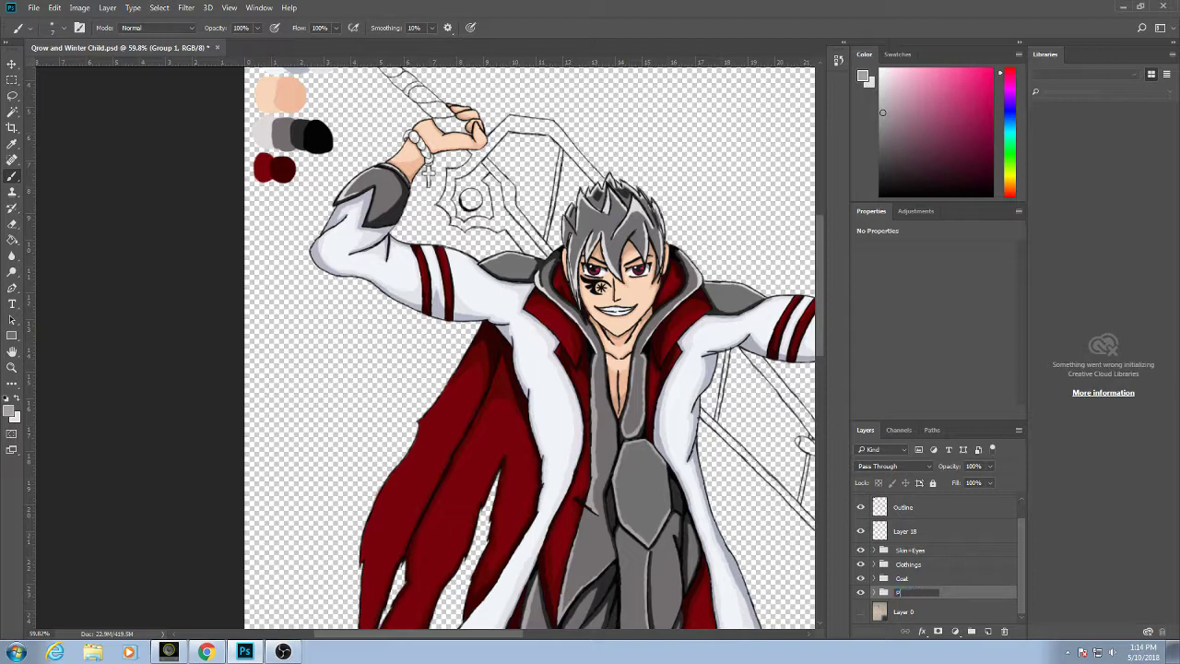
{"action": "type", "text": "Pants"}
{"action": "key", "text": "Return"}
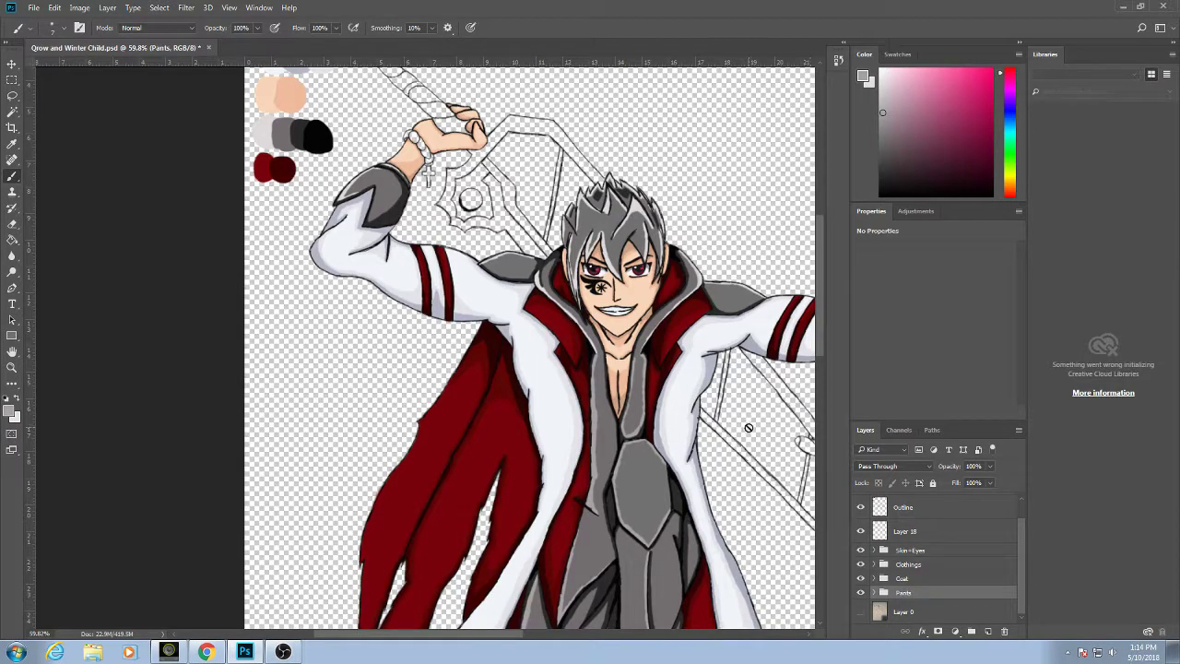
Add a new layer directly beneath the Pants group.
{"action": "left_click", "coordinate": [988, 630]}
{"action": "left_click_drag", "start_coordinate": [921, 578], "coordinate": [922, 604]}
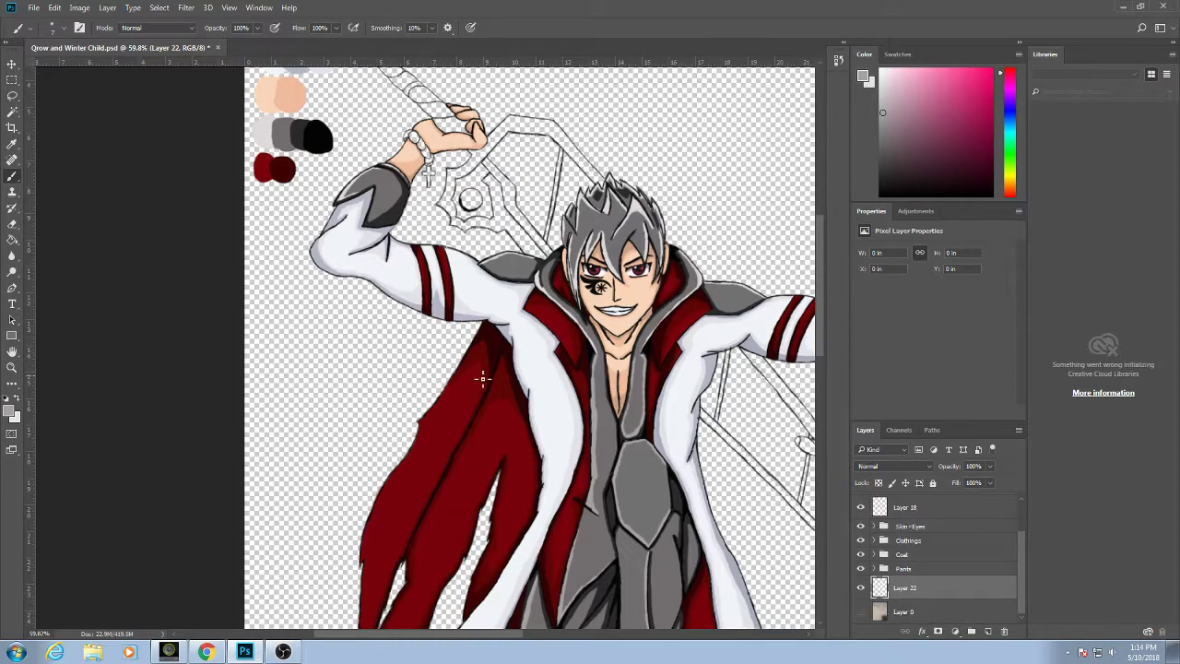
Sample the dark grey and mid grey palette swatches and paint the raised wrist's bracelet beads mid grey.
{"action": "left_click_drag", "start_coordinate": [523, 421], "coordinate": [472, 532]}
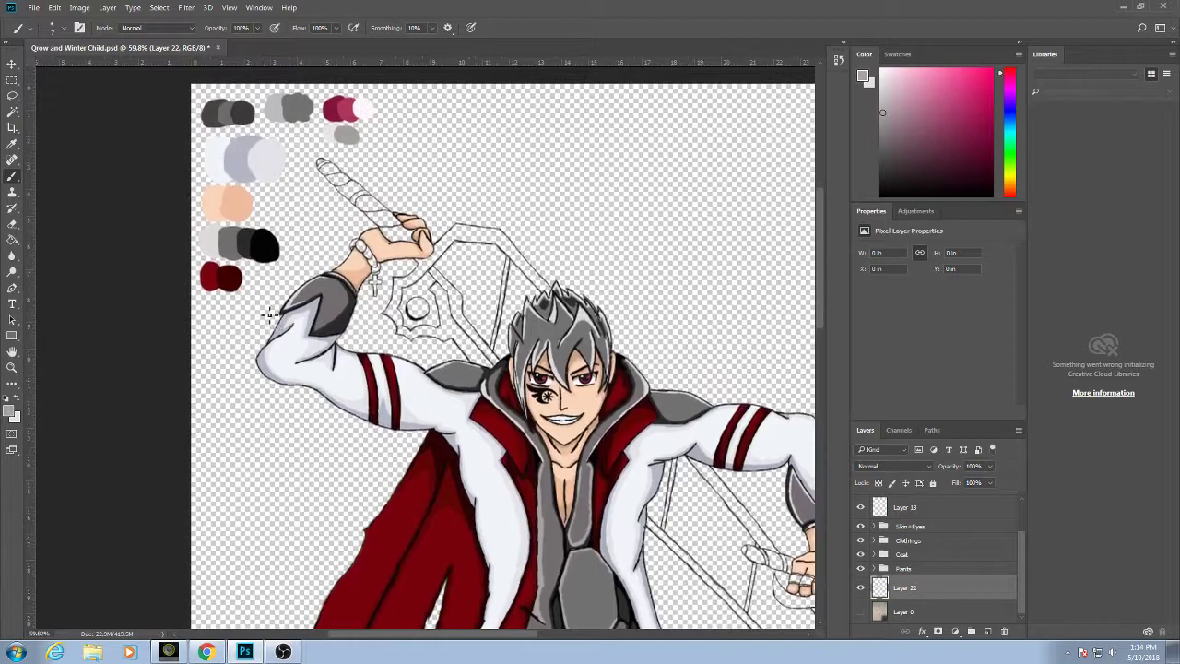
{"action": "scroll", "coordinate": [262, 226], "scroll_direction": "up", "scroll_amount": 3}
{"action": "scroll", "coordinate": [270, 225], "scroll_direction": "up", "scroll_amount": 2}
{"action": "left_click_drag", "start_coordinate": [222, 248], "coordinate": [208, 290]}
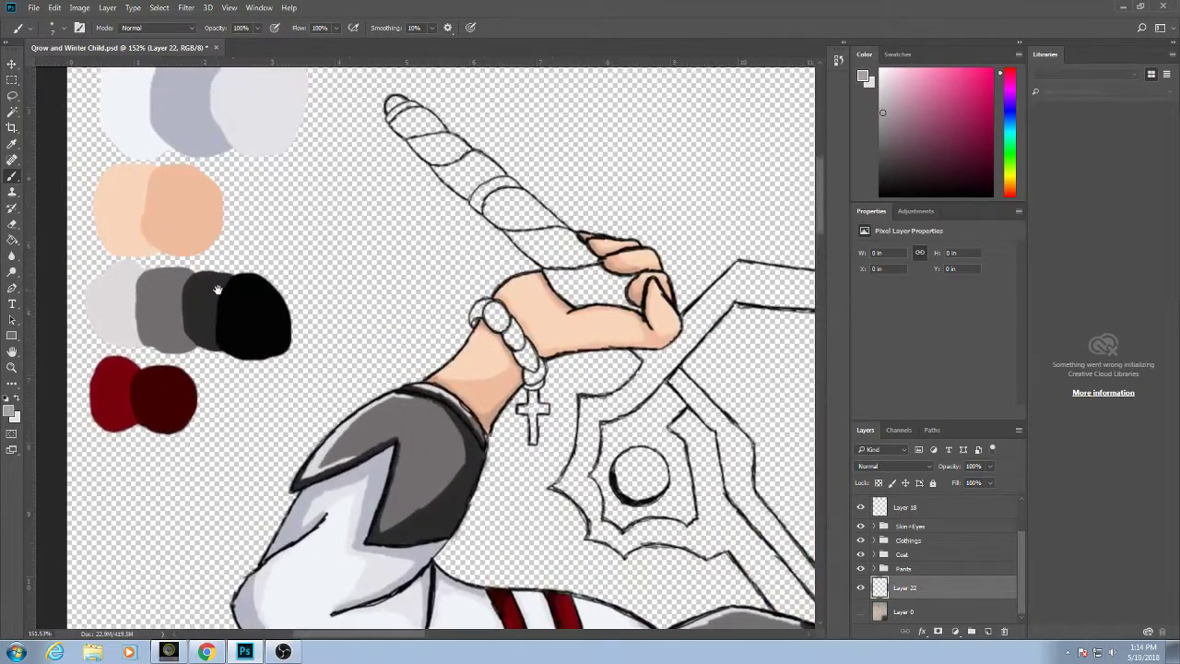
{"action": "left_click", "coordinate": [214, 295], "text": "alt"}
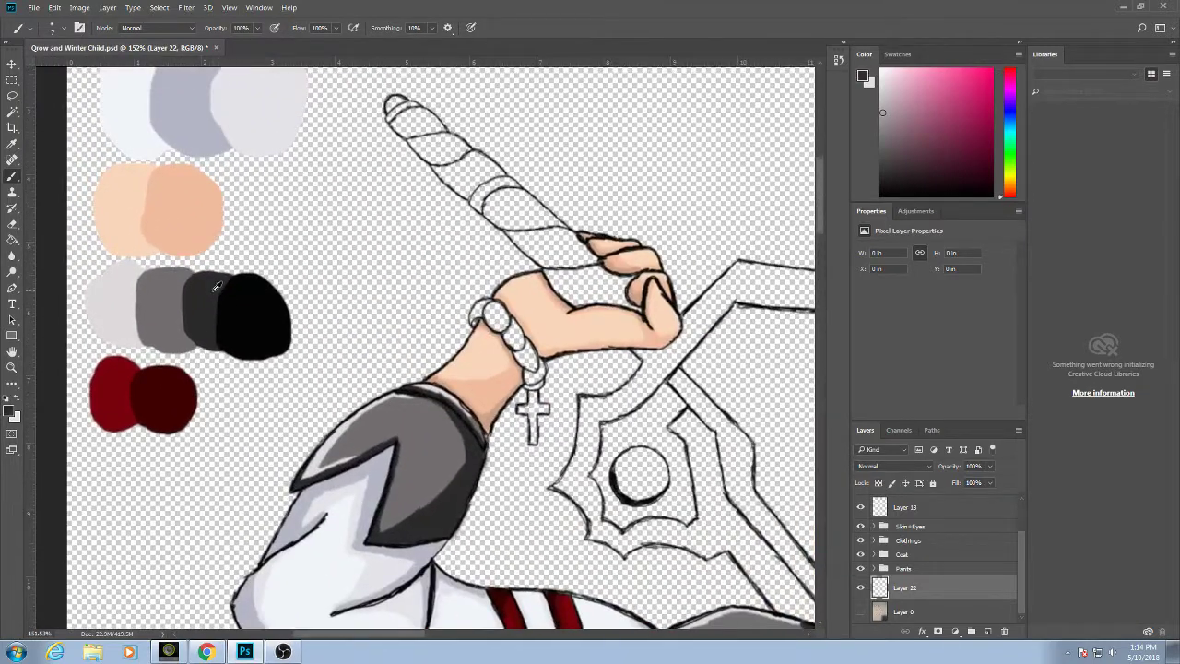
{"action": "left_click", "coordinate": [17, 398]}
{"action": "left_click", "coordinate": [178, 313], "text": "alt"}
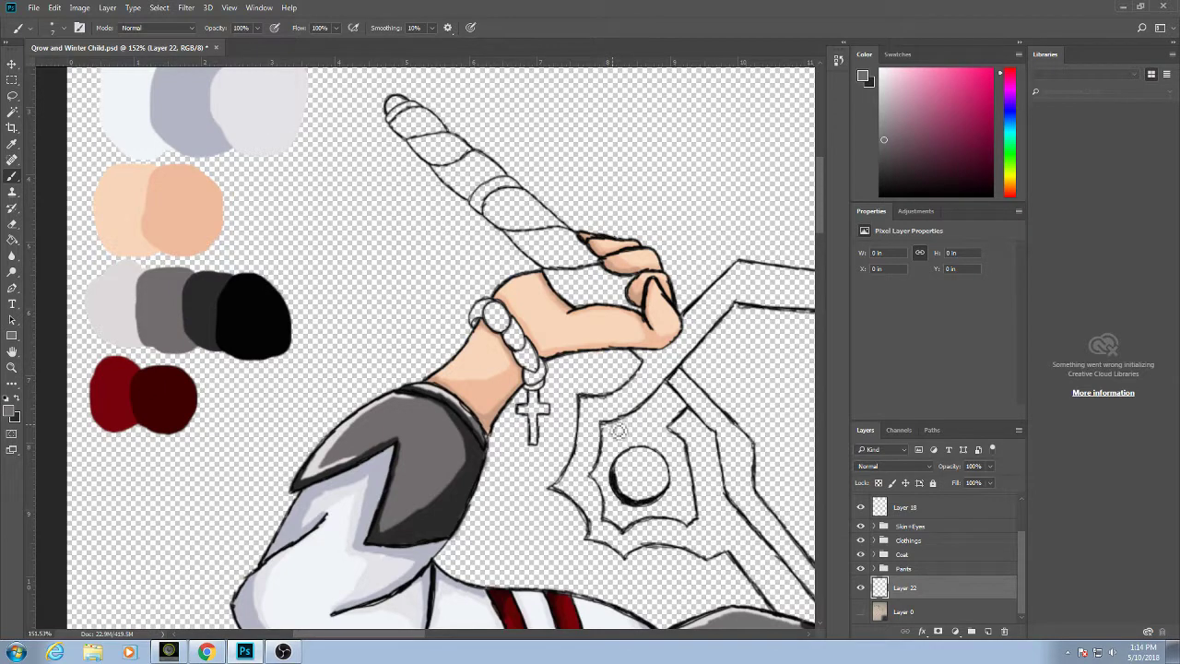
{"action": "scroll", "coordinate": [516, 348], "scroll_direction": "up", "scroll_amount": 5}
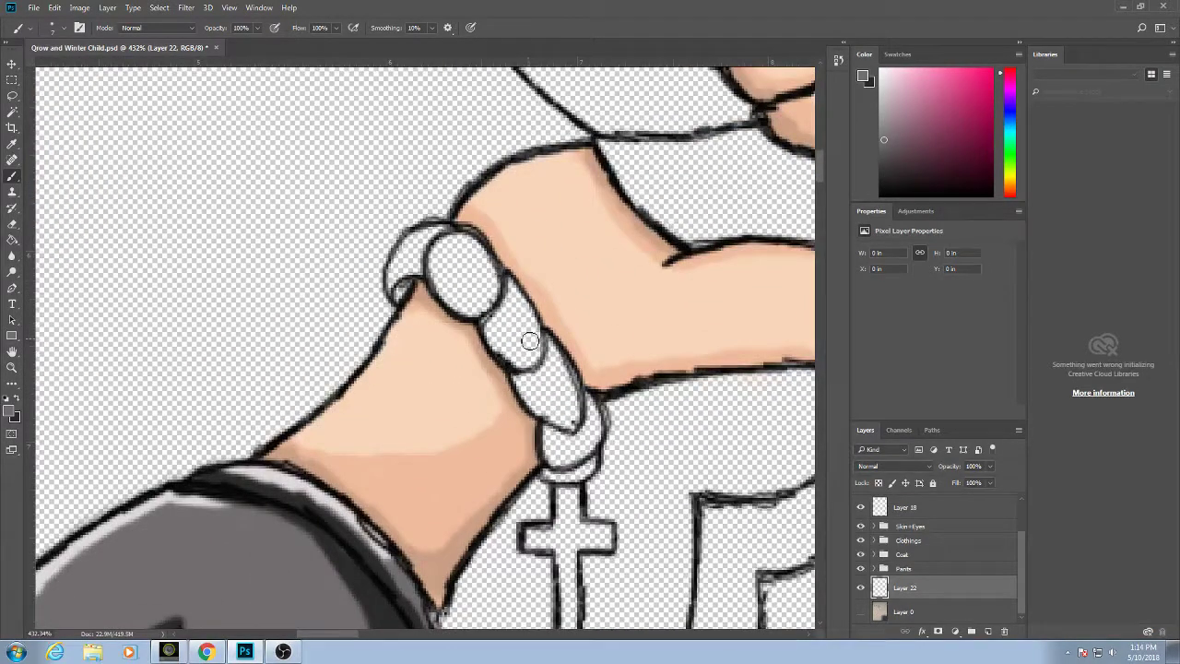
{"action": "mouse_move", "coordinate": [405, 294]}
{"action": "left_mouse_down"}
{"action": "mouse_move", "coordinate": [419, 236]}
{"action": "mouse_move", "coordinate": [441, 232]}
{"action": "mouse_move", "coordinate": [448, 294]}
{"action": "mouse_move", "coordinate": [456, 240]}
{"action": "mouse_move", "coordinate": [468, 325]}
{"action": "mouse_move", "coordinate": [457, 283]}
{"action": "mouse_move", "coordinate": [498, 252]}
{"action": "mouse_move", "coordinate": [507, 325]}
{"action": "mouse_move", "coordinate": [470, 218]}
{"action": "mouse_move", "coordinate": [470, 278]}
{"action": "mouse_move", "coordinate": [436, 255]}
{"action": "mouse_move", "coordinate": [473, 247]}
{"action": "mouse_move", "coordinate": [503, 308]}
{"action": "mouse_move", "coordinate": [497, 358]}
{"action": "mouse_move", "coordinate": [507, 303]}
{"action": "mouse_move", "coordinate": [524, 307]}
{"action": "mouse_move", "coordinate": [545, 383]}
{"action": "mouse_move", "coordinate": [540, 353]}
{"action": "mouse_move", "coordinate": [565, 340]}
{"action": "mouse_move", "coordinate": [580, 443]}
{"action": "mouse_move", "coordinate": [571, 417]}
{"action": "mouse_move", "coordinate": [567, 437]}
{"action": "mouse_move", "coordinate": [558, 421]}
{"action": "mouse_move", "coordinate": [547, 453]}
{"action": "mouse_move", "coordinate": [585, 432]}
{"action": "mouse_move", "coordinate": [573, 434]}
{"action": "mouse_move", "coordinate": [582, 450]}
{"action": "mouse_move", "coordinate": [594, 412]}
{"action": "mouse_move", "coordinate": [596, 445]}
{"action": "mouse_move", "coordinate": [563, 382]}
{"action": "mouse_move", "coordinate": [540, 412]}
{"action": "mouse_move", "coordinate": [512, 374]}
{"action": "mouse_move", "coordinate": [539, 397]}
{"action": "mouse_move", "coordinate": [563, 467]}
{"action": "mouse_move", "coordinate": [567, 423]}
{"action": "mouse_move", "coordinate": [600, 419]}
{"action": "mouse_move", "coordinate": [551, 475]}
{"action": "mouse_move", "coordinate": [591, 467]}
{"action": "mouse_move", "coordinate": [546, 472]}
{"action": "mouse_move", "coordinate": [540, 427]}
{"action": "left_mouse_up"}
Shade the lower edges and overlaps of the bracelet beads with the dark grey brush.
{"action": "left_click", "coordinate": [23, 395]}
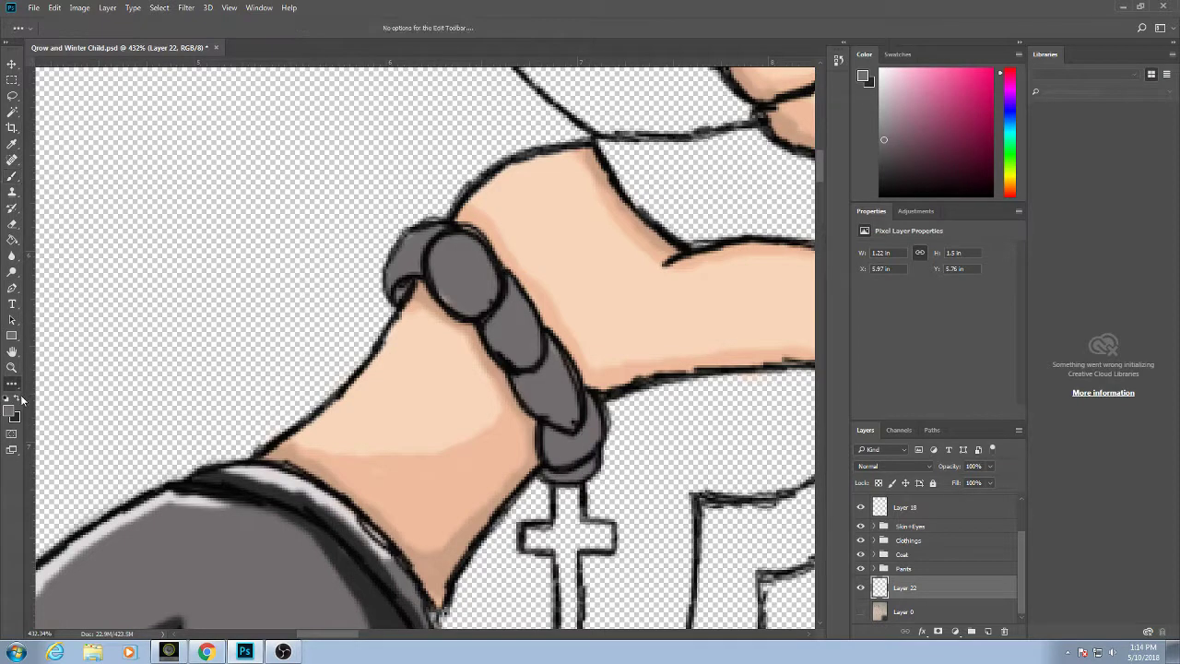
{"action": "left_click", "coordinate": [18, 399]}
{"action": "left_click", "coordinate": [20, 398]}
{"action": "left_click", "coordinate": [13, 175]}
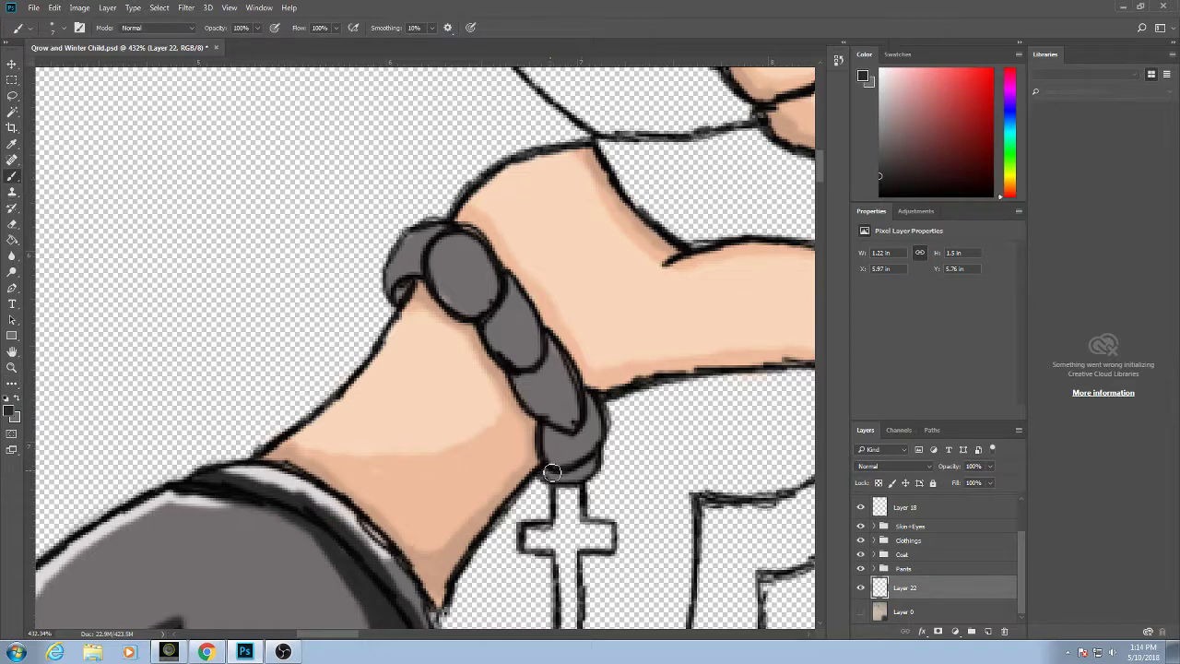
{"action": "mouse_move", "coordinate": [551, 472]}
{"action": "left_mouse_down"}
{"action": "mouse_move", "coordinate": [594, 459]}
{"action": "mouse_move", "coordinate": [559, 470]}
{"action": "mouse_move", "coordinate": [547, 446]}
{"action": "mouse_move", "coordinate": [588, 404]}
{"action": "left_mouse_up"}
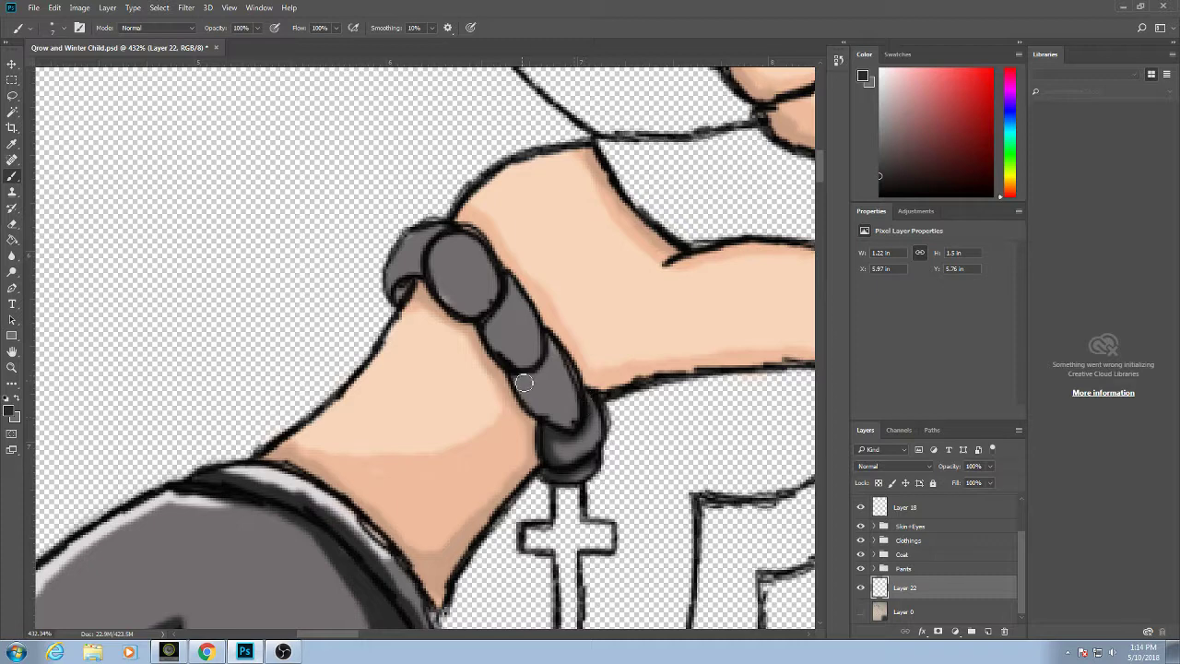
{"action": "left_click_drag", "start_coordinate": [524, 383], "coordinate": [565, 425]}
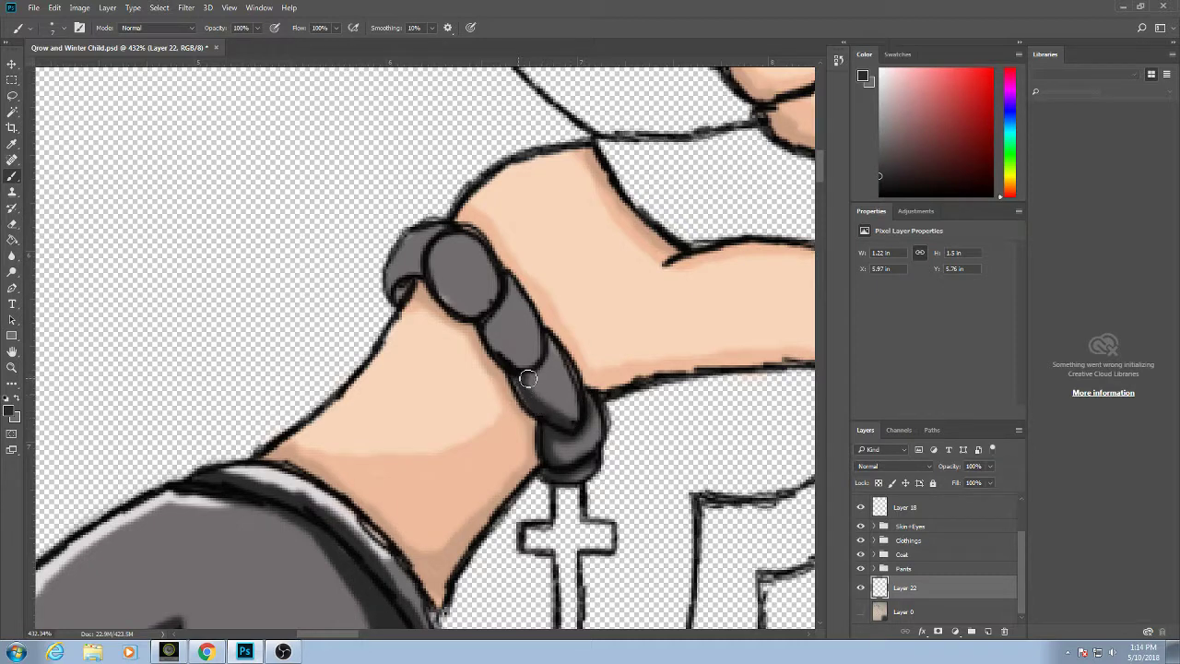
{"action": "left_click_drag", "start_coordinate": [528, 378], "coordinate": [550, 359]}
{"action": "left_click_drag", "start_coordinate": [489, 327], "coordinate": [533, 366]}
{"action": "mouse_move", "coordinate": [491, 320]}
{"action": "left_mouse_down"}
{"action": "mouse_move", "coordinate": [510, 282]}
{"action": "mouse_move", "coordinate": [498, 347]}
{"action": "mouse_move", "coordinate": [465, 296]}
{"action": "mouse_move", "coordinate": [482, 310]}
{"action": "mouse_move", "coordinate": [445, 300]}
{"action": "mouse_move", "coordinate": [427, 271]}
{"action": "mouse_move", "coordinate": [448, 304]}
{"action": "mouse_move", "coordinate": [498, 294]}
{"action": "left_mouse_up"}
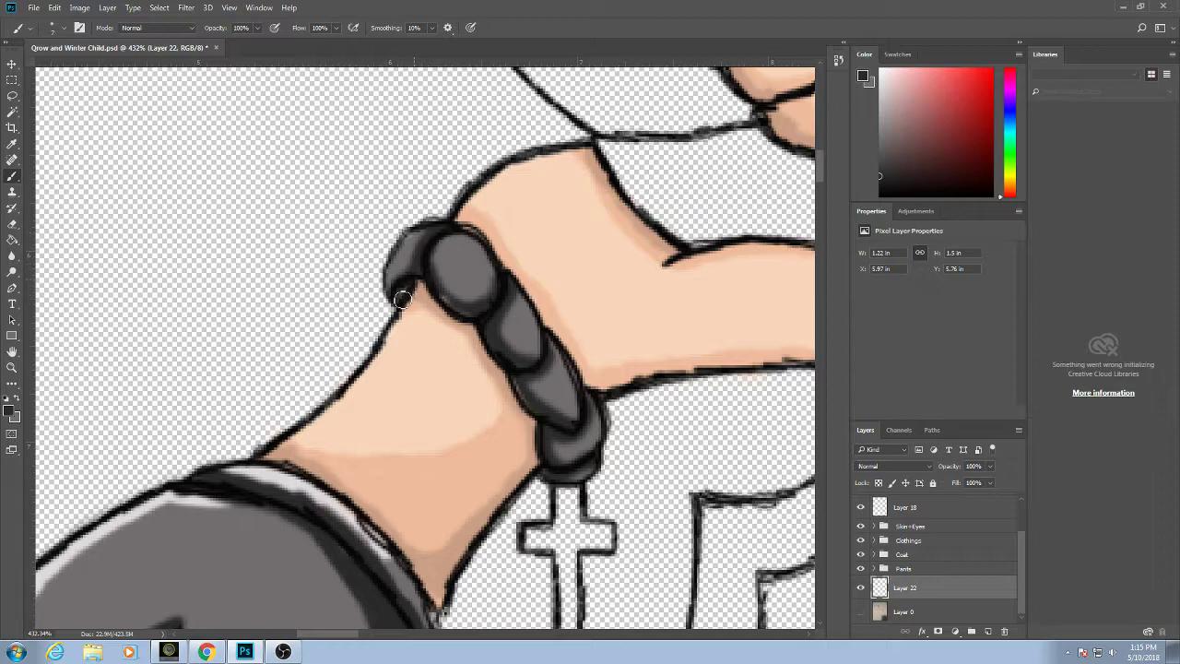
Sample the light grey palette swatch and paint a soft highlight on each bracelet bead.
{"action": "scroll", "coordinate": [474, 310], "scroll_direction": "down", "scroll_amount": 5}
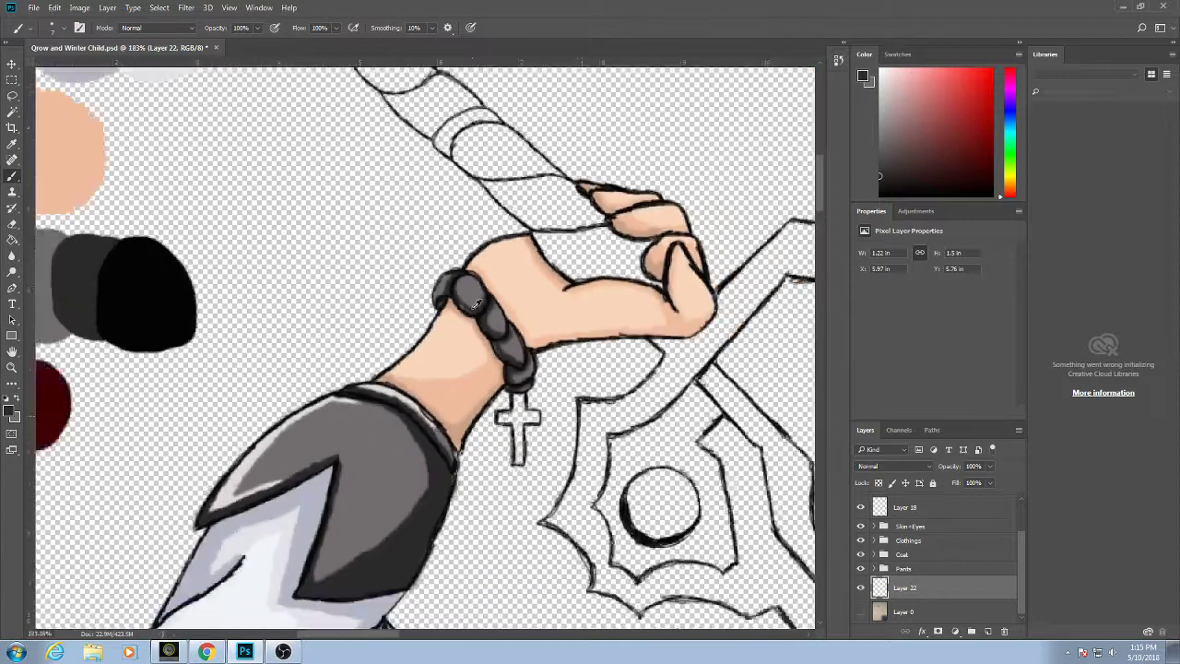
{"action": "scroll", "coordinate": [242, 274], "scroll_direction": "up", "scroll_amount": 3}
{"action": "left_click_drag", "start_coordinate": [128, 273], "coordinate": [262, 273]}
{"action": "left_click", "coordinate": [142, 273], "text": "alt"}
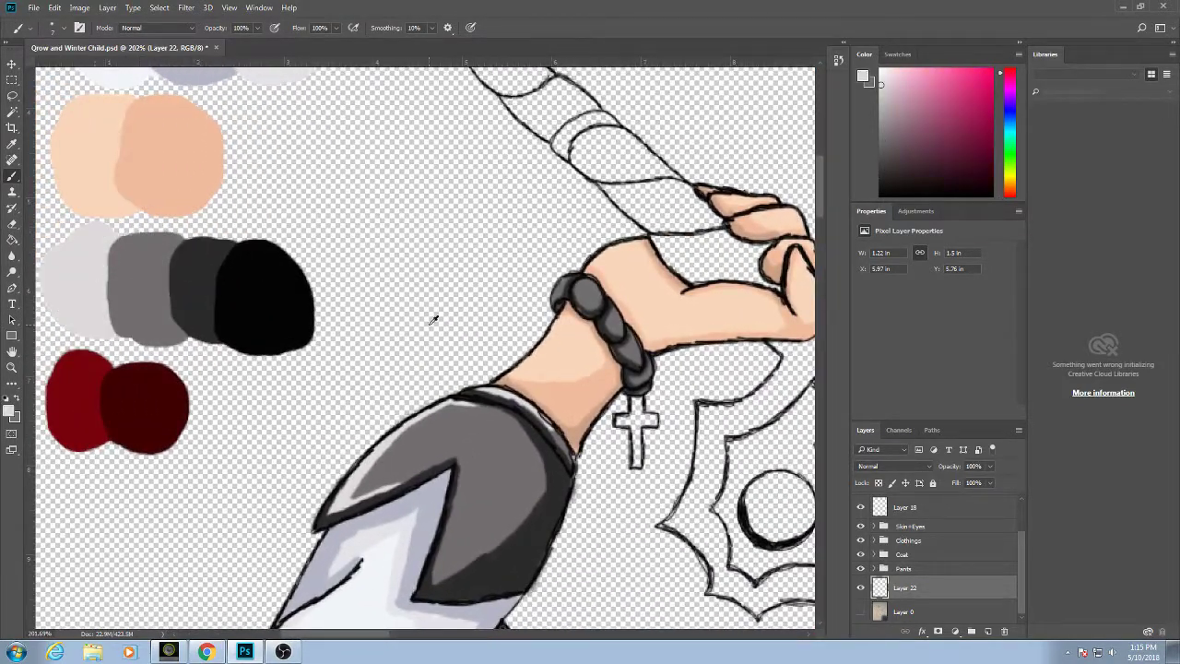
{"action": "scroll", "coordinate": [636, 300], "scroll_direction": "up", "scroll_amount": 5}
{"action": "mouse_move", "coordinate": [590, 309]}
{"action": "left_mouse_down"}
{"action": "mouse_move", "coordinate": [599, 323]}
{"action": "mouse_move", "coordinate": [567, 277]}
{"action": "mouse_move", "coordinate": [606, 321]}
{"action": "left_mouse_up"}
{"action": "mouse_move", "coordinate": [615, 305]}
{"action": "left_mouse_down"}
{"action": "mouse_move", "coordinate": [513, 280]}
{"action": "mouse_move", "coordinate": [479, 287]}
{"action": "left_mouse_up"}
{"action": "mouse_move", "coordinate": [521, 338]}
{"action": "left_mouse_down"}
{"action": "mouse_move", "coordinate": [535, 306]}
{"action": "mouse_move", "coordinate": [555, 368]}
{"action": "mouse_move", "coordinate": [588, 393]}
{"action": "mouse_move", "coordinate": [613, 466]}
{"action": "left_mouse_up"}
{"action": "left_click_drag", "start_coordinate": [634, 474], "coordinate": [625, 428]}
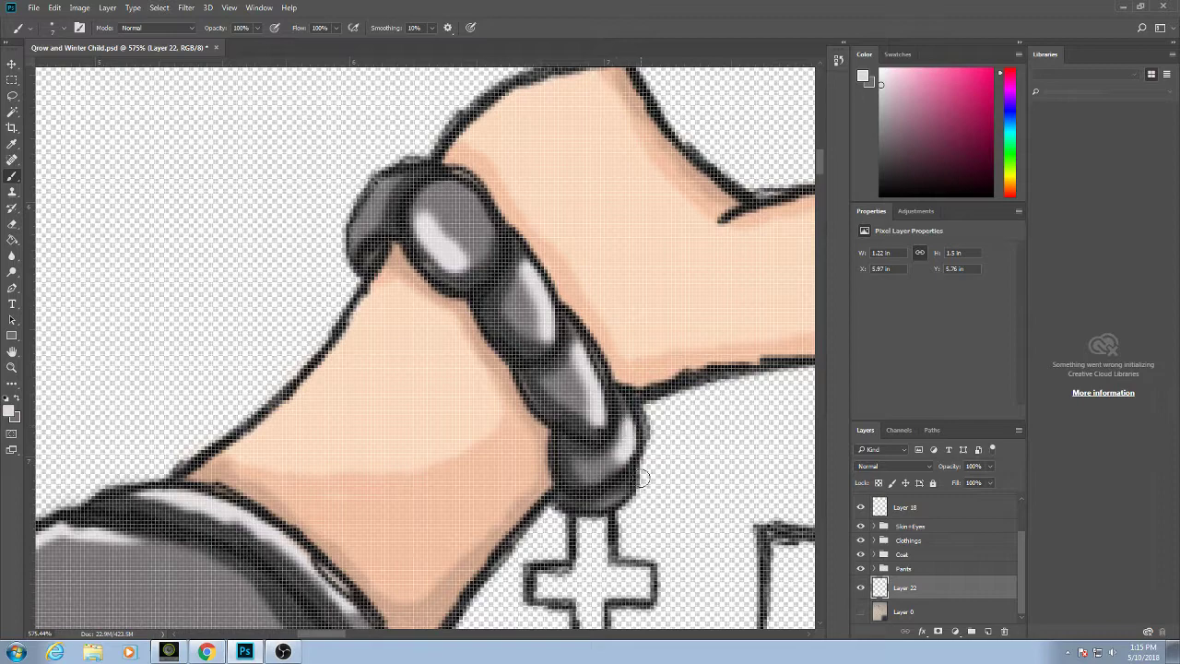
{"action": "scroll", "coordinate": [657, 451], "scroll_direction": "down", "scroll_amount": 3}
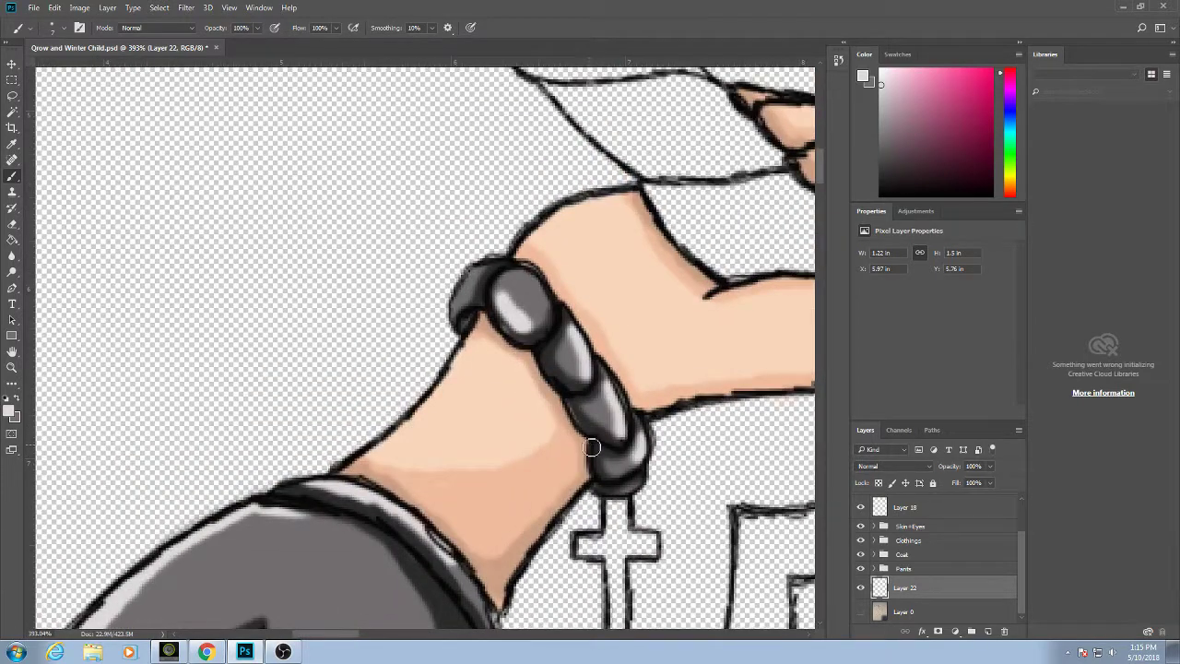
{"action": "left_click_drag", "start_coordinate": [455, 315], "coordinate": [478, 266]}
Paint the bracelet's cross pendant light grey and shade its arms and edges with darker greys.
{"action": "scroll", "coordinate": [613, 419], "scroll_direction": "down", "scroll_amount": 3}
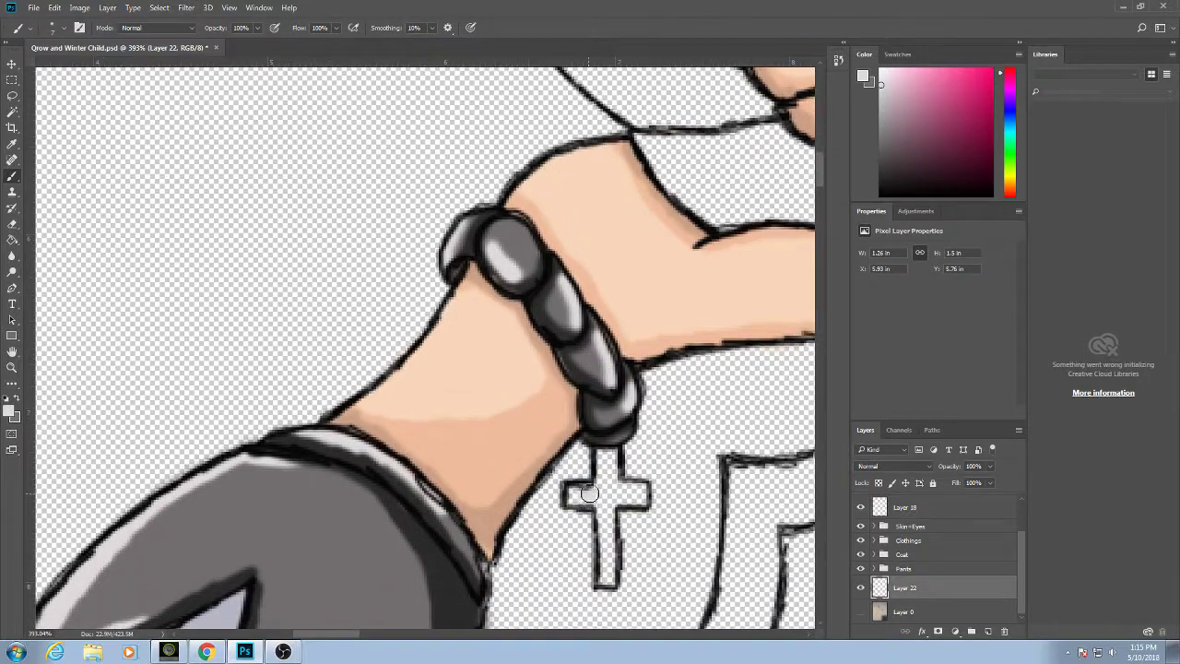
{"action": "mouse_move", "coordinate": [589, 493]}
{"action": "left_mouse_down"}
{"action": "mouse_move", "coordinate": [576, 498]}
{"action": "mouse_move", "coordinate": [600, 493]}
{"action": "mouse_move", "coordinate": [611, 583]}
{"action": "left_mouse_up"}
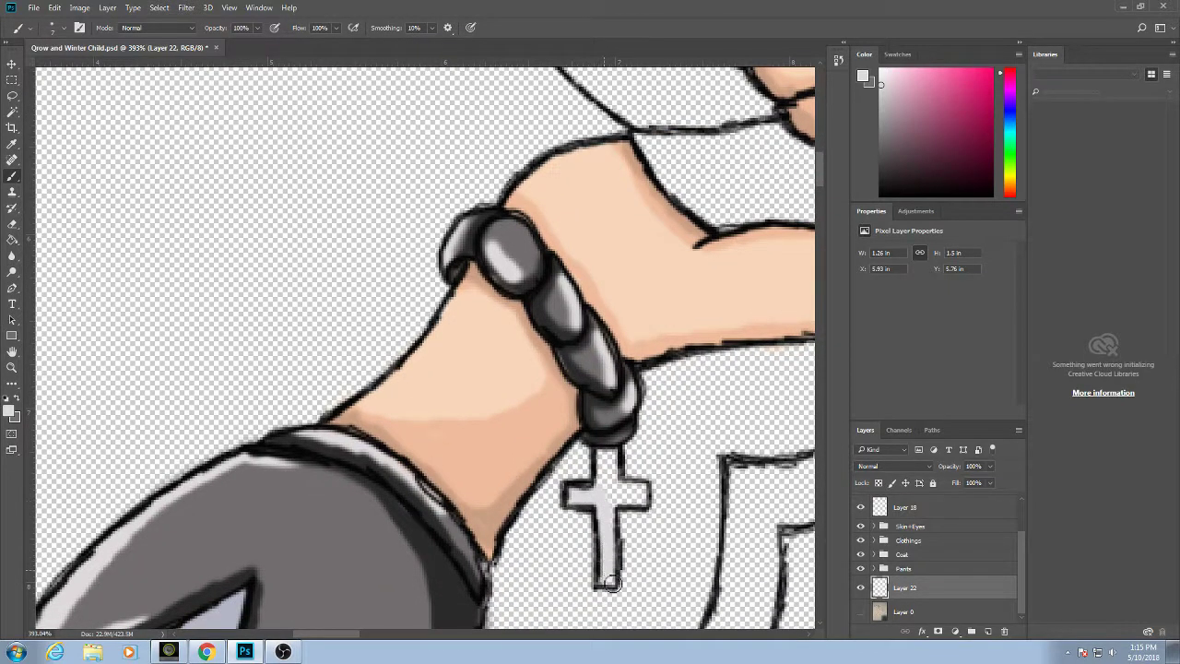
{"action": "left_click_drag", "start_coordinate": [613, 507], "coordinate": [610, 512]}
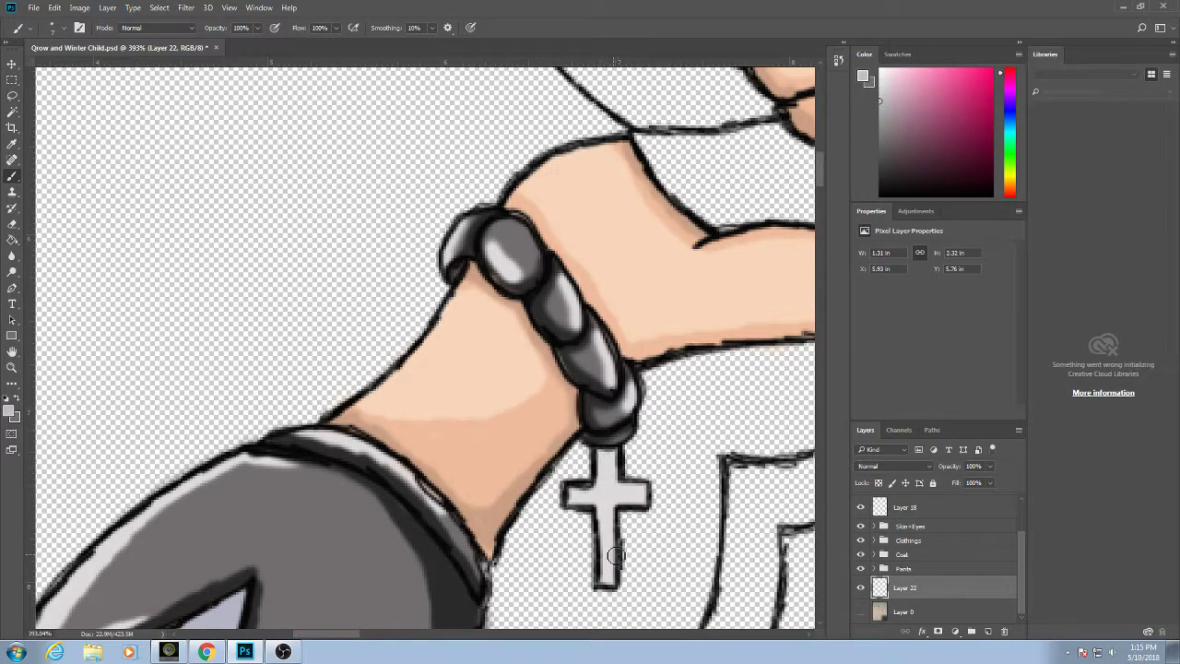
{"action": "mouse_move", "coordinate": [616, 554]}
{"action": "left_mouse_down"}
{"action": "mouse_move", "coordinate": [614, 586]}
{"action": "mouse_move", "coordinate": [617, 513]}
{"action": "mouse_move", "coordinate": [645, 503]}
{"action": "mouse_move", "coordinate": [614, 466]}
{"action": "left_mouse_up"}
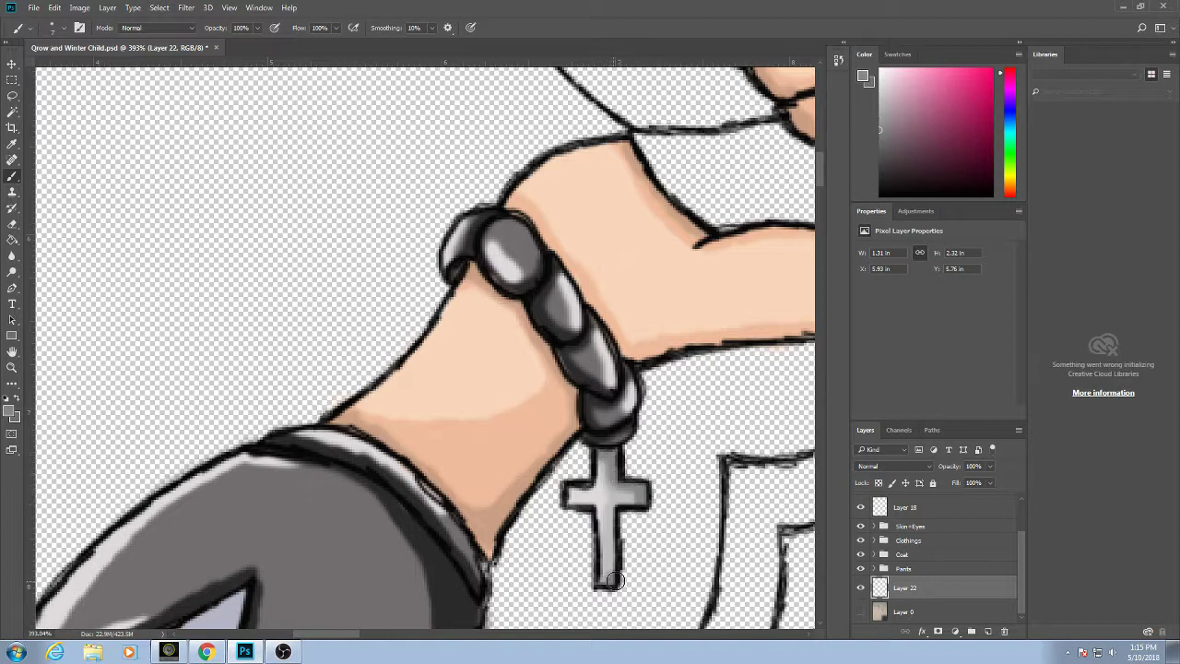
{"action": "left_click_drag", "start_coordinate": [615, 580], "coordinate": [617, 548]}
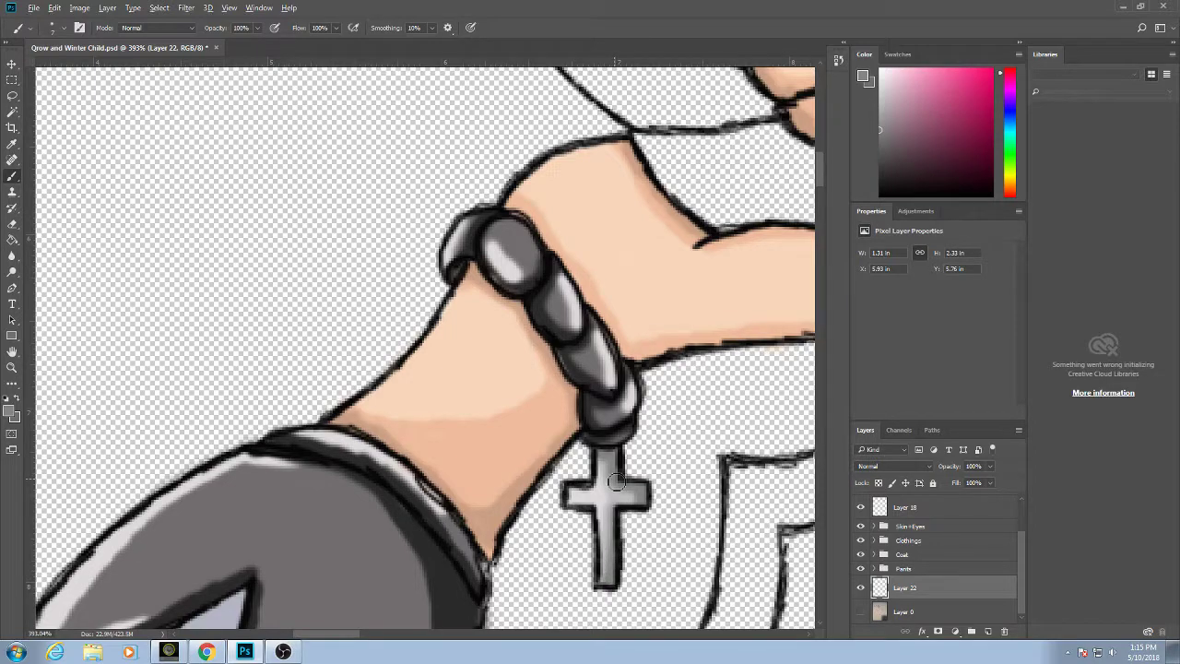
Examine the shaded bracelet, the uncoloured weapon outlines and the whole character figure.
{"action": "scroll", "coordinate": [616, 481], "scroll_direction": "down", "scroll_amount": 12}
{"action": "left_click_drag", "start_coordinate": [632, 463], "coordinate": [520, 337]}
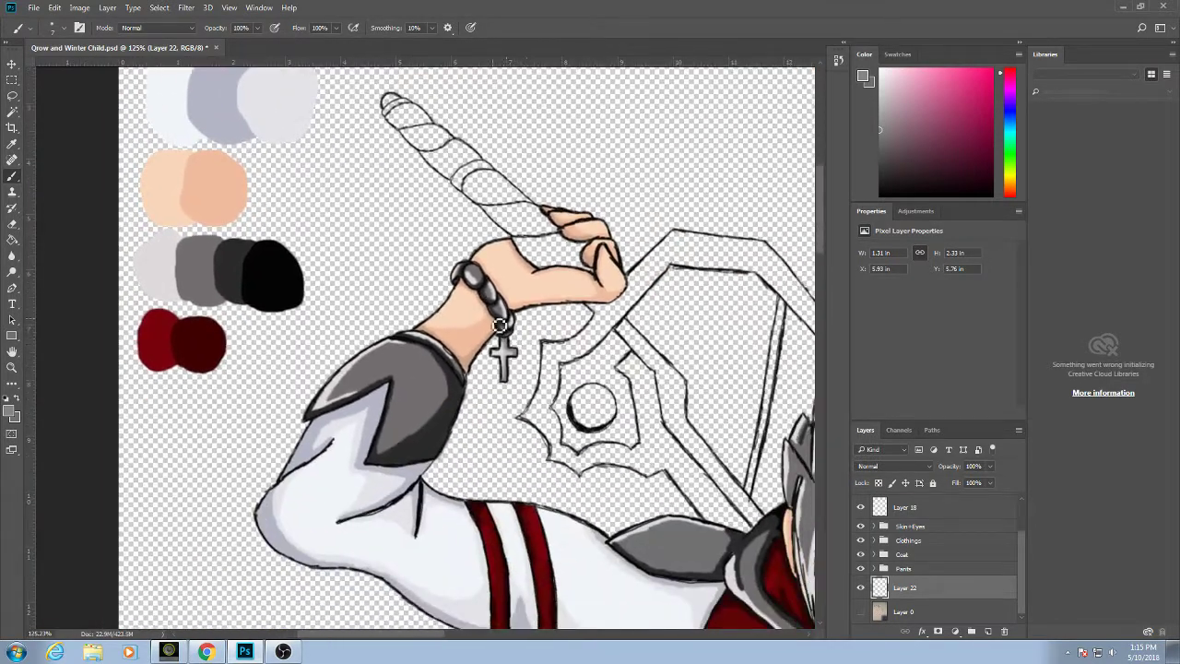
{"action": "scroll", "coordinate": [535, 433], "scroll_direction": "down", "scroll_amount": 3}
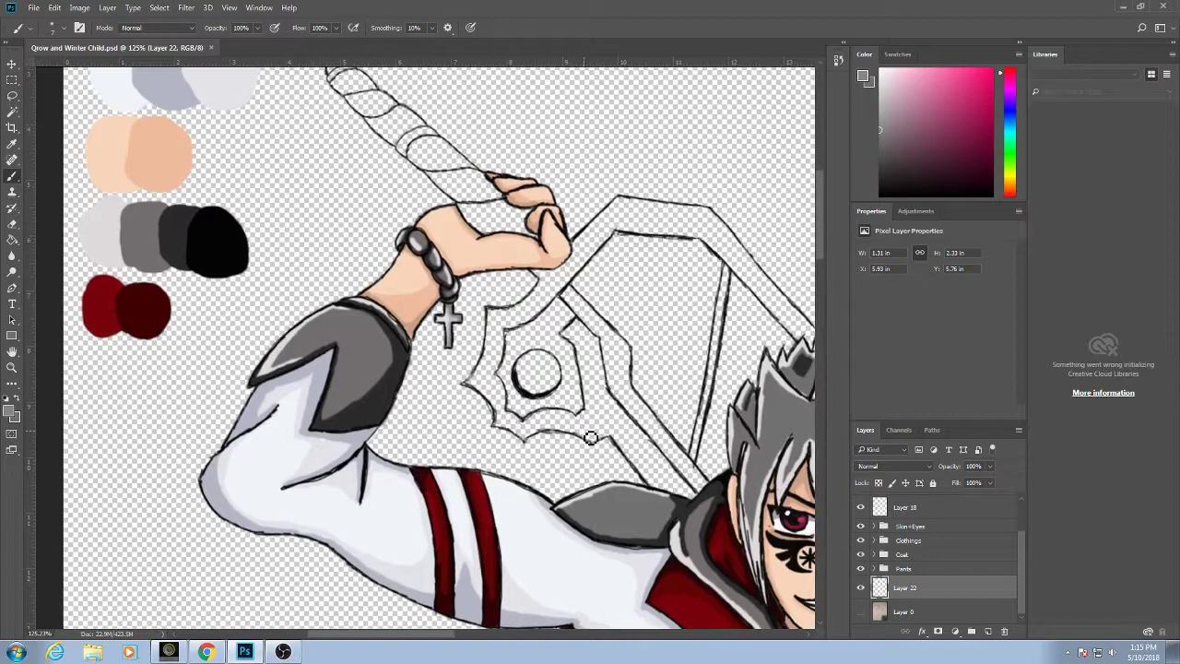
{"action": "scroll", "coordinate": [509, 281], "scroll_direction": "down", "scroll_amount": 3}
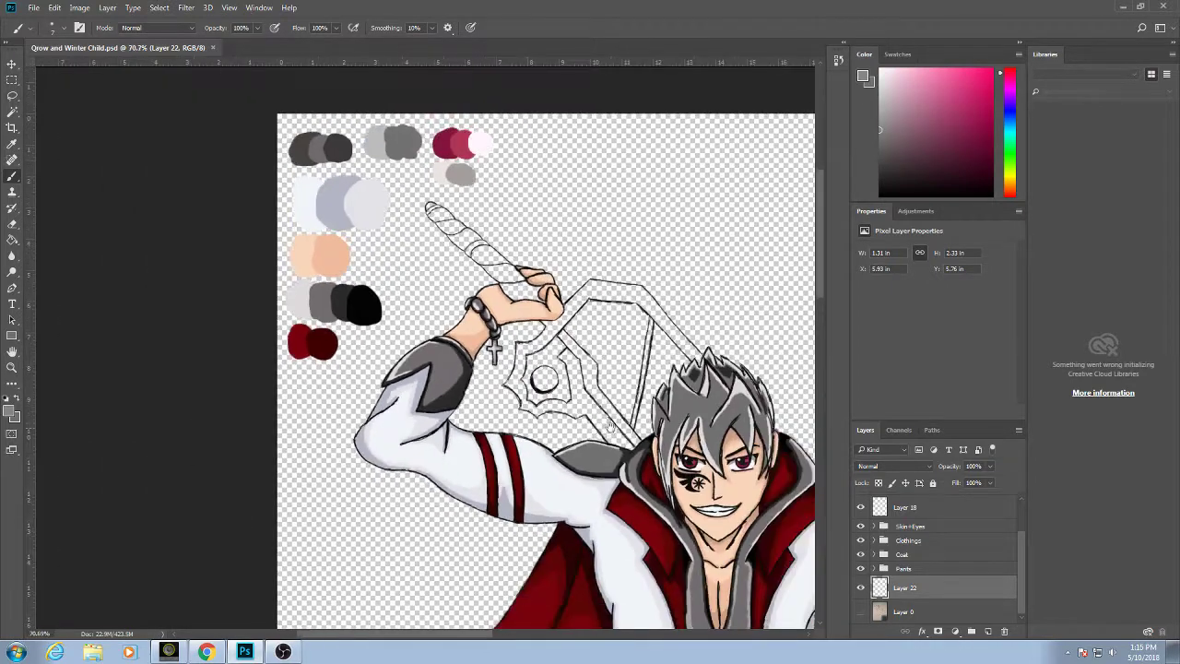
{"action": "left_click_drag", "start_coordinate": [608, 424], "coordinate": [416, 255]}
{"action": "left_click_drag", "start_coordinate": [599, 441], "coordinate": [536, 321]}
{"action": "scroll", "coordinate": [537, 320], "scroll_direction": "down", "scroll_amount": 5}
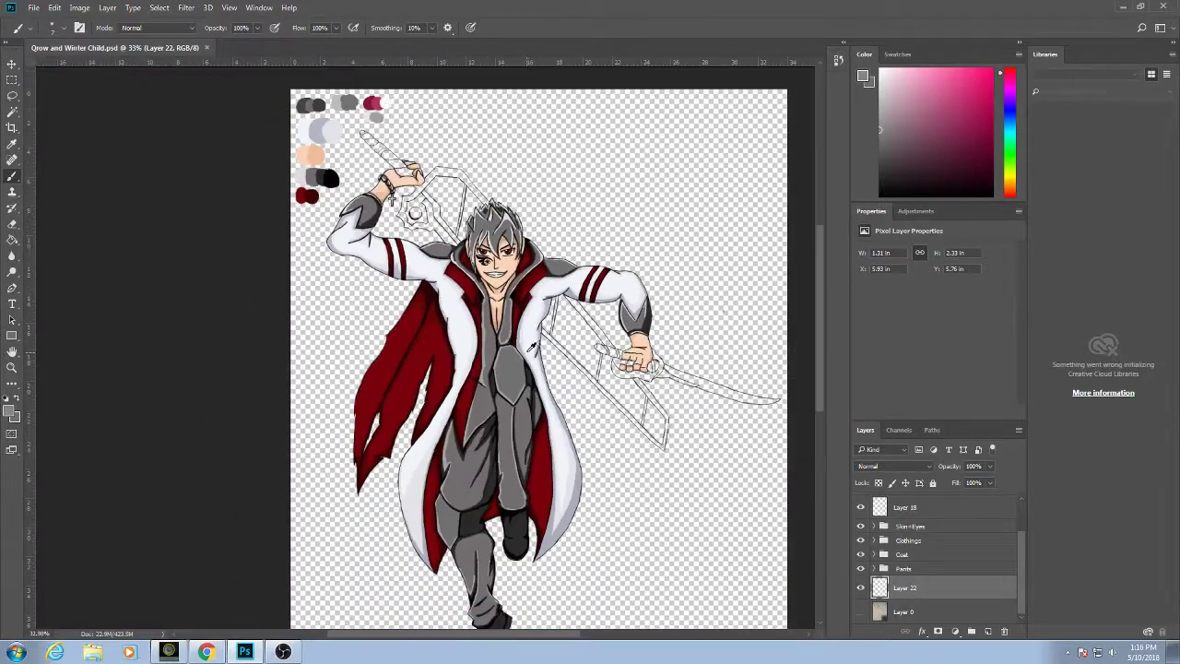
{"action": "scroll", "coordinate": [310, 181], "scroll_direction": "up", "scroll_amount": 5}
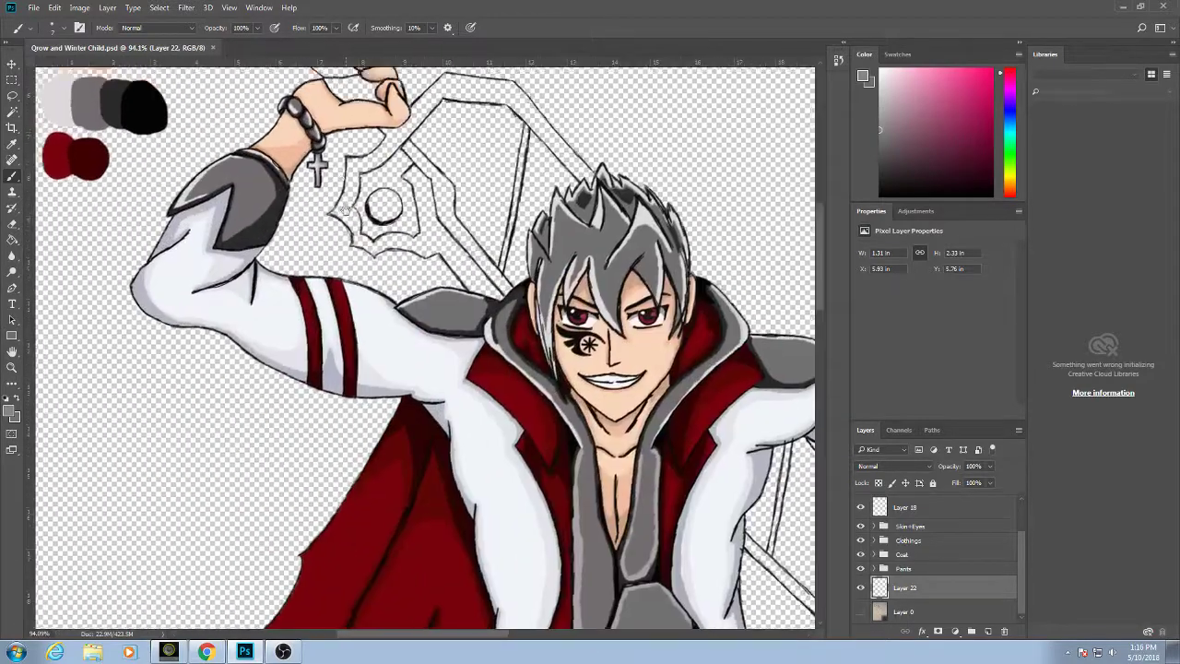
Sample the brownish dark grey swatch as foreground colour and the neutral dark grey swatch beside it as background colour.
{"action": "scroll", "coordinate": [359, 265], "scroll_direction": "up", "scroll_amount": 1}
{"action": "scroll", "coordinate": [364, 369], "scroll_direction": "down", "scroll_amount": 3}
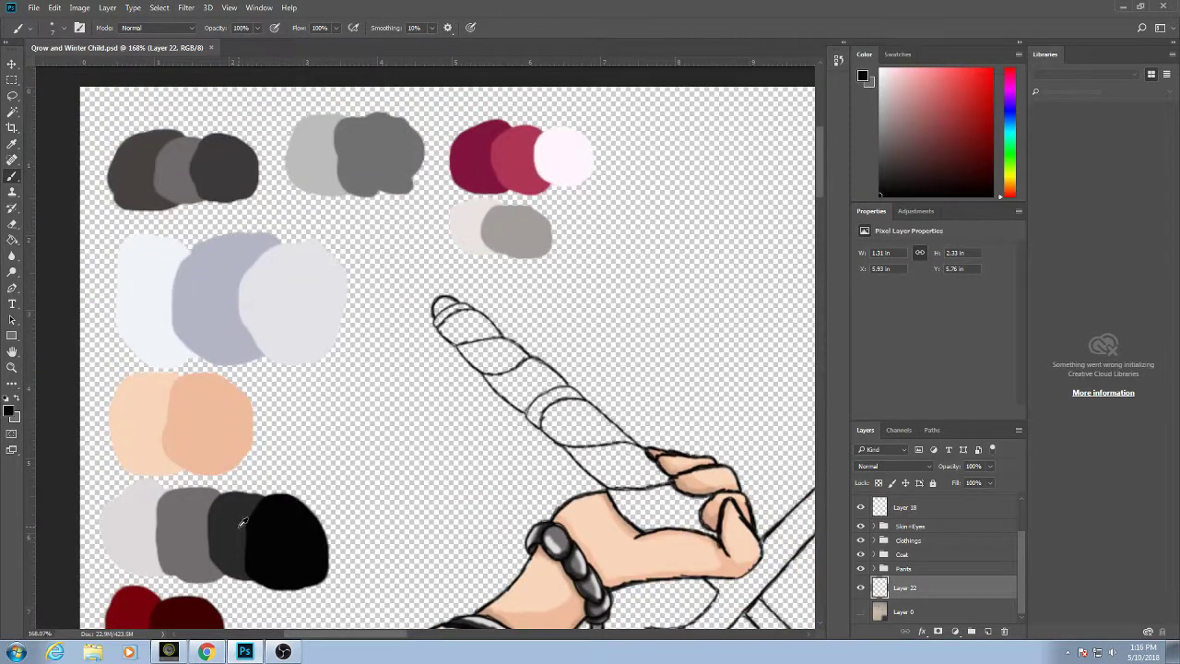
{"action": "left_click", "coordinate": [278, 531], "text": "alt"}
{"action": "left_click", "coordinate": [236, 147], "text": "alt"}
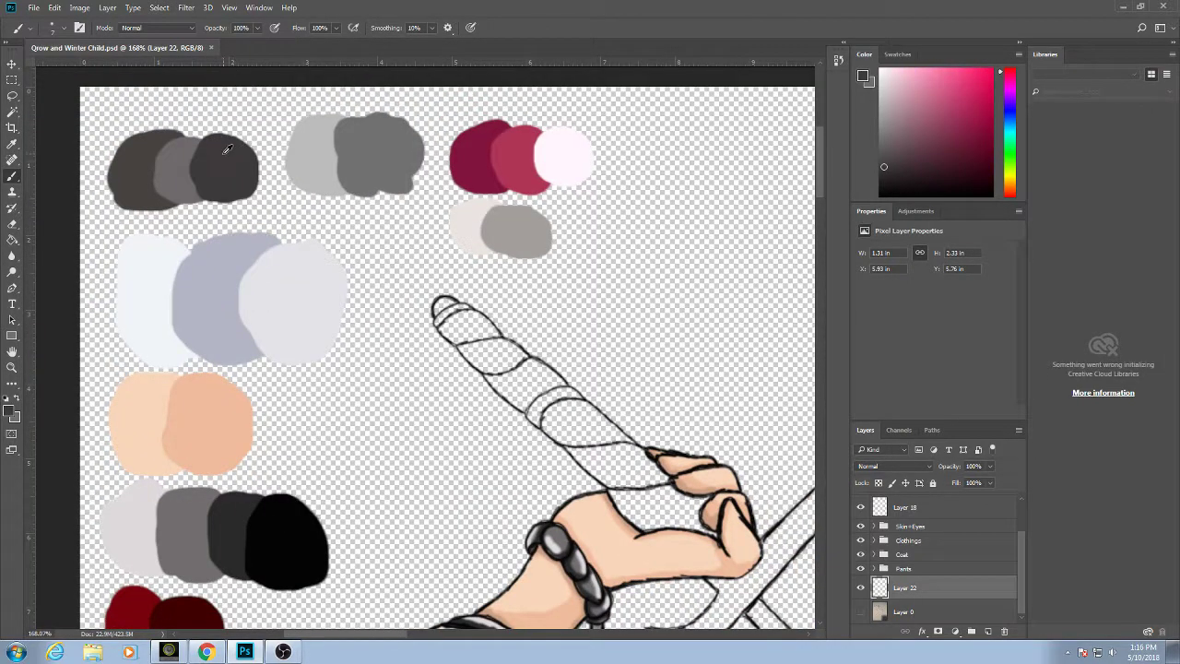
{"action": "left_click", "coordinate": [18, 398]}
{"action": "left_click", "coordinate": [136, 175], "text": "alt"}
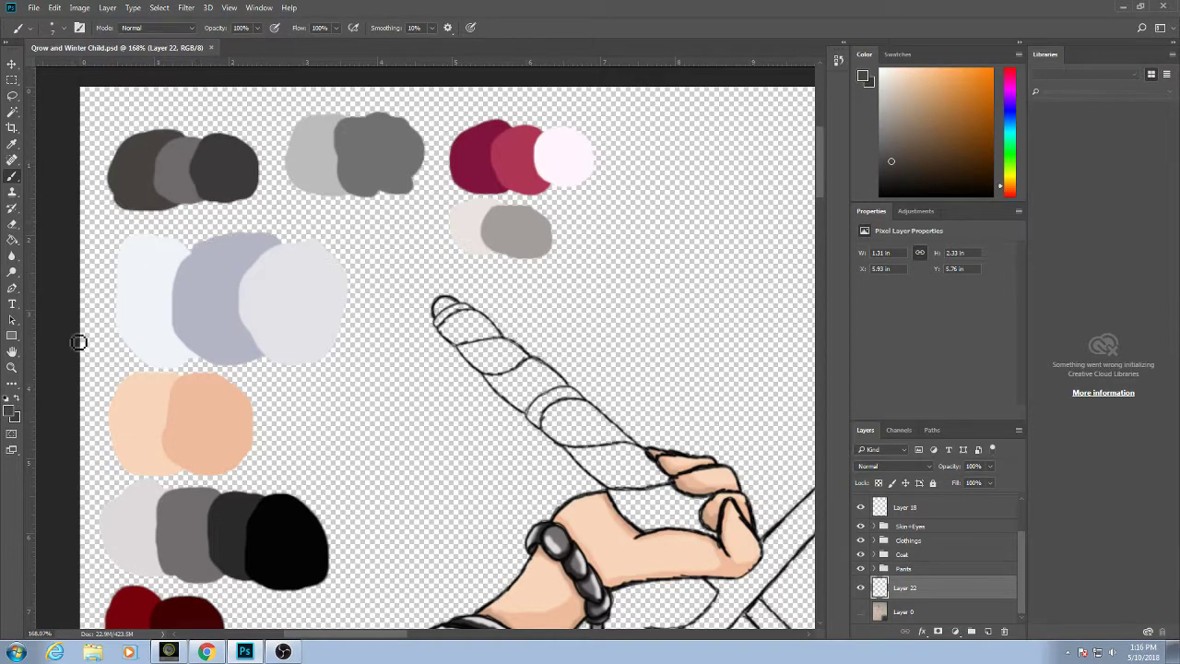
{"action": "left_click", "coordinate": [17, 398]}
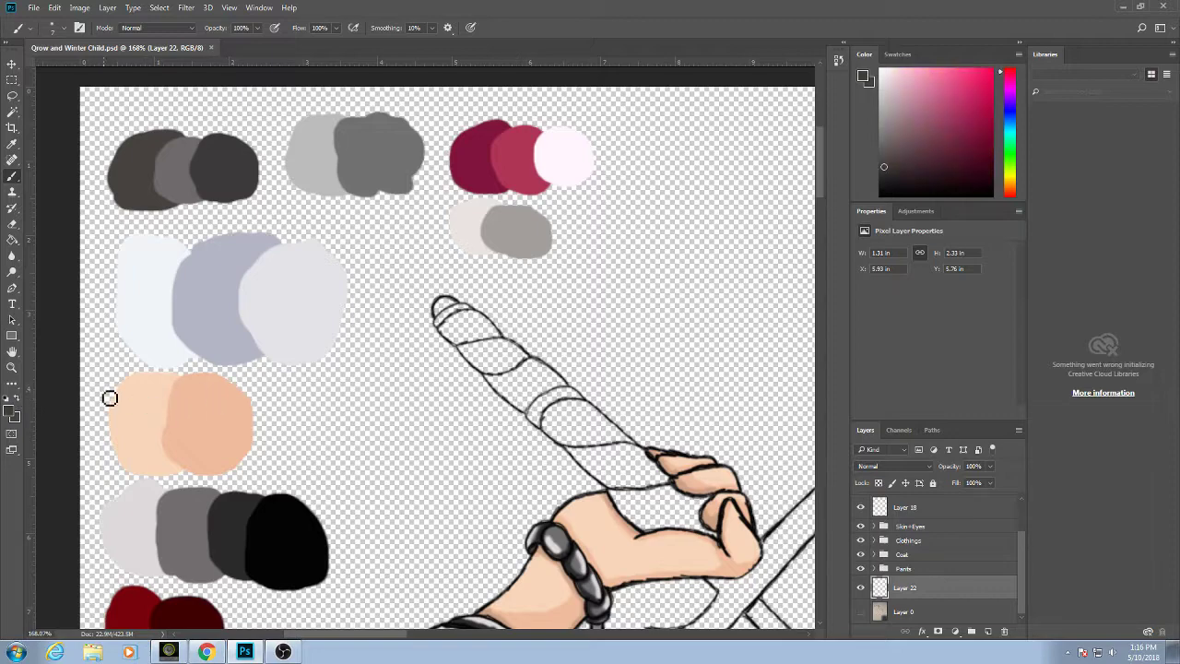
{"action": "left_click", "coordinate": [18, 403]}
Paint the wrapped grip segments of the raised sword handle brownish dark grey, leaving the narrow bands and end cap unfilled.
{"action": "scroll", "coordinate": [636, 396], "scroll_direction": "up", "scroll_amount": 3}
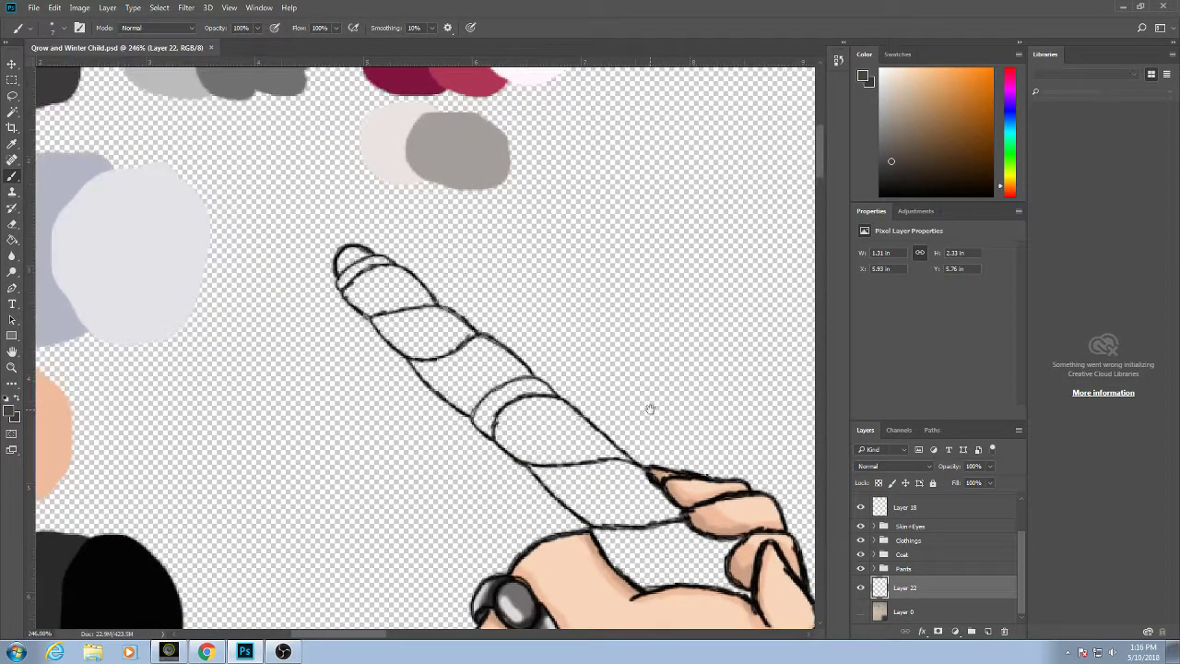
{"action": "left_click_drag", "start_coordinate": [650, 408], "coordinate": [563, 333]}
{"action": "mouse_move", "coordinate": [553, 482]}
{"action": "left_mouse_down"}
{"action": "mouse_move", "coordinate": [514, 453]}
{"action": "mouse_move", "coordinate": [546, 503]}
{"action": "mouse_move", "coordinate": [531, 469]}
{"action": "mouse_move", "coordinate": [547, 470]}
{"action": "mouse_move", "coordinate": [548, 453]}
{"action": "mouse_move", "coordinate": [567, 483]}
{"action": "mouse_move", "coordinate": [567, 437]}
{"action": "mouse_move", "coordinate": [592, 508]}
{"action": "mouse_move", "coordinate": [577, 483]}
{"action": "mouse_move", "coordinate": [587, 468]}
{"action": "mouse_move", "coordinate": [600, 501]}
{"action": "mouse_move", "coordinate": [585, 438]}
{"action": "mouse_move", "coordinate": [611, 467]}
{"action": "mouse_move", "coordinate": [609, 485]}
{"action": "mouse_move", "coordinate": [600, 444]}
{"action": "mouse_move", "coordinate": [607, 499]}
{"action": "mouse_move", "coordinate": [619, 457]}
{"action": "mouse_move", "coordinate": [634, 517]}
{"action": "mouse_move", "coordinate": [625, 455]}
{"action": "mouse_move", "coordinate": [635, 494]}
{"action": "mouse_move", "coordinate": [643, 459]}
{"action": "mouse_move", "coordinate": [664, 525]}
{"action": "mouse_move", "coordinate": [660, 463]}
{"action": "mouse_move", "coordinate": [631, 458]}
{"action": "left_mouse_up"}
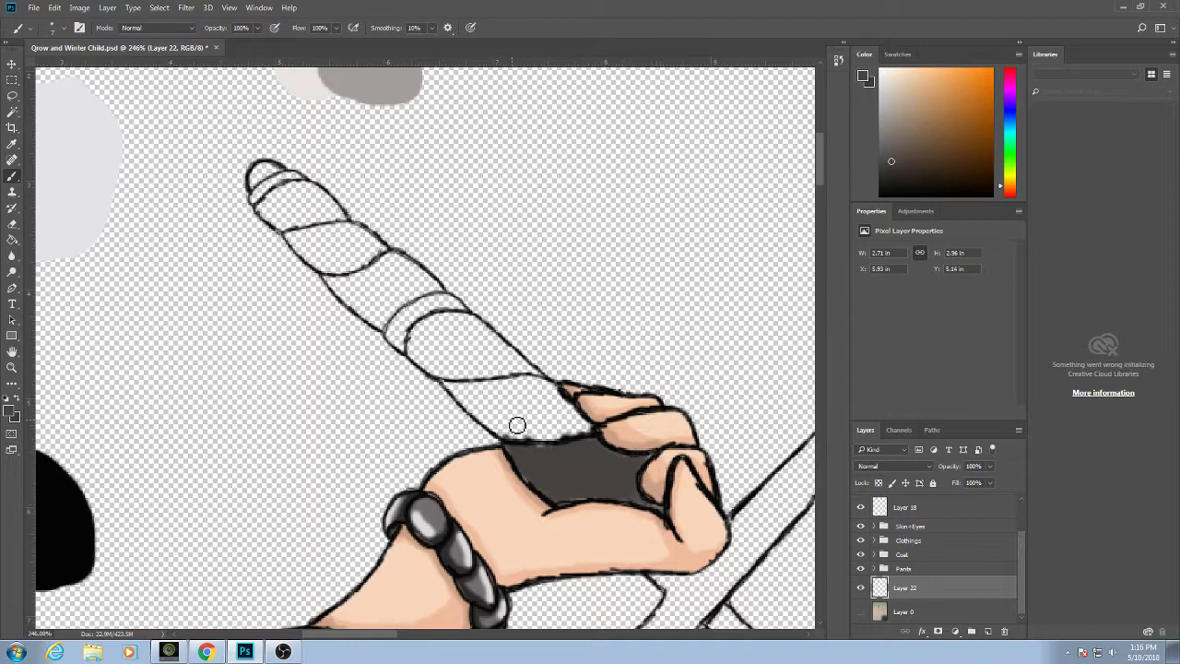
{"action": "mouse_move", "coordinate": [518, 424]}
{"action": "left_mouse_down"}
{"action": "mouse_move", "coordinate": [448, 382]}
{"action": "mouse_move", "coordinate": [488, 426]}
{"action": "mouse_move", "coordinate": [457, 376]}
{"action": "mouse_move", "coordinate": [533, 452]}
{"action": "mouse_move", "coordinate": [479, 380]}
{"action": "mouse_move", "coordinate": [551, 463]}
{"action": "mouse_move", "coordinate": [499, 377]}
{"action": "mouse_move", "coordinate": [564, 466]}
{"action": "mouse_move", "coordinate": [515, 376]}
{"action": "mouse_move", "coordinate": [565, 433]}
{"action": "mouse_move", "coordinate": [537, 381]}
{"action": "mouse_move", "coordinate": [586, 439]}
{"action": "mouse_move", "coordinate": [563, 405]}
{"action": "mouse_move", "coordinate": [596, 432]}
{"action": "left_mouse_up"}
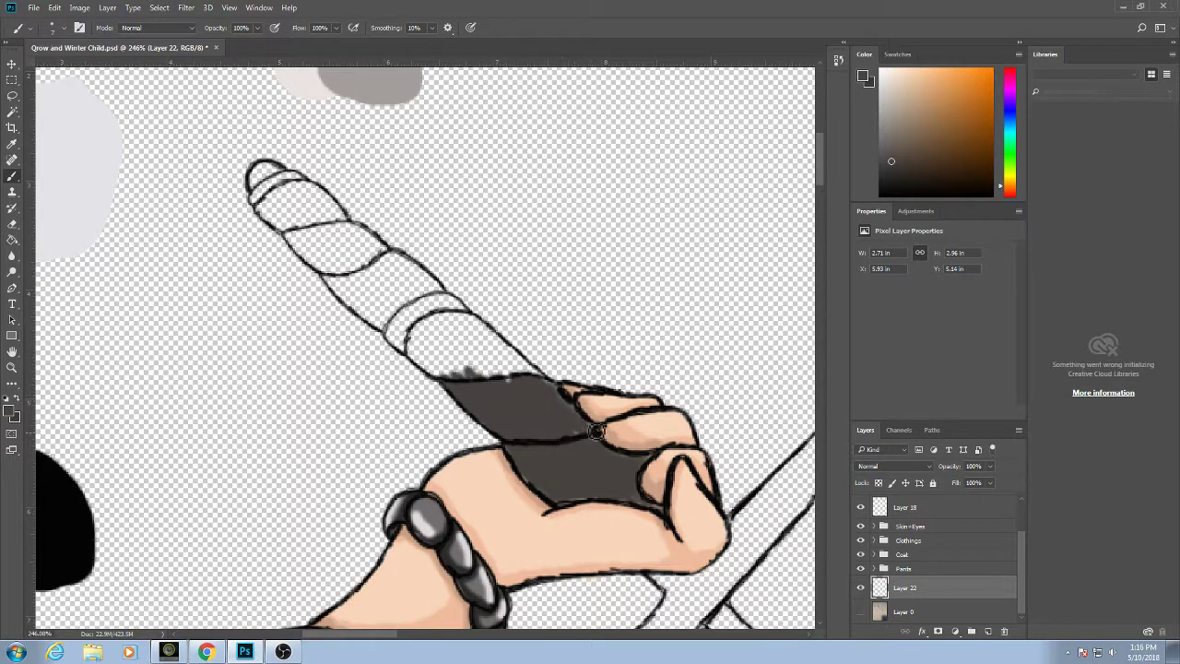
{"action": "left_click_drag", "start_coordinate": [557, 395], "coordinate": [529, 371]}
{"action": "mouse_move", "coordinate": [461, 335]}
{"action": "left_mouse_down"}
{"action": "mouse_move", "coordinate": [444, 393]}
{"action": "mouse_move", "coordinate": [420, 362]}
{"action": "mouse_move", "coordinate": [429, 382]}
{"action": "mouse_move", "coordinate": [419, 355]}
{"action": "mouse_move", "coordinate": [467, 334]}
{"action": "mouse_move", "coordinate": [542, 396]}
{"action": "mouse_move", "coordinate": [520, 393]}
{"action": "mouse_move", "coordinate": [518, 404]}
{"action": "mouse_move", "coordinate": [495, 371]}
{"action": "mouse_move", "coordinate": [512, 370]}
{"action": "mouse_move", "coordinate": [507, 386]}
{"action": "mouse_move", "coordinate": [468, 341]}
{"action": "mouse_move", "coordinate": [480, 396]}
{"action": "mouse_move", "coordinate": [469, 400]}
{"action": "mouse_move", "coordinate": [431, 356]}
{"action": "mouse_move", "coordinate": [452, 386]}
{"action": "mouse_move", "coordinate": [431, 357]}
{"action": "mouse_move", "coordinate": [439, 344]}
{"action": "mouse_move", "coordinate": [480, 395]}
{"action": "mouse_move", "coordinate": [455, 343]}
{"action": "left_mouse_up"}
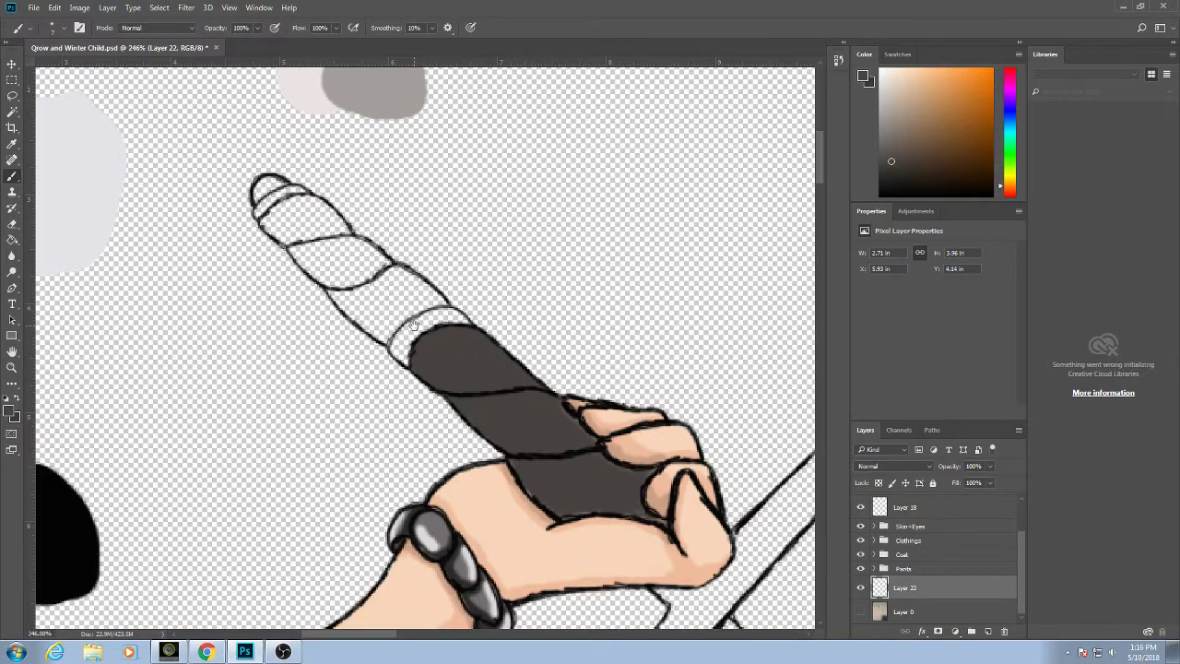
{"action": "mouse_move", "coordinate": [413, 325]}
{"action": "left_mouse_down"}
{"action": "mouse_move", "coordinate": [444, 355]}
{"action": "mouse_move", "coordinate": [411, 372]}
{"action": "mouse_move", "coordinate": [417, 383]}
{"action": "mouse_move", "coordinate": [374, 342]}
{"action": "mouse_move", "coordinate": [421, 376]}
{"action": "mouse_move", "coordinate": [478, 343]}
{"action": "mouse_move", "coordinate": [424, 310]}
{"action": "mouse_move", "coordinate": [467, 336]}
{"action": "mouse_move", "coordinate": [426, 311]}
{"action": "mouse_move", "coordinate": [439, 354]}
{"action": "mouse_move", "coordinate": [401, 319]}
{"action": "mouse_move", "coordinate": [392, 328]}
{"action": "mouse_move", "coordinate": [406, 362]}
{"action": "mouse_move", "coordinate": [378, 339]}
{"action": "mouse_move", "coordinate": [409, 345]}
{"action": "left_mouse_up"}
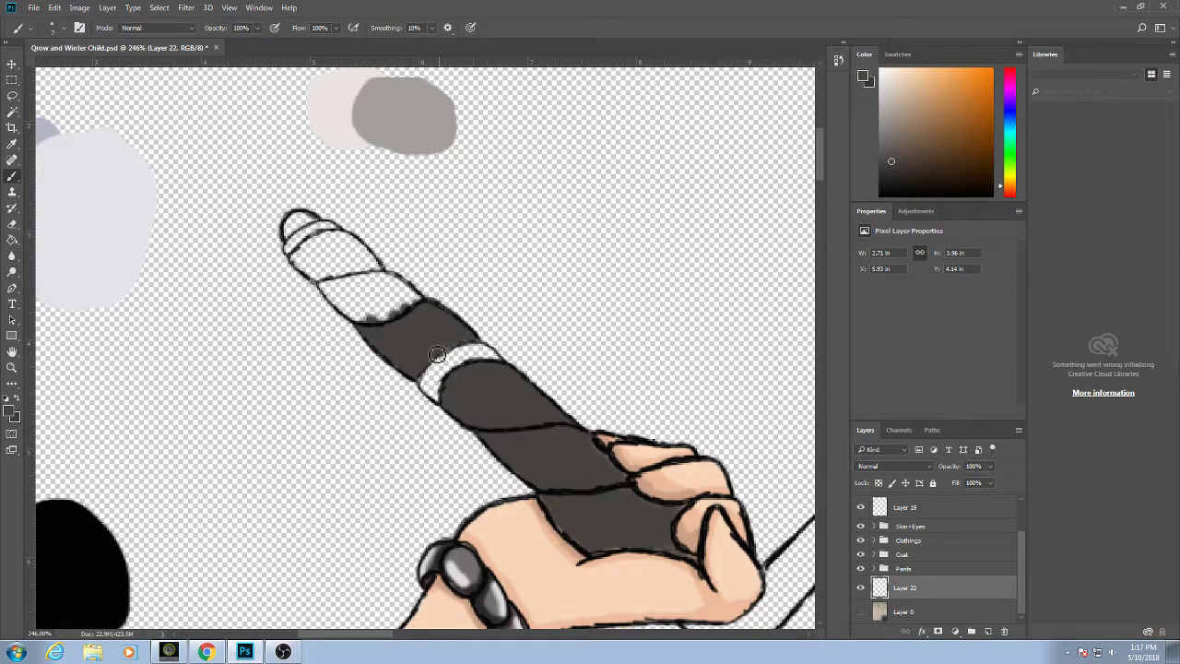
{"action": "mouse_move", "coordinate": [374, 293]}
{"action": "left_mouse_down"}
{"action": "mouse_move", "coordinate": [393, 370]}
{"action": "mouse_move", "coordinate": [352, 321]}
{"action": "mouse_move", "coordinate": [437, 378]}
{"action": "mouse_move", "coordinate": [395, 316]}
{"action": "mouse_move", "coordinate": [447, 368]}
{"action": "mouse_move", "coordinate": [425, 330]}
{"action": "mouse_move", "coordinate": [462, 359]}
{"action": "mouse_move", "coordinate": [383, 292]}
{"action": "mouse_move", "coordinate": [392, 327]}
{"action": "mouse_move", "coordinate": [347, 313]}
{"action": "mouse_move", "coordinate": [352, 329]}
{"action": "mouse_move", "coordinate": [329, 310]}
{"action": "mouse_move", "coordinate": [350, 292]}
{"action": "mouse_move", "coordinate": [374, 308]}
{"action": "mouse_move", "coordinate": [340, 306]}
{"action": "mouse_move", "coordinate": [386, 293]}
{"action": "left_mouse_up"}
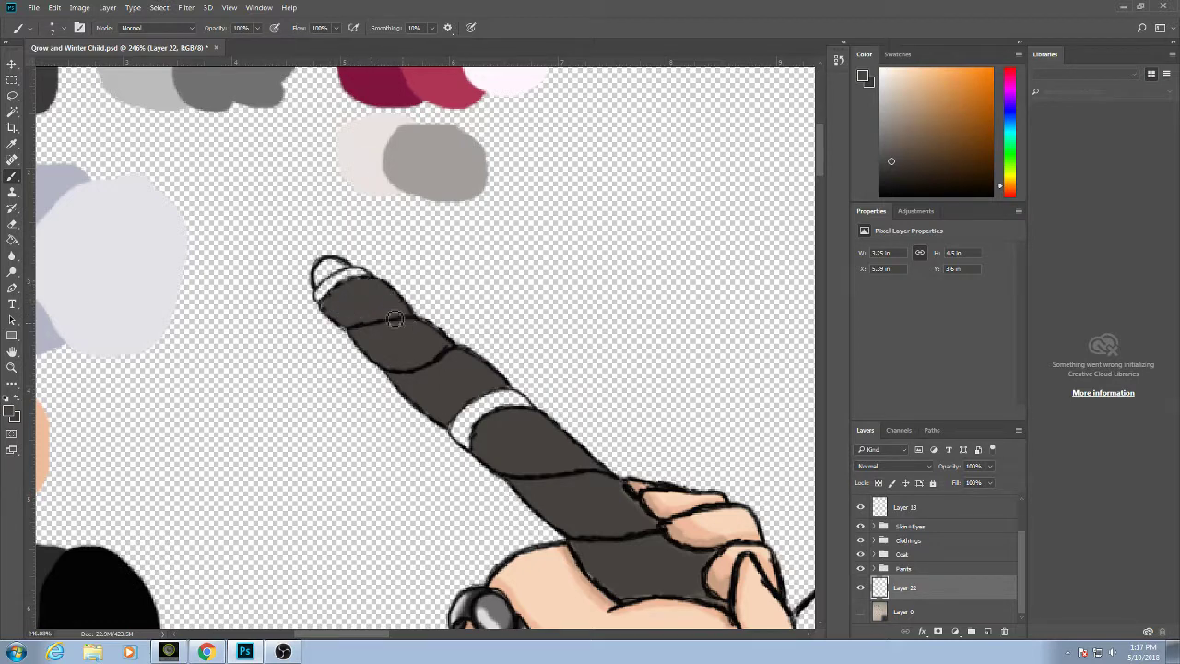
Paint the lower sword's handle segments between the end cap and the fingers brownish dark grey, leaving the narrow bands unfilled.
{"action": "left_click_drag", "start_coordinate": [660, 478], "coordinate": [382, 226]}
{"action": "scroll", "coordinate": [403, 233], "scroll_direction": "down", "scroll_amount": 14}
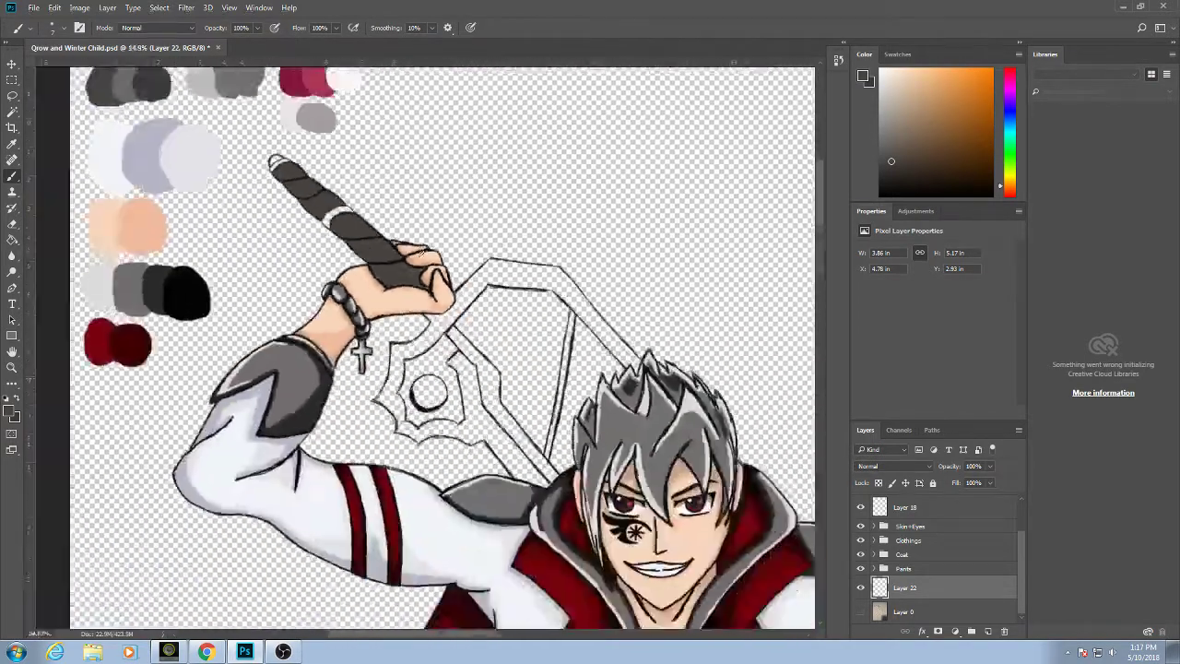
{"action": "left_click_drag", "start_coordinate": [670, 538], "coordinate": [437, 300]}
{"action": "scroll", "coordinate": [616, 429], "scroll_direction": "up", "scroll_amount": 15}
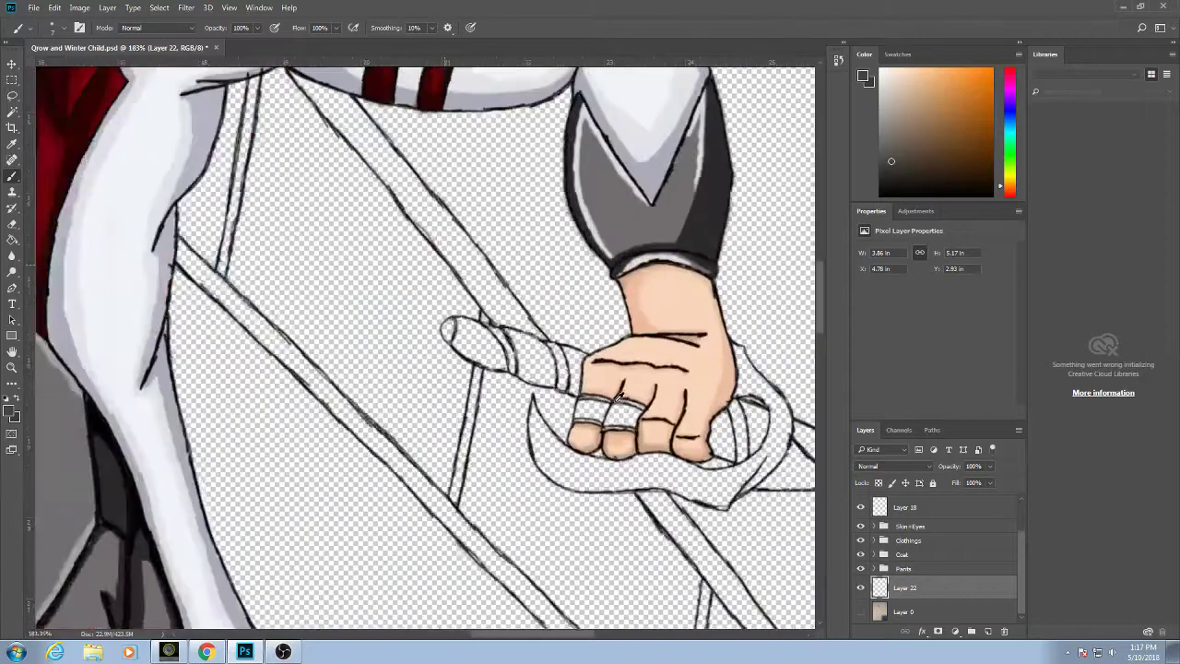
{"action": "mouse_move", "coordinate": [379, 334]}
{"action": "left_mouse_down"}
{"action": "mouse_move", "coordinate": [295, 295]}
{"action": "mouse_move", "coordinate": [300, 305]}
{"action": "mouse_move", "coordinate": [286, 235]}
{"action": "mouse_move", "coordinate": [349, 260]}
{"action": "mouse_move", "coordinate": [386, 337]}
{"action": "mouse_move", "coordinate": [333, 264]}
{"action": "mouse_move", "coordinate": [348, 272]}
{"action": "mouse_move", "coordinate": [354, 307]}
{"action": "mouse_move", "coordinate": [319, 283]}
{"action": "left_mouse_up"}
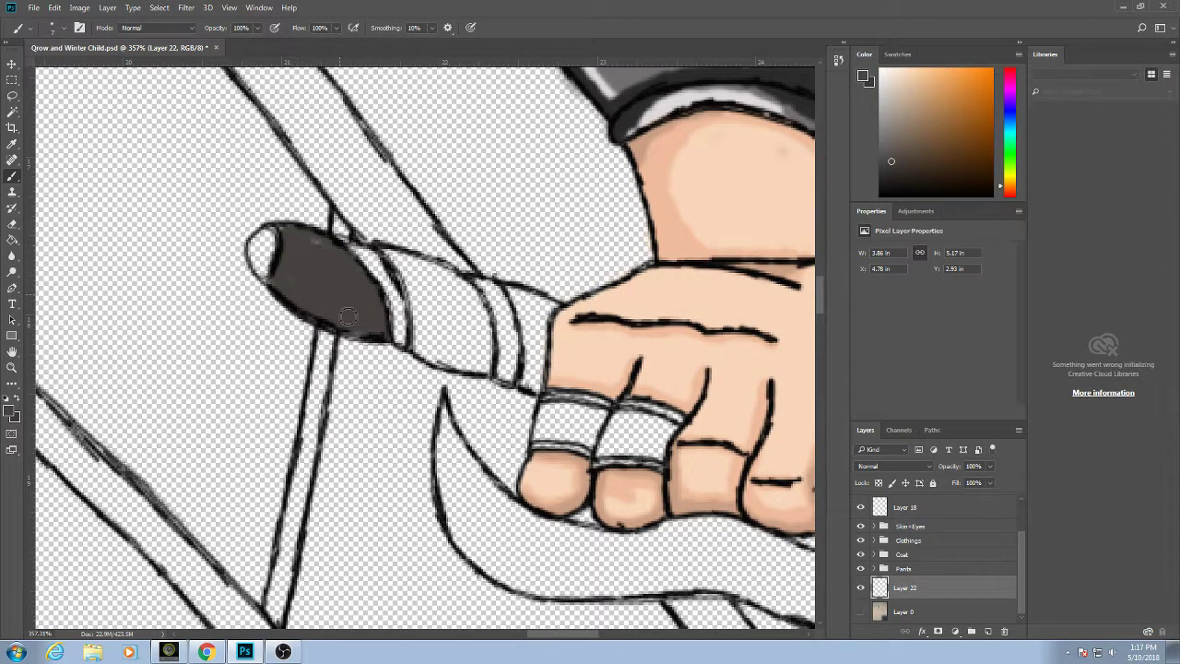
{"action": "mouse_move", "coordinate": [430, 362]}
{"action": "left_mouse_down"}
{"action": "mouse_move", "coordinate": [398, 263]}
{"action": "mouse_move", "coordinate": [472, 296]}
{"action": "mouse_move", "coordinate": [487, 334]}
{"action": "mouse_move", "coordinate": [463, 368]}
{"action": "mouse_move", "coordinate": [435, 361]}
{"action": "mouse_move", "coordinate": [429, 313]}
{"action": "mouse_move", "coordinate": [446, 328]}
{"action": "mouse_move", "coordinate": [448, 304]}
{"action": "mouse_move", "coordinate": [478, 359]}
{"action": "mouse_move", "coordinate": [472, 314]}
{"action": "mouse_move", "coordinate": [483, 337]}
{"action": "left_mouse_up"}
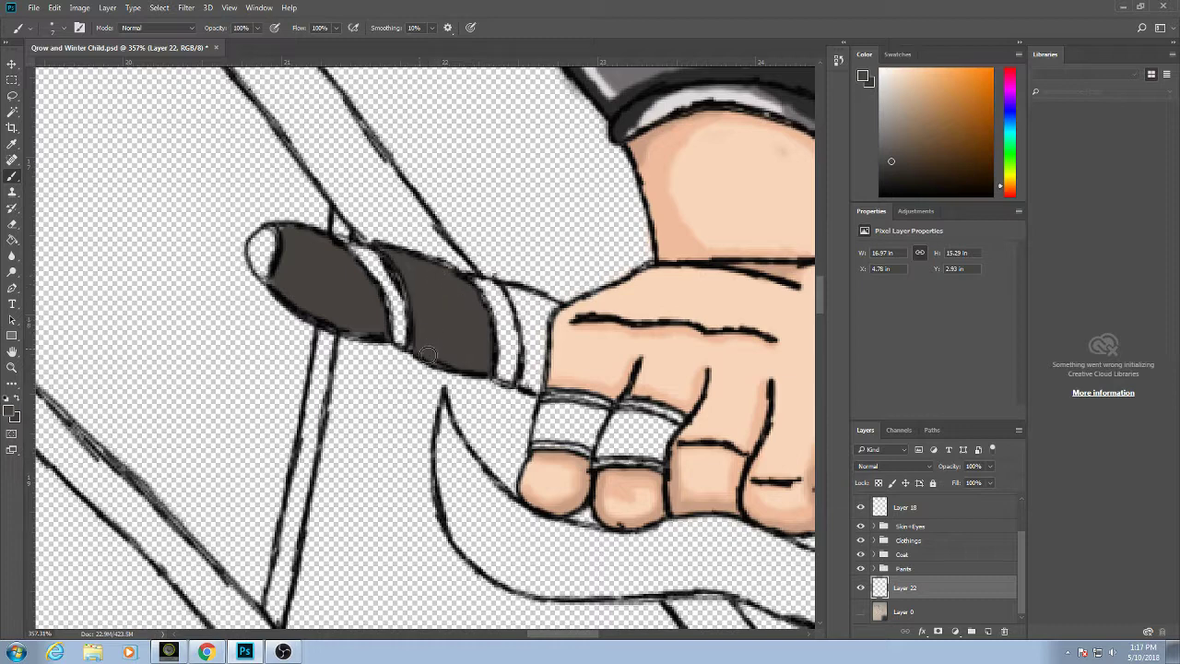
{"action": "mouse_move", "coordinate": [531, 382]}
{"action": "left_mouse_down"}
{"action": "mouse_move", "coordinate": [540, 344]}
{"action": "mouse_move", "coordinate": [546, 359]}
{"action": "mouse_move", "coordinate": [548, 312]}
{"action": "mouse_move", "coordinate": [558, 315]}
{"action": "mouse_move", "coordinate": [527, 328]}
{"action": "left_mouse_up"}
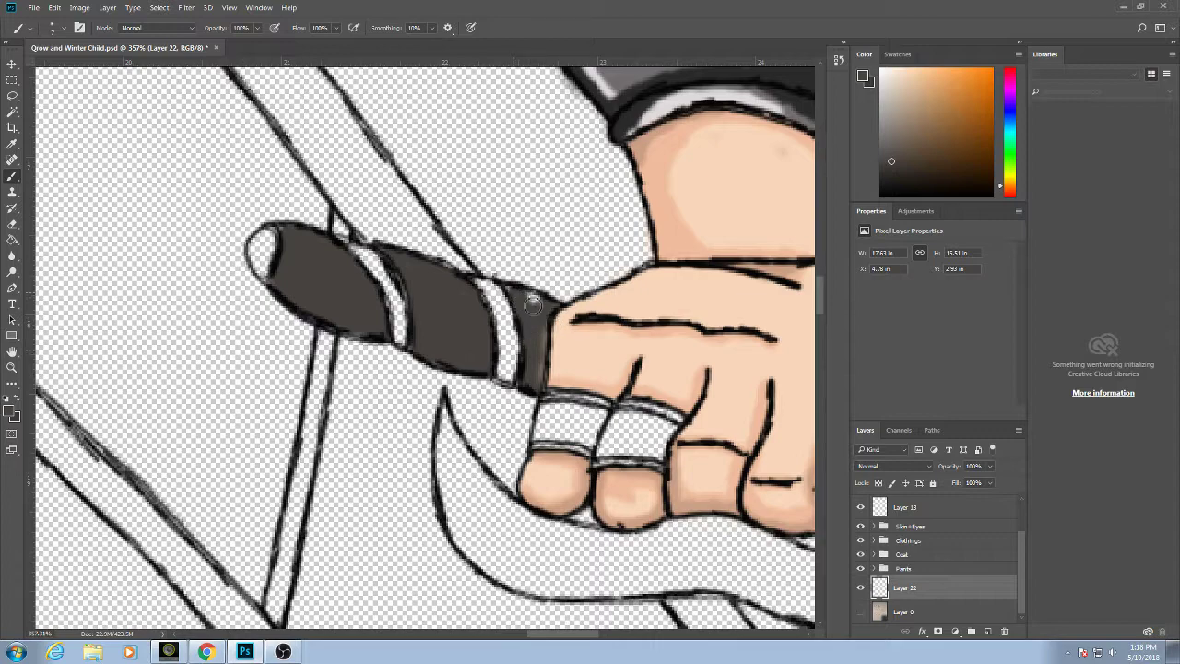
Fill the lower sword's grip segments between the thumb and the guard with brownish dark grey, and save the drawing.
{"action": "left_click_drag", "start_coordinate": [597, 353], "coordinate": [300, 267]}
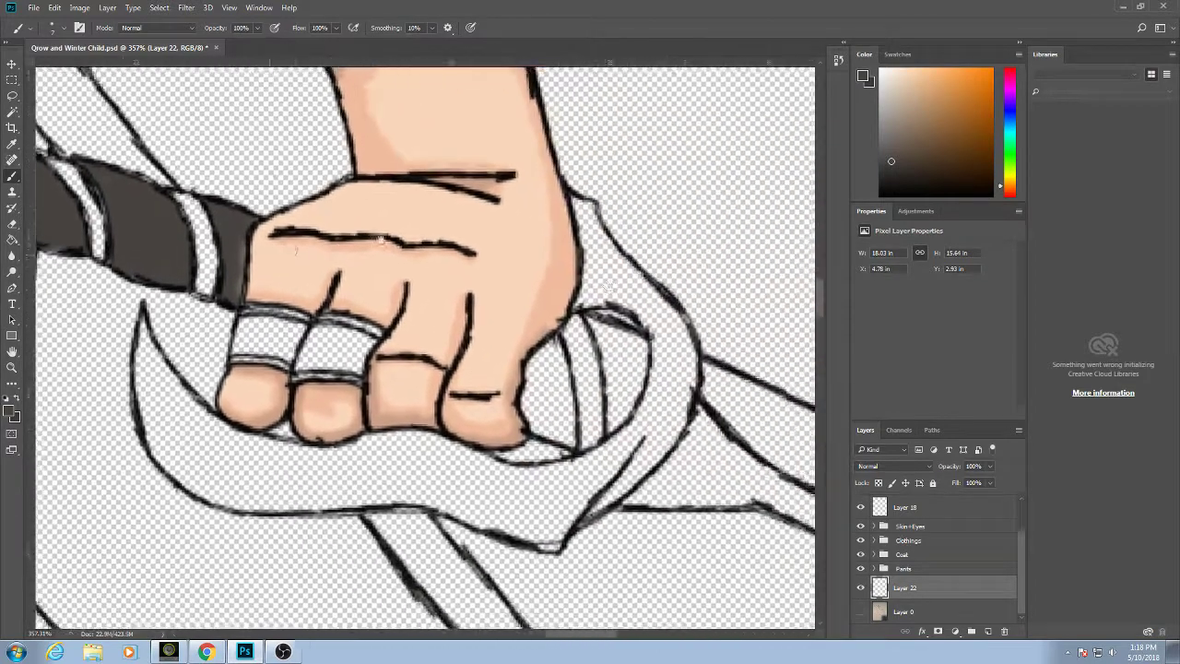
{"action": "mouse_move", "coordinate": [617, 374]}
{"action": "left_mouse_down"}
{"action": "mouse_move", "coordinate": [448, 322]}
{"action": "mouse_move", "coordinate": [324, 349]}
{"action": "left_mouse_up"}
{"action": "mouse_move", "coordinate": [320, 369]}
{"action": "left_mouse_down"}
{"action": "mouse_move", "coordinate": [313, 304]}
{"action": "mouse_move", "coordinate": [329, 306]}
{"action": "mouse_move", "coordinate": [332, 333]}
{"action": "mouse_move", "coordinate": [335, 301]}
{"action": "mouse_move", "coordinate": [342, 376]}
{"action": "mouse_move", "coordinate": [323, 349]}
{"action": "mouse_move", "coordinate": [343, 372]}
{"action": "left_mouse_up"}
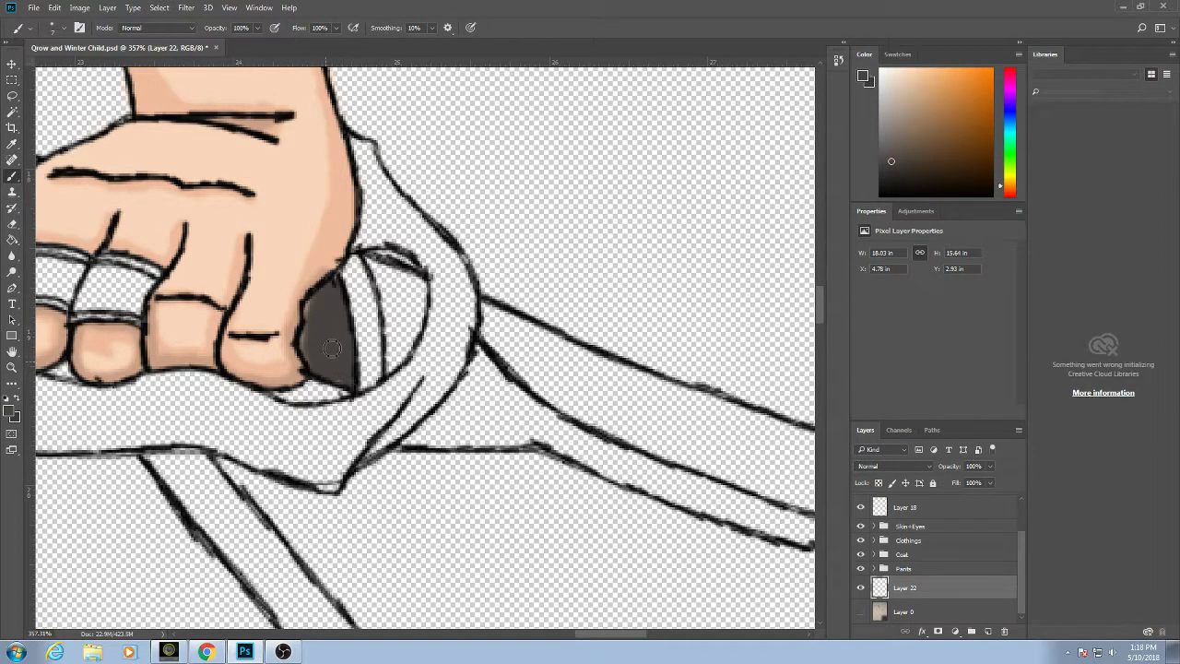
{"action": "mouse_move", "coordinate": [409, 342]}
{"action": "left_mouse_down"}
{"action": "mouse_move", "coordinate": [399, 371]}
{"action": "mouse_move", "coordinate": [386, 273]}
{"action": "mouse_move", "coordinate": [387, 288]}
{"action": "mouse_move", "coordinate": [398, 267]}
{"action": "mouse_move", "coordinate": [419, 278]}
{"action": "mouse_move", "coordinate": [426, 318]}
{"action": "mouse_move", "coordinate": [414, 341]}
{"action": "mouse_move", "coordinate": [405, 281]}
{"action": "mouse_move", "coordinate": [421, 292]}
{"action": "left_mouse_up"}
{"action": "scroll", "coordinate": [414, 322], "scroll_direction": "down", "scroll_amount": 5}
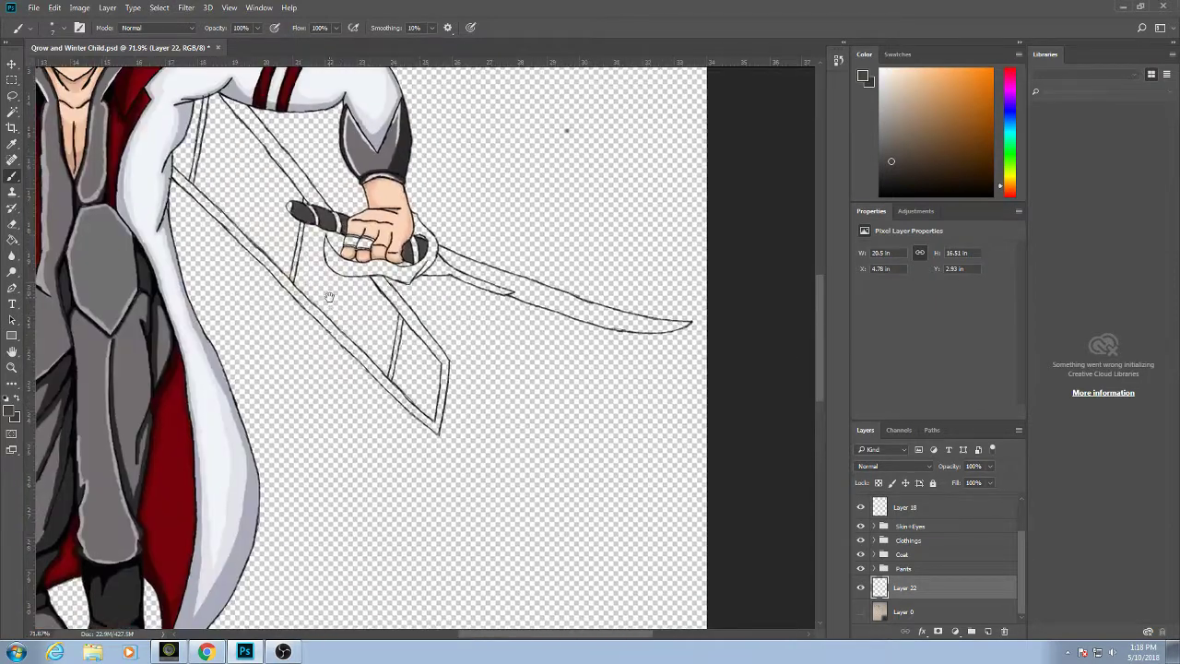
{"action": "left_click_drag", "start_coordinate": [330, 297], "coordinate": [701, 583]}
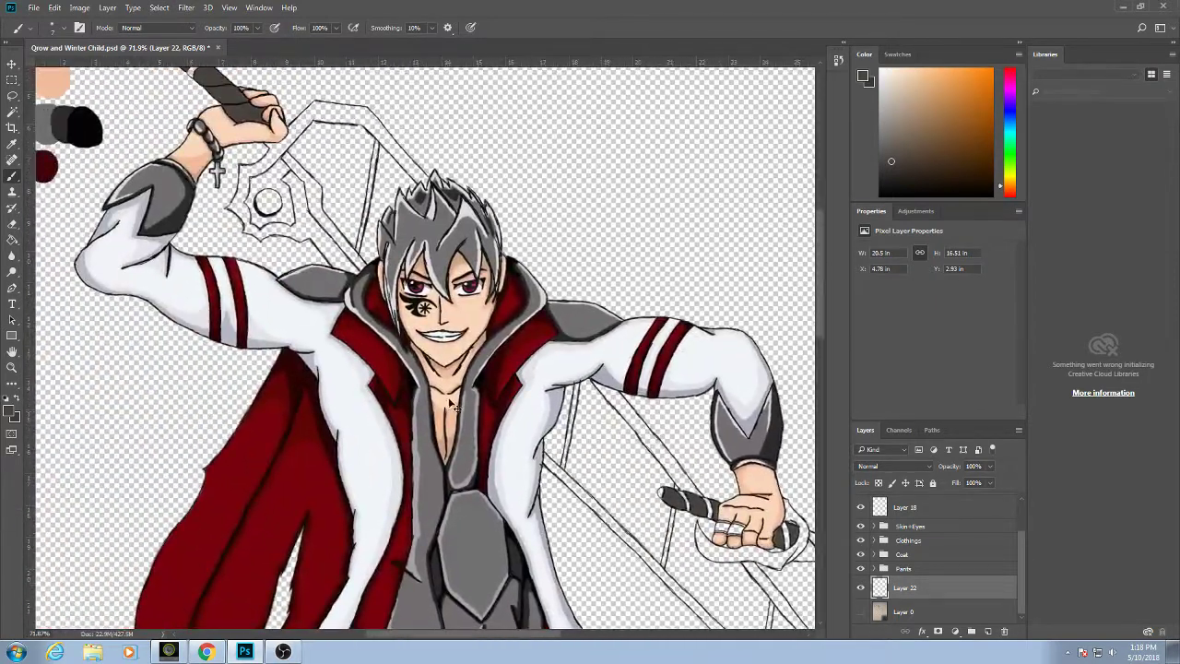
{"action": "key", "text": "ctrl+s"}
Switch to the neutral dark grey and shade the edges of the raised handle's grip segments nearest the hand.
{"action": "left_click_drag", "start_coordinate": [256, 245], "coordinate": [427, 441]}
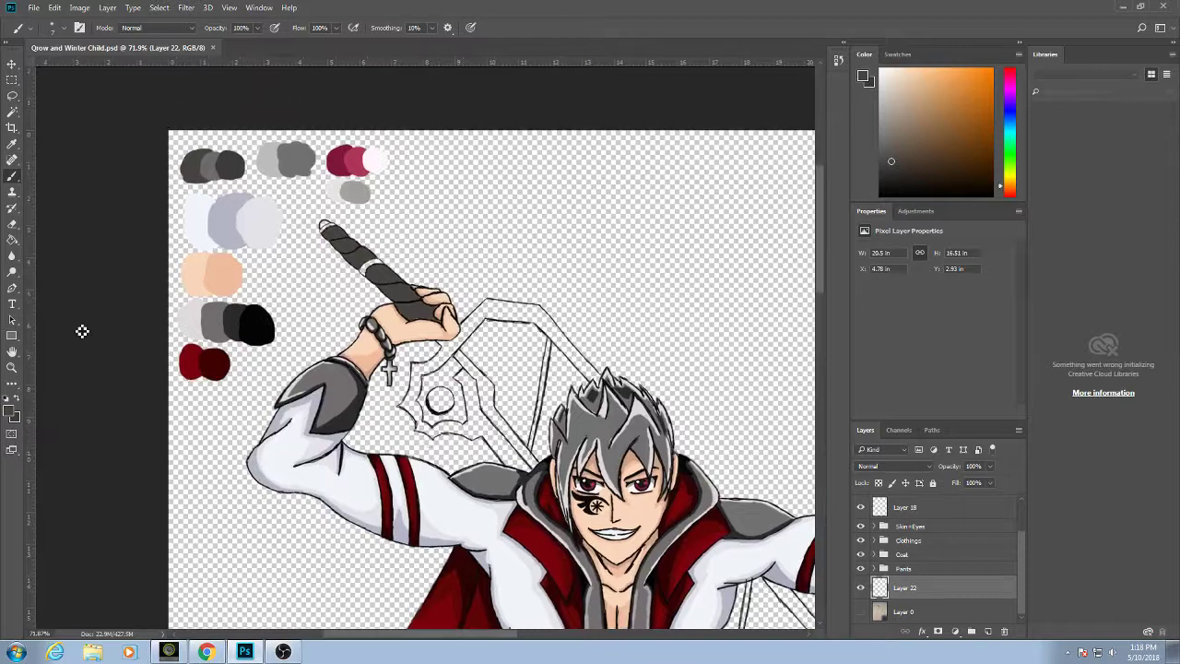
{"action": "left_click", "coordinate": [18, 406]}
{"action": "scroll", "coordinate": [432, 288], "scroll_direction": "up", "scroll_amount": 5}
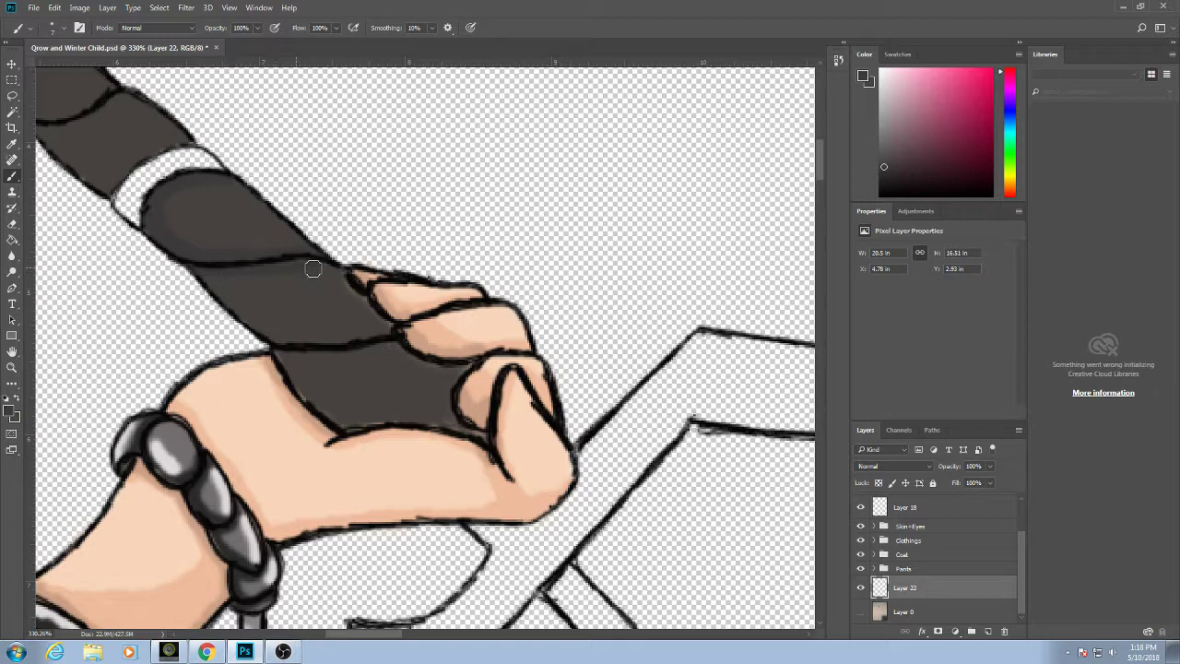
{"action": "left_click_drag", "start_coordinate": [346, 277], "coordinate": [388, 331]}
{"action": "left_click_drag", "start_coordinate": [342, 287], "coordinate": [425, 382]}
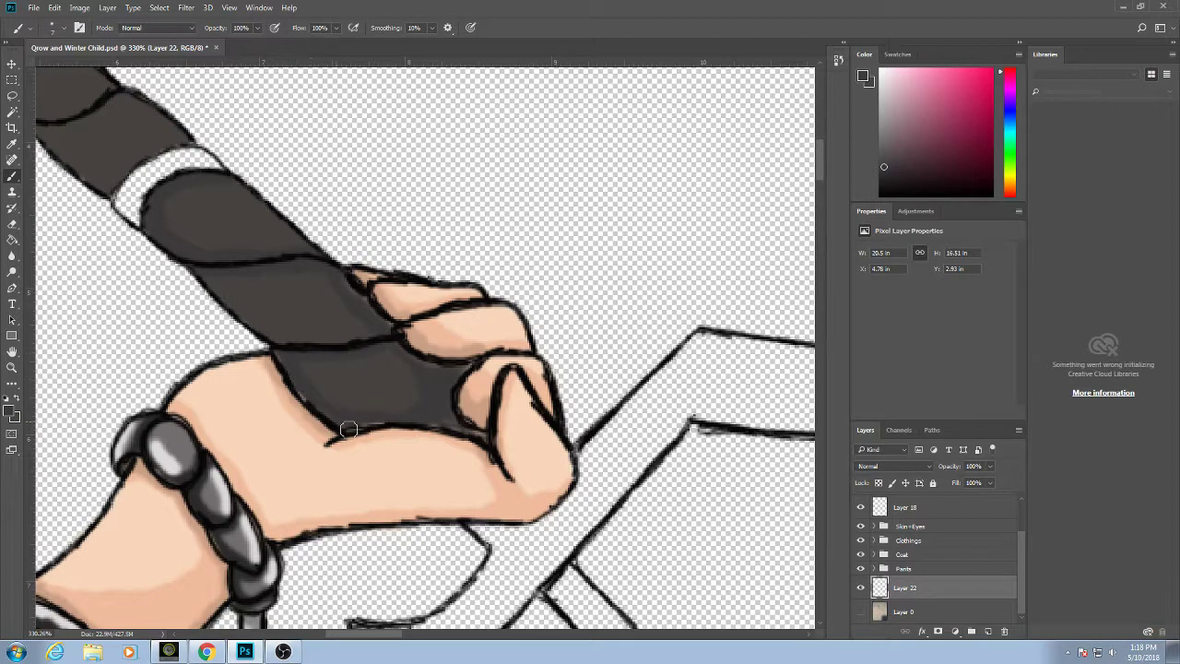
{"action": "left_click_drag", "start_coordinate": [261, 319], "coordinate": [264, 326]}
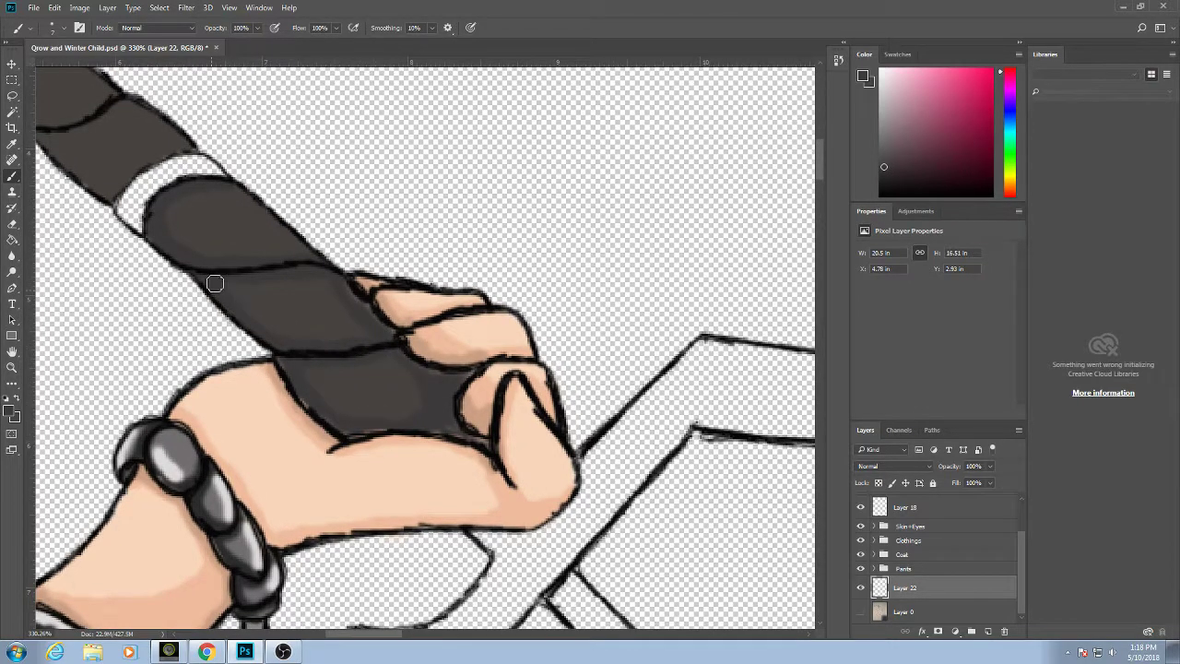
Shade the edges of the raised handle's outer grip segments, from the middle band to the end cap, with neutral dark grey.
{"action": "left_click_drag", "start_coordinate": [276, 325], "coordinate": [406, 406]}
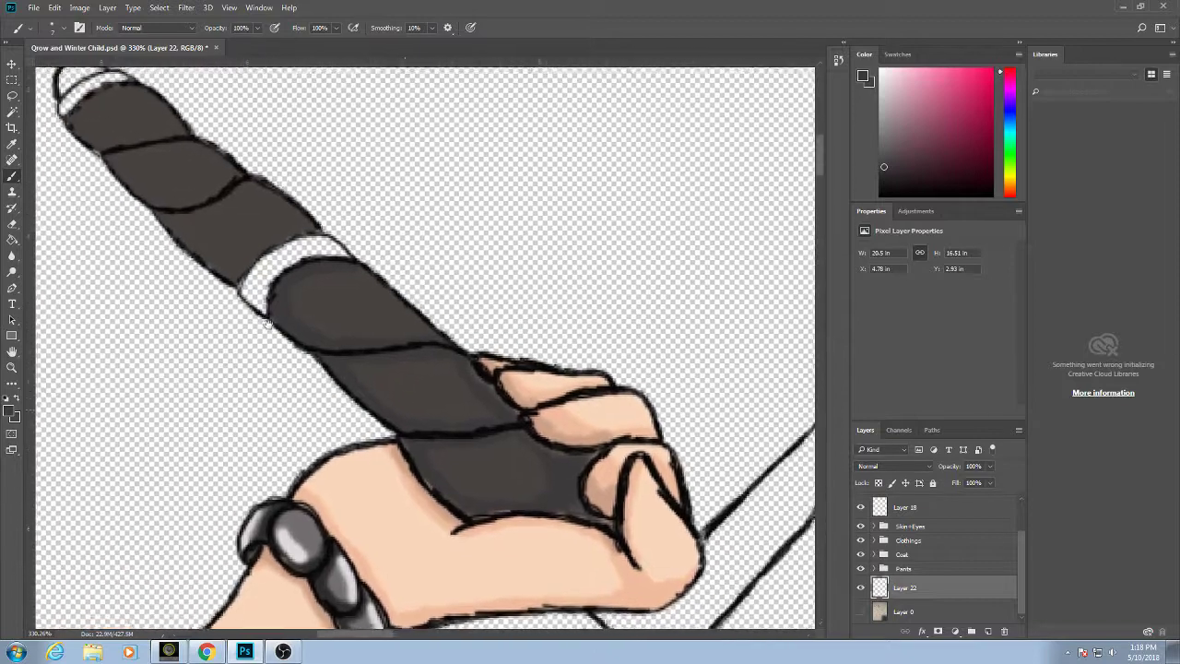
{"action": "left_click_drag", "start_coordinate": [195, 233], "coordinate": [273, 283]}
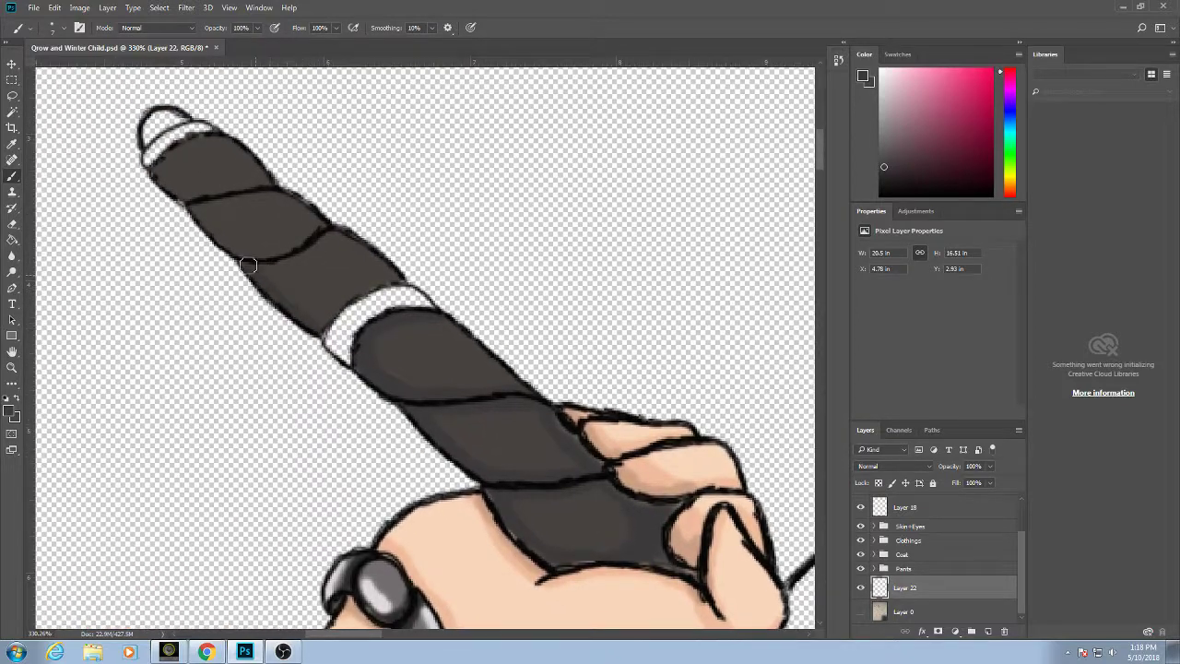
{"action": "left_click_drag", "start_coordinate": [310, 323], "coordinate": [403, 282]}
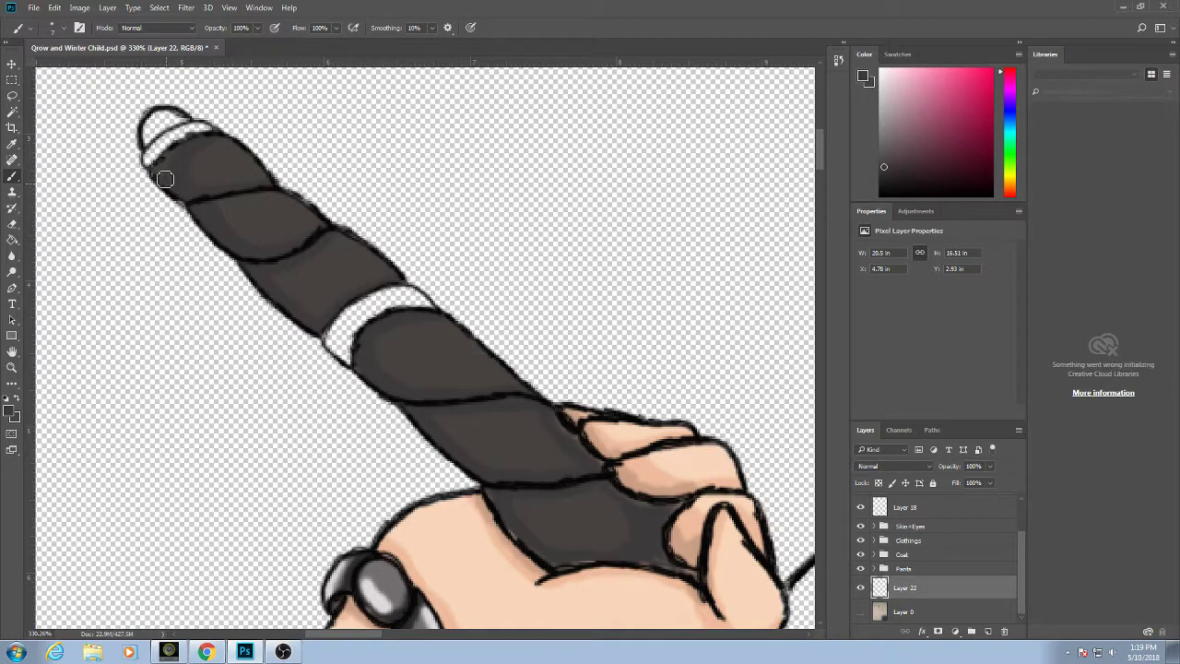
{"action": "left_click_drag", "start_coordinate": [165, 178], "coordinate": [174, 162]}
Shade the edges of the lower sword's grip segments on both sides of the hand with neutral dark grey.
{"action": "scroll", "coordinate": [468, 535], "scroll_direction": "down", "scroll_amount": 14}
{"action": "left_click_drag", "start_coordinate": [501, 558], "coordinate": [319, 315]}
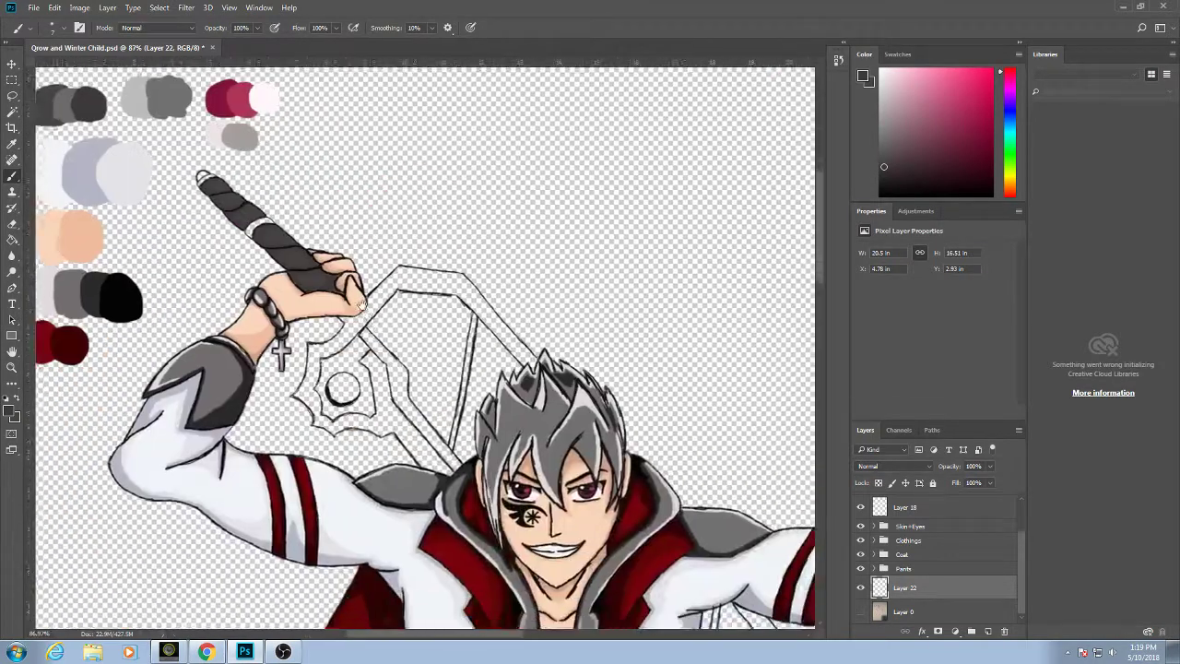
{"action": "left_click_drag", "start_coordinate": [568, 527], "coordinate": [156, 192]}
{"action": "scroll", "coordinate": [493, 433], "scroll_direction": "up", "scroll_amount": 14}
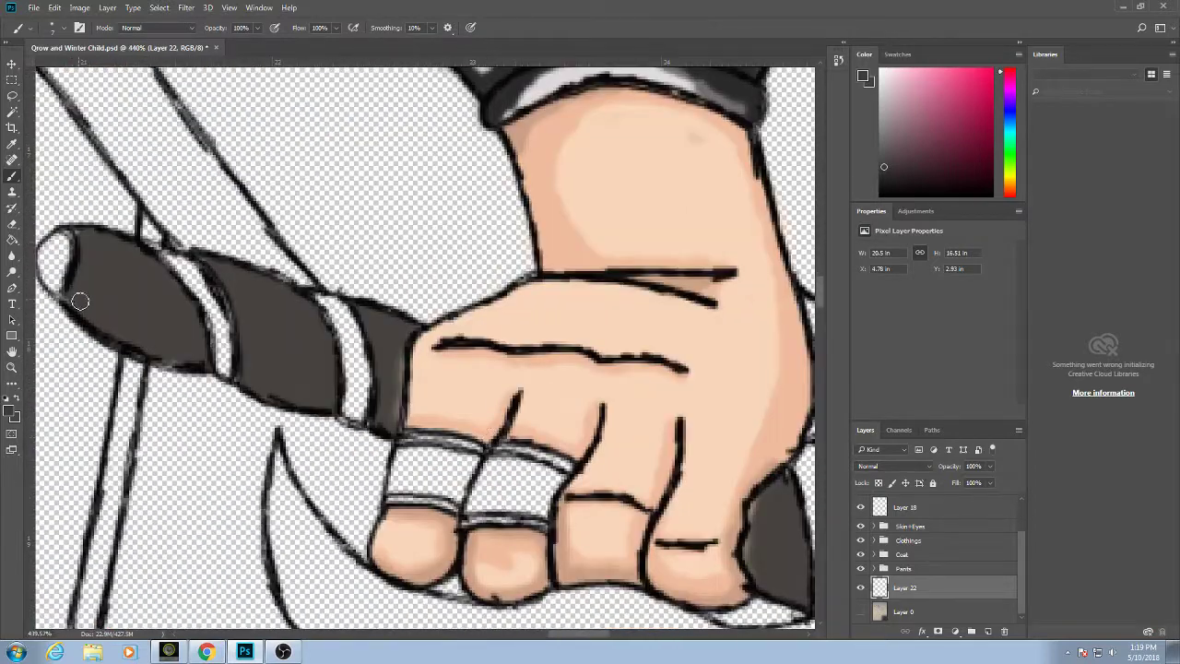
{"action": "mouse_move", "coordinate": [80, 301]}
{"action": "left_mouse_down"}
{"action": "mouse_move", "coordinate": [146, 352]}
{"action": "mouse_move", "coordinate": [199, 365]}
{"action": "mouse_move", "coordinate": [197, 321]}
{"action": "mouse_move", "coordinate": [152, 267]}
{"action": "left_mouse_up"}
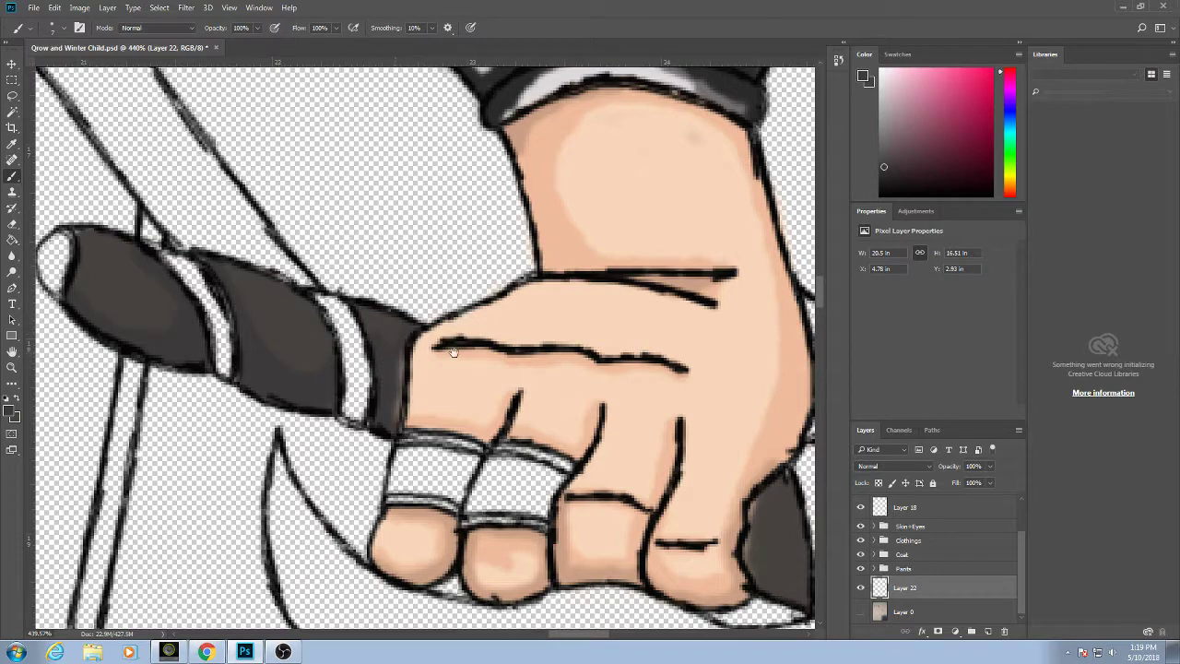
{"action": "left_click_drag", "start_coordinate": [454, 352], "coordinate": [342, 266]}
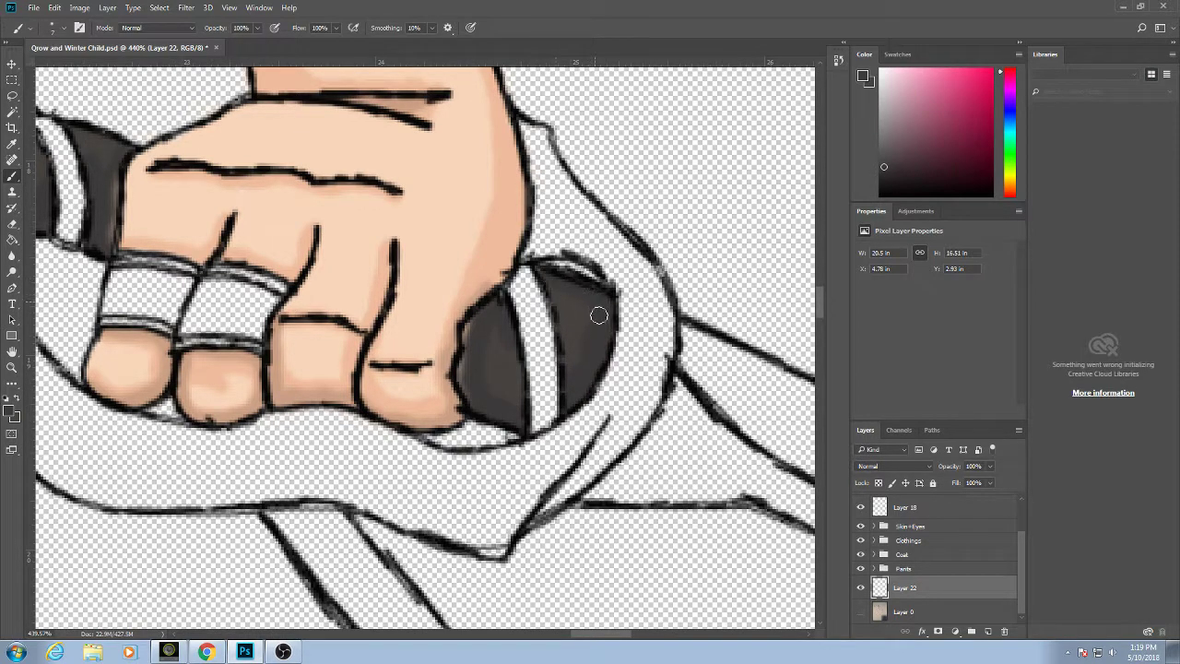
Sample near-black grey and mid grey from the palette swatches, keeping the near-black grey as the active painting colour.
{"action": "scroll", "coordinate": [596, 338], "scroll_direction": "down", "scroll_amount": 10}
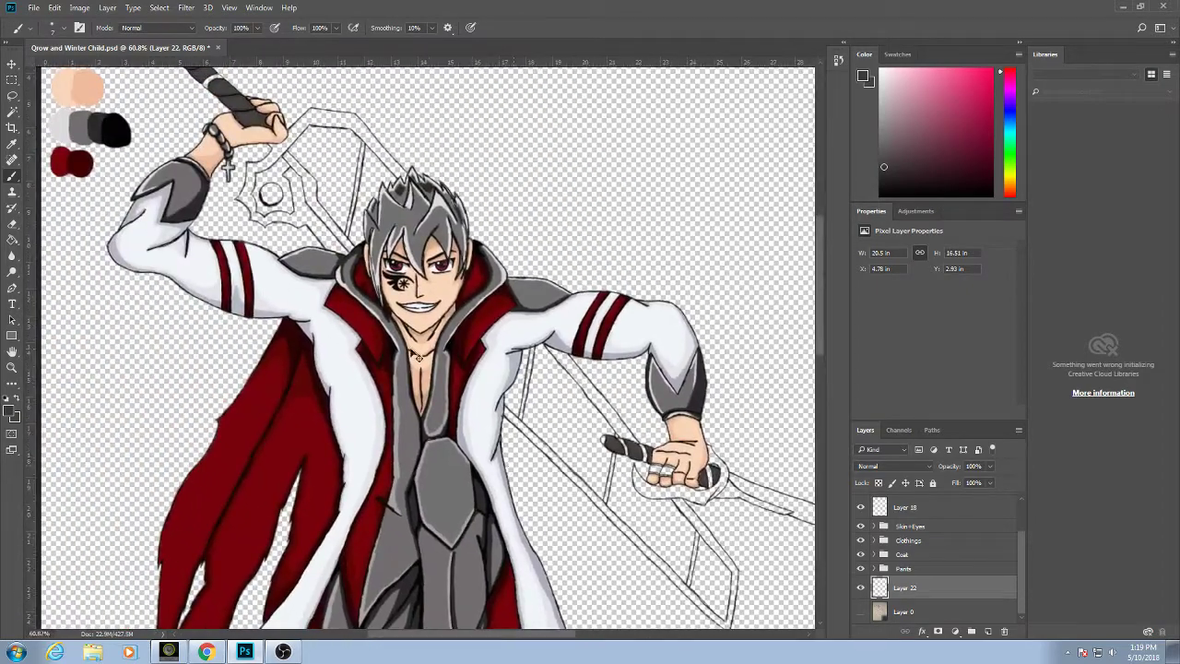
{"action": "left_click_drag", "start_coordinate": [296, 232], "coordinate": [403, 307]}
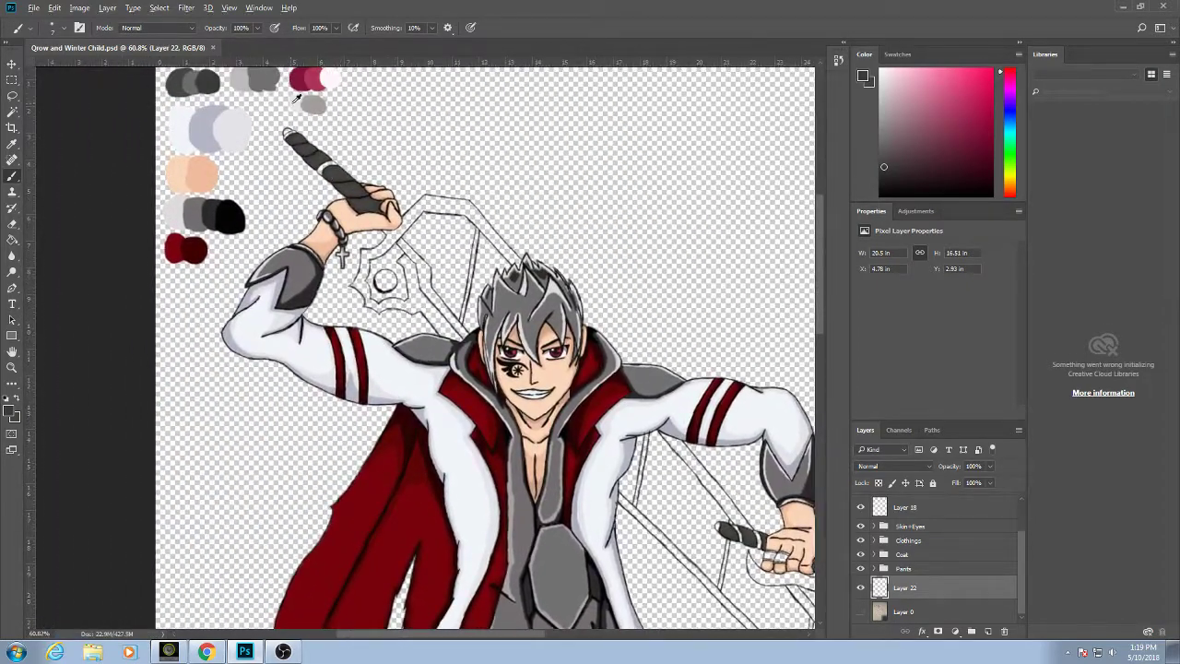
{"action": "scroll", "coordinate": [297, 97], "scroll_direction": "up", "scroll_amount": 1}
{"action": "scroll", "coordinate": [184, 154], "scroll_direction": "up", "scroll_amount": 2}
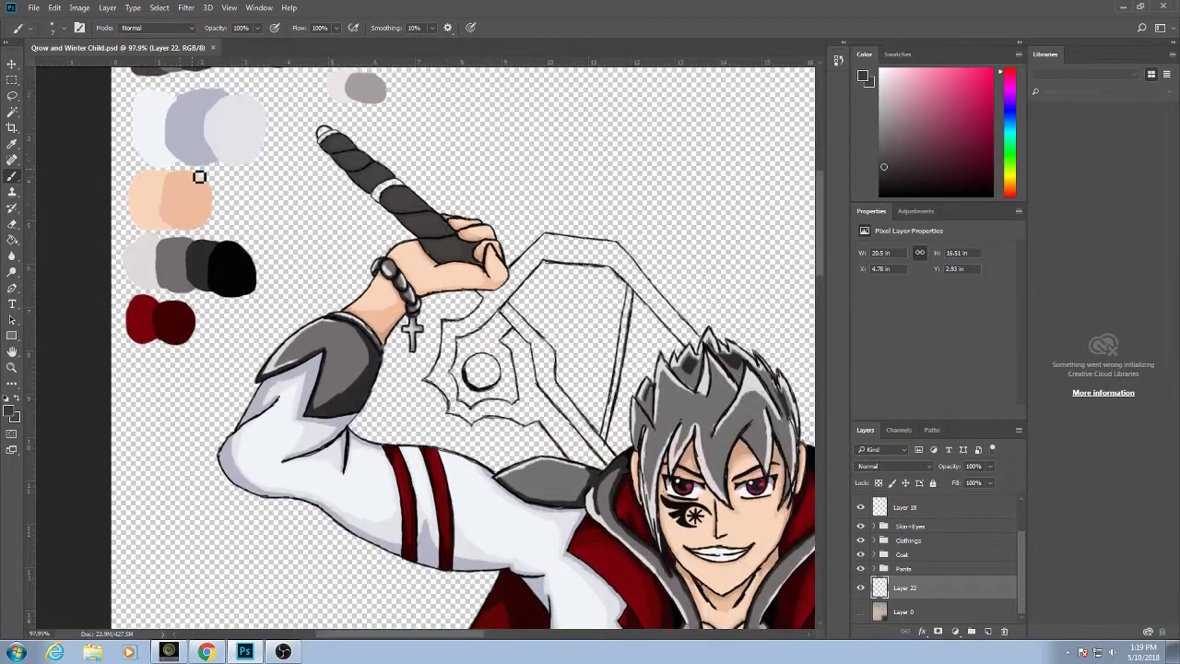
{"action": "left_click", "coordinate": [175, 137], "text": "alt"}
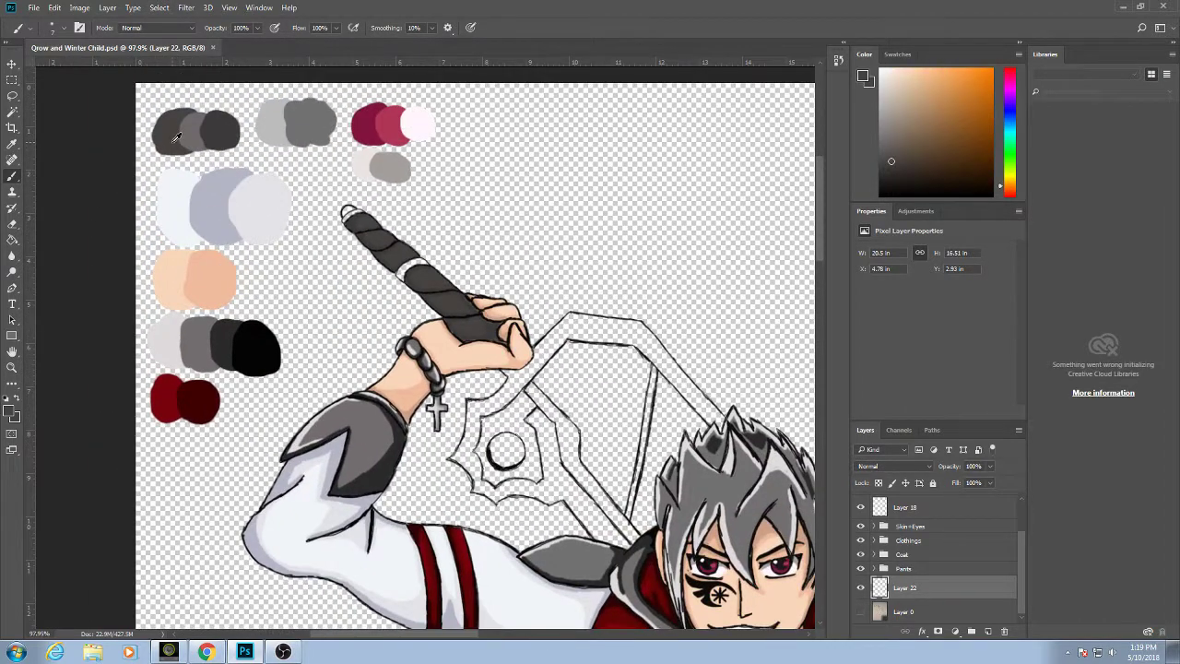
{"action": "left_click", "coordinate": [270, 366], "text": "alt"}
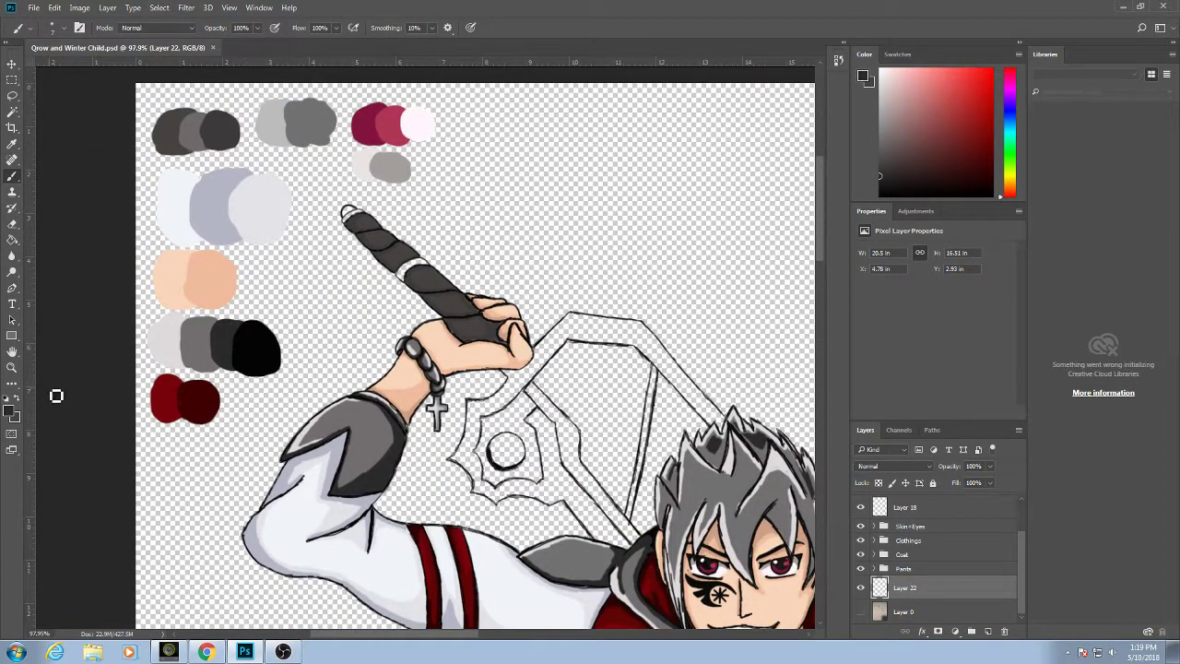
{"action": "left_click", "coordinate": [238, 366], "text": "alt"}
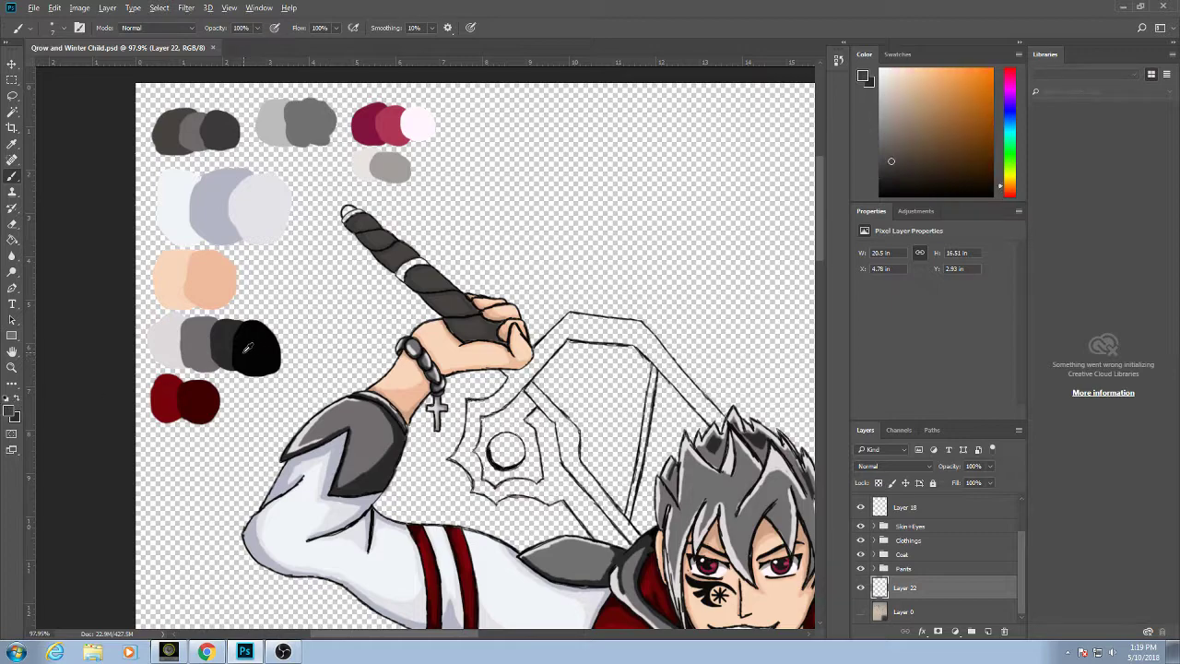
{"action": "left_click", "coordinate": [206, 346], "text": "alt"}
{"action": "left_click", "coordinate": [18, 399]}
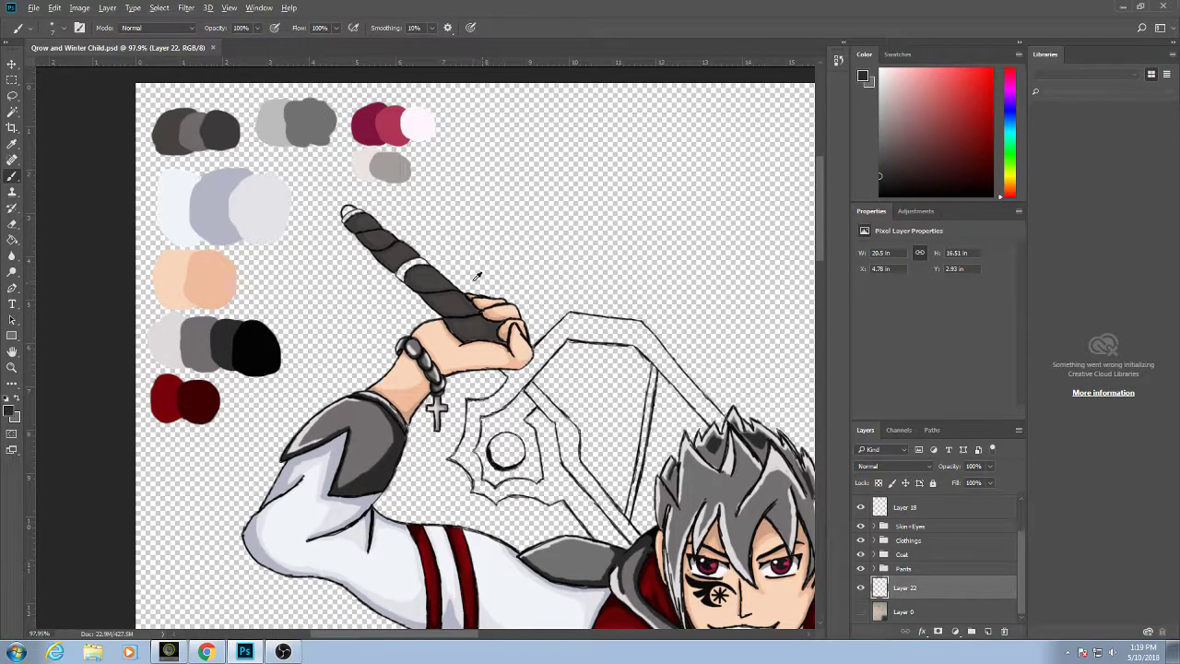
Fill the raised handle's middle band and end cap with near-black grey.
{"action": "scroll", "coordinate": [445, 280], "scroll_direction": "up", "scroll_amount": 10}
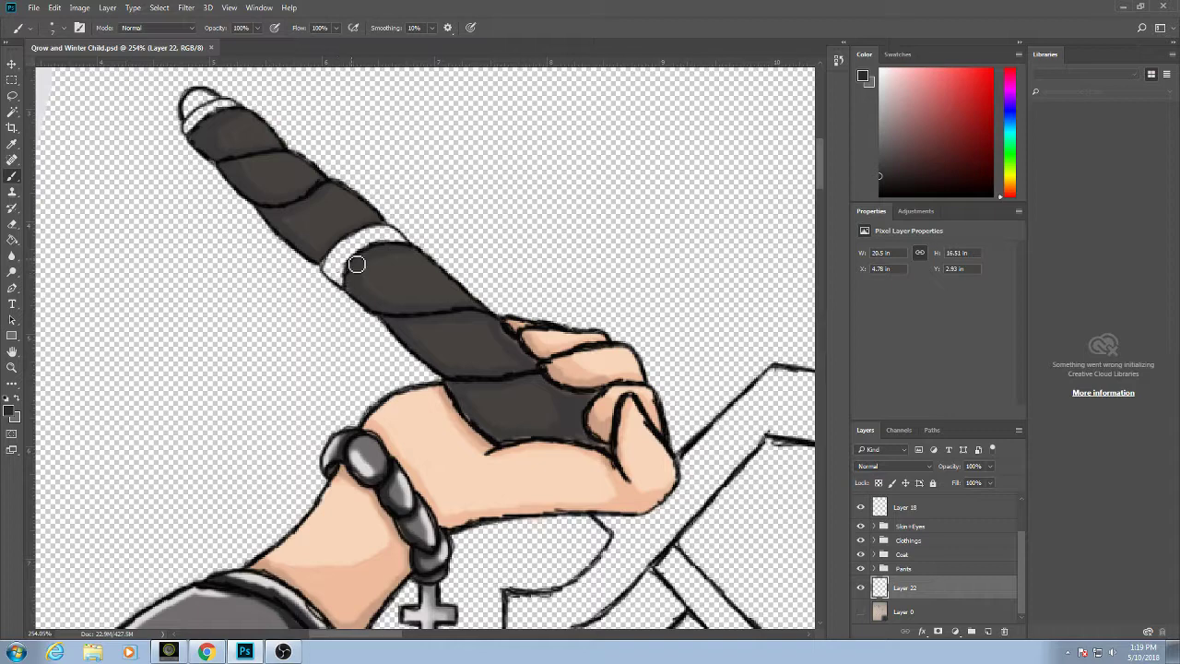
{"action": "mouse_move", "coordinate": [326, 266]}
{"action": "left_mouse_down"}
{"action": "mouse_move", "coordinate": [346, 289]}
{"action": "mouse_move", "coordinate": [330, 267]}
{"action": "mouse_move", "coordinate": [351, 264]}
{"action": "mouse_move", "coordinate": [342, 277]}
{"action": "mouse_move", "coordinate": [354, 248]}
{"action": "mouse_move", "coordinate": [408, 244]}
{"action": "mouse_move", "coordinate": [336, 262]}
{"action": "mouse_move", "coordinate": [395, 243]}
{"action": "left_mouse_up"}
{"action": "scroll", "coordinate": [382, 231], "scroll_direction": "up", "scroll_amount": 2}
{"action": "scroll", "coordinate": [382, 231], "scroll_direction": "left", "scroll_amount": 2}
{"action": "mouse_move", "coordinate": [221, 159]}
{"action": "left_mouse_down"}
{"action": "mouse_move", "coordinate": [228, 168]}
{"action": "mouse_move", "coordinate": [274, 140]}
{"action": "mouse_move", "coordinate": [239, 140]}
{"action": "mouse_move", "coordinate": [249, 137]}
{"action": "mouse_move", "coordinate": [229, 158]}
{"action": "mouse_move", "coordinate": [242, 138]}
{"action": "mouse_move", "coordinate": [253, 139]}
{"action": "mouse_move", "coordinate": [223, 161]}
{"action": "left_mouse_up"}
Switch to mid grey and paint highlights on the raised handle's end cap and middle band, undoing the first stroke.
{"action": "left_click", "coordinate": [18, 402]}
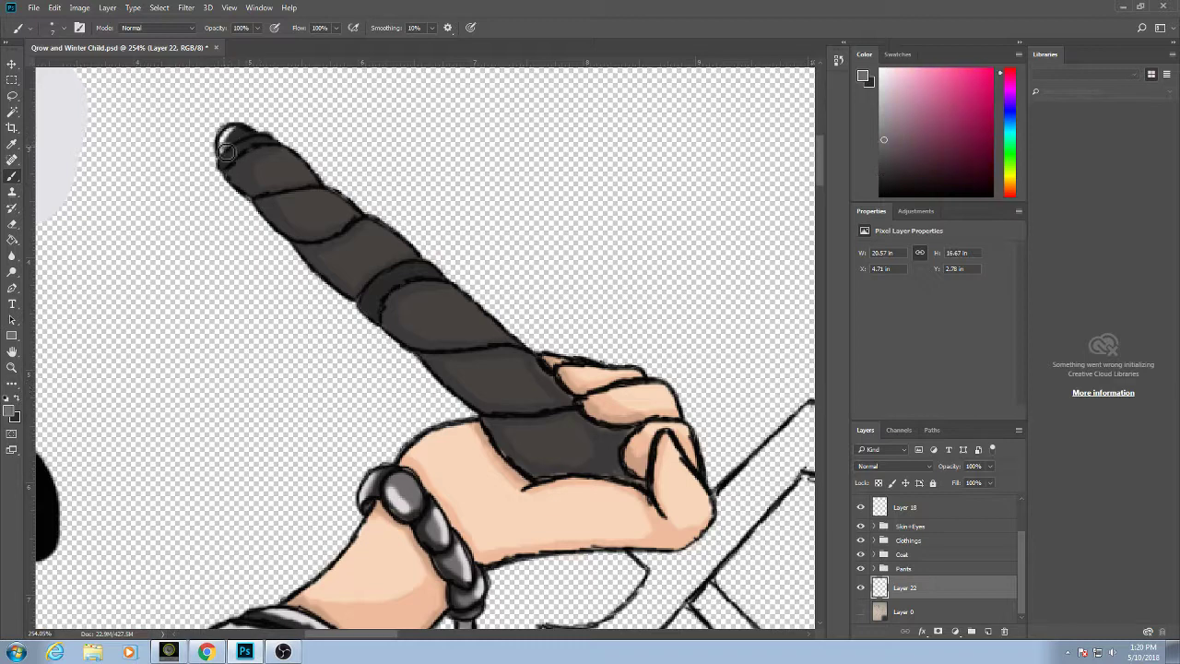
{"action": "key", "text": "ctrl+z"}
{"action": "left_click_drag", "start_coordinate": [237, 134], "coordinate": [268, 141]}
{"action": "left_click_drag", "start_coordinate": [428, 268], "coordinate": [377, 281]}
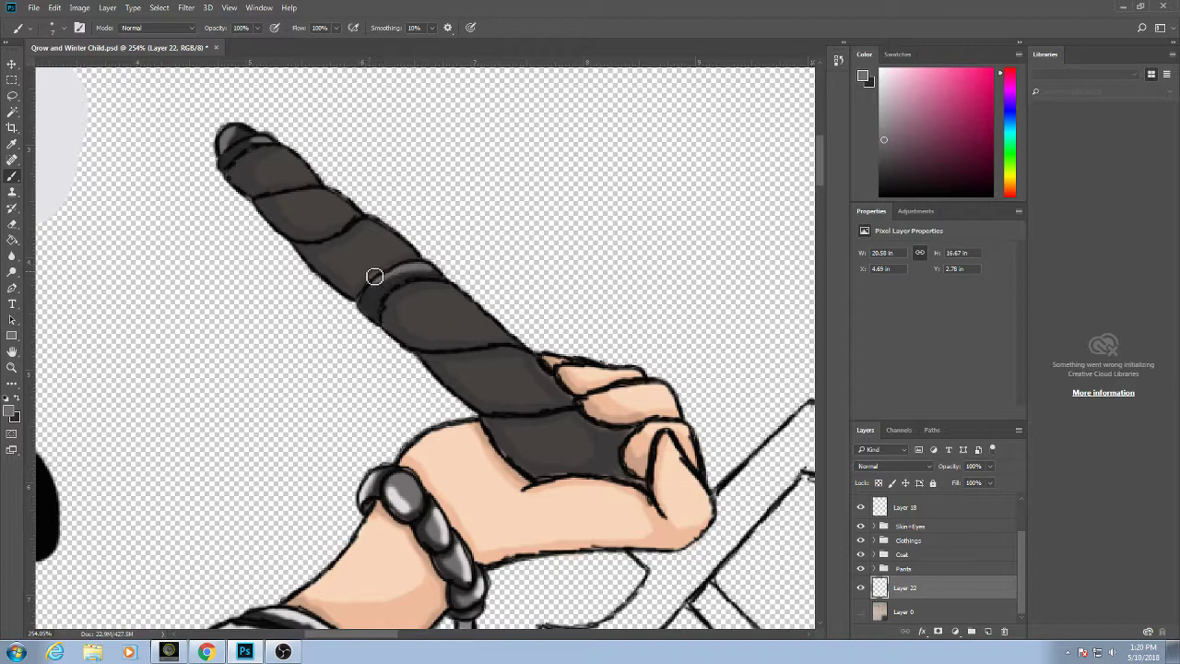
Sample the dark grey from the raised handle's band, and fill the lower handle's two bands and end cap with near-black grey.
{"action": "left_click", "coordinate": [375, 278], "text": "alt"}
{"action": "scroll", "coordinate": [415, 245], "scroll_direction": "down", "scroll_amount": 12}
{"action": "left_click_drag", "start_coordinate": [569, 436], "coordinate": [401, 310]}
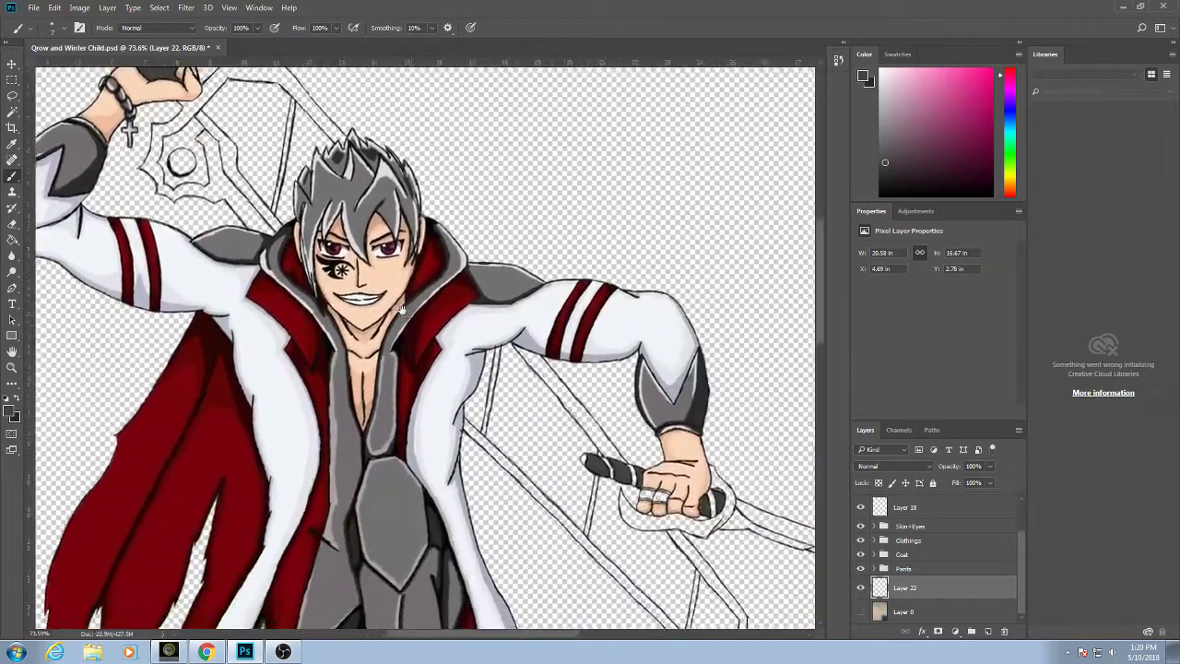
{"action": "scroll", "coordinate": [521, 422], "scroll_direction": "up", "scroll_amount": 4}
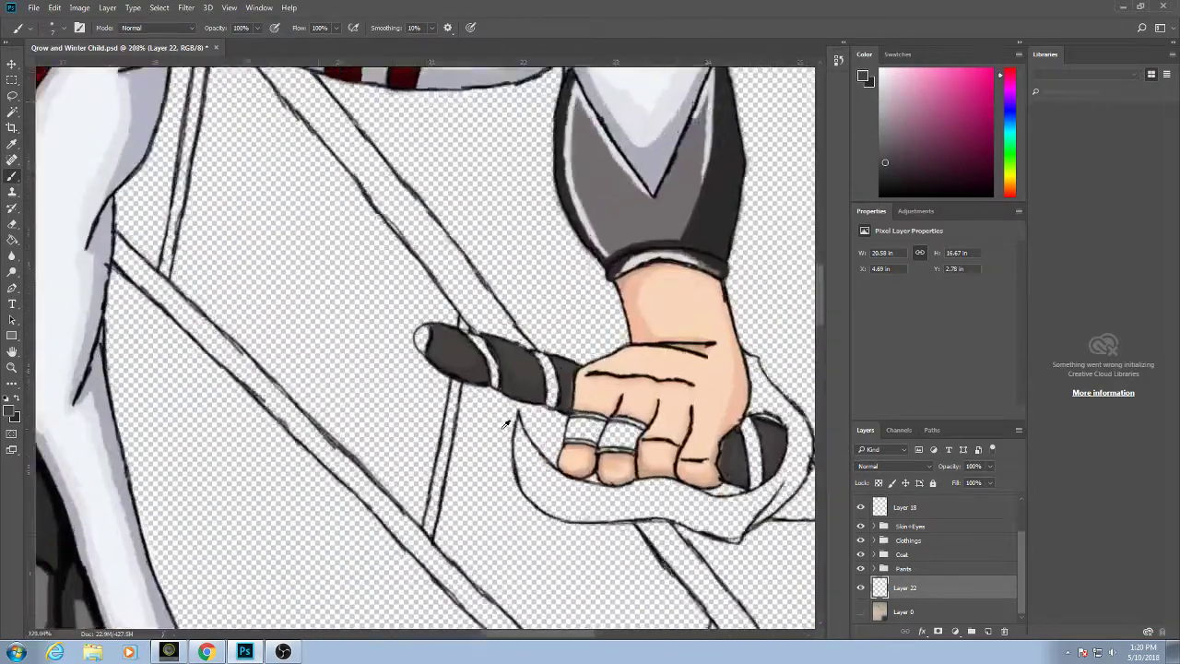
{"action": "scroll", "coordinate": [505, 423], "scroll_direction": "up", "scroll_amount": 1}
{"action": "scroll", "coordinate": [507, 416], "scroll_direction": "up", "scroll_amount": 2}
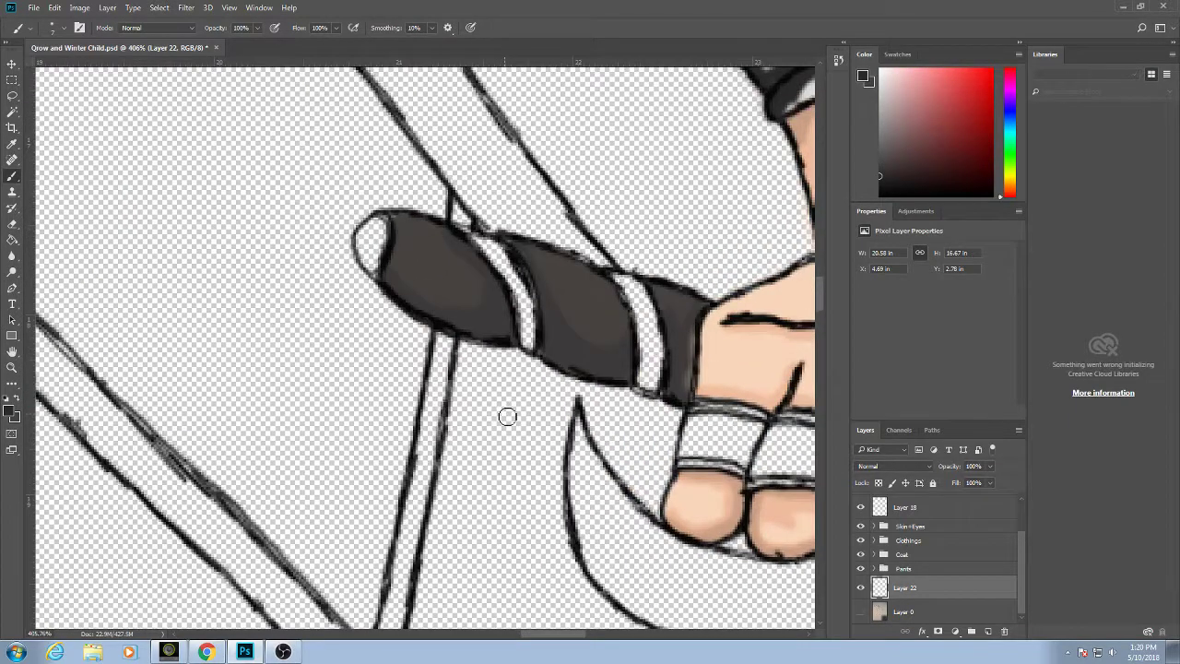
{"action": "left_click_drag", "start_coordinate": [488, 249], "coordinate": [530, 341]}
{"action": "mouse_move", "coordinate": [644, 366]}
{"action": "left_mouse_down"}
{"action": "mouse_move", "coordinate": [648, 392]}
{"action": "mouse_move", "coordinate": [627, 281]}
{"action": "mouse_move", "coordinate": [645, 288]}
{"action": "mouse_move", "coordinate": [657, 378]}
{"action": "left_mouse_up"}
{"action": "mouse_move", "coordinate": [654, 332]}
{"action": "left_mouse_down"}
{"action": "mouse_move", "coordinate": [656, 369]}
{"action": "mouse_move", "coordinate": [642, 315]}
{"action": "left_mouse_up"}
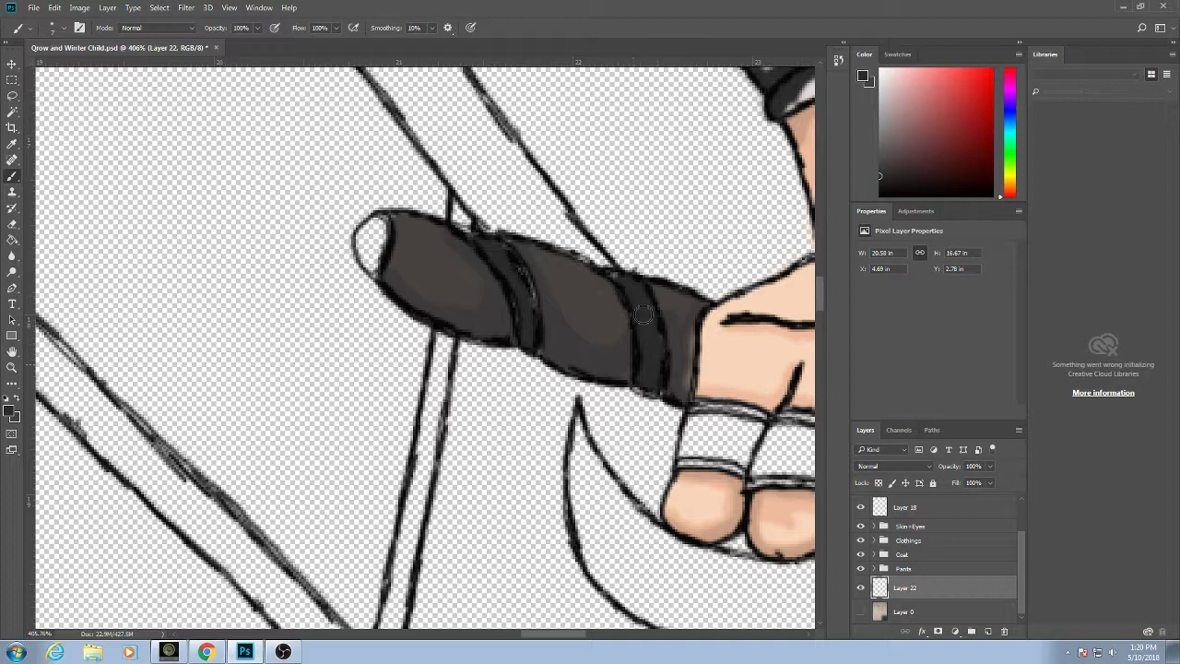
{"action": "mouse_move", "coordinate": [378, 245]}
{"action": "left_mouse_down"}
{"action": "mouse_move", "coordinate": [375, 276]}
{"action": "mouse_move", "coordinate": [364, 242]}
{"action": "mouse_move", "coordinate": [385, 227]}
{"action": "mouse_move", "coordinate": [382, 277]}
{"action": "mouse_move", "coordinate": [365, 229]}
{"action": "mouse_move", "coordinate": [387, 234]}
{"action": "mouse_move", "coordinate": [365, 250]}
{"action": "mouse_move", "coordinate": [372, 270]}
{"action": "mouse_move", "coordinate": [362, 239]}
{"action": "left_mouse_up"}
Shade the lower handle's two bands and end cap with the sampled dark grey, and save the drawing.
{"action": "left_click", "coordinate": [21, 399]}
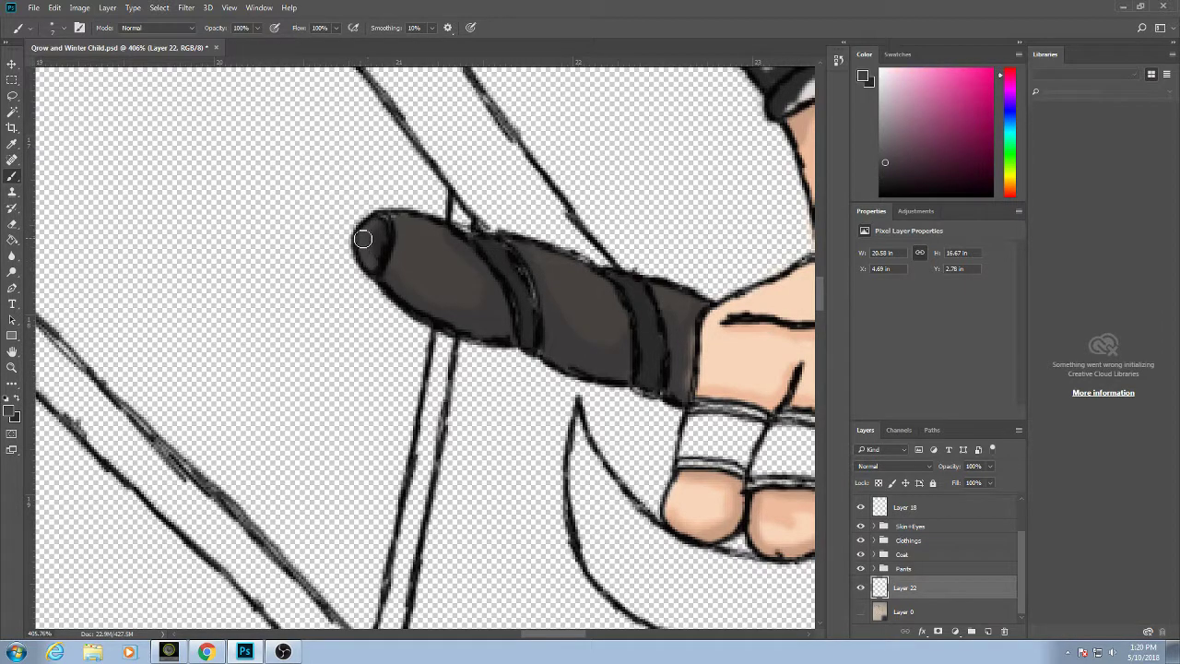
{"action": "mouse_move", "coordinate": [527, 269]}
{"action": "left_mouse_down"}
{"action": "mouse_move", "coordinate": [483, 244]}
{"action": "mouse_move", "coordinate": [525, 325]}
{"action": "left_mouse_up"}
{"action": "mouse_move", "coordinate": [629, 285]}
{"action": "left_mouse_down"}
{"action": "mouse_move", "coordinate": [640, 321]}
{"action": "mouse_move", "coordinate": [639, 292]}
{"action": "mouse_move", "coordinate": [414, 284]}
{"action": "left_mouse_up"}
{"action": "left_click_drag", "start_coordinate": [350, 249], "coordinate": [424, 389]}
{"action": "key", "text": "ctrl+s"}
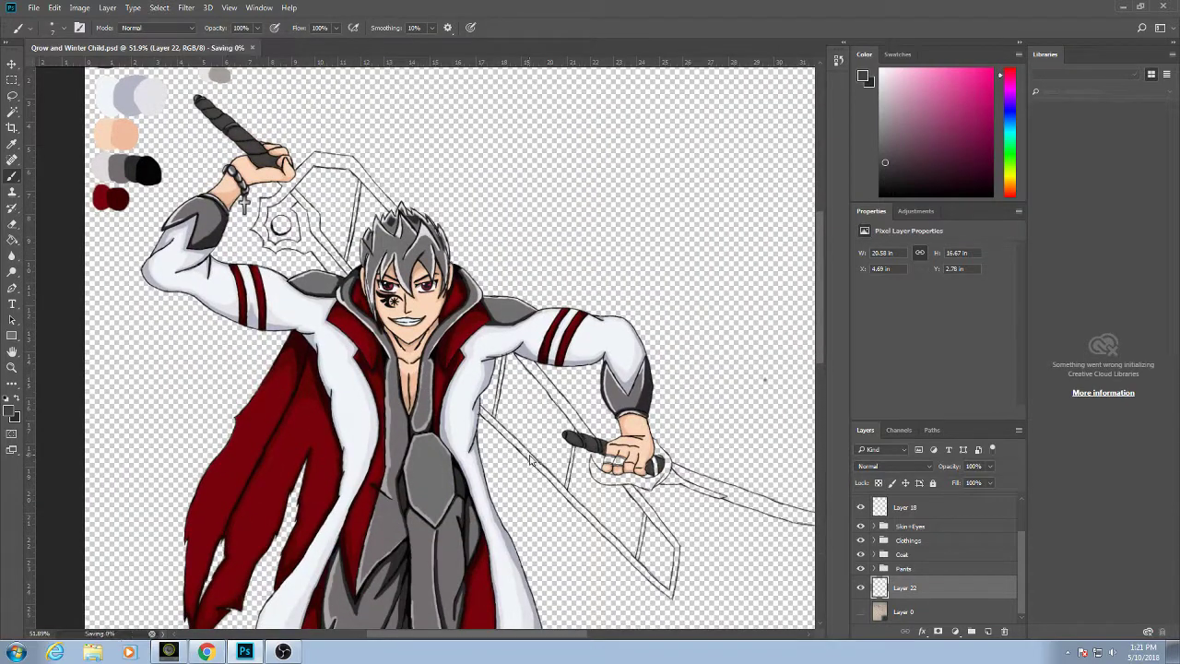
Sample mid grey from the raised handle's band, highlight the lower handle's two bands and end cap with it, and save the drawing.
{"action": "scroll", "coordinate": [277, 175], "scroll_direction": "up", "scroll_amount": 1}
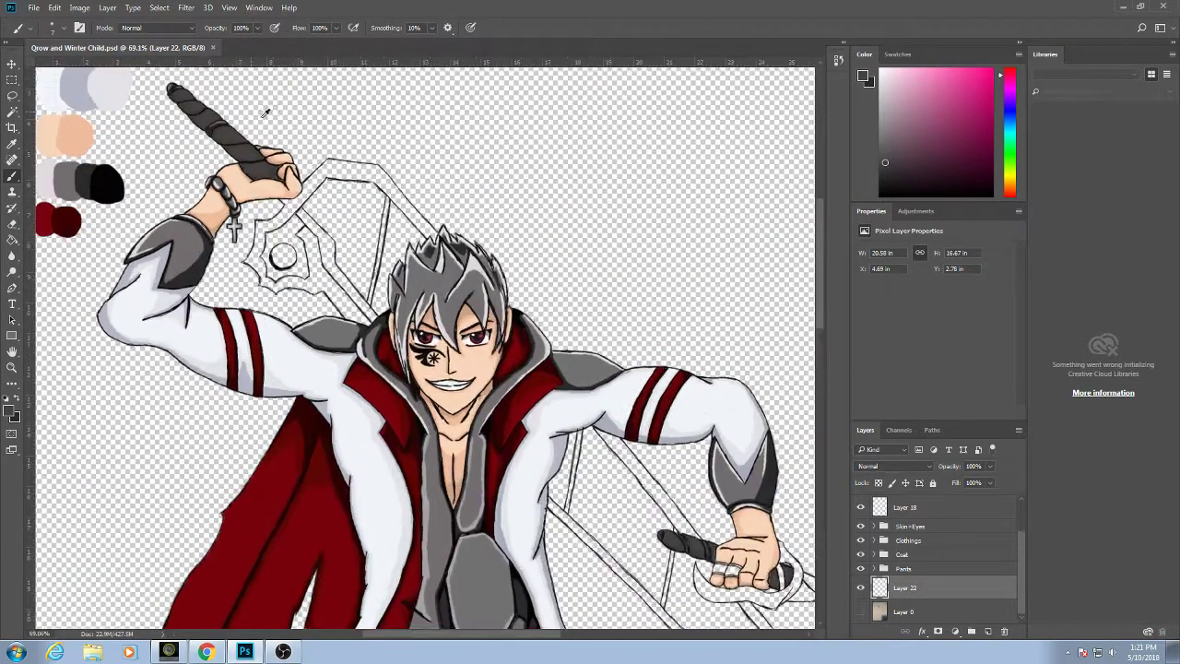
{"action": "scroll", "coordinate": [245, 109], "scroll_direction": "up", "scroll_amount": 2}
{"action": "left_click", "coordinate": [224, 134], "text": "alt"}
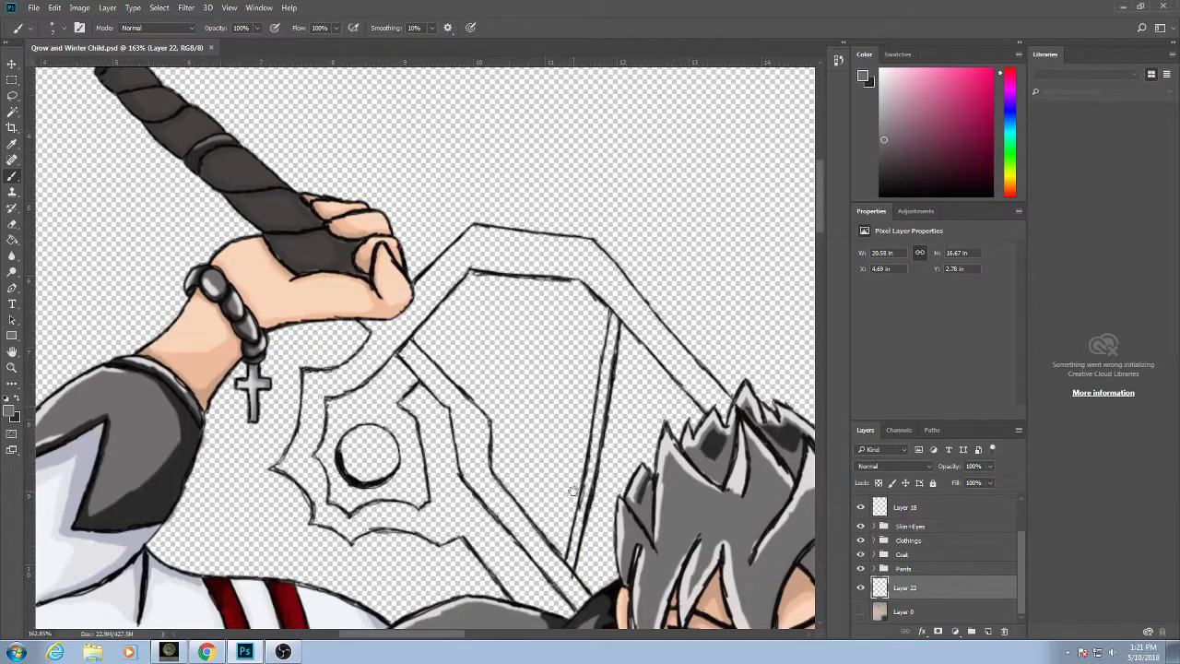
{"action": "left_click_drag", "start_coordinate": [577, 492], "coordinate": [377, 335]}
{"action": "scroll", "coordinate": [528, 421], "scroll_direction": "up", "scroll_amount": 3}
{"action": "scroll", "coordinate": [528, 420], "scroll_direction": "up", "scroll_amount": 2}
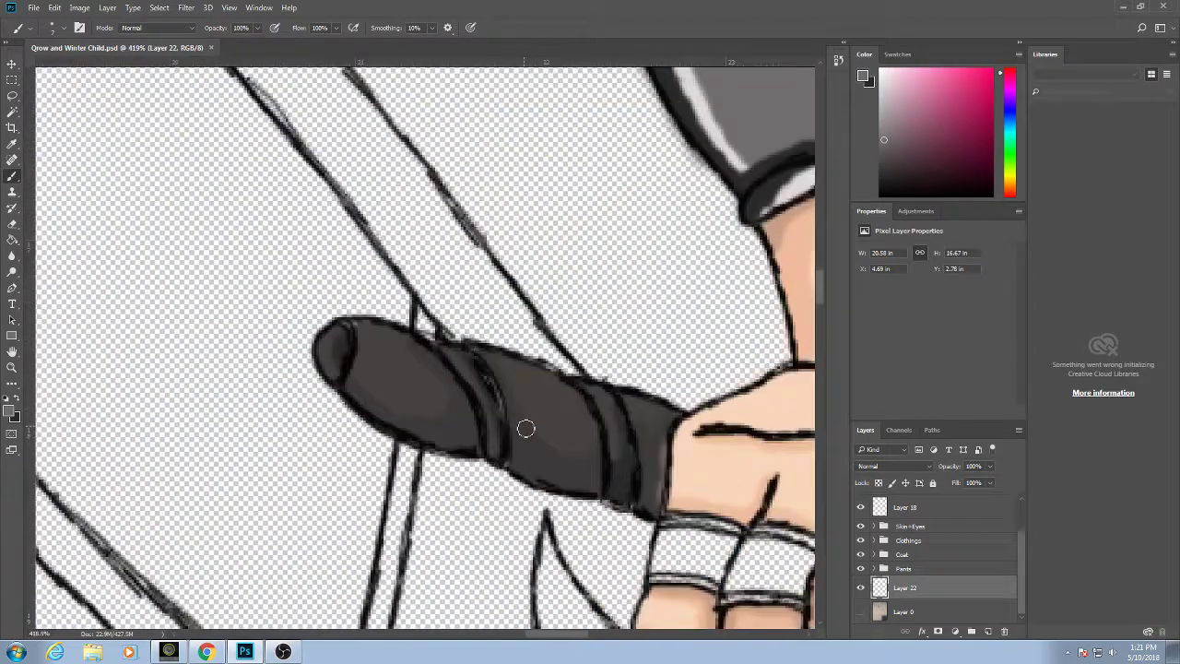
{"action": "mouse_move", "coordinate": [443, 361]}
{"action": "left_mouse_down"}
{"action": "mouse_move", "coordinate": [448, 350]}
{"action": "mouse_move", "coordinate": [490, 421]}
{"action": "left_mouse_up"}
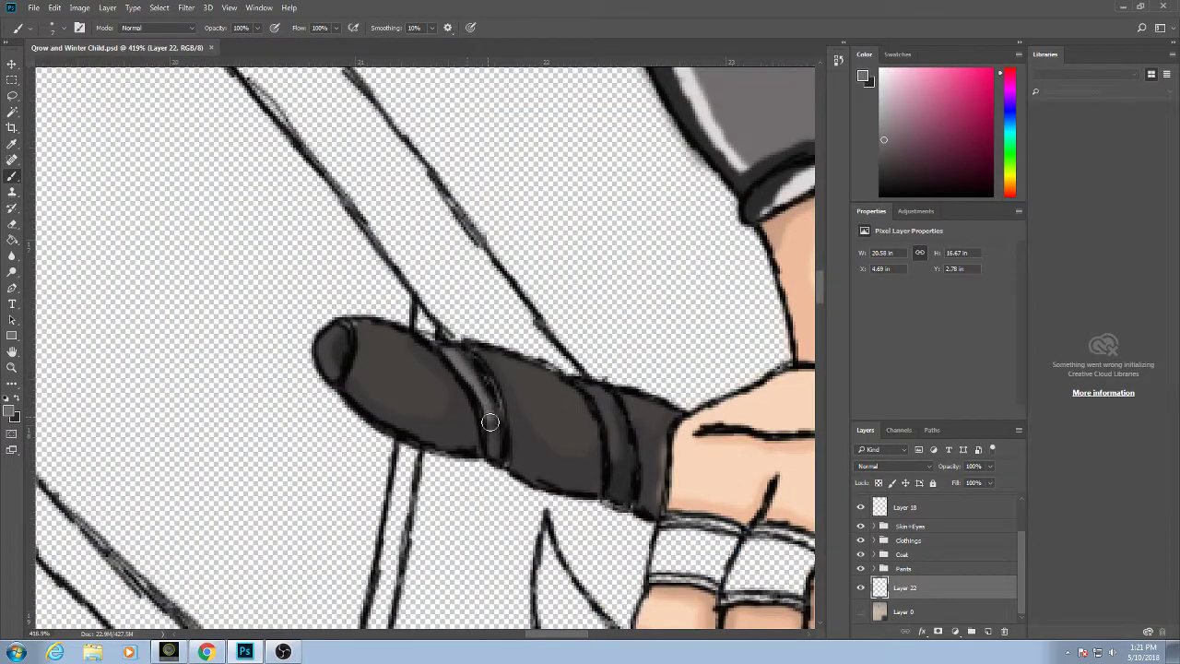
{"action": "mouse_move", "coordinate": [595, 395]}
{"action": "left_mouse_down"}
{"action": "mouse_move", "coordinate": [611, 430]}
{"action": "mouse_move", "coordinate": [599, 425]}
{"action": "left_mouse_up"}
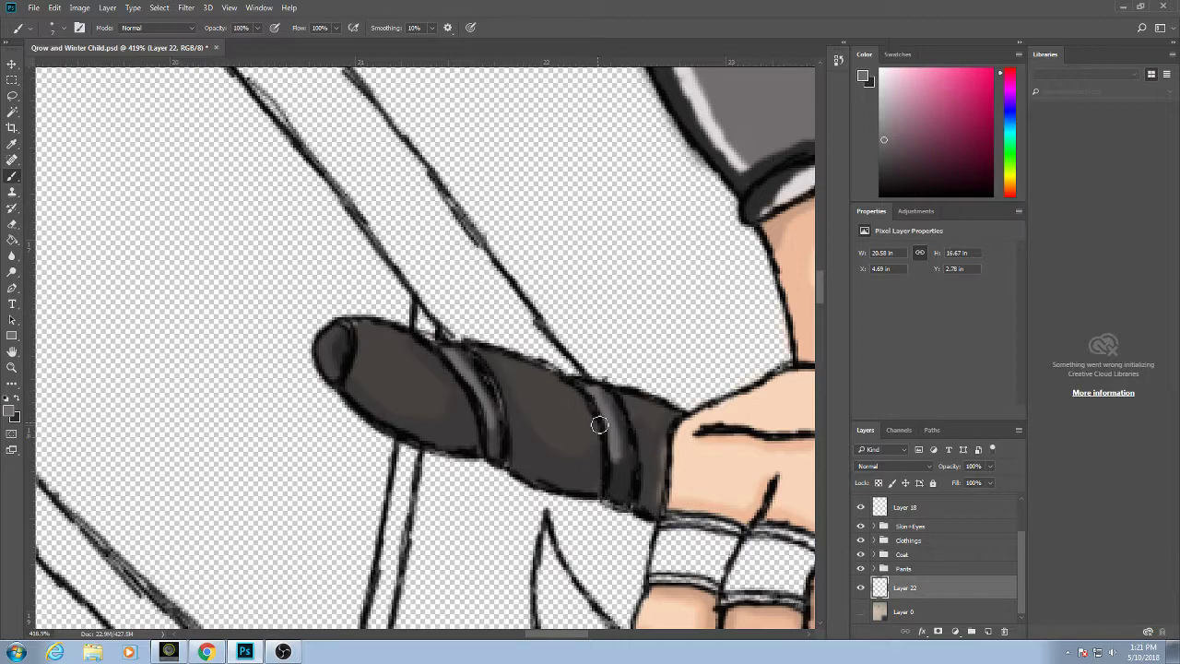
{"action": "left_click_drag", "start_coordinate": [331, 361], "coordinate": [338, 329]}
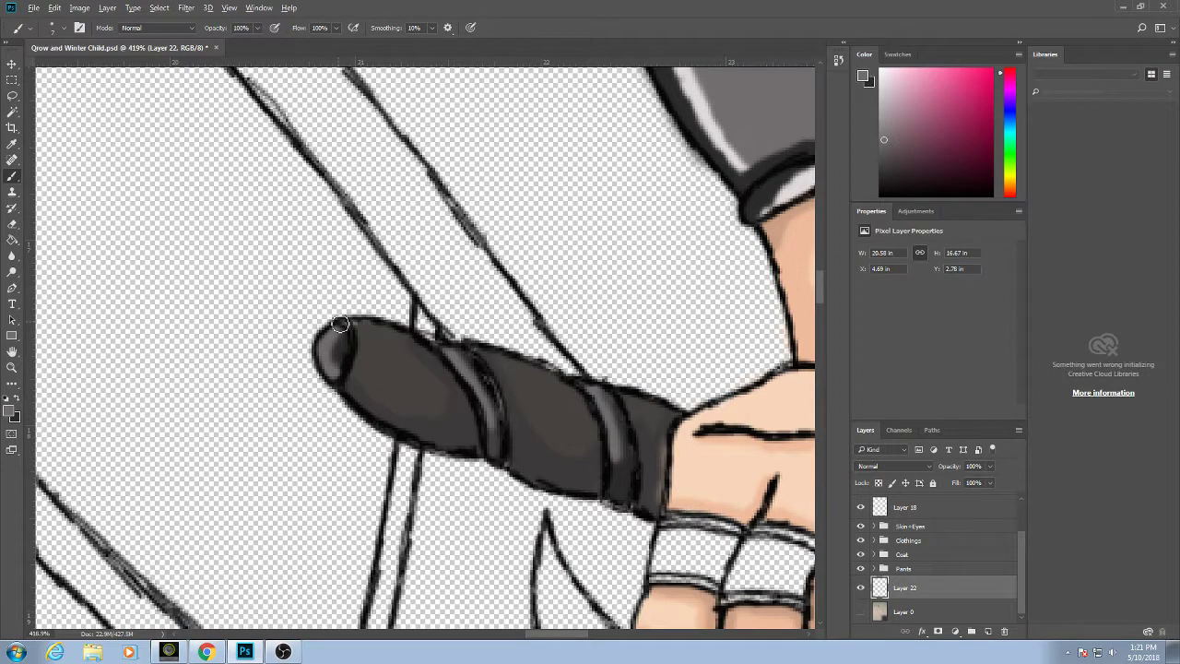
{"action": "scroll", "coordinate": [340, 325], "scroll_direction": "down", "scroll_amount": 5}
{"action": "key", "text": "ctrl+s"}
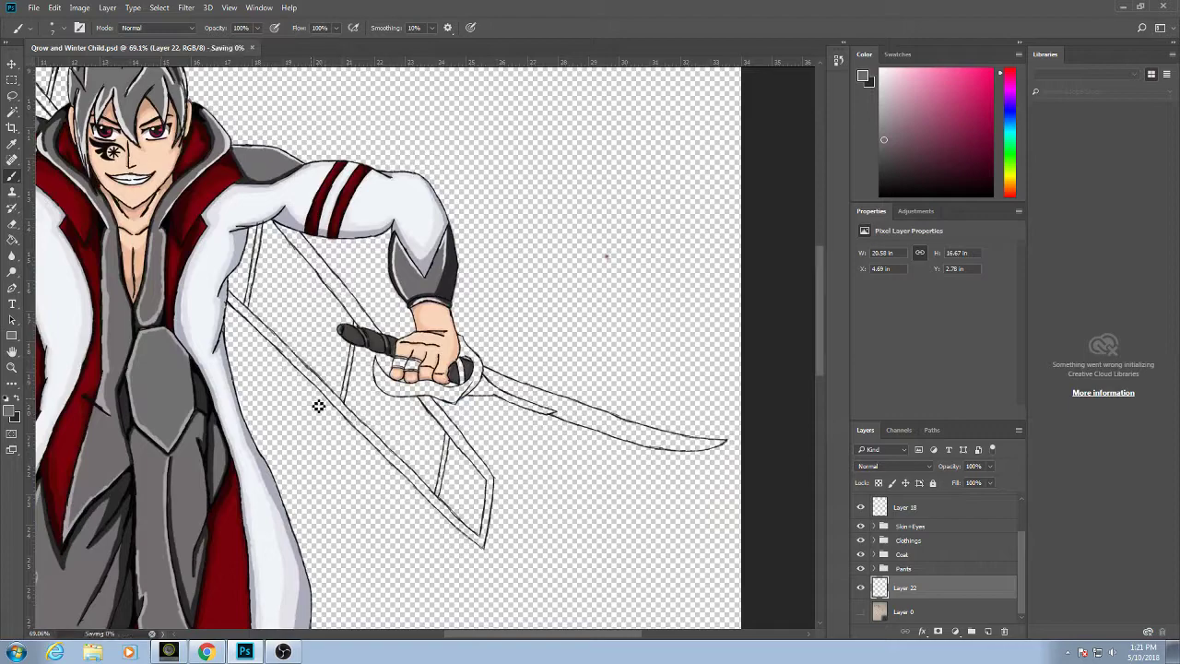
Sample the pale warm grey and the darker warm grey from the palette swatches, keeping the darker one as the active painting colour.
{"action": "left_click_drag", "start_coordinate": [318, 301], "coordinate": [613, 467]}
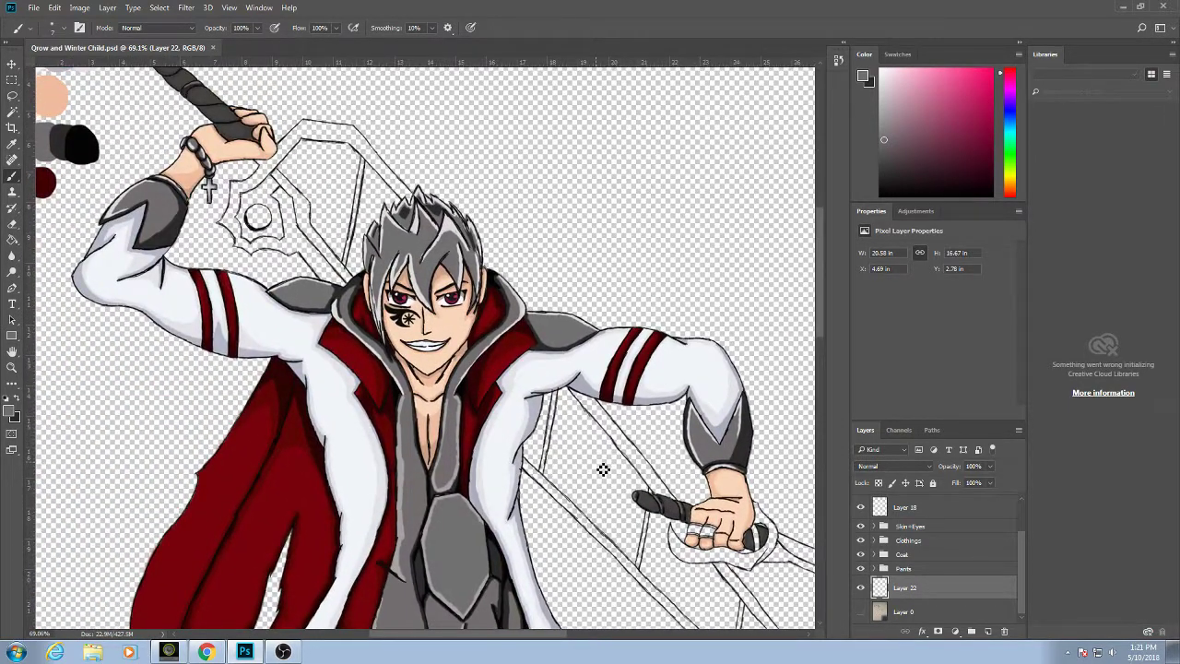
{"action": "left_click_drag", "start_coordinate": [205, 267], "coordinate": [339, 373]}
{"action": "scroll", "coordinate": [368, 324], "scroll_direction": "up", "scroll_amount": 5}
{"action": "scroll", "coordinate": [424, 415], "scroll_direction": "down", "scroll_amount": 5}
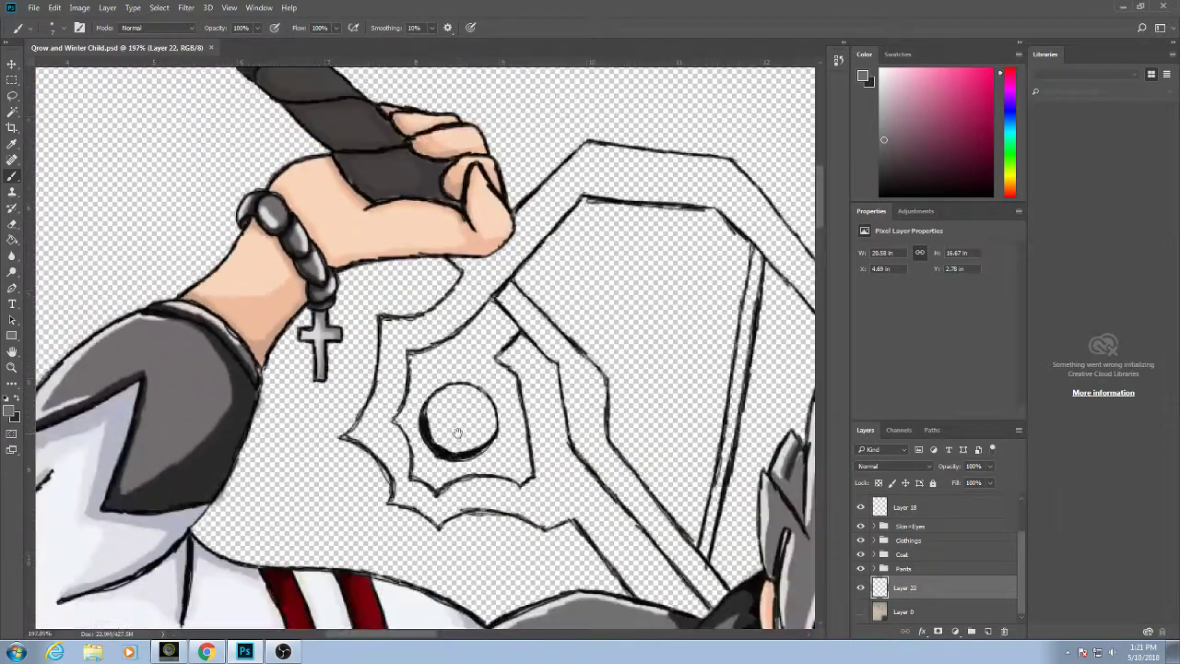
{"action": "left_click_drag", "start_coordinate": [459, 434], "coordinate": [605, 556]}
{"action": "scroll", "coordinate": [369, 445], "scroll_direction": "down", "scroll_amount": 4}
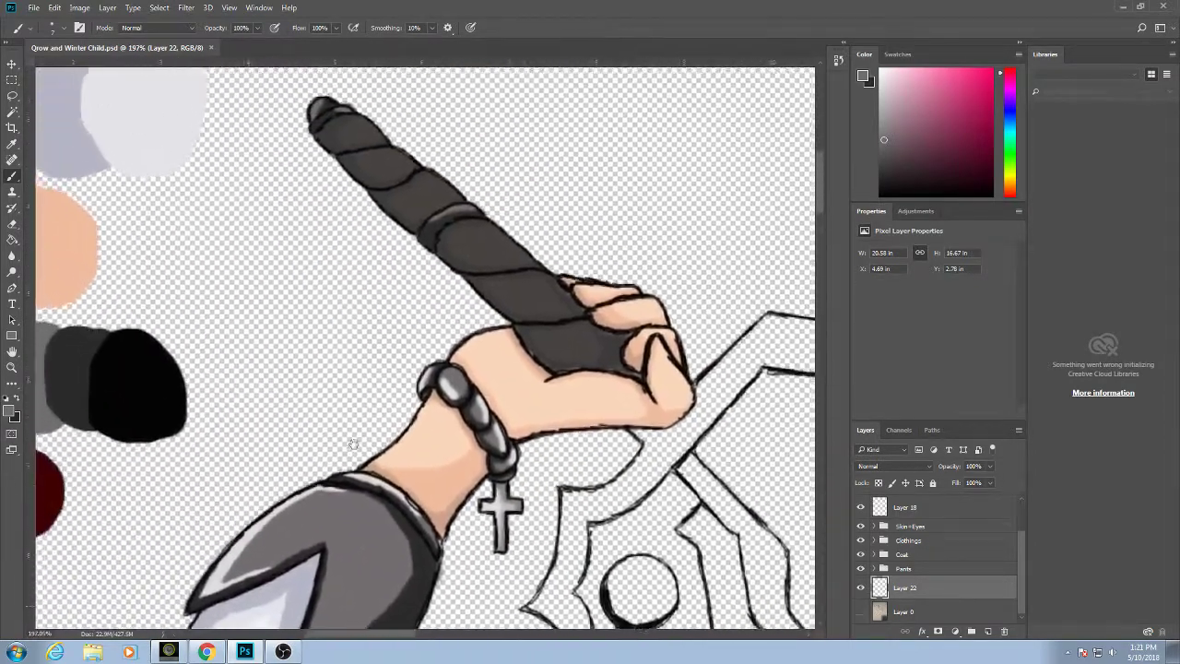
{"action": "scroll", "coordinate": [300, 211], "scroll_direction": "up", "scroll_amount": 1}
{"action": "left_click", "coordinate": [369, 192], "text": "alt"}
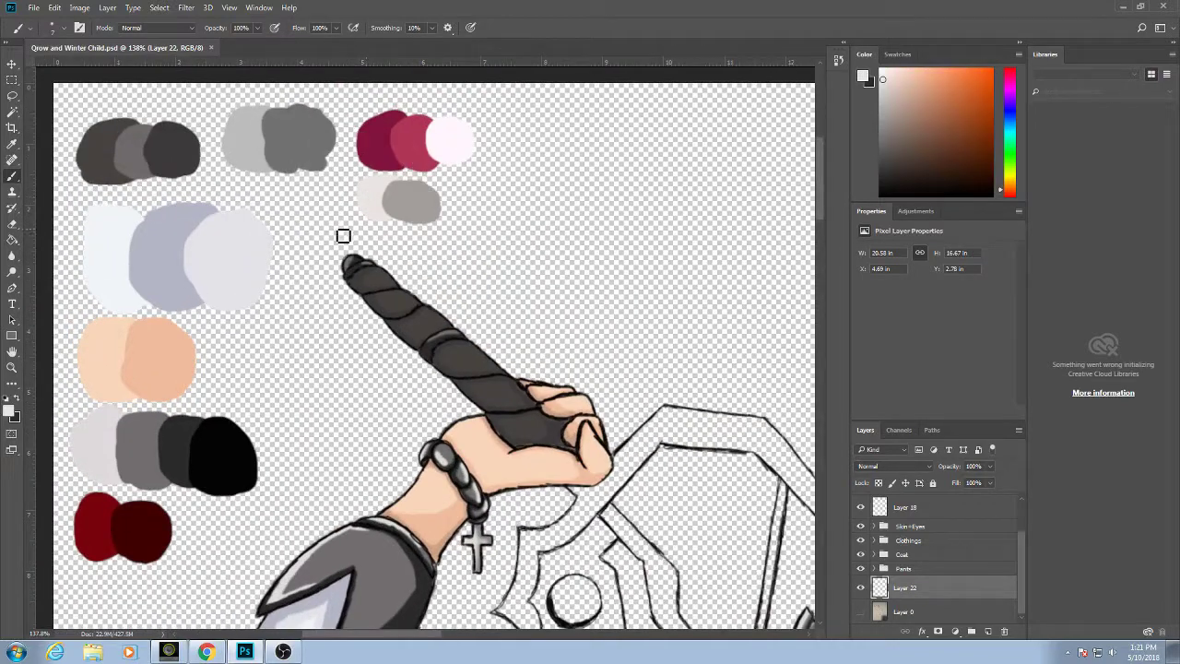
{"action": "left_click", "coordinate": [413, 204], "text": "alt"}
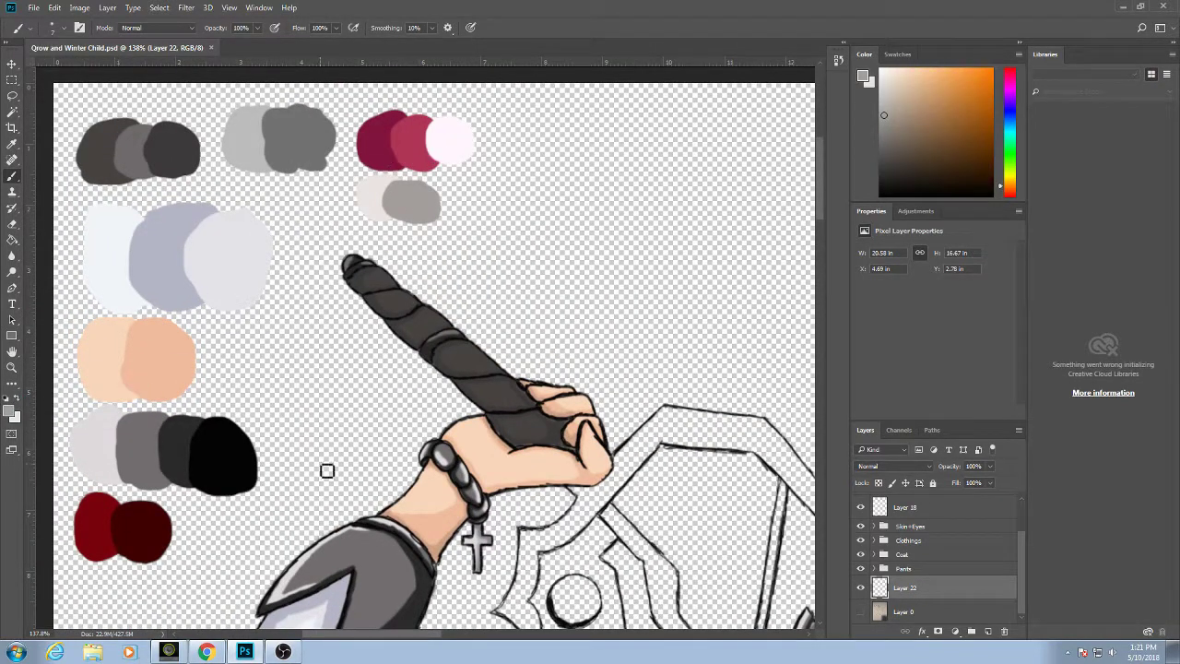
Add a new layer for the large sword's guard and place it directly below Layer 22.
{"action": "left_click_drag", "start_coordinate": [506, 525], "coordinate": [393, 352]}
{"action": "scroll", "coordinate": [405, 473], "scroll_direction": "up", "scroll_amount": 3}
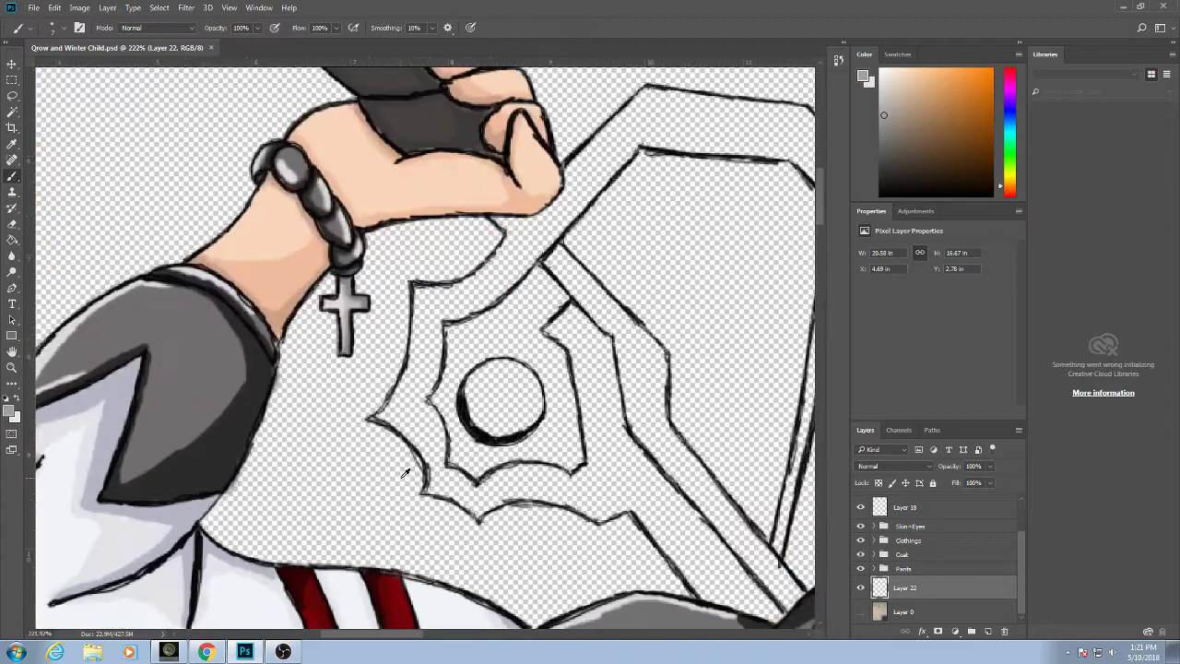
{"action": "left_click", "coordinate": [987, 631]}
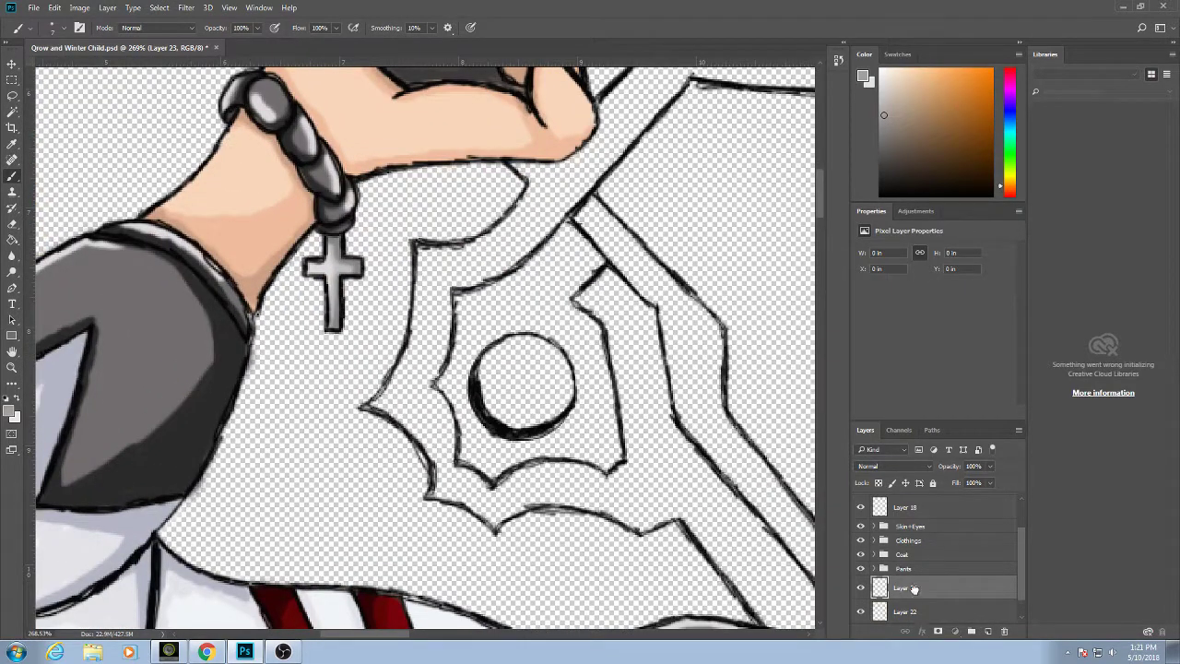
{"action": "mouse_move", "coordinate": [914, 589]}
{"action": "left_mouse_down"}
{"action": "mouse_move", "coordinate": [917, 615]}
{"action": "mouse_move", "coordinate": [921, 593]}
{"action": "left_mouse_up"}
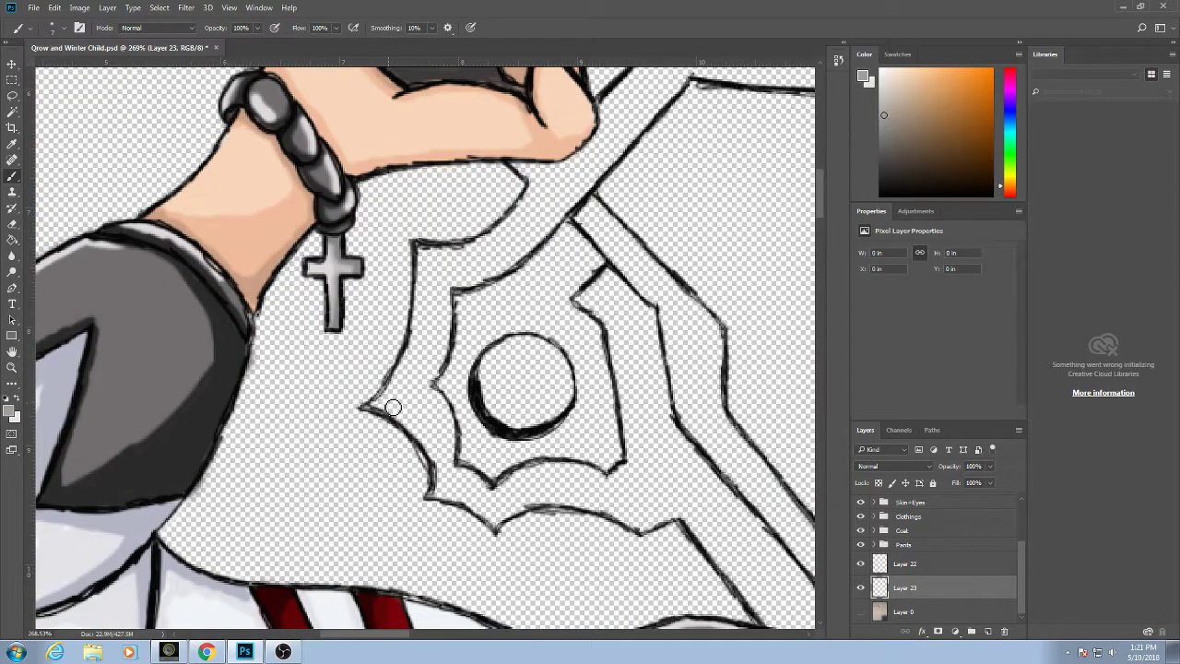
Paint the large sword's border darker warm grey from the guard's outer spike, past the gripping hand and along the upper edge to the hair.
{"action": "mouse_move", "coordinate": [397, 398]}
{"action": "left_mouse_down"}
{"action": "mouse_move", "coordinate": [425, 339]}
{"action": "mouse_move", "coordinate": [412, 398]}
{"action": "mouse_move", "coordinate": [438, 379]}
{"action": "left_mouse_up"}
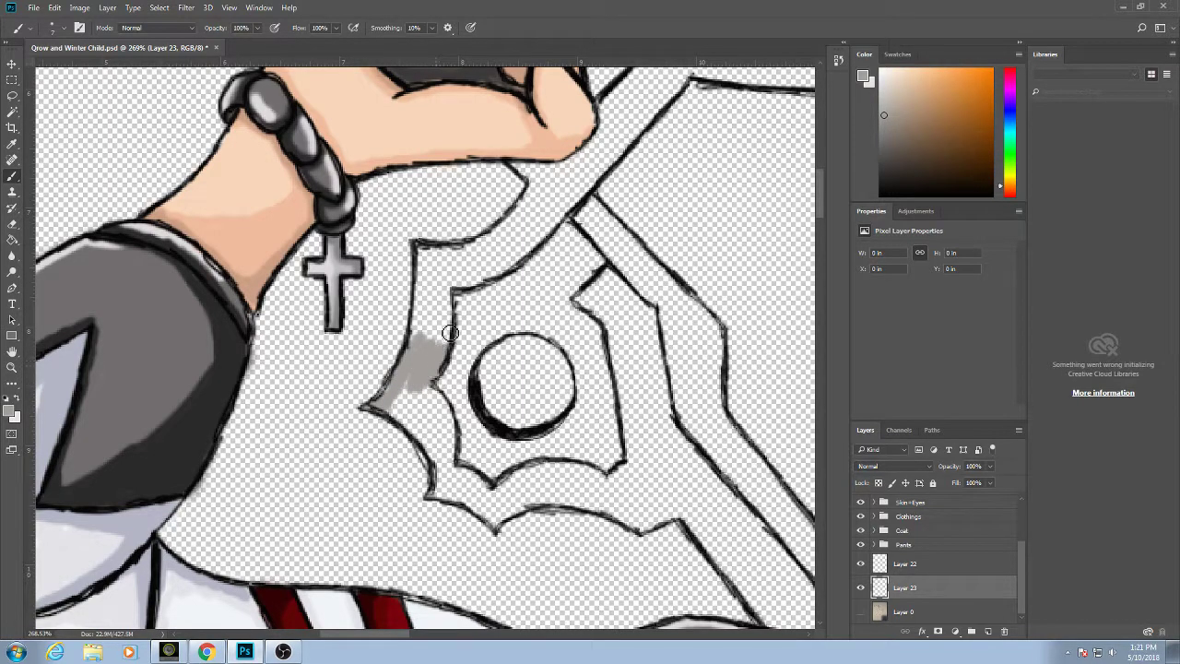
{"action": "mouse_move", "coordinate": [450, 333]}
{"action": "left_mouse_down"}
{"action": "mouse_move", "coordinate": [448, 297]}
{"action": "mouse_move", "coordinate": [427, 291]}
{"action": "mouse_move", "coordinate": [444, 318]}
{"action": "mouse_move", "coordinate": [439, 288]}
{"action": "mouse_move", "coordinate": [430, 354]}
{"action": "mouse_move", "coordinate": [427, 307]}
{"action": "mouse_move", "coordinate": [418, 343]}
{"action": "mouse_move", "coordinate": [426, 252]}
{"action": "mouse_move", "coordinate": [438, 251]}
{"action": "mouse_move", "coordinate": [445, 293]}
{"action": "mouse_move", "coordinate": [458, 258]}
{"action": "mouse_move", "coordinate": [468, 265]}
{"action": "mouse_move", "coordinate": [459, 293]}
{"action": "mouse_move", "coordinate": [532, 245]}
{"action": "mouse_move", "coordinate": [520, 264]}
{"action": "mouse_move", "coordinate": [540, 235]}
{"action": "left_mouse_up"}
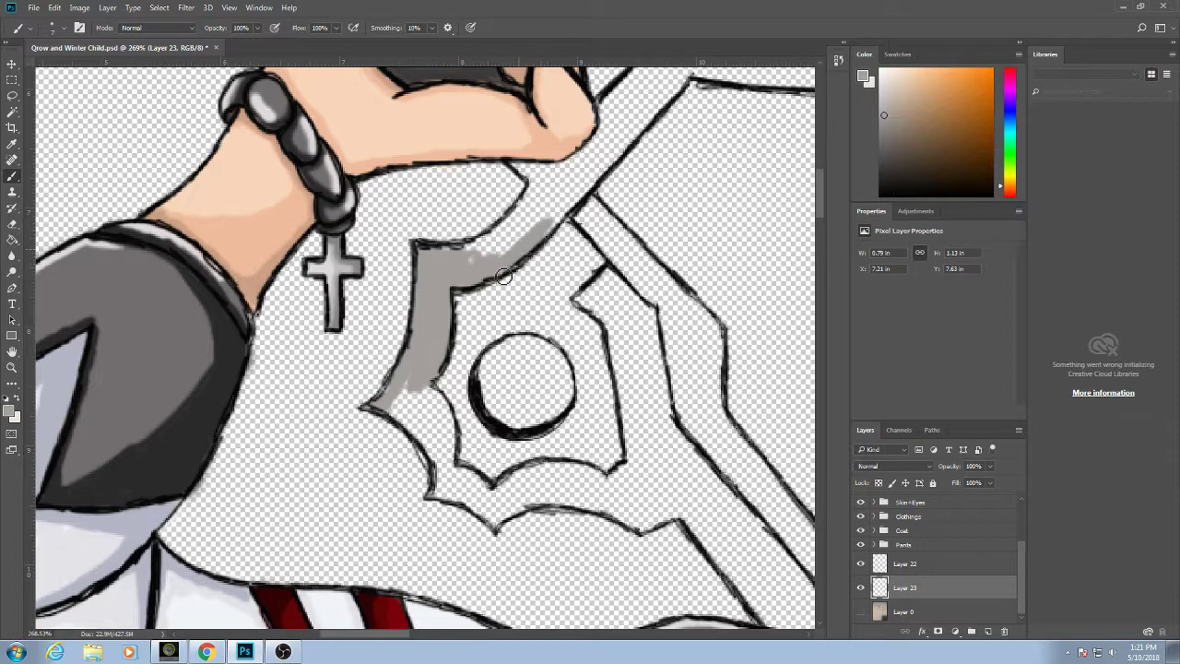
{"action": "mouse_move", "coordinate": [503, 277]}
{"action": "left_mouse_down"}
{"action": "mouse_move", "coordinate": [513, 228]}
{"action": "mouse_move", "coordinate": [463, 266]}
{"action": "left_mouse_up"}
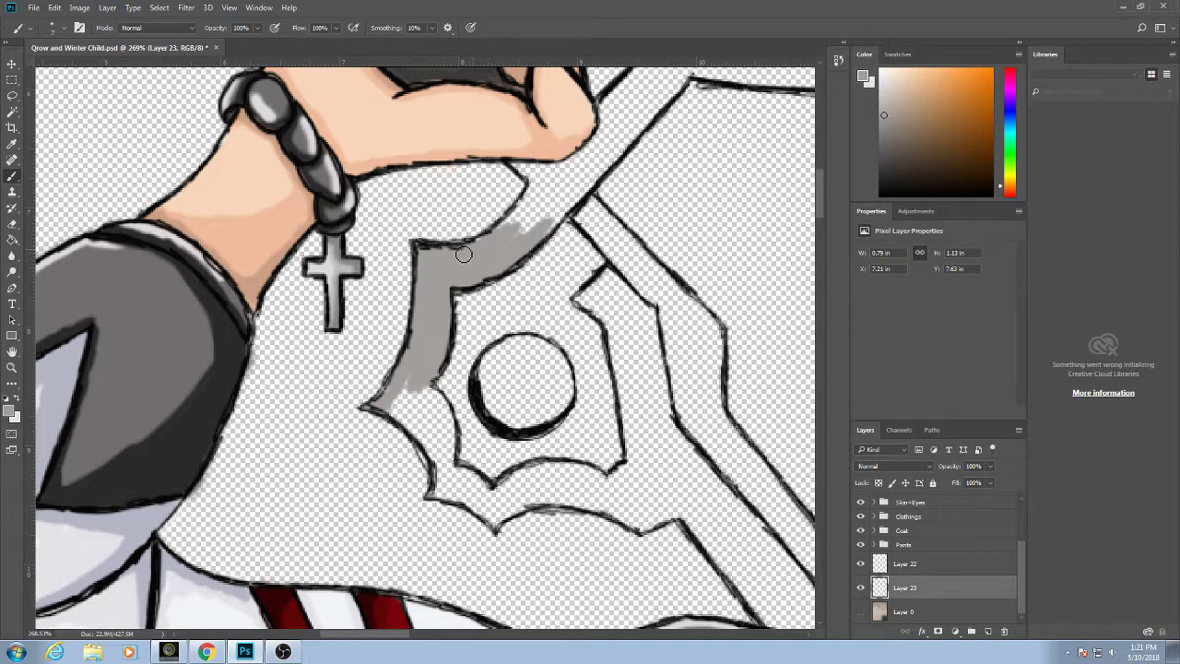
{"action": "mouse_move", "coordinate": [518, 228]}
{"action": "left_mouse_down"}
{"action": "mouse_move", "coordinate": [544, 189]}
{"action": "mouse_move", "coordinate": [520, 172]}
{"action": "mouse_move", "coordinate": [563, 175]}
{"action": "mouse_move", "coordinate": [535, 207]}
{"action": "mouse_move", "coordinate": [535, 192]}
{"action": "mouse_move", "coordinate": [543, 187]}
{"action": "mouse_move", "coordinate": [535, 217]}
{"action": "mouse_move", "coordinate": [522, 223]}
{"action": "mouse_move", "coordinate": [579, 175]}
{"action": "mouse_move", "coordinate": [558, 226]}
{"action": "left_mouse_up"}
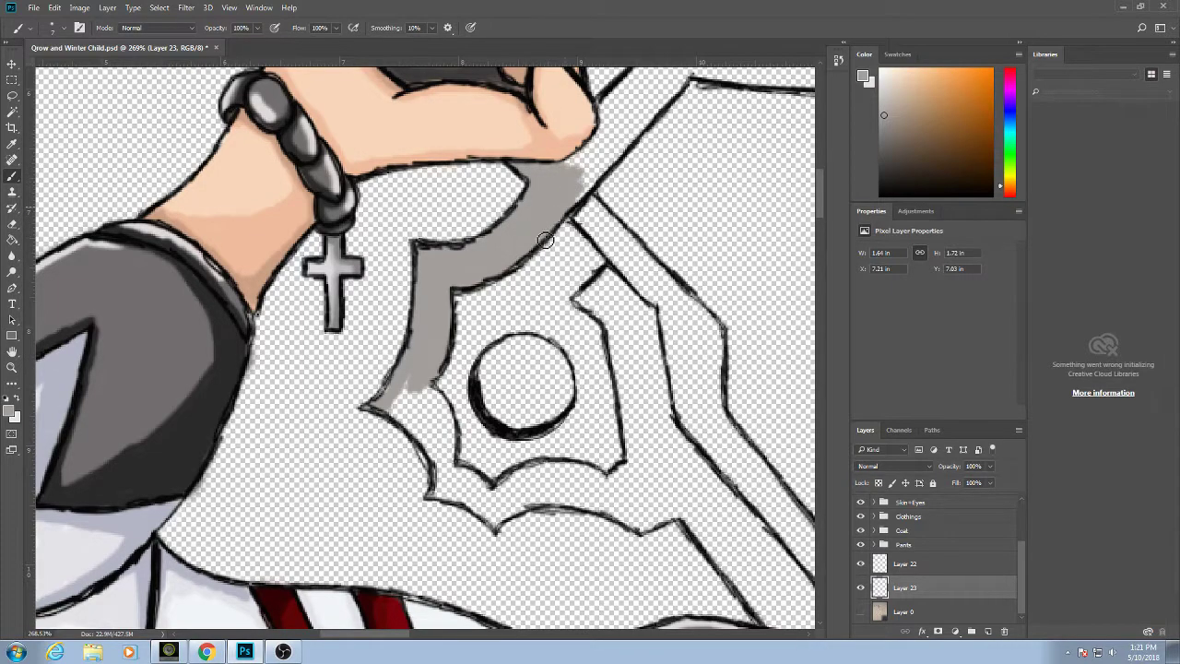
{"action": "left_click_drag", "start_coordinate": [592, 156], "coordinate": [504, 252]}
{"action": "mouse_move", "coordinate": [494, 272]}
{"action": "left_mouse_down"}
{"action": "mouse_move", "coordinate": [503, 265]}
{"action": "mouse_move", "coordinate": [536, 216]}
{"action": "mouse_move", "coordinate": [478, 259]}
{"action": "mouse_move", "coordinate": [524, 218]}
{"action": "mouse_move", "coordinate": [538, 175]}
{"action": "mouse_move", "coordinate": [518, 192]}
{"action": "mouse_move", "coordinate": [565, 153]}
{"action": "mouse_move", "coordinate": [583, 153]}
{"action": "mouse_move", "coordinate": [518, 230]}
{"action": "mouse_move", "coordinate": [594, 175]}
{"action": "mouse_move", "coordinate": [537, 196]}
{"action": "mouse_move", "coordinate": [515, 243]}
{"action": "mouse_move", "coordinate": [539, 210]}
{"action": "mouse_move", "coordinate": [494, 241]}
{"action": "mouse_move", "coordinate": [518, 197]}
{"action": "mouse_move", "coordinate": [518, 218]}
{"action": "mouse_move", "coordinate": [549, 194]}
{"action": "mouse_move", "coordinate": [527, 228]}
{"action": "mouse_move", "coordinate": [554, 210]}
{"action": "mouse_move", "coordinate": [545, 252]}
{"action": "mouse_move", "coordinate": [522, 257]}
{"action": "mouse_move", "coordinate": [538, 252]}
{"action": "mouse_move", "coordinate": [513, 249]}
{"action": "mouse_move", "coordinate": [529, 218]}
{"action": "mouse_move", "coordinate": [558, 259]}
{"action": "mouse_move", "coordinate": [701, 267]}
{"action": "left_mouse_up"}
{"action": "mouse_move", "coordinate": [570, 246]}
{"action": "left_mouse_down"}
{"action": "mouse_move", "coordinate": [607, 247]}
{"action": "mouse_move", "coordinate": [543, 245]}
{"action": "mouse_move", "coordinate": [654, 256]}
{"action": "mouse_move", "coordinate": [564, 228]}
{"action": "mouse_move", "coordinate": [565, 218]}
{"action": "mouse_move", "coordinate": [647, 235]}
{"action": "mouse_move", "coordinate": [549, 227]}
{"action": "mouse_move", "coordinate": [617, 220]}
{"action": "mouse_move", "coordinate": [561, 195]}
{"action": "mouse_move", "coordinate": [712, 217]}
{"action": "mouse_move", "coordinate": [687, 212]}
{"action": "mouse_move", "coordinate": [692, 223]}
{"action": "mouse_move", "coordinate": [666, 235]}
{"action": "mouse_move", "coordinate": [619, 218]}
{"action": "mouse_move", "coordinate": [684, 248]}
{"action": "mouse_move", "coordinate": [677, 268]}
{"action": "mouse_move", "coordinate": [641, 227]}
{"action": "mouse_move", "coordinate": [695, 242]}
{"action": "mouse_move", "coordinate": [714, 283]}
{"action": "mouse_move", "coordinate": [696, 268]}
{"action": "mouse_move", "coordinate": [724, 299]}
{"action": "left_mouse_up"}
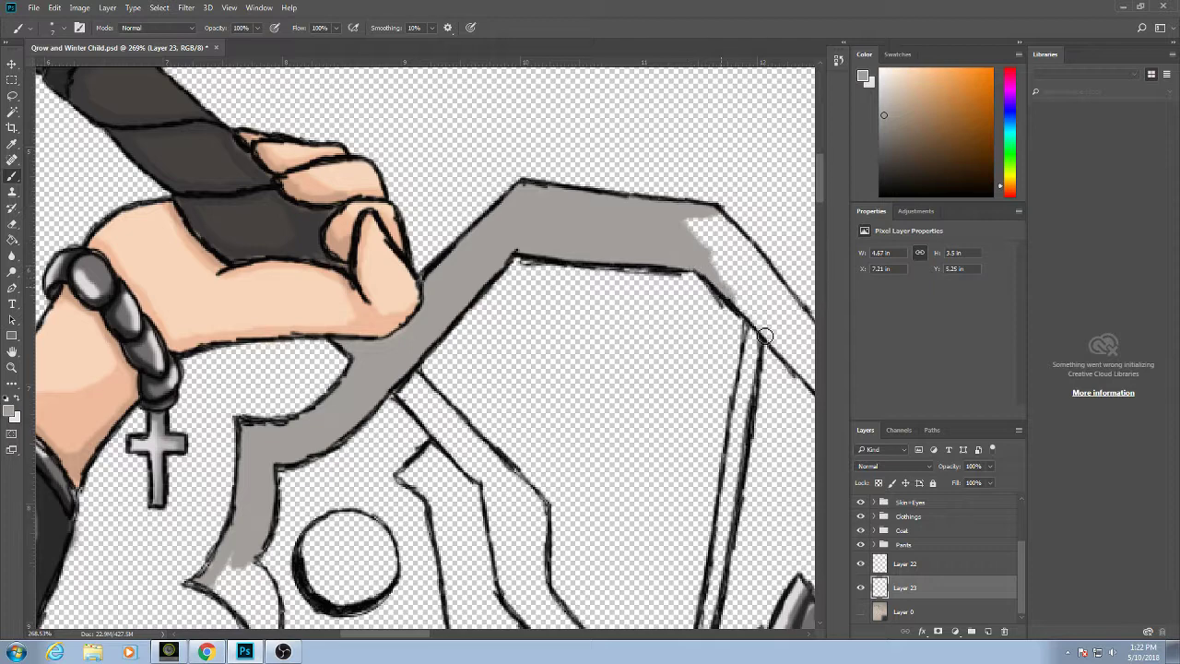
{"action": "mouse_move", "coordinate": [764, 335]}
{"action": "left_mouse_down"}
{"action": "mouse_move", "coordinate": [823, 396]}
{"action": "mouse_move", "coordinate": [802, 326]}
{"action": "mouse_move", "coordinate": [821, 340]}
{"action": "mouse_move", "coordinate": [730, 226]}
{"action": "mouse_move", "coordinate": [709, 235]}
{"action": "mouse_move", "coordinate": [694, 223]}
{"action": "mouse_move", "coordinate": [731, 293]}
{"action": "mouse_move", "coordinate": [719, 242]}
{"action": "mouse_move", "coordinate": [765, 319]}
{"action": "mouse_move", "coordinate": [763, 285]}
{"action": "mouse_move", "coordinate": [783, 310]}
{"action": "mouse_move", "coordinate": [797, 348]}
{"action": "mouse_move", "coordinate": [683, 260]}
{"action": "mouse_move", "coordinate": [544, 222]}
{"action": "mouse_move", "coordinate": [548, 296]}
{"action": "mouse_move", "coordinate": [524, 271]}
{"action": "mouse_move", "coordinate": [628, 388]}
{"action": "mouse_move", "coordinate": [655, 393]}
{"action": "mouse_move", "coordinate": [602, 324]}
{"action": "mouse_move", "coordinate": [659, 384]}
{"action": "mouse_move", "coordinate": [635, 342]}
{"action": "mouse_move", "coordinate": [644, 351]}
{"action": "mouse_move", "coordinate": [552, 272]}
{"action": "mouse_move", "coordinate": [565, 300]}
{"action": "mouse_move", "coordinate": [551, 291]}
{"action": "mouse_move", "coordinate": [532, 232]}
{"action": "mouse_move", "coordinate": [633, 334]}
{"action": "left_mouse_up"}
Fill the guard's lower scalloped edge with the darker warm grey, from the outer spike to the start of the blade.
{"action": "scroll", "coordinate": [571, 290], "scroll_direction": "down", "scroll_amount": 3}
{"action": "scroll", "coordinate": [572, 291], "scroll_direction": "left", "scroll_amount": 5}
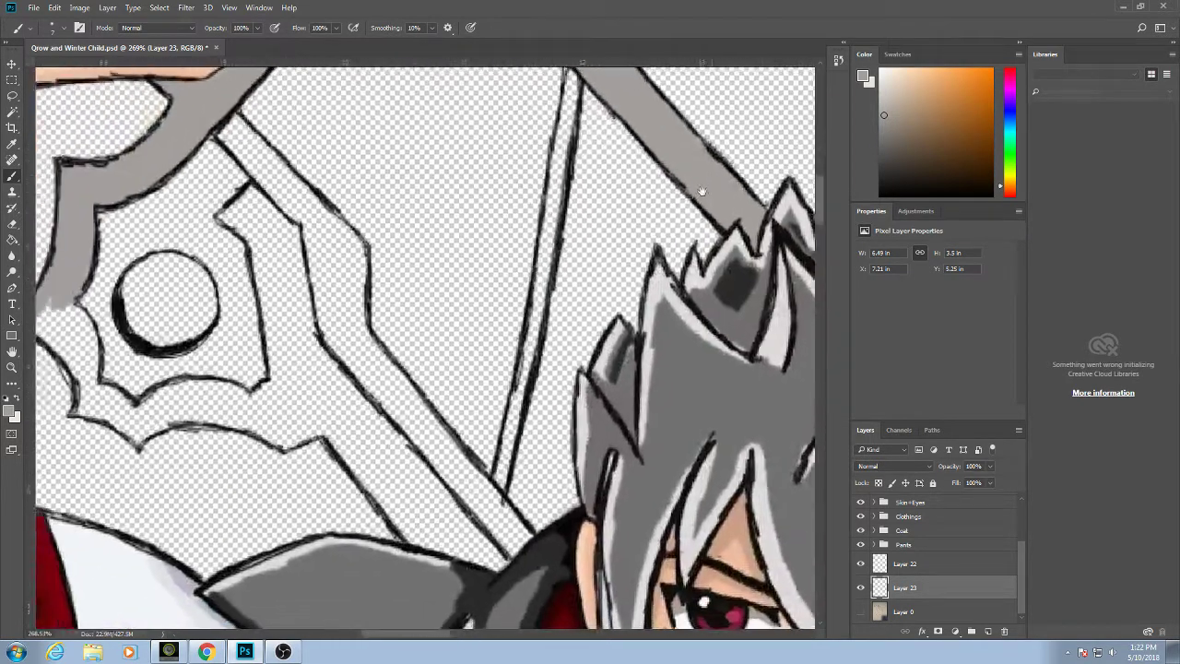
{"action": "scroll", "coordinate": [294, 267], "scroll_direction": "left", "scroll_amount": 1}
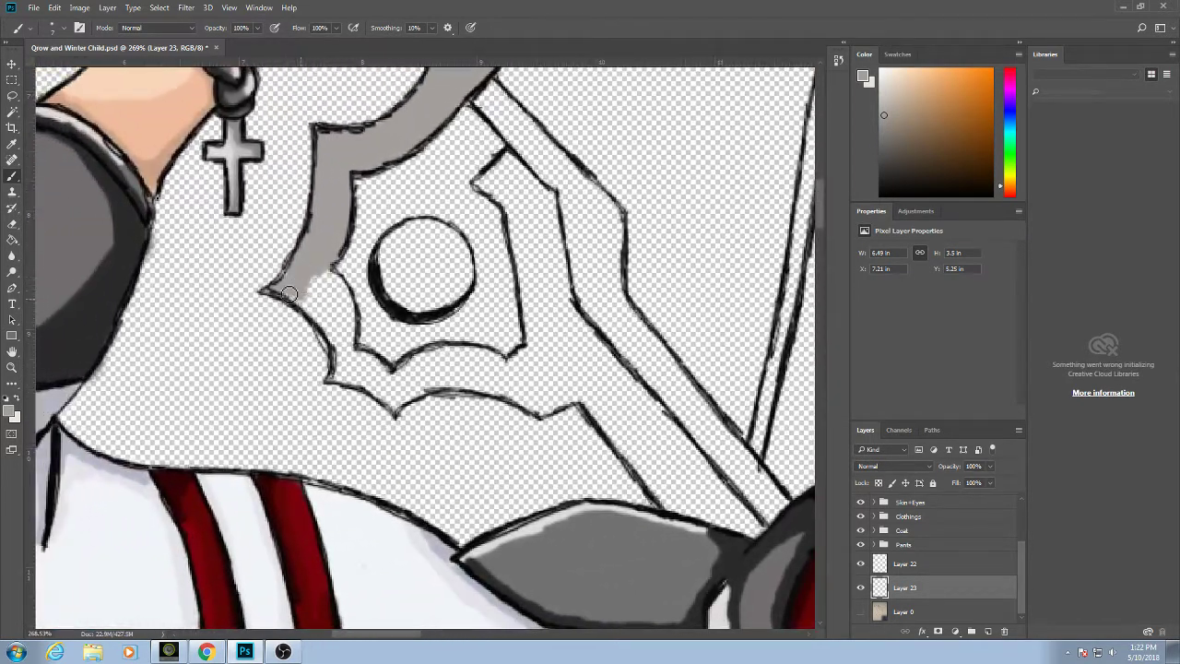
{"action": "mouse_move", "coordinate": [288, 294]}
{"action": "left_mouse_down"}
{"action": "mouse_move", "coordinate": [346, 364]}
{"action": "mouse_move", "coordinate": [332, 383]}
{"action": "mouse_move", "coordinate": [393, 408]}
{"action": "mouse_move", "coordinate": [375, 367]}
{"action": "mouse_move", "coordinate": [398, 382]}
{"action": "mouse_move", "coordinate": [348, 348]}
{"action": "mouse_move", "coordinate": [363, 375]}
{"action": "mouse_move", "coordinate": [350, 382]}
{"action": "mouse_move", "coordinate": [345, 329]}
{"action": "mouse_move", "coordinate": [315, 306]}
{"action": "mouse_move", "coordinate": [318, 290]}
{"action": "mouse_move", "coordinate": [347, 339]}
{"action": "mouse_move", "coordinate": [338, 292]}
{"action": "mouse_move", "coordinate": [354, 334]}
{"action": "mouse_move", "coordinate": [344, 299]}
{"action": "mouse_move", "coordinate": [352, 306]}
{"action": "mouse_move", "coordinate": [328, 274]}
{"action": "left_mouse_up"}
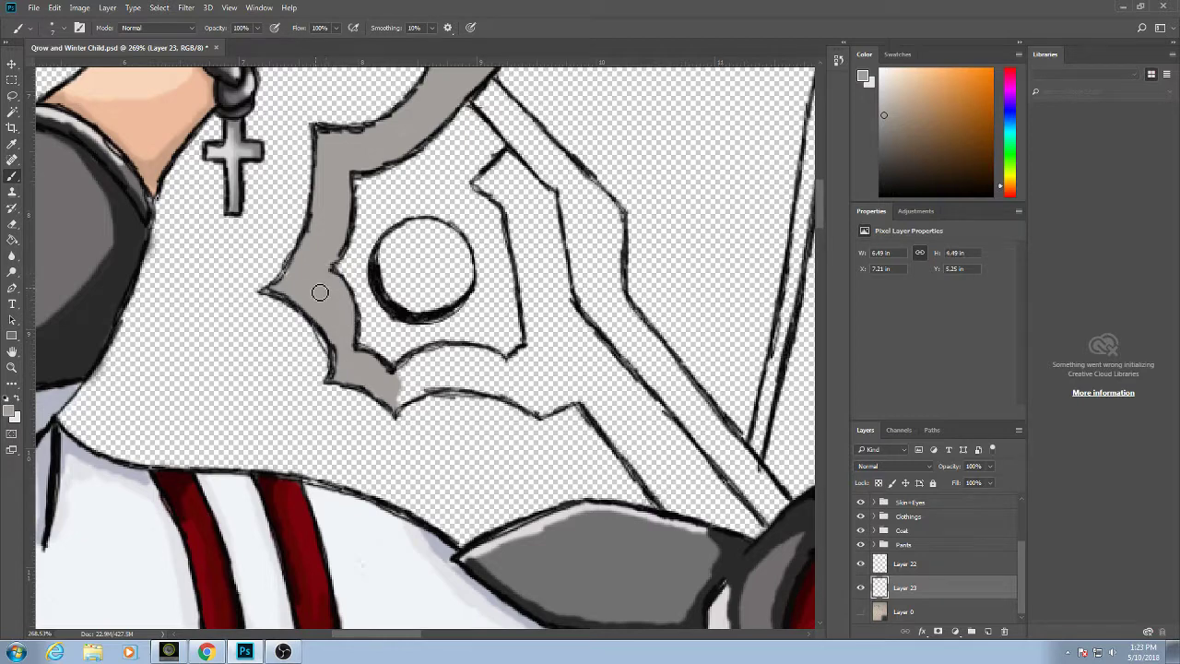
{"action": "mouse_move", "coordinate": [418, 381]}
{"action": "left_mouse_down"}
{"action": "mouse_move", "coordinate": [474, 337]}
{"action": "mouse_move", "coordinate": [472, 366]}
{"action": "mouse_move", "coordinate": [456, 360]}
{"action": "mouse_move", "coordinate": [495, 360]}
{"action": "mouse_move", "coordinate": [517, 390]}
{"action": "mouse_move", "coordinate": [437, 389]}
{"action": "mouse_move", "coordinate": [398, 406]}
{"action": "mouse_move", "coordinate": [453, 388]}
{"action": "mouse_move", "coordinate": [461, 381]}
{"action": "mouse_move", "coordinate": [423, 386]}
{"action": "mouse_move", "coordinate": [465, 363]}
{"action": "mouse_move", "coordinate": [512, 393]}
{"action": "left_mouse_up"}
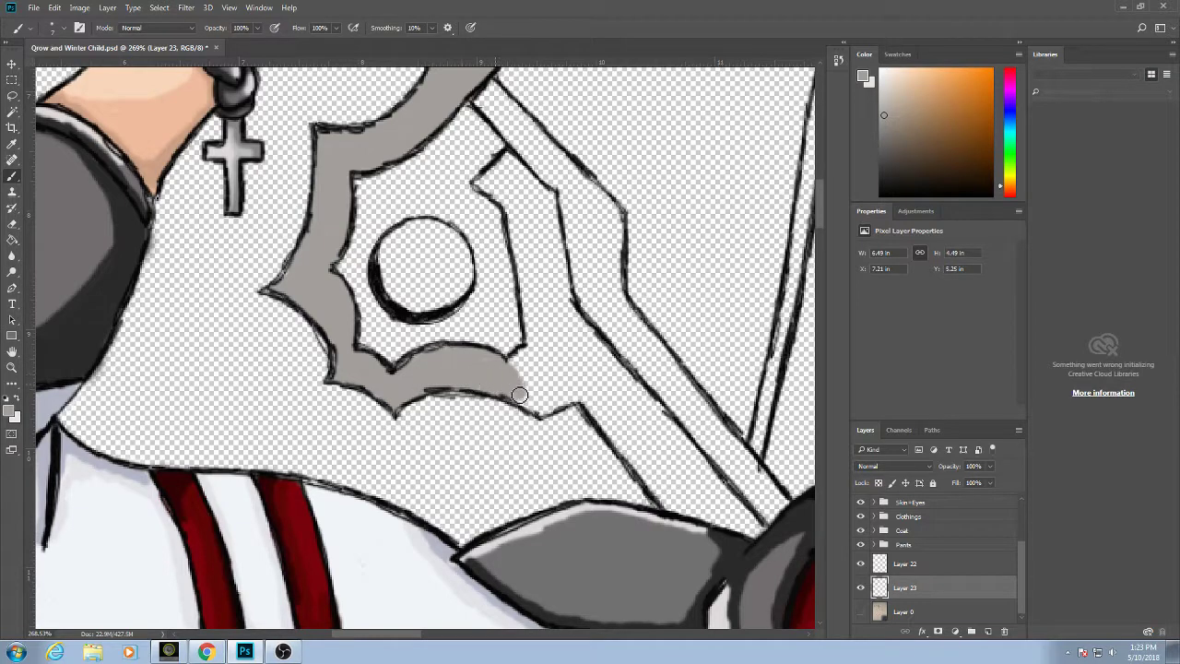
{"action": "mouse_move", "coordinate": [564, 409]}
{"action": "left_mouse_down"}
{"action": "mouse_move", "coordinate": [573, 401]}
{"action": "mouse_move", "coordinate": [544, 350]}
{"action": "mouse_move", "coordinate": [540, 405]}
{"action": "left_mouse_up"}
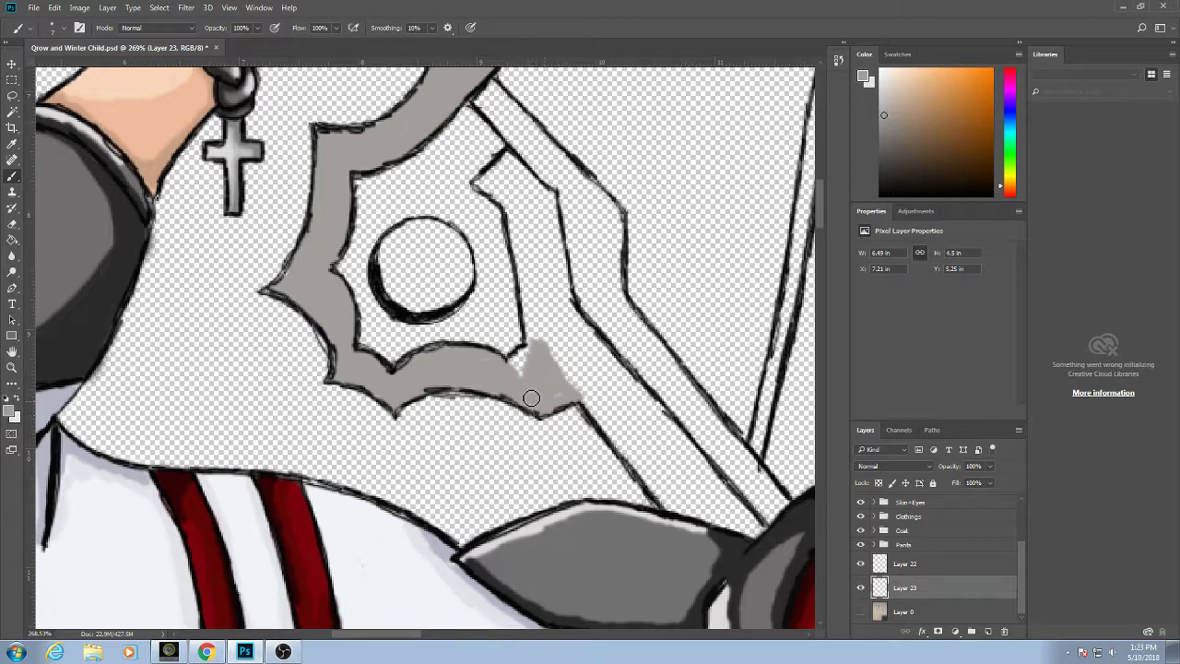
Fill the guard's hooked inner arm and the blade's lower border down to the shoulder with darker warm grey, saving the drawing along the way.
{"action": "mouse_move", "coordinate": [542, 332]}
{"action": "left_mouse_down"}
{"action": "mouse_move", "coordinate": [540, 365]}
{"action": "mouse_move", "coordinate": [524, 206]}
{"action": "mouse_move", "coordinate": [521, 263]}
{"action": "left_mouse_up"}
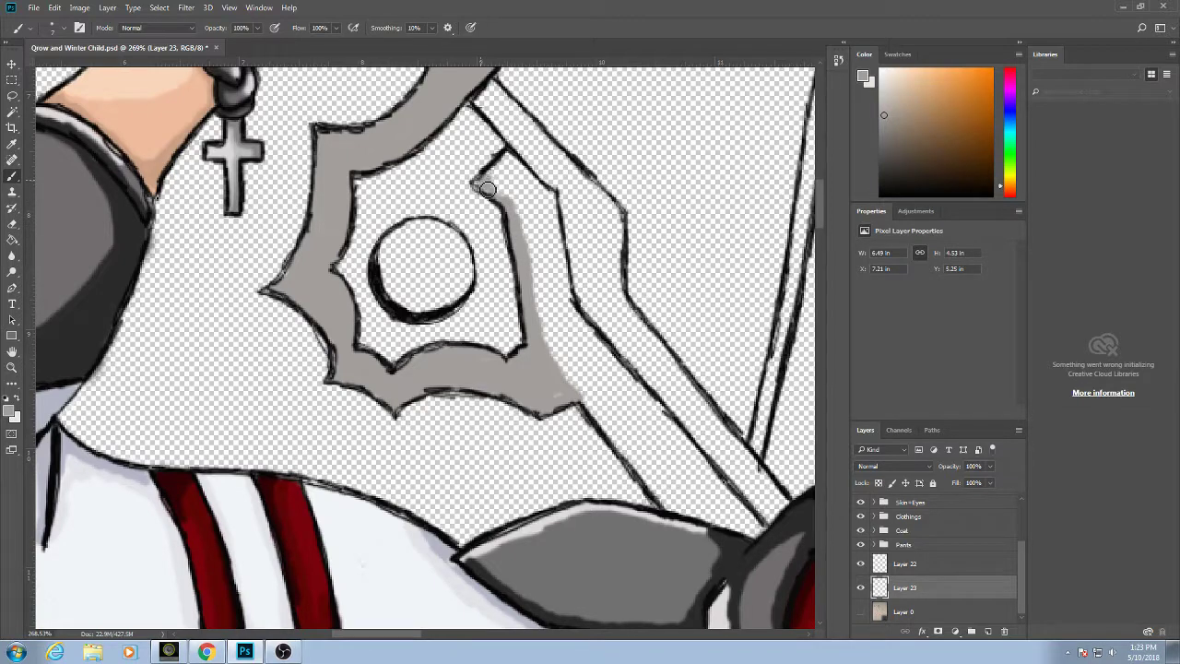
{"action": "mouse_move", "coordinate": [517, 173]}
{"action": "left_mouse_down"}
{"action": "mouse_move", "coordinate": [513, 205]}
{"action": "mouse_move", "coordinate": [521, 176]}
{"action": "mouse_move", "coordinate": [534, 199]}
{"action": "mouse_move", "coordinate": [522, 173]}
{"action": "mouse_move", "coordinate": [550, 196]}
{"action": "mouse_move", "coordinate": [571, 305]}
{"action": "mouse_move", "coordinate": [550, 270]}
{"action": "mouse_move", "coordinate": [550, 227]}
{"action": "mouse_move", "coordinate": [542, 327]}
{"action": "mouse_move", "coordinate": [526, 205]}
{"action": "mouse_move", "coordinate": [543, 253]}
{"action": "left_mouse_up"}
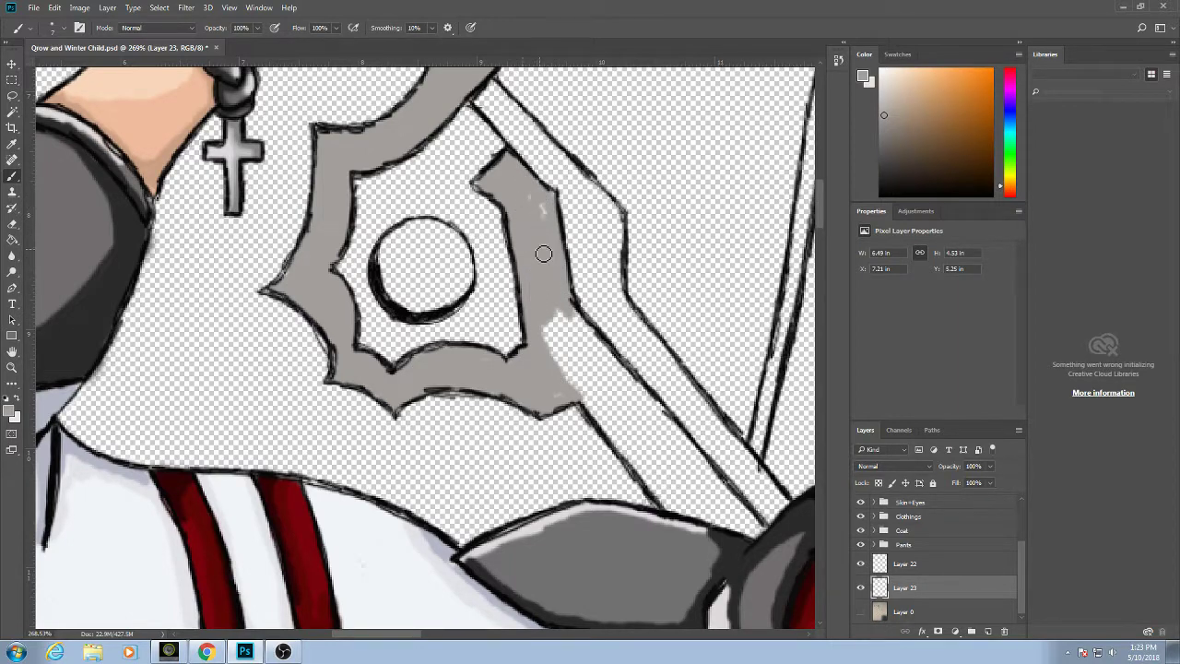
{"action": "key", "text": "ctrl+s"}
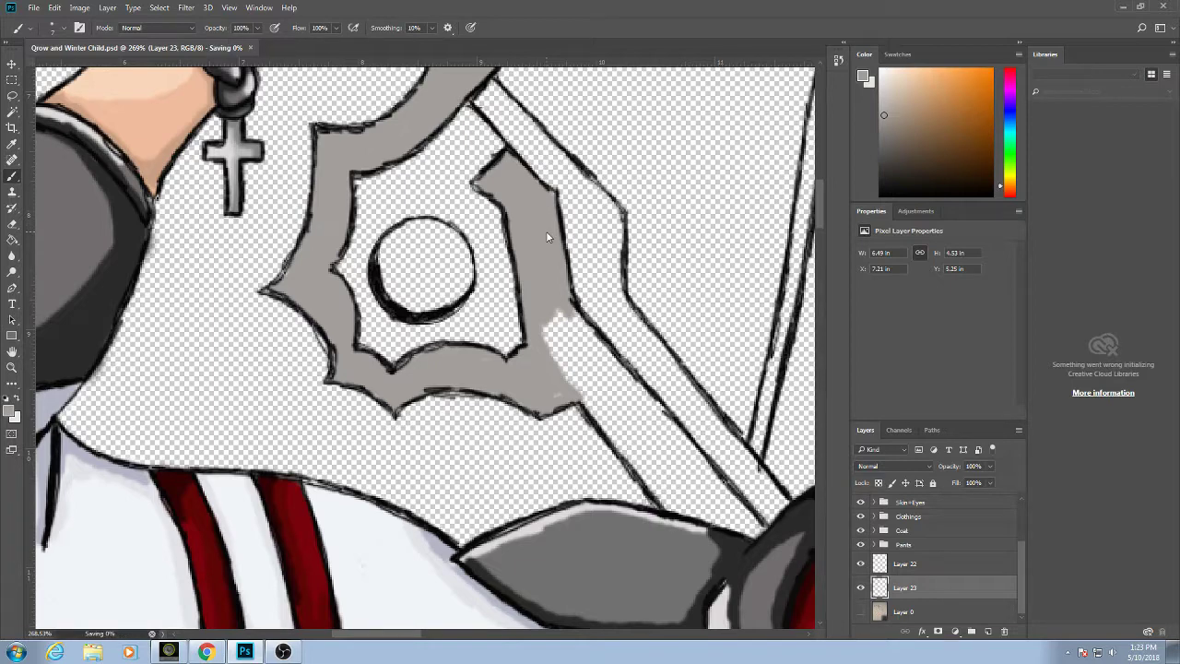
{"action": "mouse_move", "coordinate": [573, 364]}
{"action": "left_mouse_down"}
{"action": "mouse_move", "coordinate": [551, 342]}
{"action": "mouse_move", "coordinate": [557, 407]}
{"action": "mouse_move", "coordinate": [588, 389]}
{"action": "mouse_move", "coordinate": [548, 325]}
{"action": "mouse_move", "coordinate": [564, 318]}
{"action": "mouse_move", "coordinate": [621, 395]}
{"action": "mouse_move", "coordinate": [578, 321]}
{"action": "mouse_move", "coordinate": [773, 541]}
{"action": "mouse_move", "coordinate": [712, 503]}
{"action": "mouse_move", "coordinate": [746, 540]}
{"action": "mouse_move", "coordinate": [747, 525]}
{"action": "mouse_move", "coordinate": [686, 470]}
{"action": "mouse_move", "coordinate": [708, 529]}
{"action": "mouse_move", "coordinate": [651, 471]}
{"action": "mouse_move", "coordinate": [655, 490]}
{"action": "mouse_move", "coordinate": [638, 440]}
{"action": "mouse_move", "coordinate": [619, 438]}
{"action": "mouse_move", "coordinate": [593, 406]}
{"action": "mouse_move", "coordinate": [600, 422]}
{"action": "mouse_move", "coordinate": [593, 370]}
{"action": "mouse_move", "coordinate": [641, 442]}
{"action": "mouse_move", "coordinate": [683, 476]}
{"action": "mouse_move", "coordinate": [653, 461]}
{"action": "mouse_move", "coordinate": [632, 395]}
{"action": "mouse_move", "coordinate": [704, 481]}
{"action": "left_mouse_up"}
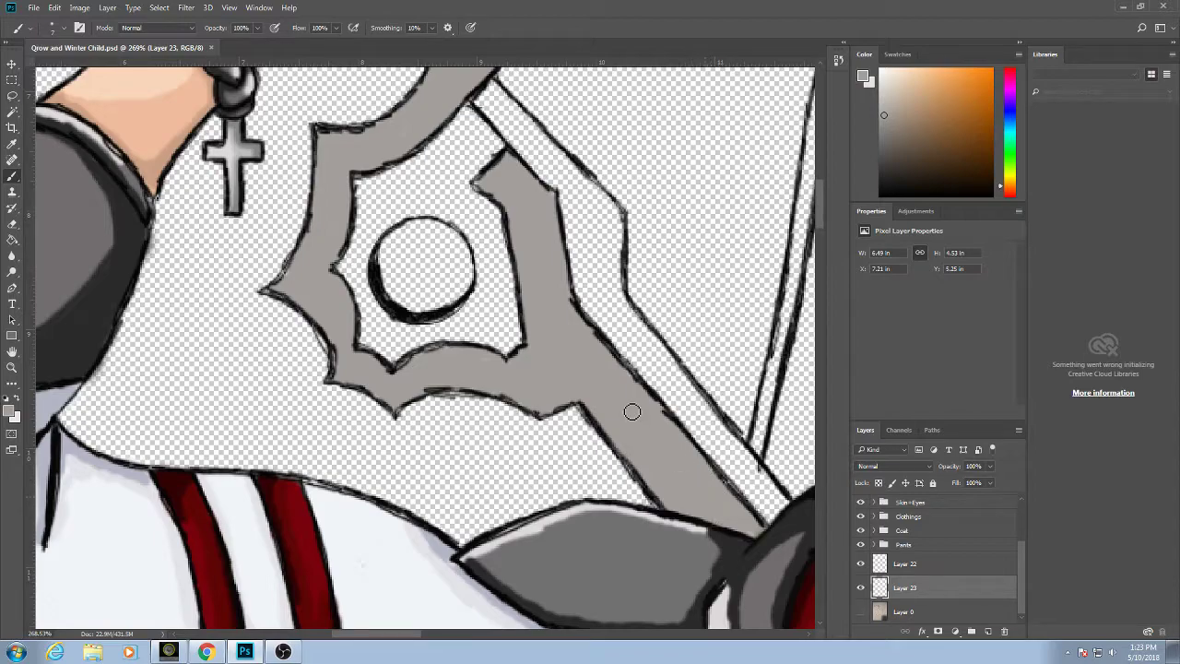
Paint the large sword's lower border darker warm grey where it emerges from behind the coat, continuing down to the blade tip.
{"action": "scroll", "coordinate": [613, 373], "scroll_direction": "down", "scroll_amount": 9}
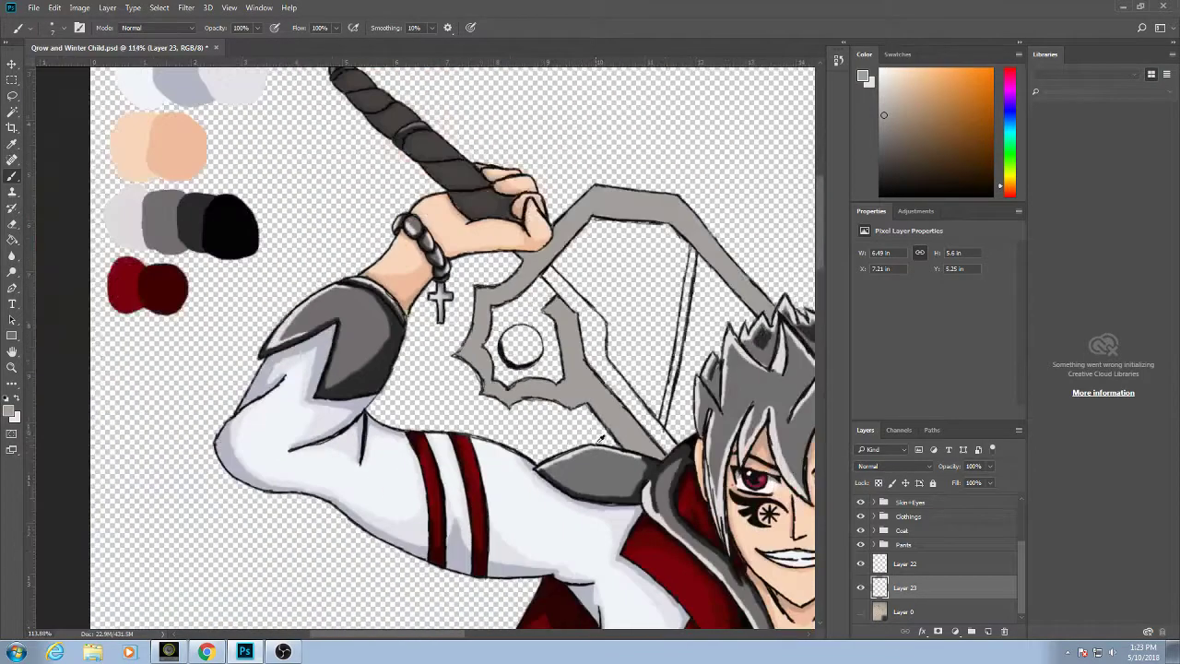
{"action": "left_click_drag", "start_coordinate": [594, 435], "coordinate": [154, 187]}
{"action": "scroll", "coordinate": [268, 201], "scroll_direction": "down", "scroll_amount": 8}
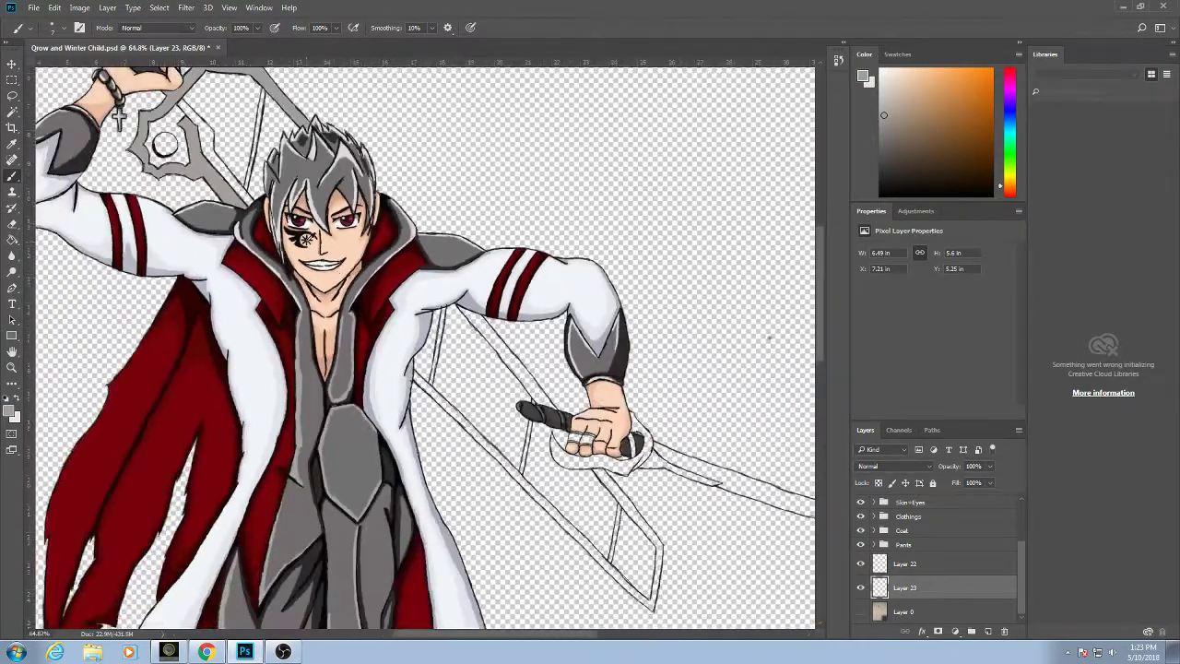
{"action": "scroll", "coordinate": [539, 421], "scroll_direction": "up", "scroll_amount": 6}
{"action": "scroll", "coordinate": [538, 416], "scroll_direction": "up", "scroll_amount": 4}
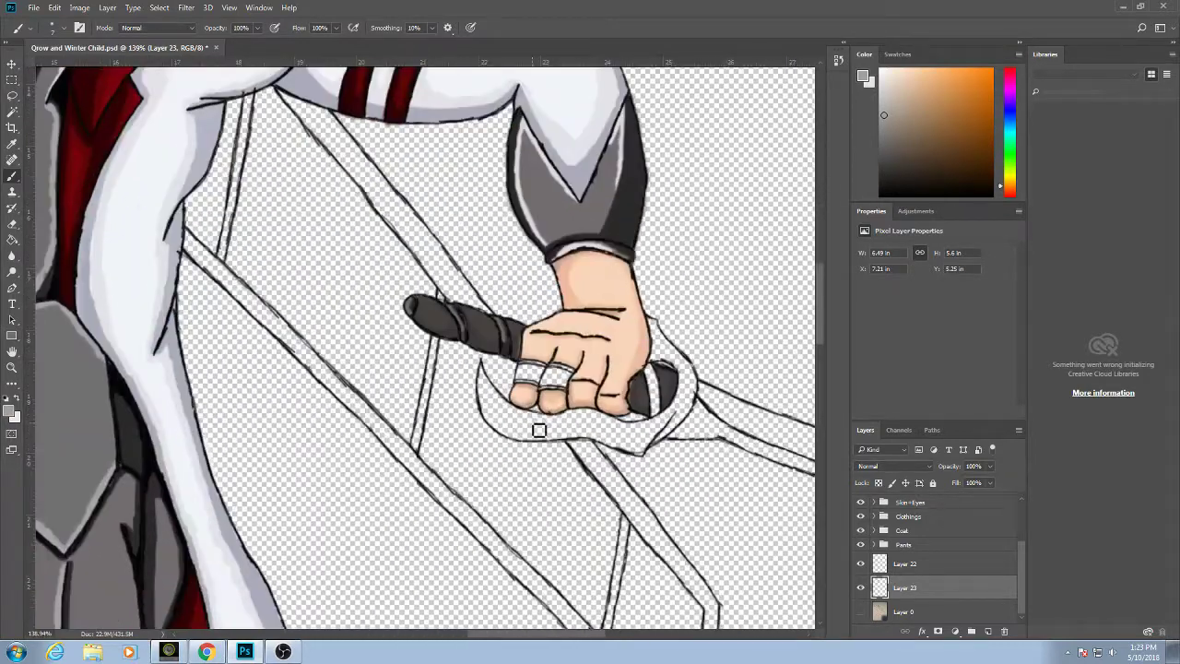
{"action": "mouse_move", "coordinate": [187, 253]}
{"action": "left_mouse_down"}
{"action": "mouse_move", "coordinate": [266, 307]}
{"action": "mouse_move", "coordinate": [199, 257]}
{"action": "mouse_move", "coordinate": [302, 347]}
{"action": "mouse_move", "coordinate": [272, 313]}
{"action": "mouse_move", "coordinate": [305, 352]}
{"action": "left_mouse_up"}
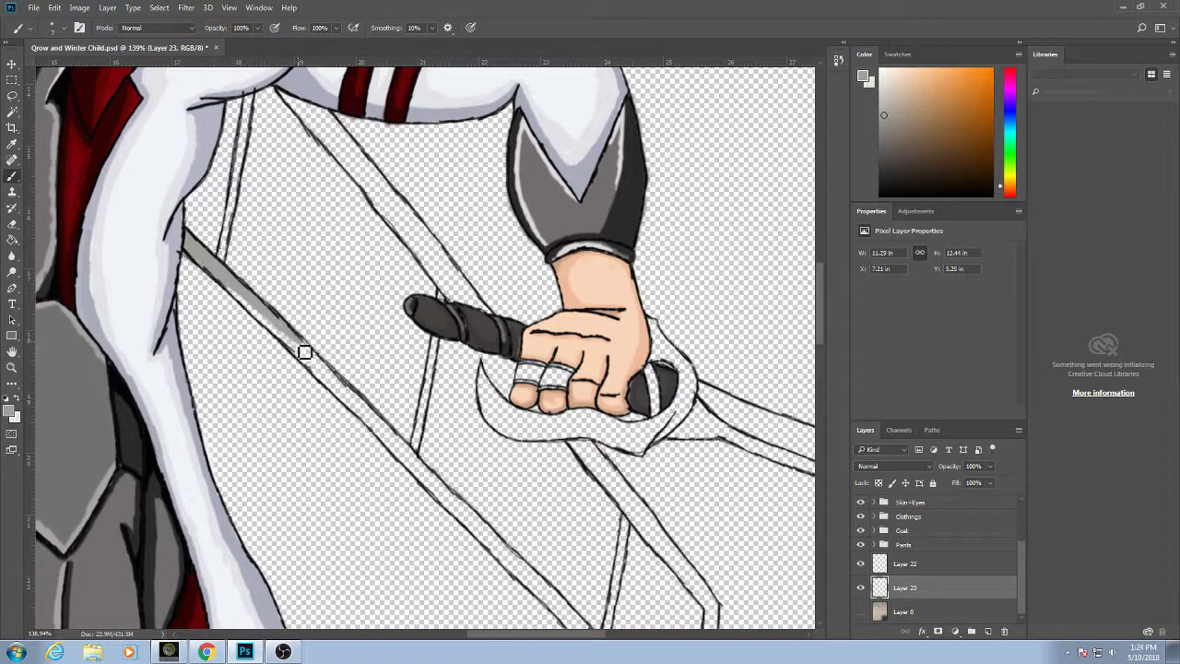
{"action": "left_click_drag", "start_coordinate": [261, 317], "coordinate": [230, 290]}
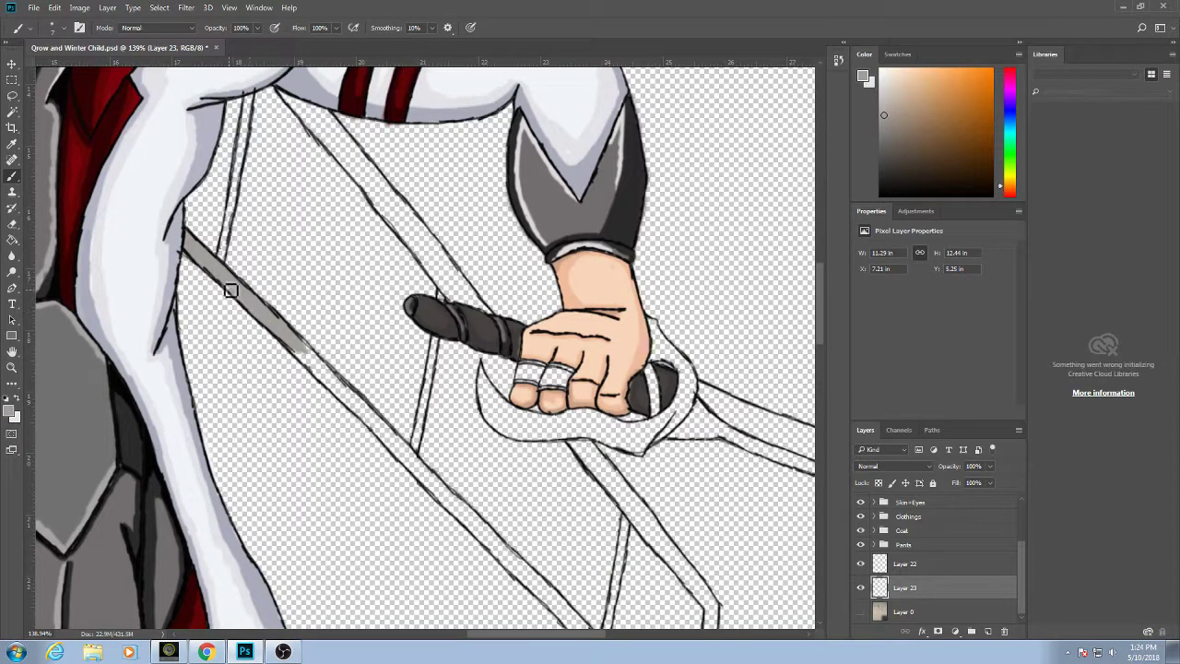
{"action": "left_click_drag", "start_coordinate": [306, 342], "coordinate": [285, 330]}
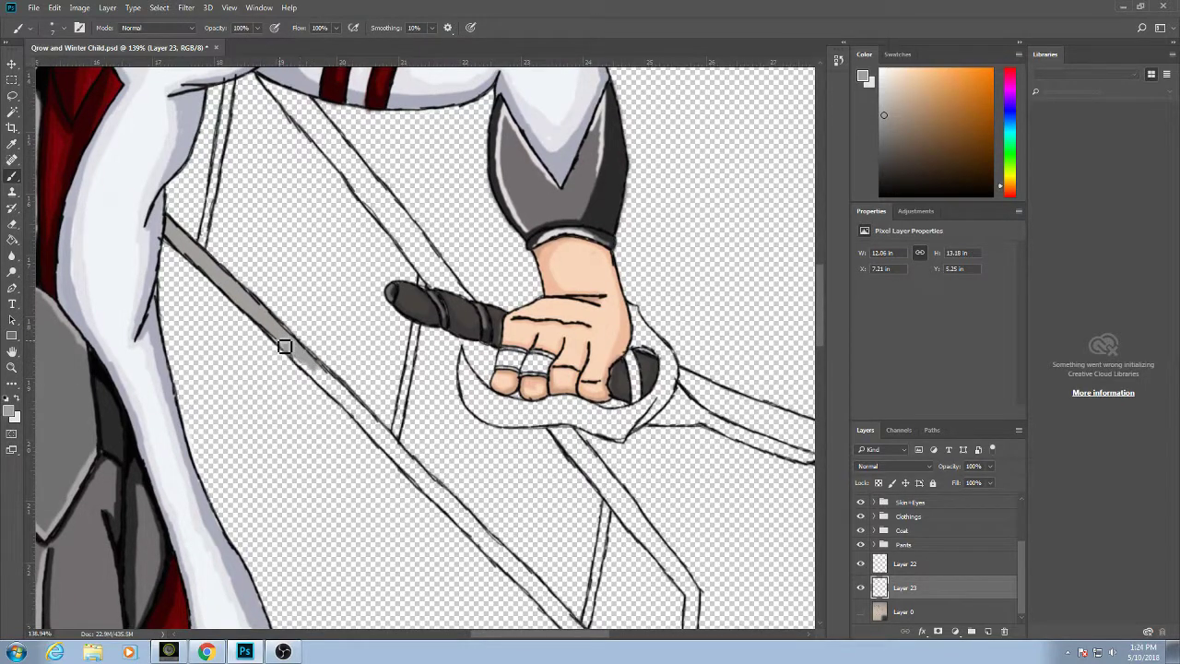
{"action": "mouse_move", "coordinate": [325, 384]}
{"action": "left_mouse_down"}
{"action": "mouse_move", "coordinate": [374, 415]}
{"action": "mouse_move", "coordinate": [298, 350]}
{"action": "left_mouse_up"}
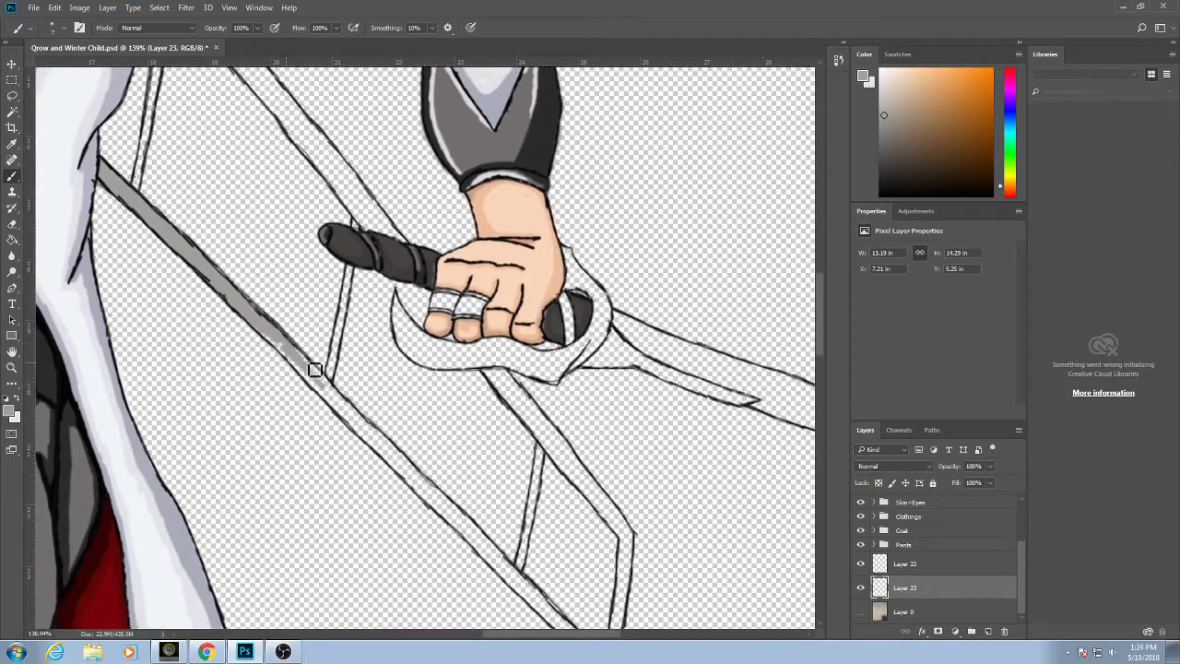
{"action": "left_click_drag", "start_coordinate": [338, 403], "coordinate": [323, 395]}
{"action": "mouse_move", "coordinate": [300, 370]}
{"action": "left_mouse_down"}
{"action": "mouse_move", "coordinate": [198, 282]}
{"action": "mouse_move", "coordinate": [232, 318]}
{"action": "mouse_move", "coordinate": [208, 302]}
{"action": "mouse_move", "coordinate": [274, 342]}
{"action": "mouse_move", "coordinate": [237, 327]}
{"action": "mouse_move", "coordinate": [308, 389]}
{"action": "mouse_move", "coordinate": [264, 337]}
{"action": "mouse_move", "coordinate": [285, 366]}
{"action": "left_mouse_up"}
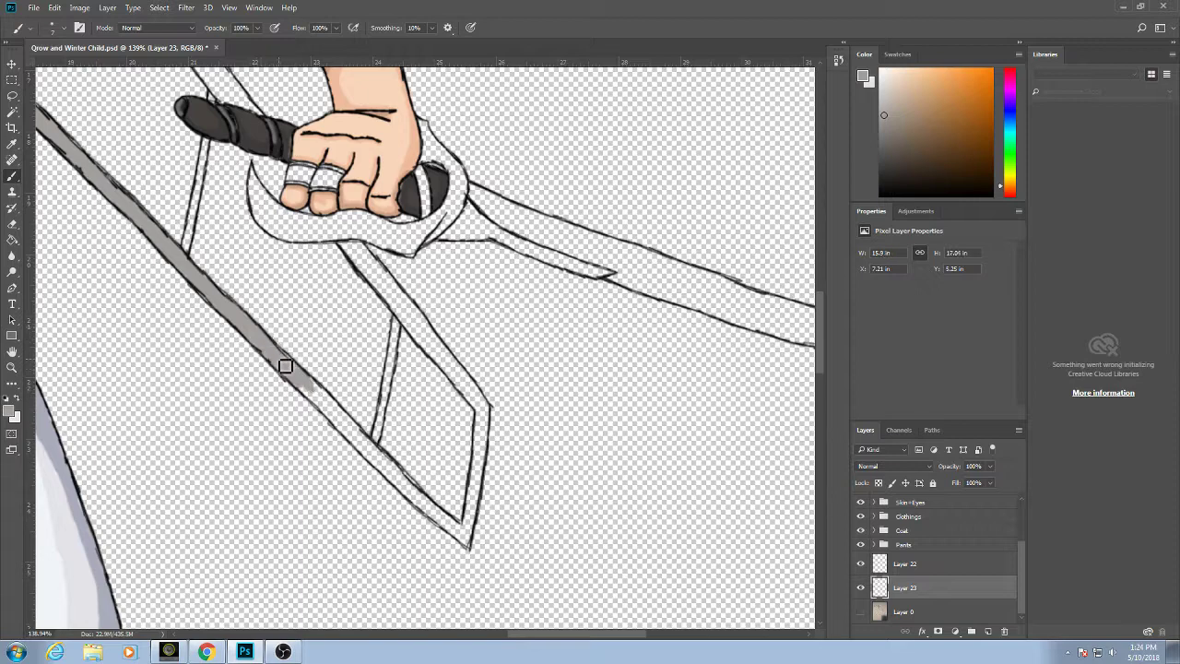
{"action": "mouse_move", "coordinate": [327, 406]}
{"action": "left_mouse_down"}
{"action": "mouse_move", "coordinate": [353, 430]}
{"action": "mouse_move", "coordinate": [317, 388]}
{"action": "mouse_move", "coordinate": [326, 414]}
{"action": "mouse_move", "coordinate": [304, 390]}
{"action": "mouse_move", "coordinate": [464, 541]}
{"action": "mouse_move", "coordinate": [483, 485]}
{"action": "left_mouse_up"}
Paint the blade tip's short edge and the upper border back past the smaller sword to the outstretched arm in darker warm grey.
{"action": "mouse_move", "coordinate": [477, 494]}
{"action": "left_mouse_down"}
{"action": "mouse_move", "coordinate": [494, 414]}
{"action": "mouse_move", "coordinate": [485, 447]}
{"action": "left_mouse_up"}
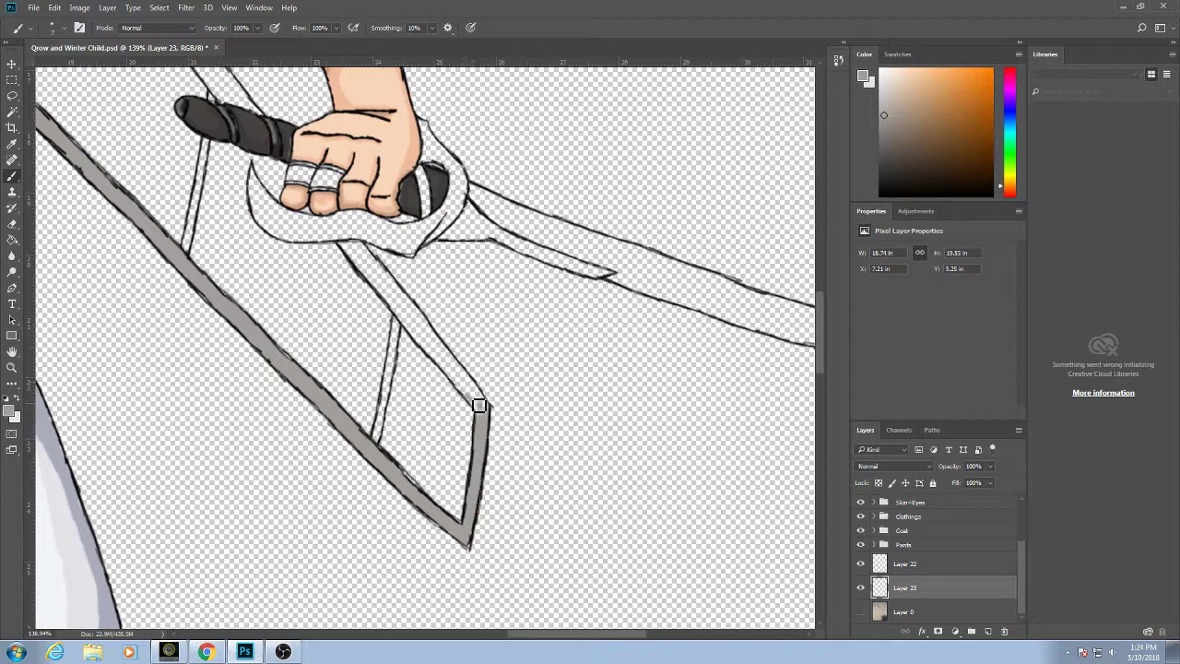
{"action": "mouse_move", "coordinate": [481, 402]}
{"action": "left_mouse_down"}
{"action": "mouse_move", "coordinate": [458, 377]}
{"action": "mouse_move", "coordinate": [489, 413]}
{"action": "mouse_move", "coordinate": [416, 308]}
{"action": "mouse_move", "coordinate": [447, 360]}
{"action": "mouse_move", "coordinate": [430, 353]}
{"action": "mouse_move", "coordinate": [392, 285]}
{"action": "mouse_move", "coordinate": [412, 330]}
{"action": "mouse_move", "coordinate": [390, 282]}
{"action": "mouse_move", "coordinate": [461, 390]}
{"action": "mouse_move", "coordinate": [378, 266]}
{"action": "mouse_move", "coordinate": [377, 282]}
{"action": "mouse_move", "coordinate": [353, 255]}
{"action": "mouse_move", "coordinate": [461, 390]}
{"action": "left_mouse_up"}
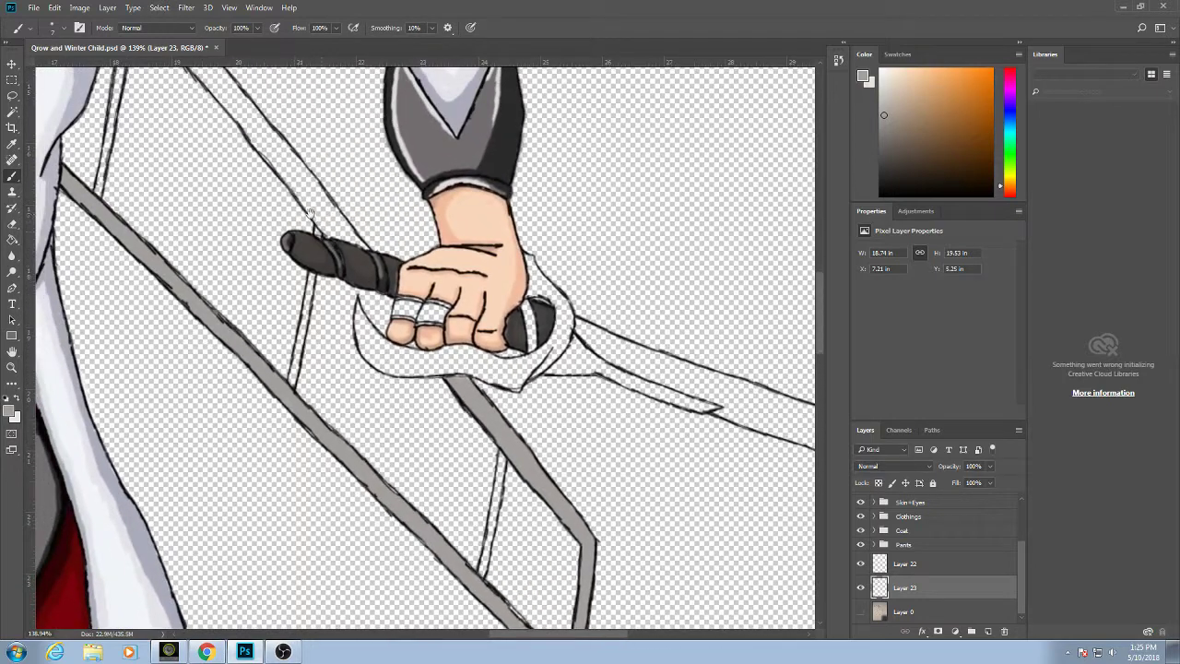
{"action": "mouse_move", "coordinate": [316, 216]}
{"action": "left_mouse_down"}
{"action": "mouse_move", "coordinate": [380, 270]}
{"action": "mouse_move", "coordinate": [342, 222]}
{"action": "mouse_move", "coordinate": [353, 234]}
{"action": "mouse_move", "coordinate": [336, 219]}
{"action": "mouse_move", "coordinate": [427, 354]}
{"action": "mouse_move", "coordinate": [387, 295]}
{"action": "mouse_move", "coordinate": [415, 350]}
{"action": "mouse_move", "coordinate": [377, 310]}
{"action": "mouse_move", "coordinate": [405, 342]}
{"action": "mouse_move", "coordinate": [390, 293]}
{"action": "mouse_move", "coordinate": [437, 370]}
{"action": "mouse_move", "coordinate": [363, 265]}
{"action": "mouse_move", "coordinate": [408, 346]}
{"action": "mouse_move", "coordinate": [332, 247]}
{"action": "mouse_move", "coordinate": [340, 239]}
{"action": "mouse_move", "coordinate": [379, 288]}
{"action": "mouse_move", "coordinate": [355, 255]}
{"action": "mouse_move", "coordinate": [338, 247]}
{"action": "mouse_move", "coordinate": [369, 303]}
{"action": "mouse_move", "coordinate": [313, 211]}
{"action": "mouse_move", "coordinate": [338, 253]}
{"action": "mouse_move", "coordinate": [257, 173]}
{"action": "mouse_move", "coordinate": [322, 232]}
{"action": "mouse_move", "coordinate": [291, 184]}
{"action": "mouse_move", "coordinate": [341, 247]}
{"action": "mouse_move", "coordinate": [280, 168]}
{"action": "mouse_move", "coordinate": [684, 513]}
{"action": "left_mouse_up"}
{"action": "left_click_drag", "start_coordinate": [166, 119], "coordinate": [448, 359]}
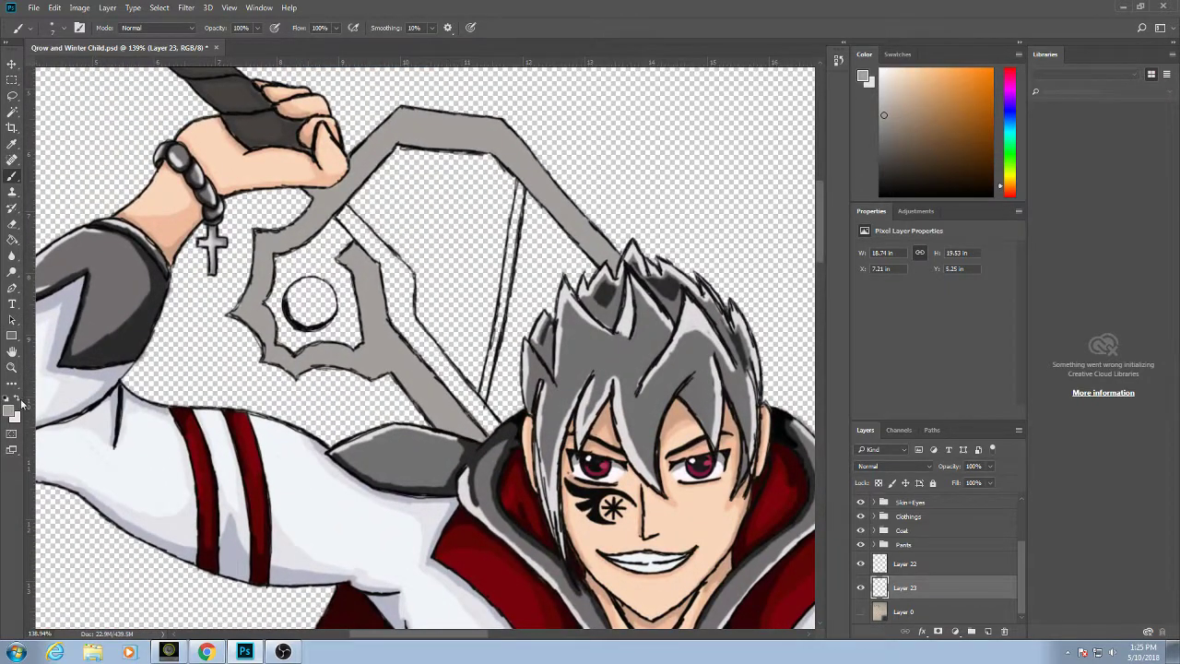
Switch to the pale warm grey, line the edges of the large blade panel and fill the smaller panel beside the hair.
{"action": "left_click", "coordinate": [21, 397]}
{"action": "left_click_drag", "start_coordinate": [391, 233], "coordinate": [412, 265]}
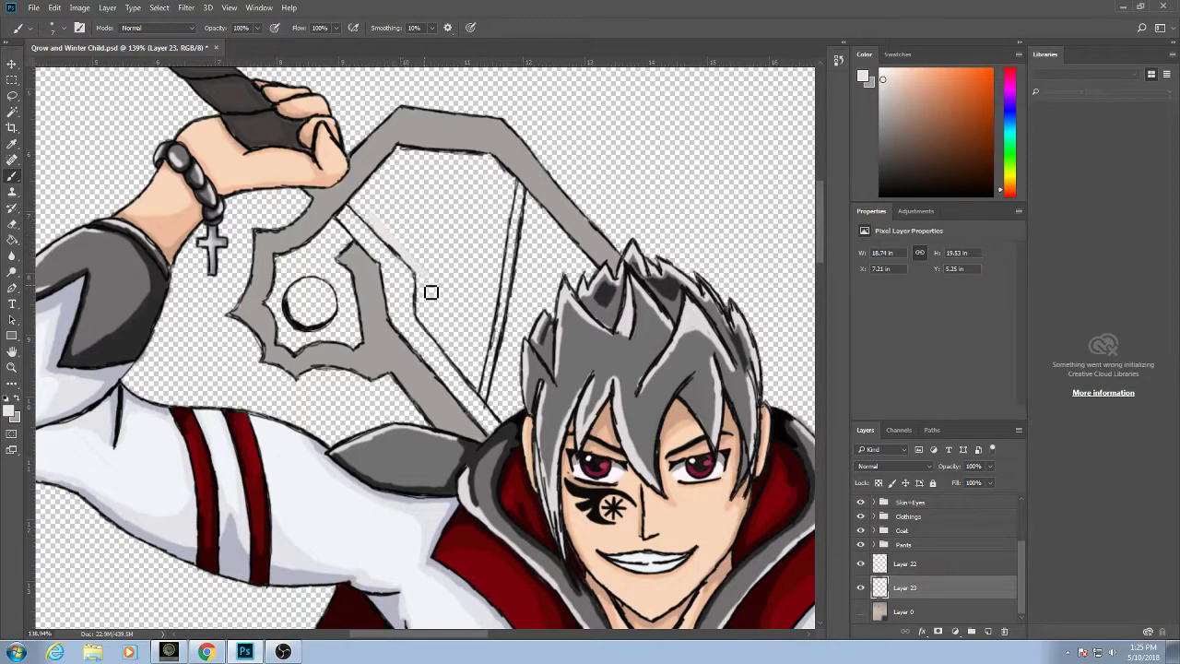
{"action": "mouse_move", "coordinate": [434, 330]}
{"action": "left_mouse_down"}
{"action": "mouse_move", "coordinate": [424, 311]}
{"action": "mouse_move", "coordinate": [473, 385]}
{"action": "left_mouse_up"}
{"action": "mouse_move", "coordinate": [476, 336]}
{"action": "left_mouse_down"}
{"action": "mouse_move", "coordinate": [483, 397]}
{"action": "mouse_move", "coordinate": [521, 200]}
{"action": "left_mouse_up"}
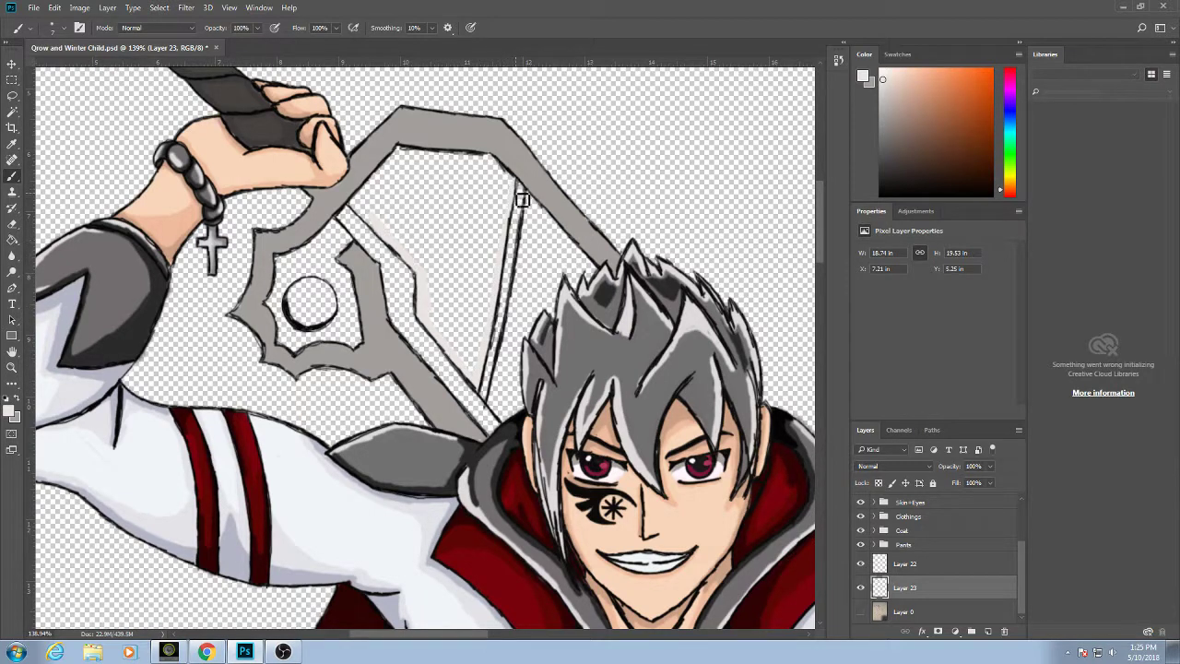
{"action": "mouse_move", "coordinate": [529, 312]}
{"action": "left_mouse_down"}
{"action": "mouse_move", "coordinate": [525, 386]}
{"action": "mouse_move", "coordinate": [536, 338]}
{"action": "mouse_move", "coordinate": [525, 420]}
{"action": "mouse_move", "coordinate": [521, 364]}
{"action": "mouse_move", "coordinate": [516, 431]}
{"action": "mouse_move", "coordinate": [504, 402]}
{"action": "mouse_move", "coordinate": [499, 414]}
{"action": "mouse_move", "coordinate": [505, 383]}
{"action": "mouse_move", "coordinate": [499, 406]}
{"action": "mouse_move", "coordinate": [552, 250]}
{"action": "mouse_move", "coordinate": [539, 294]}
{"action": "mouse_move", "coordinate": [543, 276]}
{"action": "mouse_move", "coordinate": [547, 330]}
{"action": "mouse_move", "coordinate": [551, 284]}
{"action": "mouse_move", "coordinate": [564, 281]}
{"action": "mouse_move", "coordinate": [570, 313]}
{"action": "mouse_move", "coordinate": [574, 257]}
{"action": "mouse_move", "coordinate": [584, 293]}
{"action": "mouse_move", "coordinate": [565, 242]}
{"action": "mouse_move", "coordinate": [580, 253]}
{"action": "mouse_move", "coordinate": [539, 203]}
{"action": "mouse_move", "coordinate": [519, 333]}
{"action": "mouse_move", "coordinate": [530, 260]}
{"action": "mouse_move", "coordinate": [538, 317]}
{"action": "mouse_move", "coordinate": [538, 208]}
{"action": "mouse_move", "coordinate": [533, 289]}
{"action": "mouse_move", "coordinate": [551, 224]}
{"action": "mouse_move", "coordinate": [552, 293]}
{"action": "mouse_move", "coordinate": [569, 233]}
{"action": "mouse_move", "coordinate": [572, 282]}
{"action": "mouse_move", "coordinate": [553, 224]}
{"action": "left_mouse_up"}
Resample the pale warm grey from the panel beside the hair and fill the rest of the large blade panel next to the guard.
{"action": "left_click", "coordinate": [559, 212], "text": "alt"}
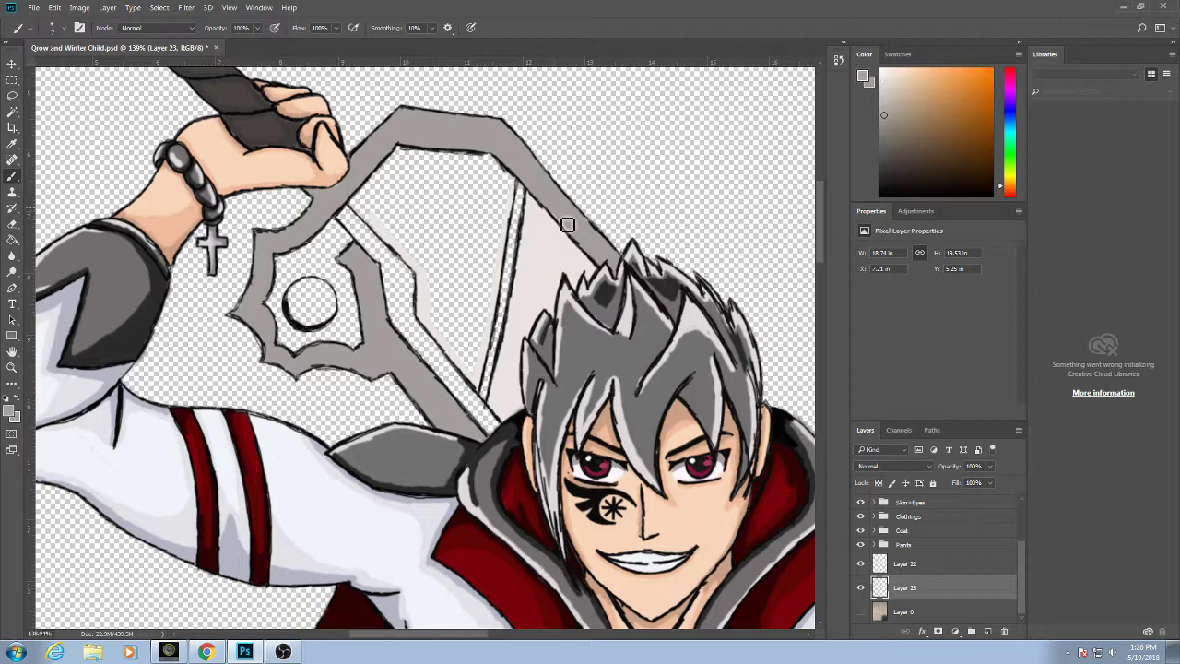
{"action": "left_click", "coordinate": [562, 235], "text": "alt"}
{"action": "mouse_move", "coordinate": [485, 343]}
{"action": "left_mouse_down"}
{"action": "mouse_move", "coordinate": [486, 310]}
{"action": "mouse_move", "coordinate": [490, 359]}
{"action": "mouse_move", "coordinate": [510, 186]}
{"action": "mouse_move", "coordinate": [506, 254]}
{"action": "mouse_move", "coordinate": [509, 203]}
{"action": "left_mouse_up"}
{"action": "mouse_move", "coordinate": [465, 342]}
{"action": "left_mouse_down"}
{"action": "mouse_move", "coordinate": [444, 308]}
{"action": "mouse_move", "coordinate": [475, 373]}
{"action": "mouse_move", "coordinate": [437, 295]}
{"action": "mouse_move", "coordinate": [440, 325]}
{"action": "mouse_move", "coordinate": [441, 250]}
{"action": "mouse_move", "coordinate": [455, 351]}
{"action": "mouse_move", "coordinate": [459, 248]}
{"action": "mouse_move", "coordinate": [478, 343]}
{"action": "mouse_move", "coordinate": [477, 247]}
{"action": "mouse_move", "coordinate": [491, 228]}
{"action": "mouse_move", "coordinate": [501, 282]}
{"action": "mouse_move", "coordinate": [489, 294]}
{"action": "mouse_move", "coordinate": [476, 277]}
{"action": "mouse_move", "coordinate": [489, 189]}
{"action": "mouse_move", "coordinate": [454, 303]}
{"action": "mouse_move", "coordinate": [440, 270]}
{"action": "mouse_move", "coordinate": [450, 201]}
{"action": "mouse_move", "coordinate": [430, 250]}
{"action": "mouse_move", "coordinate": [437, 277]}
{"action": "mouse_move", "coordinate": [392, 211]}
{"action": "mouse_move", "coordinate": [397, 246]}
{"action": "mouse_move", "coordinate": [373, 220]}
{"action": "left_mouse_up"}
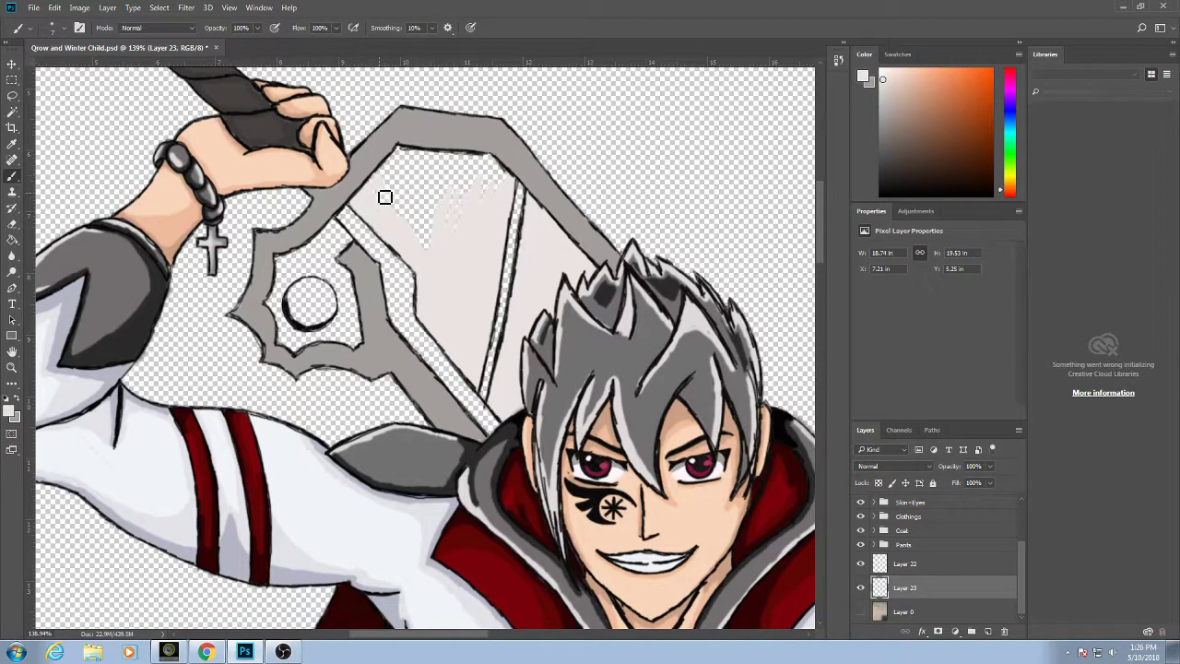
{"action": "mouse_move", "coordinate": [385, 214]}
{"action": "left_mouse_down"}
{"action": "mouse_move", "coordinate": [389, 180]}
{"action": "mouse_move", "coordinate": [434, 262]}
{"action": "mouse_move", "coordinate": [411, 222]}
{"action": "mouse_move", "coordinate": [412, 192]}
{"action": "mouse_move", "coordinate": [432, 234]}
{"action": "mouse_move", "coordinate": [423, 185]}
{"action": "mouse_move", "coordinate": [446, 265]}
{"action": "mouse_move", "coordinate": [431, 238]}
{"action": "mouse_move", "coordinate": [448, 190]}
{"action": "mouse_move", "coordinate": [456, 258]}
{"action": "mouse_move", "coordinate": [456, 195]}
{"action": "left_mouse_up"}
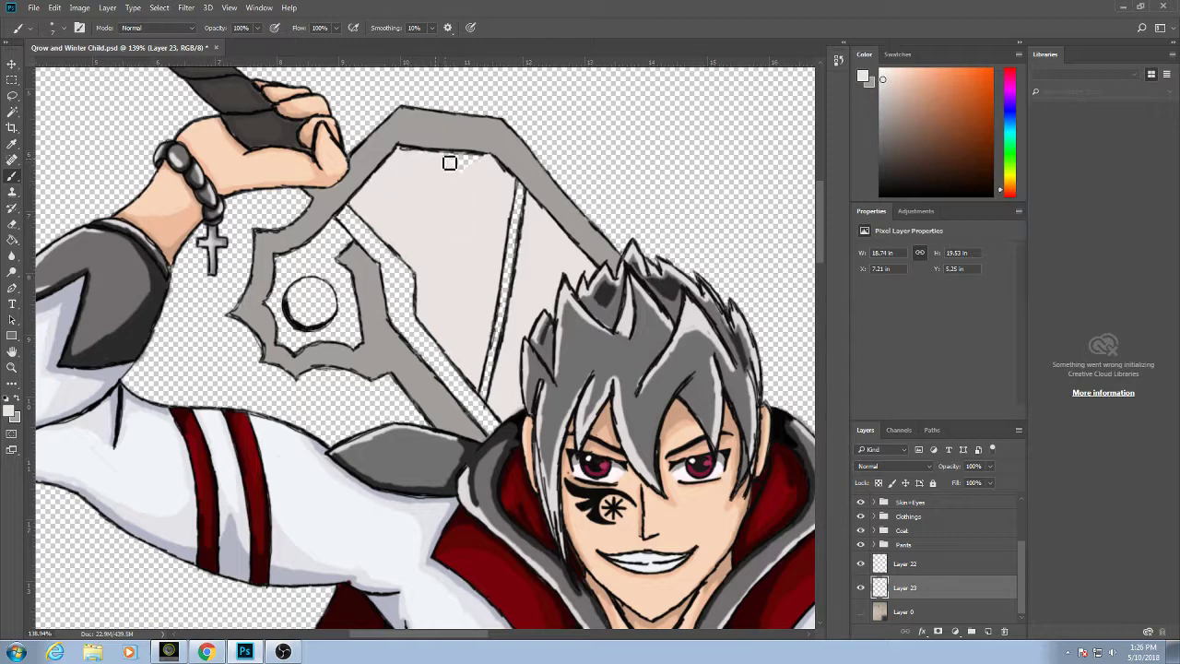
{"action": "left_click_drag", "start_coordinate": [450, 163], "coordinate": [478, 180]}
Fill the guard's interior around the circle with pale warm grey, resampling the colour to cover the remaining gaps beside the hooked arm.
{"action": "mouse_move", "coordinate": [299, 356]}
{"action": "left_mouse_down"}
{"action": "mouse_move", "coordinate": [301, 345]}
{"action": "mouse_move", "coordinate": [278, 309]}
{"action": "mouse_move", "coordinate": [289, 268]}
{"action": "mouse_move", "coordinate": [302, 278]}
{"action": "mouse_move", "coordinate": [292, 293]}
{"action": "mouse_move", "coordinate": [340, 271]}
{"action": "left_mouse_up"}
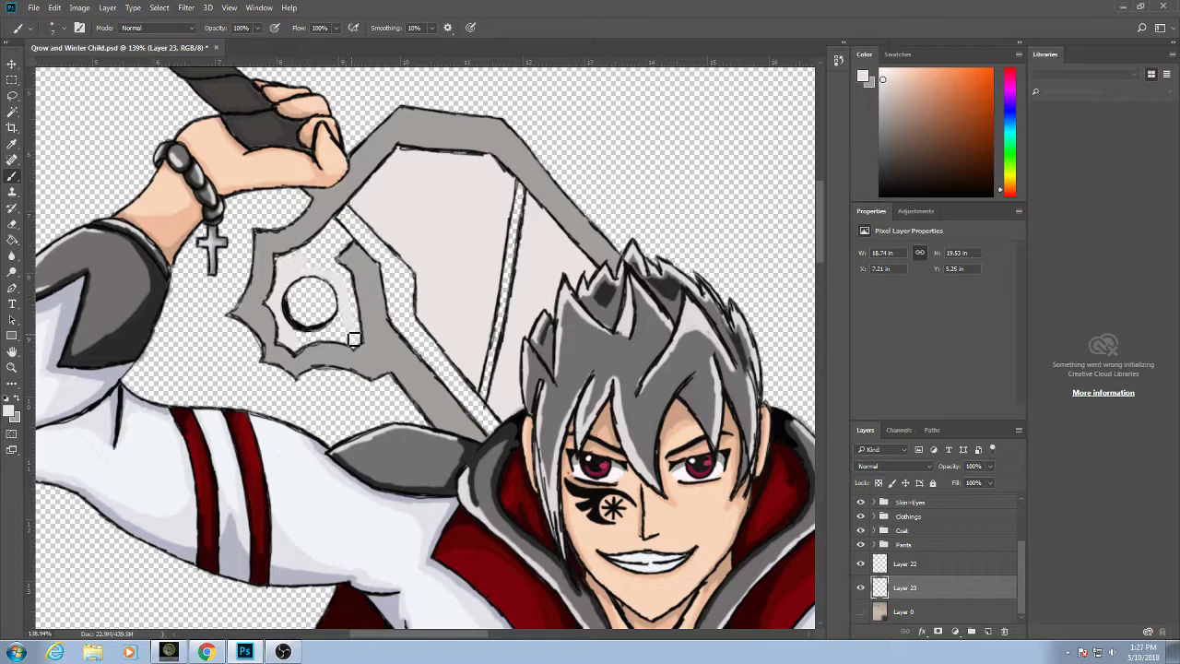
{"action": "mouse_move", "coordinate": [367, 353]}
{"action": "left_mouse_down"}
{"action": "mouse_move", "coordinate": [354, 276]}
{"action": "mouse_move", "coordinate": [358, 292]}
{"action": "mouse_move", "coordinate": [320, 274]}
{"action": "left_mouse_up"}
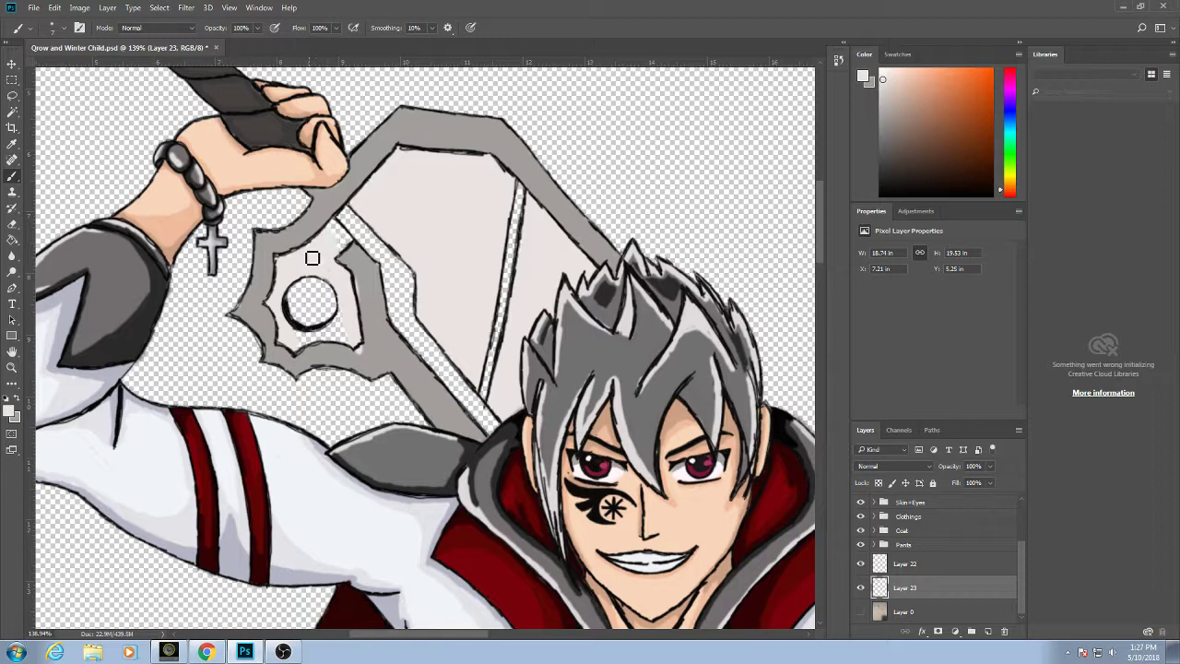
{"action": "mouse_move", "coordinate": [342, 227]}
{"action": "left_mouse_down"}
{"action": "mouse_move", "coordinate": [351, 253]}
{"action": "mouse_move", "coordinate": [334, 250]}
{"action": "mouse_move", "coordinate": [339, 280]}
{"action": "left_mouse_up"}
{"action": "left_click", "coordinate": [369, 295], "text": "alt"}
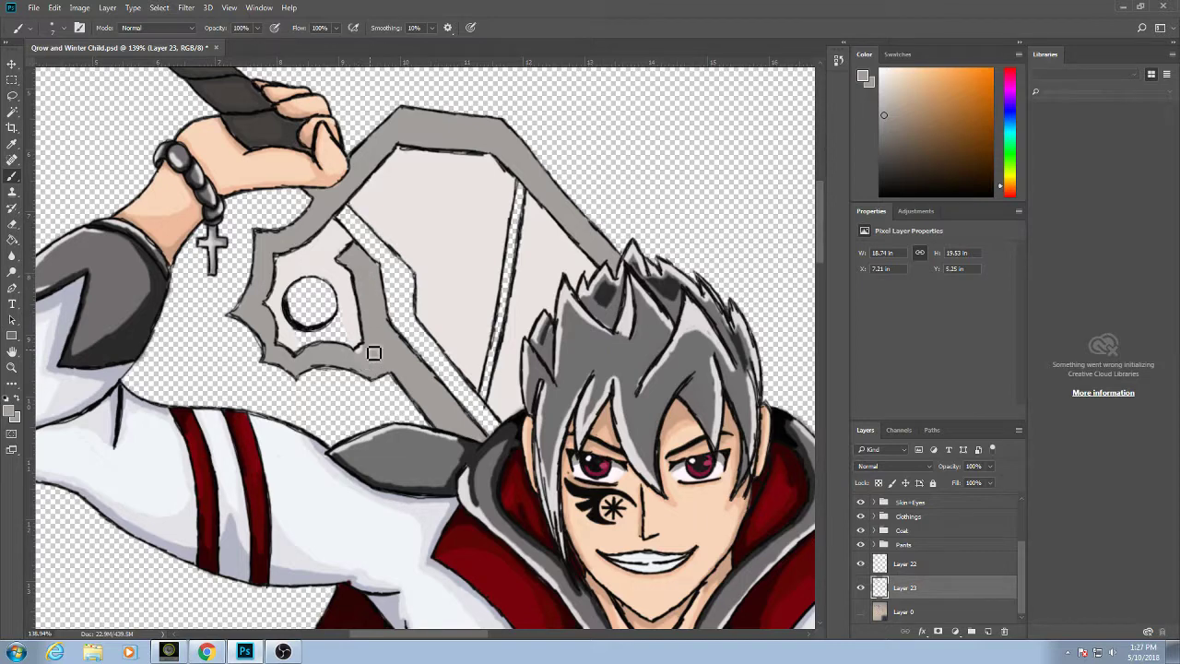
{"action": "left_click", "coordinate": [334, 313], "text": "alt"}
{"action": "mouse_move", "coordinate": [350, 347]}
{"action": "left_mouse_down"}
{"action": "mouse_move", "coordinate": [302, 353]}
{"action": "mouse_move", "coordinate": [301, 341]}
{"action": "mouse_move", "coordinate": [340, 339]}
{"action": "mouse_move", "coordinate": [345, 324]}
{"action": "mouse_move", "coordinate": [351, 343]}
{"action": "mouse_move", "coordinate": [343, 287]}
{"action": "left_mouse_up"}
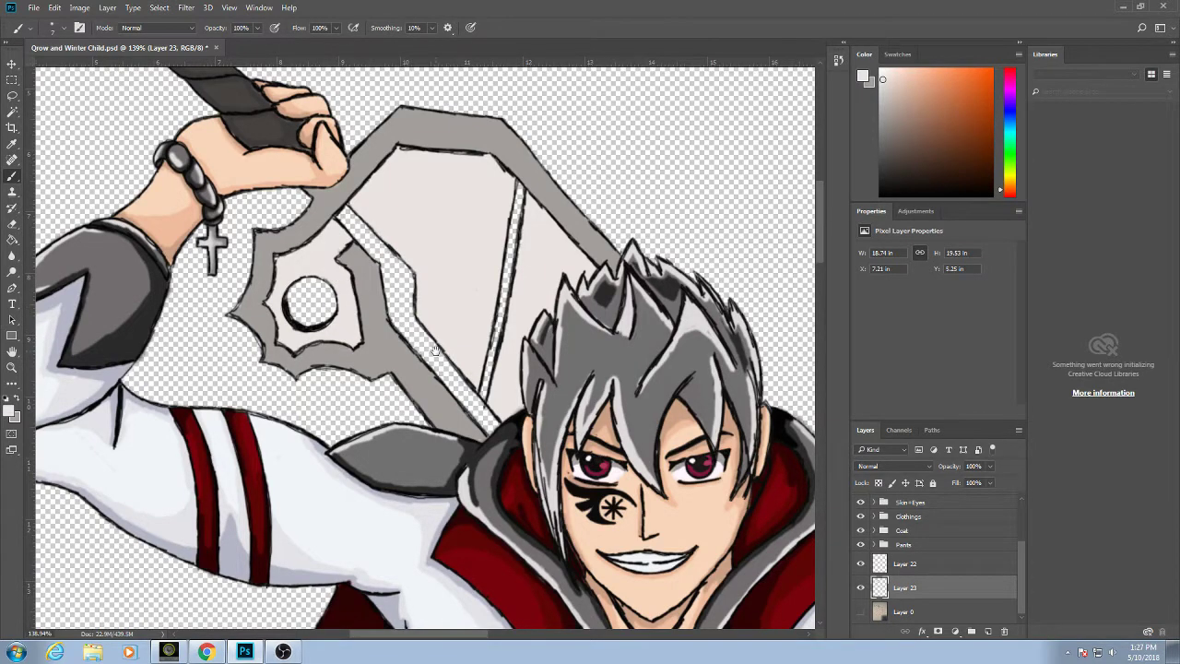
Fill the small blade panel beside the torso, beneath the outstretched arm, with pale warm grey and save the document.
{"action": "left_click_drag", "start_coordinate": [434, 351], "coordinate": [126, 16]}
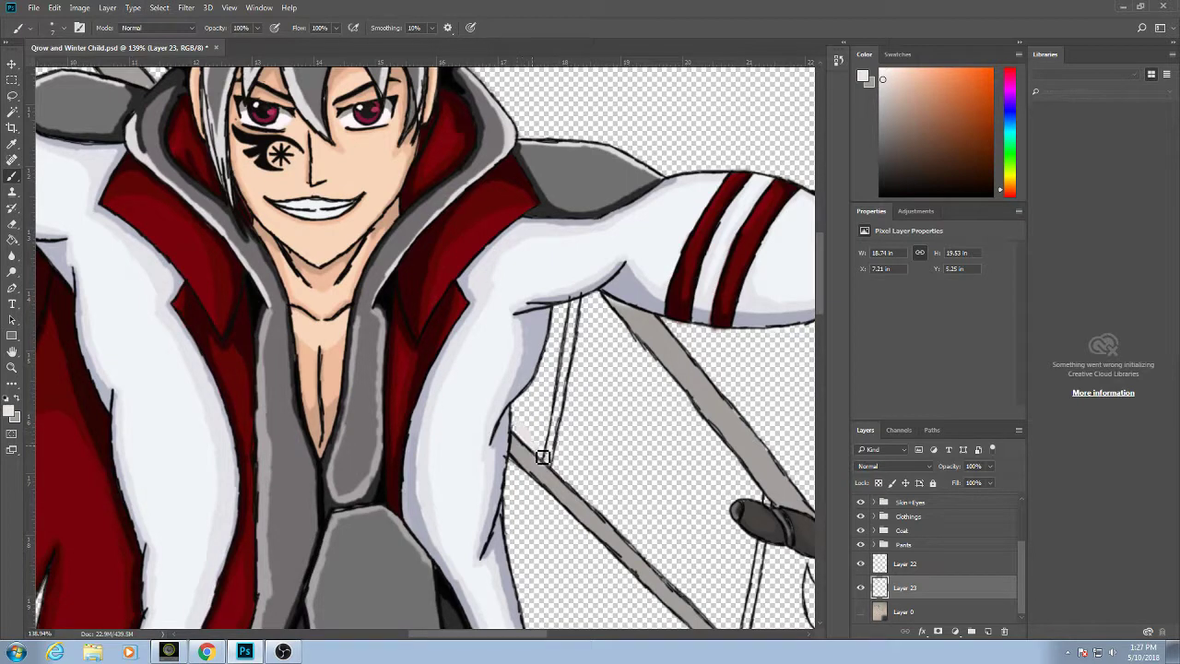
{"action": "mouse_move", "coordinate": [548, 440]}
{"action": "left_mouse_down"}
{"action": "mouse_move", "coordinate": [564, 310]}
{"action": "mouse_move", "coordinate": [536, 417]}
{"action": "mouse_move", "coordinate": [539, 390]}
{"action": "mouse_move", "coordinate": [545, 435]}
{"action": "left_mouse_up"}
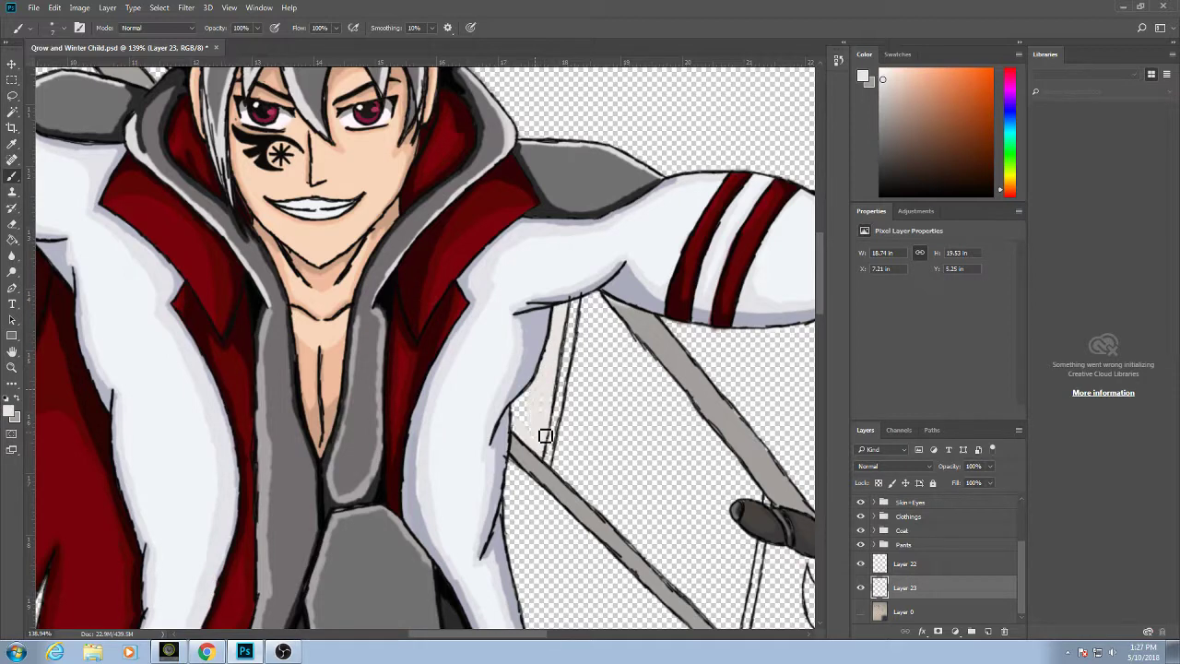
{"action": "mouse_move", "coordinate": [537, 394]}
{"action": "left_mouse_down"}
{"action": "mouse_move", "coordinate": [519, 415]}
{"action": "mouse_move", "coordinate": [521, 448]}
{"action": "mouse_move", "coordinate": [527, 391]}
{"action": "left_mouse_up"}
{"action": "key", "text": "ctrl+s"}
Line the edges of the large blade panel between the outstretched arm and the smaller sword's grip with pale warm grey.
{"action": "mouse_move", "coordinate": [571, 430]}
{"action": "left_mouse_down"}
{"action": "mouse_move", "coordinate": [566, 451]}
{"action": "mouse_move", "coordinate": [586, 357]}
{"action": "mouse_move", "coordinate": [495, 297]}
{"action": "mouse_move", "coordinate": [474, 264]}
{"action": "mouse_move", "coordinate": [508, 282]}
{"action": "mouse_move", "coordinate": [535, 335]}
{"action": "mouse_move", "coordinate": [537, 321]}
{"action": "mouse_move", "coordinate": [575, 370]}
{"action": "mouse_move", "coordinate": [631, 495]}
{"action": "mouse_move", "coordinate": [611, 433]}
{"action": "mouse_move", "coordinate": [640, 456]}
{"action": "mouse_move", "coordinate": [612, 417]}
{"action": "left_mouse_up"}
{"action": "mouse_move", "coordinate": [517, 353]}
{"action": "left_mouse_down"}
{"action": "mouse_move", "coordinate": [509, 323]}
{"action": "mouse_move", "coordinate": [489, 370]}
{"action": "mouse_move", "coordinate": [476, 270]}
{"action": "mouse_move", "coordinate": [475, 383]}
{"action": "mouse_move", "coordinate": [468, 283]}
{"action": "mouse_move", "coordinate": [465, 362]}
{"action": "left_mouse_up"}
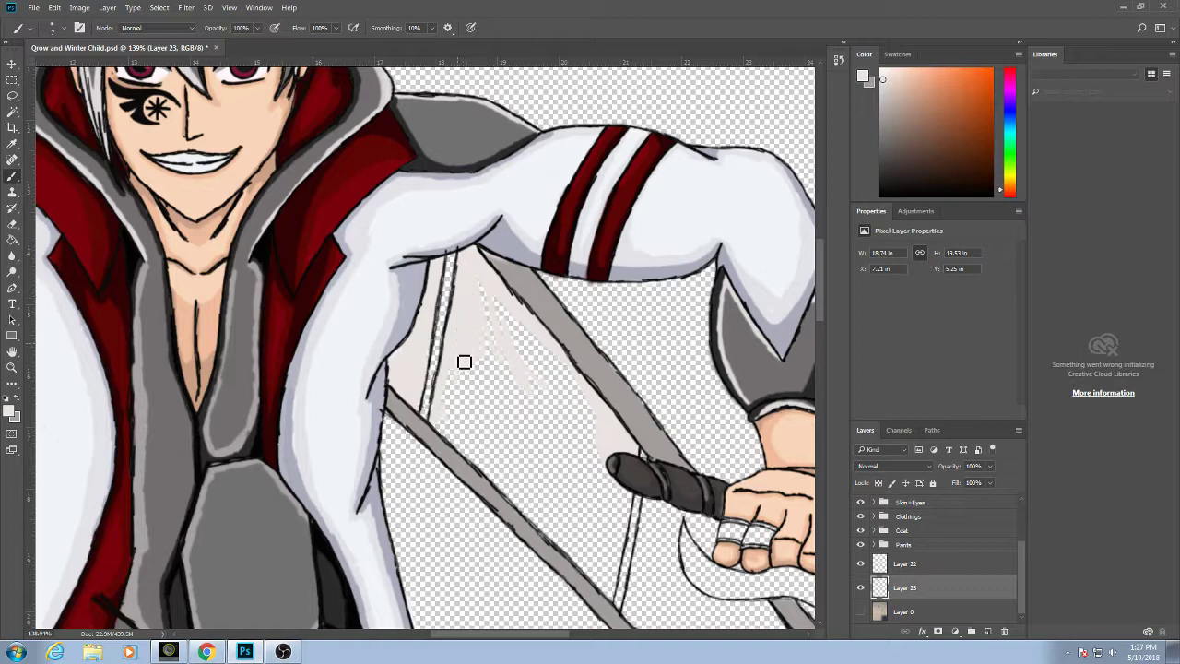
{"action": "mouse_move", "coordinate": [467, 420]}
{"action": "left_mouse_down"}
{"action": "mouse_move", "coordinate": [455, 377]}
{"action": "mouse_move", "coordinate": [454, 439]}
{"action": "mouse_move", "coordinate": [444, 436]}
{"action": "mouse_move", "coordinate": [468, 456]}
{"action": "mouse_move", "coordinate": [457, 414]}
{"action": "mouse_move", "coordinate": [480, 463]}
{"action": "left_mouse_up"}
{"action": "mouse_move", "coordinate": [523, 503]}
{"action": "left_mouse_down"}
{"action": "mouse_move", "coordinate": [448, 424]}
{"action": "mouse_move", "coordinate": [491, 470]}
{"action": "mouse_move", "coordinate": [513, 472]}
{"action": "mouse_move", "coordinate": [553, 532]}
{"action": "mouse_move", "coordinate": [556, 500]}
{"action": "left_mouse_up"}
{"action": "mouse_move", "coordinate": [570, 431]}
{"action": "left_mouse_down"}
{"action": "mouse_move", "coordinate": [548, 495]}
{"action": "mouse_move", "coordinate": [541, 435]}
{"action": "mouse_move", "coordinate": [544, 424]}
{"action": "mouse_move", "coordinate": [544, 488]}
{"action": "left_mouse_up"}
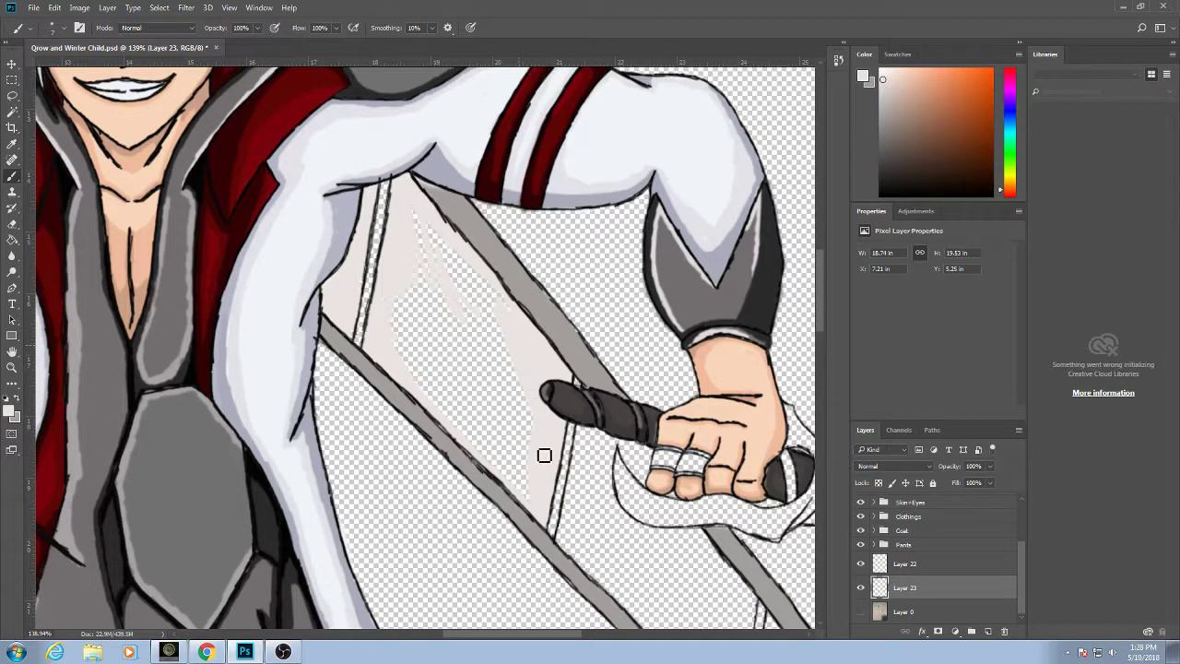
Fill the interior of the large blade panel below the outstretched arm with pale warm grey, covering the remaining gaps.
{"action": "mouse_move", "coordinate": [528, 451]}
{"action": "left_mouse_down"}
{"action": "mouse_move", "coordinate": [523, 390]}
{"action": "mouse_move", "coordinate": [537, 506]}
{"action": "mouse_move", "coordinate": [497, 426]}
{"action": "mouse_move", "coordinate": [530, 502]}
{"action": "mouse_move", "coordinate": [461, 410]}
{"action": "left_mouse_up"}
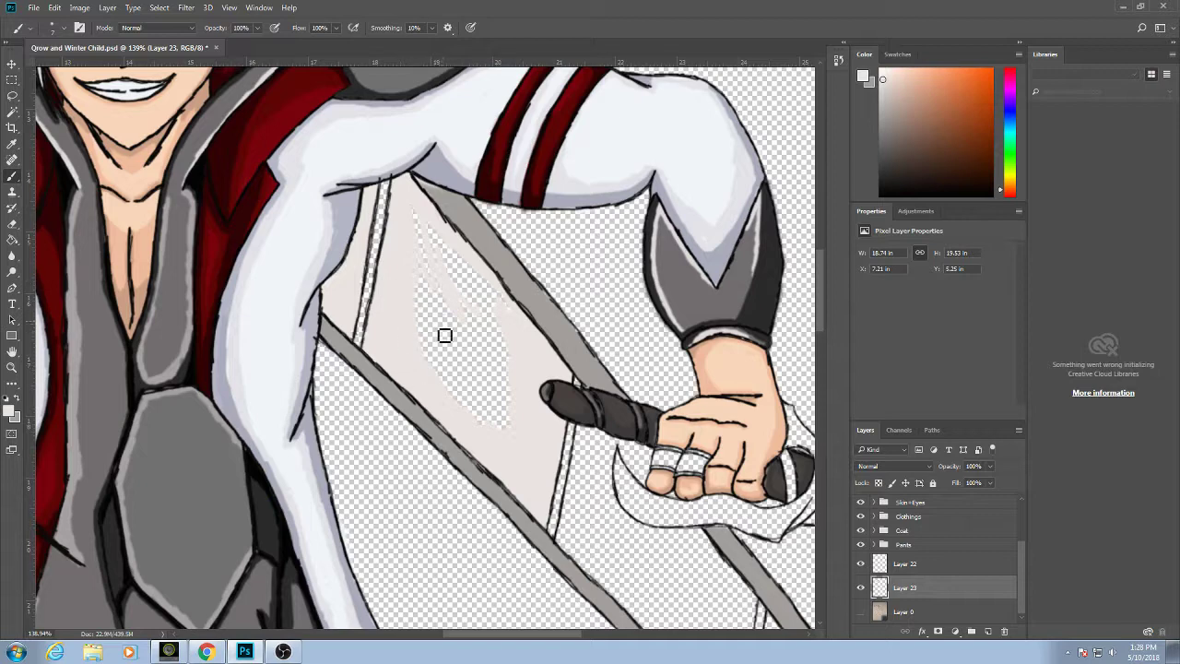
{"action": "mouse_move", "coordinate": [453, 380]}
{"action": "left_mouse_down"}
{"action": "mouse_move", "coordinate": [445, 300]}
{"action": "mouse_move", "coordinate": [465, 394]}
{"action": "mouse_move", "coordinate": [479, 431]}
{"action": "mouse_move", "coordinate": [459, 332]}
{"action": "mouse_move", "coordinate": [499, 448]}
{"action": "mouse_move", "coordinate": [468, 323]}
{"action": "mouse_move", "coordinate": [477, 297]}
{"action": "mouse_move", "coordinate": [511, 444]}
{"action": "mouse_move", "coordinate": [491, 379]}
{"action": "mouse_move", "coordinate": [500, 355]}
{"action": "mouse_move", "coordinate": [512, 409]}
{"action": "left_mouse_up"}
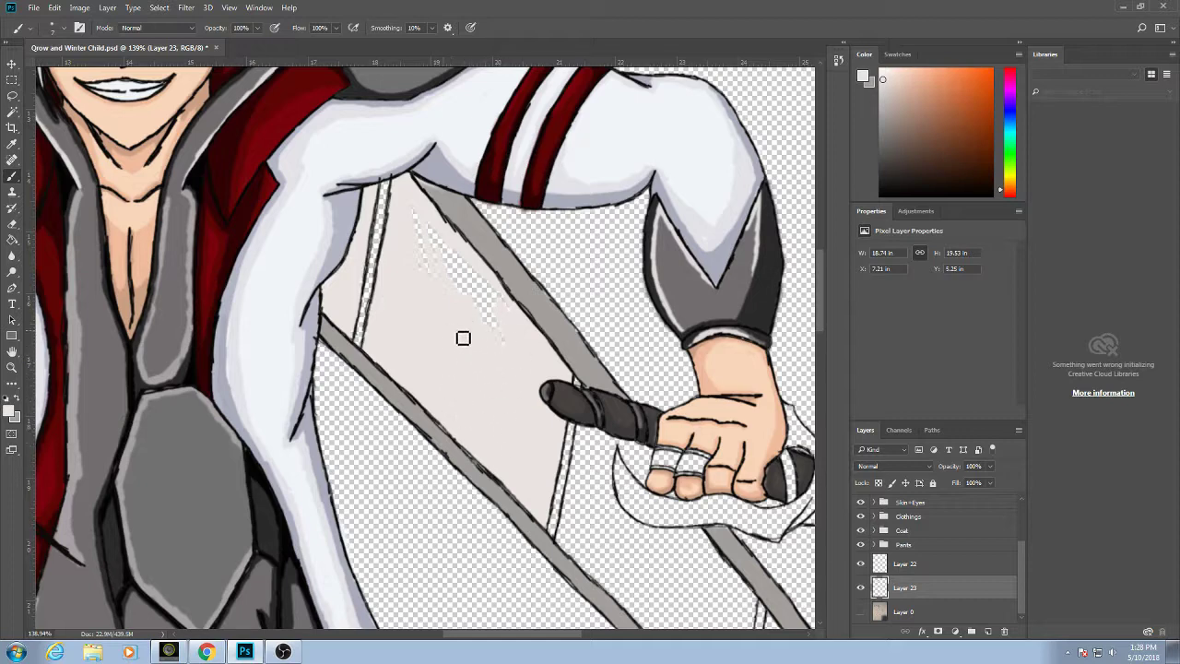
{"action": "mouse_move", "coordinate": [463, 338]}
{"action": "left_mouse_down"}
{"action": "mouse_move", "coordinate": [496, 338]}
{"action": "mouse_move", "coordinate": [462, 294]}
{"action": "mouse_move", "coordinate": [464, 264]}
{"action": "mouse_move", "coordinate": [514, 352]}
{"action": "mouse_move", "coordinate": [476, 264]}
{"action": "mouse_move", "coordinate": [519, 324]}
{"action": "left_mouse_up"}
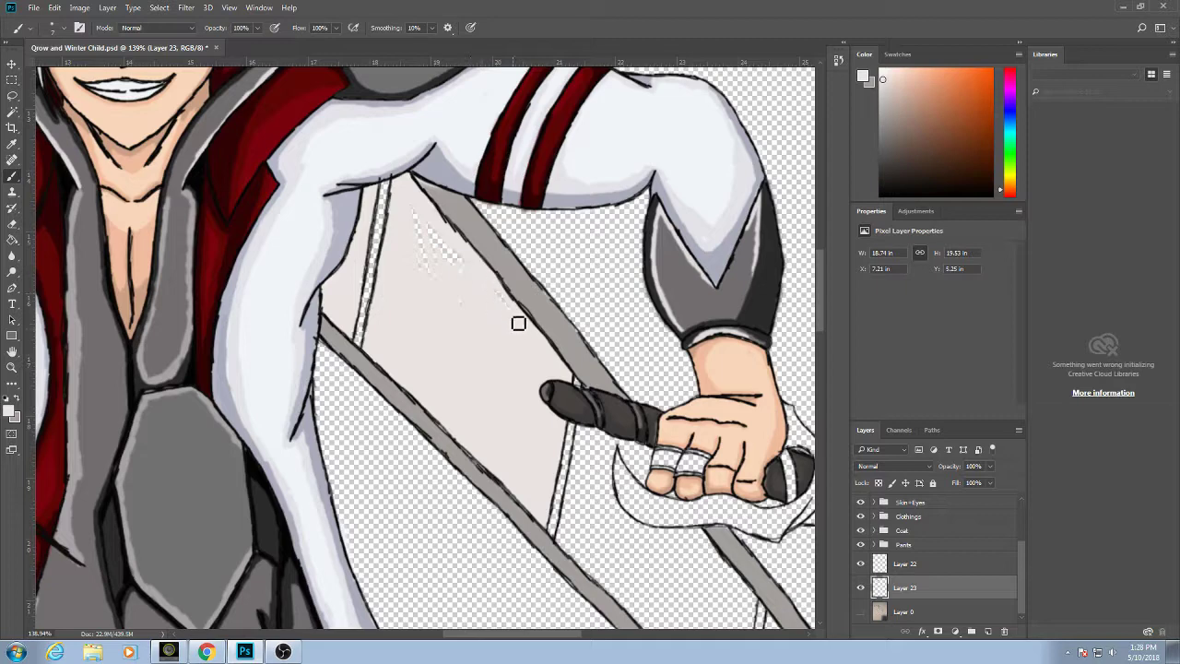
{"action": "mouse_move", "coordinate": [446, 277]}
{"action": "left_mouse_down"}
{"action": "mouse_move", "coordinate": [424, 219]}
{"action": "mouse_move", "coordinate": [433, 288]}
{"action": "mouse_move", "coordinate": [417, 248]}
{"action": "mouse_move", "coordinate": [443, 234]}
{"action": "left_mouse_up"}
Start filling the blade panel below the smaller sword's guard, resampling the pale warm grey, and save the document.
{"action": "left_click_drag", "start_coordinate": [489, 300], "coordinate": [377, 255]}
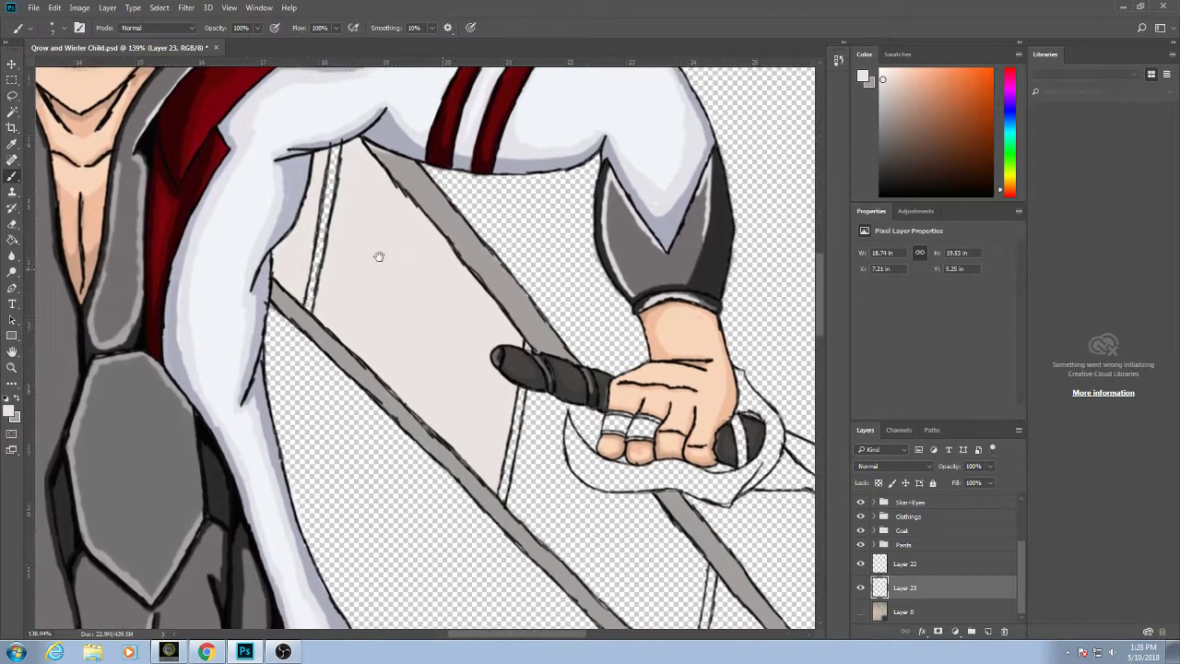
{"action": "left_click_drag", "start_coordinate": [453, 346], "coordinate": [402, 325]}
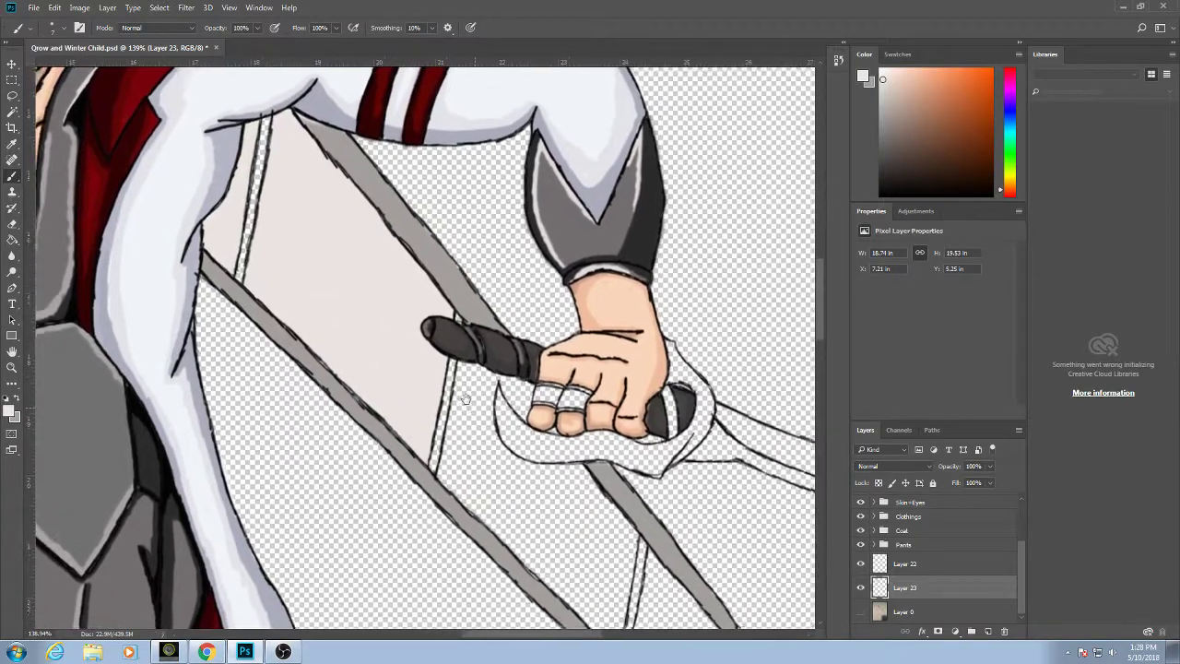
{"action": "mouse_move", "coordinate": [470, 479]}
{"action": "left_mouse_down"}
{"action": "mouse_move", "coordinate": [353, 410]}
{"action": "mouse_move", "coordinate": [350, 345]}
{"action": "mouse_move", "coordinate": [372, 313]}
{"action": "mouse_move", "coordinate": [377, 353]}
{"action": "mouse_move", "coordinate": [396, 306]}
{"action": "mouse_move", "coordinate": [424, 354]}
{"action": "mouse_move", "coordinate": [416, 312]}
{"action": "mouse_move", "coordinate": [406, 314]}
{"action": "mouse_move", "coordinate": [427, 360]}
{"action": "mouse_move", "coordinate": [426, 315]}
{"action": "mouse_move", "coordinate": [433, 324]}
{"action": "mouse_move", "coordinate": [384, 348]}
{"action": "mouse_move", "coordinate": [366, 390]}
{"action": "mouse_move", "coordinate": [370, 338]}
{"action": "mouse_move", "coordinate": [355, 436]}
{"action": "mouse_move", "coordinate": [345, 392]}
{"action": "mouse_move", "coordinate": [390, 466]}
{"action": "mouse_move", "coordinate": [371, 384]}
{"action": "mouse_move", "coordinate": [418, 477]}
{"action": "left_mouse_up"}
{"action": "left_click", "coordinate": [342, 434], "text": "alt"}
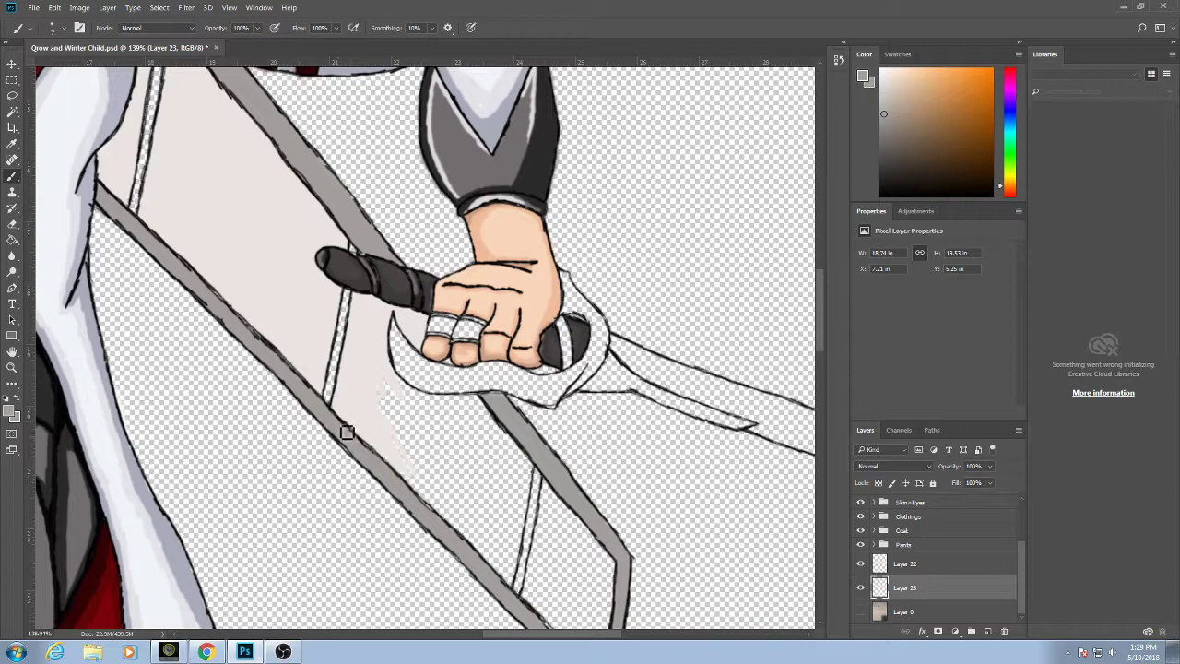
{"action": "left_click", "coordinate": [404, 442], "text": "alt"}
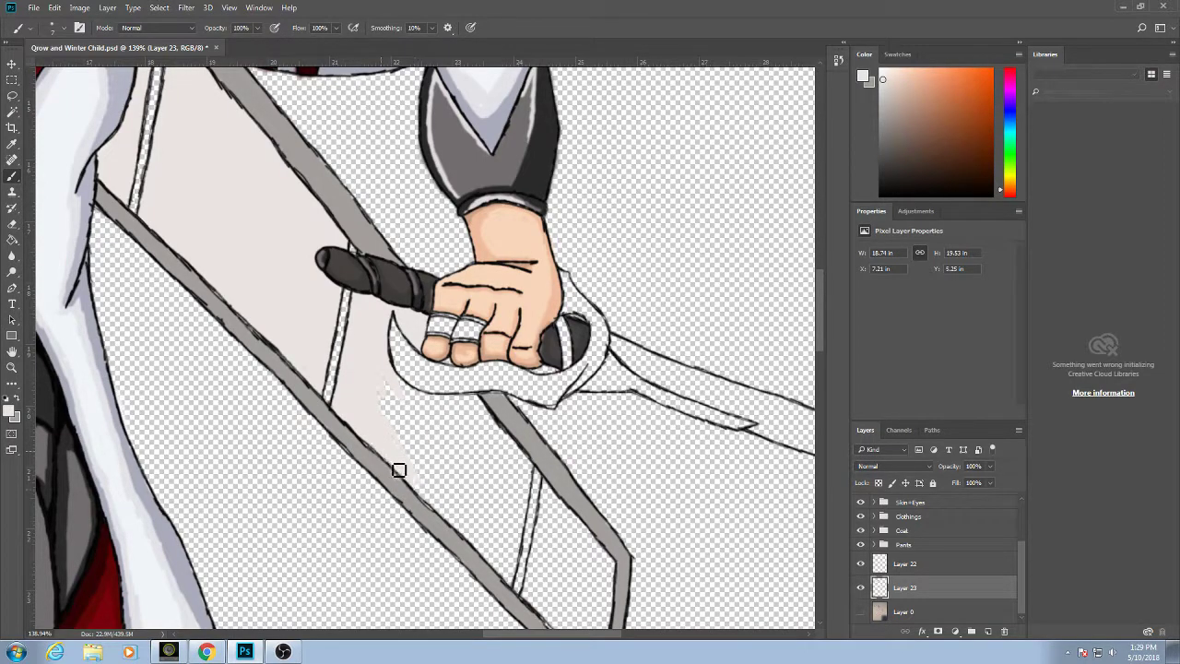
{"action": "mouse_move", "coordinate": [419, 474]}
{"action": "left_mouse_down"}
{"action": "mouse_move", "coordinate": [377, 448]}
{"action": "mouse_move", "coordinate": [330, 444]}
{"action": "mouse_move", "coordinate": [299, 367]}
{"action": "mouse_move", "coordinate": [353, 461]}
{"action": "mouse_move", "coordinate": [293, 343]}
{"action": "mouse_move", "coordinate": [340, 405]}
{"action": "mouse_move", "coordinate": [330, 370]}
{"action": "mouse_move", "coordinate": [379, 368]}
{"action": "mouse_move", "coordinate": [441, 431]}
{"action": "mouse_move", "coordinate": [429, 543]}
{"action": "mouse_move", "coordinate": [448, 445]}
{"action": "mouse_move", "coordinate": [400, 513]}
{"action": "mouse_move", "coordinate": [418, 546]}
{"action": "mouse_move", "coordinate": [344, 474]}
{"action": "mouse_move", "coordinate": [345, 409]}
{"action": "mouse_move", "coordinate": [360, 458]}
{"action": "mouse_move", "coordinate": [350, 395]}
{"action": "mouse_move", "coordinate": [415, 524]}
{"action": "mouse_move", "coordinate": [426, 470]}
{"action": "mouse_move", "coordinate": [461, 430]}
{"action": "mouse_move", "coordinate": [431, 476]}
{"action": "mouse_move", "coordinate": [422, 454]}
{"action": "left_mouse_up"}
{"action": "key", "text": "ctrl+s"}
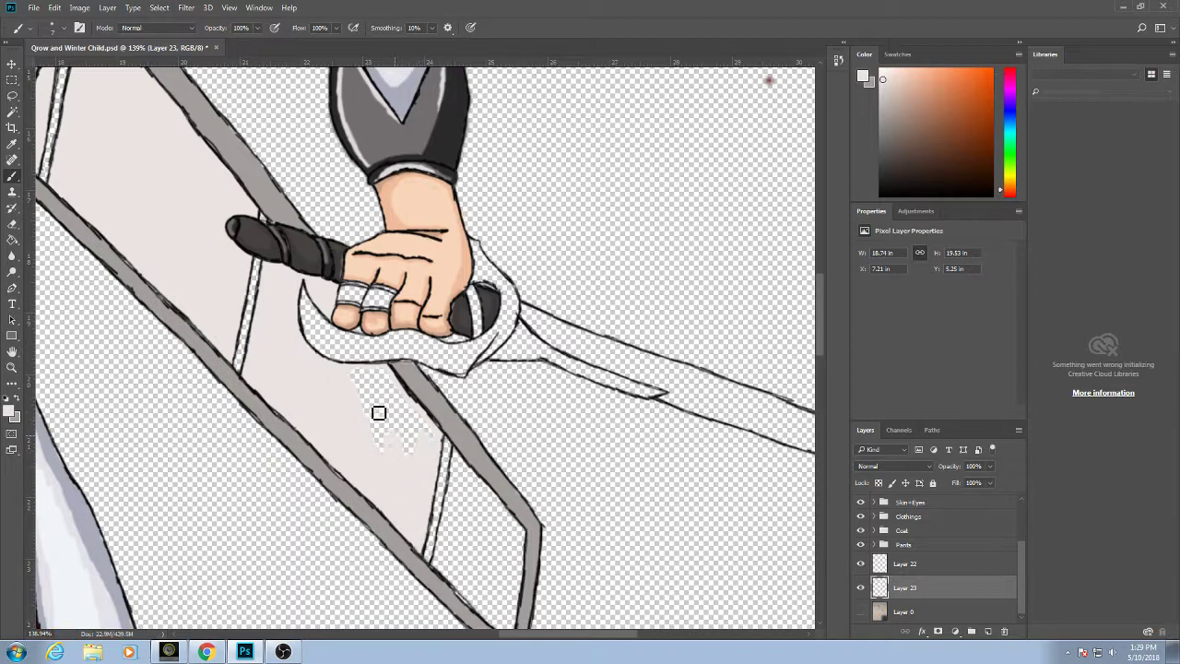
Fill the rest of the panel below the smaller sword's guard and the blade's tip panel with pale warm grey.
{"action": "mouse_move", "coordinate": [378, 412]}
{"action": "left_mouse_down"}
{"action": "mouse_move", "coordinate": [391, 464]}
{"action": "mouse_move", "coordinate": [359, 383]}
{"action": "mouse_move", "coordinate": [404, 459]}
{"action": "left_mouse_up"}
{"action": "left_click_drag", "start_coordinate": [387, 392], "coordinate": [416, 469]}
{"action": "mouse_move", "coordinate": [402, 408]}
{"action": "left_mouse_down"}
{"action": "mouse_move", "coordinate": [435, 439]}
{"action": "mouse_move", "coordinate": [378, 380]}
{"action": "left_mouse_up"}
{"action": "left_click_drag", "start_coordinate": [441, 460], "coordinate": [372, 380]}
{"action": "mouse_move", "coordinate": [403, 492]}
{"action": "left_mouse_down"}
{"action": "mouse_move", "coordinate": [445, 557]}
{"action": "mouse_move", "coordinate": [371, 489]}
{"action": "mouse_move", "coordinate": [393, 381]}
{"action": "mouse_move", "coordinate": [461, 468]}
{"action": "mouse_move", "coordinate": [455, 447]}
{"action": "mouse_move", "coordinate": [452, 537]}
{"action": "mouse_move", "coordinate": [439, 507]}
{"action": "mouse_move", "coordinate": [447, 551]}
{"action": "mouse_move", "coordinate": [452, 537]}
{"action": "mouse_move", "coordinate": [420, 509]}
{"action": "mouse_move", "coordinate": [408, 456]}
{"action": "mouse_move", "coordinate": [418, 458]}
{"action": "mouse_move", "coordinate": [440, 544]}
{"action": "mouse_move", "coordinate": [403, 464]}
{"action": "mouse_move", "coordinate": [400, 393]}
{"action": "mouse_move", "coordinate": [410, 502]}
{"action": "mouse_move", "coordinate": [393, 489]}
{"action": "mouse_move", "coordinate": [390, 431]}
{"action": "mouse_move", "coordinate": [379, 483]}
{"action": "mouse_move", "coordinate": [384, 457]}
{"action": "mouse_move", "coordinate": [416, 518]}
{"action": "mouse_move", "coordinate": [401, 414]}
{"action": "mouse_move", "coordinate": [423, 440]}
{"action": "mouse_move", "coordinate": [436, 502]}
{"action": "mouse_move", "coordinate": [411, 402]}
{"action": "mouse_move", "coordinate": [446, 509]}
{"action": "mouse_move", "coordinate": [422, 458]}
{"action": "mouse_move", "coordinate": [431, 451]}
{"action": "mouse_move", "coordinate": [456, 506]}
{"action": "mouse_move", "coordinate": [450, 455]}
{"action": "left_mouse_up"}
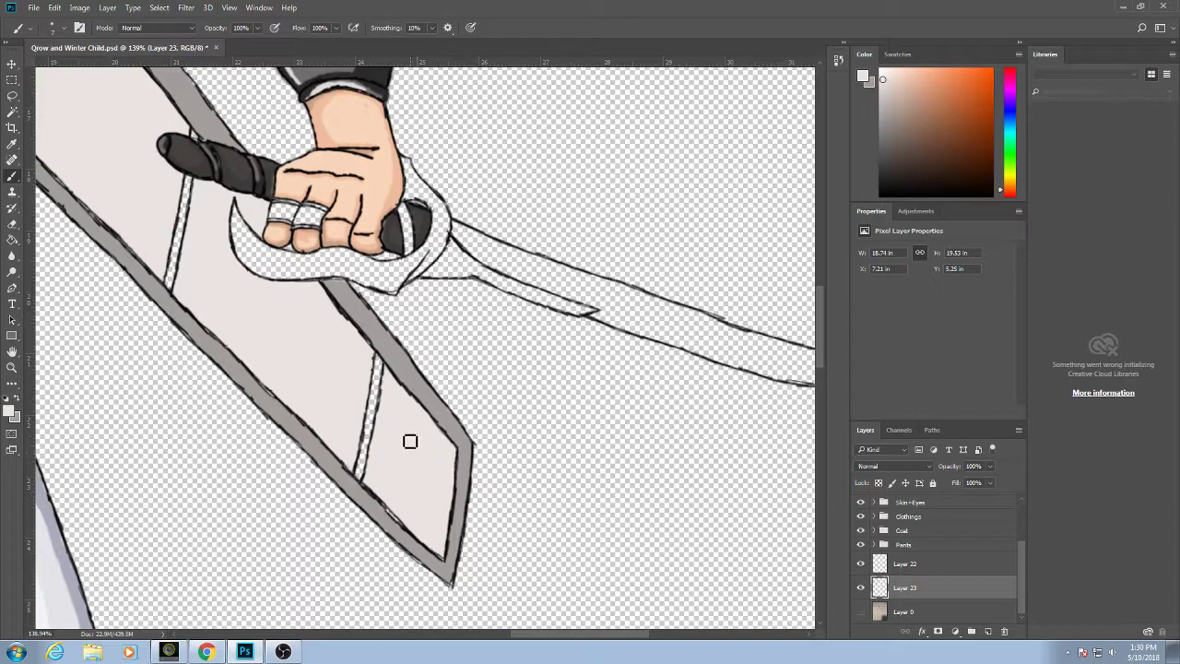
Switch to a darker warm grey and fill the wide diagonal strip between the large sword's guard and its blade panel.
{"action": "scroll", "coordinate": [423, 441], "scroll_direction": "down", "scroll_amount": 5}
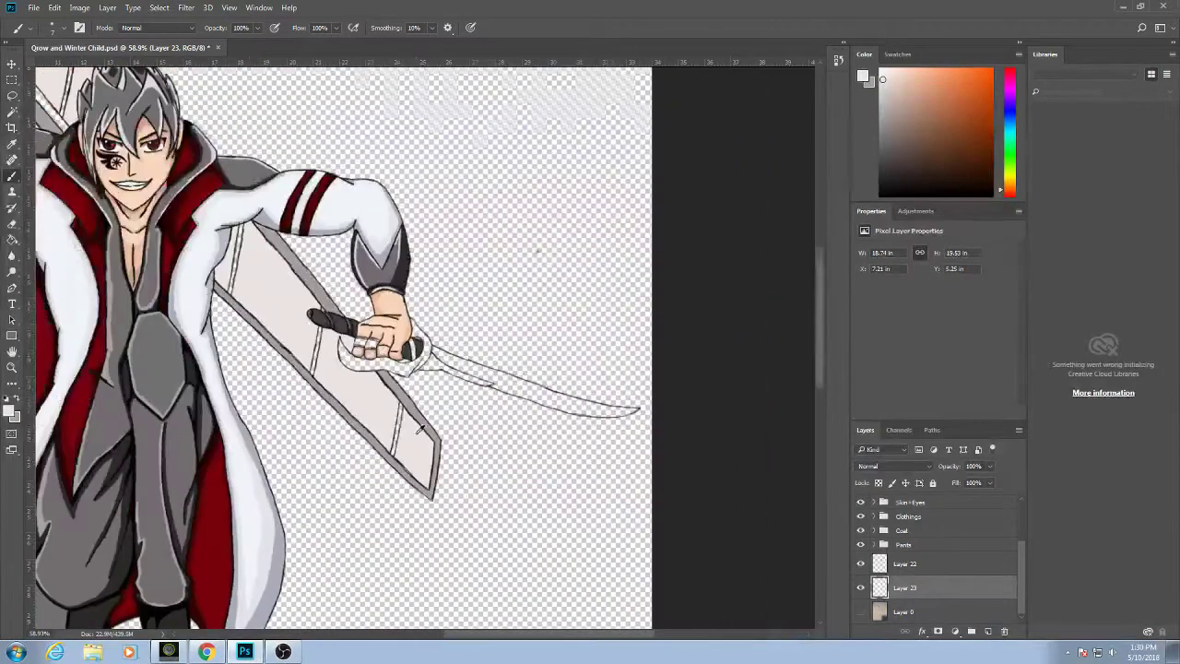
{"action": "scroll", "coordinate": [467, 459], "scroll_direction": "up", "scroll_amount": 2}
{"action": "scroll", "coordinate": [340, 339], "scroll_direction": "up", "scroll_amount": 4}
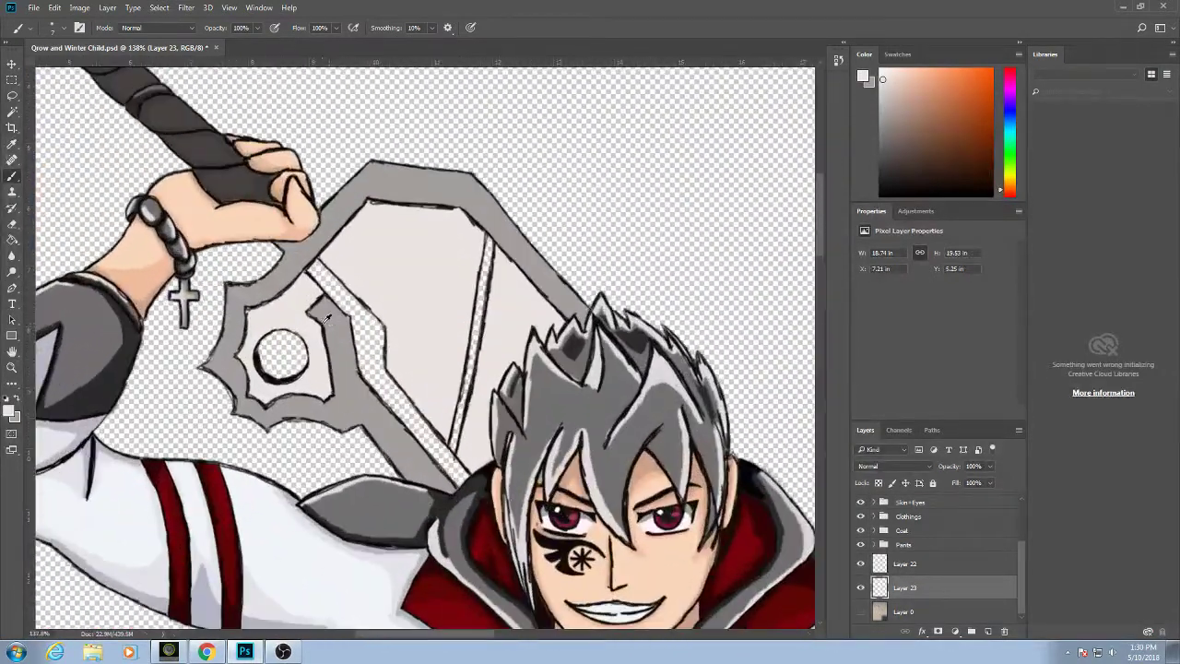
{"action": "scroll", "coordinate": [341, 339], "scroll_direction": "down", "scroll_amount": 5}
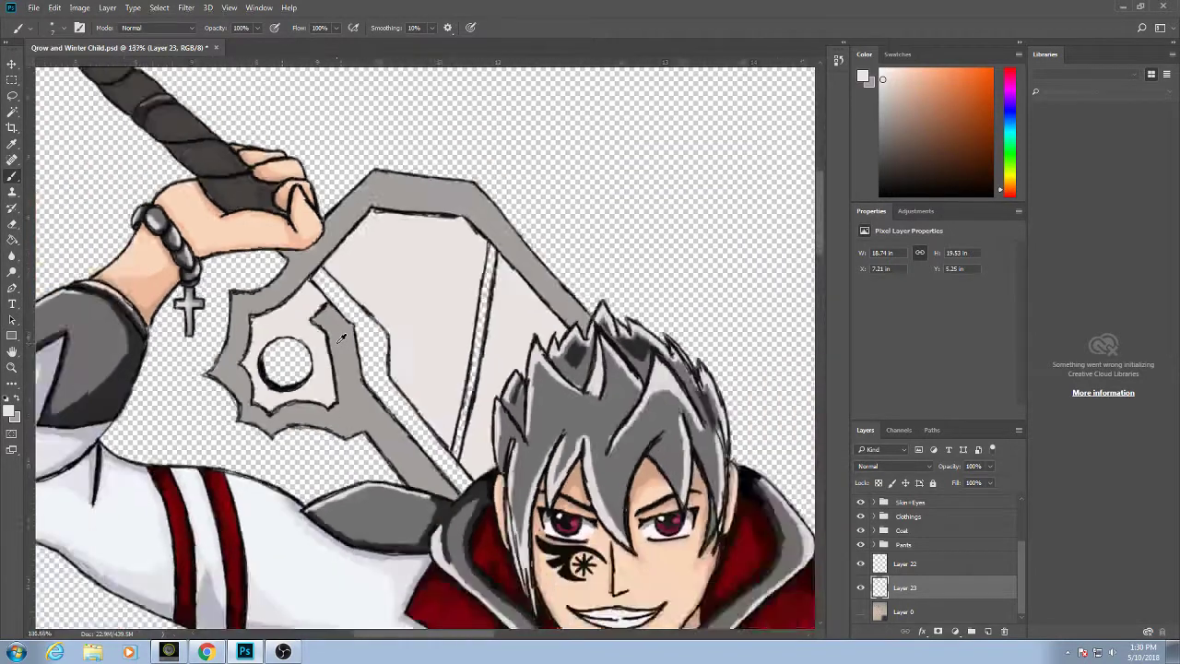
{"action": "scroll", "coordinate": [341, 358], "scroll_direction": "up", "scroll_amount": 1}
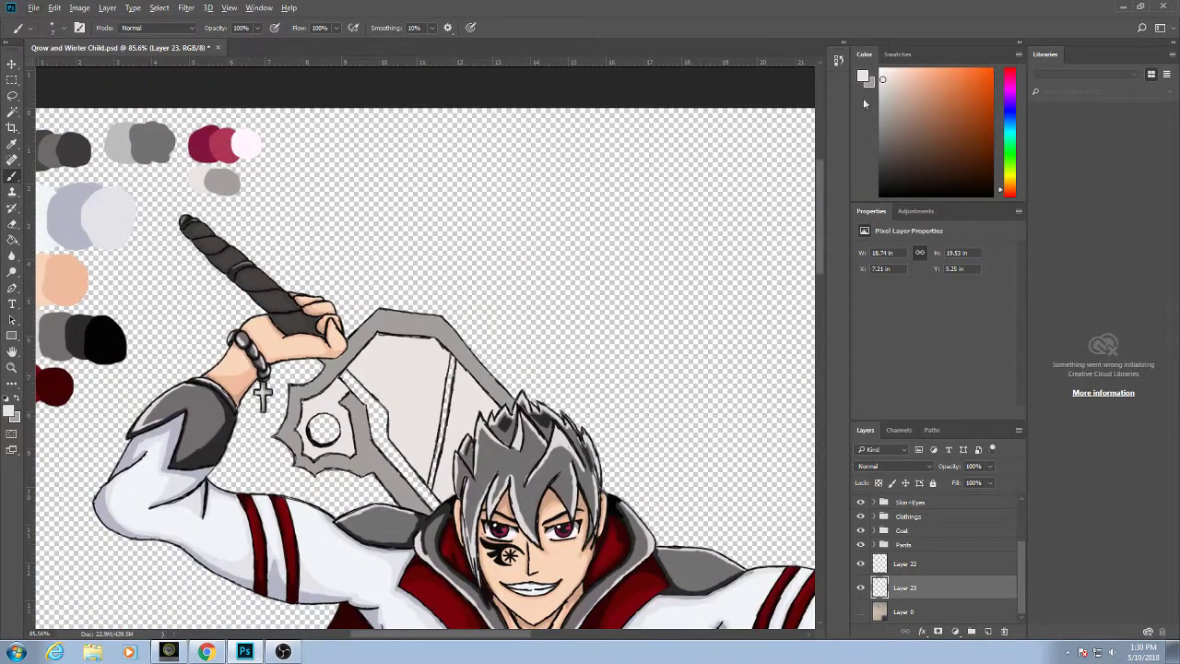
{"action": "left_click", "coordinate": [366, 438], "text": "alt"}
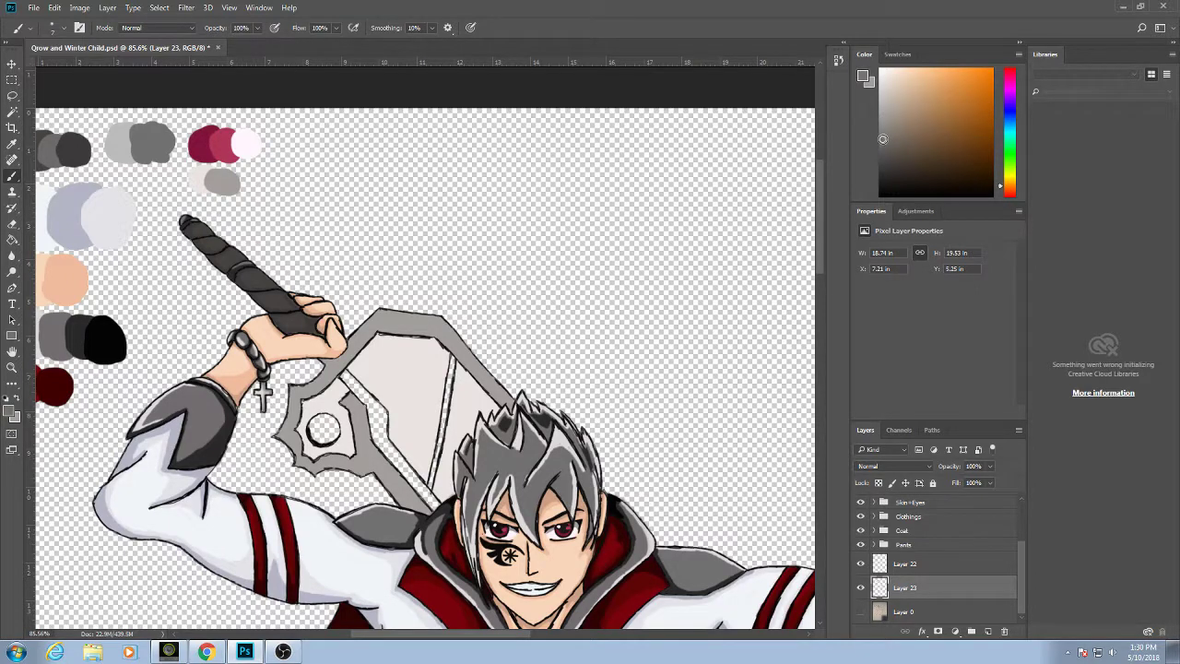
{"action": "mouse_move", "coordinate": [394, 448]}
{"action": "left_mouse_down"}
{"action": "mouse_move", "coordinate": [444, 519]}
{"action": "mouse_move", "coordinate": [400, 451]}
{"action": "mouse_move", "coordinate": [403, 462]}
{"action": "mouse_move", "coordinate": [386, 456]}
{"action": "mouse_move", "coordinate": [401, 472]}
{"action": "mouse_move", "coordinate": [370, 435]}
{"action": "mouse_move", "coordinate": [376, 445]}
{"action": "mouse_move", "coordinate": [366, 399]}
{"action": "mouse_move", "coordinate": [382, 444]}
{"action": "mouse_move", "coordinate": [369, 393]}
{"action": "mouse_move", "coordinate": [394, 454]}
{"action": "mouse_move", "coordinate": [387, 401]}
{"action": "mouse_move", "coordinate": [410, 462]}
{"action": "mouse_move", "coordinate": [356, 363]}
{"action": "mouse_move", "coordinate": [384, 413]}
{"action": "mouse_move", "coordinate": [323, 347]}
{"action": "mouse_move", "coordinate": [345, 368]}
{"action": "mouse_move", "coordinate": [335, 343]}
{"action": "mouse_move", "coordinate": [384, 403]}
{"action": "mouse_move", "coordinate": [357, 374]}
{"action": "mouse_move", "coordinate": [350, 336]}
{"action": "left_mouse_up"}
Fill the narrow divider strips beside the hair and beneath the outstretched arm with the same darker warm grey.
{"action": "scroll", "coordinate": [403, 463], "scroll_direction": "up", "scroll_amount": 2}
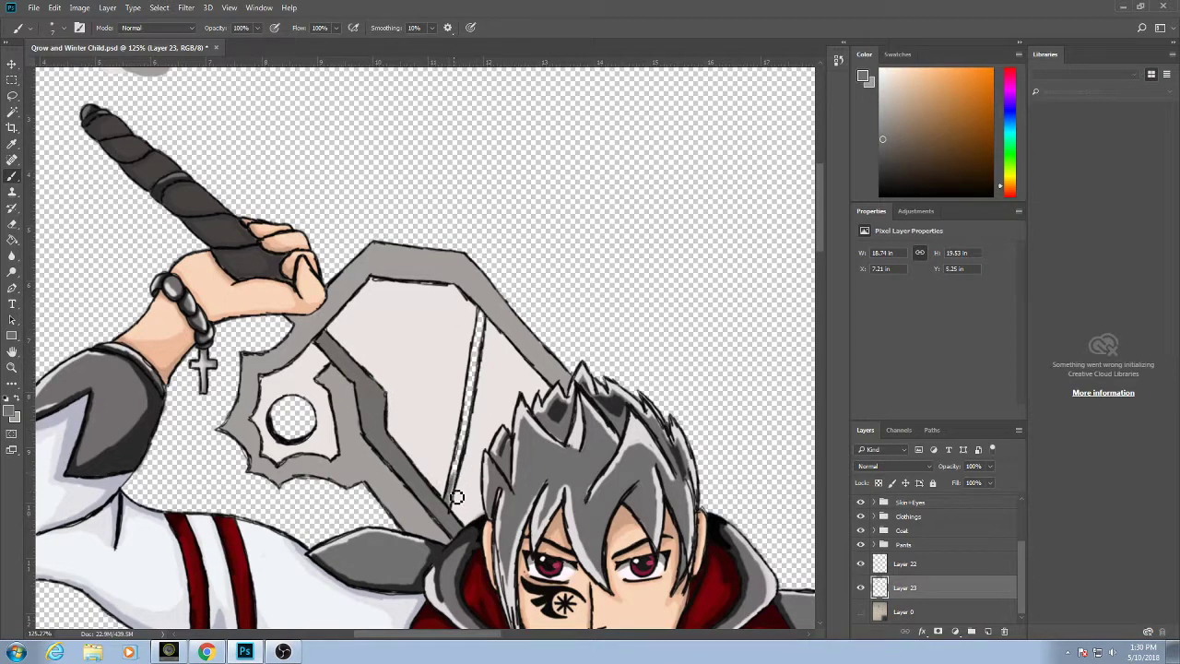
{"action": "mouse_move", "coordinate": [466, 440]}
{"action": "left_mouse_down"}
{"action": "mouse_move", "coordinate": [457, 475]}
{"action": "mouse_move", "coordinate": [487, 332]}
{"action": "mouse_move", "coordinate": [312, 185]}
{"action": "mouse_move", "coordinate": [263, 116]}
{"action": "left_mouse_up"}
{"action": "mouse_move", "coordinate": [477, 339]}
{"action": "left_mouse_down"}
{"action": "mouse_move", "coordinate": [462, 425]}
{"action": "mouse_move", "coordinate": [467, 394]}
{"action": "mouse_move", "coordinate": [454, 433]}
{"action": "left_mouse_up"}
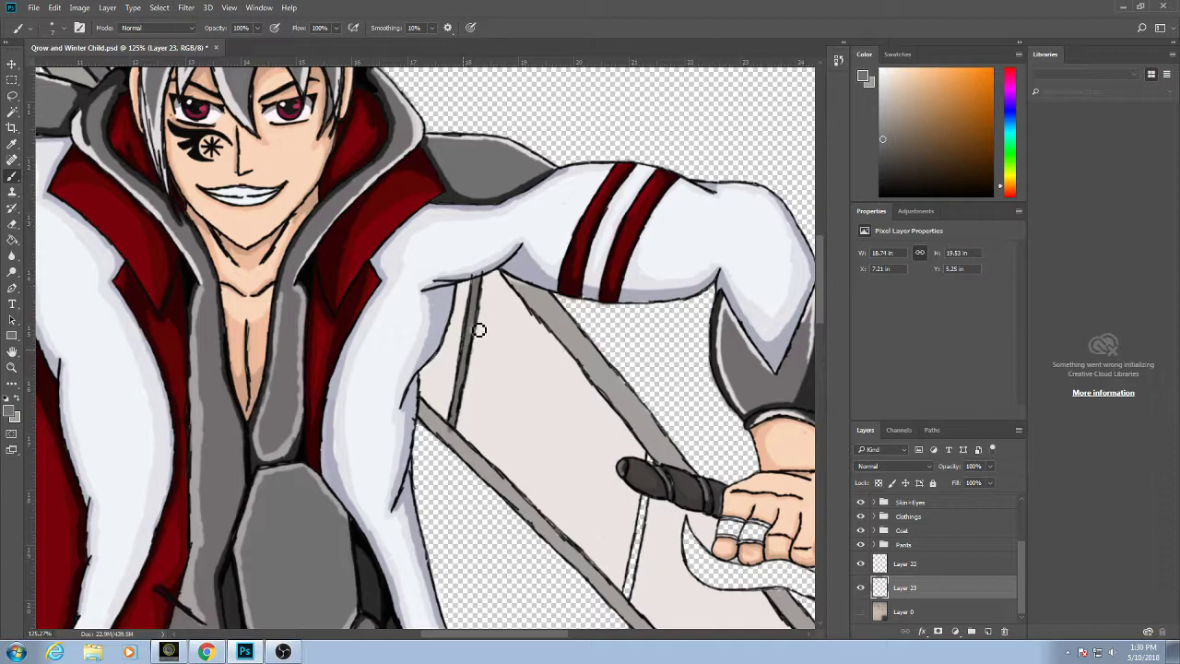
Fill the divider strip below the smaller sword's grip, resampling the grey from the strip beneath the arm to repaint it.
{"action": "left_click", "coordinate": [450, 422], "text": "alt"}
{"action": "left_click", "coordinate": [454, 418], "text": "alt"}
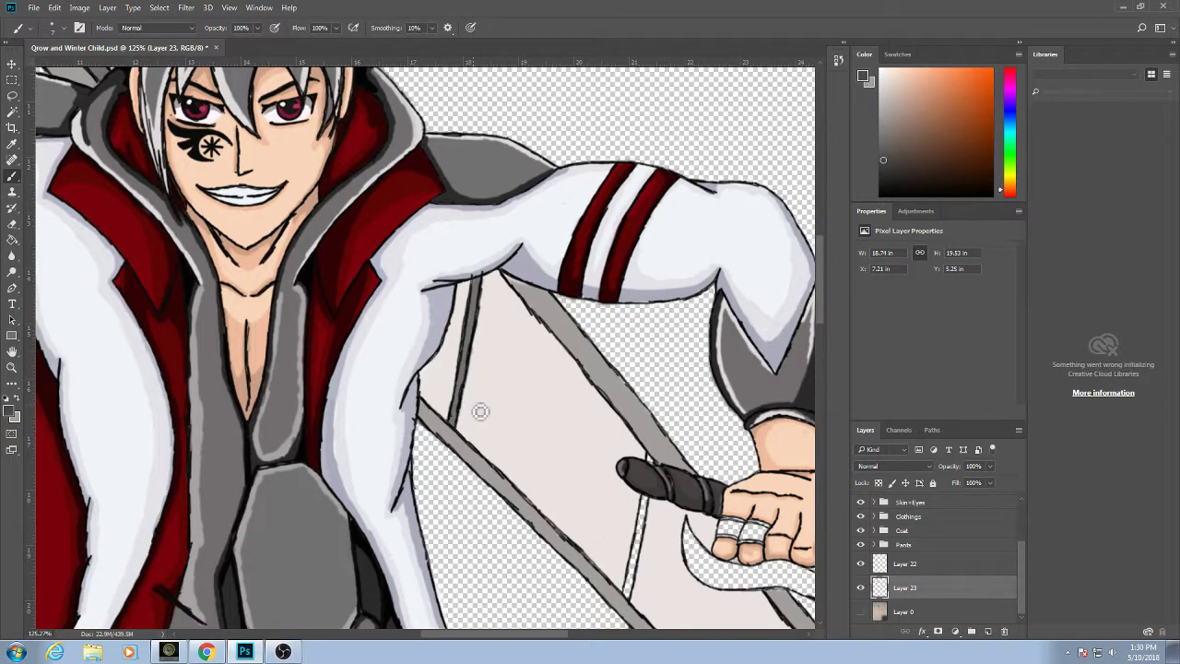
{"action": "left_click_drag", "start_coordinate": [558, 437], "coordinate": [474, 353]}
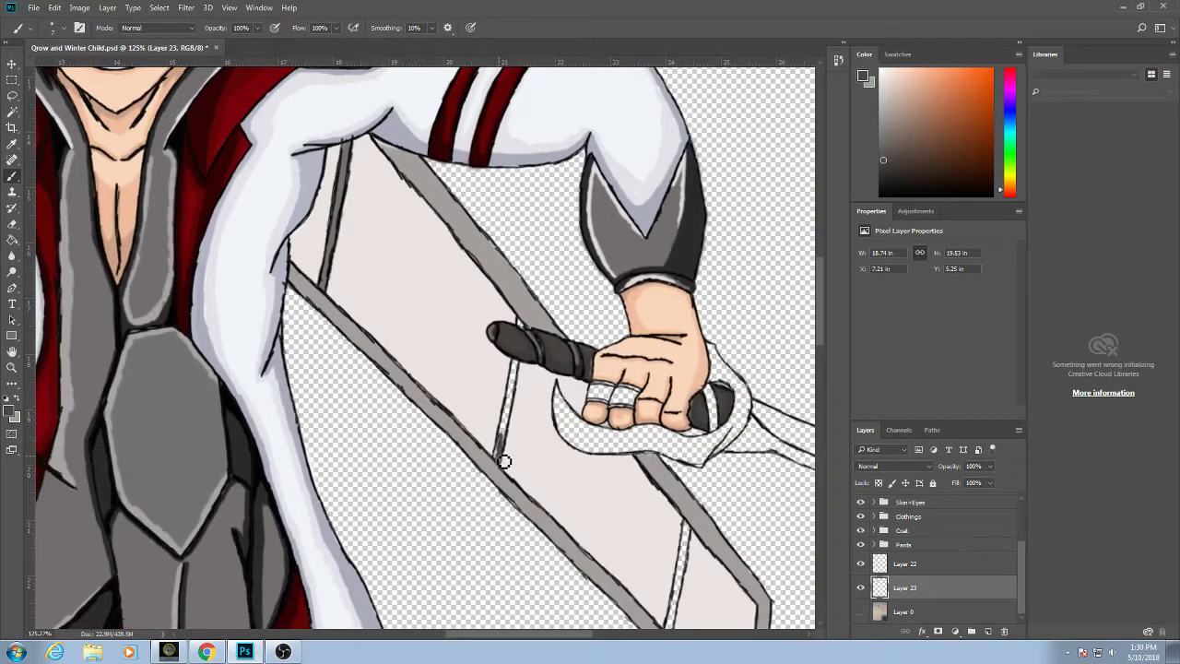
{"action": "left_click_drag", "start_coordinate": [504, 458], "coordinate": [523, 359]}
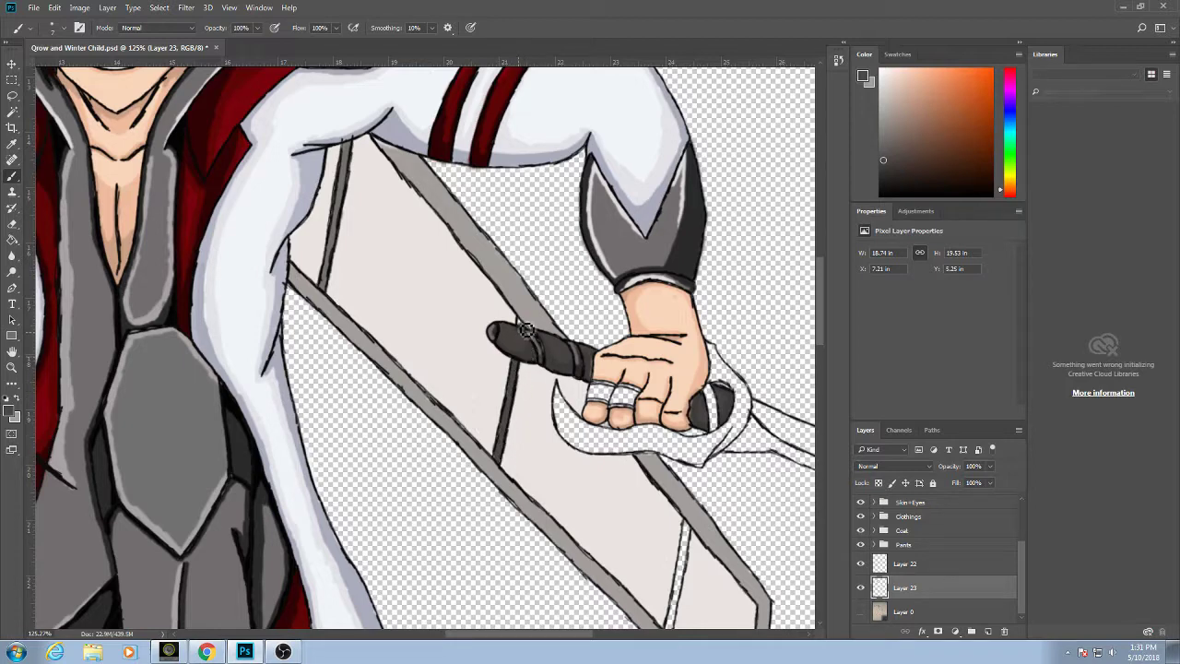
{"action": "left_click", "coordinate": [343, 183], "text": "alt"}
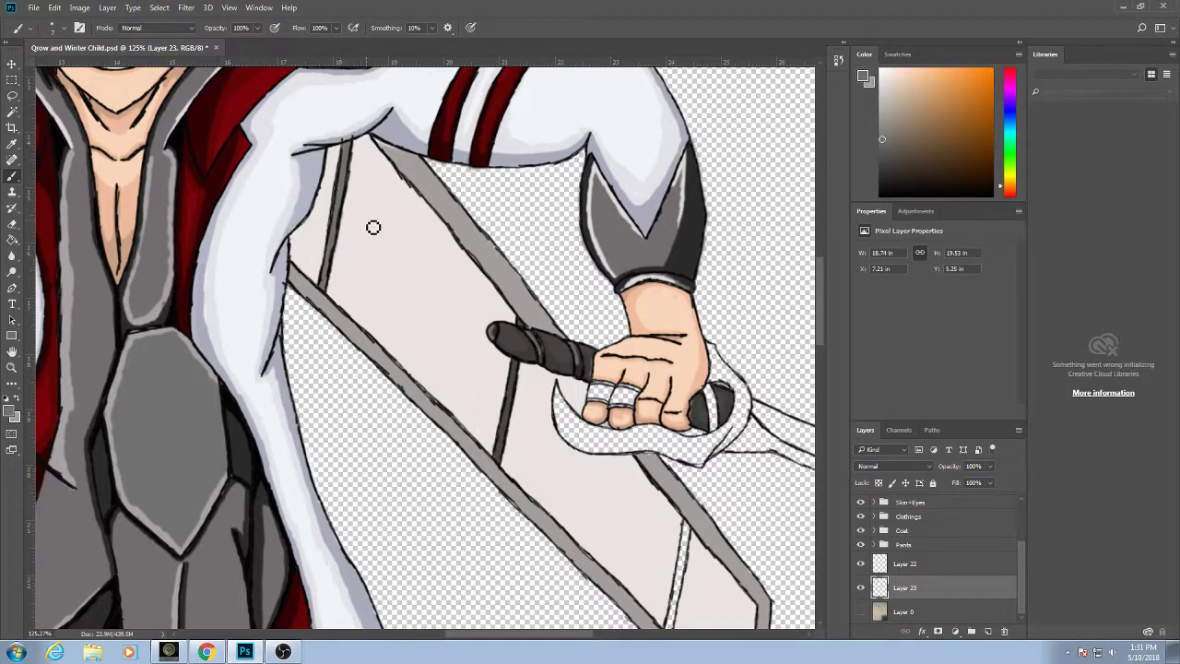
{"action": "left_click_drag", "start_coordinate": [516, 398], "coordinate": [505, 464]}
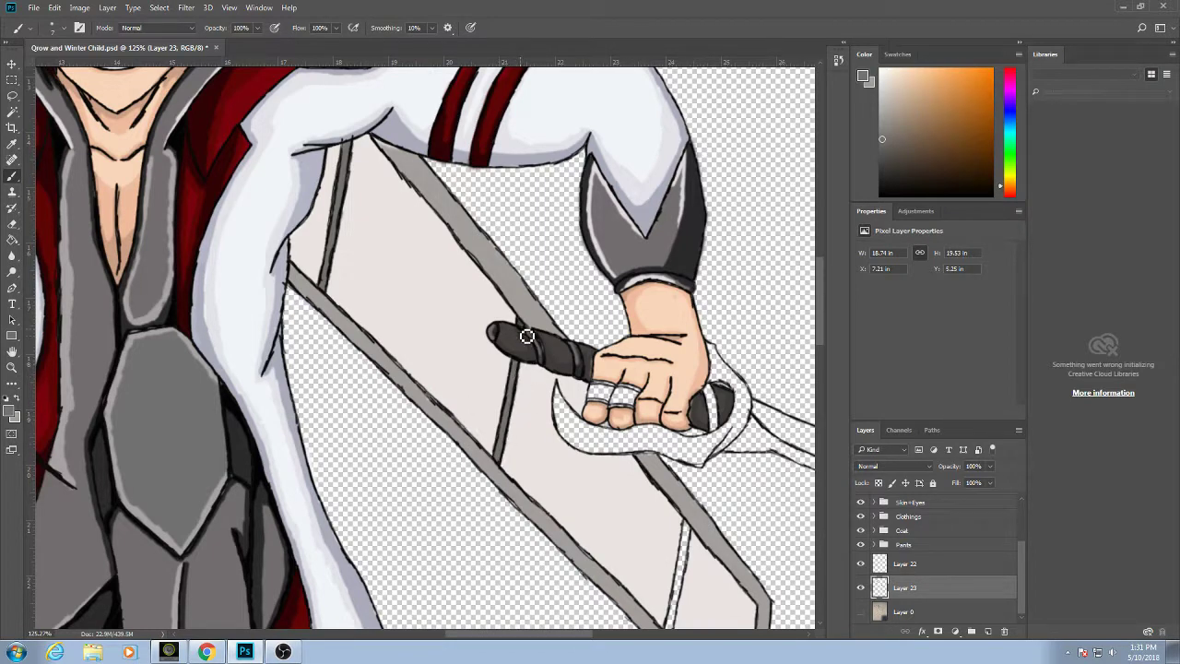
{"action": "left_click_drag", "start_coordinate": [525, 329], "coordinate": [508, 327]}
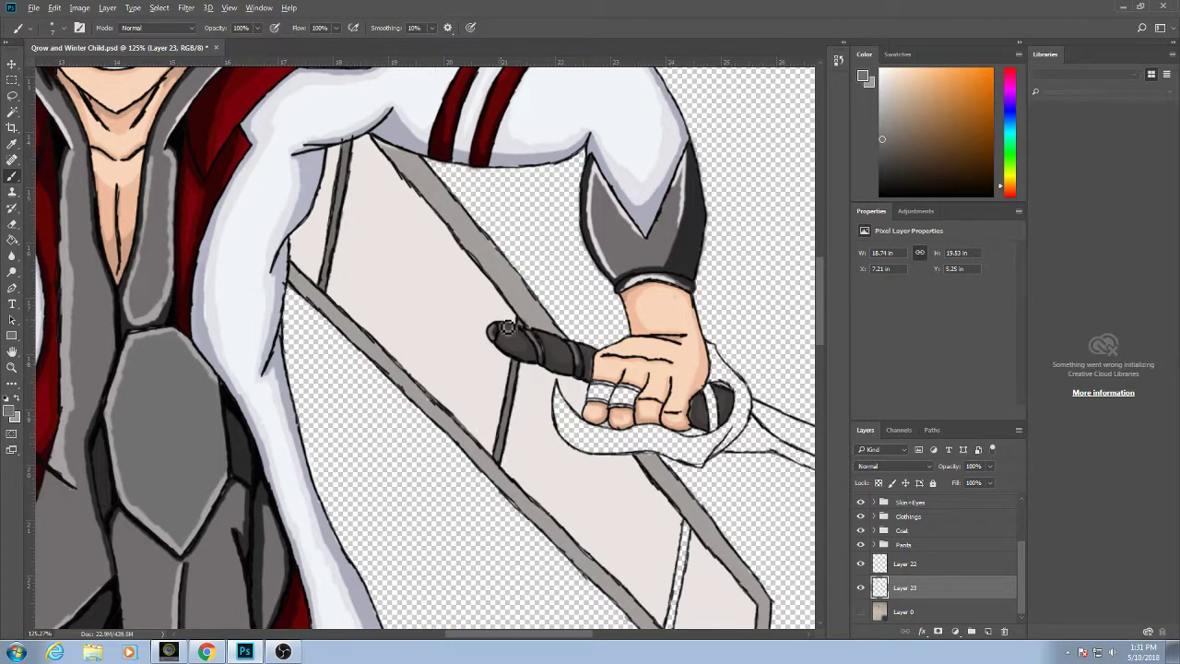
Resample the divider grey and fill the last divider strip near the large blade's tip.
{"action": "left_click", "coordinate": [338, 209], "text": "alt"}
{"action": "left_click_drag", "start_coordinate": [615, 438], "coordinate": [459, 305]}
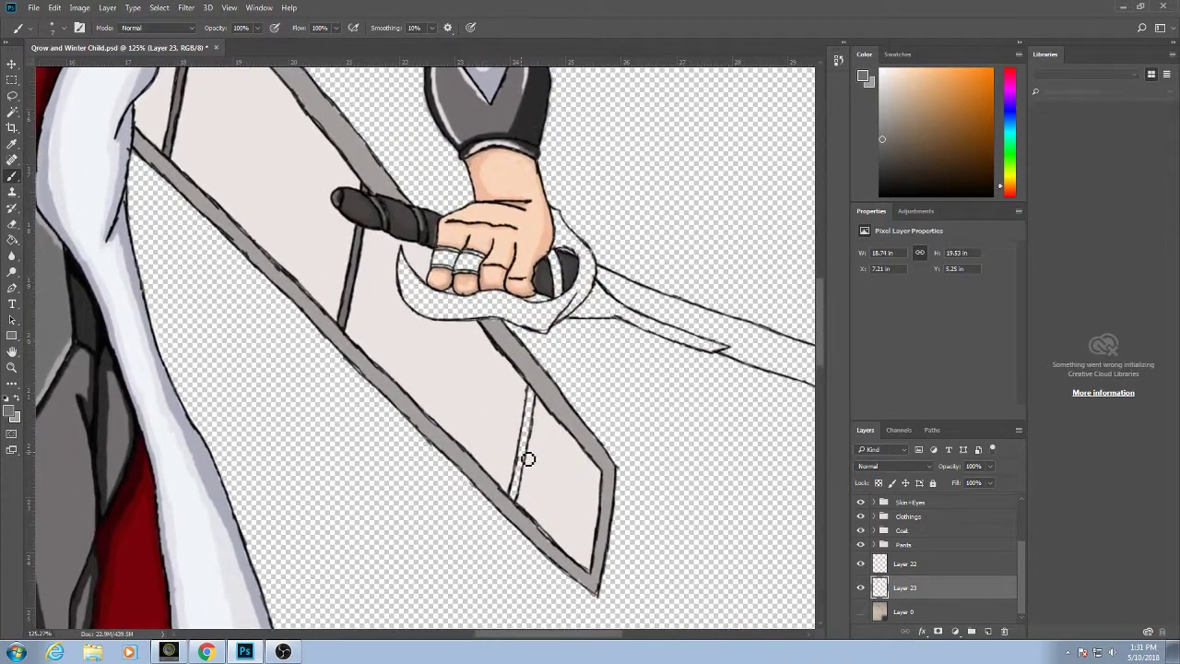
{"action": "mouse_move", "coordinate": [528, 458]}
{"action": "left_mouse_down"}
{"action": "mouse_move", "coordinate": [518, 506]}
{"action": "mouse_move", "coordinate": [537, 411]}
{"action": "mouse_move", "coordinate": [524, 480]}
{"action": "left_mouse_up"}
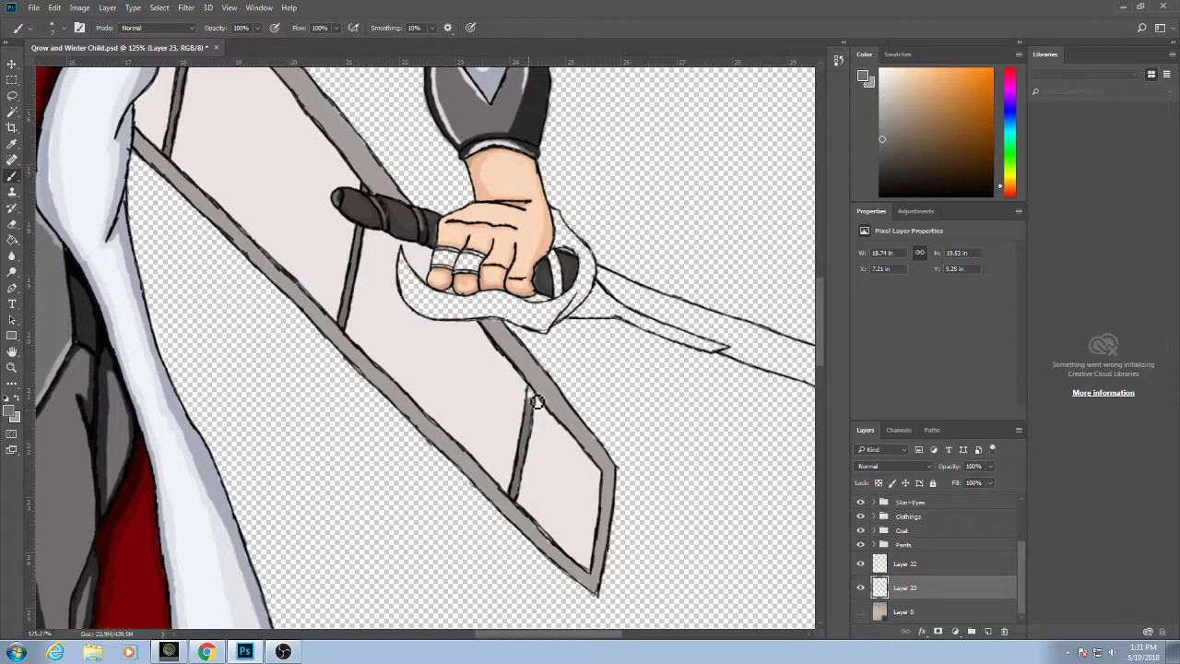
Pick a darker grey and shade the large sword's hooked arm, the border below it and the guard's lower edge.
{"action": "left_click_drag", "start_coordinate": [514, 385], "coordinate": [712, 552]}
{"action": "left_click_drag", "start_coordinate": [446, 304], "coordinate": [764, 597]}
{"action": "left_click_drag", "start_coordinate": [351, 236], "coordinate": [408, 300]}
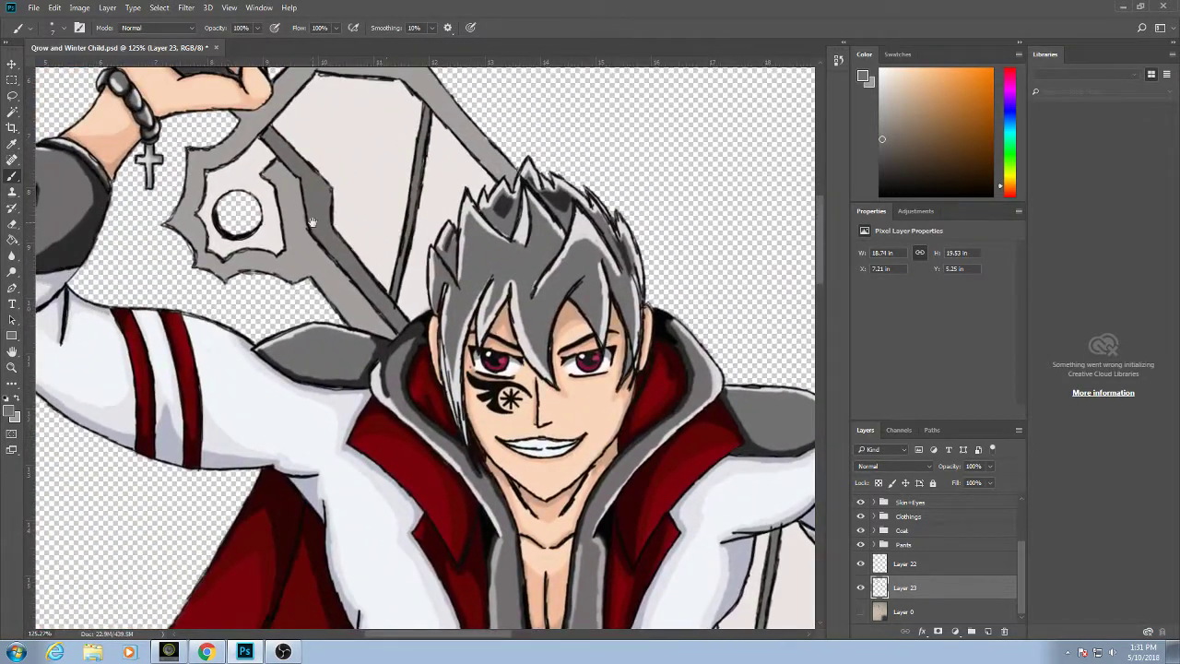
{"action": "left_click_drag", "start_coordinate": [245, 128], "coordinate": [330, 262]}
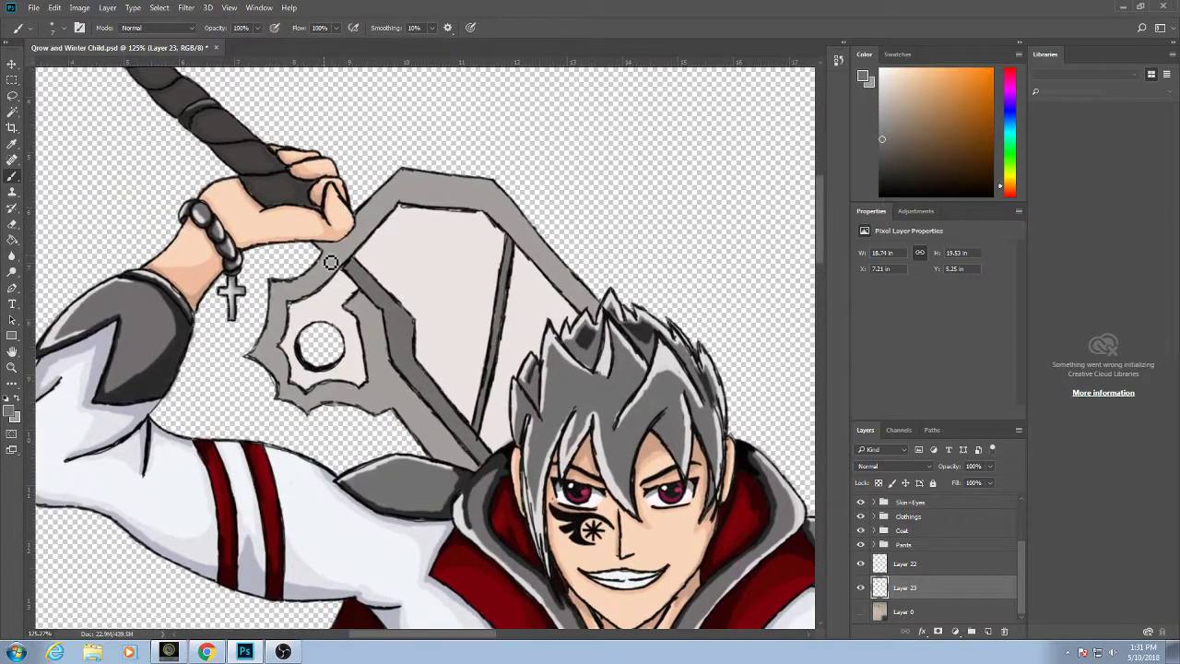
{"action": "left_click", "coordinate": [883, 145]}
{"action": "mouse_move", "coordinate": [415, 430]}
{"action": "left_mouse_down"}
{"action": "mouse_move", "coordinate": [488, 486]}
{"action": "mouse_move", "coordinate": [466, 452]}
{"action": "mouse_move", "coordinate": [460, 463]}
{"action": "mouse_move", "coordinate": [437, 452]}
{"action": "mouse_move", "coordinate": [470, 465]}
{"action": "mouse_move", "coordinate": [403, 383]}
{"action": "mouse_move", "coordinate": [379, 308]}
{"action": "mouse_move", "coordinate": [367, 313]}
{"action": "mouse_move", "coordinate": [359, 296]}
{"action": "mouse_move", "coordinate": [360, 313]}
{"action": "left_mouse_up"}
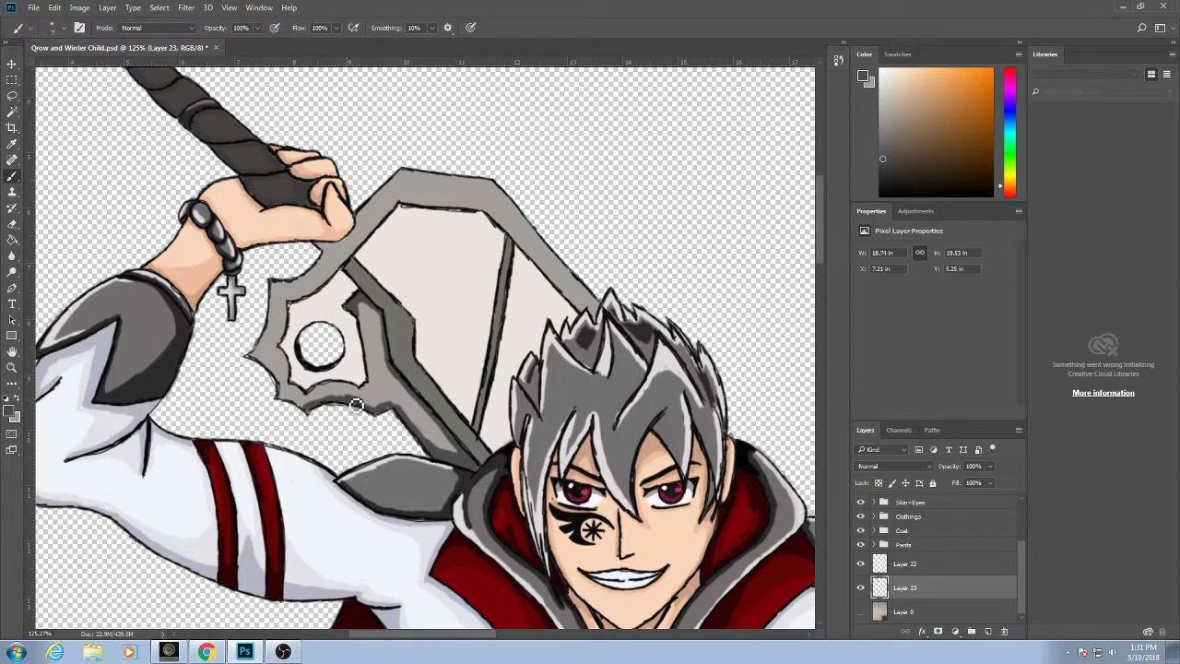
{"action": "mouse_move", "coordinate": [361, 406]}
{"action": "left_mouse_down"}
{"action": "mouse_move", "coordinate": [382, 413]}
{"action": "mouse_move", "coordinate": [332, 402]}
{"action": "mouse_move", "coordinate": [386, 408]}
{"action": "mouse_move", "coordinate": [405, 436]}
{"action": "left_mouse_up"}
{"action": "mouse_move", "coordinate": [376, 386]}
{"action": "left_mouse_down"}
{"action": "mouse_move", "coordinate": [367, 324]}
{"action": "mouse_move", "coordinate": [371, 362]}
{"action": "mouse_move", "coordinate": [342, 369]}
{"action": "mouse_move", "coordinate": [371, 393]}
{"action": "left_mouse_up"}
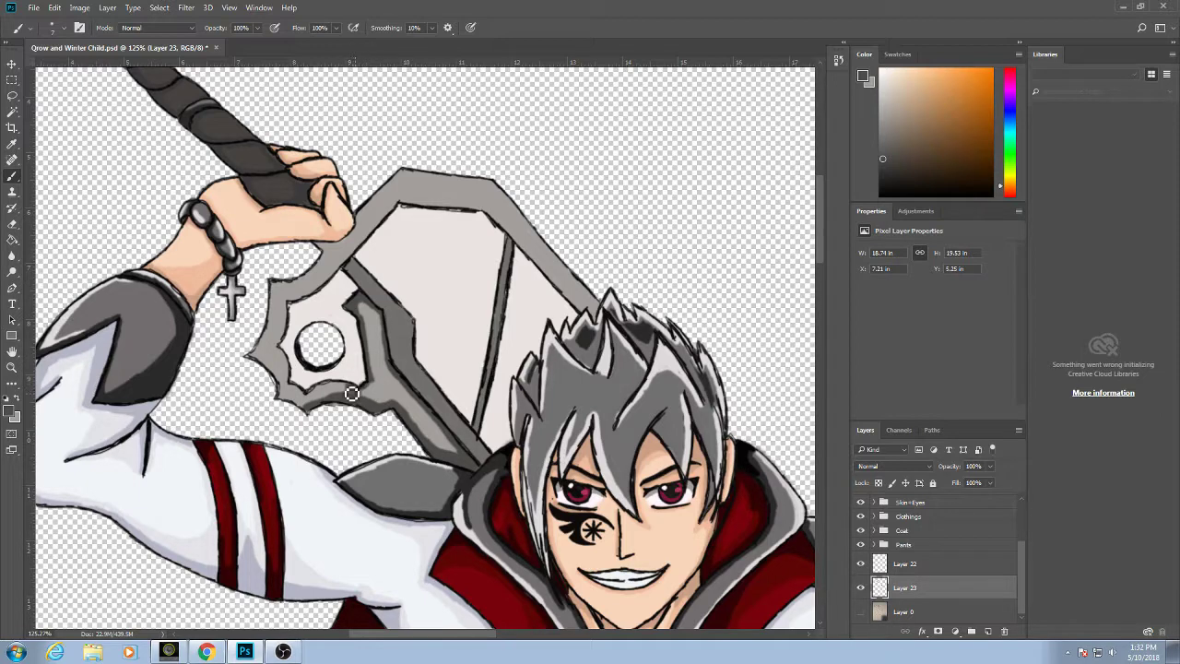
{"action": "left_click_drag", "start_coordinate": [359, 395], "coordinate": [313, 402]}
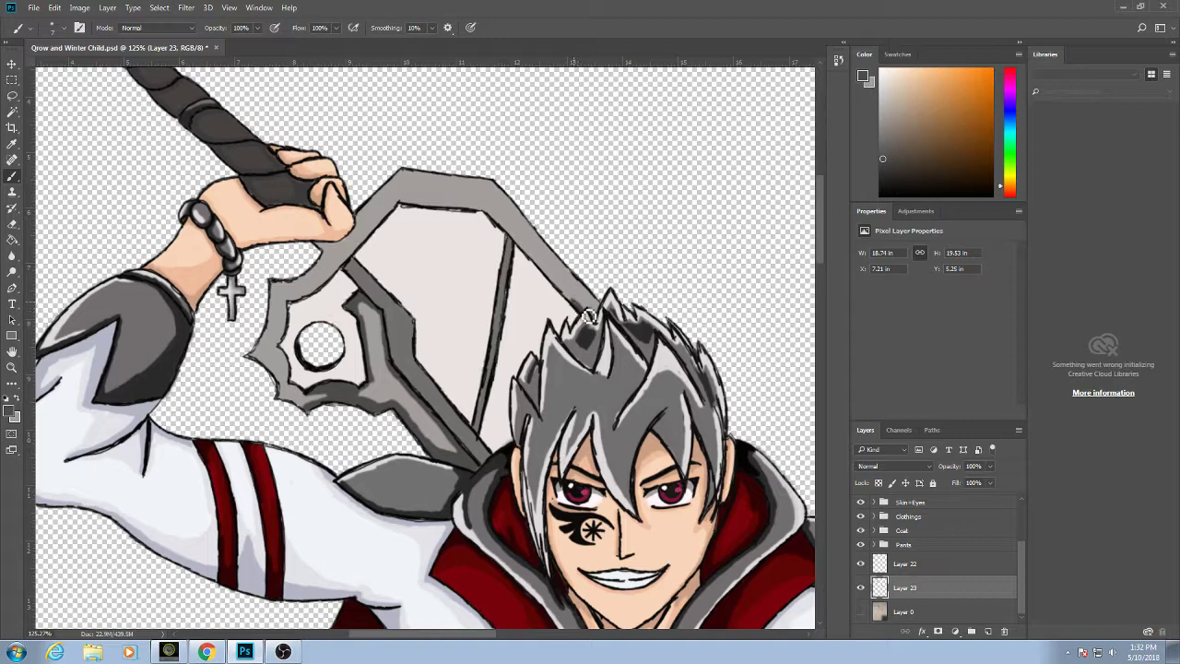
Shade the inner edge of the large sword's border beside the hair and below the raised hand with dark grey.
{"action": "mouse_move", "coordinate": [600, 328]}
{"action": "left_mouse_down"}
{"action": "mouse_move", "coordinate": [564, 270]}
{"action": "mouse_move", "coordinate": [601, 306]}
{"action": "mouse_move", "coordinate": [539, 282]}
{"action": "mouse_move", "coordinate": [577, 308]}
{"action": "mouse_move", "coordinate": [495, 220]}
{"action": "mouse_move", "coordinate": [530, 252]}
{"action": "left_mouse_up"}
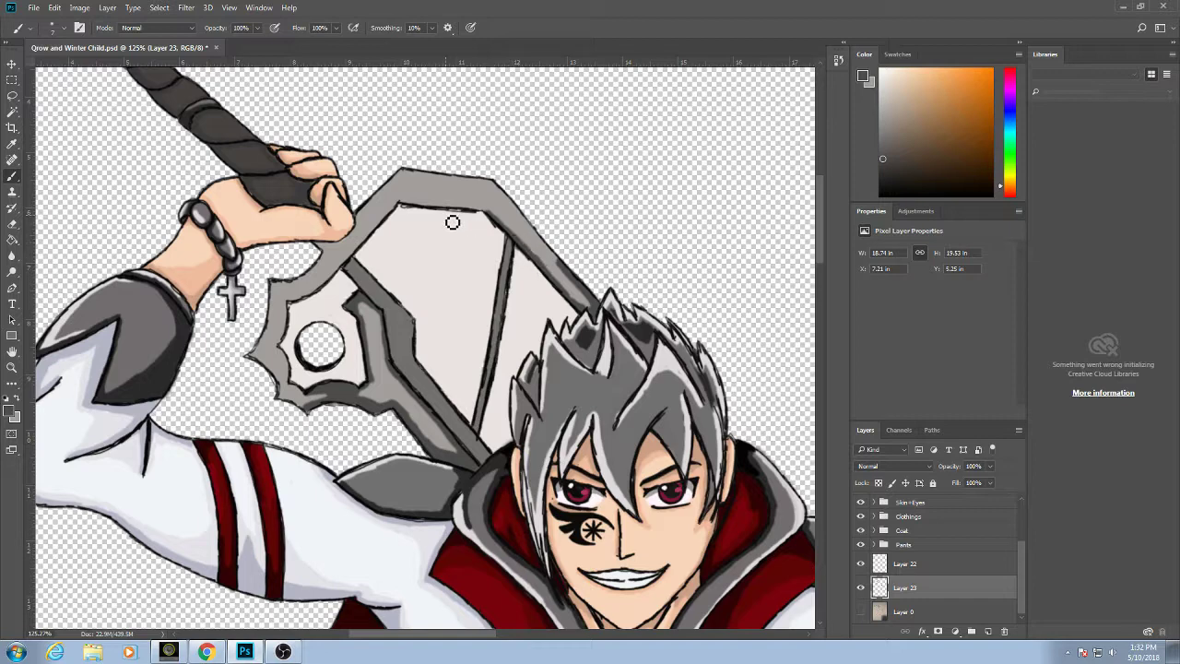
{"action": "mouse_move", "coordinate": [311, 286]}
{"action": "left_mouse_down"}
{"action": "mouse_move", "coordinate": [293, 304]}
{"action": "mouse_move", "coordinate": [322, 293]}
{"action": "mouse_move", "coordinate": [312, 297]}
{"action": "mouse_move", "coordinate": [406, 208]}
{"action": "left_mouse_up"}
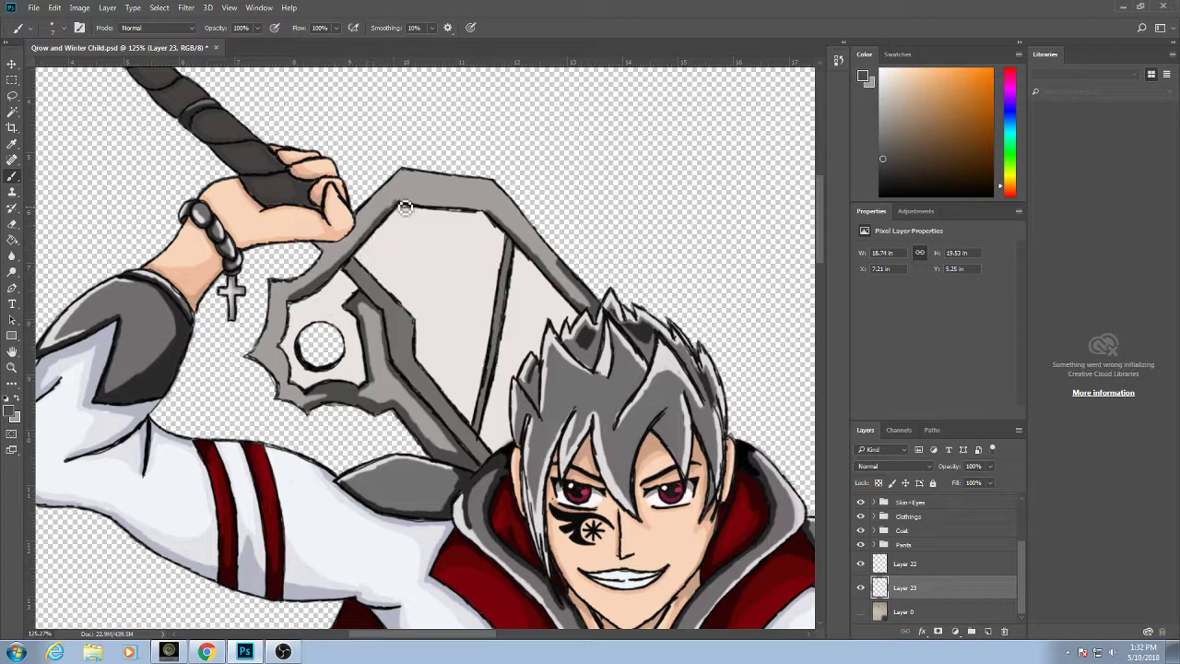
{"action": "mouse_move", "coordinate": [331, 252]}
{"action": "left_mouse_down"}
{"action": "mouse_move", "coordinate": [295, 306]}
{"action": "mouse_move", "coordinate": [354, 238]}
{"action": "mouse_move", "coordinate": [339, 270]}
{"action": "mouse_move", "coordinate": [374, 211]}
{"action": "mouse_move", "coordinate": [343, 274]}
{"action": "mouse_move", "coordinate": [361, 255]}
{"action": "mouse_move", "coordinate": [337, 273]}
{"action": "mouse_move", "coordinate": [400, 212]}
{"action": "mouse_move", "coordinate": [376, 227]}
{"action": "mouse_move", "coordinate": [409, 176]}
{"action": "mouse_move", "coordinate": [344, 254]}
{"action": "mouse_move", "coordinate": [367, 213]}
{"action": "left_mouse_up"}
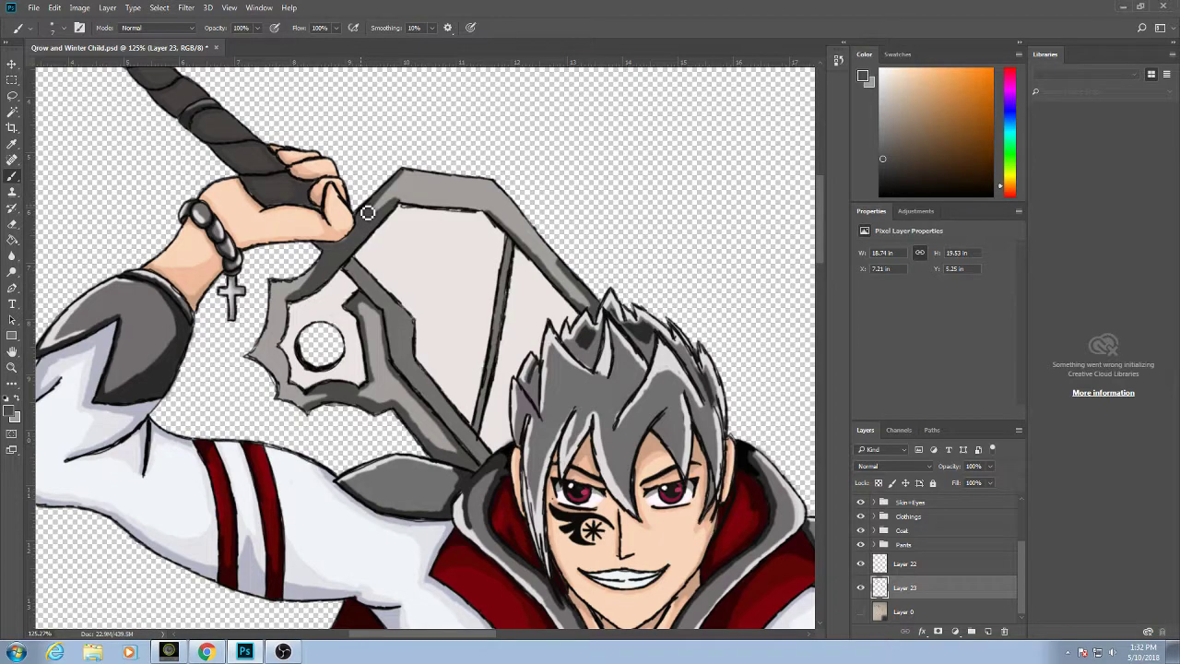
Shade the large blade's lower border and its upper border from the tip to beneath the outstretched arm with the same dark grey.
{"action": "scroll", "coordinate": [358, 201], "scroll_direction": "down", "scroll_amount": 10}
{"action": "scroll", "coordinate": [358, 201], "scroll_direction": "right", "scroll_amount": 10}
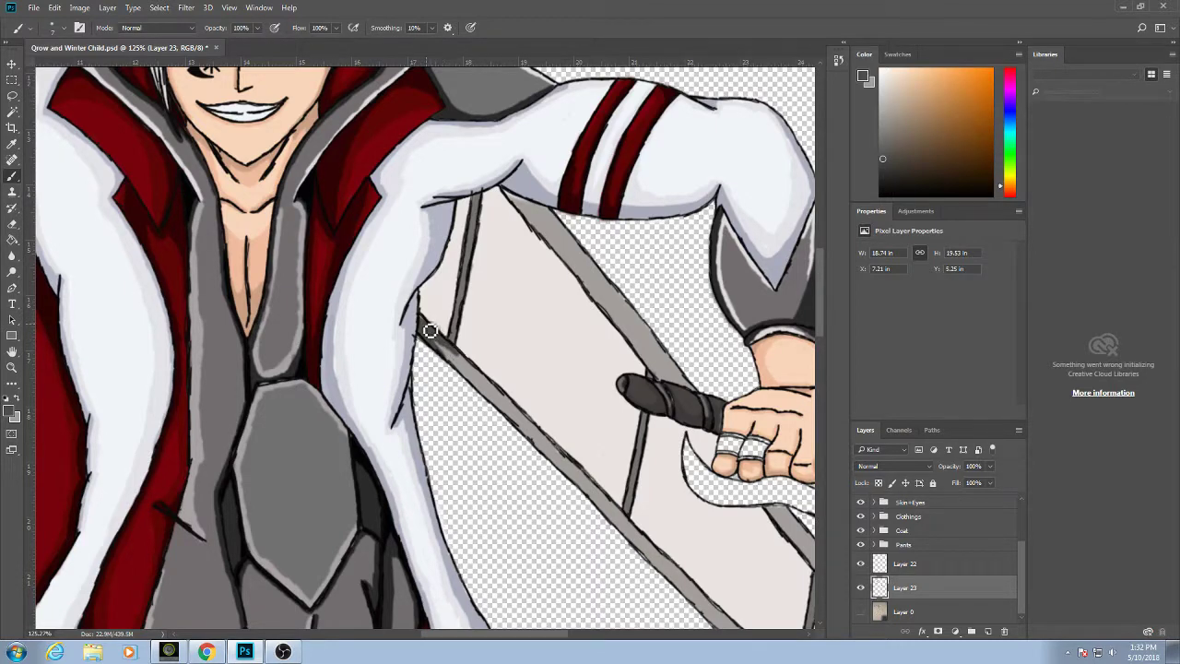
{"action": "mouse_move", "coordinate": [431, 330]}
{"action": "left_mouse_down"}
{"action": "mouse_move", "coordinate": [500, 410]}
{"action": "mouse_move", "coordinate": [413, 326]}
{"action": "mouse_move", "coordinate": [373, 299]}
{"action": "mouse_move", "coordinate": [367, 314]}
{"action": "mouse_move", "coordinate": [352, 289]}
{"action": "mouse_move", "coordinate": [486, 429]}
{"action": "left_mouse_up"}
{"action": "mouse_move", "coordinate": [486, 429]}
{"action": "left_mouse_down"}
{"action": "mouse_move", "coordinate": [426, 361]}
{"action": "mouse_move", "coordinate": [446, 407]}
{"action": "mouse_move", "coordinate": [463, 410]}
{"action": "mouse_move", "coordinate": [453, 400]}
{"action": "mouse_move", "coordinate": [605, 549]}
{"action": "mouse_move", "coordinate": [620, 427]}
{"action": "mouse_move", "coordinate": [604, 533]}
{"action": "mouse_move", "coordinate": [613, 503]}
{"action": "left_mouse_up"}
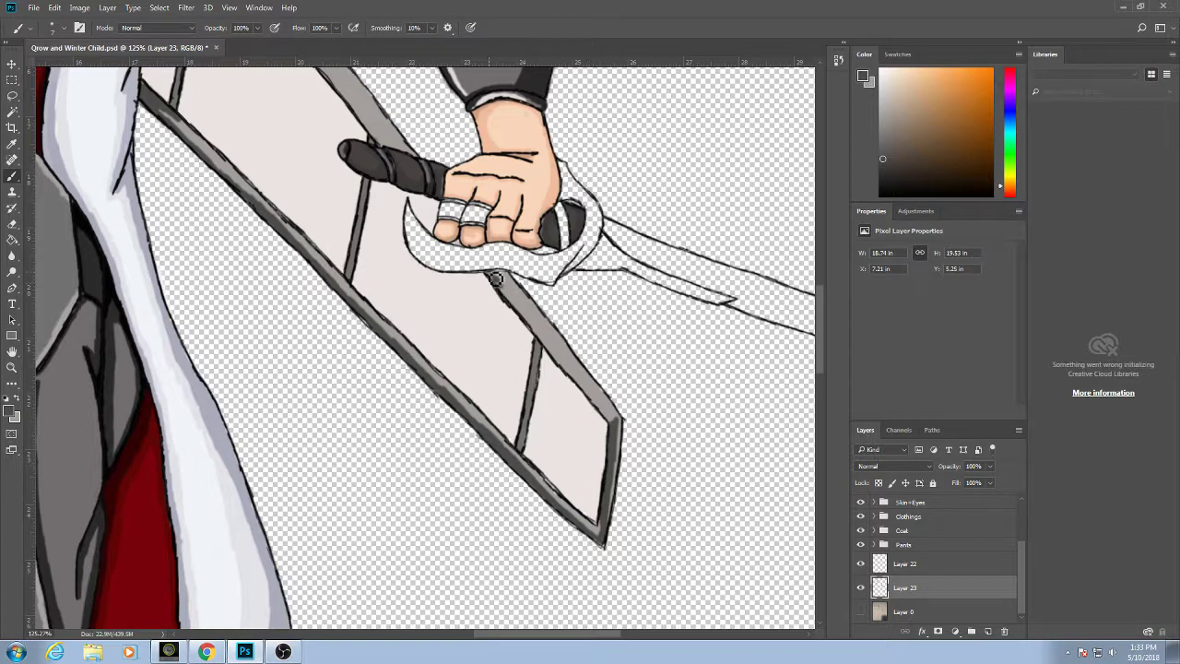
{"action": "mouse_move", "coordinate": [504, 287]}
{"action": "left_mouse_down"}
{"action": "mouse_move", "coordinate": [498, 274]}
{"action": "mouse_move", "coordinate": [615, 422]}
{"action": "mouse_move", "coordinate": [498, 276]}
{"action": "mouse_move", "coordinate": [594, 394]}
{"action": "left_mouse_up"}
{"action": "mouse_move", "coordinate": [358, 99]}
{"action": "left_mouse_down"}
{"action": "mouse_move", "coordinate": [399, 186]}
{"action": "mouse_move", "coordinate": [526, 375]}
{"action": "mouse_move", "coordinate": [492, 332]}
{"action": "mouse_move", "coordinate": [547, 391]}
{"action": "mouse_move", "coordinate": [553, 380]}
{"action": "mouse_move", "coordinate": [540, 376]}
{"action": "left_mouse_up"}
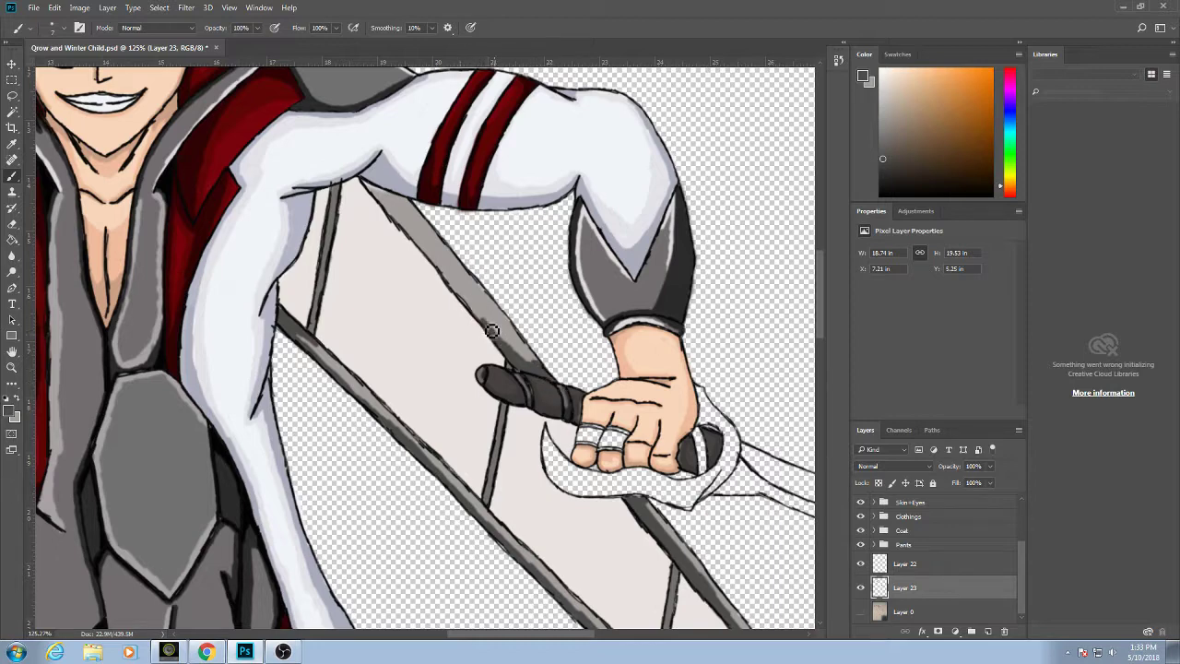
{"action": "mouse_move", "coordinate": [492, 331]}
{"action": "left_mouse_down"}
{"action": "mouse_move", "coordinate": [415, 237]}
{"action": "mouse_move", "coordinate": [423, 246]}
{"action": "mouse_move", "coordinate": [409, 223]}
{"action": "mouse_move", "coordinate": [419, 216]}
{"action": "mouse_move", "coordinate": [400, 196]}
{"action": "mouse_move", "coordinate": [410, 229]}
{"action": "mouse_move", "coordinate": [368, 188]}
{"action": "mouse_move", "coordinate": [406, 231]}
{"action": "mouse_move", "coordinate": [396, 202]}
{"action": "mouse_move", "coordinate": [413, 208]}
{"action": "mouse_move", "coordinate": [446, 273]}
{"action": "mouse_move", "coordinate": [428, 225]}
{"action": "mouse_move", "coordinate": [431, 251]}
{"action": "mouse_move", "coordinate": [427, 227]}
{"action": "mouse_move", "coordinate": [423, 240]}
{"action": "mouse_move", "coordinate": [379, 207]}
{"action": "left_mouse_up"}
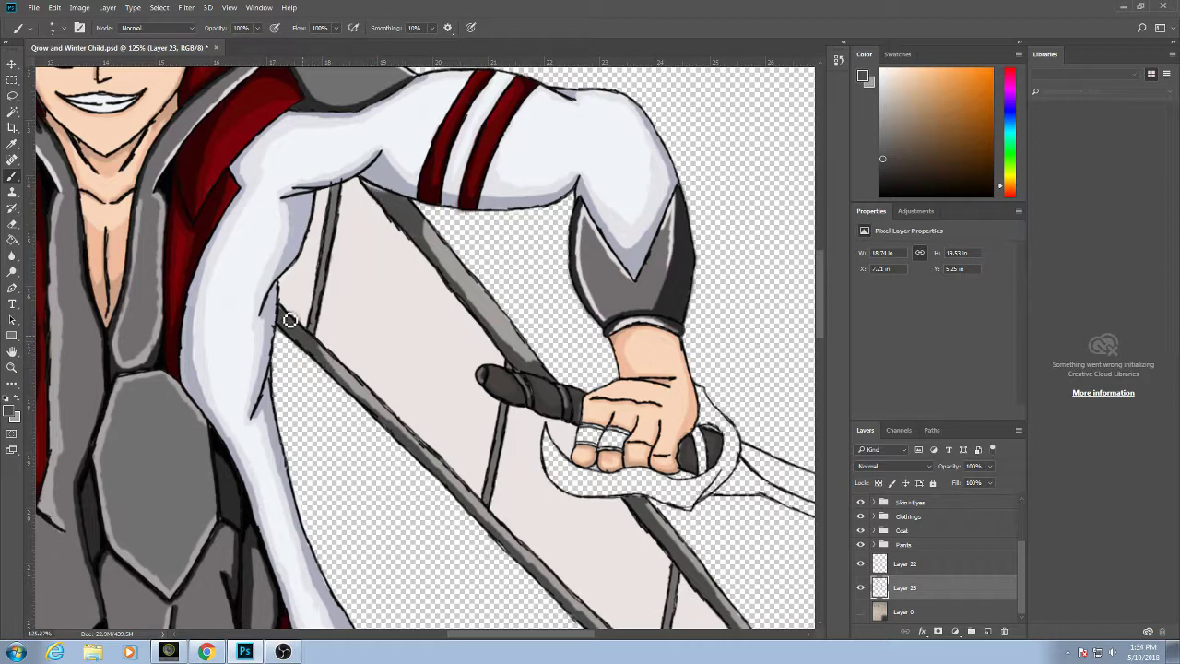
Pick a near-white warm grey and paint highlights along the outer edges of the large sword's border and guard.
{"action": "scroll", "coordinate": [272, 293], "scroll_direction": "down", "scroll_amount": 3}
{"action": "left_click_drag", "start_coordinate": [222, 291], "coordinate": [520, 592]}
{"action": "scroll", "coordinate": [237, 259], "scroll_direction": "up", "scroll_amount": 2}
{"action": "scroll", "coordinate": [237, 260], "scroll_direction": "up", "scroll_amount": 2}
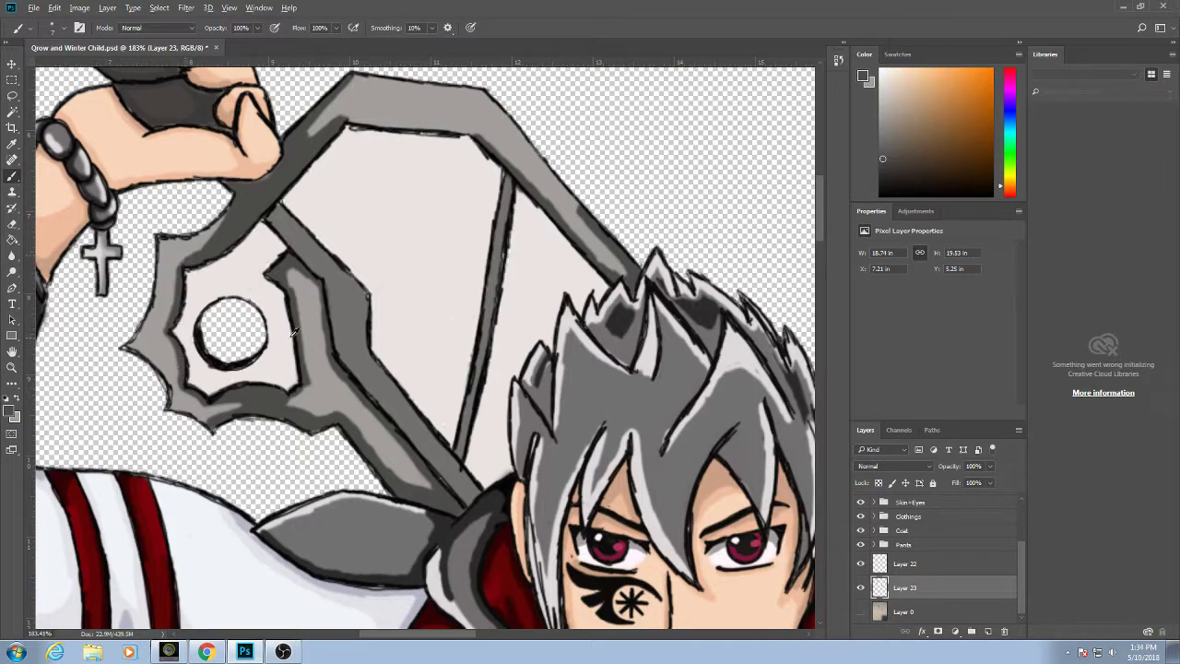
{"action": "scroll", "coordinate": [289, 345], "scroll_direction": "down", "scroll_amount": 5}
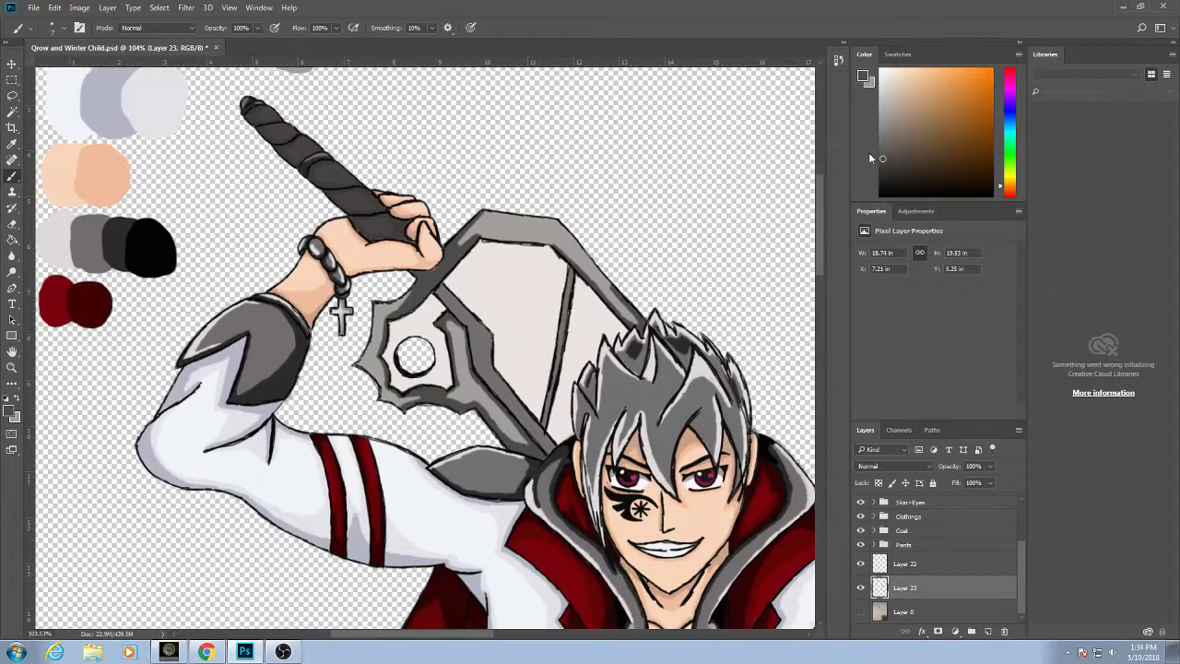
{"action": "left_click_drag", "start_coordinate": [880, 160], "coordinate": [870, 114]}
{"action": "left_click", "coordinate": [512, 293], "text": "alt"}
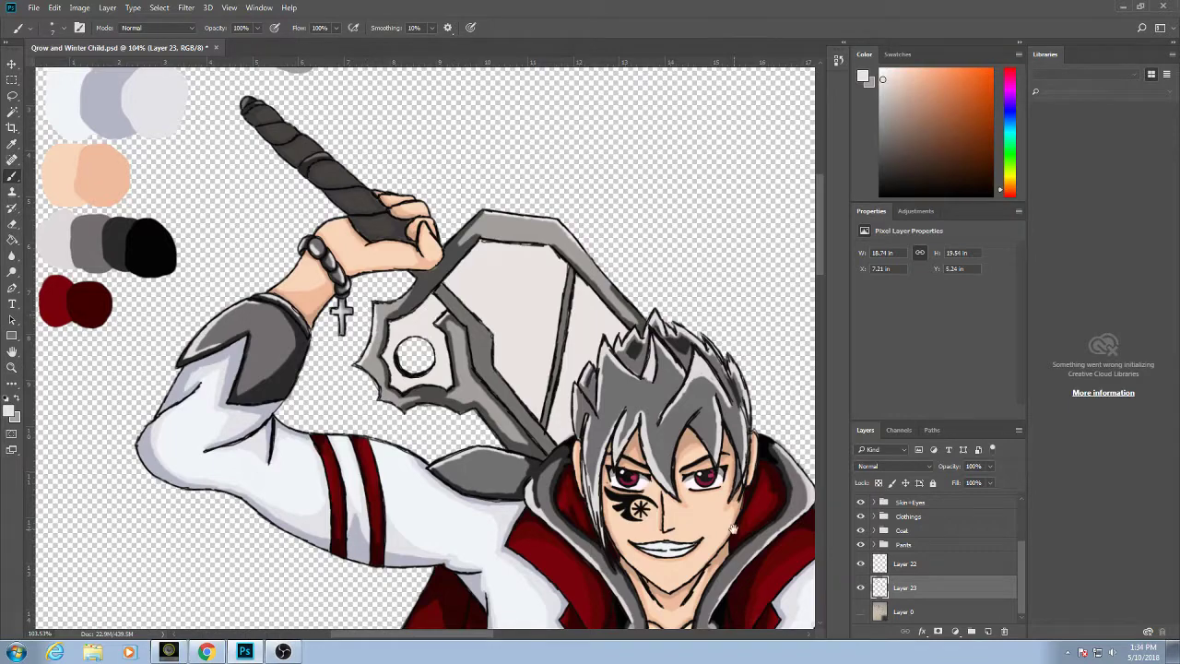
{"action": "left_click_drag", "start_coordinate": [733, 528], "coordinate": [609, 321]}
{"action": "left_click_drag", "start_coordinate": [408, 257], "coordinate": [411, 264]}
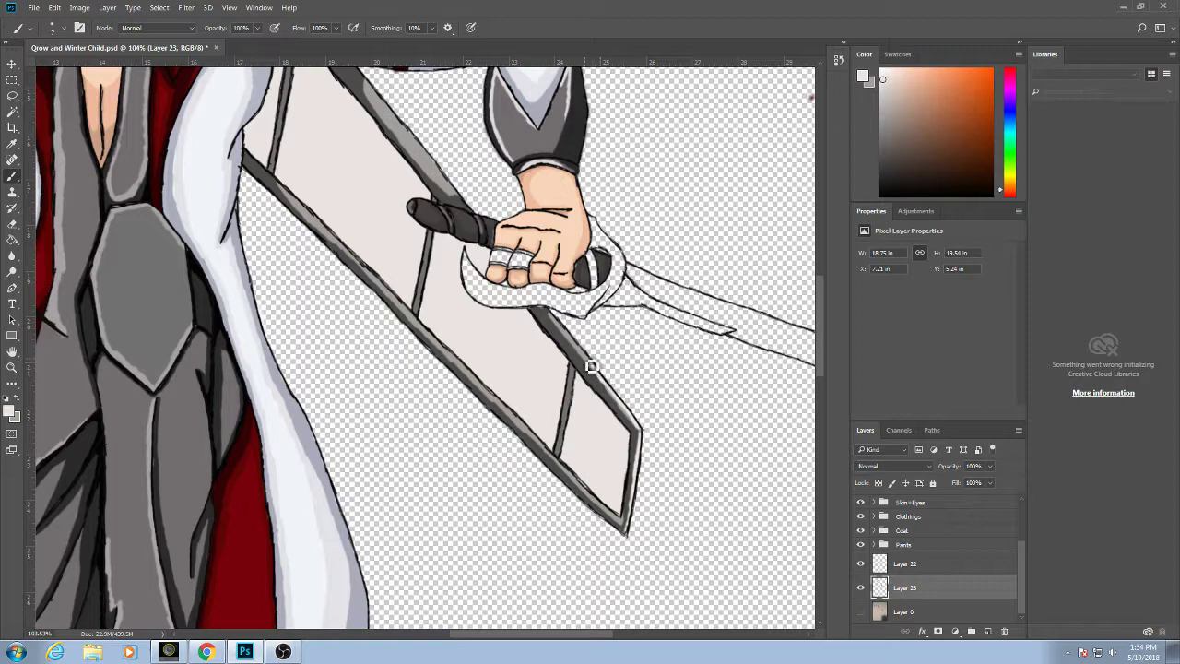
Choose a light warm grey slightly darker than the large sword's panels and shade the panel beside the hair.
{"action": "left_click_drag", "start_coordinate": [399, 272], "coordinate": [600, 576]}
{"action": "left_click_drag", "start_coordinate": [184, 164], "coordinate": [394, 408]}
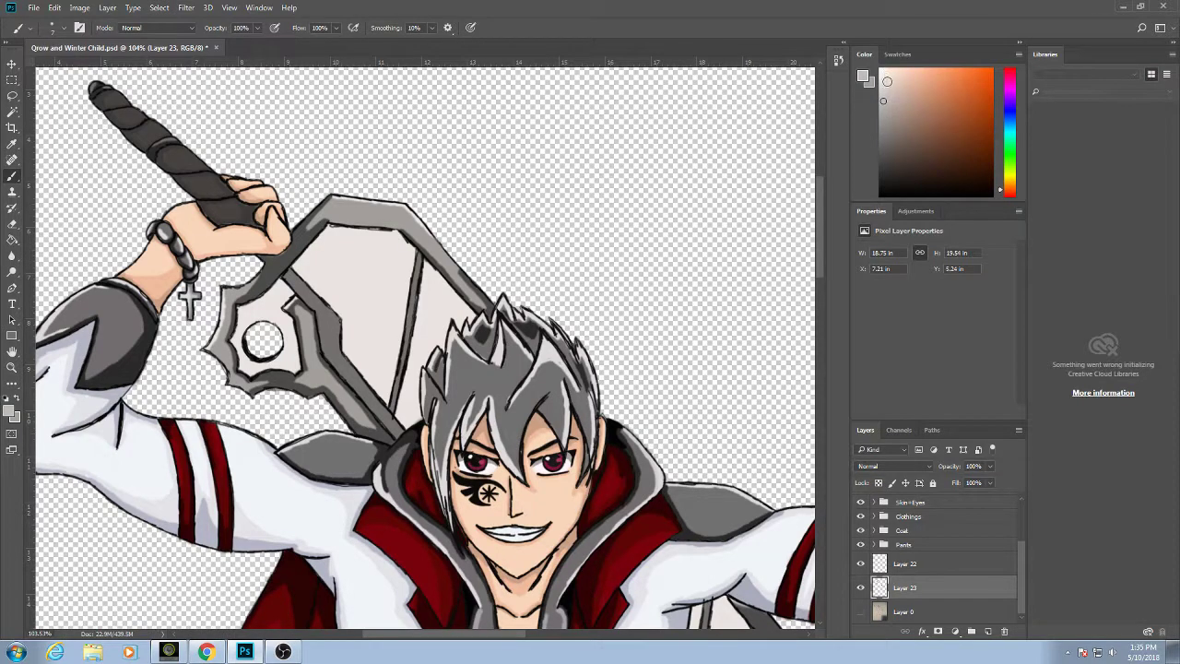
{"action": "left_click", "coordinate": [363, 259], "text": "alt"}
{"action": "left_click_drag", "start_coordinate": [364, 341], "coordinate": [379, 373]}
{"action": "key", "text": "ctrl+z"}
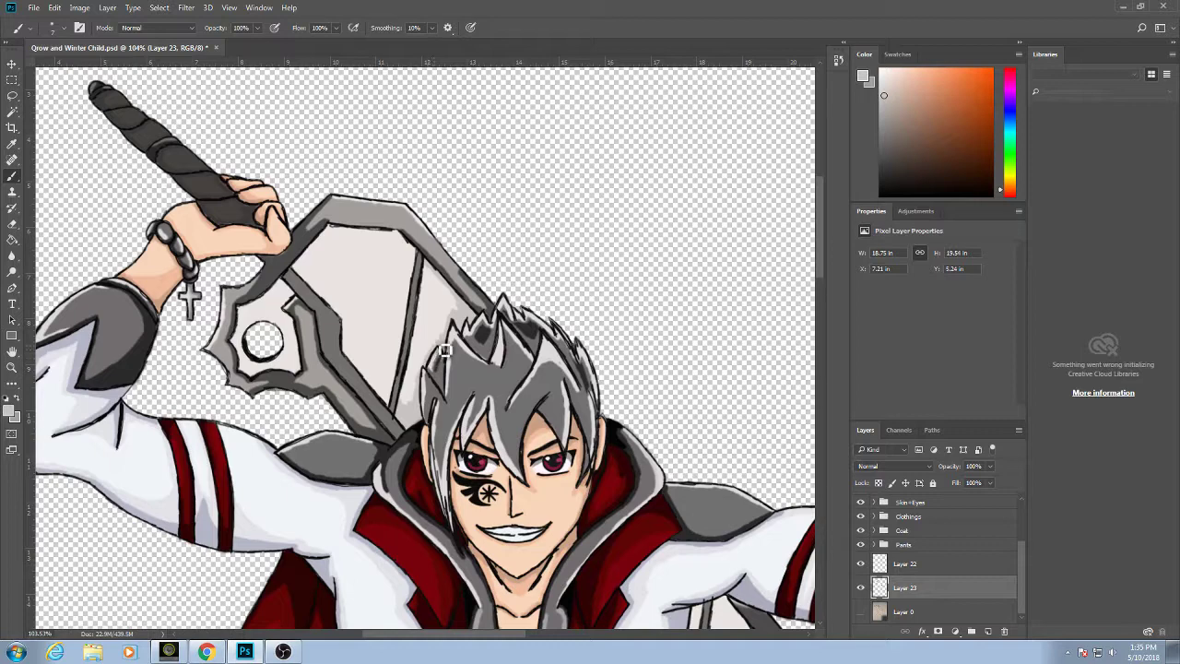
{"action": "left_click_drag", "start_coordinate": [445, 351], "coordinate": [426, 378]}
Shade the two blade panels beneath the outstretched arm with the same light grey, saving the drawing in between.
{"action": "scroll", "coordinate": [501, 348], "scroll_direction": "down", "scroll_amount": 6}
{"action": "scroll", "coordinate": [501, 349], "scroll_direction": "right", "scroll_amount": 5}
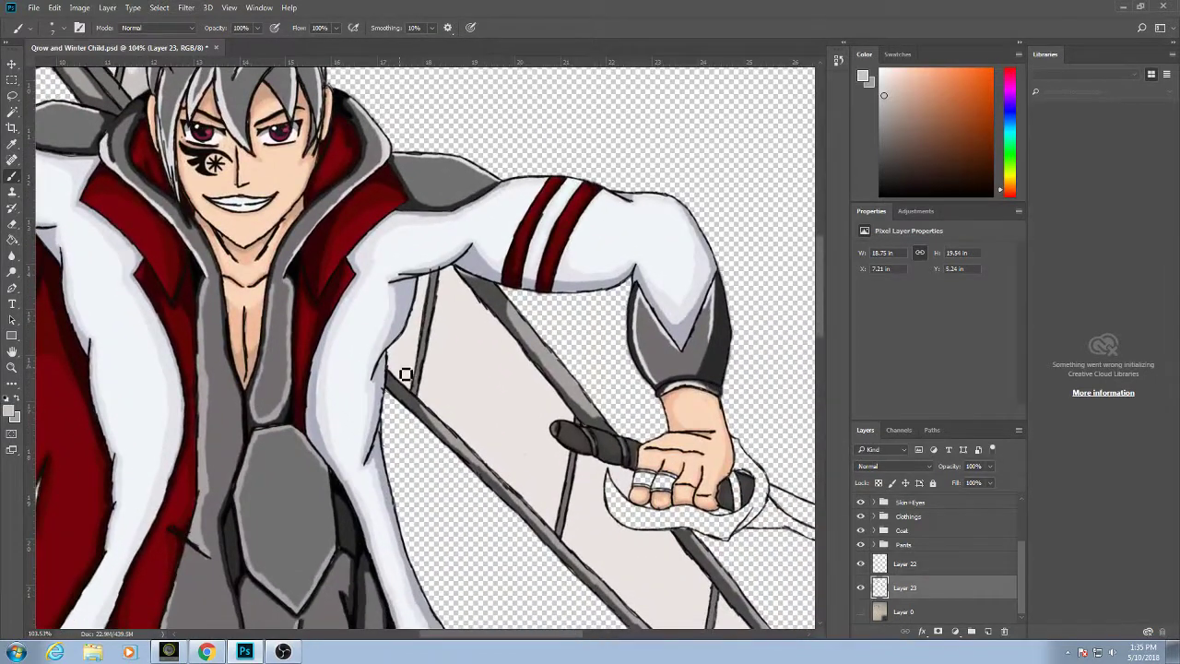
{"action": "mouse_move", "coordinate": [396, 360]}
{"action": "left_mouse_down"}
{"action": "mouse_move", "coordinate": [406, 388]}
{"action": "mouse_move", "coordinate": [398, 361]}
{"action": "mouse_move", "coordinate": [413, 384]}
{"action": "mouse_move", "coordinate": [414, 348]}
{"action": "mouse_move", "coordinate": [413, 385]}
{"action": "mouse_move", "coordinate": [407, 332]}
{"action": "mouse_move", "coordinate": [404, 352]}
{"action": "mouse_move", "coordinate": [426, 304]}
{"action": "mouse_move", "coordinate": [425, 334]}
{"action": "mouse_move", "coordinate": [428, 294]}
{"action": "left_mouse_up"}
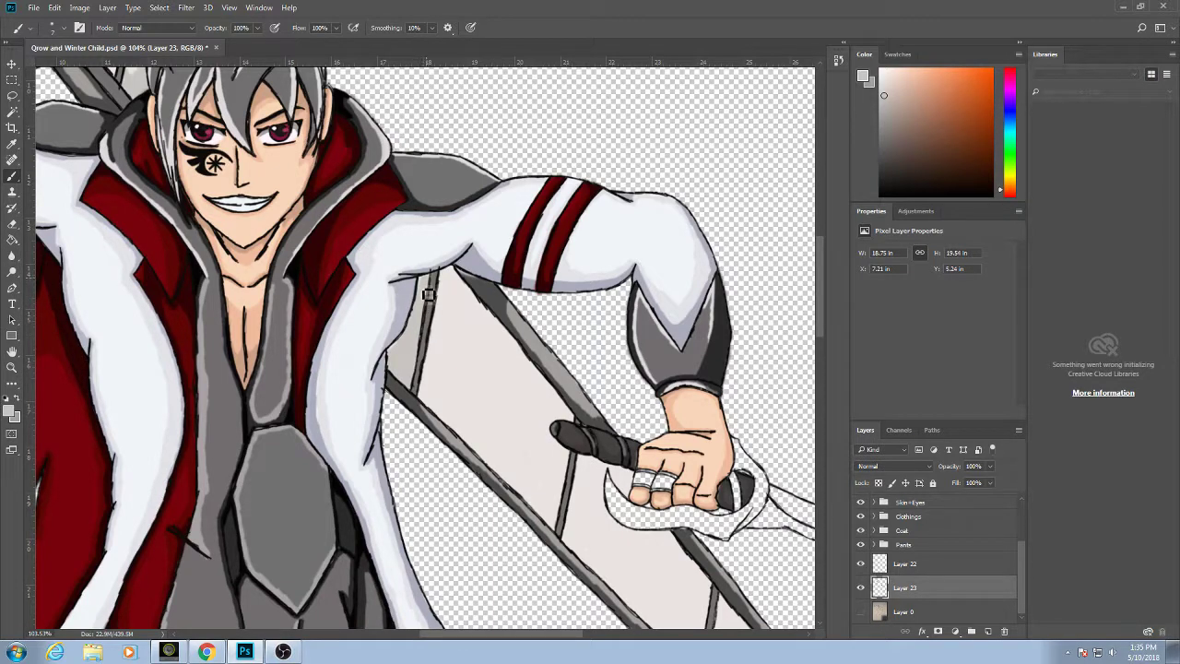
{"action": "key", "text": "ctrl+s"}
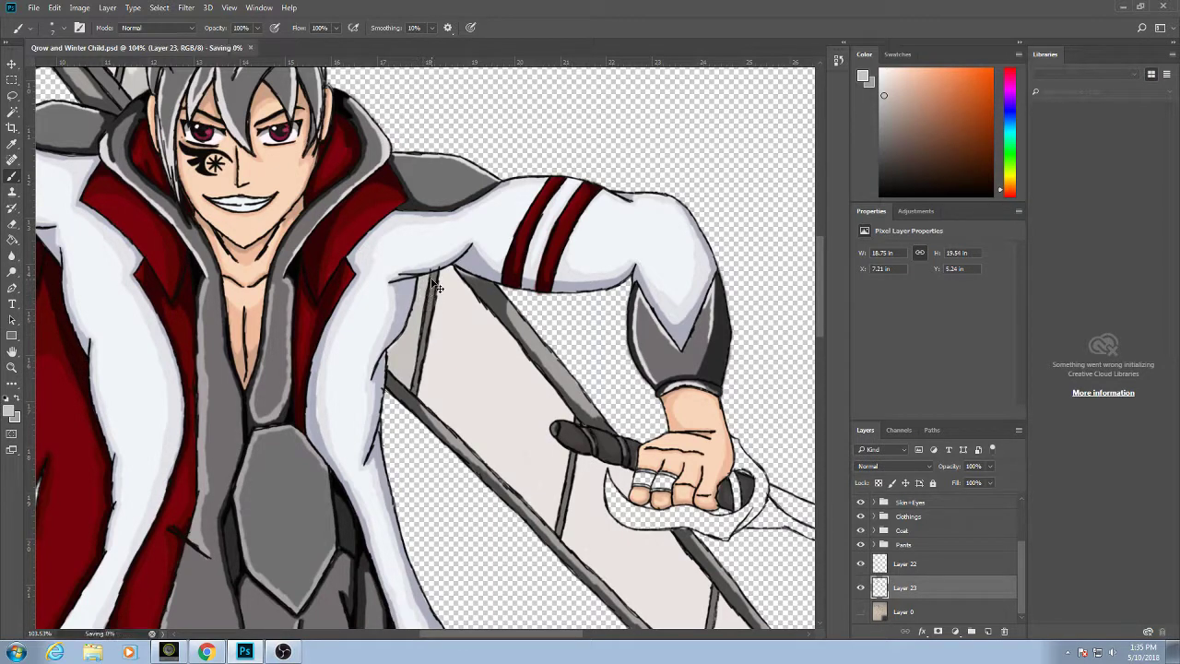
{"action": "left_click_drag", "start_coordinate": [463, 349], "coordinate": [440, 331]}
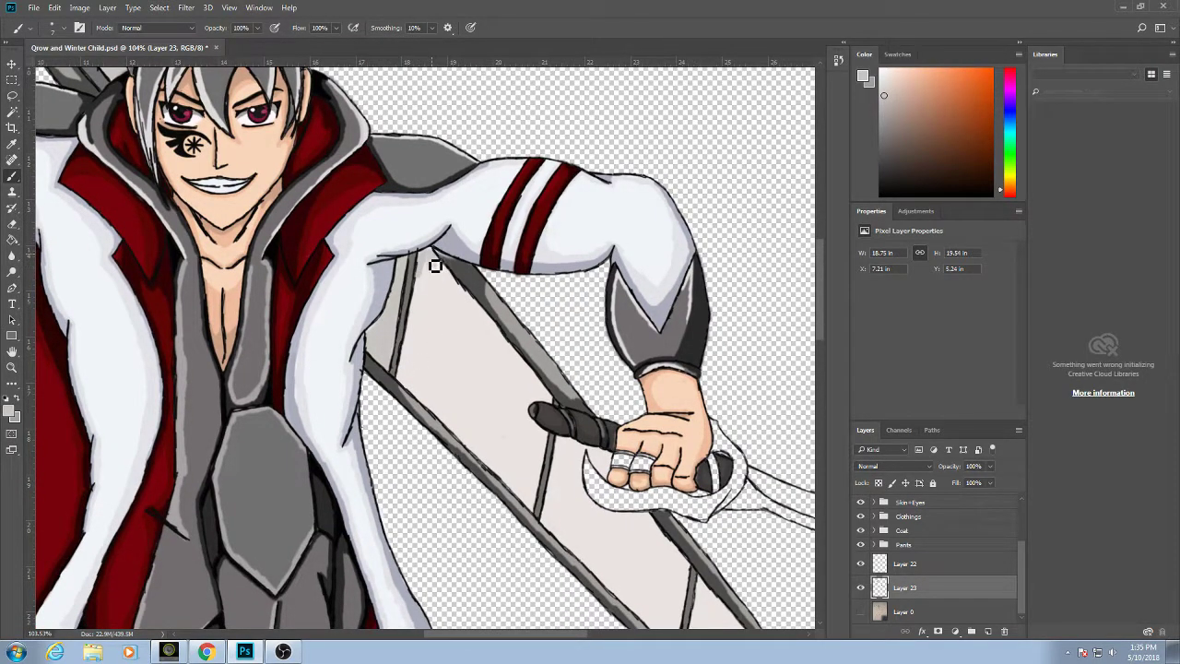
{"action": "left_click_drag", "start_coordinate": [435, 266], "coordinate": [553, 402]}
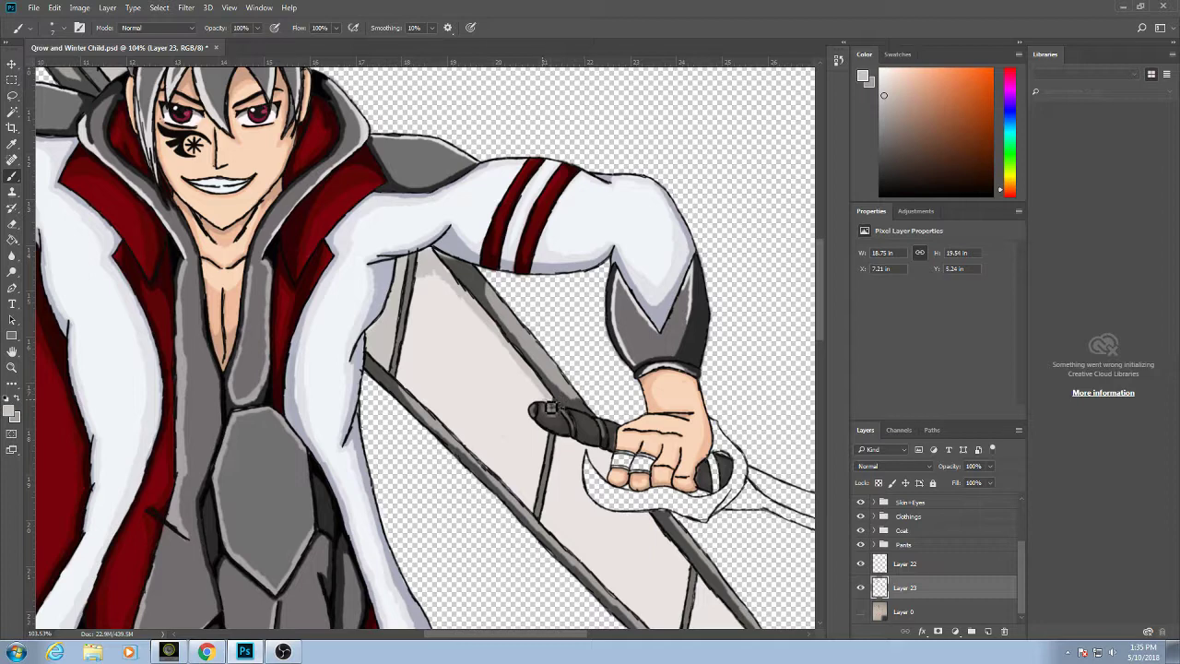
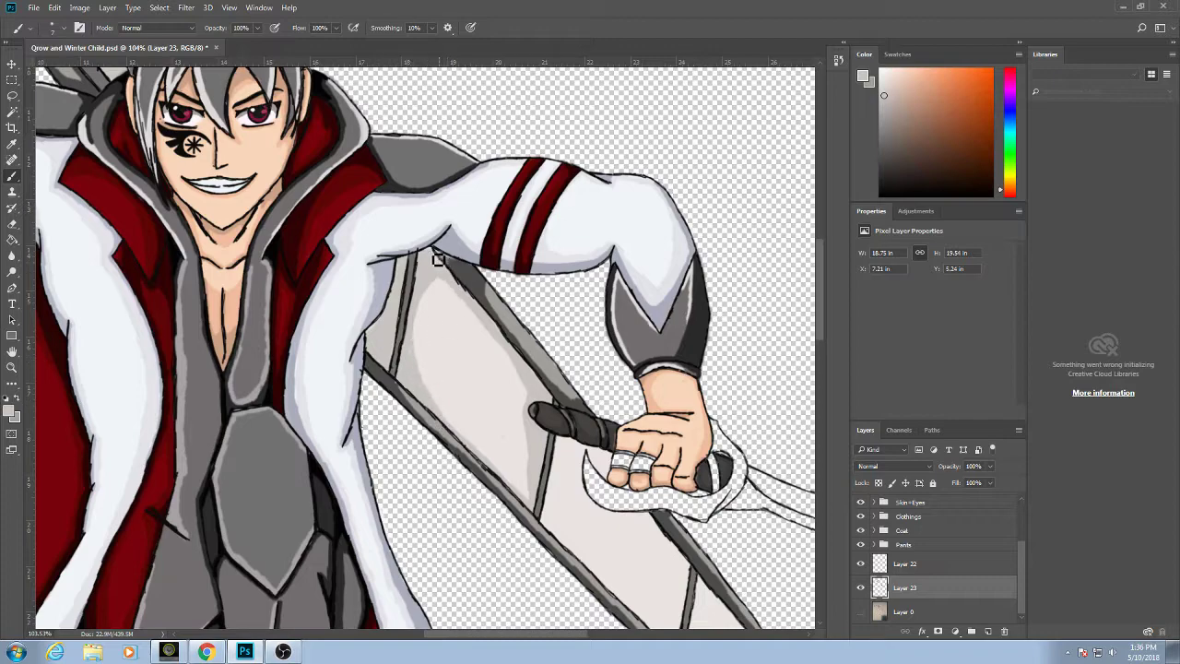
Shade the blade panel below the smaller sword's grip and the tip panel with the light grey.
{"action": "left_click_drag", "start_coordinate": [515, 353], "coordinate": [424, 278]}
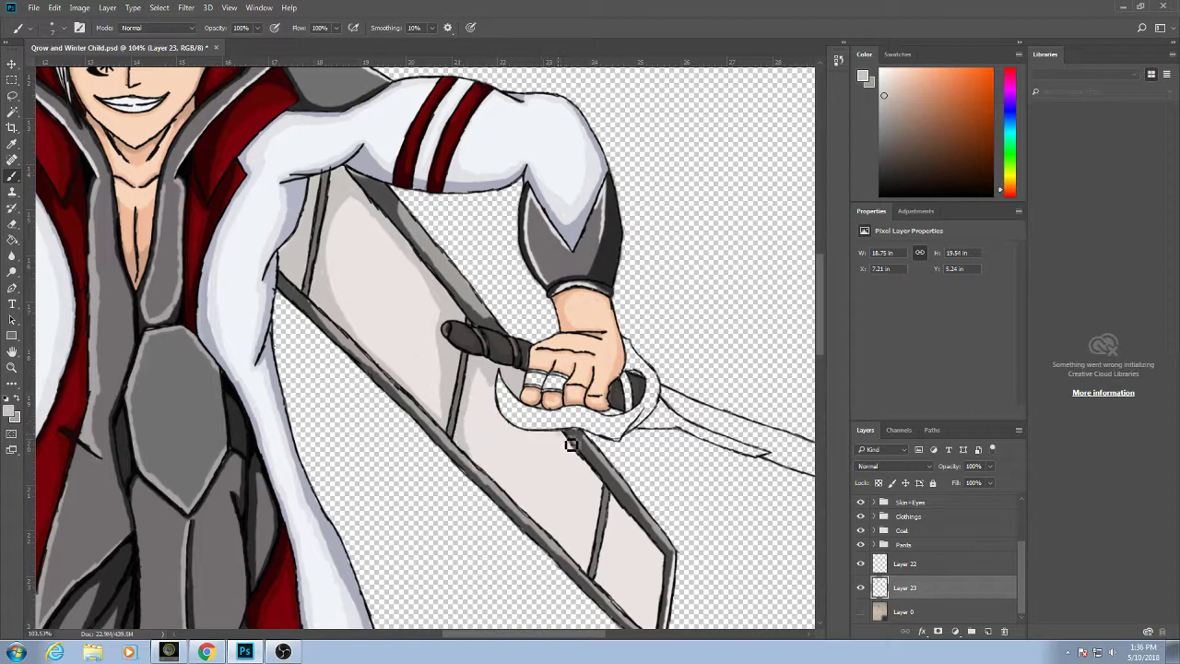
{"action": "mouse_move", "coordinate": [565, 434]}
{"action": "left_mouse_down"}
{"action": "mouse_move", "coordinate": [588, 481]}
{"action": "mouse_move", "coordinate": [595, 550]}
{"action": "left_mouse_up"}
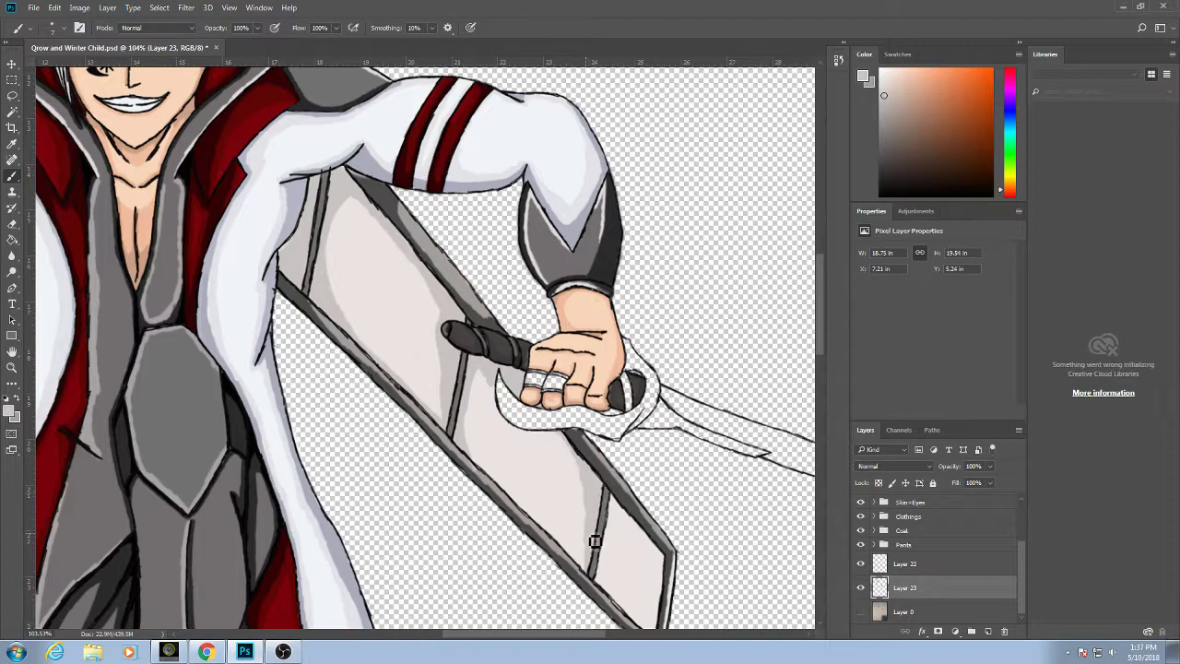
{"action": "left_click_drag", "start_coordinate": [609, 561], "coordinate": [501, 467]}
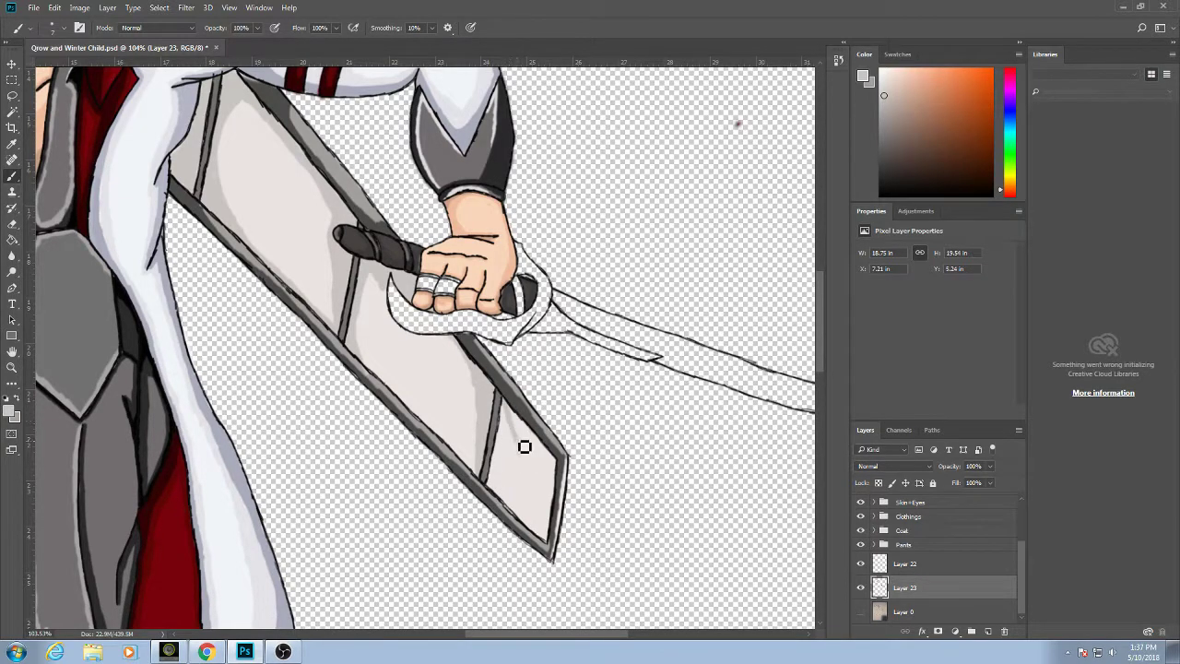
{"action": "mouse_move", "coordinate": [523, 446]}
{"action": "left_mouse_down"}
{"action": "mouse_move", "coordinate": [551, 542]}
{"action": "mouse_move", "coordinate": [559, 484]}
{"action": "left_mouse_up"}
{"action": "scroll", "coordinate": [515, 431], "scroll_direction": "down", "scroll_amount": 2}
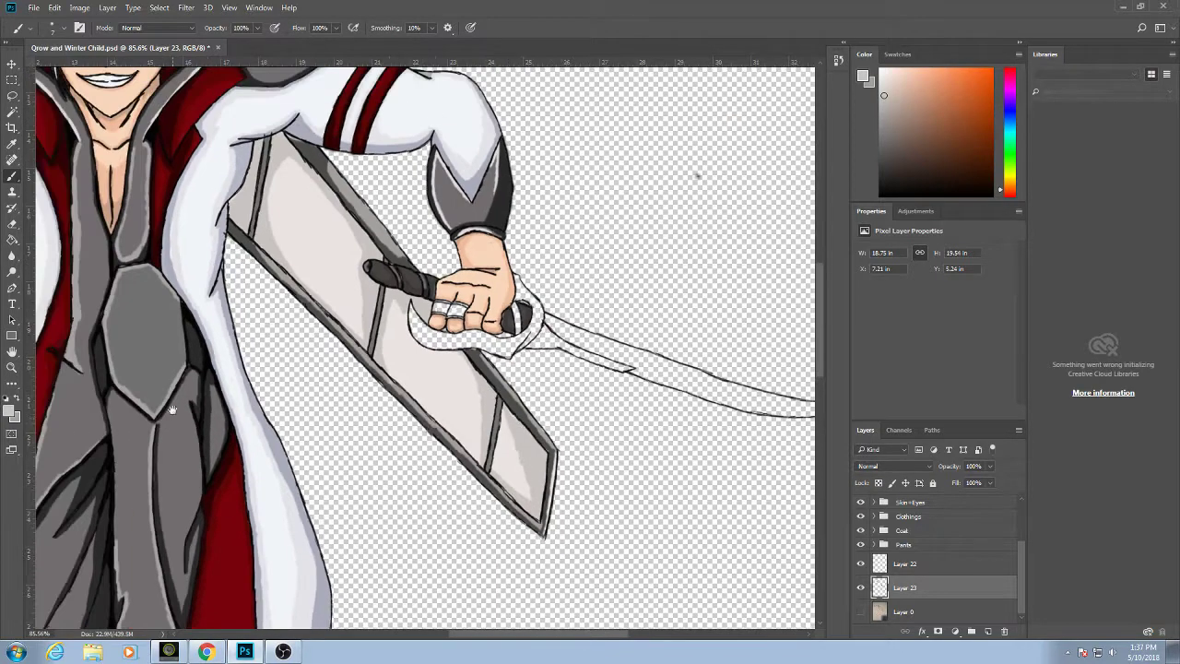
Shade the edges of the large sword's wide panel near the raised hand, continuing down along the divider.
{"action": "left_click_drag", "start_coordinate": [135, 311], "coordinate": [389, 552]}
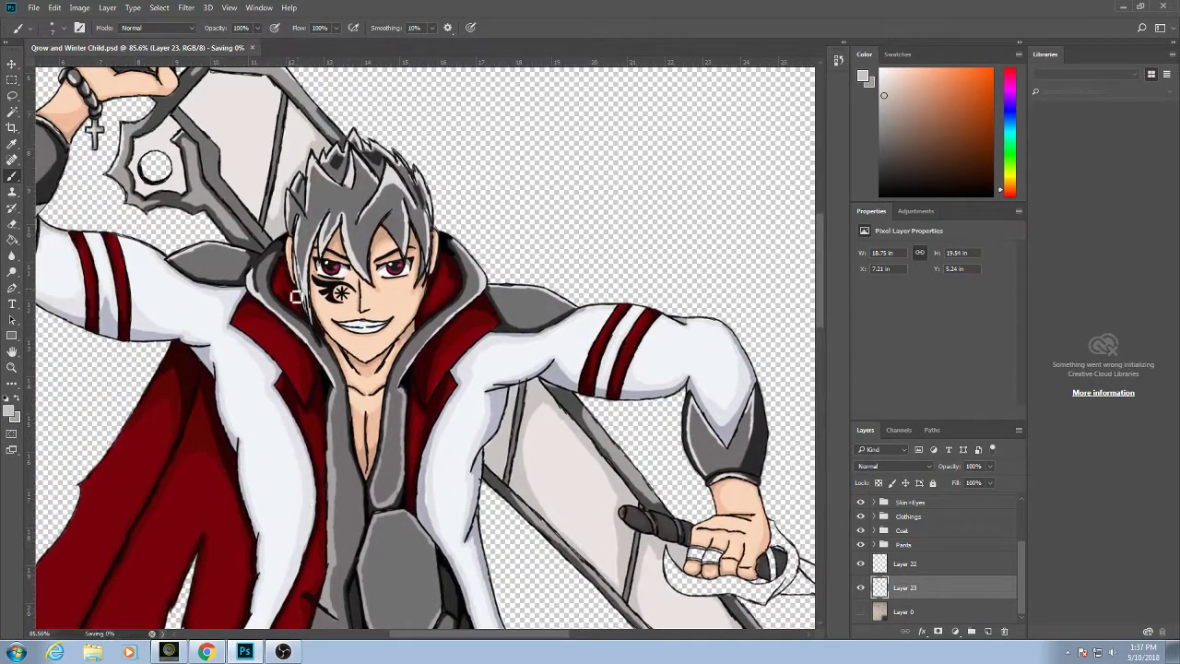
{"action": "scroll", "coordinate": [313, 304], "scroll_direction": "up", "scroll_amount": 3}
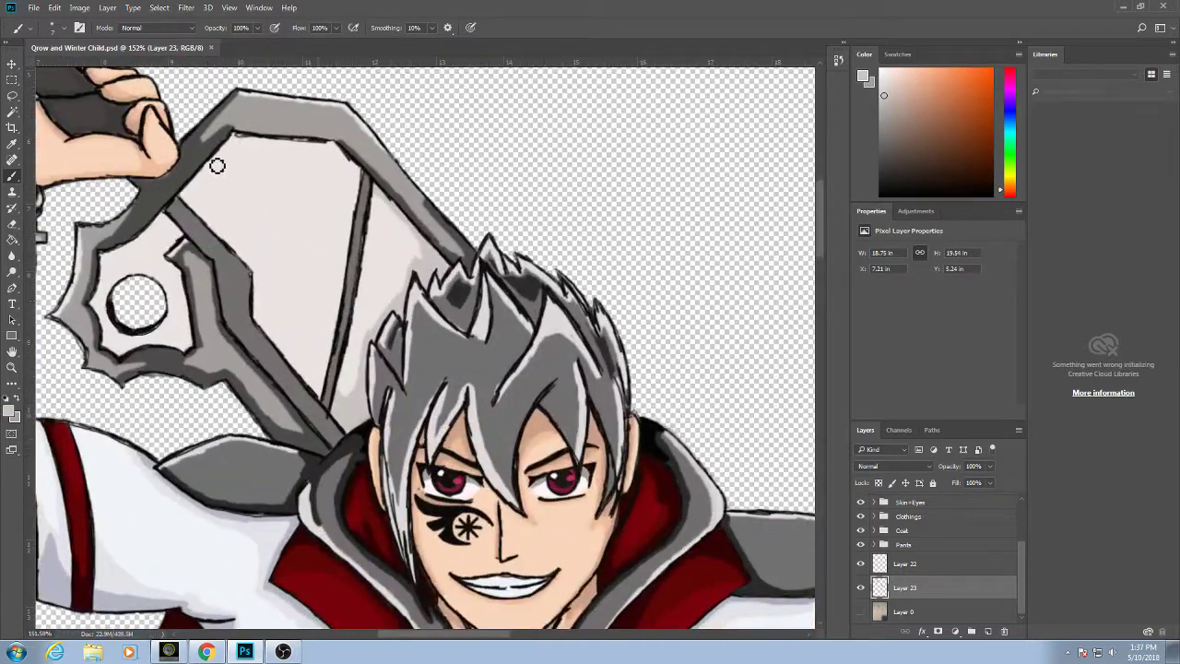
{"action": "mouse_move", "coordinate": [206, 173]}
{"action": "left_mouse_down"}
{"action": "mouse_move", "coordinate": [245, 258]}
{"action": "mouse_move", "coordinate": [190, 202]}
{"action": "mouse_move", "coordinate": [198, 190]}
{"action": "mouse_move", "coordinate": [189, 197]}
{"action": "mouse_move", "coordinate": [210, 178]}
{"action": "mouse_move", "coordinate": [233, 204]}
{"action": "left_mouse_up"}
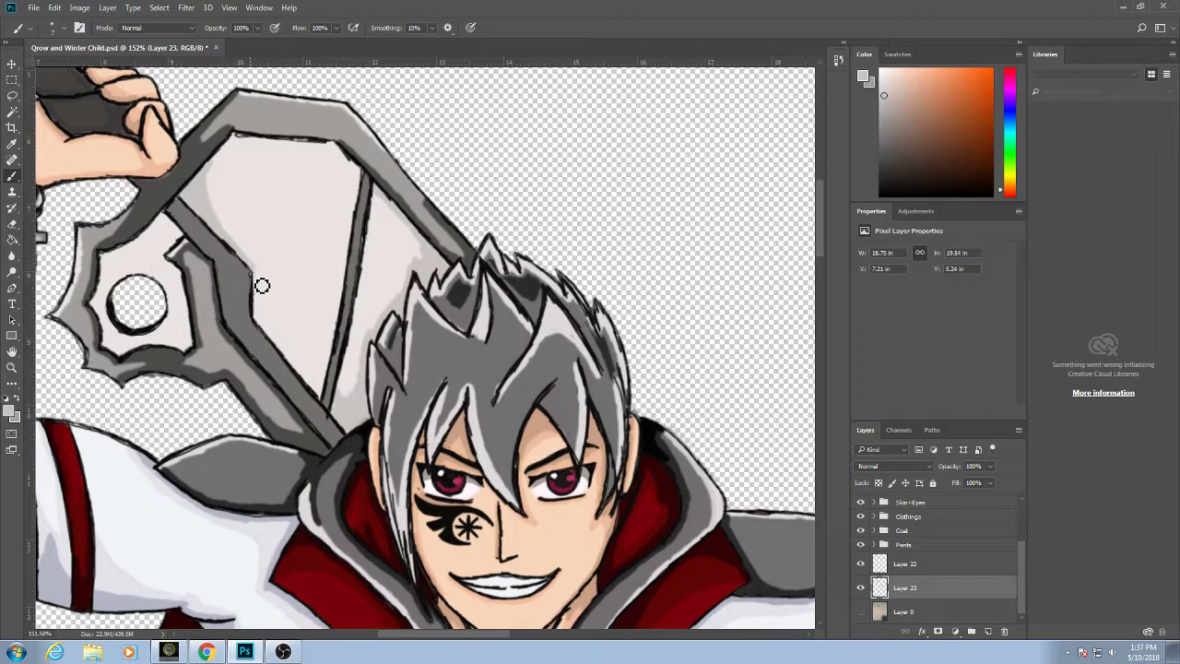
{"action": "mouse_move", "coordinate": [263, 301]}
{"action": "left_mouse_down"}
{"action": "mouse_move", "coordinate": [275, 338]}
{"action": "mouse_move", "coordinate": [264, 326]}
{"action": "mouse_move", "coordinate": [307, 379]}
{"action": "mouse_move", "coordinate": [327, 371]}
{"action": "mouse_move", "coordinate": [323, 398]}
{"action": "mouse_move", "coordinate": [365, 178]}
{"action": "mouse_move", "coordinate": [315, 393]}
{"action": "mouse_move", "coordinate": [347, 249]}
{"action": "mouse_move", "coordinate": [319, 378]}
{"action": "left_mouse_up"}
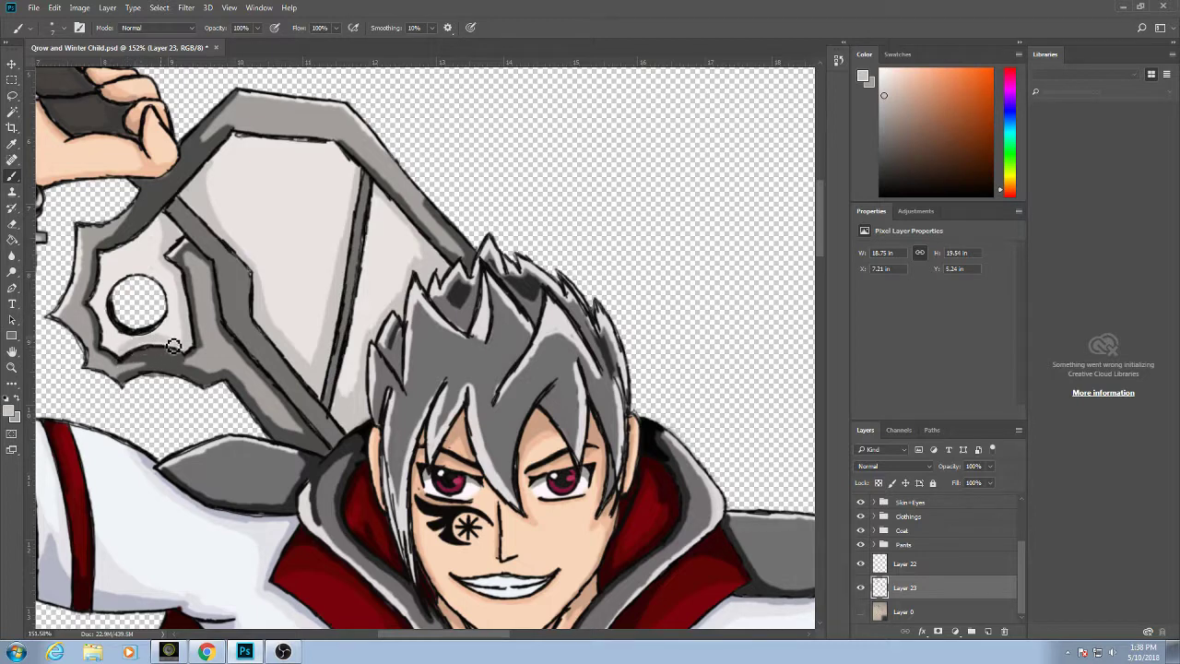
Resample the light shading grey, shade the guard panel around the round hole, and save the drawing.
{"action": "left_click", "coordinate": [148, 350], "text": "alt"}
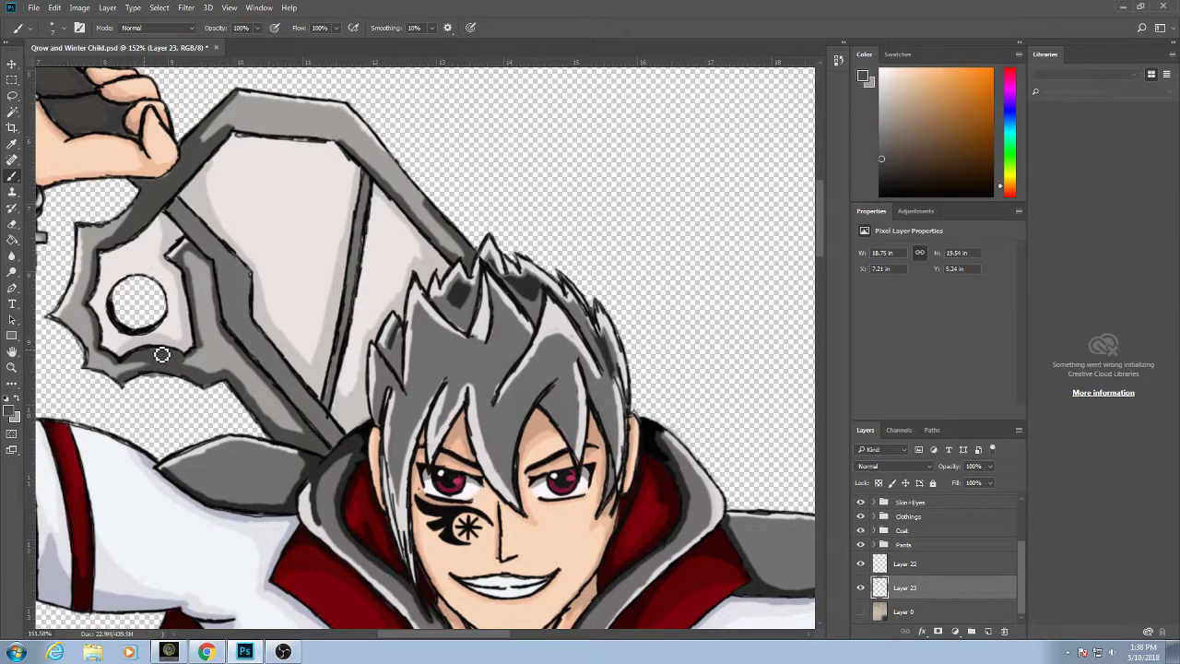
{"action": "left_click", "coordinate": [144, 337], "text": "alt"}
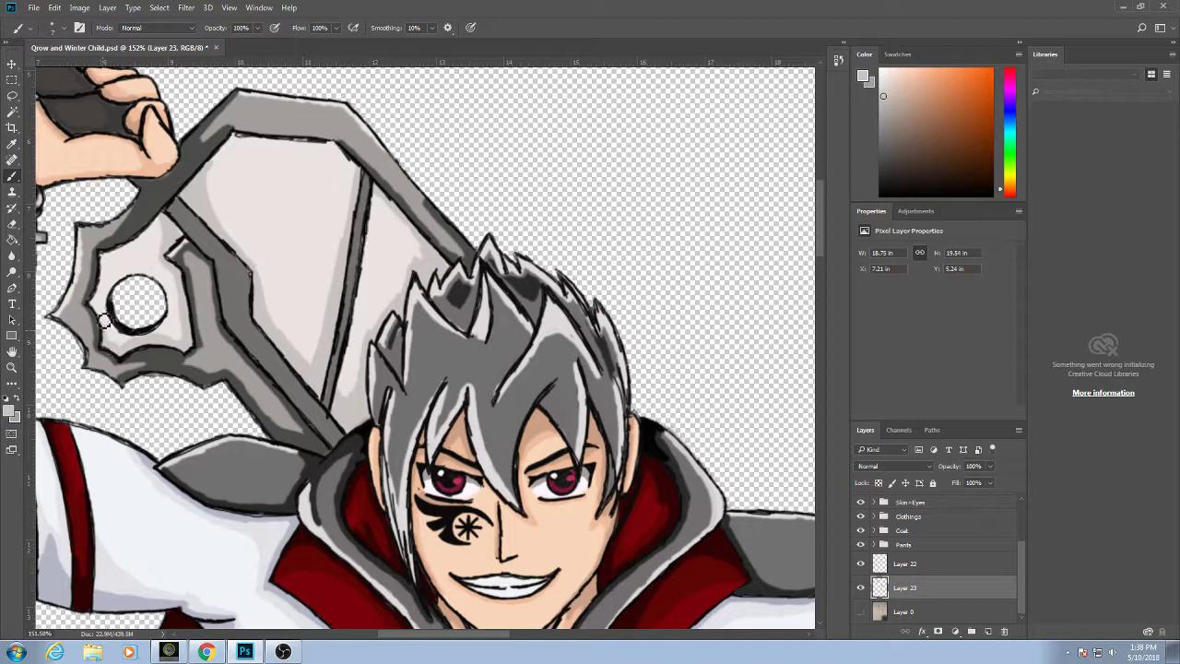
{"action": "mouse_move", "coordinate": [113, 342]}
{"action": "left_mouse_down"}
{"action": "mouse_move", "coordinate": [135, 342]}
{"action": "mouse_move", "coordinate": [105, 315]}
{"action": "left_mouse_up"}
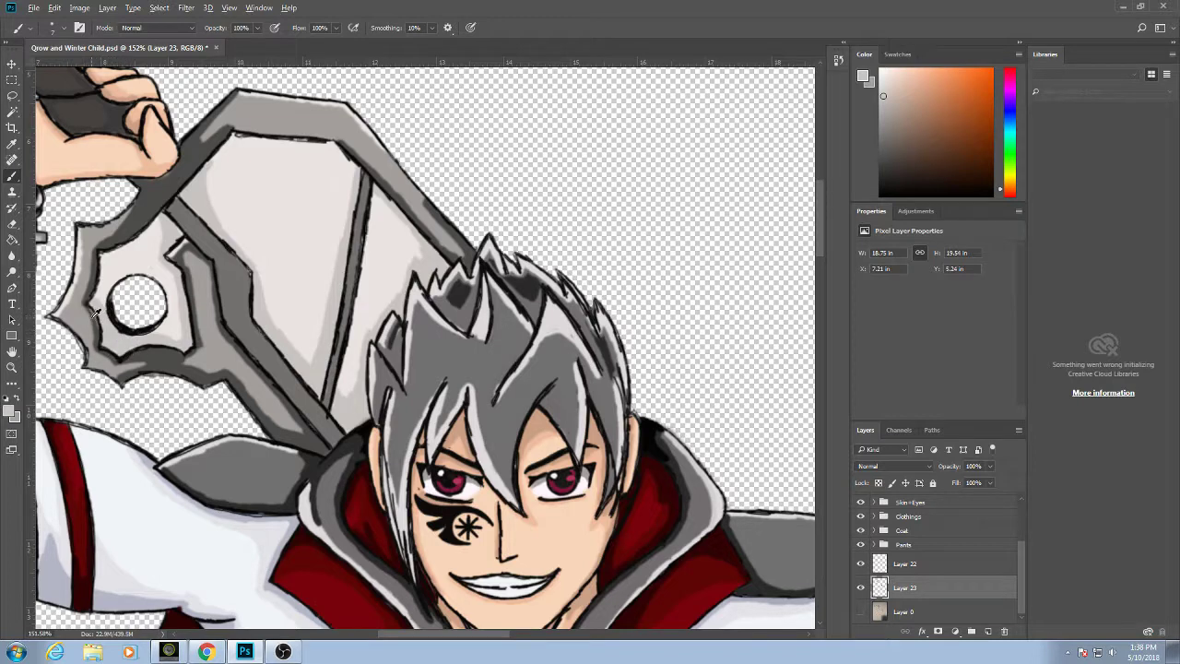
{"action": "left_click", "coordinate": [94, 314], "text": "alt"}
{"action": "left_click", "coordinate": [110, 317], "text": "alt"}
{"action": "left_click_drag", "start_coordinate": [112, 304], "coordinate": [123, 282]}
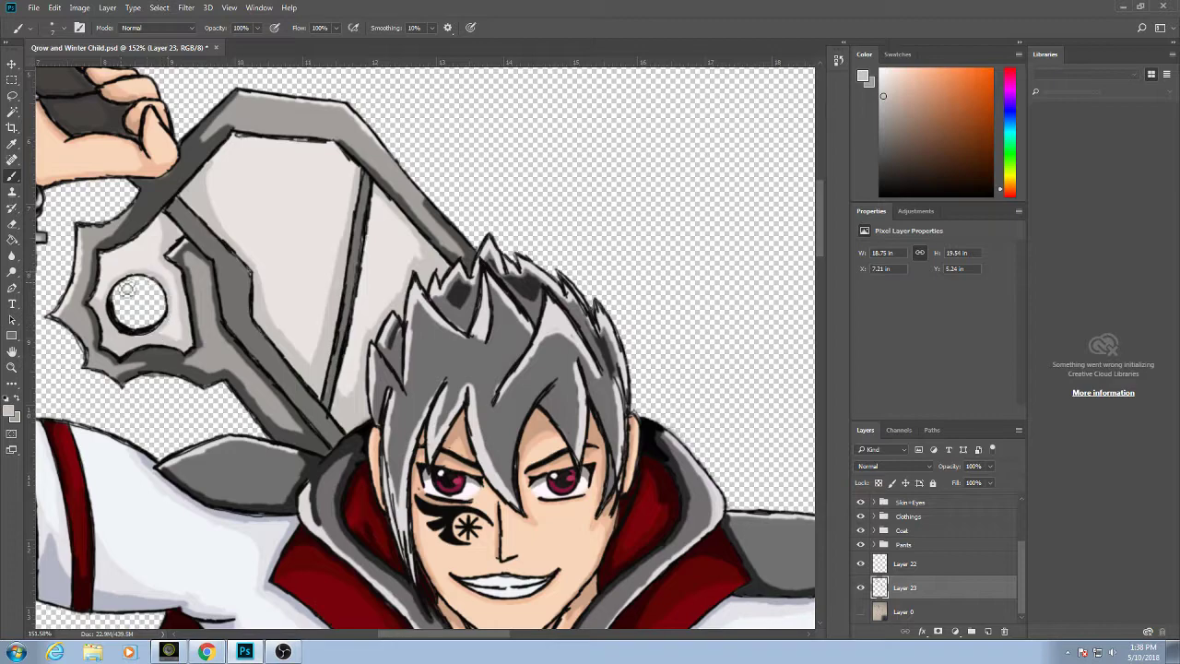
{"action": "scroll", "coordinate": [101, 298], "scroll_direction": "down", "scroll_amount": 2}
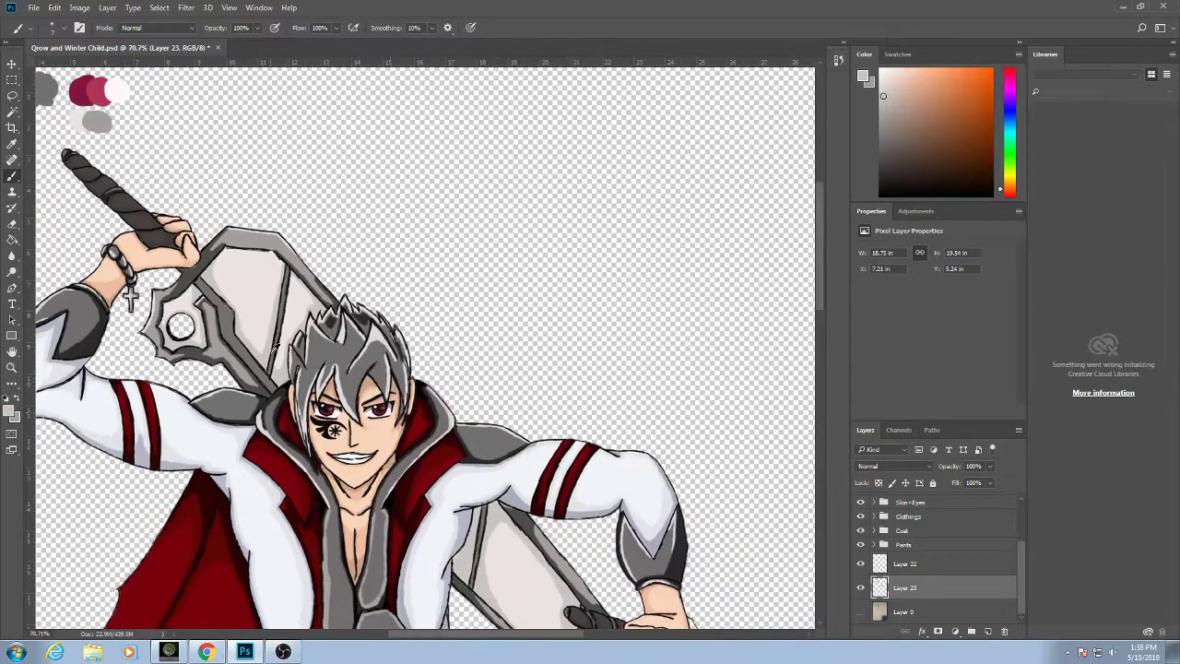
{"action": "left_click_drag", "start_coordinate": [414, 428], "coordinate": [391, 276]}
{"action": "key", "text": "ctrl+s"}
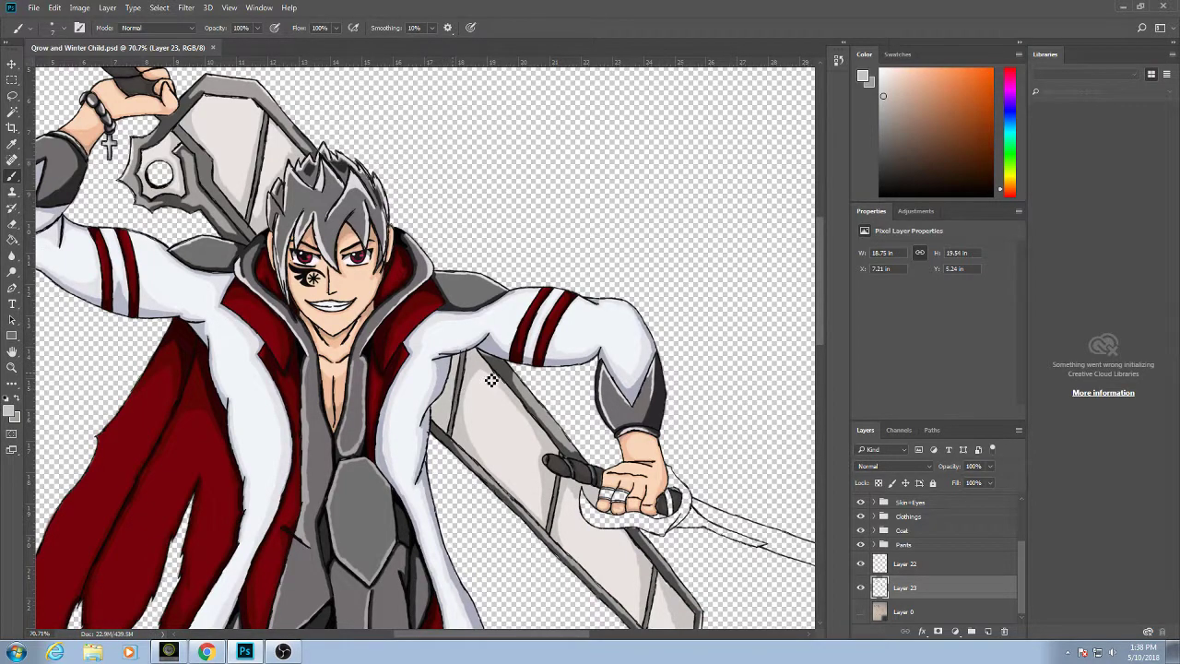
{"action": "left_click_drag", "start_coordinate": [586, 427], "coordinate": [440, 333]}
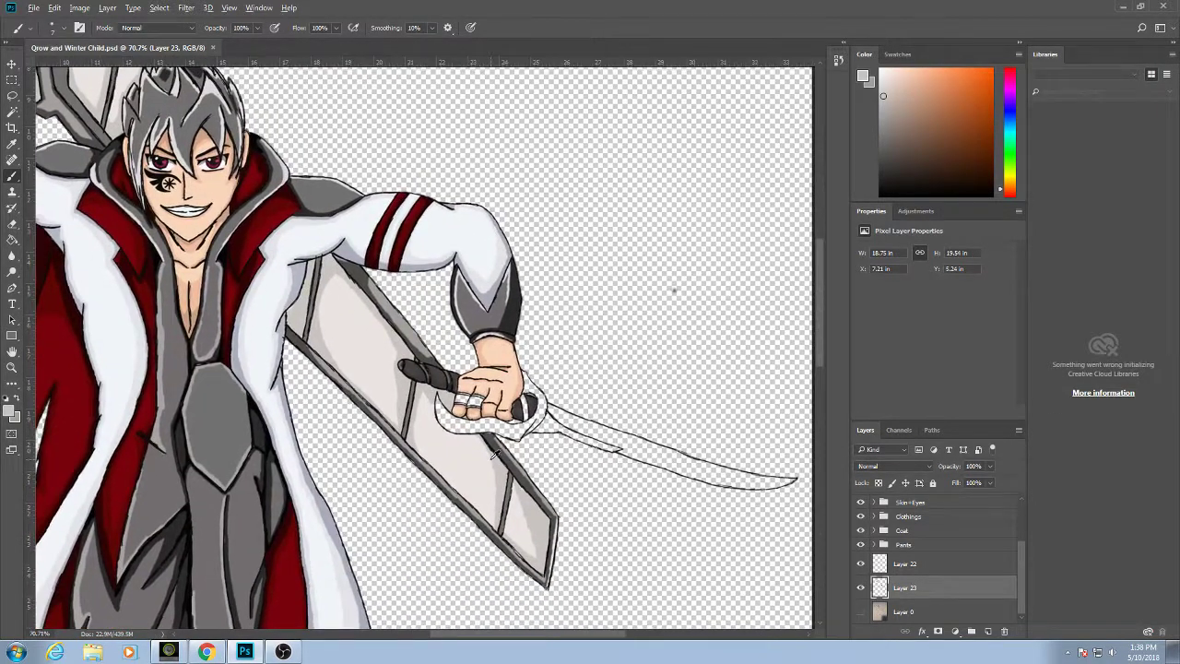
{"action": "scroll", "coordinate": [415, 427], "scroll_direction": "down", "scroll_amount": 5}
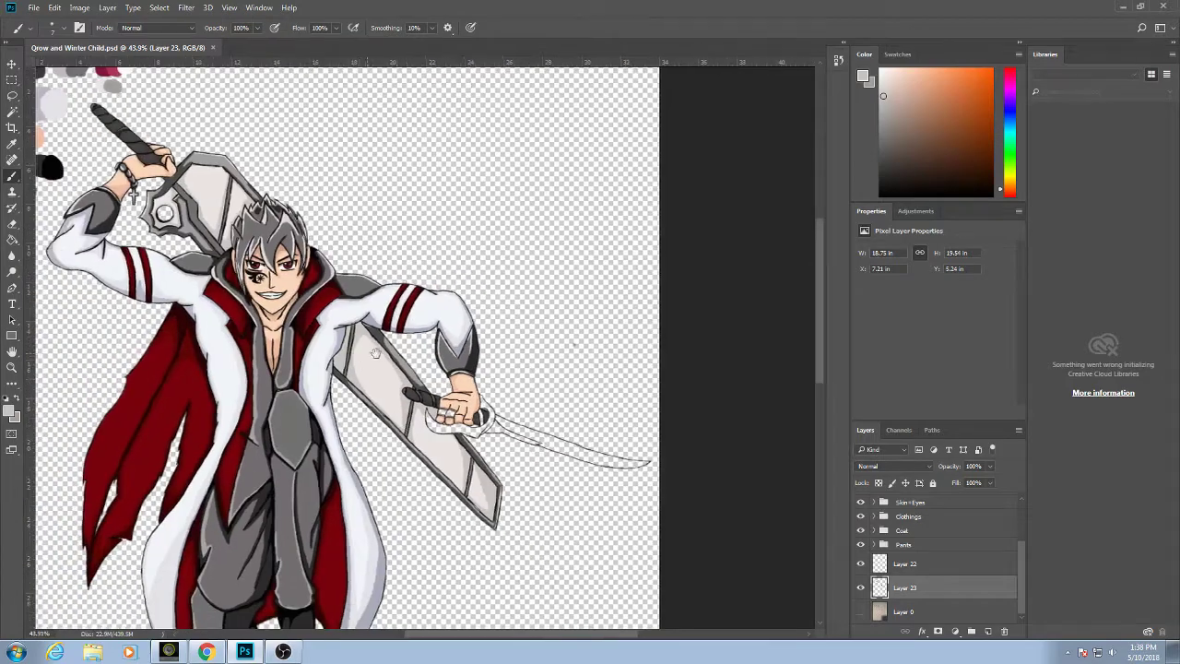
Sample the mid grey from the palette swatches as the secondary colour and the neighbouring light grey as the main brush colour.
{"action": "left_click_drag", "start_coordinate": [358, 370], "coordinate": [497, 284]}
{"action": "scroll", "coordinate": [516, 295], "scroll_direction": "up", "scroll_amount": 5}
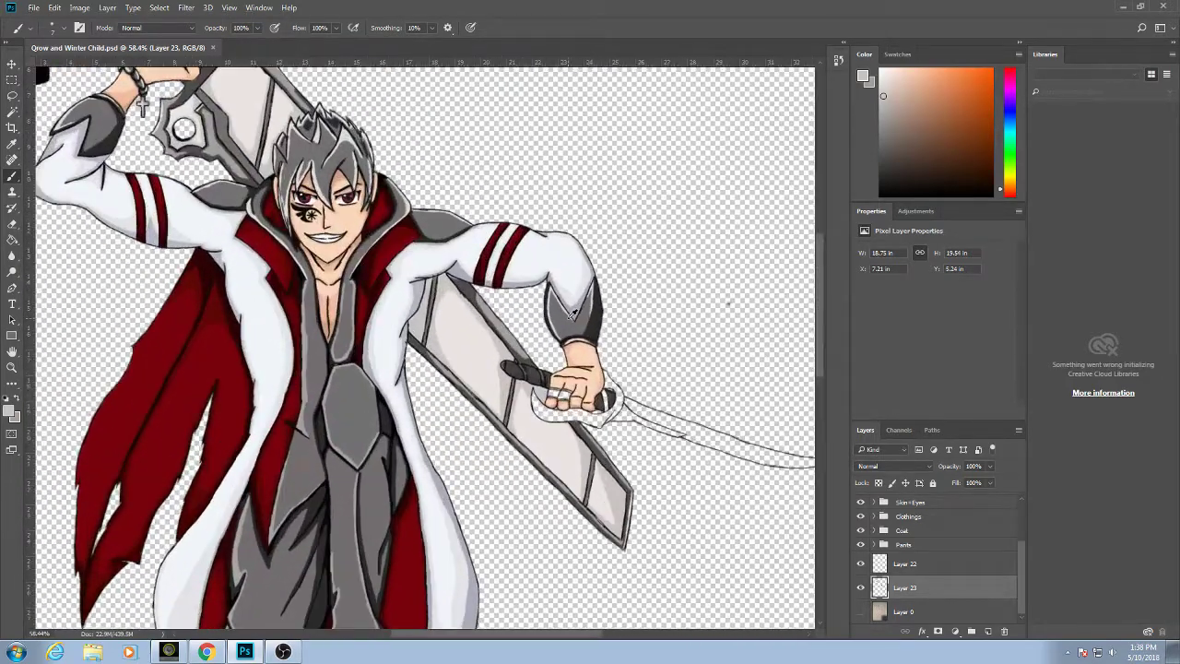
{"action": "scroll", "coordinate": [542, 371], "scroll_direction": "up", "scroll_amount": 5}
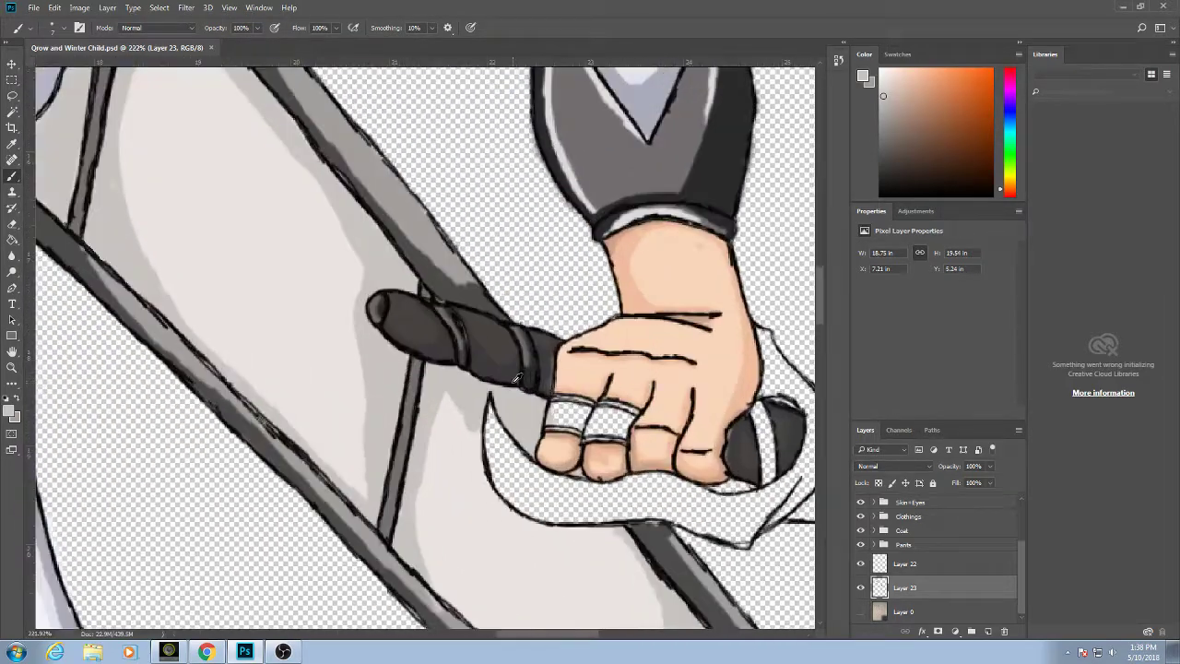
{"action": "left_click_drag", "start_coordinate": [543, 398], "coordinate": [423, 408]}
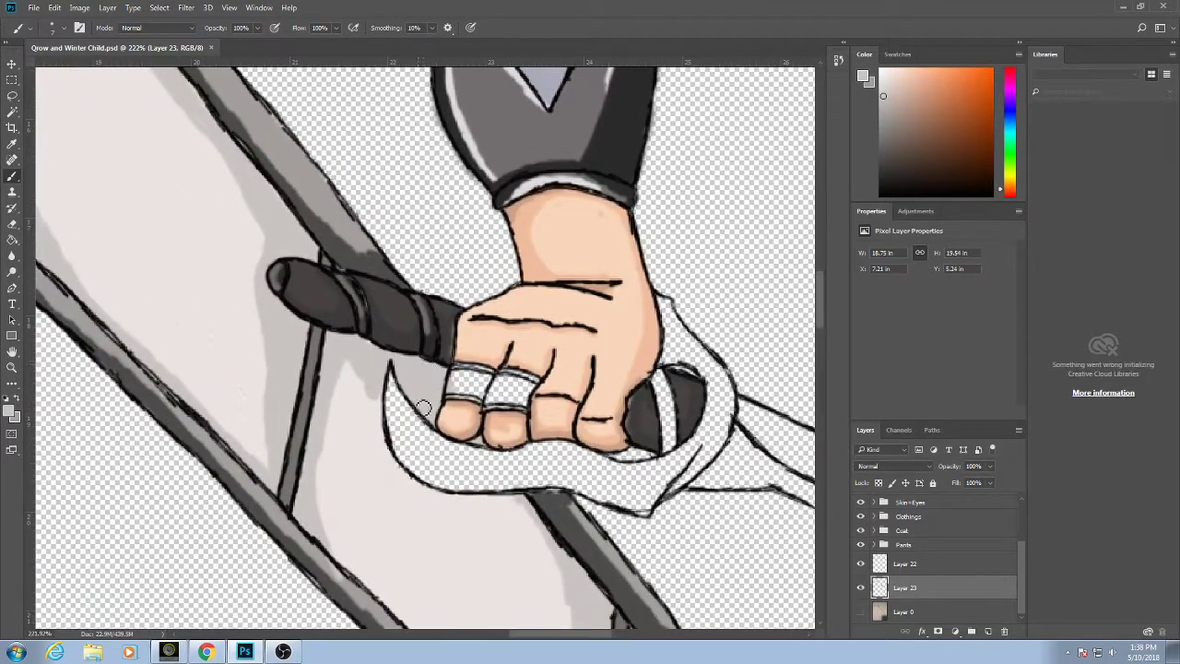
{"action": "scroll", "coordinate": [363, 444], "scroll_direction": "down", "scroll_amount": 7}
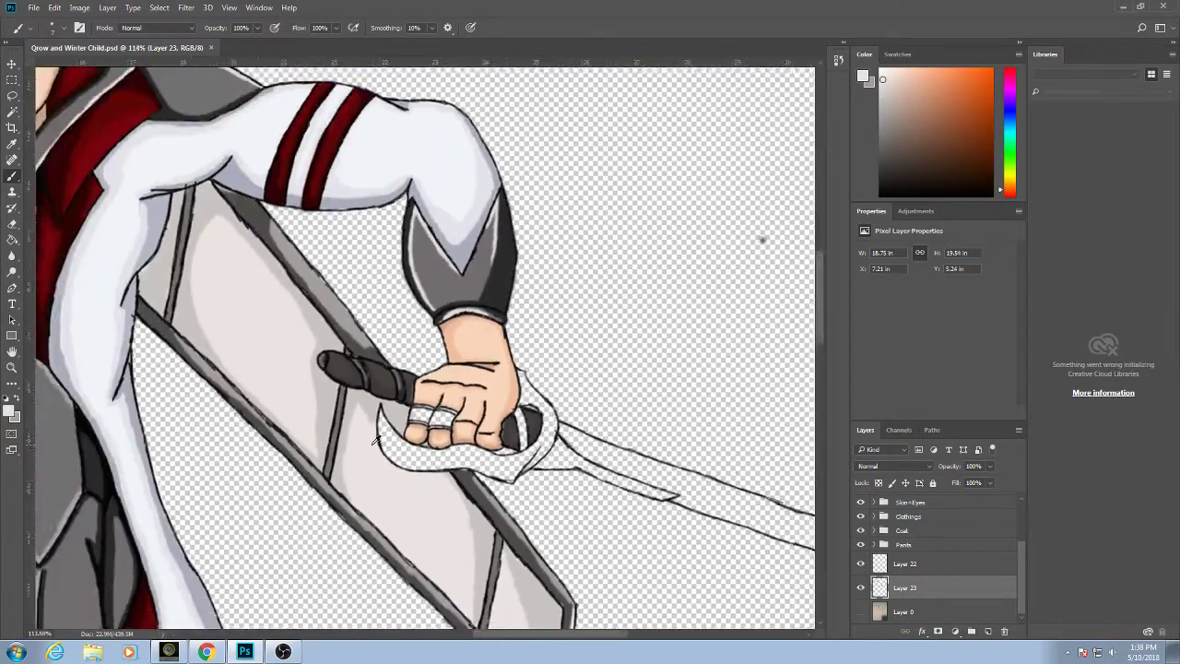
{"action": "left_click_drag", "start_coordinate": [276, 376], "coordinate": [725, 645]}
{"action": "left_click_drag", "start_coordinate": [45, 121], "coordinate": [410, 500]}
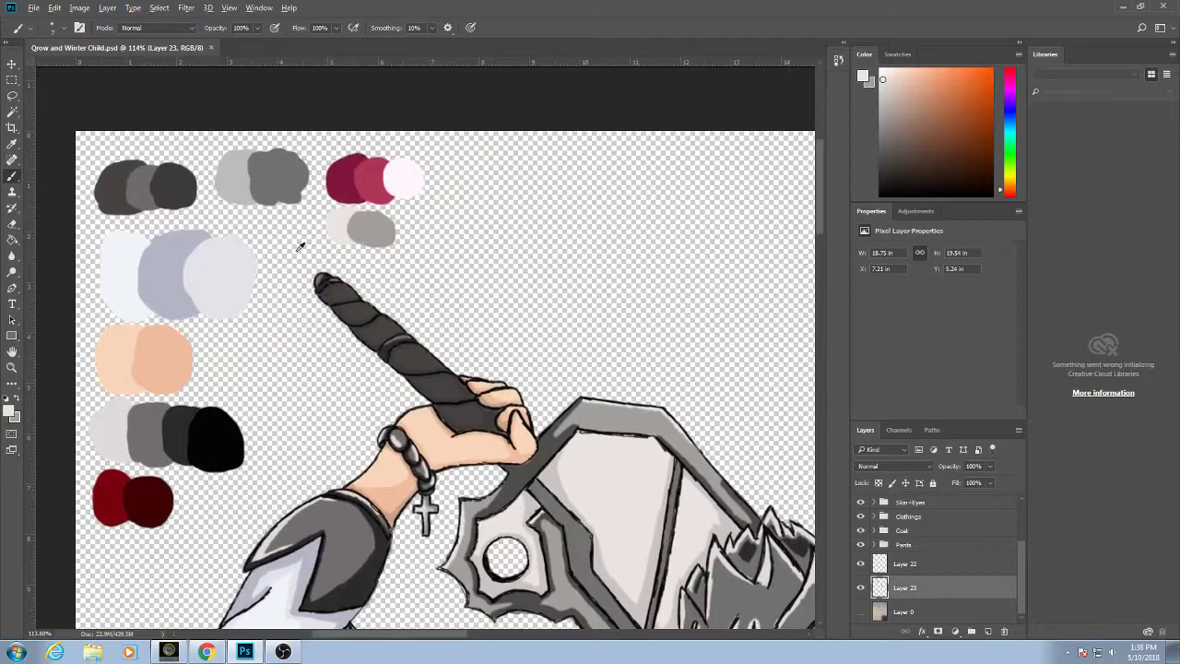
{"action": "left_click", "coordinate": [243, 181], "text": "alt"}
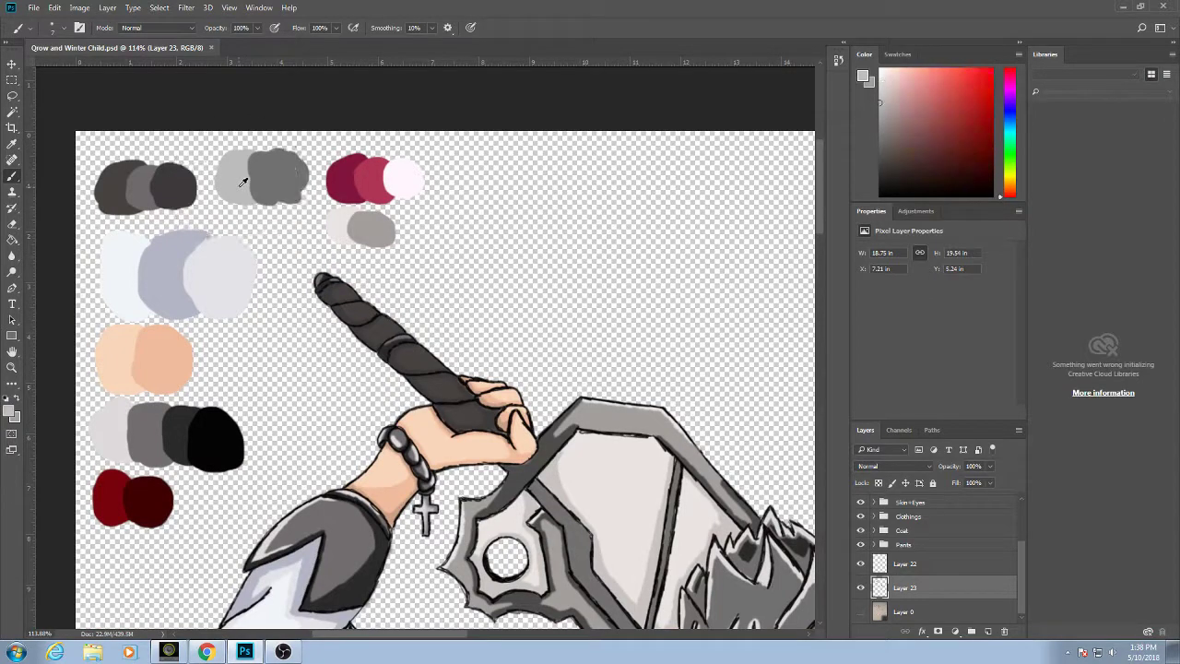
{"action": "left_click", "coordinate": [225, 260], "text": "alt"}
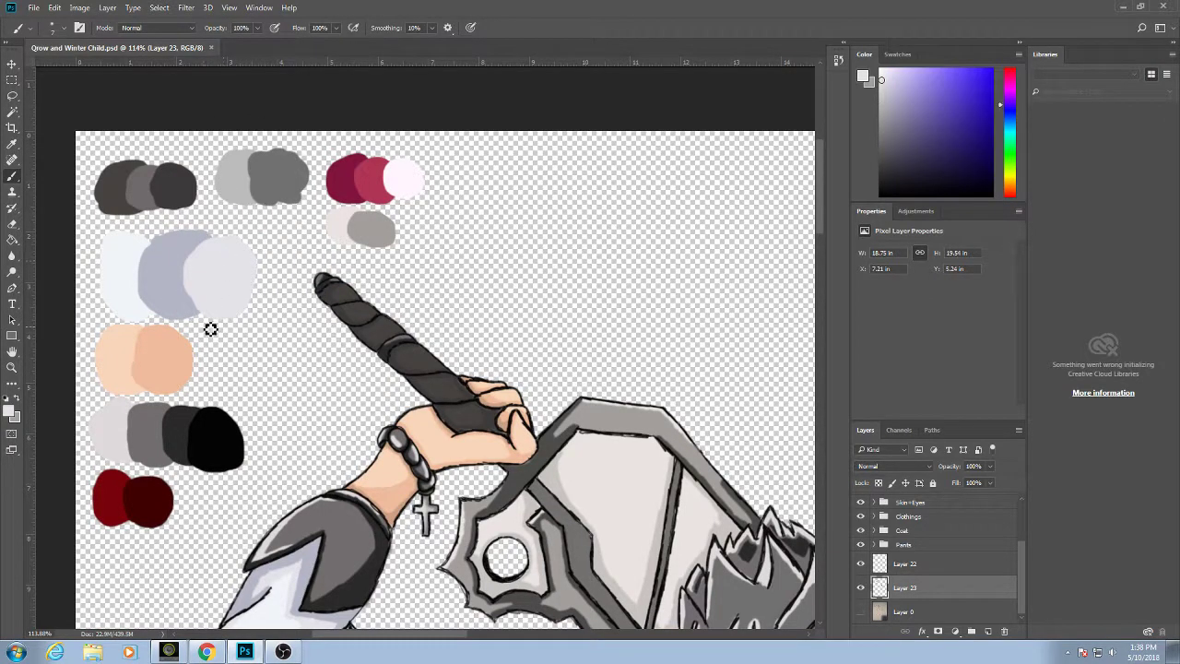
{"action": "left_click", "coordinate": [17, 400]}
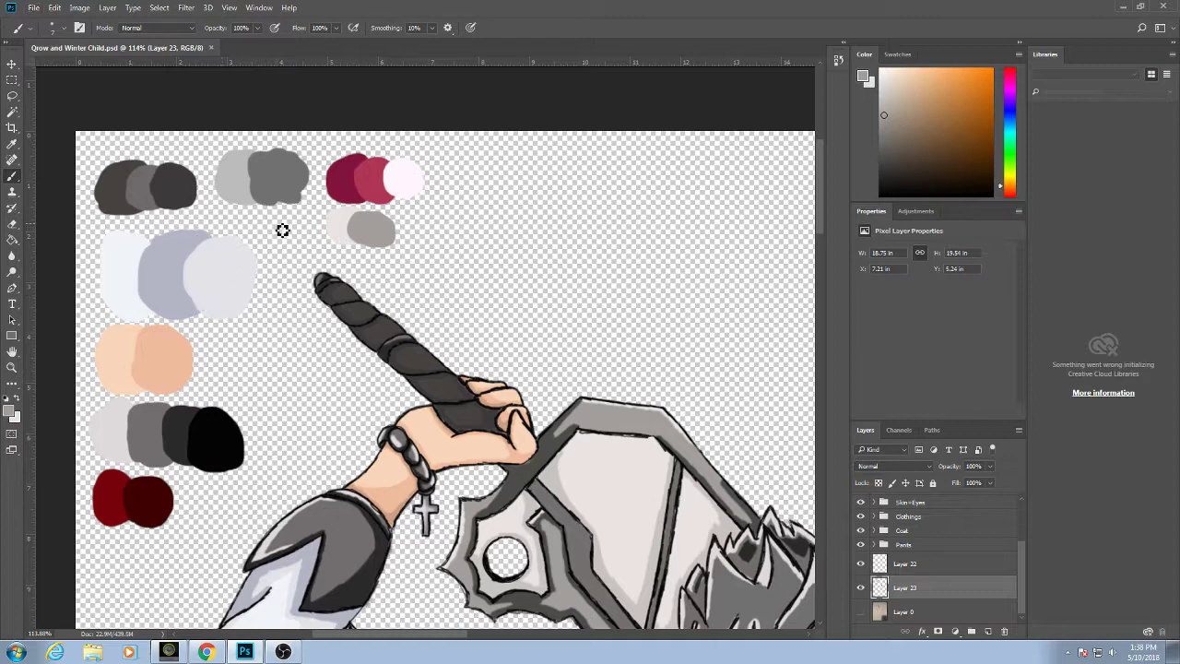
{"action": "left_click", "coordinate": [270, 170], "text": "alt"}
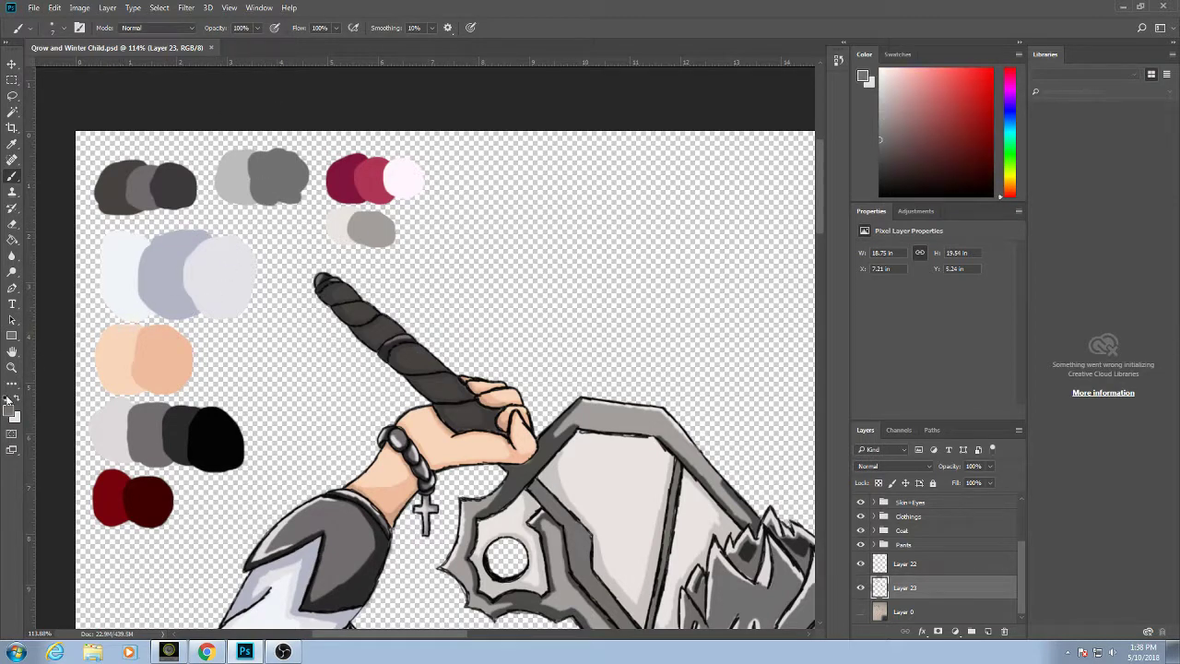
{"action": "left_click", "coordinate": [15, 398]}
{"action": "left_click", "coordinate": [235, 182], "text": "alt"}
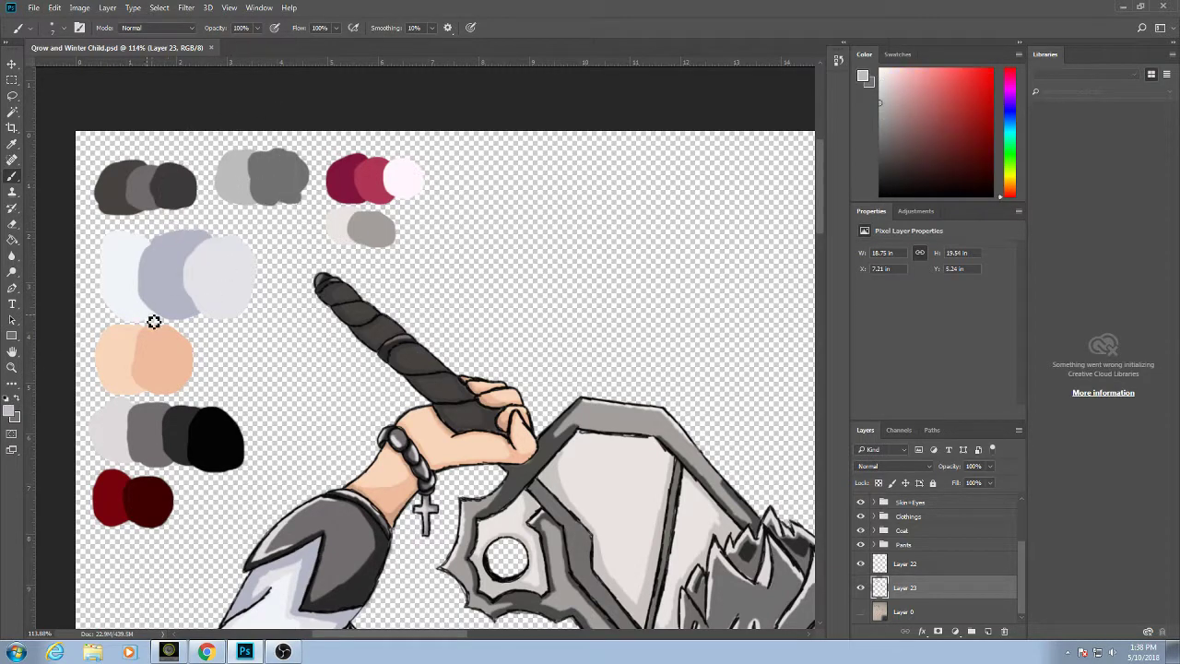
{"action": "left_click", "coordinate": [229, 166], "text": "alt"}
Add a new layer for the smaller sword and place it directly below Layer 23.
{"action": "left_click_drag", "start_coordinate": [536, 454], "coordinate": [267, 184]}
{"action": "left_click_drag", "start_coordinate": [559, 498], "coordinate": [252, 283]}
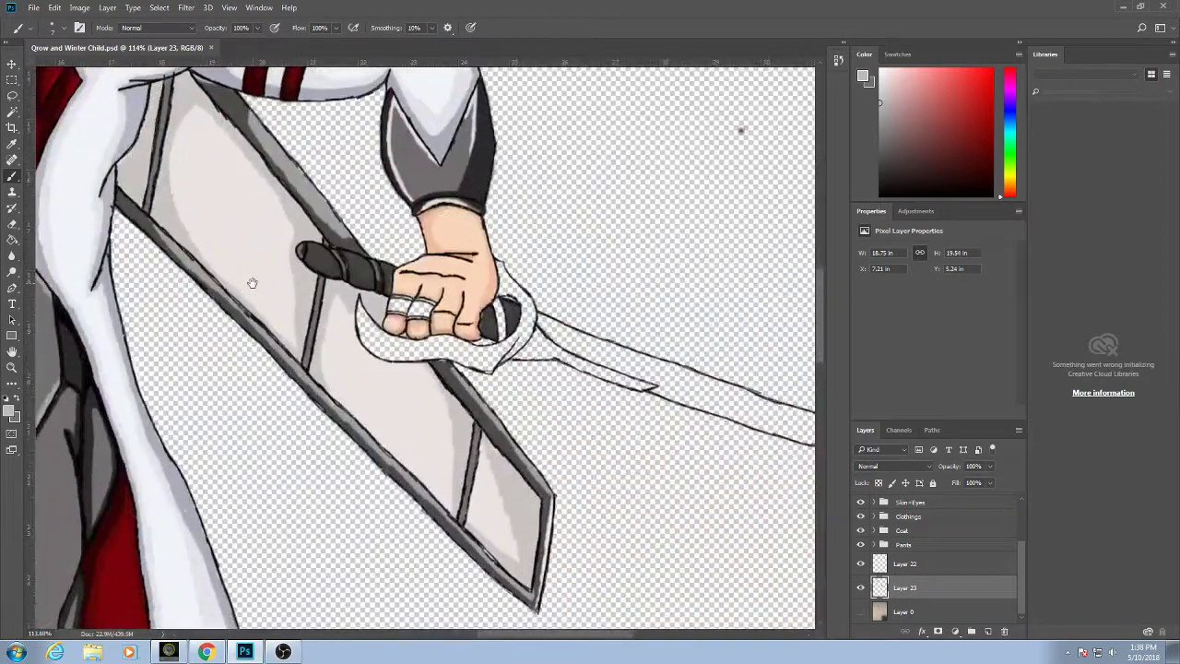
{"action": "scroll", "coordinate": [448, 408], "scroll_direction": "up", "scroll_amount": 5}
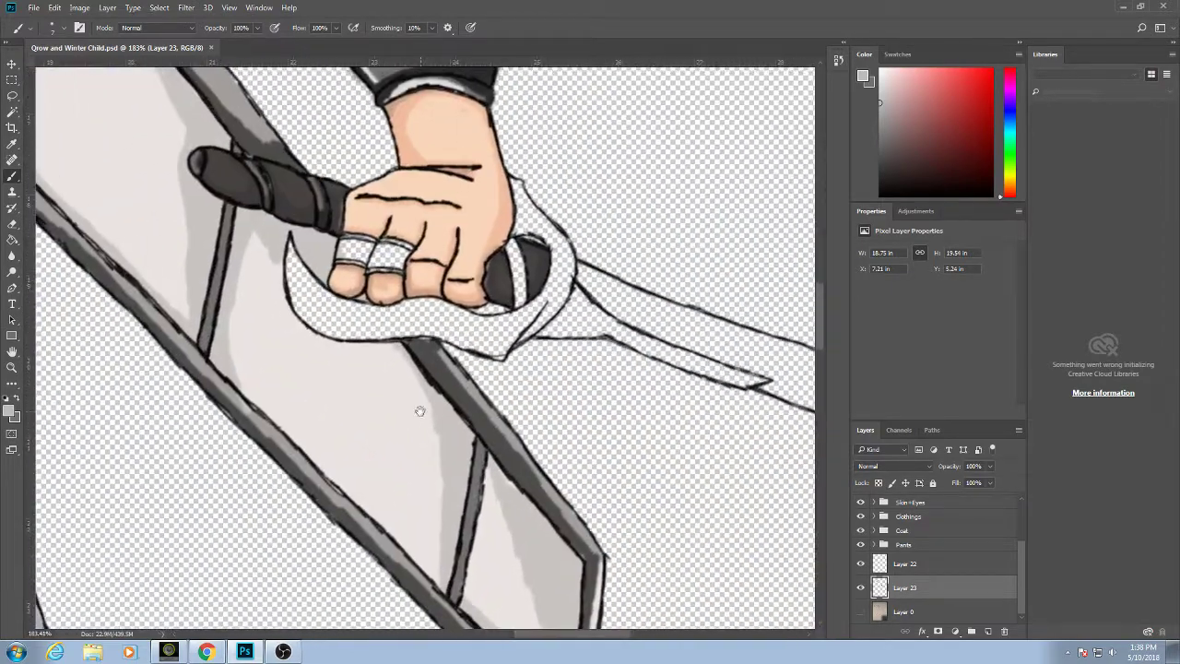
{"action": "left_click", "coordinate": [987, 631]}
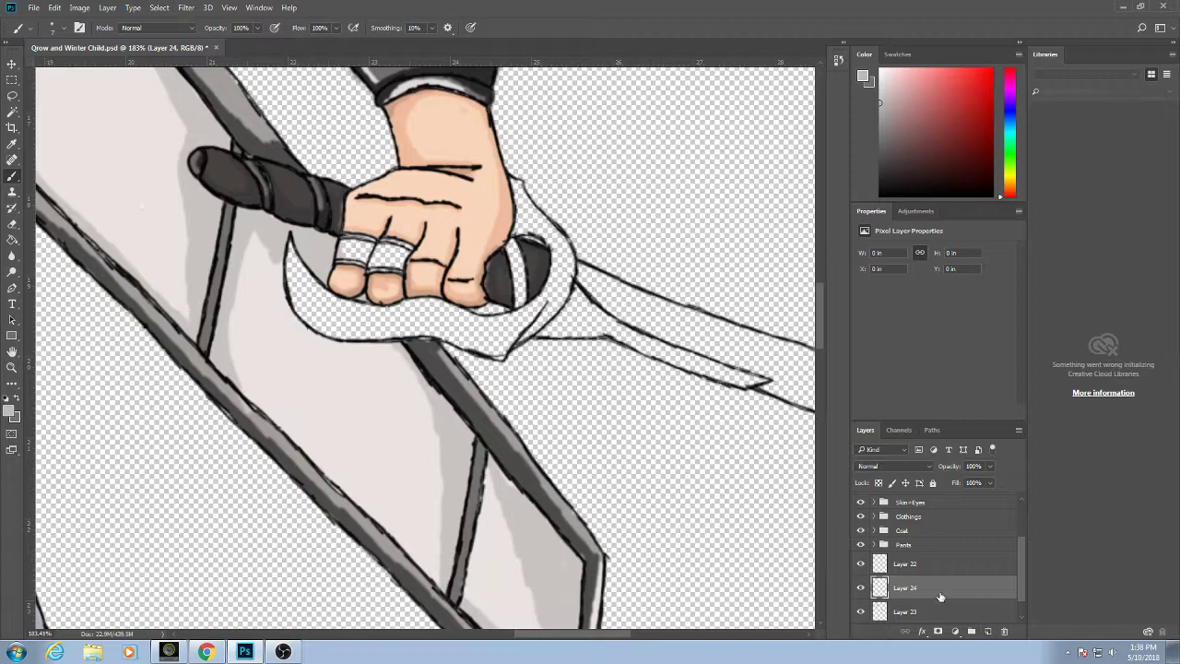
{"action": "mouse_move", "coordinate": [940, 596]}
{"action": "left_mouse_down"}
{"action": "mouse_move", "coordinate": [938, 634]}
{"action": "mouse_move", "coordinate": [943, 606]}
{"action": "left_mouse_up"}
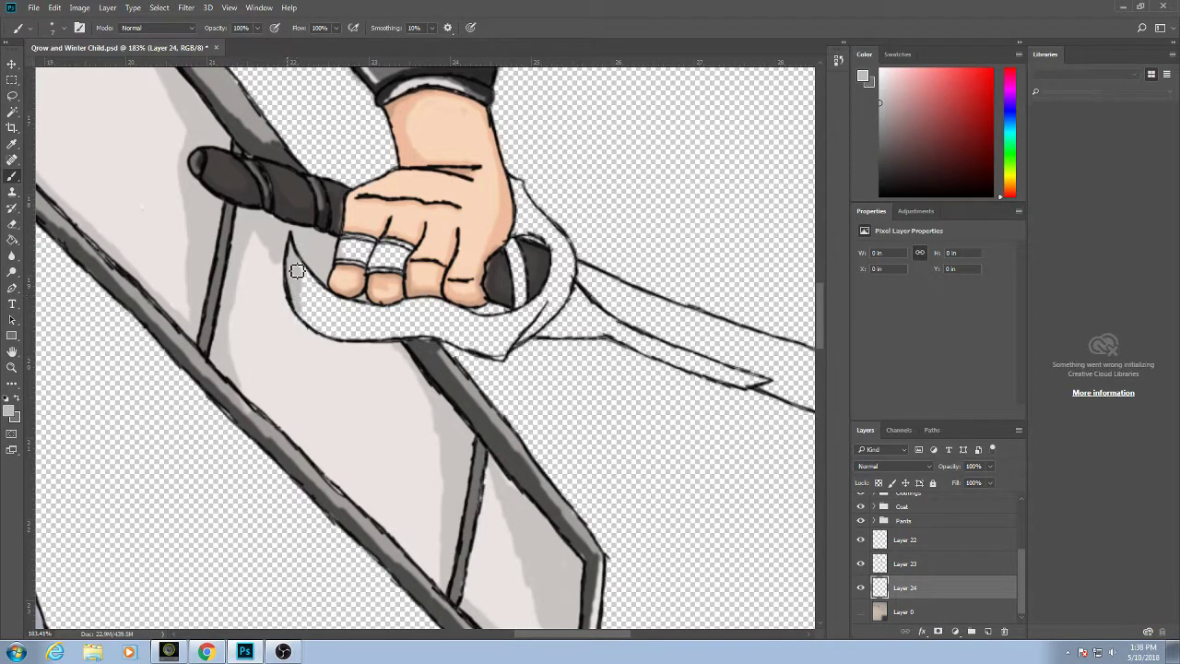
Fill the smaller sword's curved hand guard with the light grey, from its pointed end around to the blade.
{"action": "mouse_move", "coordinate": [300, 288]}
{"action": "left_mouse_down"}
{"action": "mouse_move", "coordinate": [338, 345]}
{"action": "mouse_move", "coordinate": [322, 294]}
{"action": "mouse_move", "coordinate": [358, 350]}
{"action": "mouse_move", "coordinate": [329, 302]}
{"action": "mouse_move", "coordinate": [353, 329]}
{"action": "mouse_move", "coordinate": [354, 305]}
{"action": "mouse_move", "coordinate": [383, 350]}
{"action": "mouse_move", "coordinate": [363, 303]}
{"action": "mouse_move", "coordinate": [405, 352]}
{"action": "mouse_move", "coordinate": [379, 310]}
{"action": "mouse_move", "coordinate": [400, 343]}
{"action": "left_mouse_up"}
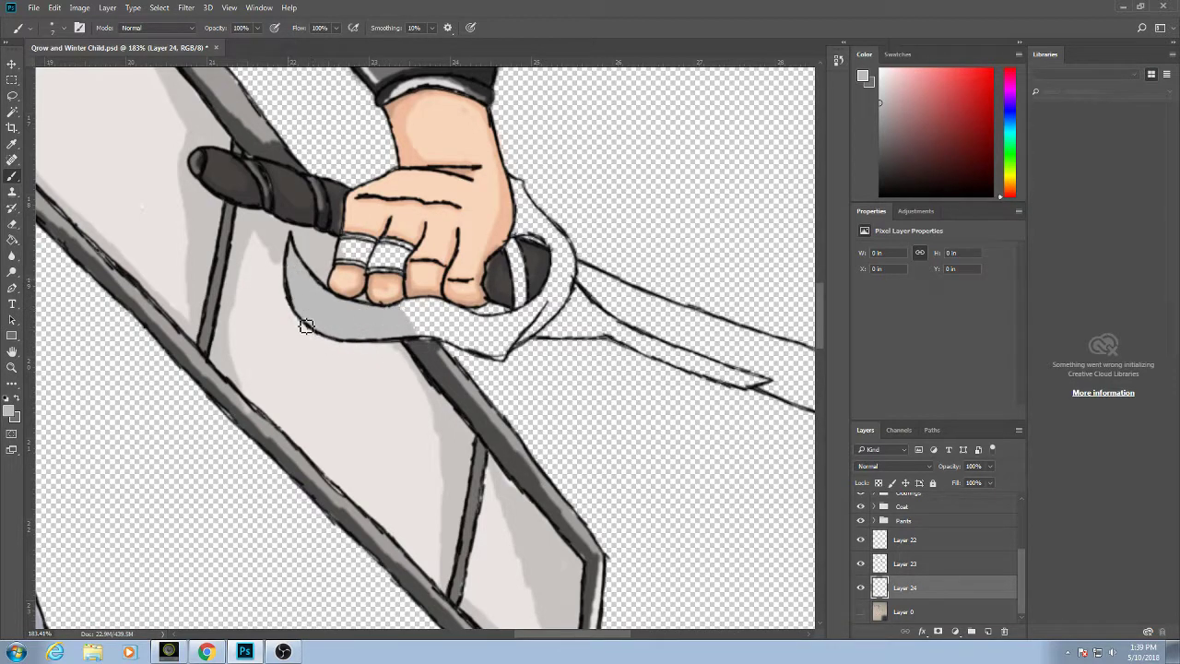
{"action": "mouse_move", "coordinate": [306, 326]}
{"action": "left_mouse_down"}
{"action": "mouse_move", "coordinate": [291, 268]}
{"action": "mouse_move", "coordinate": [332, 338]}
{"action": "mouse_move", "coordinate": [350, 248]}
{"action": "mouse_move", "coordinate": [414, 327]}
{"action": "mouse_move", "coordinate": [424, 308]}
{"action": "mouse_move", "coordinate": [483, 320]}
{"action": "mouse_move", "coordinate": [439, 307]}
{"action": "mouse_move", "coordinate": [487, 335]}
{"action": "mouse_move", "coordinate": [481, 326]}
{"action": "mouse_move", "coordinate": [552, 306]}
{"action": "mouse_move", "coordinate": [519, 339]}
{"action": "mouse_move", "coordinate": [543, 331]}
{"action": "mouse_move", "coordinate": [530, 343]}
{"action": "mouse_move", "coordinate": [551, 279]}
{"action": "mouse_move", "coordinate": [553, 309]}
{"action": "mouse_move", "coordinate": [573, 299]}
{"action": "mouse_move", "coordinate": [551, 321]}
{"action": "mouse_move", "coordinate": [581, 284]}
{"action": "mouse_move", "coordinate": [539, 322]}
{"action": "mouse_move", "coordinate": [558, 296]}
{"action": "mouse_move", "coordinate": [536, 278]}
{"action": "mouse_move", "coordinate": [558, 275]}
{"action": "mouse_move", "coordinate": [558, 254]}
{"action": "mouse_move", "coordinate": [561, 280]}
{"action": "mouse_move", "coordinate": [558, 256]}
{"action": "mouse_move", "coordinate": [570, 274]}
{"action": "mouse_move", "coordinate": [571, 250]}
{"action": "mouse_move", "coordinate": [580, 270]}
{"action": "mouse_move", "coordinate": [542, 254]}
{"action": "mouse_move", "coordinate": [547, 235]}
{"action": "mouse_move", "coordinate": [520, 240]}
{"action": "mouse_move", "coordinate": [519, 188]}
{"action": "mouse_move", "coordinate": [549, 238]}
{"action": "mouse_move", "coordinate": [536, 214]}
{"action": "mouse_move", "coordinate": [563, 238]}
{"action": "left_mouse_up"}
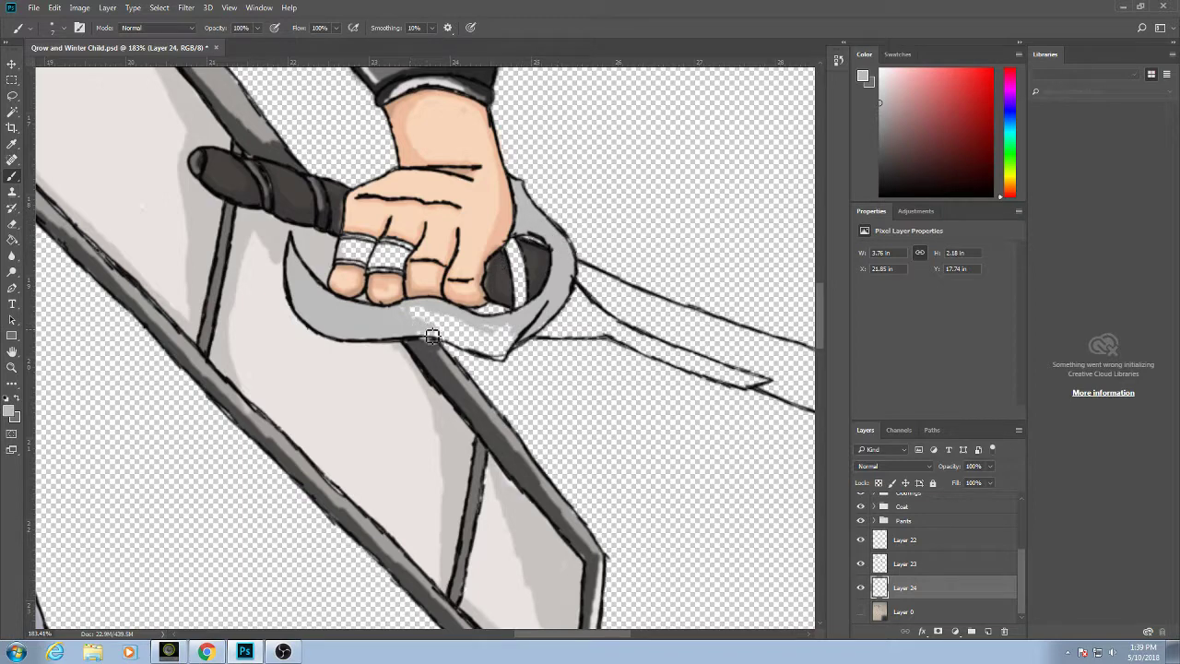
{"action": "mouse_move", "coordinate": [421, 334]}
{"action": "left_mouse_down"}
{"action": "mouse_move", "coordinate": [499, 360]}
{"action": "mouse_move", "coordinate": [513, 358]}
{"action": "mouse_move", "coordinate": [516, 335]}
{"action": "mouse_move", "coordinate": [473, 342]}
{"action": "mouse_move", "coordinate": [462, 329]}
{"action": "mouse_move", "coordinate": [505, 357]}
{"action": "left_mouse_up"}
{"action": "mouse_move", "coordinate": [410, 322]}
{"action": "left_mouse_down"}
{"action": "mouse_move", "coordinate": [461, 339]}
{"action": "mouse_move", "coordinate": [424, 303]}
{"action": "mouse_move", "coordinate": [481, 337]}
{"action": "left_mouse_up"}
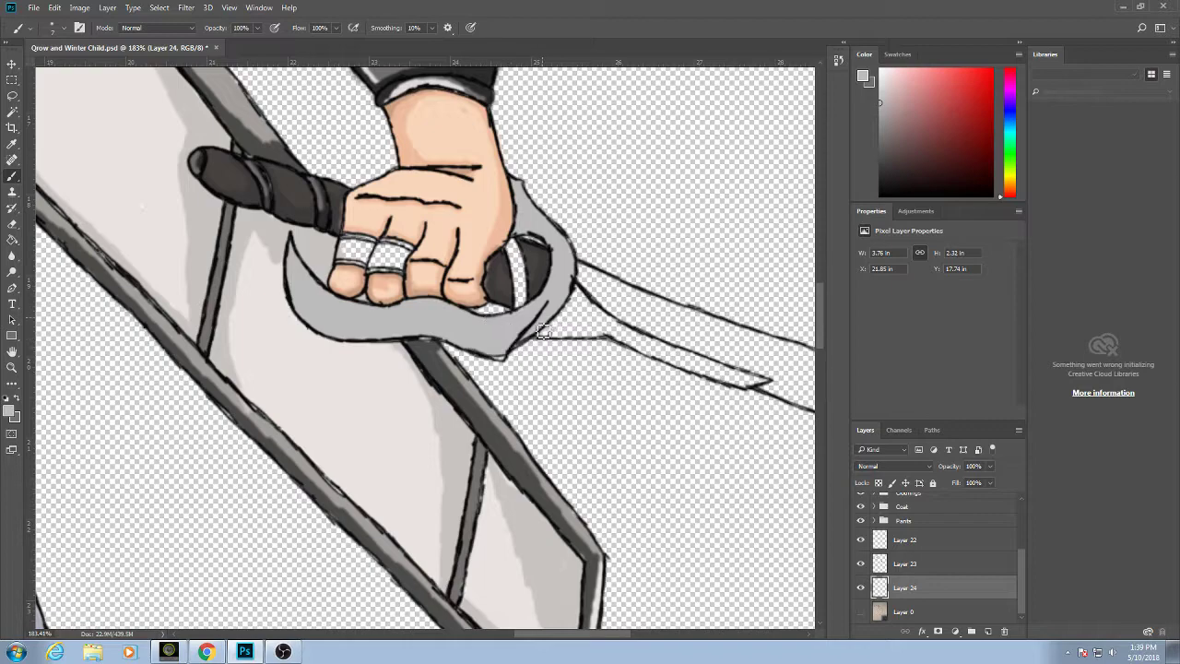
Paint light grey over the base of the smaller sword's blade and along its lower edge to the tip.
{"action": "left_click_drag", "start_coordinate": [583, 279], "coordinate": [279, 313]}
{"action": "scroll", "coordinate": [262, 359], "scroll_direction": "up", "scroll_amount": 3}
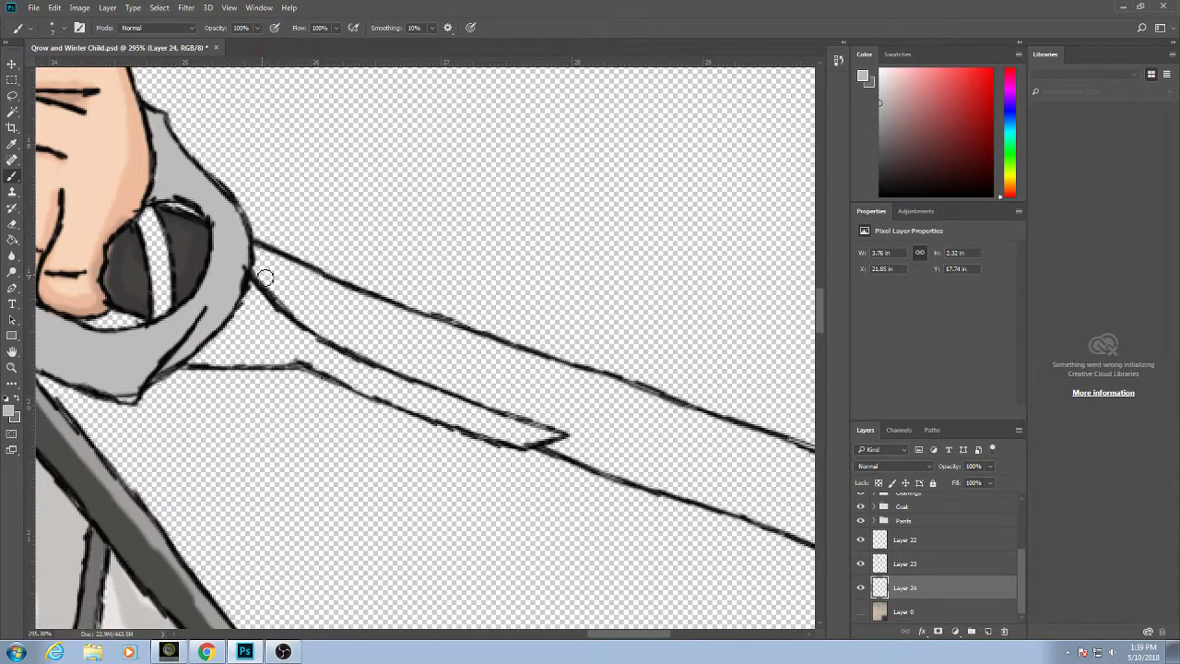
{"action": "mouse_move", "coordinate": [264, 277]}
{"action": "left_mouse_down"}
{"action": "mouse_move", "coordinate": [298, 315]}
{"action": "mouse_move", "coordinate": [277, 281]}
{"action": "mouse_move", "coordinate": [316, 303]}
{"action": "mouse_move", "coordinate": [269, 254]}
{"action": "mouse_move", "coordinate": [395, 310]}
{"action": "mouse_move", "coordinate": [332, 291]}
{"action": "mouse_move", "coordinate": [315, 305]}
{"action": "mouse_move", "coordinate": [324, 332]}
{"action": "mouse_move", "coordinate": [312, 326]}
{"action": "mouse_move", "coordinate": [326, 334]}
{"action": "mouse_move", "coordinate": [312, 307]}
{"action": "left_mouse_up"}
{"action": "mouse_move", "coordinate": [348, 349]}
{"action": "left_mouse_down"}
{"action": "mouse_move", "coordinate": [492, 403]}
{"action": "mouse_move", "coordinate": [334, 350]}
{"action": "mouse_move", "coordinate": [295, 317]}
{"action": "mouse_move", "coordinate": [279, 314]}
{"action": "mouse_move", "coordinate": [370, 350]}
{"action": "mouse_move", "coordinate": [359, 365]}
{"action": "mouse_move", "coordinate": [410, 387]}
{"action": "mouse_move", "coordinate": [369, 357]}
{"action": "mouse_move", "coordinate": [417, 386]}
{"action": "mouse_move", "coordinate": [446, 369]}
{"action": "mouse_move", "coordinate": [260, 329]}
{"action": "mouse_move", "coordinate": [176, 335]}
{"action": "mouse_move", "coordinate": [484, 428]}
{"action": "left_mouse_up"}
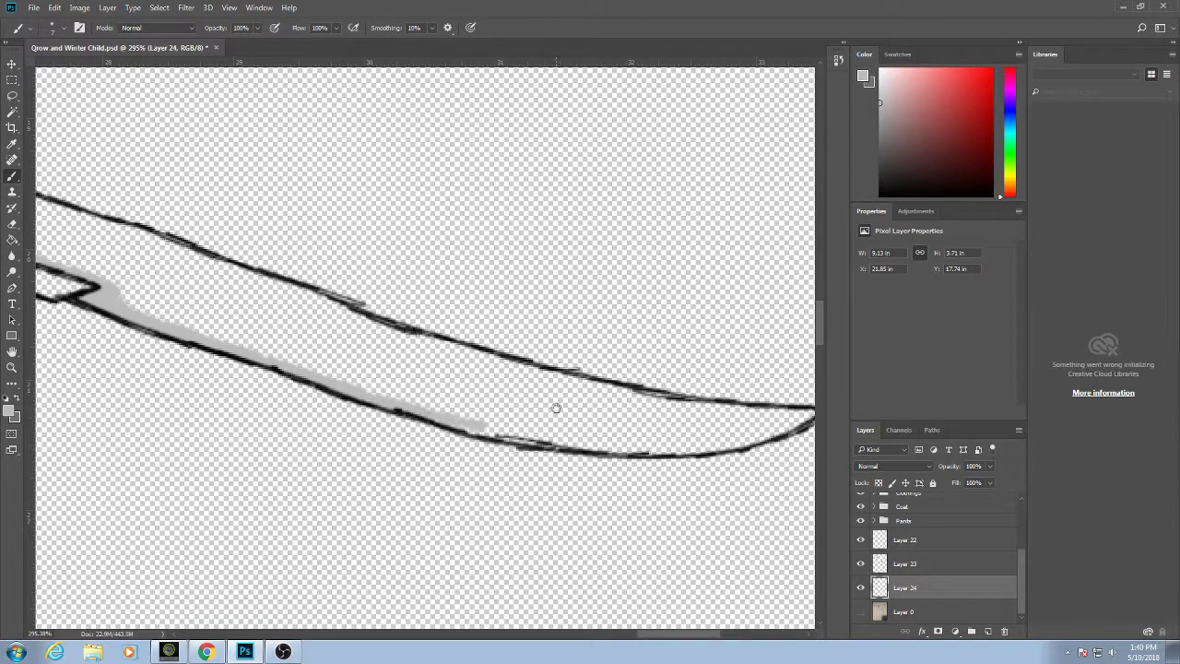
{"action": "left_click_drag", "start_coordinate": [556, 407], "coordinate": [488, 330]}
{"action": "mouse_move", "coordinate": [405, 354]}
{"action": "left_mouse_down"}
{"action": "mouse_move", "coordinate": [507, 373]}
{"action": "mouse_move", "coordinate": [616, 375]}
{"action": "mouse_move", "coordinate": [753, 338]}
{"action": "mouse_move", "coordinate": [631, 377]}
{"action": "mouse_move", "coordinate": [719, 353]}
{"action": "left_mouse_up"}
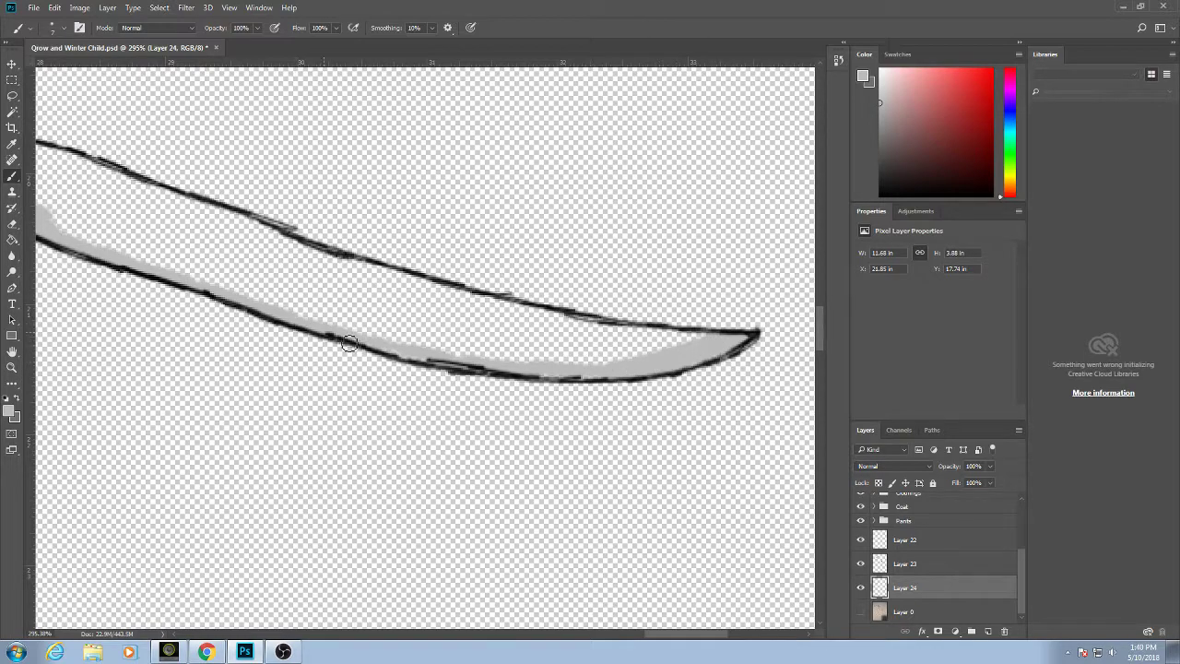
Fill the narrow pointed piece beneath the base of the smaller sword's blade with the light grey.
{"action": "left_click_drag", "start_coordinate": [90, 266], "coordinate": [638, 394]}
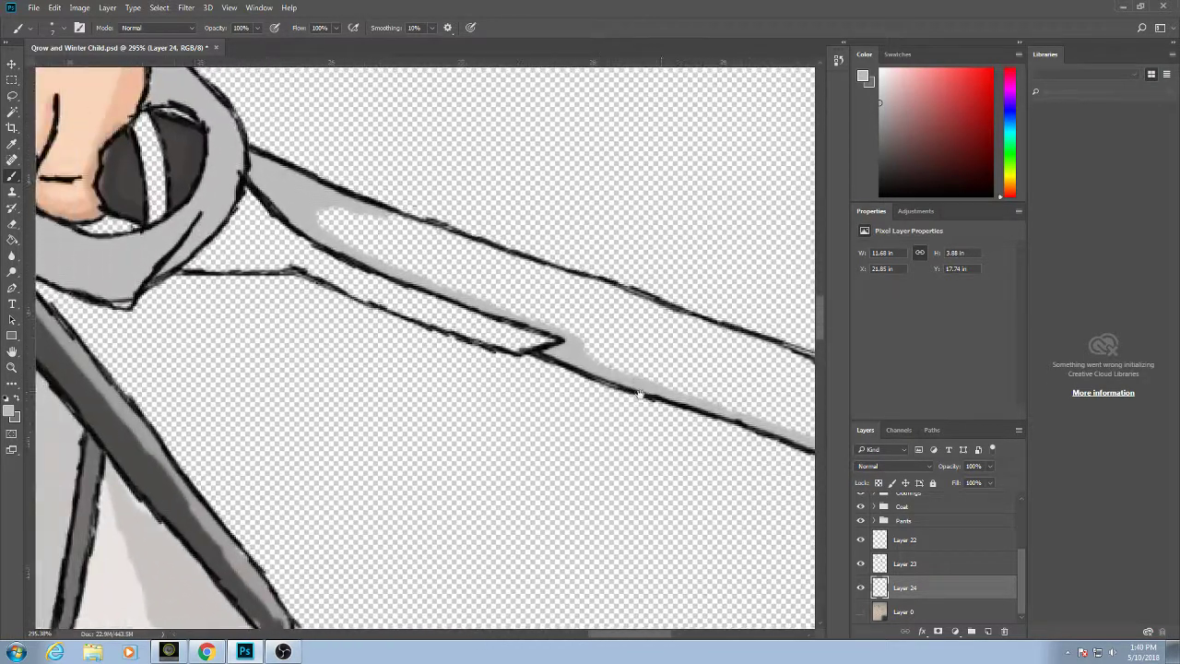
{"action": "mouse_move", "coordinate": [277, 278]}
{"action": "left_mouse_down"}
{"action": "mouse_move", "coordinate": [418, 293]}
{"action": "mouse_move", "coordinate": [443, 323]}
{"action": "mouse_move", "coordinate": [456, 373]}
{"action": "mouse_move", "coordinate": [450, 390]}
{"action": "mouse_move", "coordinate": [266, 355]}
{"action": "left_mouse_up"}
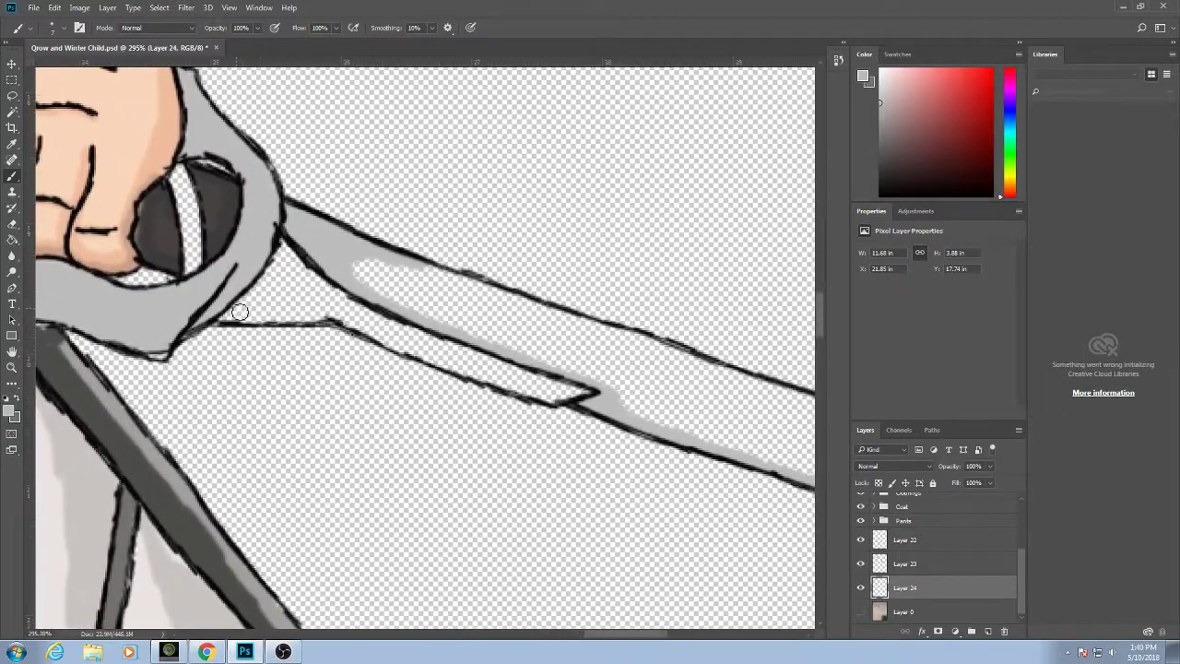
{"action": "mouse_move", "coordinate": [243, 309]}
{"action": "left_mouse_down"}
{"action": "mouse_move", "coordinate": [286, 254]}
{"action": "mouse_move", "coordinate": [271, 262]}
{"action": "mouse_move", "coordinate": [301, 286]}
{"action": "mouse_move", "coordinate": [285, 250]}
{"action": "mouse_move", "coordinate": [346, 314]}
{"action": "mouse_move", "coordinate": [325, 282]}
{"action": "mouse_move", "coordinate": [442, 356]}
{"action": "mouse_move", "coordinate": [340, 319]}
{"action": "mouse_move", "coordinate": [484, 380]}
{"action": "mouse_move", "coordinate": [456, 346]}
{"action": "mouse_move", "coordinate": [584, 398]}
{"action": "mouse_move", "coordinate": [524, 378]}
{"action": "mouse_move", "coordinate": [564, 404]}
{"action": "mouse_move", "coordinate": [534, 403]}
{"action": "mouse_move", "coordinate": [456, 375]}
{"action": "left_mouse_up"}
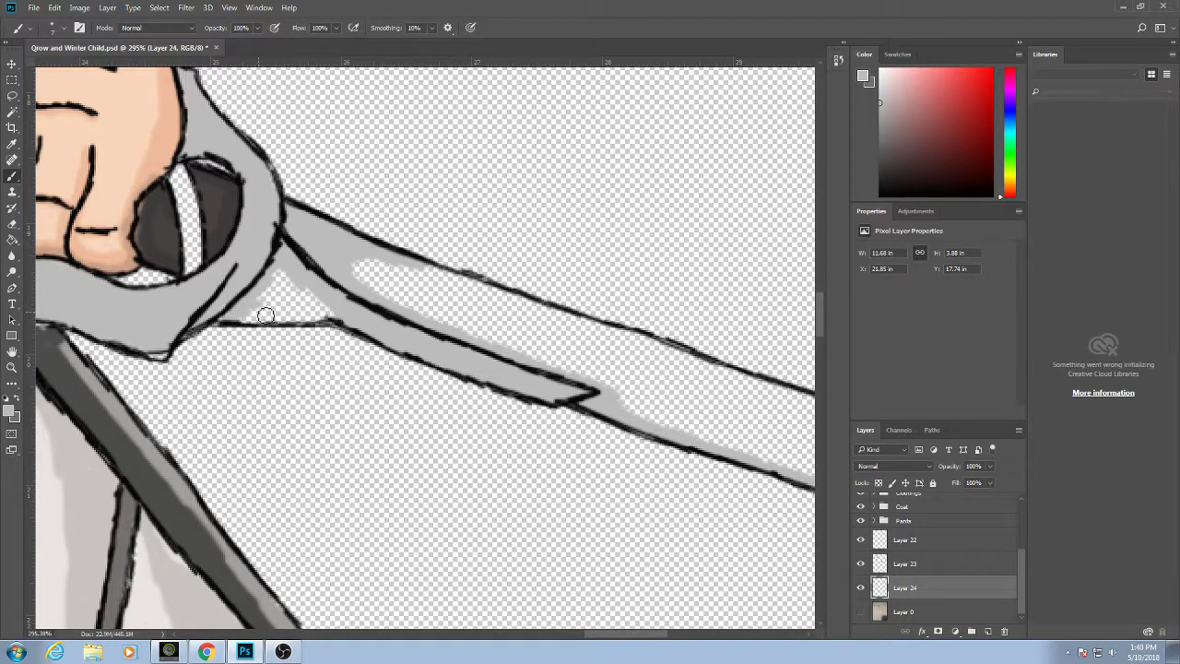
{"action": "mouse_move", "coordinate": [266, 315]}
{"action": "left_mouse_down"}
{"action": "mouse_move", "coordinate": [321, 306]}
{"action": "mouse_move", "coordinate": [281, 279]}
{"action": "mouse_move", "coordinate": [272, 309]}
{"action": "left_mouse_up"}
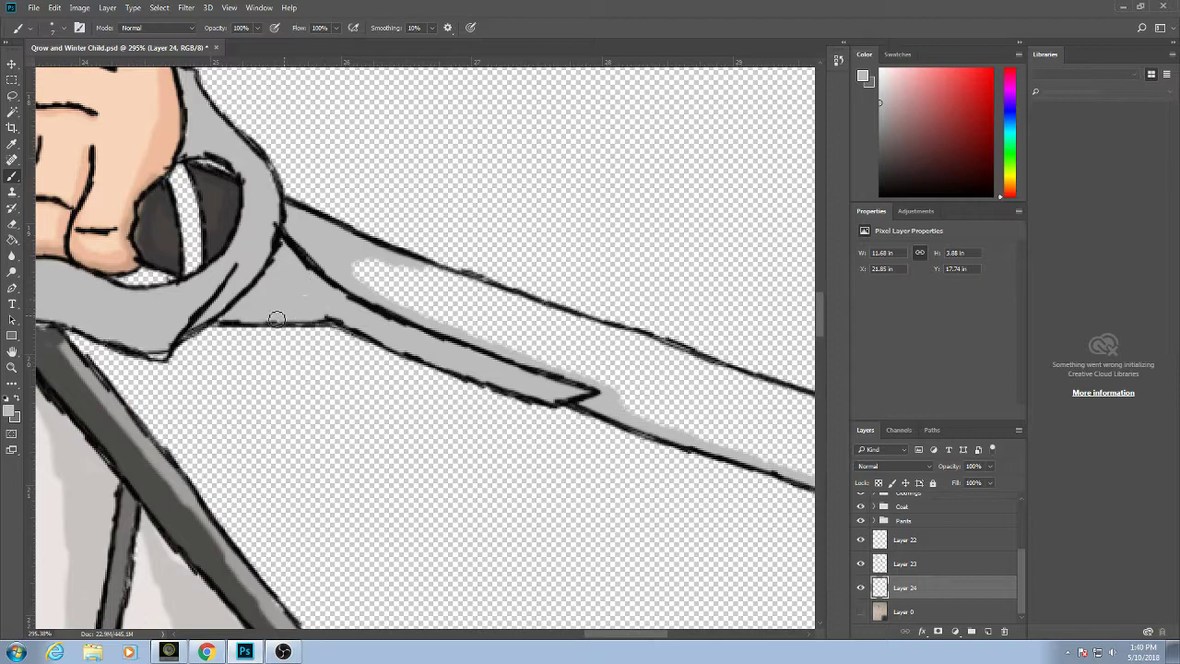
Switch to the darker grey and shade the hand guard's outer edge beside the blade and its end near the wrist.
{"action": "scroll", "coordinate": [276, 318], "scroll_direction": "left", "scroll_amount": 2}
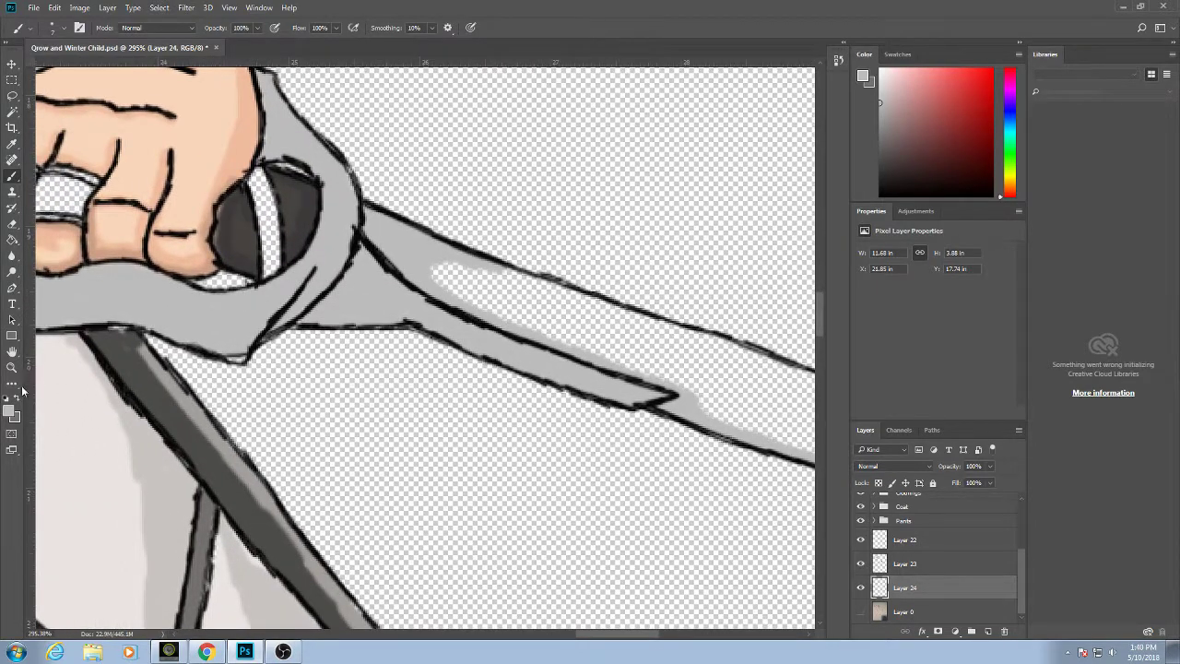
{"action": "key", "text": "x"}
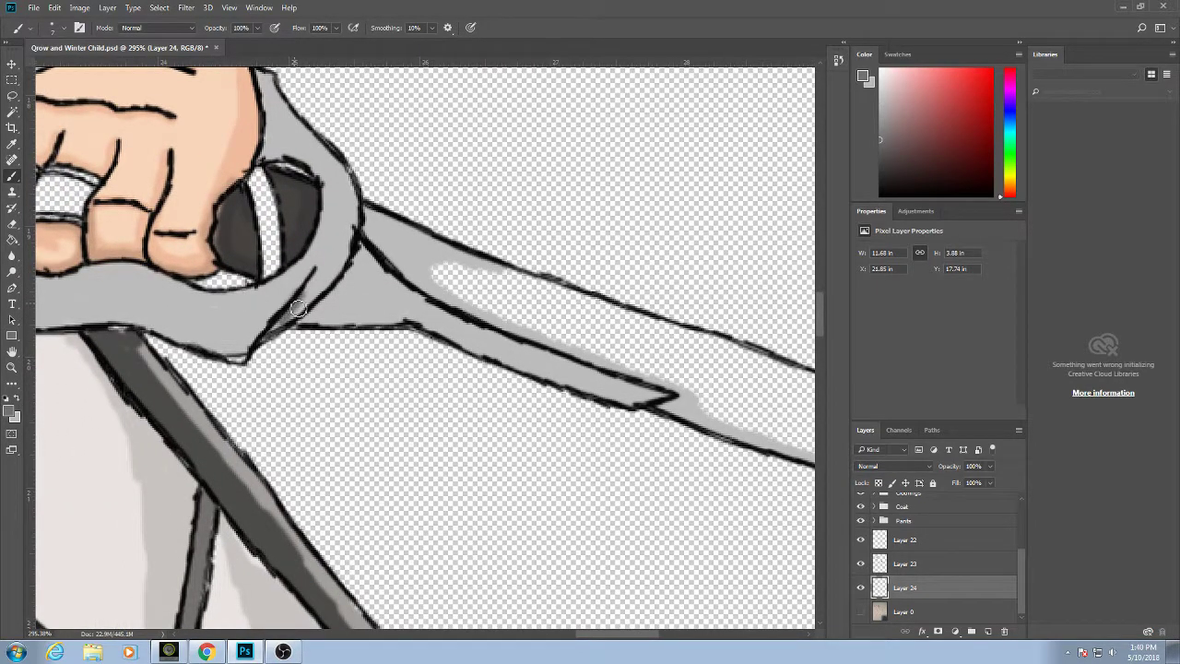
{"action": "mouse_move", "coordinate": [280, 327]}
{"action": "left_mouse_down"}
{"action": "mouse_move", "coordinate": [314, 286]}
{"action": "mouse_move", "coordinate": [282, 328]}
{"action": "mouse_move", "coordinate": [334, 277]}
{"action": "mouse_move", "coordinate": [361, 198]}
{"action": "left_mouse_up"}
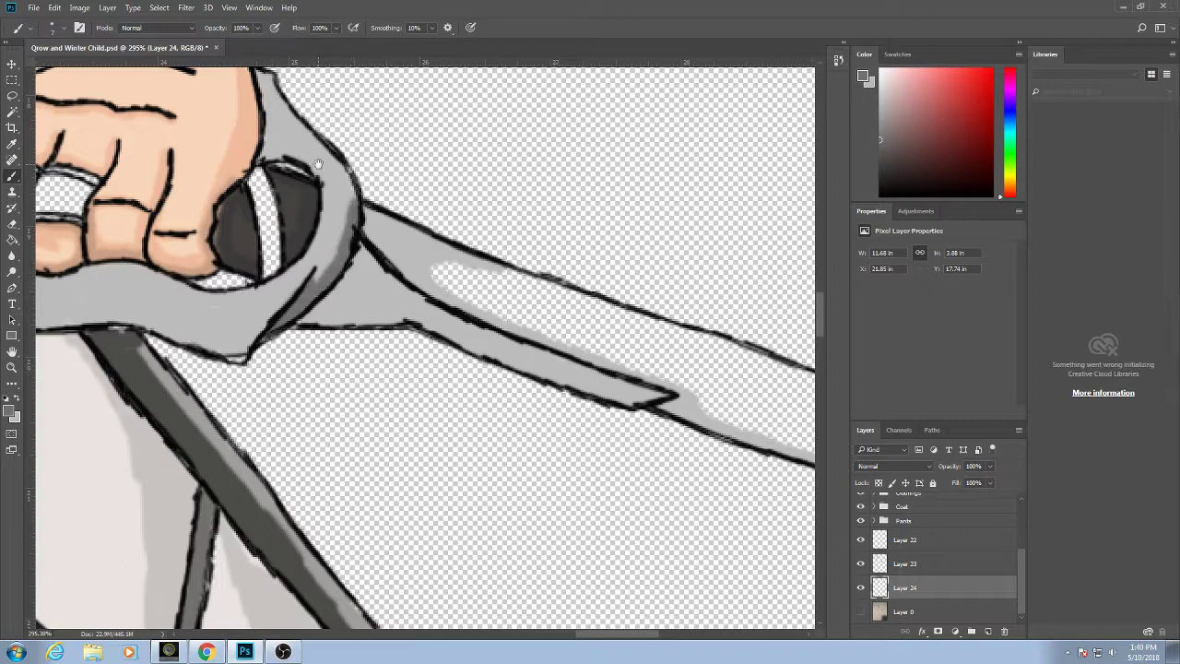
{"action": "left_click_drag", "start_coordinate": [318, 164], "coordinate": [329, 187]}
{"action": "mouse_move", "coordinate": [283, 129]}
{"action": "left_mouse_down"}
{"action": "mouse_move", "coordinate": [275, 97]}
{"action": "mouse_move", "coordinate": [287, 134]}
{"action": "mouse_move", "coordinate": [286, 104]}
{"action": "mouse_move", "coordinate": [275, 183]}
{"action": "mouse_move", "coordinate": [327, 190]}
{"action": "mouse_move", "coordinate": [289, 129]}
{"action": "mouse_move", "coordinate": [289, 174]}
{"action": "mouse_move", "coordinate": [283, 129]}
{"action": "left_mouse_up"}
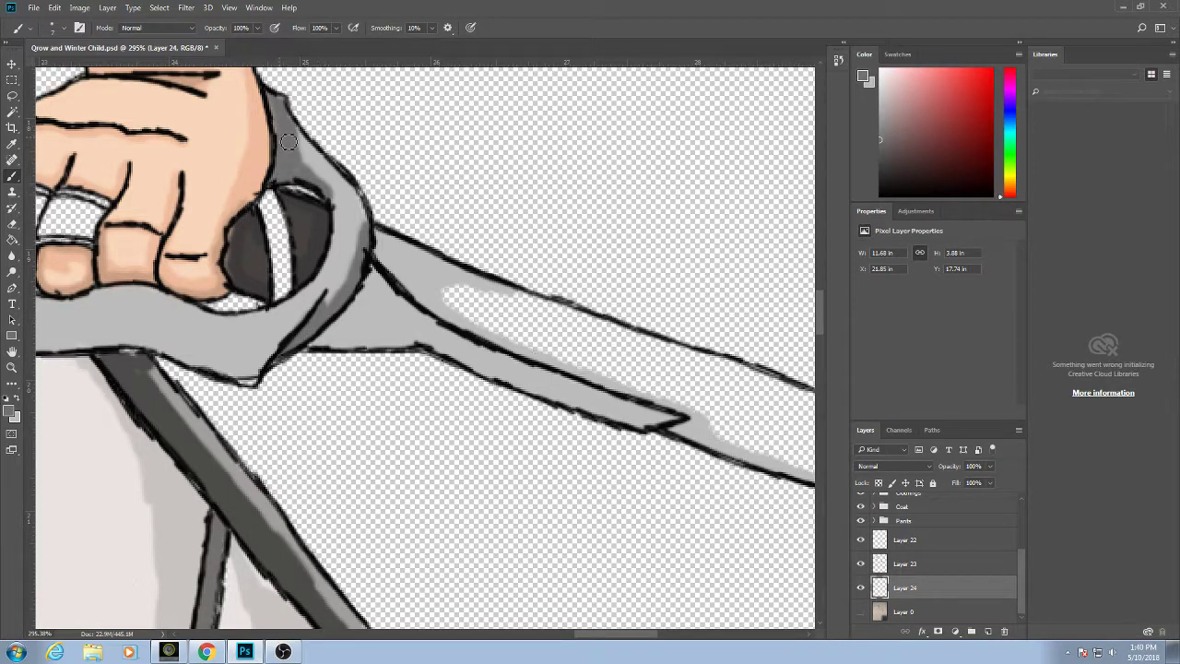
Shade the hand guard's lower edge and the pointed piece beneath the blade with the darker grey.
{"action": "left_click_drag", "start_coordinate": [311, 181], "coordinate": [399, 160]}
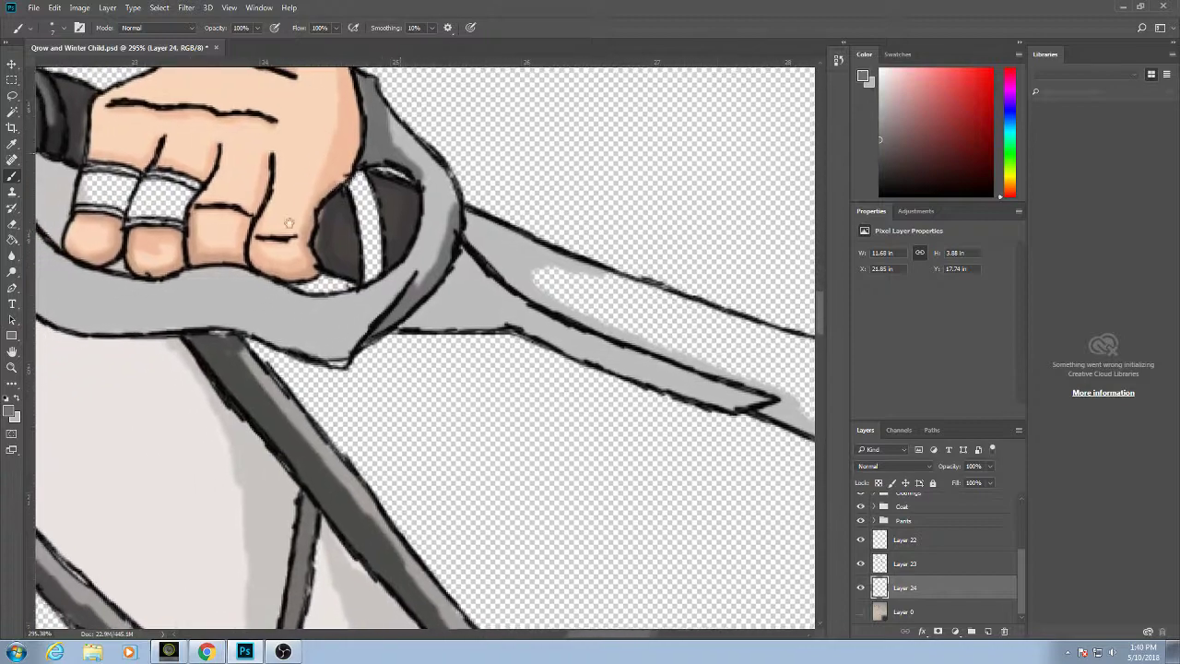
{"action": "left_click_drag", "start_coordinate": [115, 284], "coordinate": [172, 272]}
{"action": "mouse_move", "coordinate": [57, 164]}
{"action": "left_mouse_down"}
{"action": "mouse_move", "coordinate": [58, 232]}
{"action": "mouse_move", "coordinate": [86, 285]}
{"action": "mouse_move", "coordinate": [149, 325]}
{"action": "left_mouse_up"}
{"action": "mouse_move", "coordinate": [60, 188]}
{"action": "left_mouse_down"}
{"action": "mouse_move", "coordinate": [76, 258]}
{"action": "mouse_move", "coordinate": [129, 314]}
{"action": "mouse_move", "coordinate": [276, 292]}
{"action": "mouse_move", "coordinate": [410, 335]}
{"action": "mouse_move", "coordinate": [263, 316]}
{"action": "left_mouse_up"}
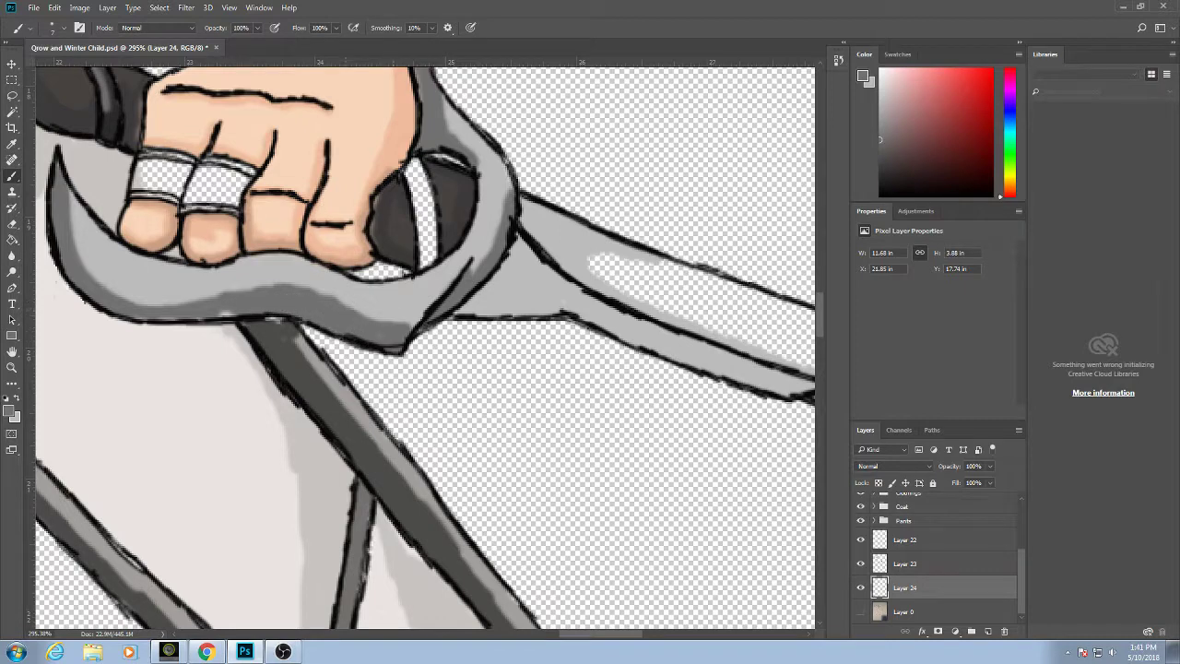
{"action": "mouse_move", "coordinate": [393, 343]}
{"action": "left_mouse_down"}
{"action": "mouse_move", "coordinate": [461, 279]}
{"action": "mouse_move", "coordinate": [493, 286]}
{"action": "mouse_move", "coordinate": [527, 236]}
{"action": "mouse_move", "coordinate": [387, 266]}
{"action": "mouse_move", "coordinate": [272, 245]}
{"action": "mouse_move", "coordinate": [335, 266]}
{"action": "mouse_move", "coordinate": [405, 319]}
{"action": "mouse_move", "coordinate": [355, 295]}
{"action": "mouse_move", "coordinate": [382, 313]}
{"action": "mouse_move", "coordinate": [470, 343]}
{"action": "mouse_move", "coordinate": [413, 304]}
{"action": "mouse_move", "coordinate": [495, 345]}
{"action": "mouse_move", "coordinate": [583, 369]}
{"action": "mouse_move", "coordinate": [533, 369]}
{"action": "mouse_move", "coordinate": [446, 337]}
{"action": "mouse_move", "coordinate": [282, 245]}
{"action": "mouse_move", "coordinate": [304, 282]}
{"action": "mouse_move", "coordinate": [328, 290]}
{"action": "mouse_move", "coordinate": [247, 293]}
{"action": "mouse_move", "coordinate": [288, 293]}
{"action": "mouse_move", "coordinate": [272, 263]}
{"action": "left_mouse_up"}
{"action": "left_click_drag", "start_coordinate": [292, 214], "coordinate": [576, 341]}
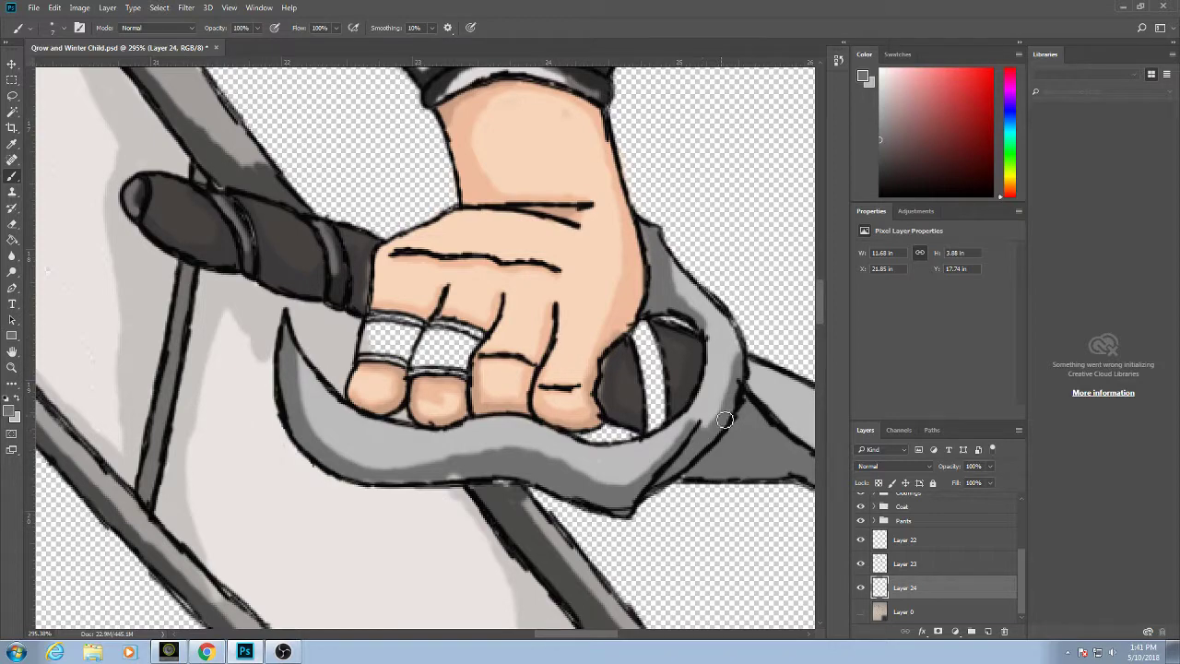
{"action": "scroll", "coordinate": [724, 420], "scroll_direction": "down", "scroll_amount": 4}
{"action": "left_click_drag", "start_coordinate": [678, 447], "coordinate": [381, 394]}
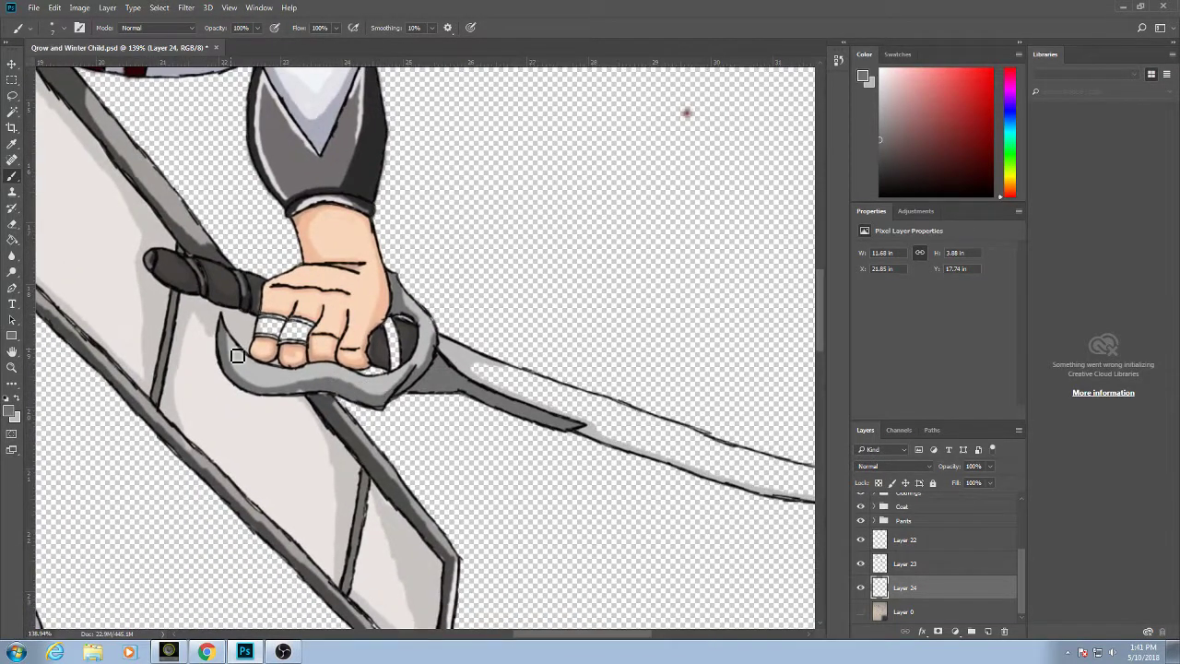
Switch to the light grey and highlight the hand guard's curved tip and the upper edge of the pointed piece beneath the blade.
{"action": "scroll", "coordinate": [237, 355], "scroll_direction": "up", "scroll_amount": 4}
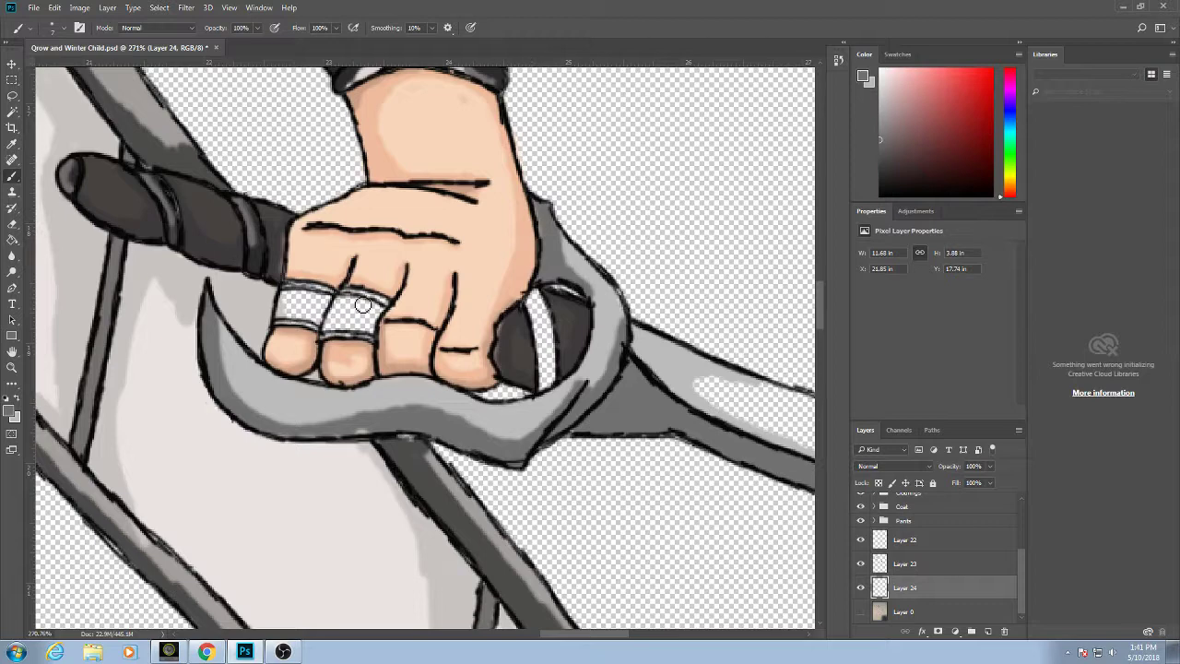
{"action": "left_click", "coordinate": [16, 398]}
{"action": "left_click_drag", "start_coordinate": [210, 301], "coordinate": [209, 373]}
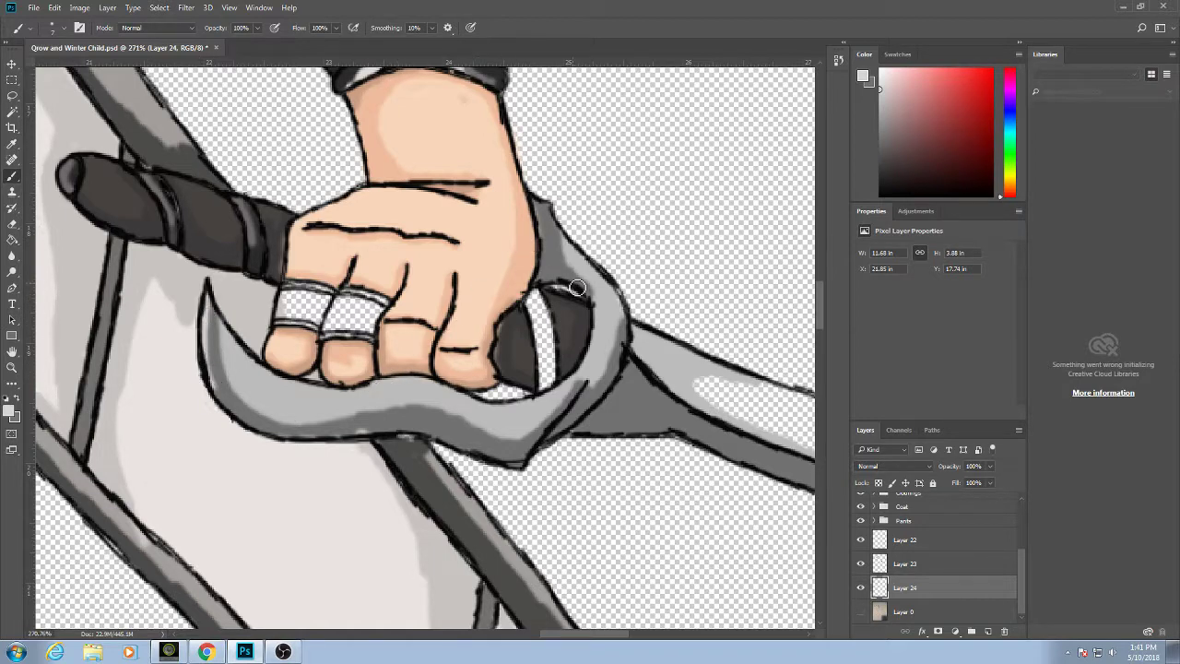
{"action": "mouse_move", "coordinate": [658, 359]}
{"action": "left_mouse_down"}
{"action": "mouse_move", "coordinate": [413, 254]}
{"action": "mouse_move", "coordinate": [605, 309]}
{"action": "mouse_move", "coordinate": [554, 296]}
{"action": "mouse_move", "coordinate": [547, 335]}
{"action": "mouse_move", "coordinate": [624, 389]}
{"action": "mouse_move", "coordinate": [798, 444]}
{"action": "left_mouse_up"}
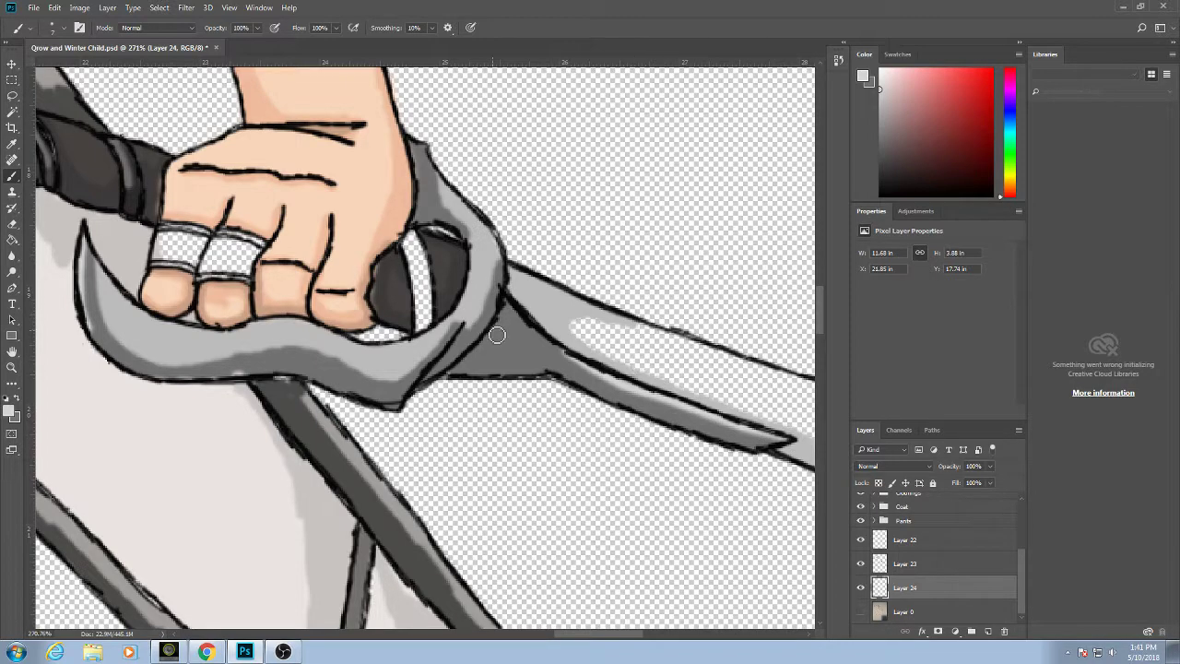
{"action": "left_click_drag", "start_coordinate": [376, 371], "coordinate": [466, 402]}
Switch back to the darker grey and shade the hand guard's inner edge beneath the fingers and around the grip.
{"action": "left_click", "coordinate": [18, 398]}
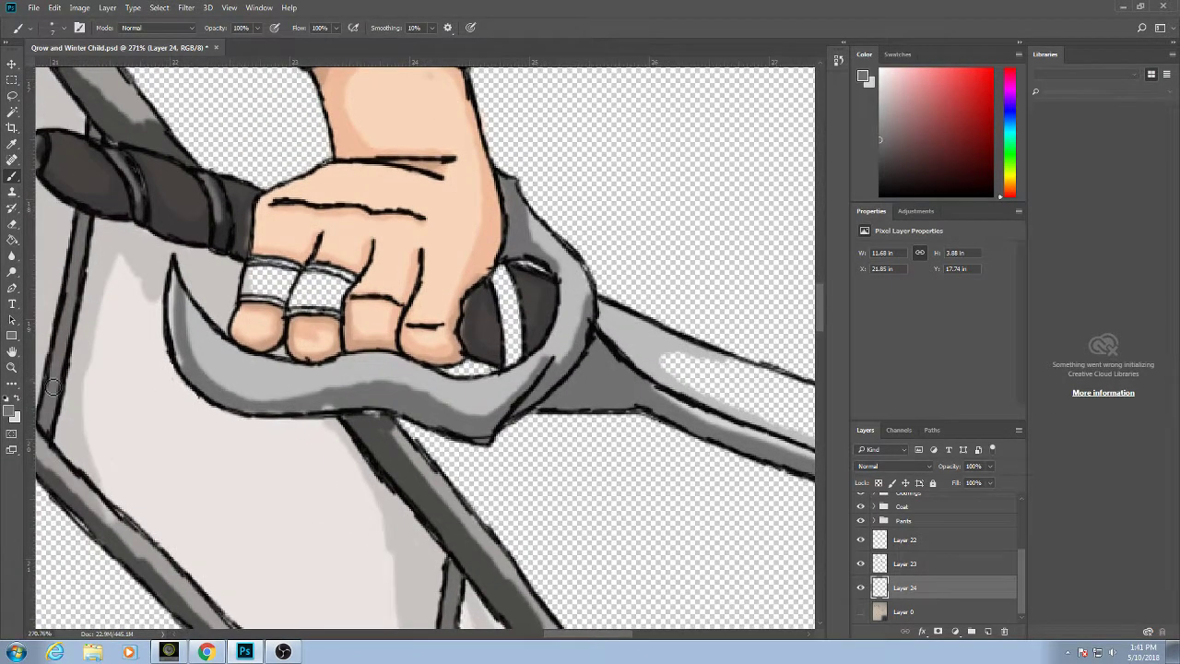
{"action": "mouse_move", "coordinate": [202, 317]}
{"action": "left_mouse_down"}
{"action": "mouse_move", "coordinate": [232, 343]}
{"action": "mouse_move", "coordinate": [303, 372]}
{"action": "mouse_move", "coordinate": [411, 366]}
{"action": "left_mouse_up"}
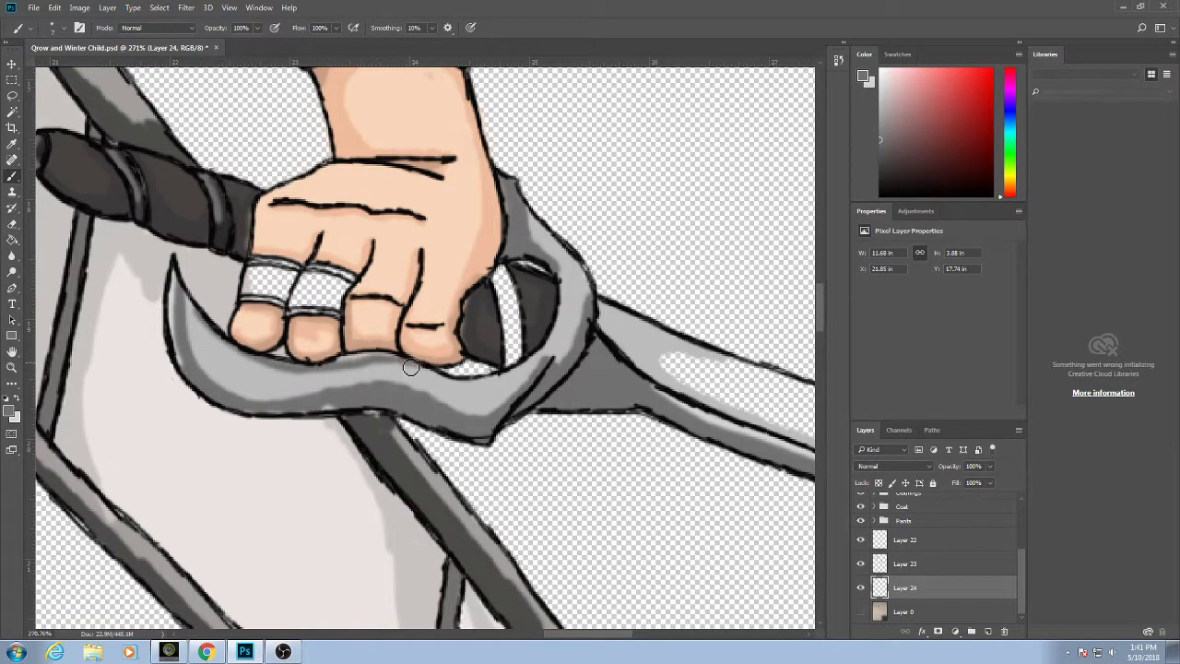
{"action": "mouse_move", "coordinate": [336, 364]}
{"action": "left_mouse_down"}
{"action": "mouse_move", "coordinate": [406, 361]}
{"action": "mouse_move", "coordinate": [469, 389]}
{"action": "mouse_move", "coordinate": [498, 382]}
{"action": "mouse_move", "coordinate": [483, 358]}
{"action": "mouse_move", "coordinate": [507, 379]}
{"action": "mouse_move", "coordinate": [541, 352]}
{"action": "mouse_move", "coordinate": [506, 380]}
{"action": "mouse_move", "coordinate": [487, 384]}
{"action": "mouse_move", "coordinate": [560, 308]}
{"action": "mouse_move", "coordinate": [541, 357]}
{"action": "mouse_move", "coordinate": [562, 288]}
{"action": "left_mouse_up"}
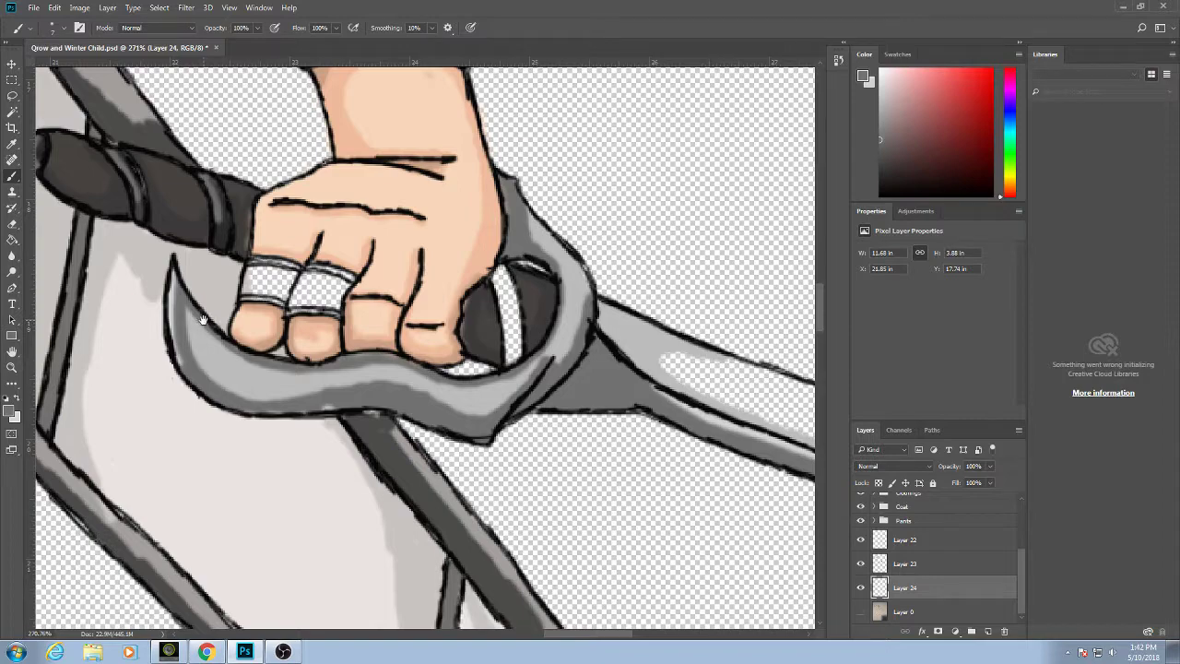
Add a new layer beneath Layer 24, choose a deeper grey and shade the lower side of the pointed piece beneath the blade.
{"action": "left_click_drag", "start_coordinate": [730, 489], "coordinate": [561, 466]}
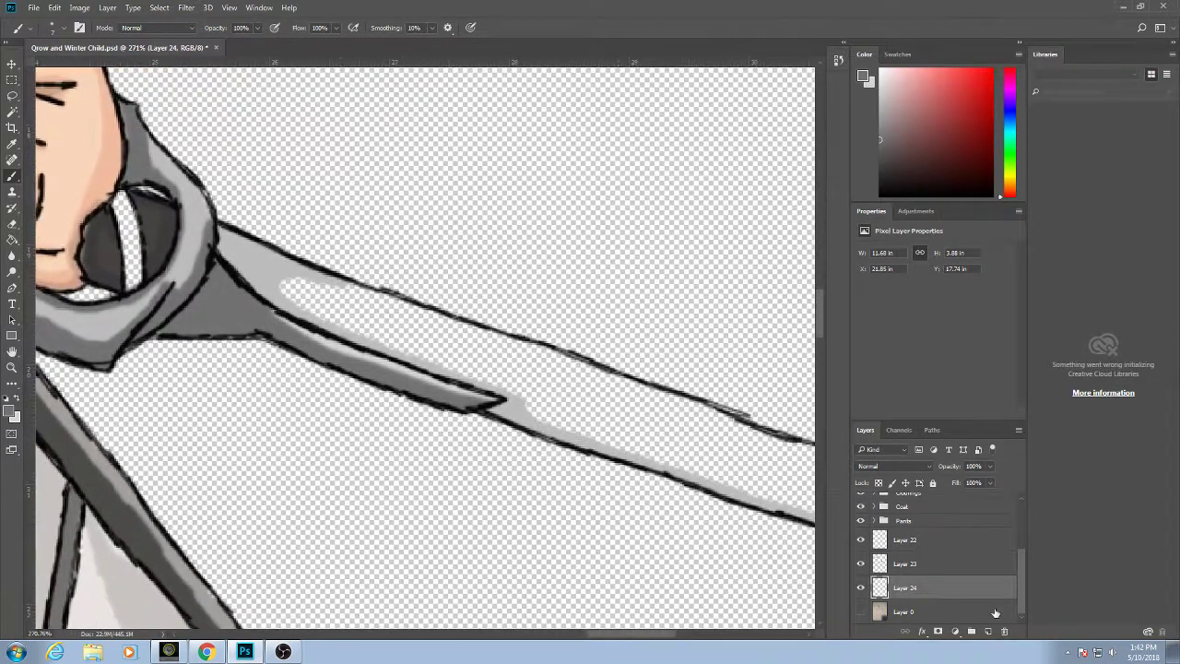
{"action": "left_click", "coordinate": [989, 632]}
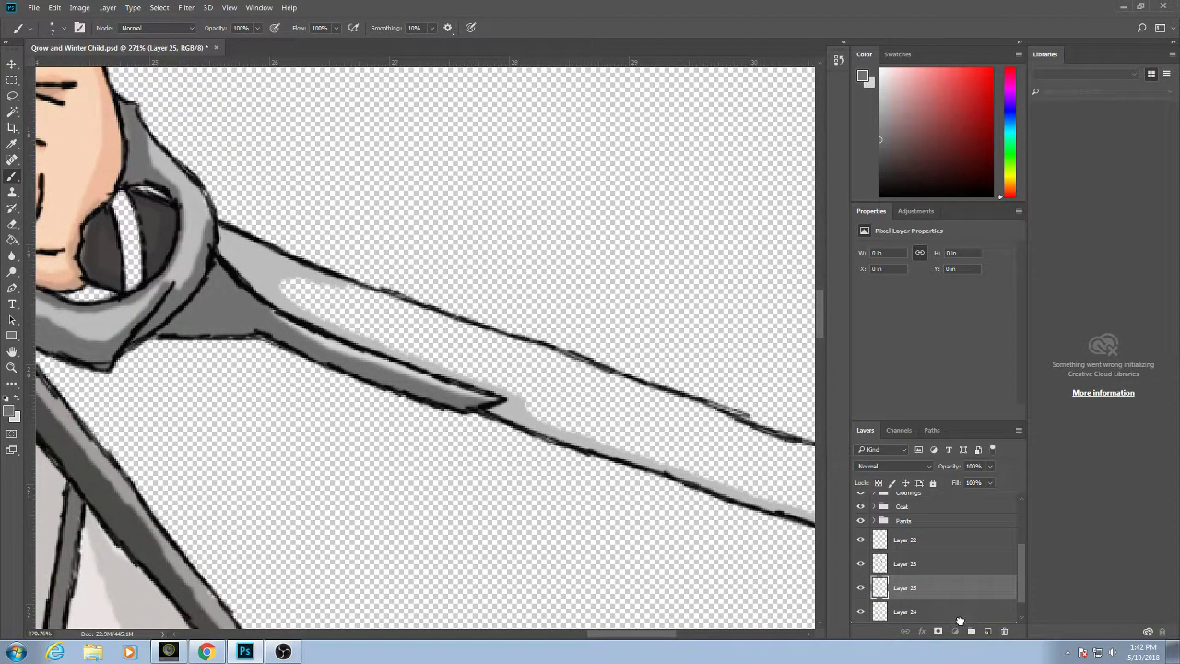
{"action": "left_click_drag", "start_coordinate": [959, 620], "coordinate": [959, 593]}
{"action": "left_click_drag", "start_coordinate": [880, 137], "coordinate": [879, 157]}
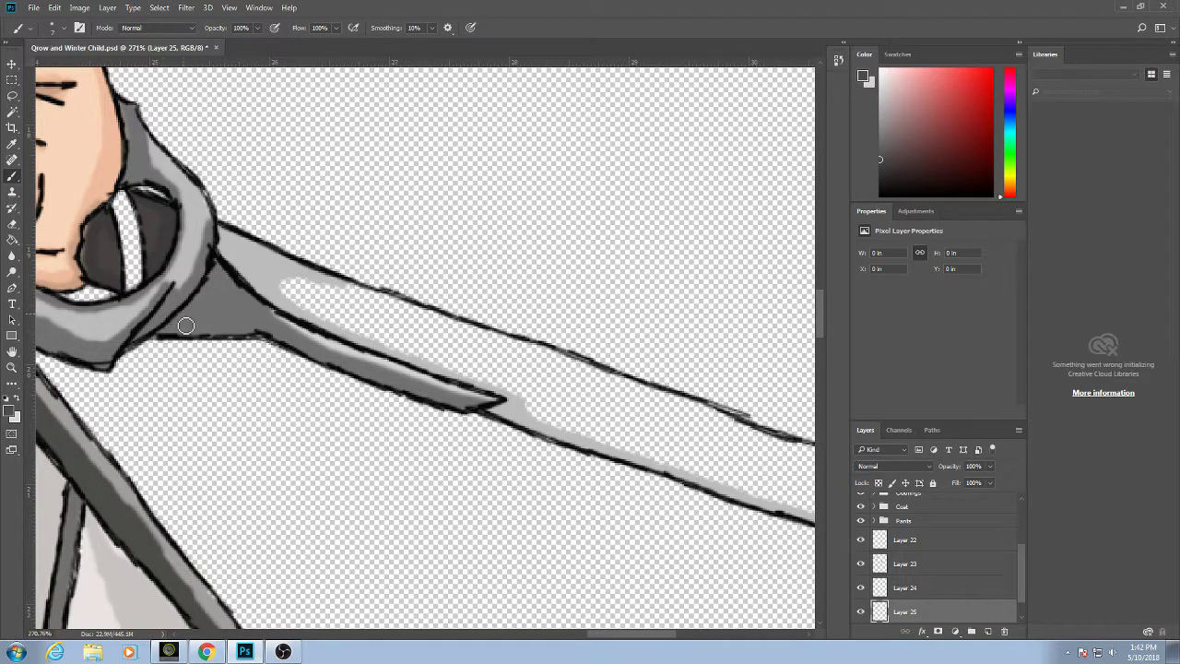
{"action": "mouse_move", "coordinate": [185, 326]}
{"action": "left_mouse_down"}
{"action": "mouse_move", "coordinate": [220, 260]}
{"action": "mouse_move", "coordinate": [221, 315]}
{"action": "mouse_move", "coordinate": [261, 336]}
{"action": "mouse_move", "coordinate": [199, 332]}
{"action": "mouse_move", "coordinate": [216, 312]}
{"action": "mouse_move", "coordinate": [218, 332]}
{"action": "mouse_move", "coordinate": [194, 321]}
{"action": "mouse_move", "coordinate": [216, 291]}
{"action": "mouse_move", "coordinate": [258, 333]}
{"action": "mouse_move", "coordinate": [474, 409]}
{"action": "mouse_move", "coordinate": [389, 384]}
{"action": "left_mouse_up"}
On Layer 24, deepen the shadows beside the blade's base, along the hand guard's lower edge and at its end near the wrist.
{"action": "left_click", "coordinate": [929, 584]}
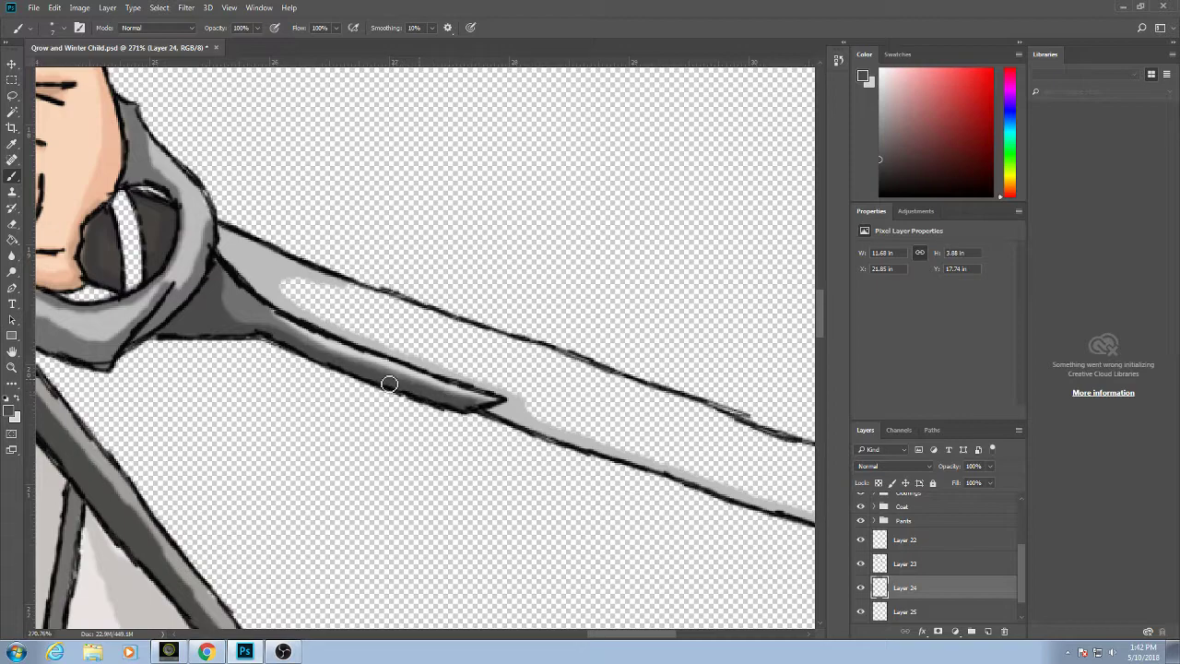
{"action": "left_click_drag", "start_coordinate": [204, 270], "coordinate": [268, 281]}
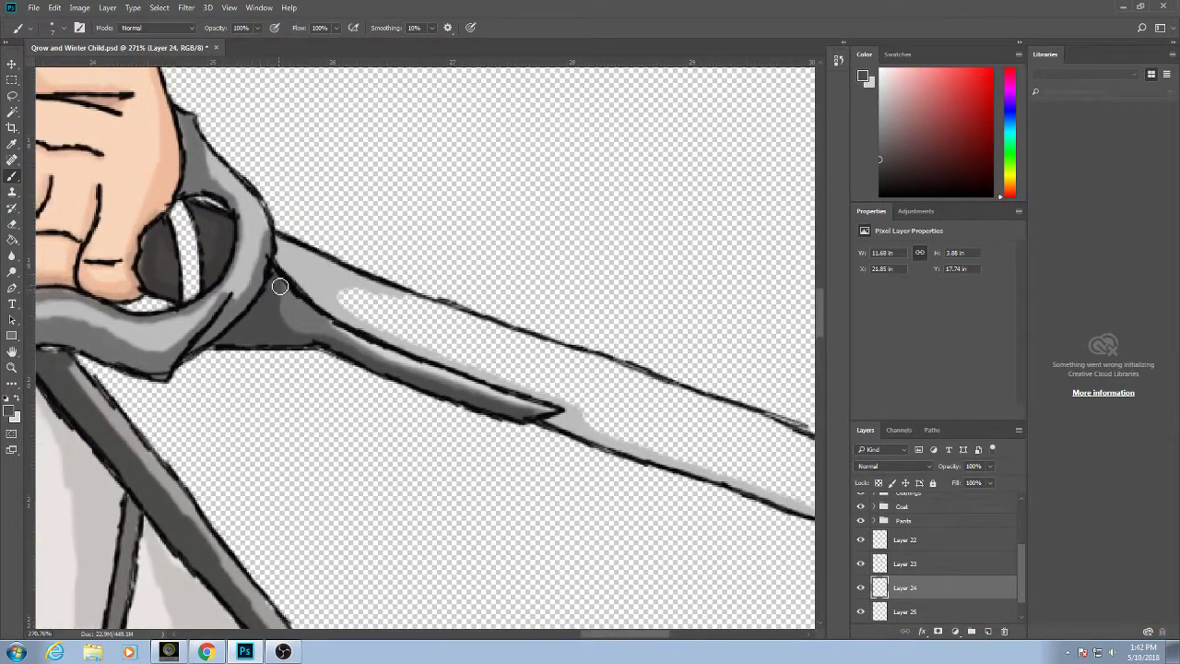
{"action": "left_click_drag", "start_coordinate": [213, 337], "coordinate": [244, 316]}
{"action": "left_click_drag", "start_coordinate": [149, 275], "coordinate": [377, 265]}
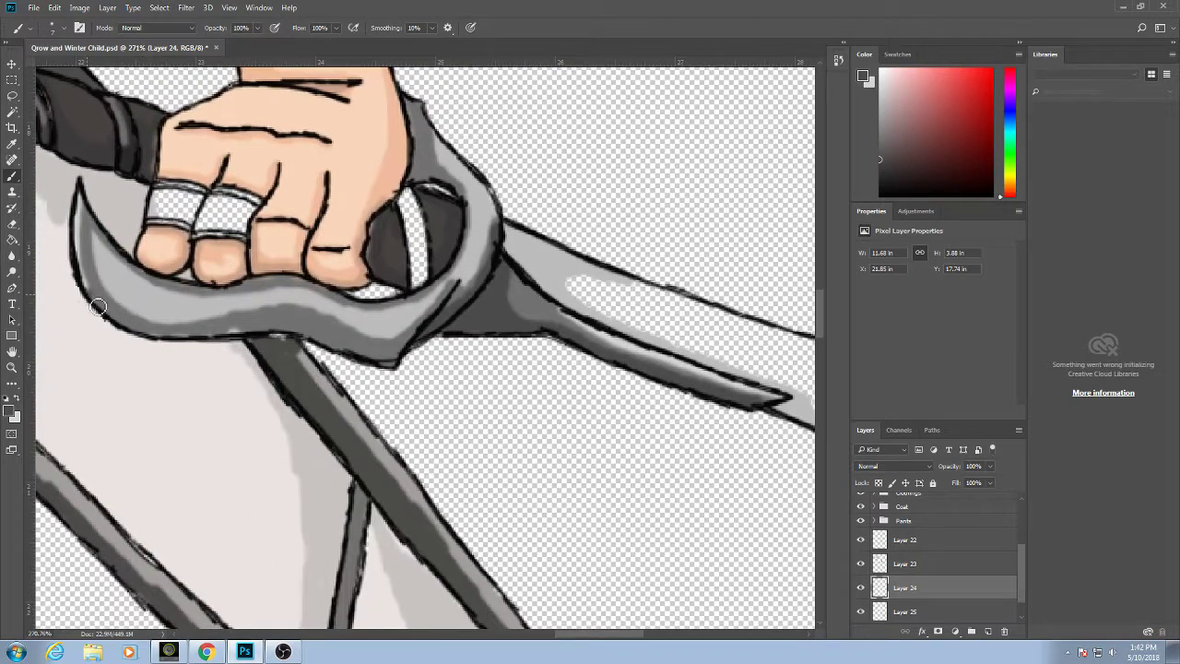
{"action": "mouse_move", "coordinate": [98, 306]}
{"action": "left_mouse_down"}
{"action": "mouse_move", "coordinate": [155, 339]}
{"action": "mouse_move", "coordinate": [200, 336]}
{"action": "mouse_move", "coordinate": [154, 340]}
{"action": "mouse_move", "coordinate": [298, 328]}
{"action": "mouse_move", "coordinate": [393, 358]}
{"action": "left_mouse_up"}
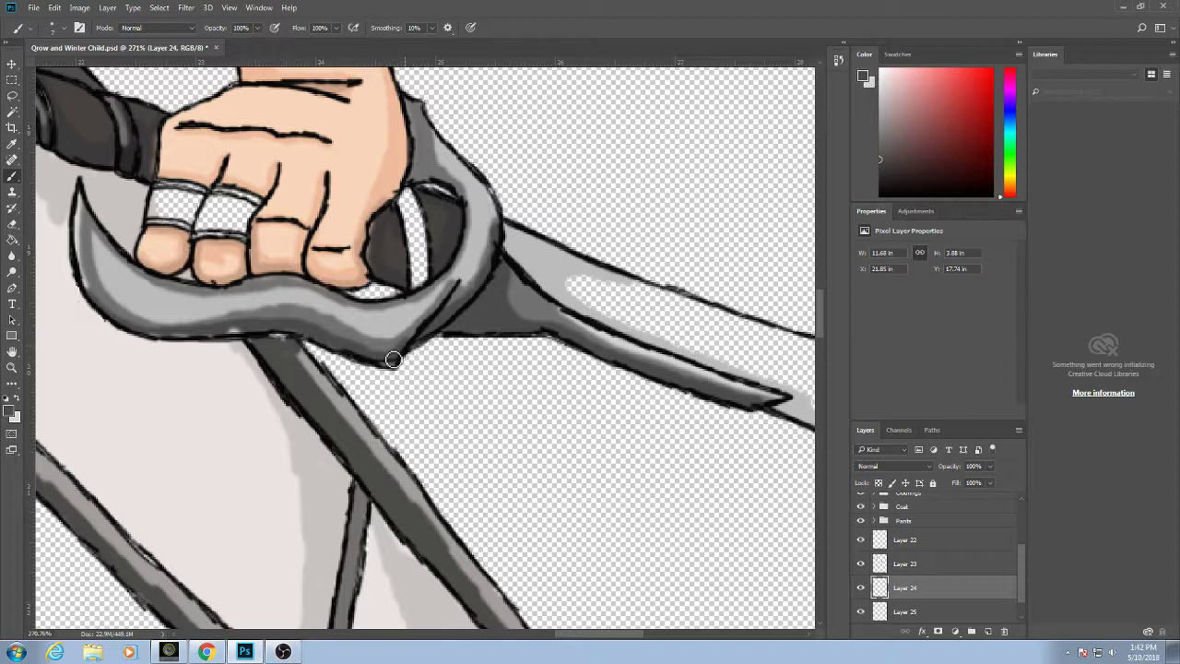
{"action": "mouse_move", "coordinate": [406, 96]}
{"action": "left_mouse_down"}
{"action": "mouse_move", "coordinate": [415, 185]}
{"action": "mouse_move", "coordinate": [459, 191]}
{"action": "left_mouse_up"}
On Layer 25, fill the first half of the smaller sword's blade, starting at the guard, with the light grey.
{"action": "left_click_drag", "start_coordinate": [740, 455], "coordinate": [572, 396]}
{"action": "left_click", "coordinate": [892, 607]}
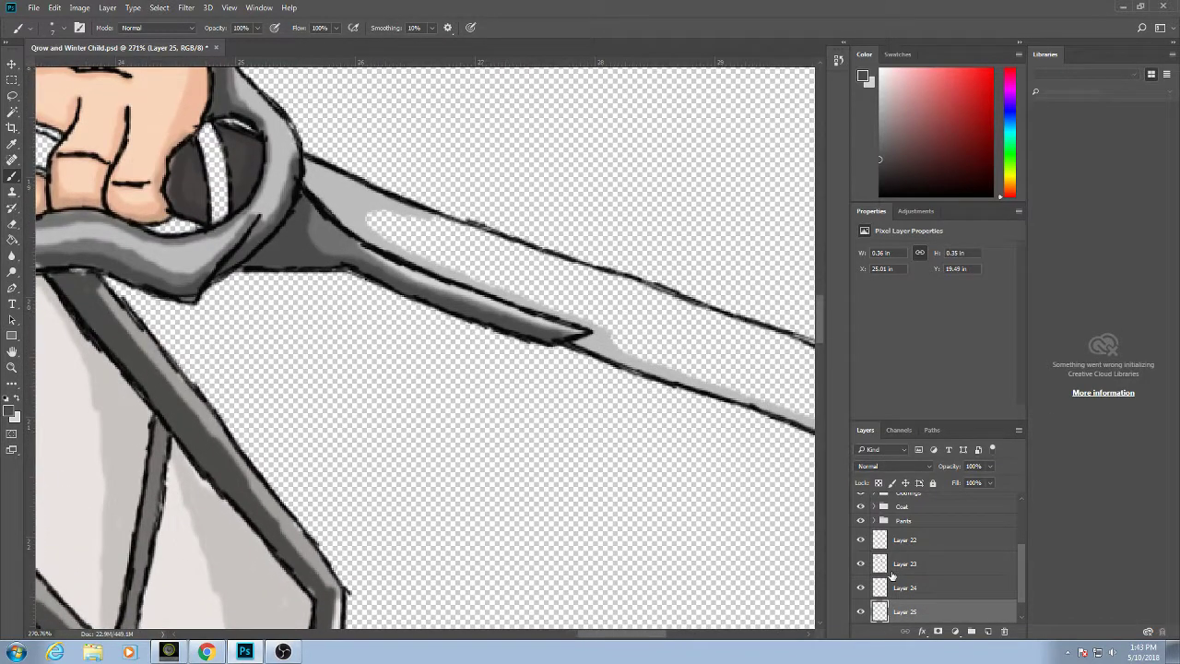
{"action": "key", "text": "x"}
{"action": "mouse_move", "coordinate": [418, 238]}
{"action": "left_mouse_down"}
{"action": "mouse_move", "coordinate": [389, 221]}
{"action": "mouse_move", "coordinate": [409, 240]}
{"action": "mouse_move", "coordinate": [383, 236]}
{"action": "mouse_move", "coordinate": [363, 212]}
{"action": "mouse_move", "coordinate": [413, 254]}
{"action": "mouse_move", "coordinate": [402, 242]}
{"action": "mouse_move", "coordinate": [423, 239]}
{"action": "mouse_move", "coordinate": [460, 269]}
{"action": "mouse_move", "coordinate": [389, 213]}
{"action": "left_mouse_up"}
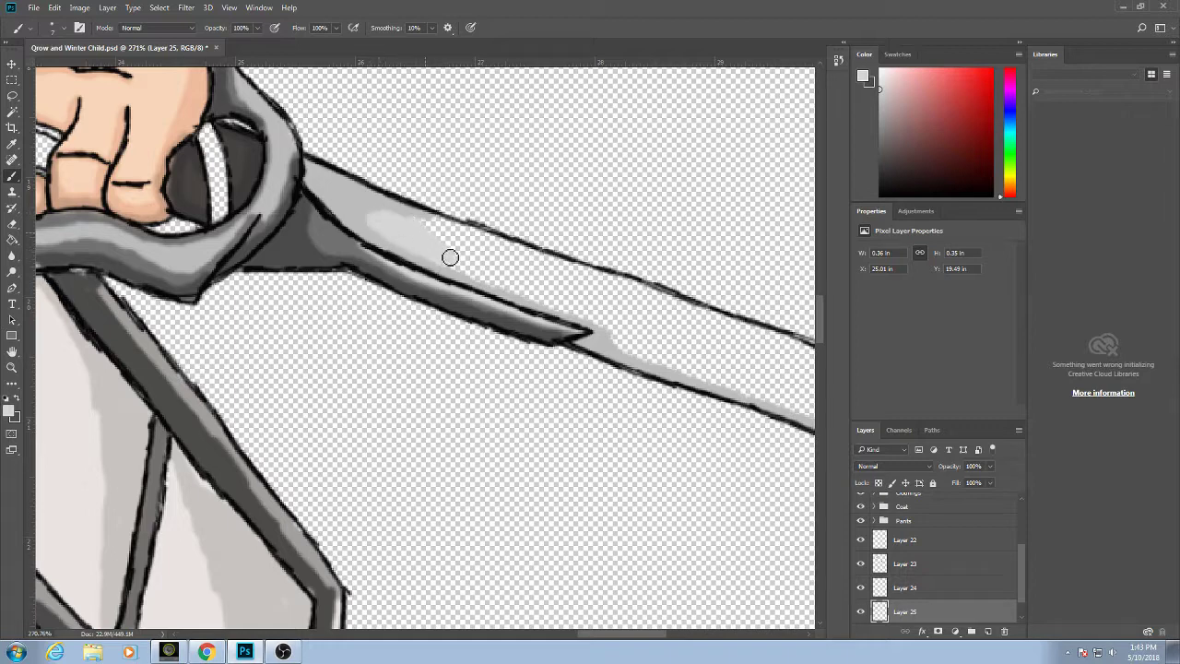
{"action": "mouse_move", "coordinate": [449, 257]}
{"action": "left_mouse_down"}
{"action": "mouse_move", "coordinate": [511, 269]}
{"action": "mouse_move", "coordinate": [435, 222]}
{"action": "mouse_move", "coordinate": [490, 282]}
{"action": "mouse_move", "coordinate": [442, 264]}
{"action": "left_mouse_up"}
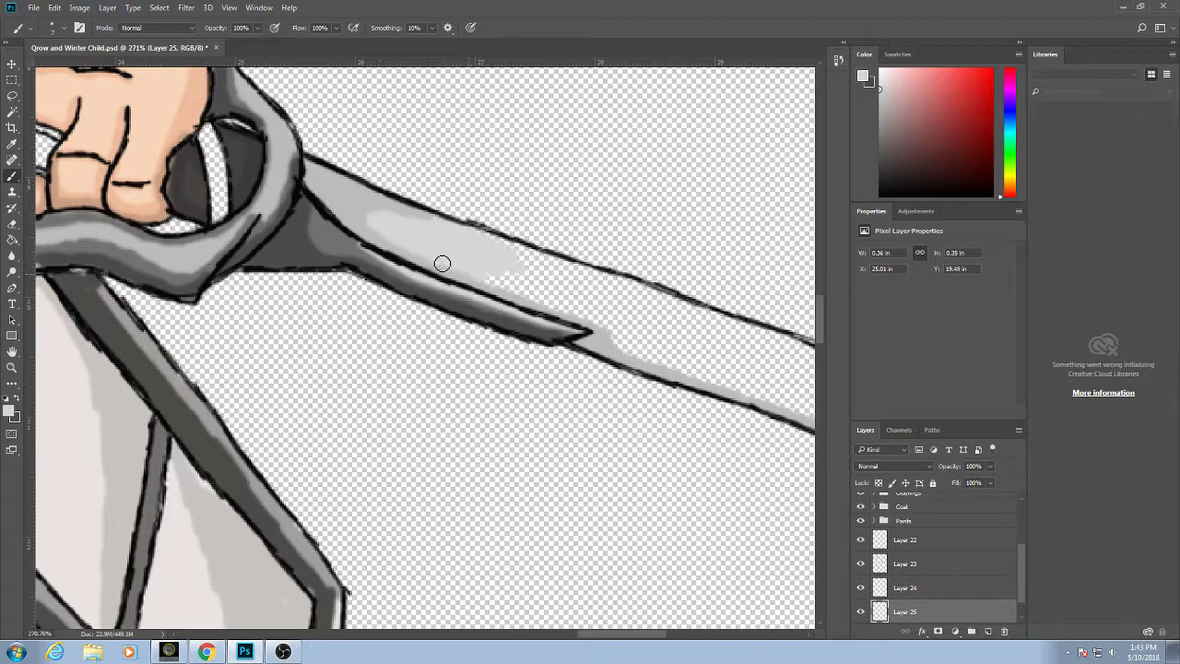
{"action": "mouse_move", "coordinate": [508, 281]}
{"action": "left_mouse_down"}
{"action": "mouse_move", "coordinate": [478, 279]}
{"action": "mouse_move", "coordinate": [458, 246]}
{"action": "mouse_move", "coordinate": [463, 231]}
{"action": "mouse_move", "coordinate": [604, 289]}
{"action": "mouse_move", "coordinate": [412, 285]}
{"action": "left_mouse_up"}
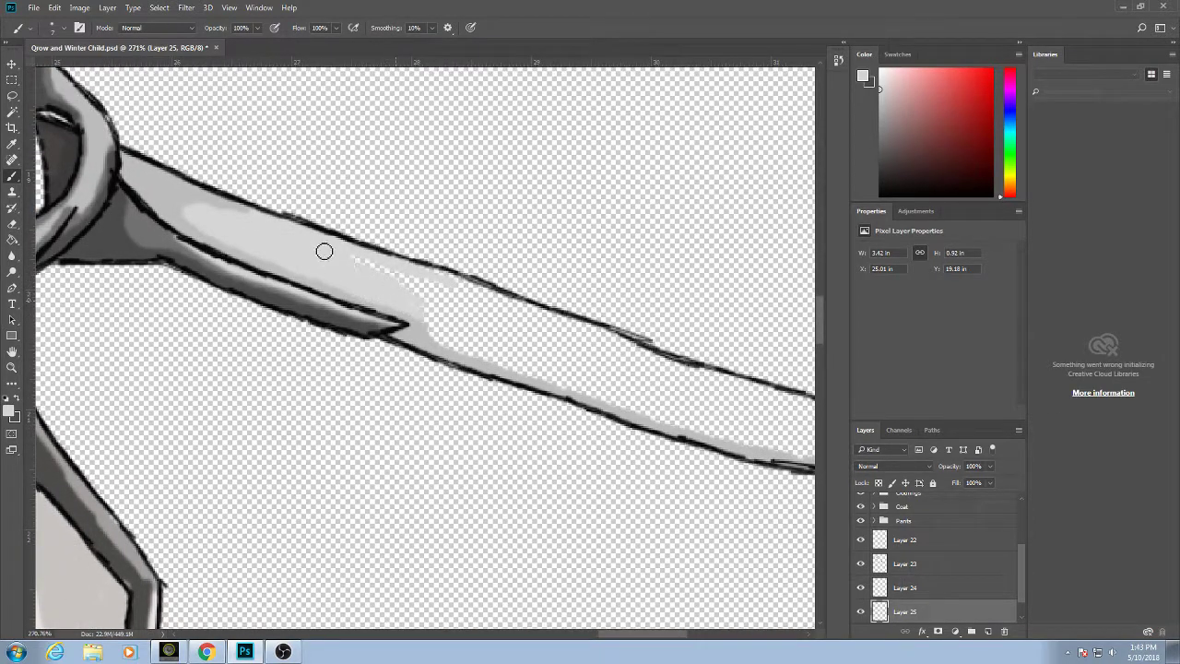
{"action": "mouse_move", "coordinate": [324, 251]}
{"action": "left_mouse_down"}
{"action": "mouse_move", "coordinate": [447, 296]}
{"action": "mouse_move", "coordinate": [335, 275]}
{"action": "mouse_move", "coordinate": [443, 297]}
{"action": "mouse_move", "coordinate": [432, 277]}
{"action": "mouse_move", "coordinate": [442, 278]}
{"action": "mouse_move", "coordinate": [622, 343]}
{"action": "mouse_move", "coordinate": [427, 323]}
{"action": "mouse_move", "coordinate": [463, 360]}
{"action": "left_mouse_up"}
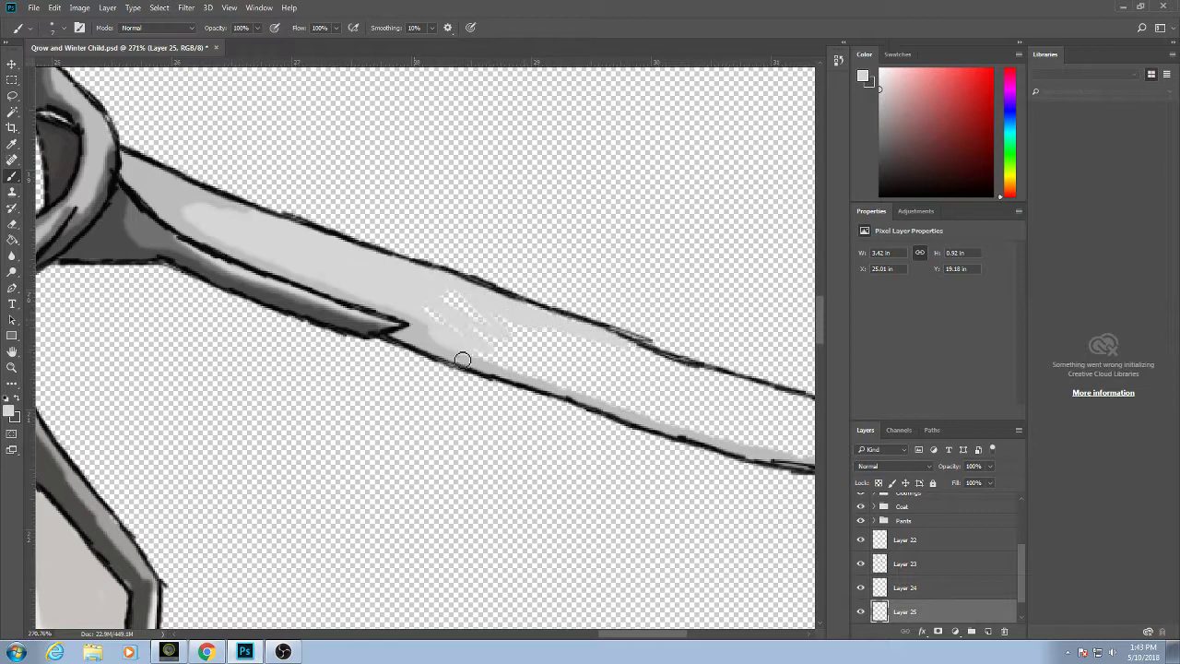
{"action": "mouse_move", "coordinate": [436, 308]}
{"action": "left_mouse_down"}
{"action": "mouse_move", "coordinate": [475, 344]}
{"action": "mouse_move", "coordinate": [433, 333]}
{"action": "mouse_move", "coordinate": [430, 301]}
{"action": "mouse_move", "coordinate": [523, 351]}
{"action": "mouse_move", "coordinate": [466, 292]}
{"action": "mouse_move", "coordinate": [464, 316]}
{"action": "mouse_move", "coordinate": [502, 346]}
{"action": "mouse_move", "coordinate": [494, 317]}
{"action": "mouse_move", "coordinate": [585, 358]}
{"action": "mouse_move", "coordinate": [529, 308]}
{"action": "left_mouse_up"}
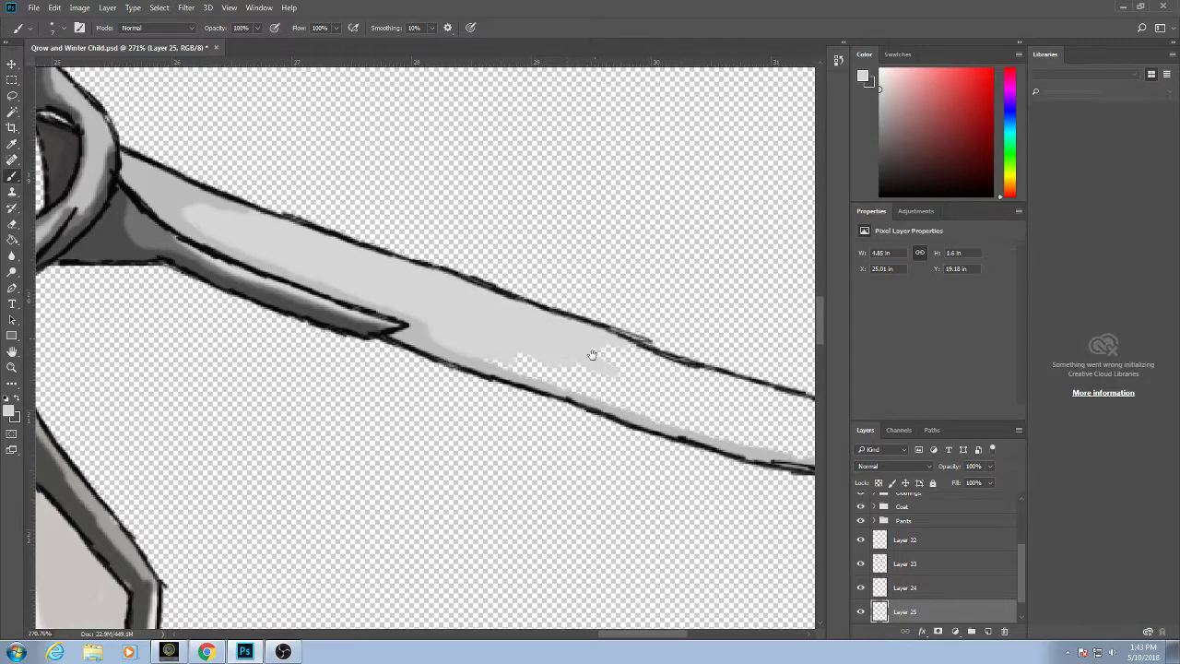
Continue the light grey fill along the rest of the smaller sword's blade to its tip.
{"action": "mouse_move", "coordinate": [593, 350]}
{"action": "left_mouse_down"}
{"action": "mouse_move", "coordinate": [427, 312]}
{"action": "mouse_move", "coordinate": [365, 324]}
{"action": "left_mouse_up"}
{"action": "mouse_move", "coordinate": [293, 335]}
{"action": "left_mouse_down"}
{"action": "mouse_move", "coordinate": [361, 357]}
{"action": "mouse_move", "coordinate": [301, 329]}
{"action": "mouse_move", "coordinate": [441, 397]}
{"action": "mouse_move", "coordinate": [438, 381]}
{"action": "mouse_move", "coordinate": [354, 330]}
{"action": "mouse_move", "coordinate": [381, 324]}
{"action": "mouse_move", "coordinate": [458, 380]}
{"action": "mouse_move", "coordinate": [399, 335]}
{"action": "mouse_move", "coordinate": [355, 320]}
{"action": "mouse_move", "coordinate": [428, 351]}
{"action": "mouse_move", "coordinate": [406, 357]}
{"action": "mouse_move", "coordinate": [375, 312]}
{"action": "mouse_move", "coordinate": [484, 368]}
{"action": "mouse_move", "coordinate": [451, 337]}
{"action": "mouse_move", "coordinate": [601, 394]}
{"action": "mouse_move", "coordinate": [362, 365]}
{"action": "mouse_move", "coordinate": [435, 384]}
{"action": "mouse_move", "coordinate": [351, 354]}
{"action": "mouse_move", "coordinate": [516, 400]}
{"action": "mouse_move", "coordinate": [635, 407]}
{"action": "mouse_move", "coordinate": [492, 422]}
{"action": "mouse_move", "coordinate": [525, 430]}
{"action": "mouse_move", "coordinate": [470, 409]}
{"action": "mouse_move", "coordinate": [477, 426]}
{"action": "mouse_move", "coordinate": [382, 416]}
{"action": "mouse_move", "coordinate": [456, 428]}
{"action": "mouse_move", "coordinate": [286, 388]}
{"action": "mouse_move", "coordinate": [352, 410]}
{"action": "mouse_move", "coordinate": [307, 355]}
{"action": "mouse_move", "coordinate": [398, 415]}
{"action": "mouse_move", "coordinate": [349, 372]}
{"action": "left_mouse_up"}
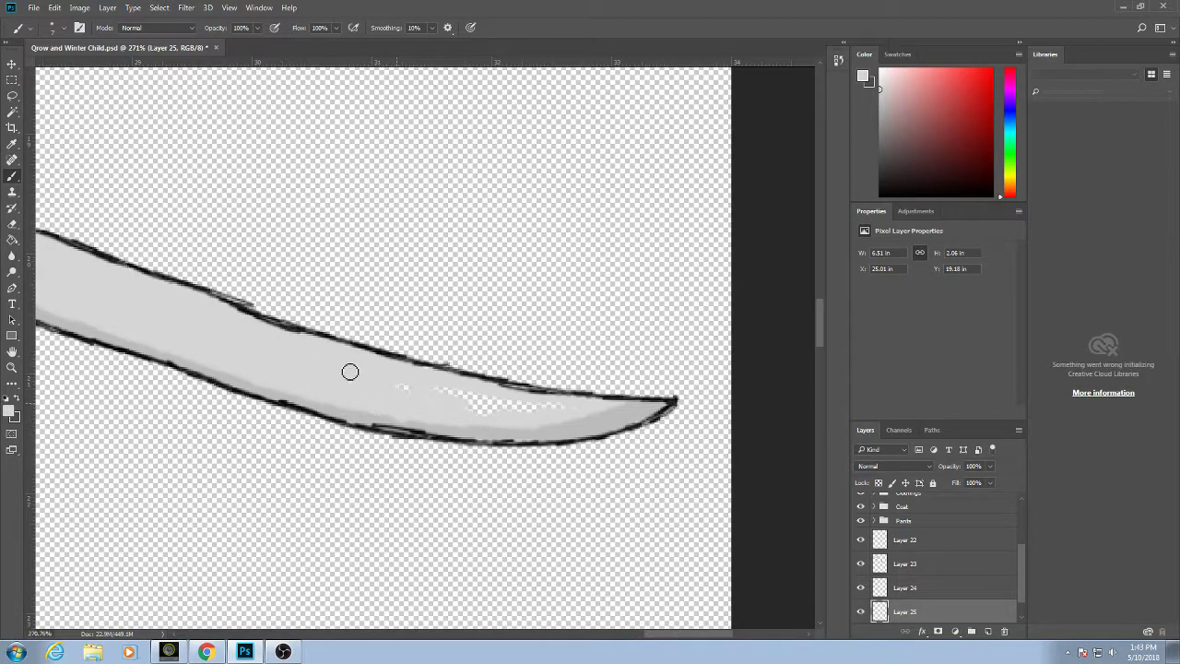
{"action": "mouse_move", "coordinate": [494, 424]}
{"action": "left_mouse_down"}
{"action": "mouse_move", "coordinate": [448, 395]}
{"action": "mouse_move", "coordinate": [559, 407]}
{"action": "left_mouse_up"}
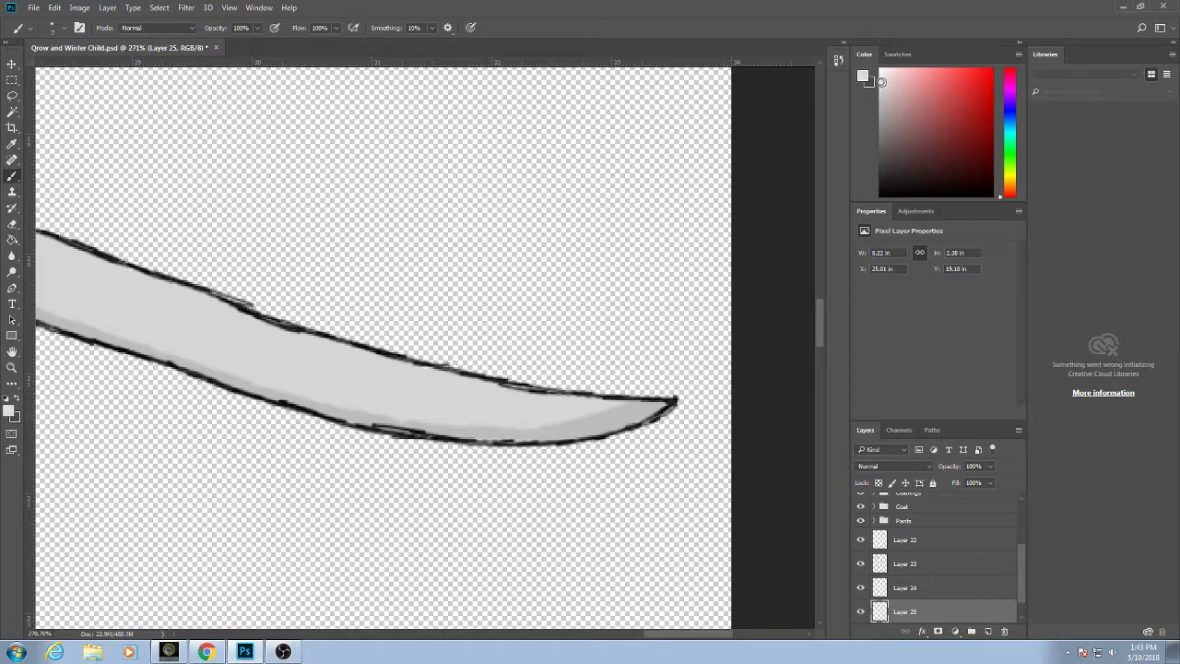
Choose a lighter, near-white grey and paint highlights along the blade's upper edge, around its base and near the tip.
{"action": "right_click", "coordinate": [376, 359]}
{"action": "key", "text": "Escape"}
{"action": "mouse_move", "coordinate": [377, 360]}
{"action": "left_mouse_down"}
{"action": "mouse_move", "coordinate": [576, 406]}
{"action": "mouse_move", "coordinate": [634, 405]}
{"action": "mouse_move", "coordinate": [541, 402]}
{"action": "left_mouse_up"}
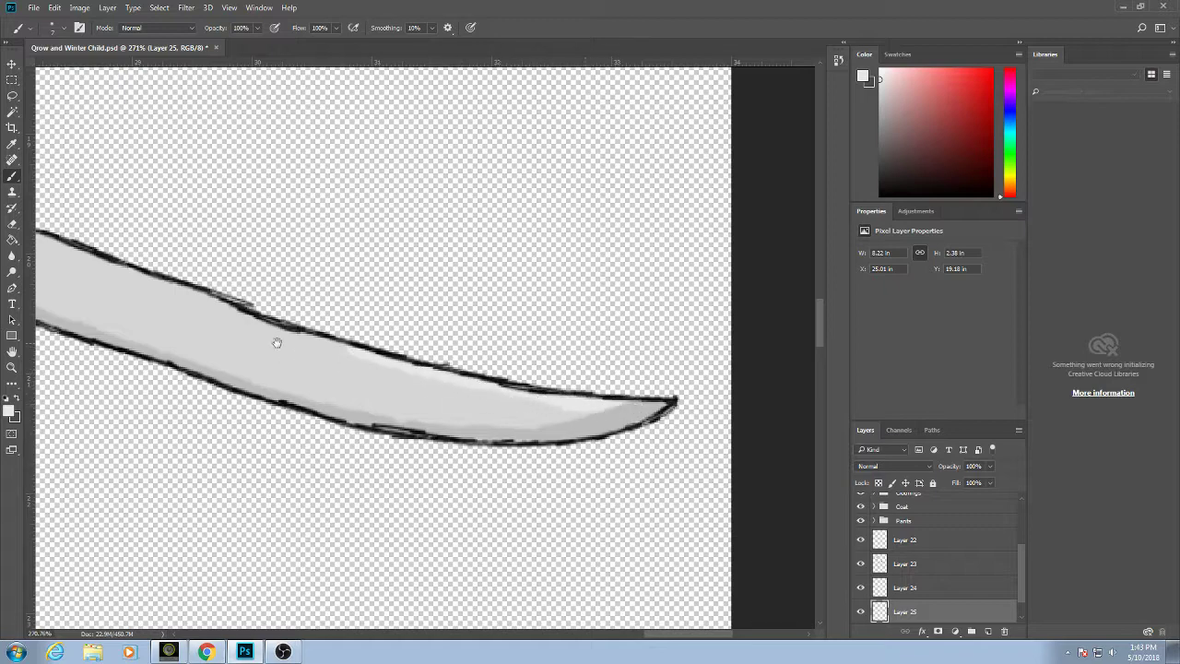
{"action": "left_click_drag", "start_coordinate": [277, 342], "coordinate": [416, 363]}
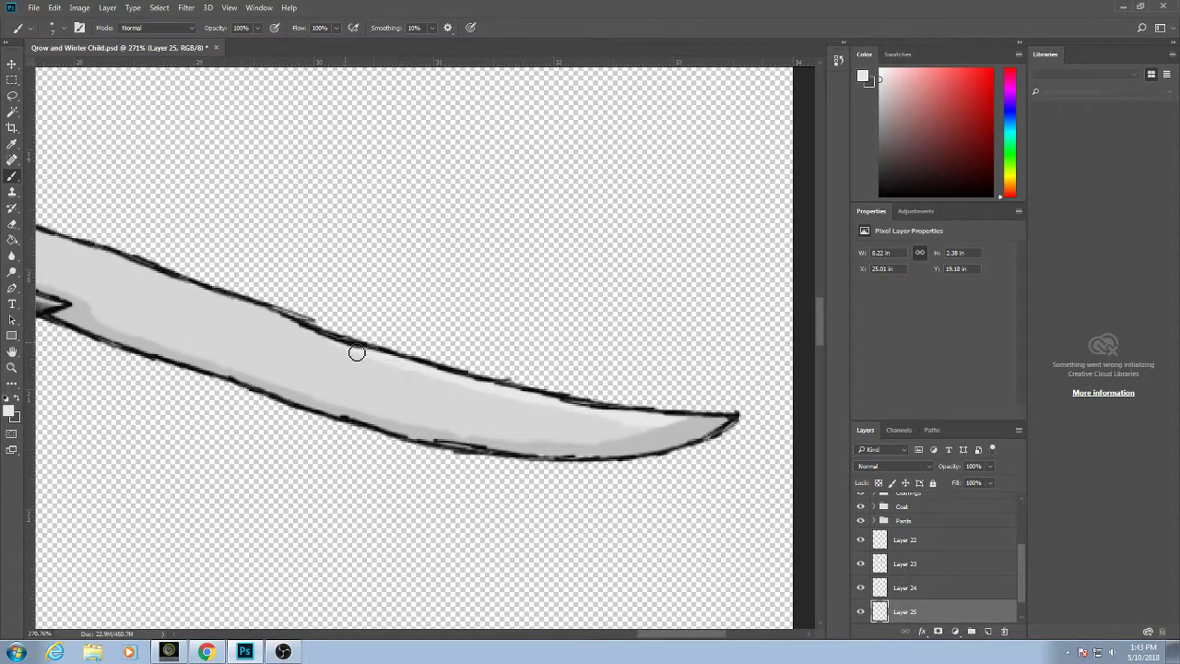
{"action": "mouse_move", "coordinate": [212, 293]}
{"action": "left_mouse_down"}
{"action": "mouse_move", "coordinate": [273, 330]}
{"action": "mouse_move", "coordinate": [468, 351]}
{"action": "mouse_move", "coordinate": [376, 316]}
{"action": "mouse_move", "coordinate": [343, 323]}
{"action": "mouse_move", "coordinate": [359, 316]}
{"action": "mouse_move", "coordinate": [169, 254]}
{"action": "mouse_move", "coordinate": [92, 242]}
{"action": "mouse_move", "coordinate": [98, 259]}
{"action": "left_mouse_up"}
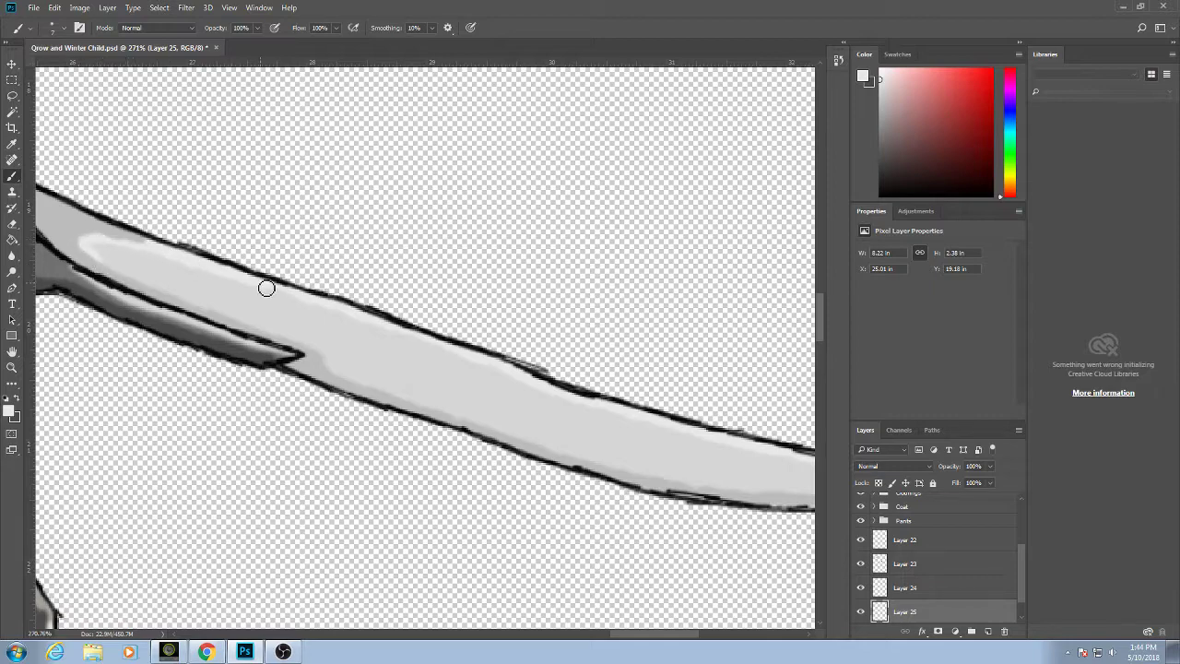
{"action": "left_click_drag", "start_coordinate": [734, 440], "coordinate": [547, 350]}
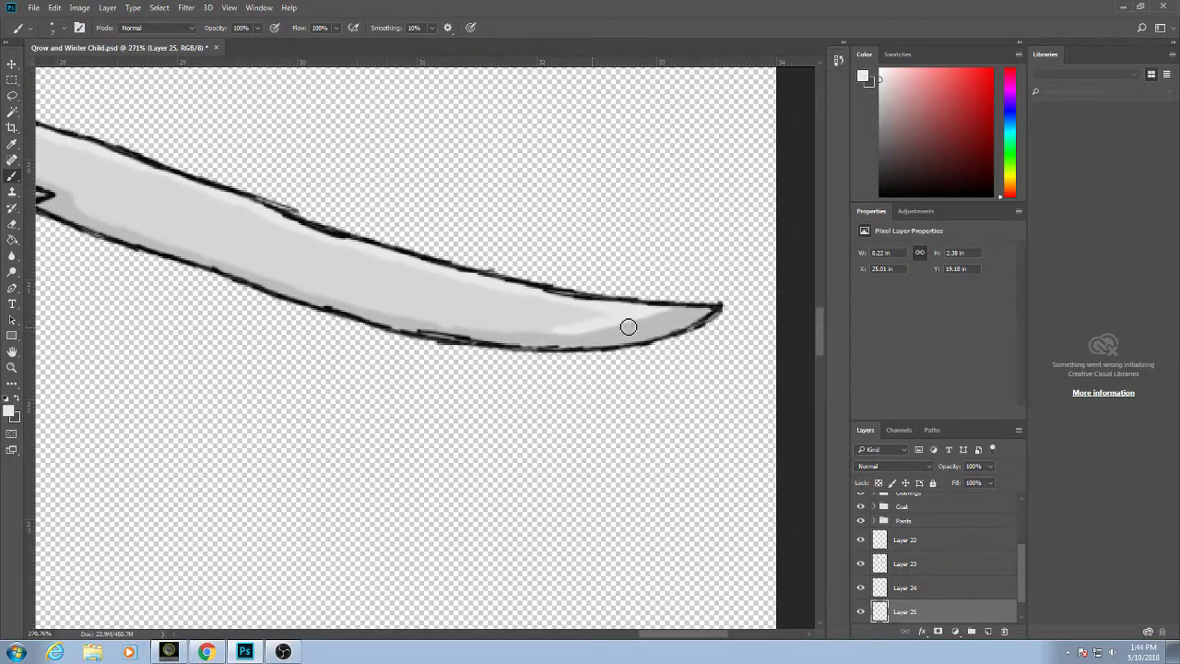
{"action": "mouse_move", "coordinate": [642, 320]}
{"action": "left_mouse_down"}
{"action": "mouse_move", "coordinate": [540, 337]}
{"action": "mouse_move", "coordinate": [443, 331]}
{"action": "left_mouse_up"}
Check the whole figure with both swords and save the drawing.
{"action": "scroll", "coordinate": [527, 389], "scroll_direction": "down", "scroll_amount": 10}
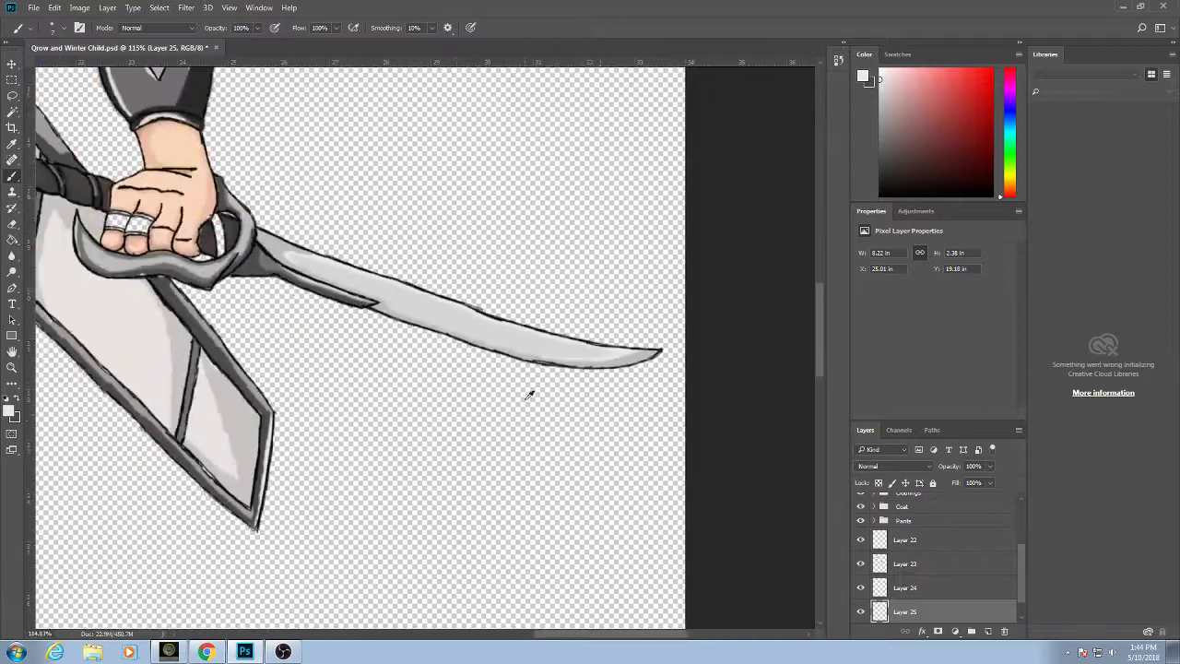
{"action": "scroll", "coordinate": [483, 423], "scroll_direction": "down", "scroll_amount": 5}
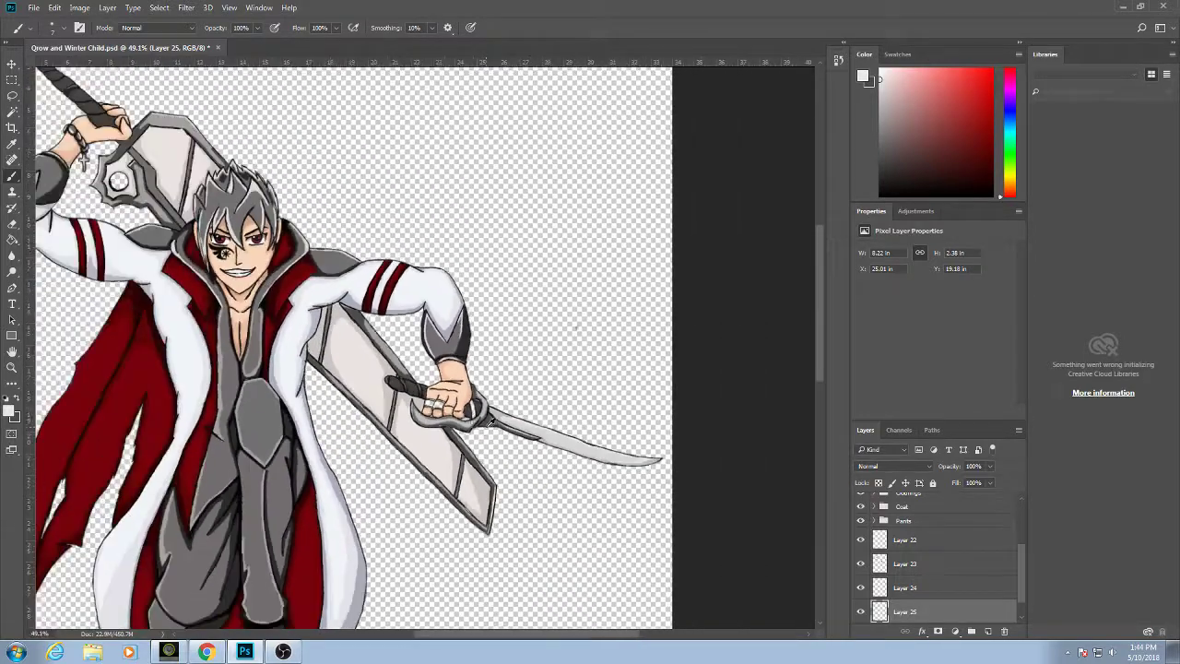
{"action": "left_click_drag", "start_coordinate": [439, 415], "coordinate": [552, 464]}
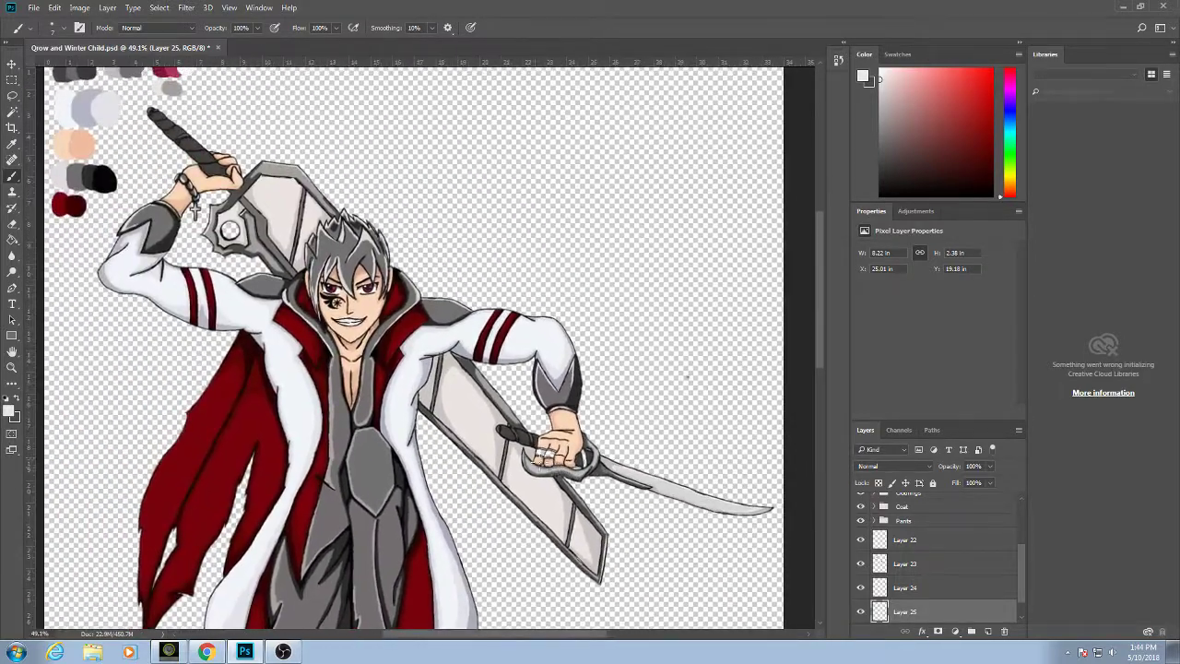
{"action": "scroll", "coordinate": [439, 409], "scroll_direction": "down", "scroll_amount": 2}
{"action": "left_click_drag", "start_coordinate": [439, 409], "coordinate": [554, 292]}
{"action": "key", "text": "ctrl+s"}
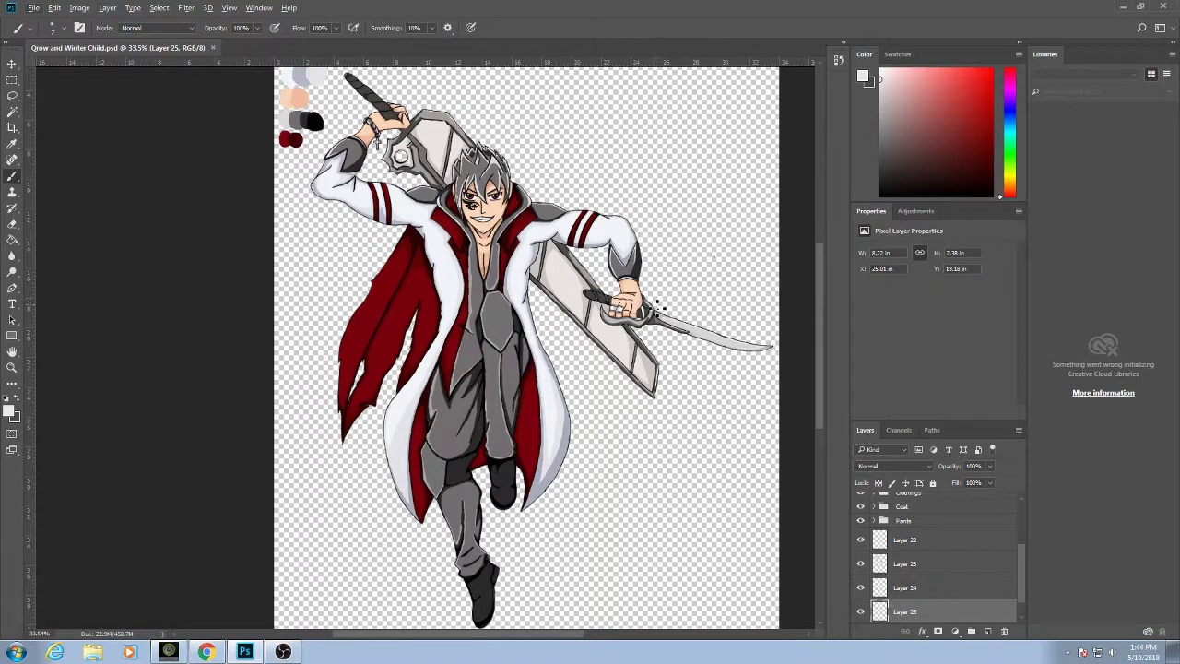
Sample the dark colour from the sword's grip and paint the upper and lower bands of the two finger rings.
{"action": "scroll", "coordinate": [638, 305], "scroll_direction": "up", "scroll_amount": 20}
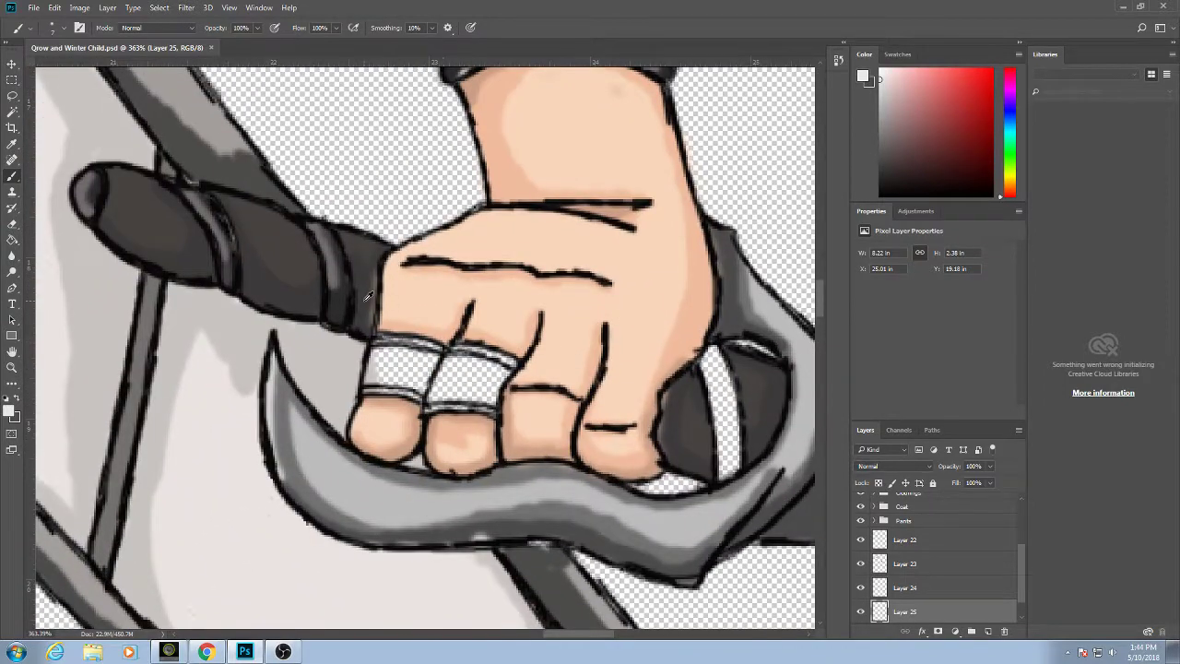
{"action": "left_click", "coordinate": [367, 295], "text": "alt"}
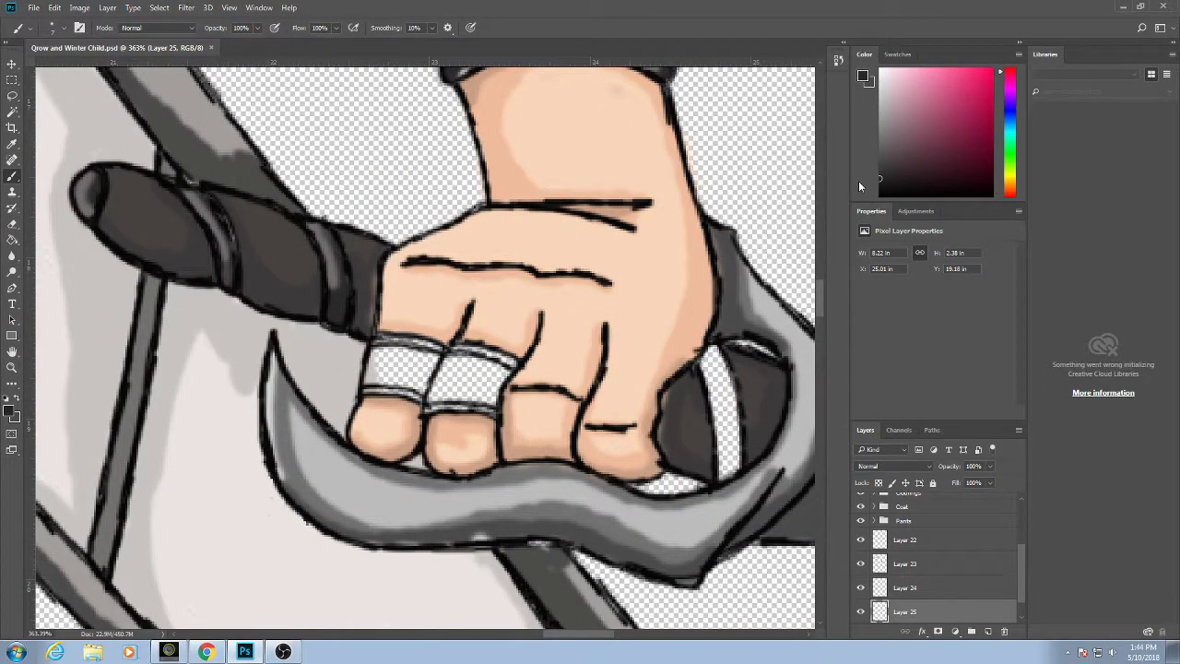
{"action": "mouse_move", "coordinate": [452, 349]}
{"action": "left_mouse_down"}
{"action": "mouse_move", "coordinate": [522, 365]}
{"action": "mouse_move", "coordinate": [365, 338]}
{"action": "left_mouse_up"}
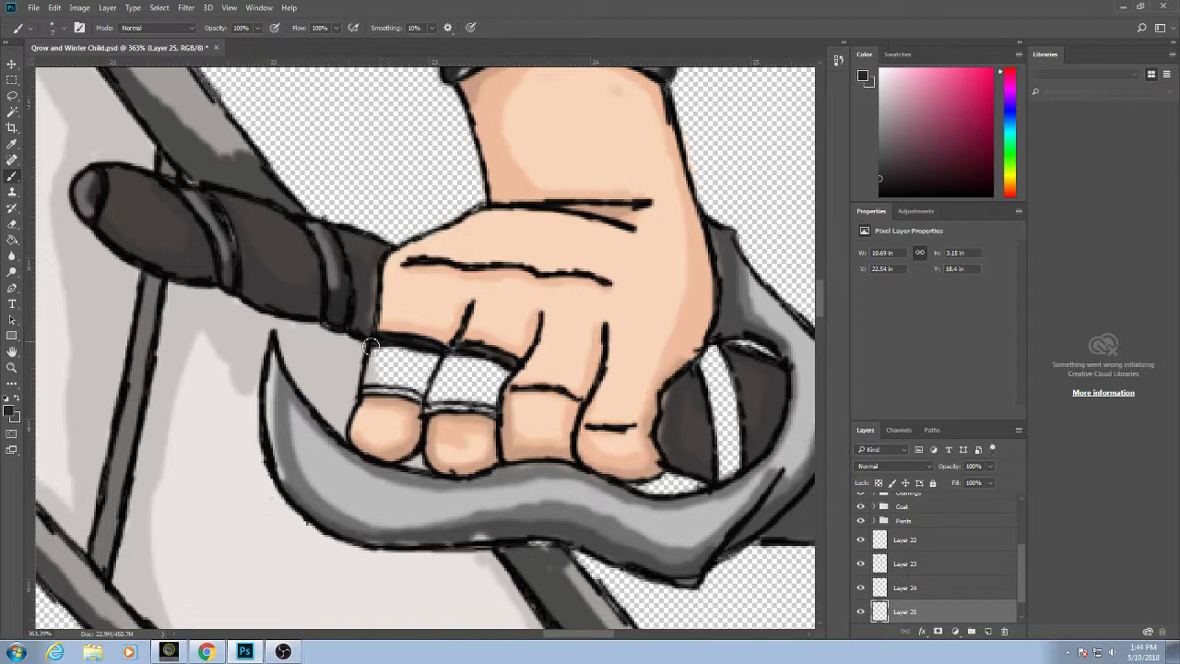
{"action": "mouse_move", "coordinate": [391, 392]}
{"action": "left_mouse_down"}
{"action": "mouse_move", "coordinate": [424, 401]}
{"action": "mouse_move", "coordinate": [370, 393]}
{"action": "mouse_move", "coordinate": [496, 416]}
{"action": "left_mouse_up"}
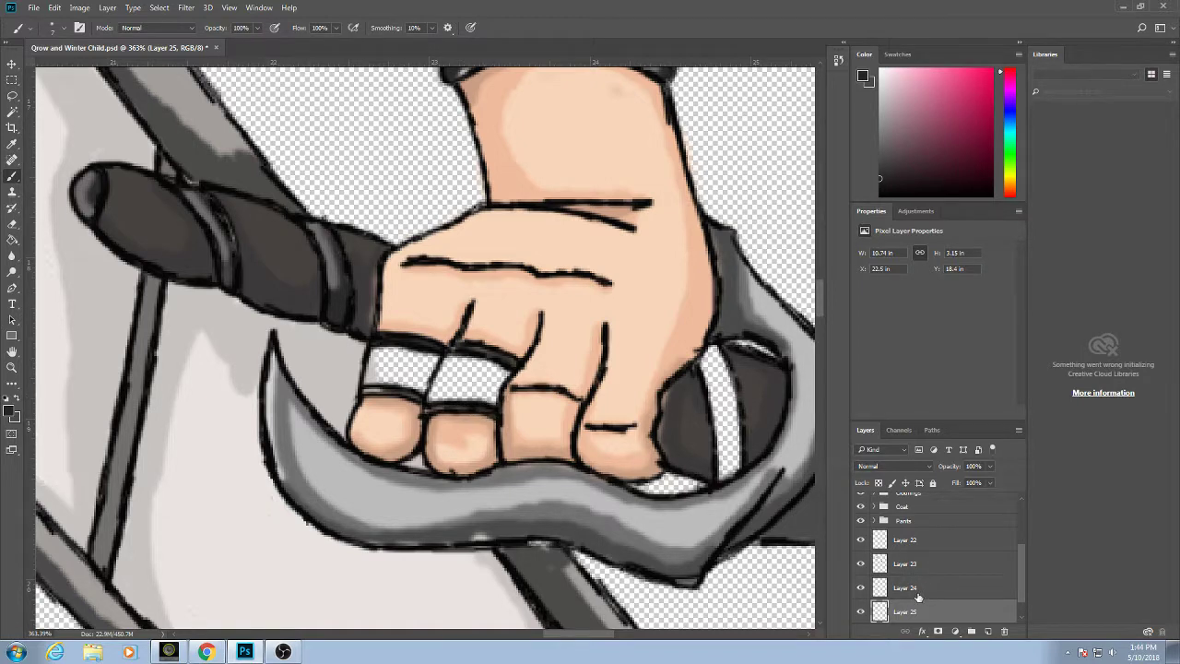
Fill the middle of both finger rings with mid grey and shade them with a darker grey.
{"action": "mouse_move", "coordinate": [381, 356]}
{"action": "left_mouse_down"}
{"action": "mouse_move", "coordinate": [405, 385]}
{"action": "mouse_move", "coordinate": [419, 354]}
{"action": "mouse_move", "coordinate": [421, 379]}
{"action": "mouse_move", "coordinate": [438, 356]}
{"action": "mouse_move", "coordinate": [437, 398]}
{"action": "mouse_move", "coordinate": [460, 365]}
{"action": "mouse_move", "coordinate": [472, 369]}
{"action": "mouse_move", "coordinate": [460, 397]}
{"action": "mouse_move", "coordinate": [514, 379]}
{"action": "left_mouse_up"}
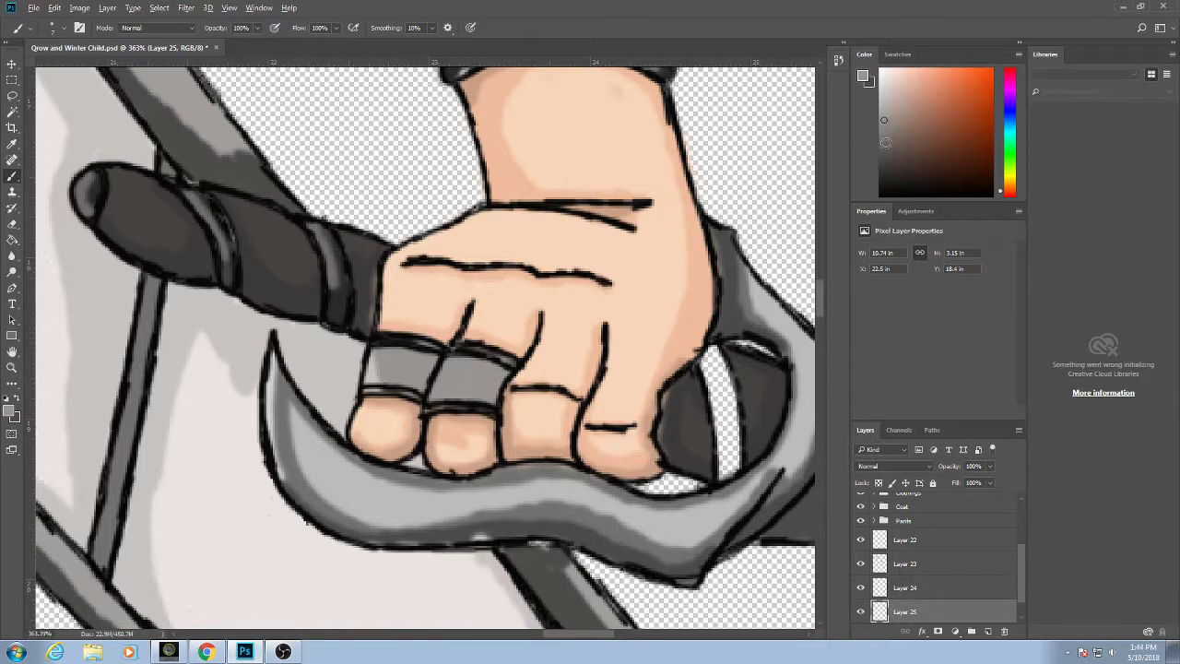
{"action": "left_click_drag", "start_coordinate": [886, 142], "coordinate": [876, 142]}
{"action": "mouse_move", "coordinate": [451, 400]}
{"action": "left_mouse_down"}
{"action": "mouse_move", "coordinate": [491, 400]}
{"action": "mouse_move", "coordinate": [505, 379]}
{"action": "mouse_move", "coordinate": [462, 366]}
{"action": "mouse_move", "coordinate": [496, 374]}
{"action": "mouse_move", "coordinate": [494, 388]}
{"action": "mouse_move", "coordinate": [486, 373]}
{"action": "mouse_move", "coordinate": [492, 392]}
{"action": "mouse_move", "coordinate": [465, 388]}
{"action": "mouse_move", "coordinate": [463, 369]}
{"action": "mouse_move", "coordinate": [429, 367]}
{"action": "mouse_move", "coordinate": [429, 397]}
{"action": "mouse_move", "coordinate": [439, 361]}
{"action": "mouse_move", "coordinate": [417, 391]}
{"action": "mouse_move", "coordinate": [374, 385]}
{"action": "mouse_move", "coordinate": [431, 388]}
{"action": "mouse_move", "coordinate": [397, 355]}
{"action": "mouse_move", "coordinate": [418, 376]}
{"action": "left_mouse_up"}
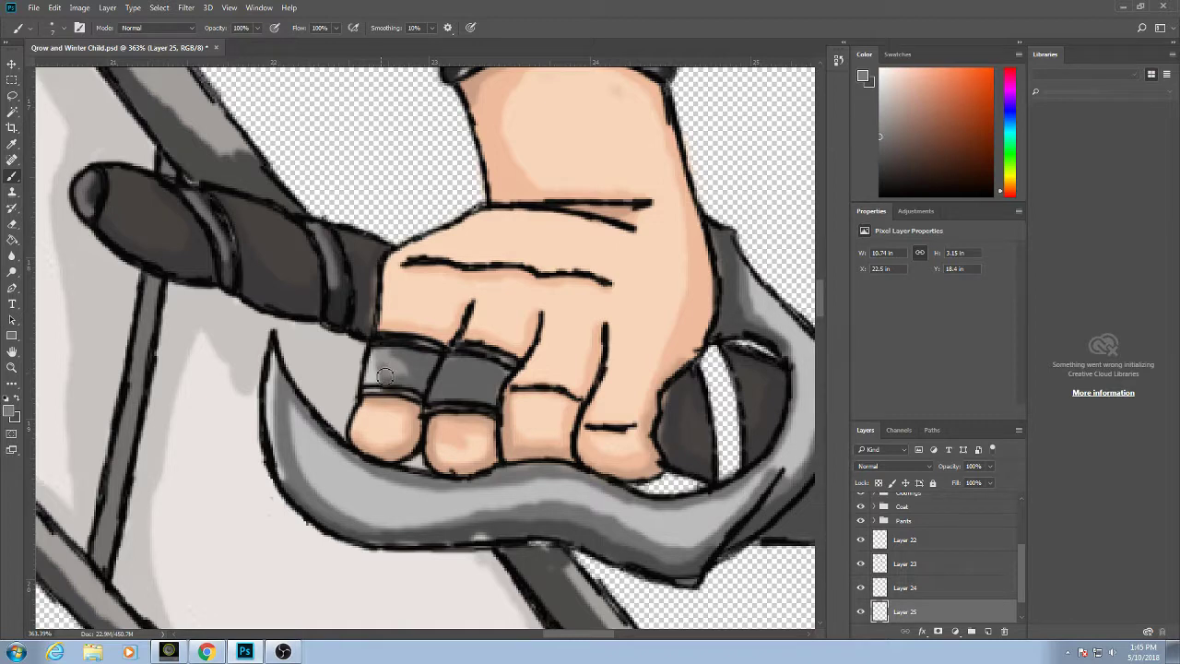
Choose a darker grey and paint it over the middle of both finger rings to deepen their shading.
{"action": "mouse_move", "coordinate": [419, 379]}
{"action": "left_mouse_down"}
{"action": "mouse_move", "coordinate": [381, 358]}
{"action": "mouse_move", "coordinate": [417, 376]}
{"action": "mouse_move", "coordinate": [406, 357]}
{"action": "mouse_move", "coordinate": [459, 361]}
{"action": "mouse_move", "coordinate": [434, 400]}
{"action": "mouse_move", "coordinate": [475, 392]}
{"action": "left_mouse_up"}
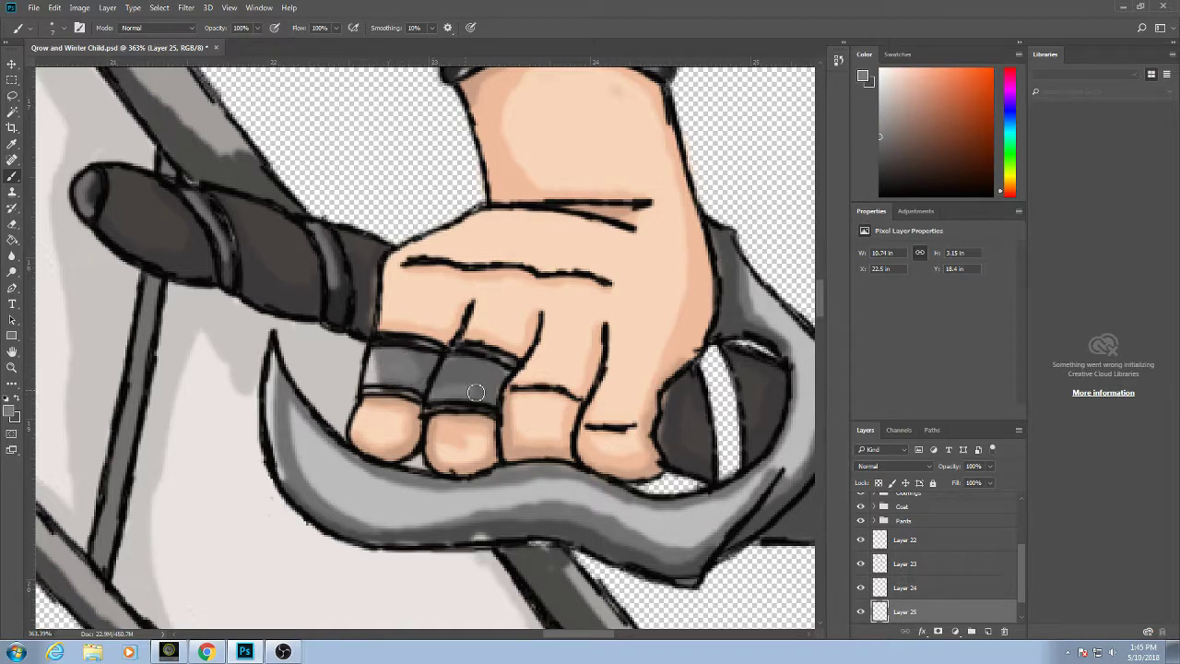
{"action": "left_click_drag", "start_coordinate": [875, 144], "coordinate": [880, 161]}
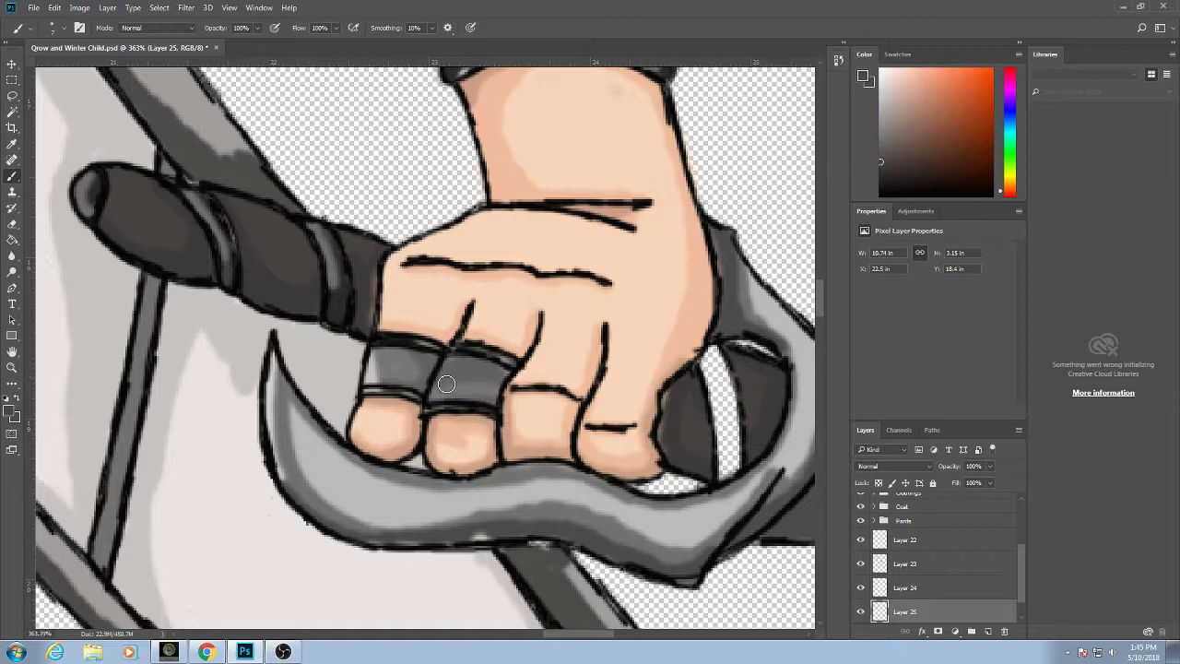
{"action": "mouse_move", "coordinate": [446, 383]}
{"action": "left_mouse_down"}
{"action": "mouse_move", "coordinate": [439, 395]}
{"action": "mouse_move", "coordinate": [456, 368]}
{"action": "mouse_move", "coordinate": [492, 399]}
{"action": "mouse_move", "coordinate": [503, 368]}
{"action": "mouse_move", "coordinate": [482, 365]}
{"action": "mouse_move", "coordinate": [494, 380]}
{"action": "left_mouse_up"}
{"action": "mouse_move", "coordinate": [415, 373]}
{"action": "left_mouse_down"}
{"action": "mouse_move", "coordinate": [386, 364]}
{"action": "mouse_move", "coordinate": [392, 380]}
{"action": "mouse_move", "coordinate": [385, 370]}
{"action": "mouse_move", "coordinate": [399, 353]}
{"action": "mouse_move", "coordinate": [440, 367]}
{"action": "left_mouse_up"}
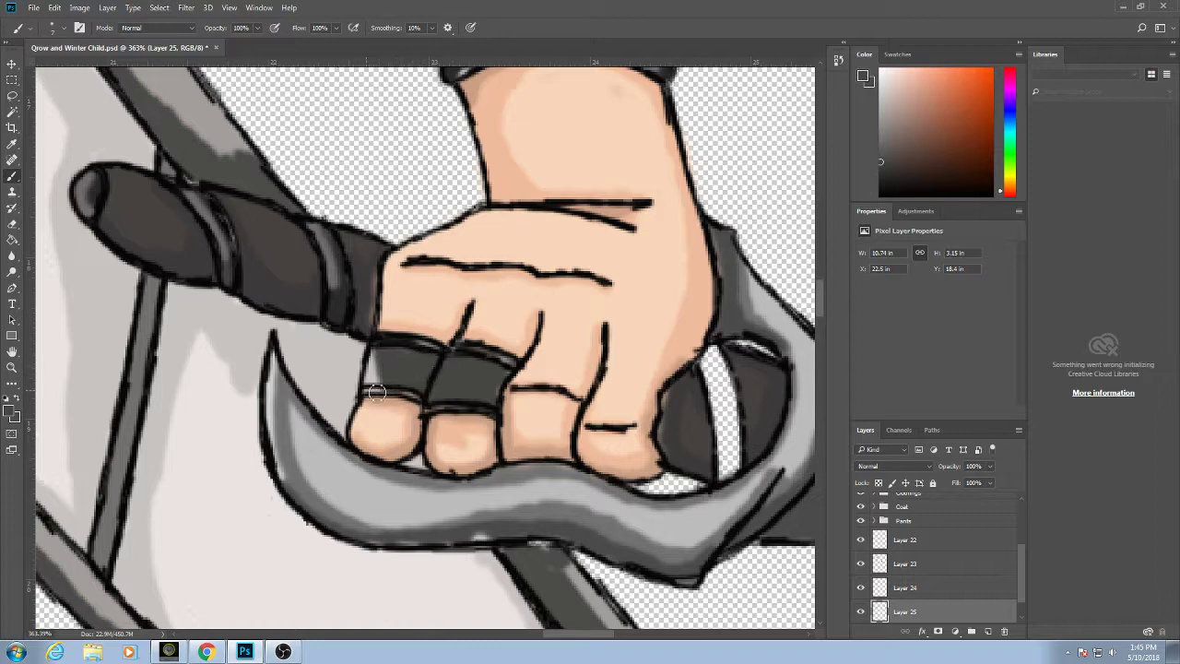
{"action": "mouse_move", "coordinate": [376, 392]}
{"action": "left_mouse_down"}
{"action": "mouse_move", "coordinate": [438, 411]}
{"action": "mouse_move", "coordinate": [472, 404]}
{"action": "left_mouse_up"}
Choose a lighter grey with a 4 px brush and paint thin highlights along the edges of both finger rings.
{"action": "left_click", "coordinate": [879, 129]}
{"action": "left_click", "coordinate": [63, 29]}
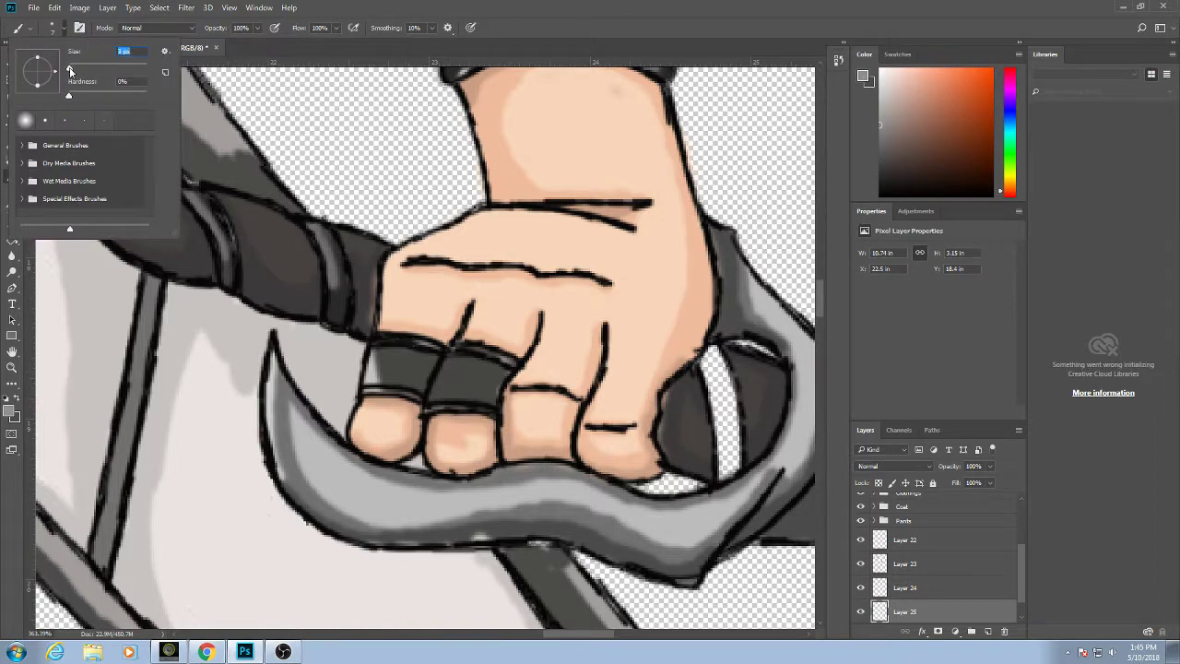
{"action": "type", "text": "24"}
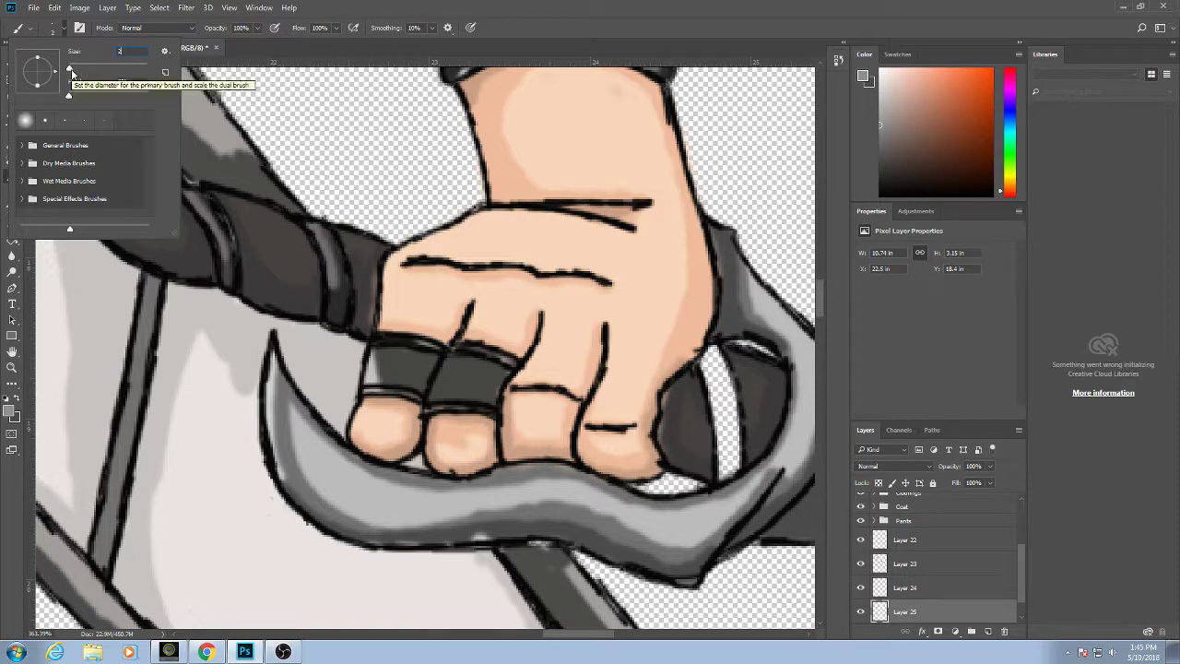
{"action": "key", "text": "Return"}
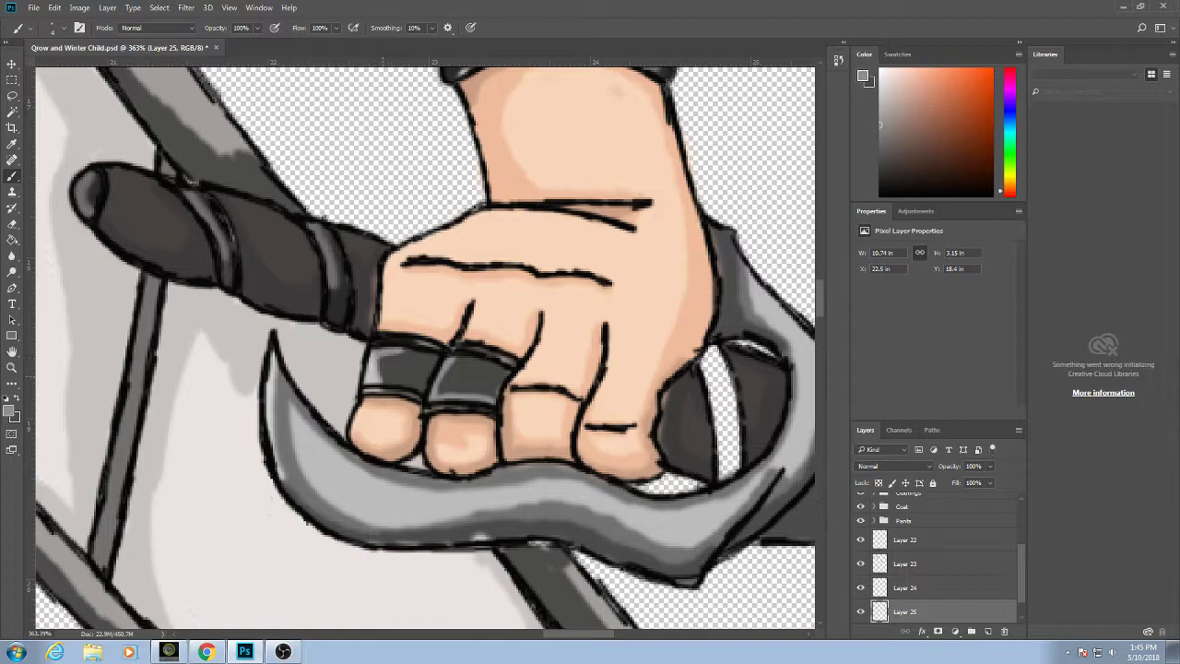
{"action": "left_click_drag", "start_coordinate": [380, 376], "coordinate": [420, 390]}
{"action": "scroll", "coordinate": [420, 390], "scroll_direction": "down", "scroll_amount": 18}
{"action": "left_click_drag", "start_coordinate": [359, 415], "coordinate": [469, 426]}
{"action": "scroll", "coordinate": [468, 427], "scroll_direction": "up", "scroll_amount": 12}
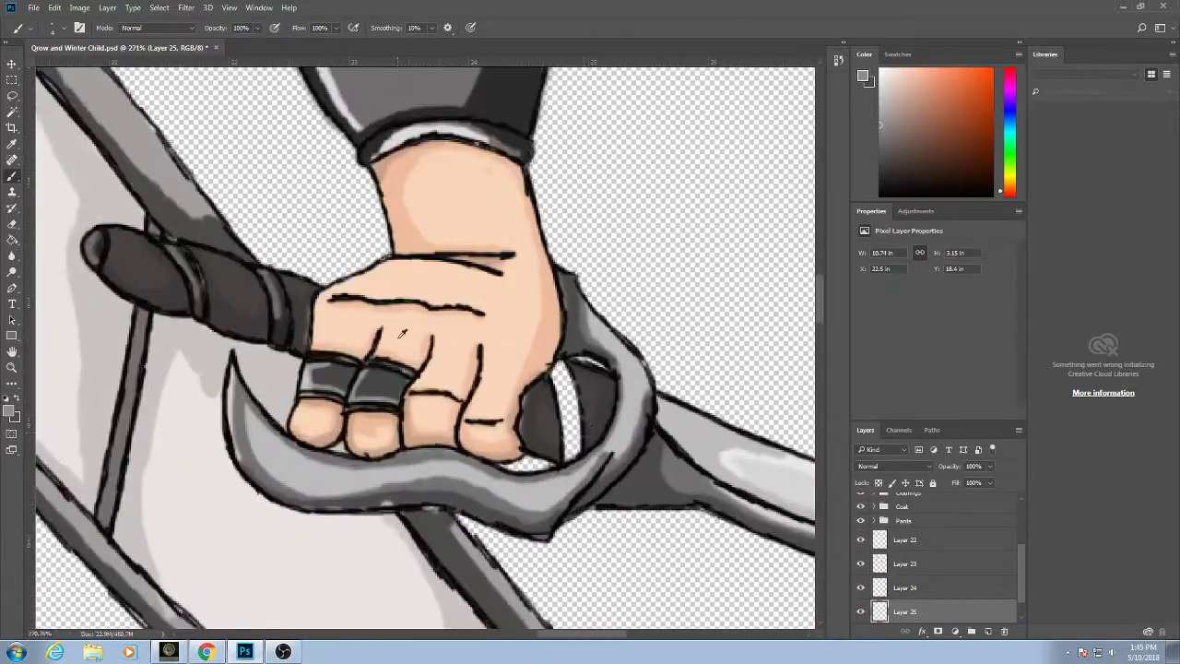
Sample the dark grey from the sword's grip and fill the unpainted band of the grip beside the thumb.
{"action": "scroll", "coordinate": [297, 303], "scroll_direction": "up", "scroll_amount": 2}
{"action": "left_click", "coordinate": [80, 365], "text": "alt"}
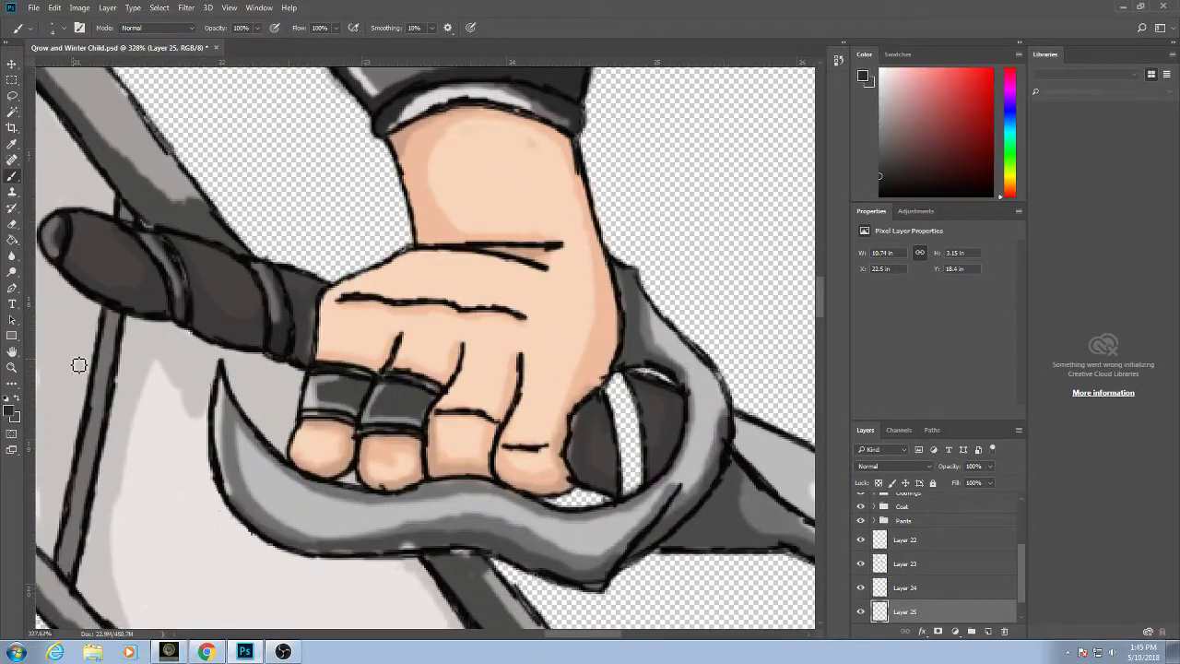
{"action": "left_click", "coordinate": [14, 402]}
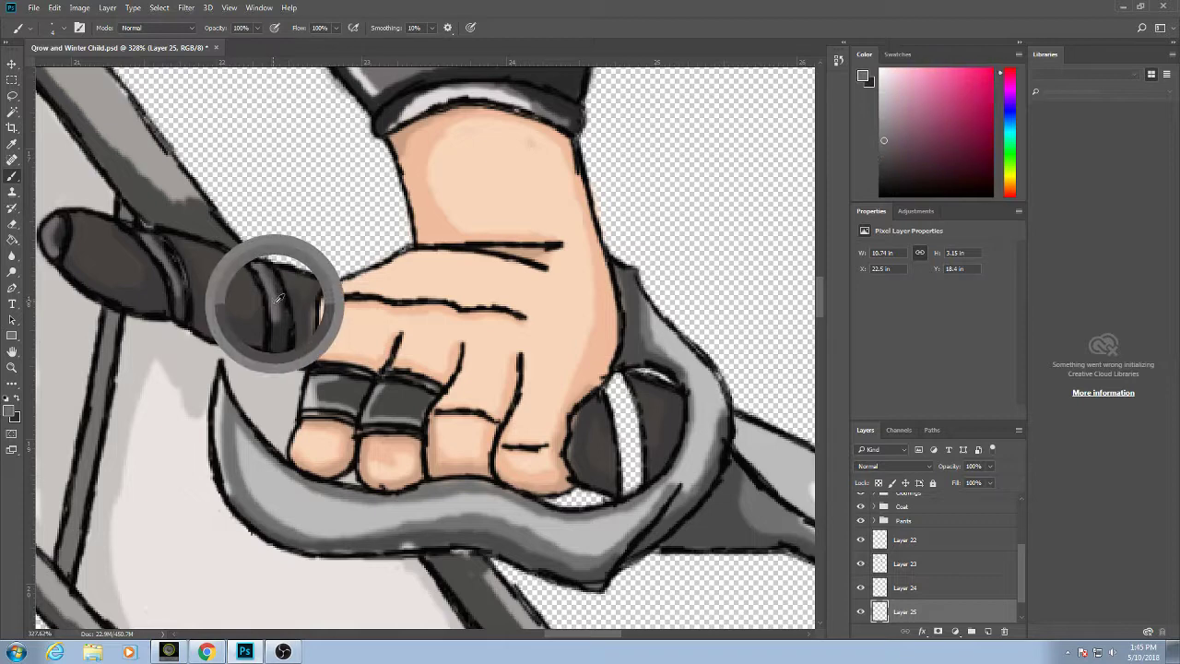
{"action": "left_click", "coordinate": [16, 400]}
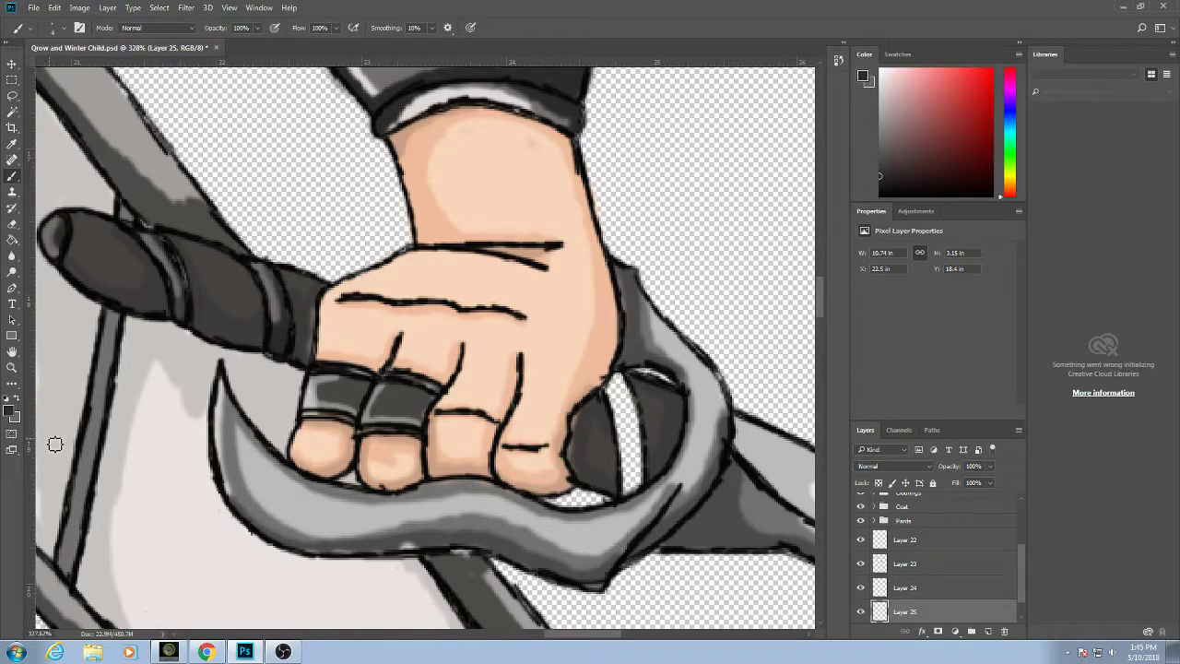
{"action": "mouse_move", "coordinate": [630, 422]}
{"action": "left_mouse_down"}
{"action": "mouse_move", "coordinate": [638, 469]}
{"action": "mouse_move", "coordinate": [644, 443]}
{"action": "mouse_move", "coordinate": [650, 481]}
{"action": "mouse_move", "coordinate": [646, 471]}
{"action": "mouse_move", "coordinate": [633, 494]}
{"action": "mouse_move", "coordinate": [633, 470]}
{"action": "mouse_move", "coordinate": [630, 505]}
{"action": "mouse_move", "coordinate": [612, 380]}
{"action": "left_mouse_up"}
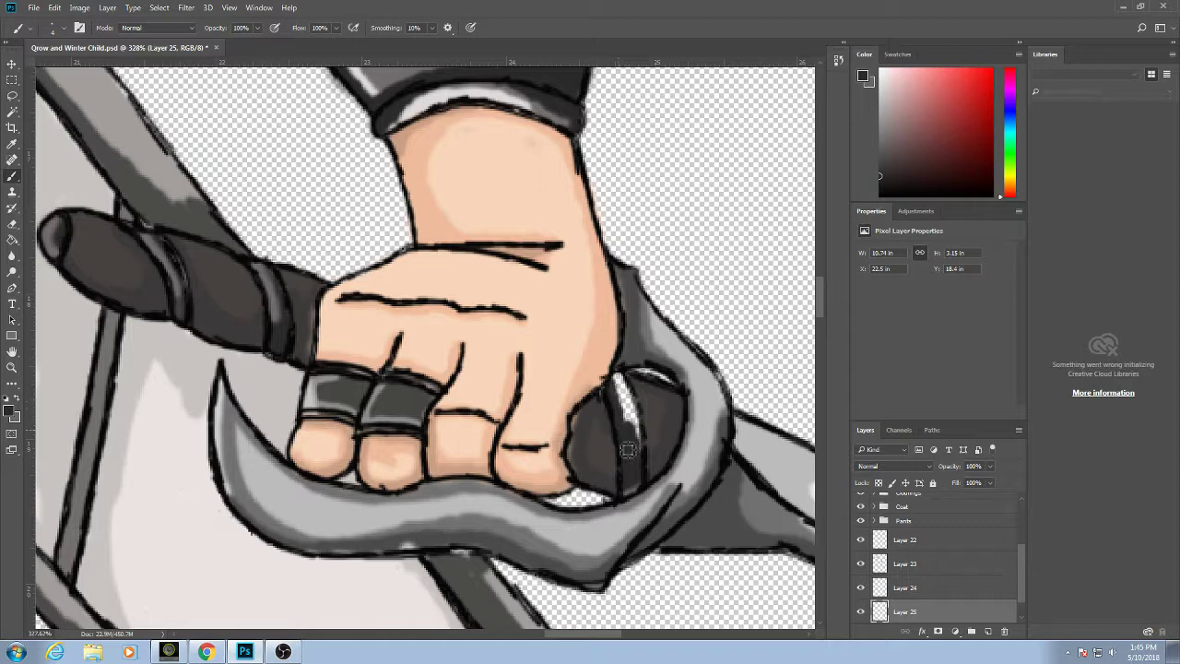
{"action": "mouse_move", "coordinate": [627, 449]}
{"action": "left_mouse_down"}
{"action": "mouse_move", "coordinate": [622, 388]}
{"action": "mouse_move", "coordinate": [631, 430]}
{"action": "mouse_move", "coordinate": [638, 392]}
{"action": "mouse_move", "coordinate": [640, 473]}
{"action": "mouse_move", "coordinate": [628, 407]}
{"action": "mouse_move", "coordinate": [641, 473]}
{"action": "left_mouse_up"}
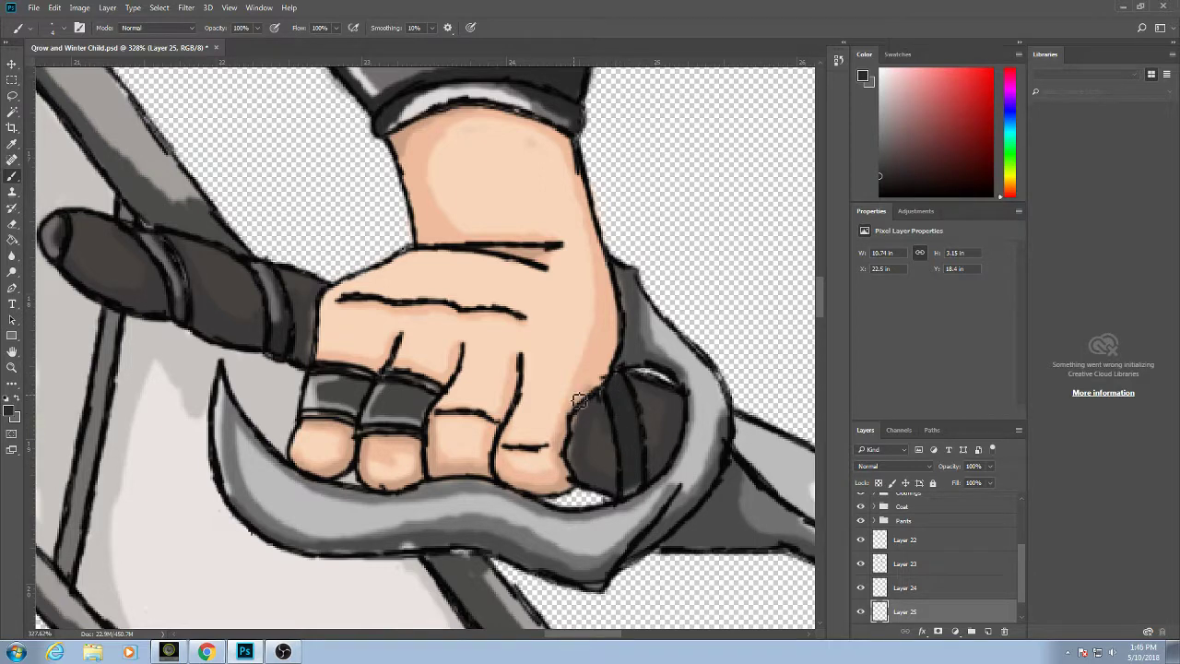
Paint a mid-grey highlight on the newly filled grip band and save the drawing.
{"action": "left_click", "coordinate": [20, 403]}
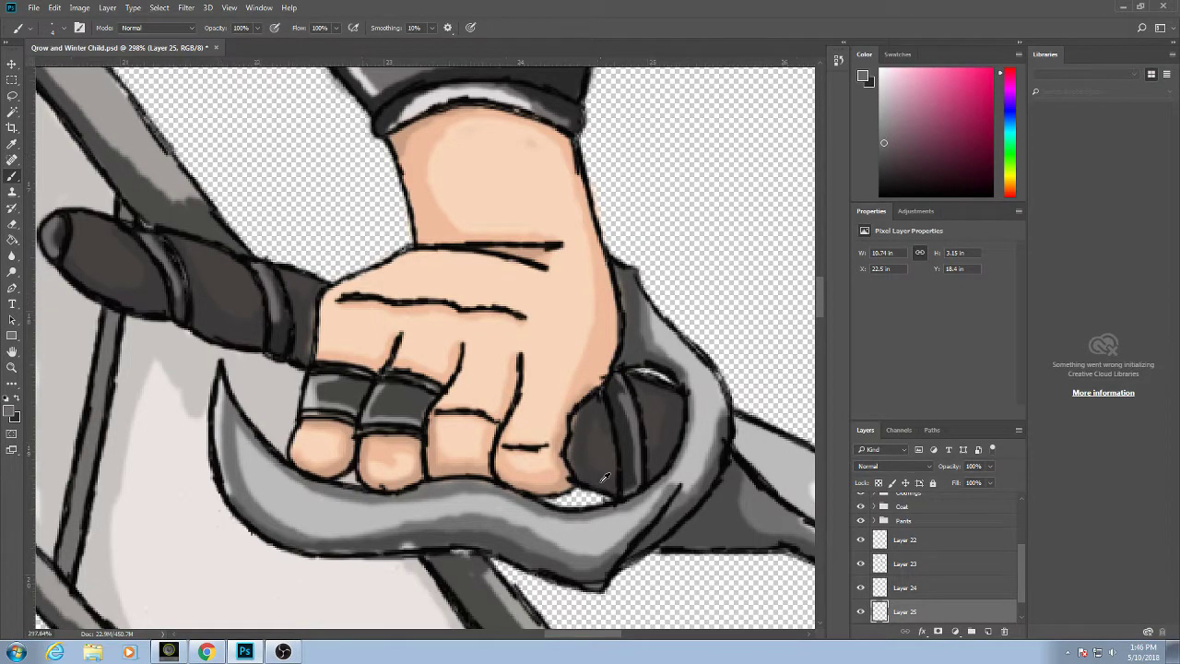
{"action": "scroll", "coordinate": [605, 477], "scroll_direction": "down", "scroll_amount": 5}
{"action": "key", "text": "ctrl+s"}
{"action": "scroll", "coordinate": [461, 421], "scroll_direction": "down", "scroll_amount": 4}
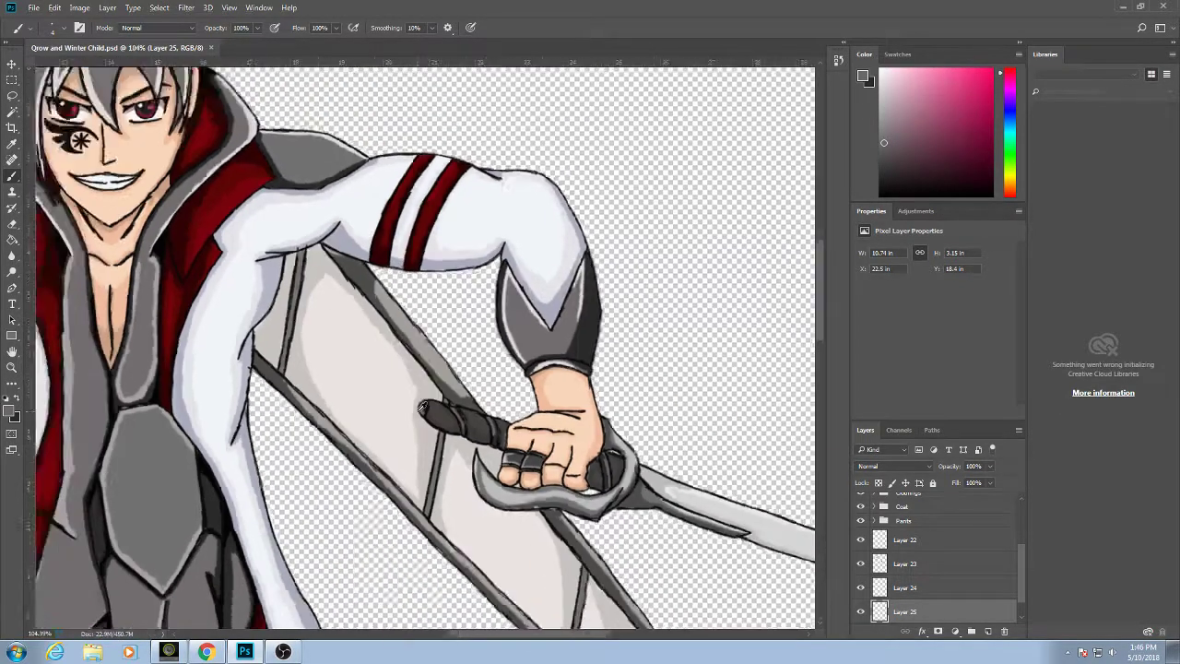
Collapse the Pants group, expand Skin+Eyes, and toggle Layer 4's visibility to check whether it holds the face's base colour.
{"action": "scroll", "coordinate": [415, 286], "scroll_direction": "up", "scroll_amount": 9}
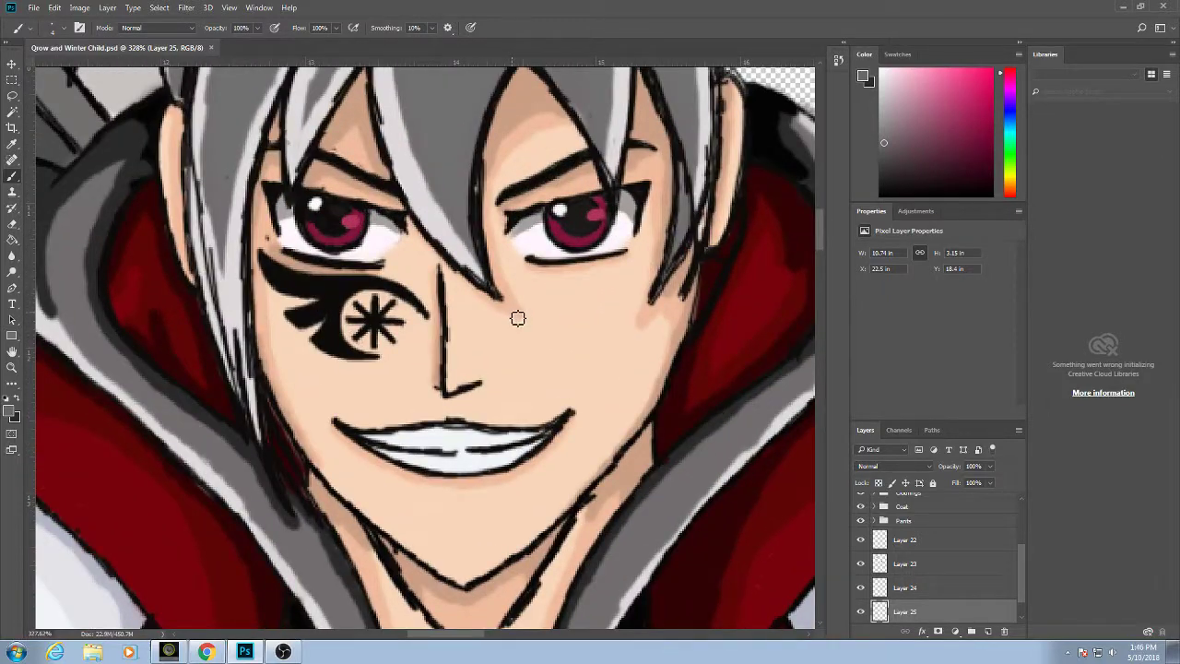
{"action": "left_click", "coordinate": [874, 521]}
{"action": "scroll", "coordinate": [876, 534], "scroll_direction": "up", "scroll_amount": 2}
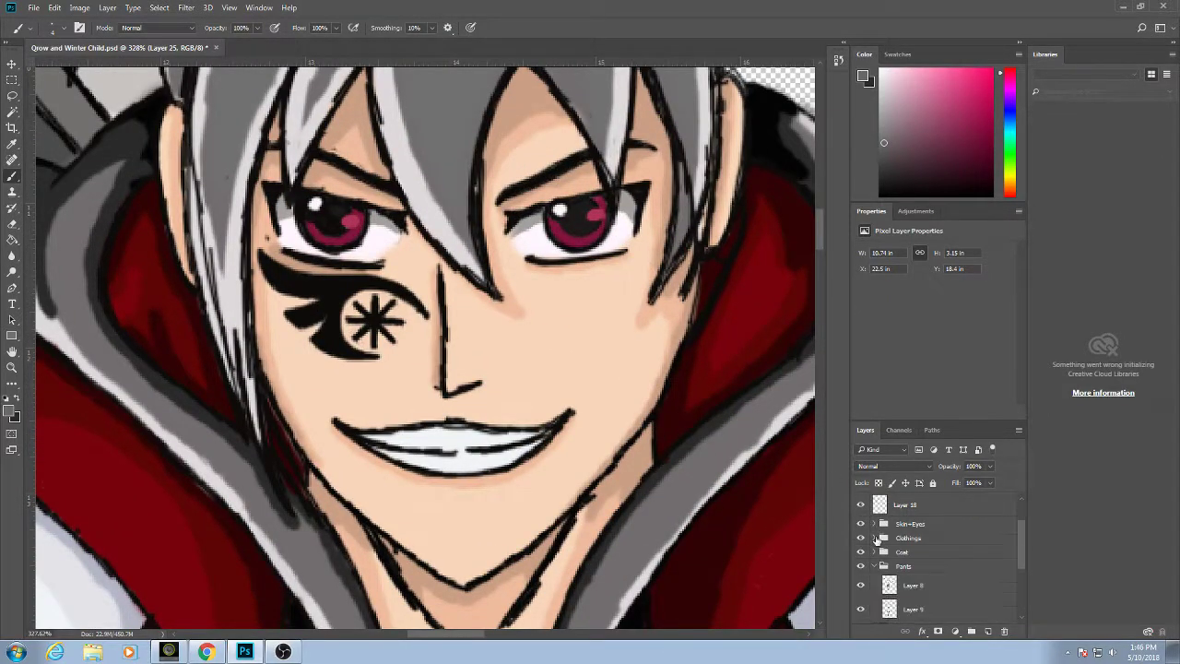
{"action": "left_click", "coordinate": [875, 566]}
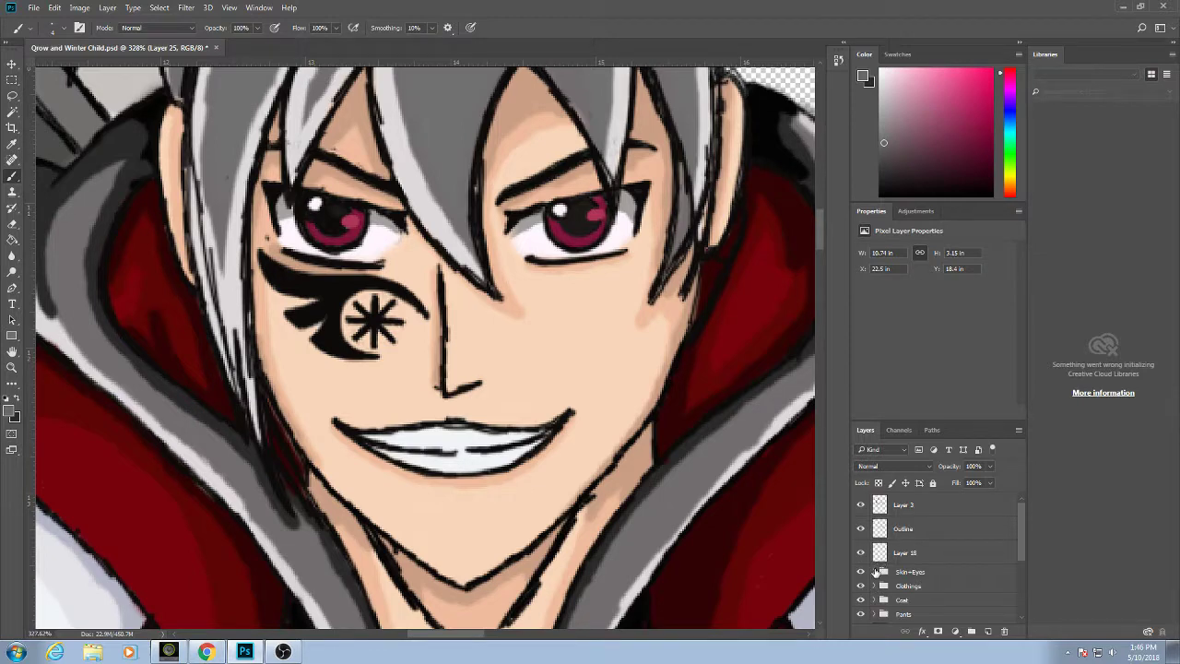
{"action": "scroll", "coordinate": [875, 567], "scroll_direction": "down", "scroll_amount": 1}
{"action": "left_click", "coordinate": [873, 549]}
{"action": "scroll", "coordinate": [880, 563], "scroll_direction": "down", "scroll_amount": 2}
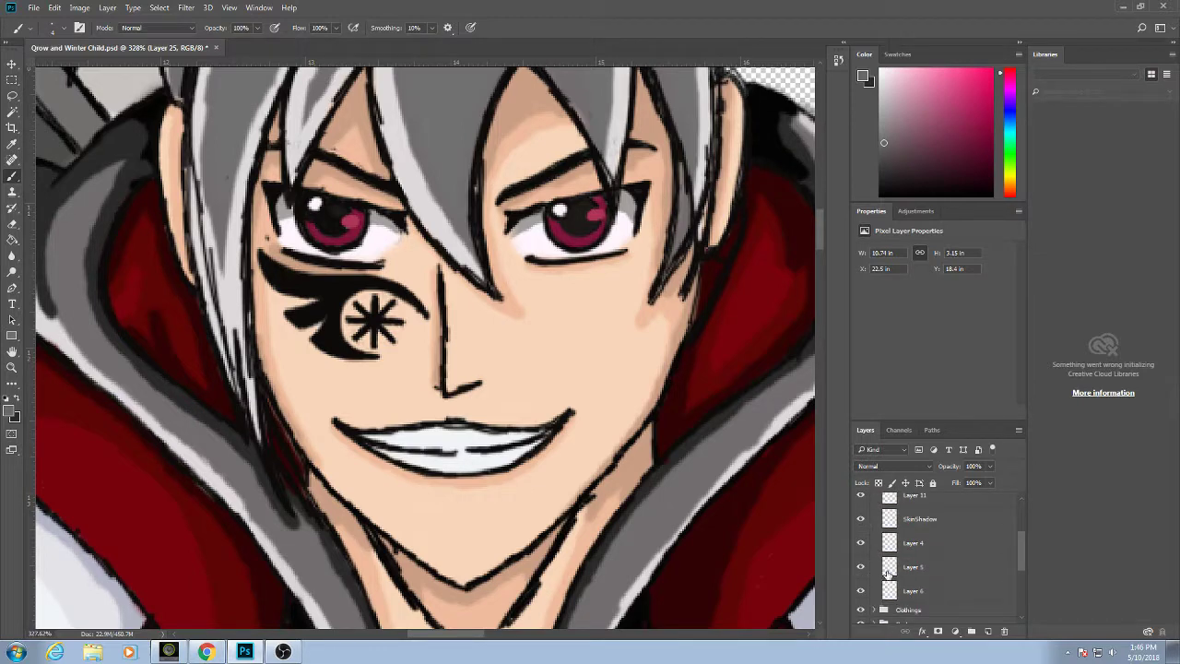
{"action": "left_click", "coordinate": [861, 543]}
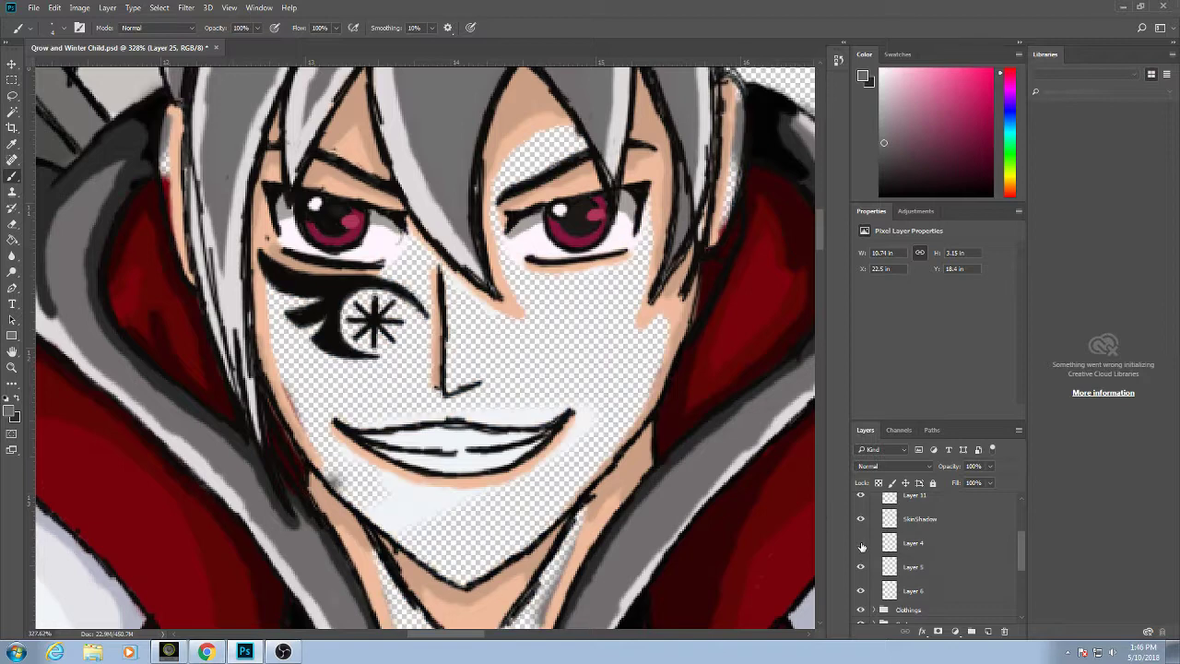
{"action": "left_click", "coordinate": [861, 544]}
Create a new layer between SkinShadow and Layer 4 in the Skin+Eyes group, and sample the darker skin tone beside the nose.
{"action": "left_click", "coordinate": [989, 631]}
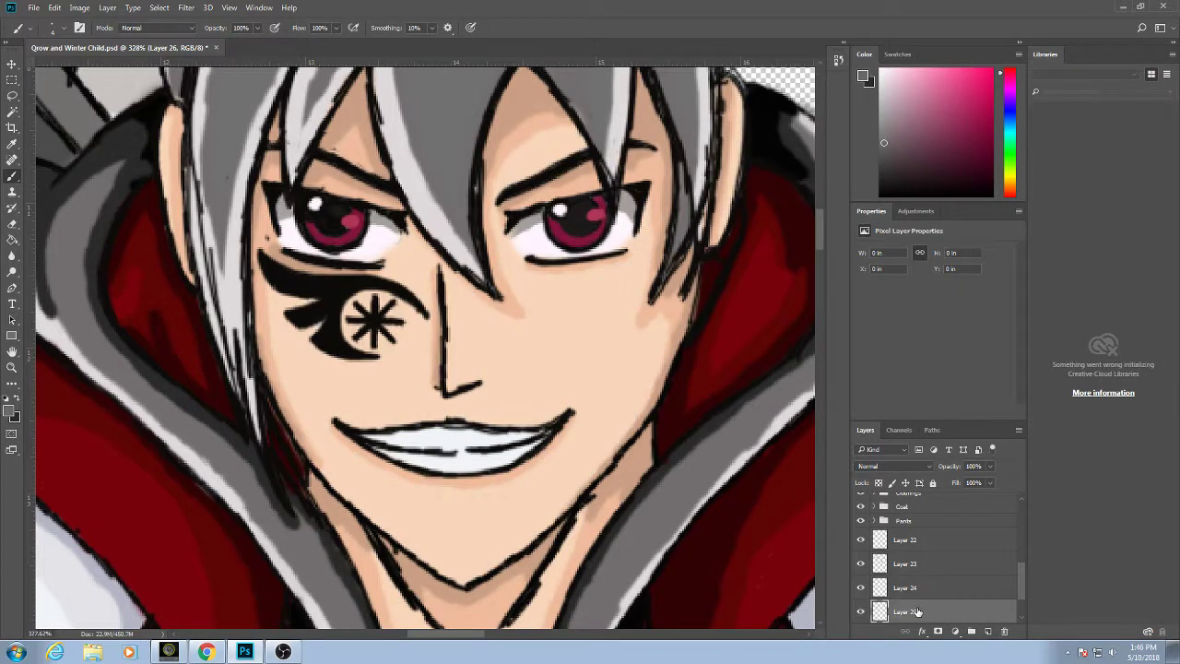
{"action": "left_click_drag", "start_coordinate": [917, 611], "coordinate": [915, 564]}
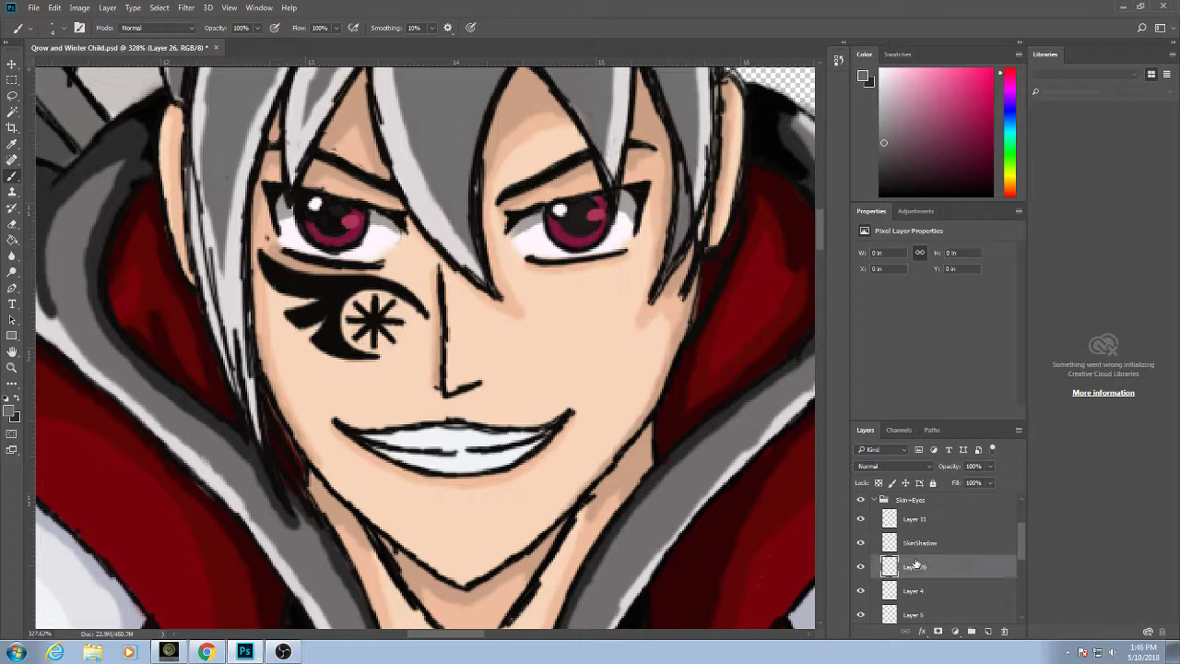
{"action": "left_click", "coordinate": [860, 590]}
{"action": "left_click", "coordinate": [860, 590]}
{"action": "left_click", "coordinate": [513, 298], "text": "alt"}
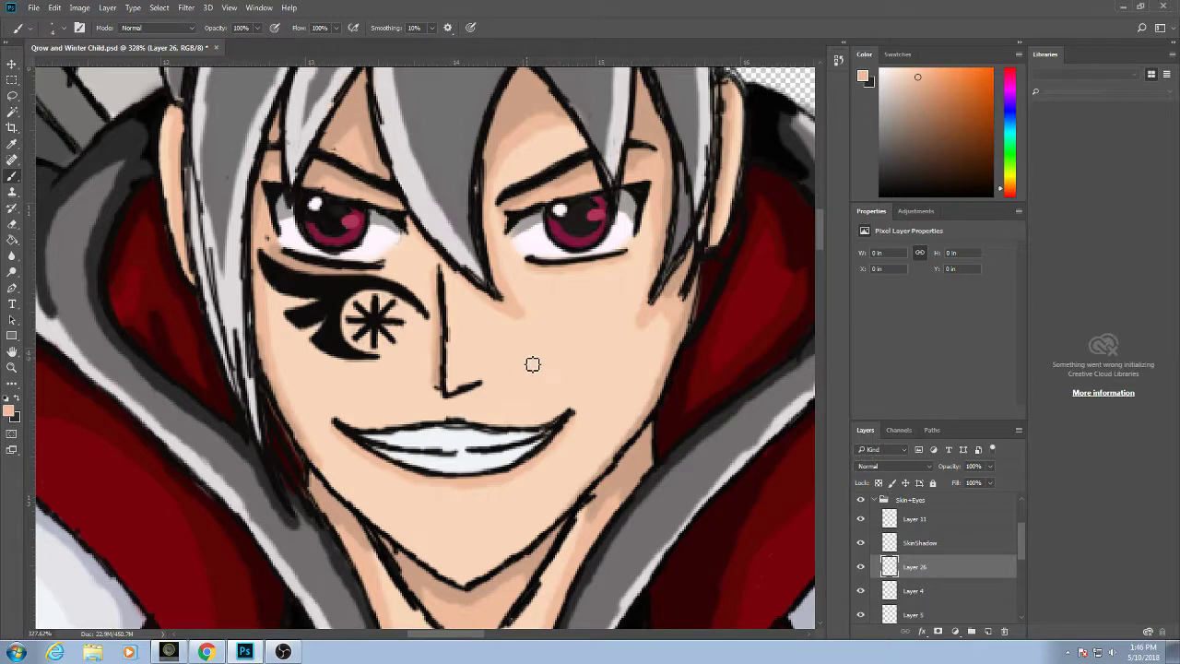
{"action": "mouse_move", "coordinate": [524, 369]}
{"action": "left_mouse_down"}
{"action": "mouse_move", "coordinate": [545, 368]}
{"action": "mouse_move", "coordinate": [553, 345]}
{"action": "mouse_move", "coordinate": [590, 340]}
{"action": "mouse_move", "coordinate": [606, 368]}
{"action": "left_mouse_up"}
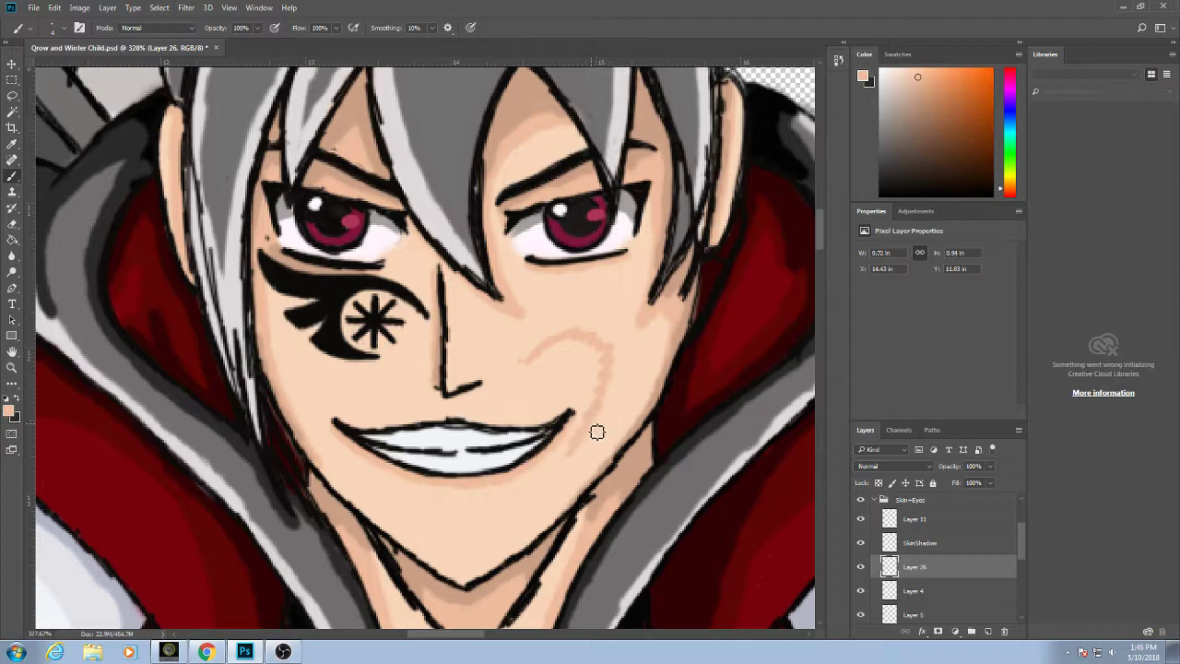
{"action": "key", "text": "ctrl+z"}
{"action": "key", "text": "ctrl+alt+z"}
Paint the darker skin tone around the black mark under the eye, beneath the nose and along the upper lip.
{"action": "scroll", "coordinate": [494, 404], "scroll_direction": "down", "scroll_amount": 5}
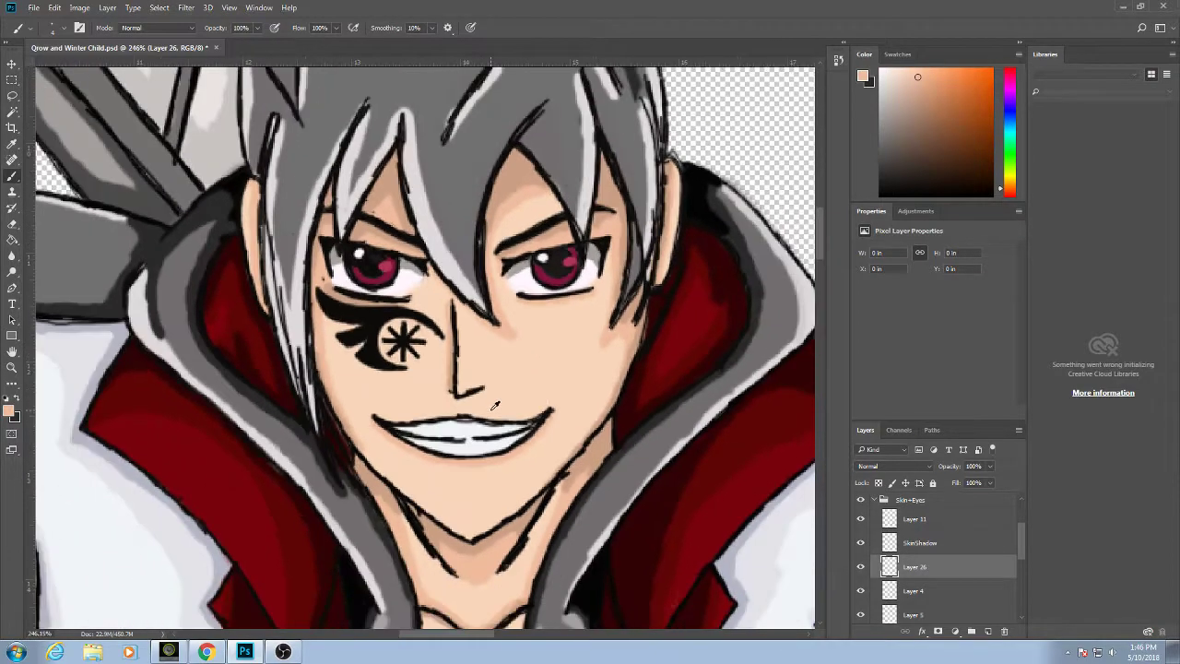
{"action": "scroll", "coordinate": [495, 406], "scroll_direction": "up", "scroll_amount": 6}
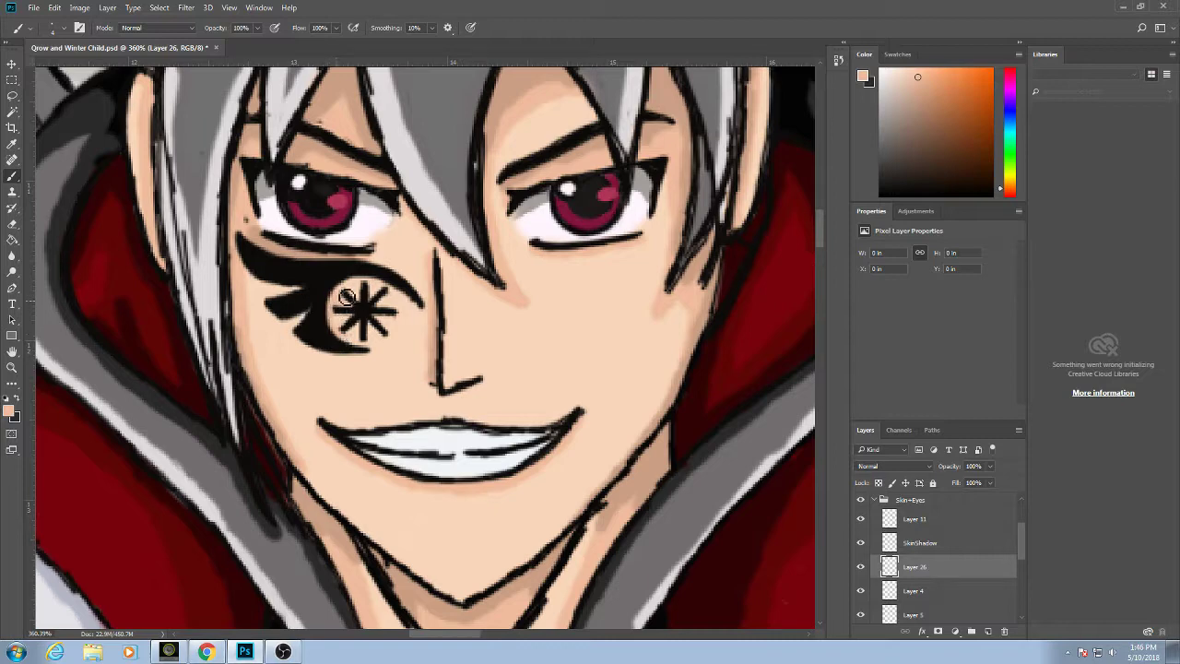
{"action": "left_click_drag", "start_coordinate": [377, 296], "coordinate": [400, 294]}
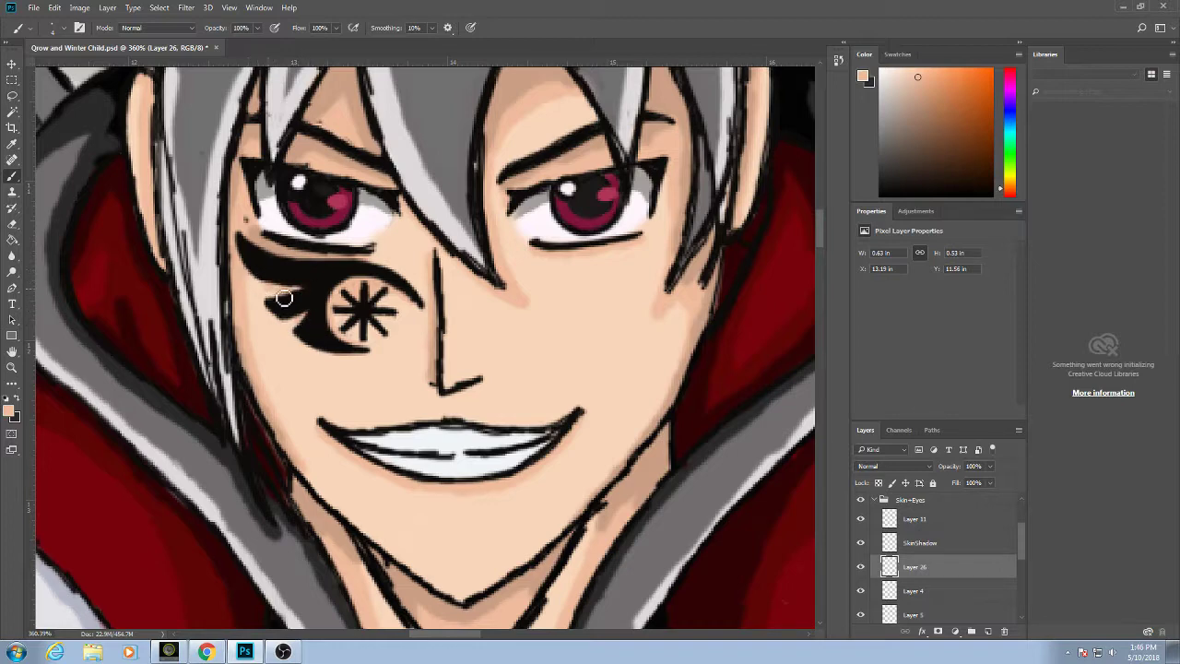
{"action": "left_click_drag", "start_coordinate": [284, 298], "coordinate": [267, 301]}
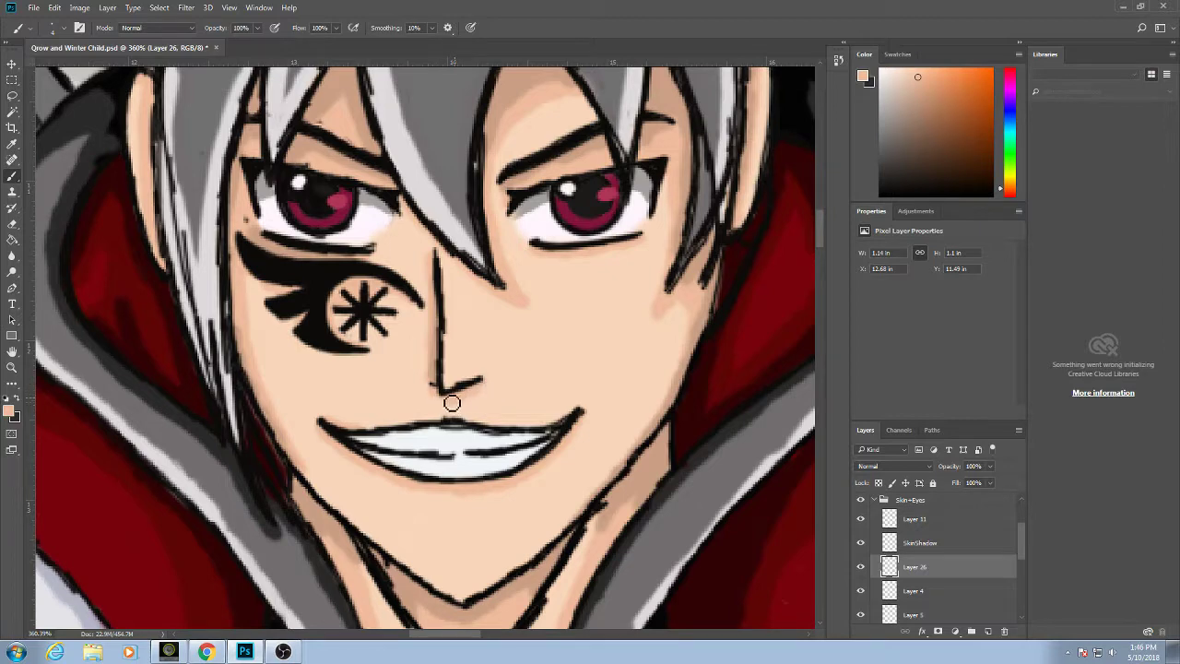
{"action": "mouse_move", "coordinate": [488, 428]}
{"action": "left_mouse_down"}
{"action": "mouse_move", "coordinate": [476, 426]}
{"action": "mouse_move", "coordinate": [523, 432]}
{"action": "mouse_move", "coordinate": [579, 414]}
{"action": "mouse_move", "coordinate": [574, 429]}
{"action": "mouse_move", "coordinate": [579, 414]}
{"action": "left_mouse_up"}
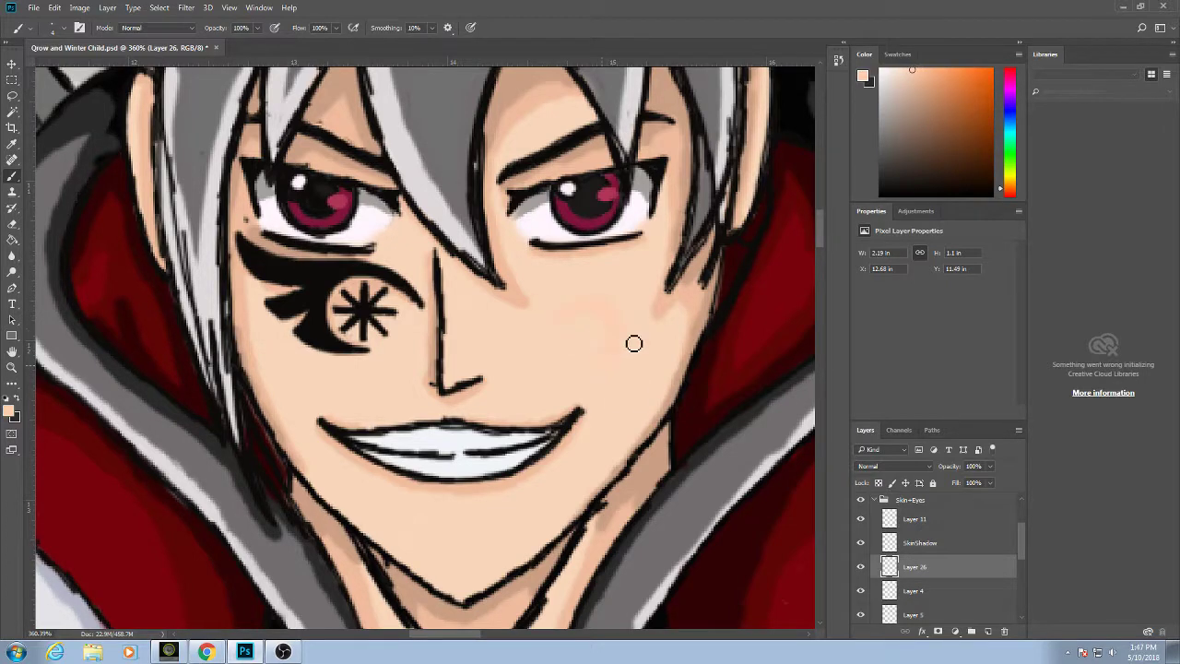
Using a lighter peach tone and an enlarged soft brush, blend soft shading over the cheek opposite the black mark.
{"action": "mouse_move", "coordinate": [634, 343]}
{"action": "left_mouse_down"}
{"action": "mouse_move", "coordinate": [623, 312]}
{"action": "mouse_move", "coordinate": [581, 351]}
{"action": "mouse_move", "coordinate": [599, 304]}
{"action": "mouse_move", "coordinate": [523, 382]}
{"action": "mouse_move", "coordinate": [549, 357]}
{"action": "mouse_move", "coordinate": [520, 373]}
{"action": "mouse_move", "coordinate": [565, 307]}
{"action": "mouse_move", "coordinate": [530, 333]}
{"action": "mouse_move", "coordinate": [549, 309]}
{"action": "mouse_move", "coordinate": [552, 362]}
{"action": "mouse_move", "coordinate": [532, 401]}
{"action": "mouse_move", "coordinate": [606, 332]}
{"action": "mouse_move", "coordinate": [581, 377]}
{"action": "mouse_move", "coordinate": [570, 362]}
{"action": "mouse_move", "coordinate": [613, 335]}
{"action": "mouse_move", "coordinate": [584, 397]}
{"action": "mouse_move", "coordinate": [624, 336]}
{"action": "mouse_move", "coordinate": [609, 375]}
{"action": "mouse_move", "coordinate": [646, 342]}
{"action": "left_mouse_up"}
{"action": "scroll", "coordinate": [632, 374], "scroll_direction": "down", "scroll_amount": 6}
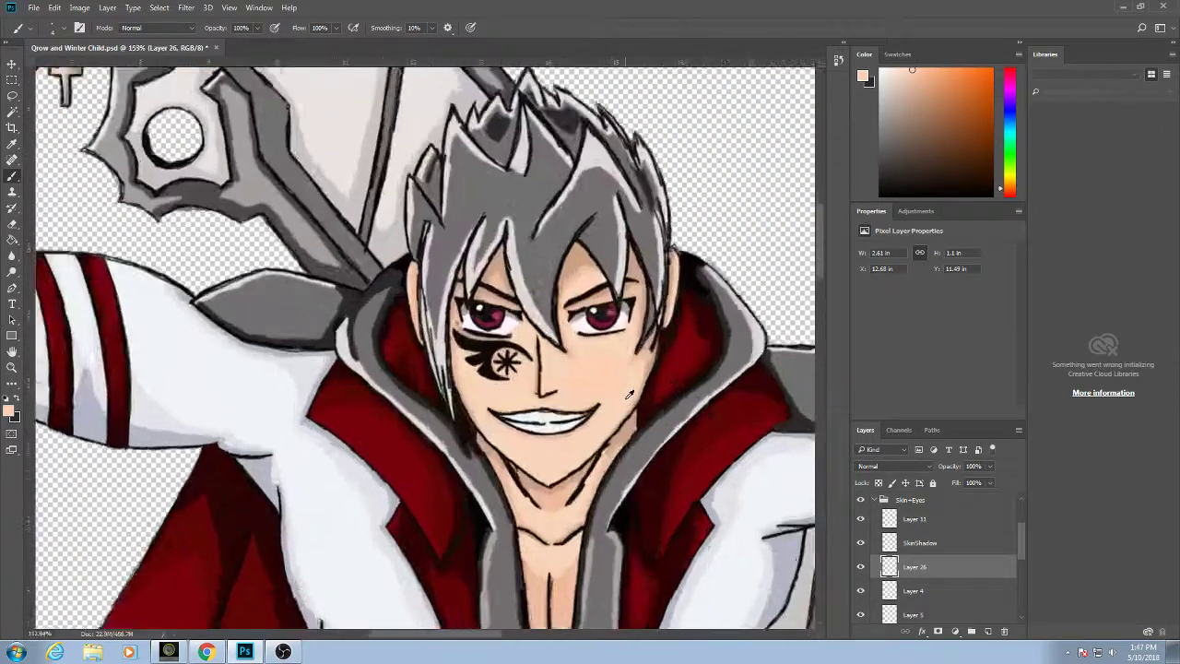
{"action": "scroll", "coordinate": [630, 393], "scroll_direction": "up", "scroll_amount": 3}
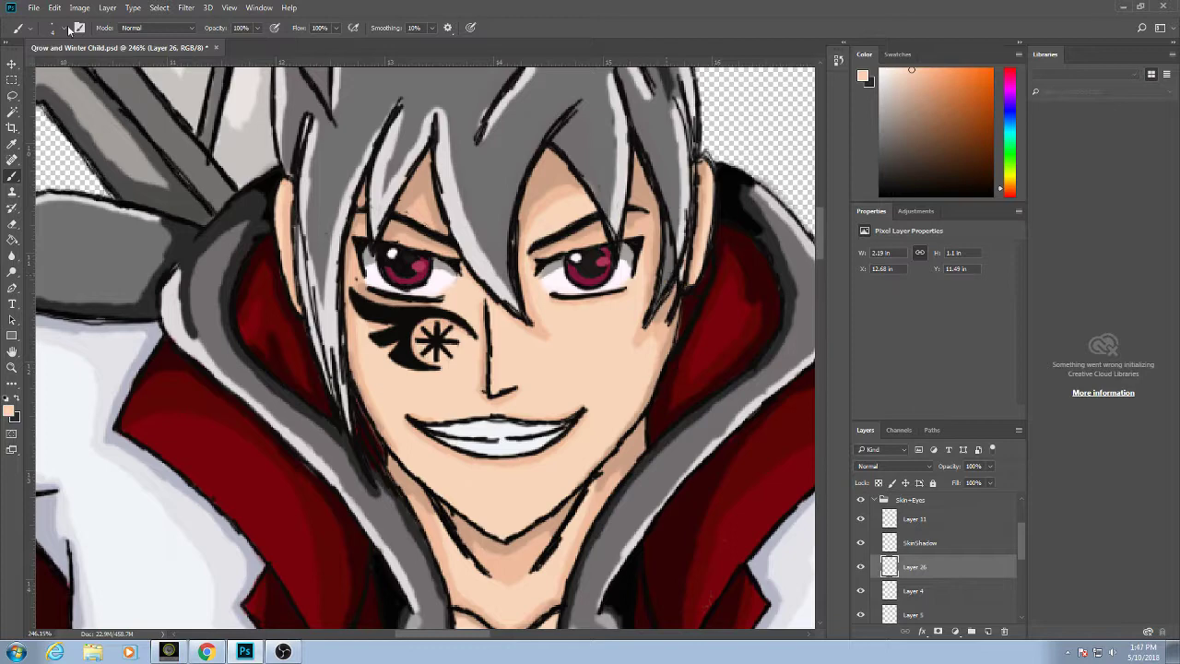
{"action": "left_click", "coordinate": [65, 31]}
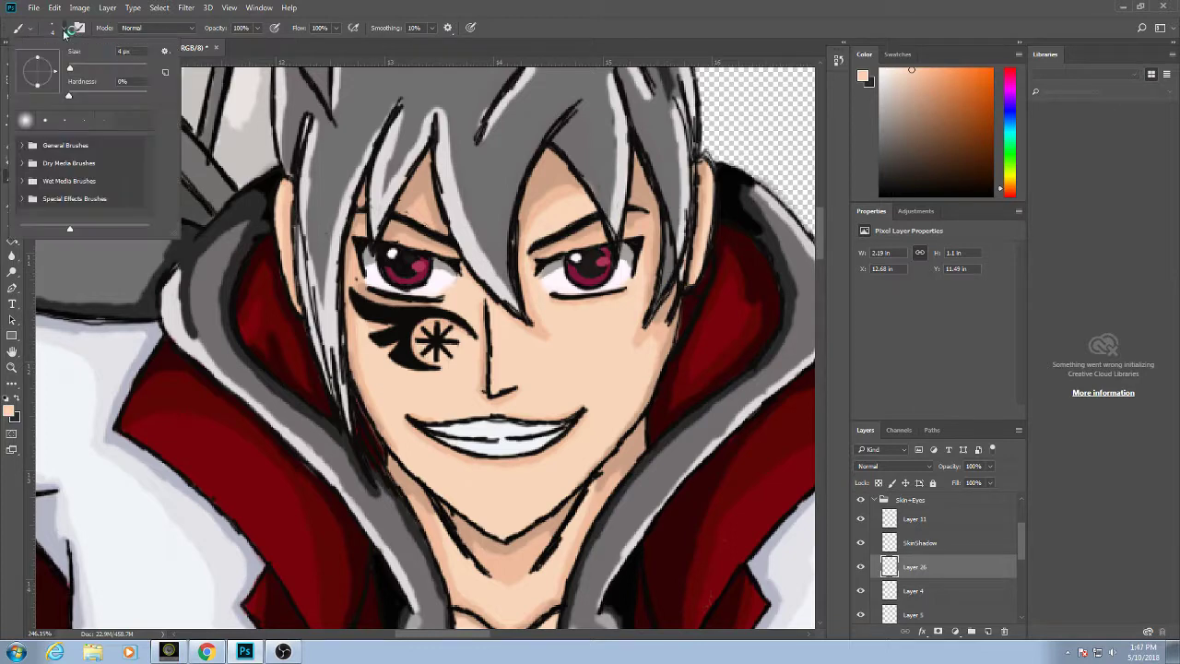
{"action": "left_click", "coordinate": [574, 341]}
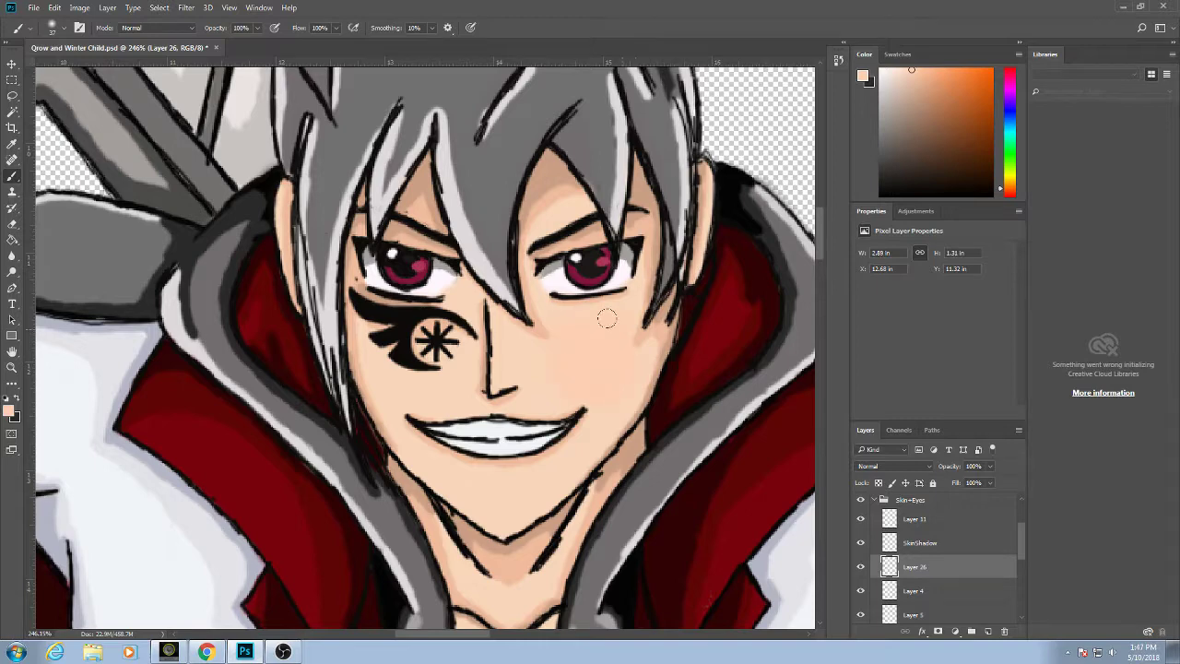
{"action": "left_click_drag", "start_coordinate": [634, 378], "coordinate": [712, 338]}
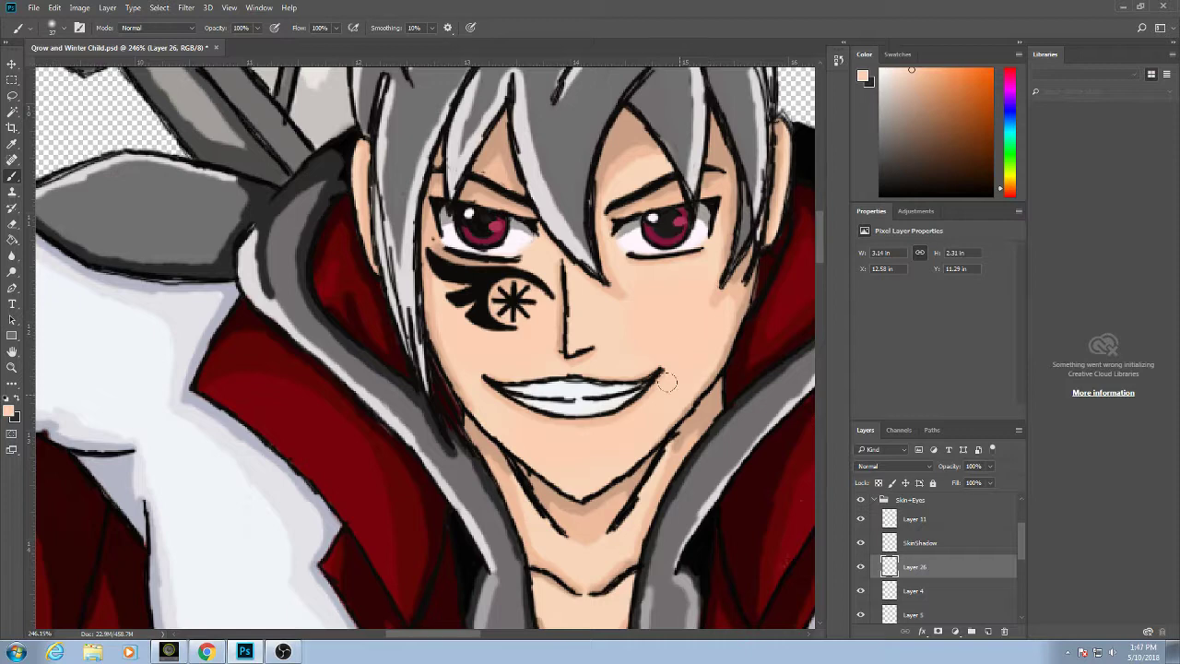
Extend the soft peach shading along the jaw below the black mark, over the neck and upper chest, and onto the forehead.
{"action": "left_click_drag", "start_coordinate": [479, 409], "coordinate": [454, 362]}
{"action": "scroll", "coordinate": [470, 345], "scroll_direction": "down", "scroll_amount": 3}
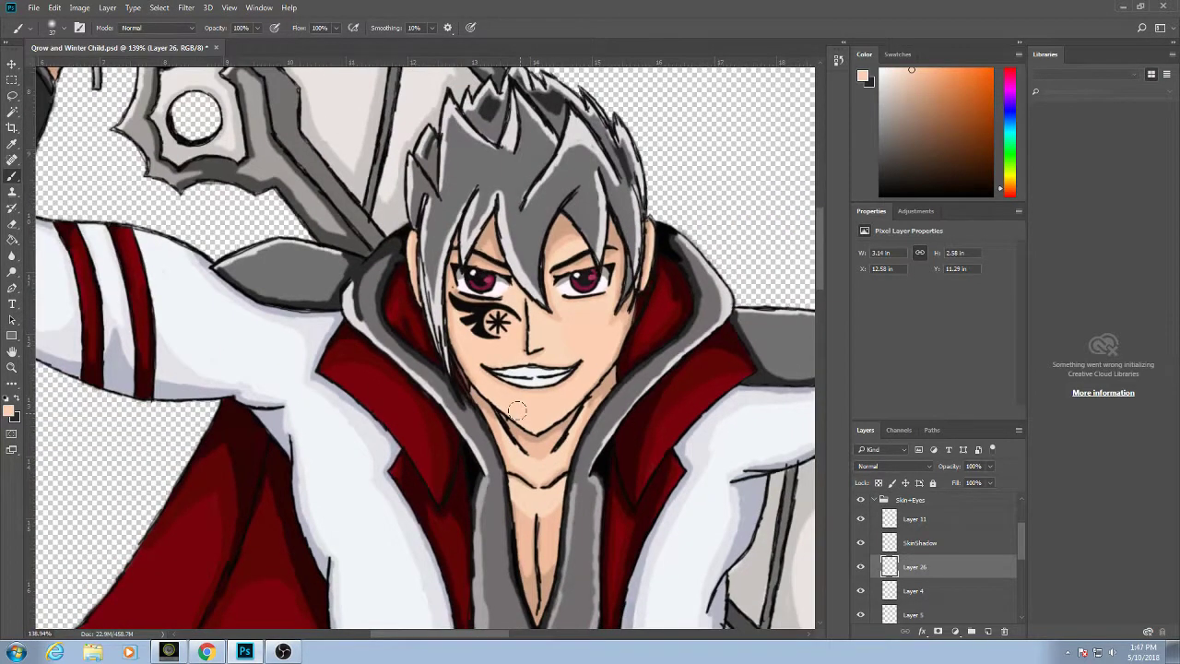
{"action": "left_click_drag", "start_coordinate": [508, 474], "coordinate": [517, 491]}
{"action": "left_click_drag", "start_coordinate": [570, 238], "coordinate": [561, 249]}
{"action": "scroll", "coordinate": [737, 318], "scroll_direction": "down", "scroll_amount": 5}
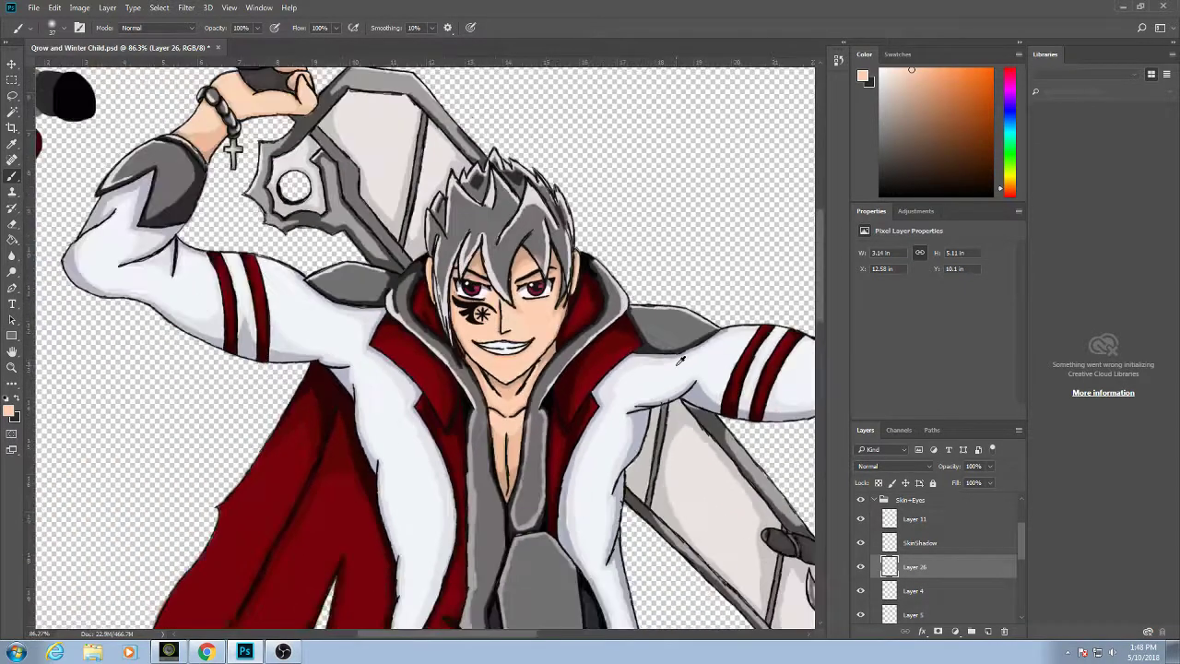
Extend the soft peach shading over the raised hand and wrist and onto the hand and wrist holding the sword.
{"action": "scroll", "coordinate": [184, 170], "scroll_direction": "up", "scroll_amount": 3}
{"action": "left_click_drag", "start_coordinate": [183, 171], "coordinate": [259, 315]}
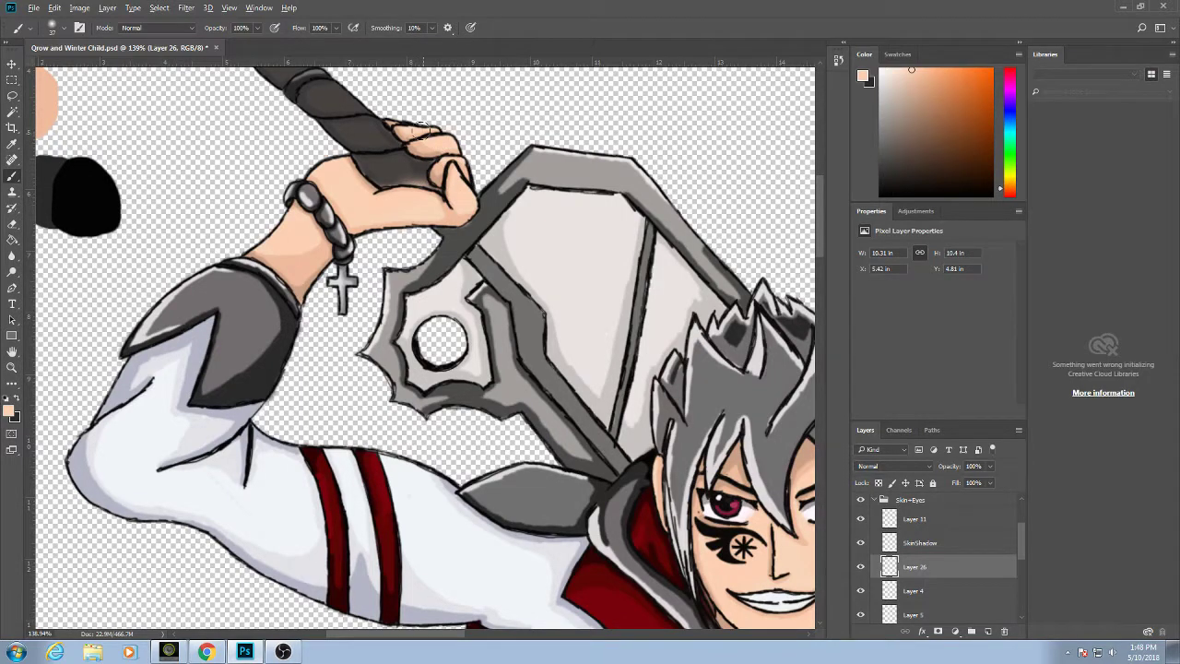
{"action": "scroll", "coordinate": [421, 131], "scroll_direction": "down", "scroll_amount": 2}
{"action": "left_click_drag", "start_coordinate": [798, 470], "coordinate": [300, 174]}
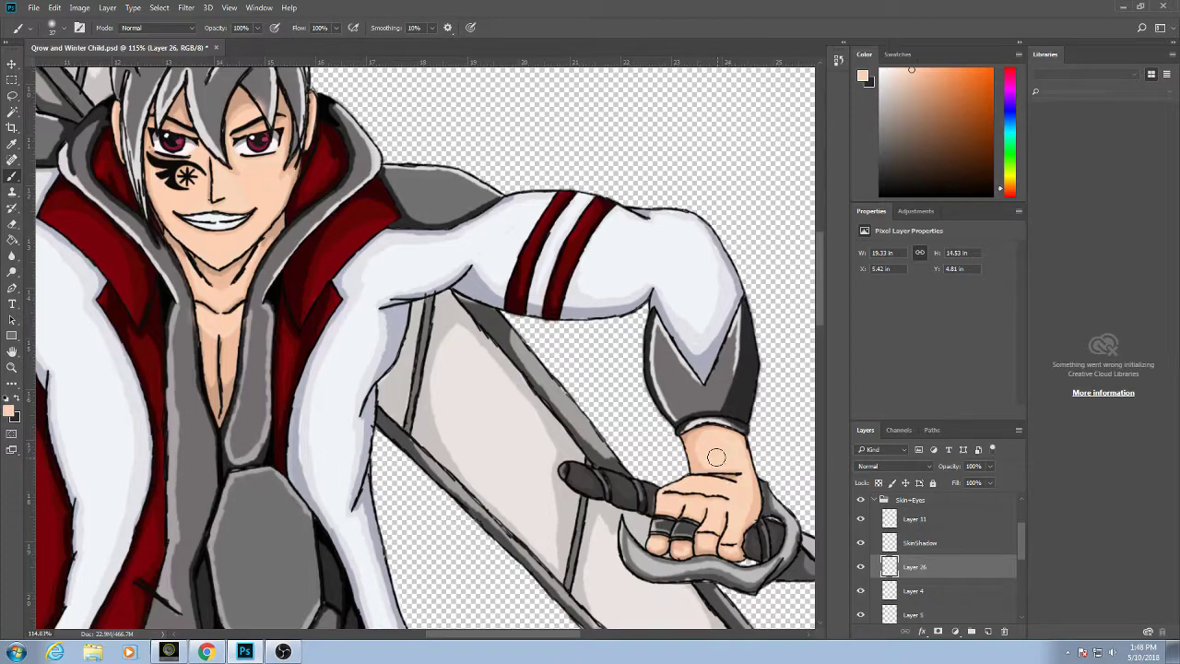
{"action": "scroll", "coordinate": [742, 473], "scroll_direction": "down", "scroll_amount": 4}
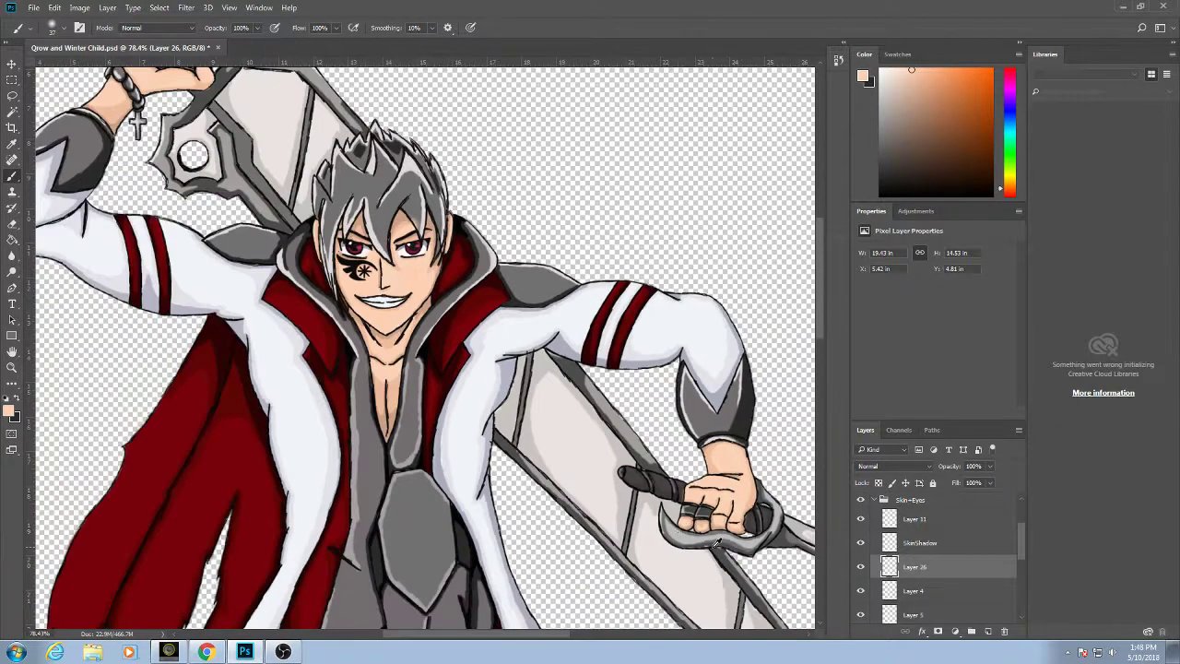
Collapse the Skin+Eyes group and make Layer 22 the active layer for working on the large blade.
{"action": "left_click_drag", "start_coordinate": [314, 405], "coordinate": [551, 412]}
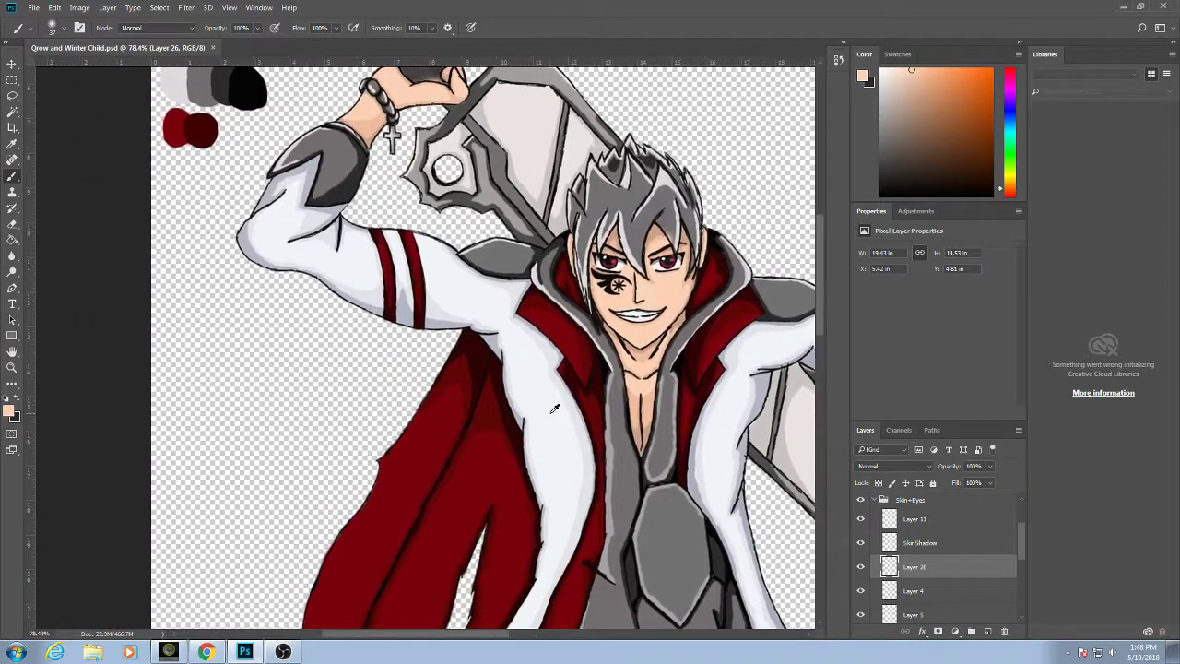
{"action": "scroll", "coordinate": [899, 570], "scroll_direction": "up", "scroll_amount": 1}
{"action": "left_click", "coordinate": [877, 572]}
{"action": "scroll", "coordinate": [877, 572], "scroll_direction": "down", "scroll_amount": 1}
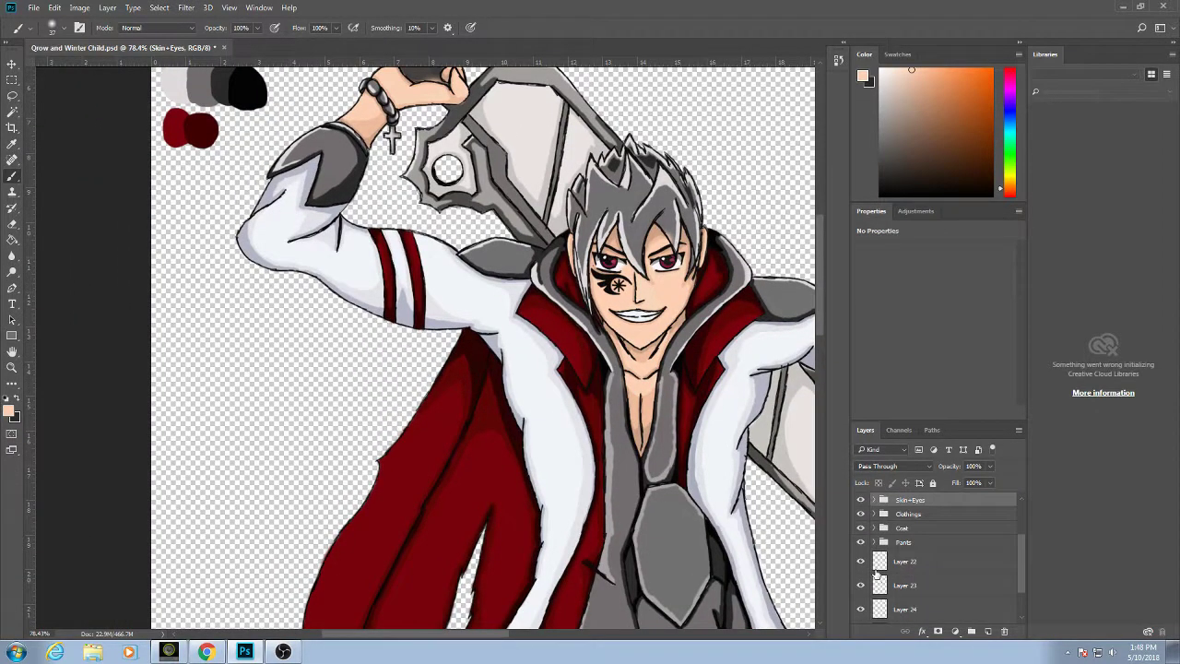
{"action": "left_click", "coordinate": [884, 560]}
{"action": "scroll", "coordinate": [619, 450], "scroll_direction": "up", "scroll_amount": 3}
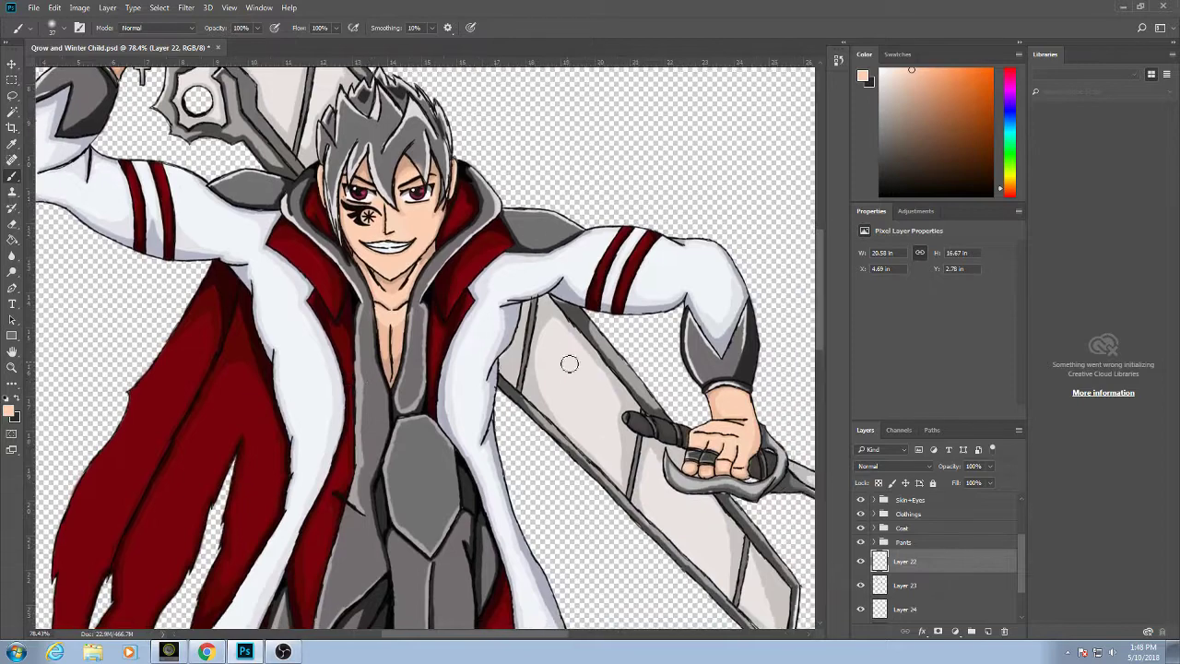
{"action": "scroll", "coordinate": [598, 345], "scroll_direction": "up", "scroll_amount": 2}
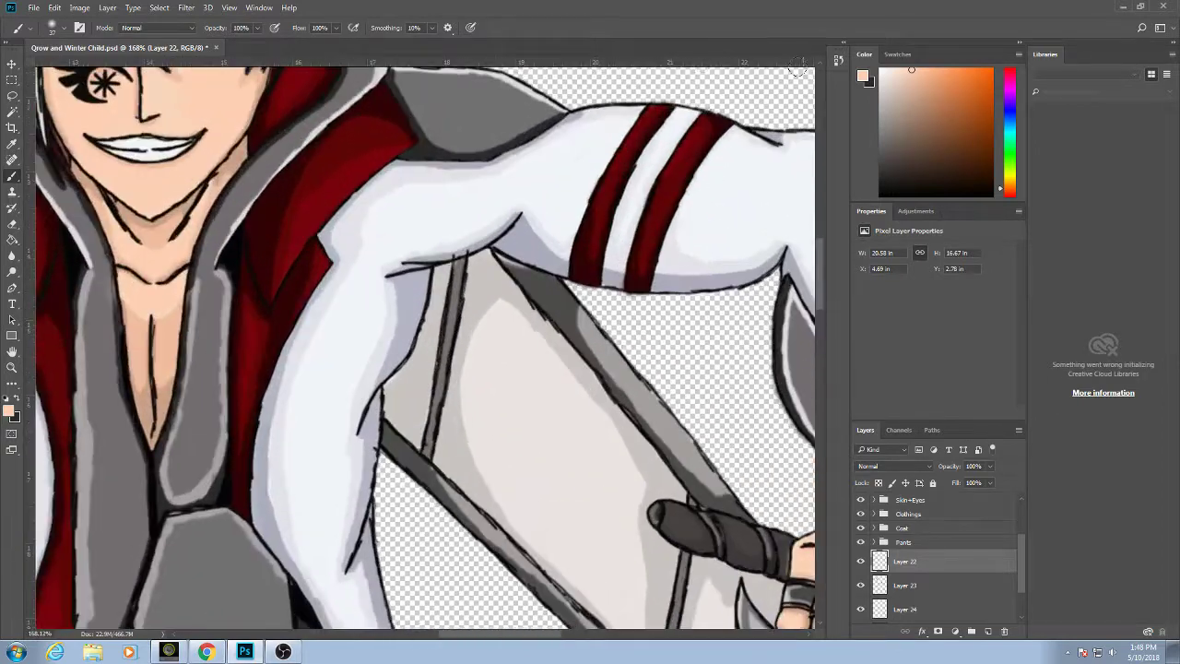
{"action": "left_click", "coordinate": [568, 320], "text": "alt"}
{"action": "left_click", "coordinate": [65, 32]}
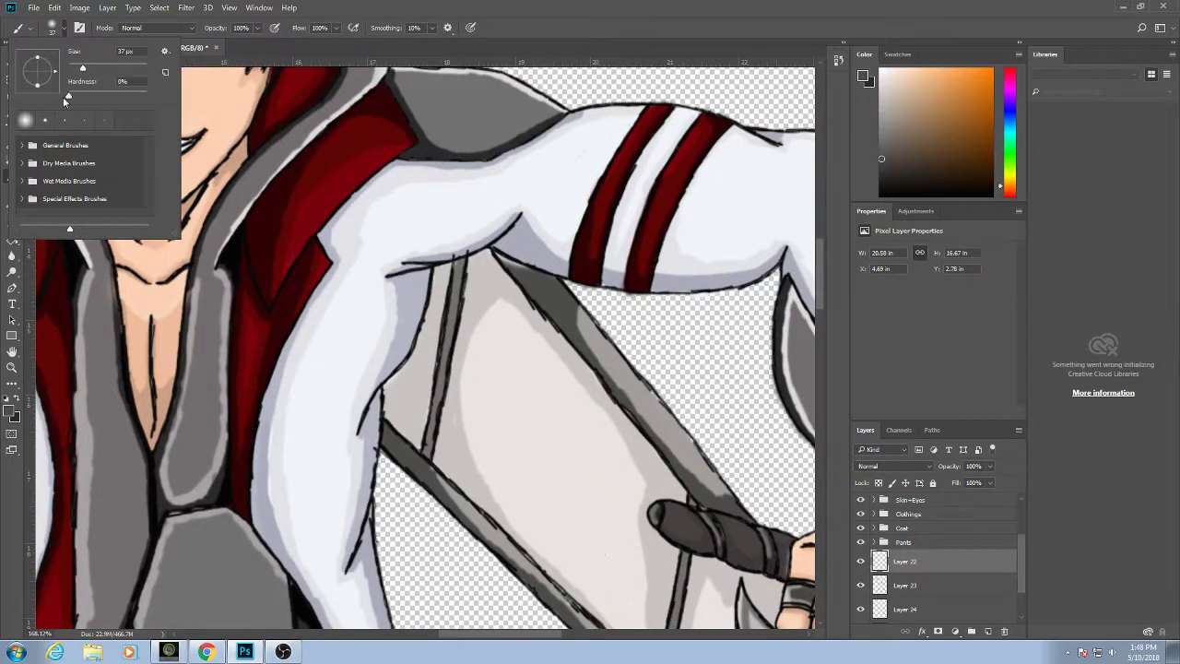
{"action": "key", "text": "e"}
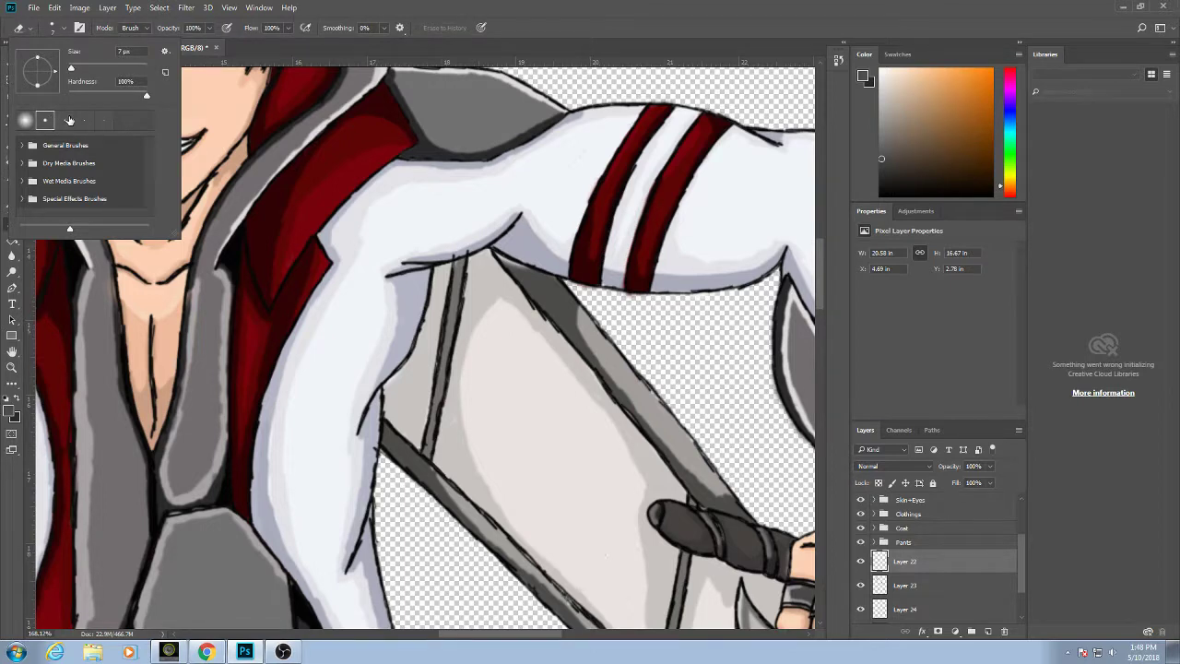
{"action": "key", "text": "b"}
{"action": "key", "text": "e"}
{"action": "left_click", "coordinate": [494, 356]}
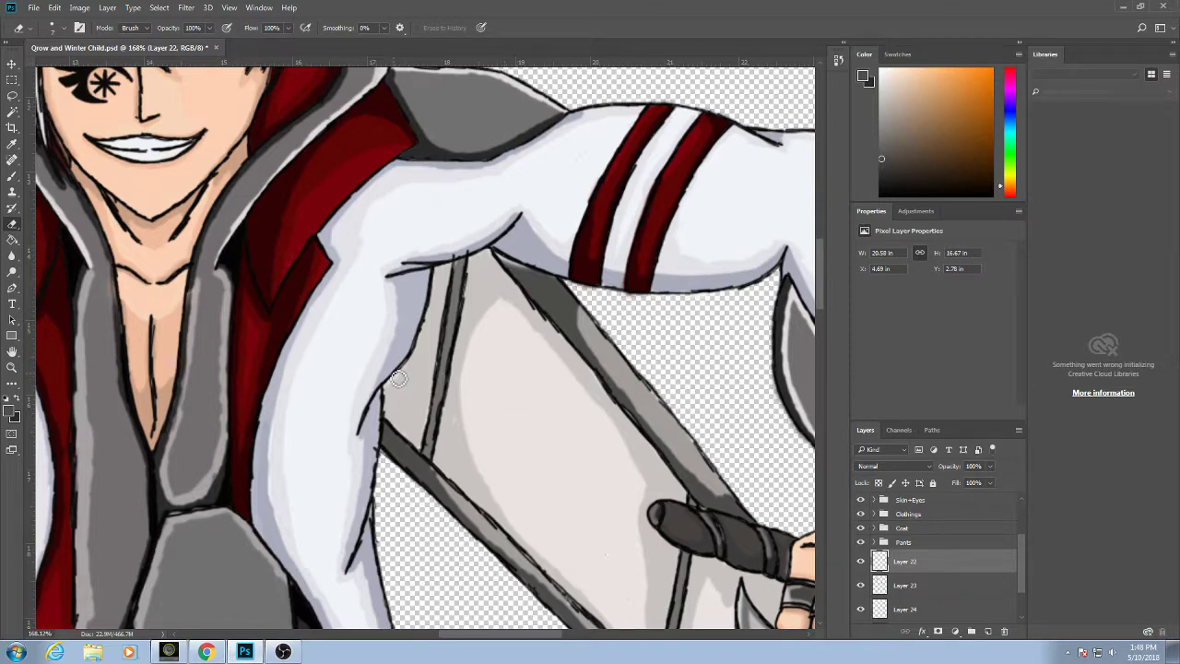
{"action": "left_click", "coordinate": [860, 586]}
{"action": "left_click", "coordinate": [860, 586]}
{"action": "left_click", "coordinate": [879, 114]}
{"action": "key", "text": "b"}
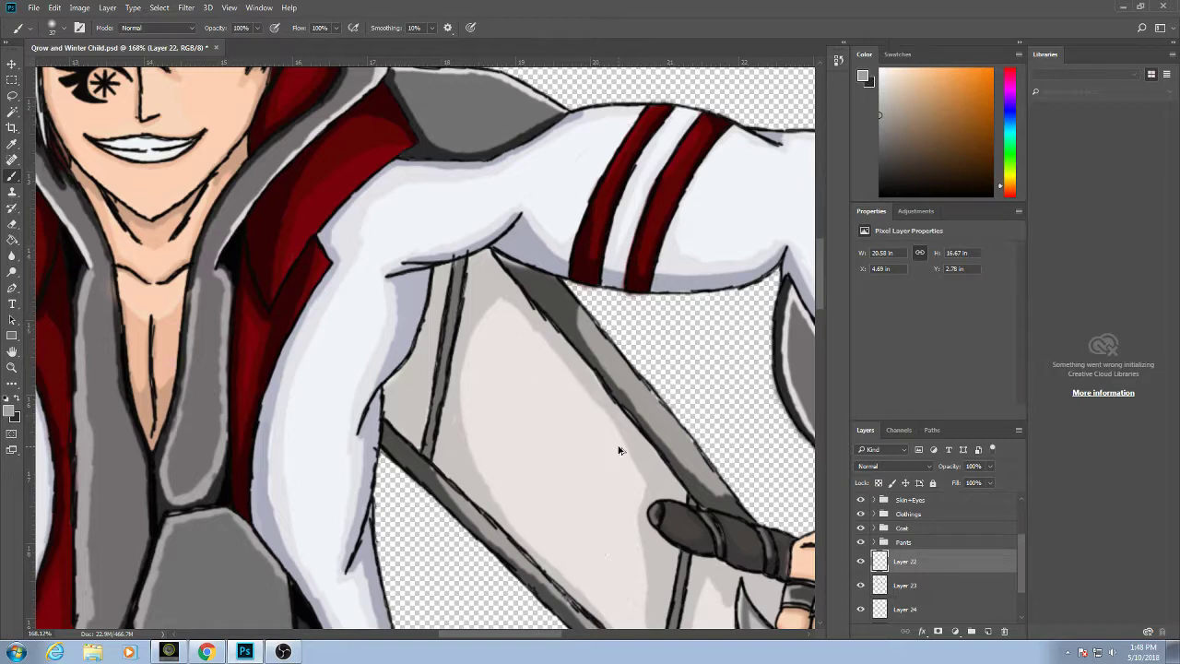
Sample the pale blade tone and brush it over the lower end of the middle blade panel.
{"action": "left_click_drag", "start_coordinate": [612, 441], "coordinate": [543, 305]}
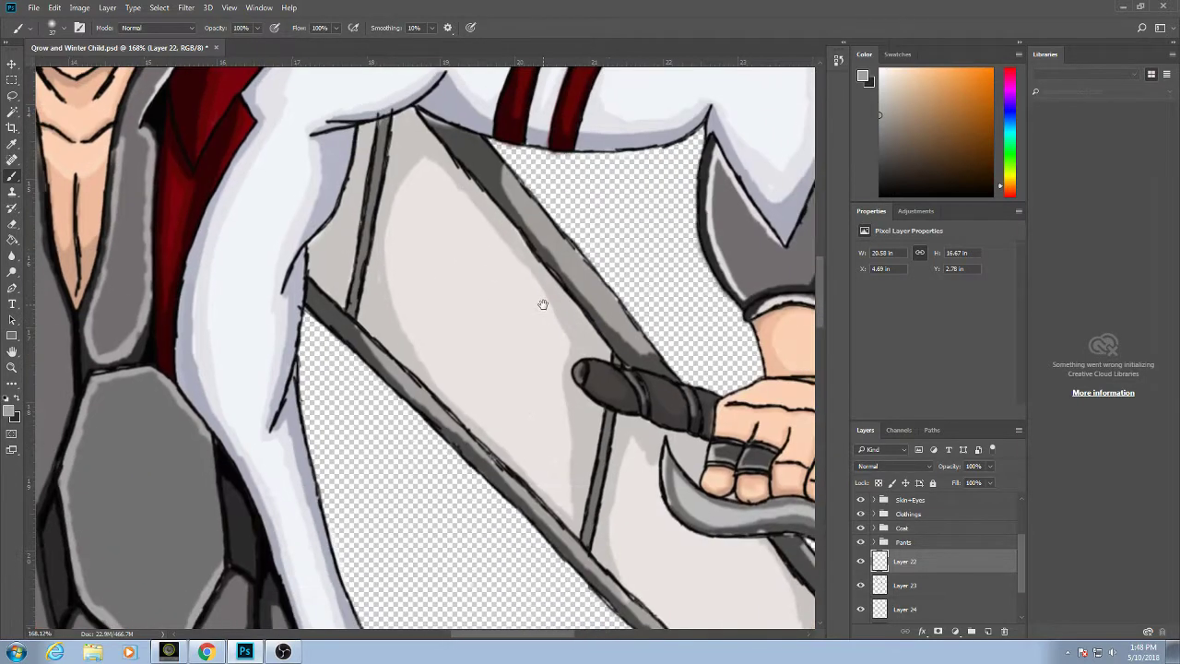
{"action": "left_click", "coordinate": [530, 381], "text": "alt"}
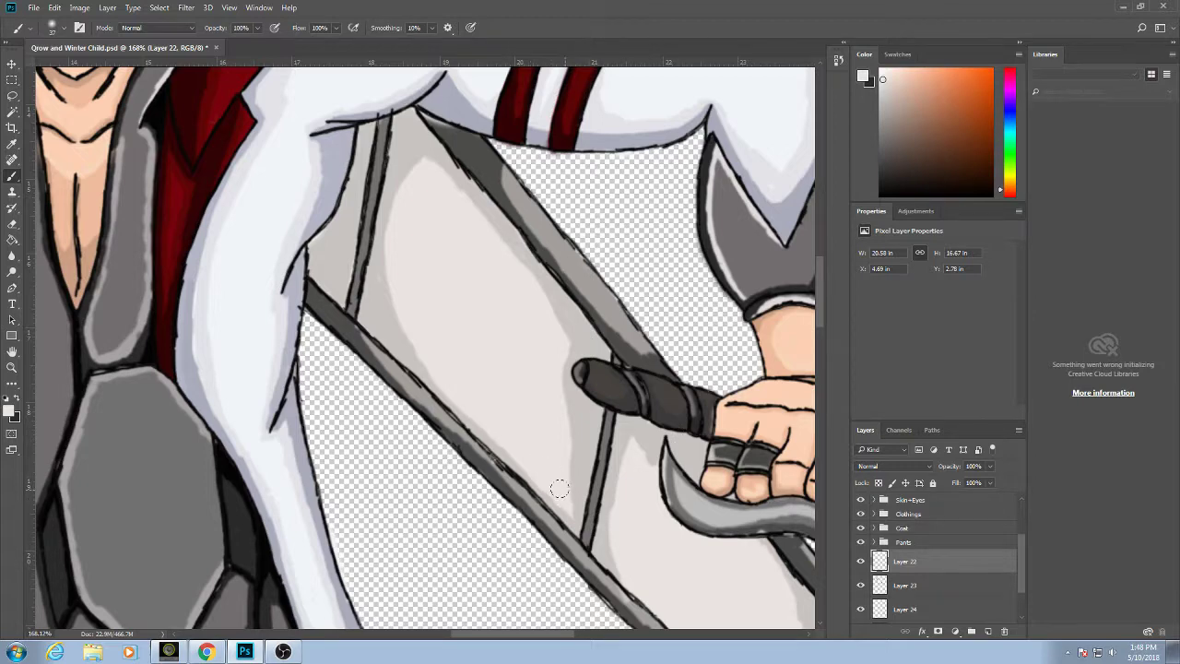
{"action": "left_click_drag", "start_coordinate": [565, 510], "coordinate": [547, 431]}
{"action": "left_click", "coordinate": [65, 28]}
{"action": "key", "text": "e"}
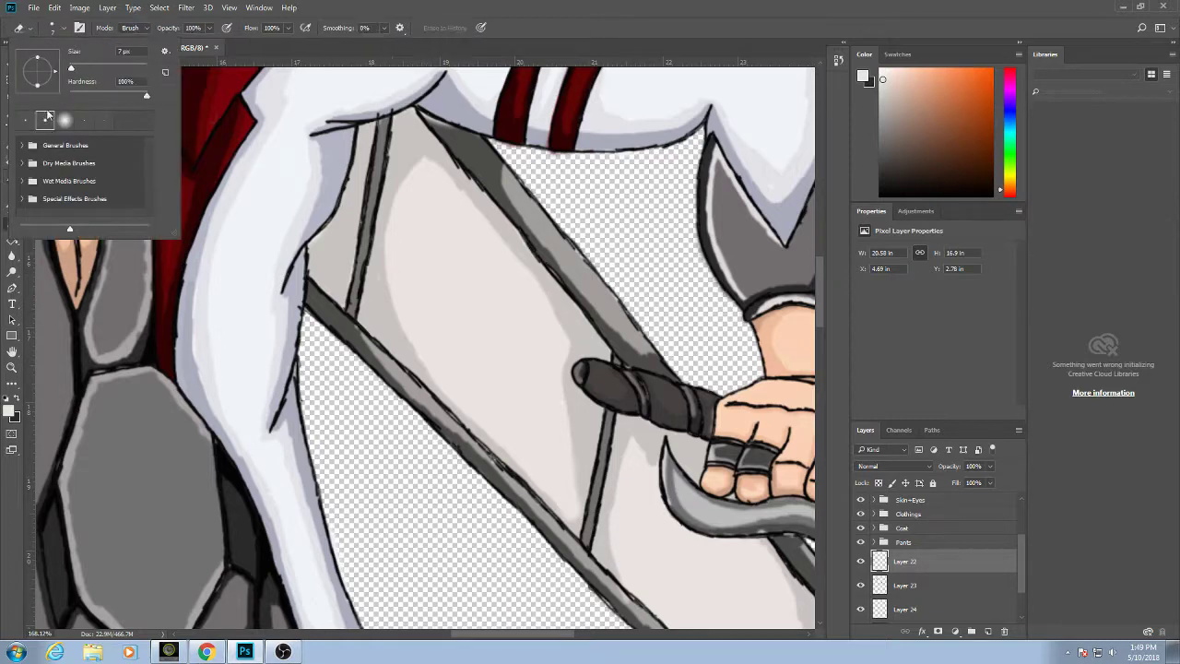
{"action": "left_click", "coordinate": [417, 230]}
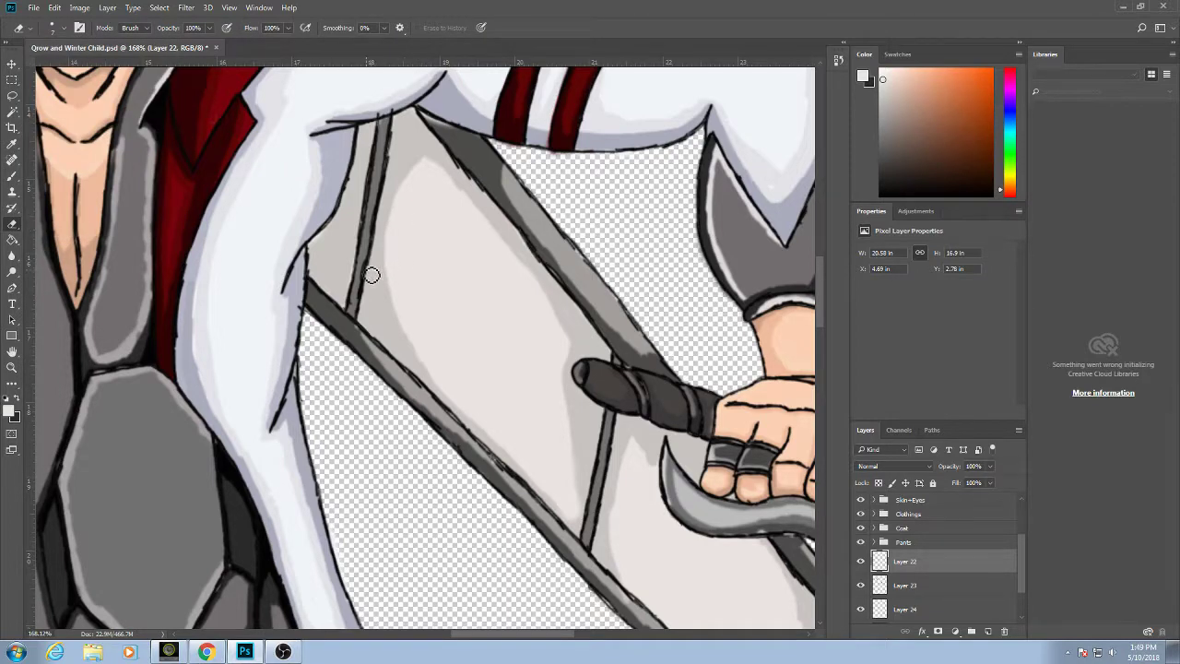
{"action": "left_click_drag", "start_coordinate": [883, 105], "coordinate": [880, 145]}
{"action": "left_click", "coordinate": [474, 172]}
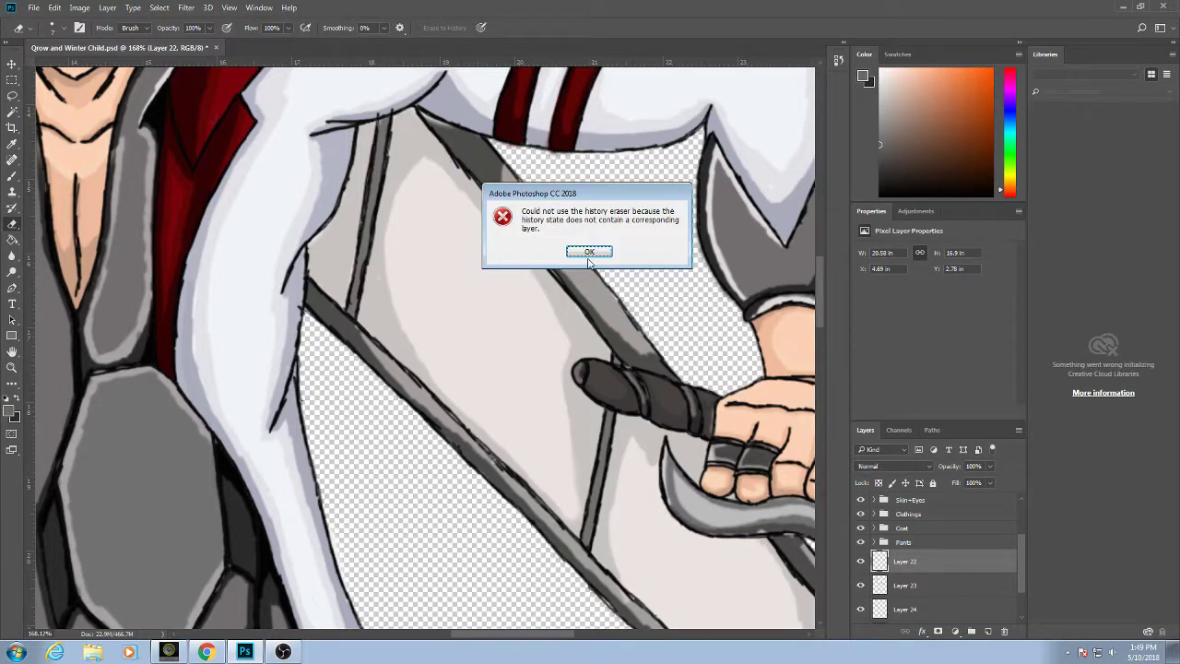
{"action": "left_click", "coordinate": [588, 258]}
{"action": "left_click", "coordinate": [482, 163]}
{"action": "left_click", "coordinate": [588, 250]}
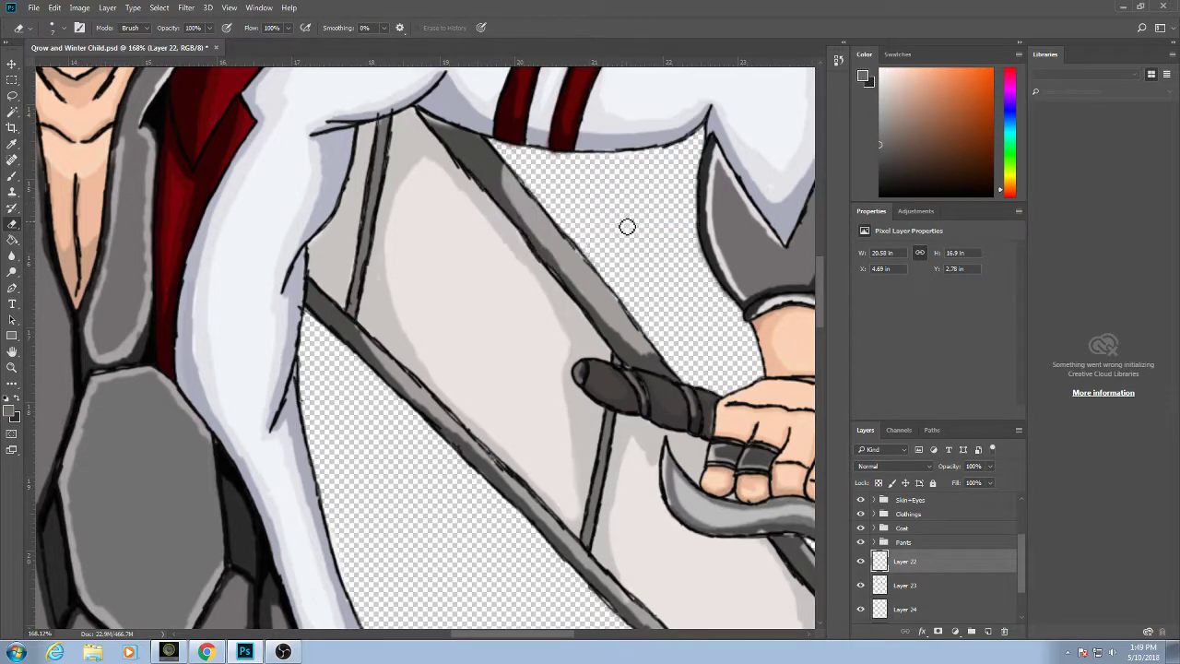
Sample the blade frame's dark grey, set the brush size to 4 px, and draw an S-shaped guide line on the middle blade panel.
{"action": "key", "text": "b"}
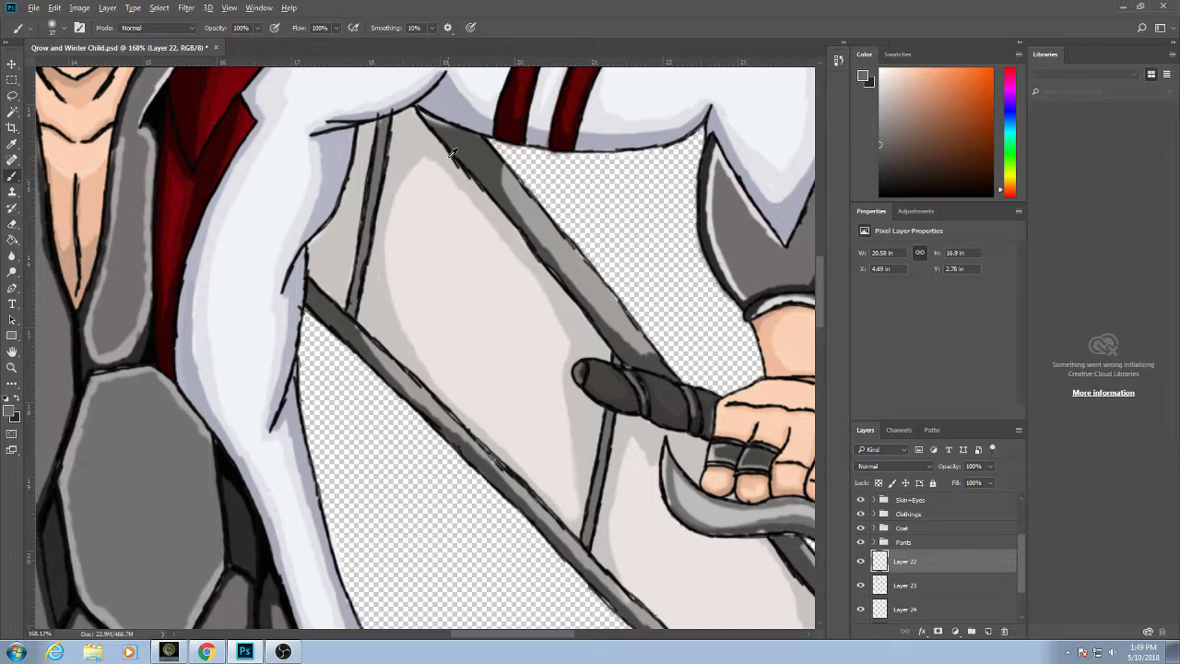
{"action": "left_click", "coordinate": [475, 152], "text": "alt"}
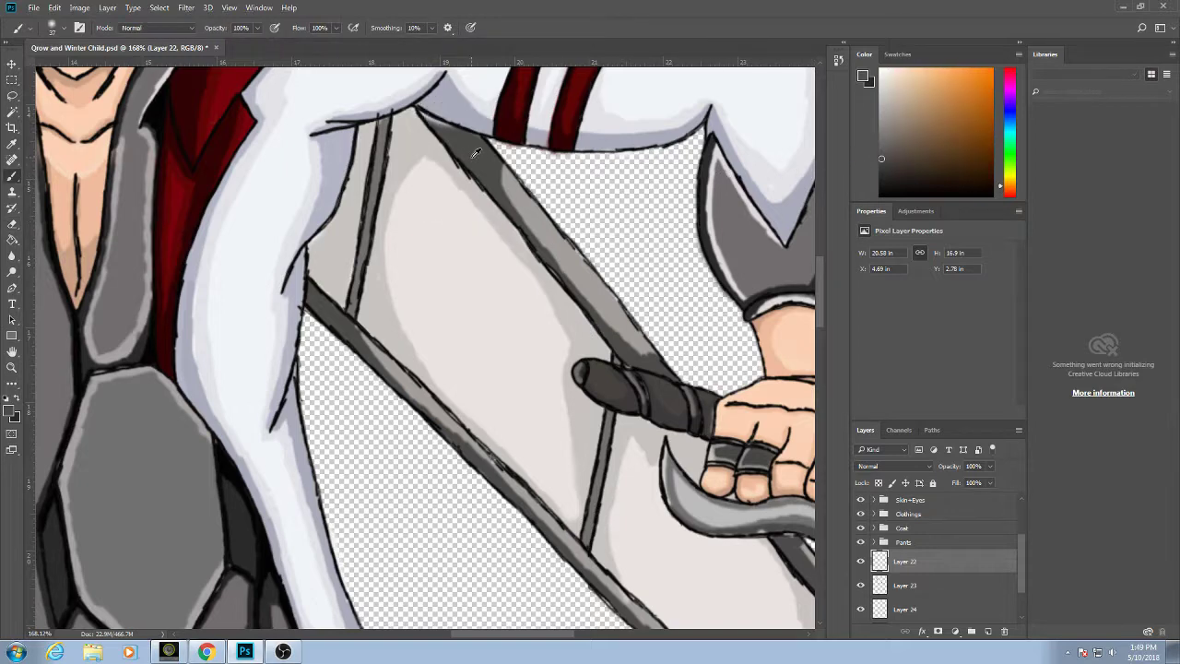
{"action": "left_click", "coordinate": [63, 28]}
{"action": "left_click", "coordinate": [72, 36]}
{"action": "left_click", "coordinate": [64, 29]}
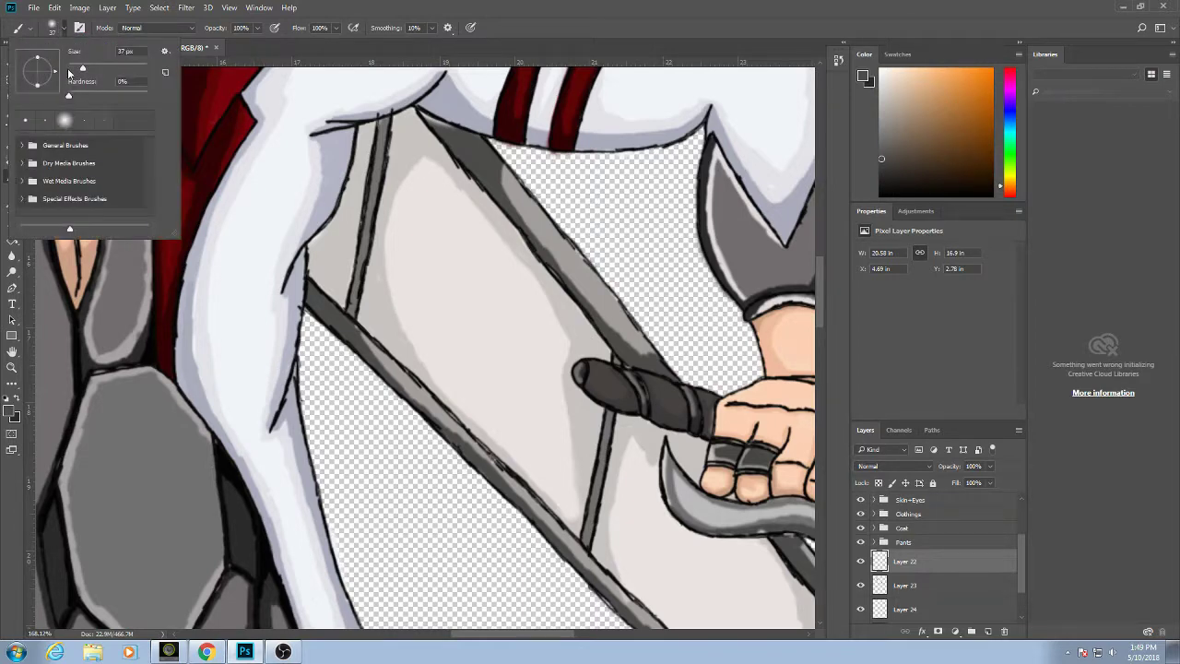
{"action": "type", "text": "4"}
{"action": "key", "text": "Return"}
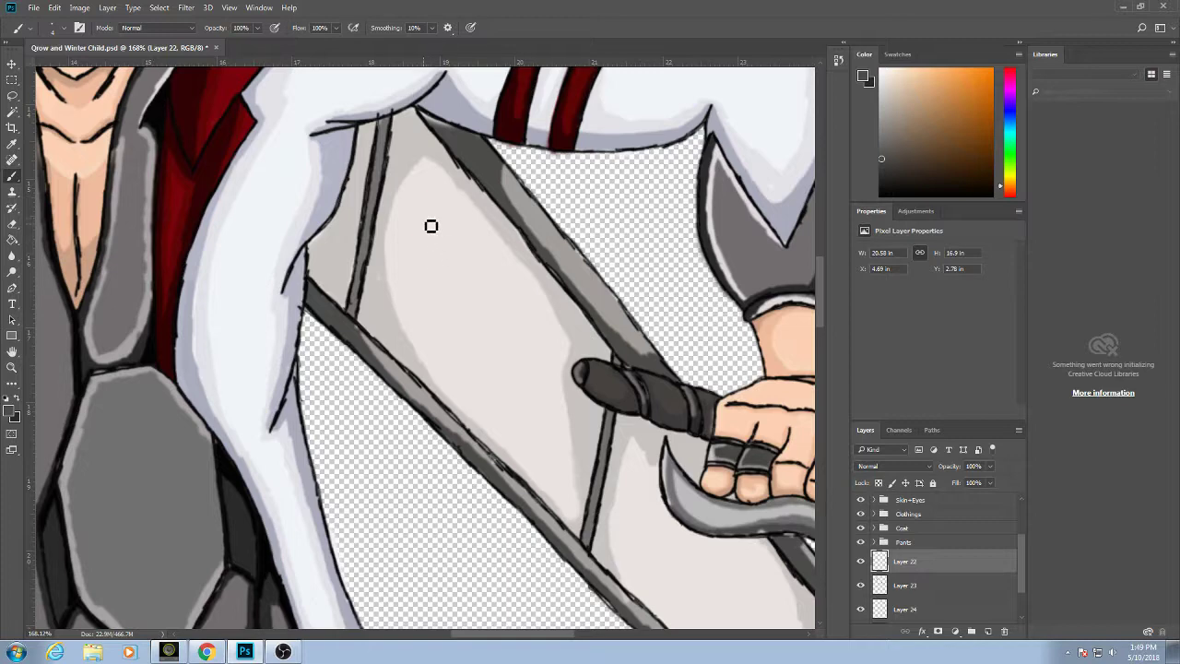
{"action": "left_click_drag", "start_coordinate": [423, 213], "coordinate": [426, 222]}
{"action": "mouse_move", "coordinate": [443, 269]}
{"action": "left_mouse_down"}
{"action": "mouse_move", "coordinate": [473, 329]}
{"action": "mouse_move", "coordinate": [539, 353]}
{"action": "left_mouse_up"}
{"action": "right_click", "coordinate": [473, 329]}
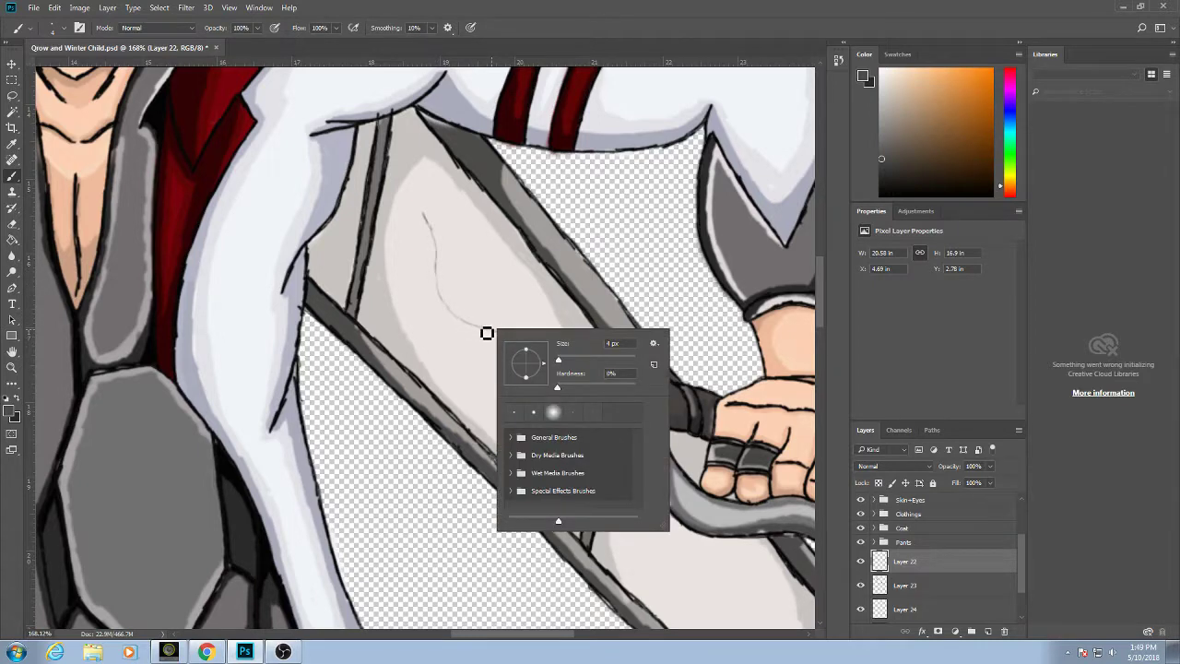
{"action": "key", "text": "Escape"}
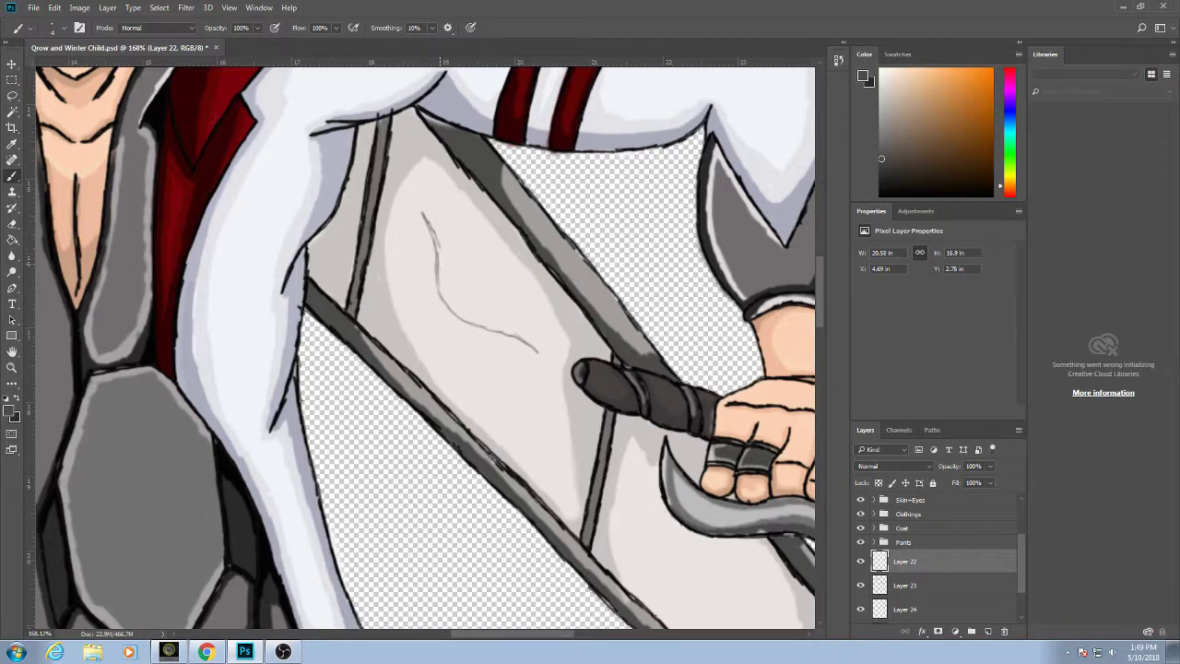
Build the guide line into a solid dark grey wing-like emblem with a filled oval nested in its upper curve.
{"action": "mouse_move", "coordinate": [450, 264]}
{"action": "left_mouse_down"}
{"action": "mouse_move", "coordinate": [455, 292]}
{"action": "mouse_move", "coordinate": [540, 354]}
{"action": "left_mouse_up"}
{"action": "mouse_move", "coordinate": [479, 298]}
{"action": "left_mouse_down"}
{"action": "mouse_move", "coordinate": [459, 253]}
{"action": "mouse_move", "coordinate": [486, 286]}
{"action": "left_mouse_up"}
{"action": "key", "text": "ctrl+z"}
{"action": "mouse_move", "coordinate": [458, 256]}
{"action": "left_mouse_down"}
{"action": "mouse_move", "coordinate": [483, 285]}
{"action": "mouse_move", "coordinate": [467, 267]}
{"action": "mouse_move", "coordinate": [475, 298]}
{"action": "mouse_move", "coordinate": [462, 271]}
{"action": "mouse_move", "coordinate": [465, 288]}
{"action": "mouse_move", "coordinate": [464, 263]}
{"action": "mouse_move", "coordinate": [469, 296]}
{"action": "mouse_move", "coordinate": [482, 297]}
{"action": "mouse_move", "coordinate": [482, 280]}
{"action": "mouse_move", "coordinate": [468, 272]}
{"action": "mouse_move", "coordinate": [463, 287]}
{"action": "mouse_move", "coordinate": [461, 266]}
{"action": "mouse_move", "coordinate": [472, 295]}
{"action": "mouse_move", "coordinate": [459, 267]}
{"action": "mouse_move", "coordinate": [487, 291]}
{"action": "left_mouse_up"}
{"action": "mouse_move", "coordinate": [480, 270]}
{"action": "left_mouse_down"}
{"action": "mouse_move", "coordinate": [431, 223]}
{"action": "mouse_move", "coordinate": [458, 296]}
{"action": "mouse_move", "coordinate": [540, 351]}
{"action": "left_mouse_up"}
{"action": "mouse_move", "coordinate": [504, 315]}
{"action": "left_mouse_down"}
{"action": "mouse_move", "coordinate": [537, 351]}
{"action": "mouse_move", "coordinate": [450, 308]}
{"action": "mouse_move", "coordinate": [442, 248]}
{"action": "mouse_move", "coordinate": [456, 254]}
{"action": "mouse_move", "coordinate": [432, 227]}
{"action": "mouse_move", "coordinate": [446, 290]}
{"action": "mouse_move", "coordinate": [450, 244]}
{"action": "mouse_move", "coordinate": [441, 236]}
{"action": "mouse_move", "coordinate": [468, 323]}
{"action": "mouse_move", "coordinate": [455, 300]}
{"action": "mouse_move", "coordinate": [489, 327]}
{"action": "mouse_move", "coordinate": [467, 321]}
{"action": "mouse_move", "coordinate": [486, 332]}
{"action": "mouse_move", "coordinate": [476, 330]}
{"action": "mouse_move", "coordinate": [519, 338]}
{"action": "mouse_move", "coordinate": [482, 310]}
{"action": "mouse_move", "coordinate": [515, 335]}
{"action": "mouse_move", "coordinate": [495, 311]}
{"action": "mouse_move", "coordinate": [503, 324]}
{"action": "mouse_move", "coordinate": [456, 309]}
{"action": "mouse_move", "coordinate": [443, 270]}
{"action": "mouse_move", "coordinate": [446, 293]}
{"action": "mouse_move", "coordinate": [453, 256]}
{"action": "mouse_move", "coordinate": [474, 306]}
{"action": "left_mouse_up"}
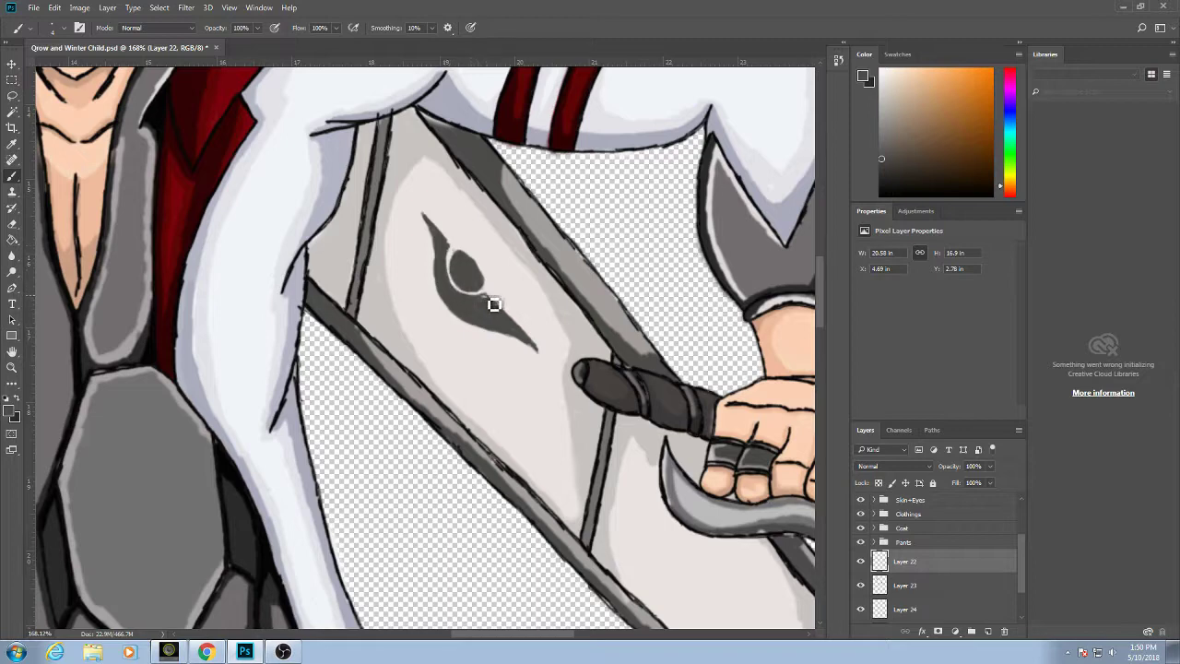
{"action": "left_click_drag", "start_coordinate": [498, 305], "coordinate": [522, 338]}
{"action": "mouse_move", "coordinate": [456, 256]}
{"action": "left_mouse_down"}
{"action": "mouse_move", "coordinate": [430, 219]}
{"action": "mouse_move", "coordinate": [448, 250]}
{"action": "mouse_move", "coordinate": [438, 256]}
{"action": "left_mouse_up"}
Draw a curling dark grey tendril from the emblem towards the sword grip, hook it around the grip's end, and fill it solid.
{"action": "scroll", "coordinate": [438, 255], "scroll_direction": "down", "scroll_amount": 5}
{"action": "scroll", "coordinate": [491, 286], "scroll_direction": "up", "scroll_amount": 5}
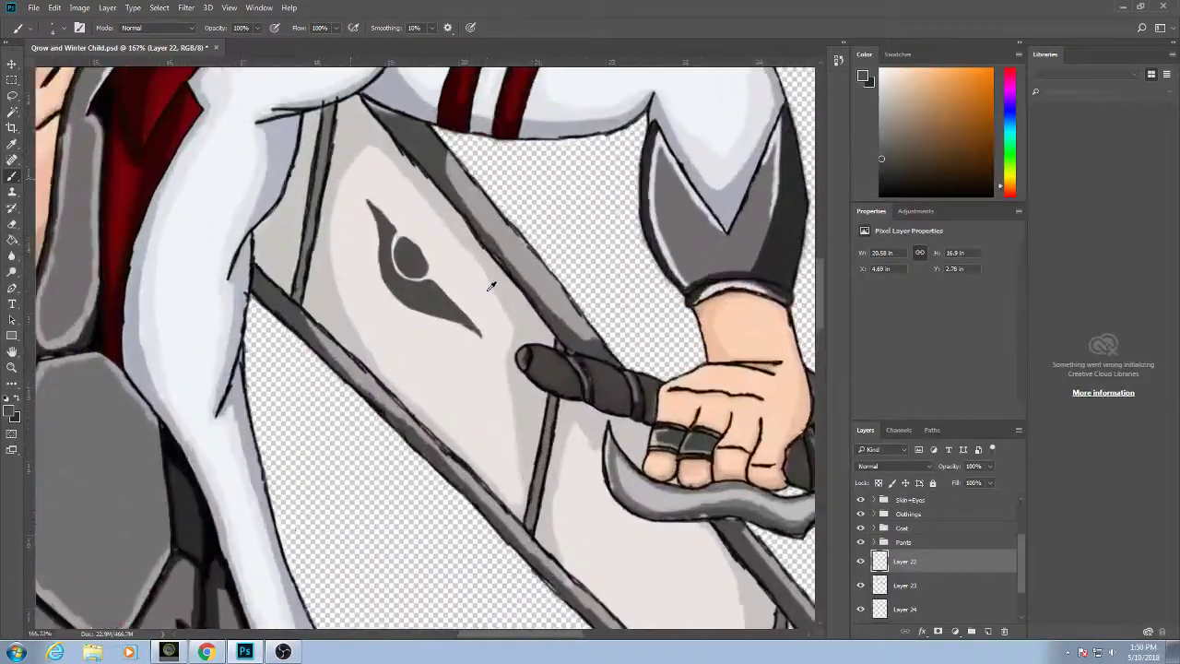
{"action": "scroll", "coordinate": [492, 286], "scroll_direction": "up", "scroll_amount": 2}
{"action": "mouse_move", "coordinate": [417, 269]}
{"action": "left_mouse_down"}
{"action": "mouse_move", "coordinate": [492, 352]}
{"action": "mouse_move", "coordinate": [508, 416]}
{"action": "mouse_move", "coordinate": [552, 447]}
{"action": "mouse_move", "coordinate": [514, 424]}
{"action": "mouse_move", "coordinate": [493, 352]}
{"action": "mouse_move", "coordinate": [424, 274]}
{"action": "mouse_move", "coordinate": [495, 301]}
{"action": "mouse_move", "coordinate": [510, 333]}
{"action": "mouse_move", "coordinate": [495, 312]}
{"action": "mouse_move", "coordinate": [481, 321]}
{"action": "mouse_move", "coordinate": [546, 436]}
{"action": "left_mouse_up"}
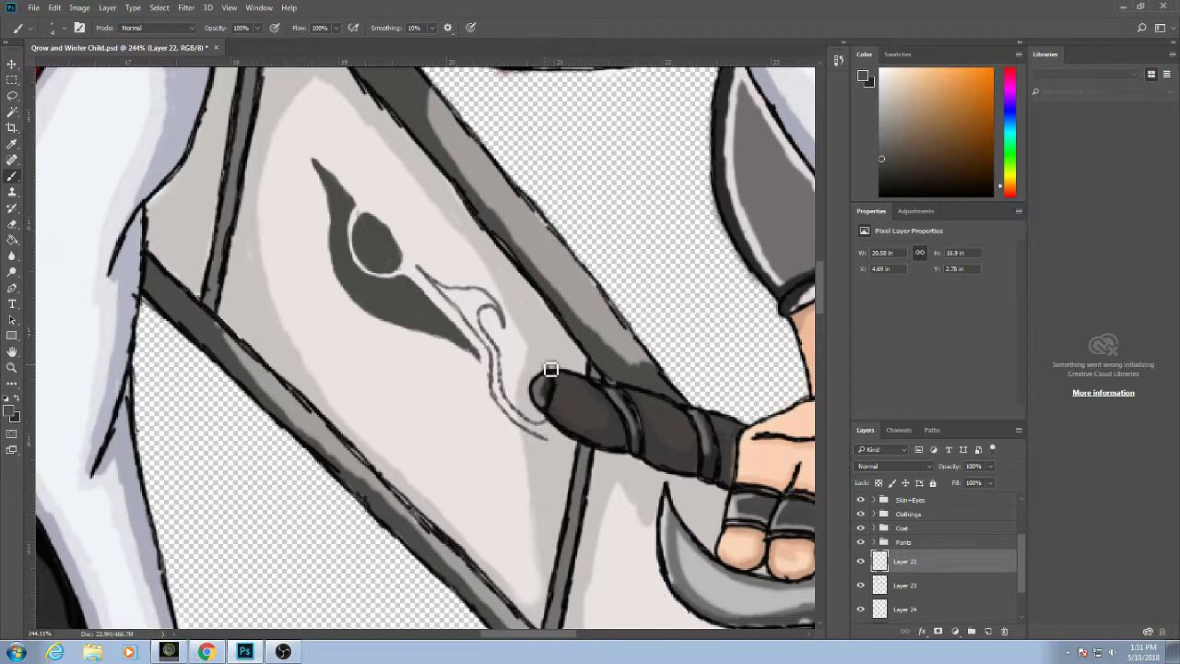
{"action": "mouse_move", "coordinate": [514, 361]}
{"action": "left_mouse_down"}
{"action": "mouse_move", "coordinate": [562, 383]}
{"action": "mouse_move", "coordinate": [542, 360]}
{"action": "mouse_move", "coordinate": [521, 367]}
{"action": "mouse_move", "coordinate": [536, 361]}
{"action": "mouse_move", "coordinate": [552, 376]}
{"action": "mouse_move", "coordinate": [513, 362]}
{"action": "left_mouse_up"}
{"action": "left_click_drag", "start_coordinate": [556, 442], "coordinate": [577, 468]}
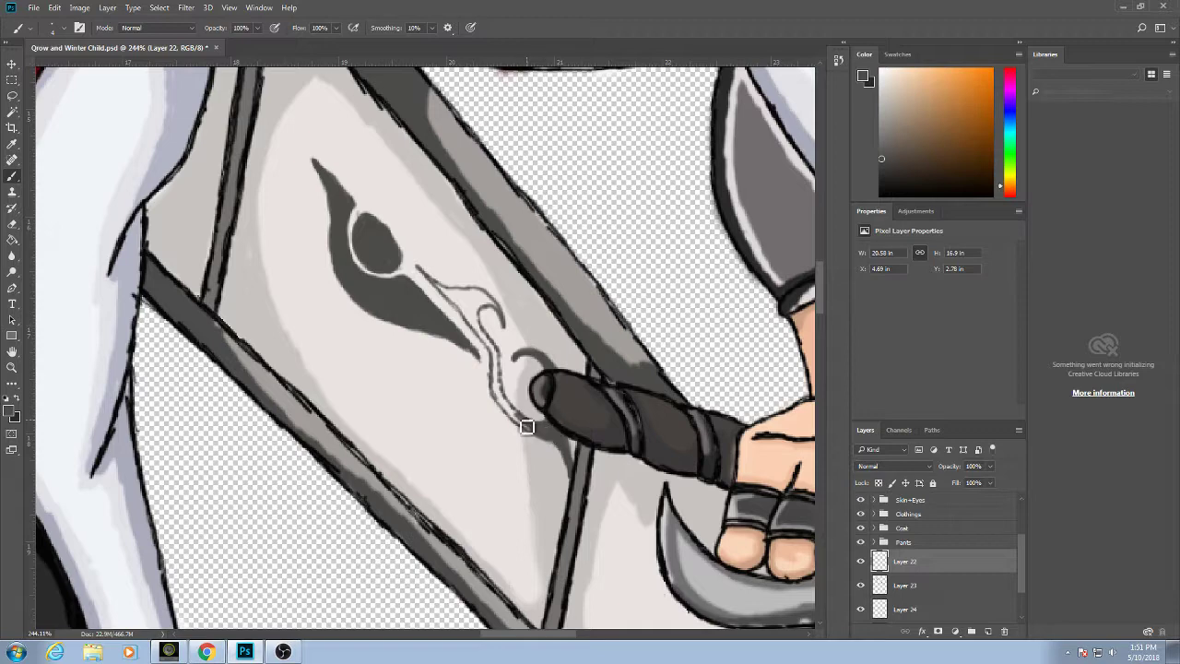
{"action": "mouse_move", "coordinate": [516, 419]}
{"action": "left_mouse_down"}
{"action": "mouse_move", "coordinate": [497, 382]}
{"action": "mouse_move", "coordinate": [523, 422]}
{"action": "mouse_move", "coordinate": [482, 316]}
{"action": "mouse_move", "coordinate": [503, 394]}
{"action": "mouse_move", "coordinate": [488, 333]}
{"action": "mouse_move", "coordinate": [444, 291]}
{"action": "mouse_move", "coordinate": [486, 343]}
{"action": "mouse_move", "coordinate": [473, 313]}
{"action": "mouse_move", "coordinate": [480, 328]}
{"action": "mouse_move", "coordinate": [483, 315]}
{"action": "mouse_move", "coordinate": [503, 316]}
{"action": "mouse_move", "coordinate": [485, 299]}
{"action": "mouse_move", "coordinate": [497, 306]}
{"action": "mouse_move", "coordinate": [456, 304]}
{"action": "mouse_move", "coordinate": [426, 274]}
{"action": "mouse_move", "coordinate": [463, 295]}
{"action": "mouse_move", "coordinate": [453, 300]}
{"action": "mouse_move", "coordinate": [466, 316]}
{"action": "mouse_move", "coordinate": [444, 355]}
{"action": "left_mouse_up"}
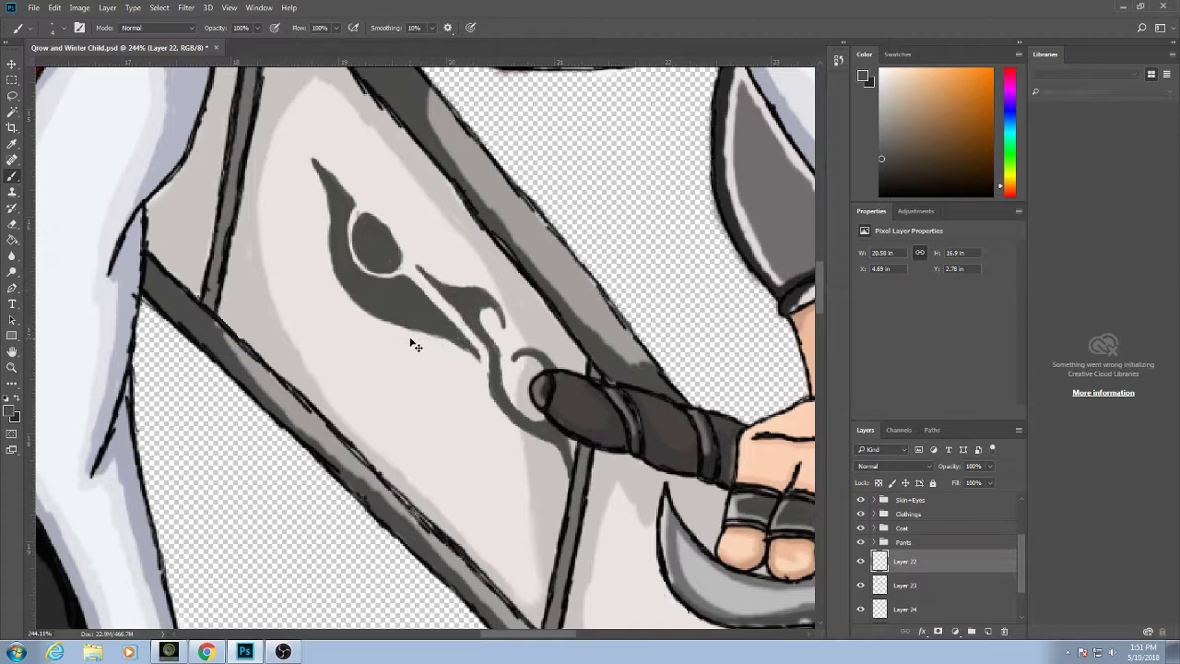
Add a curled flourish beneath the emblem and paint solid dots inside the curls.
{"action": "mouse_move", "coordinate": [420, 345]}
{"action": "left_mouse_down"}
{"action": "mouse_move", "coordinate": [473, 371]}
{"action": "mouse_move", "coordinate": [472, 399]}
{"action": "mouse_move", "coordinate": [434, 407]}
{"action": "mouse_move", "coordinate": [444, 402]}
{"action": "mouse_move", "coordinate": [421, 387]}
{"action": "mouse_move", "coordinate": [453, 408]}
{"action": "mouse_move", "coordinate": [423, 390]}
{"action": "mouse_move", "coordinate": [445, 399]}
{"action": "mouse_move", "coordinate": [454, 372]}
{"action": "mouse_move", "coordinate": [394, 354]}
{"action": "mouse_move", "coordinate": [407, 349]}
{"action": "mouse_move", "coordinate": [372, 337]}
{"action": "mouse_move", "coordinate": [339, 300]}
{"action": "mouse_move", "coordinate": [362, 330]}
{"action": "mouse_move", "coordinate": [416, 346]}
{"action": "mouse_move", "coordinate": [389, 345]}
{"action": "mouse_move", "coordinate": [369, 331]}
{"action": "mouse_move", "coordinate": [445, 352]}
{"action": "mouse_move", "coordinate": [408, 348]}
{"action": "mouse_move", "coordinate": [461, 375]}
{"action": "mouse_move", "coordinate": [431, 351]}
{"action": "mouse_move", "coordinate": [464, 371]}
{"action": "mouse_move", "coordinate": [459, 357]}
{"action": "mouse_move", "coordinate": [466, 378]}
{"action": "mouse_move", "coordinate": [453, 377]}
{"action": "mouse_move", "coordinate": [451, 398]}
{"action": "mouse_move", "coordinate": [420, 389]}
{"action": "mouse_move", "coordinate": [457, 398]}
{"action": "left_mouse_up"}
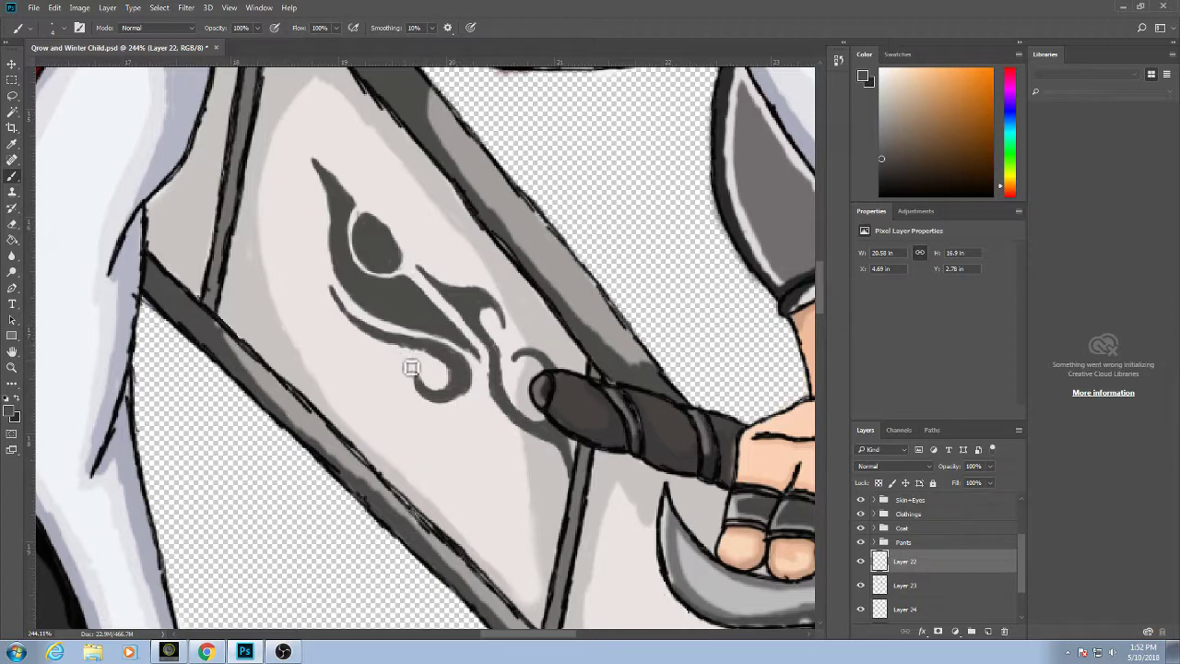
{"action": "left_click_drag", "start_coordinate": [434, 382], "coordinate": [442, 377]}
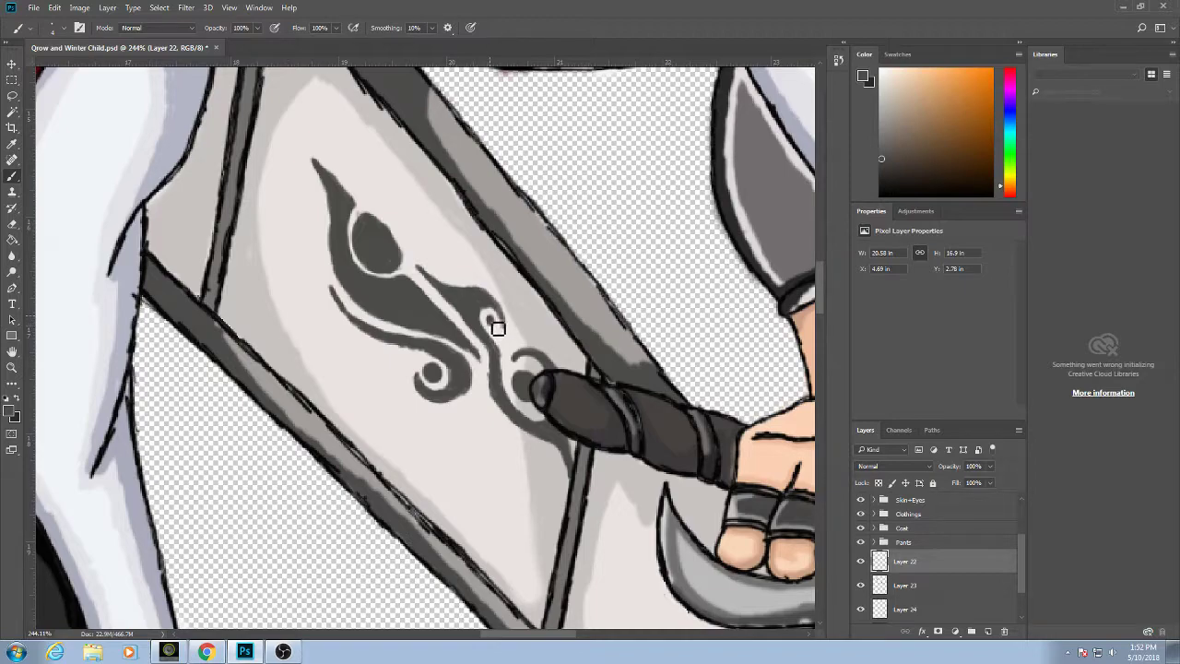
{"action": "scroll", "coordinate": [484, 309], "scroll_direction": "down", "scroll_amount": 5}
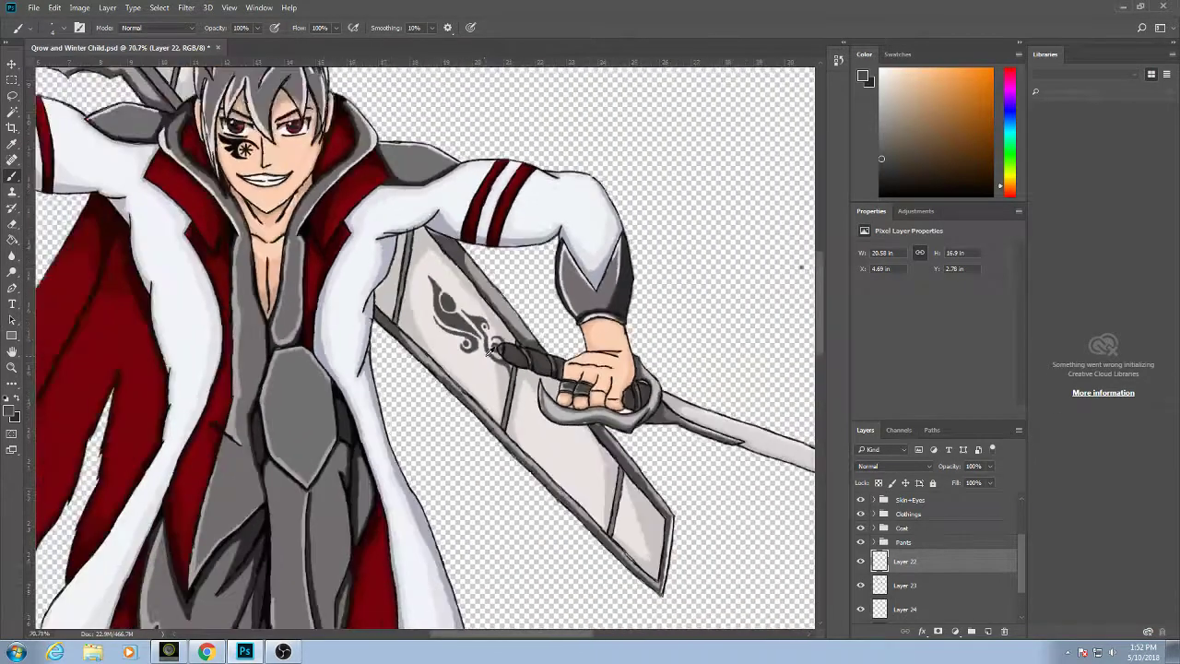
{"action": "scroll", "coordinate": [489, 350], "scroll_direction": "down", "scroll_amount": 3}
Draw a dark grey curl from the emblem's tendril across the panel divider to the sword guard's tip, and resample the tendril's dark grey.
{"action": "scroll", "coordinate": [509, 397], "scroll_direction": "up", "scroll_amount": 5}
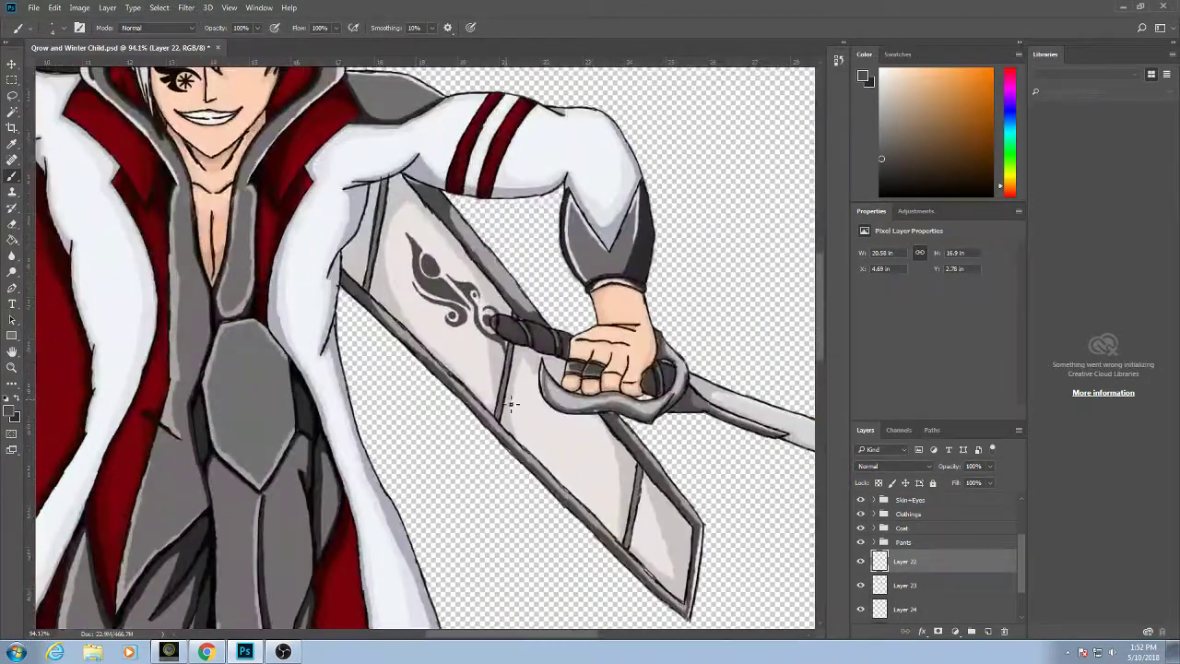
{"action": "scroll", "coordinate": [511, 403], "scroll_direction": "up", "scroll_amount": 4}
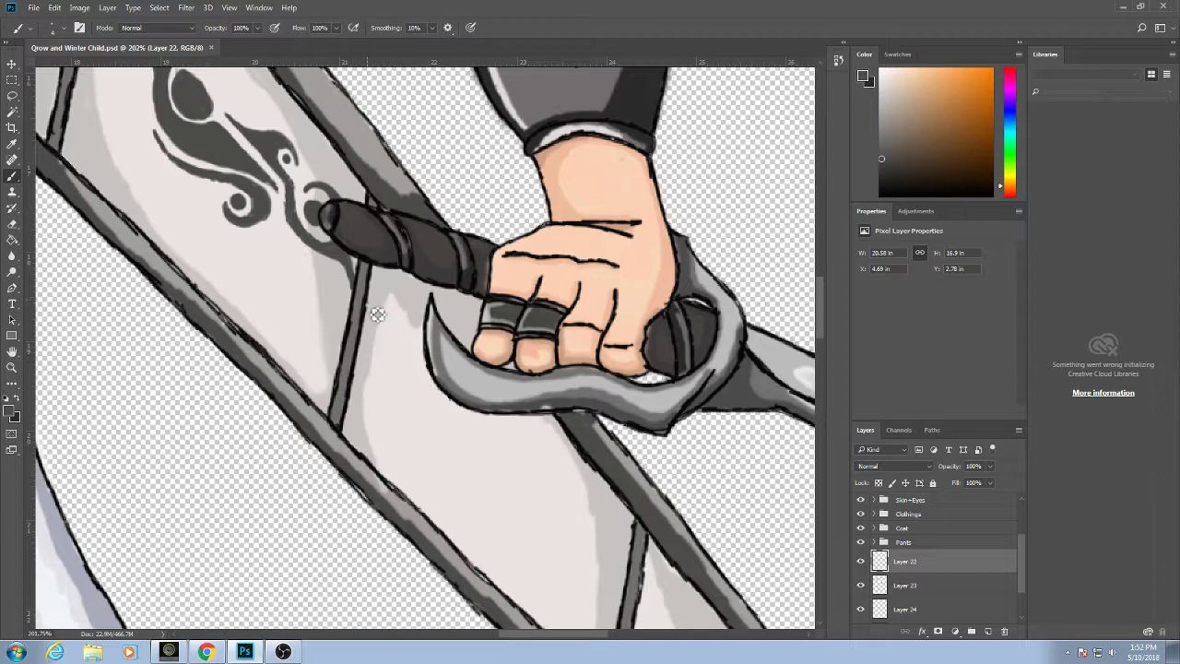
{"action": "mouse_move", "coordinate": [367, 302]}
{"action": "left_mouse_down"}
{"action": "mouse_move", "coordinate": [413, 347]}
{"action": "mouse_move", "coordinate": [433, 338]}
{"action": "mouse_move", "coordinate": [431, 311]}
{"action": "mouse_move", "coordinate": [405, 297]}
{"action": "mouse_move", "coordinate": [426, 315]}
{"action": "mouse_move", "coordinate": [423, 336]}
{"action": "mouse_move", "coordinate": [399, 332]}
{"action": "mouse_move", "coordinate": [413, 327]}
{"action": "mouse_move", "coordinate": [420, 334]}
{"action": "mouse_move", "coordinate": [406, 339]}
{"action": "mouse_move", "coordinate": [371, 305]}
{"action": "mouse_move", "coordinate": [389, 329]}
{"action": "left_mouse_up"}
{"action": "key", "text": "ctrl+z"}
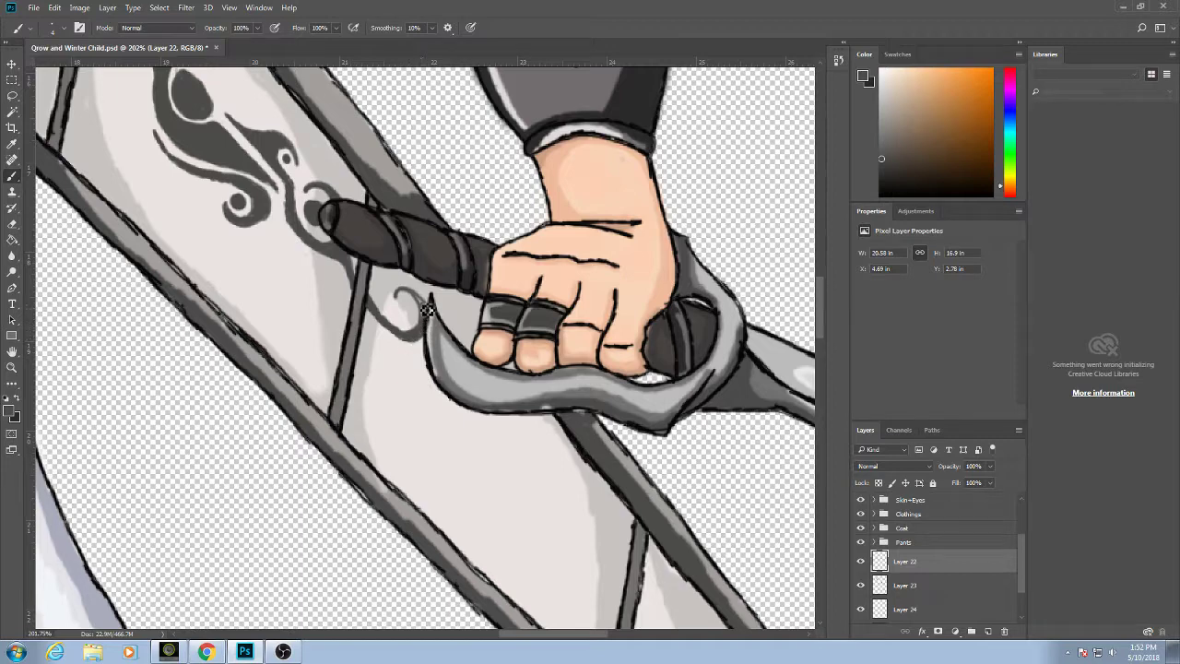
{"action": "left_click_drag", "start_coordinate": [403, 303], "coordinate": [428, 311]}
{"action": "left_click", "coordinate": [431, 325], "text": "alt"}
{"action": "left_click", "coordinate": [428, 326], "text": "alt"}
{"action": "left_click", "coordinate": [329, 222], "text": "alt"}
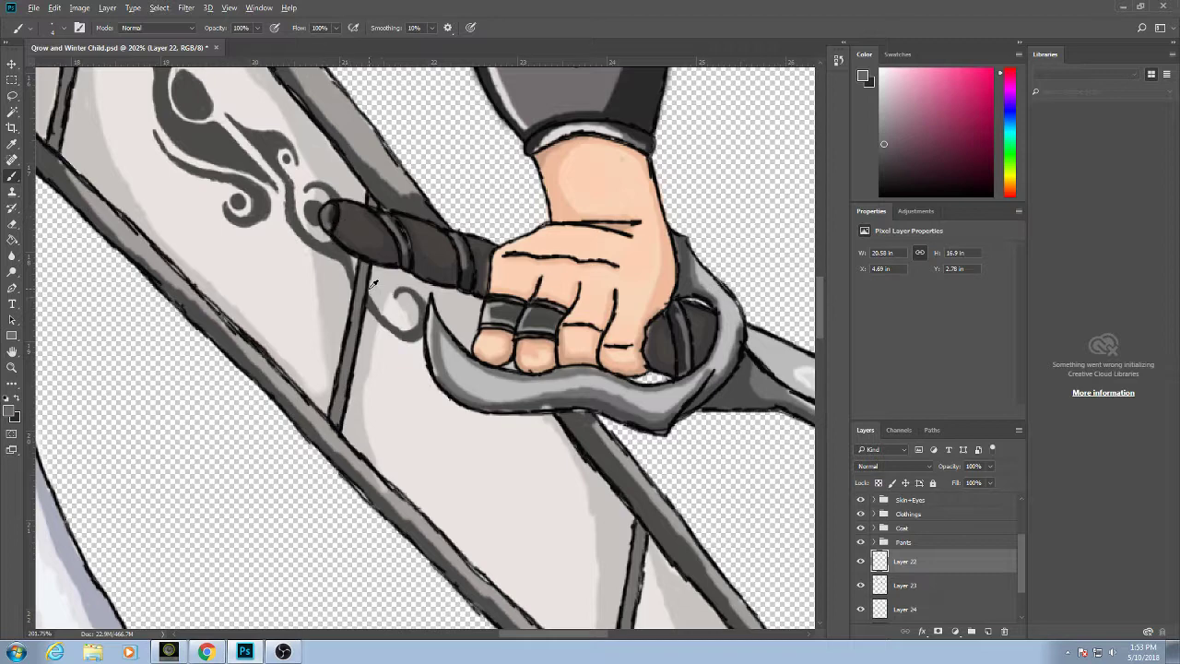
{"action": "left_click", "coordinate": [336, 243], "text": "alt"}
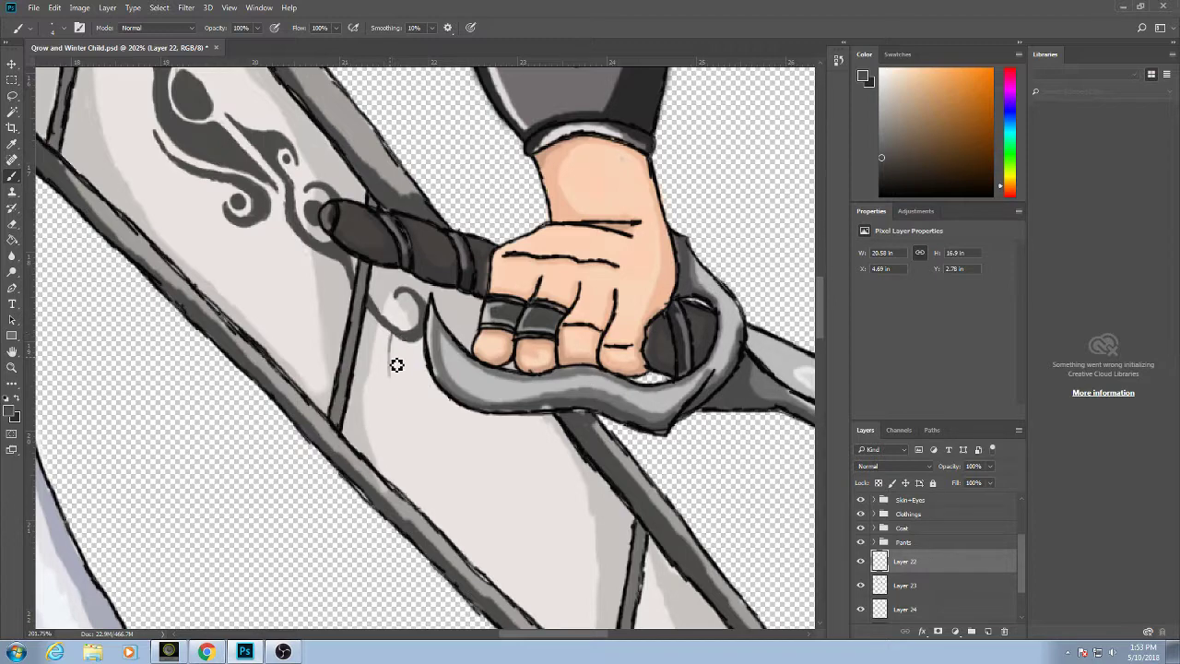
Draw a thick S-shaped dark grey tendril below the guard on the next blade panel, ending in a curl with a short tapered spur.
{"action": "mouse_move", "coordinate": [396, 365]}
{"action": "left_mouse_down"}
{"action": "mouse_move", "coordinate": [414, 419]}
{"action": "mouse_move", "coordinate": [538, 468]}
{"action": "mouse_move", "coordinate": [566, 506]}
{"action": "mouse_move", "coordinate": [517, 427]}
{"action": "mouse_move", "coordinate": [461, 433]}
{"action": "mouse_move", "coordinate": [468, 397]}
{"action": "mouse_move", "coordinate": [464, 439]}
{"action": "left_mouse_up"}
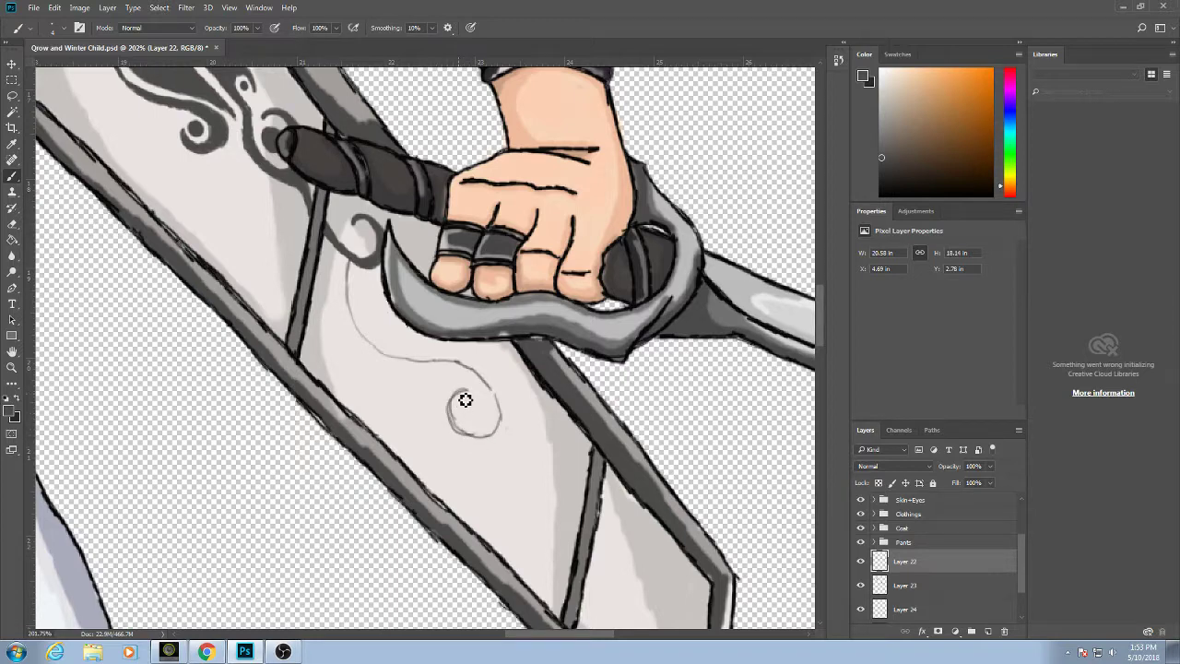
{"action": "mouse_move", "coordinate": [465, 398]}
{"action": "left_mouse_down"}
{"action": "mouse_move", "coordinate": [462, 438]}
{"action": "mouse_move", "coordinate": [458, 402]}
{"action": "mouse_move", "coordinate": [463, 428]}
{"action": "left_mouse_up"}
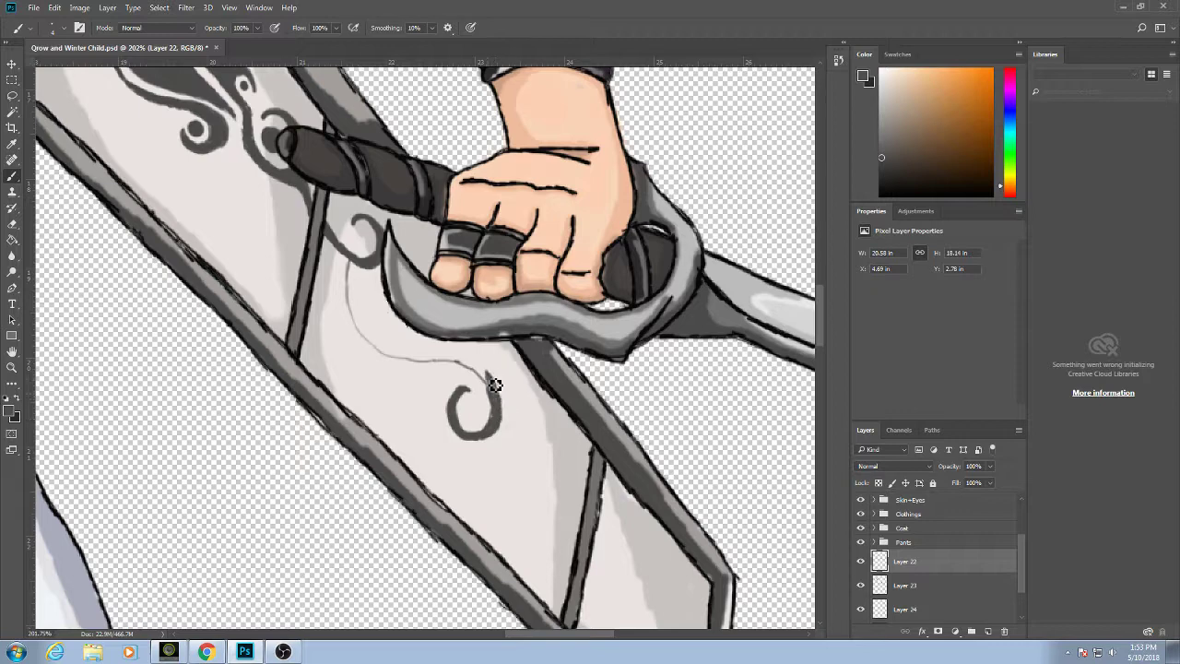
{"action": "mouse_move", "coordinate": [496, 389]}
{"action": "left_mouse_down"}
{"action": "mouse_move", "coordinate": [385, 342]}
{"action": "mouse_move", "coordinate": [368, 326]}
{"action": "mouse_move", "coordinate": [361, 270]}
{"action": "mouse_move", "coordinate": [366, 332]}
{"action": "mouse_move", "coordinate": [357, 309]}
{"action": "mouse_move", "coordinate": [375, 345]}
{"action": "mouse_move", "coordinate": [356, 264]}
{"action": "mouse_move", "coordinate": [354, 302]}
{"action": "mouse_move", "coordinate": [379, 350]}
{"action": "mouse_move", "coordinate": [374, 341]}
{"action": "mouse_move", "coordinate": [405, 360]}
{"action": "mouse_move", "coordinate": [380, 353]}
{"action": "mouse_move", "coordinate": [371, 340]}
{"action": "mouse_move", "coordinate": [407, 361]}
{"action": "mouse_move", "coordinate": [389, 357]}
{"action": "mouse_move", "coordinate": [381, 350]}
{"action": "mouse_move", "coordinate": [475, 370]}
{"action": "mouse_move", "coordinate": [495, 397]}
{"action": "mouse_move", "coordinate": [440, 362]}
{"action": "mouse_move", "coordinate": [472, 366]}
{"action": "left_mouse_up"}
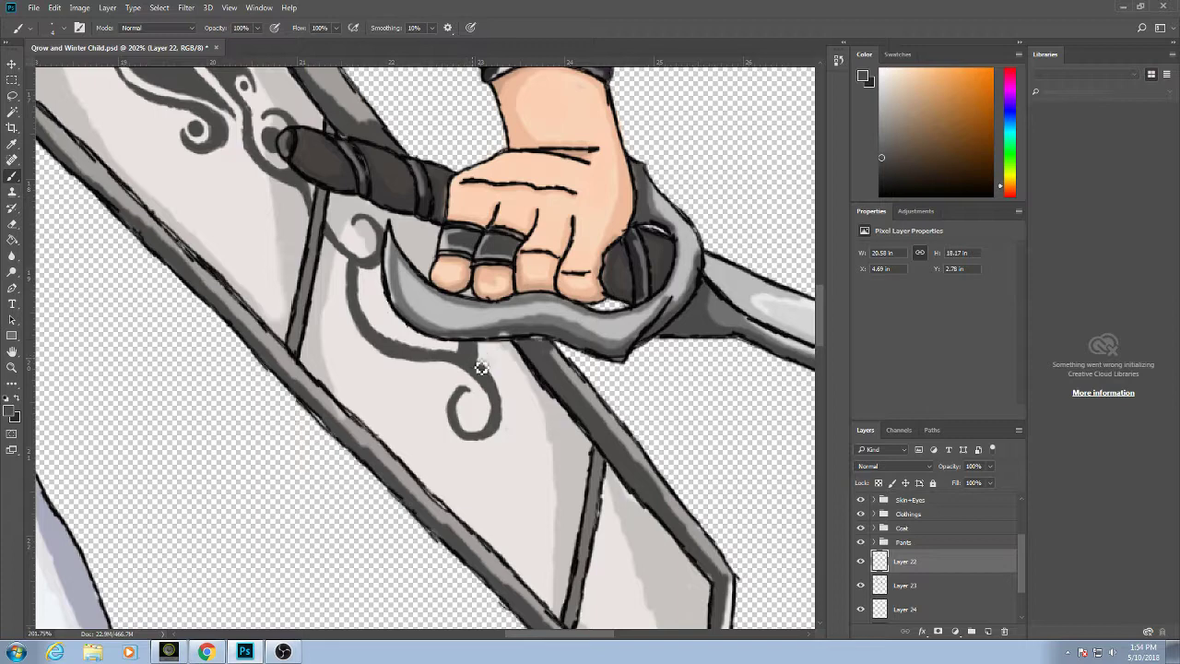
{"action": "left_click", "coordinate": [485, 357], "text": "alt"}
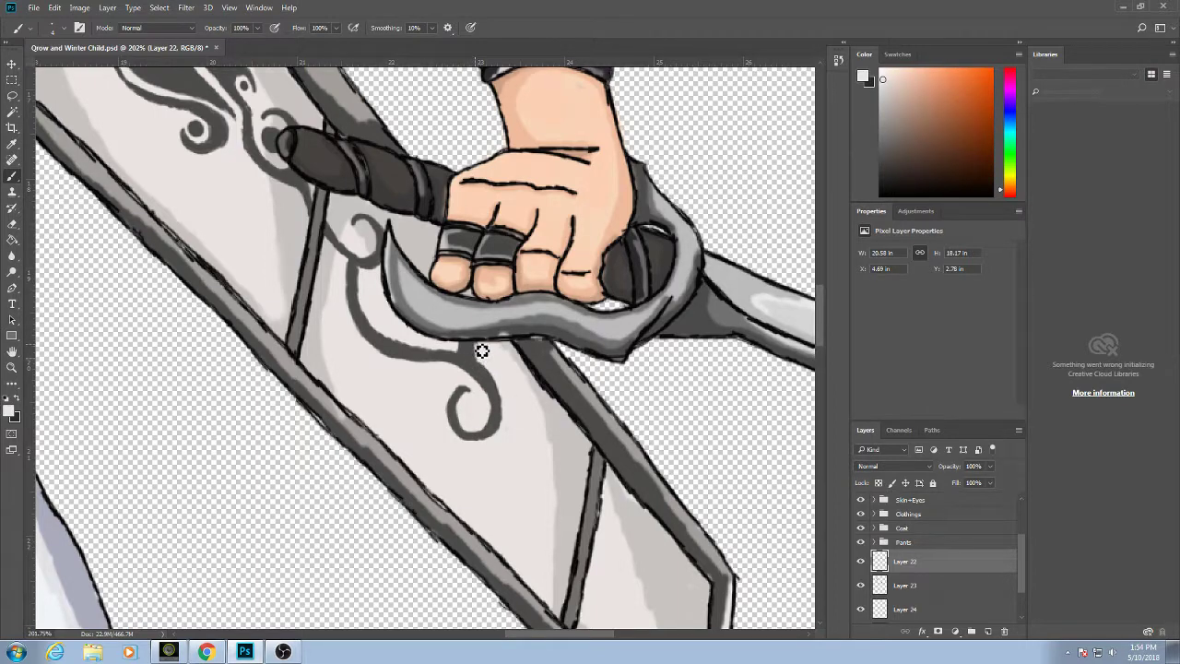
{"action": "left_click", "coordinate": [477, 351], "text": "alt"}
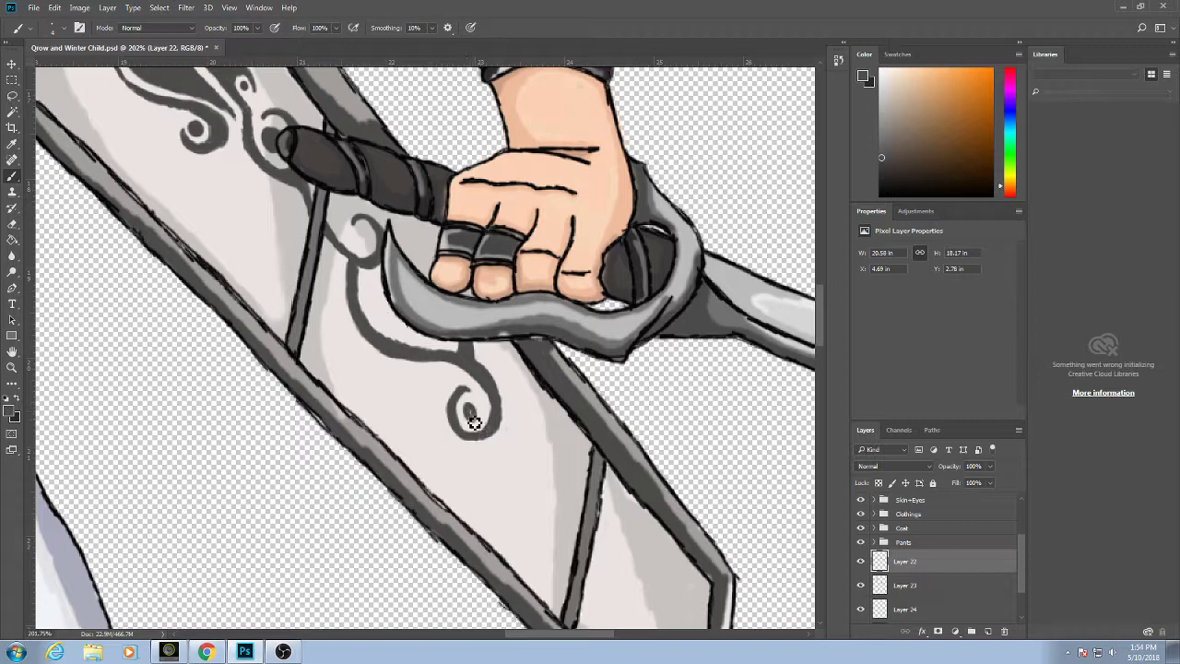
Paint solid dark grey dots inside the new tendril's end curl and the curl beside the guard's tip.
{"action": "mouse_move", "coordinate": [480, 426]}
{"action": "left_mouse_down"}
{"action": "mouse_move", "coordinate": [471, 415]}
{"action": "mouse_move", "coordinate": [480, 430]}
{"action": "left_mouse_up"}
{"action": "key", "text": "ctrl+z"}
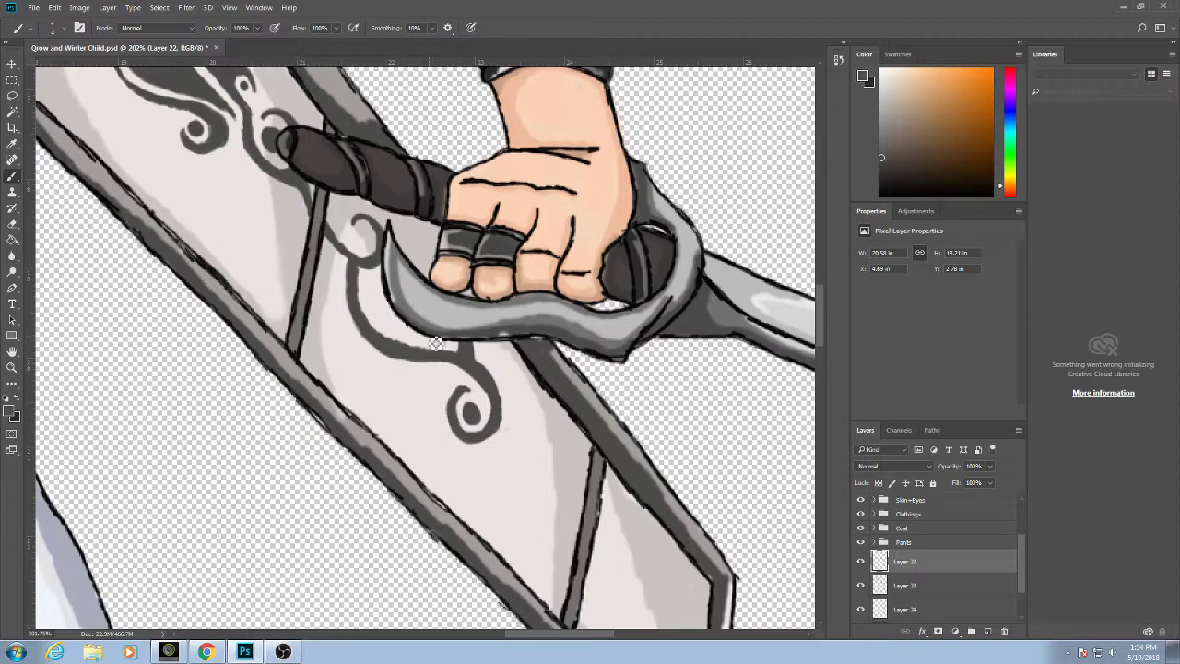
{"action": "left_click_drag", "start_coordinate": [365, 245], "coordinate": [370, 247]}
{"action": "key", "text": "ctrl+z"}
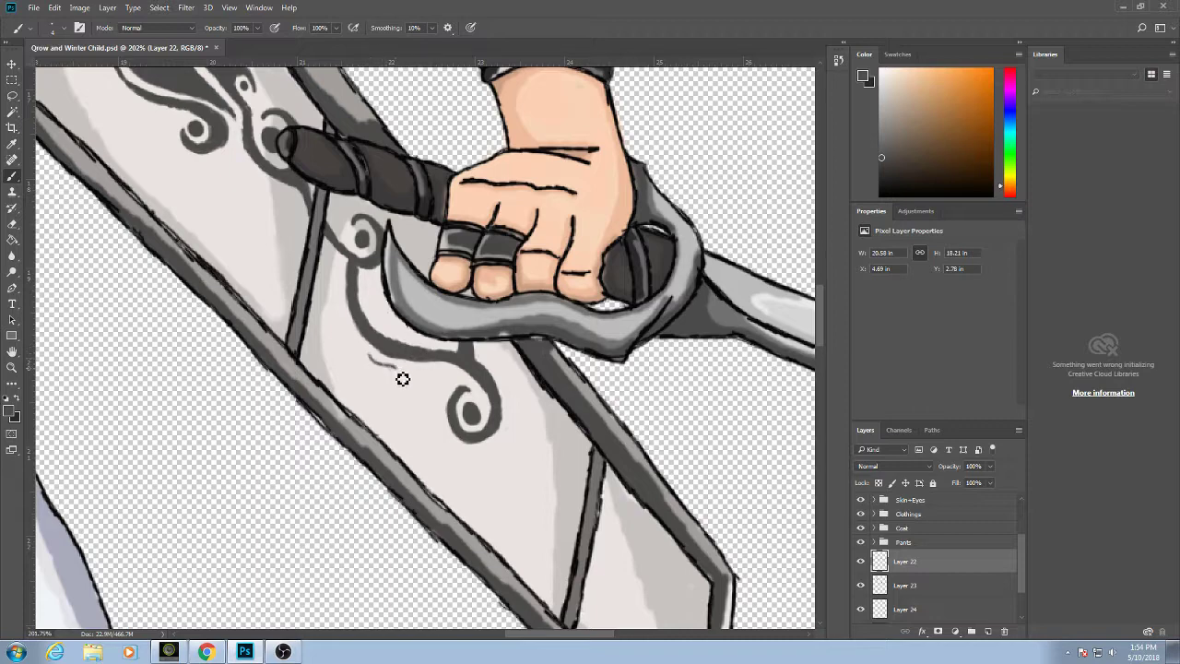
Add a thin wavy flourish with small curled ends along the underside of the lower panel's tendril.
{"action": "left_click_drag", "start_coordinate": [421, 381], "coordinate": [444, 389]}
{"action": "left_click_drag", "start_coordinate": [413, 376], "coordinate": [404, 382]}
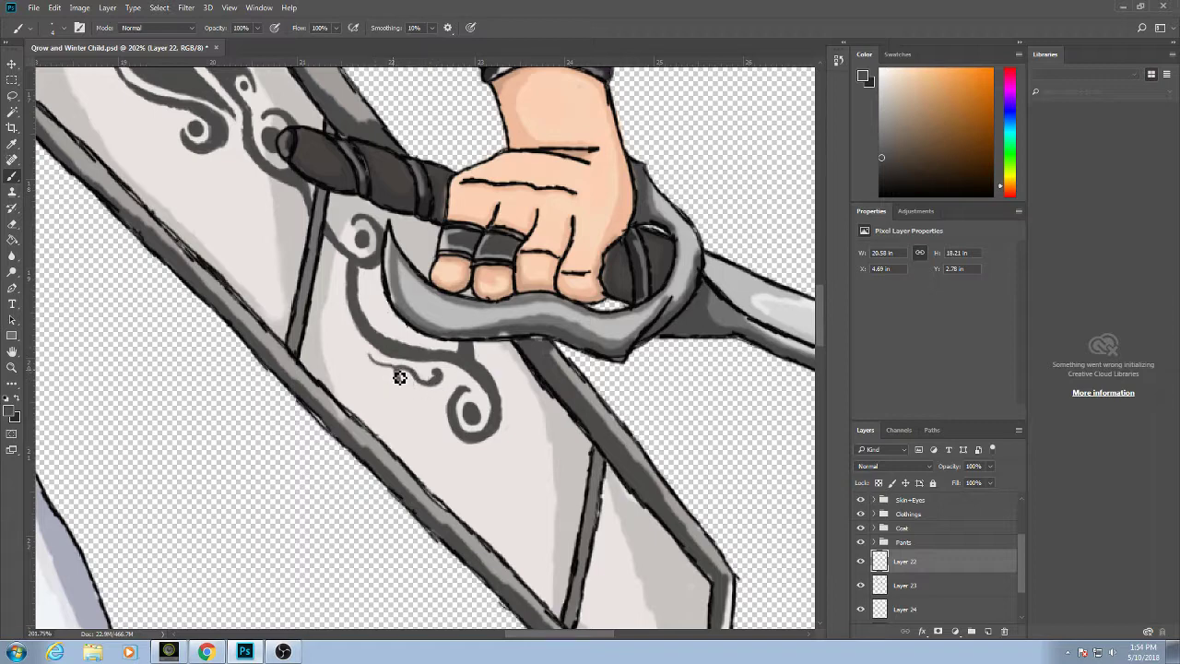
{"action": "left_click_drag", "start_coordinate": [367, 353], "coordinate": [353, 349]}
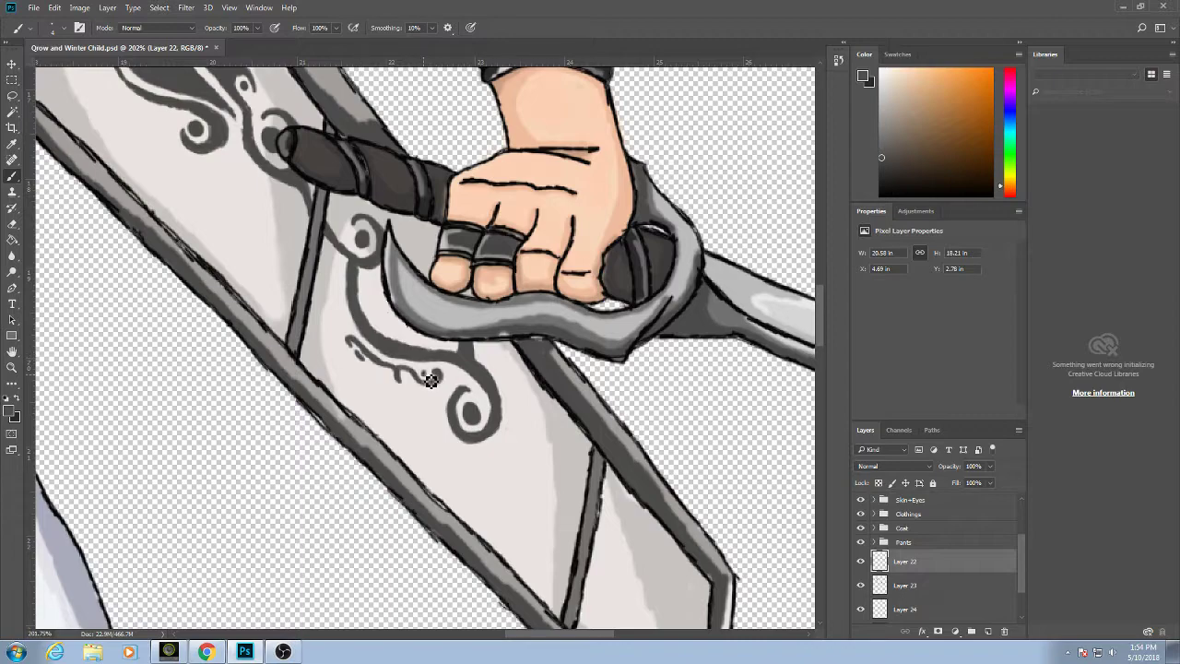
Draw a small double-curled flourish with short accent strokes beneath the emblem's tendril, beside the end of the sword grip.
{"action": "scroll", "coordinate": [426, 329], "scroll_direction": "down", "scroll_amount": 5}
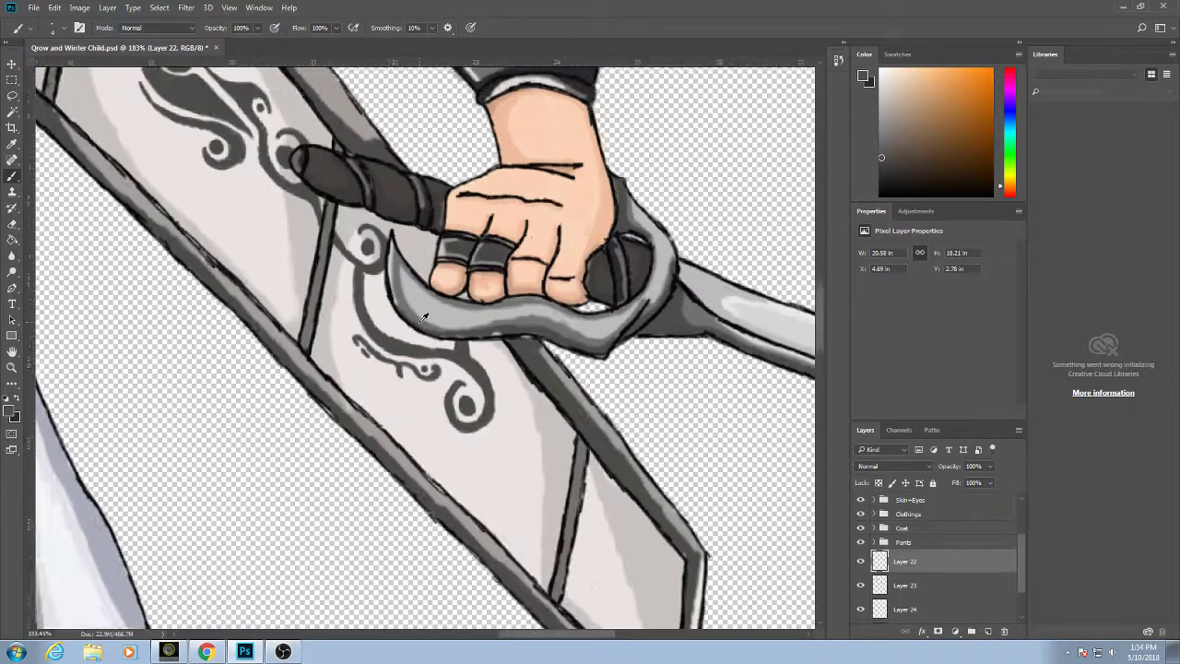
{"action": "scroll", "coordinate": [322, 255], "scroll_direction": "up", "scroll_amount": 5}
{"action": "mouse_move", "coordinate": [336, 242]}
{"action": "left_mouse_down"}
{"action": "mouse_move", "coordinate": [350, 359]}
{"action": "mouse_move", "coordinate": [352, 336]}
{"action": "left_mouse_up"}
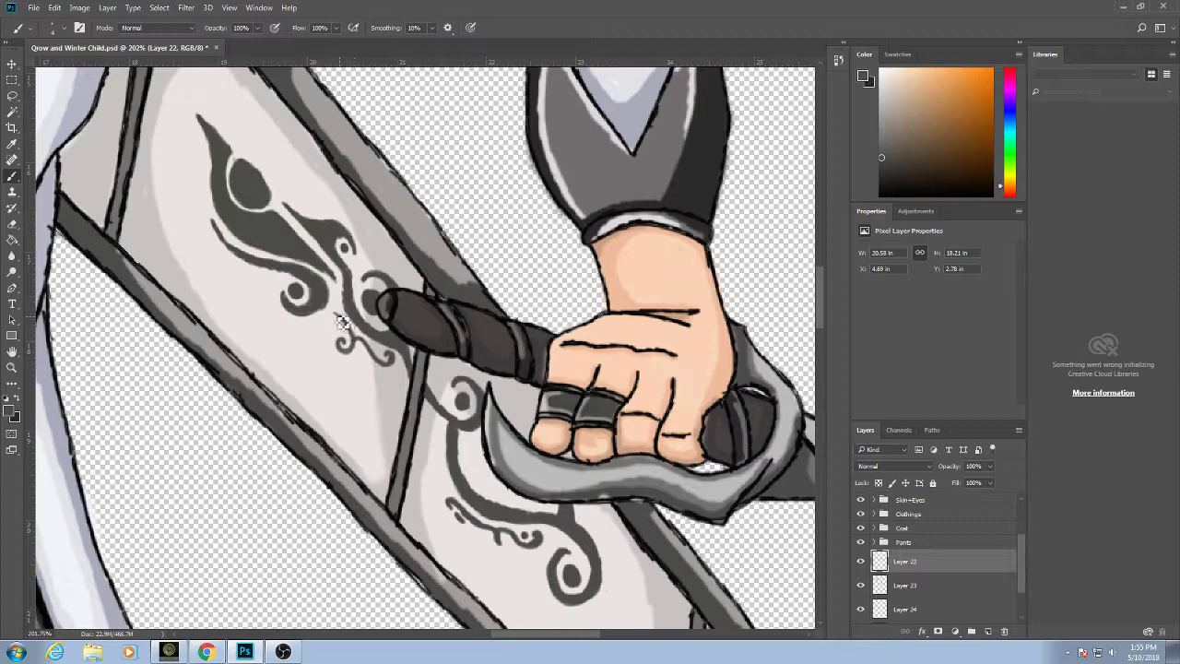
{"action": "left_click_drag", "start_coordinate": [346, 333], "coordinate": [394, 380]}
Draw a small S-shaped flourish with curled ends above the emblem's filled oval and put dots inside its curls.
{"action": "mouse_move", "coordinate": [256, 171]}
{"action": "left_mouse_down"}
{"action": "mouse_move", "coordinate": [282, 212]}
{"action": "mouse_move", "coordinate": [303, 202]}
{"action": "mouse_move", "coordinate": [318, 241]}
{"action": "mouse_move", "coordinate": [336, 212]}
{"action": "mouse_move", "coordinate": [320, 221]}
{"action": "mouse_move", "coordinate": [322, 211]}
{"action": "mouse_move", "coordinate": [331, 234]}
{"action": "left_mouse_up"}
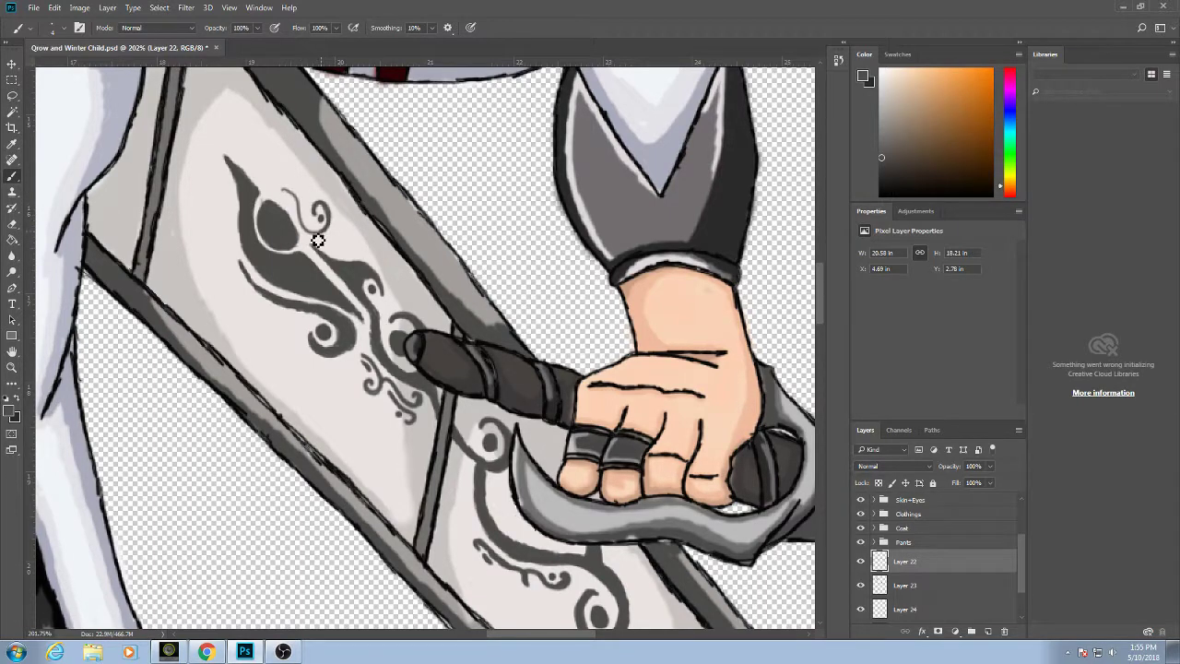
{"action": "left_click_drag", "start_coordinate": [289, 196], "coordinate": [284, 197]}
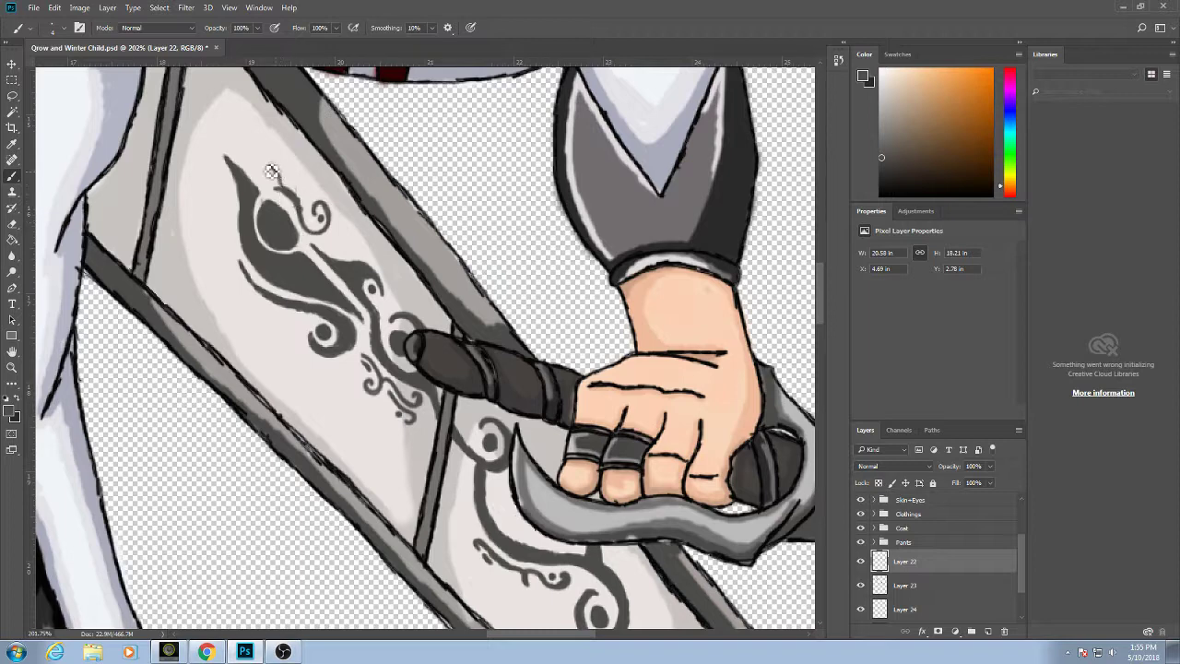
{"action": "mouse_move", "coordinate": [274, 175]}
{"action": "left_mouse_down"}
{"action": "mouse_move", "coordinate": [260, 177]}
{"action": "mouse_move", "coordinate": [264, 190]}
{"action": "mouse_move", "coordinate": [267, 168]}
{"action": "mouse_move", "coordinate": [287, 190]}
{"action": "mouse_move", "coordinate": [259, 167]}
{"action": "left_mouse_up"}
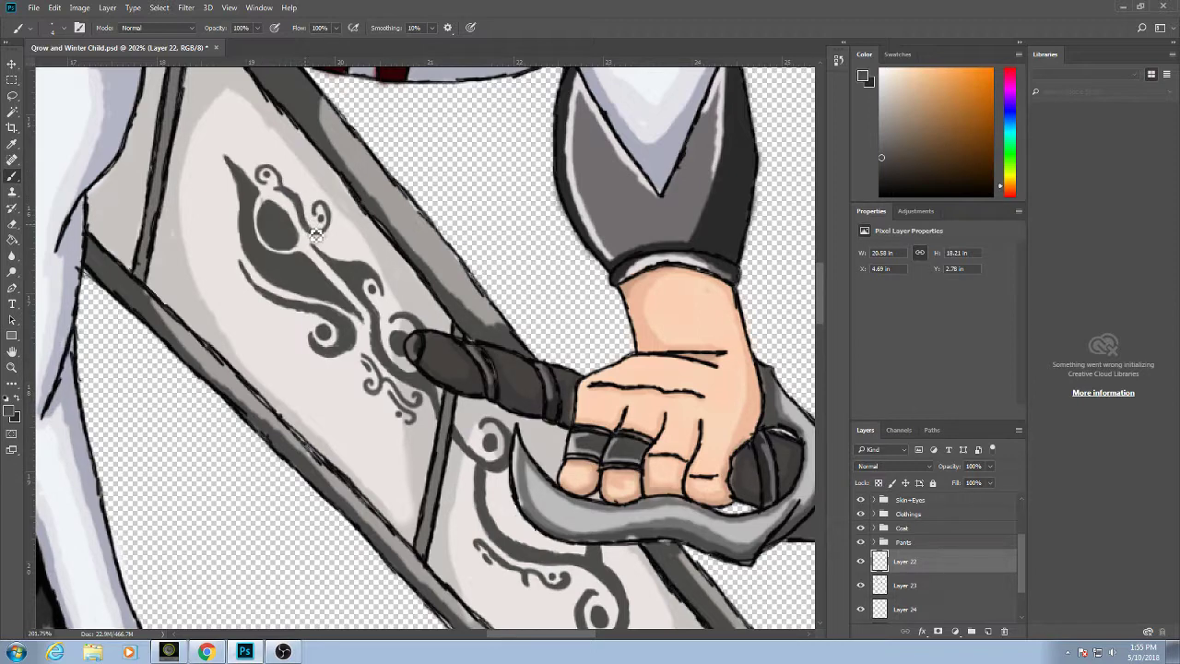
{"action": "mouse_move", "coordinate": [316, 236]}
{"action": "left_mouse_down"}
{"action": "mouse_move", "coordinate": [303, 193]}
{"action": "mouse_move", "coordinate": [310, 203]}
{"action": "left_mouse_up"}
Draw a thick curl with a dot inside beside the emblem's pointed upper tip, and add a wavy accent stroke above it.
{"action": "scroll", "coordinate": [311, 203], "scroll_direction": "down", "scroll_amount": 10}
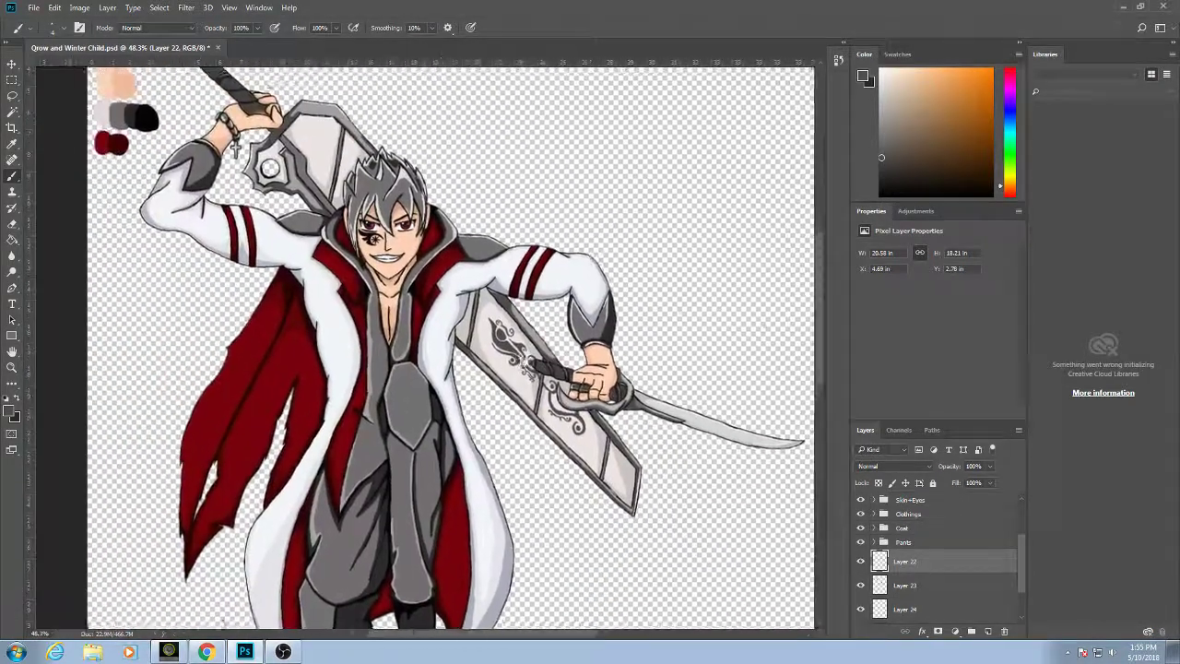
{"action": "scroll", "coordinate": [525, 312], "scroll_direction": "down", "scroll_amount": 5}
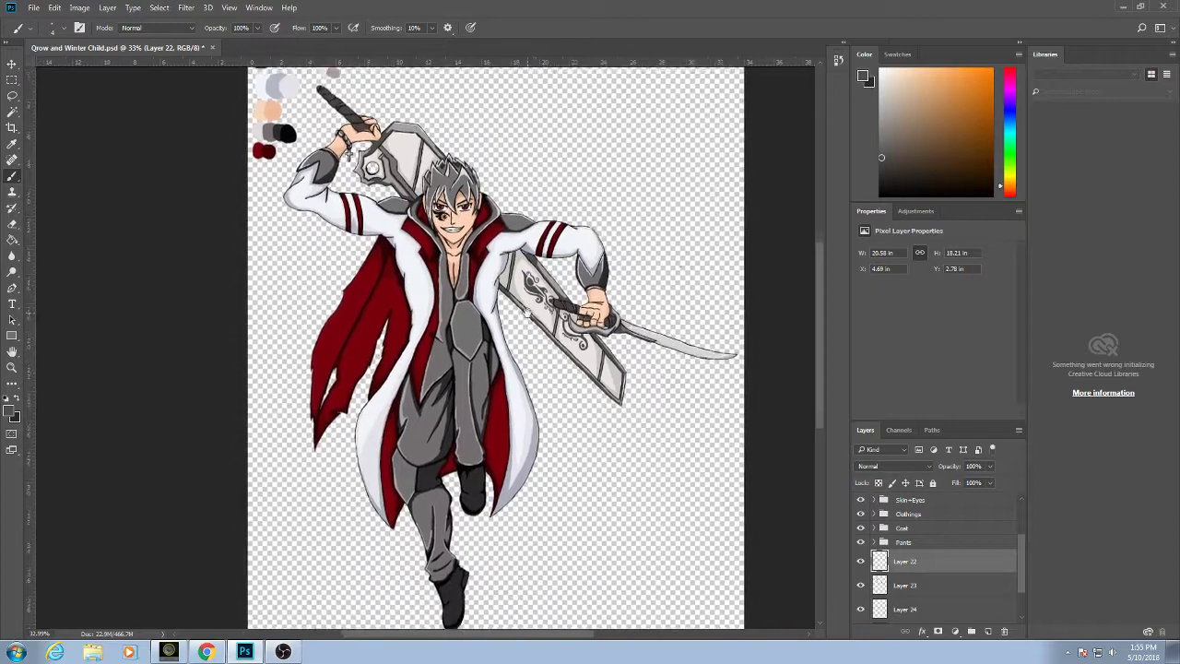
{"action": "scroll", "coordinate": [525, 312], "scroll_direction": "up", "scroll_amount": 8}
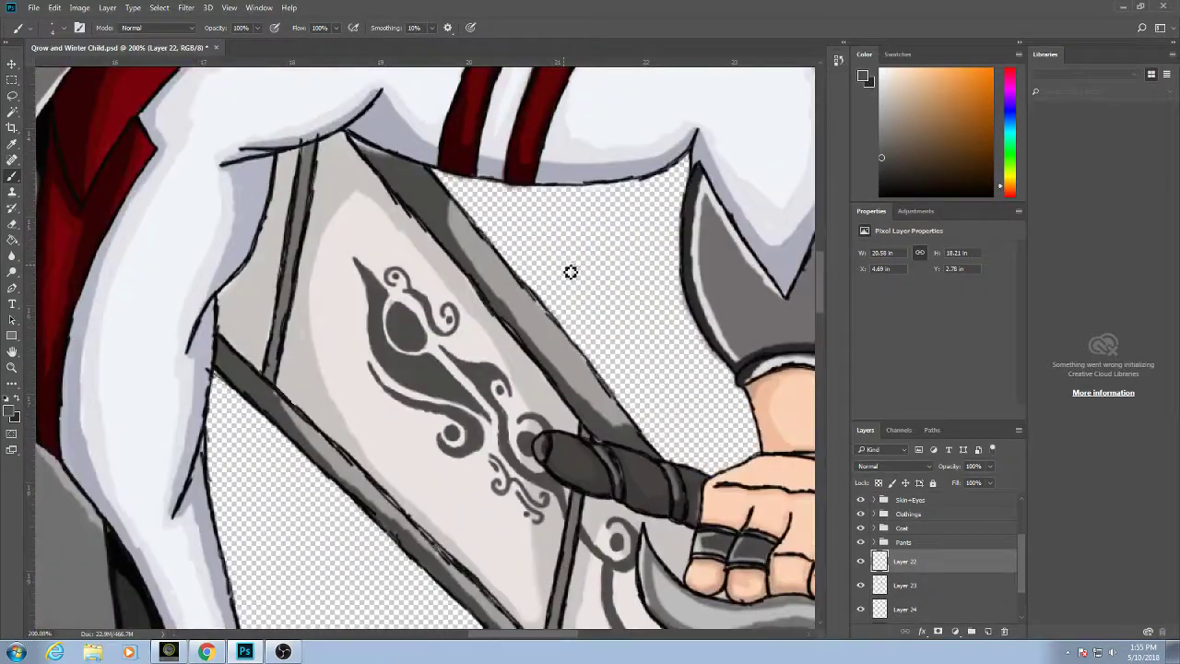
{"action": "mouse_move", "coordinate": [361, 295]}
{"action": "left_mouse_down"}
{"action": "mouse_move", "coordinate": [337, 252]}
{"action": "mouse_move", "coordinate": [313, 263]}
{"action": "mouse_move", "coordinate": [334, 299]}
{"action": "mouse_move", "coordinate": [343, 288]}
{"action": "mouse_move", "coordinate": [330, 297]}
{"action": "mouse_move", "coordinate": [316, 283]}
{"action": "mouse_move", "coordinate": [323, 260]}
{"action": "mouse_move", "coordinate": [354, 281]}
{"action": "mouse_move", "coordinate": [363, 350]}
{"action": "mouse_move", "coordinate": [363, 305]}
{"action": "left_mouse_up"}
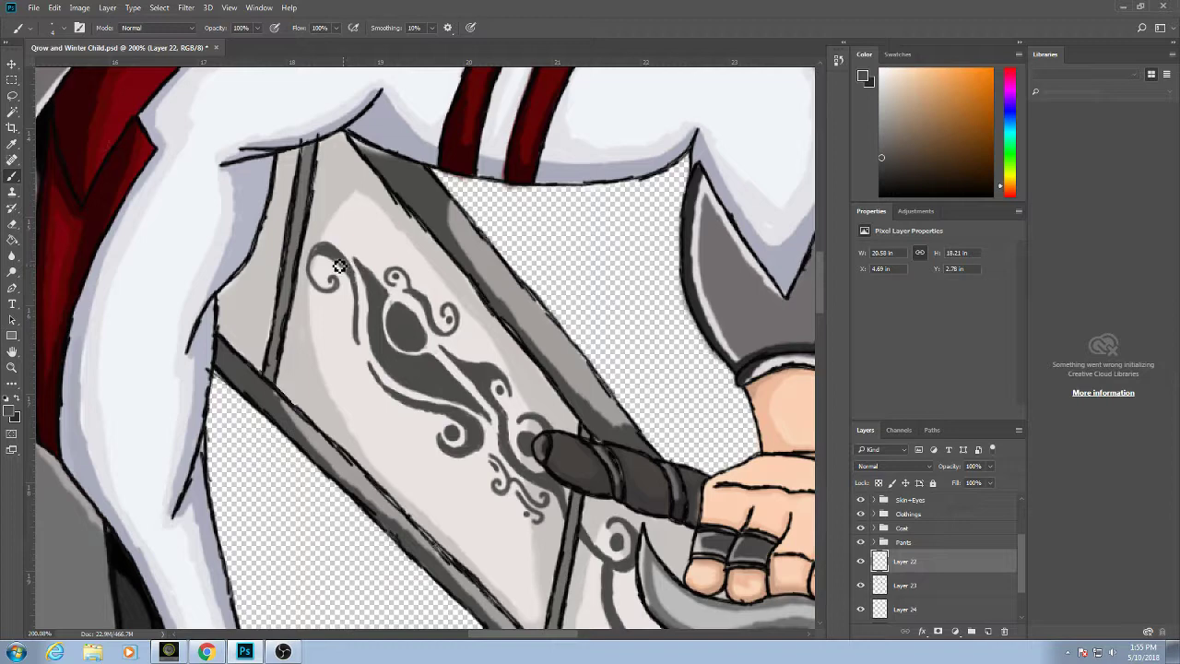
{"action": "mouse_move", "coordinate": [320, 282]}
{"action": "left_mouse_down"}
{"action": "mouse_move", "coordinate": [320, 265]}
{"action": "mouse_move", "coordinate": [318, 290]}
{"action": "left_mouse_up"}
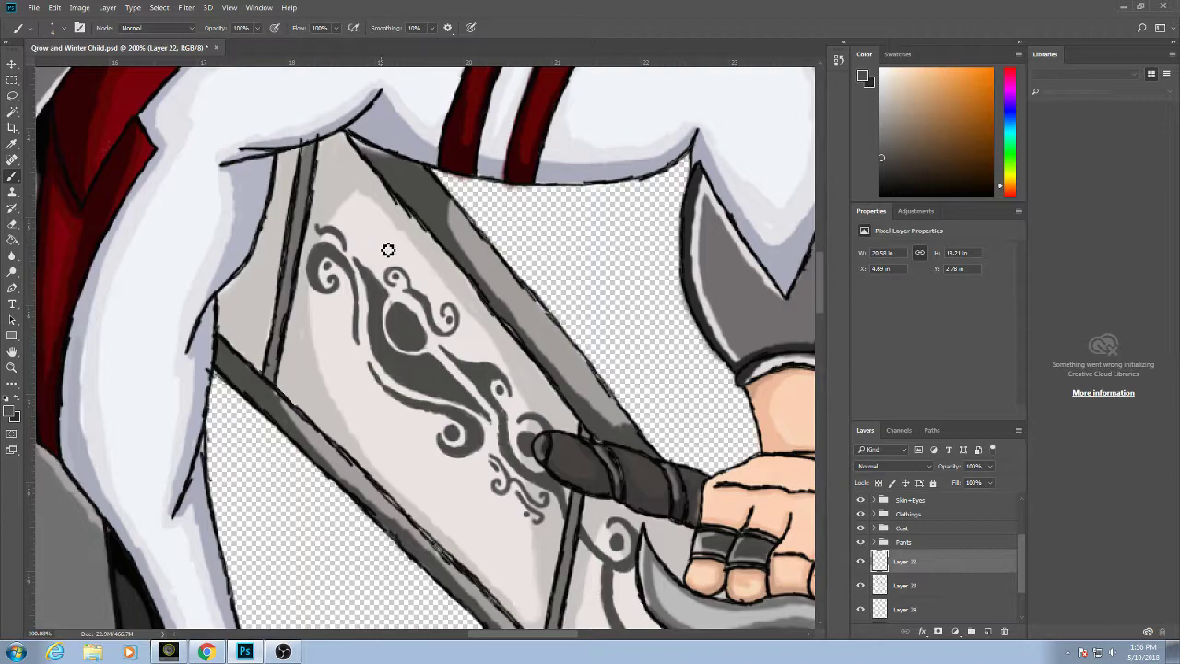
Add thin accent strokes around the lower panel's tendril: near the divider, along the sword guard, and outside the large end curl.
{"action": "scroll", "coordinate": [388, 250], "scroll_direction": "down", "scroll_amount": 5}
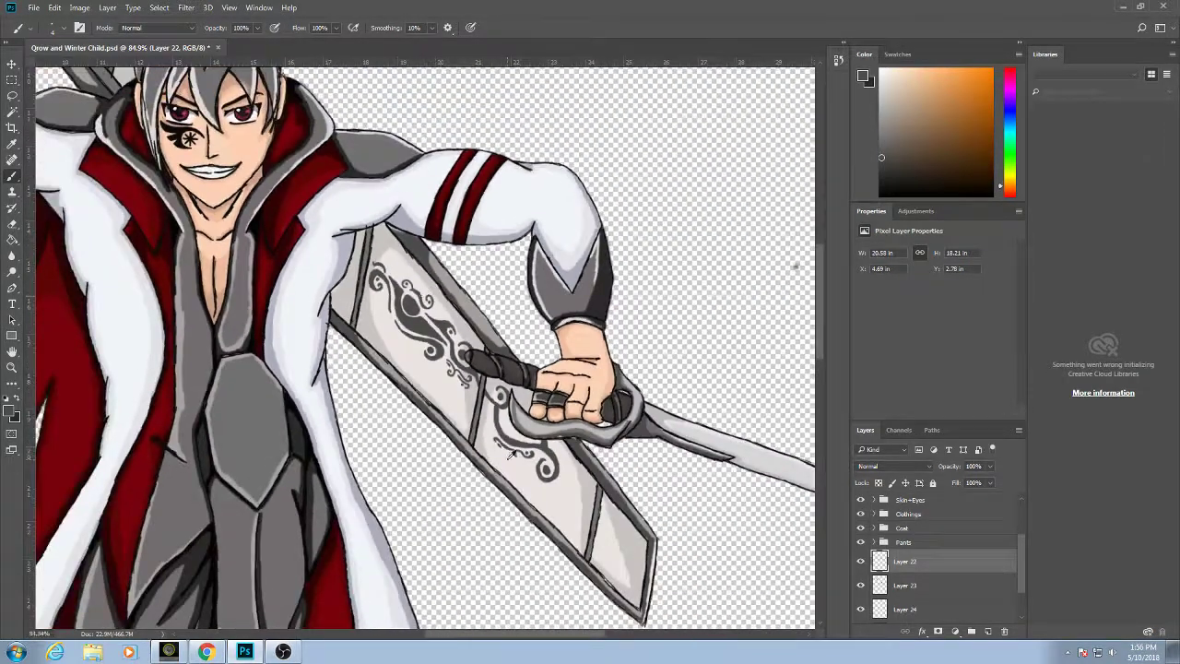
{"action": "scroll", "coordinate": [519, 427], "scroll_direction": "up", "scroll_amount": 5}
{"action": "scroll", "coordinate": [514, 355], "scroll_direction": "up", "scroll_amount": 1}
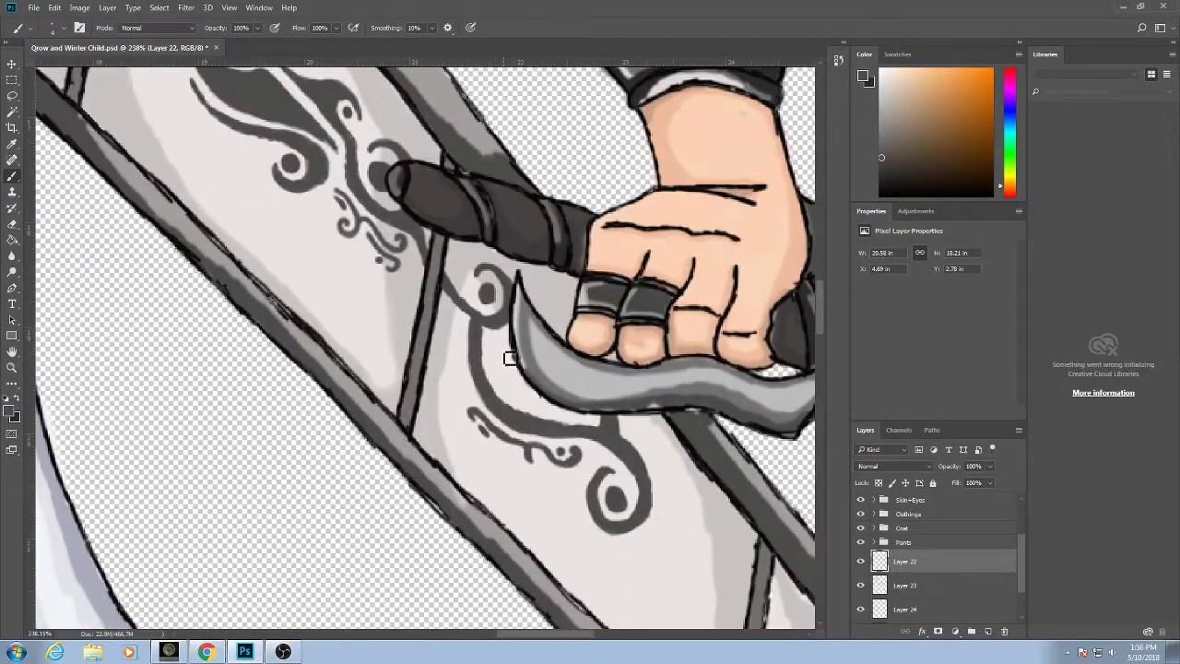
{"action": "left_click_drag", "start_coordinate": [506, 351], "coordinate": [537, 406]}
{"action": "mouse_move", "coordinate": [648, 448]}
{"action": "left_mouse_down"}
{"action": "mouse_move", "coordinate": [665, 532]}
{"action": "mouse_move", "coordinate": [681, 471]}
{"action": "mouse_move", "coordinate": [675, 489]}
{"action": "mouse_move", "coordinate": [646, 418]}
{"action": "mouse_move", "coordinate": [650, 449]}
{"action": "mouse_move", "coordinate": [637, 436]}
{"action": "mouse_move", "coordinate": [668, 458]}
{"action": "mouse_move", "coordinate": [650, 437]}
{"action": "mouse_move", "coordinate": [667, 460]}
{"action": "left_mouse_up"}
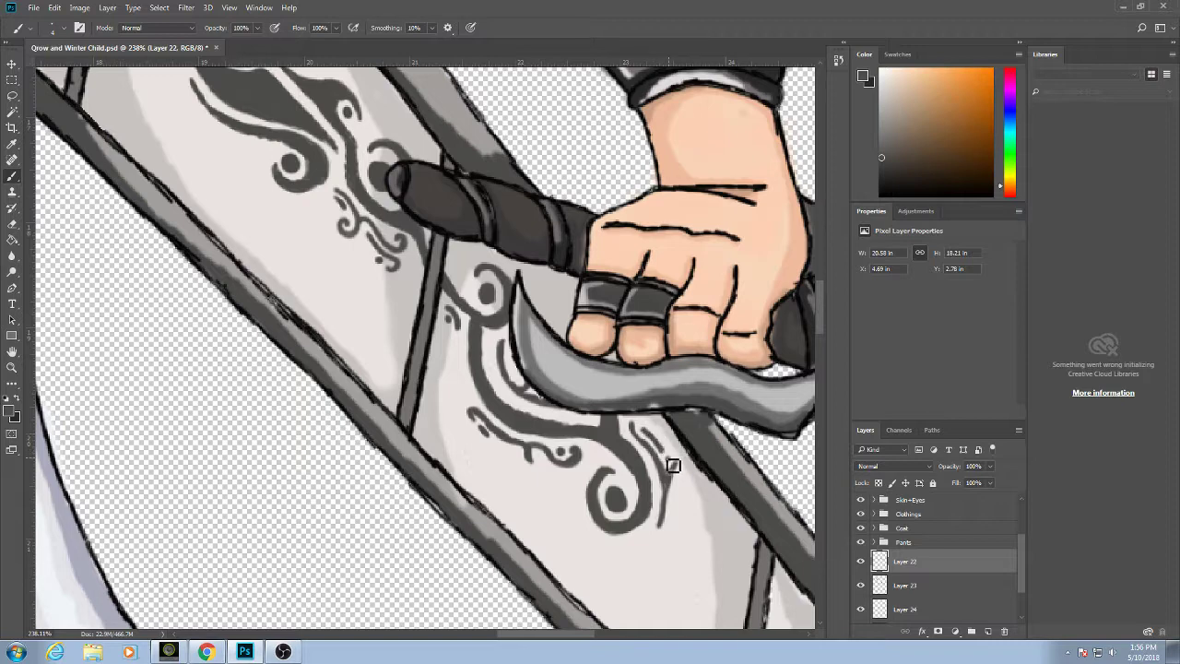
{"action": "mouse_move", "coordinate": [677, 514]}
{"action": "left_mouse_down"}
{"action": "mouse_move", "coordinate": [671, 535]}
{"action": "mouse_move", "coordinate": [651, 538]}
{"action": "mouse_move", "coordinate": [671, 544]}
{"action": "left_mouse_up"}
Save the drawing and check the finished blade ornament against the whole figure.
{"action": "scroll", "coordinate": [662, 527], "scroll_direction": "down", "scroll_amount": 18}
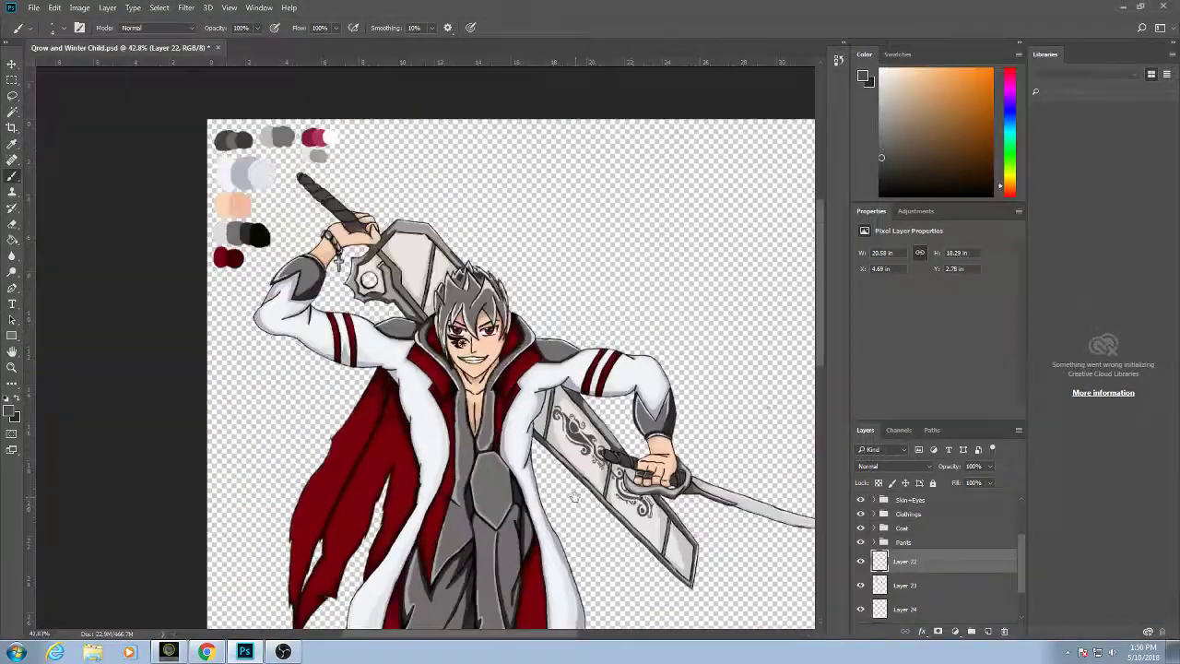
{"action": "left_click_drag", "start_coordinate": [576, 496], "coordinate": [593, 355]}
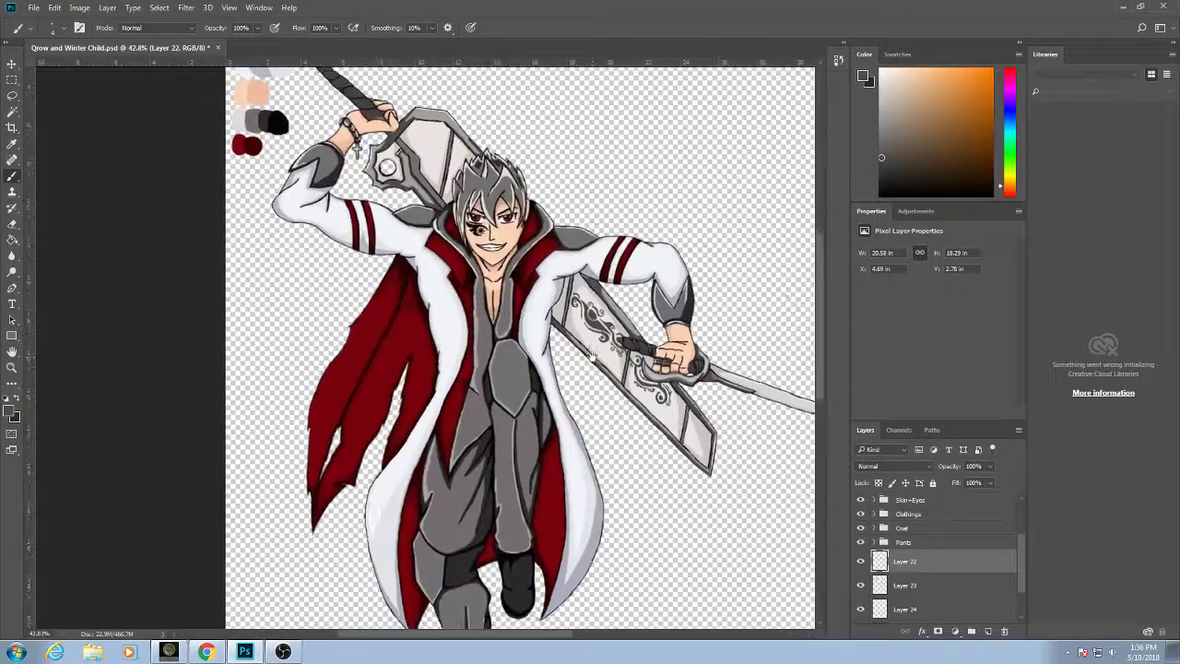
{"action": "scroll", "coordinate": [593, 356], "scroll_direction": "down", "scroll_amount": 3}
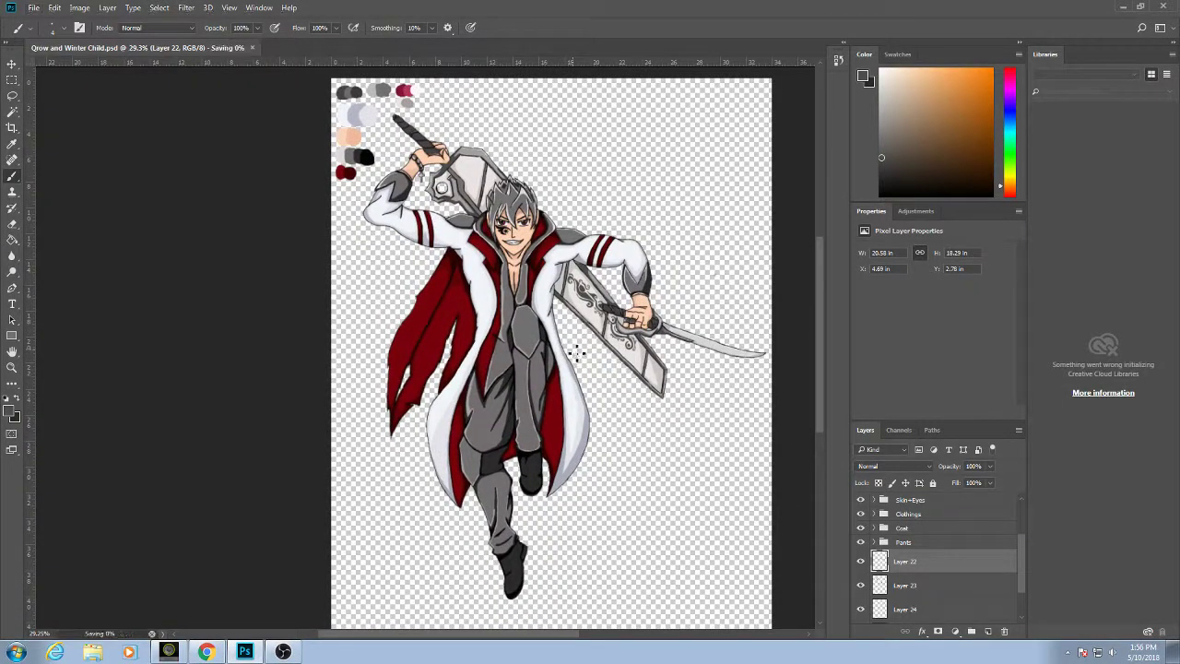
{"action": "scroll", "coordinate": [513, 309], "scroll_direction": "up", "scroll_amount": 1}
{"action": "mouse_move", "coordinate": [512, 327]}
{"action": "left_mouse_down"}
{"action": "mouse_move", "coordinate": [525, 327]}
{"action": "mouse_move", "coordinate": [513, 318]}
{"action": "left_mouse_up"}
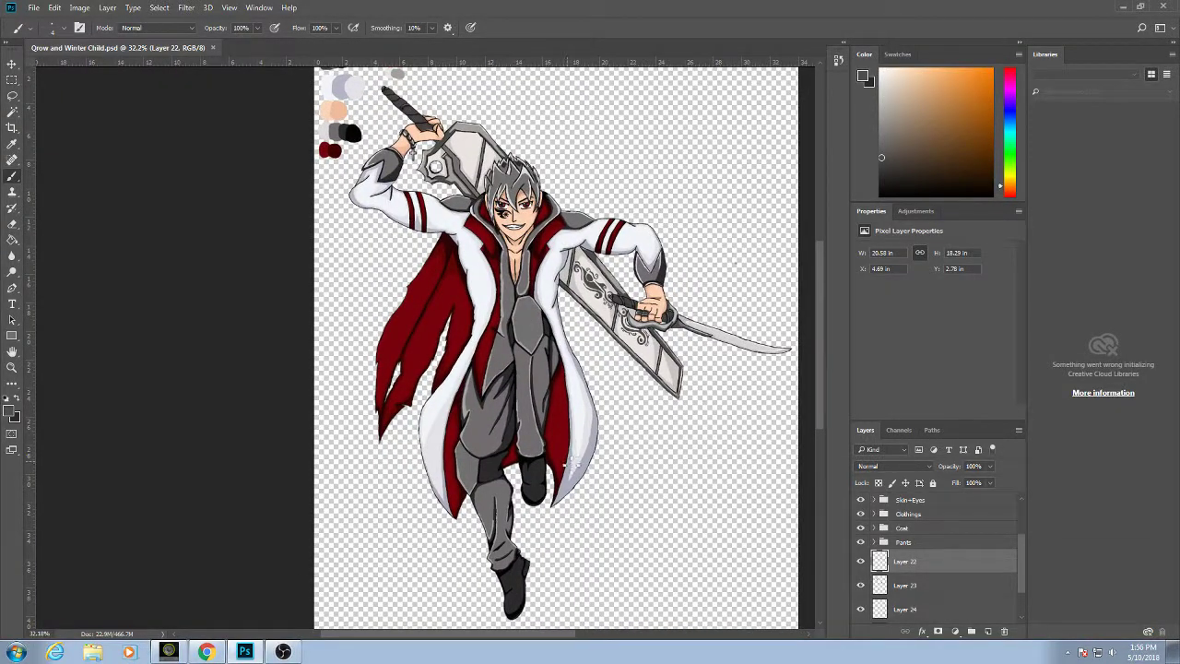